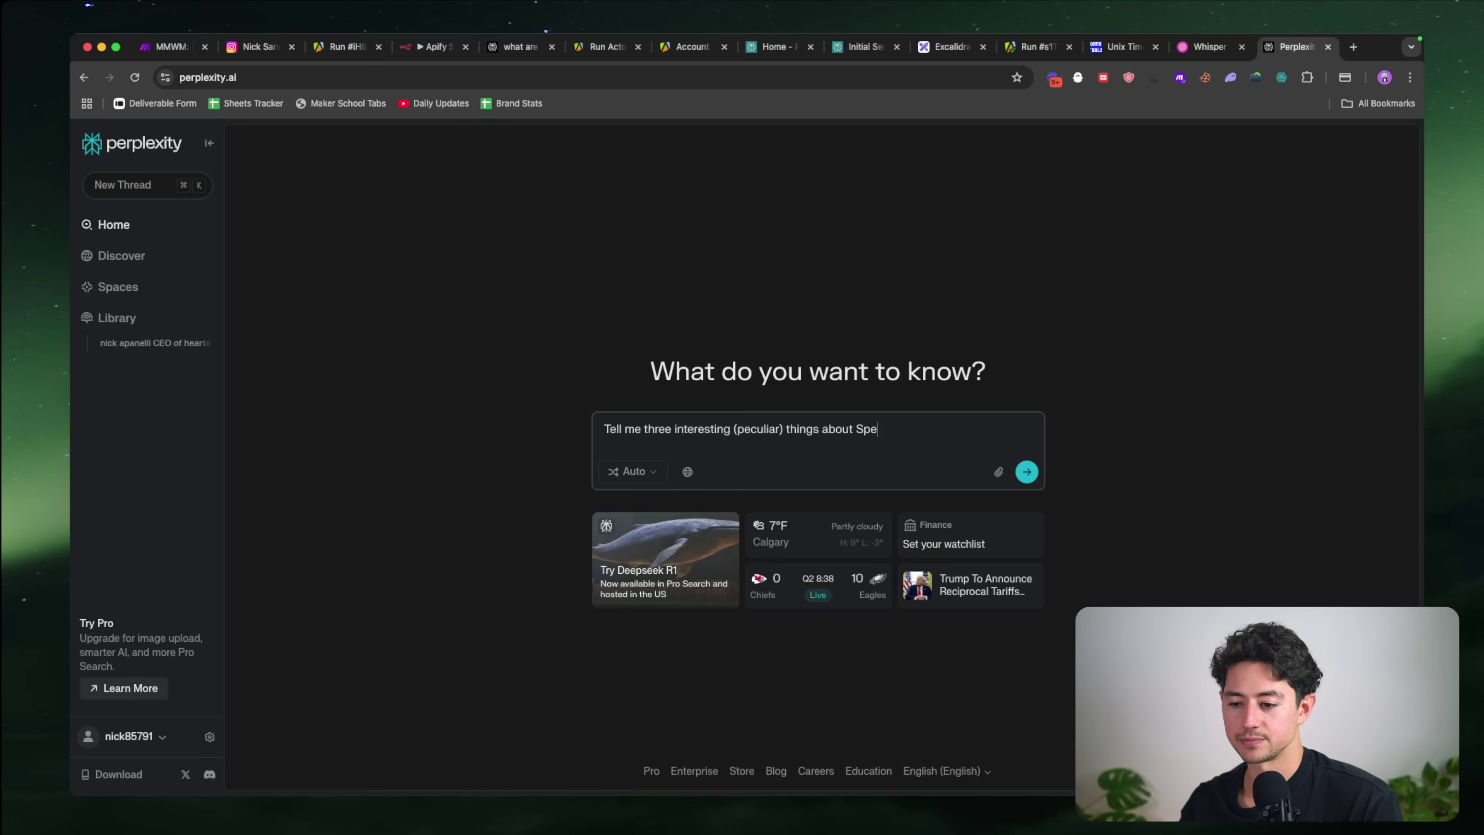
Step: Ask Perplexity for three peculiar things about Speechma, the AI text-to-speech tool, and select the question
{"action": "type", "text": "echm"}
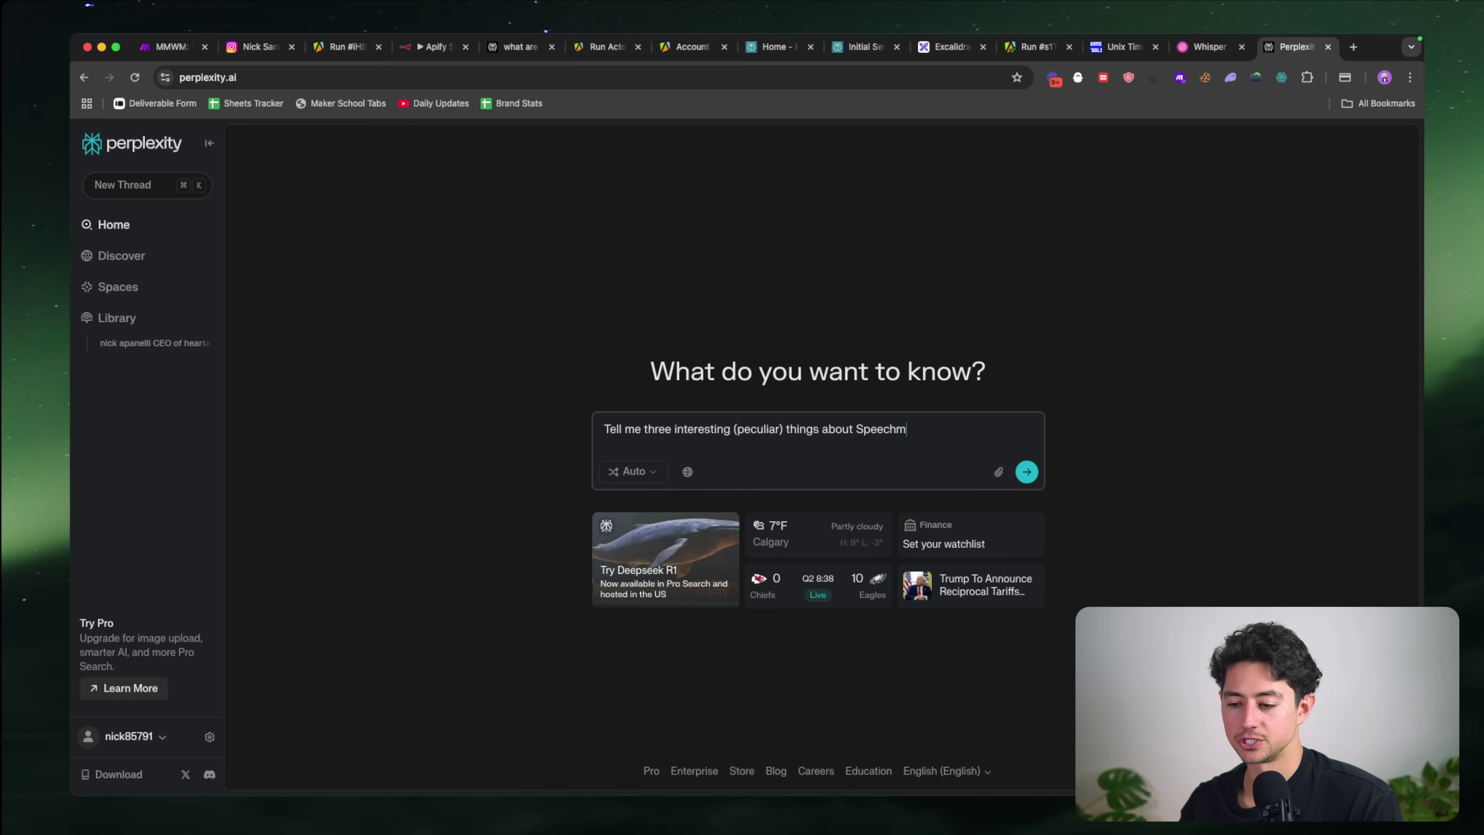
{"action": "type", "text": "a, the AI text to speech tool"}
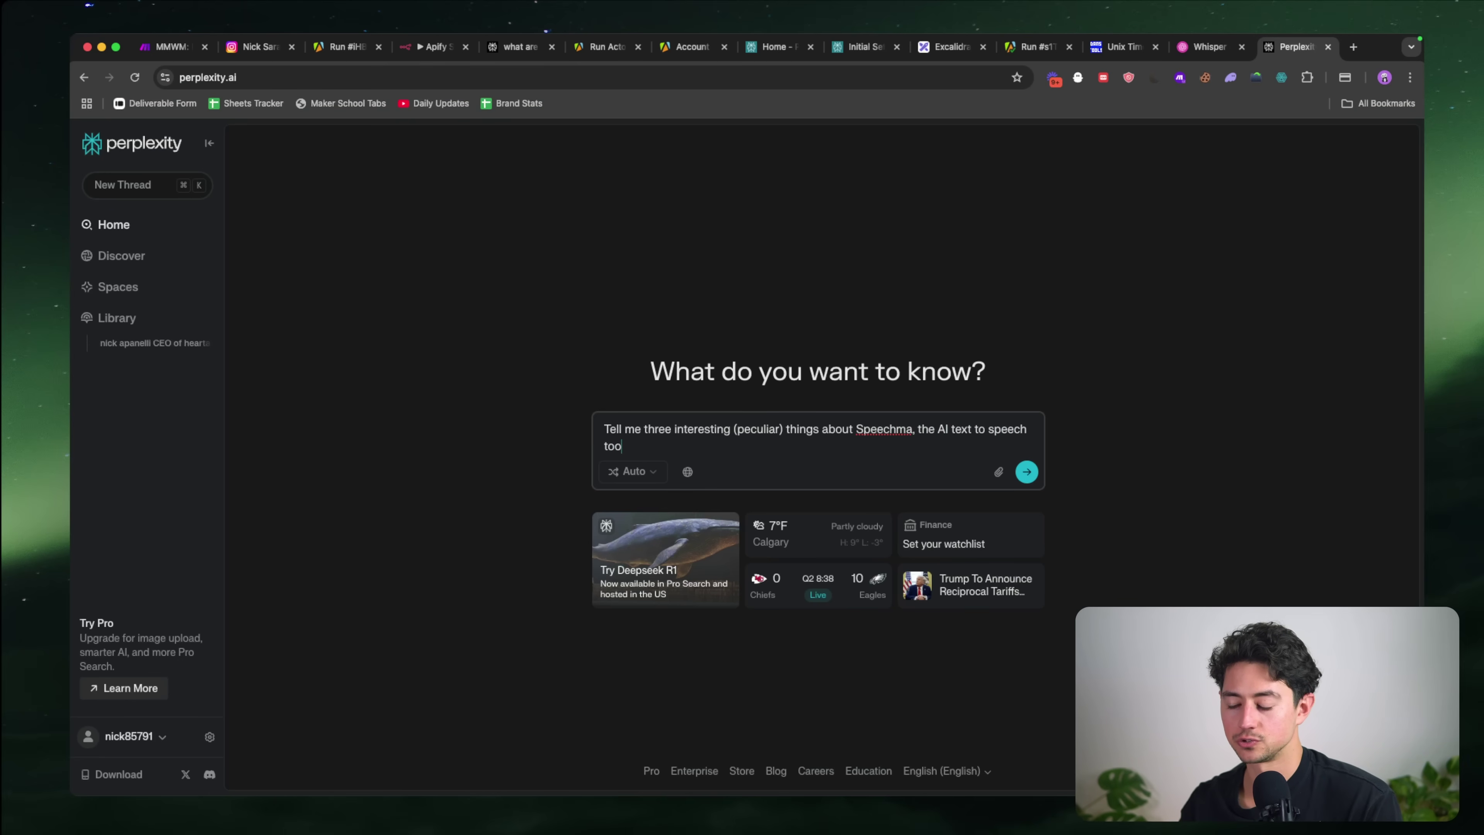
{"action": "key", "text": "super+a"}
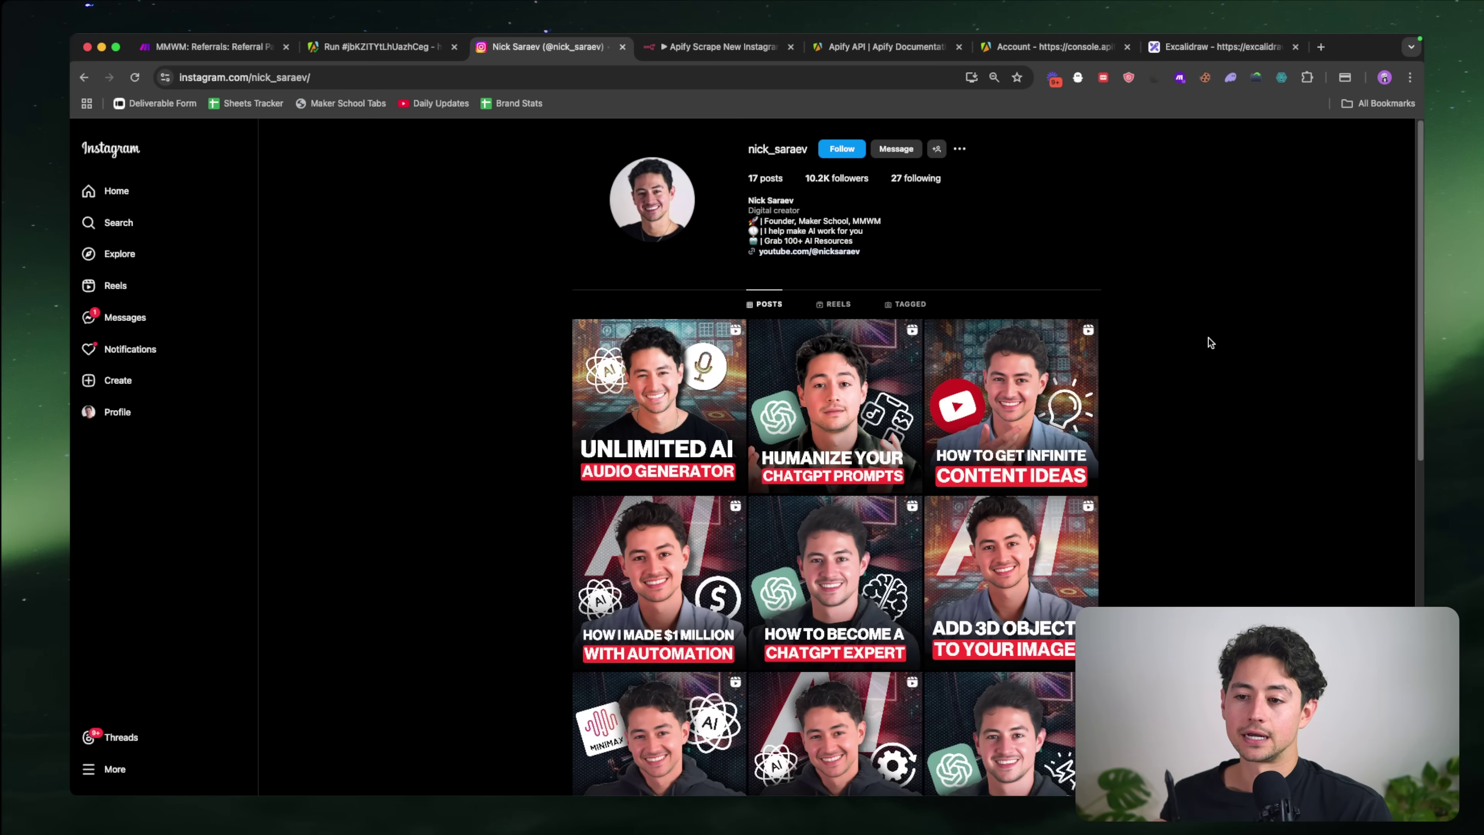
{"action": "key", "text": "ctrl+Tab"}
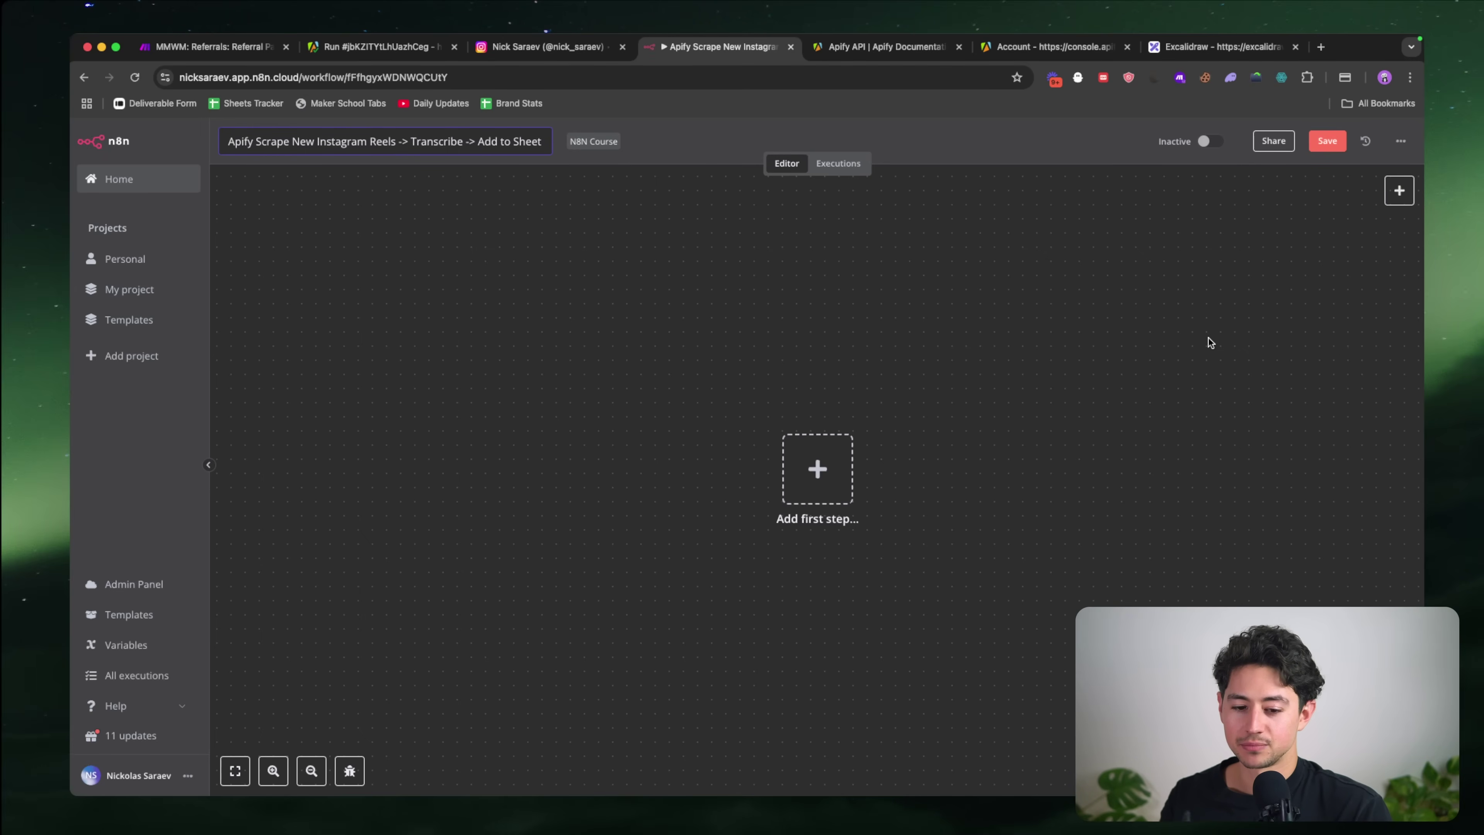
Step: Review the empty n8n Apify-Transcribe-Sheet workflow, then return to Instagram and show the profile's reels
{"action": "key", "text": "ctrl+shift+Tab"}
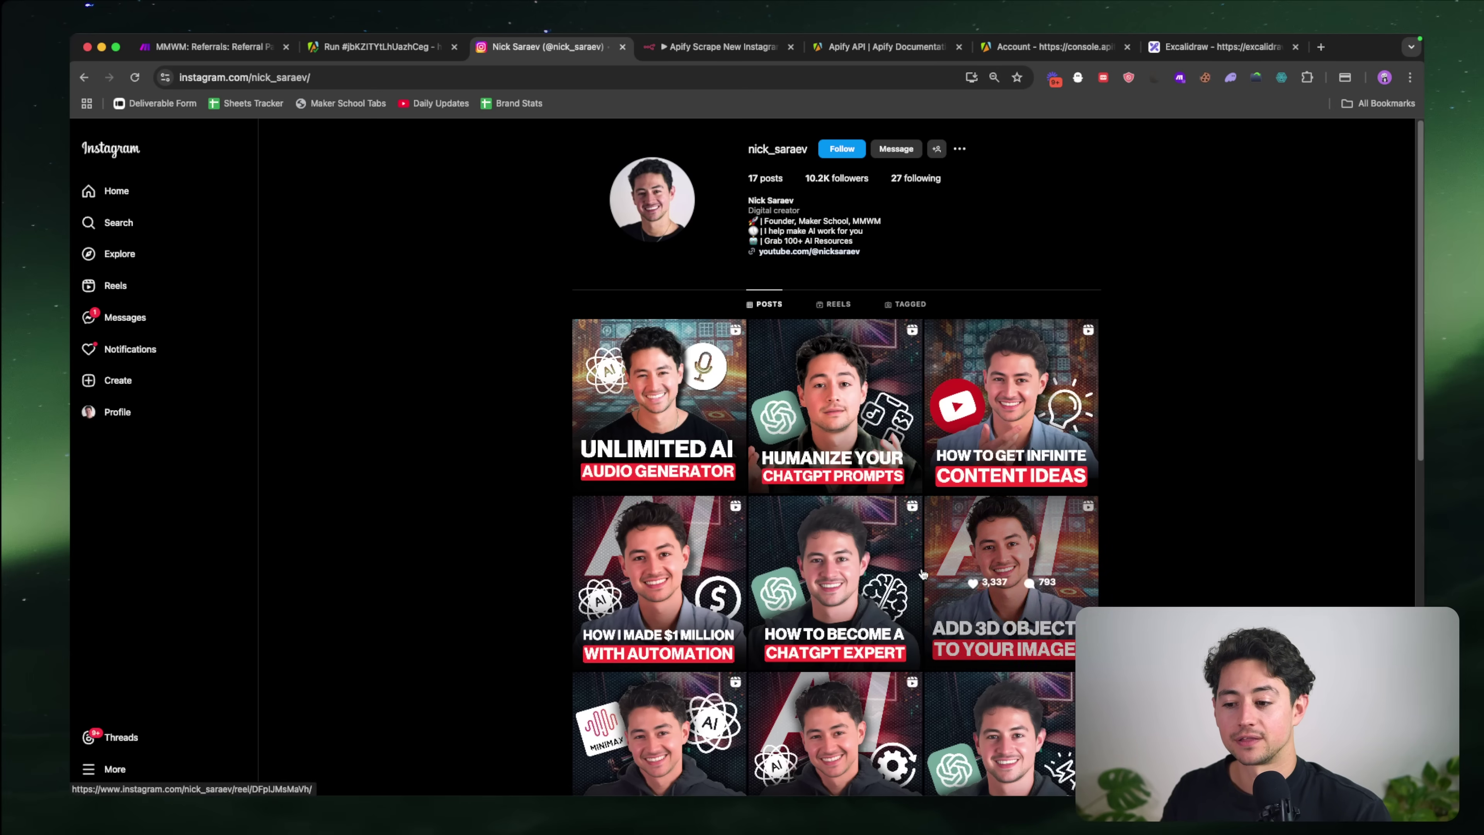
{"action": "left_click", "coordinate": [836, 305]}
Step: Scroll through the creator's reel grid, comparing view counts such as 160K and 103K
{"action": "scroll", "coordinate": [643, 410], "scroll_direction": "down", "scroll_amount": 1}
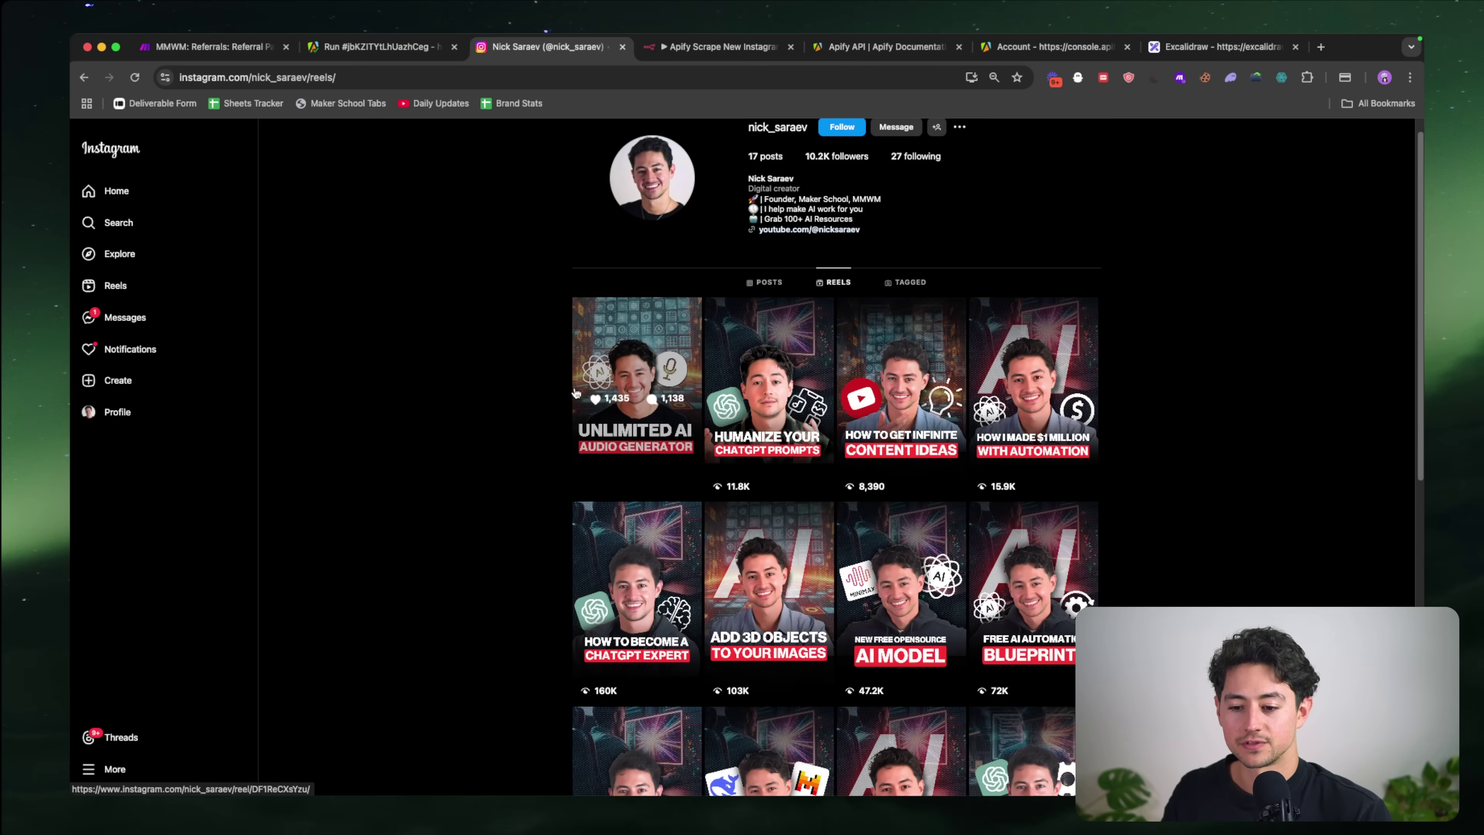
{"action": "scroll", "coordinate": [497, 471], "scroll_direction": "down", "scroll_amount": 3}
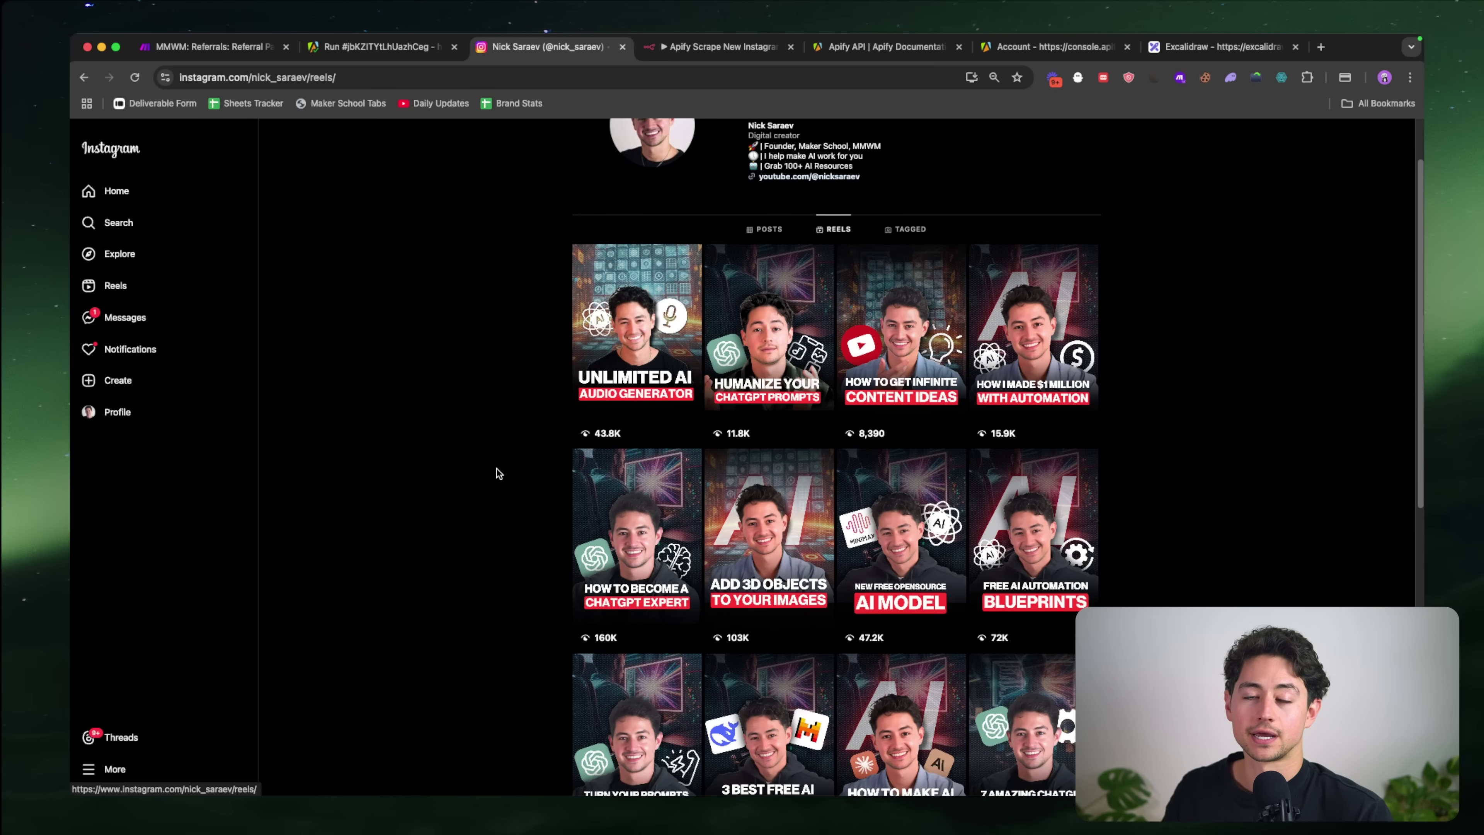
{"action": "scroll", "coordinate": [514, 521], "scroll_direction": "down", "scroll_amount": 5}
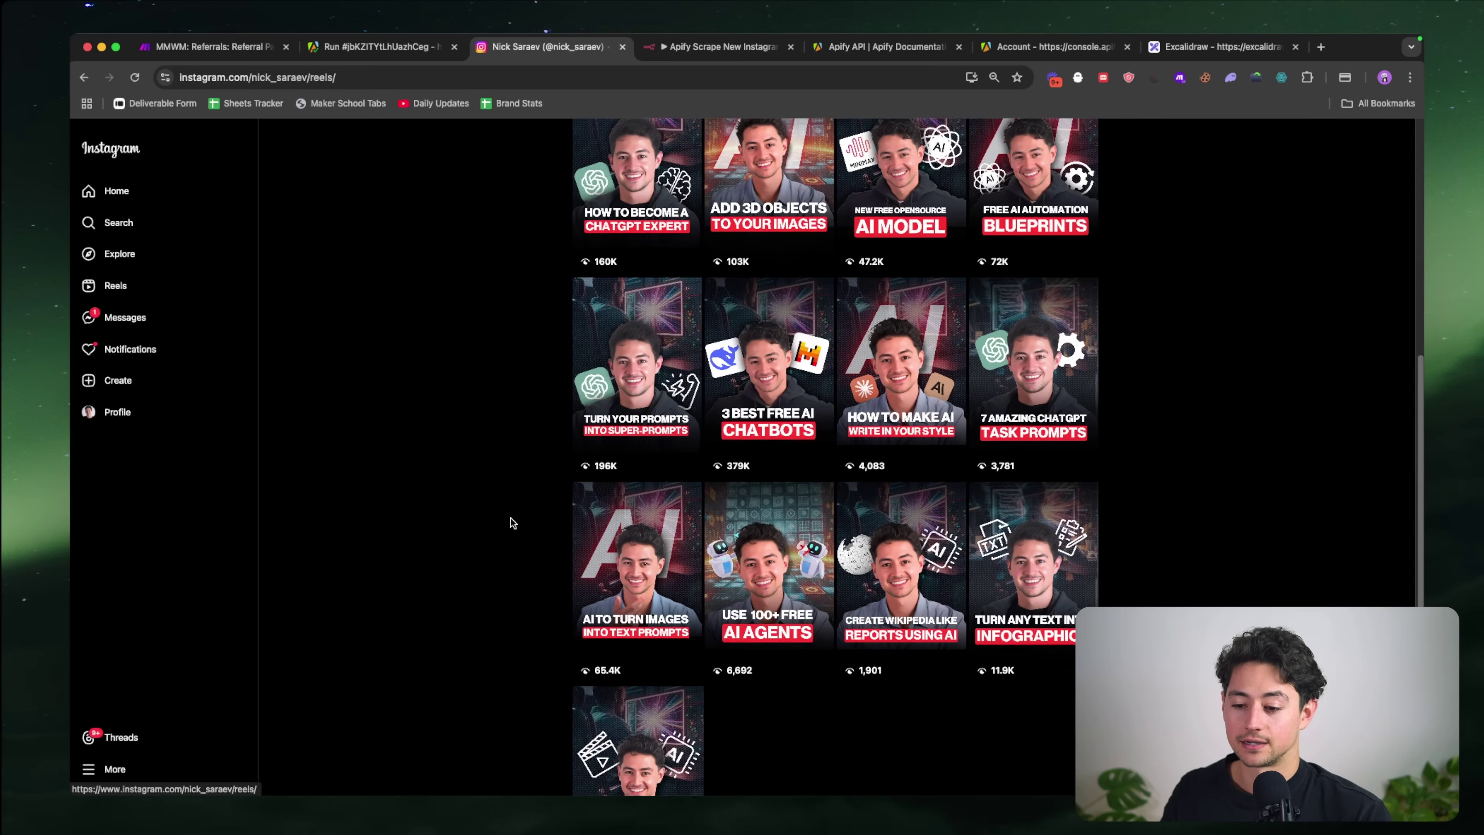
{"action": "scroll", "coordinate": [1227, 359], "scroll_direction": "up", "scroll_amount": 10}
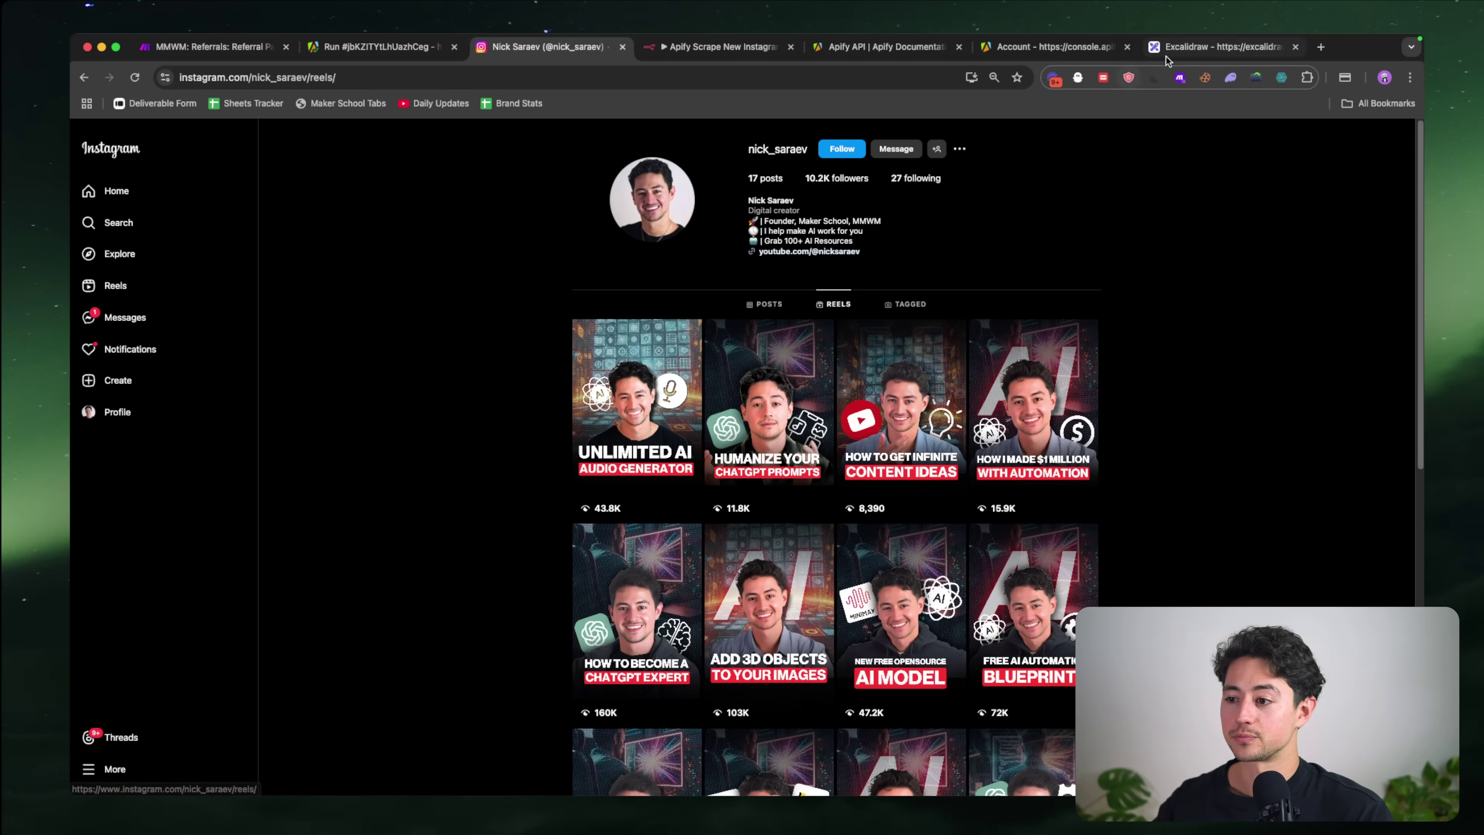
{"action": "left_click", "coordinate": [1222, 47]}
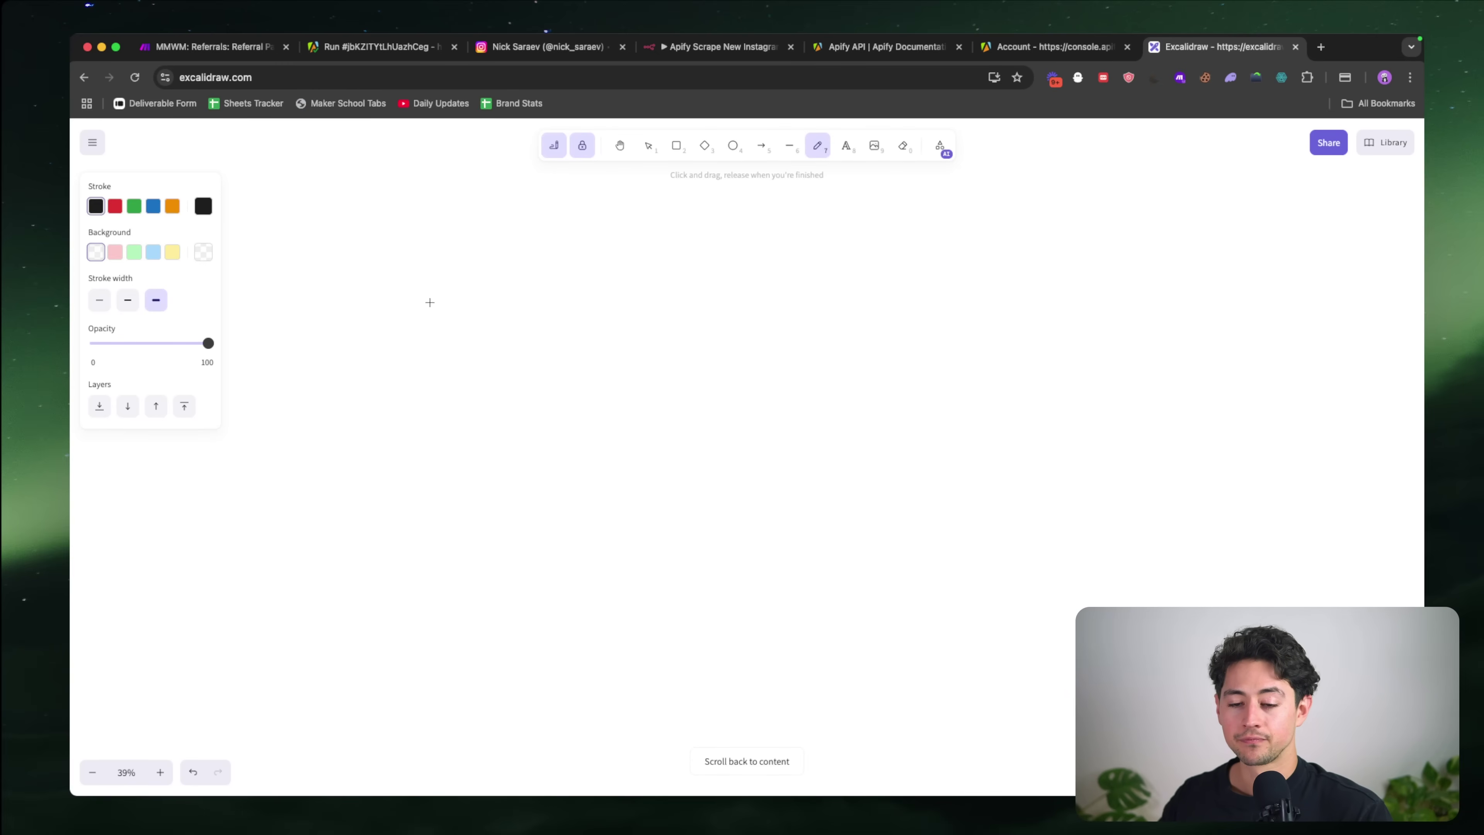
Step: Handwrite '1. Scrape IG' on the Excalidraw whiteboard, undoing a stray stroke
{"action": "mouse_move", "coordinate": [433, 300]}
{"action": "left_mouse_down"}
{"action": "mouse_move", "coordinate": [437, 336]}
{"action": "mouse_move", "coordinate": [521, 320]}
{"action": "left_mouse_up"}
{"action": "left_click", "coordinate": [451, 334]}
{"action": "key", "text": "ctrl+z"}
{"action": "left_click_drag", "start_coordinate": [538, 322], "coordinate": [607, 330]}
{"action": "mouse_move", "coordinate": [599, 303]}
{"action": "left_mouse_down"}
{"action": "mouse_move", "coordinate": [624, 301]}
{"action": "mouse_move", "coordinate": [630, 328]}
{"action": "left_mouse_up"}
{"action": "mouse_move", "coordinate": [655, 308]}
{"action": "left_mouse_down"}
{"action": "mouse_move", "coordinate": [647, 331]}
{"action": "mouse_move", "coordinate": [667, 319]}
{"action": "left_mouse_up"}
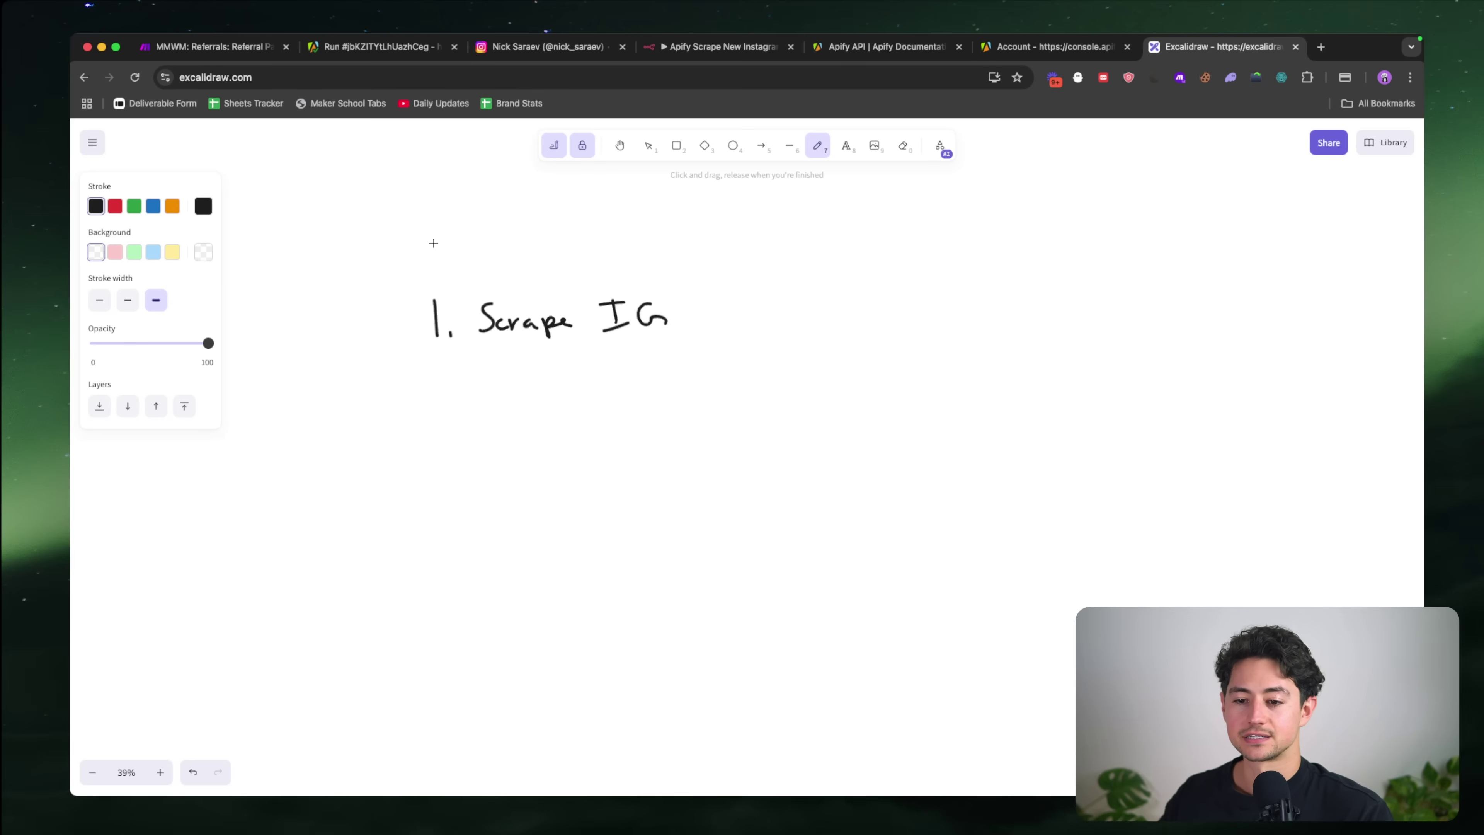
Step: Draw a curved arrow into step 1 from a handwritten topic list: art, design, business
{"action": "mouse_move", "coordinate": [388, 227]}
{"action": "left_mouse_down"}
{"action": "mouse_move", "coordinate": [417, 261]}
{"action": "mouse_move", "coordinate": [412, 293]}
{"action": "left_mouse_up"}
{"action": "scroll", "coordinate": [414, 263], "scroll_direction": "up", "scroll_amount": 5}
{"action": "scroll", "coordinate": [418, 272], "scroll_direction": "left", "scroll_amount": 4}
{"action": "left_click_drag", "start_coordinate": [415, 294], "coordinate": [433, 290]}
{"action": "left_click_drag", "start_coordinate": [425, 281], "coordinate": [446, 292]}
{"action": "mouse_move", "coordinate": [458, 277]}
{"action": "left_mouse_down"}
{"action": "mouse_move", "coordinate": [588, 262]}
{"action": "mouse_move", "coordinate": [702, 272]}
{"action": "left_mouse_up"}
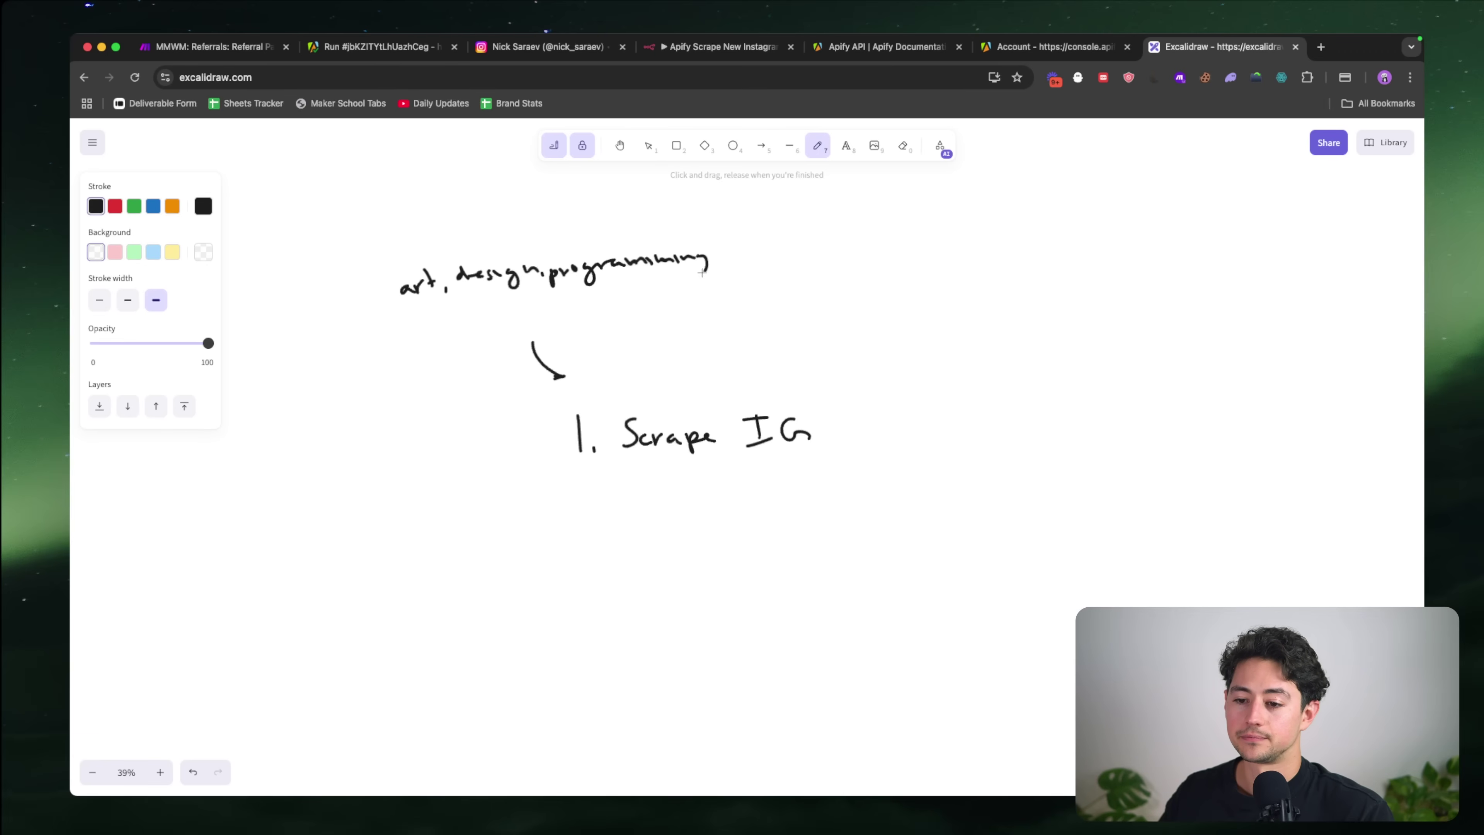
{"action": "mouse_move", "coordinate": [419, 314]}
{"action": "left_mouse_down"}
{"action": "mouse_move", "coordinate": [431, 329]}
{"action": "mouse_move", "coordinate": [502, 316]}
{"action": "left_mouse_up"}
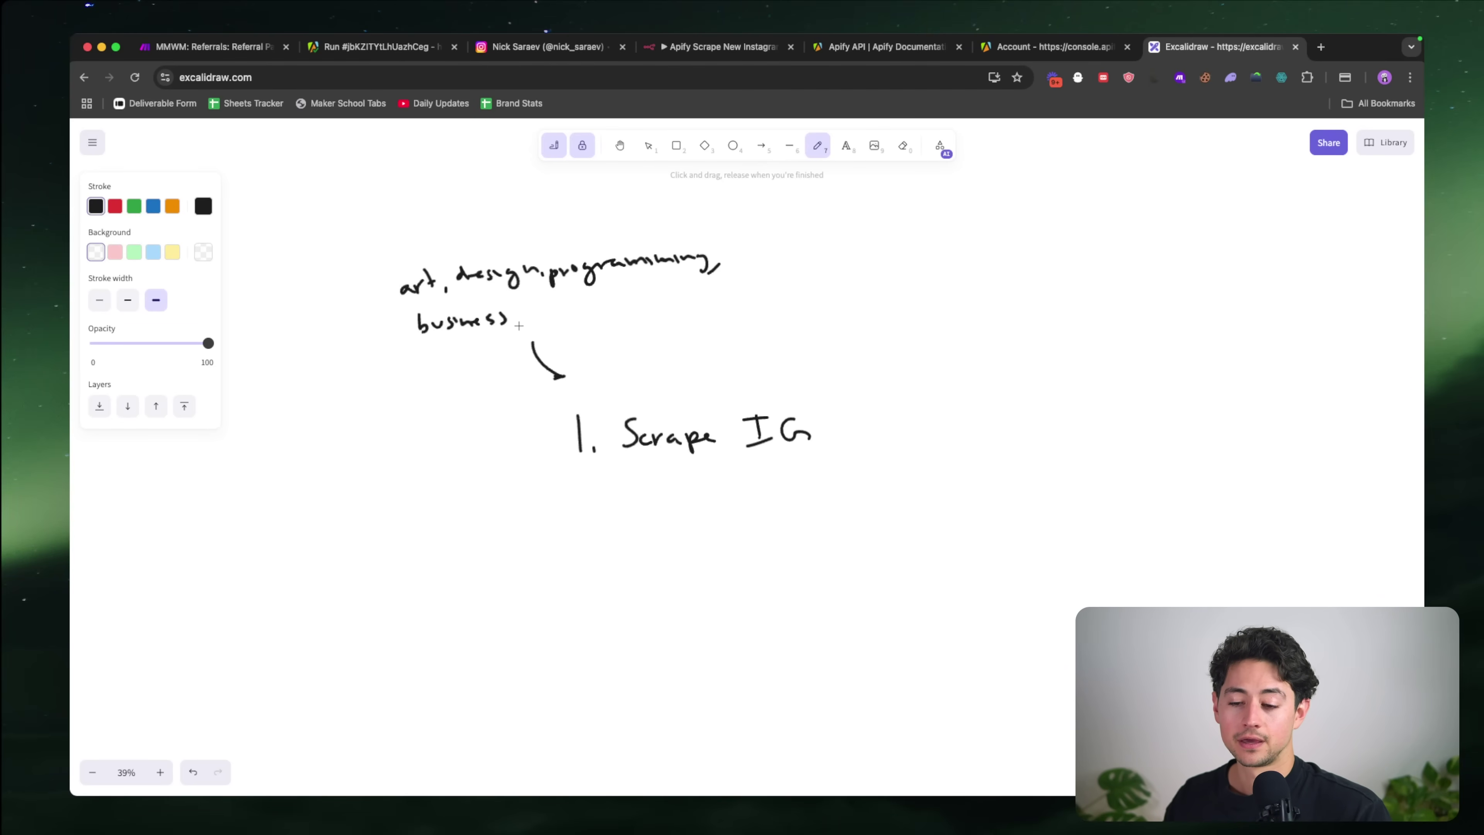
Step: Complete '1. Scrape IG Reels' and write '2. Check if it exists in DB' below
{"action": "scroll", "coordinate": [519, 326], "scroll_direction": "down", "scroll_amount": 2}
{"action": "scroll", "coordinate": [518, 326], "scroll_direction": "right", "scroll_amount": 2}
{"action": "mouse_move", "coordinate": [782, 370]}
{"action": "left_mouse_down"}
{"action": "mouse_move", "coordinate": [783, 399]}
{"action": "mouse_move", "coordinate": [829, 392]}
{"action": "left_mouse_up"}
{"action": "left_click_drag", "start_coordinate": [832, 359], "coordinate": [843, 396]}
{"action": "scroll", "coordinate": [630, 424], "scroll_direction": "down", "scroll_amount": 2}
{"action": "scroll", "coordinate": [629, 425], "scroll_direction": "right", "scroll_amount": 1}
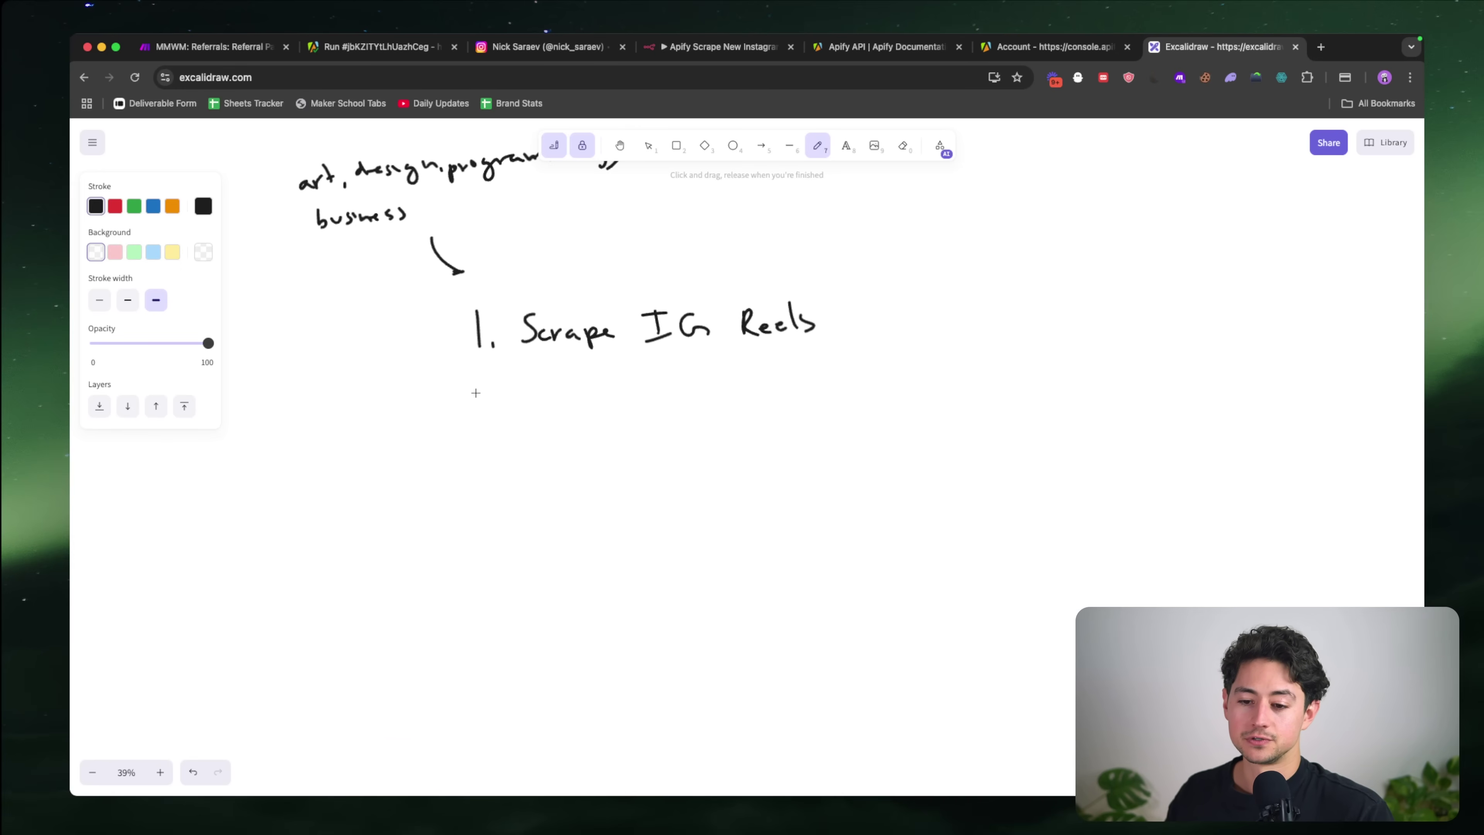
{"action": "left_click_drag", "start_coordinate": [471, 389], "coordinate": [469, 412]}
{"action": "scroll", "coordinate": [486, 370], "scroll_direction": "down", "scroll_amount": 1}
{"action": "scroll", "coordinate": [487, 370], "scroll_direction": "right", "scroll_amount": 1}
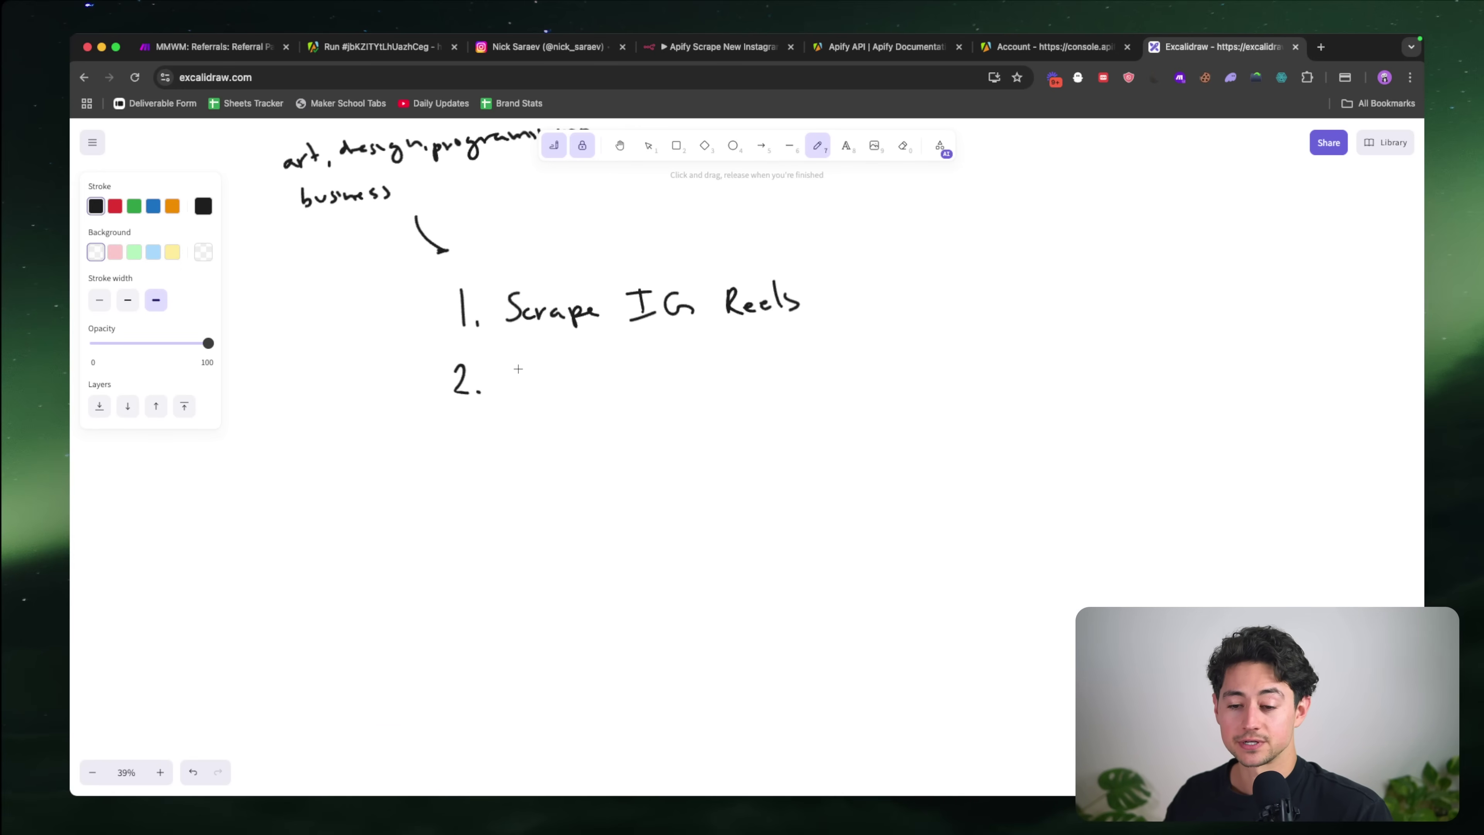
{"action": "mouse_move", "coordinate": [519, 369]}
{"action": "left_mouse_down"}
{"action": "mouse_move", "coordinate": [523, 389]}
{"action": "mouse_move", "coordinate": [613, 368]}
{"action": "mouse_move", "coordinate": [841, 364]}
{"action": "mouse_move", "coordinate": [877, 383]}
{"action": "left_mouse_up"}
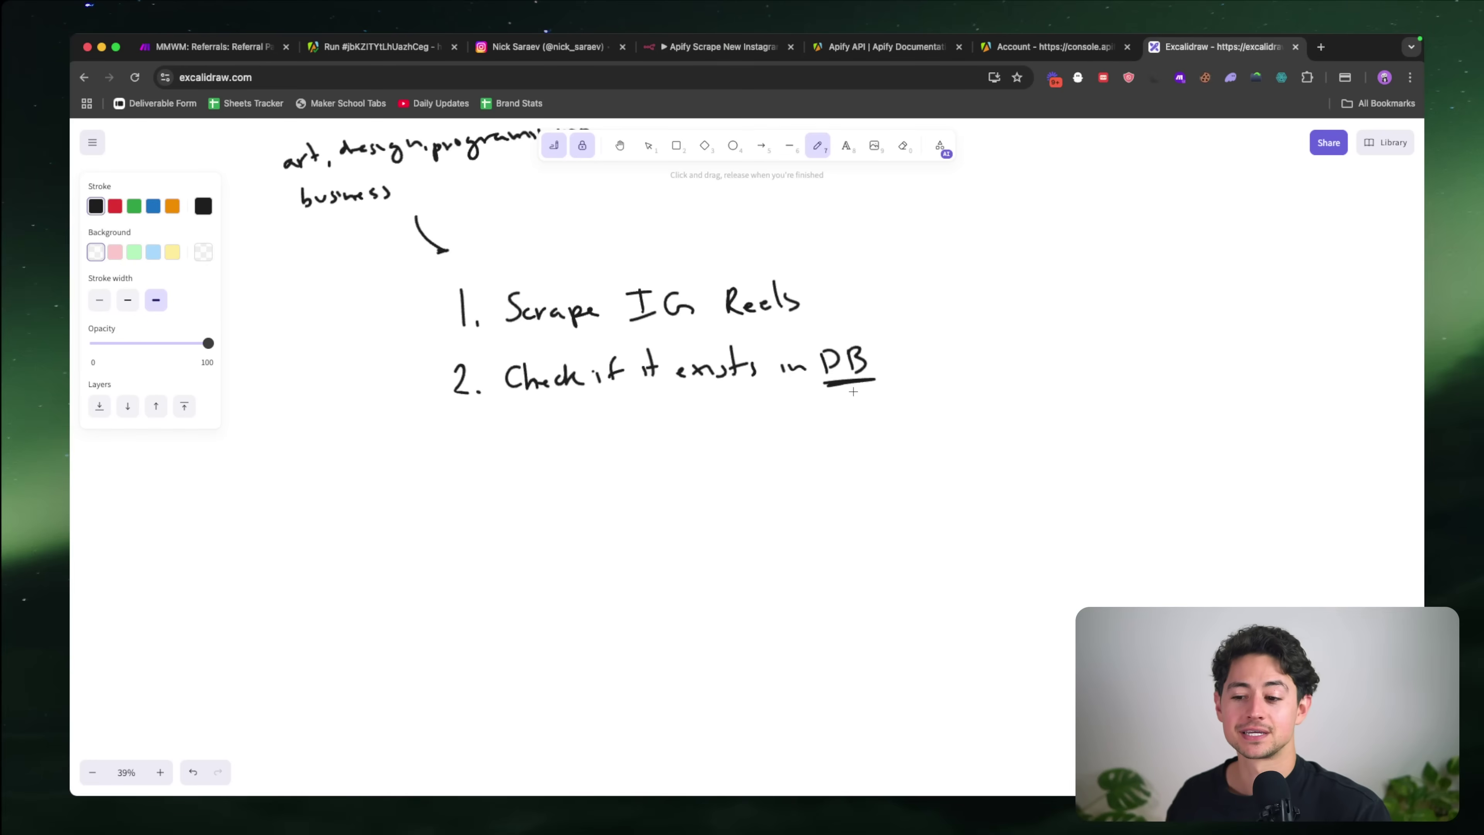
{"action": "scroll", "coordinate": [881, 338], "scroll_direction": "right", "scroll_amount": 5}
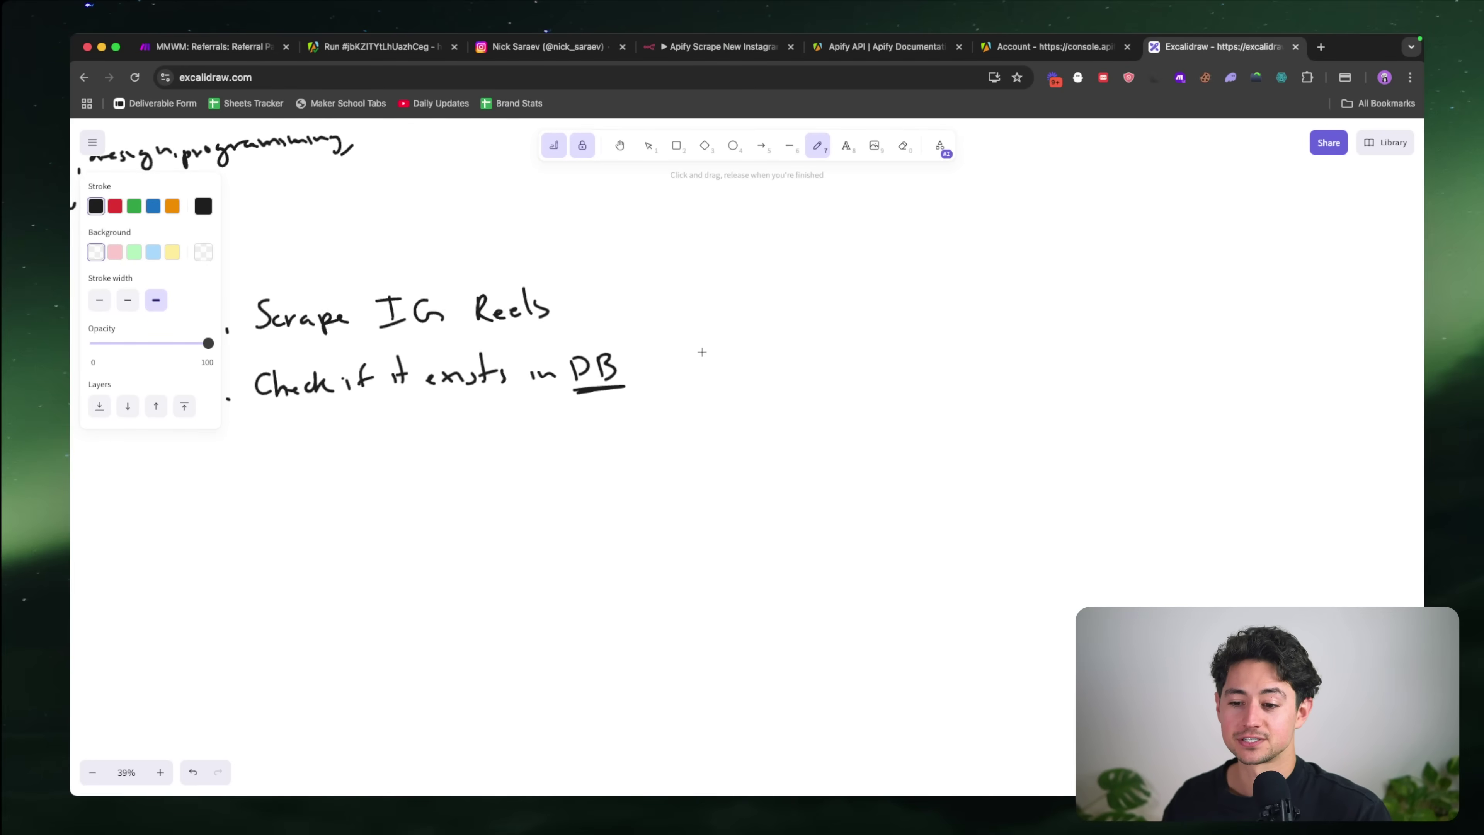
Step: Sketch an arrow from DB to a small T-chart table with a header row
{"action": "left_click_drag", "start_coordinate": [655, 366], "coordinate": [755, 327]}
{"action": "left_click_drag", "start_coordinate": [842, 278], "coordinate": [853, 388]}
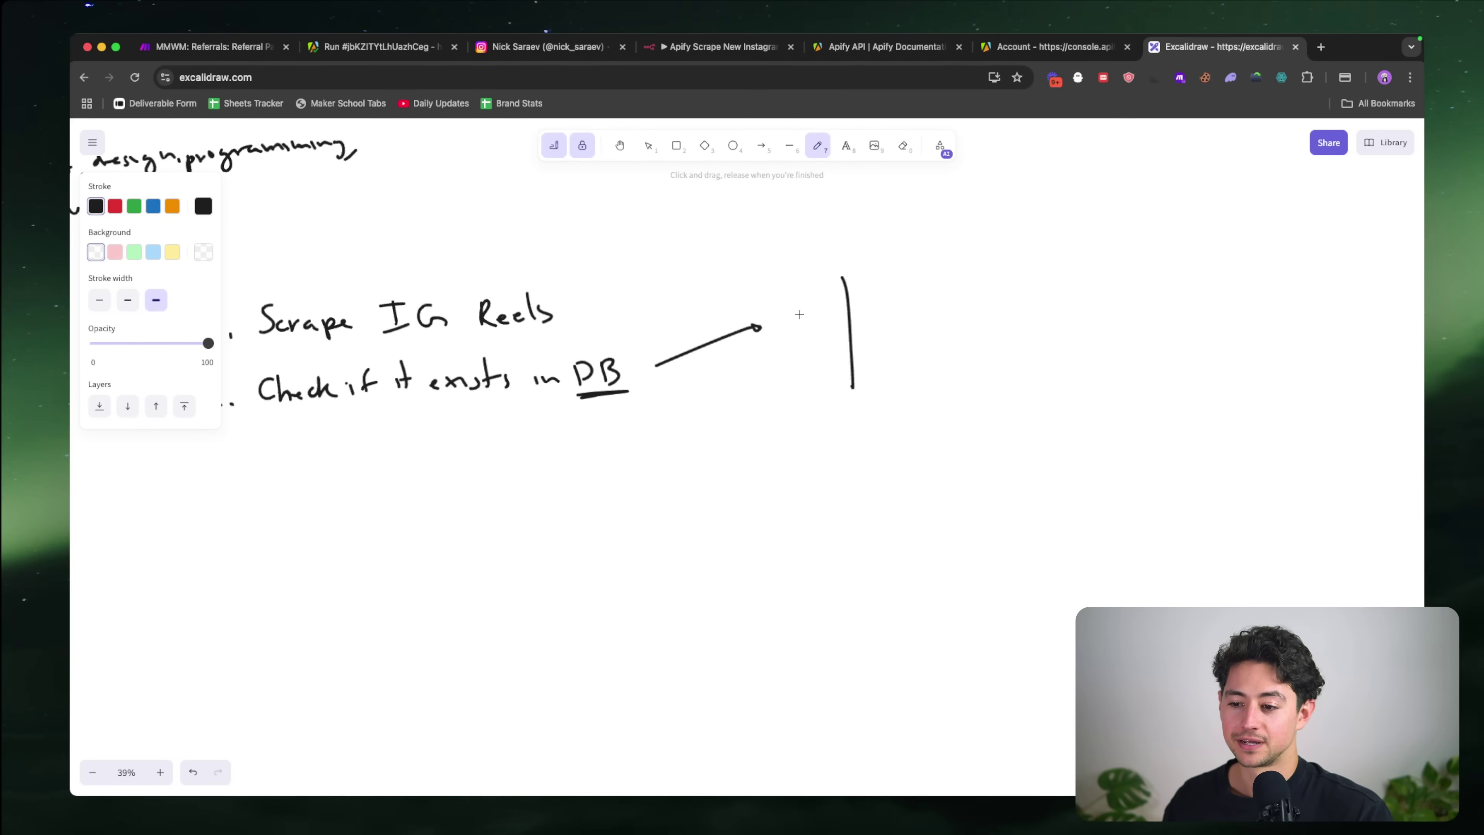
{"action": "mouse_move", "coordinate": [781, 308]}
{"action": "left_mouse_down"}
{"action": "mouse_move", "coordinate": [979, 286]}
{"action": "mouse_move", "coordinate": [947, 375]}
{"action": "left_mouse_up"}
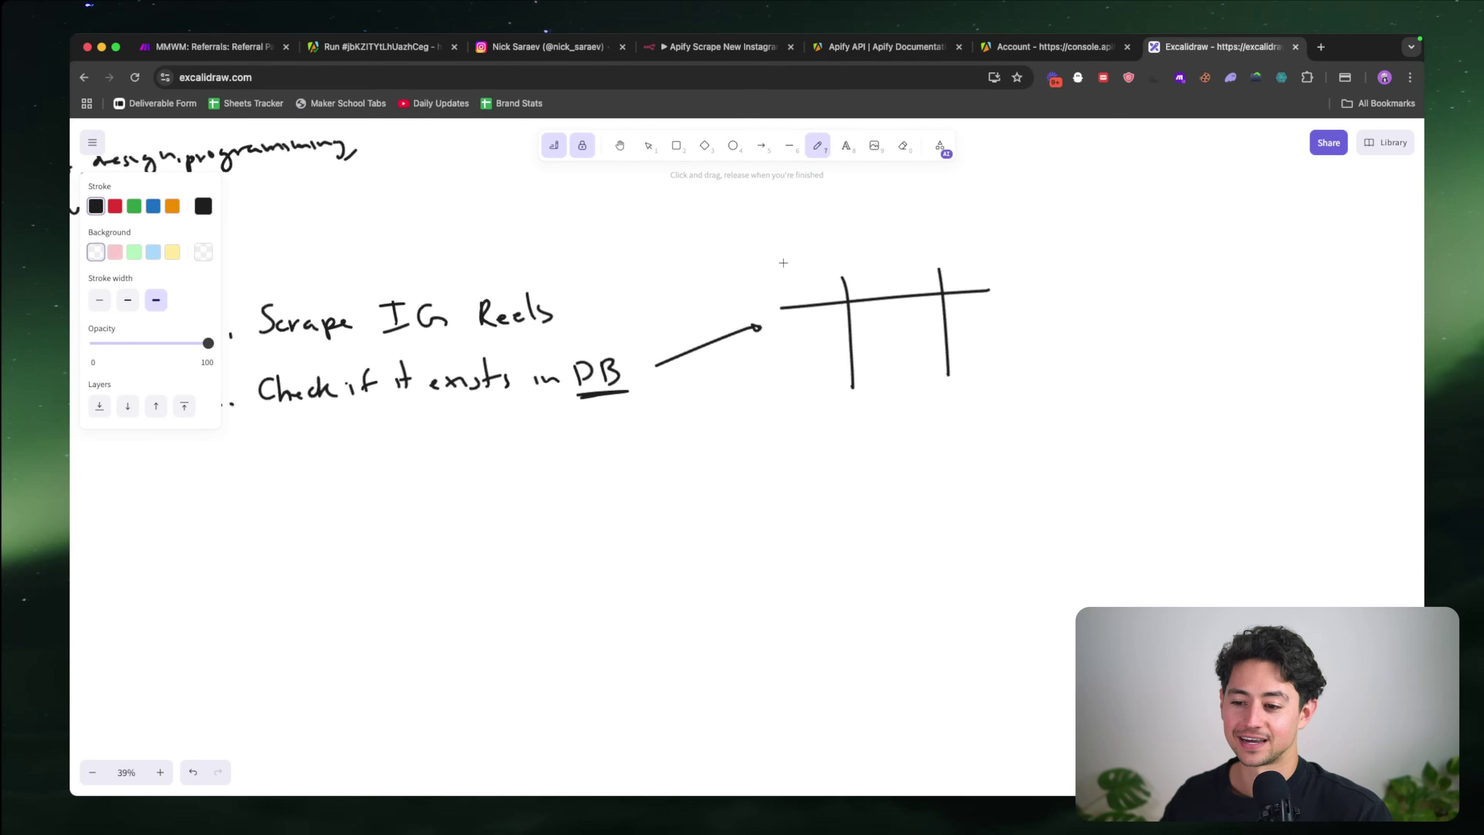
{"action": "mouse_move", "coordinate": [775, 284]}
{"action": "left_mouse_down"}
{"action": "mouse_move", "coordinate": [810, 290]}
{"action": "mouse_move", "coordinate": [805, 323]}
{"action": "mouse_move", "coordinate": [820, 323]}
{"action": "mouse_move", "coordinate": [786, 386]}
{"action": "left_mouse_up"}
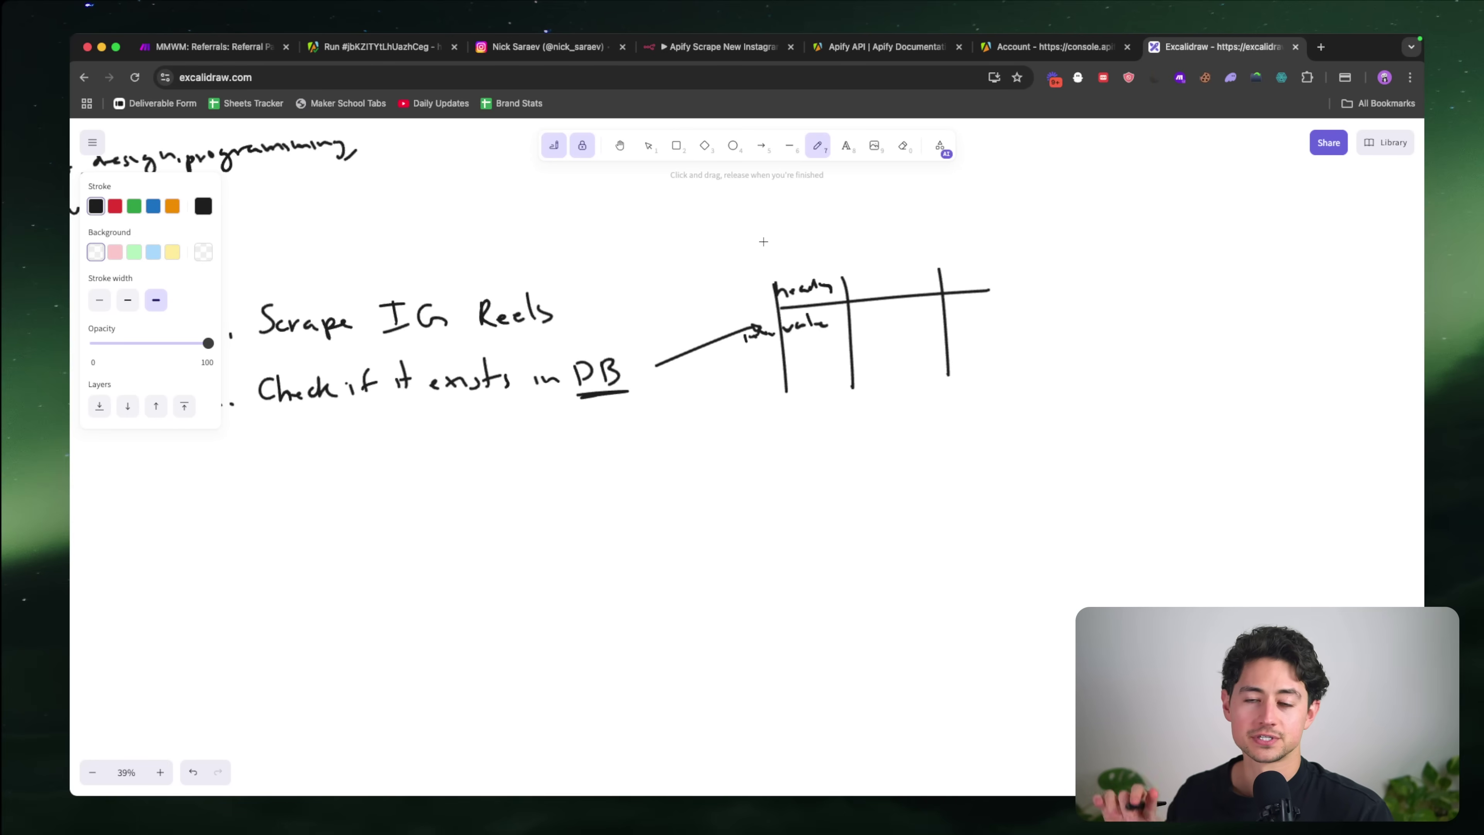
{"action": "scroll", "coordinate": [763, 242], "scroll_direction": "left", "scroll_amount": 5}
{"action": "scroll", "coordinate": [762, 242], "scroll_direction": "down", "scroll_amount": 2}
{"action": "scroll", "coordinate": [763, 242], "scroll_direction": "left", "scroll_amount": 1}
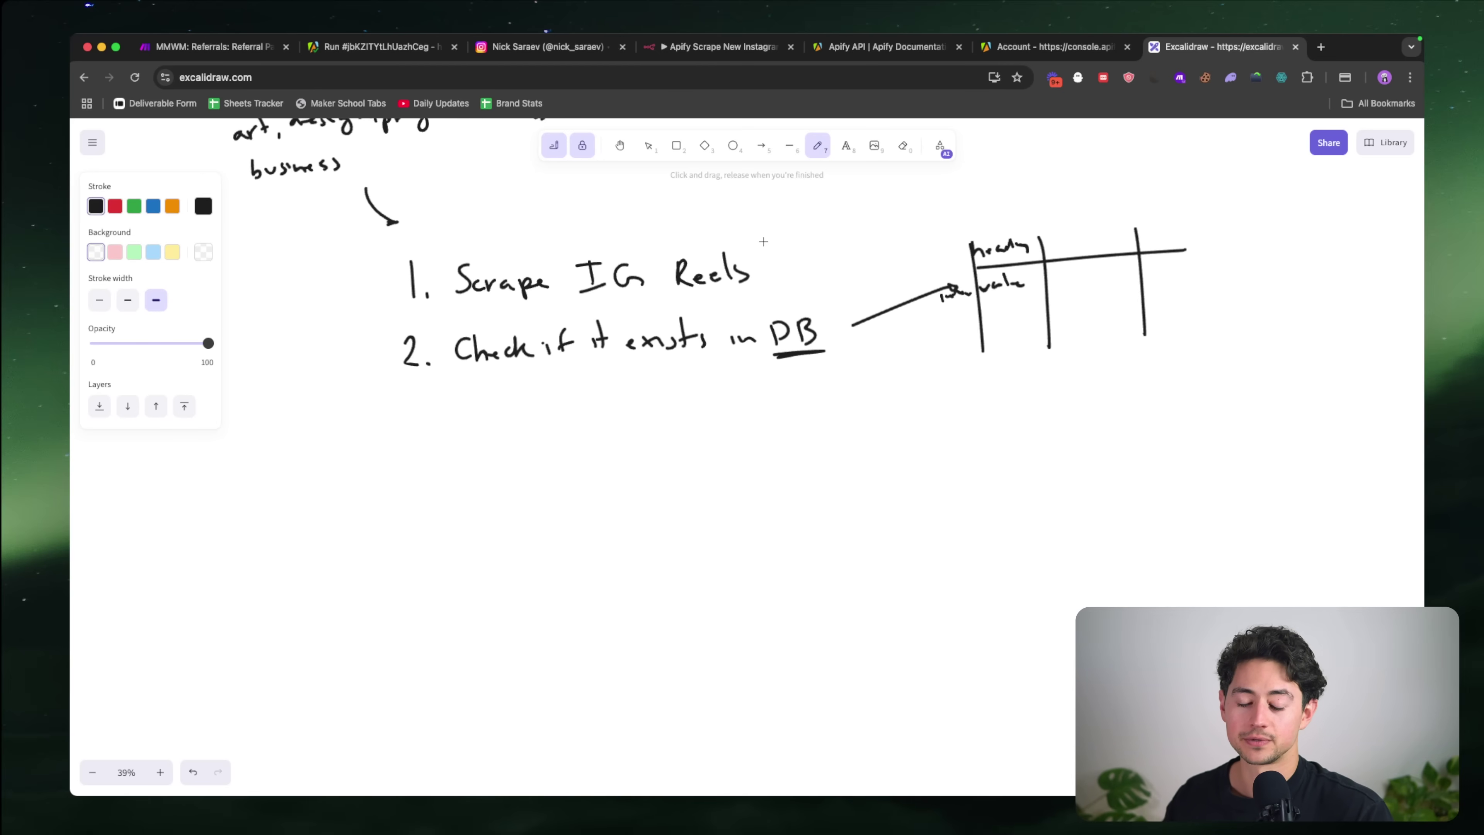
{"action": "scroll", "coordinate": [694, 334], "scroll_direction": "right", "scroll_amount": 2}
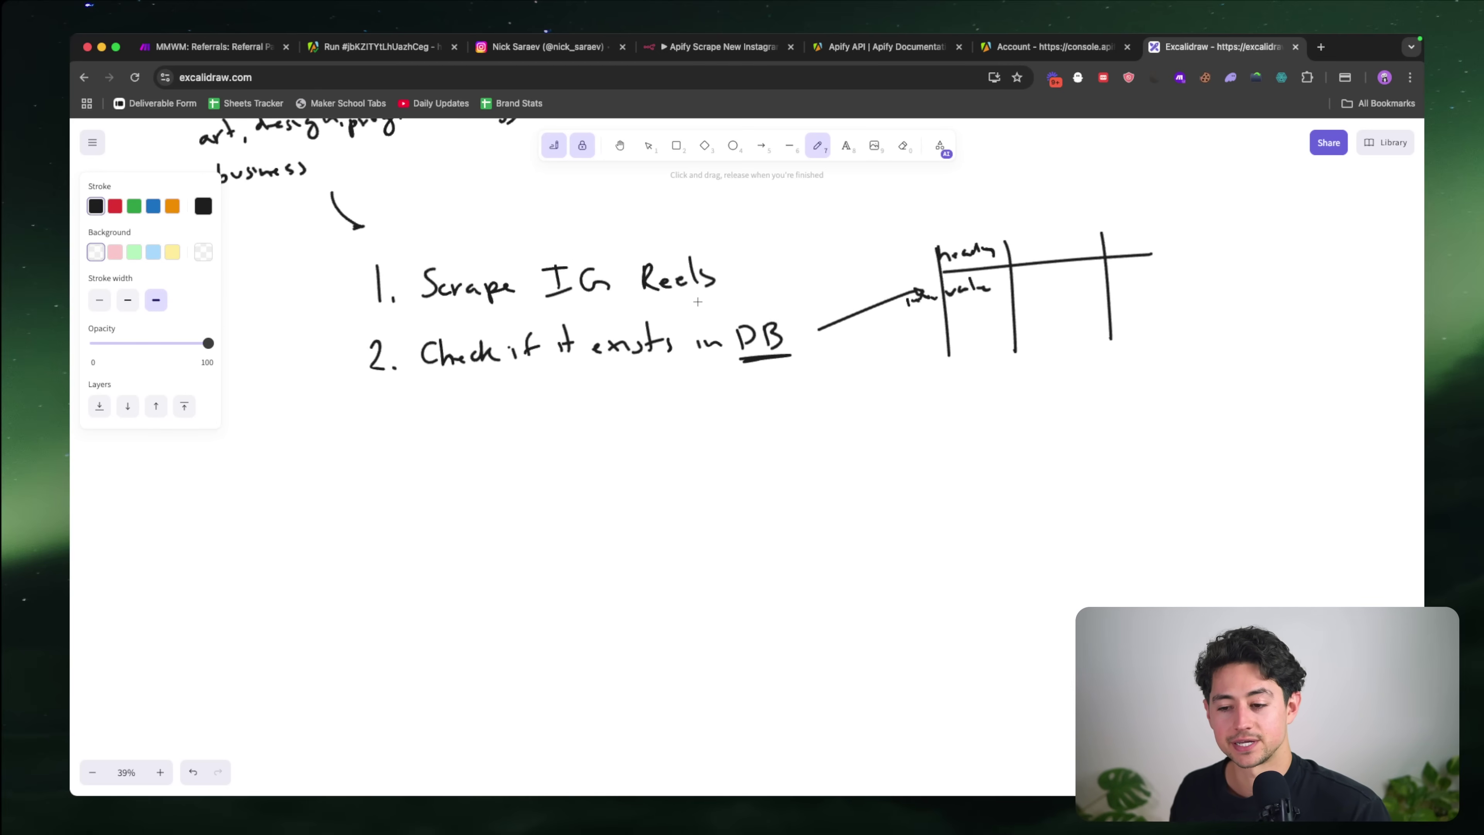
{"action": "scroll", "coordinate": [584, 374], "scroll_direction": "down", "scroll_amount": 2}
{"action": "scroll", "coordinate": [584, 374], "scroll_direction": "left", "scroll_amount": 2}
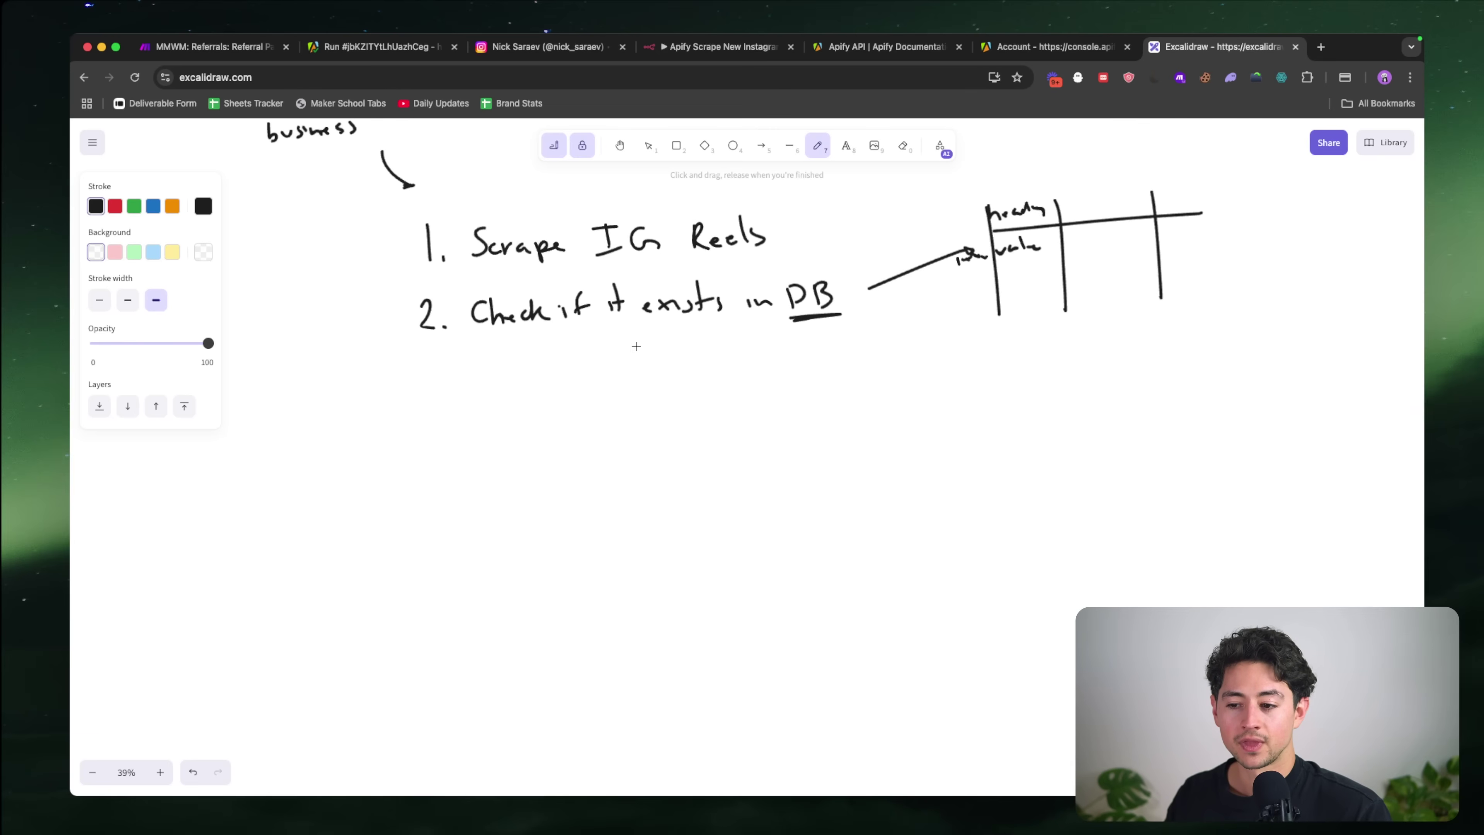
{"action": "scroll", "coordinate": [672, 349], "scroll_direction": "down", "scroll_amount": 2}
{"action": "scroll", "coordinate": [672, 350], "scroll_direction": "right", "scroll_amount": 1}
Step: Draw two branch arrows under step 2, labelling the left 'yes' leading to 'nothing'
{"action": "mouse_move", "coordinate": [597, 314]}
{"action": "left_mouse_down"}
{"action": "mouse_move", "coordinate": [585, 374]}
{"action": "mouse_move", "coordinate": [552, 406]}
{"action": "left_mouse_up"}
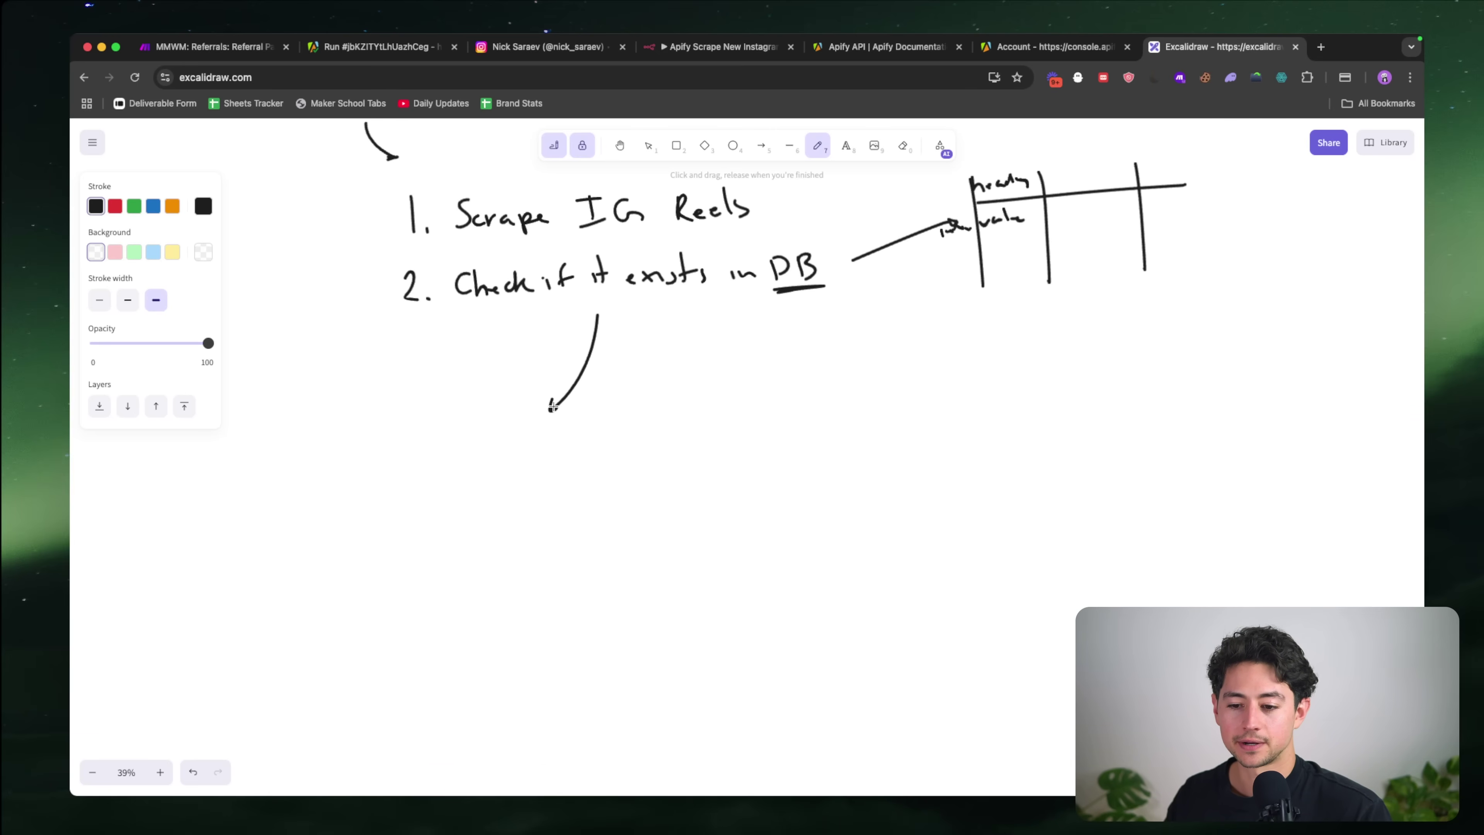
{"action": "left_click_drag", "start_coordinate": [667, 314], "coordinate": [710, 406]}
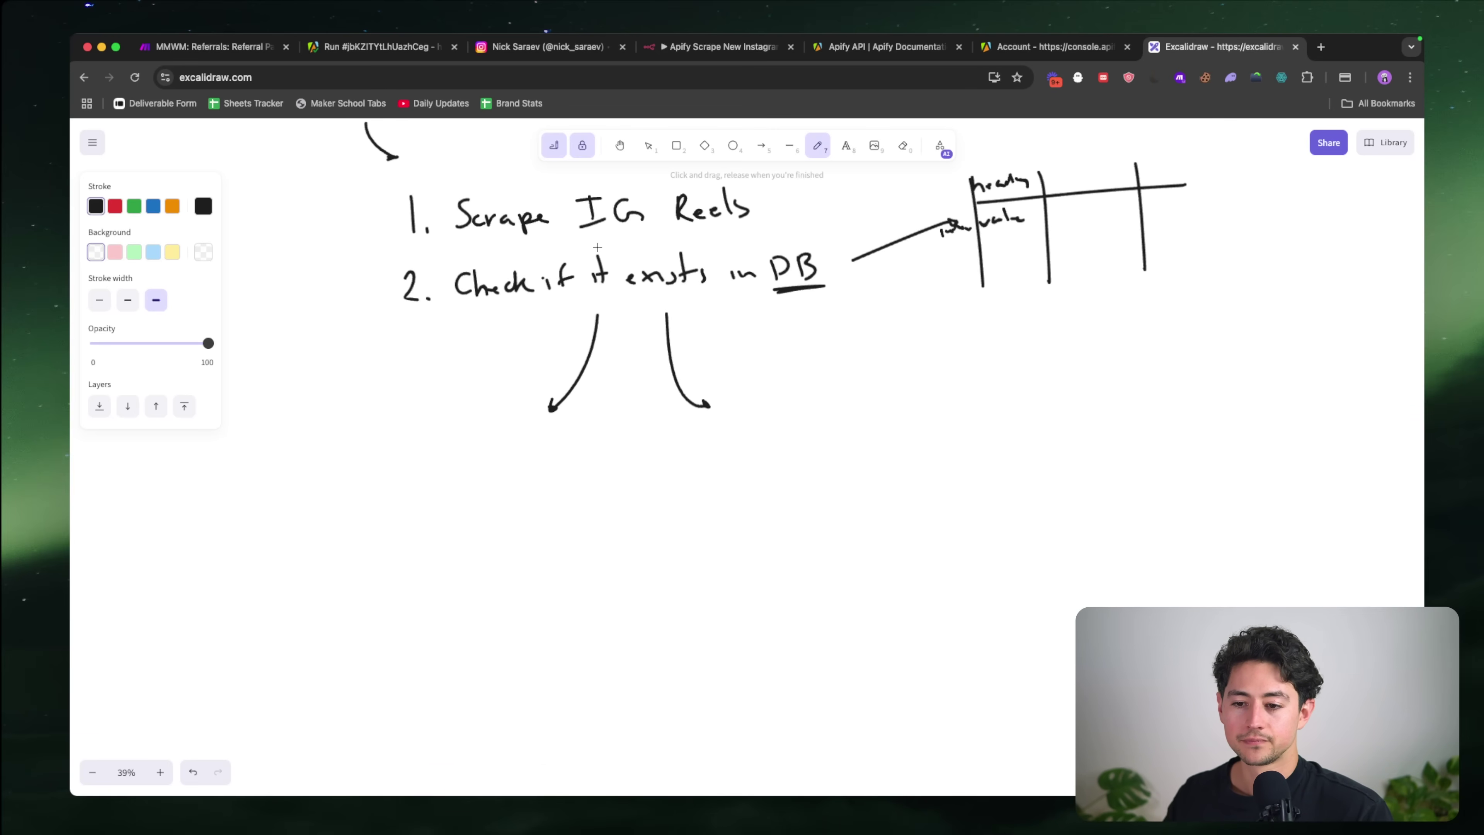
{"action": "left_click_drag", "start_coordinate": [609, 232], "coordinate": [608, 252]}
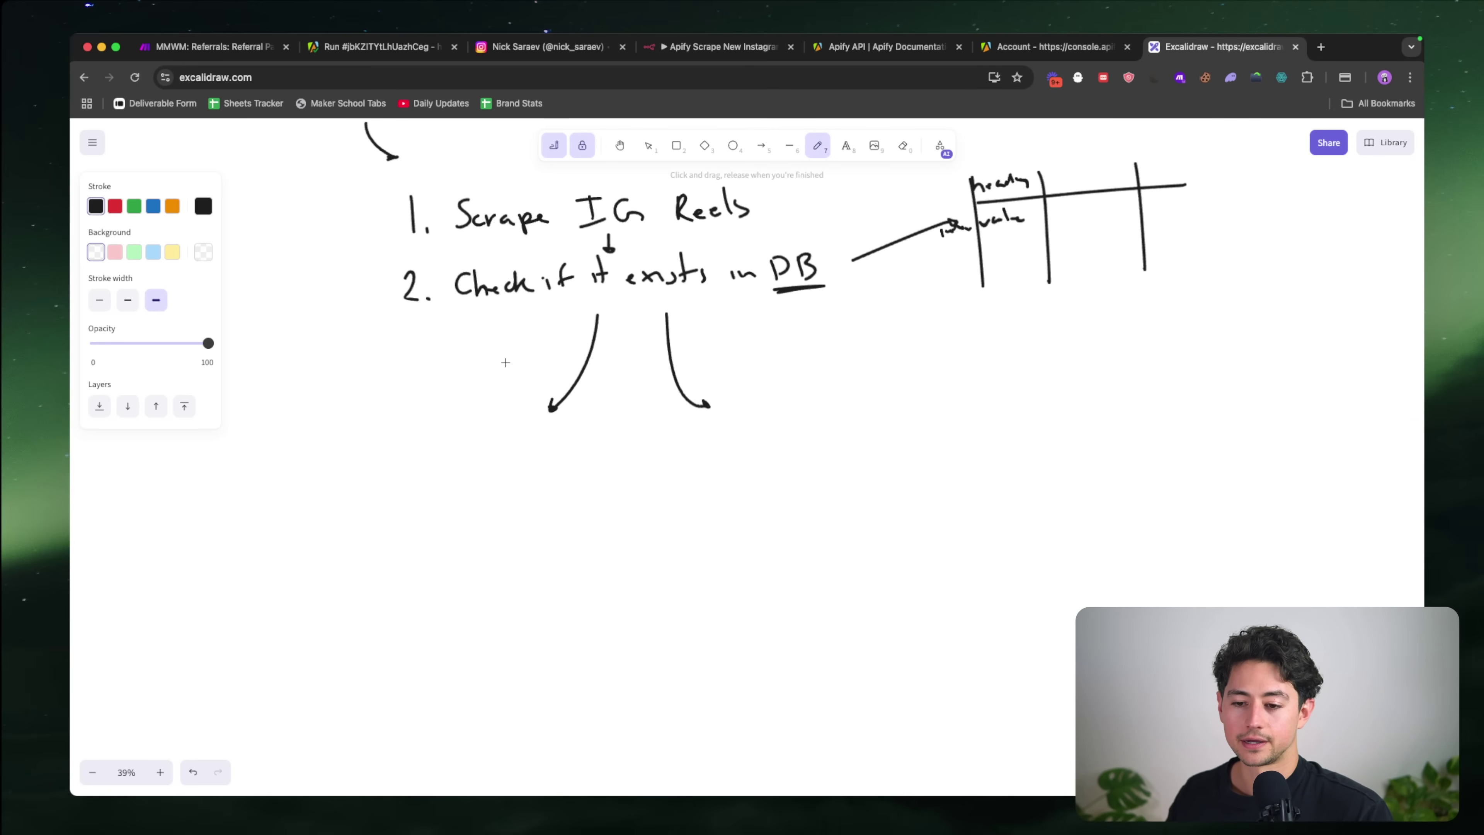
{"action": "left_click_drag", "start_coordinate": [500, 346], "coordinate": [566, 345]}
{"action": "scroll", "coordinate": [531, 346], "scroll_direction": "left", "scroll_amount": 2}
{"action": "scroll", "coordinate": [531, 347], "scroll_direction": "down", "scroll_amount": 1}
{"action": "scroll", "coordinate": [566, 345], "scroll_direction": "down", "scroll_amount": 5}
{"action": "scroll", "coordinate": [565, 345], "scroll_direction": "left", "scroll_amount": 5}
{"action": "left_click", "coordinate": [513, 387]}
{"action": "mouse_move", "coordinate": [512, 392]}
{"action": "left_mouse_down"}
{"action": "mouse_move", "coordinate": [609, 388]}
{"action": "mouse_move", "coordinate": [611, 410]}
{"action": "left_mouse_up"}
{"action": "left_click_drag", "start_coordinate": [571, 378], "coordinate": [581, 374]}
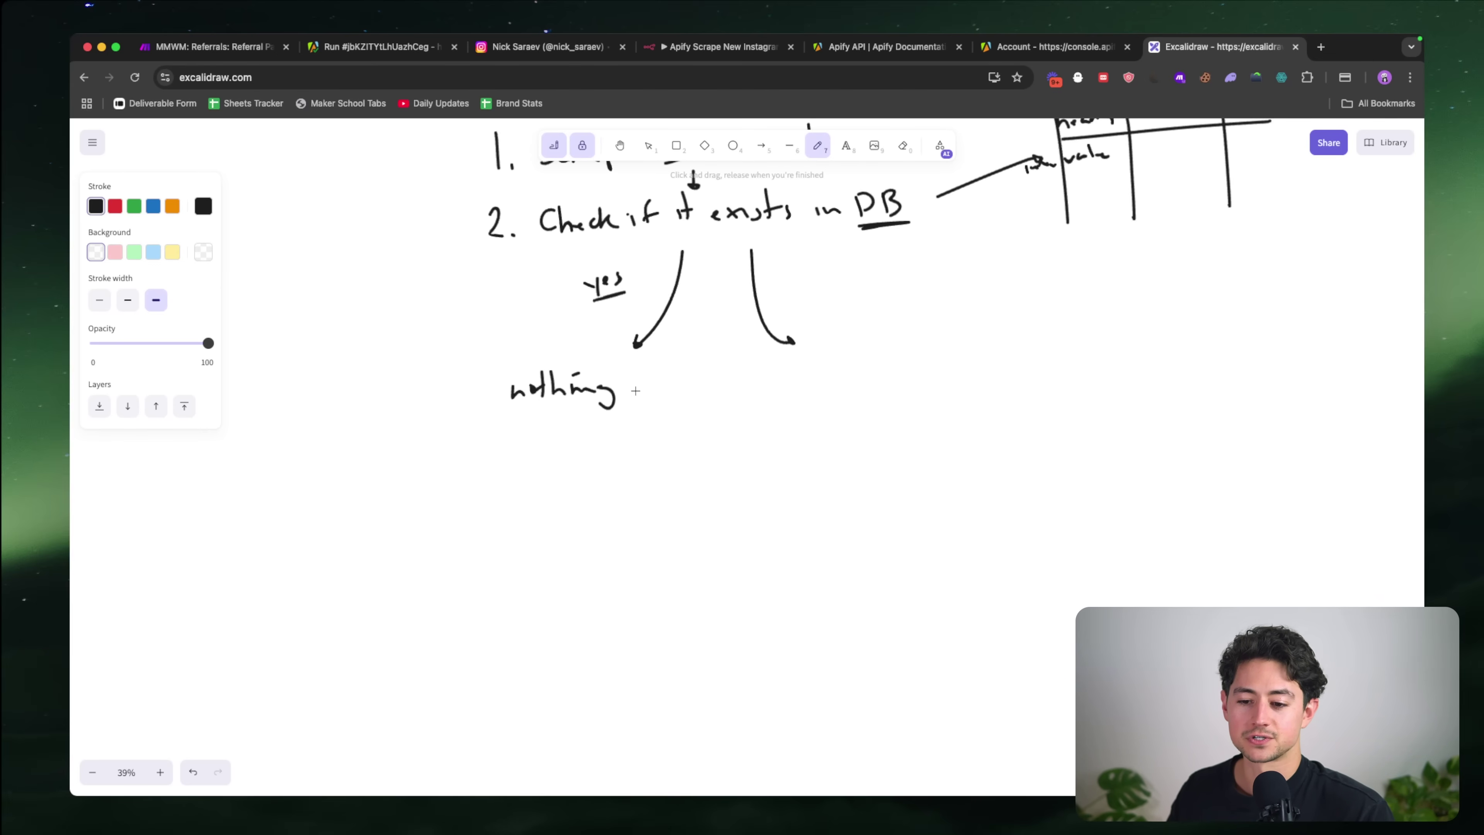
{"action": "scroll", "coordinate": [613, 409], "scroll_direction": "right", "scroll_amount": 3}
{"action": "scroll", "coordinate": [613, 409], "scroll_direction": "up", "scroll_amount": 1}
Step: Label the right branch 'new' and begin '3. Transcribe' beneath it
{"action": "left_click_drag", "start_coordinate": [701, 296], "coordinate": [743, 289]}
{"action": "scroll", "coordinate": [719, 301], "scroll_direction": "up", "scroll_amount": 1}
{"action": "scroll", "coordinate": [719, 301], "scroll_direction": "right", "scroll_amount": 1}
{"action": "scroll", "coordinate": [704, 390], "scroll_direction": "down", "scroll_amount": 2}
{"action": "scroll", "coordinate": [705, 389], "scroll_direction": "right", "scroll_amount": 2}
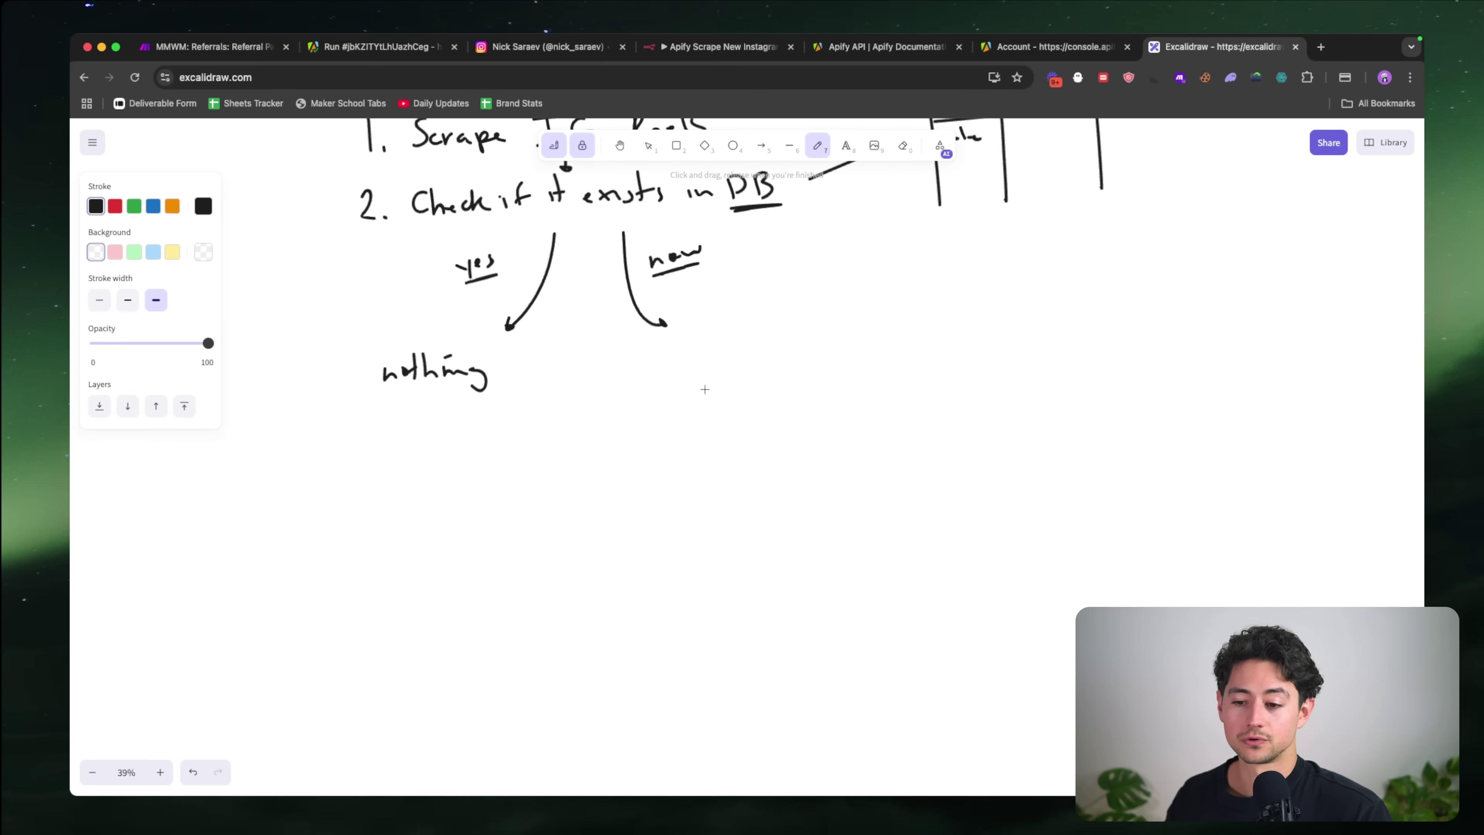
{"action": "left_click_drag", "start_coordinate": [664, 362], "coordinate": [681, 372]}
{"action": "scroll", "coordinate": [753, 363], "scroll_direction": "up", "scroll_amount": 3}
{"action": "scroll", "coordinate": [752, 363], "scroll_direction": "right", "scroll_amount": 2}
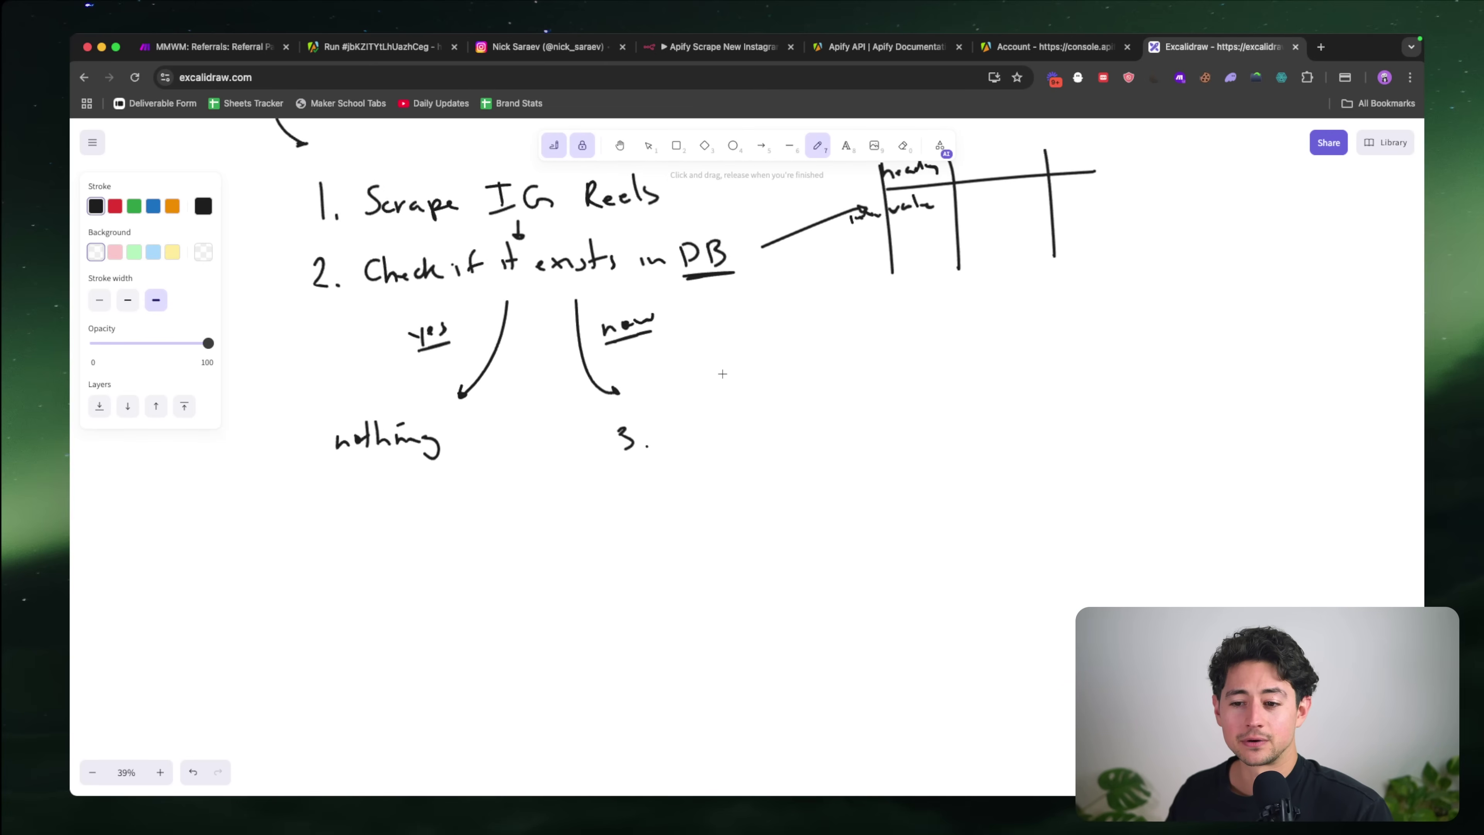
{"action": "scroll", "coordinate": [702, 366], "scroll_direction": "down", "scroll_amount": 2}
{"action": "scroll", "coordinate": [702, 367], "scroll_direction": "right", "scroll_amount": 2}
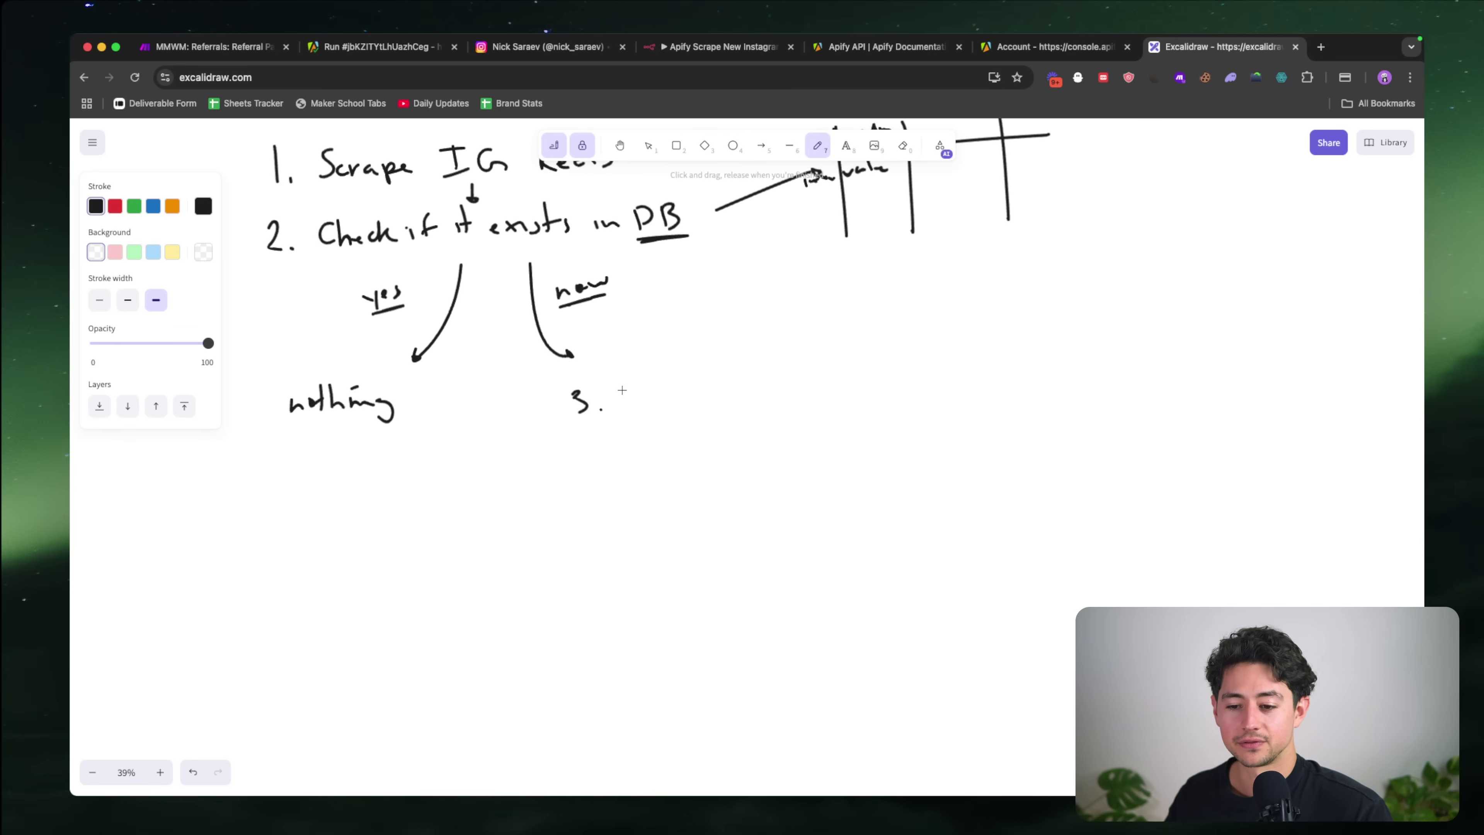
{"action": "mouse_move", "coordinate": [622, 390]}
{"action": "left_mouse_down"}
{"action": "mouse_move", "coordinate": [623, 409]}
{"action": "mouse_move", "coordinate": [712, 387]}
{"action": "mouse_move", "coordinate": [809, 394]}
{"action": "left_mouse_up"}
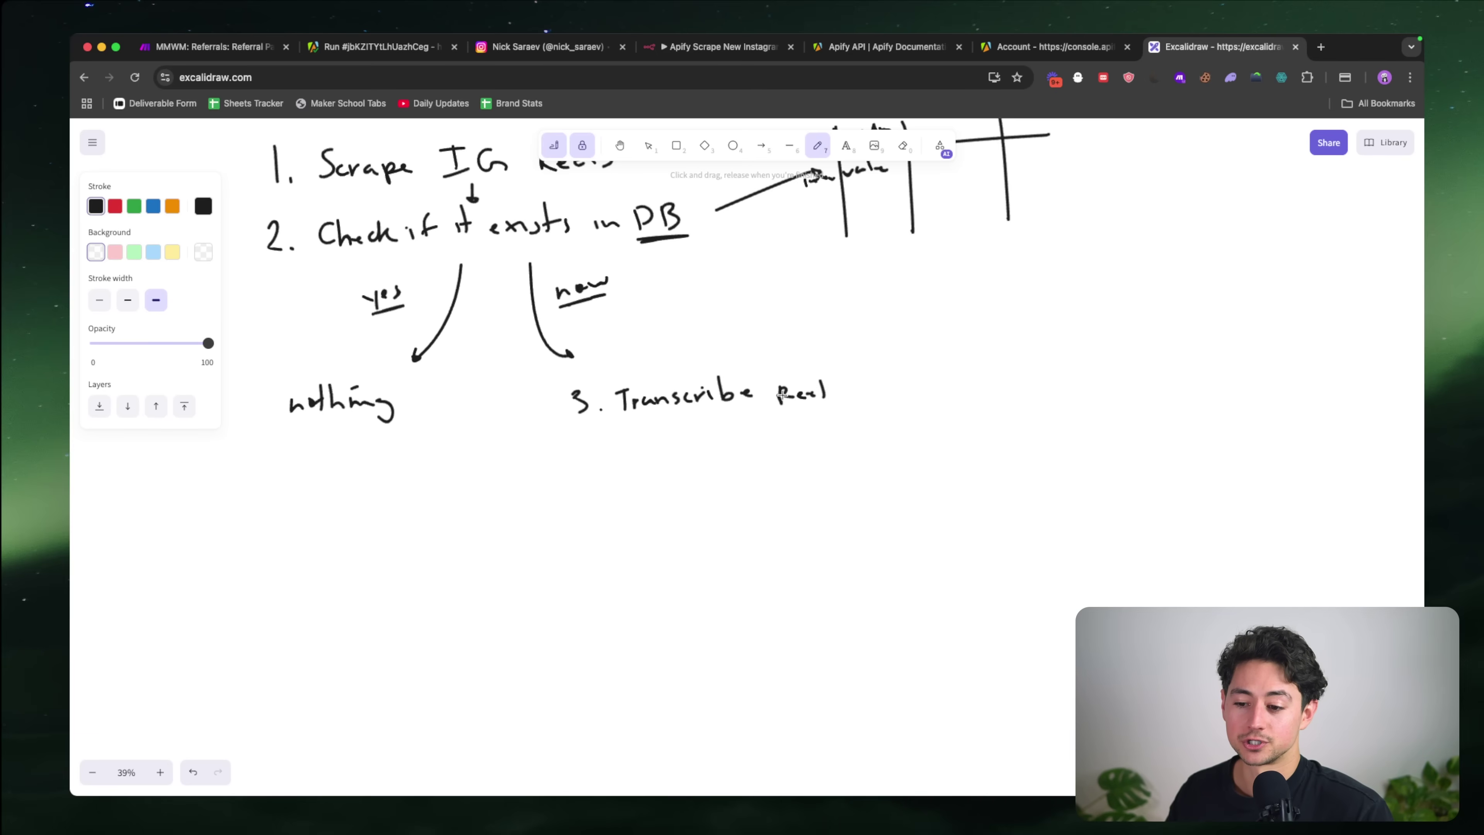
Step: Underline 'Transcribe Reel', then write '4. AI filtering' with an arrow down from it
{"action": "scroll", "coordinate": [612, 401], "scroll_direction": "down", "scroll_amount": 1}
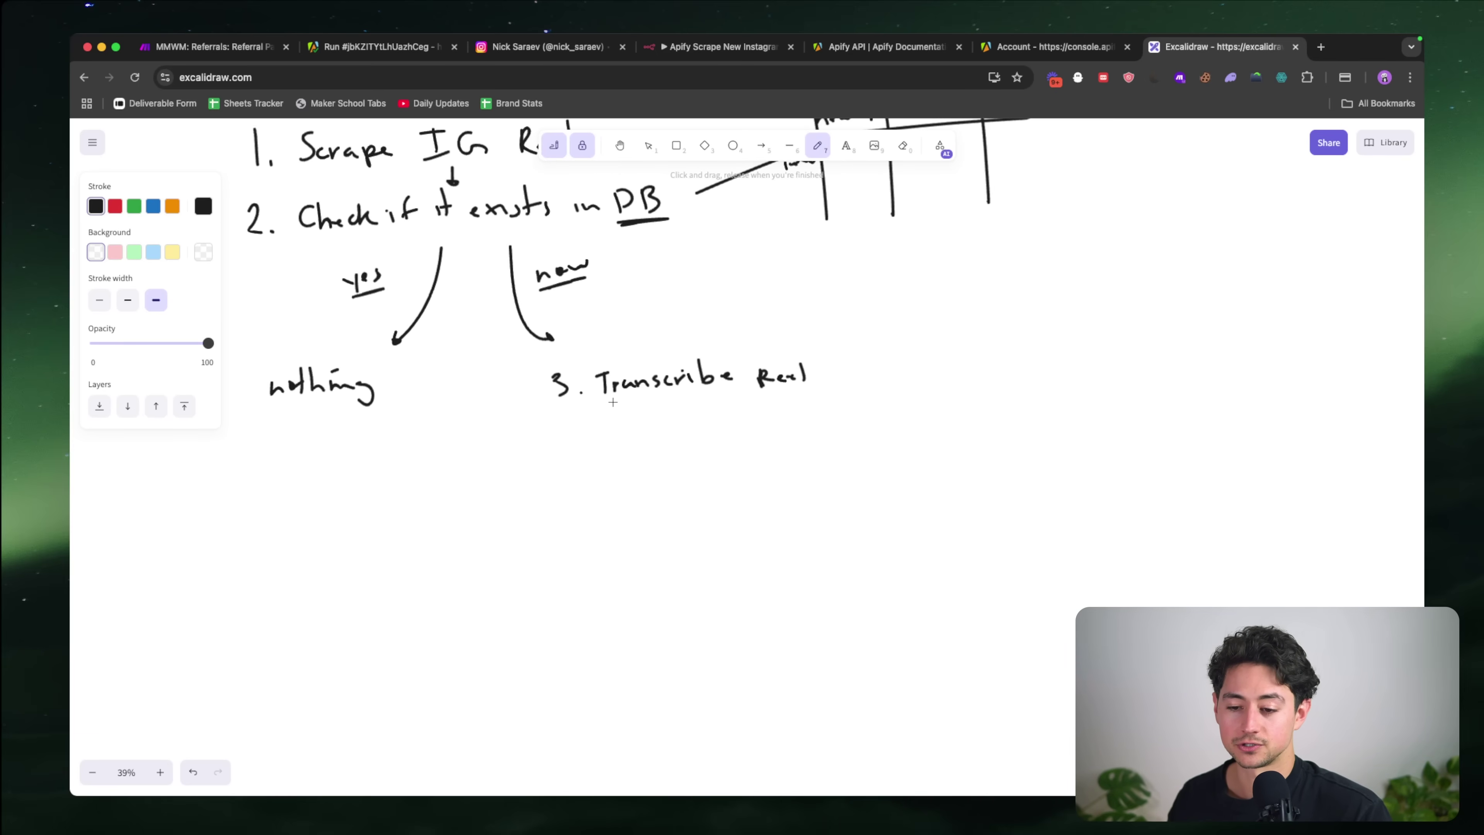
{"action": "left_click_drag", "start_coordinate": [598, 408], "coordinate": [798, 392]}
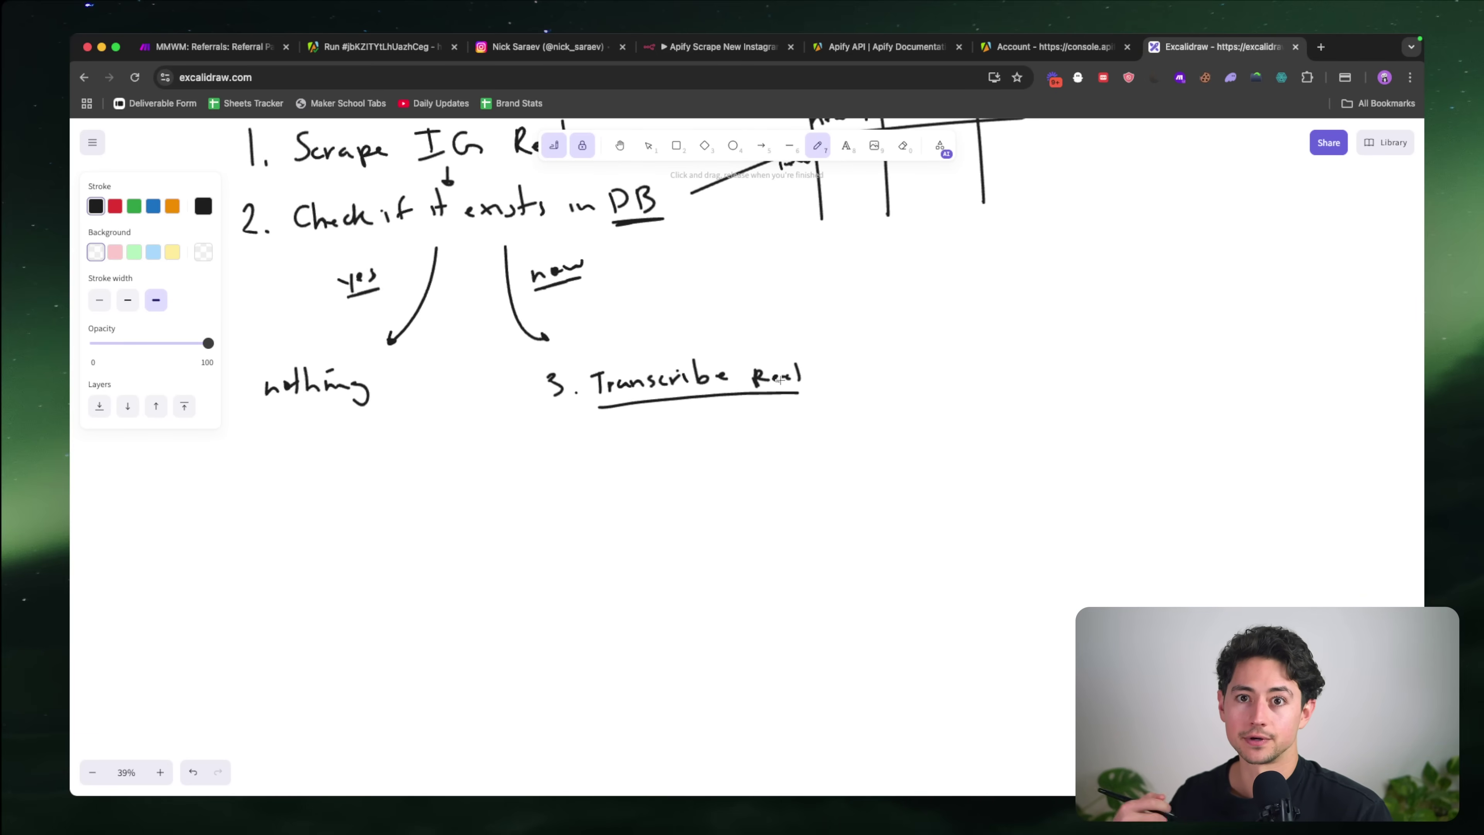
{"action": "scroll", "coordinate": [586, 421], "scroll_direction": "down", "scroll_amount": 2}
{"action": "left_click_drag", "start_coordinate": [665, 388], "coordinate": [677, 404]}
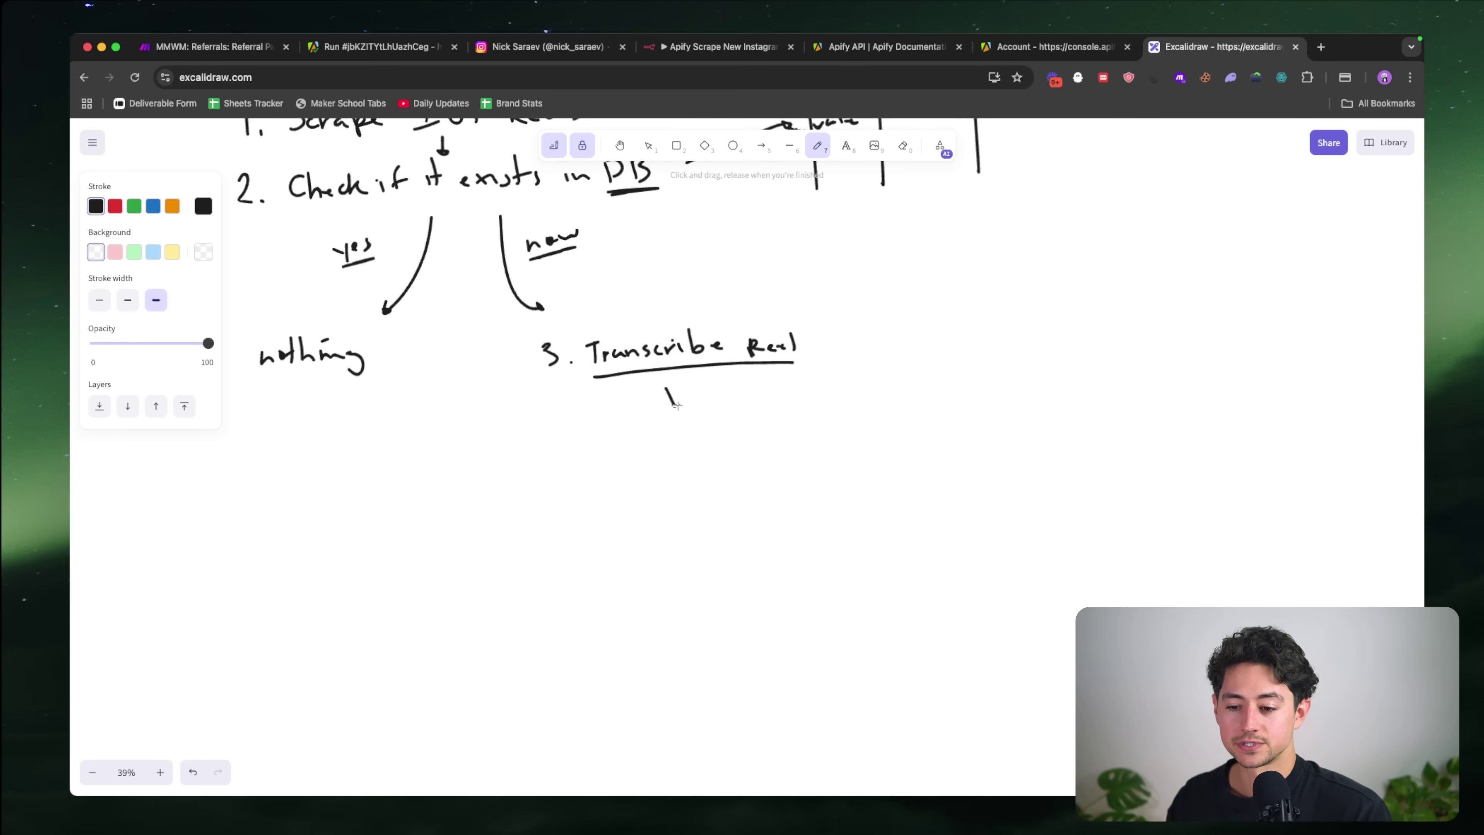
{"action": "mouse_move", "coordinate": [596, 450]}
{"action": "left_mouse_down"}
{"action": "mouse_move", "coordinate": [614, 471]}
{"action": "mouse_move", "coordinate": [630, 423]}
{"action": "left_mouse_up"}
{"action": "left_click", "coordinate": [617, 466]}
{"action": "scroll", "coordinate": [619, 462], "scroll_direction": "down", "scroll_amount": 2}
{"action": "left_click_drag", "start_coordinate": [635, 410], "coordinate": [653, 410]}
{"action": "mouse_move", "coordinate": [645, 412]}
{"action": "left_mouse_down"}
{"action": "mouse_move", "coordinate": [645, 430]}
{"action": "mouse_move", "coordinate": [673, 430]}
{"action": "left_mouse_up"}
{"action": "left_click_drag", "start_coordinate": [671, 420], "coordinate": [783, 416]}
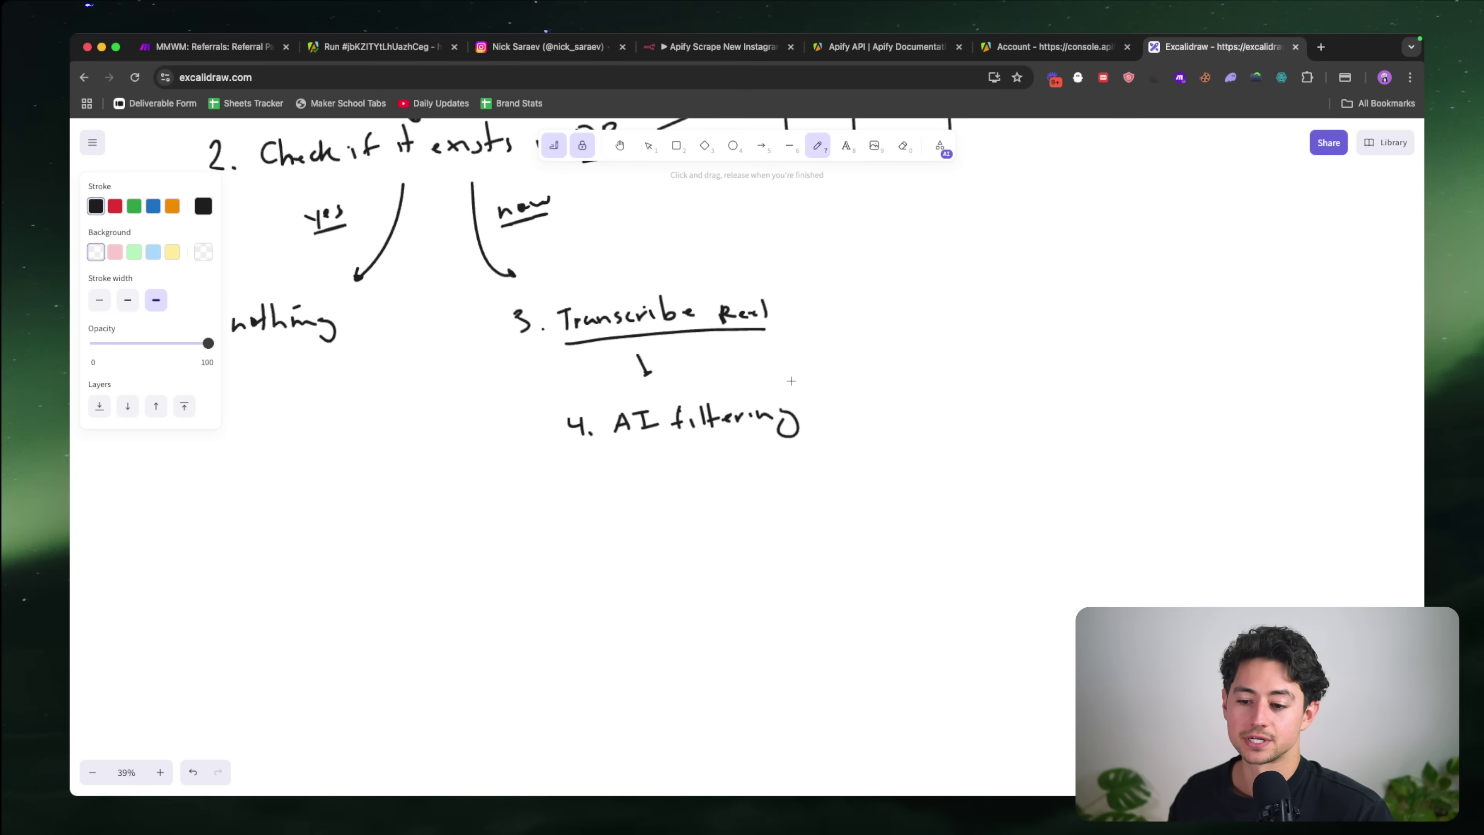
{"action": "scroll", "coordinate": [791, 381], "scroll_direction": "right", "scroll_amount": 3}
{"action": "scroll", "coordinate": [791, 380], "scroll_direction": "up", "scroll_amount": 3}
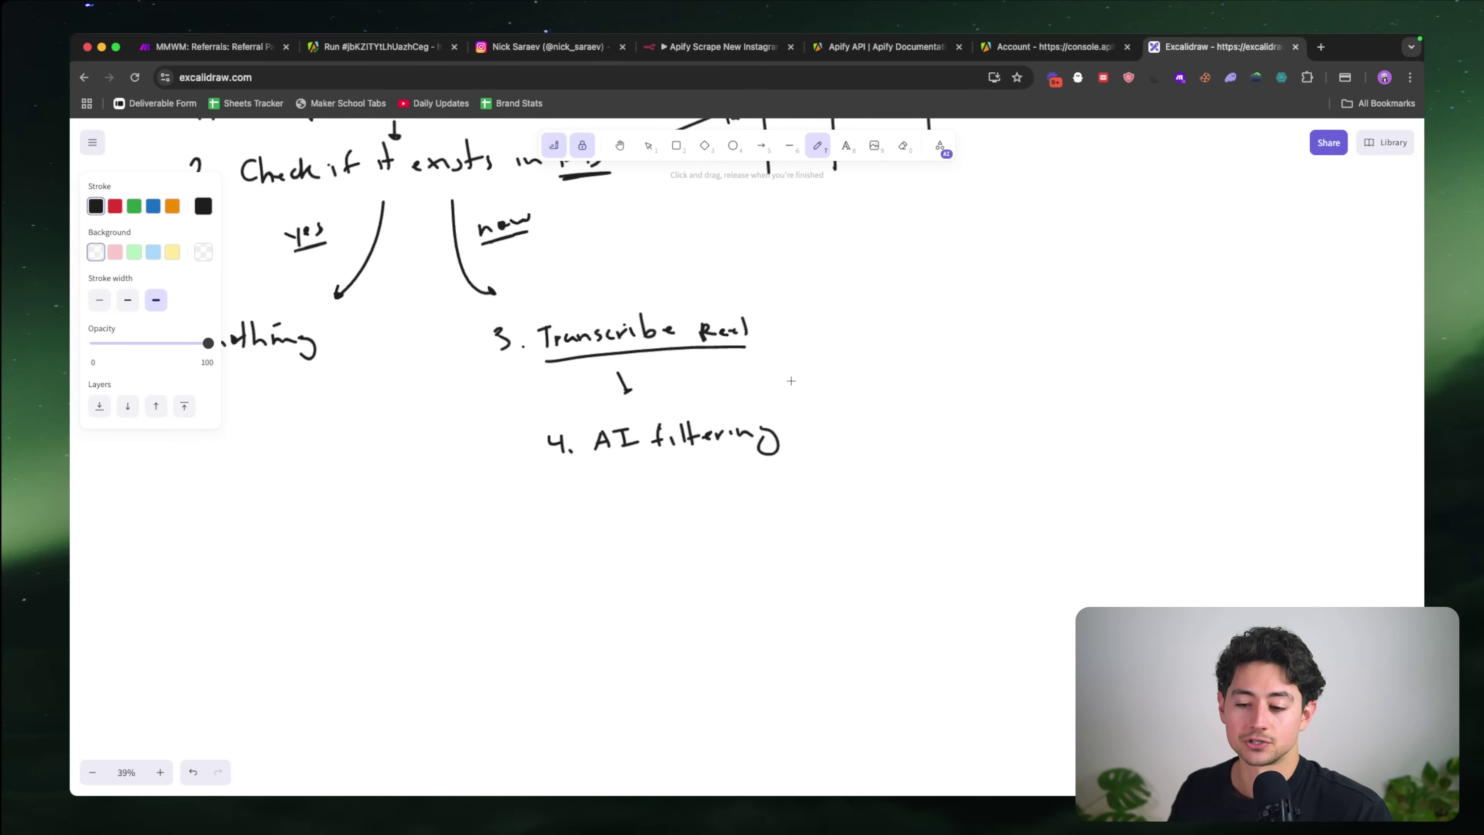
{"action": "scroll", "coordinate": [791, 381], "scroll_direction": "down", "scroll_amount": 3}
{"action": "mouse_move", "coordinate": [664, 424]}
{"action": "left_mouse_down"}
{"action": "mouse_move", "coordinate": [674, 449]}
{"action": "mouse_move", "coordinate": [623, 442]}
{"action": "mouse_move", "coordinate": [853, 416]}
{"action": "mouse_move", "coordinate": [803, 422]}
{"action": "mouse_move", "coordinate": [835, 423]}
{"action": "left_mouse_up"}
{"action": "scroll", "coordinate": [678, 451], "scroll_direction": "down", "scroll_amount": 5}
Step: Write '5. Run thru ChatGPT & identify added value', underlining 'added value' and 'ChatGPT'
{"action": "key", "text": "super+z"}
{"action": "key", "text": "super+z"}
{"action": "key", "text": "super+z"}
{"action": "key", "text": "super+z"}
{"action": "key", "text": "super+z"}
{"action": "mouse_move", "coordinate": [838, 405]}
{"action": "left_mouse_down"}
{"action": "mouse_move", "coordinate": [839, 422]}
{"action": "mouse_move", "coordinate": [901, 406]}
{"action": "left_mouse_up"}
{"action": "scroll", "coordinate": [879, 414], "scroll_direction": "right", "scroll_amount": 2}
{"action": "scroll", "coordinate": [879, 415], "scroll_direction": "down", "scroll_amount": 1}
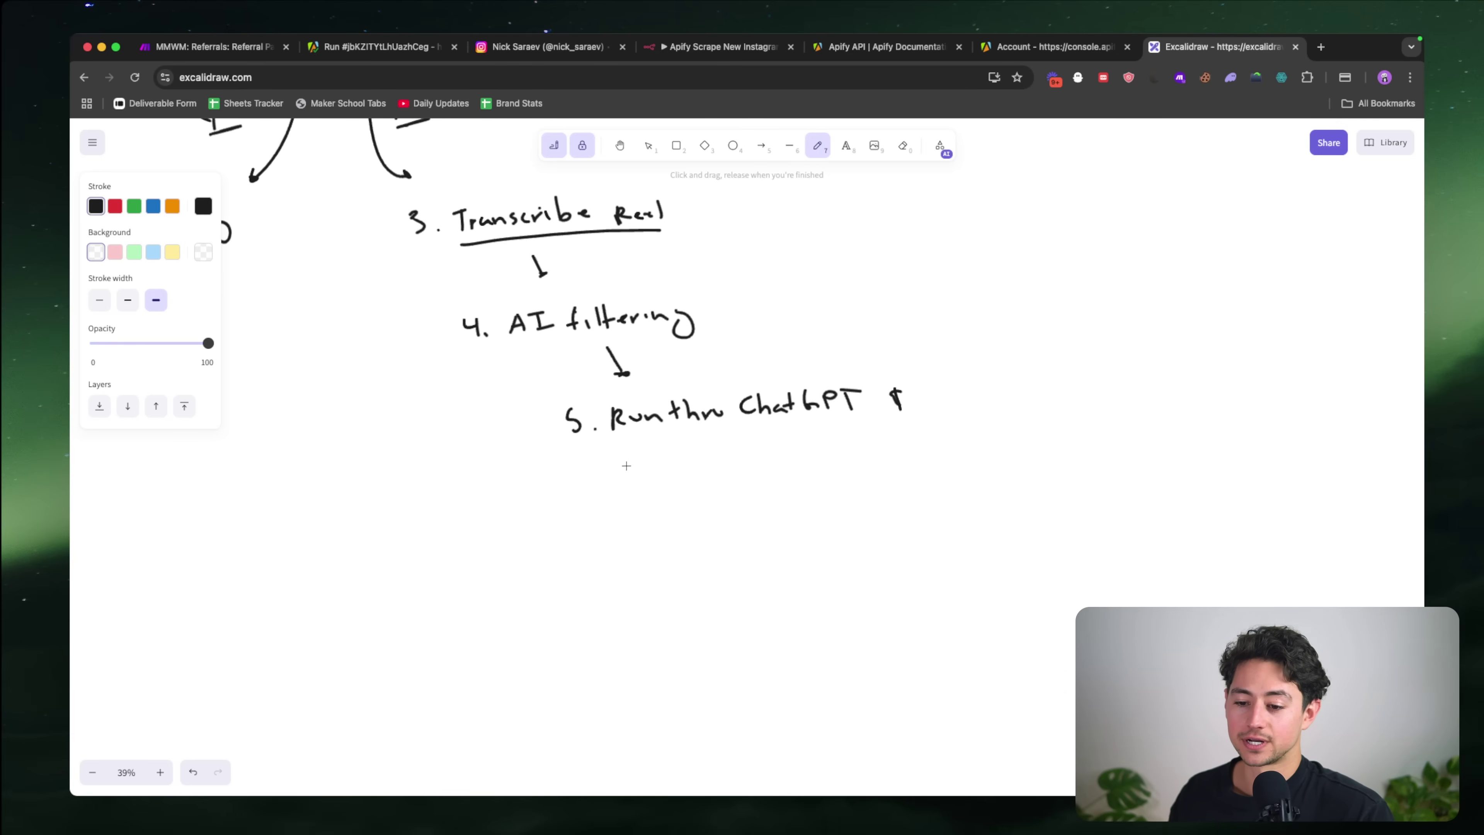
{"action": "mouse_move", "coordinate": [647, 456]}
{"action": "left_mouse_down"}
{"action": "mouse_move", "coordinate": [743, 453]}
{"action": "mouse_move", "coordinate": [740, 477]}
{"action": "mouse_move", "coordinate": [710, 442]}
{"action": "mouse_move", "coordinate": [840, 413]}
{"action": "mouse_move", "coordinate": [841, 436]}
{"action": "left_mouse_up"}
{"action": "scroll", "coordinate": [807, 441], "scroll_direction": "down", "scroll_amount": 1}
{"action": "scroll", "coordinate": [807, 441], "scroll_direction": "right", "scroll_amount": 1}
{"action": "mouse_move", "coordinate": [778, 450]}
{"action": "left_mouse_down"}
{"action": "mouse_move", "coordinate": [946, 410]}
{"action": "mouse_move", "coordinate": [956, 428]}
{"action": "mouse_move", "coordinate": [754, 455]}
{"action": "left_mouse_up"}
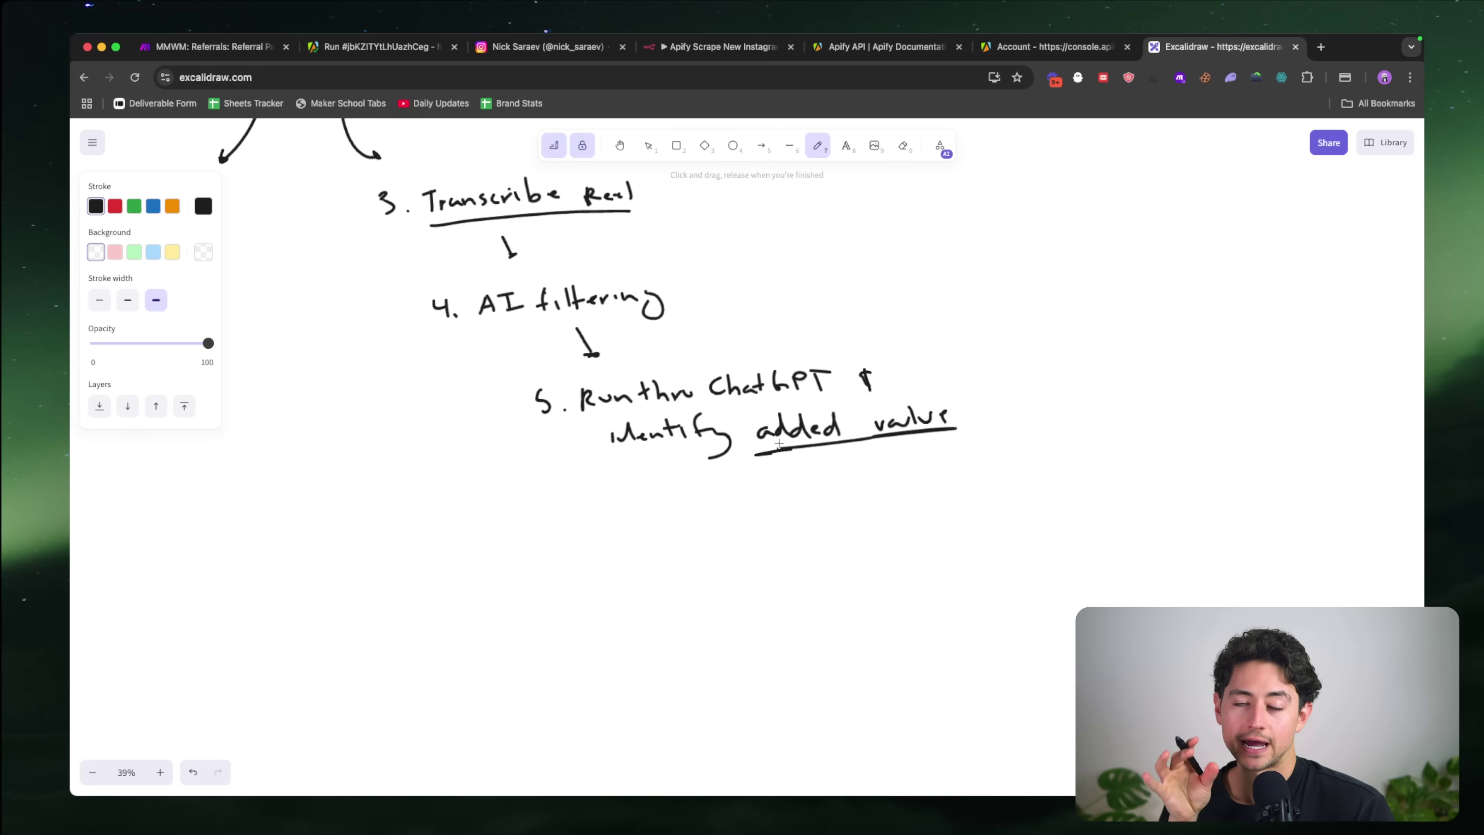
{"action": "scroll", "coordinate": [778, 444], "scroll_direction": "up", "scroll_amount": 2}
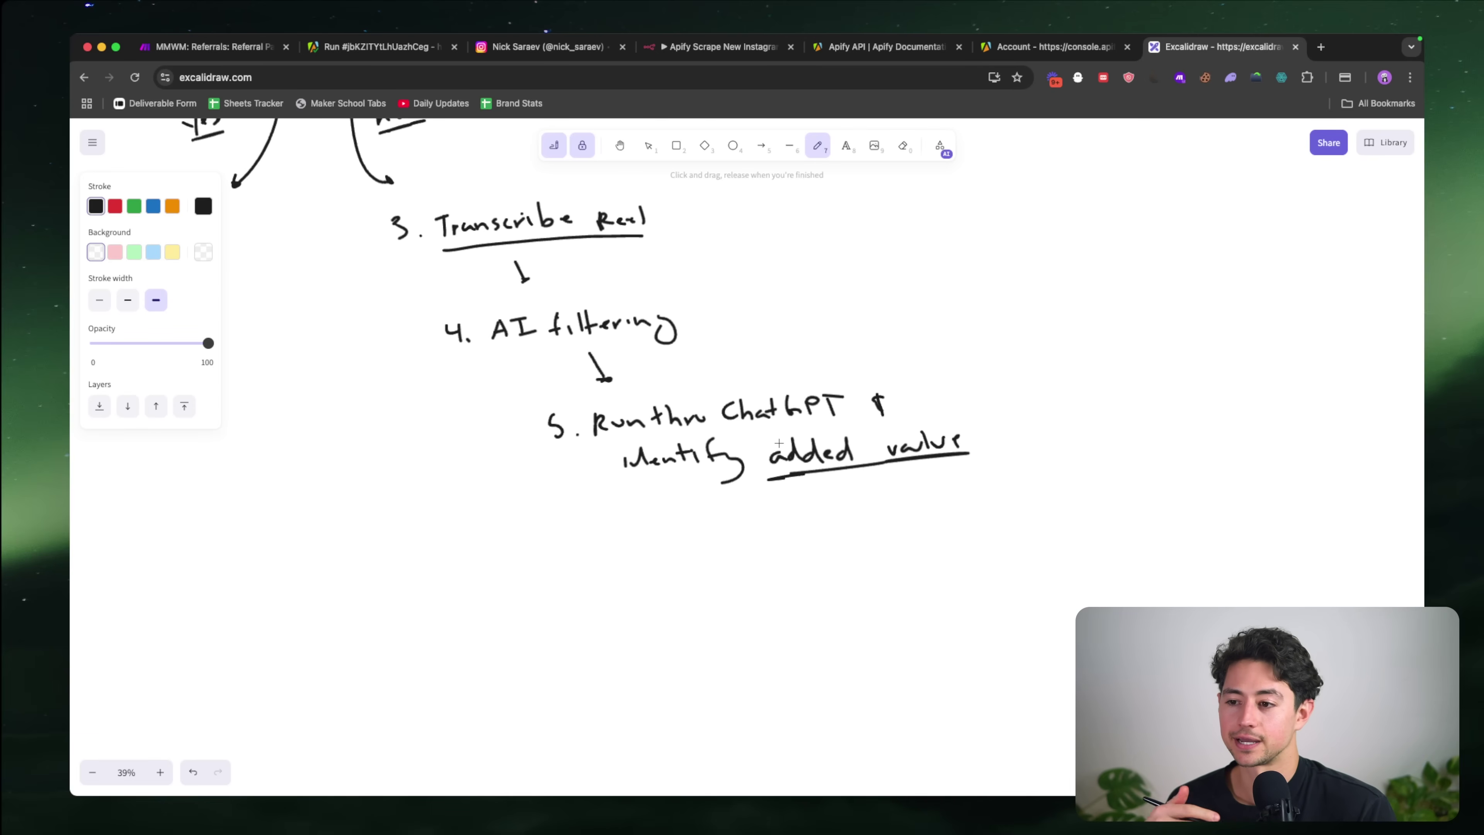
{"action": "scroll", "coordinate": [779, 444], "scroll_direction": "left", "scroll_amount": 1}
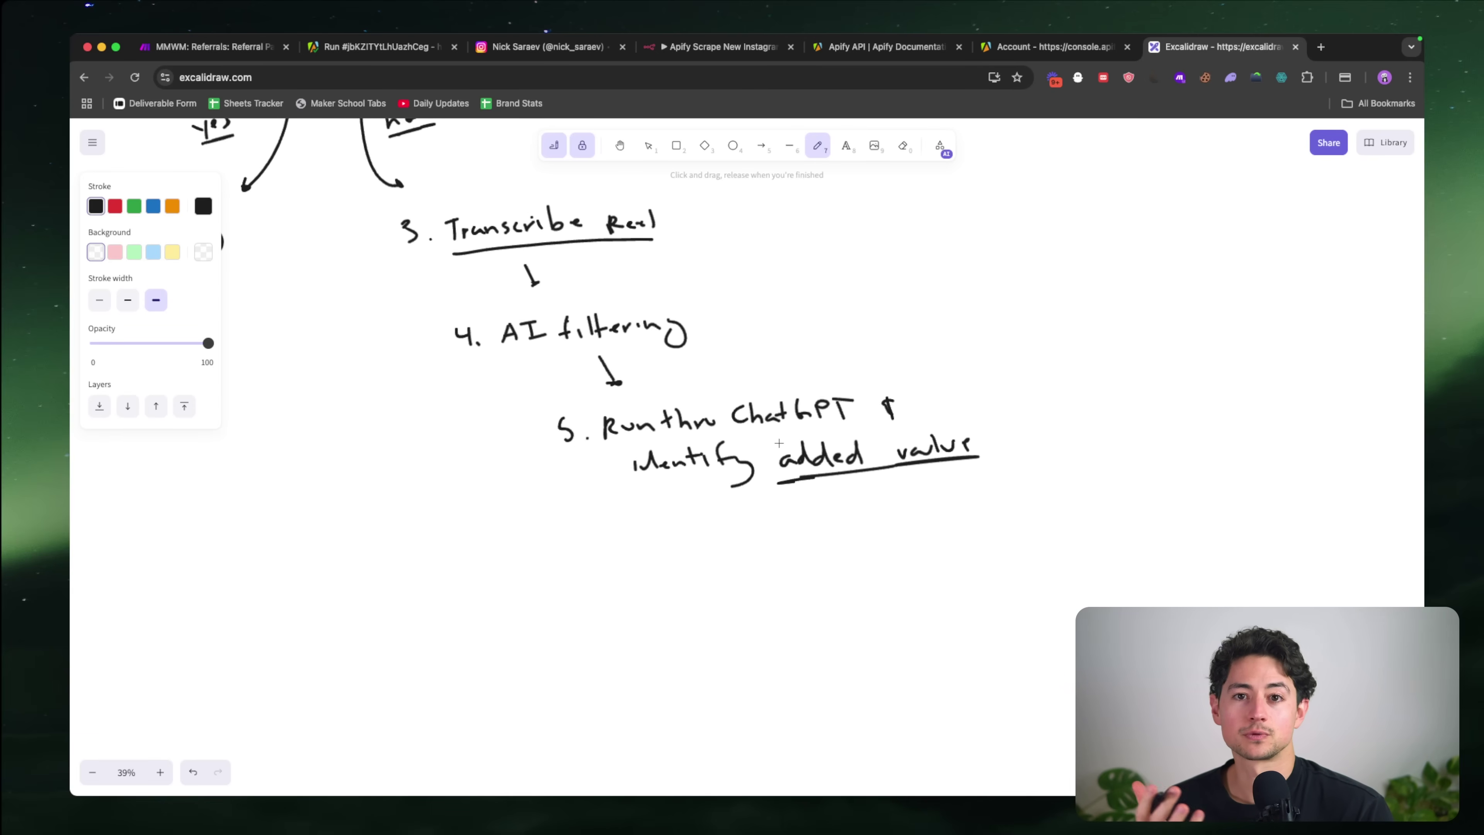
{"action": "scroll", "coordinate": [779, 444], "scroll_direction": "down", "scroll_amount": 3}
{"action": "scroll", "coordinate": [779, 444], "scroll_direction": "right", "scroll_amount": 3}
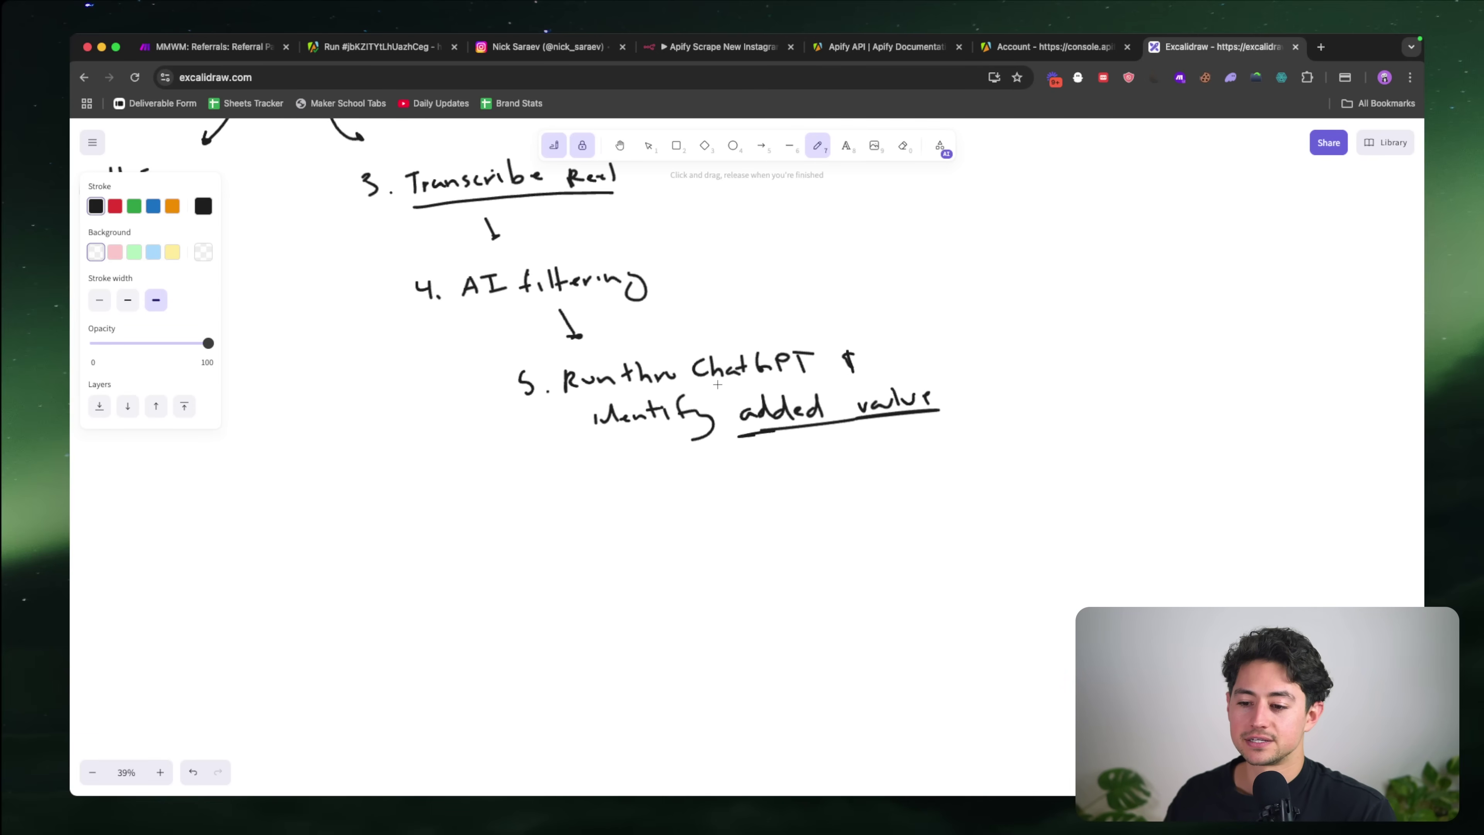
{"action": "left_click_drag", "start_coordinate": [717, 384], "coordinate": [807, 370]}
Step: Add an arrow and '6. Rewrite as a new script' below step 5, and underline 'AI filtering'
{"action": "mouse_move", "coordinate": [675, 454]}
{"action": "left_mouse_down"}
{"action": "mouse_move", "coordinate": [704, 541]}
{"action": "mouse_move", "coordinate": [690, 538]}
{"action": "mouse_move", "coordinate": [808, 504]}
{"action": "mouse_move", "coordinate": [829, 522]}
{"action": "mouse_move", "coordinate": [873, 511]}
{"action": "left_mouse_up"}
{"action": "key", "text": "super+z"}
{"action": "key", "text": "super+z"}
{"action": "key", "text": "super+z"}
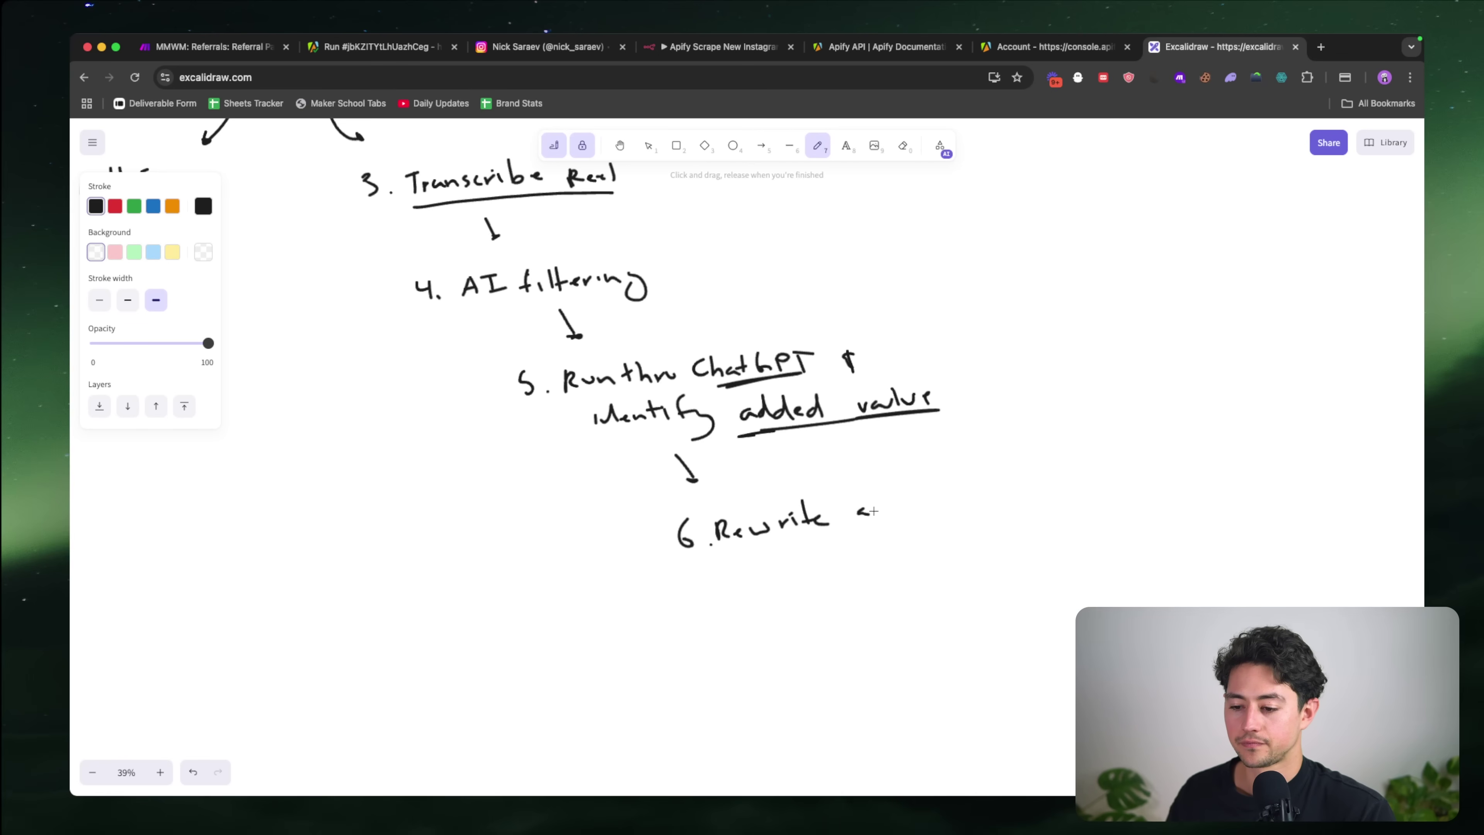
{"action": "mouse_move", "coordinate": [779, 564]}
{"action": "left_mouse_down"}
{"action": "mouse_move", "coordinate": [909, 563]}
{"action": "mouse_move", "coordinate": [935, 538]}
{"action": "left_mouse_up"}
{"action": "left_click_drag", "start_coordinate": [810, 589], "coordinate": [935, 573]}
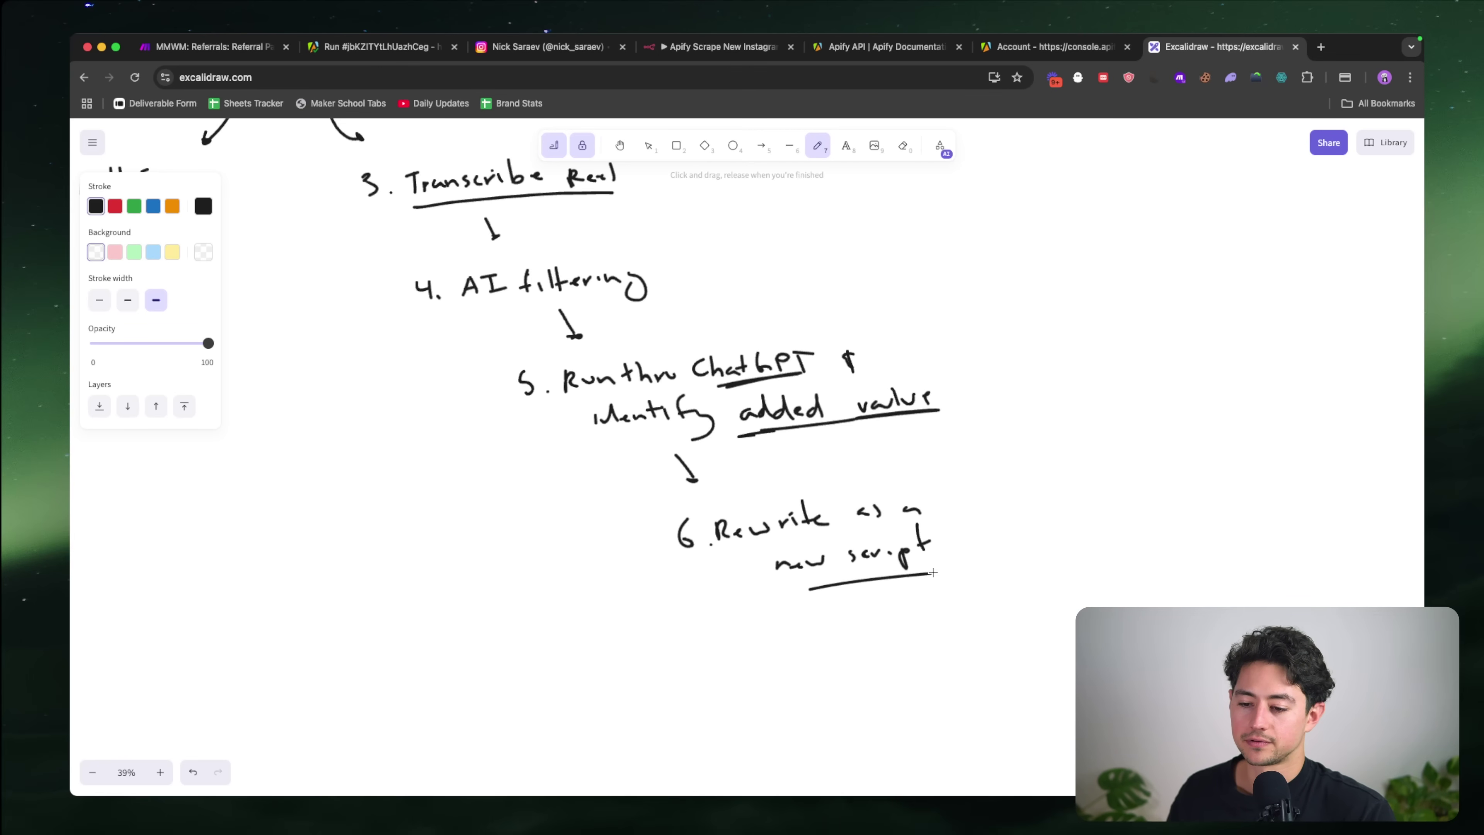
{"action": "scroll", "coordinate": [739, 519], "scroll_direction": "up", "scroll_amount": 2}
{"action": "scroll", "coordinate": [739, 519], "scroll_direction": "up", "scroll_amount": 3}
{"action": "left_click_drag", "start_coordinate": [530, 444], "coordinate": [687, 433]}
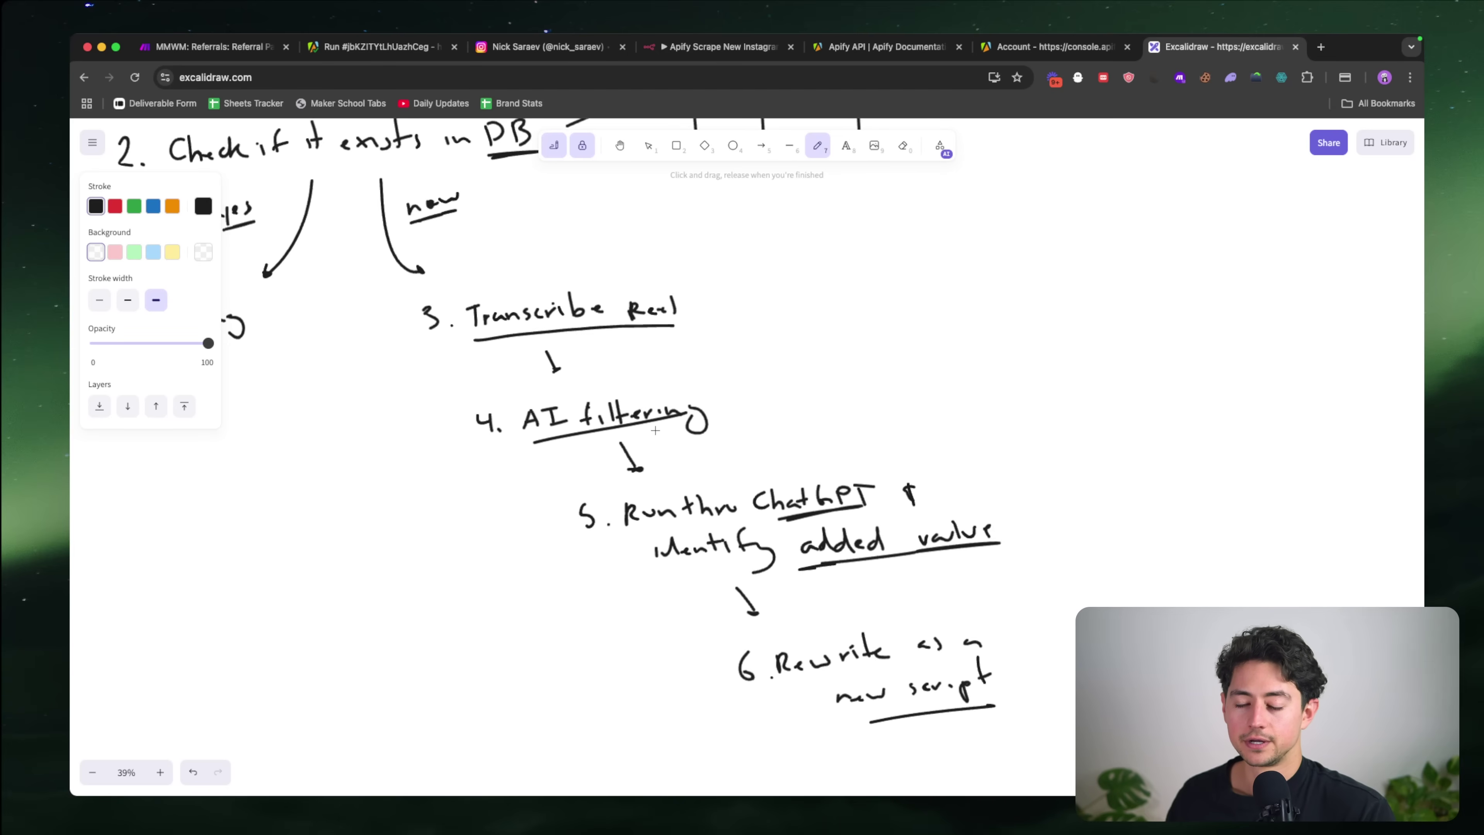
{"action": "scroll", "coordinate": [655, 430], "scroll_direction": "left", "scroll_amount": 4}
{"action": "scroll", "coordinate": [656, 430], "scroll_direction": "up", "scroll_amount": 5}
{"action": "scroll", "coordinate": [655, 430], "scroll_direction": "right", "scroll_amount": 2}
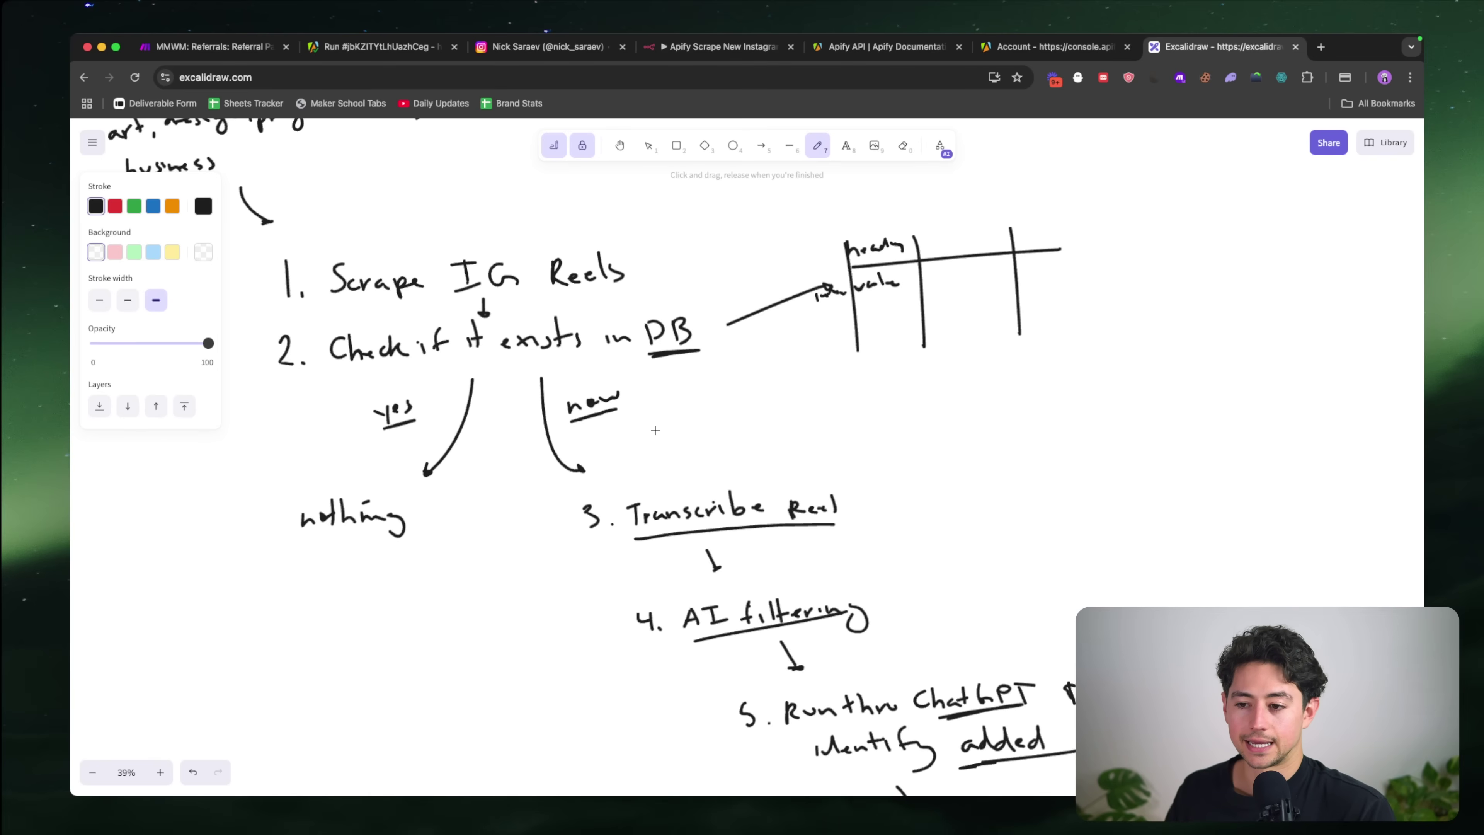
{"action": "scroll", "coordinate": [655, 431], "scroll_direction": "up", "scroll_amount": 4}
{"action": "scroll", "coordinate": [655, 430], "scroll_direction": "left", "scroll_amount": 2}
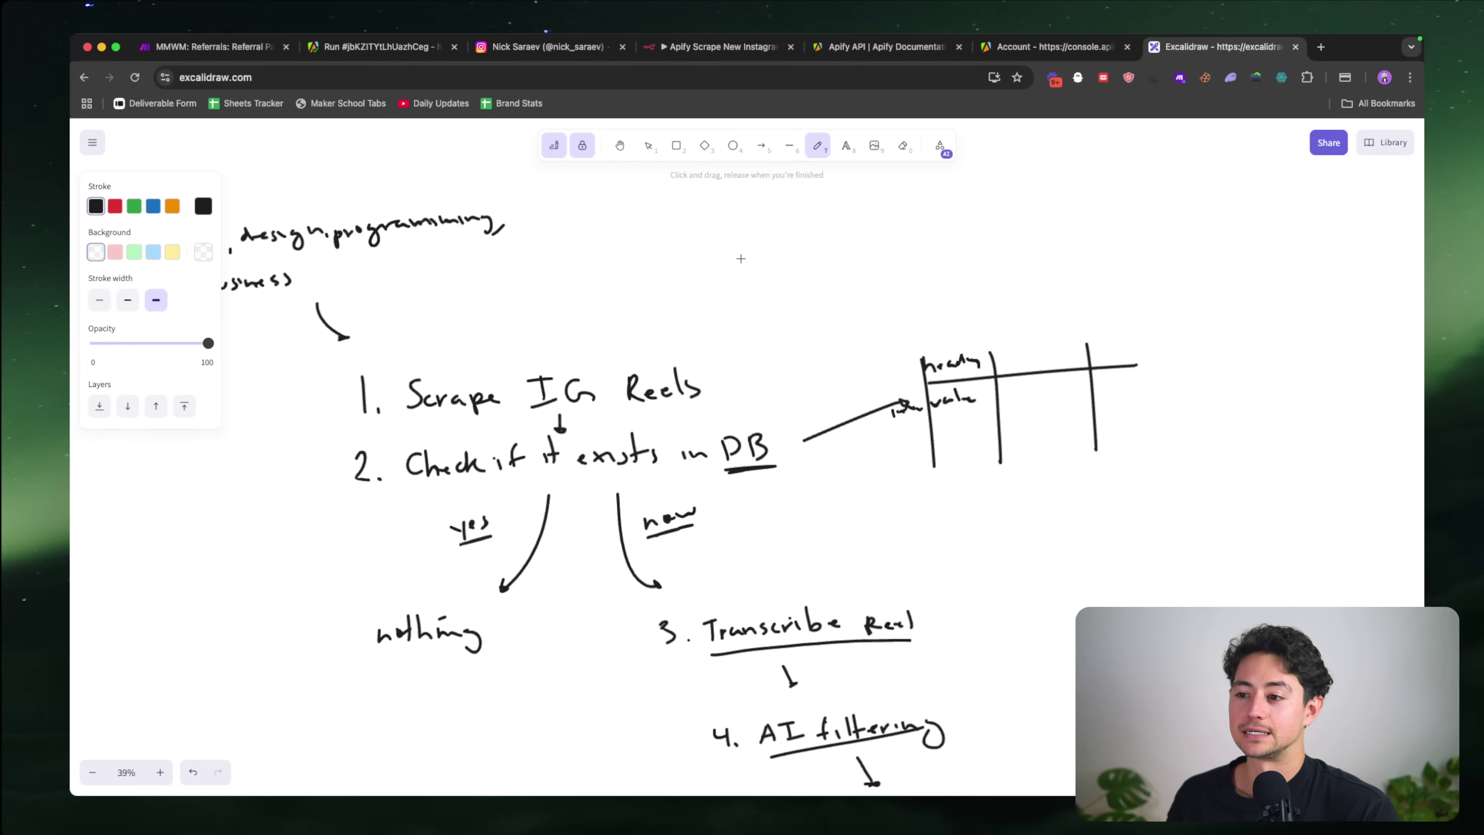
Step: Load apify.com/store in a new browser tab
{"action": "key", "text": "ctrl+t"}
{"action": "type", "text": "apify.com/store"}
{"action": "key", "text": "Return"}
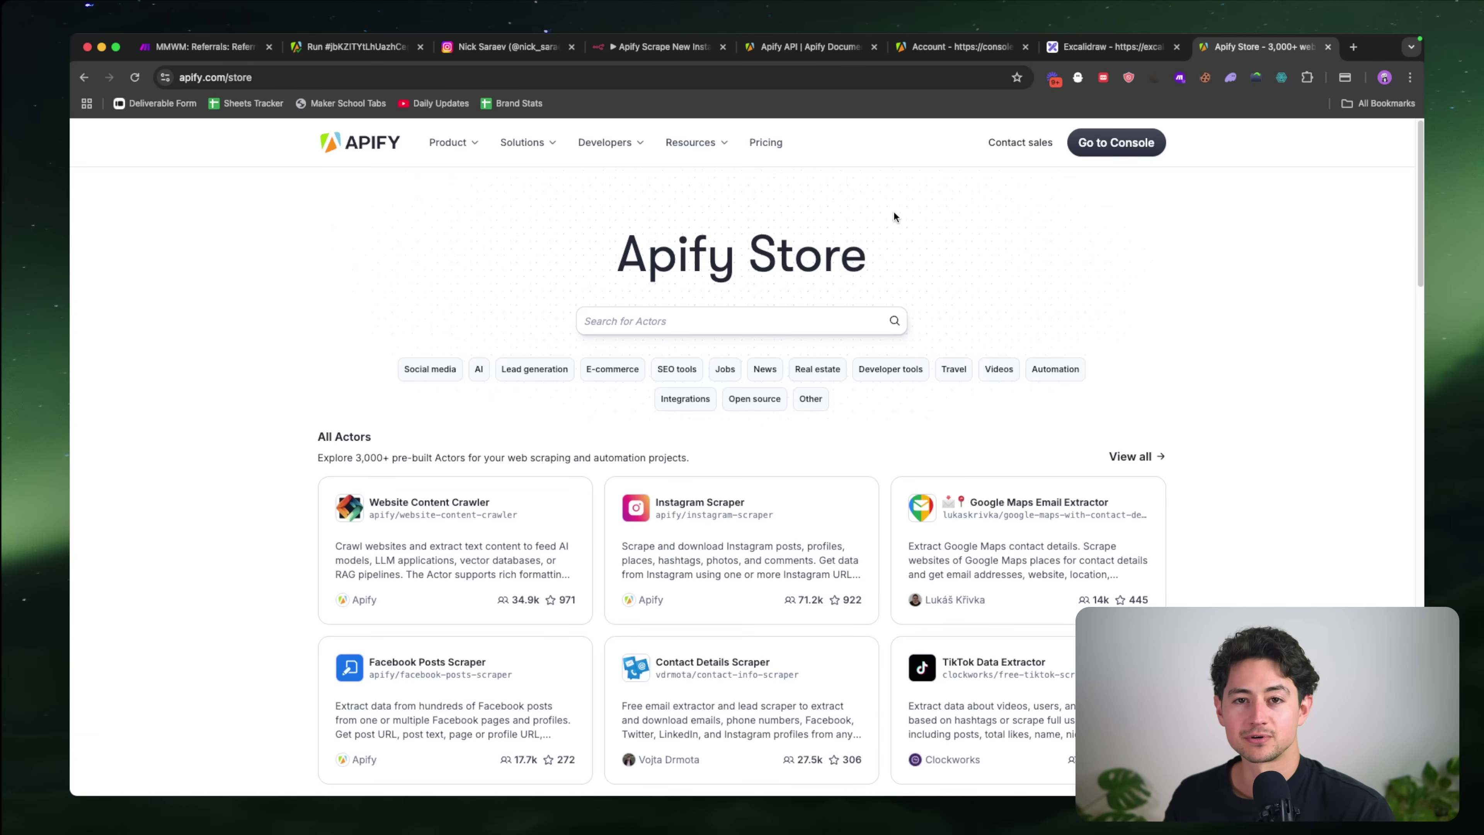
Step: Browse the Apify Store's featured actors and focus its actor search box
{"action": "scroll", "coordinate": [1022, 183], "scroll_direction": "down", "scroll_amount": 2}
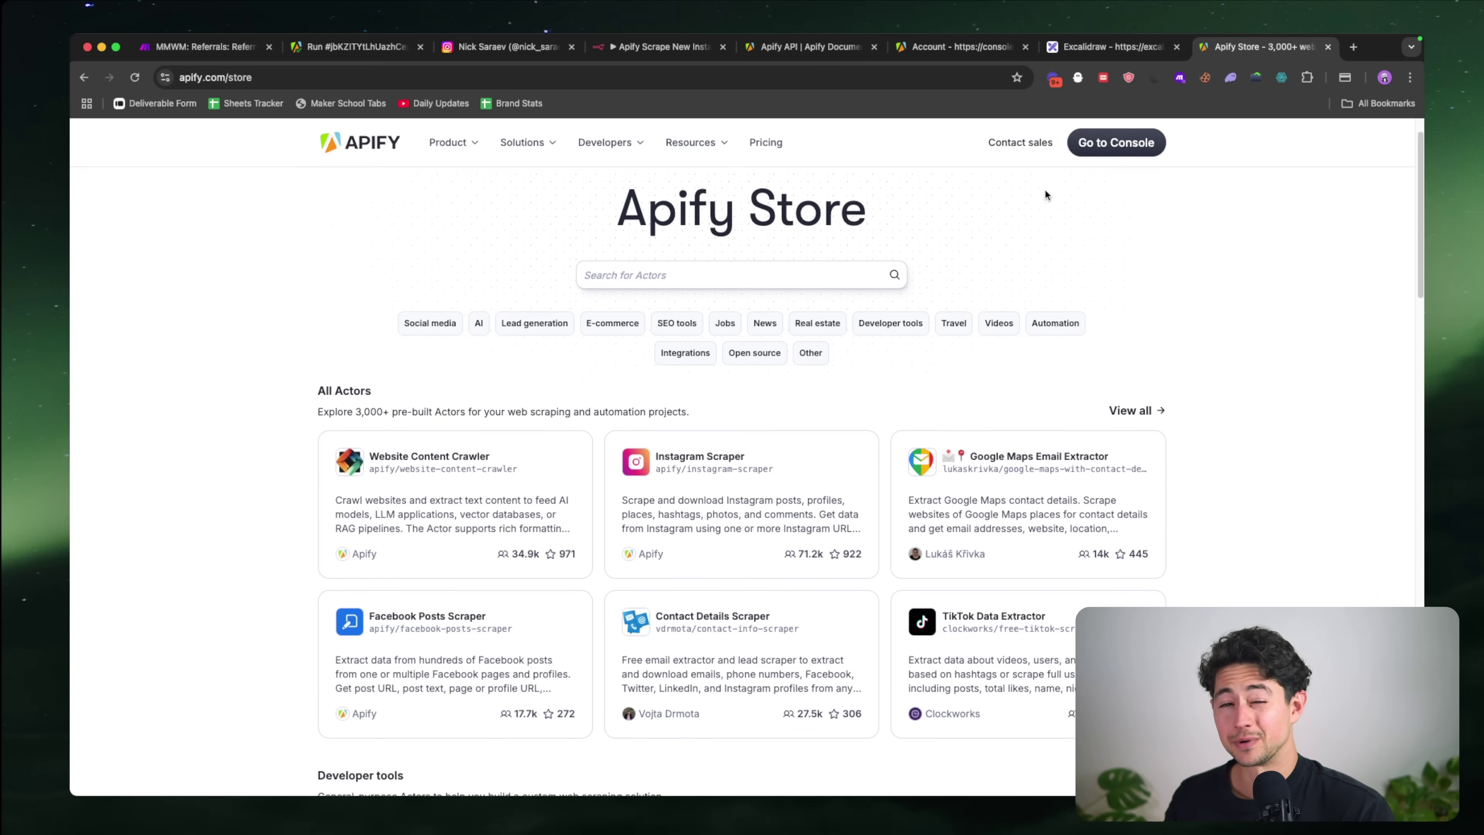
{"action": "scroll", "coordinate": [1086, 202], "scroll_direction": "down", "scroll_amount": 1}
{"action": "scroll", "coordinate": [805, 253], "scroll_direction": "up", "scroll_amount": 3}
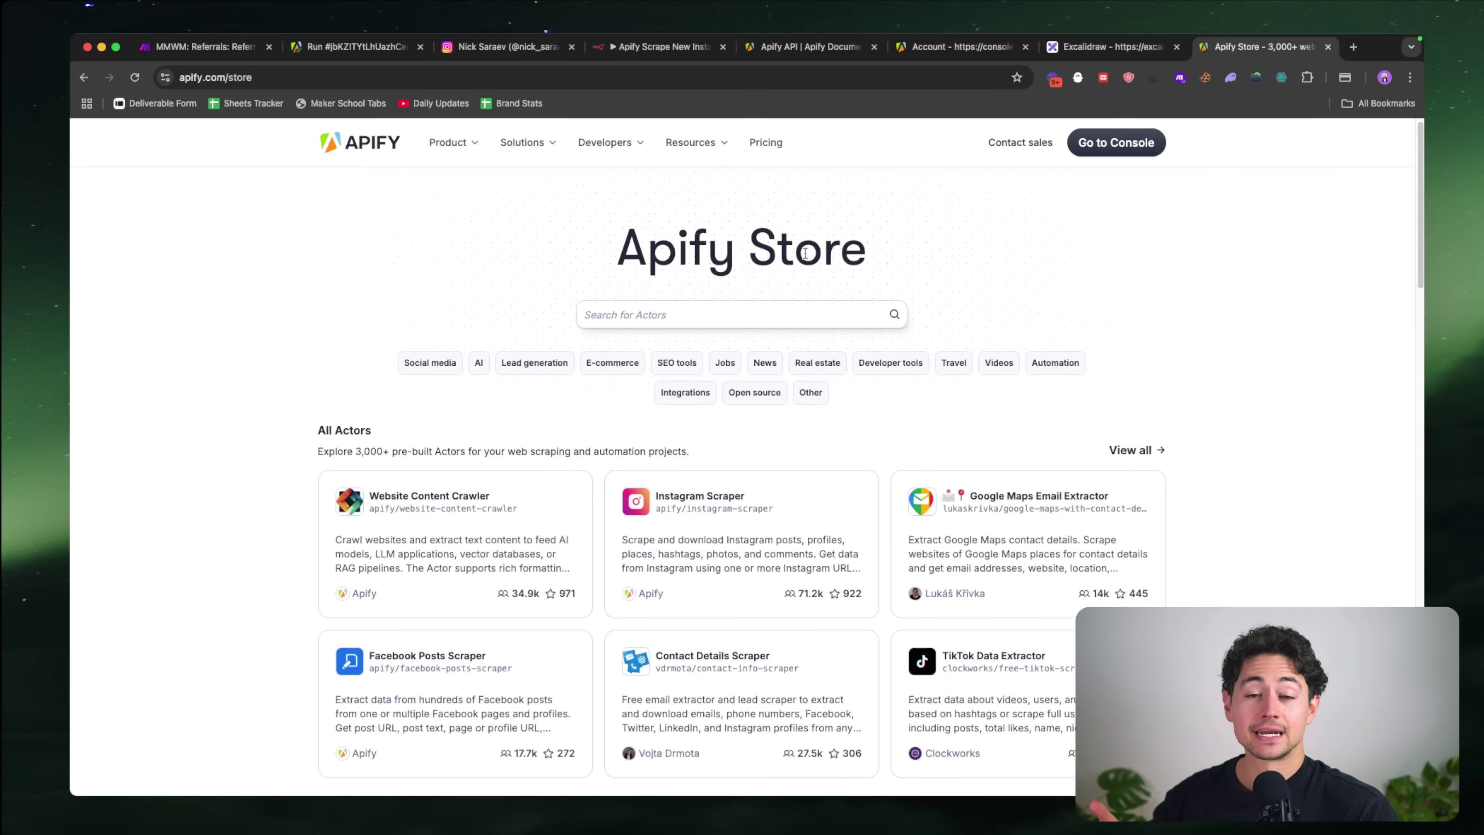
{"action": "left_click", "coordinate": [715, 323]}
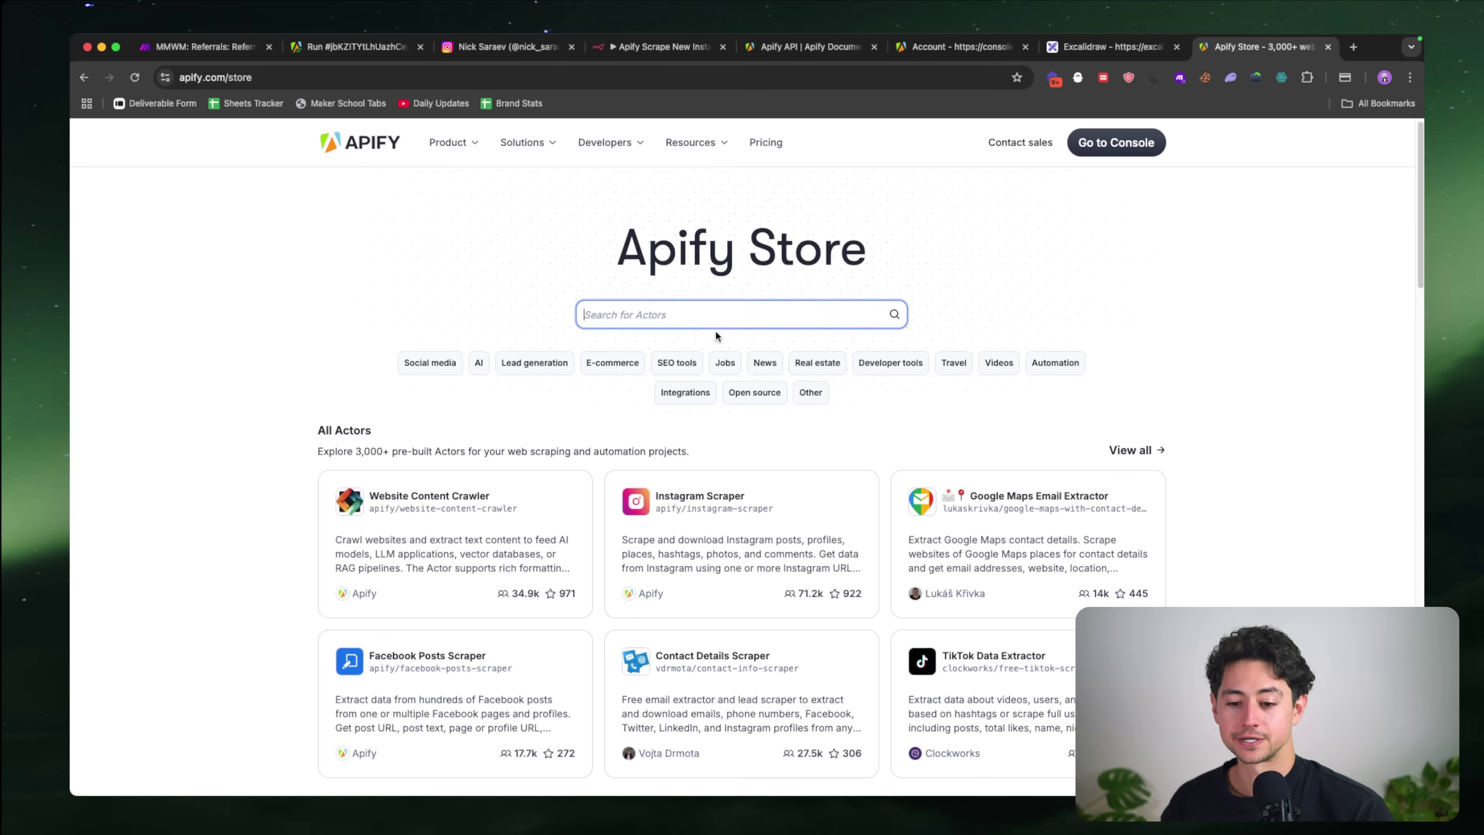
{"action": "scroll", "coordinate": [736, 344], "scroll_direction": "down", "scroll_amount": 1}
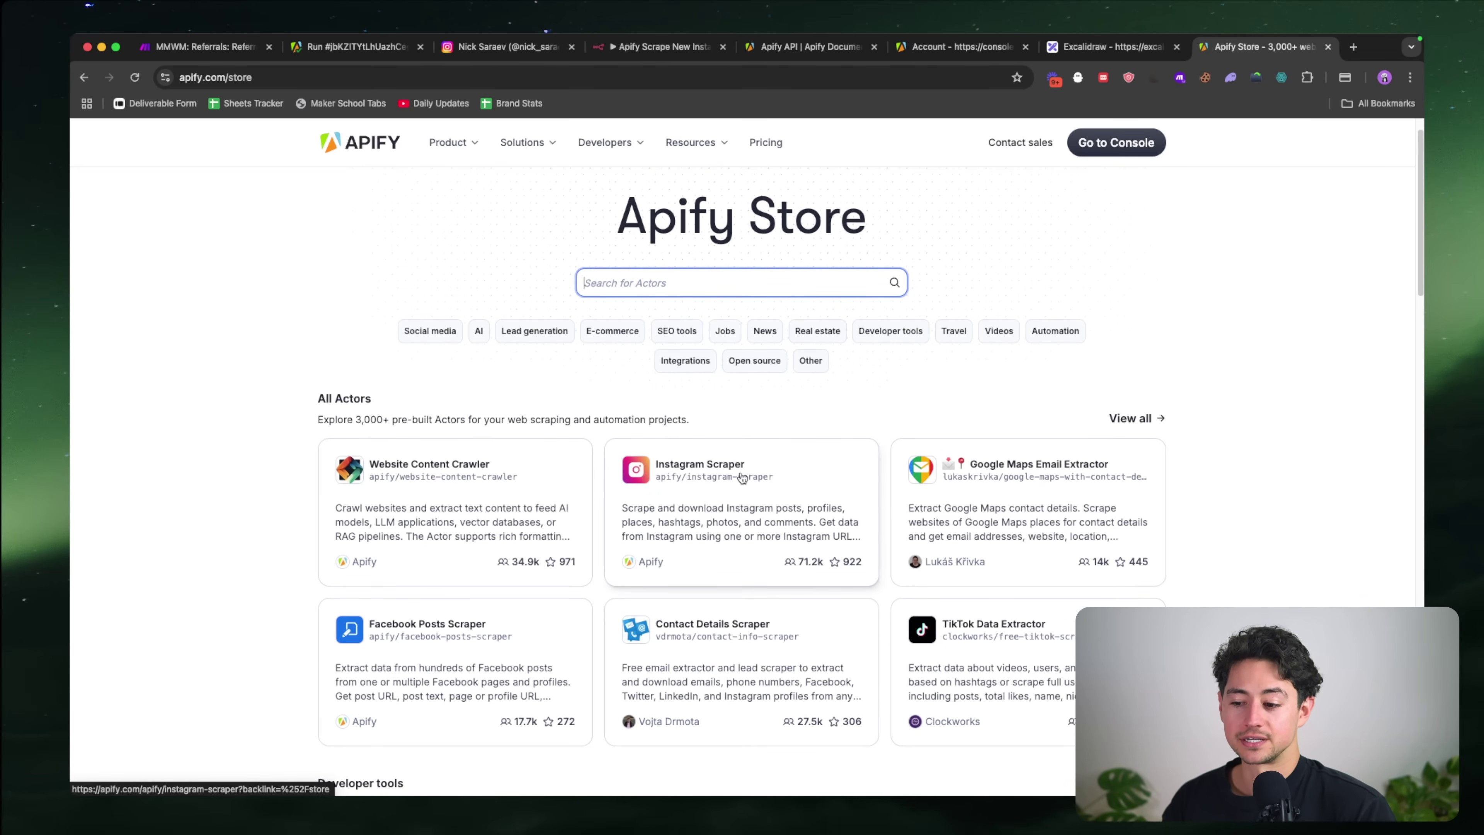
{"action": "scroll", "coordinate": [847, 468], "scroll_direction": "down", "scroll_amount": 3}
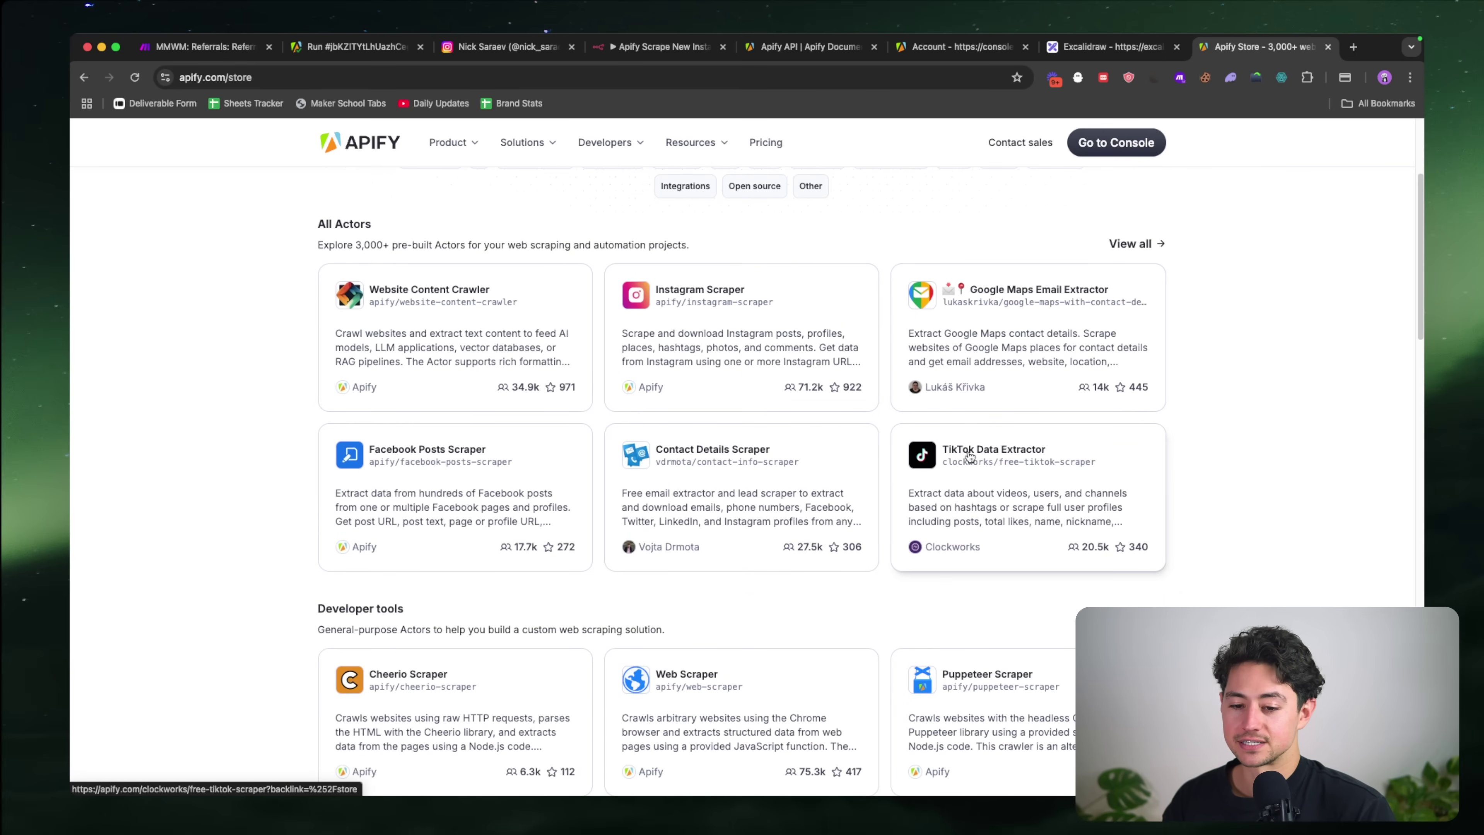
{"action": "scroll", "coordinate": [410, 497], "scroll_direction": "down", "scroll_amount": 3}
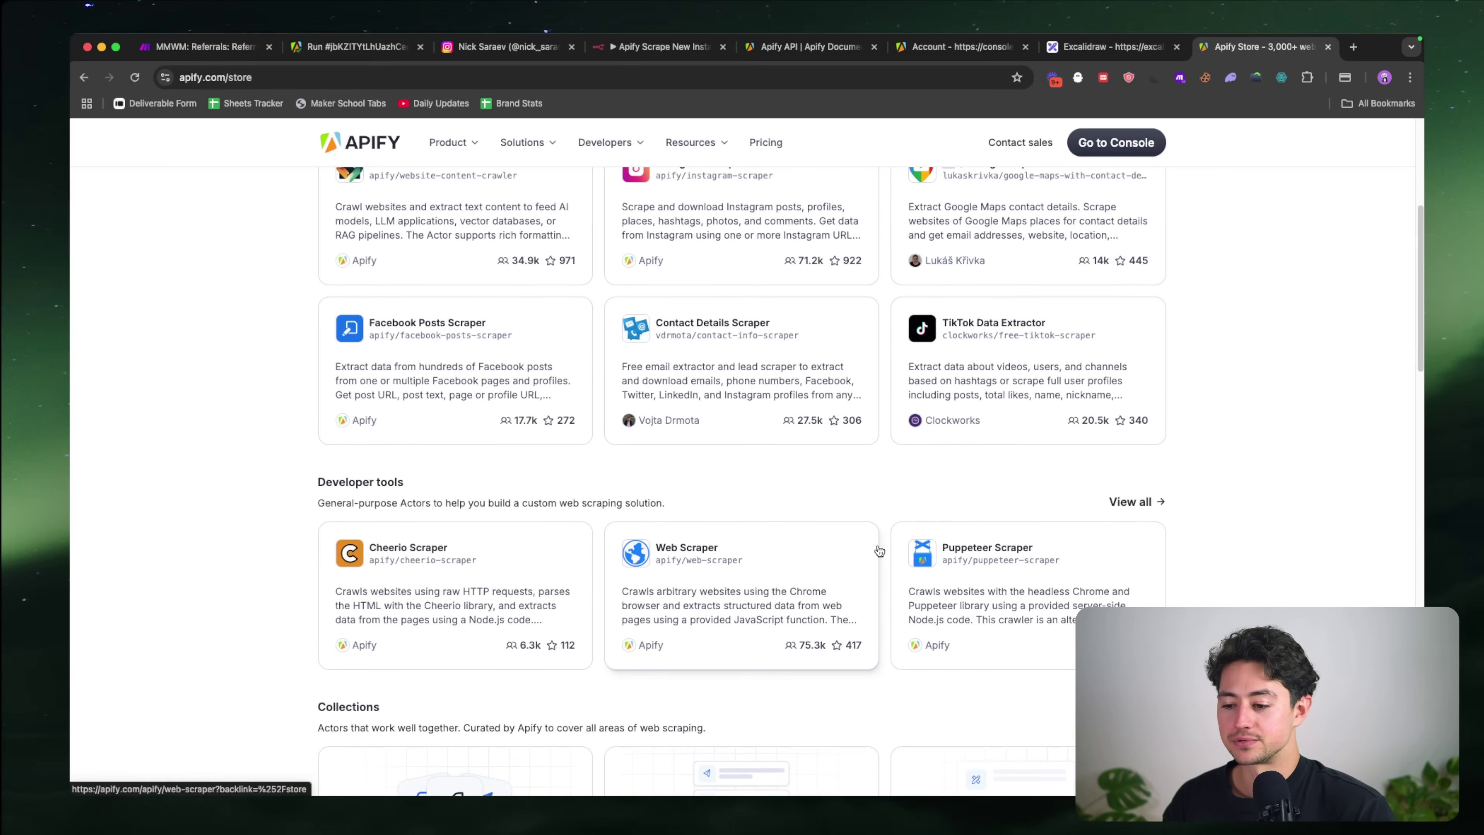
{"action": "scroll", "coordinate": [876, 552], "scroll_direction": "down", "scroll_amount": 8}
{"action": "scroll", "coordinate": [978, 504], "scroll_direction": "up", "scroll_amount": 10}
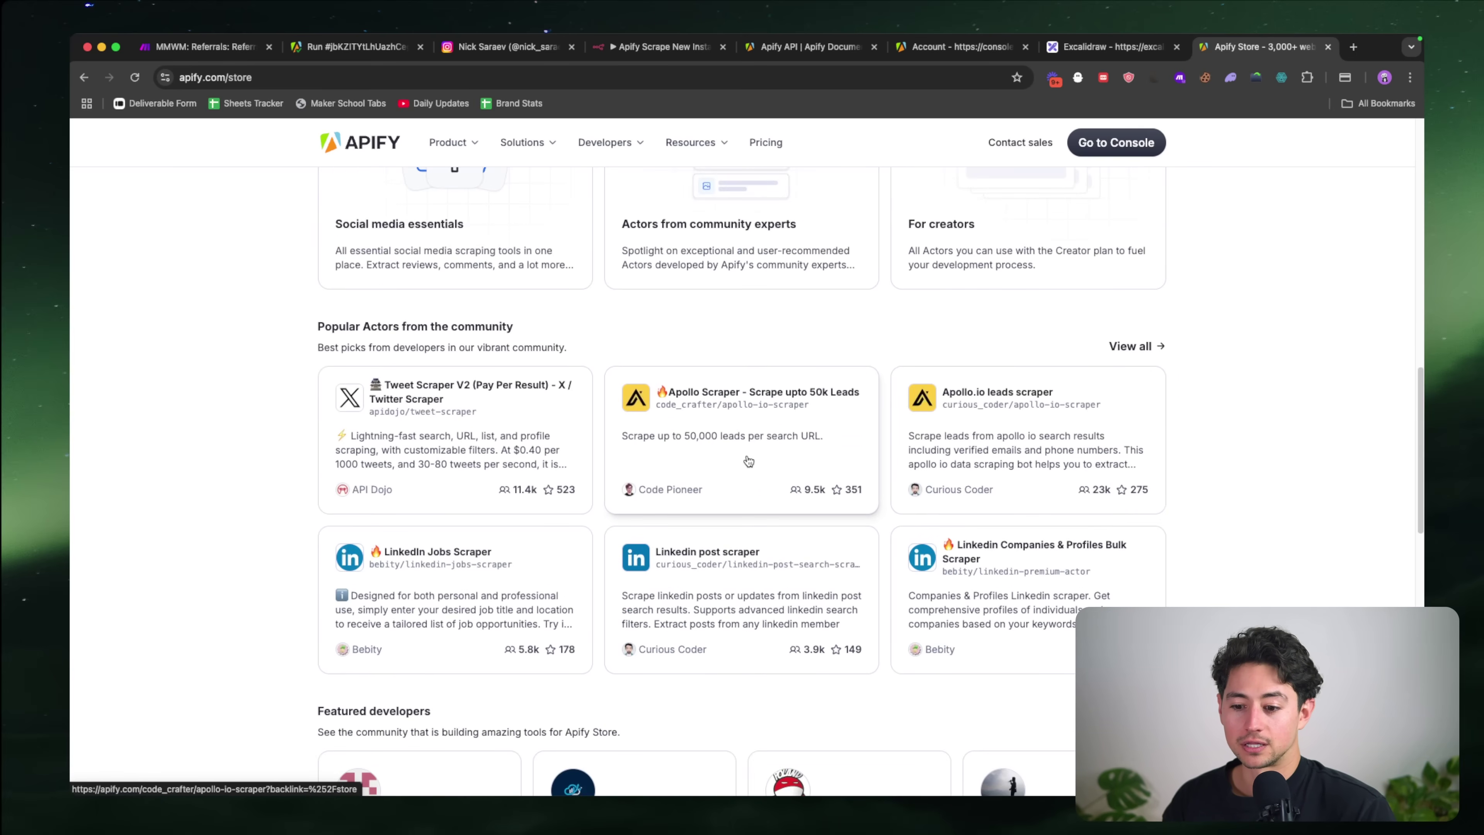
{"action": "scroll", "coordinate": [714, 347], "scroll_direction": "up", "scroll_amount": 1}
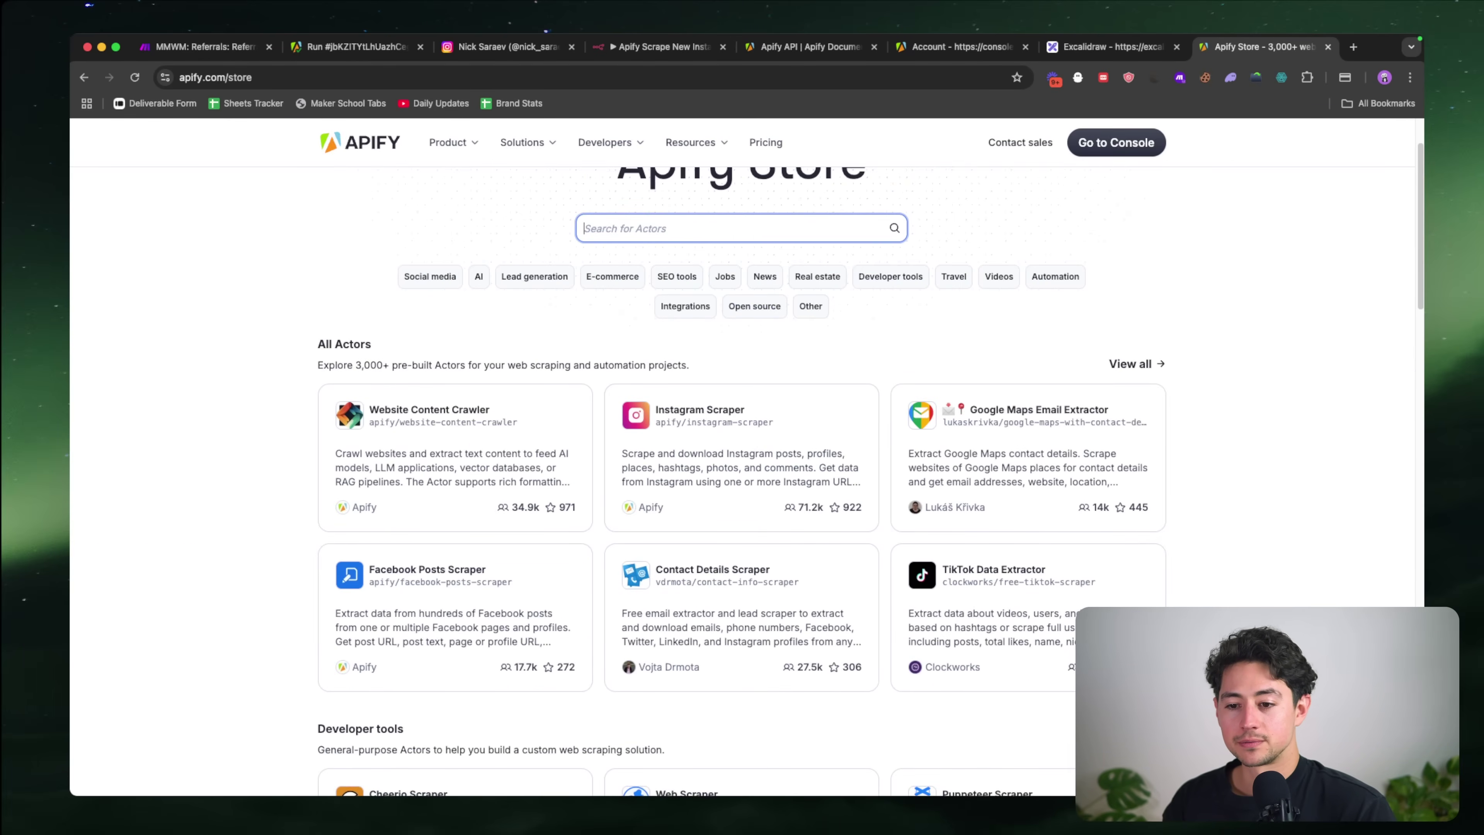
Step: Search the Store for 'instagram reel' and scan the 40 resulting actors
{"action": "type", "text": "instagram reel"}
{"action": "key", "text": "Return"}
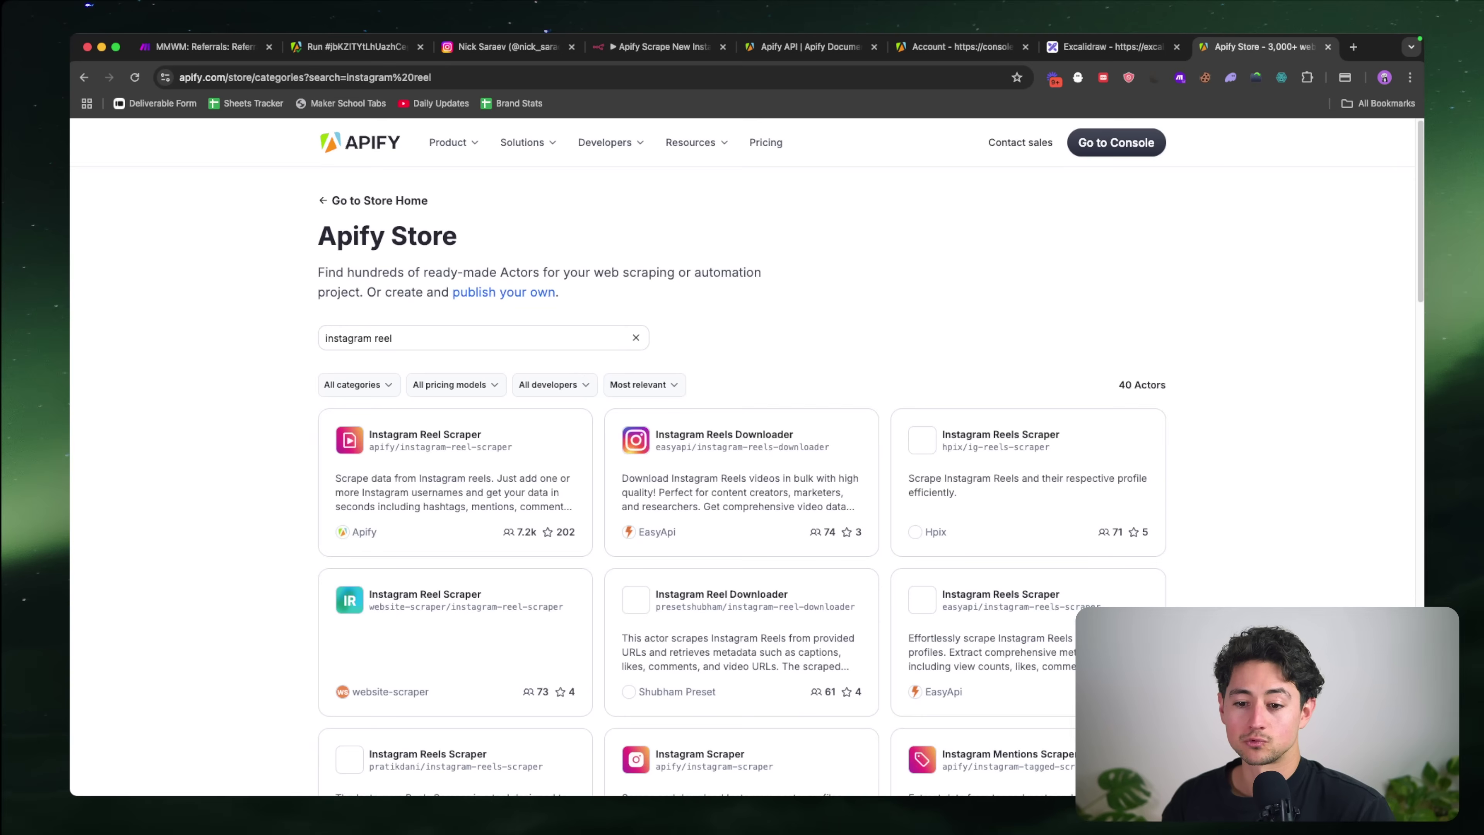
{"action": "scroll", "coordinate": [514, 445], "scroll_direction": "down", "scroll_amount": 2}
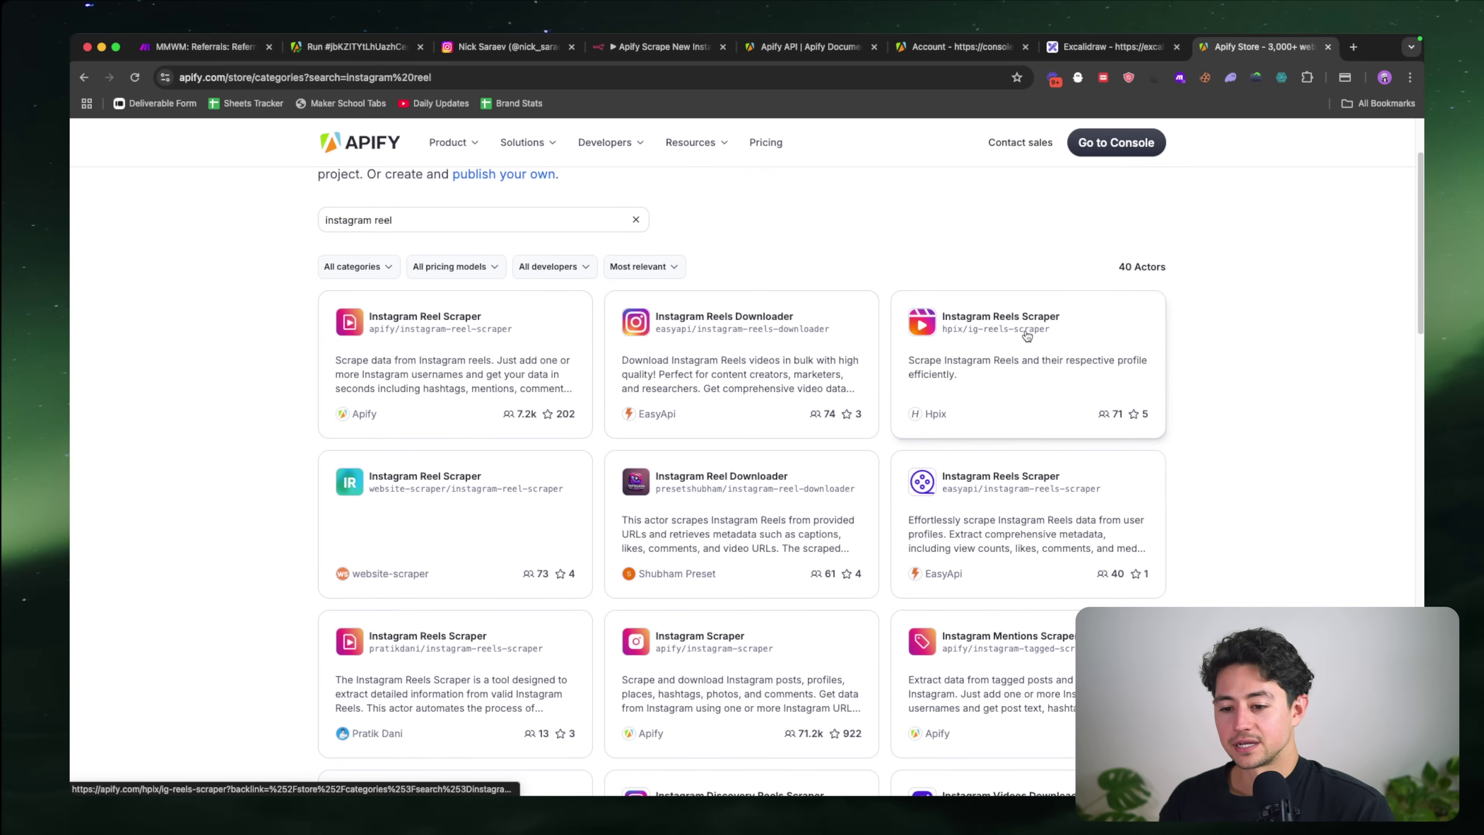
{"action": "scroll", "coordinate": [689, 320], "scroll_direction": "up", "scroll_amount": 5}
{"action": "scroll", "coordinate": [689, 319], "scroll_direction": "down", "scroll_amount": 5}
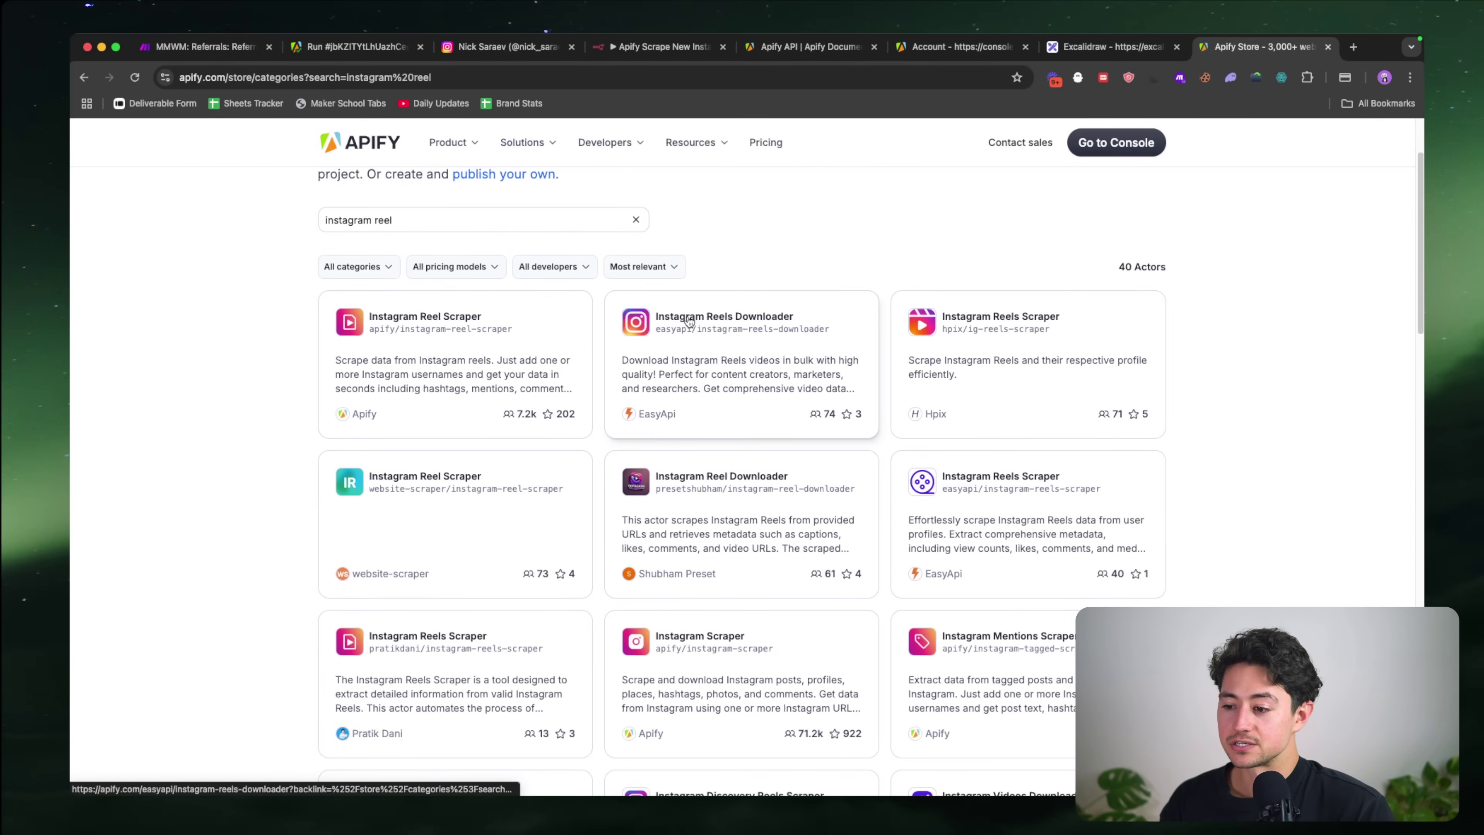
{"action": "scroll", "coordinate": [1131, 319], "scroll_direction": "up", "scroll_amount": 5}
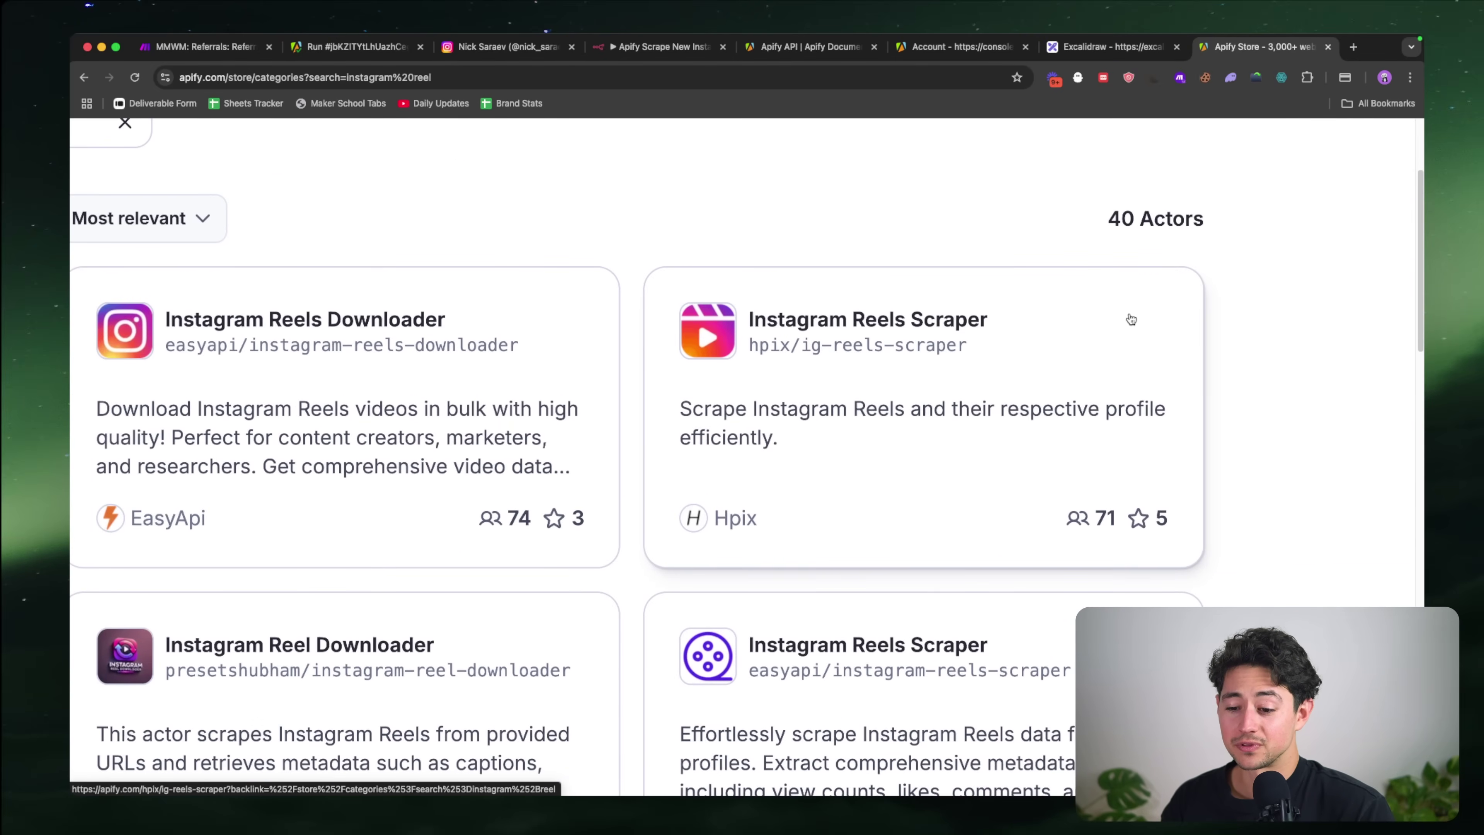
{"action": "scroll", "coordinate": [1131, 320], "scroll_direction": "down", "scroll_amount": 5}
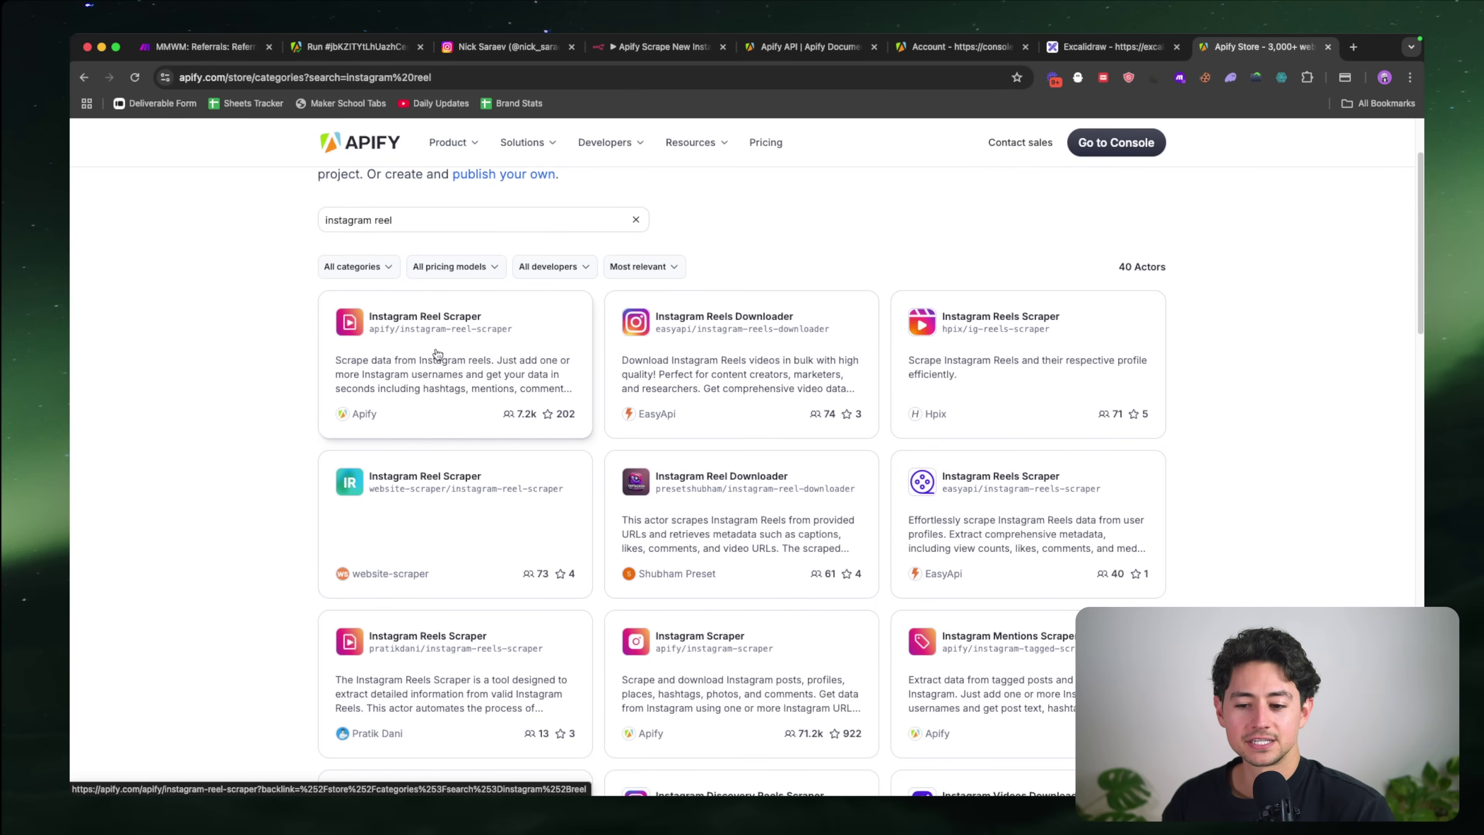
{"action": "scroll", "coordinate": [496, 339], "scroll_direction": "up", "scroll_amount": 5}
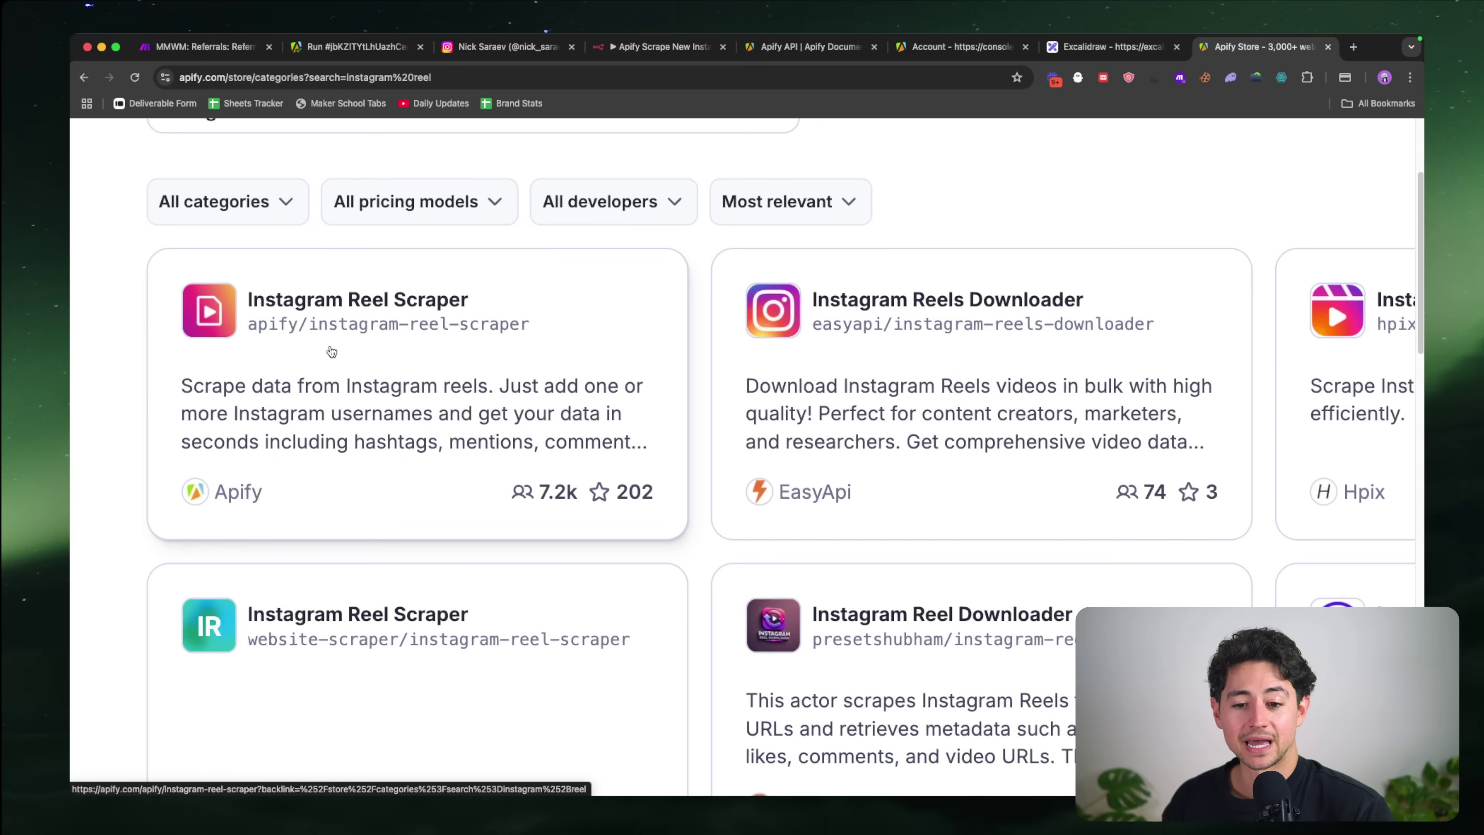
{"action": "scroll", "coordinate": [195, 496], "scroll_direction": "down", "scroll_amount": 5}
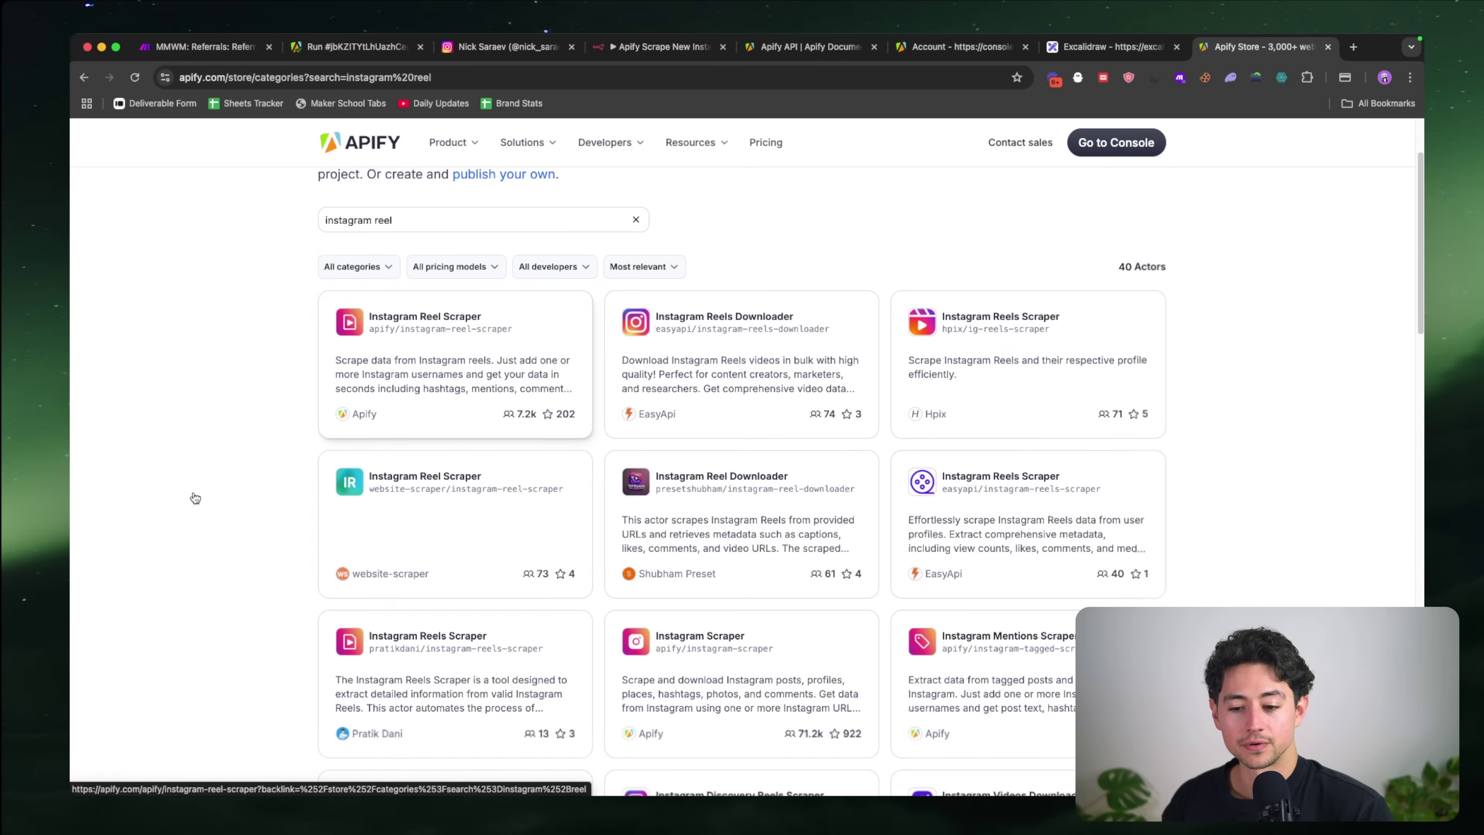
Step: Open the Instagram Reel Scraper actor in the Apify console and dismiss the star prompt
{"action": "left_click", "coordinate": [422, 376]}
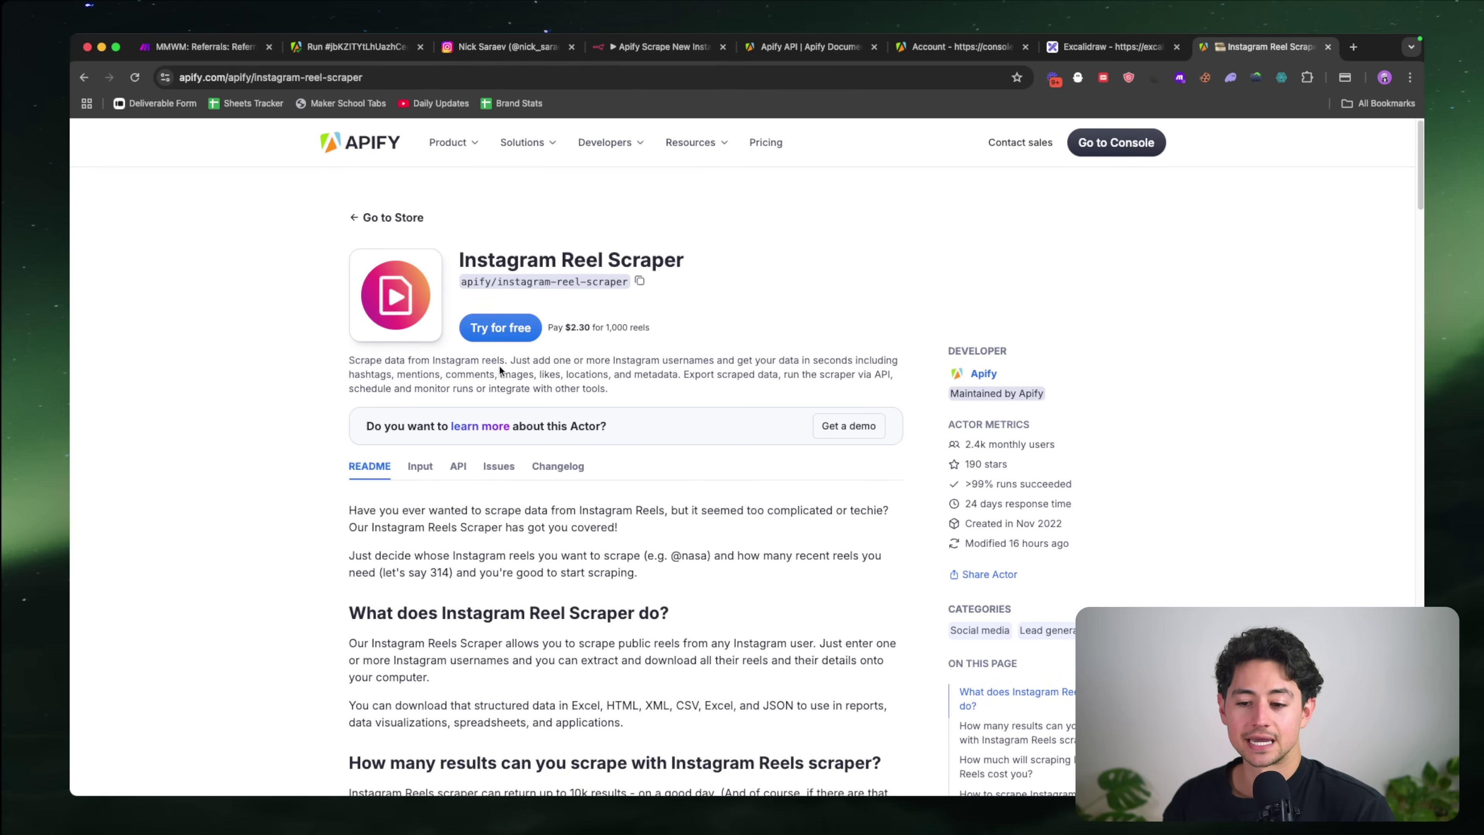
{"action": "left_click", "coordinate": [486, 325]}
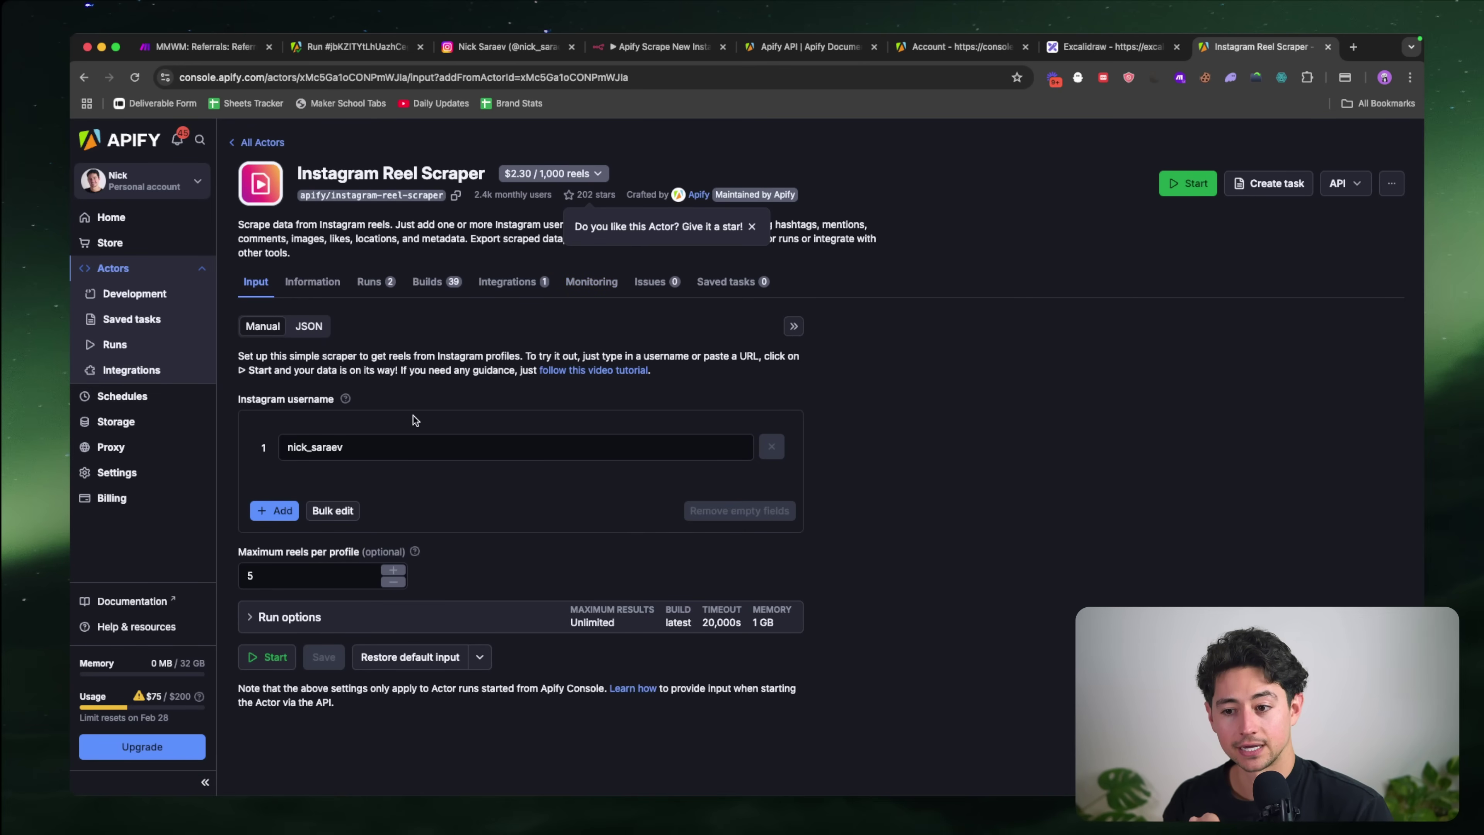
{"action": "left_click", "coordinate": [752, 227]}
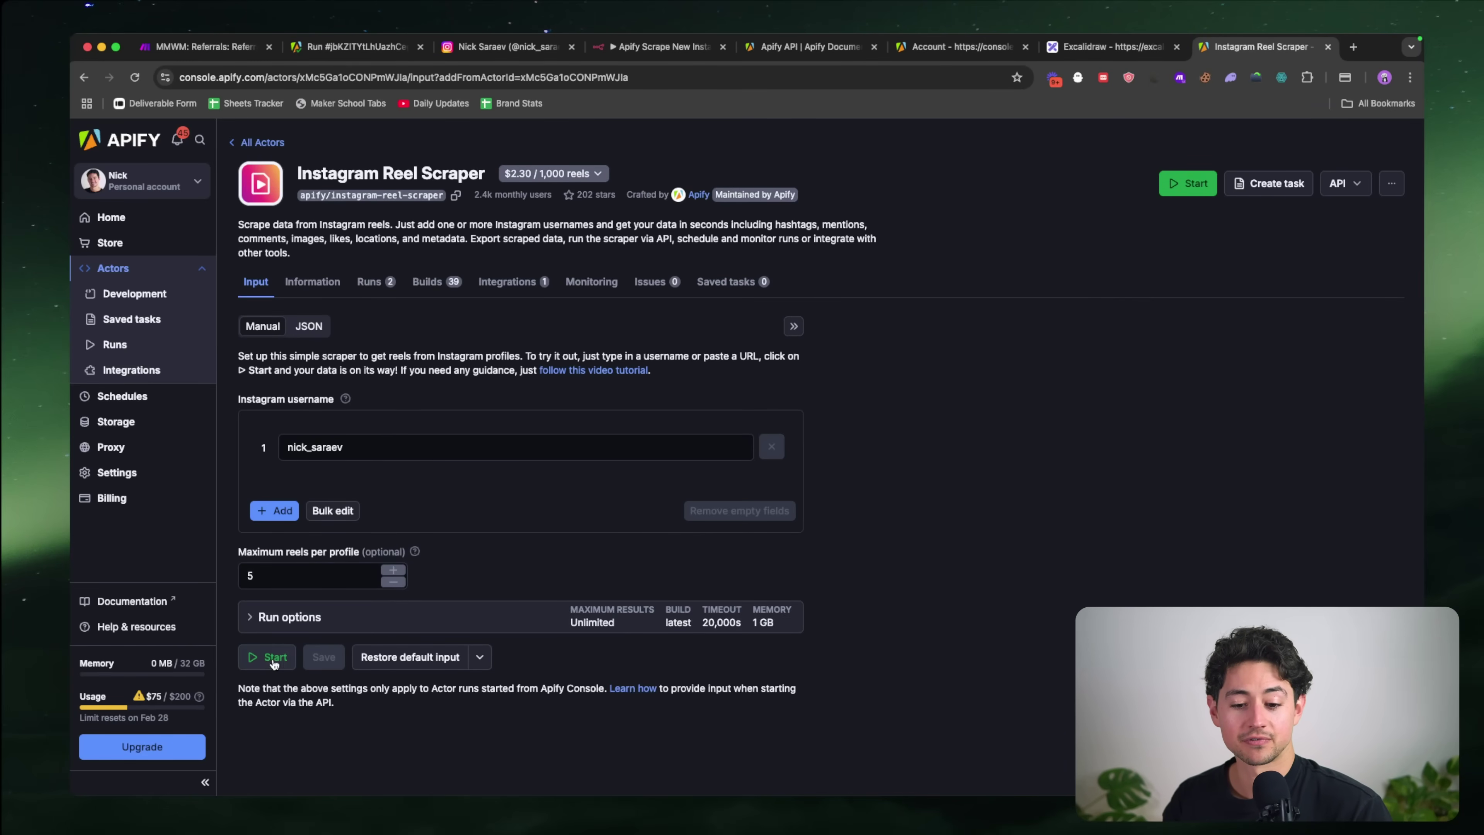
Step: Check the Instagram username, set maximum reels per profile to 5, and start the run
{"action": "key", "text": "super+equal"}
{"action": "key", "text": "super+equal"}
{"action": "key", "text": "super+equal"}
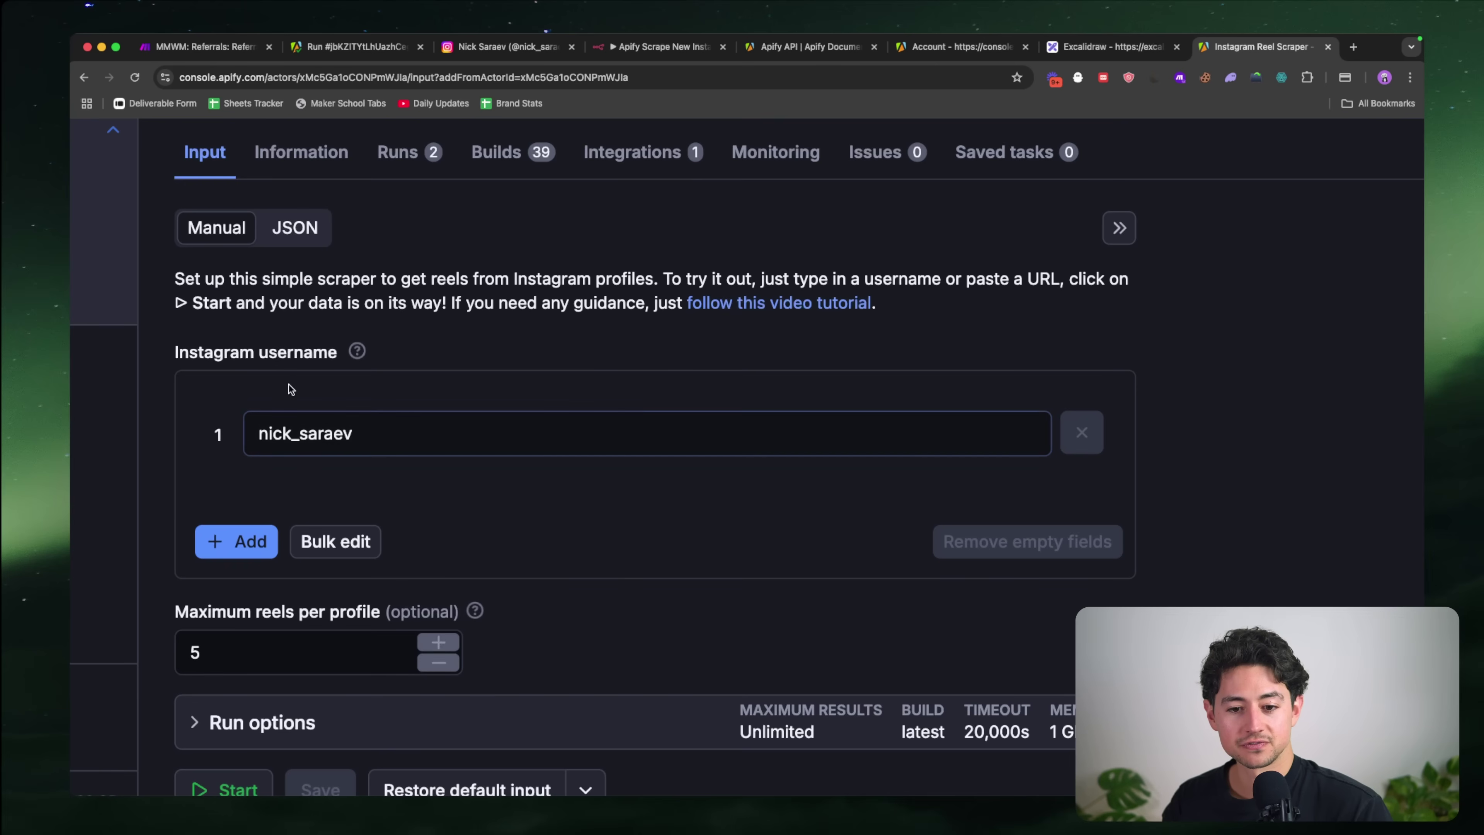
{"action": "left_click_drag", "start_coordinate": [171, 358], "coordinate": [339, 354]}
{"action": "left_click_drag", "start_coordinate": [364, 436], "coordinate": [243, 440]}
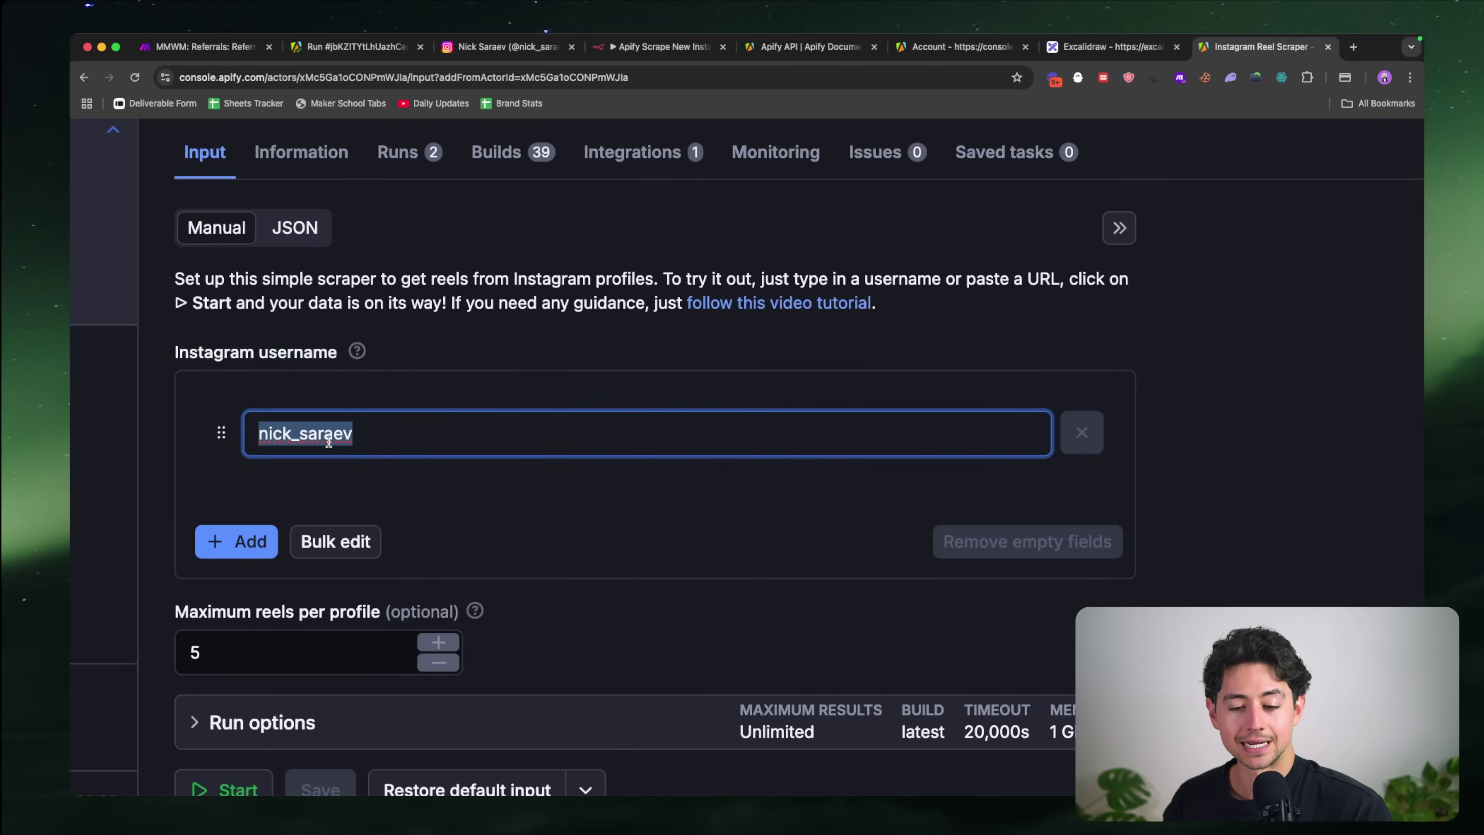
{"action": "key", "text": "super+minus"}
{"action": "key", "text": "super+minus"}
{"action": "key", "text": "super+minus"}
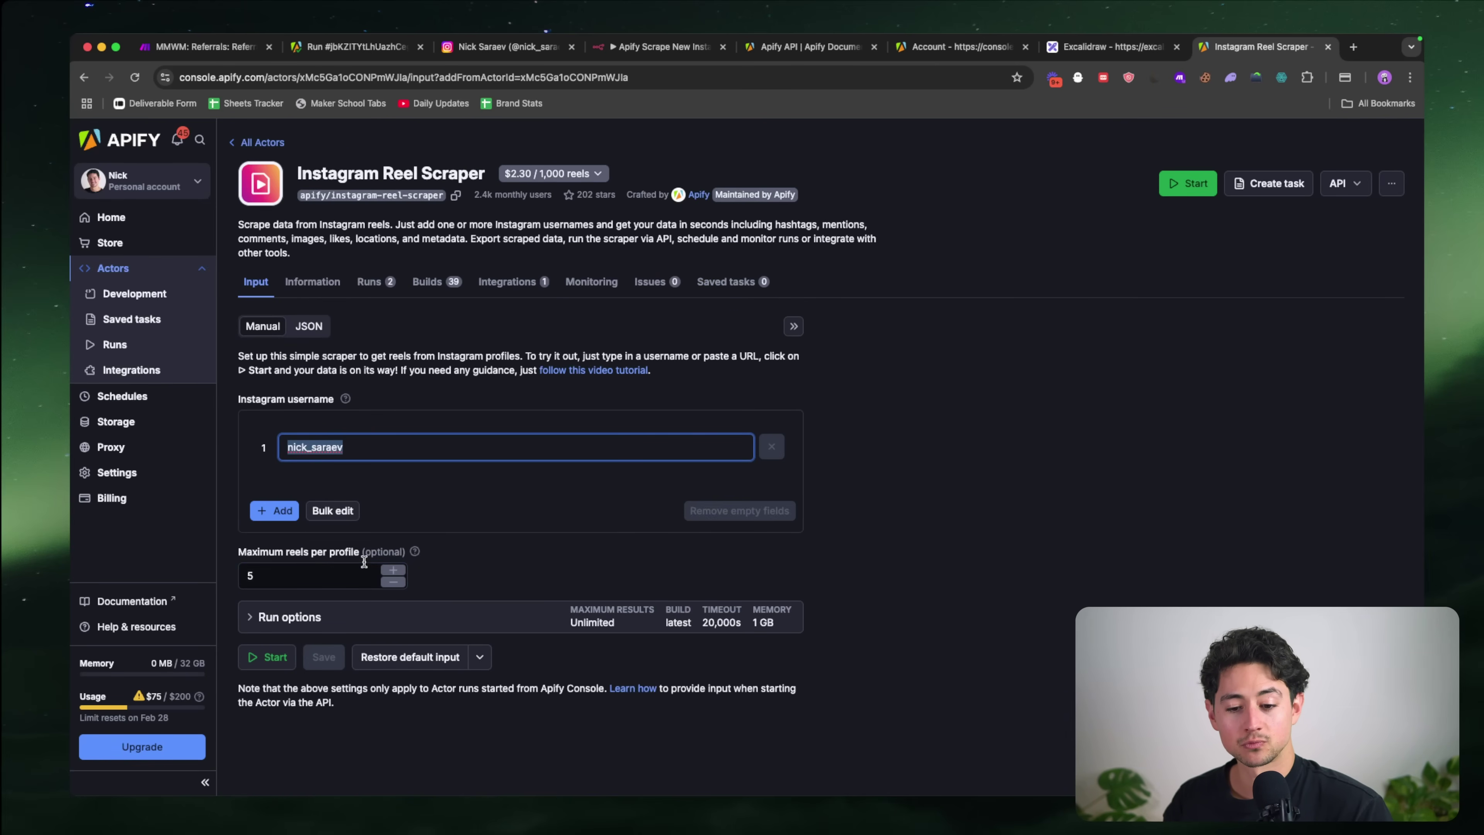
{"action": "left_click", "coordinate": [358, 569]}
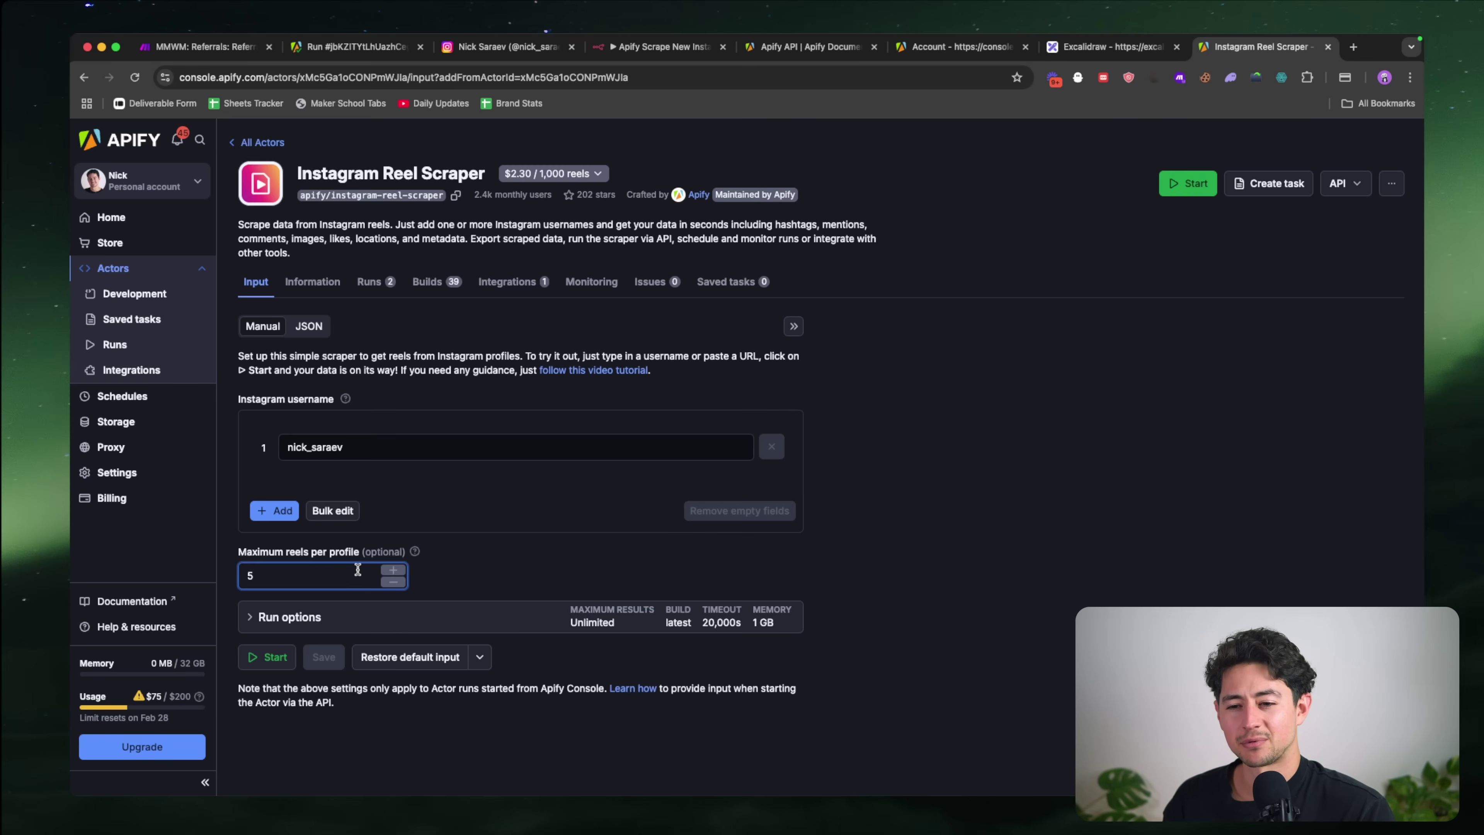
{"action": "left_click", "coordinate": [323, 656]}
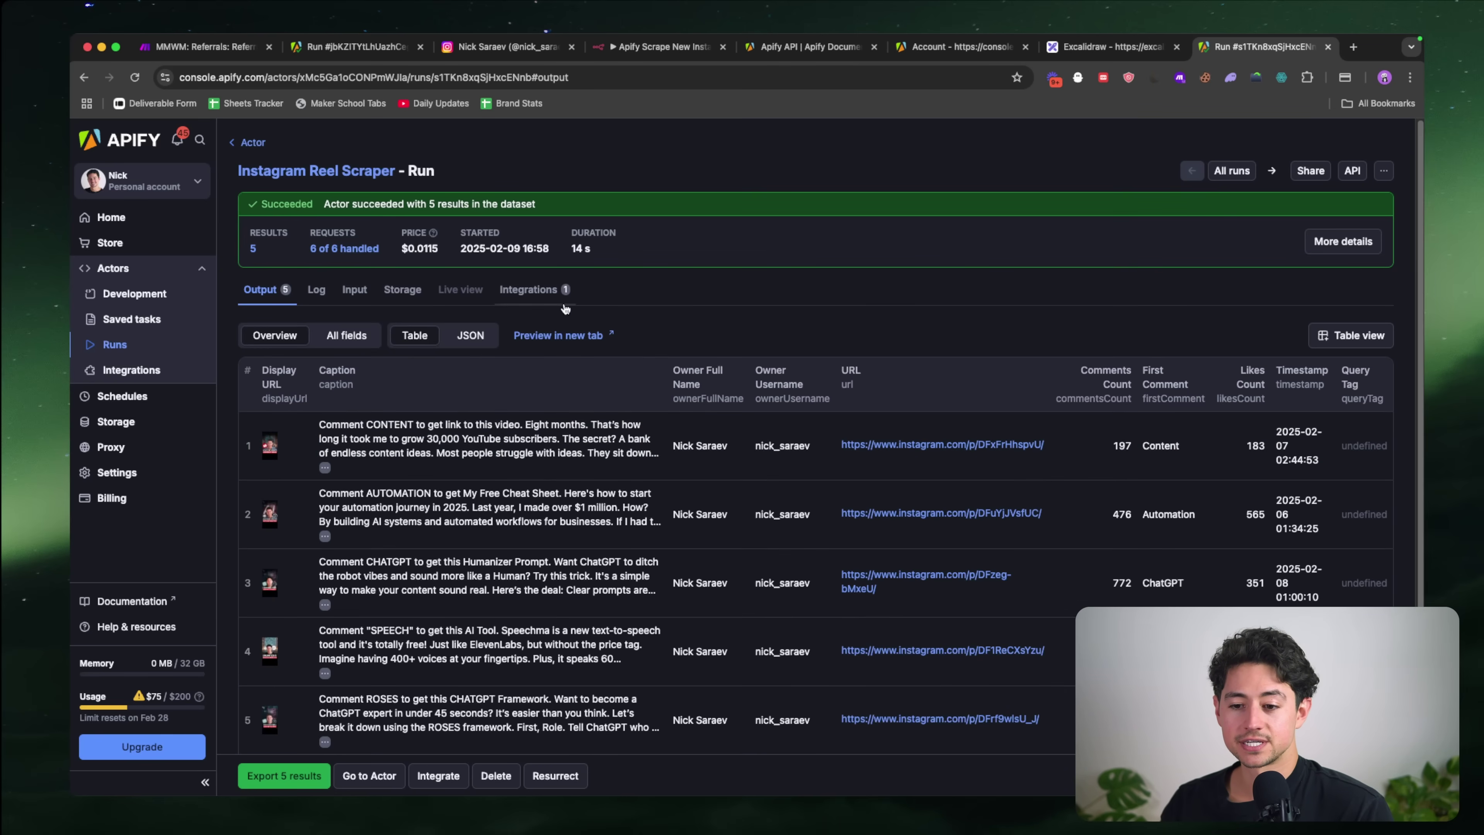
{"action": "scroll", "coordinate": [454, 455], "scroll_direction": "down", "scroll_amount": 3}
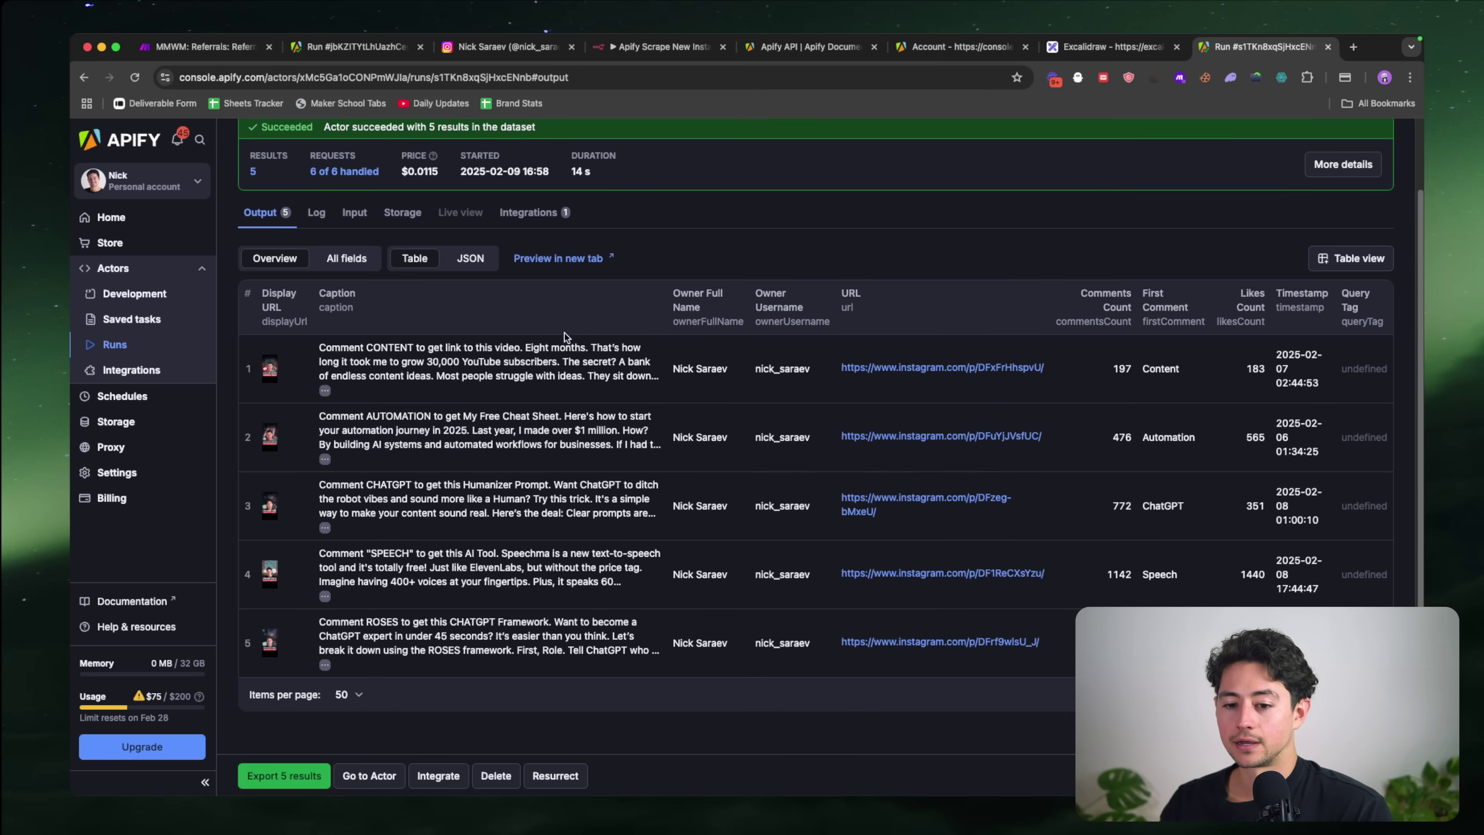
{"action": "scroll", "coordinate": [243, 367], "scroll_direction": "up", "scroll_amount": 5}
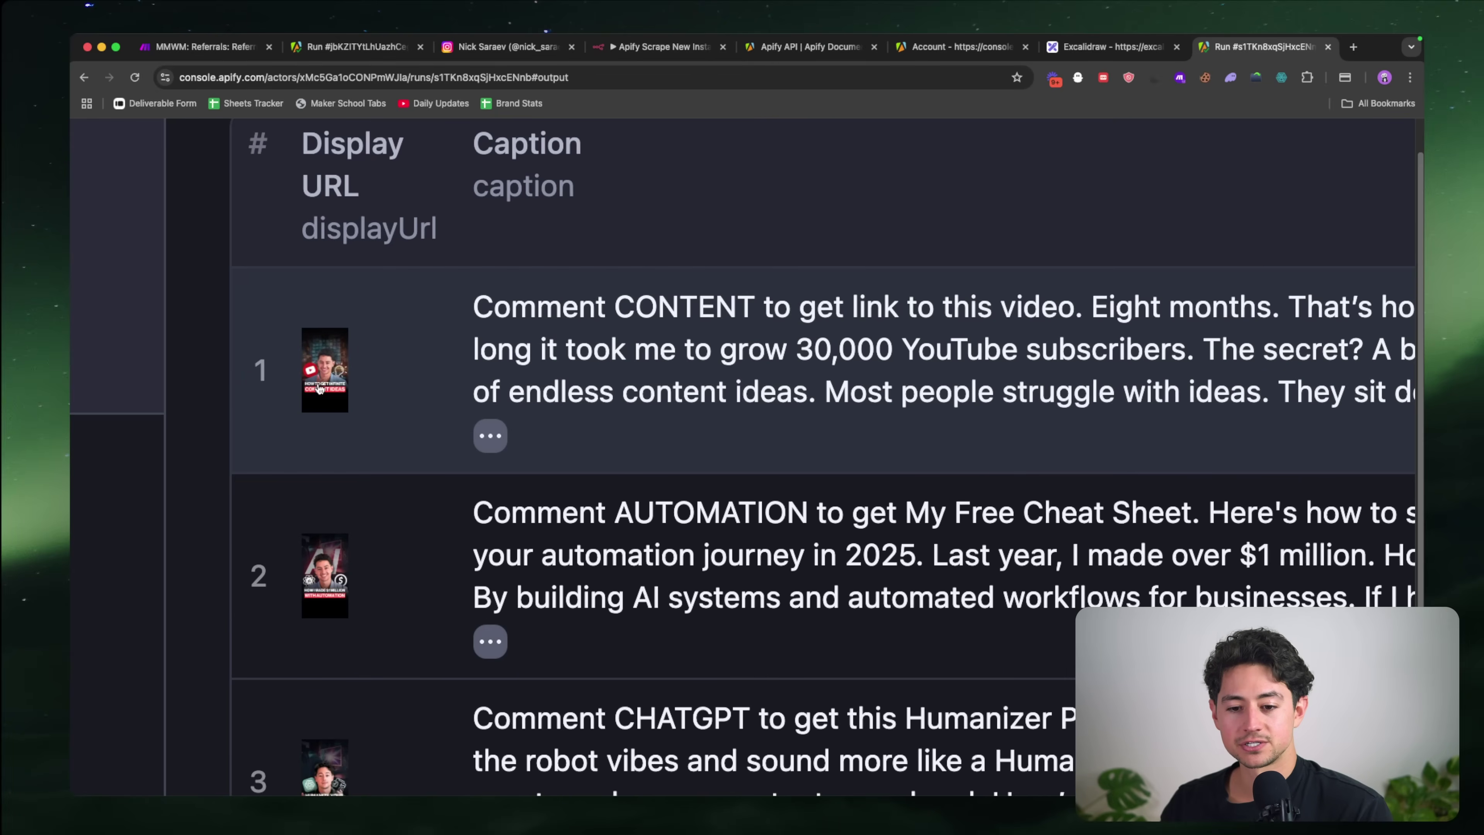
{"action": "scroll", "coordinate": [325, 370], "scroll_direction": "down", "scroll_amount": 5}
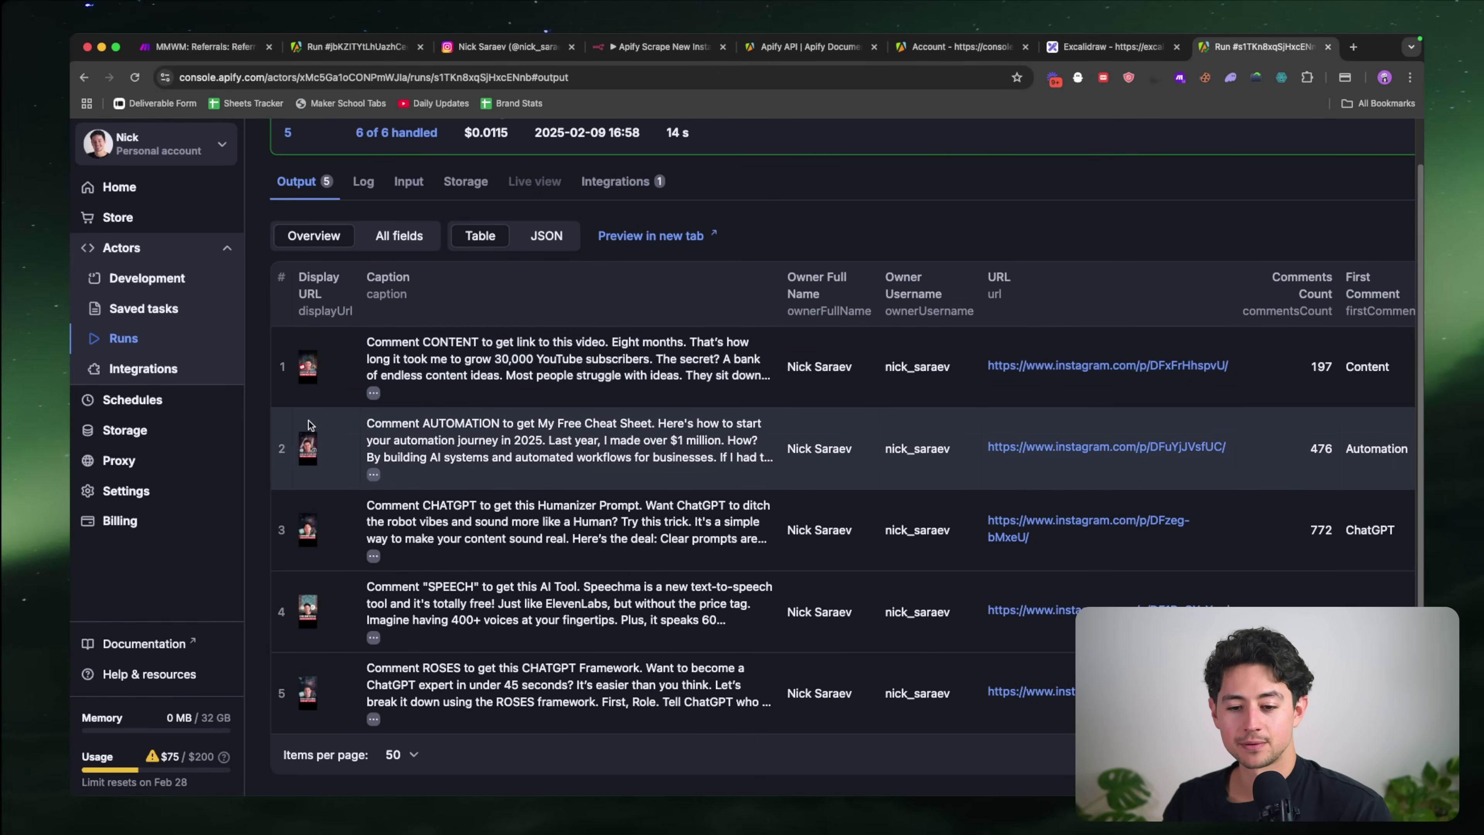
{"action": "scroll", "coordinate": [277, 457], "scroll_direction": "up", "scroll_amount": 5}
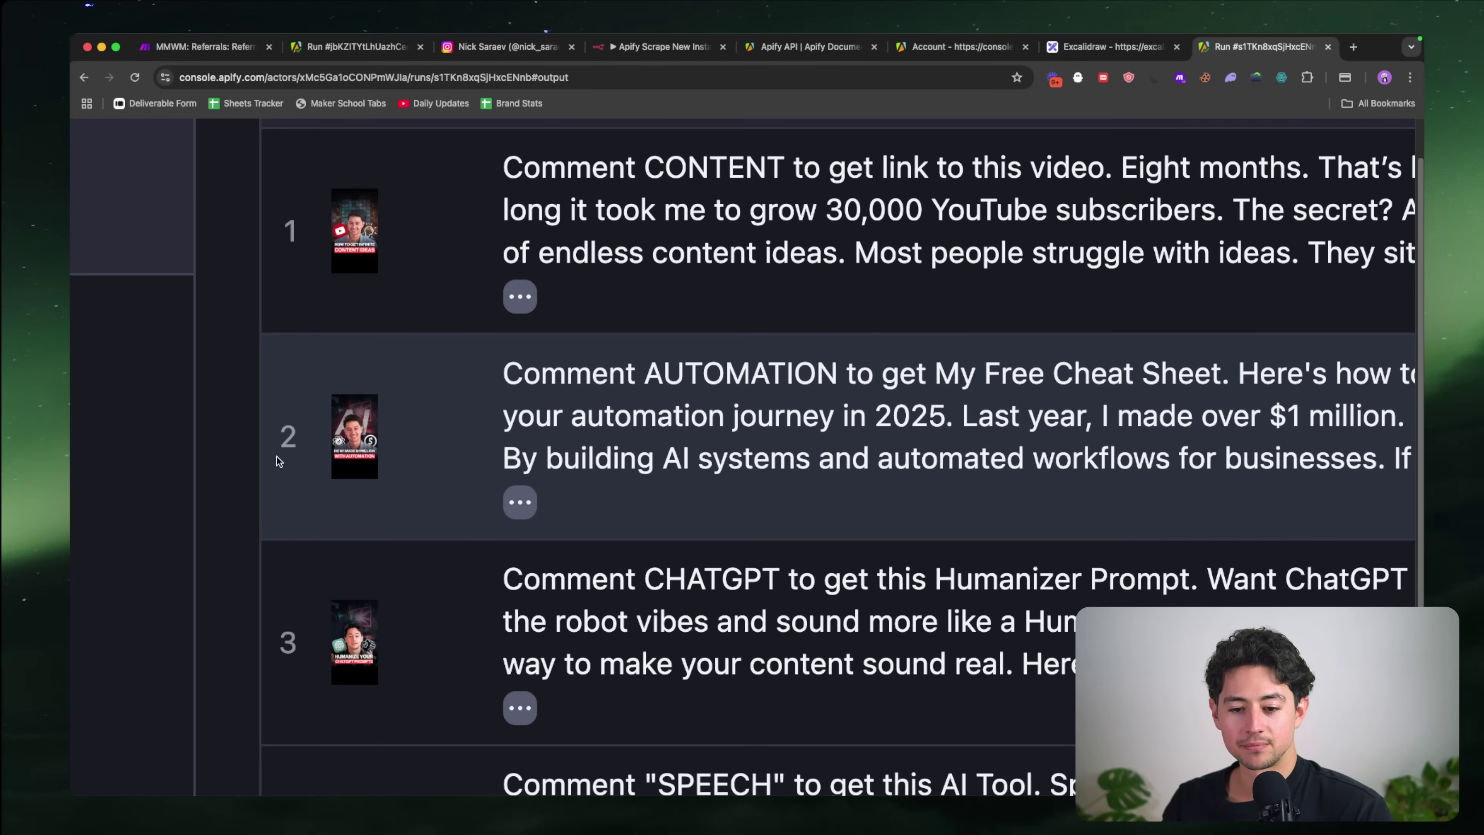
{"action": "scroll", "coordinate": [277, 456], "scroll_direction": "down", "scroll_amount": 5}
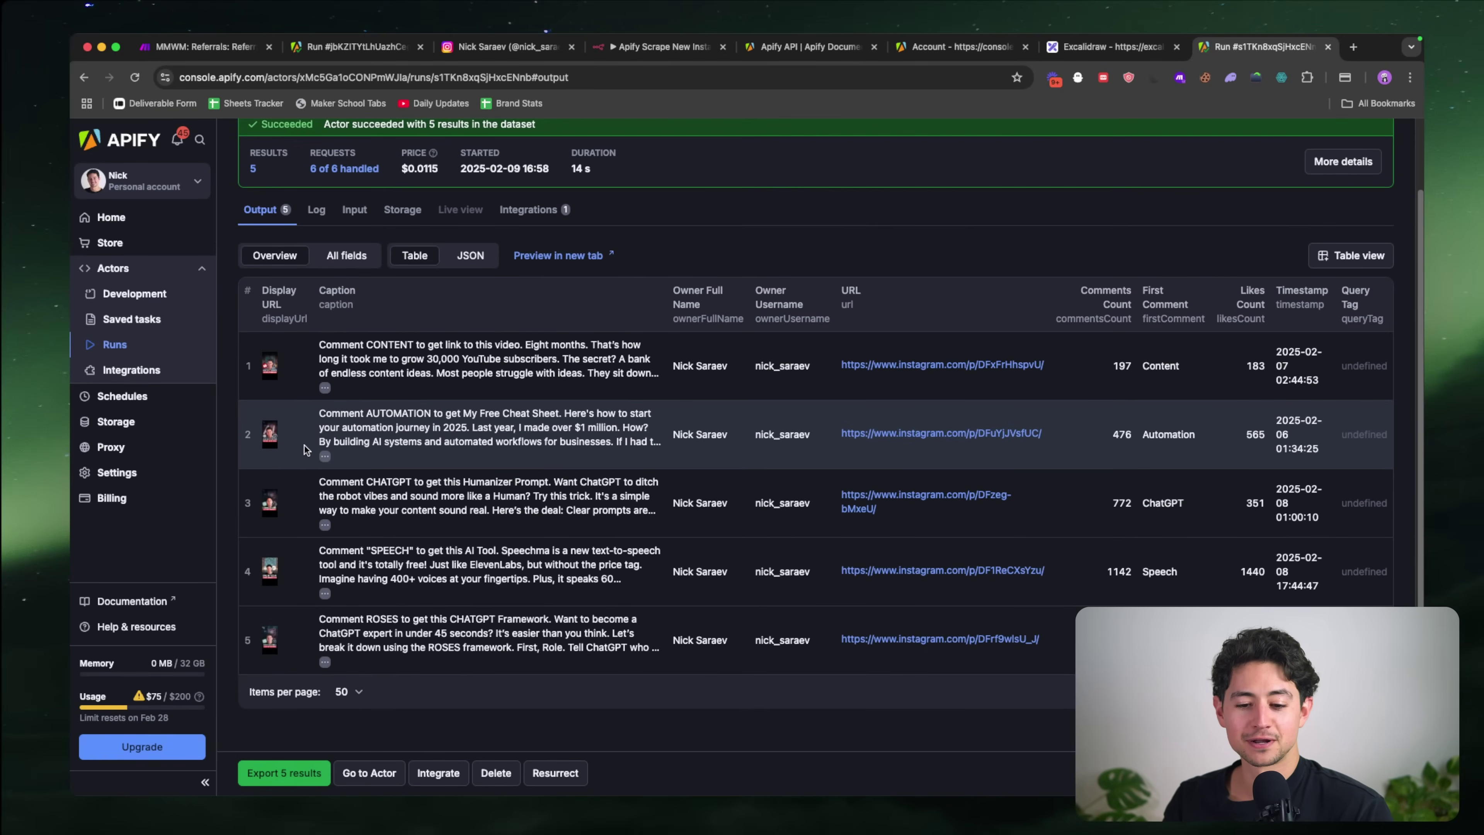
{"action": "scroll", "coordinate": [256, 541], "scroll_direction": "up", "scroll_amount": 5}
{"action": "scroll", "coordinate": [256, 538], "scroll_direction": "down", "scroll_amount": 5}
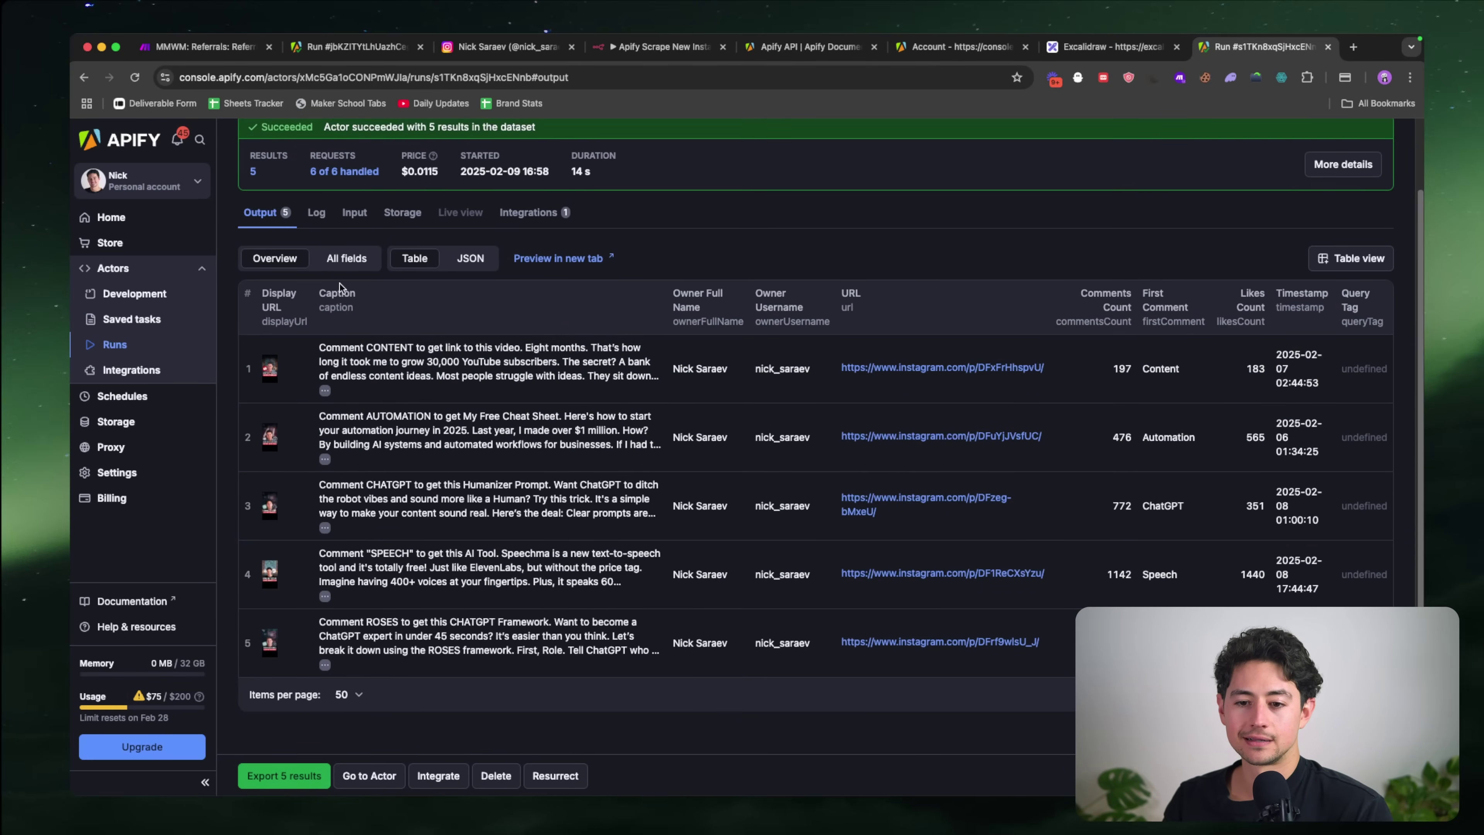
{"action": "scroll", "coordinate": [339, 283], "scroll_direction": "up", "scroll_amount": 2}
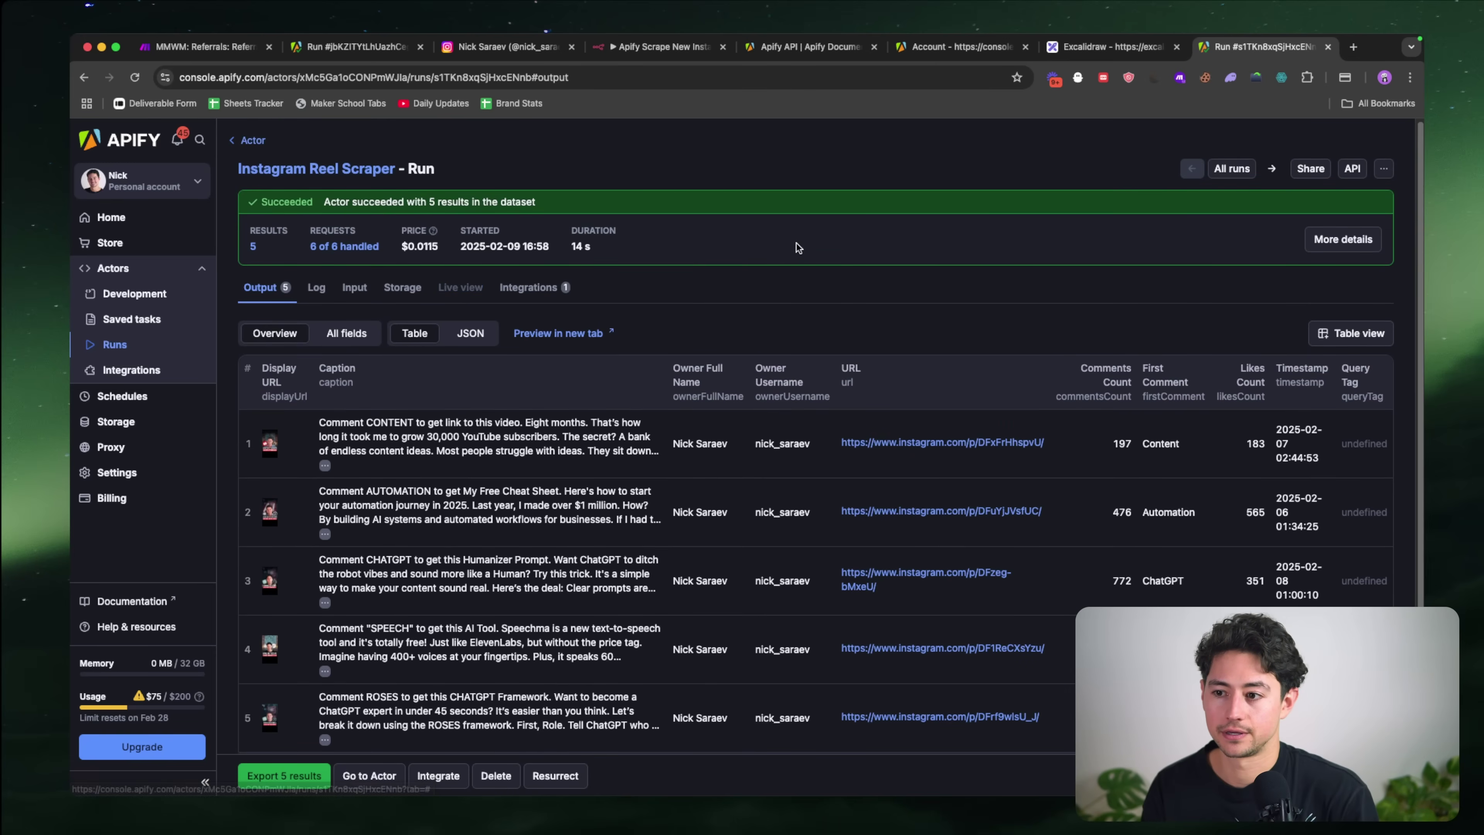
Step: Find the Apify docs for running an actor synchronously with input
{"action": "left_click", "coordinate": [789, 48]}
{"action": "left_click", "coordinate": [771, 77]}
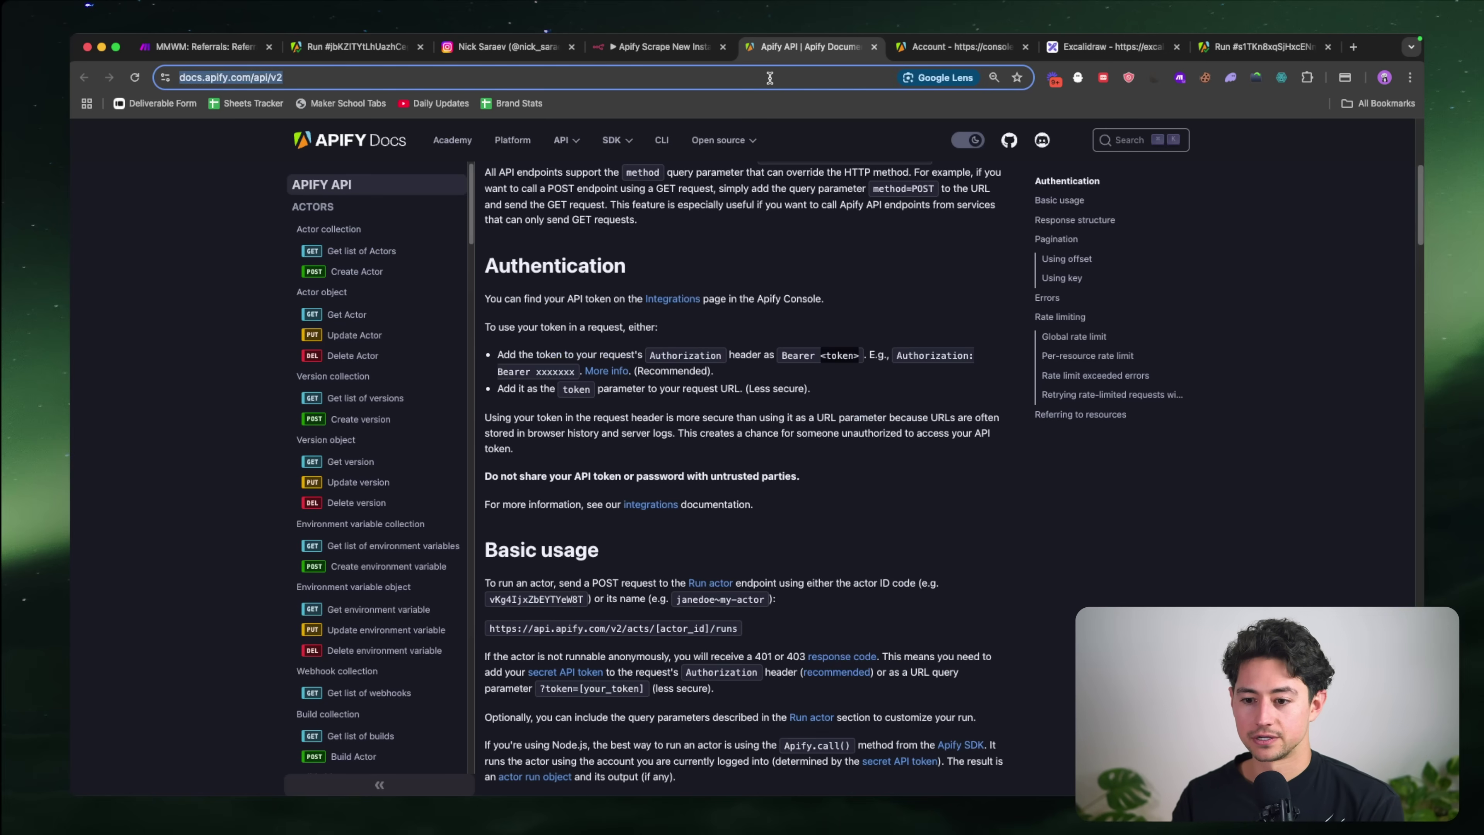
{"action": "type", "text": "apify synchronou"}
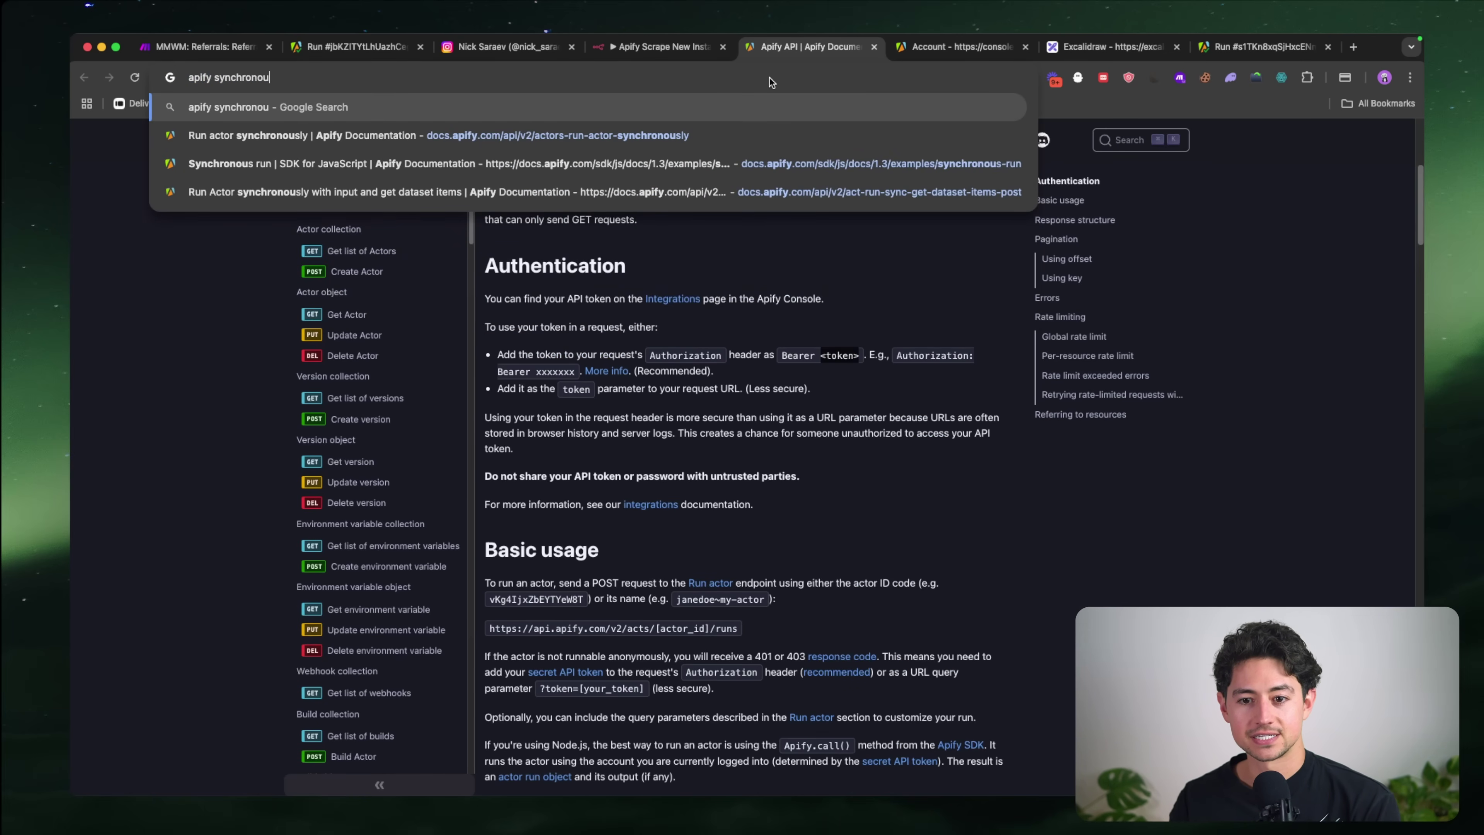
{"action": "key", "text": "Down"}
{"action": "key", "text": "Return"}
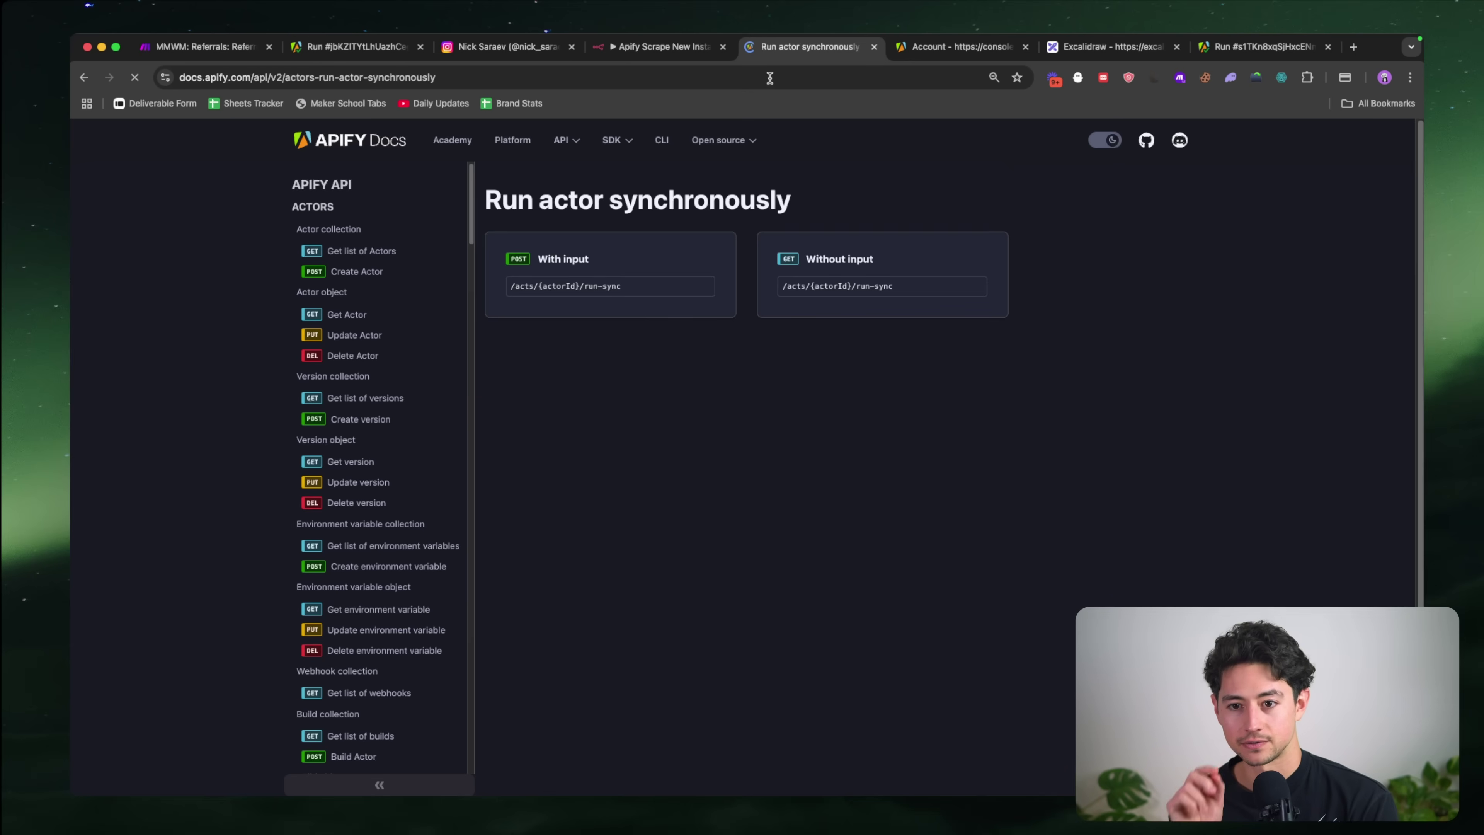
{"action": "left_click", "coordinate": [631, 273]}
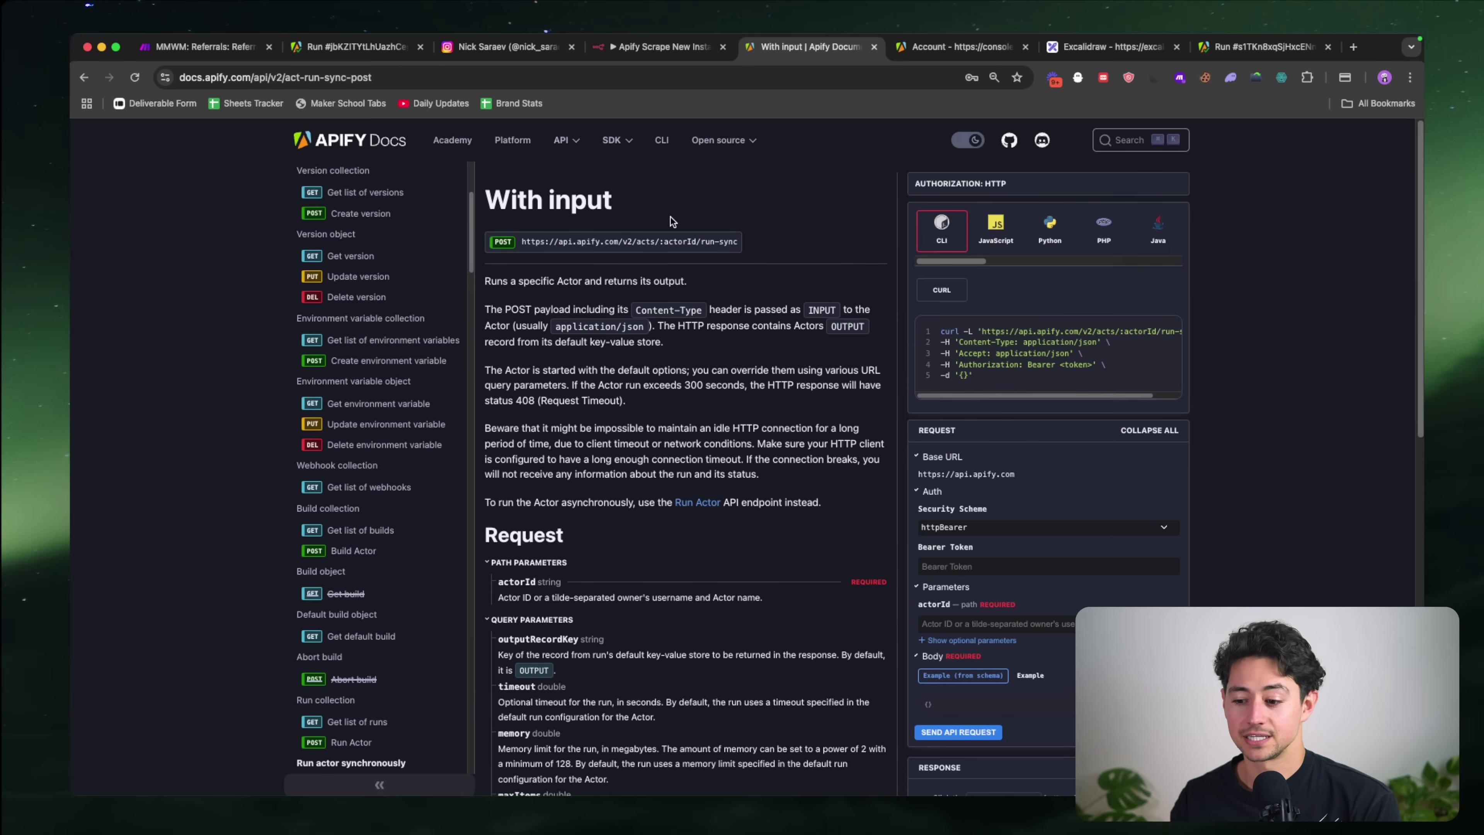
{"action": "scroll", "coordinate": [673, 221], "scroll_direction": "up", "scroll_amount": 5}
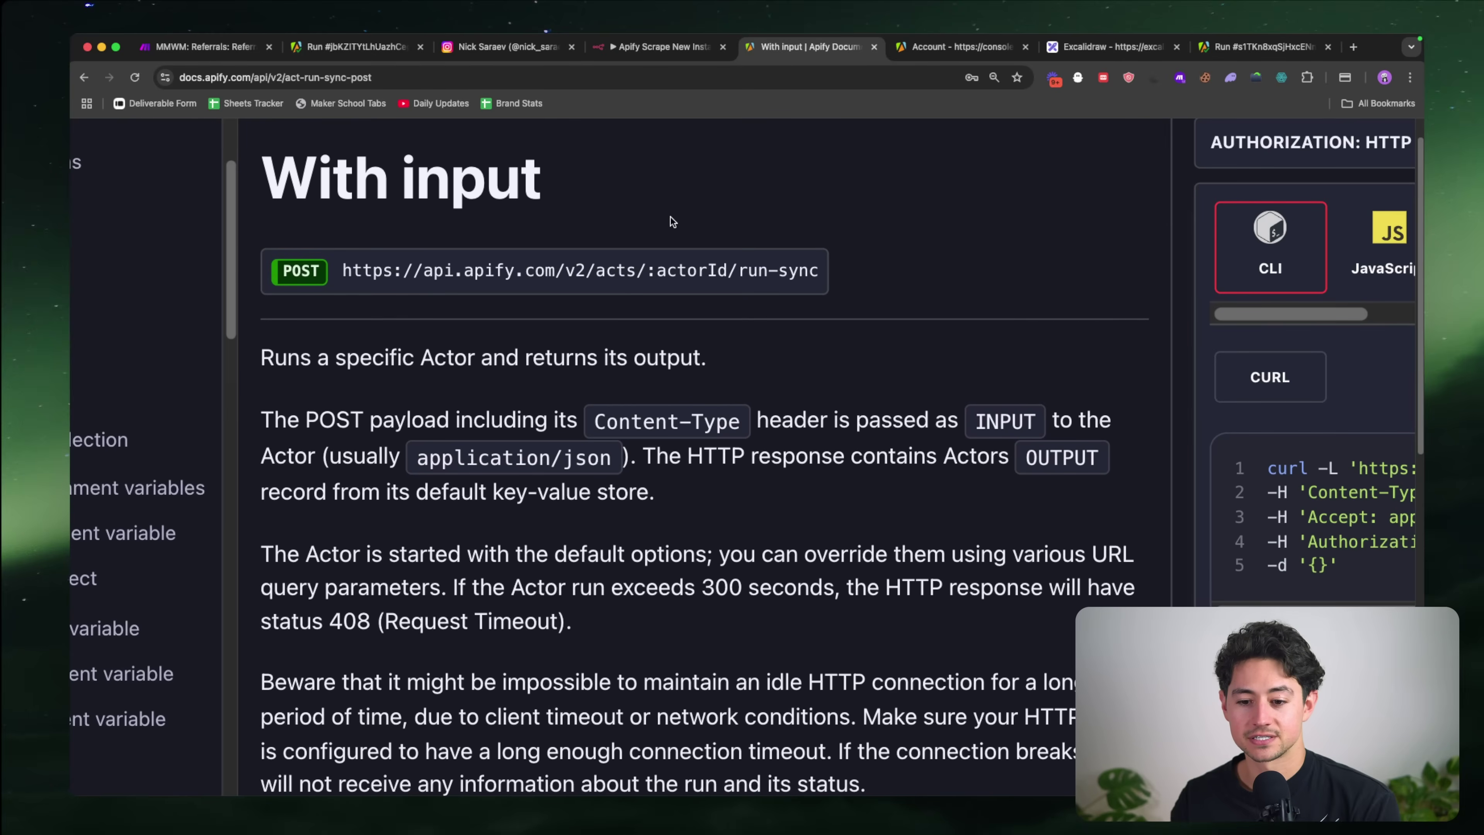
{"action": "scroll", "coordinate": [672, 221], "scroll_direction": "down", "scroll_amount": 5}
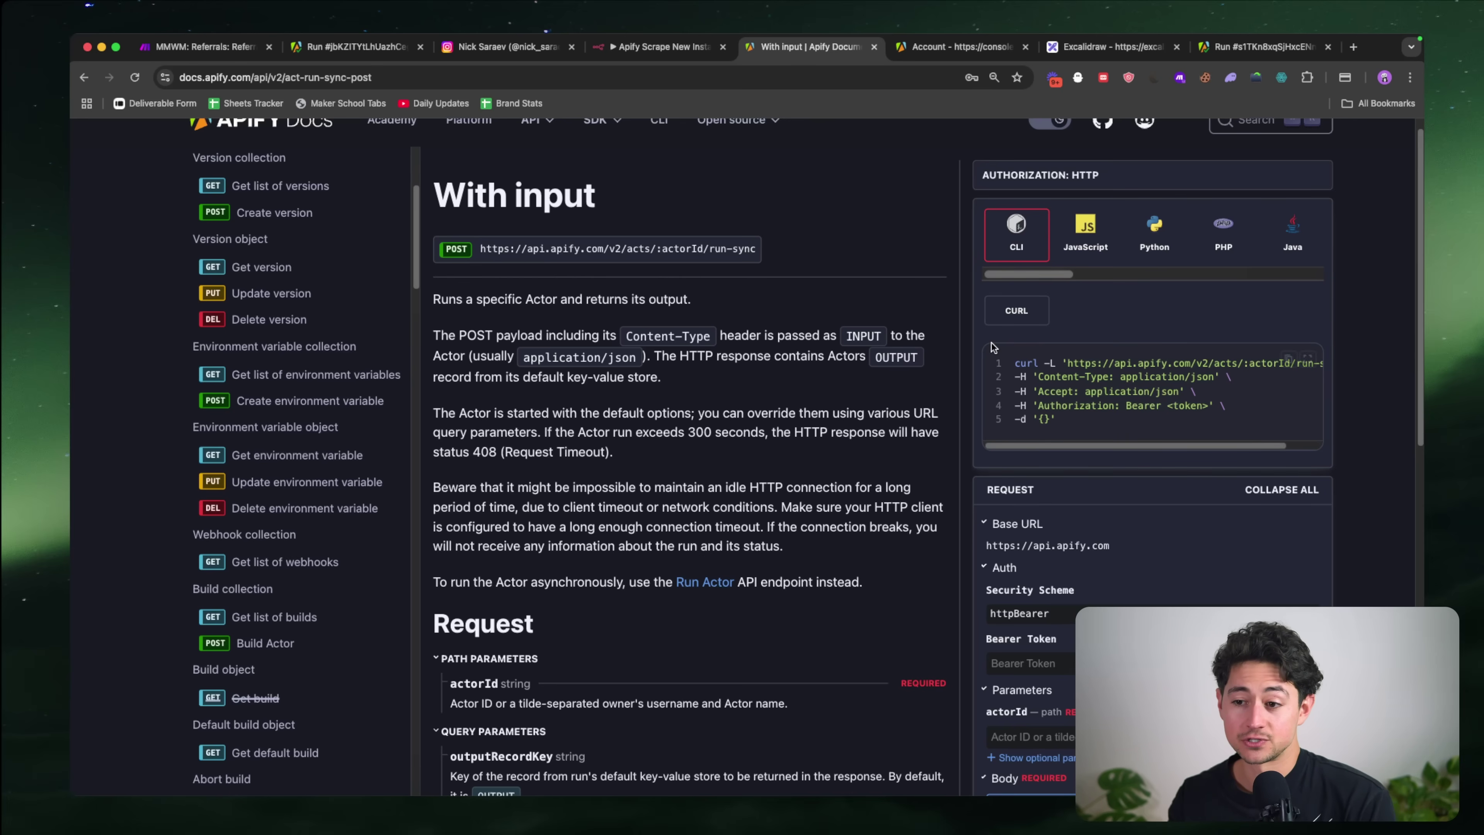
Step: Paste the scraped reel JSON into the address bar to inspect it, then clear it
{"action": "left_click", "coordinate": [797, 78]}
{"action": "key", "text": "super+v"}
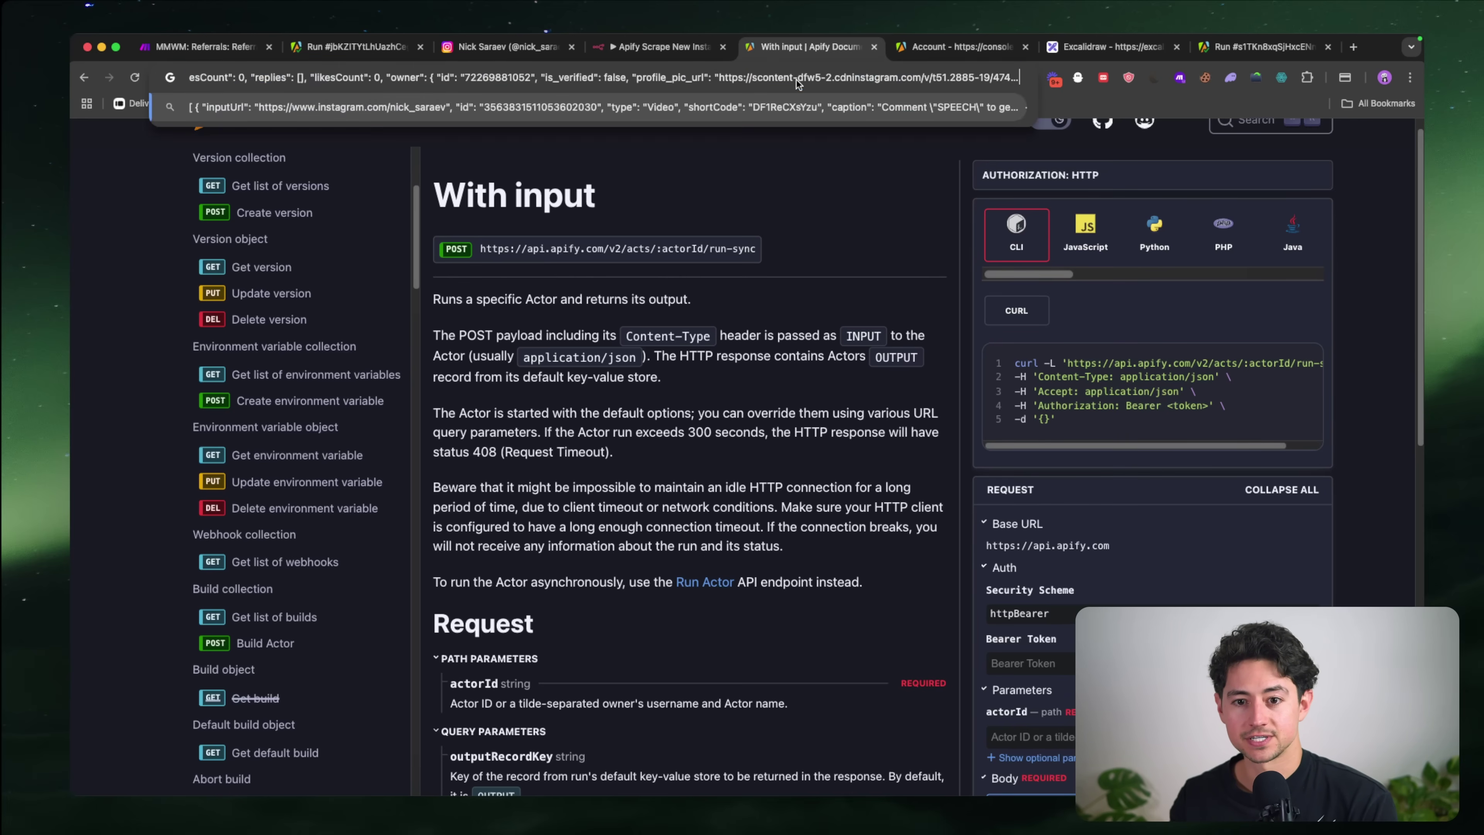
{"action": "key", "text": "super+a"}
{"action": "key", "text": "BackSpace"}
{"action": "left_click", "coordinate": [855, 403]}
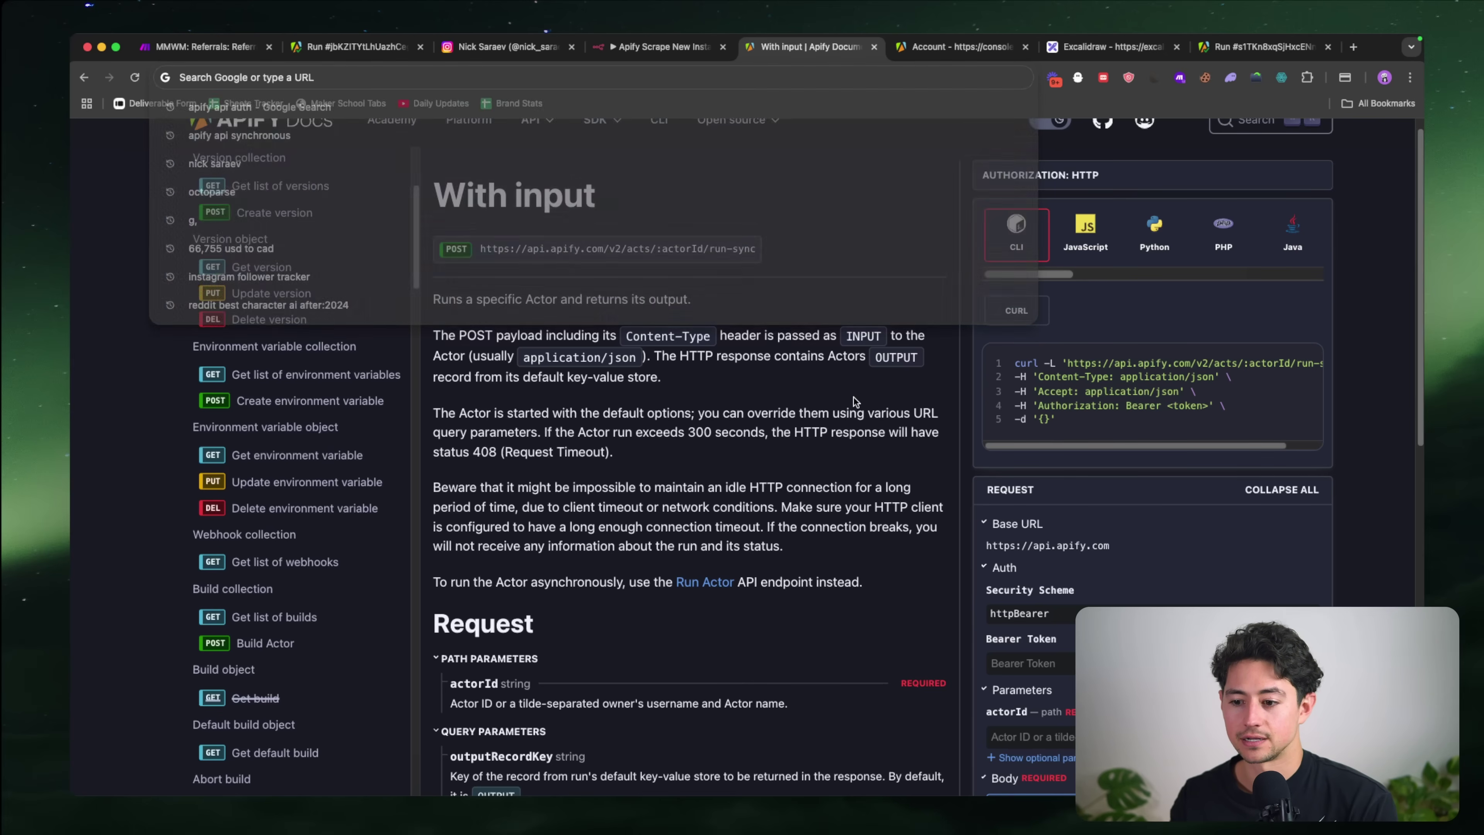
Step: Paste the account's API token into the run-sync tester's Bearer Token field
{"action": "left_click", "coordinate": [959, 52]}
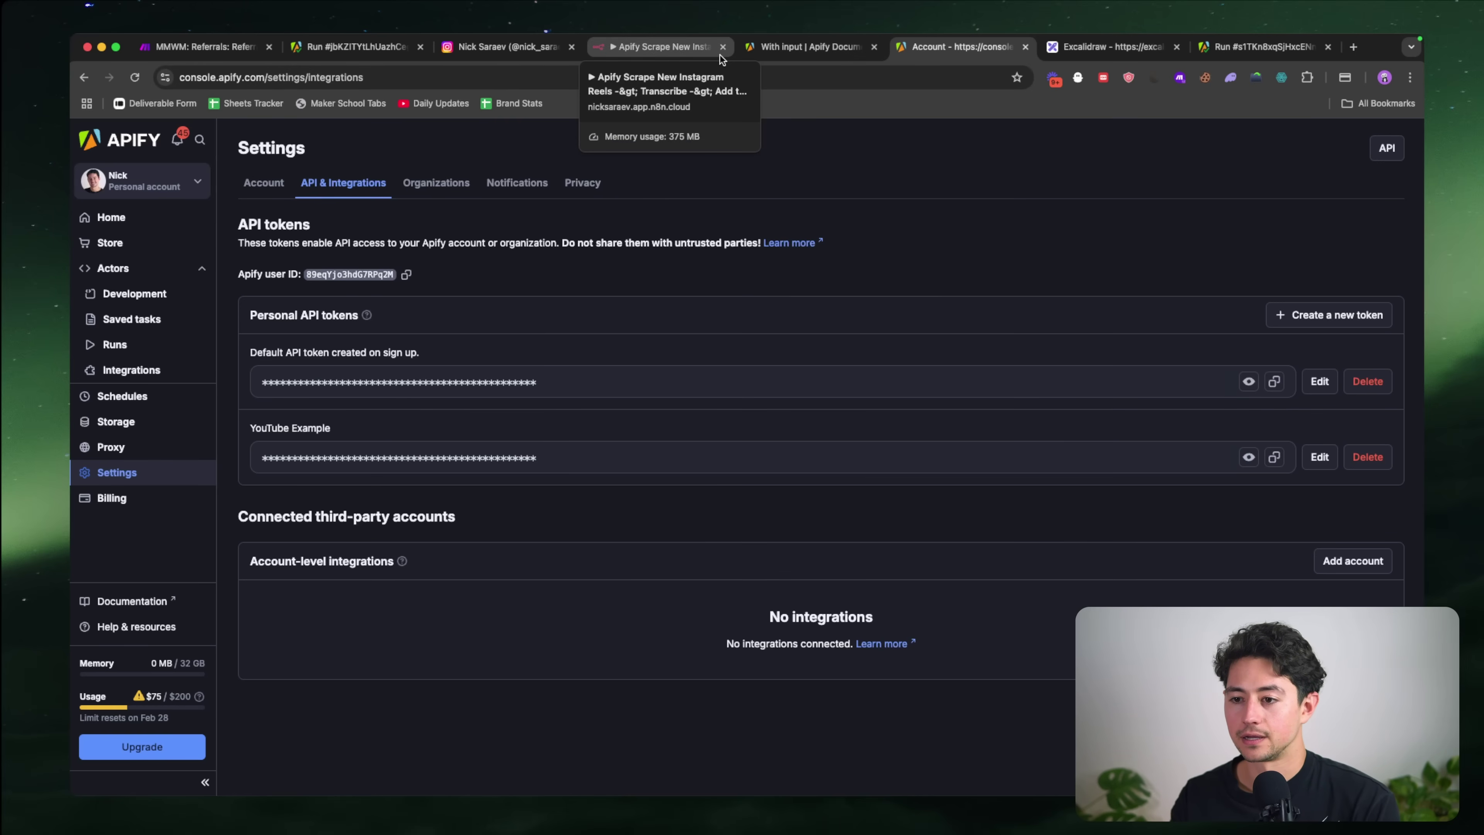
{"action": "left_click", "coordinate": [737, 53]}
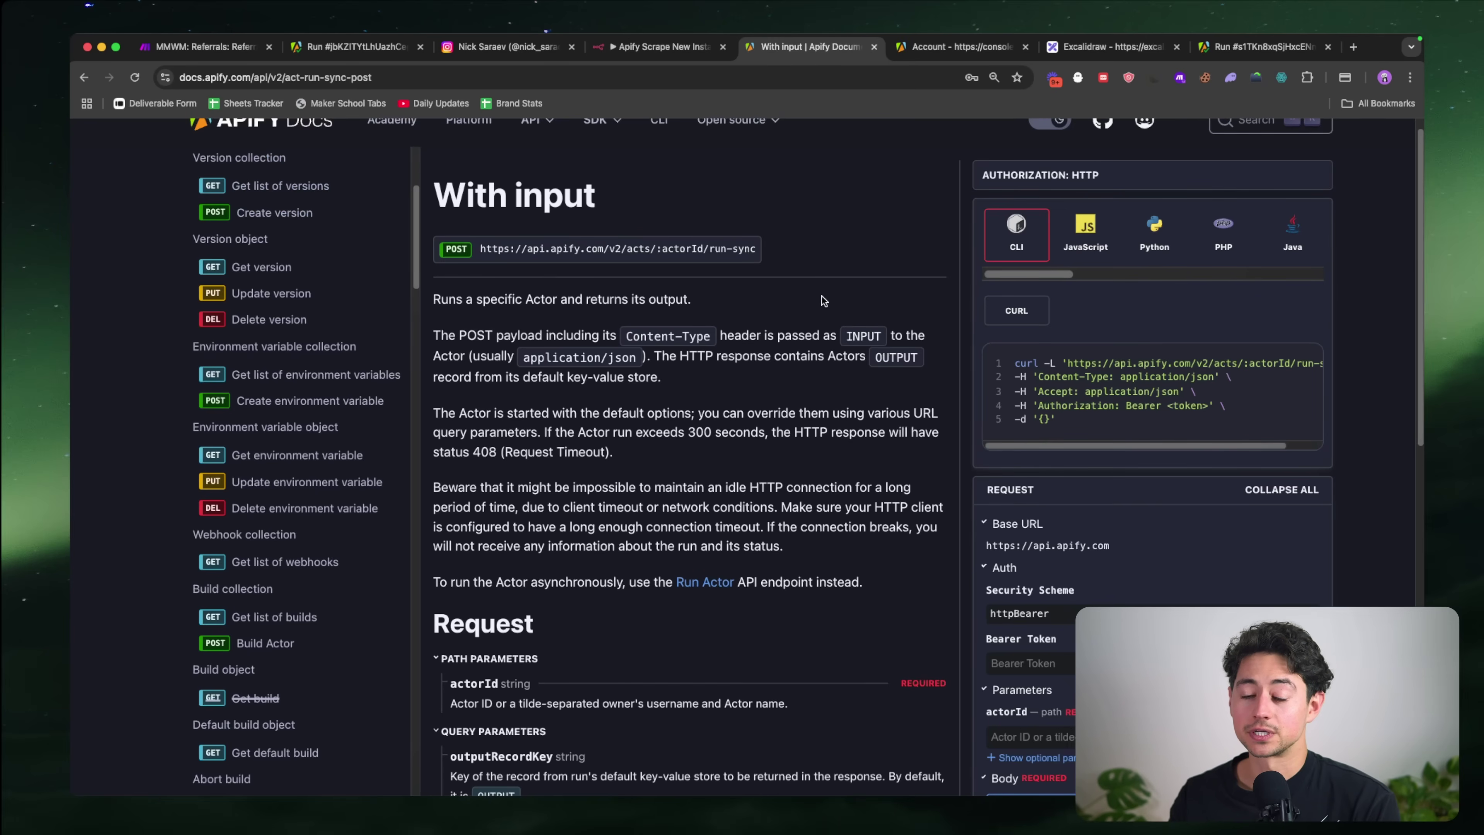
{"action": "scroll", "coordinate": [822, 295], "scroll_direction": "down", "scroll_amount": 3}
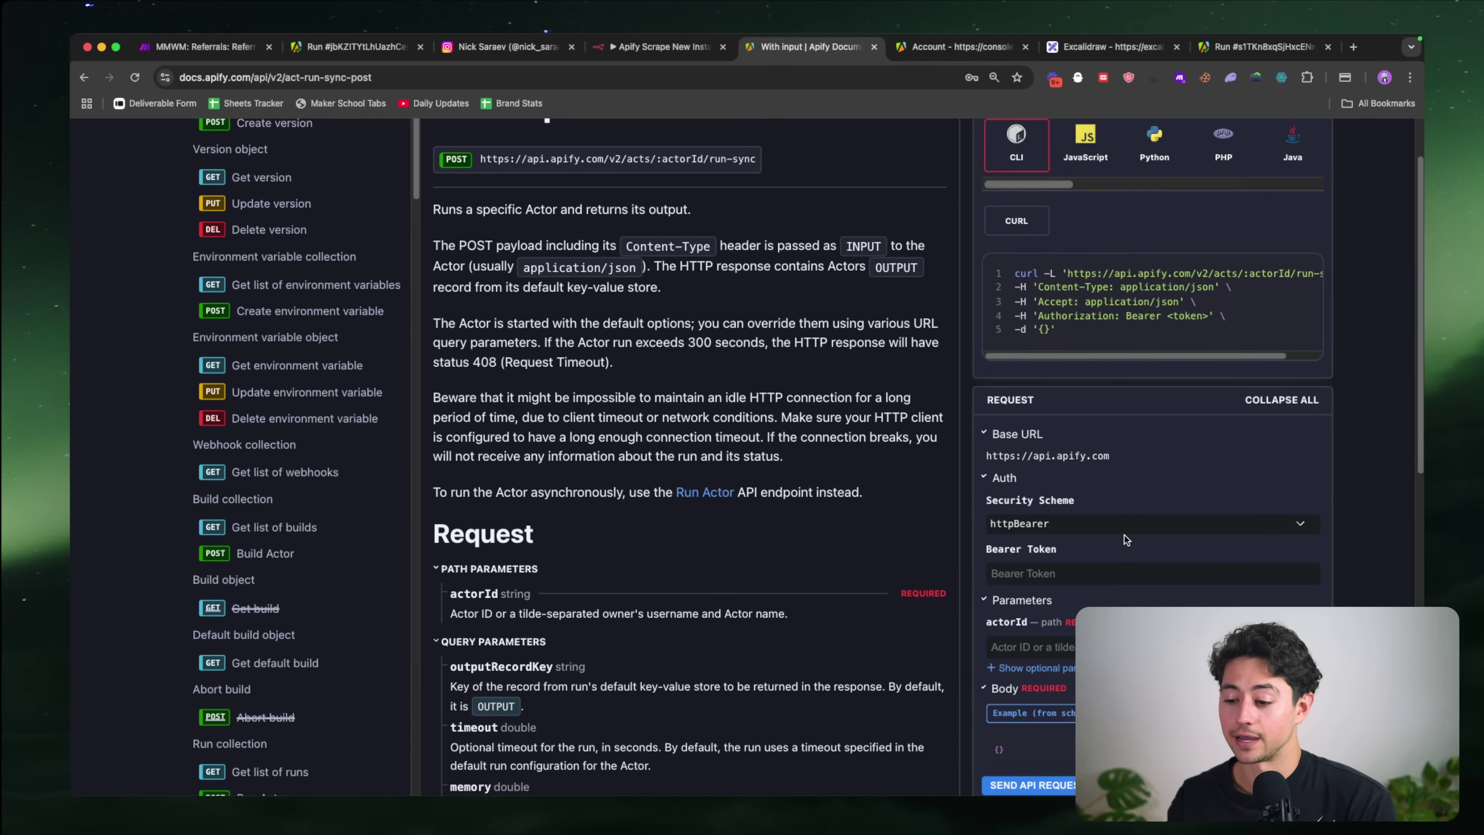
{"action": "left_click", "coordinate": [1108, 565]}
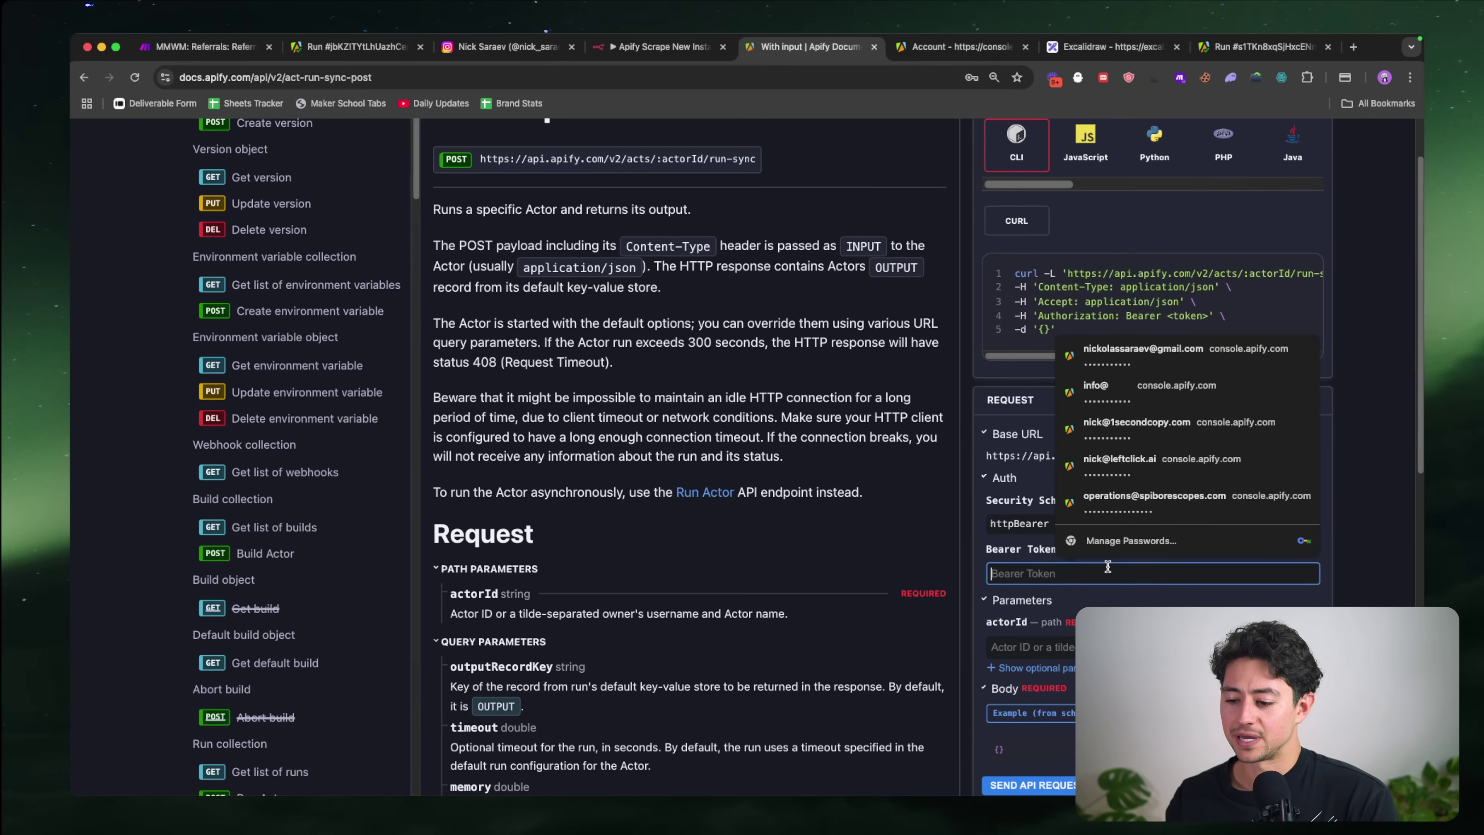
{"action": "key", "text": "super+v"}
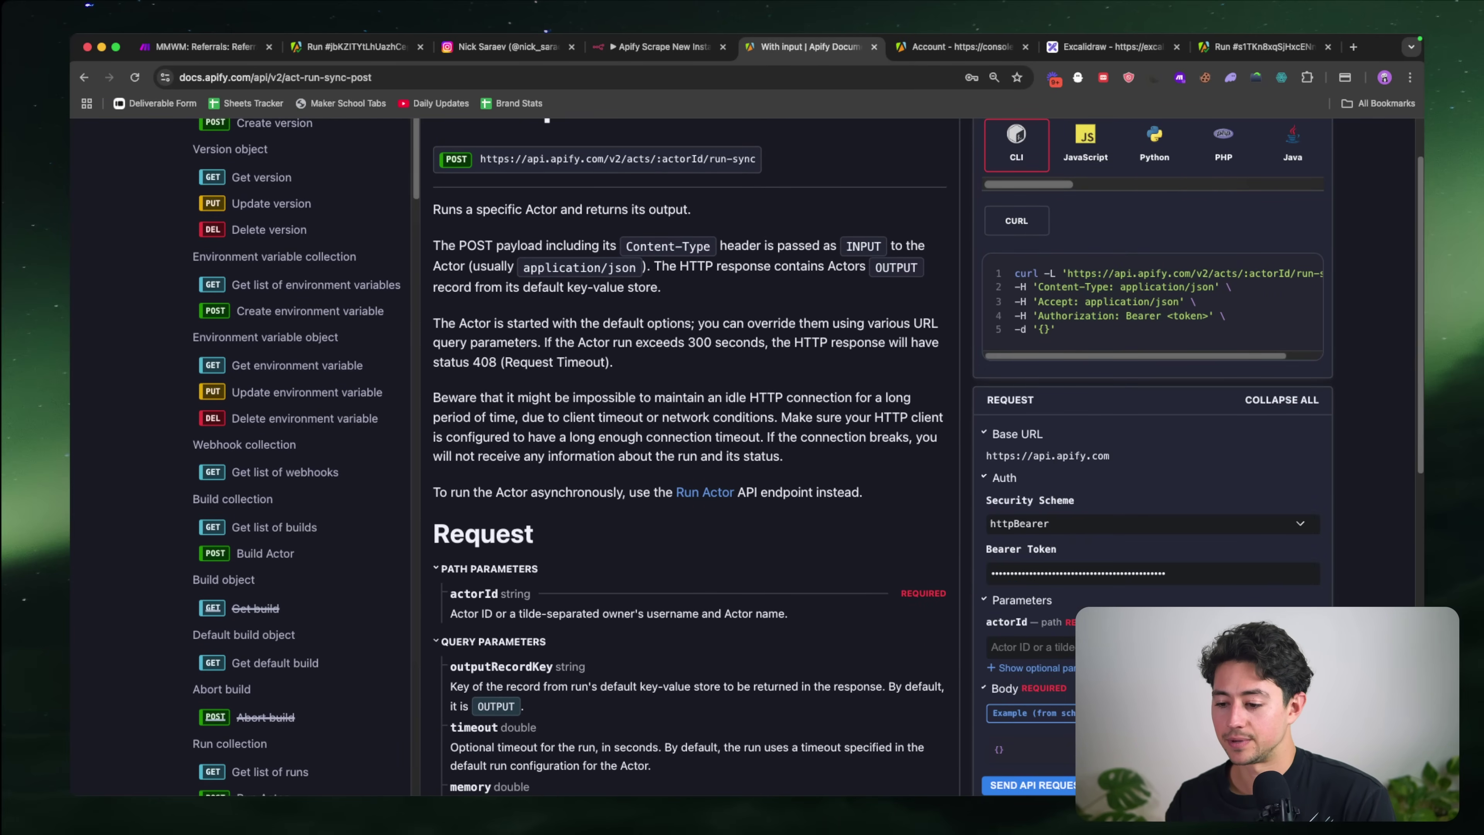
{"action": "scroll", "coordinate": [1096, 478], "scroll_direction": "down", "scroll_amount": 3}
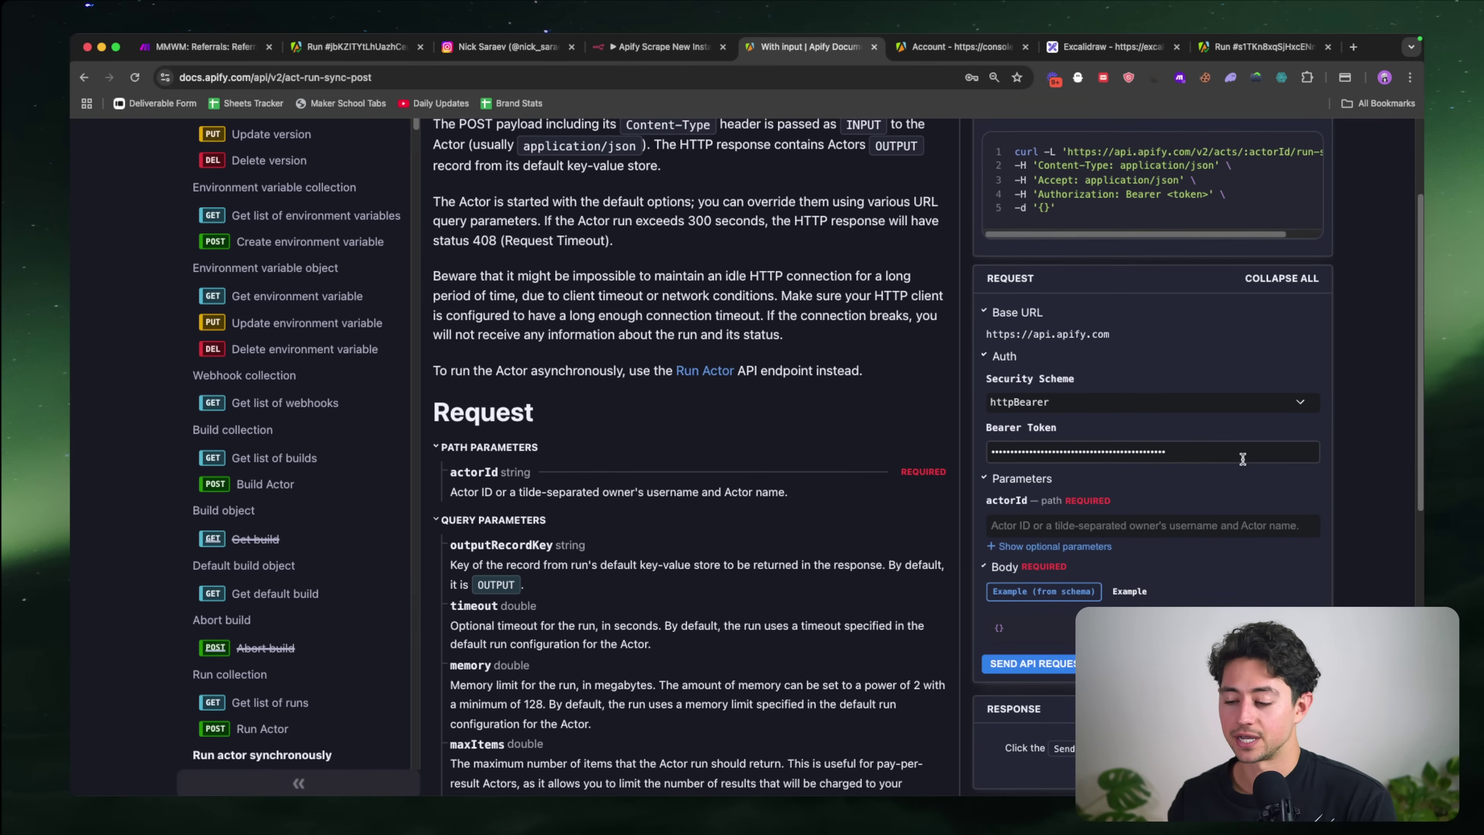
{"action": "mouse_move", "coordinate": [1109, 325]}
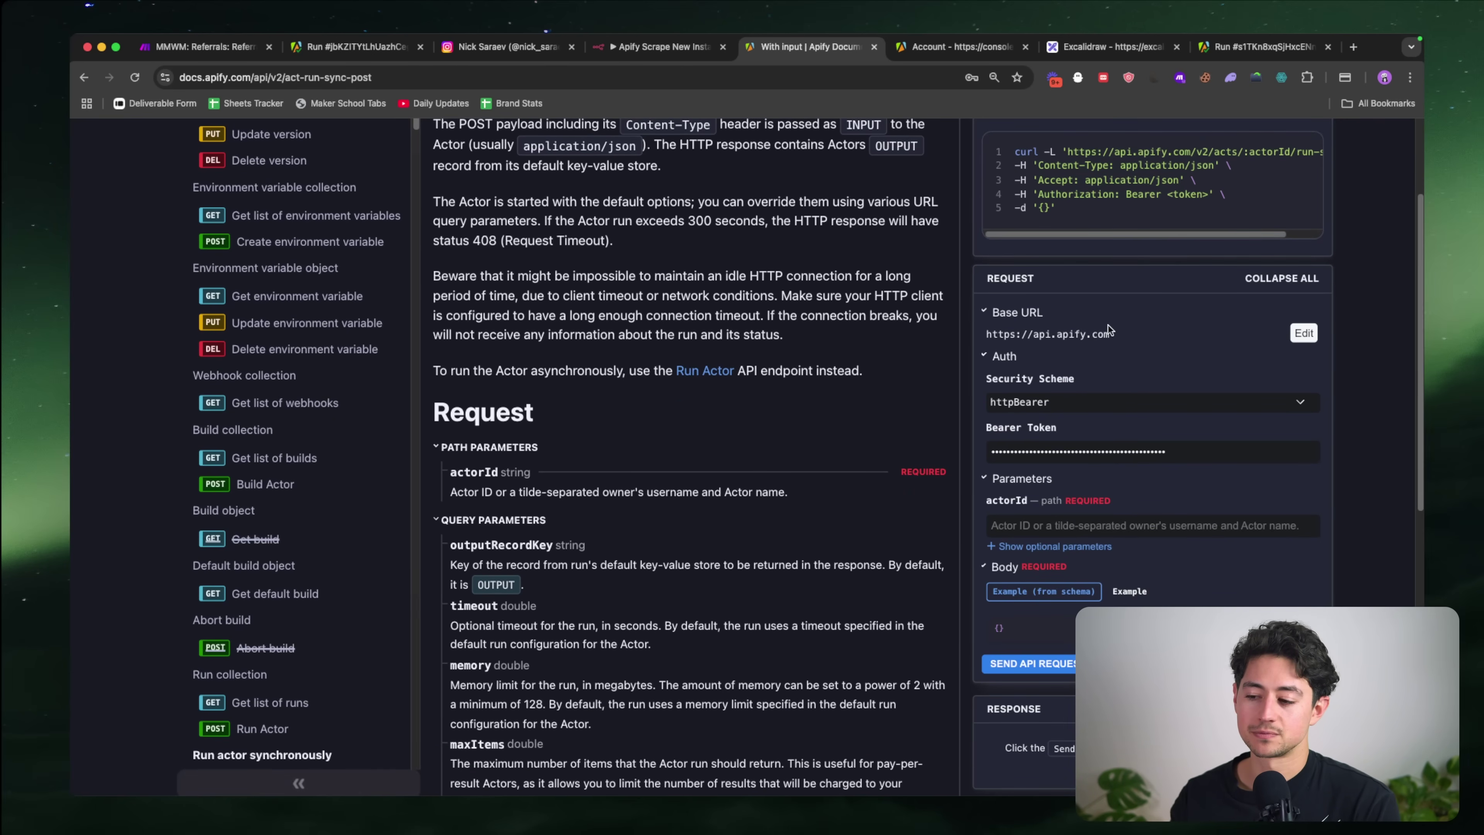
{"action": "scroll", "coordinate": [1331, 542], "scroll_direction": "up", "scroll_amount": 5}
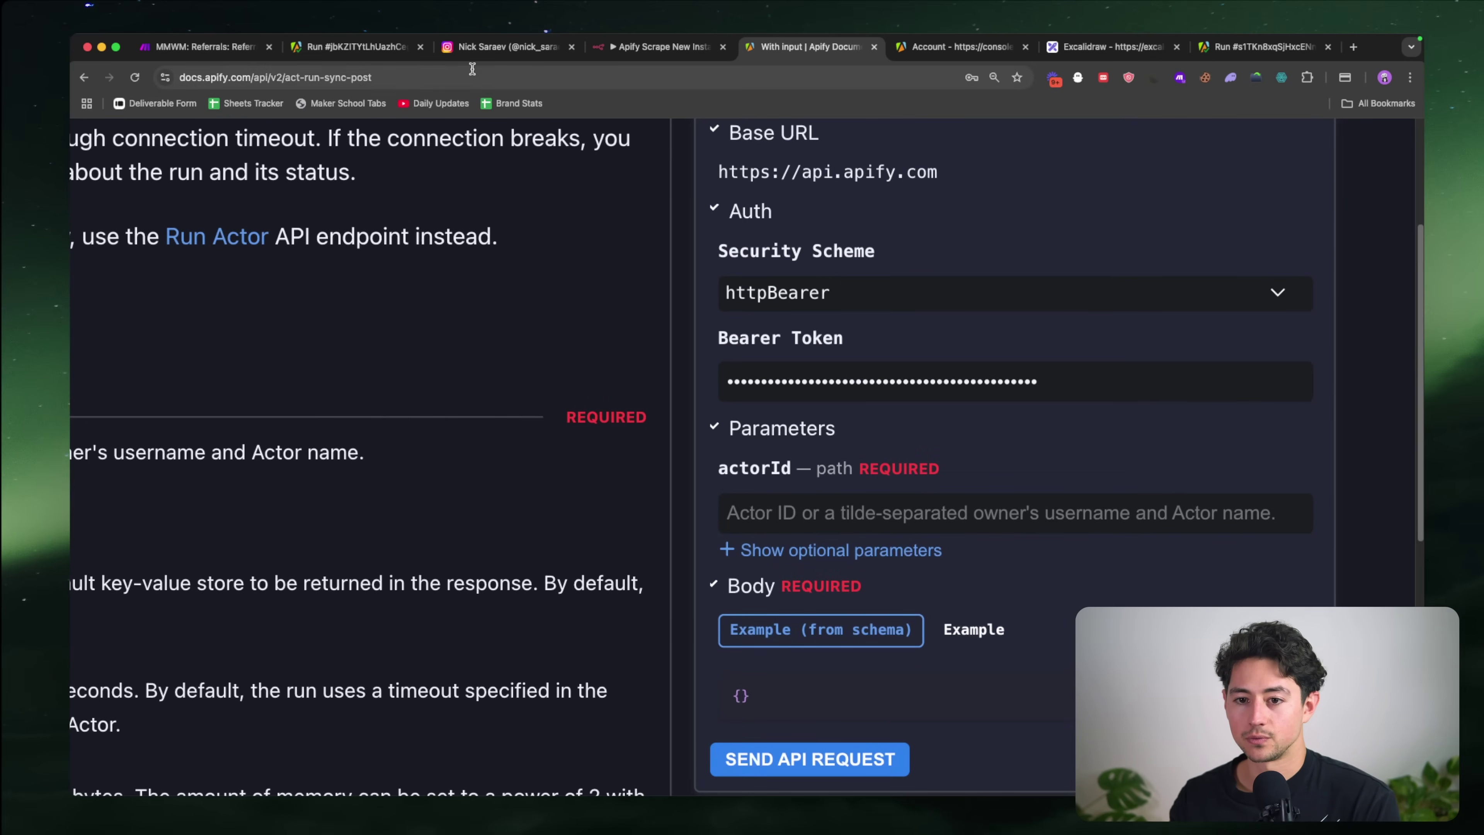
{"action": "left_click", "coordinate": [393, 53]}
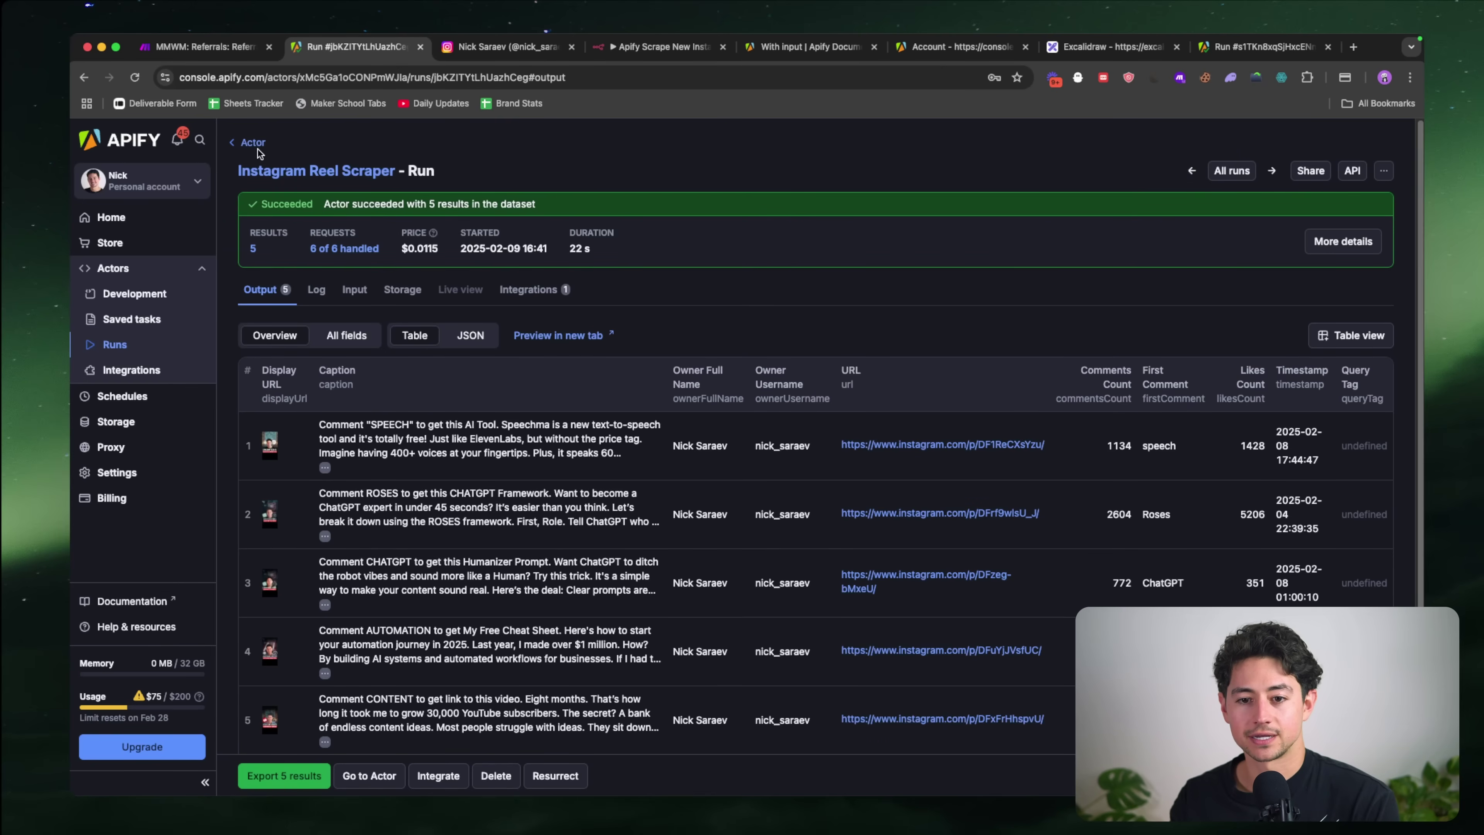
Step: Copy the Instagram Reel Scraper's actor ID from its page URL into the actorId parameter
{"action": "left_click", "coordinate": [254, 142]}
{"action": "double_click", "coordinate": [339, 78]}
{"action": "key", "text": "super+c"}
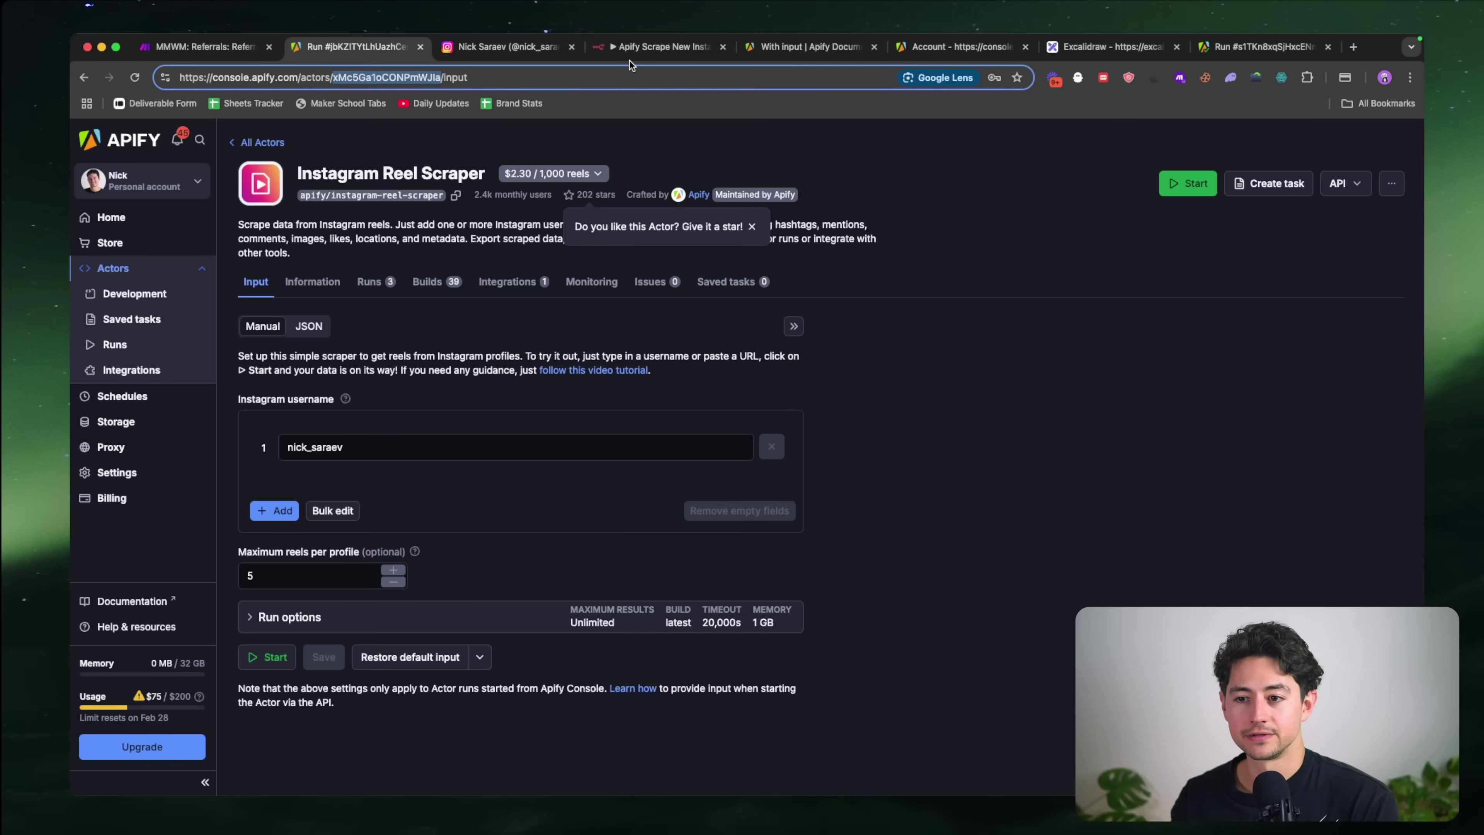
{"action": "left_click", "coordinate": [769, 54]}
{"action": "left_click", "coordinate": [984, 506]}
{"action": "key", "text": "super+v"}
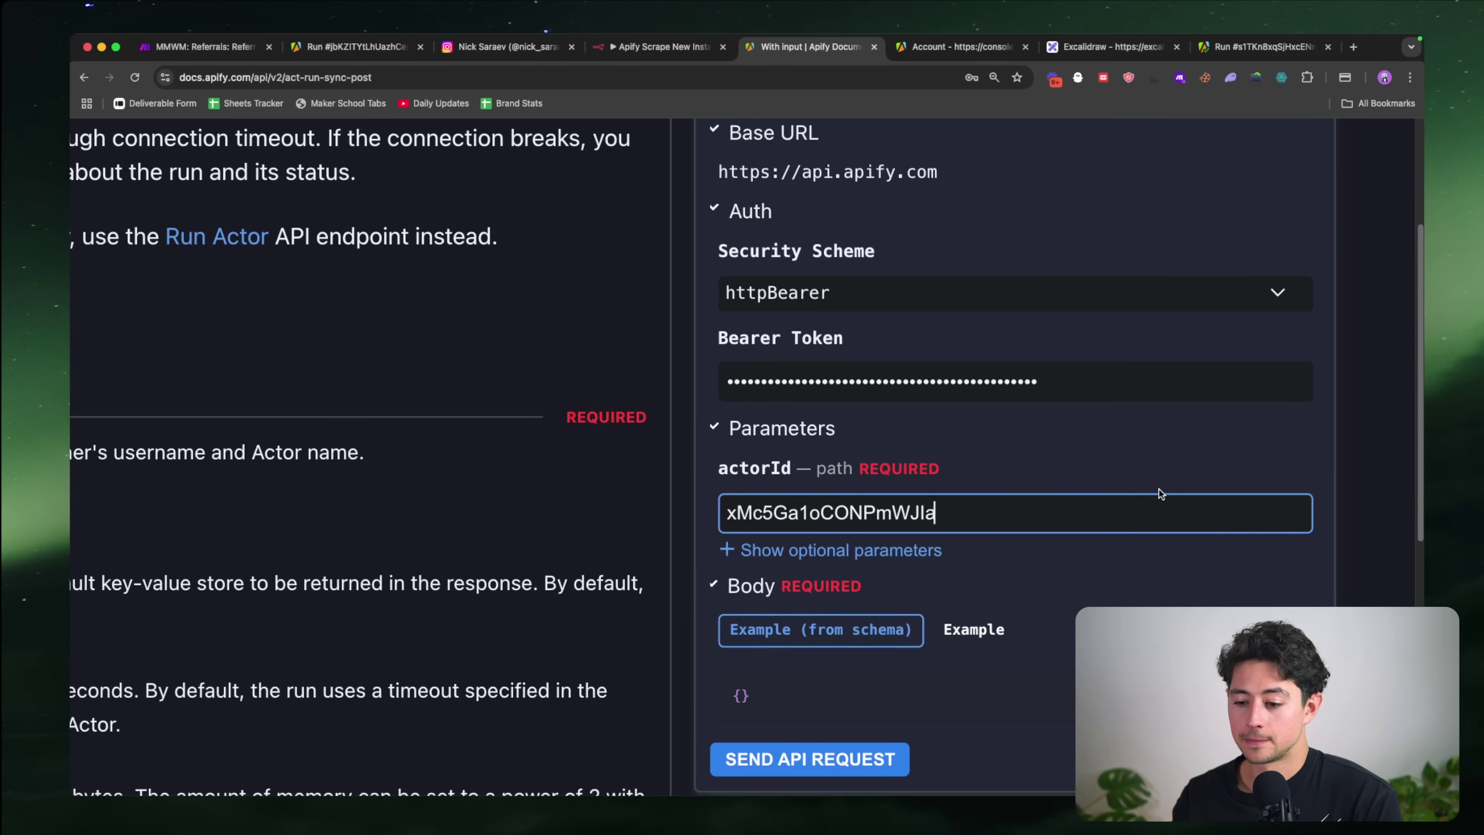
Step: Show and review the example request body in the docs tester
{"action": "key", "text": "super+minus"}
{"action": "scroll", "coordinate": [1035, 500], "scroll_direction": "down", "scroll_amount": 3}
{"action": "left_click", "coordinate": [1034, 499]}
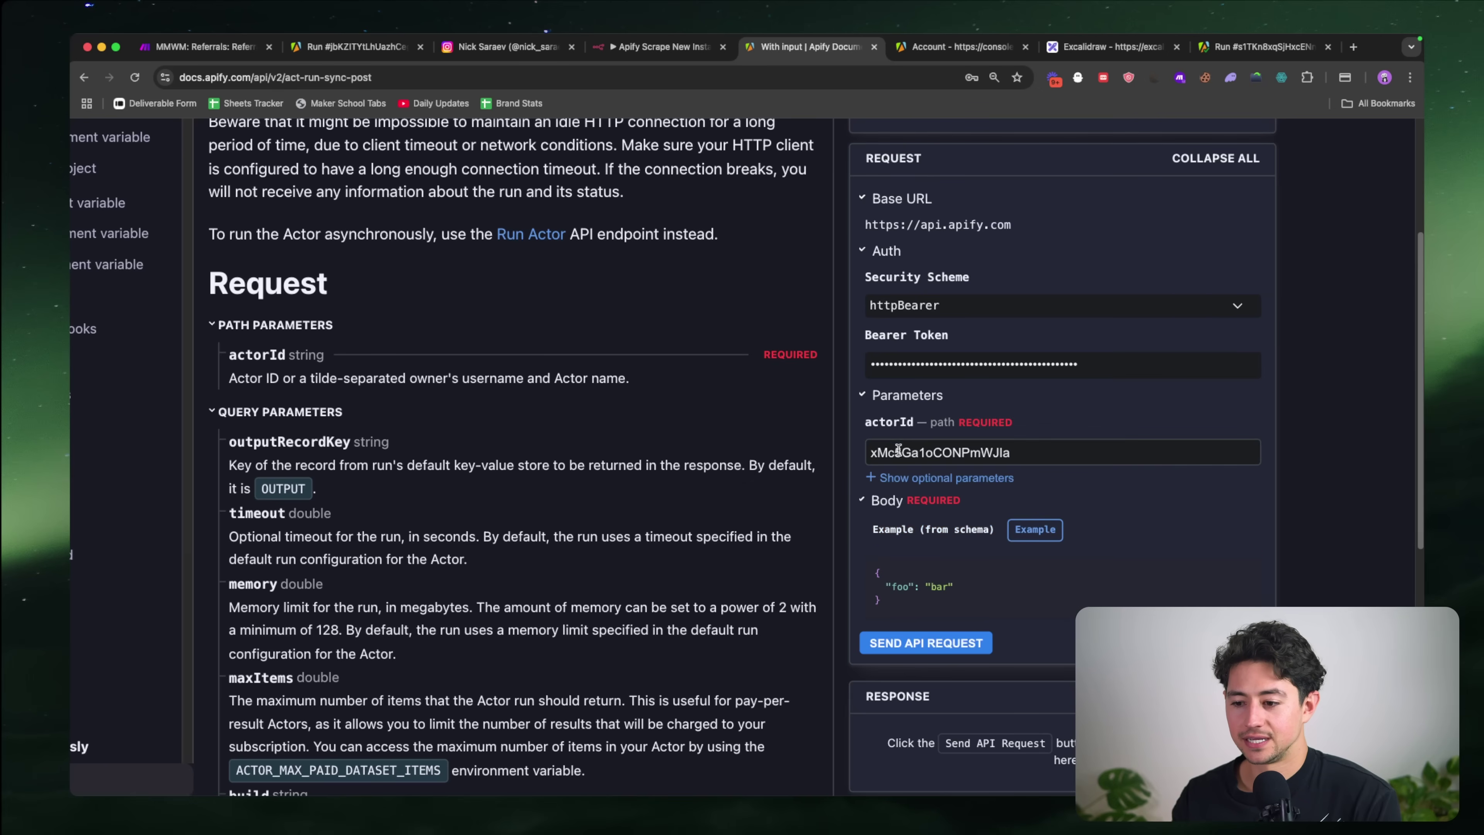
{"action": "scroll", "coordinate": [902, 446], "scroll_direction": "down", "scroll_amount": 3}
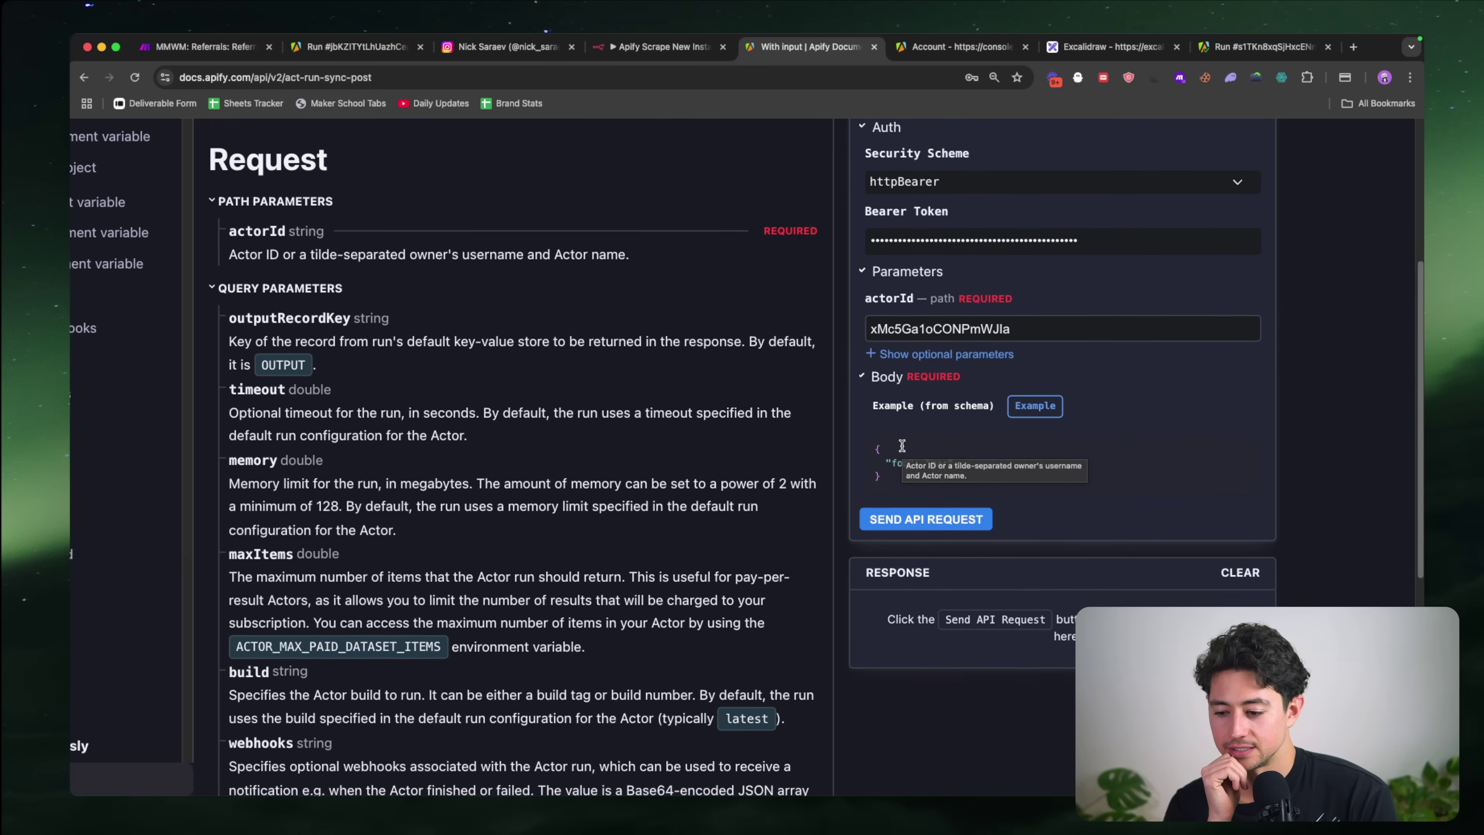
{"action": "key", "text": "super+minus"}
{"action": "key", "text": "super+minus"}
{"action": "key", "text": "super+minus"}
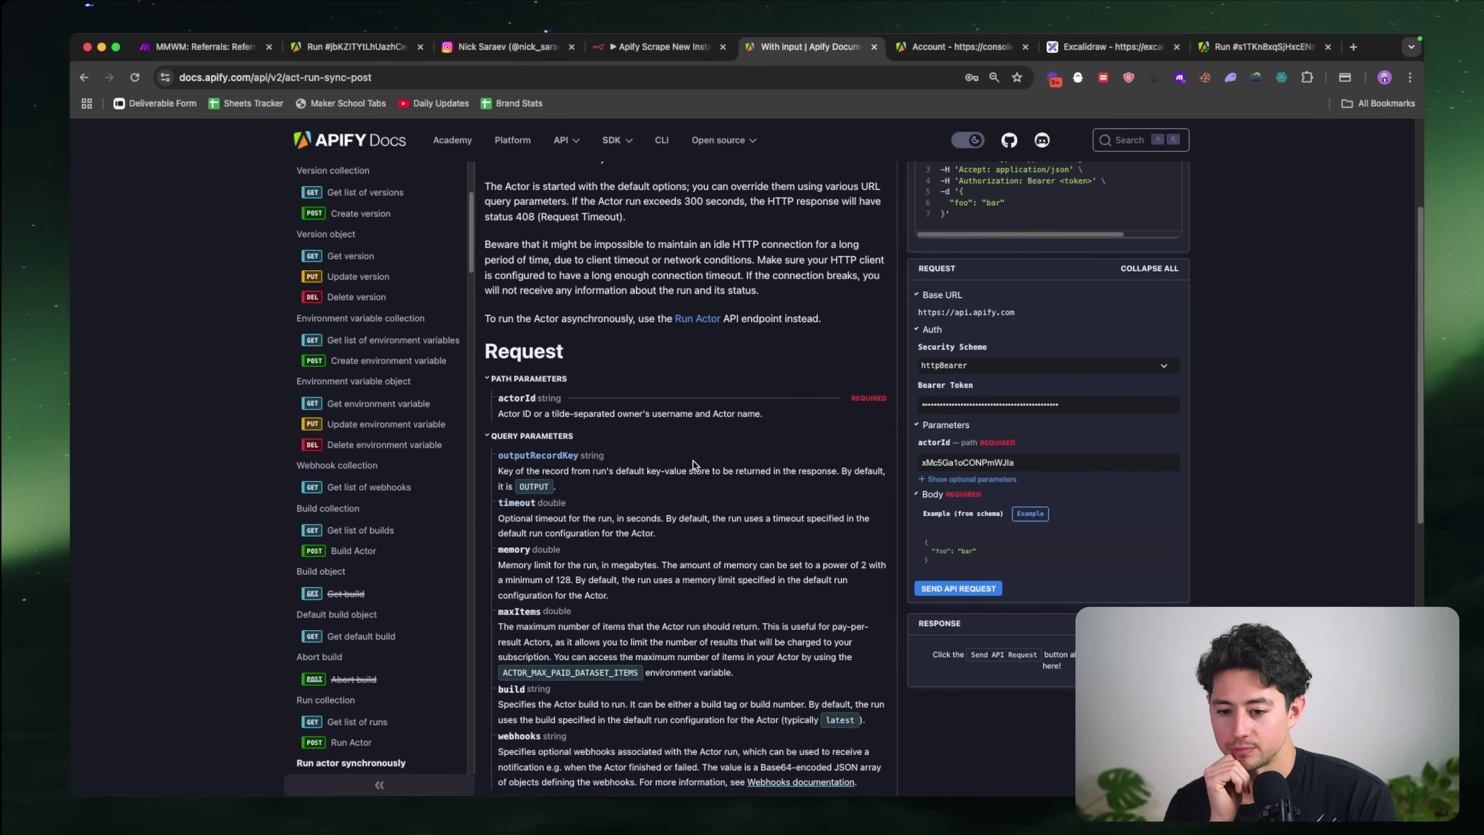
{"action": "scroll", "coordinate": [694, 461], "scroll_direction": "down", "scroll_amount": 2}
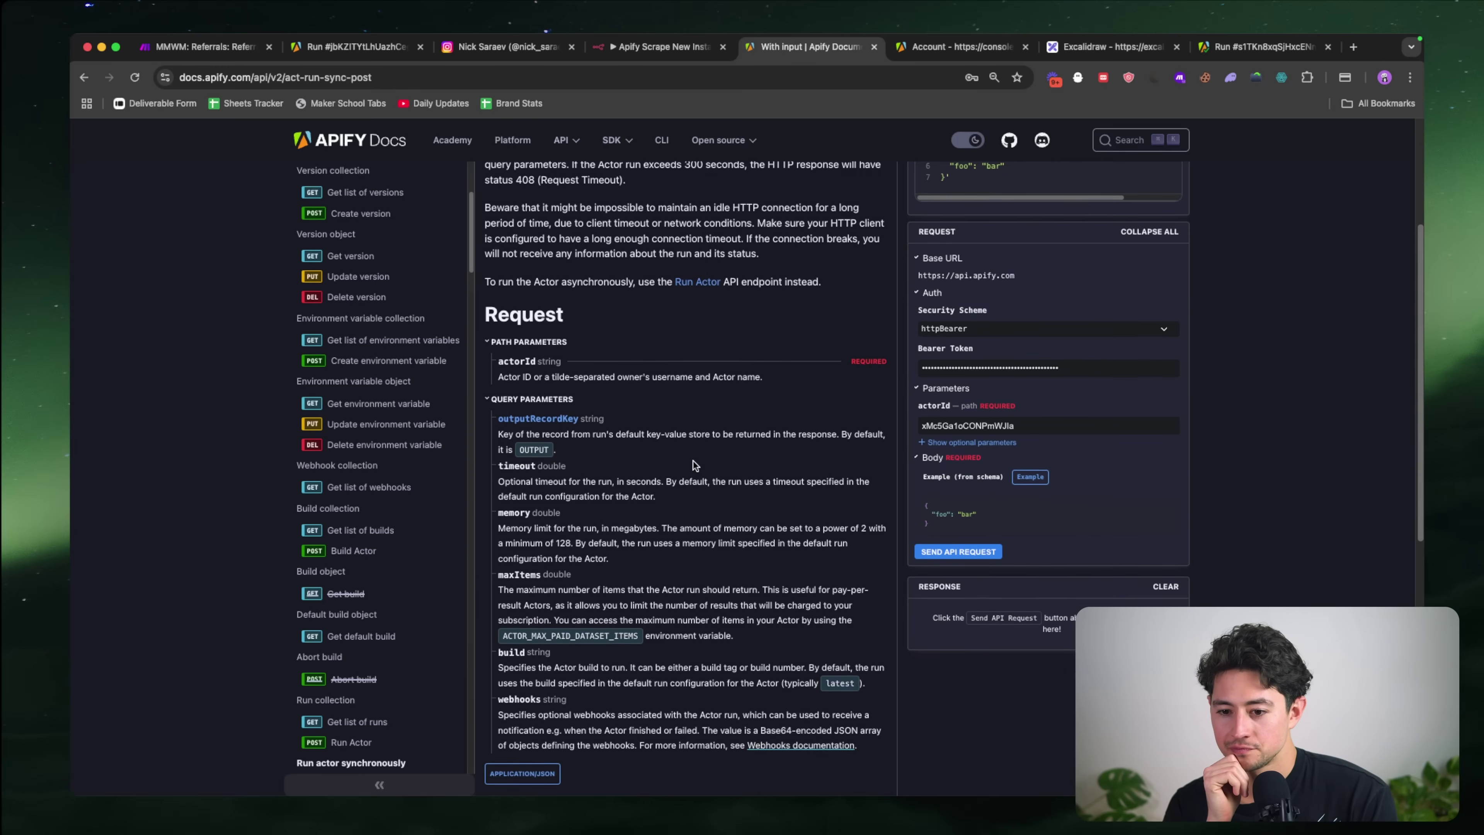
{"action": "scroll", "coordinate": [585, 421], "scroll_direction": "down", "scroll_amount": 8}
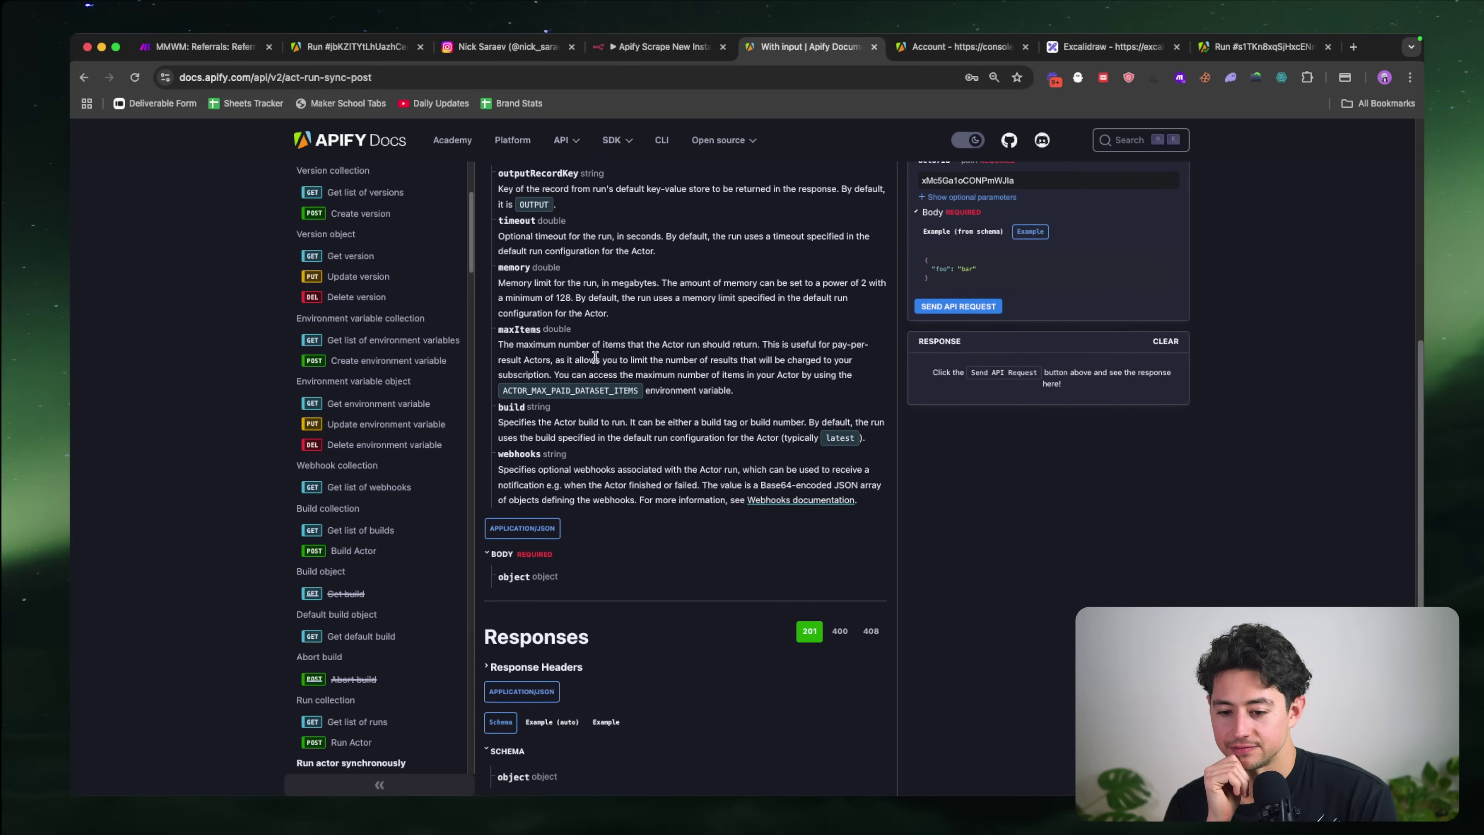
{"action": "scroll", "coordinate": [525, 571], "scroll_direction": "down", "scroll_amount": 3}
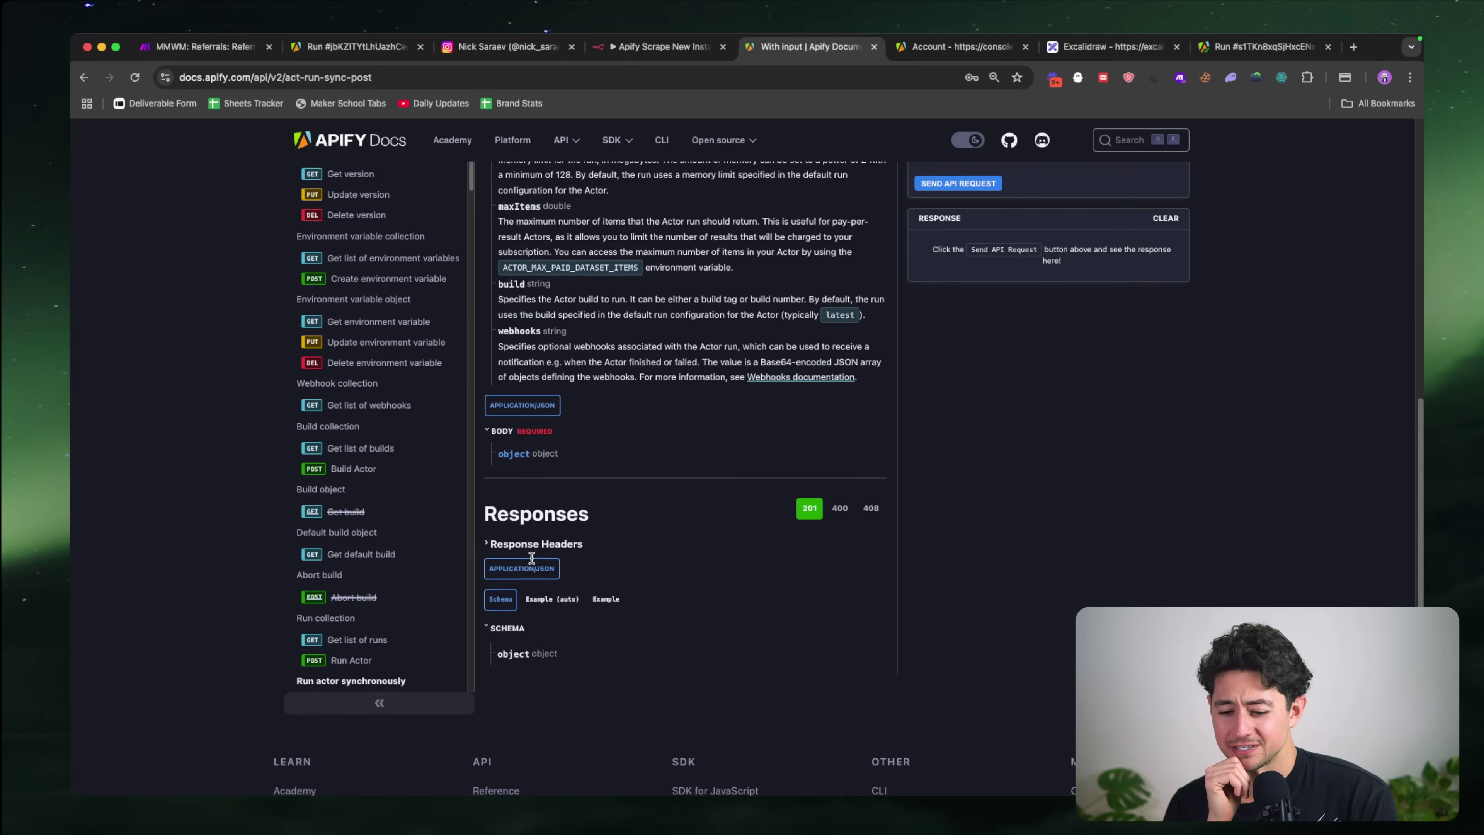
{"action": "scroll", "coordinate": [520, 579], "scroll_direction": "up", "scroll_amount": 5}
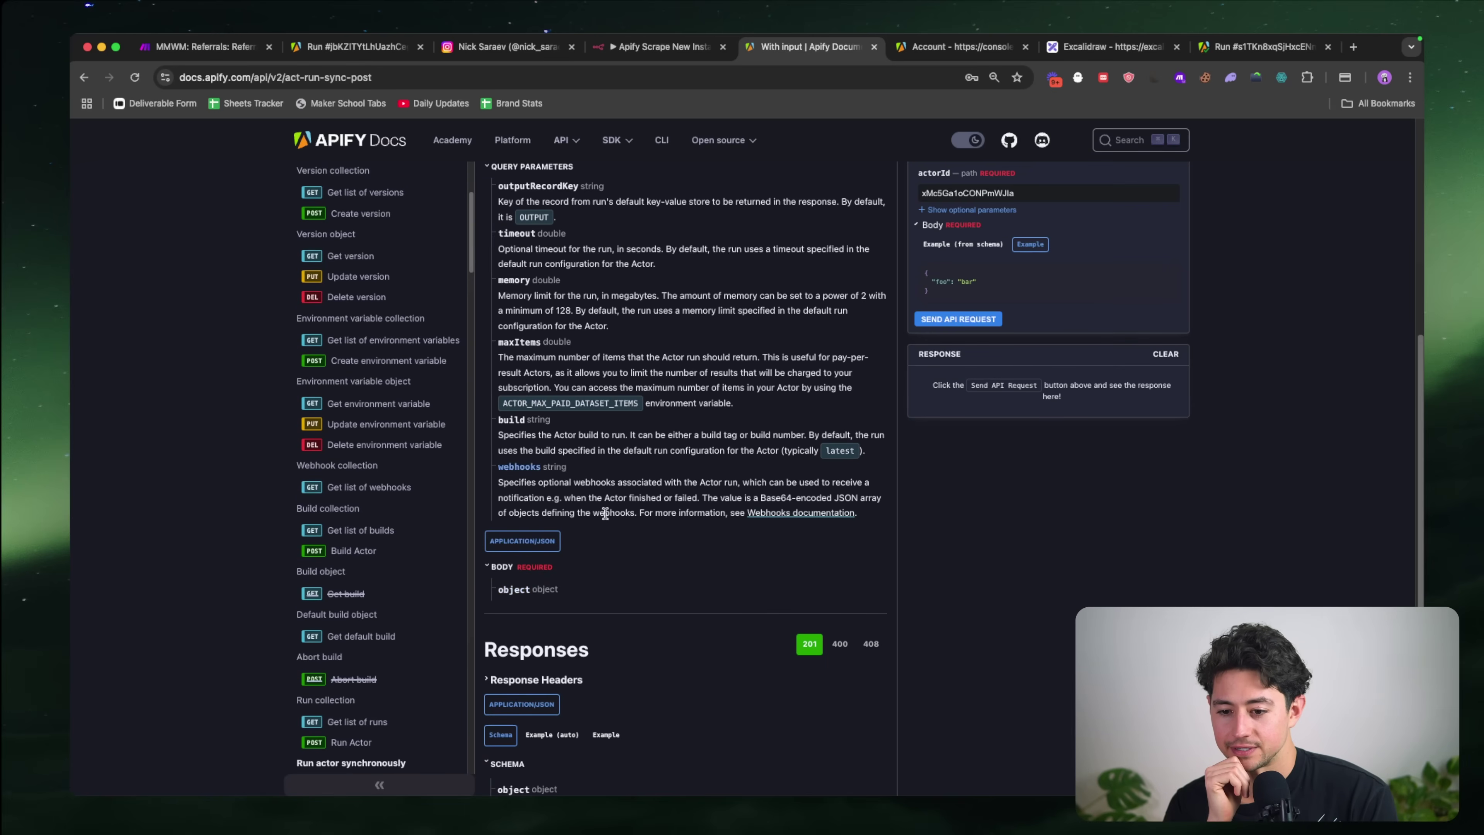
{"action": "scroll", "coordinate": [605, 585], "scroll_direction": "up", "scroll_amount": 5}
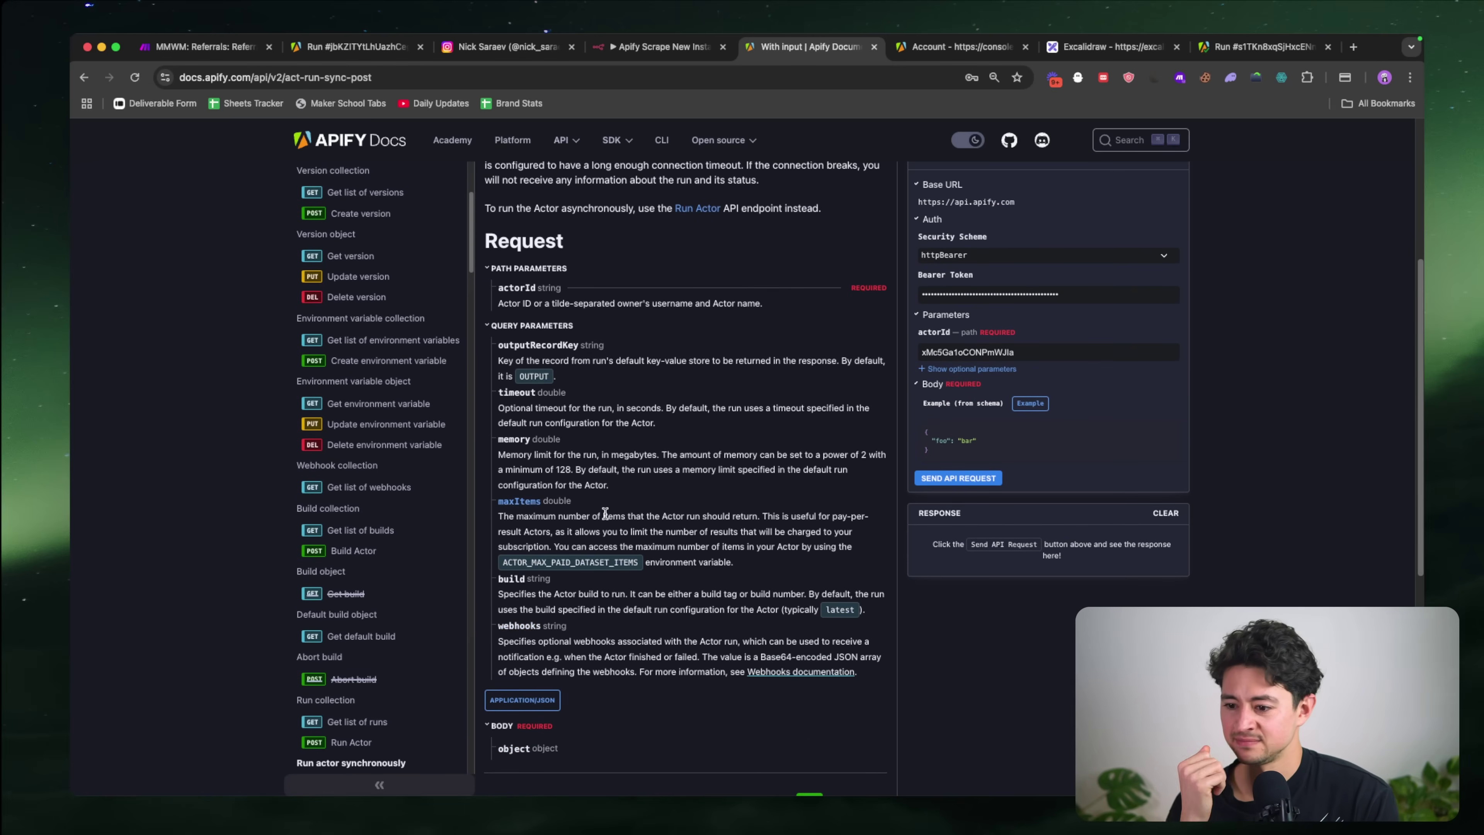
{"action": "scroll", "coordinate": [578, 327], "scroll_direction": "up", "scroll_amount": 7}
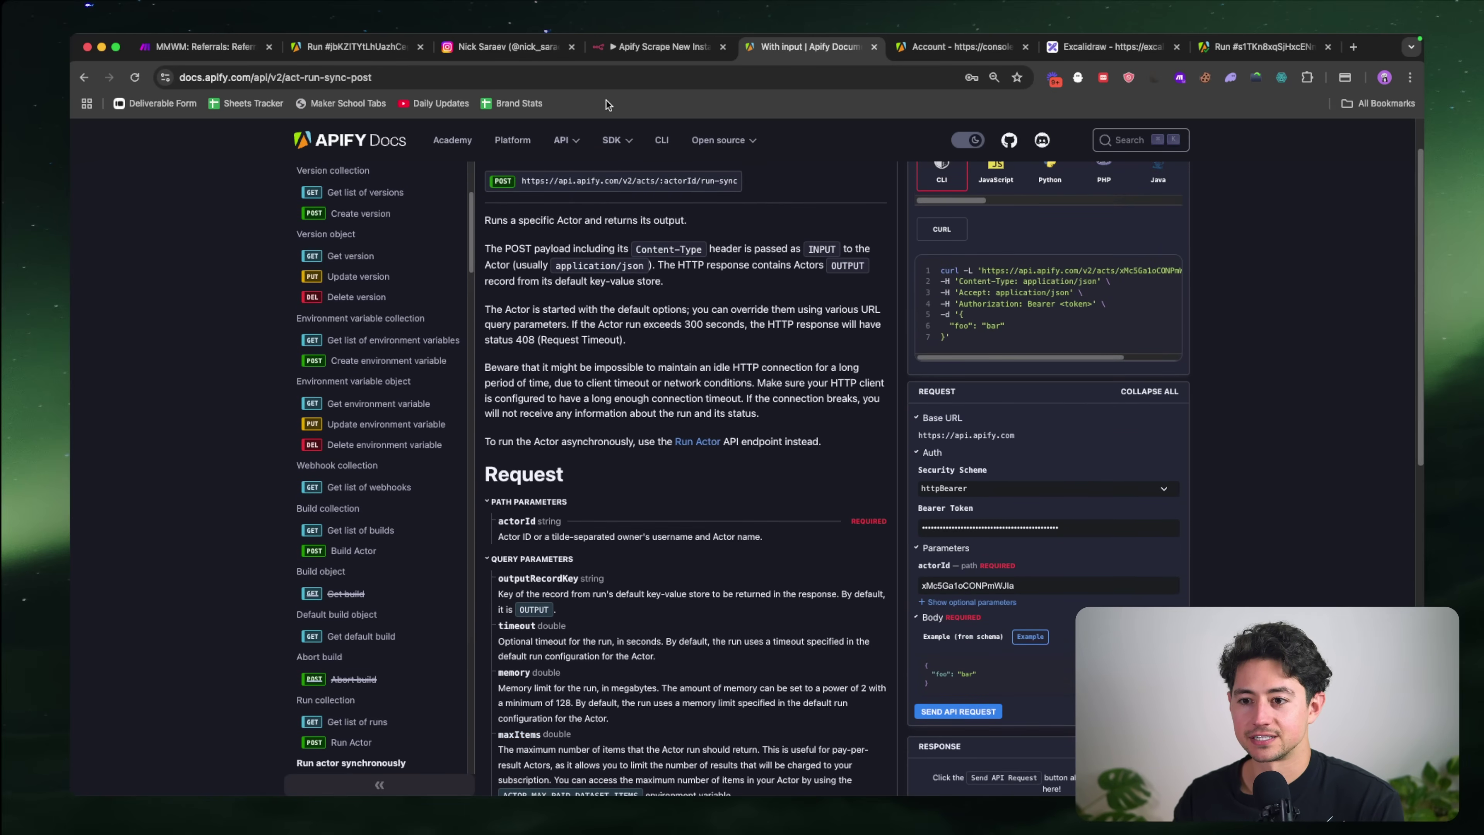
{"action": "left_click", "coordinate": [403, 51]}
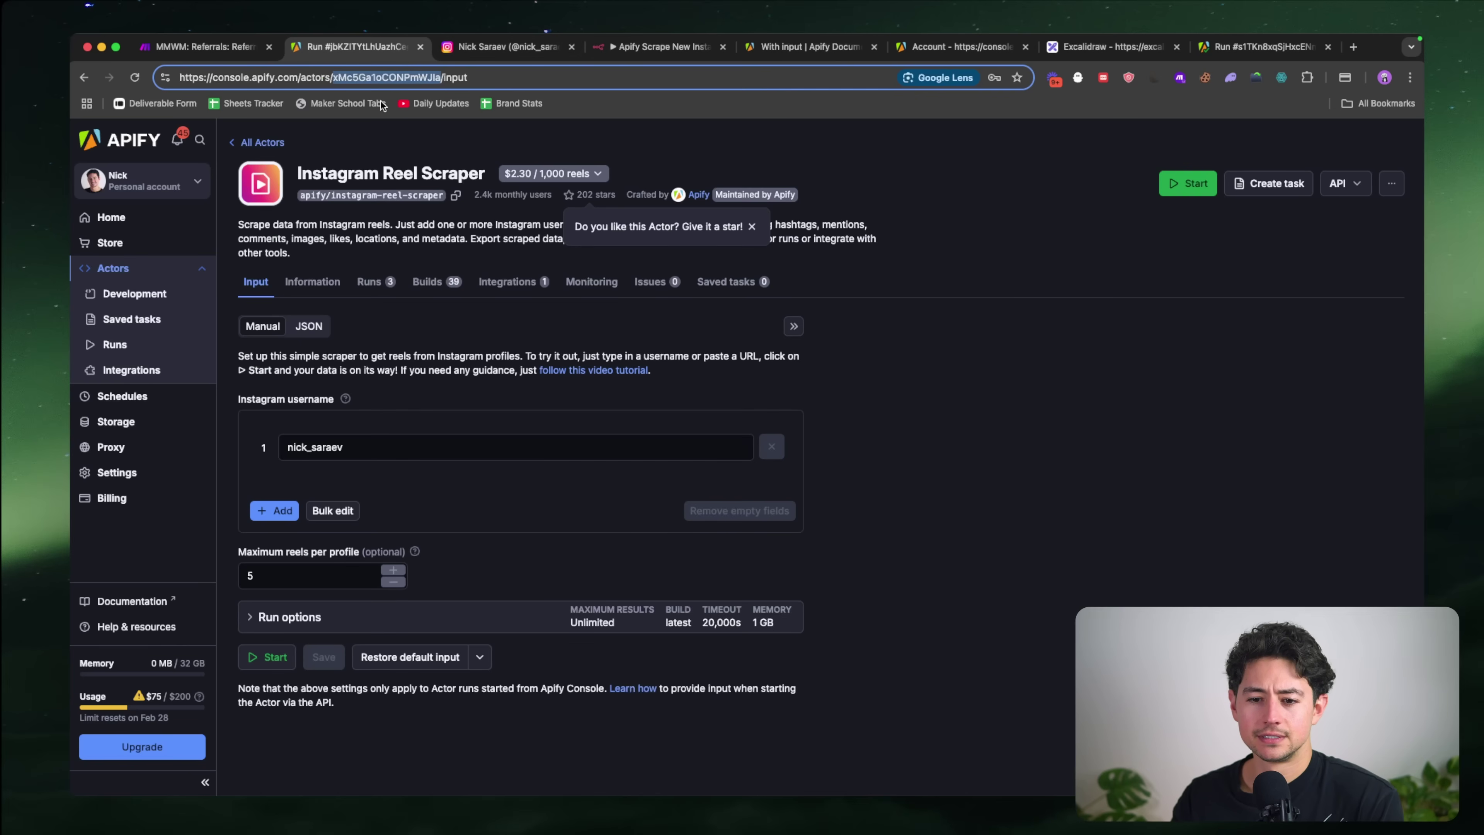
Step: Copy the scraper's JSON input and paste it as the tester's request body
{"action": "left_click", "coordinate": [304, 328]}
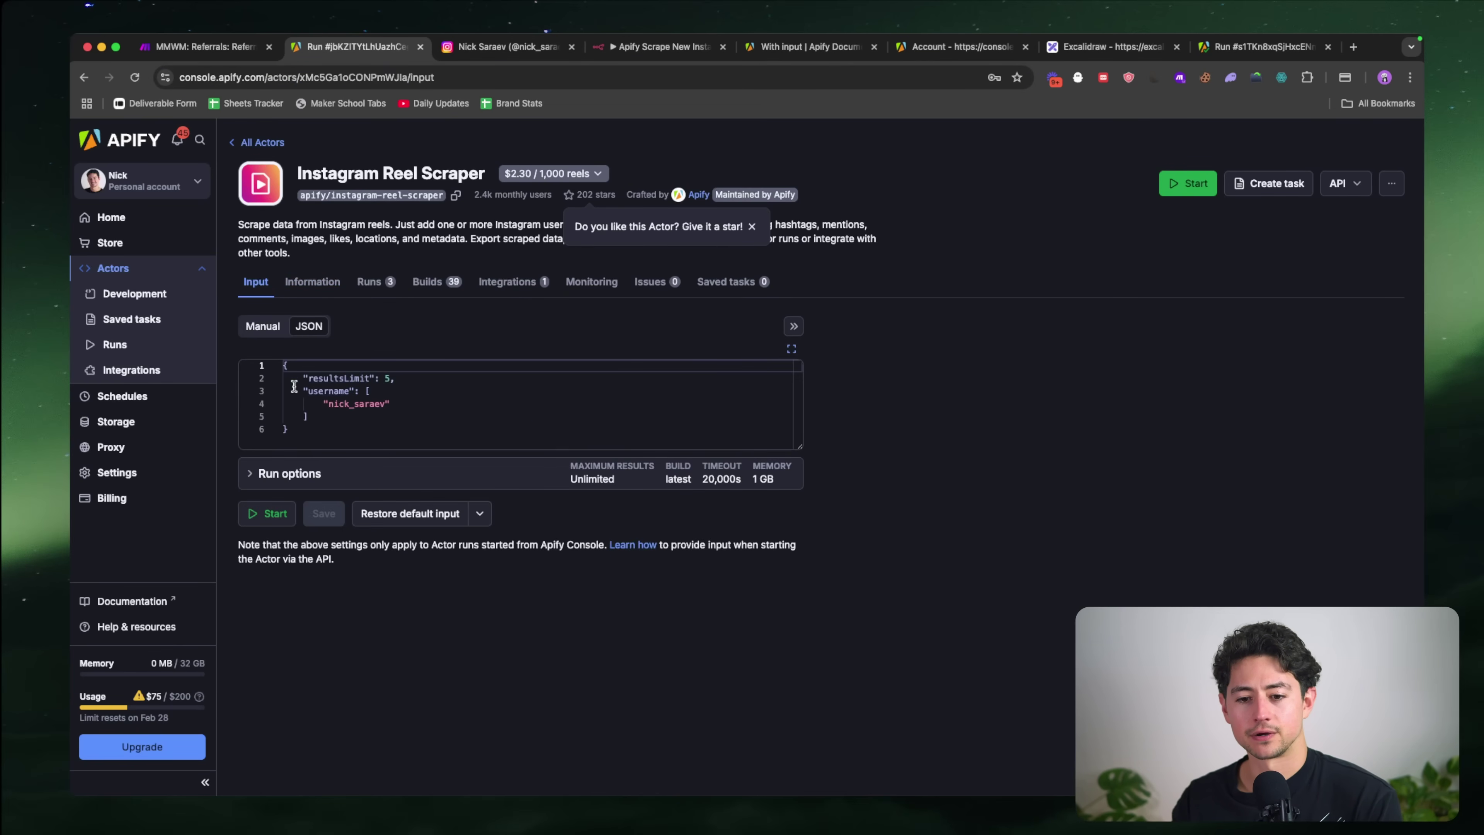
{"action": "left_click_drag", "start_coordinate": [320, 435], "coordinate": [283, 365]}
{"action": "key", "text": "super+c"}
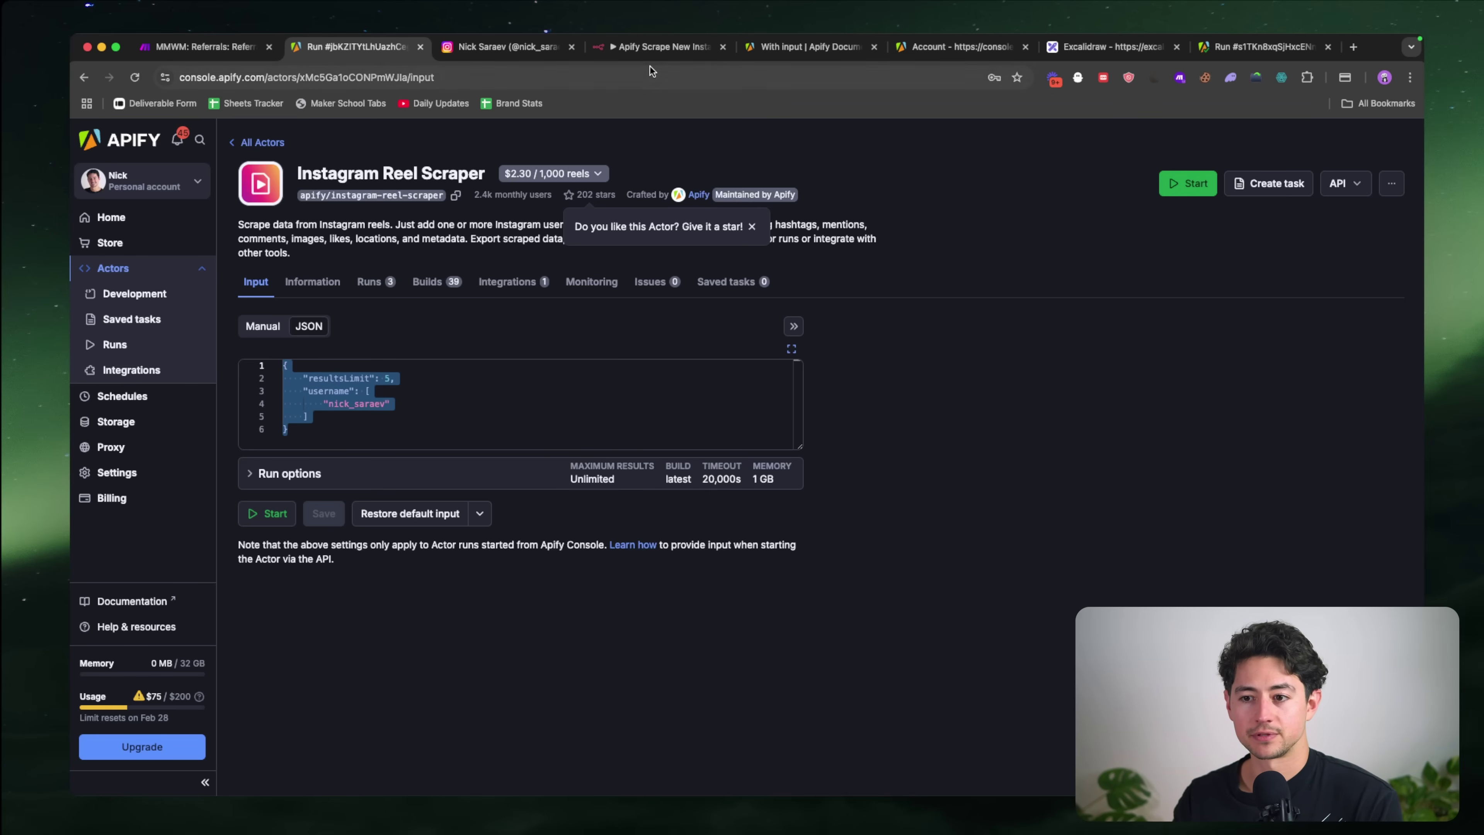
{"action": "left_click", "coordinate": [809, 47]}
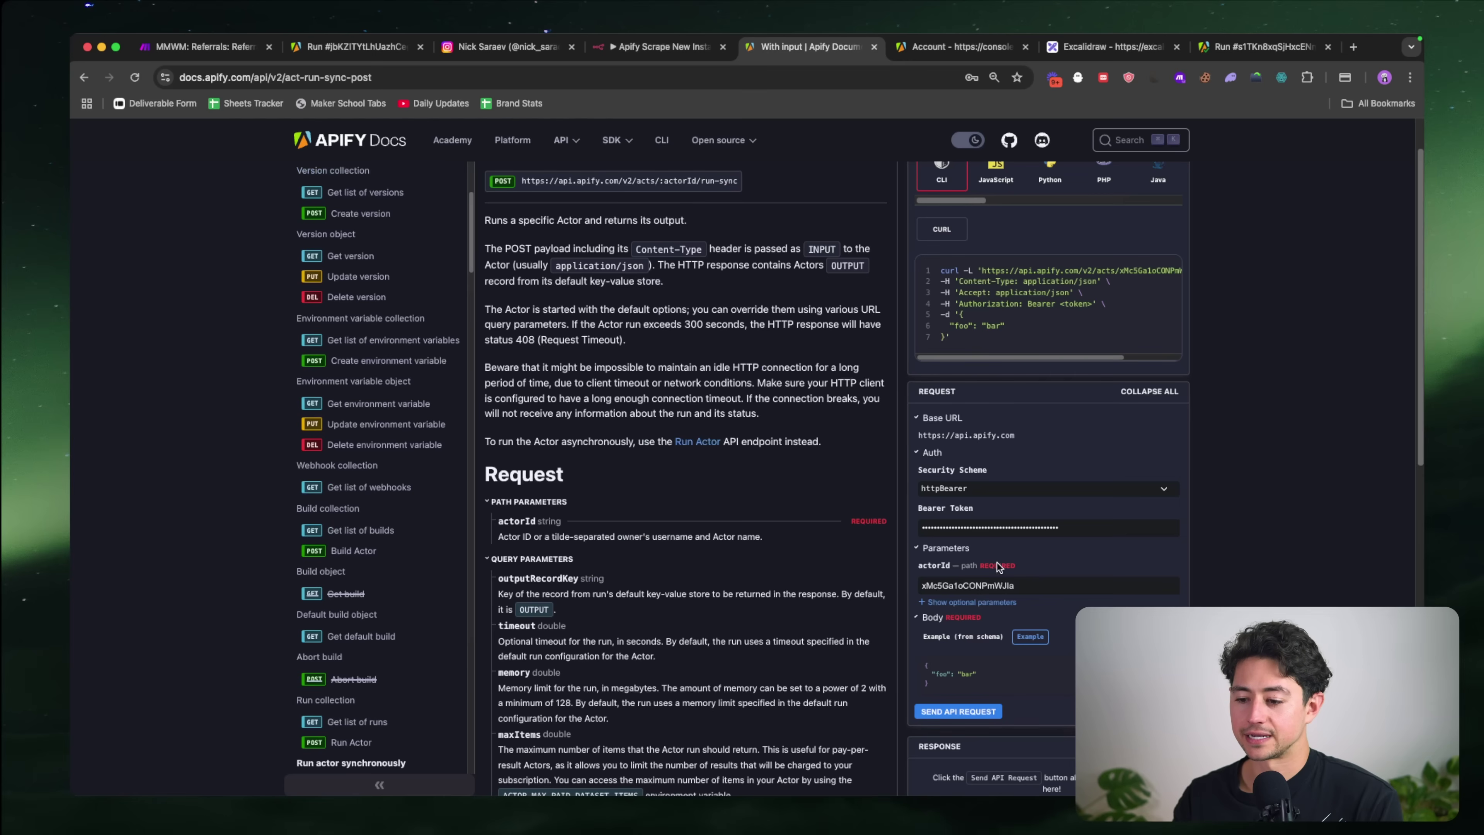
{"action": "scroll", "coordinate": [998, 567], "scroll_direction": "down", "scroll_amount": 2}
{"action": "left_click", "coordinate": [991, 640]}
{"action": "key", "text": "super+a"}
{"action": "key", "text": "super+v"}
{"action": "scroll", "coordinate": [989, 643], "scroll_direction": "down", "scroll_amount": 1}
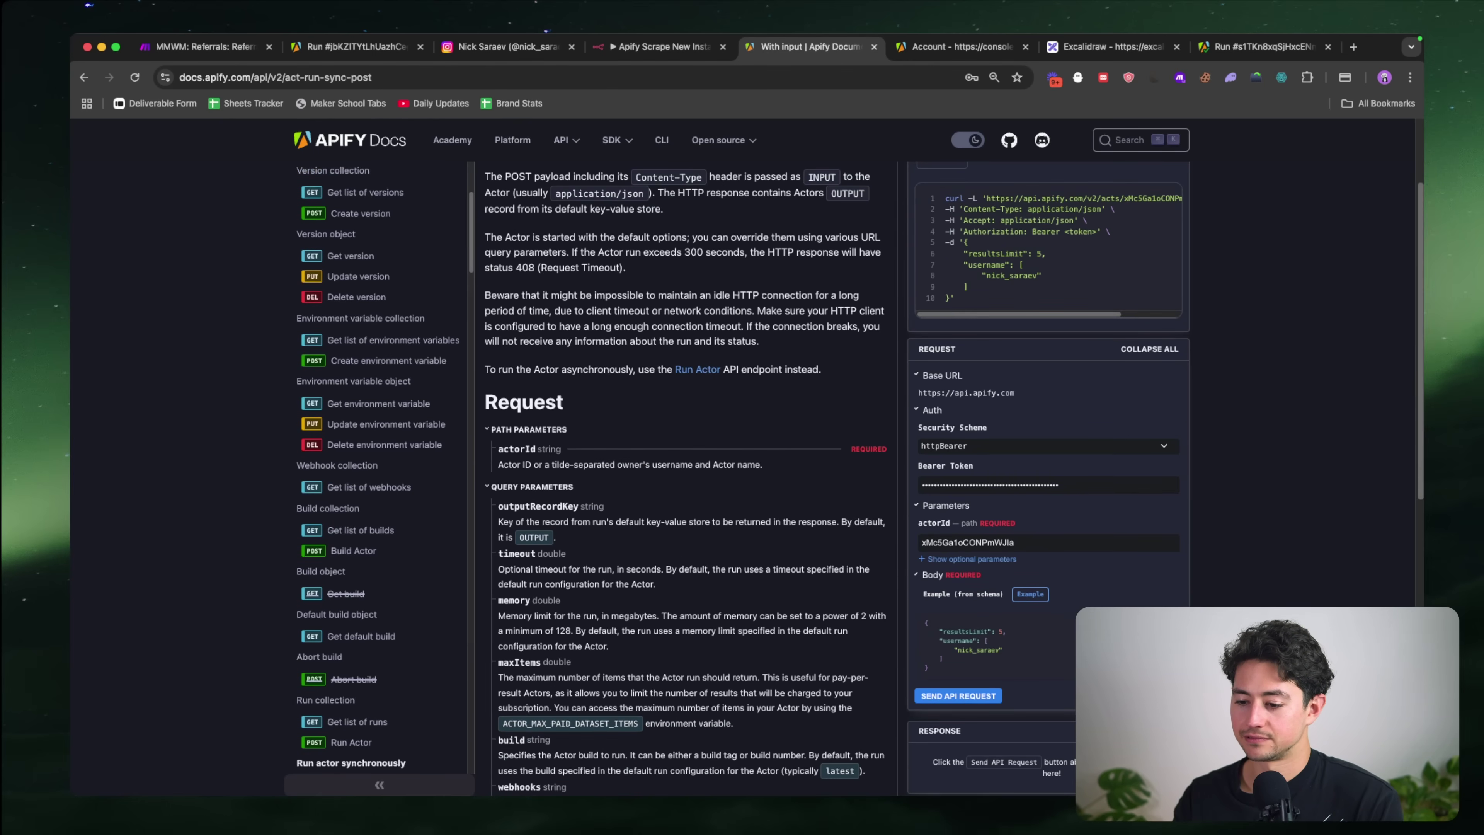
{"action": "scroll", "coordinate": [1033, 623], "scroll_direction": "down", "scroll_amount": 1}
{"action": "scroll", "coordinate": [1051, 566], "scroll_direction": "up", "scroll_amount": 5}
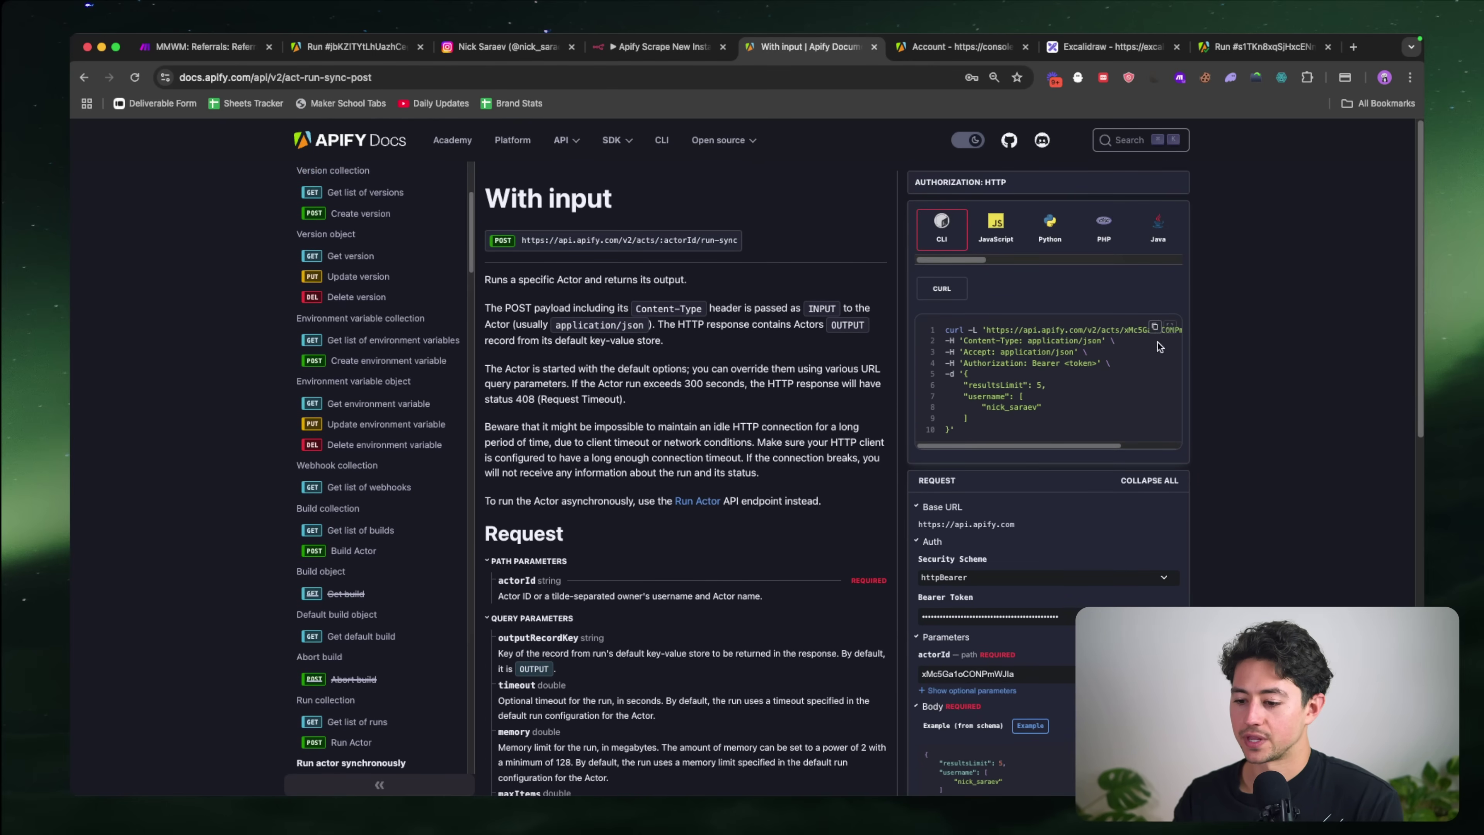
{"action": "scroll", "coordinate": [1115, 556], "scroll_direction": "down", "scroll_amount": 4}
Step: Send the synchronous run request and check the newest run in the scraper's runs list
{"action": "left_click", "coordinate": [982, 685]}
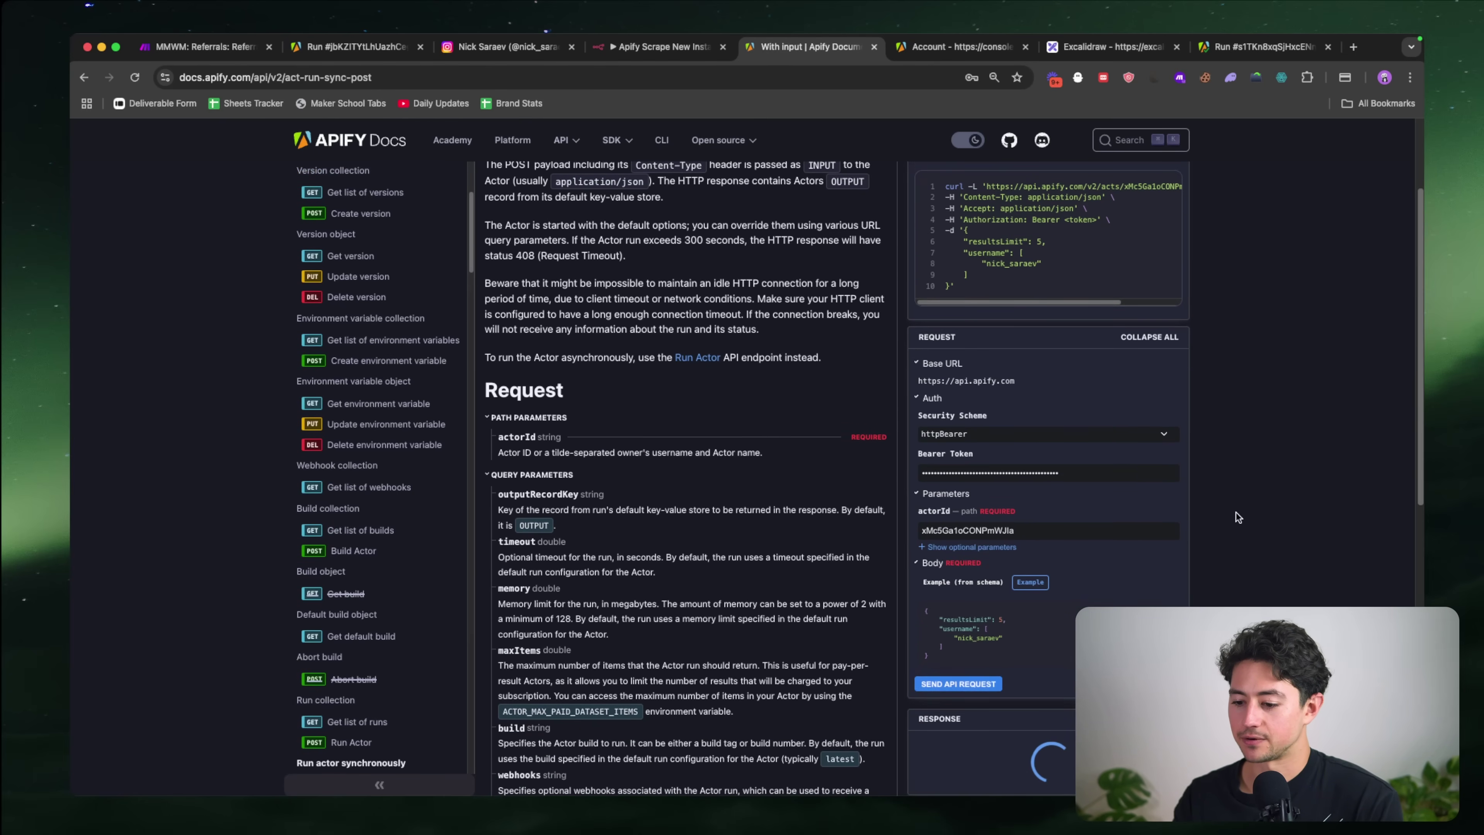
{"action": "scroll", "coordinate": [1236, 515], "scroll_direction": "down", "scroll_amount": 6}
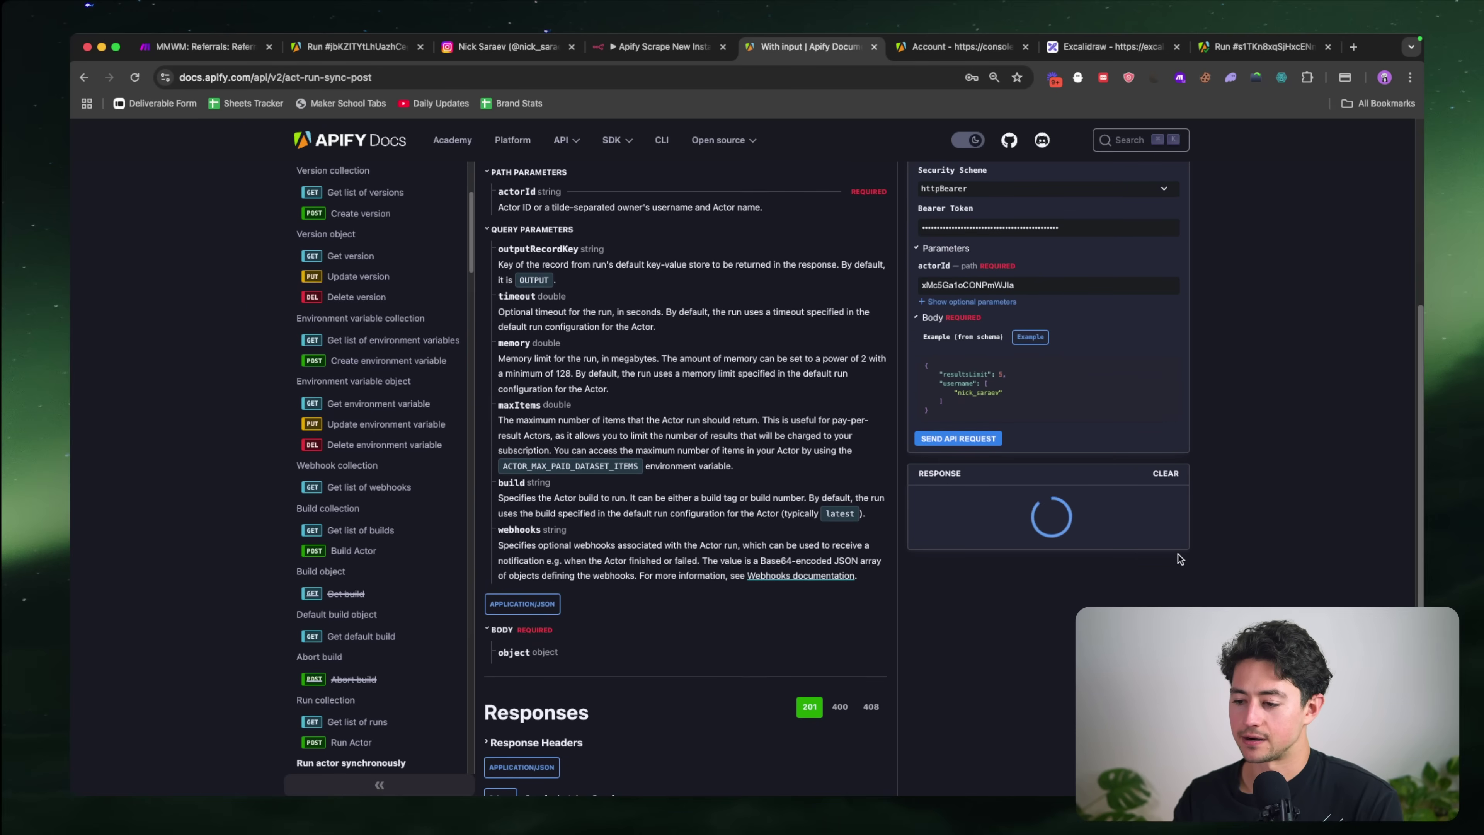
{"action": "scroll", "coordinate": [1178, 555], "scroll_direction": "up", "scroll_amount": 5}
{"action": "scroll", "coordinate": [1178, 555], "scroll_direction": "down", "scroll_amount": 5}
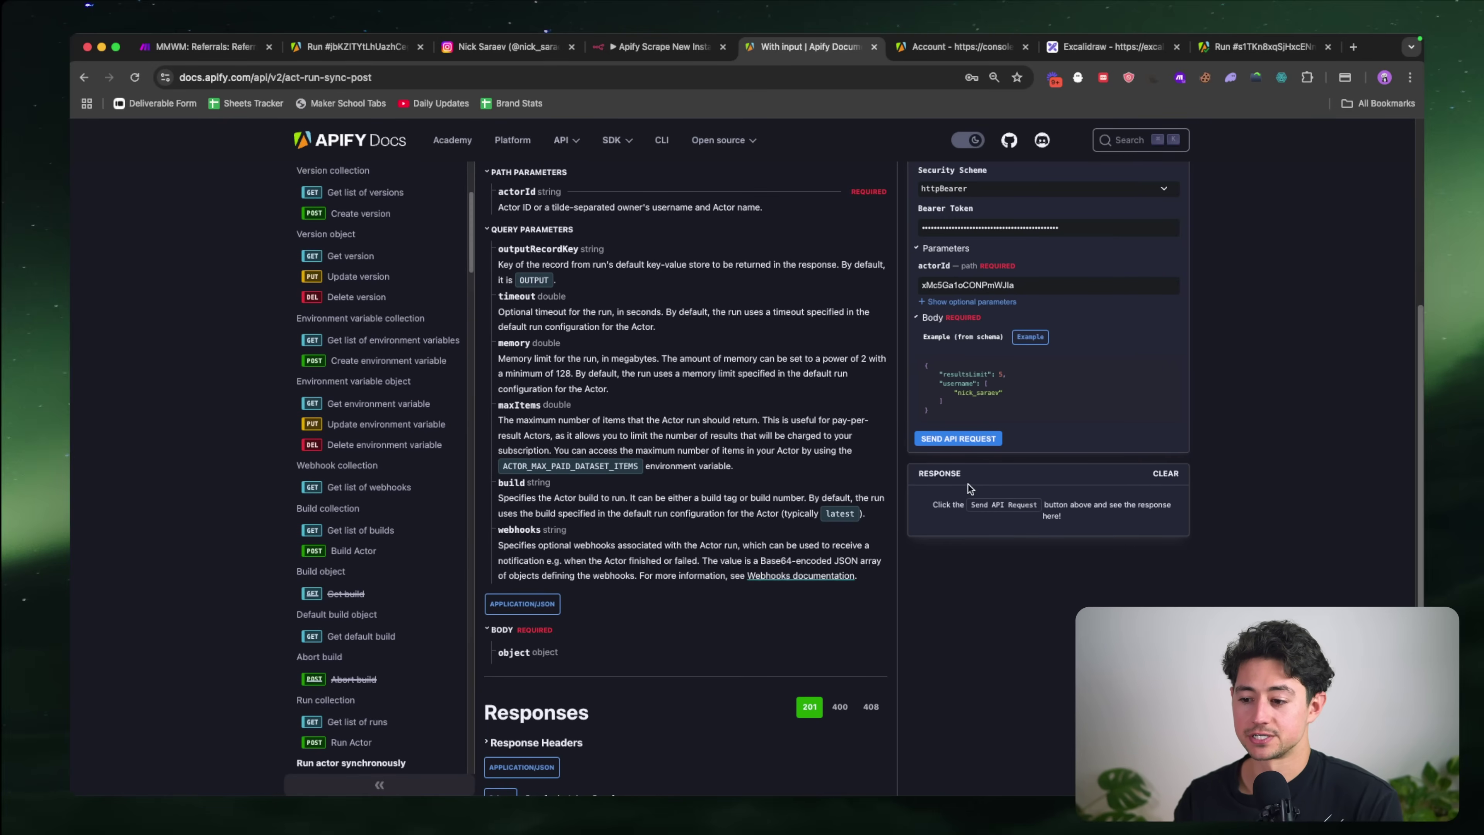
{"action": "scroll", "coordinate": [1022, 487], "scroll_direction": "up", "scroll_amount": 3}
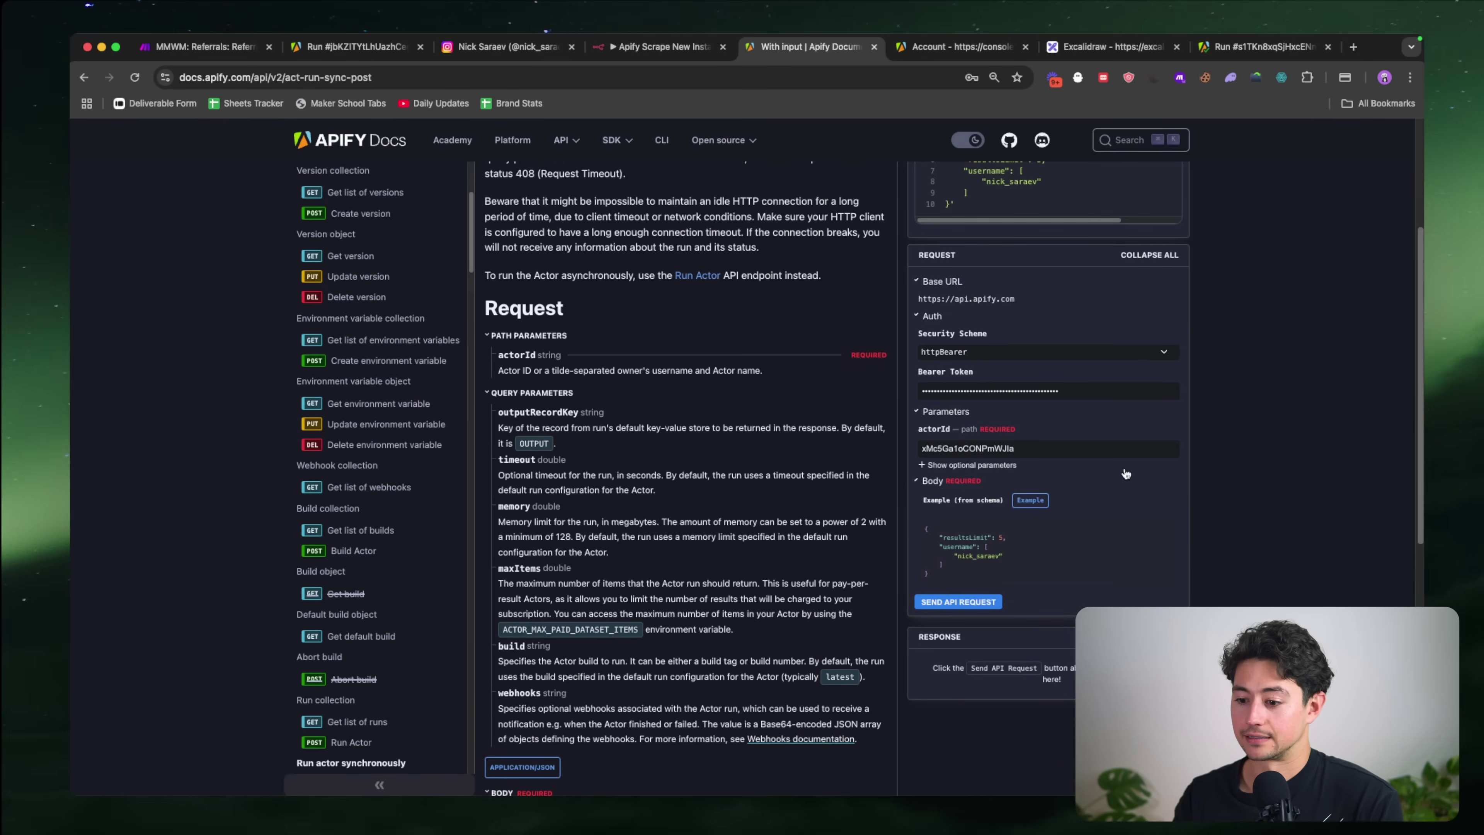
{"action": "left_click", "coordinate": [357, 47]}
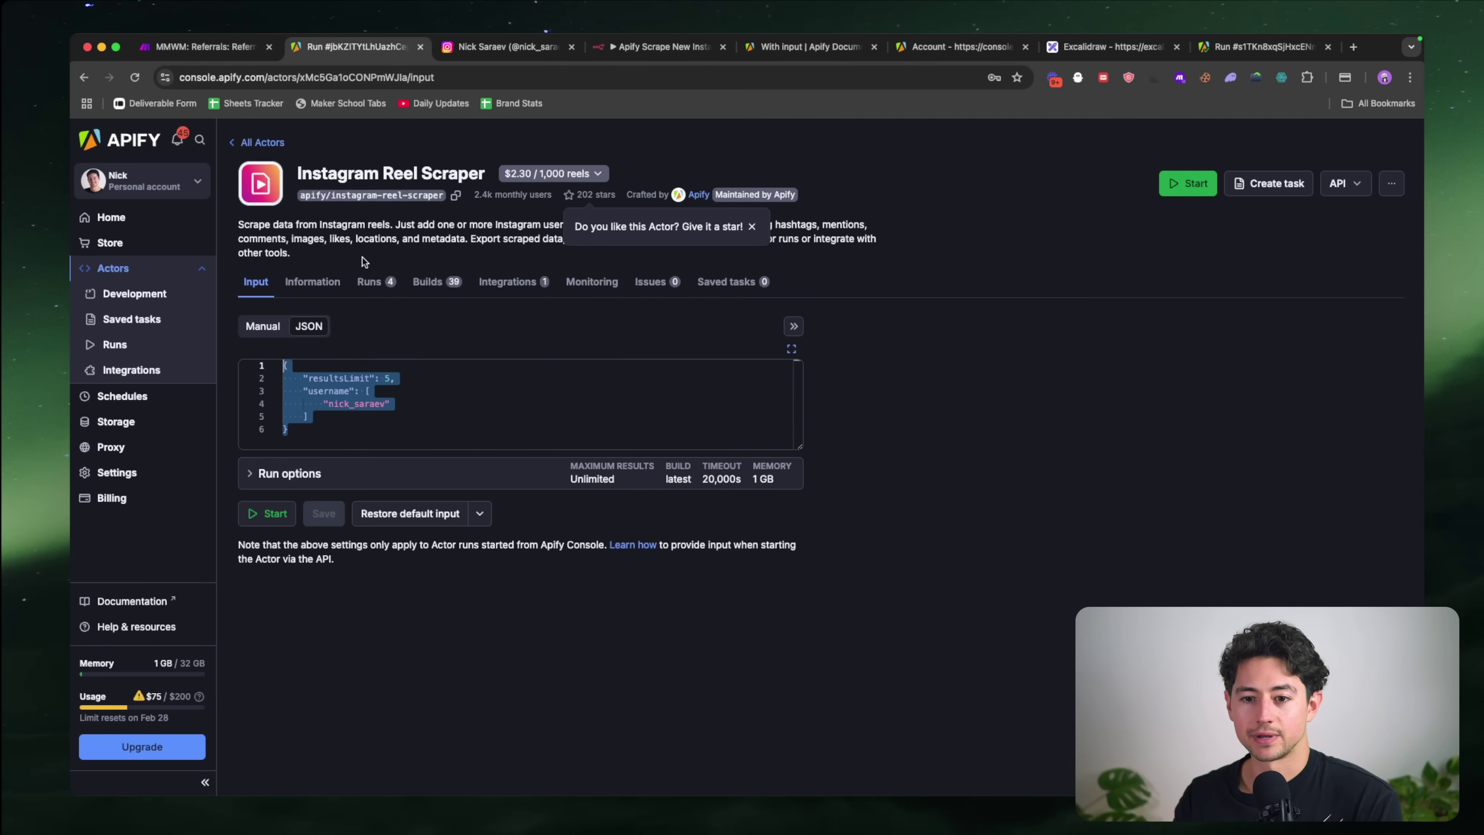
{"action": "left_click", "coordinate": [369, 282]}
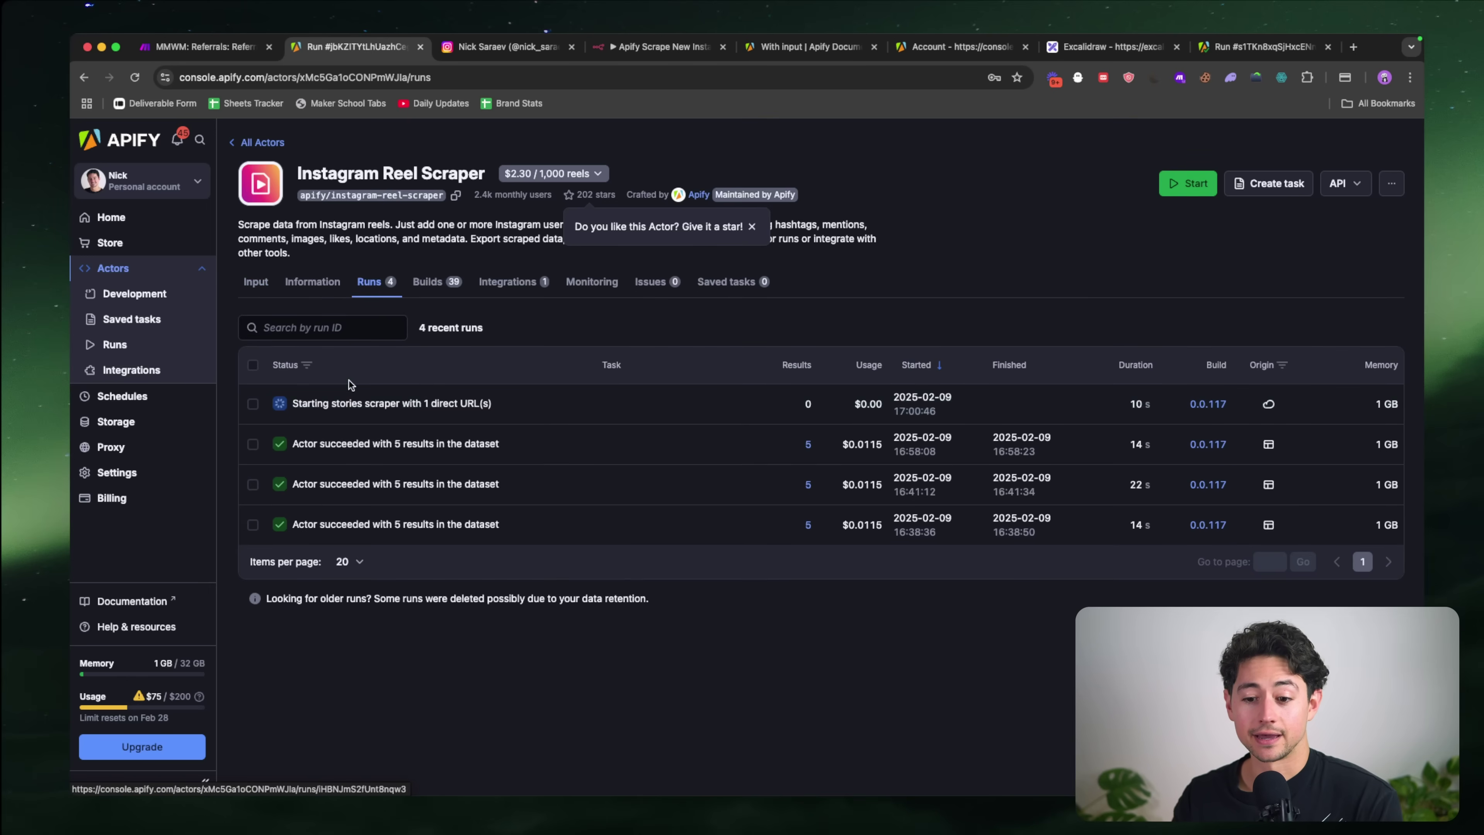
{"action": "left_click", "coordinate": [351, 403]}
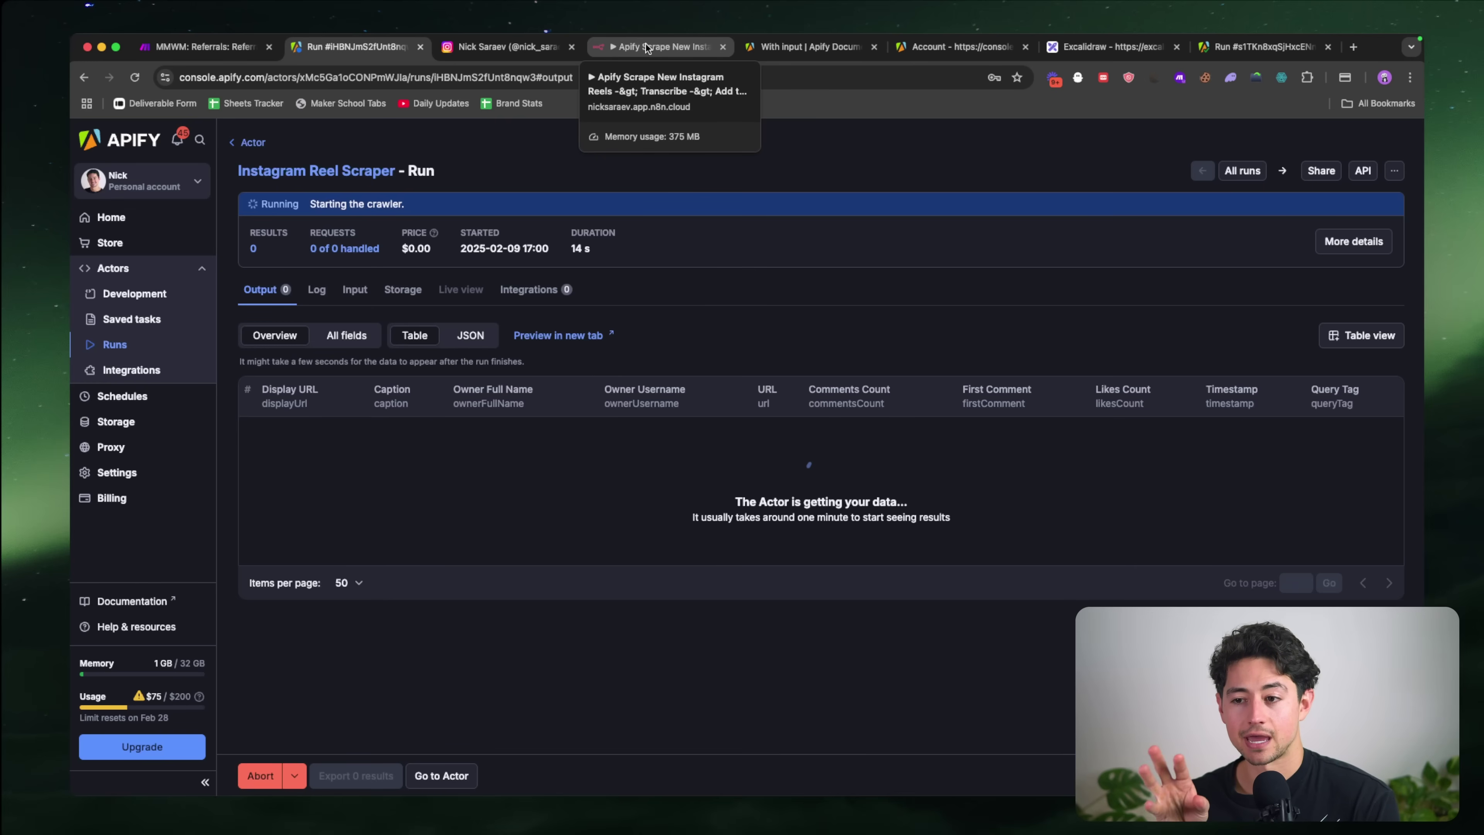
Step: Select and copy the example curl command from the run-sync docs
{"action": "left_click", "coordinate": [807, 47]}
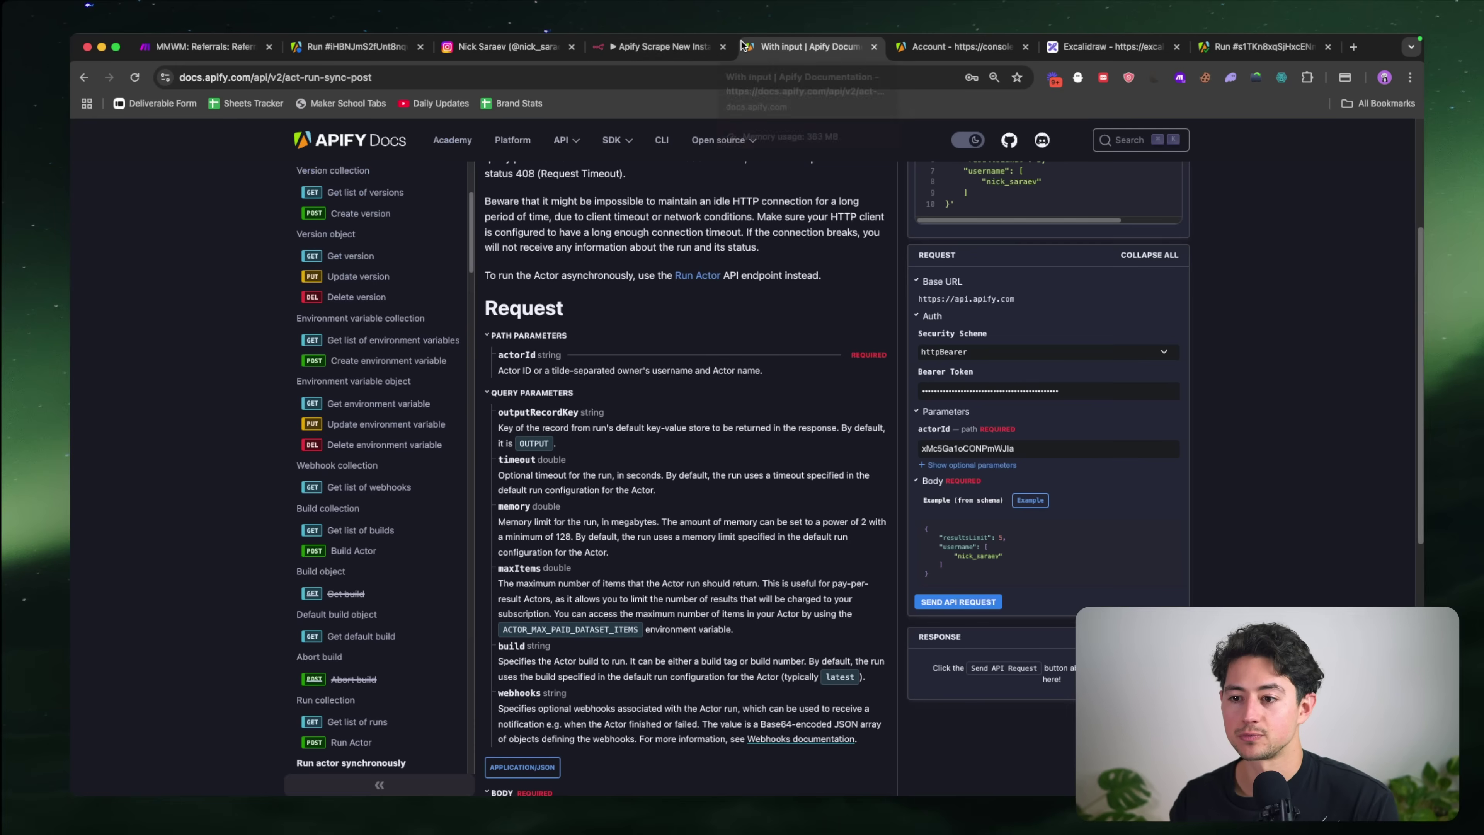
{"action": "scroll", "coordinate": [1118, 395], "scroll_direction": "up", "scroll_amount": 5}
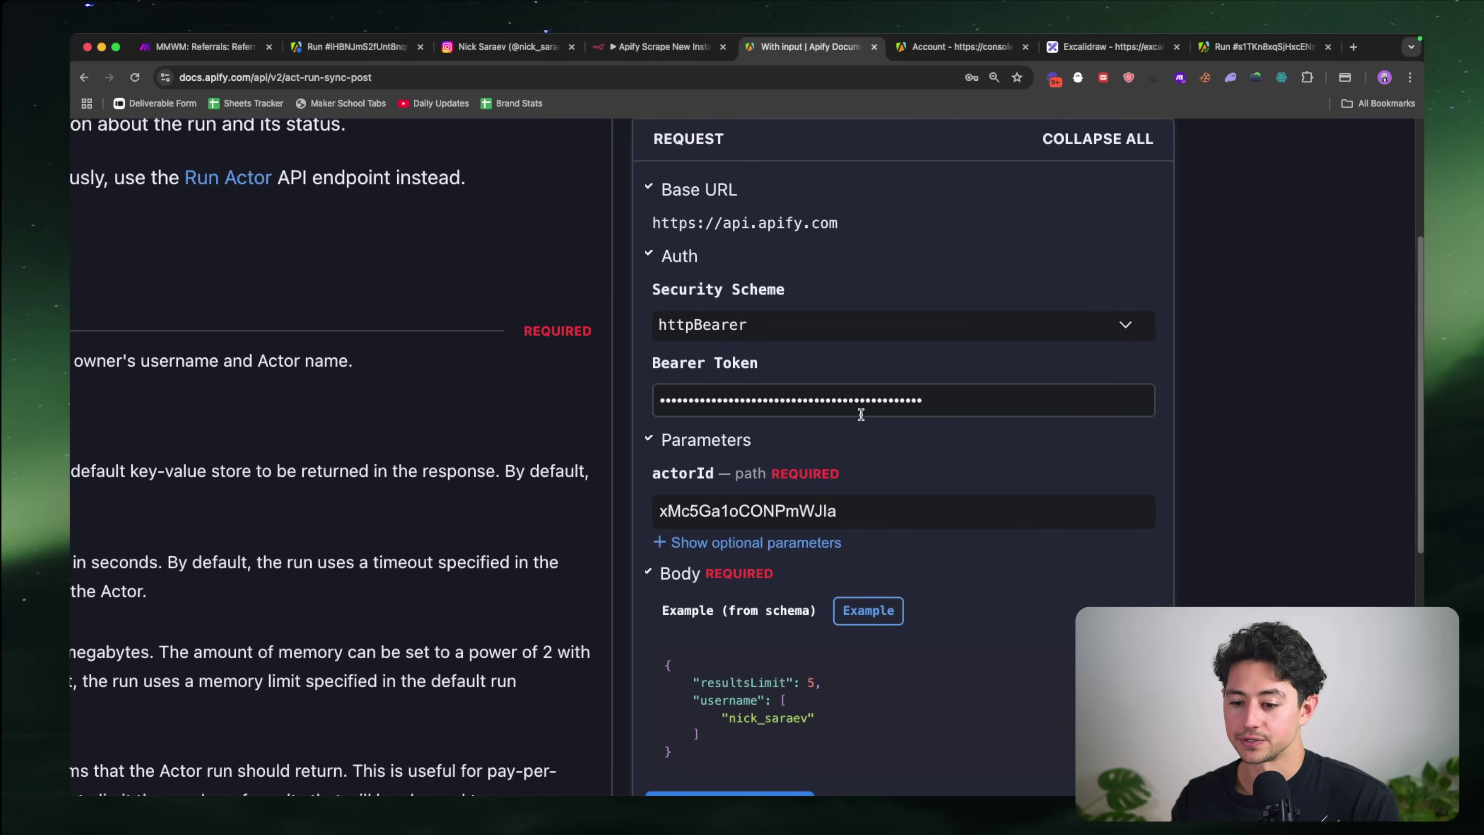
{"action": "scroll", "coordinate": [861, 414], "scroll_direction": "down", "scroll_amount": 3}
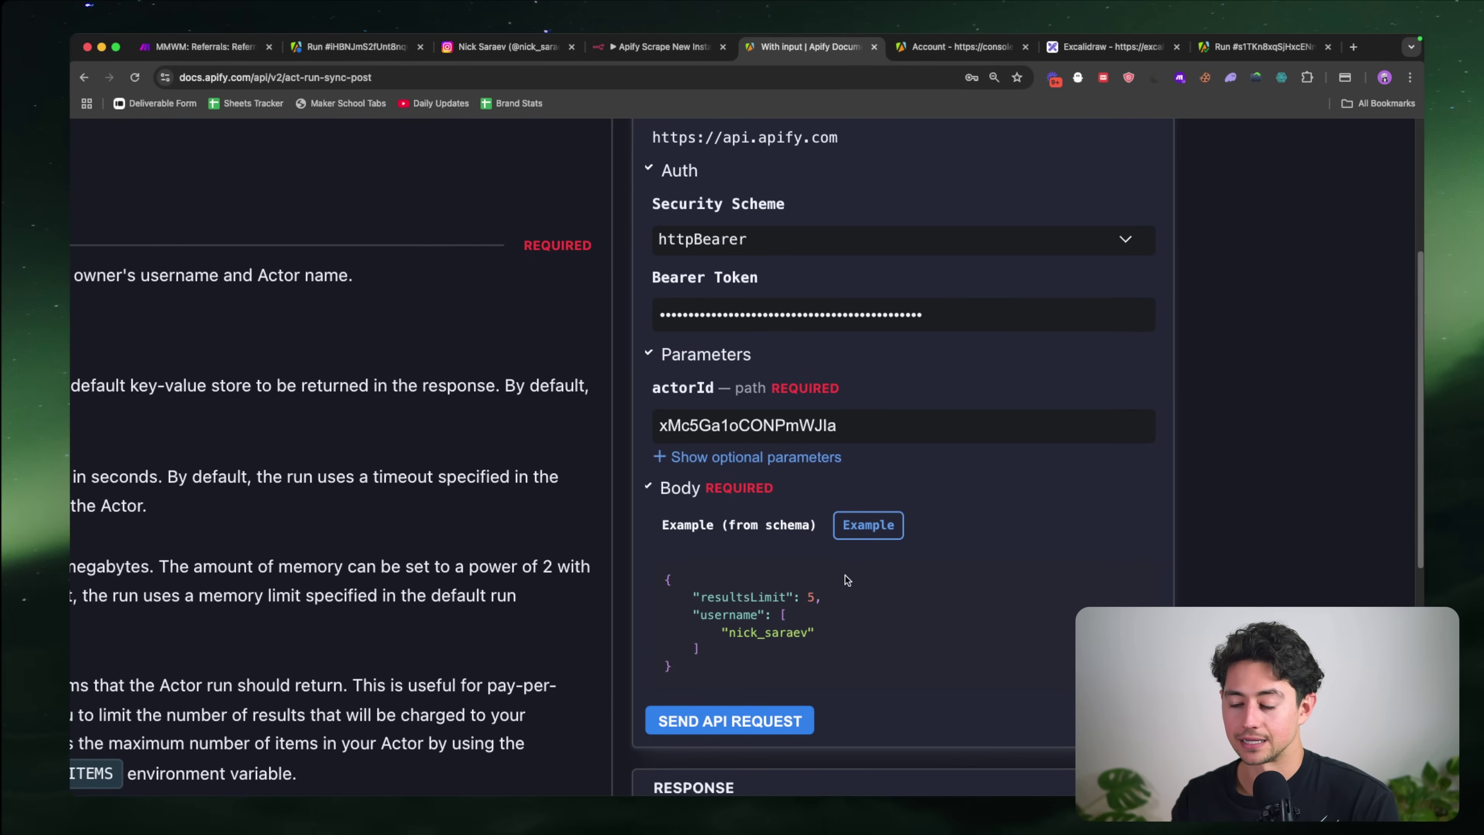
{"action": "scroll", "coordinate": [1154, 535], "scroll_direction": "down", "scroll_amount": 5}
{"action": "scroll", "coordinate": [1171, 432], "scroll_direction": "up", "scroll_amount": 3}
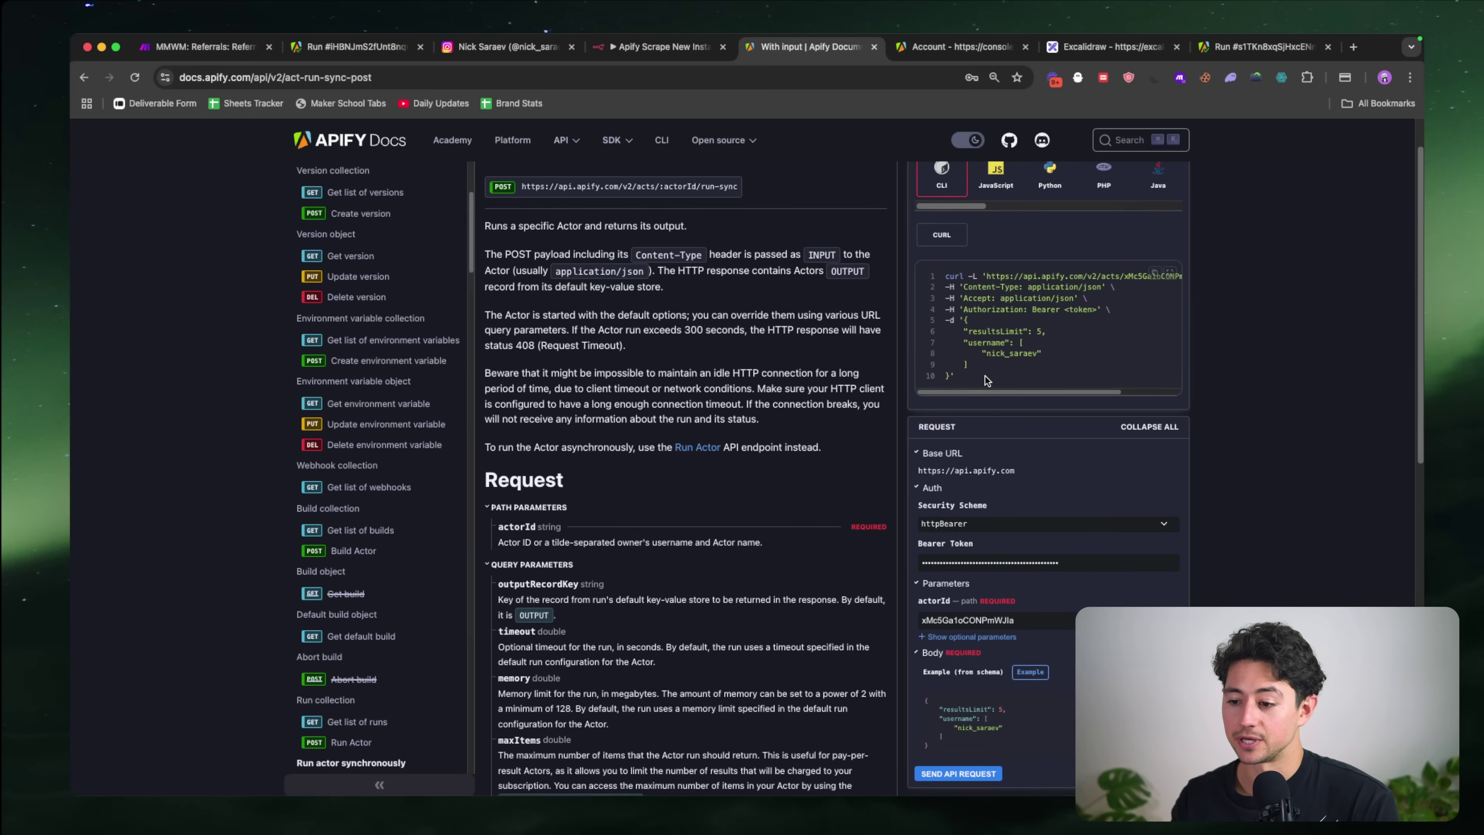
{"action": "left_click_drag", "start_coordinate": [986, 377], "coordinate": [938, 277]}
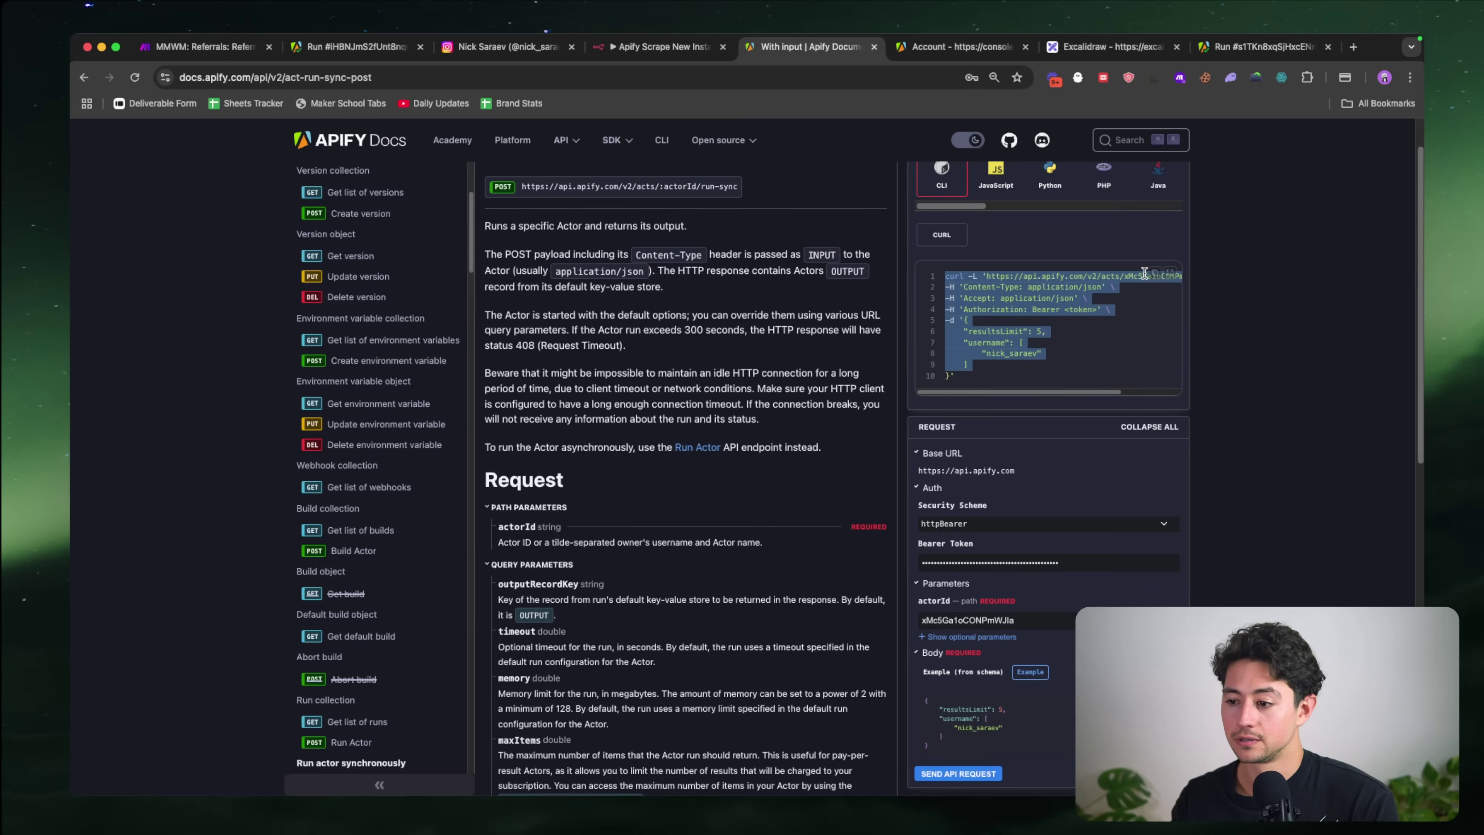
{"action": "left_click", "coordinate": [1121, 242]}
Step: Add an HTTP Request node as the workflow's first step
{"action": "left_click", "coordinate": [645, 48]}
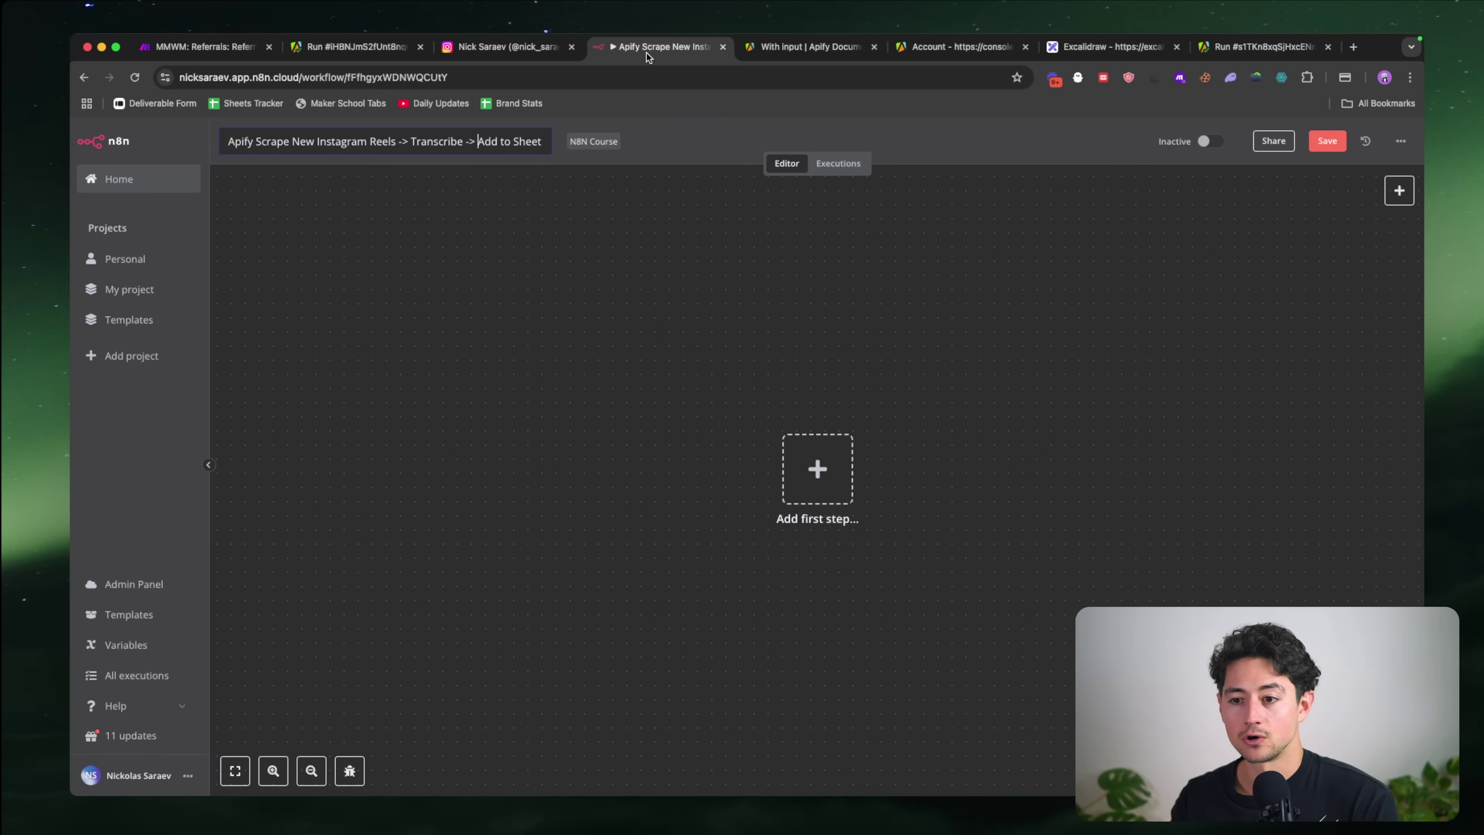
{"action": "left_click", "coordinate": [817, 468]}
{"action": "type", "text": "http"}
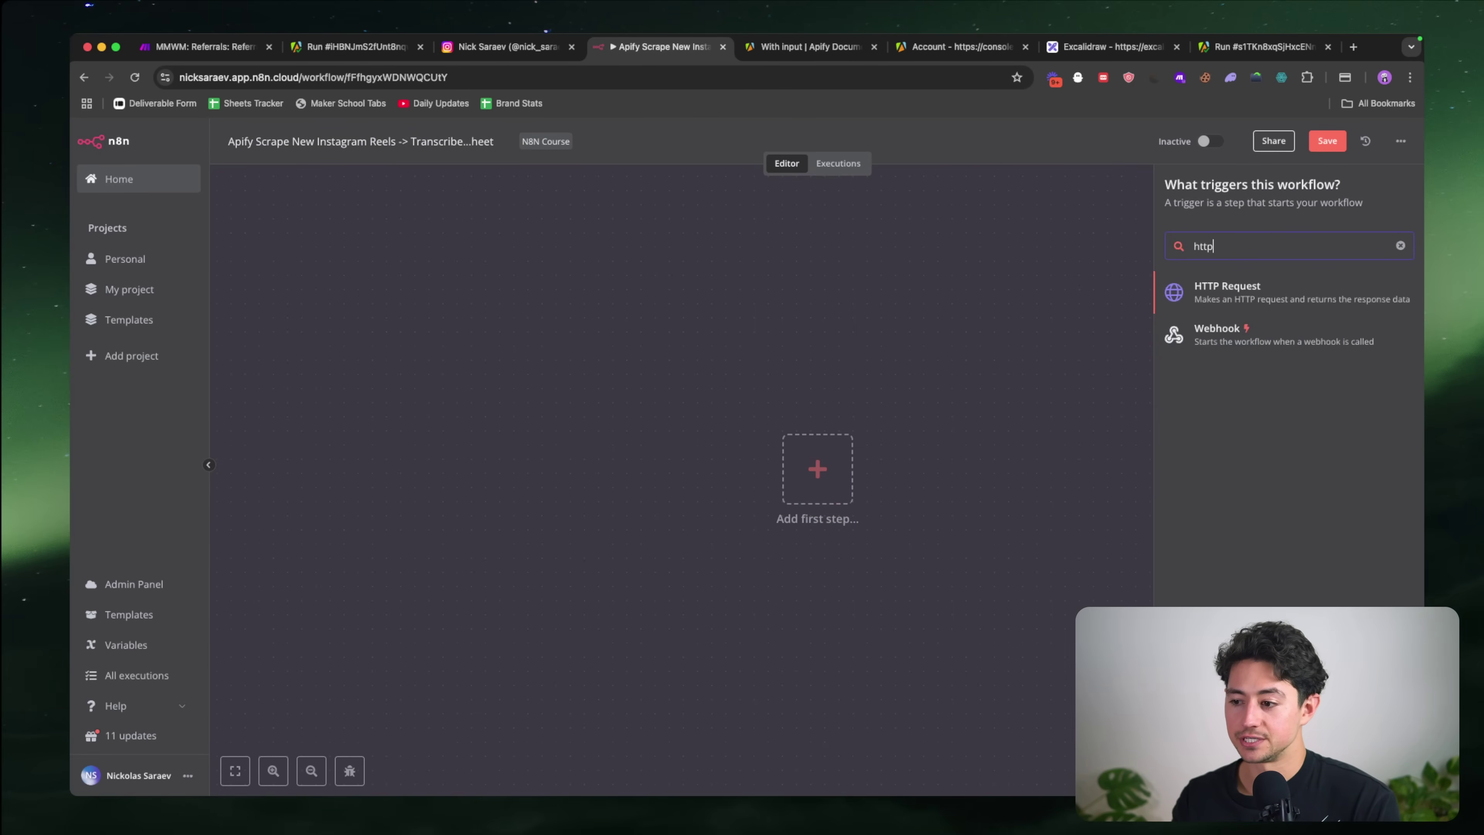
{"action": "left_click", "coordinate": [1213, 292]}
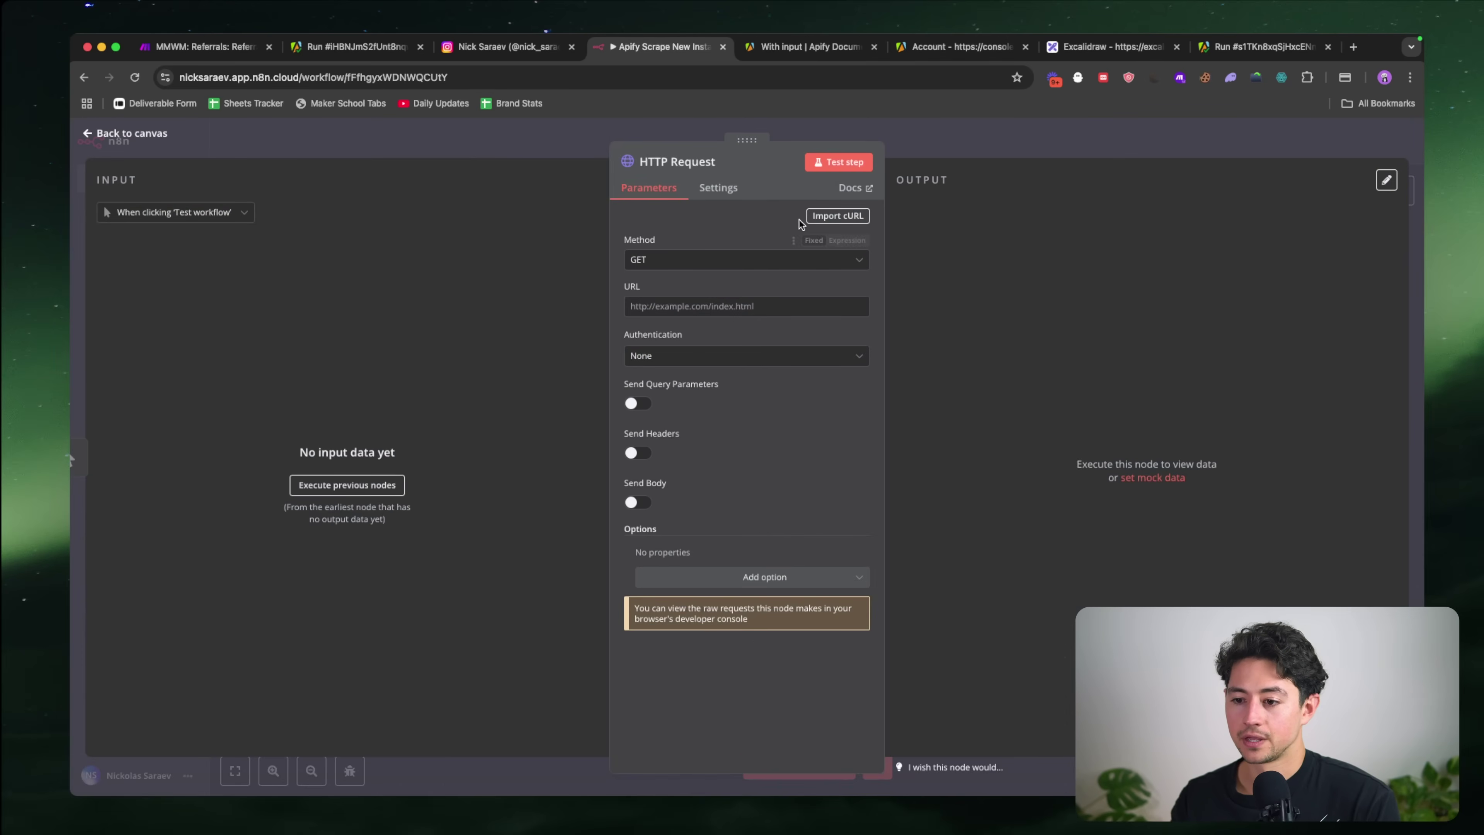
Step: Import the copied Apify curl command into the HTTP Request settings
{"action": "left_click", "coordinate": [838, 216]}
{"action": "key", "text": "super+v"}
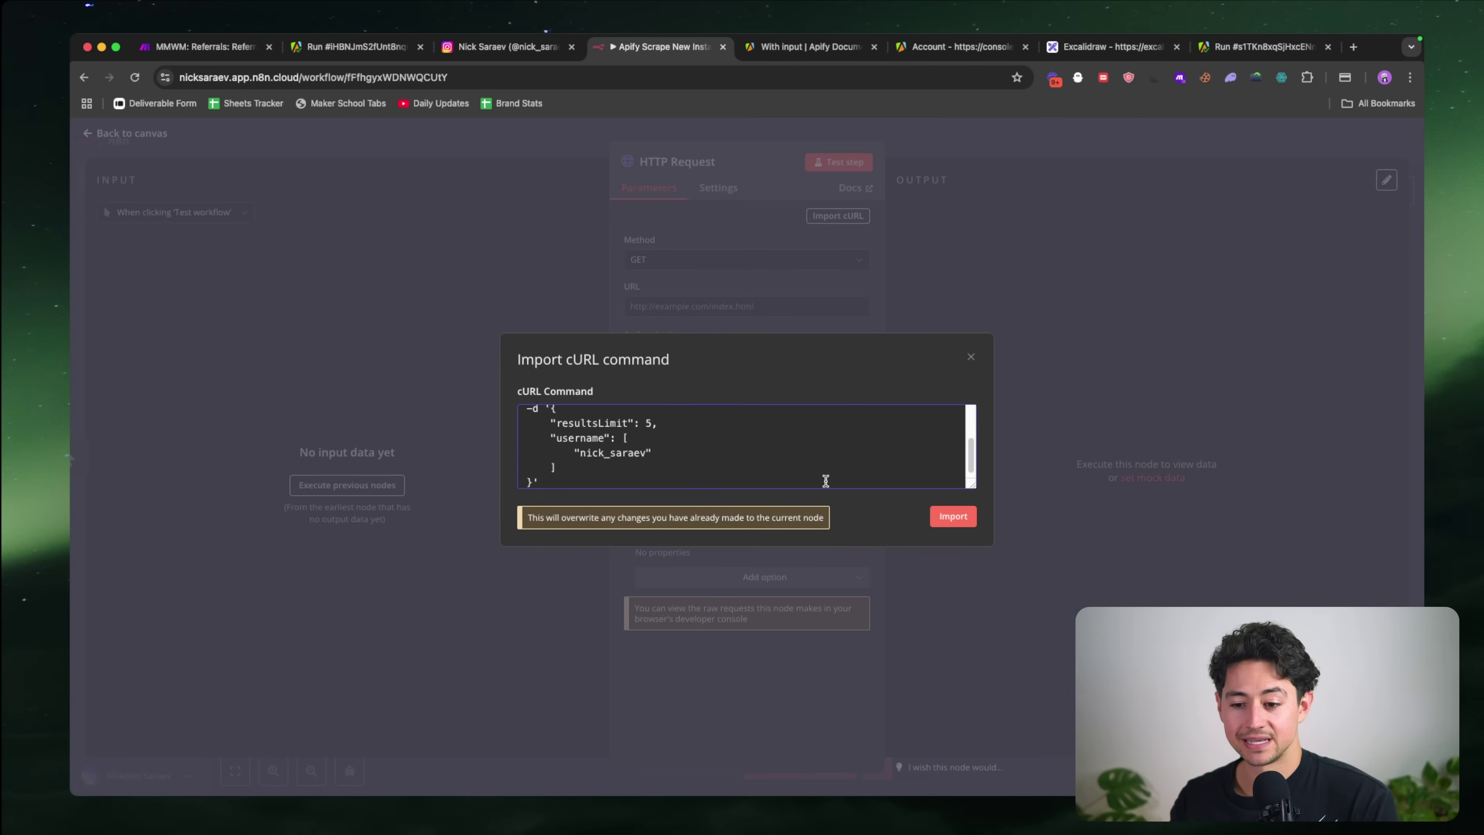
{"action": "left_click", "coordinate": [953, 516]}
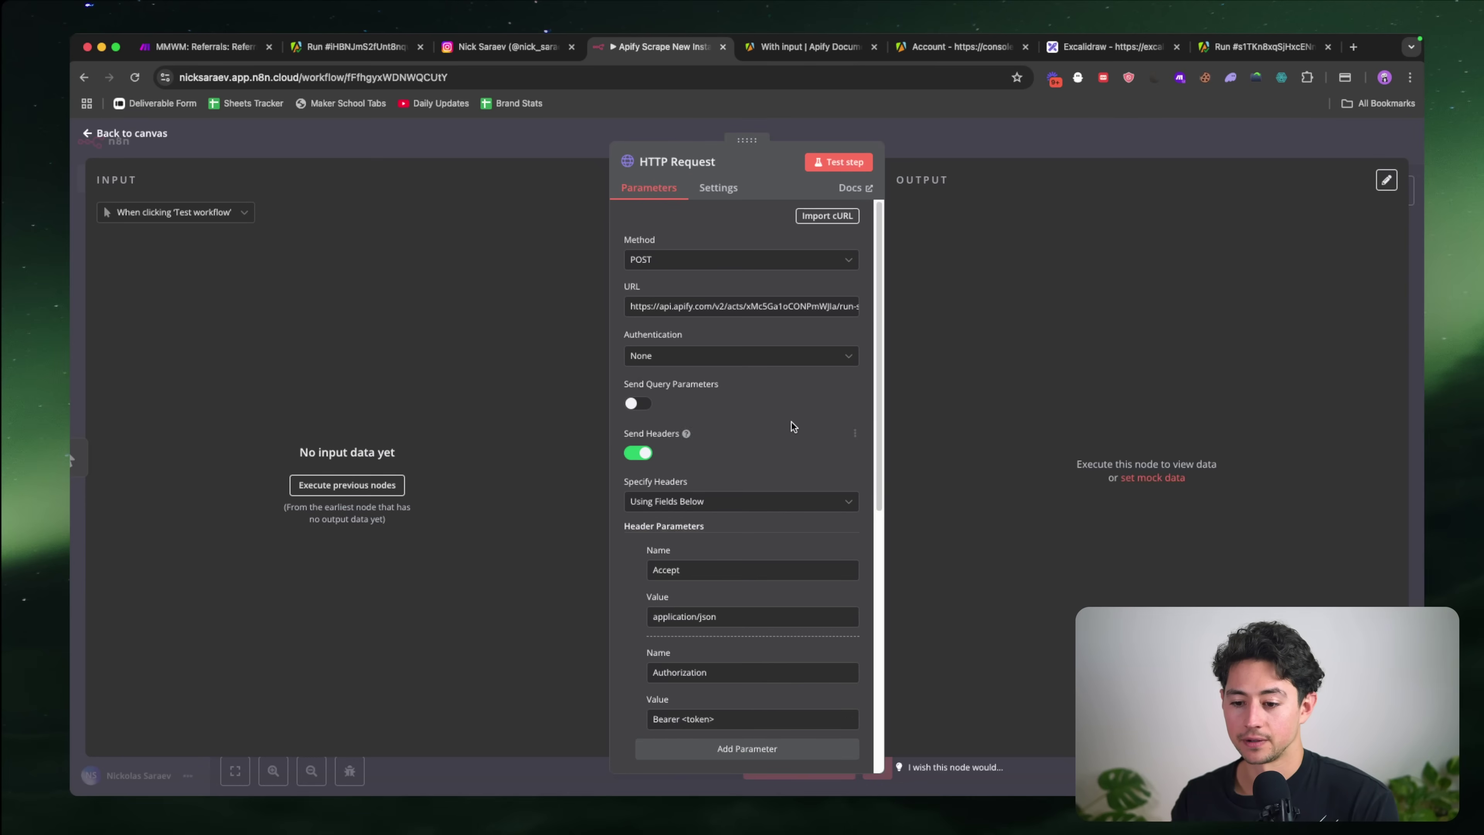
{"action": "scroll", "coordinate": [703, 411], "scroll_direction": "down", "scroll_amount": 3}
{"action": "scroll", "coordinate": [703, 409], "scroll_direction": "down", "scroll_amount": 5}
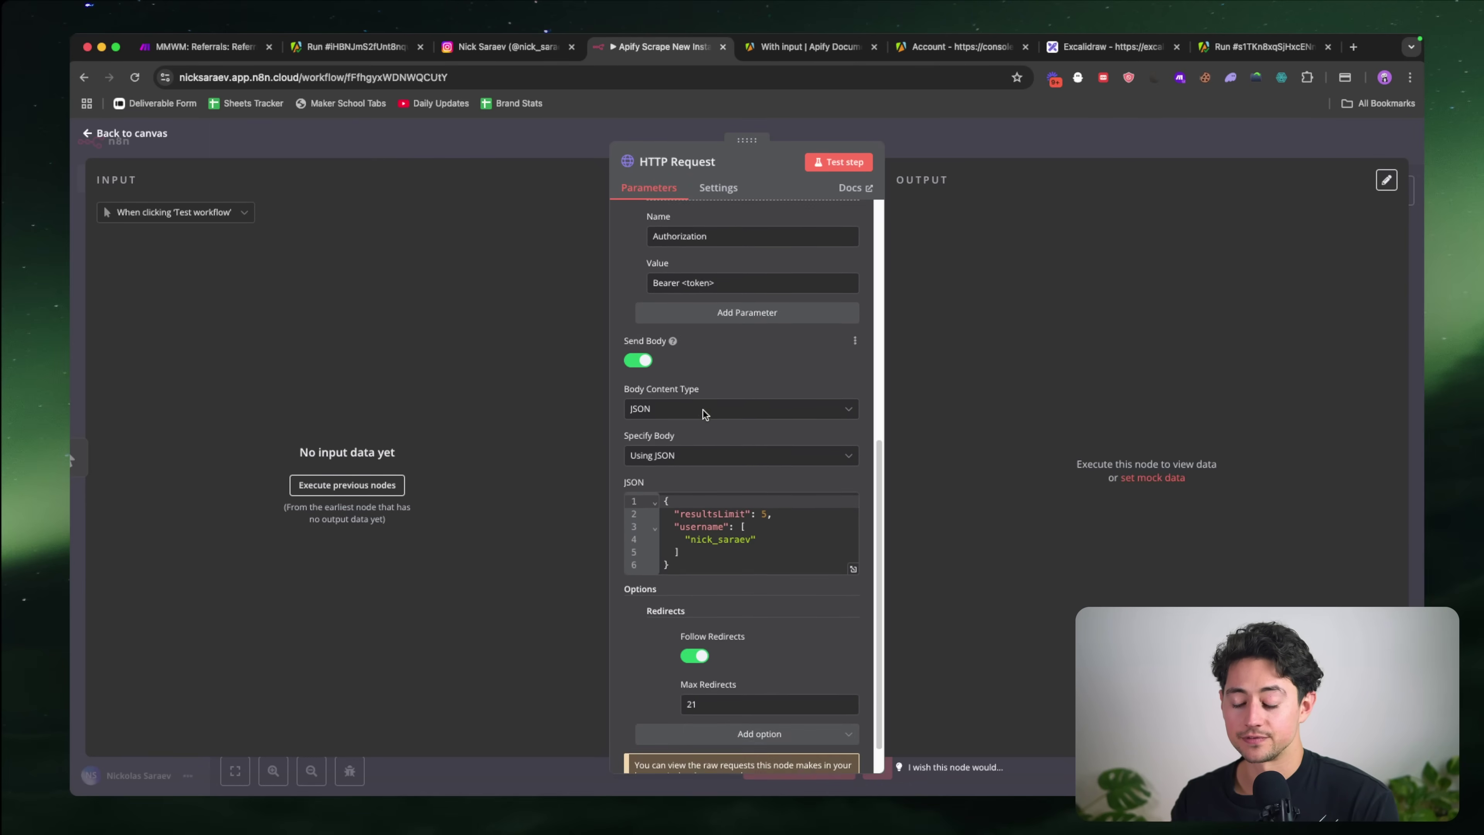
{"action": "scroll", "coordinate": [704, 414], "scroll_direction": "up", "scroll_amount": 8}
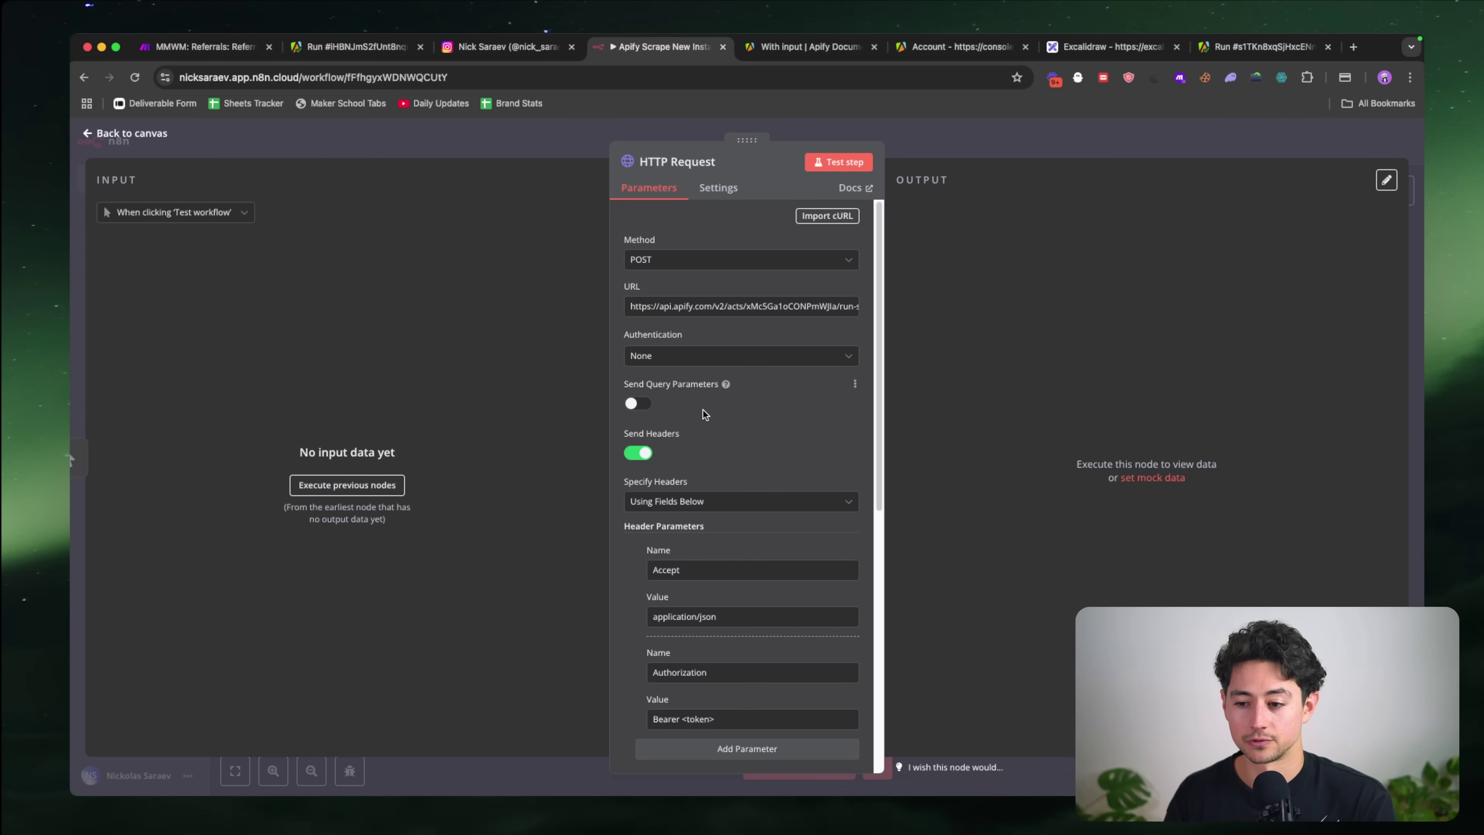
{"action": "scroll", "coordinate": [787, 307], "scroll_direction": "up", "scroll_amount": 10}
{"action": "double_click", "coordinate": [786, 307]}
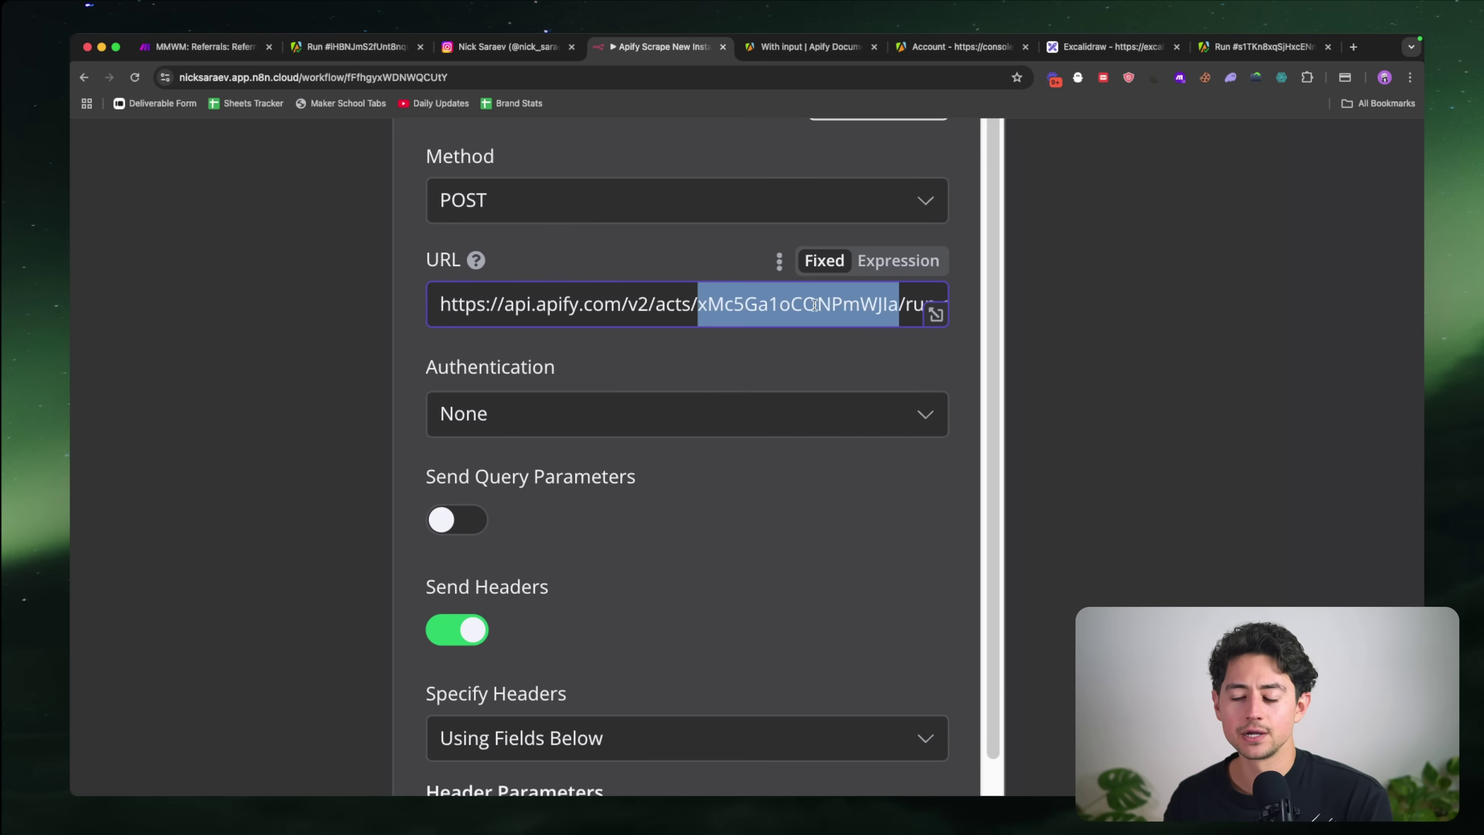
{"action": "scroll", "coordinate": [784, 316], "scroll_direction": "down", "scroll_amount": 10}
Step: Replace the '<token>' placeholder after Bearer with the Apify API token
{"action": "scroll", "coordinate": [752, 382], "scroll_direction": "down", "scroll_amount": 5}
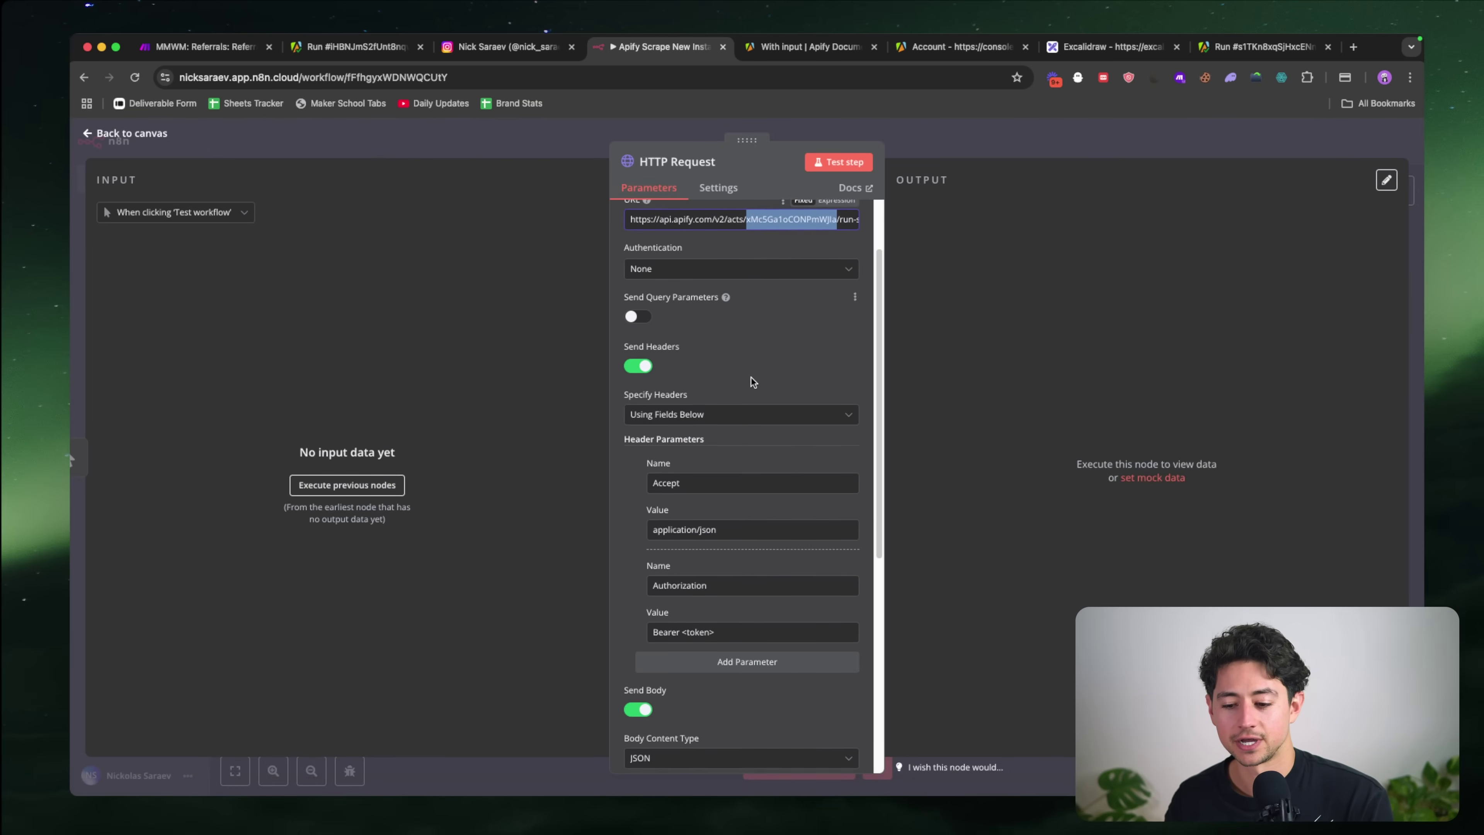
{"action": "scroll", "coordinate": [726, 463], "scroll_direction": "up", "scroll_amount": 10}
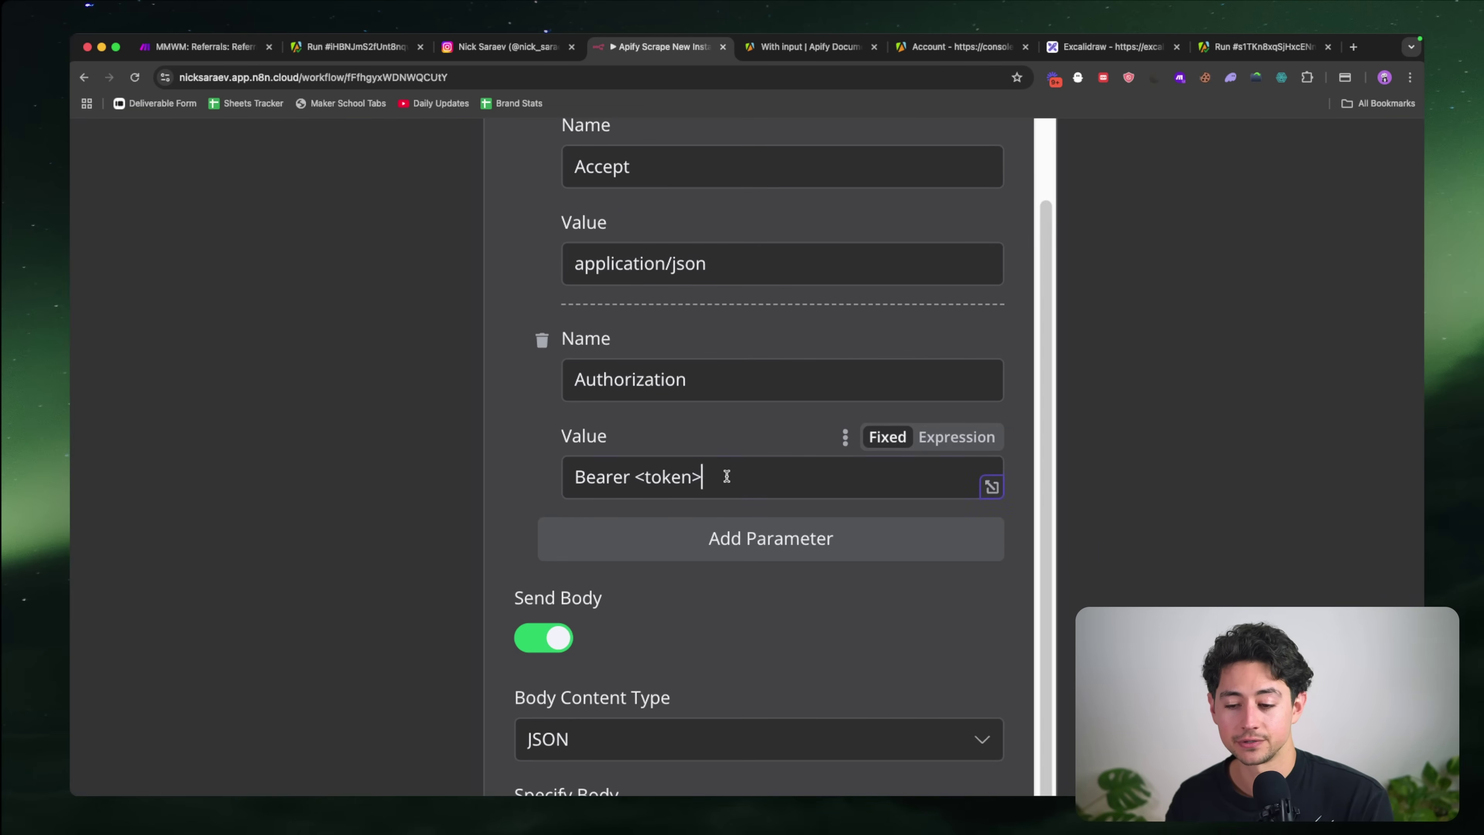
{"action": "left_click_drag", "start_coordinate": [725, 476], "coordinate": [636, 476]}
{"action": "key", "text": "BackSpace"}
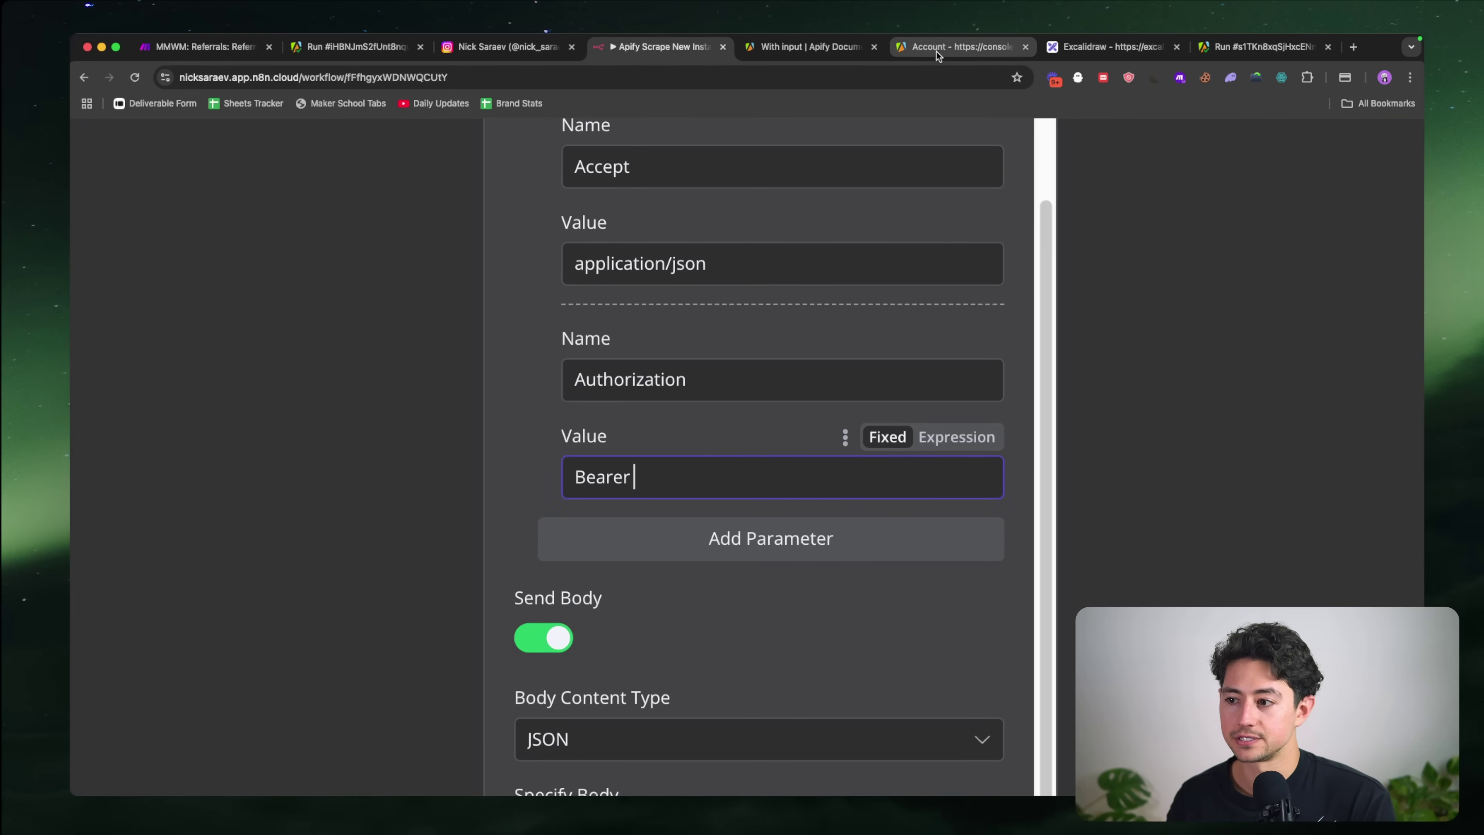
{"action": "left_click", "coordinate": [935, 46]}
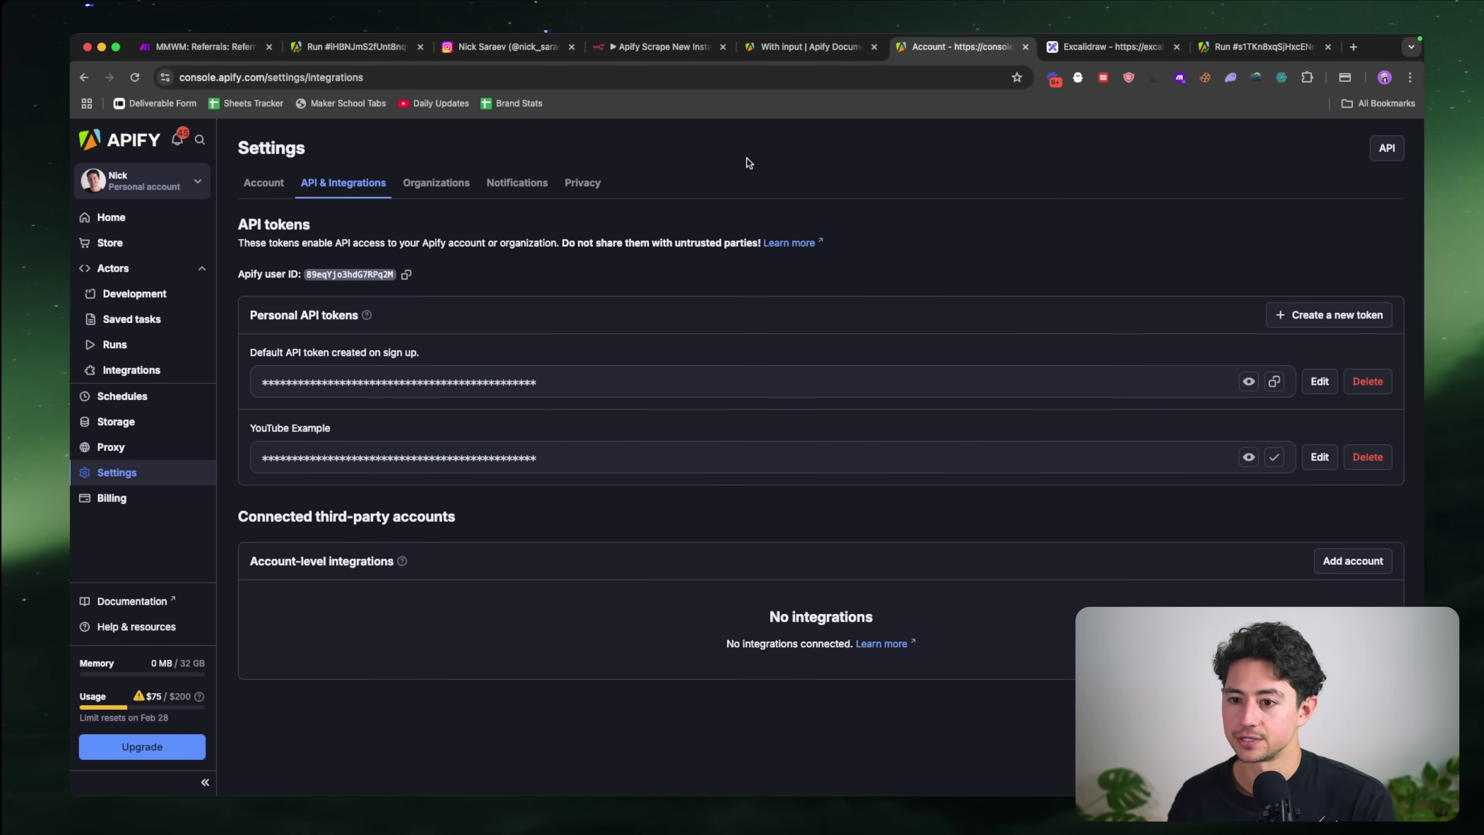
{"action": "left_click", "coordinate": [661, 47]}
{"action": "key", "text": "super+v"}
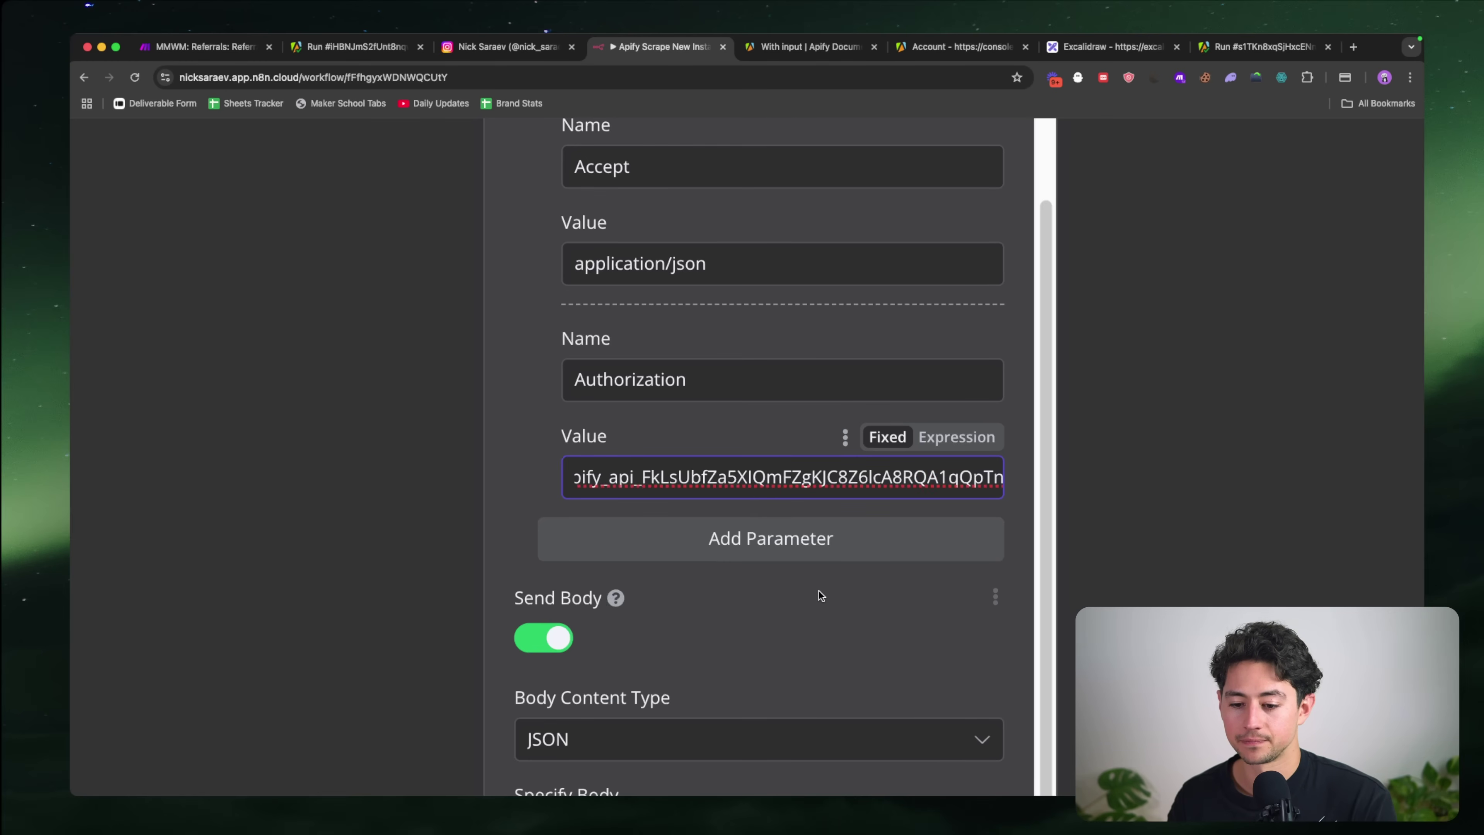
{"action": "scroll", "coordinate": [819, 590], "scroll_direction": "down", "scroll_amount": 5}
{"action": "scroll", "coordinate": [755, 510], "scroll_direction": "down", "scroll_amount": 5}
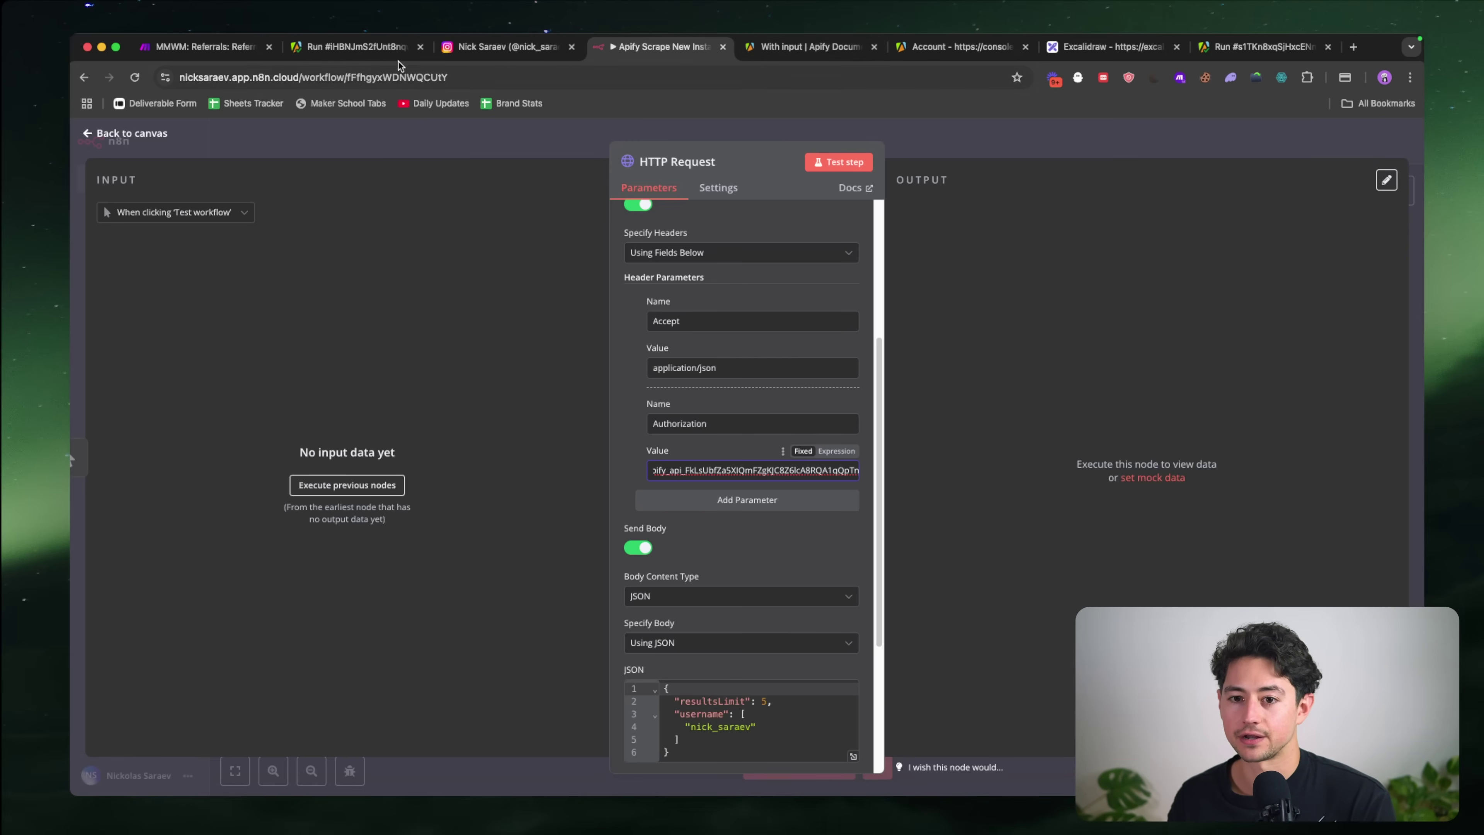
Step: Check the Apify run results, then test the HTTP Request step
{"action": "left_click", "coordinate": [374, 47]}
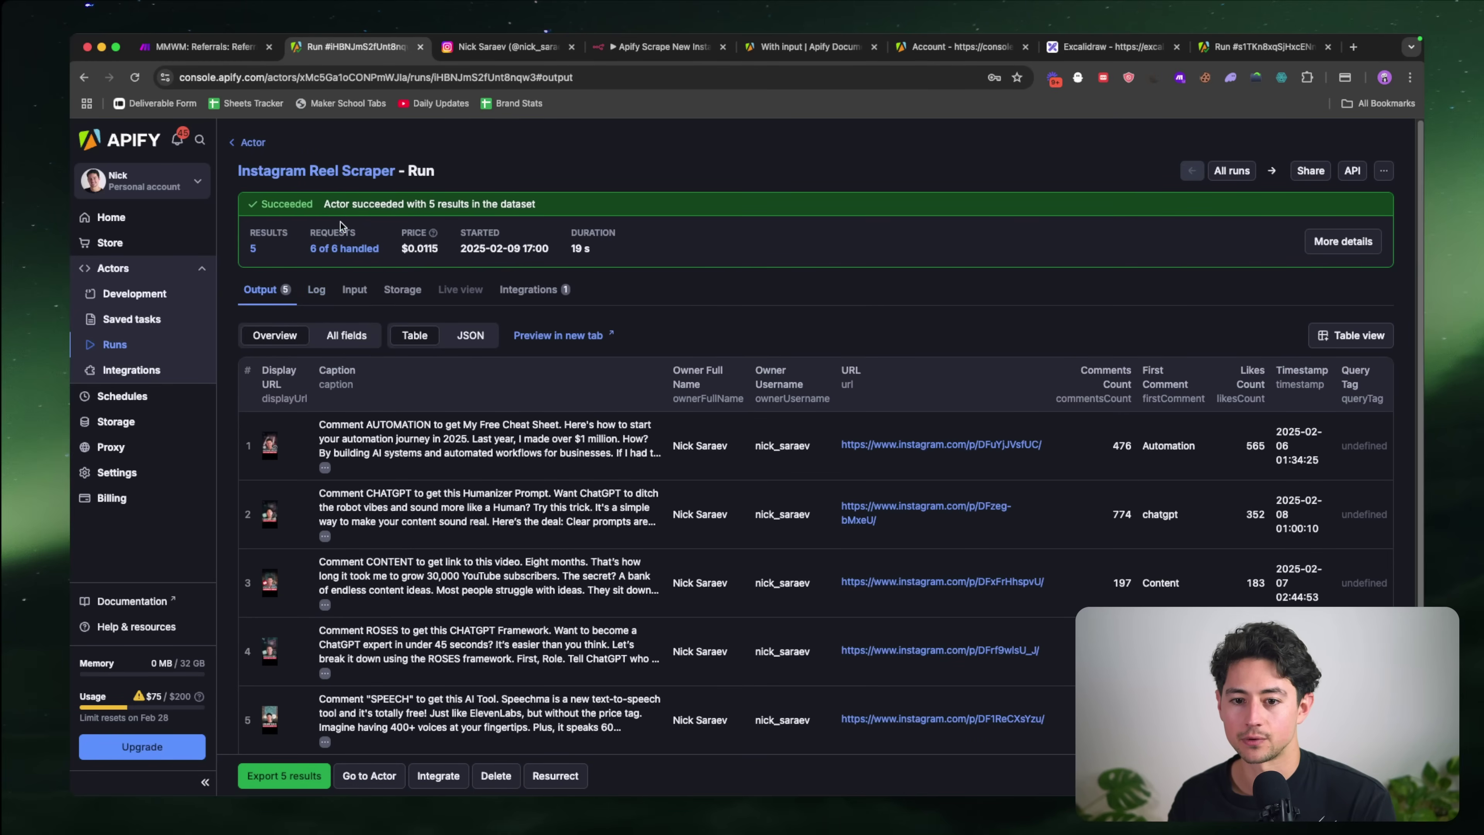
{"action": "left_click", "coordinate": [250, 142]}
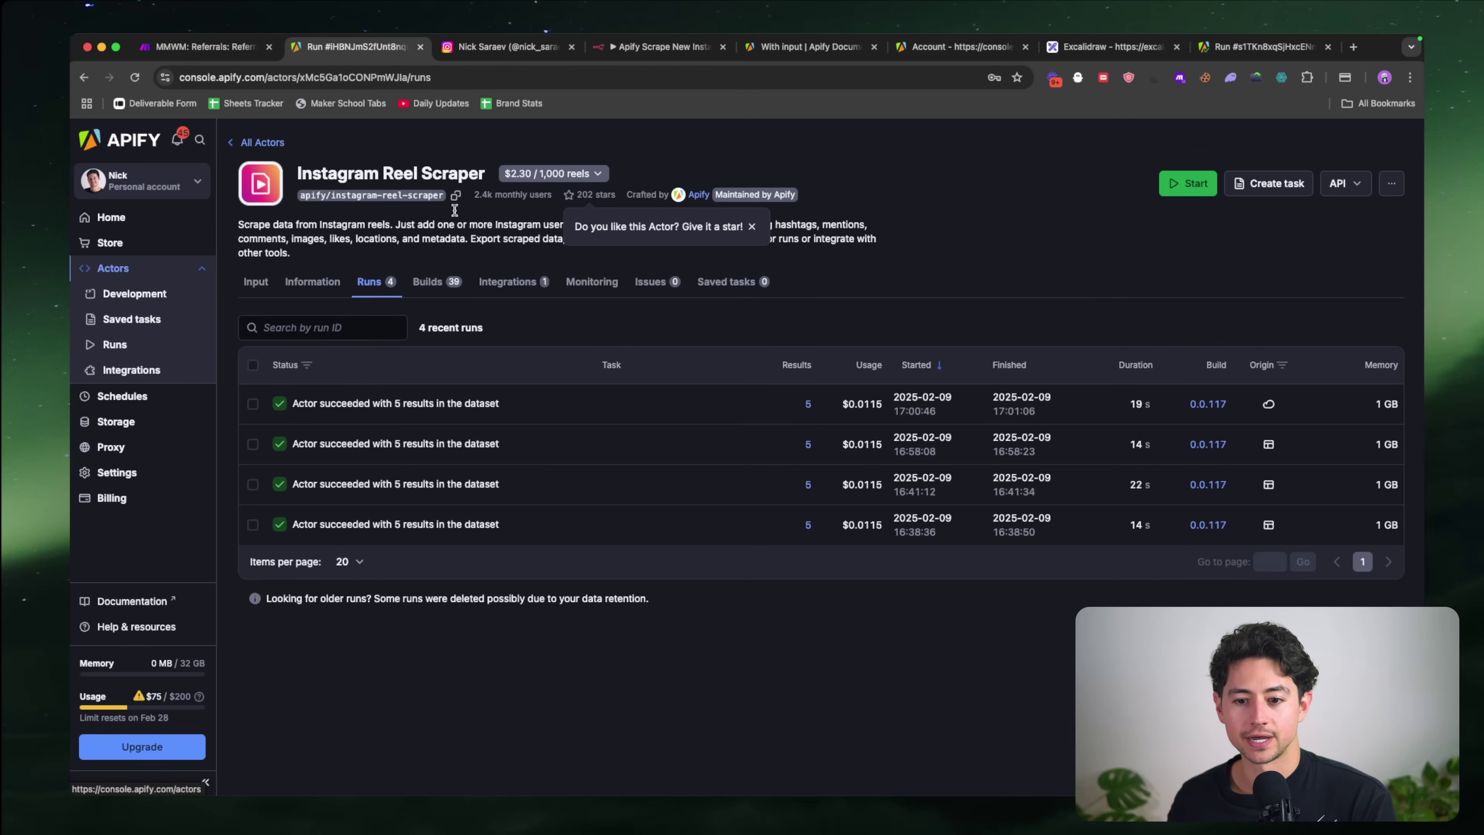
{"action": "left_click", "coordinate": [686, 52]}
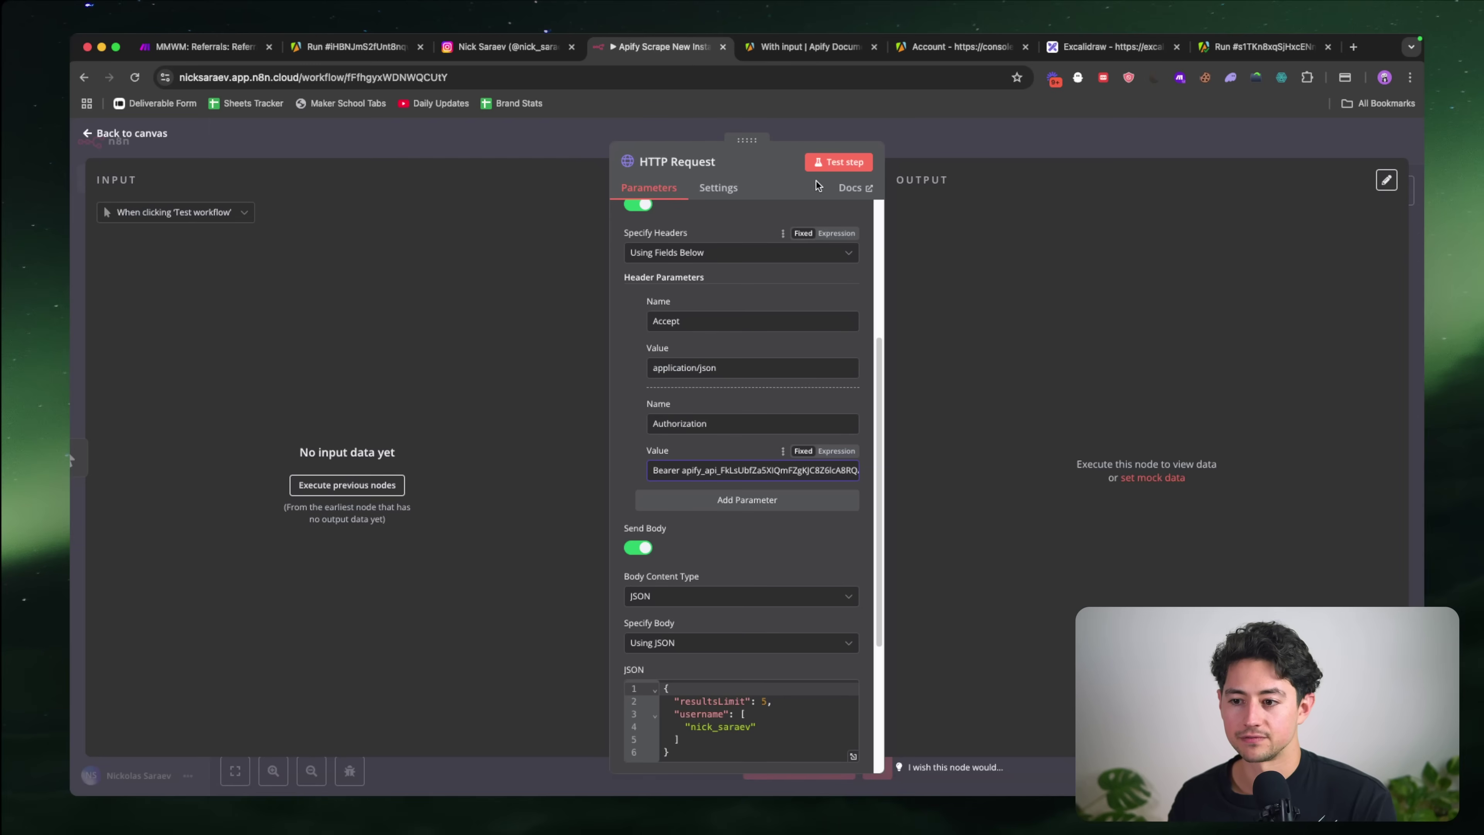
{"action": "left_click", "coordinate": [823, 161]}
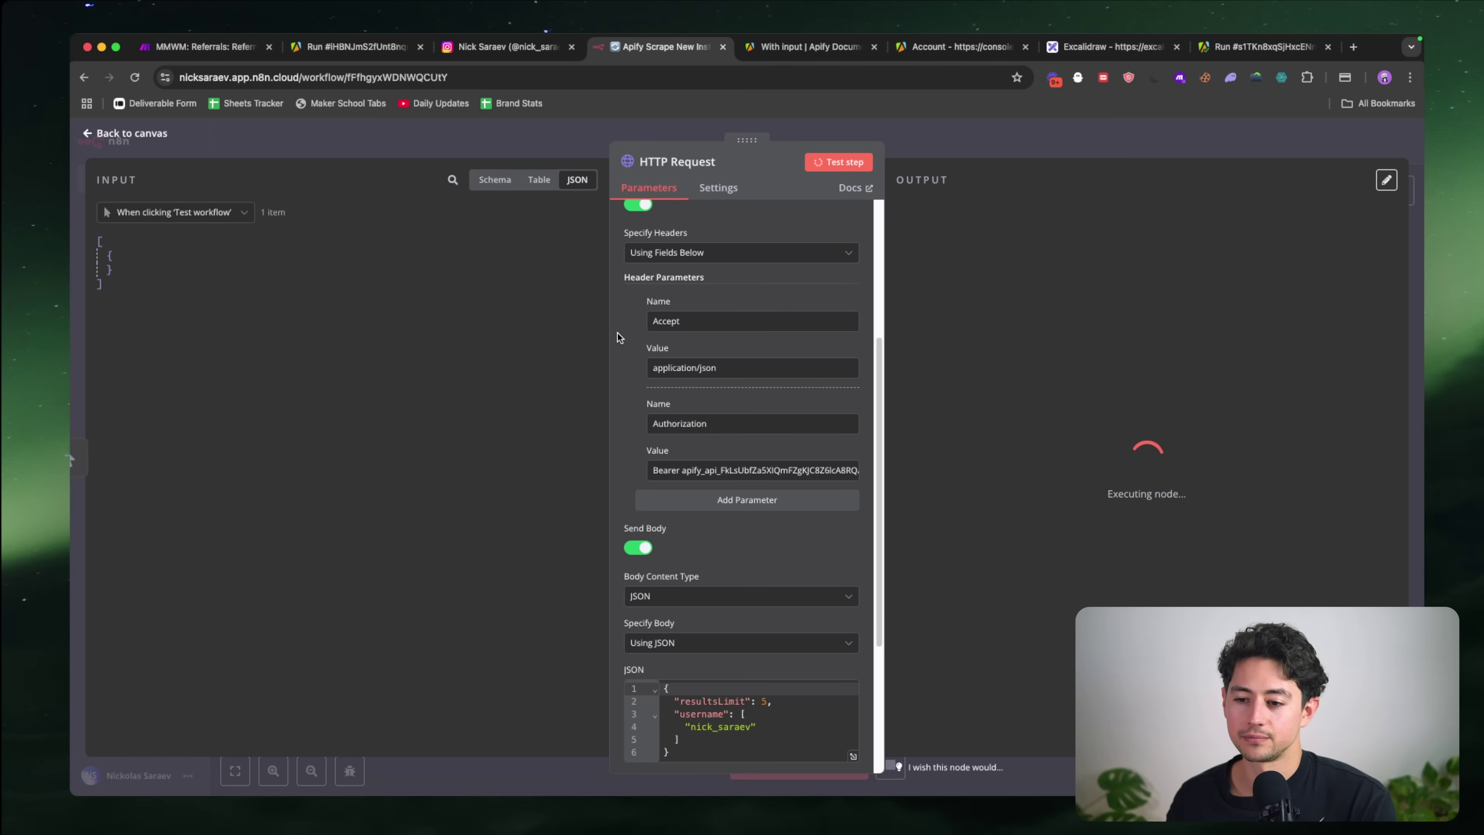
Step: Review the HTTP Request headers and JSON body and confirm the new Apify run appeared
{"action": "scroll", "coordinate": [616, 336], "scroll_direction": "up", "scroll_amount": 2}
{"action": "scroll", "coordinate": [617, 333], "scroll_direction": "up", "scroll_amount": 2}
{"action": "scroll", "coordinate": [617, 333], "scroll_direction": "down", "scroll_amount": 7}
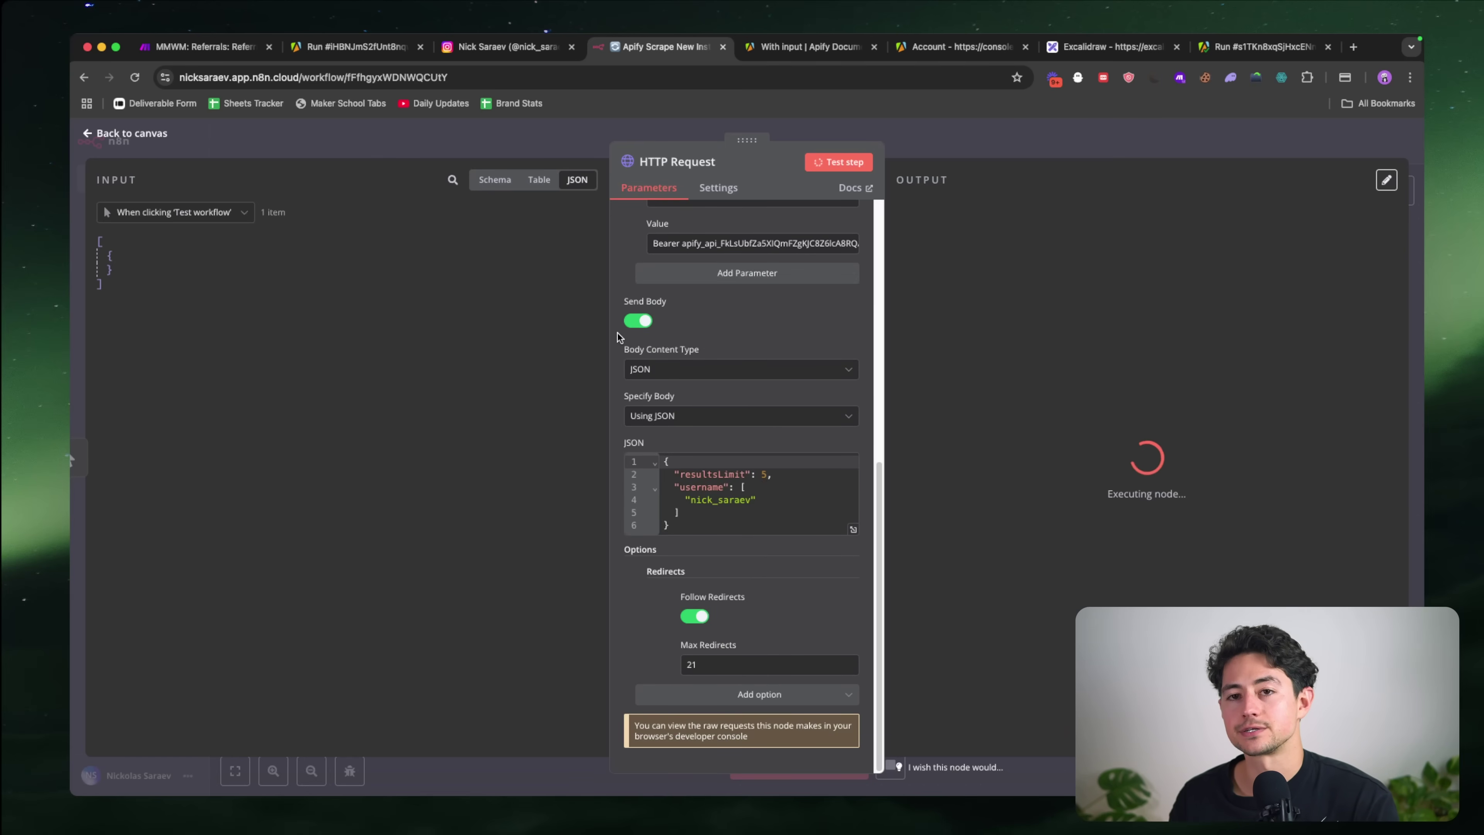
{"action": "scroll", "coordinate": [617, 333], "scroll_direction": "up", "scroll_amount": 8}
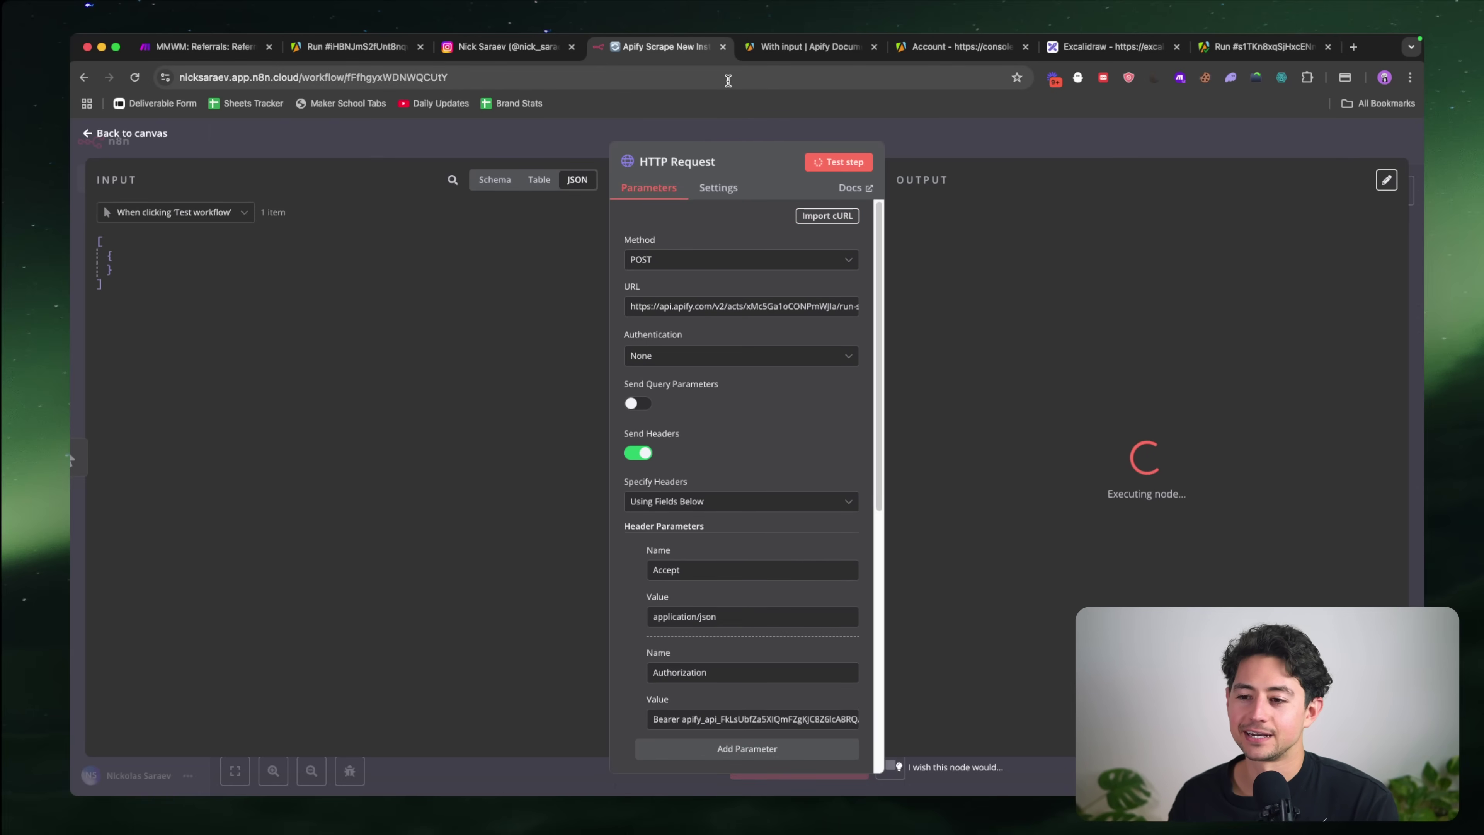
{"action": "left_click", "coordinate": [390, 52]}
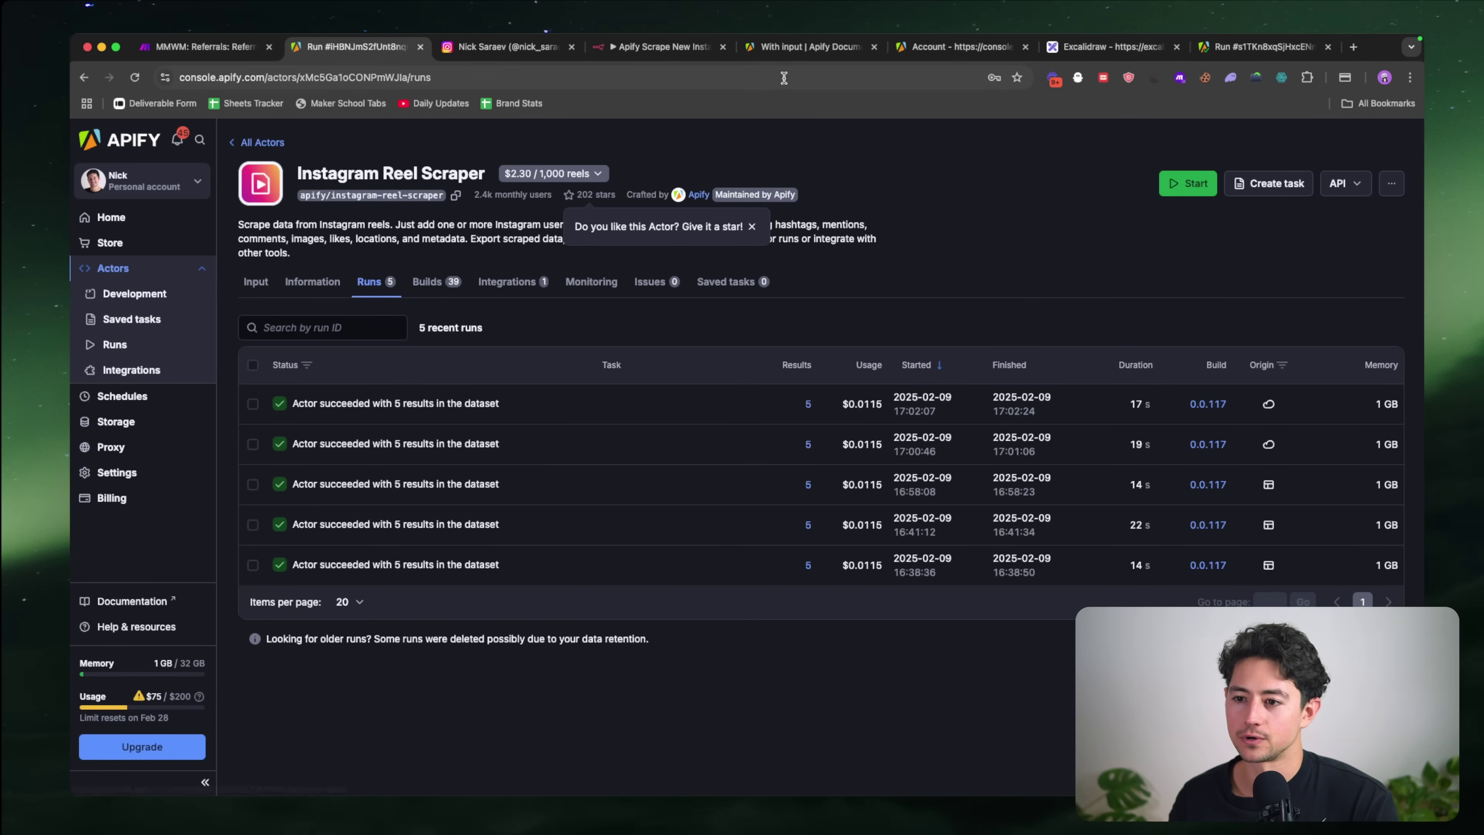
{"action": "left_click", "coordinate": [670, 50]}
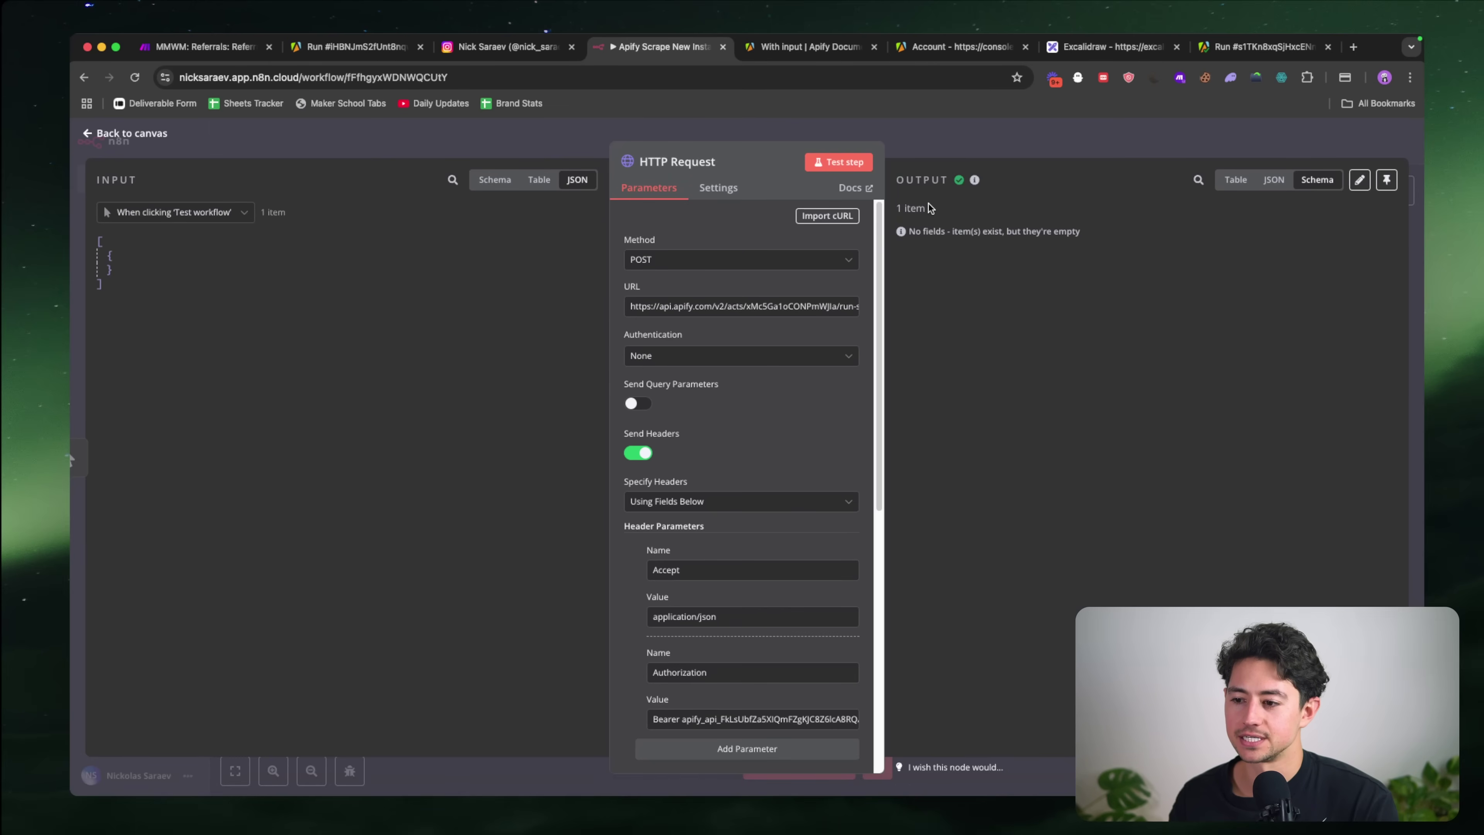
{"action": "scroll", "coordinate": [794, 287], "scroll_direction": "down", "scroll_amount": 8}
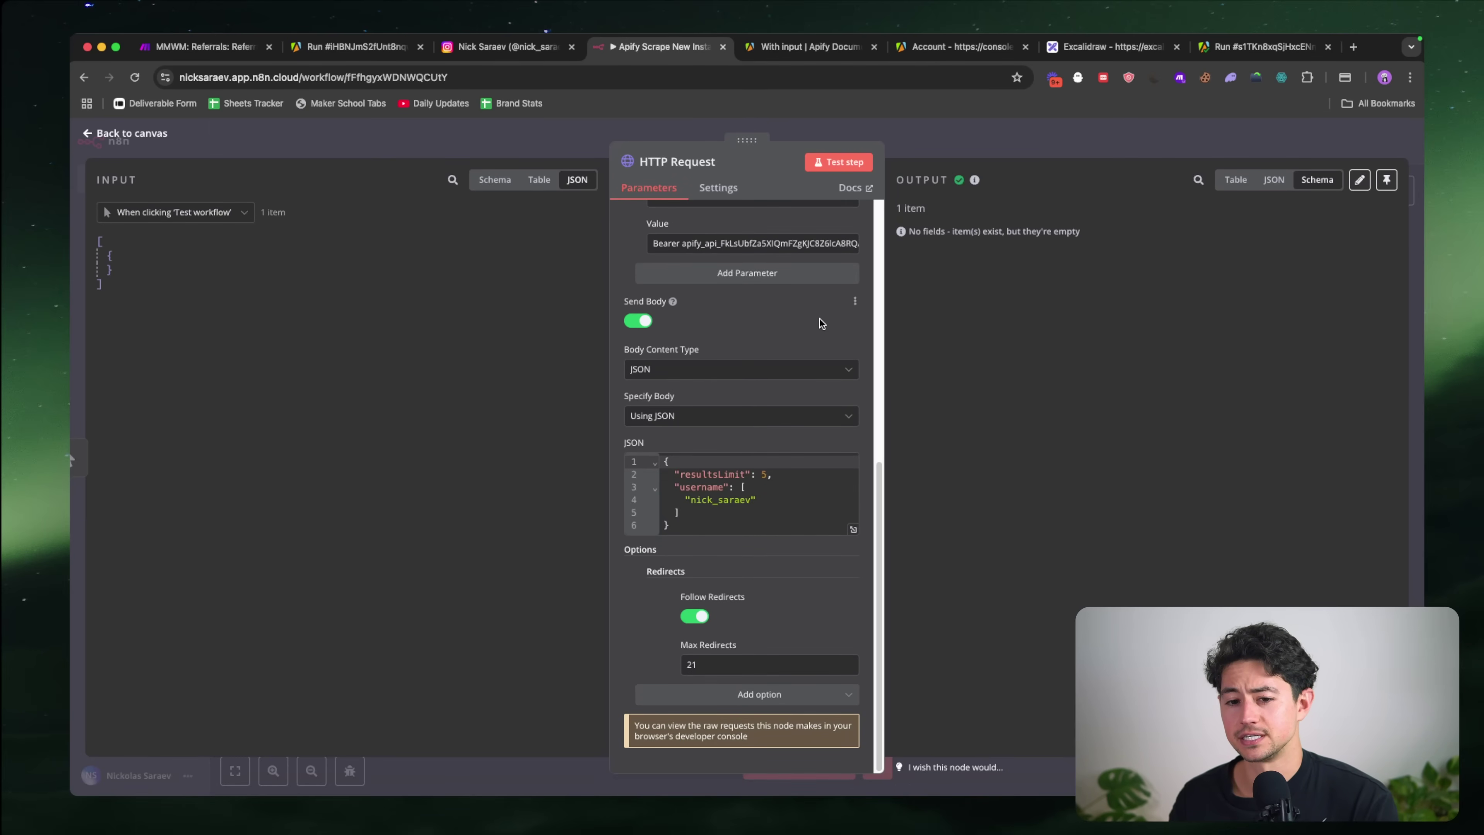
{"action": "scroll", "coordinate": [820, 319], "scroll_direction": "up", "scroll_amount": 8}
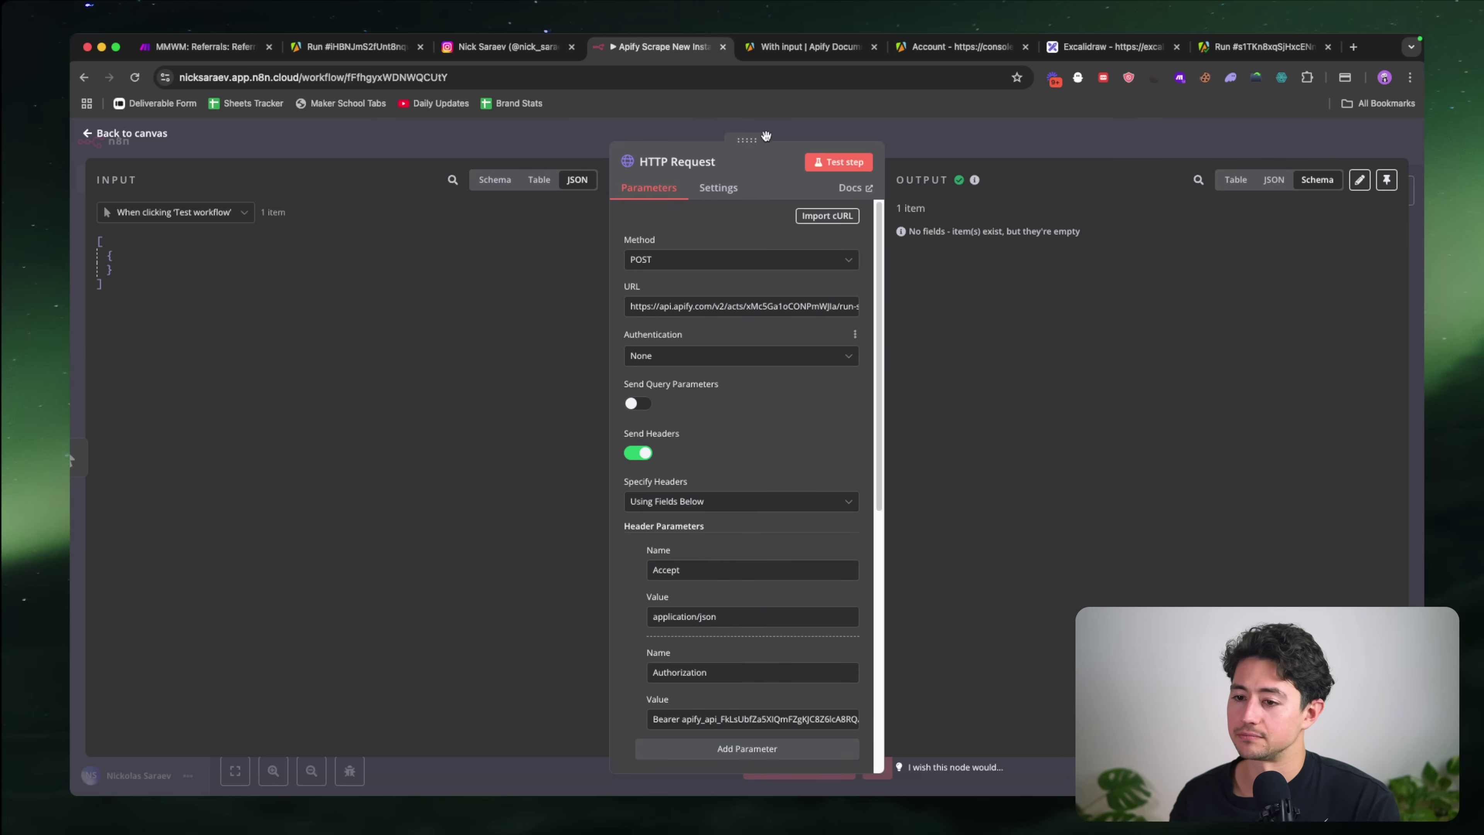
{"action": "left_click", "coordinate": [800, 48]}
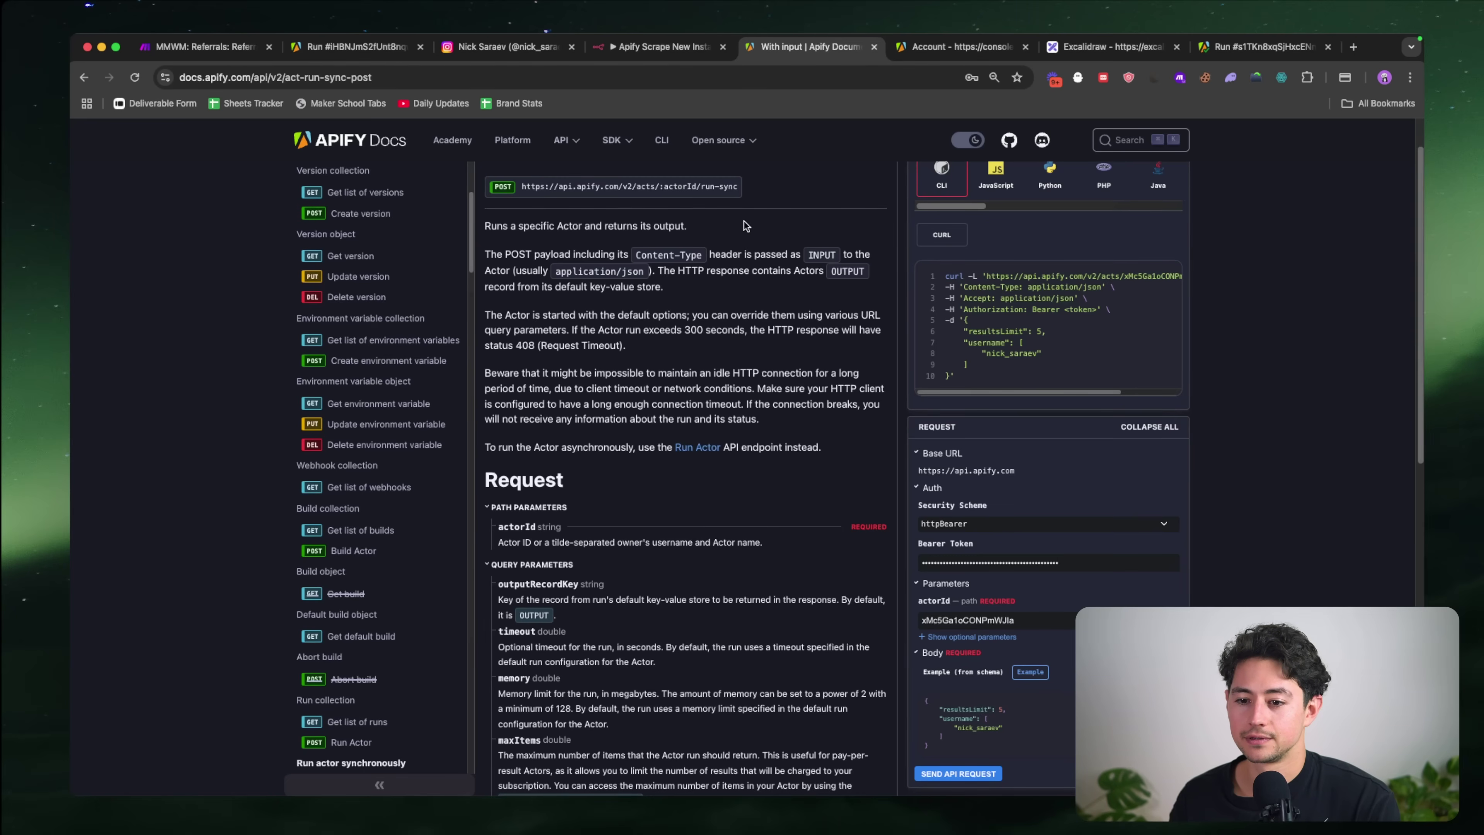
Step: Review the run-sync endpoint's 201, 400 and 408 response schemas
{"action": "scroll", "coordinate": [744, 225], "scroll_direction": "up", "scroll_amount": 1}
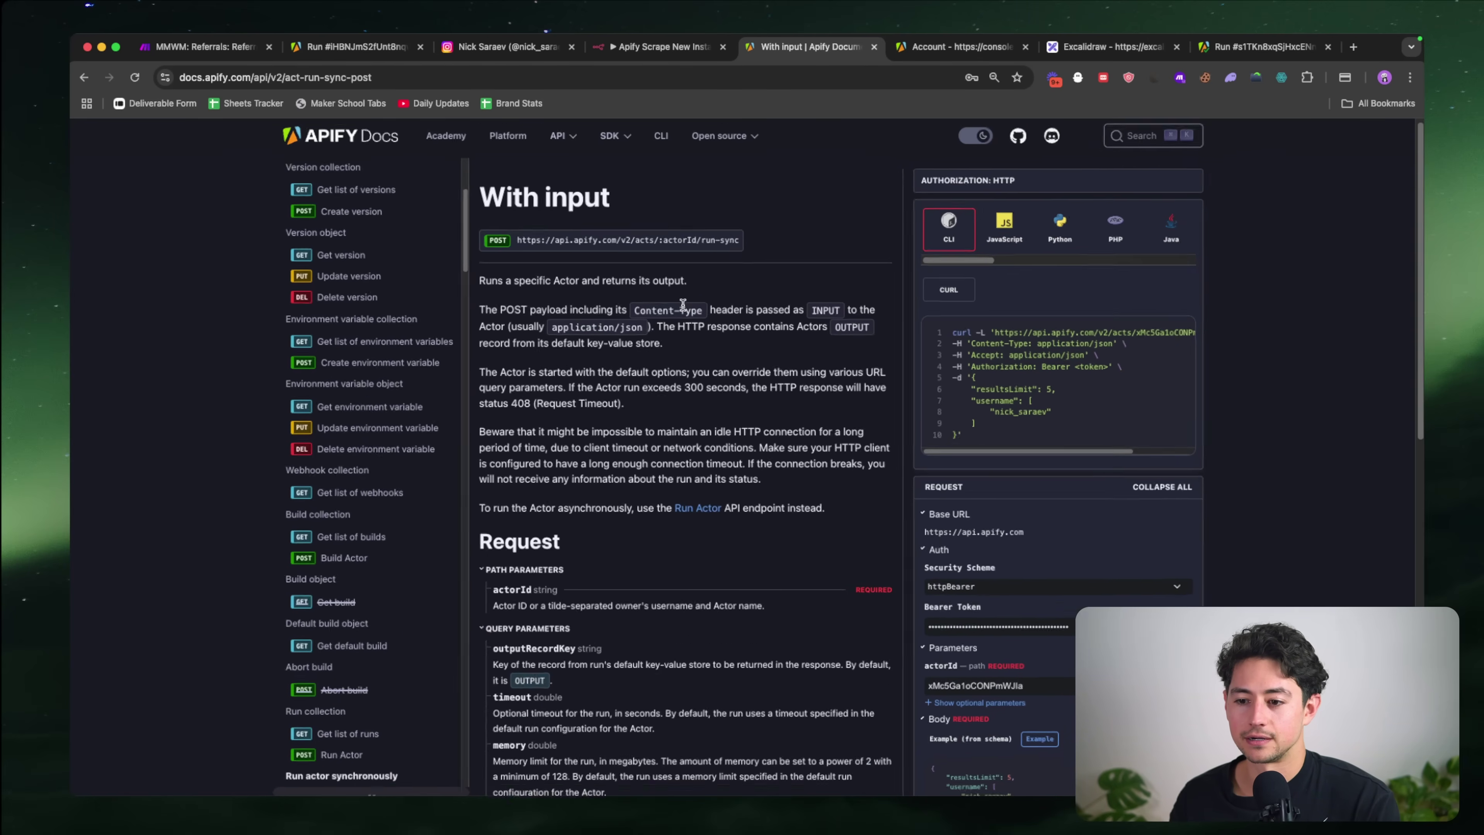
{"action": "scroll", "coordinate": [685, 304], "scroll_direction": "up", "scroll_amount": 5}
{"action": "scroll", "coordinate": [731, 347], "scroll_direction": "down", "scroll_amount": 1}
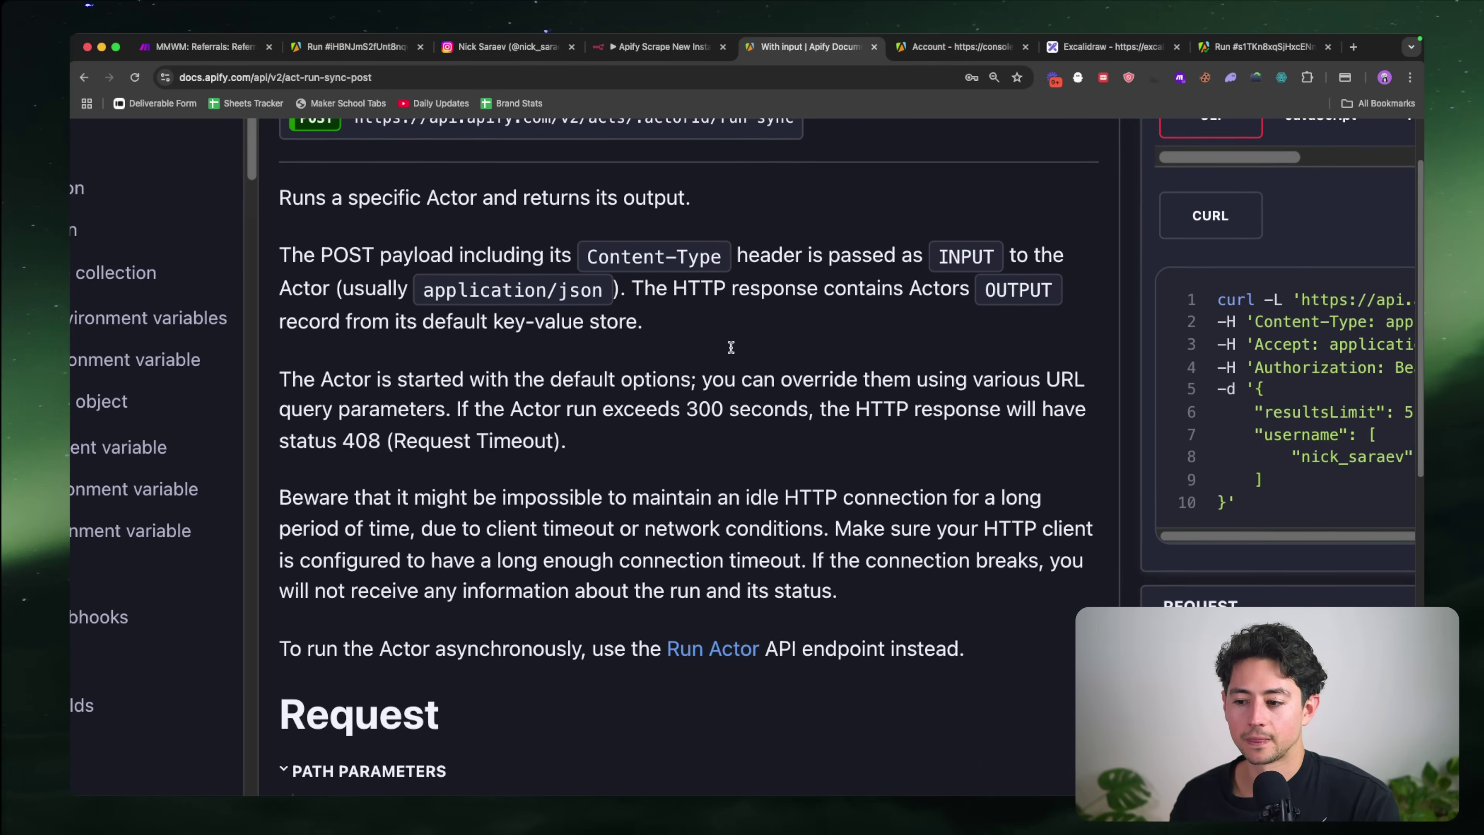
{"action": "scroll", "coordinate": [731, 349], "scroll_direction": "down", "scroll_amount": 5}
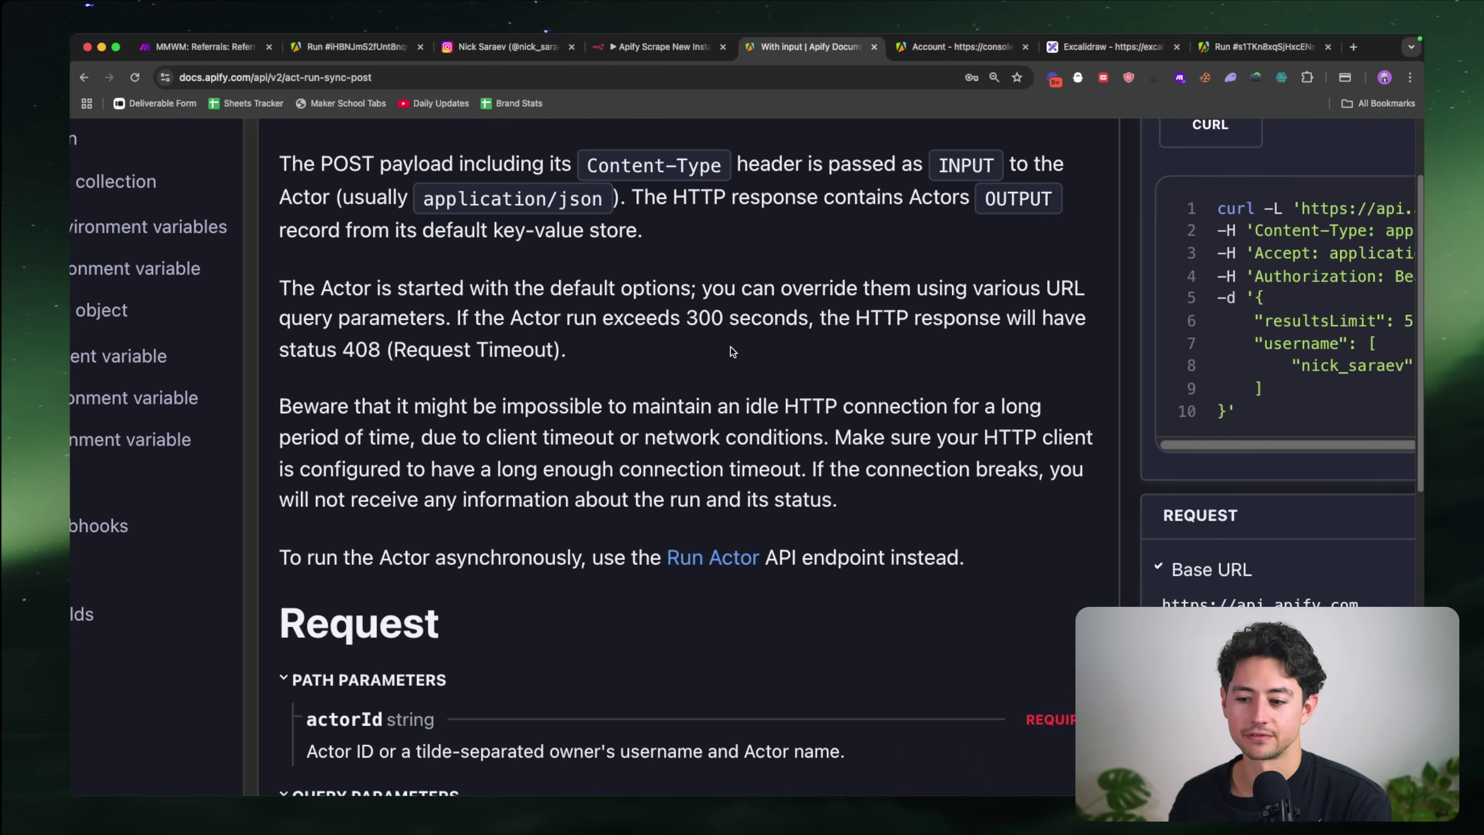
{"action": "scroll", "coordinate": [730, 347], "scroll_direction": "down", "scroll_amount": 2}
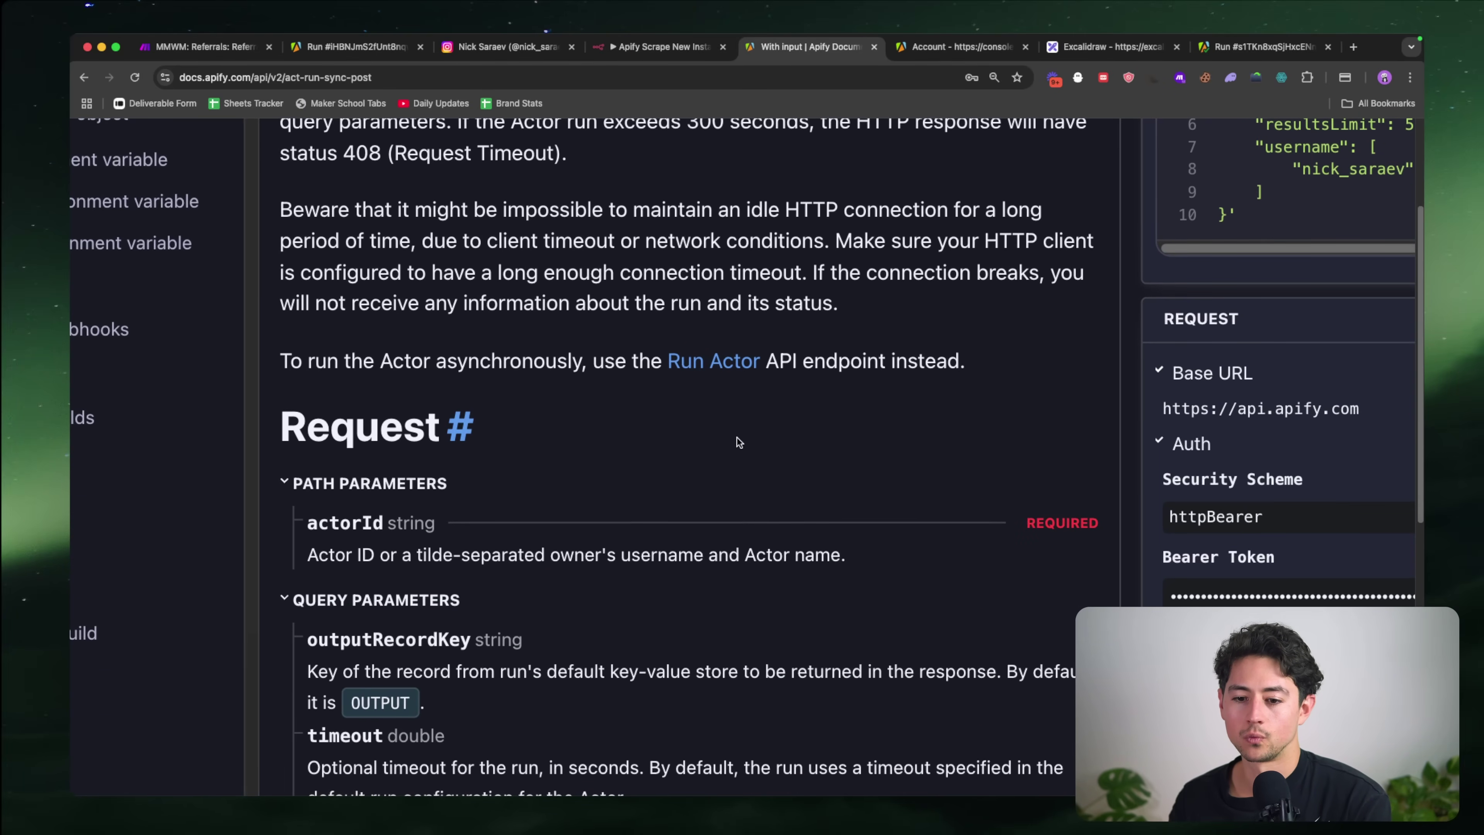
{"action": "scroll", "coordinate": [736, 437], "scroll_direction": "down", "scroll_amount": 4}
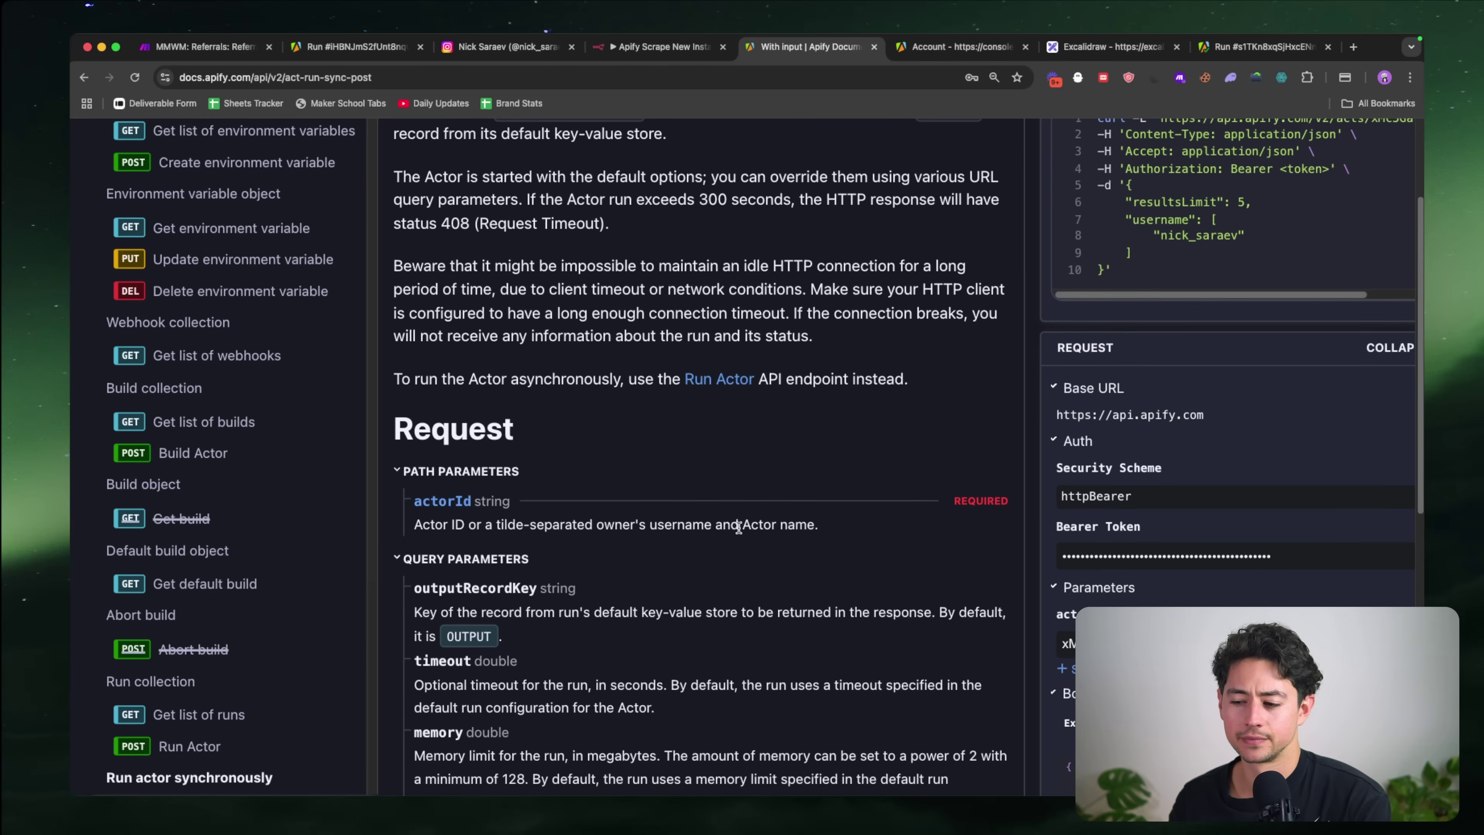
{"action": "scroll", "coordinate": [736, 437], "scroll_direction": "down", "scroll_amount": 2}
{"action": "scroll", "coordinate": [772, 554], "scroll_direction": "down", "scroll_amount": 6}
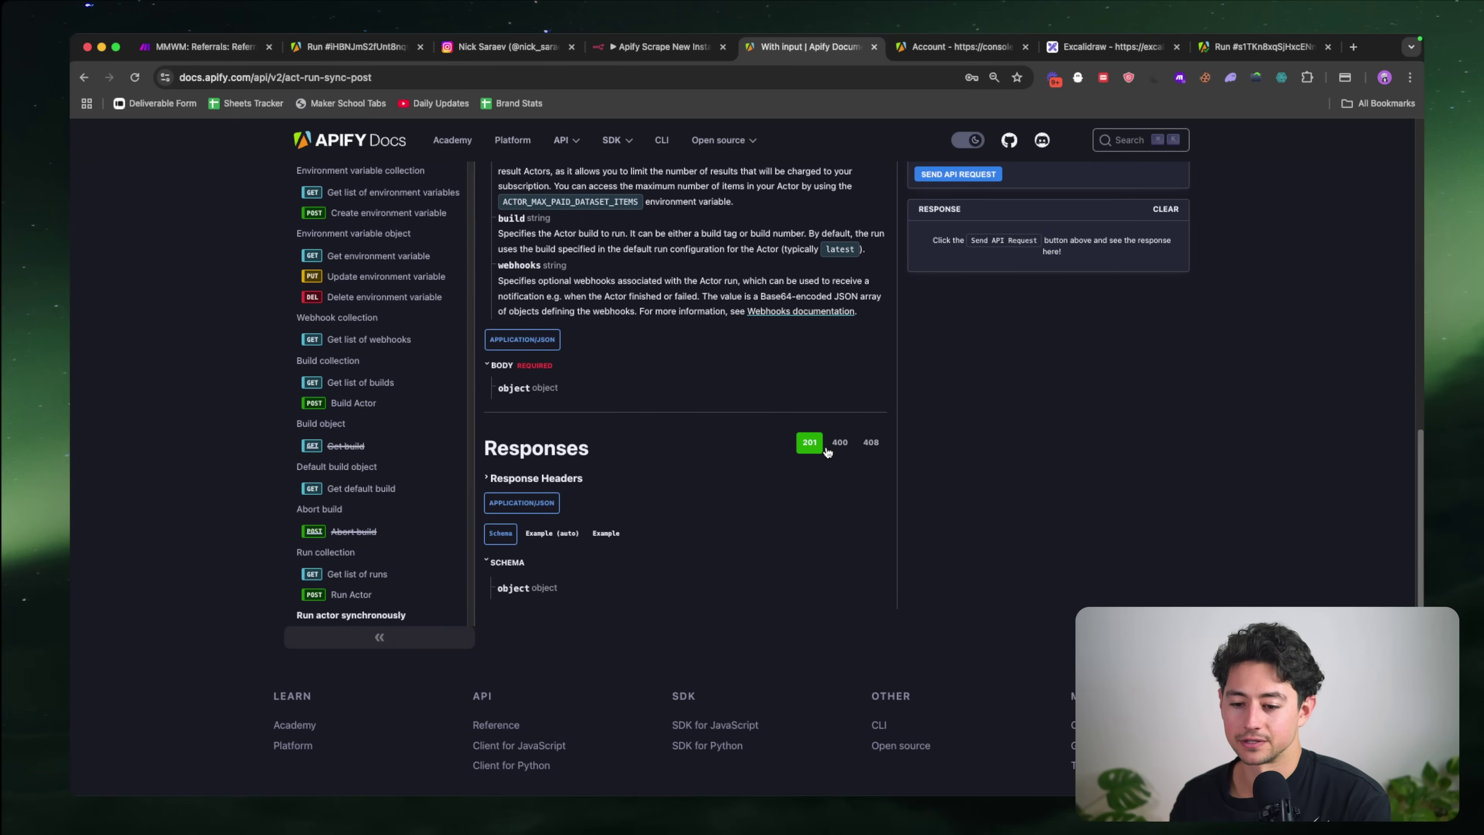
{"action": "left_click", "coordinate": [839, 443]}
{"action": "left_click", "coordinate": [871, 442]}
{"action": "left_click", "coordinate": [809, 443]}
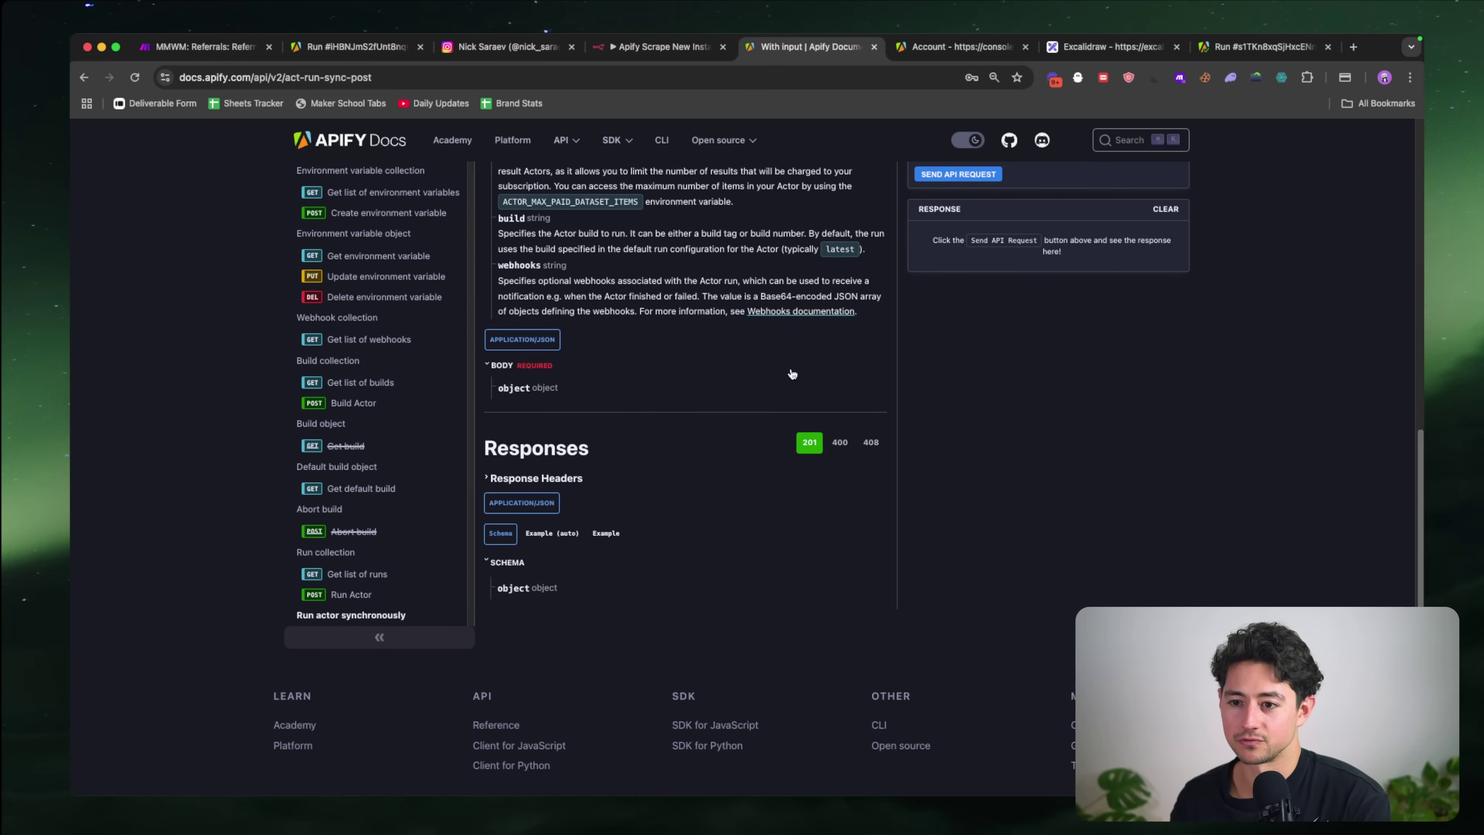
{"action": "scroll", "coordinate": [793, 375], "scroll_direction": "up", "scroll_amount": 10}
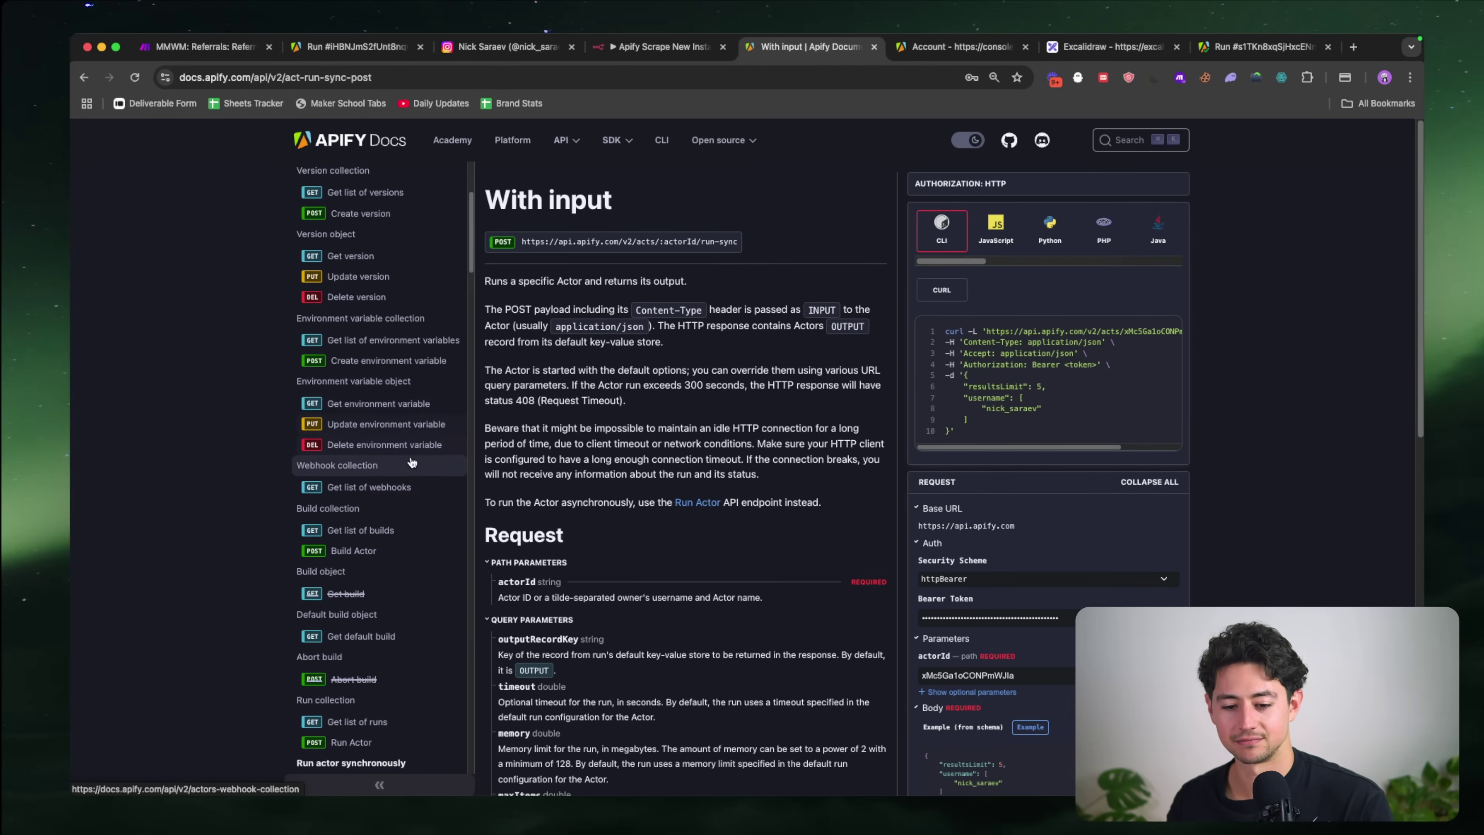
{"action": "scroll", "coordinate": [412, 462], "scroll_direction": "down", "scroll_amount": 3}
{"action": "scroll", "coordinate": [412, 462], "scroll_direction": "down", "scroll_amount": 3}
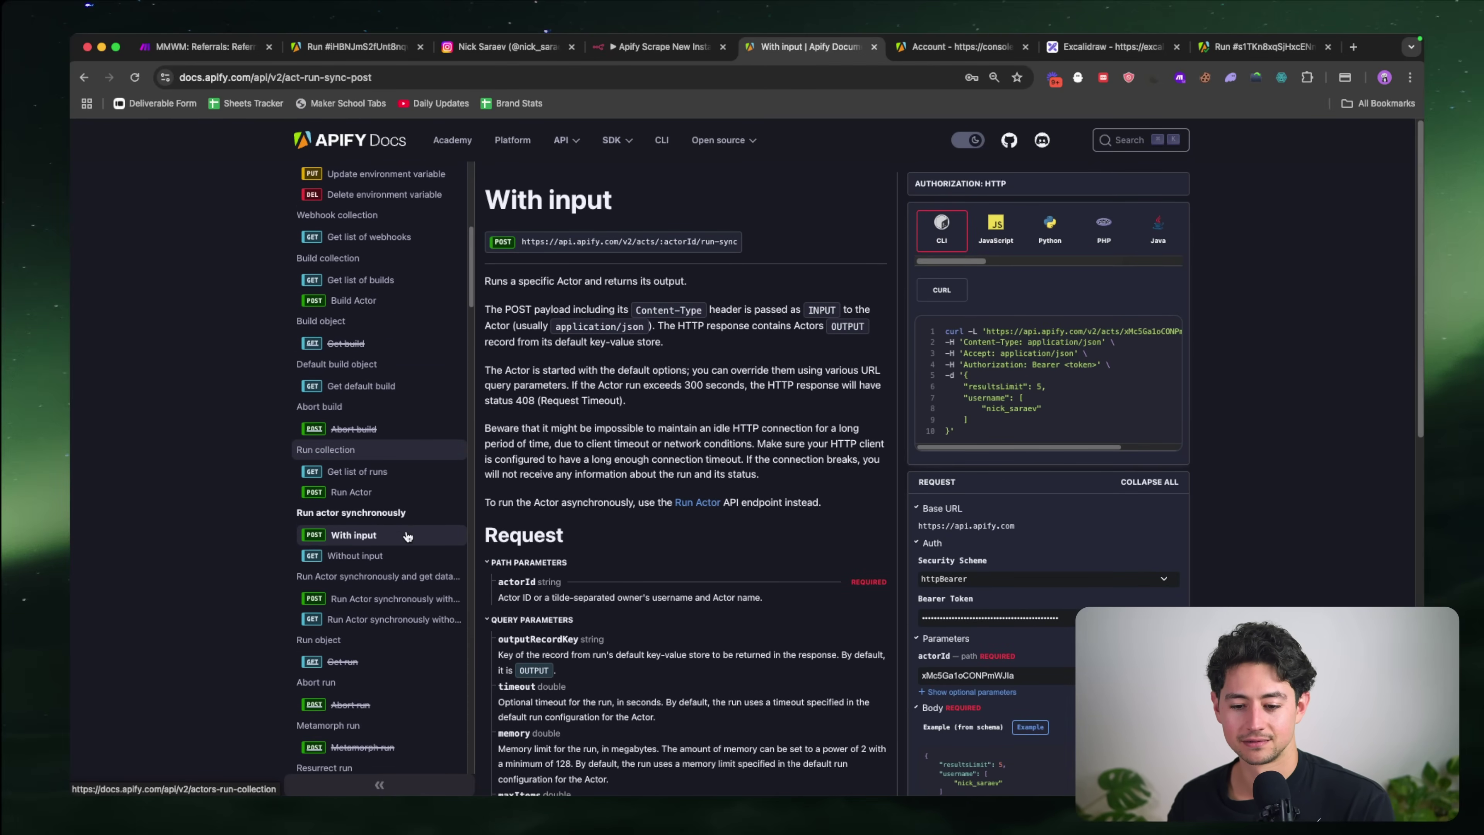
Step: Open 'Run Actor synchronously with input and get dataset items' and select its endpoint URL
{"action": "key", "text": "super+equal"}
{"action": "key", "text": "super+equal"}
{"action": "key", "text": "super+0"}
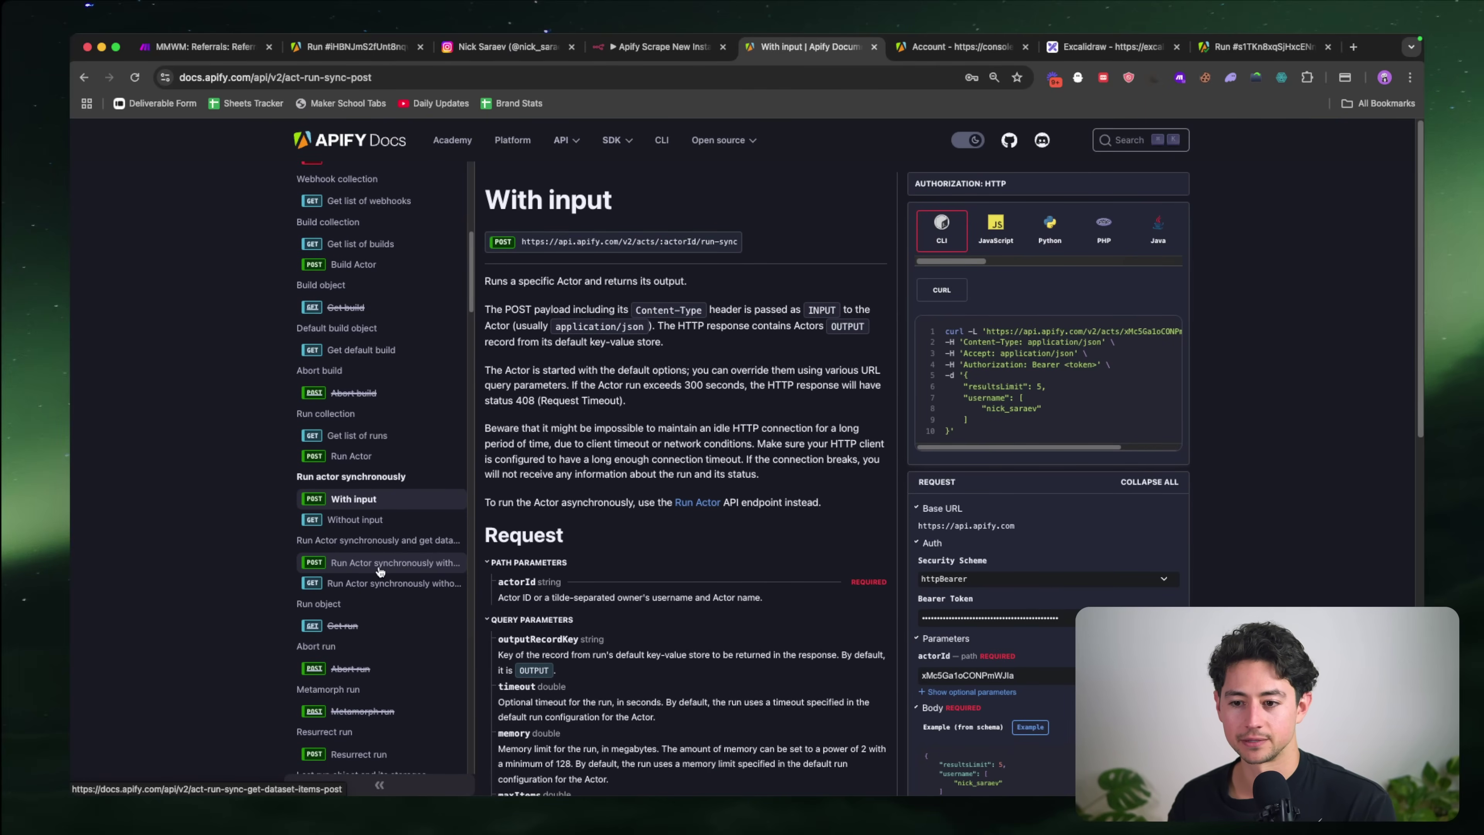
{"action": "left_click", "coordinate": [380, 562]}
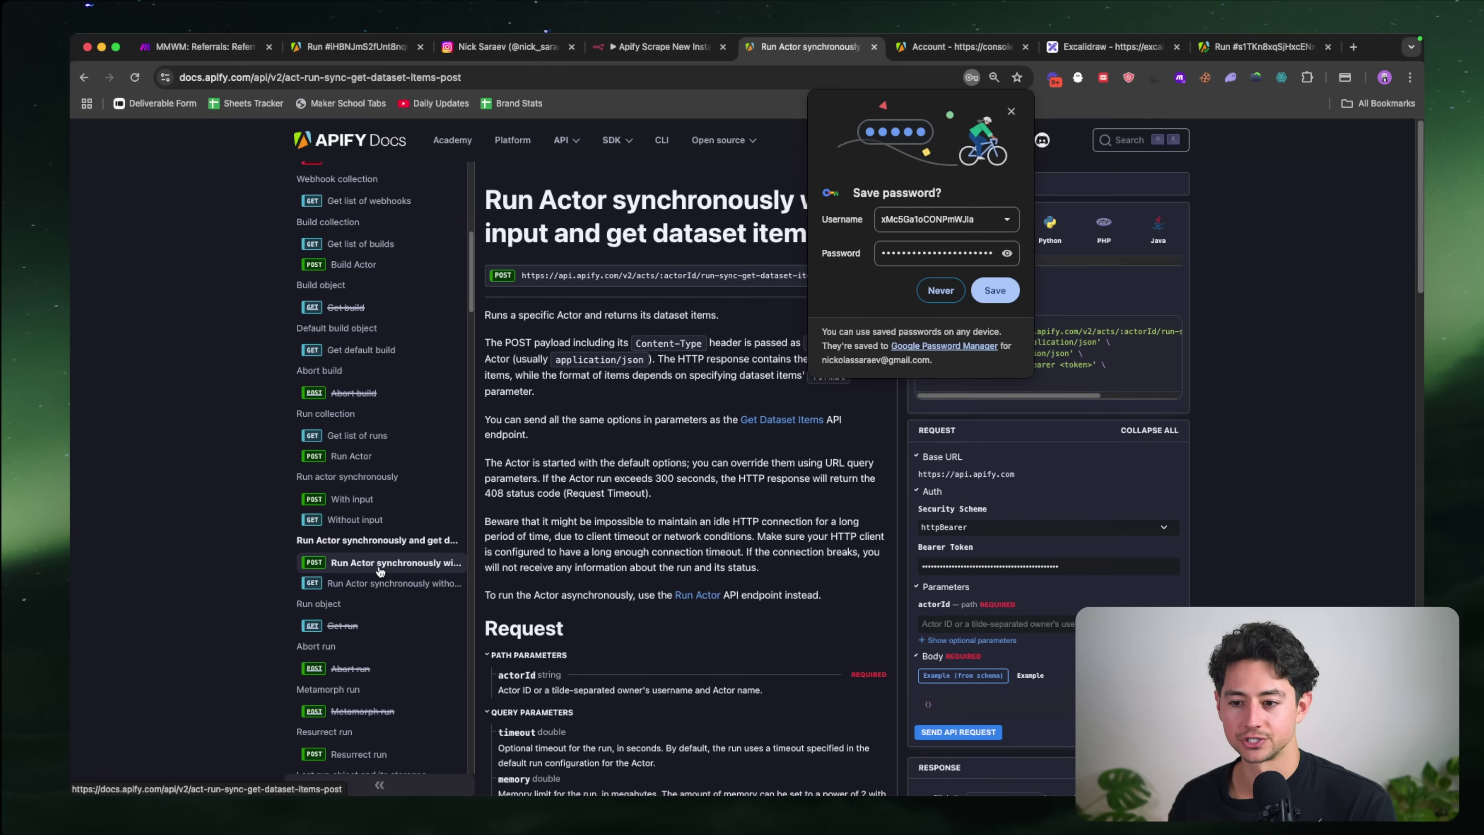
{"action": "left_click", "coordinate": [941, 291]}
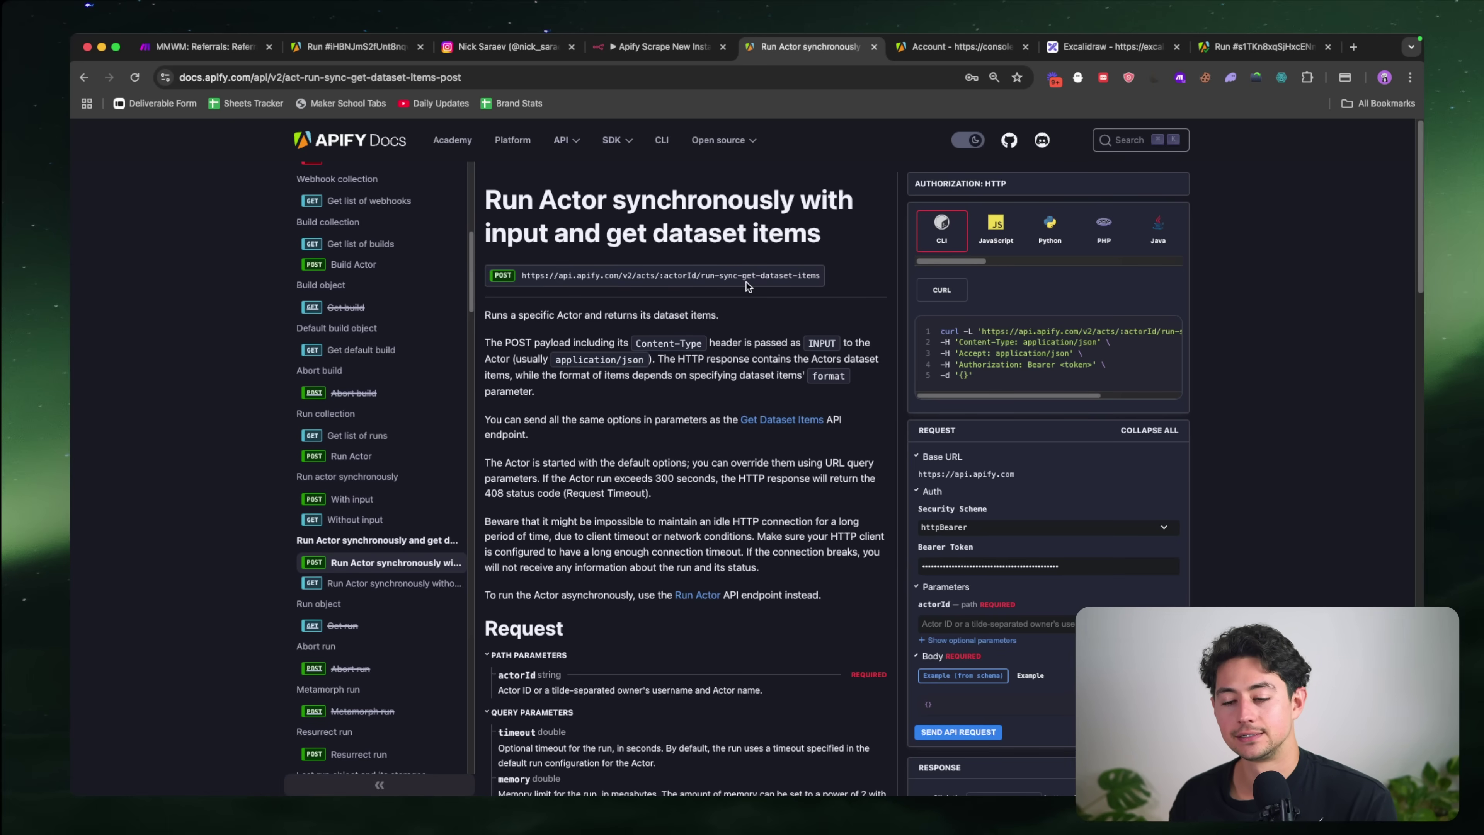
{"action": "triple_click", "coordinate": [771, 276]}
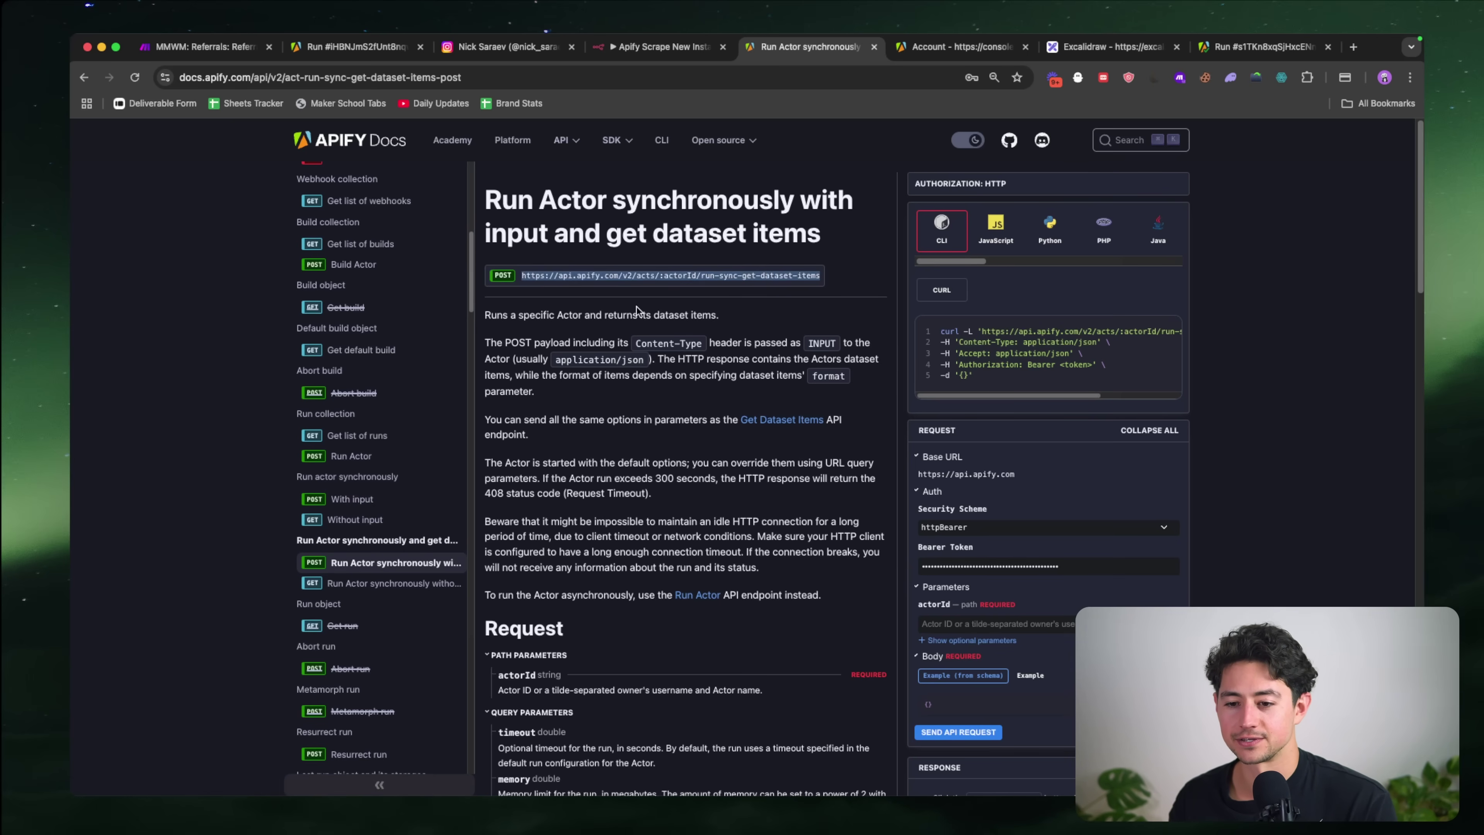
{"action": "left_click", "coordinate": [643, 47]}
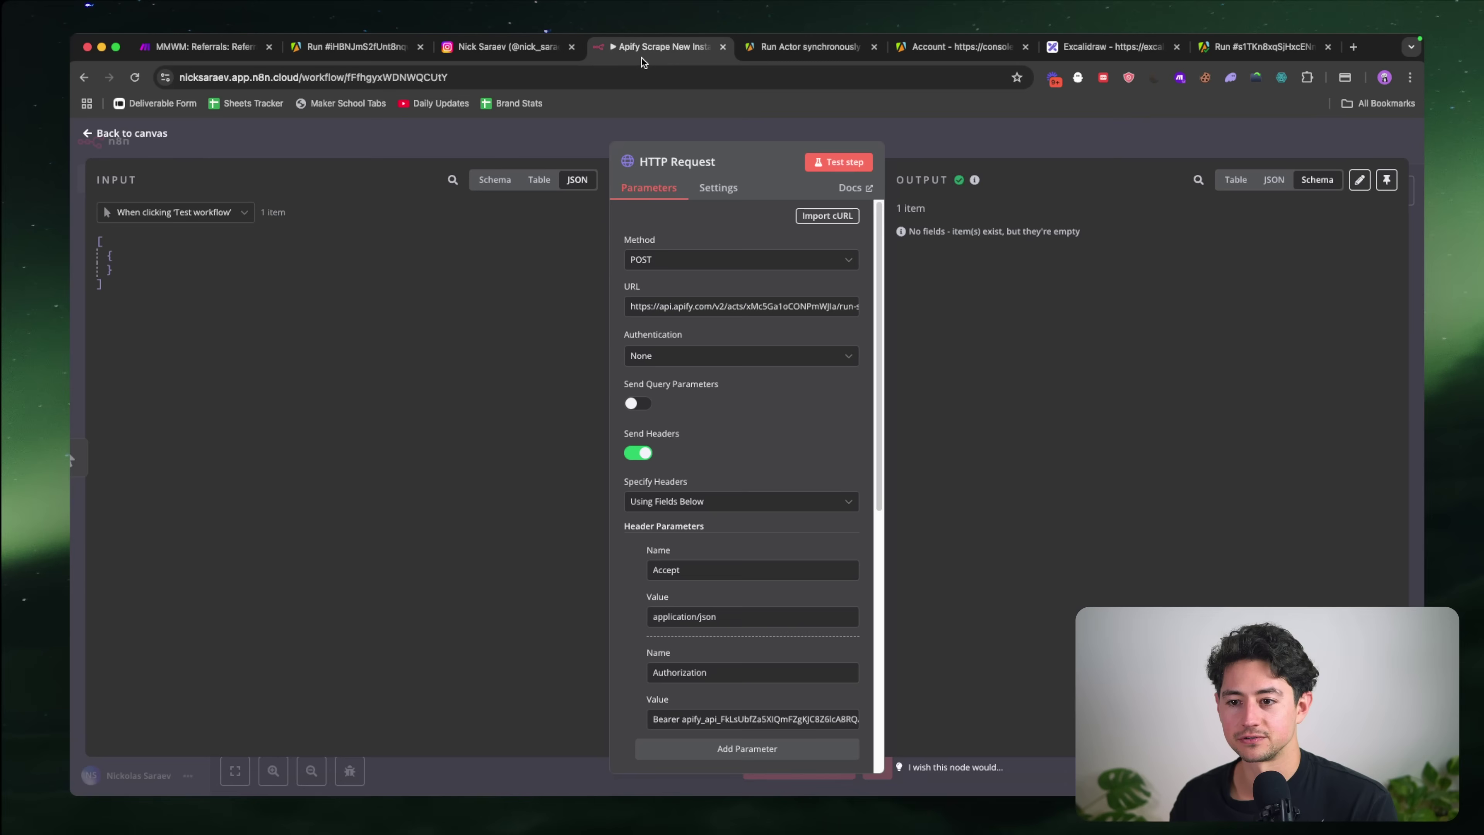
Step: Set the request URL to the run-sync-get-dataset-items endpoint, with the reel scraper's actor ID in place of :actorId
{"action": "triple_click", "coordinate": [737, 305]}
{"action": "key", "text": "super+v"}
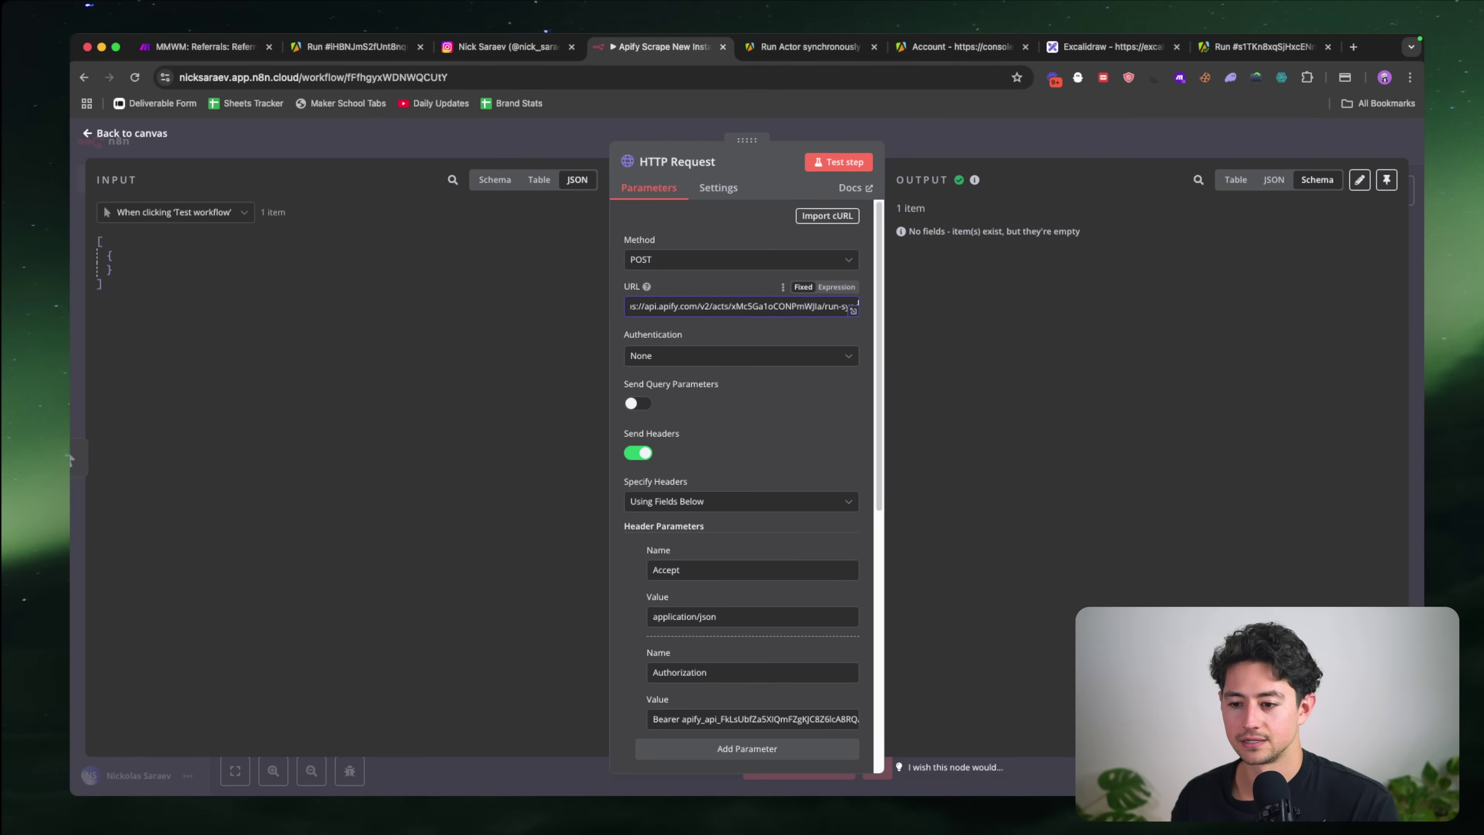
{"action": "double_click", "coordinate": [771, 307]}
{"action": "key", "text": "super+c"}
{"action": "key", "text": "BackSpace"}
{"action": "key", "text": "super+z"}
{"action": "key", "text": "super+z"}
{"action": "key", "text": "super+z"}
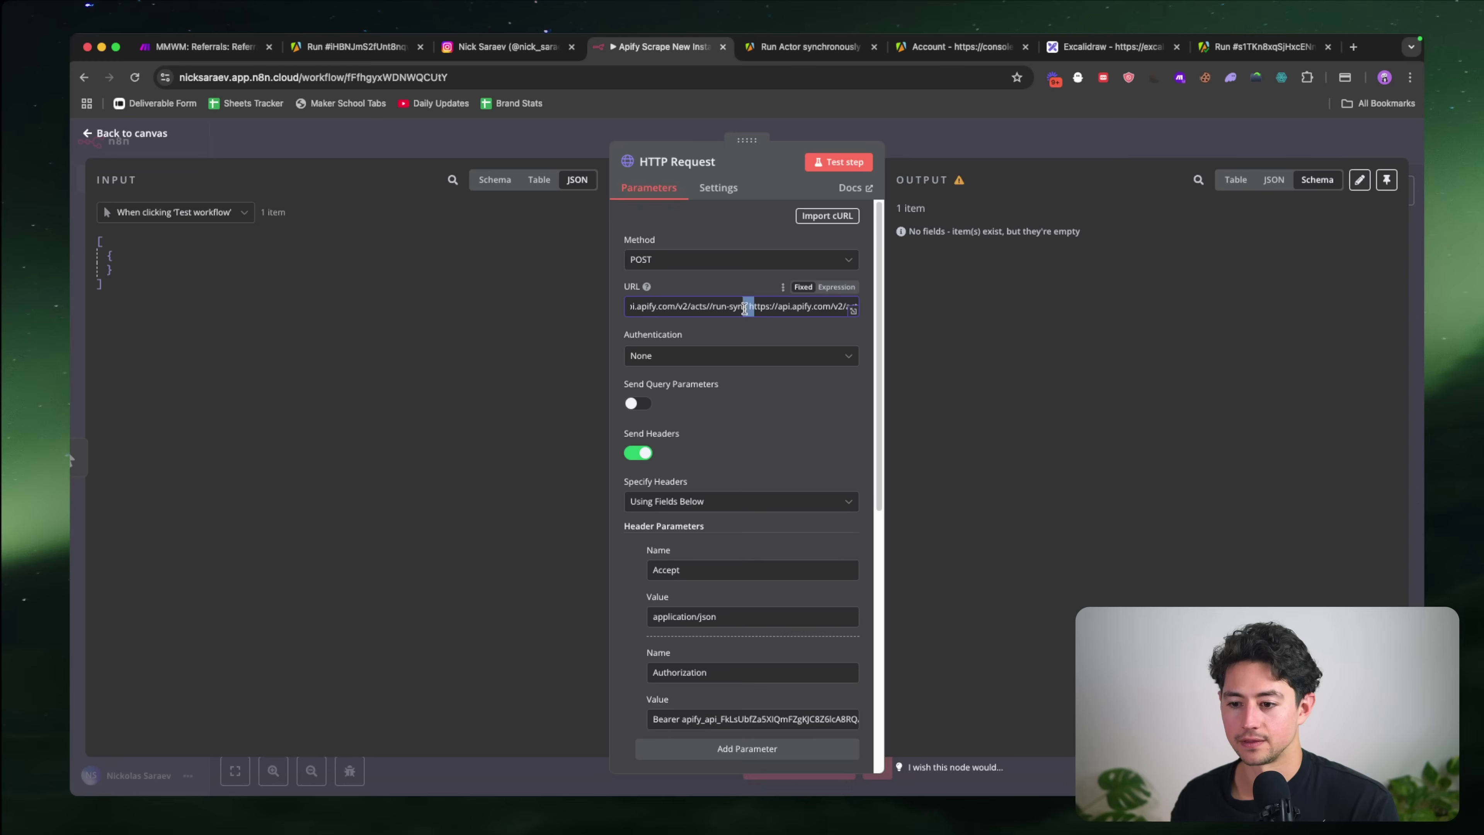
{"action": "double_click", "coordinate": [761, 307]}
{"action": "key", "text": "super+v"}
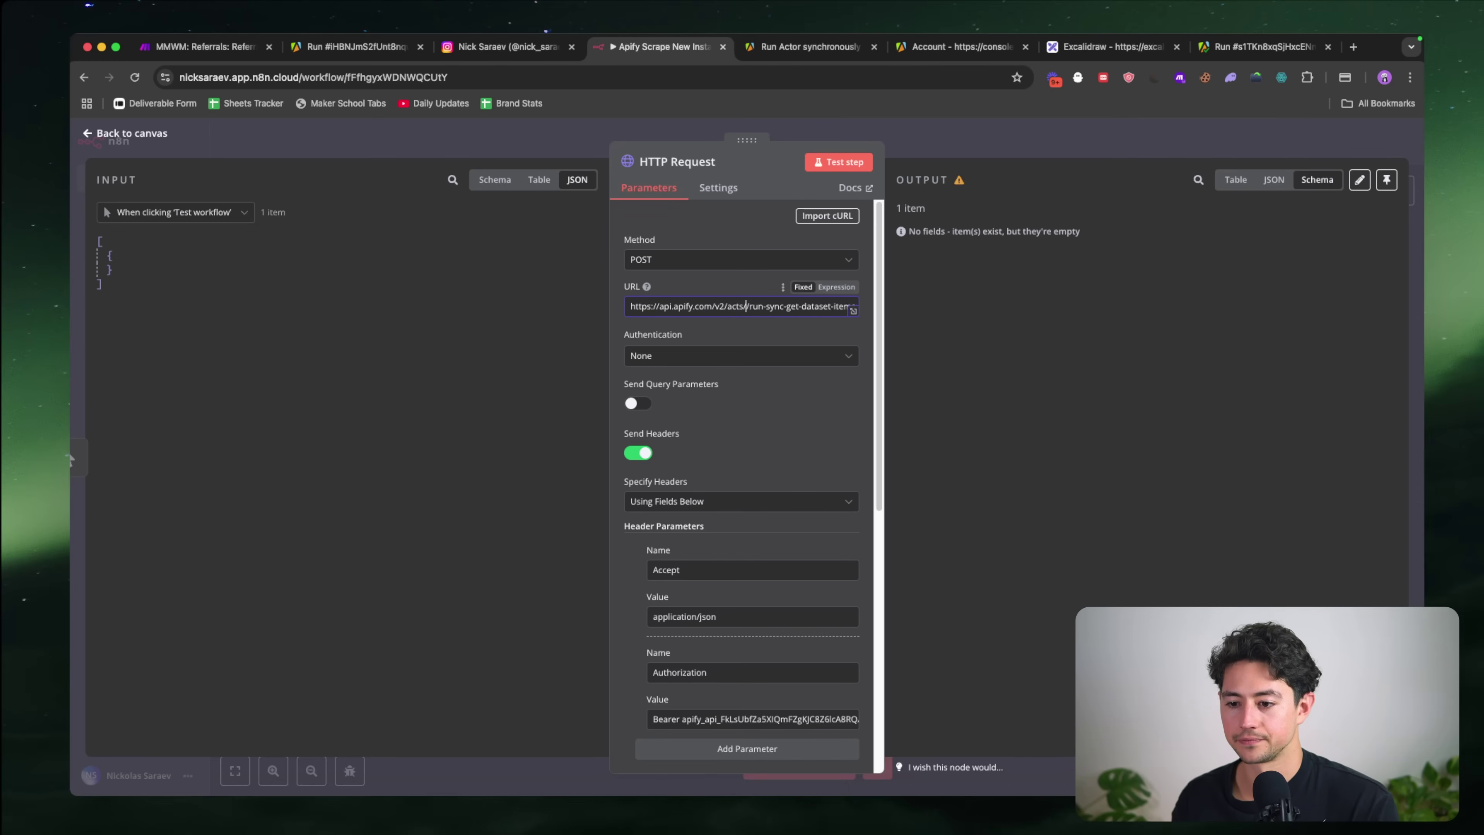
Step: Test the HTTP request and confirm that a new run appears in Apify's runs list
{"action": "left_click", "coordinate": [825, 164]}
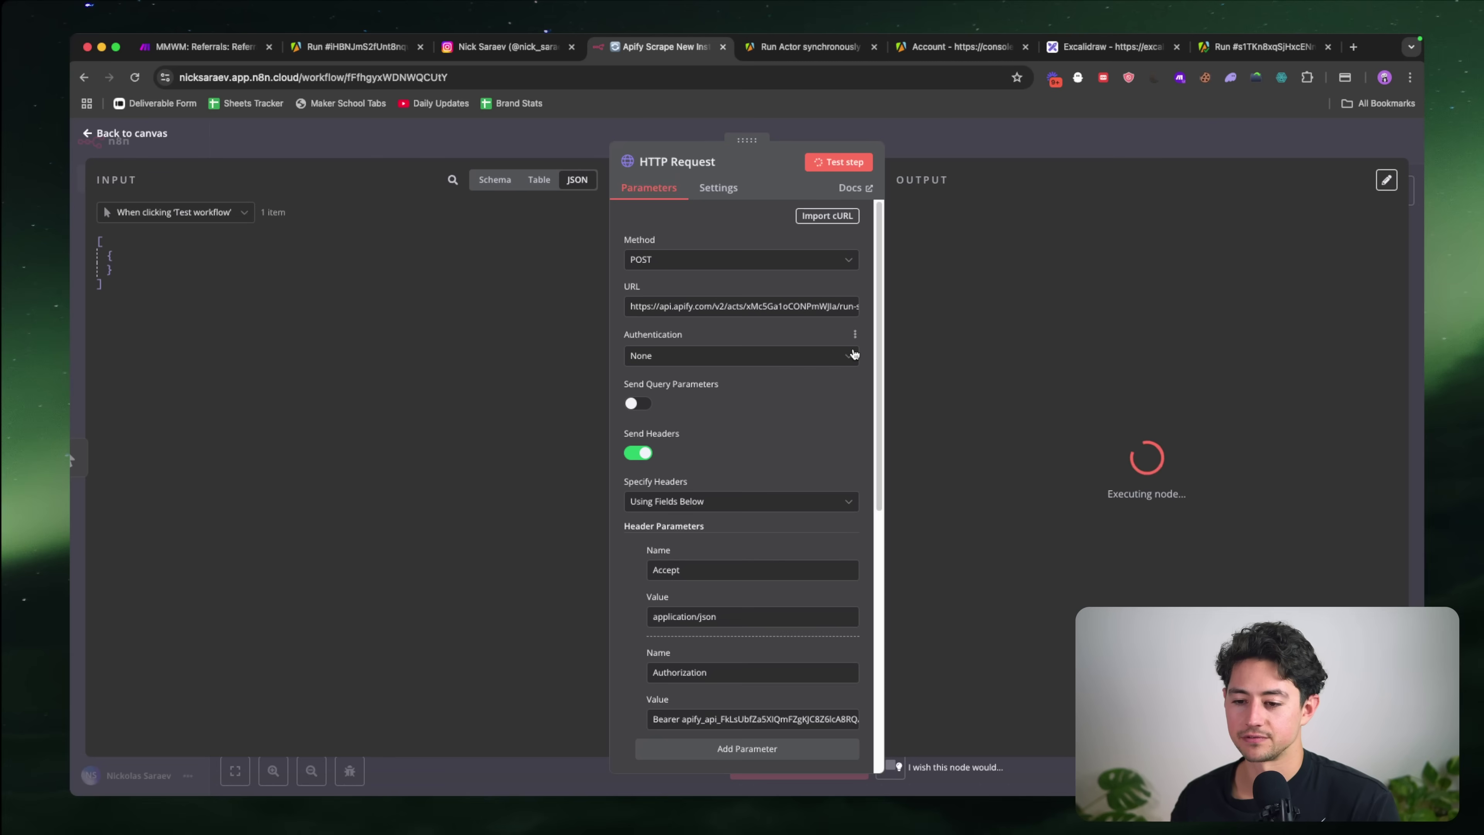
{"action": "scroll", "coordinate": [733, 401], "scroll_direction": "down", "scroll_amount": 5}
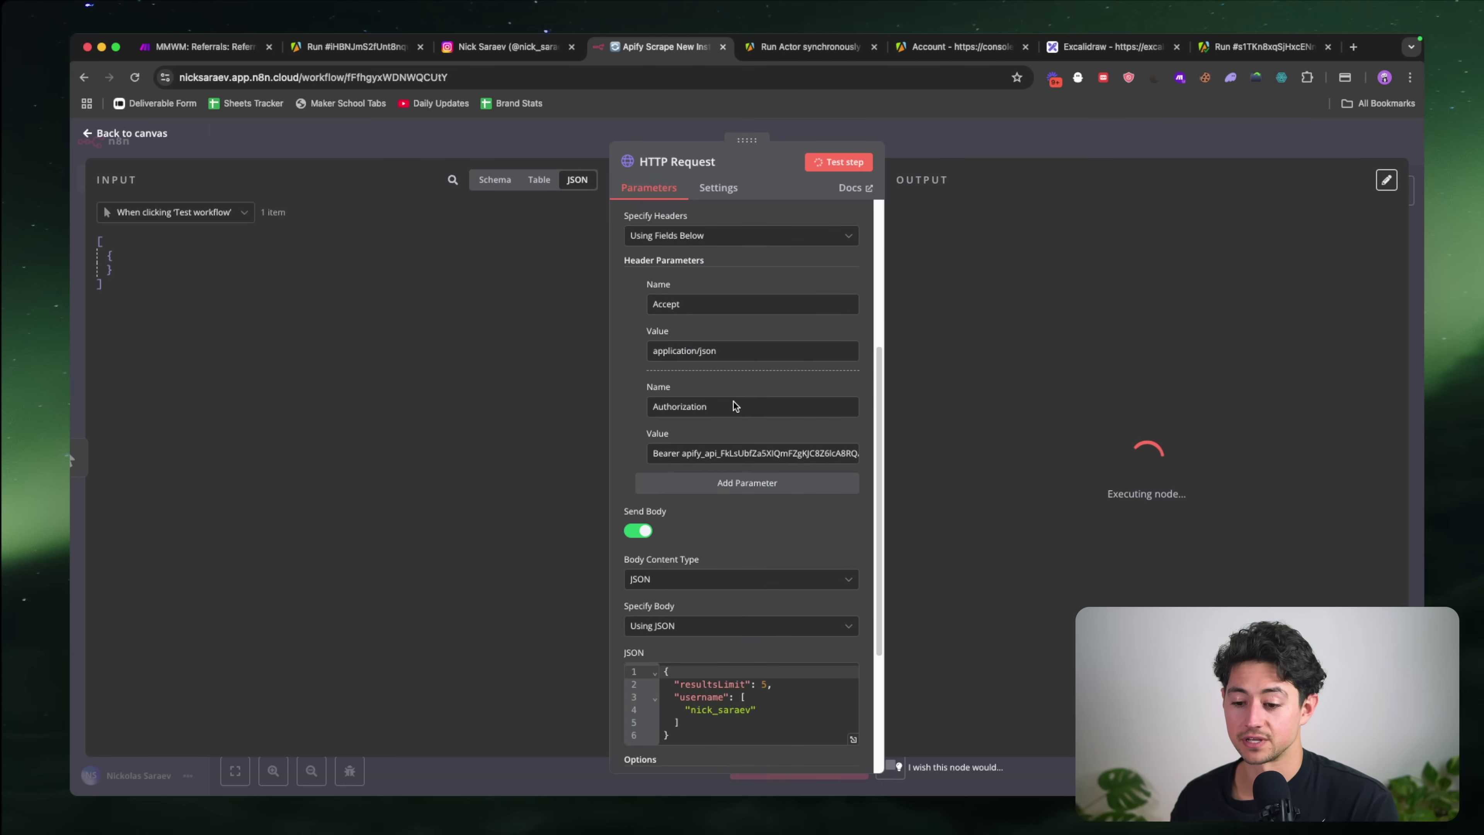
{"action": "scroll", "coordinate": [781, 402], "scroll_direction": "up", "scroll_amount": 5}
{"action": "left_click", "coordinate": [764, 54]}
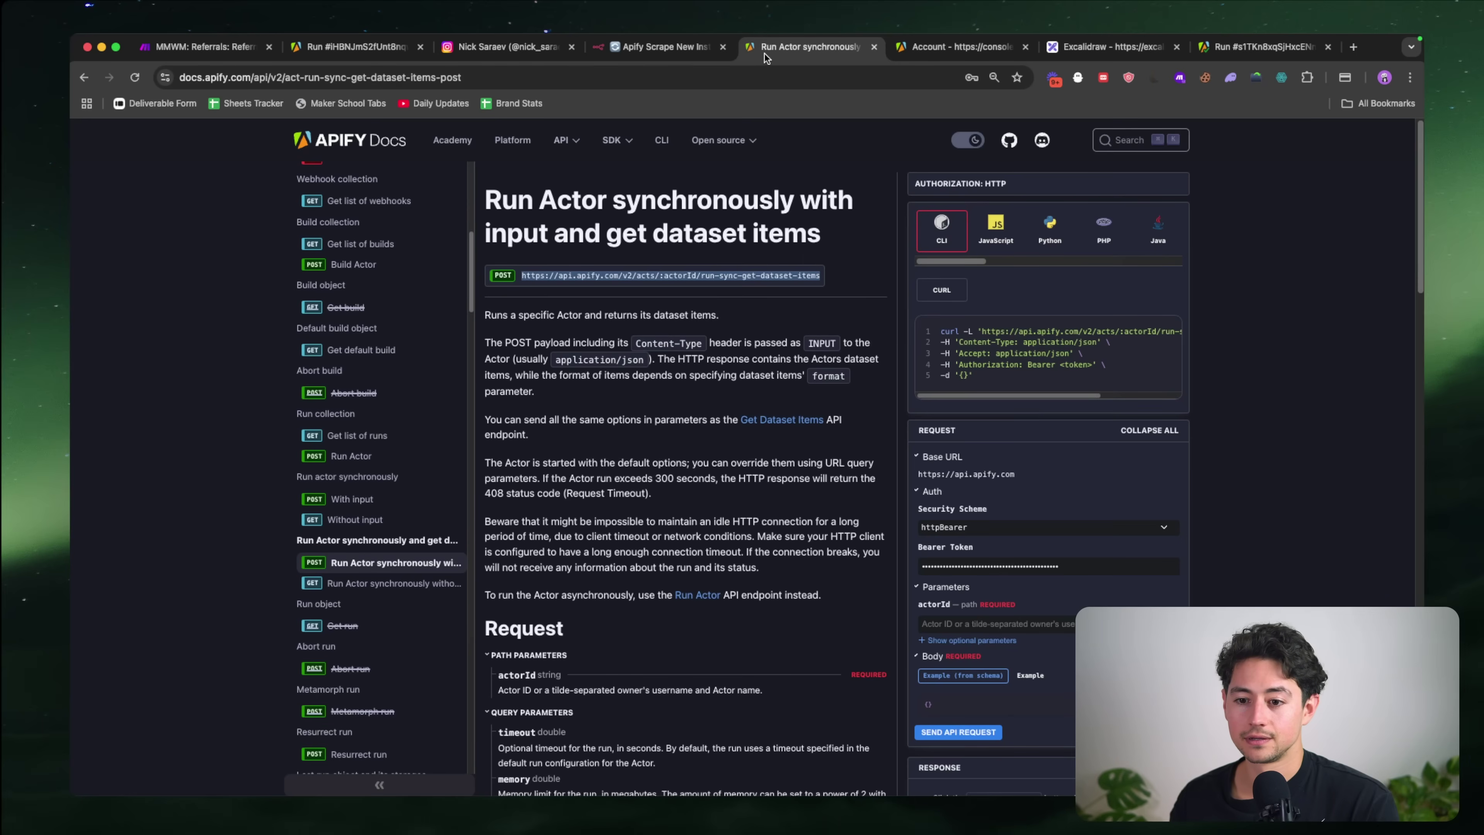
{"action": "scroll", "coordinate": [602, 217], "scroll_direction": "down", "scroll_amount": 1}
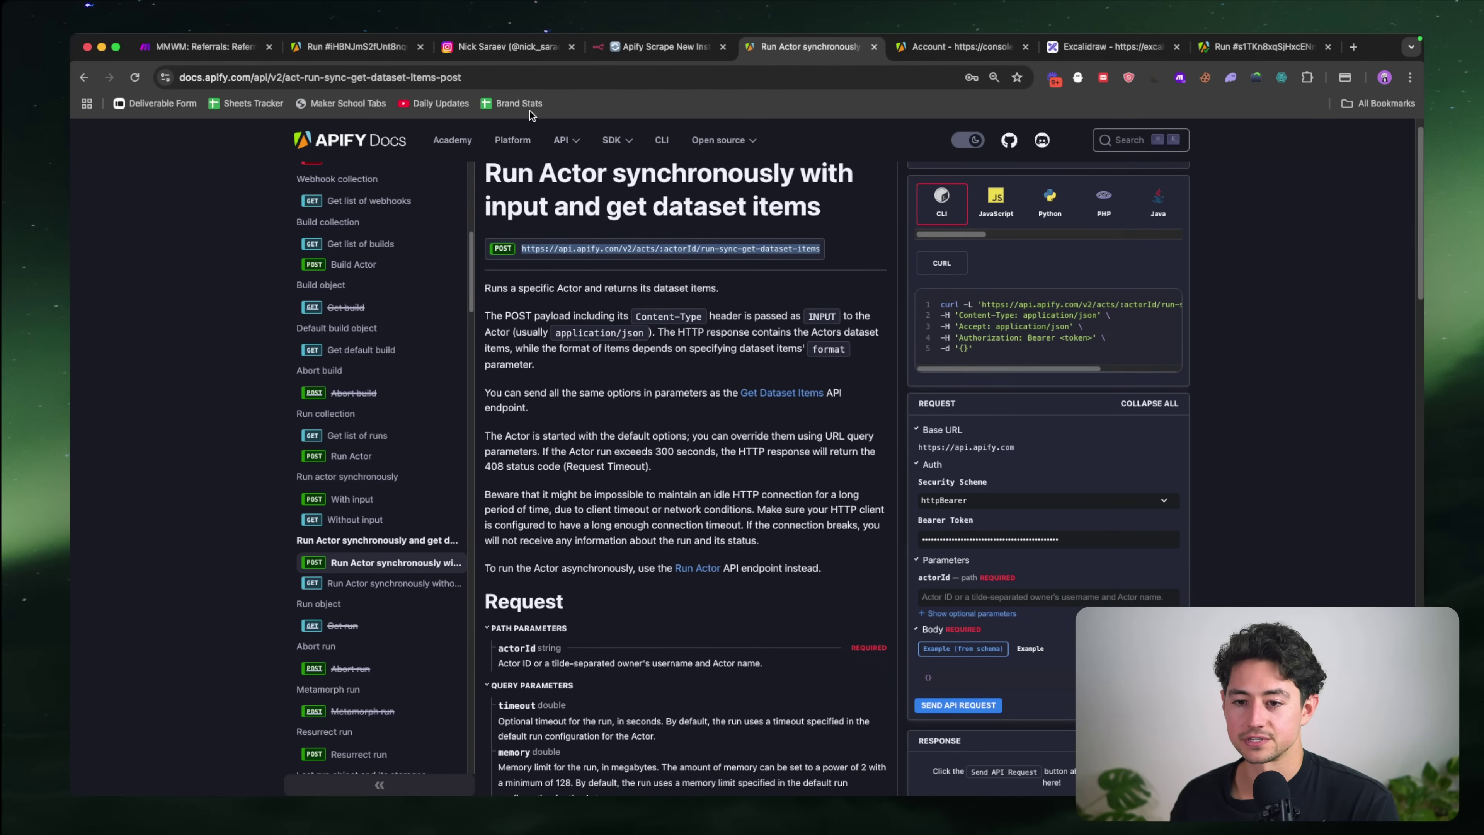
{"action": "left_click", "coordinate": [387, 52]}
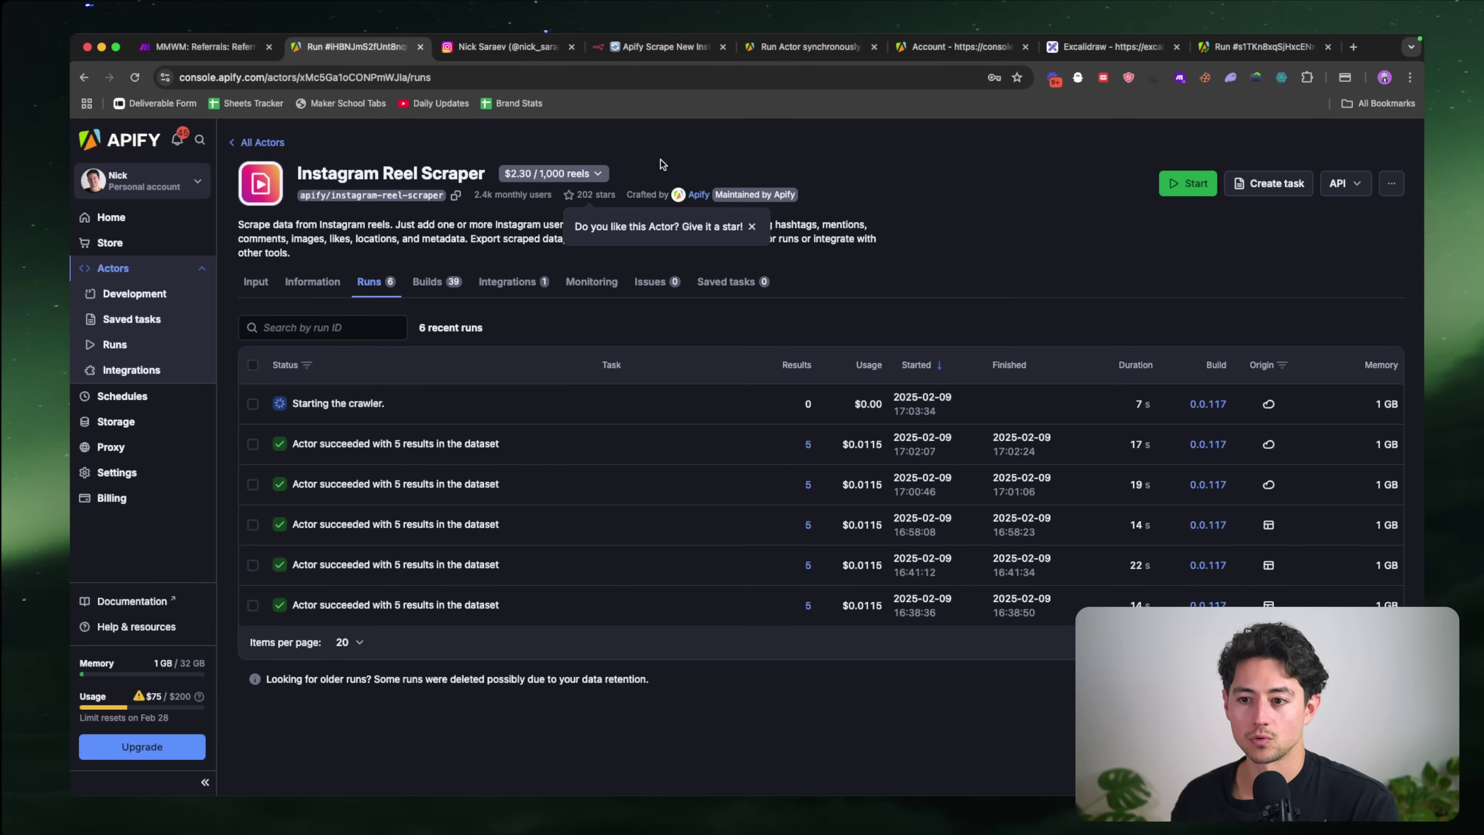
Step: Review the 5 returned reel items, including captions, hashtags and latest comments with their owners
{"action": "left_click", "coordinate": [657, 50]}
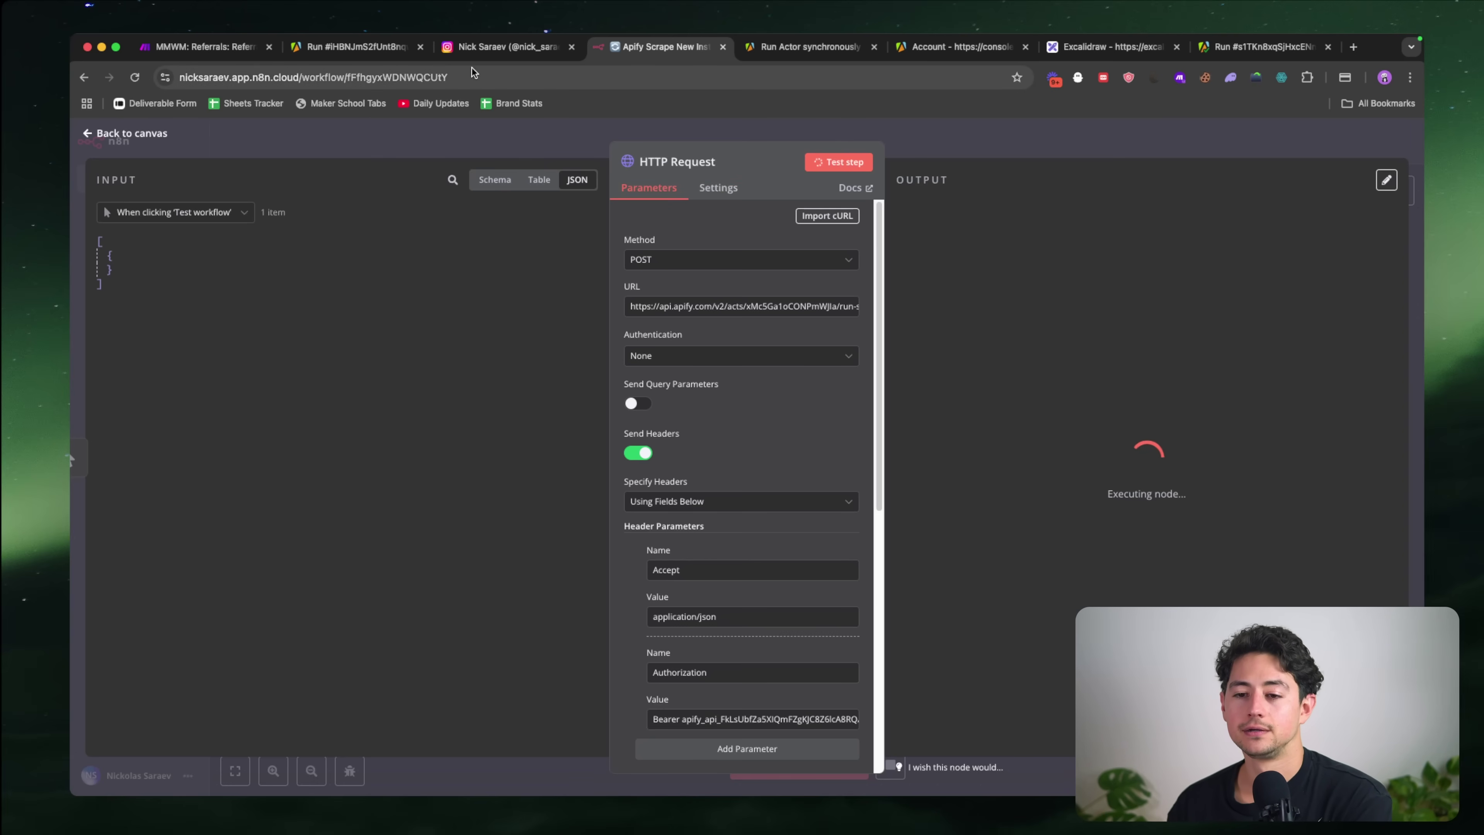
{"action": "left_click_drag", "start_coordinate": [368, 45], "coordinate": [470, 46]}
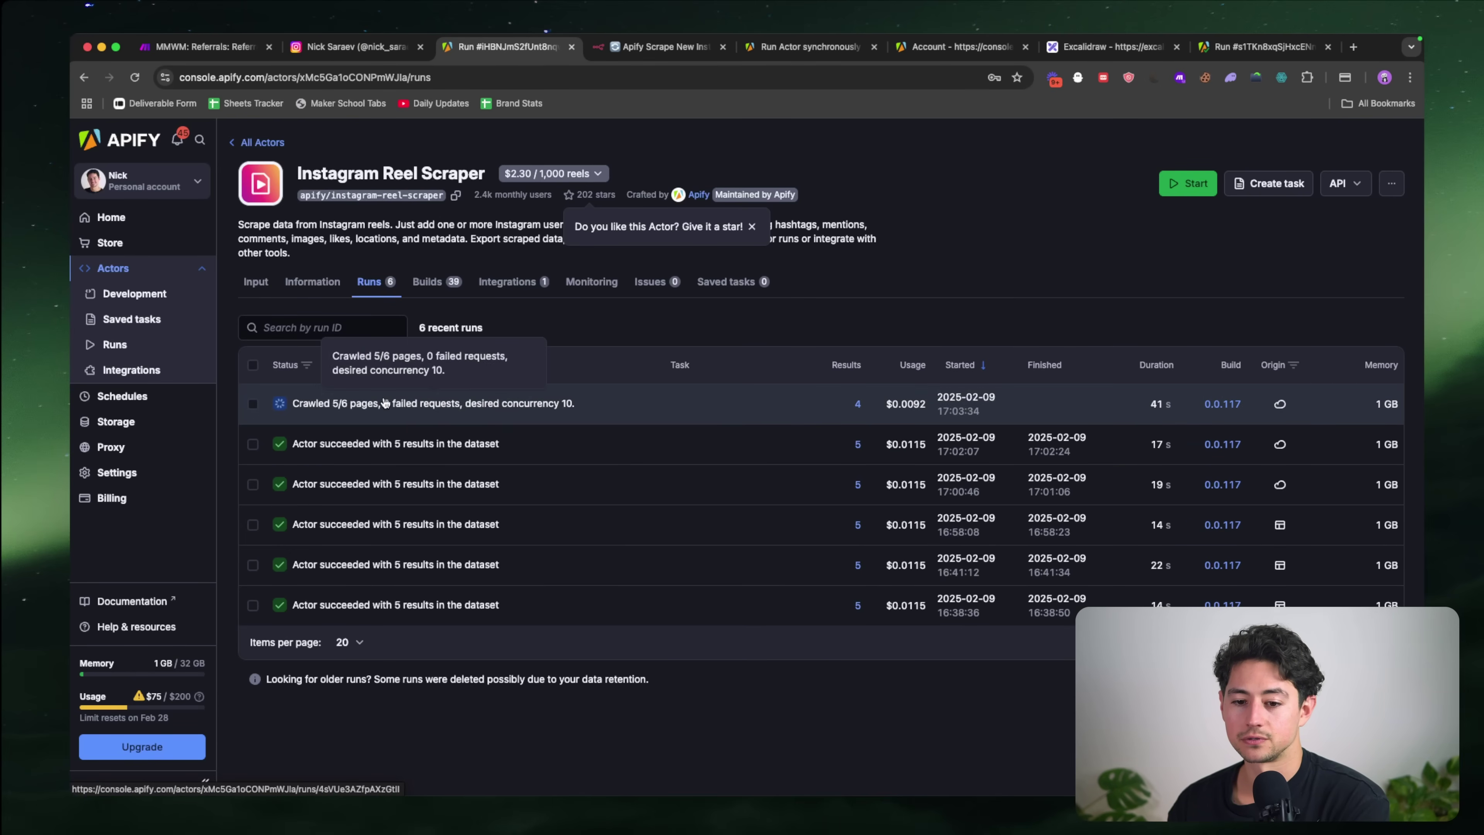
{"action": "left_click", "coordinate": [686, 46]}
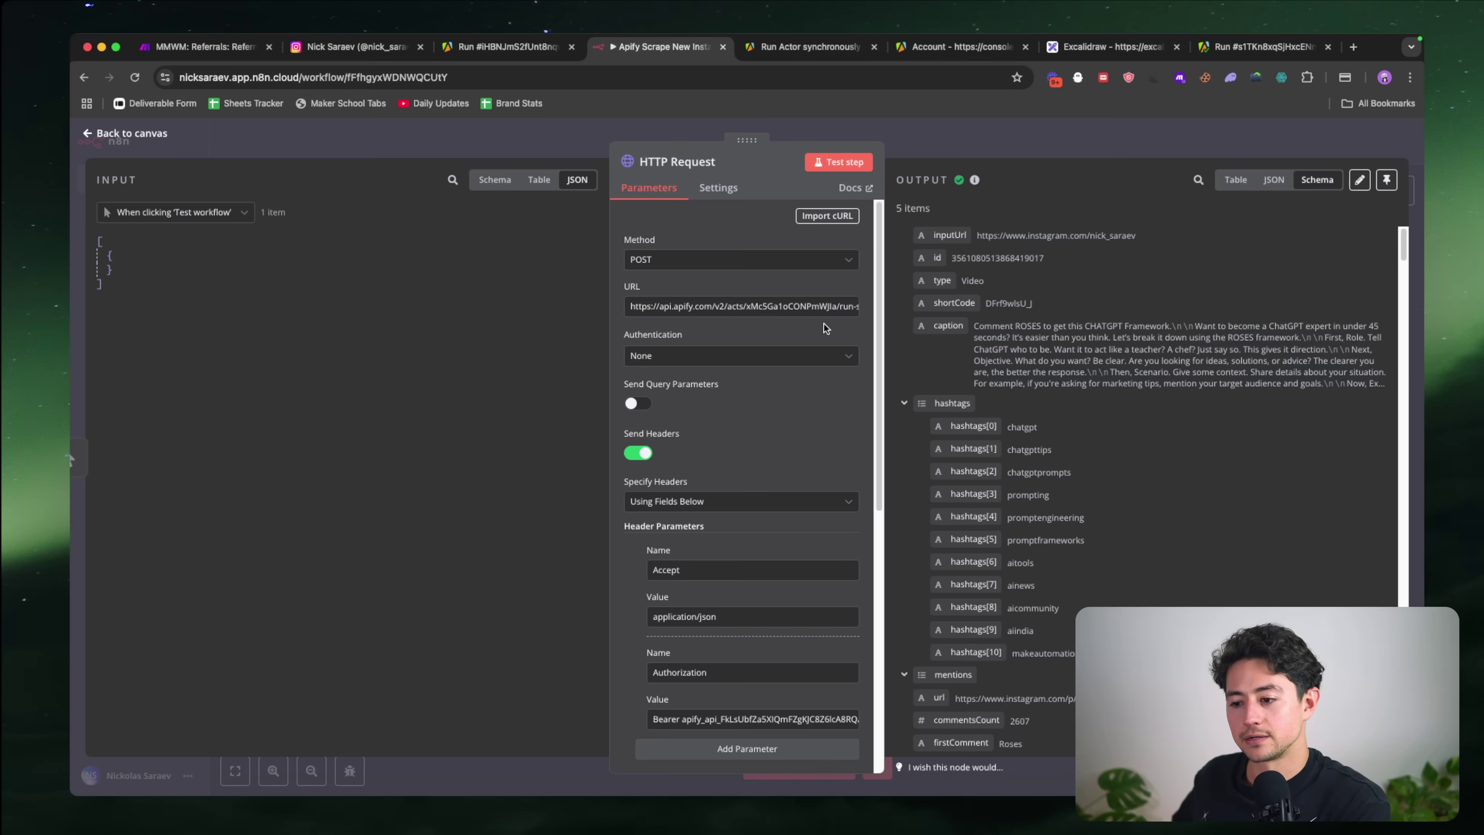
{"action": "scroll", "coordinate": [1096, 358], "scroll_direction": "down", "scroll_amount": 15}
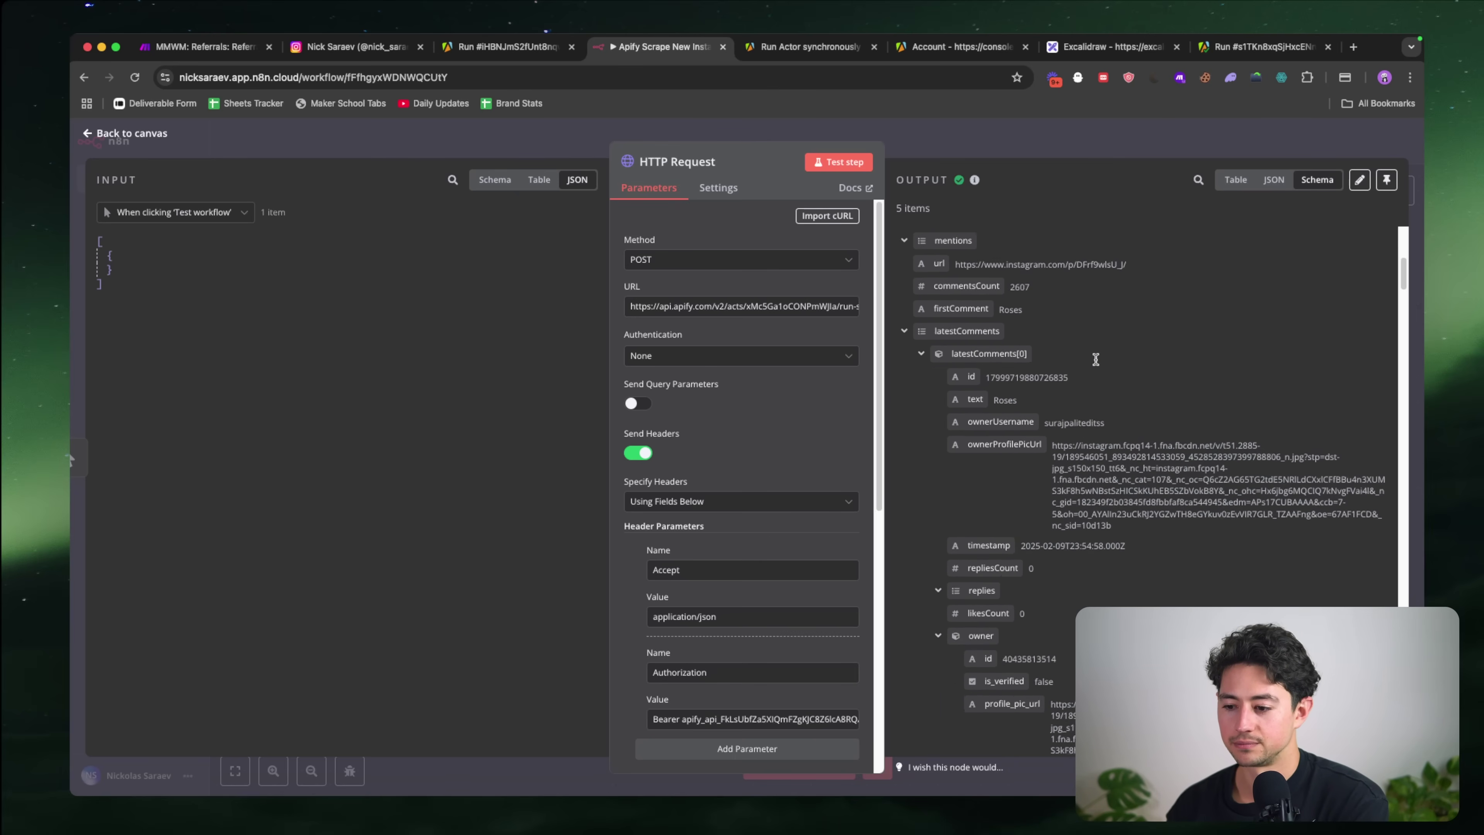
{"action": "scroll", "coordinate": [1095, 358], "scroll_direction": "down", "scroll_amount": 12}
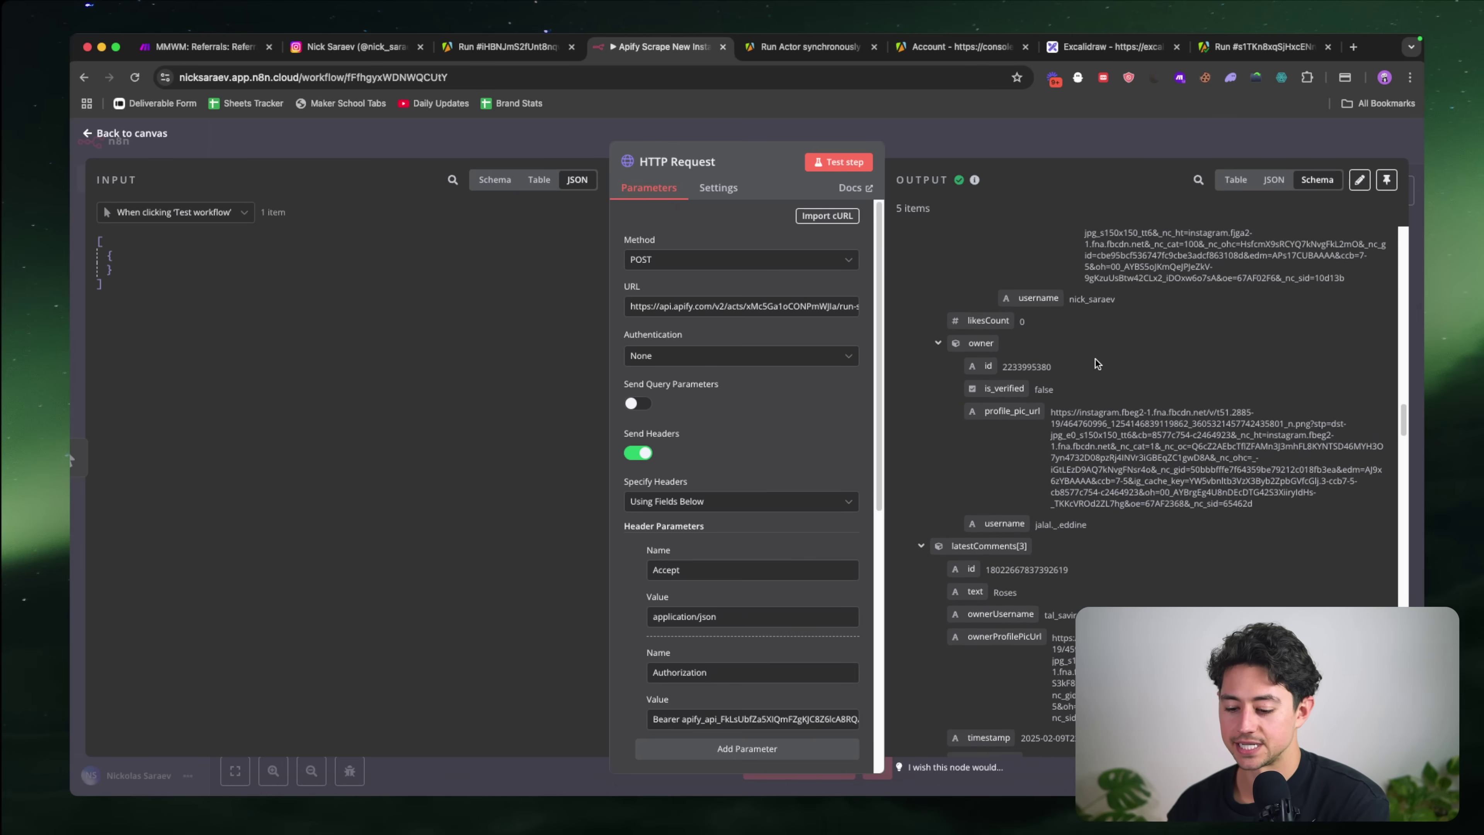
{"action": "scroll", "coordinate": [1096, 358], "scroll_direction": "up", "scroll_amount": 8}
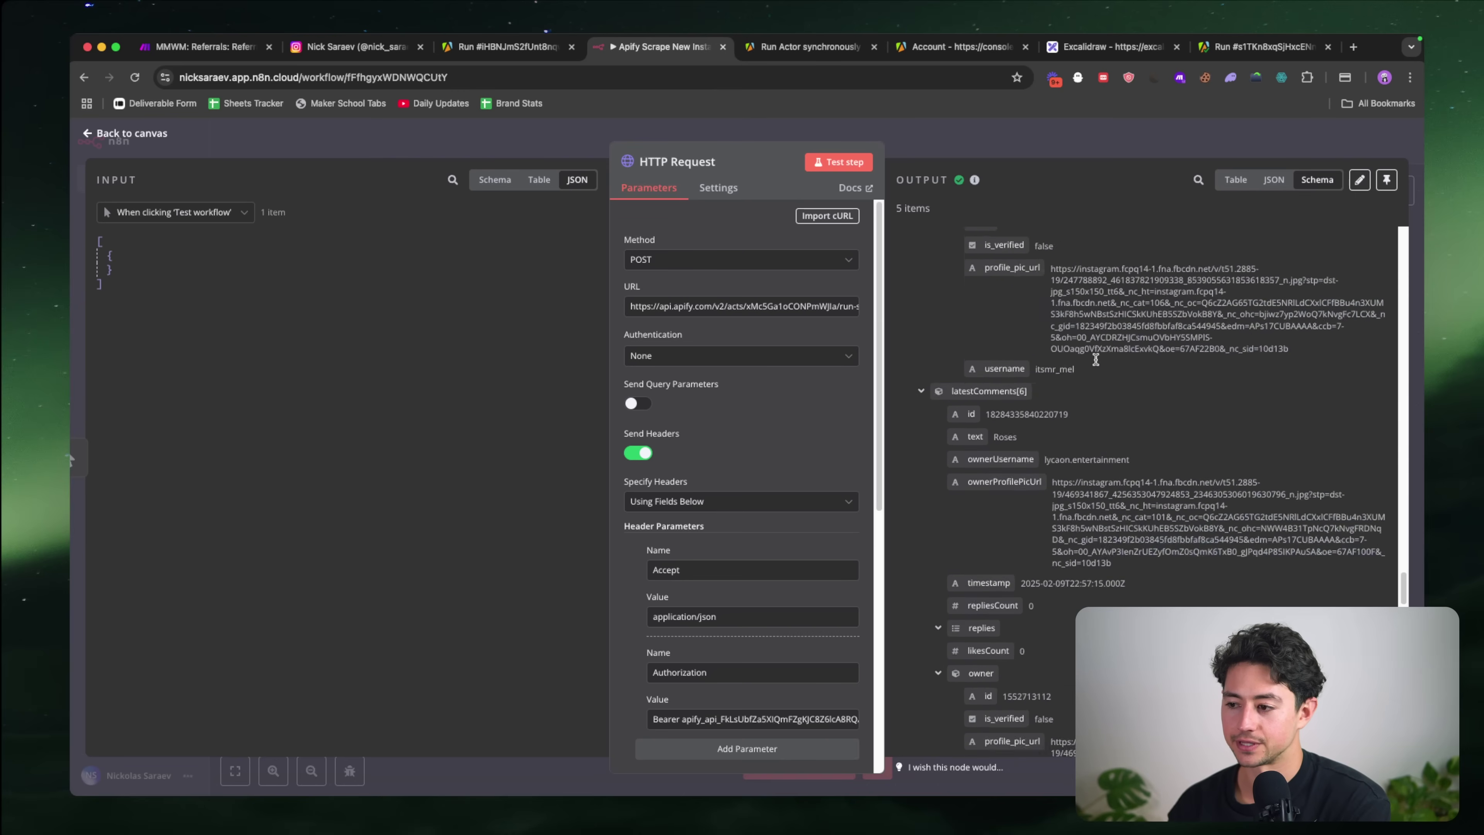
Step: Pin the HTTP Request node's output data and close the node details
{"action": "scroll", "coordinate": [1096, 359], "scroll_direction": "up", "scroll_amount": 15}
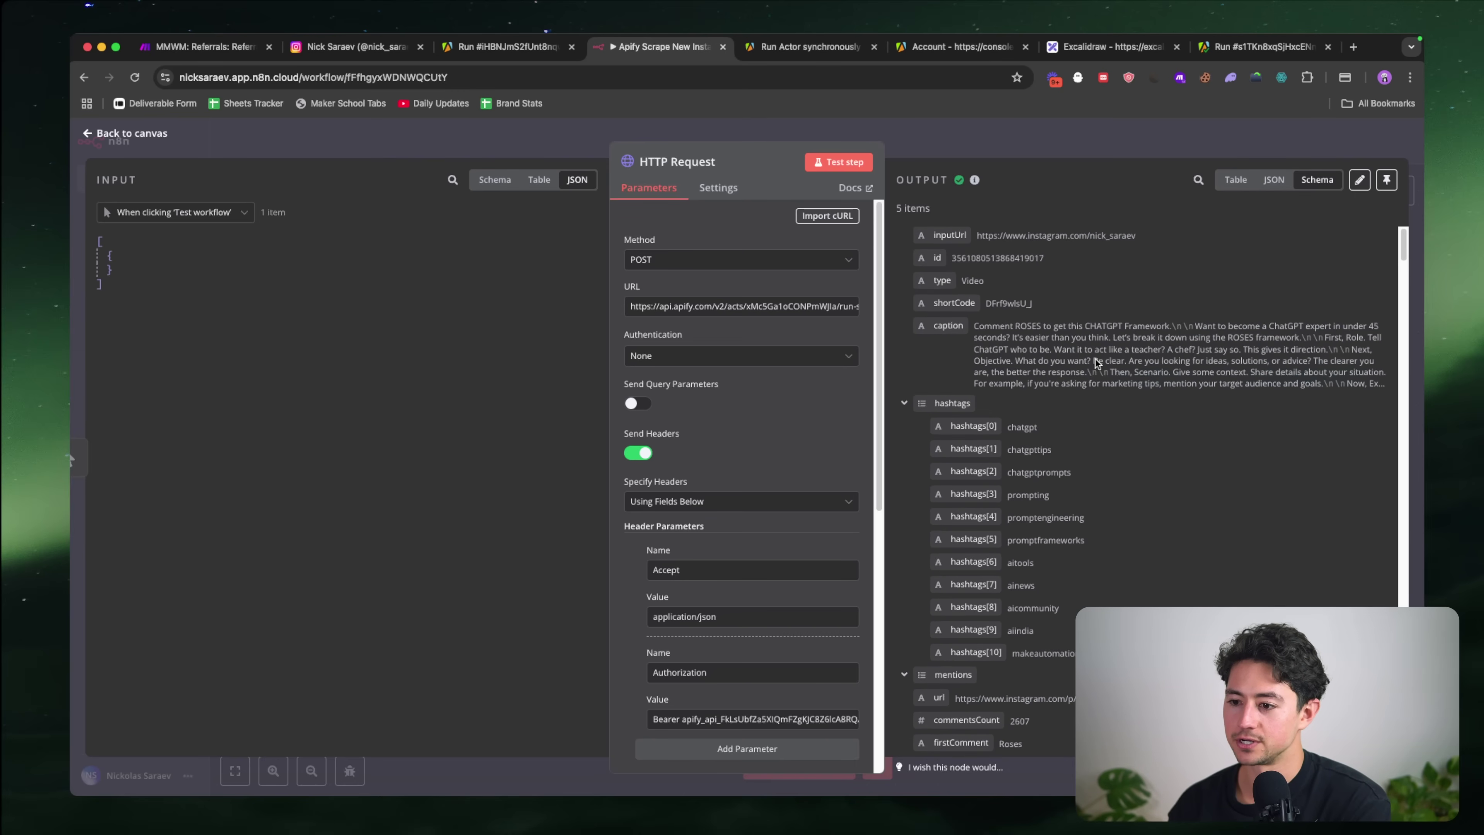
{"action": "left_click", "coordinate": [1387, 179]}
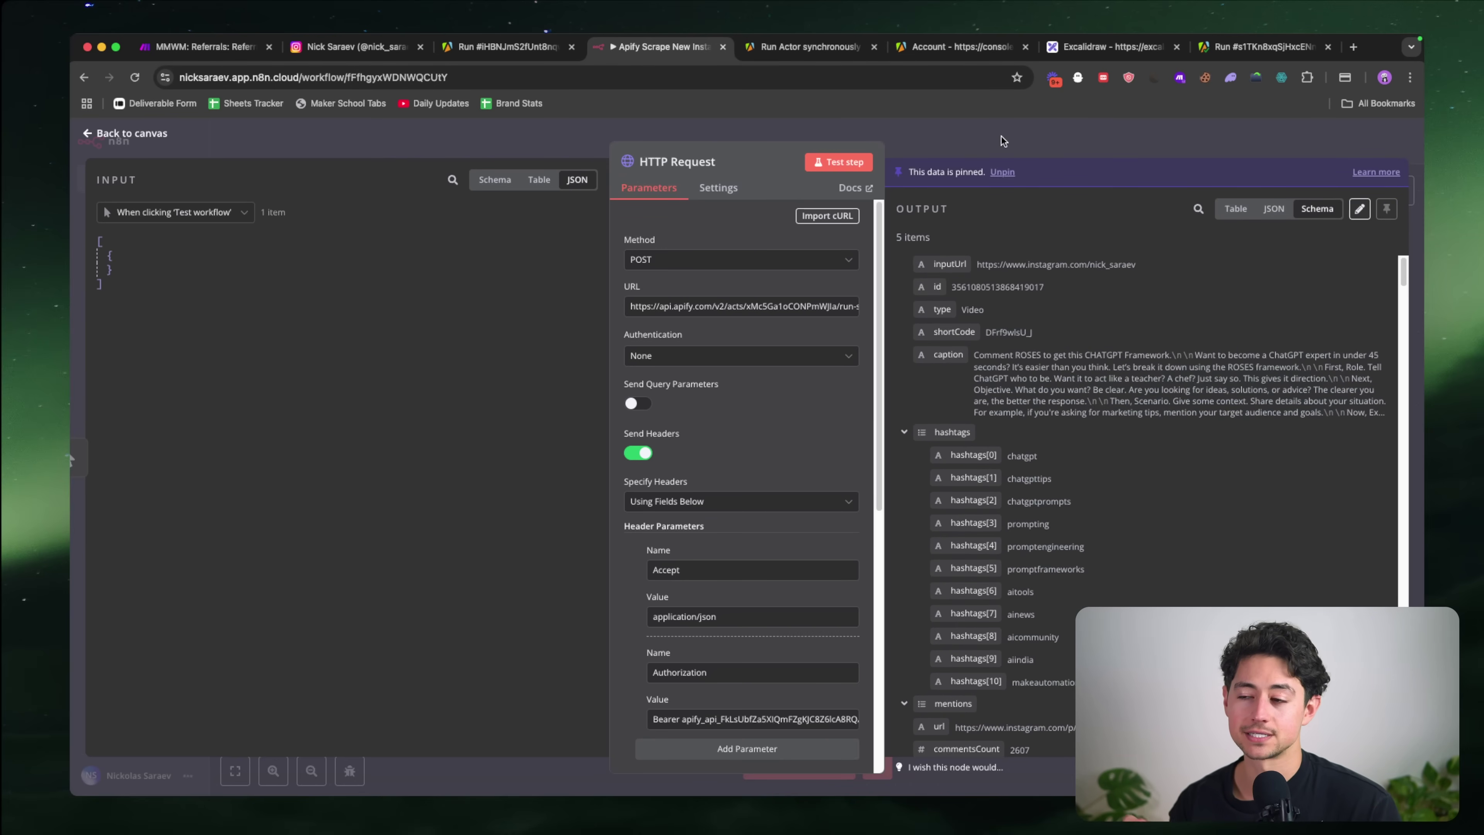
{"action": "left_click", "coordinate": [1002, 136]}
Step: Rename the HTTP Request node to 'Run Actor Synchronously'
{"action": "scroll", "coordinate": [915, 350], "scroll_direction": "right", "scroll_amount": 3}
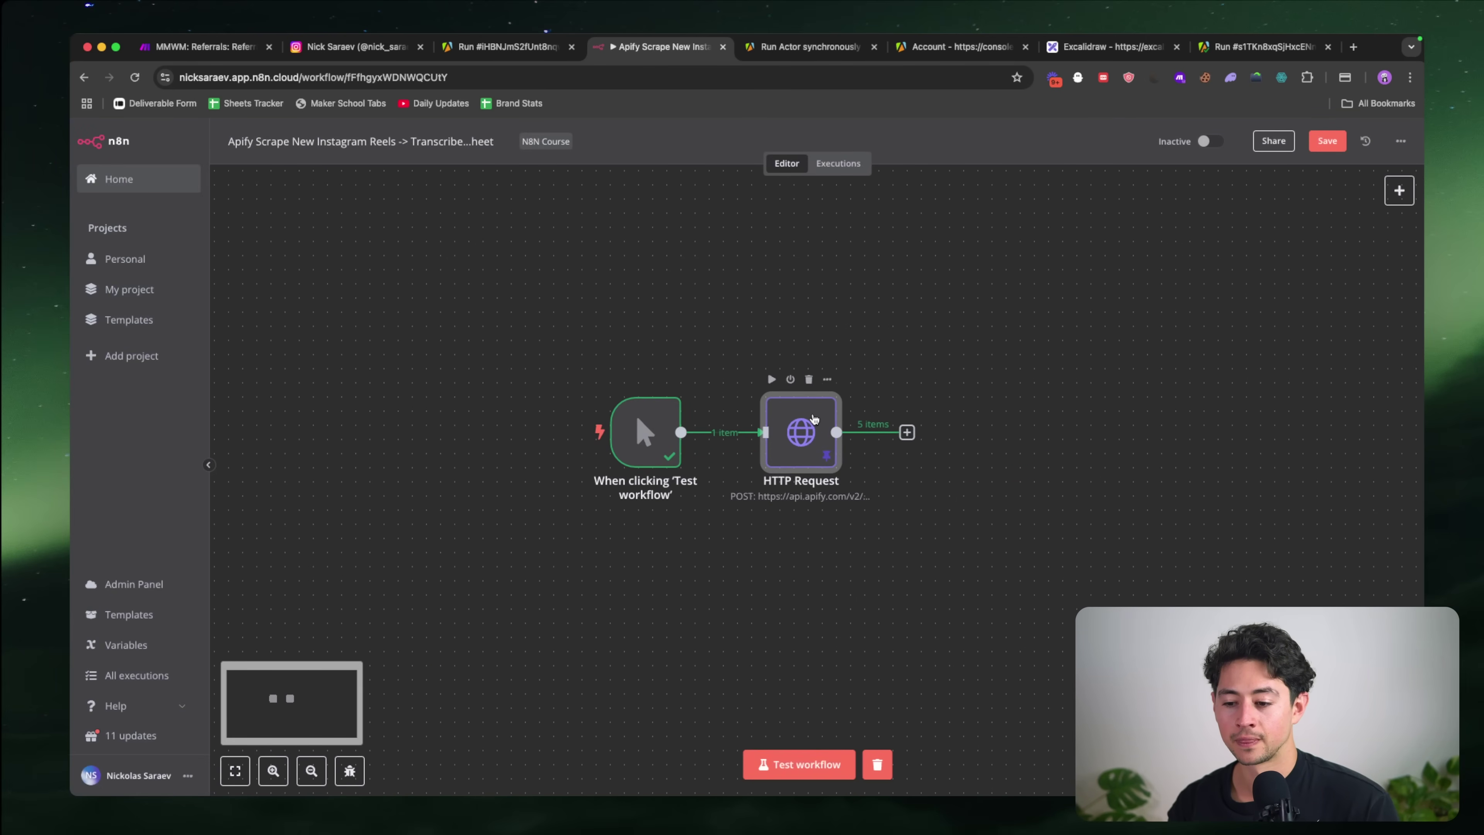
{"action": "scroll", "coordinate": [815, 418], "scroll_direction": "up", "scroll_amount": 5}
{"action": "scroll", "coordinate": [675, 468], "scroll_direction": "right", "scroll_amount": 2}
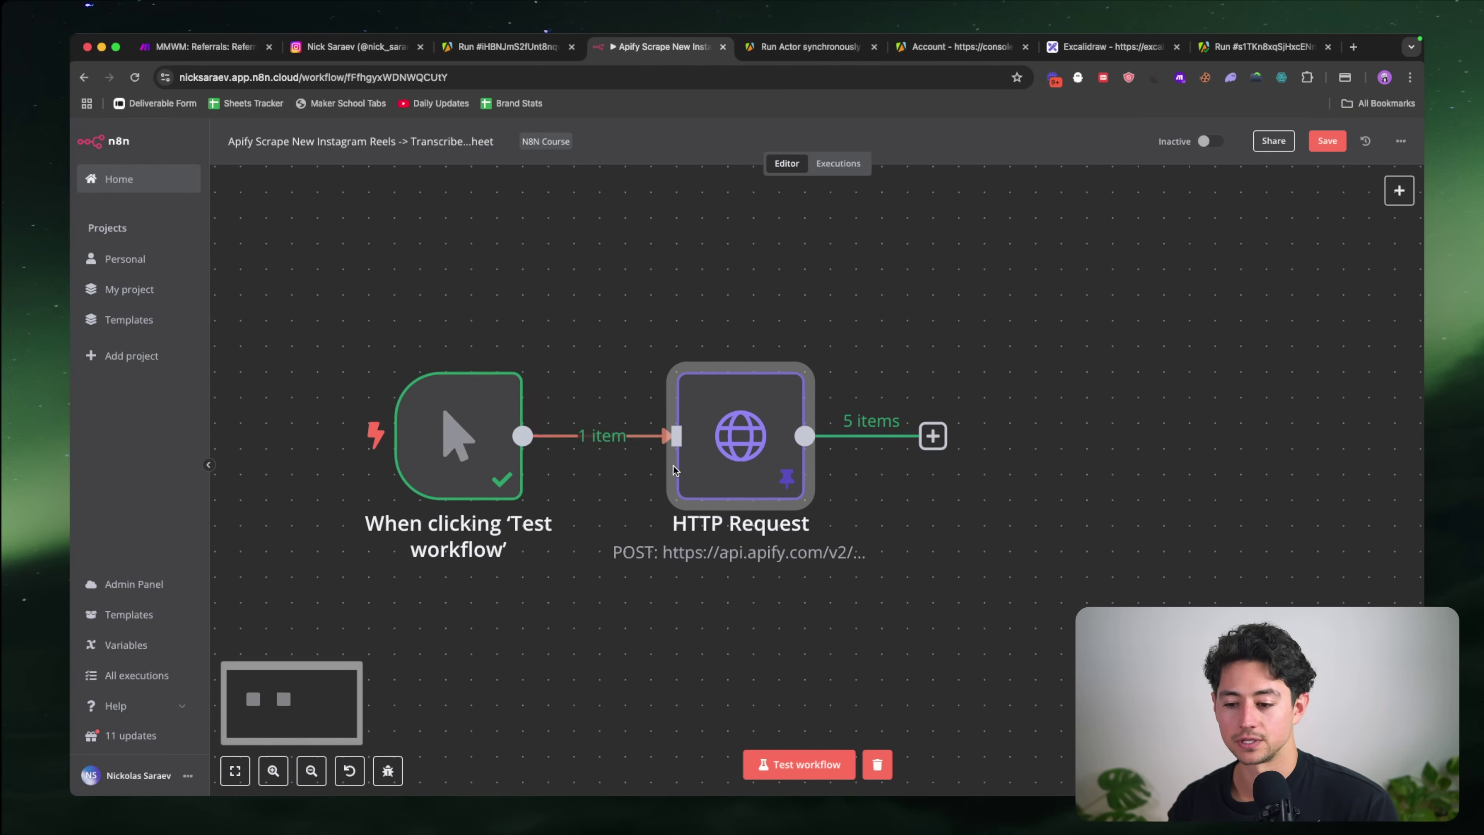
{"action": "scroll", "coordinate": [675, 467], "scroll_direction": "down", "scroll_amount": 3}
{"action": "left_click_drag", "start_coordinate": [576, 320], "coordinate": [809, 576]}
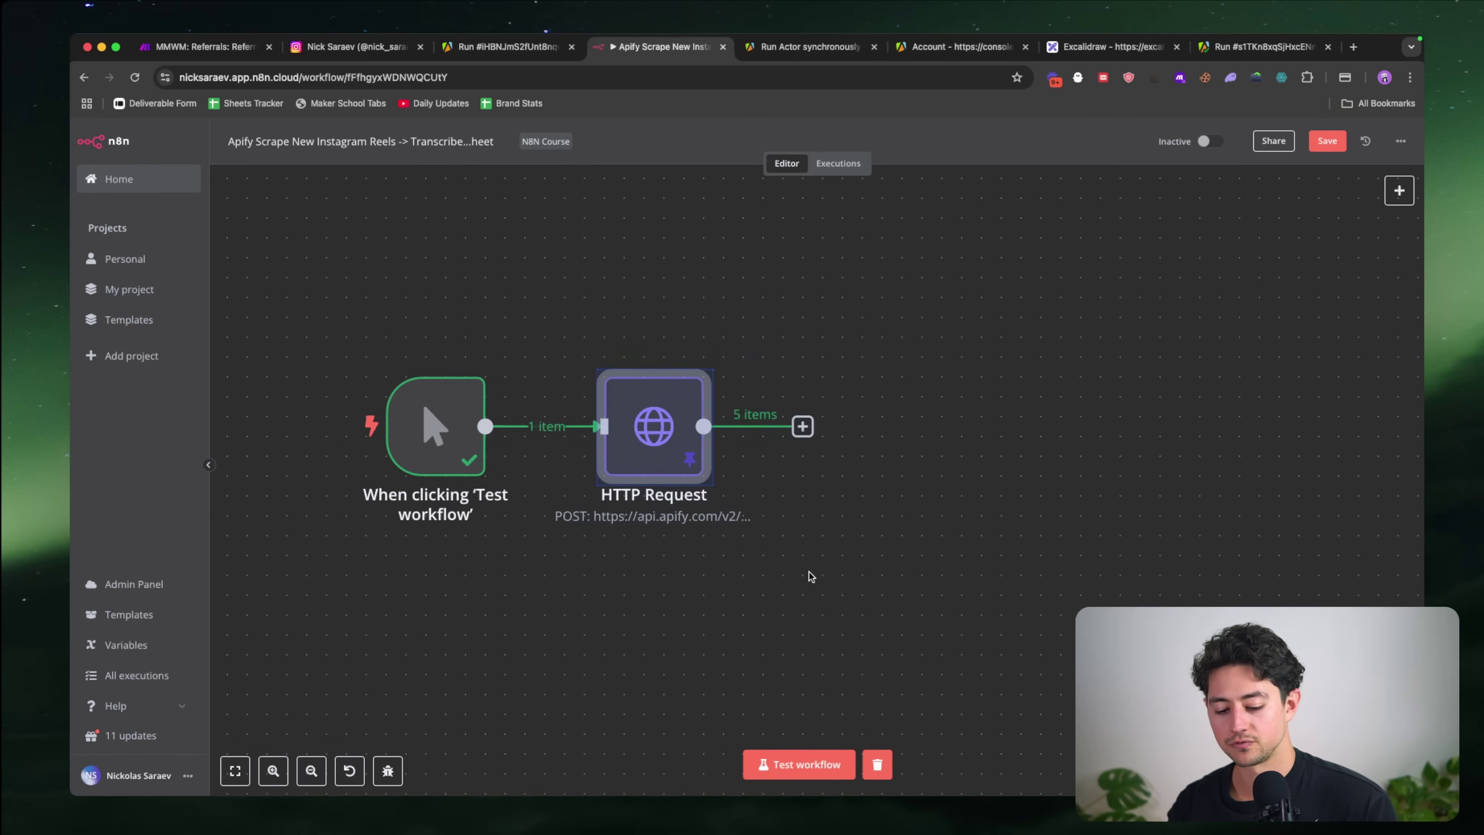
{"action": "key", "text": "F2"}
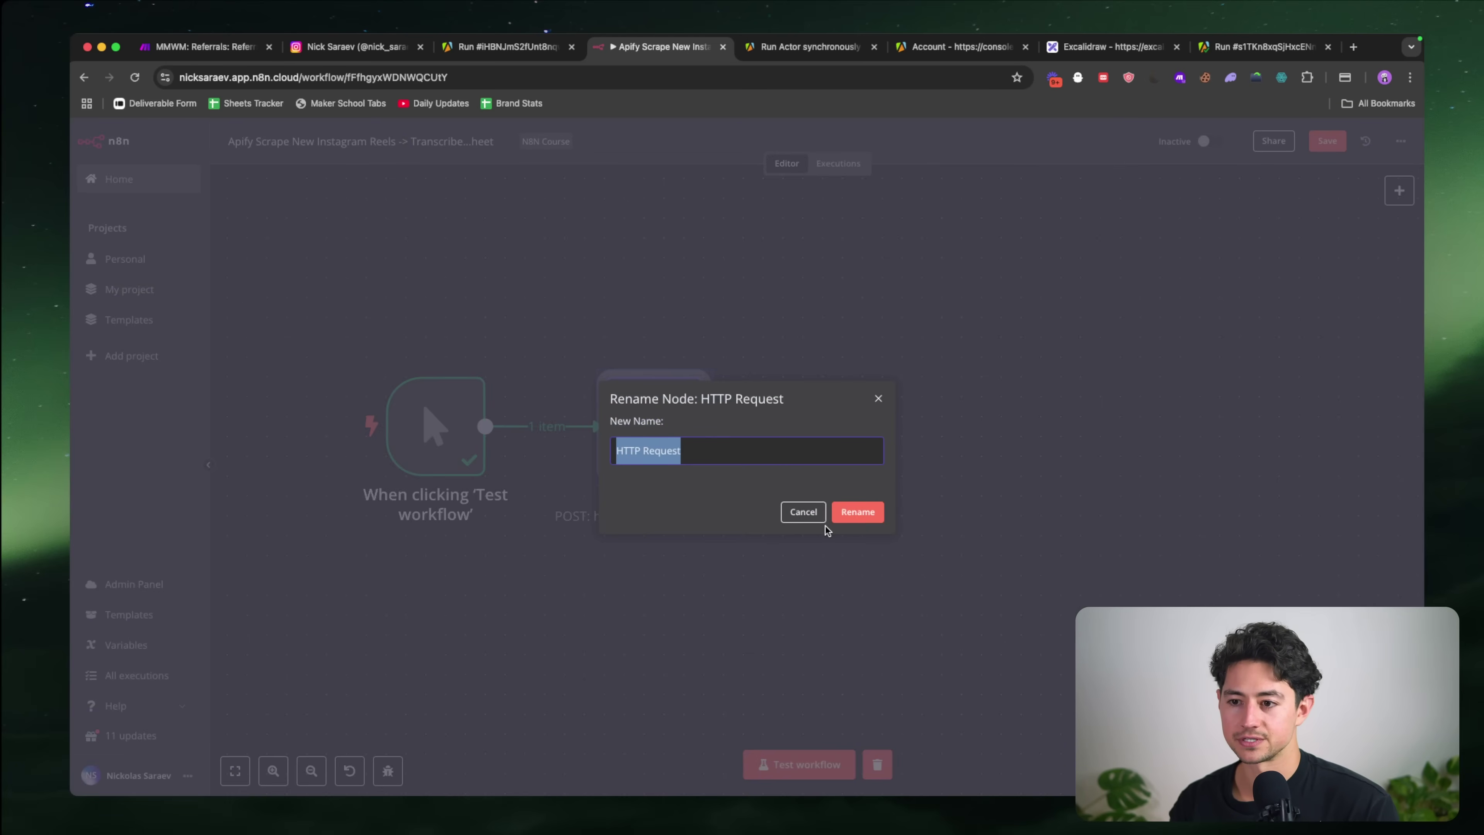
{"action": "type", "text": "Run Act"}
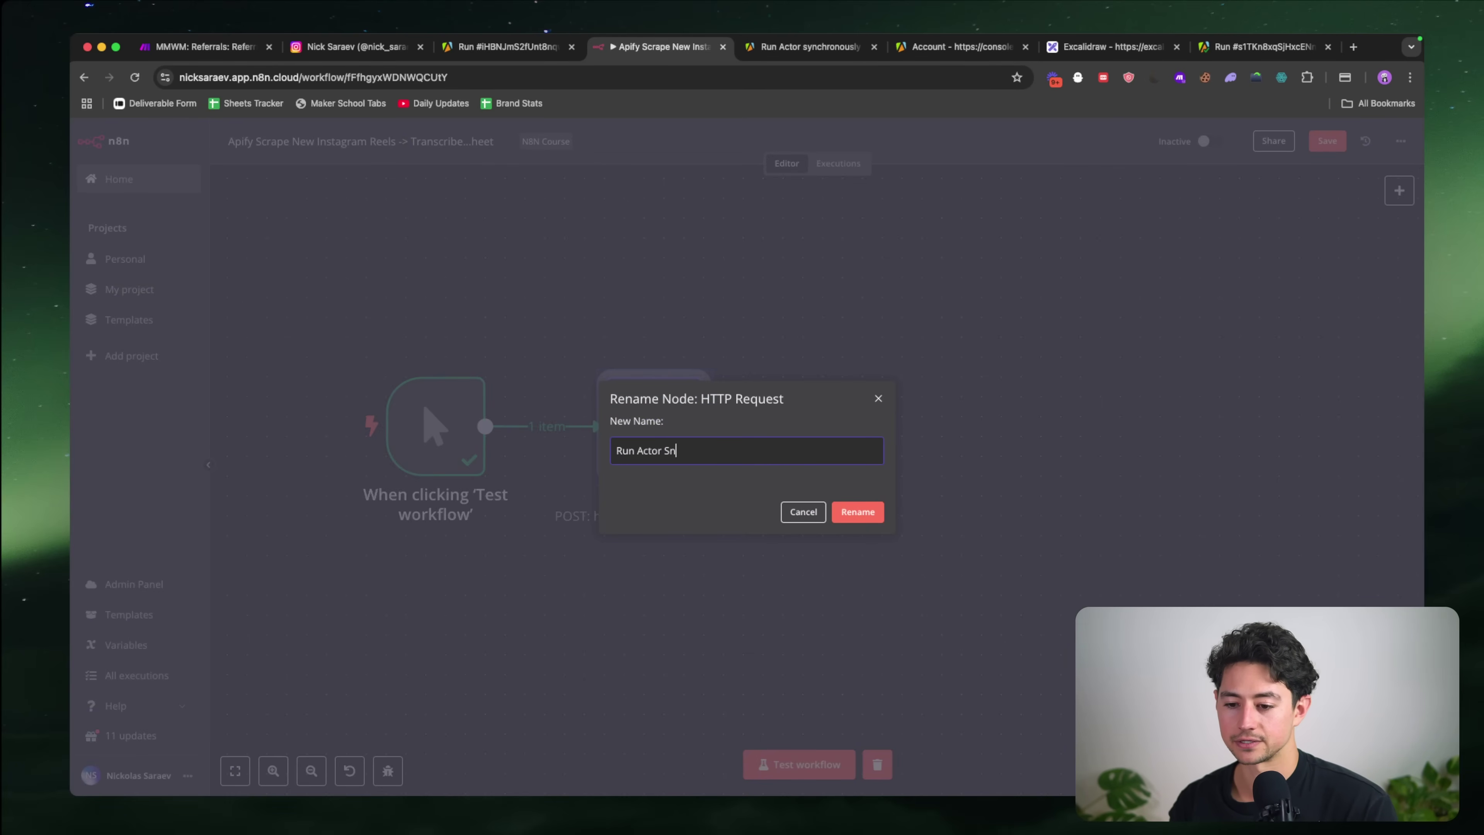
{"action": "type", "text": "or Synchronously"}
{"action": "key", "text": "Return"}
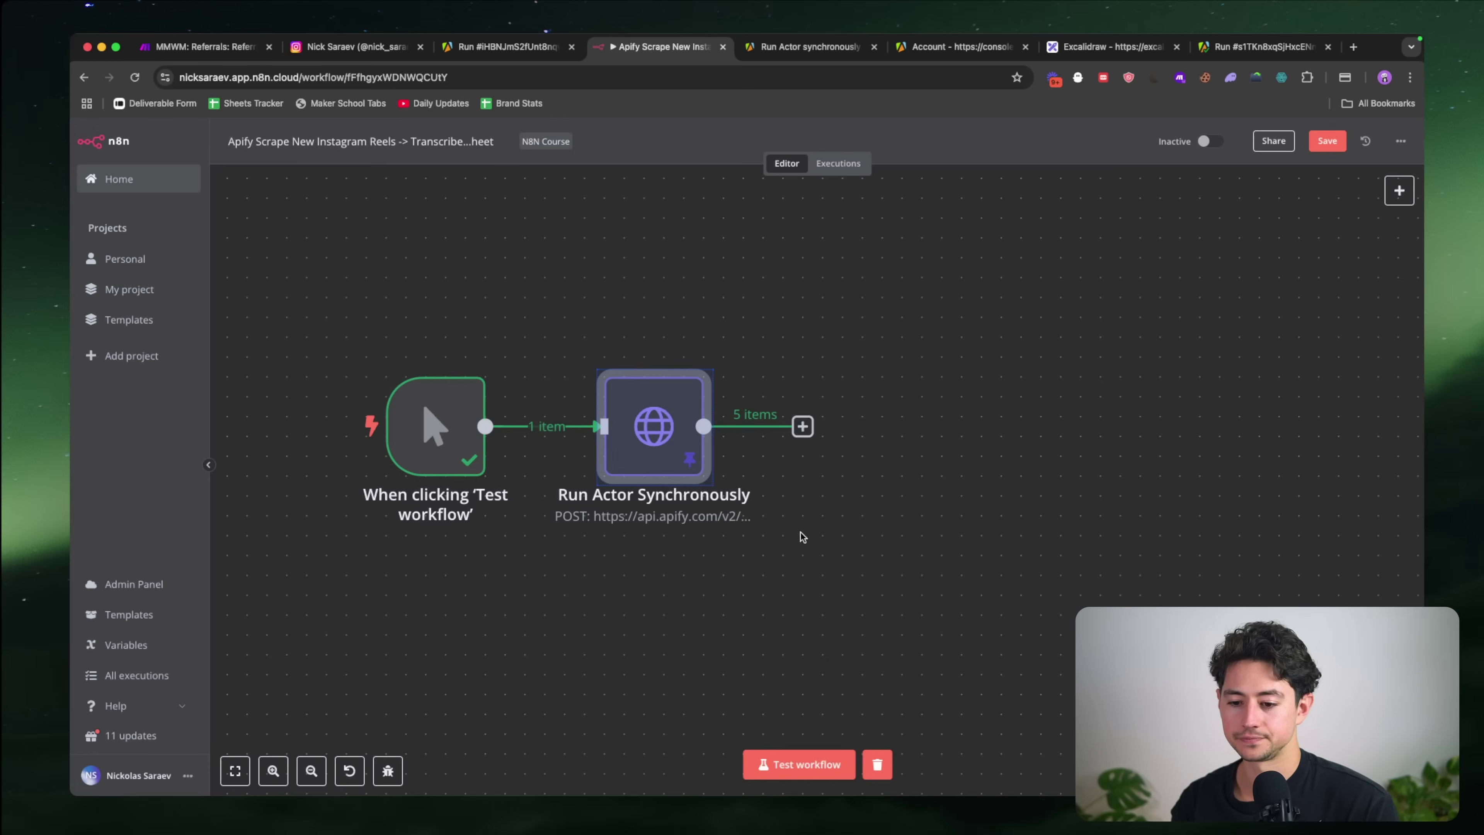
{"action": "scroll", "coordinate": [792, 531], "scroll_direction": "right", "scroll_amount": 2}
{"action": "scroll", "coordinate": [792, 531], "scroll_direction": "right", "scroll_amount": 1}
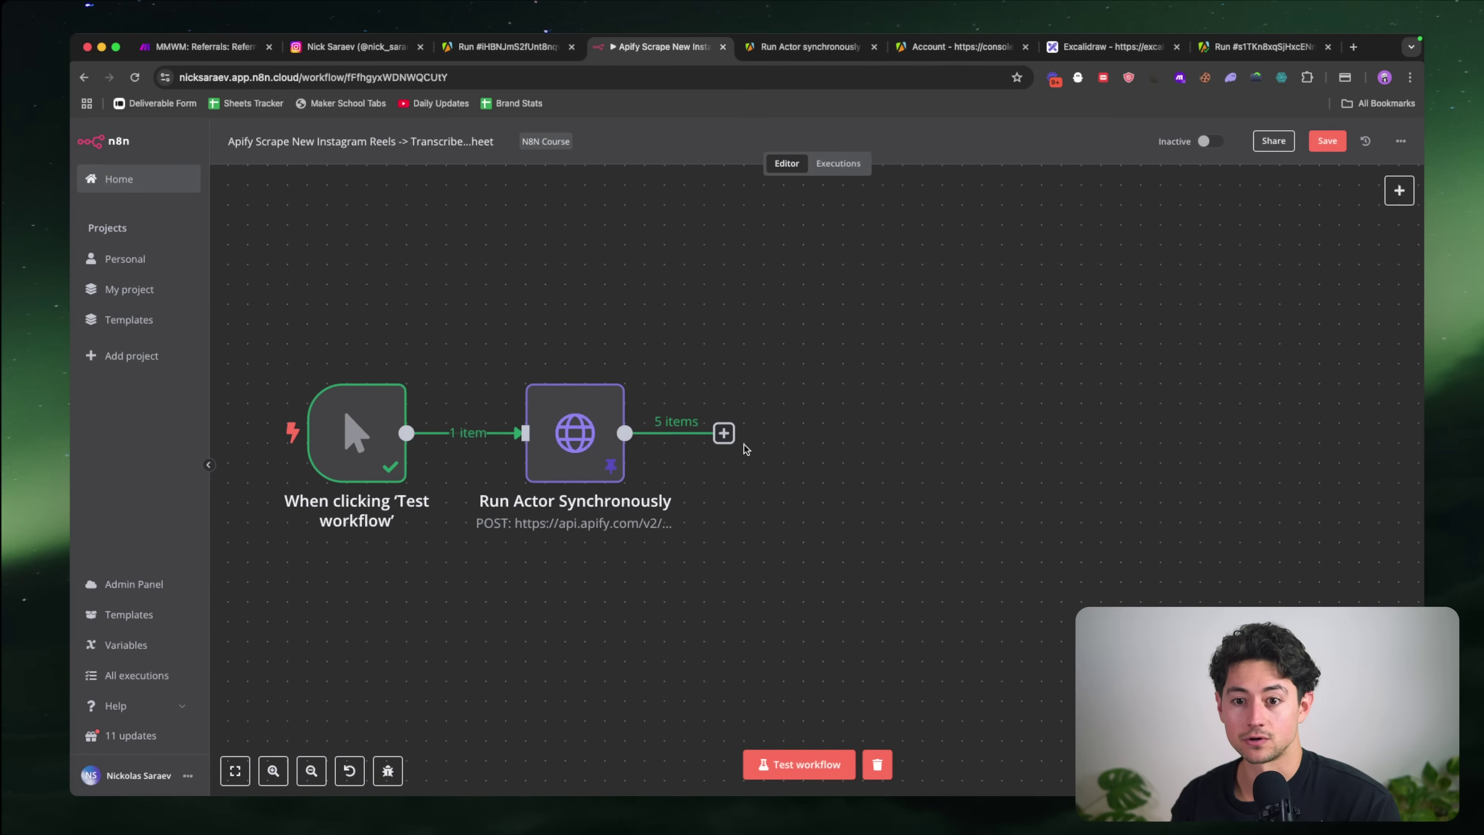
{"action": "key", "text": "super+grave"}
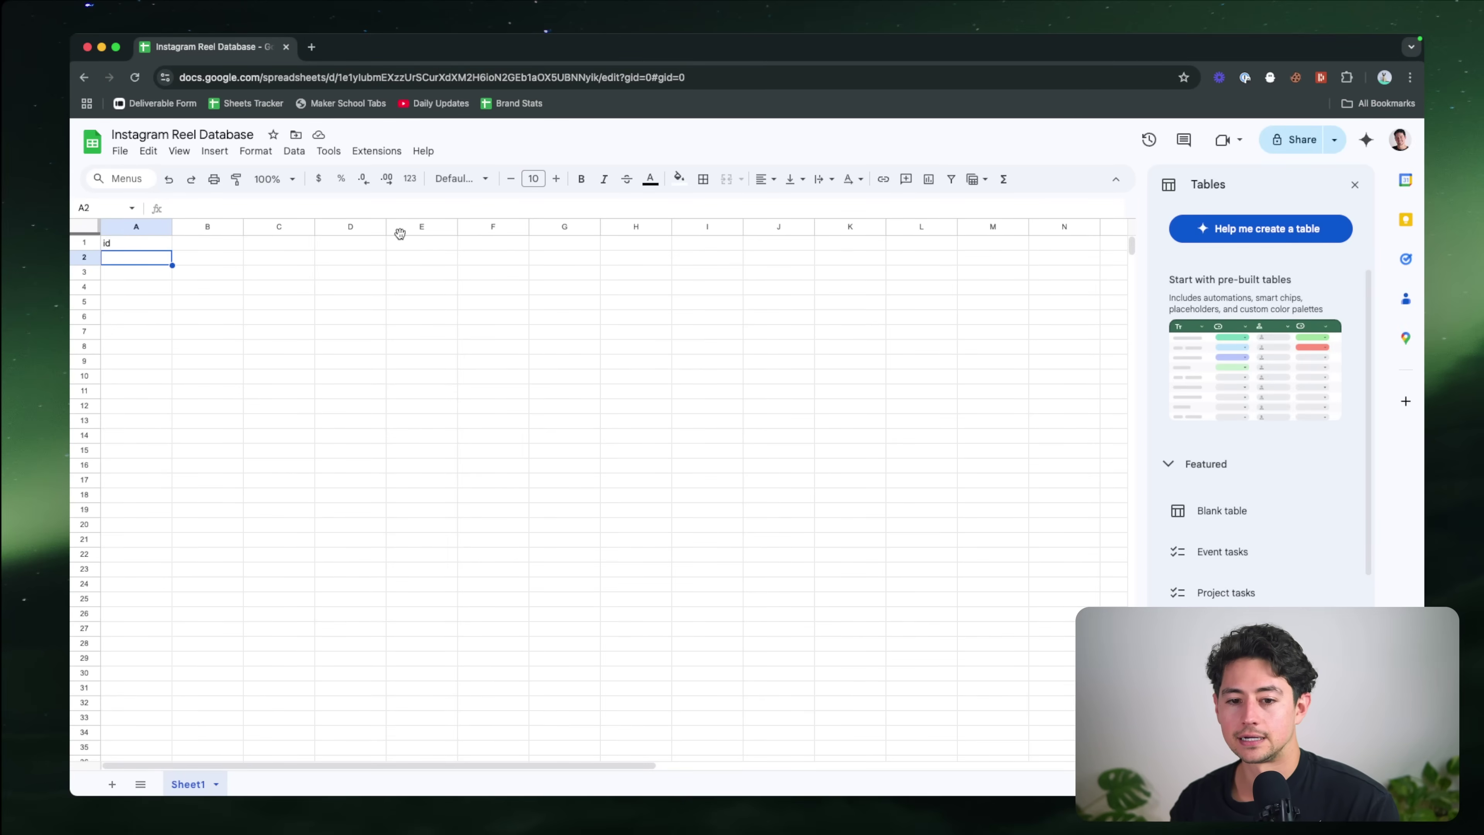
Step: Close the Tables side panel and clear the 'id' header from cell A1
{"action": "left_click", "coordinate": [144, 248]}
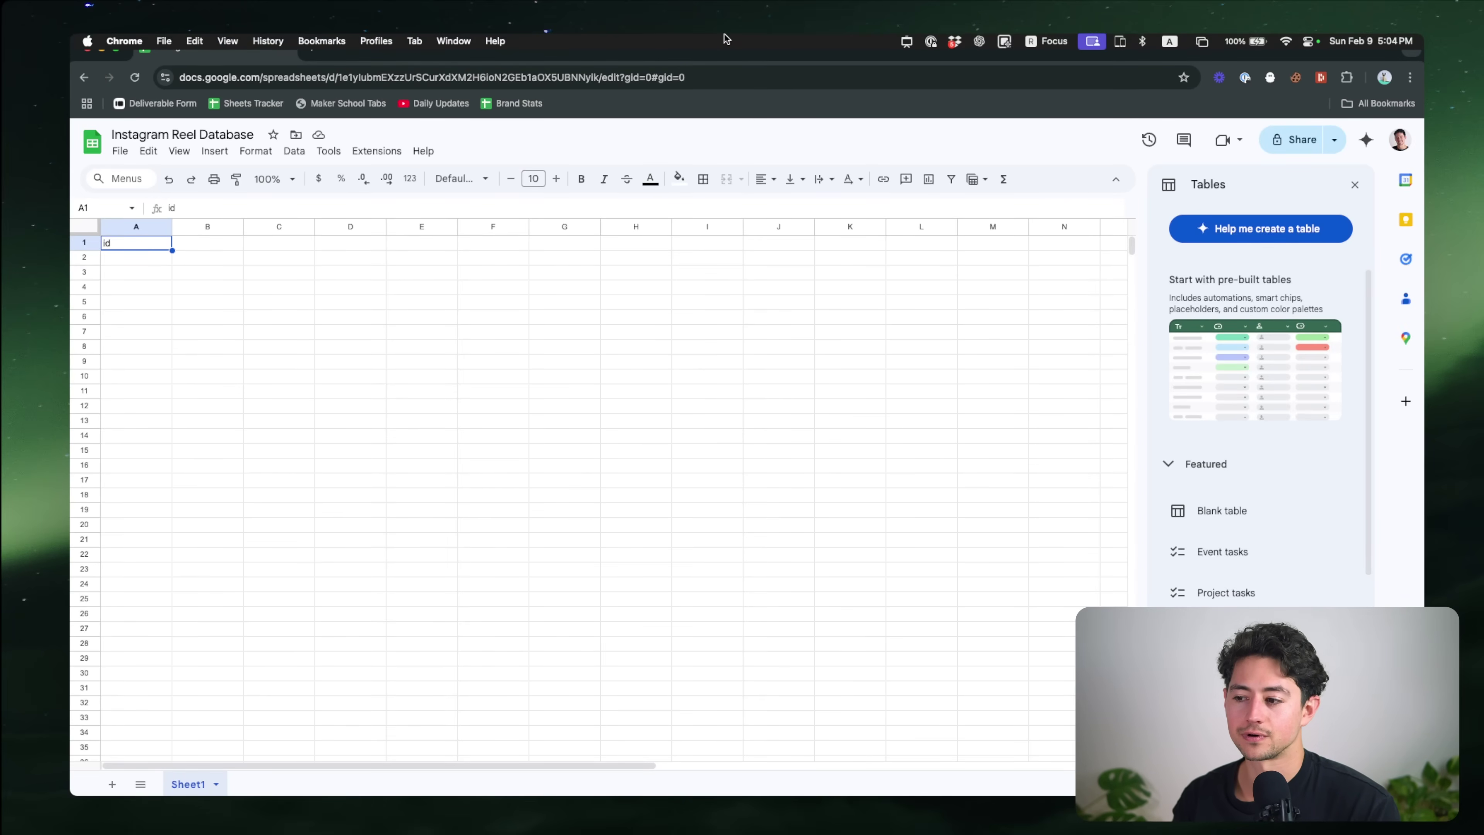
{"action": "left_click", "coordinate": [1355, 185]}
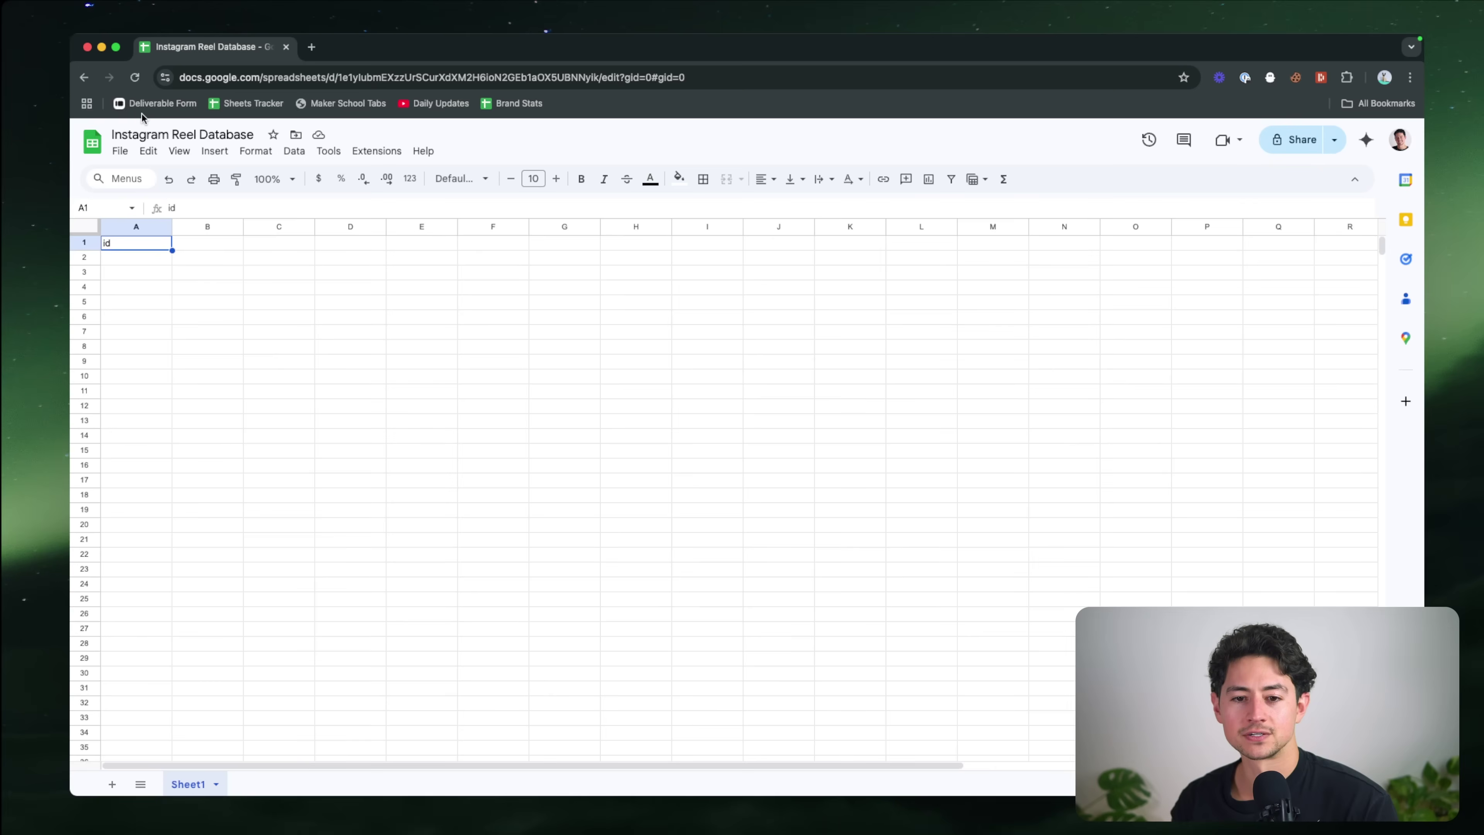
{"action": "key", "text": "Delete"}
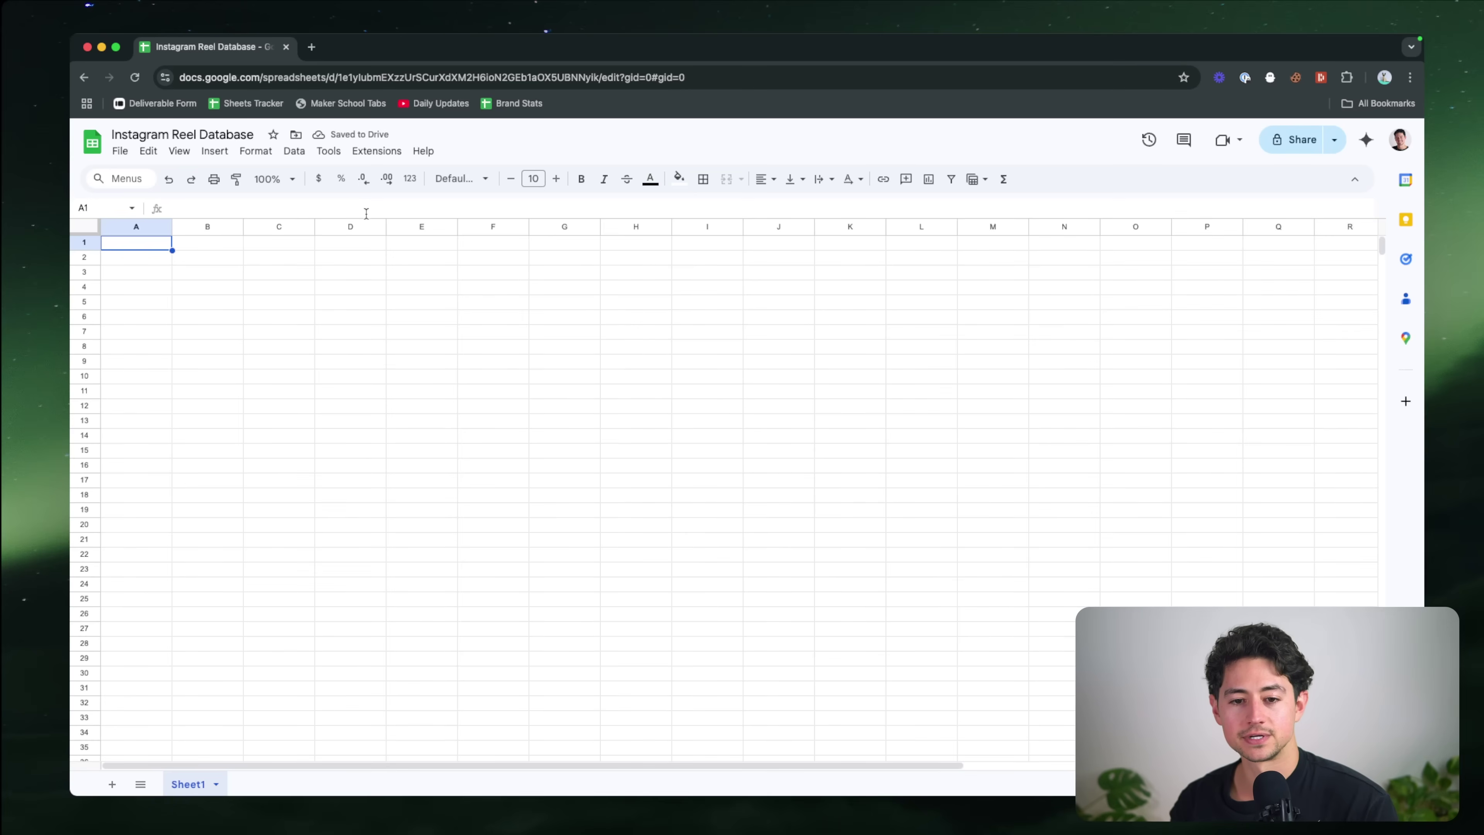
{"action": "left_click_drag", "start_coordinate": [146, 245], "coordinate": [736, 243]}
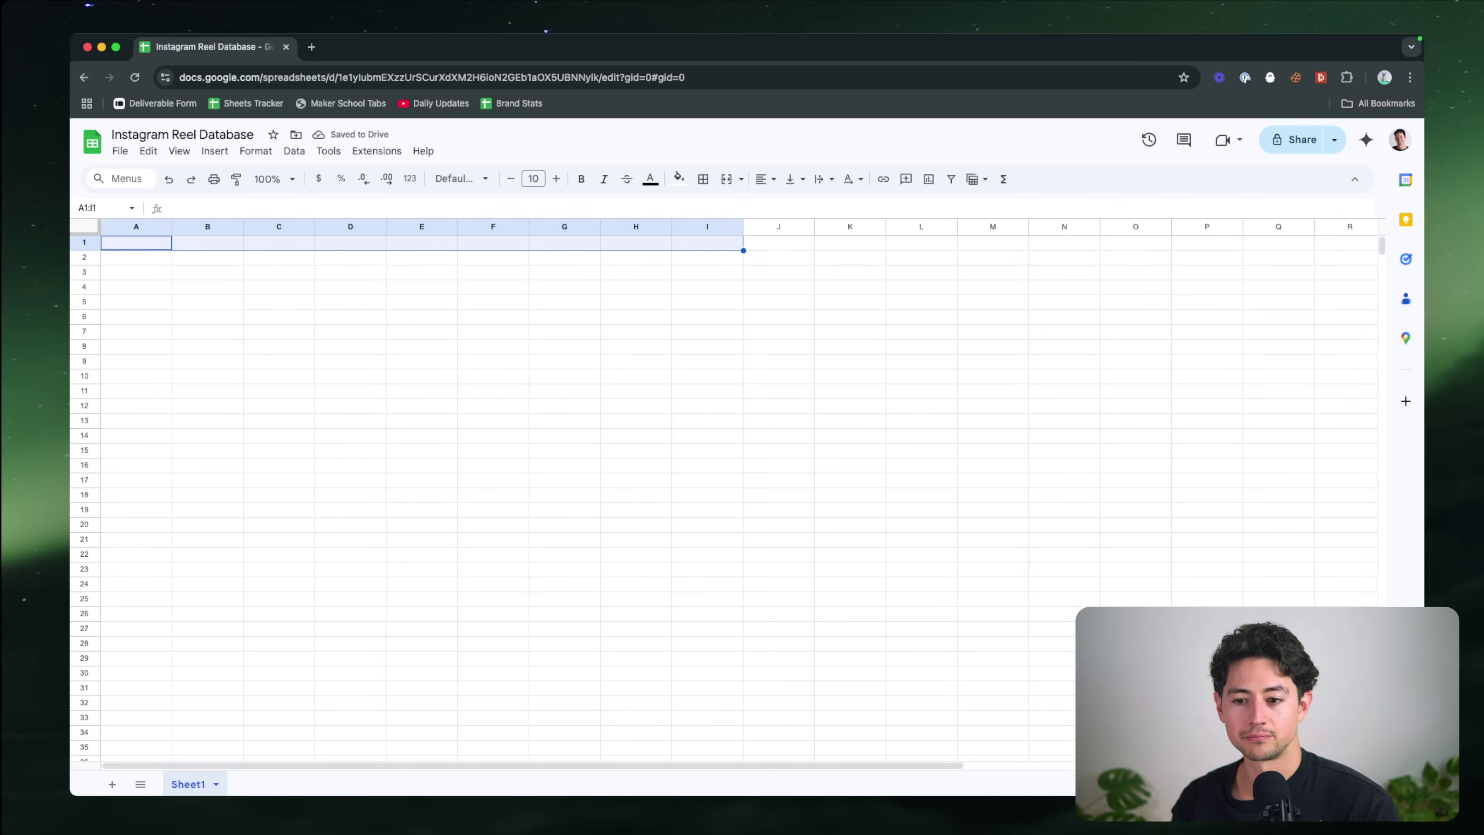
{"action": "key", "text": "super+grave"}
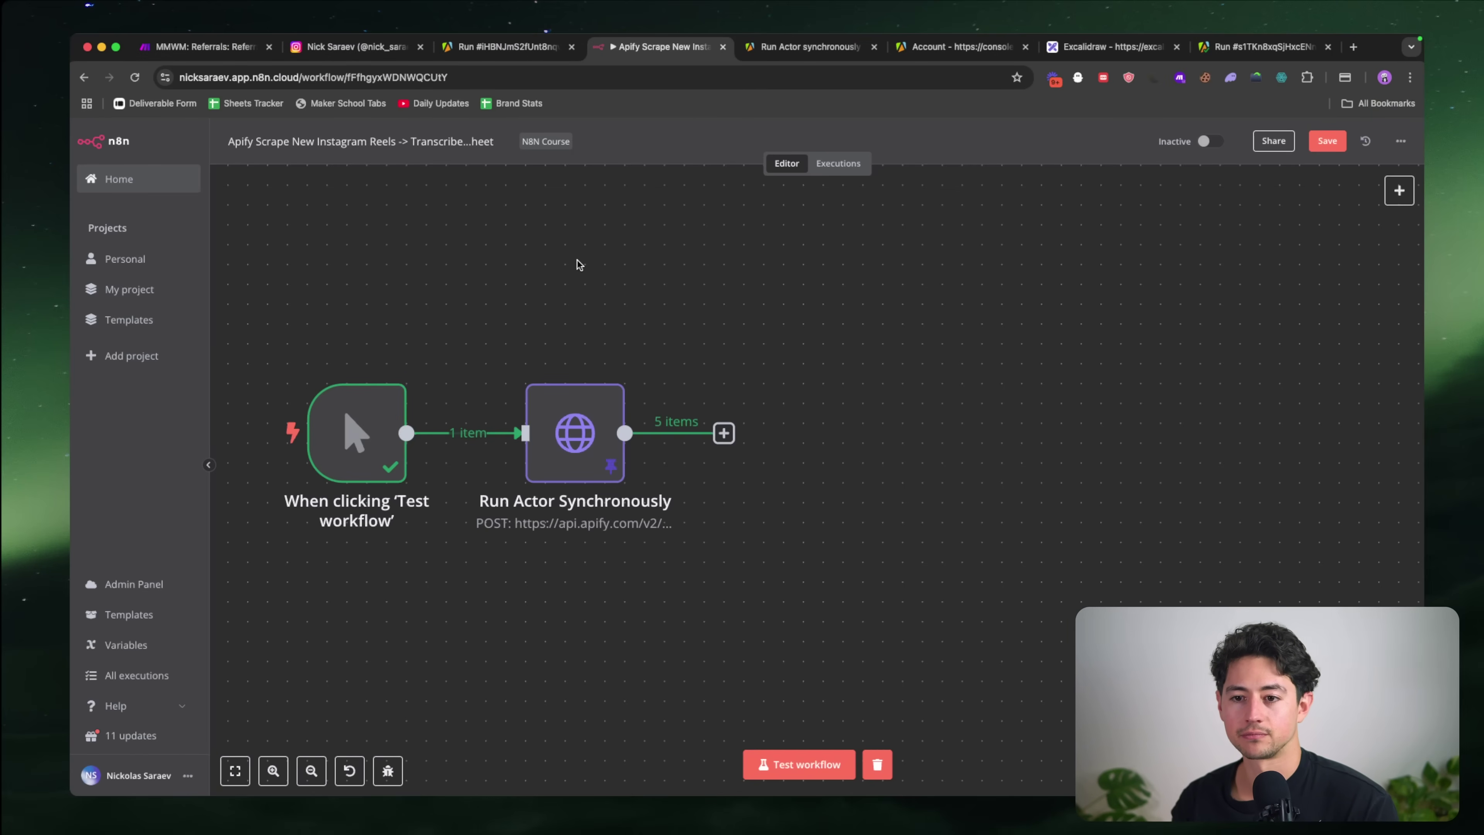
Step: Show the node output as JSON and enter the headers id, shortCode, caption and hashtags in A1:D1
{"action": "double_click", "coordinate": [575, 436]}
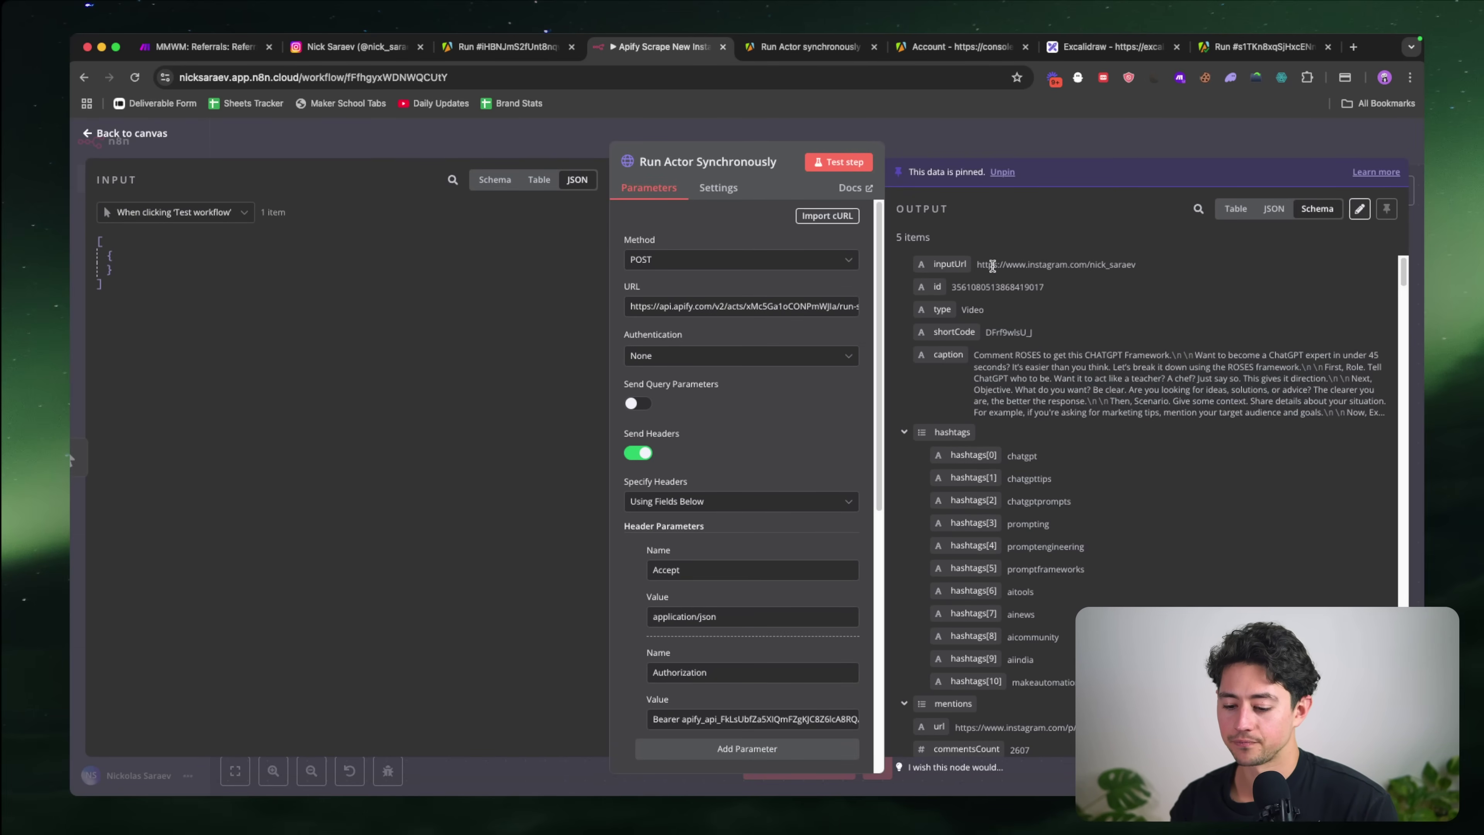
{"action": "left_click", "coordinate": [1274, 209]}
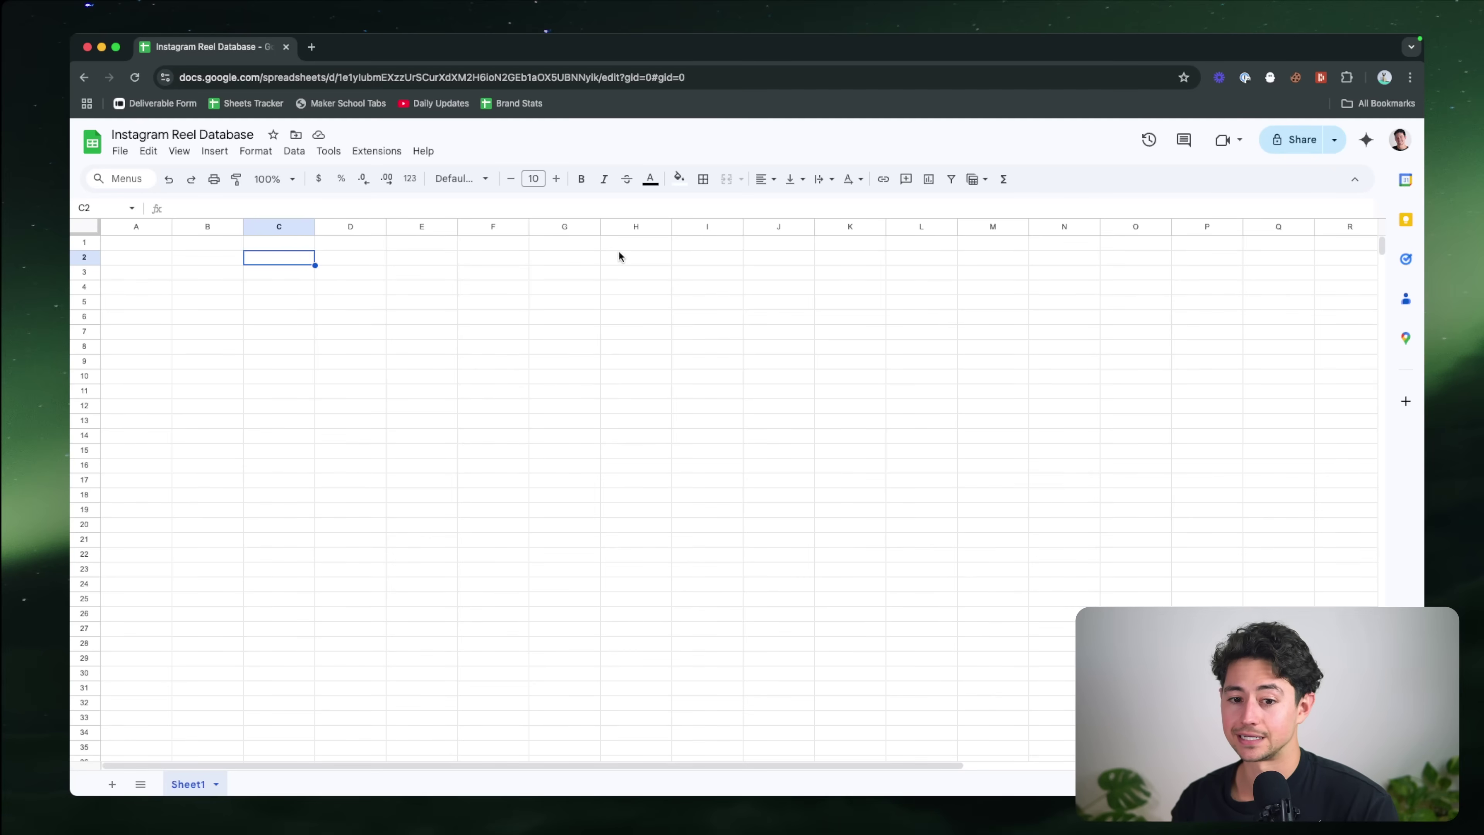
{"action": "key", "text": "Left"}
{"action": "key", "text": "Left"}
{"action": "key", "text": "Up"}
{"action": "type", "text": "id"}
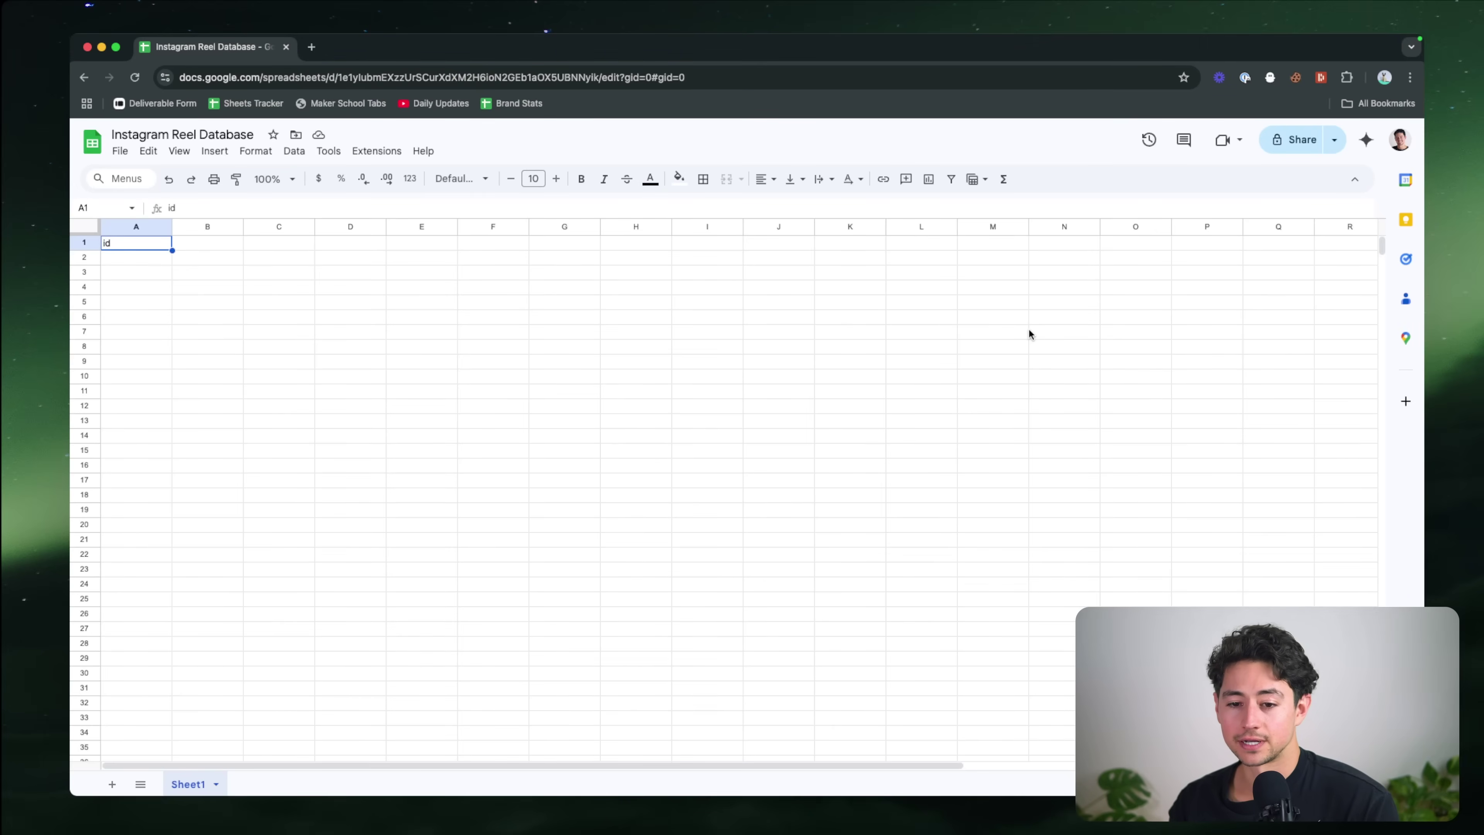
{"action": "key", "text": "Tab"}
{"action": "type", "text": "shortC"}
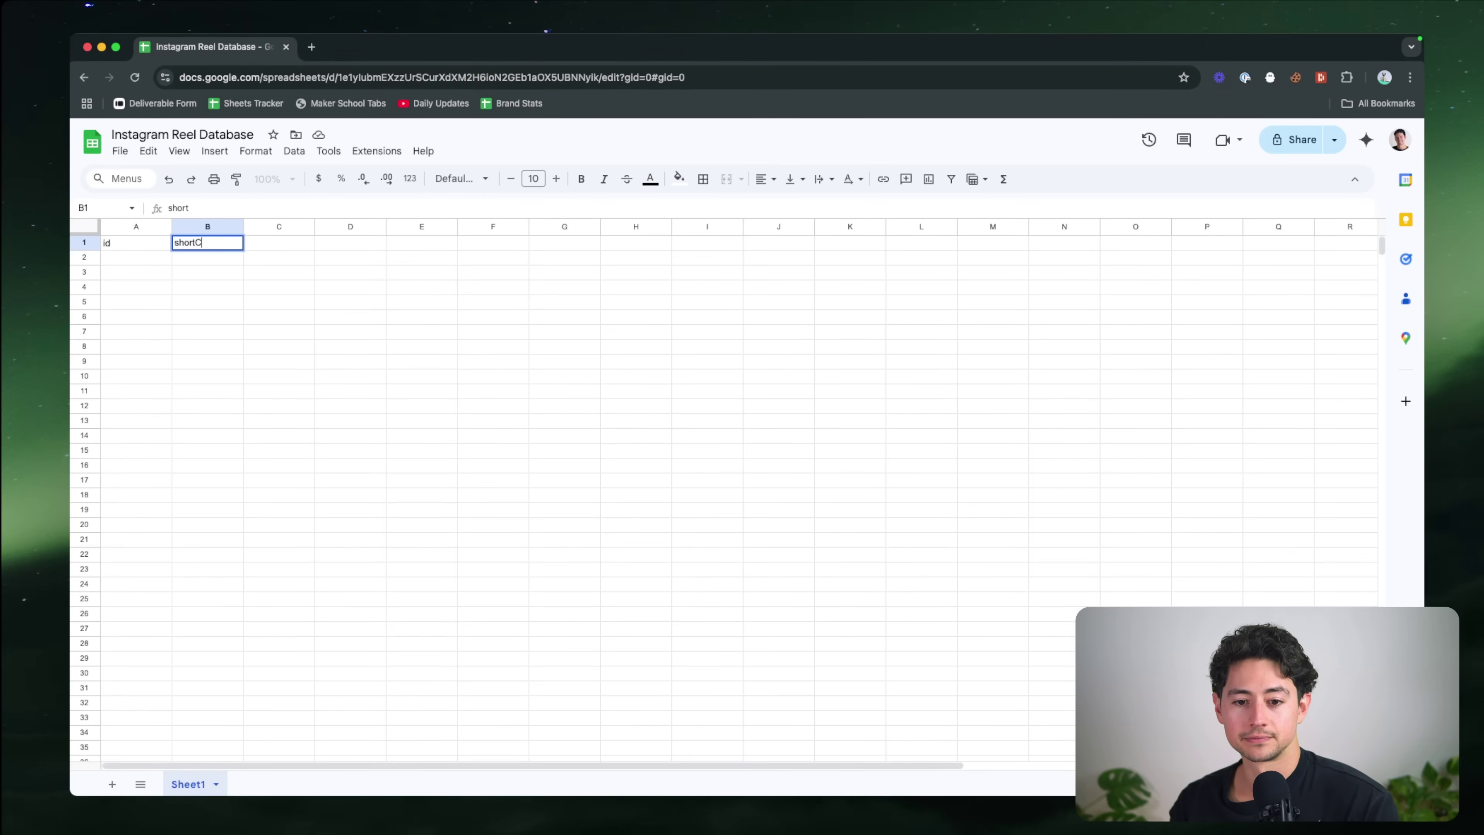
{"action": "type", "text": "ode"}
{"action": "key", "text": "Tab"}
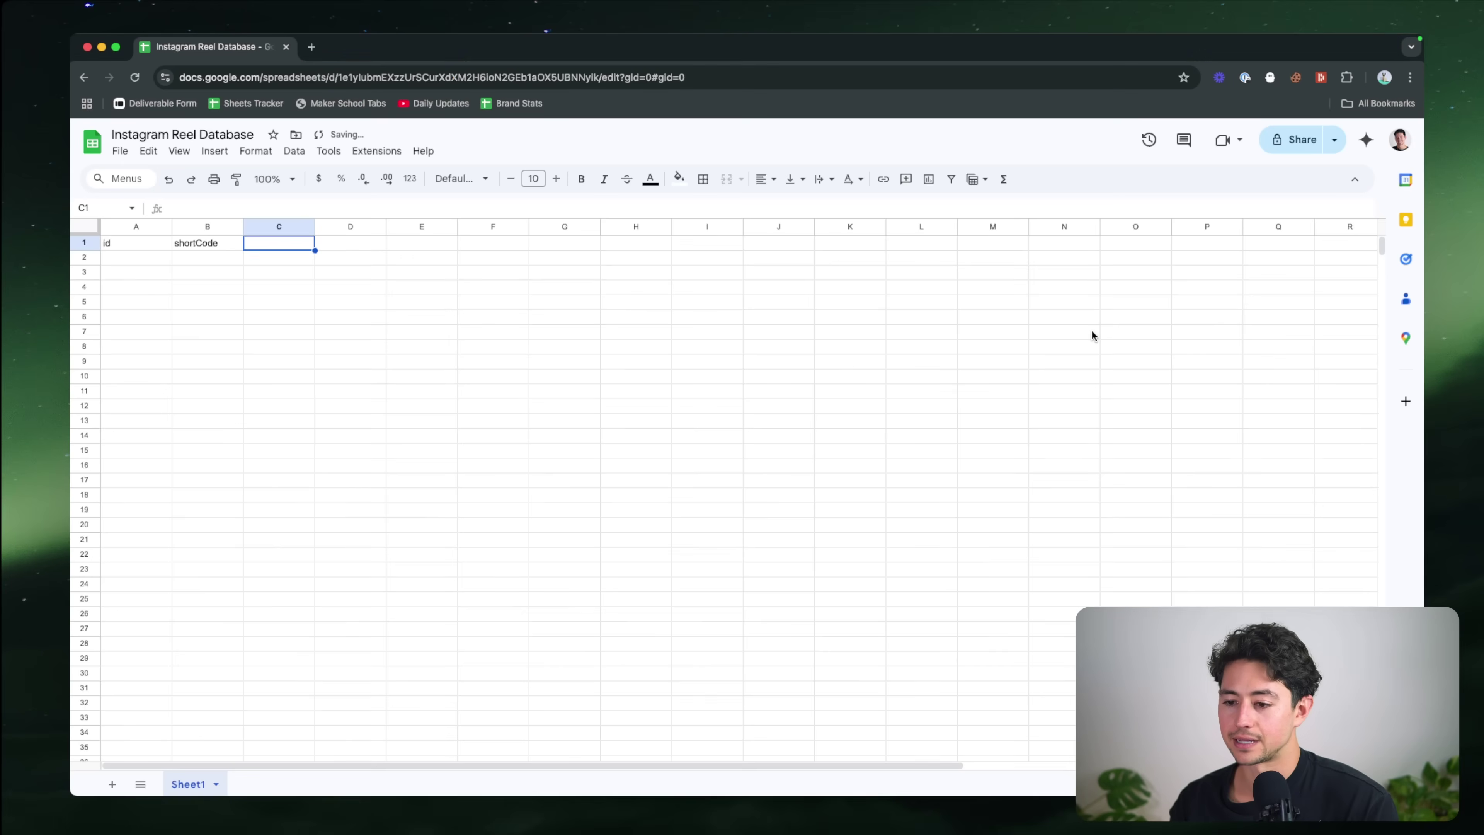
{"action": "type", "text": "caption"}
{"action": "key", "text": "Return"}
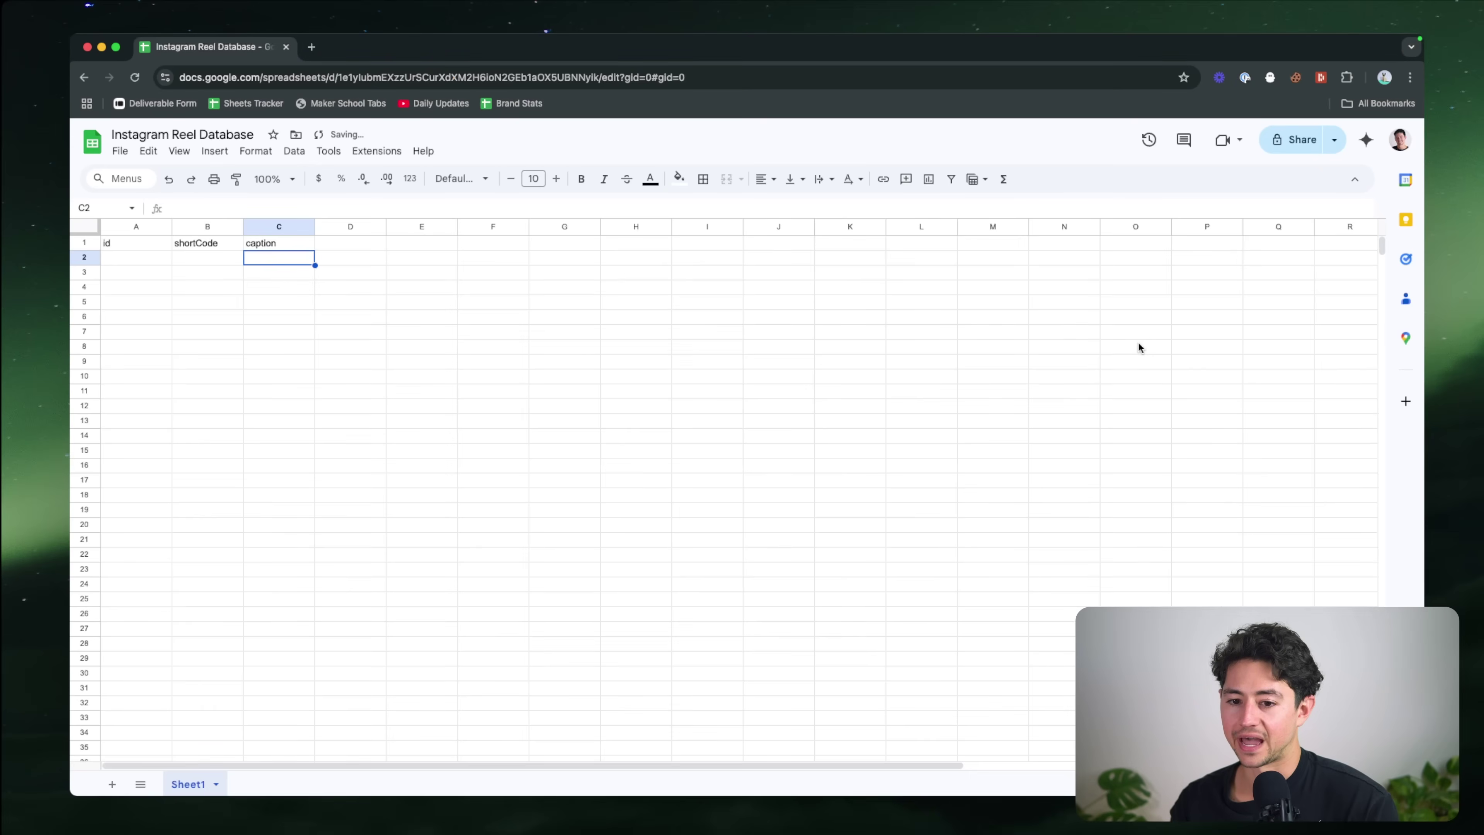
{"action": "key", "text": "Right"}
{"action": "key", "text": "Up"}
{"action": "type", "text": "hashtags"}
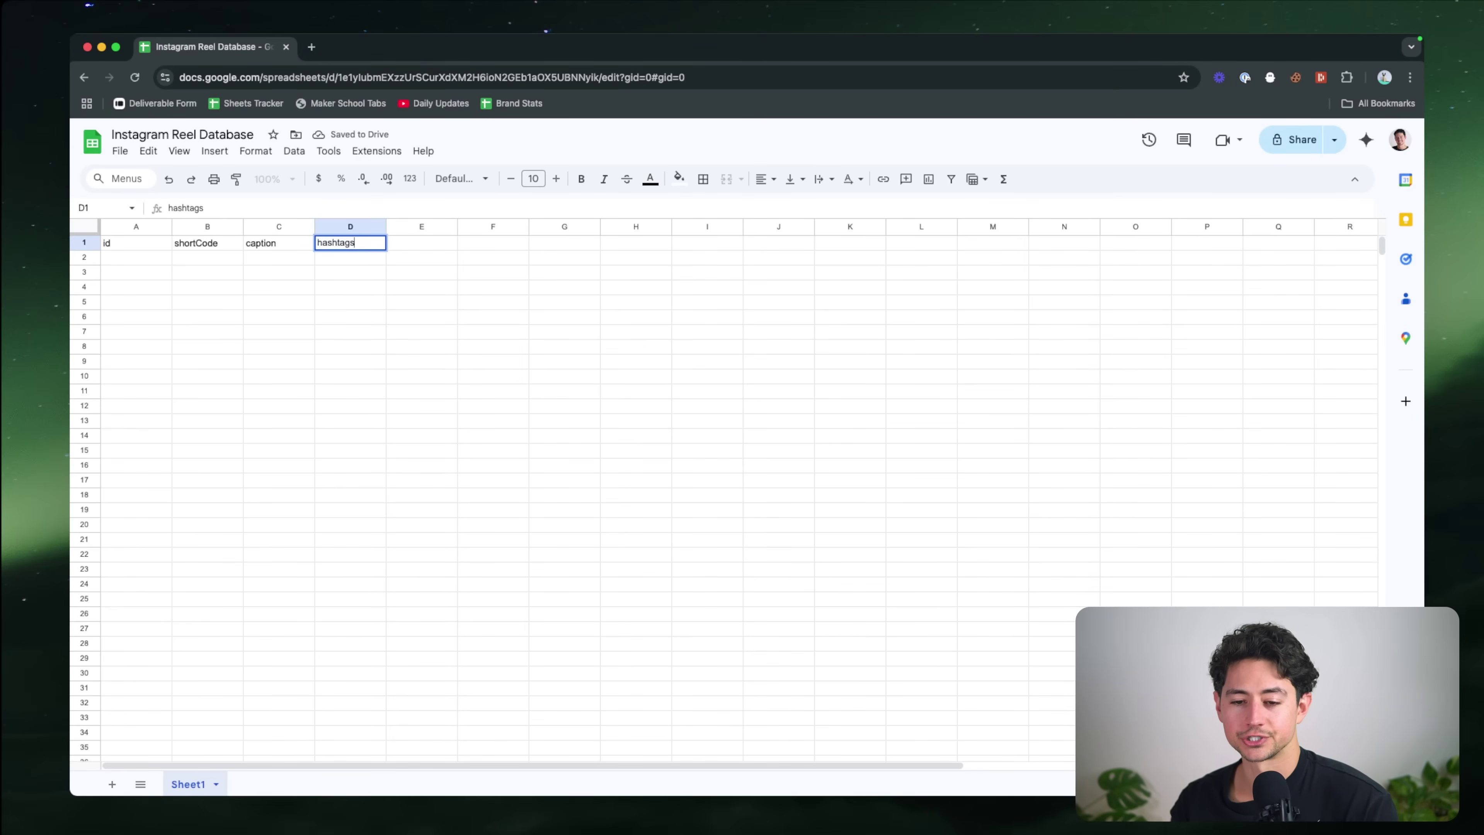
{"action": "key", "text": "Return"}
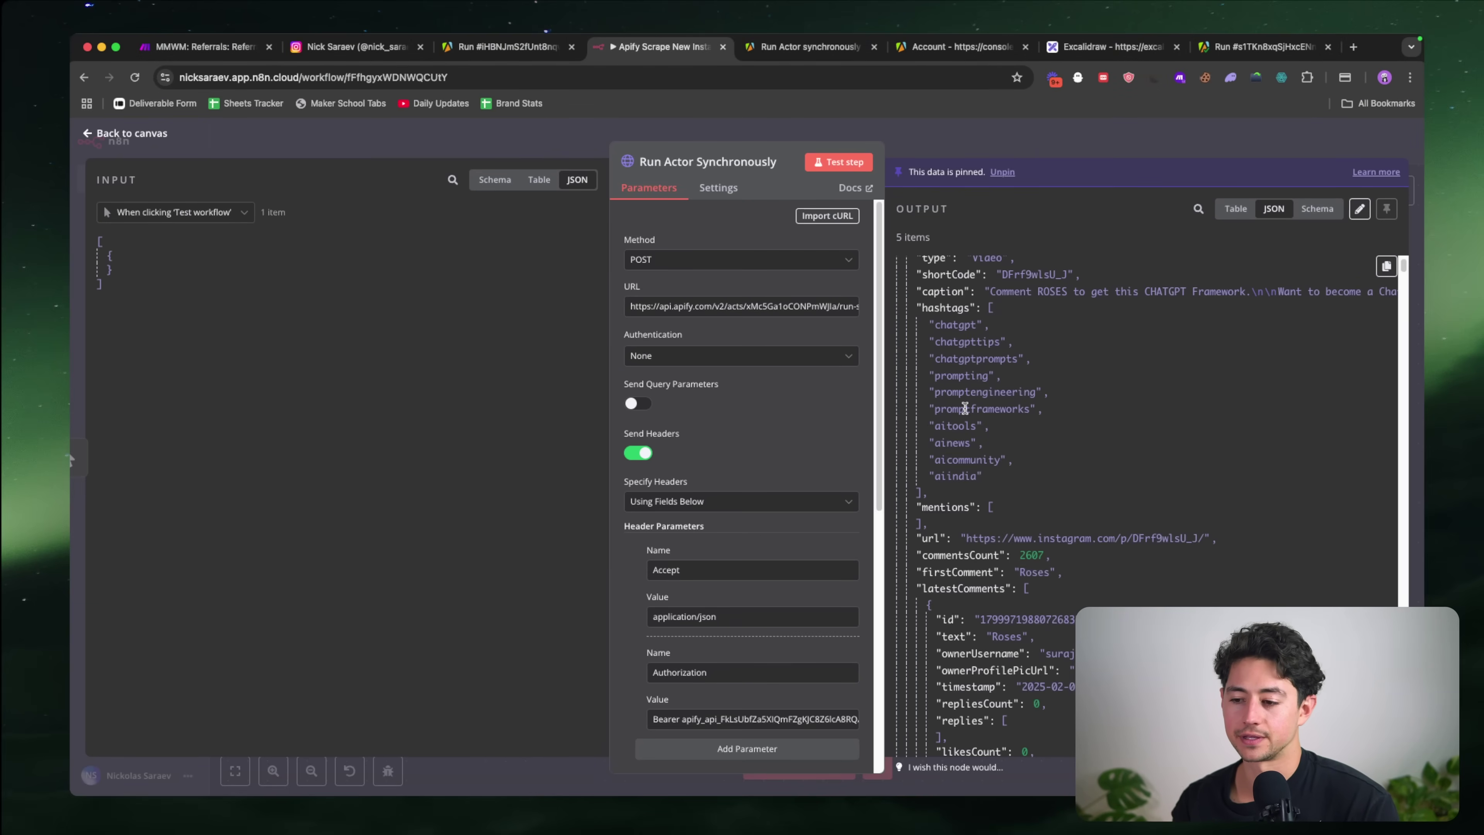
Step: Add the url, commentsCount and firstComment headers, matching the JSON field names
{"action": "left_click_drag", "start_coordinate": [923, 307], "coordinate": [972, 442]}
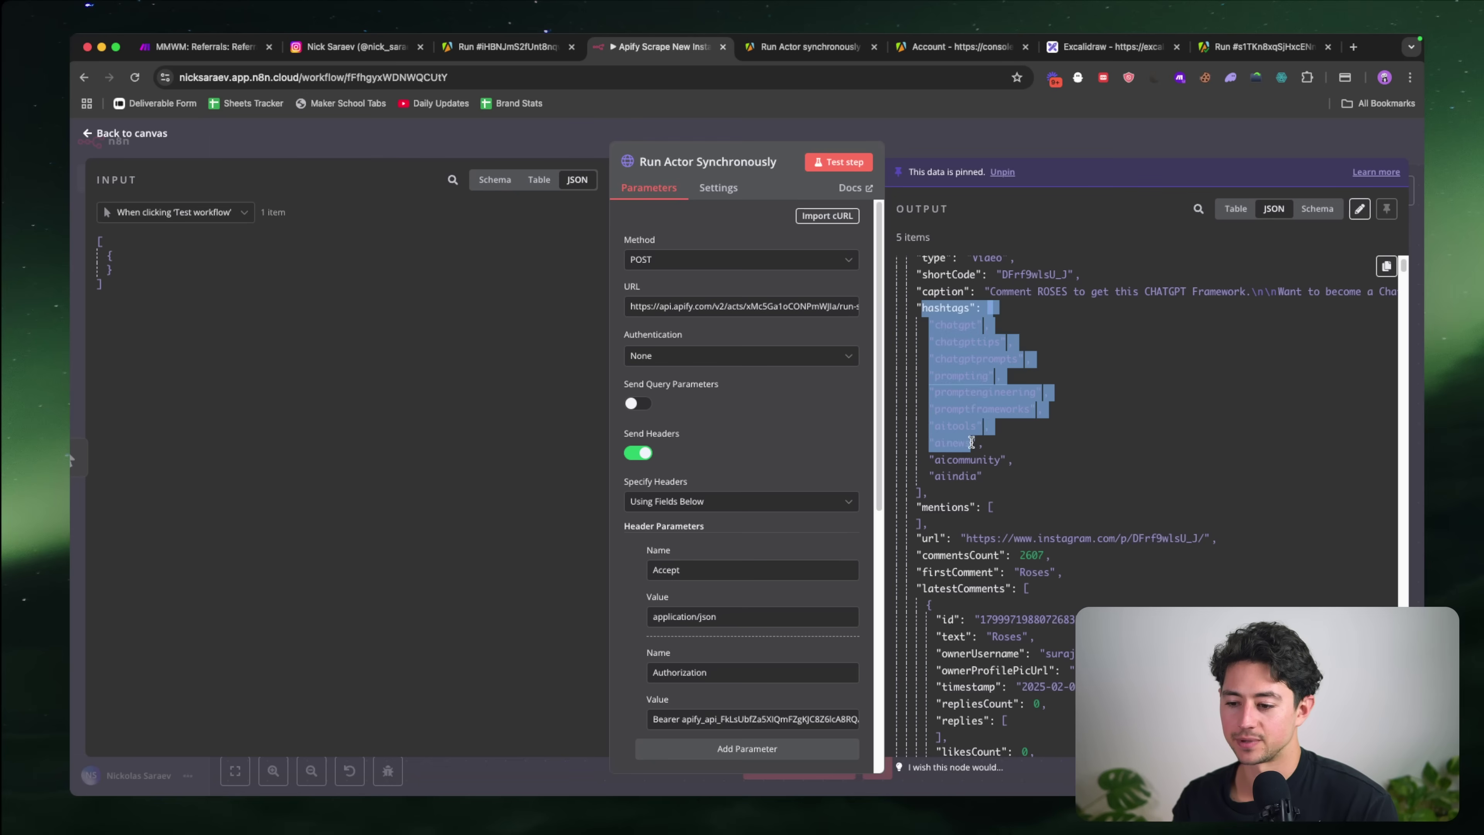
{"action": "scroll", "coordinate": [976, 450], "scroll_direction": "down", "scroll_amount": 3}
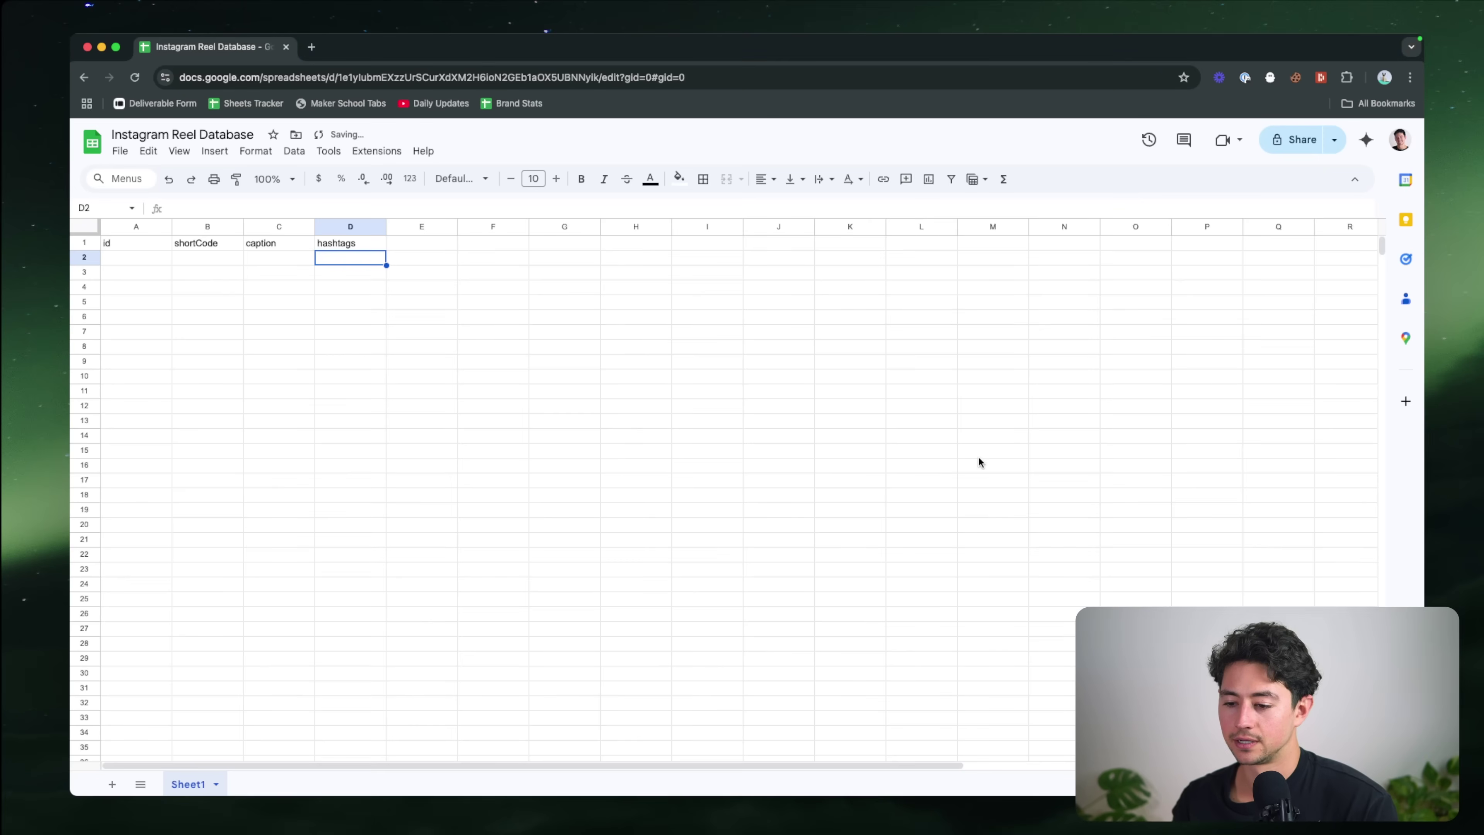
{"action": "key", "text": "Tab"}
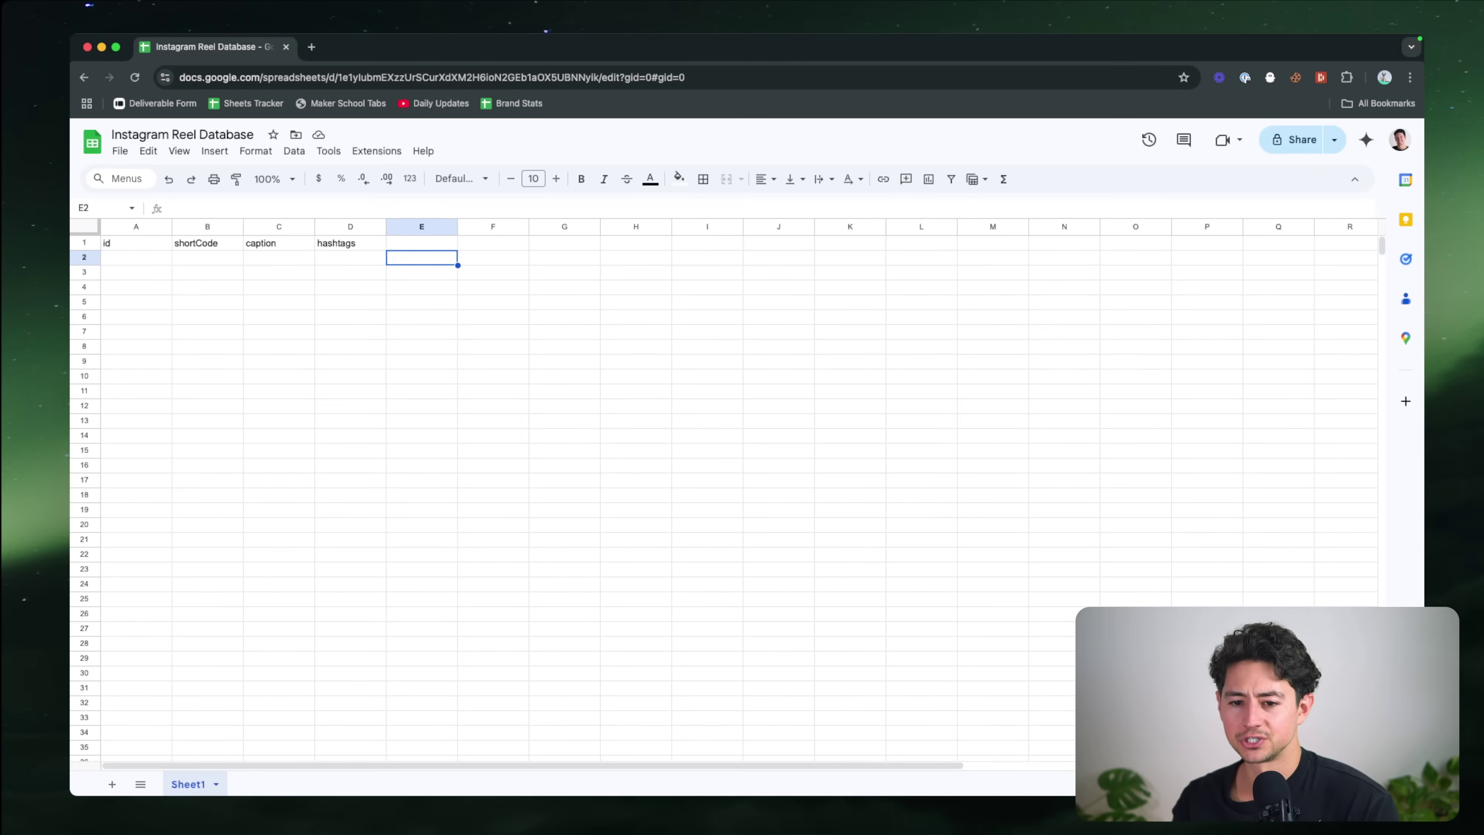
{"action": "key", "text": "Up"}
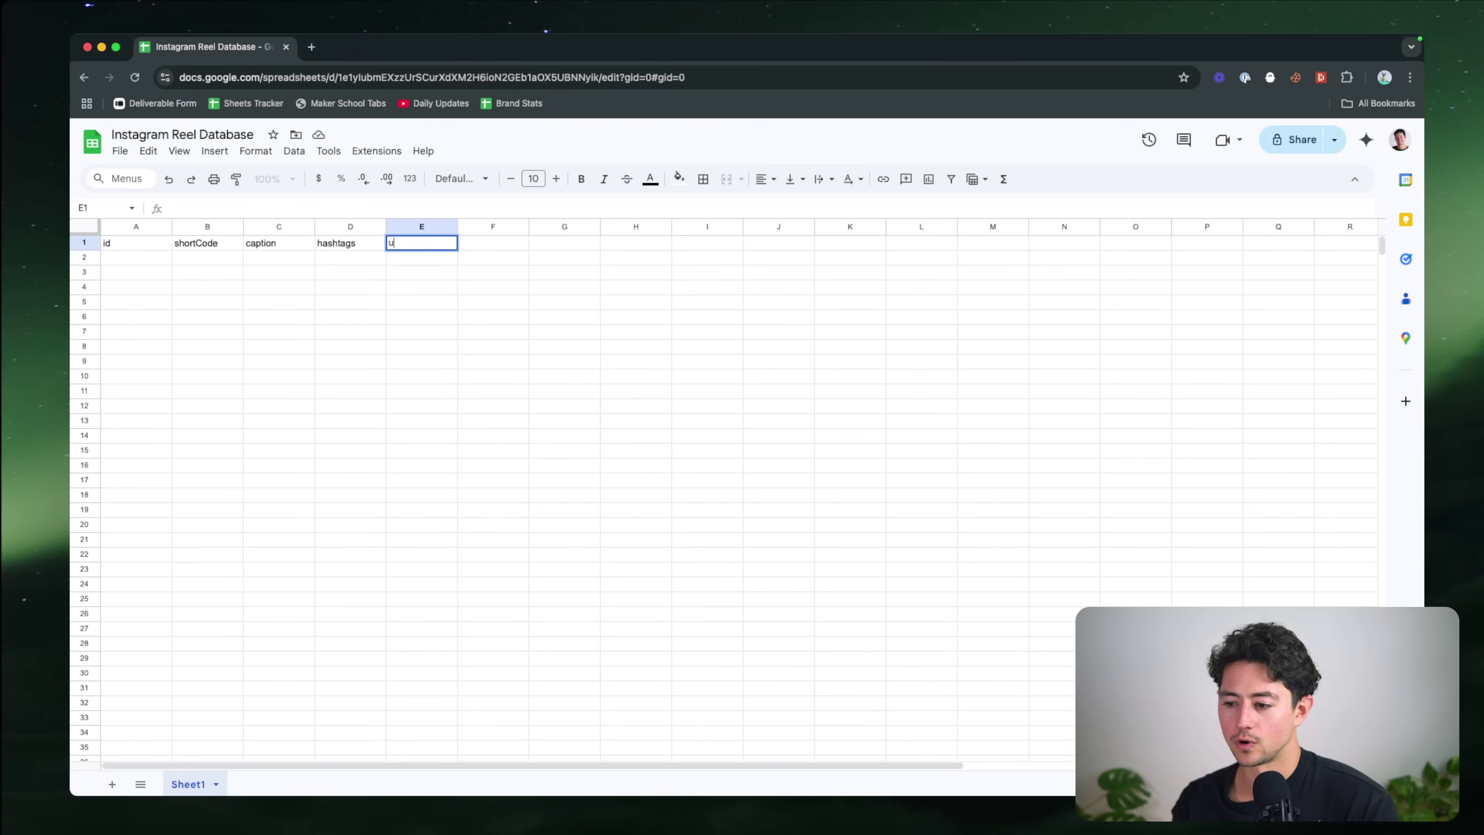
{"action": "type", "text": "url"}
{"action": "key", "text": "Return"}
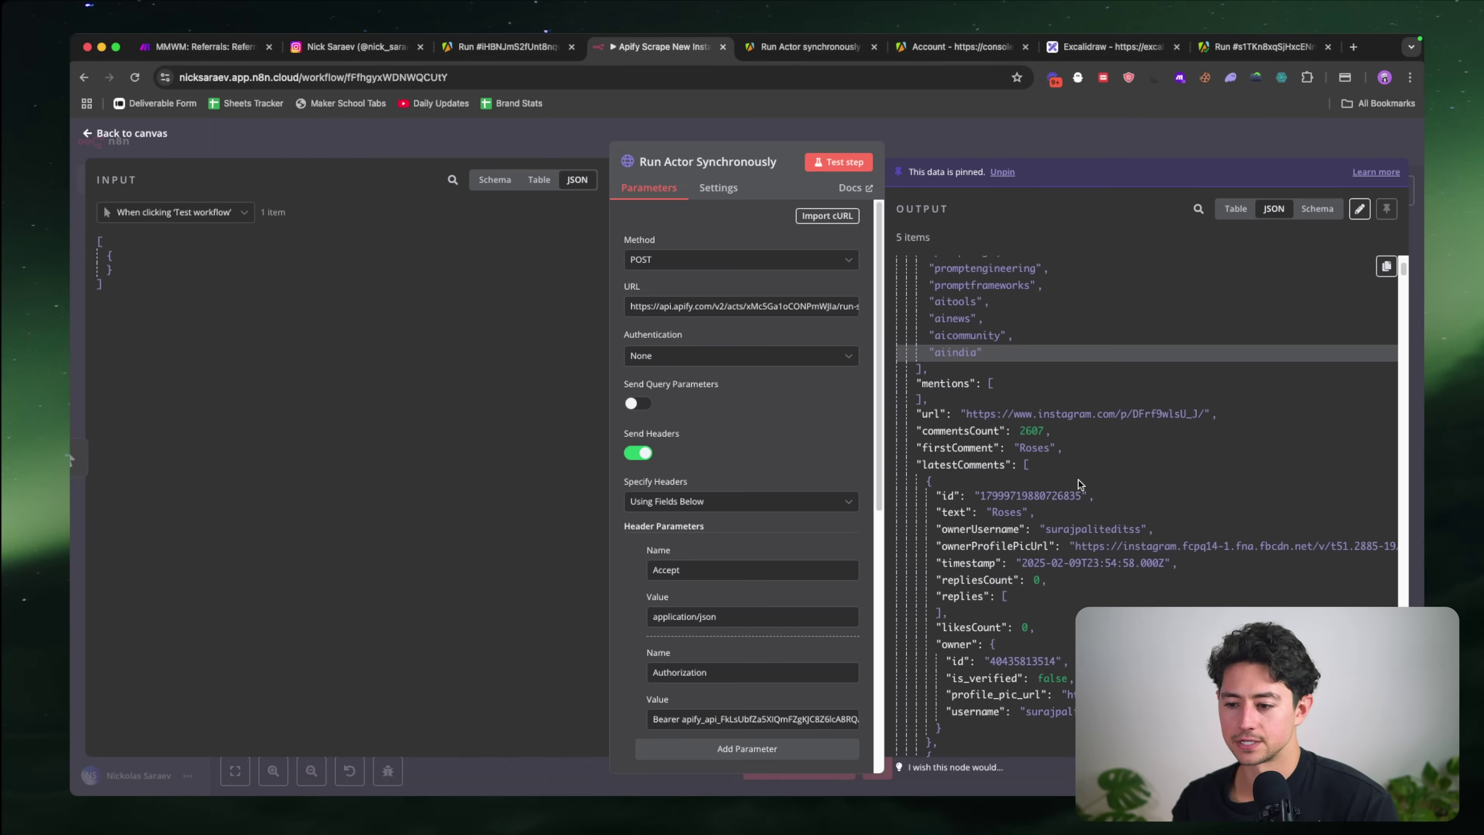
{"action": "scroll", "coordinate": [1078, 480], "scroll_direction": "down", "scroll_amount": 2}
{"action": "key", "text": "Up"}
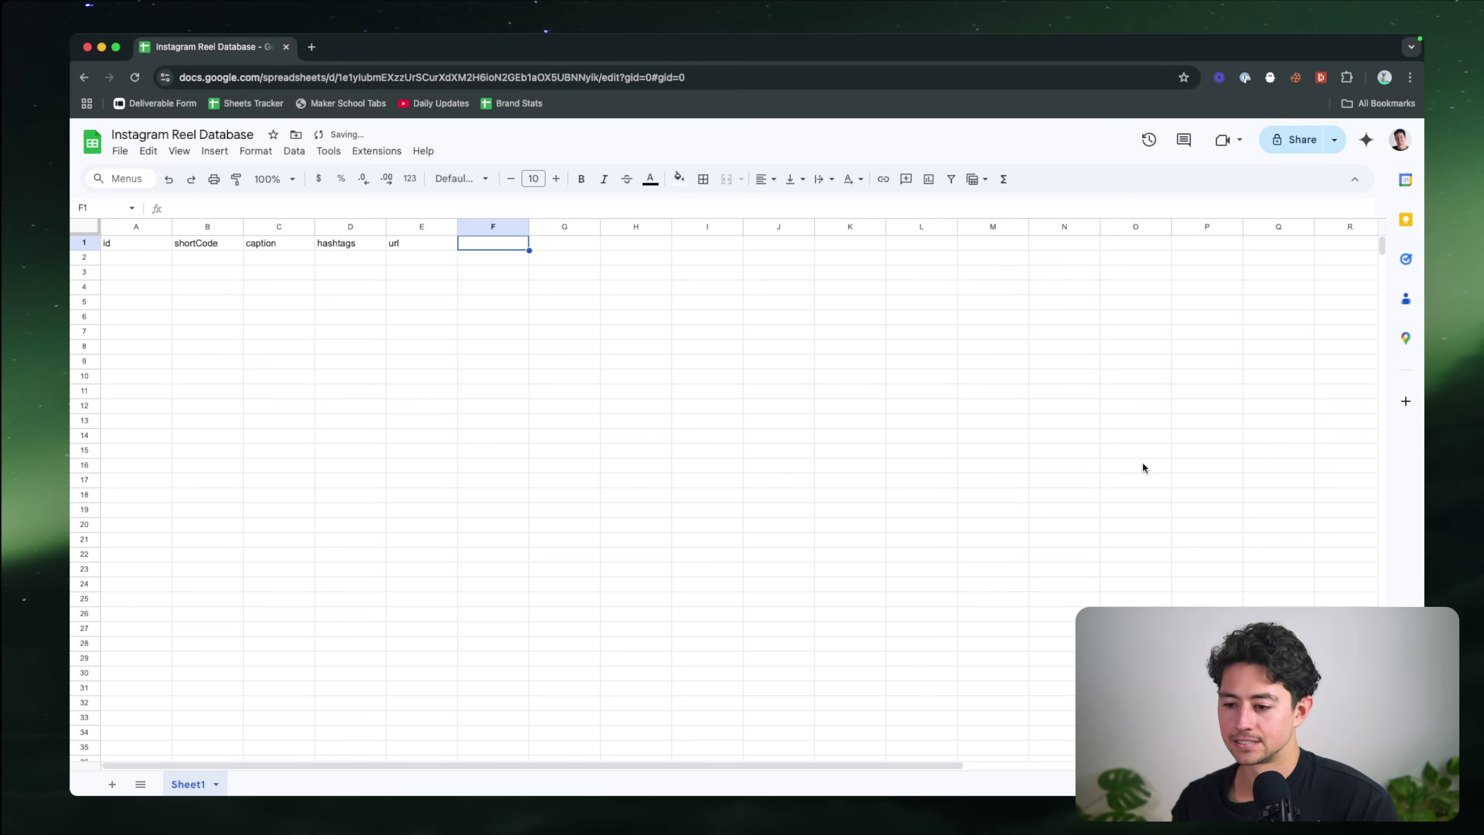
{"action": "type", "text": "comment"}
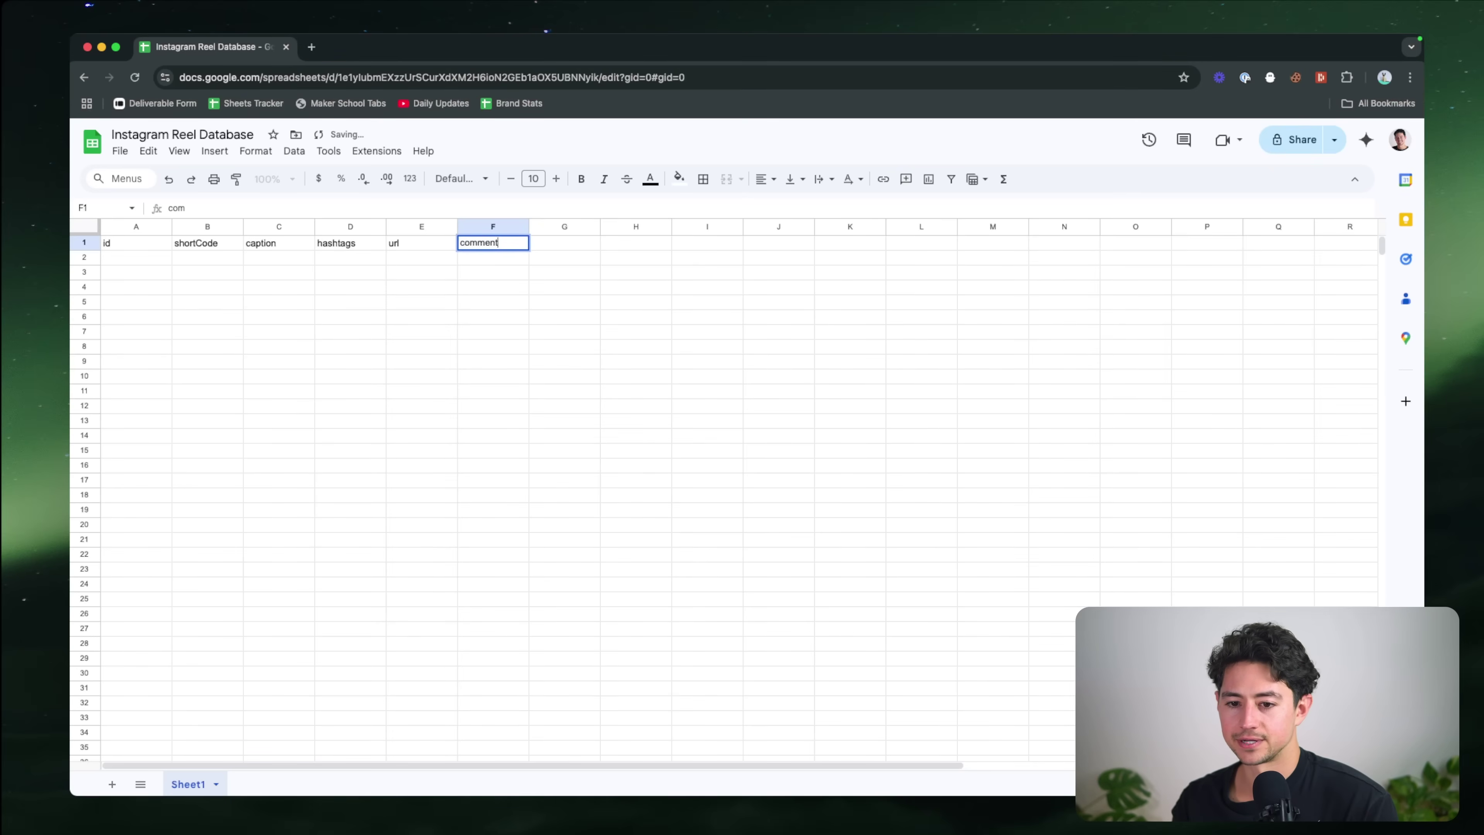
{"action": "type", "text": "sCount"}
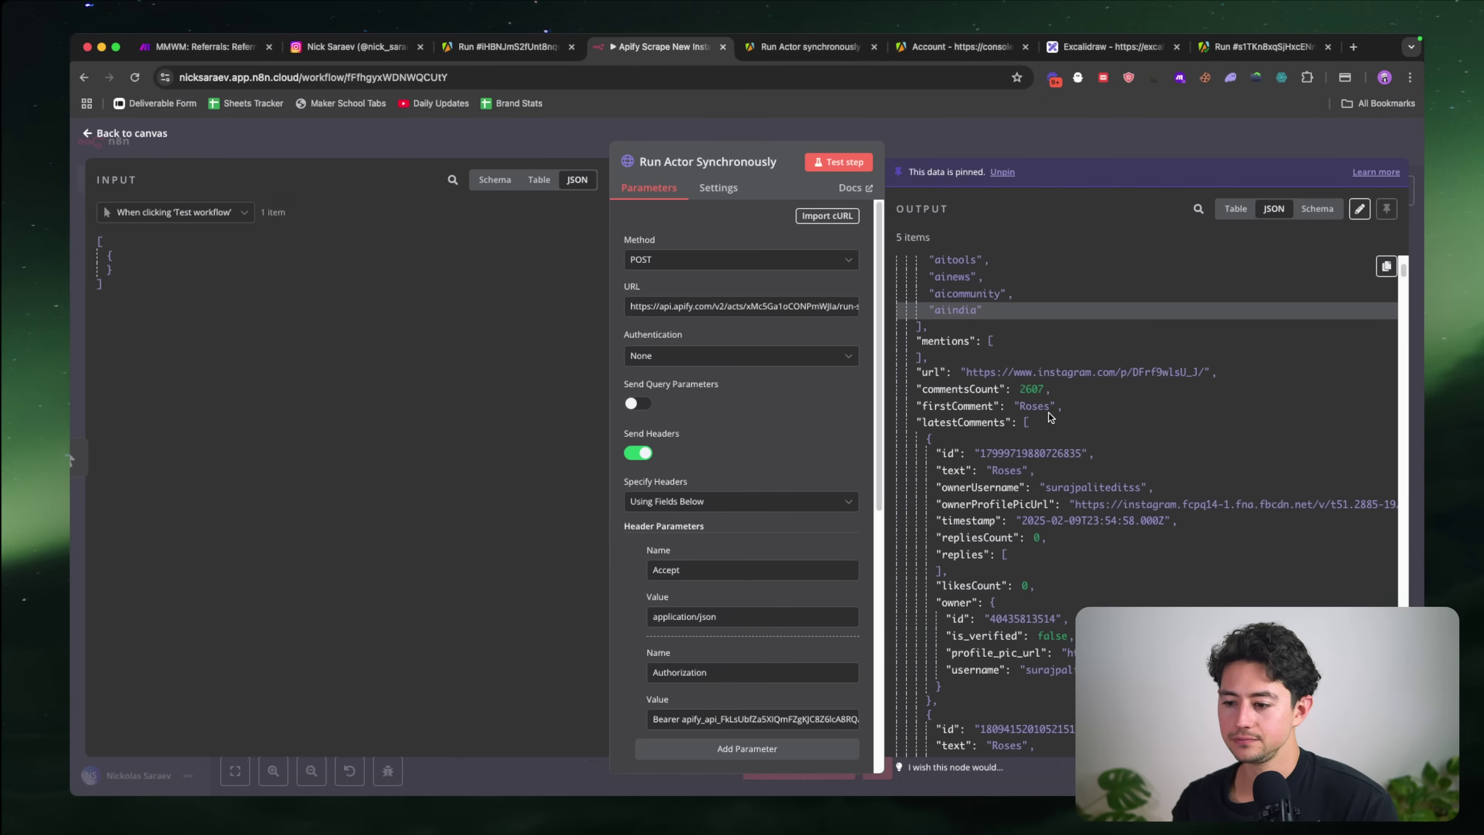
{"action": "key", "text": "Tab"}
{"action": "type", "text": "firstComment"}
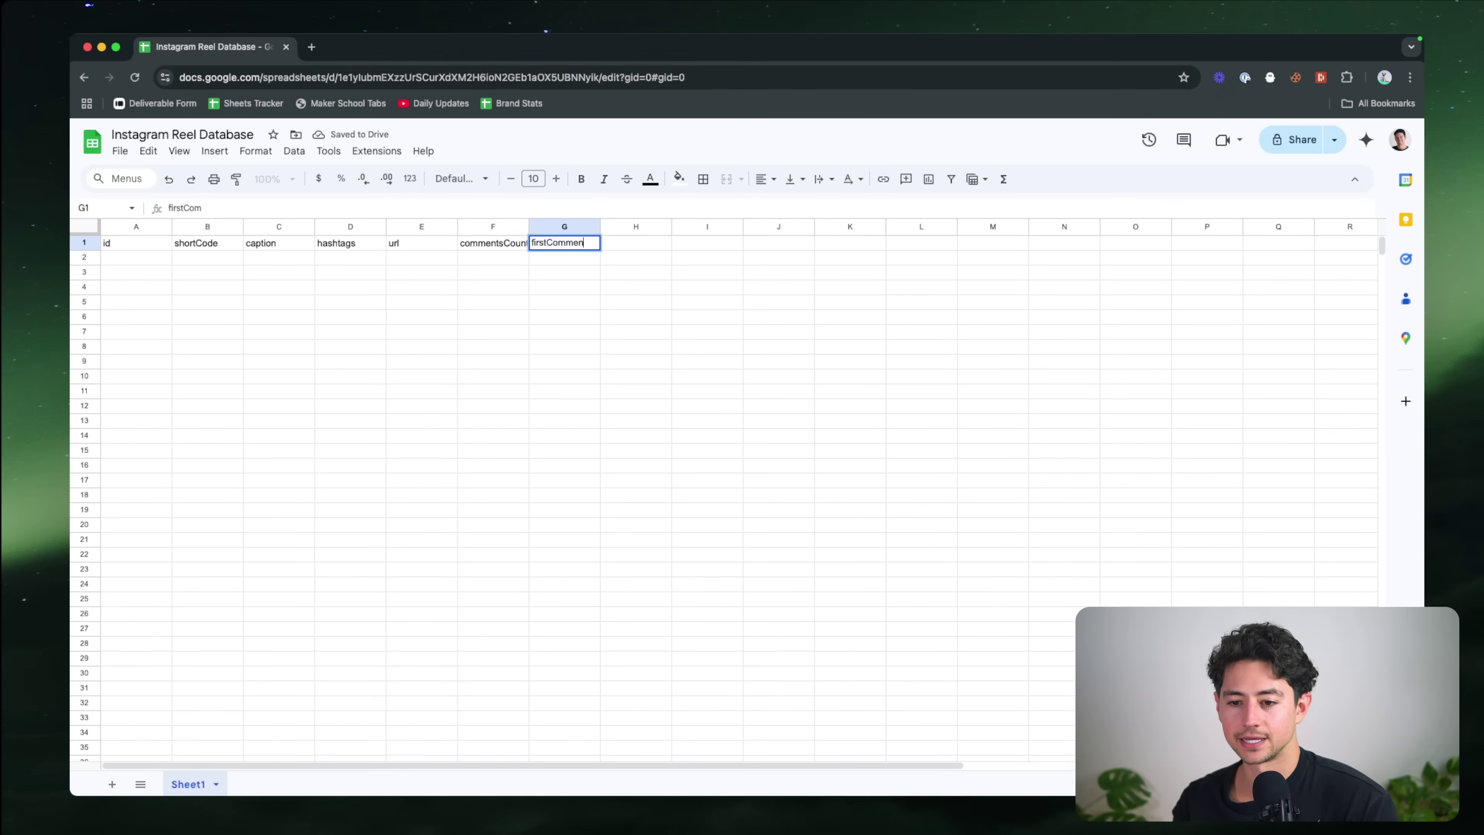
{"action": "key", "text": "Return"}
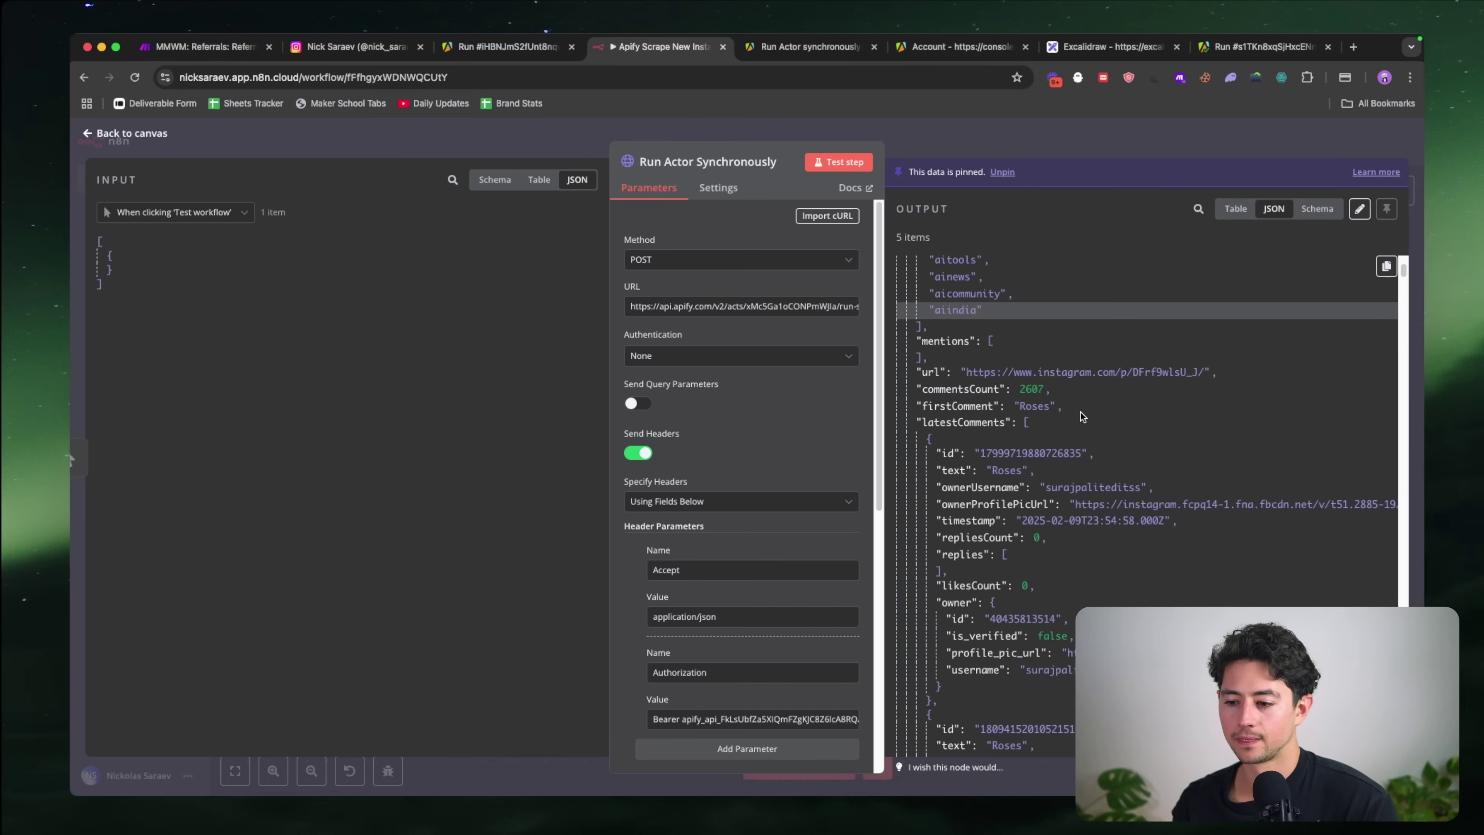
Step: Add the displayUrl and videoUrl headers, starting in H1
{"action": "scroll", "coordinate": [1015, 424], "scroll_direction": "down", "scroll_amount": 5}
{"action": "scroll", "coordinate": [1016, 424], "scroll_direction": "up", "scroll_amount": 5}
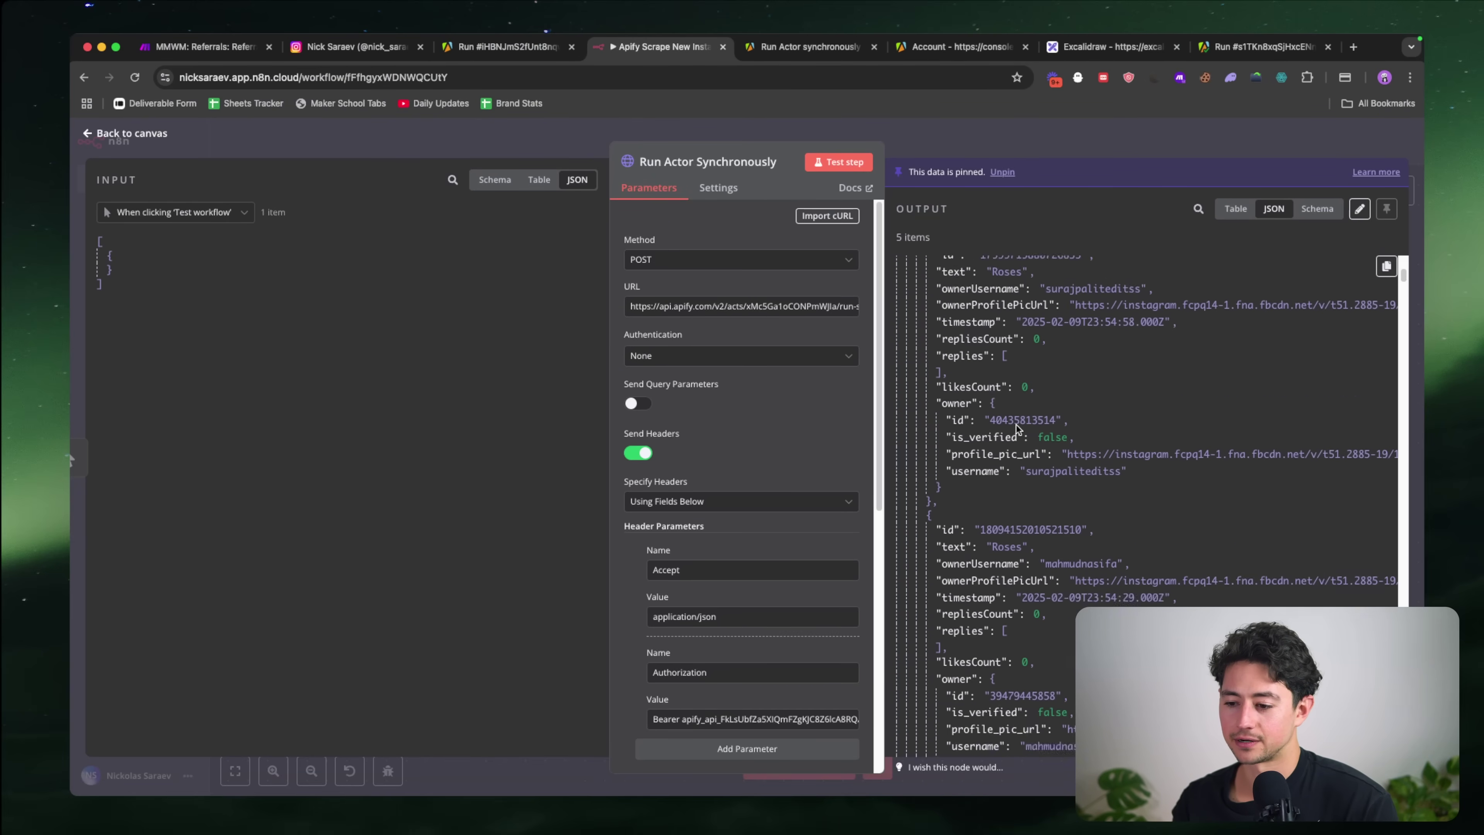
{"action": "left_click", "coordinate": [1029, 409]}
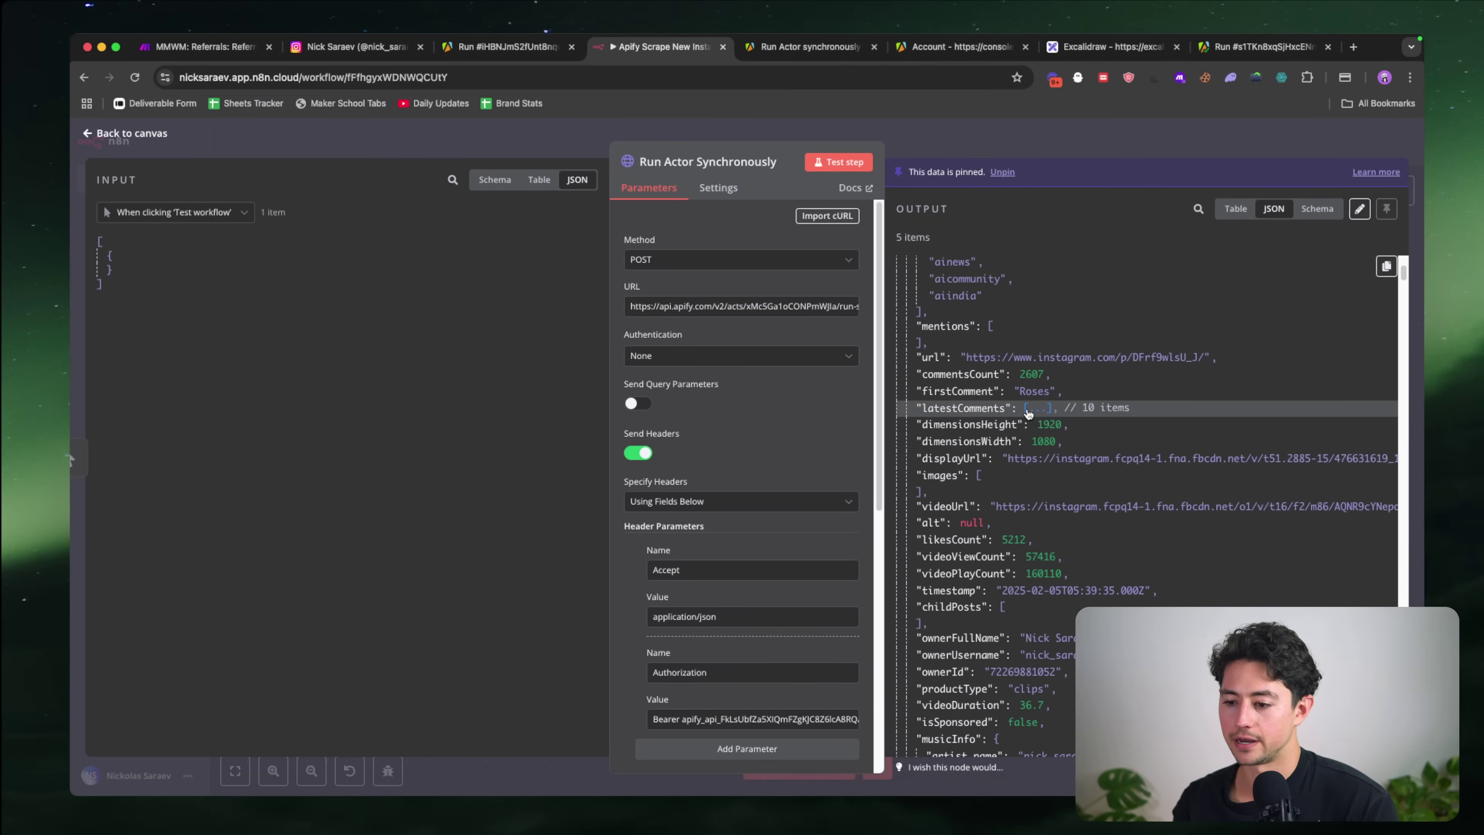
{"action": "scroll", "coordinate": [1016, 429], "scroll_direction": "down", "scroll_amount": 1}
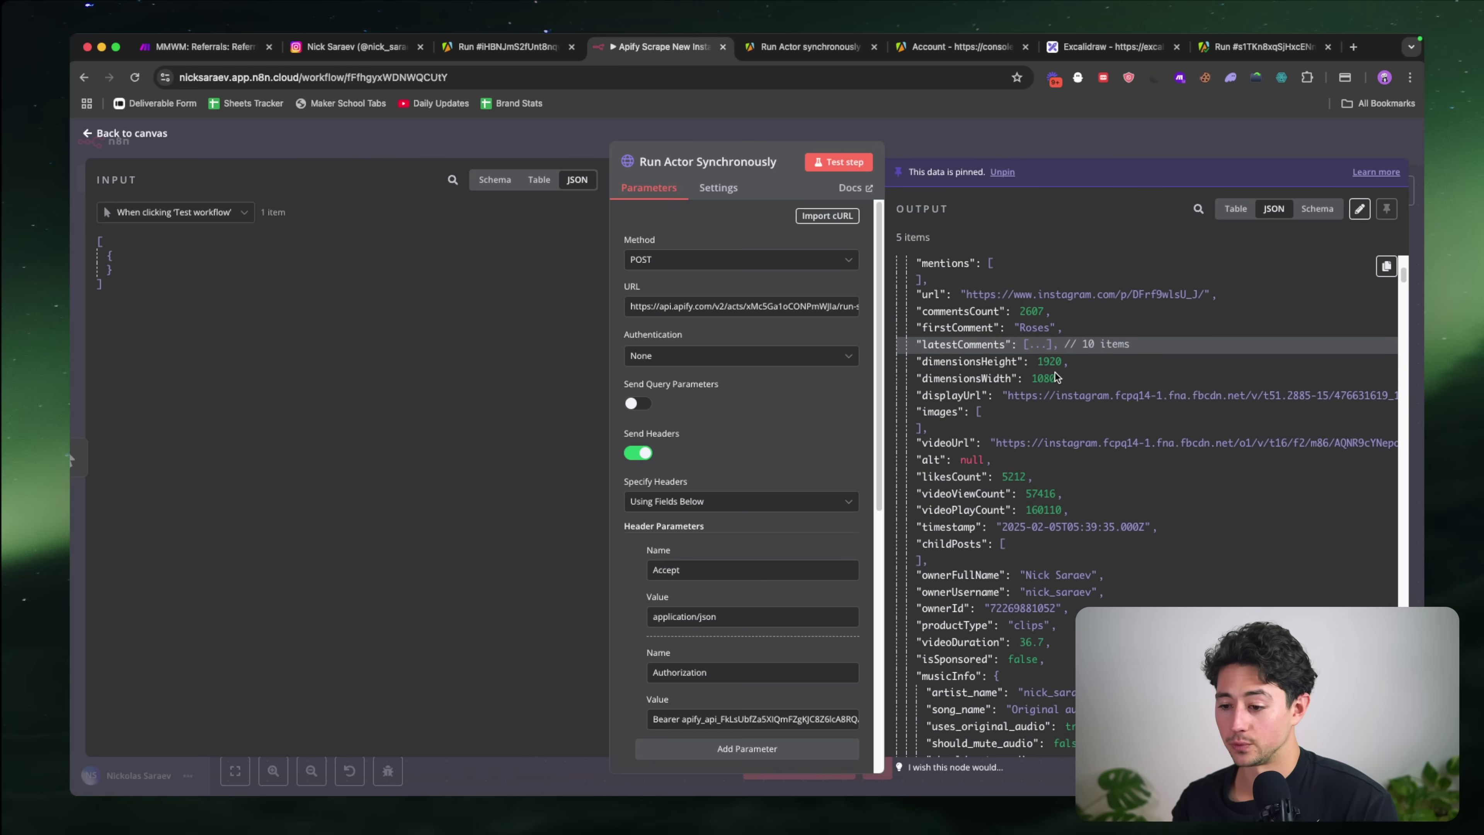
{"action": "key", "text": "super+grave"}
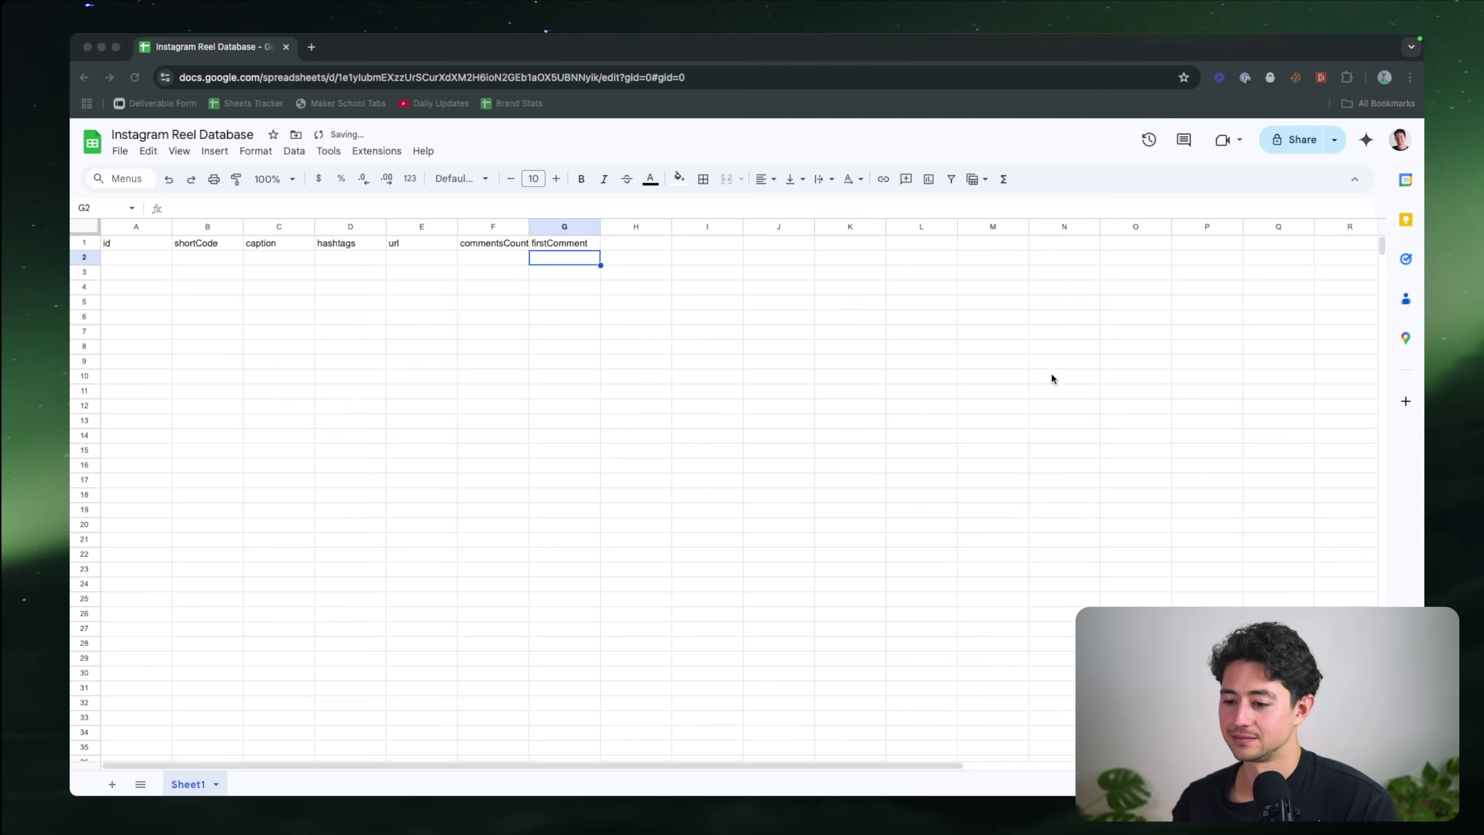
{"action": "left_click", "coordinate": [636, 243]}
{"action": "type", "text": "displayUr"}
{"action": "key", "text": "super+grave"}
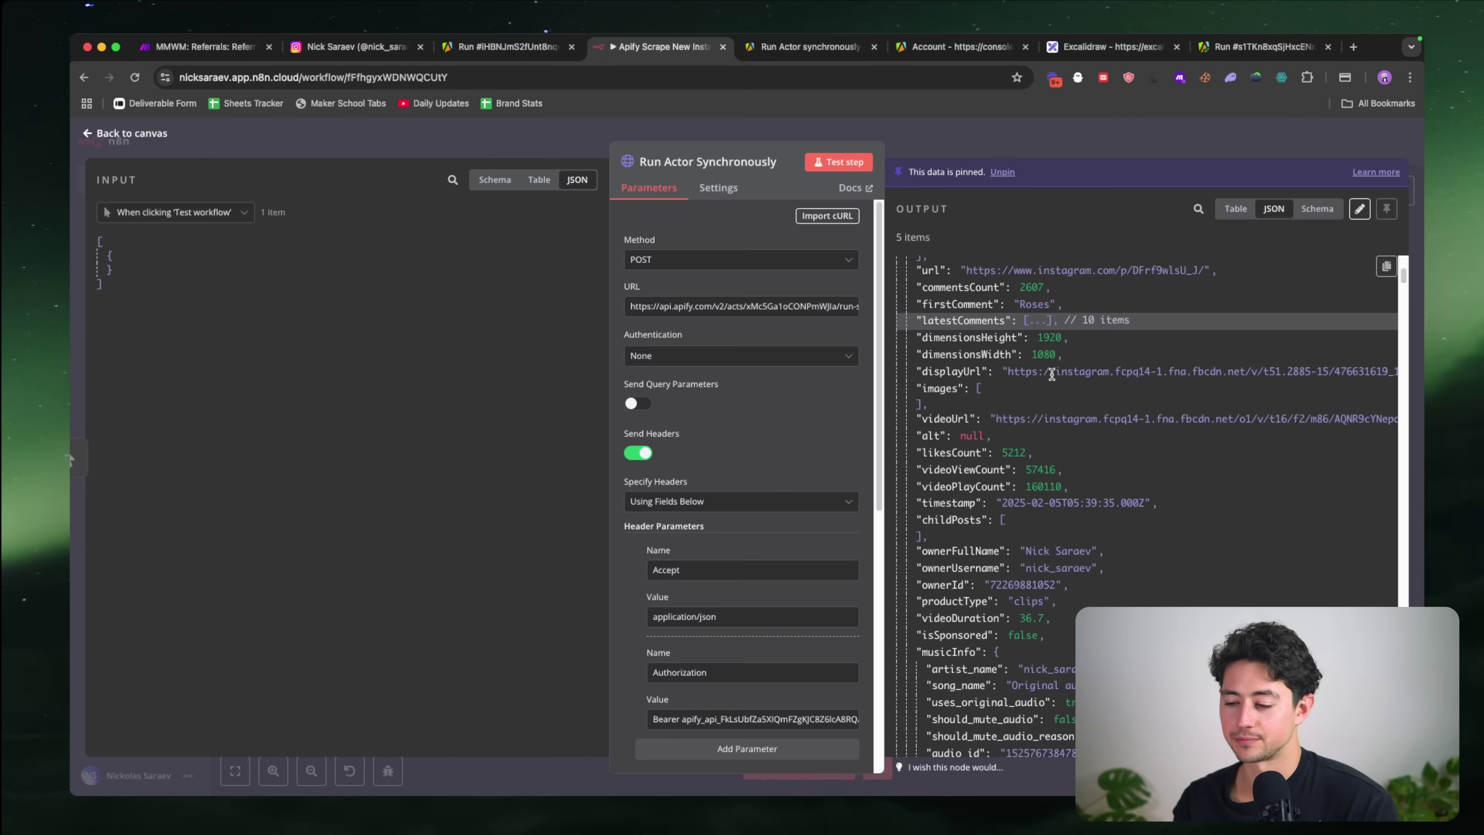
{"action": "key", "text": "super+grave"}
{"action": "type", "text": "layUrl"}
{"action": "key", "text": "Tab"}
{"action": "type", "text": "vid"}
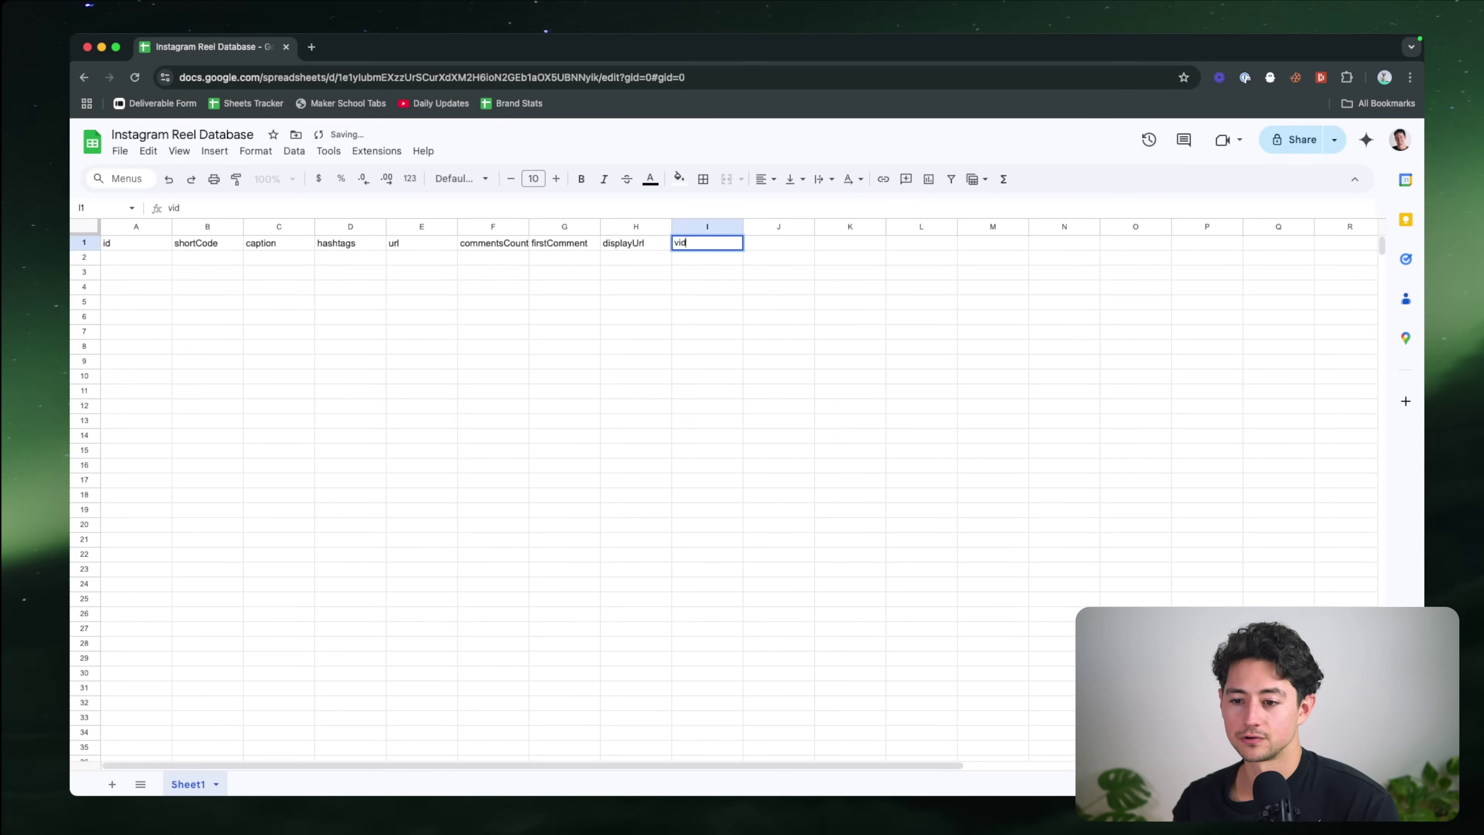
{"action": "type", "text": "eoUrl"}
{"action": "key", "text": "Tab"}
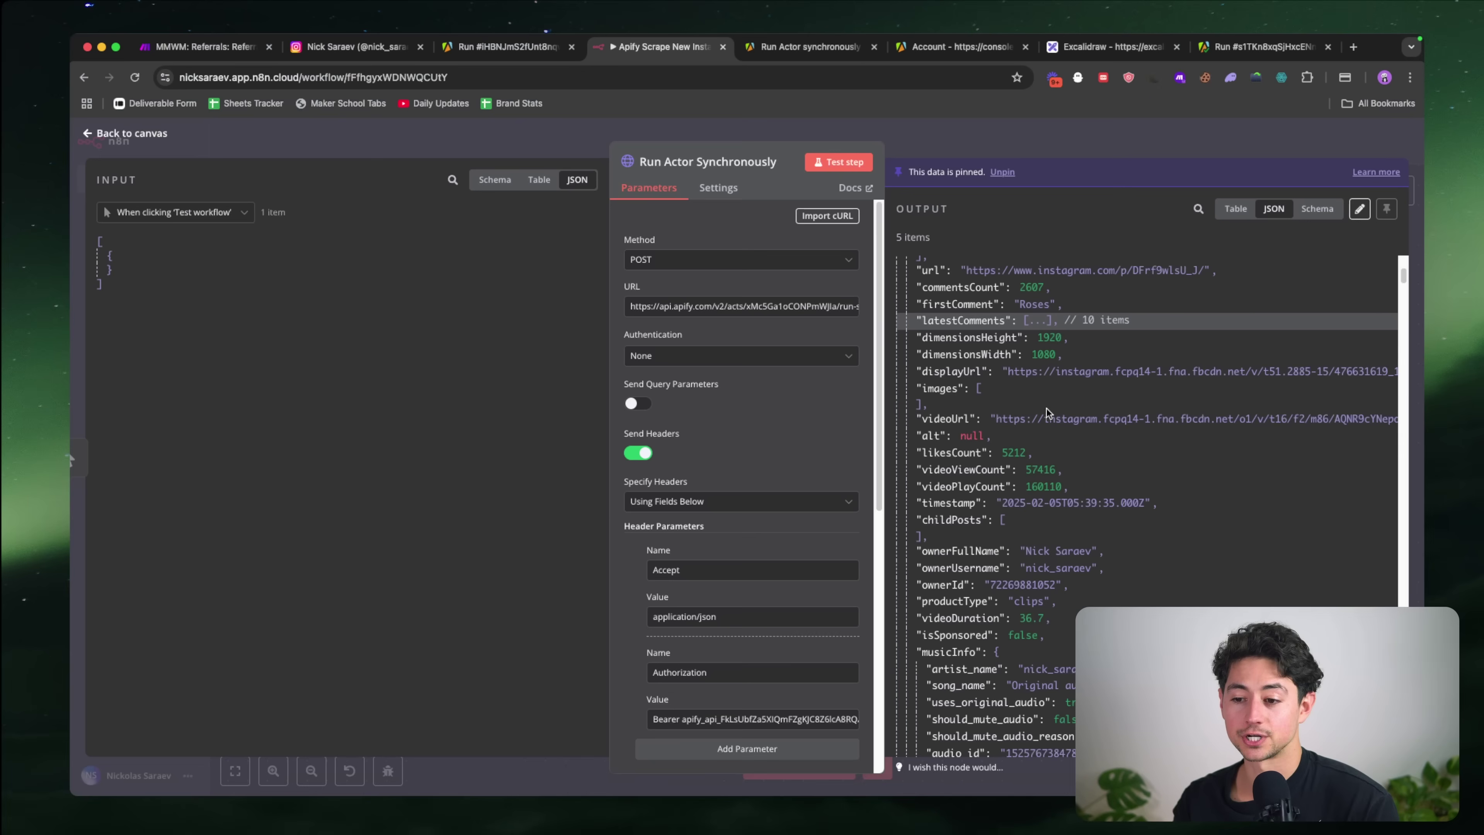
Step: Add the likesCount, videoViewCount and videoPlayCount headers
{"action": "key", "text": "super+grave"}
{"action": "scroll", "coordinate": [1086, 462], "scroll_direction": "down", "scroll_amount": 2}
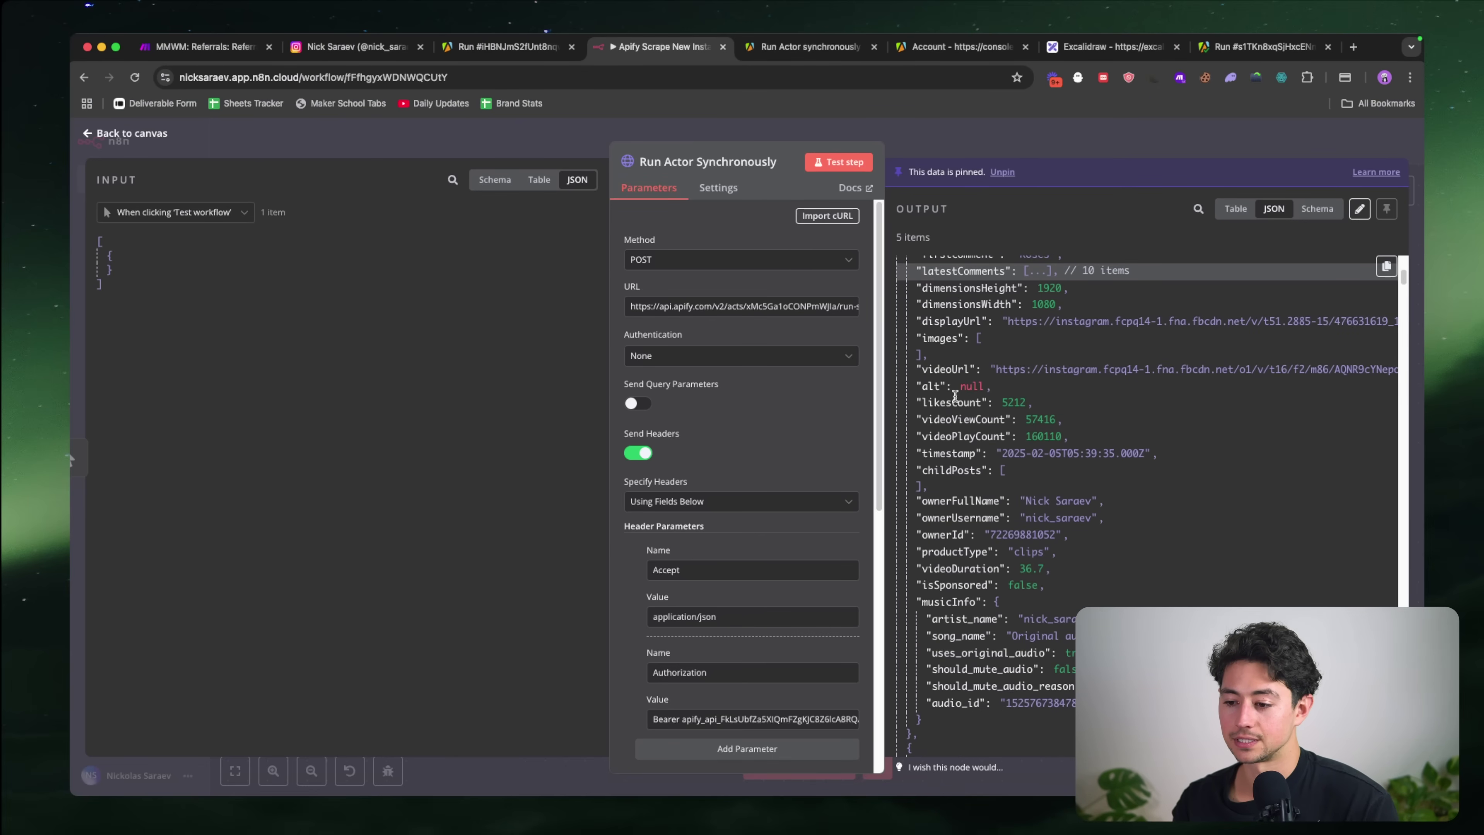
{"action": "scroll", "coordinate": [952, 386], "scroll_direction": "down", "scroll_amount": 1}
{"action": "key", "text": "super+grave"}
{"action": "type", "text": "likesCount"}
{"action": "key", "text": "Tab"}
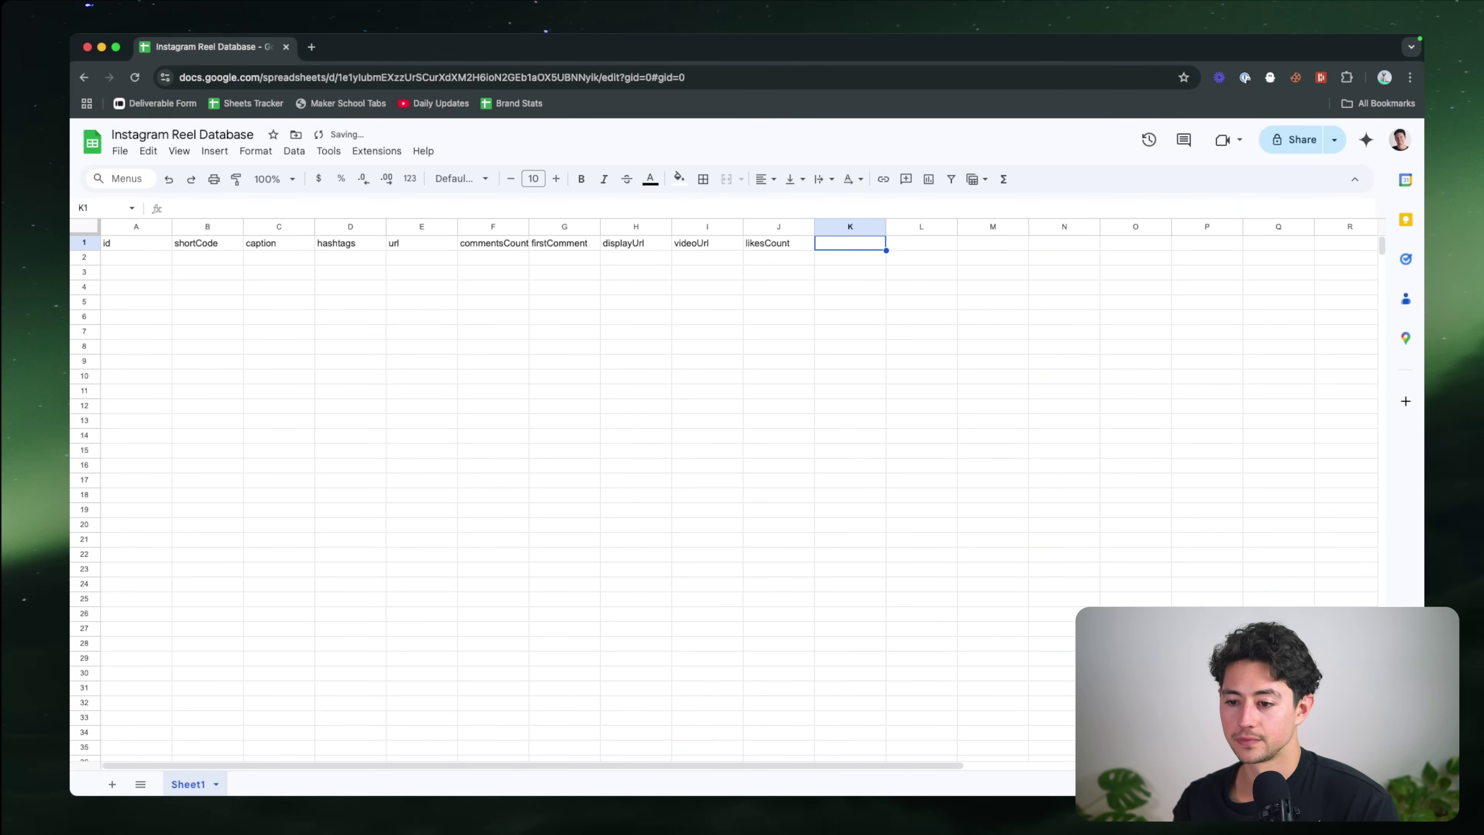
{"action": "key", "text": "super+grave"}
{"action": "key", "text": "super+grave"}
{"action": "type", "text": "videoViewCount"}
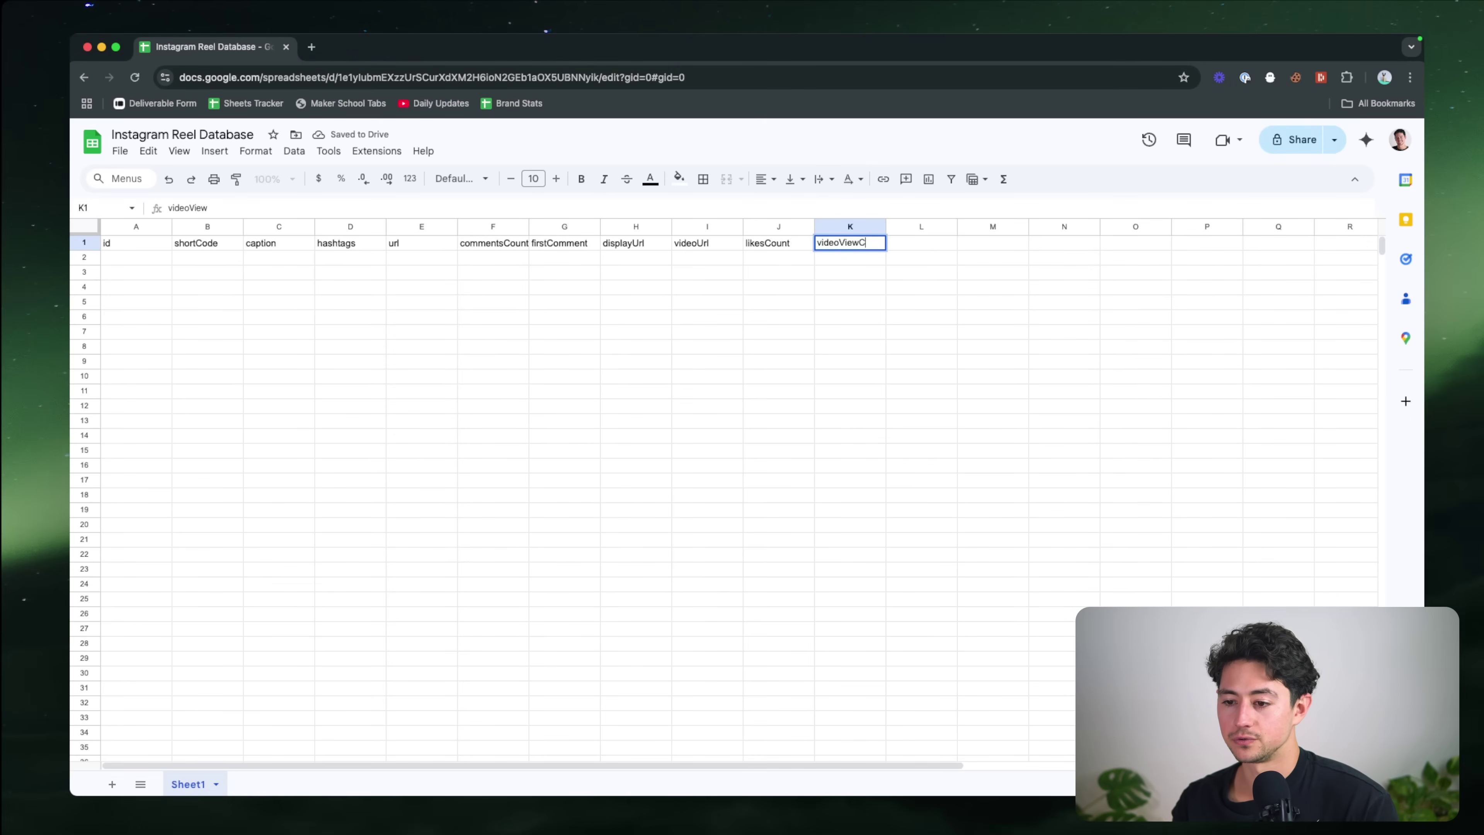
{"action": "key", "text": "super+grave"}
{"action": "scroll", "coordinate": [1056, 402], "scroll_direction": "down", "scroll_amount": 1}
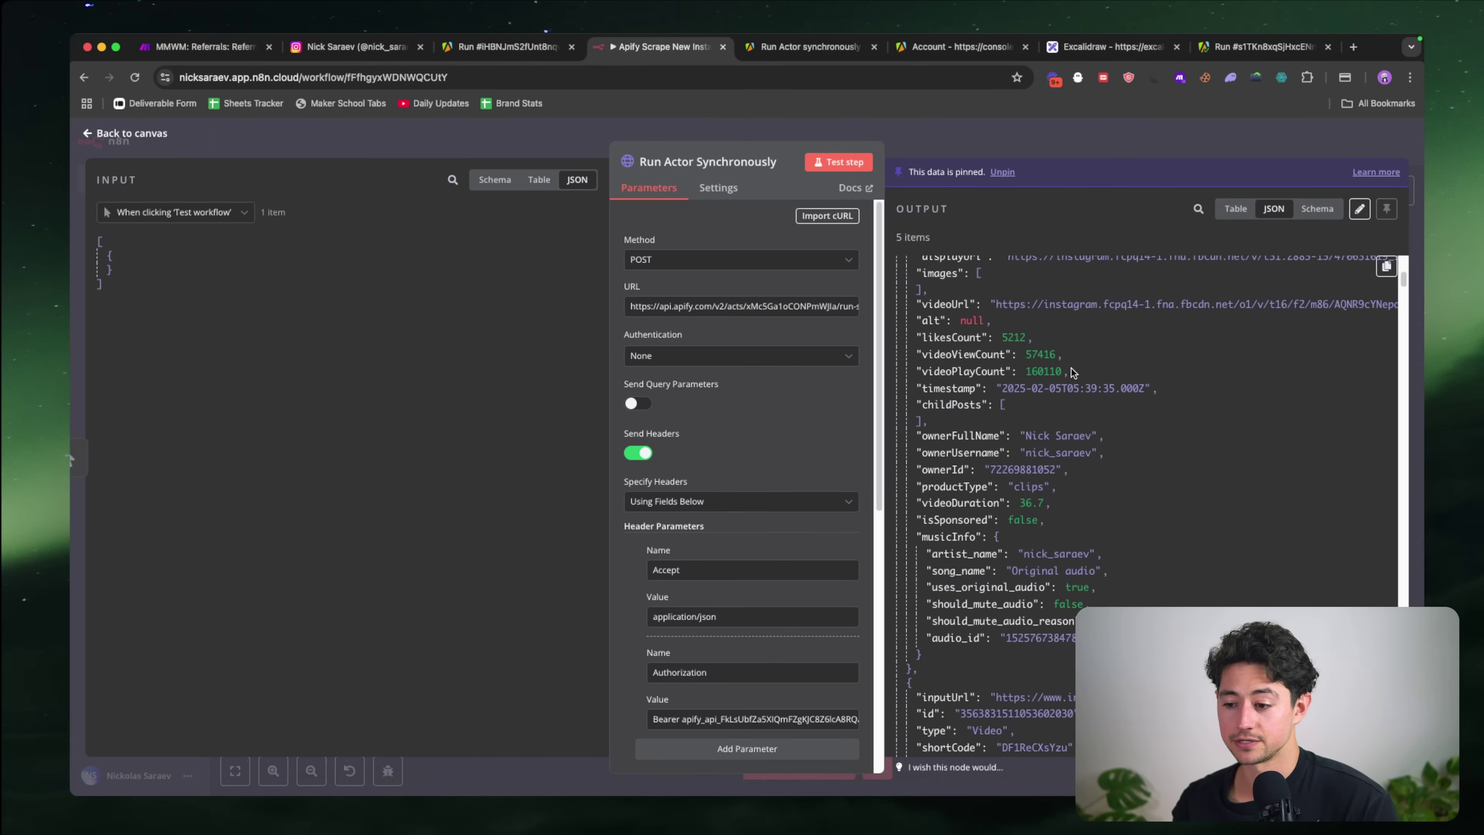
{"action": "key", "text": "super+grave"}
{"action": "type", "text": "videoPlayCount"}
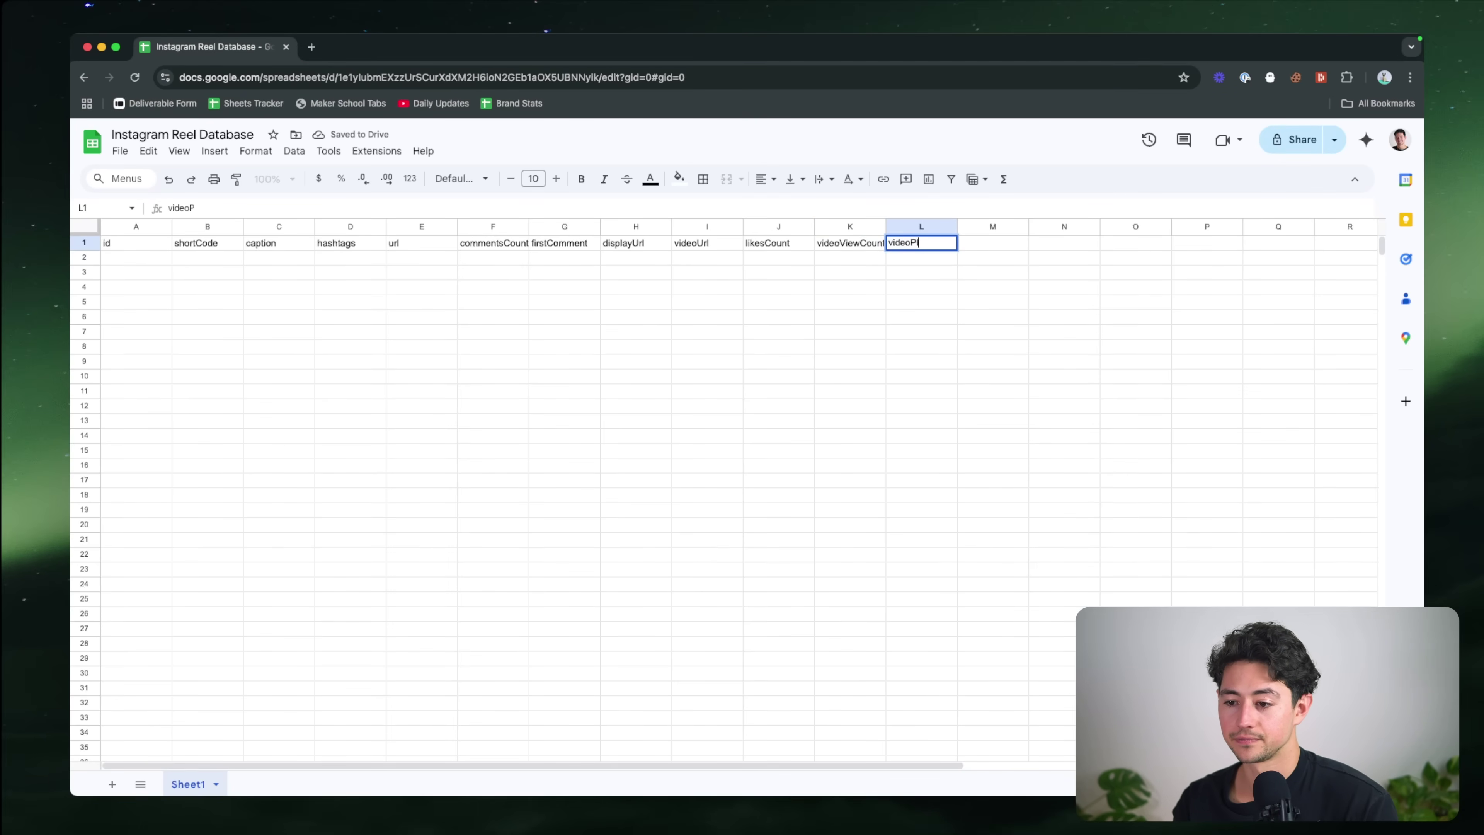
{"action": "key", "text": "Return"}
{"action": "key", "text": "super+grave"}
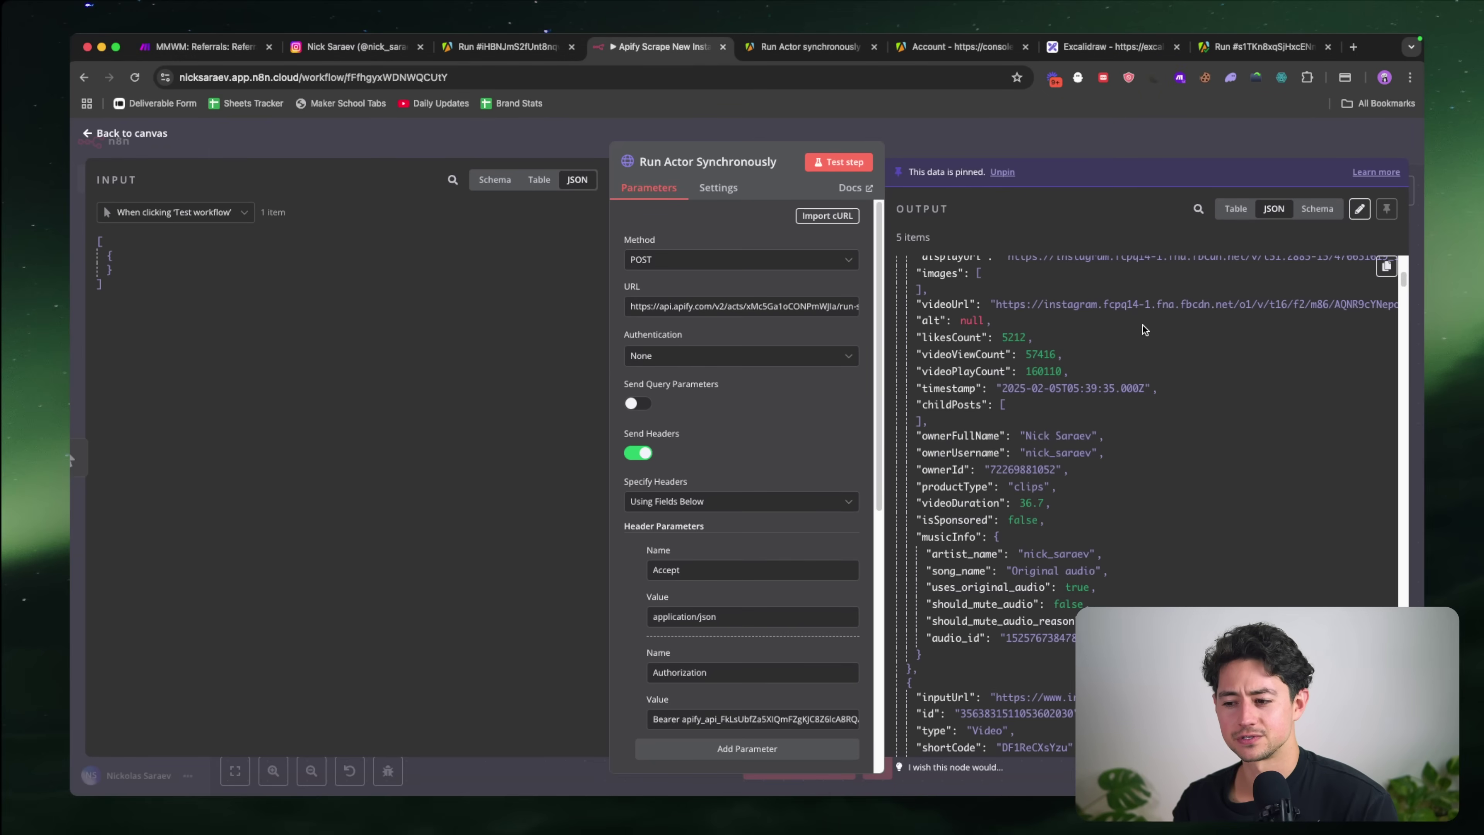
{"action": "scroll", "coordinate": [1134, 345], "scroll_direction": "down", "scroll_amount": 2}
{"action": "key", "text": "super+grave"}
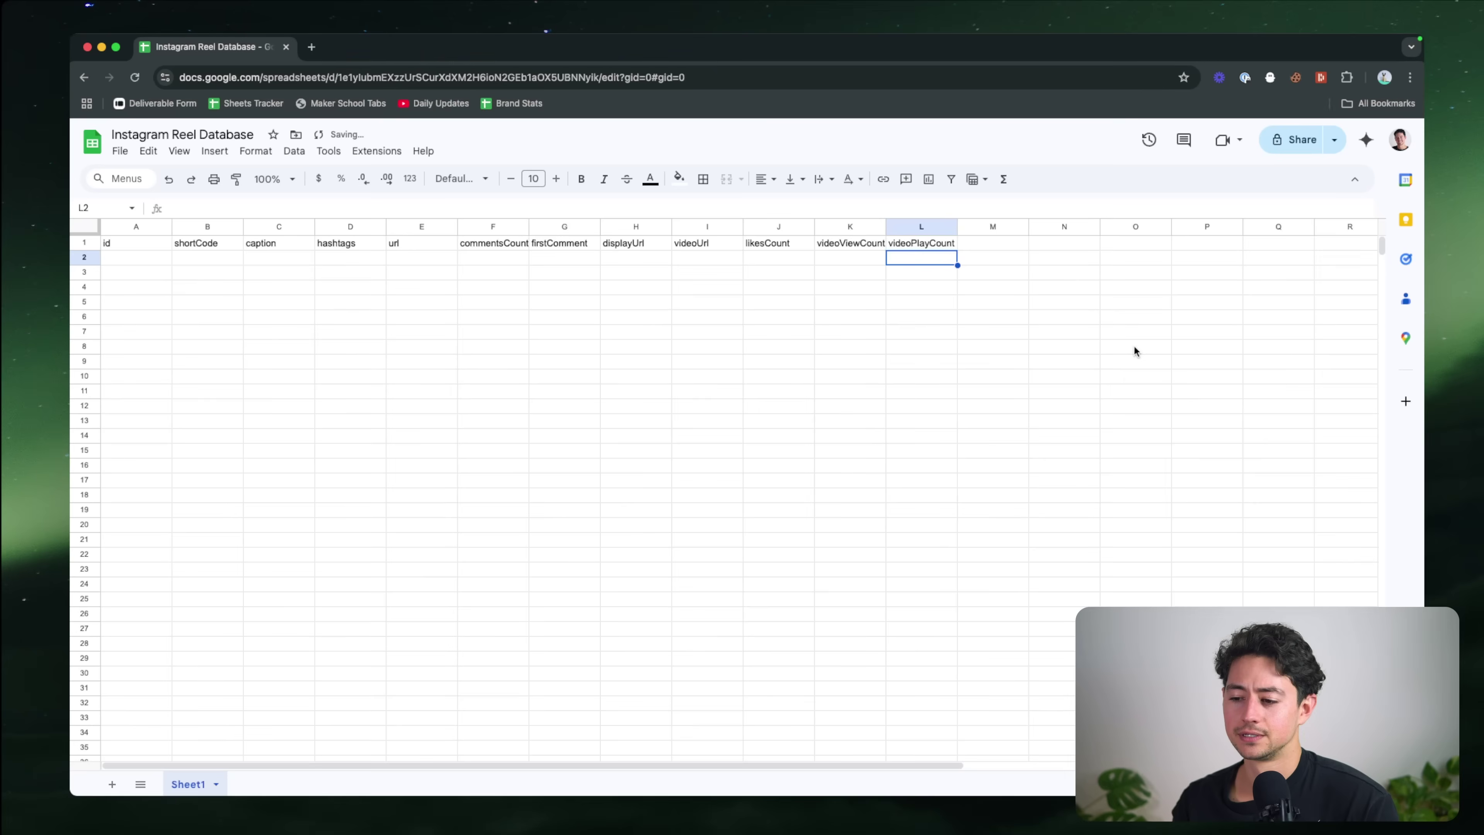
Step: Copy header row A1:L1, paste it shifted right to B1, and start a timestamp header in A1
{"action": "key", "text": "Up"}
{"action": "key", "text": "super+shift+Left"}
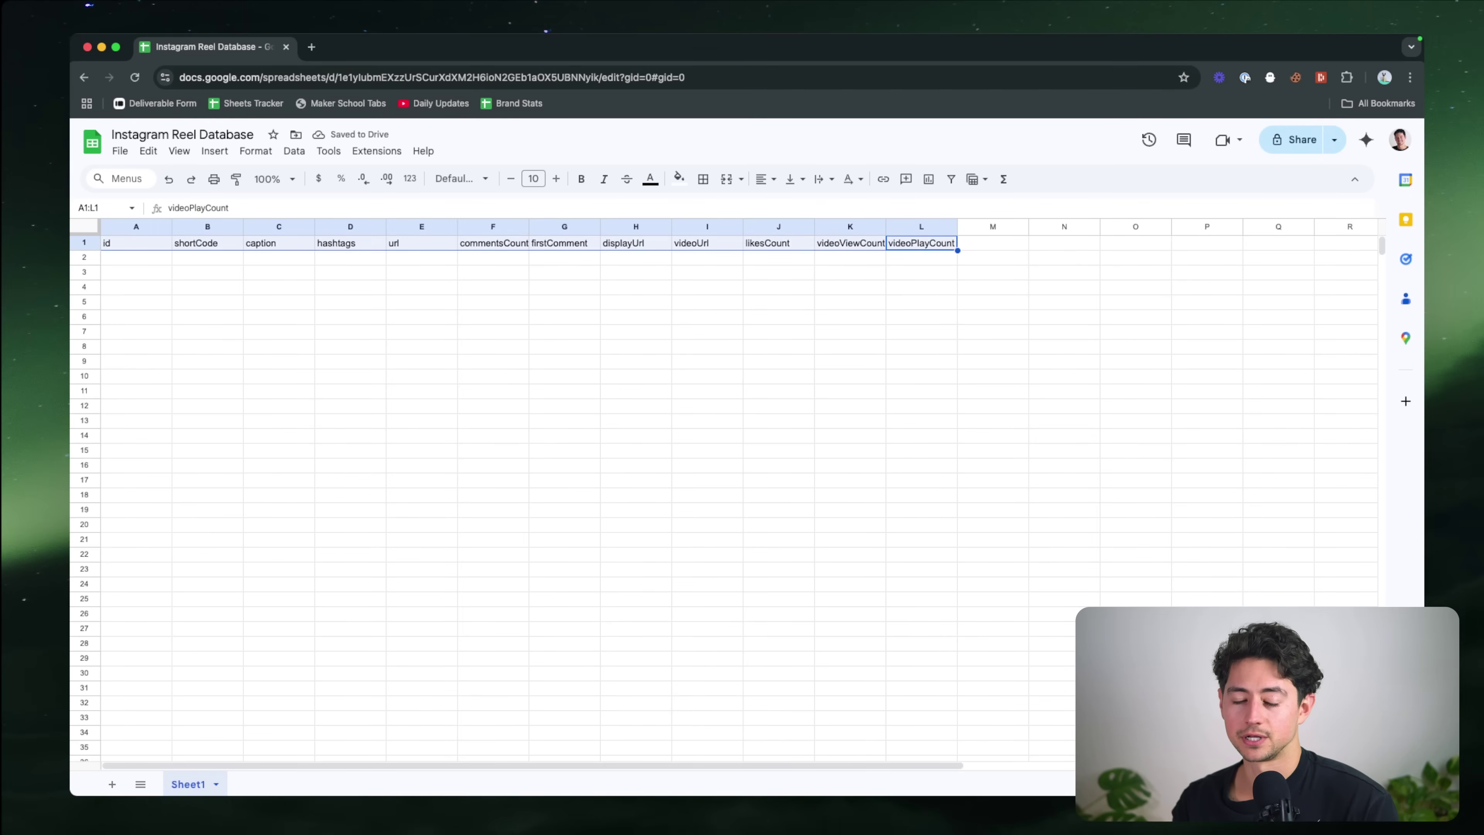
{"action": "key", "text": "super+c"}
{"action": "left_click", "coordinate": [151, 245]}
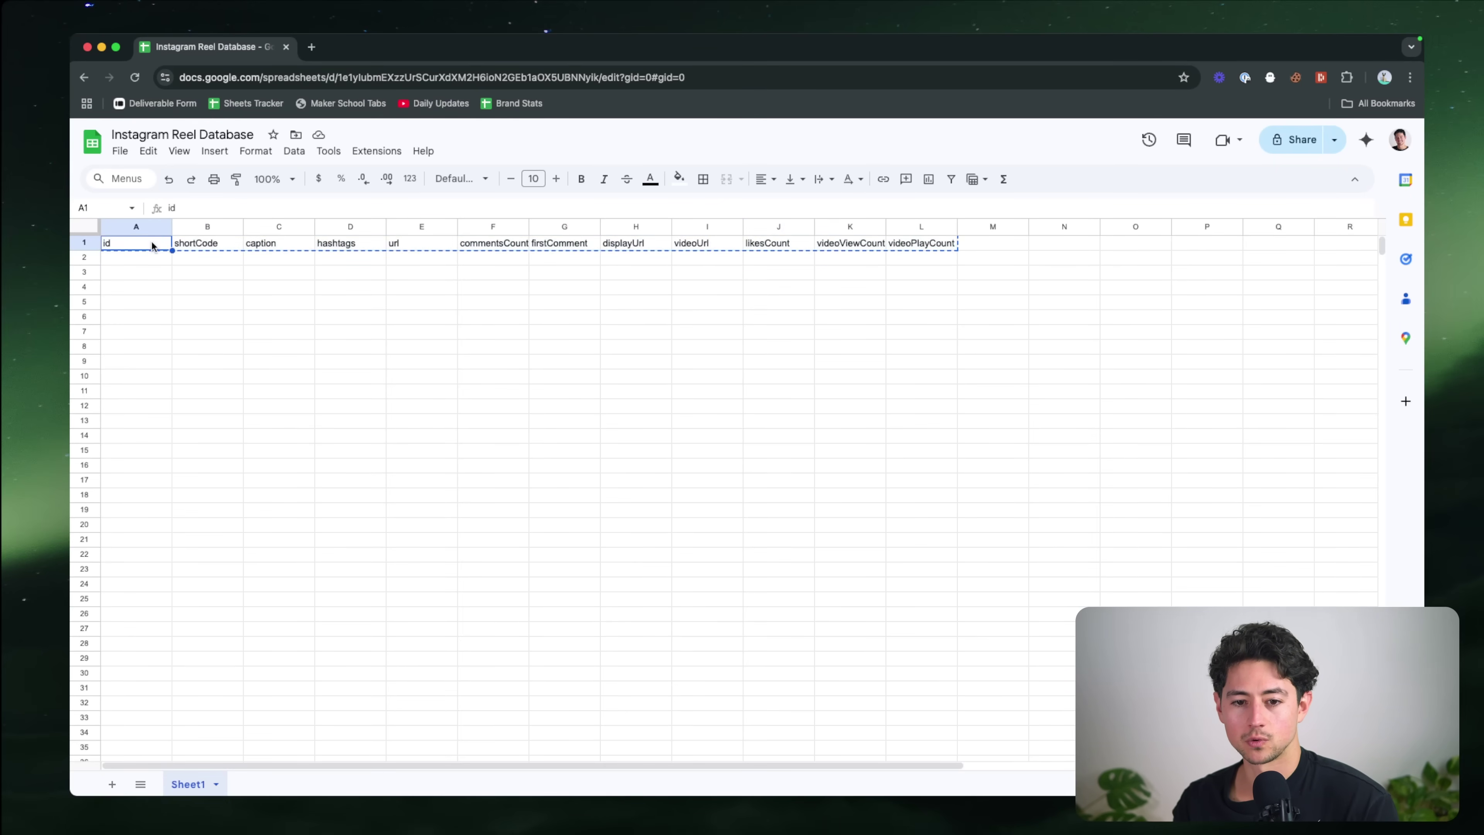
{"action": "key", "text": "super+shift+Right"}
{"action": "key", "text": "Right"}
{"action": "key", "text": "super+v"}
{"action": "key", "text": "Left"}
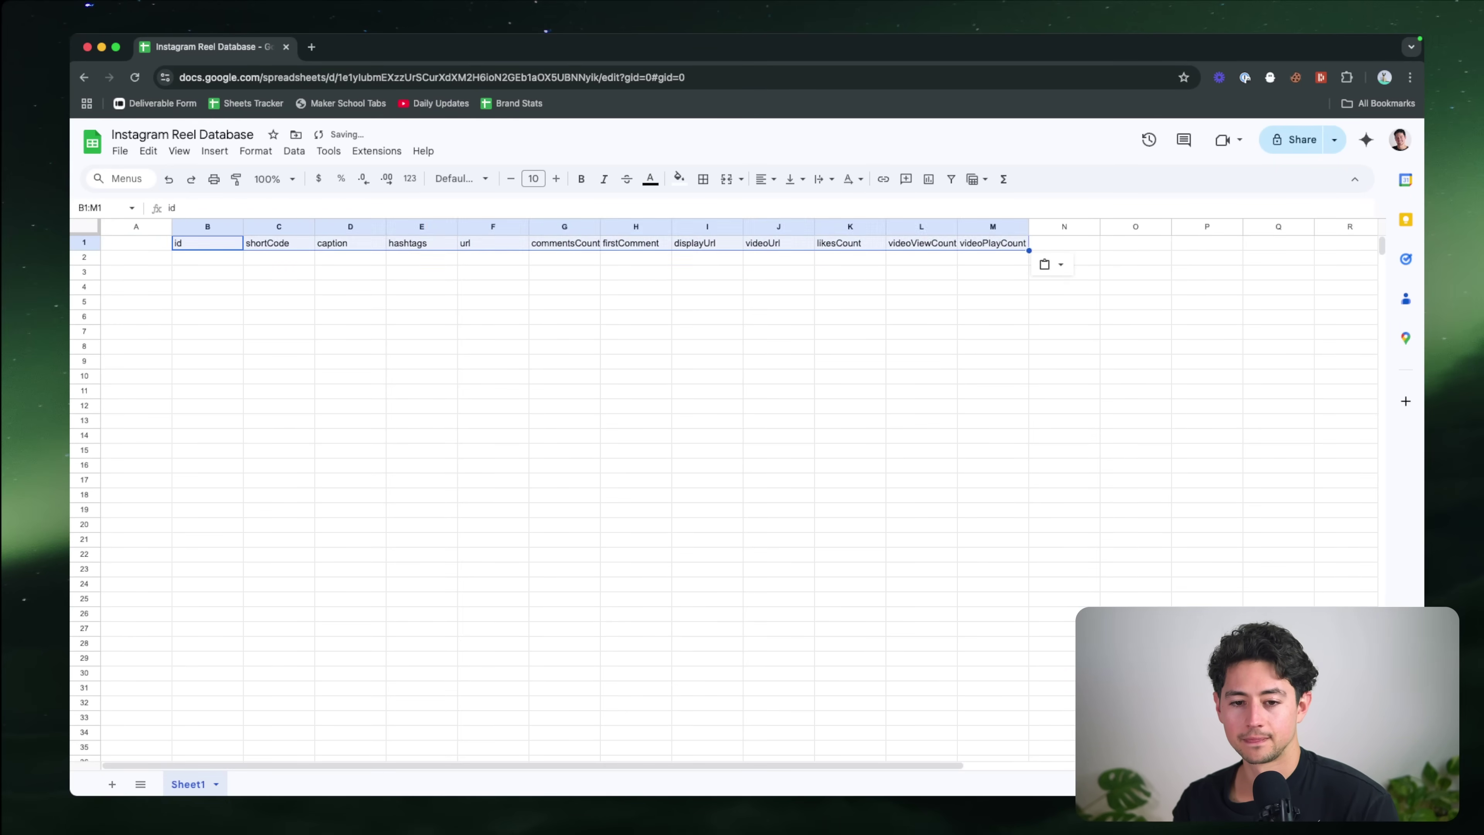
{"action": "type", "text": "timestamp"}
Step: Check the reel timestamp value and open a Unix timestamp converter site found by searching 'timestamp'
{"action": "key", "text": "super+grave"}
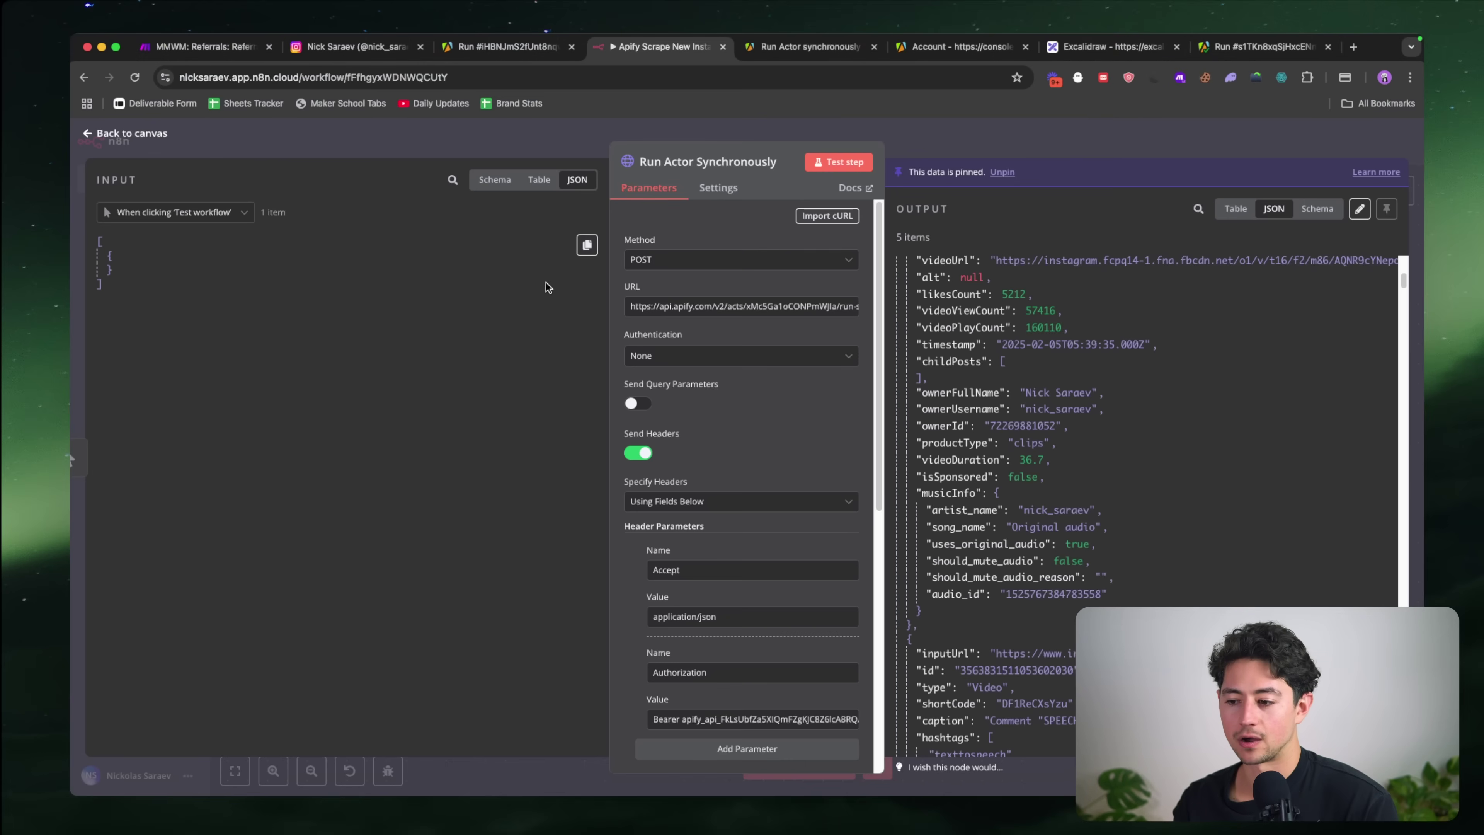
{"action": "scroll", "coordinate": [1041, 406], "scroll_direction": "down", "scroll_amount": 1}
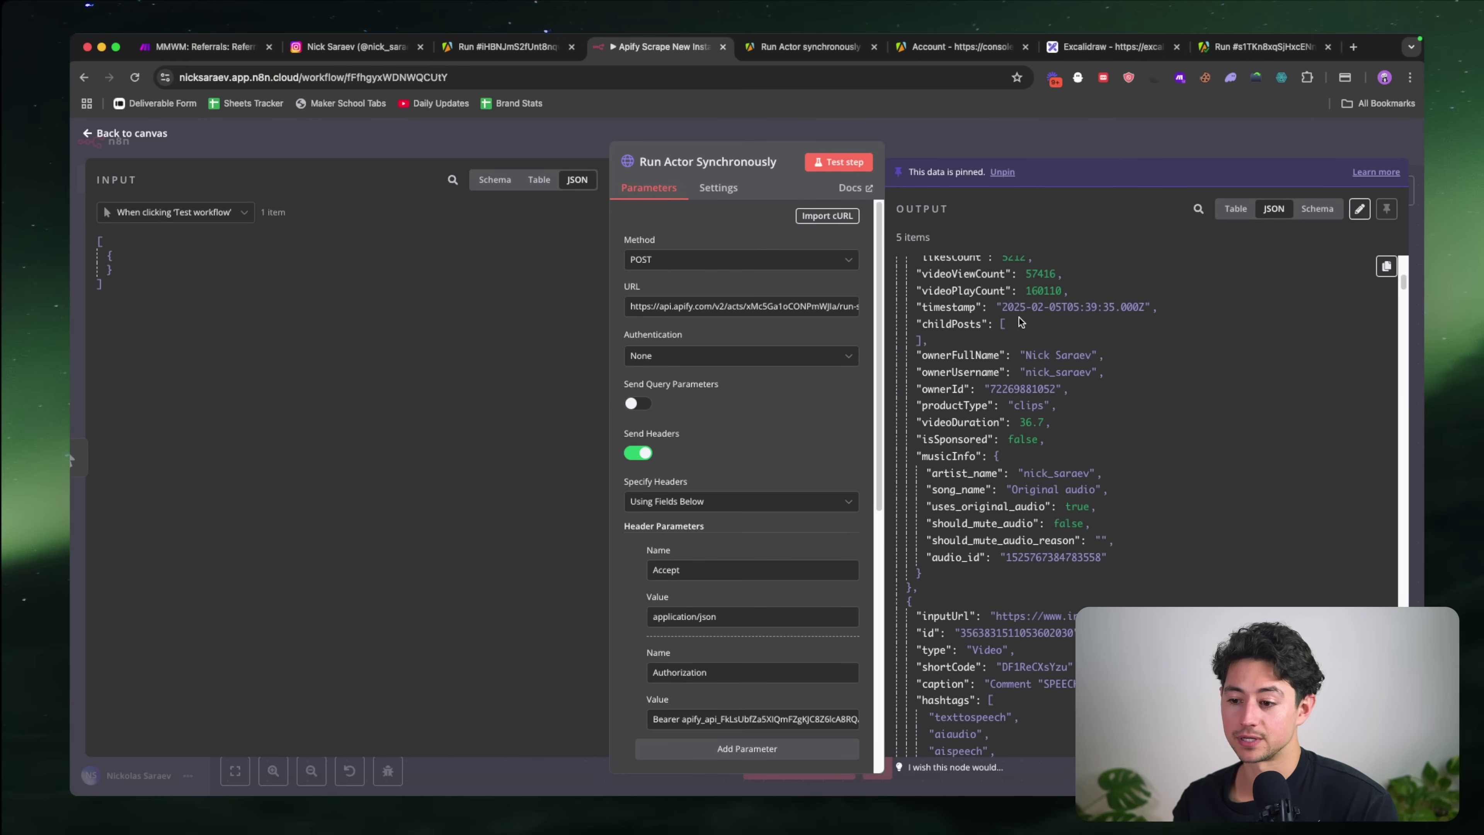
{"action": "scroll", "coordinate": [1019, 317], "scroll_direction": "down", "scroll_amount": 1}
{"action": "scroll", "coordinate": [1110, 279], "scroll_direction": "up", "scroll_amount": 5}
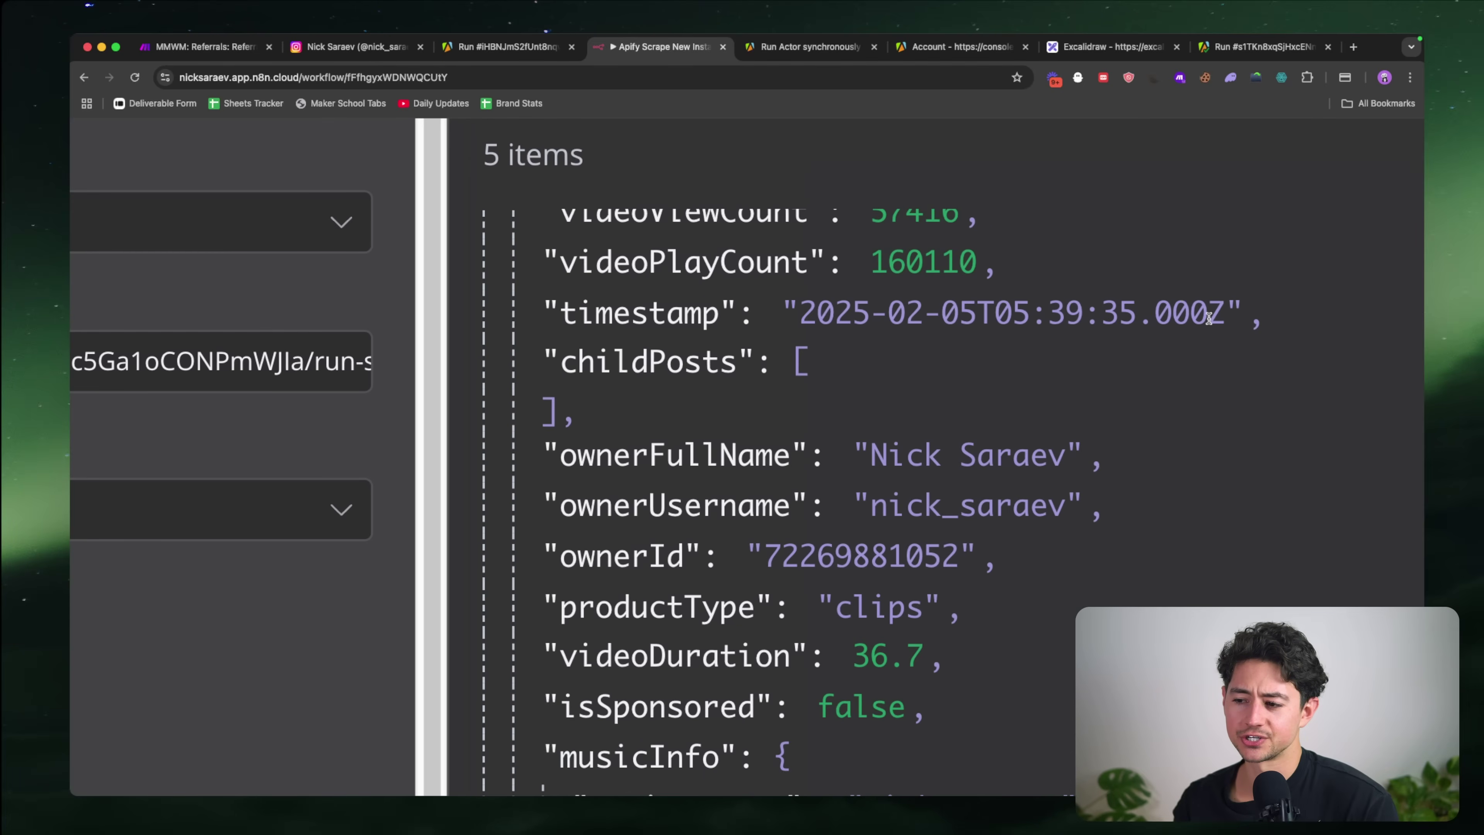
{"action": "left_click_drag", "start_coordinate": [1224, 315], "coordinate": [803, 314]}
{"action": "scroll", "coordinate": [803, 313], "scroll_direction": "down", "scroll_amount": 5}
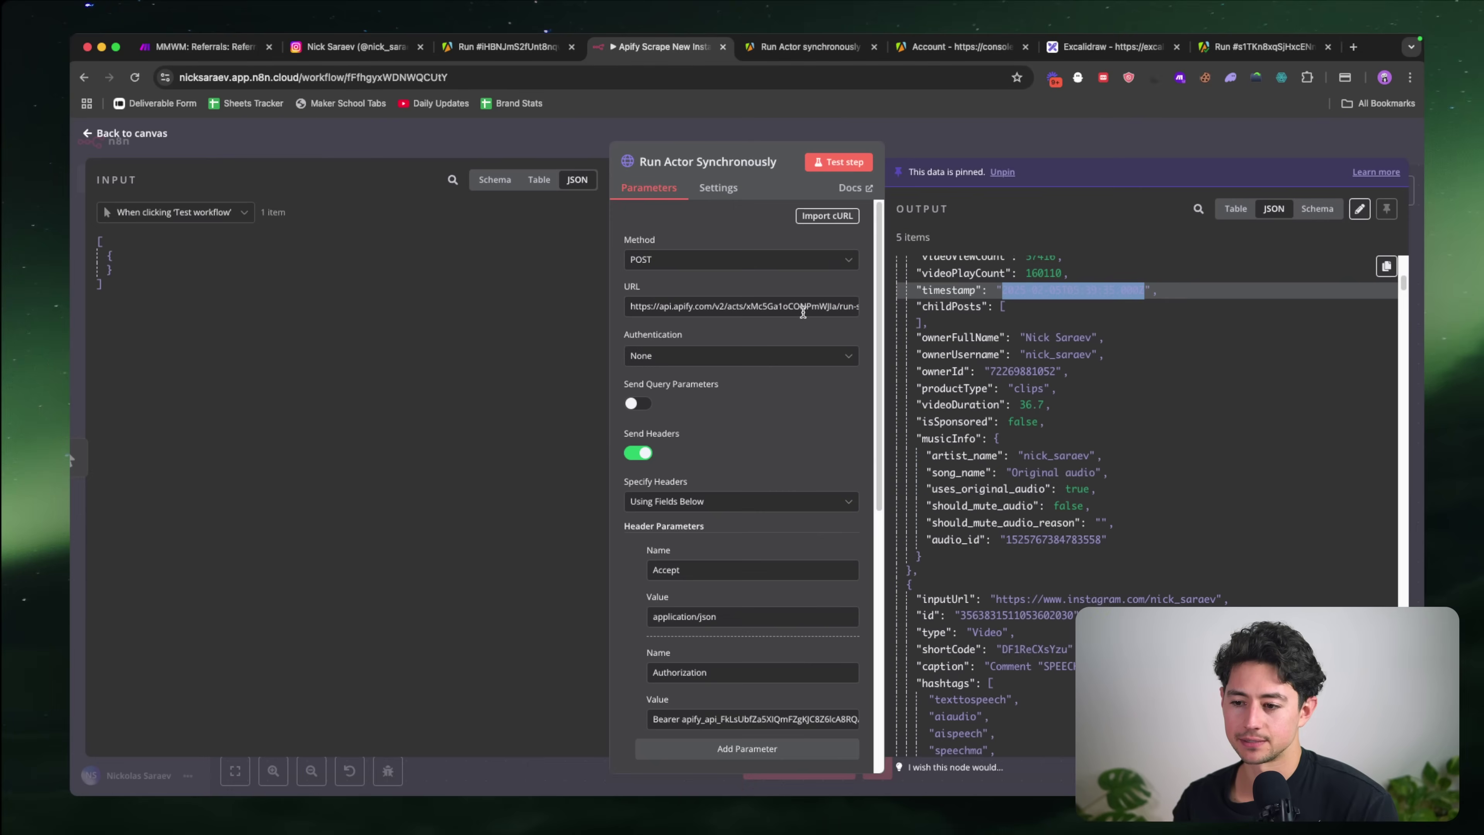
{"action": "key", "text": "super+t"}
{"action": "type", "text": "timestamp"}
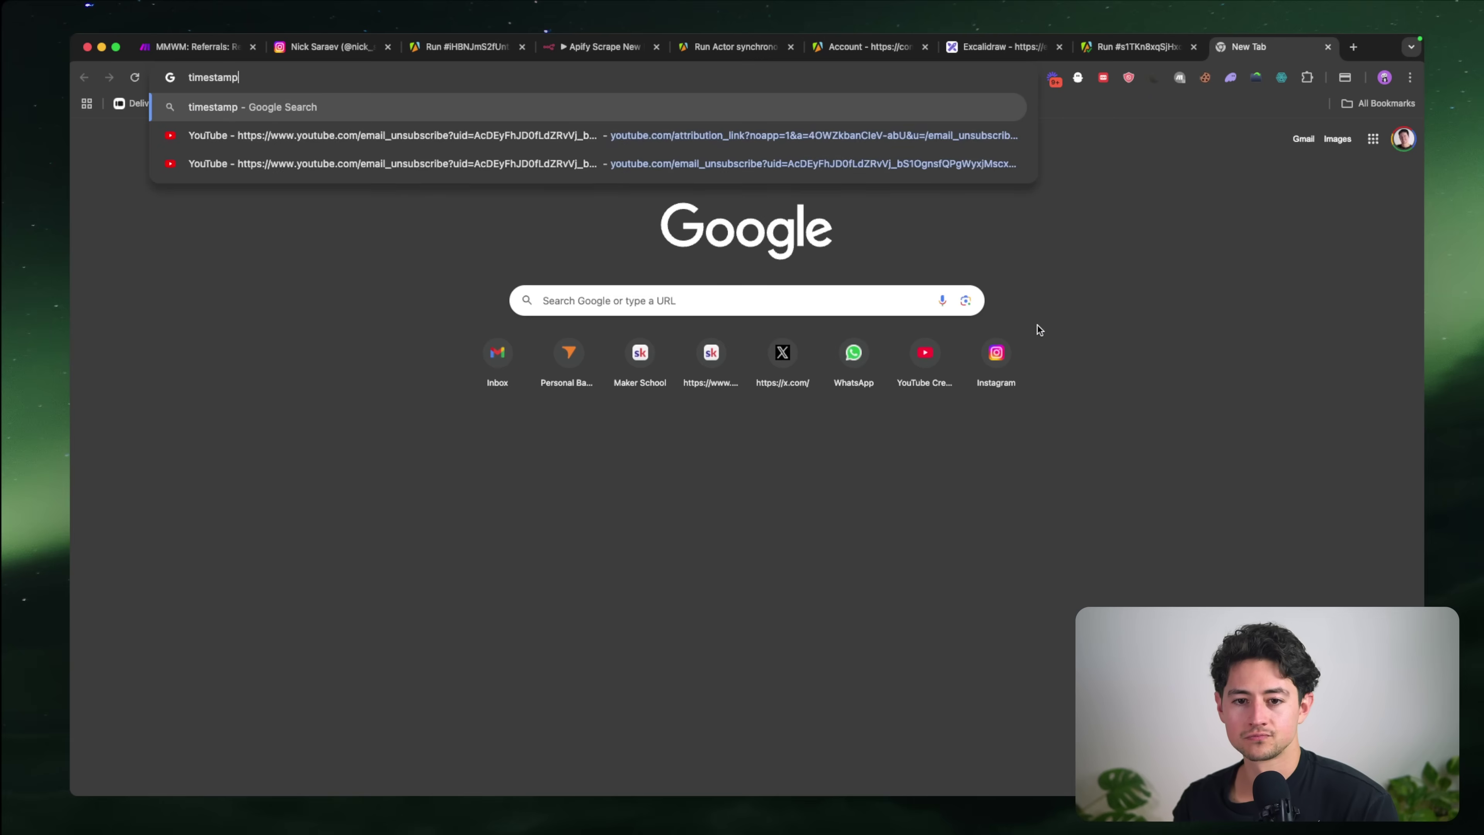
{"action": "key", "text": "Return"}
{"action": "left_click", "coordinate": [533, 258]}
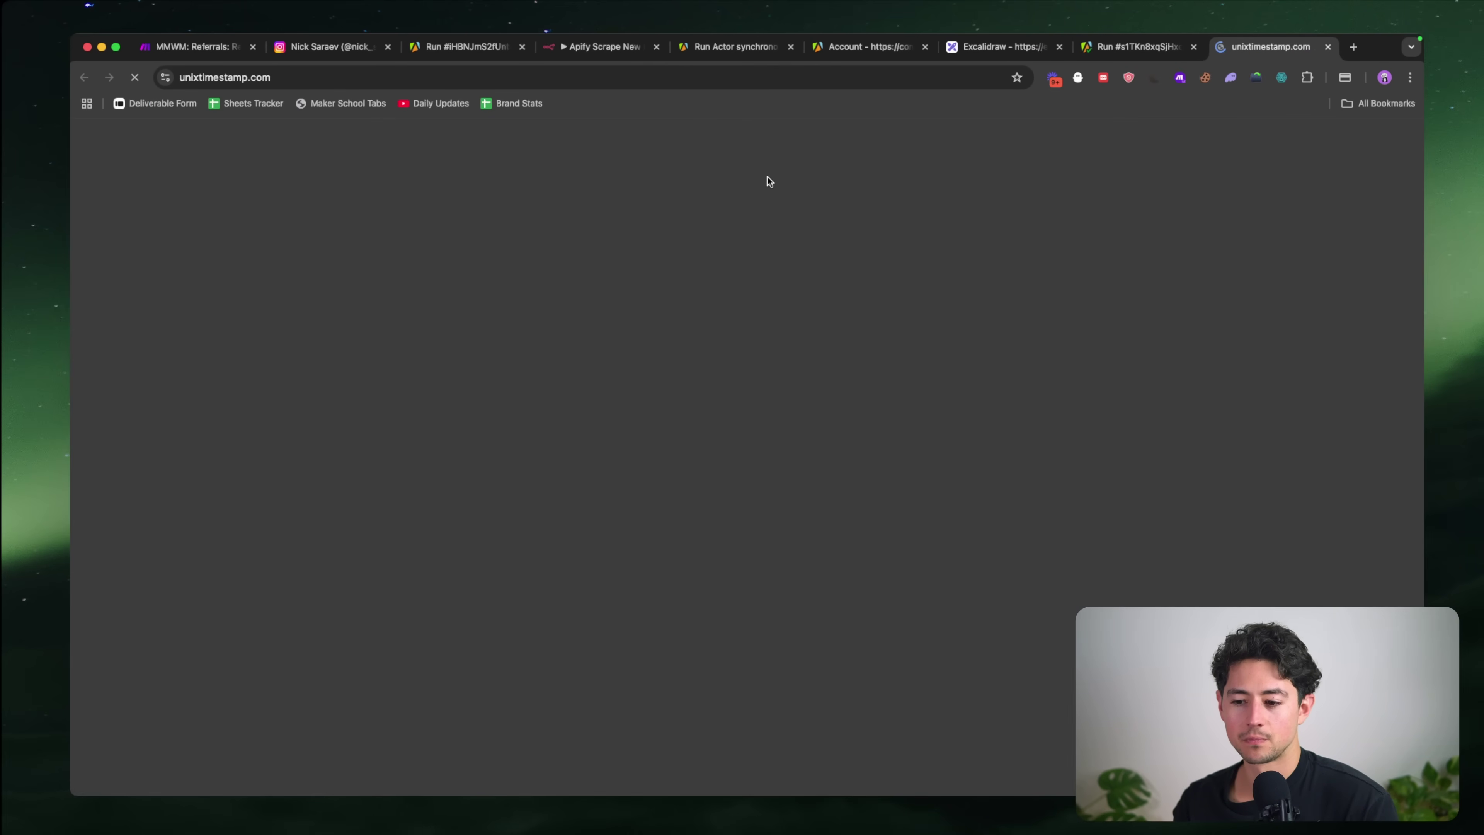
{"action": "scroll", "coordinate": [911, 214], "scroll_direction": "up", "scroll_amount": 5}
{"action": "scroll", "coordinate": [911, 214], "scroll_direction": "down", "scroll_amount": 5}
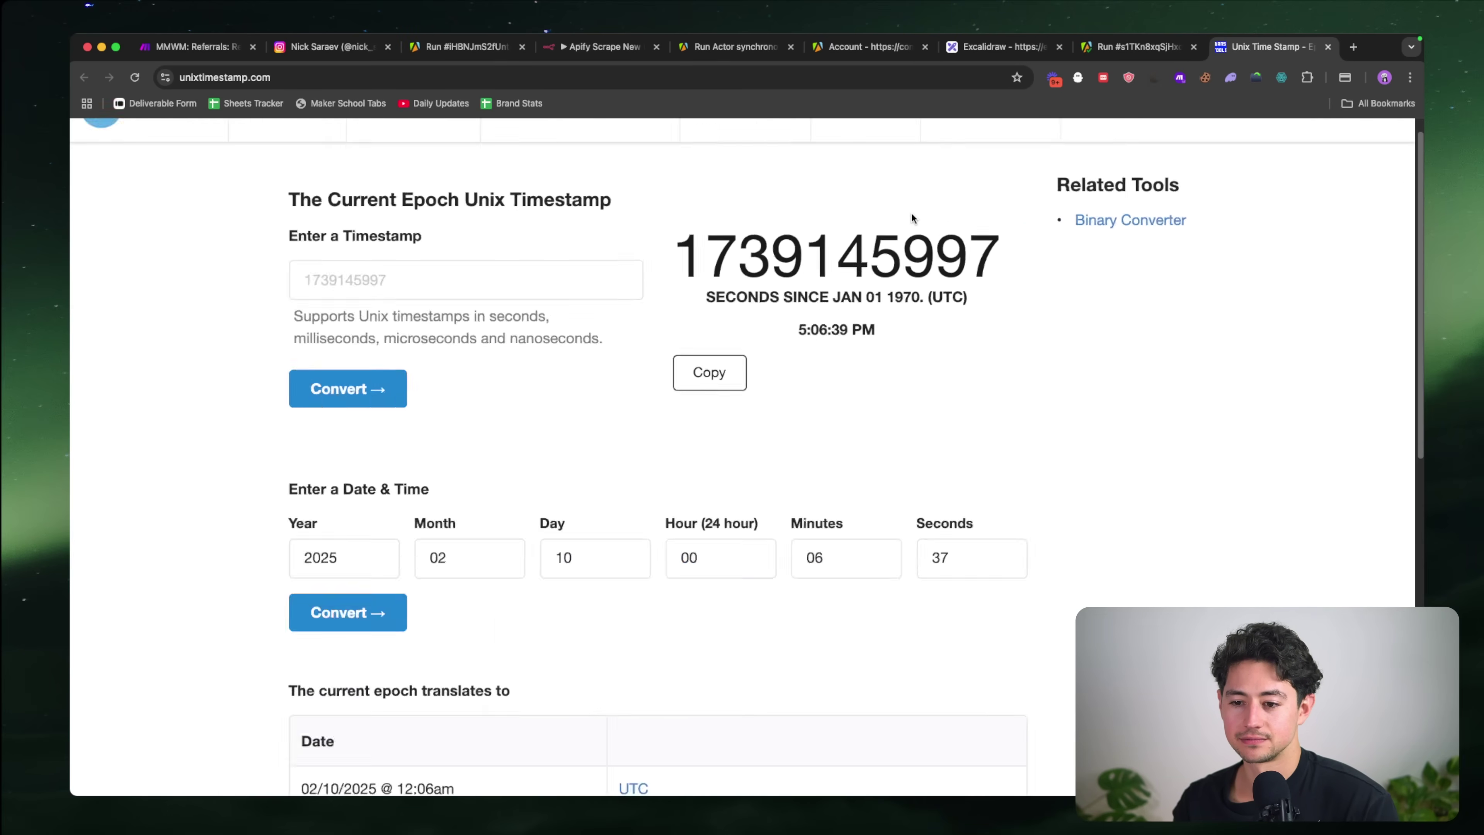
{"action": "left_click", "coordinate": [602, 46]}
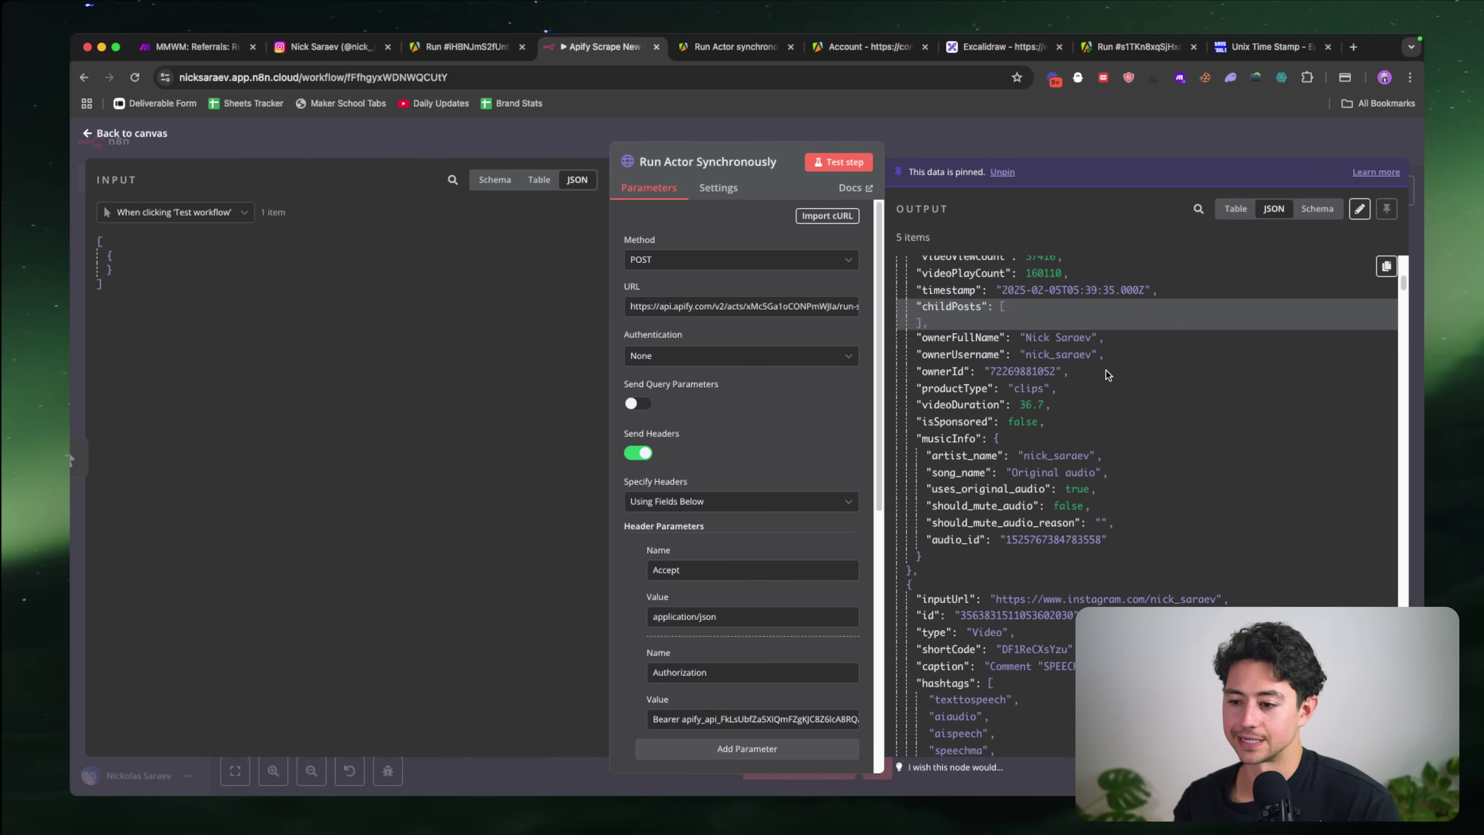
Step: Add the ownerFullName (username) and videoDuration headers after videoPlayCount
{"action": "scroll", "coordinate": [1106, 370], "scroll_direction": "down", "scroll_amount": 1}
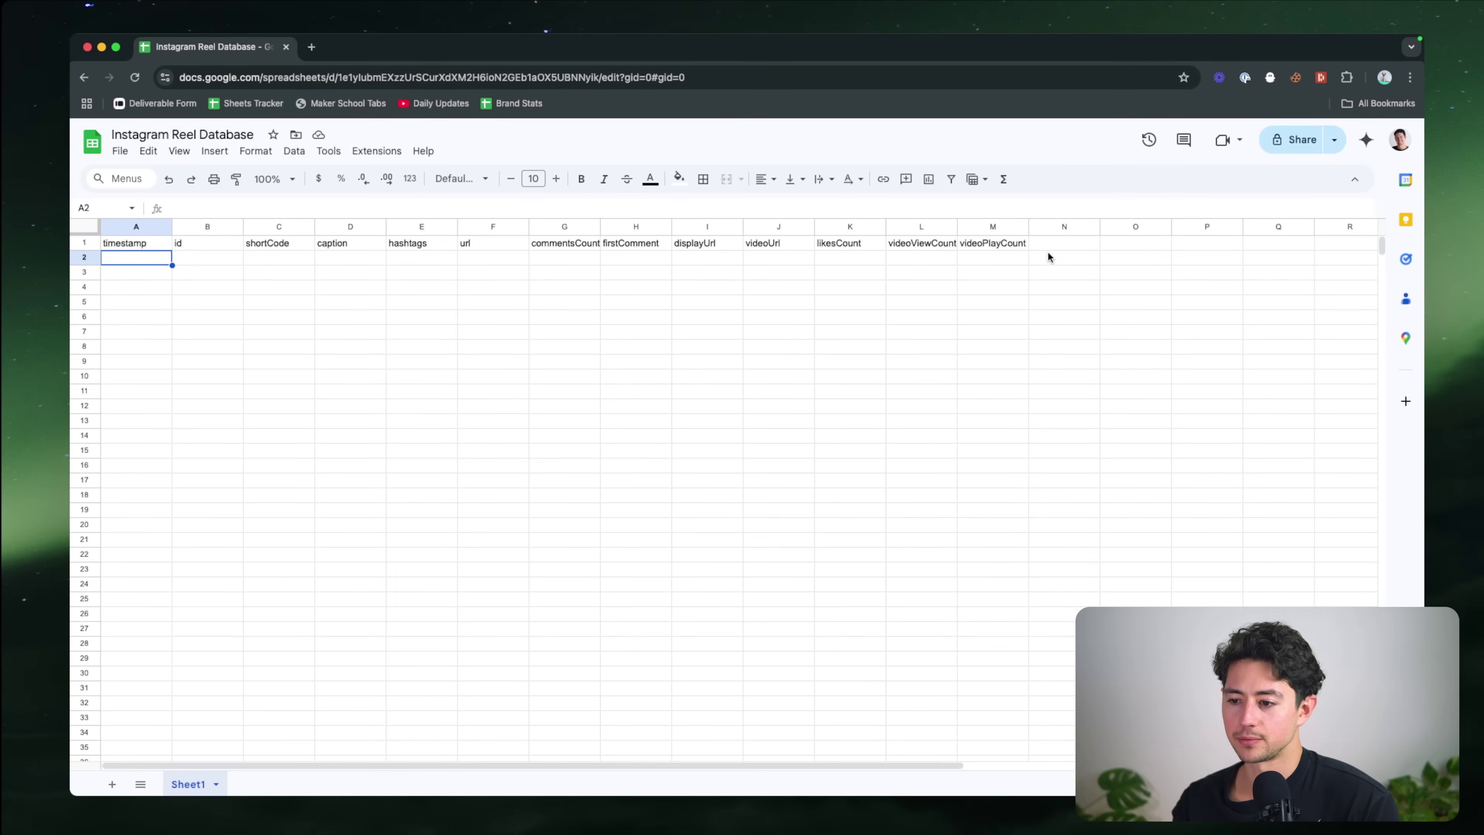
{"action": "left_click", "coordinate": [1048, 243]}
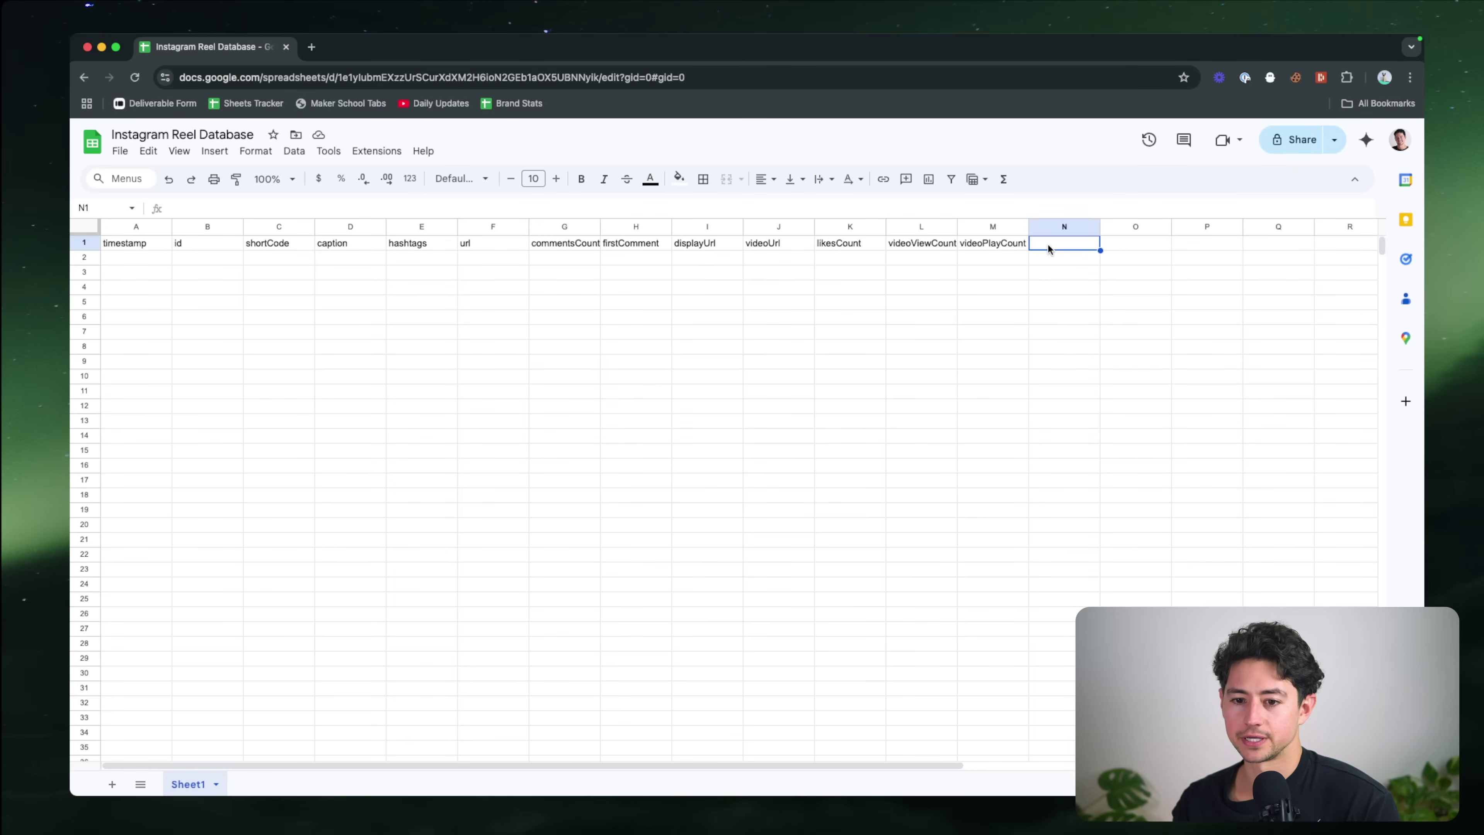
{"action": "type", "text": "ownerFullName"}
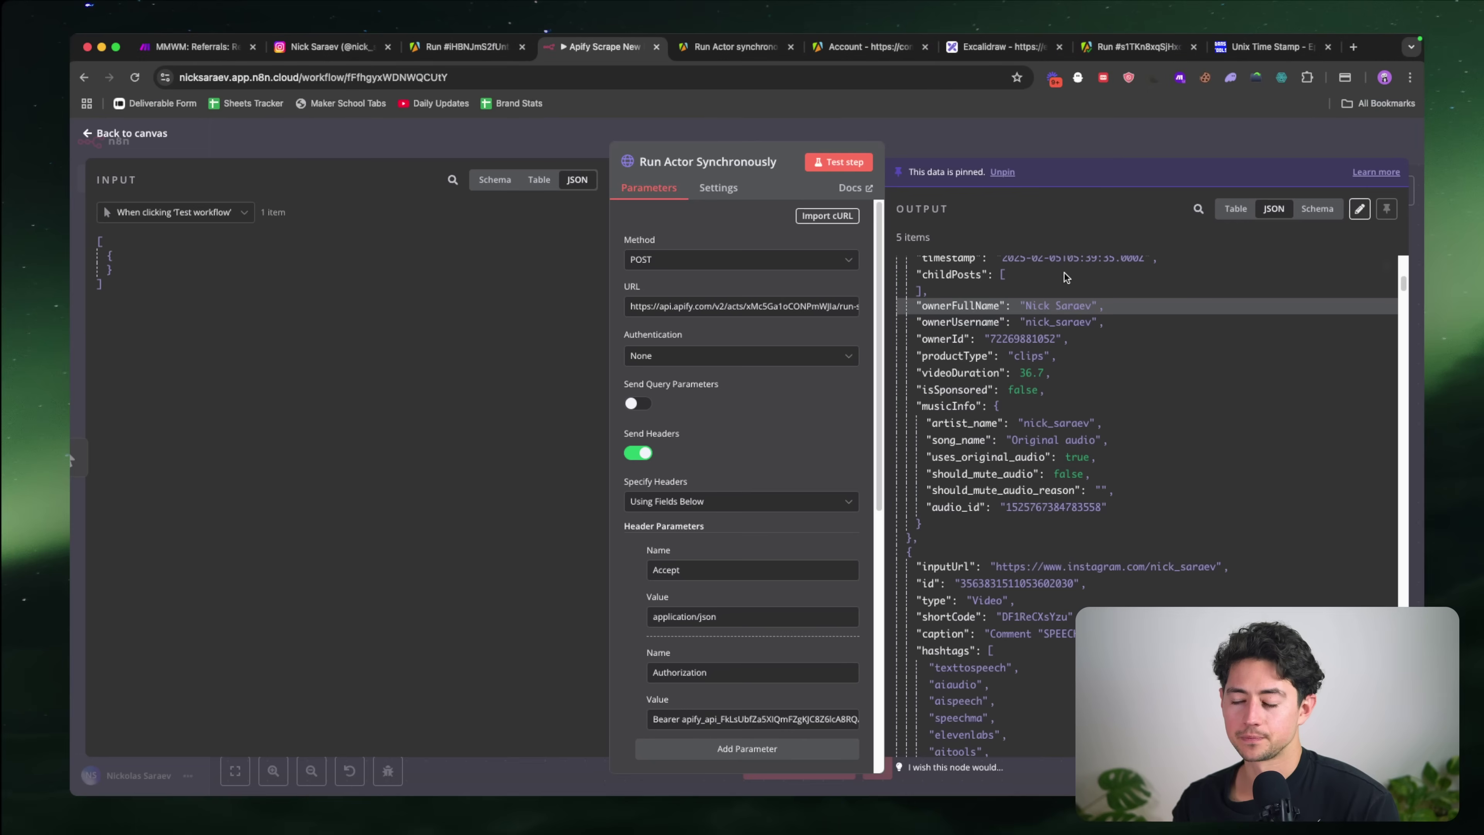
{"action": "scroll", "coordinate": [1065, 272], "scroll_direction": "down", "scroll_amount": 2}
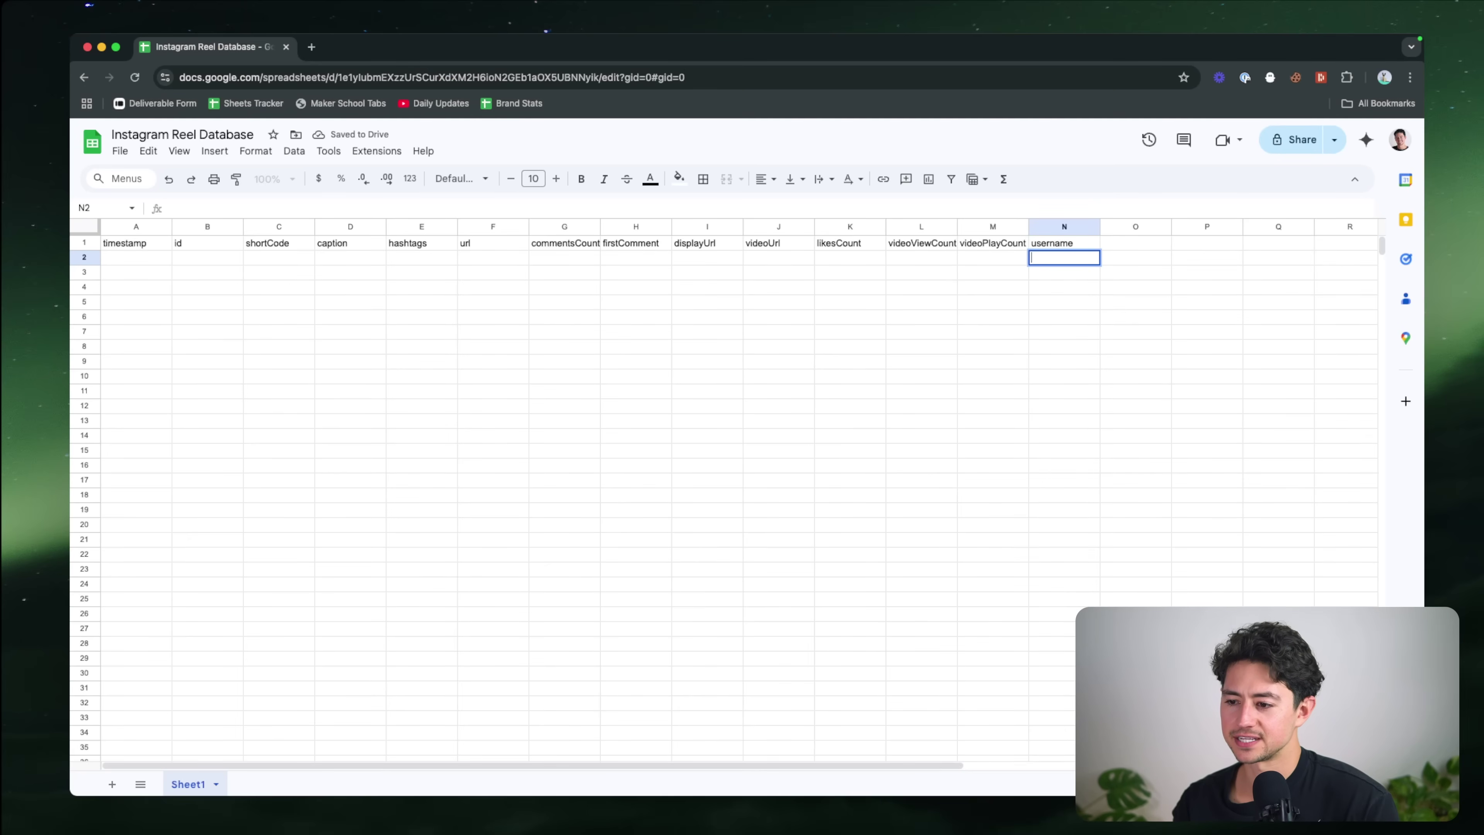
{"action": "key", "text": "Tab"}
{"action": "type", "text": "videoDuration"}
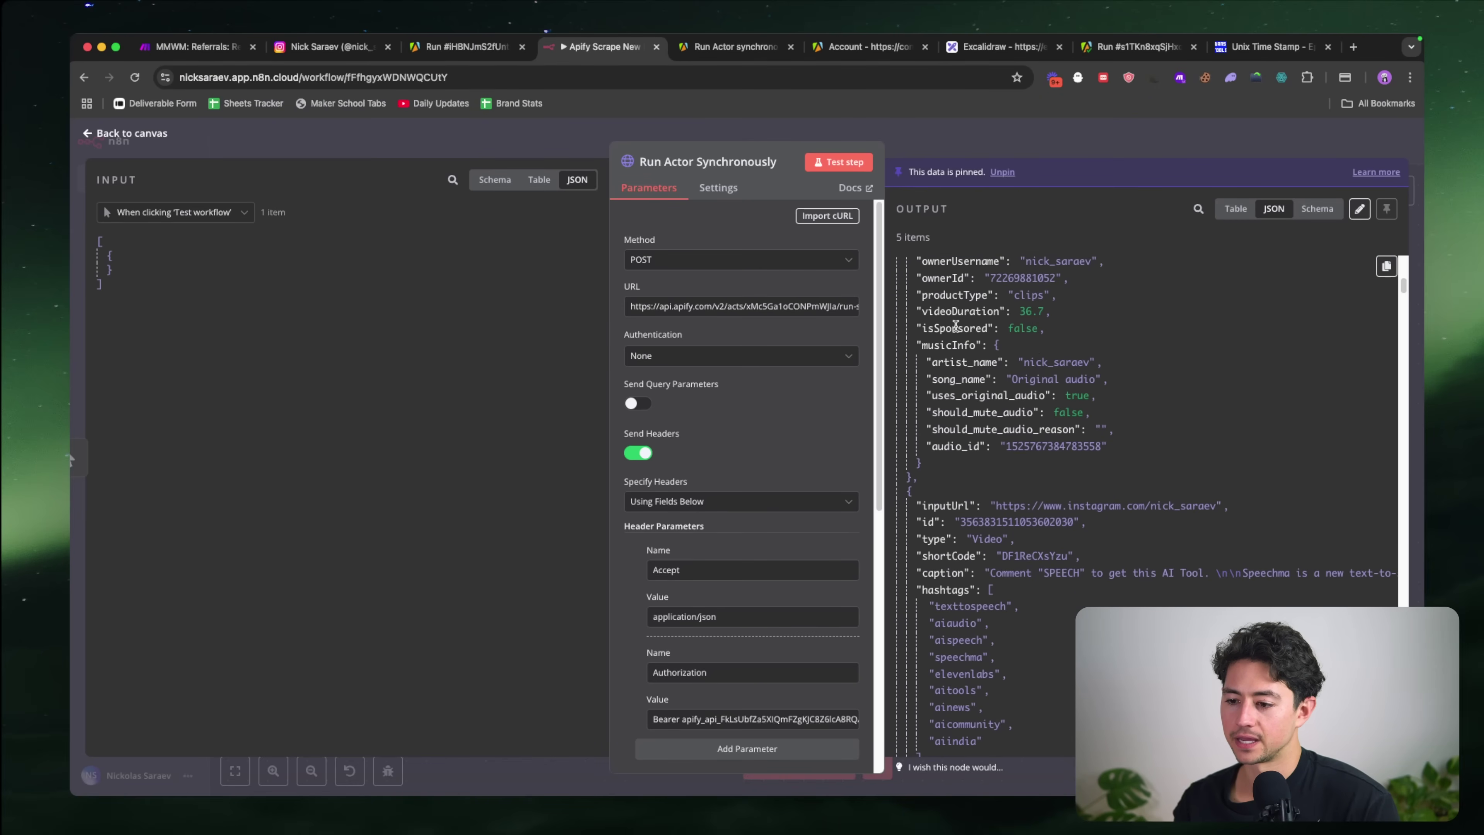
{"action": "key", "text": "Tab"}
Step: Briefly add an isSponsored header, then select the full header row from timestamp
{"action": "type", "text": "is"}
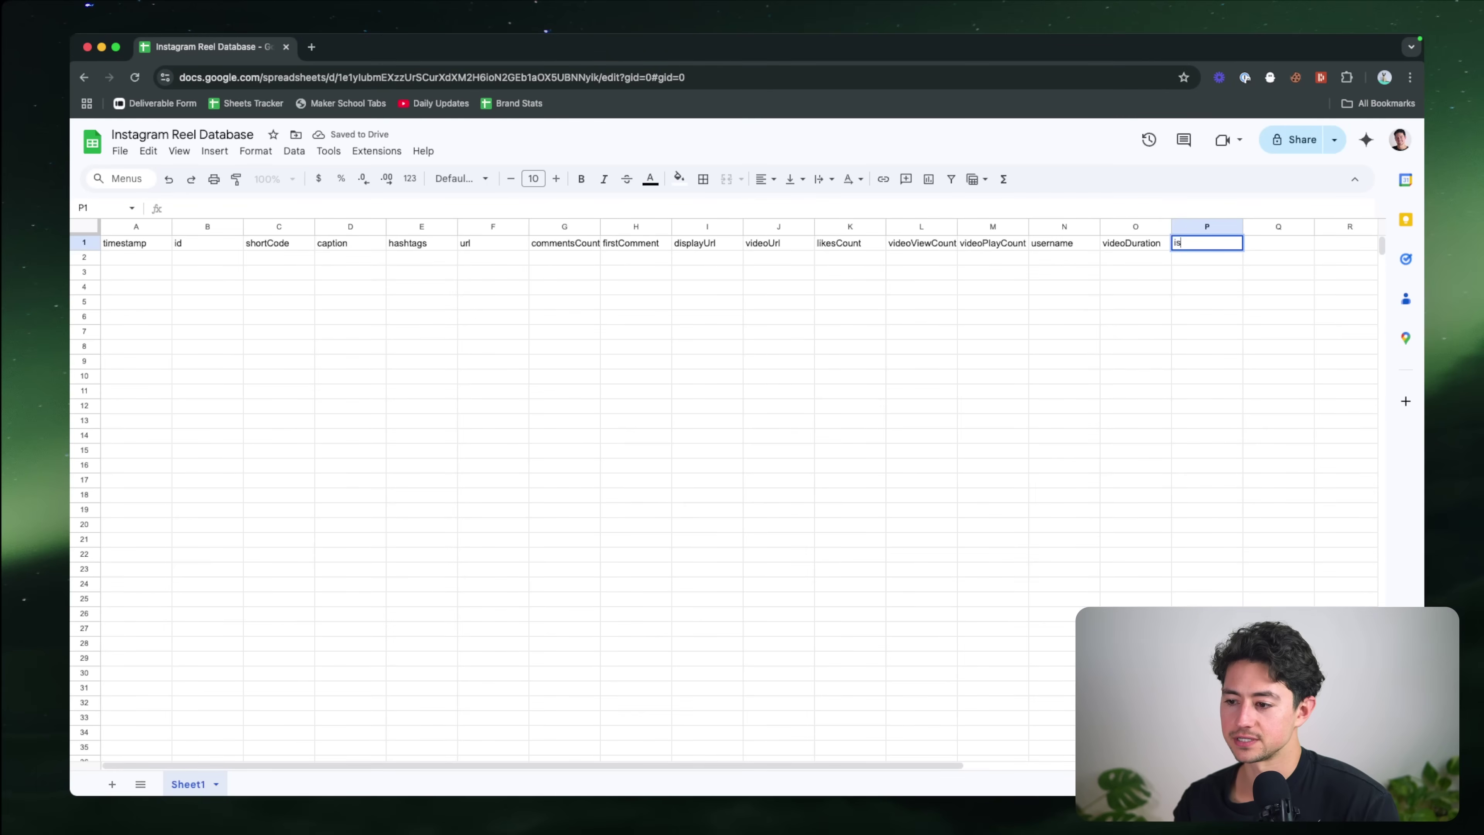
{"action": "type", "text": "Sponsored"}
{"action": "key", "text": "Tab"}
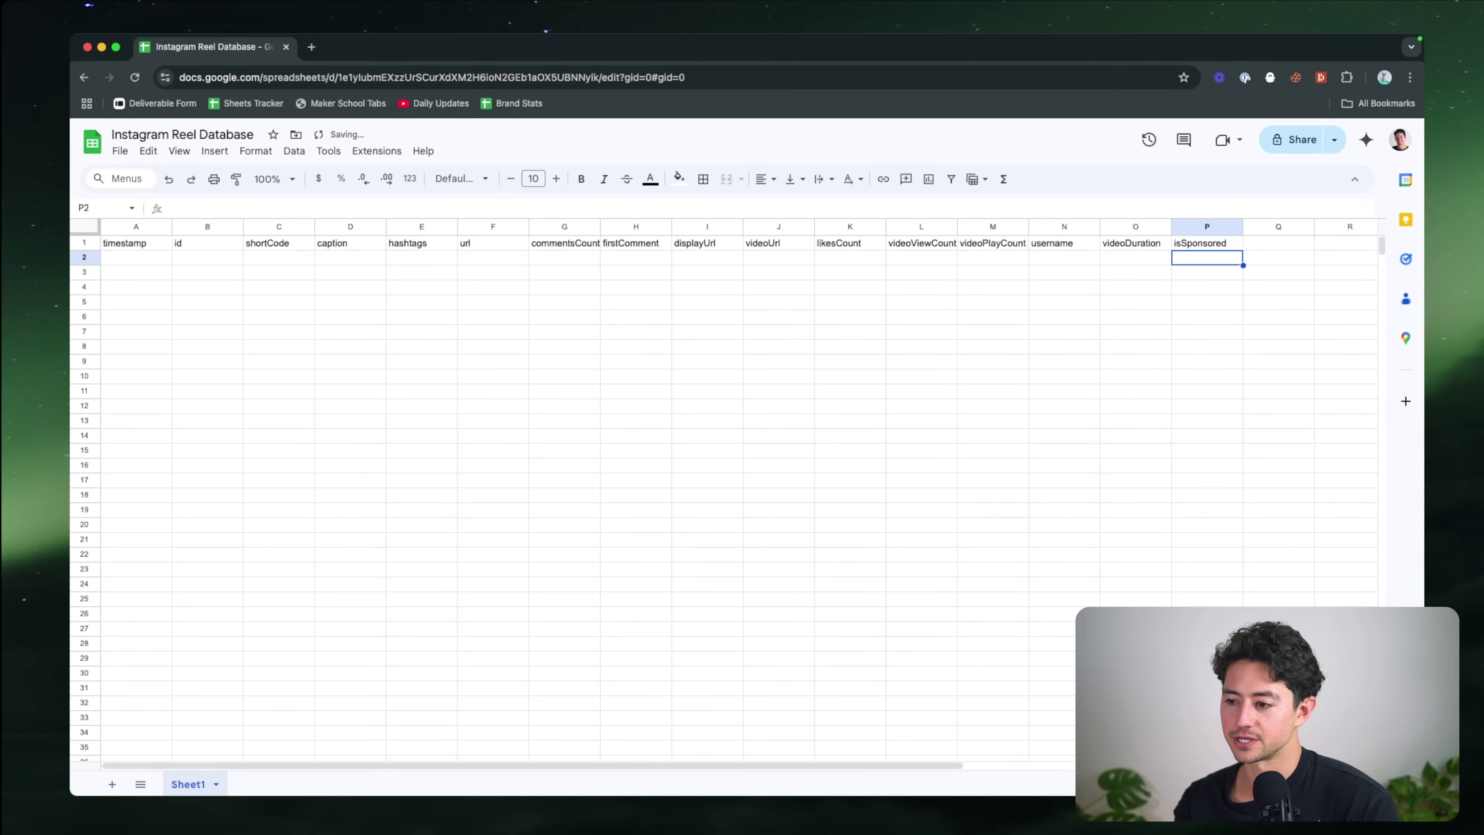
{"action": "key", "text": "Left"}
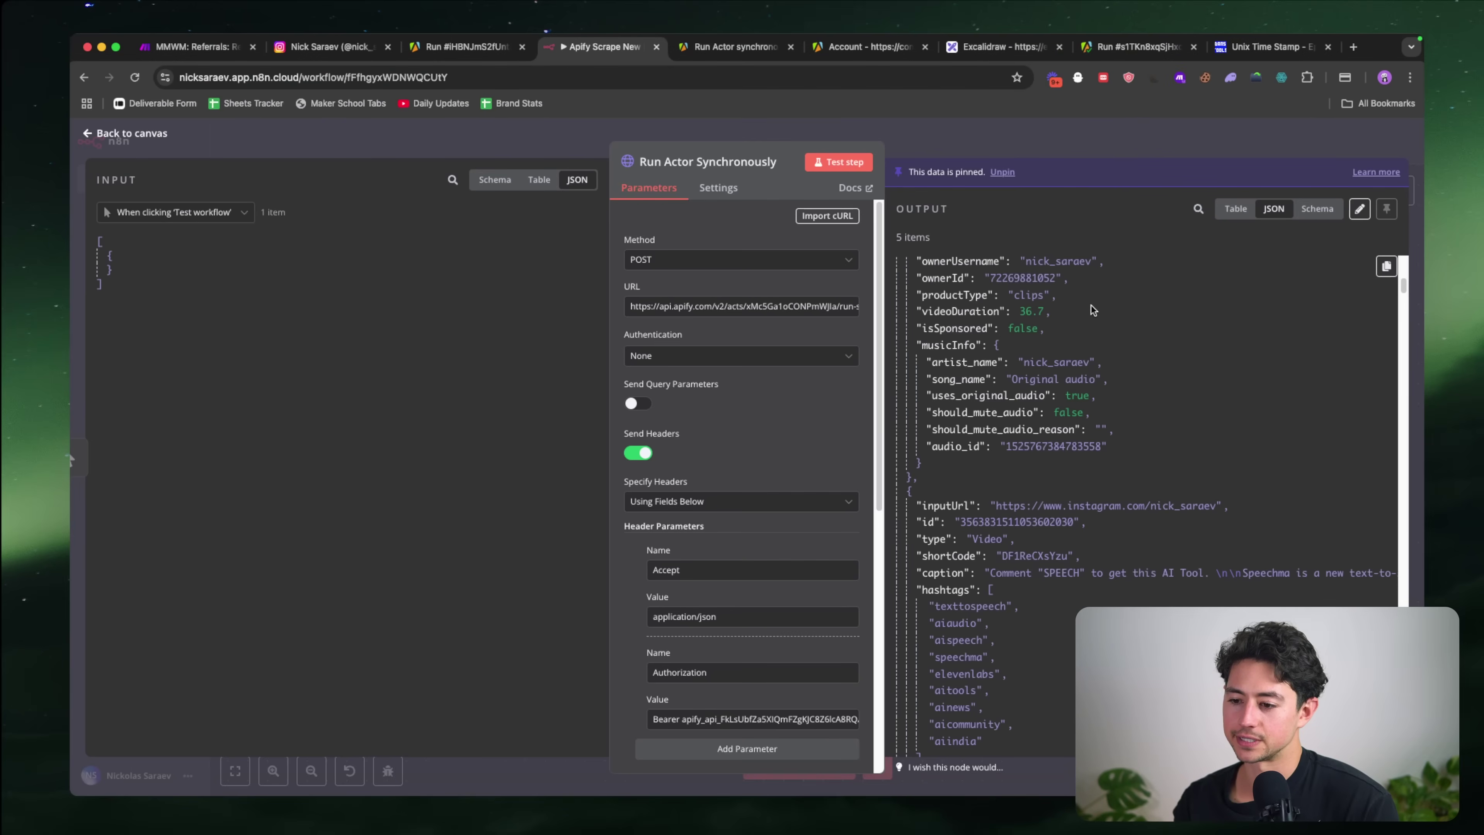
{"action": "scroll", "coordinate": [1091, 305], "scroll_direction": "down", "scroll_amount": 2}
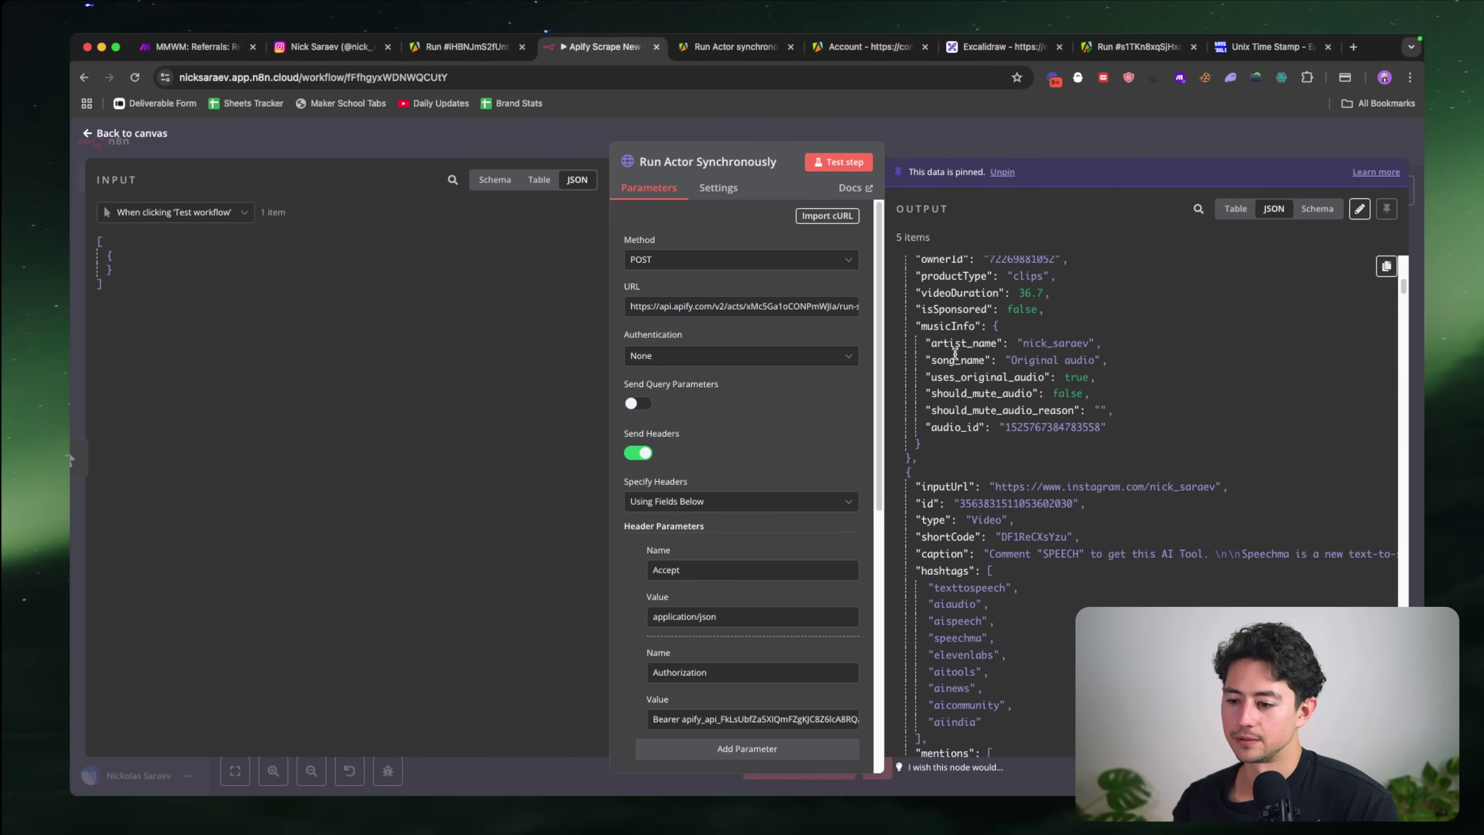
{"action": "scroll", "coordinate": [1032, 362], "scroll_direction": "down", "scroll_amount": 10}
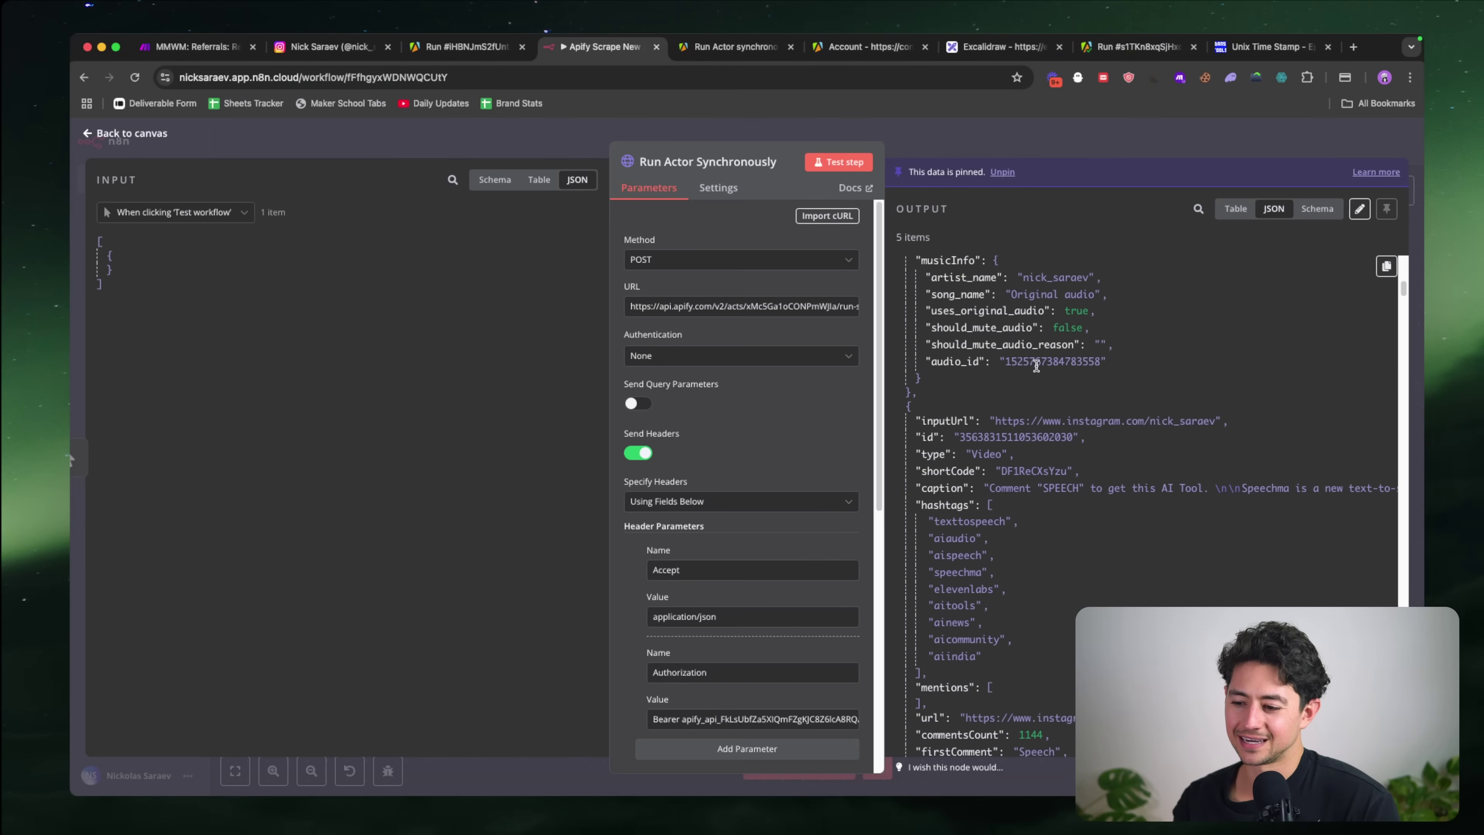
{"action": "scroll", "coordinate": [1035, 365], "scroll_direction": "up", "scroll_amount": 3}
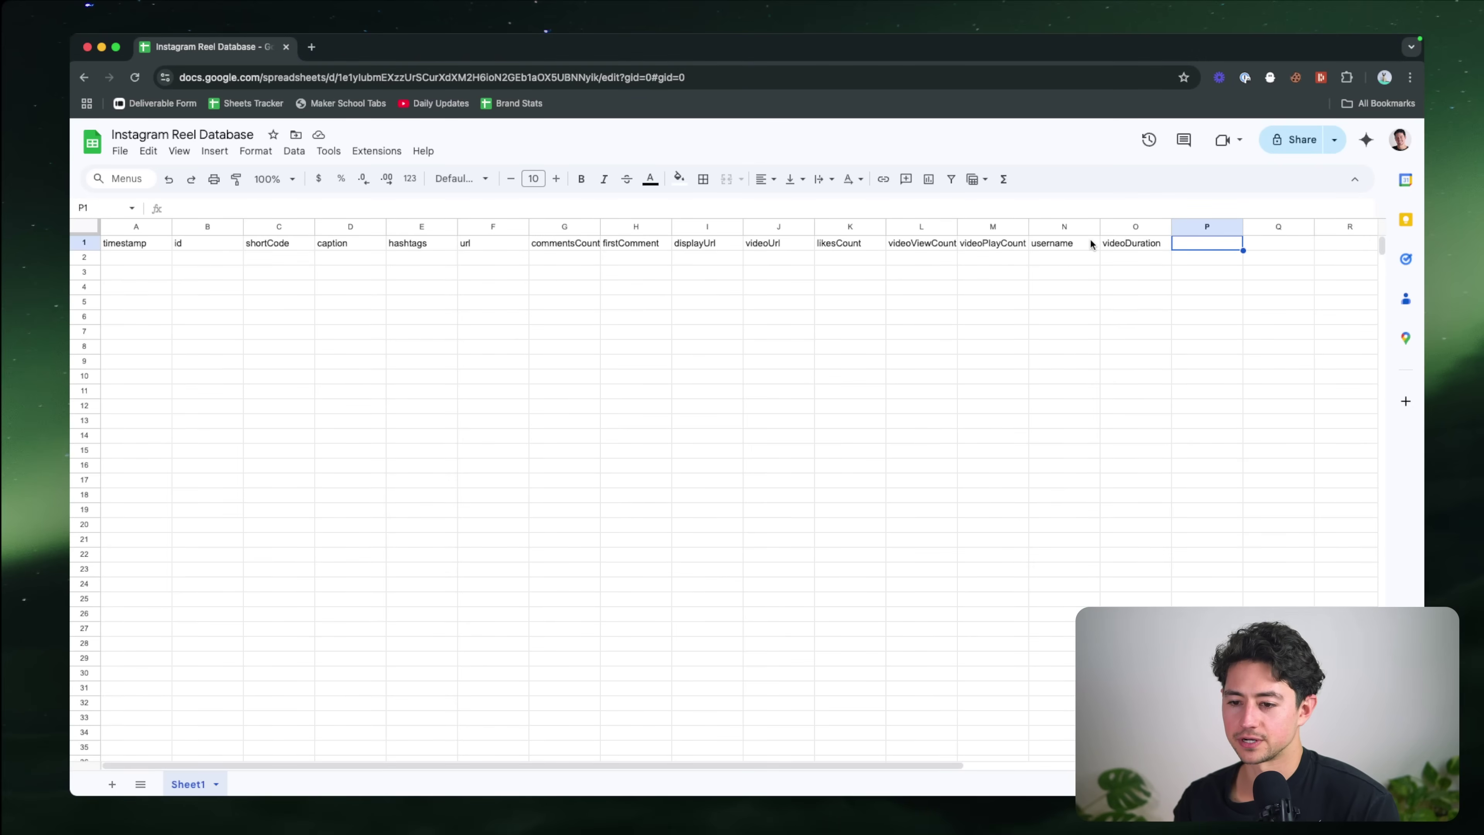
{"action": "left_click", "coordinate": [1113, 243]}
{"action": "key", "text": "super+shift+Left"}
Step: Make the A1:O1 header row bold with dark-blue text on a light-blue fill
{"action": "key", "text": "super+b"}
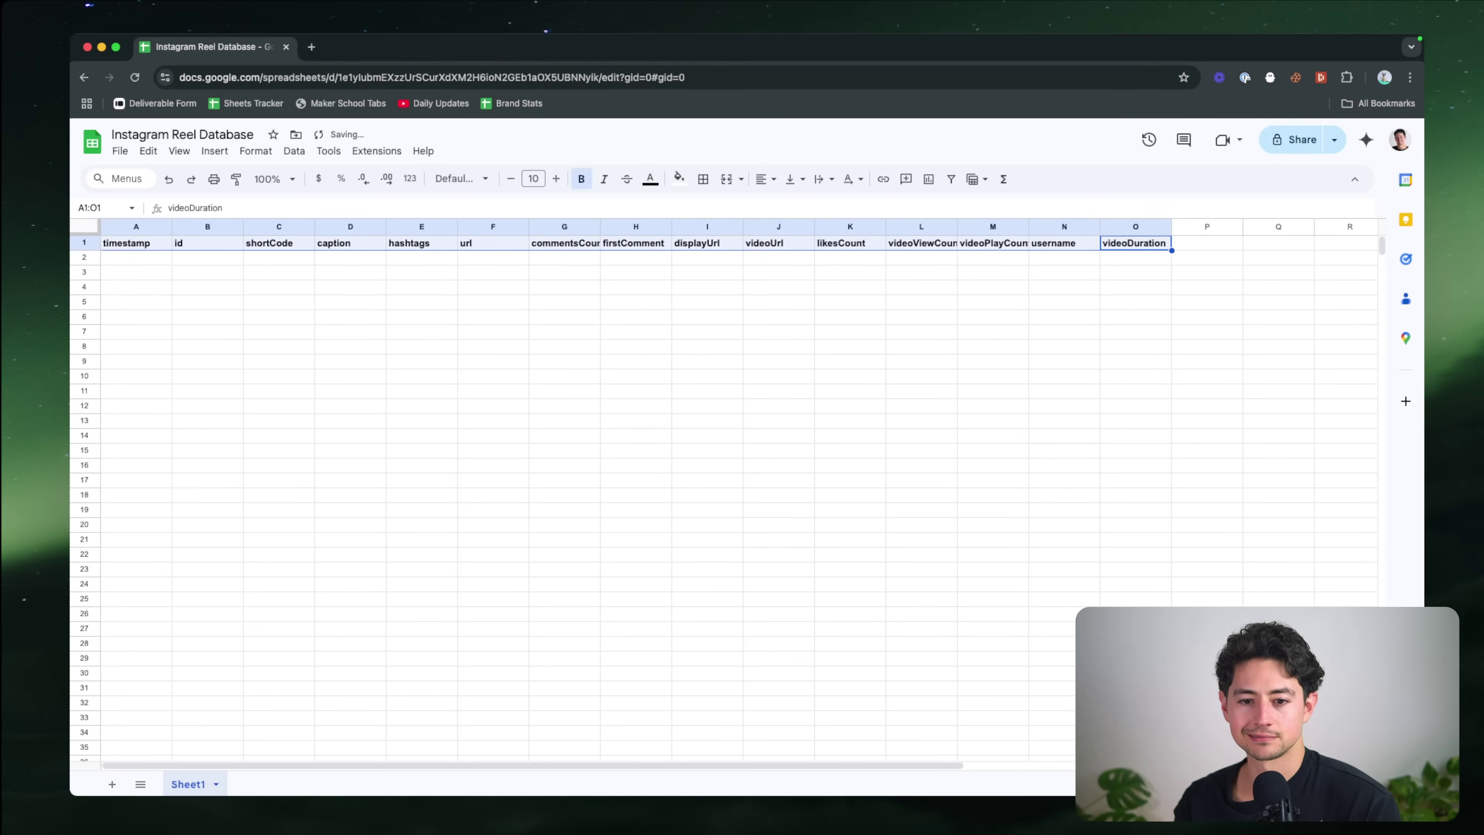
{"action": "left_click", "coordinate": [482, 279]}
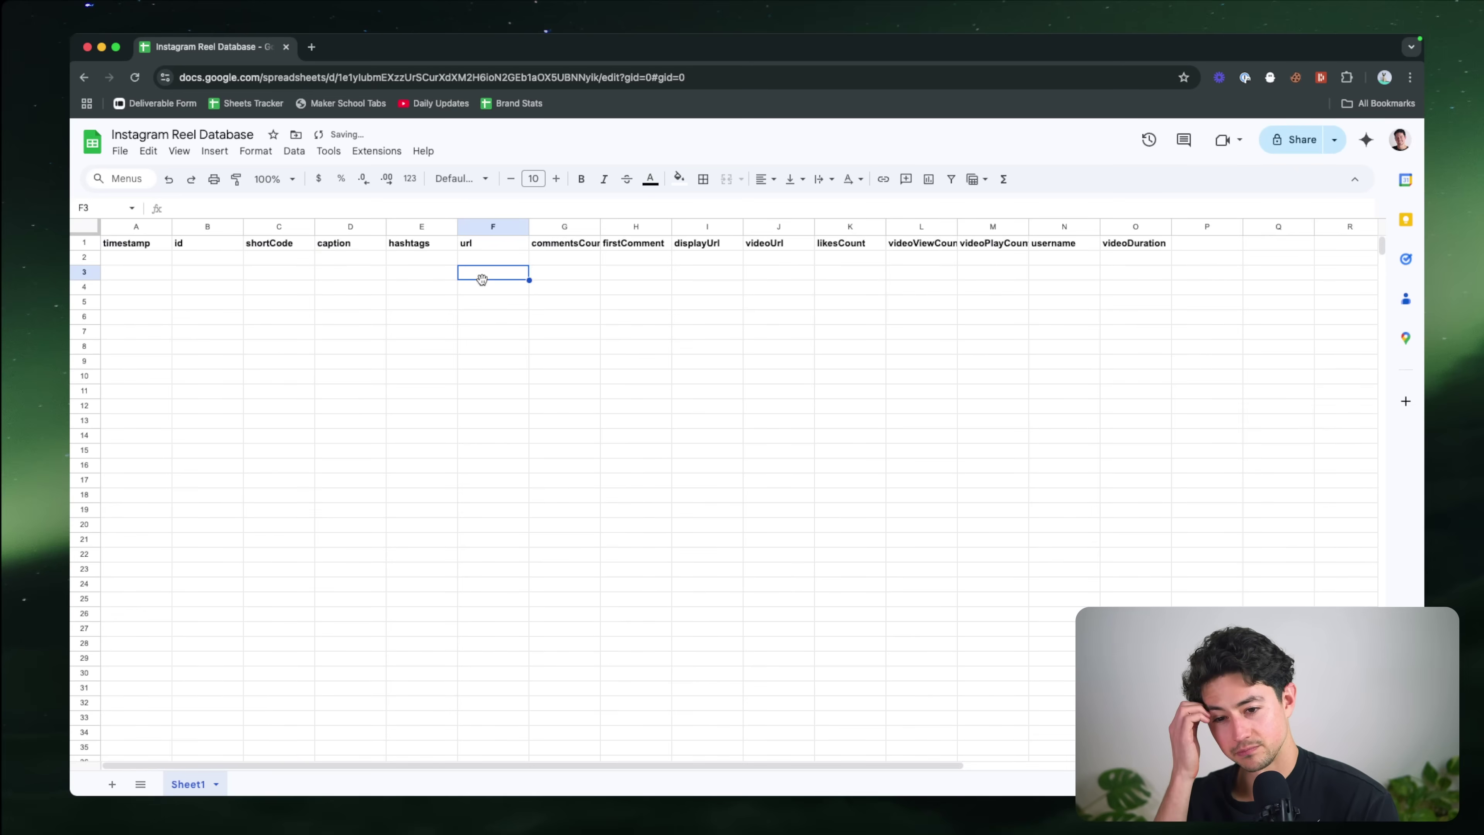
{"action": "left_click", "coordinate": [1129, 243]}
{"action": "key", "text": "super+shift+Left"}
{"action": "left_click", "coordinate": [678, 179]}
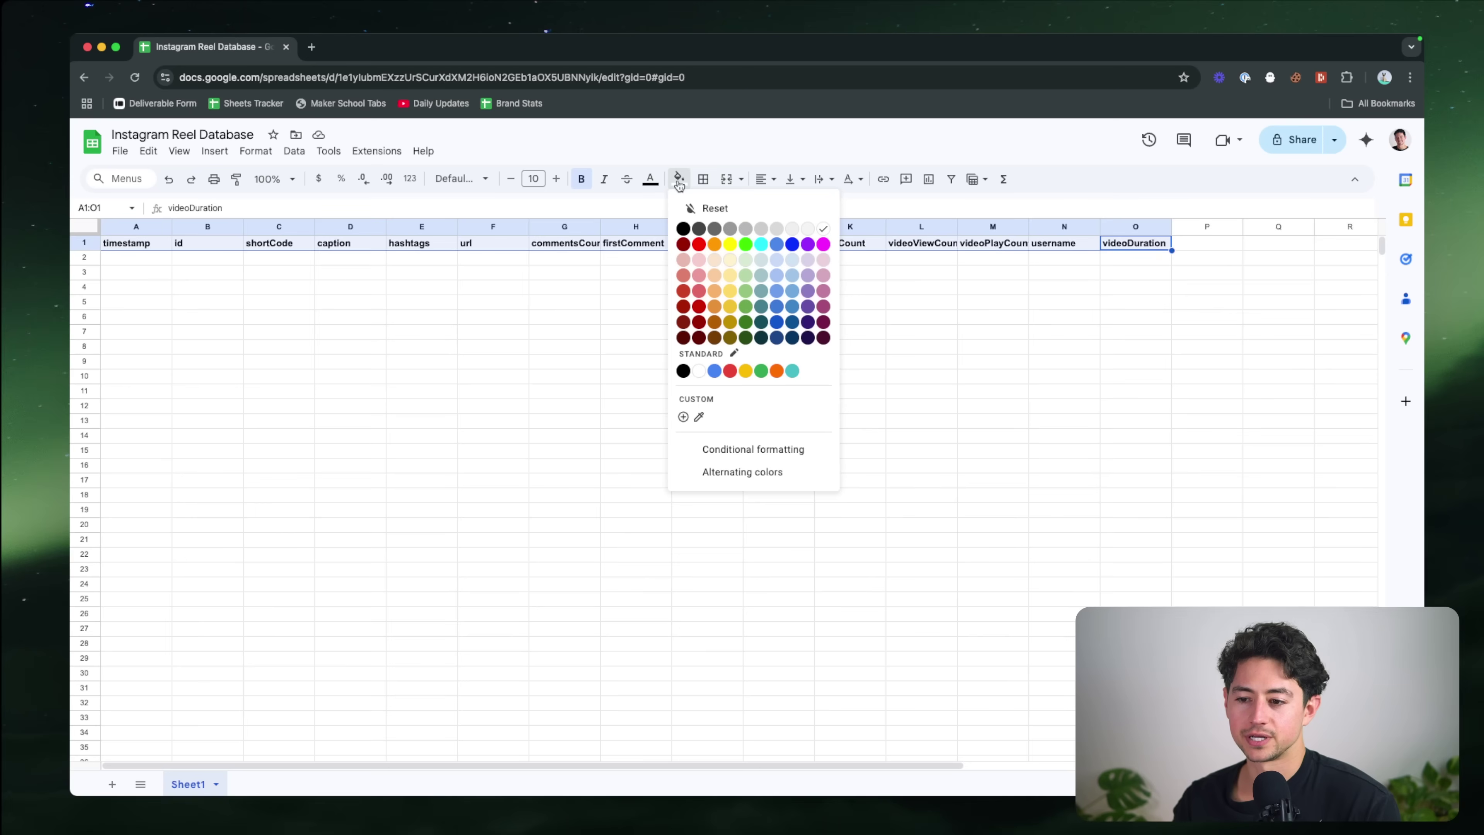
{"action": "left_click", "coordinate": [778, 265]}
{"action": "left_click", "coordinate": [680, 179]}
{"action": "left_click", "coordinate": [650, 179]}
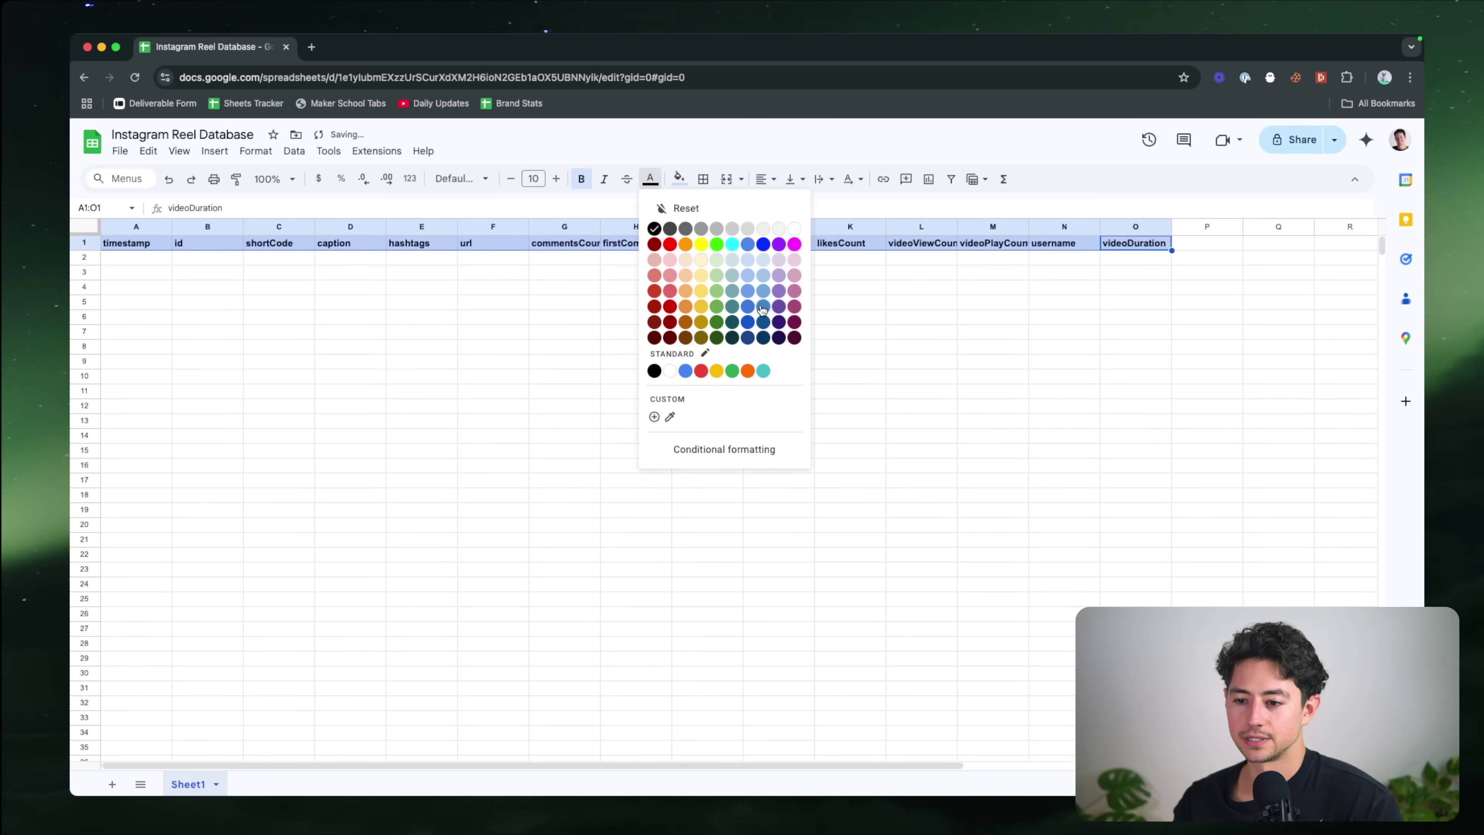
{"action": "left_click", "coordinate": [749, 338]}
{"action": "left_click_drag", "start_coordinate": [786, 313], "coordinate": [779, 305]}
Step: Apply the Inter font to the entire sheet
{"action": "key", "text": "super+a"}
{"action": "key", "text": "super+a"}
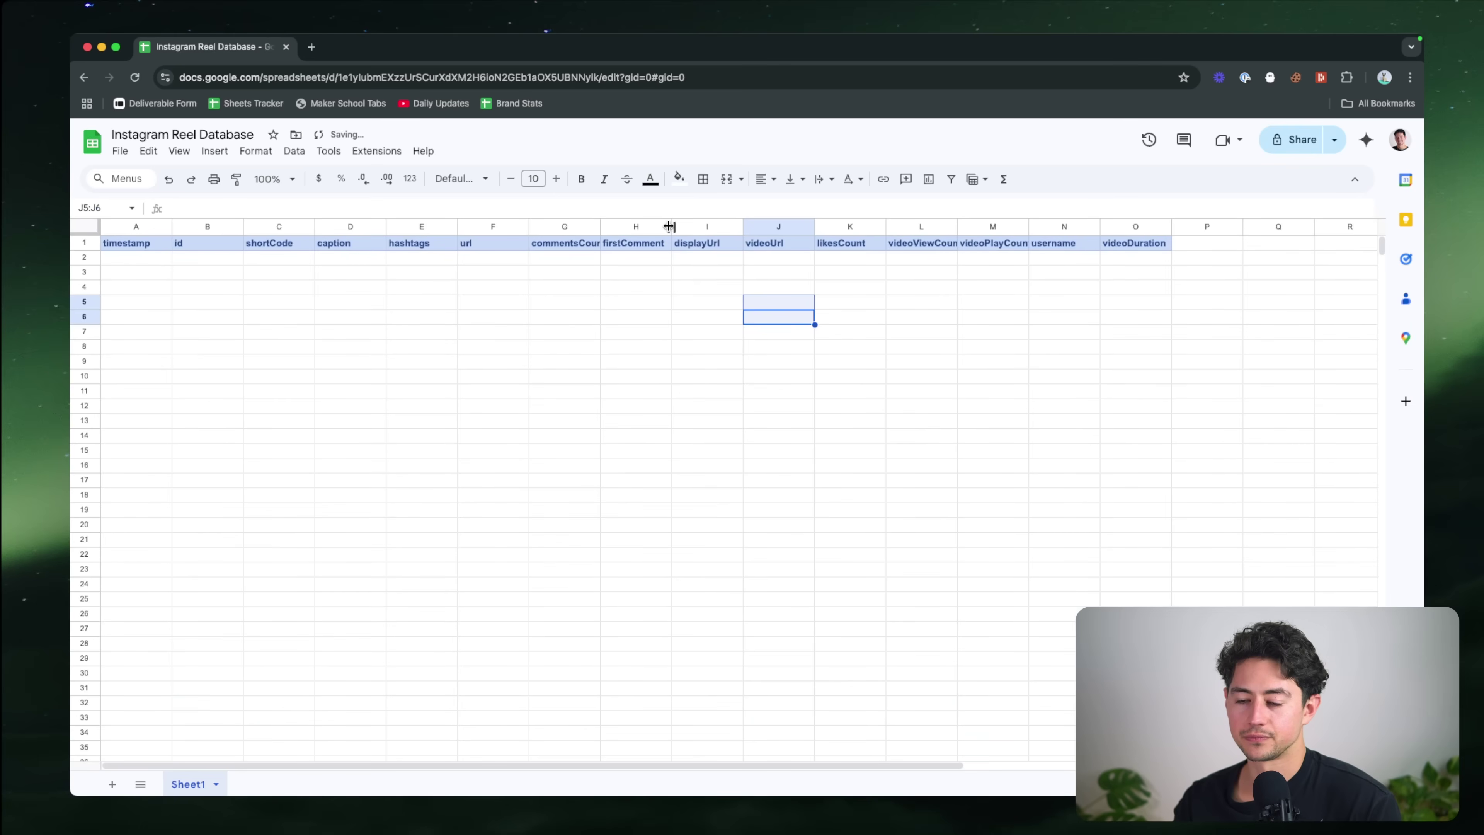
{"action": "key", "text": "super+a"}
{"action": "left_click", "coordinate": [462, 178]}
{"action": "left_click", "coordinate": [467, 321]}
{"action": "double_click", "coordinate": [476, 315]}
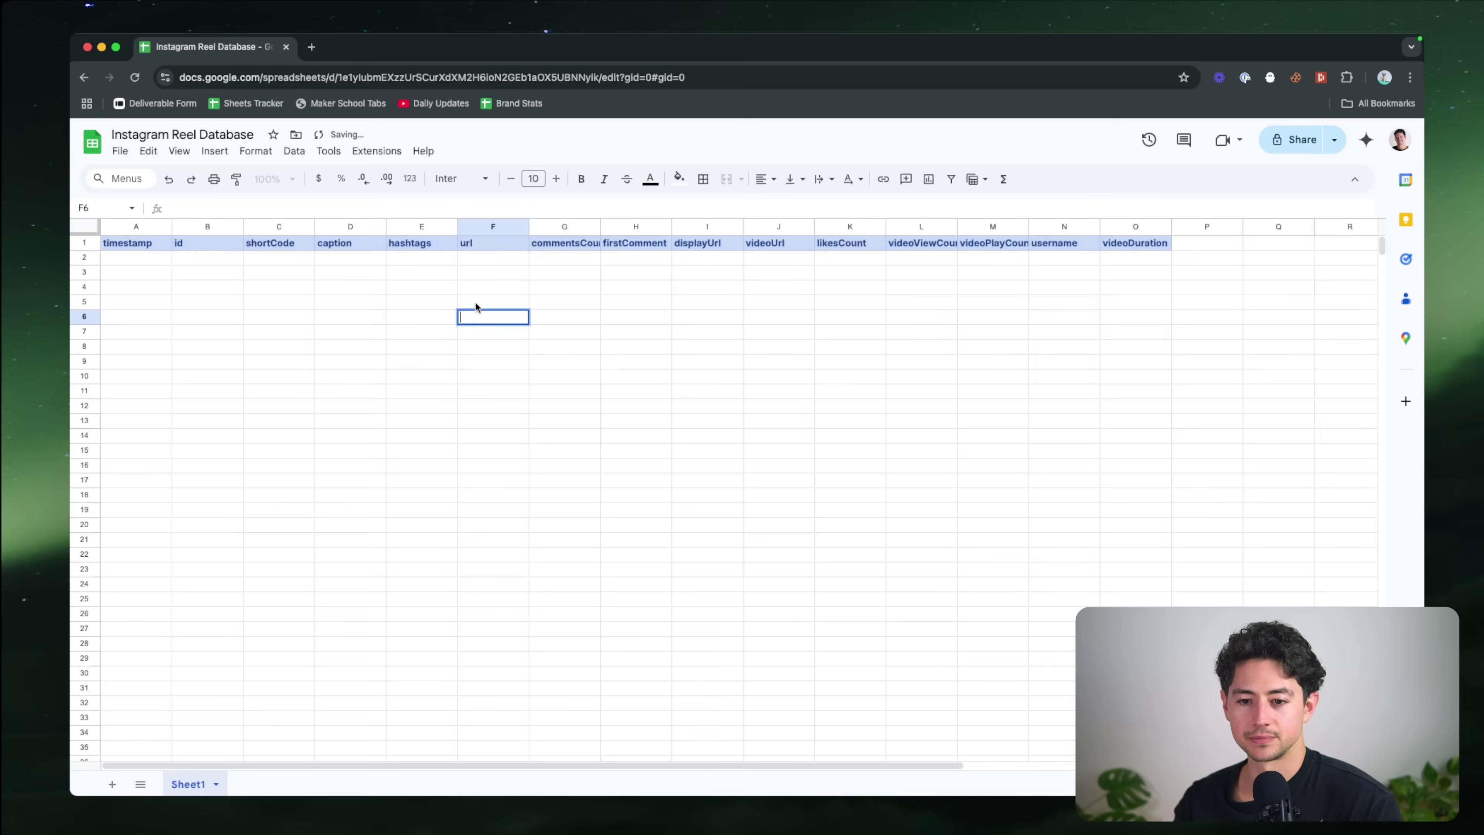
{"action": "left_click", "coordinate": [480, 268]}
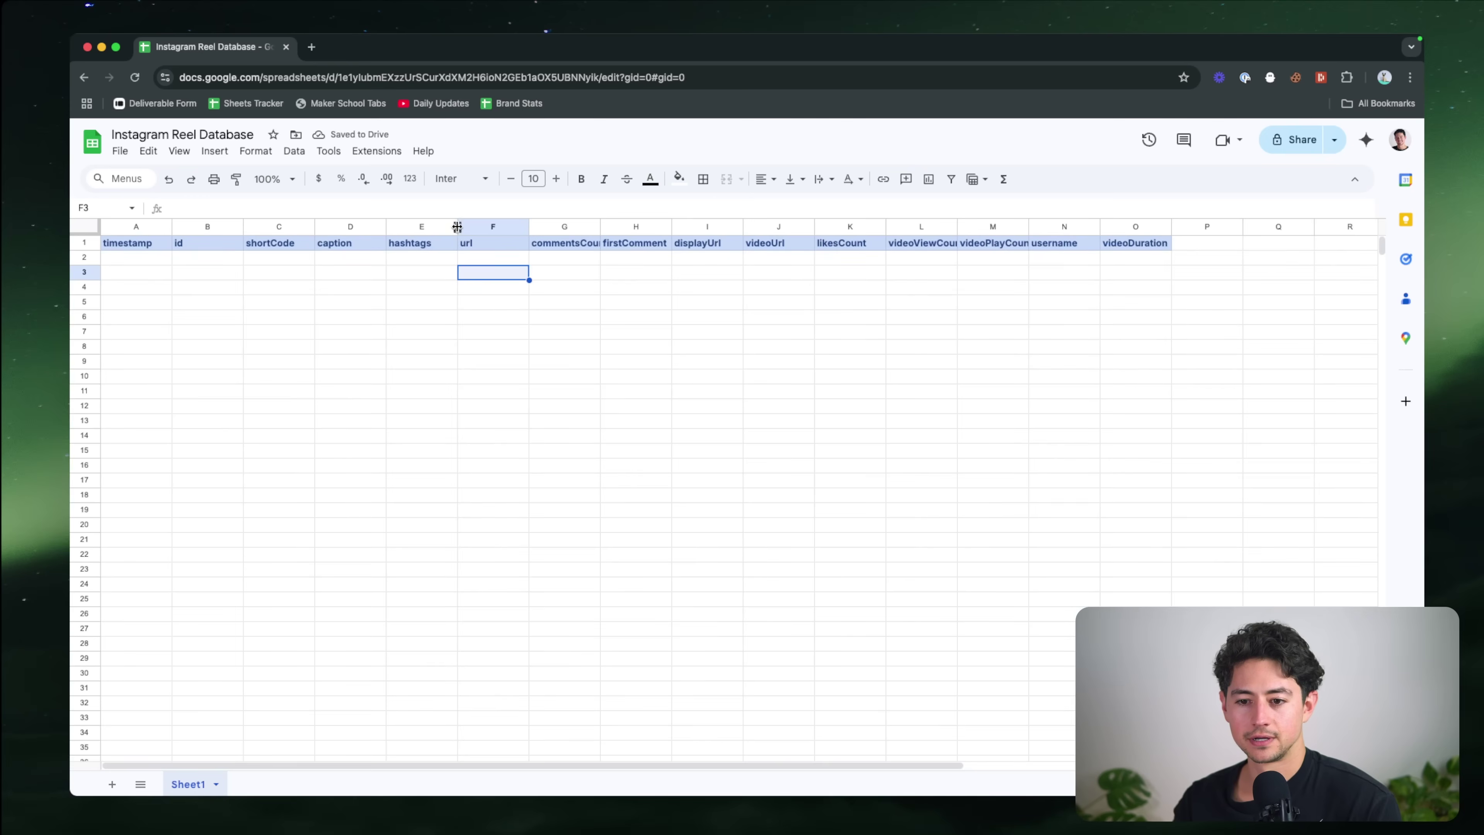
Step: Auto-fit every column to its header width, e.g. videoViewCount
{"action": "left_click_drag", "start_coordinate": [456, 228], "coordinate": [434, 230]}
{"action": "key", "text": "super+a"}
{"action": "double_click", "coordinate": [434, 228]}
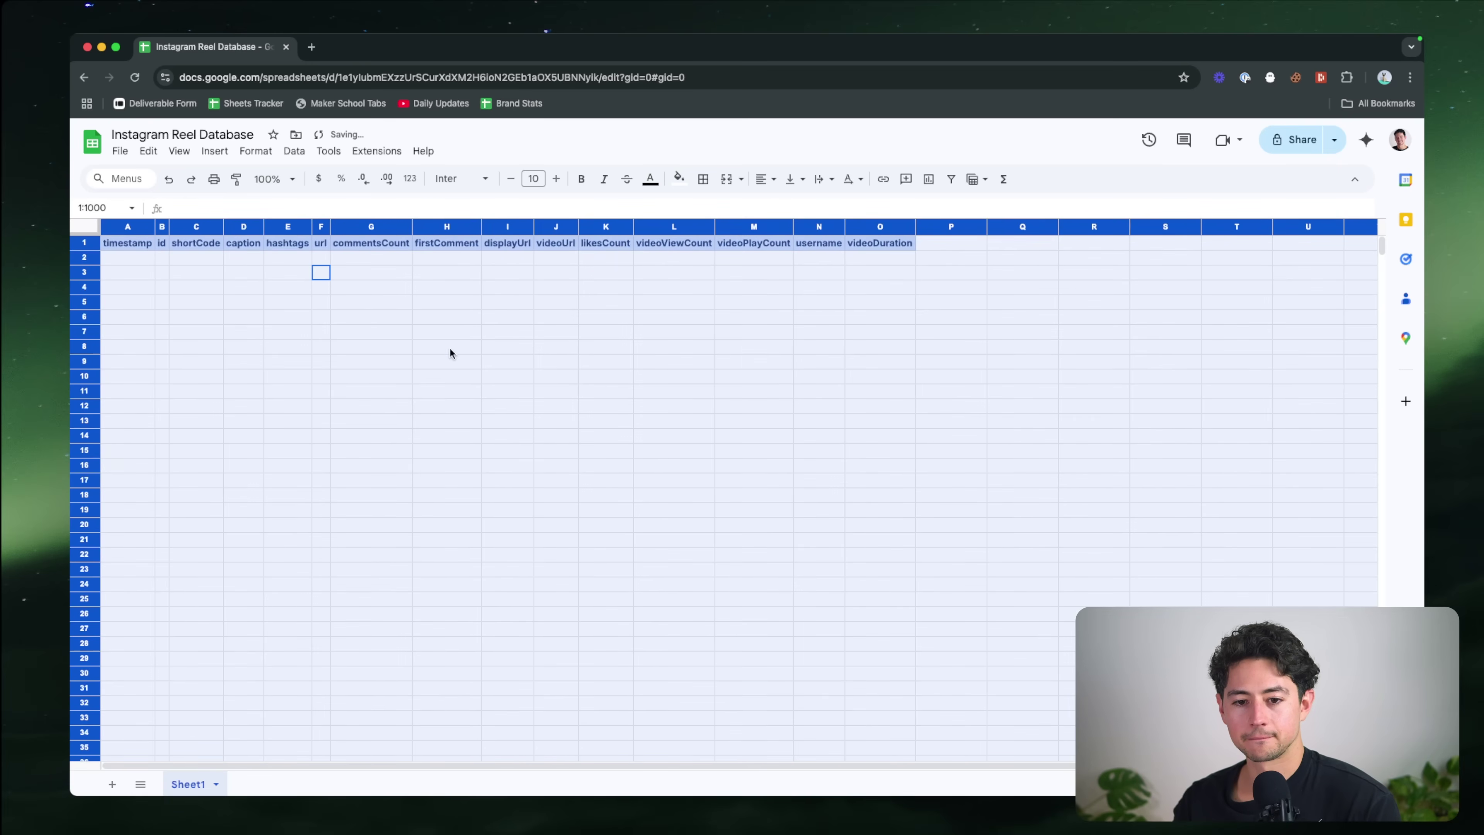
{"action": "left_click", "coordinate": [449, 348]}
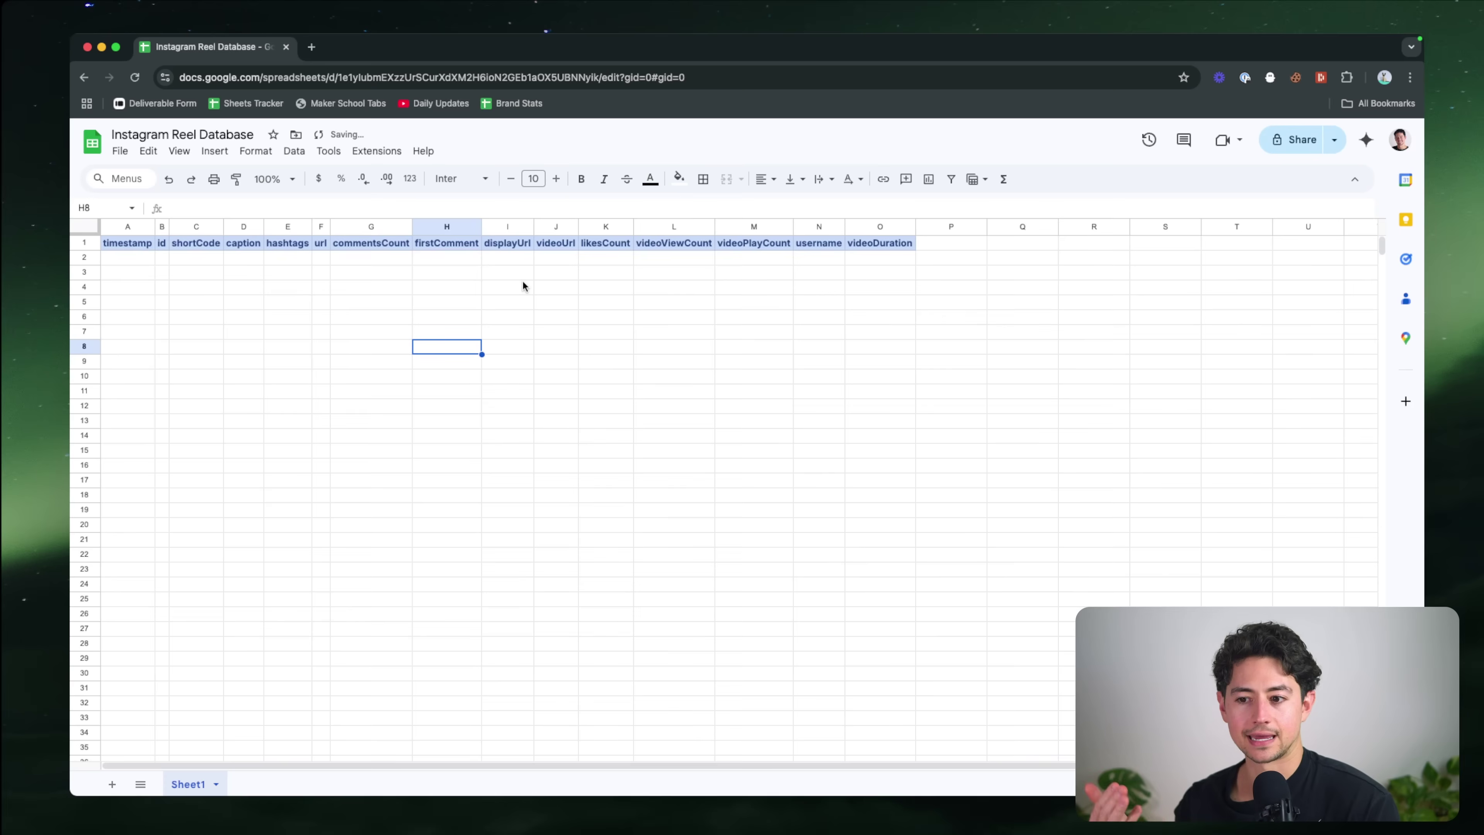
Step: Rename the Sheet1 tab to 'Reels'
{"action": "double_click", "coordinate": [187, 784]}
{"action": "type", "text": "Reels"}
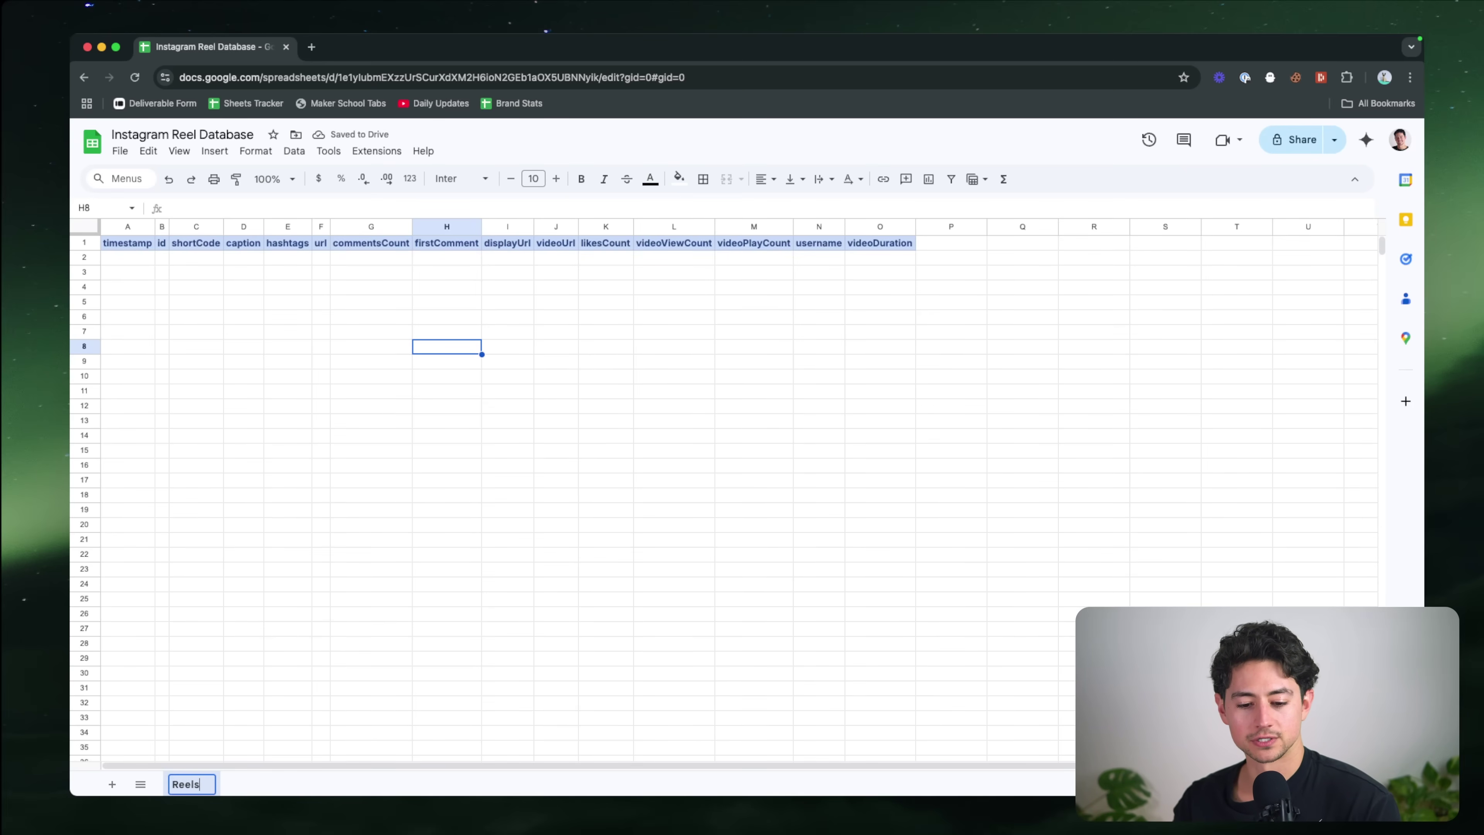
{"action": "key", "text": "Return"}
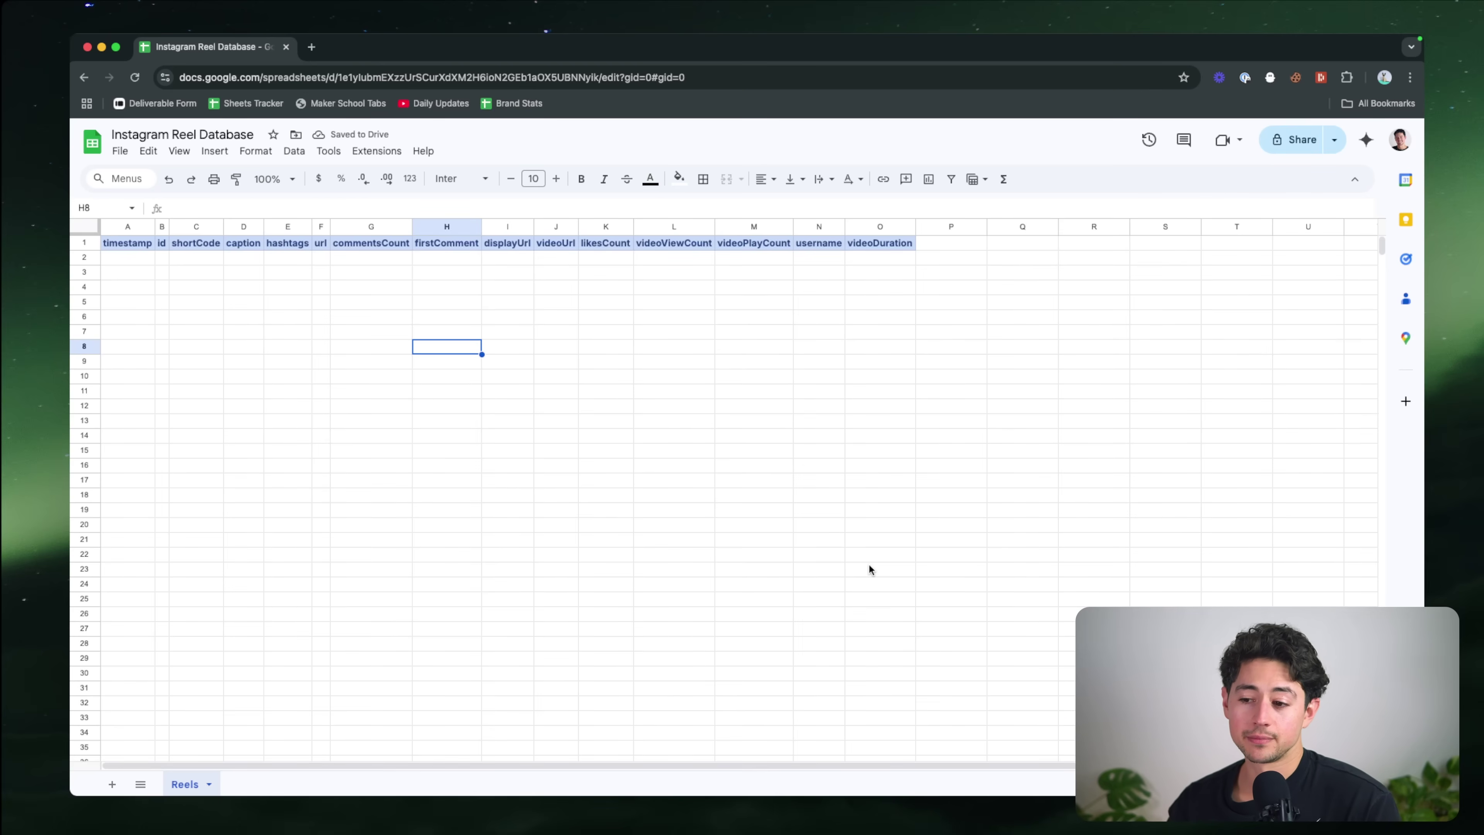
Step: Add 'scrapedTranscript' and 'newTranscript' headers in P1 and Q1 after videoDuration
{"action": "left_click", "coordinate": [884, 242]}
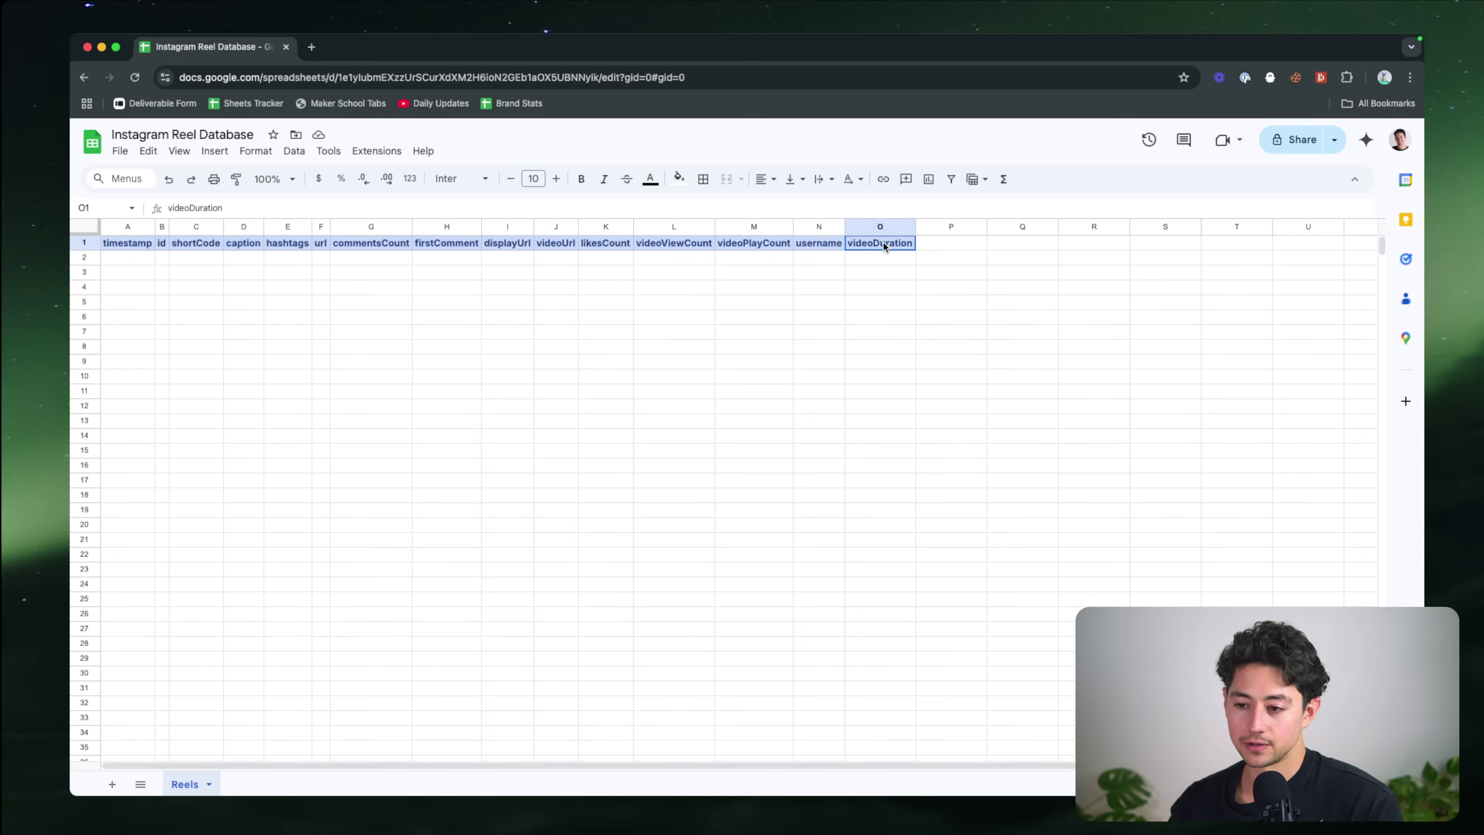
{"action": "key", "text": "Right"}
{"action": "type", "text": "transcript"}
{"action": "key", "text": "Return"}
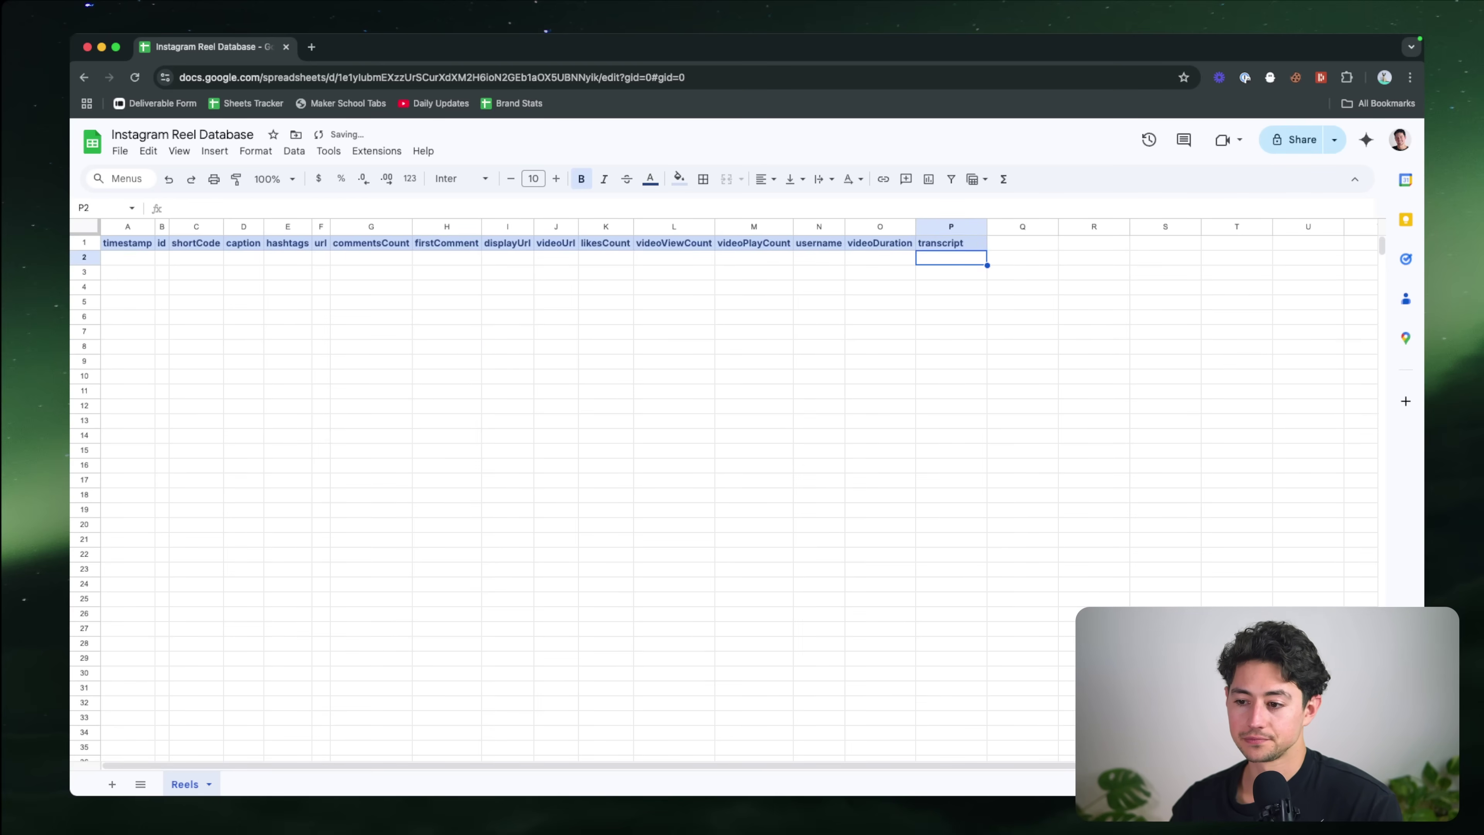
{"action": "key", "text": "Right"}
{"action": "key", "text": "Up"}
{"action": "key", "text": "Left"}
{"action": "key", "text": "Return"}
{"action": "key", "text": "super+a"}
{"action": "key", "text": "BackSpace"}
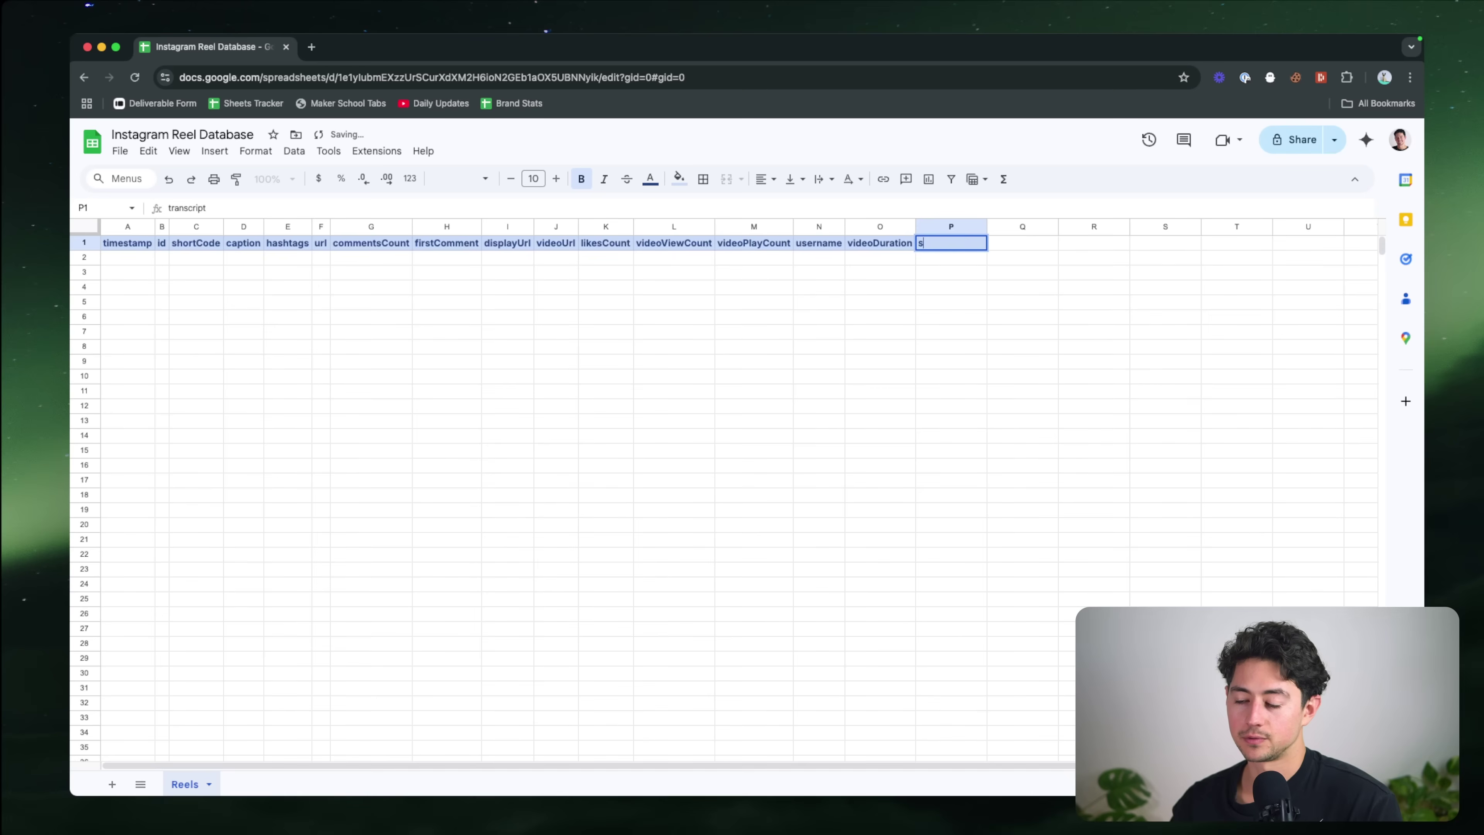
{"action": "type", "text": "scrapedTranscript"}
{"action": "key", "text": "Tab"}
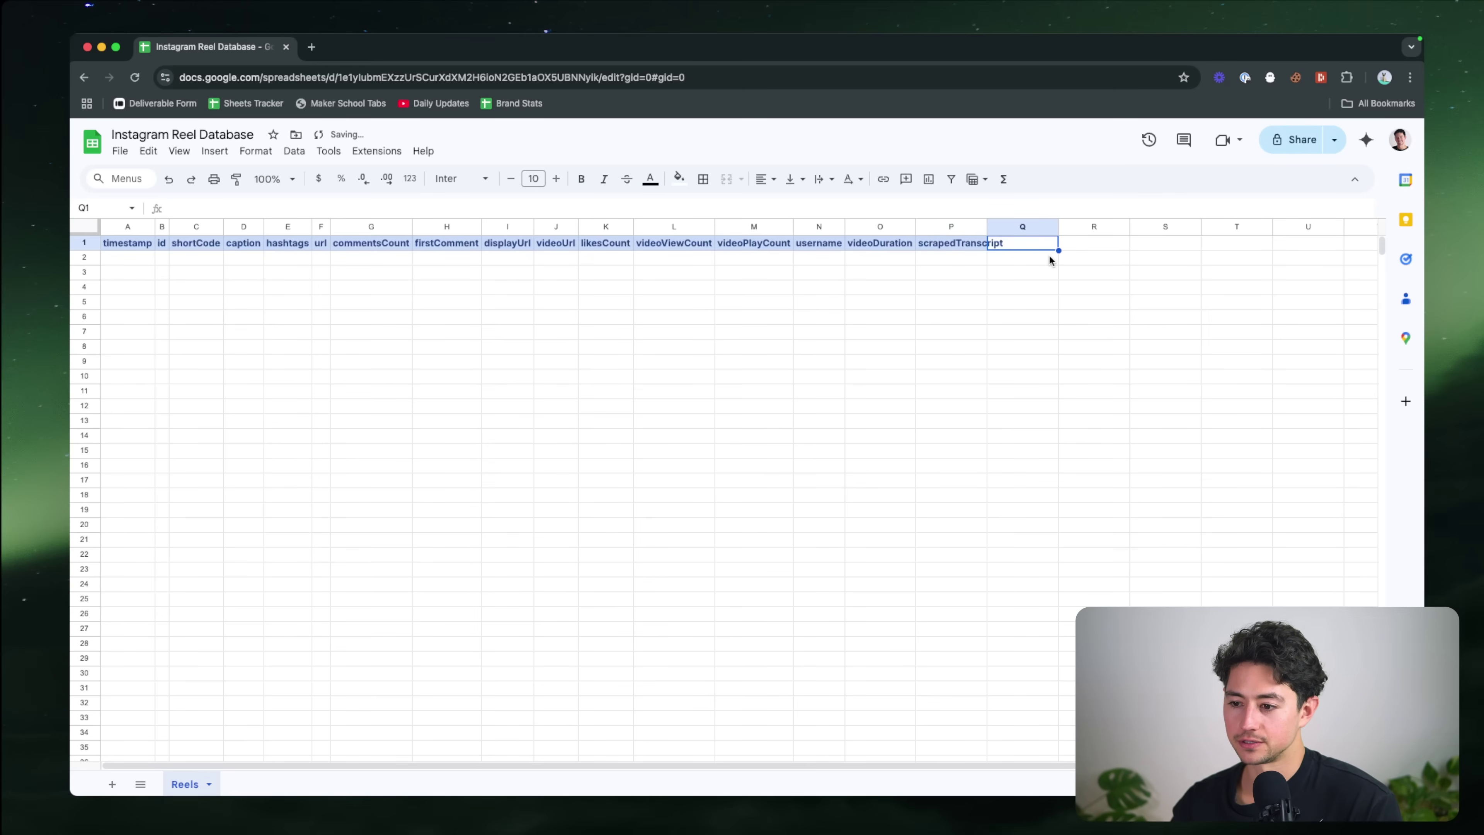
{"action": "type", "text": "newTranscript"}
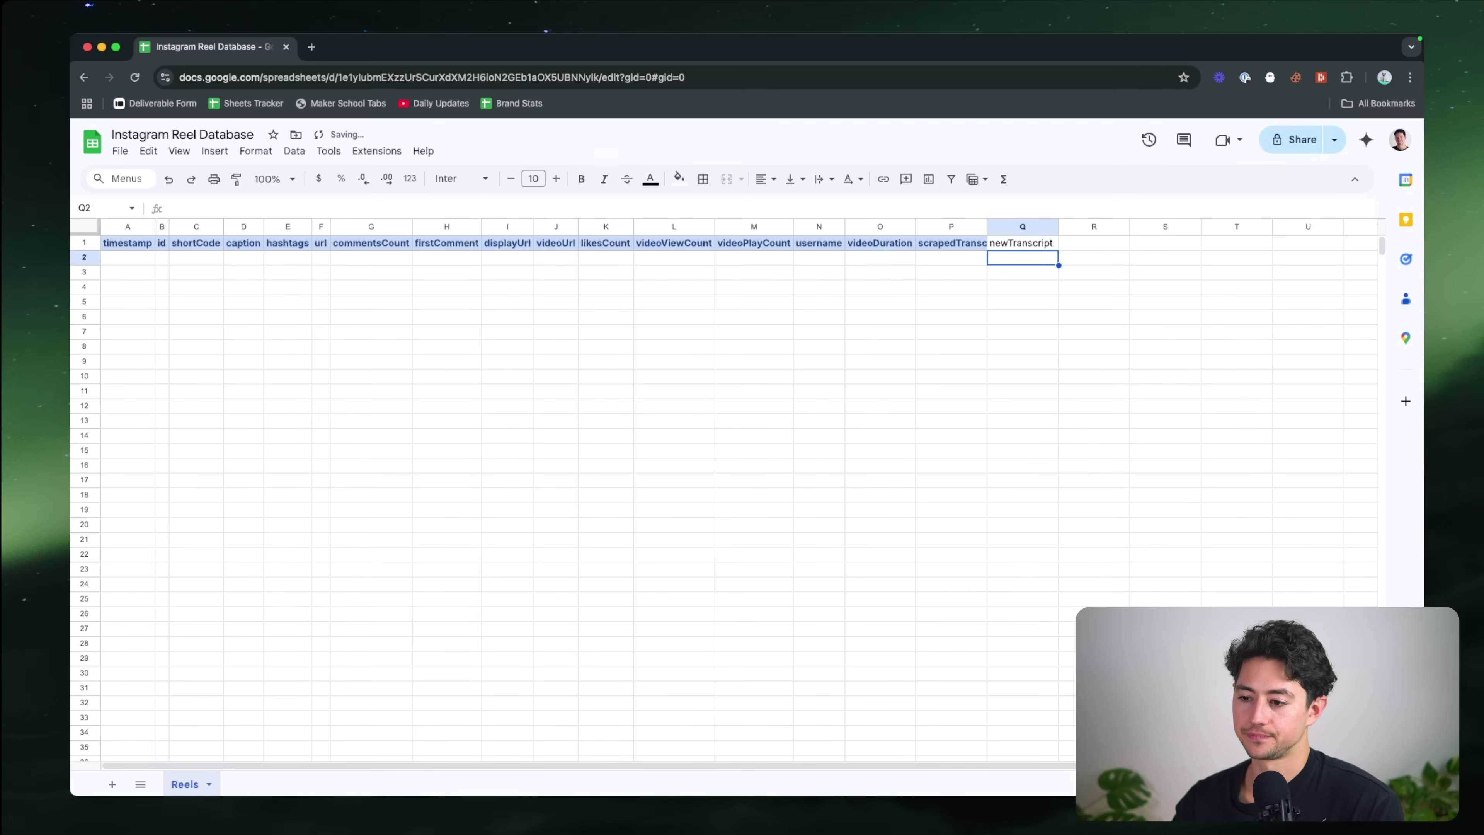
{"action": "key", "text": "Return"}
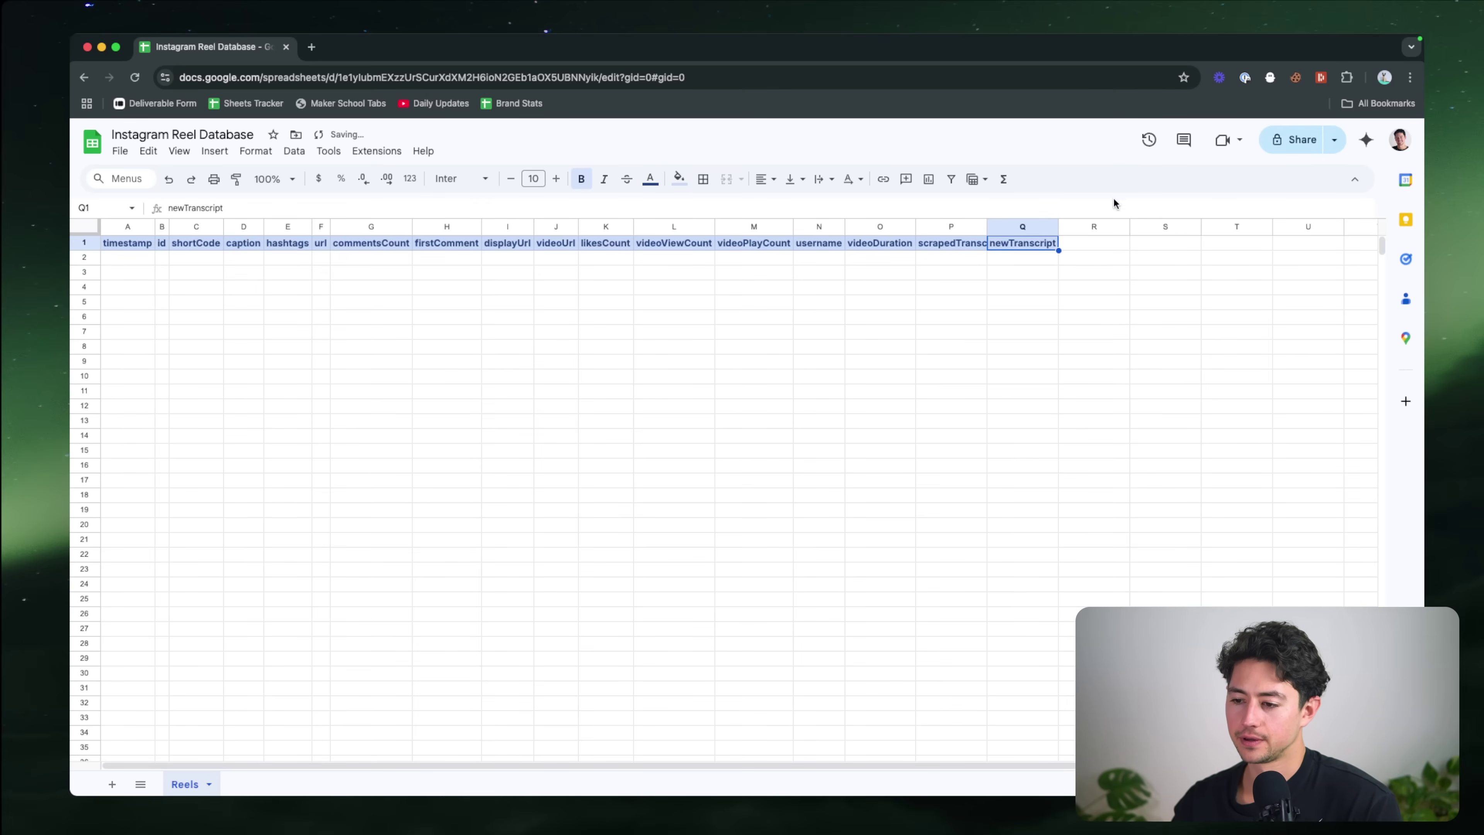
Step: Auto-fit all columns to the new headers and return to the n8n window
{"action": "key", "text": "super+a"}
{"action": "double_click", "coordinate": [986, 233]}
{"action": "left_click", "coordinate": [906, 252]}
{"action": "key", "text": "super+Left"}
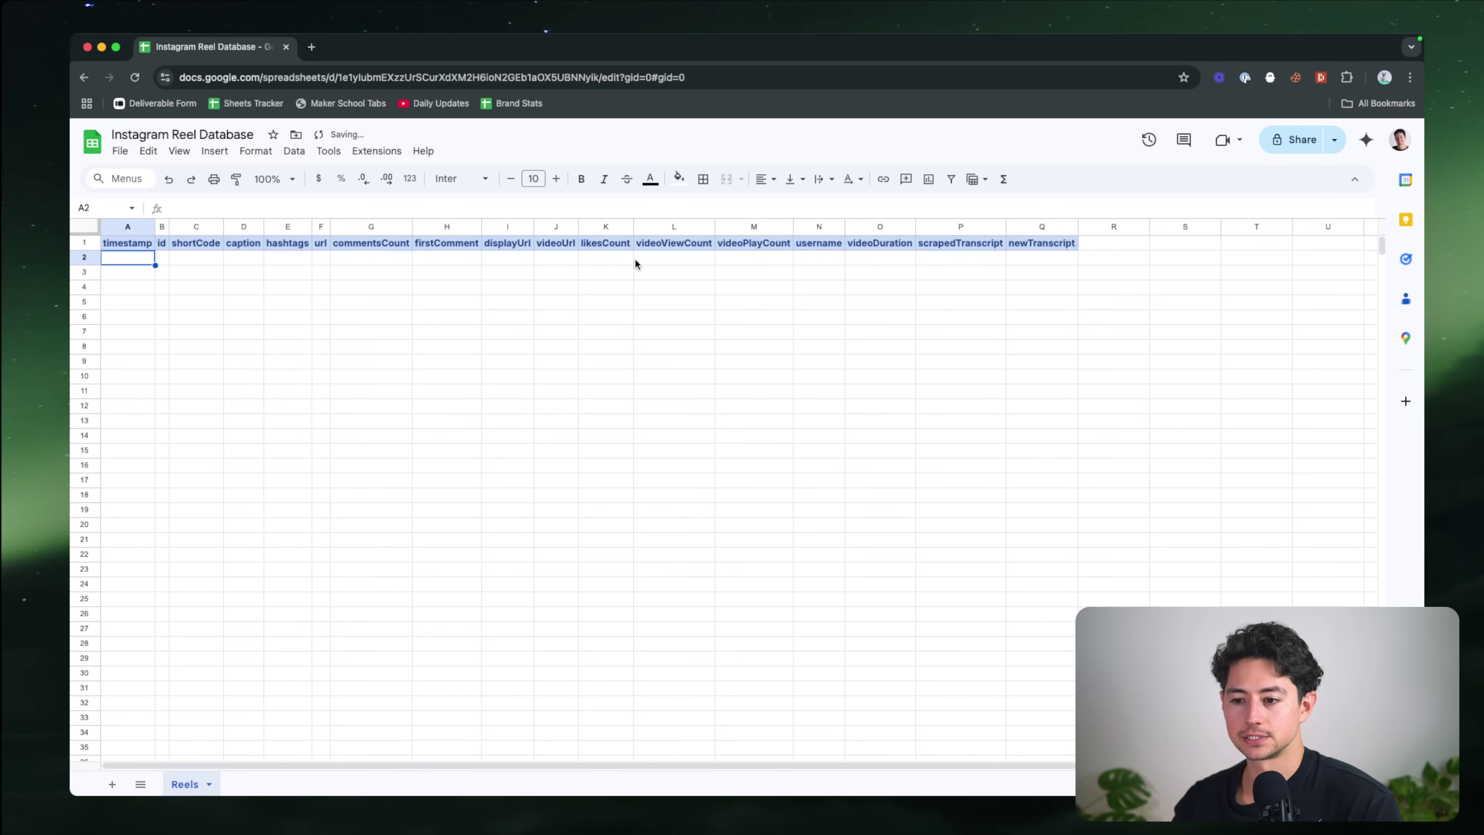
{"action": "key", "text": "super+grave"}
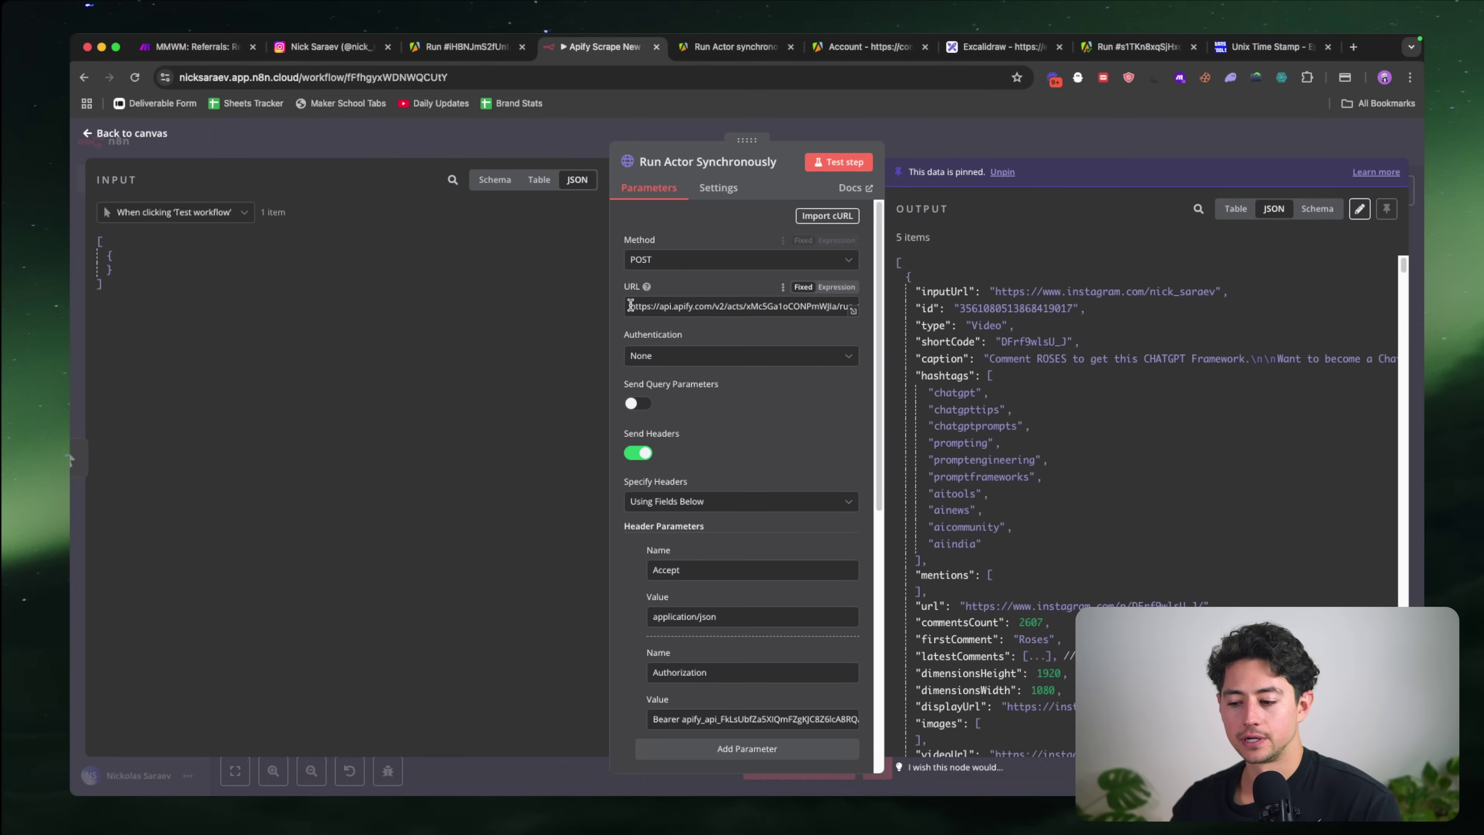
Step: Close the Run Actor Synchronously node to view the trigger and node on the canvas
{"action": "scroll", "coordinate": [724, 412], "scroll_direction": "down", "scroll_amount": 8}
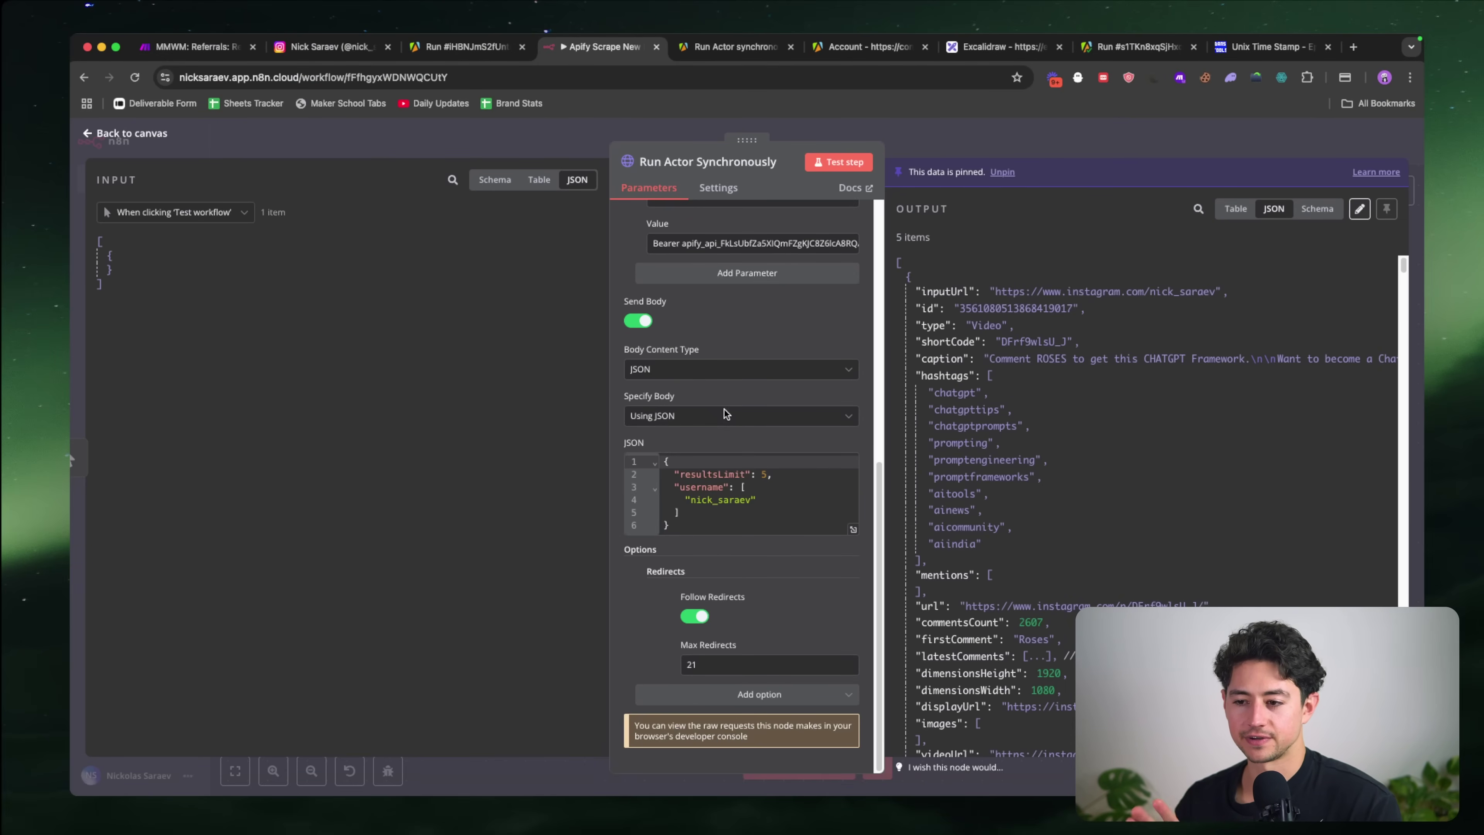
{"action": "left_click", "coordinate": [952, 146]}
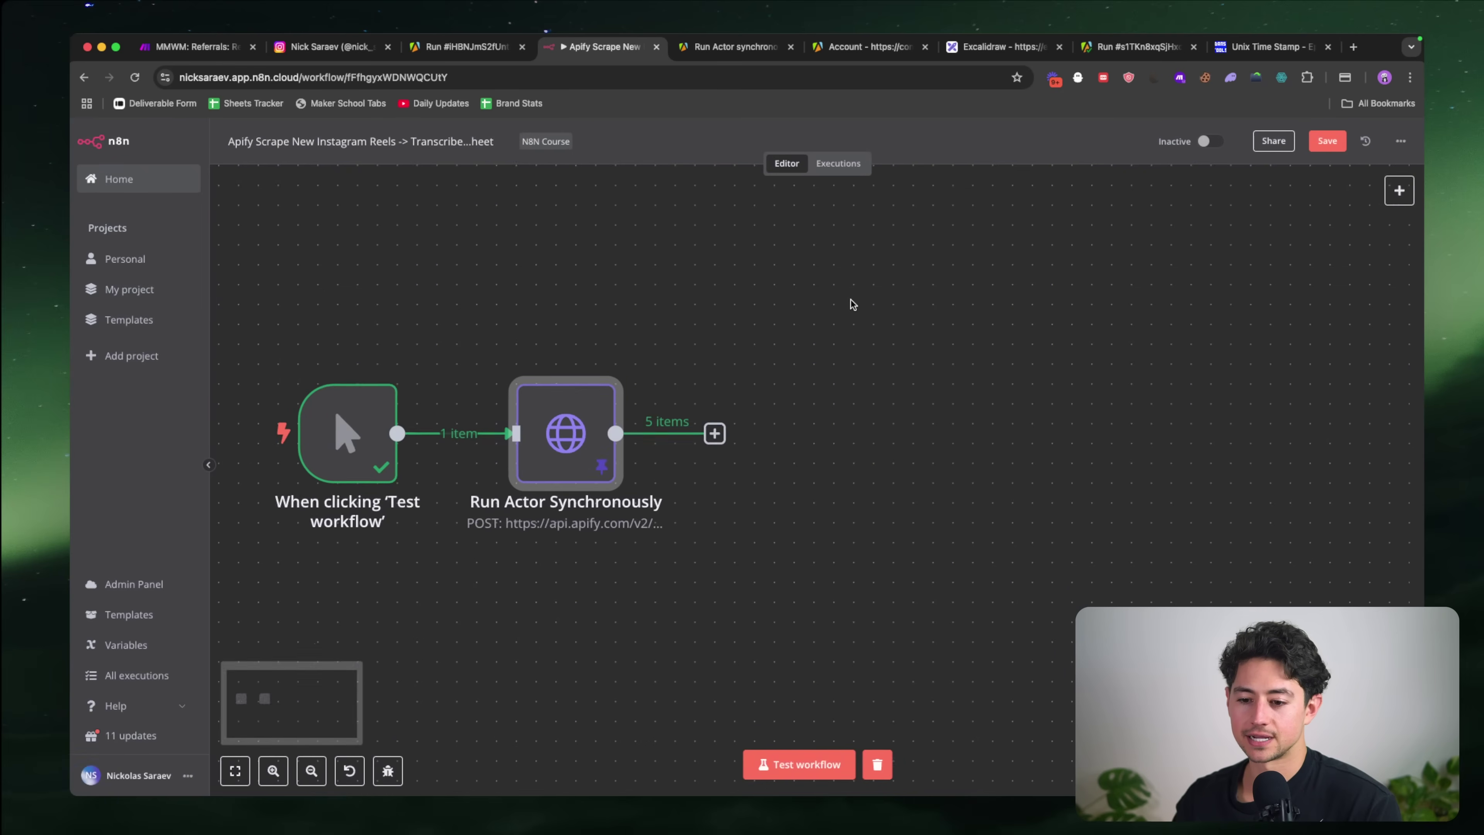
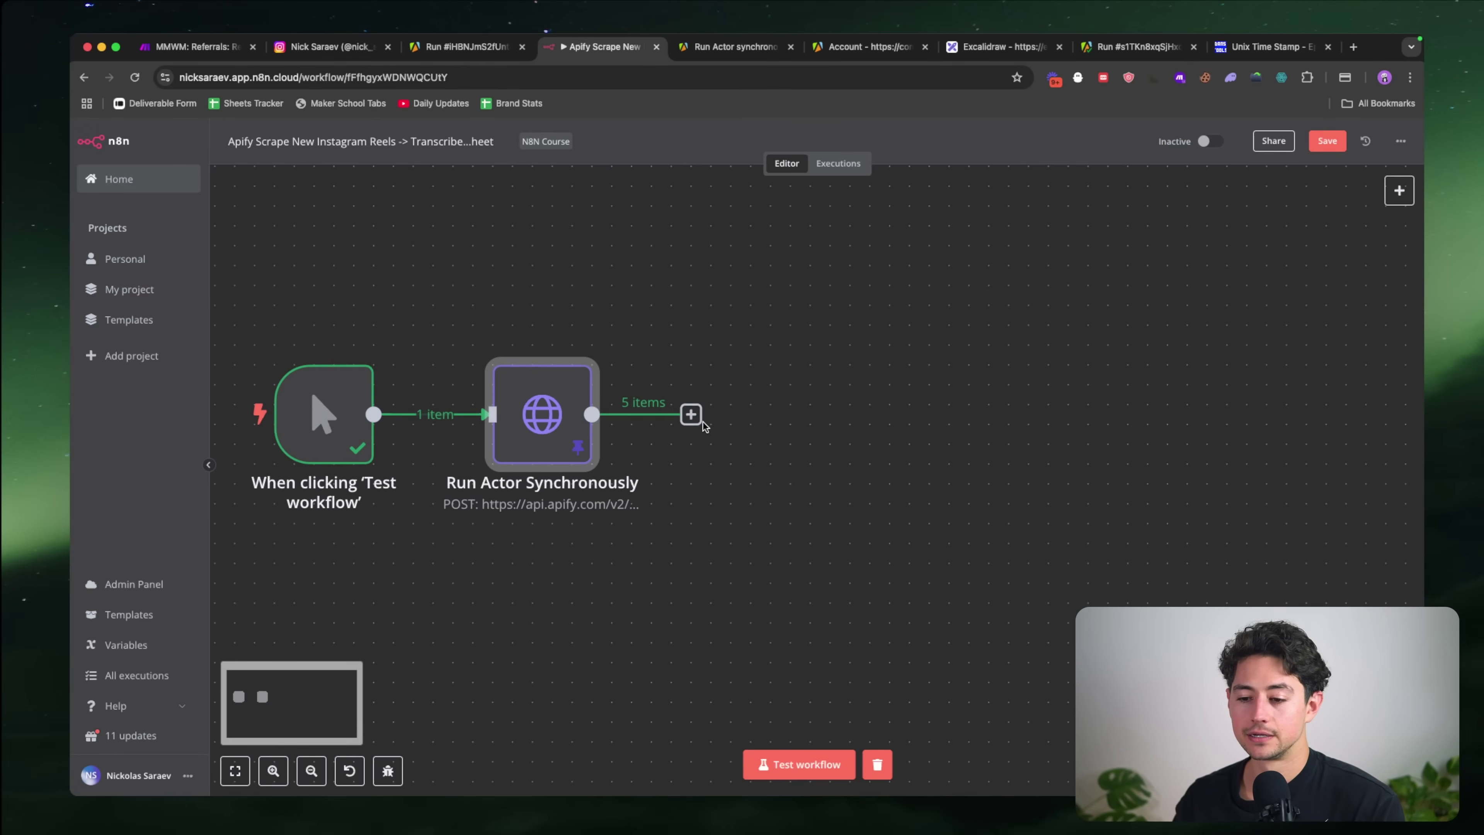
Step: Add a Google Sheets 'Append row in sheet' step after the Run Actor Synchronously node
{"action": "left_click", "coordinate": [691, 414]}
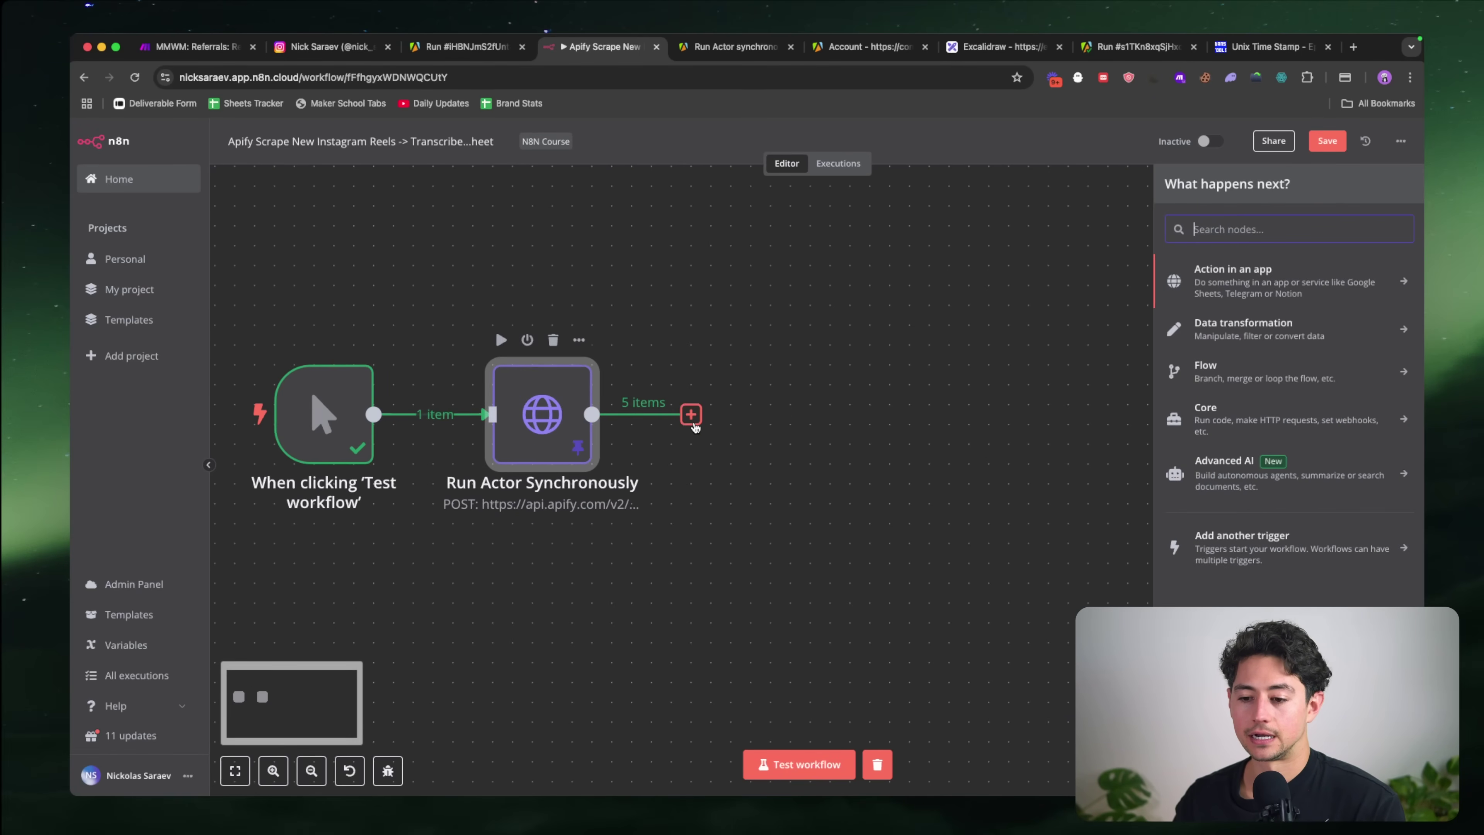
{"action": "type", "text": "sheet"}
{"action": "key", "text": "Return"}
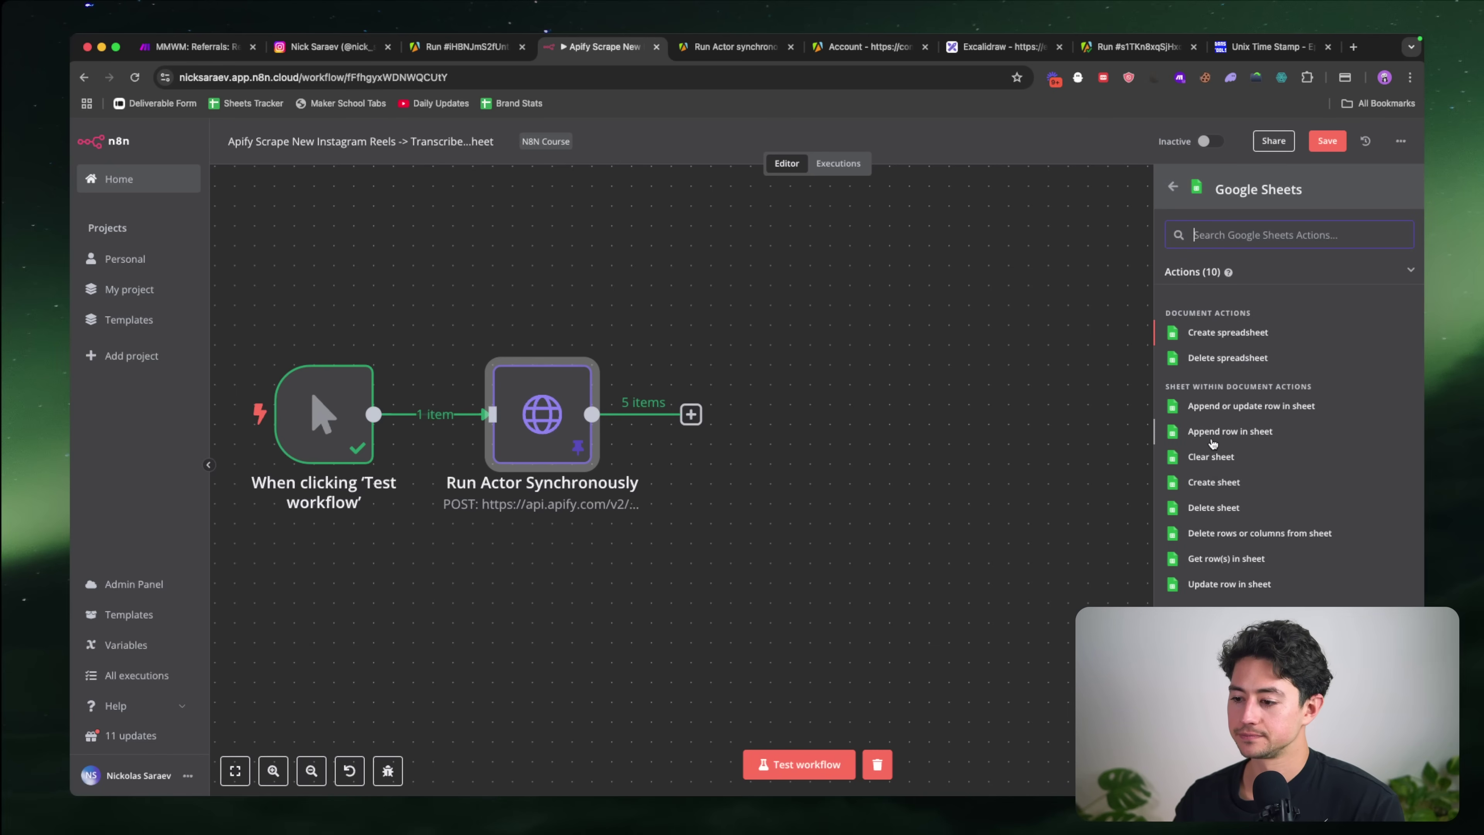
{"action": "left_click", "coordinate": [1226, 431]}
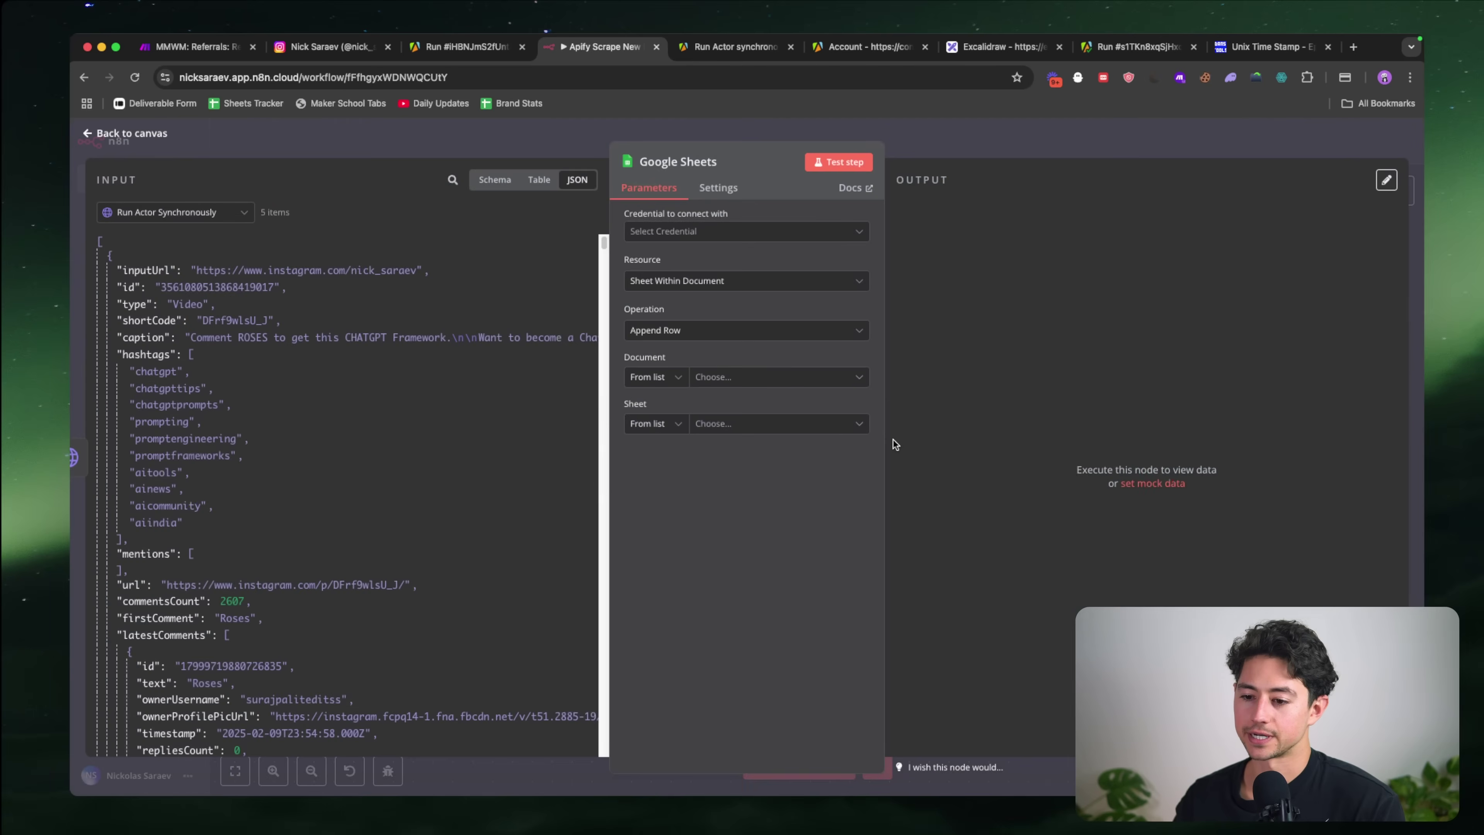
Step: Start a new Google Sheets credential using OAuth2 authentication
{"action": "left_click", "coordinate": [725, 233]}
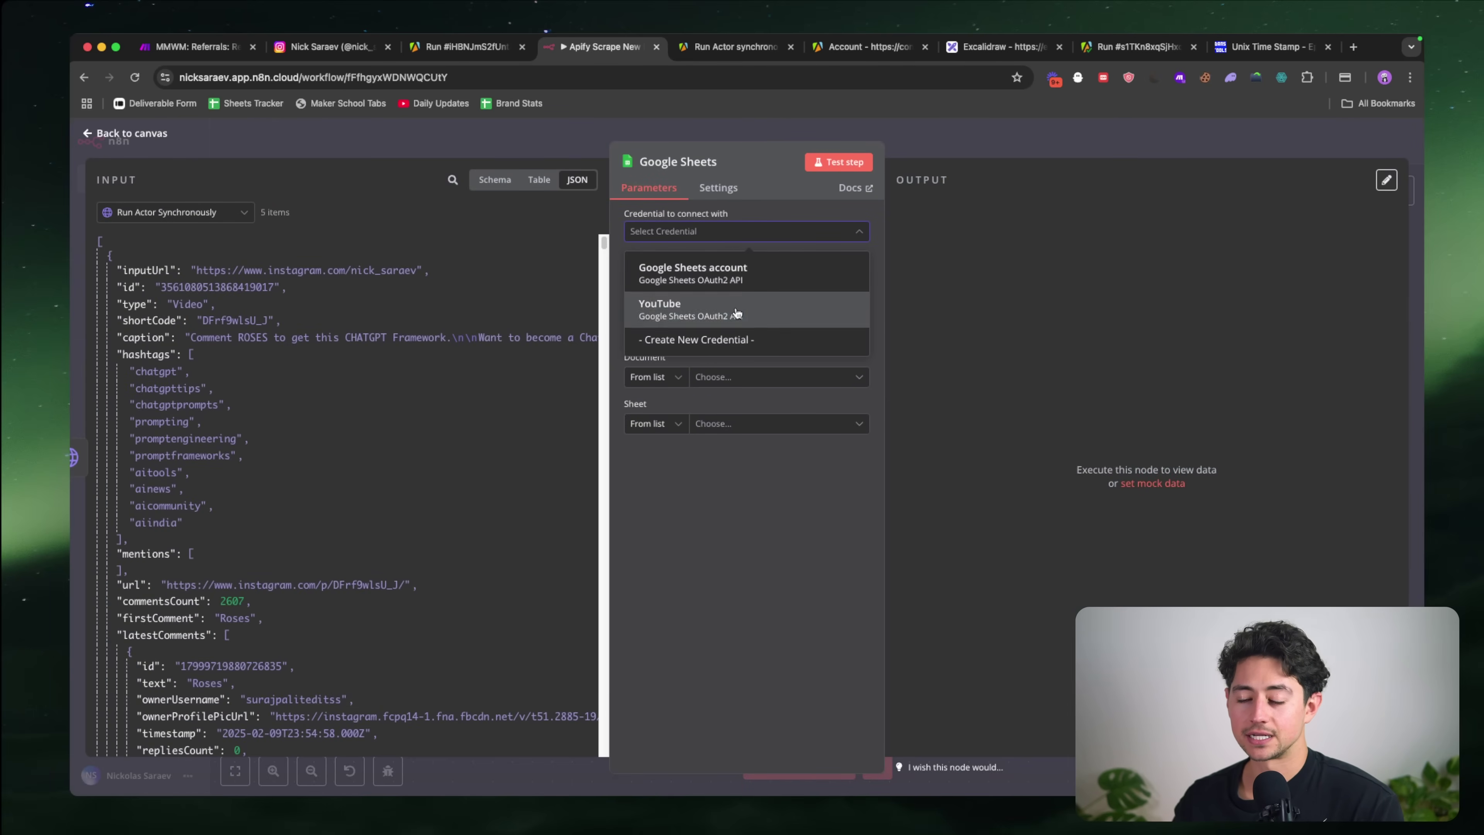
{"action": "left_click", "coordinate": [727, 339]}
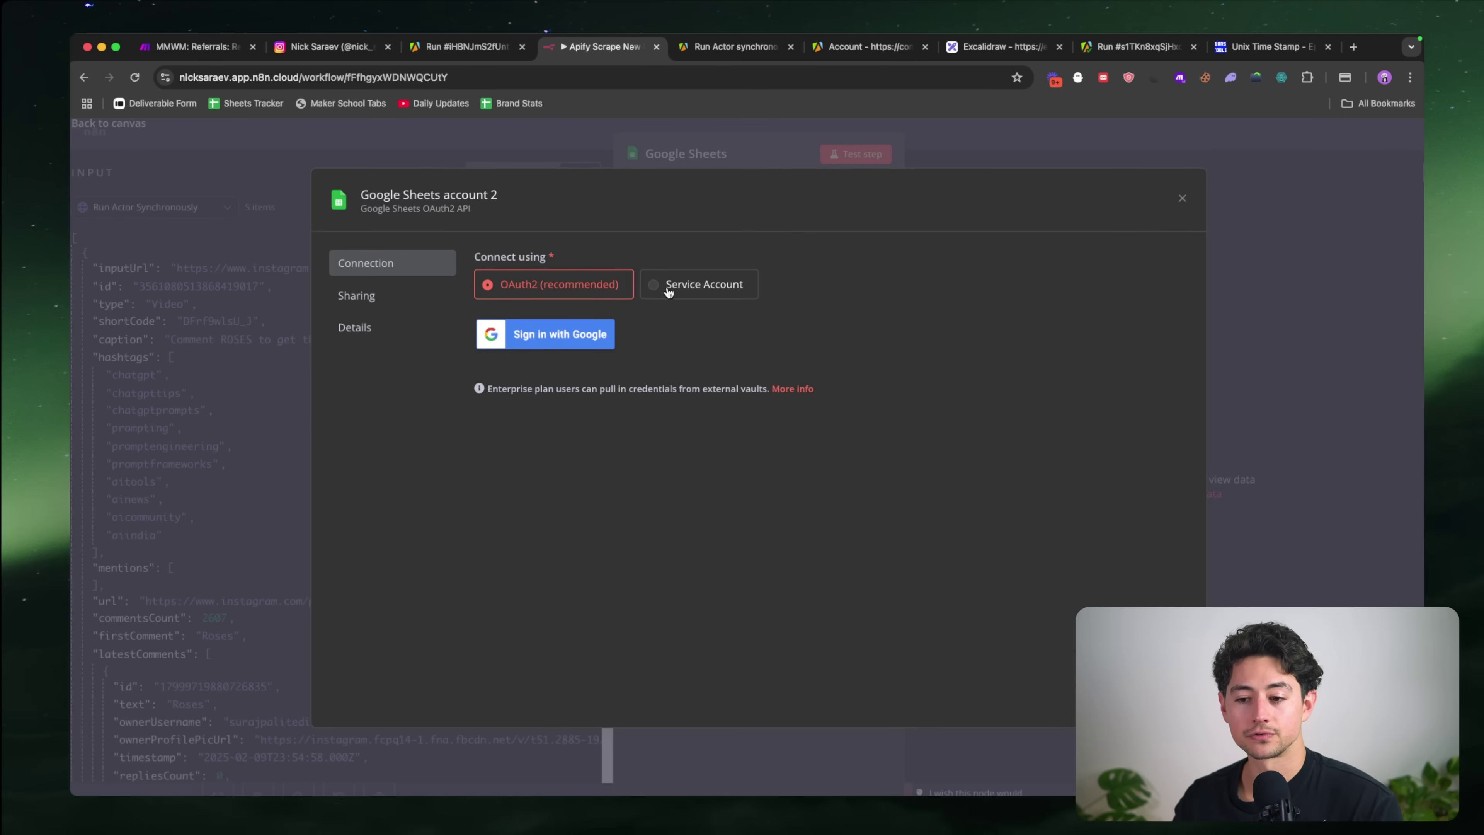
{"action": "left_click", "coordinate": [669, 286]}
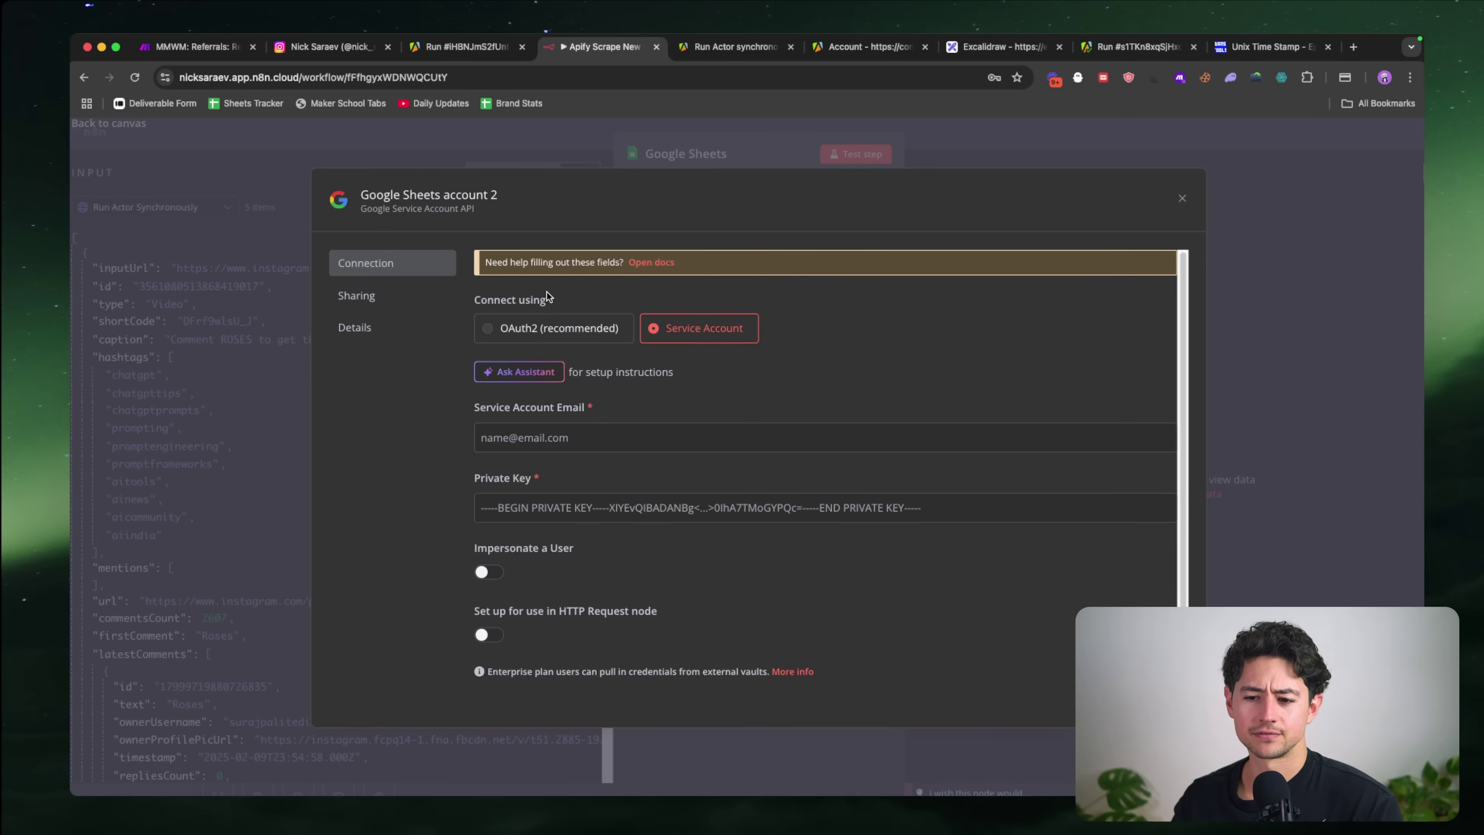
{"action": "left_click", "coordinate": [528, 326]}
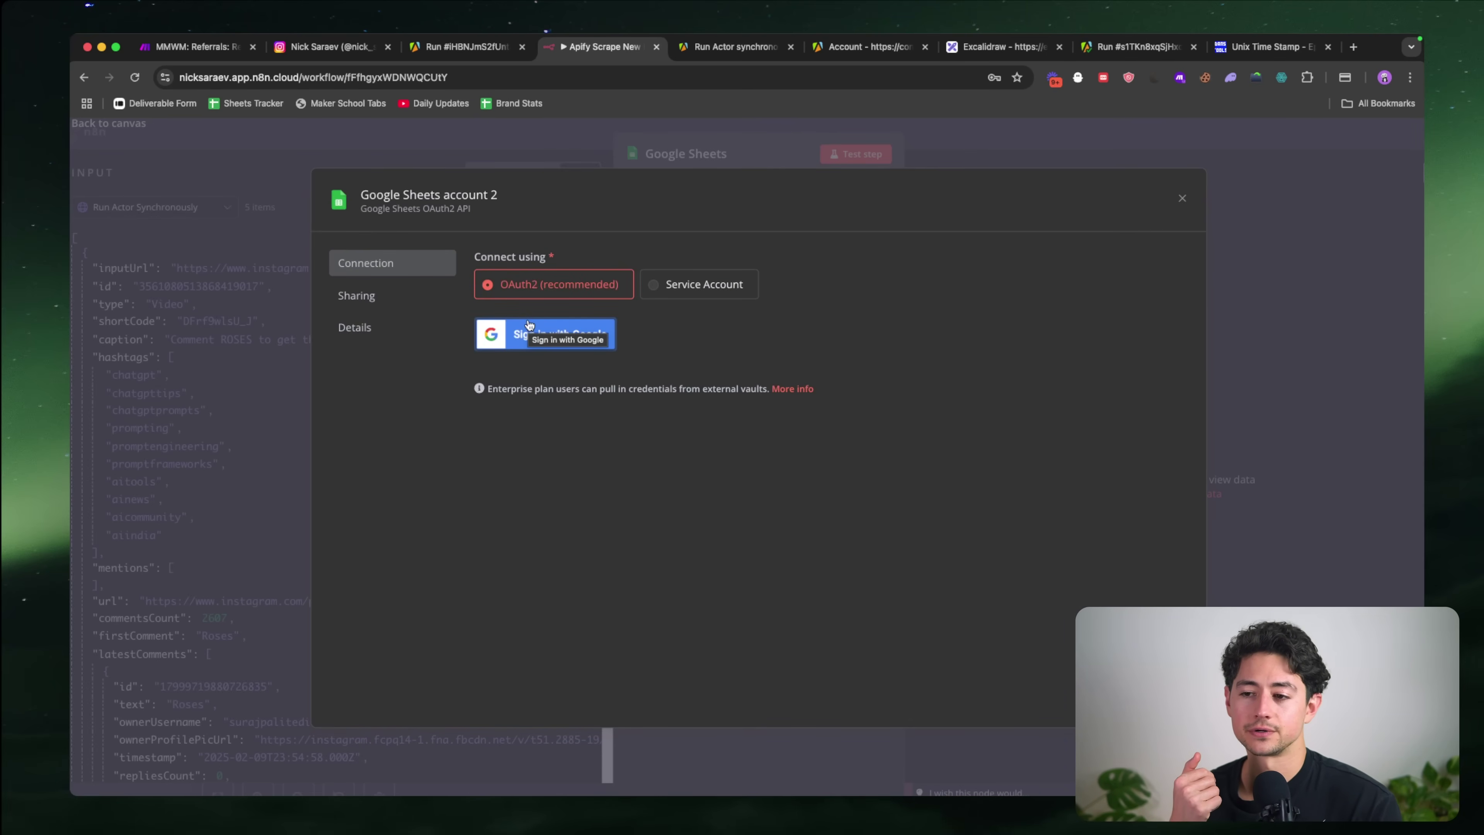
{"action": "key", "text": "super+t"}
Step: Load the Google Cloud console in a new tab and verify the account password
{"action": "type", "text": "cloud."}
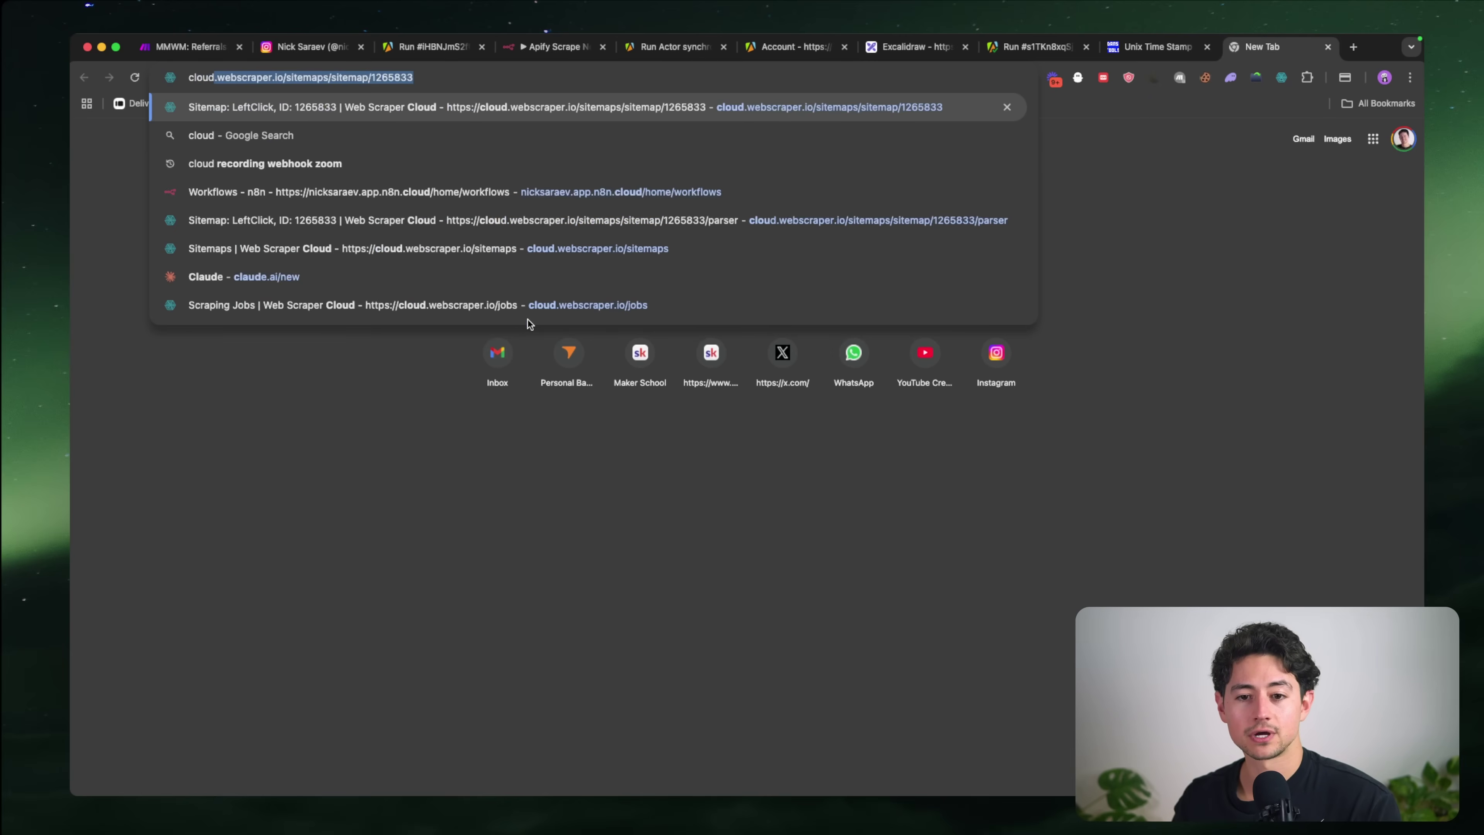
{"action": "key", "text": "BackSpace"}
{"action": "key", "text": "BackSpace"}
{"action": "key", "text": "BackSpace"}
{"action": "key", "text": "BackSpace"}
{"action": "key", "text": "BackSpace"}
{"action": "key", "text": "BackSpace"}
{"action": "type", "text": "google.ca"}
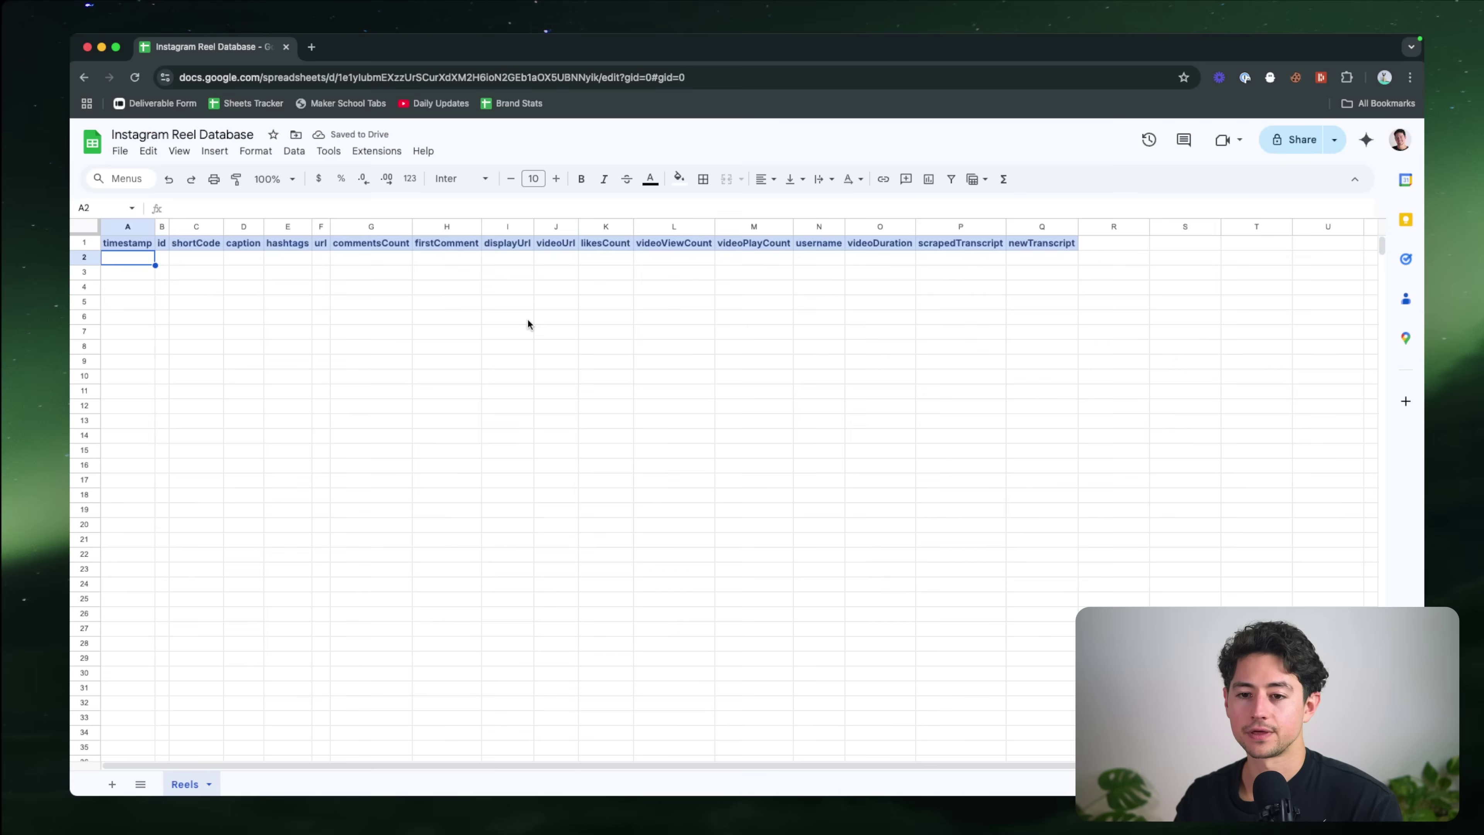
{"action": "key", "text": "super+t"}
{"action": "type", "text": "cloud"}
{"action": "key", "text": "Down"}
{"action": "key", "text": "Down"}
{"action": "key", "text": "Down"}
{"action": "key", "text": "Down"}
{"action": "key", "text": "Down"}
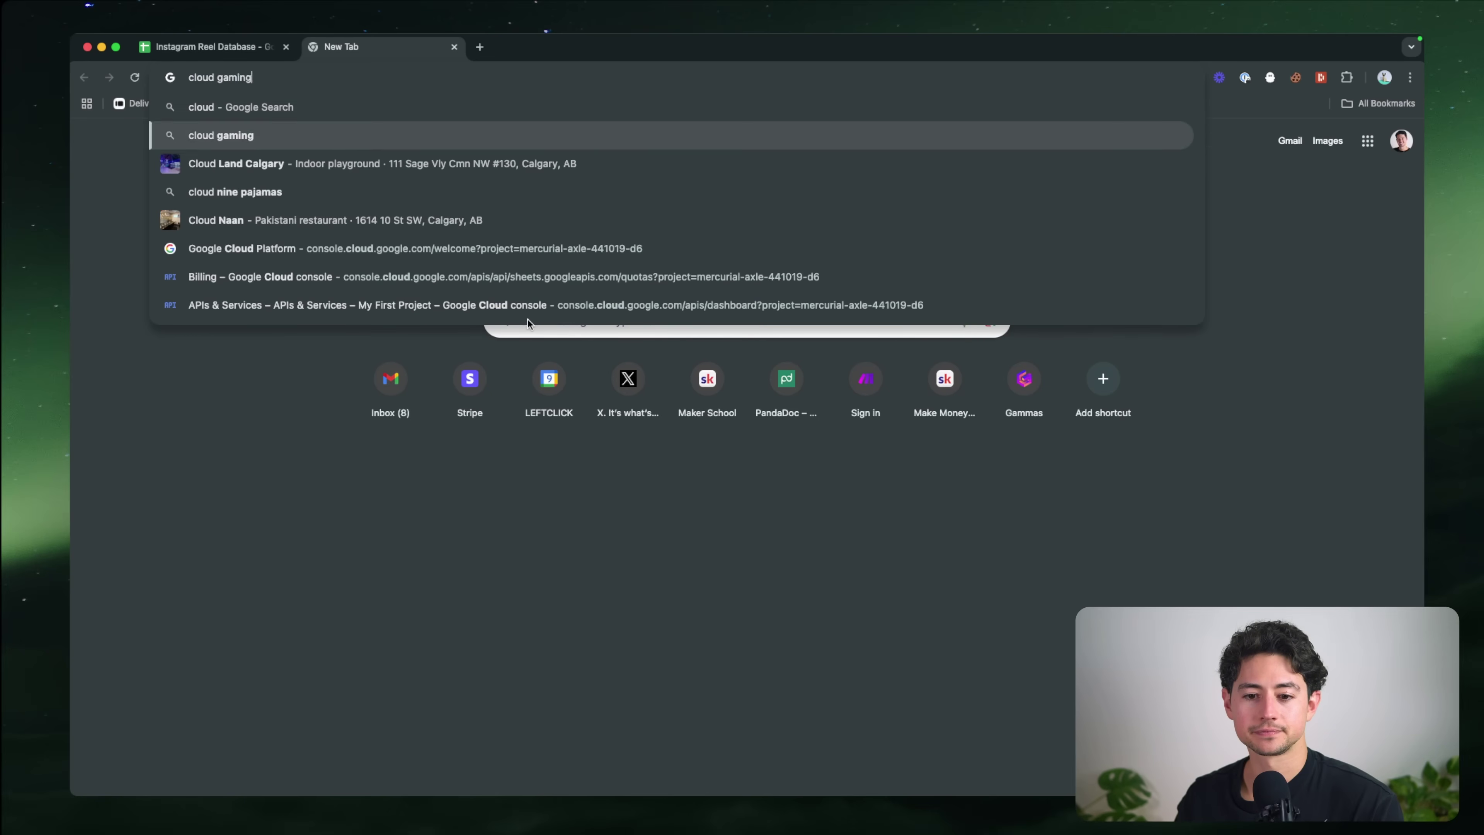
{"action": "key", "text": "Return"}
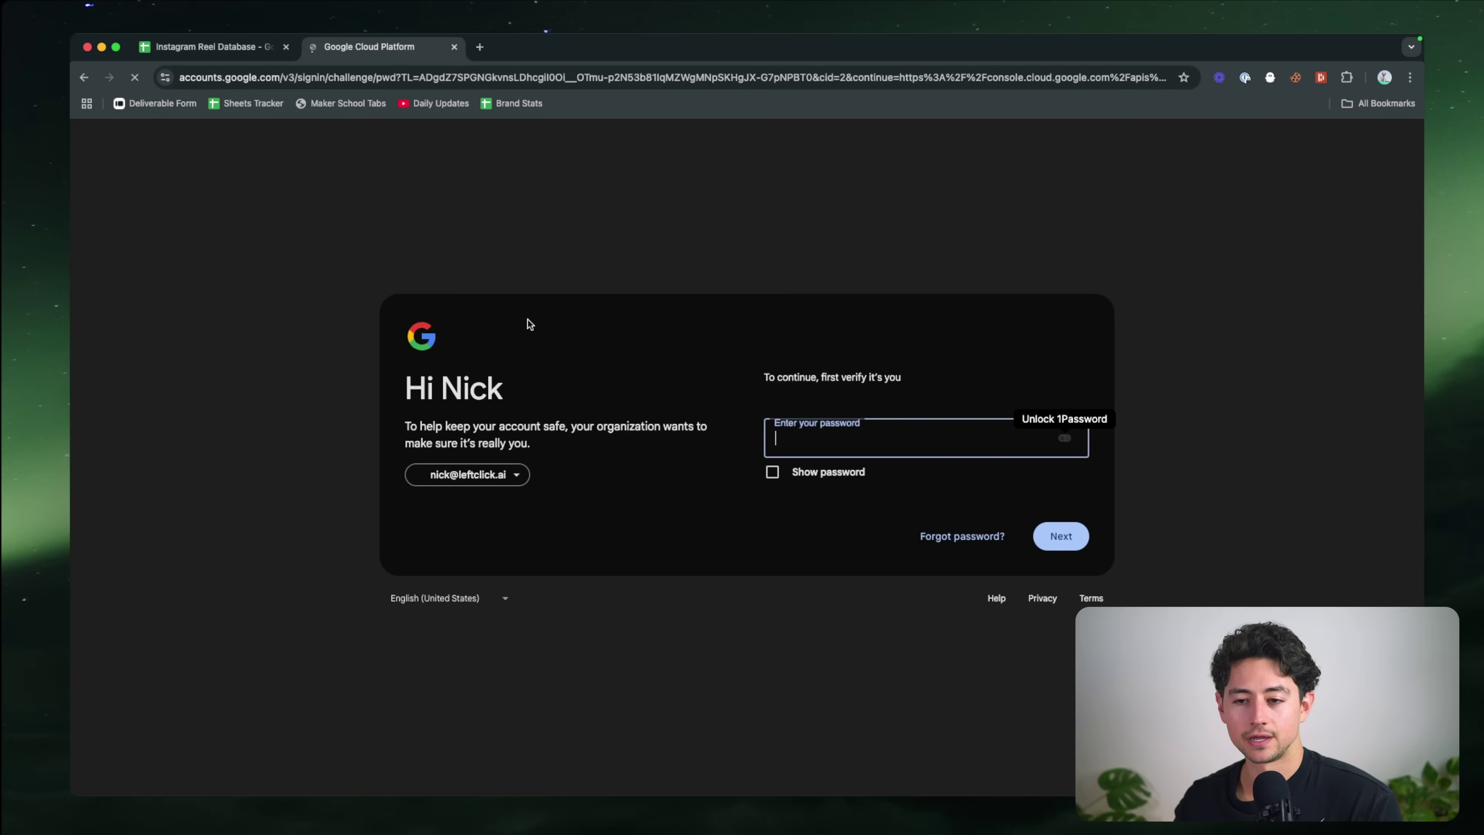
{"action": "type", "text": "••••••••••"}
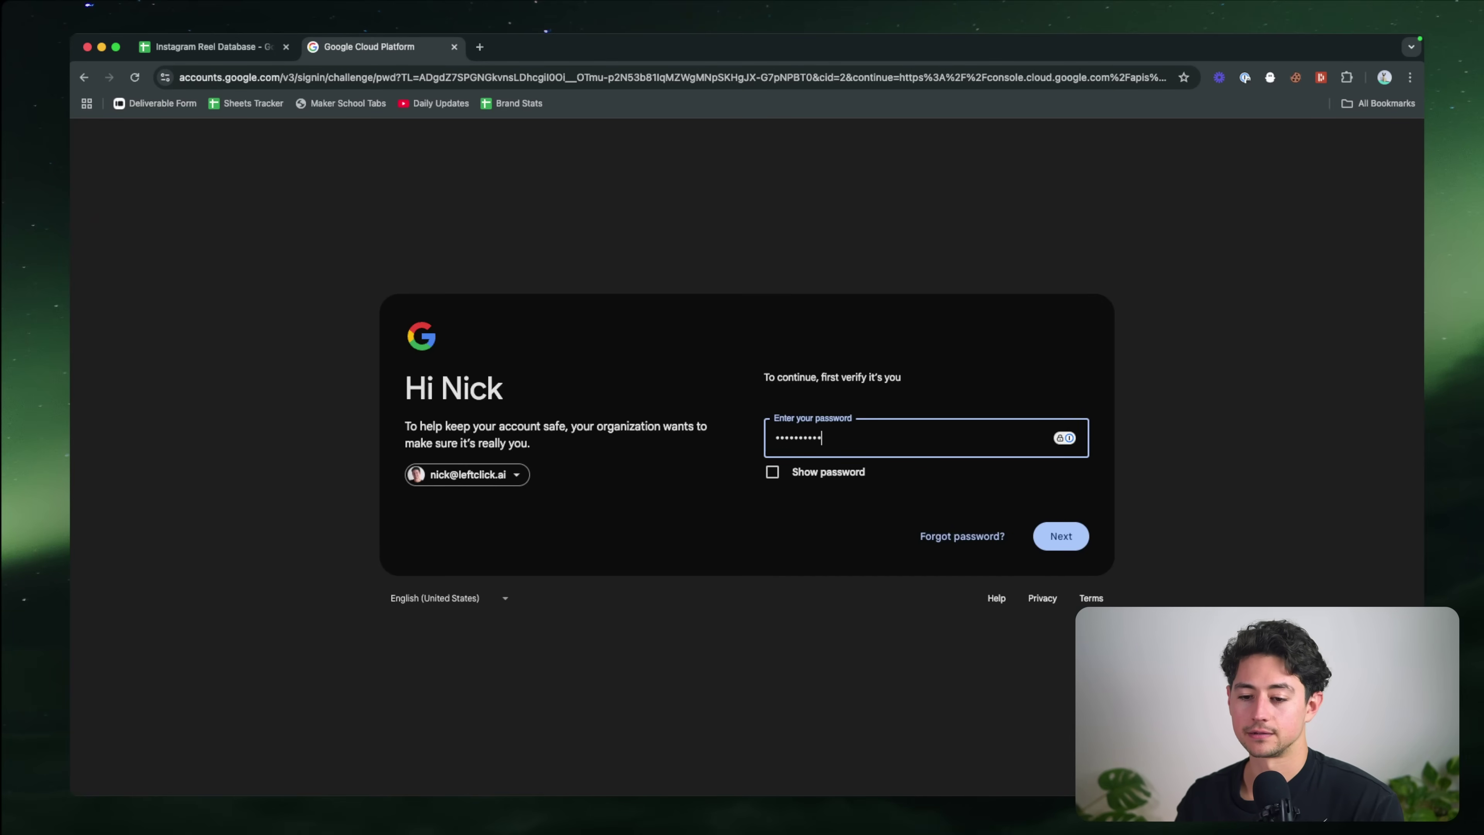
{"action": "type", "text": "••"}
{"action": "key", "text": "Return"}
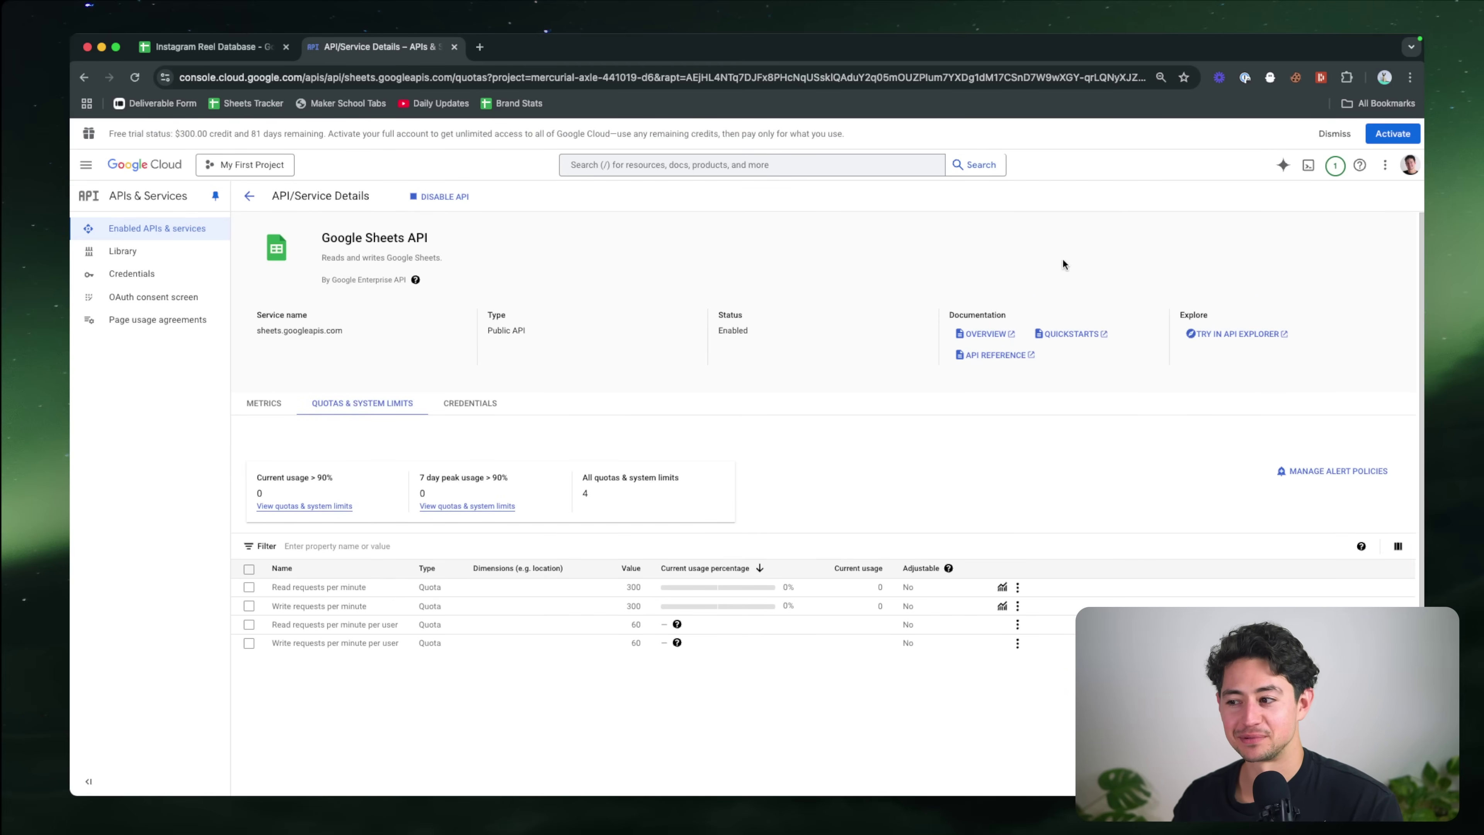
Step: Go to APIs & Services and view the Google Sheets API credentials
{"action": "scroll", "coordinate": [833, 290], "scroll_direction": "down", "scroll_amount": 2}
{"action": "scroll", "coordinate": [563, 364], "scroll_direction": "up", "scroll_amount": 2}
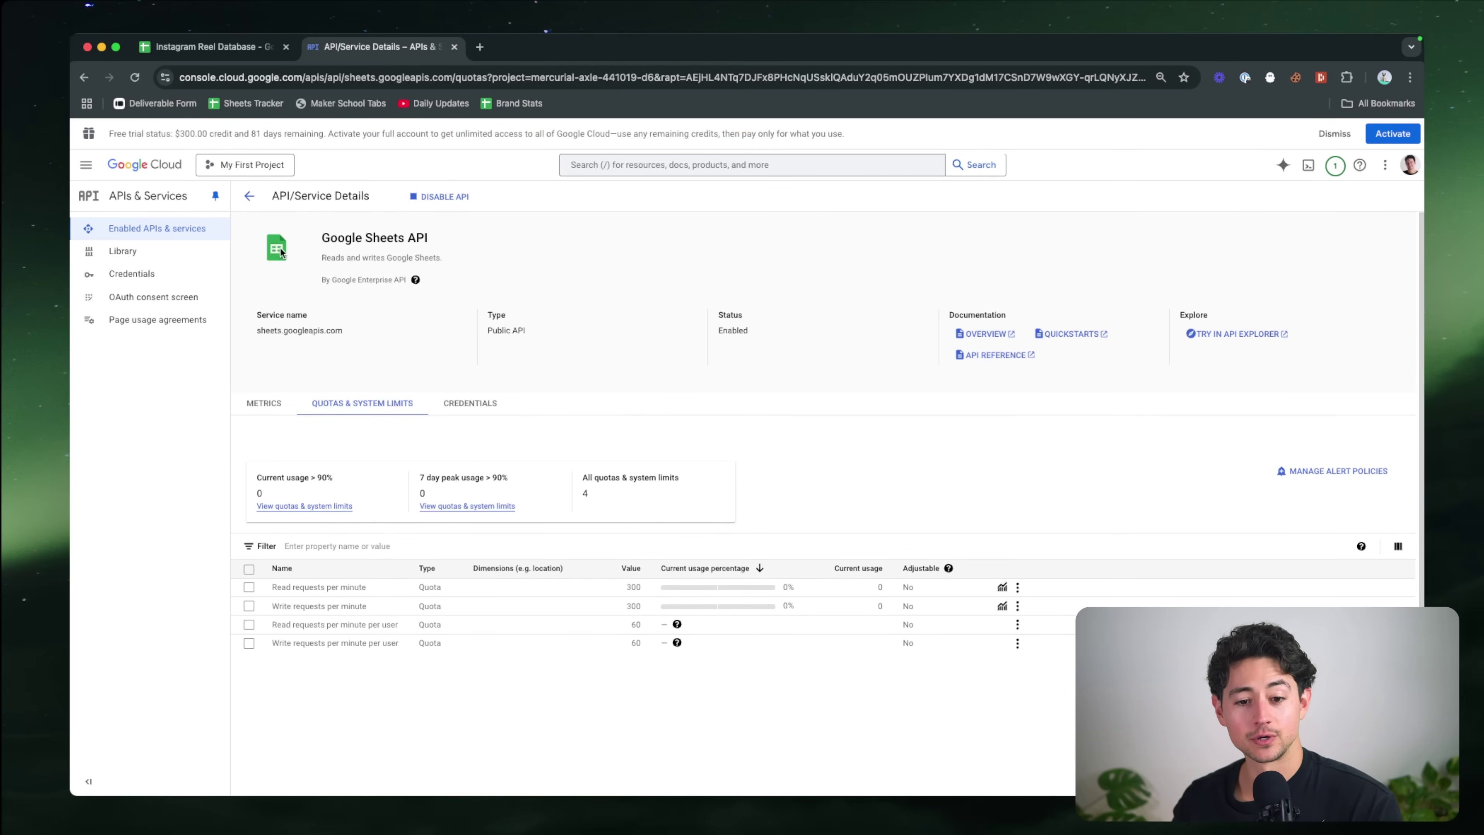
{"action": "left_click", "coordinate": [86, 164]}
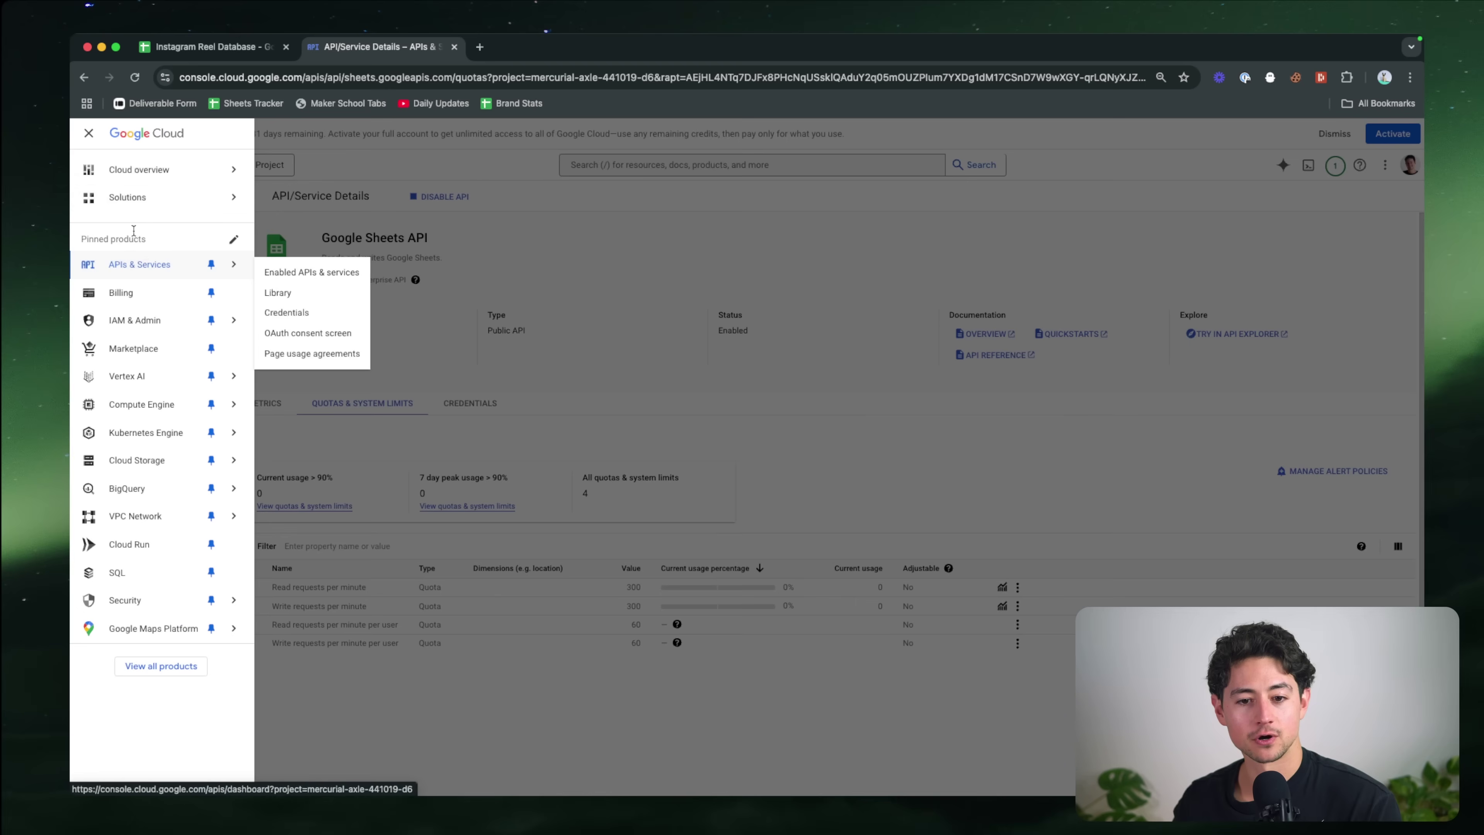
{"action": "left_click", "coordinate": [149, 265]}
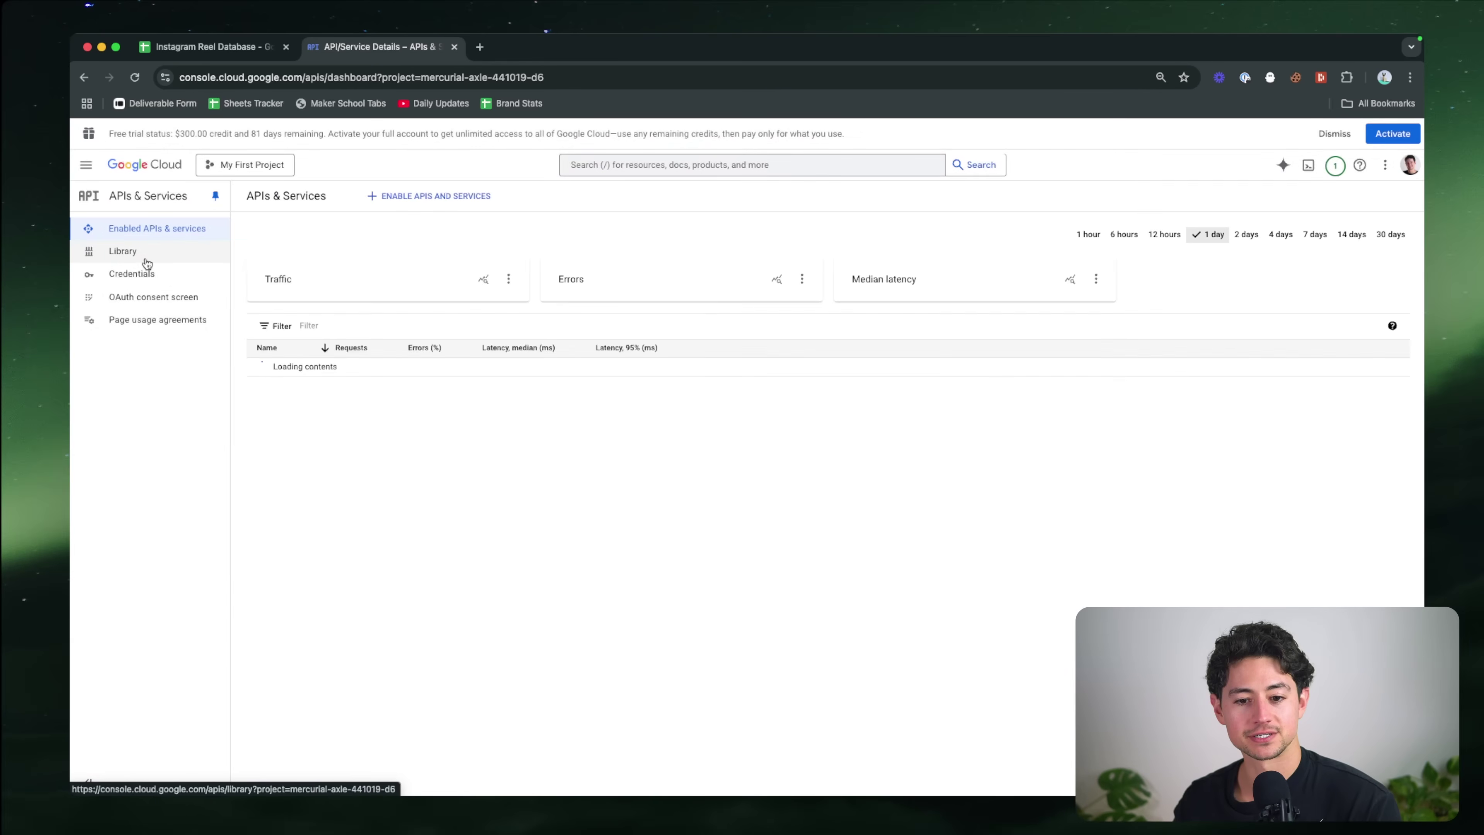
{"action": "key", "text": "super+f"}
{"action": "type", "text": "sheets"}
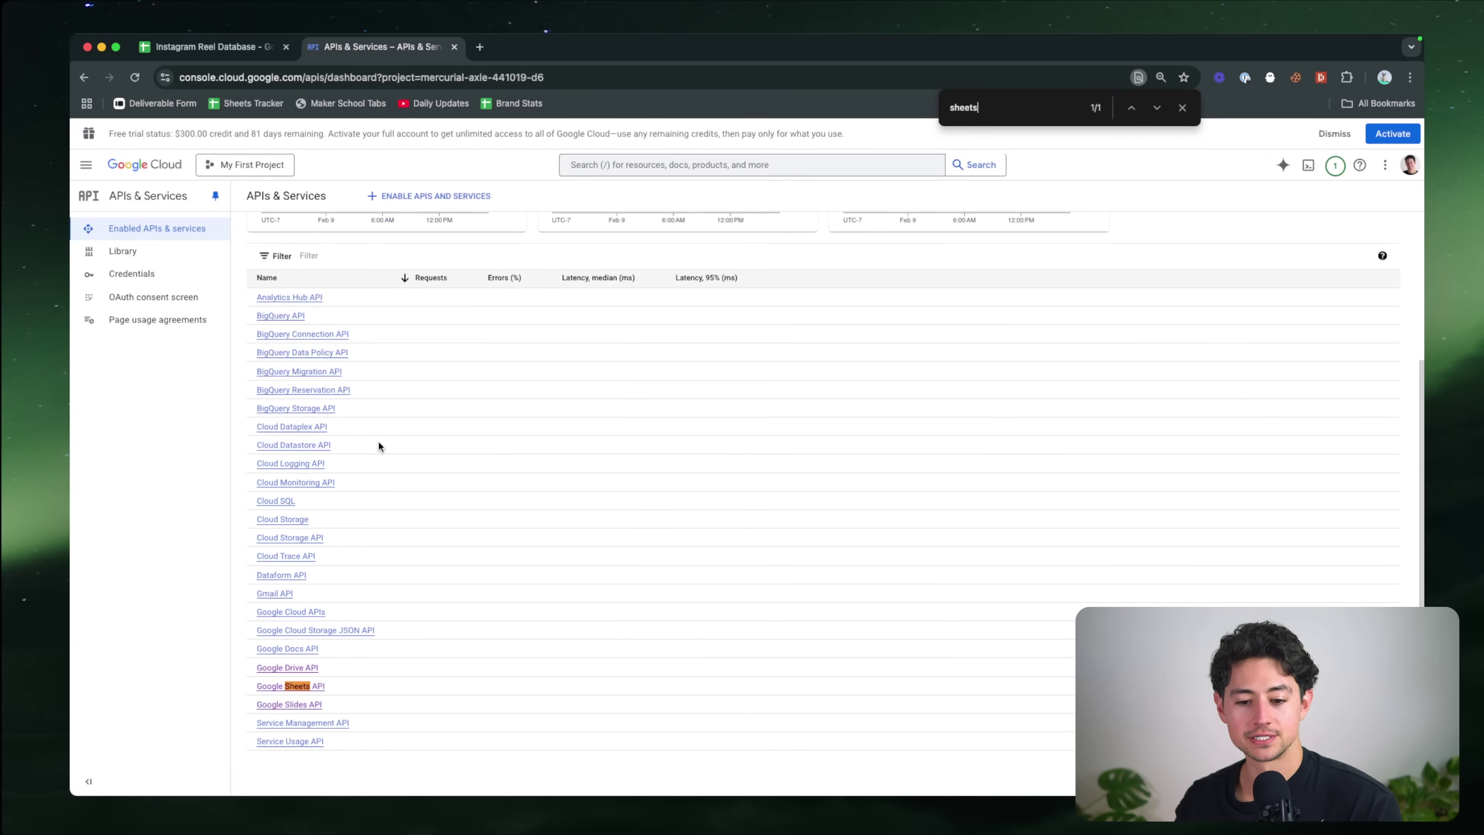
{"action": "left_click", "coordinate": [301, 688]}
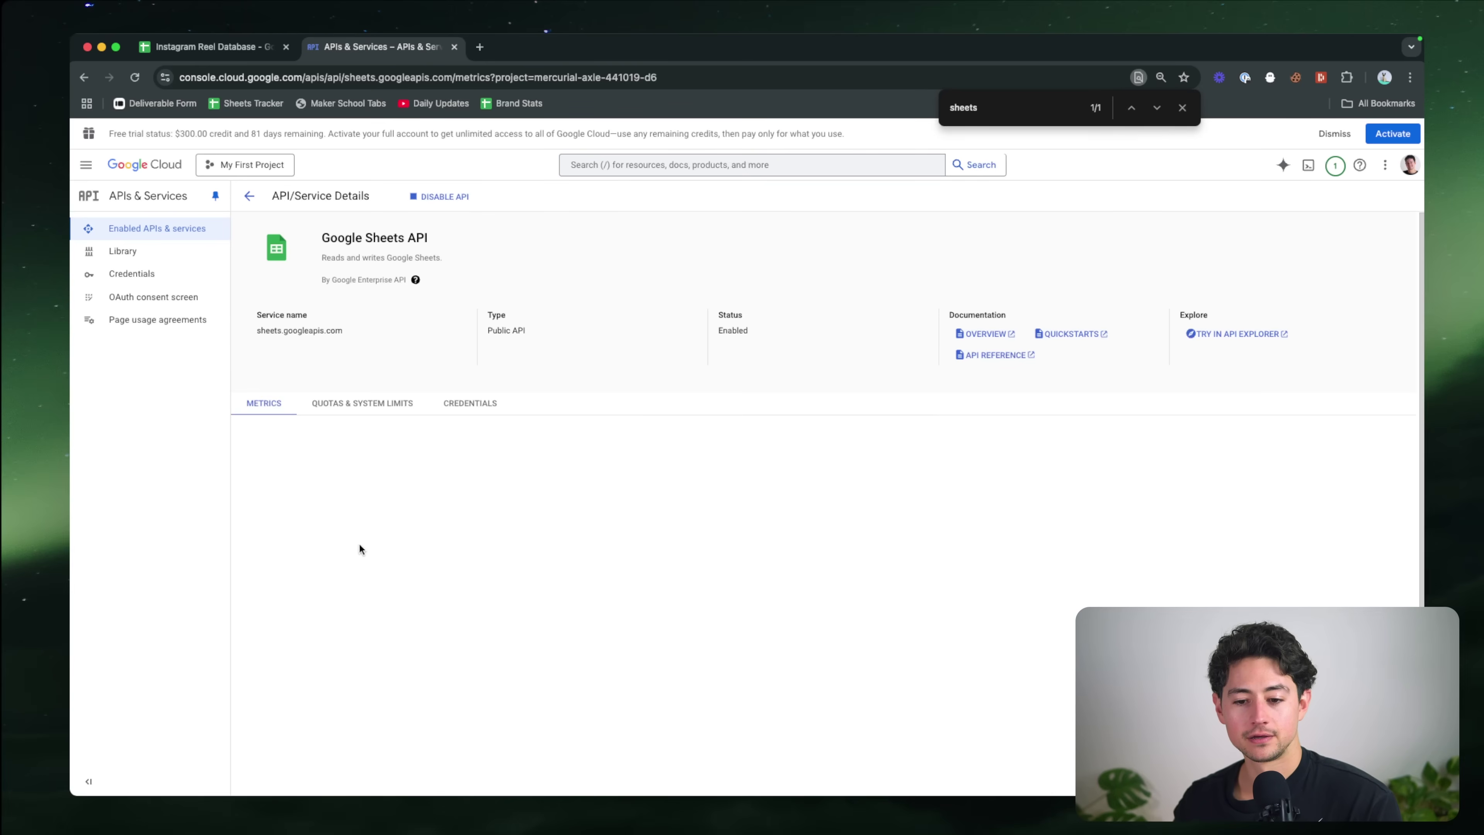
{"action": "left_click", "coordinate": [469, 403]}
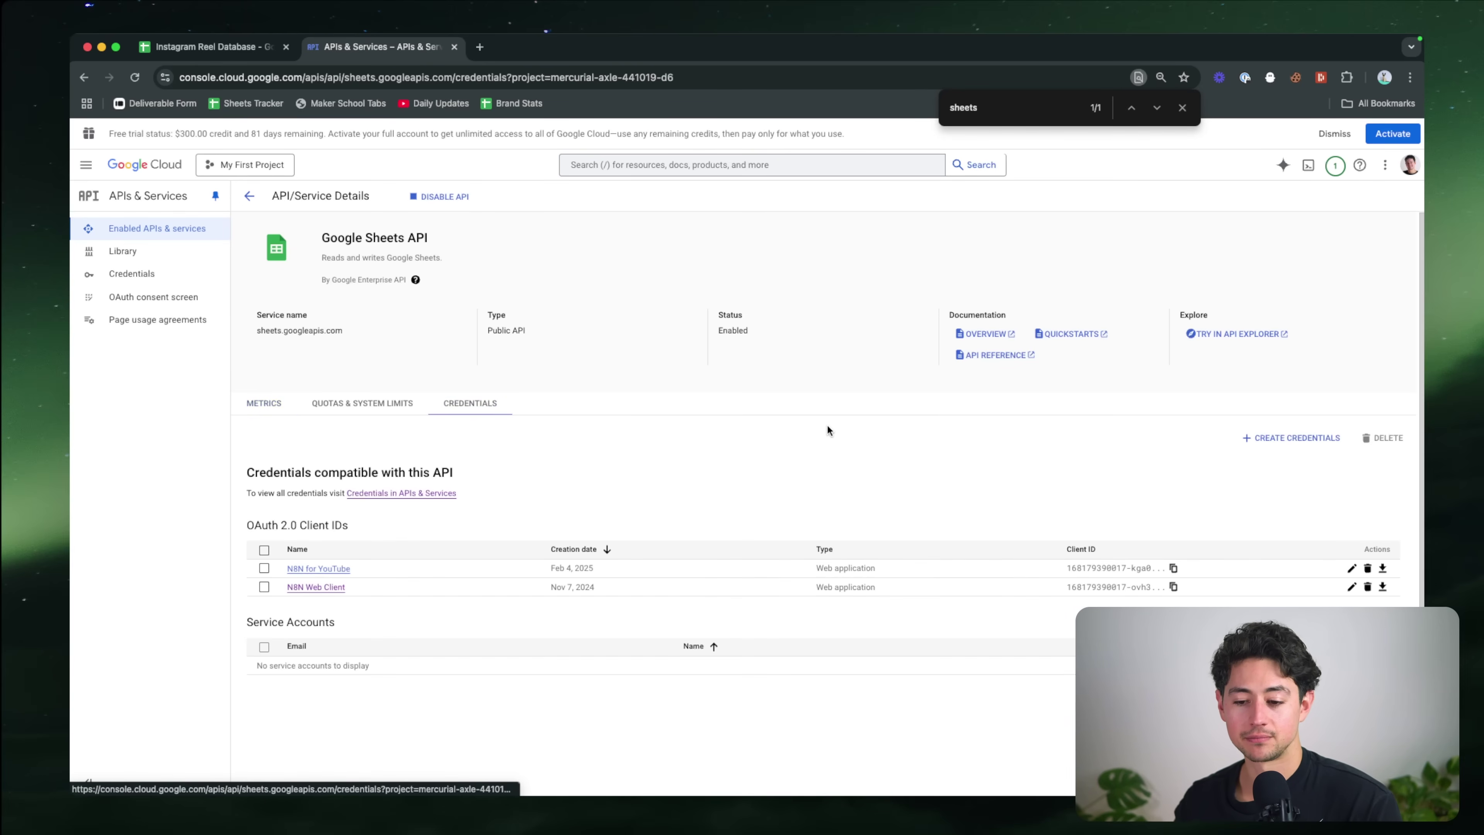
{"action": "scroll", "coordinate": [828, 426], "scroll_direction": "down", "scroll_amount": 2}
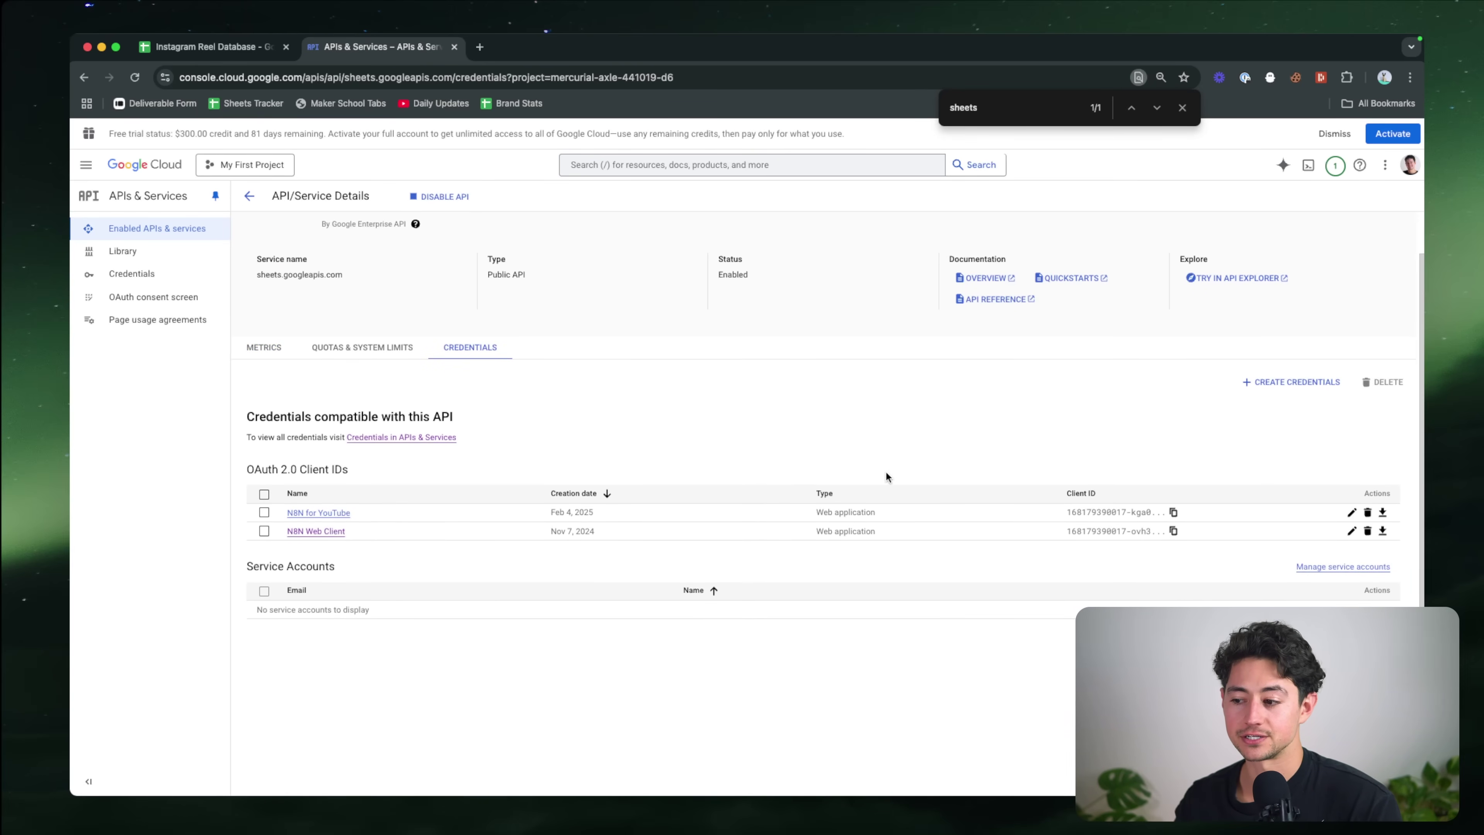
Step: Glance at the OAuth client ID creation options, then inspect the existing N8N for YouTube client
{"action": "left_click", "coordinate": [1291, 382]}
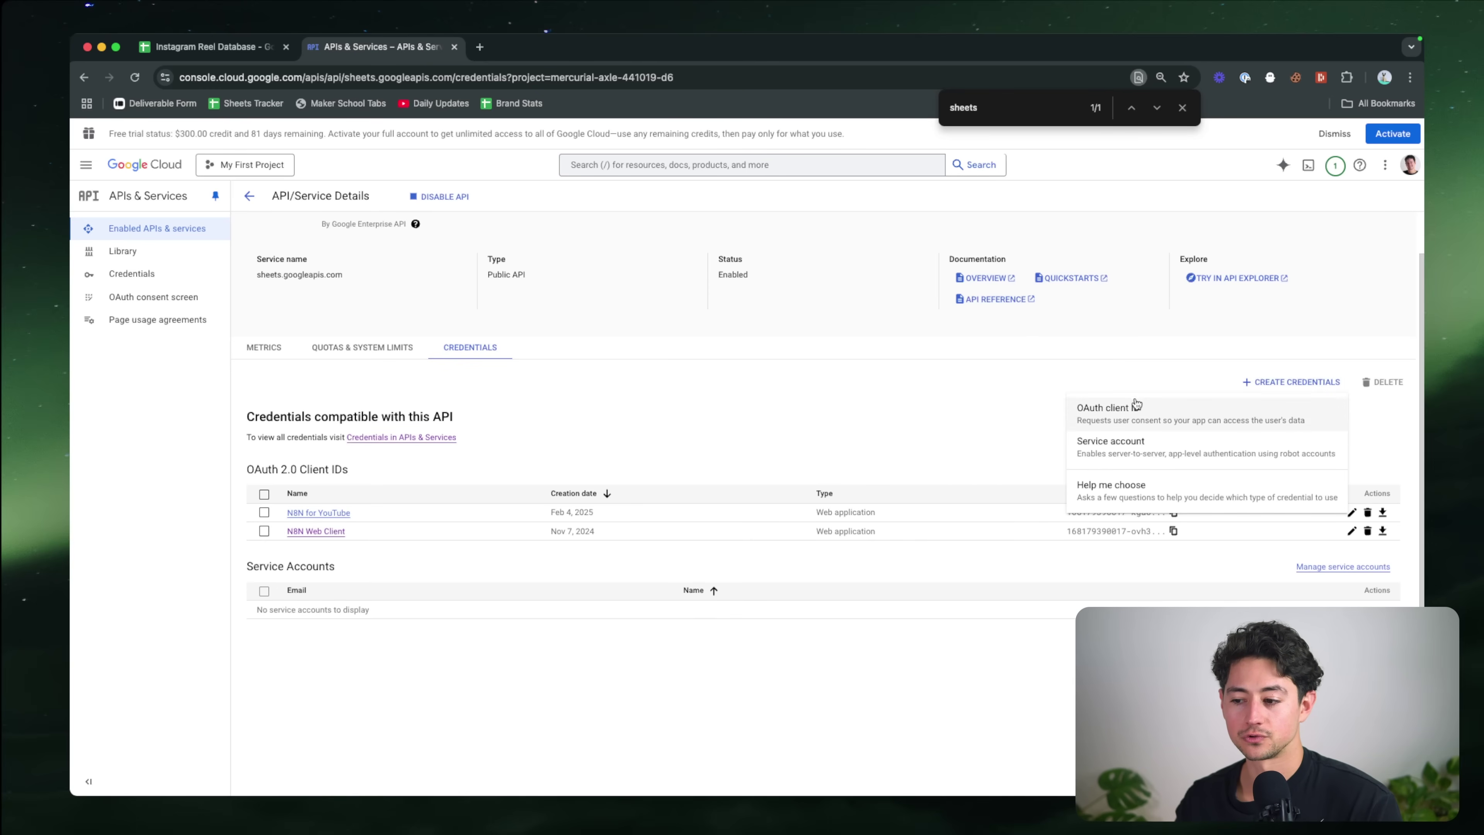
{"action": "left_click", "coordinate": [1140, 417]}
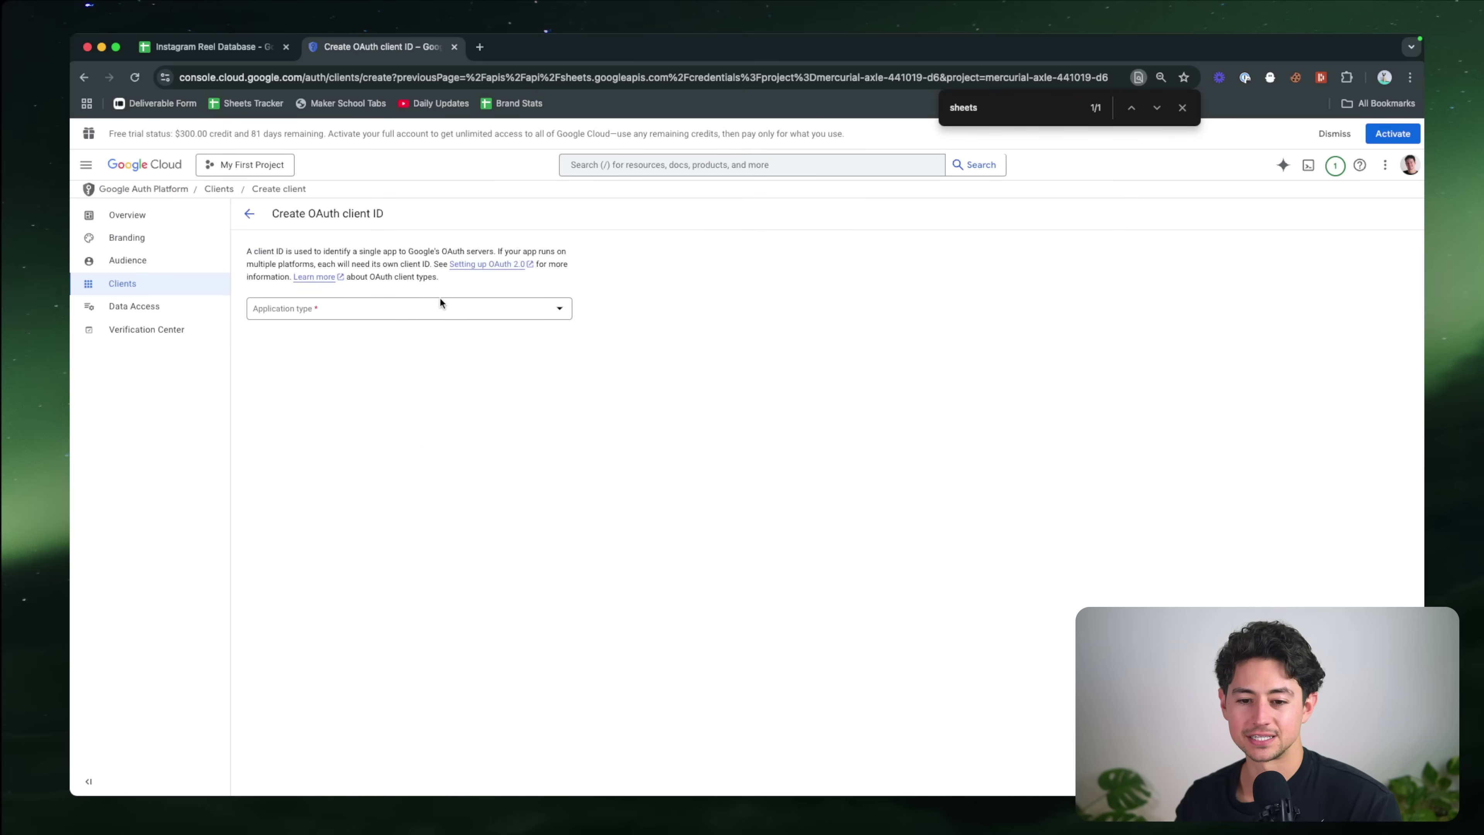
{"action": "left_click", "coordinate": [440, 308]}
{"action": "left_click", "coordinate": [150, 140]}
{"action": "left_click", "coordinate": [83, 77]}
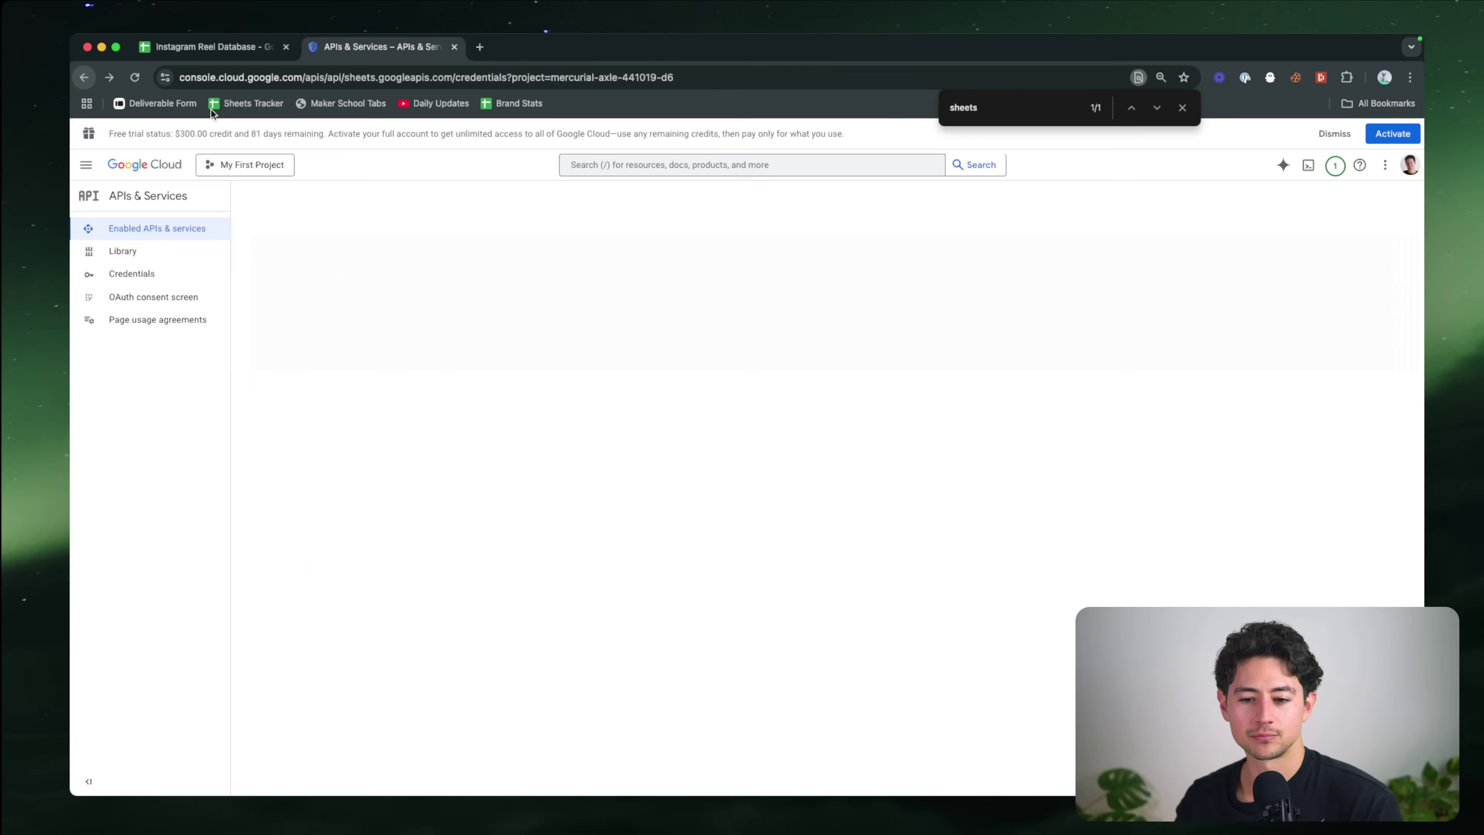
{"action": "left_click", "coordinate": [343, 569]}
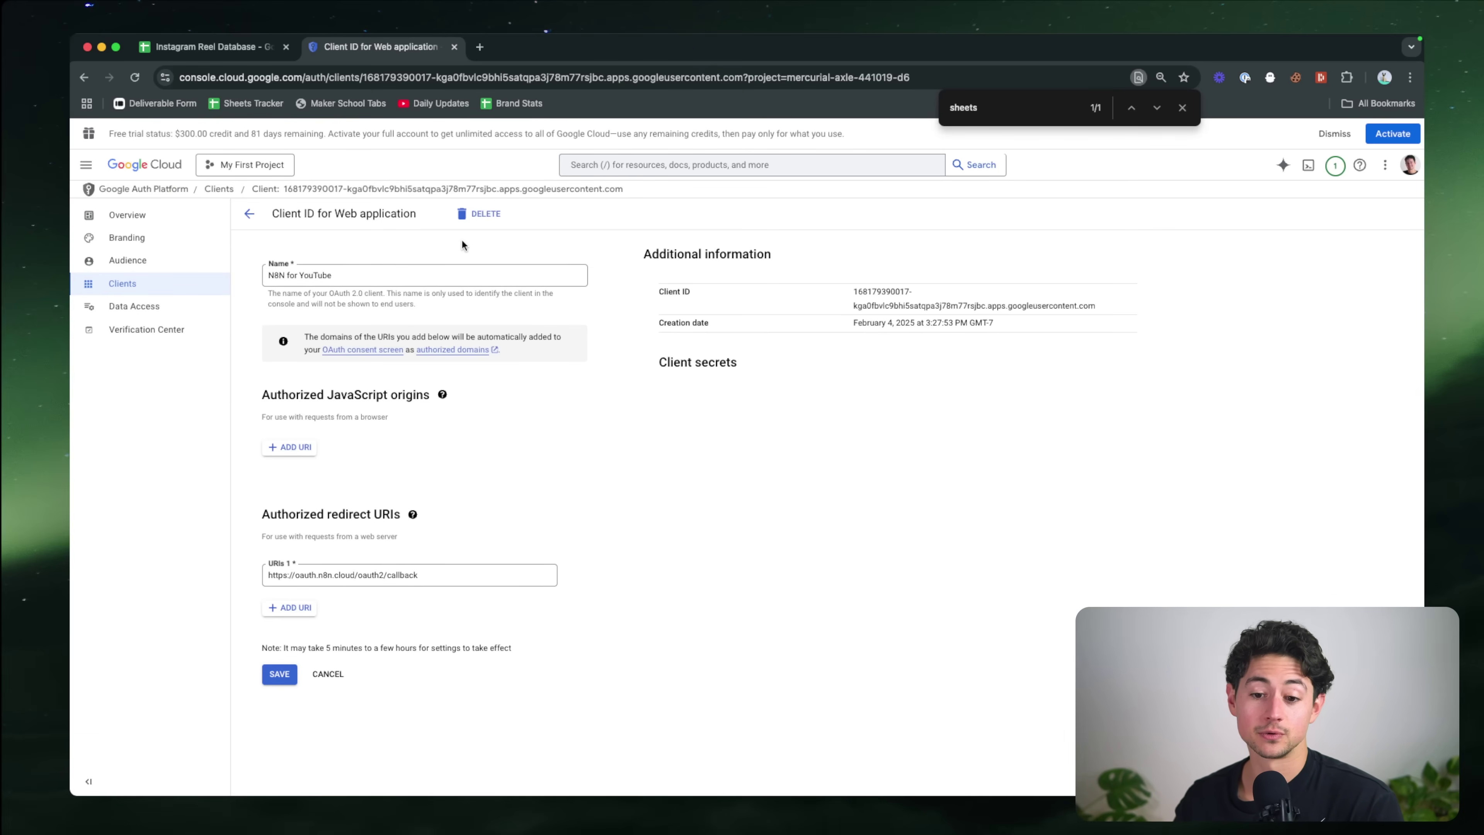
{"action": "left_click", "coordinate": [249, 213]}
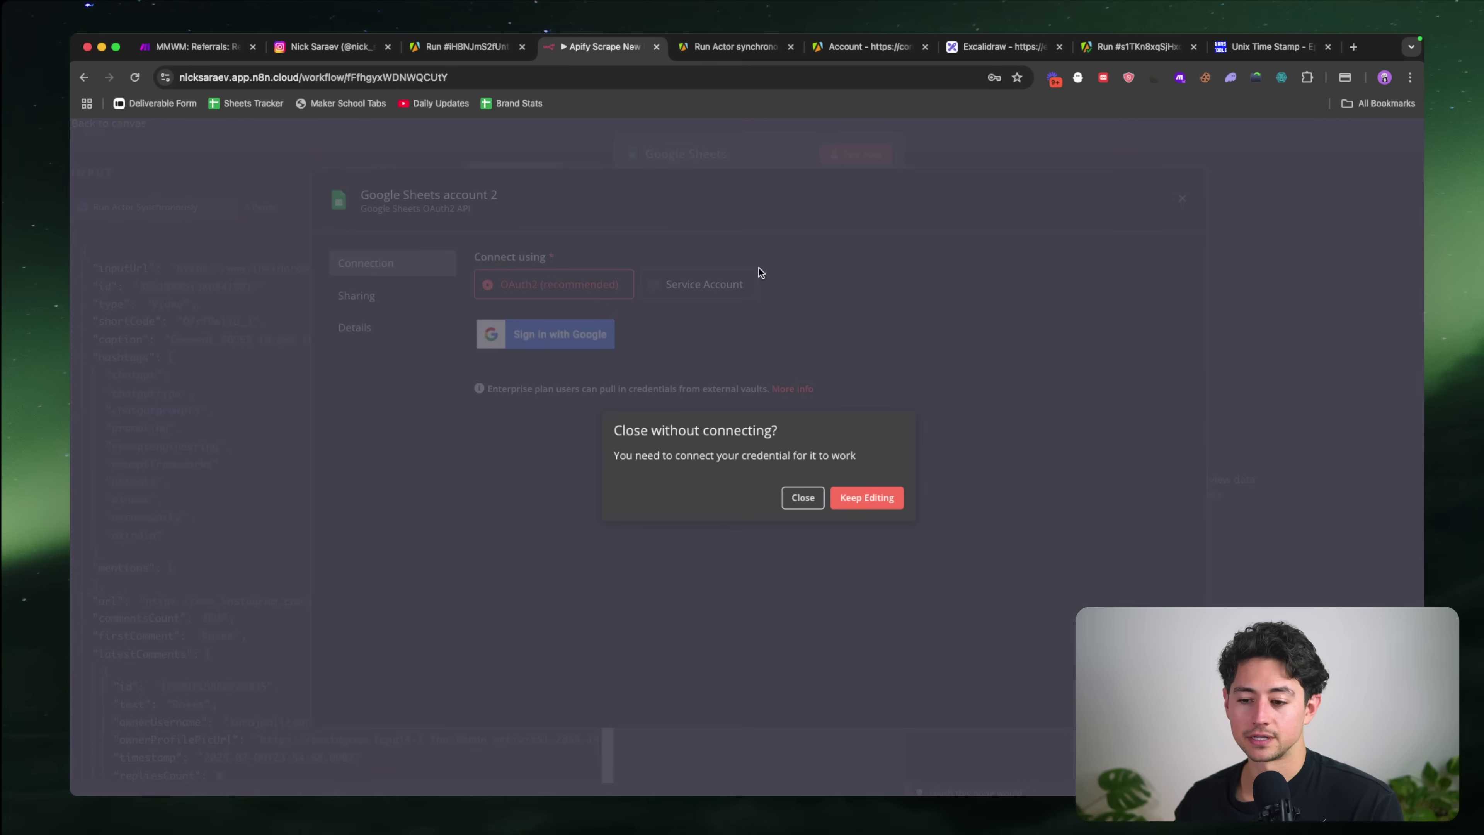
Step: Use the existing YouTube credential and target the Reels sheet of Instagram Reel Database
{"action": "left_click", "coordinate": [809, 499]}
{"action": "left_click", "coordinate": [818, 231]}
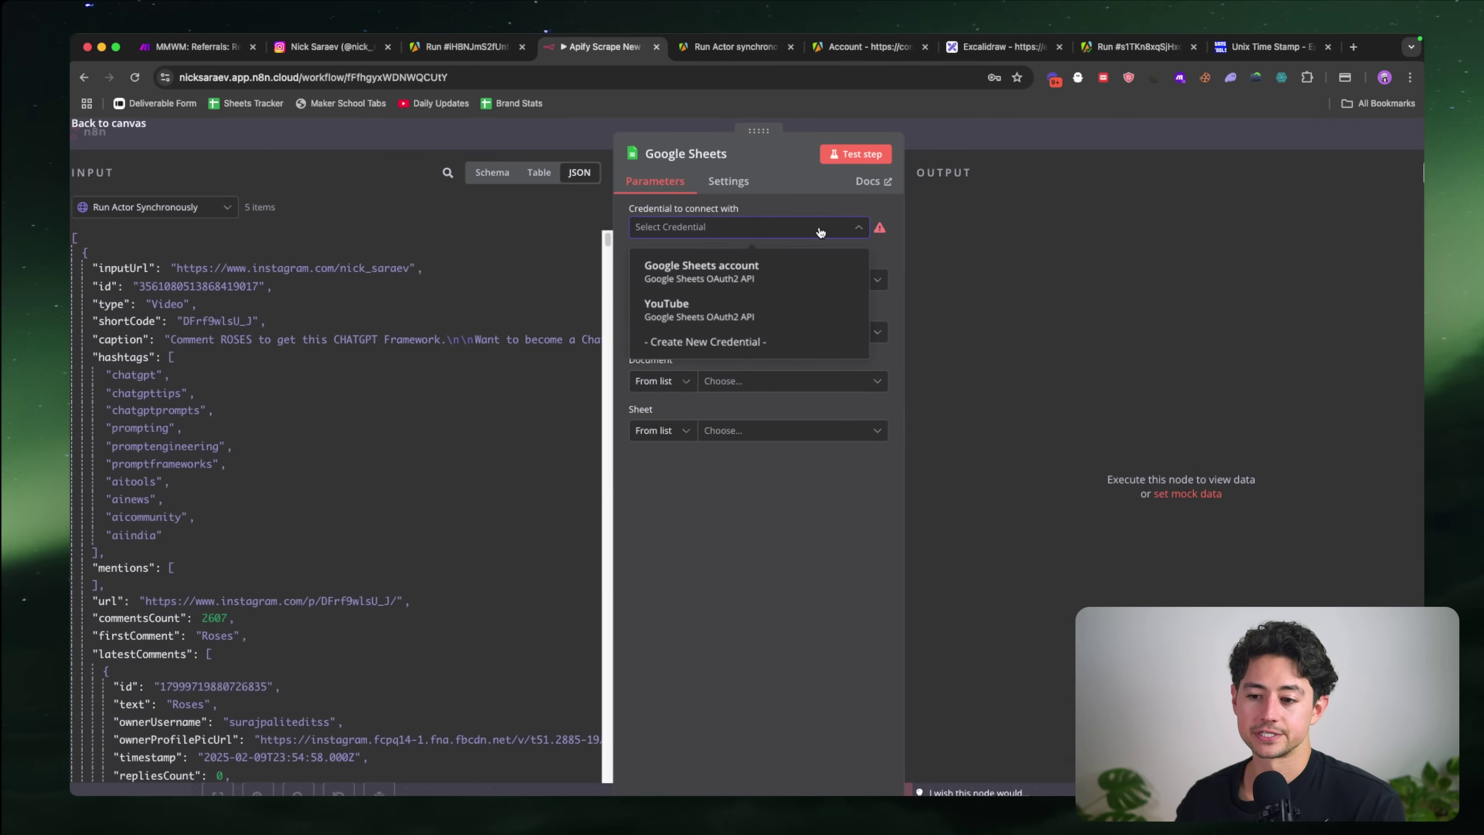
{"action": "left_click", "coordinate": [782, 301]}
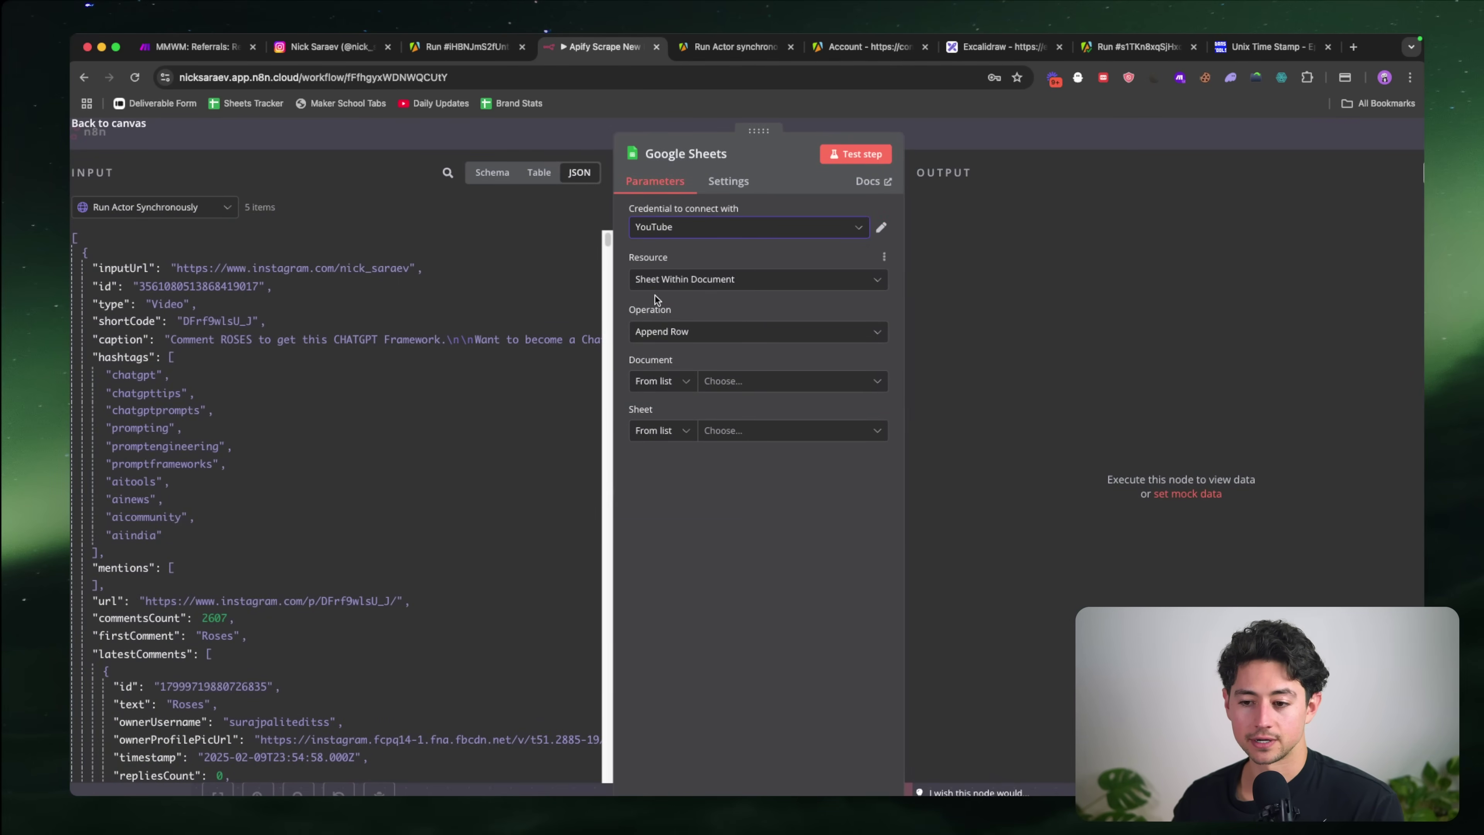
{"action": "left_click", "coordinate": [736, 381]}
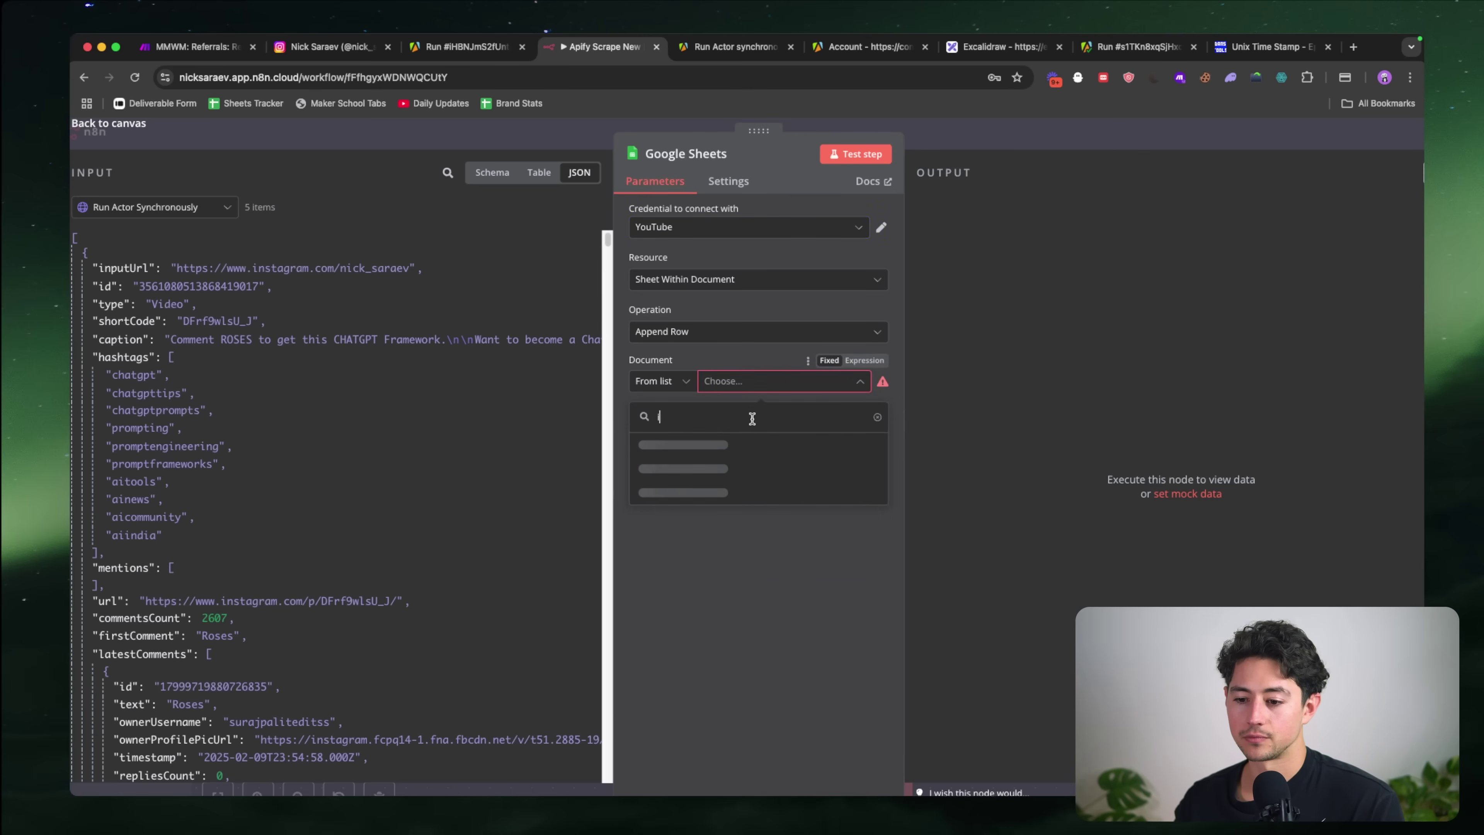
{"action": "left_click", "coordinate": [753, 446]}
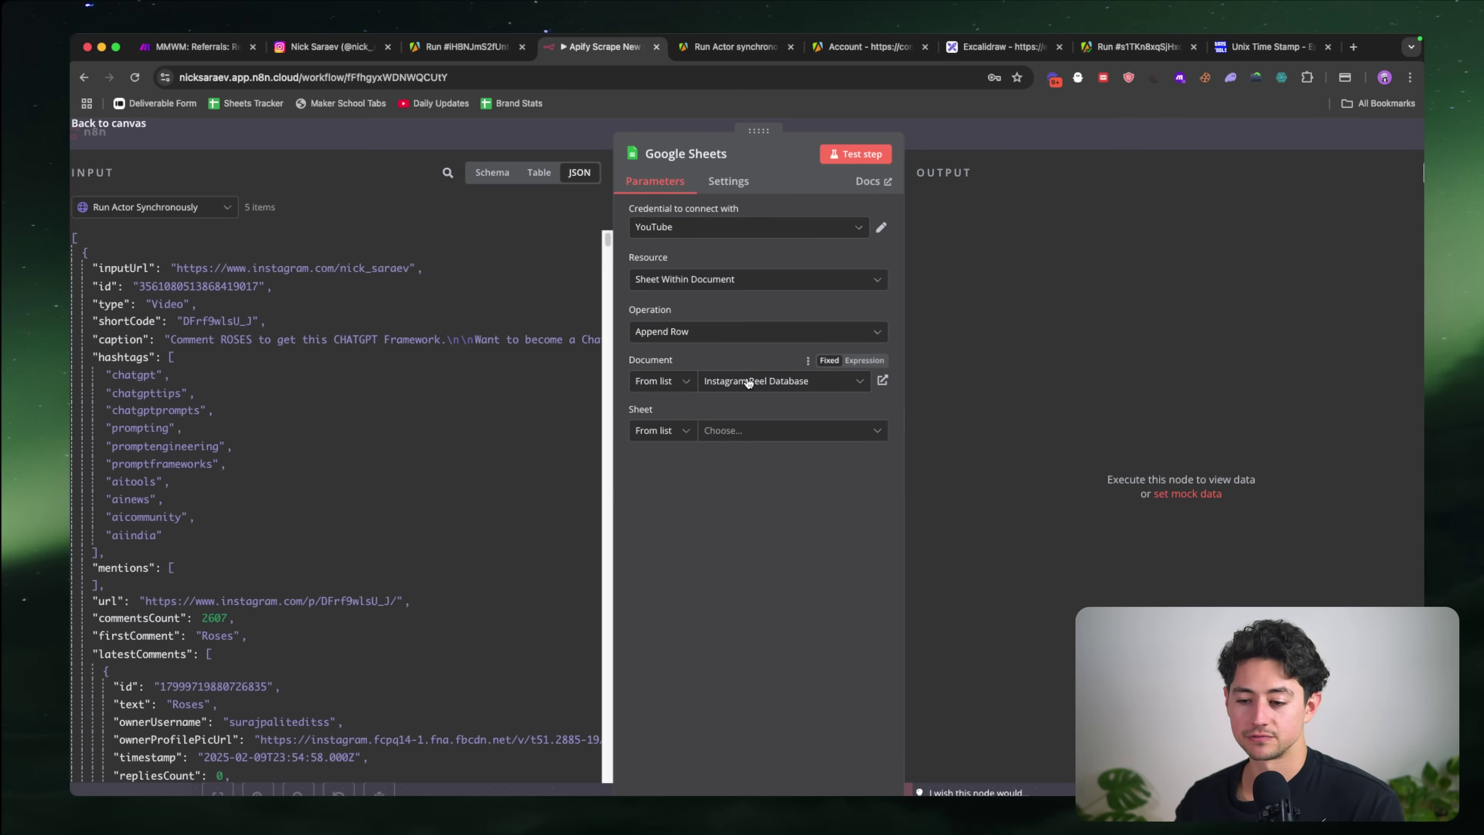
{"action": "left_click", "coordinate": [753, 430]}
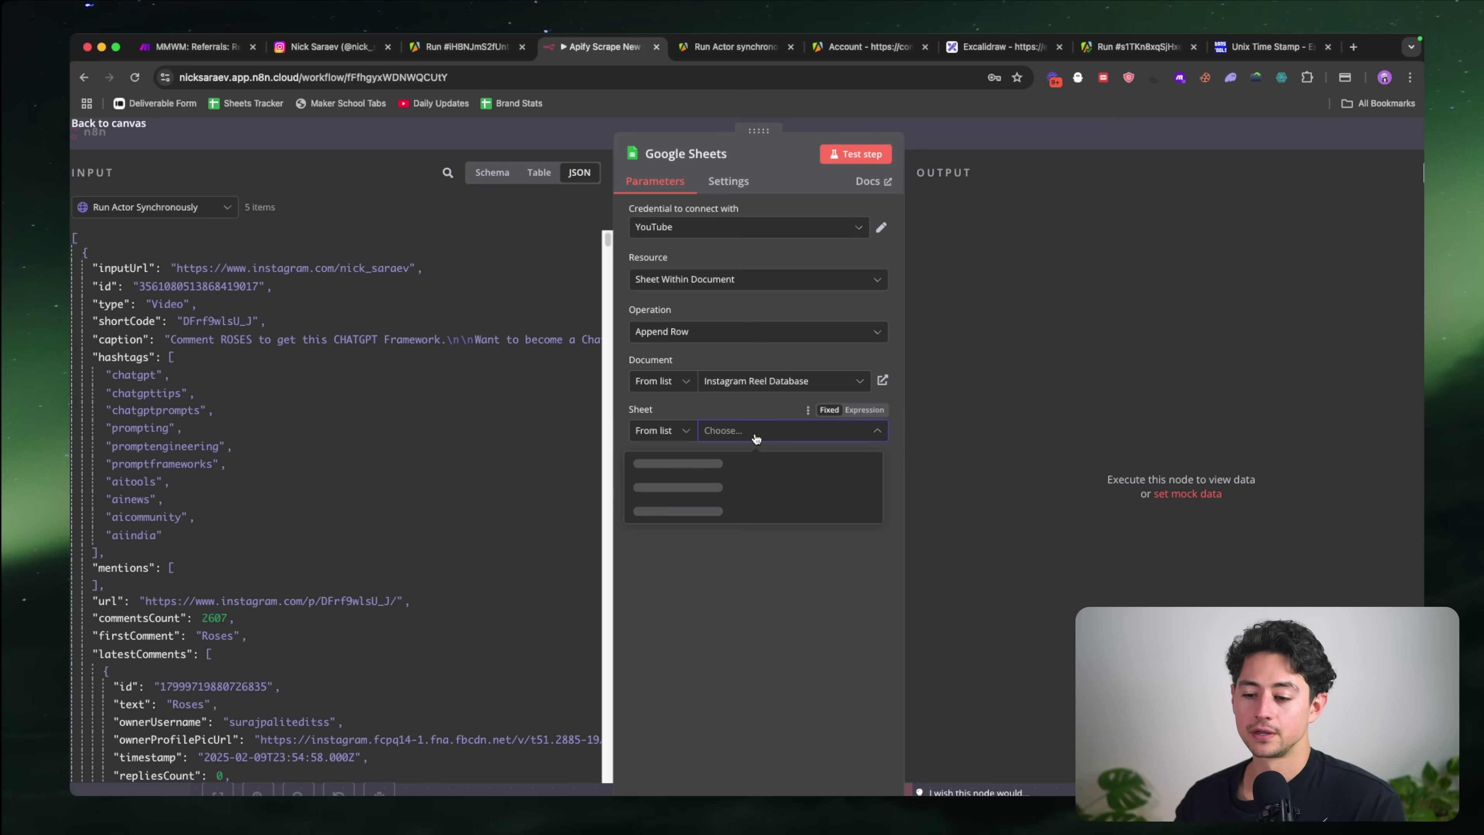
{"action": "left_click", "coordinate": [735, 463]}
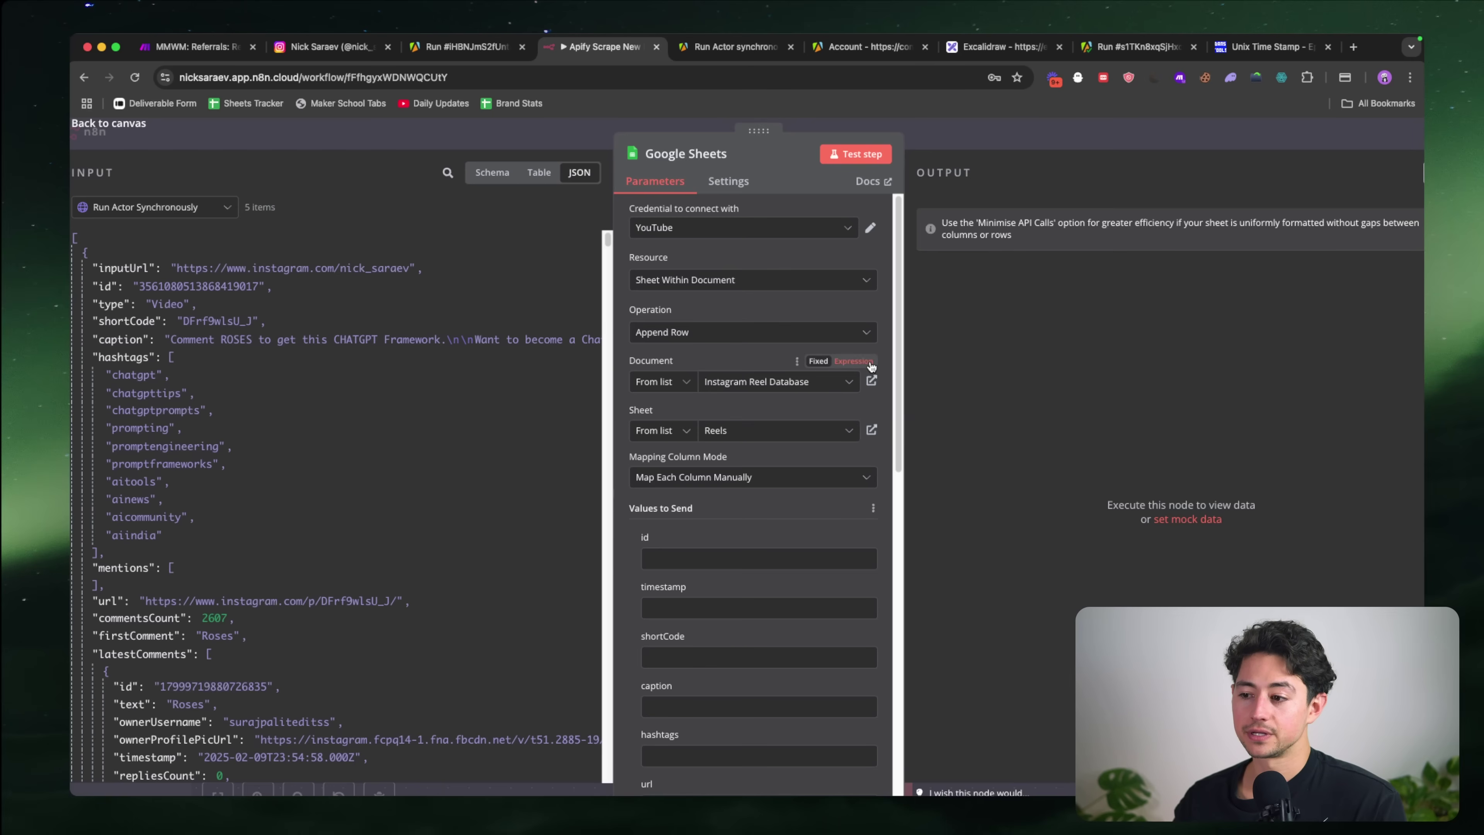
Step: Set Mapping Column Mode to Map Automatically and return to the canvas
{"action": "scroll", "coordinate": [616, 459], "scroll_direction": "down", "scroll_amount": 1}
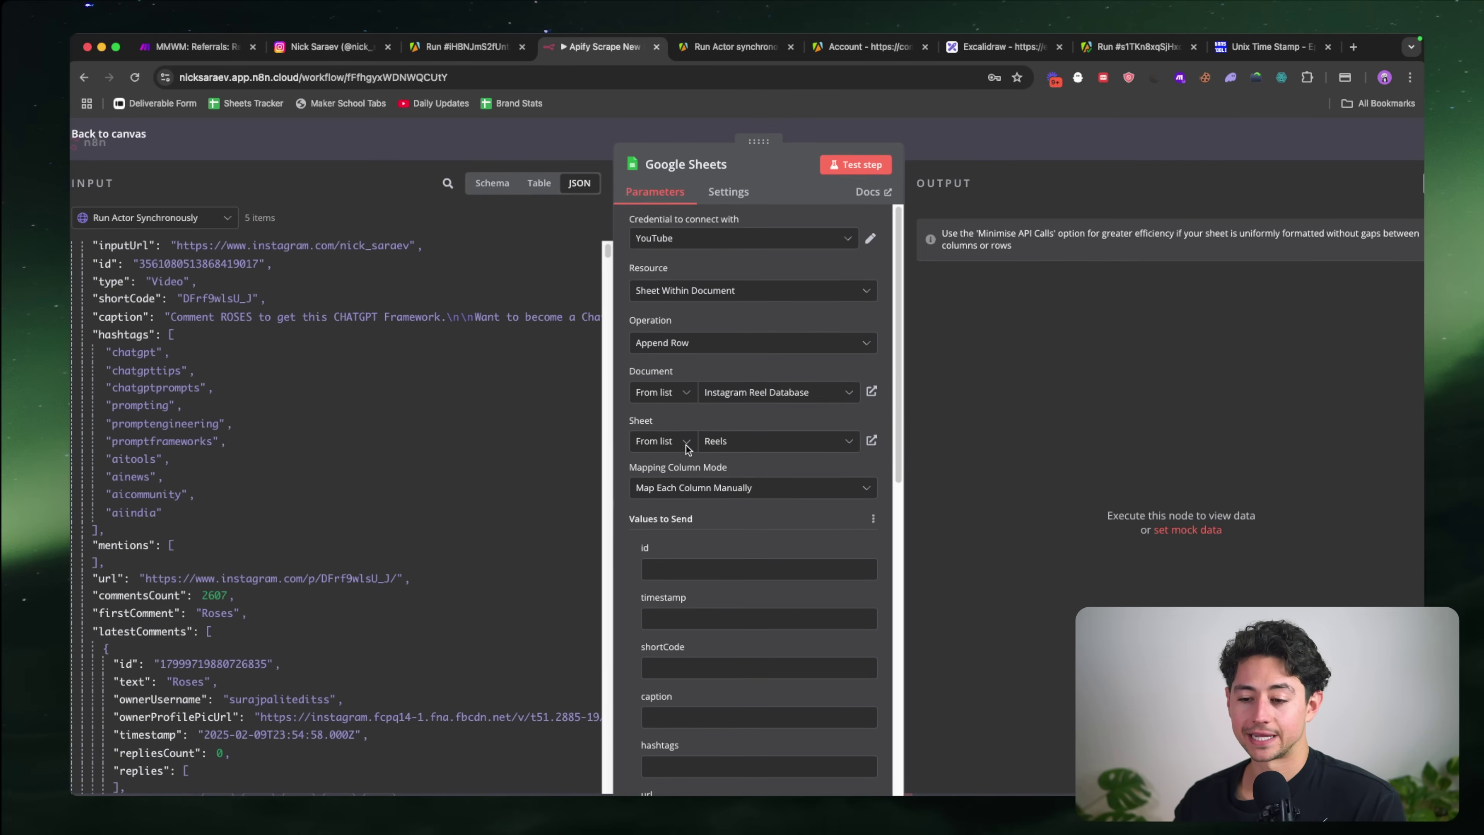
{"action": "left_click", "coordinate": [710, 490]}
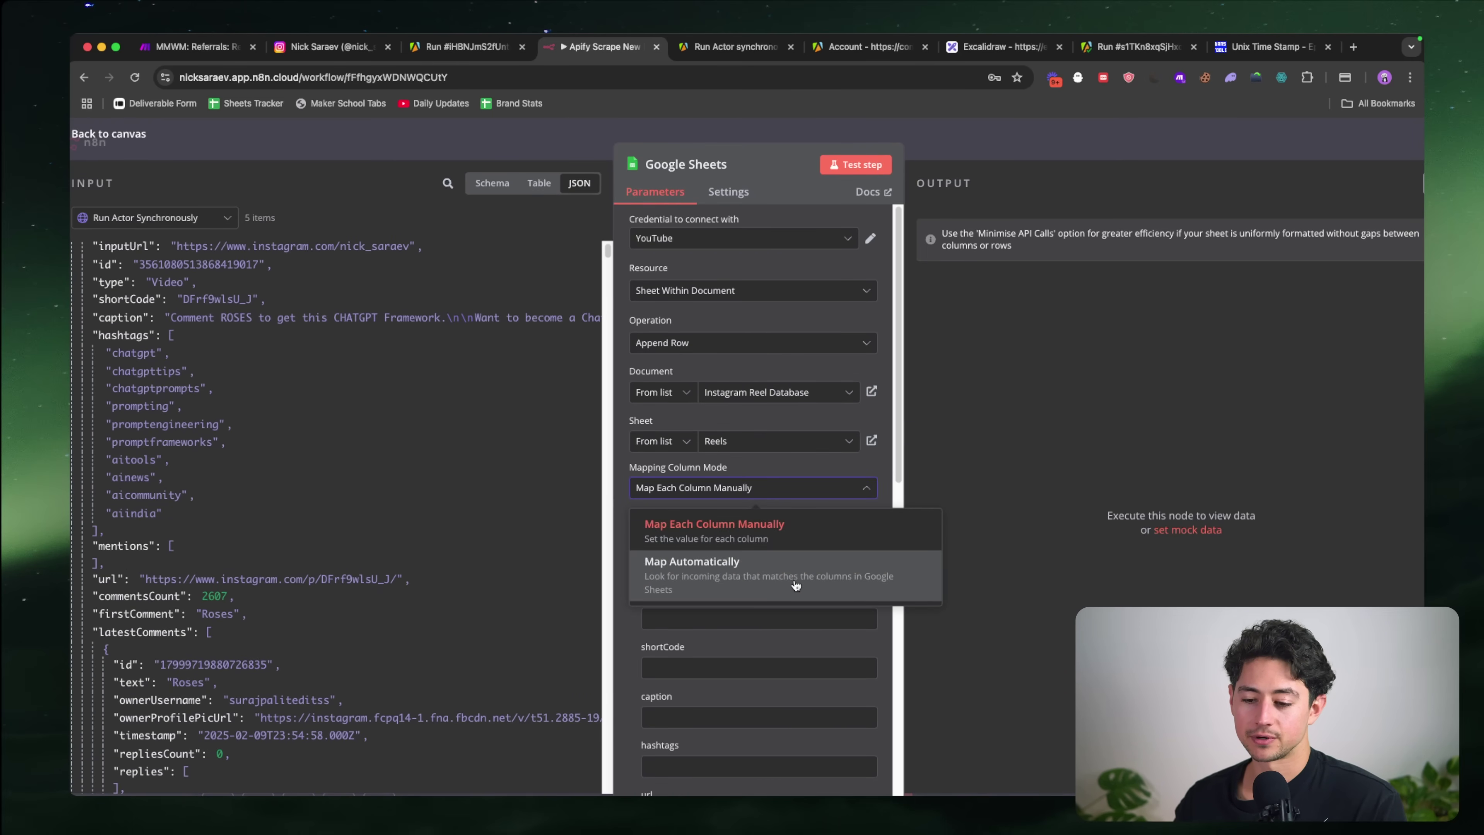
{"action": "left_click", "coordinate": [720, 577]}
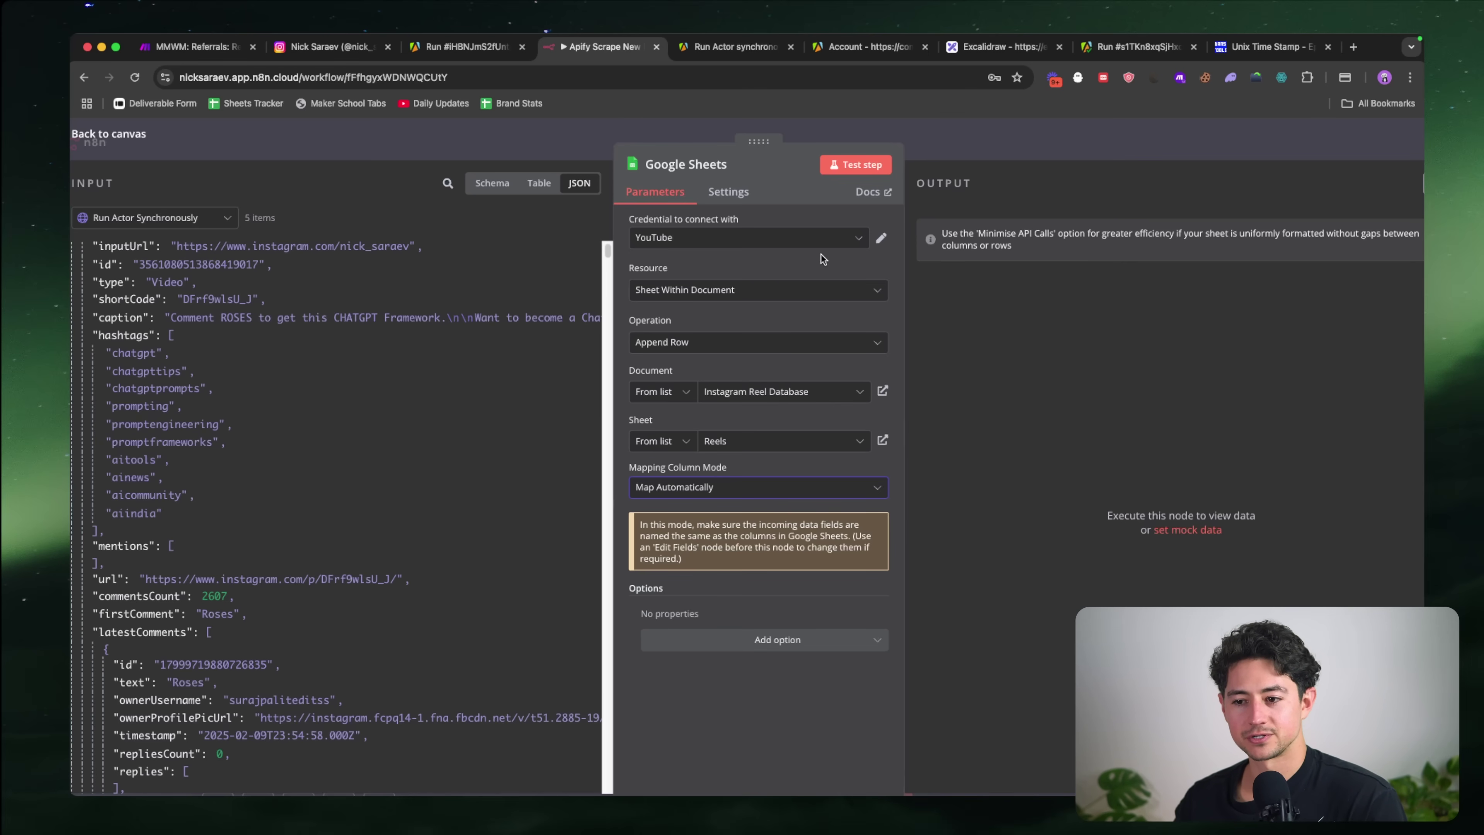
{"action": "left_click", "coordinate": [953, 146]}
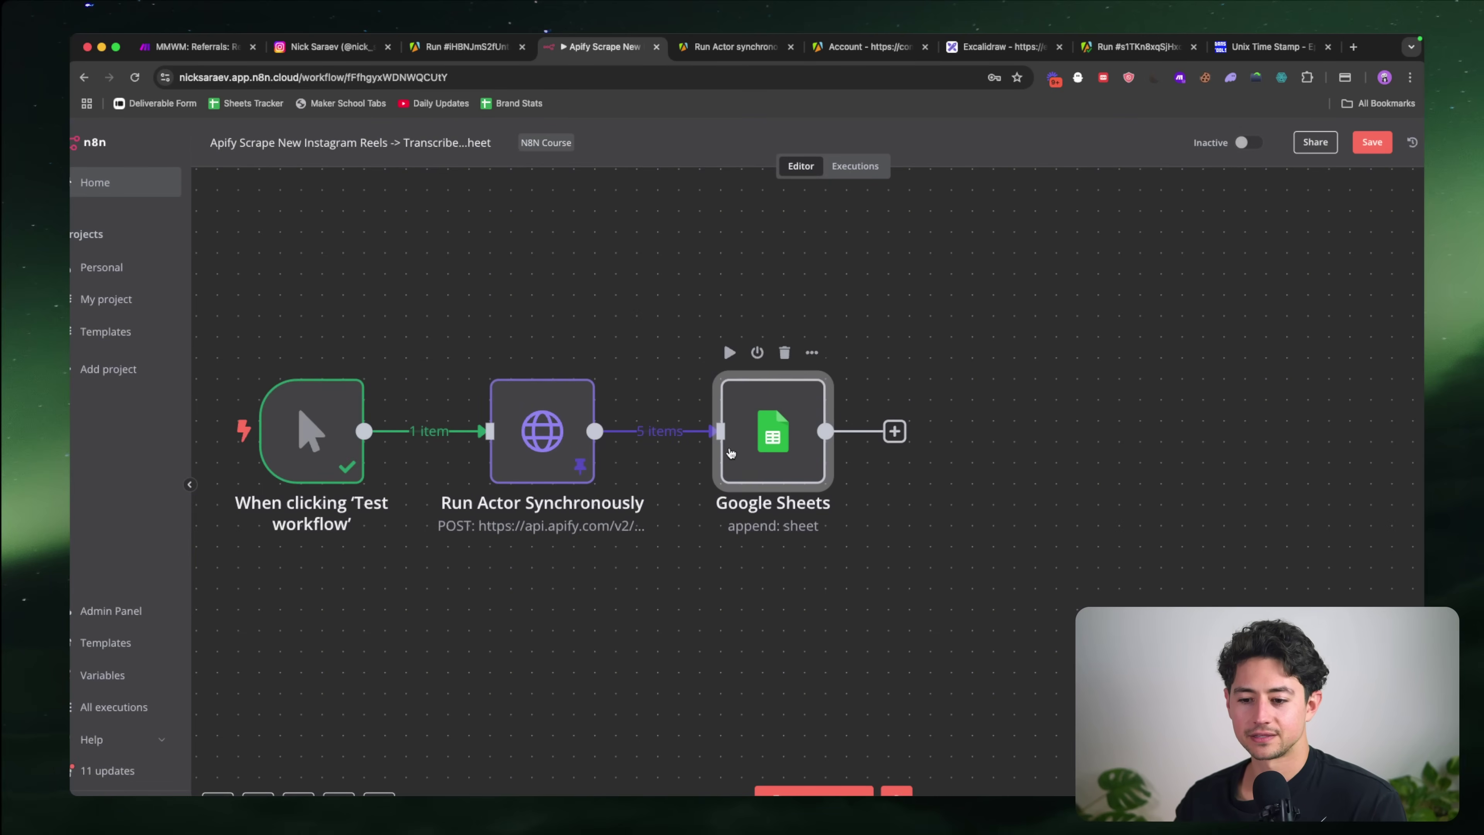
Step: Insert a Limit step (max 1 item) between the Apify request and Google Sheets
{"action": "left_click_drag", "start_coordinate": [730, 453], "coordinate": [898, 453]}
{"action": "left_click", "coordinate": [724, 430]}
{"action": "type", "text": "limi"}
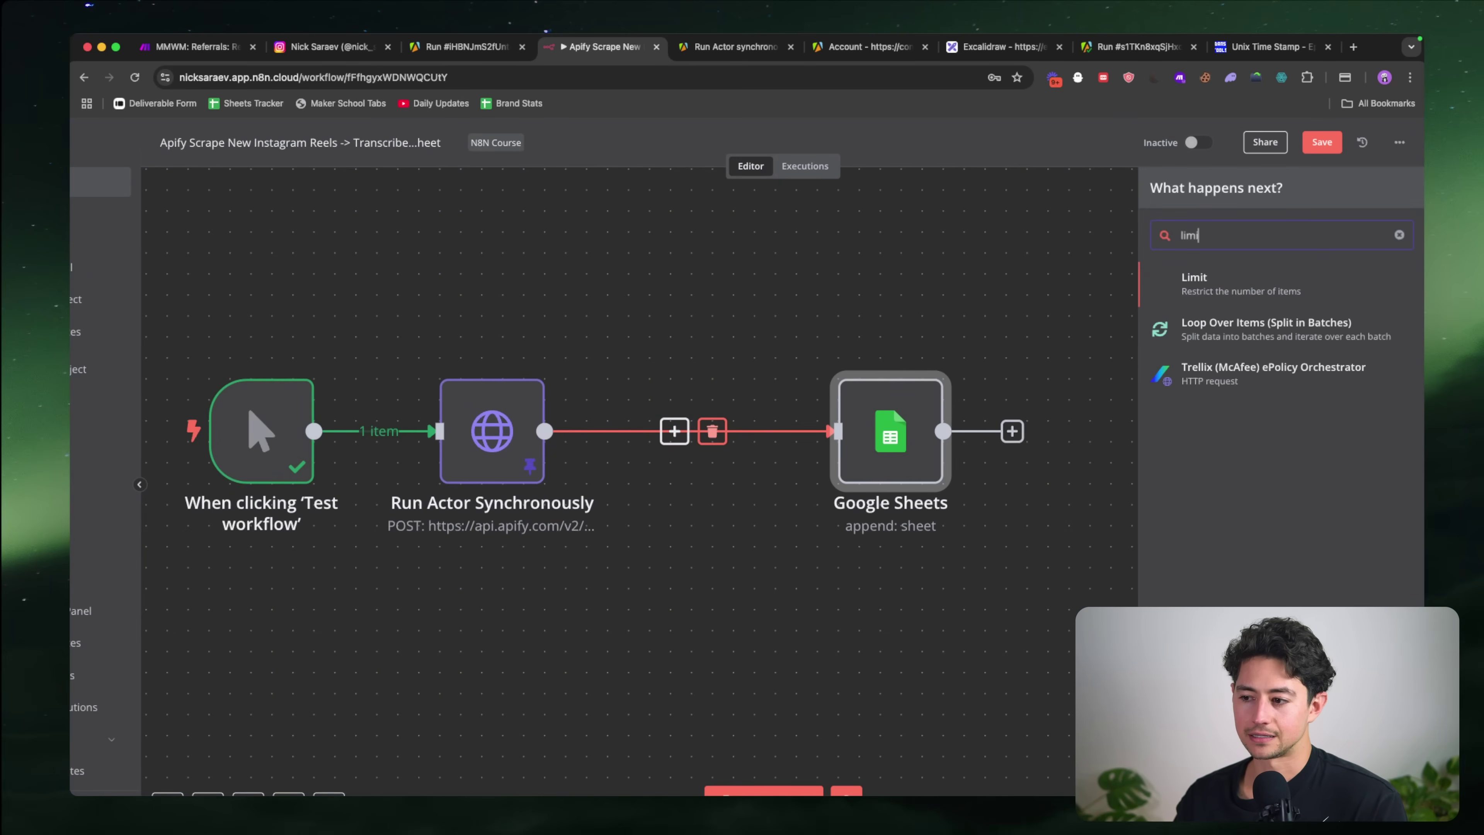
{"action": "key", "text": "Return"}
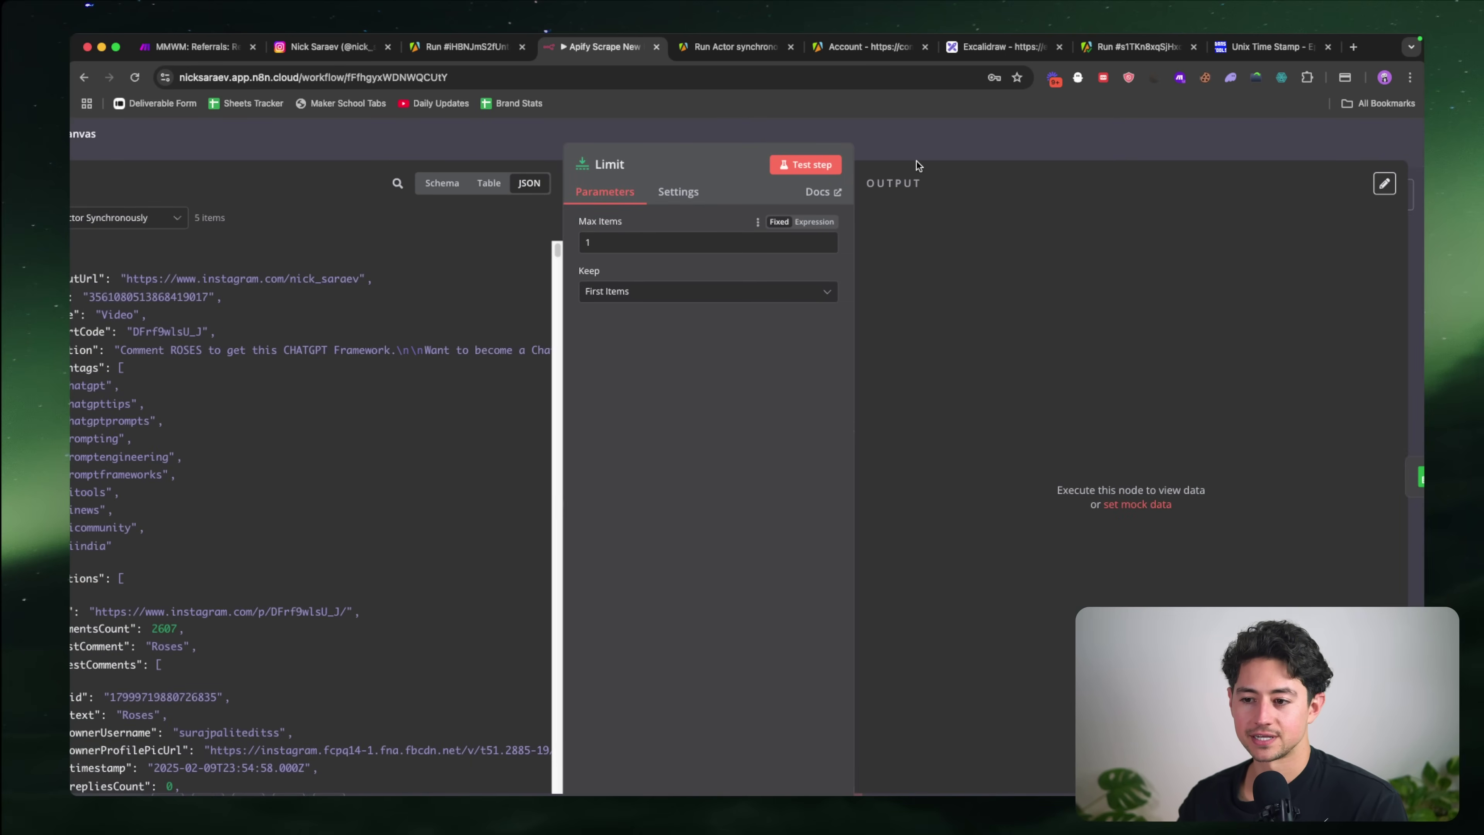
{"action": "scroll", "coordinate": [610, 309], "scroll_direction": "down", "scroll_amount": 2}
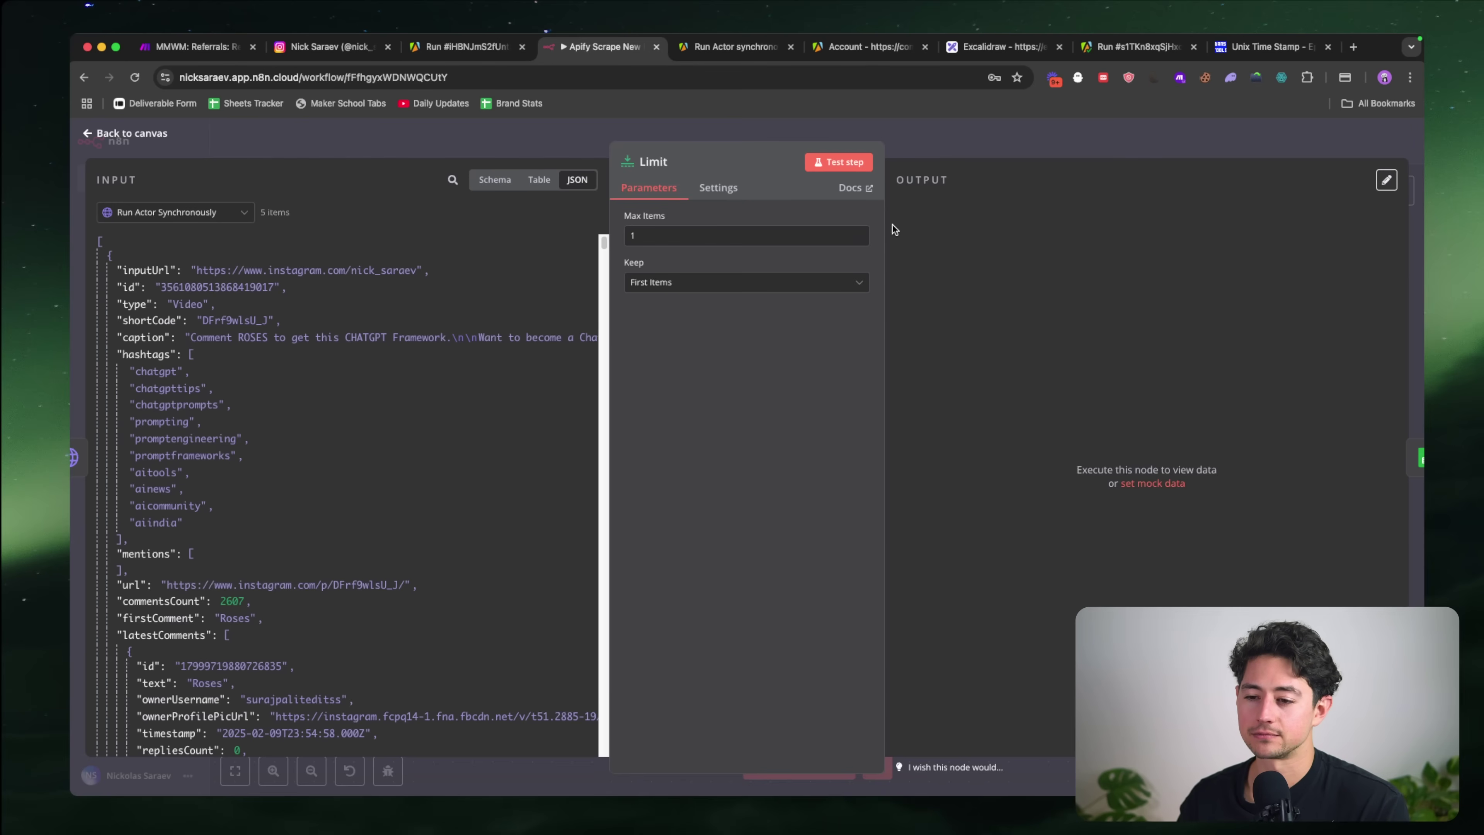
Step: Test the Limit step, pin its 1-item output, and open the Google Sheets step
{"action": "left_click", "coordinate": [868, 162]}
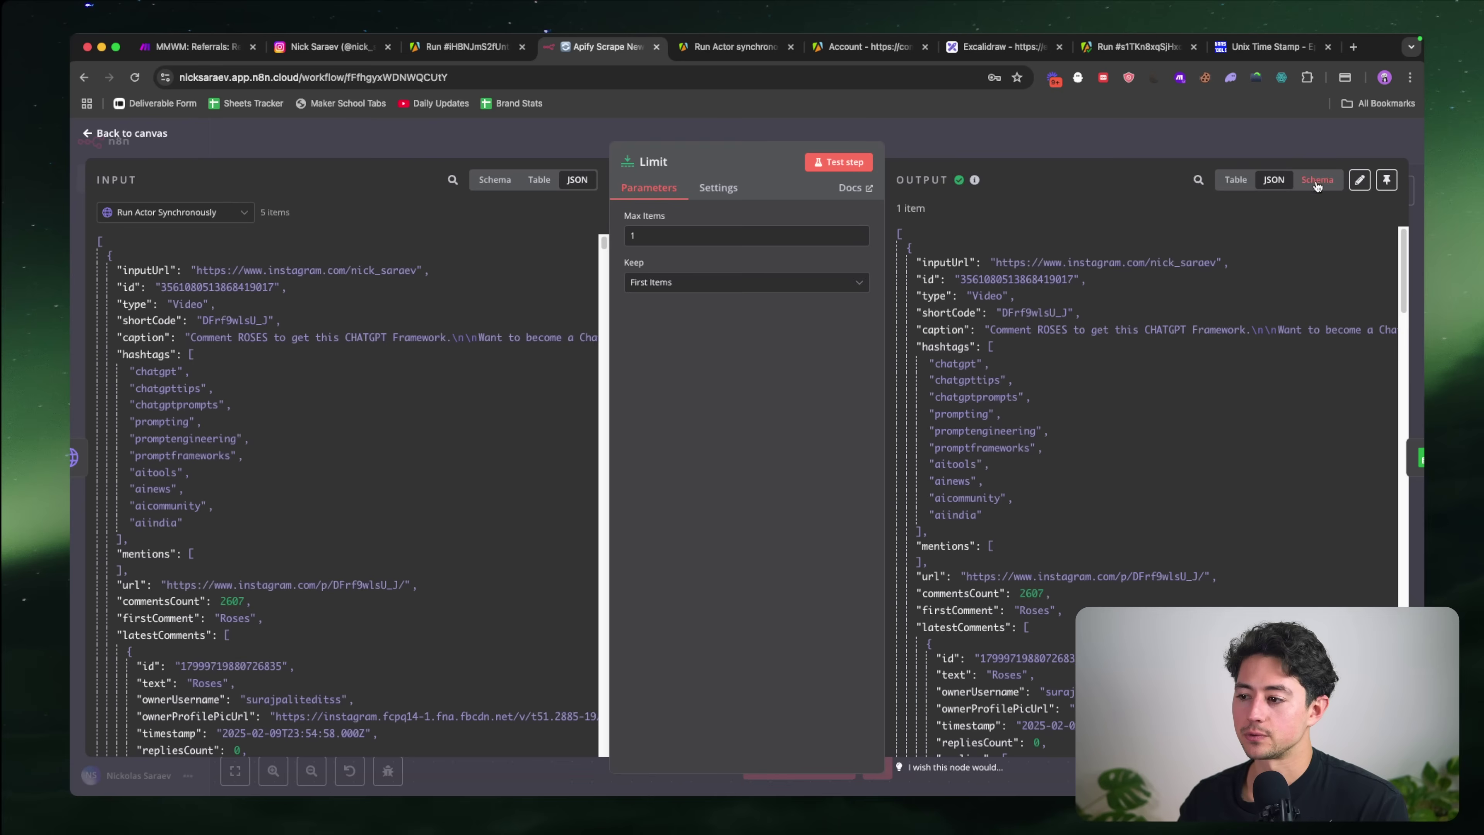
{"action": "left_click", "coordinate": [1388, 181]}
{"action": "left_click", "coordinate": [1211, 144]}
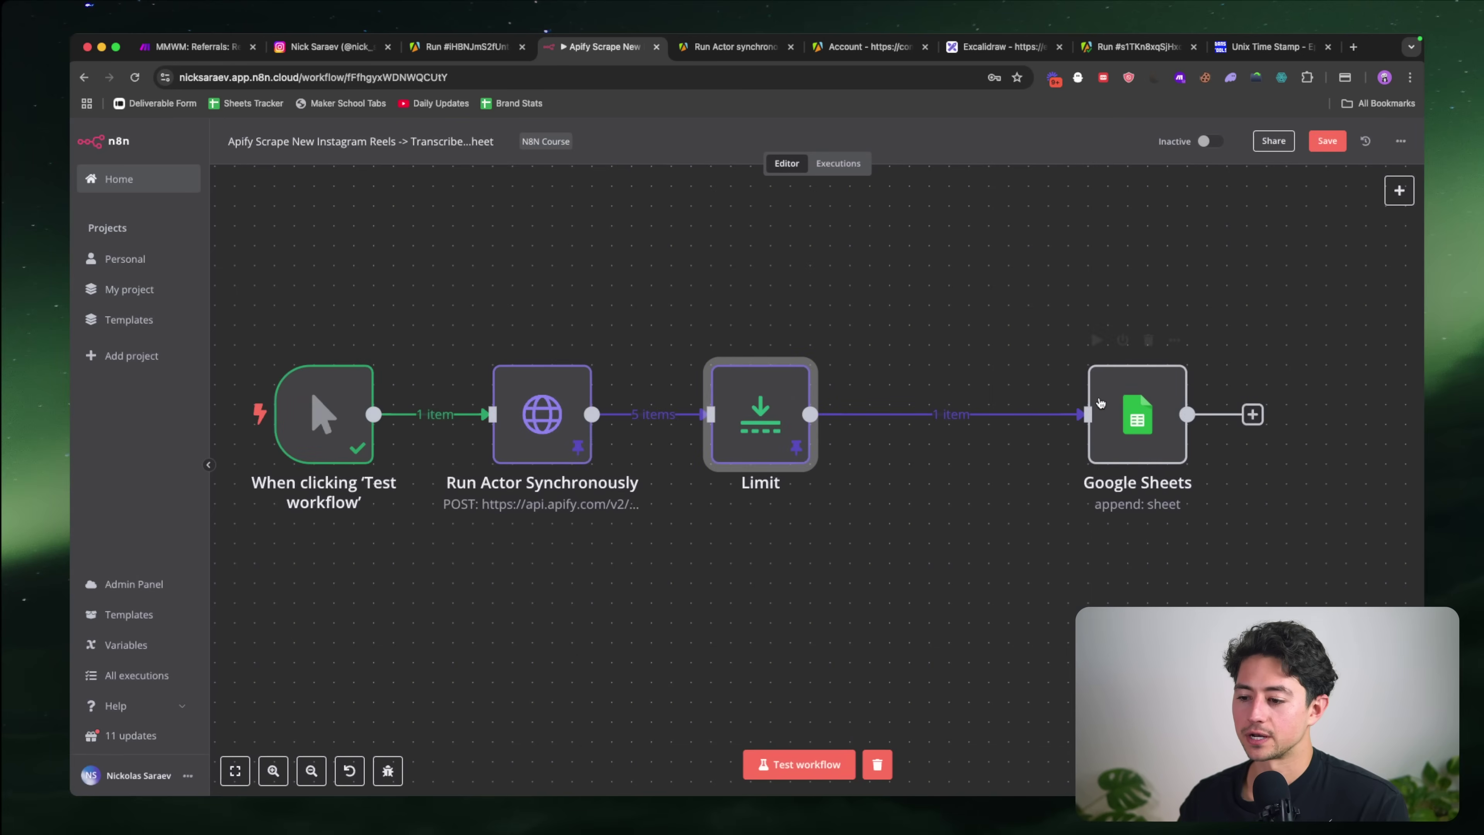
{"action": "left_click_drag", "start_coordinate": [1100, 402], "coordinate": [963, 408]}
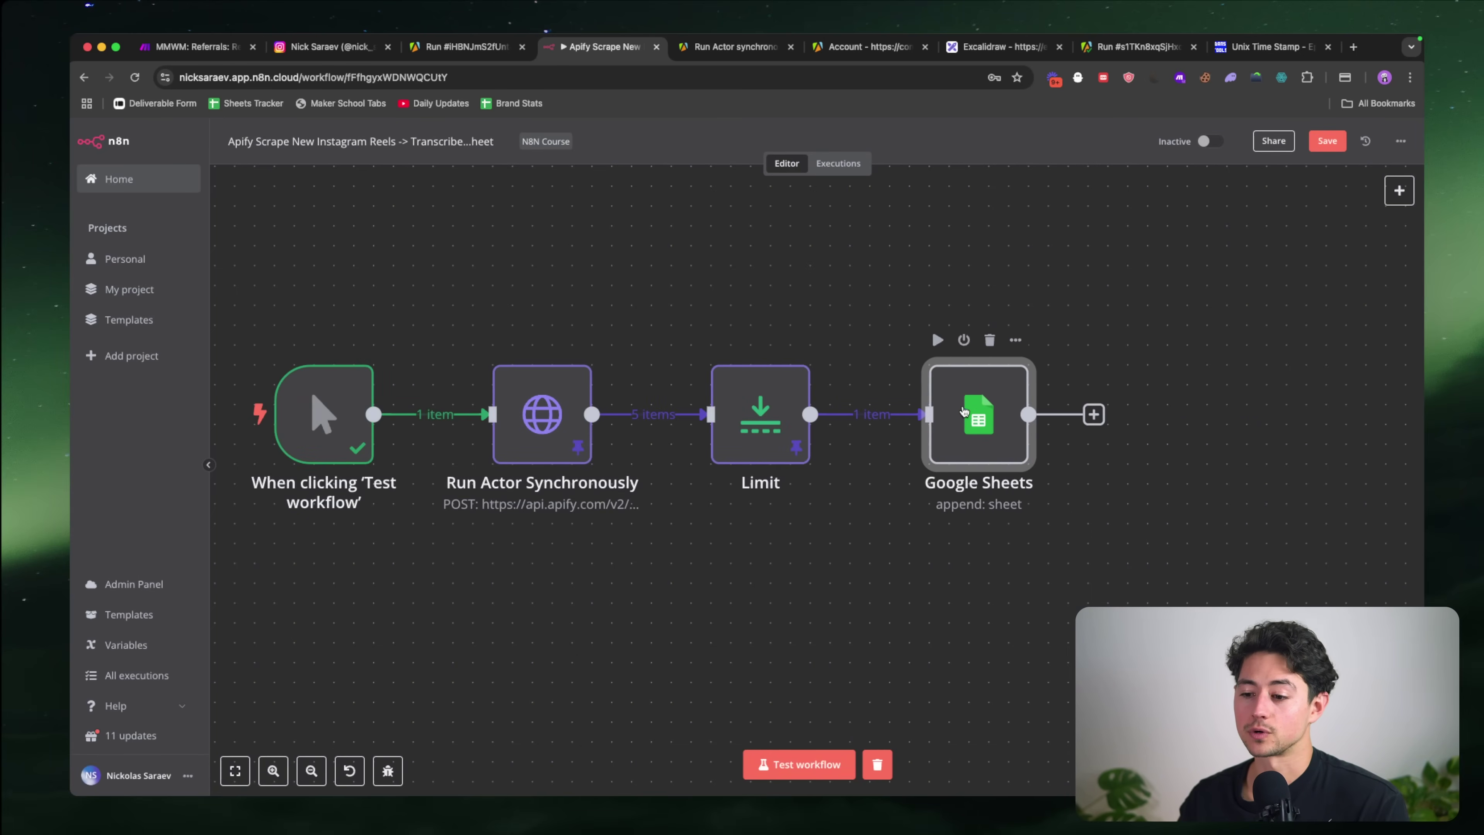
{"action": "double_click", "coordinate": [964, 411]}
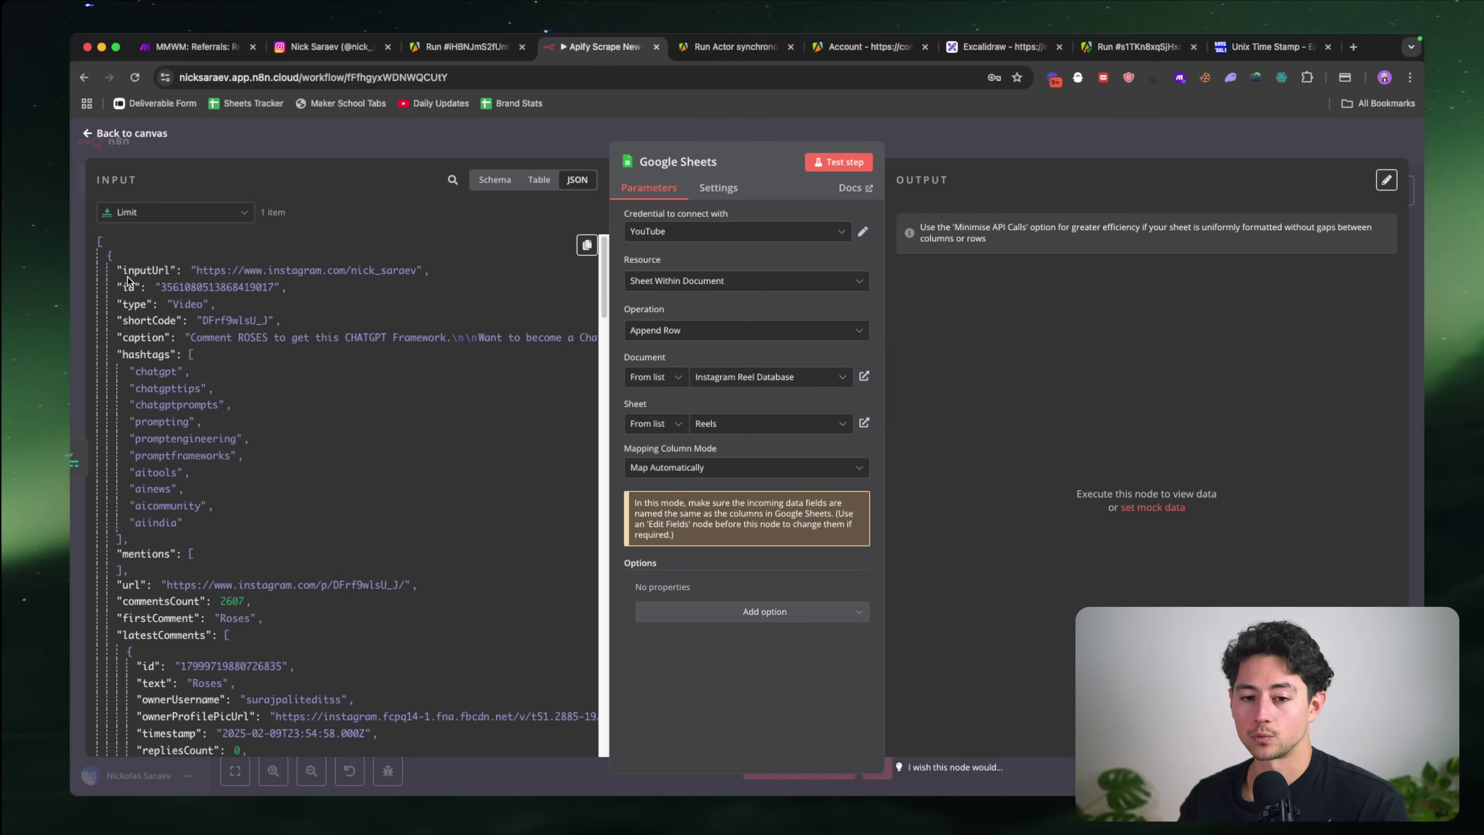
Step: Test the Google Sheets step so it appends the single reel and returns 1 item
{"action": "left_click", "coordinate": [869, 169]}
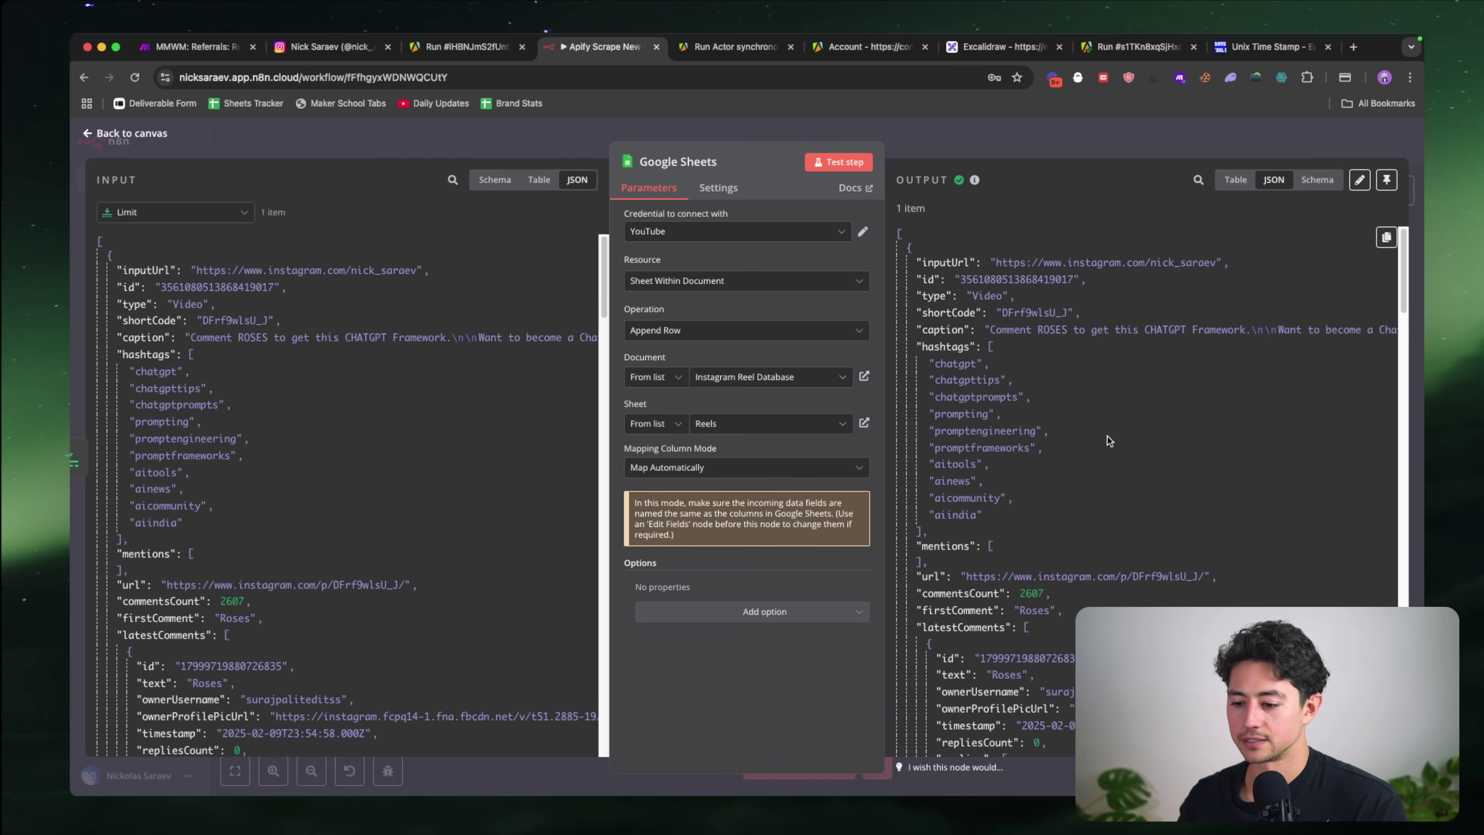
{"action": "scroll", "coordinate": [1108, 436], "scroll_direction": "down", "scroll_amount": 7}
{"action": "key", "text": "super+grave"}
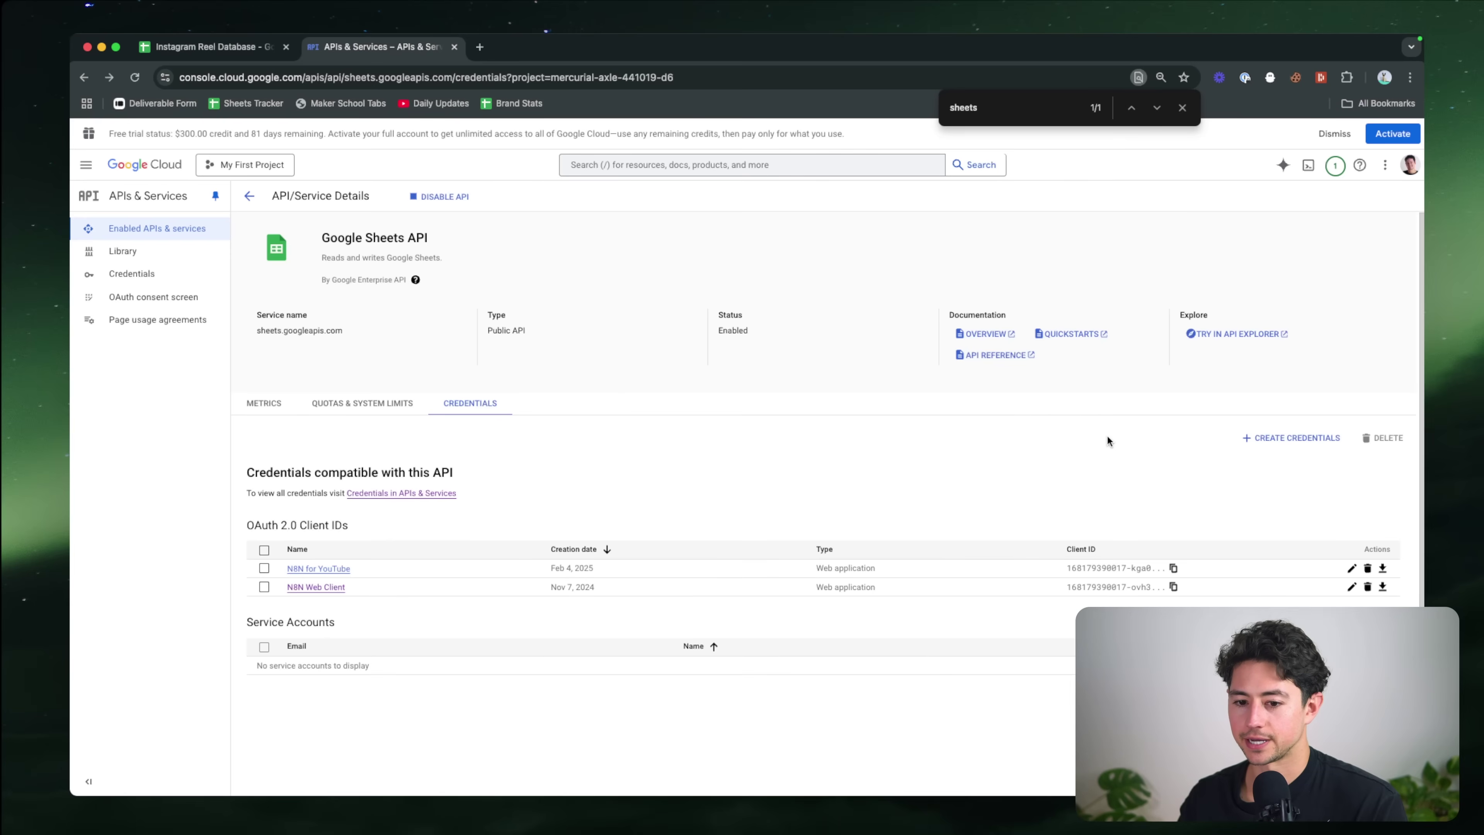
Step: Inspect the newly appended reel row's caption and hashtags in the Reels sheet
{"action": "left_click", "coordinate": [244, 52]}
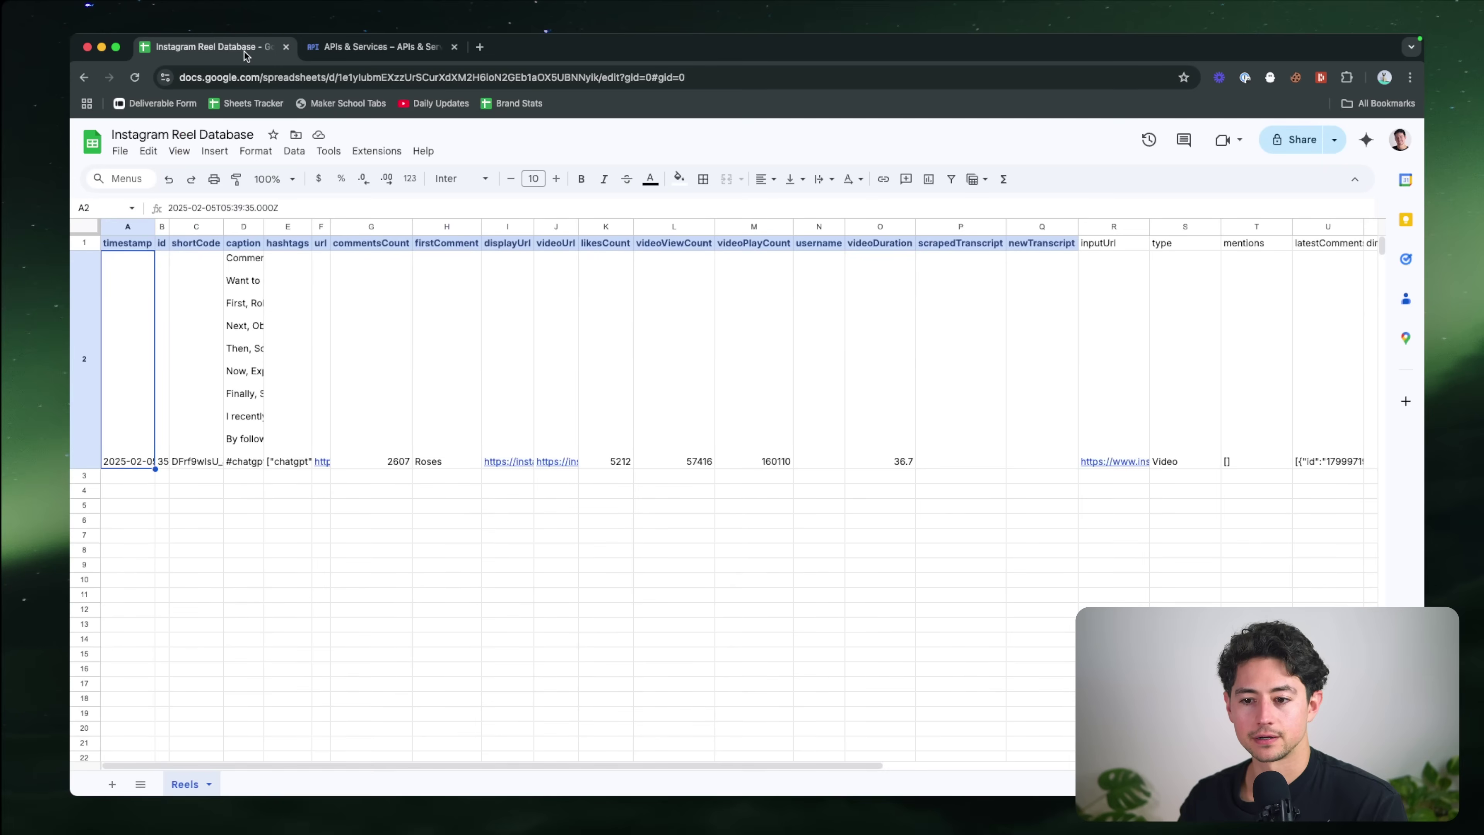
{"action": "left_click", "coordinate": [465, 378]}
{"action": "left_click", "coordinate": [256, 356]}
{"action": "scroll", "coordinate": [478, 339], "scroll_direction": "right", "scroll_amount": 10}
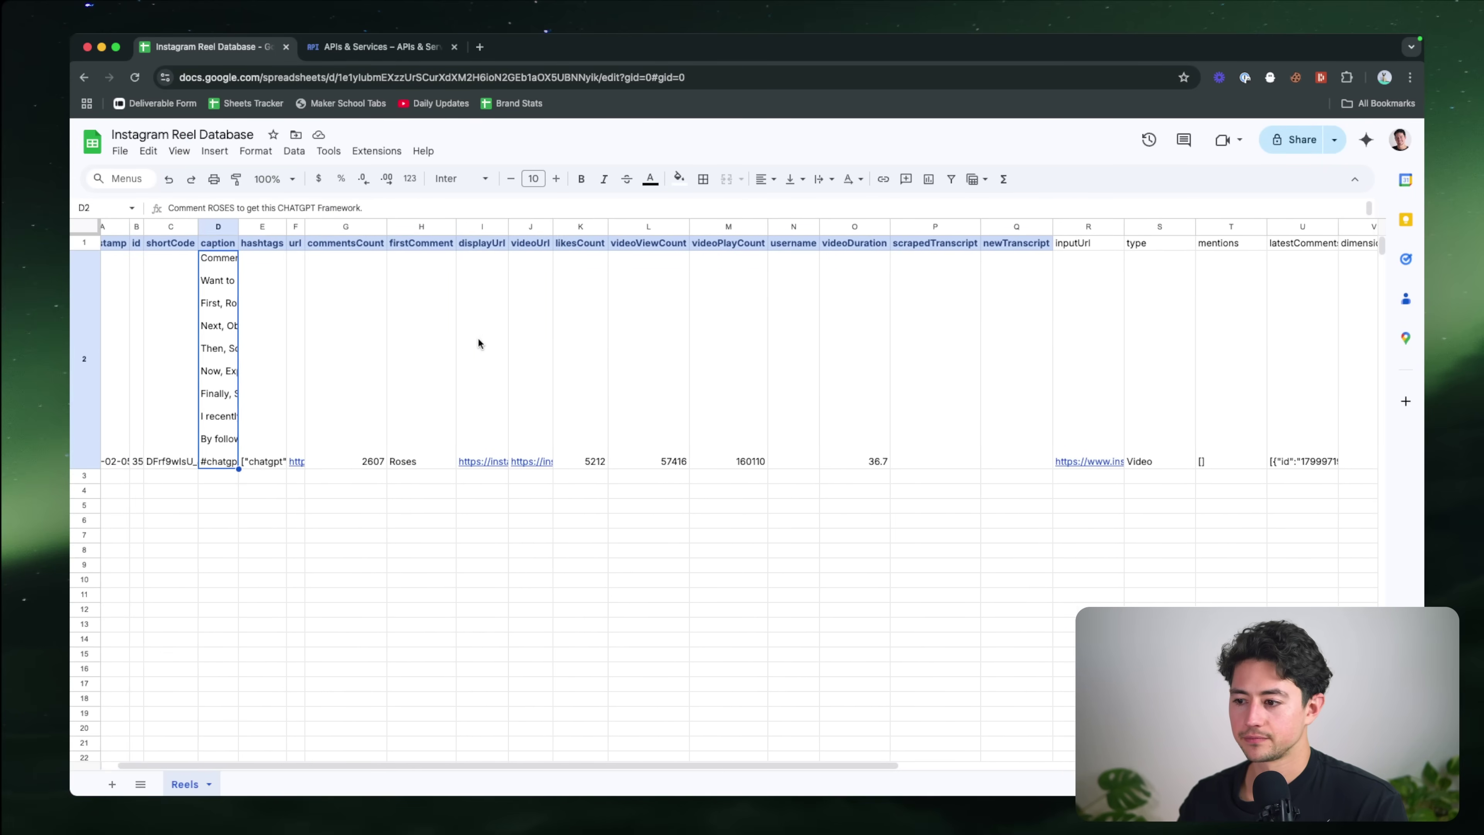
{"action": "scroll", "coordinate": [479, 339], "scroll_direction": "right", "scroll_amount": 2}
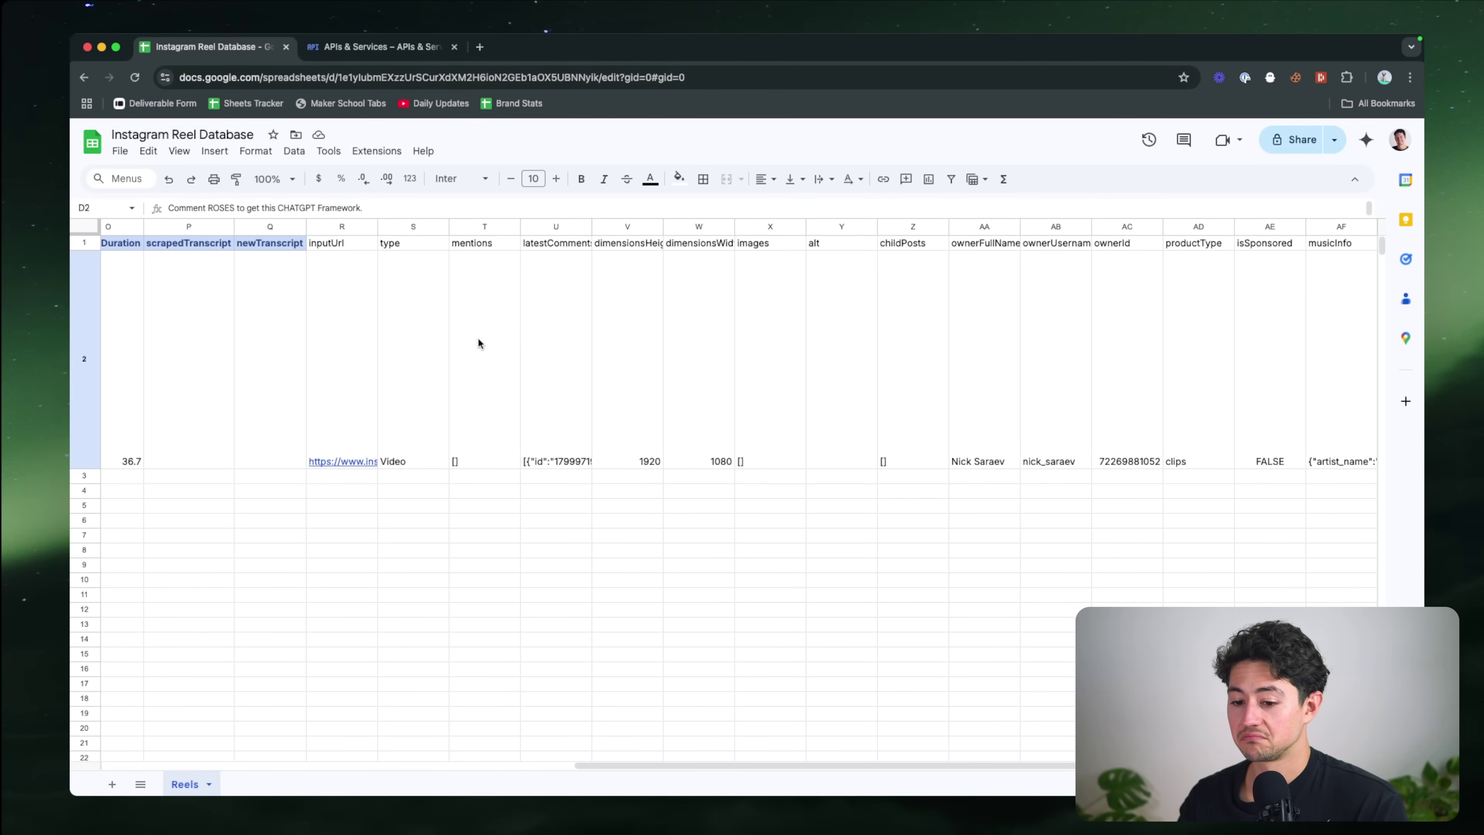
{"action": "scroll", "coordinate": [478, 343], "scroll_direction": "left", "scroll_amount": 12}
{"action": "left_click", "coordinate": [280, 404]}
{"action": "key", "text": "Return"}
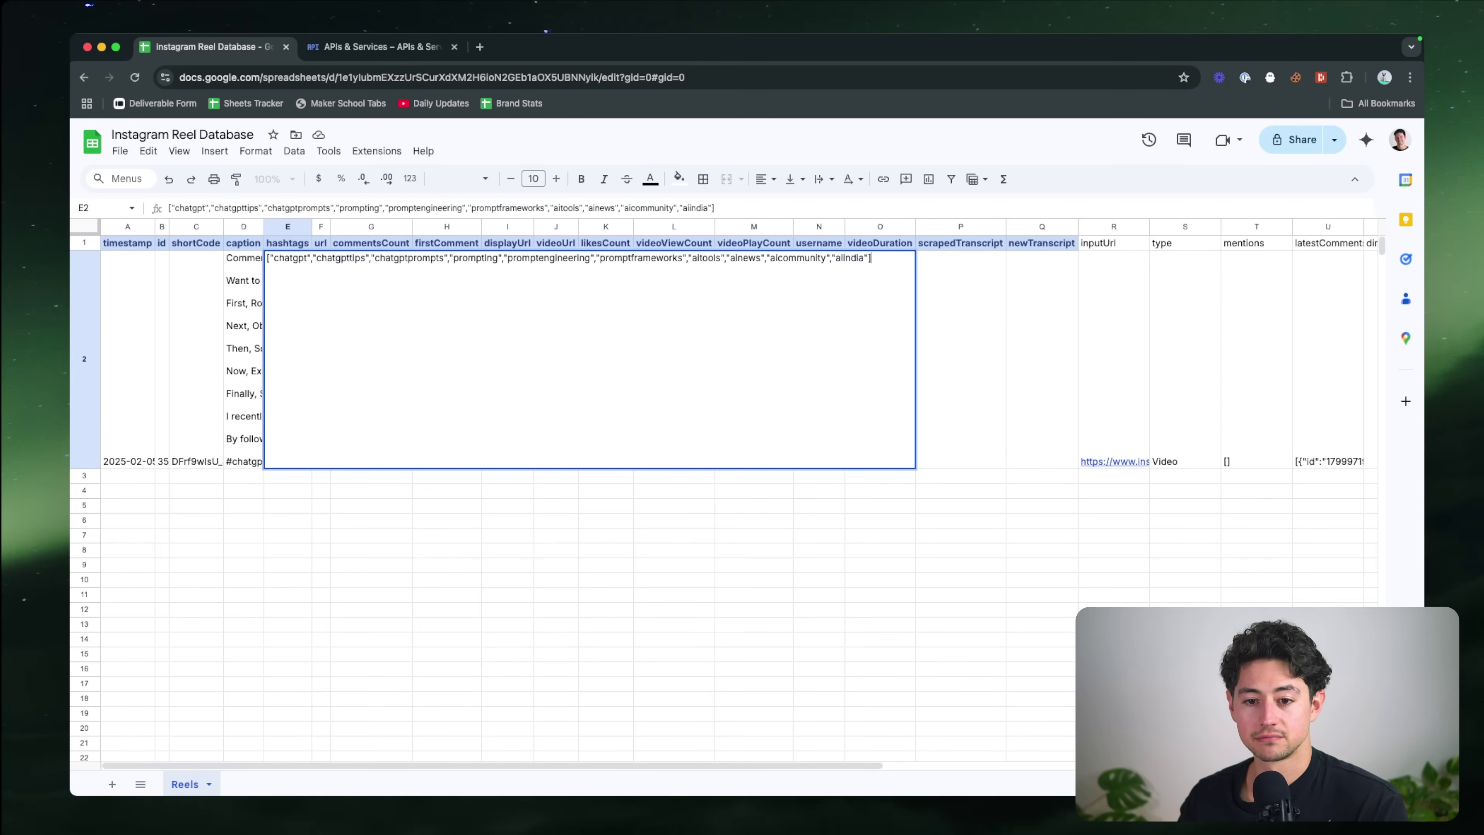
{"action": "key", "text": "Escape"}
{"action": "double_click", "coordinate": [245, 406]}
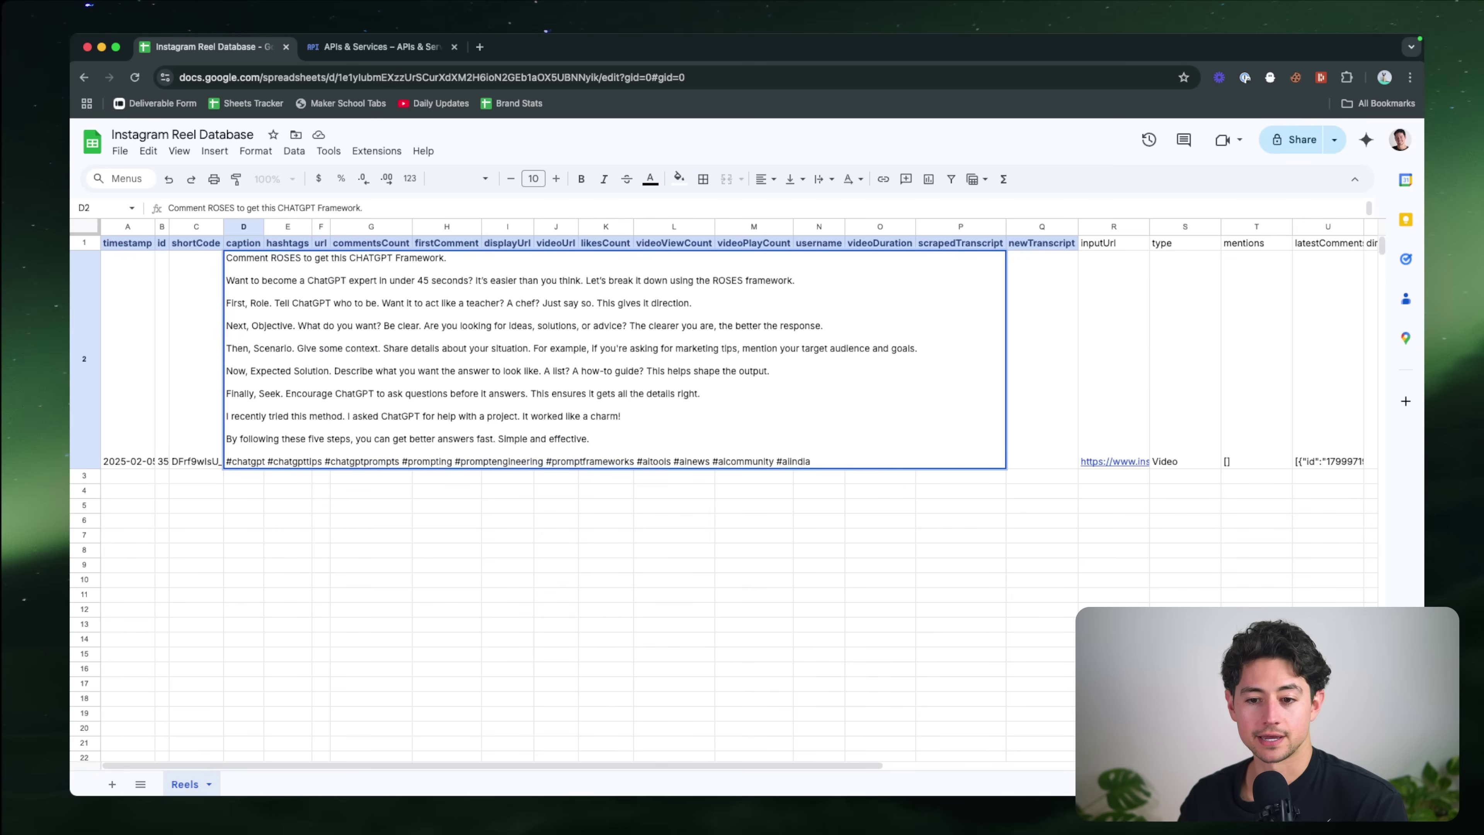
{"action": "left_click", "coordinate": [285, 398]}
{"action": "key", "text": "Return"}
{"action": "key", "text": "Escape"}
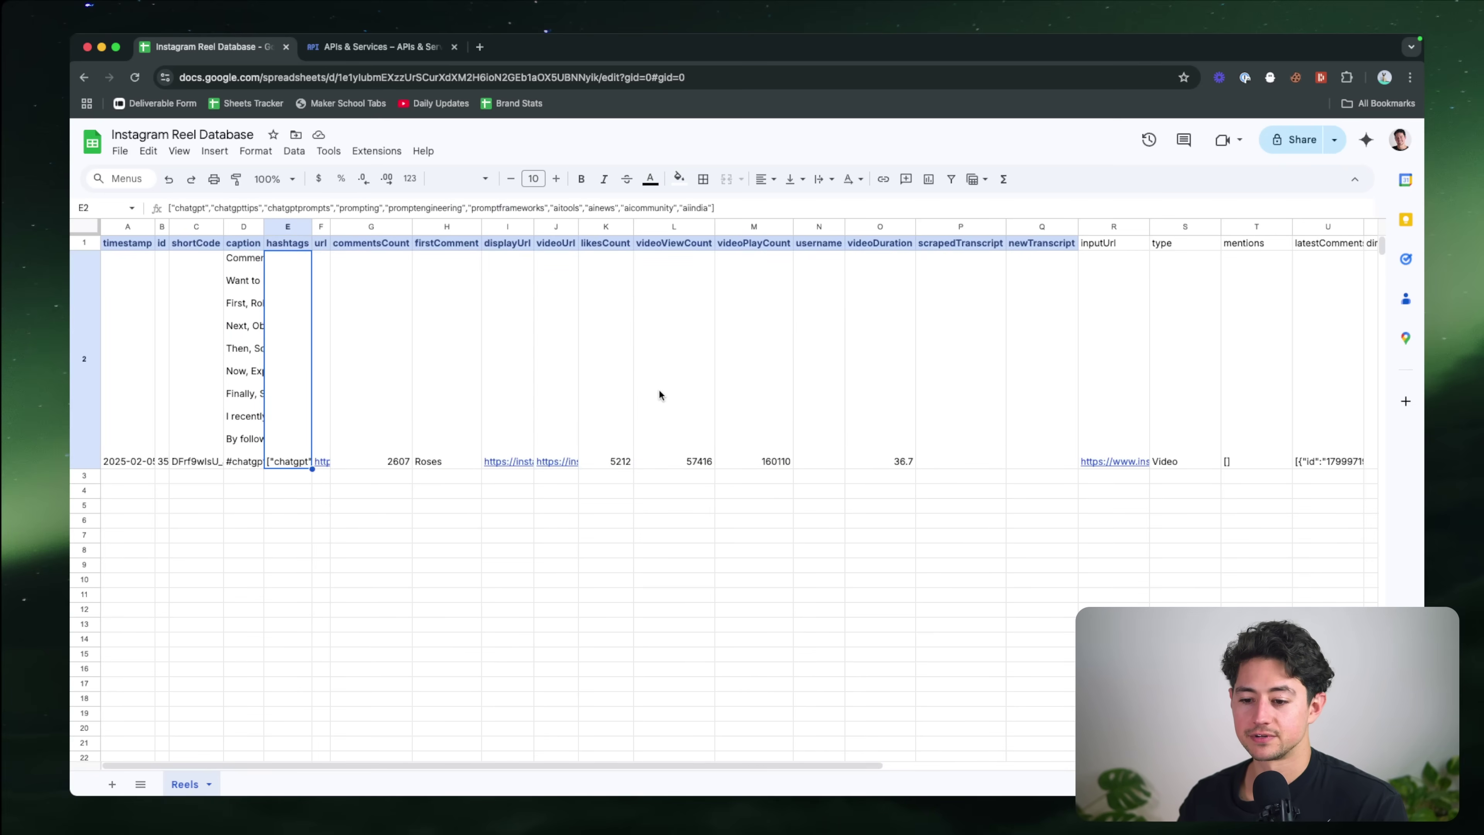
{"action": "scroll", "coordinate": [659, 389], "scroll_direction": "right", "scroll_amount": 10}
{"action": "scroll", "coordinate": [844, 397], "scroll_direction": "right", "scroll_amount": 3}
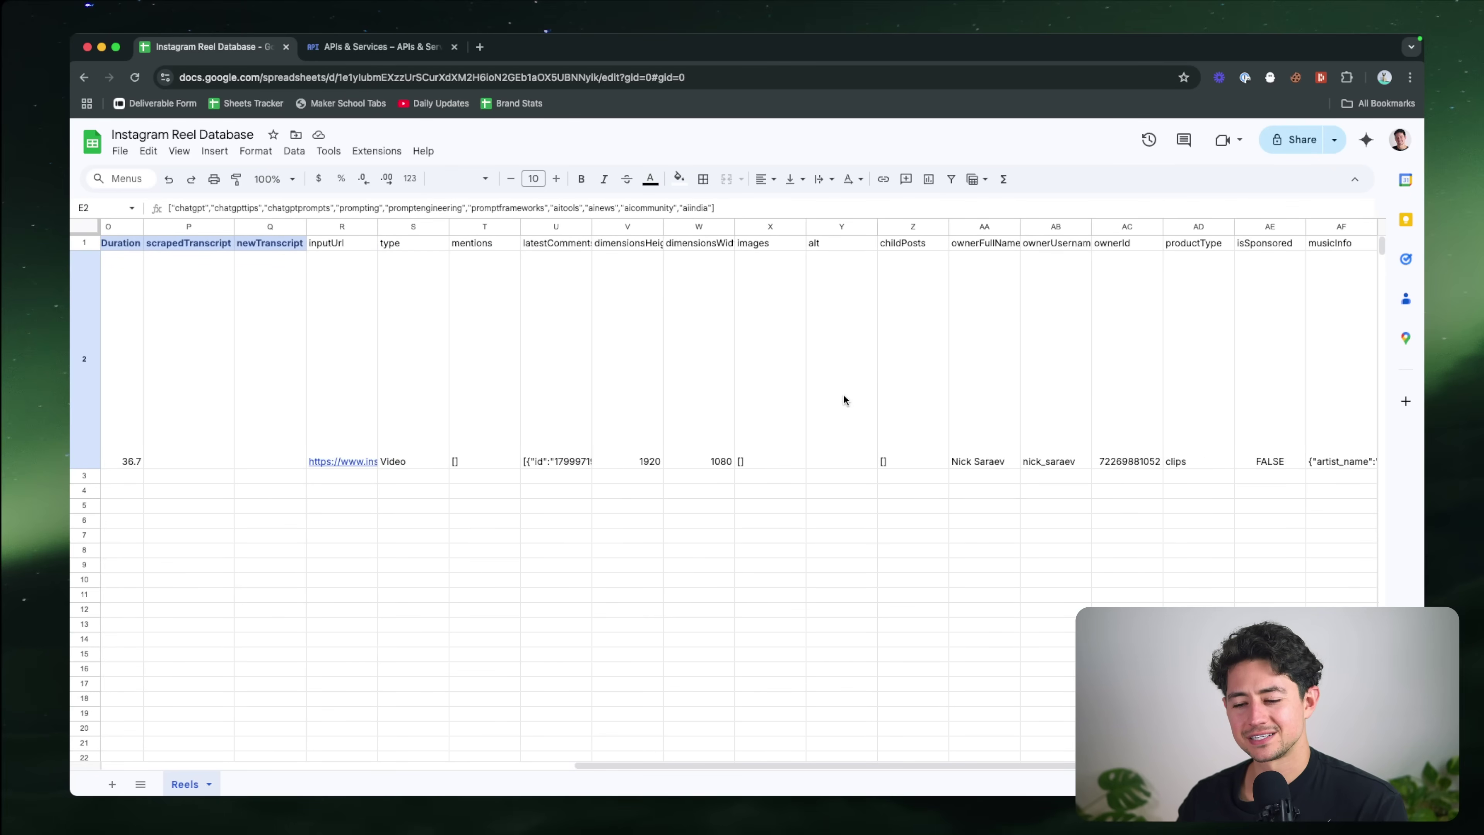
{"action": "scroll", "coordinate": [845, 398], "scroll_direction": "left", "scroll_amount": 13}
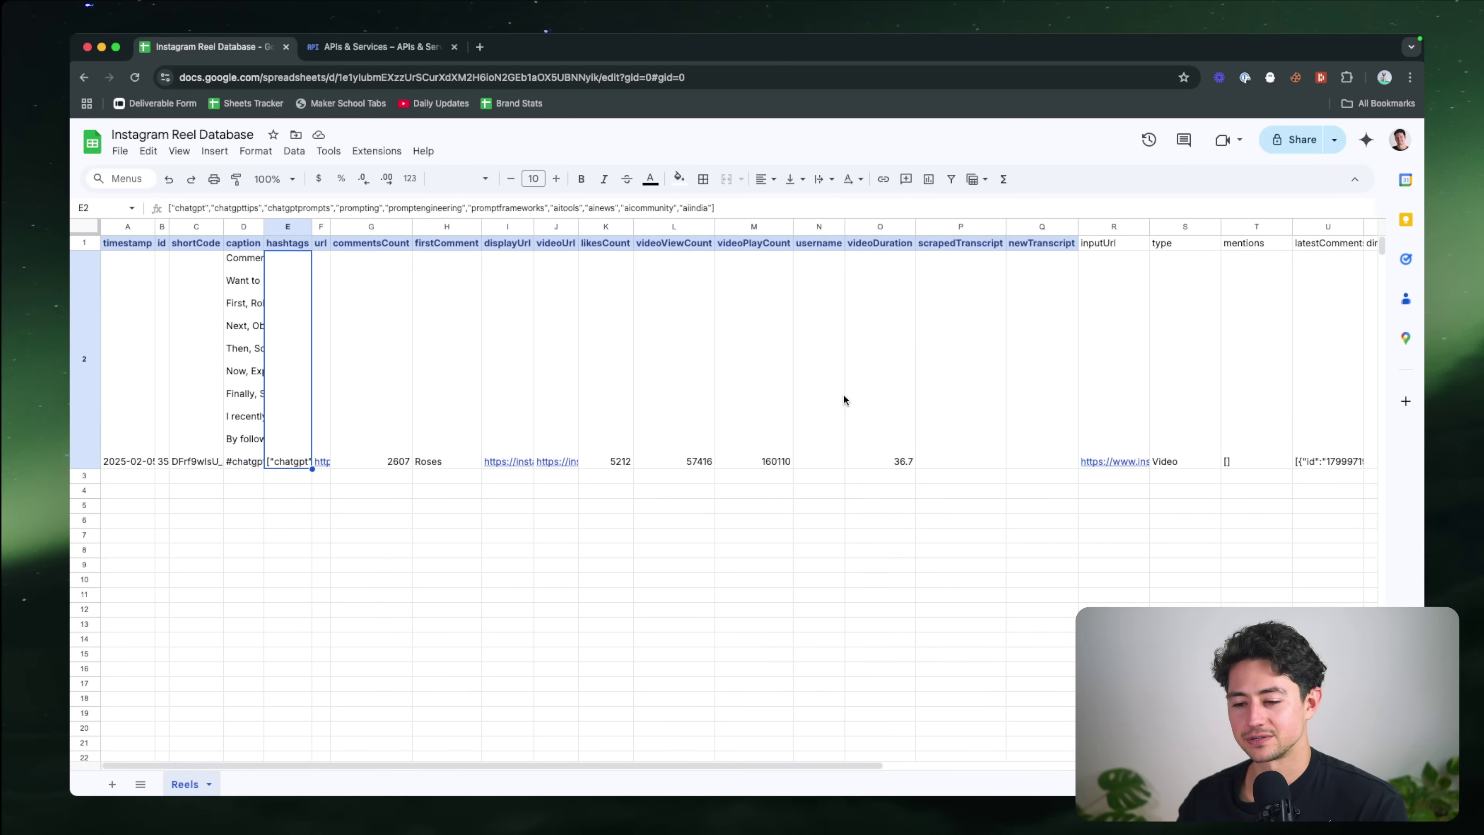
Step: Switch the n8n sheet step's mapping to Map Each Column Manually
{"action": "key", "text": "super+grave"}
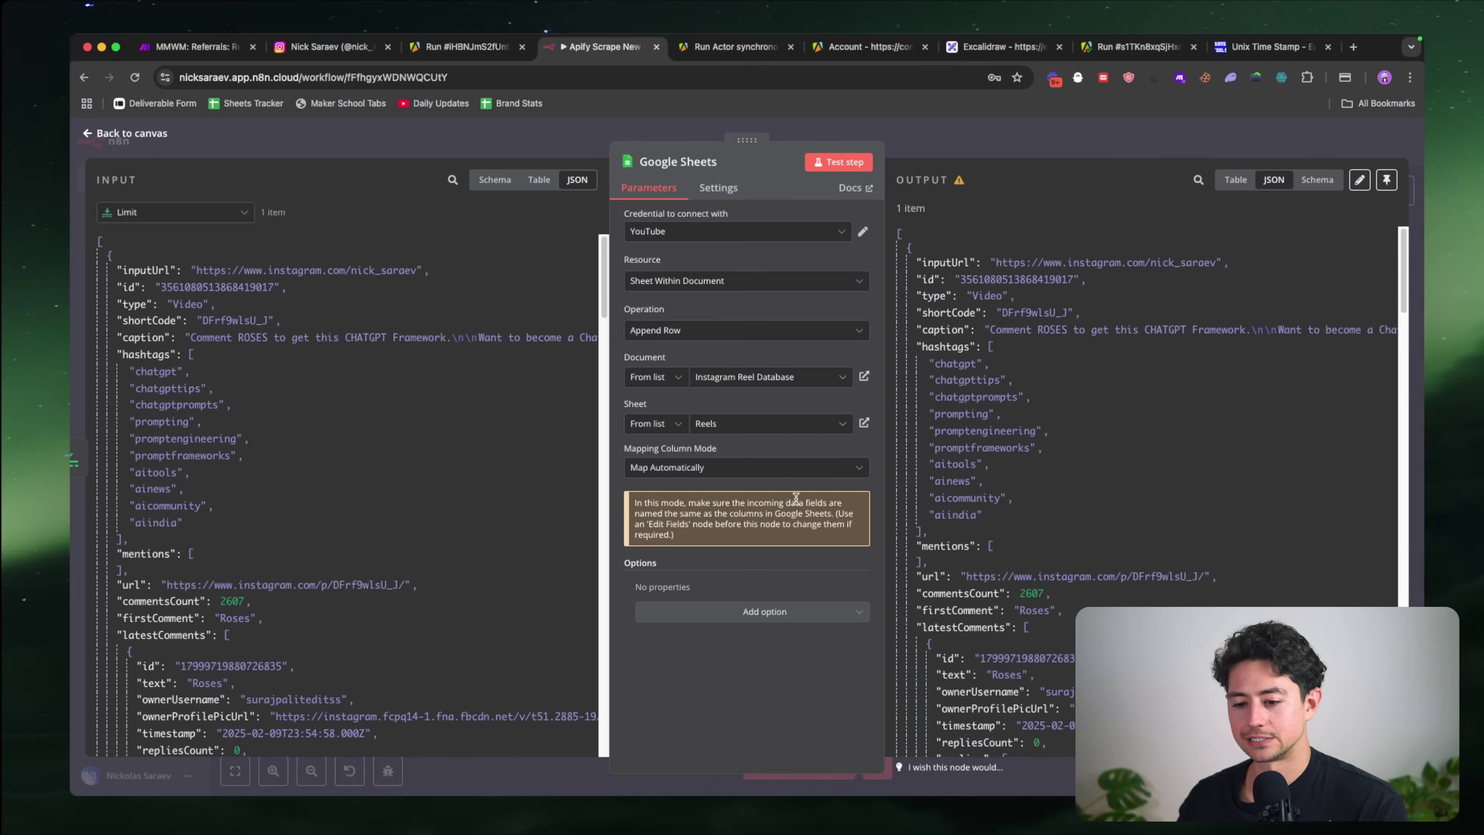
{"action": "left_click", "coordinate": [808, 469]}
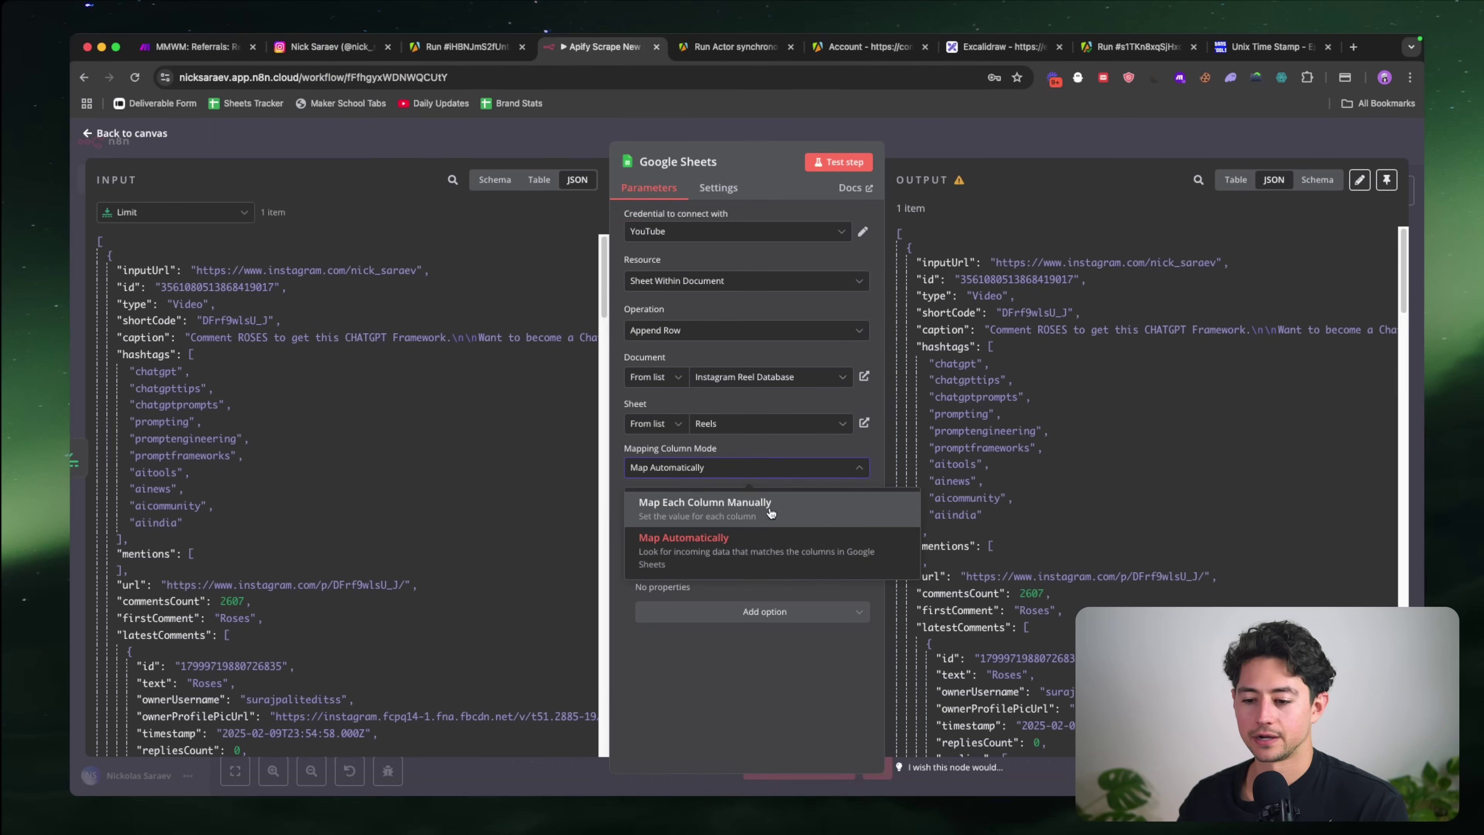
{"action": "left_click", "coordinate": [755, 503]}
Step: Delete the extra columns R1:AF2 from inputUrl onward in the Reels sheet
{"action": "key", "text": "super+grave"}
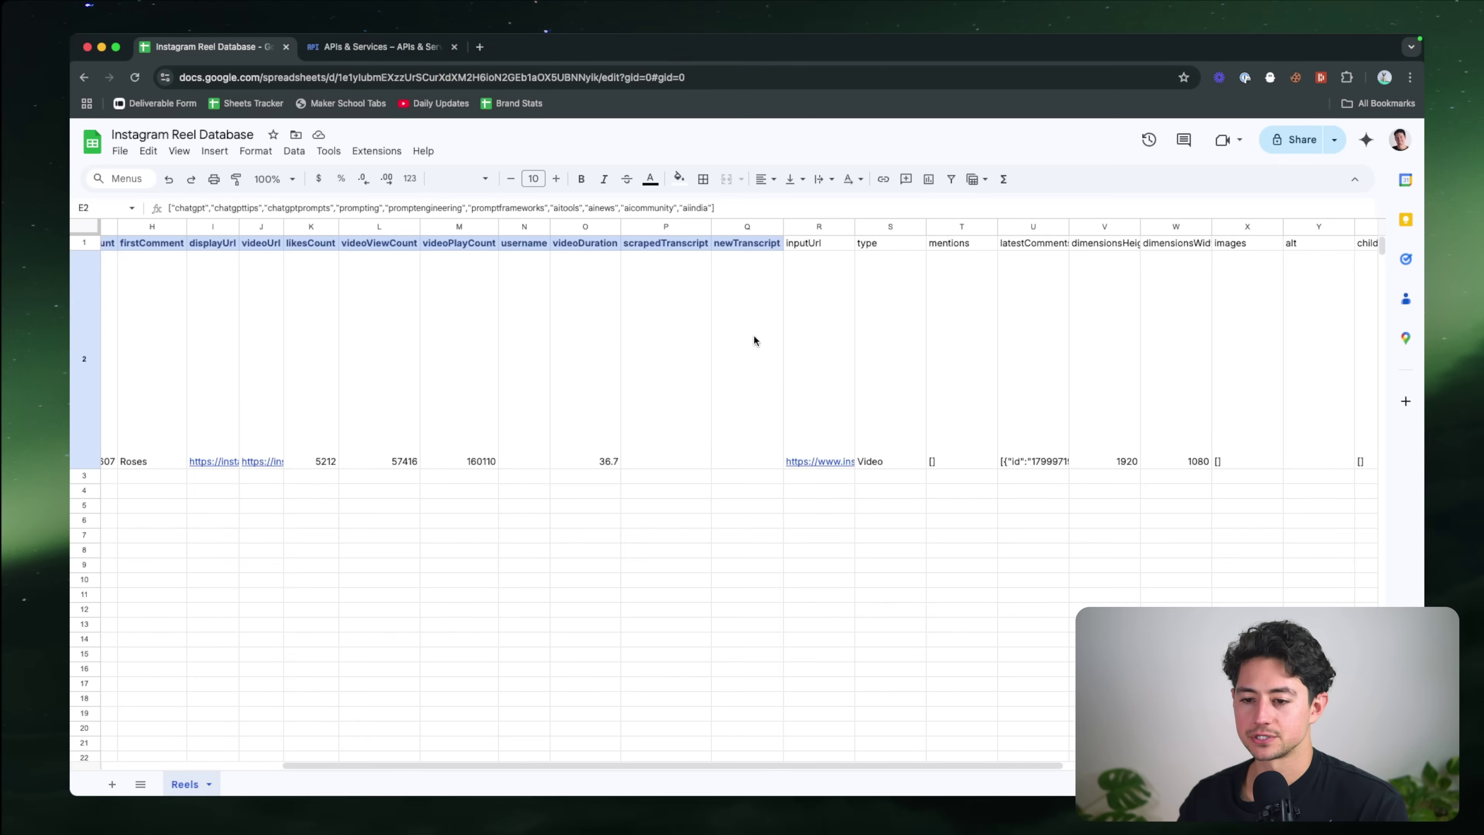
{"action": "left_click", "coordinate": [824, 252]}
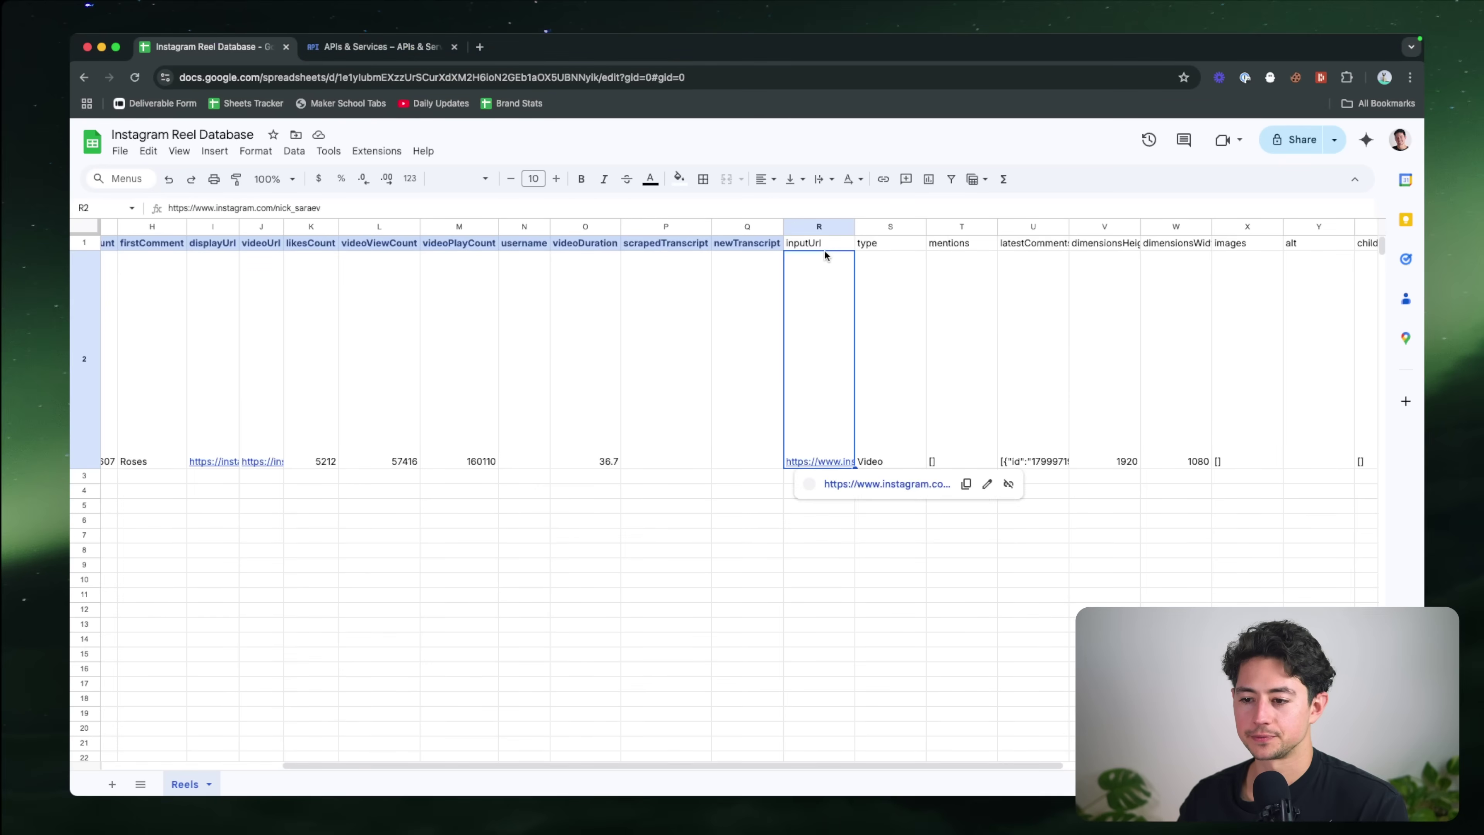
{"action": "key", "text": "Up"}
{"action": "key", "text": "super+shift+Down"}
{"action": "key", "text": "super+shift+Right"}
{"action": "key", "text": "Delete"}
Step: Copy the new row's data from columns A to Q and return to n8n
{"action": "scroll", "coordinate": [806, 292], "scroll_direction": "left", "scroll_amount": 10}
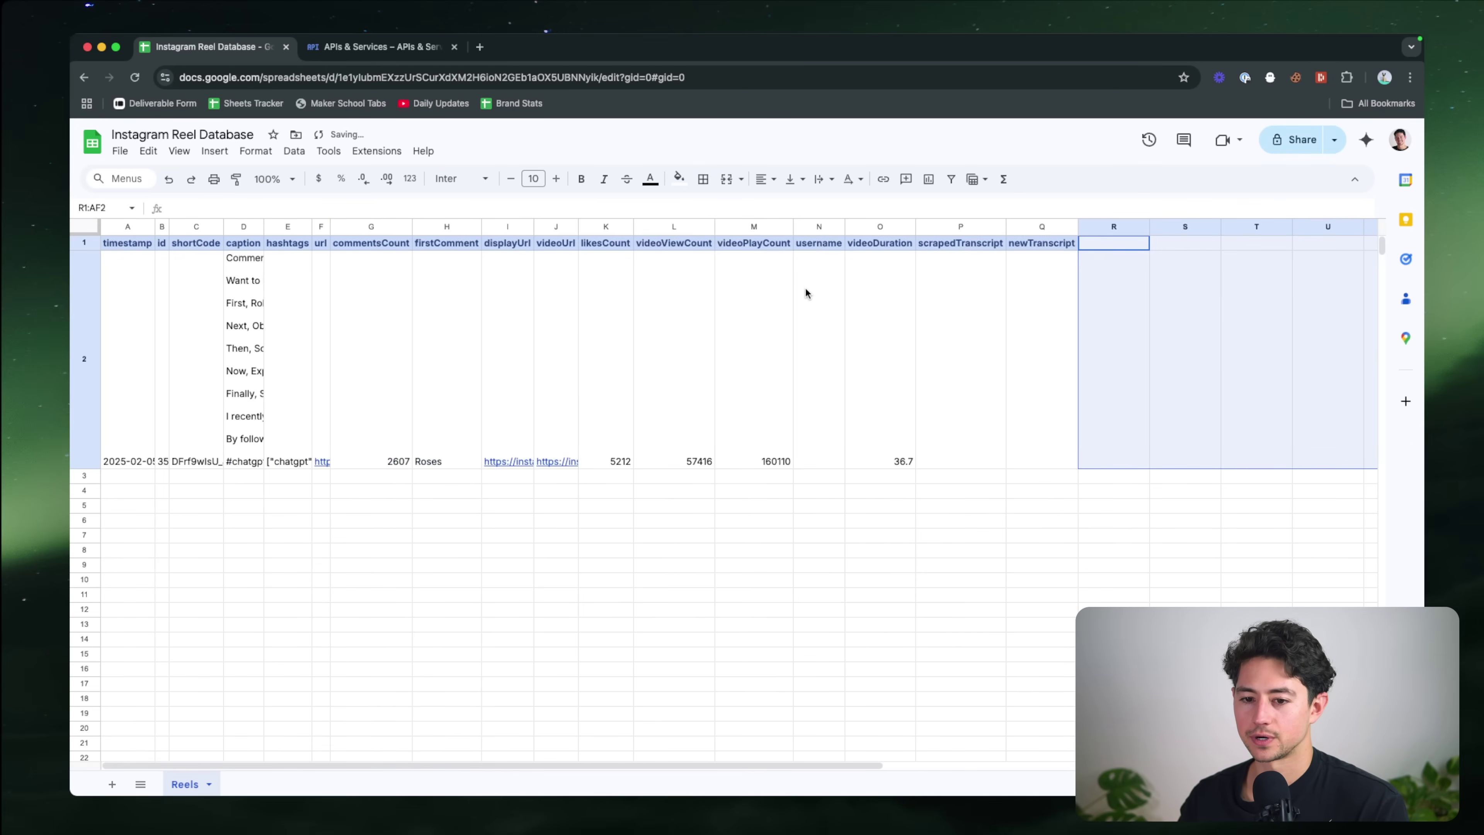
{"action": "left_click", "coordinate": [546, 319]}
{"action": "left_click_drag", "start_coordinate": [1023, 367], "coordinate": [78, 348]}
{"action": "key", "text": "super+c"}
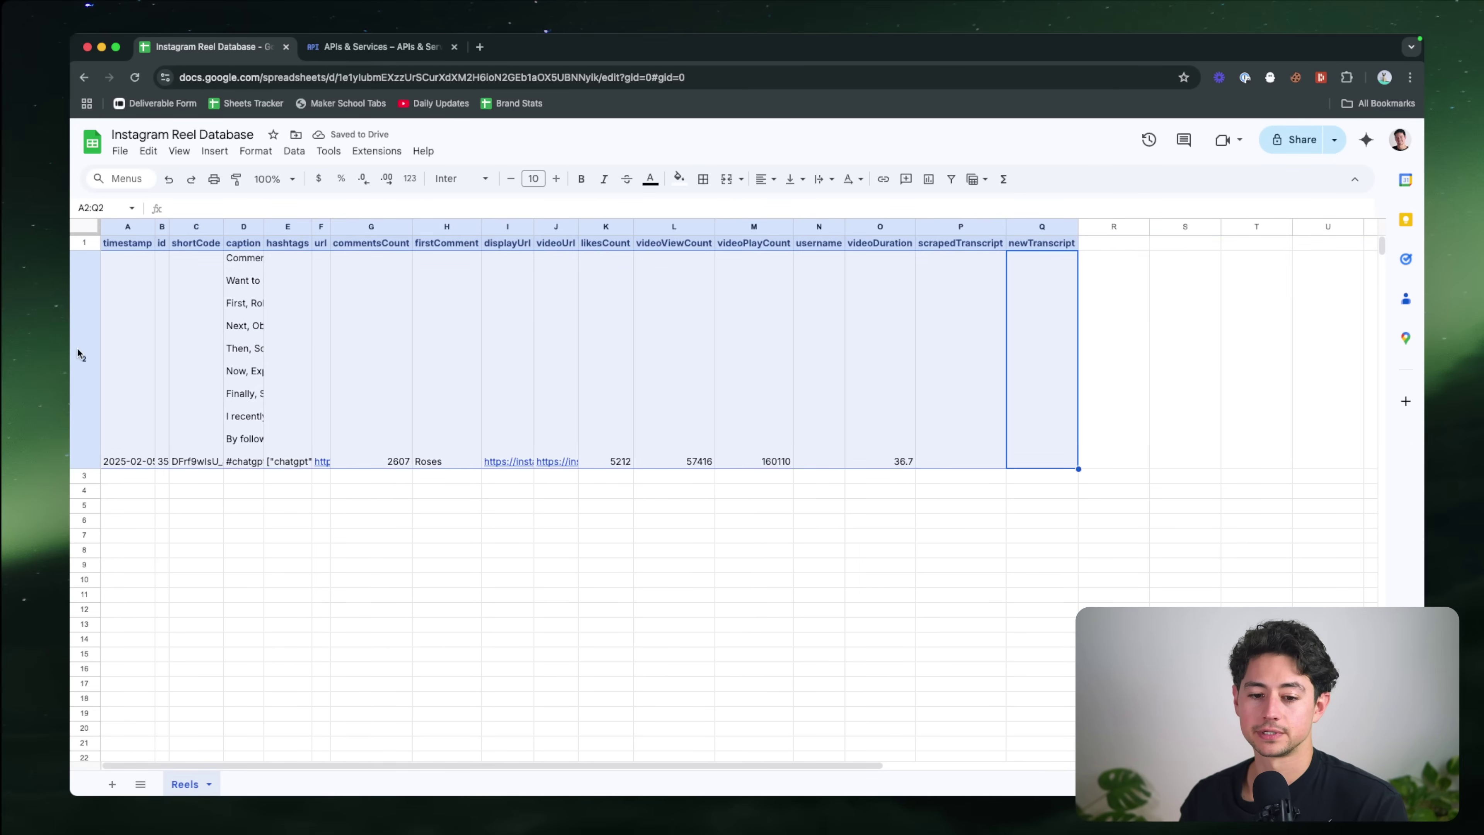
{"action": "key", "text": "super+grave"}
{"action": "scroll", "coordinate": [772, 519], "scroll_direction": "down", "scroll_amount": 1}
Step: Map the incoming id field into the id column as an expression
{"action": "left_click", "coordinate": [773, 523]}
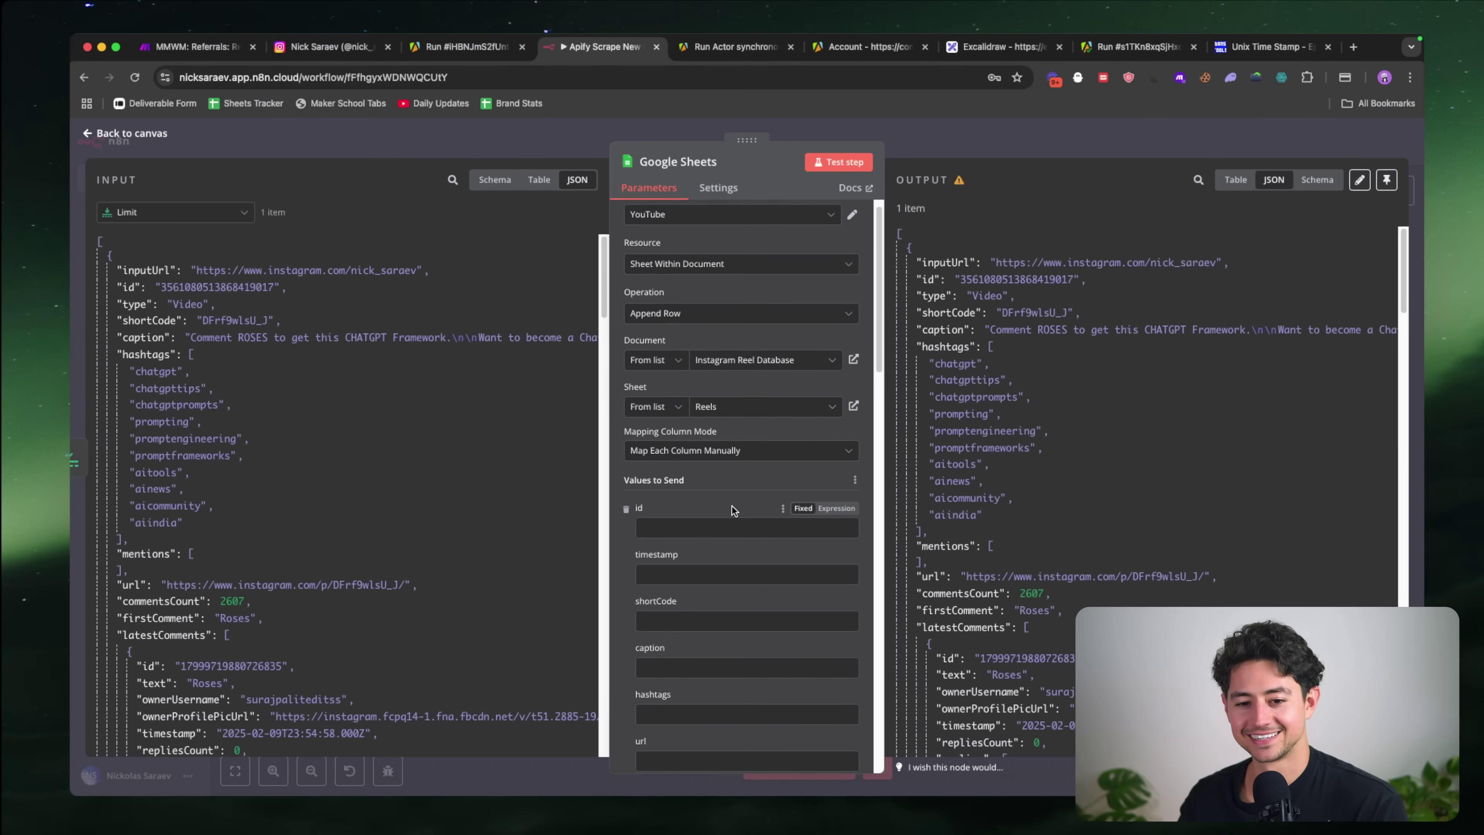
{"action": "scroll", "coordinate": [704, 381], "scroll_direction": "down", "scroll_amount": 4}
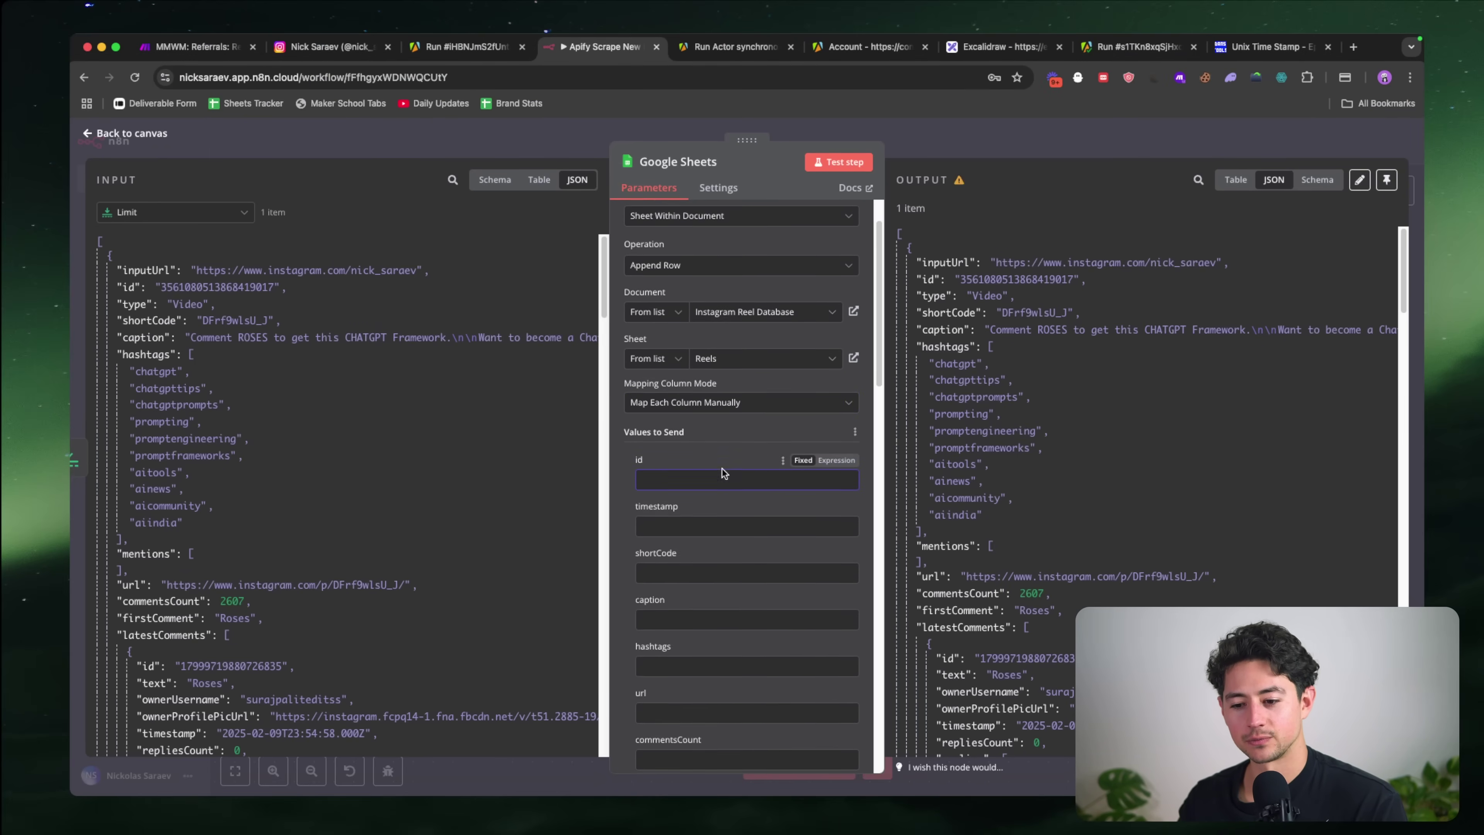
{"action": "left_click", "coordinate": [836, 434]}
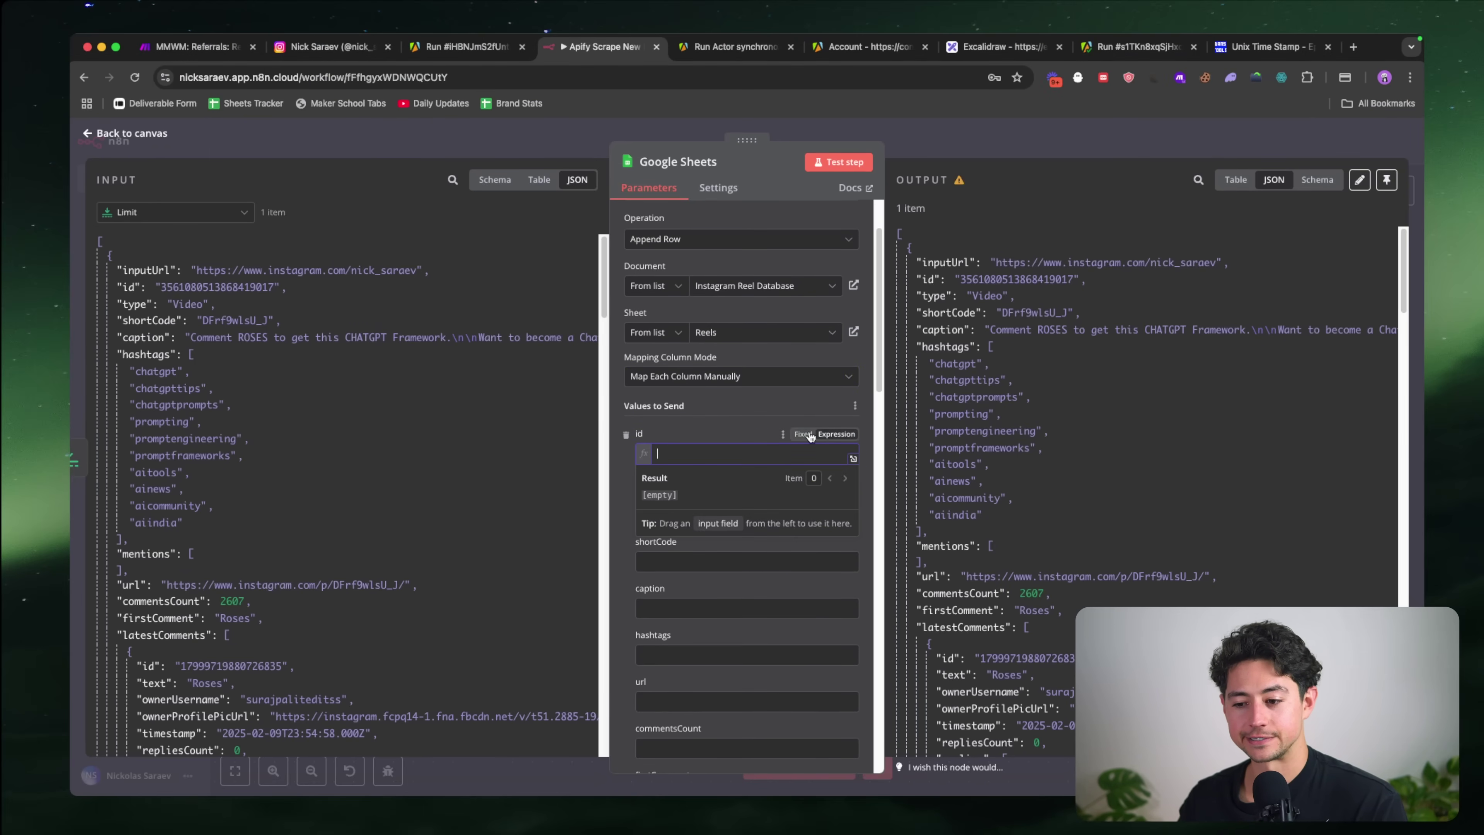
{"action": "left_click", "coordinate": [127, 287]}
{"action": "left_click_drag", "start_coordinate": [128, 287], "coordinate": [692, 459]}
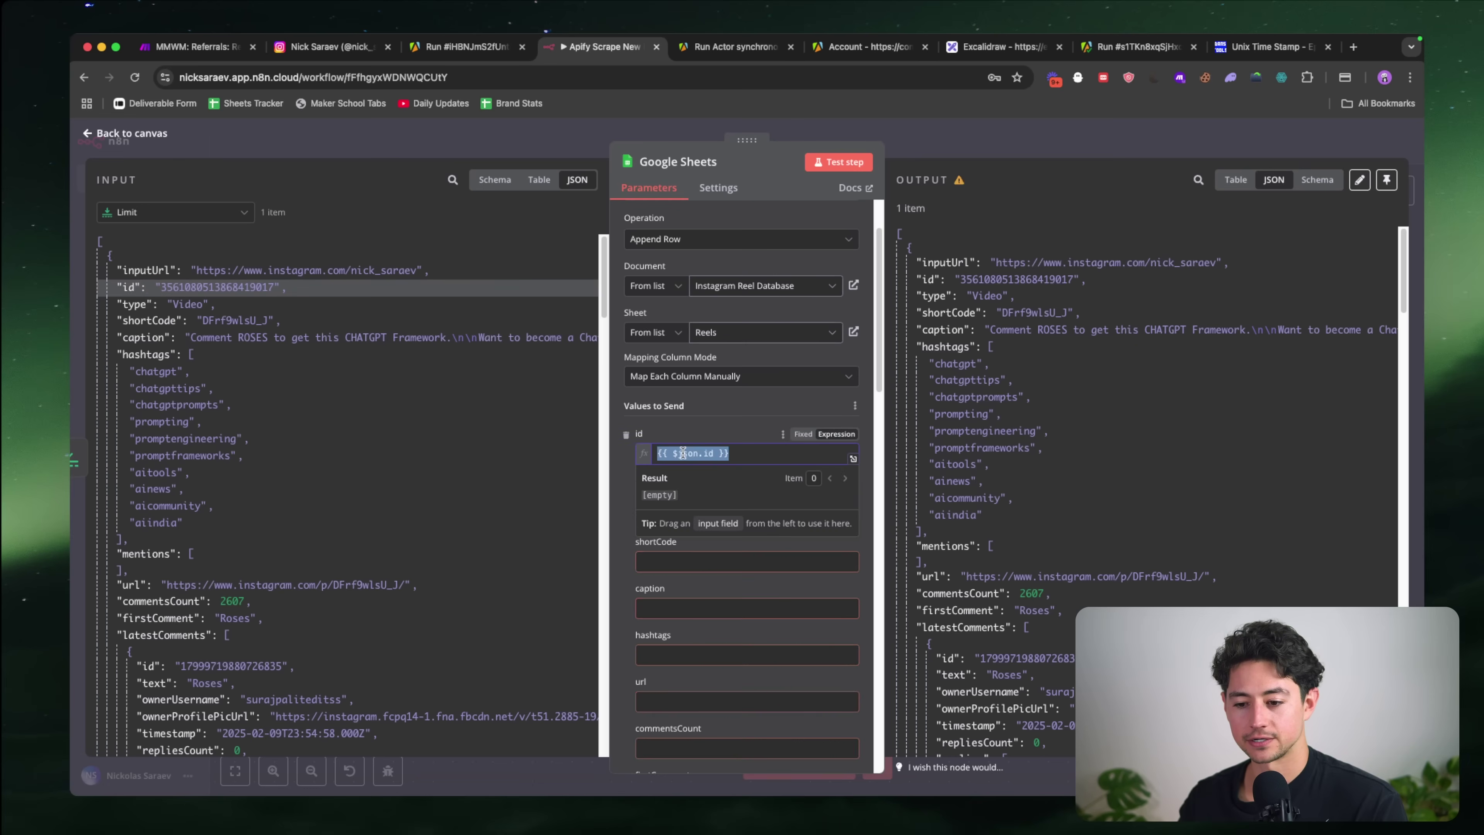
{"action": "scroll", "coordinate": [754, 484], "scroll_direction": "down", "scroll_amount": 3}
{"action": "left_click", "coordinate": [704, 375]}
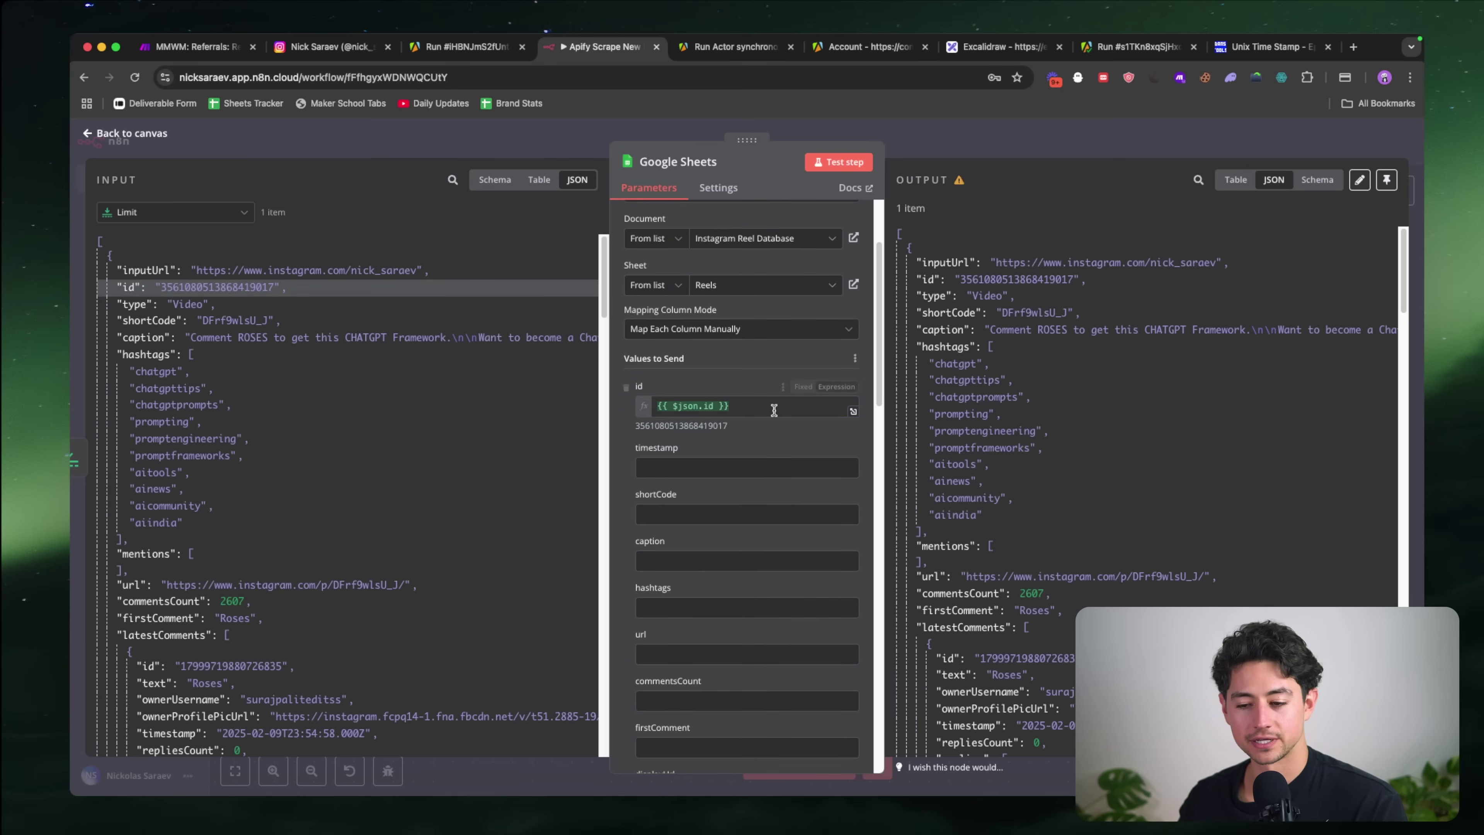
Step: Collapse the long latestComments array and map timestamp into the timestamp column
{"action": "scroll", "coordinate": [768, 421], "scroll_direction": "down", "scroll_amount": 1}
{"action": "left_click", "coordinate": [766, 447]}
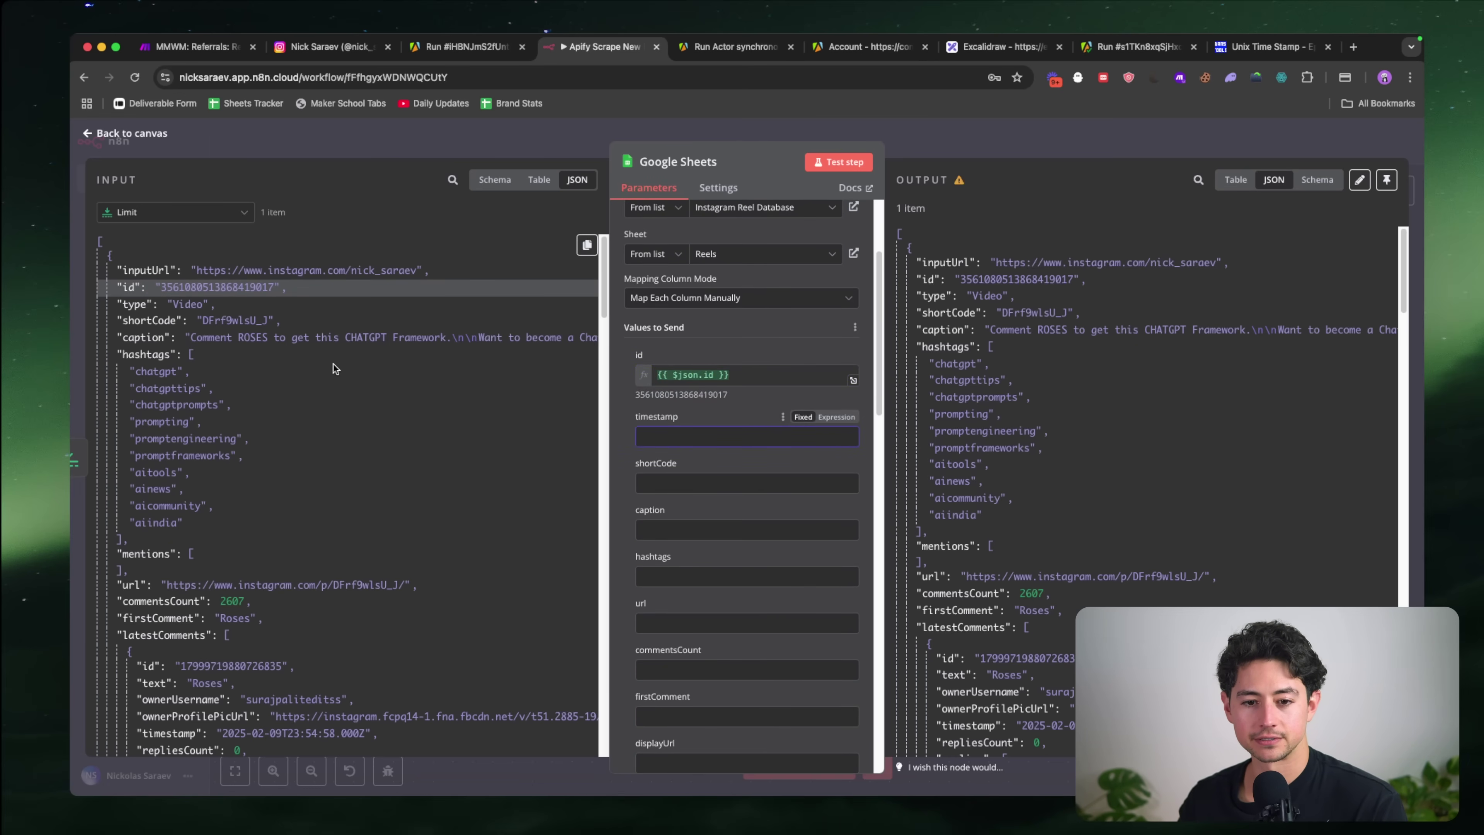
{"action": "scroll", "coordinate": [232, 352], "scroll_direction": "down", "scroll_amount": 4}
{"action": "scroll", "coordinate": [232, 351], "scroll_direction": "down", "scroll_amount": 15}
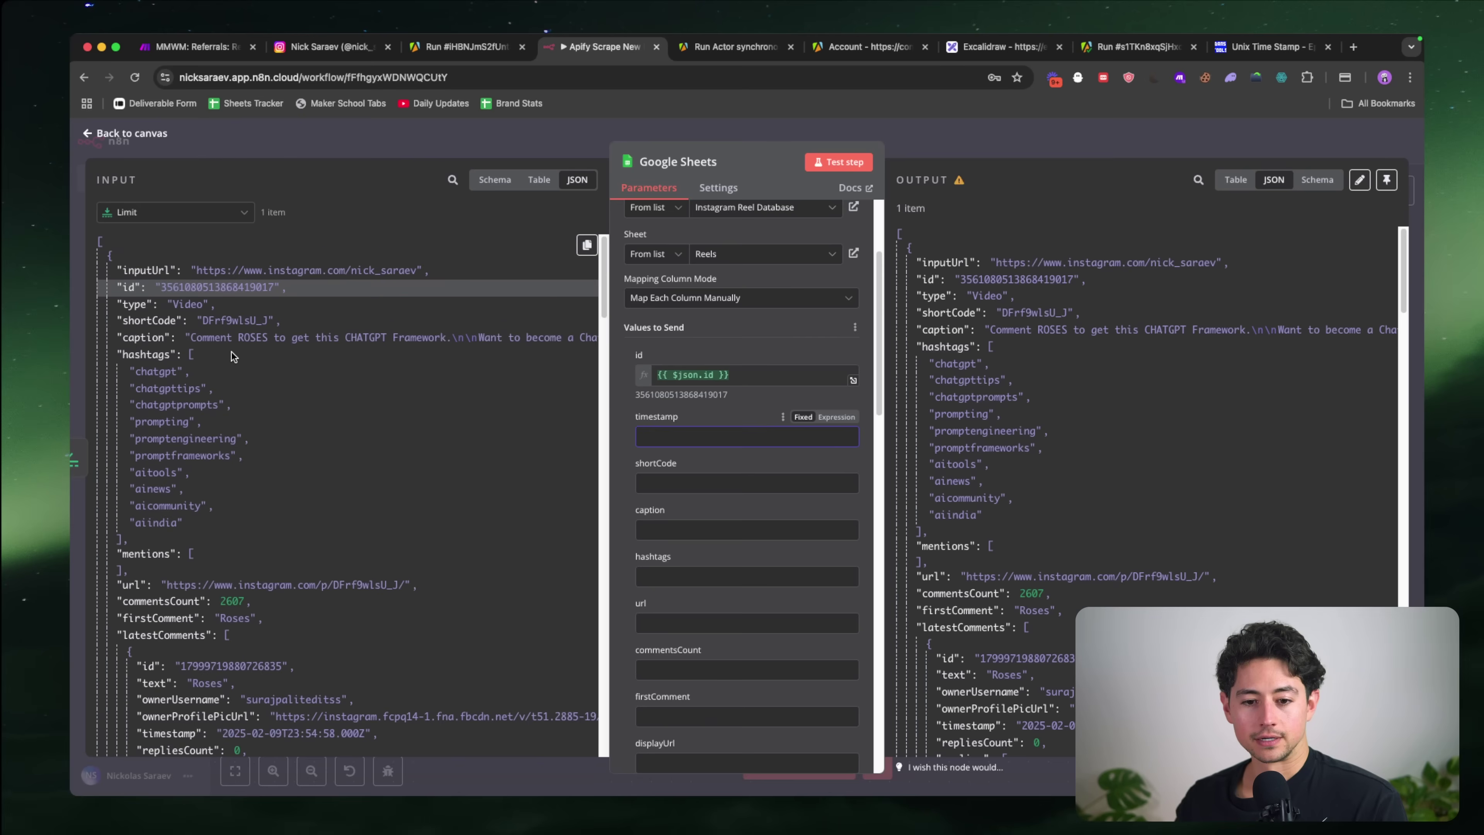
{"action": "scroll", "coordinate": [232, 351], "scroll_direction": "up", "scroll_amount": 20}
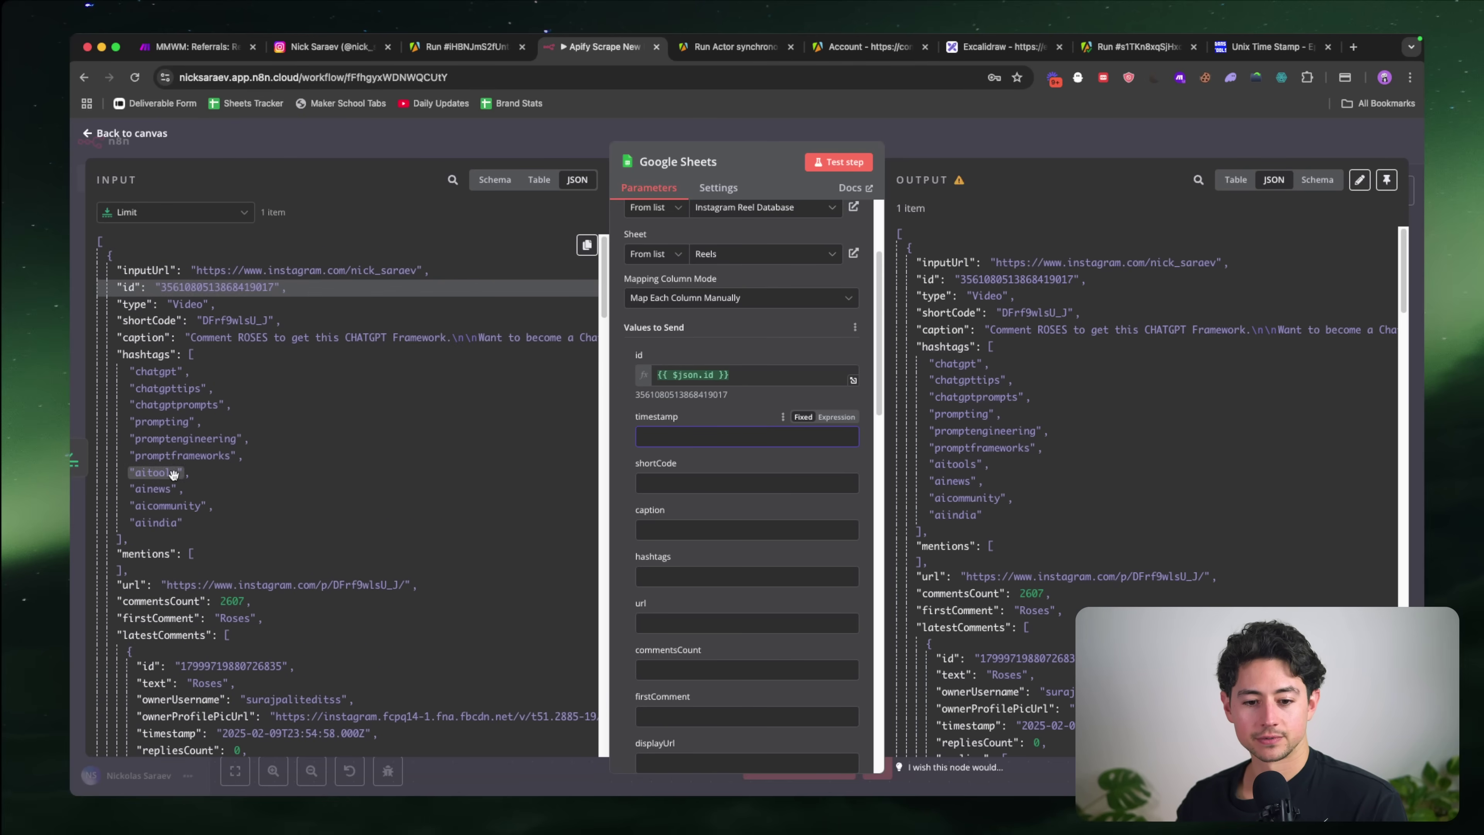
{"action": "left_click", "coordinate": [120, 634]}
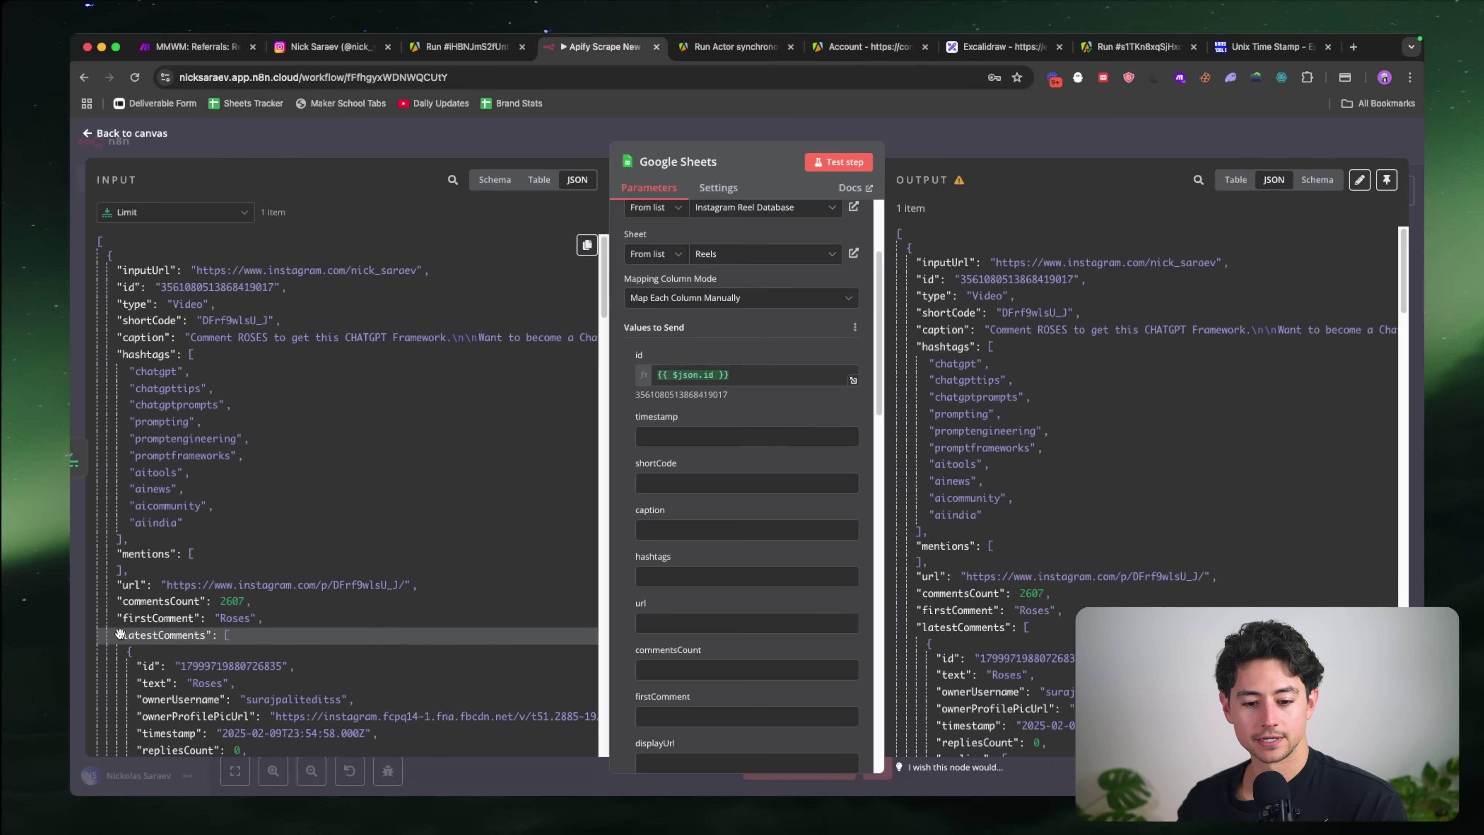
{"action": "left_click", "coordinate": [227, 635]}
{"action": "scroll", "coordinate": [228, 592], "scroll_direction": "down", "scroll_amount": 12}
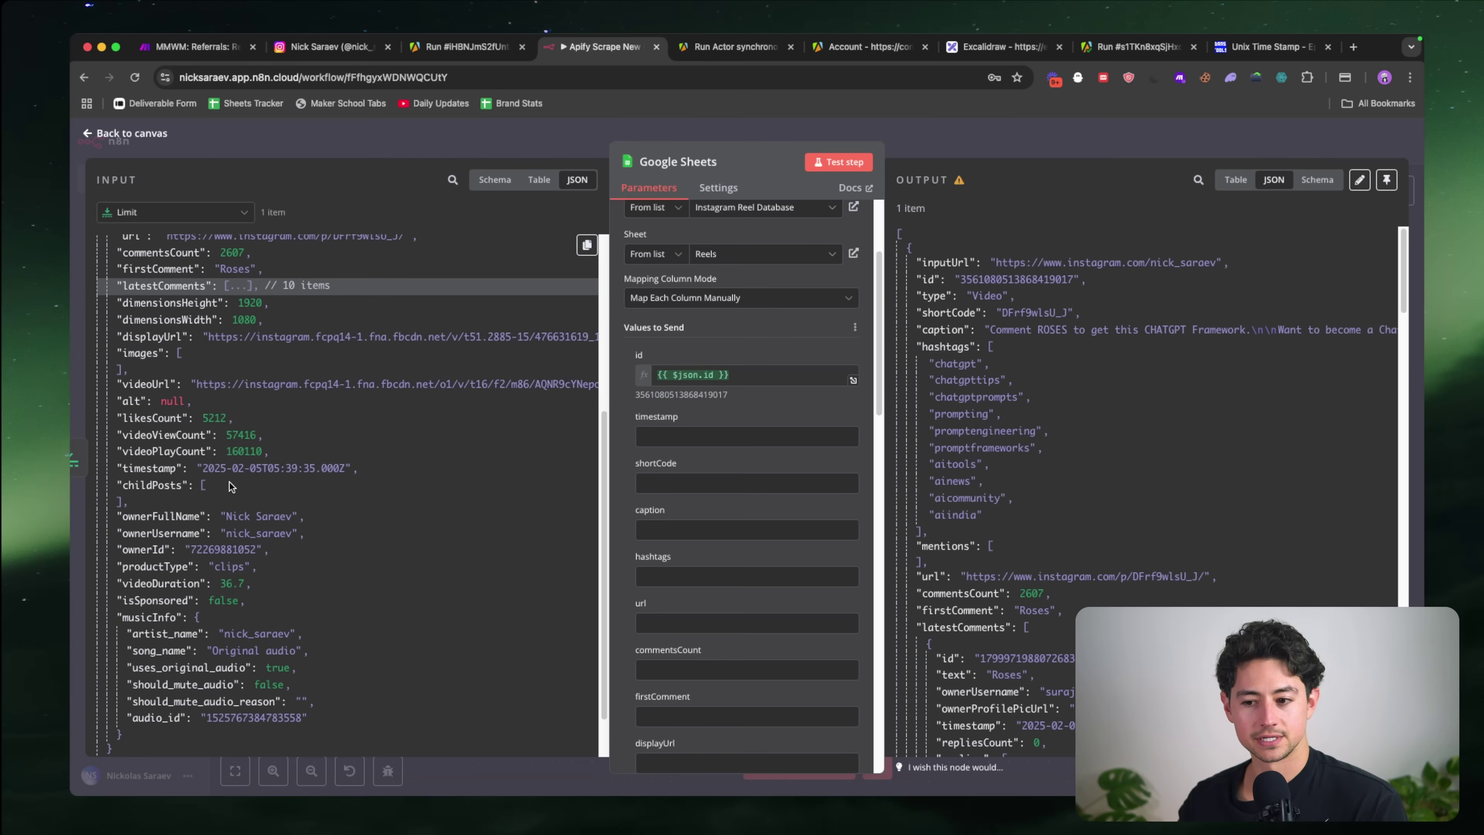
{"action": "left_click_drag", "start_coordinate": [154, 467], "coordinate": [701, 437]}
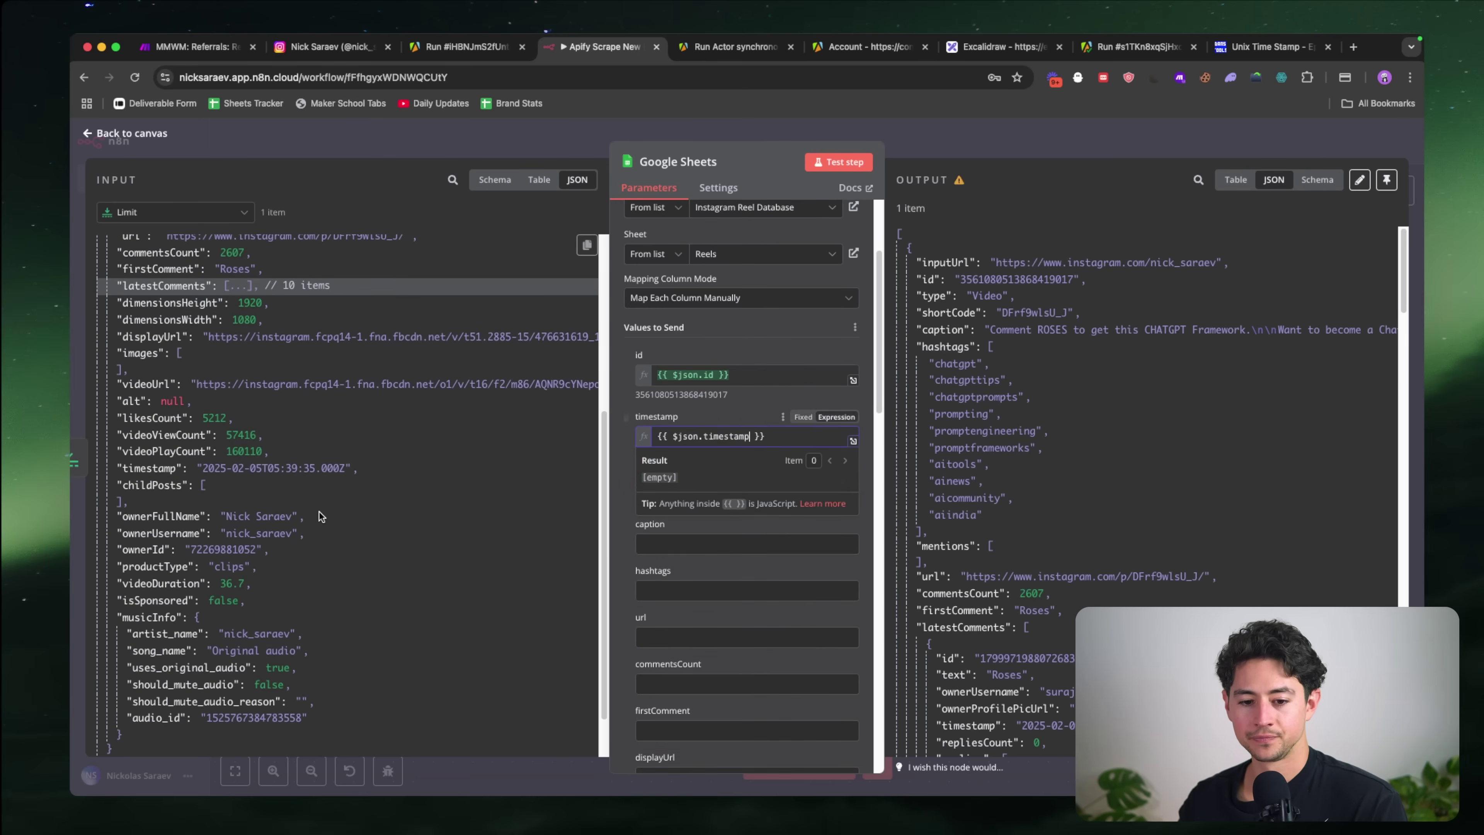
Step: Map shortCode, caption and hashtags into their matching sheet columns
{"action": "scroll", "coordinate": [319, 512], "scroll_direction": "up", "scroll_amount": 12}
{"action": "left_click_drag", "start_coordinate": [149, 321], "coordinate": [685, 499]}
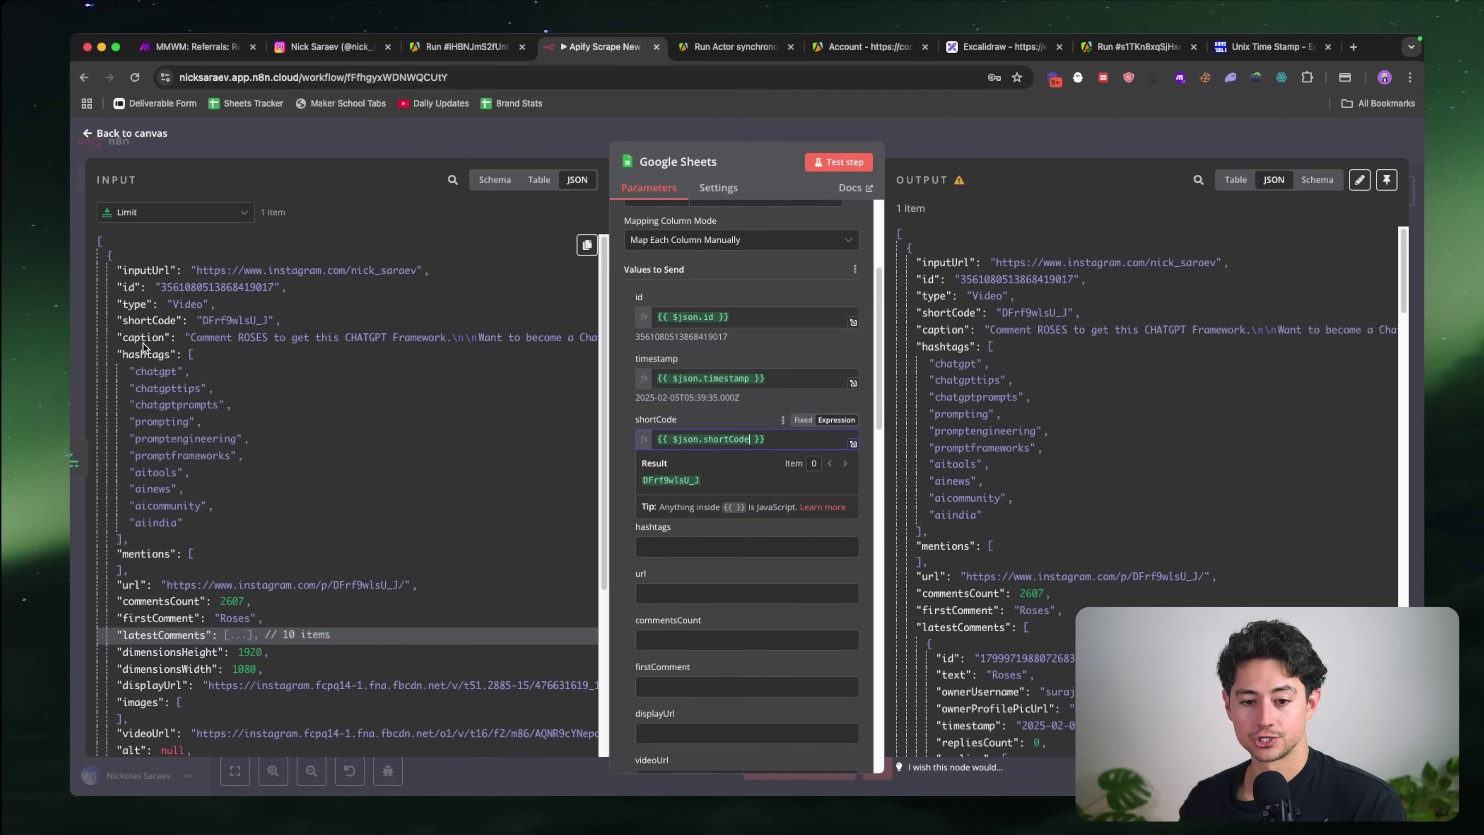
{"action": "left_click_drag", "start_coordinate": [143, 345], "coordinate": [690, 500]}
{"action": "scroll", "coordinate": [153, 321], "scroll_direction": "down", "scroll_amount": 1}
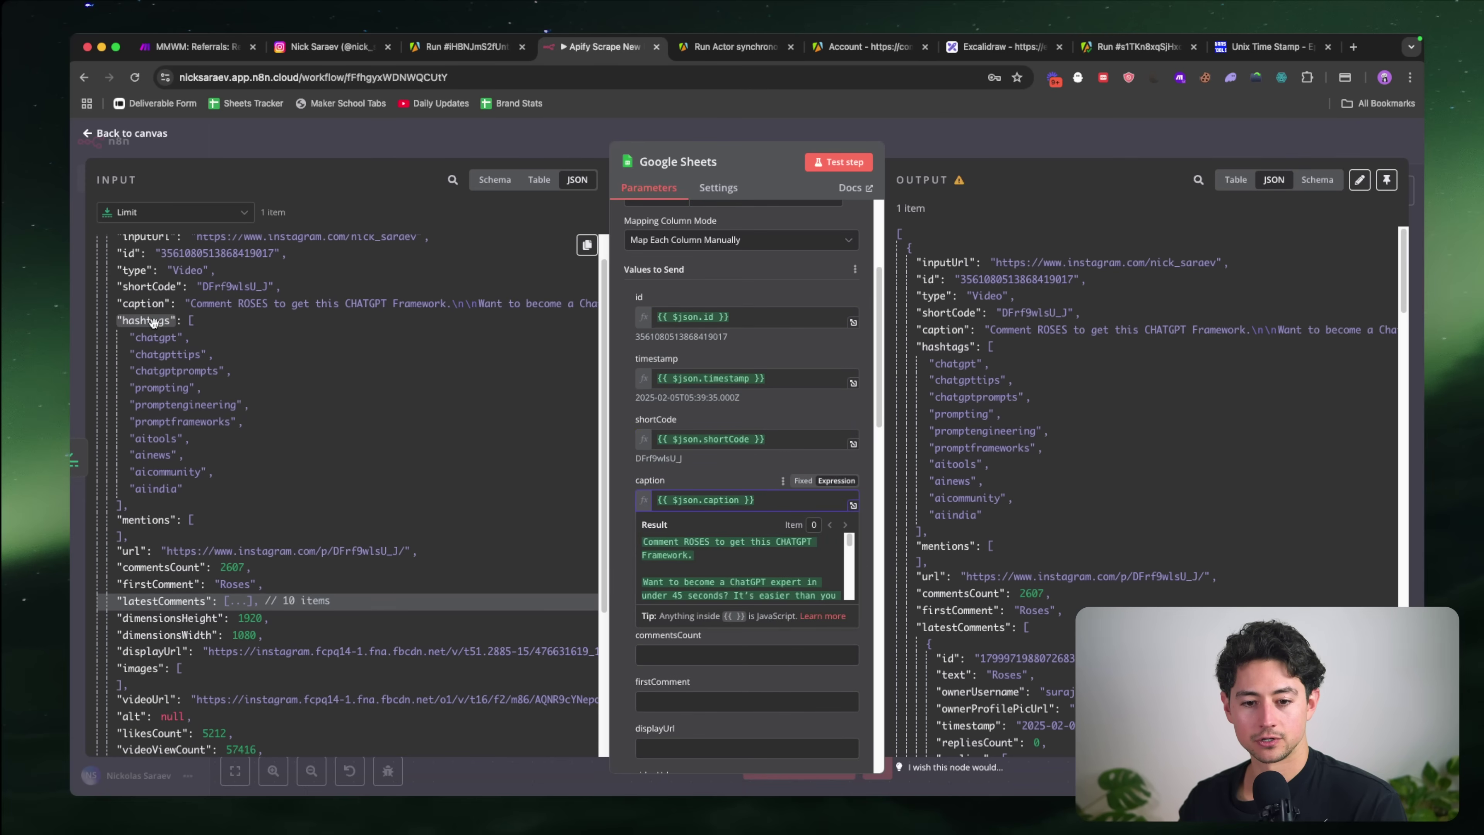
{"action": "left_click_drag", "start_coordinate": [152, 321], "coordinate": [751, 560]}
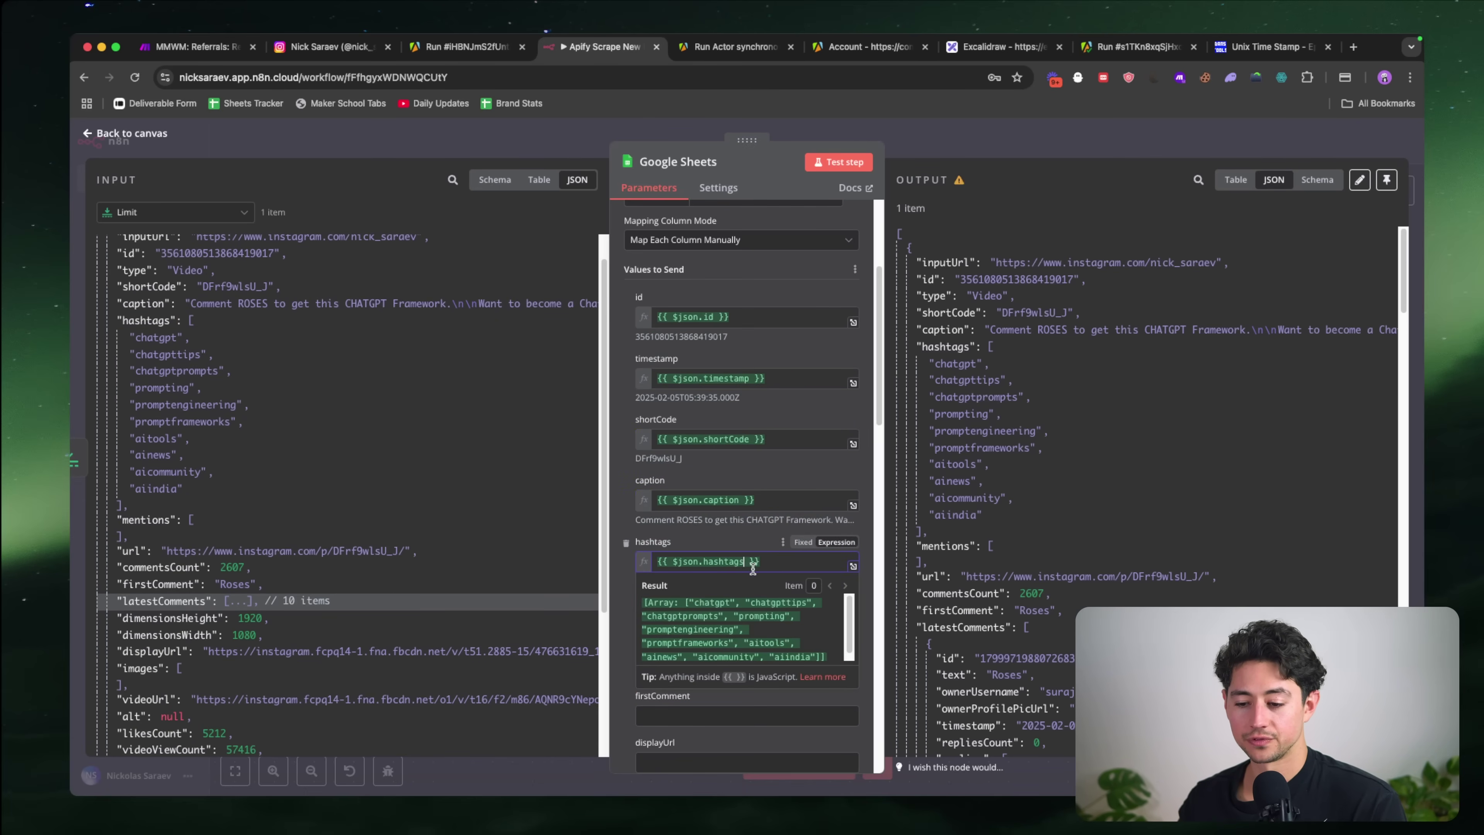
Step: Remove the join call from the hashtags expression and map the reel url into the url column
{"action": "type", "text": ".join"}
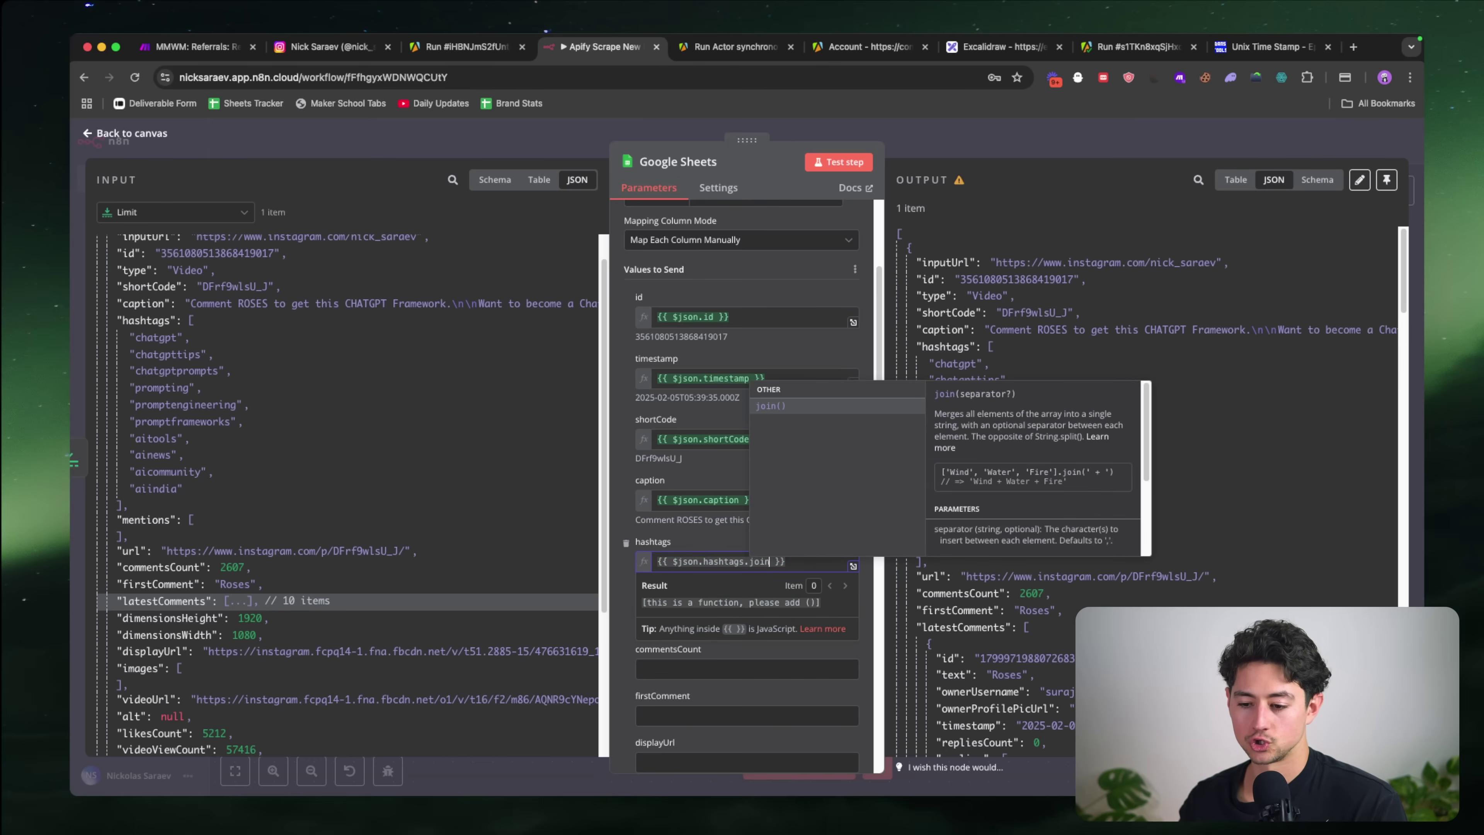
{"action": "type", "text": "(\""}
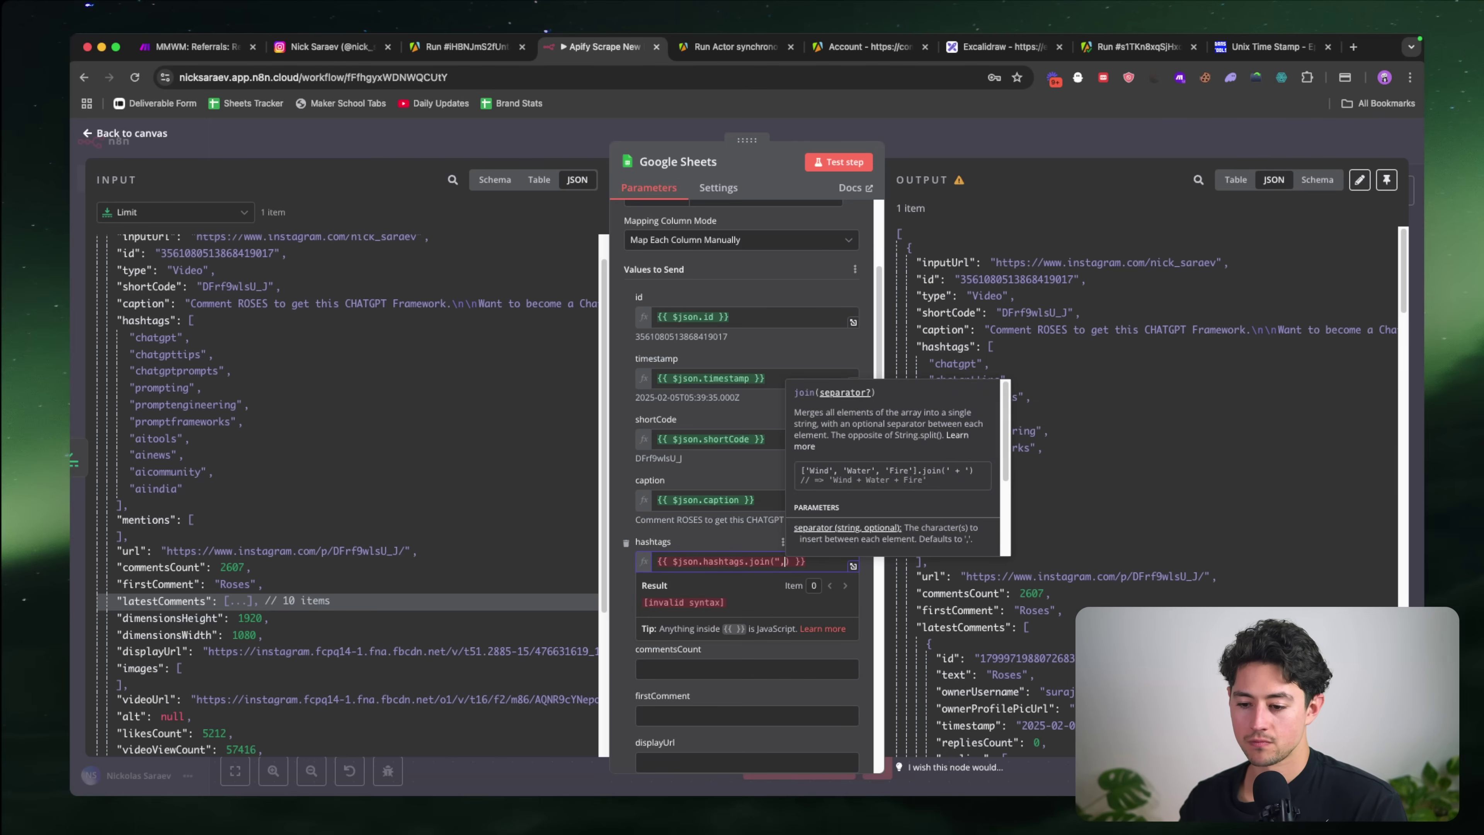
{"action": "type", "text": ","}
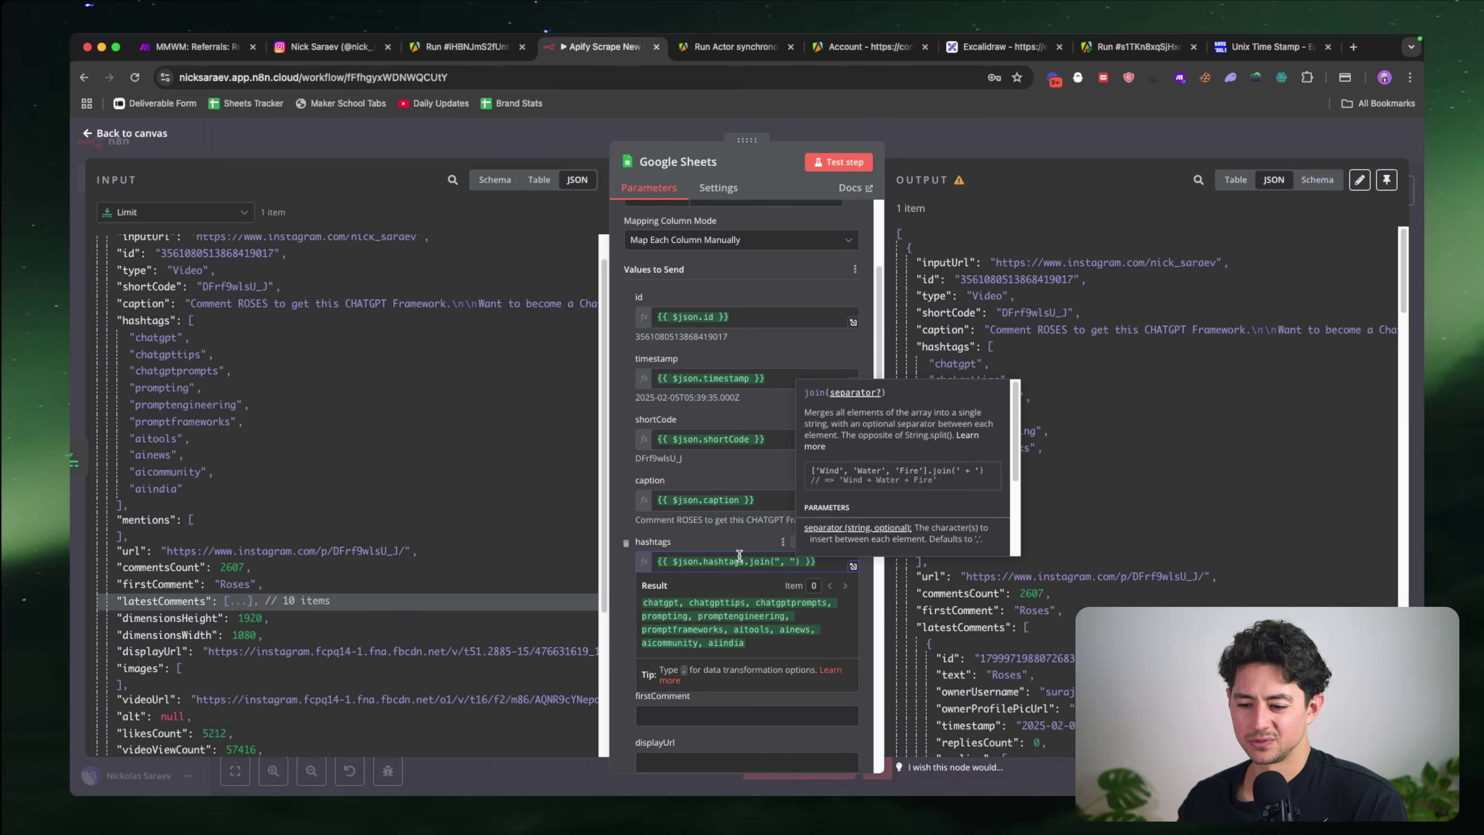
{"action": "key", "text": "alt+shift+Left"}
{"action": "key", "text": "alt+shift+Left"}
{"action": "key", "text": "alt+shift+Left"}
{"action": "key", "text": "alt+shift+Left"}
{"action": "key", "text": "BackSpace"}
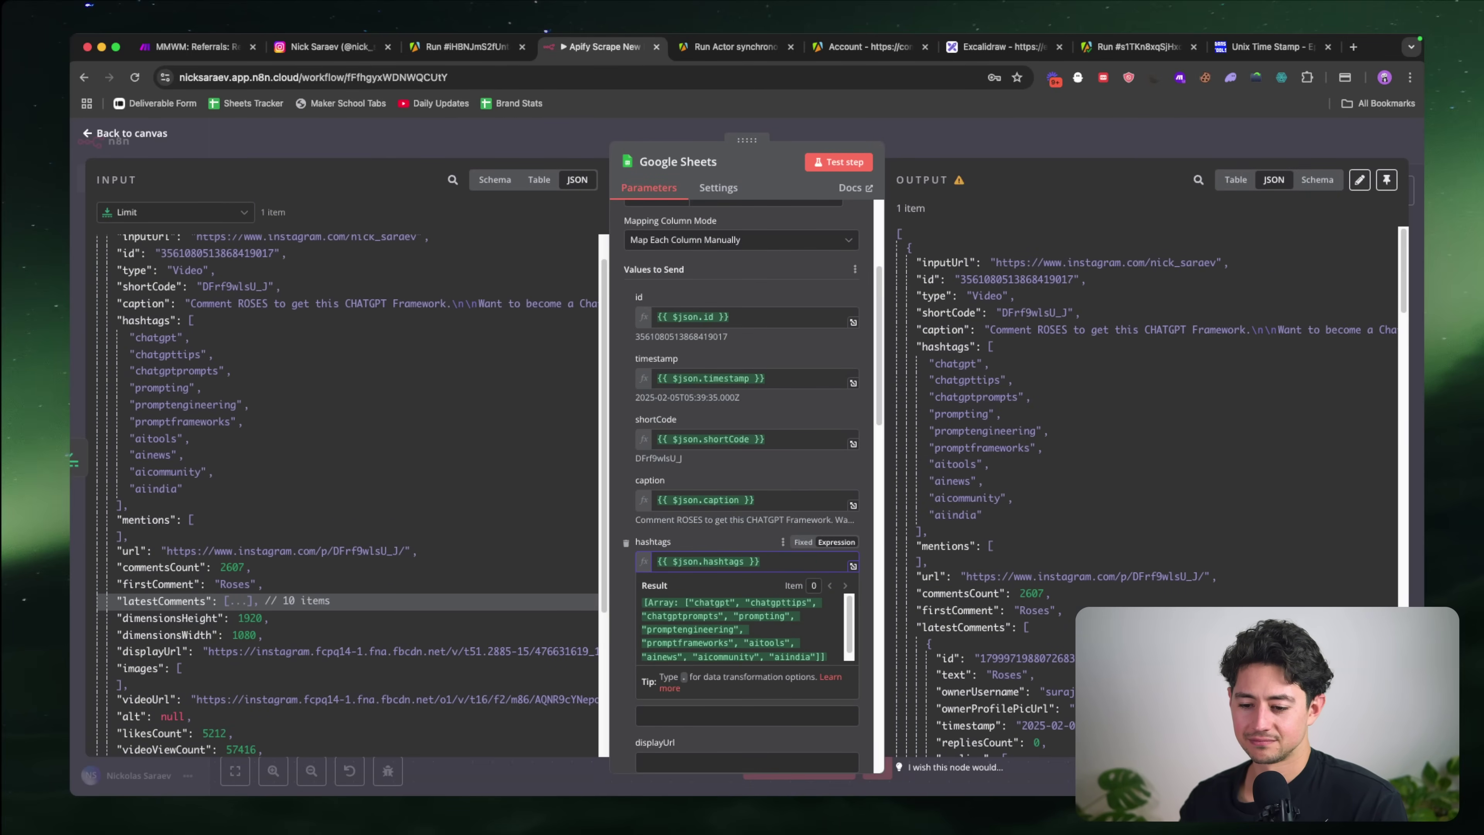
{"action": "scroll", "coordinate": [759, 561], "scroll_direction": "down", "scroll_amount": 3}
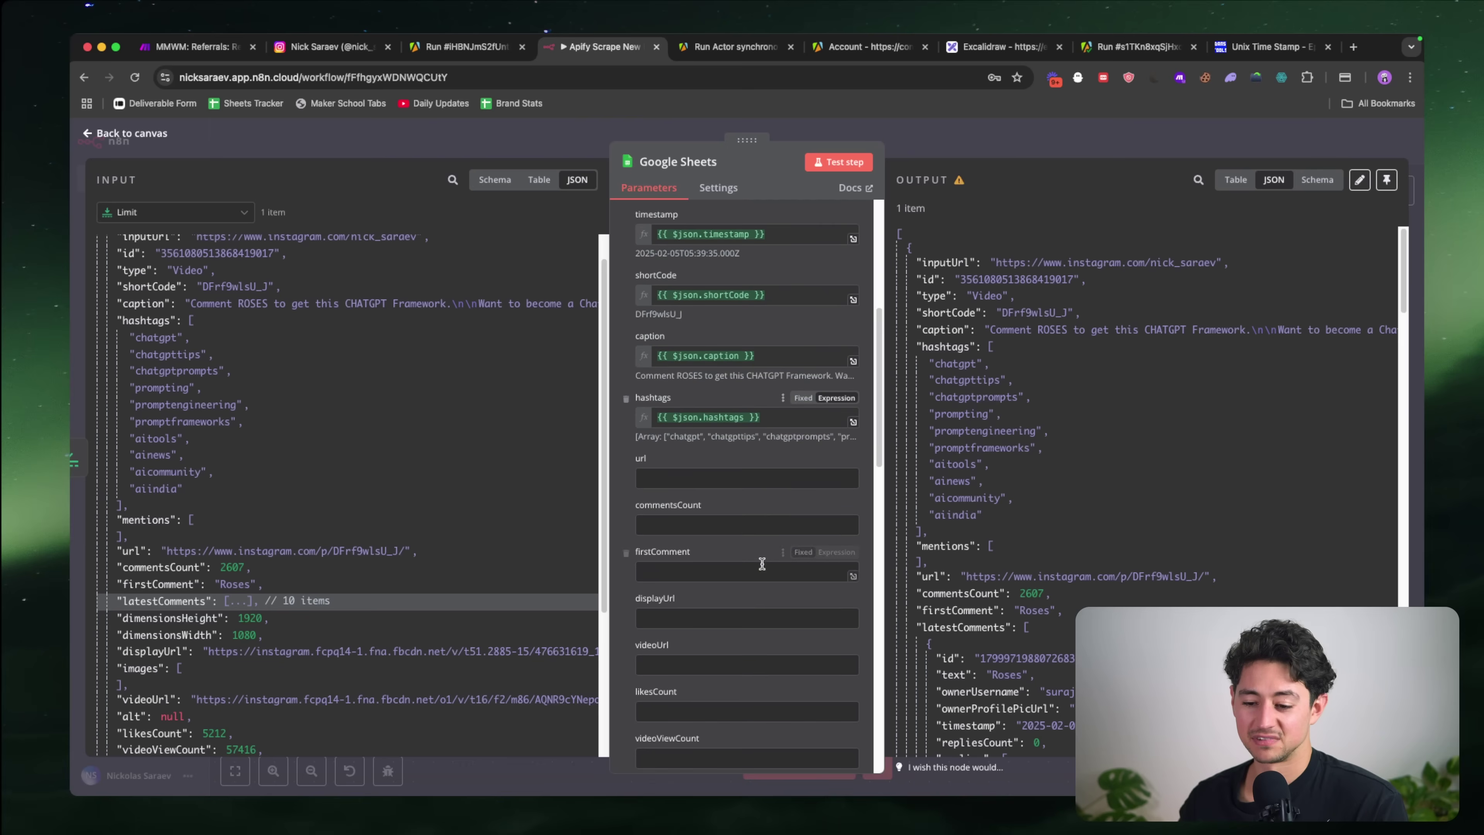
{"action": "left_click", "coordinate": [708, 479]}
{"action": "scroll", "coordinate": [412, 469], "scroll_direction": "up", "scroll_amount": 1}
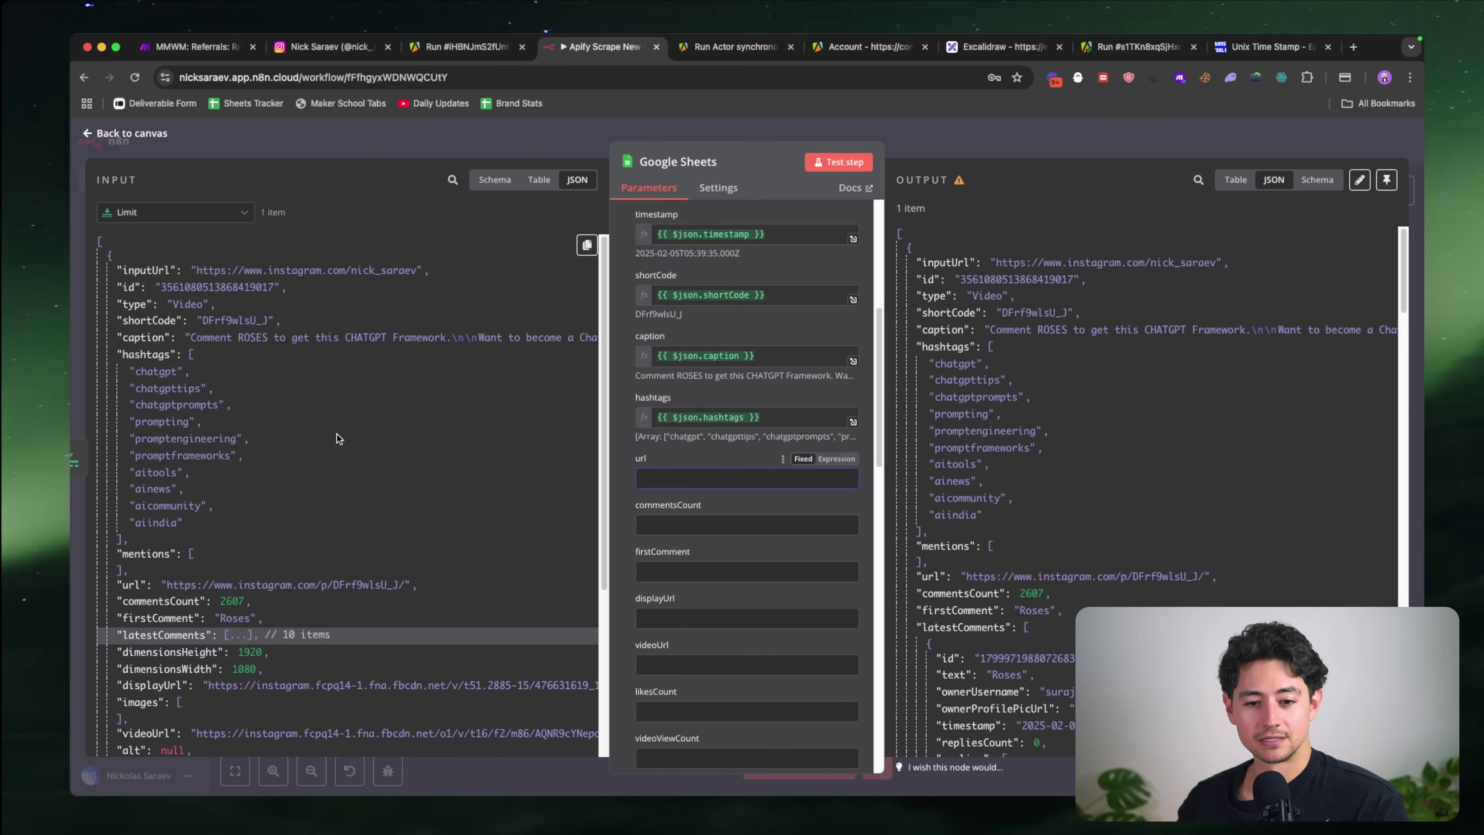
{"action": "scroll", "coordinate": [336, 438], "scroll_direction": "down", "scroll_amount": 4}
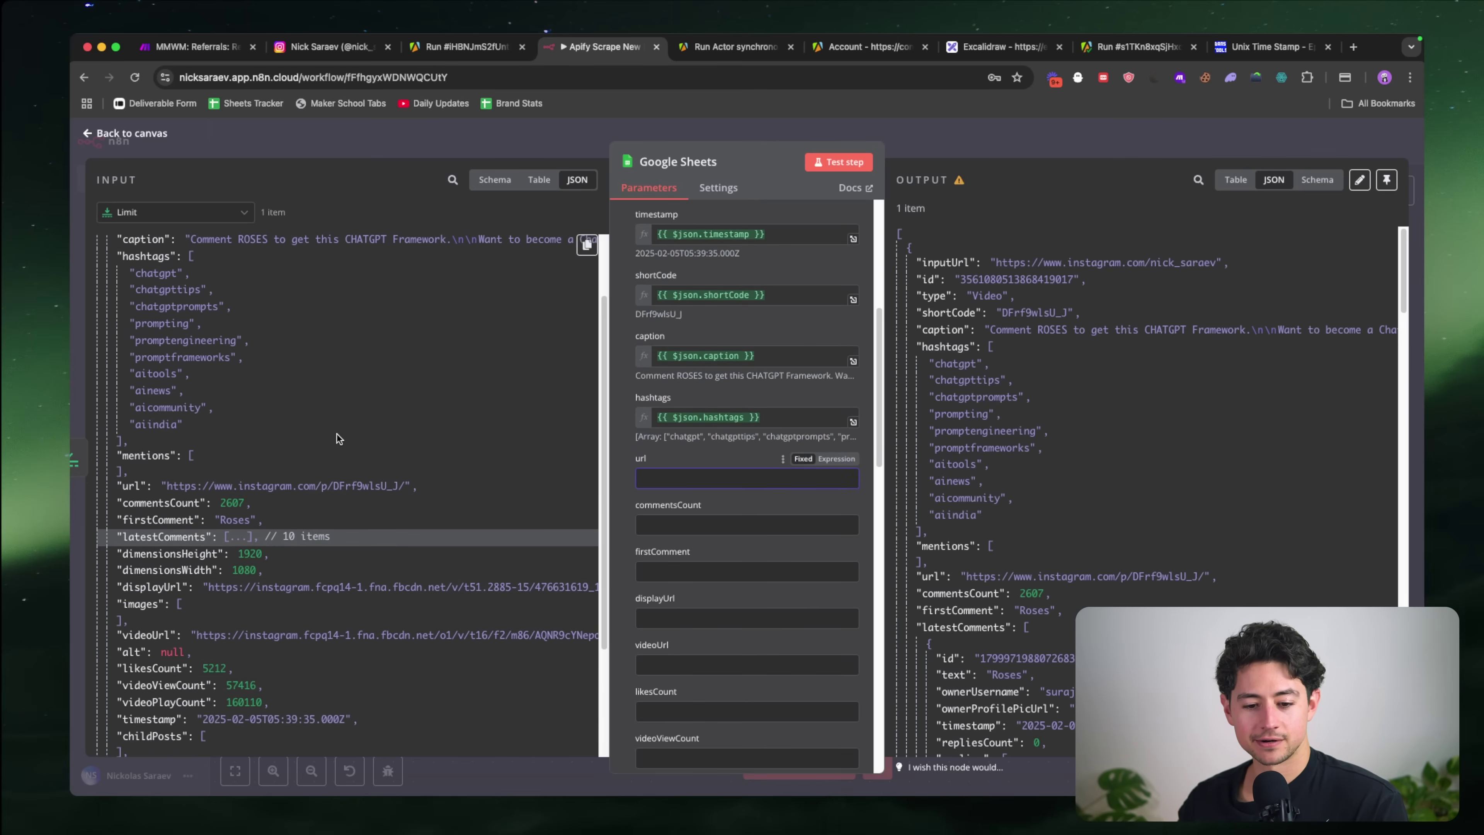
{"action": "left_click_drag", "start_coordinate": [148, 466], "coordinate": [730, 478]}
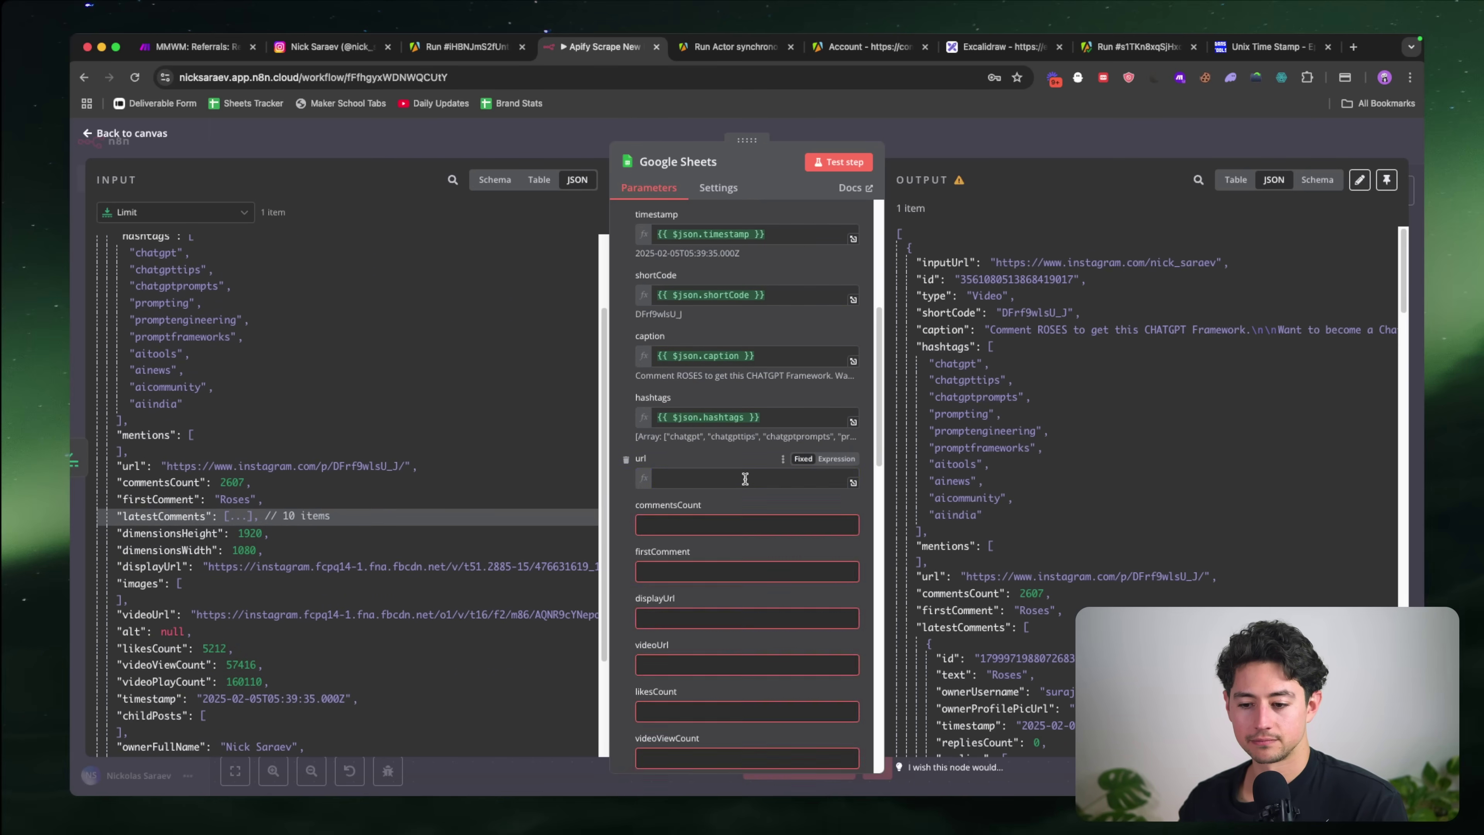
Step: Map firstComment, displayUrl and videoUrl into their matching sheet columns
{"action": "left_click", "coordinate": [703, 584]}
{"action": "scroll", "coordinate": [378, 512], "scroll_direction": "down", "scroll_amount": 5}
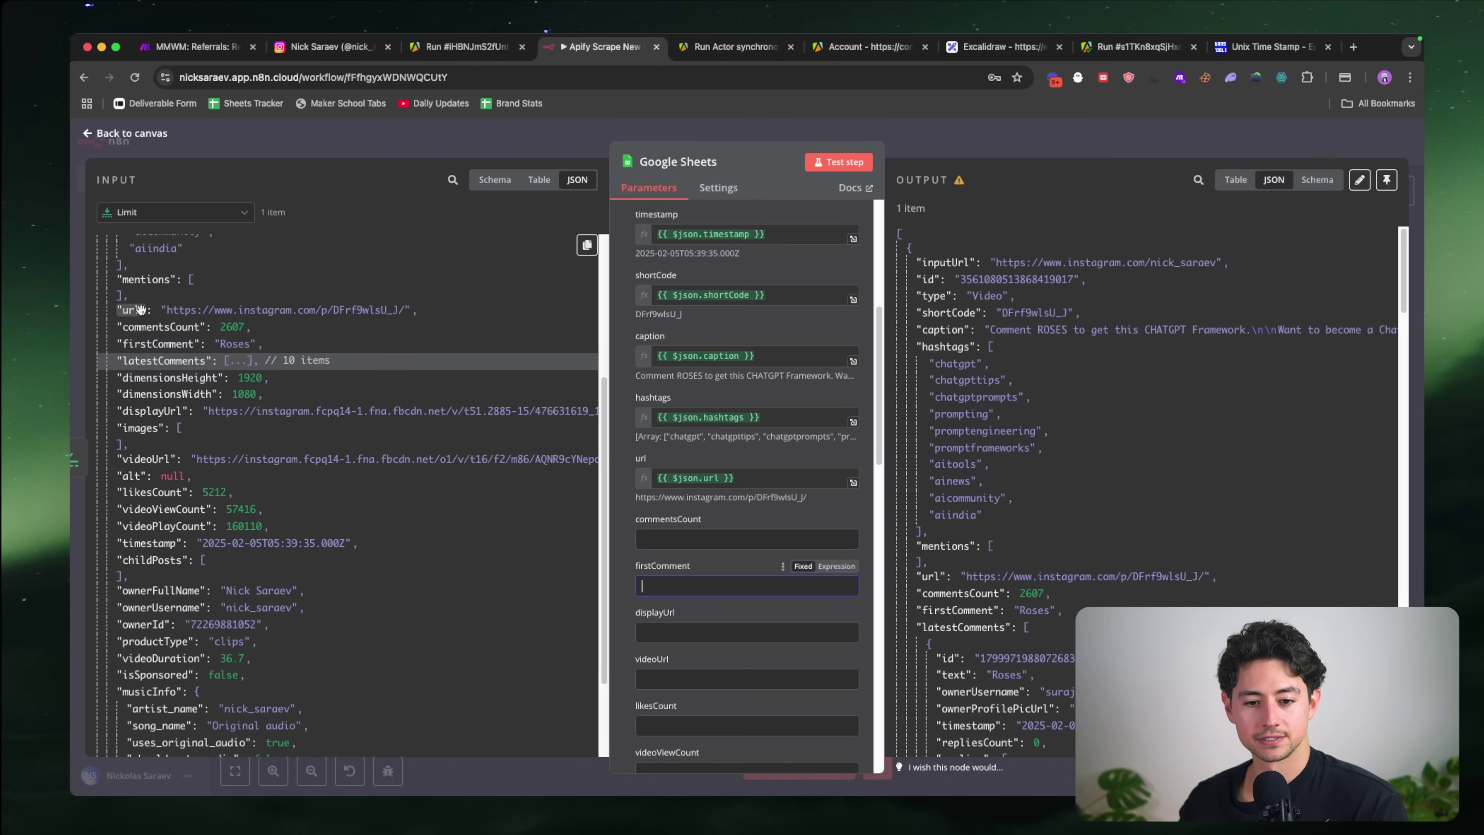
{"action": "left_click_drag", "start_coordinate": [152, 327], "coordinate": [718, 539]}
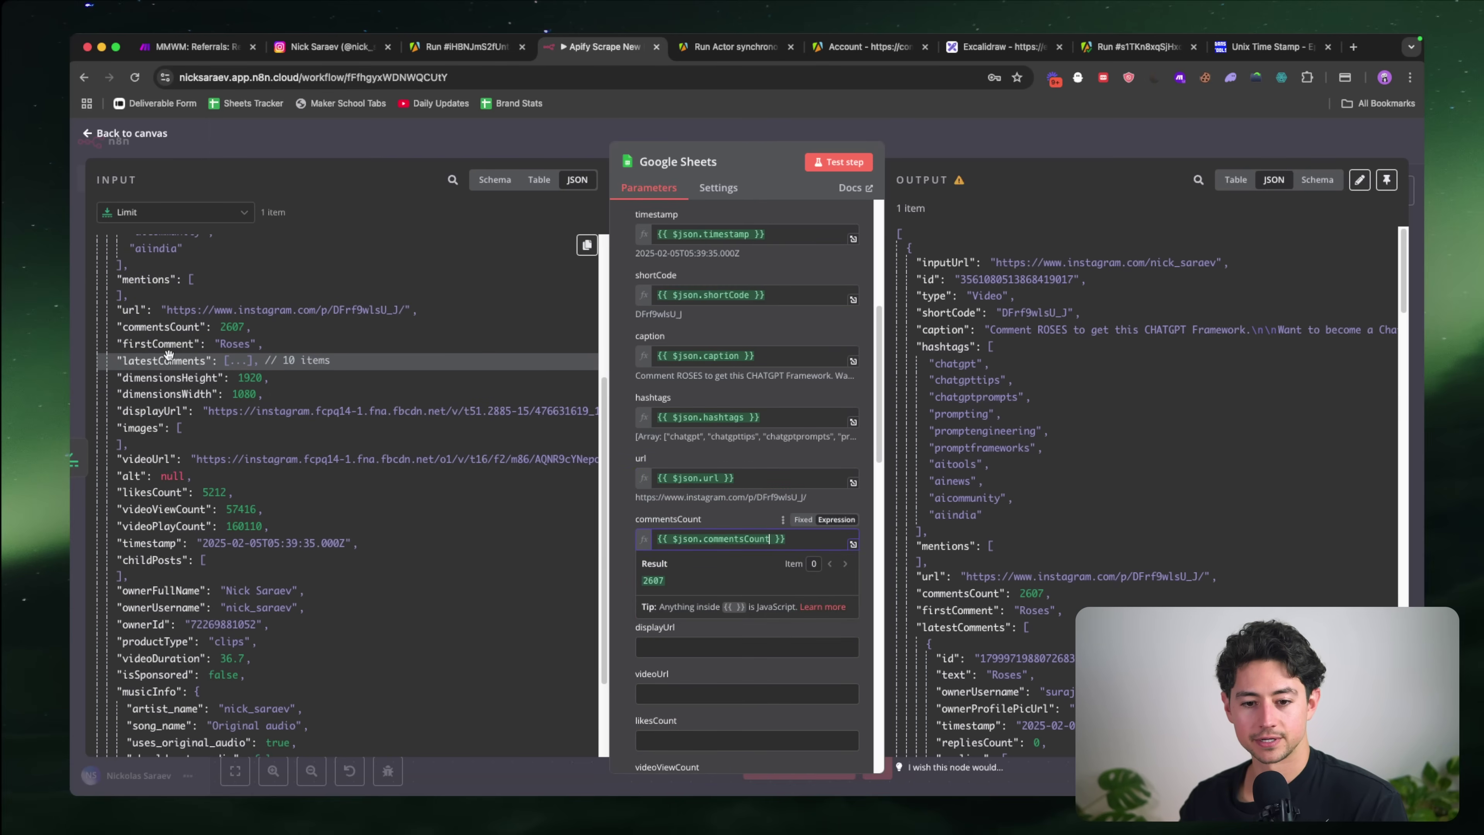
{"action": "left_click_drag", "start_coordinate": [158, 344], "coordinate": [742, 592]}
{"action": "scroll", "coordinate": [738, 562], "scroll_direction": "down", "scroll_amount": 3}
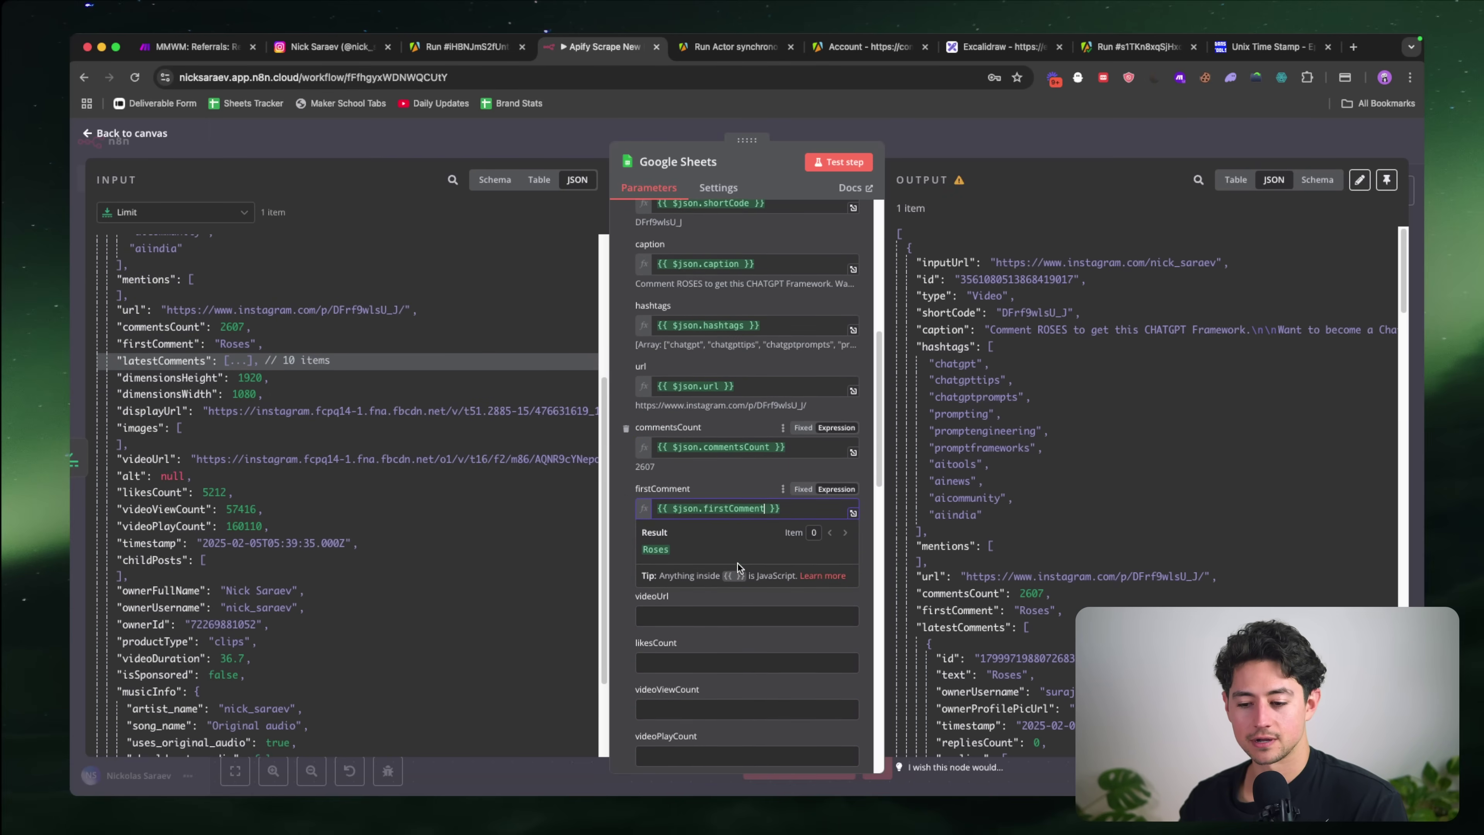
{"action": "left_click", "coordinate": [677, 515]}
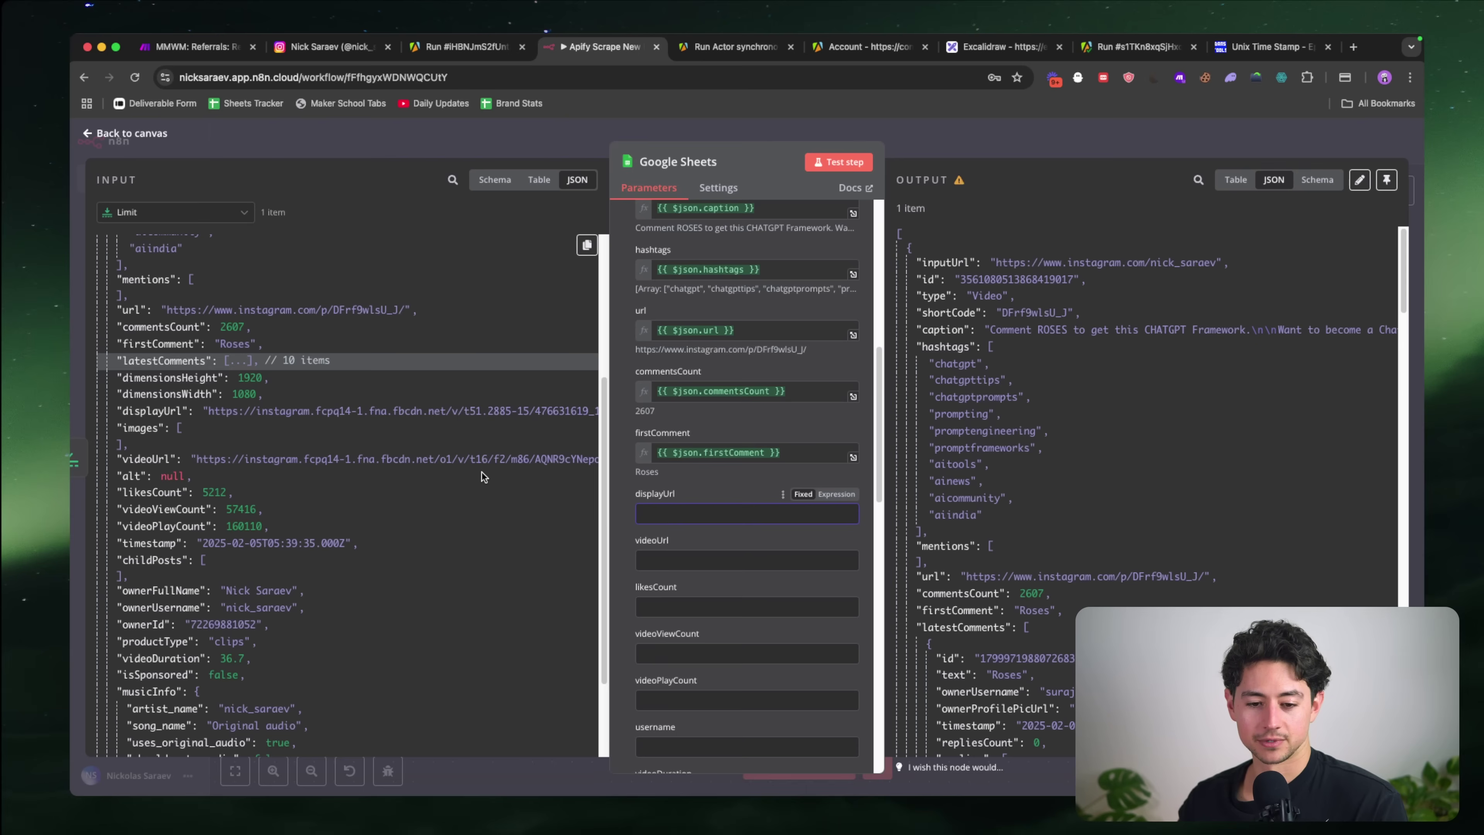
{"action": "scroll", "coordinate": [421, 429], "scroll_direction": "down", "scroll_amount": 1}
{"action": "left_click_drag", "start_coordinate": [193, 399], "coordinate": [698, 514]}
{"action": "scroll", "coordinate": [714, 540], "scroll_direction": "down", "scroll_amount": 2}
{"action": "key", "text": "Tab"}
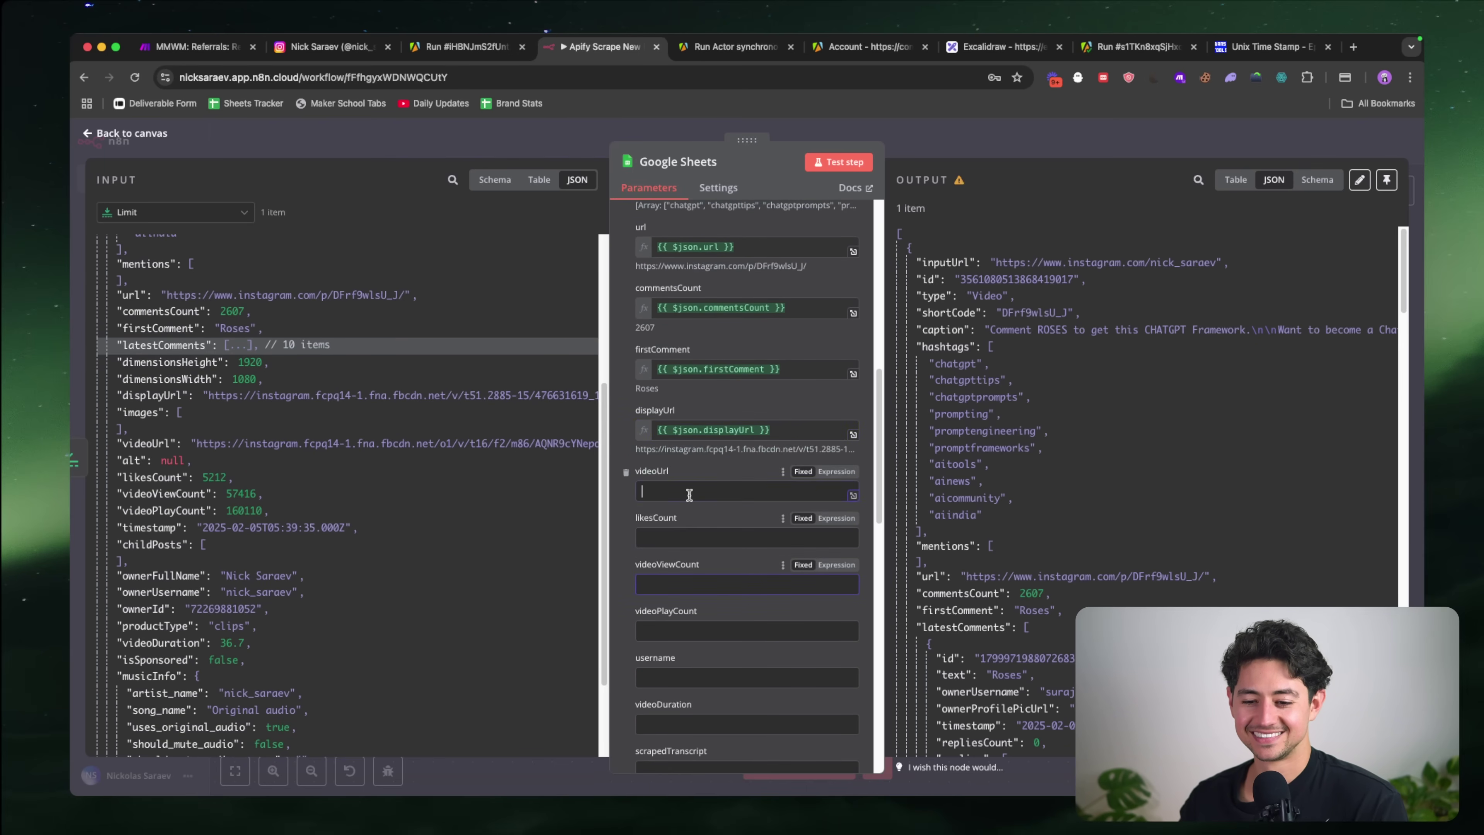
{"action": "scroll", "coordinate": [366, 463], "scroll_direction": "down", "scroll_amount": 2}
{"action": "left_click_drag", "start_coordinate": [179, 413], "coordinate": [716, 493]}
{"action": "scroll", "coordinate": [743, 557], "scroll_direction": "down", "scroll_amount": 2}
{"action": "key", "text": "Tab"}
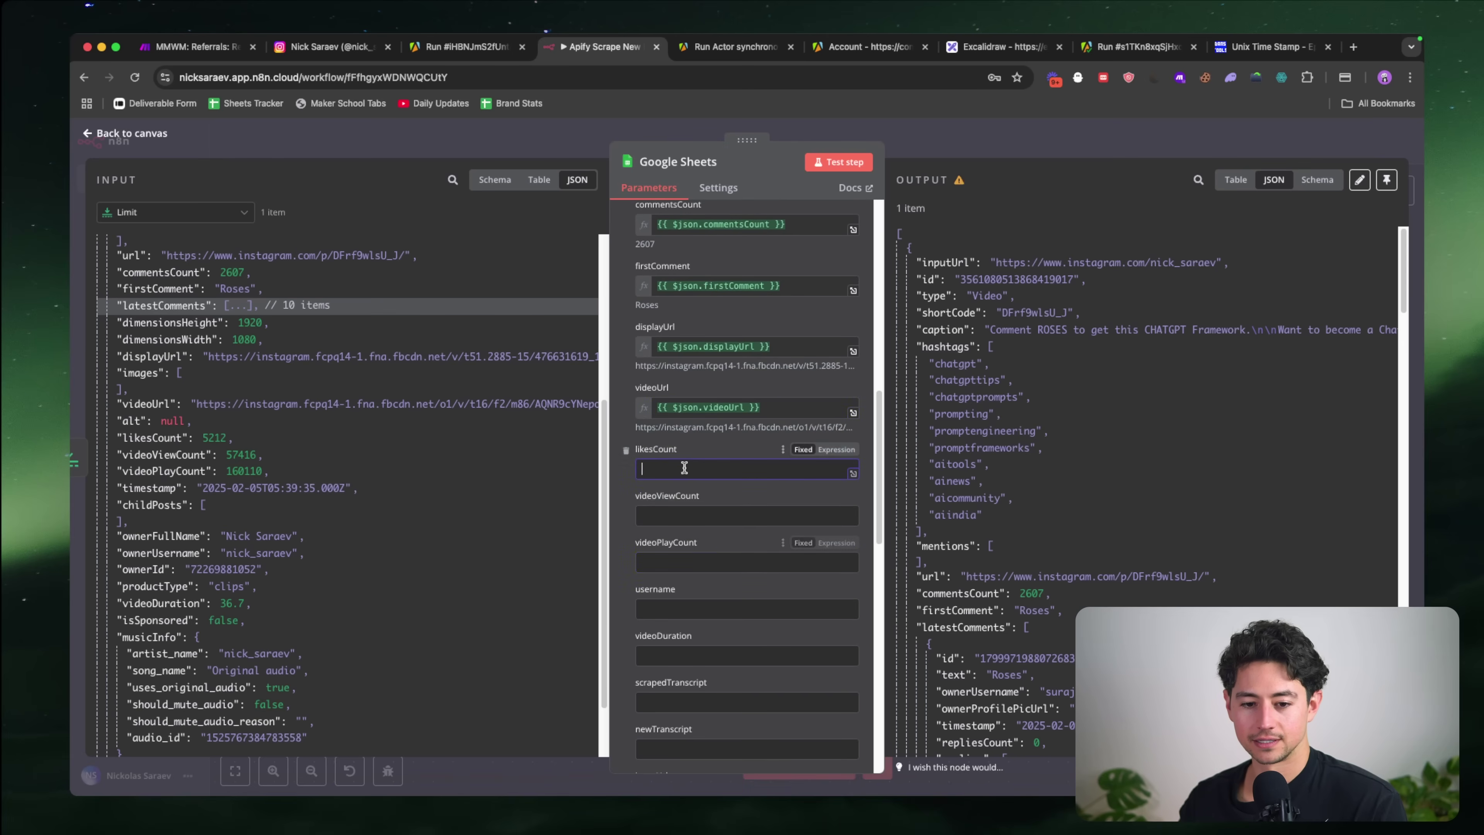
Step: Map likesCount, videoViewCount and videoPlayCount into their matching columns
{"action": "left_click_drag", "start_coordinate": [169, 435], "coordinate": [666, 468]}
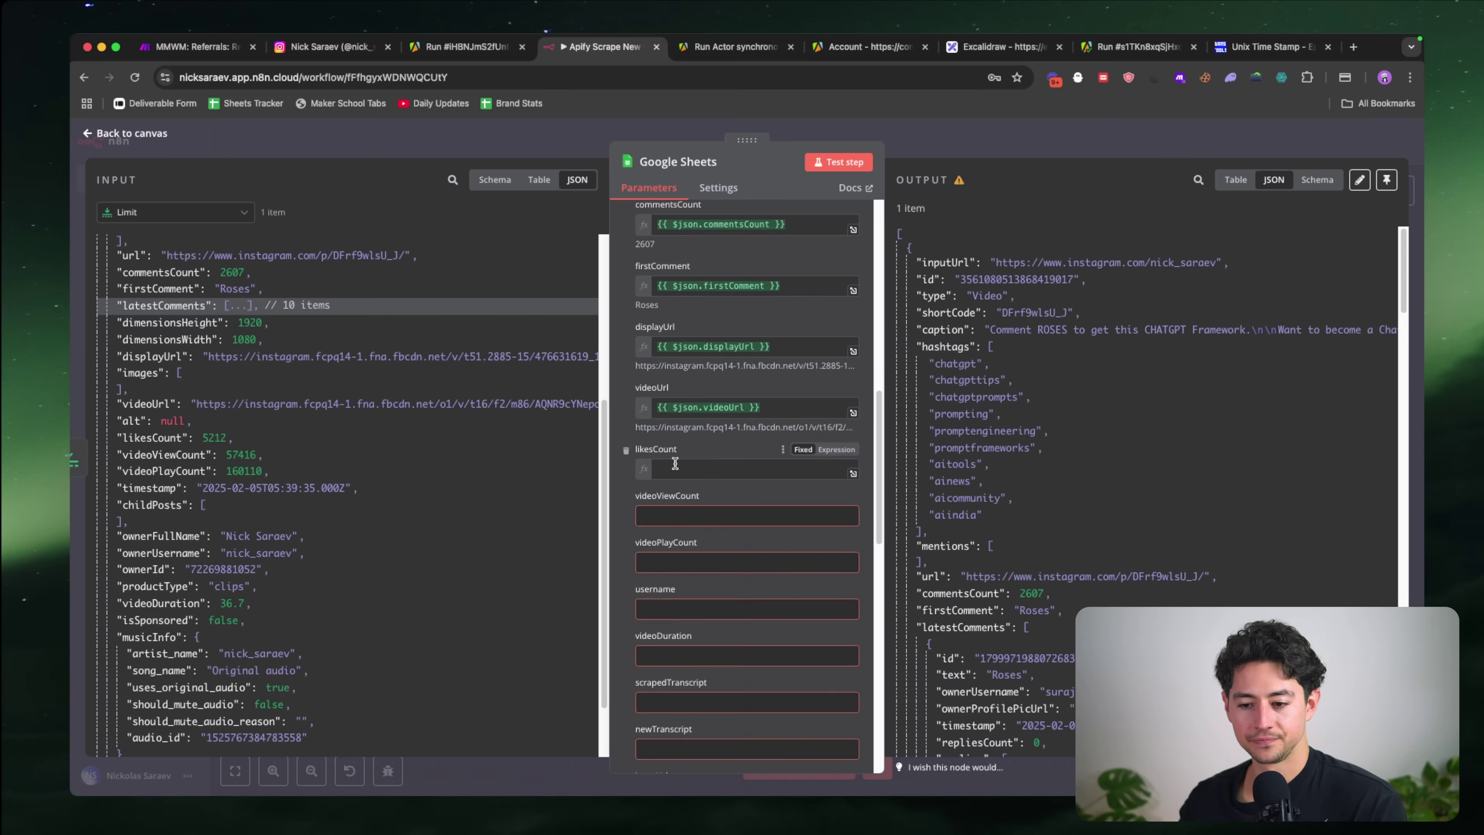
{"action": "left_click", "coordinate": [700, 561]}
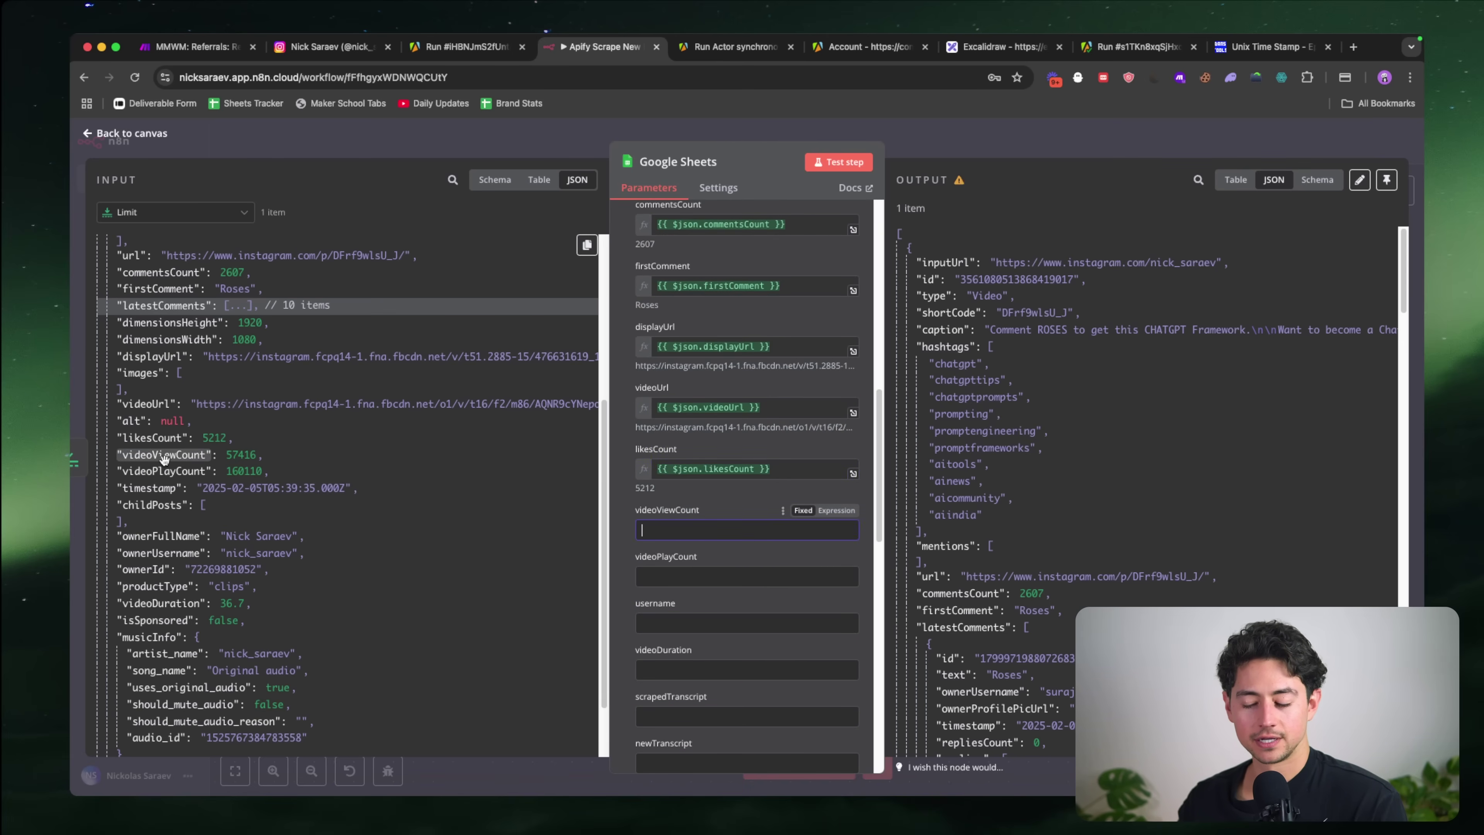
{"action": "left_click_drag", "start_coordinate": [158, 455], "coordinate": [690, 530]}
{"action": "key", "text": "Tab"}
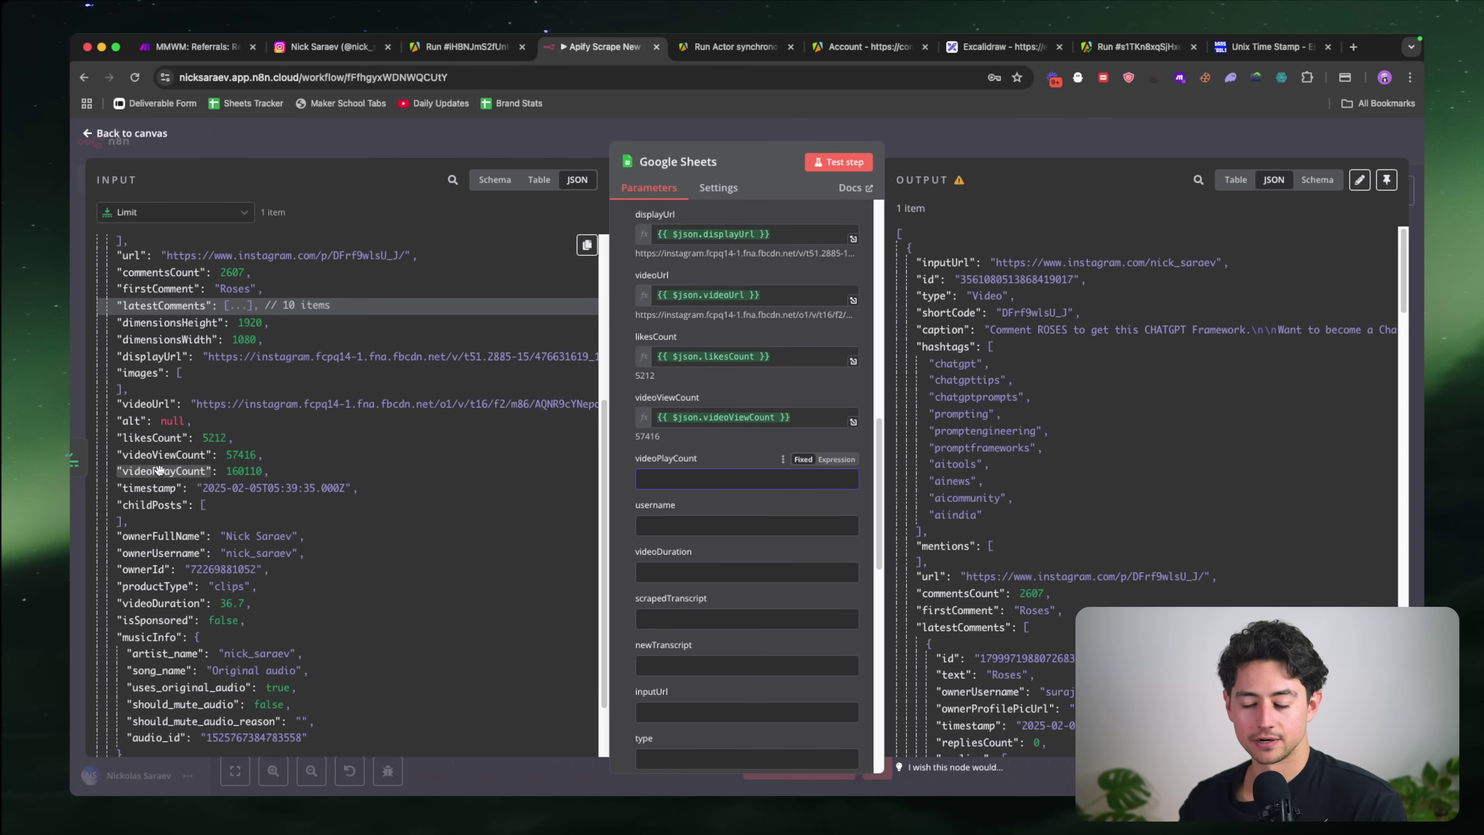
{"action": "left_click_drag", "start_coordinate": [158, 469], "coordinate": [733, 488]}
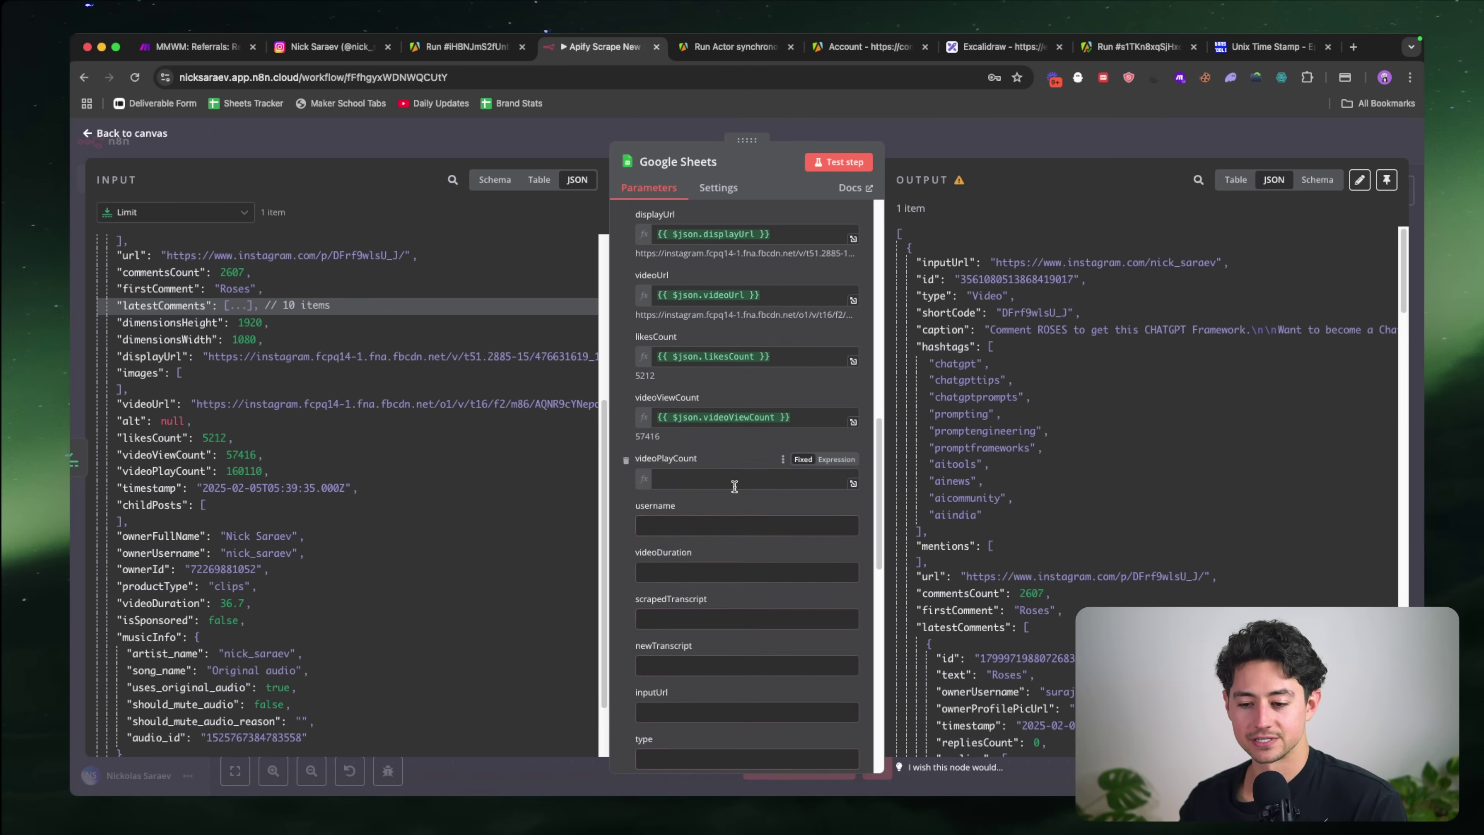
{"action": "scroll", "coordinate": [720, 497], "scroll_direction": "down", "scroll_amount": 5}
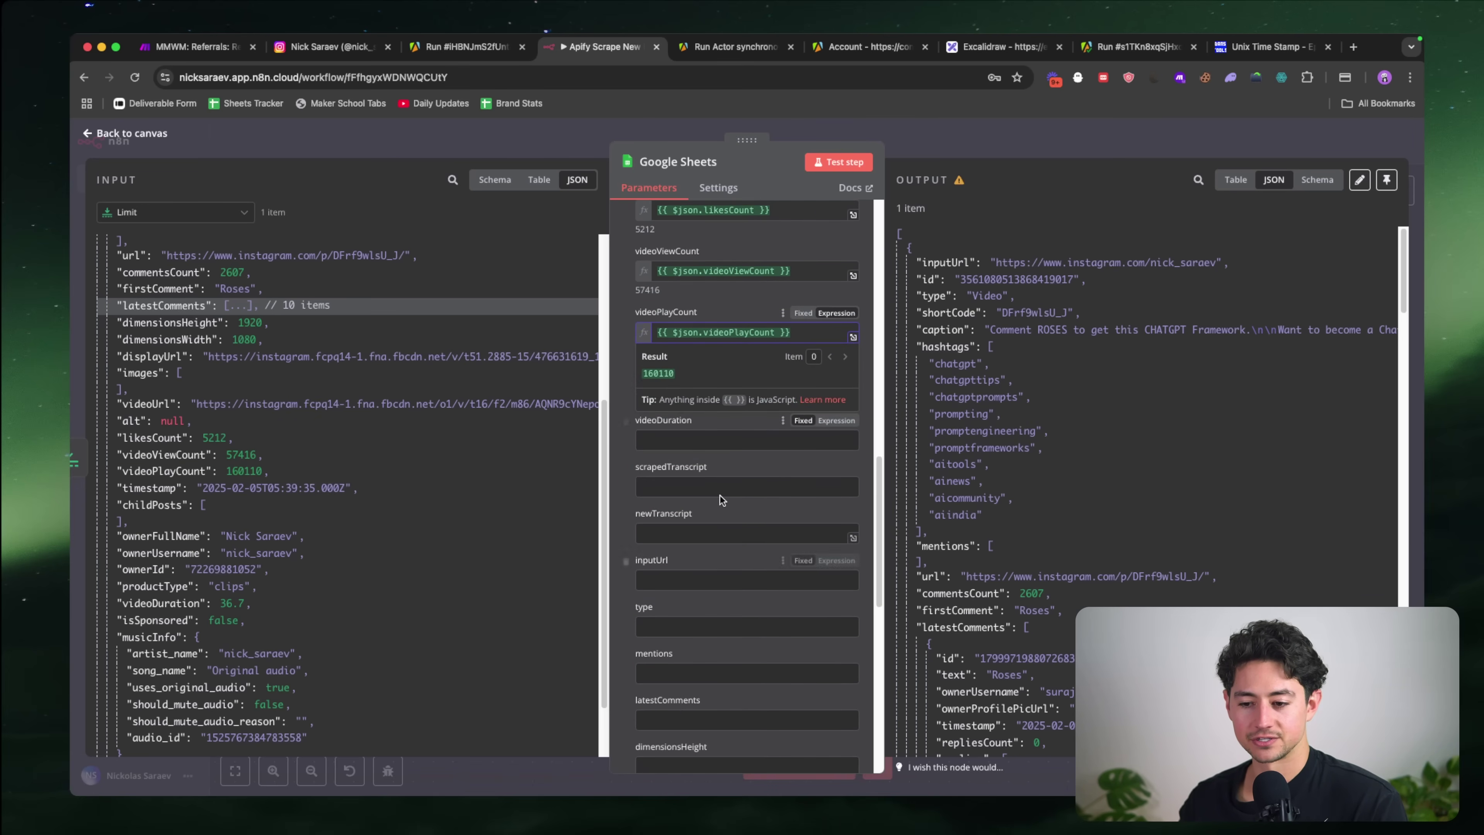
{"action": "left_click", "coordinate": [629, 404]}
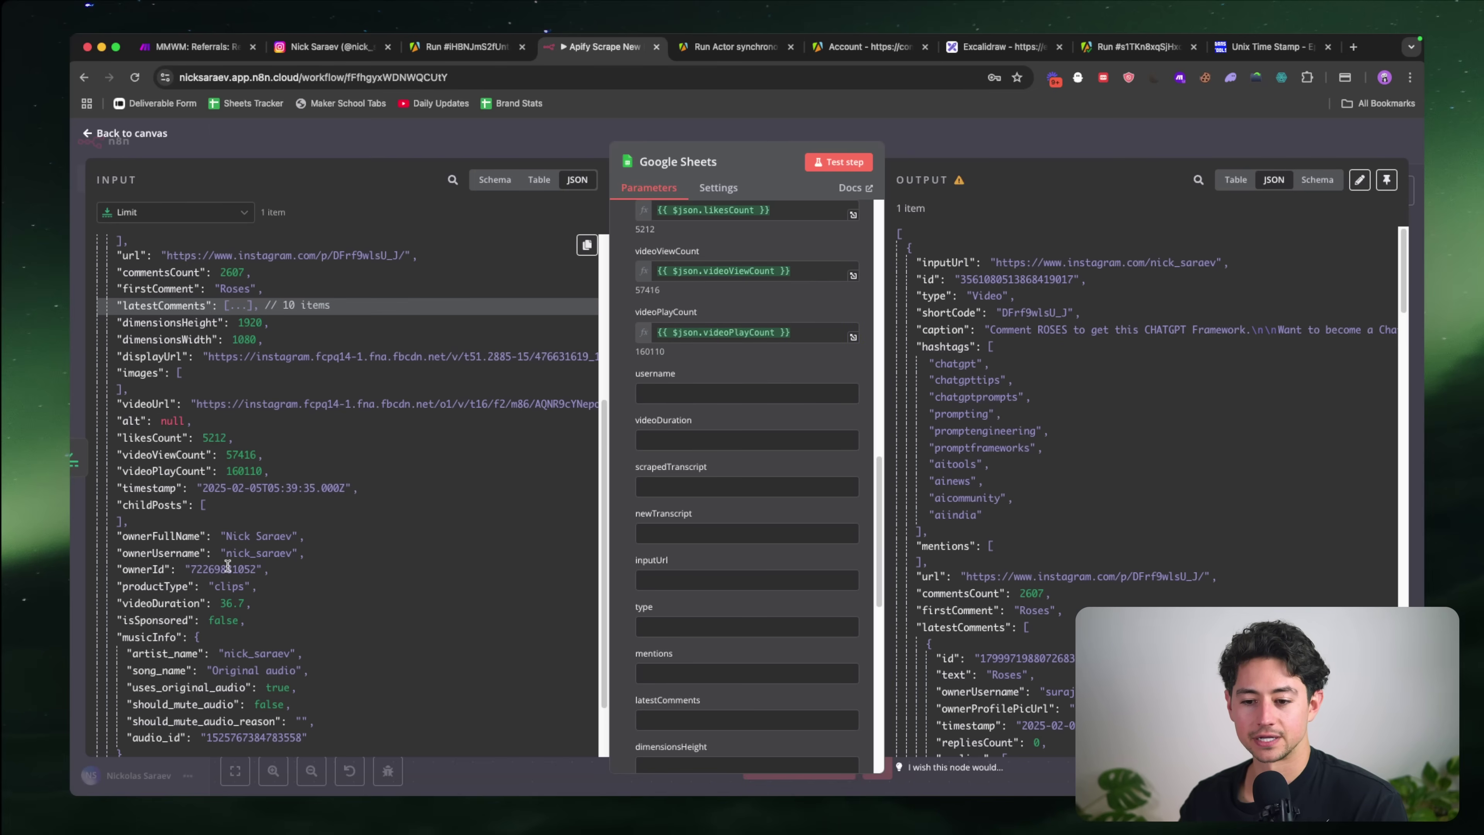
Step: Map ownerUsername into the username column and videoDuration into the videoDuration column
{"action": "scroll", "coordinate": [217, 493], "scroll_direction": "down", "scroll_amount": 3}
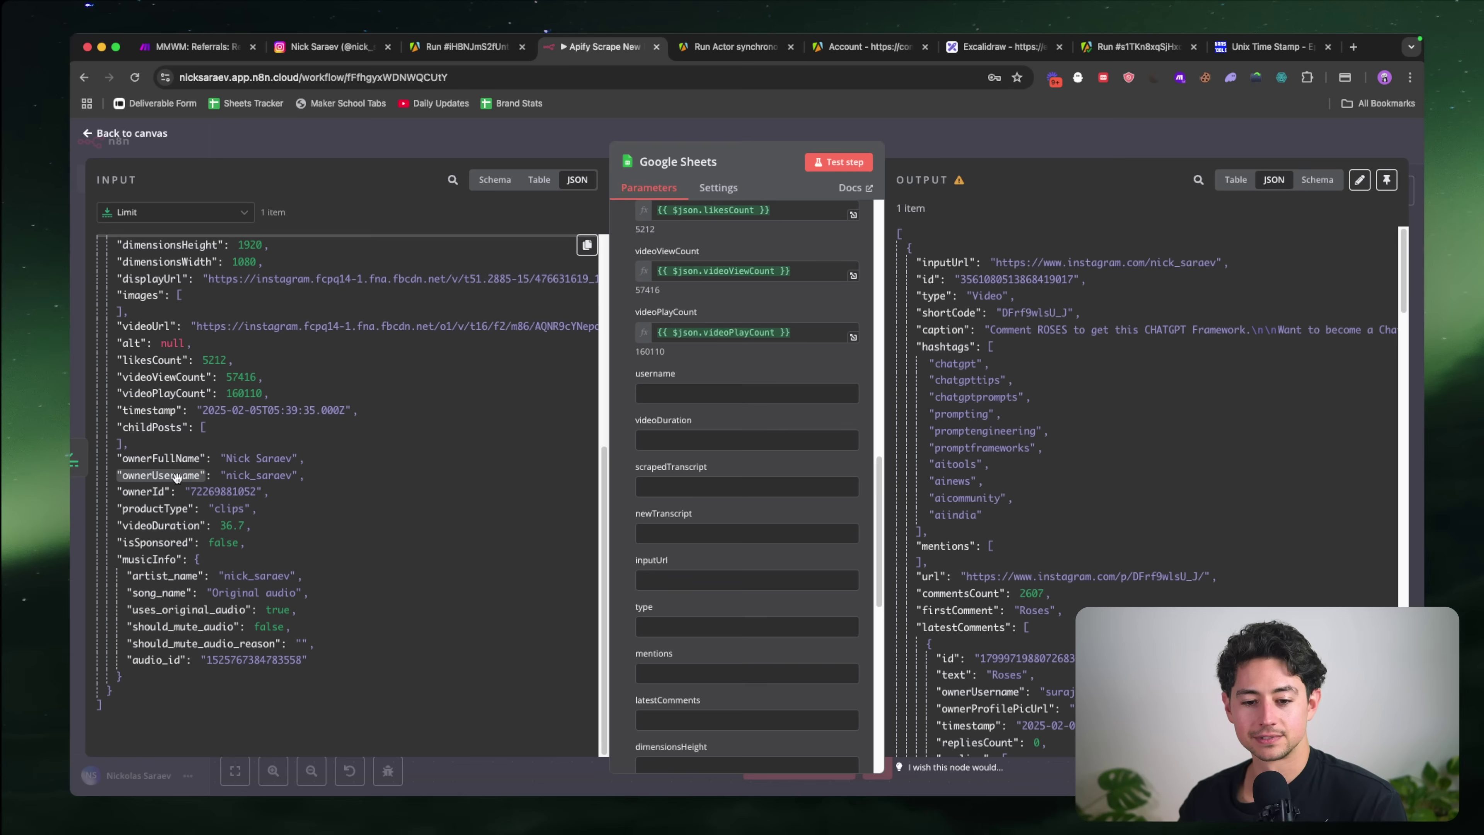
{"action": "left_click_drag", "start_coordinate": [160, 475], "coordinate": [689, 394]}
{"action": "left_click", "coordinate": [706, 503]}
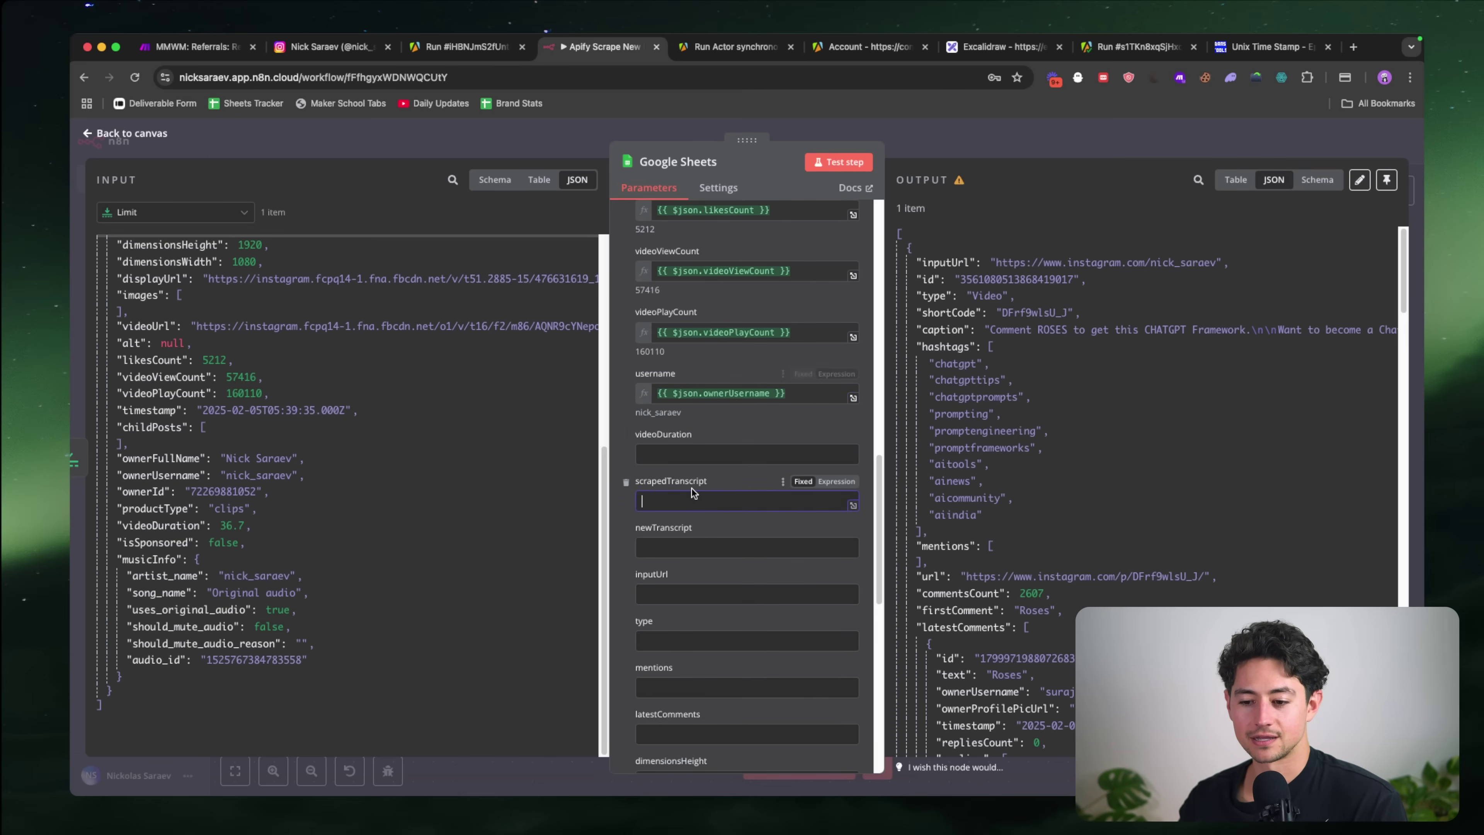
{"action": "left_click", "coordinate": [688, 456]}
{"action": "scroll", "coordinate": [330, 501], "scroll_direction": "up", "scroll_amount": 1}
{"action": "left_click_drag", "start_coordinate": [181, 536], "coordinate": [701, 455]}
{"action": "left_click", "coordinate": [733, 562]}
{"action": "scroll", "coordinate": [733, 562], "scroll_direction": "down", "scroll_amount": 1}
{"action": "left_click", "coordinate": [701, 473]}
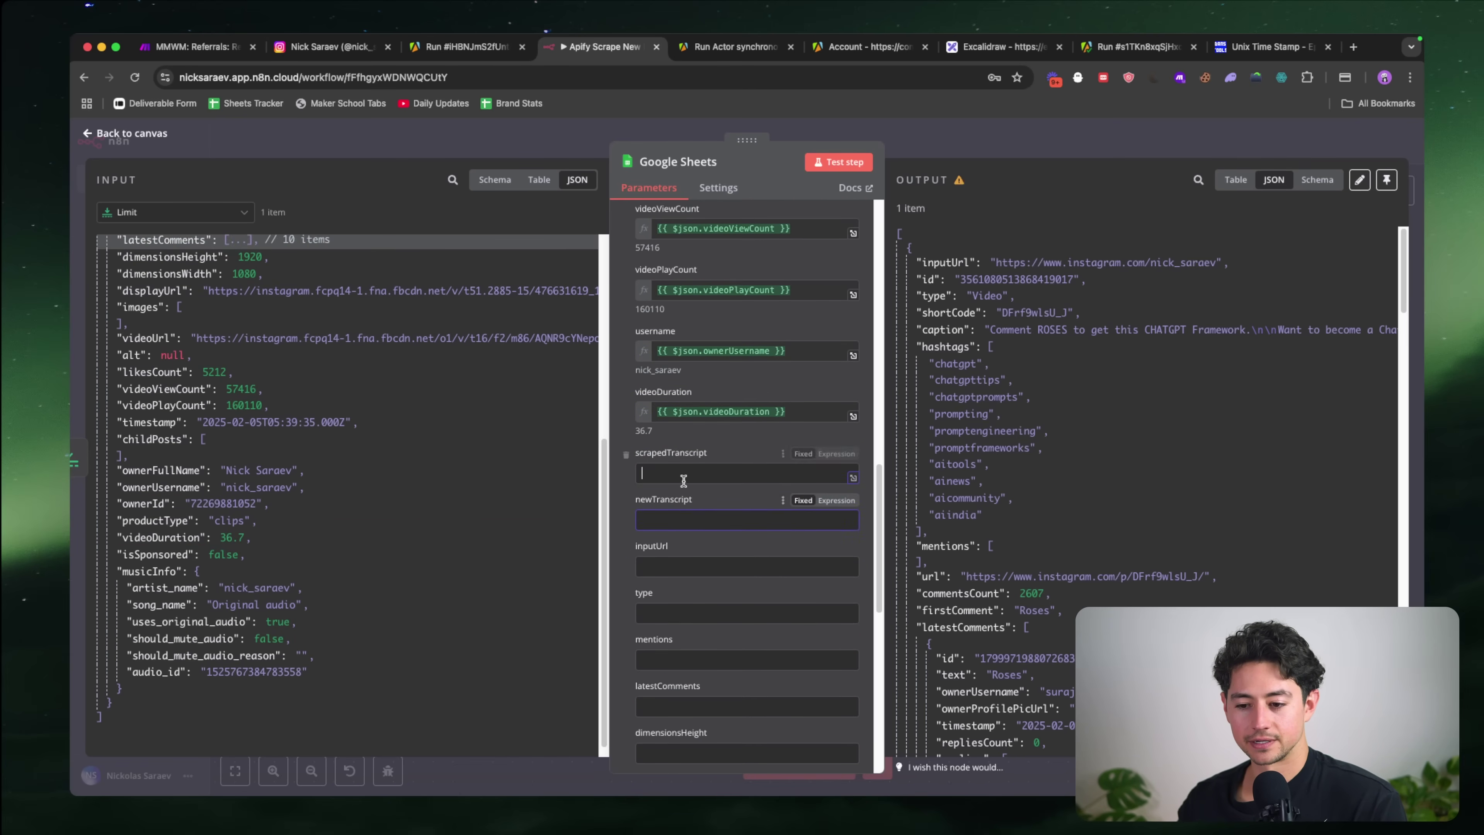
{"action": "scroll", "coordinate": [429, 522], "scroll_direction": "up", "scroll_amount": 3}
{"action": "scroll", "coordinate": [299, 526], "scroll_direction": "up", "scroll_amount": 4}
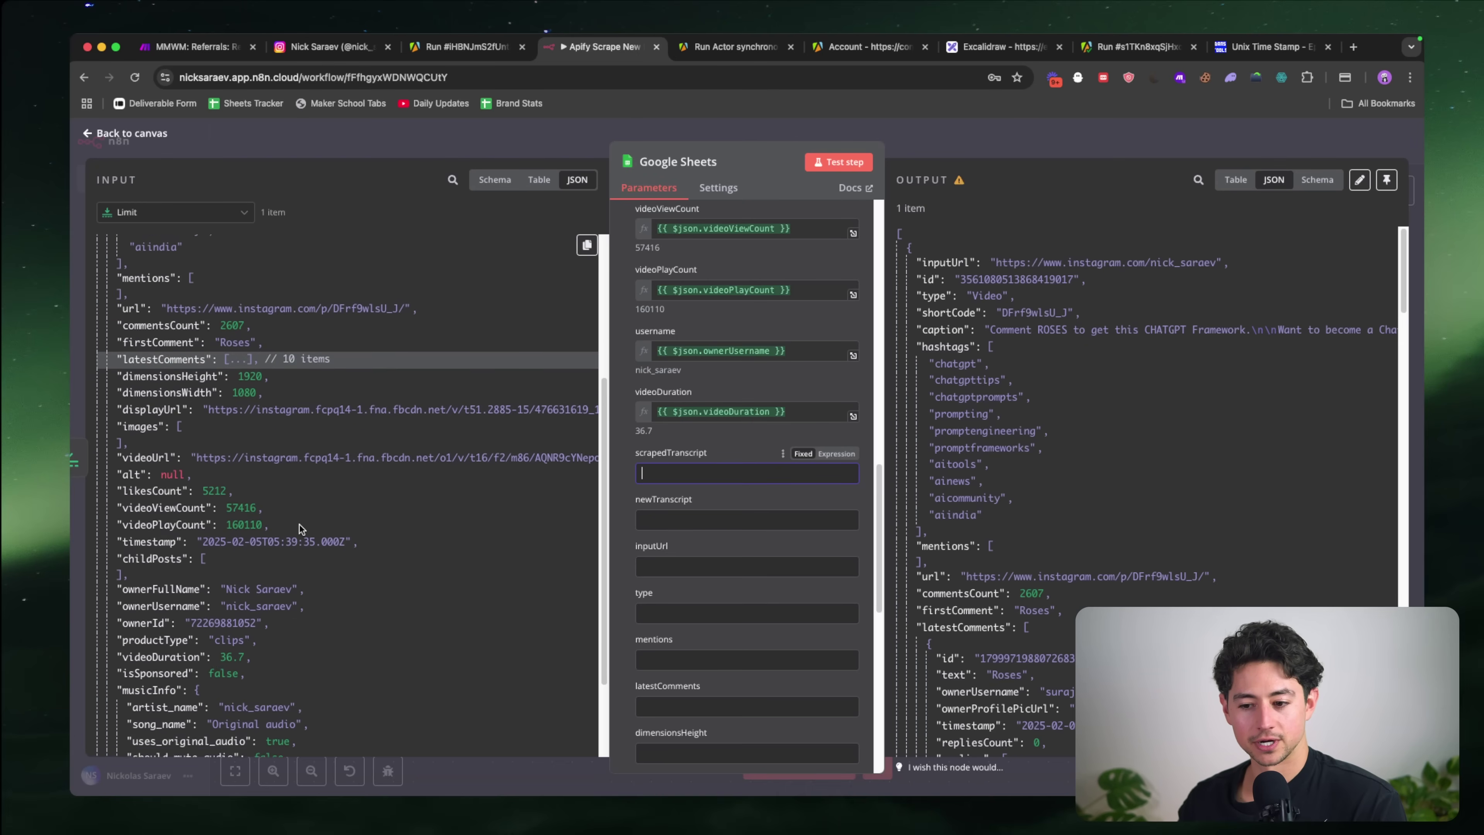
{"action": "scroll", "coordinate": [299, 524], "scroll_direction": "up", "scroll_amount": 5}
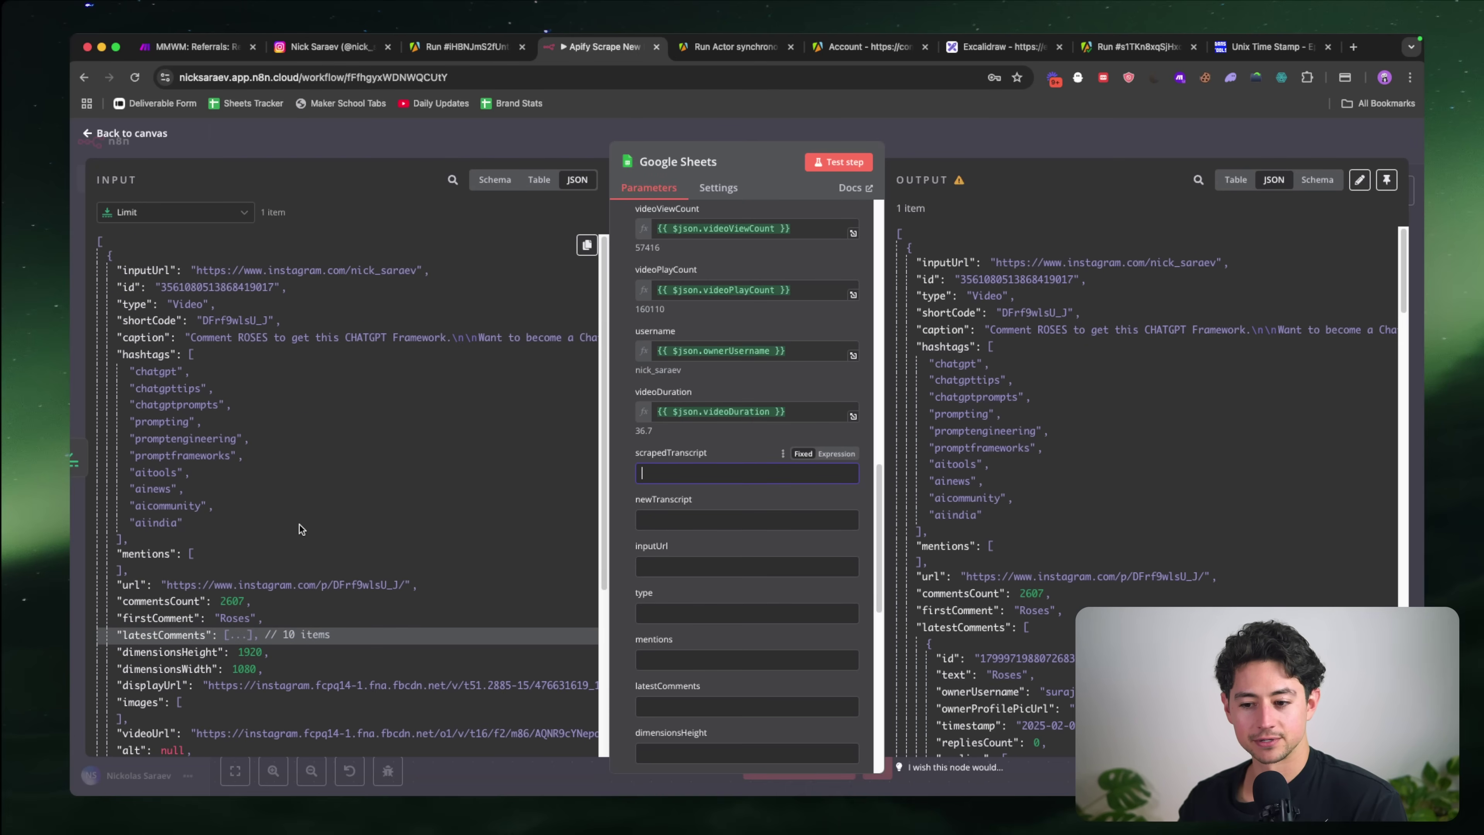
{"action": "scroll", "coordinate": [198, 365], "scroll_direction": "down", "scroll_amount": 6}
{"action": "scroll", "coordinate": [199, 368], "scroll_direction": "down", "scroll_amount": 4}
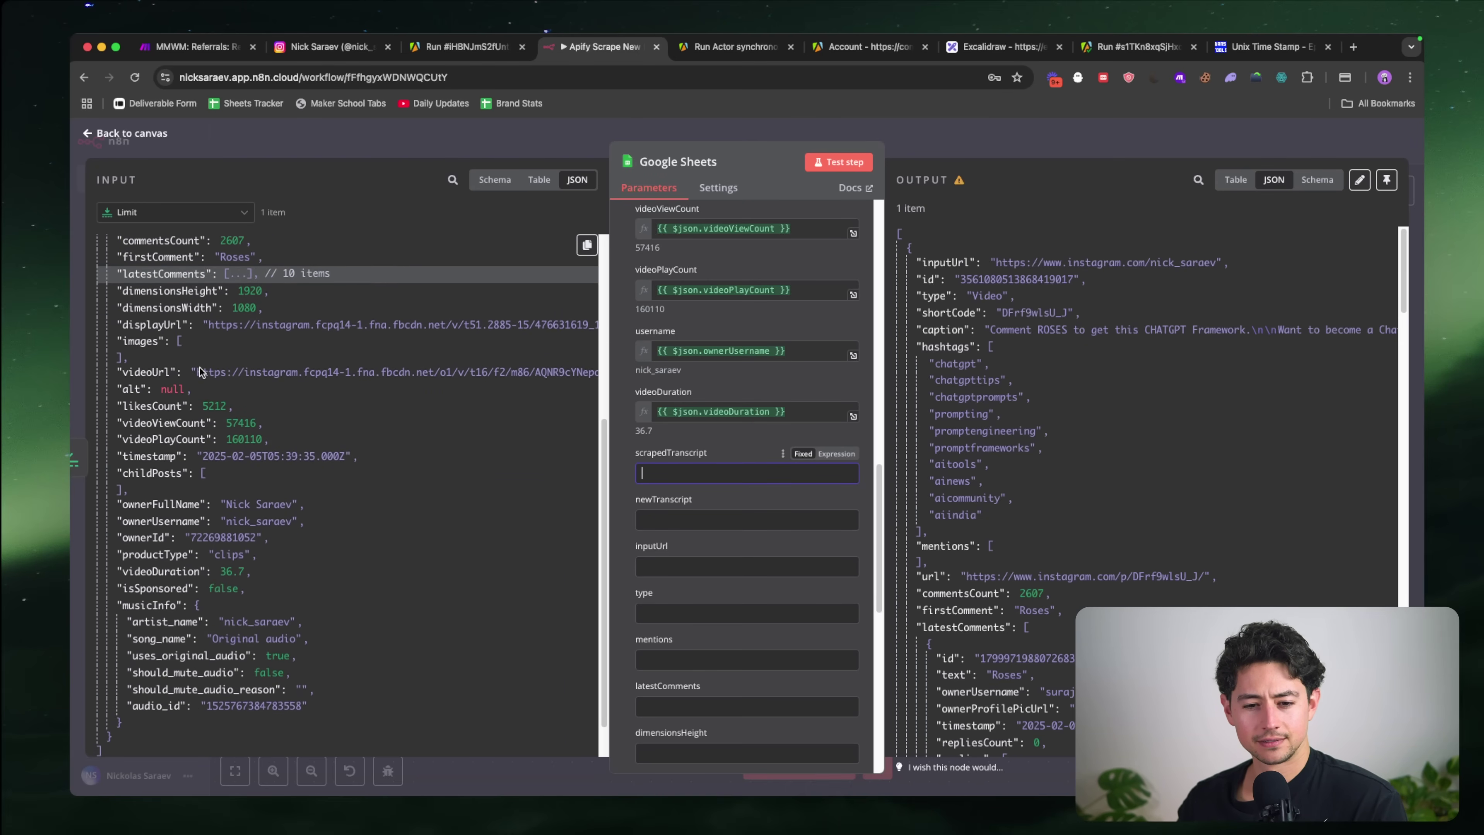
{"action": "scroll", "coordinate": [725, 519], "scroll_direction": "down", "scroll_amount": 4}
Step: Delete the empty inputUrl, type, mentions, childPosts, ownerFullName, newTranscript and scrapedTranscript mappings
{"action": "scroll", "coordinate": [724, 519], "scroll_direction": "down", "scroll_amount": 4}
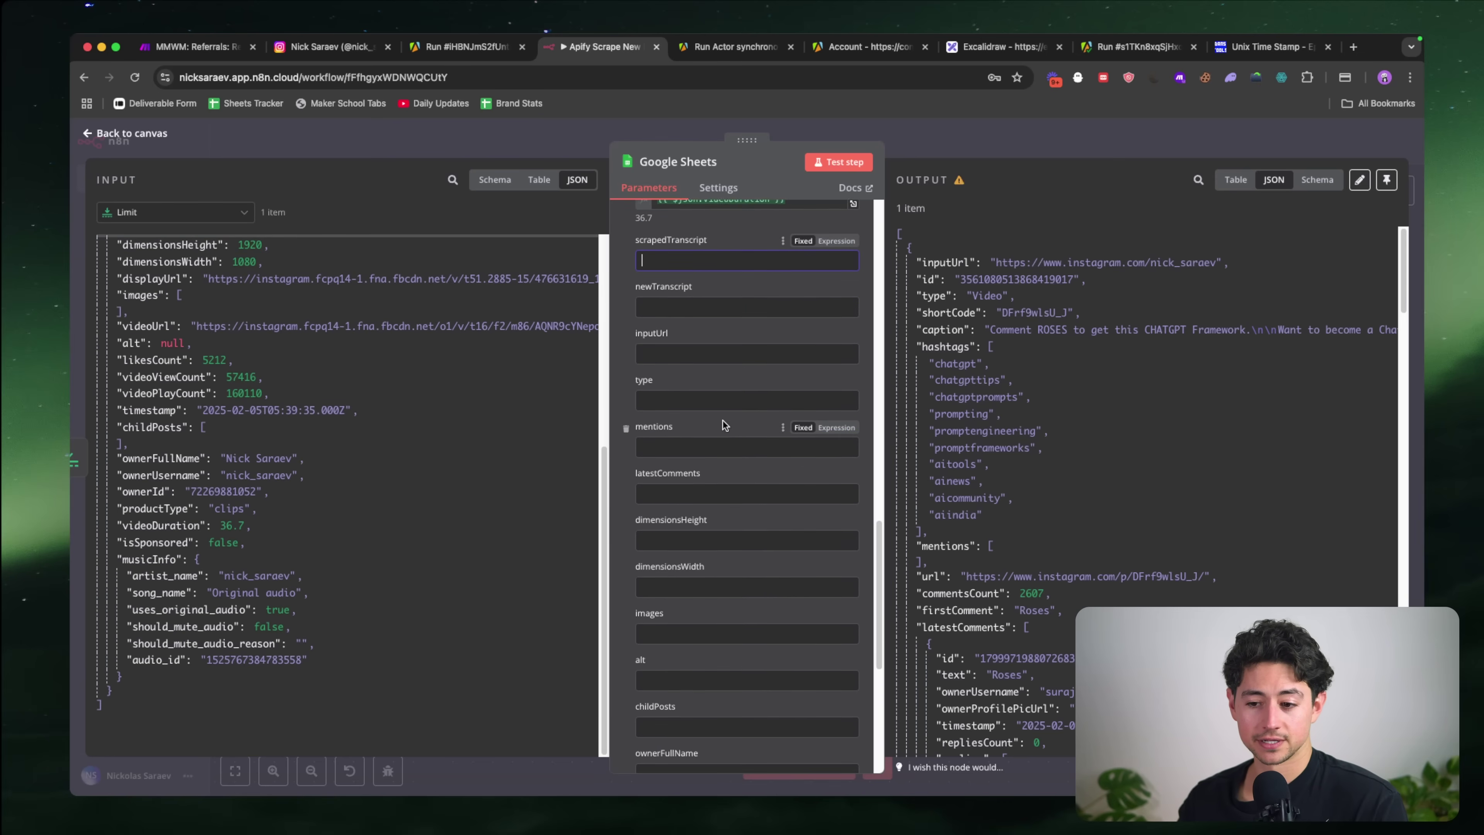
{"action": "scroll", "coordinate": [722, 420], "scroll_direction": "up", "scroll_amount": 1}
{"action": "left_click", "coordinate": [626, 361]}
{"action": "left_click", "coordinate": [625, 361]}
{"action": "left_click", "coordinate": [626, 361]}
{"action": "left_click", "coordinate": [626, 360]}
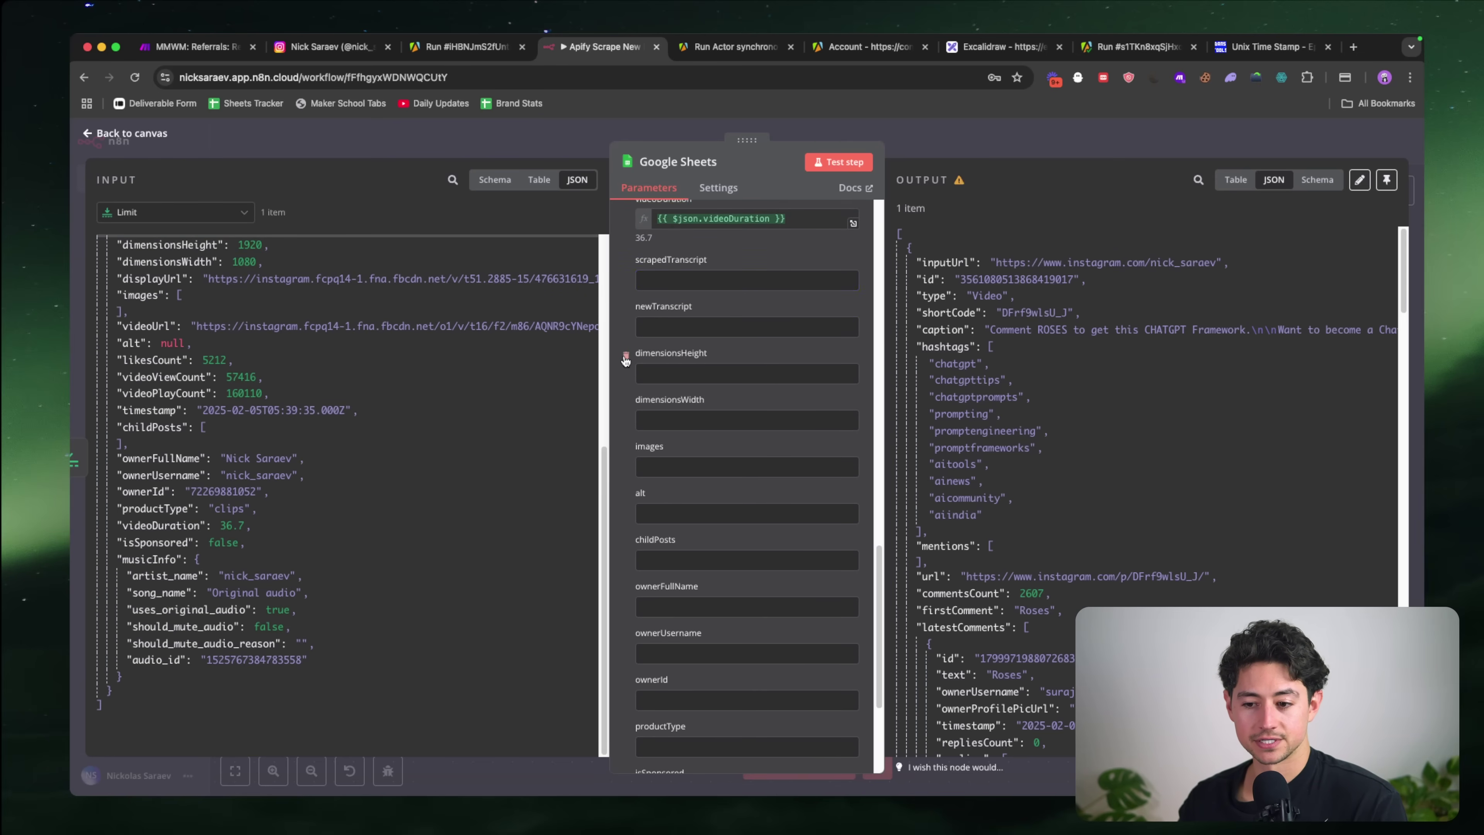
{"action": "left_click", "coordinate": [626, 360]}
{"action": "left_click", "coordinate": [626, 360]}
{"action": "left_click", "coordinate": [625, 357]}
{"action": "left_click", "coordinate": [625, 356]}
{"action": "left_click", "coordinate": [627, 375]}
{"action": "left_click", "coordinate": [628, 376]}
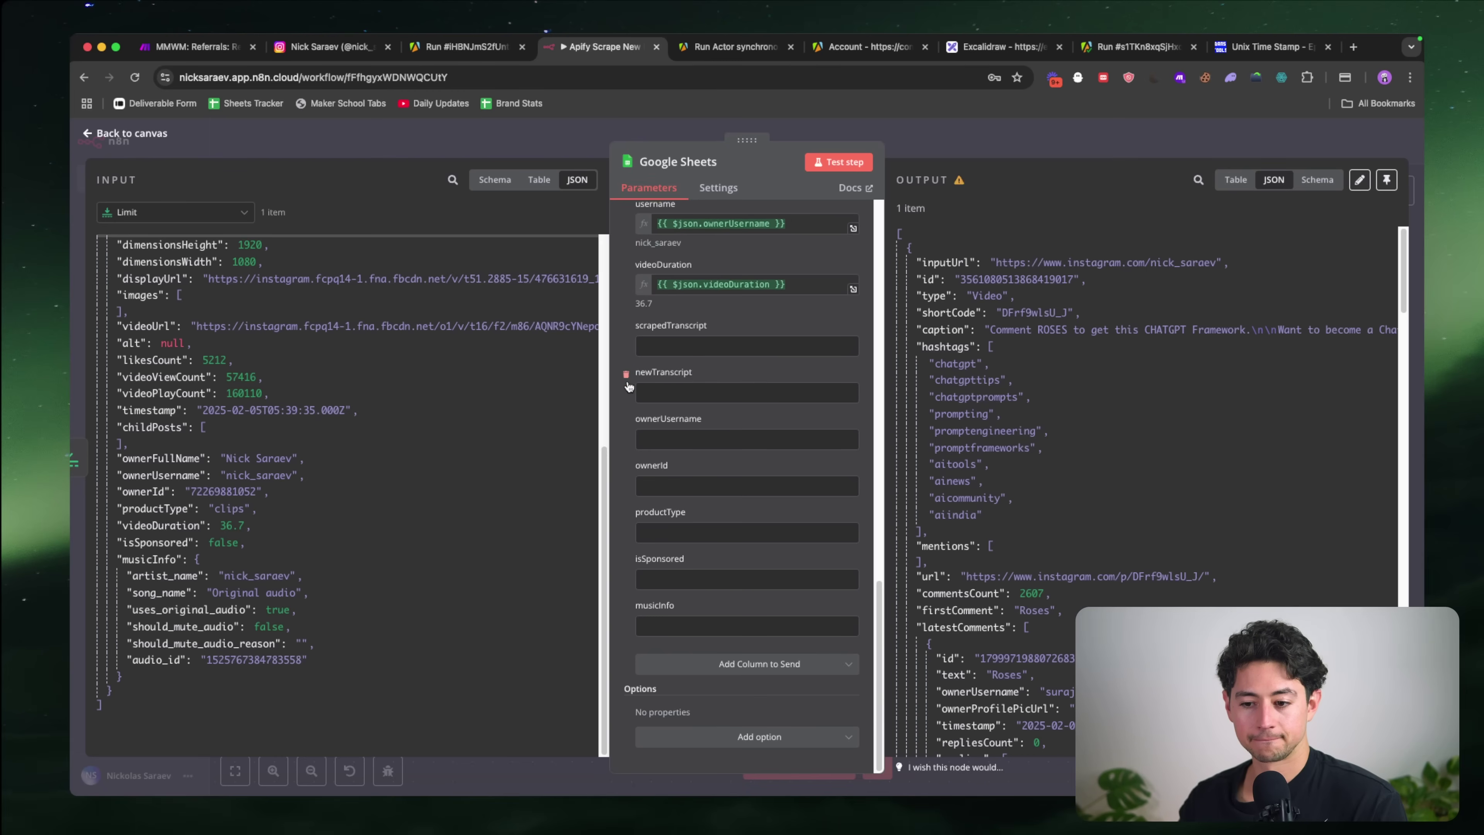
{"action": "left_click", "coordinate": [628, 378]}
{"action": "left_click", "coordinate": [624, 379]}
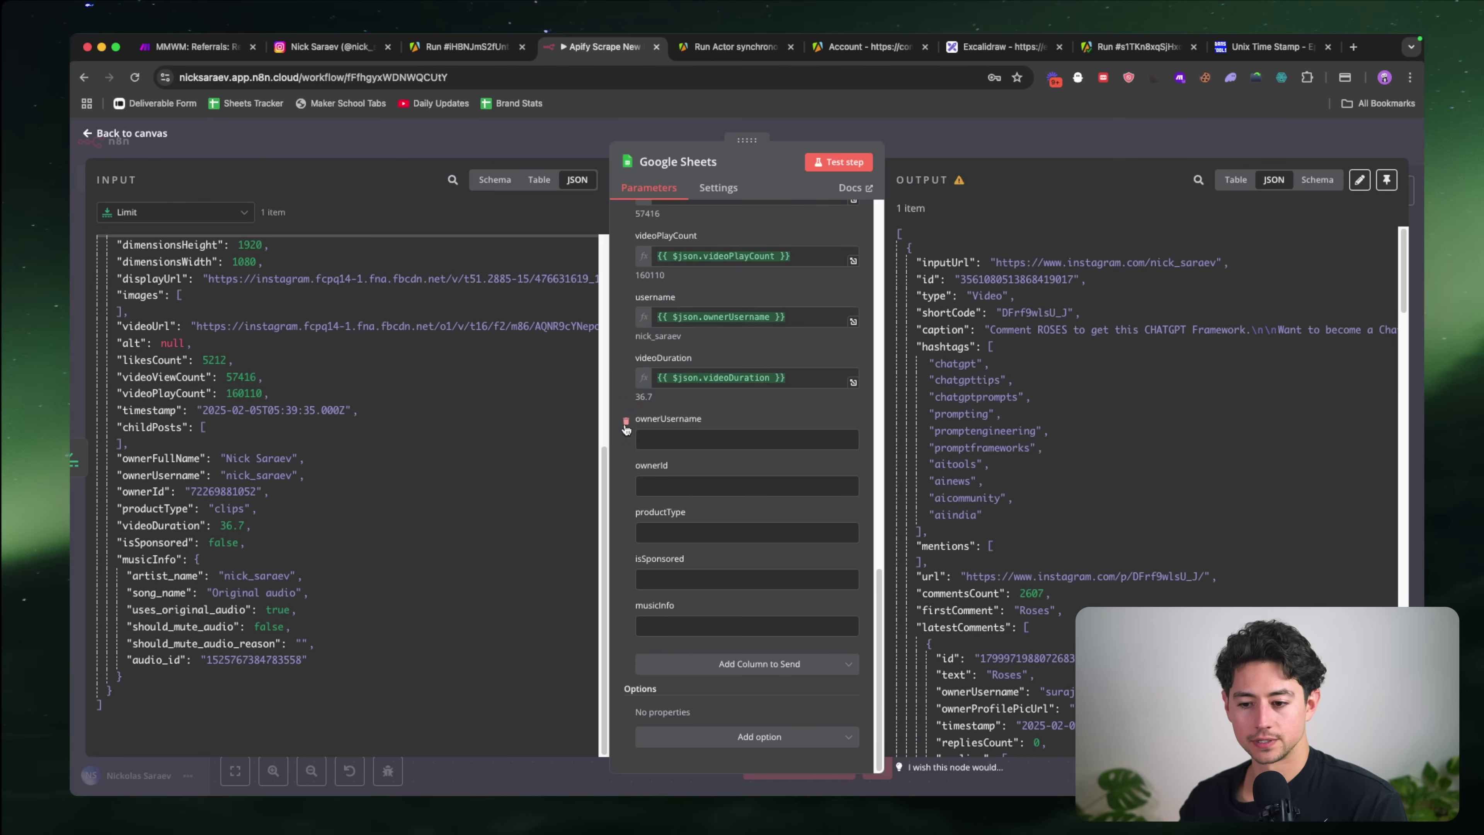
Step: Delete the ownerUsername, musicInfo, isSponsored, productType and ownerId mappings, then test the step to append the reel
{"action": "left_click", "coordinate": [626, 420]}
{"action": "left_click", "coordinate": [628, 608]}
{"action": "left_click", "coordinate": [628, 610]}
{"action": "left_click", "coordinate": [630, 610]}
{"action": "left_click", "coordinate": [629, 609]}
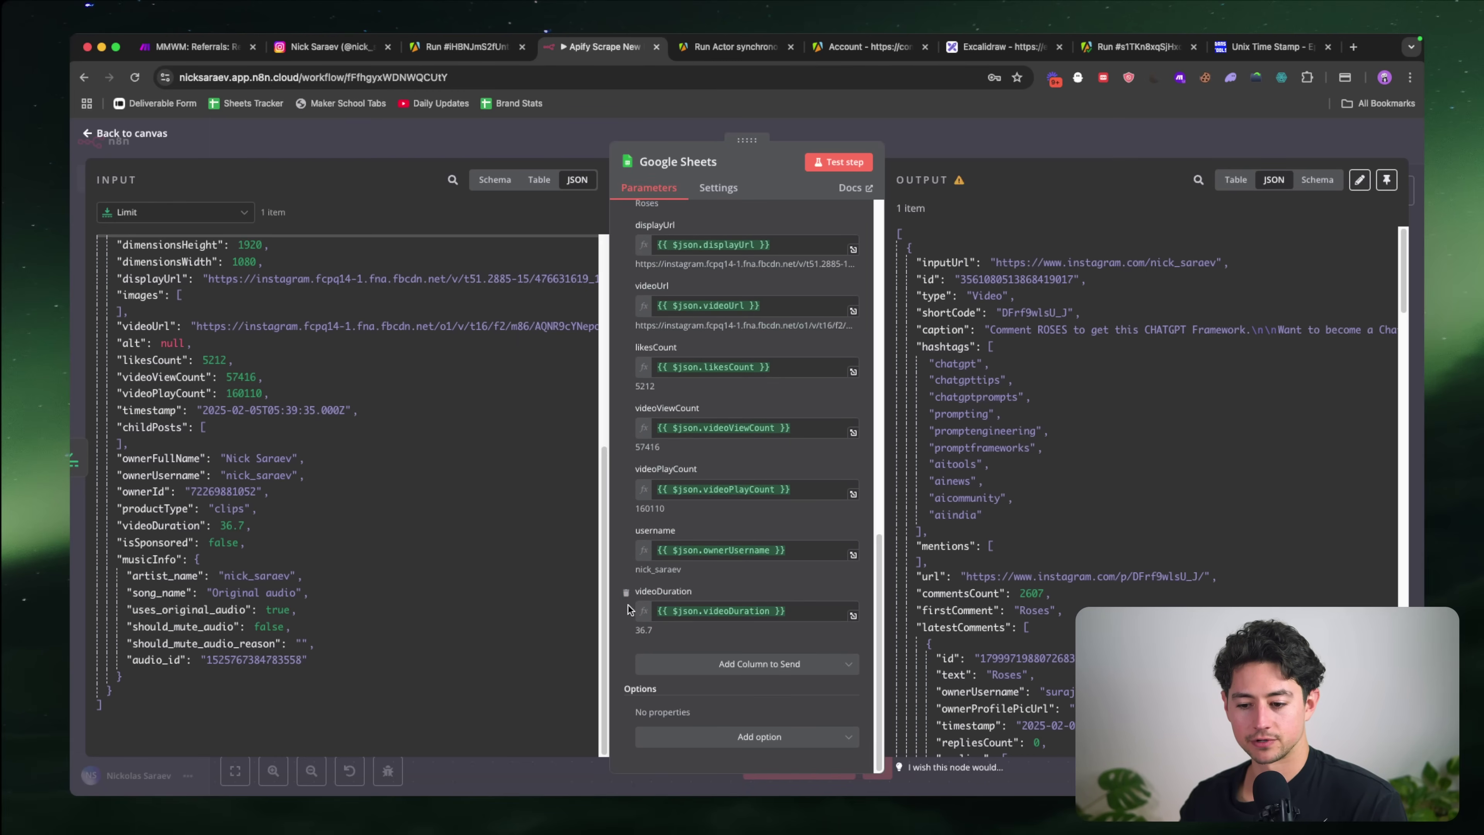
{"action": "scroll", "coordinate": [736, 432], "scroll_direction": "up", "scroll_amount": 15}
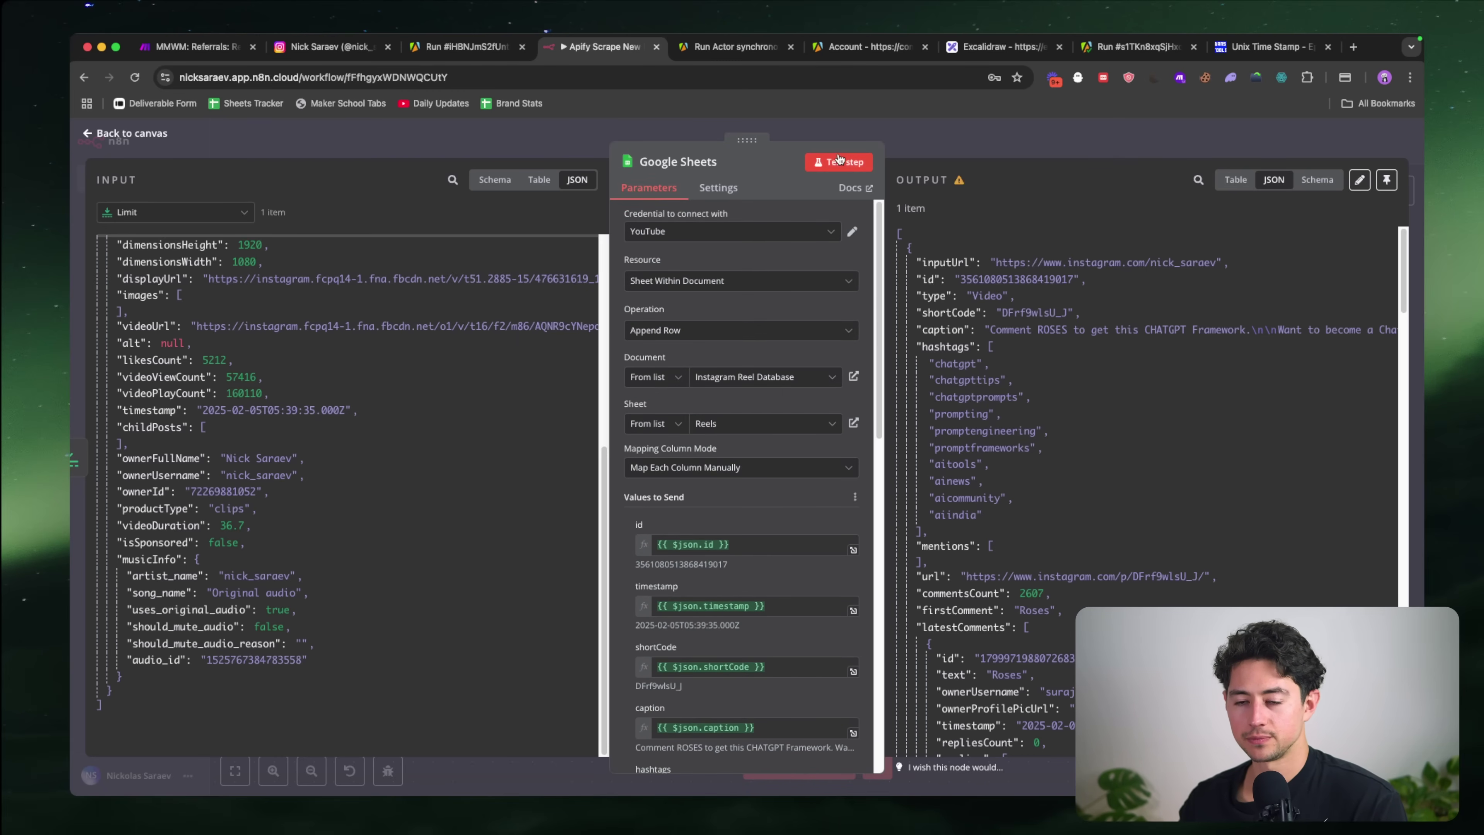
{"action": "left_click", "coordinate": [839, 162]}
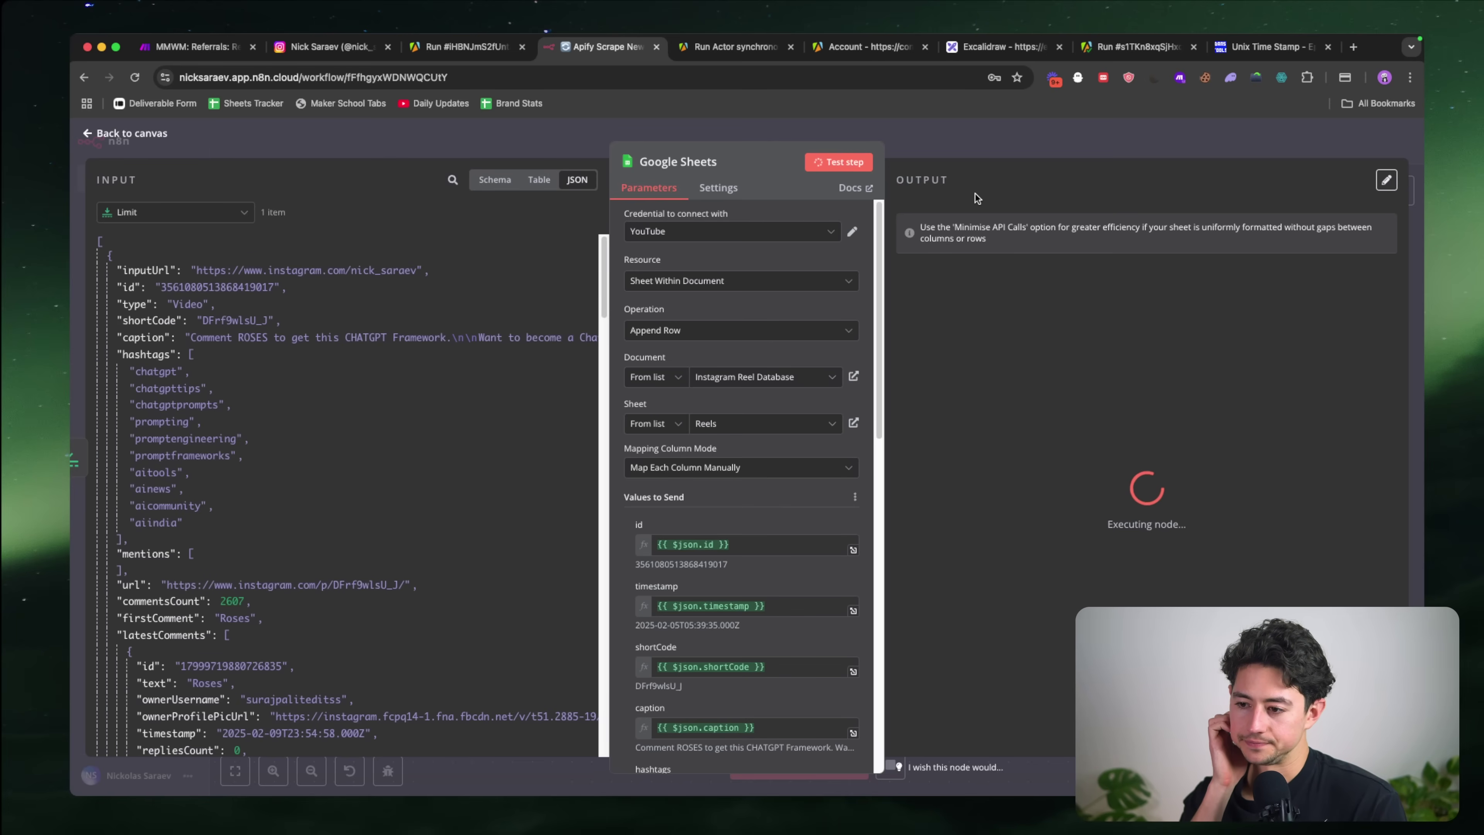
{"action": "key", "text": "super+grave"}
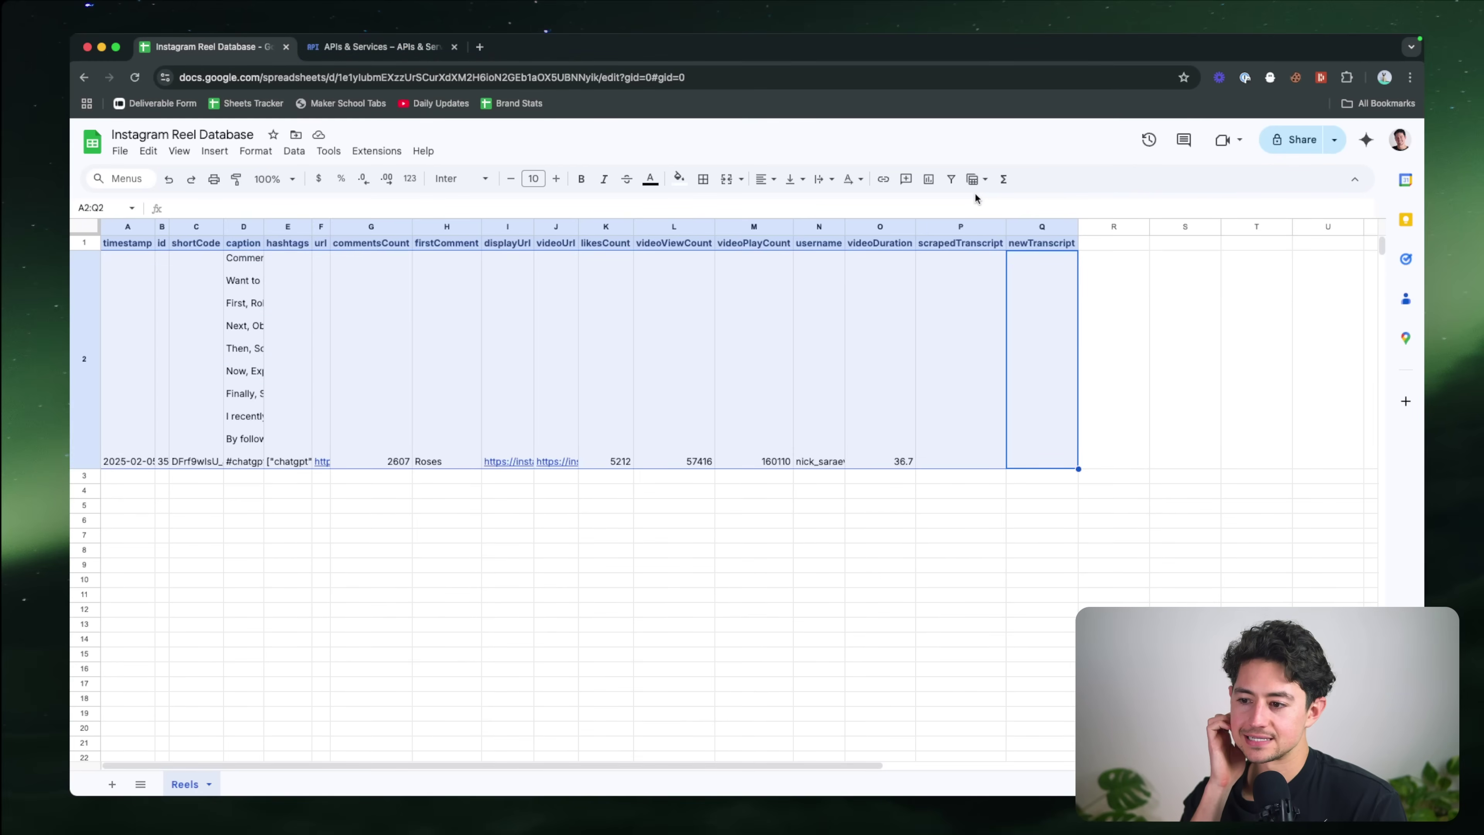
Step: Select the whole Reels sheet and auto-fit every column to its content
{"action": "left_click", "coordinate": [848, 344]}
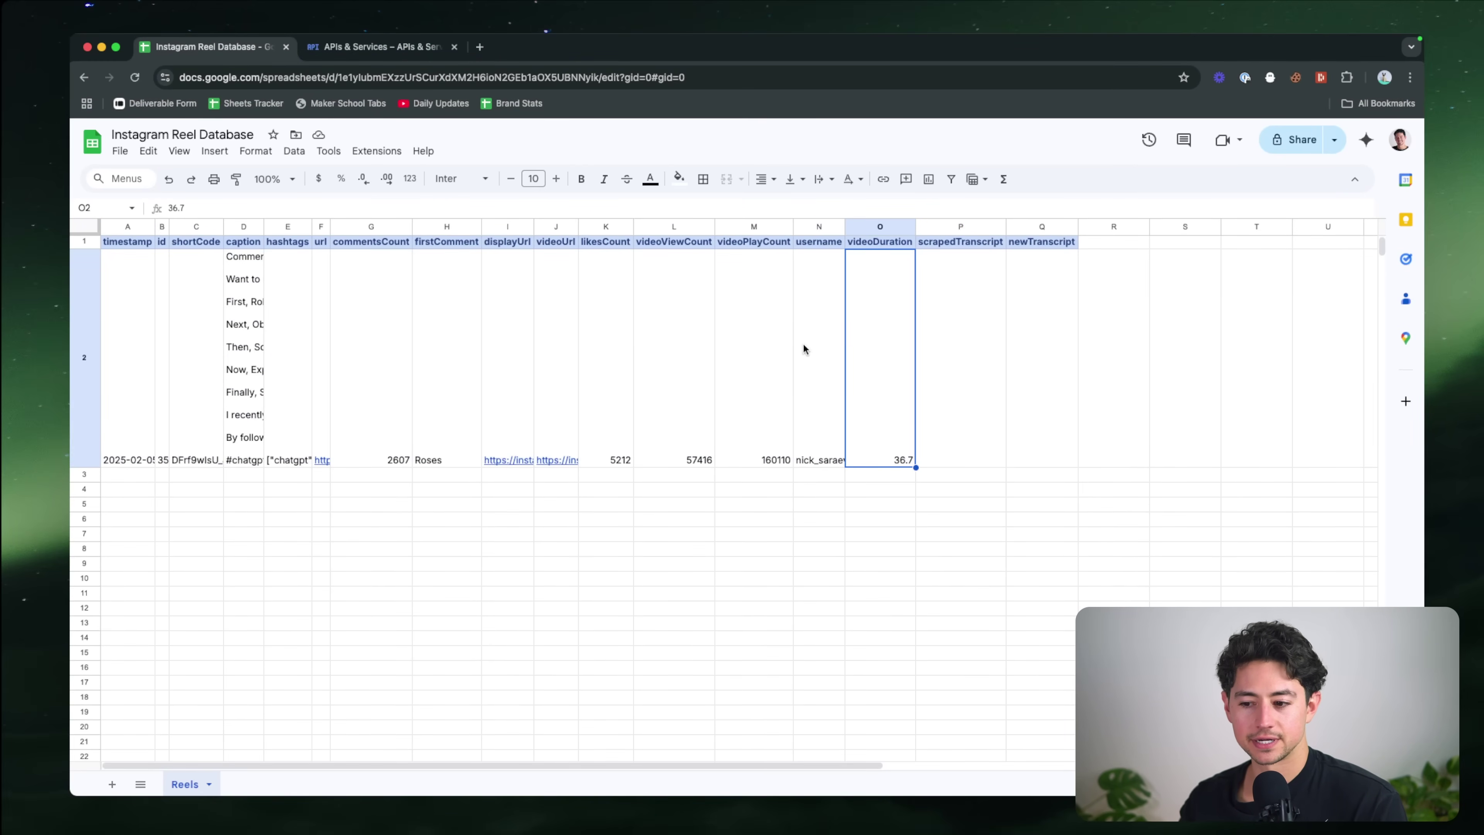
{"action": "left_click", "coordinate": [93, 446]}
{"action": "key", "text": "ctrl+a"}
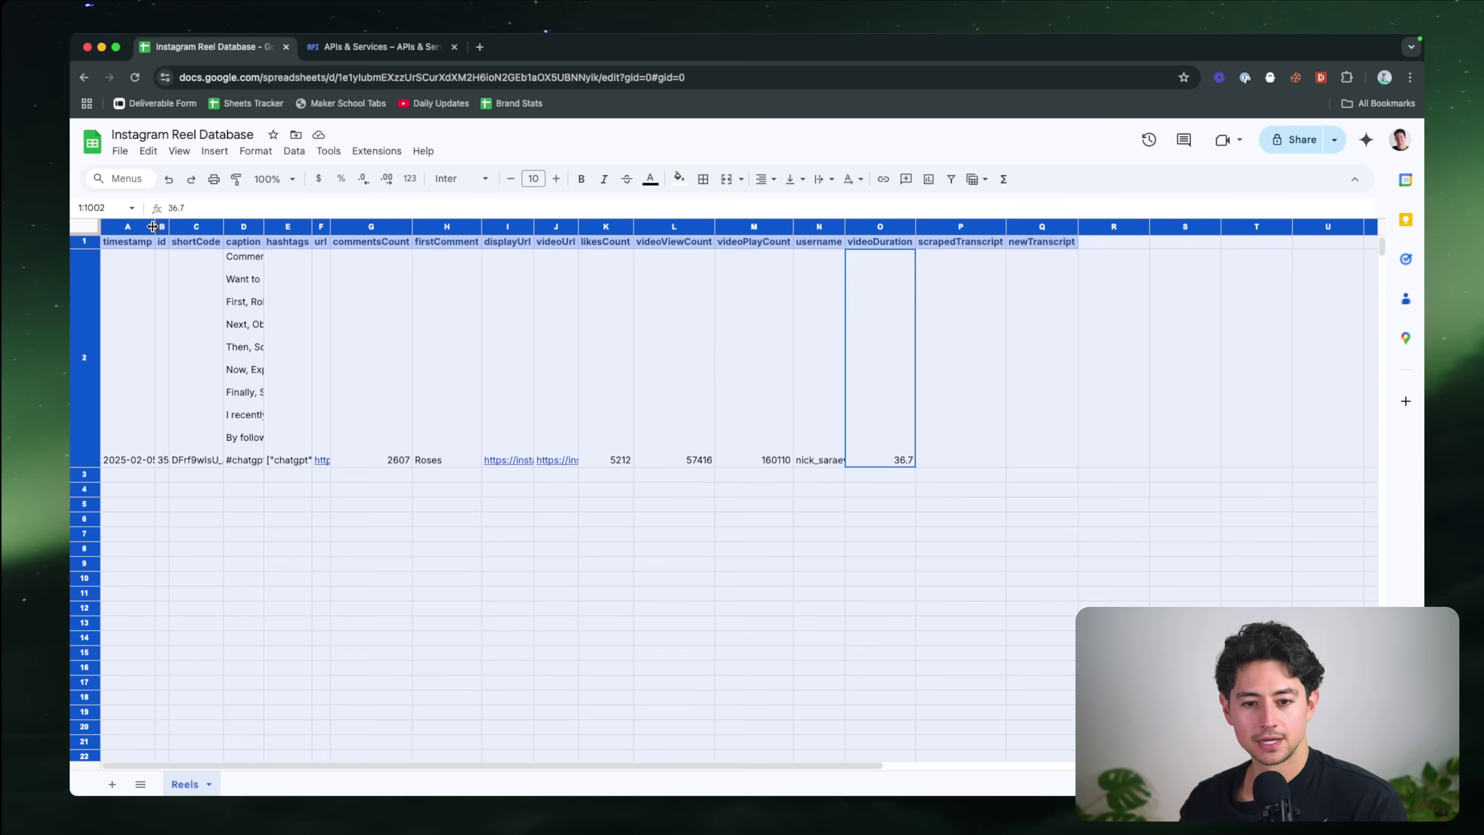
{"action": "double_click", "coordinate": [155, 227]}
{"action": "left_click", "coordinate": [351, 346]}
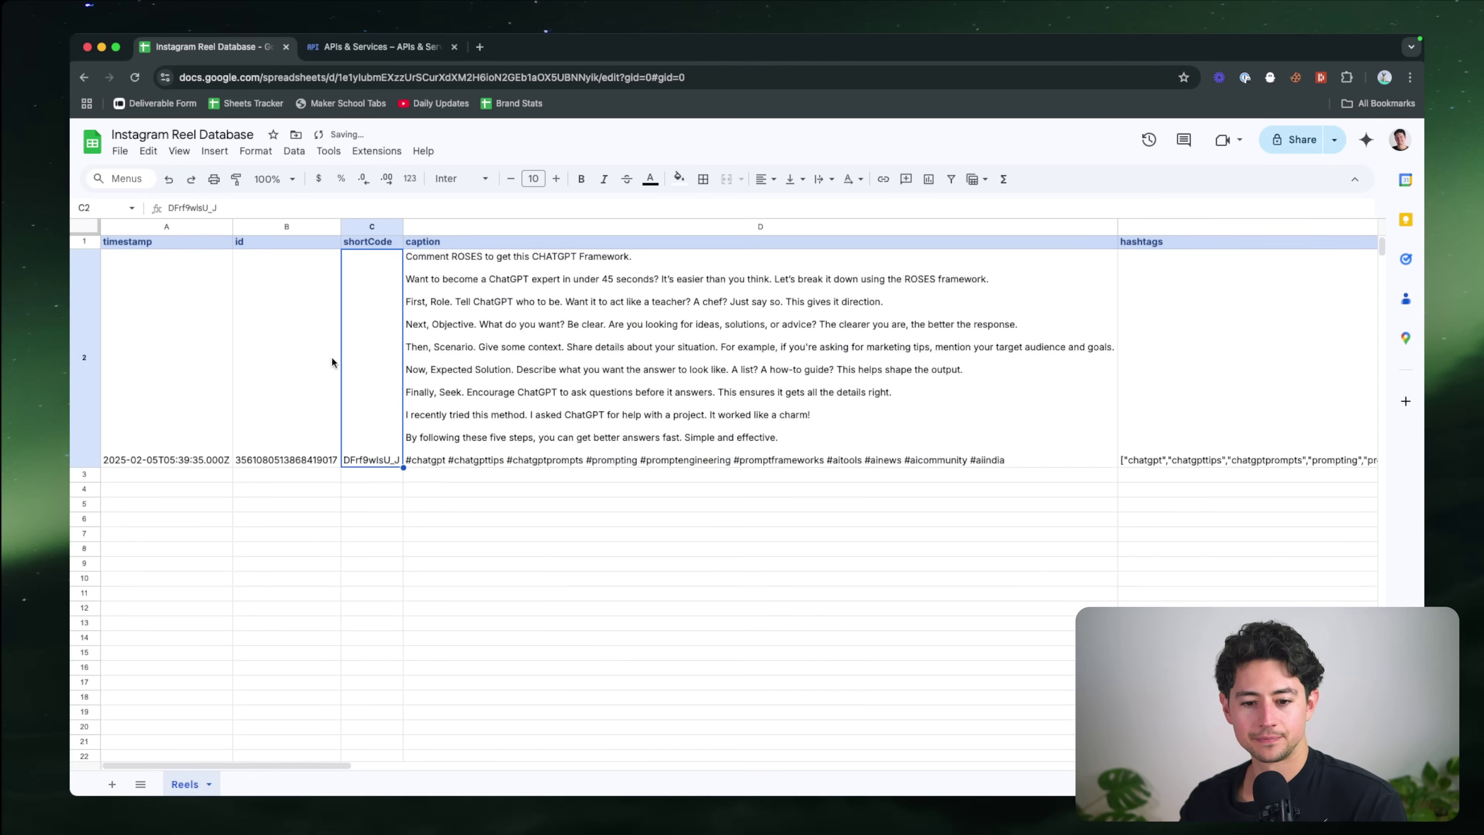
Step: Set the caption column D's text wrapping to Overflow
{"action": "left_click", "coordinate": [542, 292]}
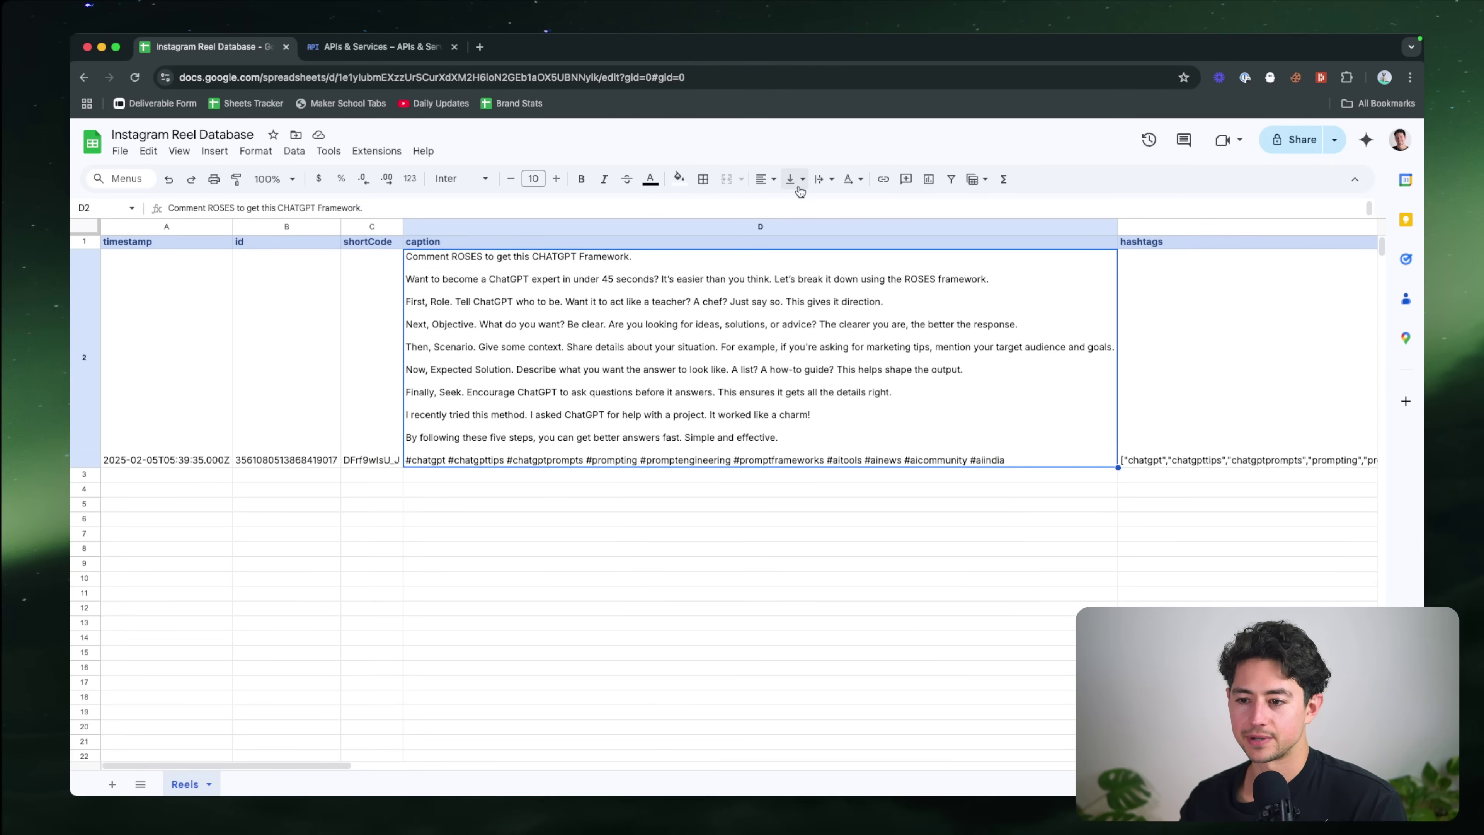
{"action": "key", "text": "ctrl+shift+Down"}
{"action": "left_click", "coordinate": [824, 180]}
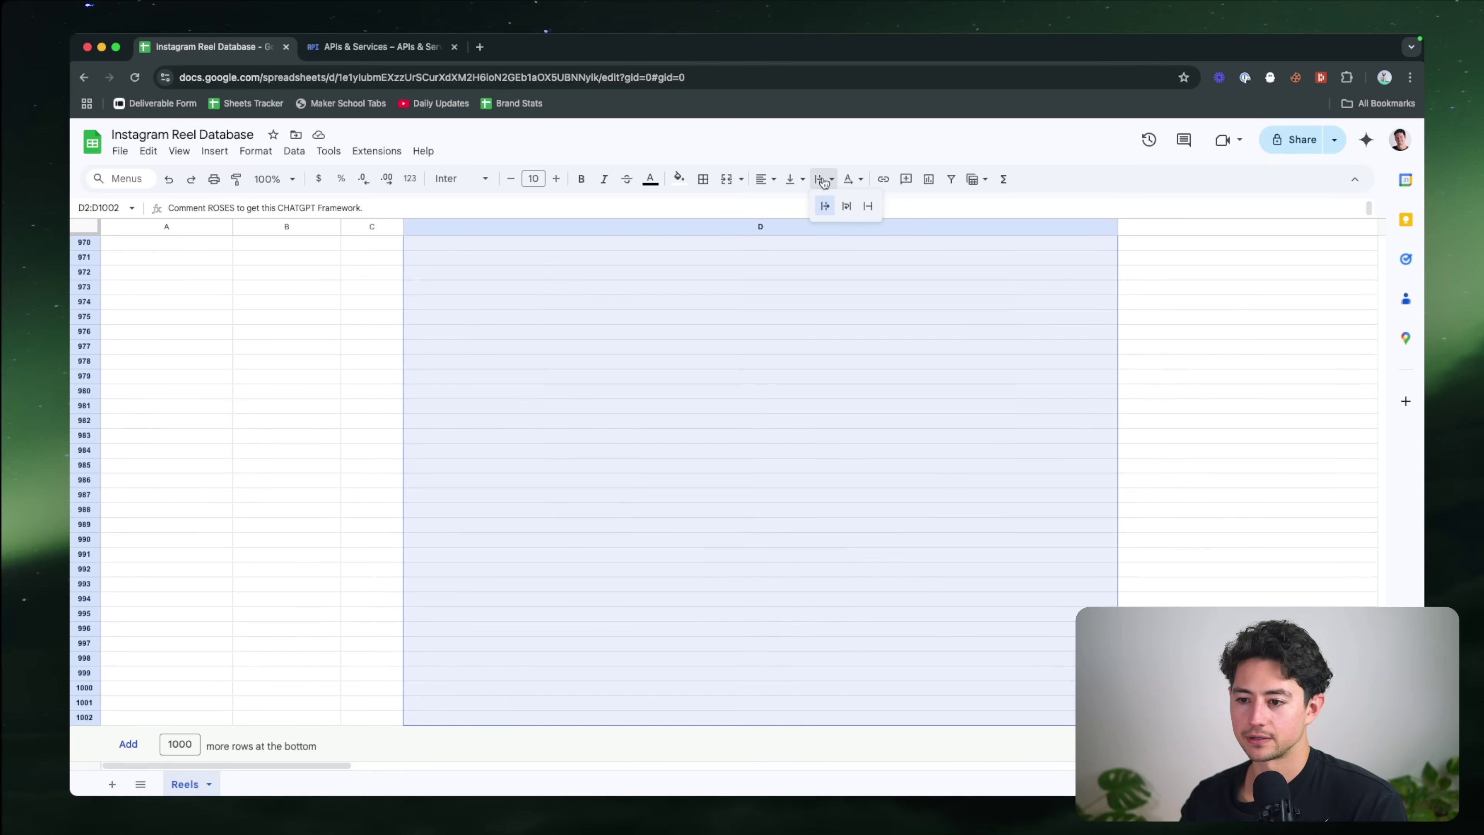
{"action": "left_click", "coordinate": [824, 208]}
{"action": "left_click", "coordinate": [824, 179]}
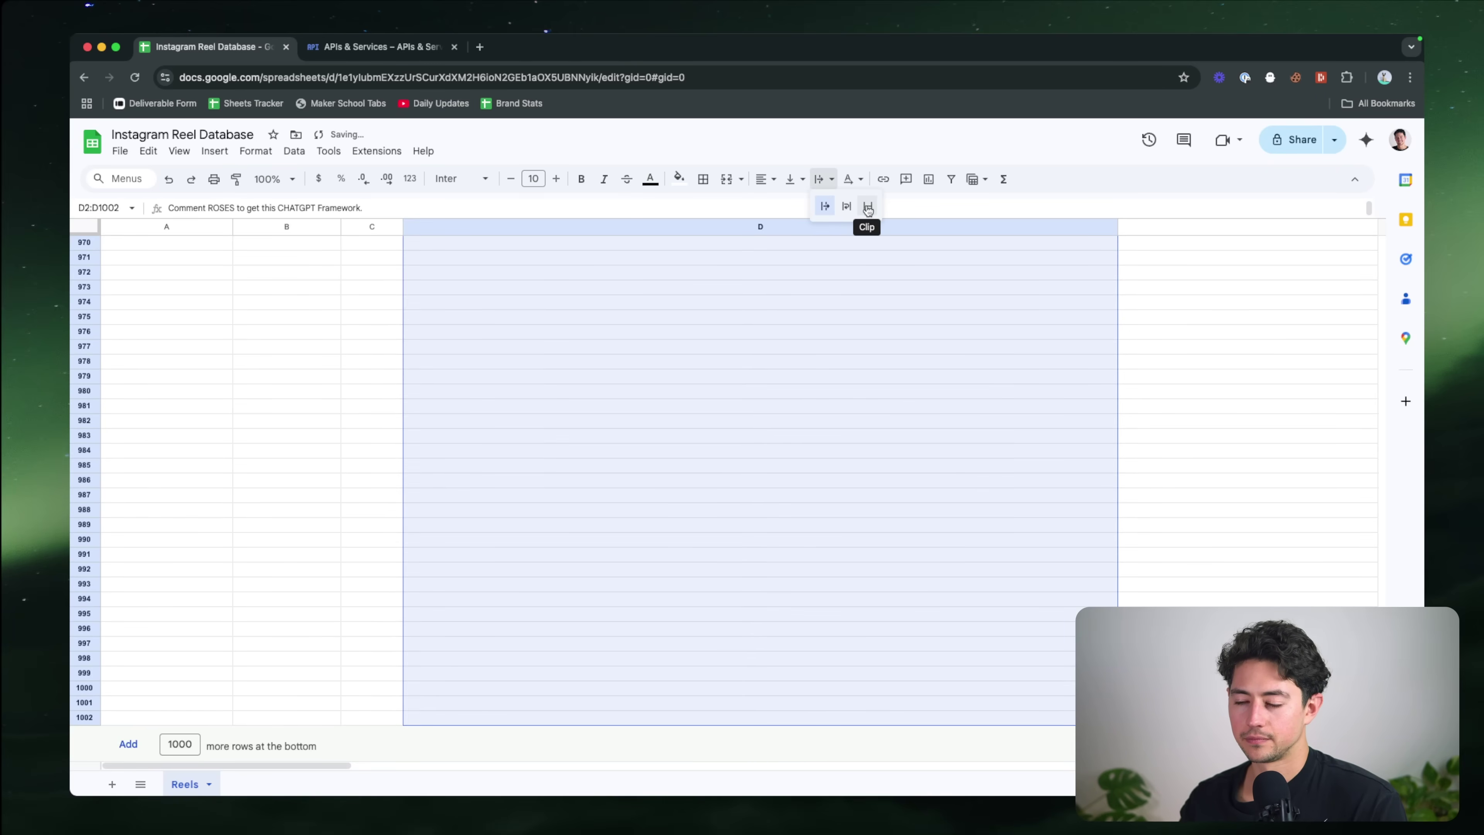
{"action": "left_click", "coordinate": [824, 207]}
{"action": "left_click", "coordinate": [756, 278]}
Step: Shrink row 2 back to a single-line height
{"action": "key", "text": "super+Up"}
{"action": "key", "text": "super+Up"}
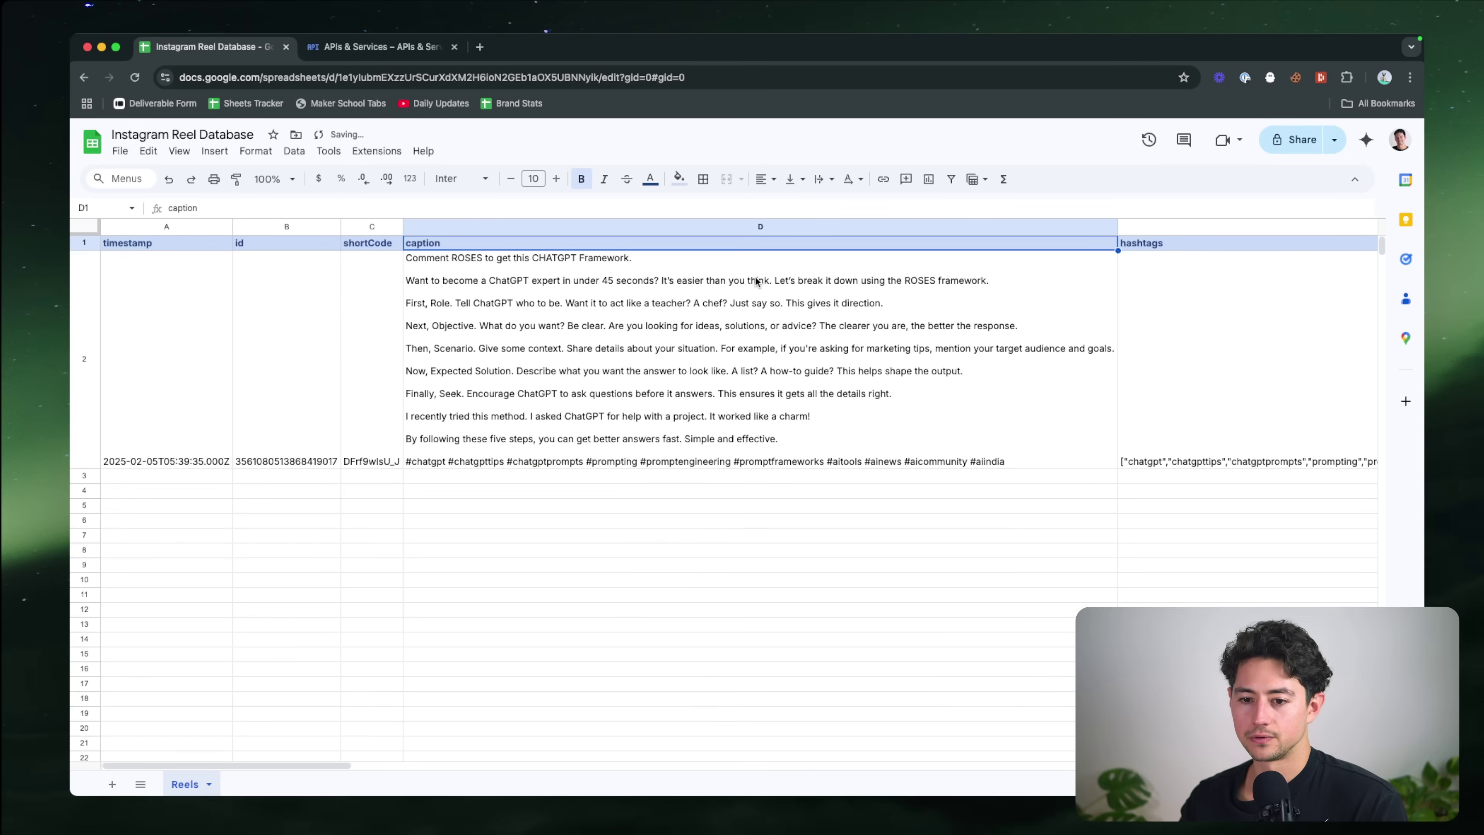
{"action": "left_click", "coordinate": [756, 281]}
{"action": "key", "text": "super+a"}
{"action": "left_click_drag", "start_coordinate": [83, 469], "coordinate": [85, 264]}
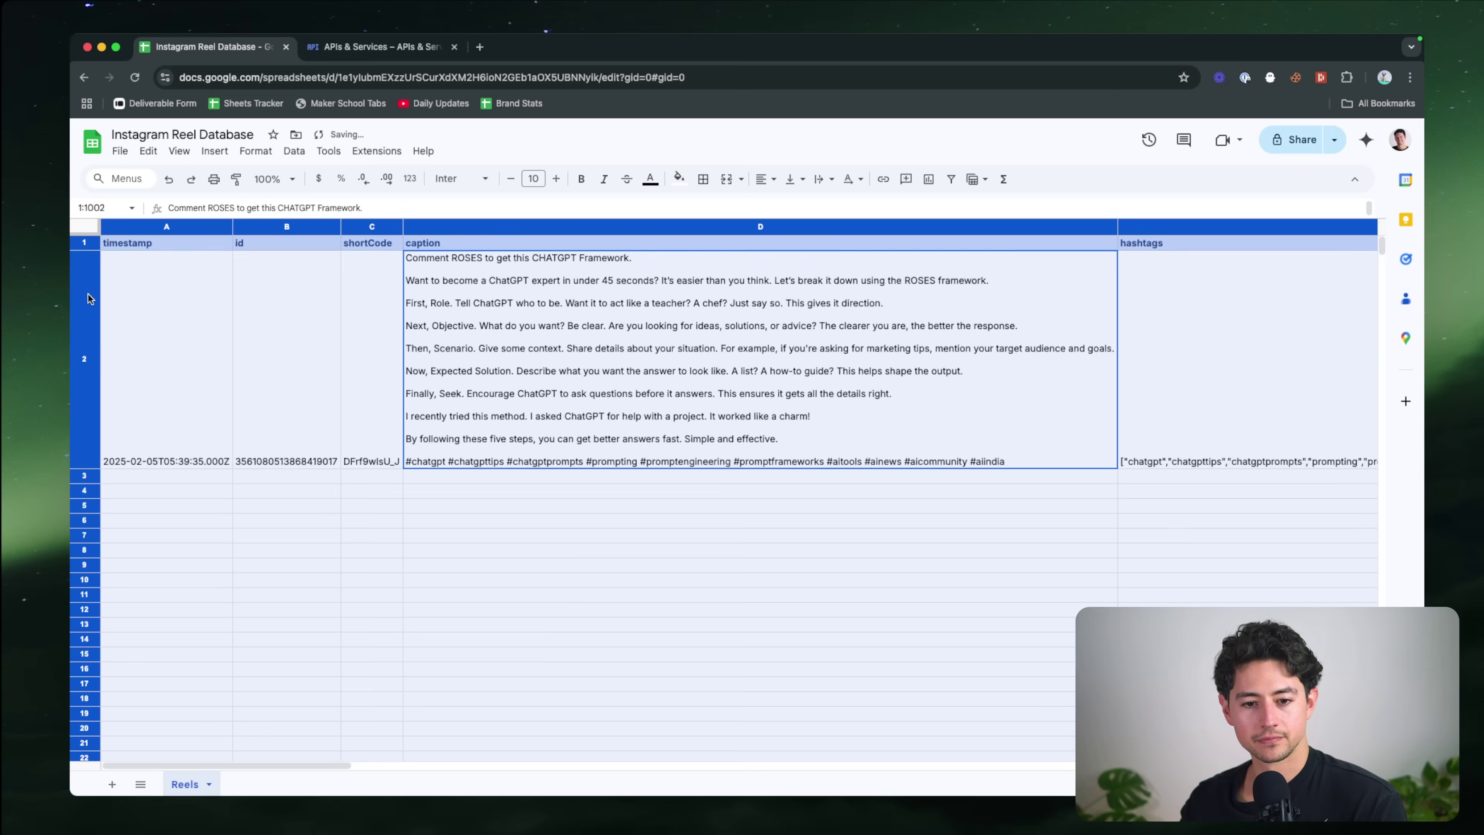
{"action": "left_click_drag", "start_coordinate": [85, 484], "coordinate": [85, 488]}
{"action": "left_click_drag", "start_coordinate": [83, 262], "coordinate": [83, 263]}
{"action": "left_click", "coordinate": [179, 297]}
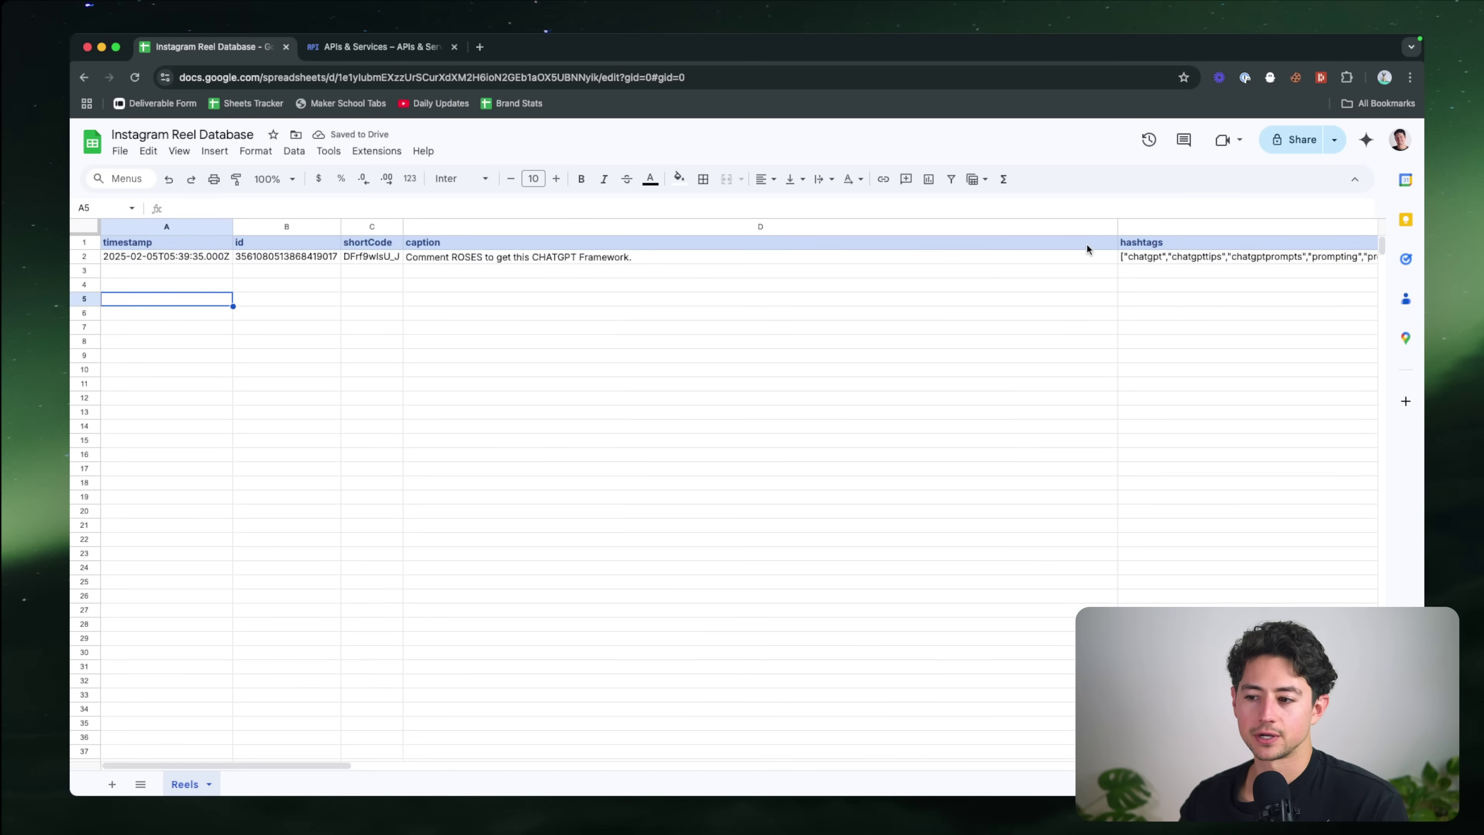
Step: Narrow the caption D, hashtags E, timestamp A and url F columns
{"action": "left_click_drag", "start_coordinate": [1118, 226], "coordinate": [638, 222]}
{"action": "left_click_drag", "start_coordinate": [1261, 227], "coordinate": [707, 231]}
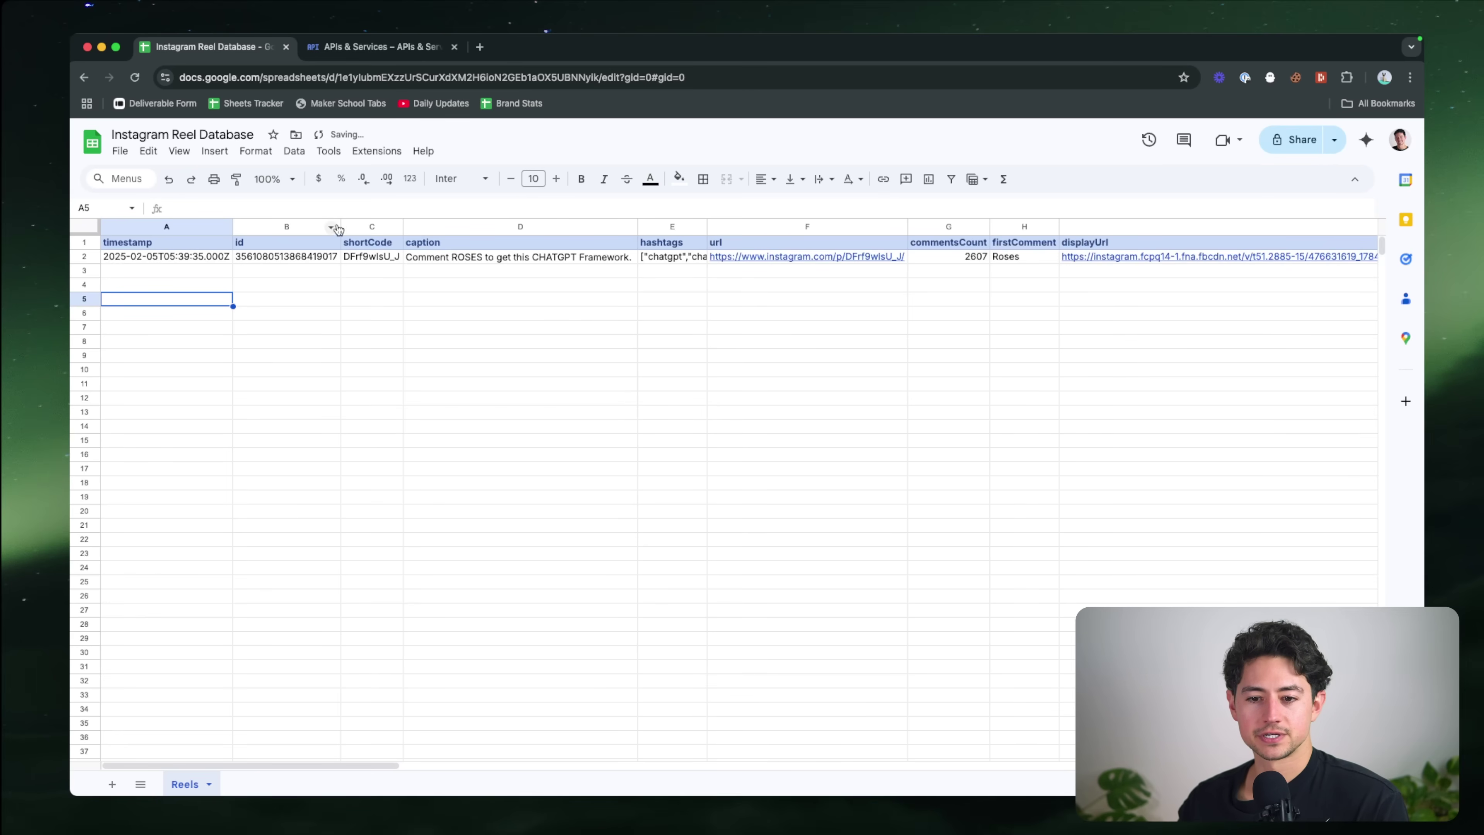
{"action": "left_click_drag", "start_coordinate": [232, 226], "coordinate": [230, 225]}
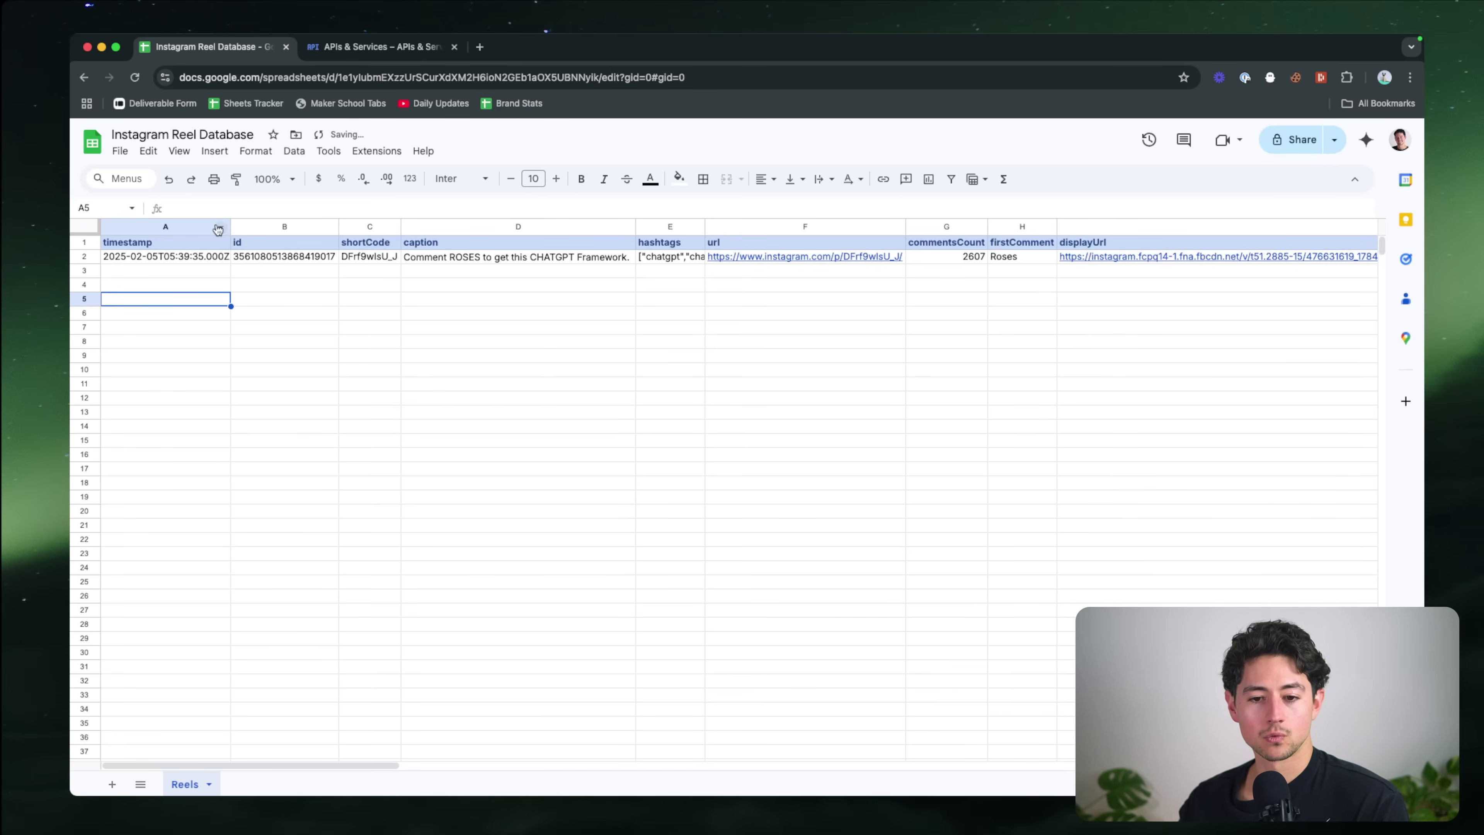
{"action": "left_click", "coordinate": [143, 240]}
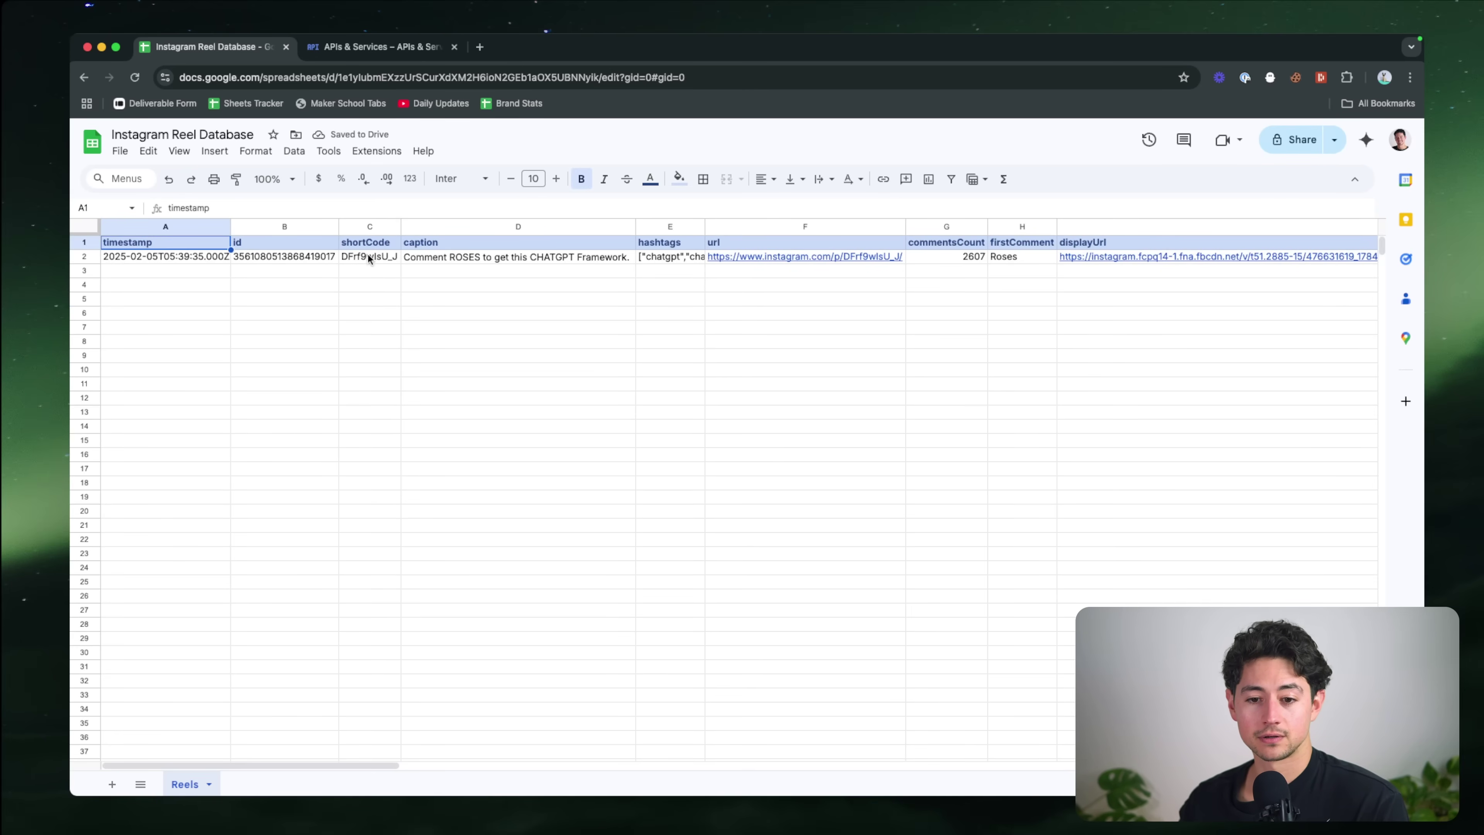
{"action": "left_click", "coordinate": [318, 256]}
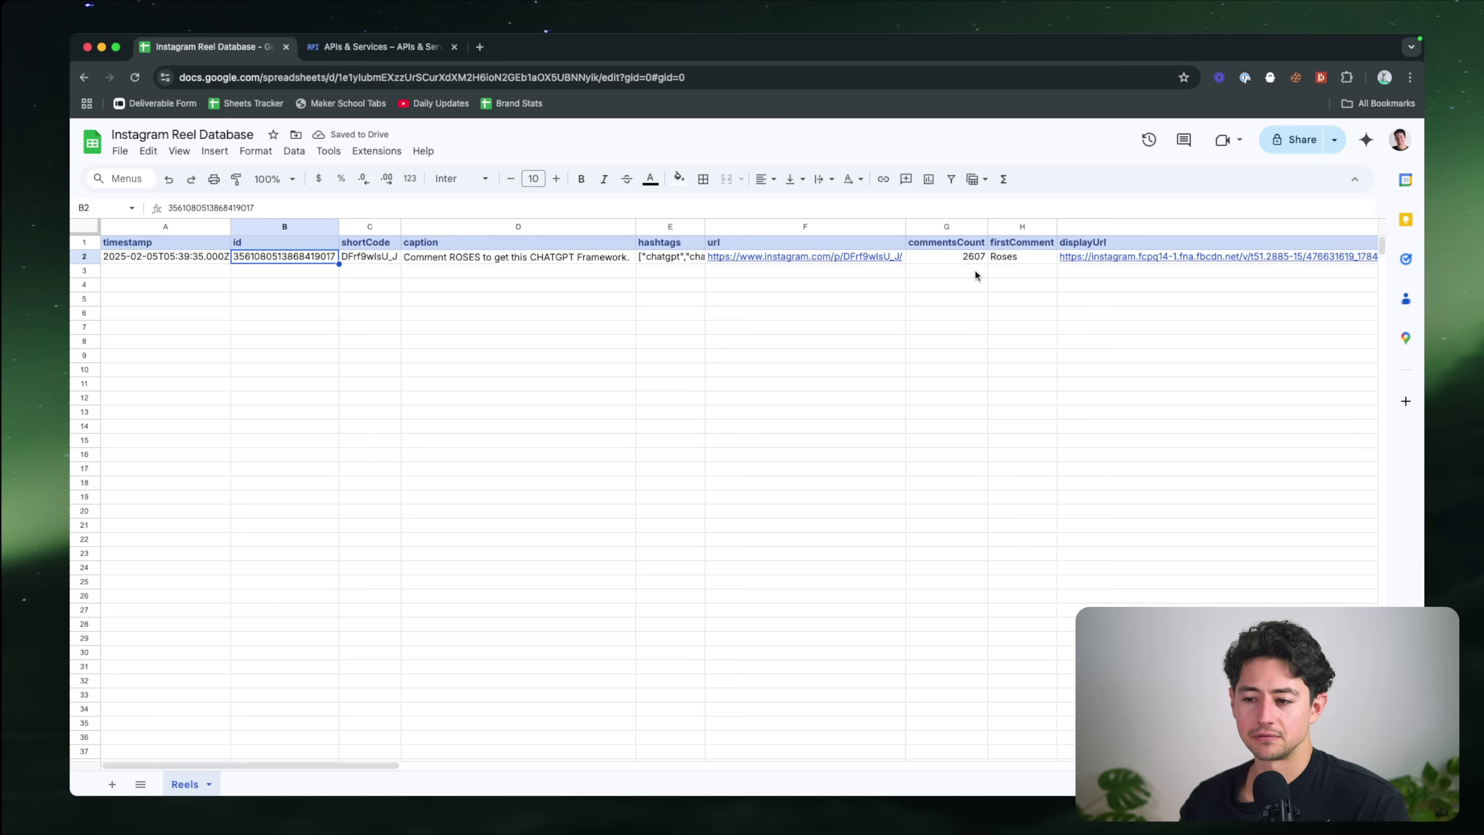
{"action": "left_click_drag", "start_coordinate": [905, 226], "coordinate": [828, 228]}
Step: Narrow the wide displayUrl column I and videoUrl column J
{"action": "scroll", "coordinate": [1054, 257], "scroll_direction": "right", "scroll_amount": 15}
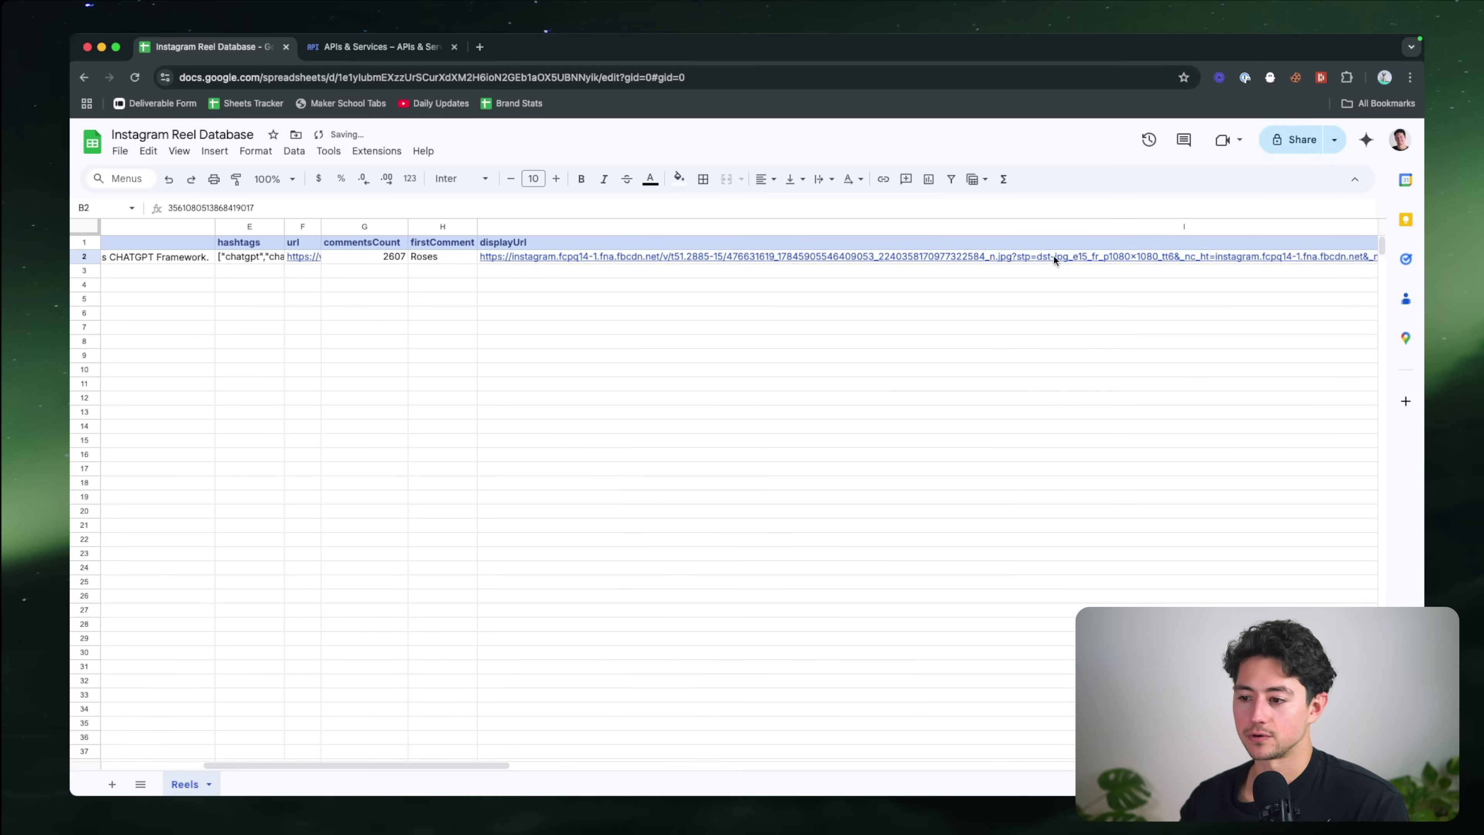
{"action": "left_click_drag", "start_coordinate": [1114, 226], "coordinate": [516, 226]}
{"action": "scroll", "coordinate": [567, 244], "scroll_direction": "left", "scroll_amount": 3}
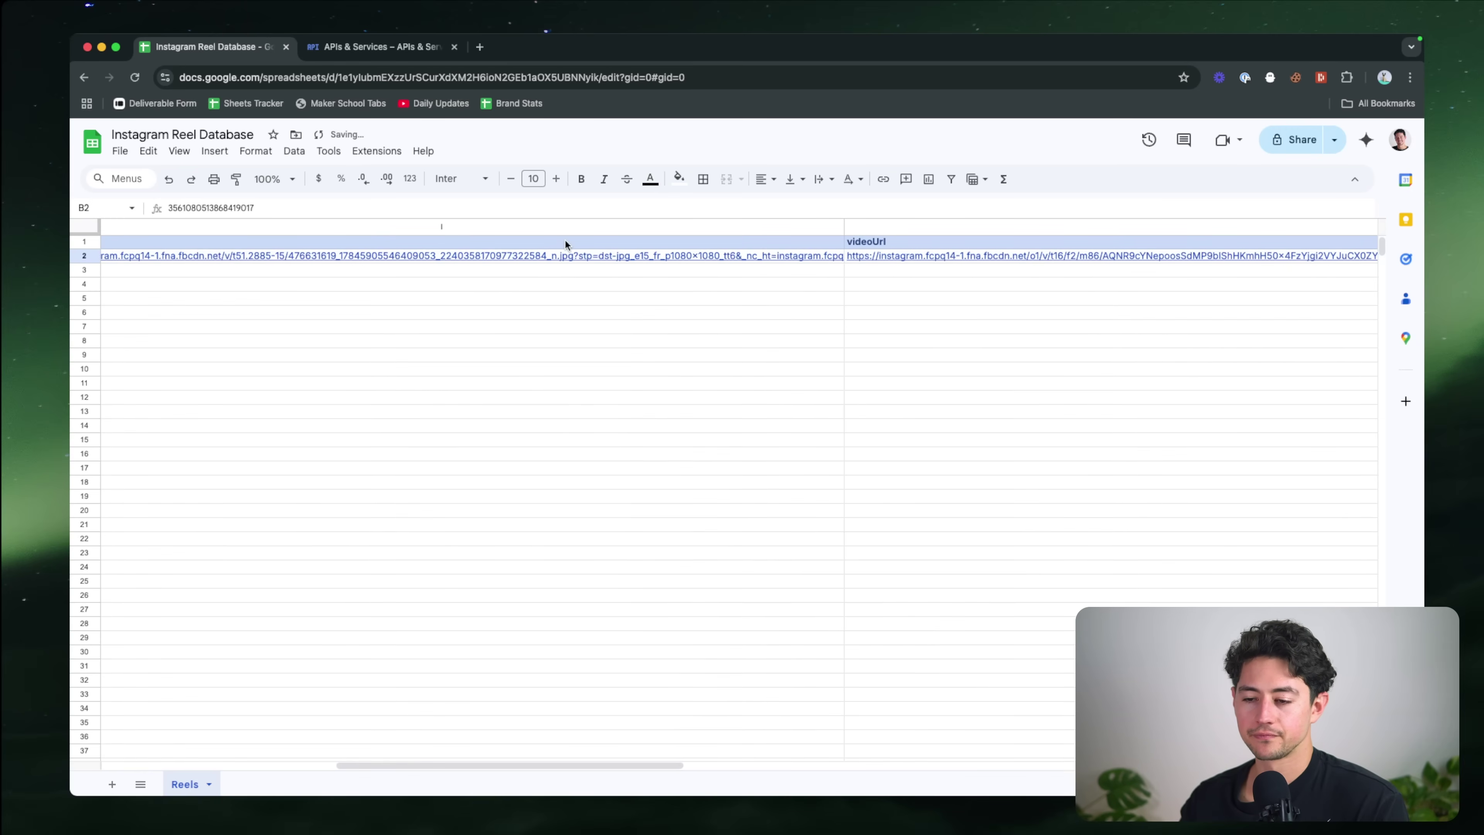
{"action": "left_click_drag", "start_coordinate": [875, 225], "coordinate": [337, 226]}
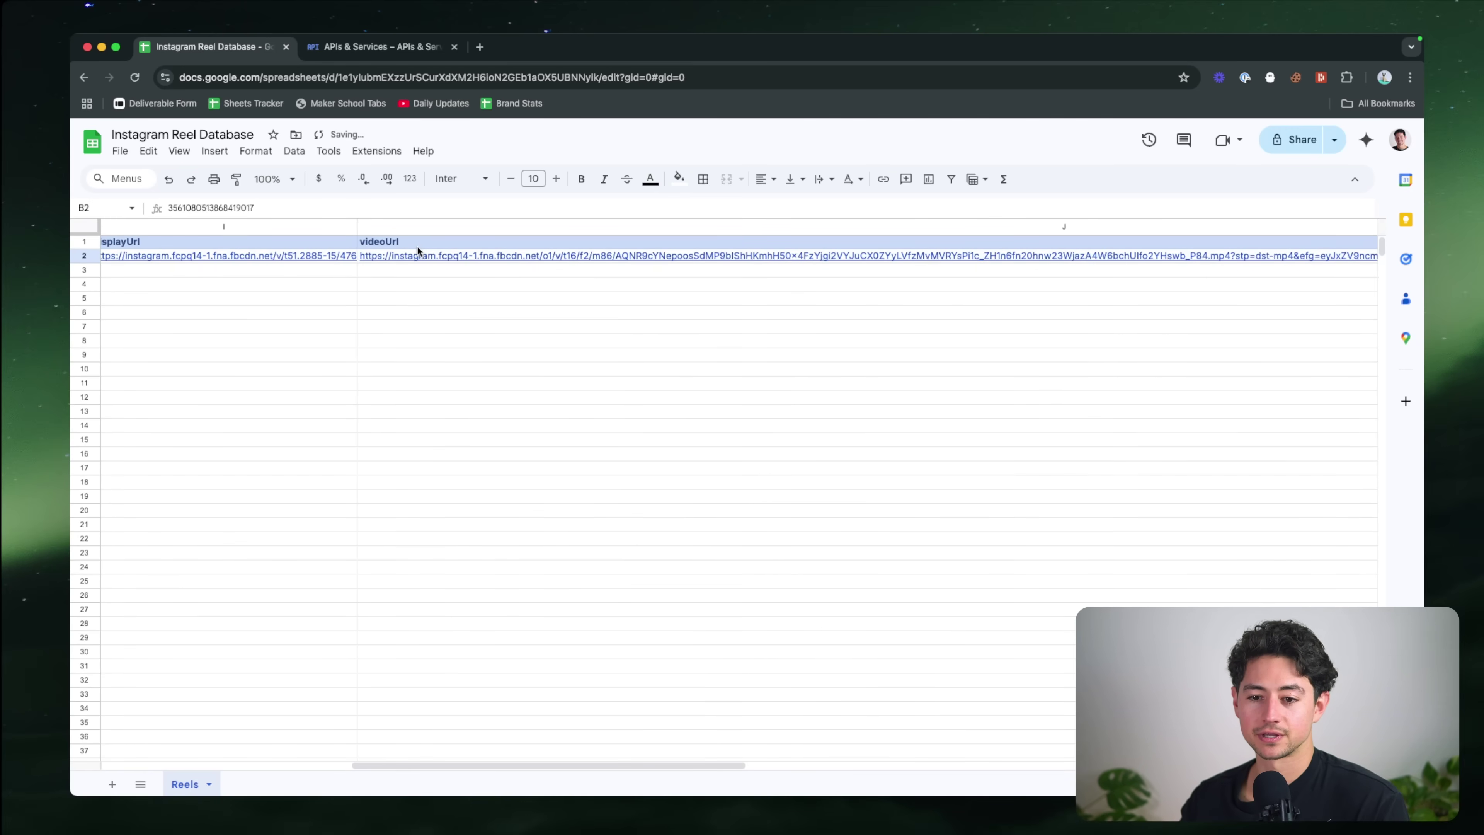
{"action": "scroll", "coordinate": [679, 229], "scroll_direction": "left", "scroll_amount": 5}
{"action": "left_click", "coordinate": [675, 227]}
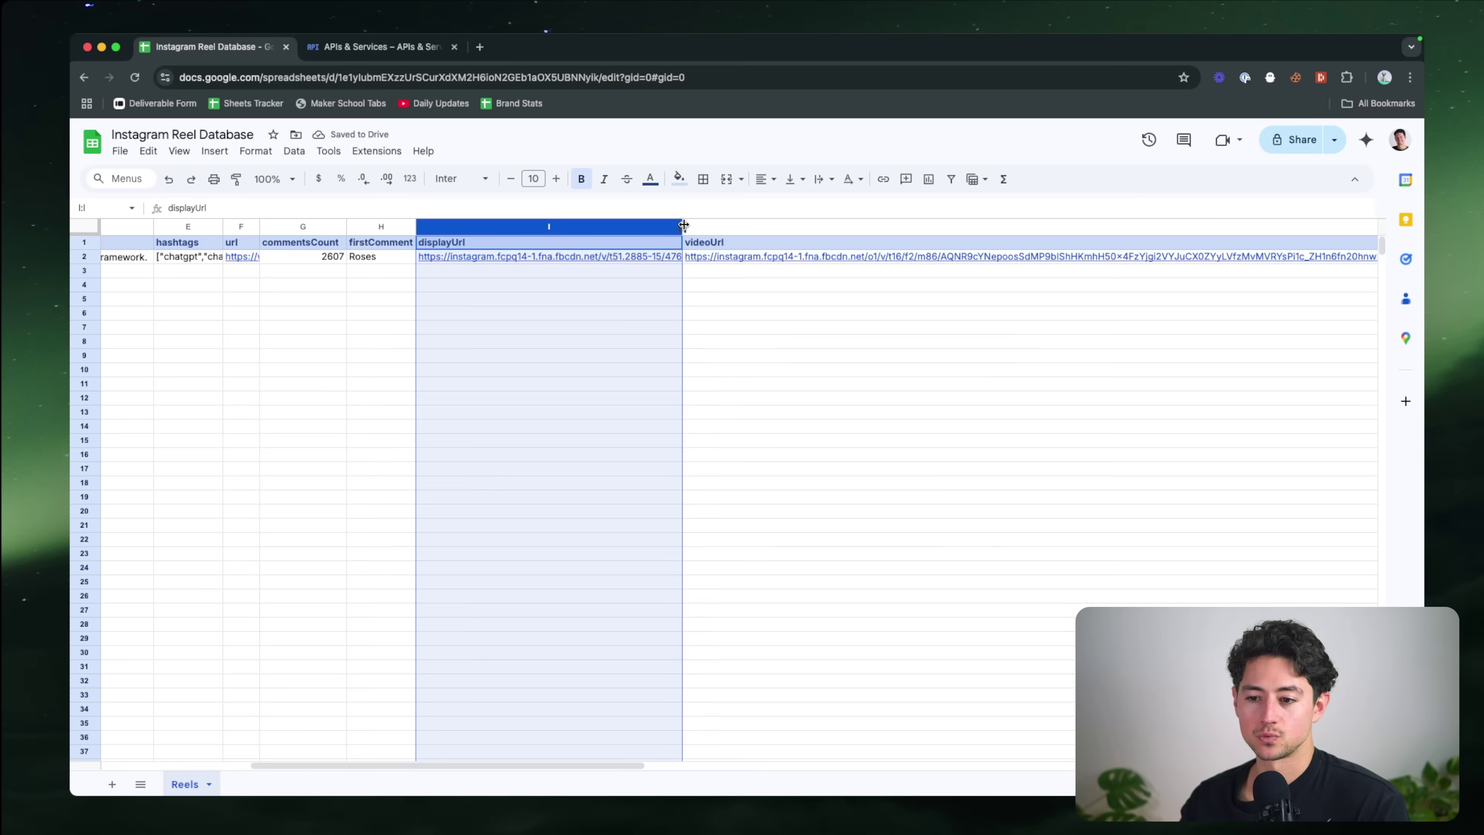
{"action": "left_click", "coordinate": [685, 226]}
{"action": "left_click_drag", "start_coordinate": [684, 226], "coordinate": [516, 226]}
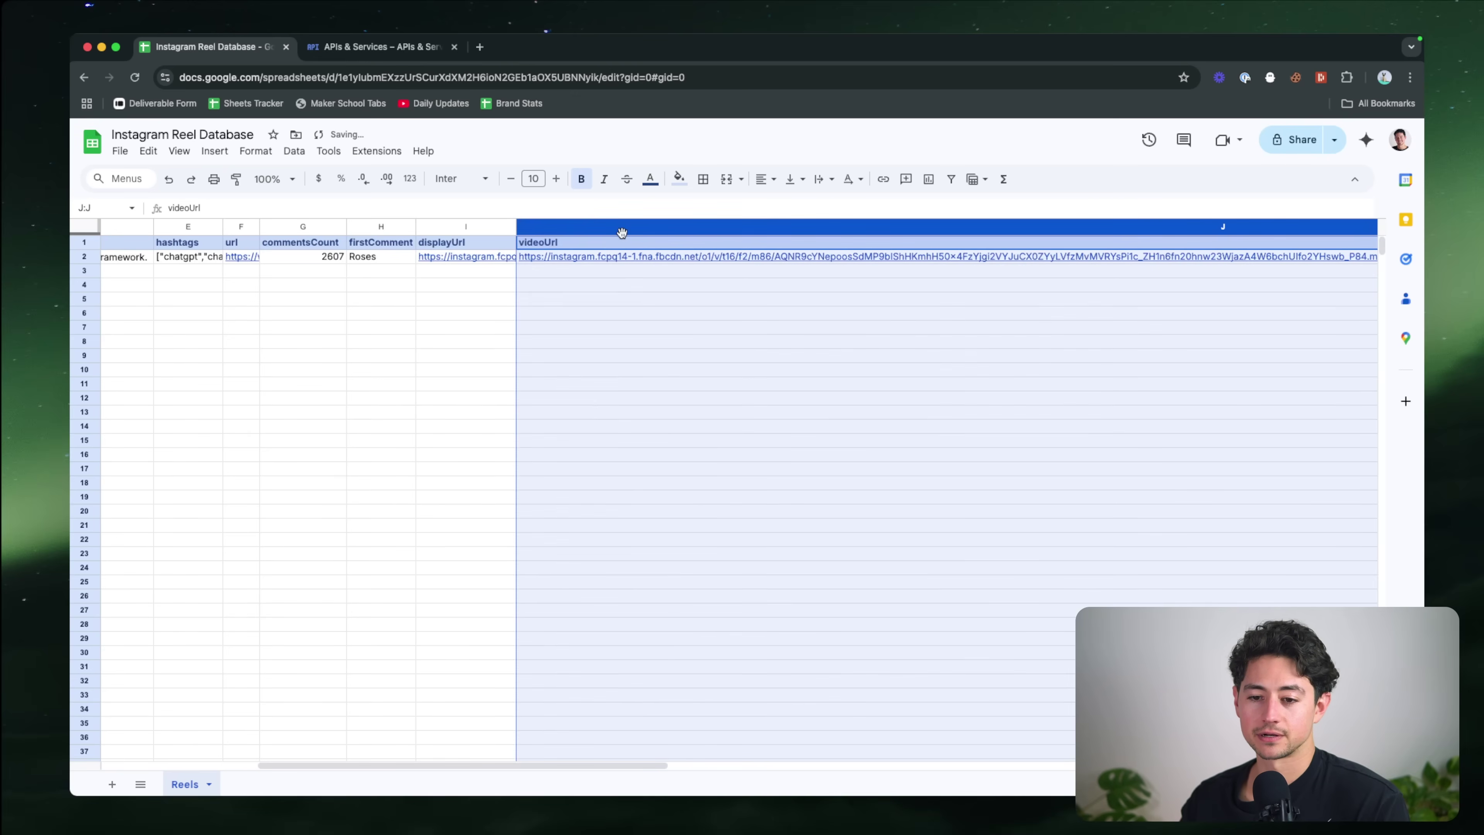
{"action": "scroll", "coordinate": [622, 232], "scroll_direction": "right", "scroll_amount": 10}
{"action": "left_click", "coordinate": [690, 258]}
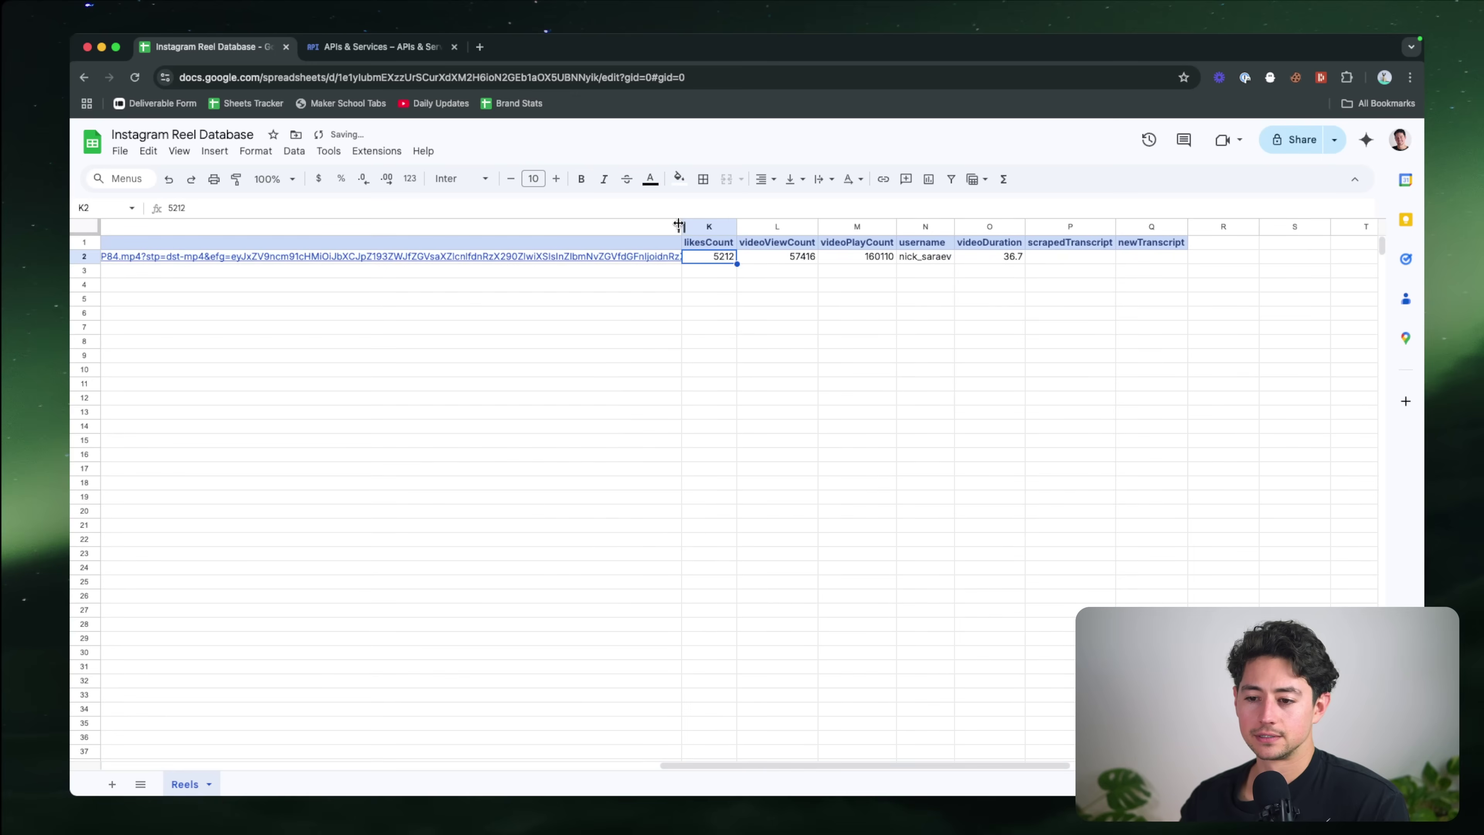
{"action": "left_click_drag", "start_coordinate": [679, 224], "coordinate": [153, 229]}
{"action": "scroll", "coordinate": [153, 230], "scroll_direction": "left", "scroll_amount": 10}
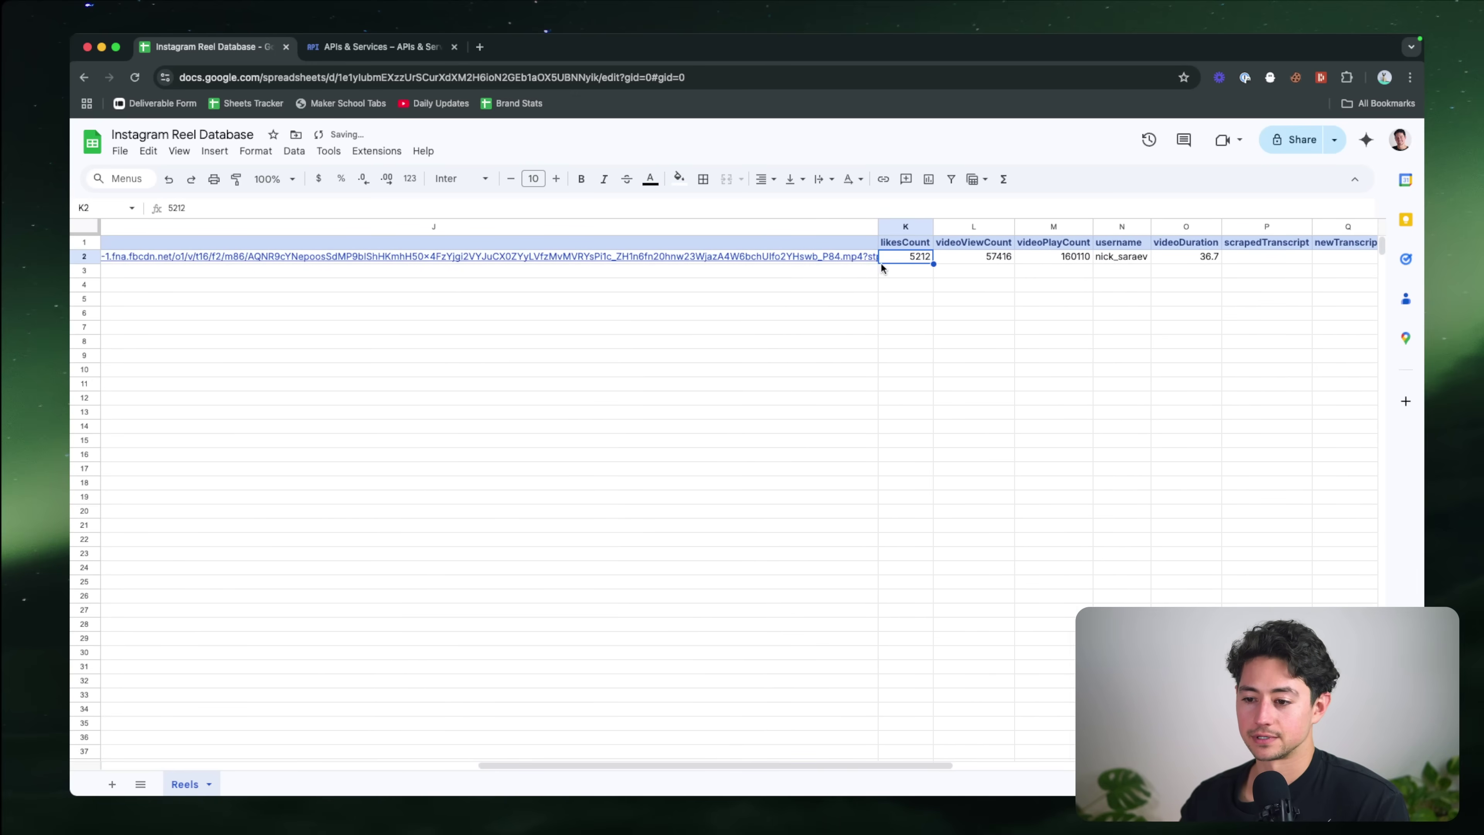
{"action": "scroll", "coordinate": [888, 269], "scroll_direction": "left", "scroll_amount": 4}
{"action": "left_click_drag", "start_coordinate": [1099, 233], "coordinate": [752, 229]}
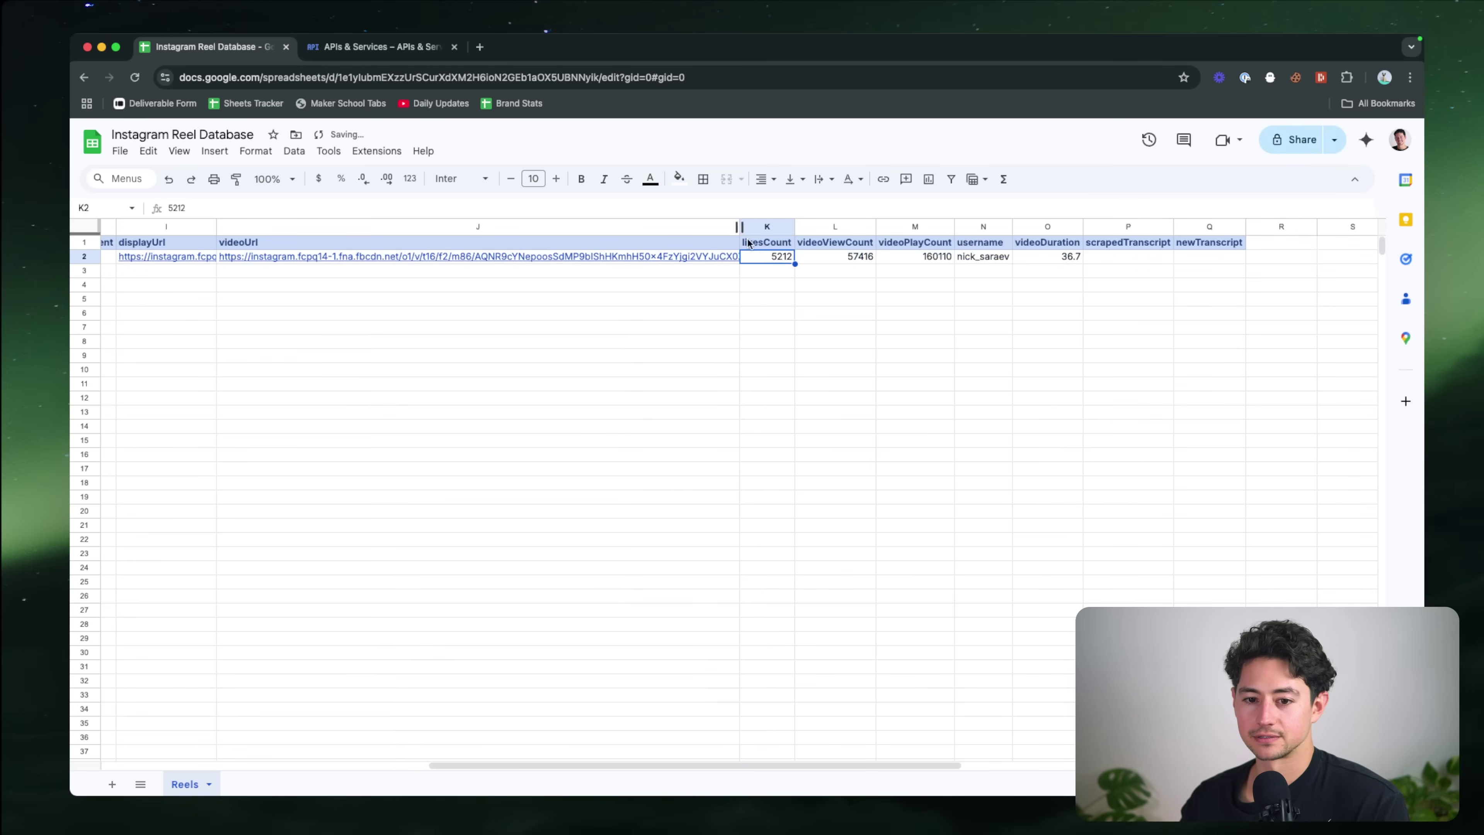
{"action": "scroll", "coordinate": [766, 255], "scroll_direction": "left", "scroll_amount": 4}
{"action": "left_click_drag", "start_coordinate": [1002, 228], "coordinate": [588, 228]}
{"action": "scroll", "coordinate": [630, 286], "scroll_direction": "left", "scroll_amount": 1}
{"action": "scroll", "coordinate": [629, 282], "scroll_direction": "left", "scroll_amount": 5}
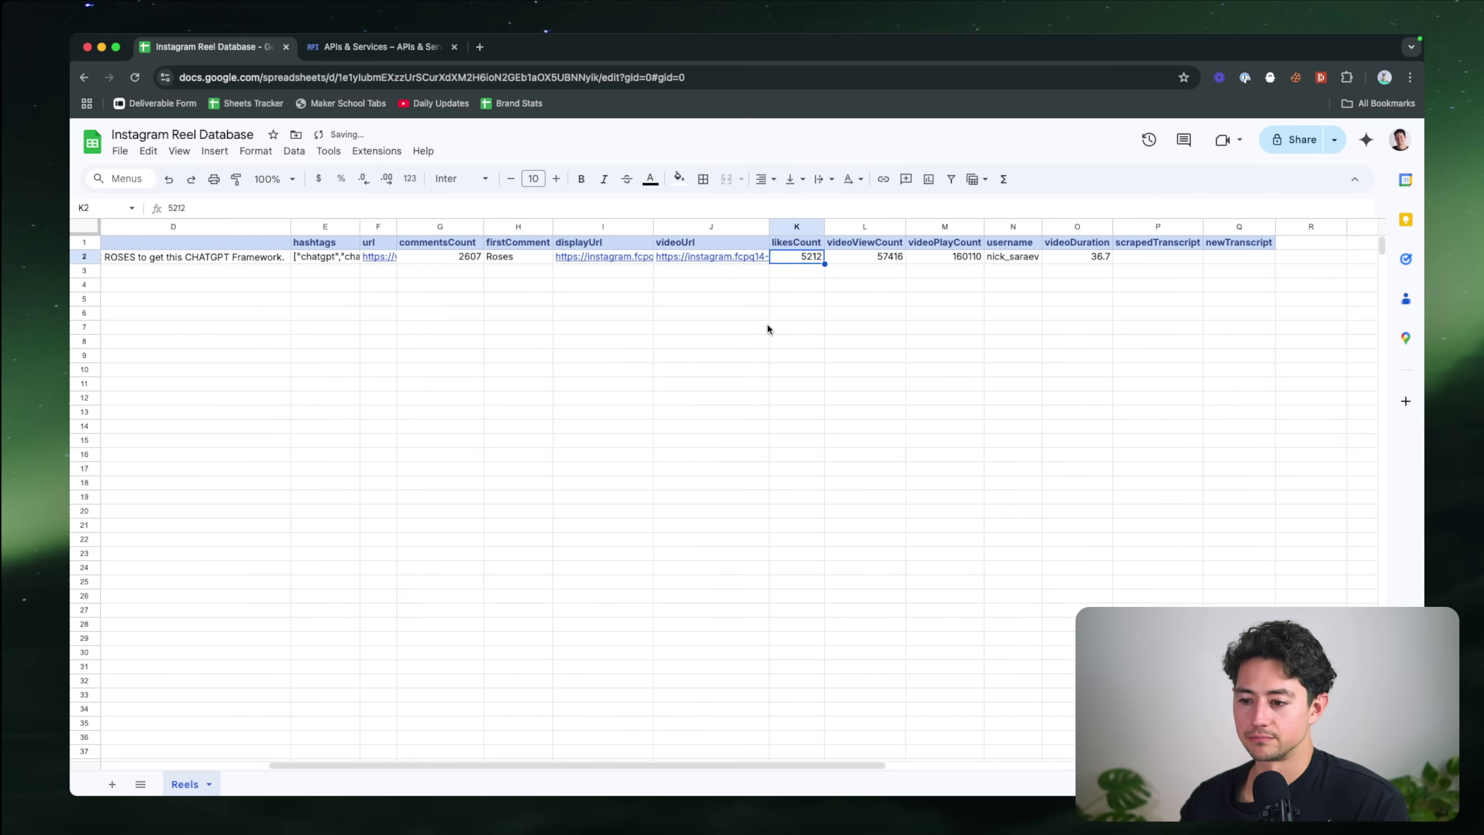
{"action": "left_click", "coordinate": [962, 352]}
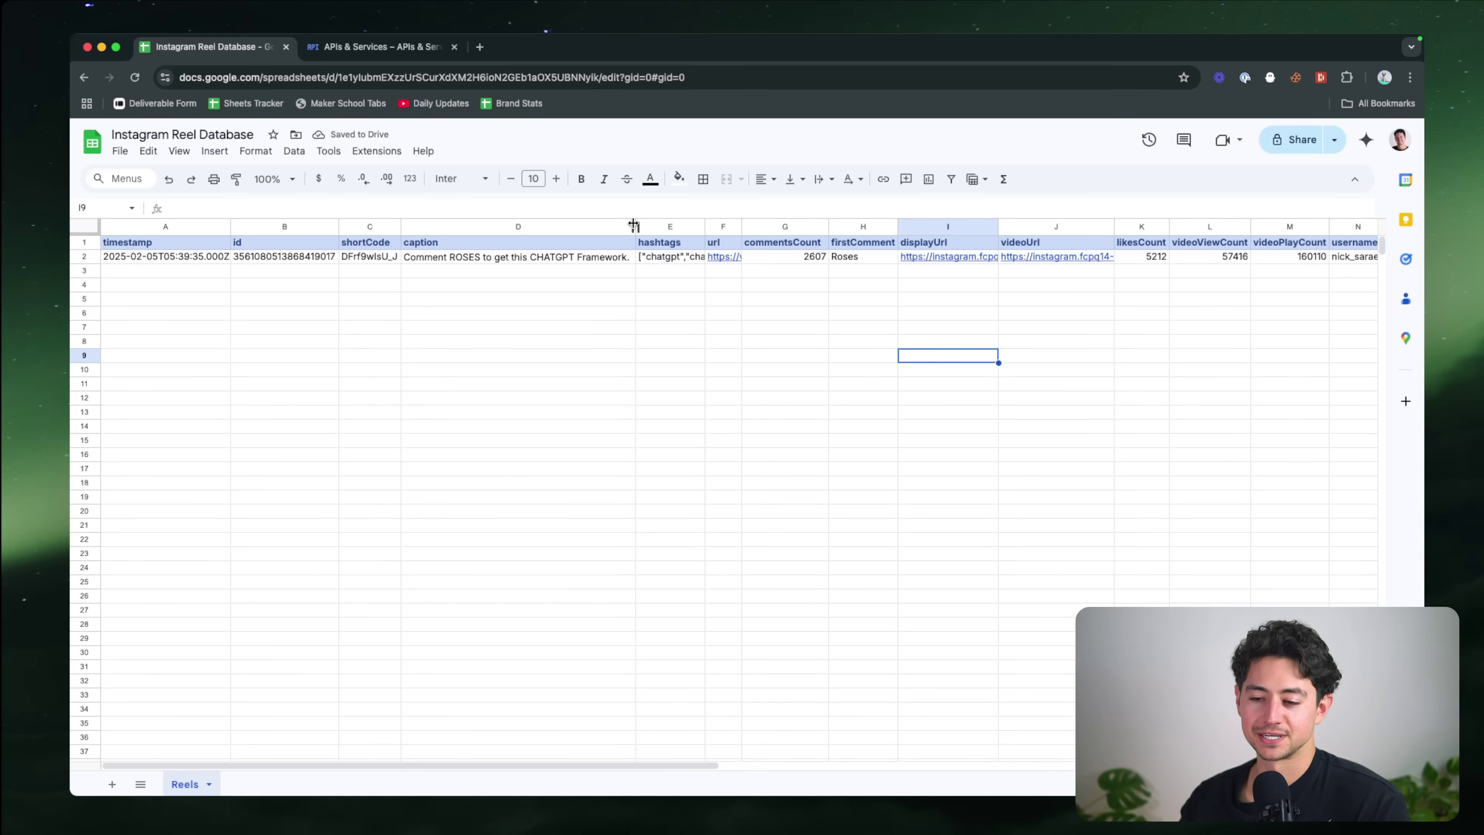
Step: Fine-tune the caption, displayUrl and videoUrl widths, then close the APIs & Services tab
{"action": "left_click_drag", "start_coordinate": [633, 226], "coordinate": [526, 226]}
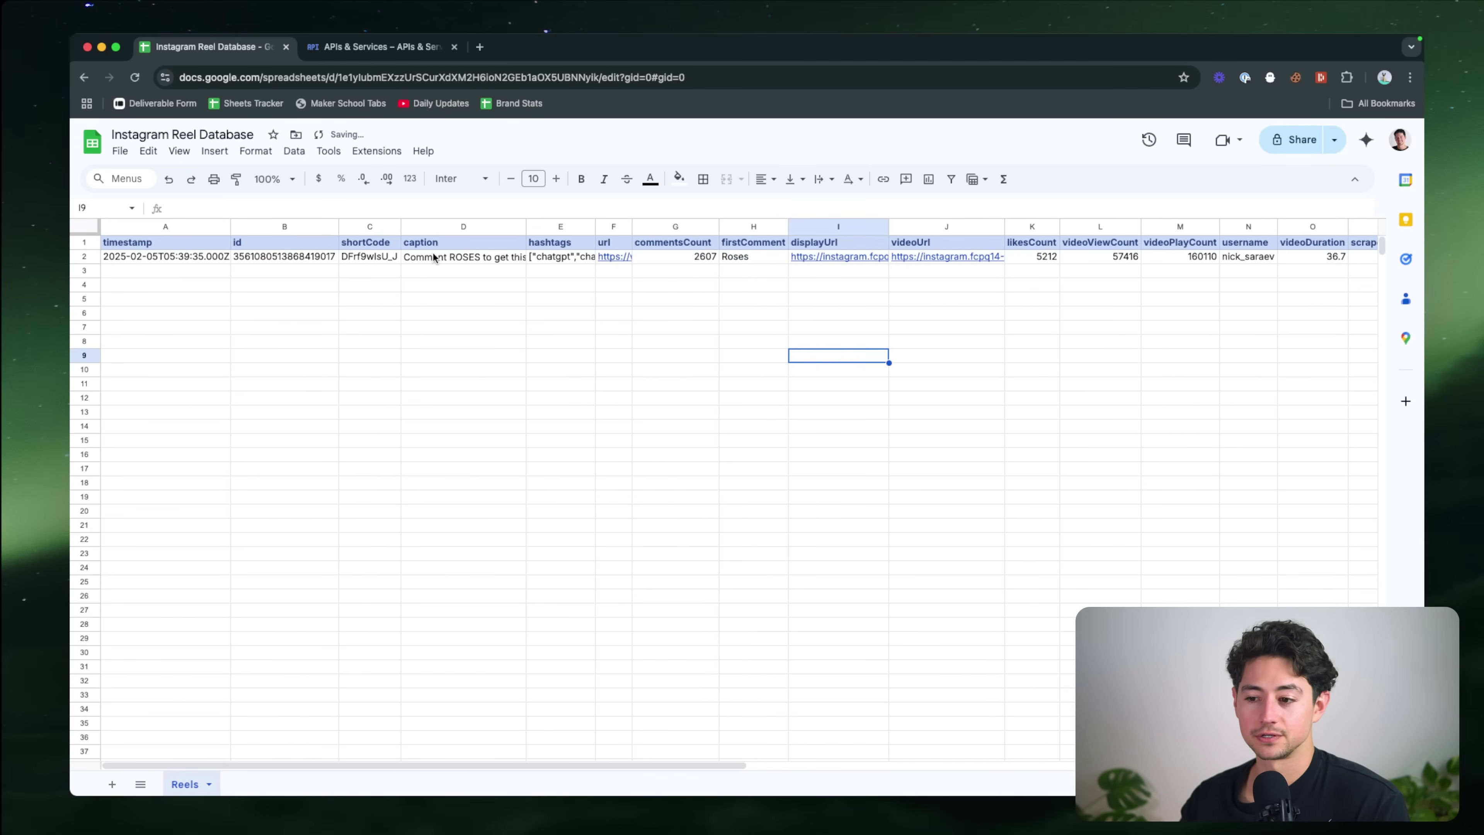
{"action": "scroll", "coordinate": [433, 257], "scroll_direction": "right", "scroll_amount": 5}
{"action": "scroll", "coordinate": [903, 242], "scroll_direction": "left", "scroll_amount": 5}
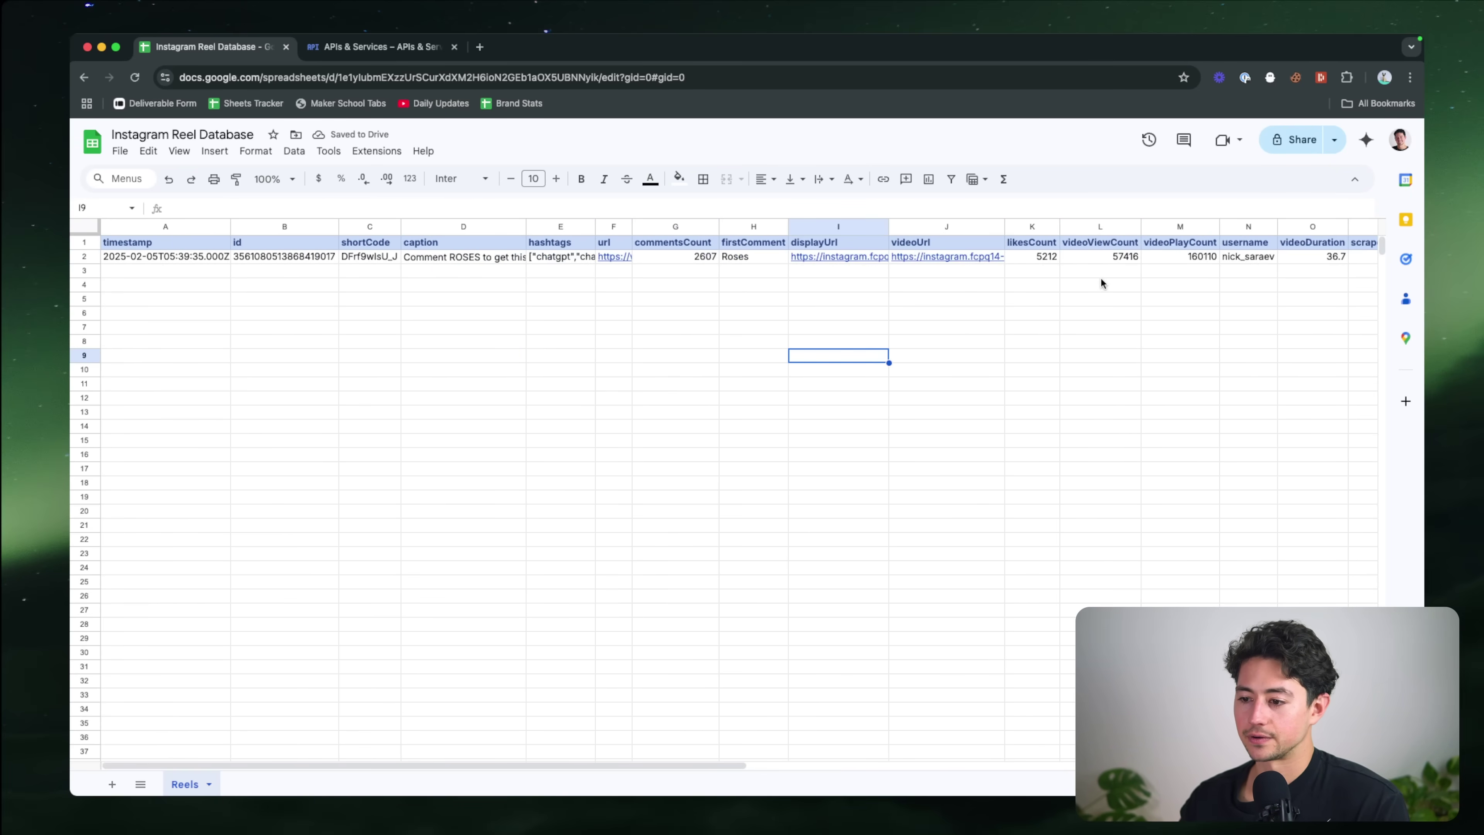
{"action": "left_click", "coordinate": [1110, 298]}
{"action": "left_click_drag", "start_coordinate": [887, 227], "coordinate": [858, 227]}
{"action": "left_click_drag", "start_coordinate": [972, 233], "coordinate": [941, 232]}
{"action": "left_click", "coordinate": [1192, 272]}
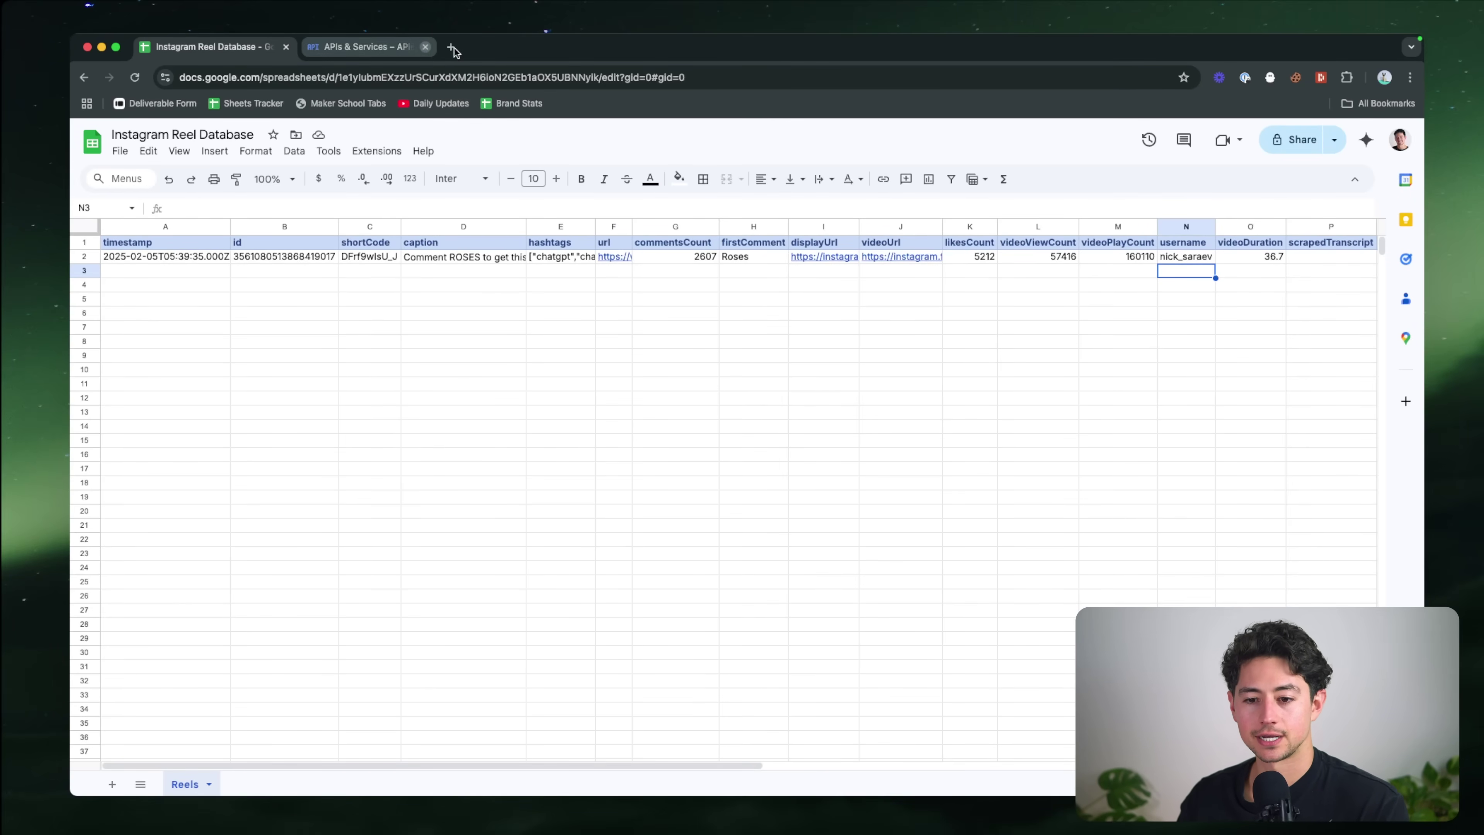
{"action": "left_click", "coordinate": [425, 46]}
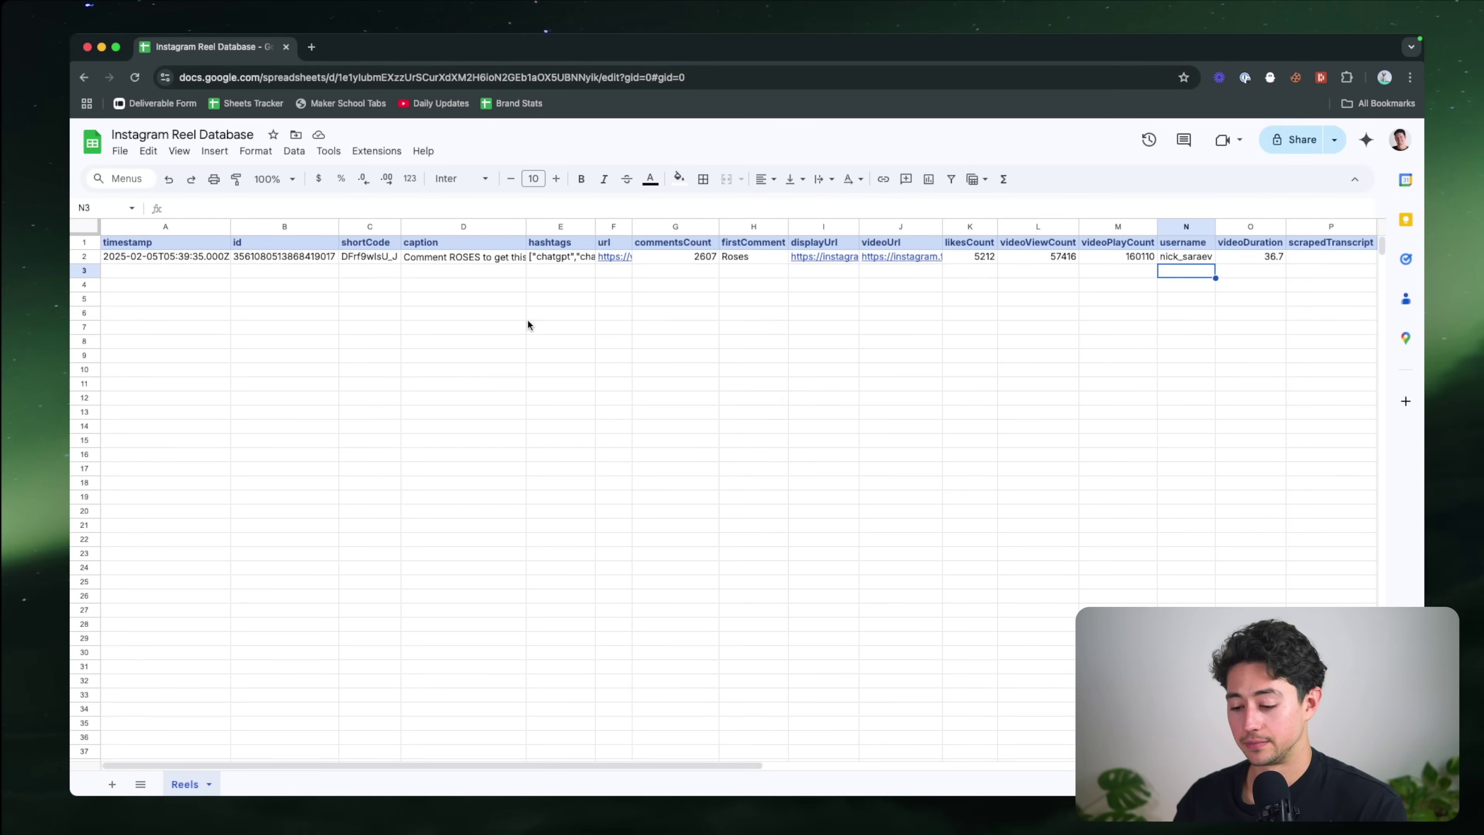
{"action": "key", "text": "super+grave"}
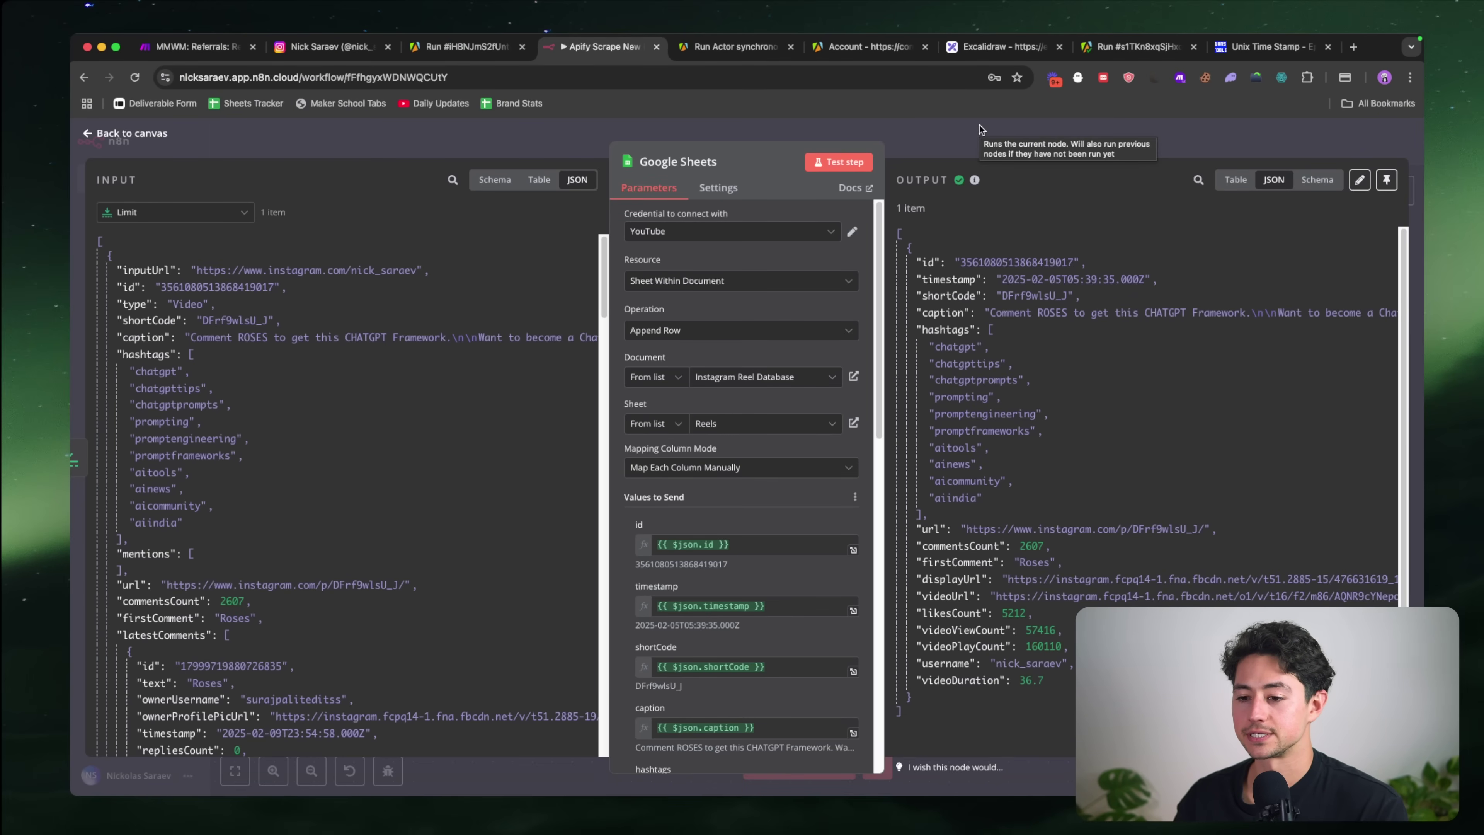
Step: Unpin and rerun the Limit node (max 2) so it passes 2 of 5 reels onward
{"action": "left_click", "coordinate": [952, 150]}
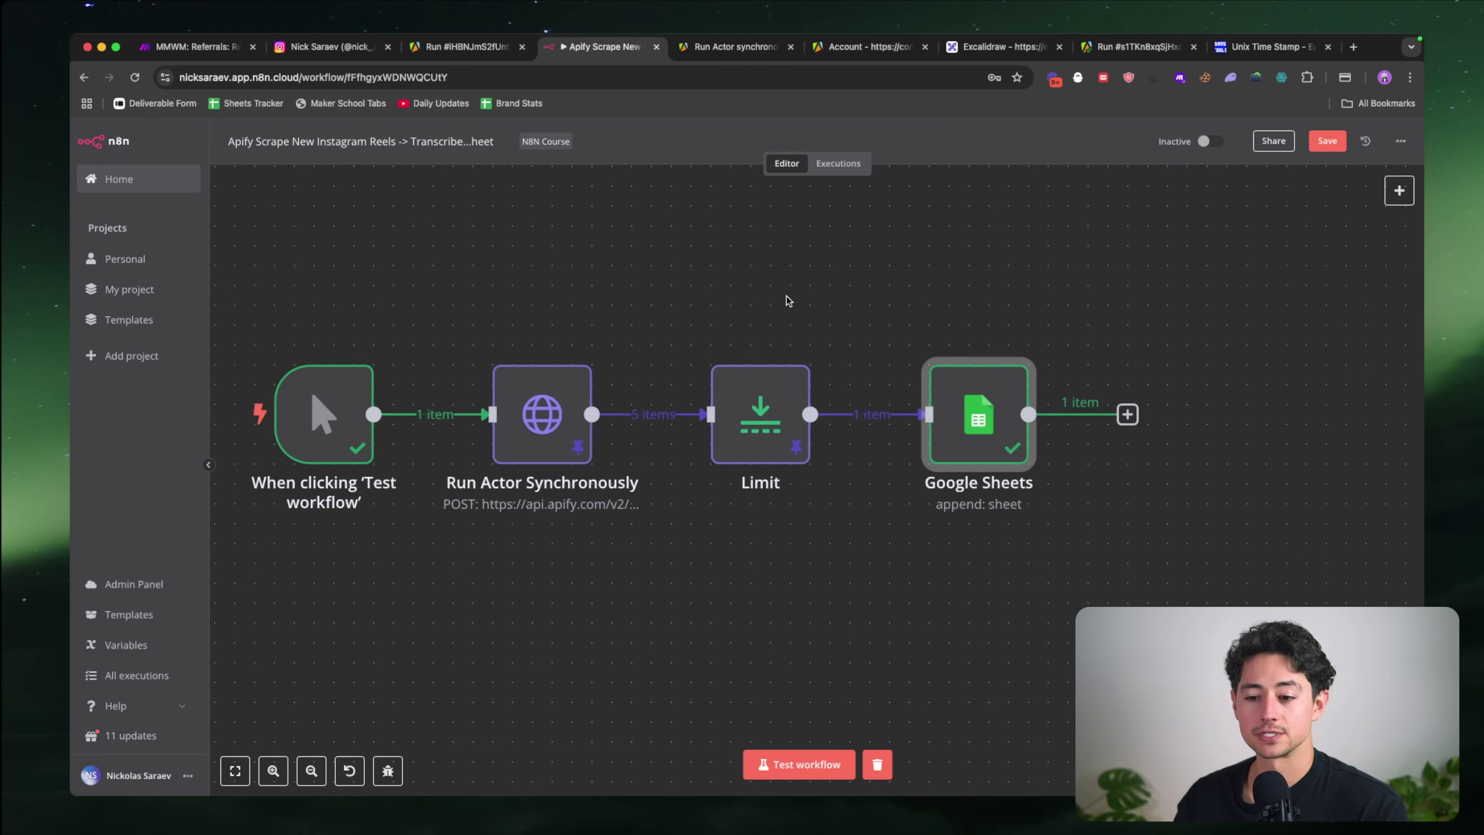
{"action": "scroll", "coordinate": [786, 295], "scroll_direction": "down", "scroll_amount": 3}
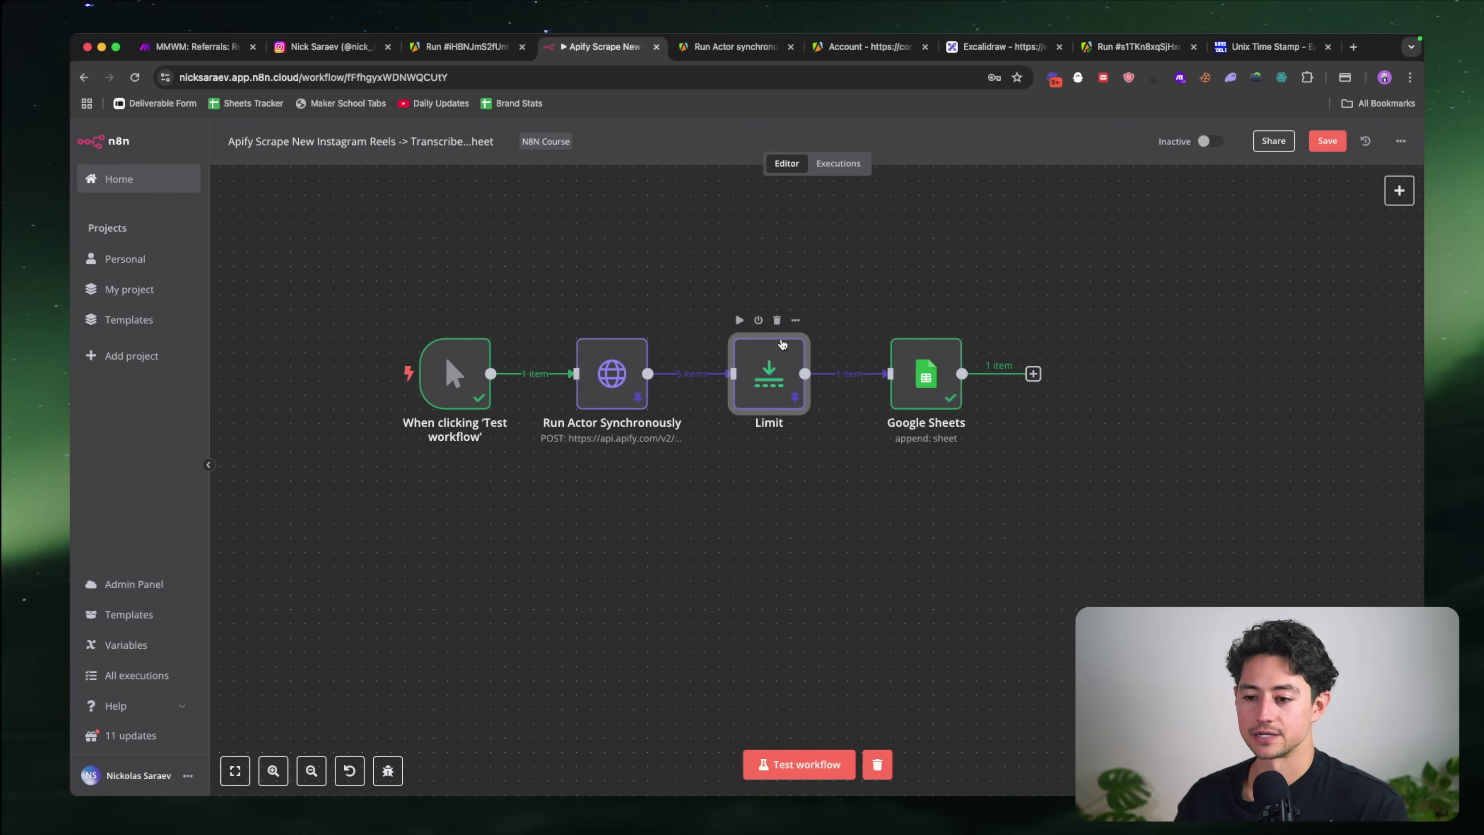
{"action": "double_click", "coordinate": [759, 386]}
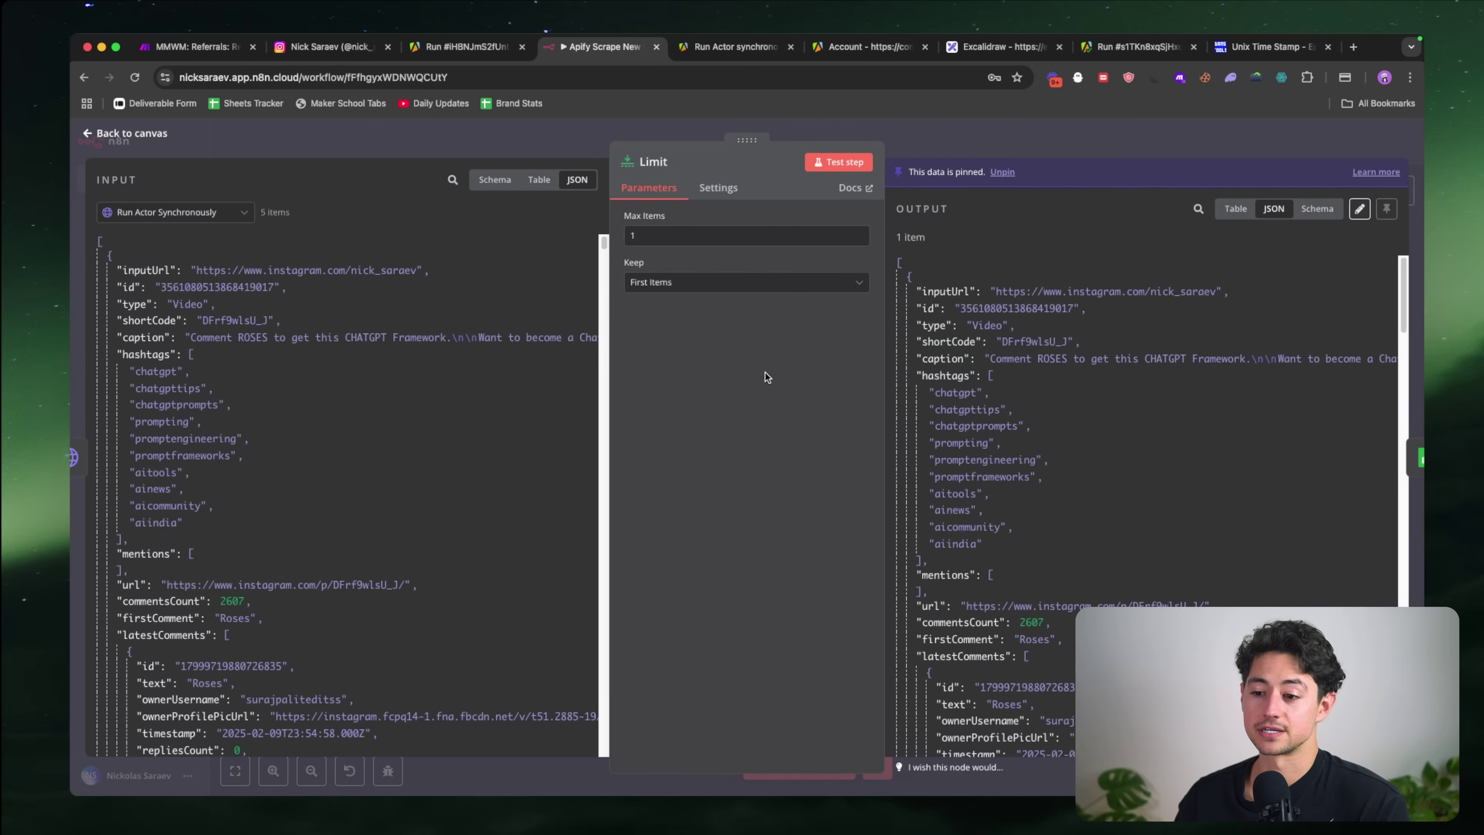
{"action": "left_click", "coordinate": [851, 163]}
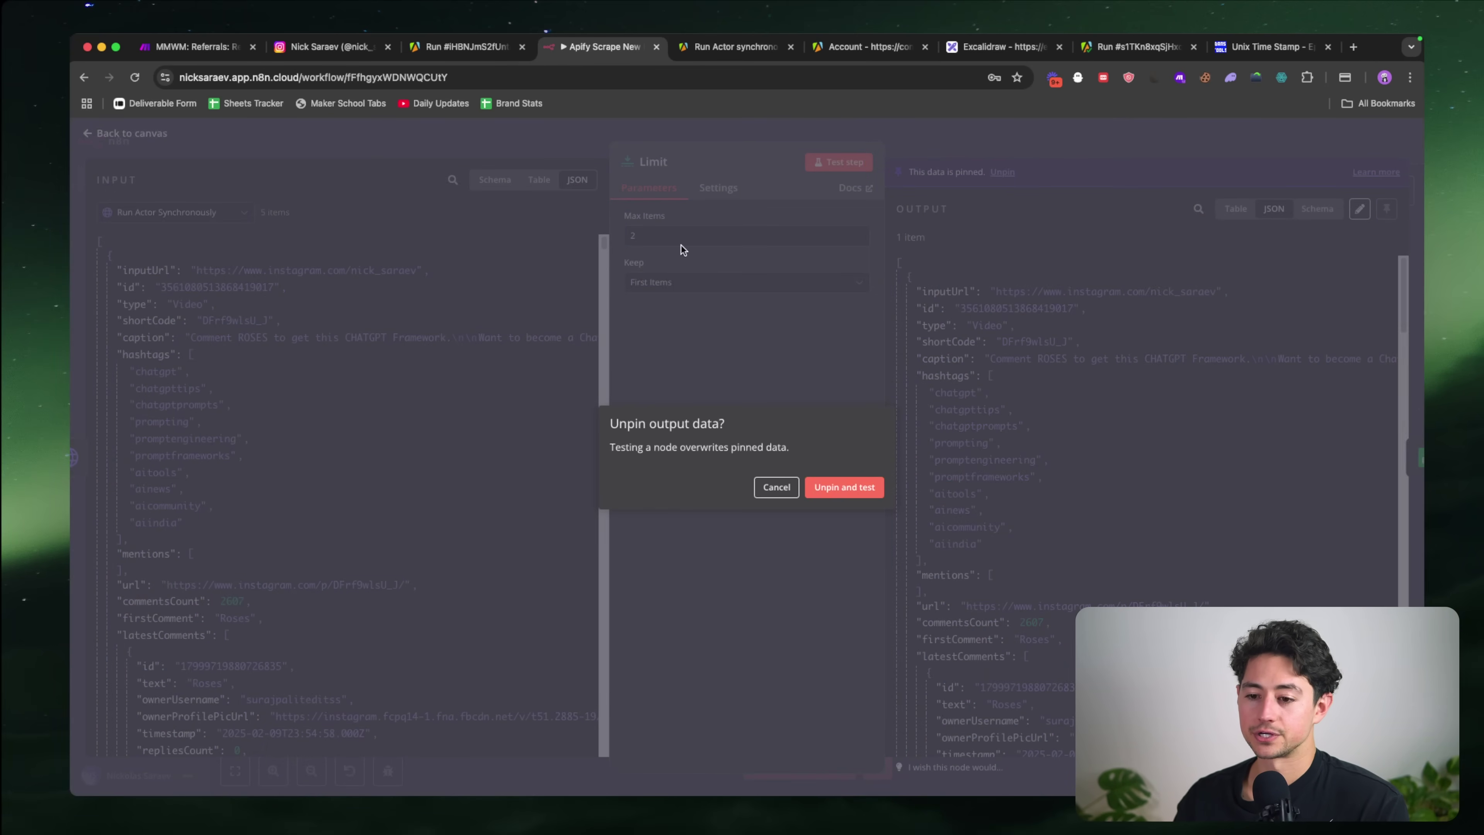
{"action": "left_click", "coordinate": [848, 485]}
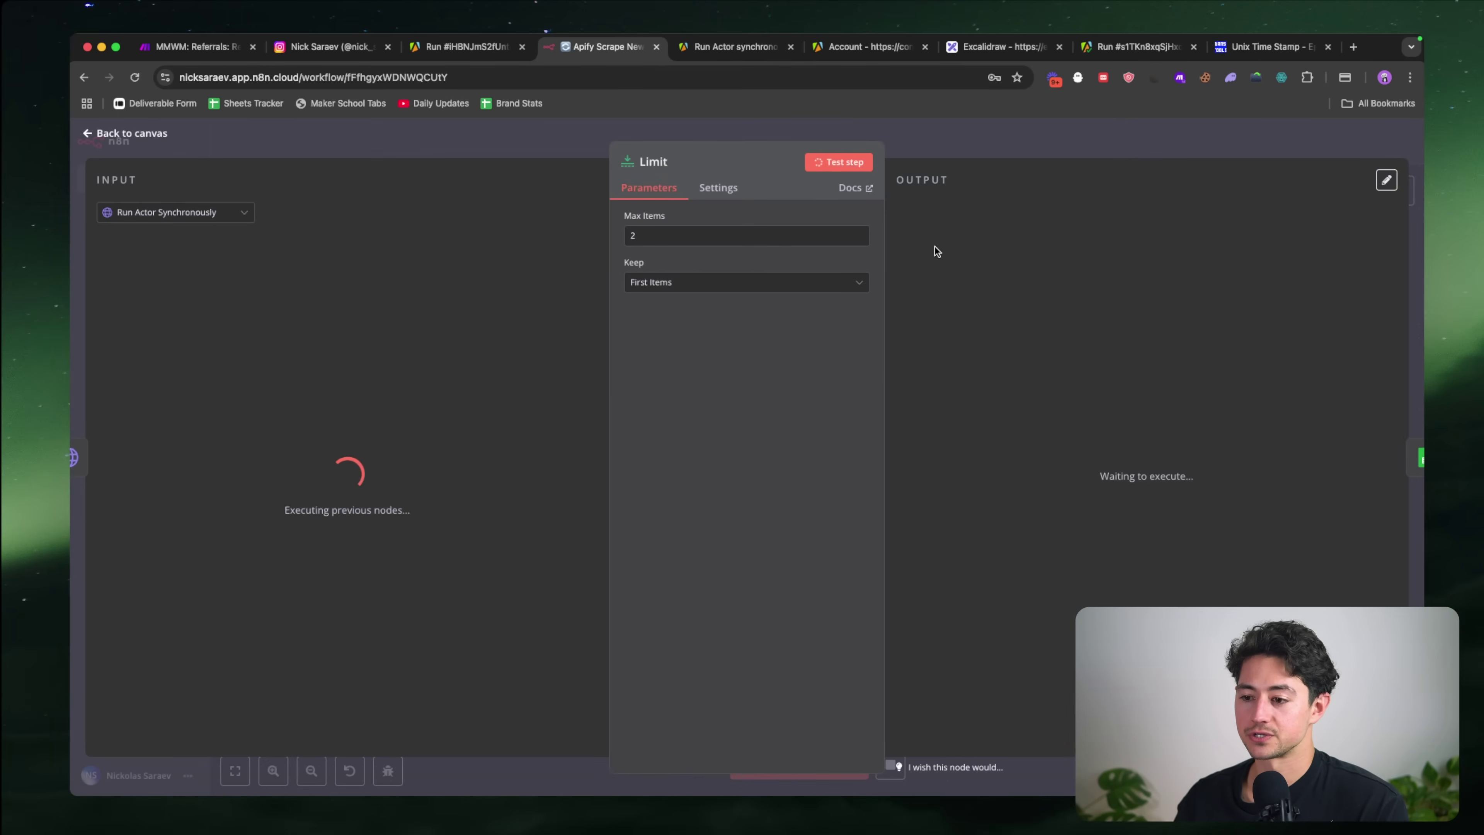
{"action": "left_click", "coordinate": [1020, 148]}
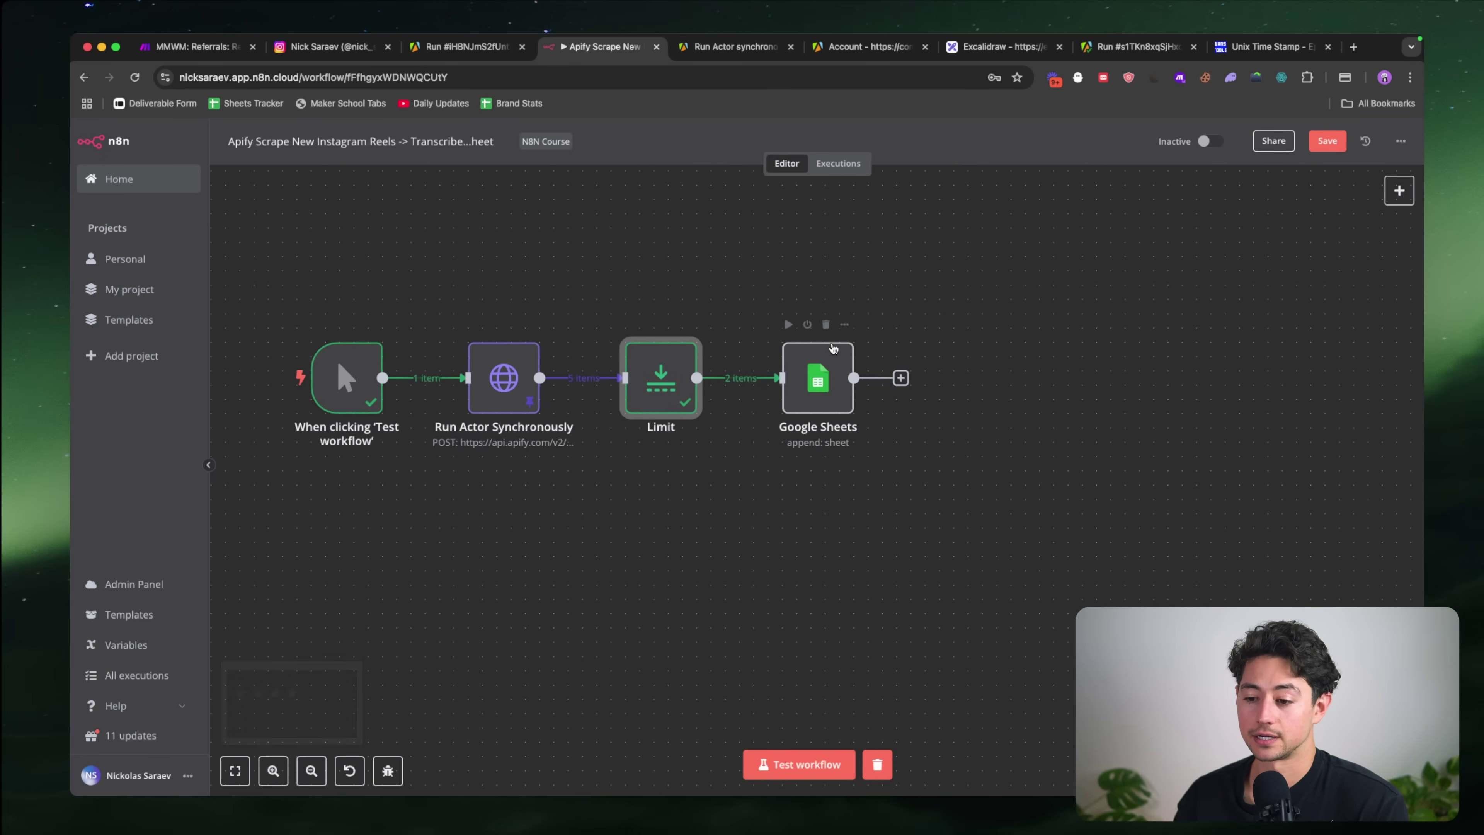
Step: Make room and insert a Google Sheets 'Get row(s) in sheet' step before the append node
{"action": "left_click_drag", "start_coordinate": [813, 380], "coordinate": [999, 380]}
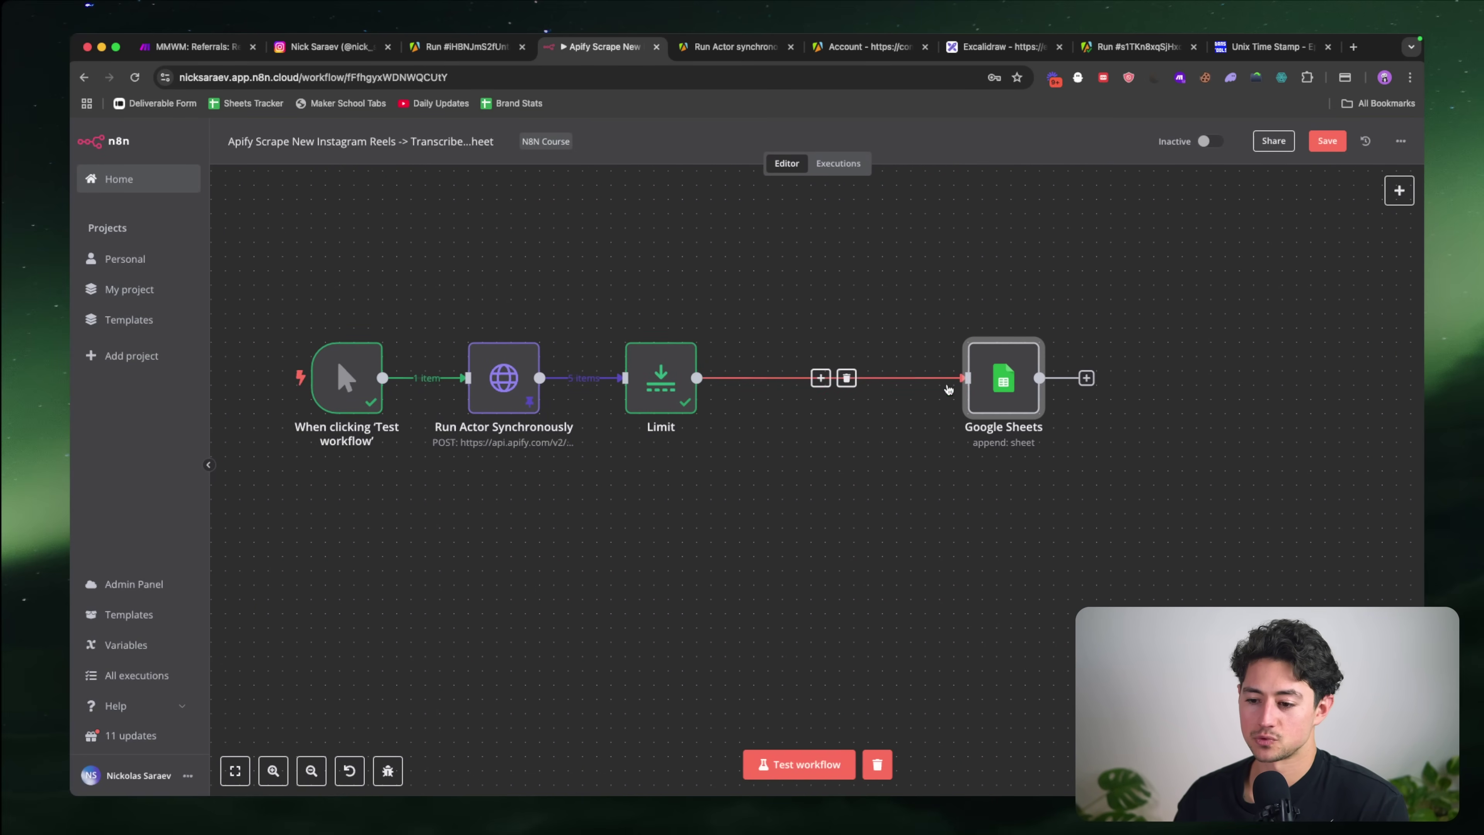
{"action": "left_click", "coordinate": [820, 377]}
{"action": "type", "text": "sheet"}
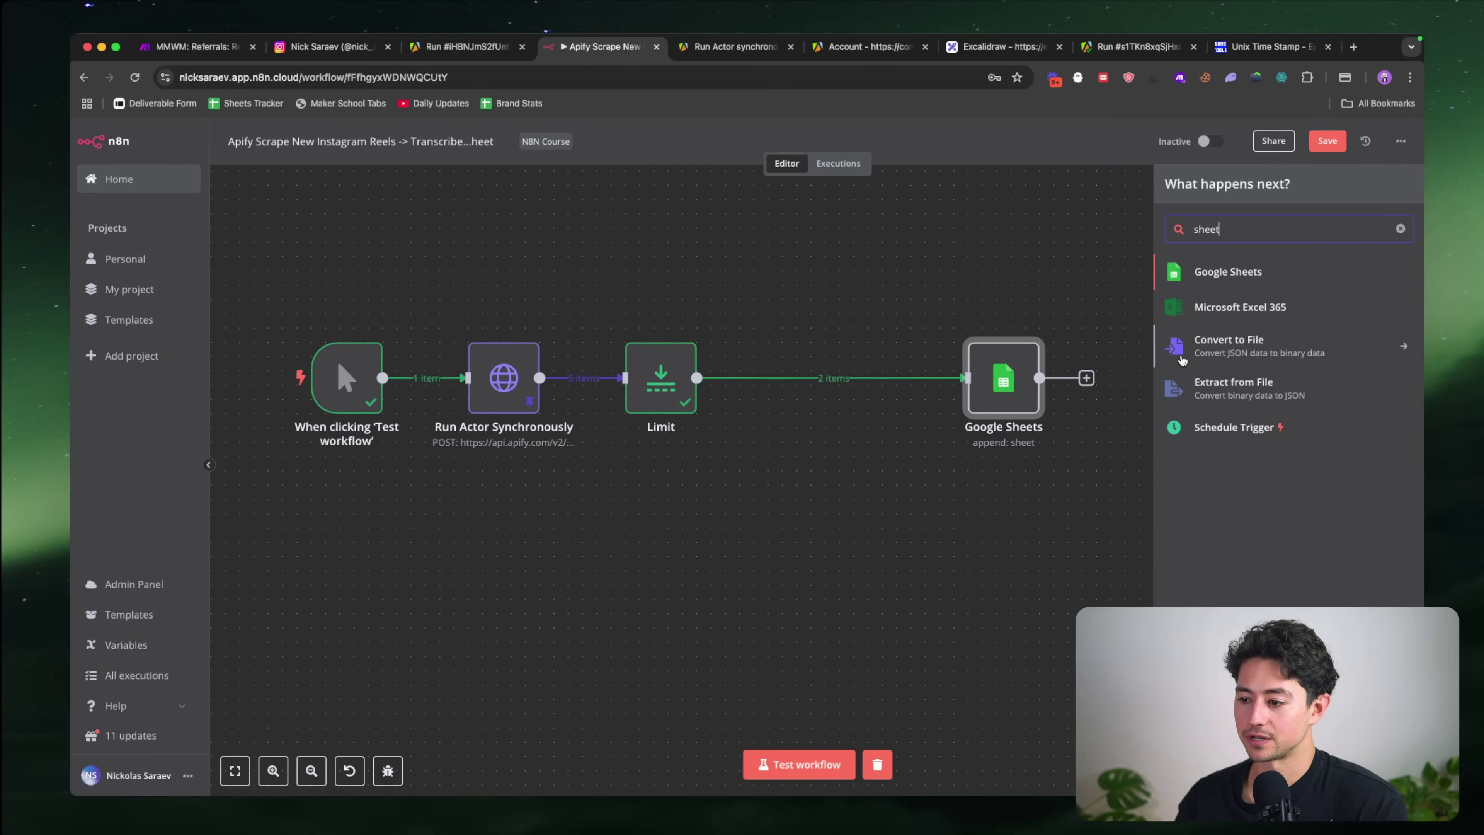
{"action": "left_click", "coordinate": [1210, 271]}
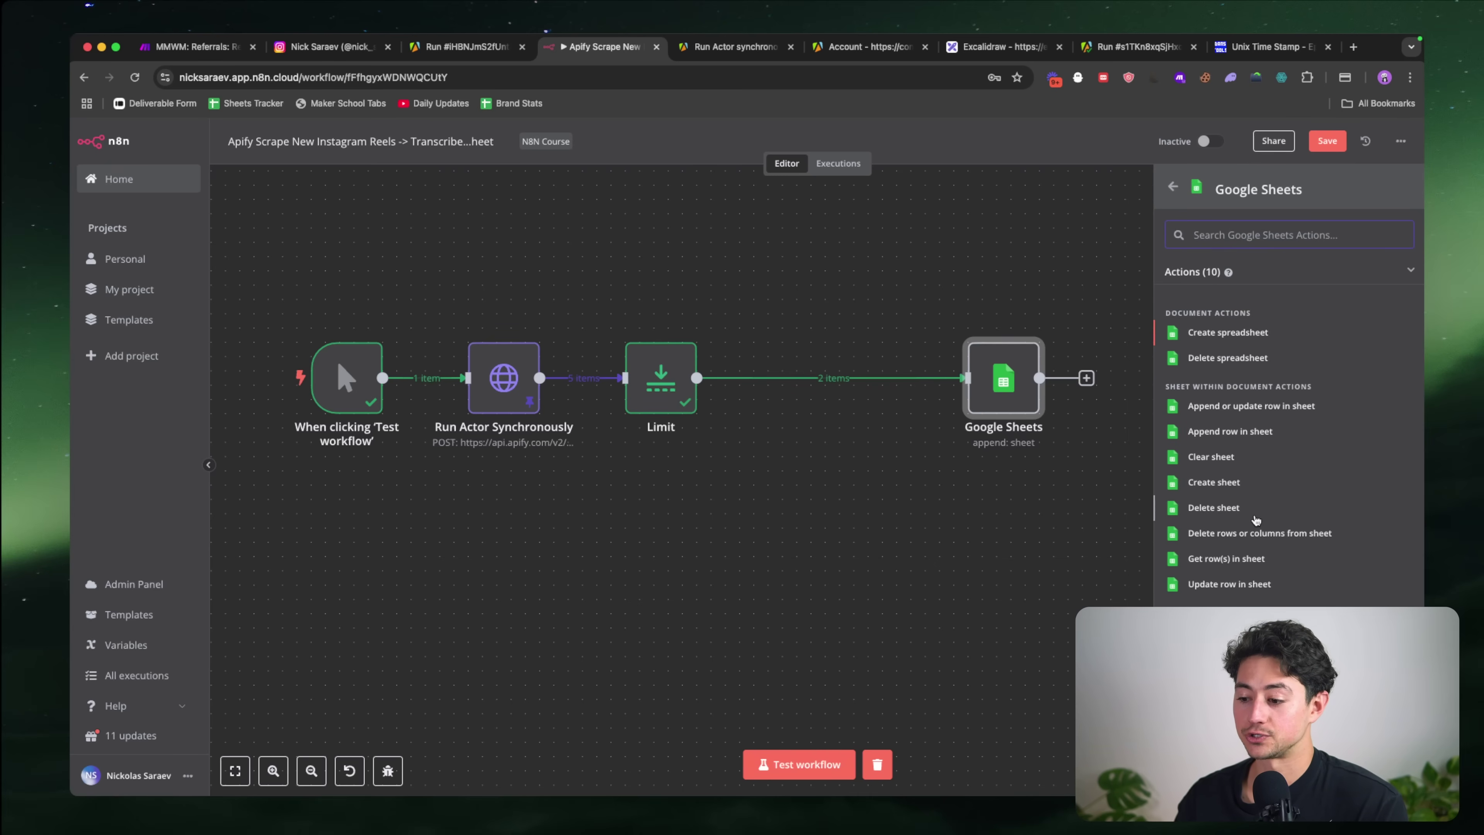
{"action": "left_click", "coordinate": [1215, 560]}
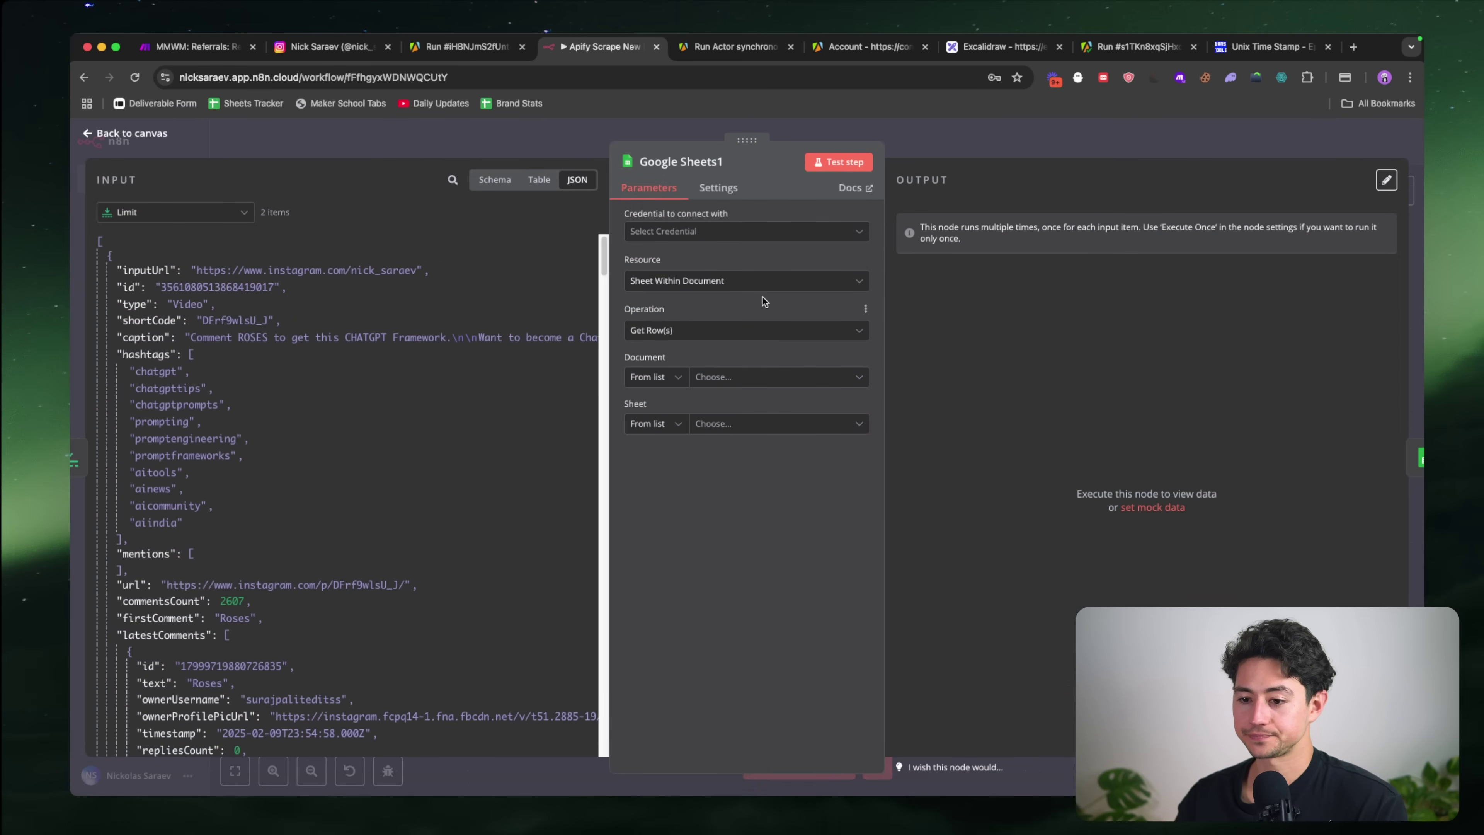
Step: Point the lookup at the Instagram Reel Database spreadsheet's Reels sheet using the saved credential
{"action": "left_click", "coordinate": [730, 234]}
{"action": "left_click", "coordinate": [714, 323]}
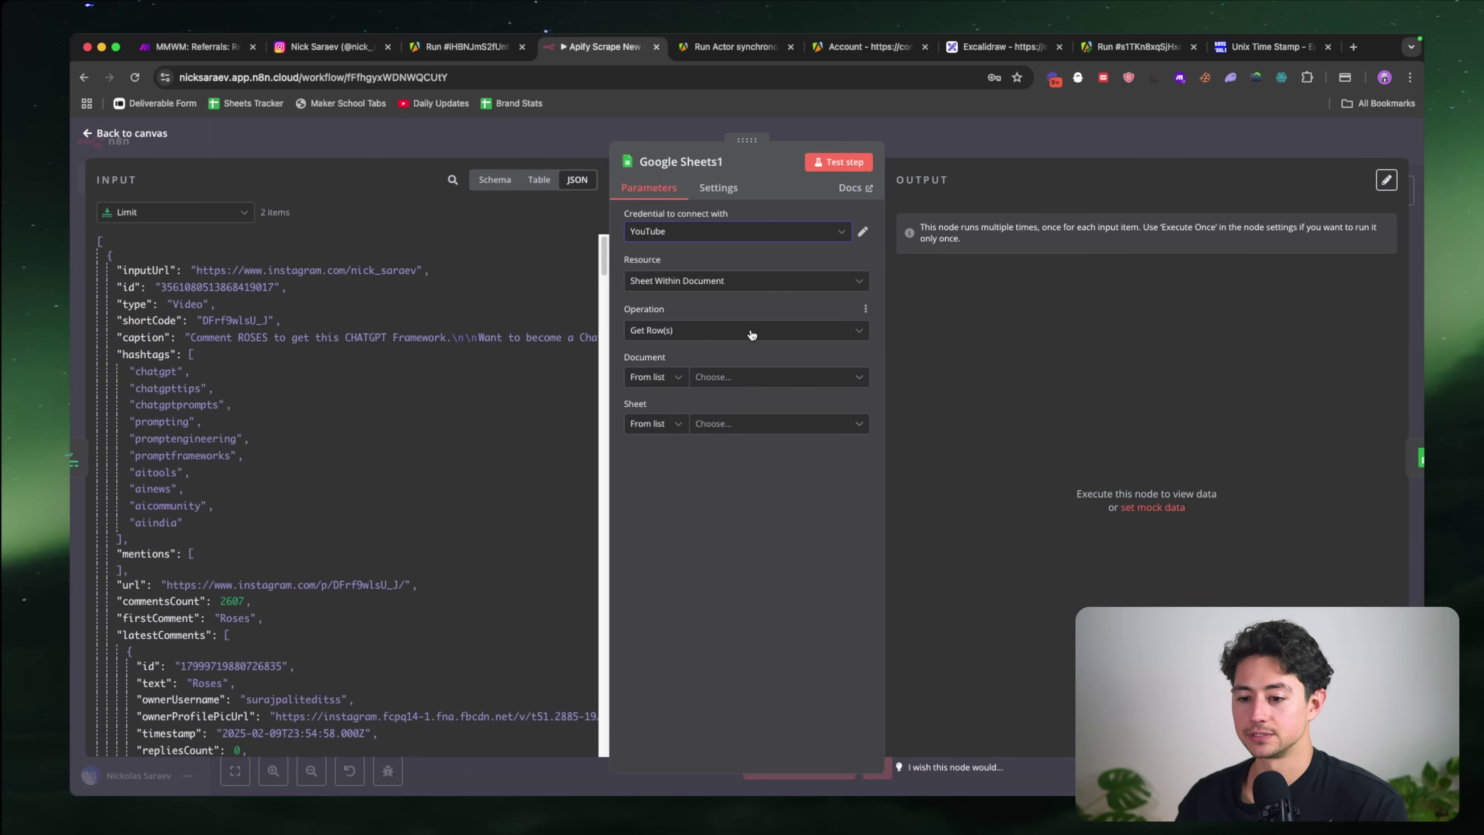
{"action": "left_click", "coordinate": [741, 377]}
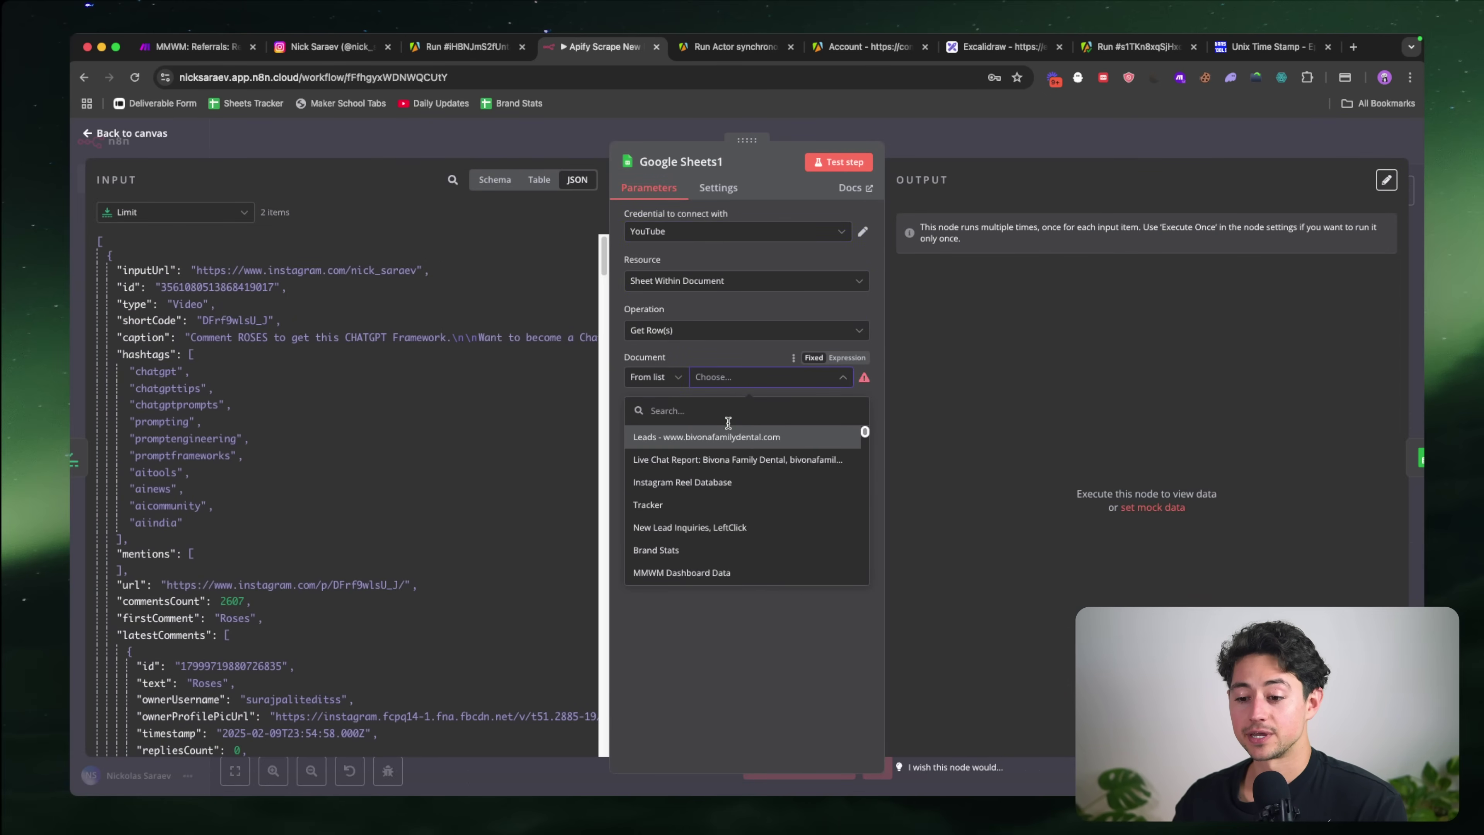
{"action": "type", "text": "insta"}
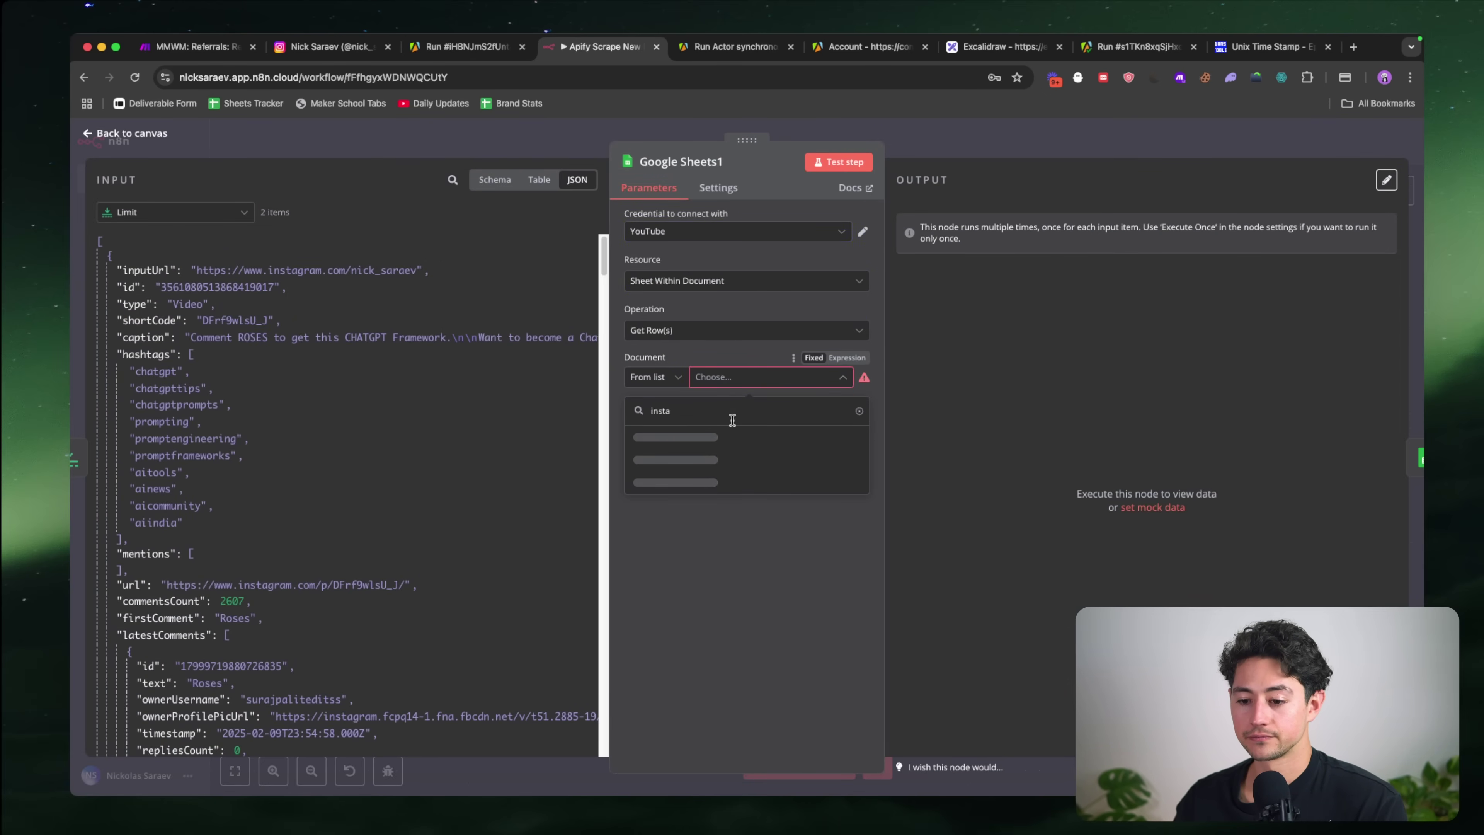
{"action": "left_click", "coordinate": [730, 435]}
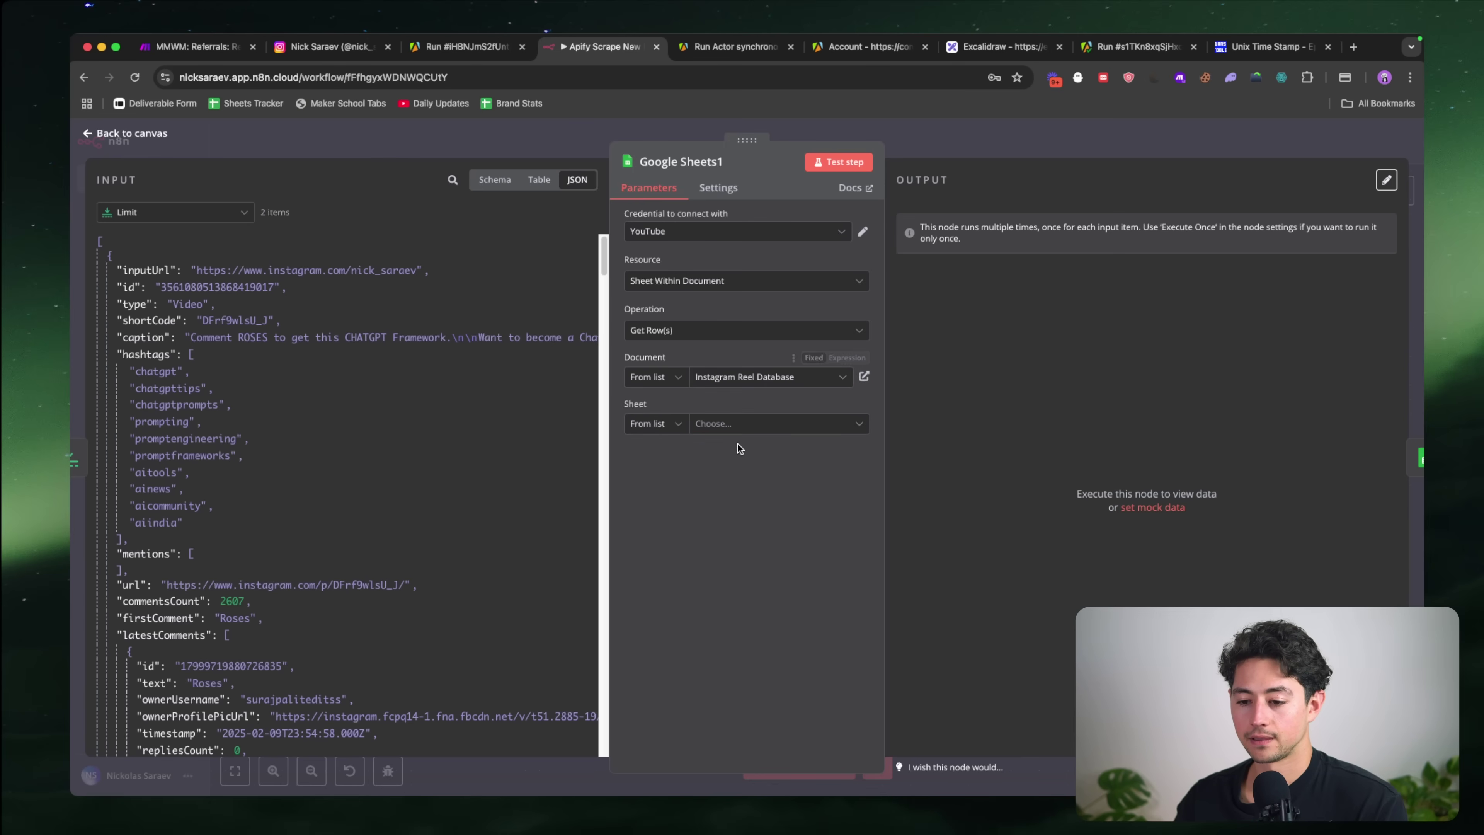
{"action": "left_click", "coordinate": [739, 431]}
{"action": "left_click", "coordinate": [725, 453]}
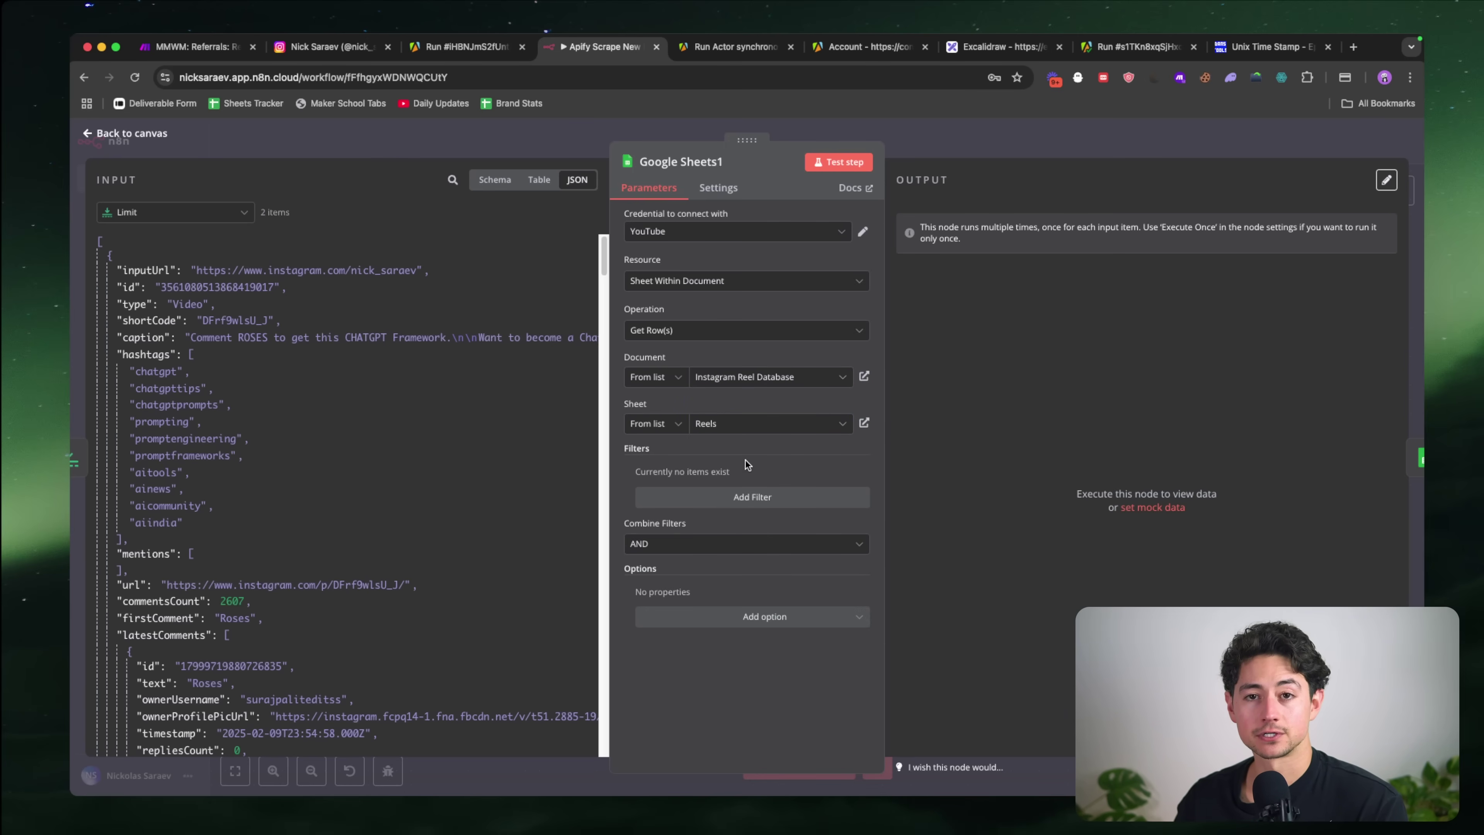
Step: Add a filter matching the id column to the incoming reel's id {{ $json.id }}
{"action": "scroll", "coordinate": [776, 470], "scroll_direction": "up", "scroll_amount": 5}
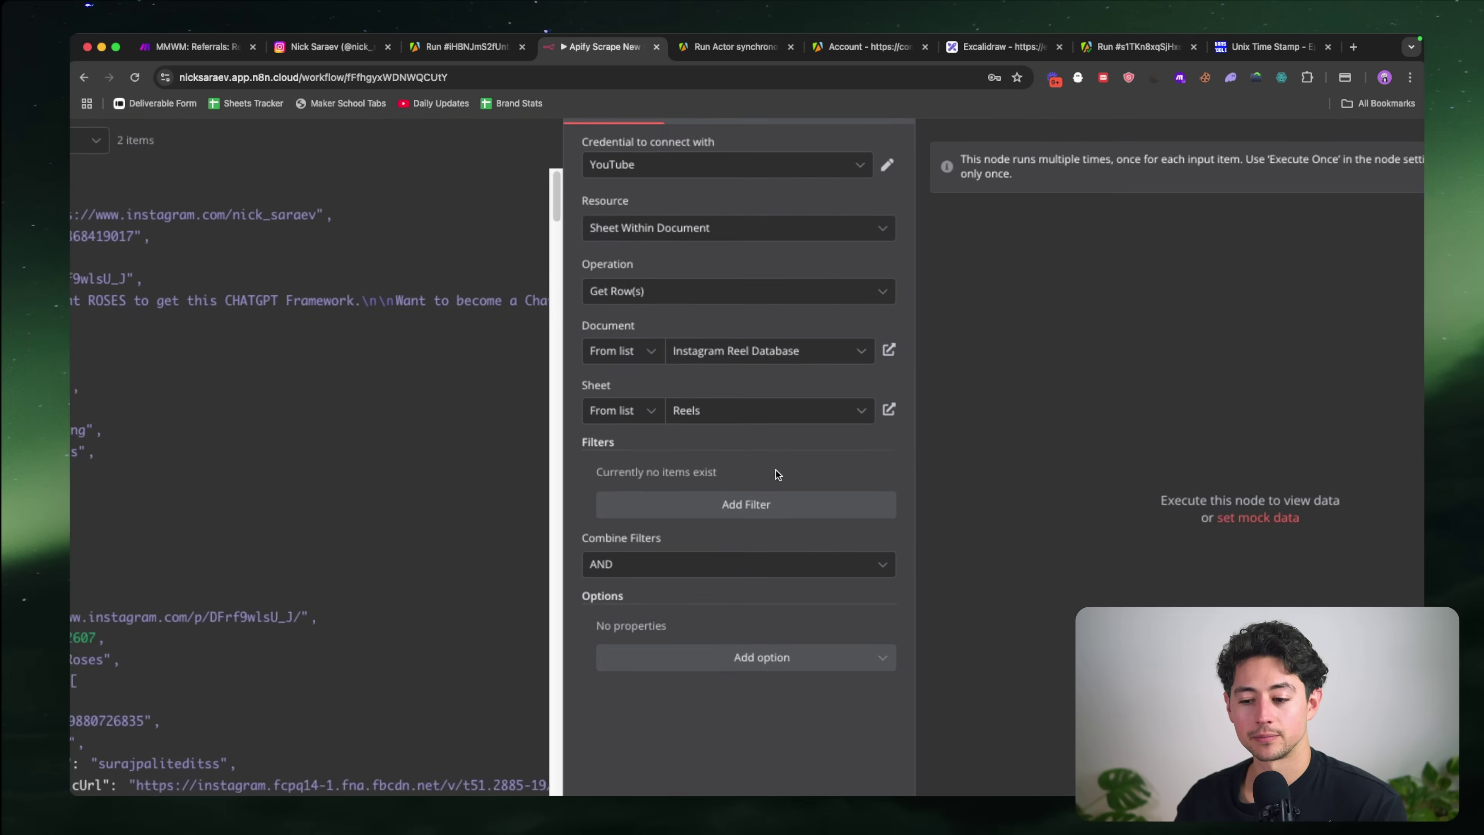
{"action": "scroll", "coordinate": [776, 470], "scroll_direction": "down", "scroll_amount": 2}
{"action": "scroll", "coordinate": [776, 470], "scroll_direction": "down", "scroll_amount": 1}
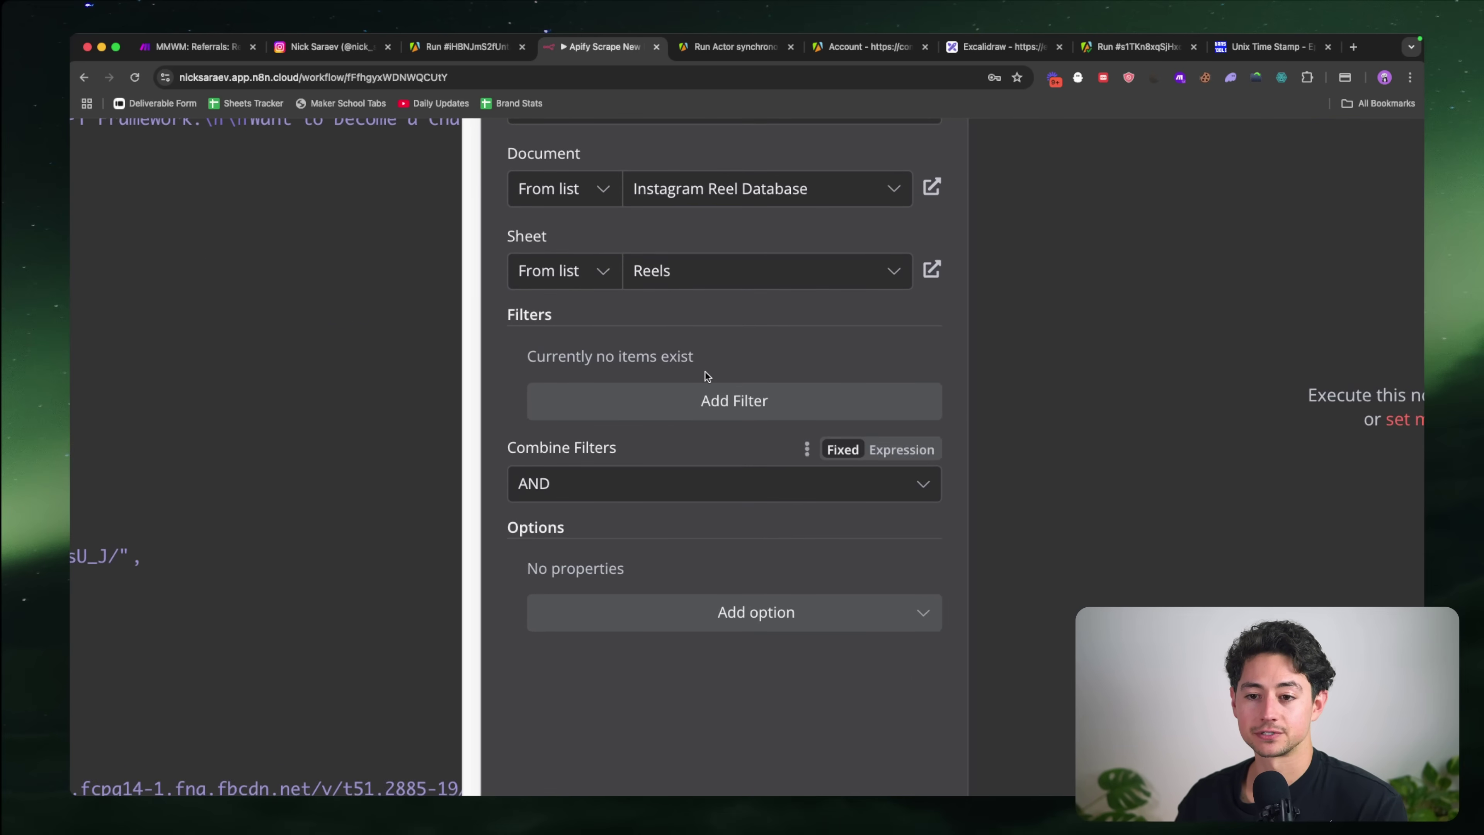
{"action": "left_click", "coordinate": [724, 401]}
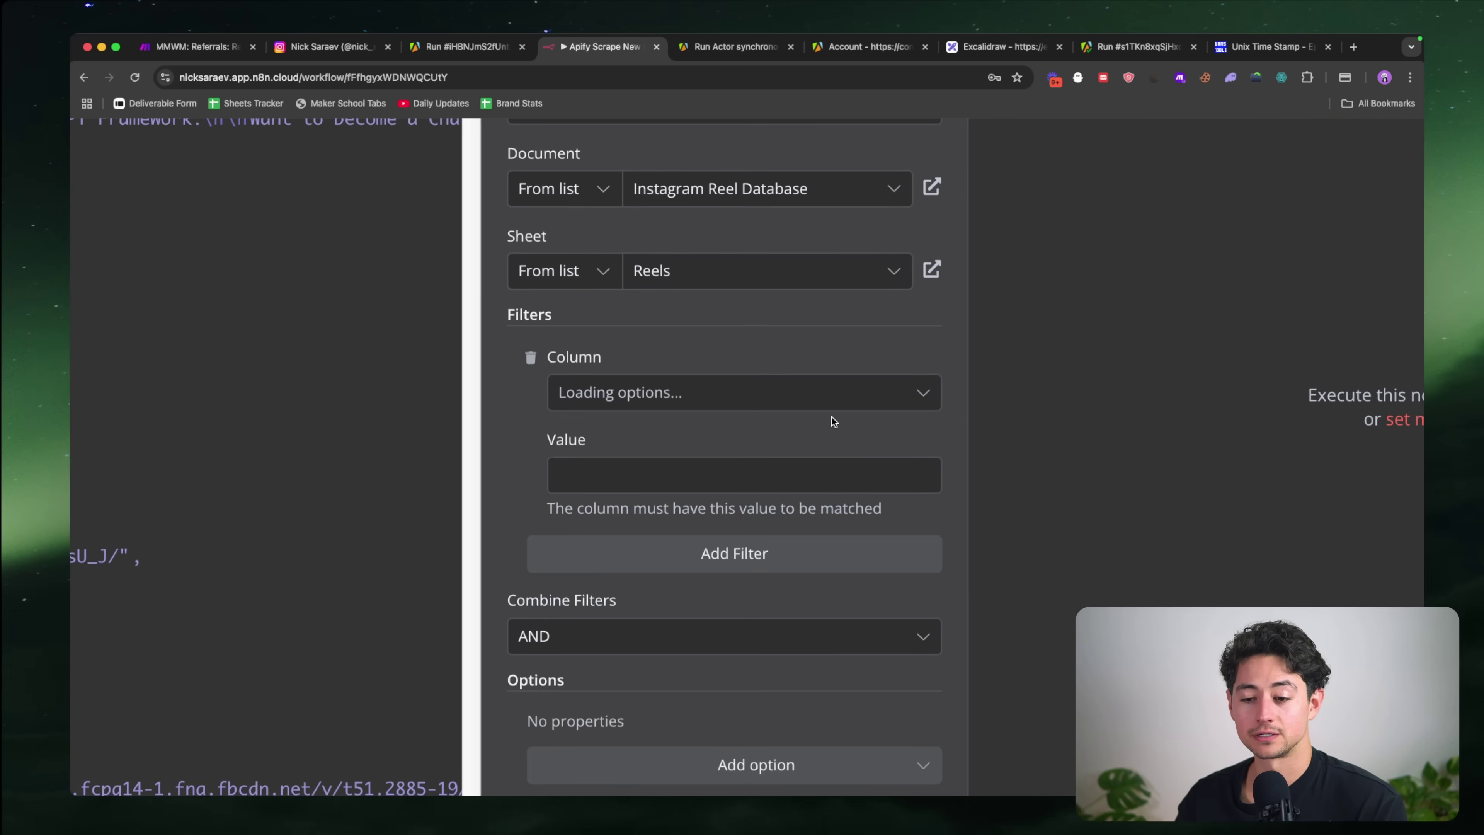
{"action": "left_click", "coordinate": [821, 400]}
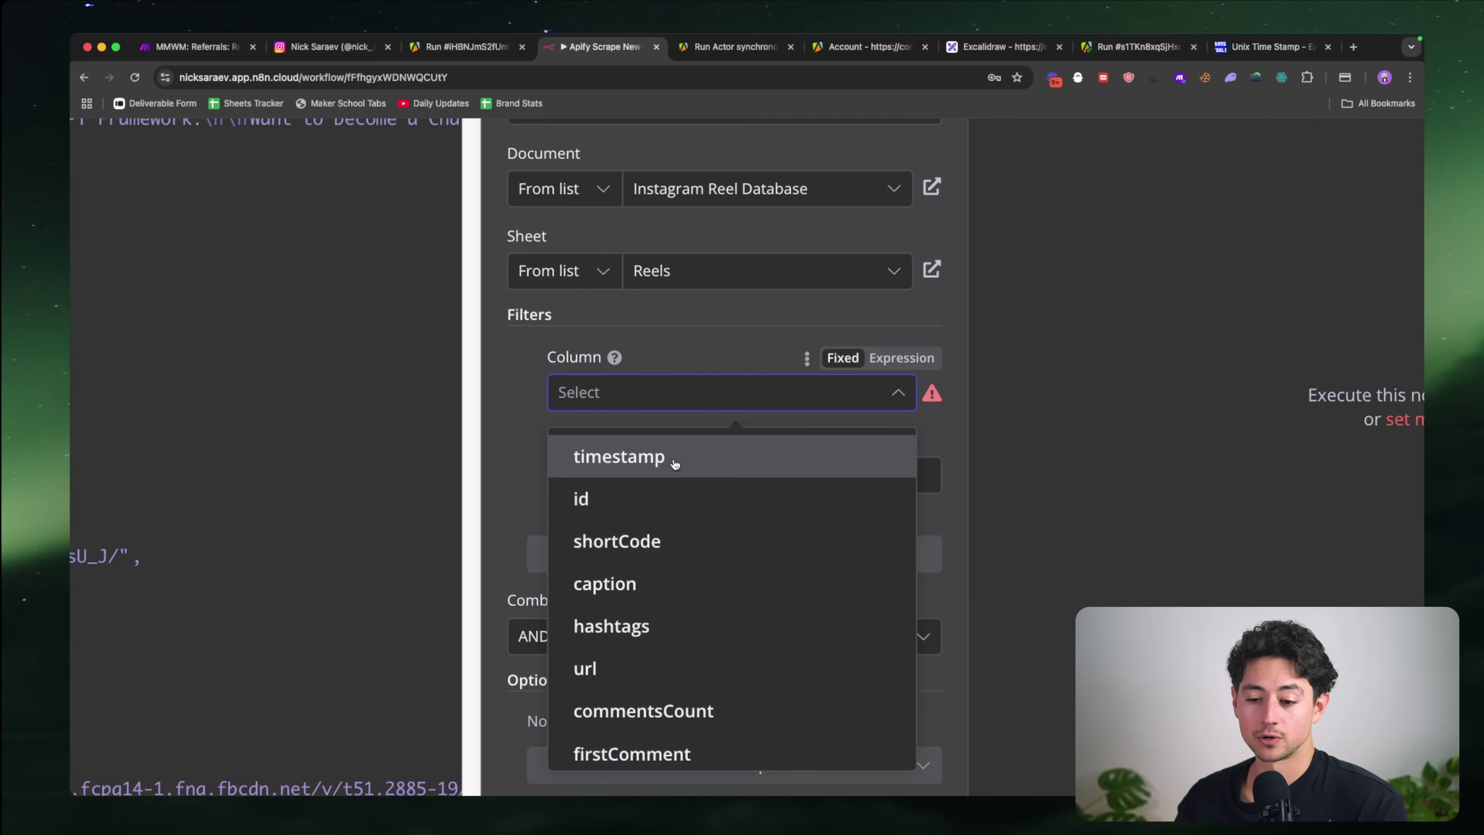
{"action": "left_click", "coordinate": [660, 478]}
{"action": "key", "text": "super+0"}
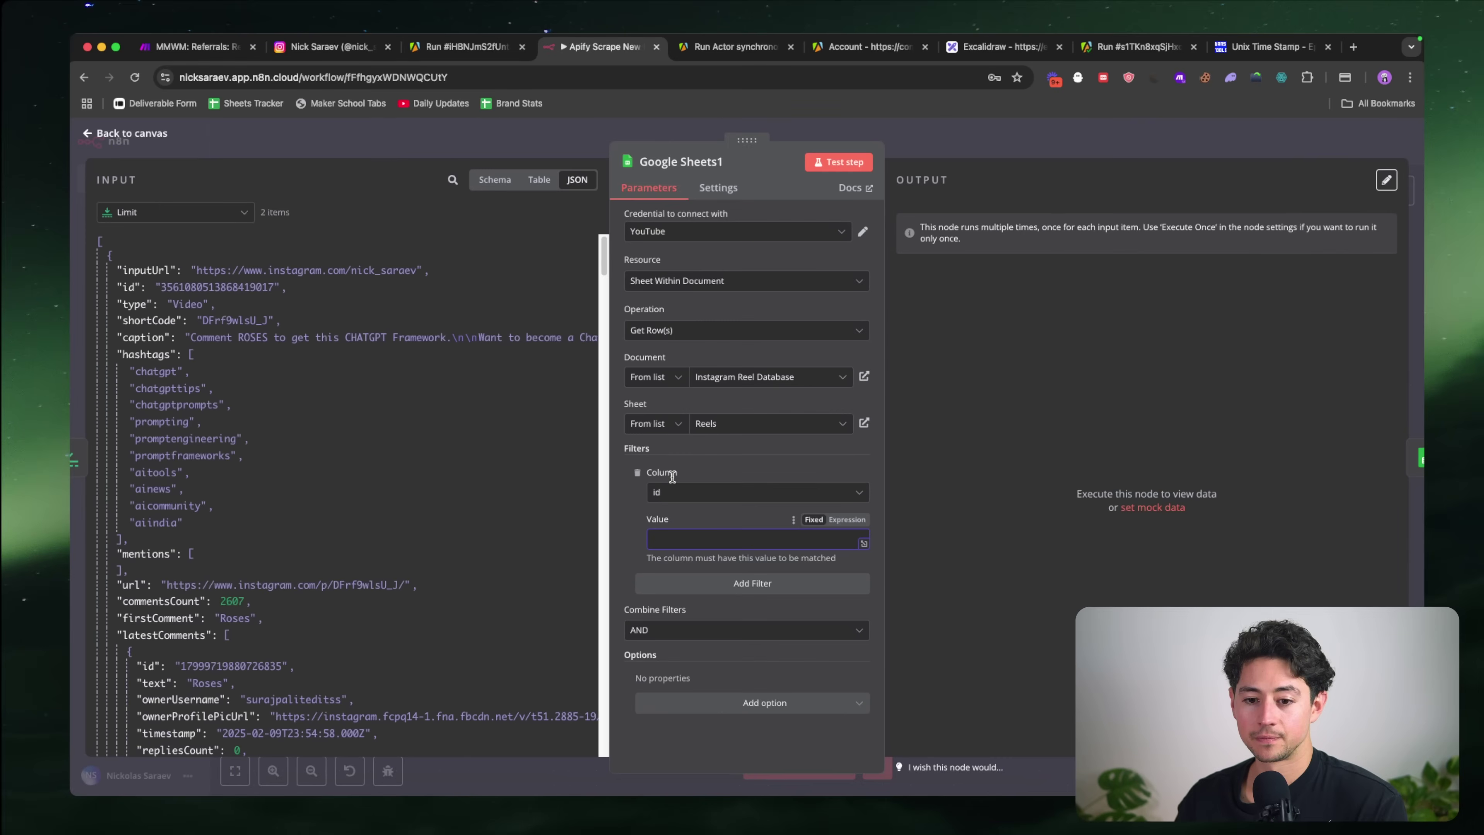
{"action": "left_click_drag", "start_coordinate": [129, 287], "coordinate": [690, 549]}
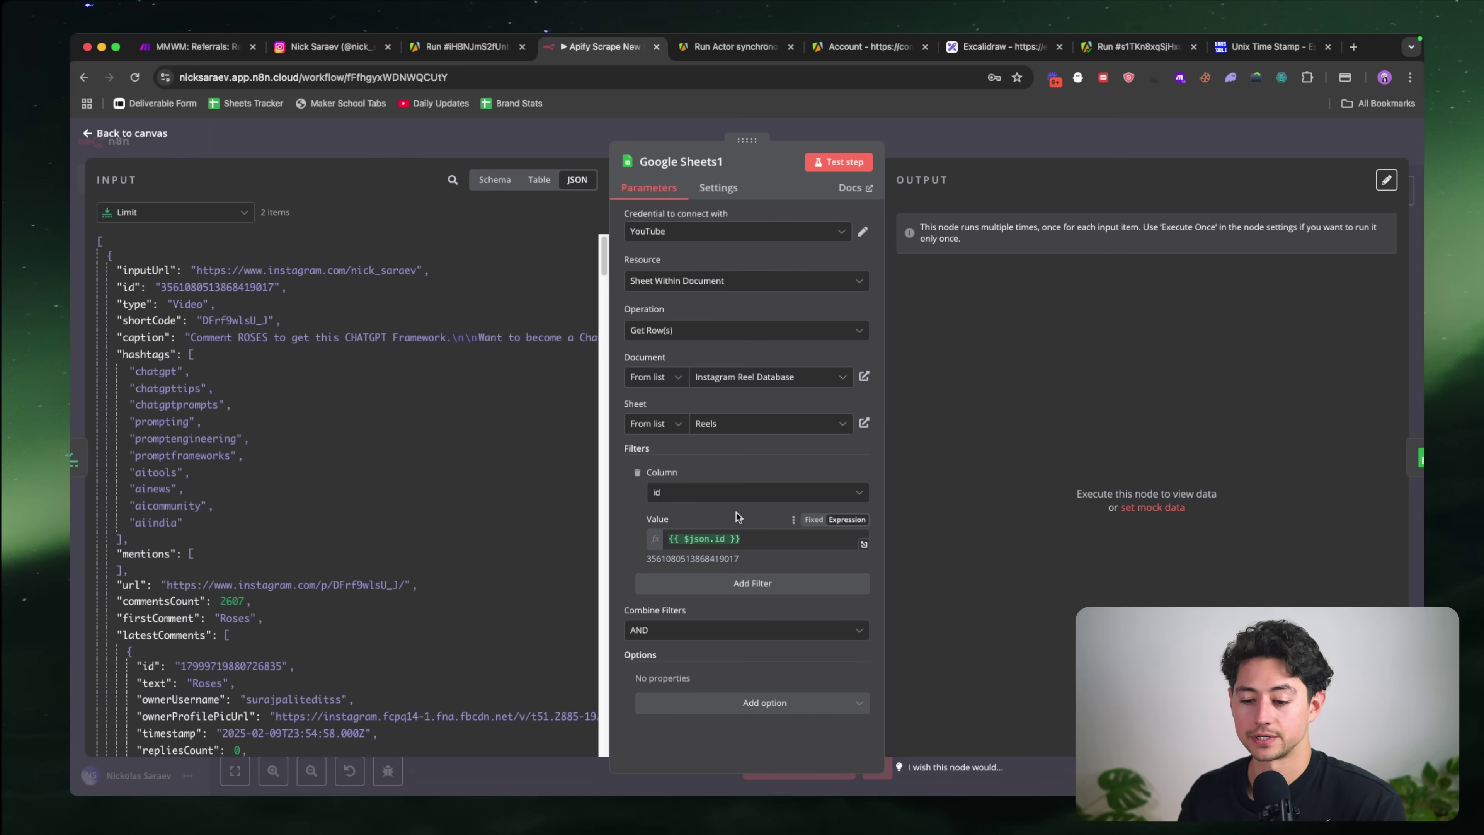
Step: Keep the filters combined with AND and review the Google Sheets1 lookup's options and settings
{"action": "left_click", "coordinate": [767, 631]}
{"action": "left_click", "coordinate": [768, 630]}
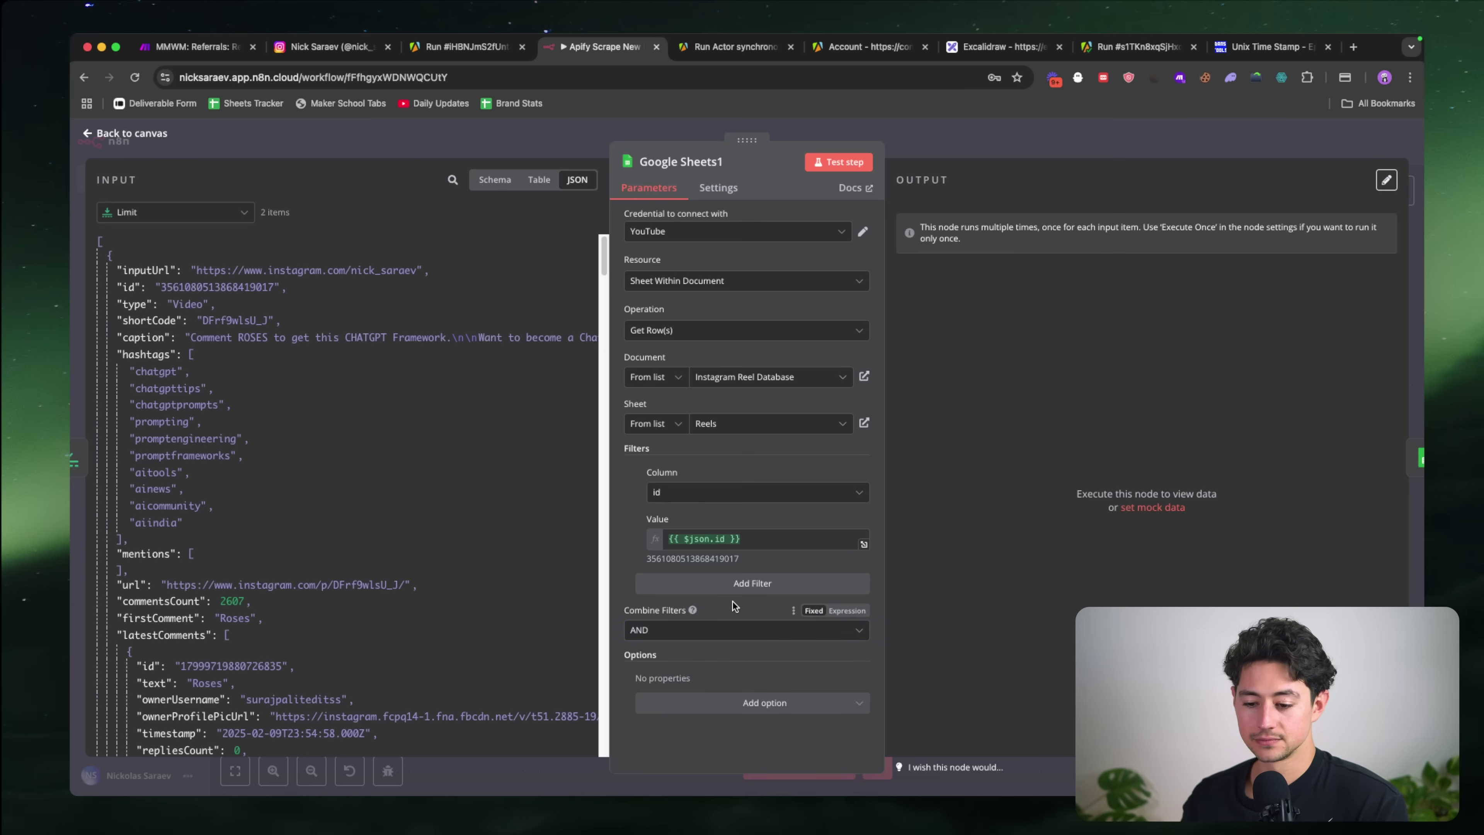
{"action": "left_click", "coordinate": [812, 709]}
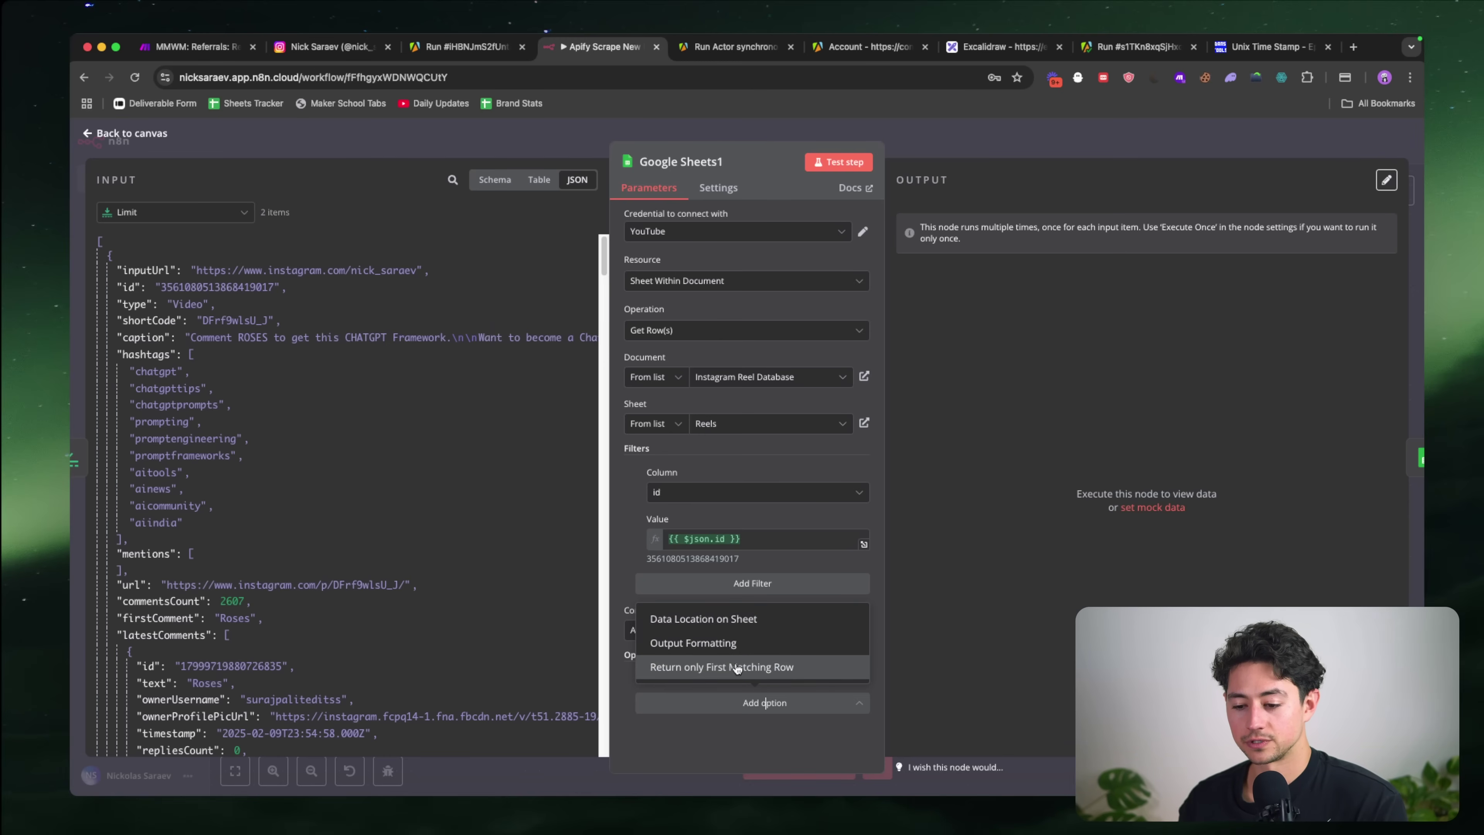
{"action": "left_click", "coordinate": [748, 135]}
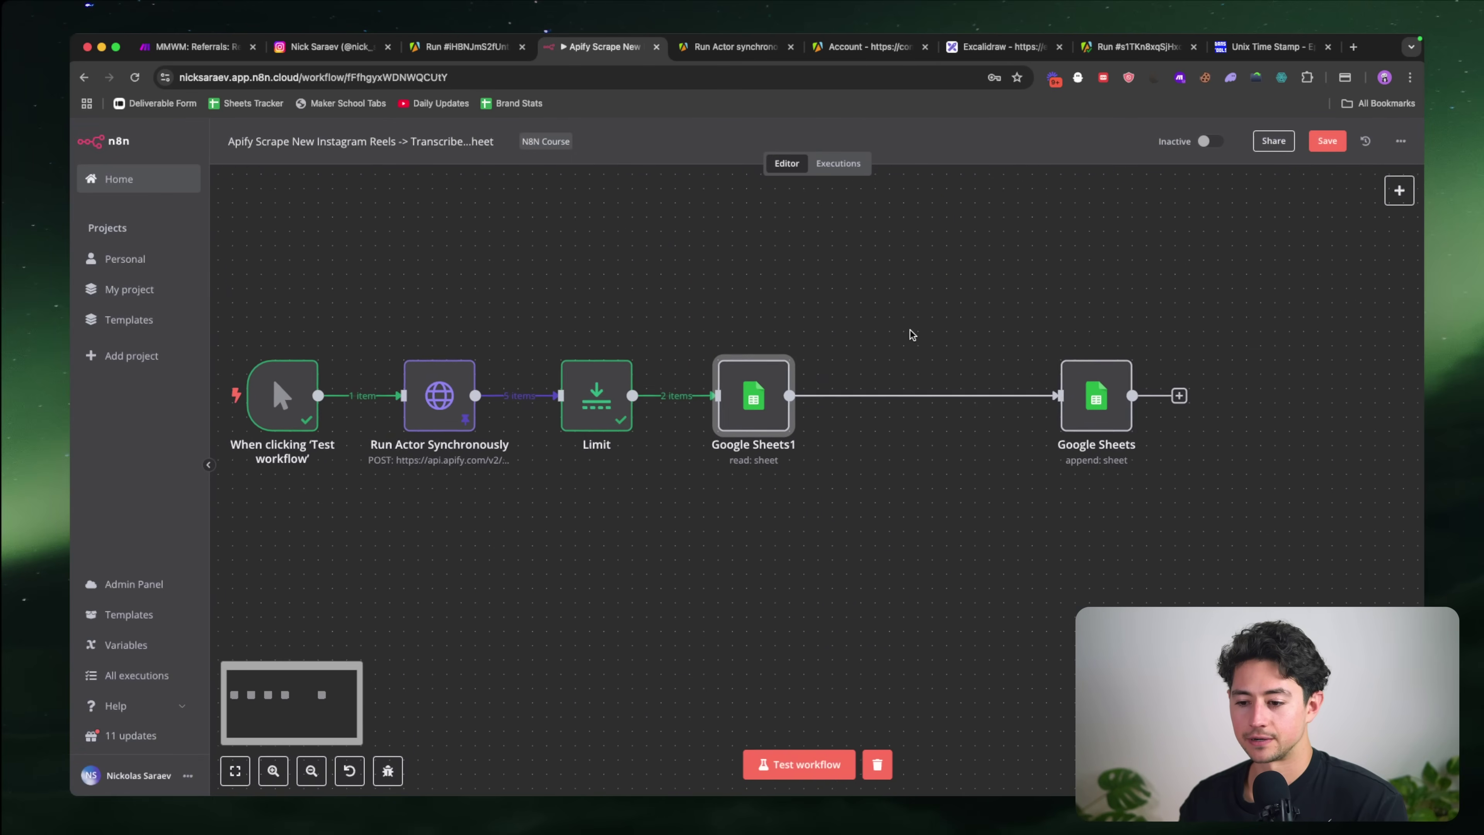
{"action": "double_click", "coordinate": [752, 394]}
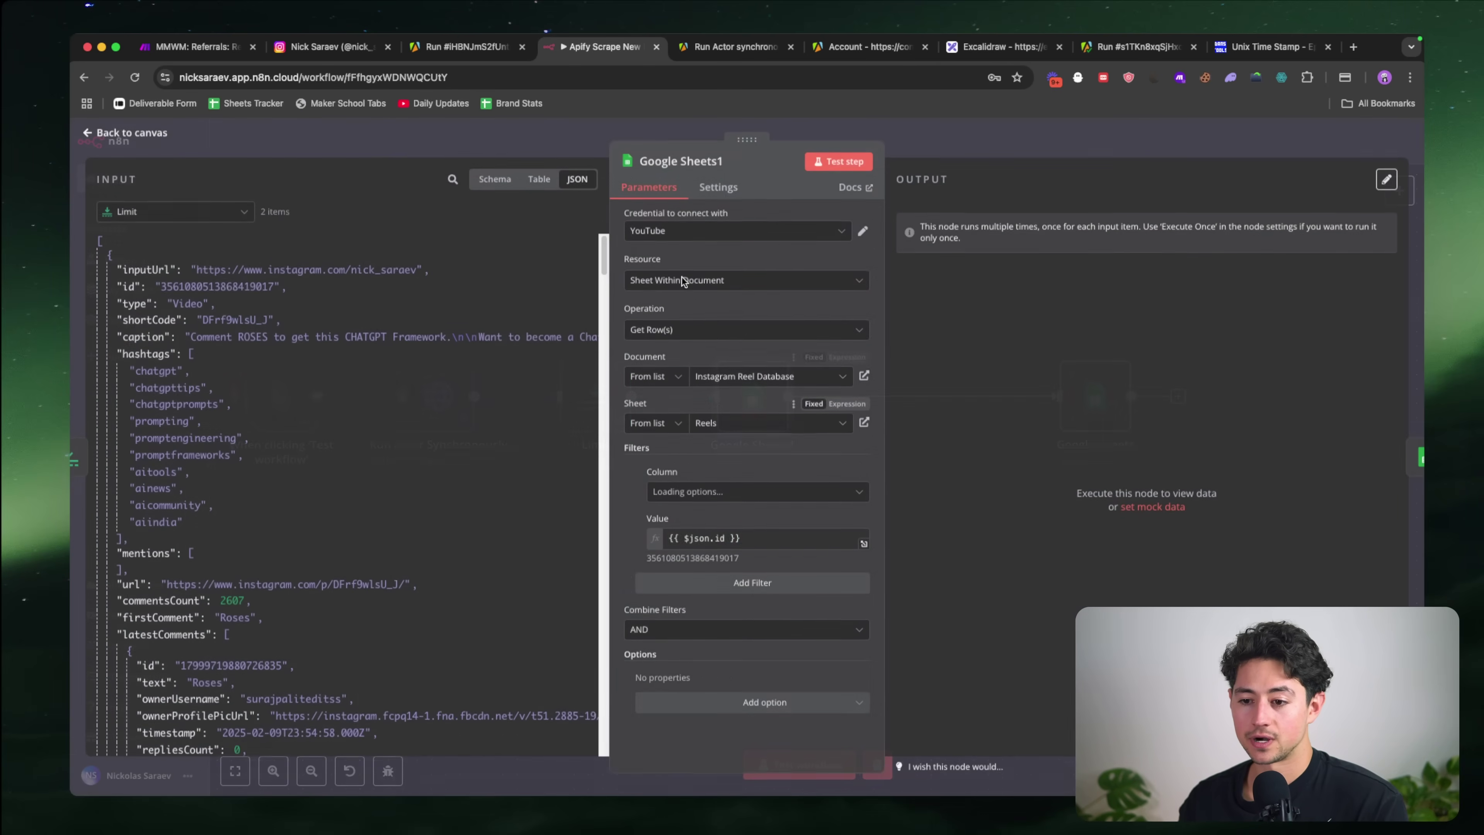
{"action": "left_click", "coordinate": [712, 187]}
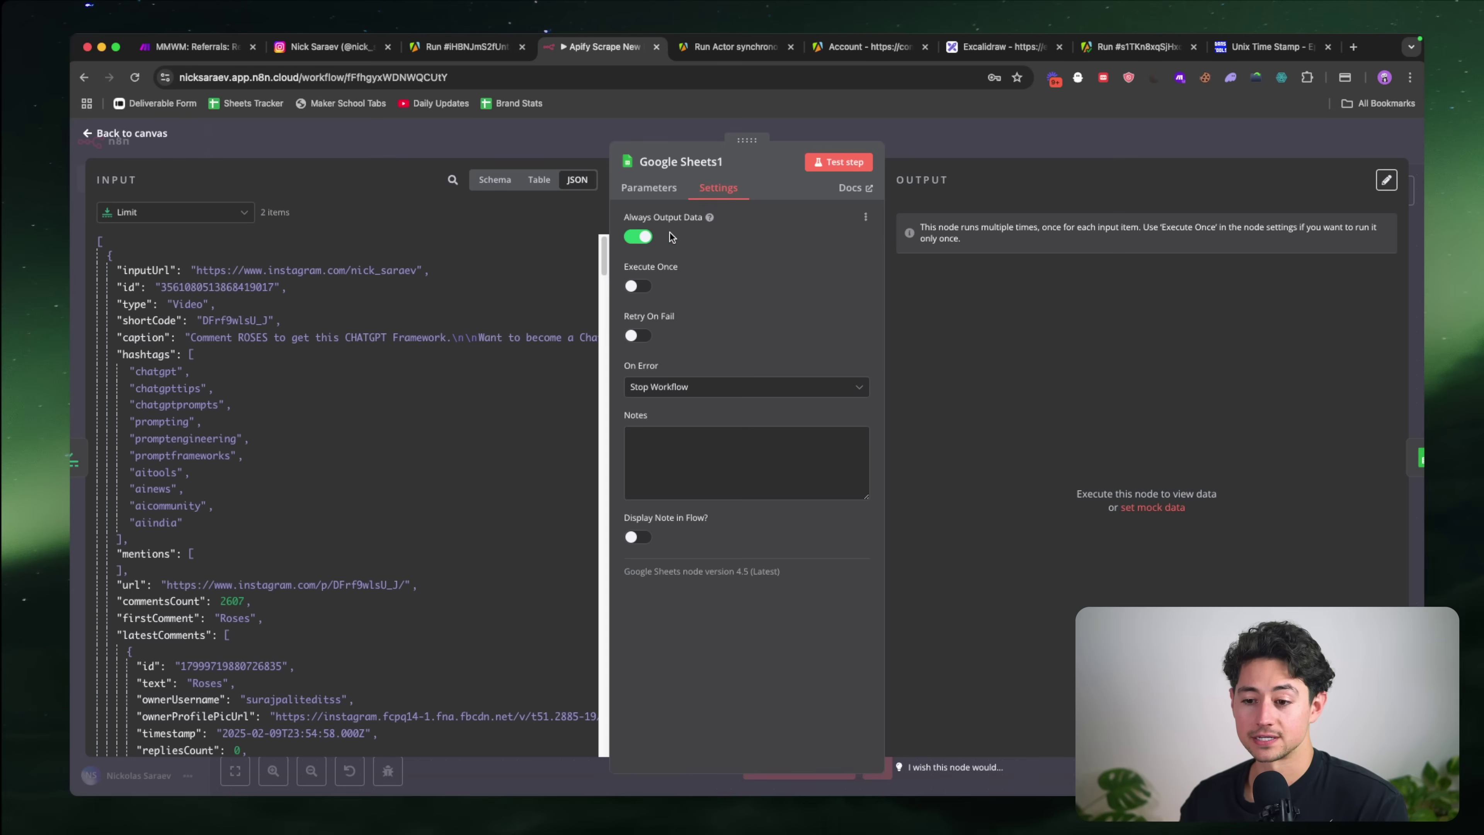
Step: Insert an If node after Google Sheets1 and space it out from the append node
{"action": "left_click", "coordinate": [909, 132]}
{"action": "left_click", "coordinate": [889, 414]}
{"action": "type", "text": "if"}
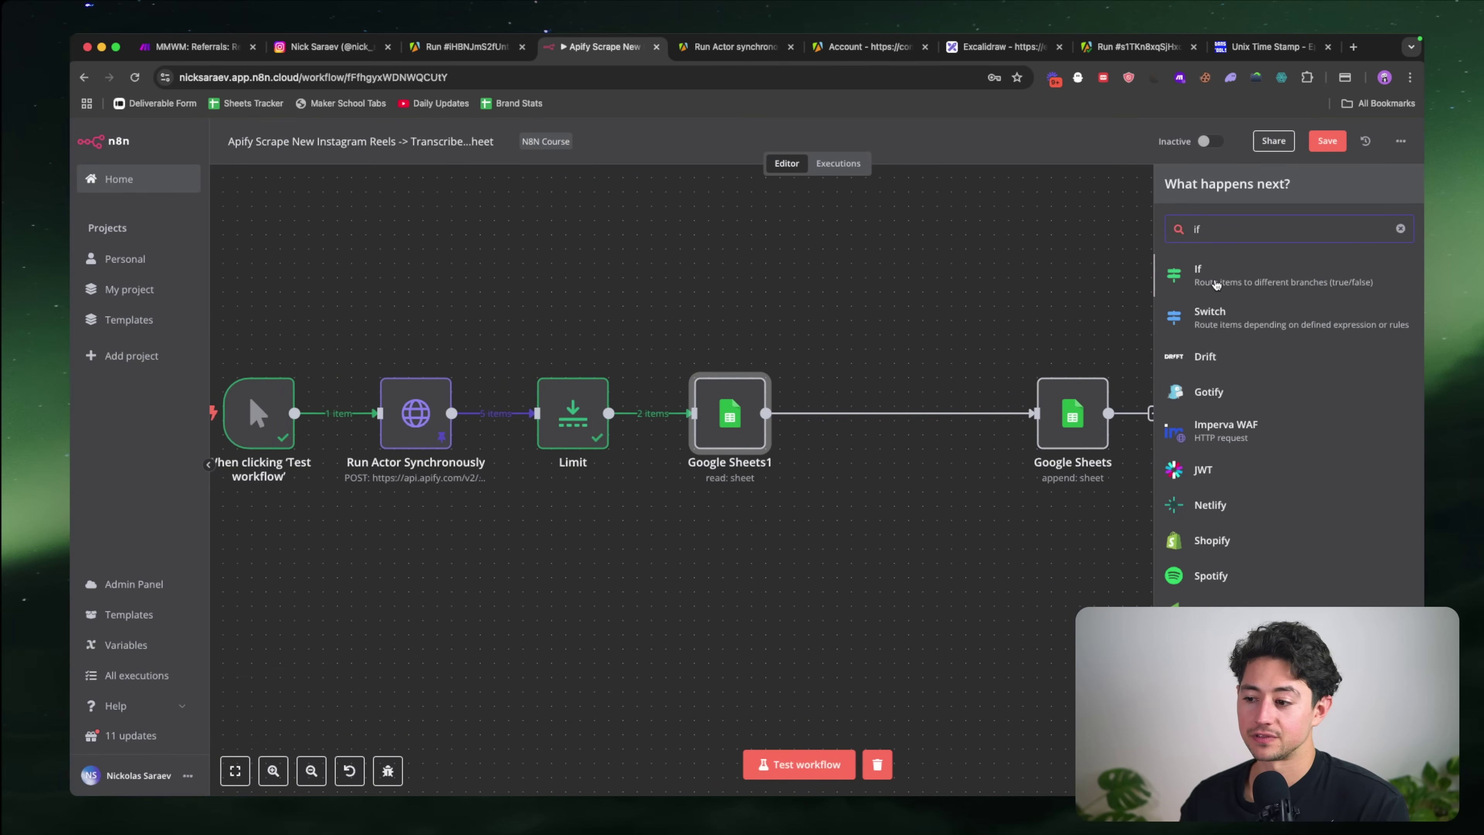
{"action": "key", "text": "Return"}
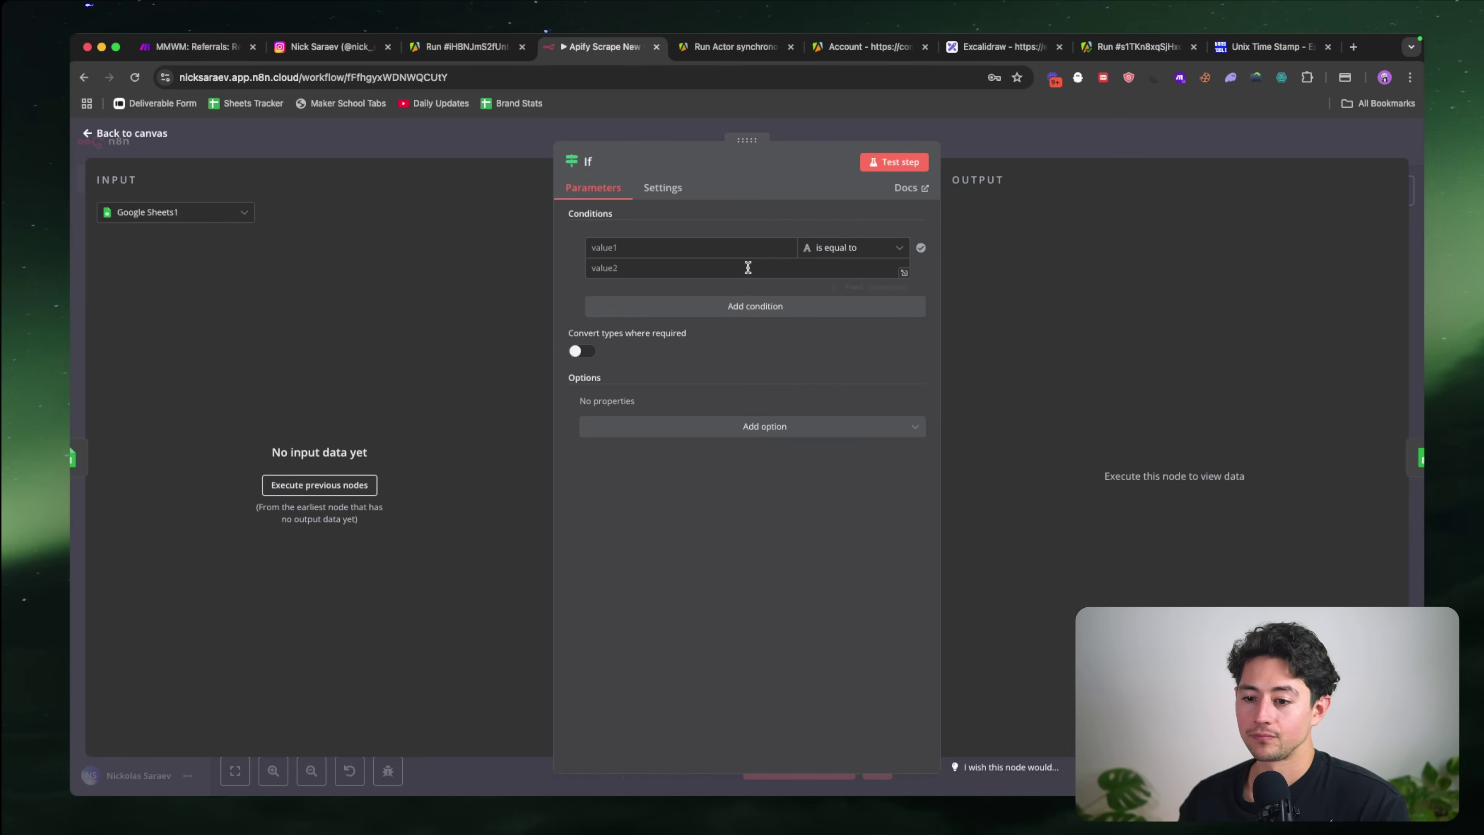
{"action": "left_click", "coordinate": [714, 245]}
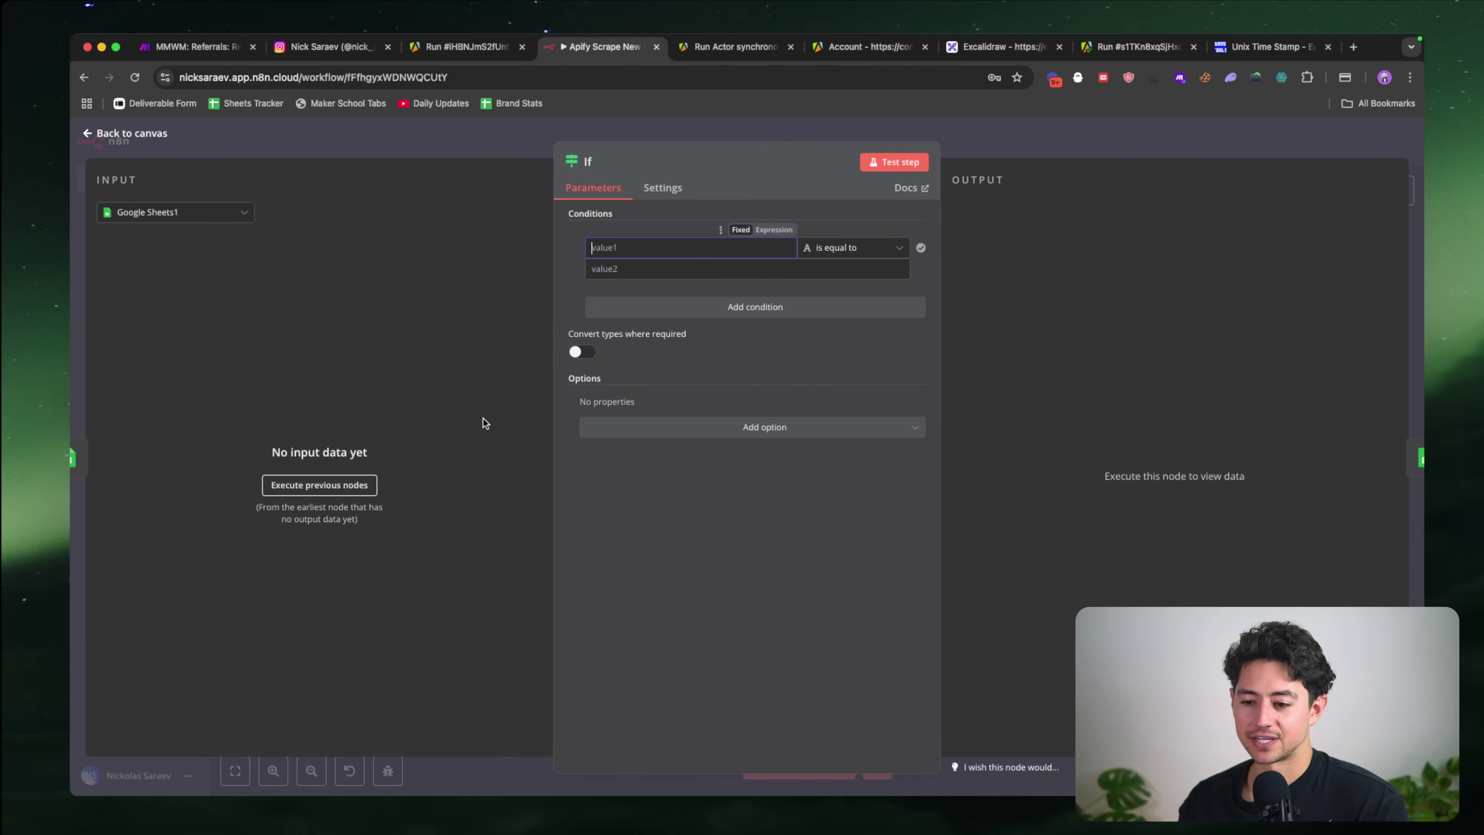
{"action": "left_click", "coordinate": [980, 137]}
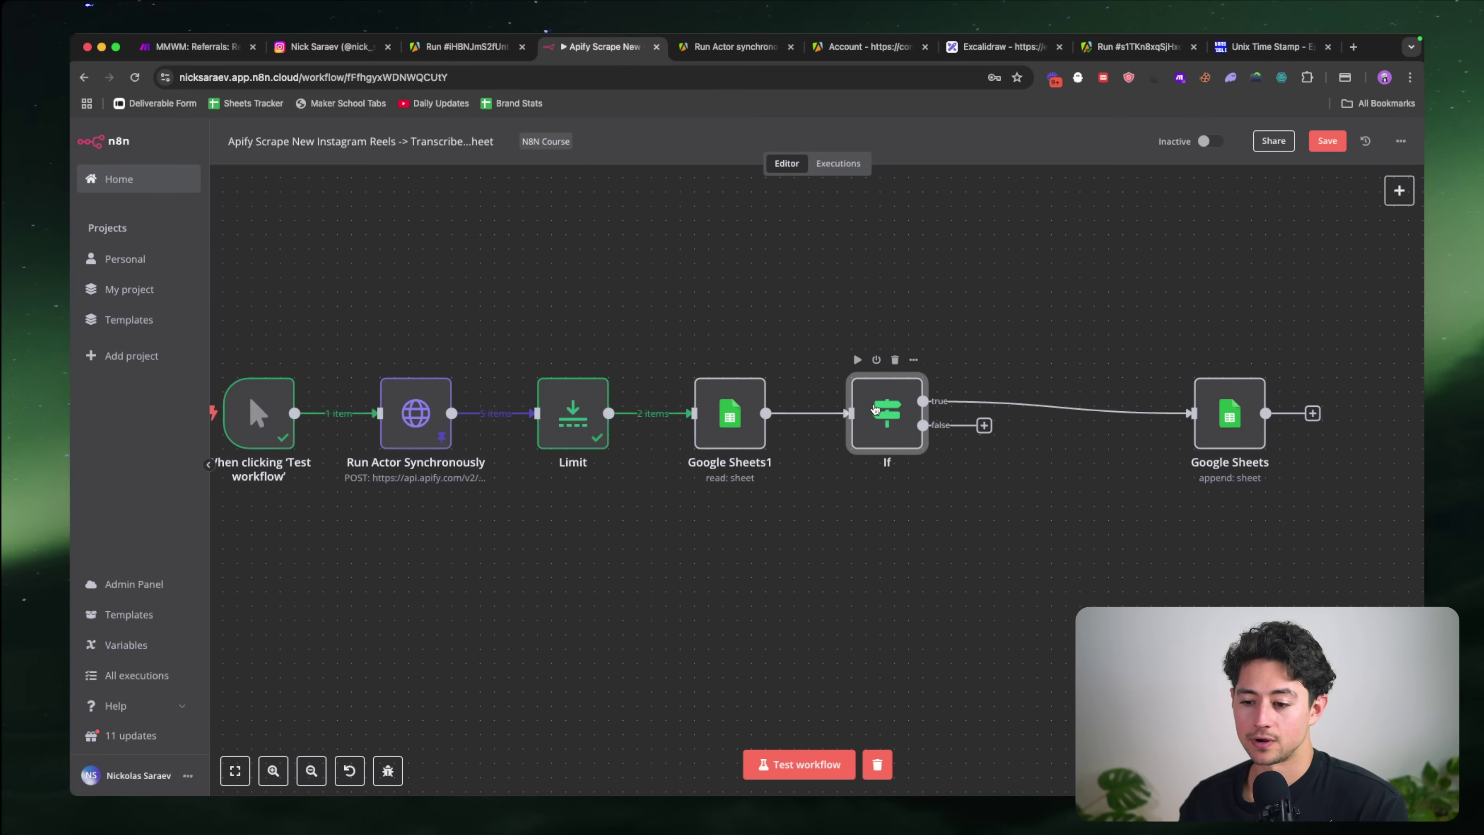
{"action": "left_click_drag", "start_coordinate": [885, 421], "coordinate": [932, 421]}
{"action": "scroll", "coordinate": [993, 456], "scroll_direction": "right", "scroll_amount": 3}
{"action": "left_click_drag", "start_coordinate": [1180, 461], "coordinate": [1151, 462]}
{"action": "left_click", "coordinate": [830, 418]}
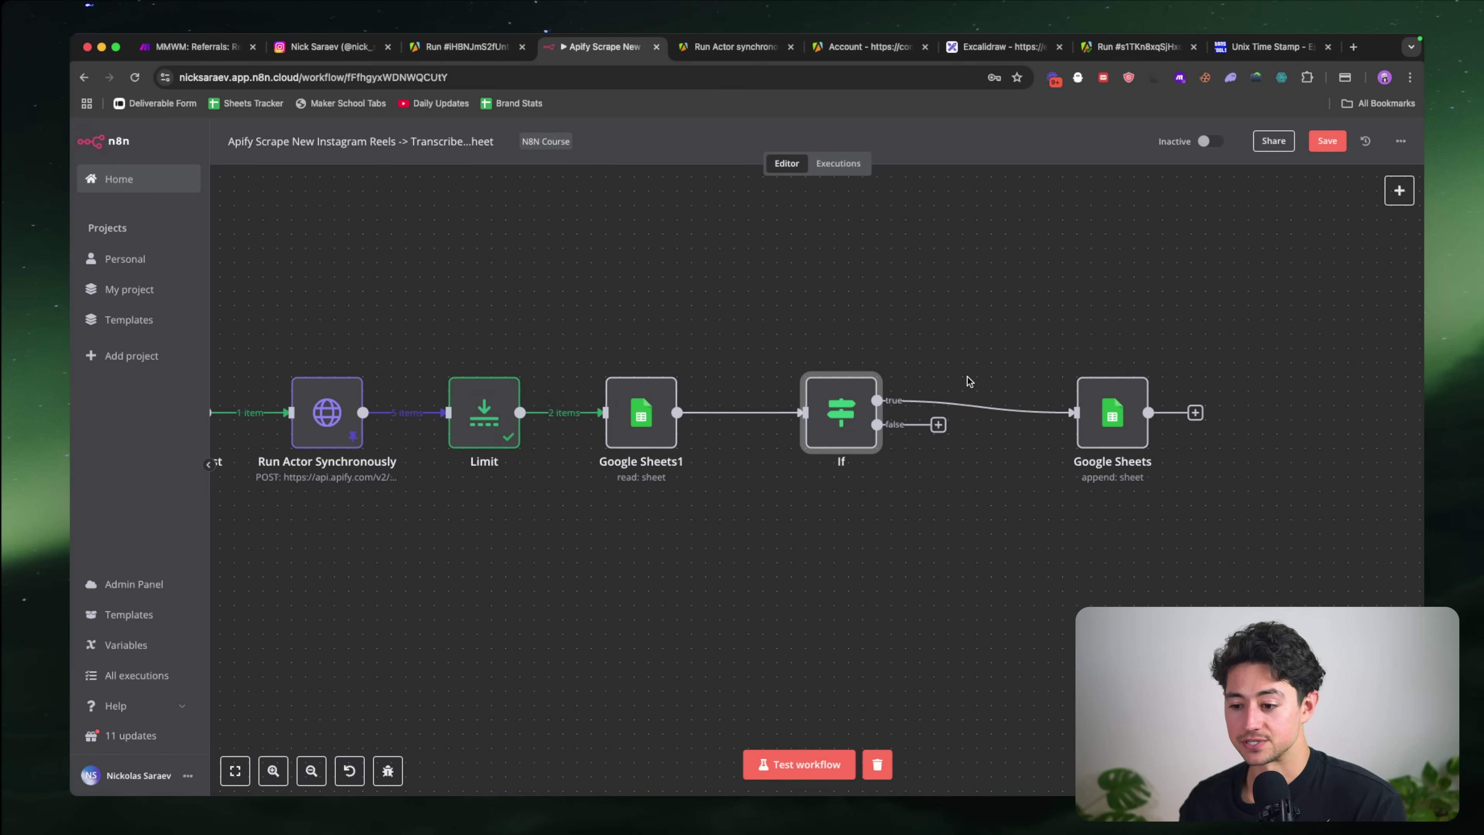
Step: Attach a No Operation node to If's false branch and place it below If
{"action": "mouse_move", "coordinate": [866, 445]}
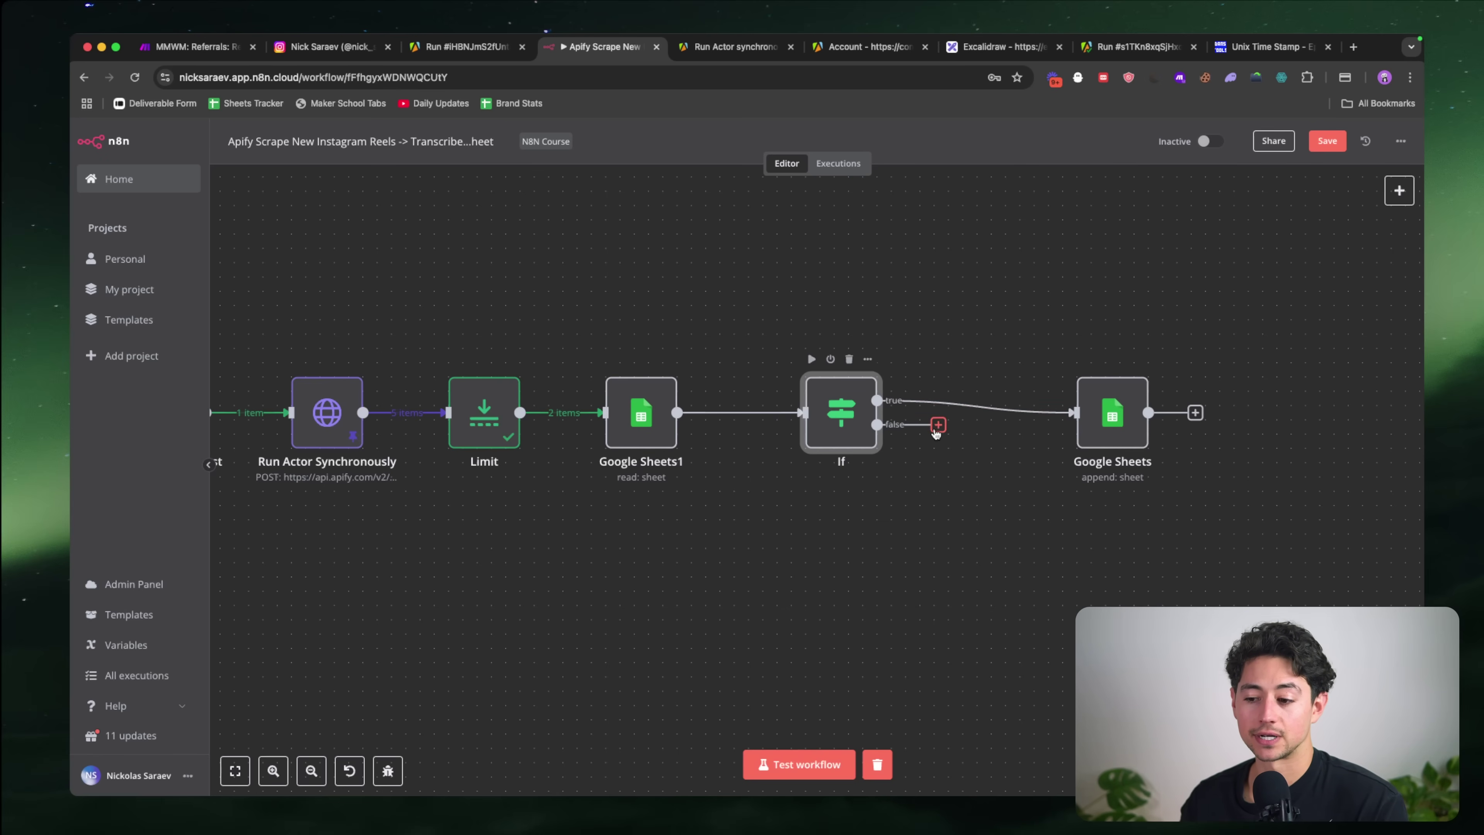
{"action": "left_click", "coordinate": [937, 425]}
{"action": "type", "text": "nothing"}
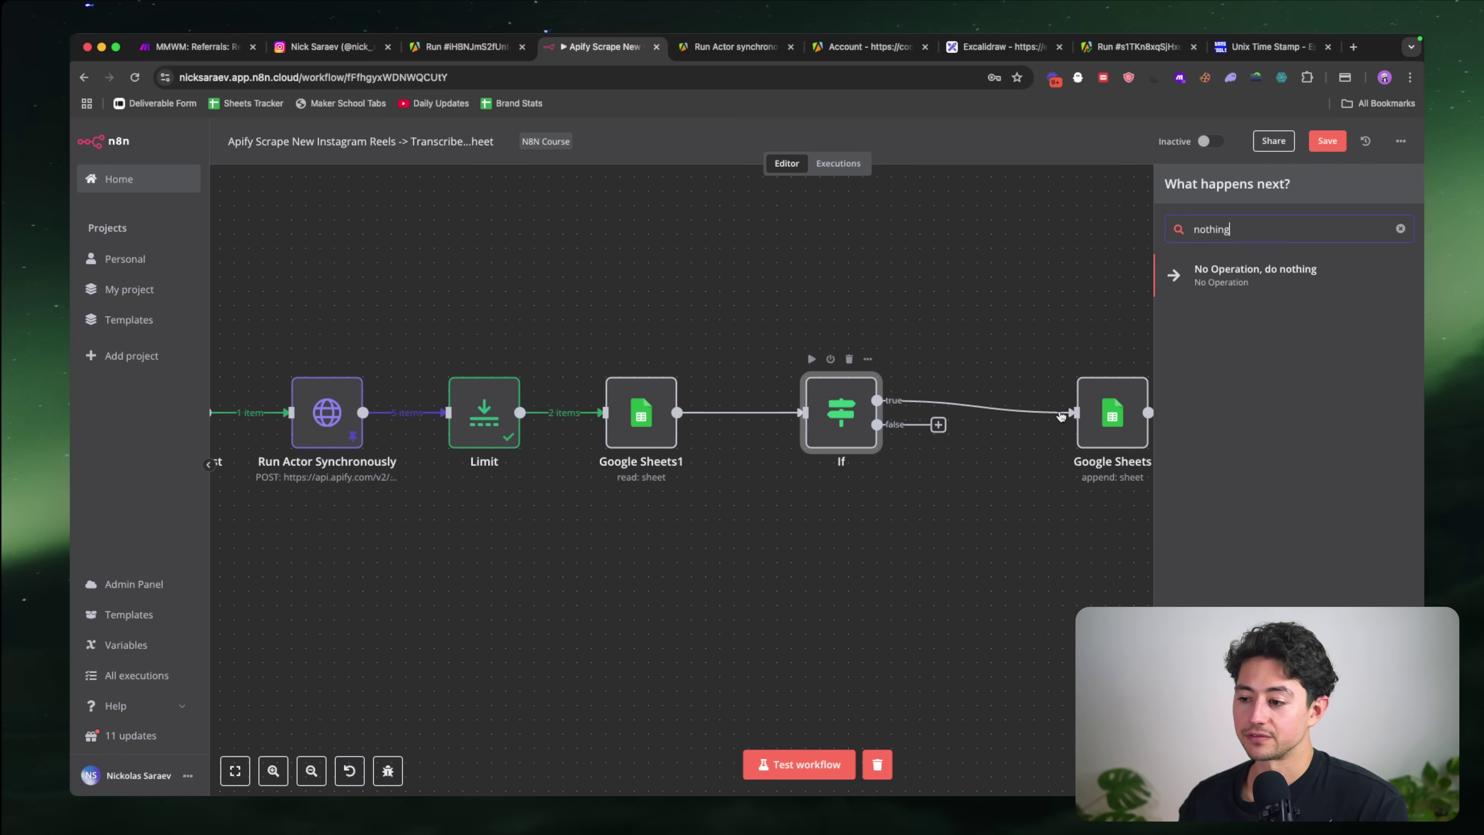
{"action": "left_click", "coordinate": [1229, 275]}
{"action": "key", "text": "Escape"}
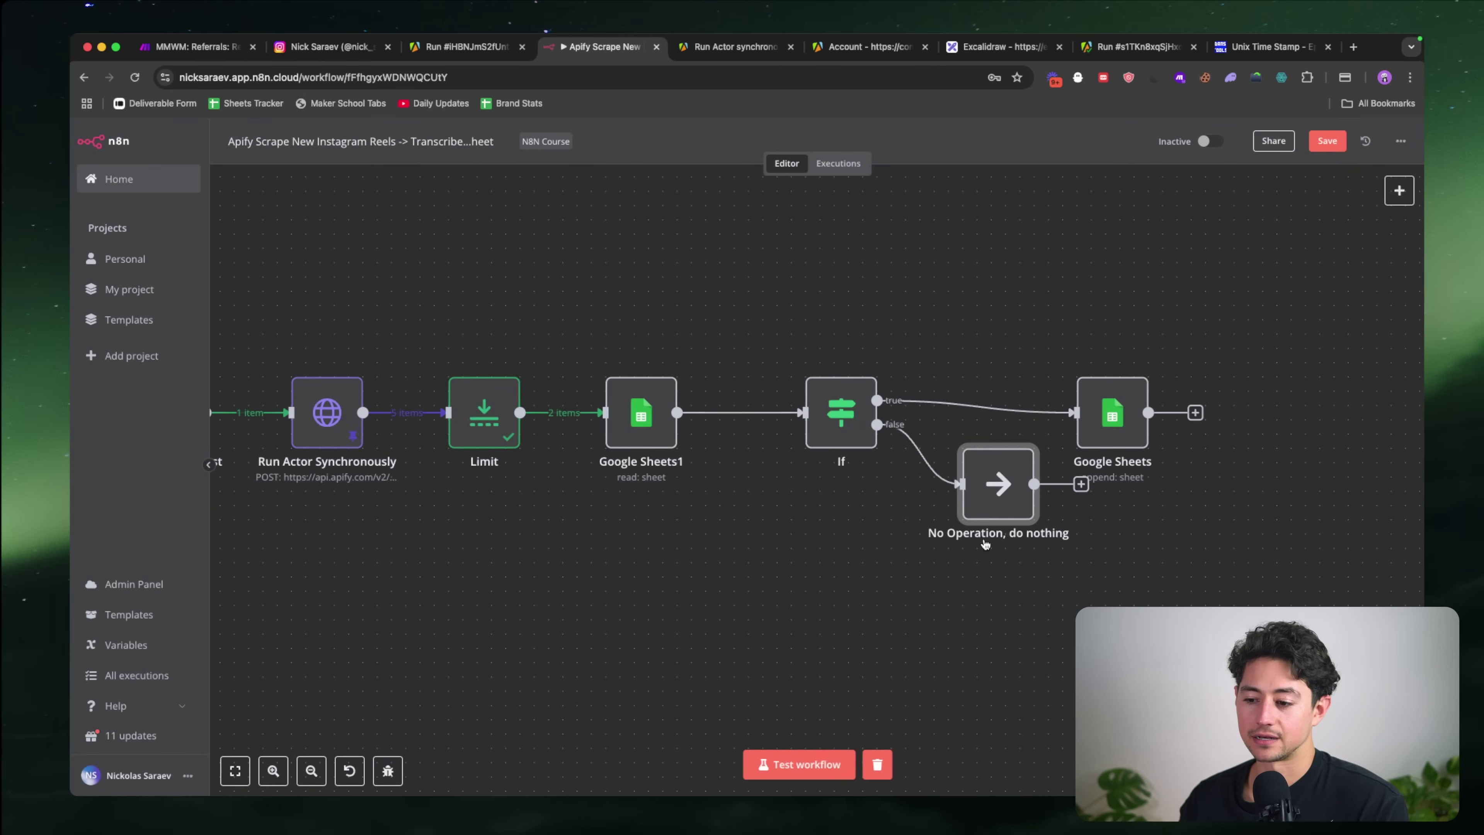
{"action": "left_click_drag", "start_coordinate": [993, 496], "coordinate": [814, 572]}
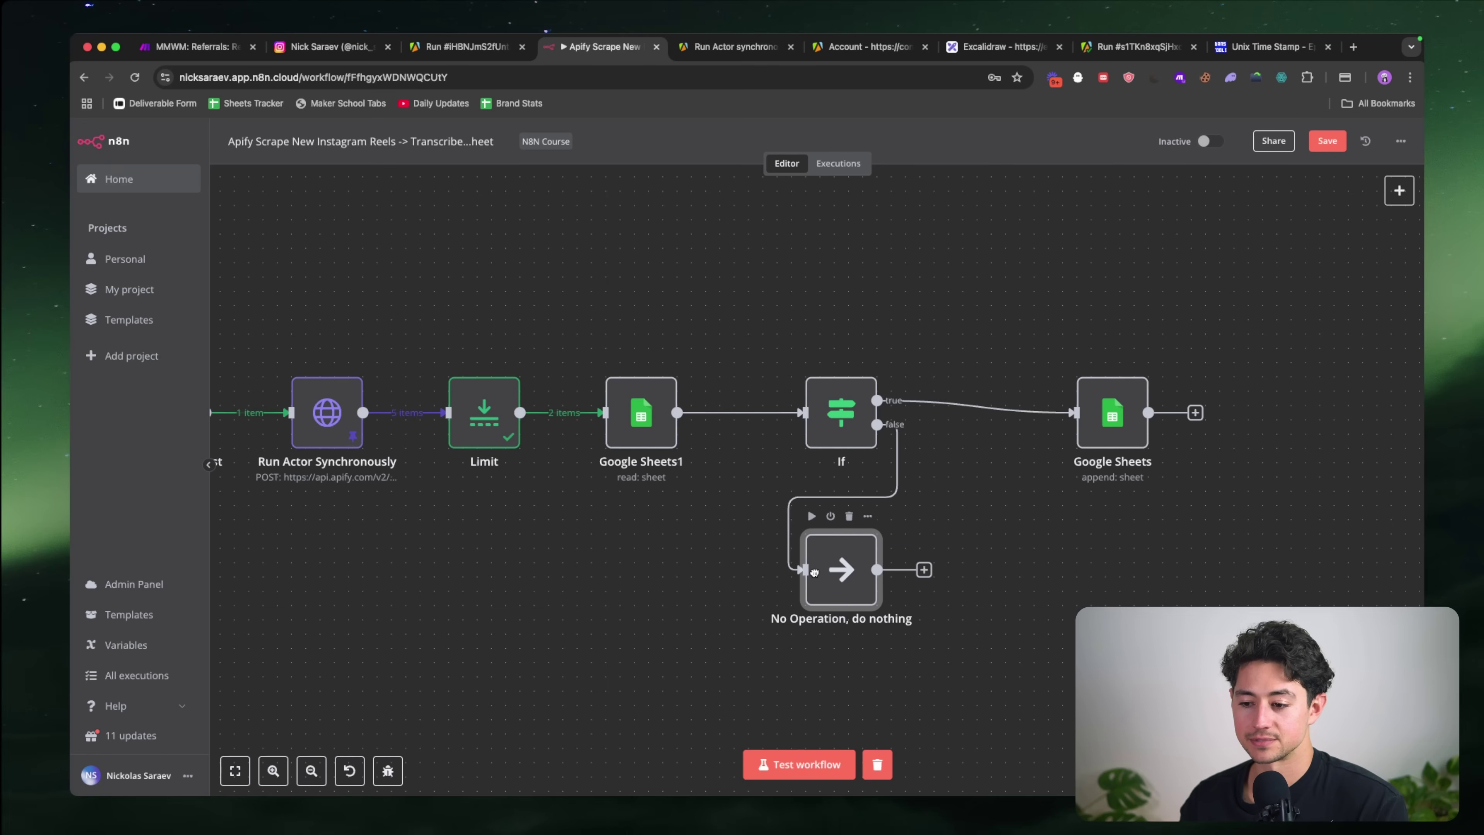
Step: Place the append node right after If, then shift If, append and No Operation left together
{"action": "left_click_drag", "start_coordinate": [1110, 436], "coordinate": [987, 431]}
{"action": "left_click_drag", "start_coordinate": [784, 359], "coordinate": [1046, 623]}
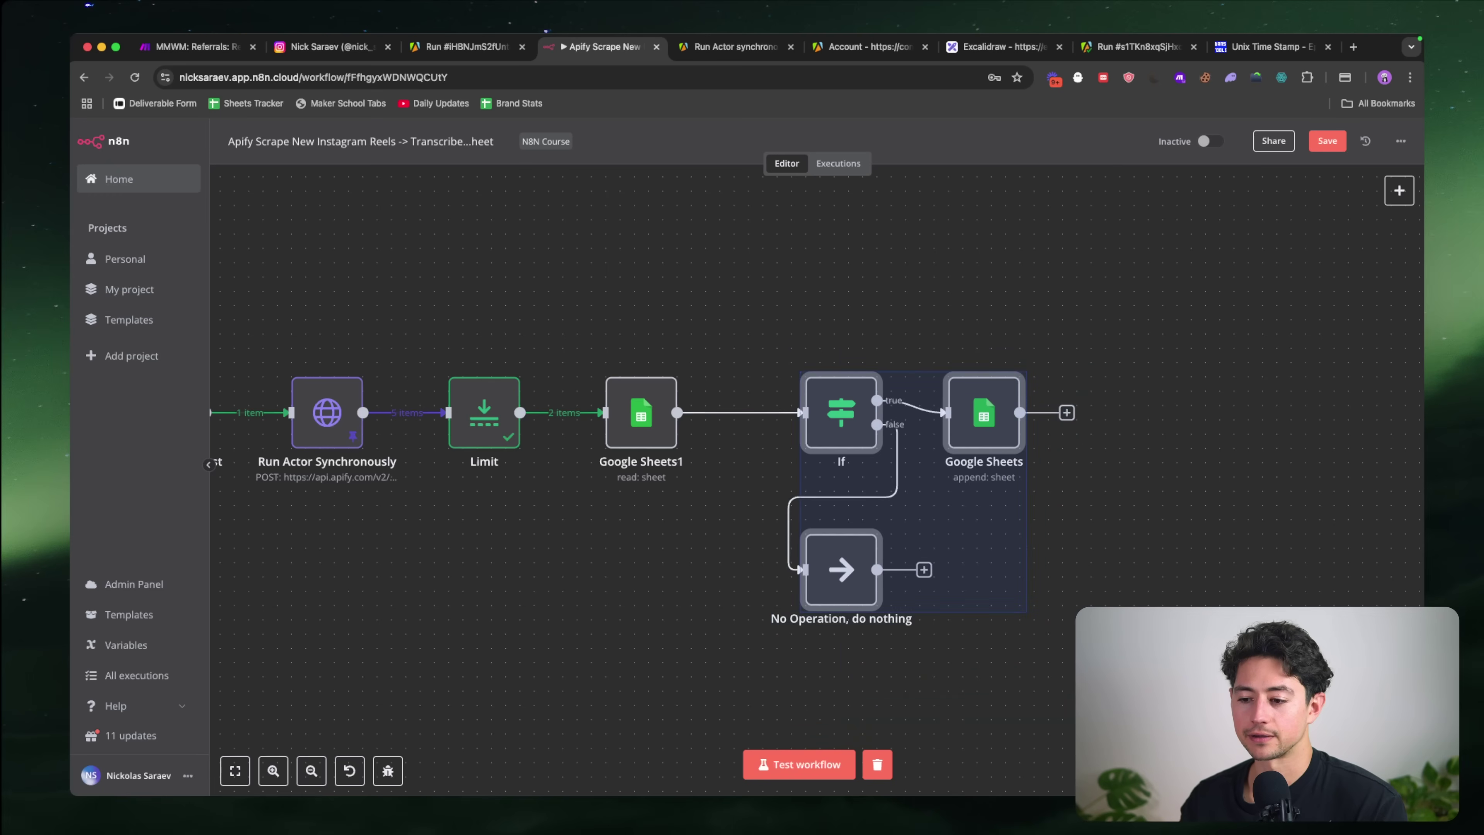
{"action": "left_click_drag", "start_coordinate": [978, 429], "coordinate": [922, 430]}
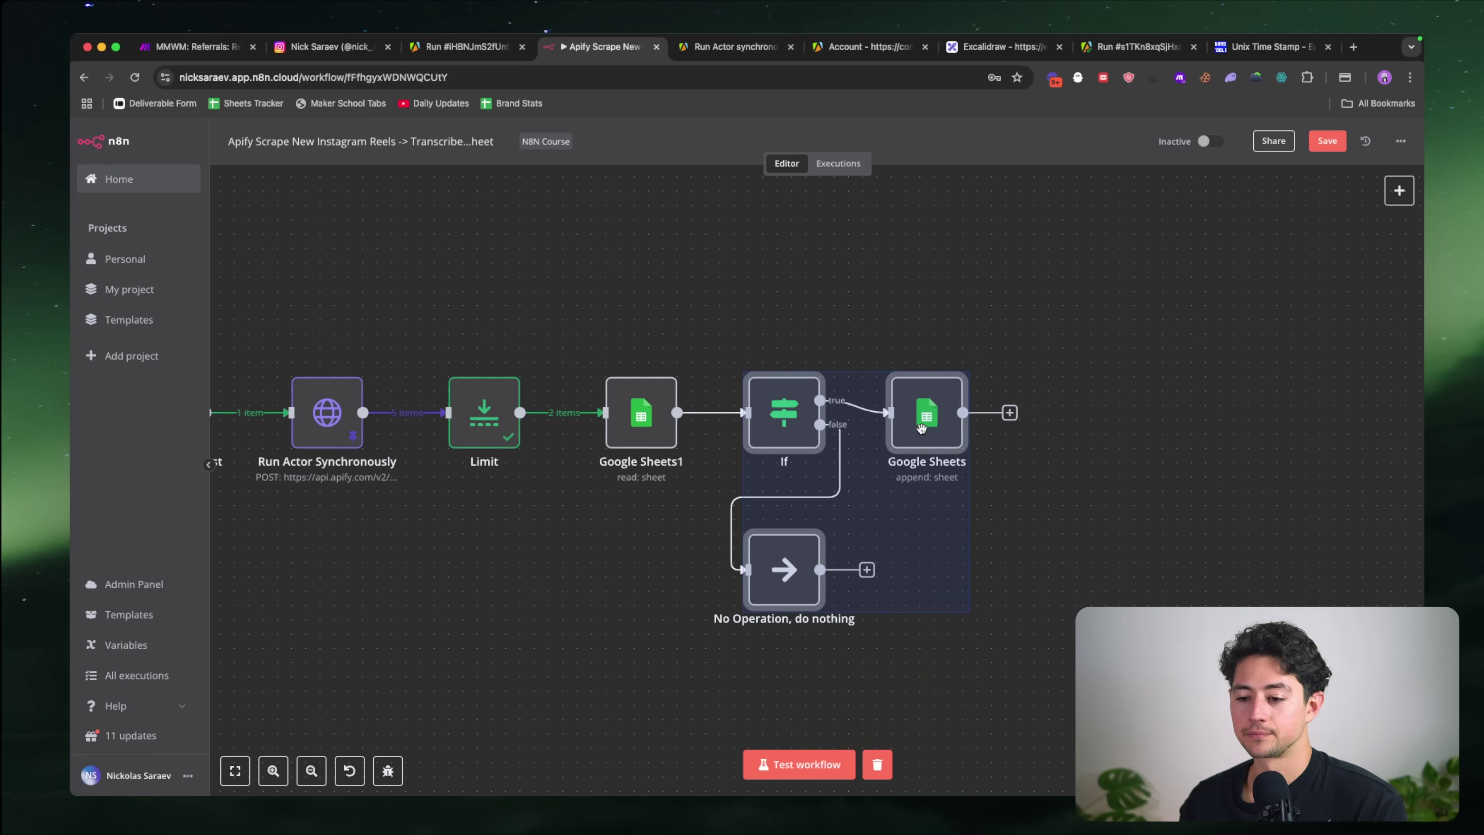
{"action": "left_click", "coordinate": [614, 556]}
{"action": "scroll", "coordinate": [614, 557], "scroll_direction": "left", "scroll_amount": 5}
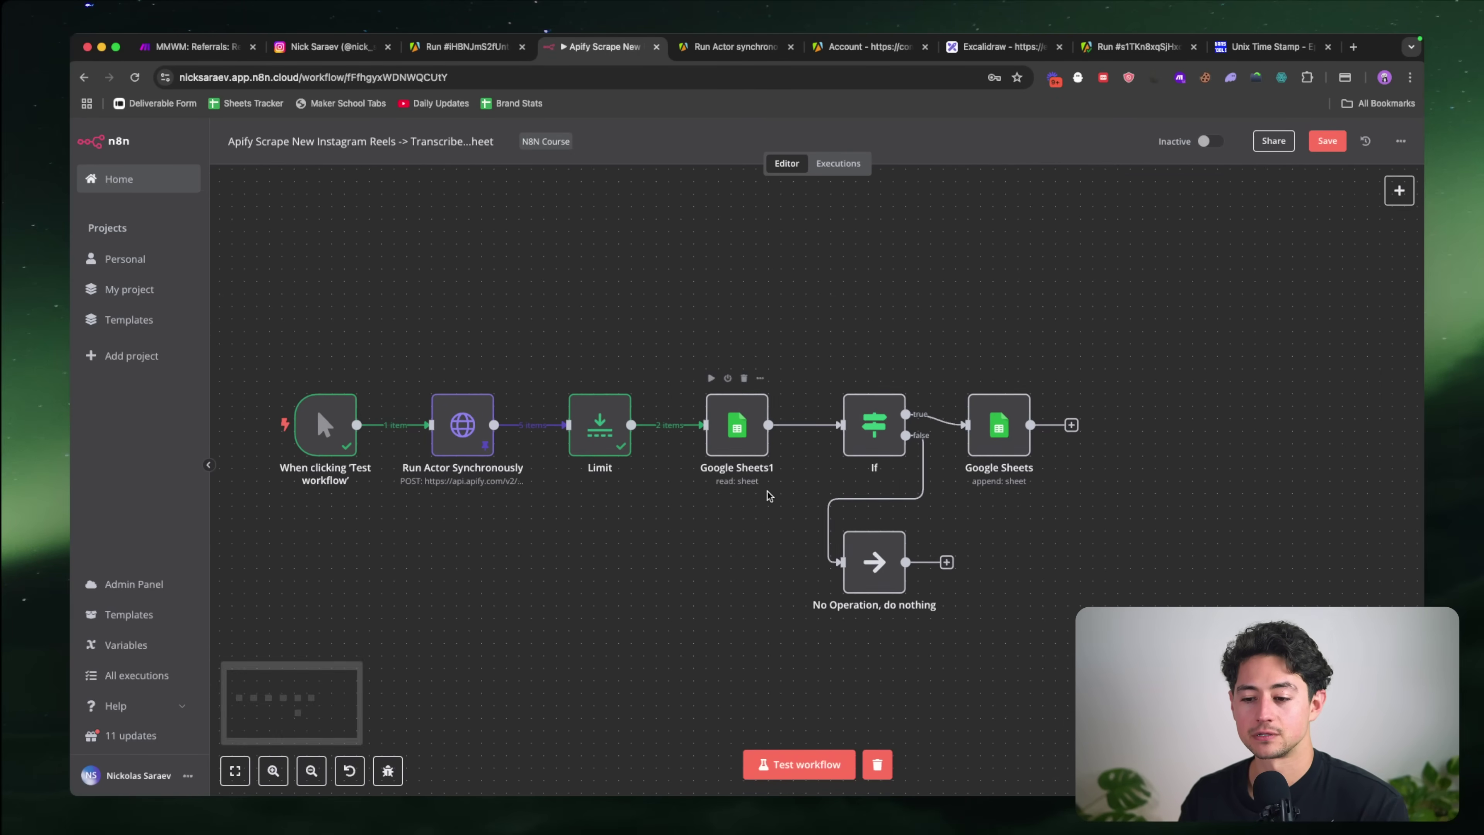
{"action": "scroll", "coordinate": [768, 491], "scroll_direction": "right", "scroll_amount": 1}
{"action": "scroll", "coordinate": [768, 492], "scroll_direction": "down", "scroll_amount": 1}
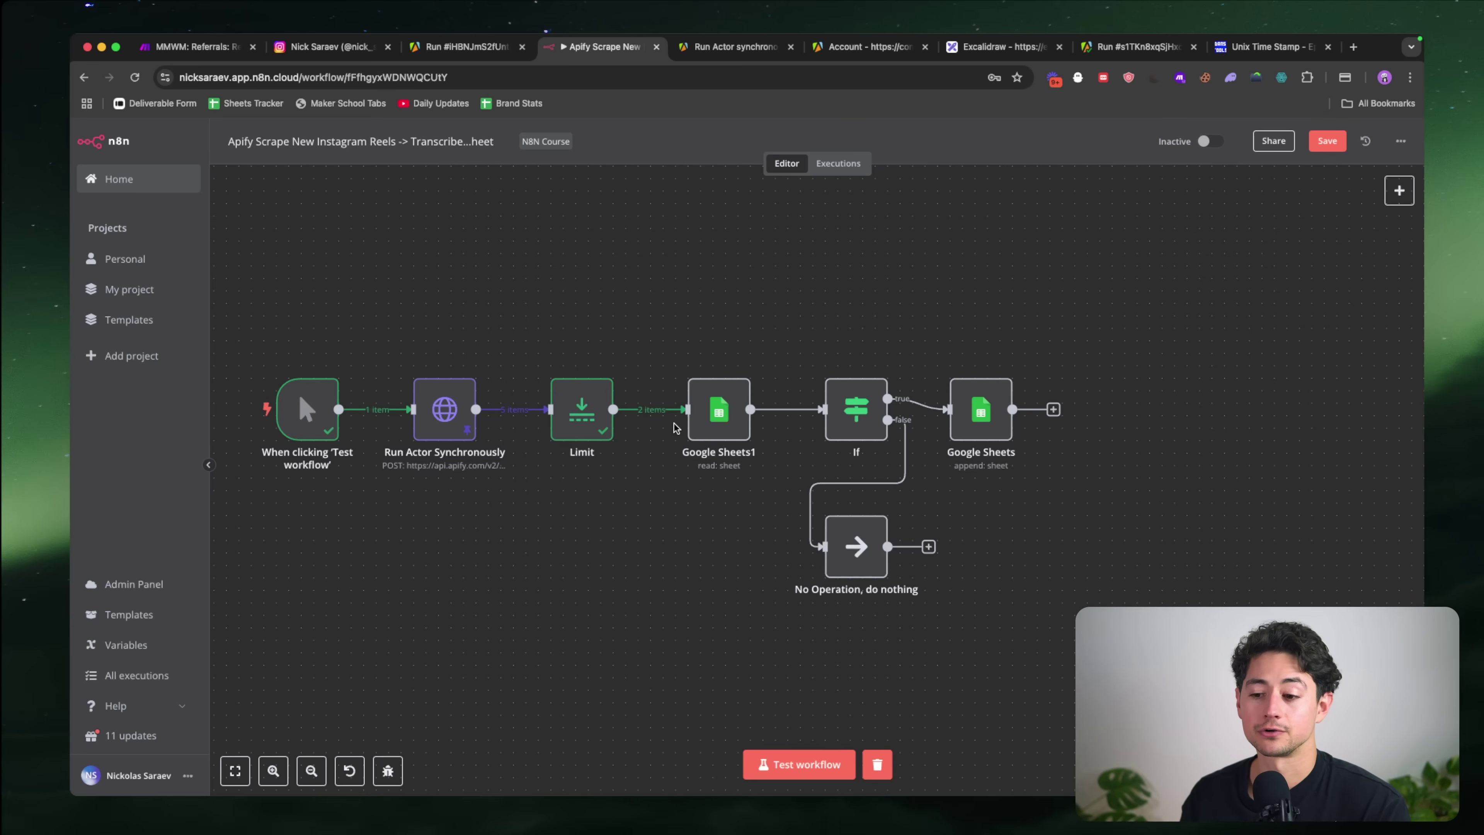
{"action": "scroll", "coordinate": [672, 533], "scroll_direction": "right", "scroll_amount": 1}
{"action": "scroll", "coordinate": [672, 533], "scroll_direction": "down", "scroll_amount": 1}
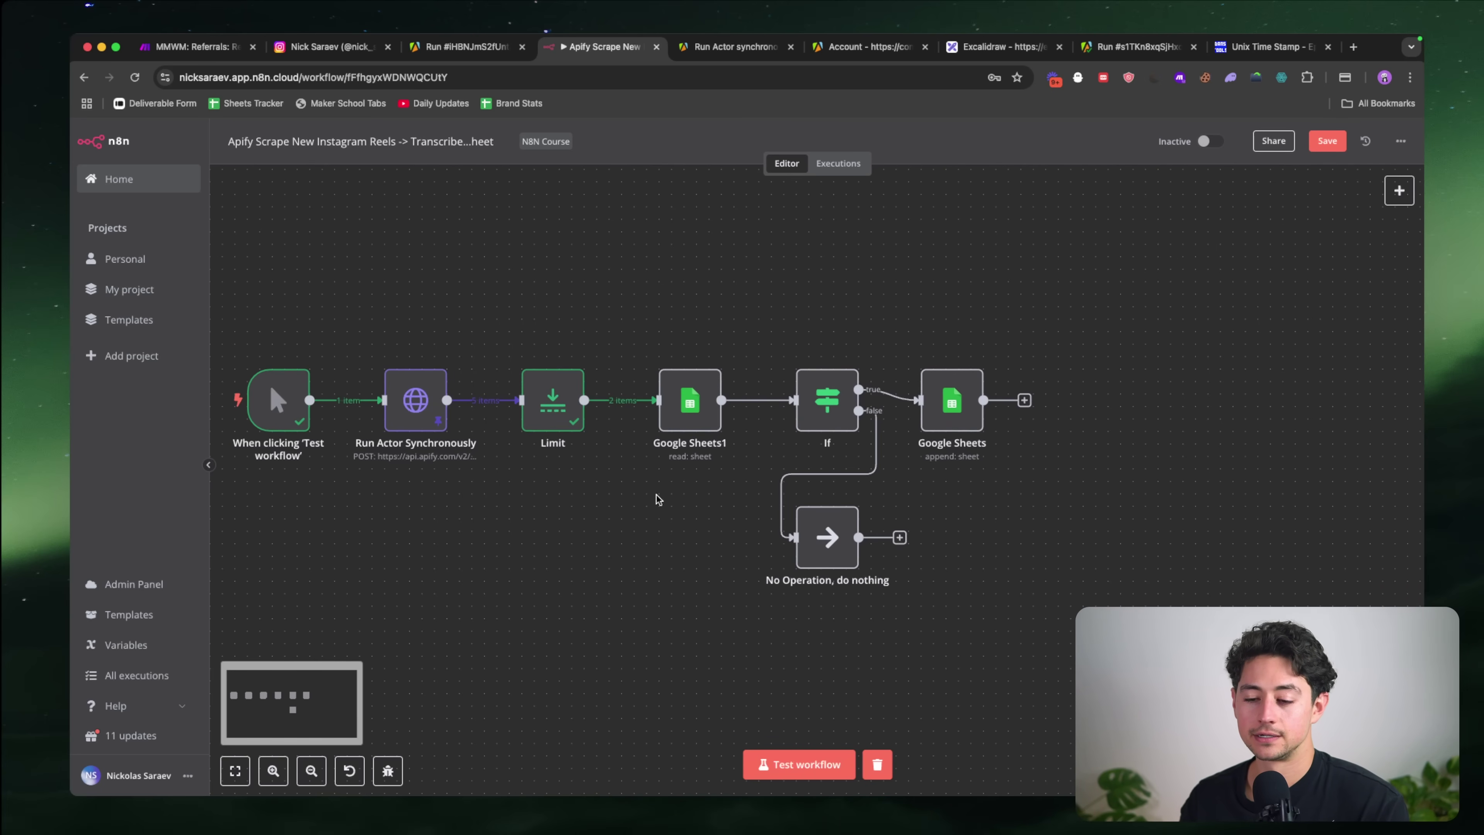
Step: Test the Google Sheets1 lookup and confirm it returns the one matching Reels row
{"action": "double_click", "coordinate": [662, 397]}
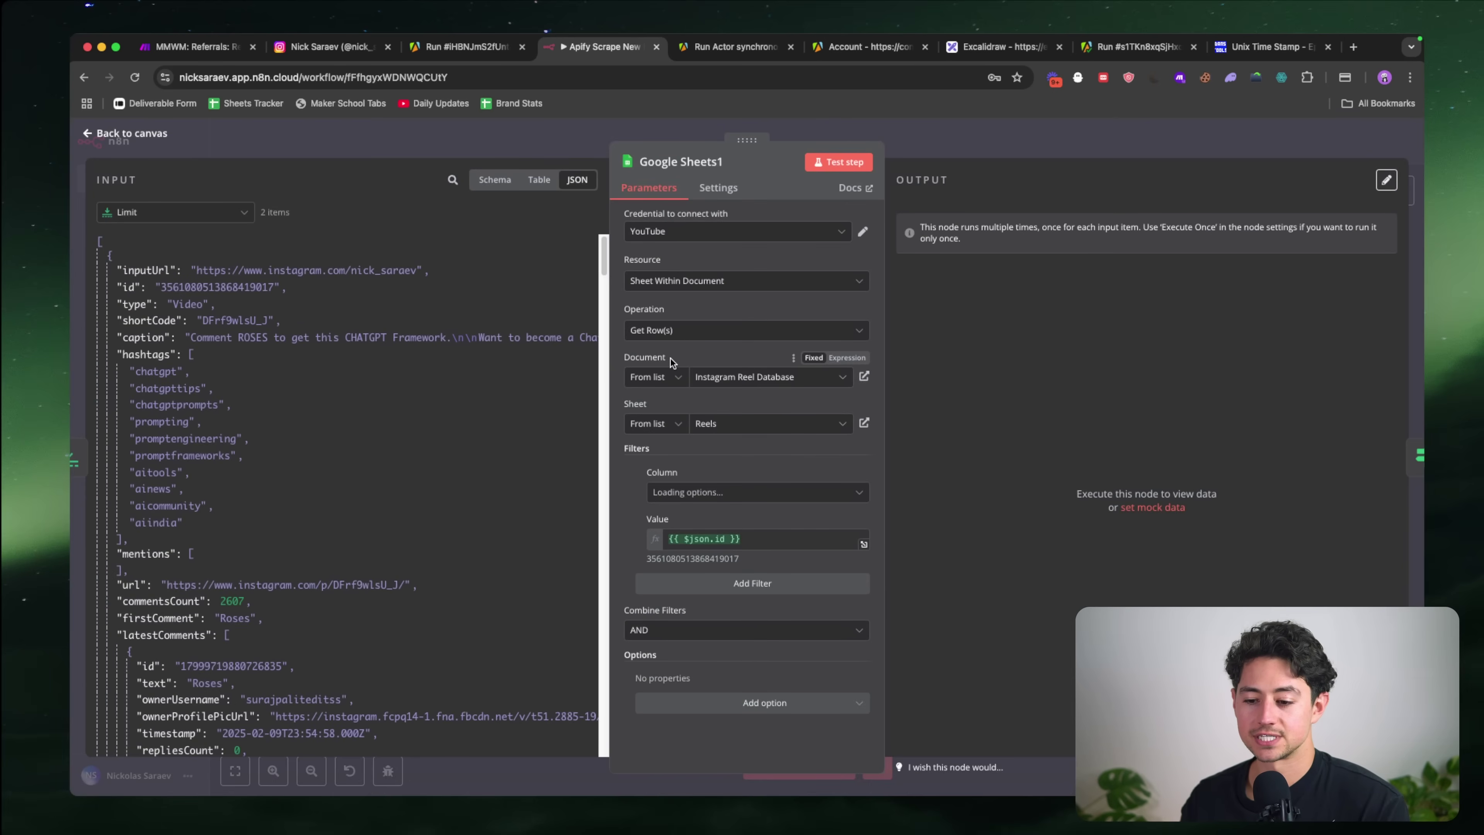
{"action": "left_click", "coordinate": [111, 257]}
{"action": "left_click", "coordinate": [113, 272]}
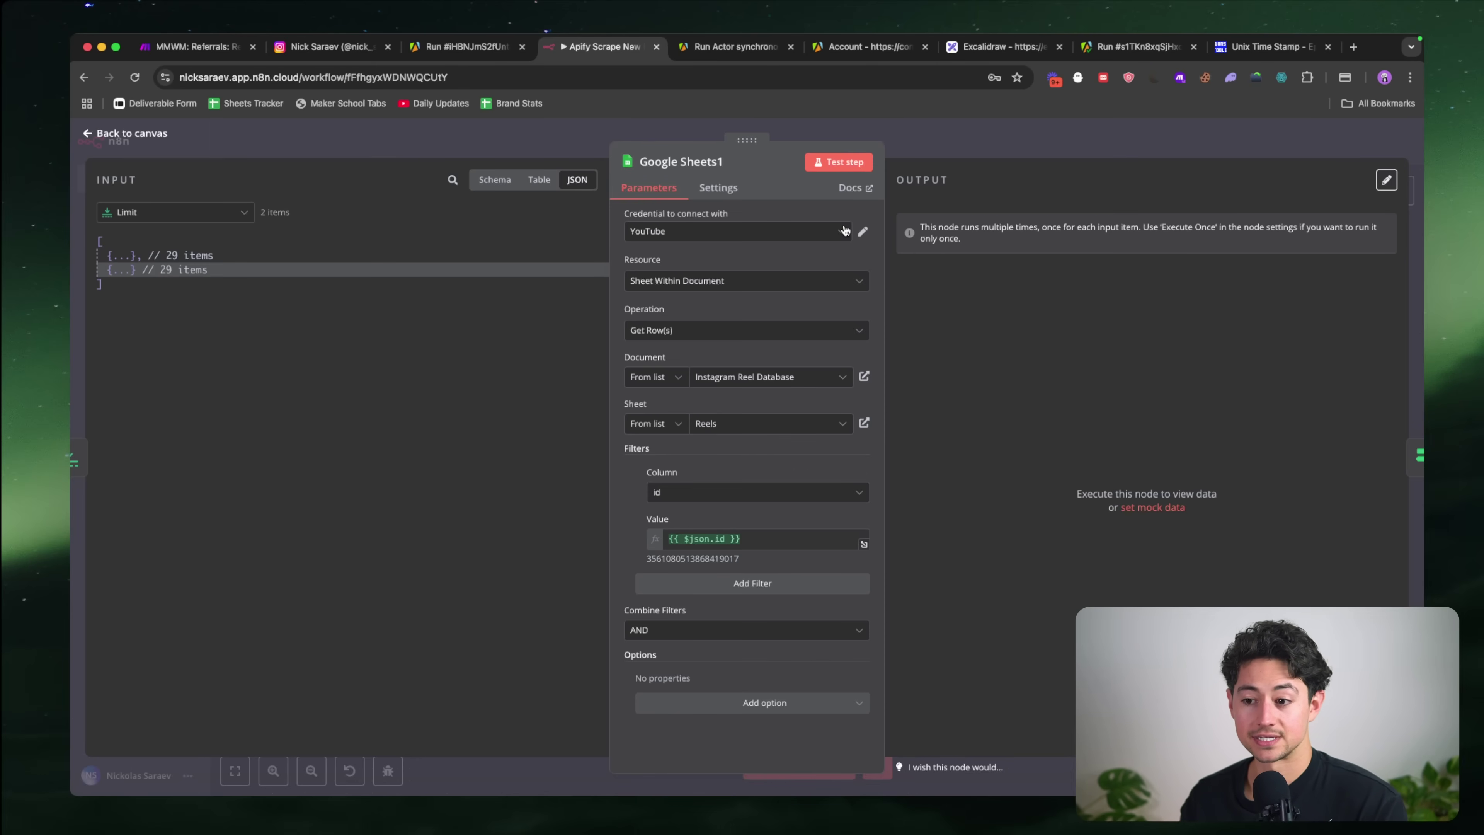
{"action": "left_click", "coordinate": [839, 162]}
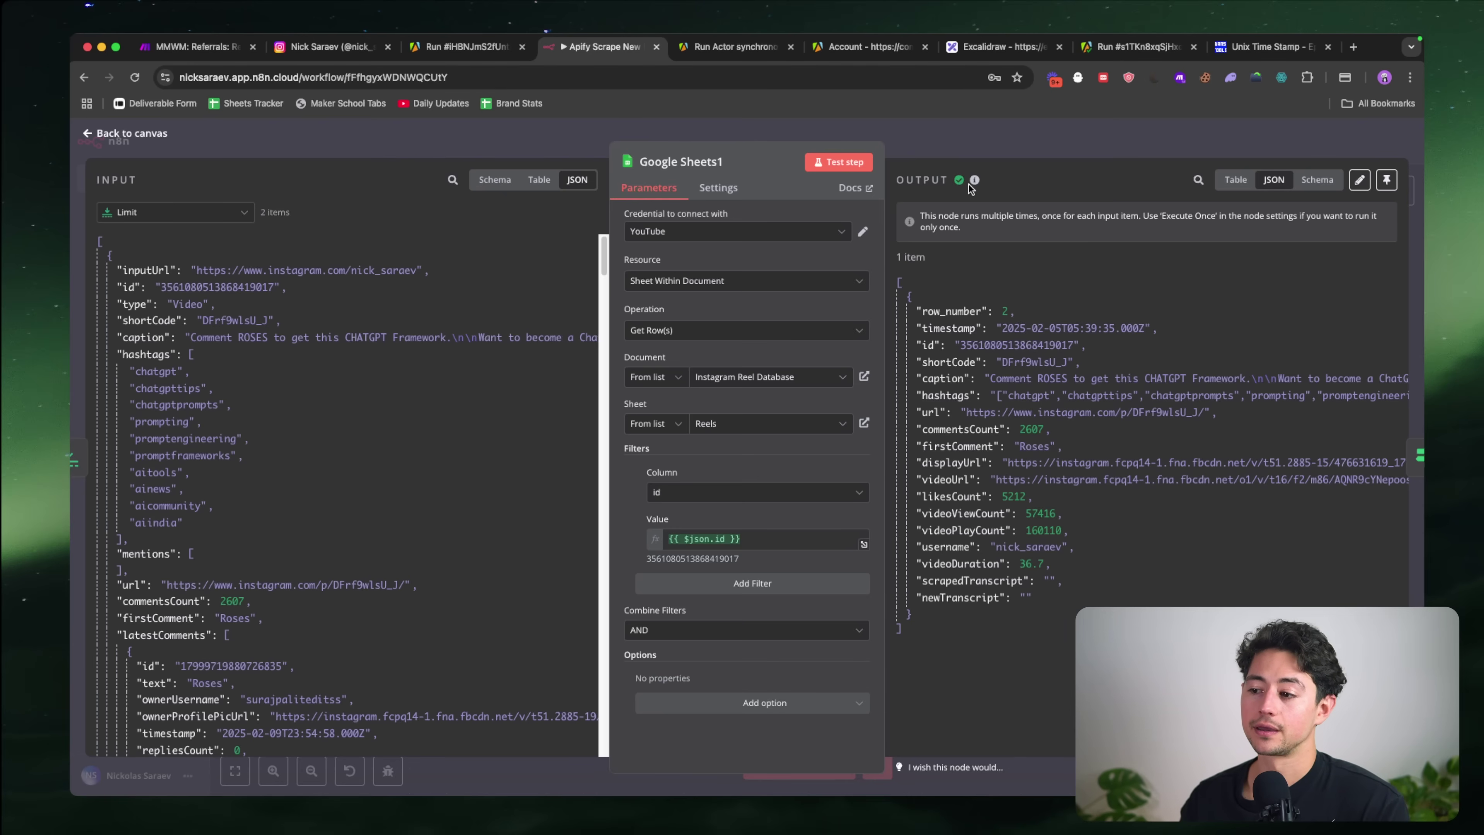
{"action": "mouse_move", "coordinate": [968, 184]}
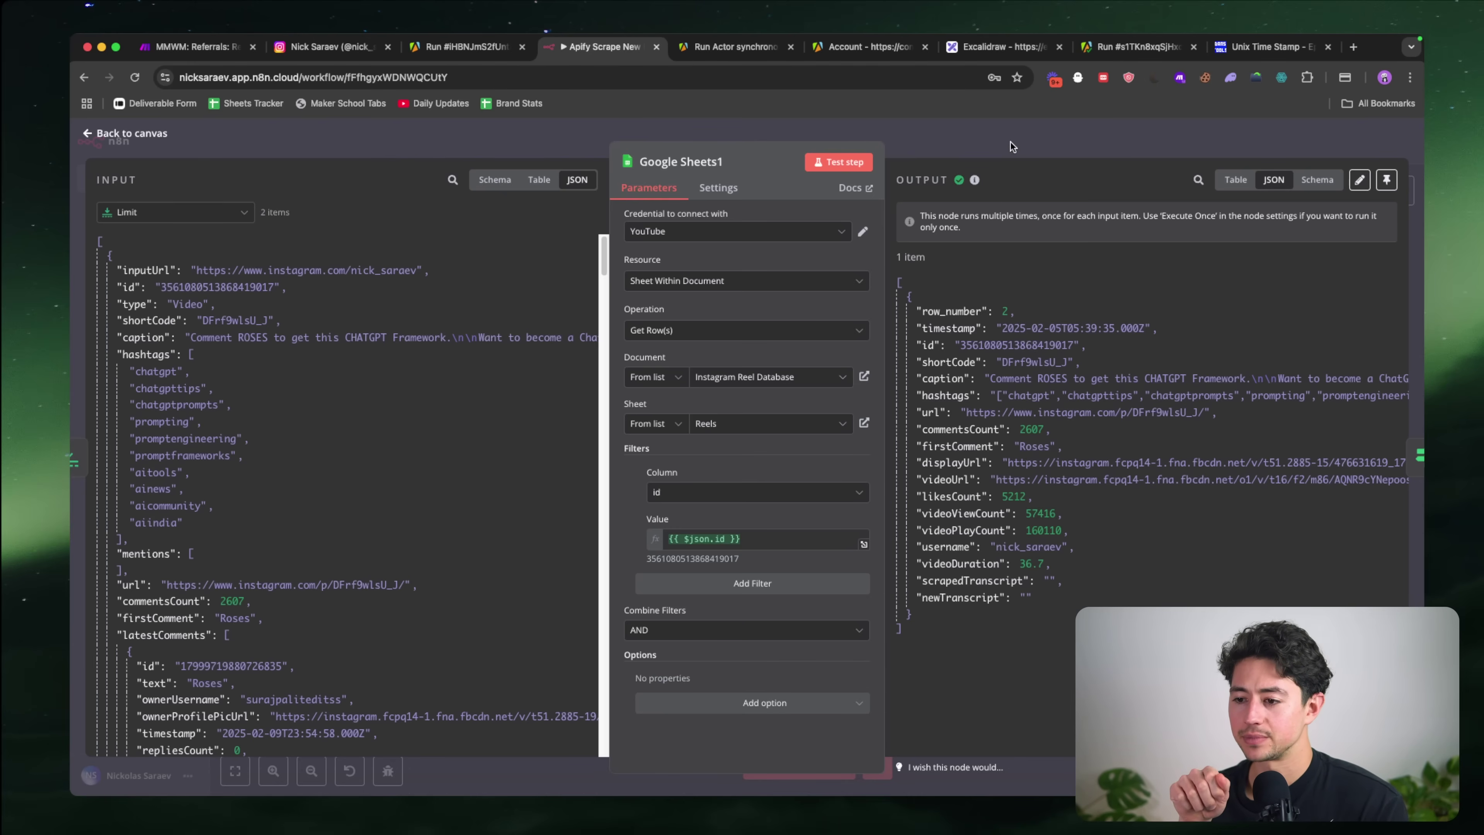
{"action": "left_click", "coordinate": [1009, 141]}
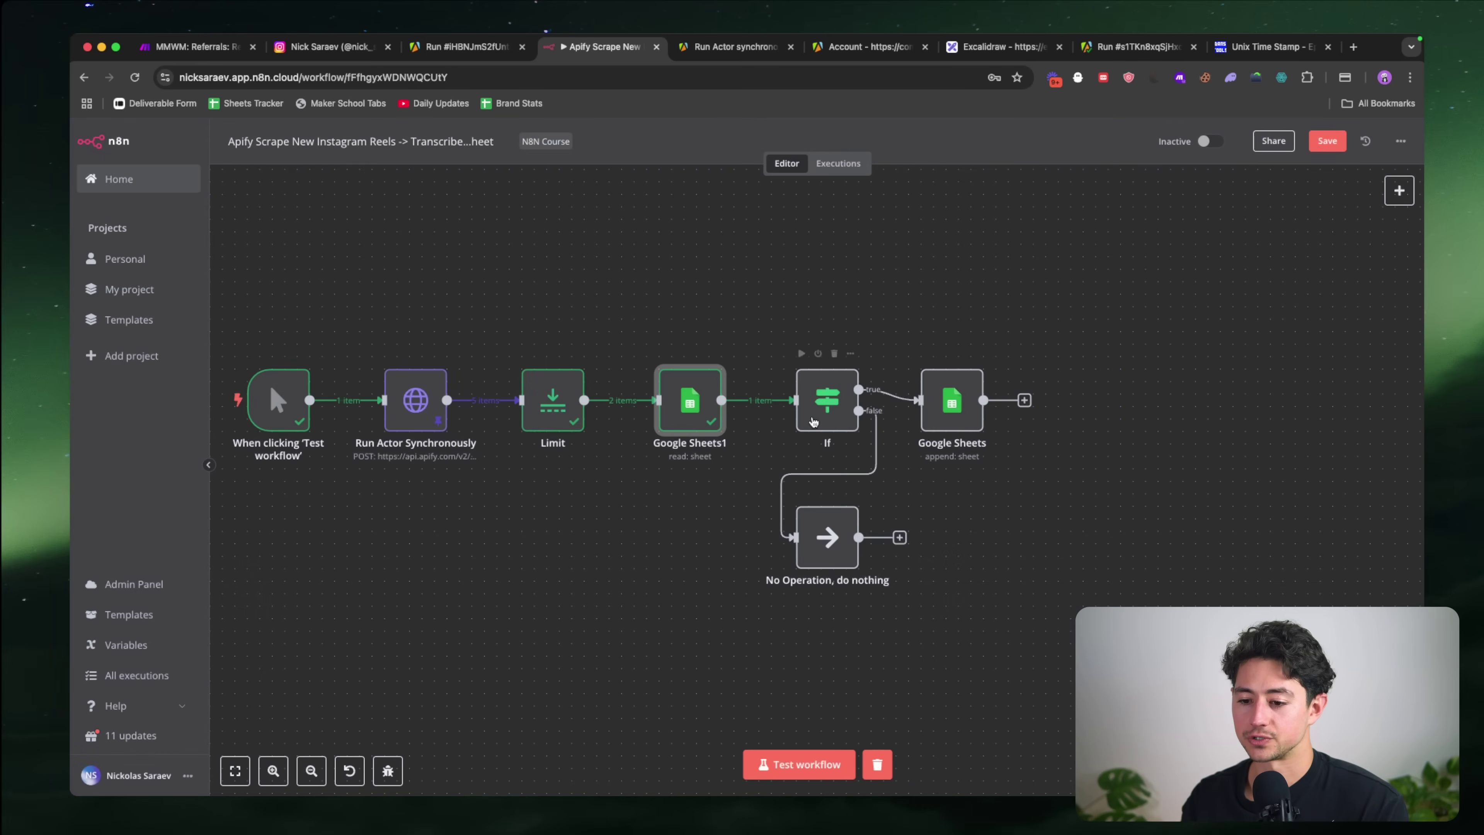
{"action": "scroll", "coordinate": [812, 448], "scroll_direction": "up", "scroll_amount": 5}
{"action": "scroll", "coordinate": [729, 441], "scroll_direction": "right", "scroll_amount": 1}
{"action": "scroll", "coordinate": [730, 441], "scroll_direction": "up", "scroll_amount": 1}
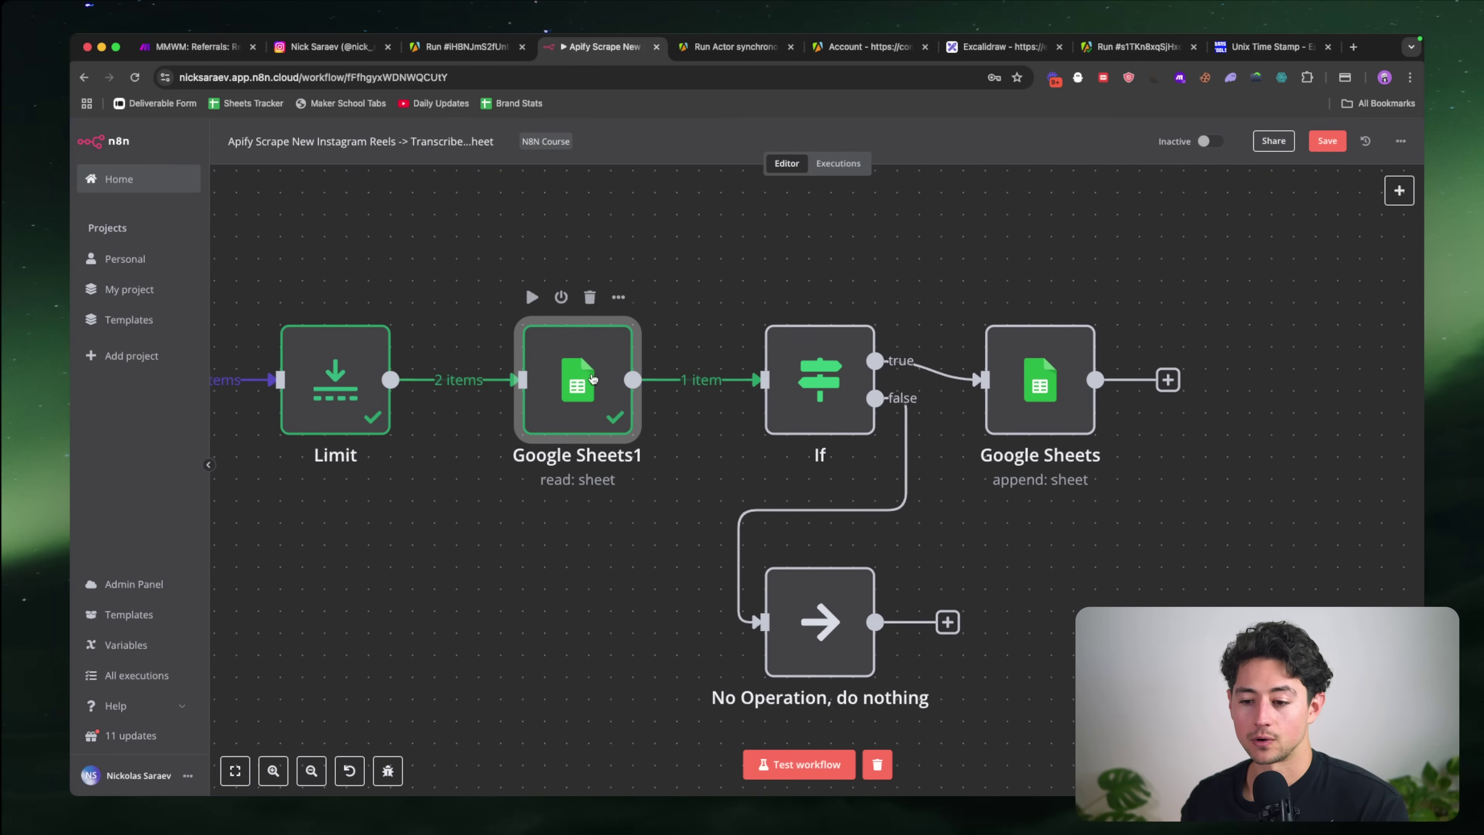
Step: Check Google Sheets1's settings, where Always Output Data is enabled
{"action": "double_click", "coordinate": [575, 377]}
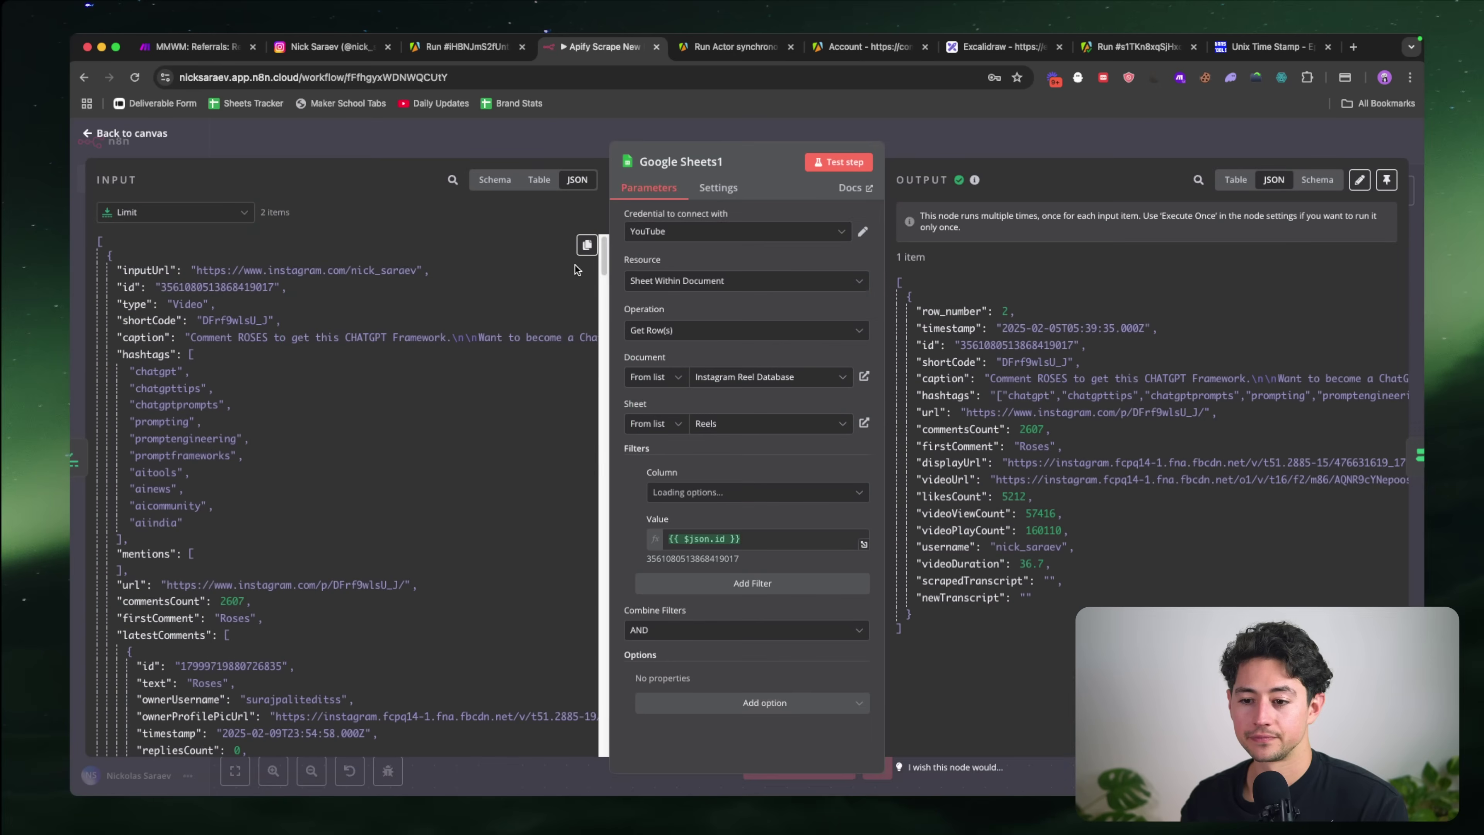
{"action": "left_click", "coordinate": [719, 193]}
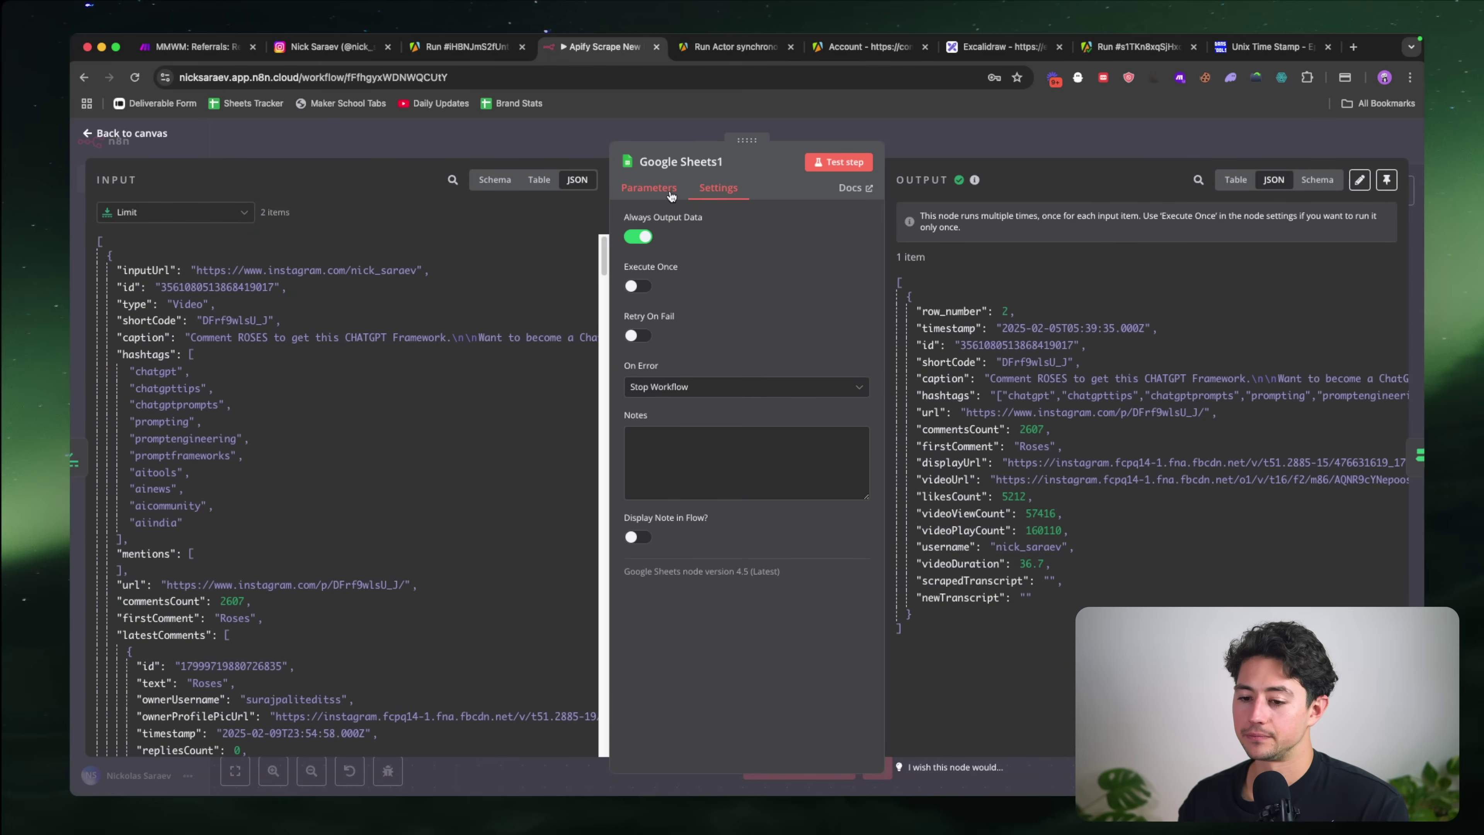
{"action": "key", "text": "Escape"}
{"action": "scroll", "coordinate": [669, 419], "scroll_direction": "right", "scroll_amount": 3}
{"action": "scroll", "coordinate": [669, 419], "scroll_direction": "up", "scroll_amount": 3}
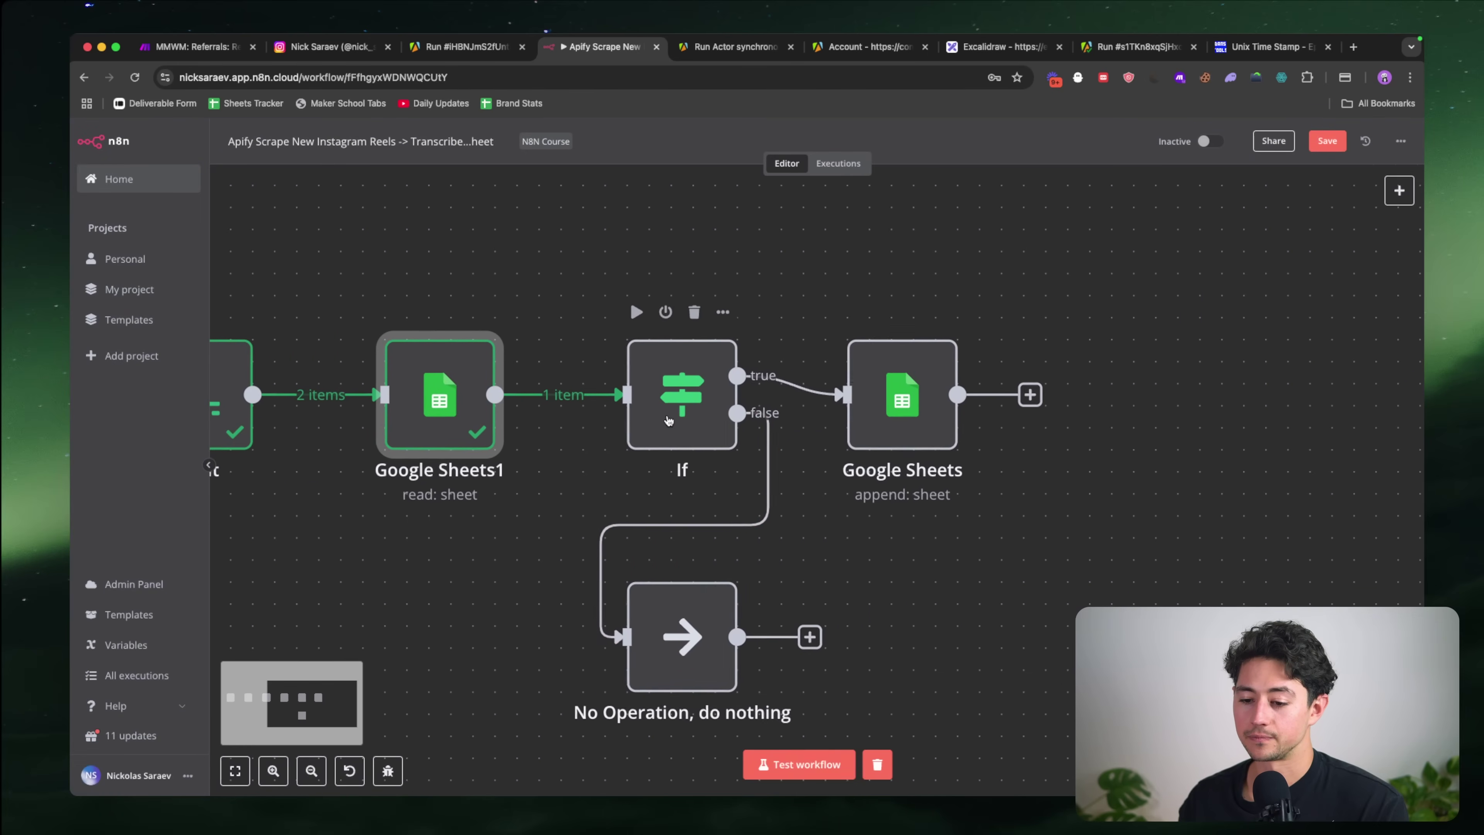
Step: Make the If condition check whether the looked-up item exists, then test it
{"action": "double_click", "coordinate": [669, 419]}
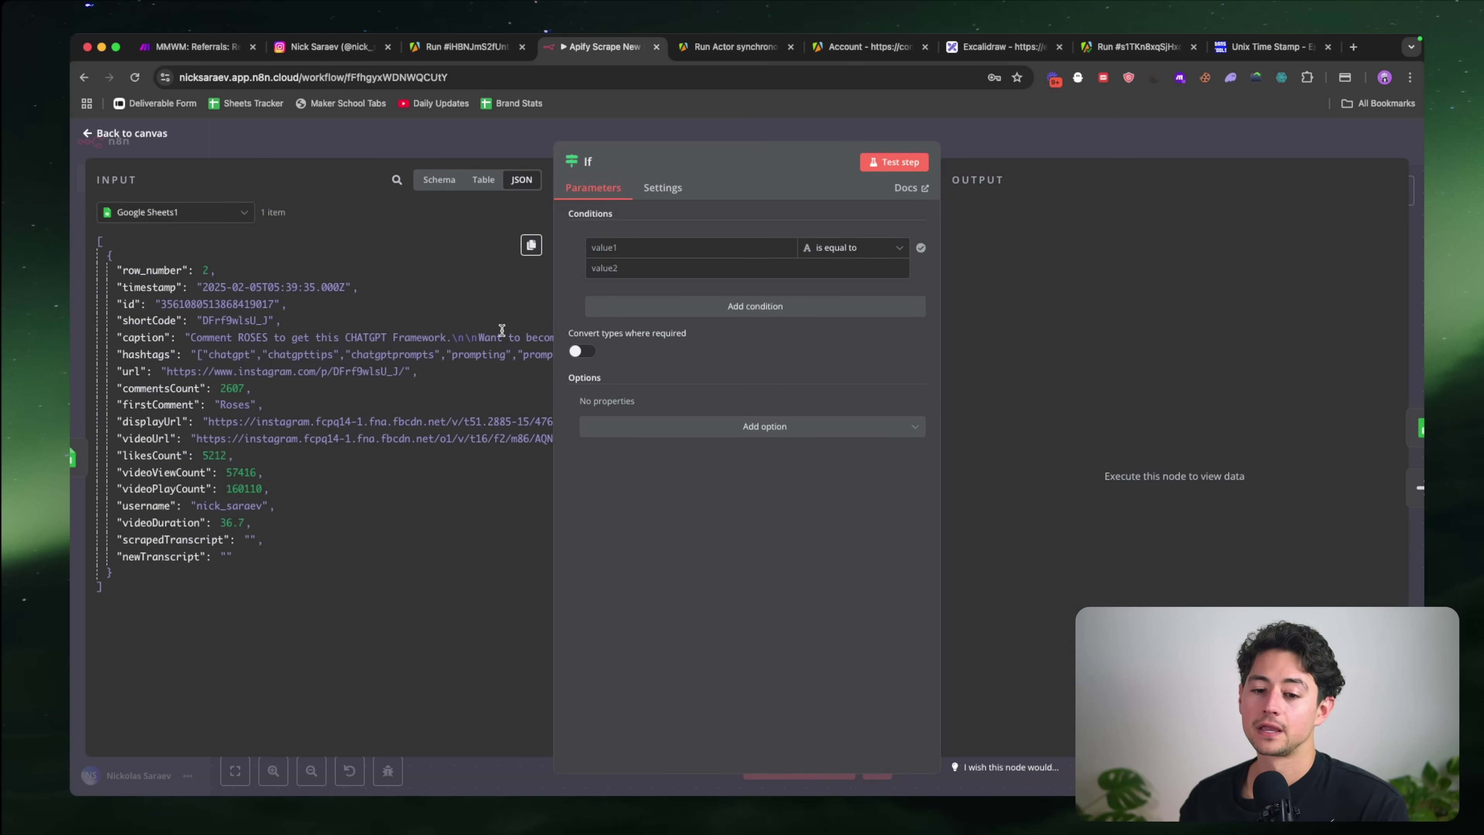
{"action": "left_click", "coordinate": [629, 248]}
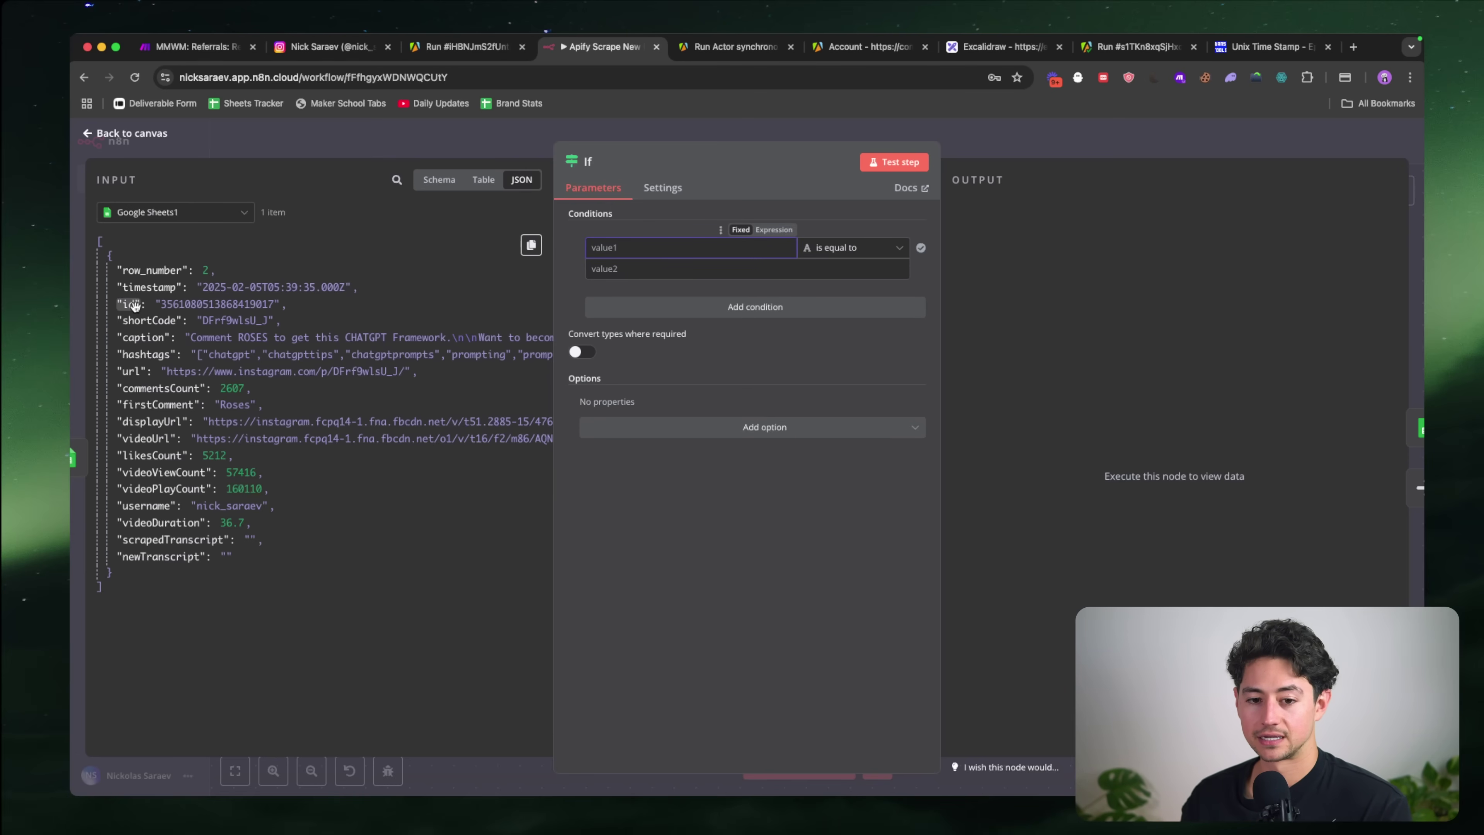
{"action": "left_click_drag", "start_coordinate": [134, 306], "coordinate": [643, 248]}
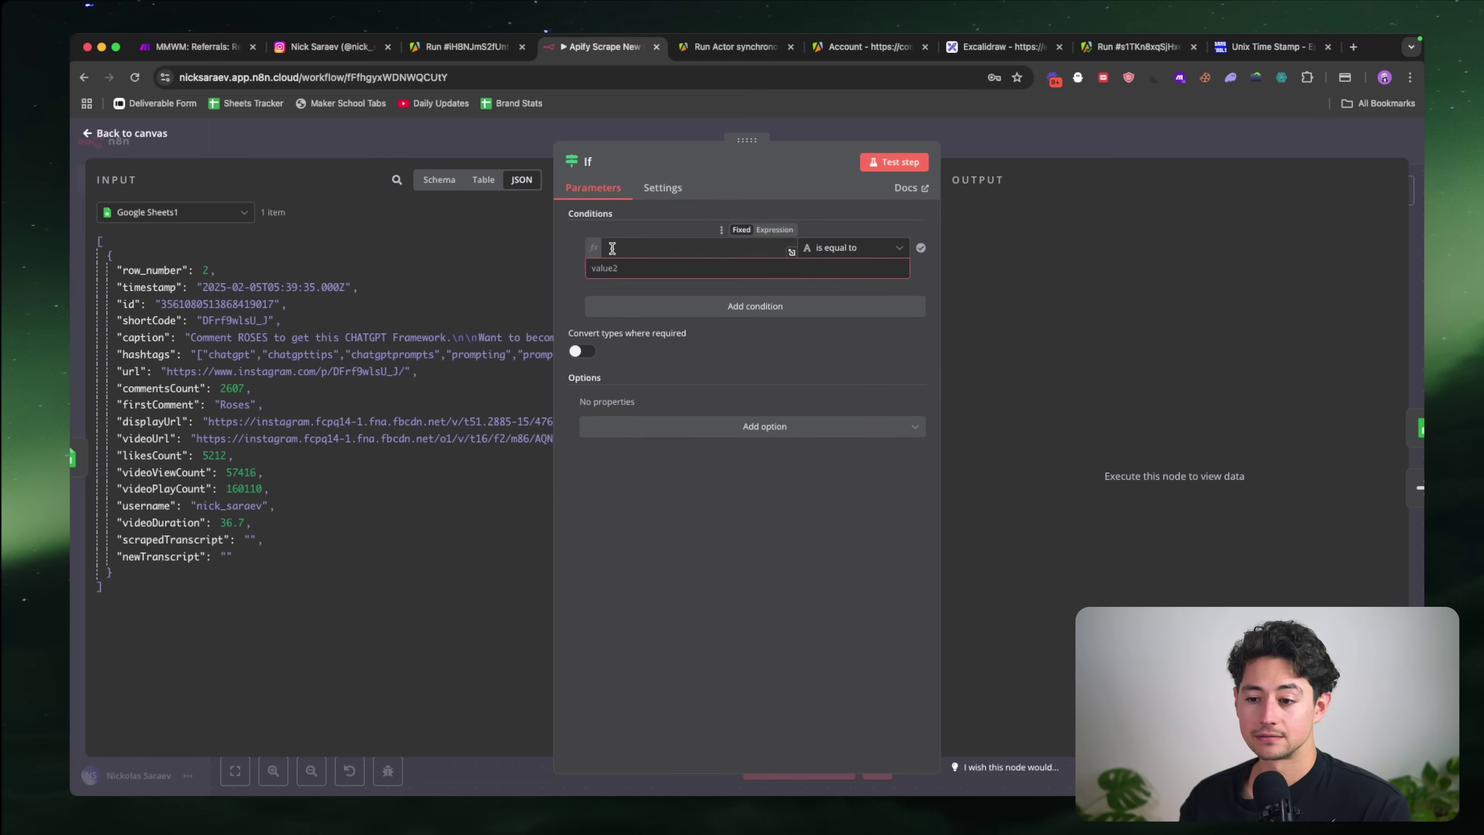
{"action": "left_click", "coordinate": [840, 248]}
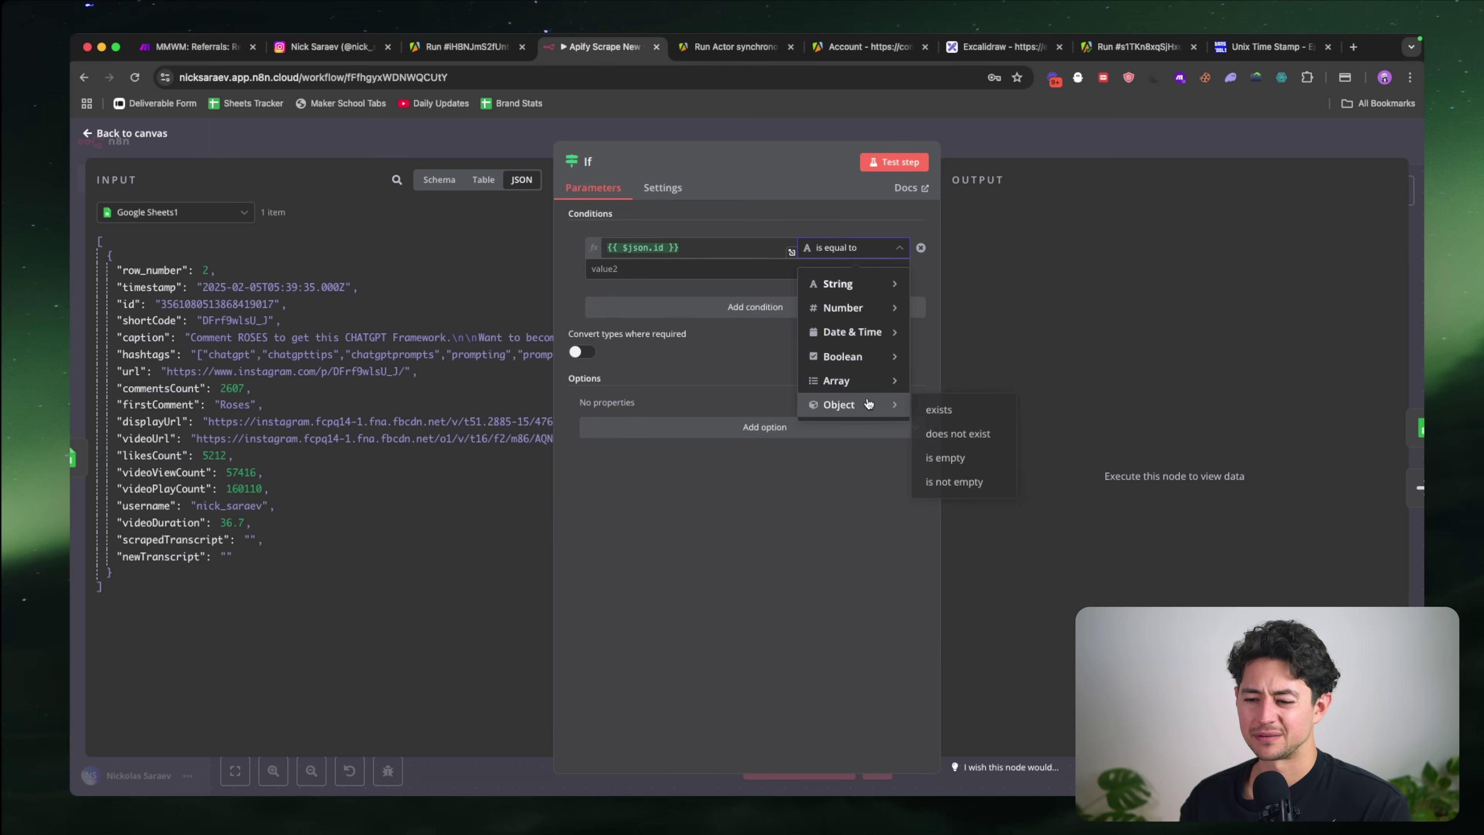
{"action": "mouse_move", "coordinate": [868, 393]}
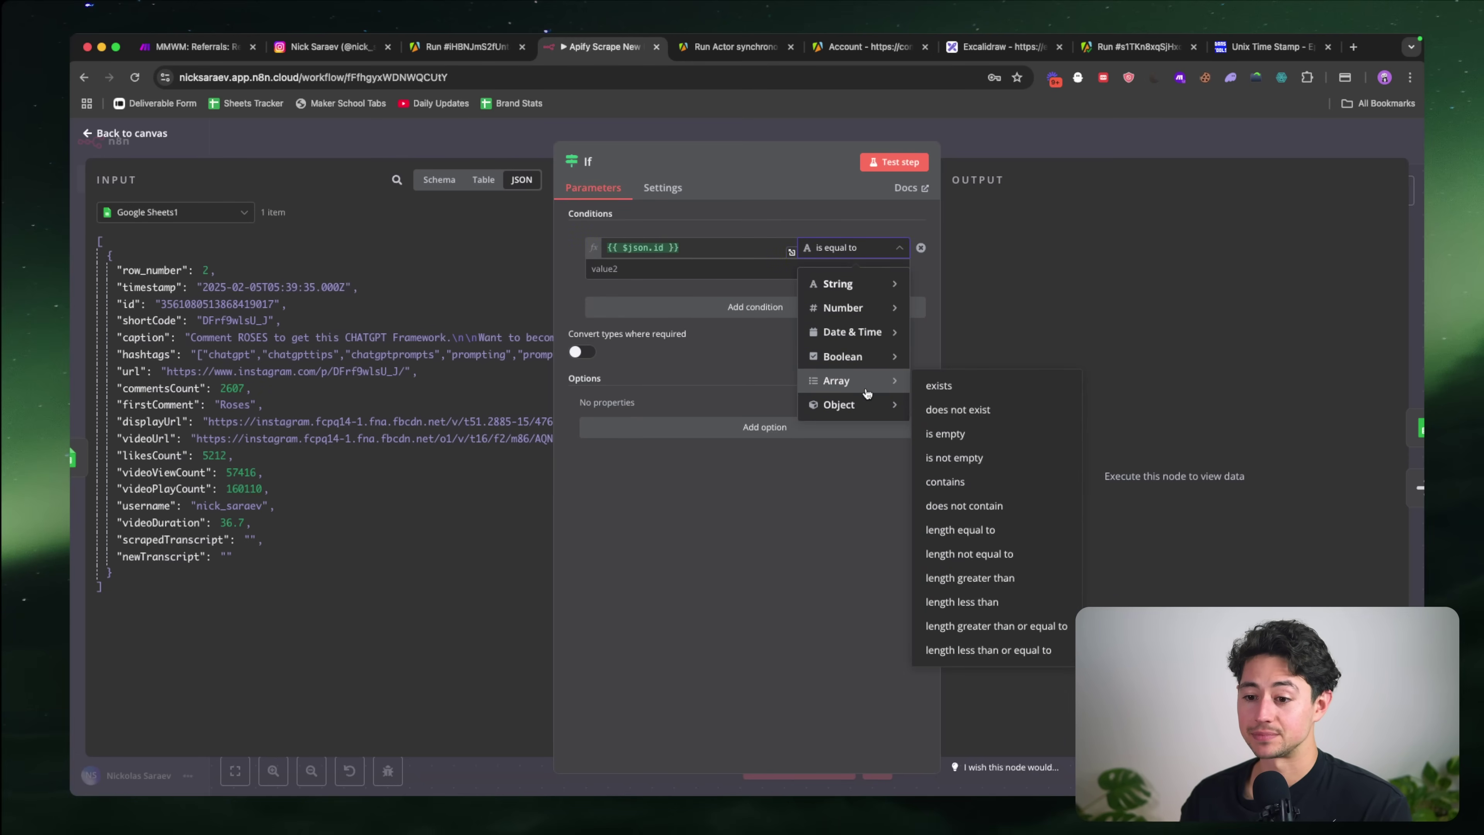
{"action": "left_click", "coordinate": [689, 241]}
{"action": "key", "text": "Delete"}
{"action": "key", "text": "Delete"}
{"action": "key", "text": "Delete"}
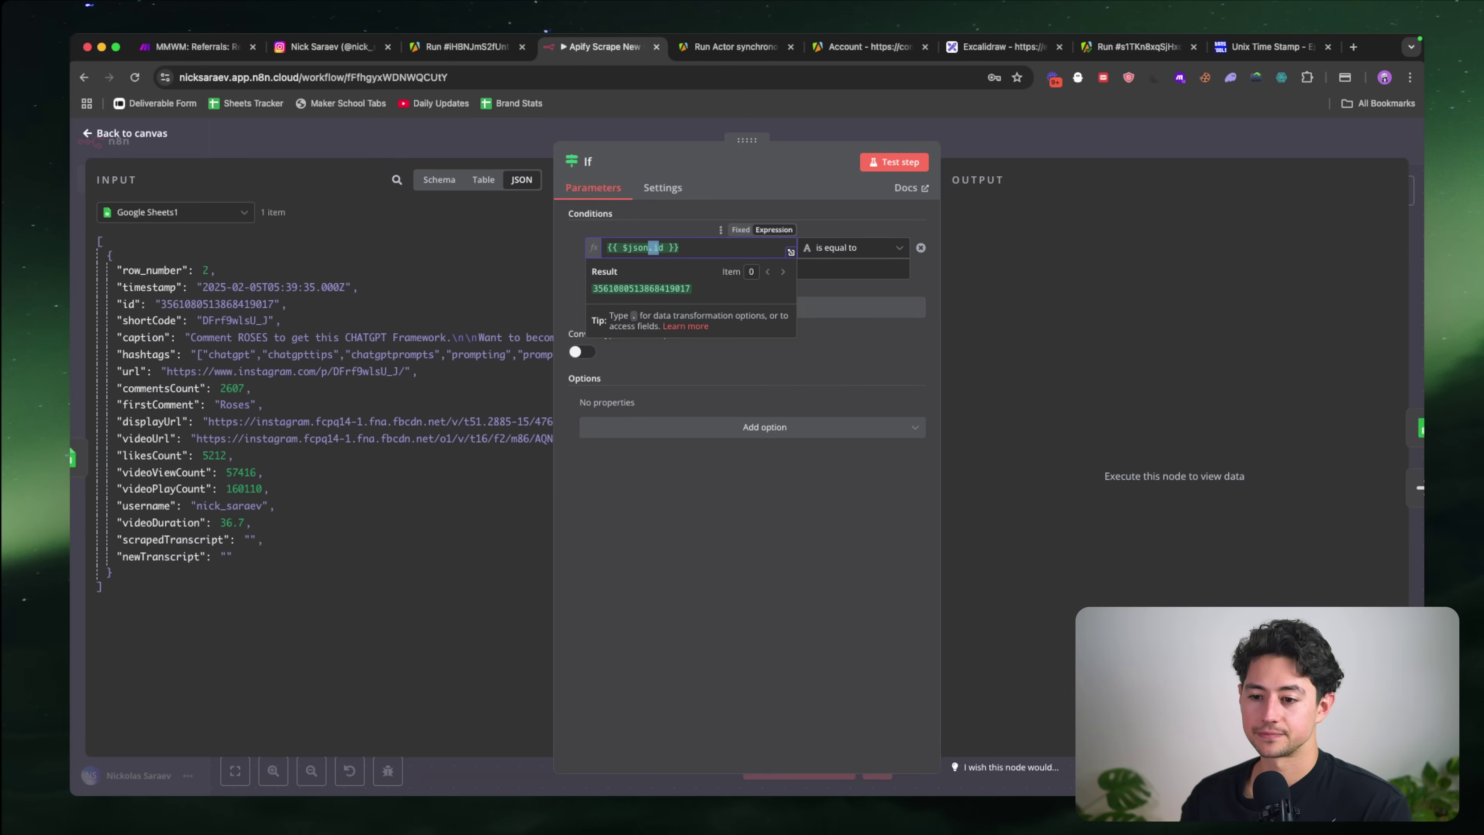
{"action": "left_click", "coordinate": [852, 252]}
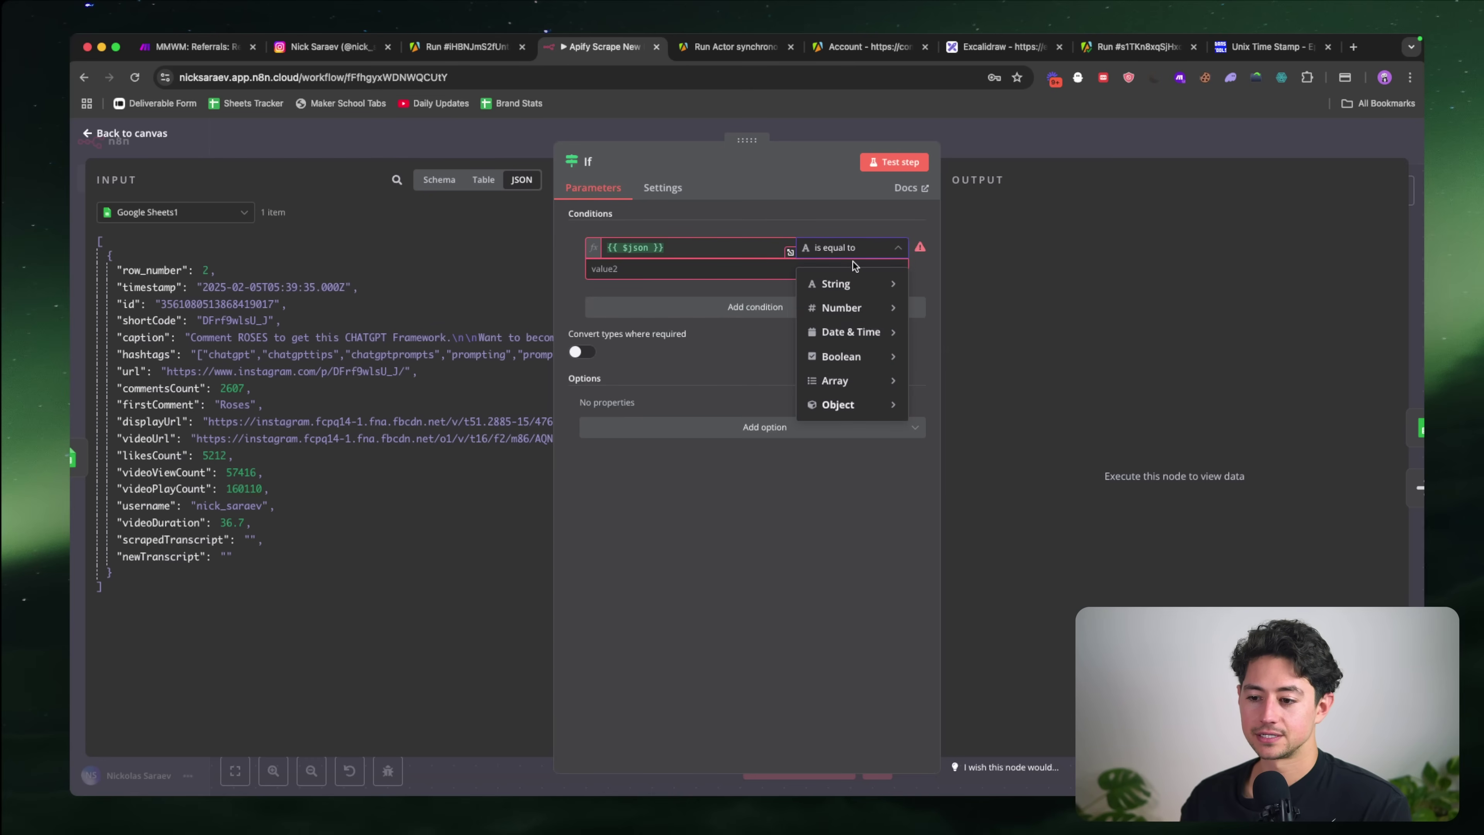
{"action": "mouse_move", "coordinate": [865, 404]}
{"action": "left_click", "coordinate": [929, 410]}
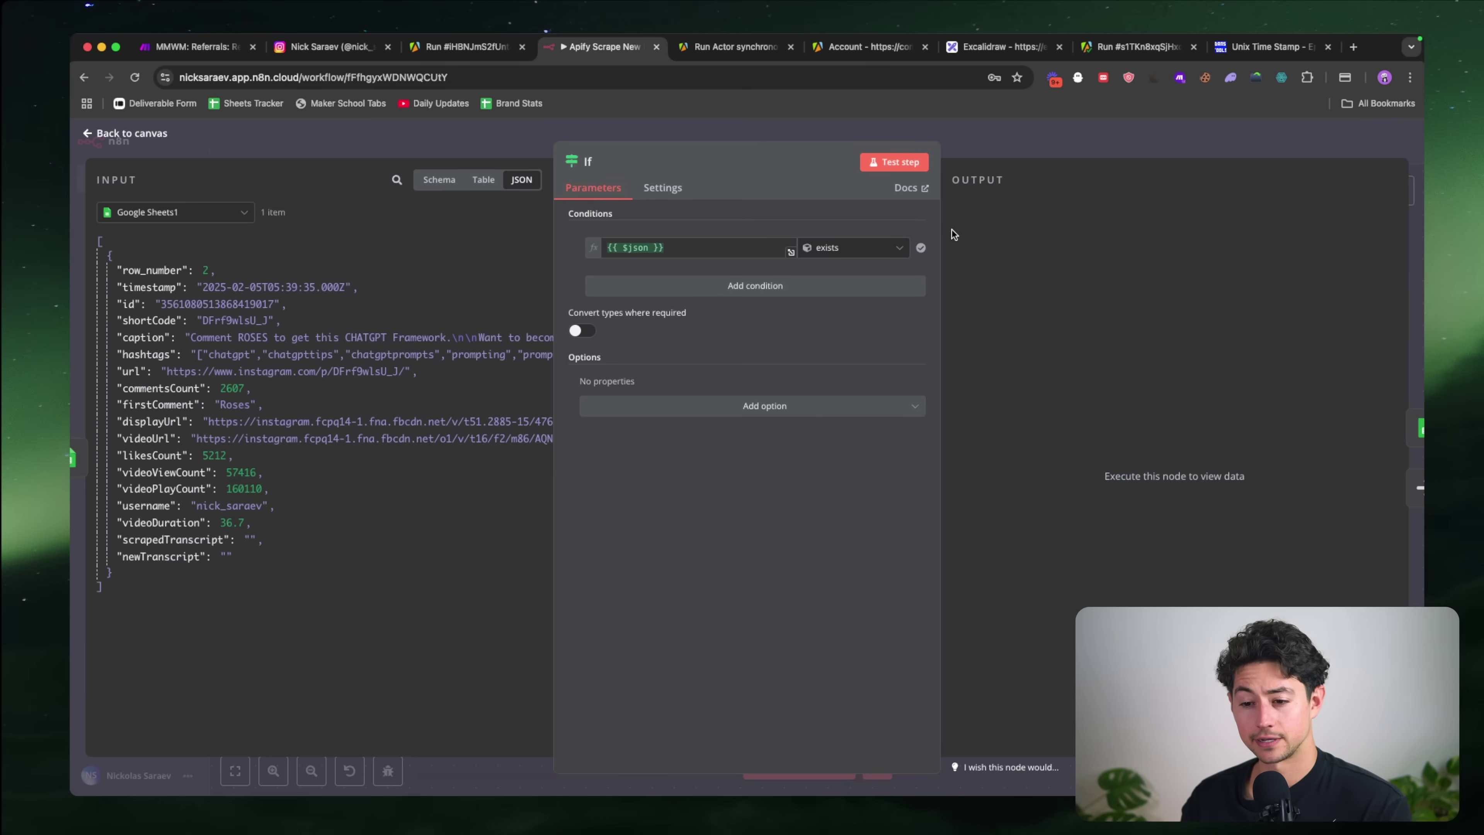
{"action": "left_click", "coordinate": [896, 161]}
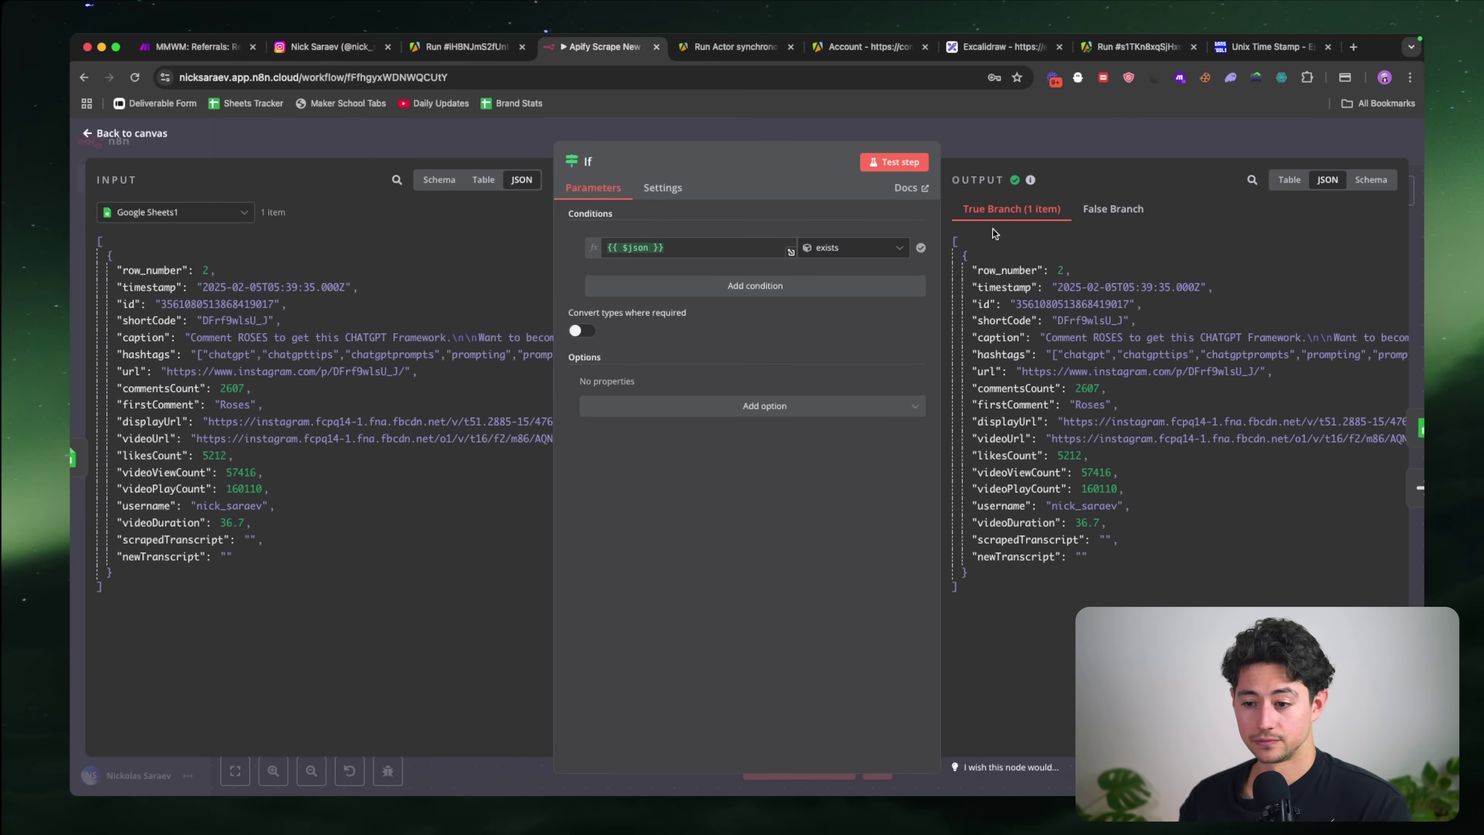
Step: Change the If operator to 'does not exist' and rerun the step
{"action": "left_click", "coordinate": [894, 248]}
{"action": "mouse_move", "coordinate": [867, 407]}
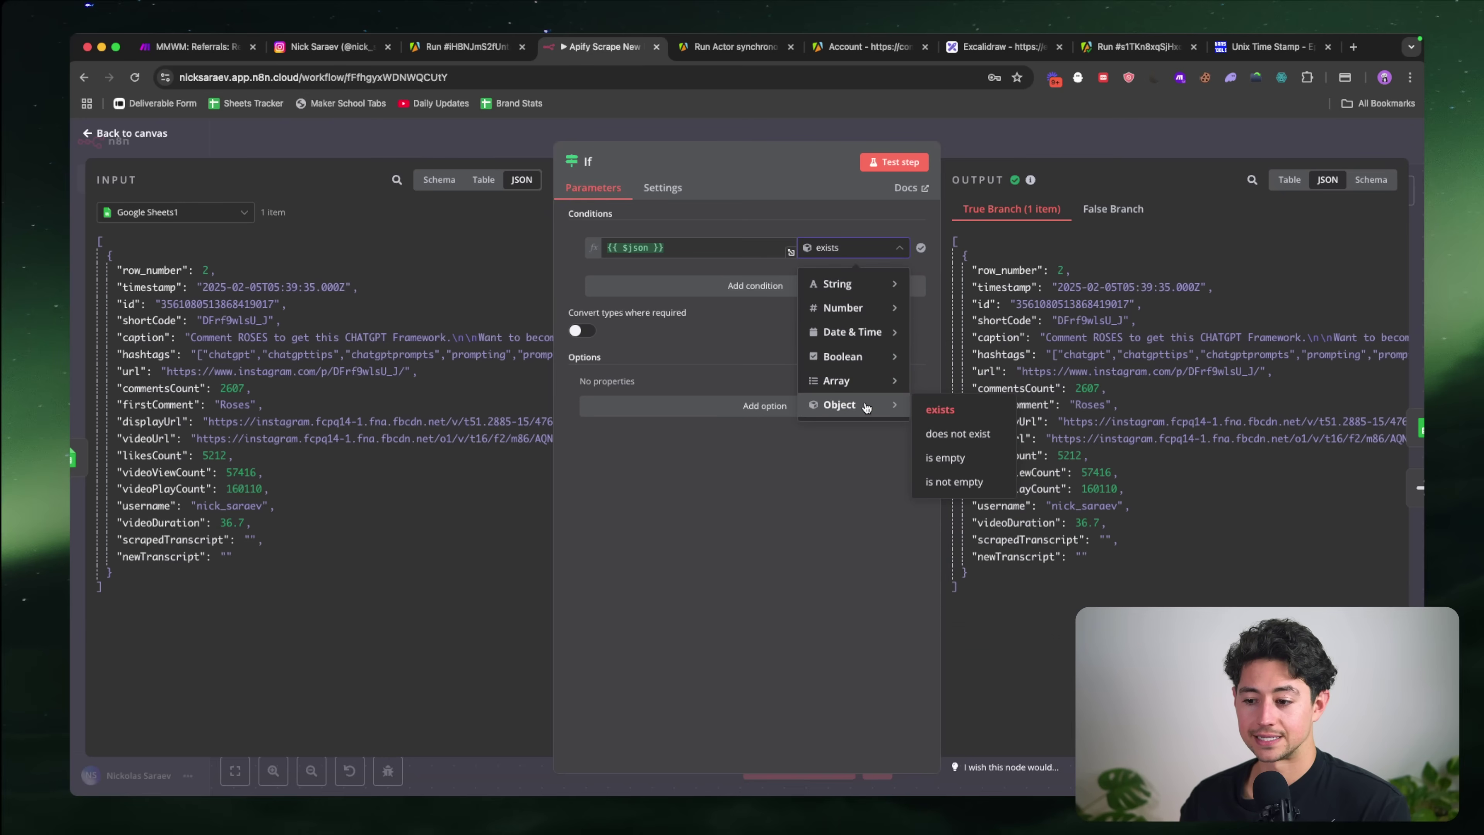
{"action": "left_click", "coordinate": [958, 433]}
{"action": "left_click", "coordinate": [891, 163]}
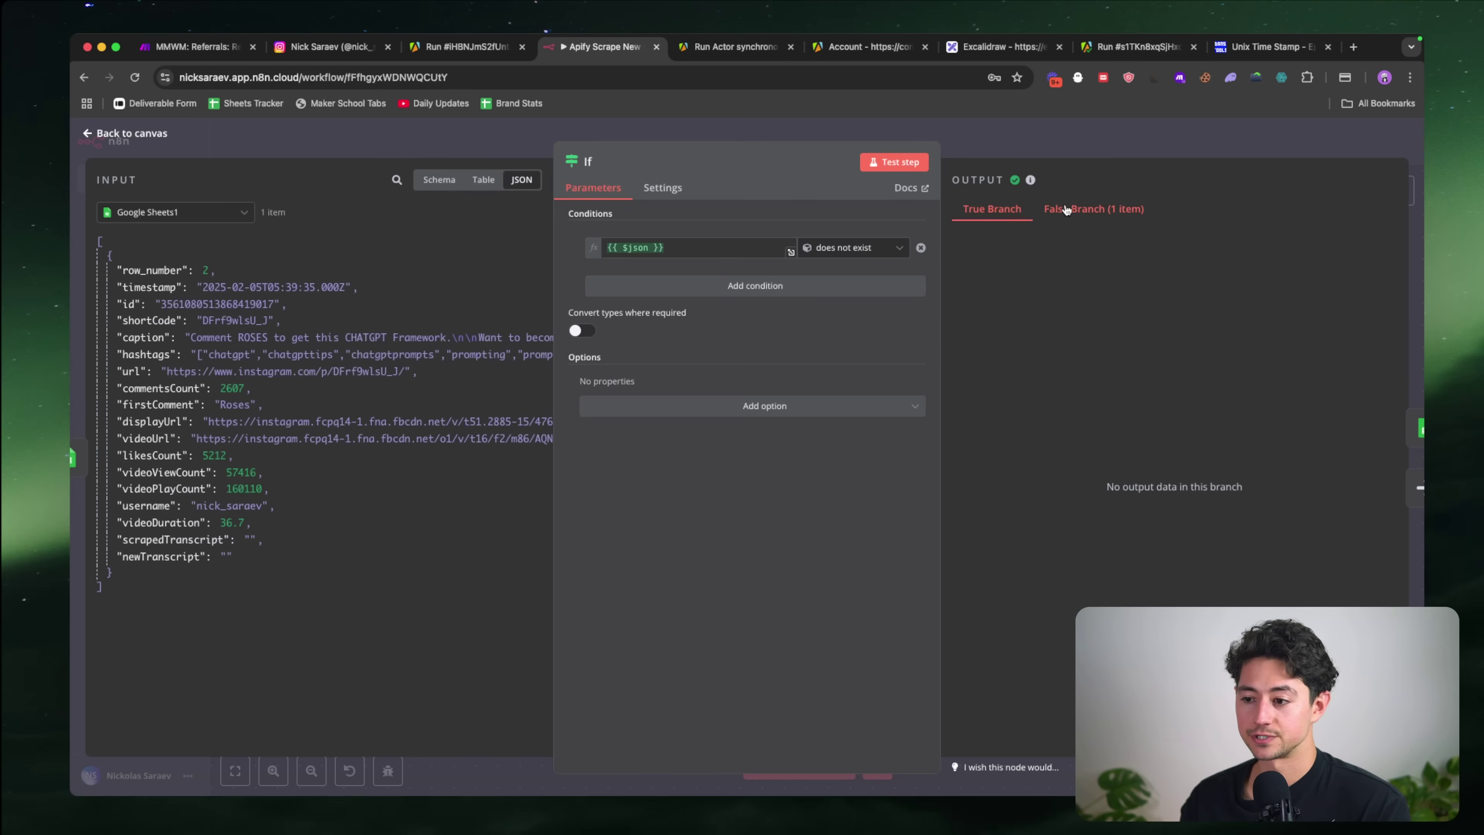
{"action": "key", "text": "Escape"}
Step: Test No Operation, which outputs 1 item, and review the append Google Sheets step
{"action": "double_click", "coordinate": [673, 646]}
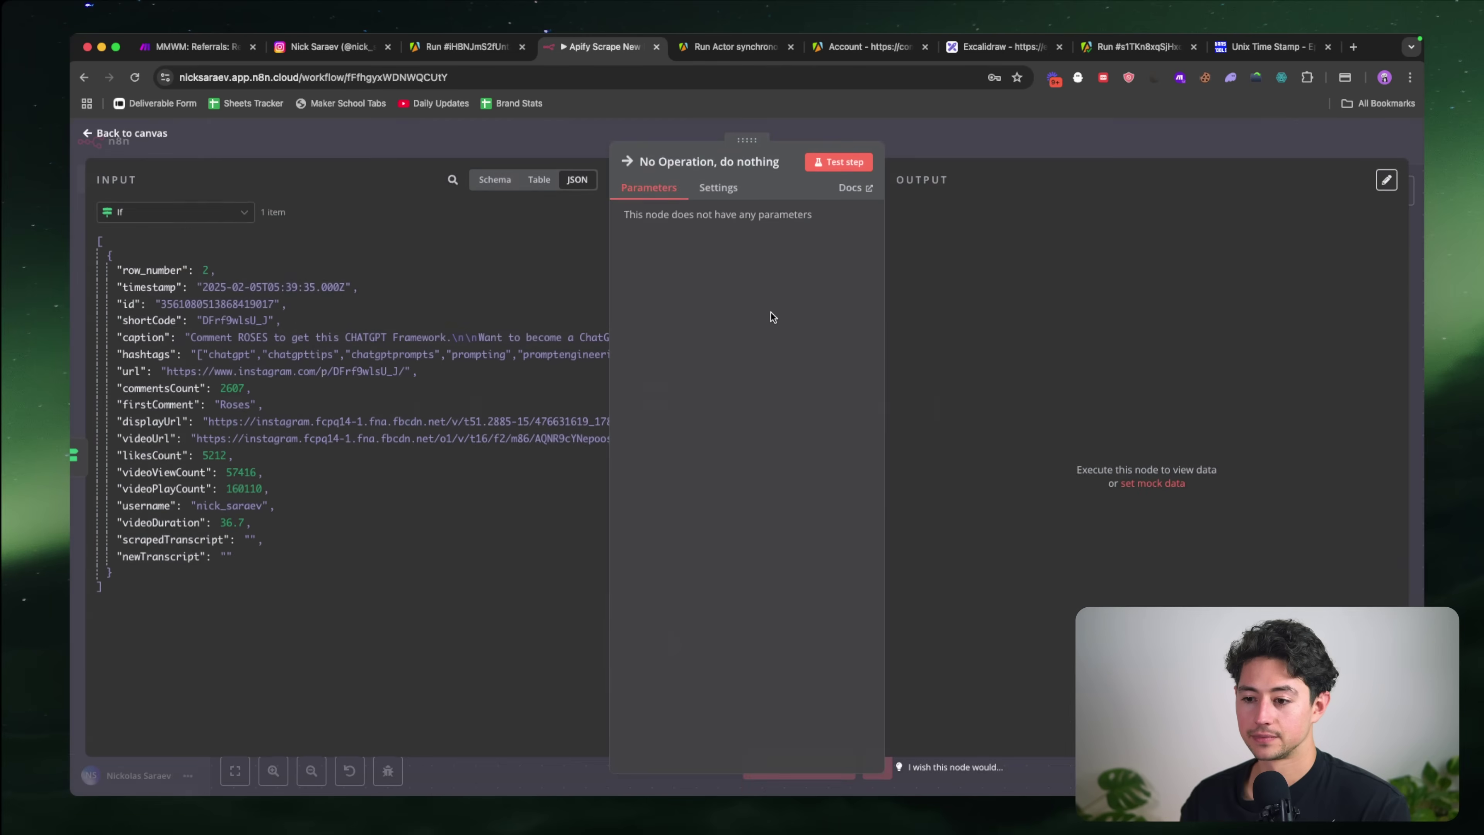
{"action": "left_click", "coordinate": [836, 166]}
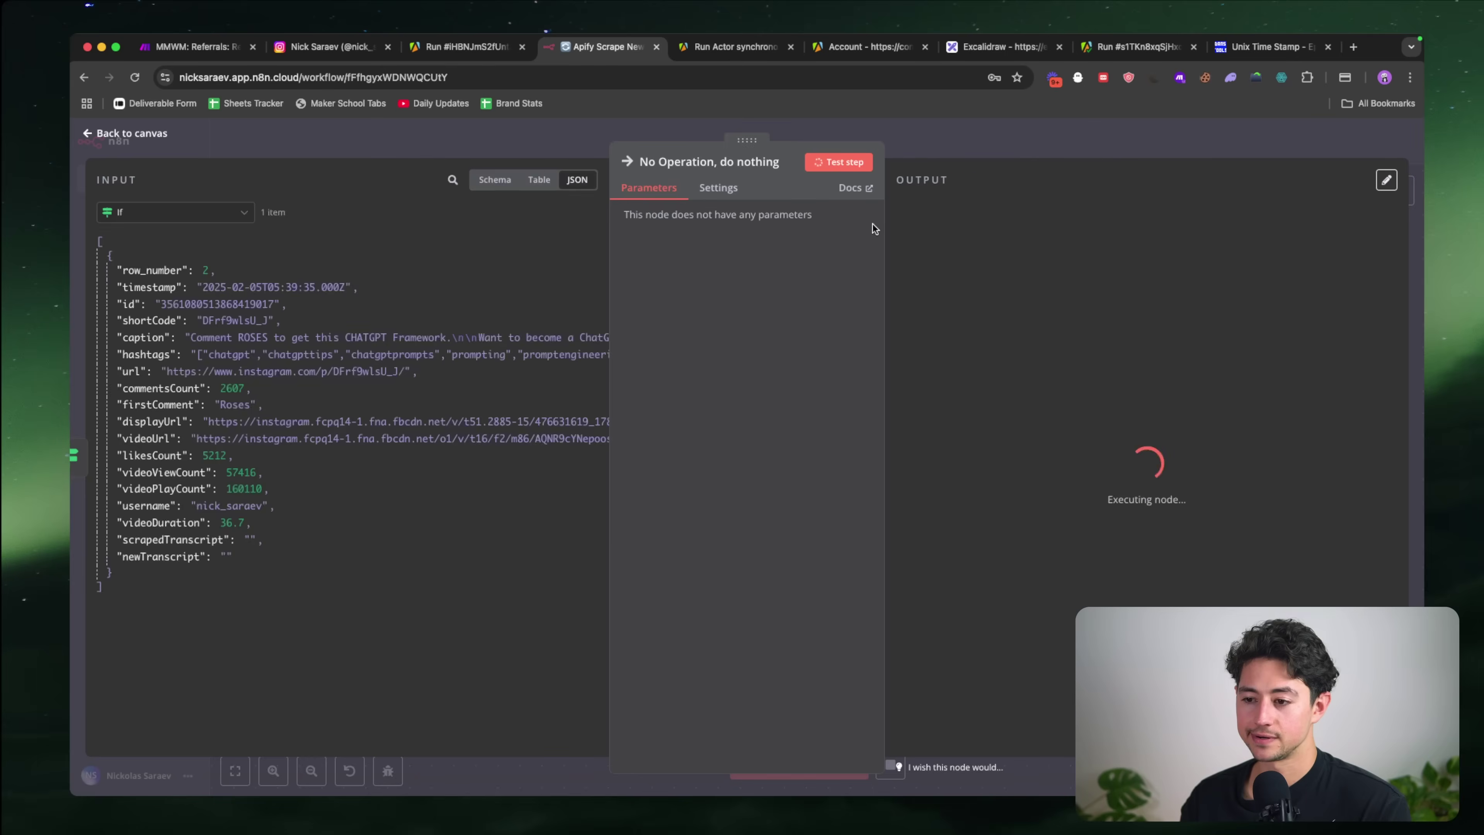
{"action": "key", "text": "Escape"}
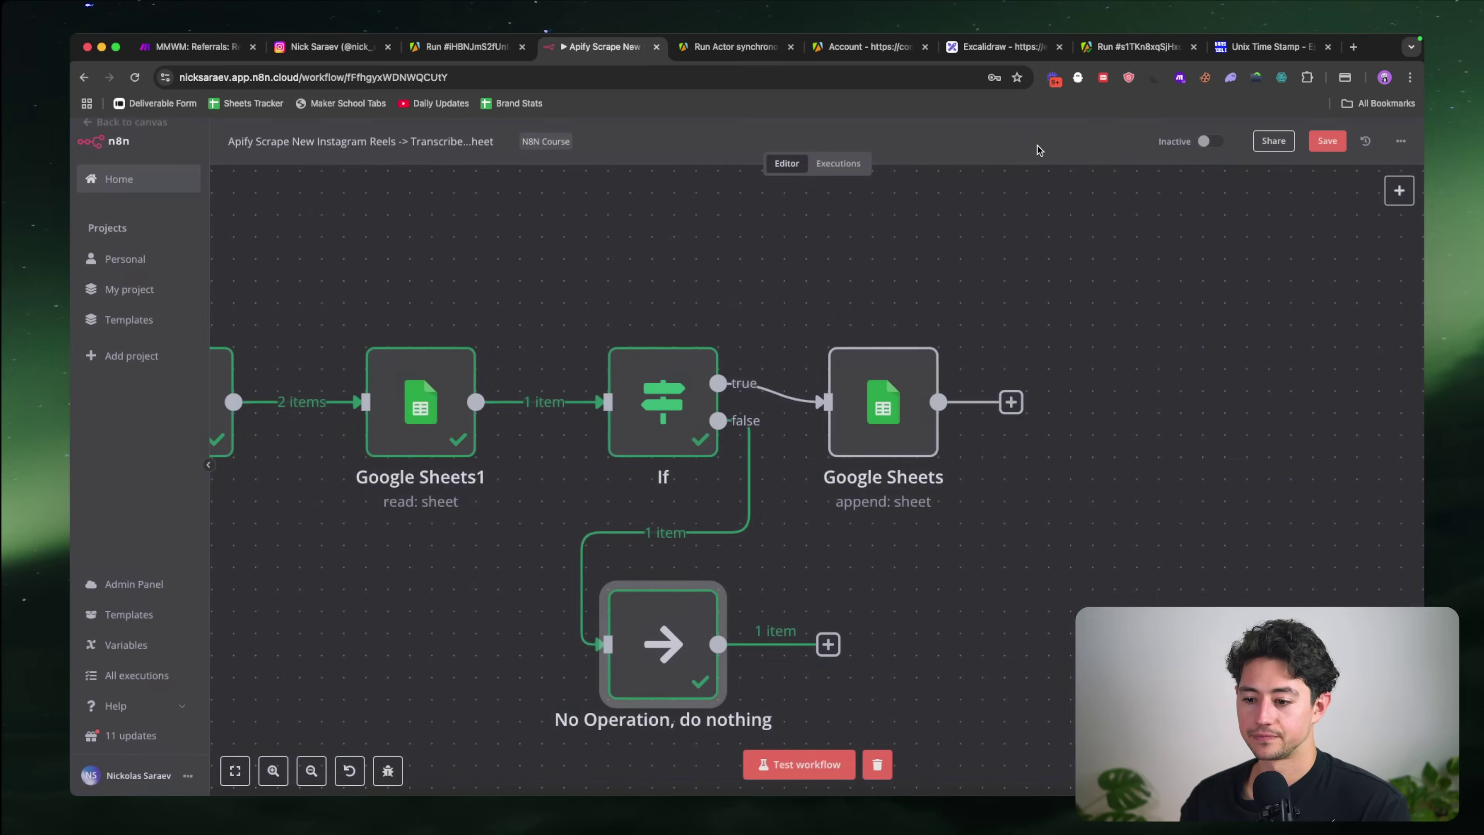
{"action": "double_click", "coordinate": [833, 370]}
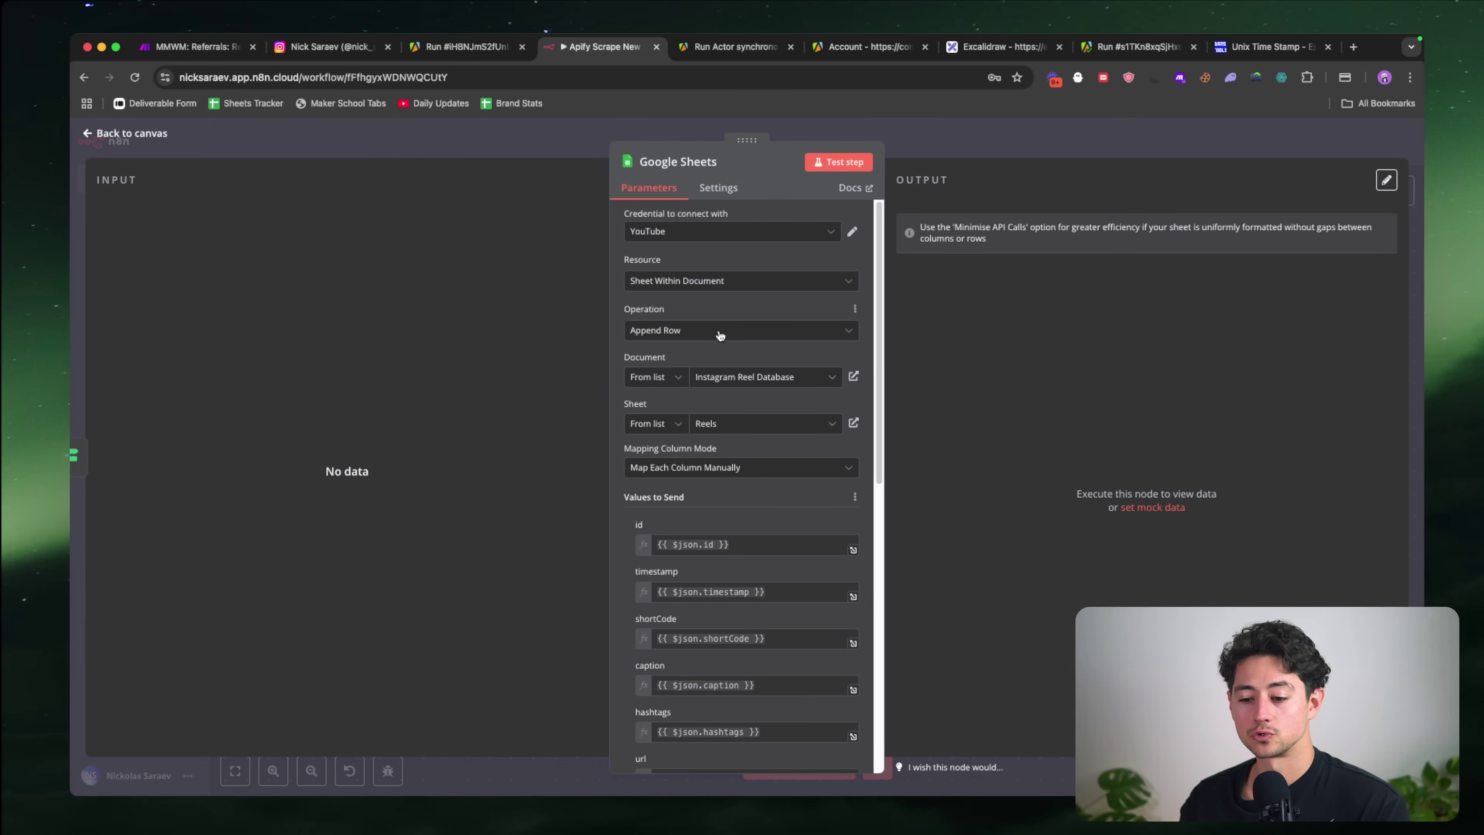
{"action": "scroll", "coordinate": [720, 335], "scroll_direction": "down", "scroll_amount": 10}
{"action": "scroll", "coordinate": [720, 335], "scroll_direction": "up", "scroll_amount": 10}
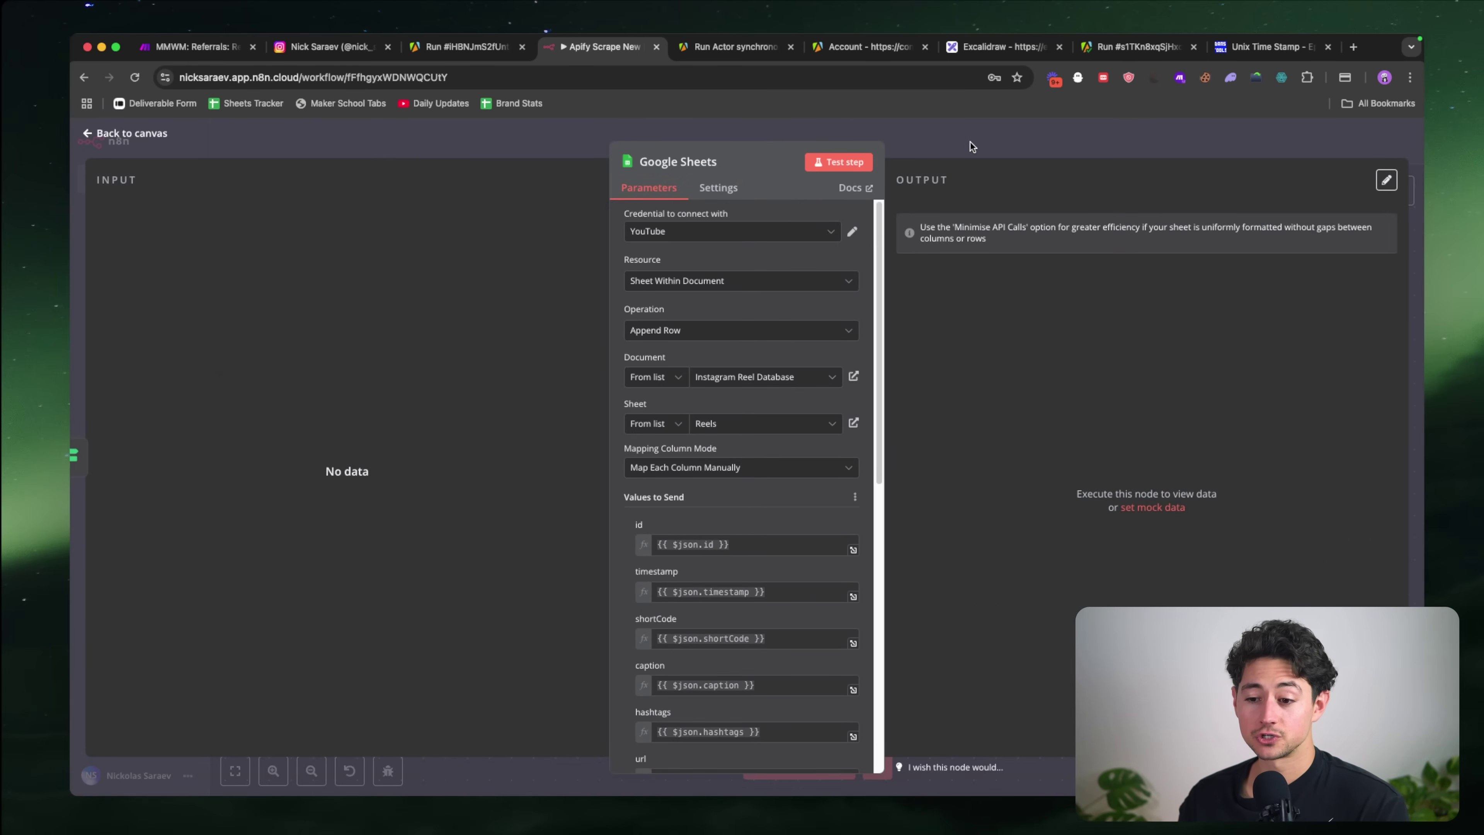
{"action": "left_click", "coordinate": [926, 142]}
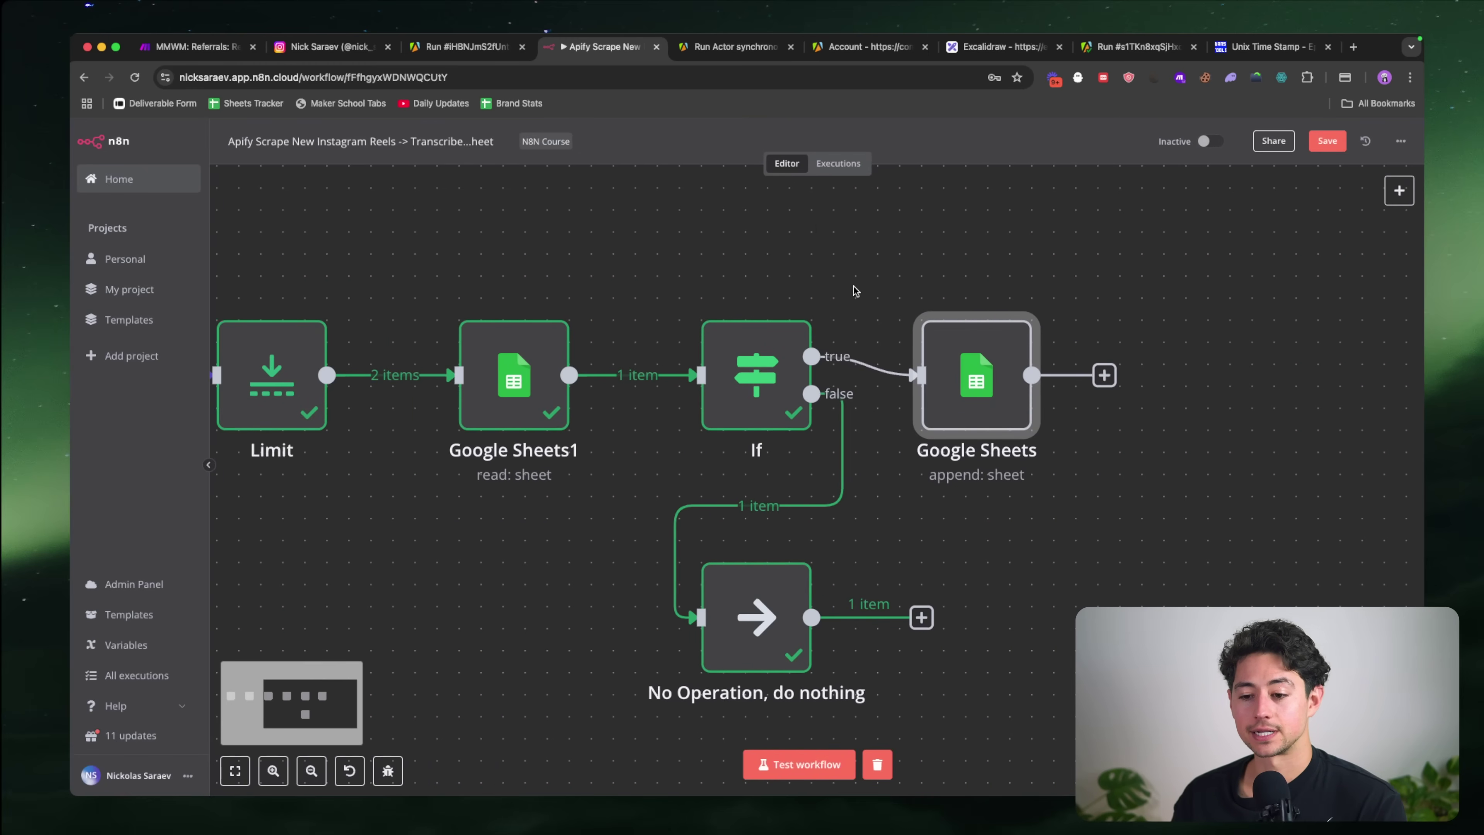
{"action": "scroll", "coordinate": [853, 291], "scroll_direction": "left", "scroll_amount": 5}
Step: Turn off Always Output Data in Google Sheets1's settings
{"action": "mouse_move", "coordinate": [737, 445]}
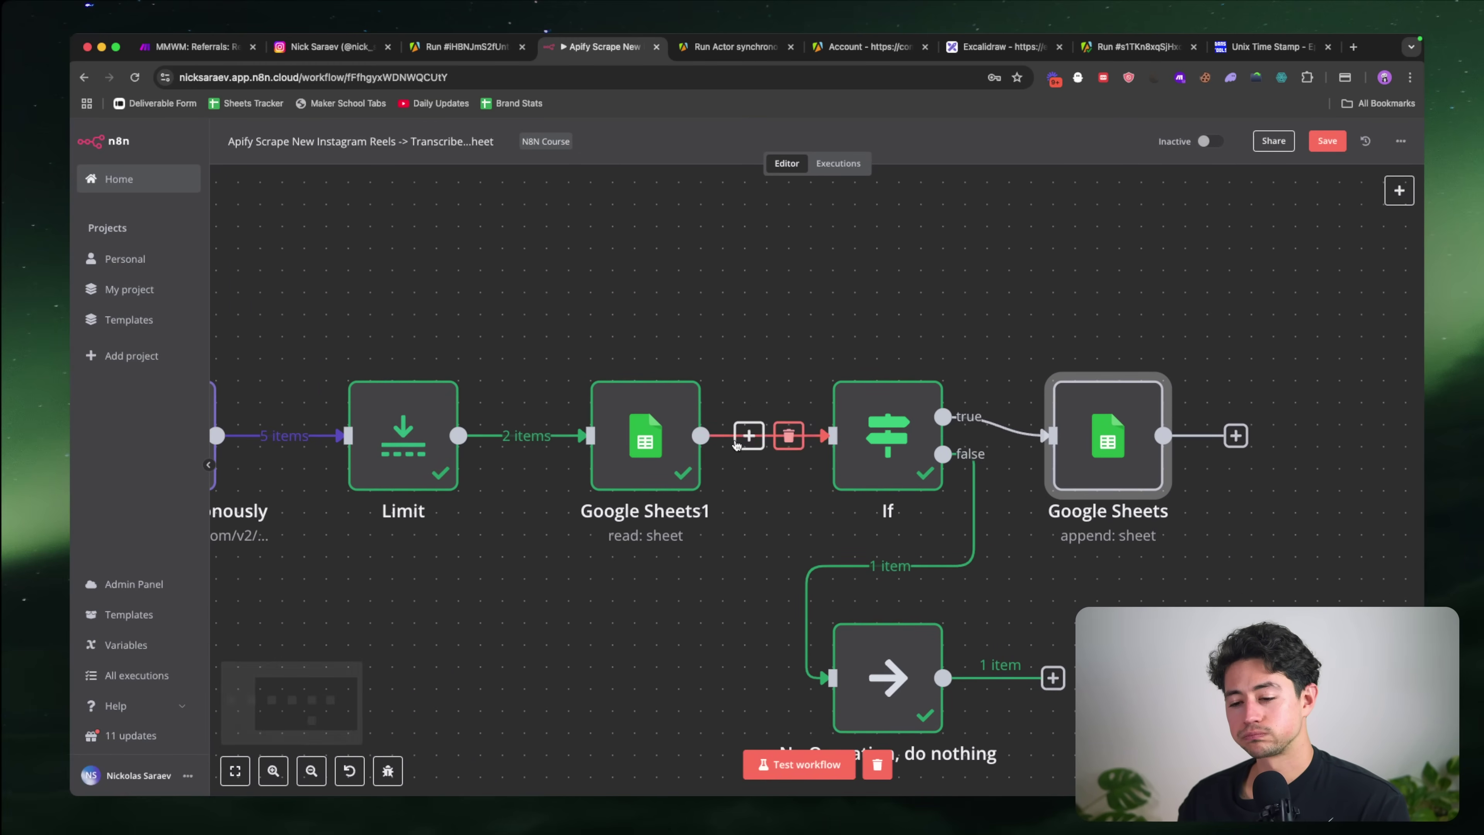
{"action": "double_click", "coordinate": [638, 434]}
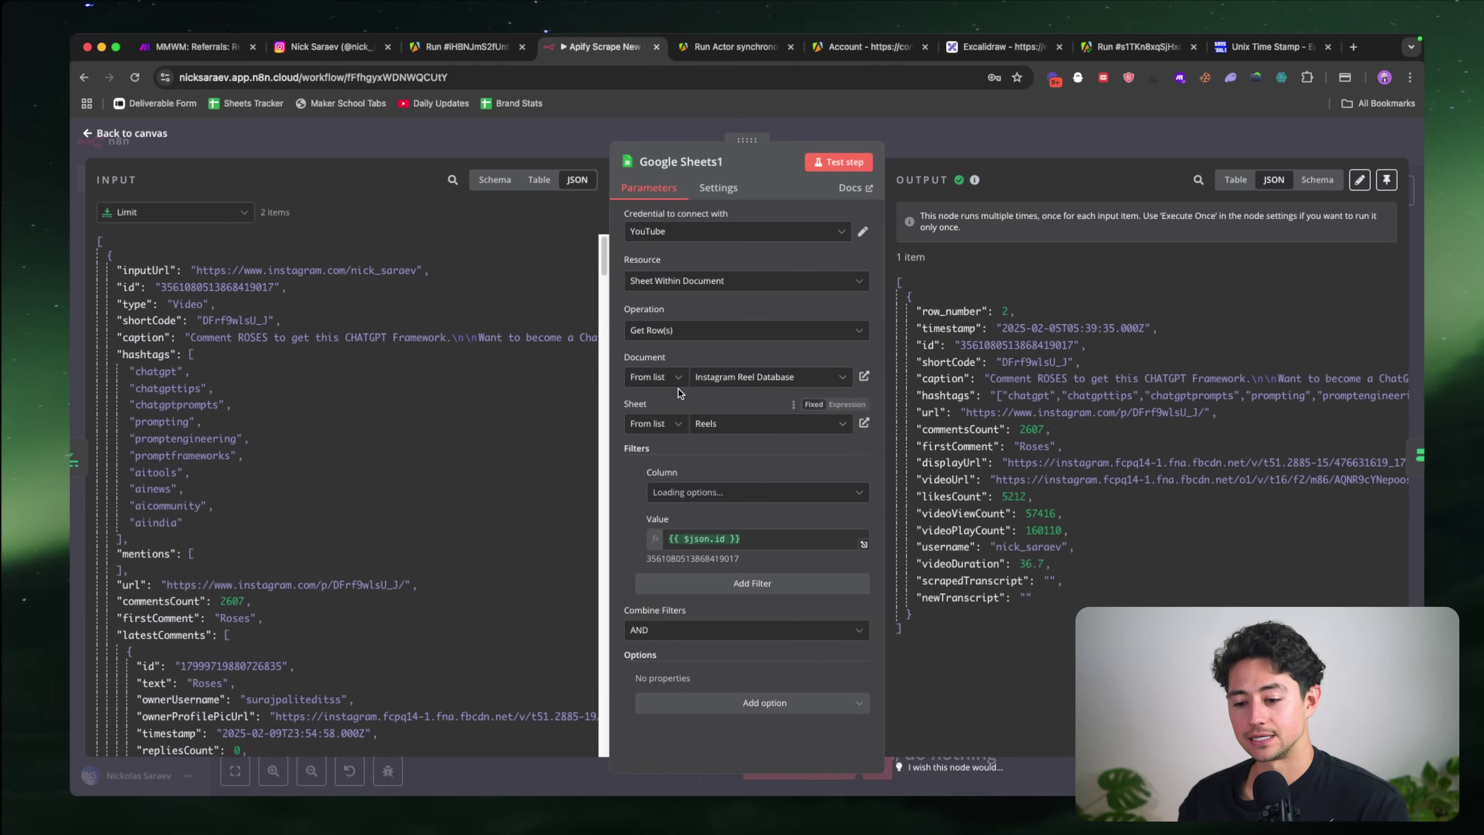
{"action": "left_click", "coordinate": [732, 191]}
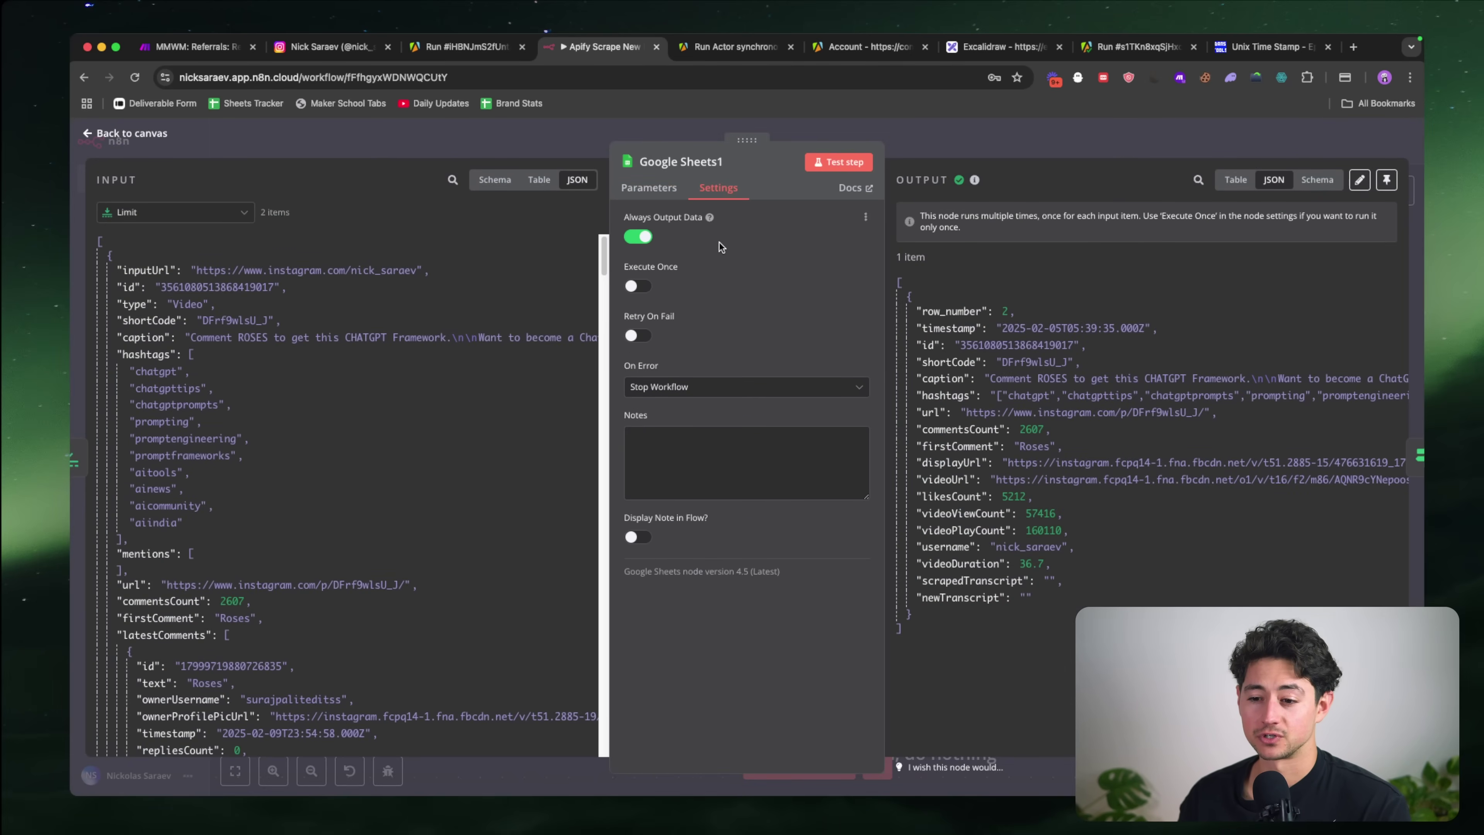
{"action": "left_click", "coordinate": [638, 237]}
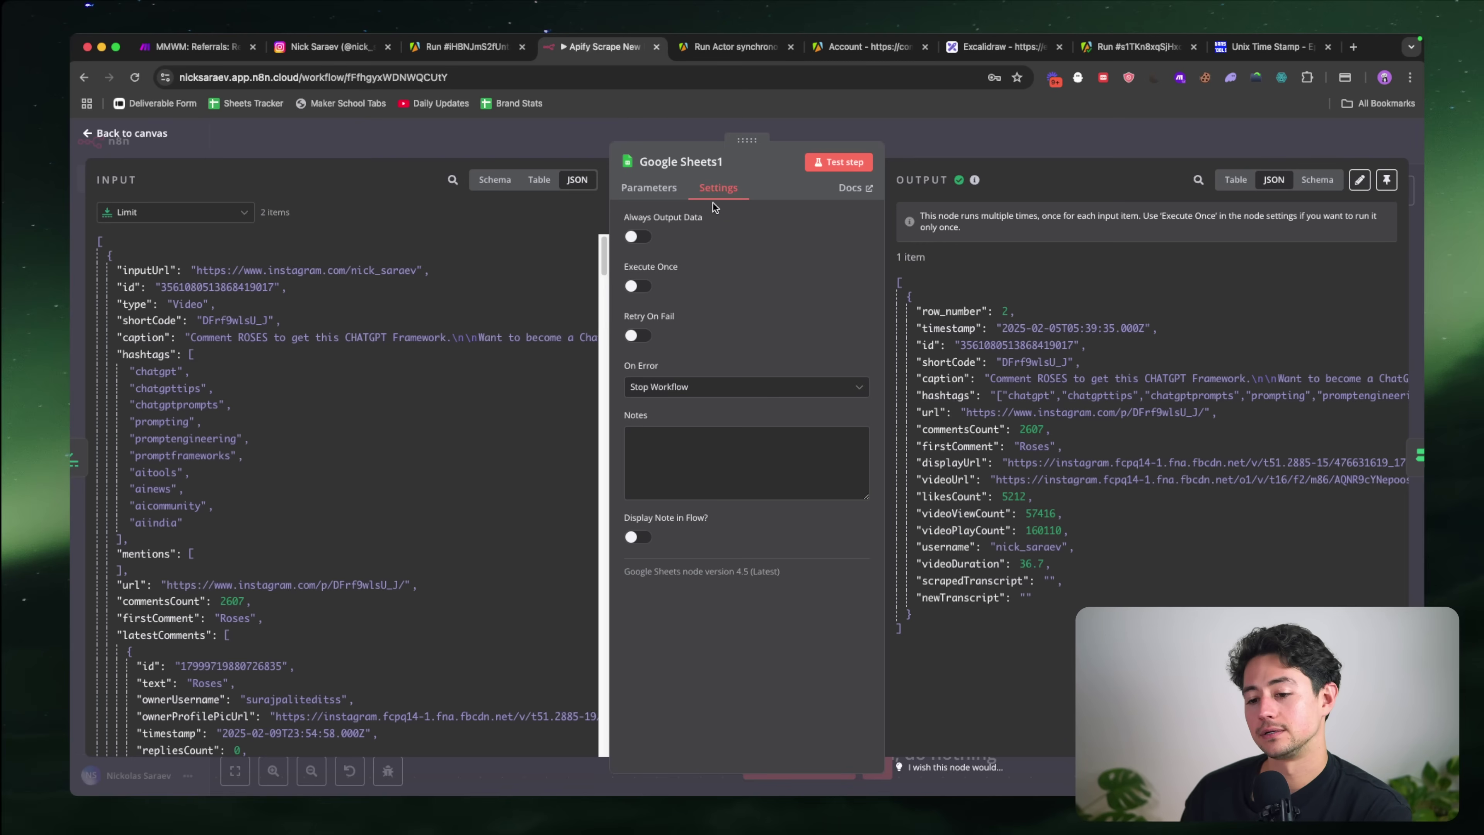
Step: Keep Google Sheets1's operation as Get Row(s) and dismiss a system update prompt
{"action": "left_click", "coordinate": [668, 192]}
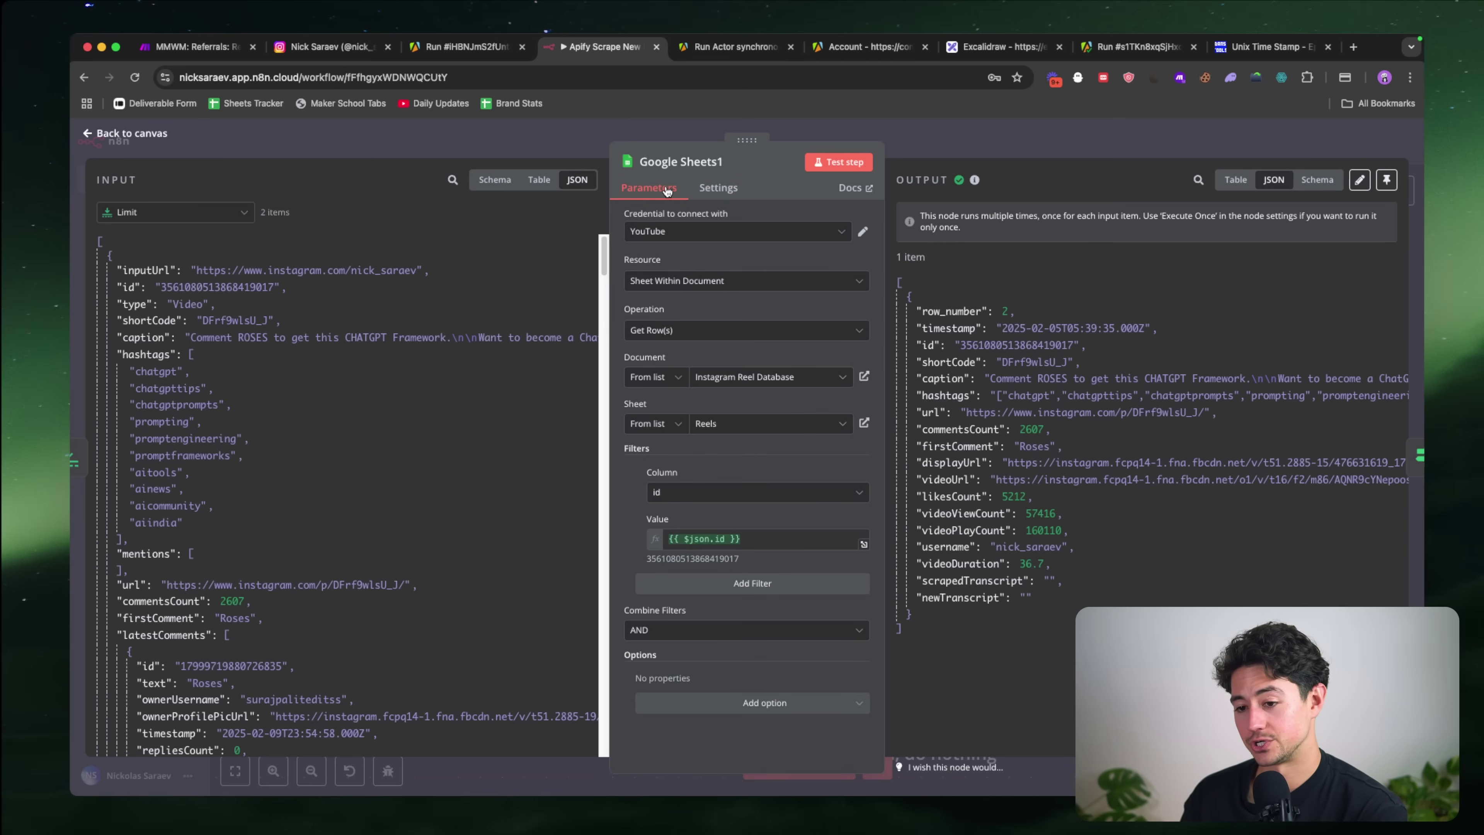
{"action": "left_click", "coordinate": [712, 332]}
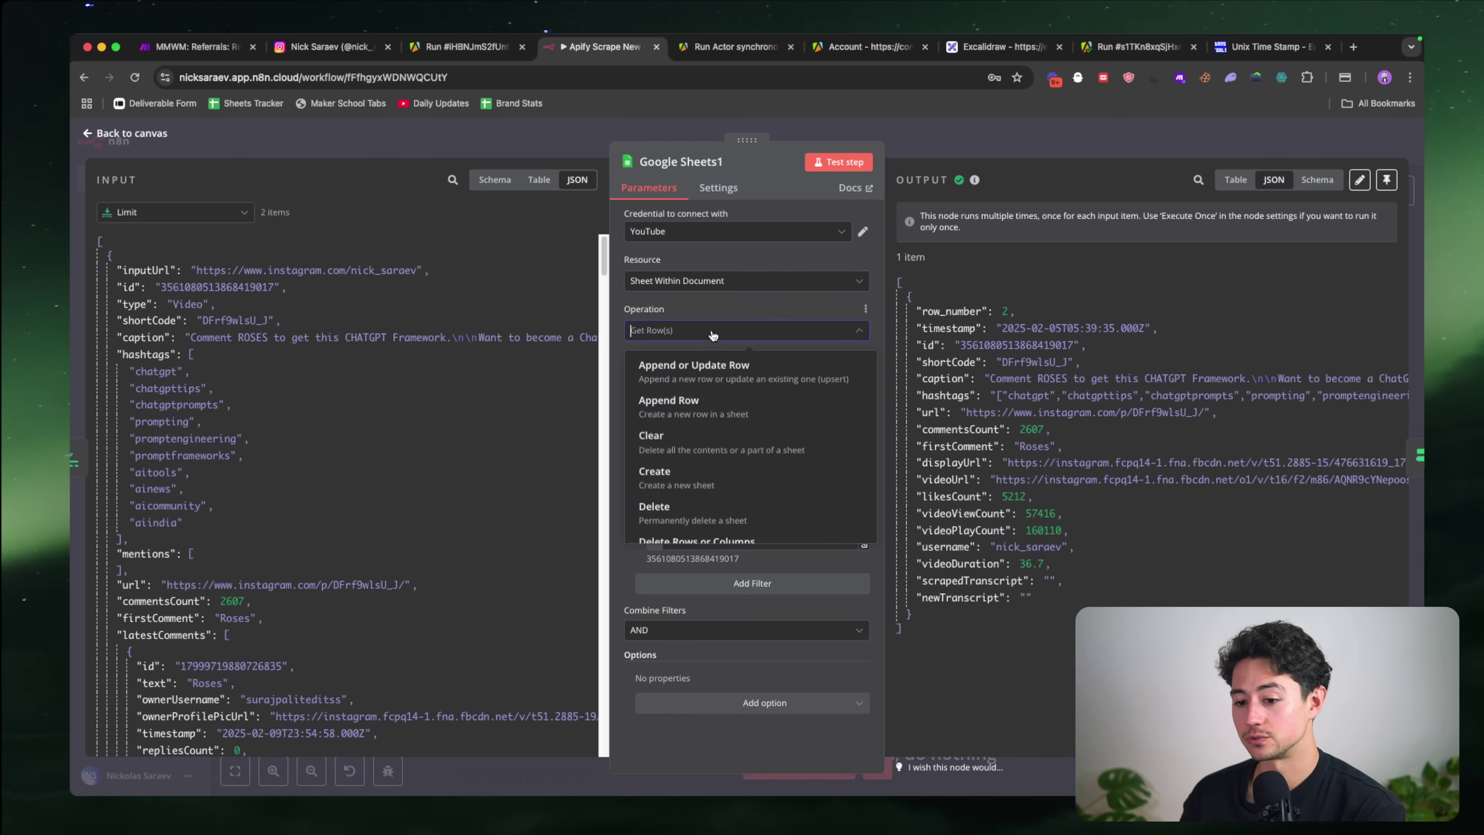
{"action": "scroll", "coordinate": [725, 388], "scroll_direction": "down", "scroll_amount": 3}
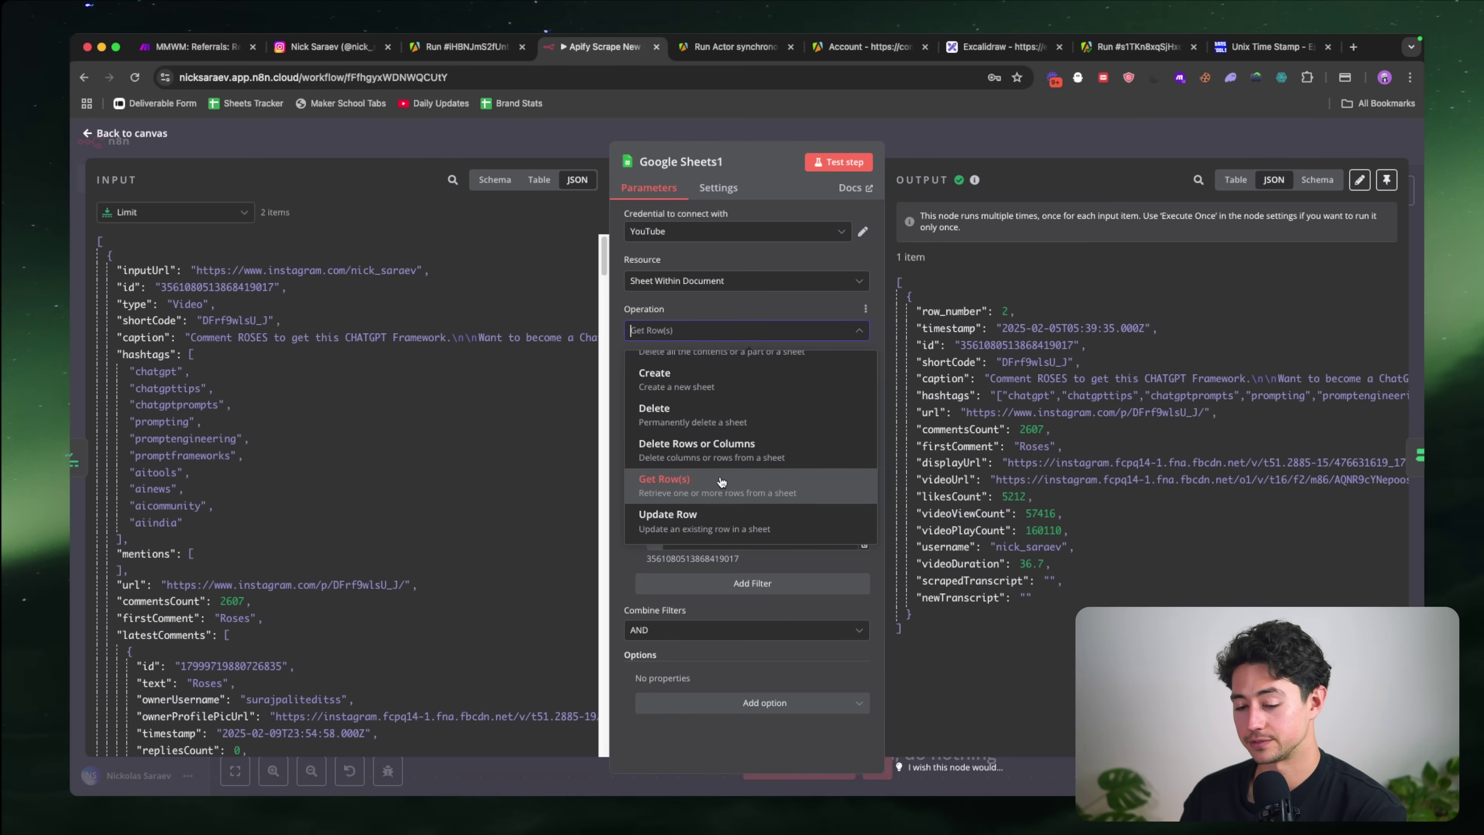
{"action": "scroll", "coordinate": [725, 476], "scroll_direction": "up", "scroll_amount": 3}
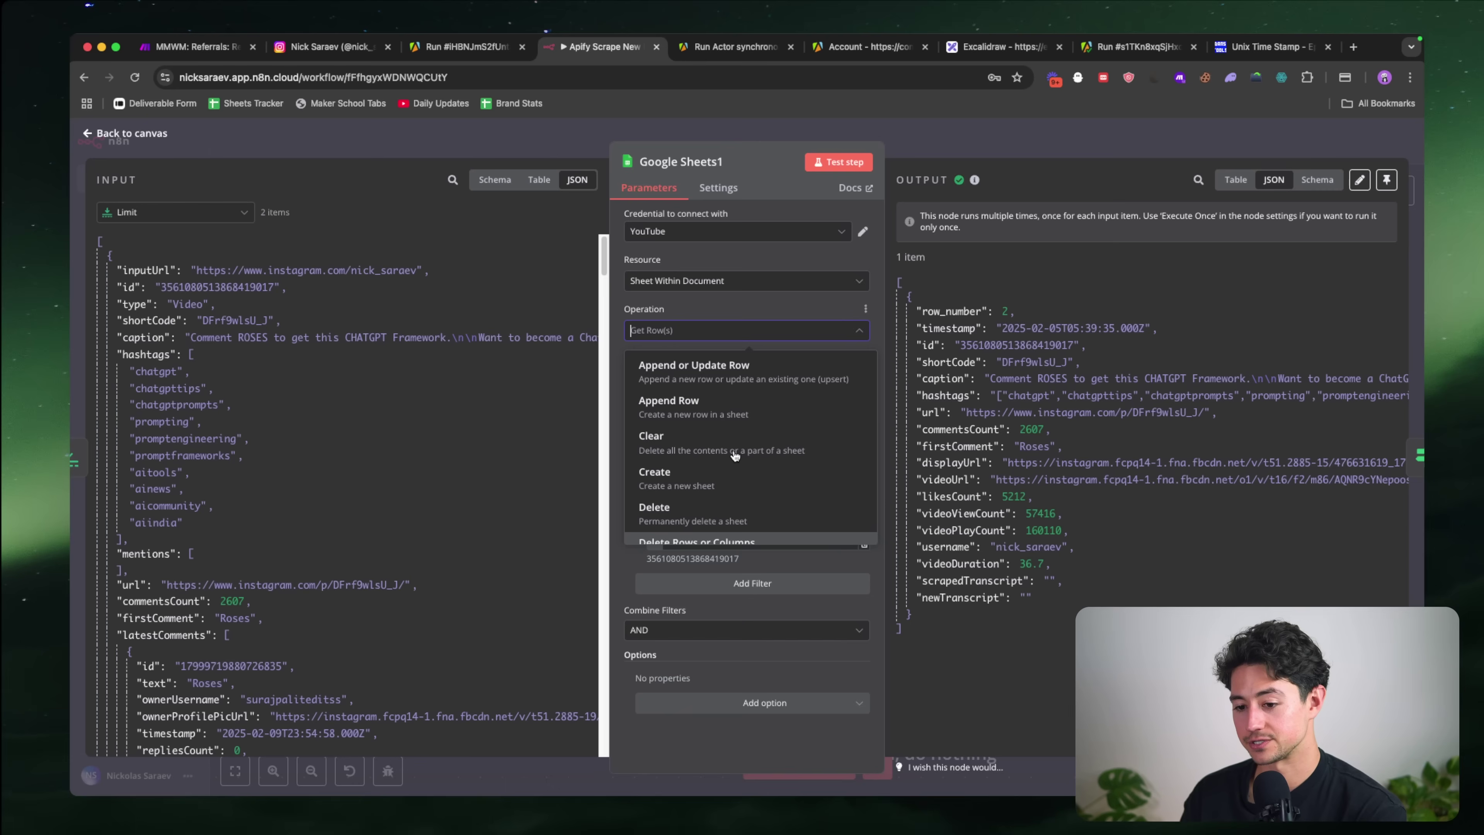
{"action": "scroll", "coordinate": [735, 456], "scroll_direction": "down", "scroll_amount": 1}
{"action": "scroll", "coordinate": [735, 456], "scroll_direction": "down", "scroll_amount": 2}
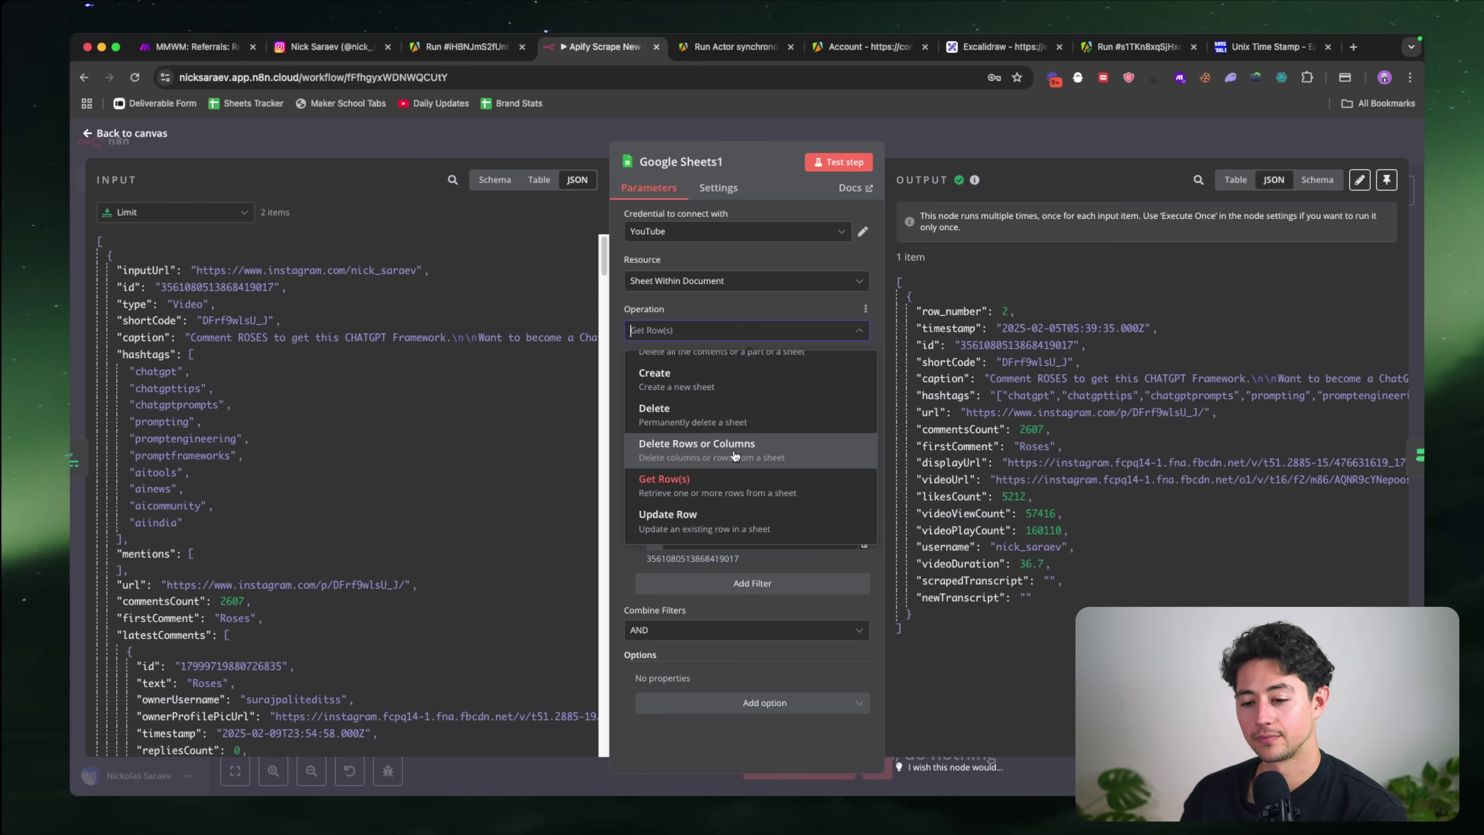
{"action": "left_click", "coordinate": [751, 491]}
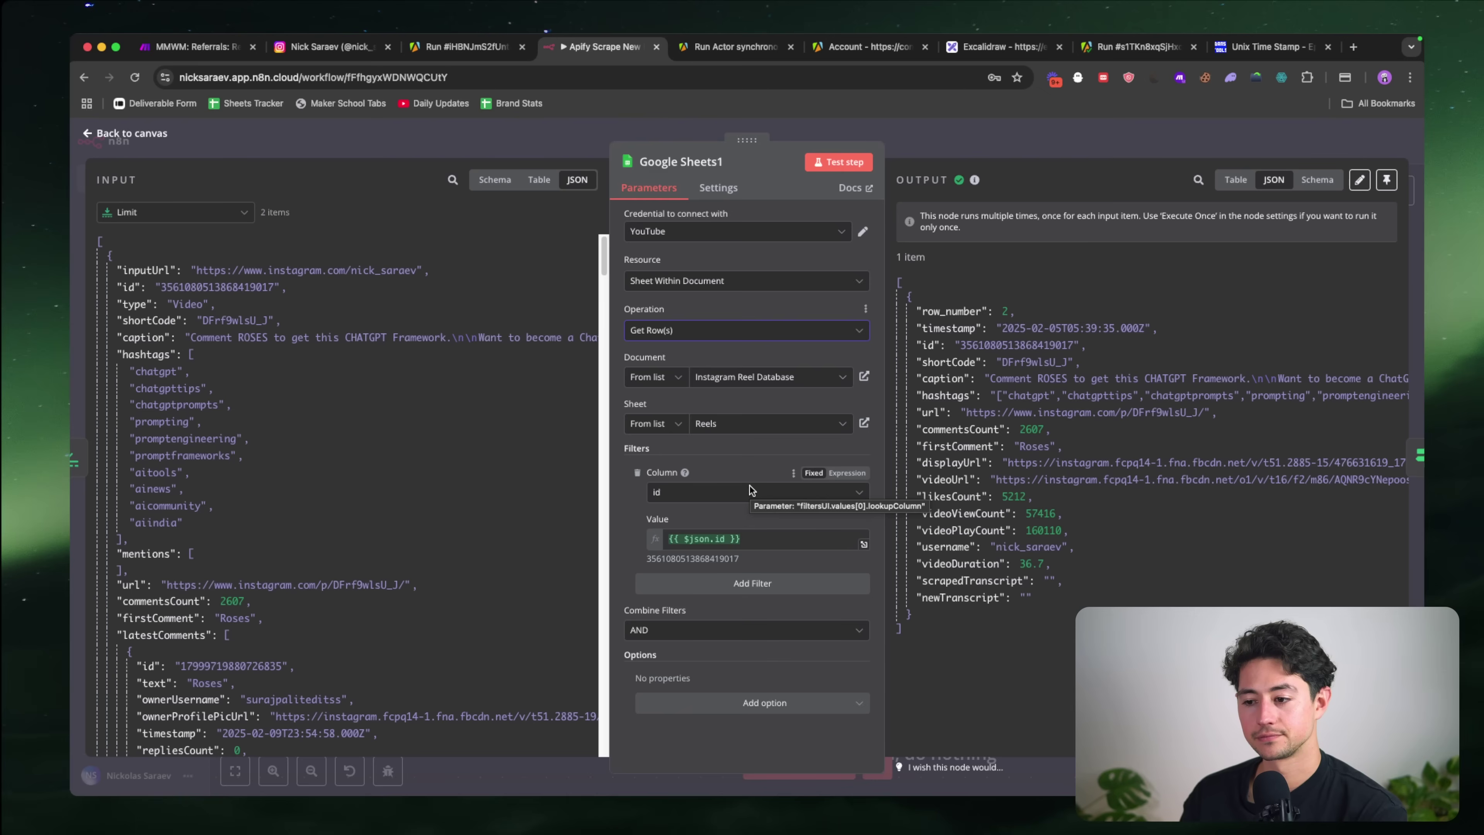
{"action": "left_click", "coordinate": [721, 344]}
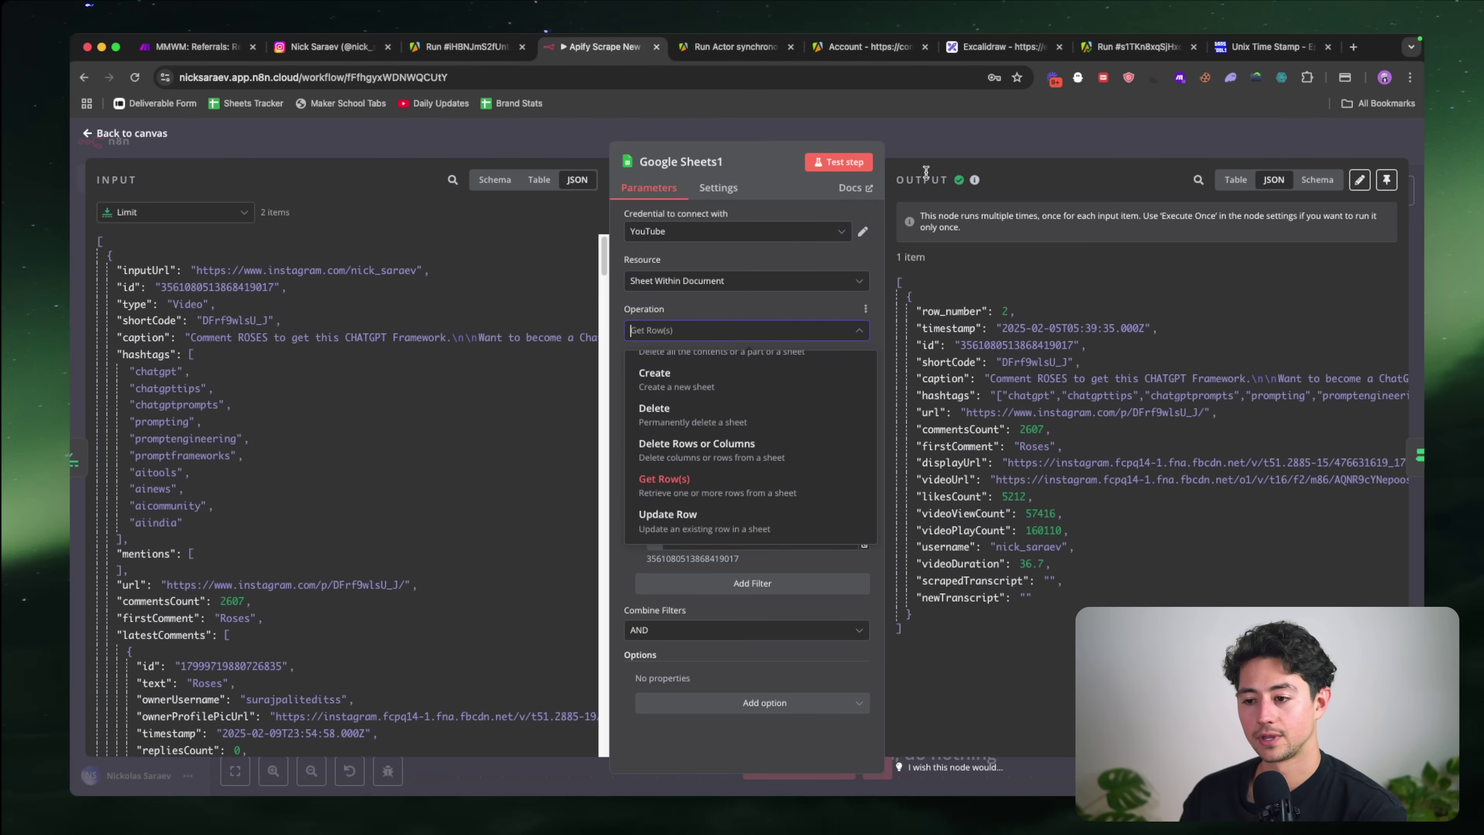
Step: Box-select If, the append node and No Operation and move them right of Google Sheets1
{"action": "left_click", "coordinate": [951, 150]}
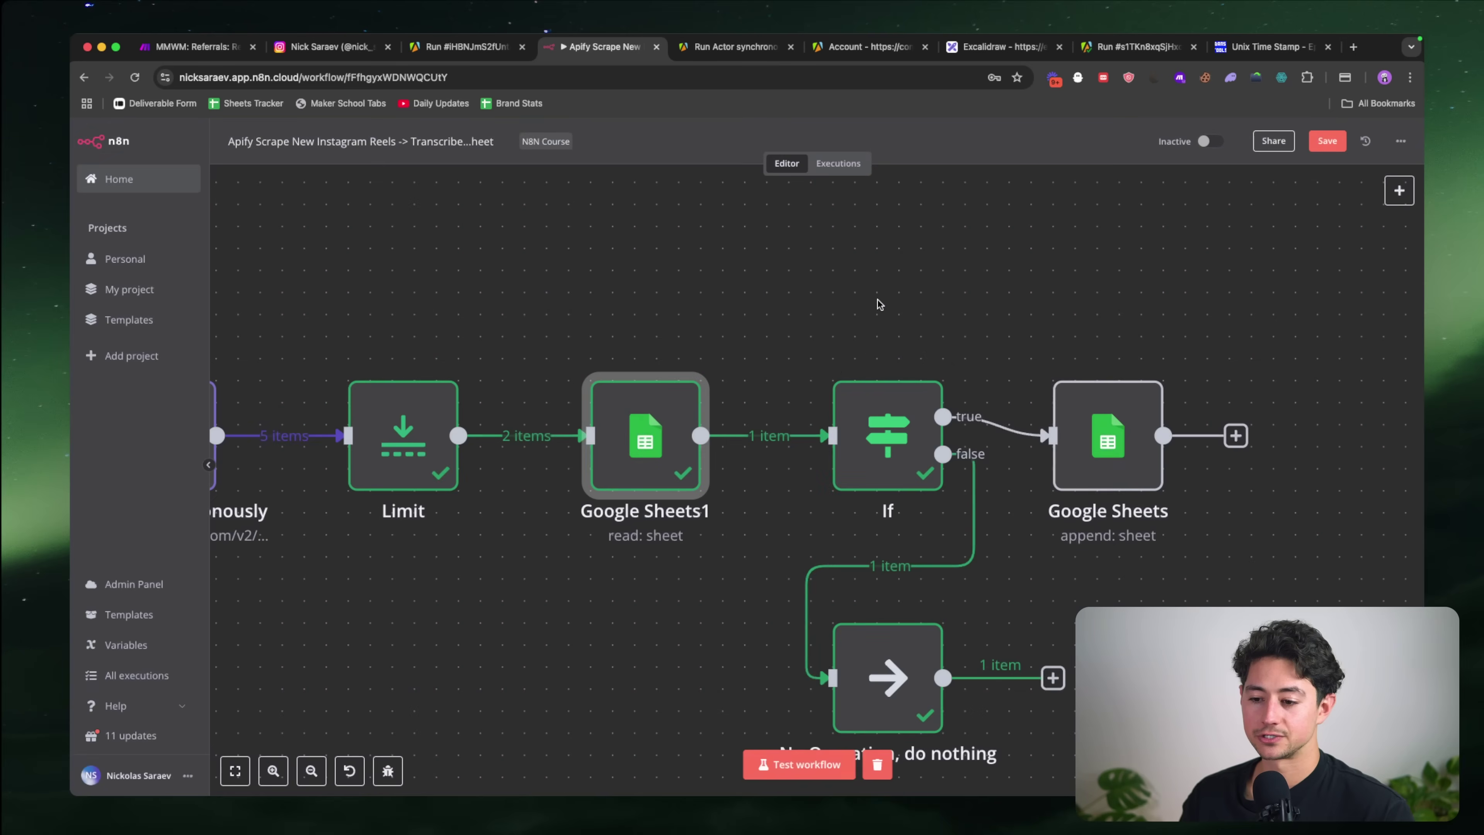
{"action": "scroll", "coordinate": [865, 351], "scroll_direction": "right", "scroll_amount": 3}
{"action": "scroll", "coordinate": [856, 369], "scroll_direction": "down", "scroll_amount": 5}
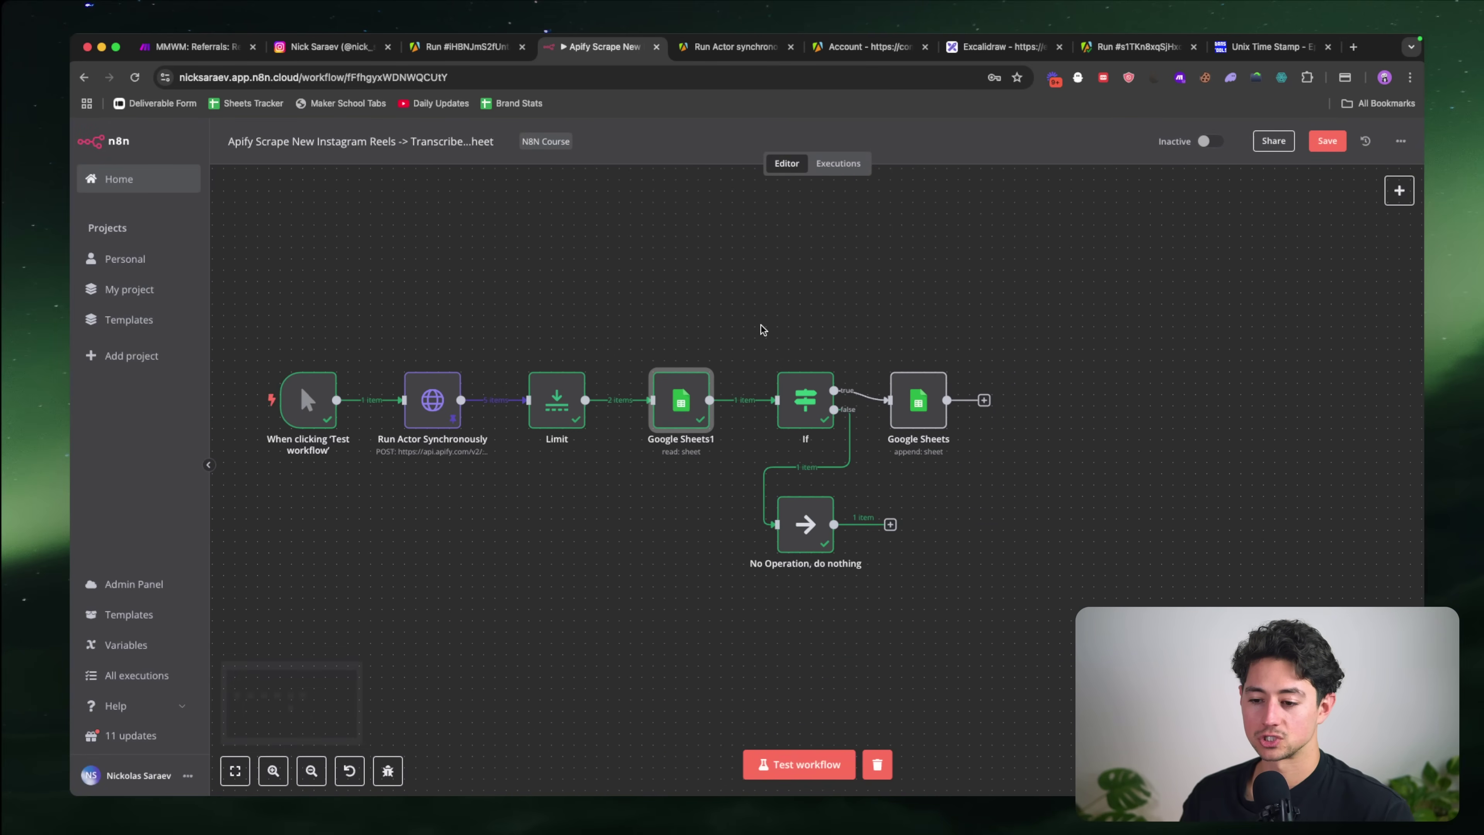
{"action": "left_click_drag", "start_coordinate": [762, 328], "coordinate": [1067, 649]}
{"action": "left_click_drag", "start_coordinate": [816, 415], "coordinate": [970, 412]}
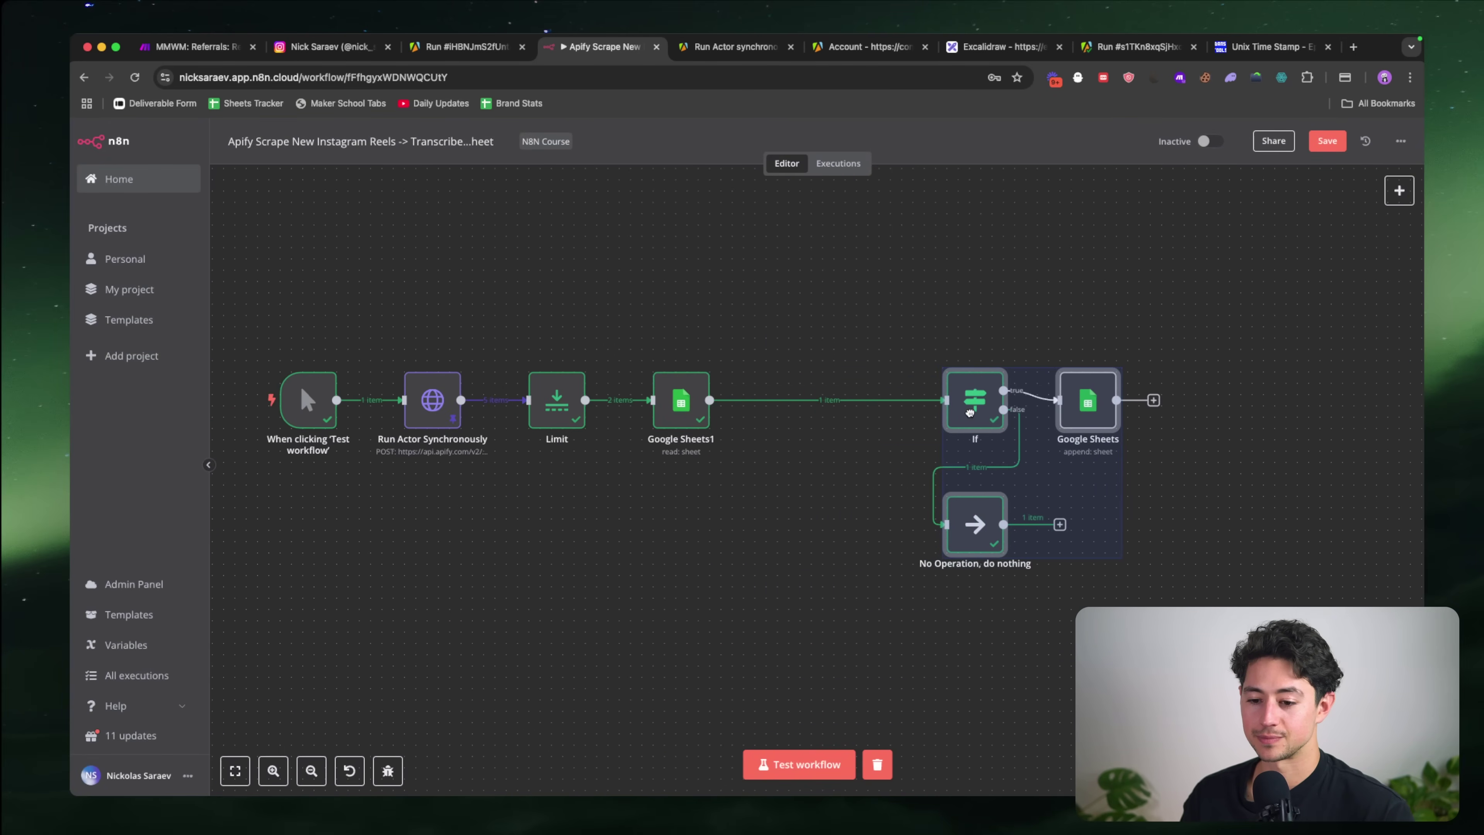
{"action": "left_click", "coordinate": [783, 545]}
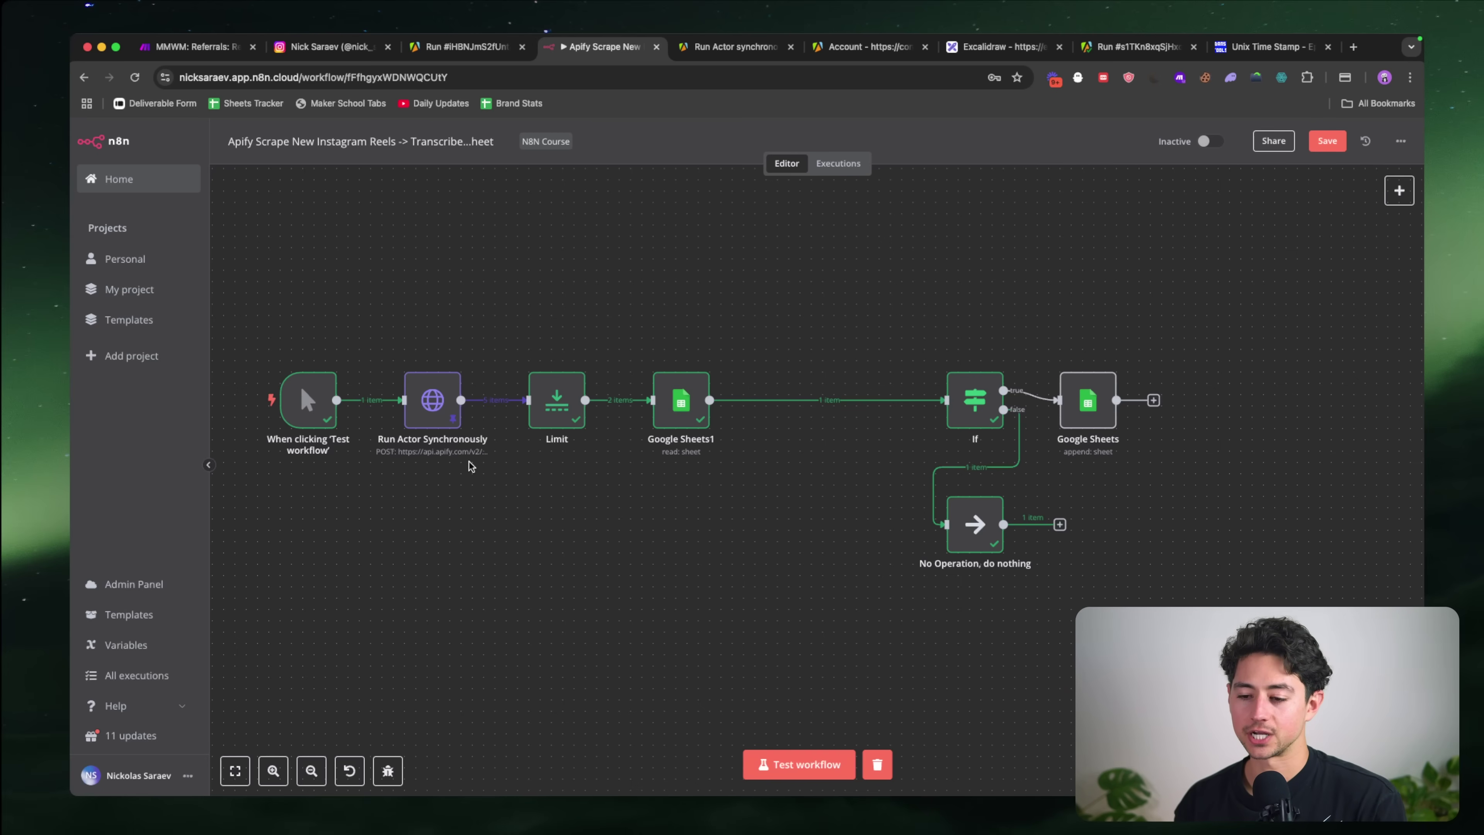
{"action": "mouse_move", "coordinate": [773, 409]}
{"action": "scroll", "coordinate": [932, 410], "scroll_direction": "right", "scroll_amount": 2}
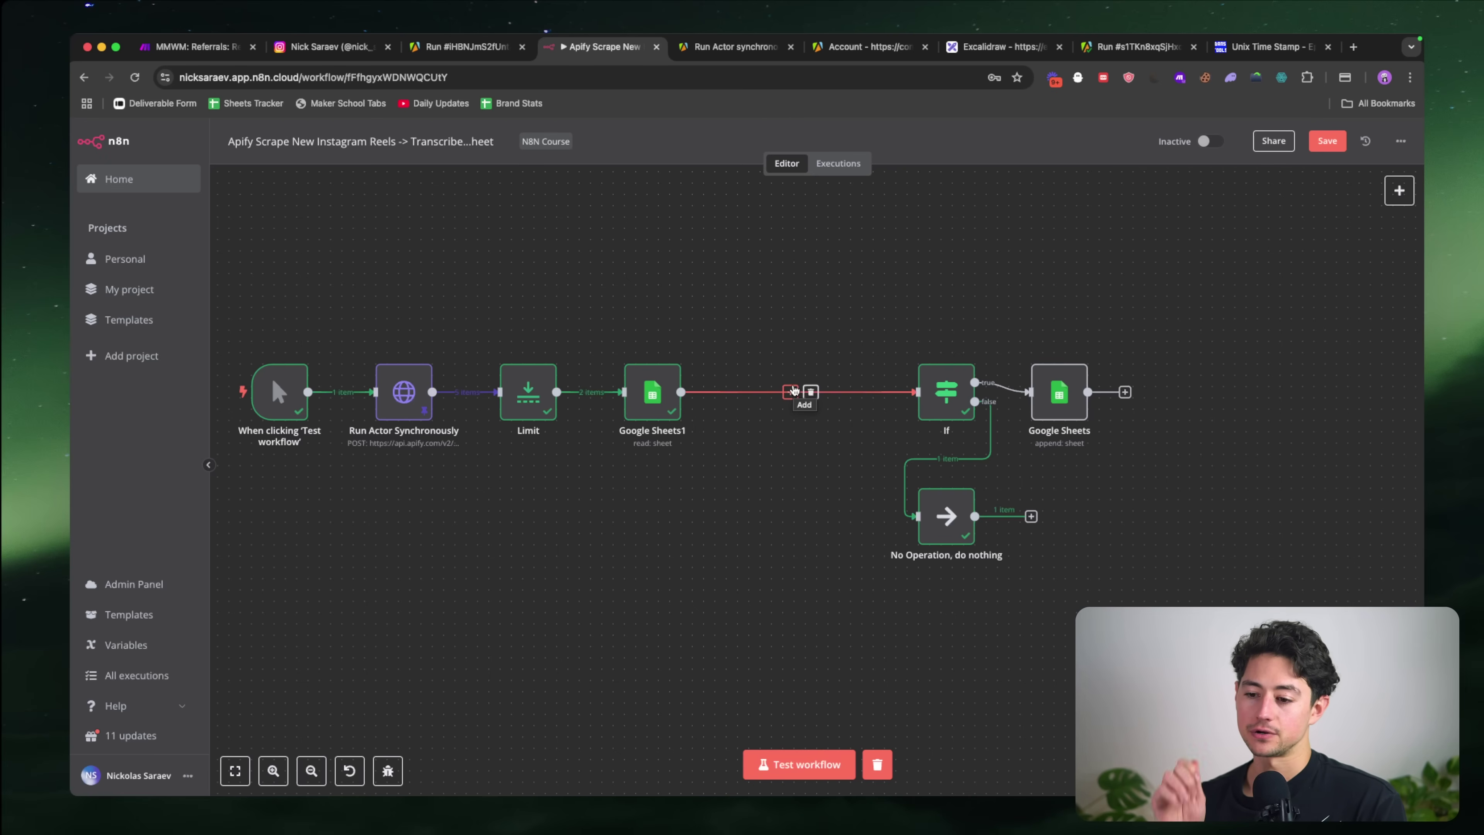
{"action": "left_click", "coordinate": [793, 391]}
Step: Add a Merge step in Combine mode matching on field id, output Keep Non-Matches
{"action": "type", "text": "merg"}
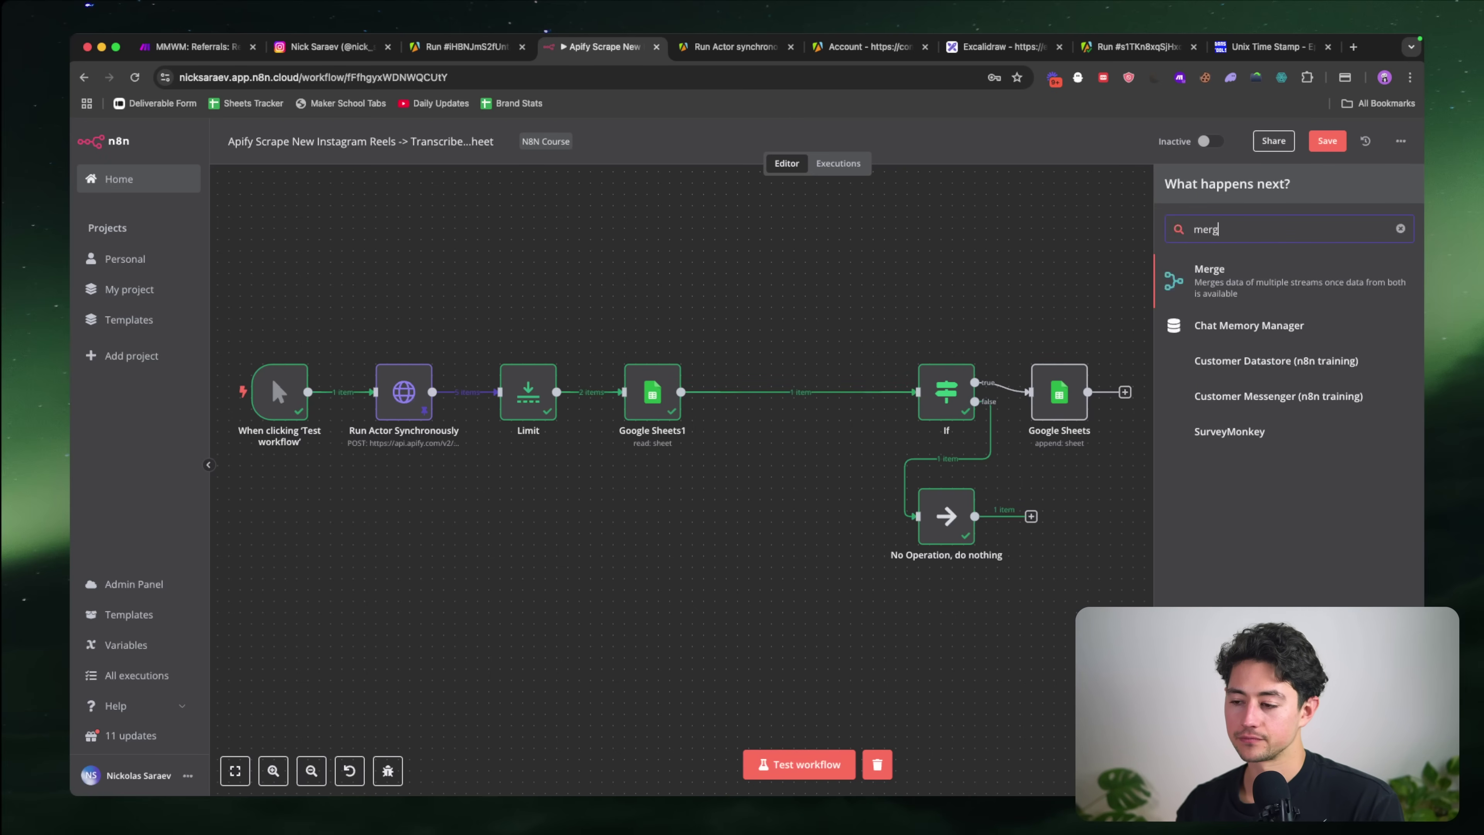
{"action": "left_click", "coordinate": [1212, 285]}
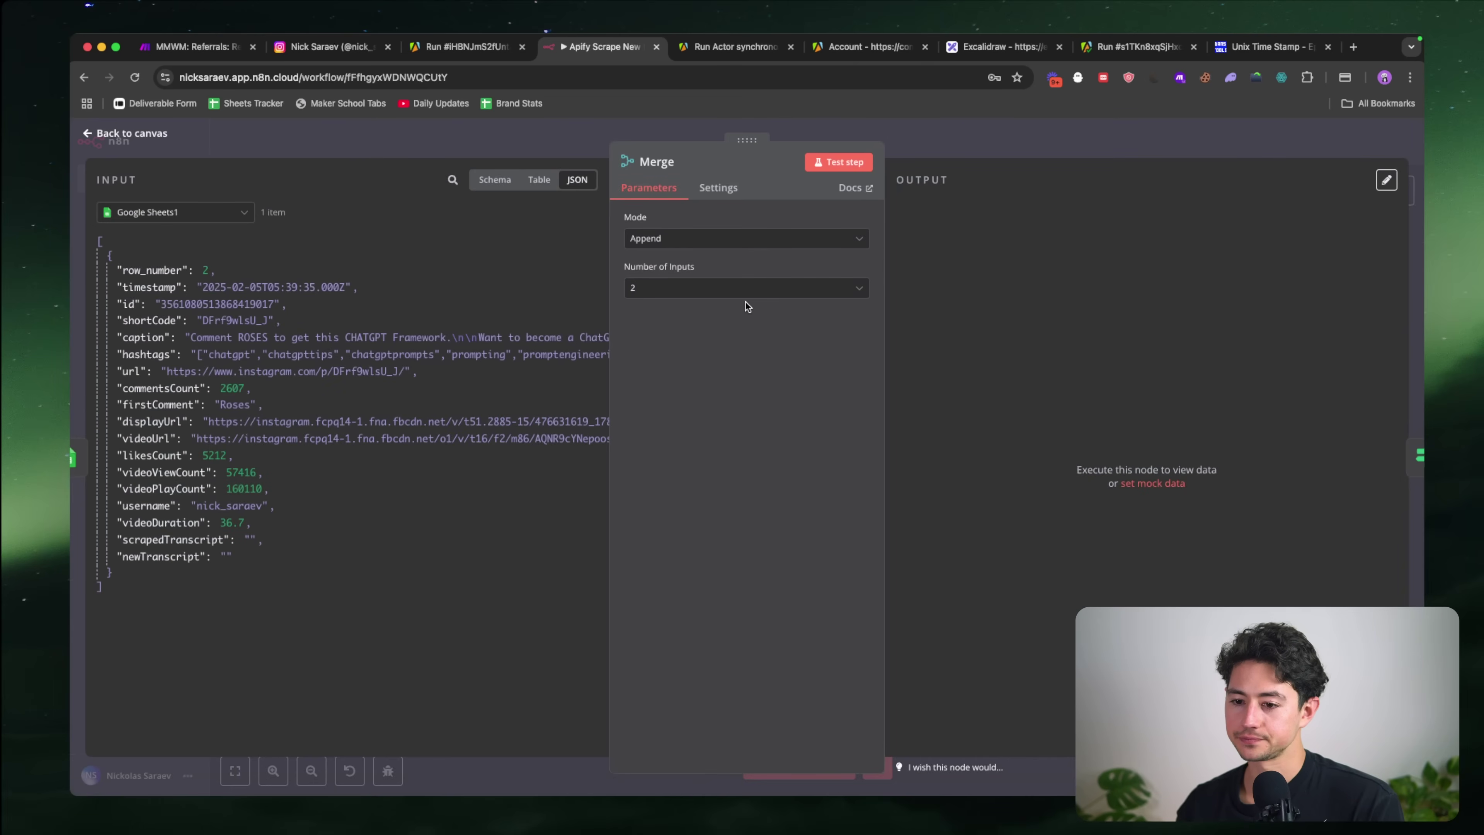
{"action": "left_click", "coordinate": [688, 249]}
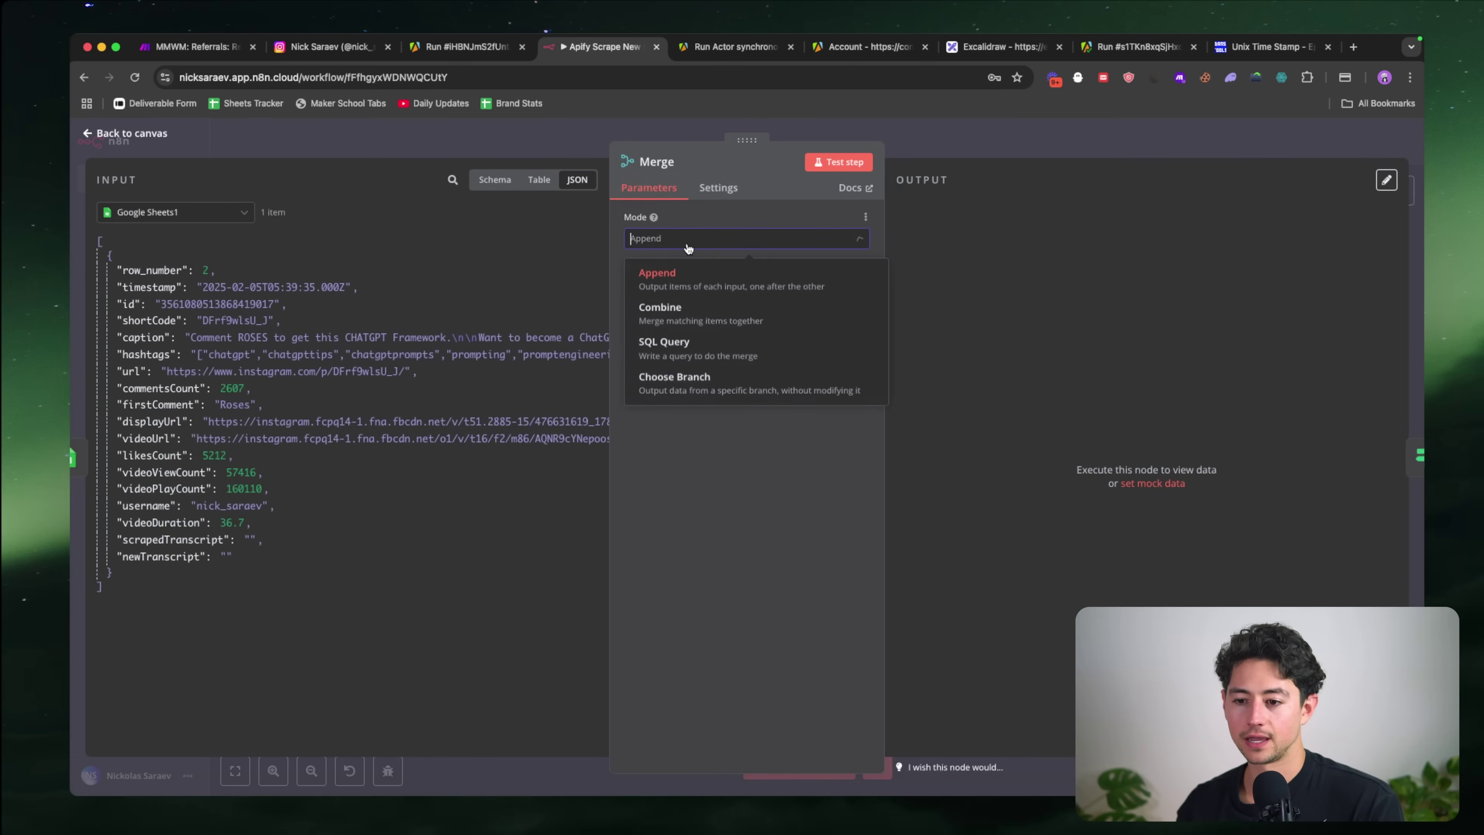
{"action": "left_click", "coordinate": [707, 304]}
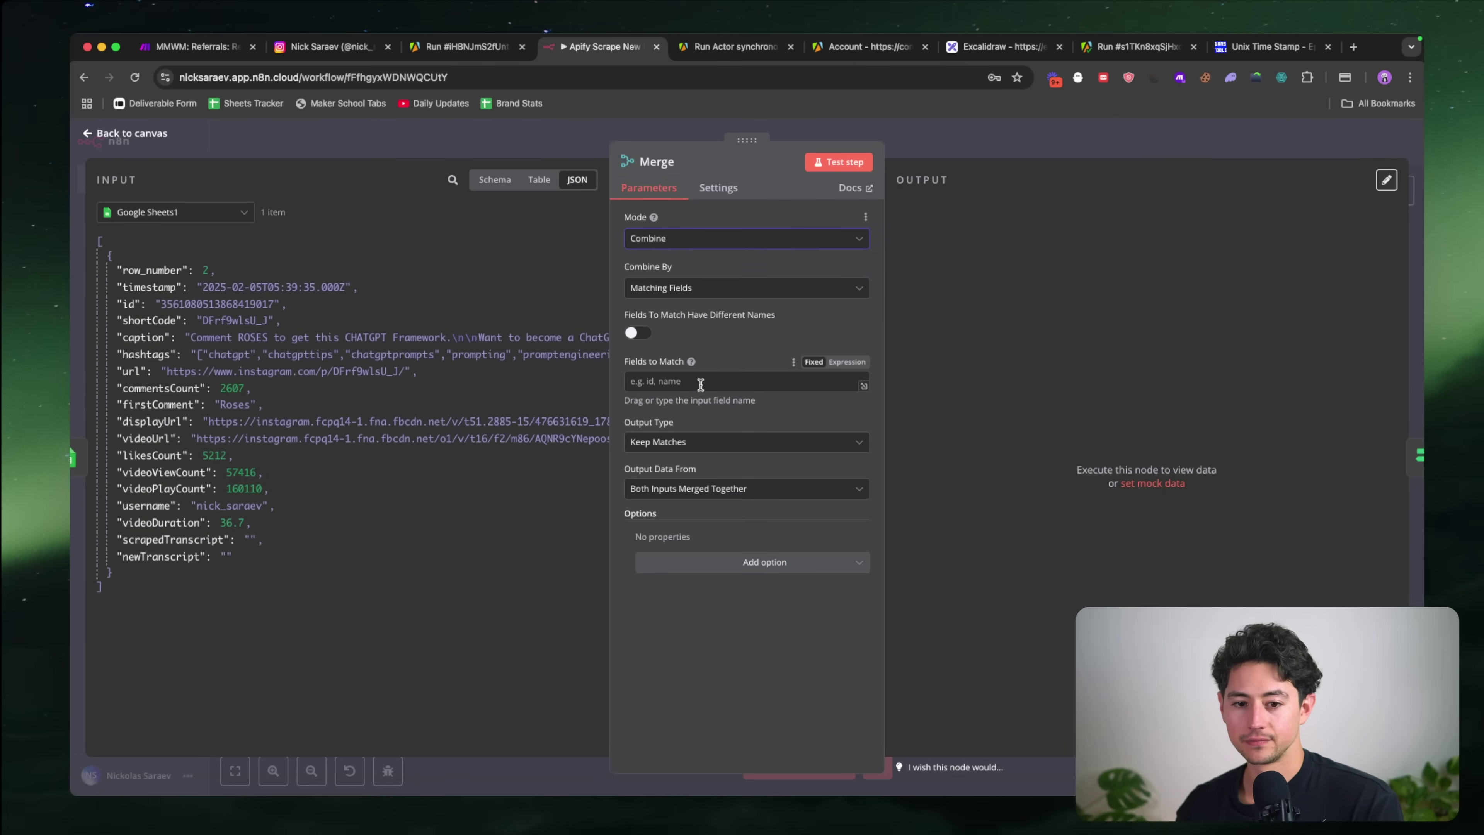
{"action": "left_click", "coordinate": [632, 381]}
{"action": "type", "text": "id"}
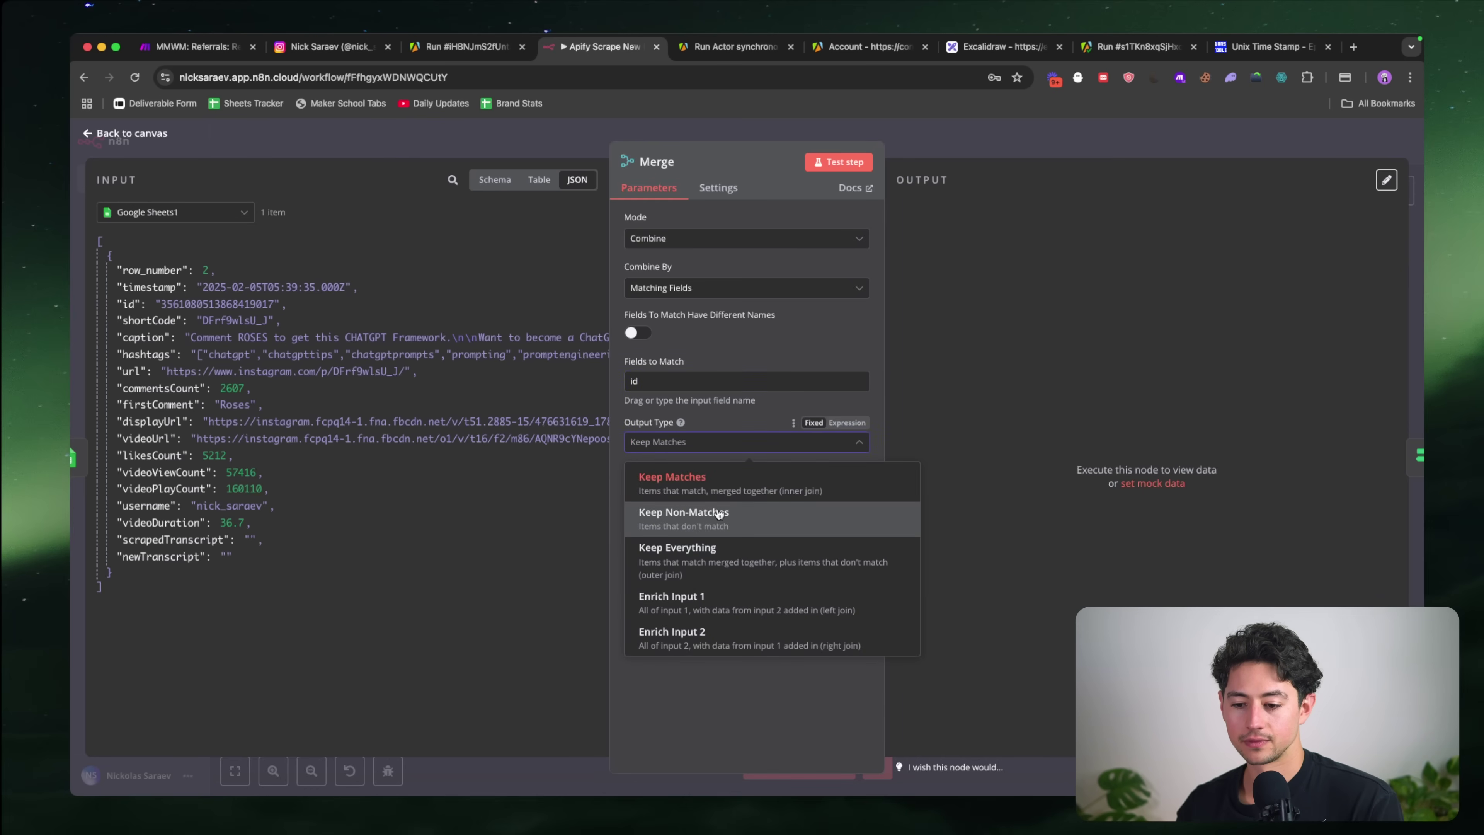
{"action": "left_click", "coordinate": [741, 528]}
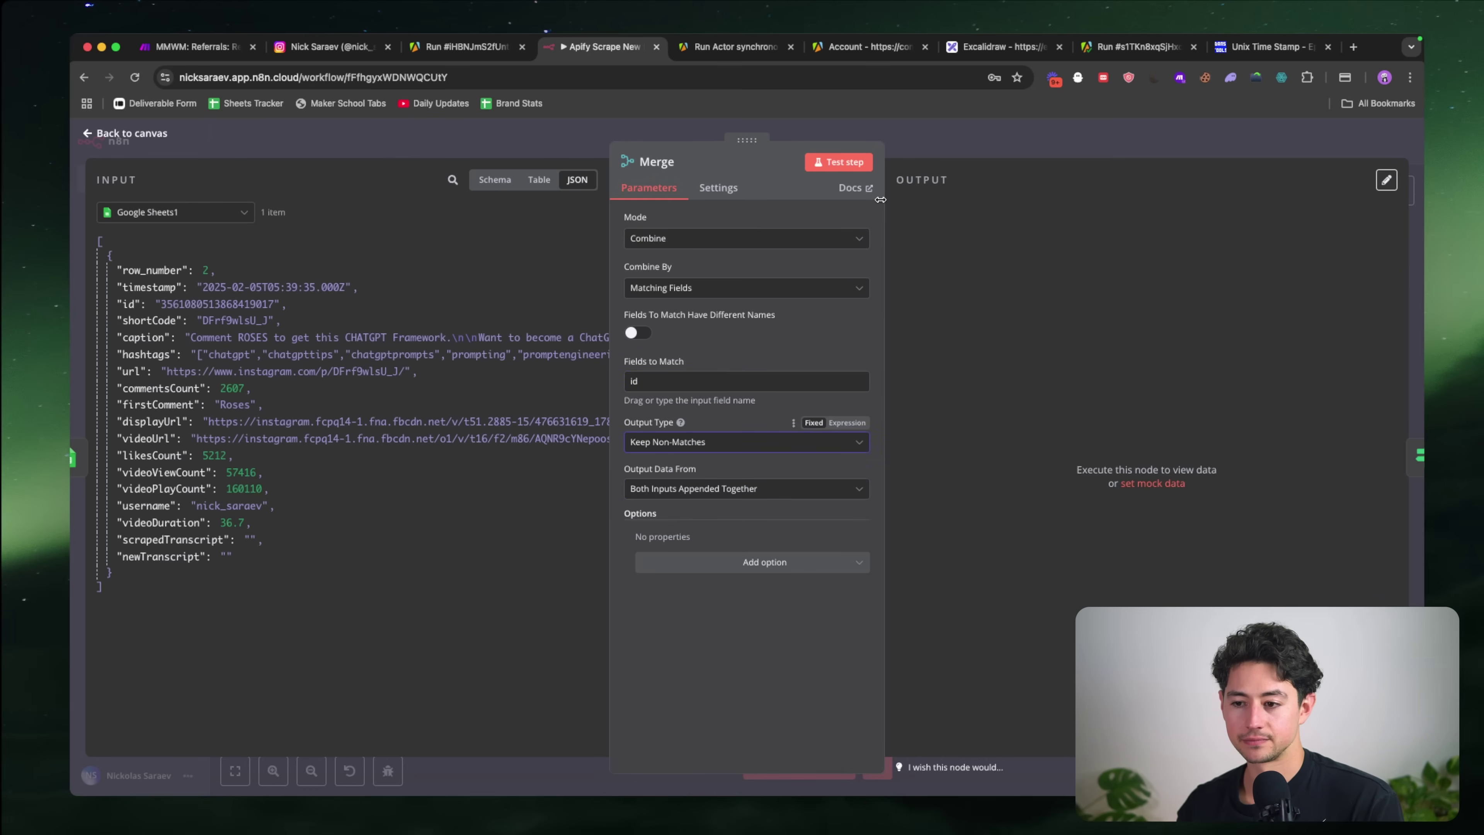
{"action": "left_click", "coordinate": [924, 150]}
{"action": "scroll", "coordinate": [837, 376], "scroll_direction": "up", "scroll_amount": 4}
Step: Wire Limit's output into Merge's second input and realign the Google Sheets1 and Merge nodes
{"action": "left_click_drag", "start_coordinate": [757, 407], "coordinate": [764, 405]}
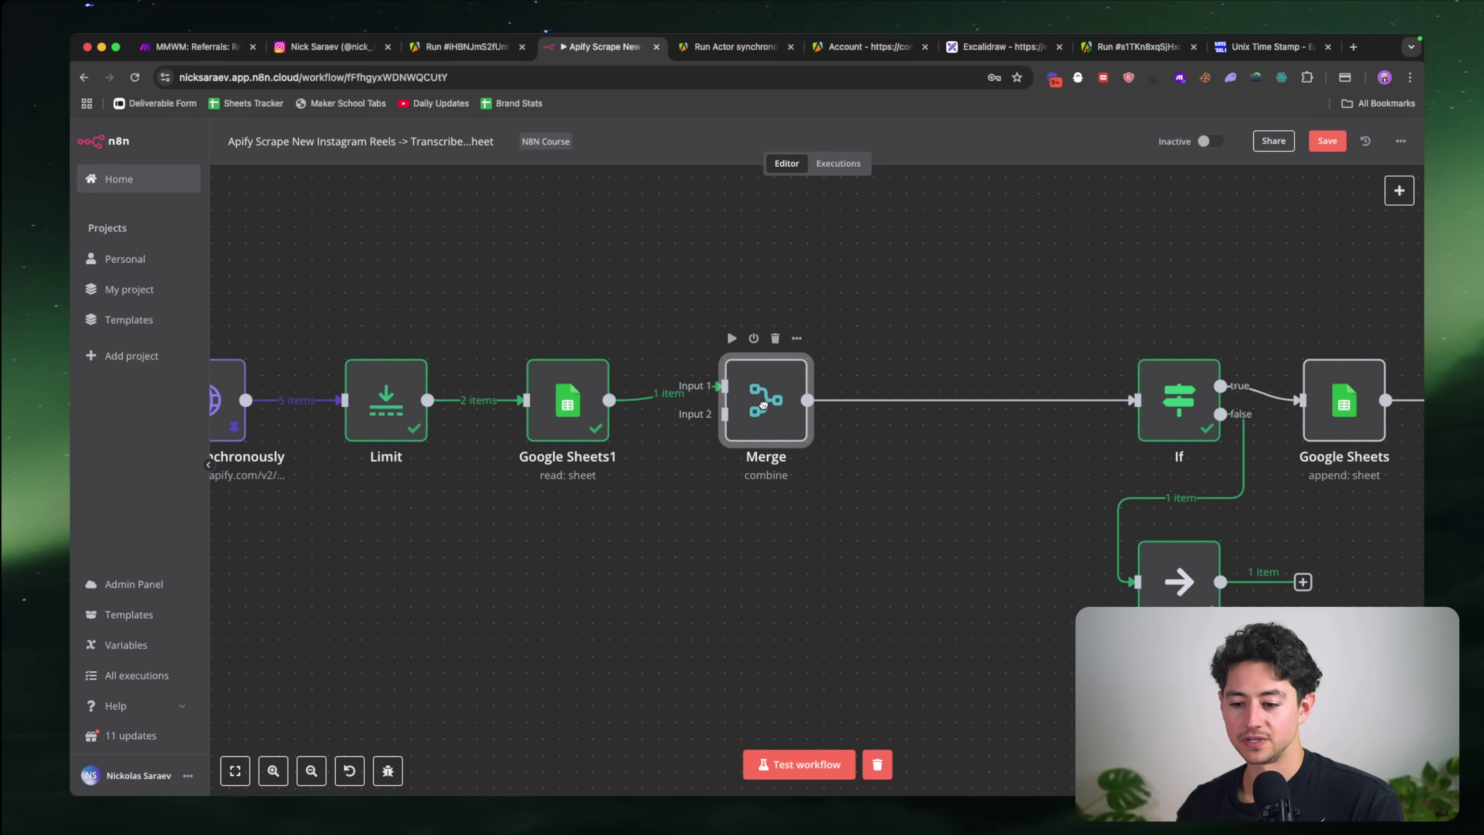
{"action": "scroll", "coordinate": [735, 310], "scroll_direction": "left", "scroll_amount": 3}
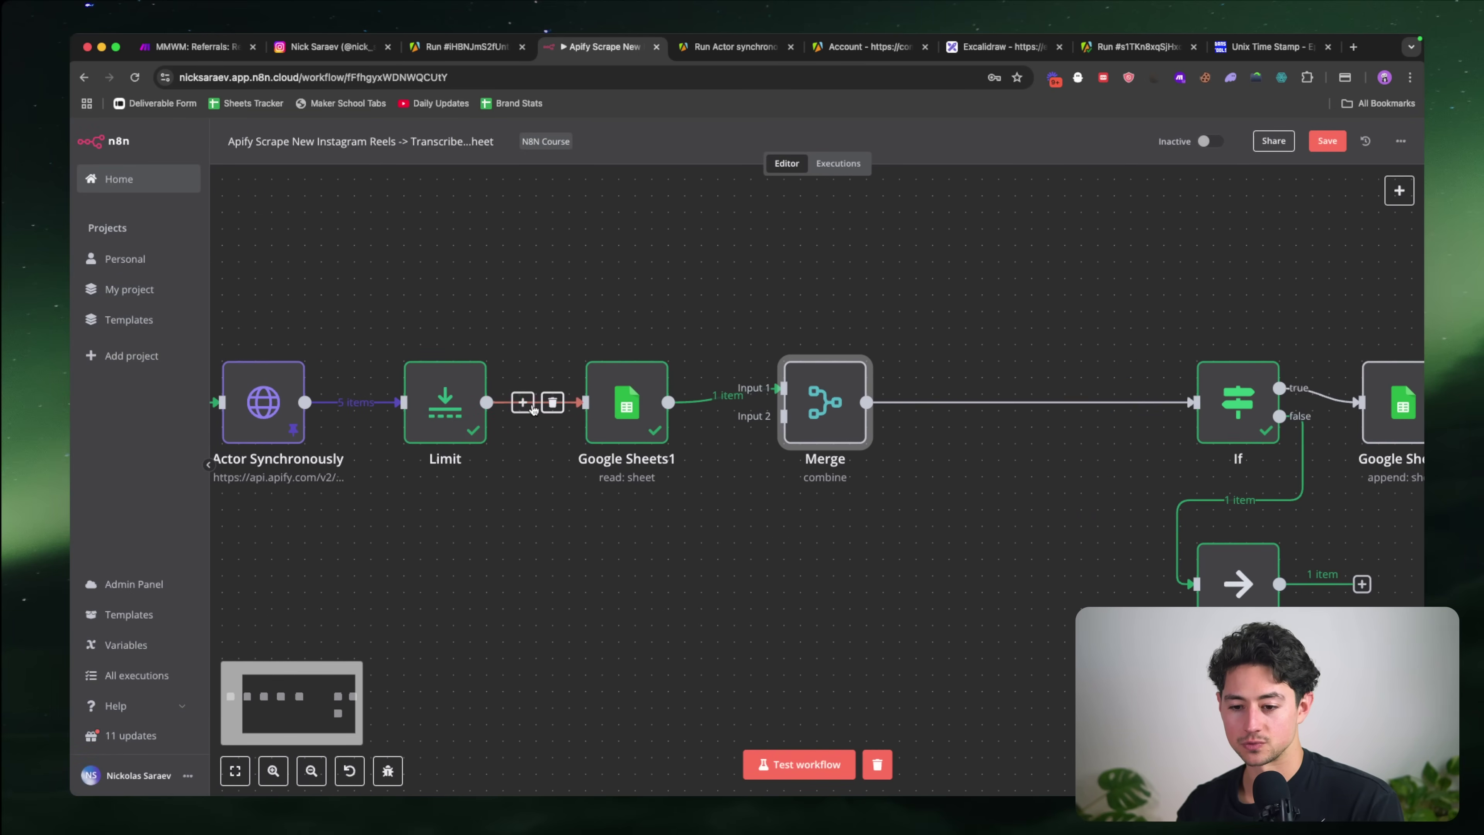
{"action": "left_click_drag", "start_coordinate": [487, 402], "coordinate": [782, 416]}
{"action": "left_click_drag", "start_coordinate": [617, 373], "coordinate": [616, 274]}
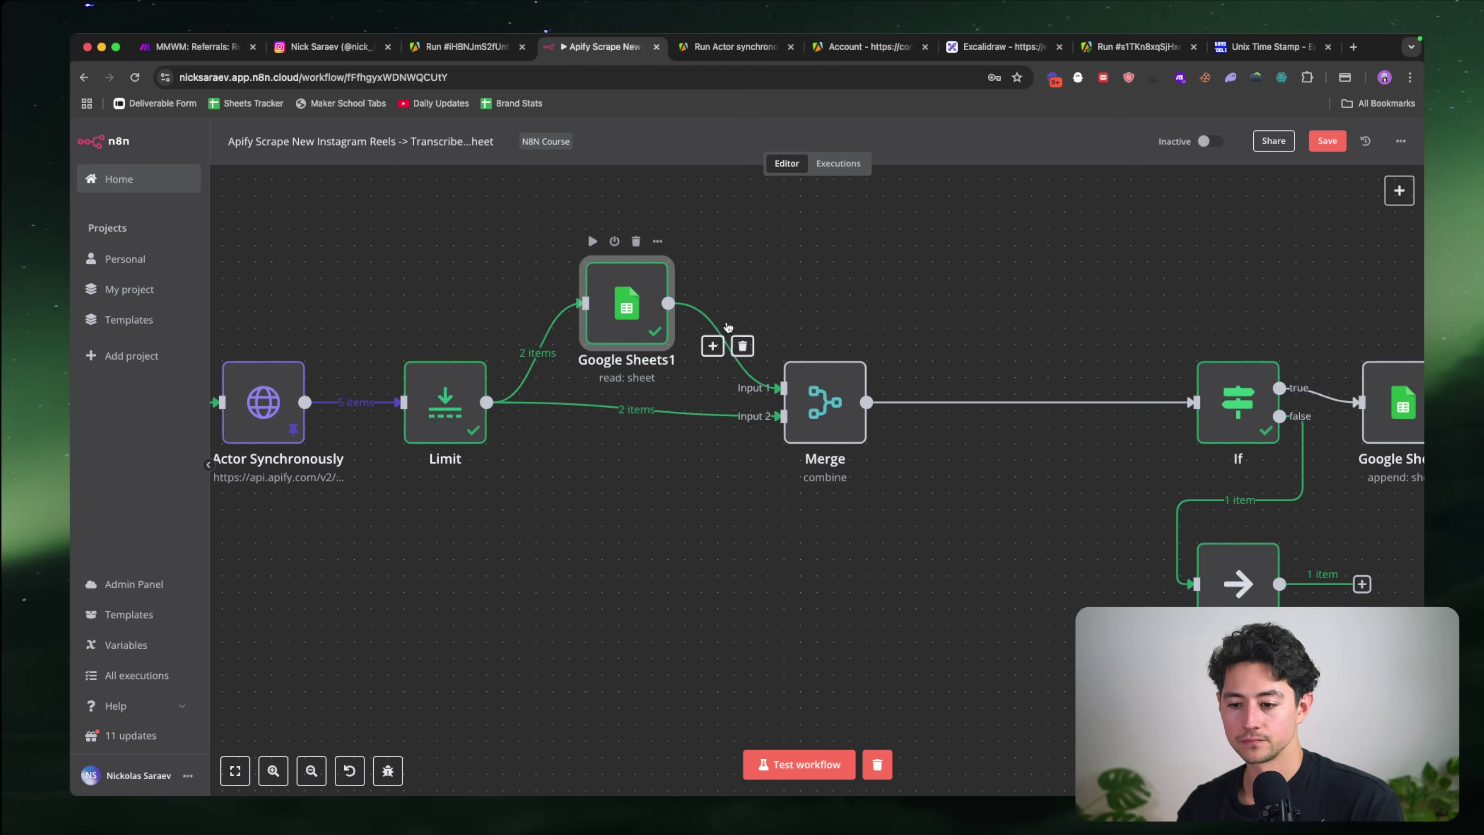
{"action": "mouse_move", "coordinate": [829, 398]}
{"action": "left_mouse_down"}
{"action": "mouse_move", "coordinate": [828, 431]}
{"action": "mouse_move", "coordinate": [829, 399]}
{"action": "left_mouse_up"}
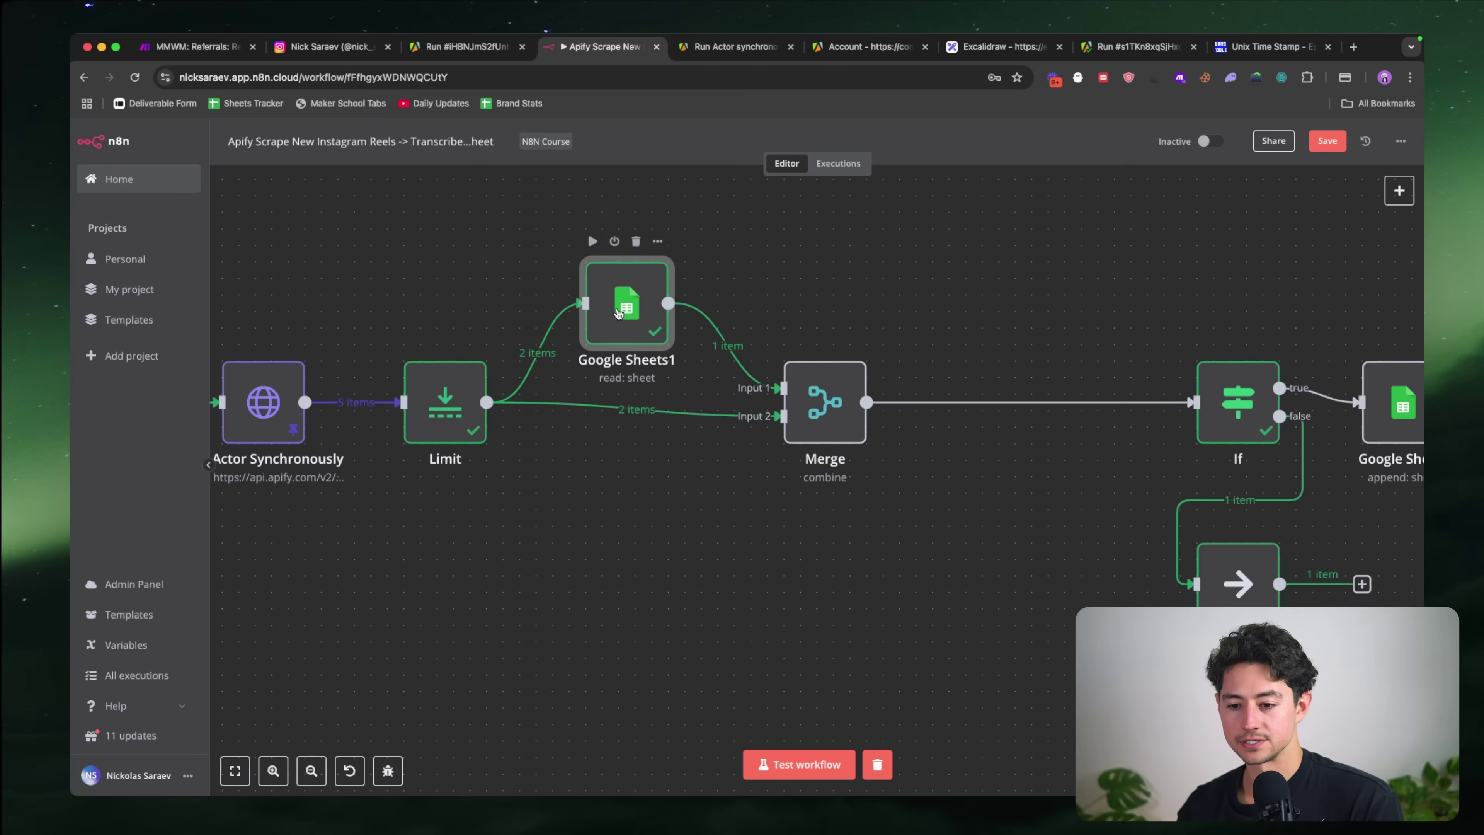
{"action": "left_click_drag", "start_coordinate": [621, 320], "coordinate": [621, 286]}
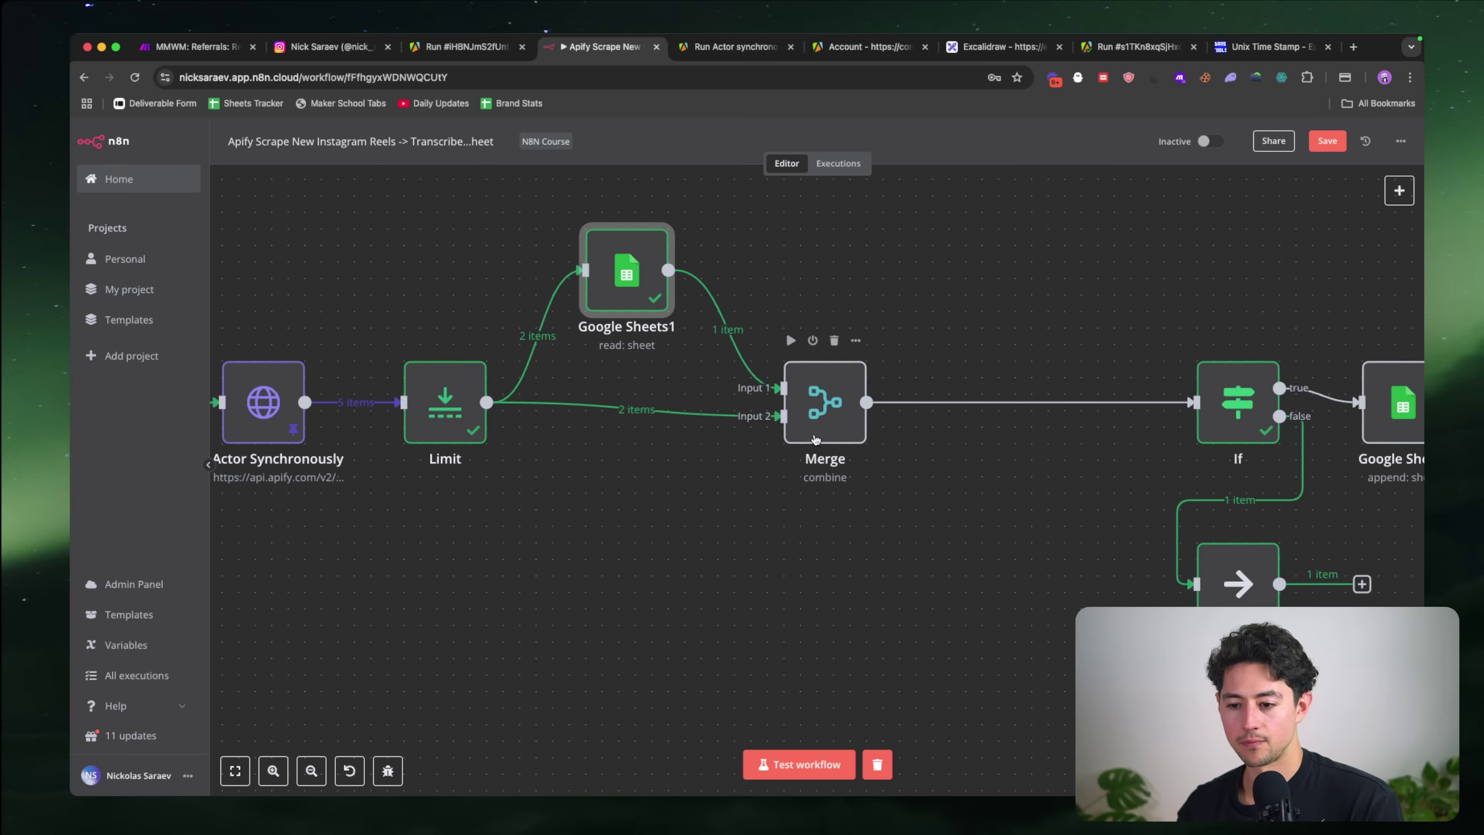
{"action": "mouse_move", "coordinate": [800, 436]}
{"action": "left_mouse_down"}
{"action": "mouse_move", "coordinate": [784, 431]}
{"action": "mouse_move", "coordinate": [784, 447]}
{"action": "left_mouse_up"}
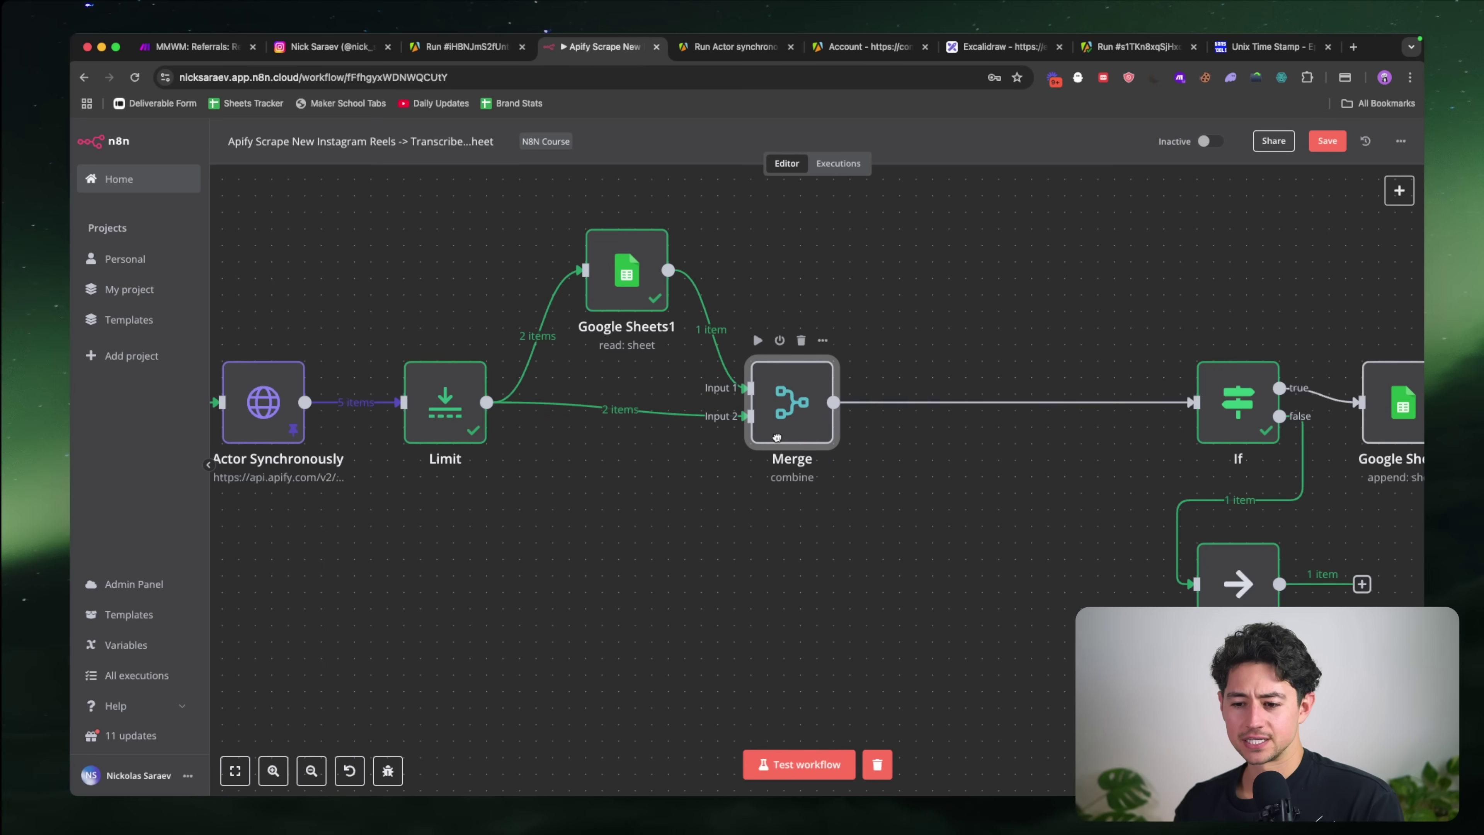
{"action": "scroll", "coordinate": [739, 413], "scroll_direction": "left", "scroll_amount": 2}
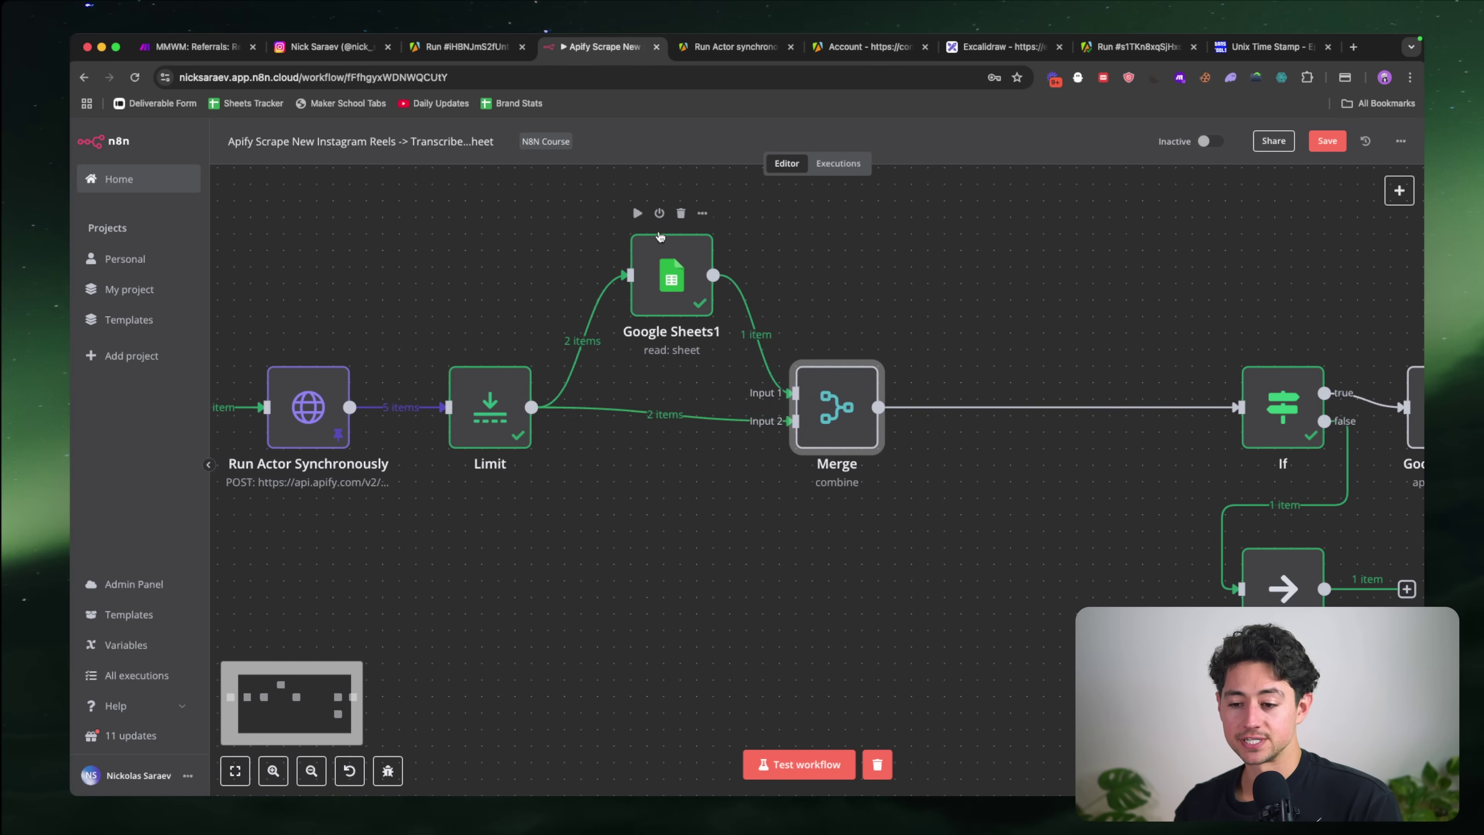
{"action": "mouse_move", "coordinate": [738, 431]}
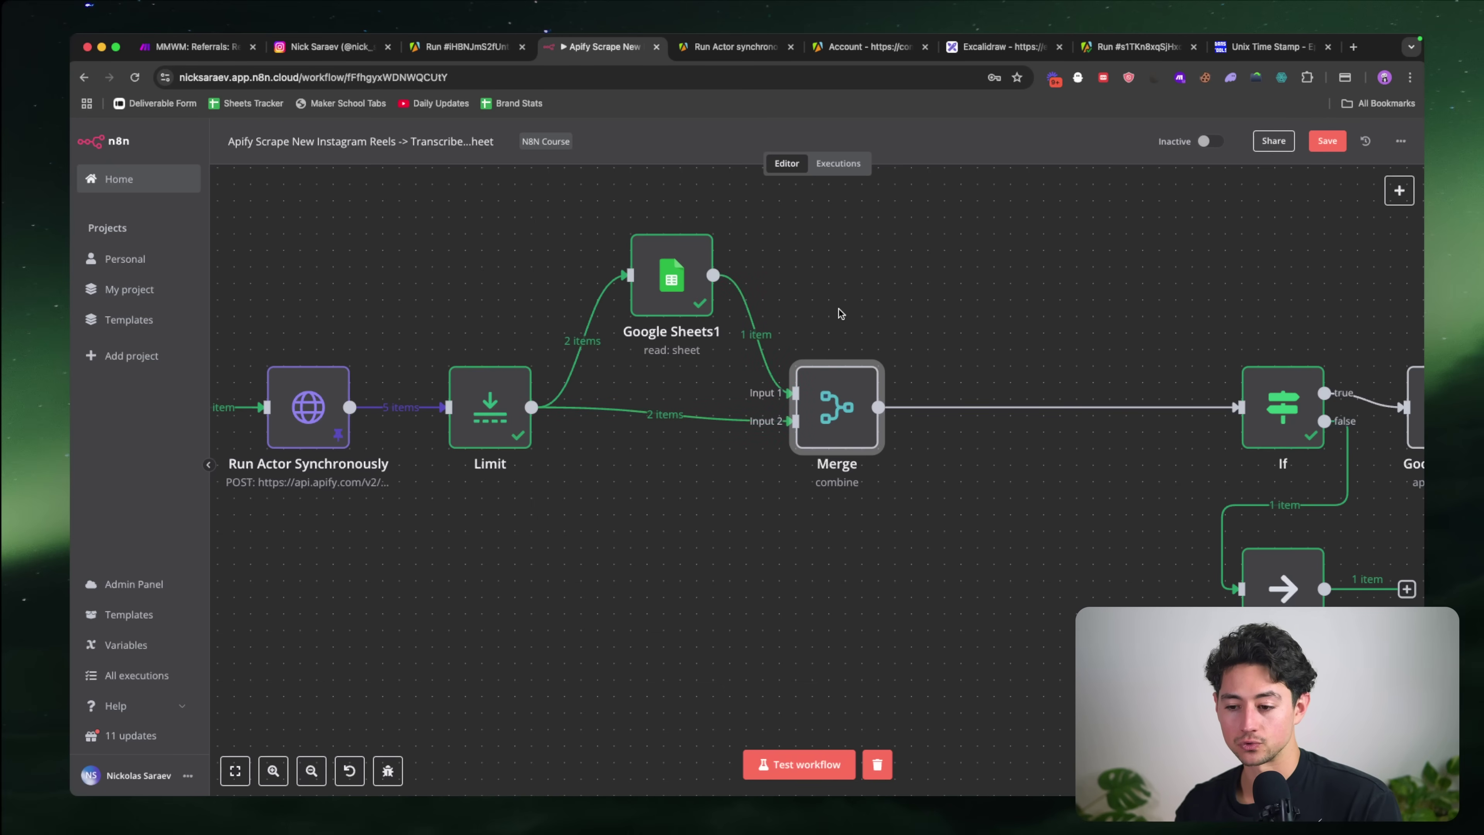
{"action": "scroll", "coordinate": [840, 312], "scroll_direction": "right", "scroll_amount": 4}
{"action": "scroll", "coordinate": [841, 313], "scroll_direction": "right", "scroll_amount": 1}
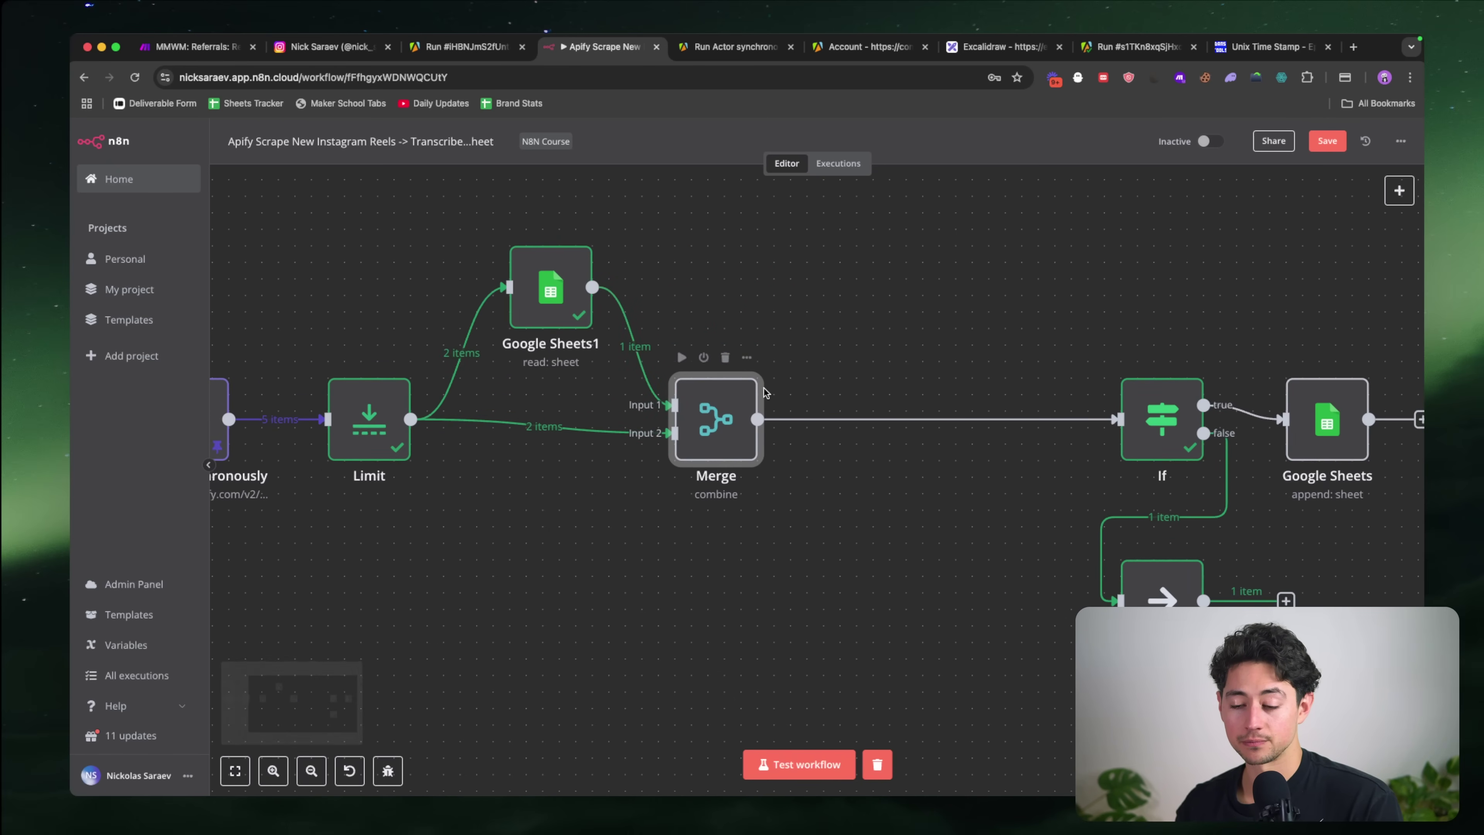
{"action": "double_click", "coordinate": [729, 405]}
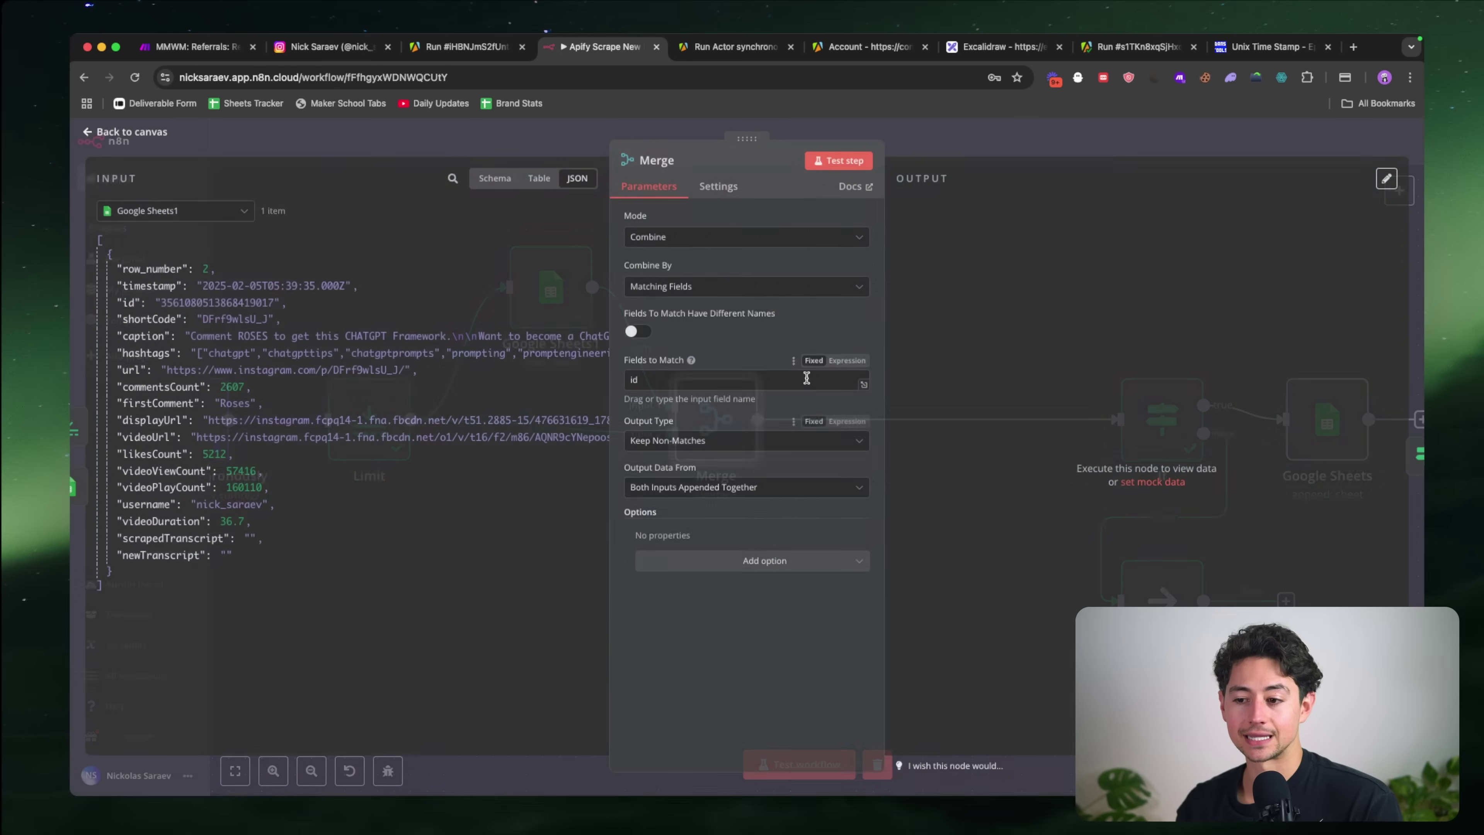
{"action": "left_click", "coordinate": [839, 162]}
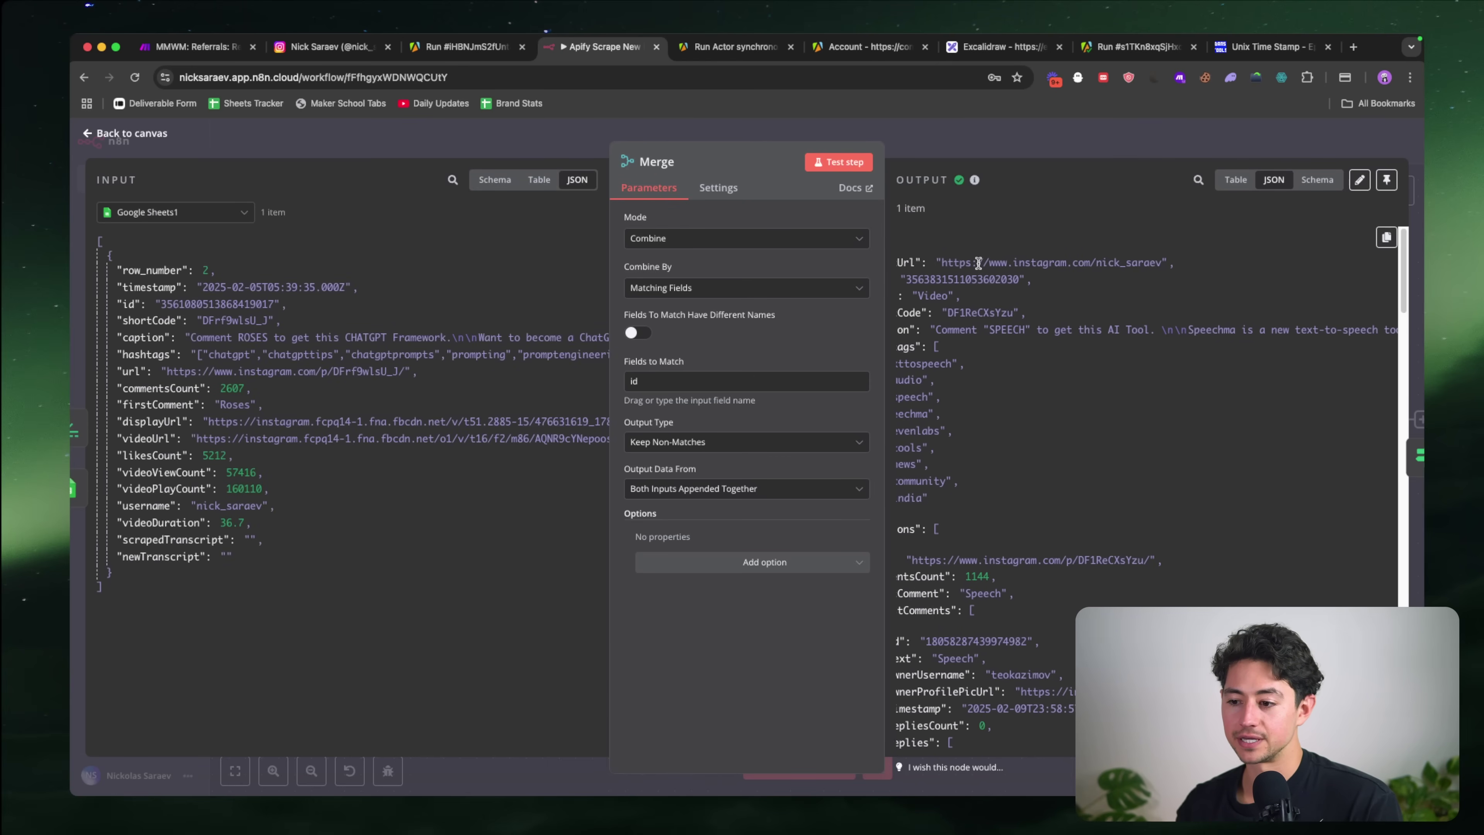
{"action": "double_click", "coordinate": [1007, 281]}
{"action": "key", "text": "super+c"}
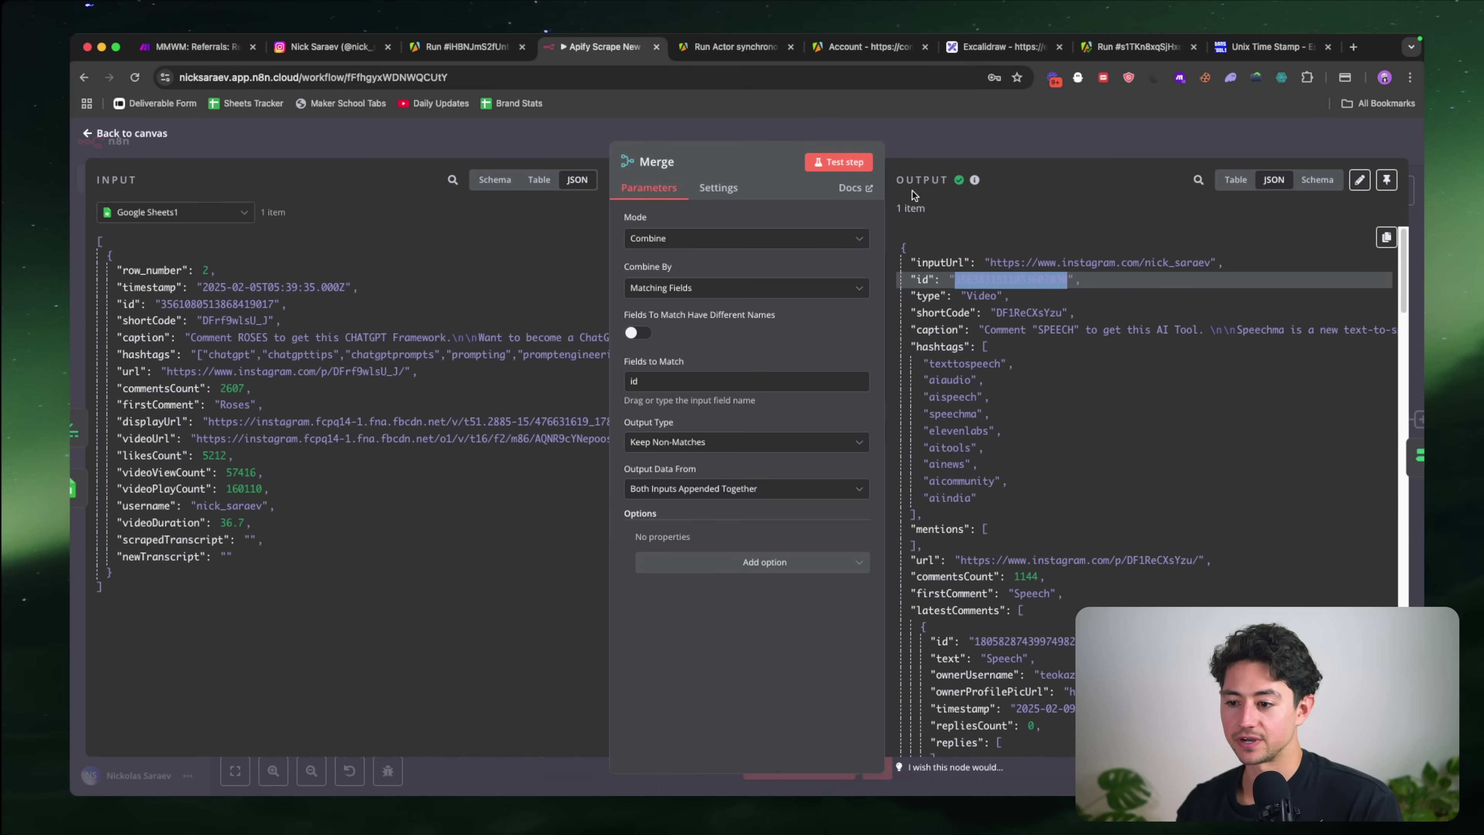
{"action": "key", "text": "super+grave"}
{"action": "left_click", "coordinate": [319, 271]}
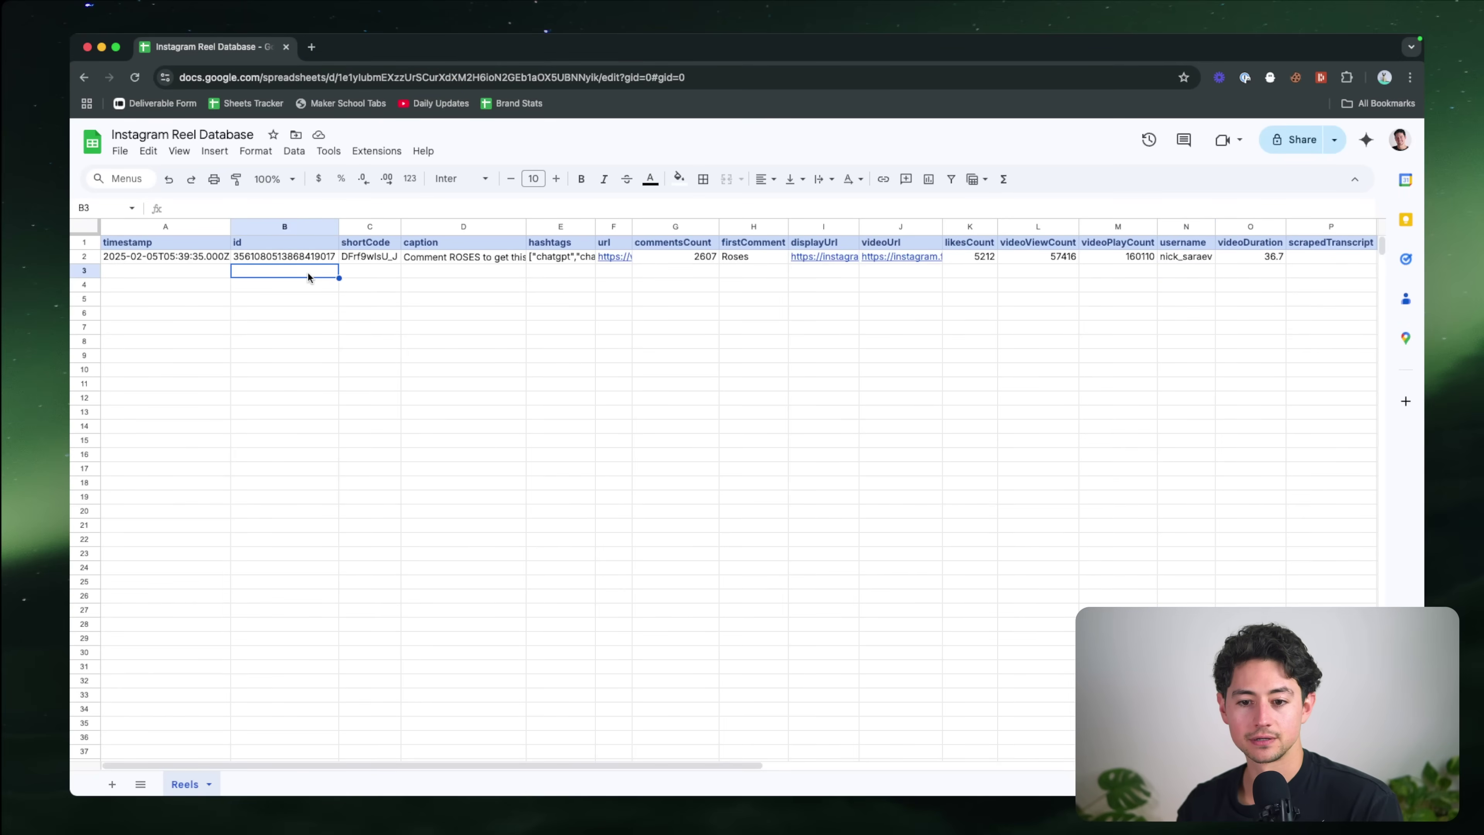
{"action": "key", "text": "super+v"}
{"action": "key", "text": "super+grave"}
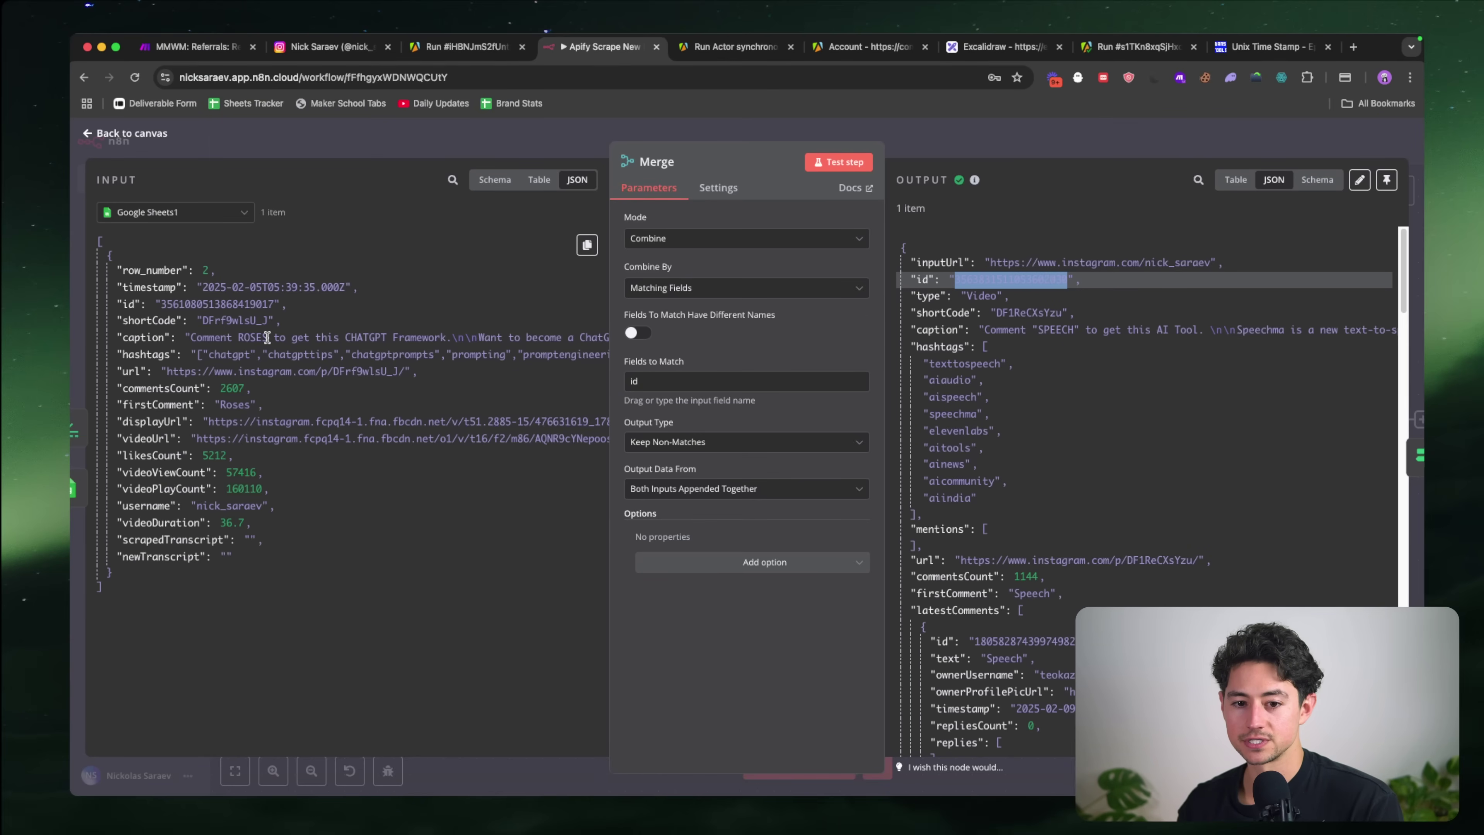
{"action": "key", "text": "Escape"}
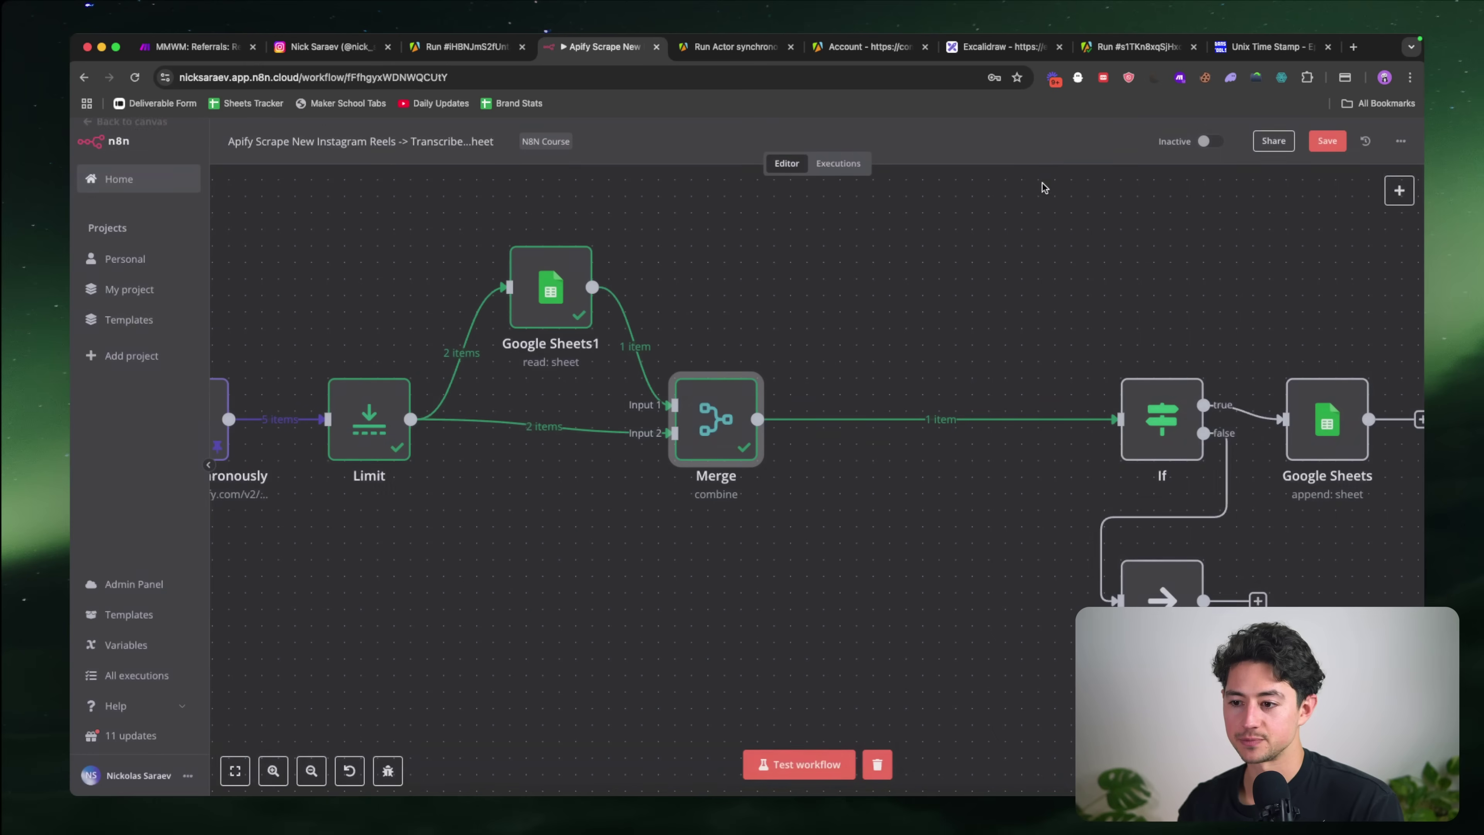
{"action": "scroll", "coordinate": [1000, 433], "scroll_direction": "right", "scroll_amount": 2}
{"action": "scroll", "coordinate": [1001, 433], "scroll_direction": "right", "scroll_amount": 1}
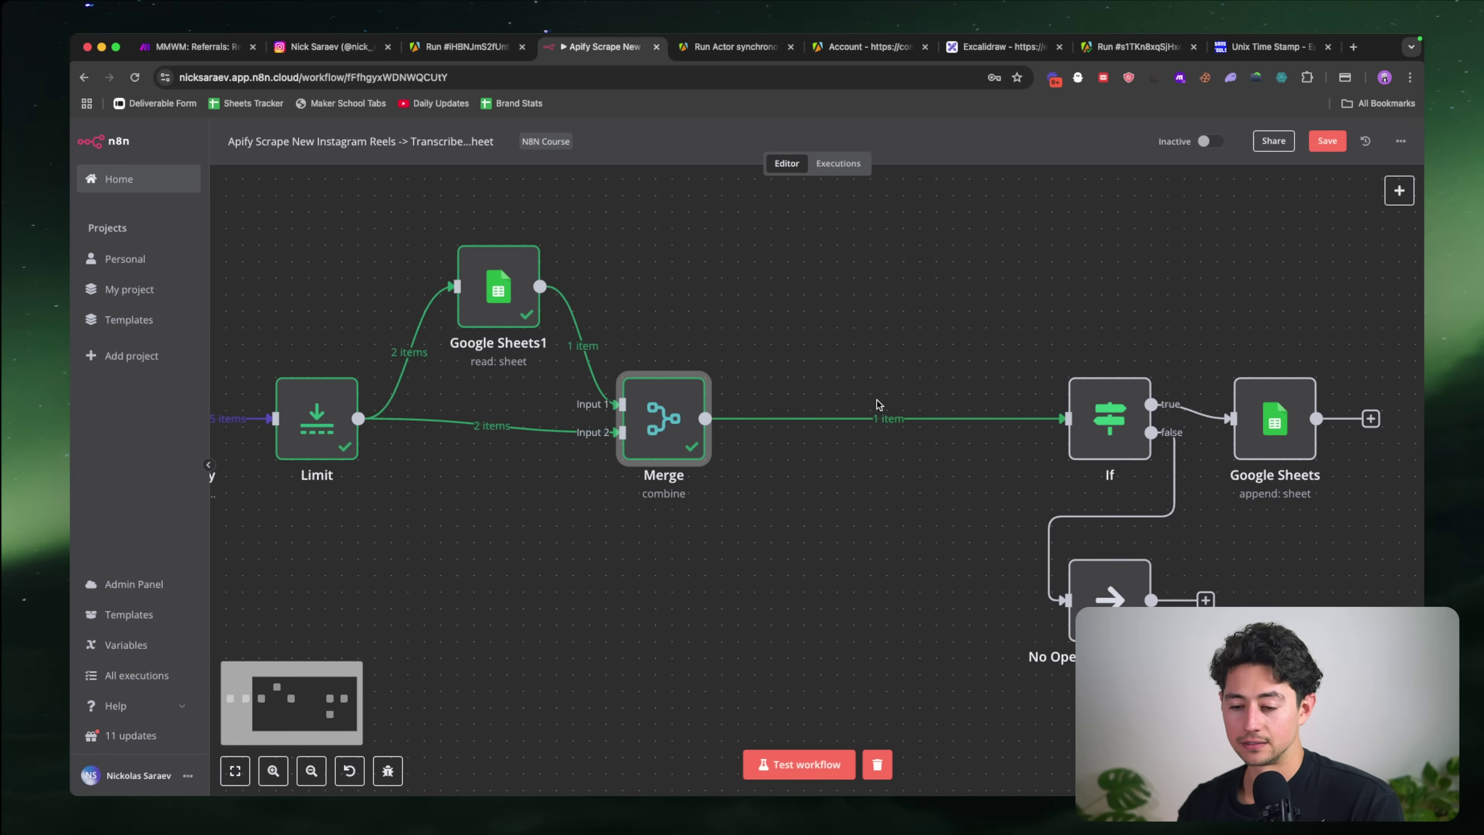
Step: Delete the If node and move the Google Sheets append node beside Merge
{"action": "scroll", "coordinate": [879, 357], "scroll_direction": "right", "scroll_amount": 3}
{"action": "left_click_drag", "start_coordinate": [1028, 431], "coordinate": [813, 431]}
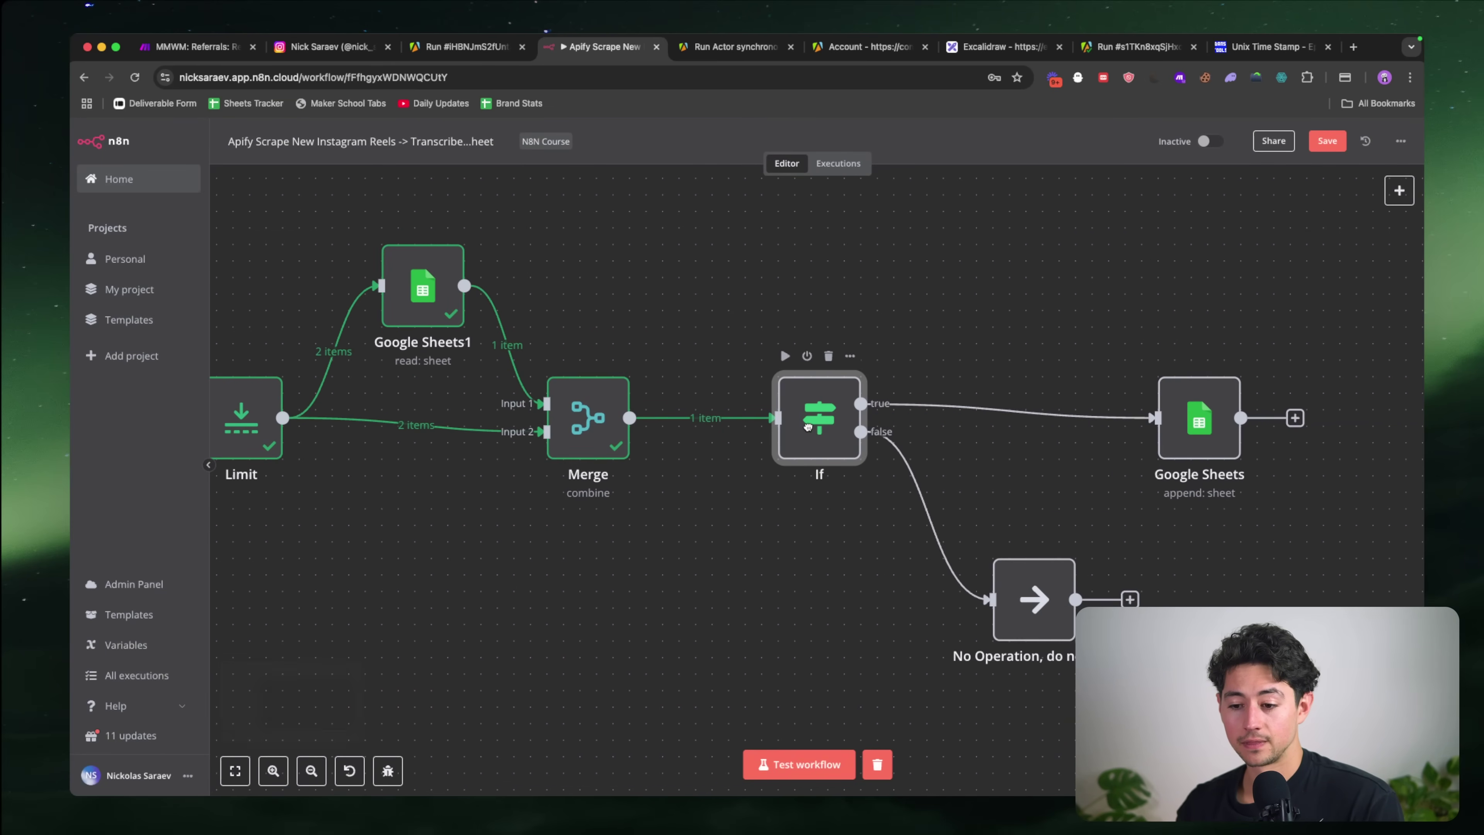
{"action": "key", "text": "Delete"}
{"action": "left_click_drag", "start_coordinate": [1190, 432], "coordinate": [760, 433]}
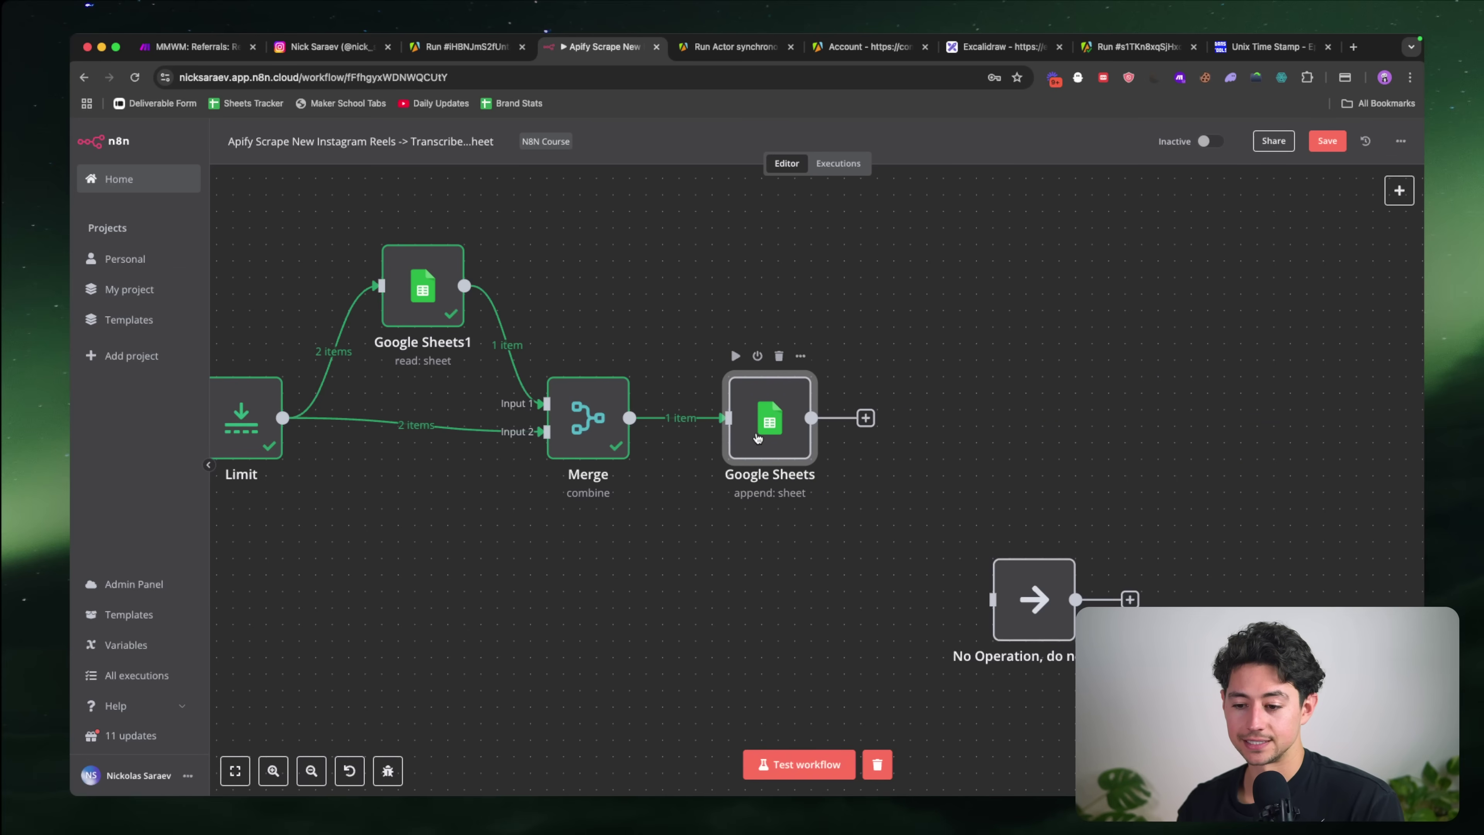
Step: Review the Google Sheets append node's column mapping
{"action": "double_click", "coordinate": [758, 438]}
{"action": "scroll", "coordinate": [742, 436], "scroll_direction": "down", "scroll_amount": 2}
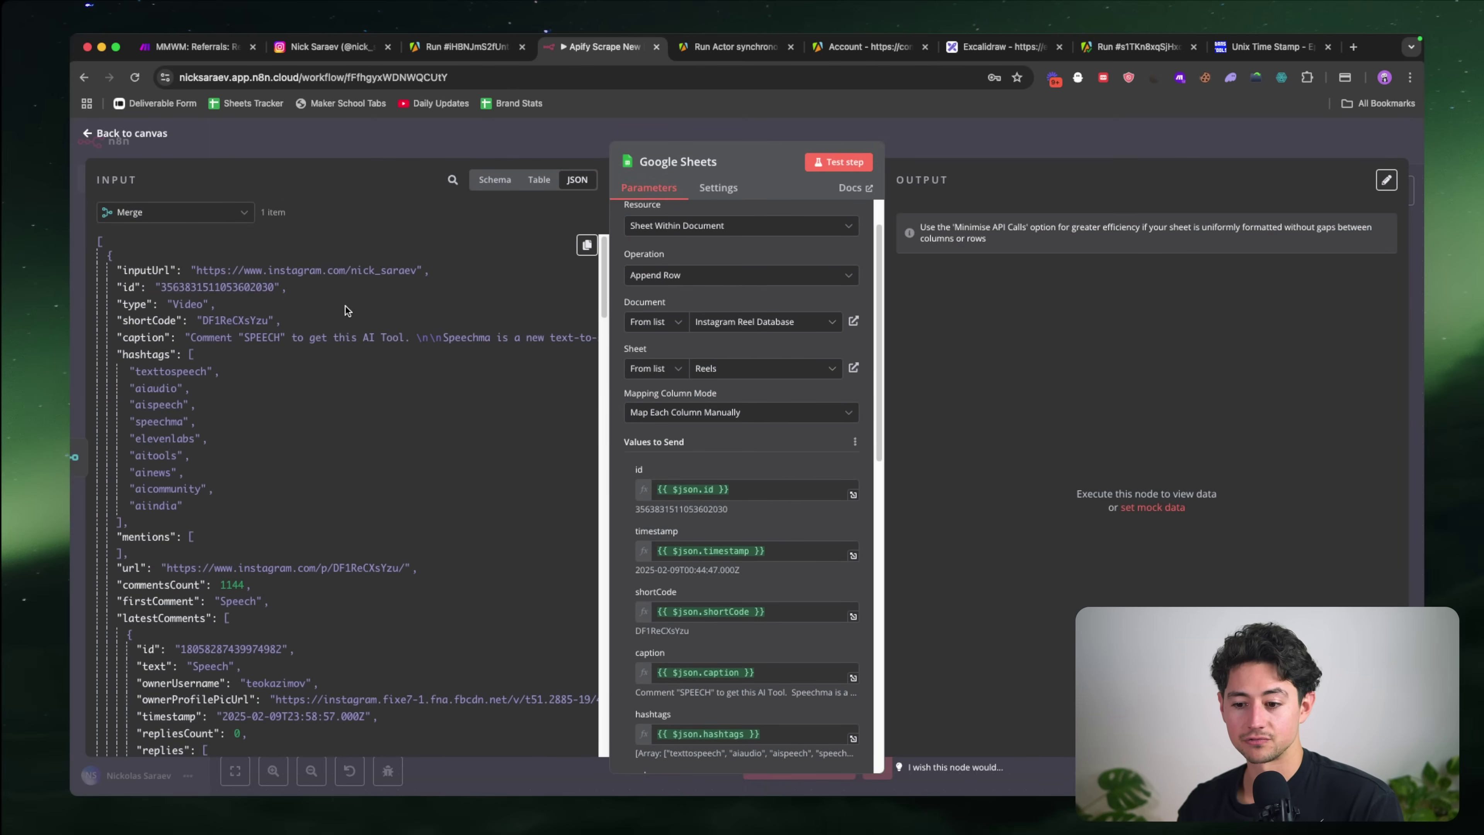
{"action": "scroll", "coordinate": [389, 347], "scroll_direction": "down", "scroll_amount": 1}
{"action": "scroll", "coordinate": [390, 346], "scroll_direction": "down", "scroll_amount": 10}
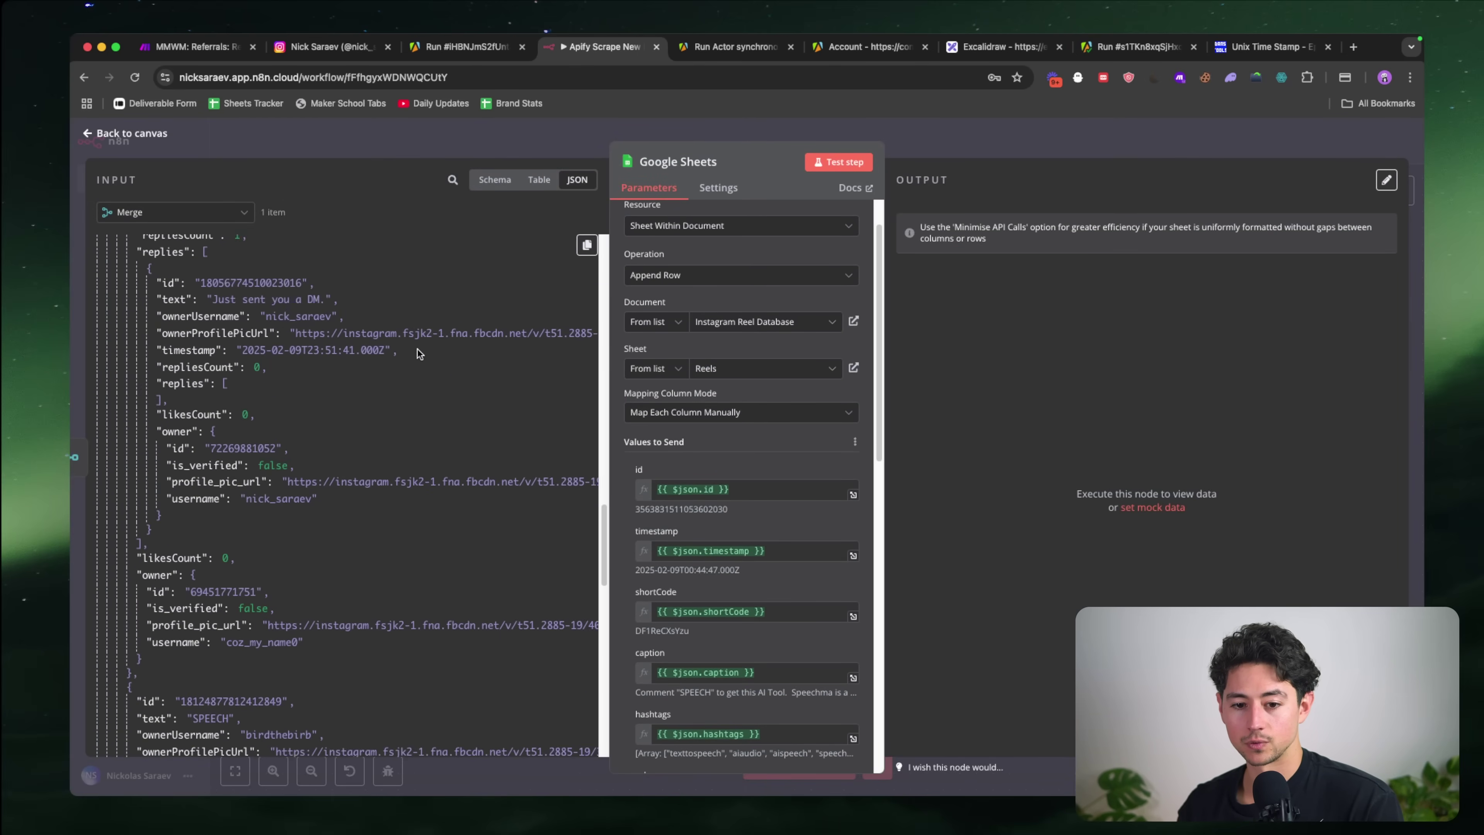
{"action": "scroll", "coordinate": [417, 349], "scroll_direction": "up", "scroll_amount": 15}
{"action": "key", "text": "Escape"}
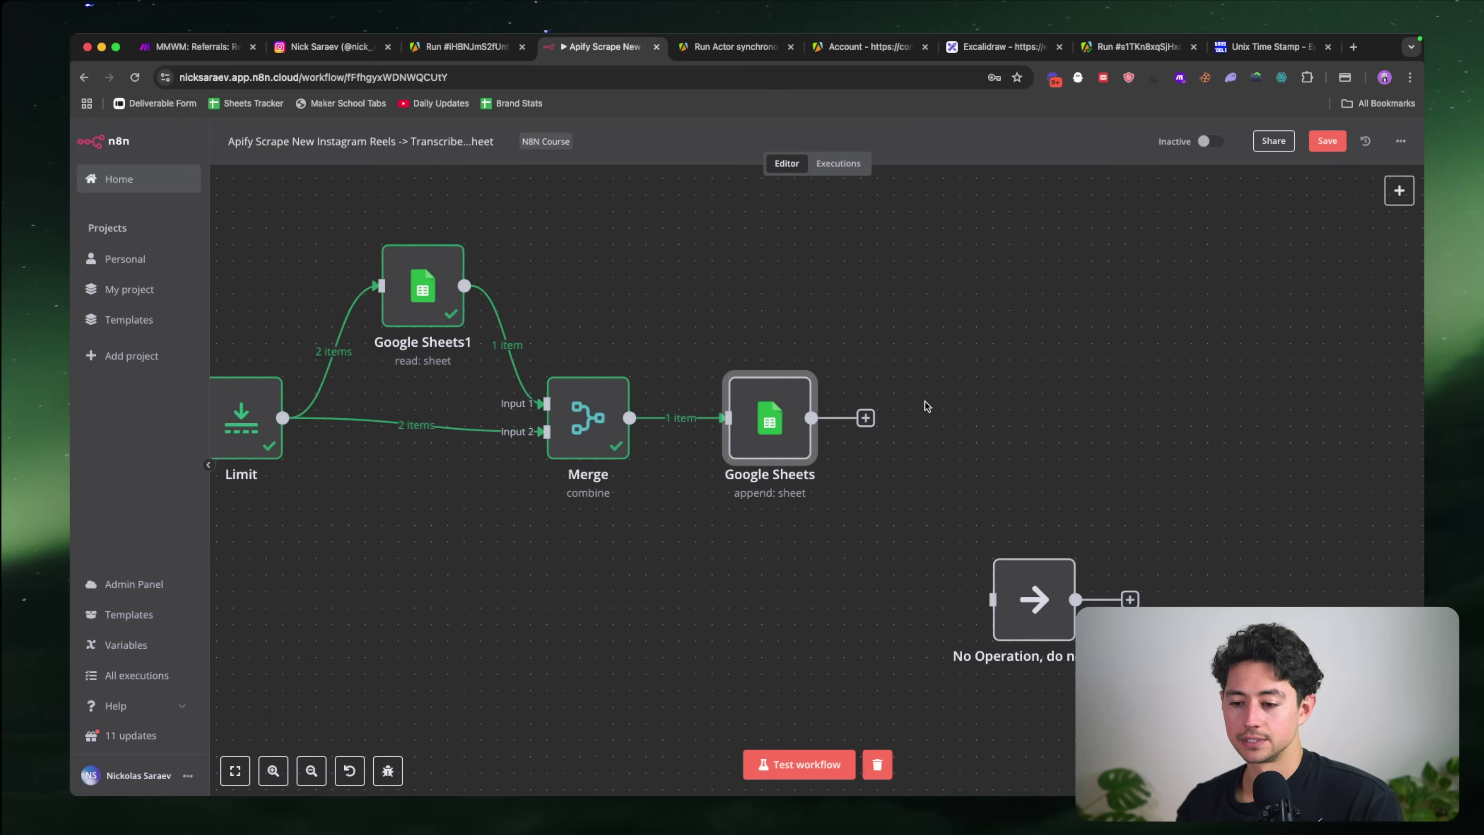
Step: Delete the leftover unconnected No Operation node
{"action": "left_click_drag", "start_coordinate": [968, 522], "coordinate": [1098, 652]}
{"action": "key", "text": "Delete"}
{"action": "scroll", "coordinate": [962, 637], "scroll_direction": "left", "scroll_amount": 5}
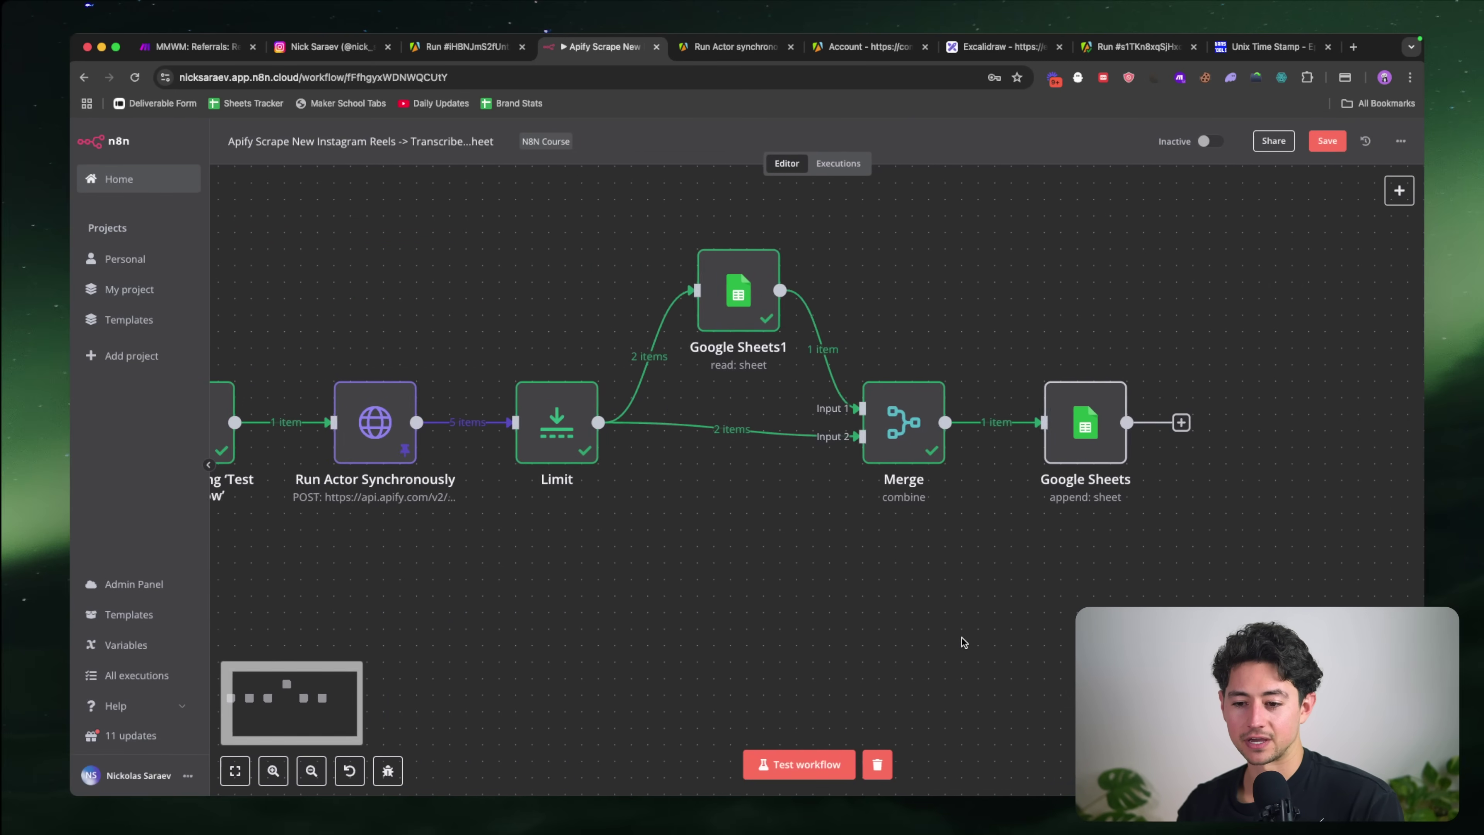
{"action": "scroll", "coordinate": [962, 638], "scroll_direction": "down", "scroll_amount": 3}
Step: Align the Google Sheets1, Merge and Google Sheets nodes, then test the whole workflow
{"action": "left_click_drag", "start_coordinate": [1177, 544], "coordinate": [703, 307]}
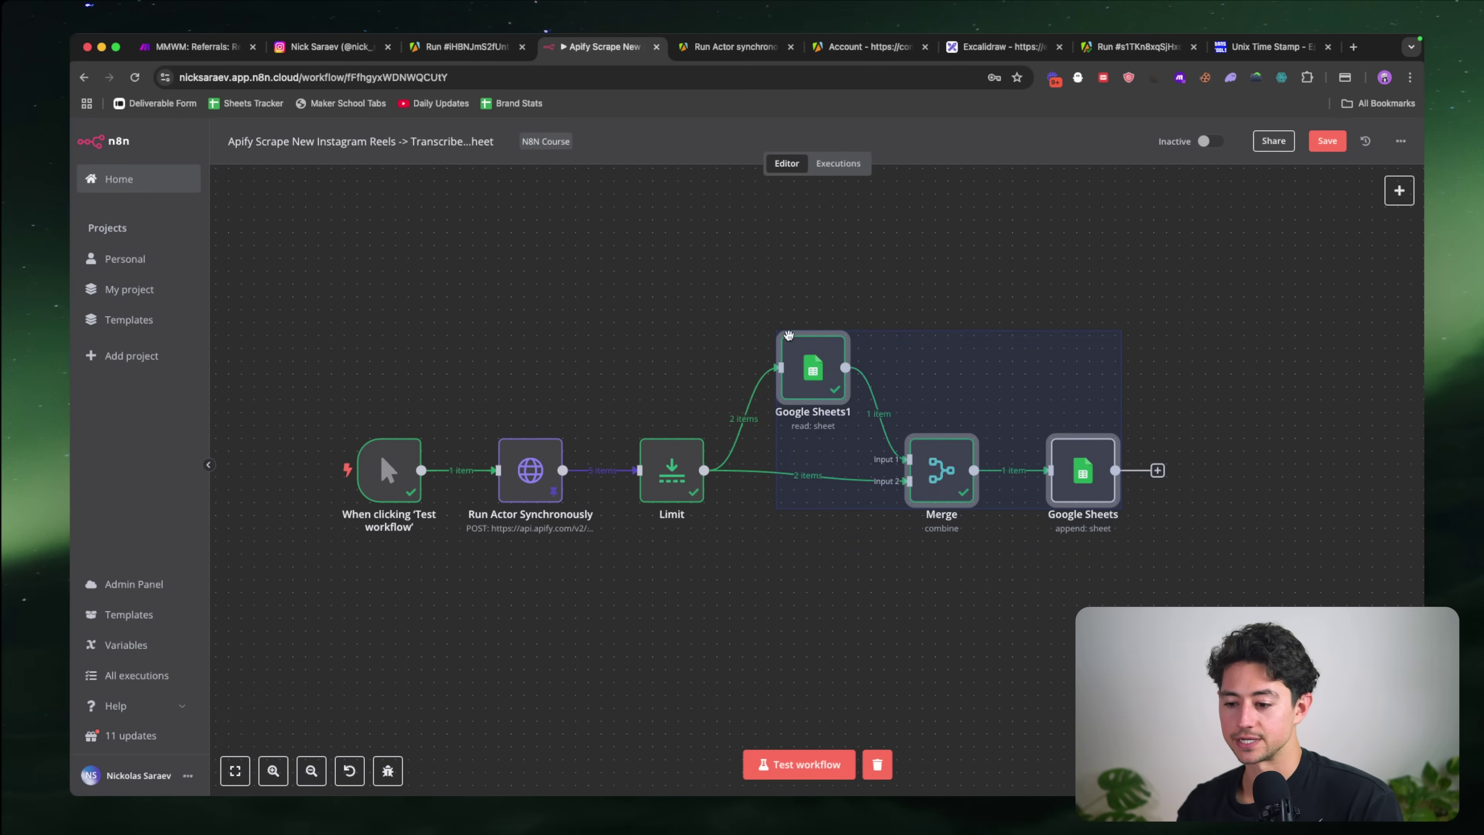
{"action": "left_click_drag", "start_coordinate": [792, 353], "coordinate": [779, 352]}
{"action": "left_click_drag", "start_coordinate": [889, 370], "coordinate": [1107, 538]}
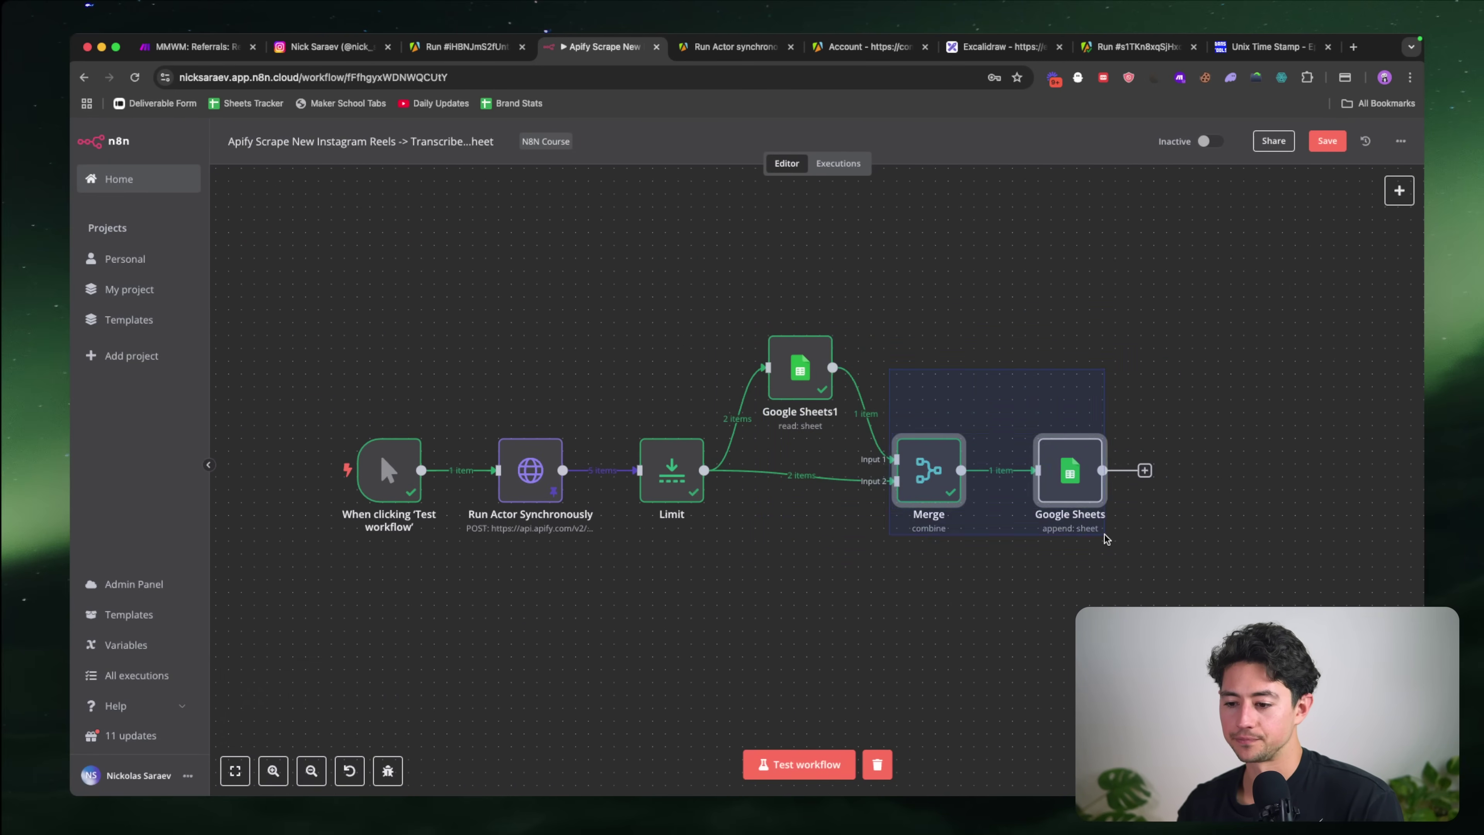
{"action": "left_click_drag", "start_coordinate": [1054, 468], "coordinate": [1041, 467]}
{"action": "left_click", "coordinate": [1144, 543]}
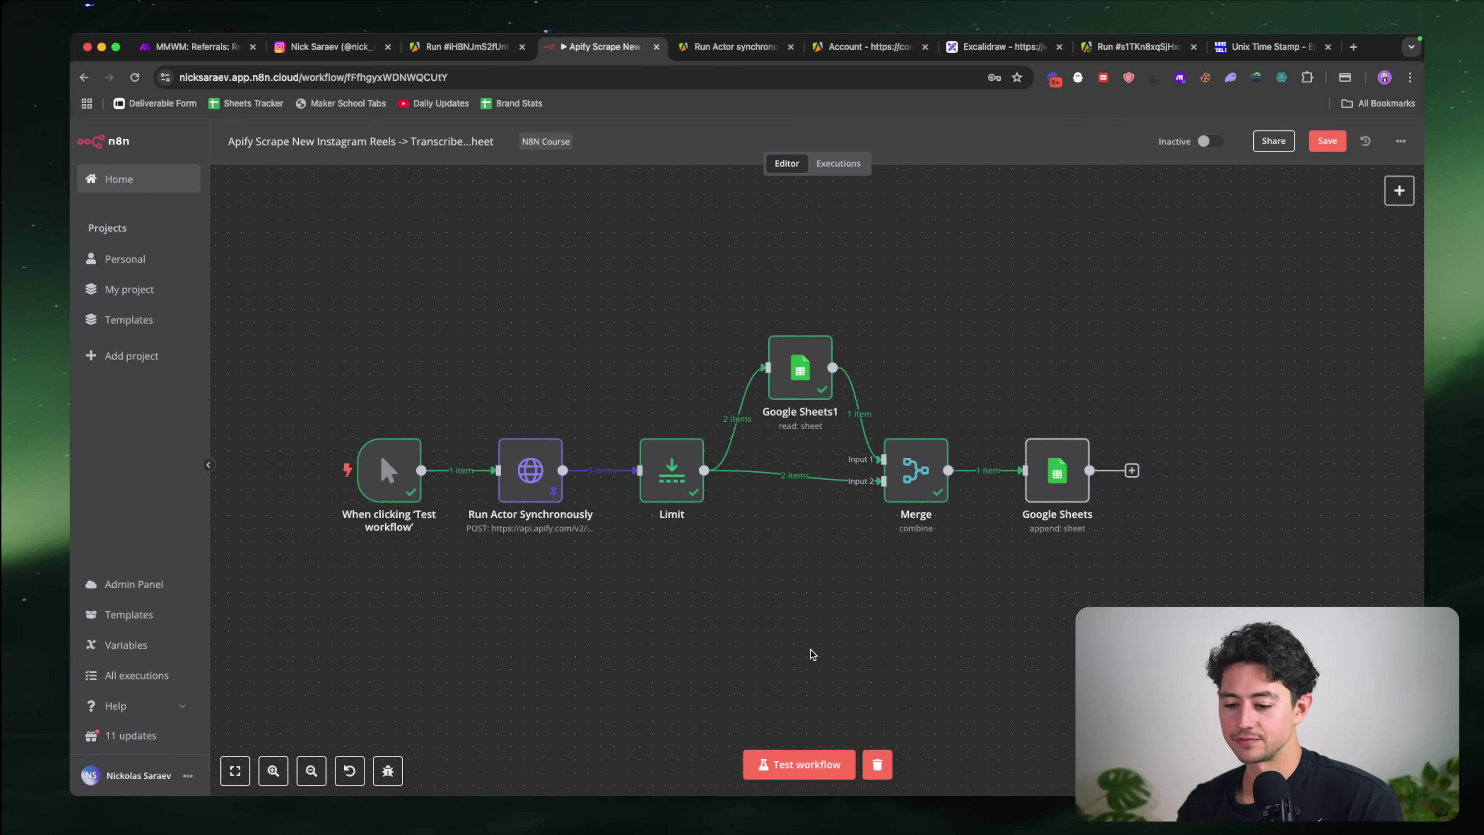
{"action": "left_click", "coordinate": [820, 762]}
{"action": "key", "text": "super+grave"}
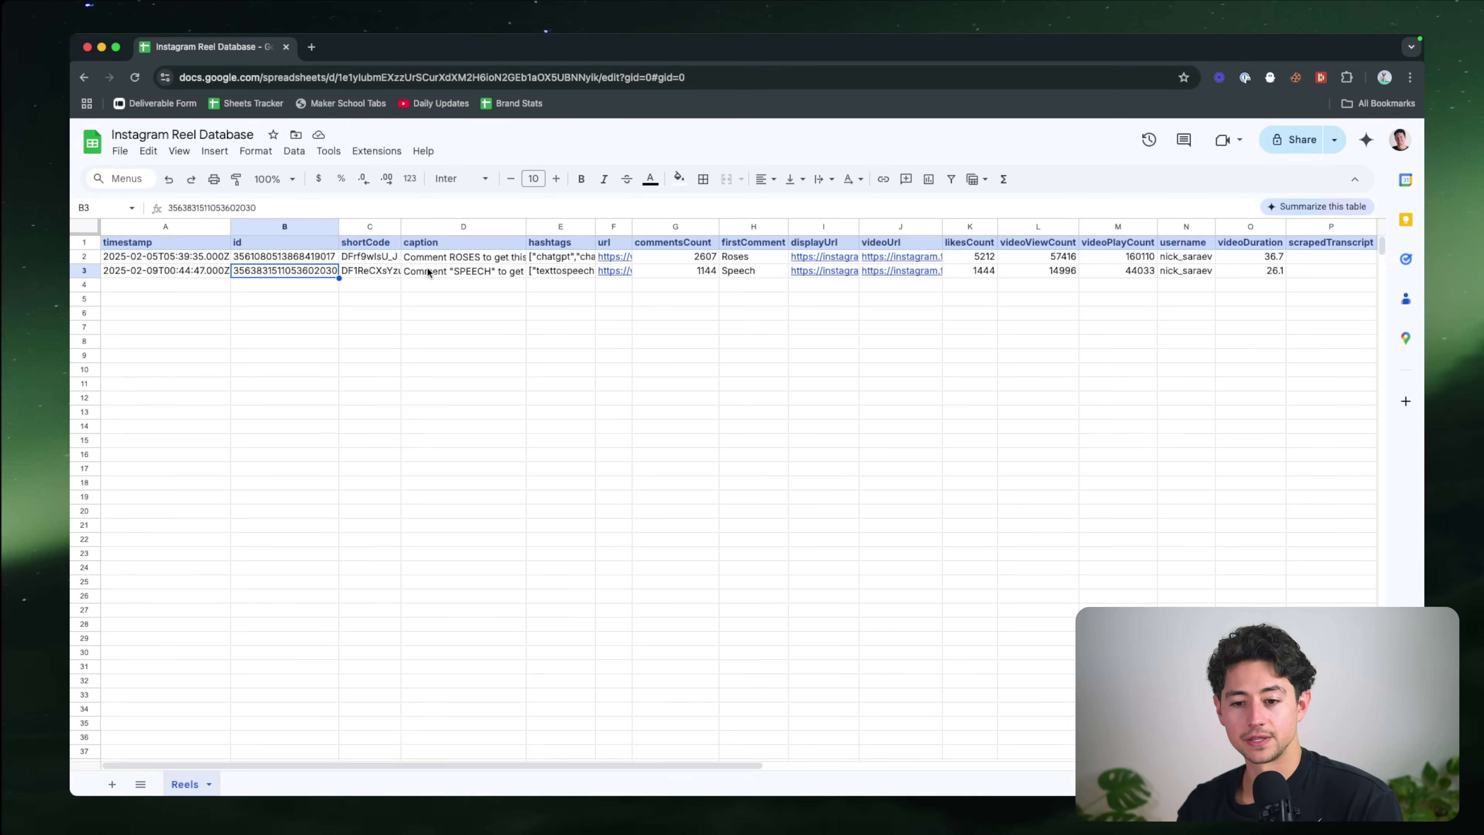
Step: Inspect the newly appended SPEECH reel's cells in Reels row 3
{"action": "left_click", "coordinate": [468, 261]}
{"action": "key", "text": "Down"}
{"action": "key", "text": "Right"}
{"action": "key", "text": "Right"}
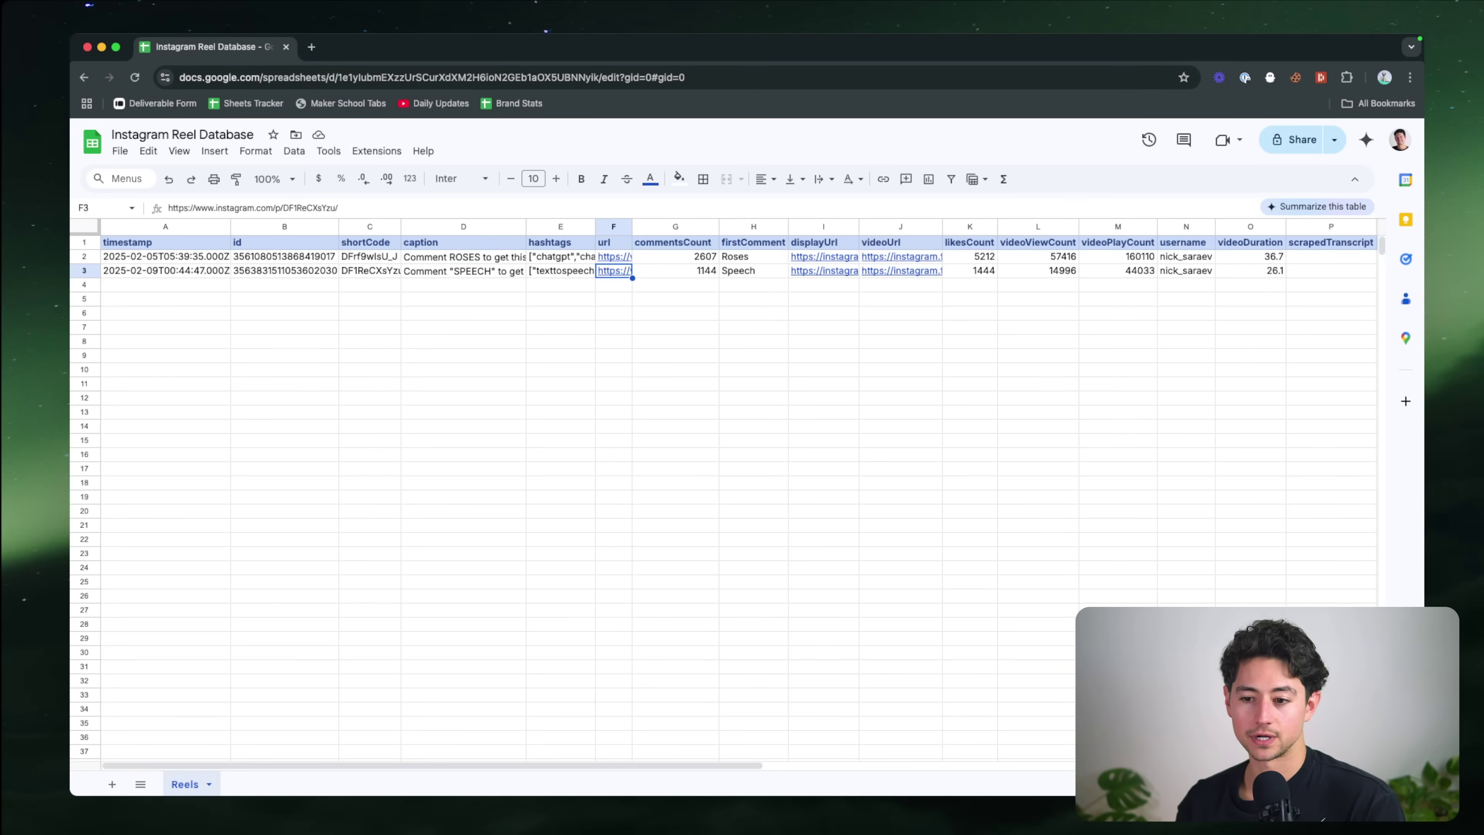
Step: Return to n8n and zoom in on the completed workflow nodes
{"action": "key", "text": "super+grave"}
{"action": "left_click_drag", "start_coordinate": [943, 587], "coordinate": [814, 587]}
{"action": "scroll", "coordinate": [824, 589], "scroll_direction": "right", "scroll_amount": 2}
{"action": "scroll", "coordinate": [824, 589], "scroll_direction": "down", "scroll_amount": 1}
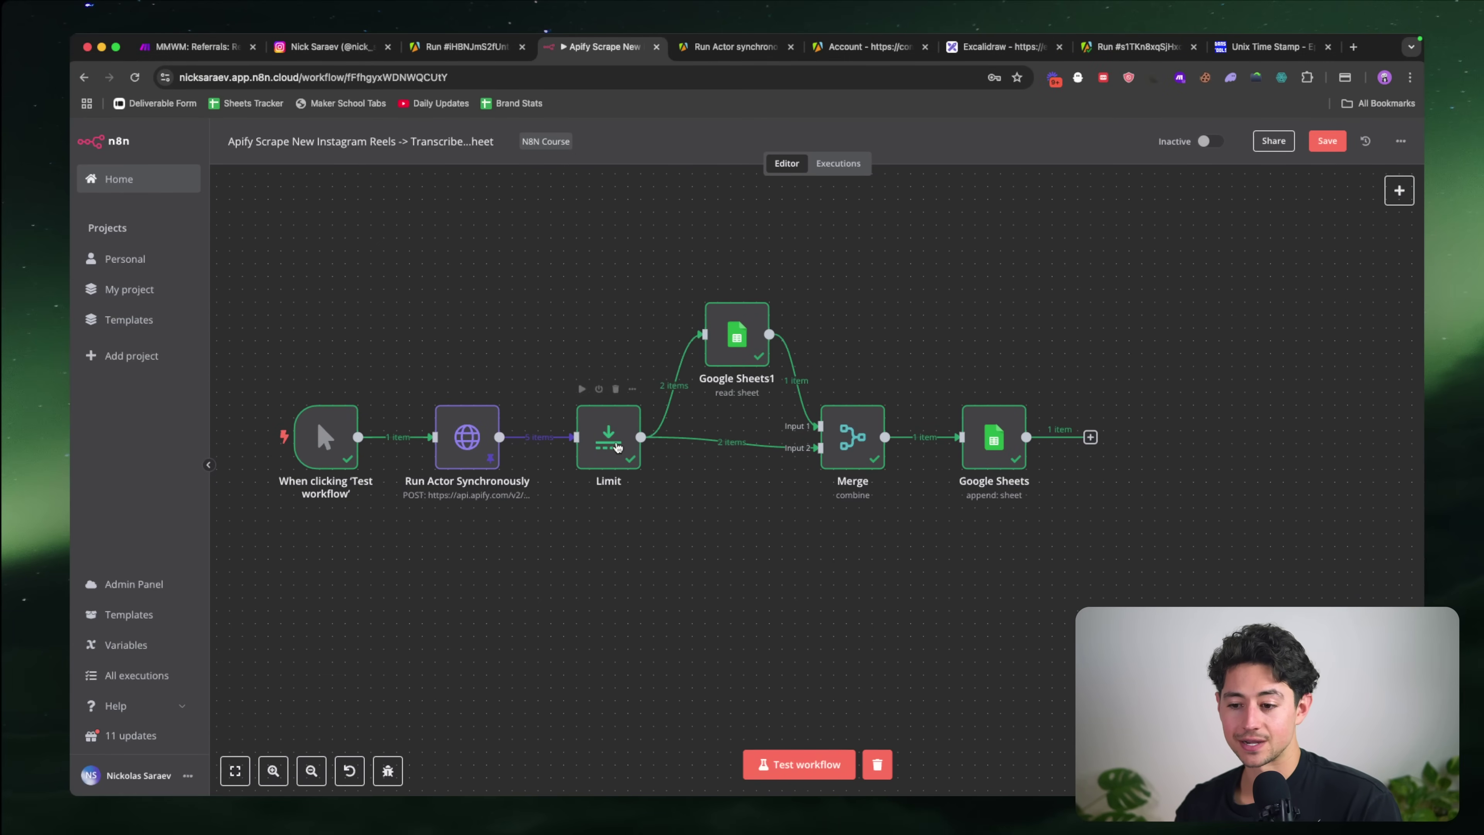
{"action": "key", "text": "plus"}
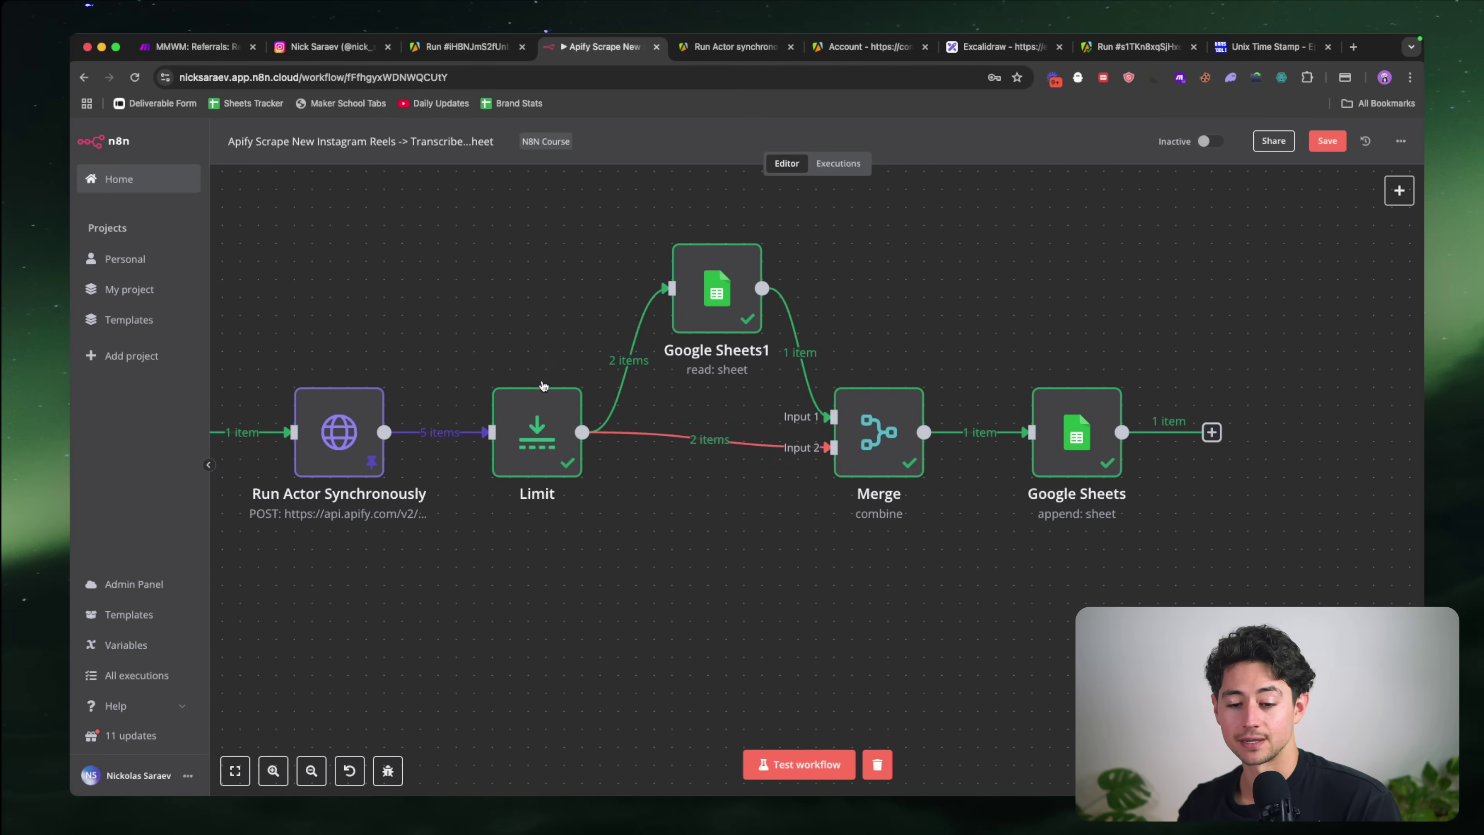
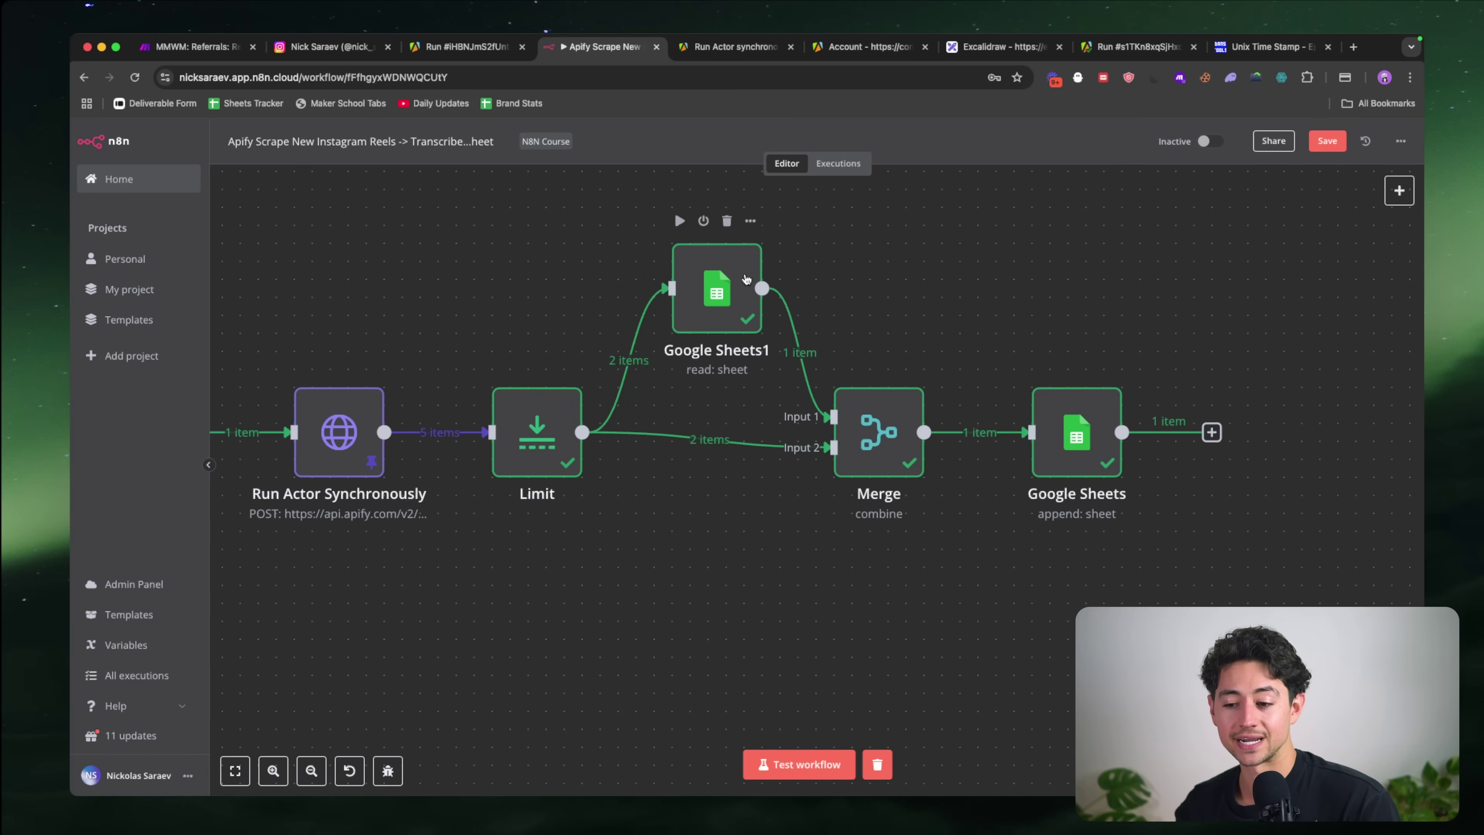
Step: Test-run the whole Instagram reel workflow
{"action": "mouse_move", "coordinate": [810, 375]}
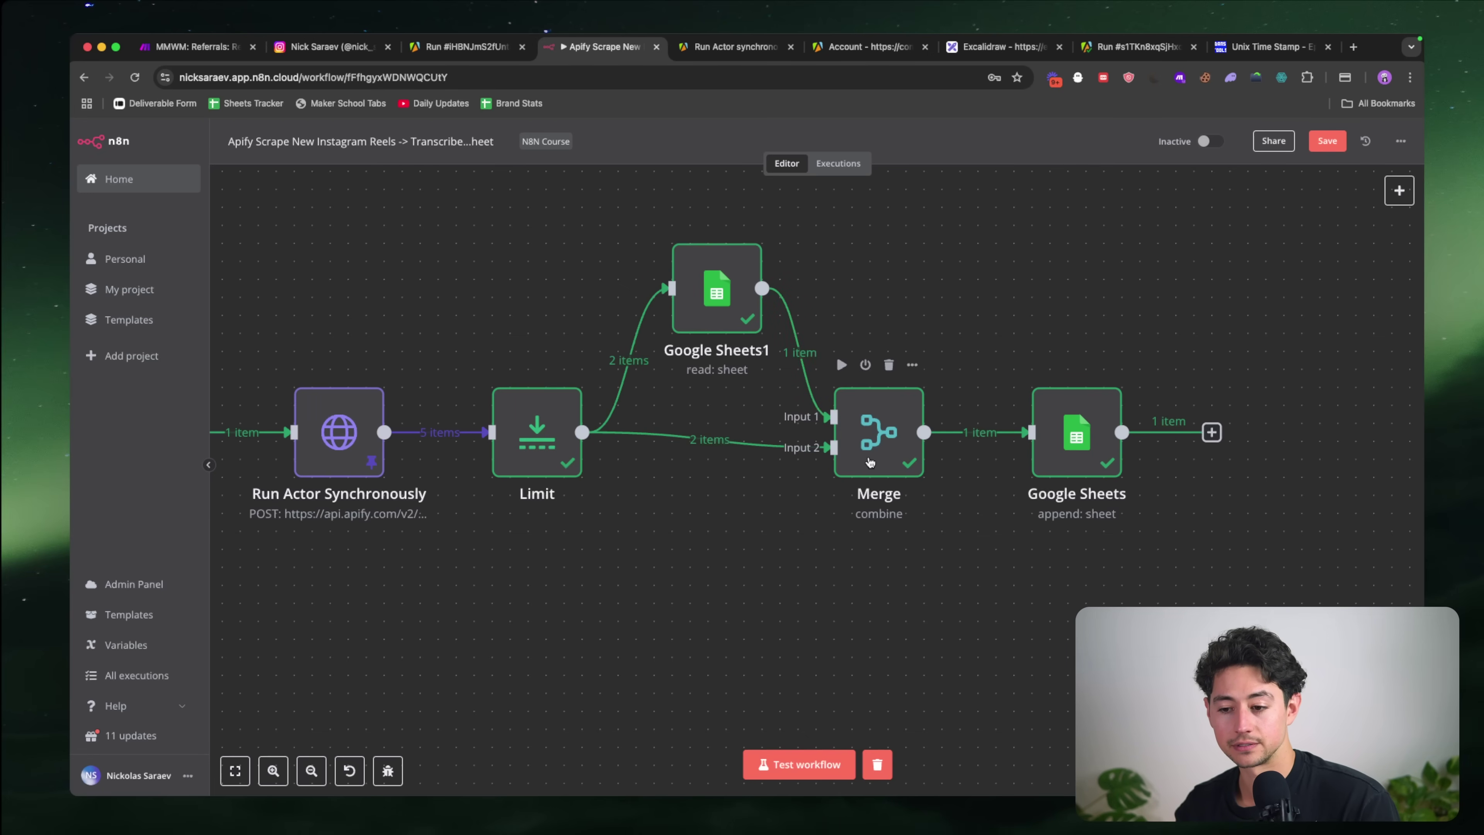
{"action": "scroll", "coordinate": [870, 461], "scroll_direction": "right", "scroll_amount": 2}
{"action": "mouse_move", "coordinate": [771, 334]}
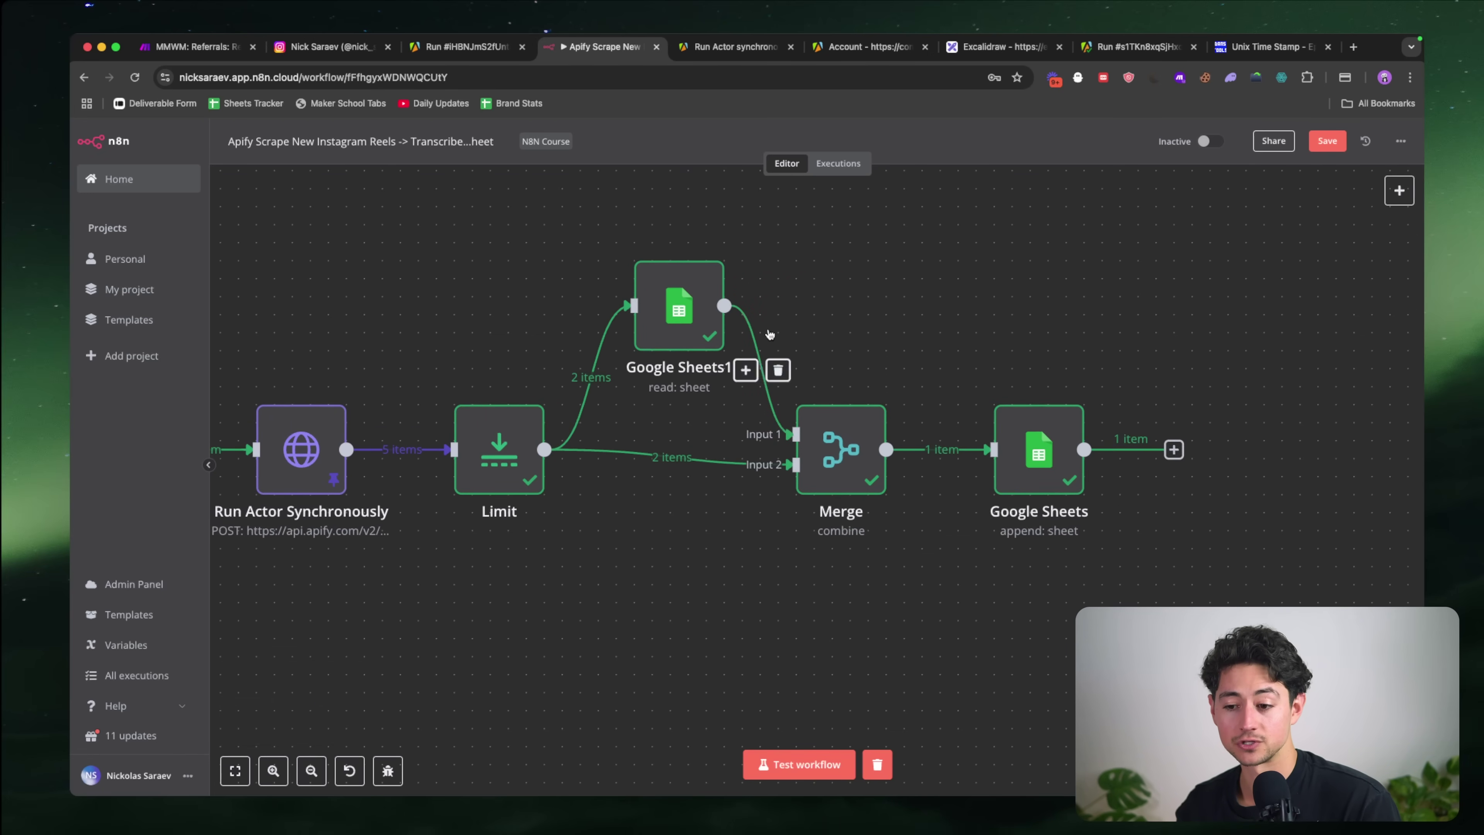
{"action": "mouse_move", "coordinate": [793, 474]}
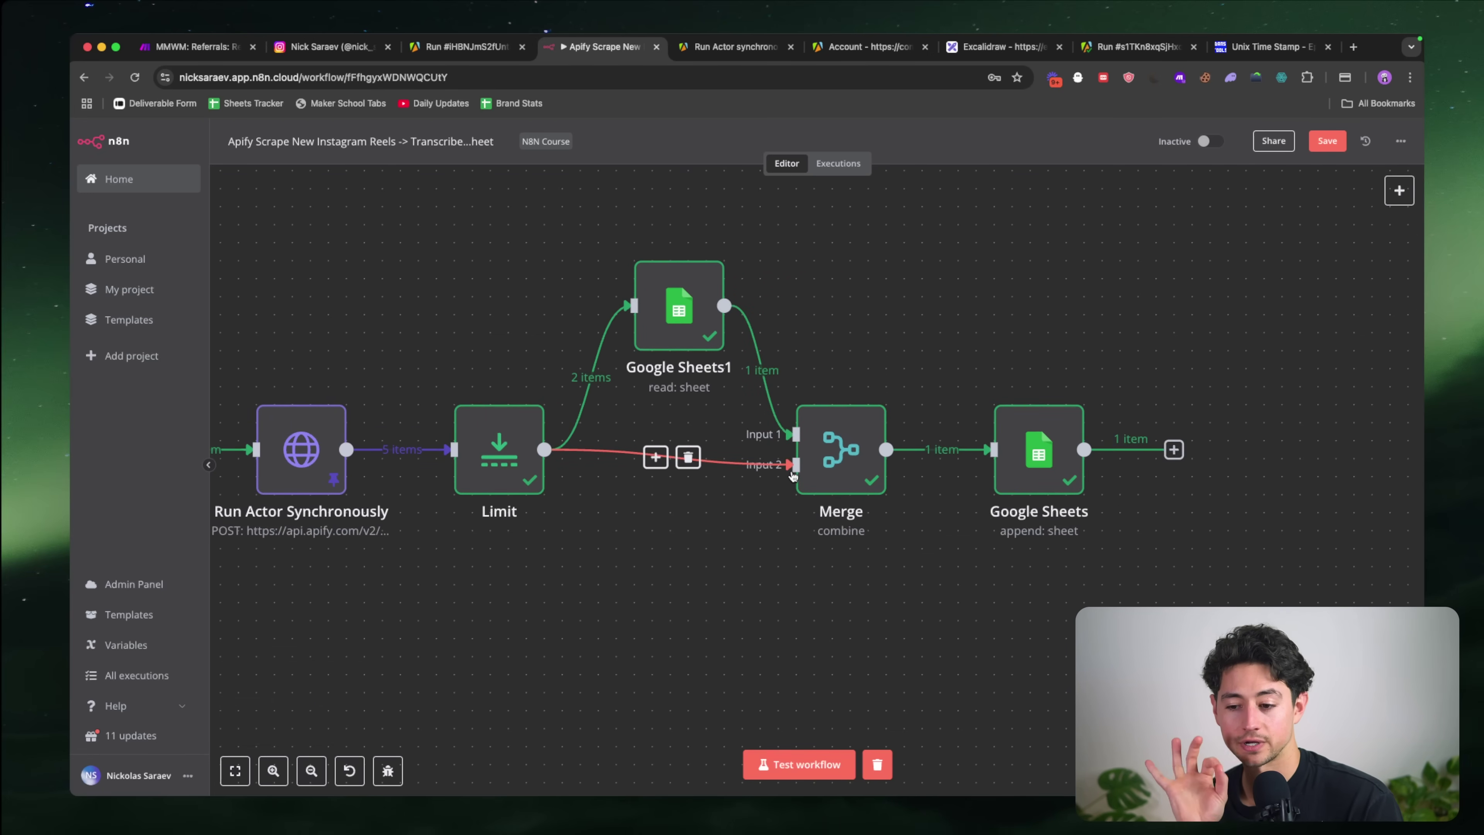
{"action": "left_click", "coordinate": [778, 775]}
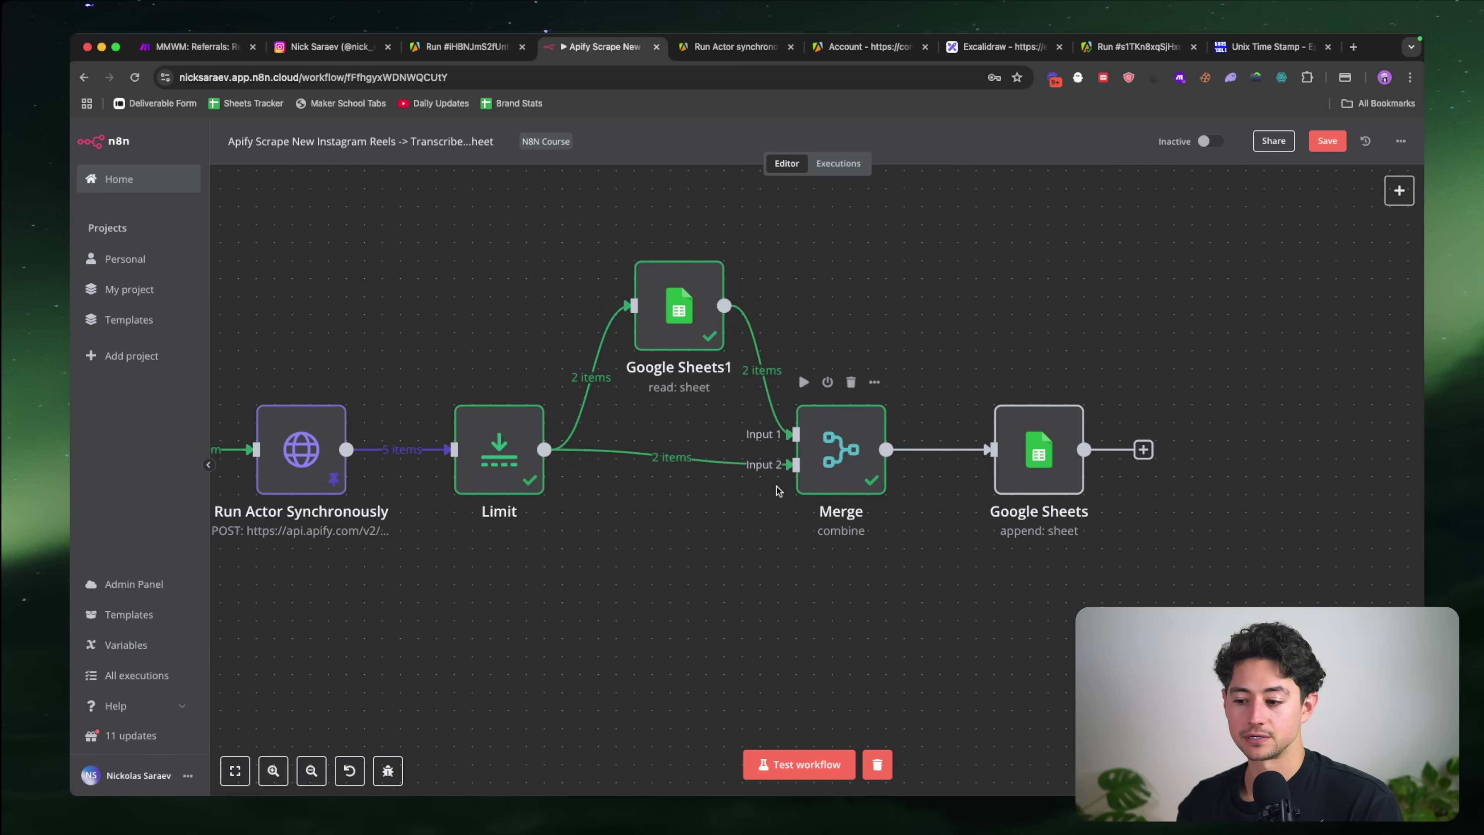
{"action": "scroll", "coordinate": [778, 491], "scroll_direction": "right", "scroll_amount": 5}
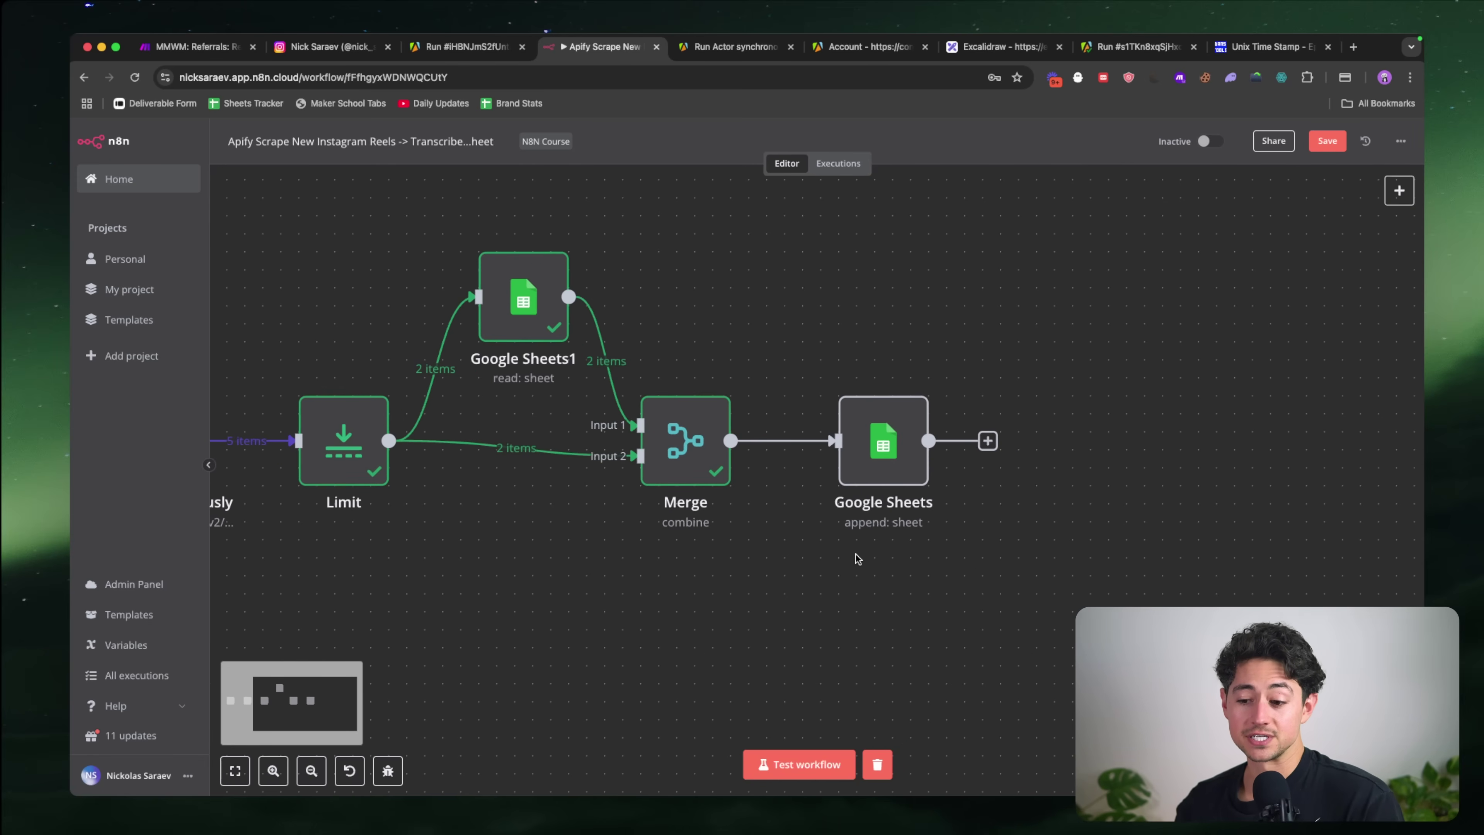
{"action": "scroll", "coordinate": [856, 555], "scroll_direction": "down", "scroll_amount": 4}
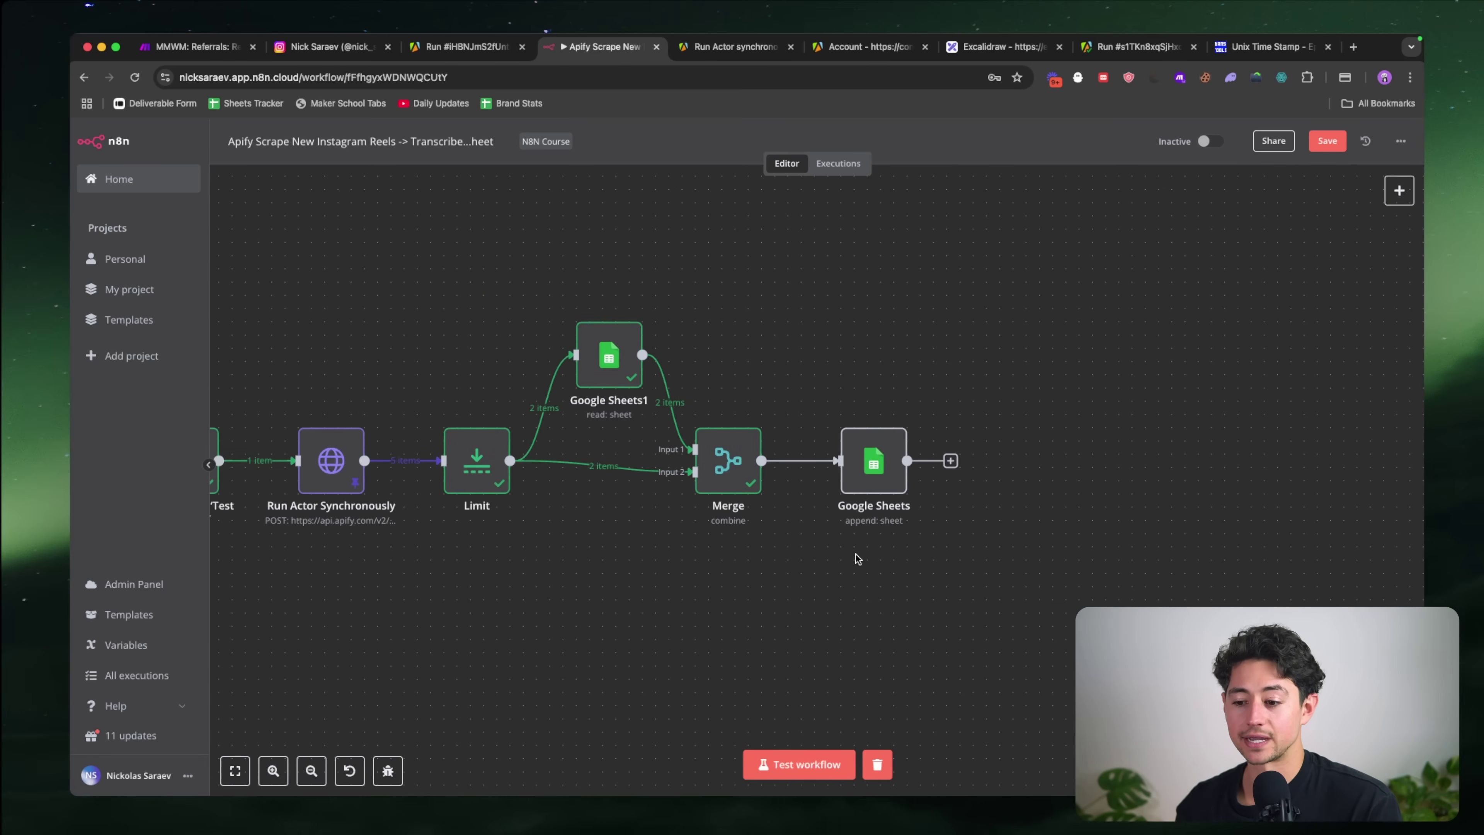
{"action": "scroll", "coordinate": [856, 558], "scroll_direction": "left", "scroll_amount": 3}
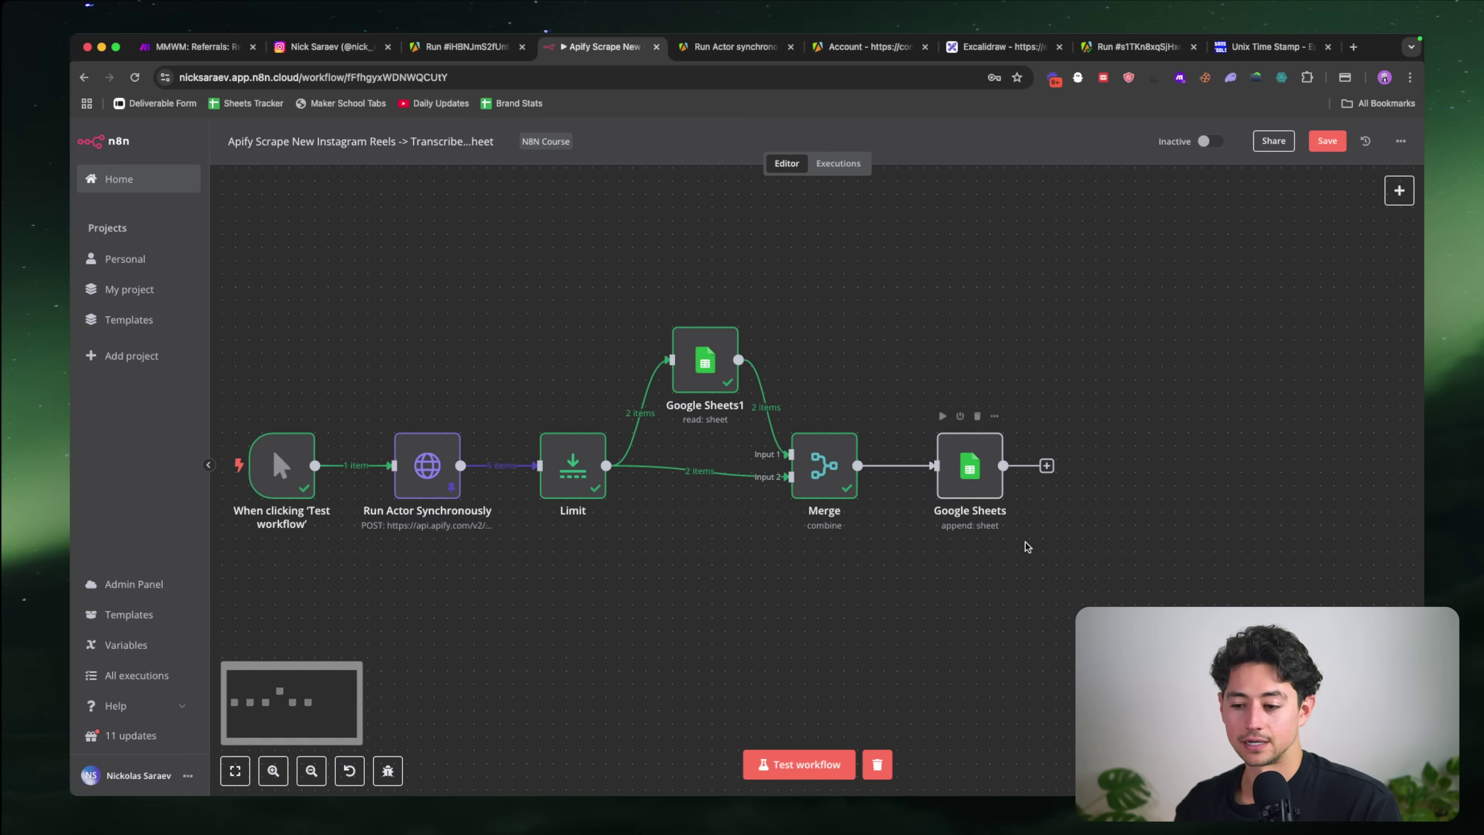
Step: Review the Google Sheets append node, nudge it left, and switch to the Instagram Reel Database sheet
{"action": "double_click", "coordinate": [984, 494]}
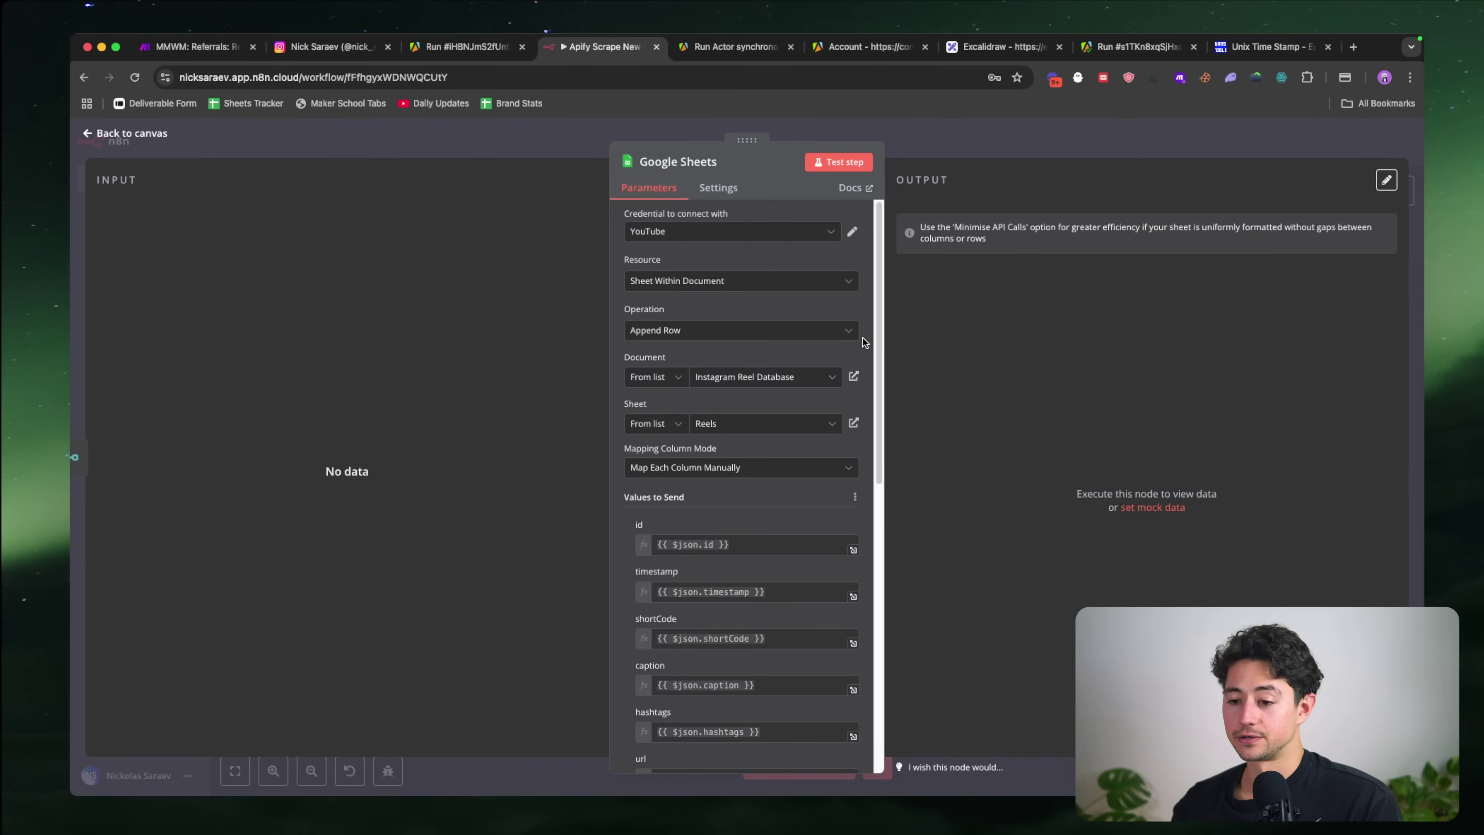
{"action": "scroll", "coordinate": [862, 337], "scroll_direction": "down", "scroll_amount": 2}
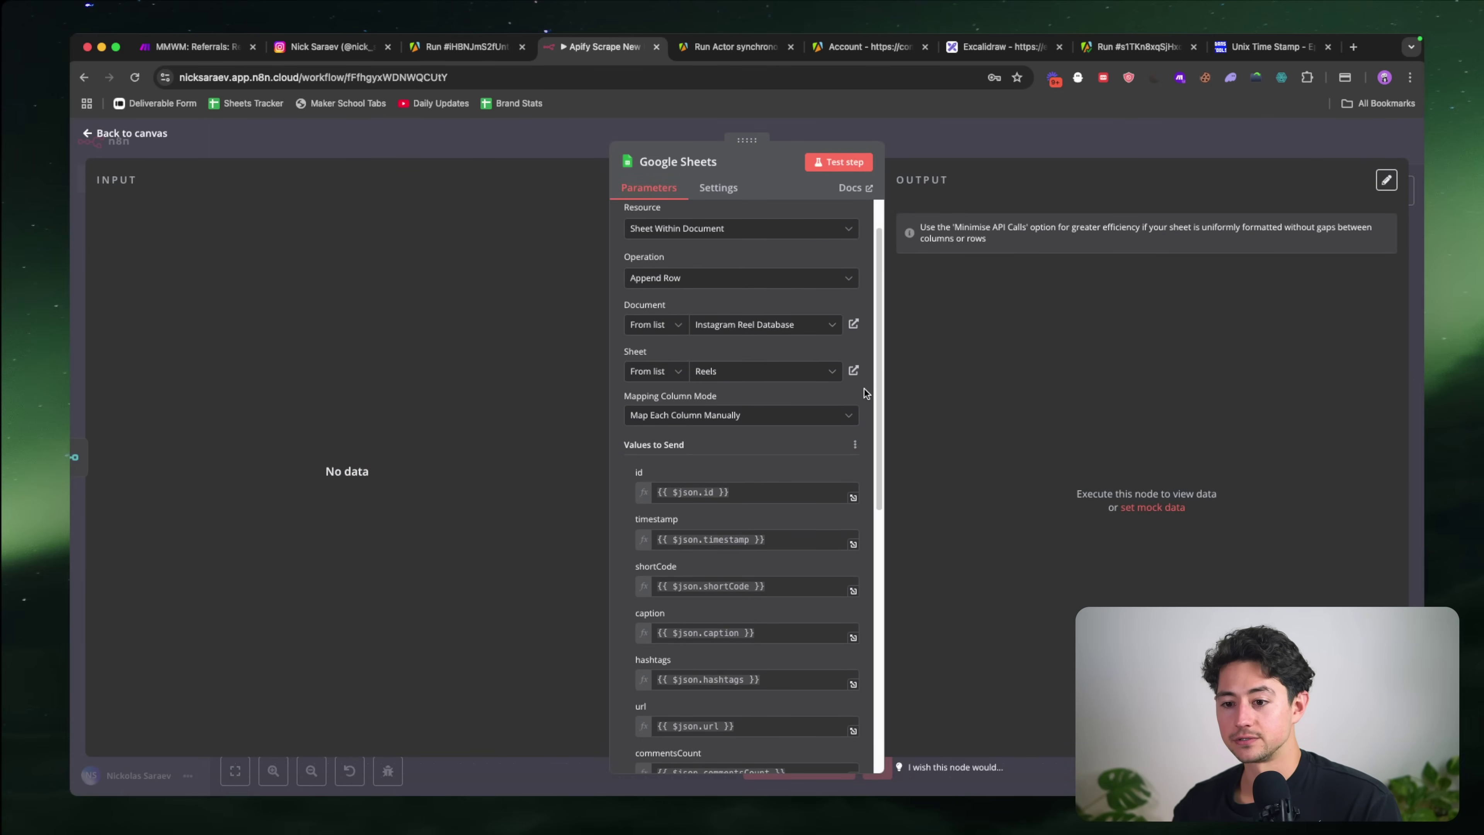
{"action": "key", "text": "Escape"}
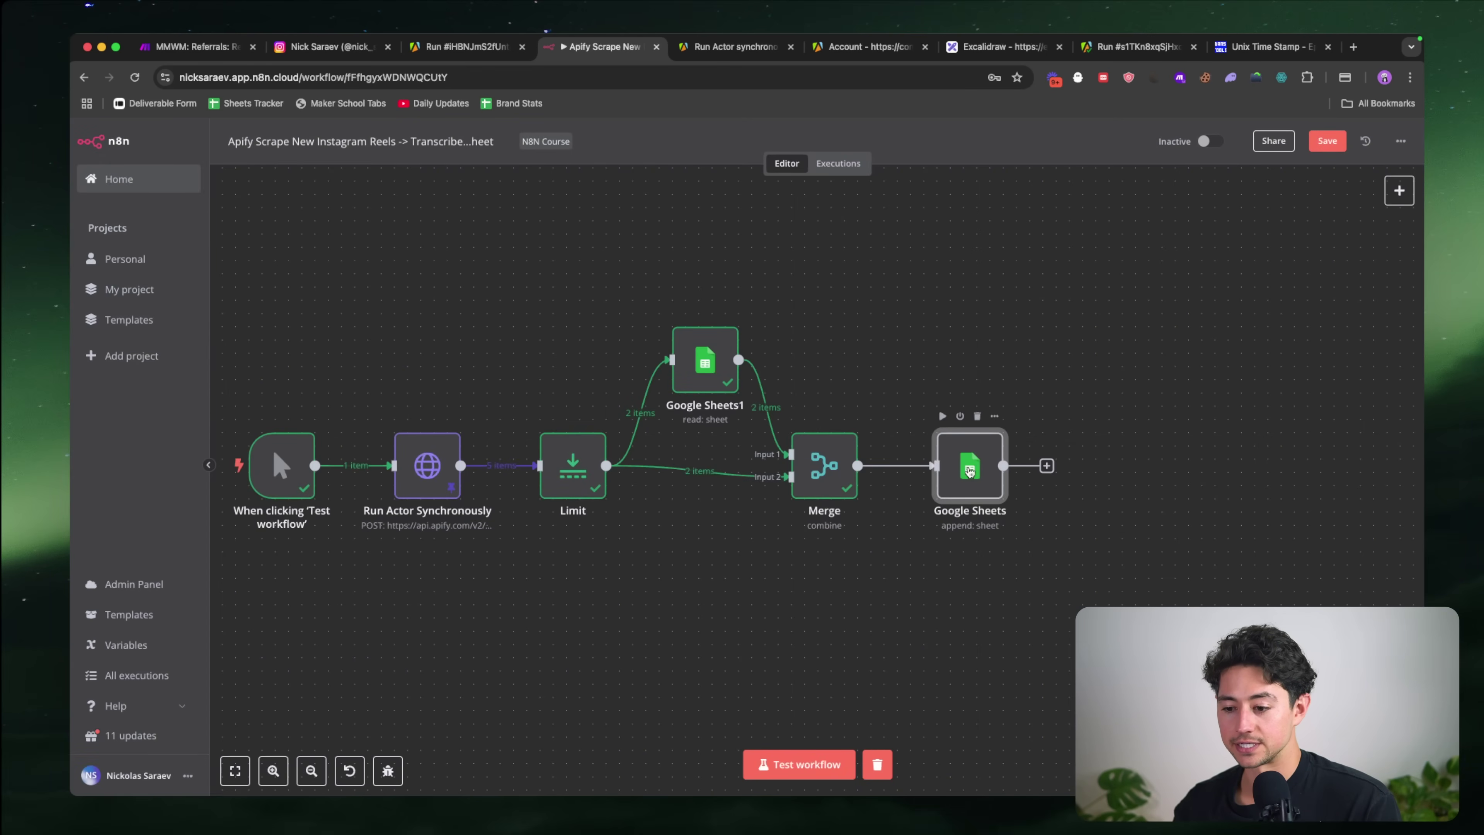
{"action": "left_click_drag", "start_coordinate": [969, 472], "coordinate": [959, 468]}
{"action": "key", "text": "super+grave"}
{"action": "scroll", "coordinate": [707, 303], "scroll_direction": "right", "scroll_amount": 9}
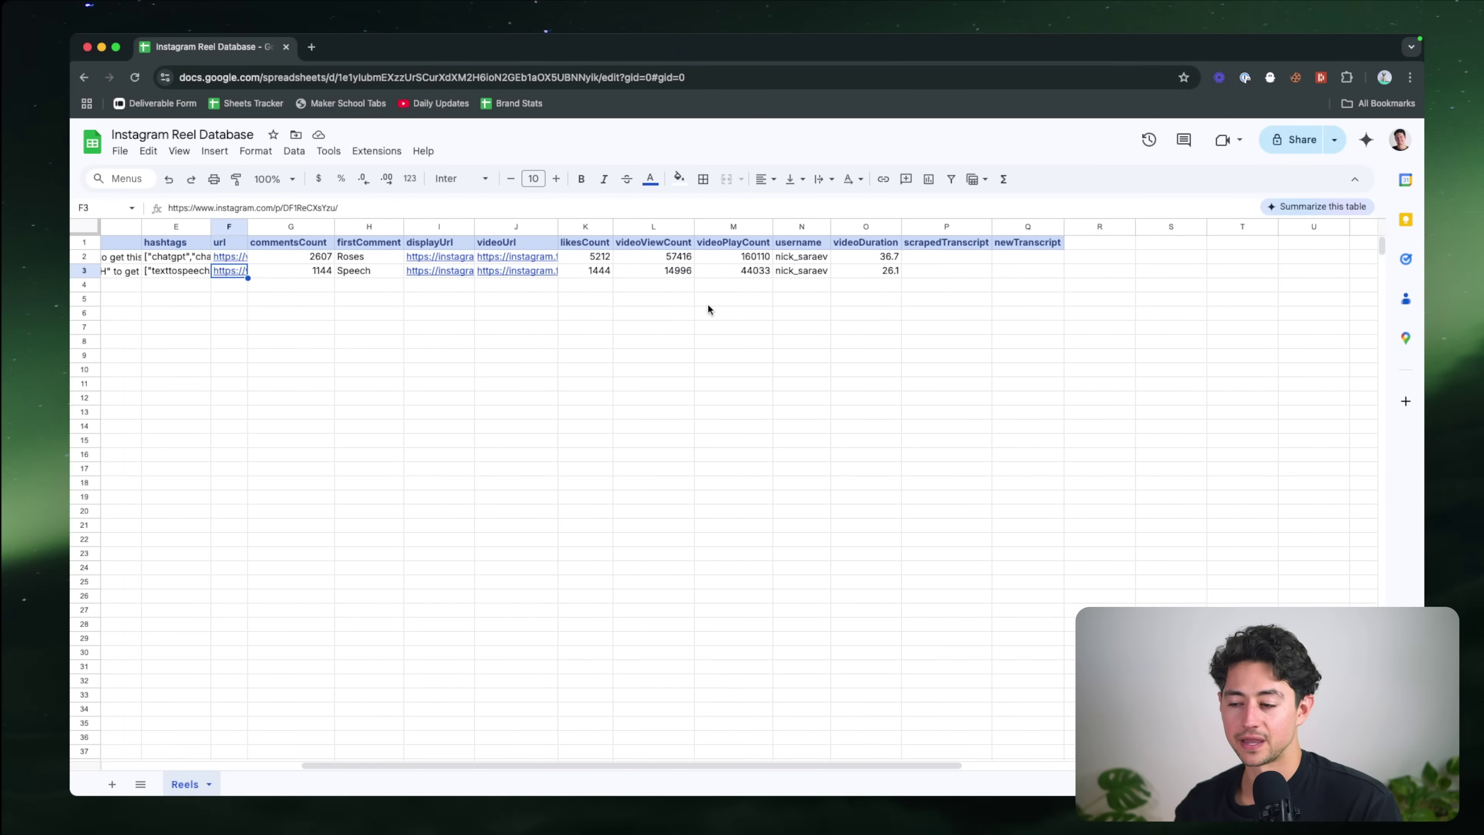
{"action": "scroll", "coordinate": [707, 303], "scroll_direction": "left", "scroll_amount": 4}
{"action": "scroll", "coordinate": [708, 305], "scroll_direction": "left", "scroll_amount": 5}
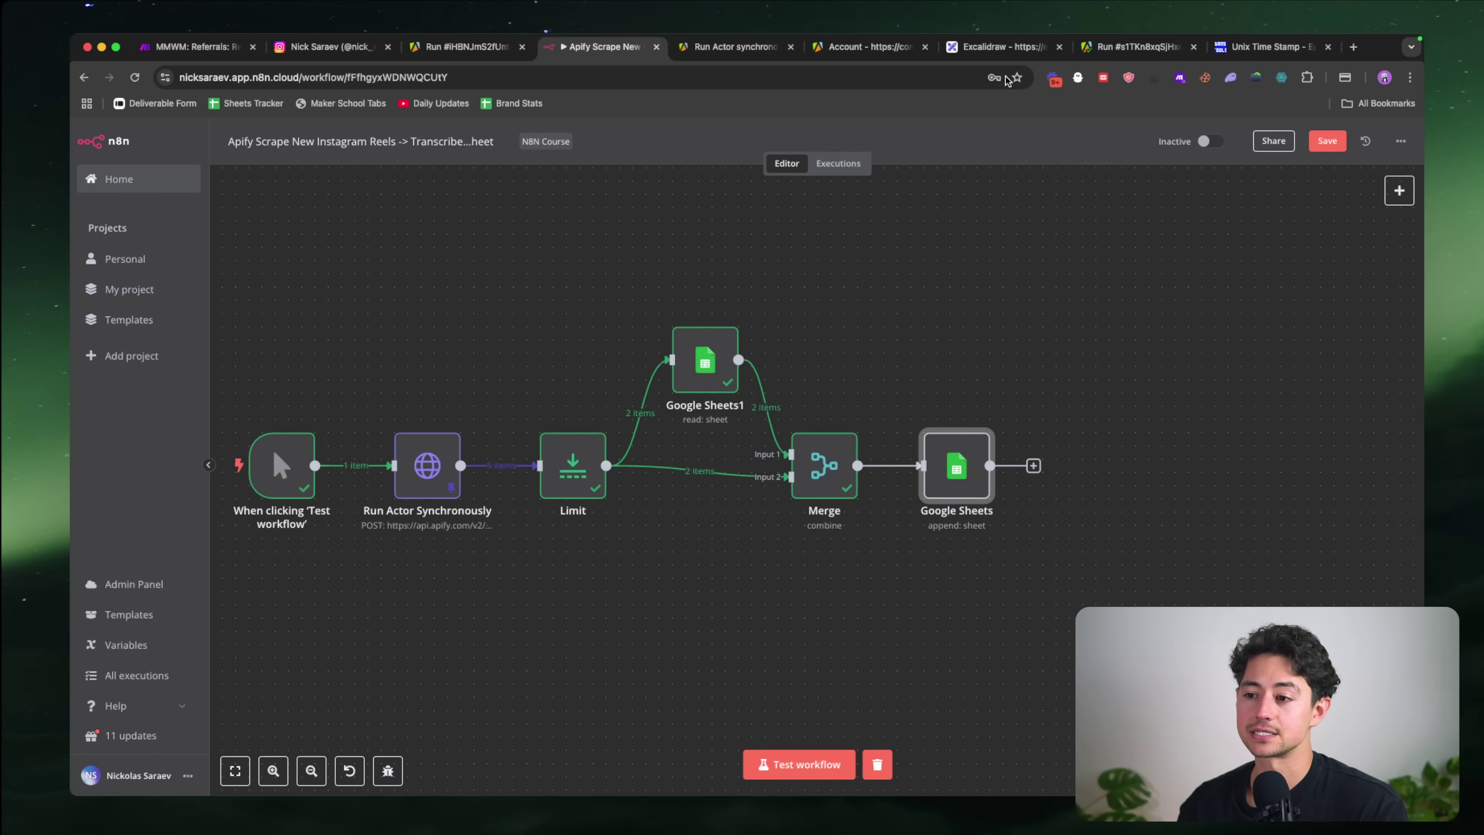
Step: In Excalidraw, draw green check marks beside step 1, step 2 and both branches, redoing misplaced ones
{"action": "left_click", "coordinate": [1001, 47]}
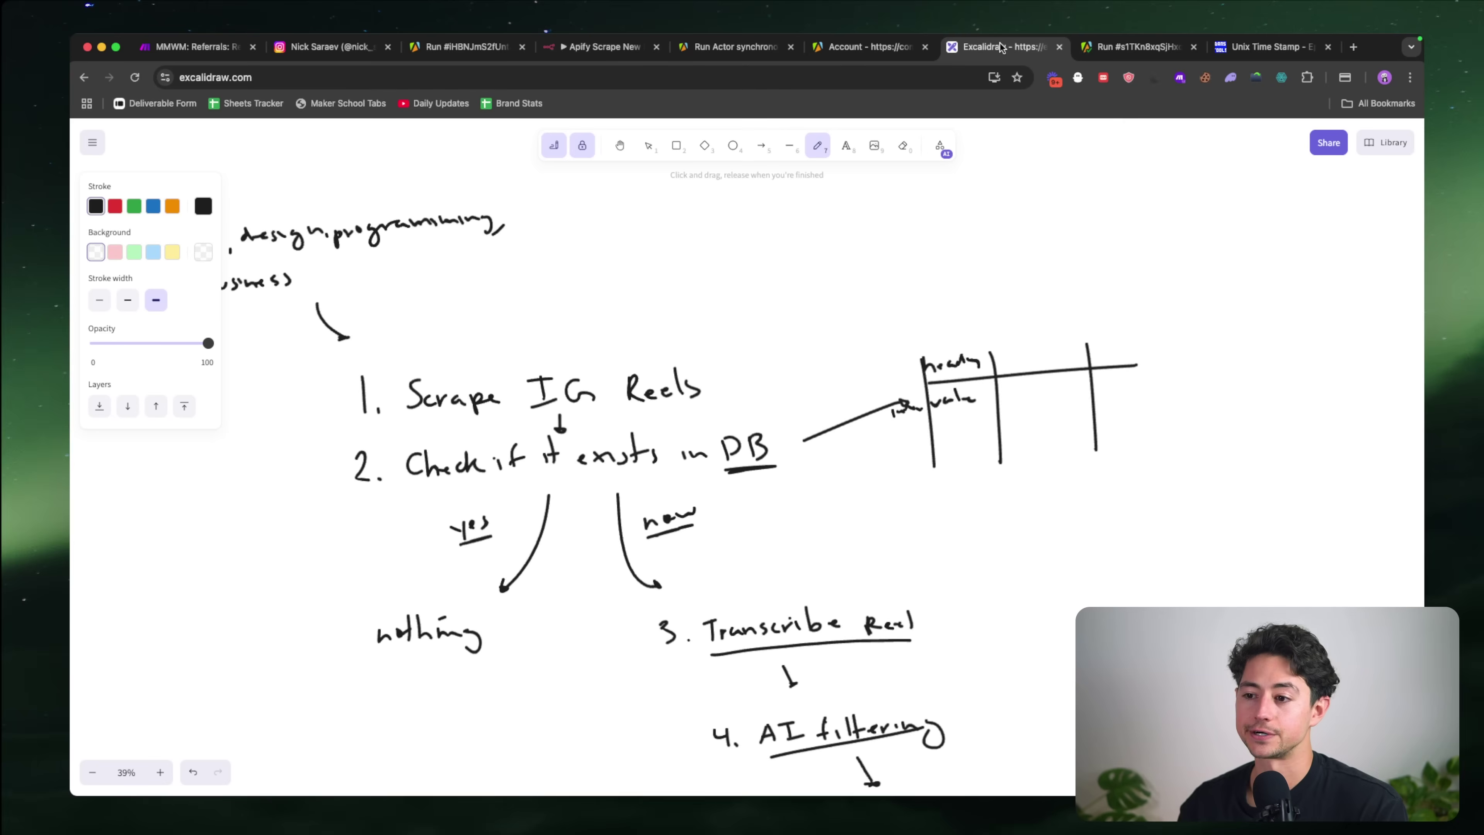
{"action": "scroll", "coordinate": [617, 326], "scroll_direction": "down", "scroll_amount": 5}
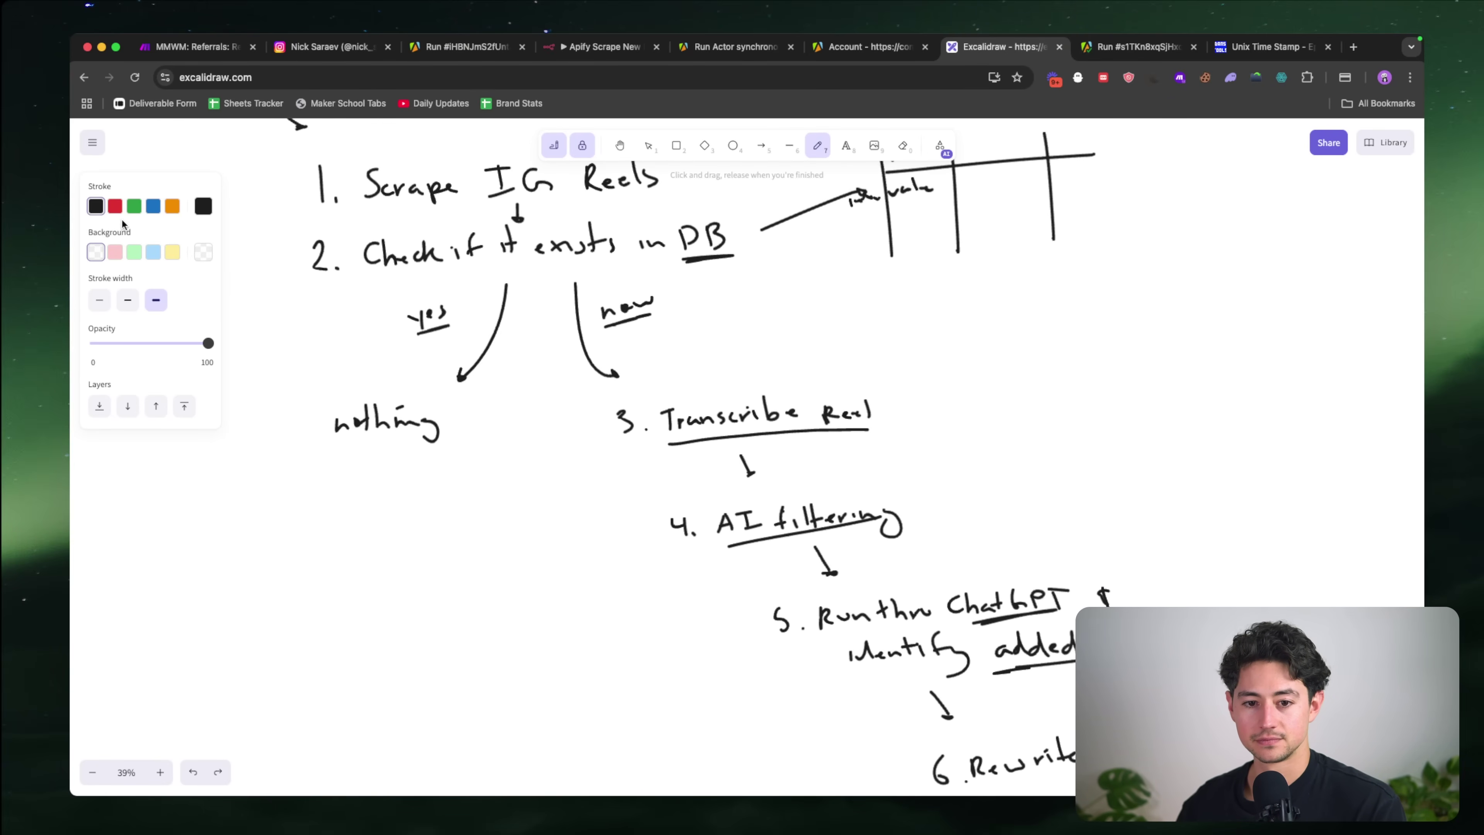
{"action": "left_click", "coordinate": [134, 206]}
{"action": "scroll", "coordinate": [725, 300], "scroll_direction": "up", "scroll_amount": 2}
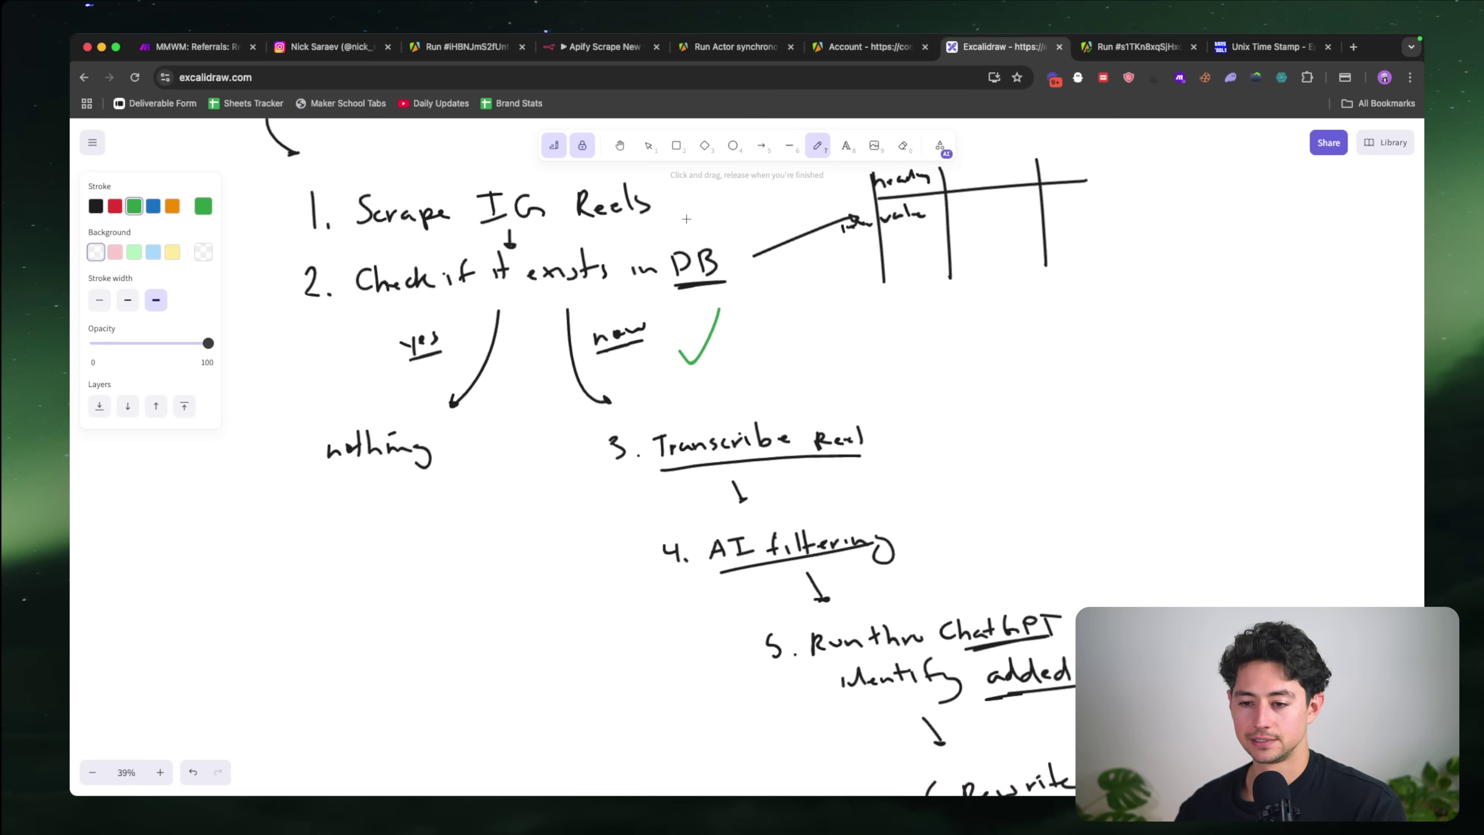
{"action": "key", "text": "ctrl+z"}
{"action": "left_click_drag", "start_coordinate": [671, 220], "coordinate": [701, 186]}
{"action": "scroll", "coordinate": [514, 262], "scroll_direction": "left", "scroll_amount": 5}
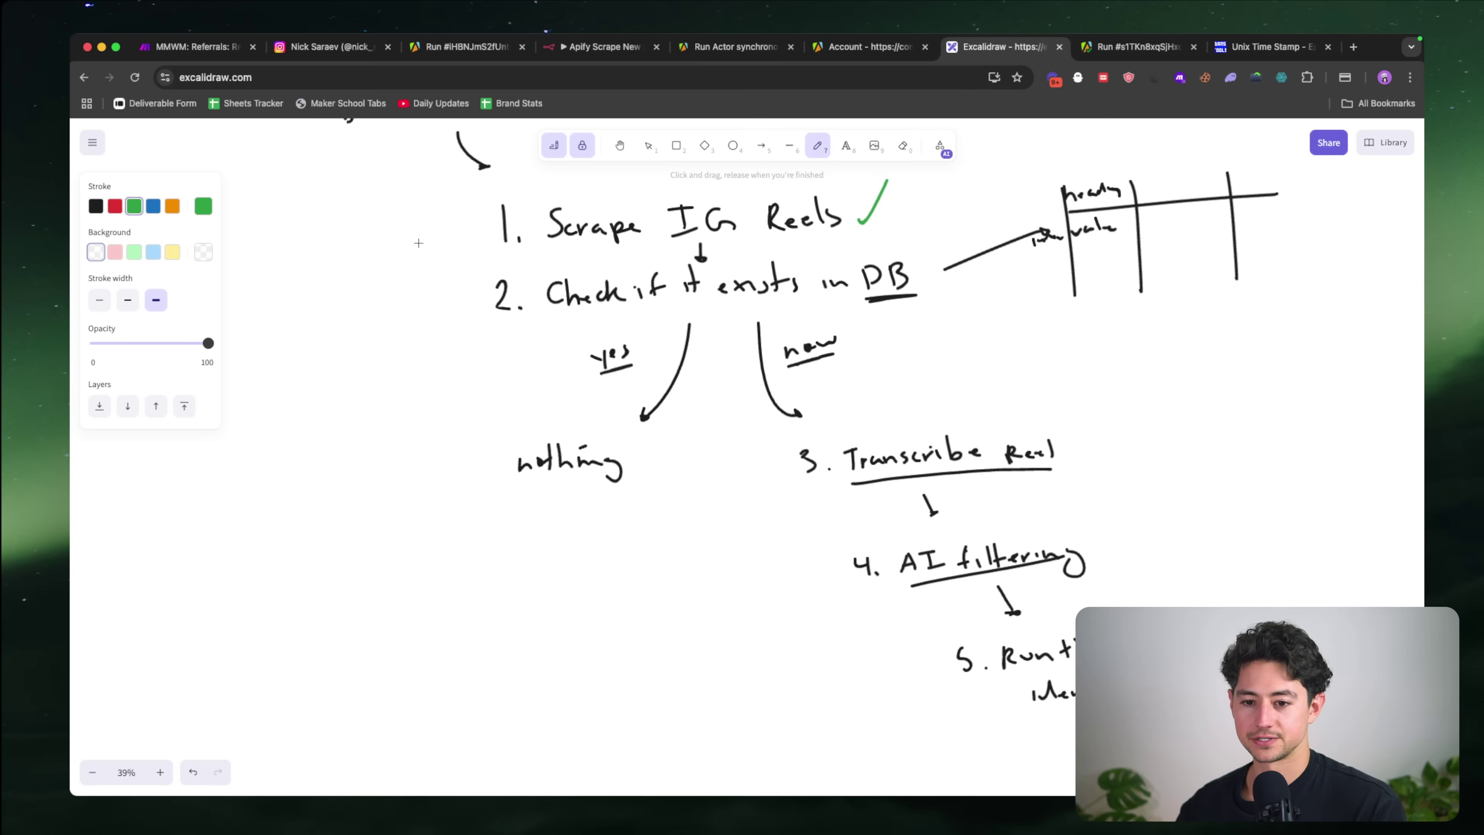
{"action": "key", "text": "ctrl+z"}
{"action": "left_click_drag", "start_coordinate": [458, 226], "coordinate": [488, 206]}
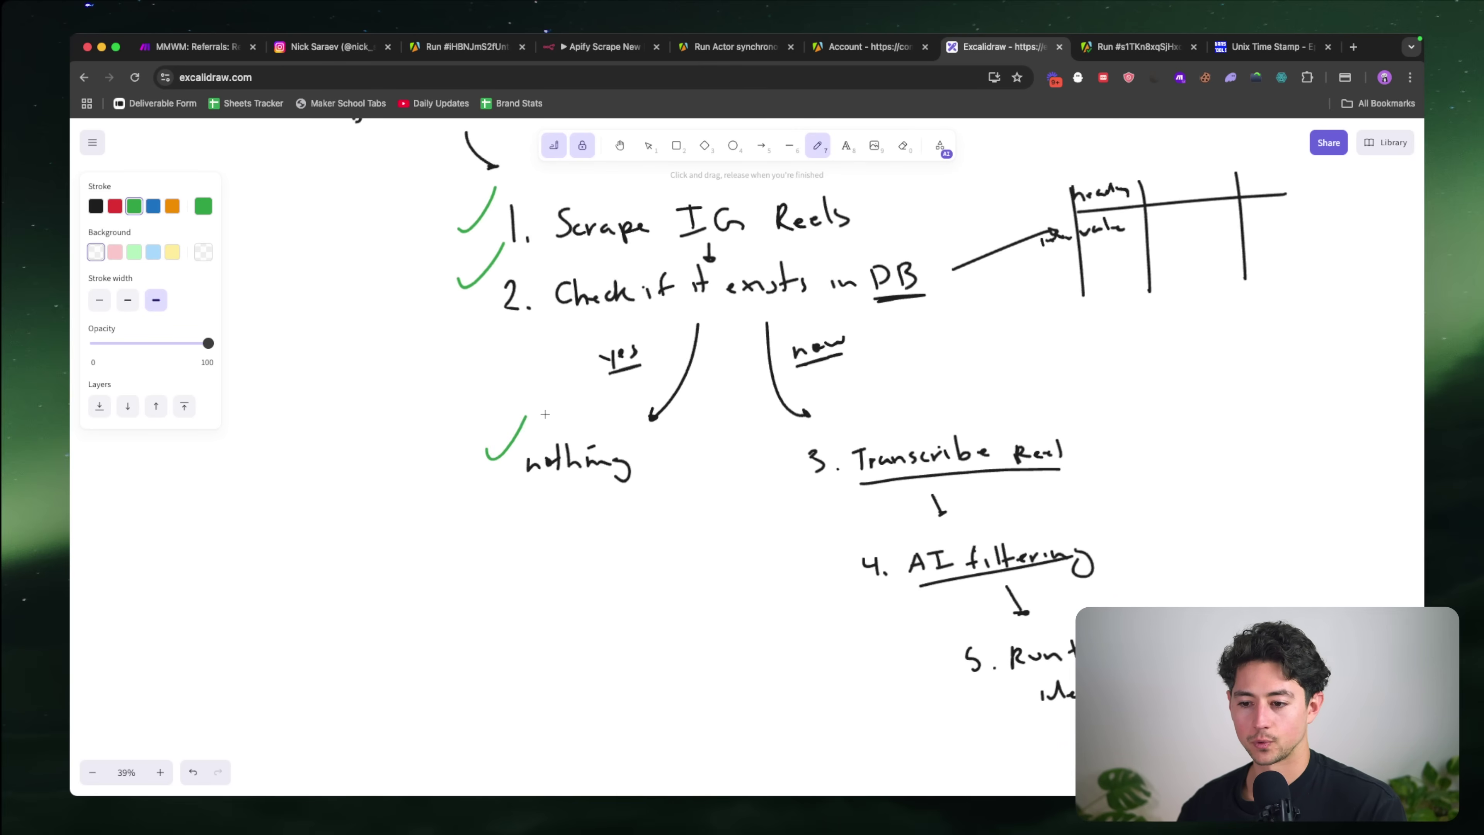
{"action": "scroll", "coordinate": [766, 454], "scroll_direction": "right", "scroll_amount": 5}
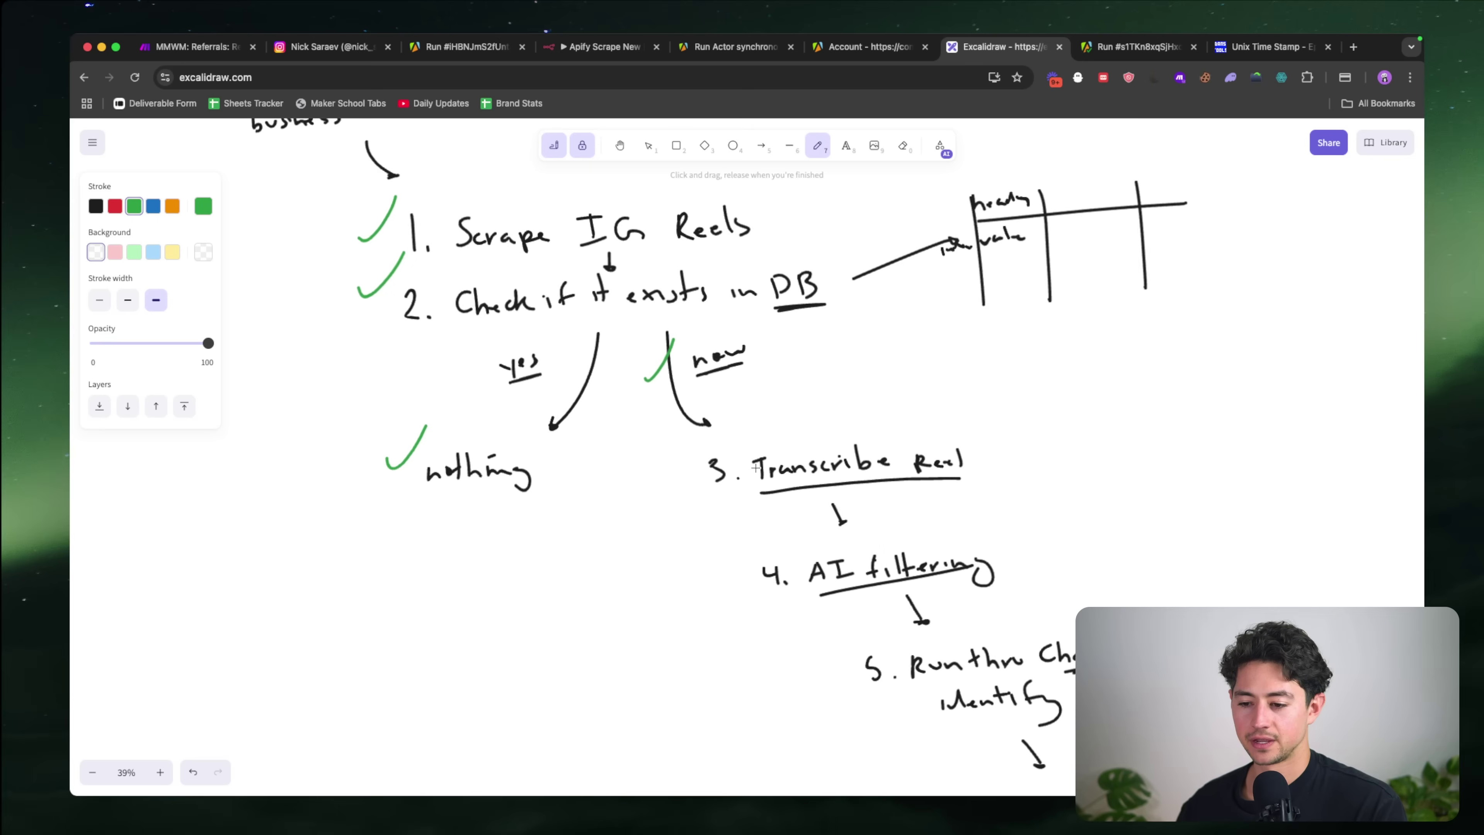
{"action": "scroll", "coordinate": [766, 454], "scroll_direction": "down", "scroll_amount": 1}
Step: Draw a blue arrow pointing at Transcribe Reel, then return to n8n
{"action": "left_click", "coordinate": [153, 207]}
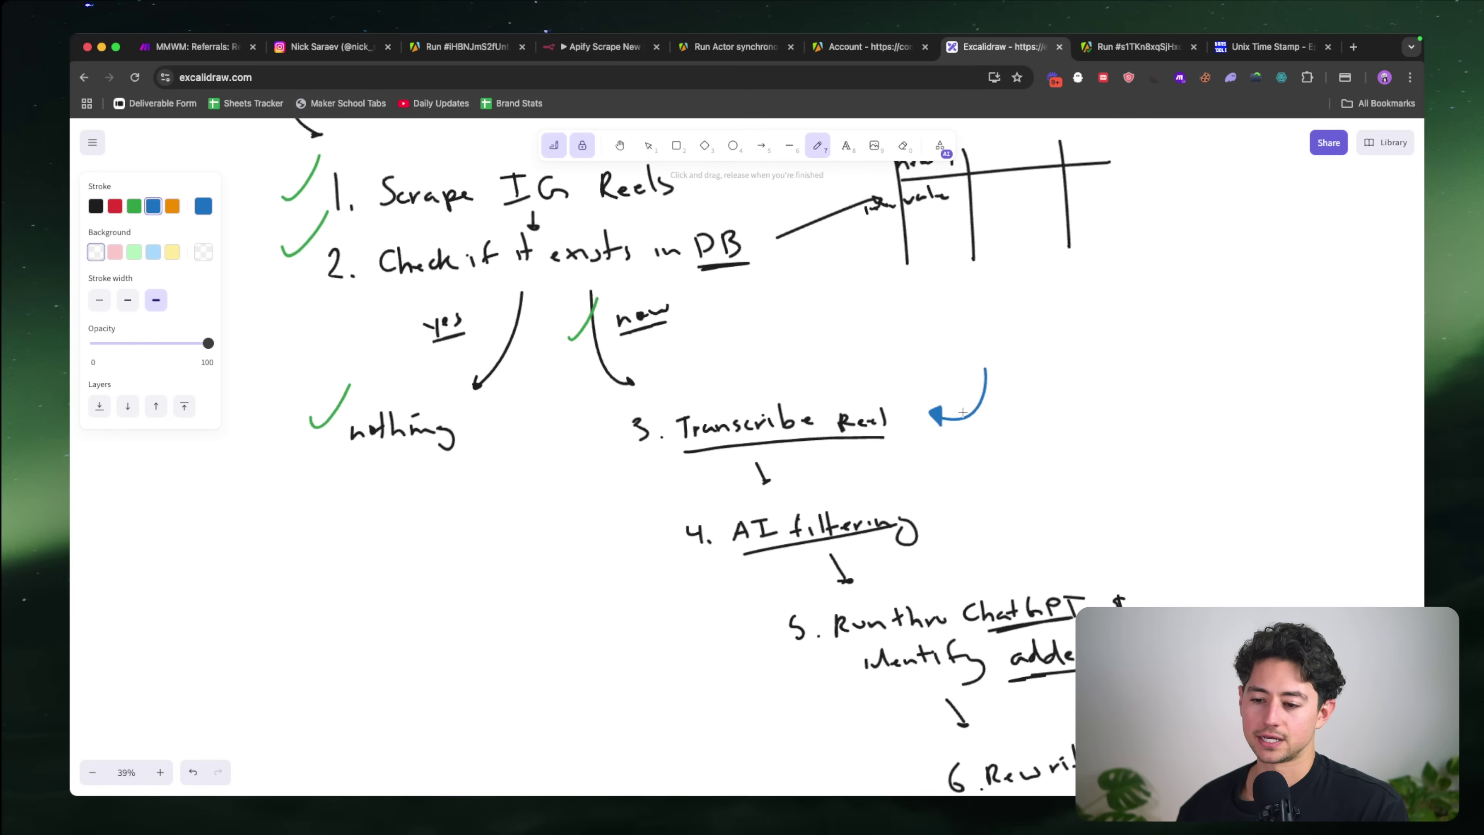
{"action": "scroll", "coordinate": [962, 412], "scroll_direction": "down", "scroll_amount": 1}
{"action": "scroll", "coordinate": [962, 412], "scroll_direction": "right", "scroll_amount": 1}
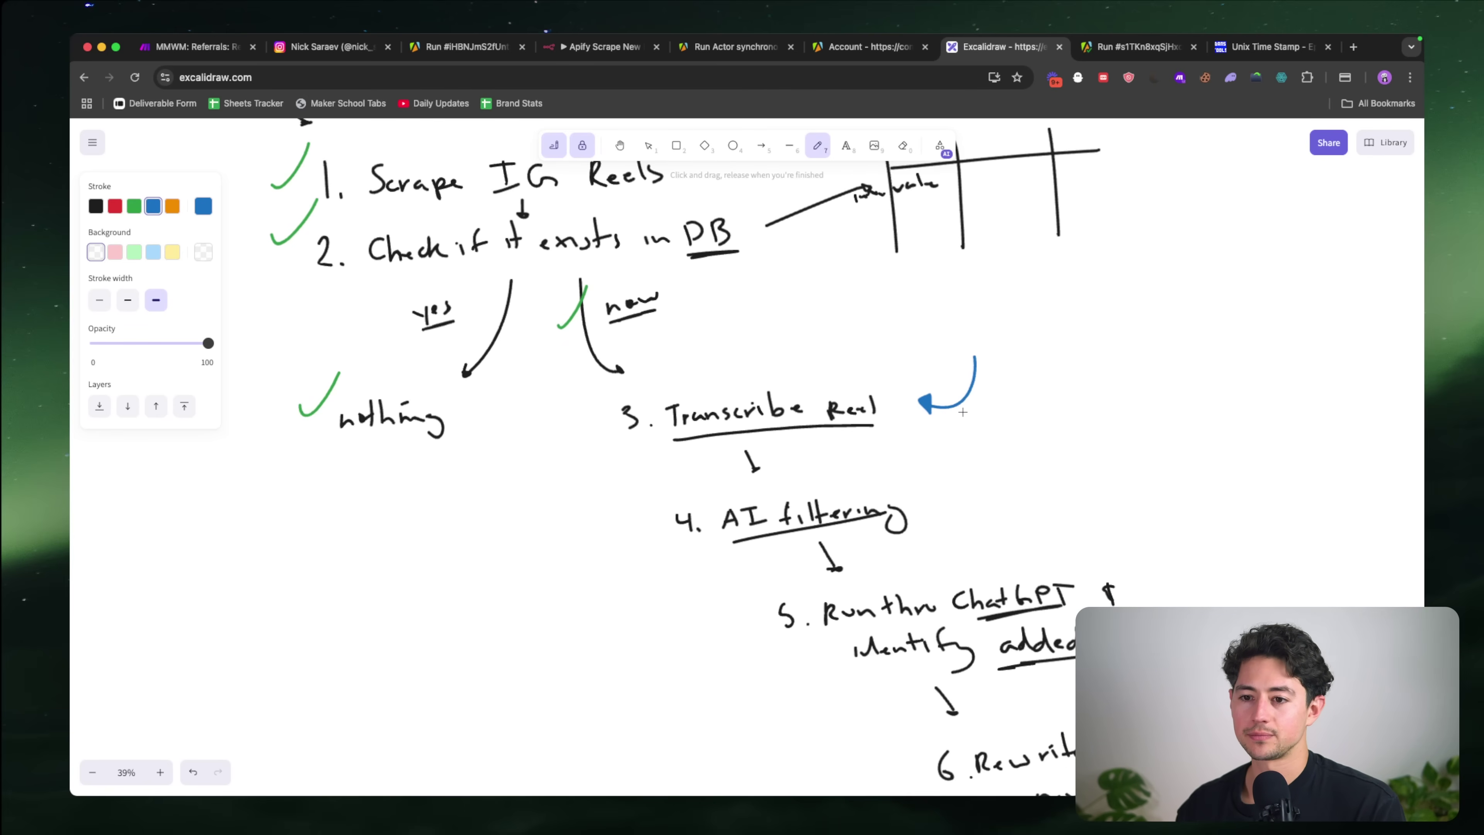
{"action": "left_click", "coordinate": [626, 51]}
{"action": "scroll", "coordinate": [923, 437], "scroll_direction": "right", "scroll_amount": 5}
{"action": "scroll", "coordinate": [924, 437], "scroll_direction": "down", "scroll_amount": 2}
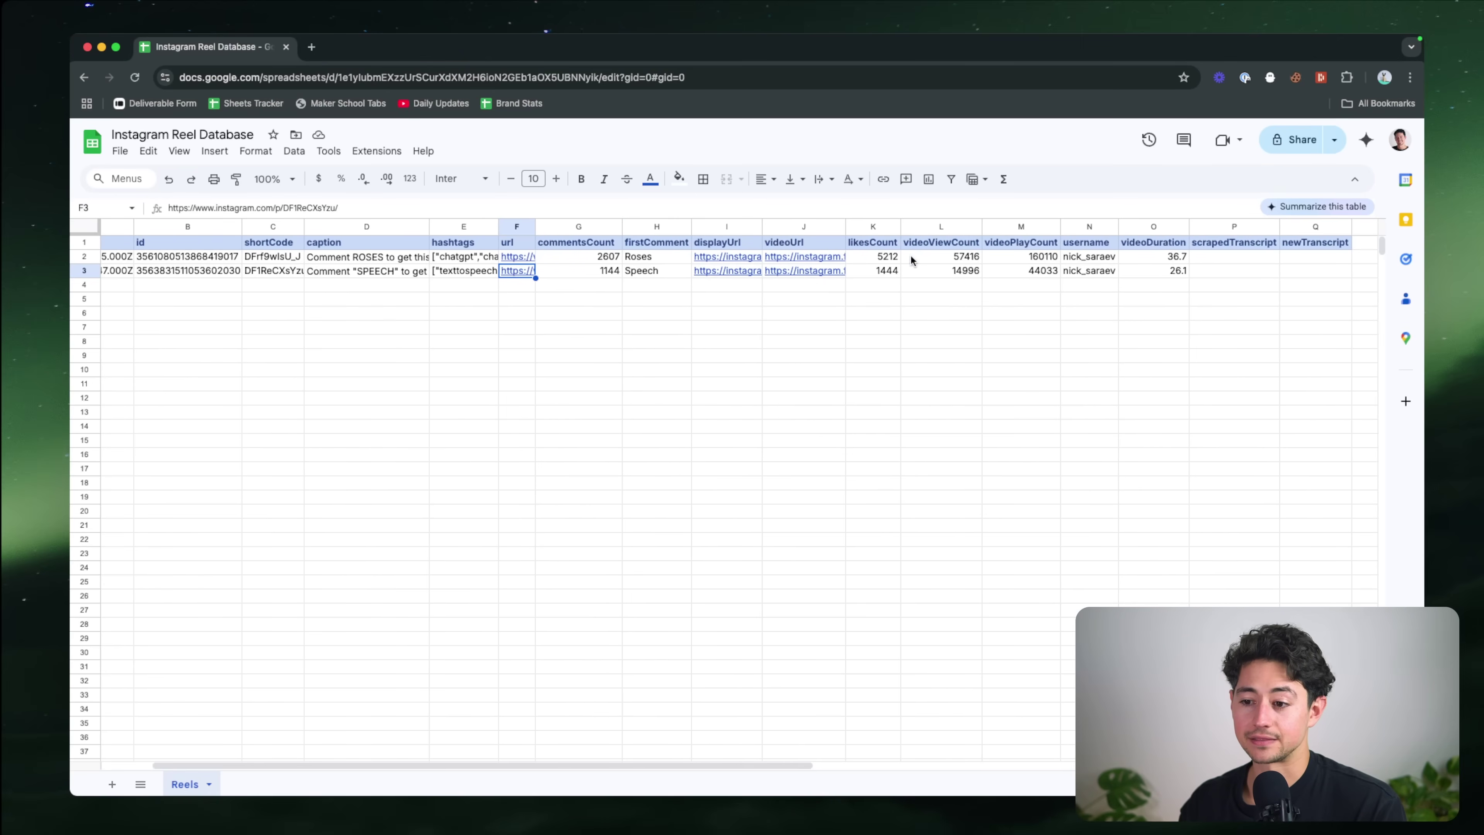
Step: Open the videoUrl link in cell J3 in a new tab, play the reel, then close it
{"action": "left_click", "coordinate": [804, 269]}
{"action": "key", "text": "alt+Return"}
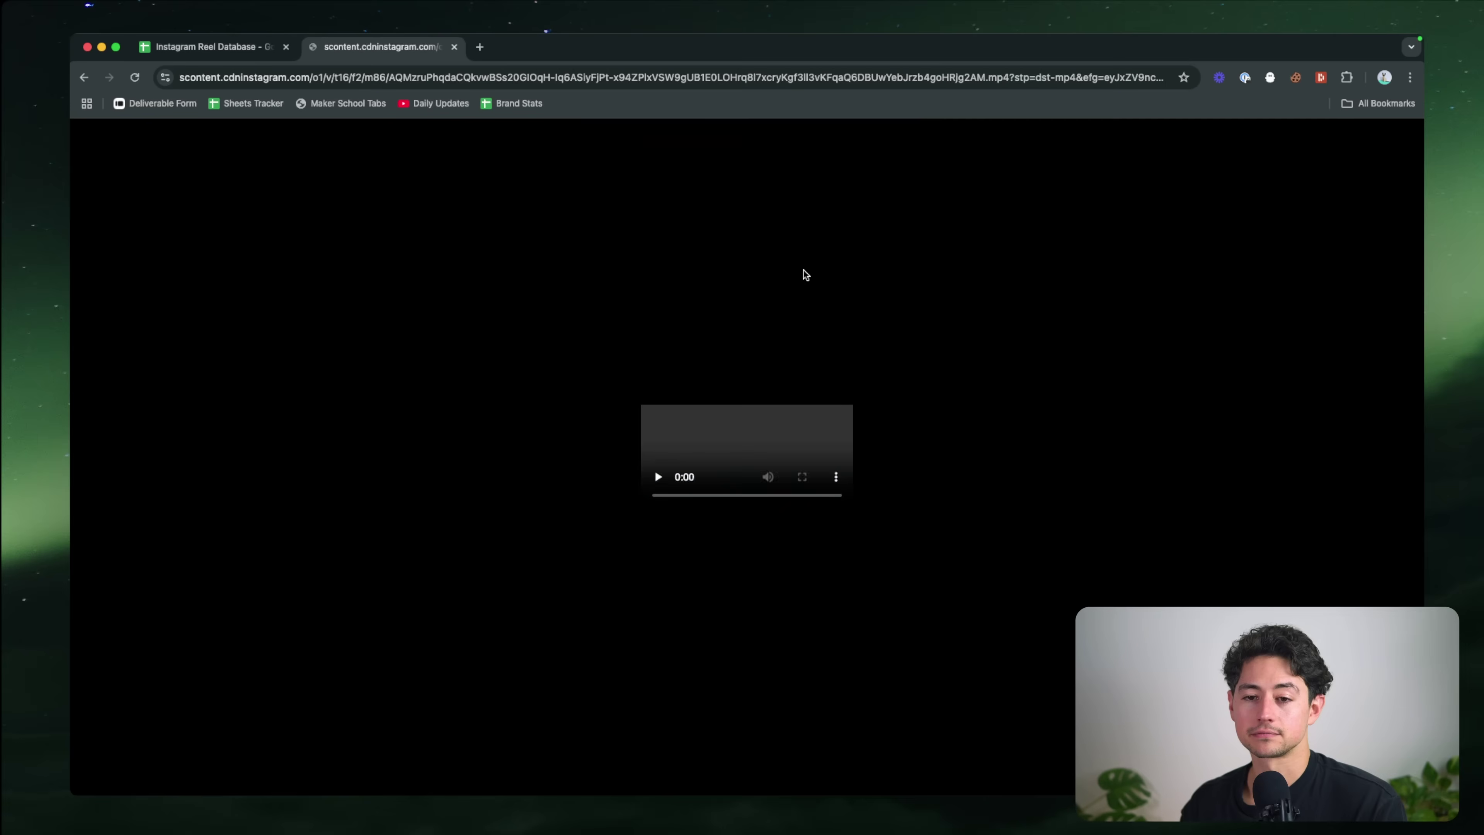
{"action": "key", "text": "XF86AudioLowerVolume"}
{"action": "key", "text": "XF86AudioLowerVolume"}
{"action": "key", "text": "space"}
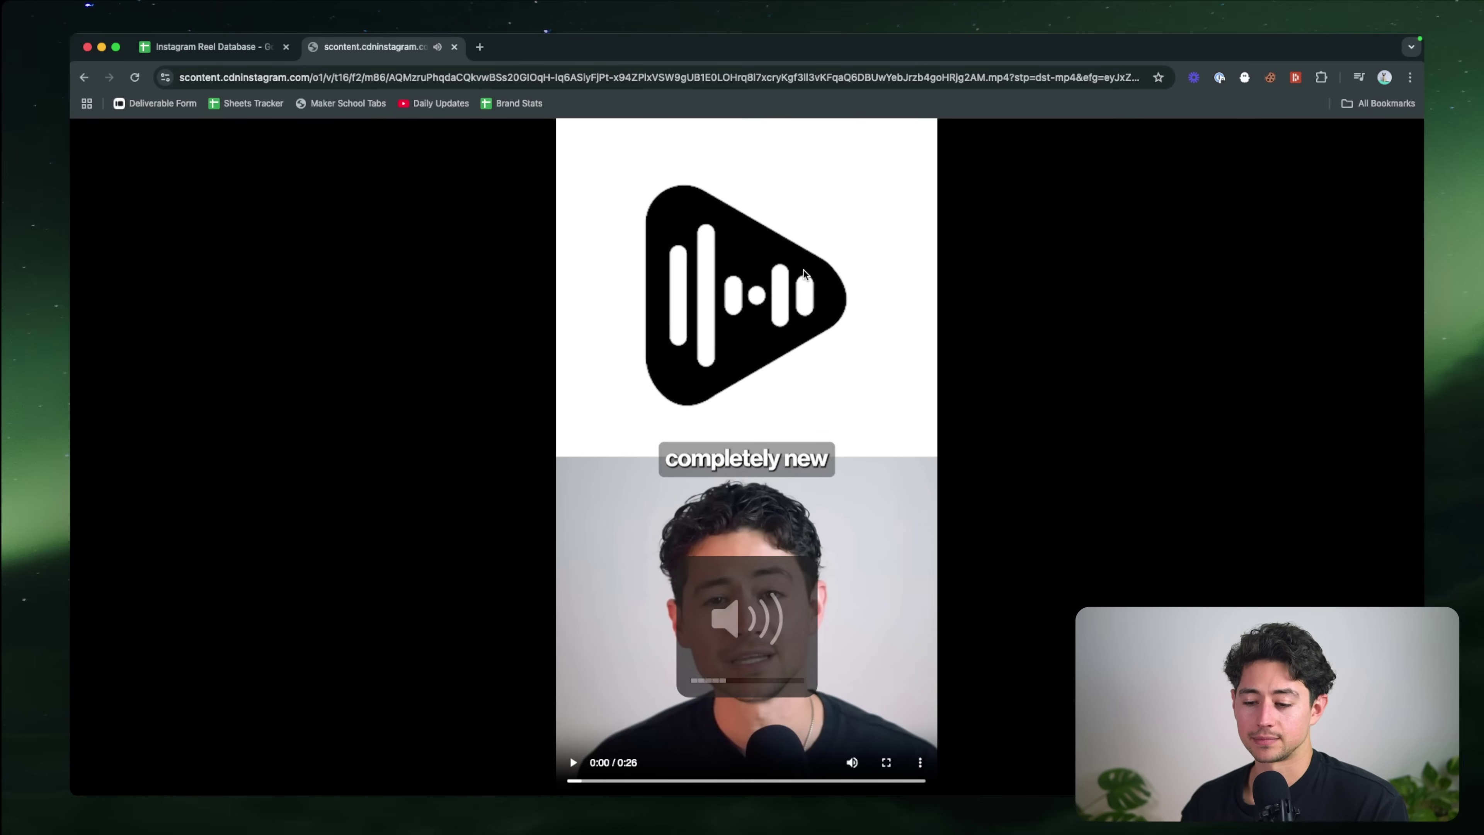
{"action": "left_click", "coordinate": [798, 496]}
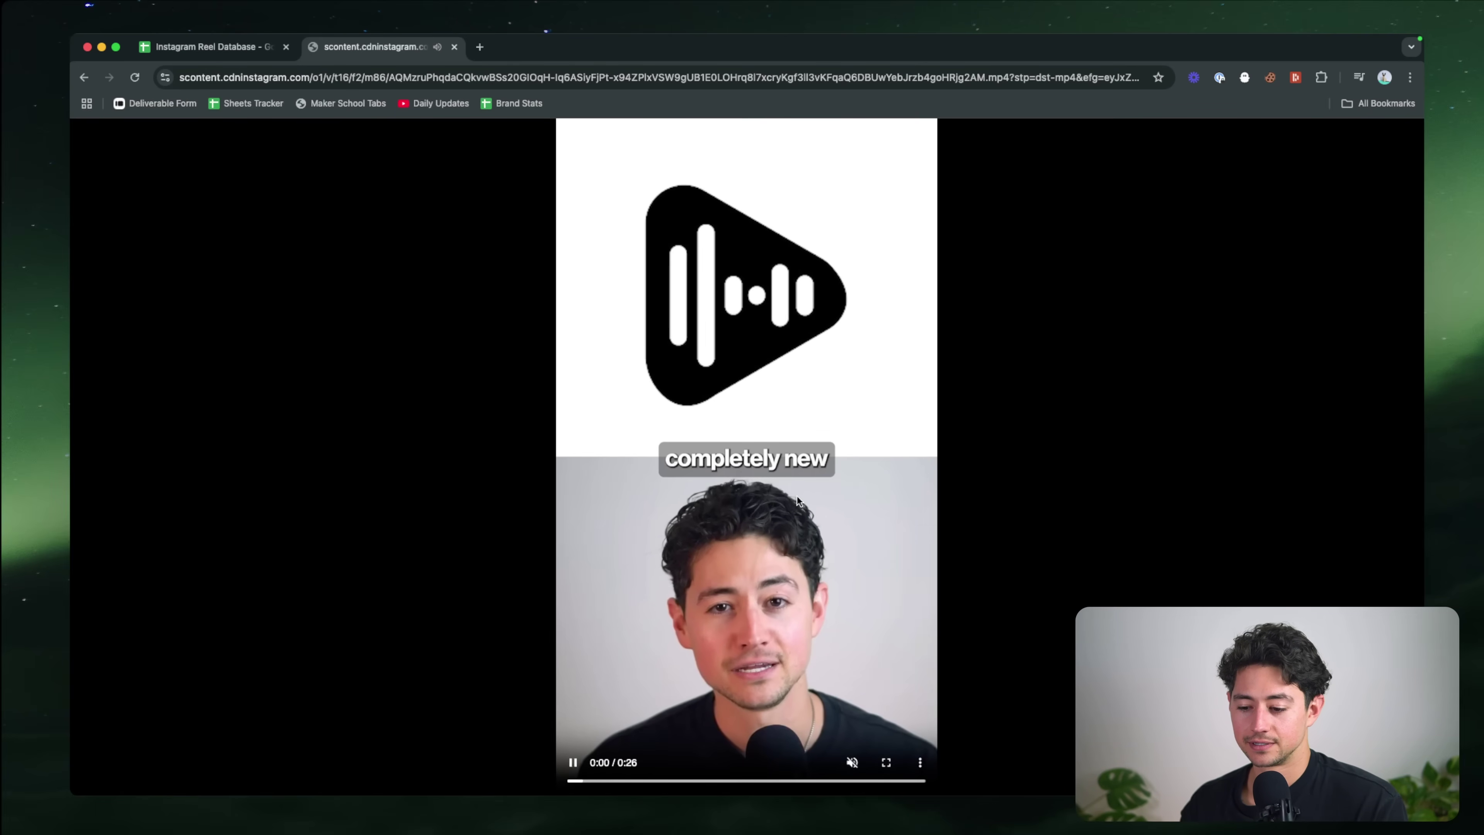
{"action": "key", "text": "XF86AudioRaiseVolume"}
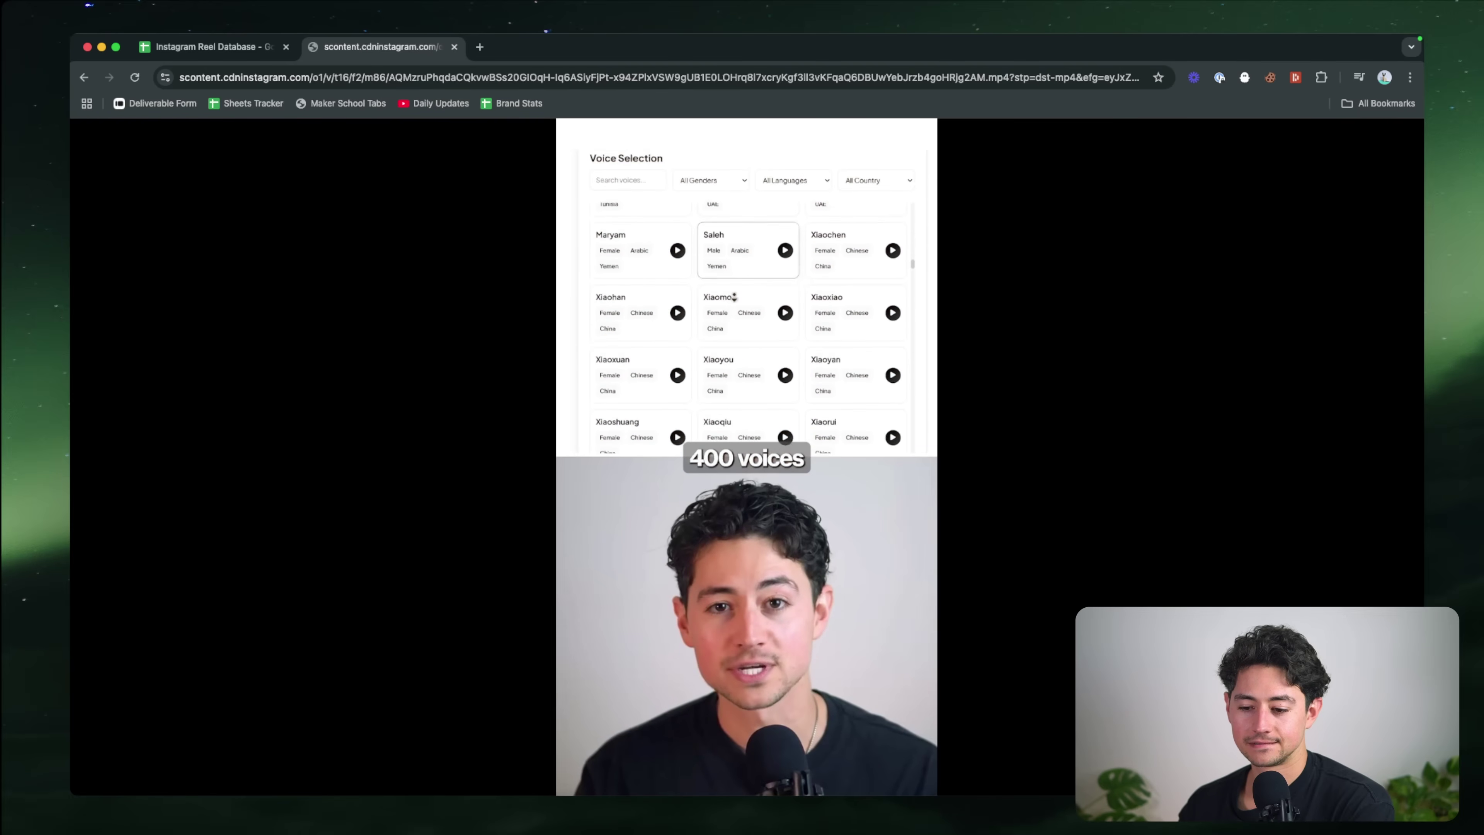
{"action": "key", "text": "XF86AudioLowerVolume"}
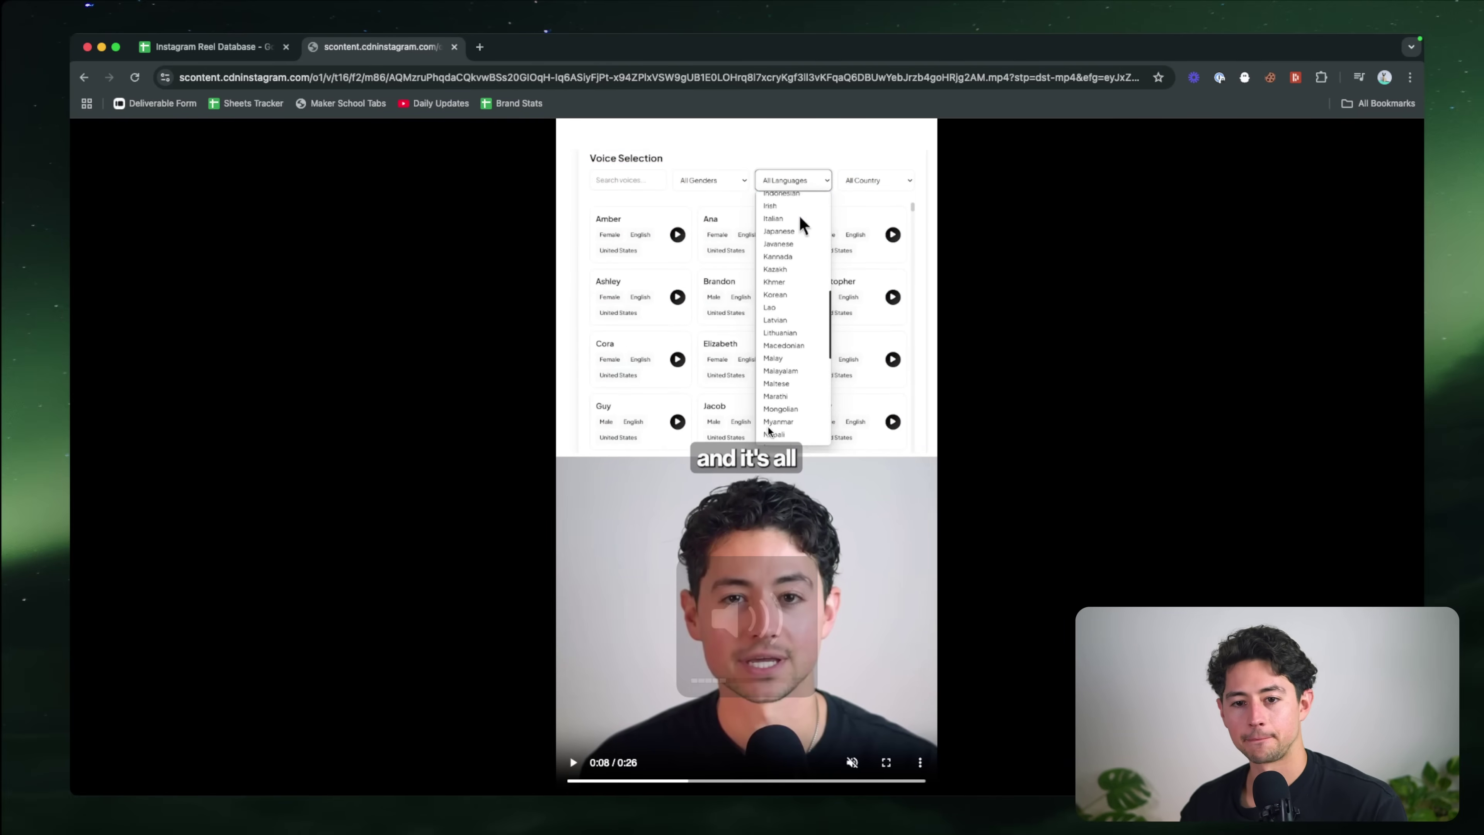
{"action": "key", "text": "super+w"}
Step: Back in n8n, open the next-node list, then Google 'whisper openai' in a new tab
{"action": "key", "text": "super+grave"}
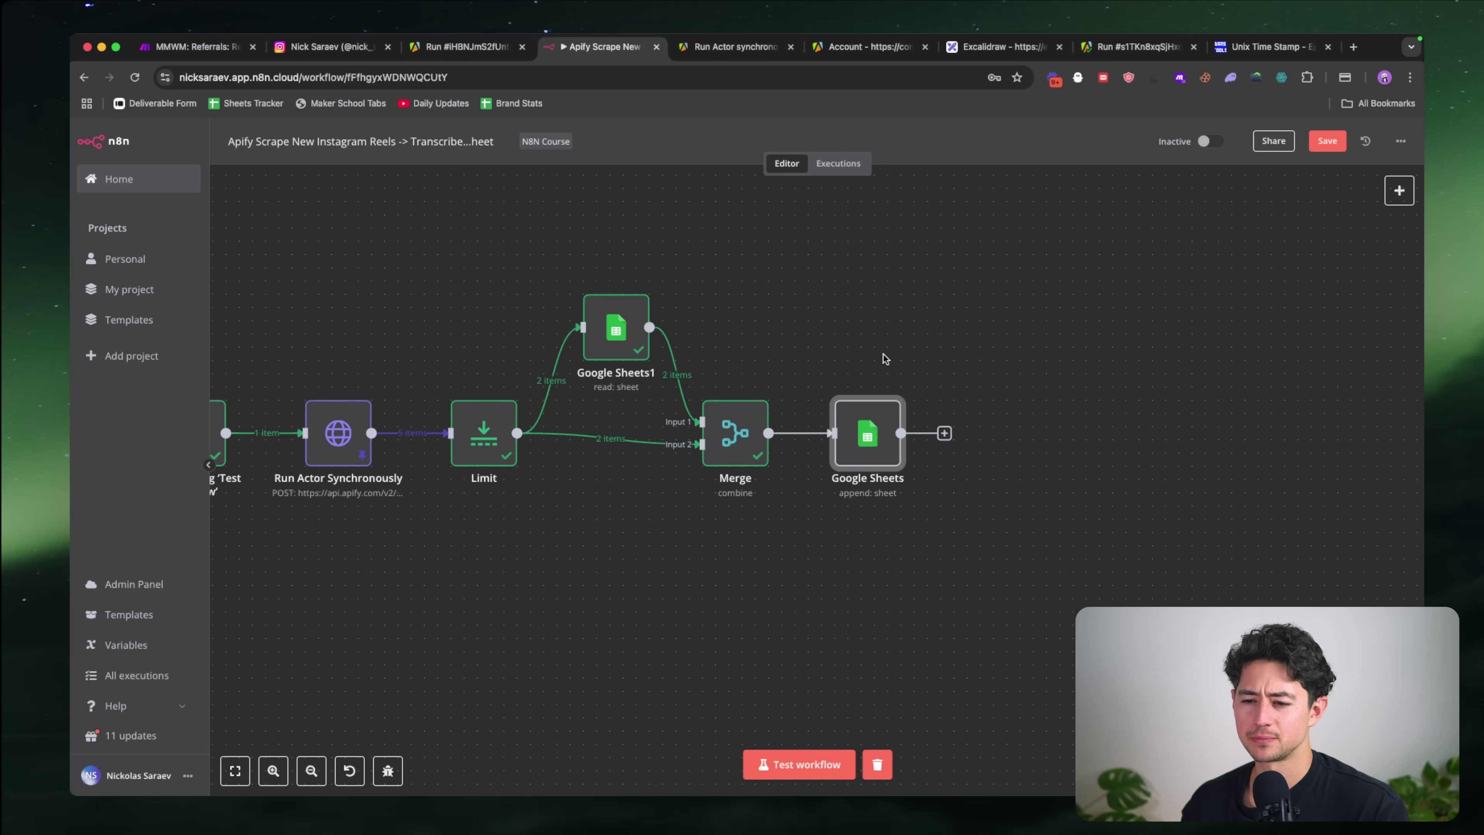
{"action": "scroll", "coordinate": [938, 366], "scroll_direction": "right", "scroll_amount": 2}
{"action": "left_click", "coordinate": [889, 431]}
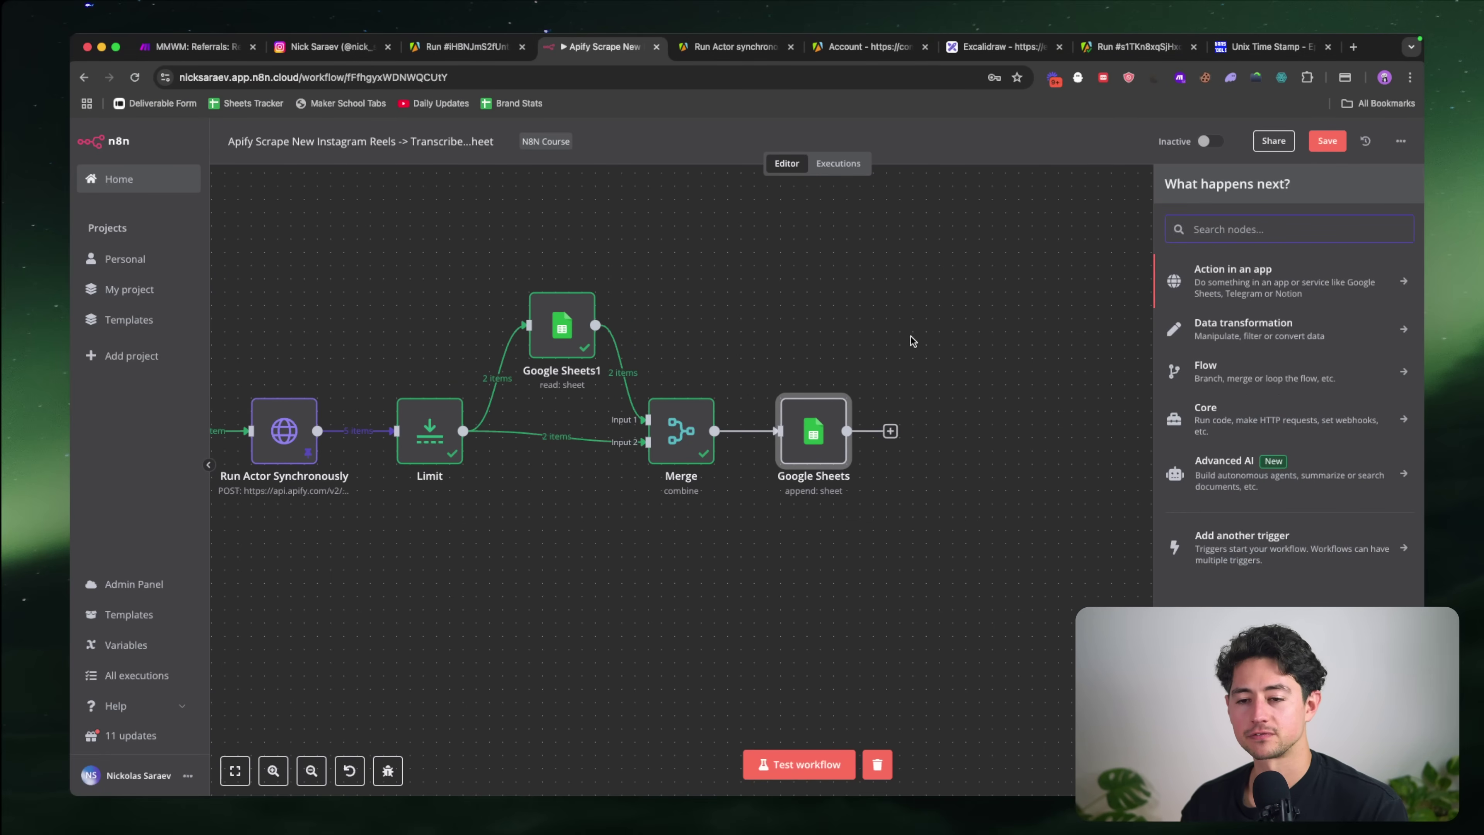
{"action": "key", "text": "super+t"}
{"action": "type", "text": "whisper openai"}
{"action": "key", "text": "Return"}
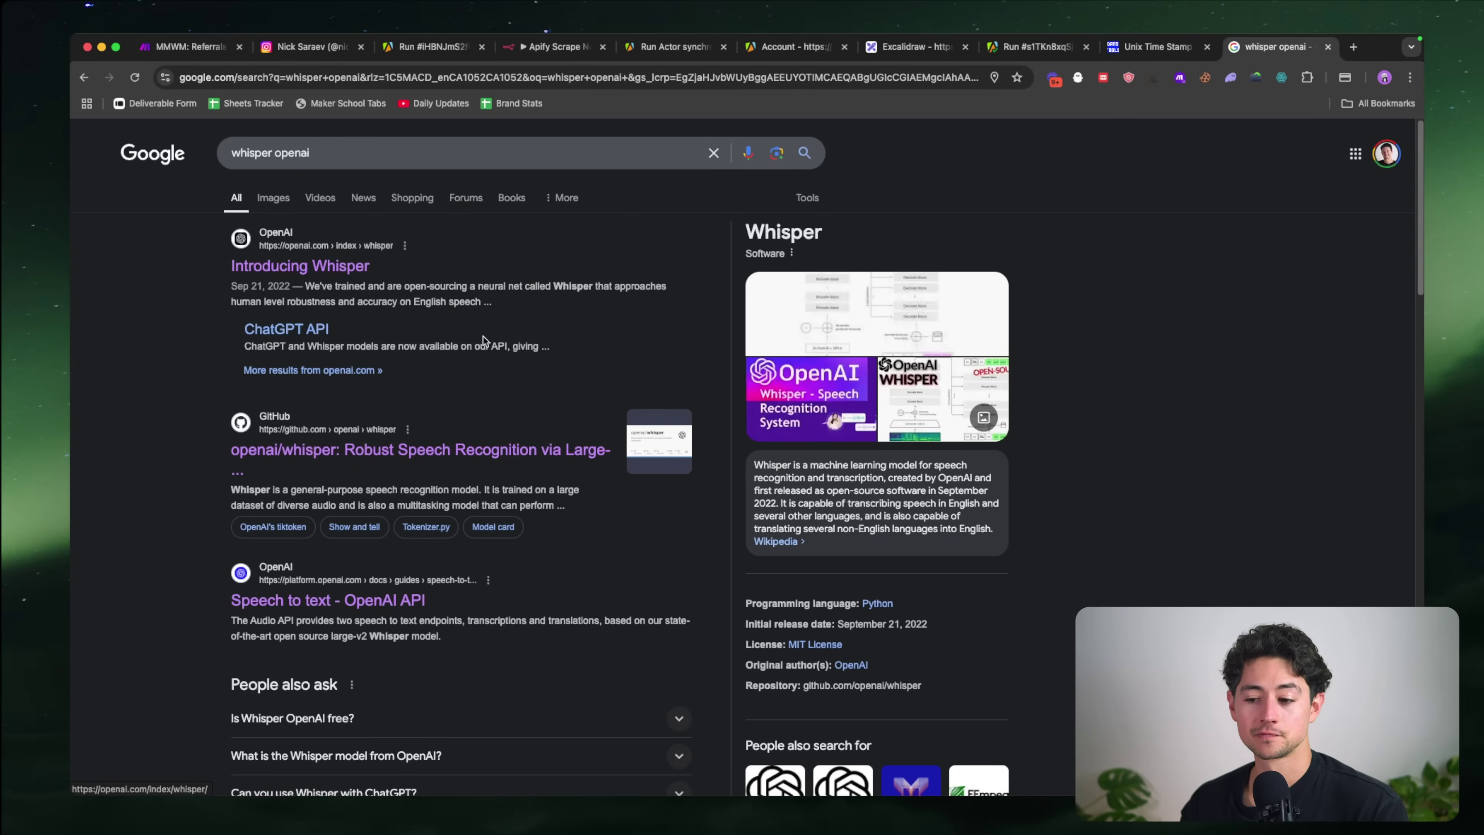
Step: Open and skim the Whisper GitHub repository, then close it
{"action": "scroll", "coordinate": [484, 342], "scroll_direction": "down", "scroll_amount": 1}
{"action": "left_click", "coordinate": [490, 398], "text": "super"}
{"action": "key", "text": "super+w"}
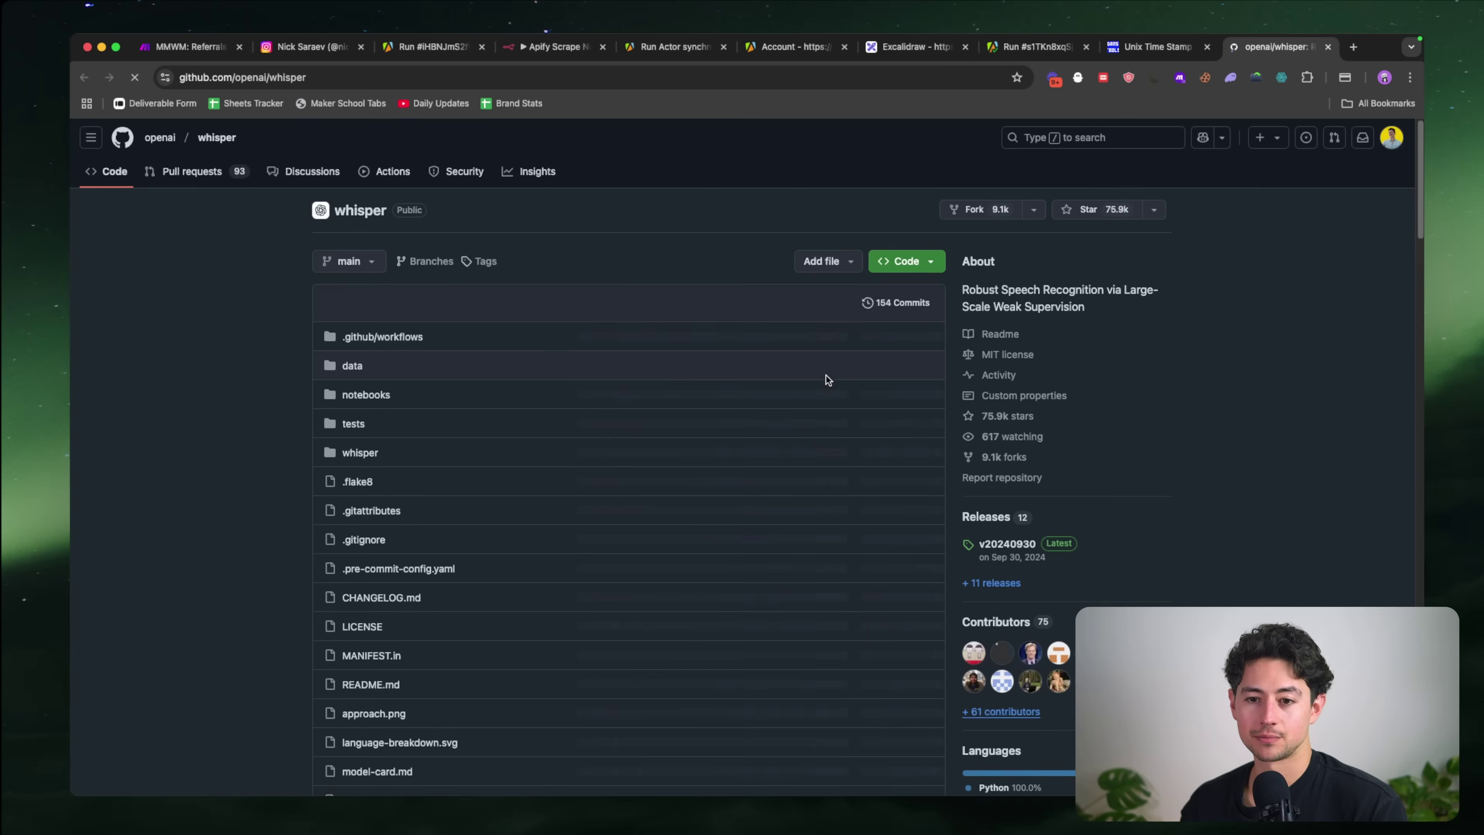
{"action": "scroll", "coordinate": [825, 375], "scroll_direction": "down", "scroll_amount": 10}
{"action": "key", "text": "super+f"}
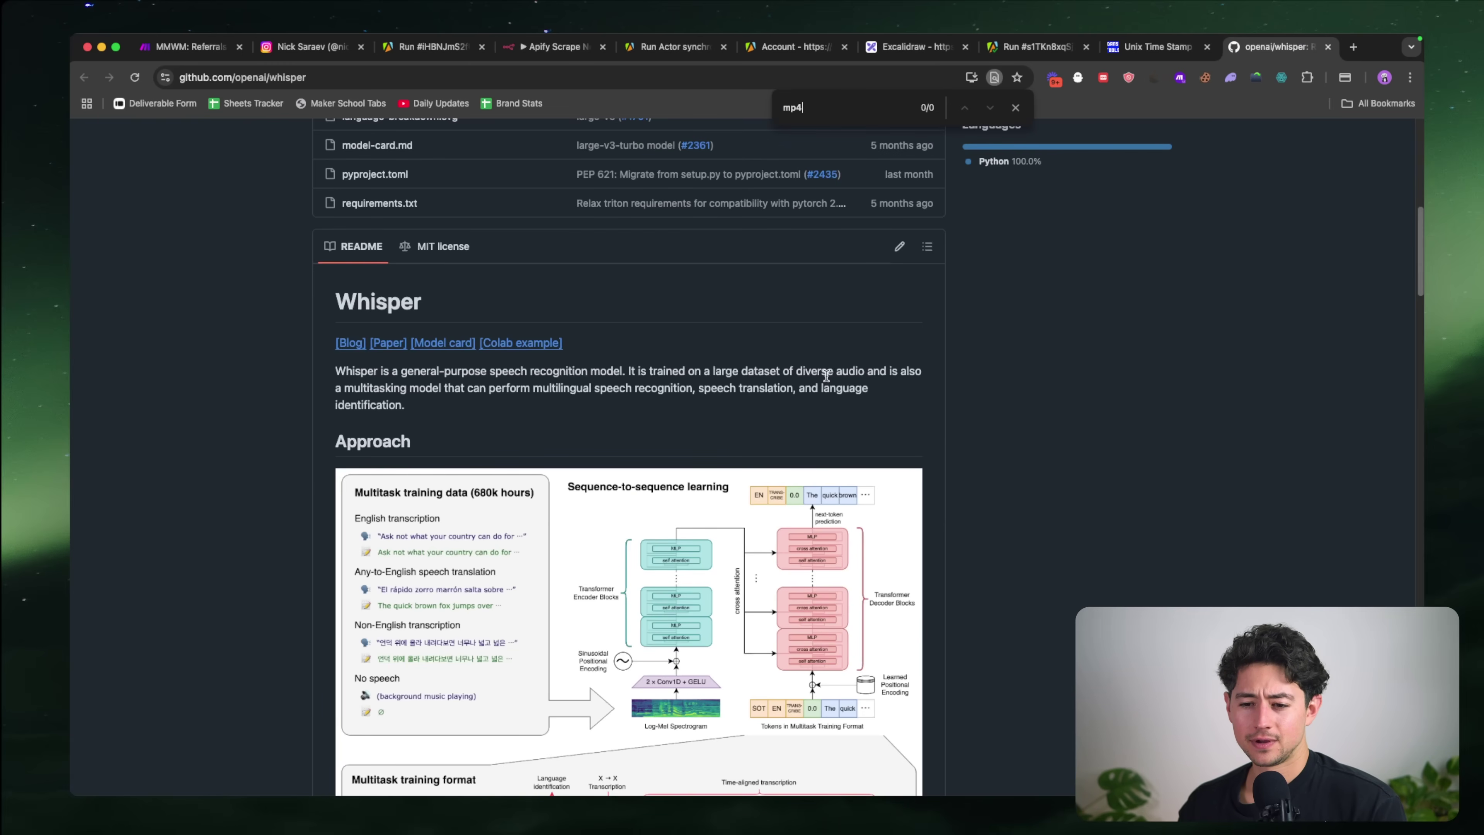
{"action": "key", "text": "super+w"}
Step: Search 'whisper mp4' and read the 'Whisper doesn't work with mp4' forum thread, then return to n8n
{"action": "key", "text": "super+t"}
{"action": "type", "text": "whisper mp4"}
{"action": "key", "text": "Return"}
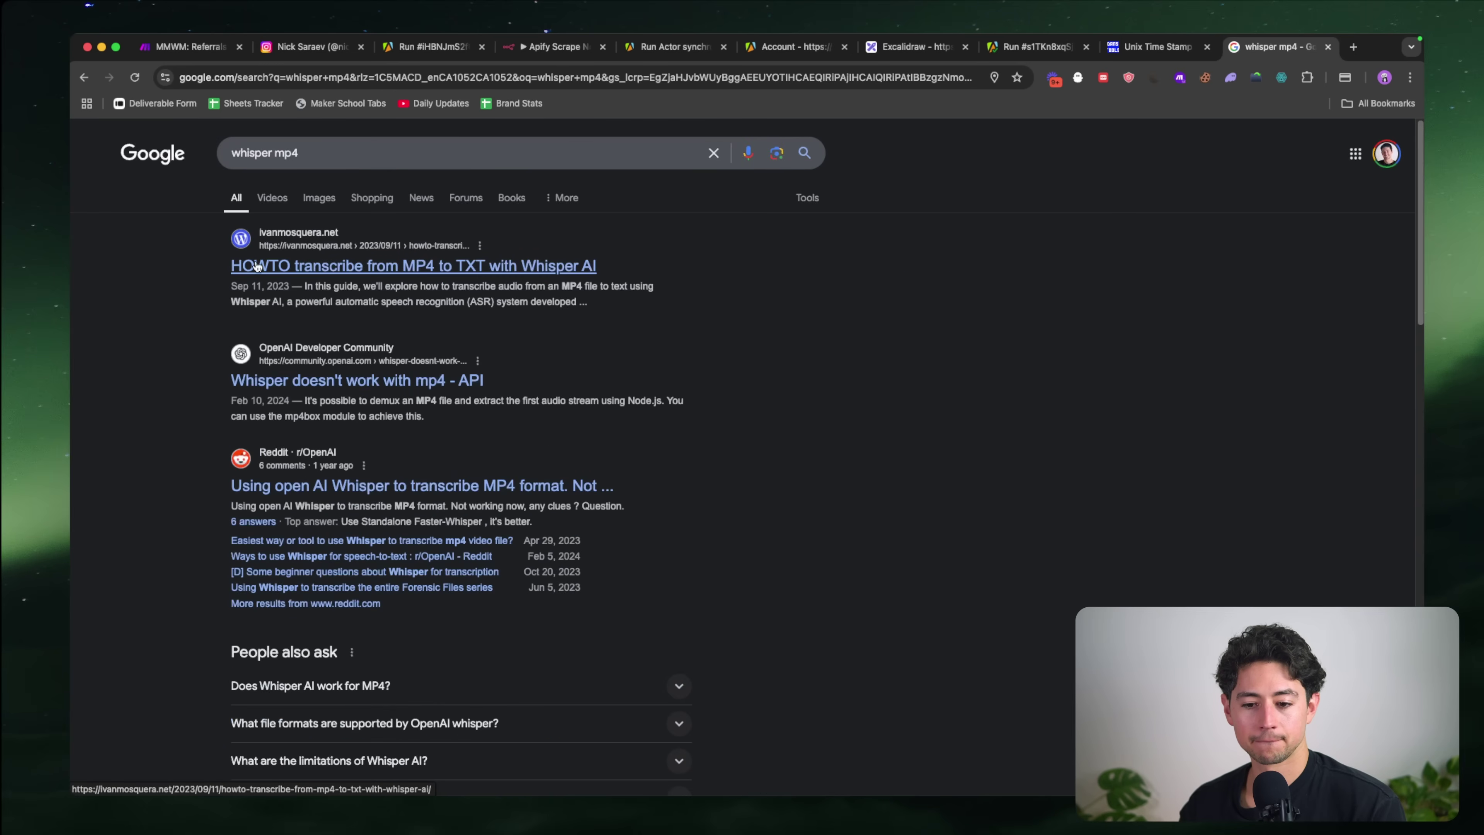
{"action": "left_click", "coordinate": [336, 380], "text": "super"}
{"action": "scroll", "coordinate": [302, 405], "scroll_direction": "up", "scroll_amount": 5}
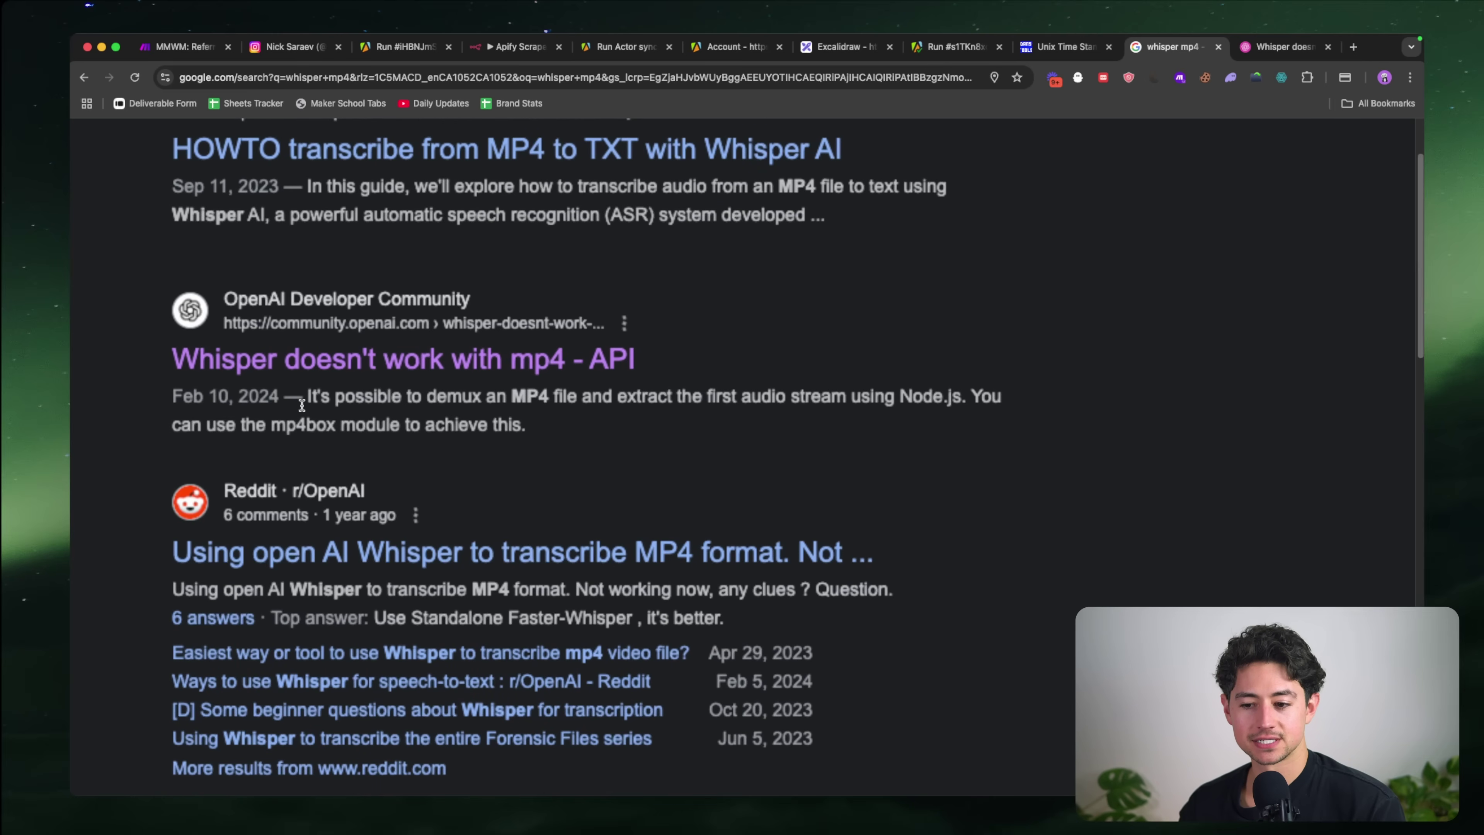
{"action": "key", "text": "super+0"}
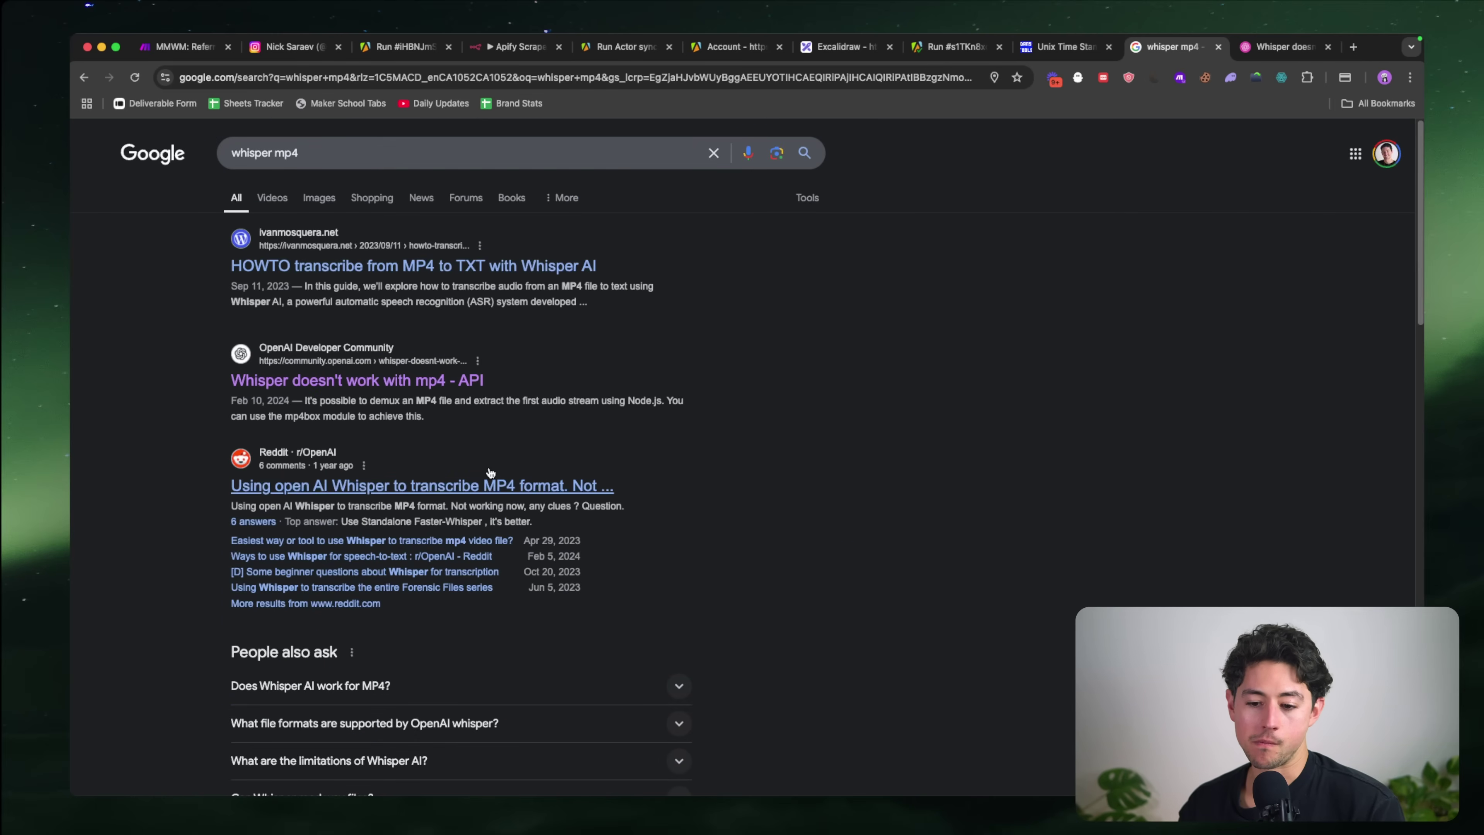
{"action": "key", "text": "super+w"}
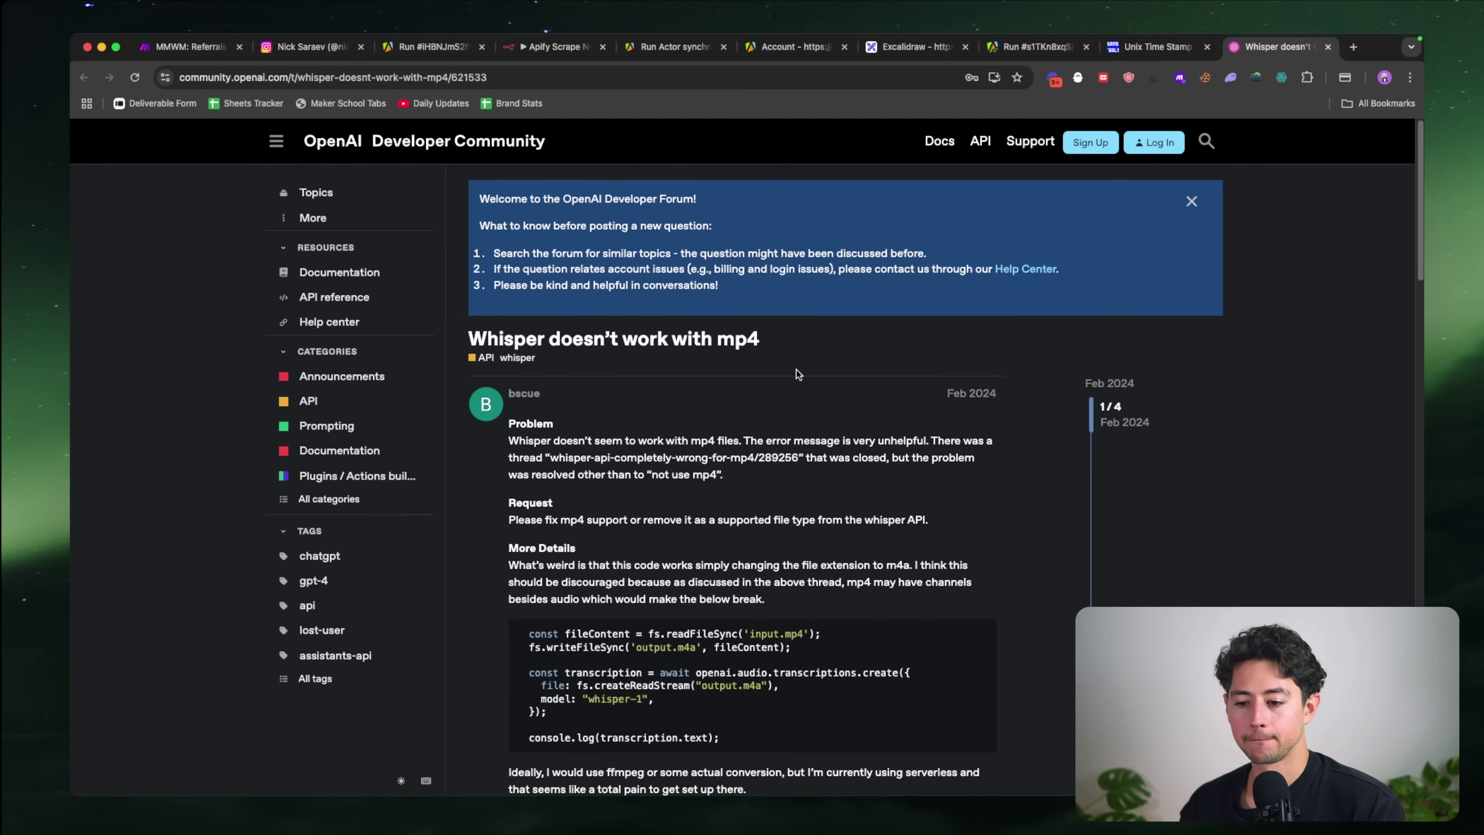
{"action": "scroll", "coordinate": [818, 363], "scroll_direction": "down", "scroll_amount": 9}
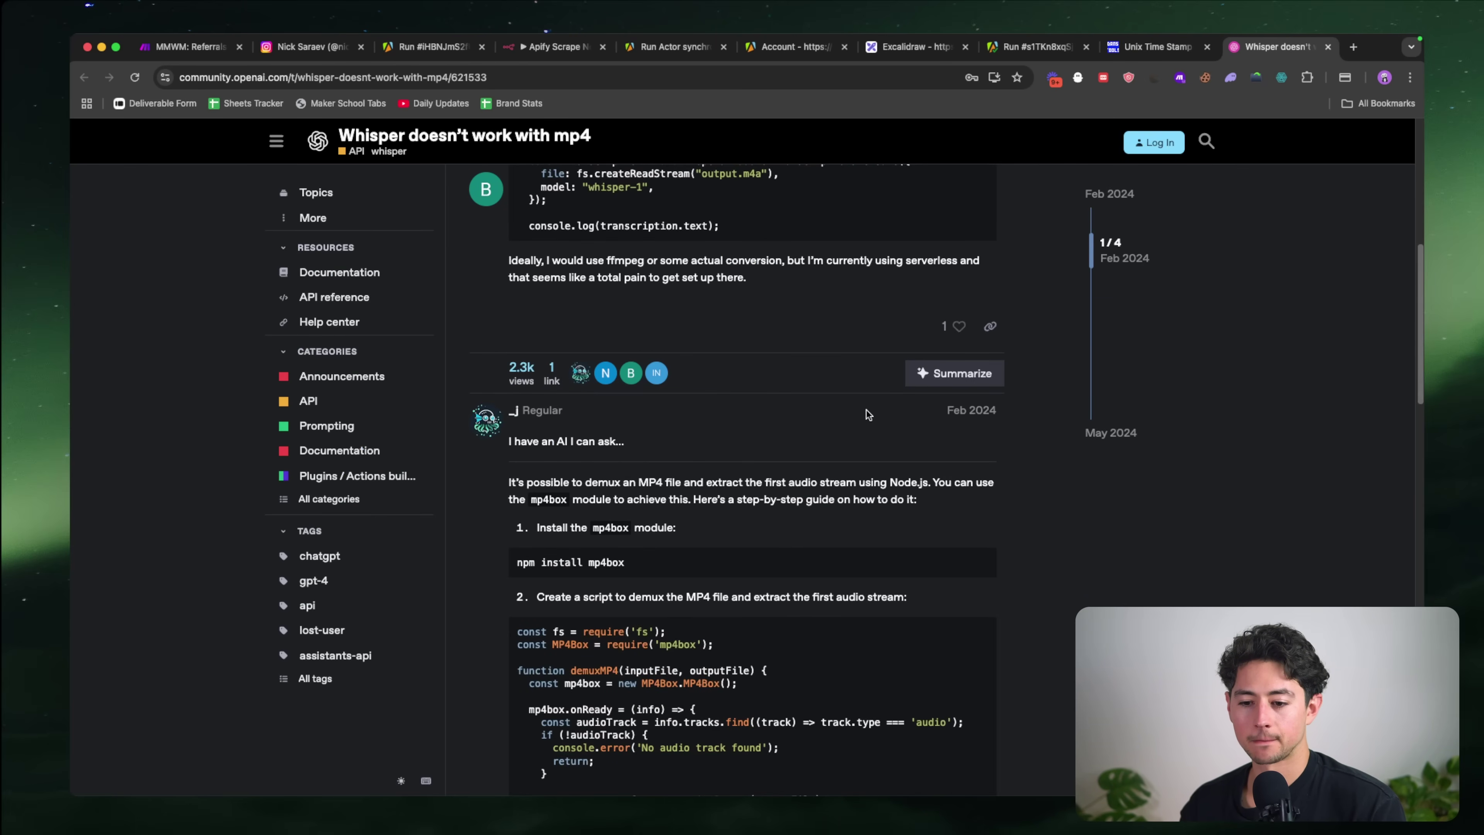
{"action": "scroll", "coordinate": [866, 409], "scroll_direction": "down", "scroll_amount": 3}
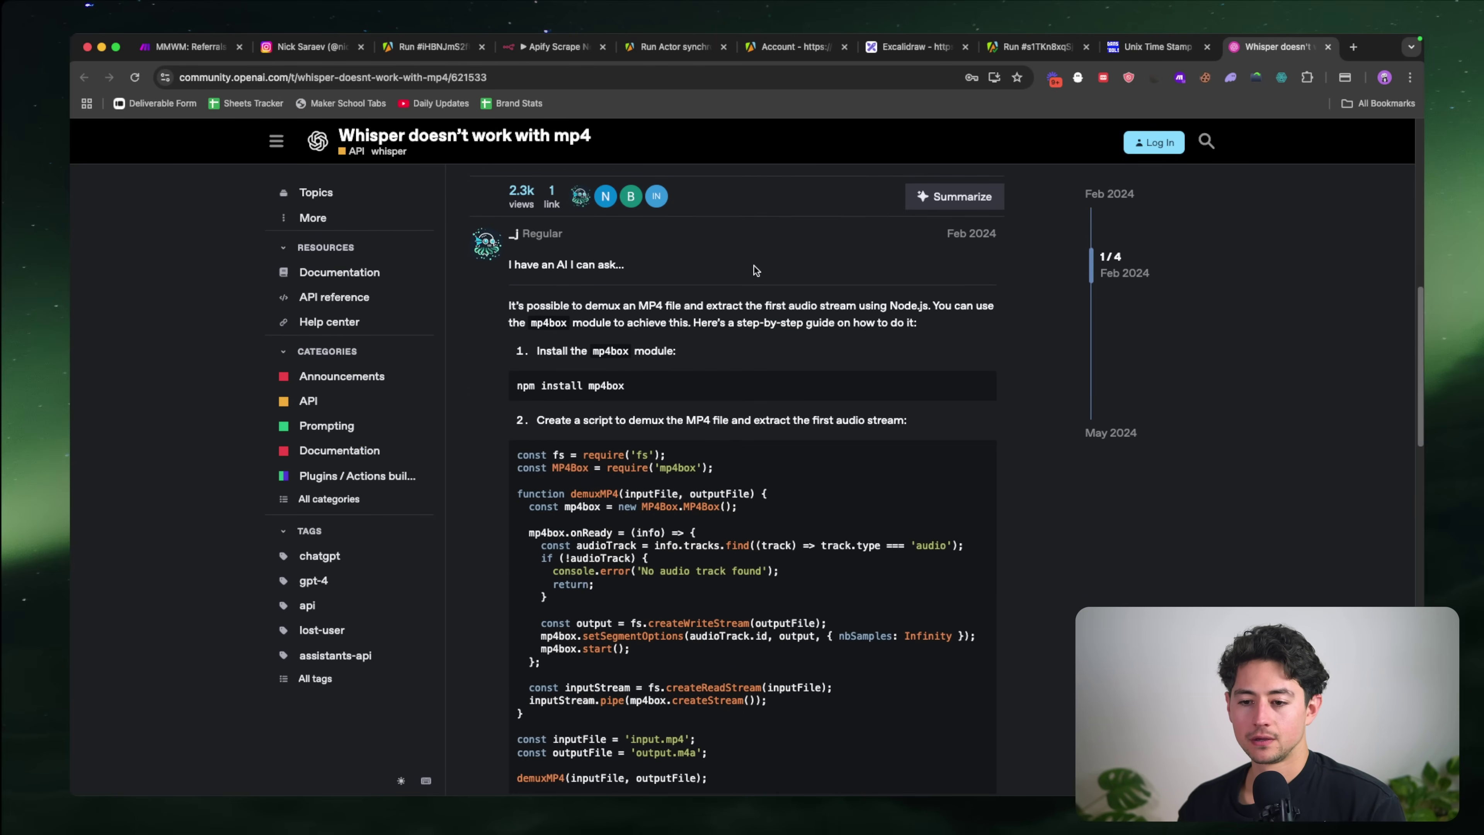
{"action": "left_click", "coordinate": [550, 50]}
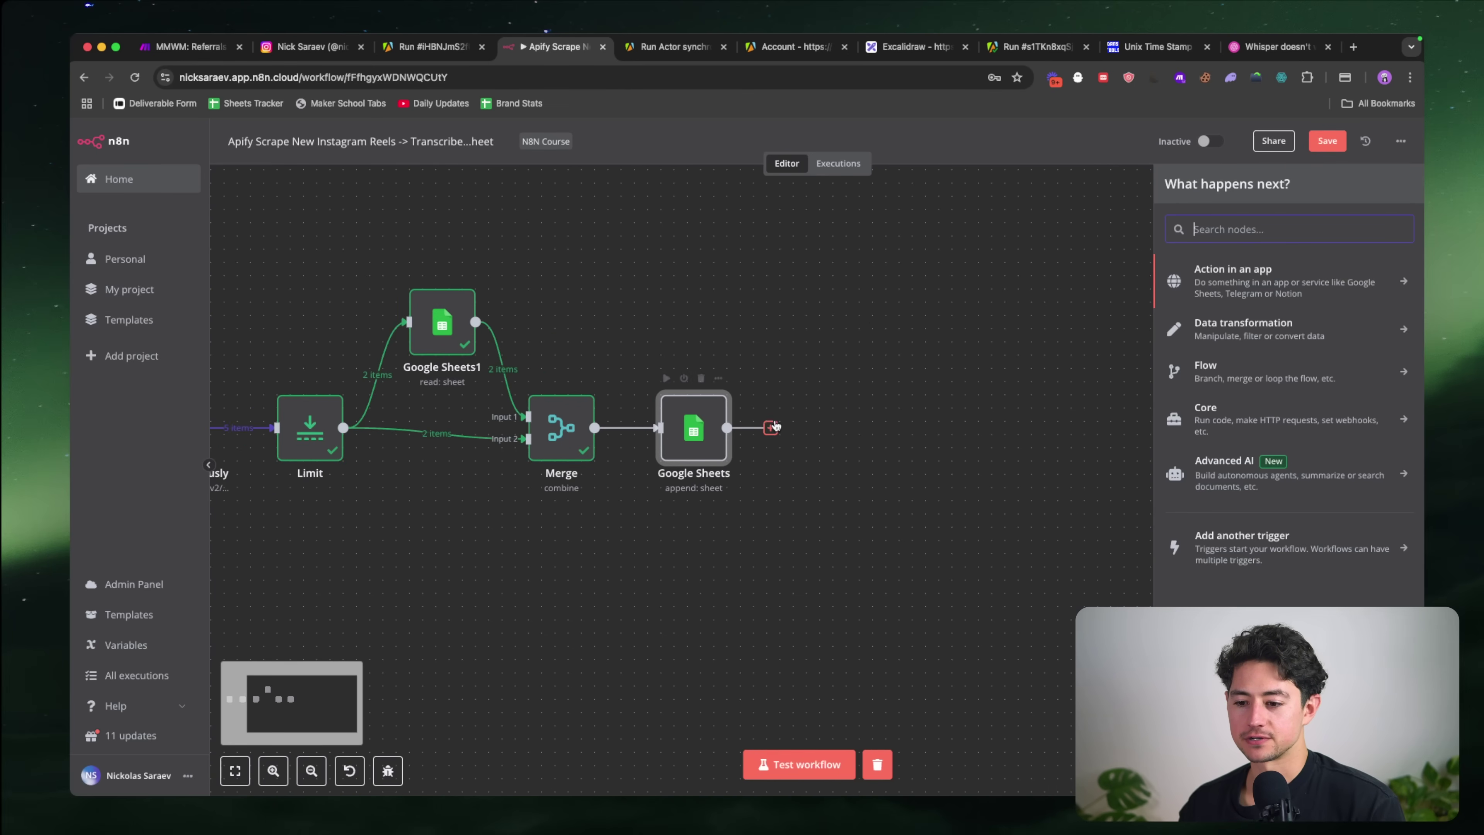
Step: Search 'openai' and add the OpenAI Audio action 'Transcribe a recording' after Google Sheets
{"action": "type", "text": "ioe"}
{"action": "key", "text": "BackSpace"}
{"action": "key", "text": "BackSpace"}
{"action": "key", "text": "BackSpace"}
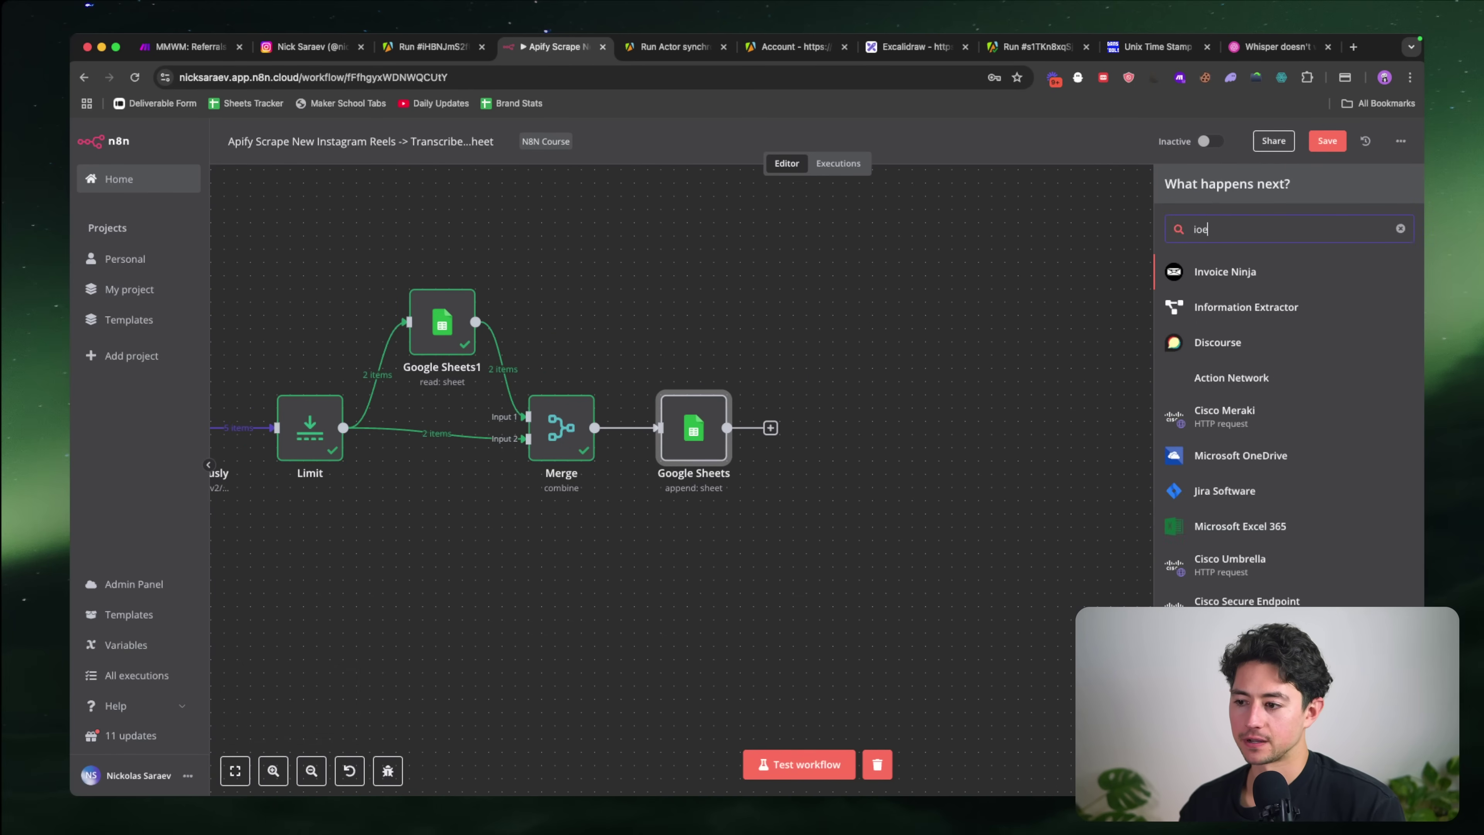
{"action": "type", "text": "openai"}
{"action": "left_click", "coordinate": [1288, 266]}
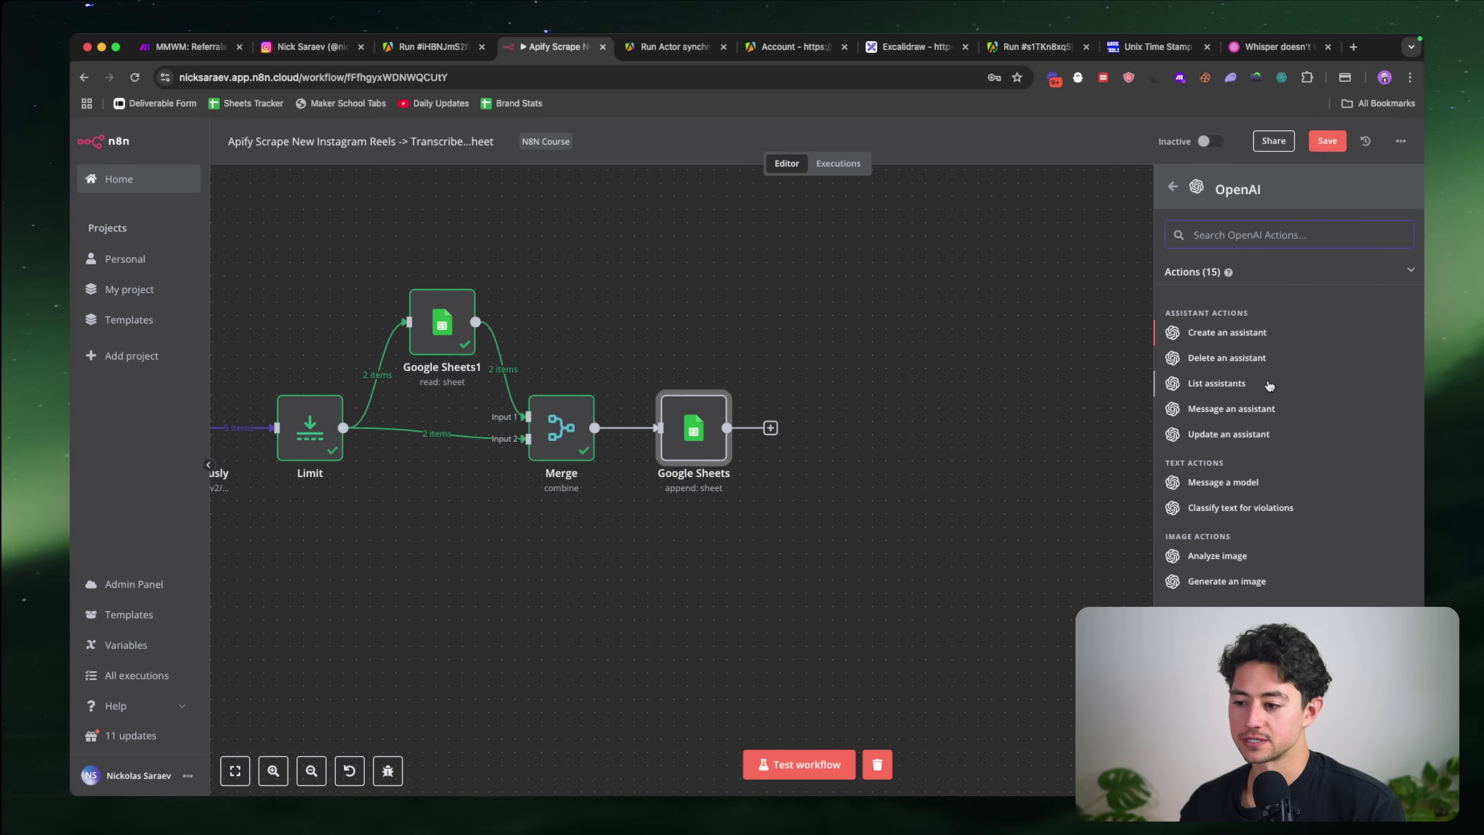
{"action": "scroll", "coordinate": [1262, 433], "scroll_direction": "down", "scroll_amount": 3}
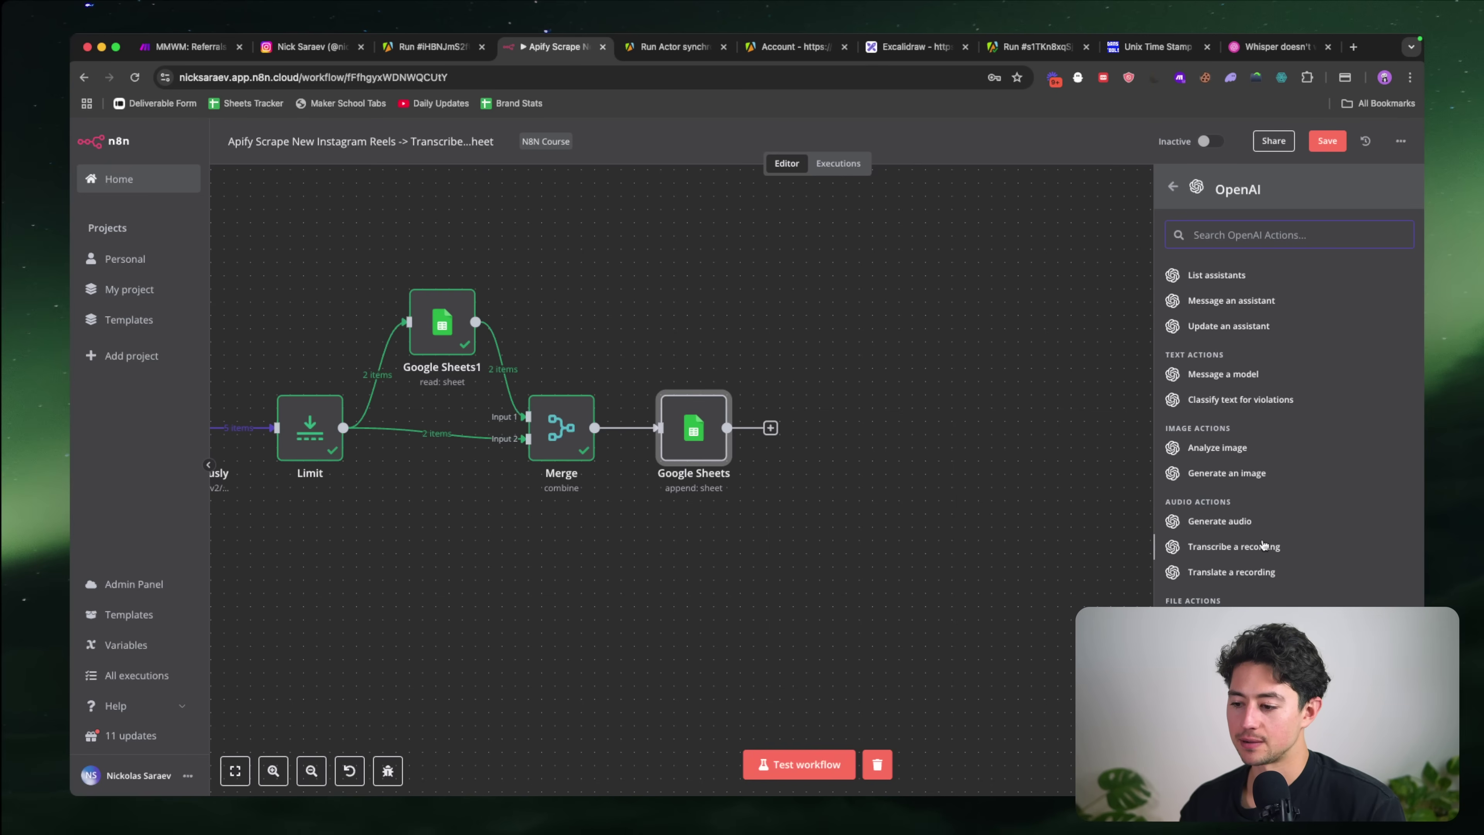
{"action": "left_click", "coordinate": [1257, 547]}
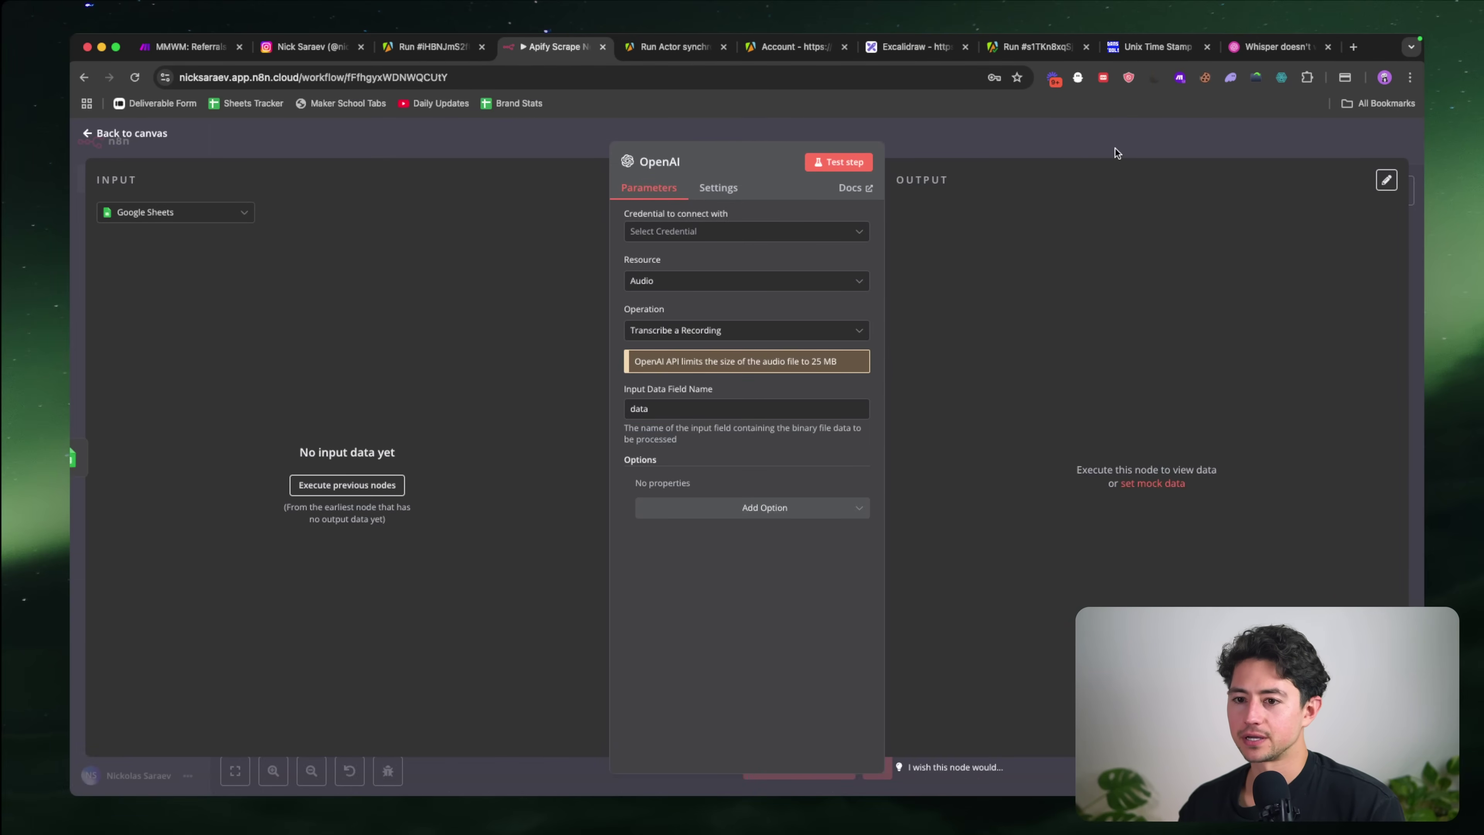
Step: Open a reel's videoUrl from the sheet in a new tab and save the mp4 to Downloads
{"action": "key", "text": "super+grave"}
{"action": "key", "text": "super+grave"}
{"action": "key", "text": "super+grave"}
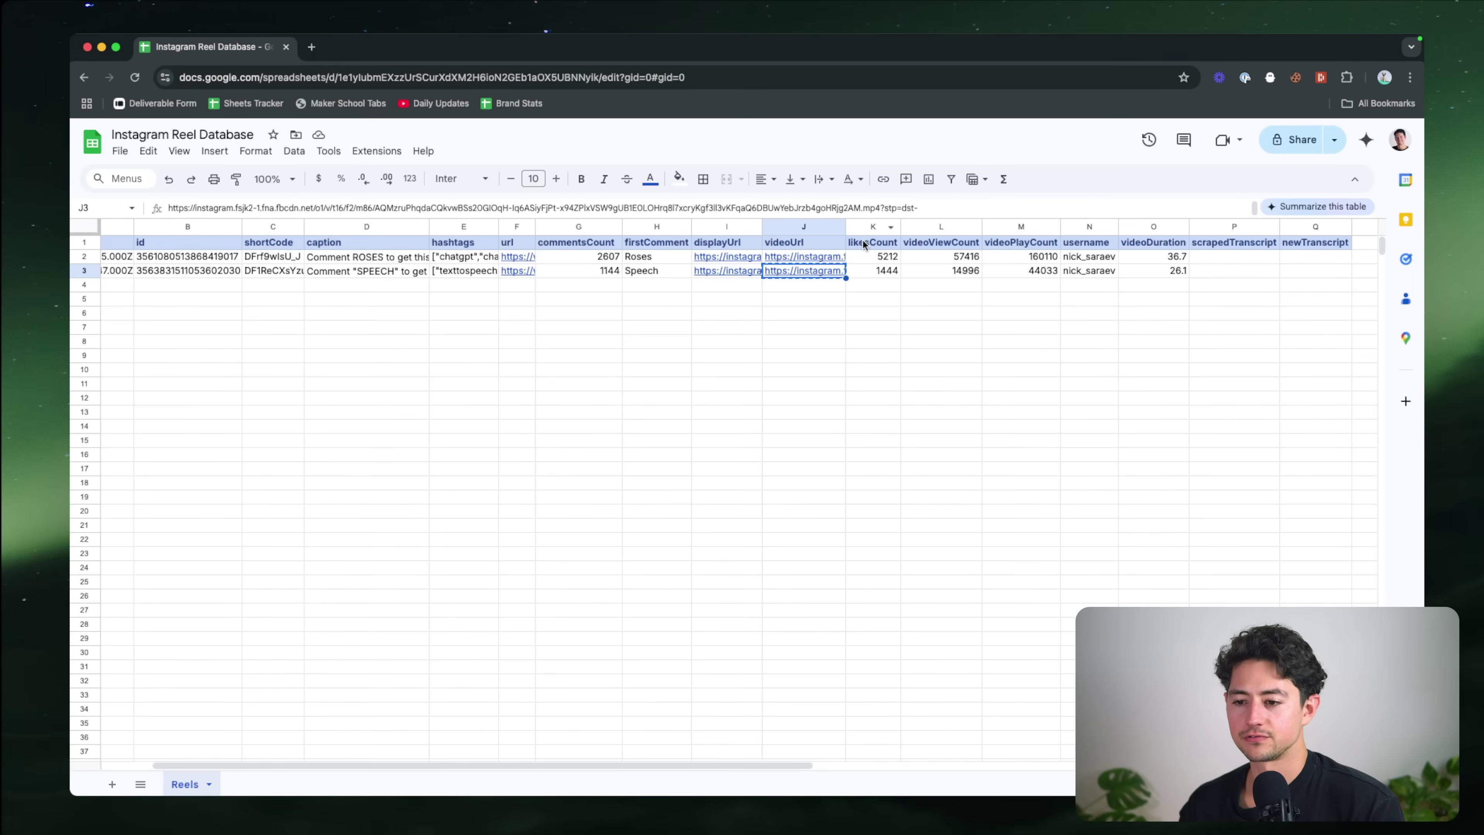
{"action": "key", "text": "super+t"}
{"action": "key", "text": "super+v"}
{"action": "key", "text": "Return"}
{"action": "key", "text": "super+s"}
{"action": "key", "text": "Return"}
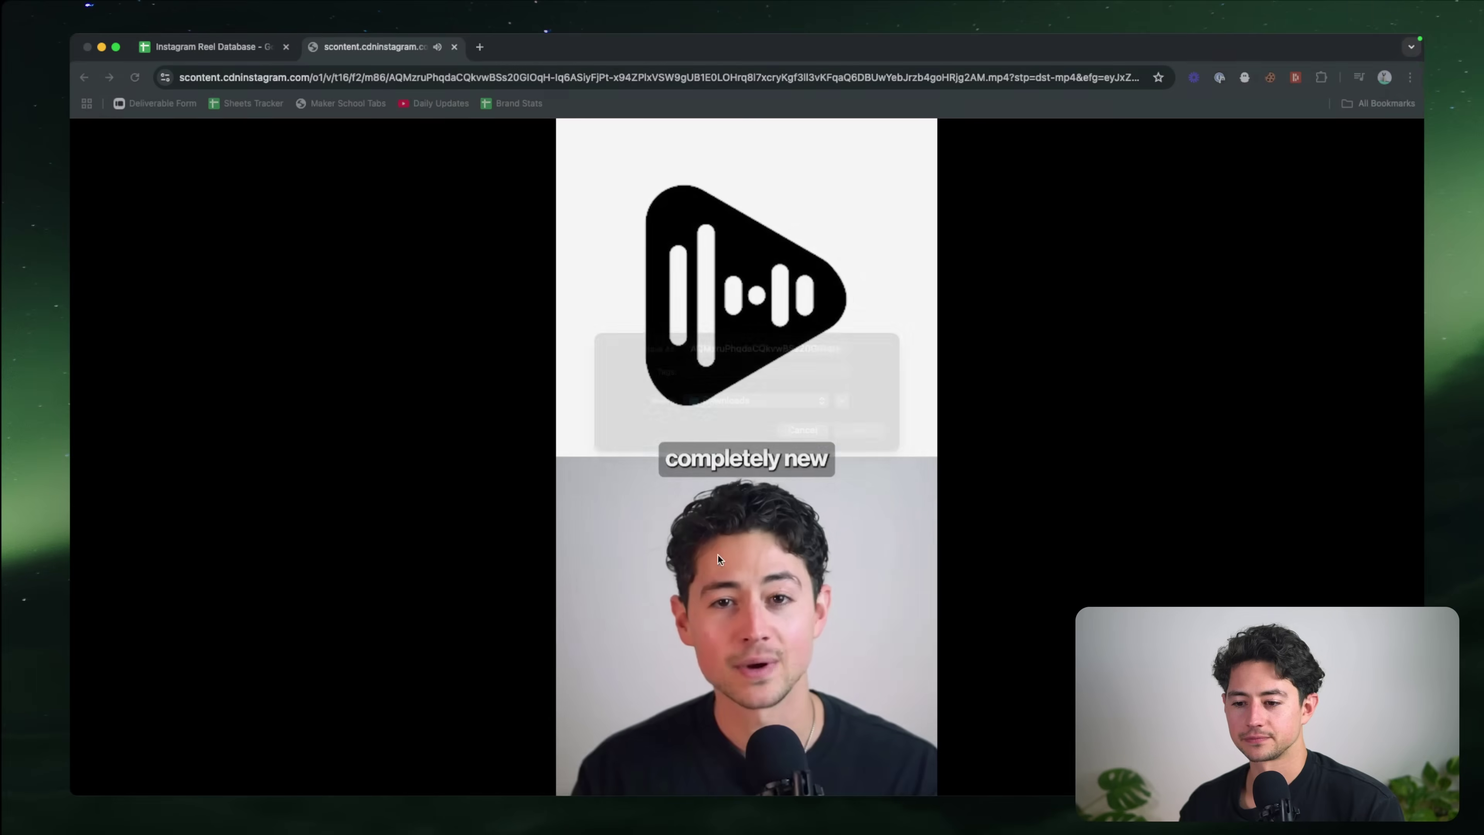
{"action": "key", "text": "super+s"}
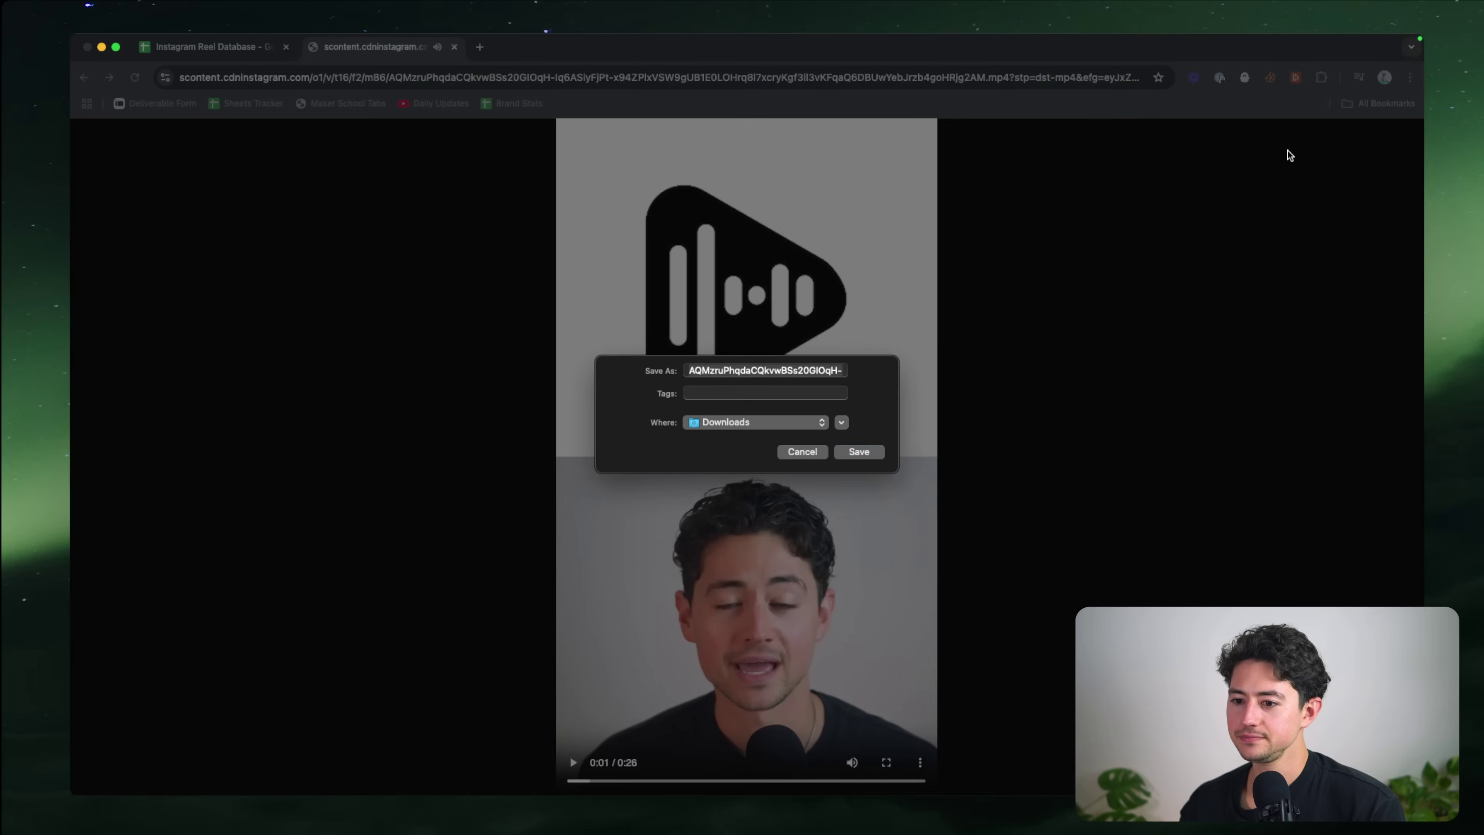
{"action": "left_click", "coordinate": [863, 448]}
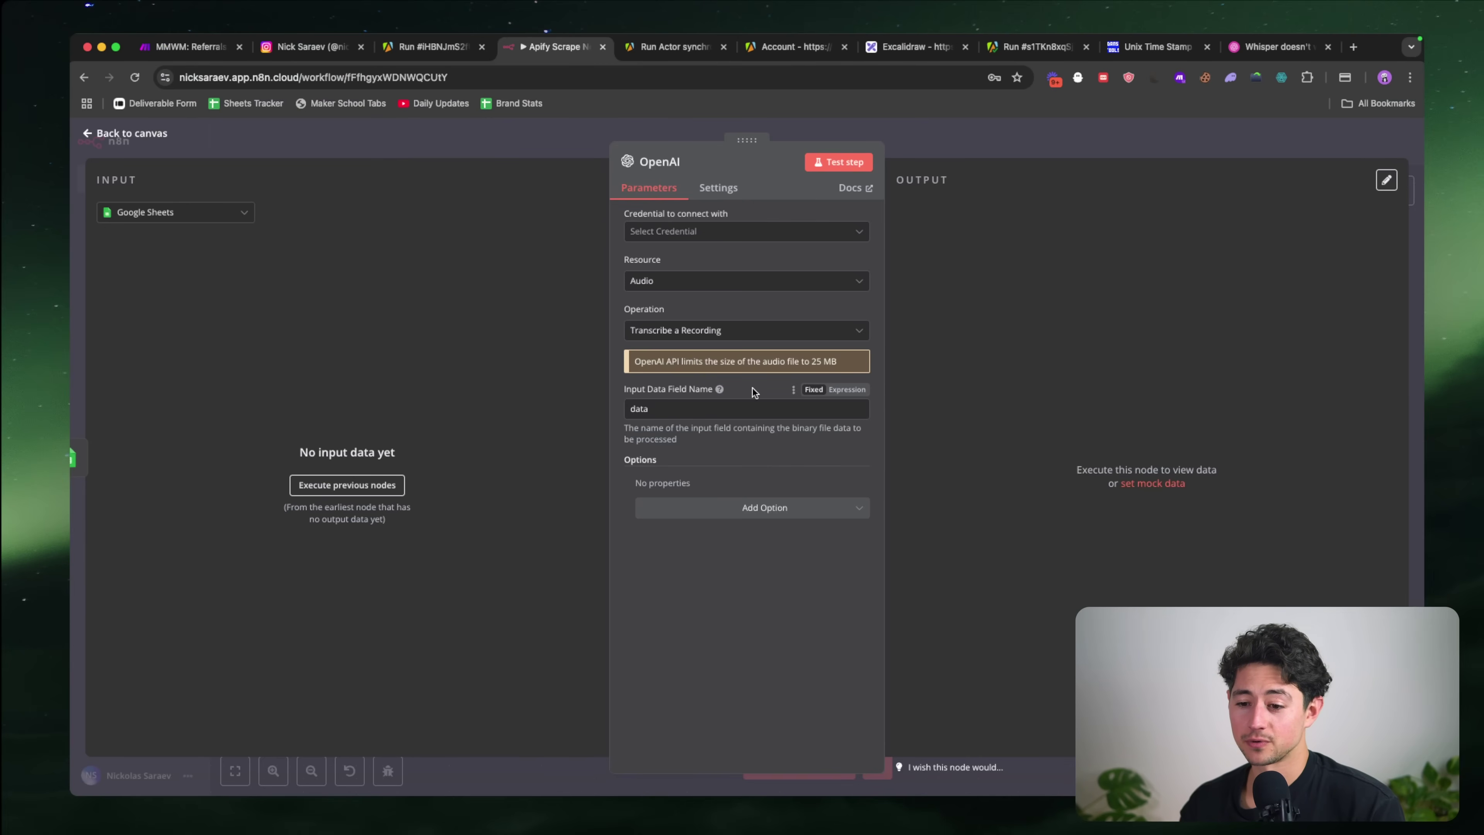
Step: Set the OpenAI node credential to YouTube, keeping Audio and Transcribe a Recording, then close it
{"action": "left_click", "coordinate": [685, 234]}
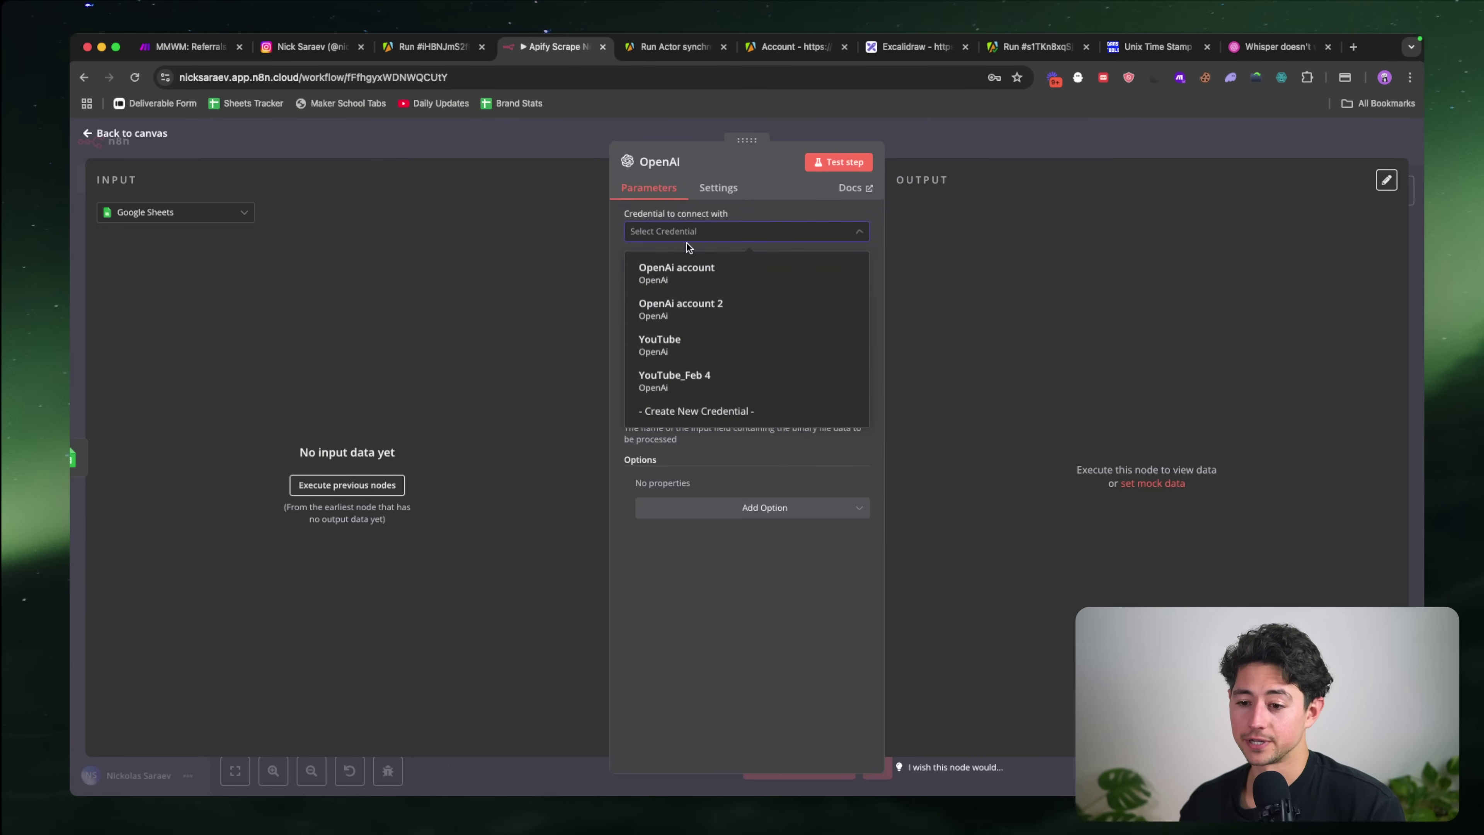
{"action": "left_click", "coordinate": [701, 345]}
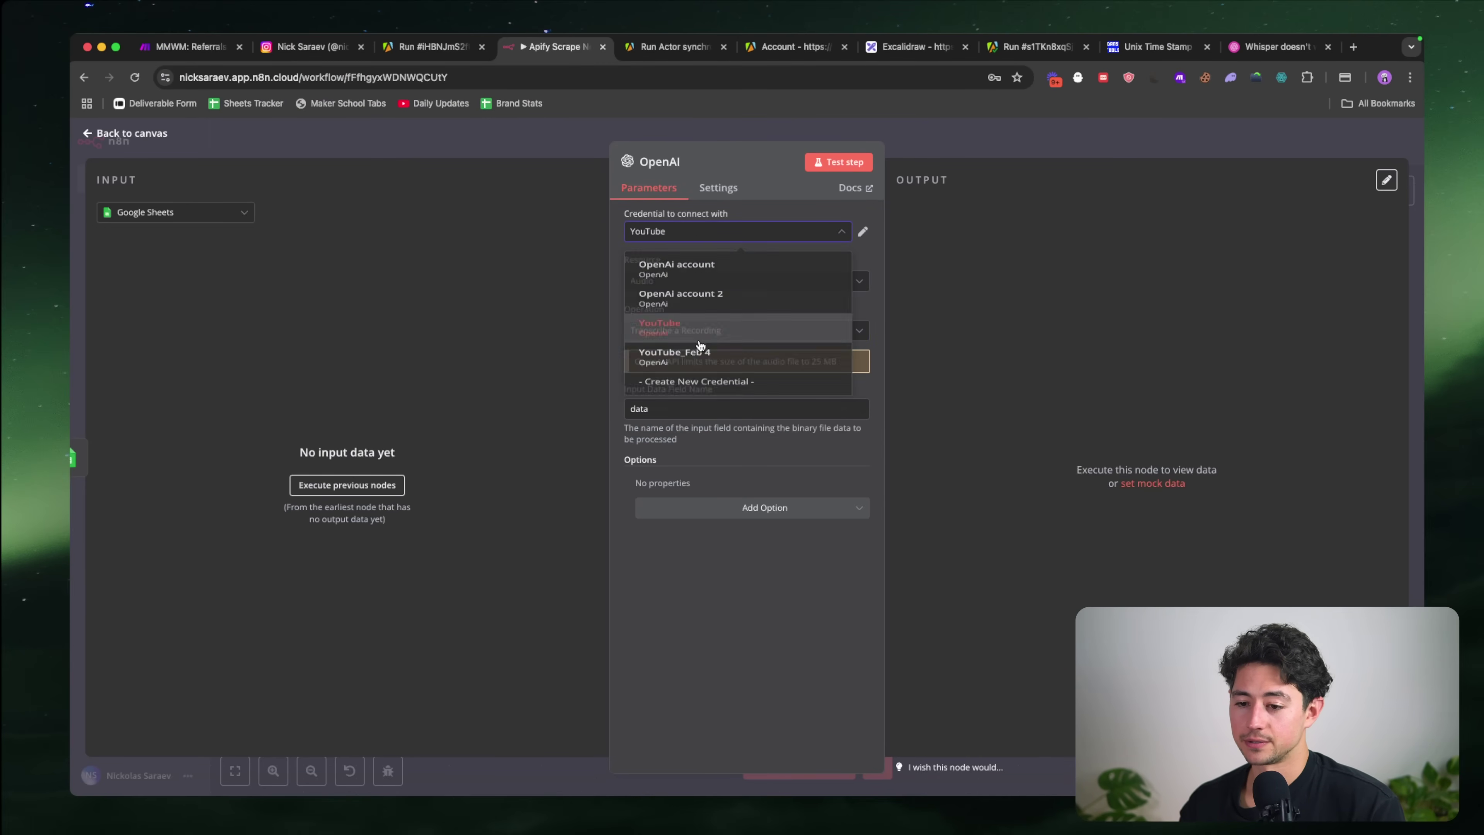
{"action": "left_click", "coordinate": [704, 283]}
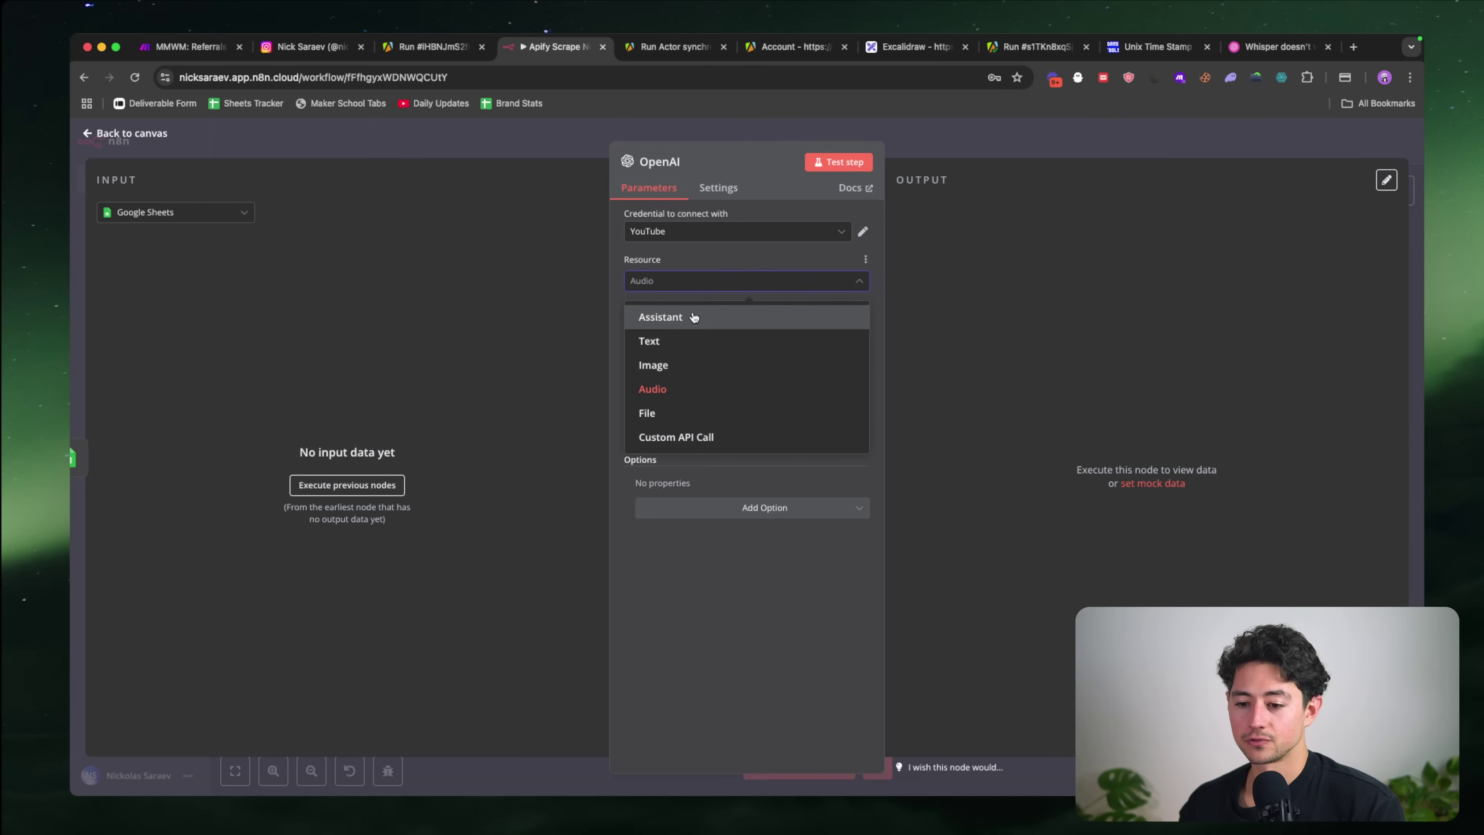
{"action": "left_click", "coordinate": [679, 388]}
{"action": "left_click", "coordinate": [692, 332]}
{"action": "left_click", "coordinate": [692, 334]}
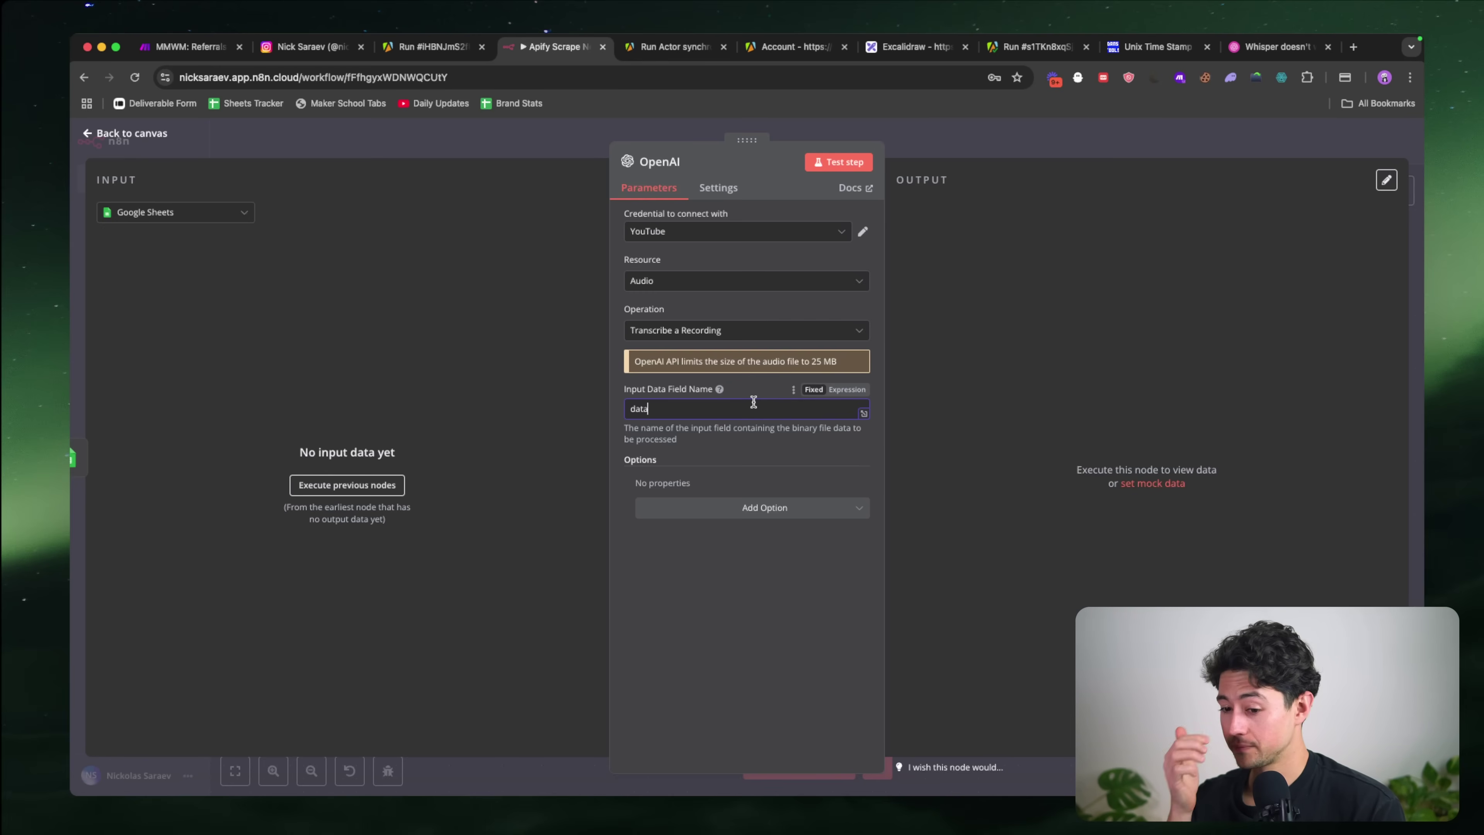
{"action": "left_click", "coordinate": [803, 505]}
{"action": "left_click", "coordinate": [803, 505]}
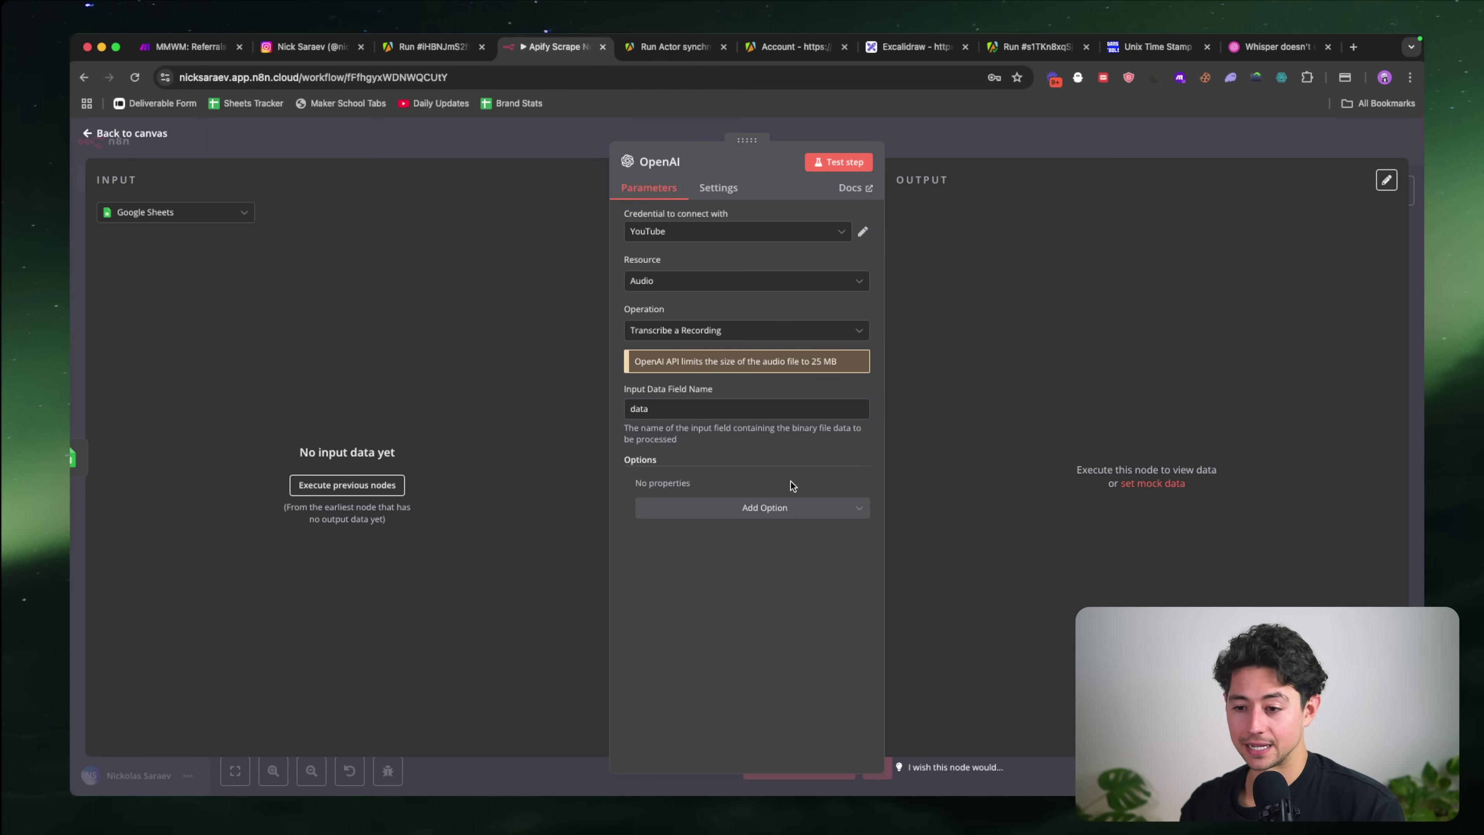
{"action": "left_click", "coordinate": [961, 141]}
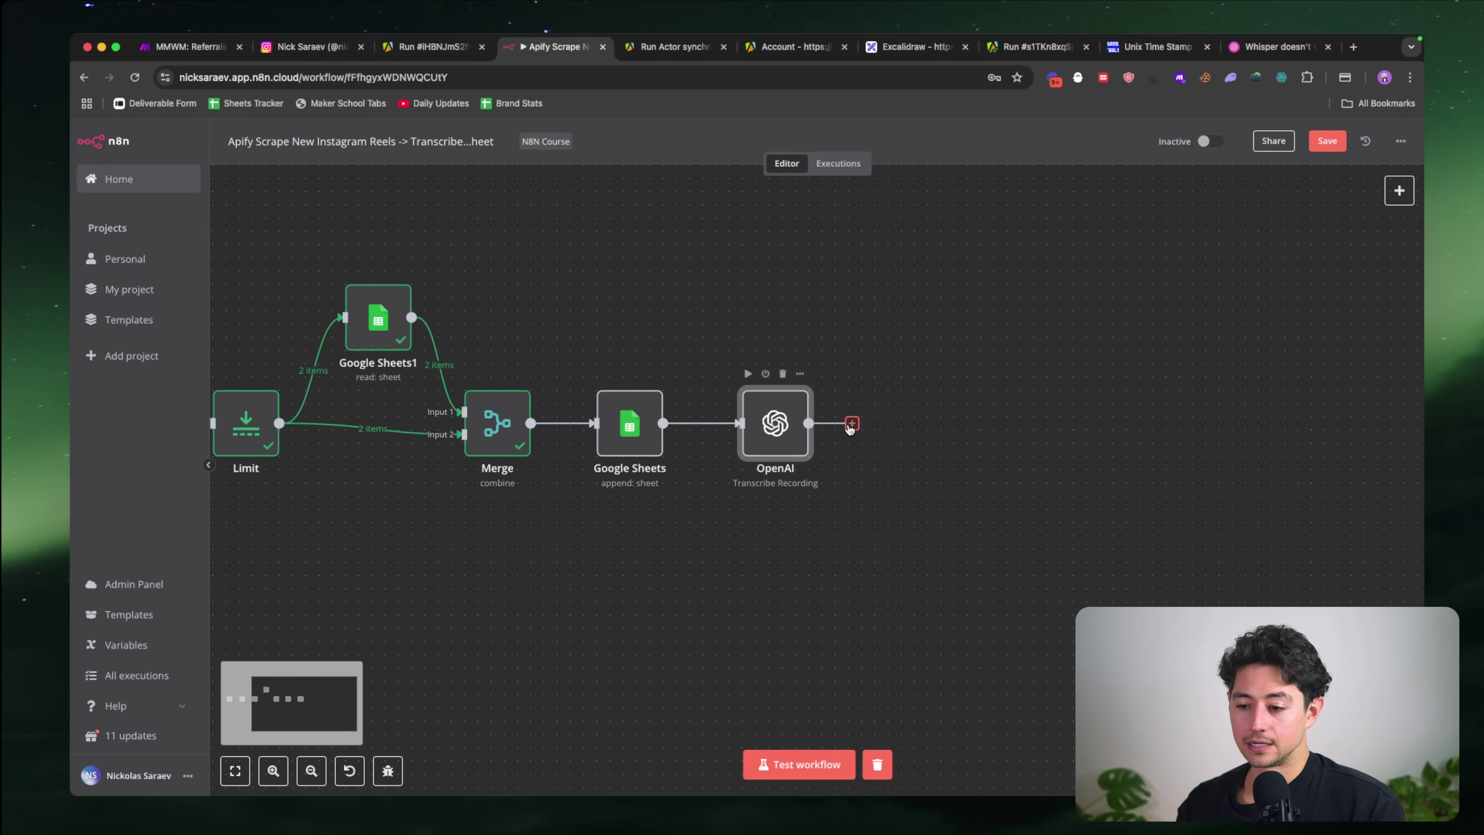
Step: Search the node panel for 'convert', 'downl' and 'conv' nodes to follow the OpenAI step
{"action": "left_click", "coordinate": [852, 424]}
{"action": "type", "text": "convert"}
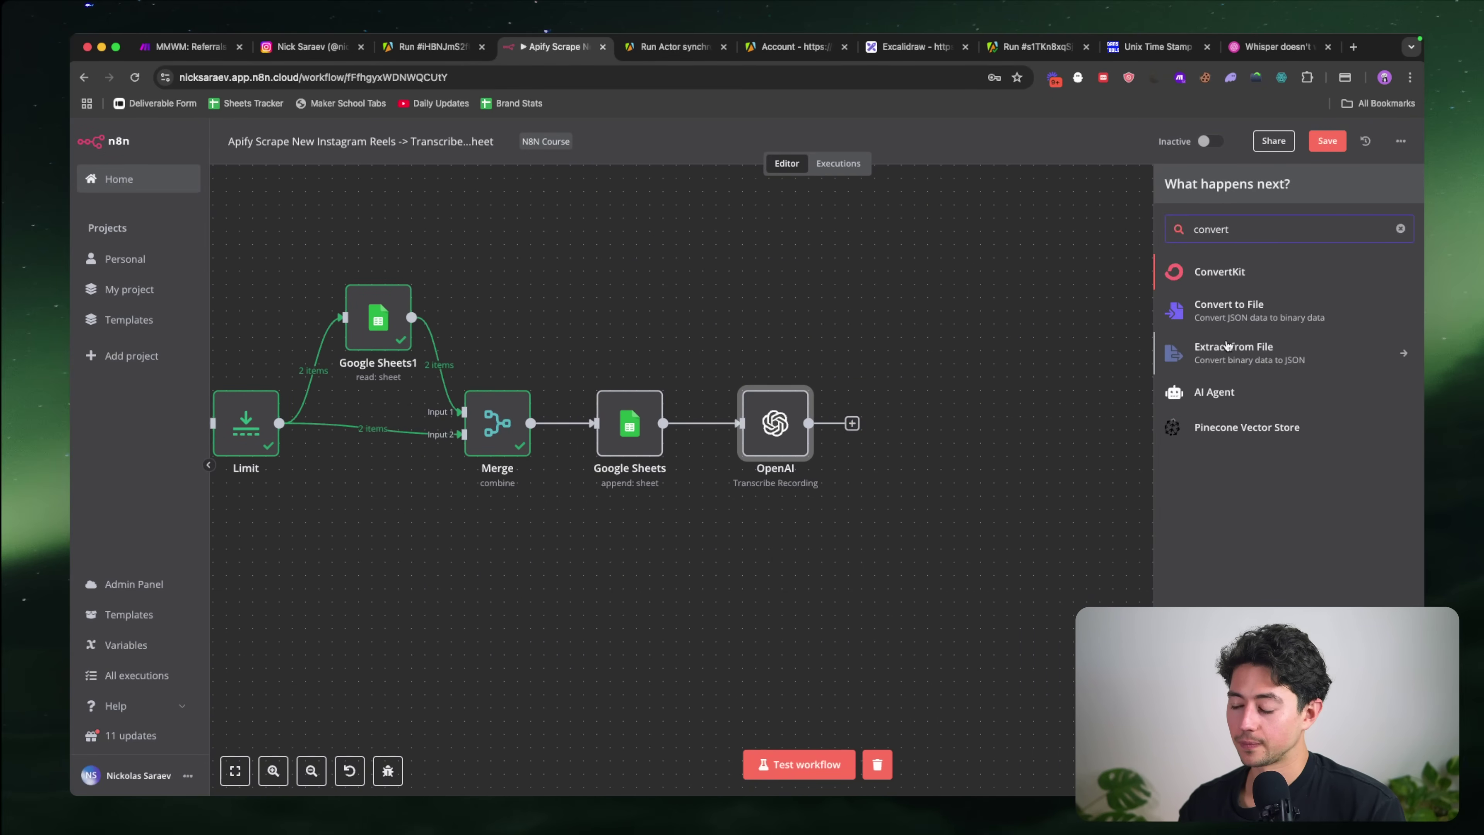
{"action": "key", "text": "super+a"}
{"action": "type", "text": "downl"}
{"action": "key", "text": "super+a"}
{"action": "key", "text": "BackSpace"}
{"action": "type", "text": "con"}
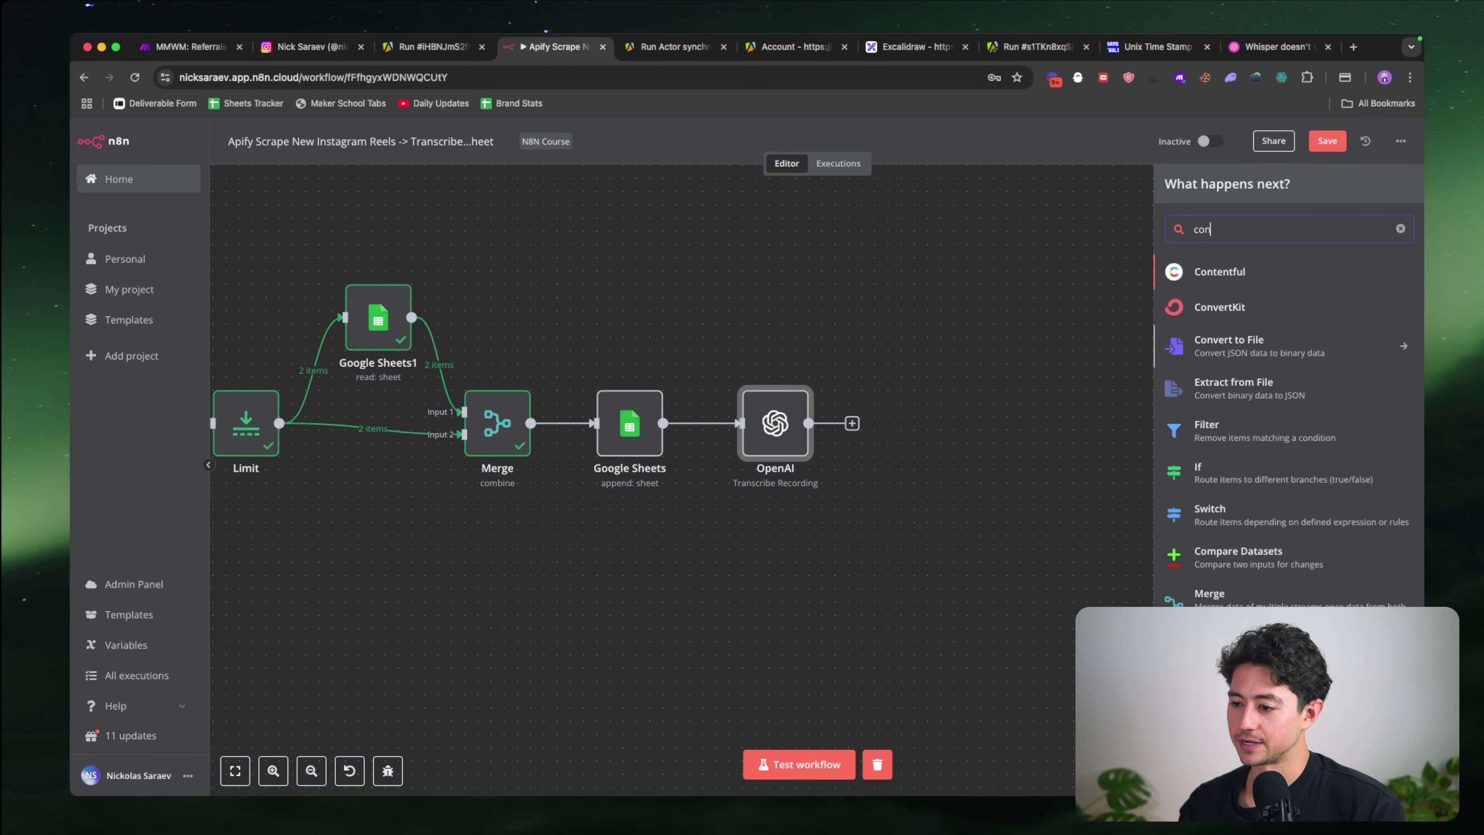
{"action": "type", "text": "v"}
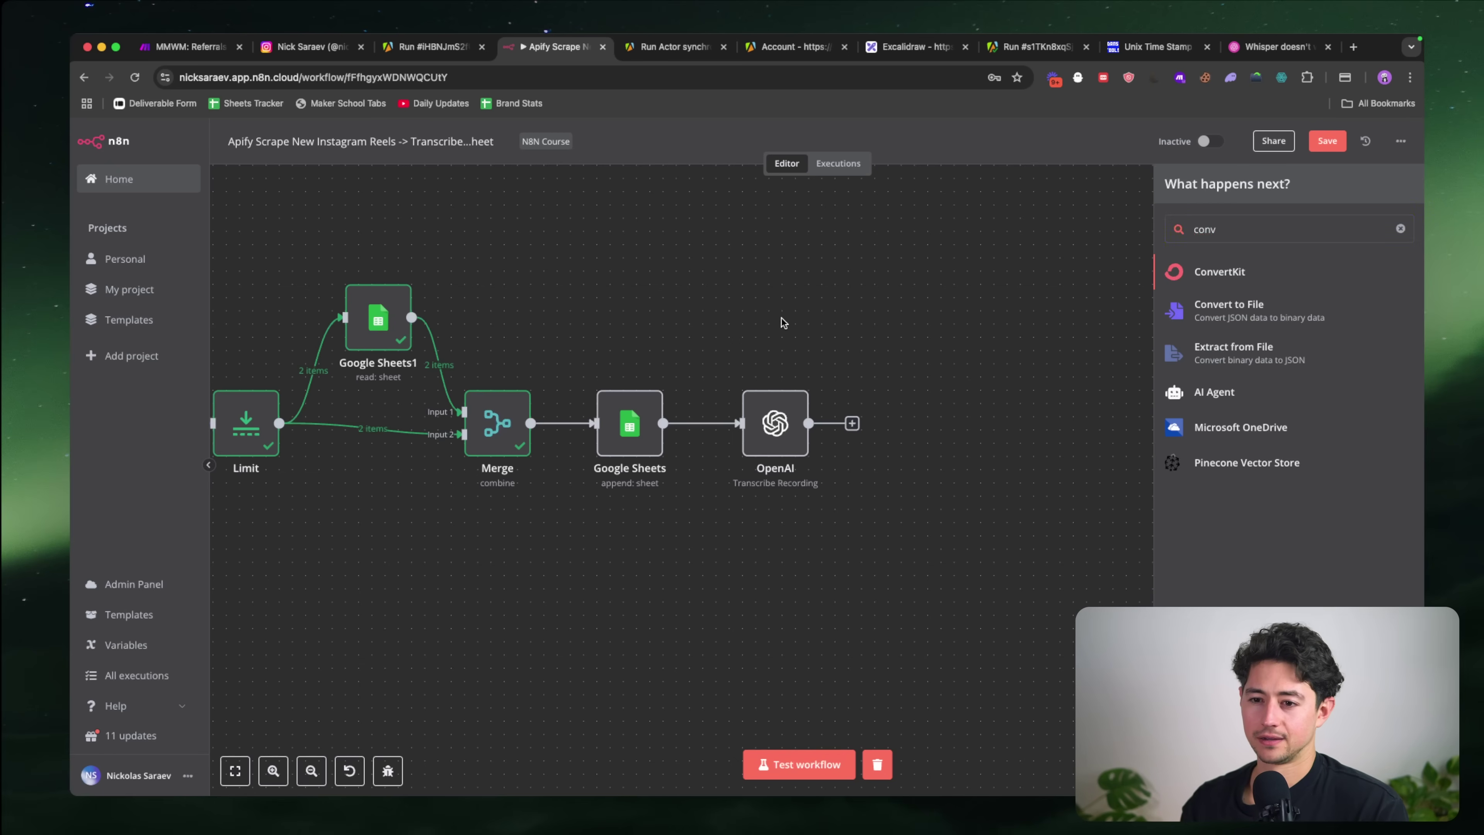
{"action": "key", "text": "super+t"}
Step: Google 'download a file n8n' and read the forum thread 'HTTP request to download file'
{"action": "type", "text": "download a file n8n"}
{"action": "key", "text": "Return"}
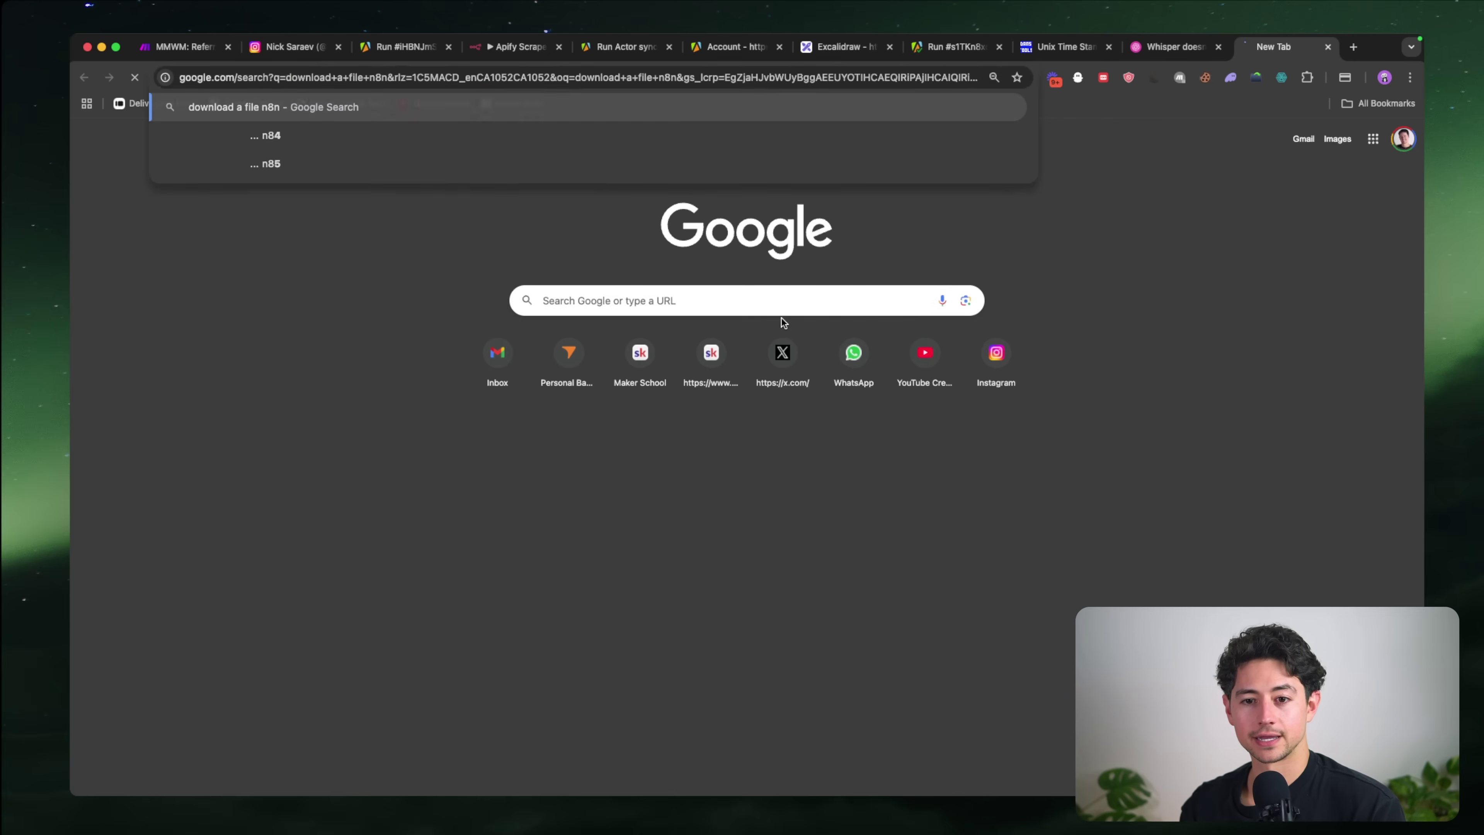
{"action": "left_click", "coordinate": [330, 264], "text": "super"}
{"action": "key", "text": "super+w"}
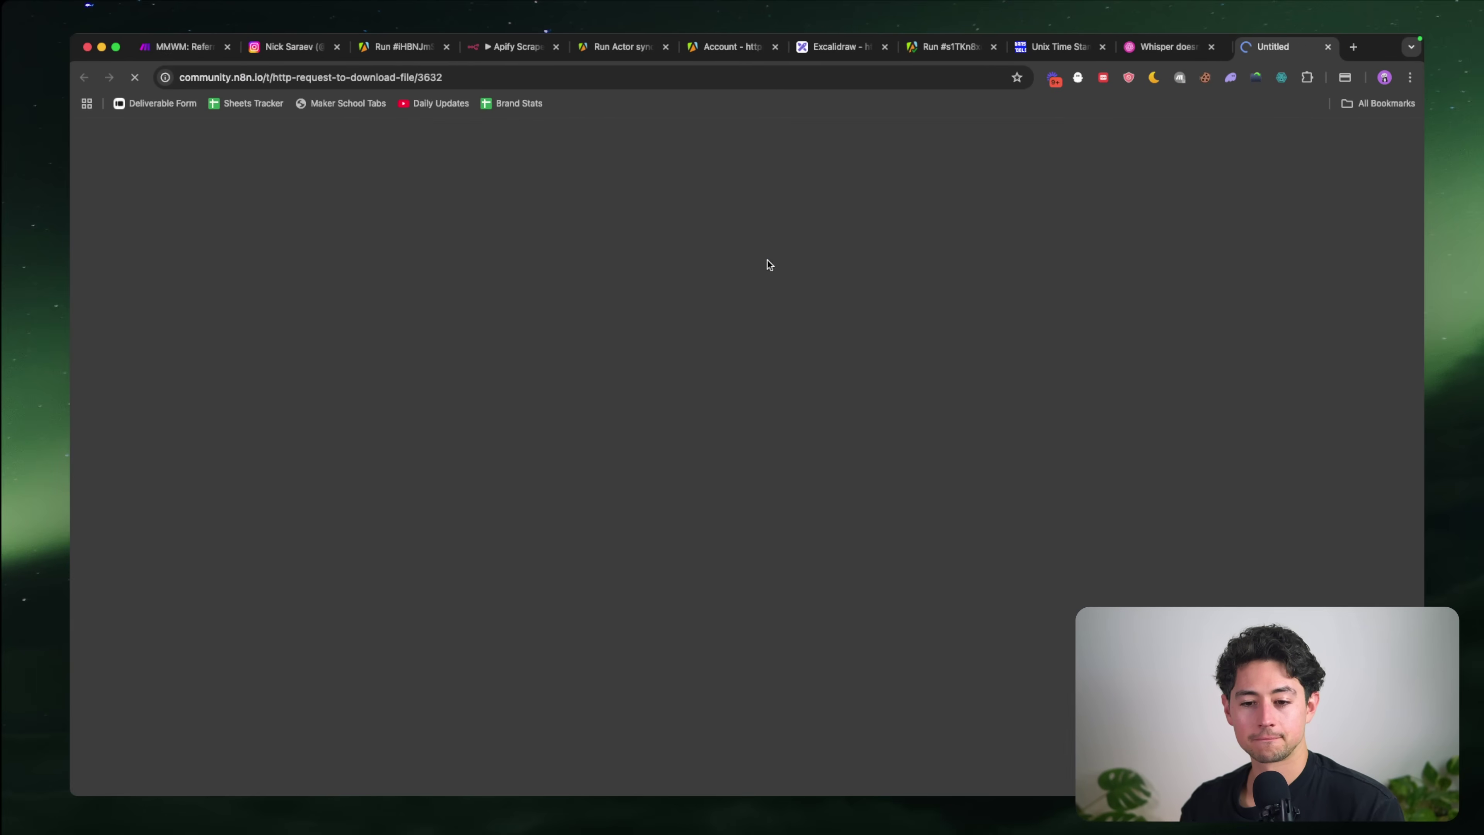
{"action": "scroll", "coordinate": [778, 291], "scroll_direction": "down", "scroll_amount": 2}
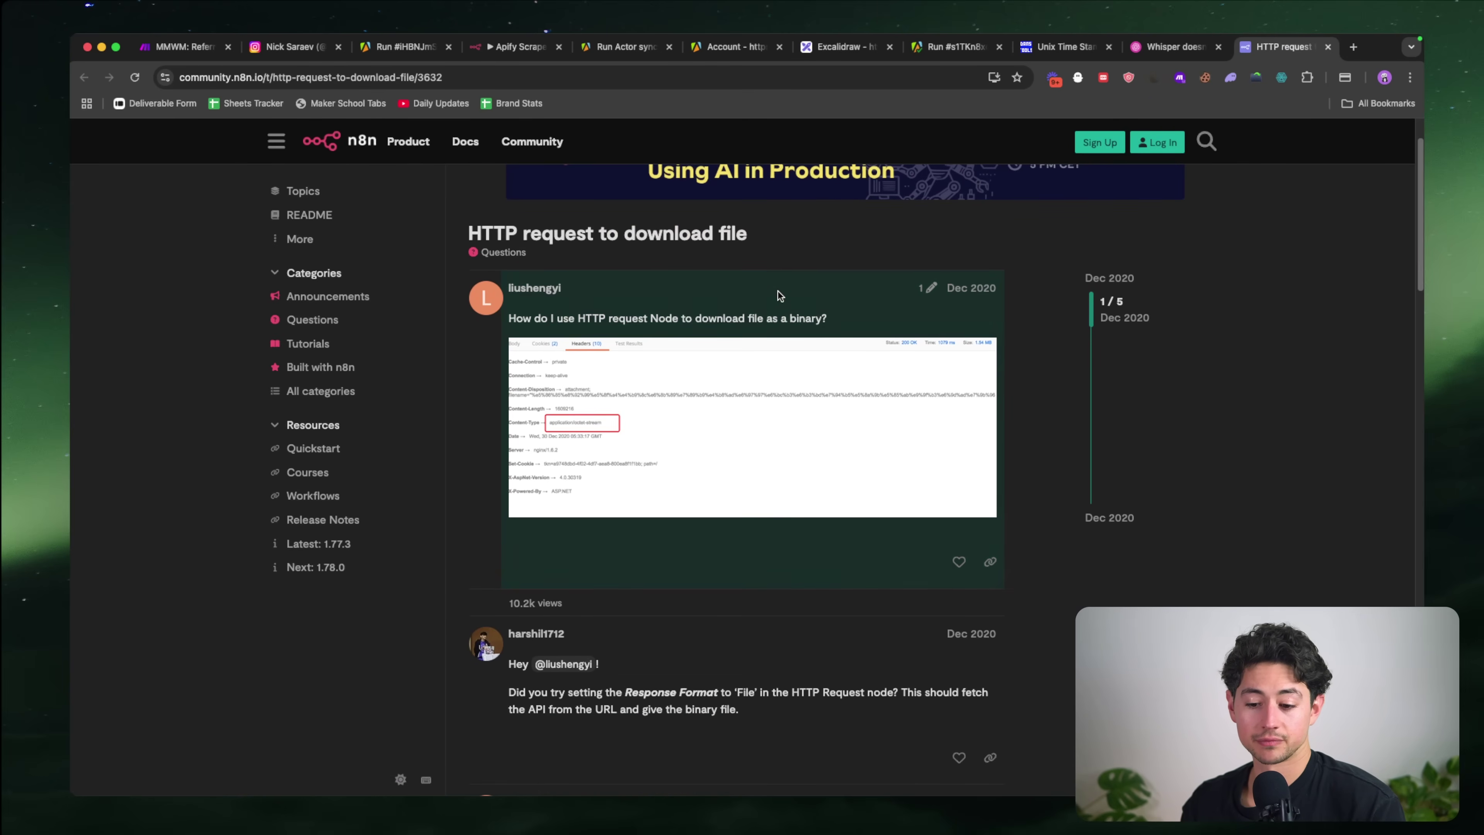
{"action": "key", "text": "super+plus"}
{"action": "key", "text": "super+plus"}
{"action": "key", "text": "super+0"}
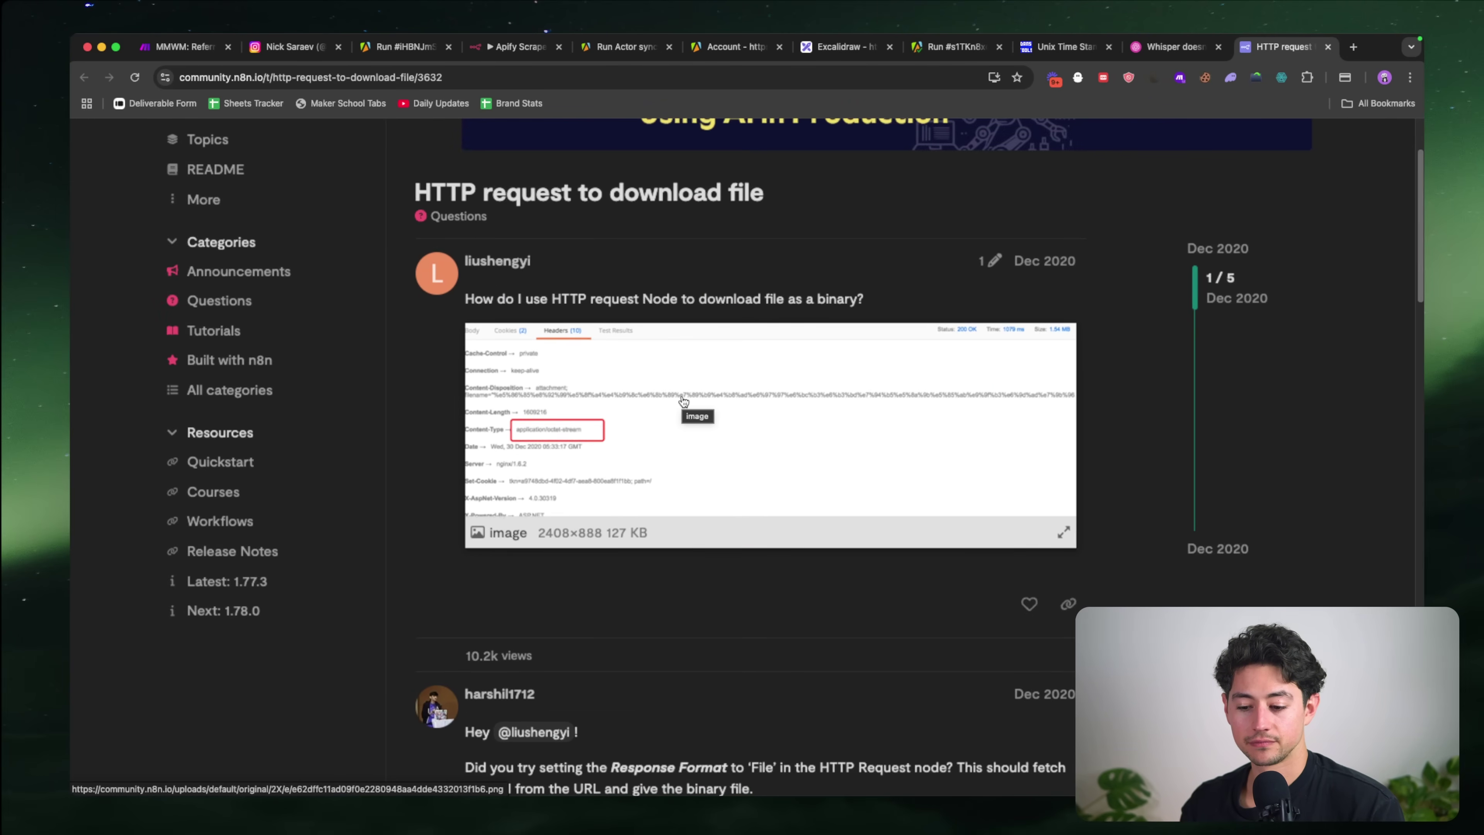
{"action": "key", "text": "super+w"}
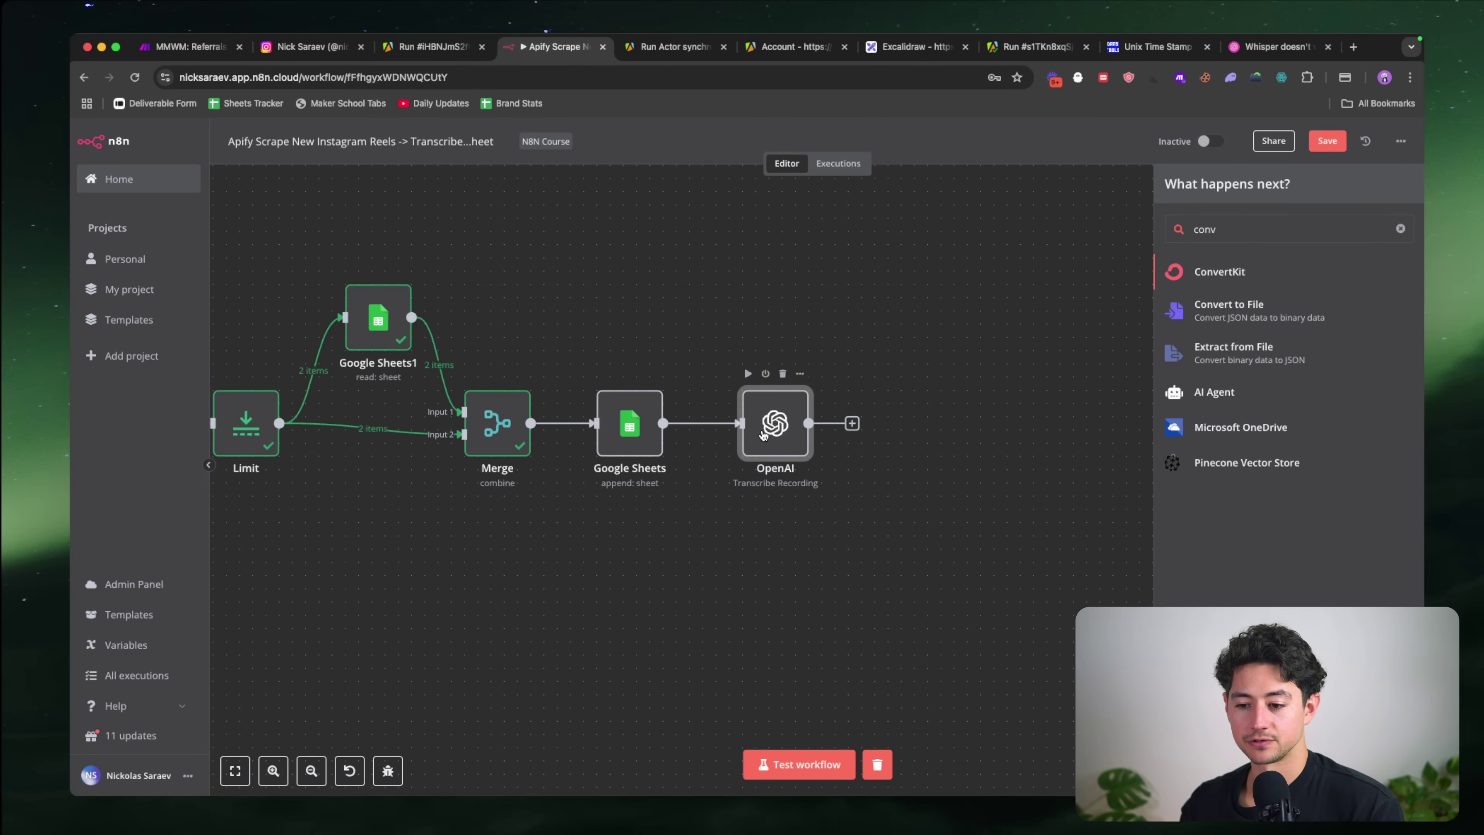
Step: Insert an HTTP Request node between the Sheets append and OpenAI steps and inspect its empty GET settings
{"action": "left_click_drag", "start_coordinate": [764, 437], "coordinate": [870, 437]}
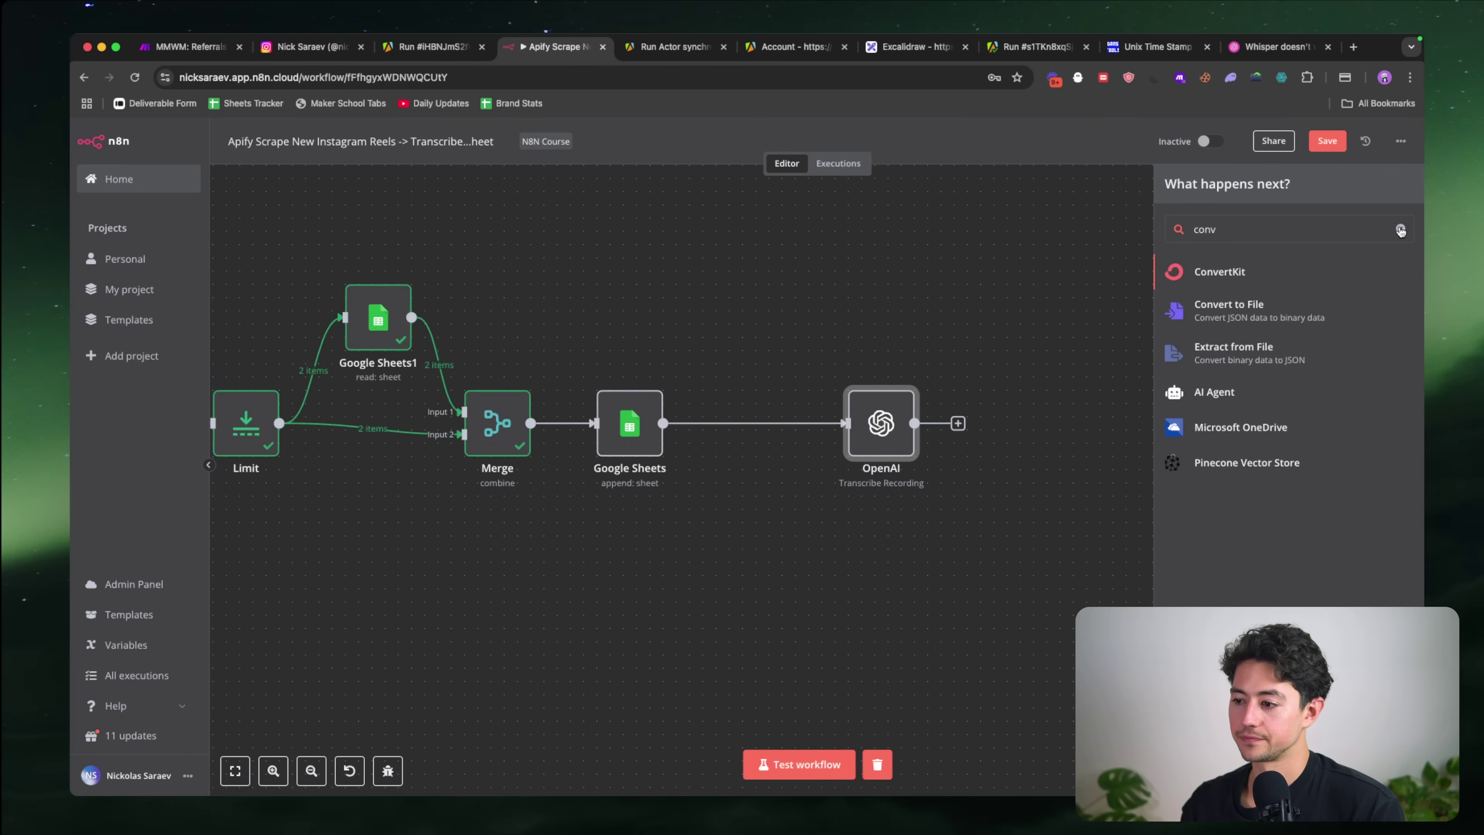
{"action": "left_click", "coordinate": [1400, 229]}
{"action": "type", "text": "http"}
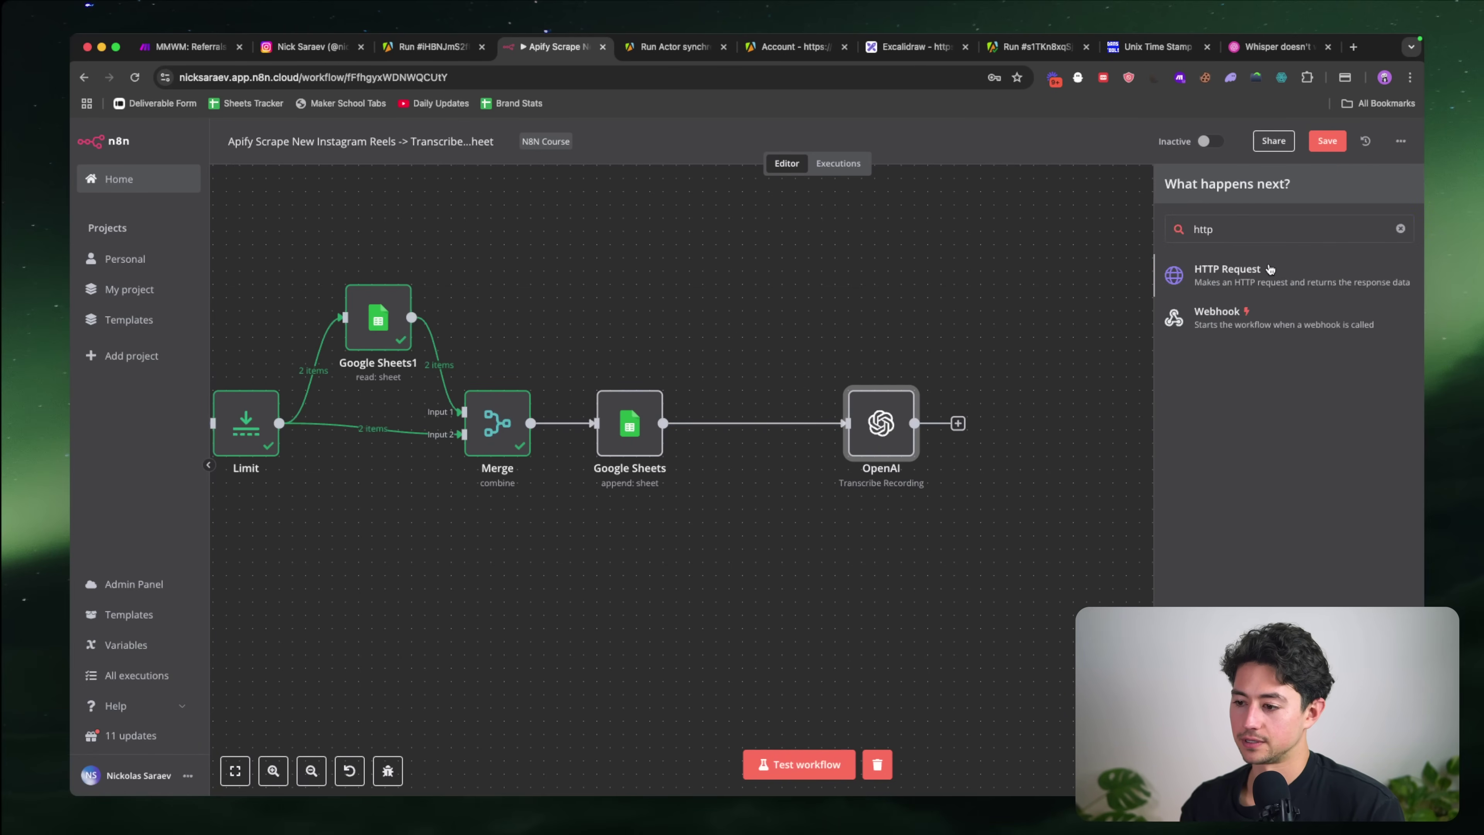
{"action": "left_click", "coordinate": [1259, 283]}
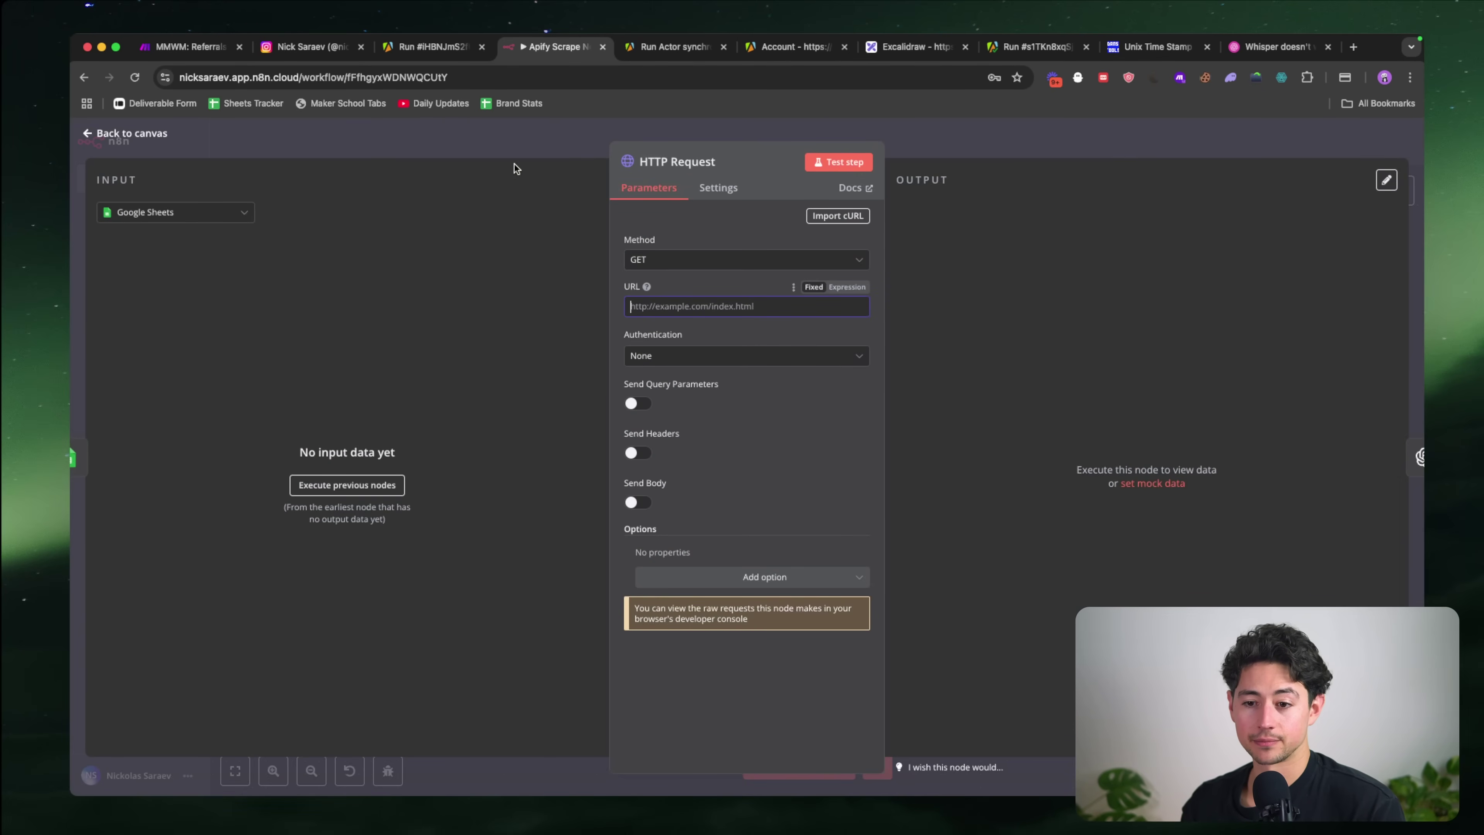
{"action": "key", "text": "Escape"}
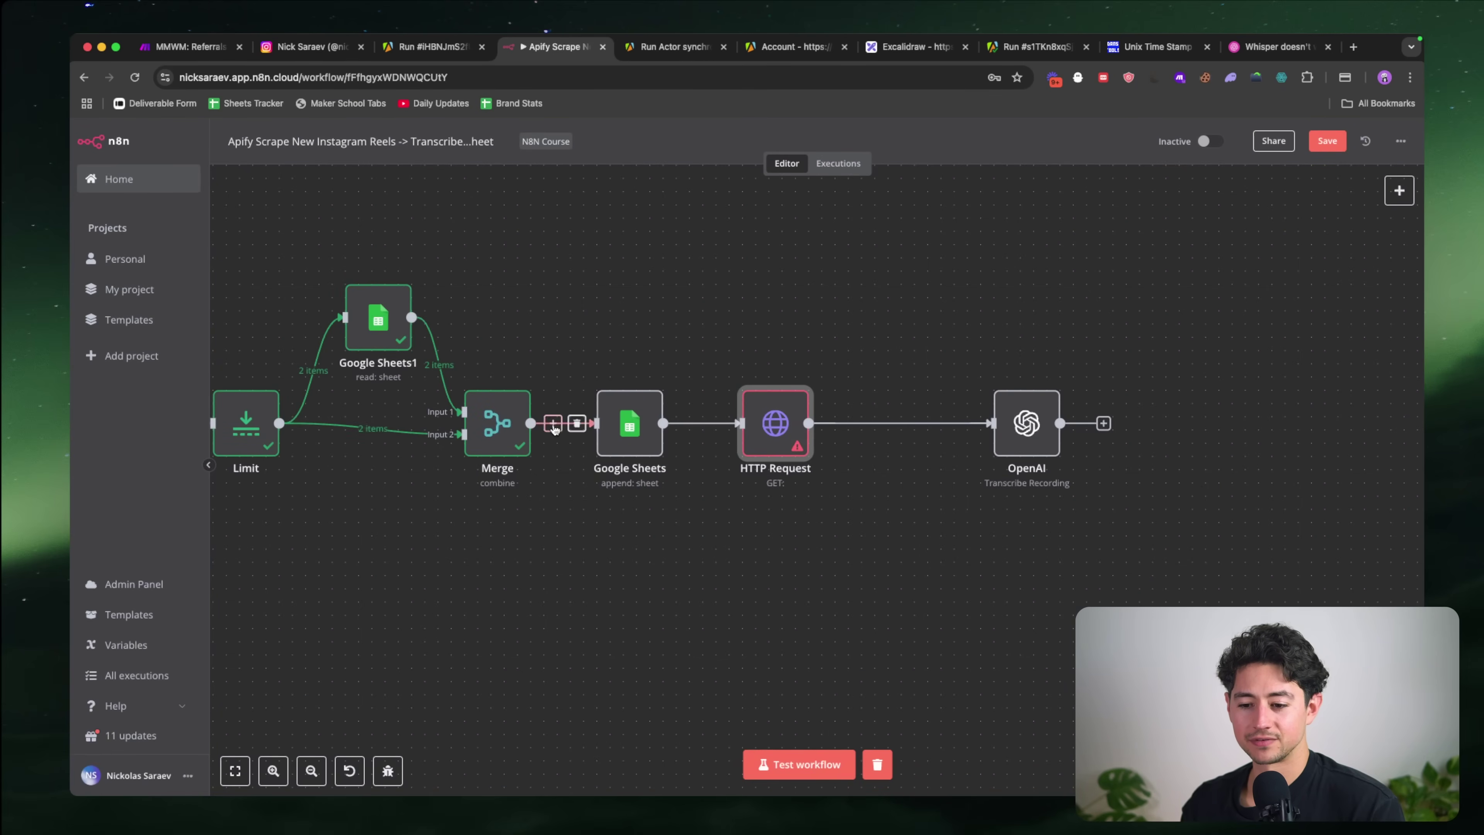
{"action": "double_click", "coordinate": [751, 430]}
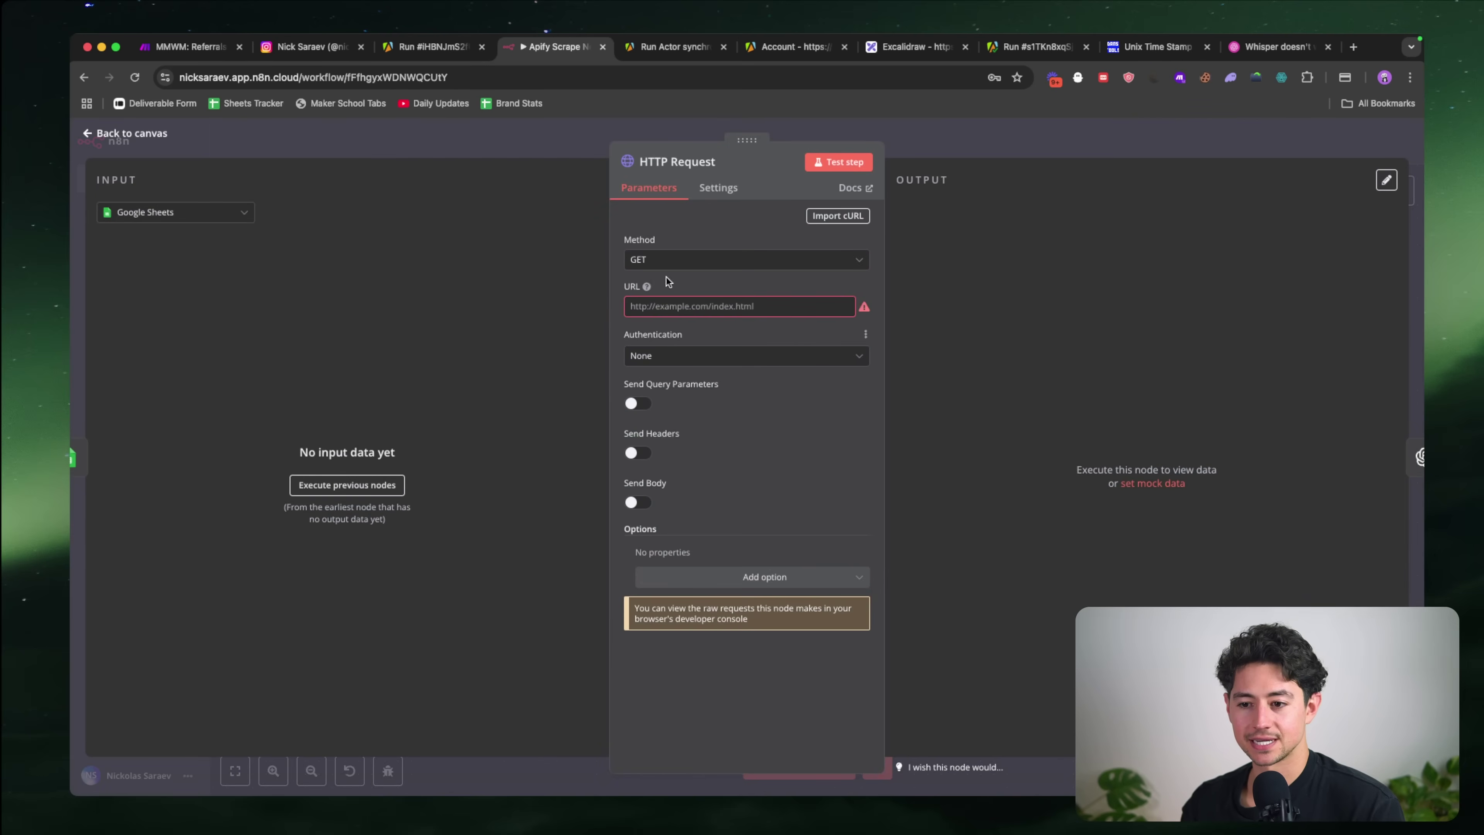
{"action": "key", "text": "Escape"}
Step: Clear the second reel's row 3 in the Instagram Reel Database sheet
{"action": "key", "text": "super+grave"}
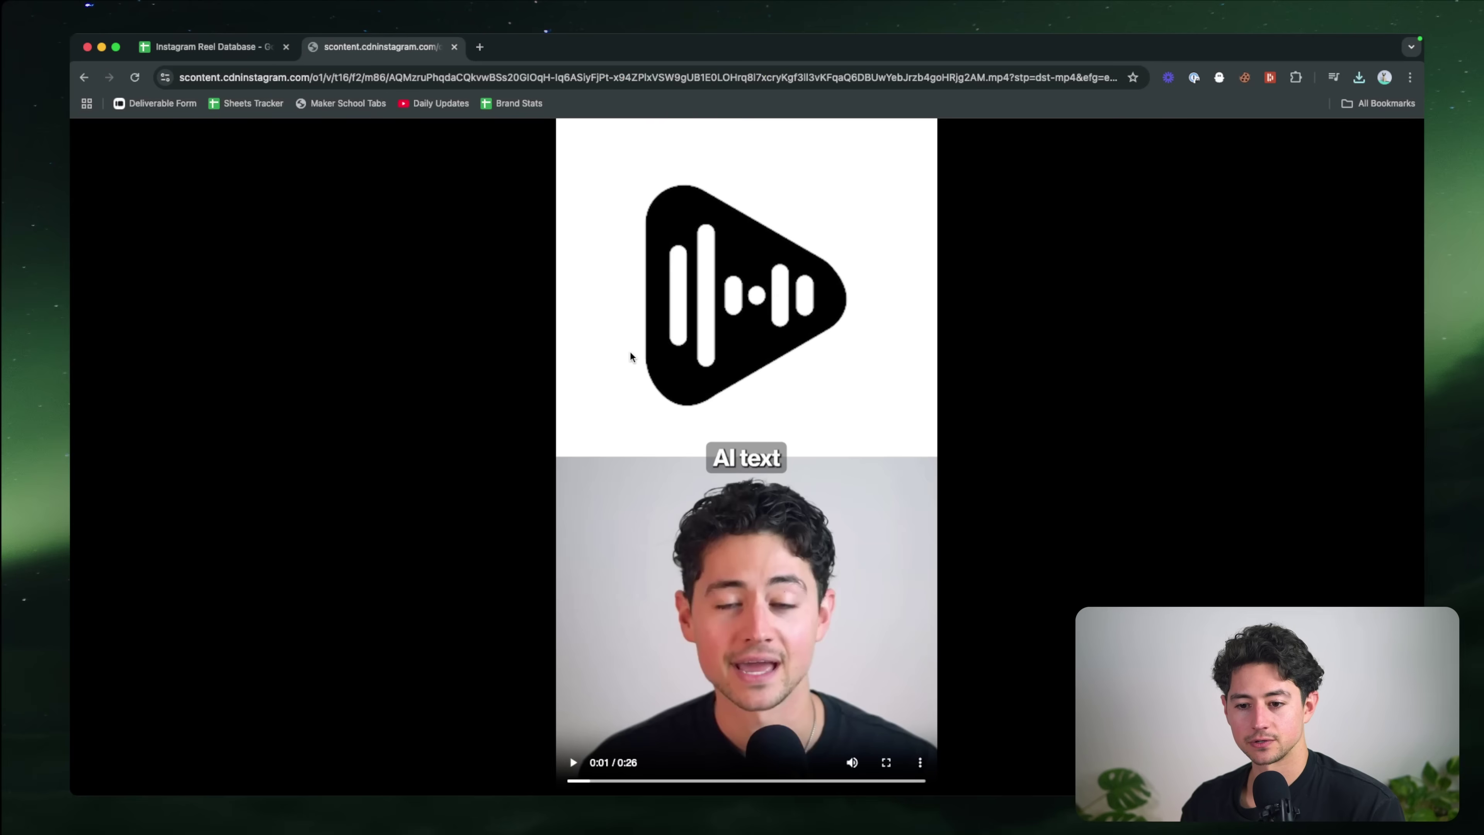
{"action": "left_click", "coordinate": [227, 48]}
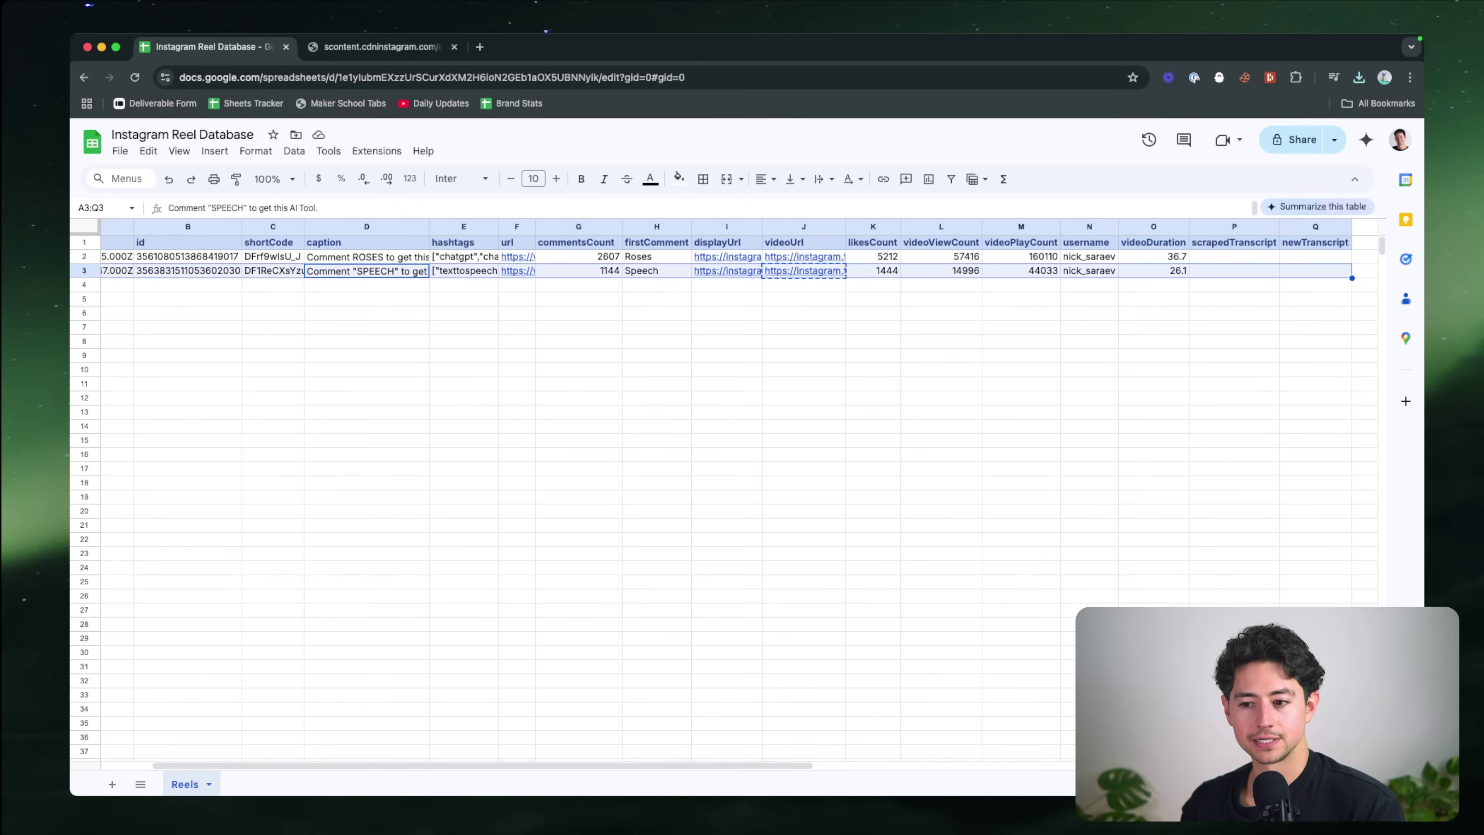
{"action": "key", "text": "Delete"}
Step: Open the HTTP Request node and run the earlier nodes to fetch its input data
{"action": "key", "text": "super+grave"}
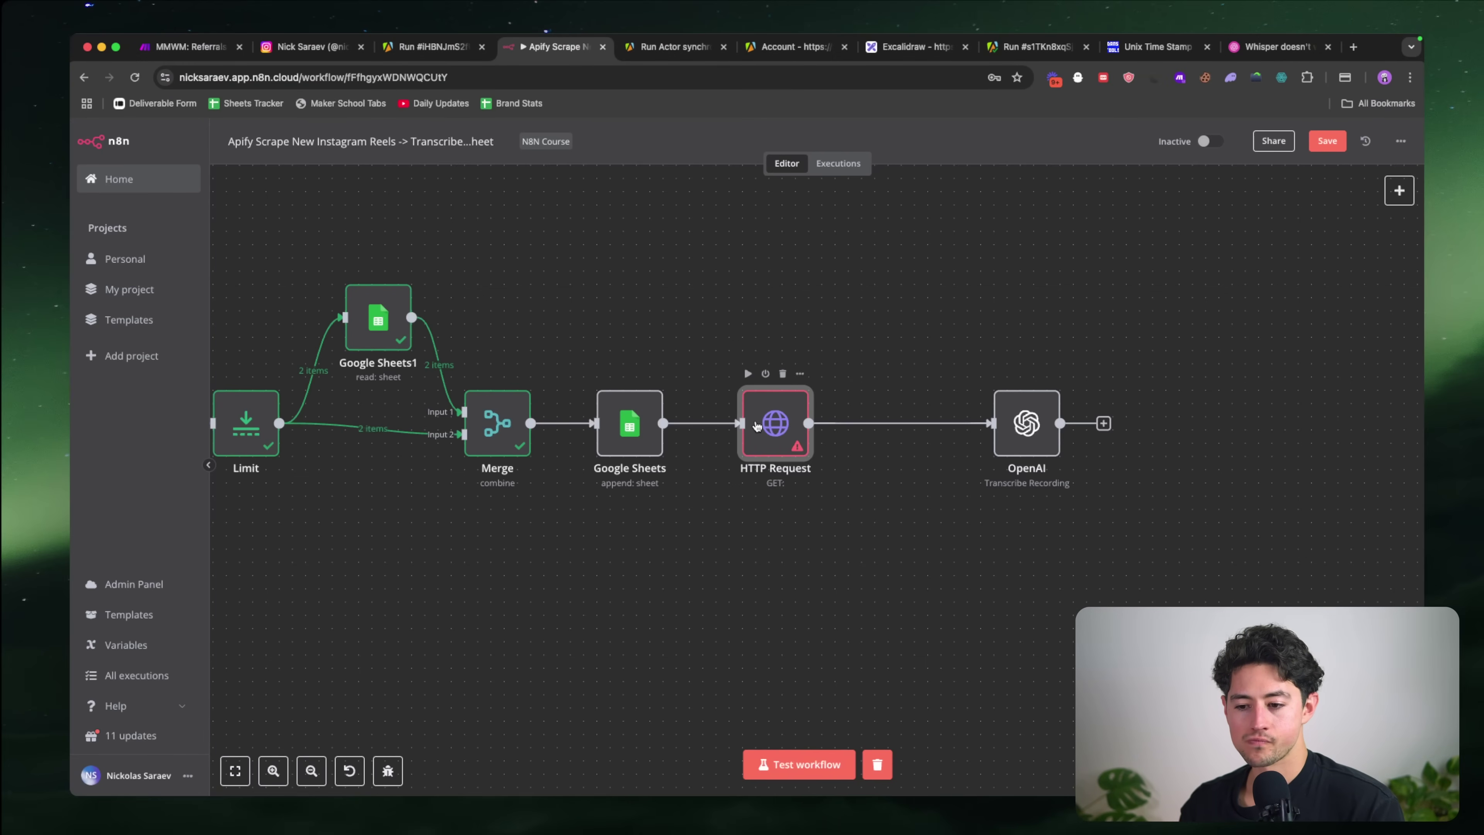
{"action": "double_click", "coordinate": [750, 421]}
{"action": "left_click", "coordinate": [357, 484]}
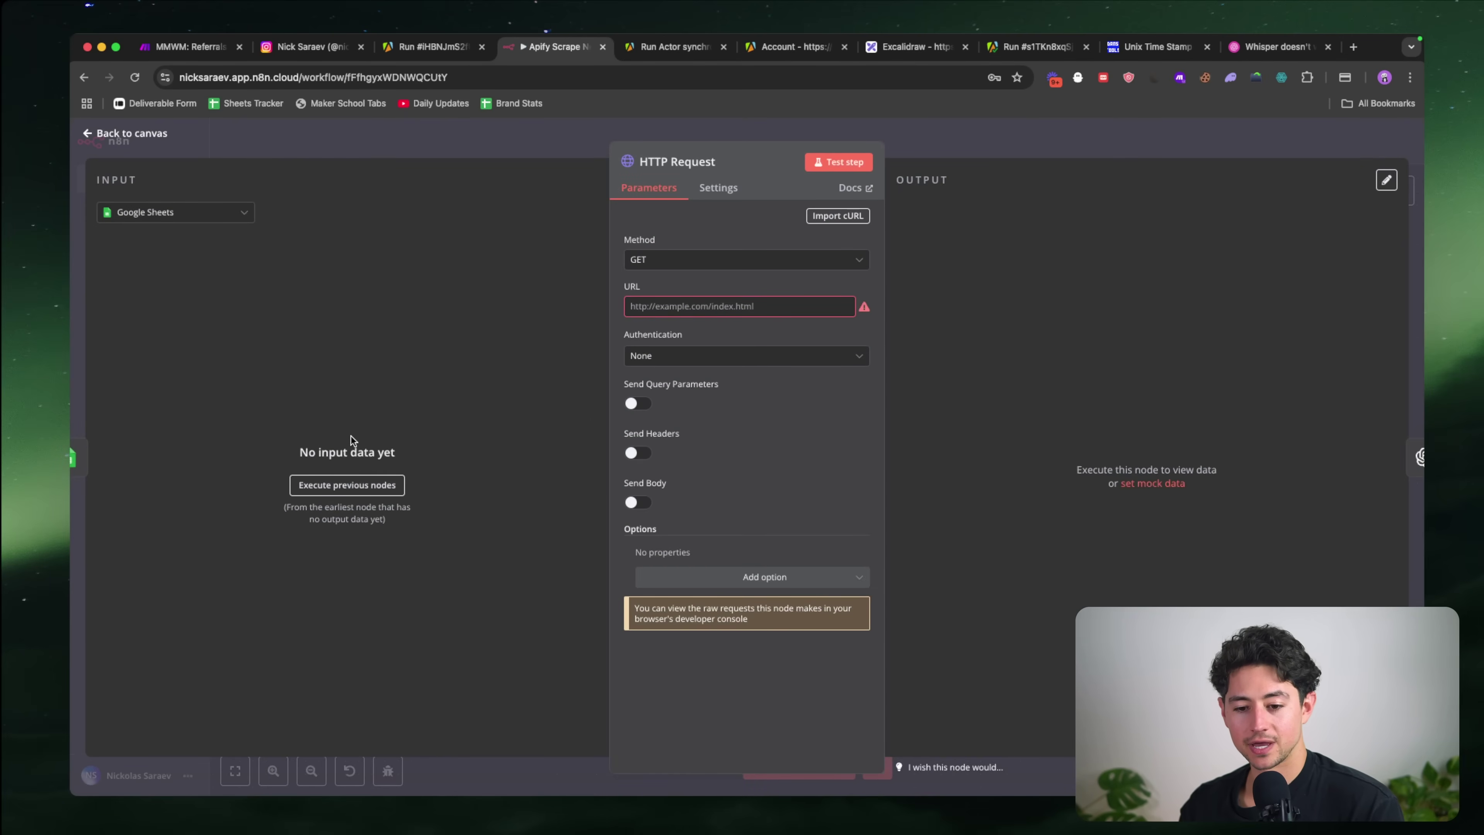
{"action": "key", "text": "super+grave"}
{"action": "key", "text": "super+grave"}
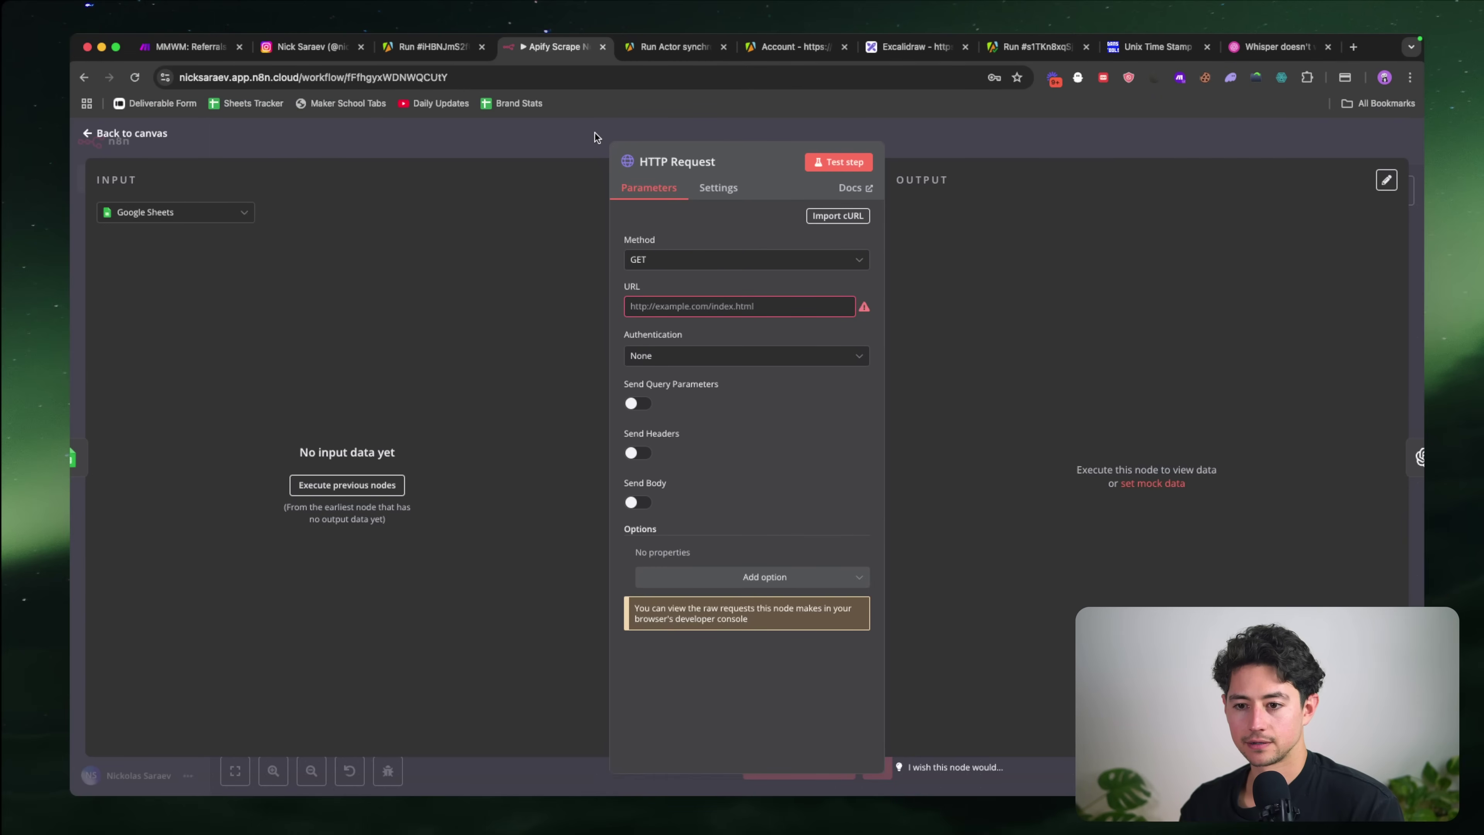
{"action": "left_click", "coordinate": [594, 136]}
{"action": "scroll", "coordinate": [590, 284], "scroll_direction": "left", "scroll_amount": 5}
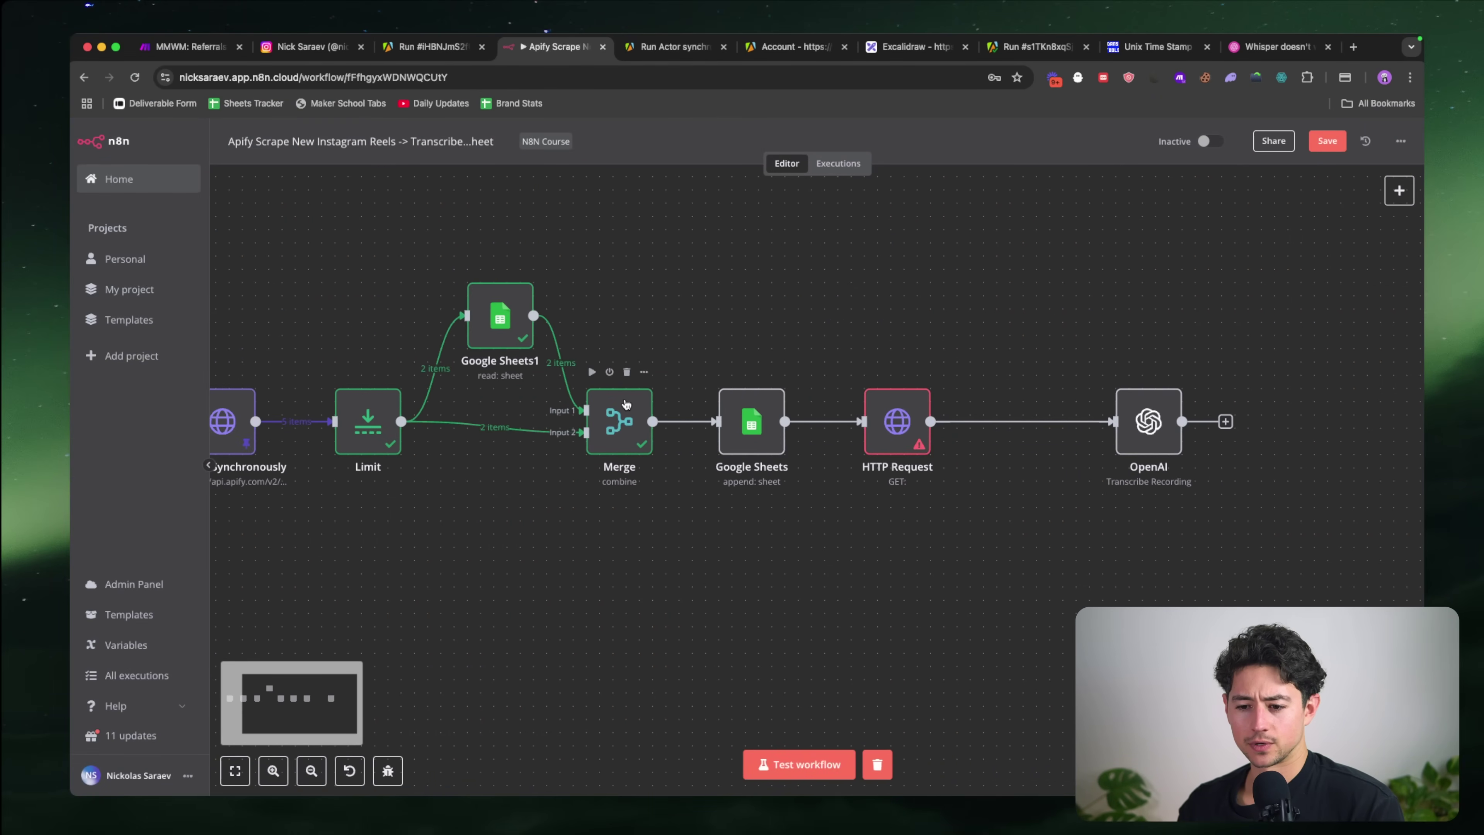
{"action": "key", "text": "super+grave"}
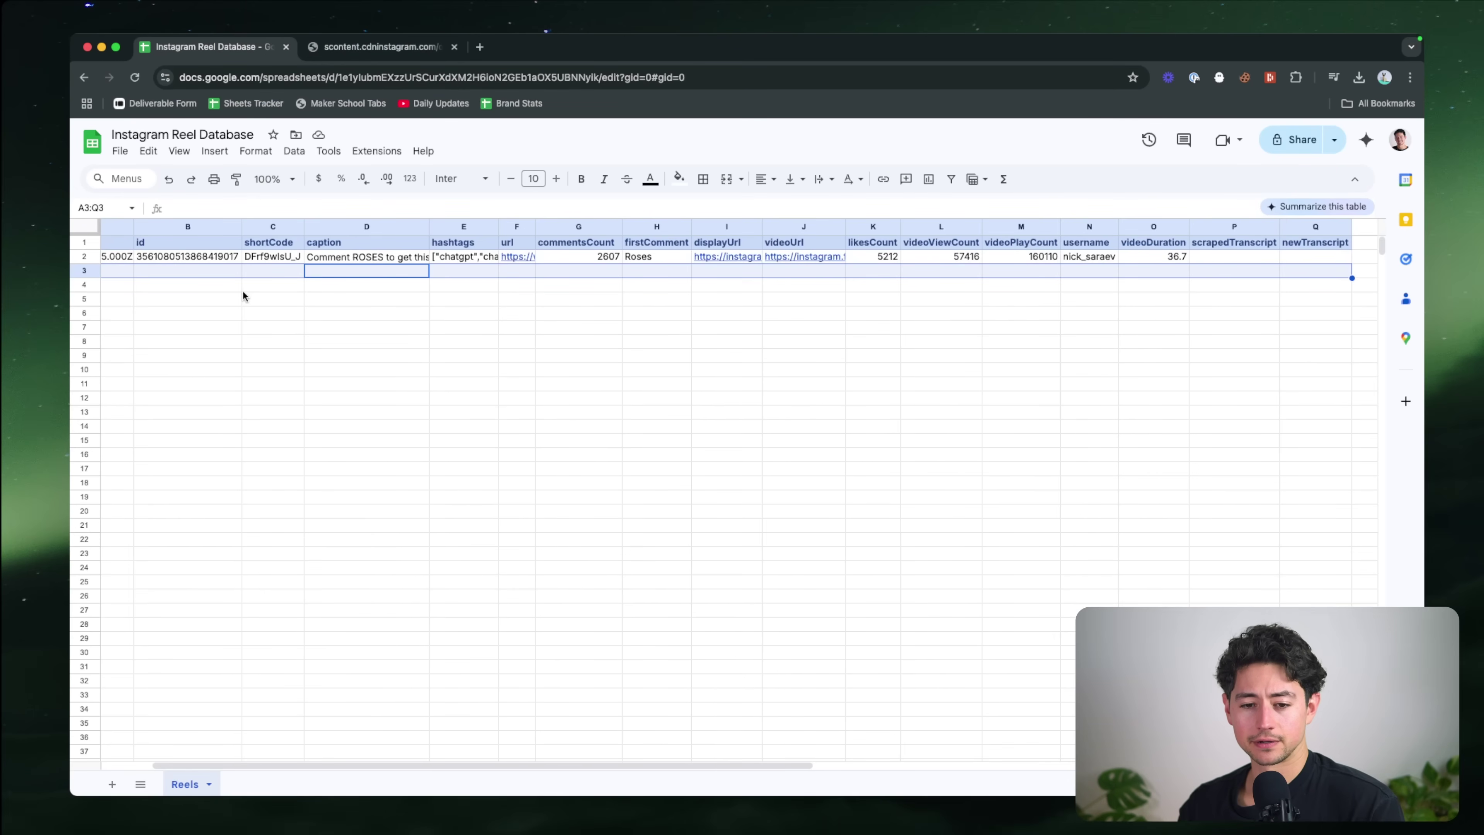
{"action": "key", "text": "super+grave"}
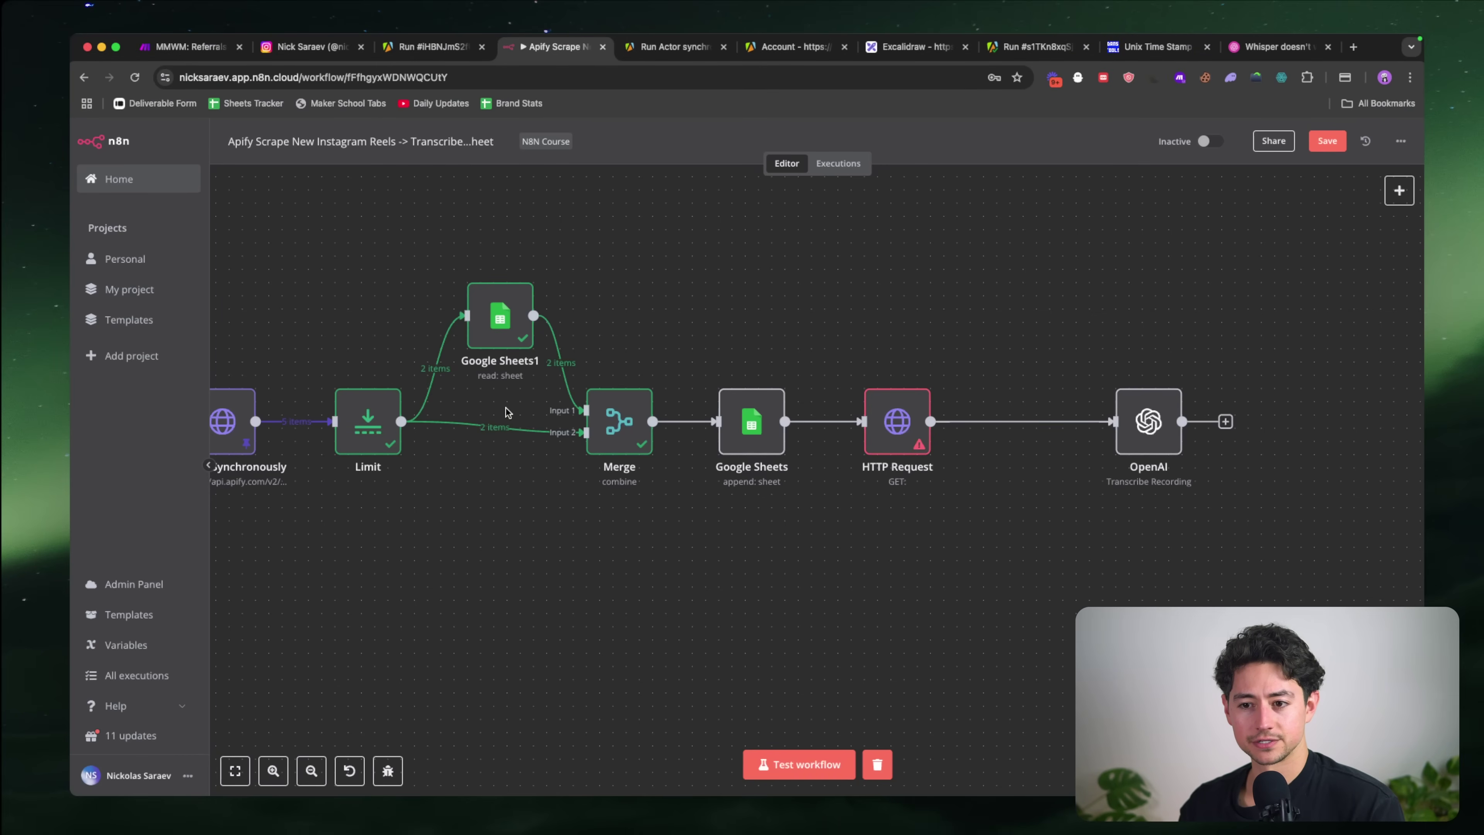
{"action": "scroll", "coordinate": [644, 504], "scroll_direction": "left", "scroll_amount": 3}
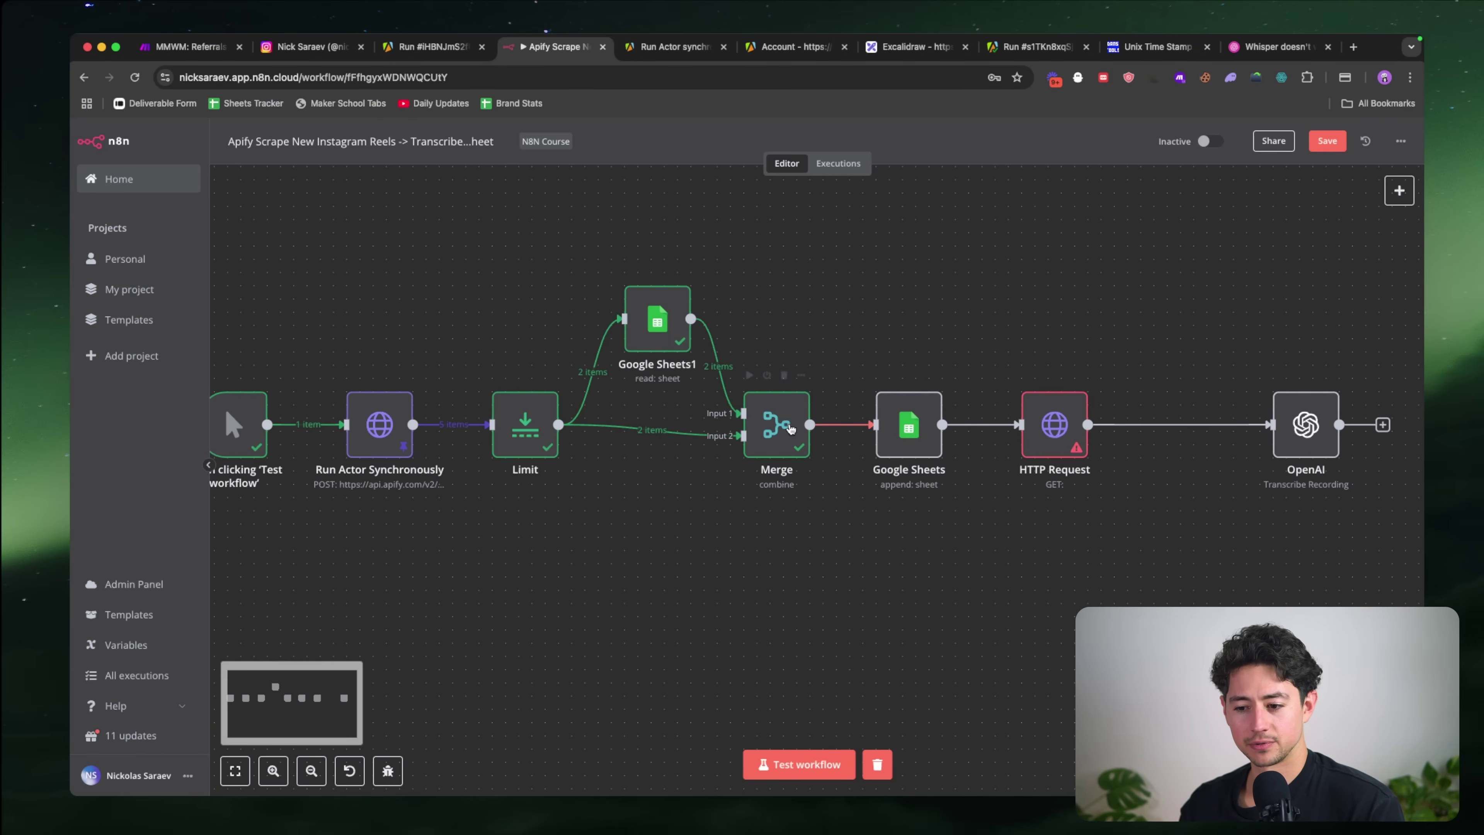
Step: Inspect which nodes feed the Merge node's input
{"action": "double_click", "coordinate": [772, 426]}
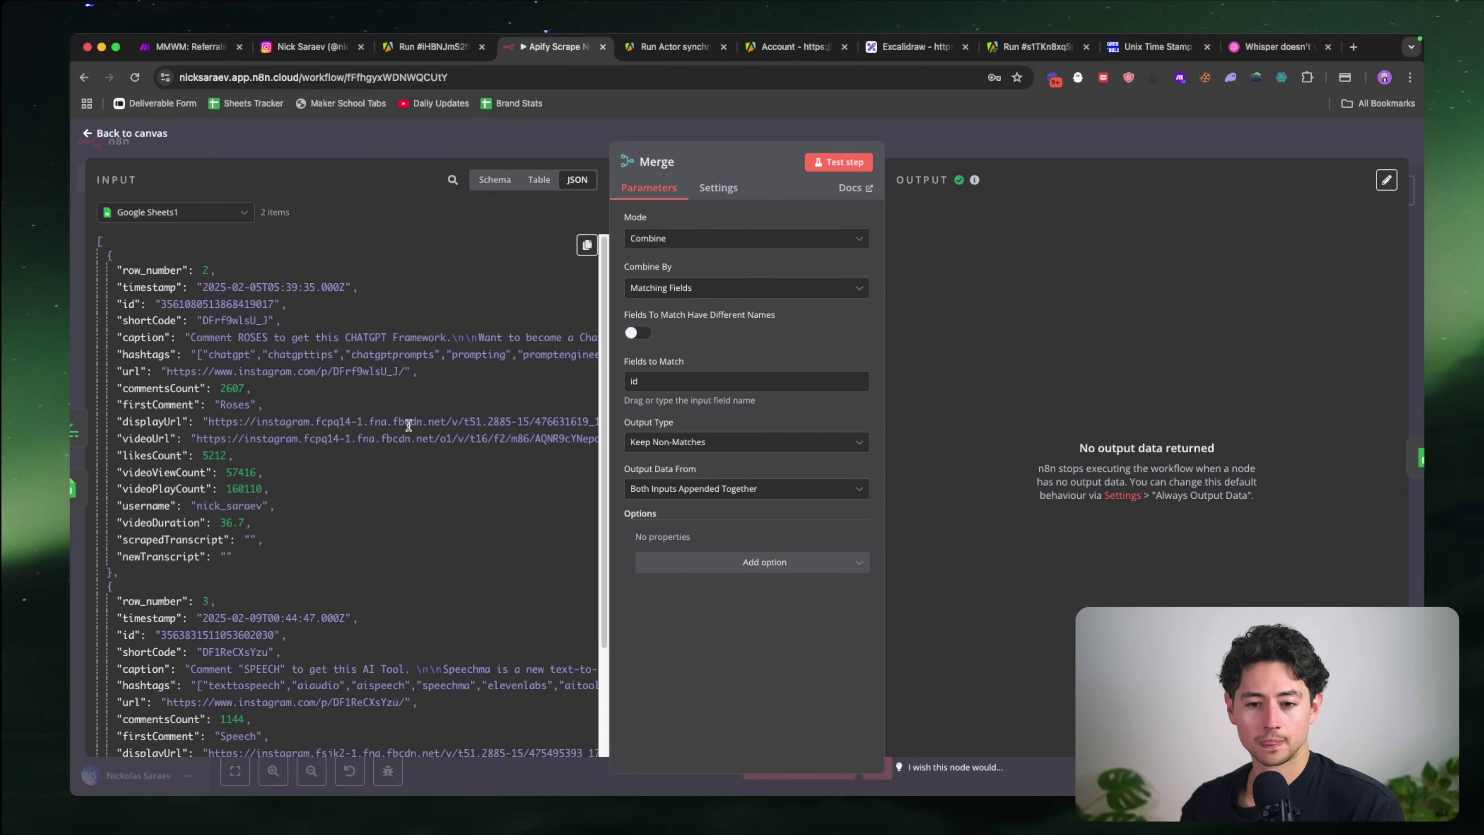
{"action": "scroll", "coordinate": [407, 424], "scroll_direction": "down", "scroll_amount": 5}
{"action": "scroll", "coordinate": [408, 424], "scroll_direction": "up", "scroll_amount": 5}
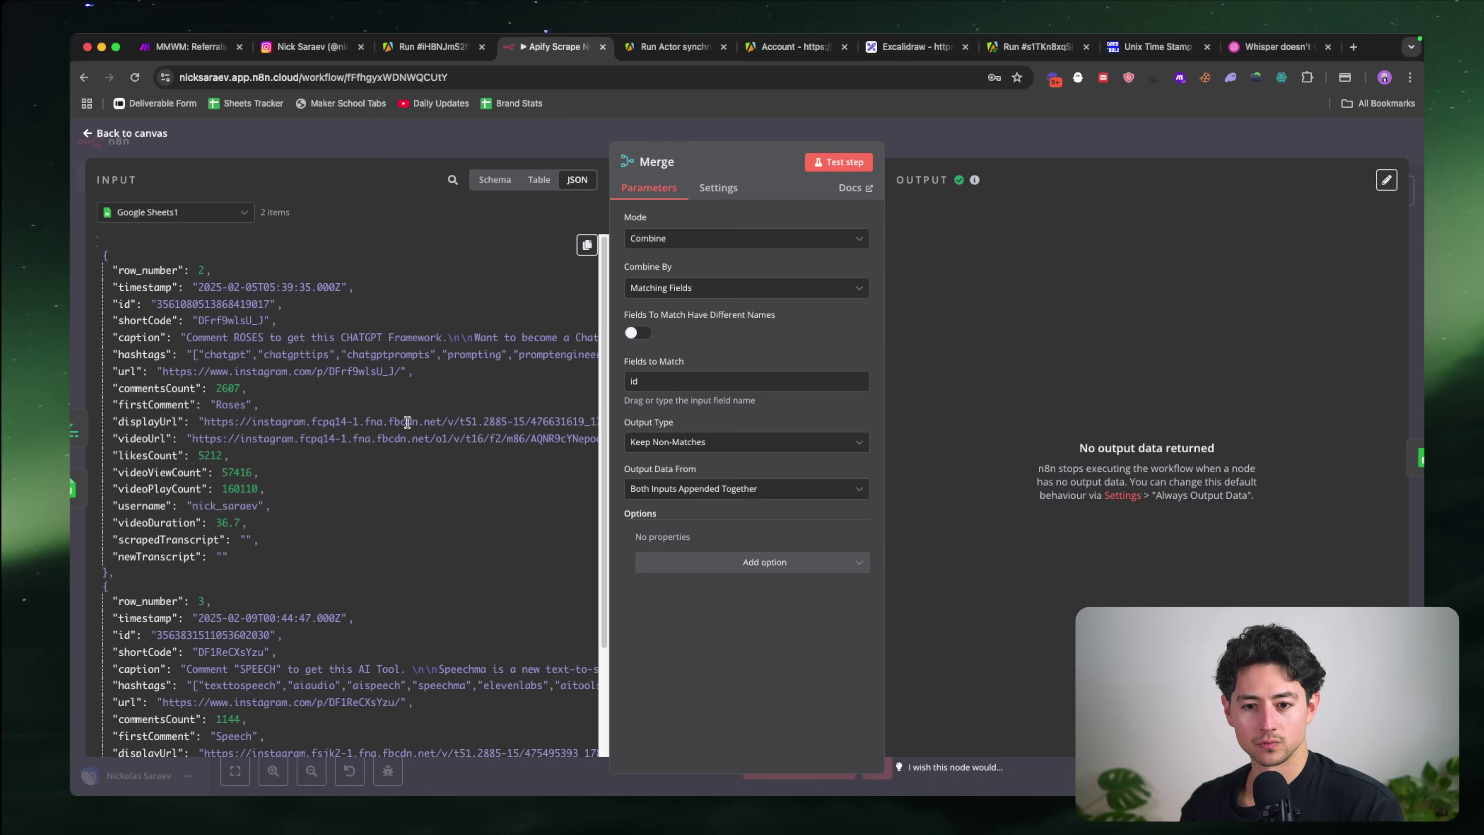
{"action": "left_click", "coordinate": [230, 213]}
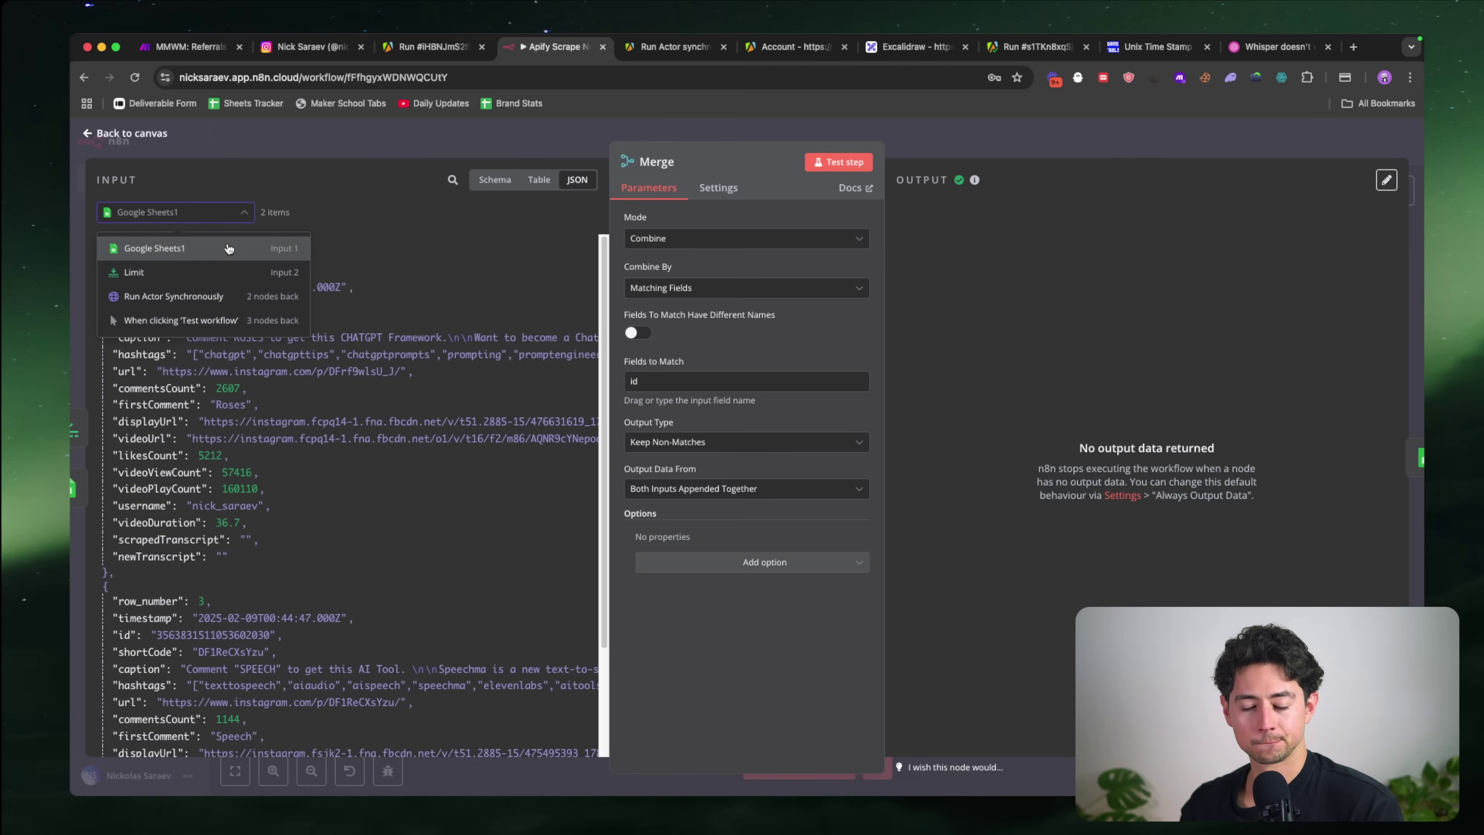
{"action": "left_click", "coordinate": [397, 150]}
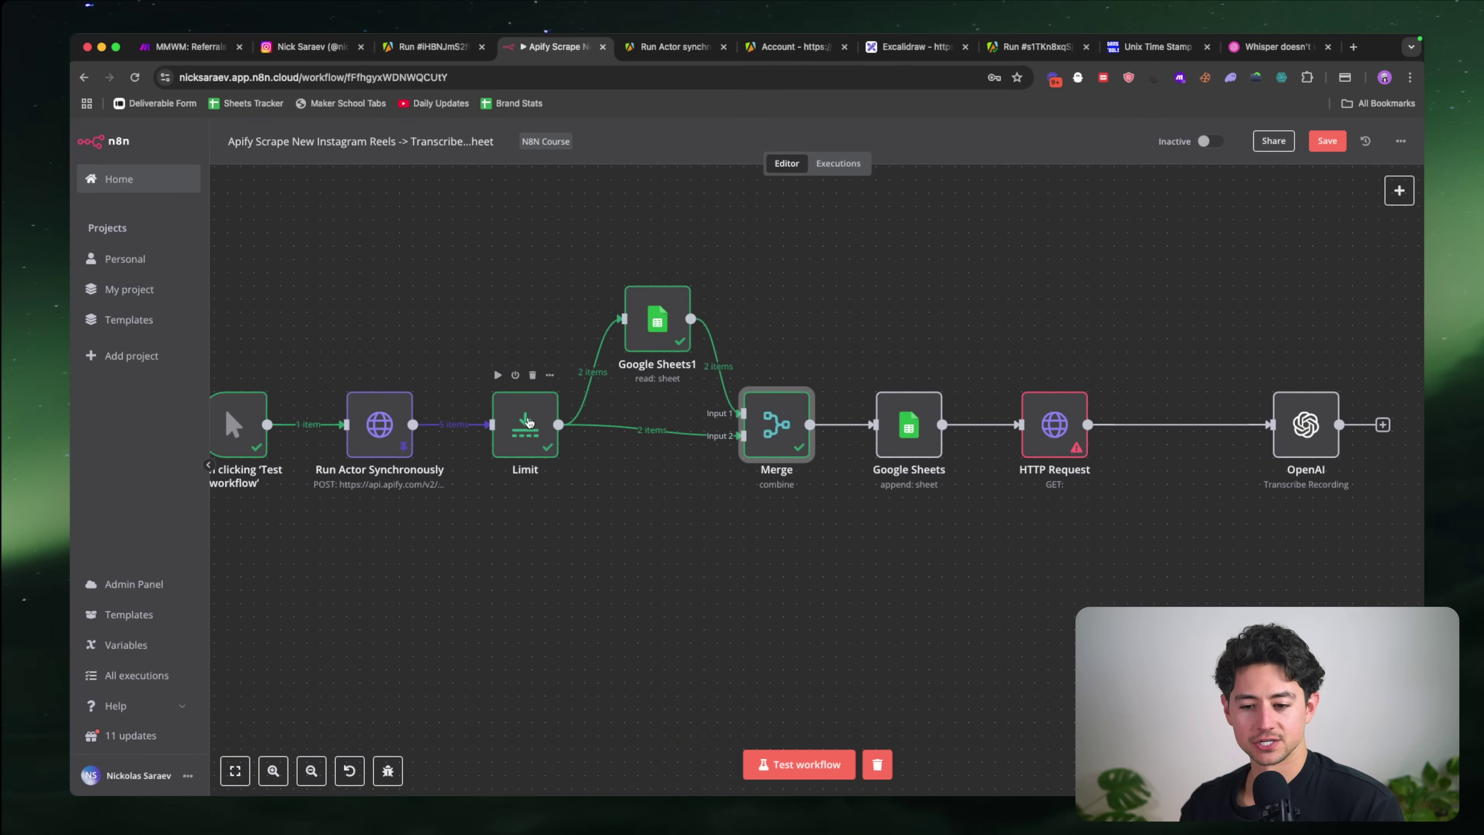
Step: Test and pin the outputs of the Limit and Google Sheets1 nodes
{"action": "double_click", "coordinate": [528, 422]}
{"action": "left_click", "coordinate": [837, 163]}
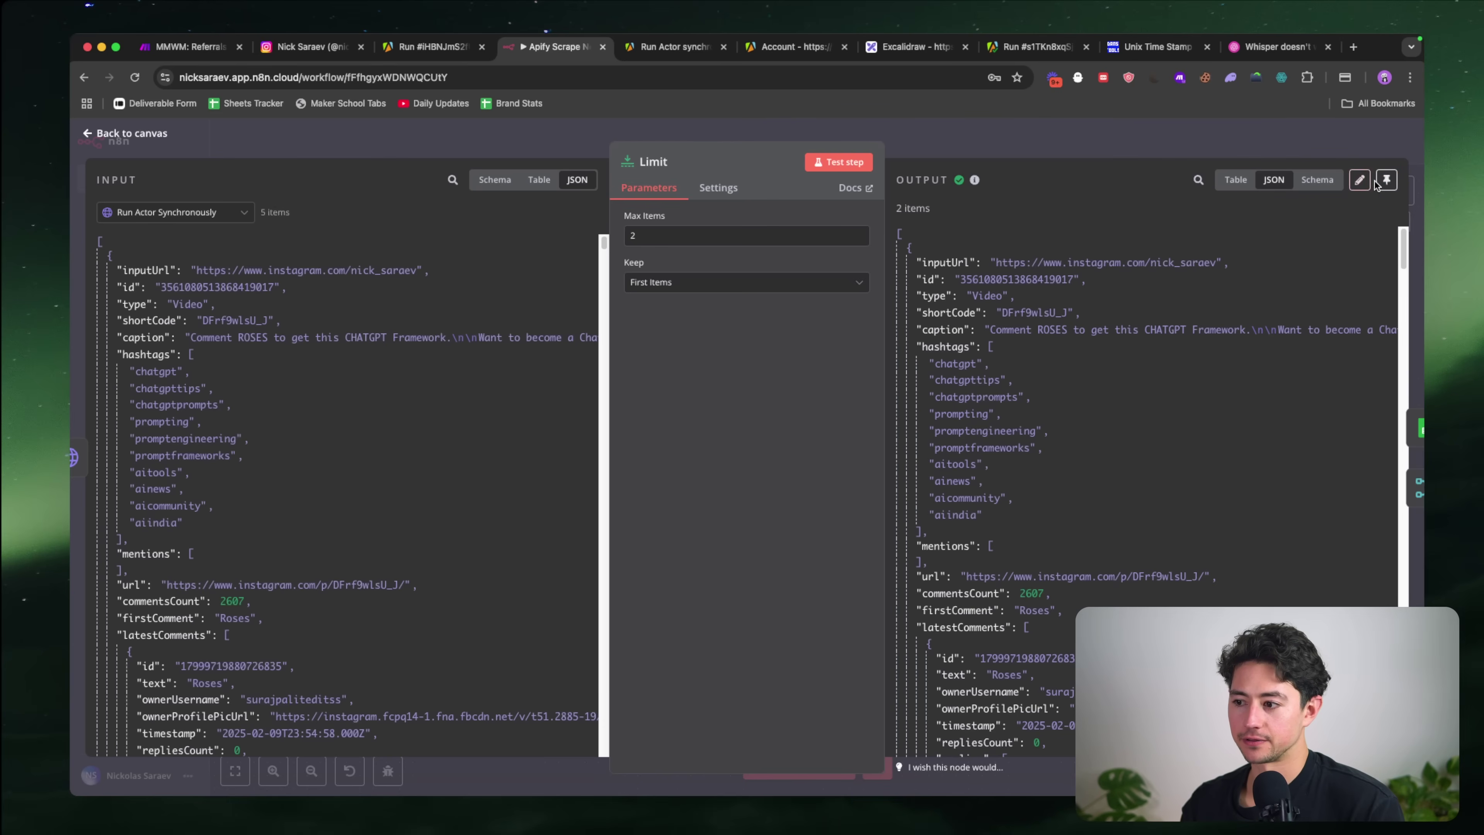
{"action": "left_click", "coordinate": [1386, 180]}
{"action": "left_click", "coordinate": [1041, 144]}
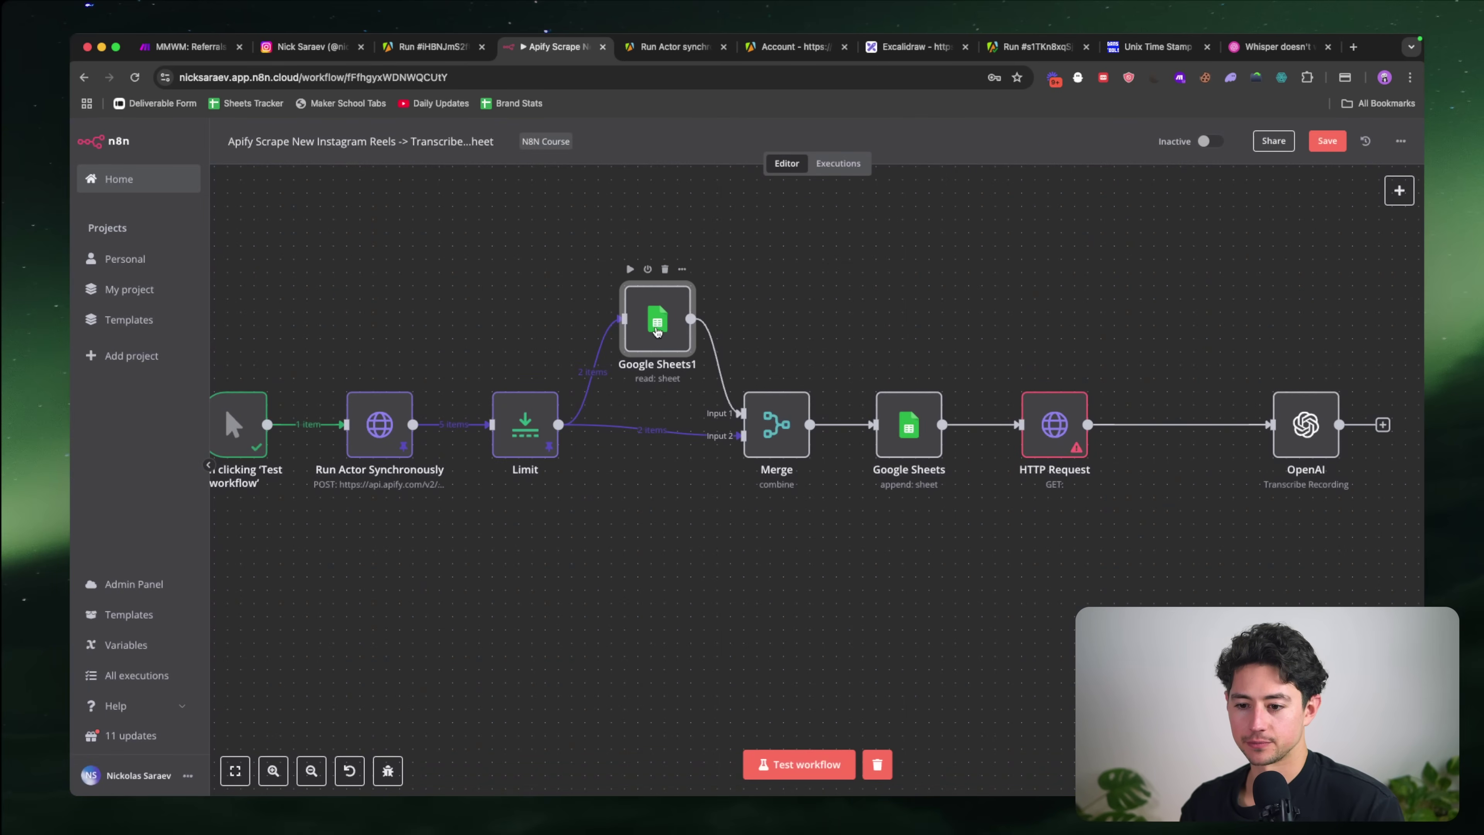
{"action": "double_click", "coordinate": [658, 331]}
{"action": "left_click", "coordinate": [838, 162]}
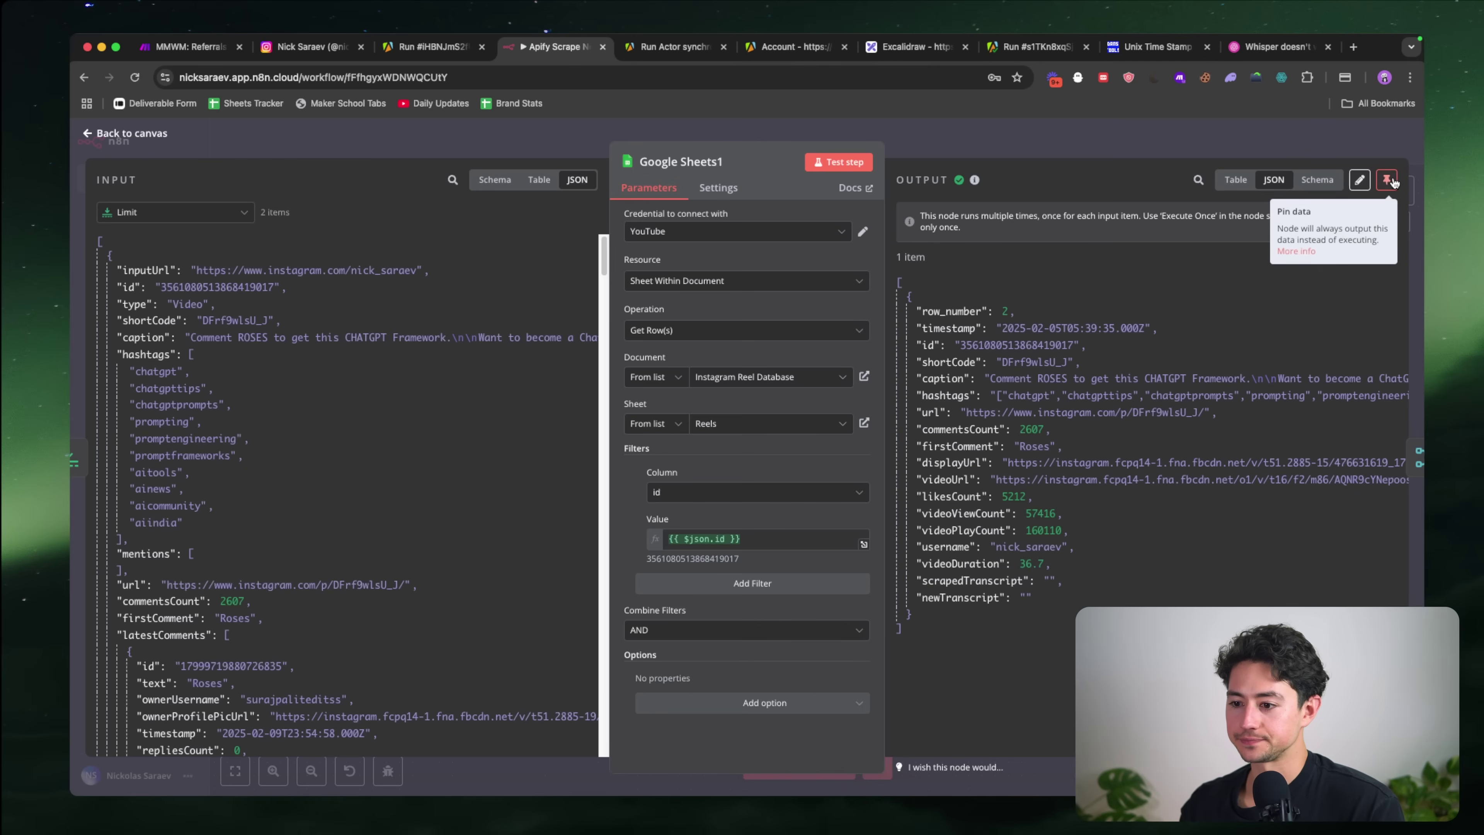
{"action": "left_click", "coordinate": [1389, 180]}
{"action": "left_click", "coordinate": [1210, 141]}
Step: Test and pin the Merge output, then run the Google Sheets append for the new reel
{"action": "double_click", "coordinate": [775, 425]}
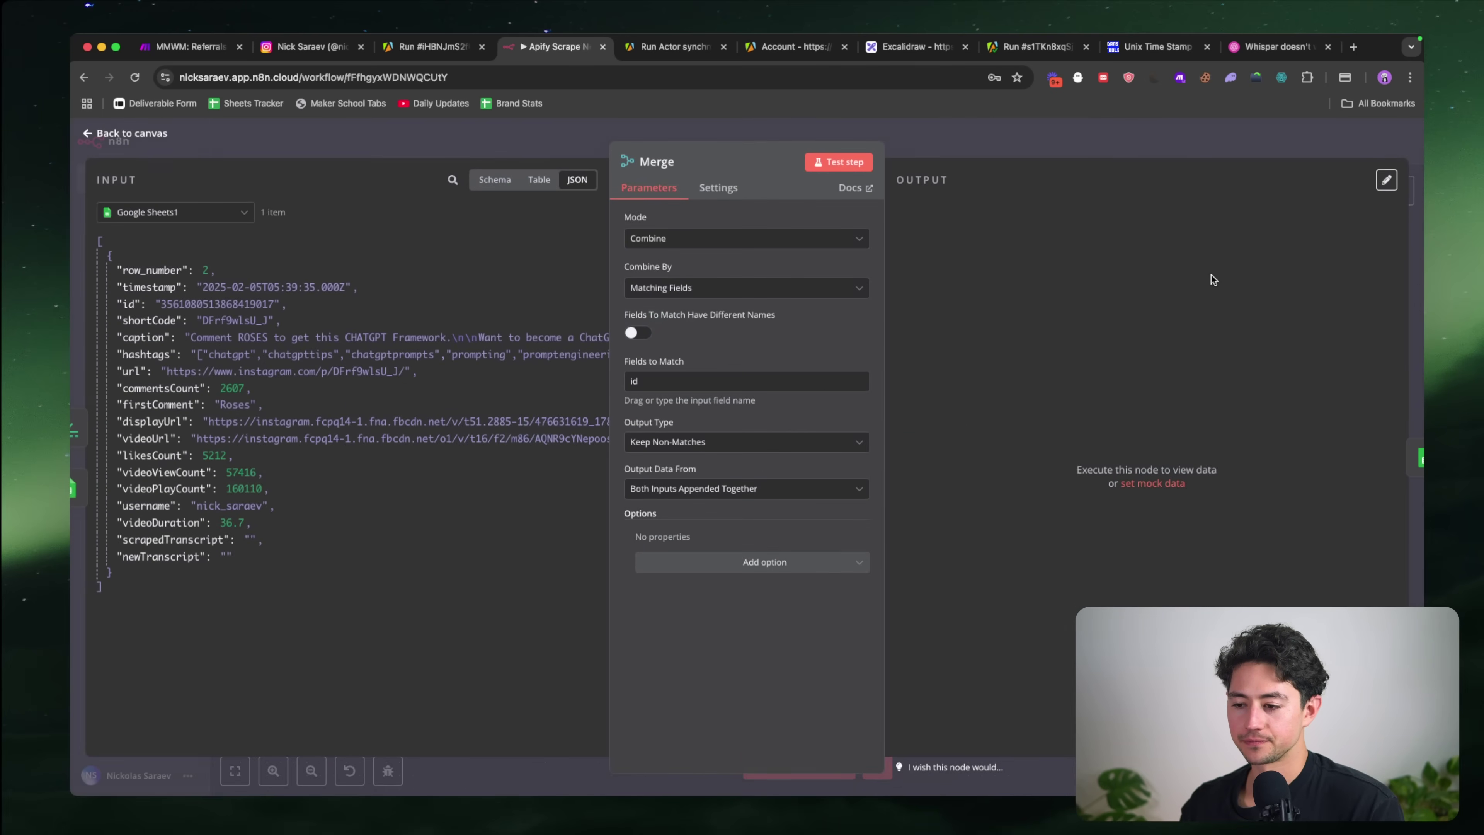
{"action": "left_click", "coordinate": [839, 165]}
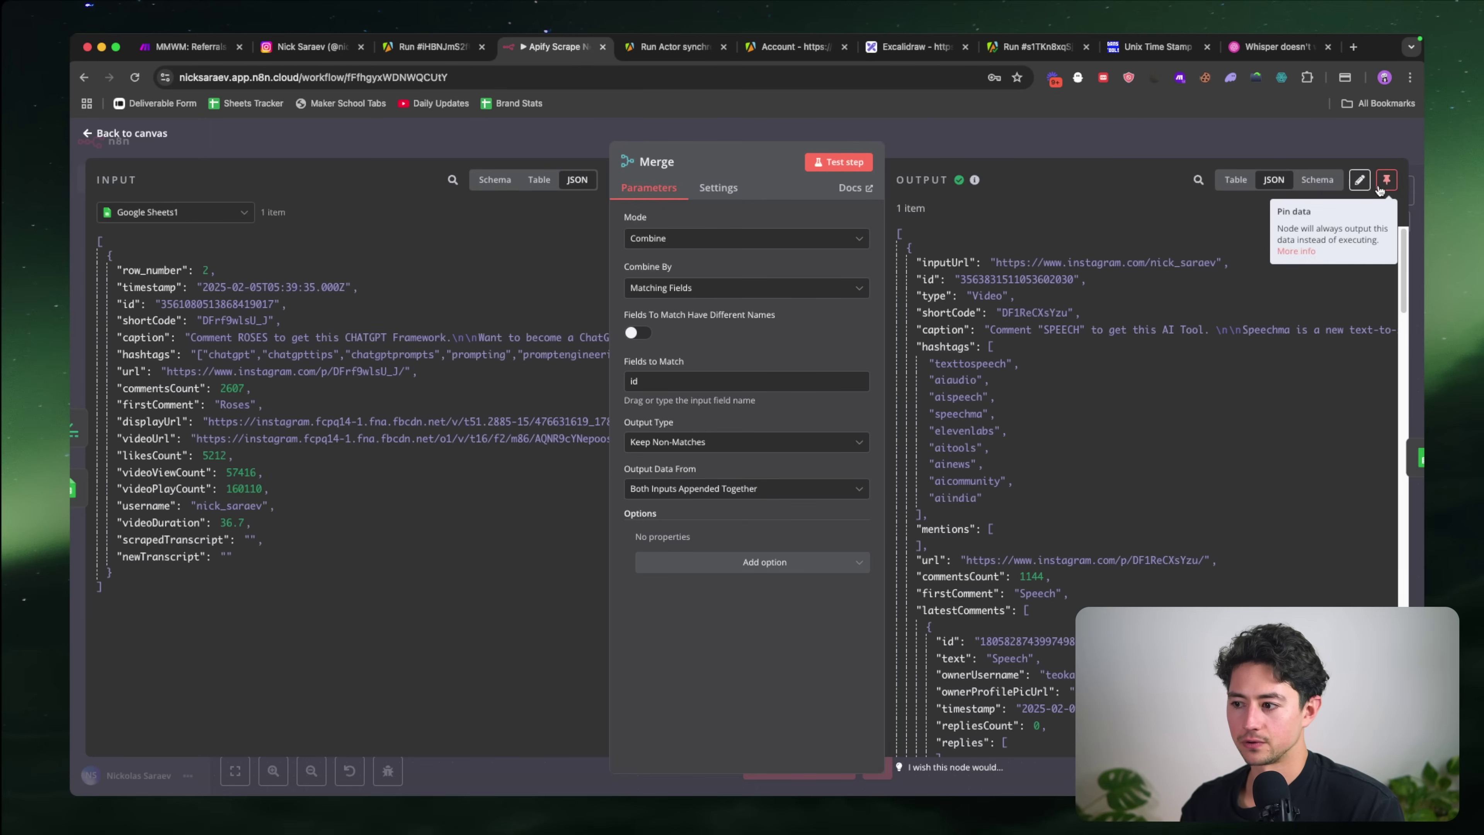
{"action": "left_click", "coordinate": [1387, 180]}
{"action": "left_click", "coordinate": [1248, 140]}
{"action": "scroll", "coordinate": [904, 374], "scroll_direction": "right", "scroll_amount": 1}
{"action": "double_click", "coordinate": [876, 424]}
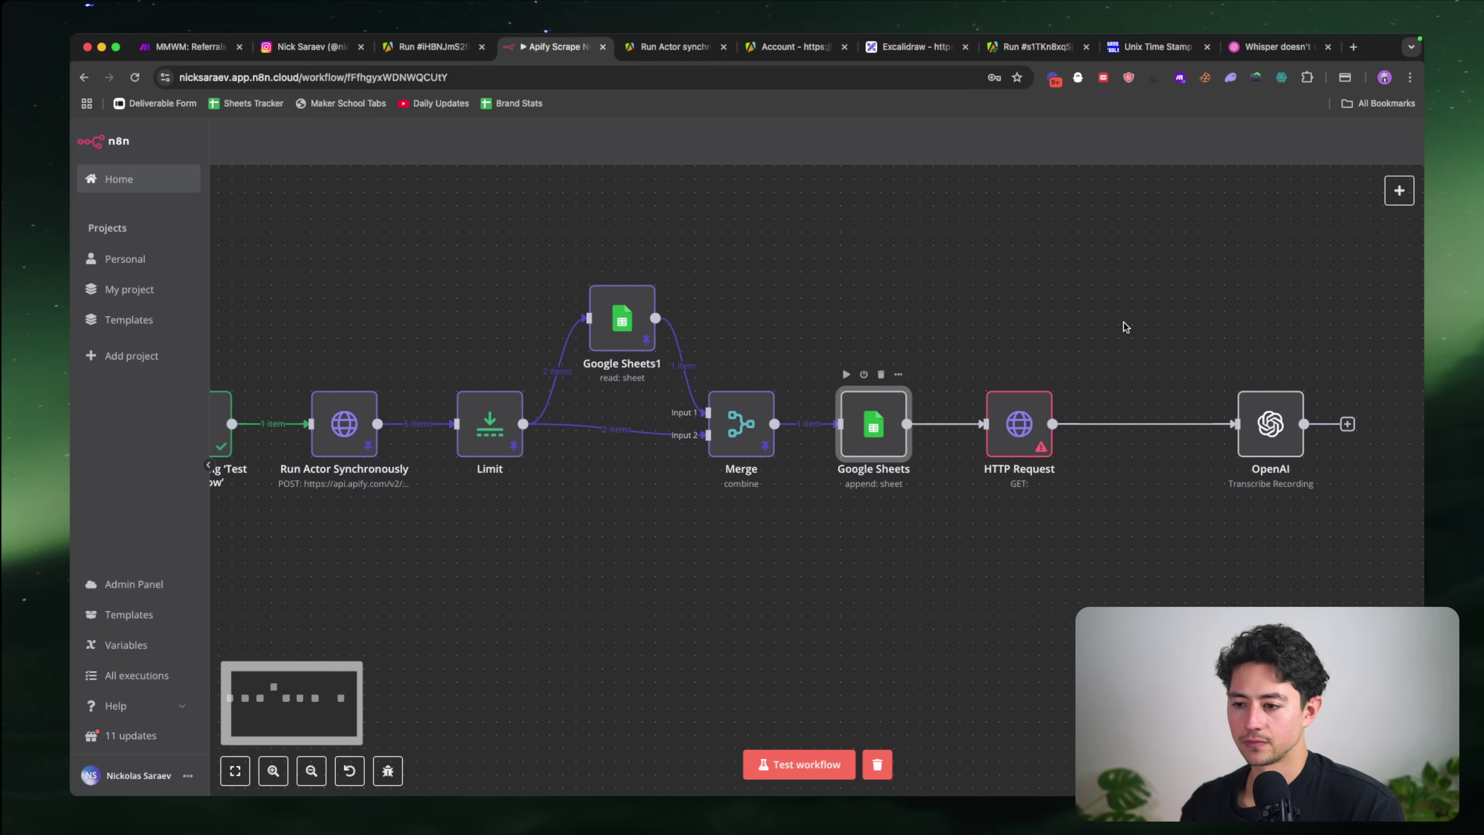
{"action": "left_click", "coordinate": [840, 162]}
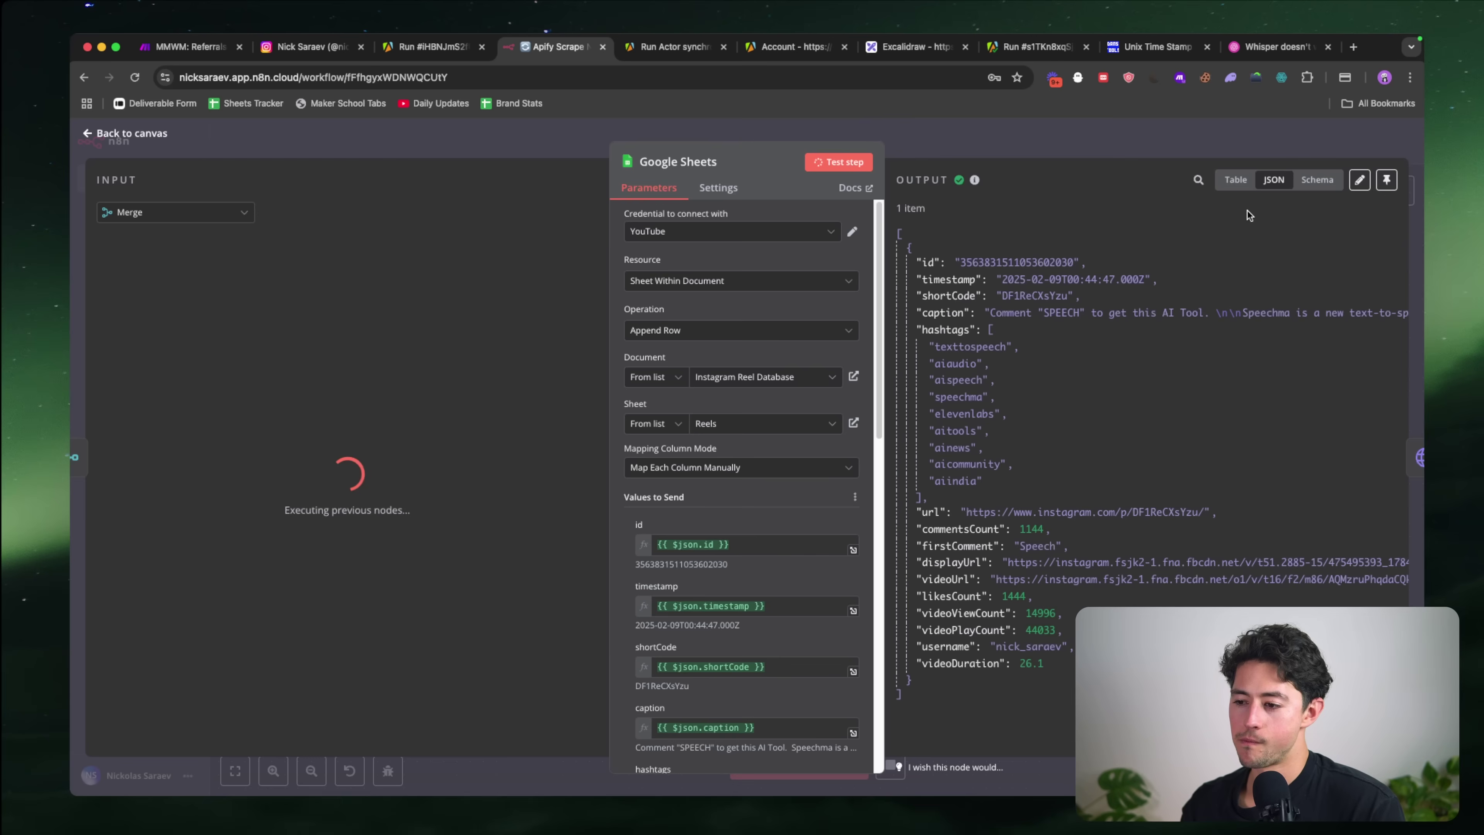
{"action": "left_click", "coordinate": [1124, 137]}
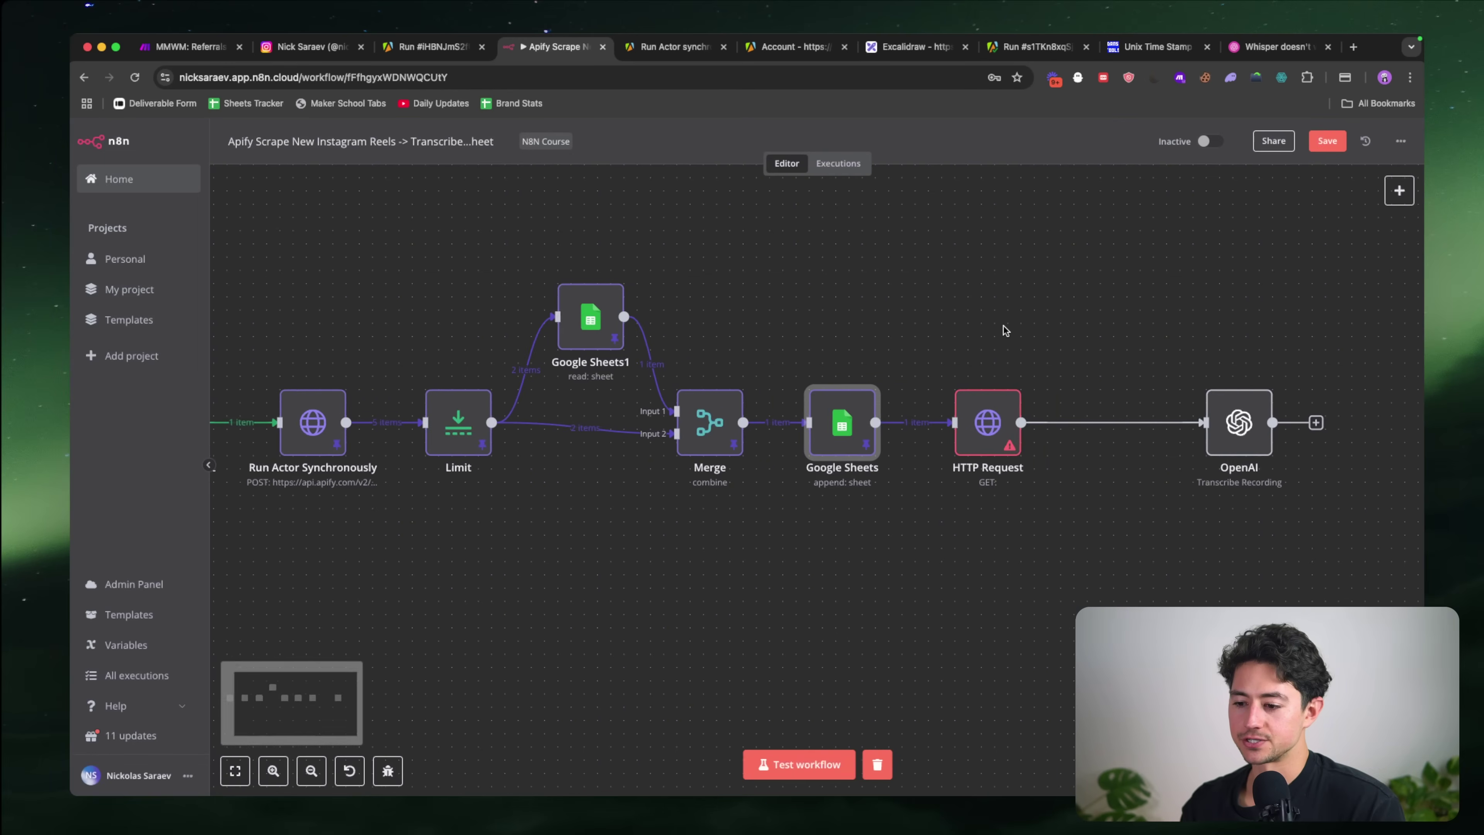
{"action": "scroll", "coordinate": [1003, 327], "scroll_direction": "right", "scroll_amount": 2}
Step: Map the videoUrl field into the HTTP Request node's URL
{"action": "double_click", "coordinate": [937, 422]}
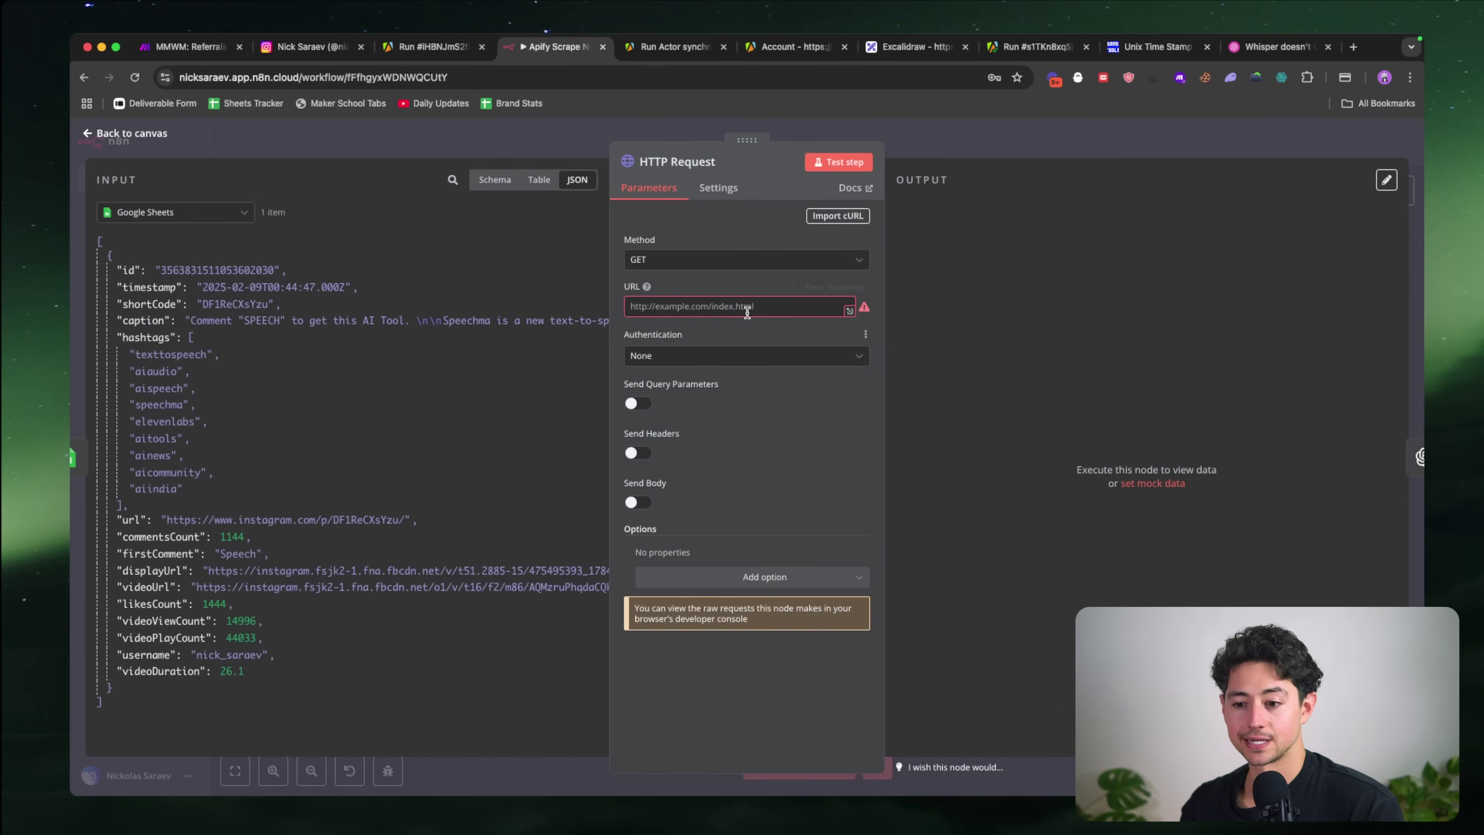
{"action": "left_click", "coordinate": [748, 313]}
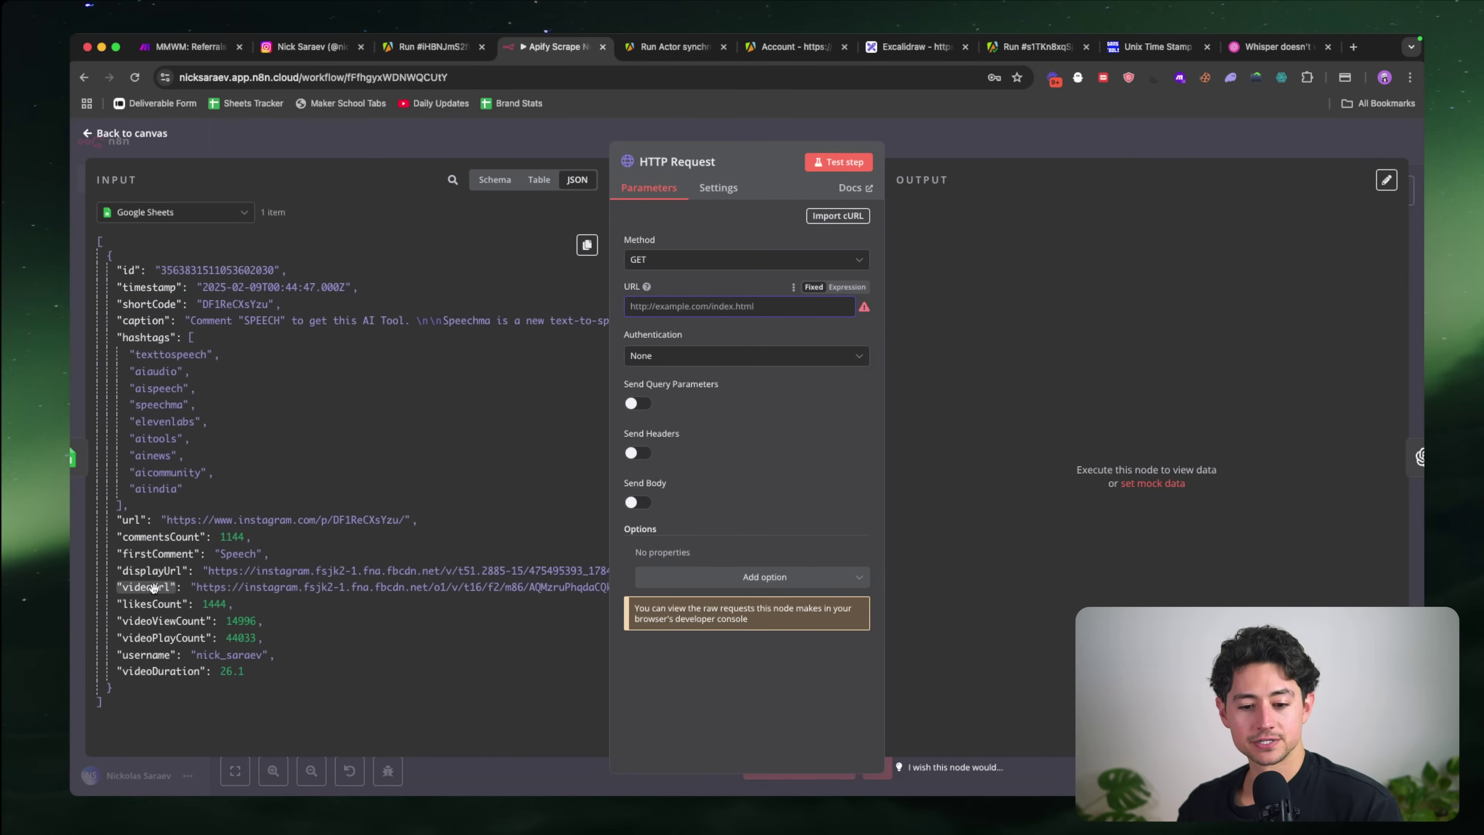
{"action": "left_click_drag", "start_coordinate": [153, 587], "coordinate": [701, 306]}
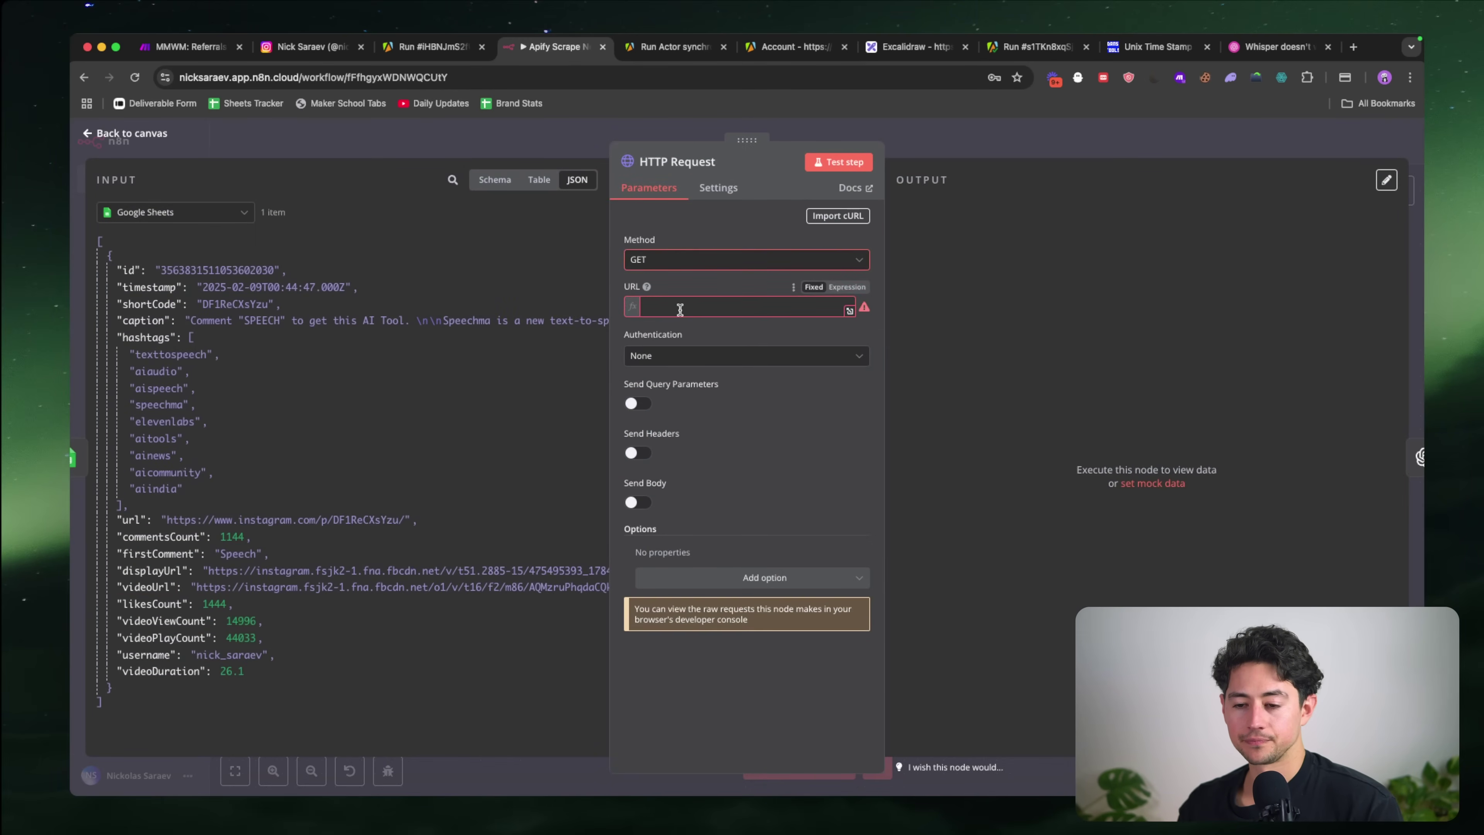
{"action": "left_click", "coordinate": [717, 243]}
Step: Run the HTTP Request to download the reel as a 2.22 MB mp4 binary
{"action": "left_click", "coordinate": [713, 591]}
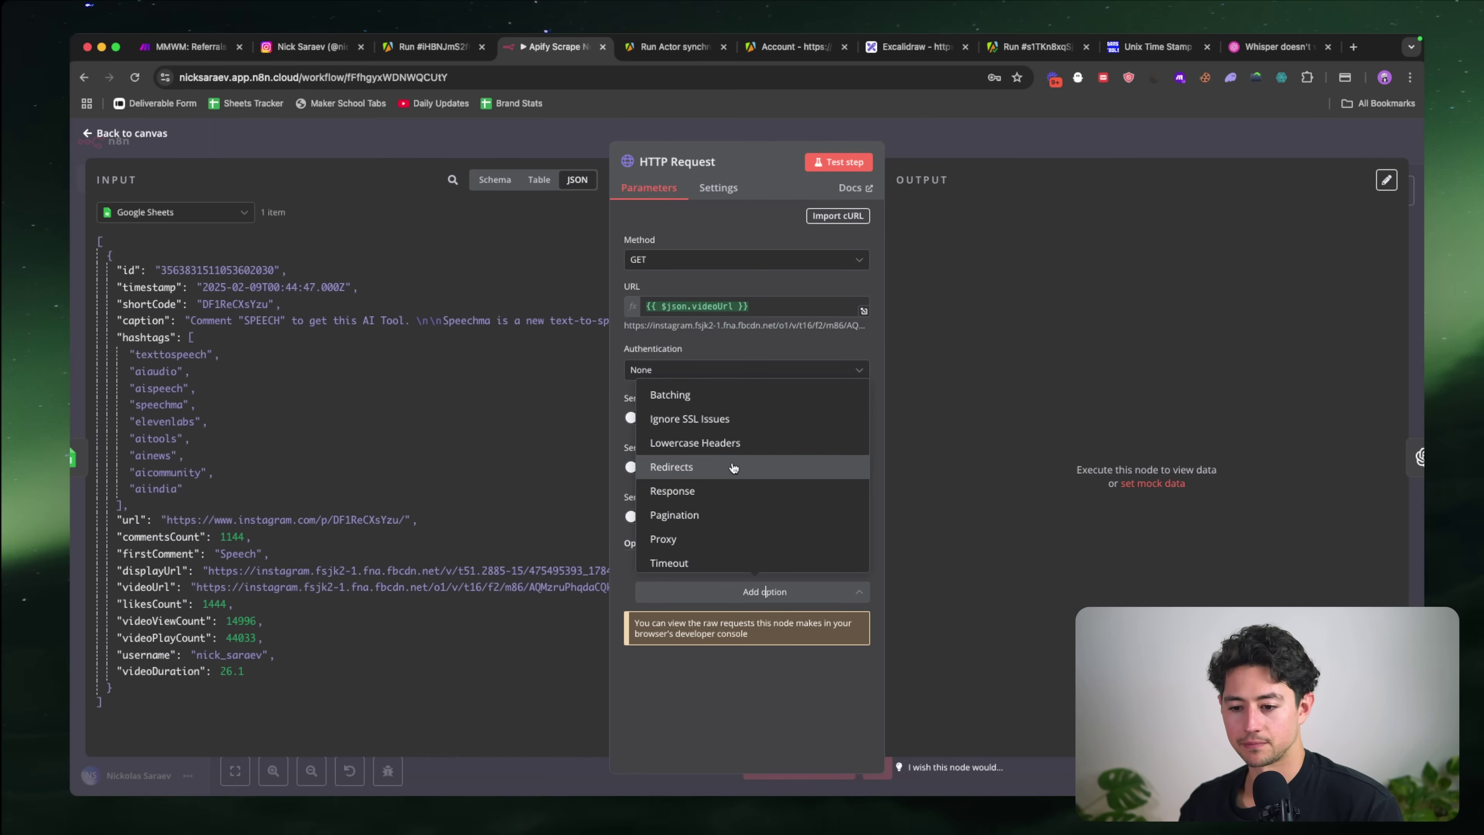
{"action": "left_click", "coordinate": [747, 344]}
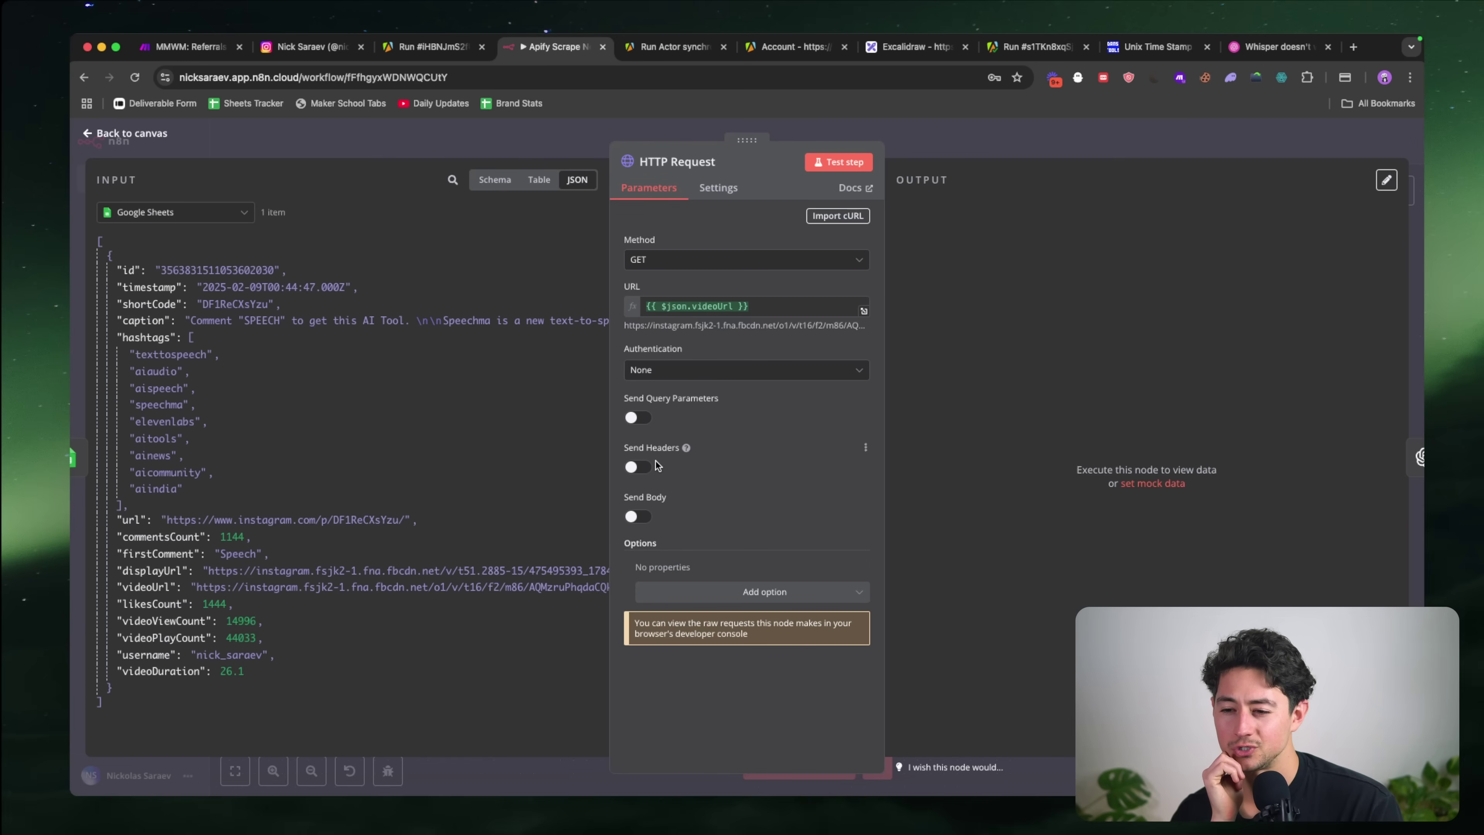
{"action": "left_click", "coordinate": [718, 187]}
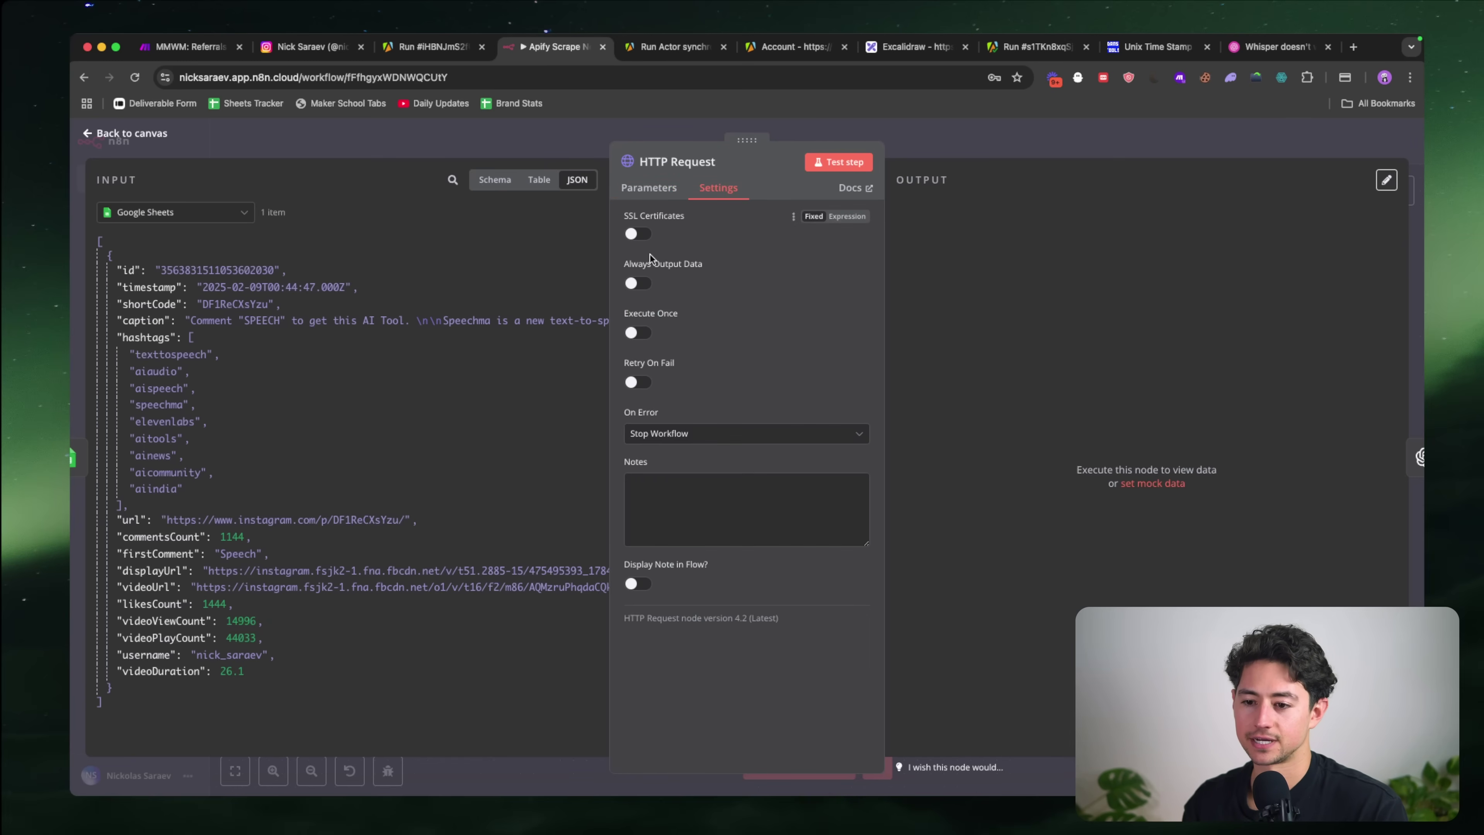
{"action": "left_click", "coordinate": [650, 188]}
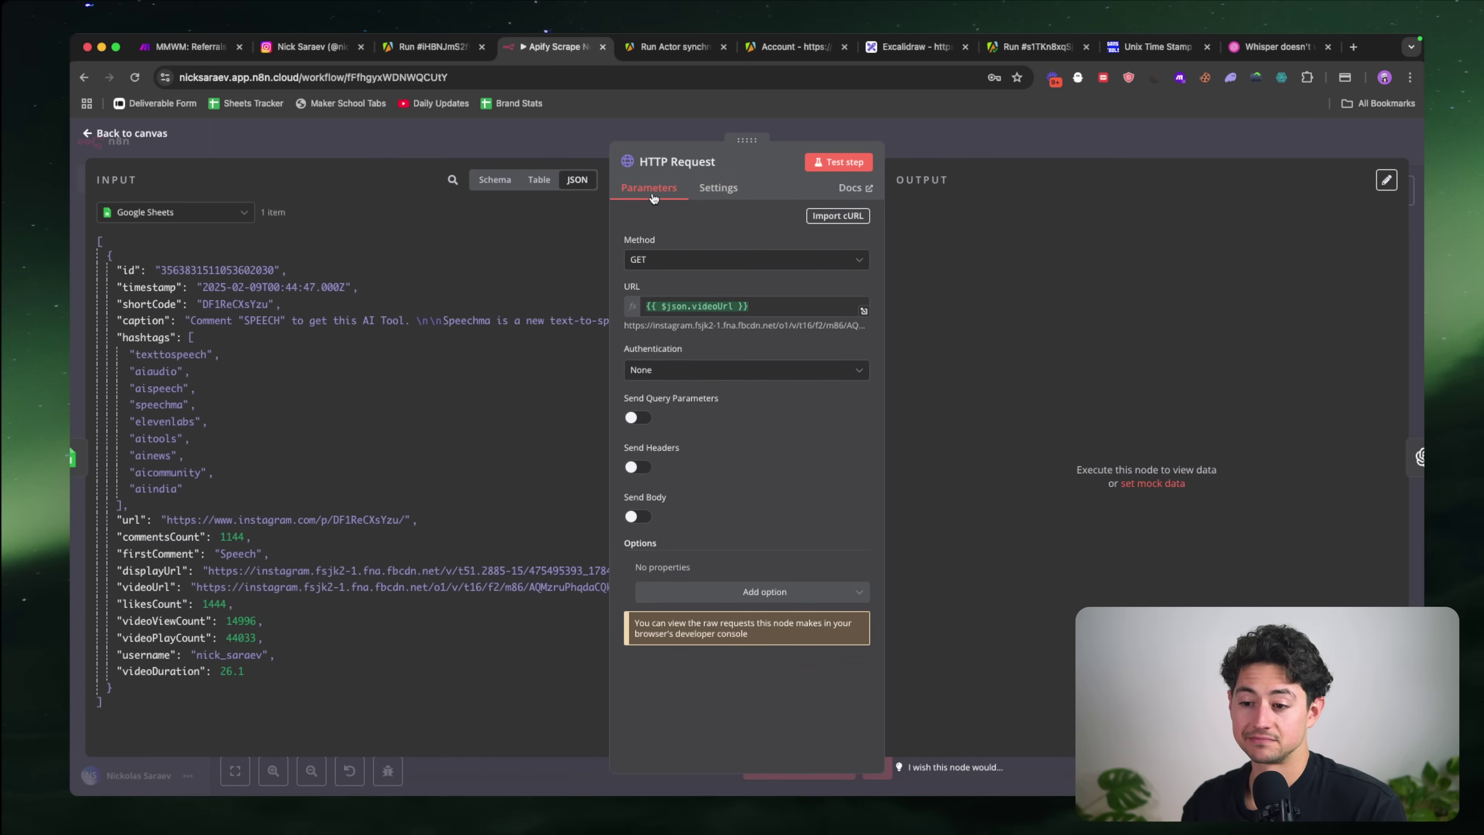
{"action": "left_click", "coordinate": [835, 165]}
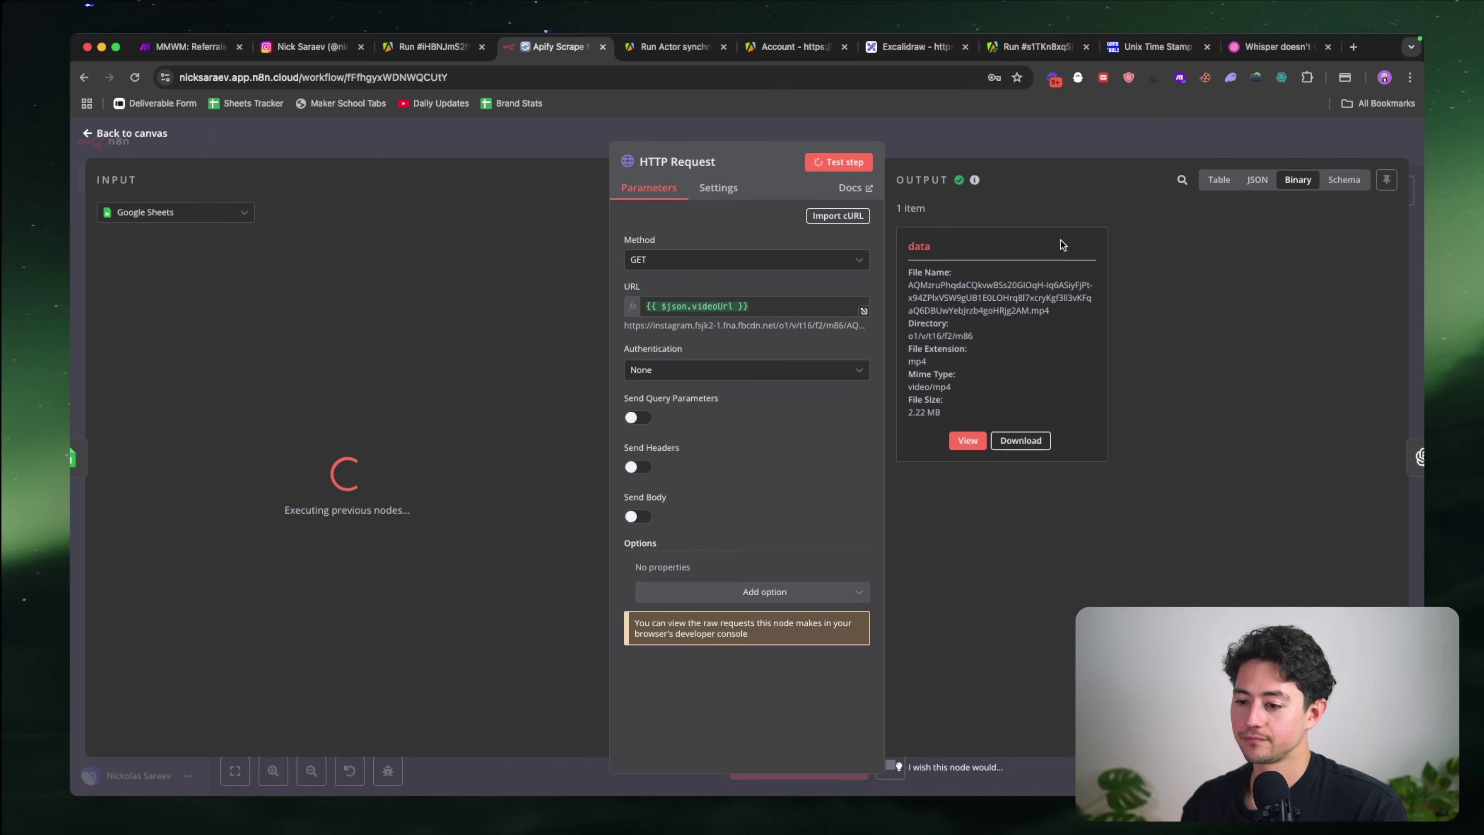
{"action": "scroll", "coordinate": [1052, 283], "scroll_direction": "up", "scroll_amount": 5}
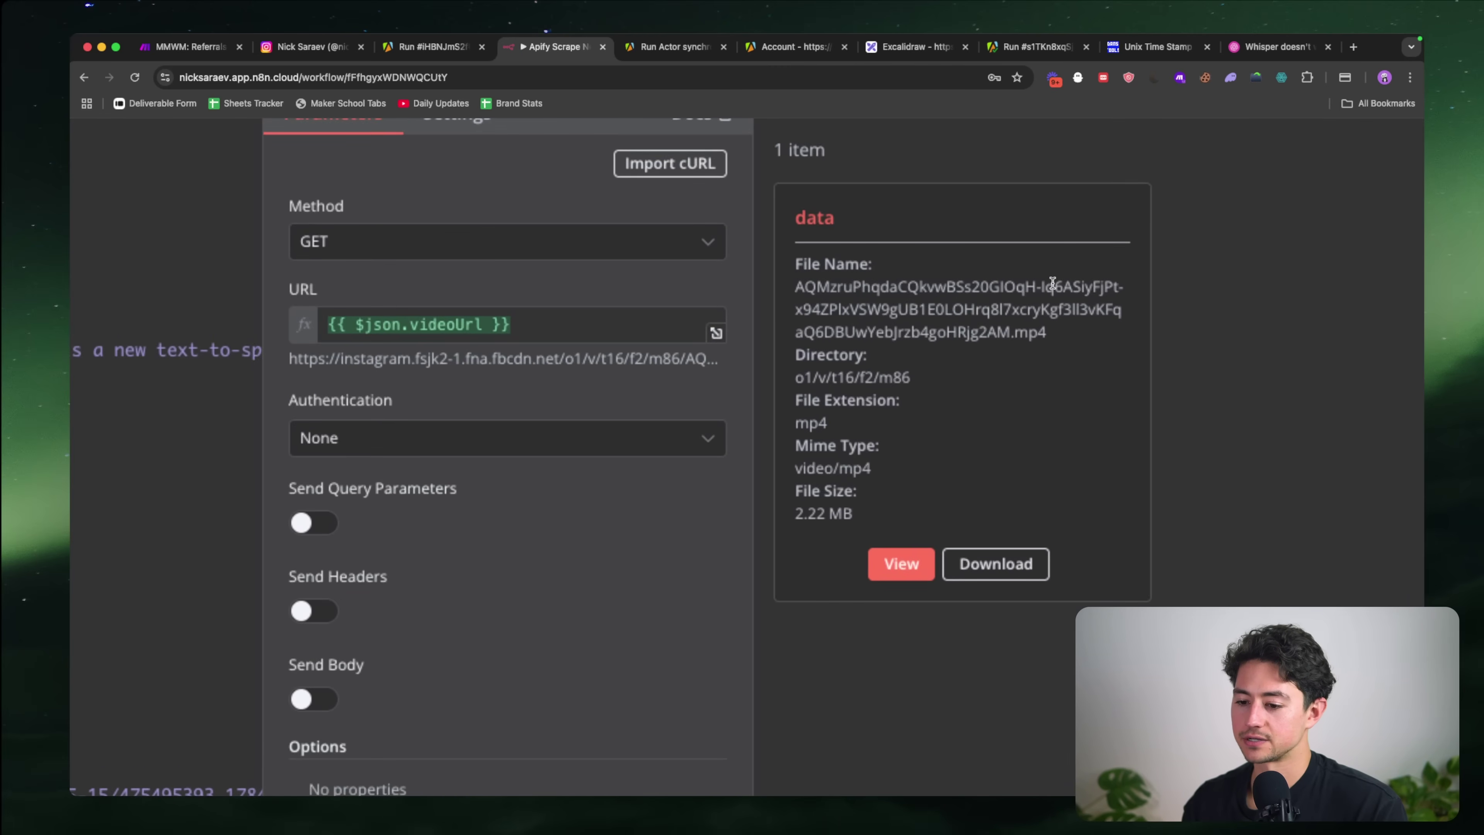
{"action": "scroll", "coordinate": [1053, 283], "scroll_direction": "down", "scroll_amount": 5}
{"action": "left_click", "coordinate": [1012, 143]}
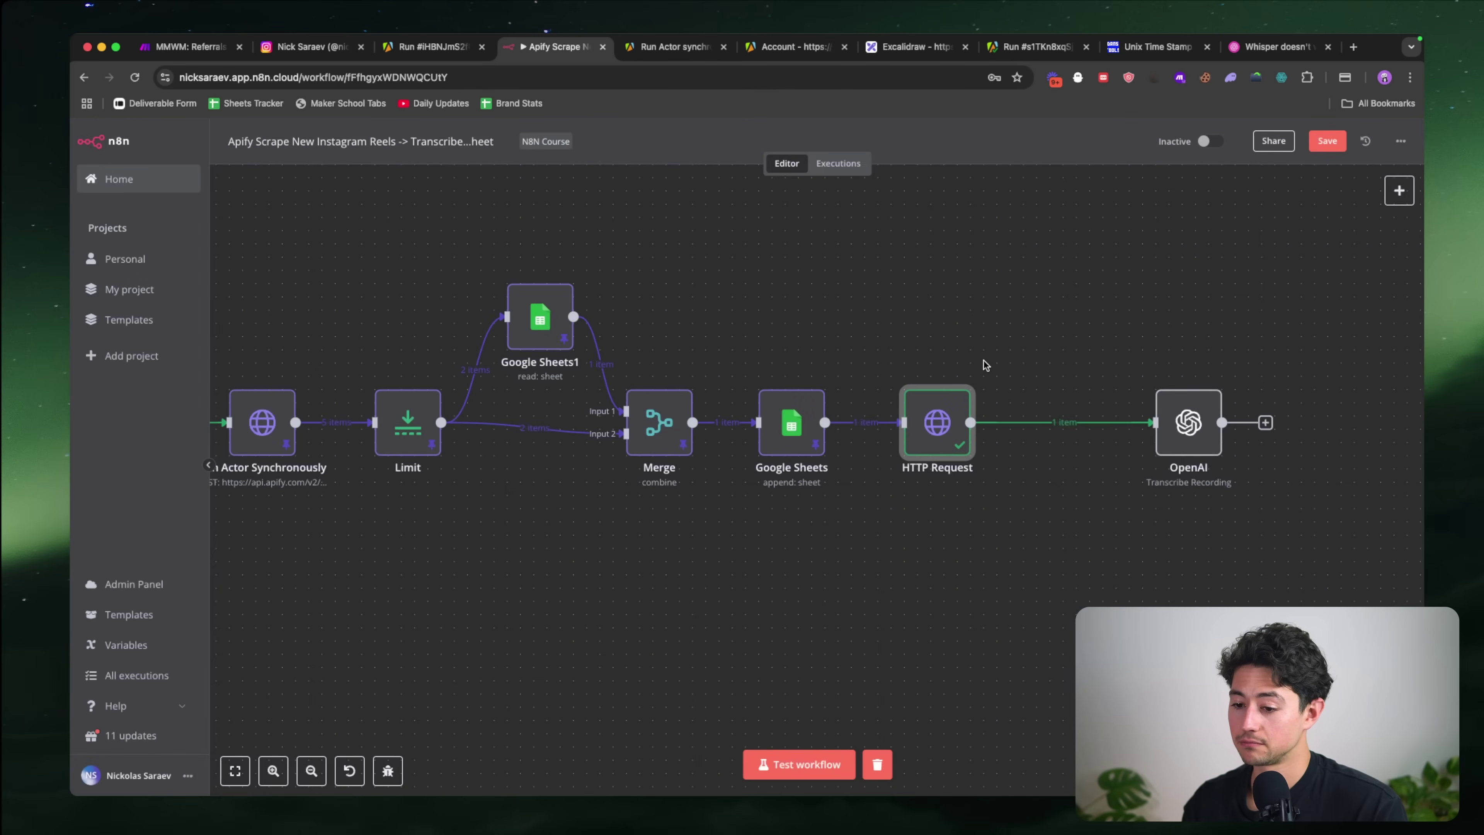
Step: Move the OpenAI node next to HTTP Request and open the OpenAI transcription settings
{"action": "scroll", "coordinate": [983, 360], "scroll_direction": "right", "scroll_amount": 2}
{"action": "left_click_drag", "start_coordinate": [1103, 422], "coordinate": [983, 422]}
{"action": "left_click", "coordinate": [836, 428]}
{"action": "double_click", "coordinate": [836, 428]}
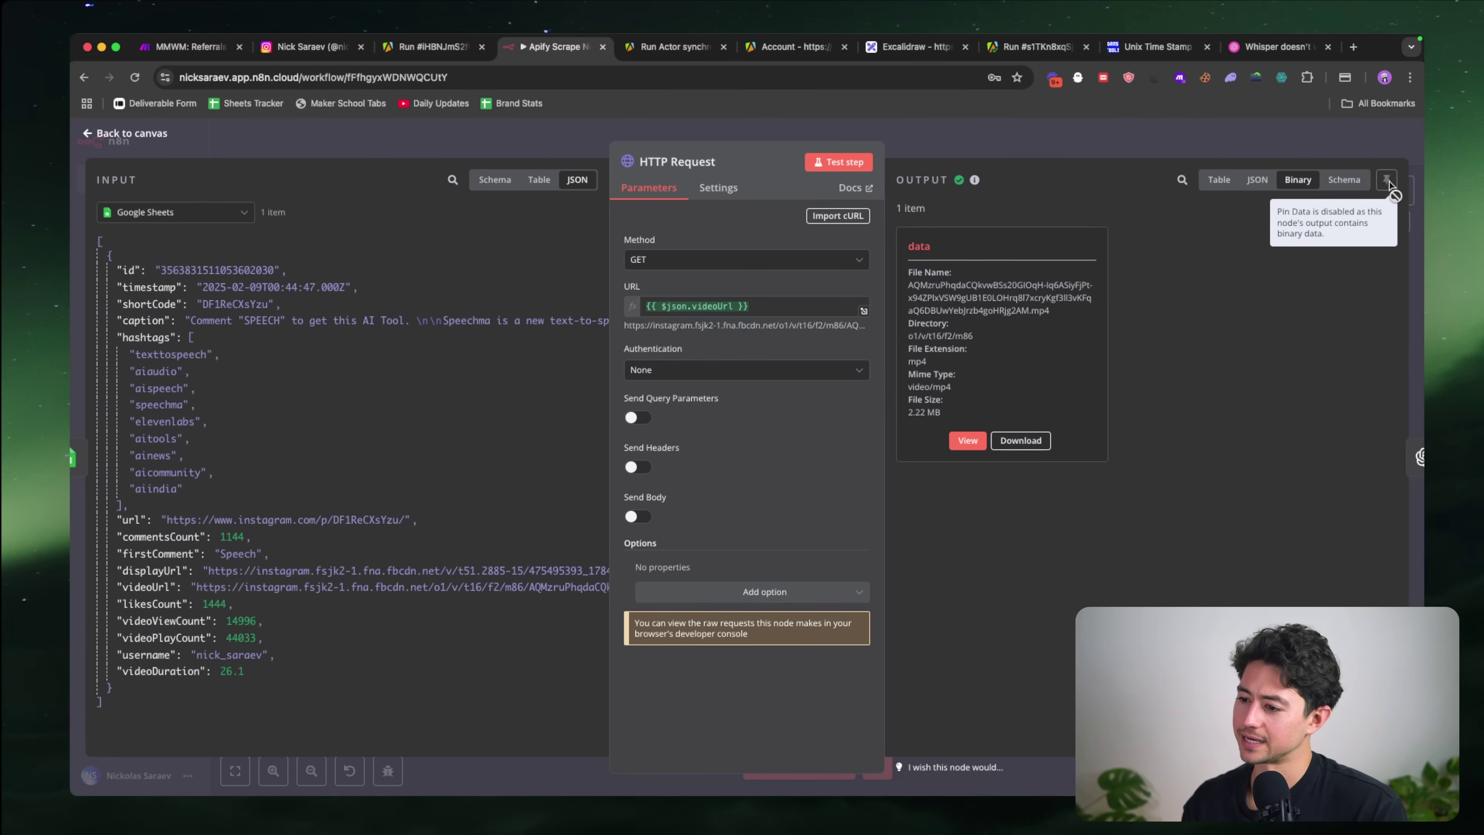
{"action": "left_click", "coordinate": [1212, 152]}
{"action": "double_click", "coordinate": [967, 432]}
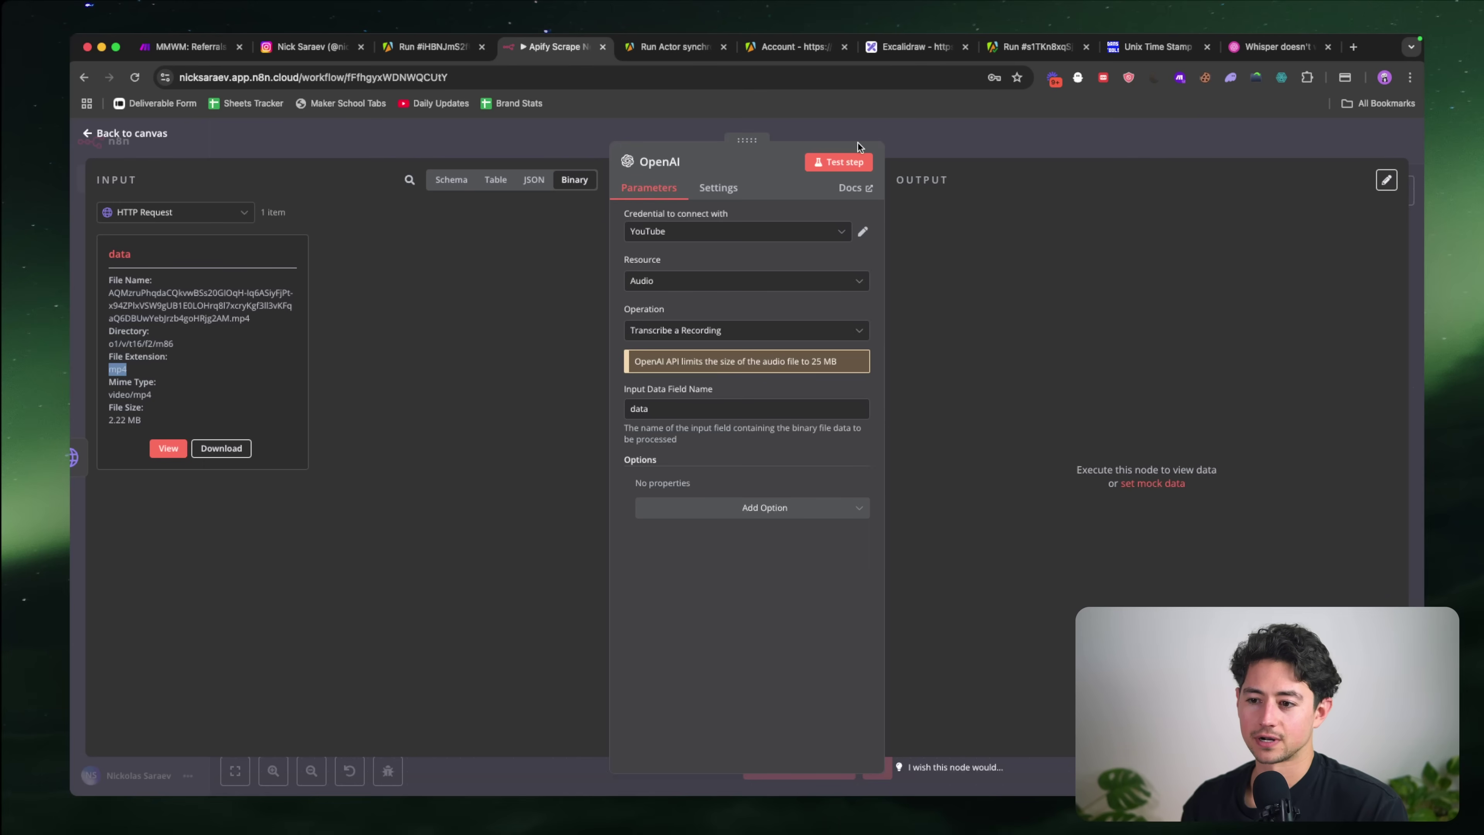
Step: Run the OpenAI transcription on the reel and review the resulting transcript
{"action": "left_click", "coordinate": [835, 162]}
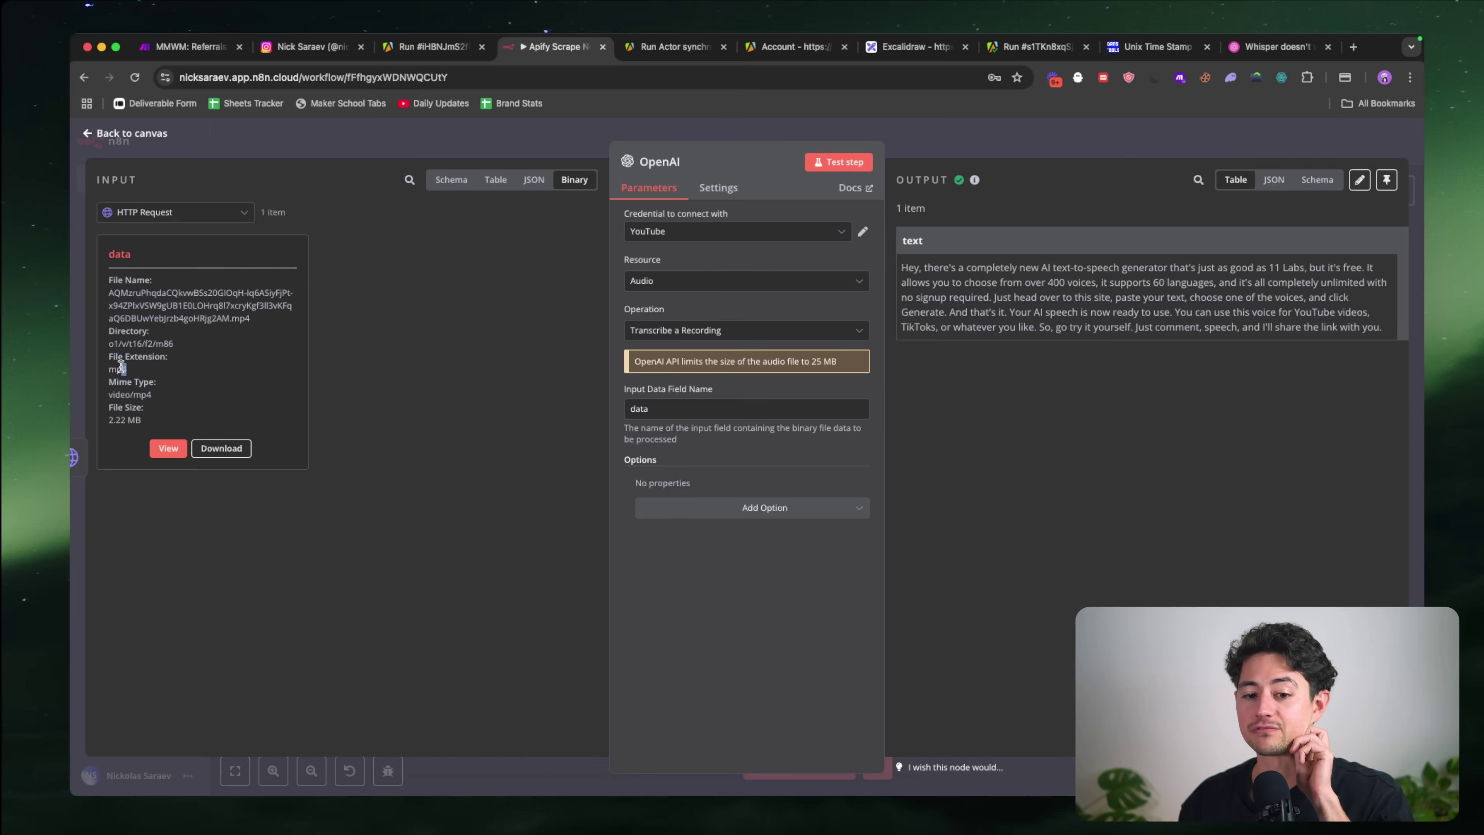
{"action": "left_click_drag", "start_coordinate": [121, 366], "coordinate": [111, 366]}
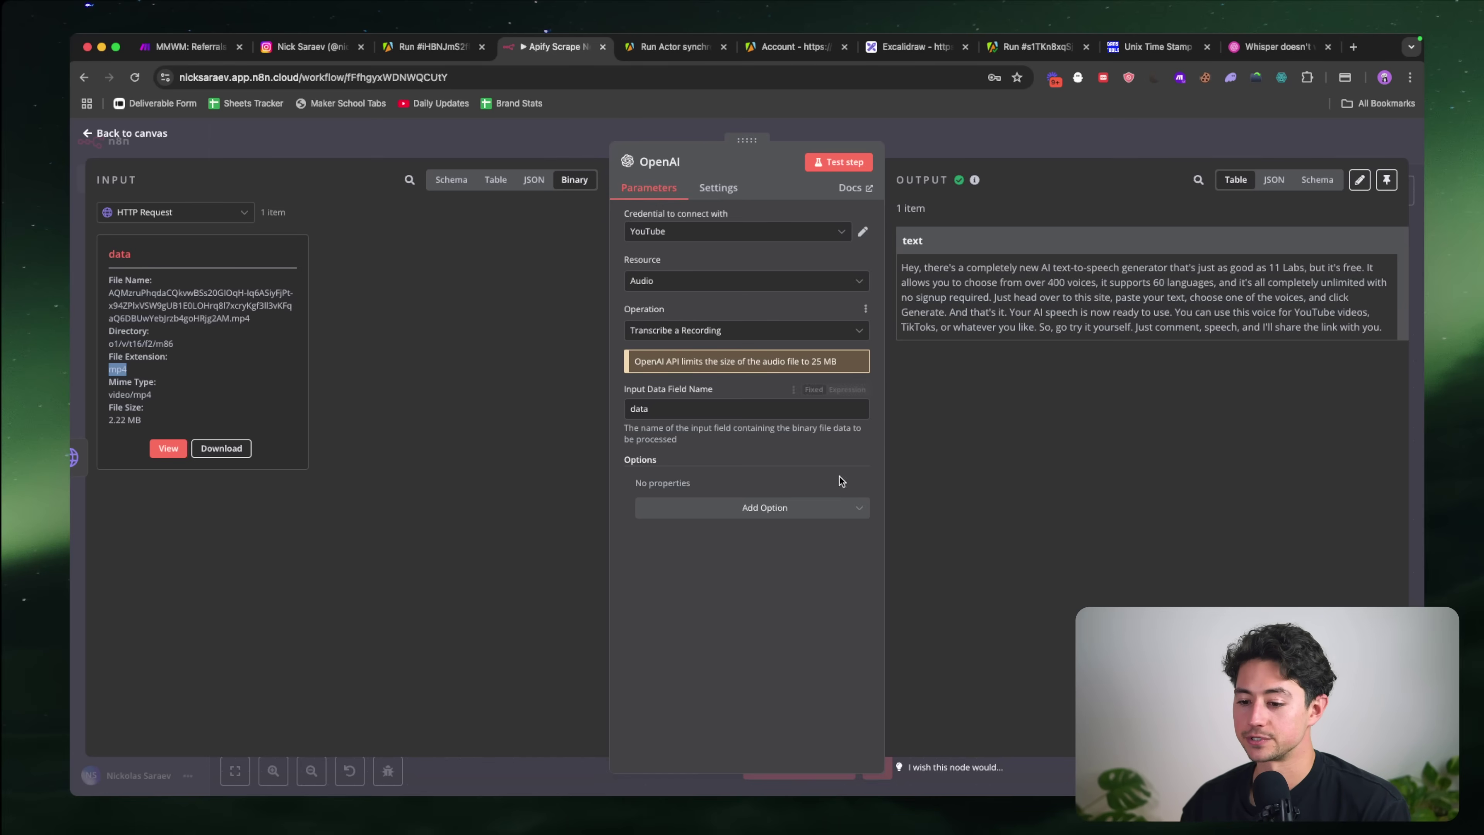
{"action": "left_click", "coordinate": [843, 510]}
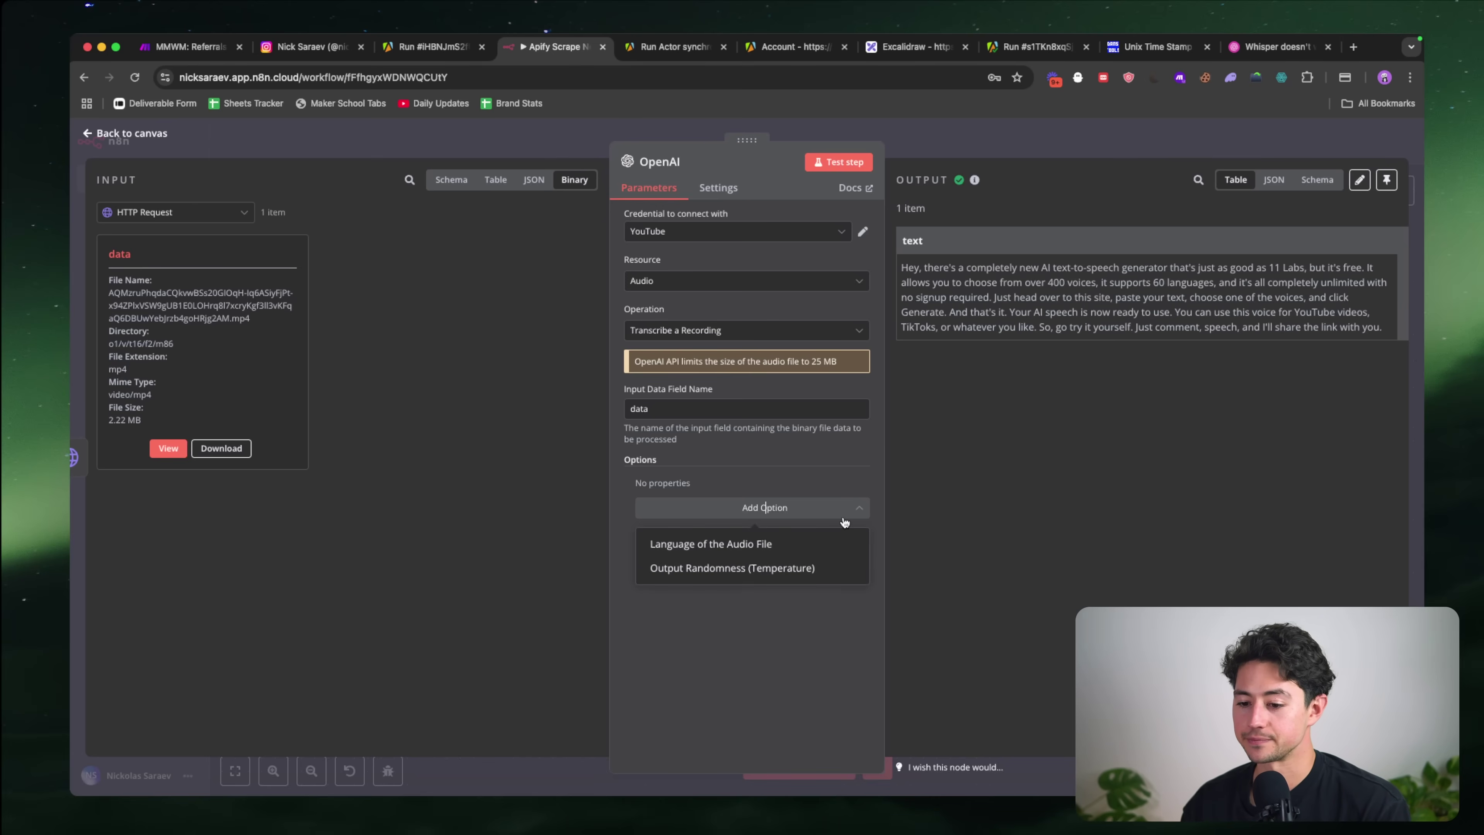
{"action": "triple_click", "coordinate": [1136, 283]}
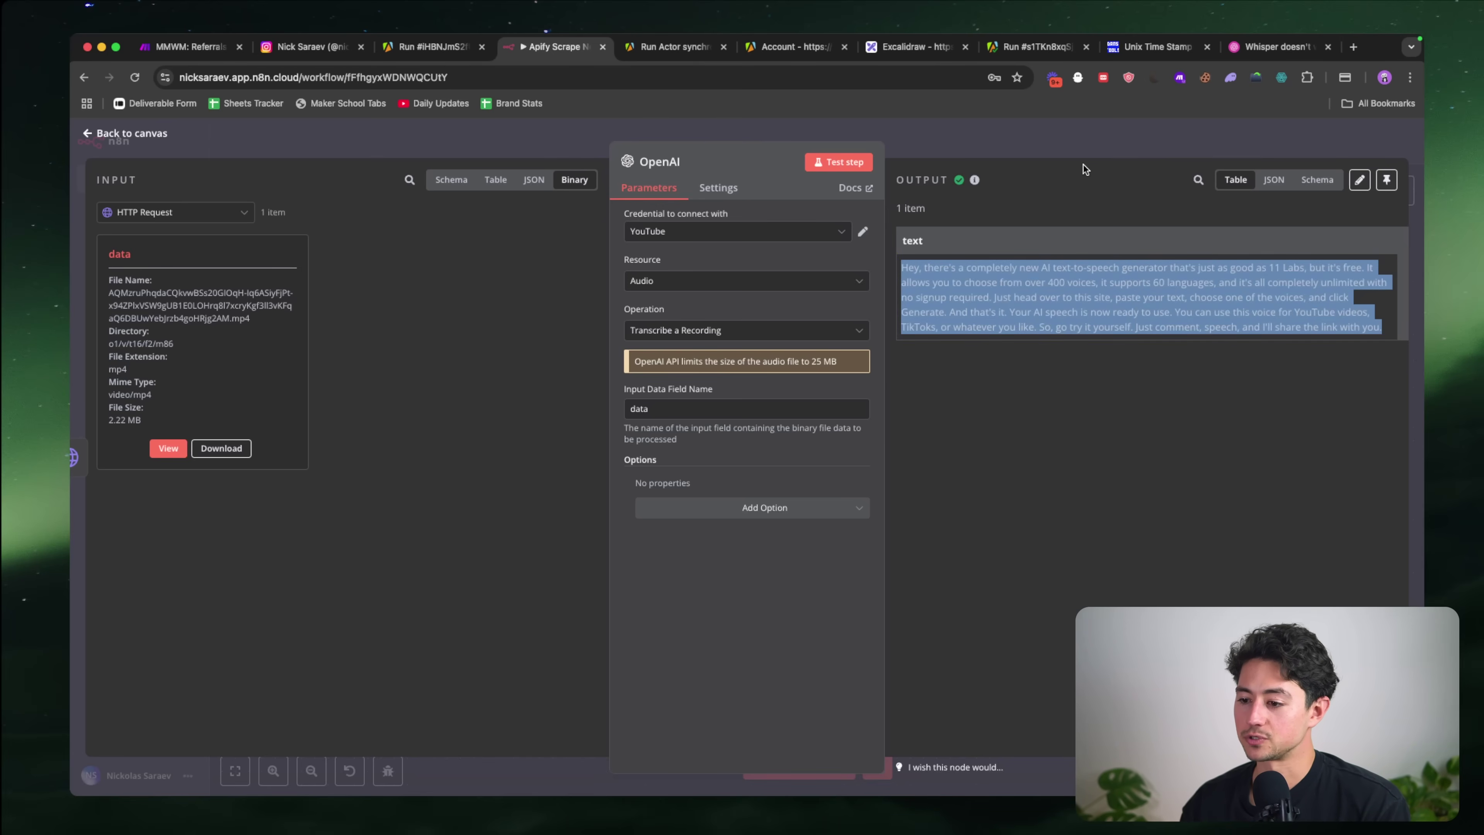
{"action": "left_click", "coordinate": [1084, 137]}
{"action": "scroll", "coordinate": [988, 346], "scroll_direction": "right", "scroll_amount": 4}
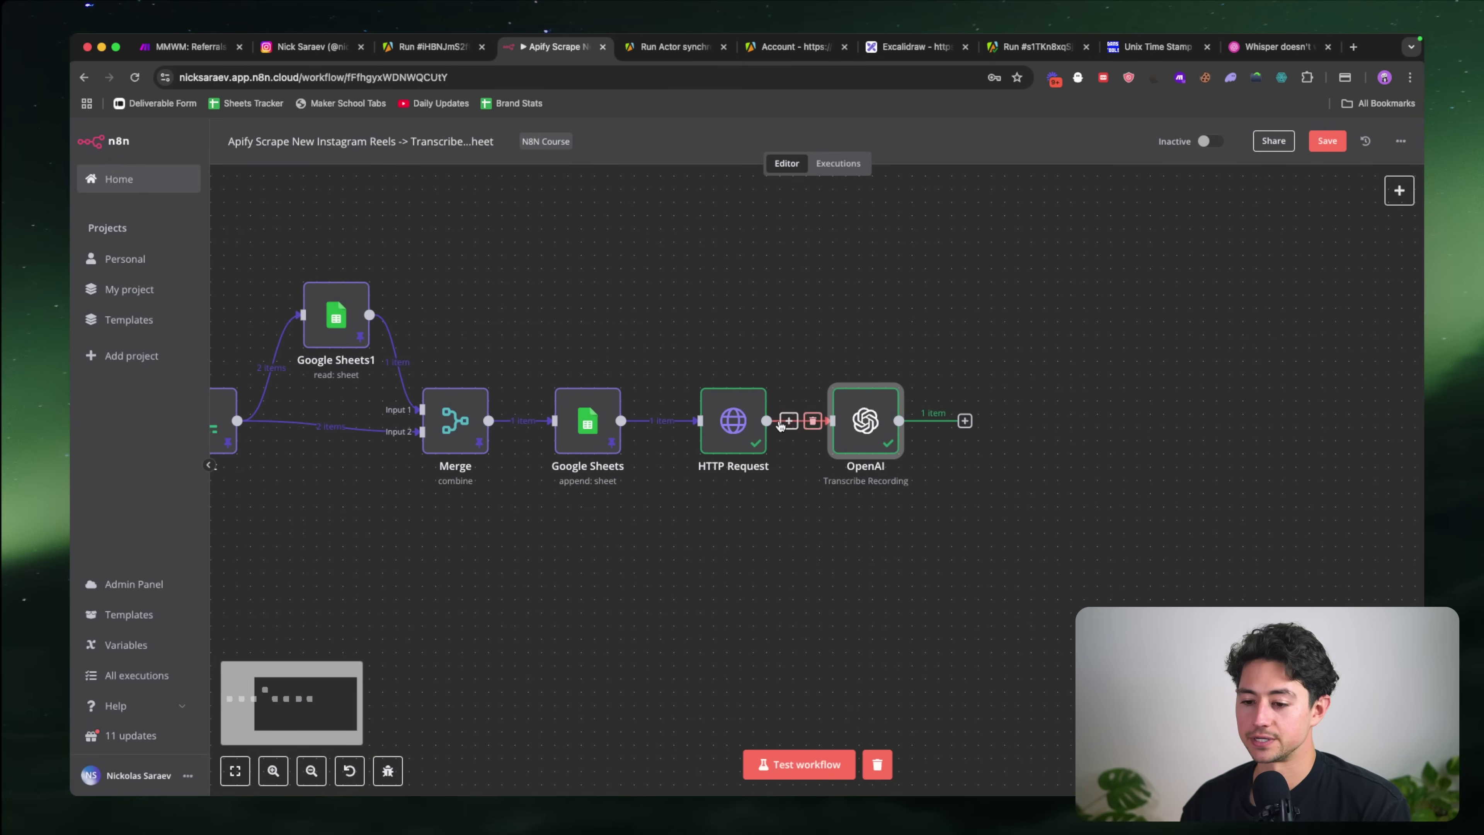
Step: Pin the OpenAI node's transcript output
{"action": "double_click", "coordinate": [733, 420]}
{"action": "left_click", "coordinate": [1257, 136]}
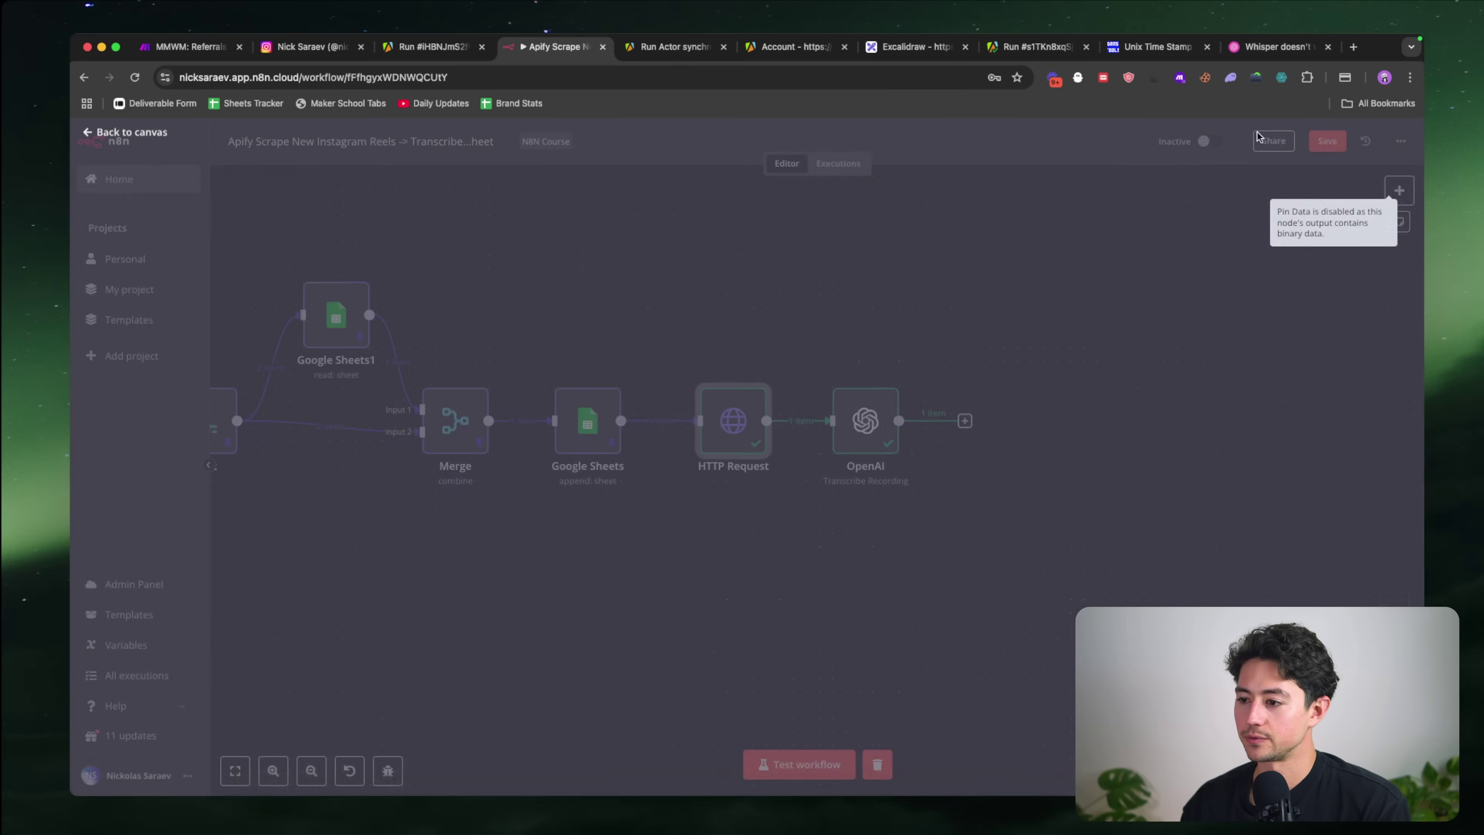
{"action": "double_click", "coordinate": [866, 420]}
{"action": "left_click", "coordinate": [1391, 181]}
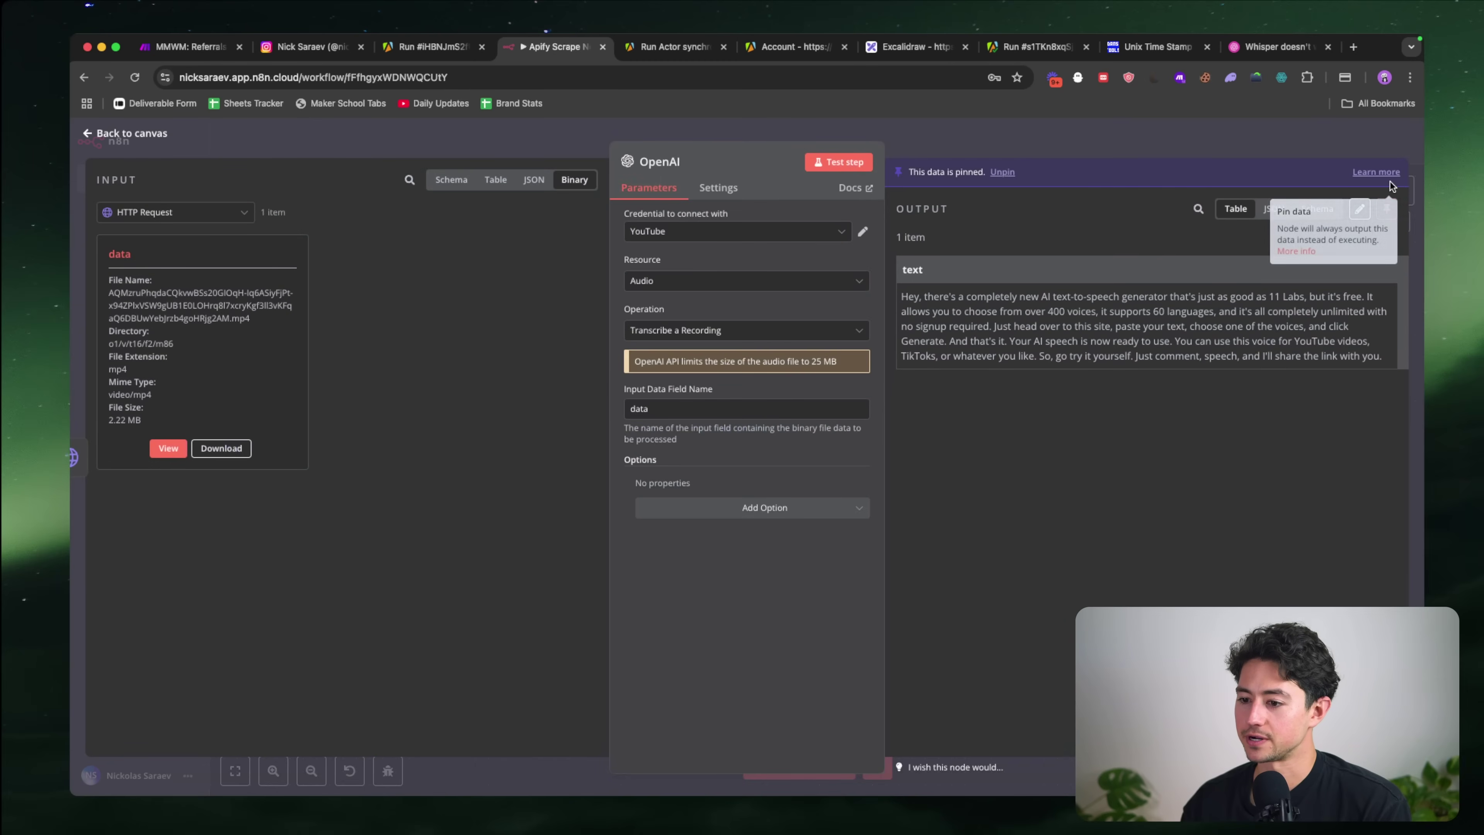
{"action": "left_click", "coordinate": [1104, 148]}
{"action": "scroll", "coordinate": [939, 424], "scroll_direction": "right", "scroll_amount": 3}
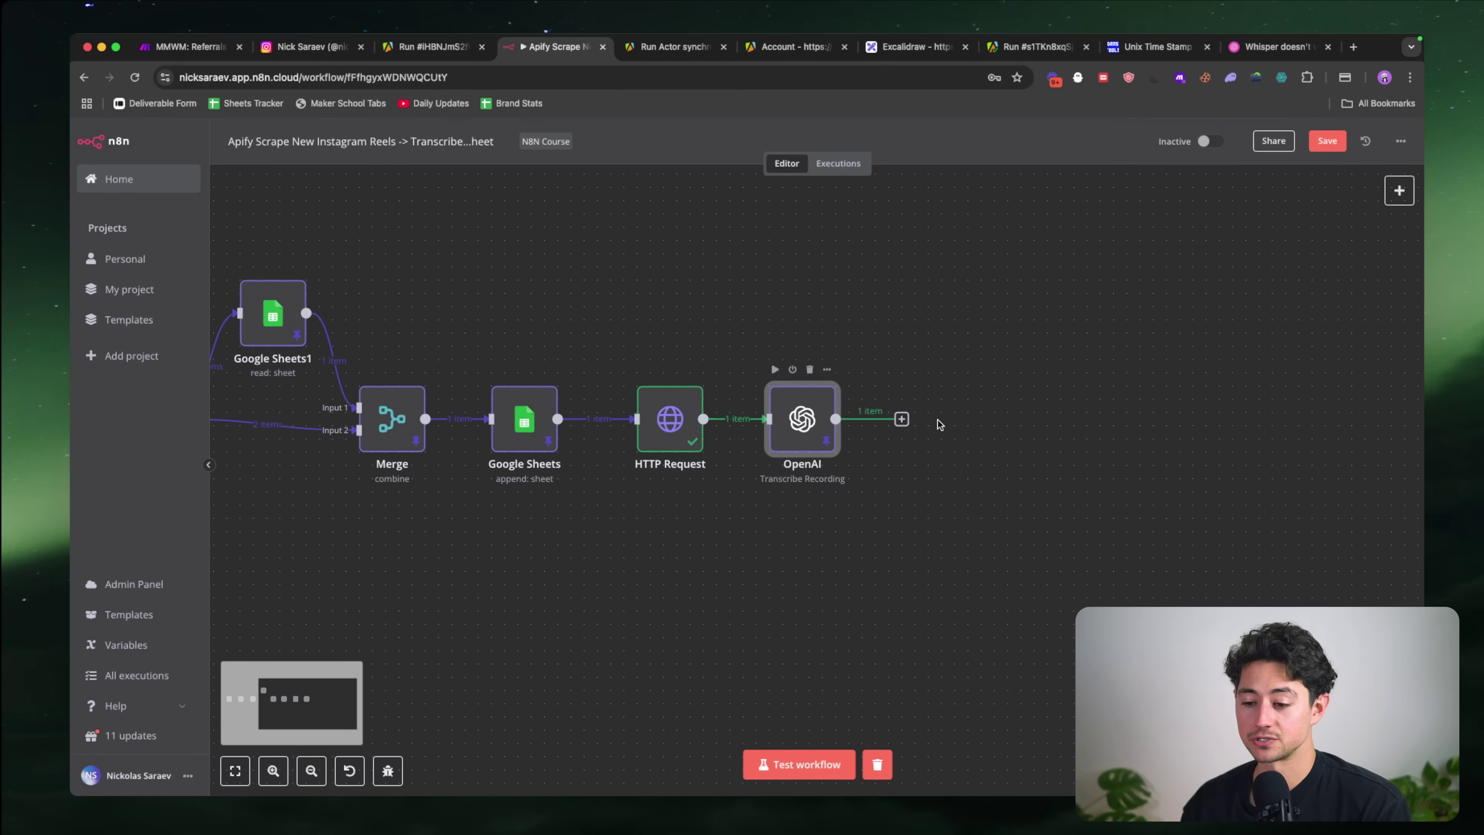
{"action": "scroll", "coordinate": [938, 424], "scroll_direction": "right", "scroll_amount": 2}
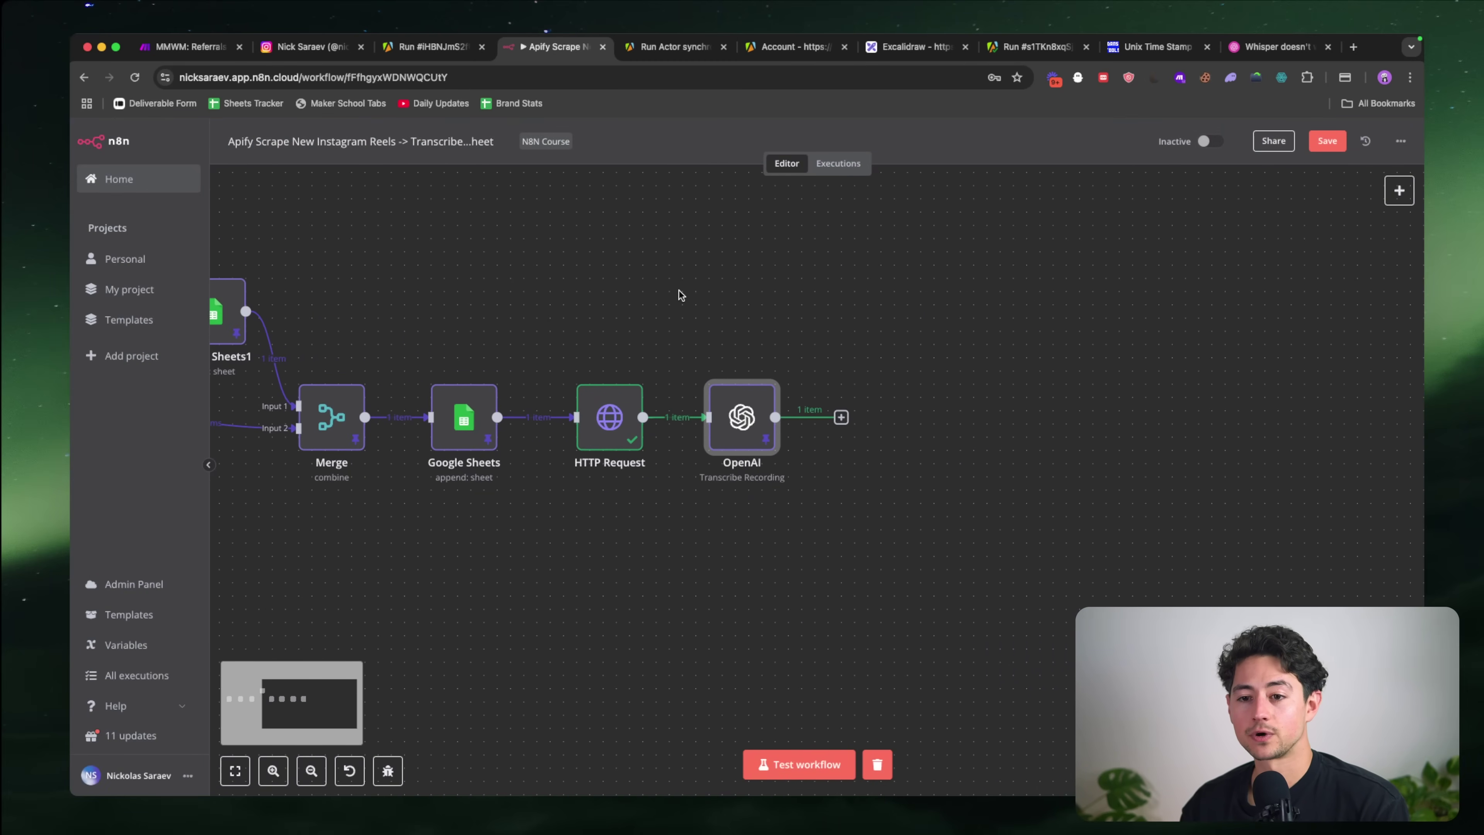
{"action": "key", "text": "super+grave"}
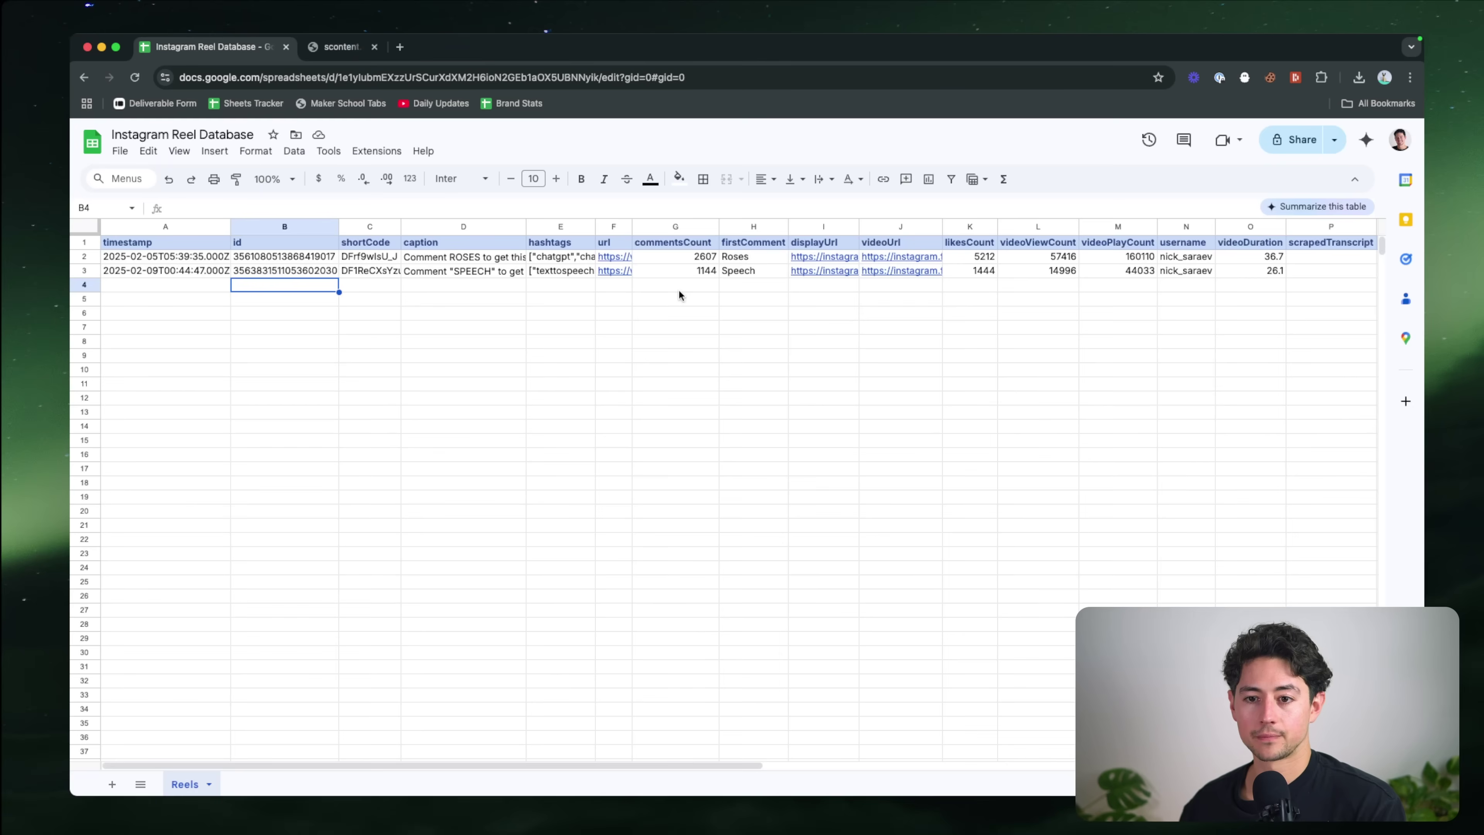
{"action": "key", "text": "super+grave"}
Step: Replace the blue arrow beside Transcribe Reel with a green checkmark
{"action": "left_click", "coordinate": [914, 47]}
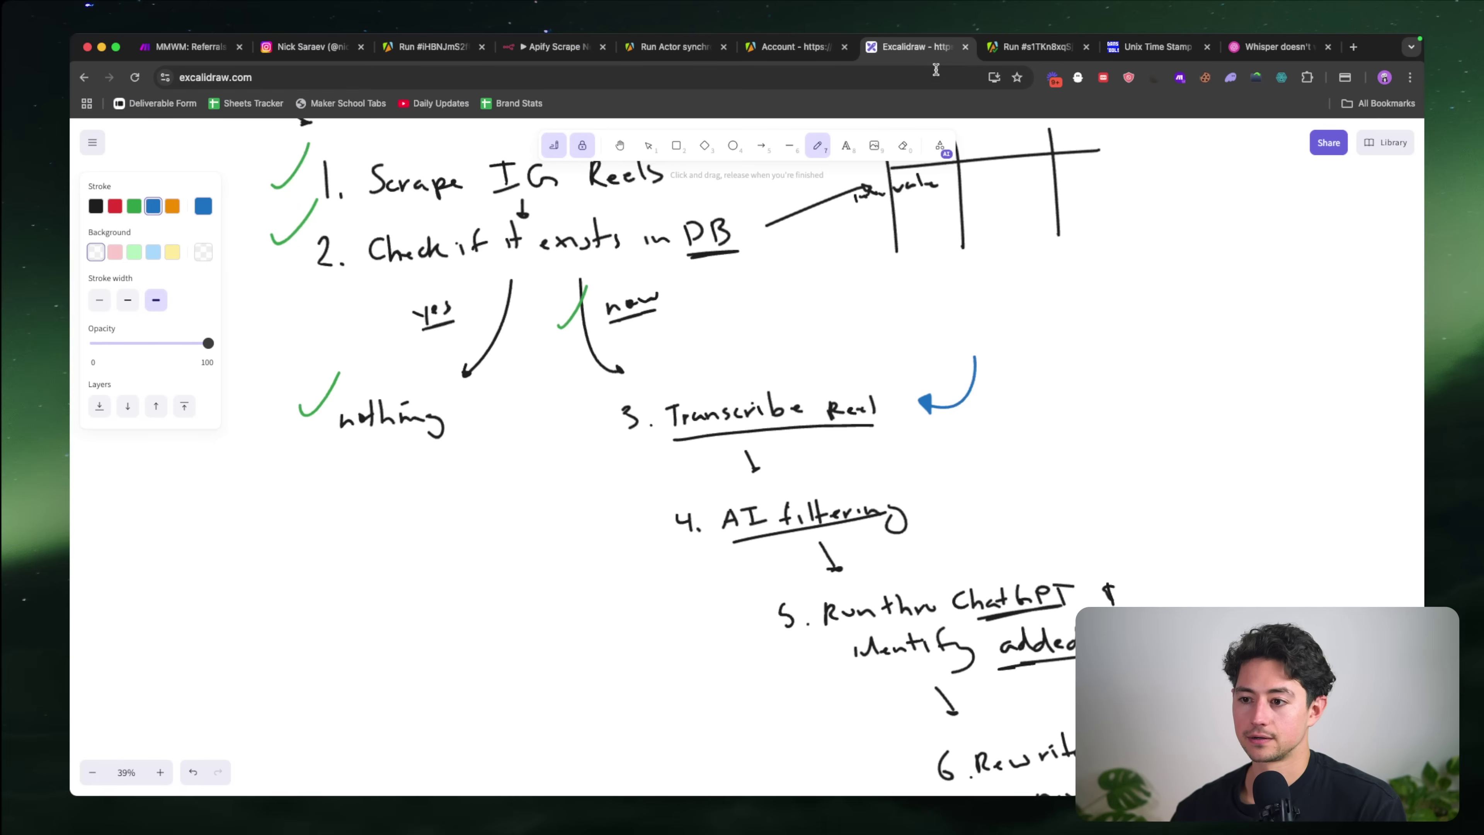
{"action": "scroll", "coordinate": [908, 445], "scroll_direction": "down", "scroll_amount": 2}
{"action": "scroll", "coordinate": [907, 446], "scroll_direction": "right", "scroll_amount": 2}
{"action": "scroll", "coordinate": [908, 446], "scroll_direction": "down", "scroll_amount": 1}
{"action": "scroll", "coordinate": [907, 446], "scroll_direction": "right", "scroll_amount": 1}
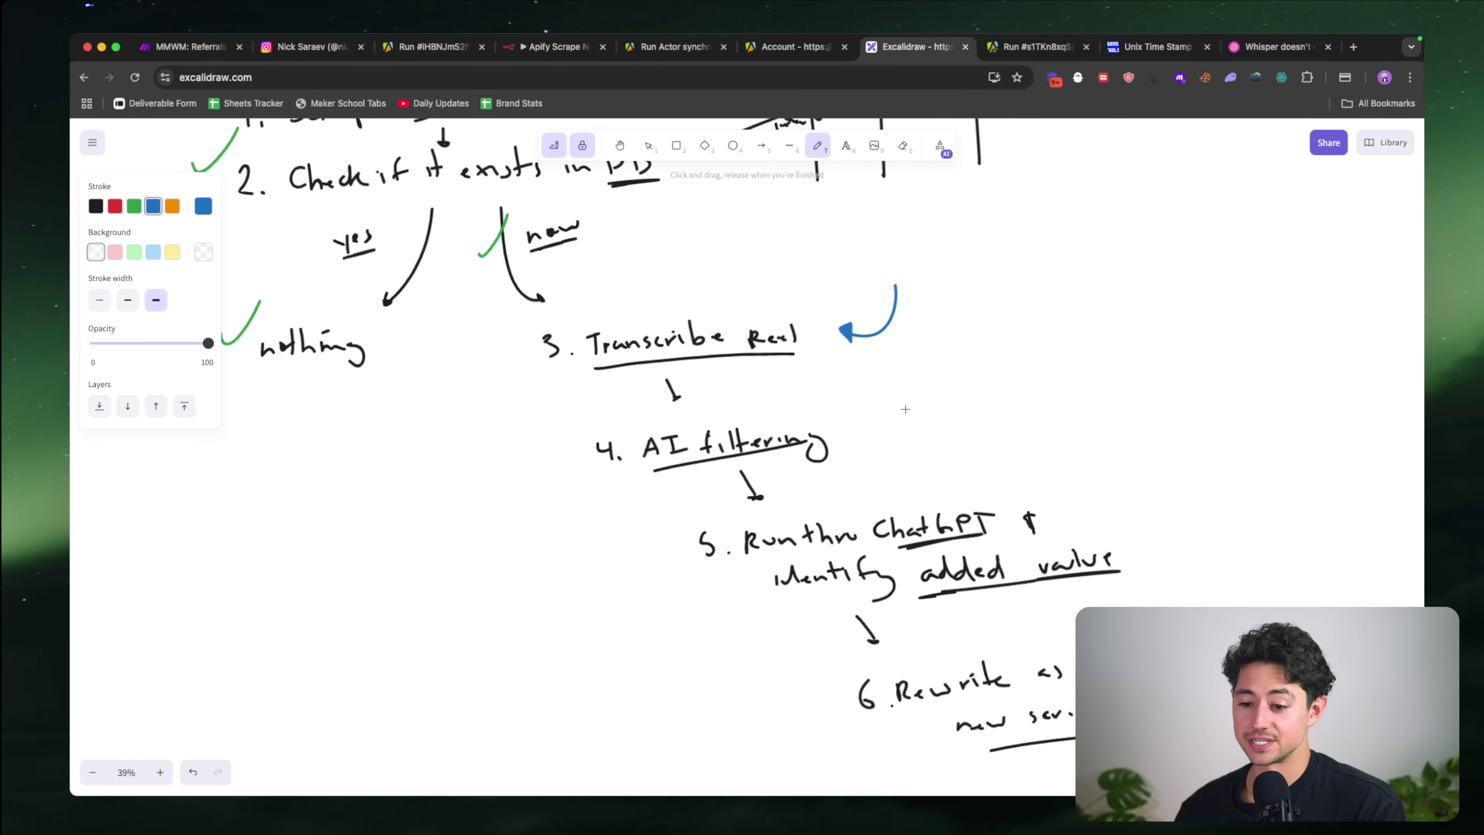
{"action": "key", "text": "super+z"}
{"action": "key", "text": "super+z"}
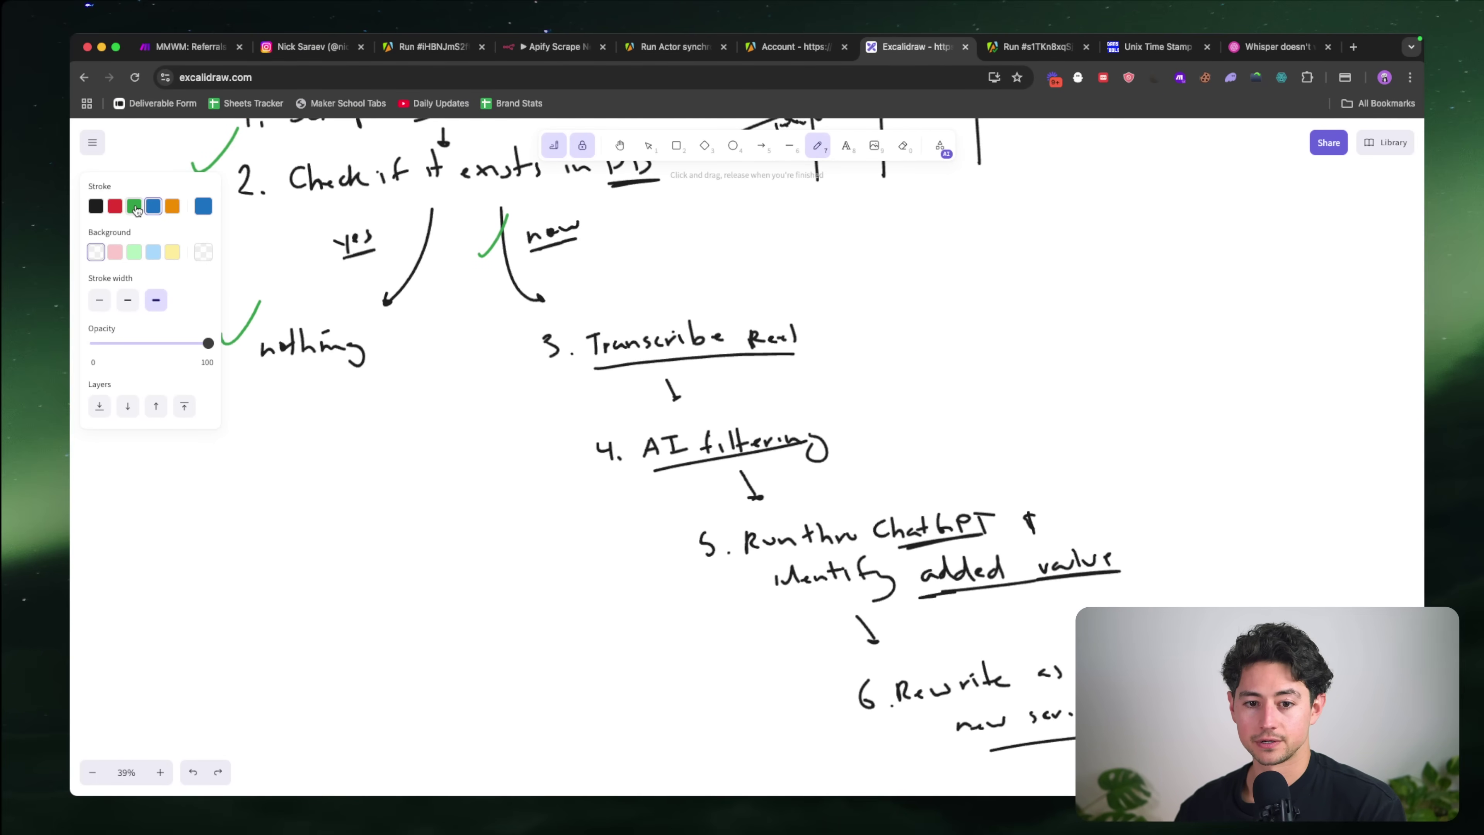
{"action": "left_click", "coordinate": [134, 205]}
{"action": "mouse_move", "coordinate": [835, 331]}
{"action": "left_mouse_down"}
{"action": "mouse_move", "coordinate": [871, 320]}
{"action": "mouse_move", "coordinate": [886, 276]}
{"action": "left_mouse_up"}
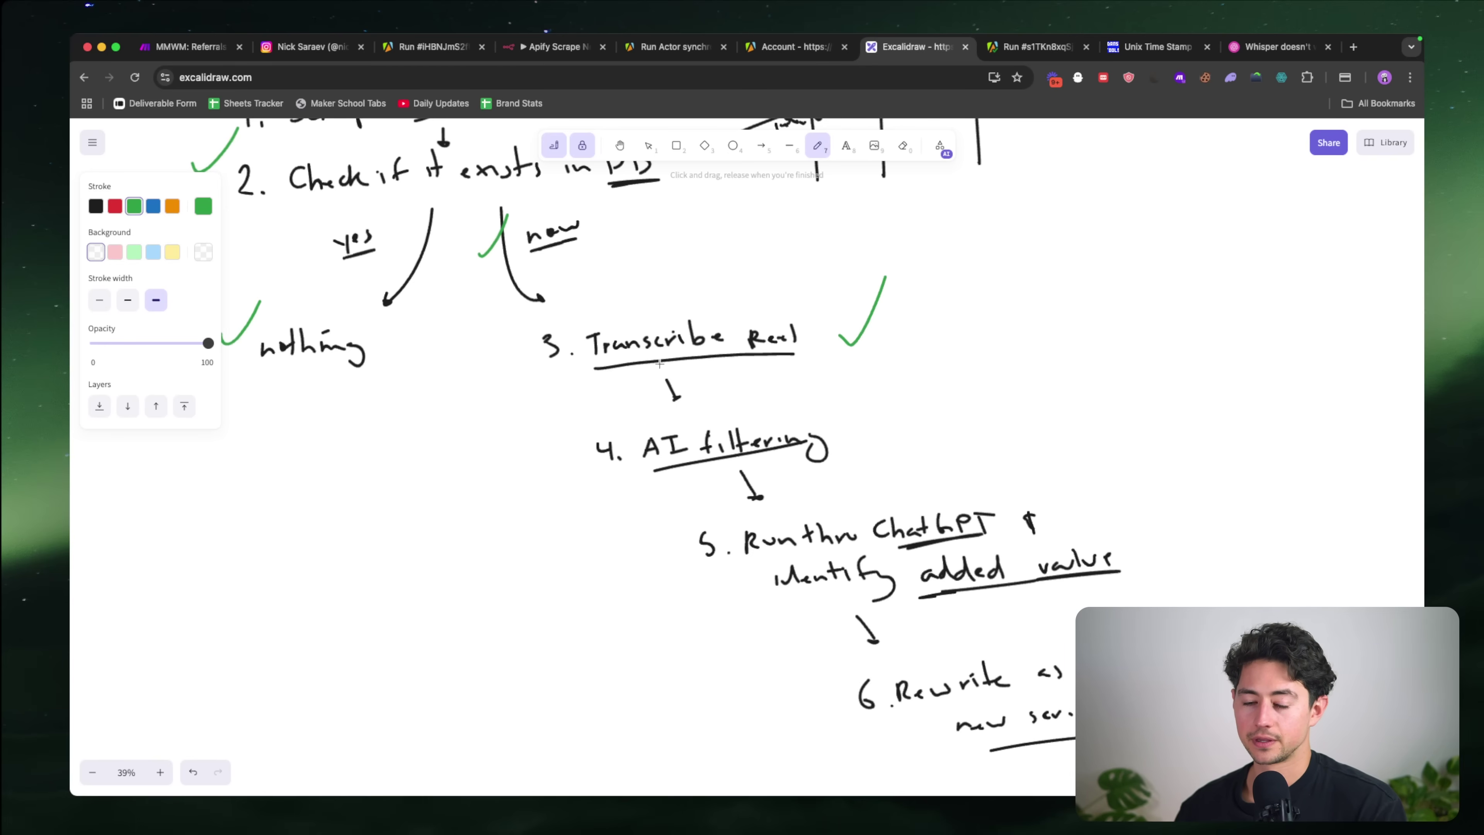
Step: Draw a small blue arrow pointing at step 4, AI filtering
{"action": "scroll", "coordinate": [876, 292], "scroll_direction": "down", "scroll_amount": 1}
{"action": "scroll", "coordinate": [876, 293], "scroll_direction": "right", "scroll_amount": 1}
{"action": "left_click", "coordinate": [153, 207]}
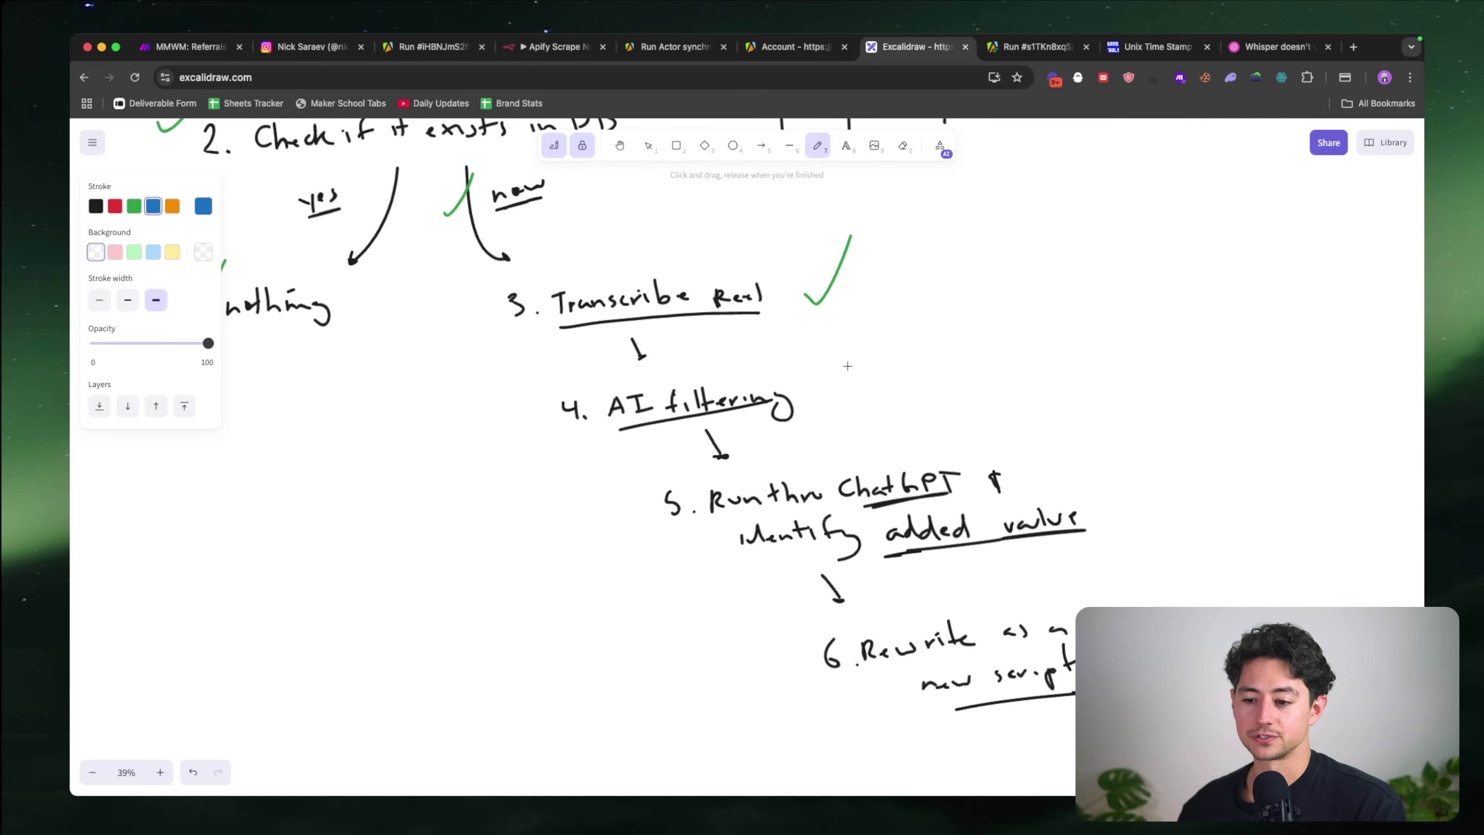
{"action": "left_click_drag", "start_coordinate": [852, 362], "coordinate": [827, 383]}
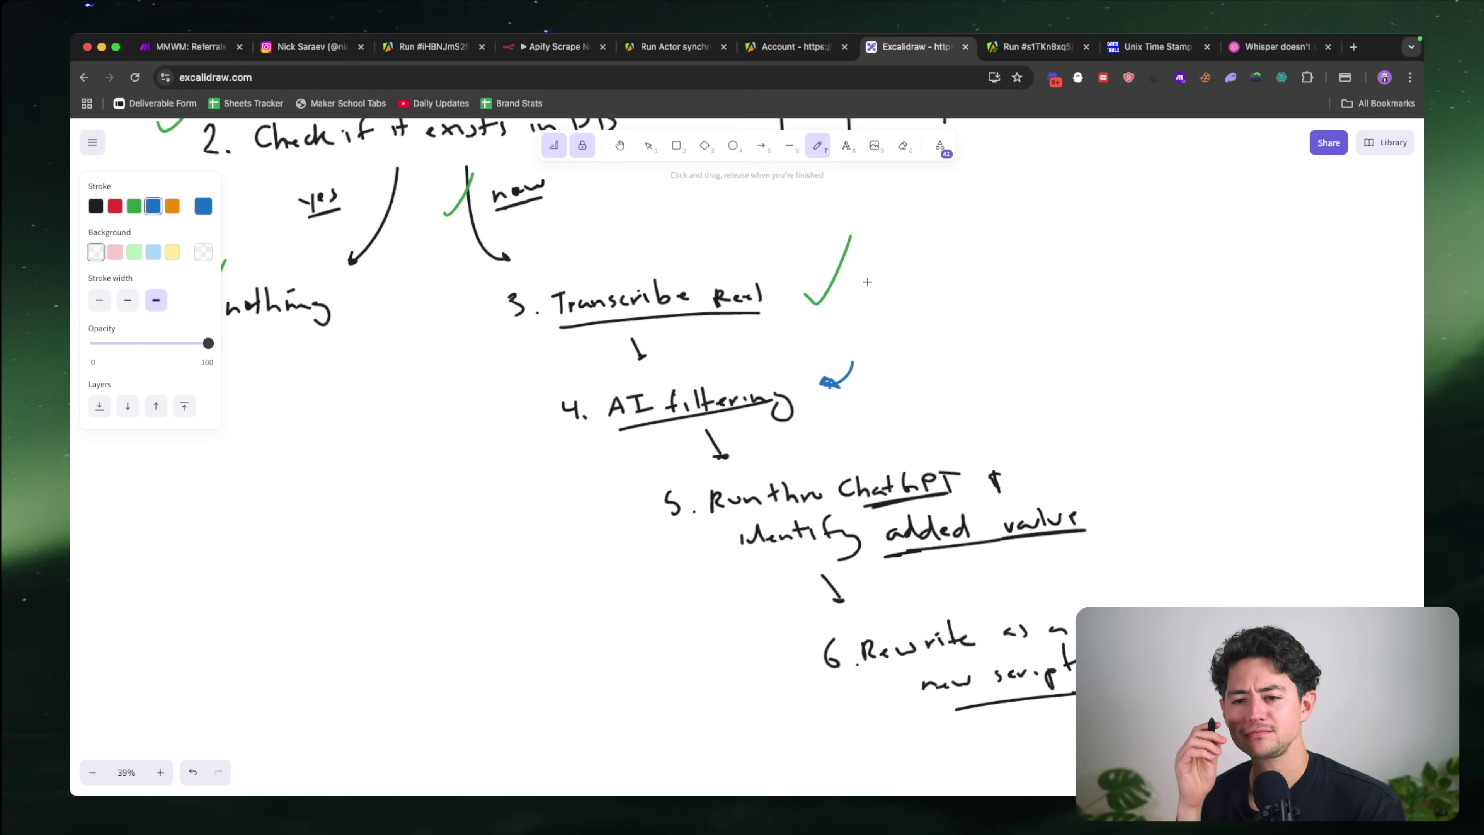
{"action": "scroll", "coordinate": [867, 282], "scroll_direction": "right", "scroll_amount": 5}
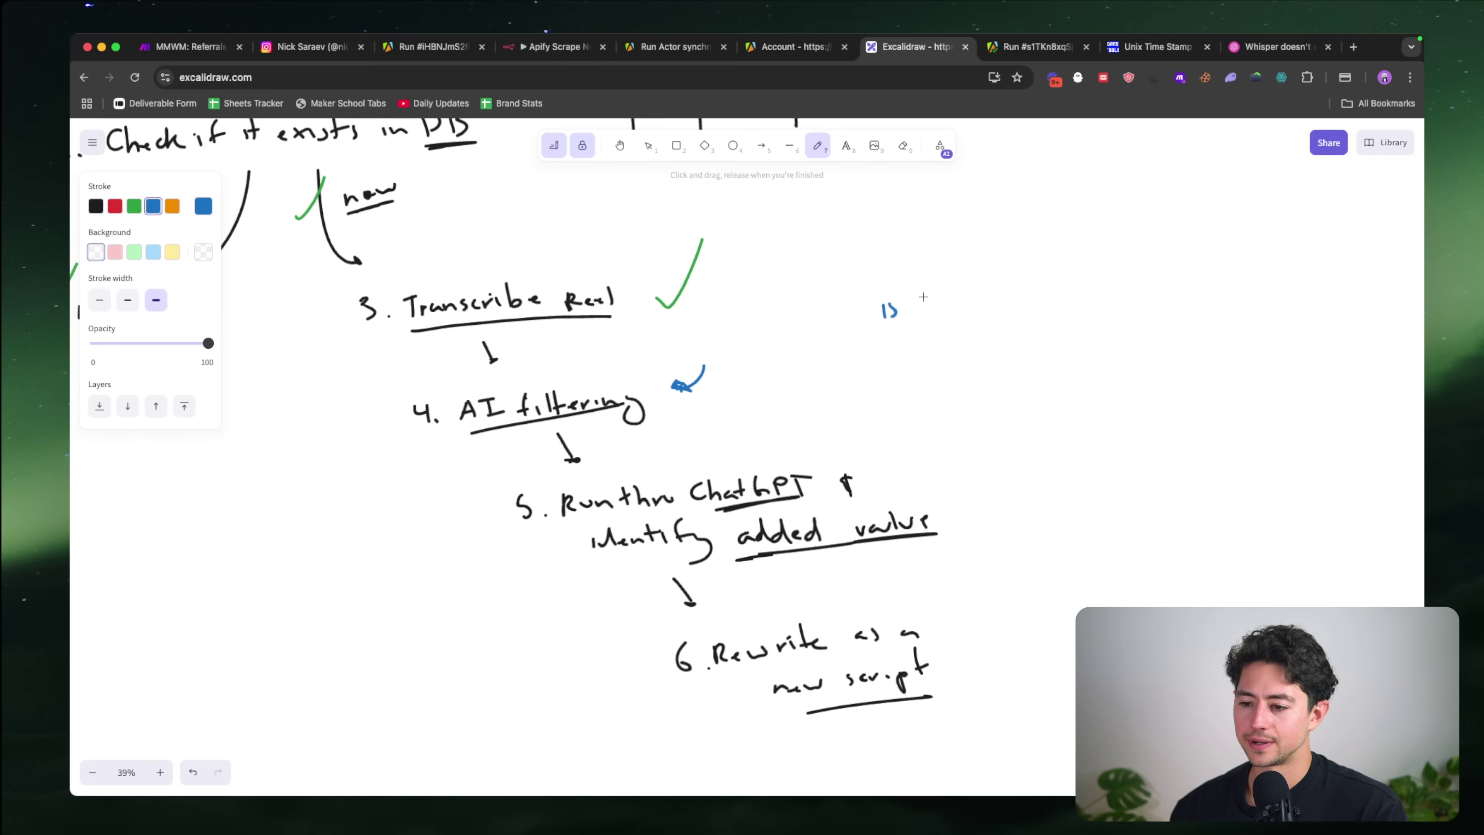
Step: Handwrite 'is this a tool, a technology, or AI' to the right of the plan
{"action": "left_click_drag", "start_coordinate": [924, 297], "coordinate": [923, 312]}
{"action": "left_click_drag", "start_coordinate": [915, 301], "coordinate": [937, 310]}
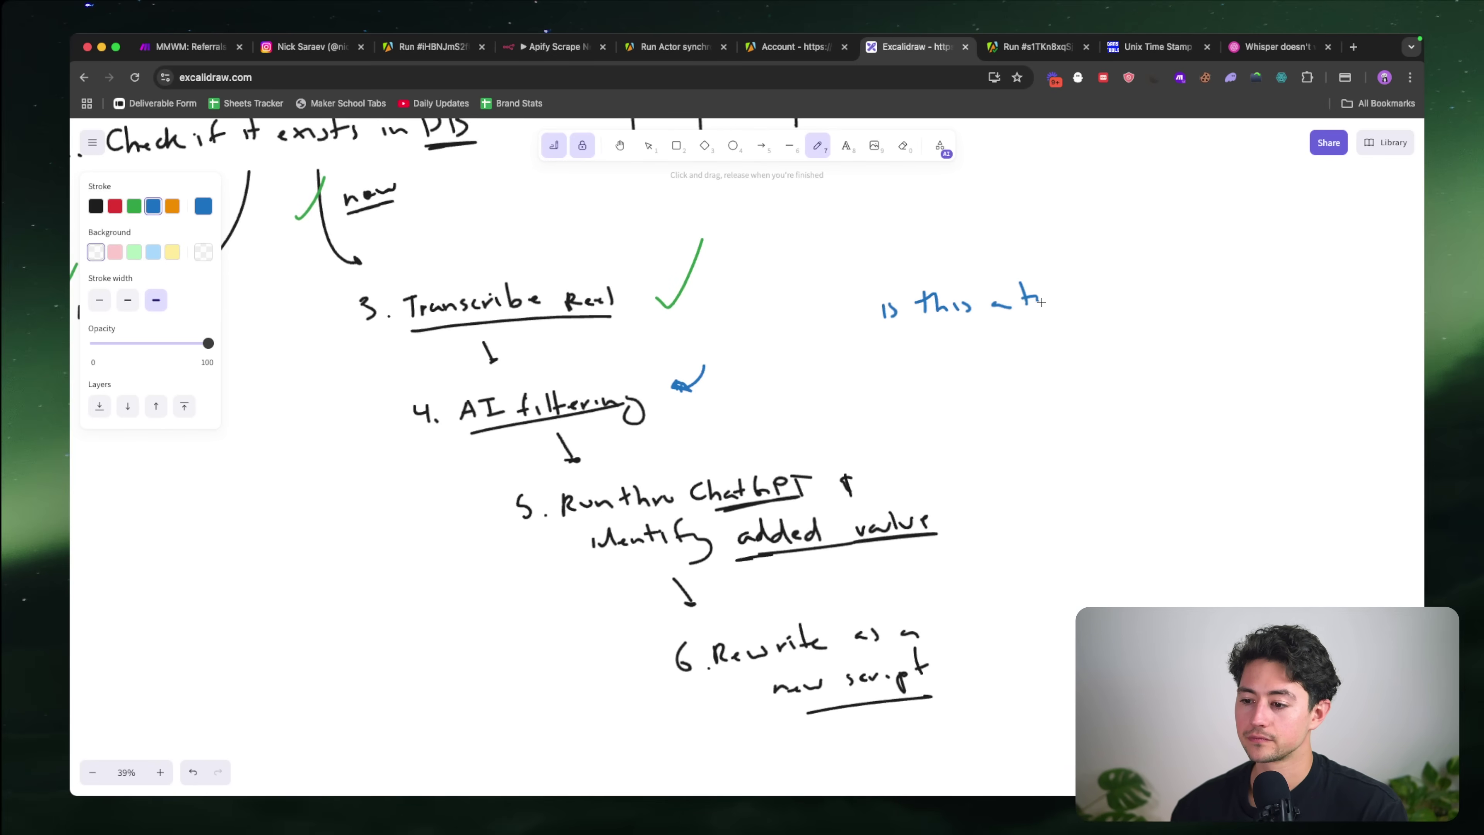
{"action": "mouse_move", "coordinate": [1041, 303]}
{"action": "left_mouse_down"}
{"action": "mouse_move", "coordinate": [1079, 279]}
{"action": "mouse_move", "coordinate": [1070, 311]}
{"action": "left_mouse_up"}
{"action": "scroll", "coordinate": [1089, 294], "scroll_direction": "right", "scroll_amount": 2}
{"action": "mouse_move", "coordinate": [1082, 286]}
{"action": "left_mouse_down"}
{"action": "mouse_move", "coordinate": [1079, 305]}
{"action": "mouse_move", "coordinate": [1189, 305]}
{"action": "mouse_move", "coordinate": [1215, 318]}
{"action": "mouse_move", "coordinate": [1290, 303]}
{"action": "left_mouse_up"}
{"action": "left_click_drag", "start_coordinate": [1301, 313], "coordinate": [1321, 306]}
{"action": "left_click_drag", "start_coordinate": [1306, 300], "coordinate": [1343, 285]}
{"action": "left_click_drag", "start_coordinate": [1330, 303], "coordinate": [1353, 302]}
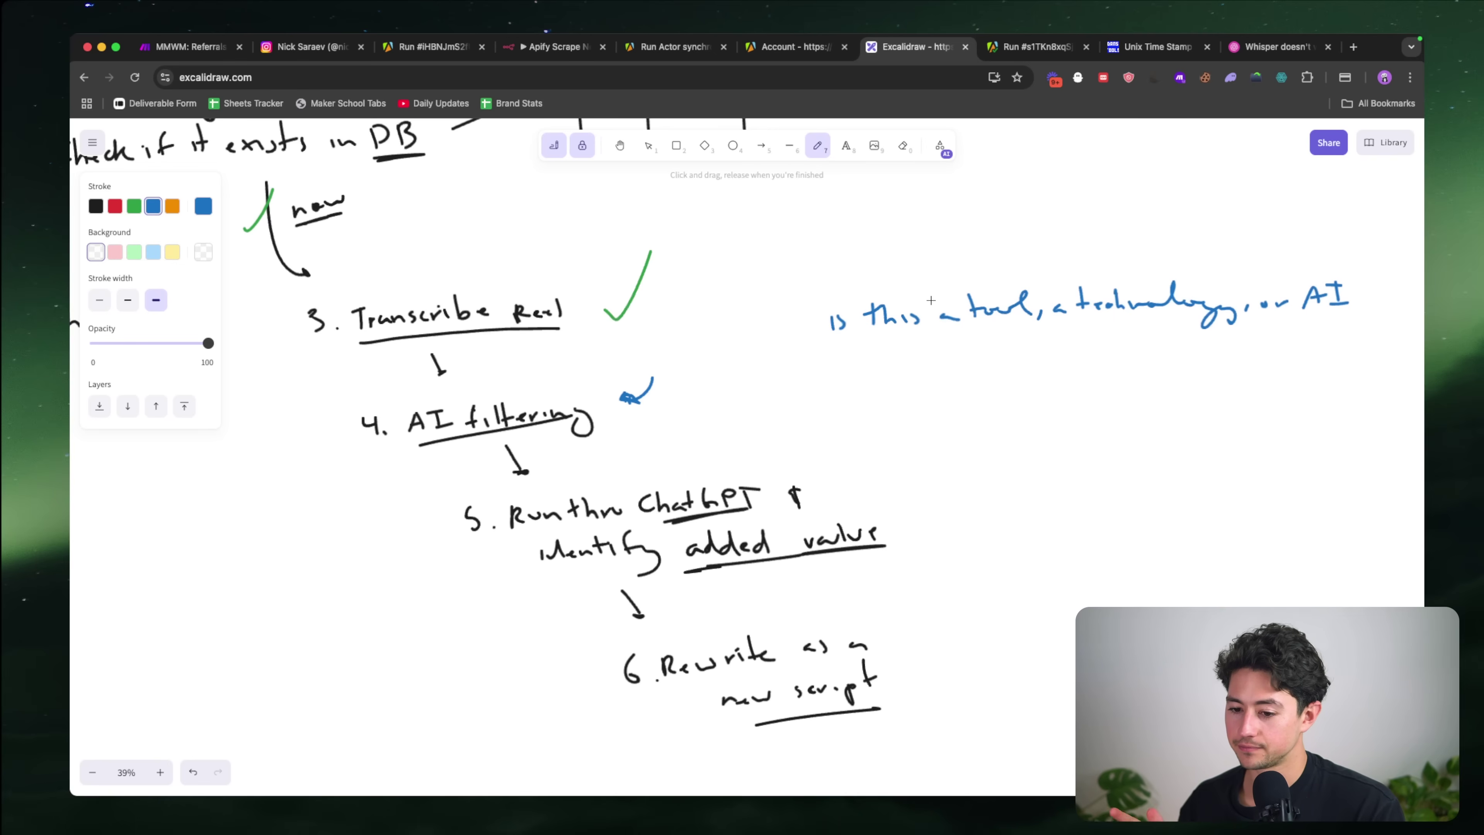
{"action": "scroll", "coordinate": [931, 300], "scroll_direction": "down", "scroll_amount": 5}
{"action": "scroll", "coordinate": [931, 300], "scroll_direction": "right", "scroll_amount": 3}
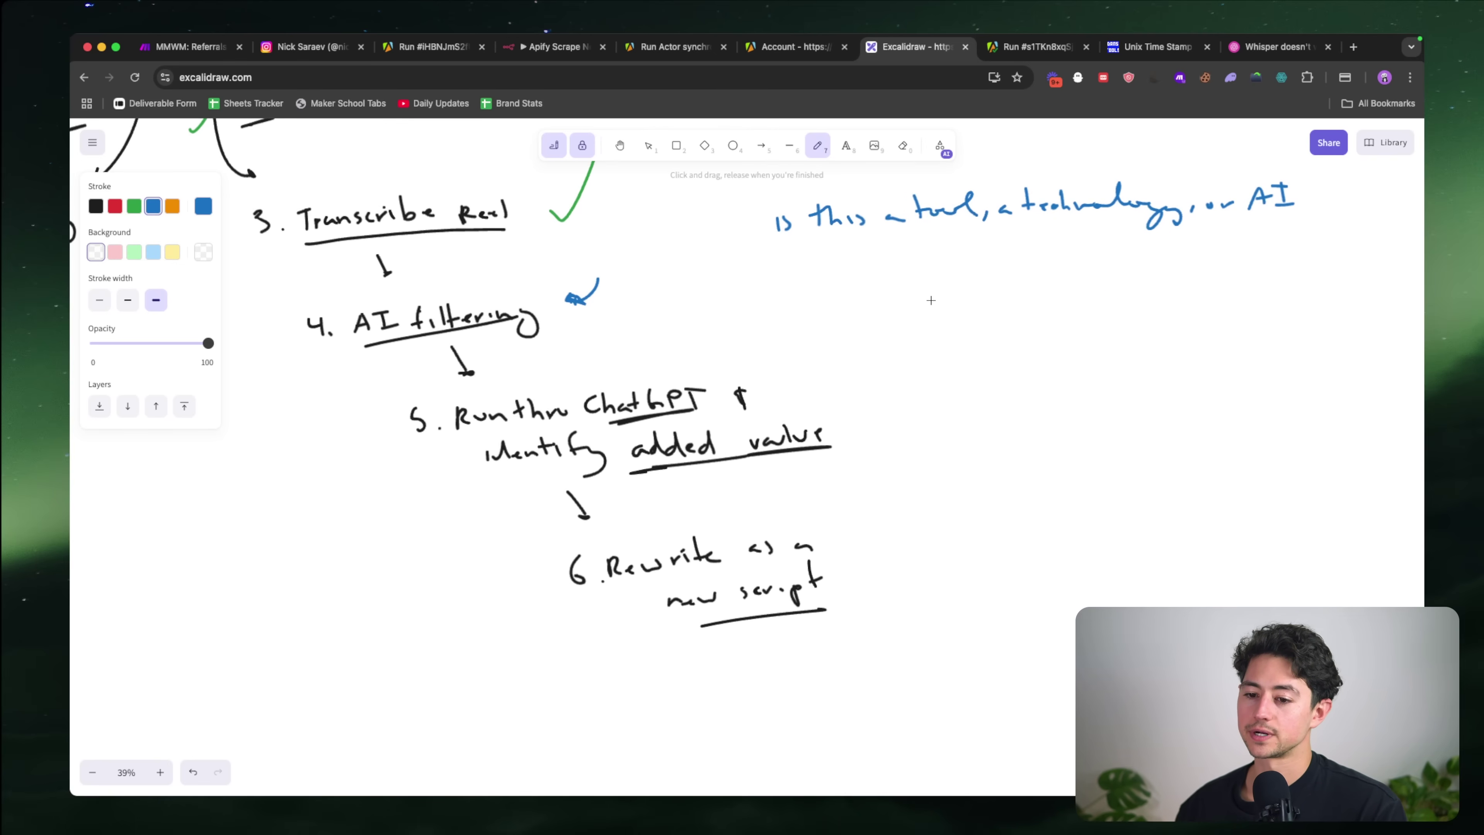
{"action": "scroll", "coordinate": [930, 300], "scroll_direction": "right", "scroll_amount": 2}
{"action": "scroll", "coordinate": [930, 300], "scroll_direction": "down", "scroll_amount": 1}
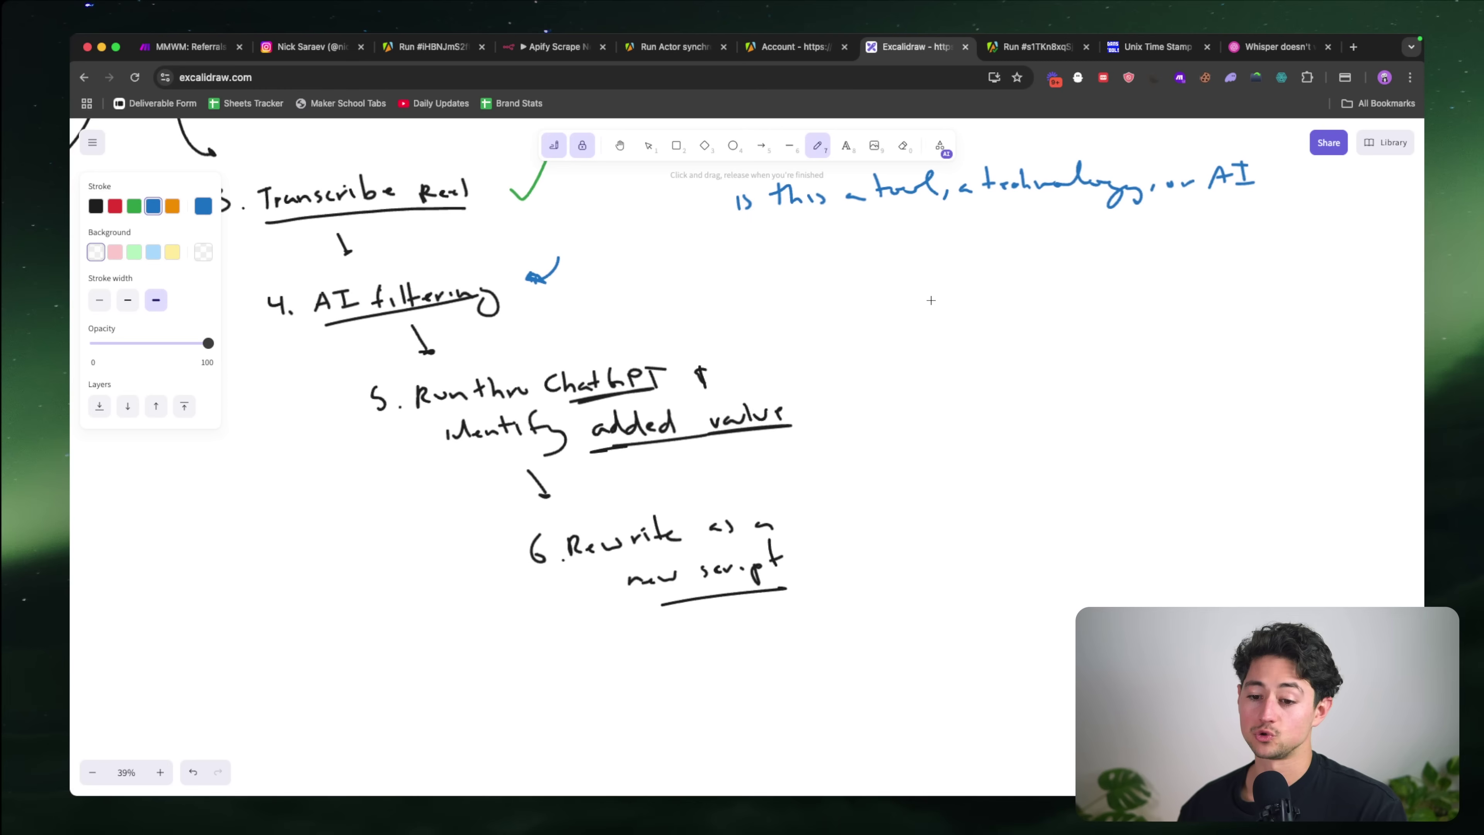
{"action": "scroll", "coordinate": [629, 354], "scroll_direction": "up", "scroll_amount": 2}
{"action": "scroll", "coordinate": [628, 355], "scroll_direction": "right", "scroll_amount": 1}
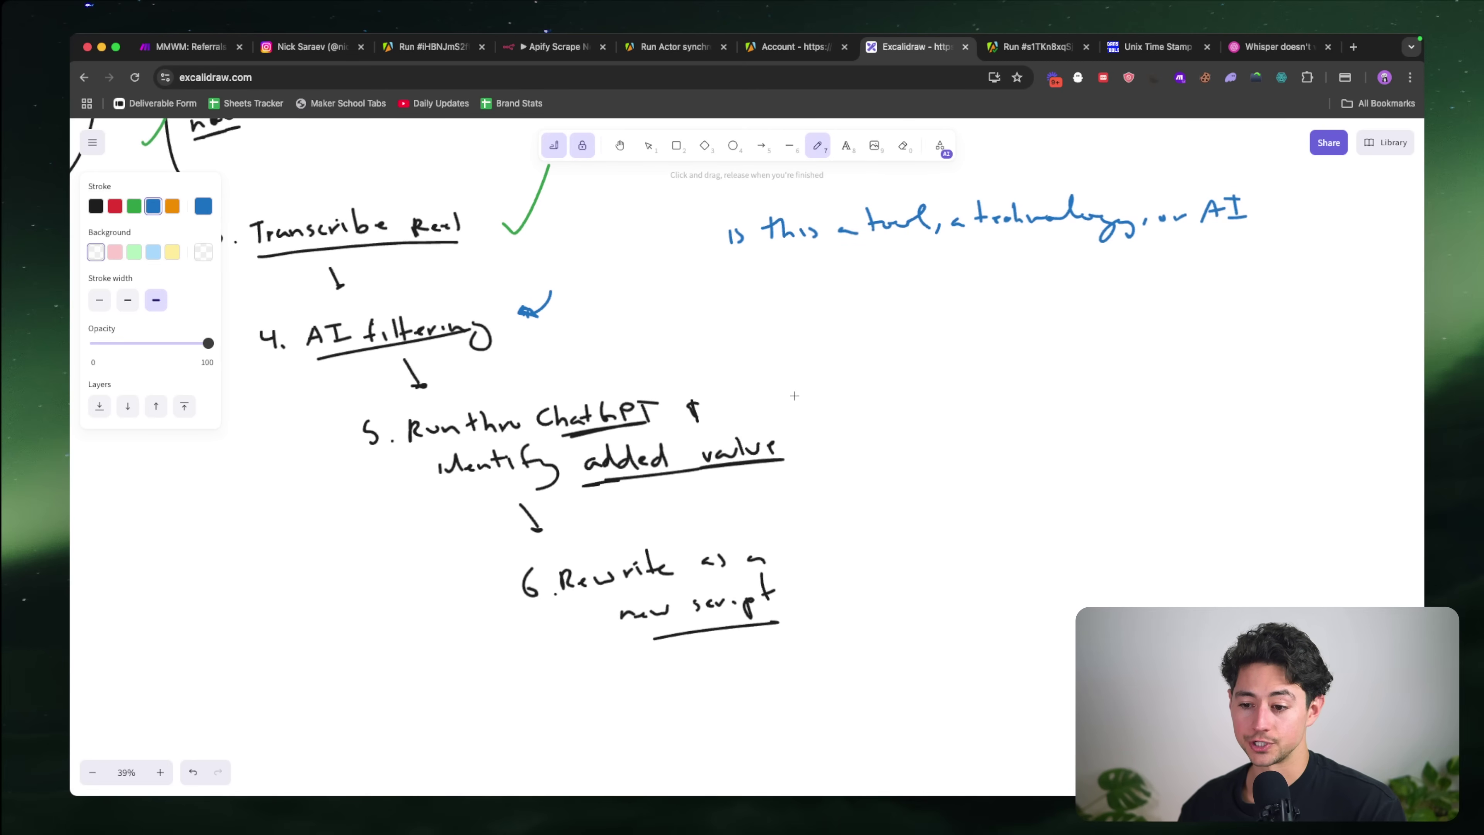
{"action": "scroll", "coordinate": [845, 366], "scroll_direction": "up", "scroll_amount": 2}
{"action": "scroll", "coordinate": [845, 366], "scroll_direction": "right", "scroll_amount": 1}
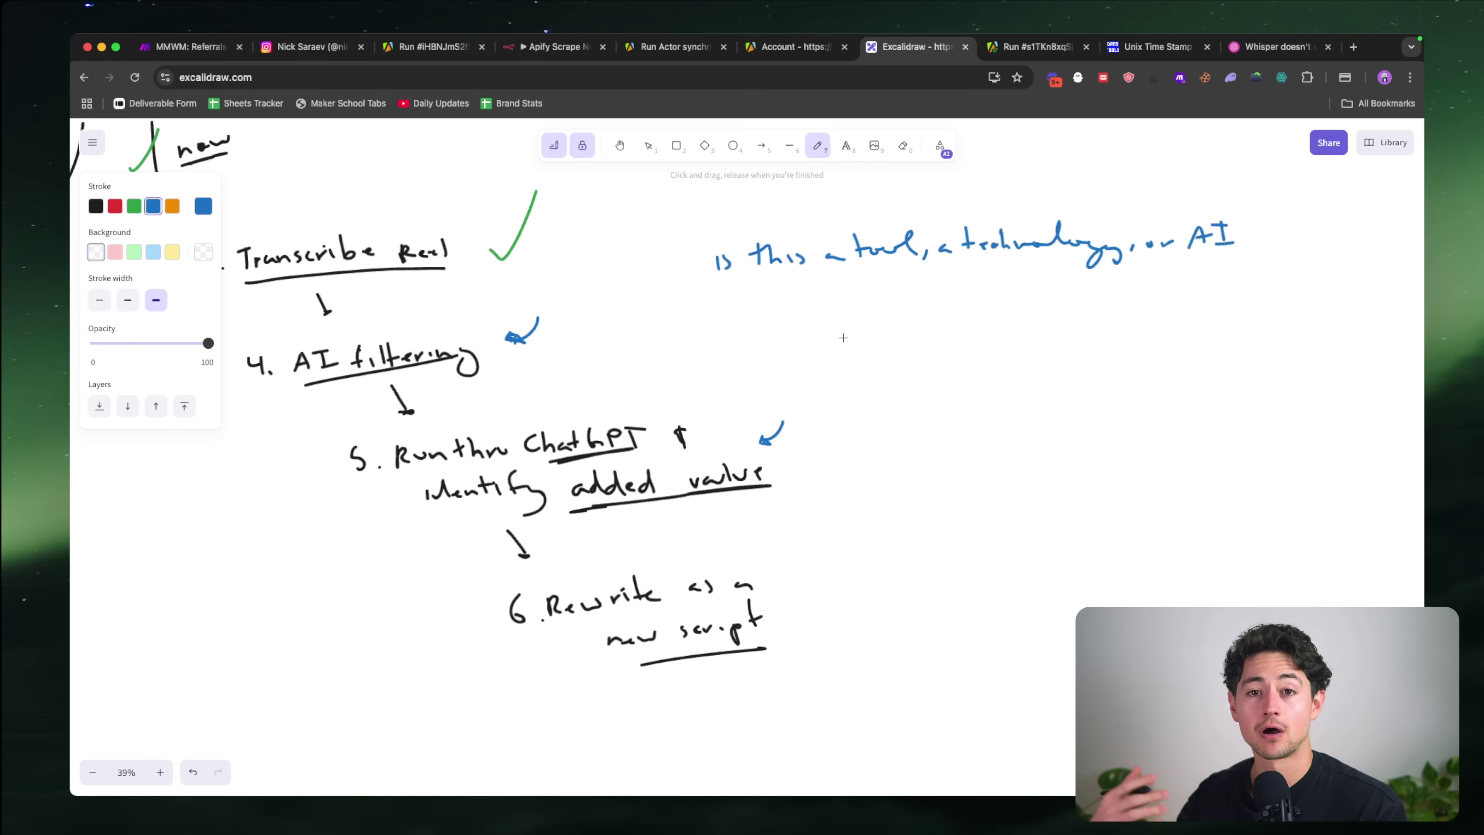
{"action": "scroll", "coordinate": [844, 338], "scroll_direction": "left", "scroll_amount": 3}
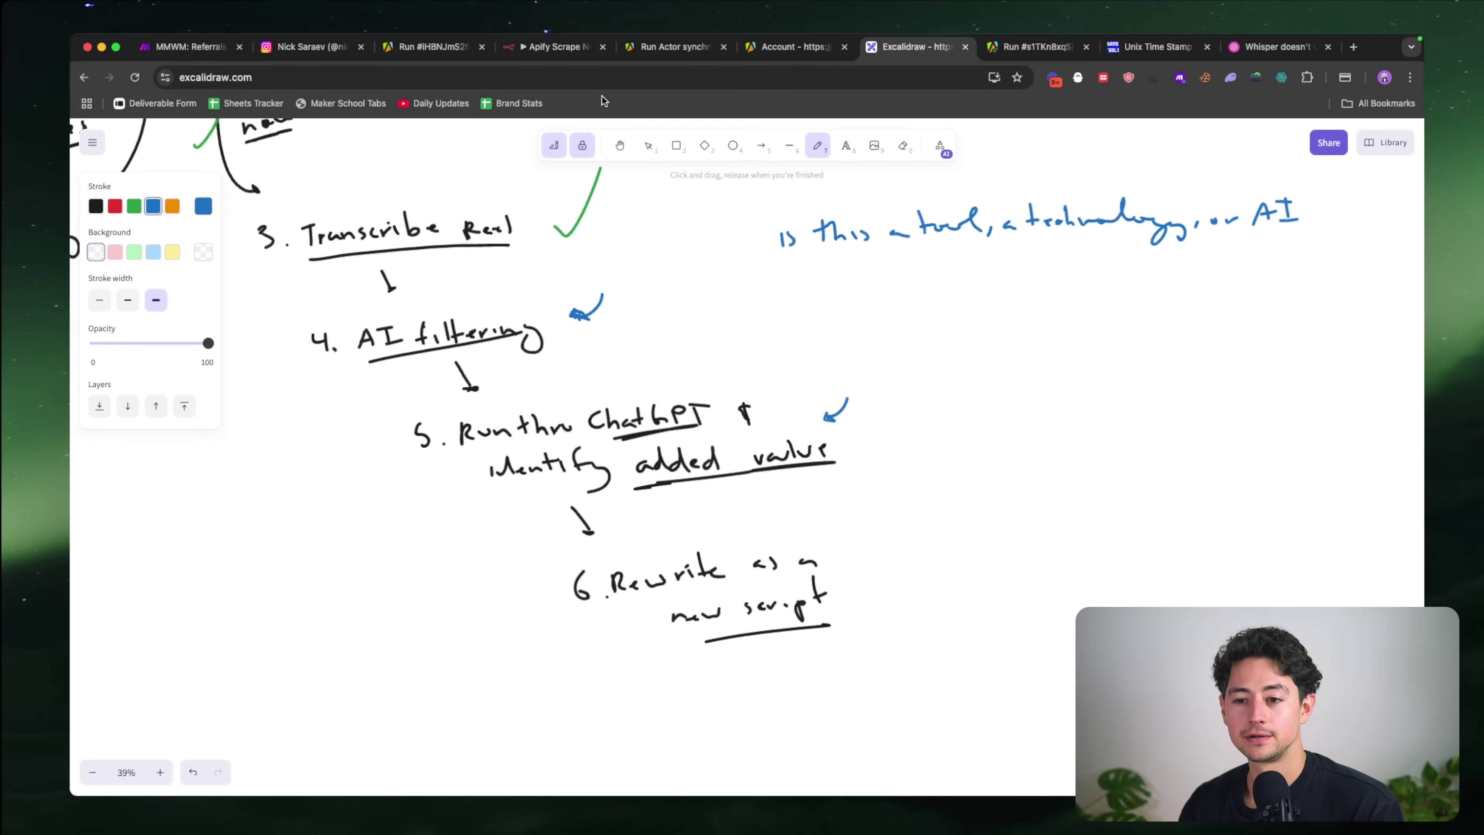
Step: Save the Instagram reel workflow in n8n with Ctrl+S
{"action": "left_click", "coordinate": [581, 48]}
{"action": "scroll", "coordinate": [779, 327], "scroll_direction": "left", "scroll_amount": 5}
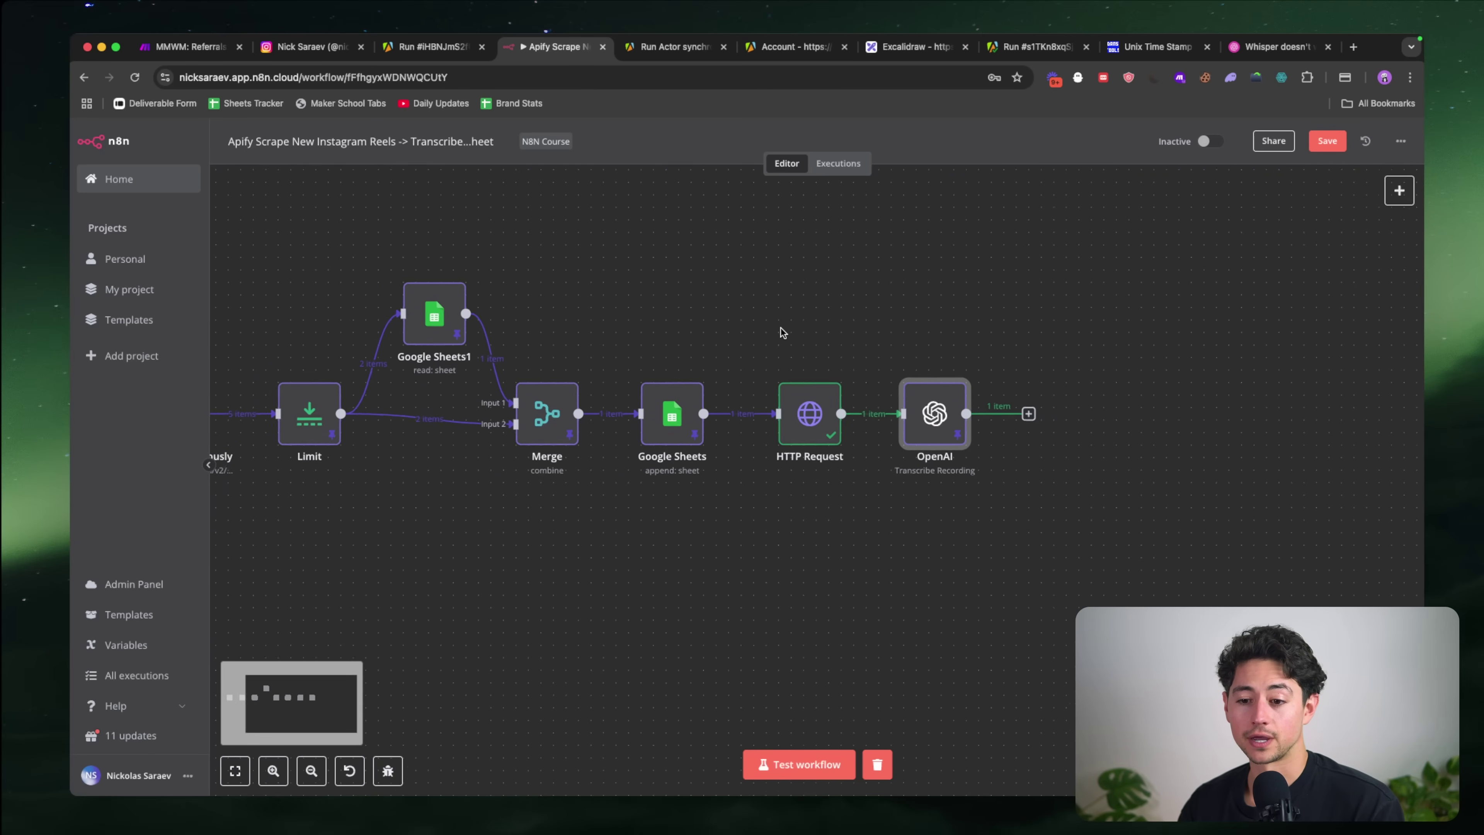
{"action": "scroll", "coordinate": [780, 332], "scroll_direction": "down", "scroll_amount": 2}
{"action": "scroll", "coordinate": [780, 332], "scroll_direction": "left", "scroll_amount": 5}
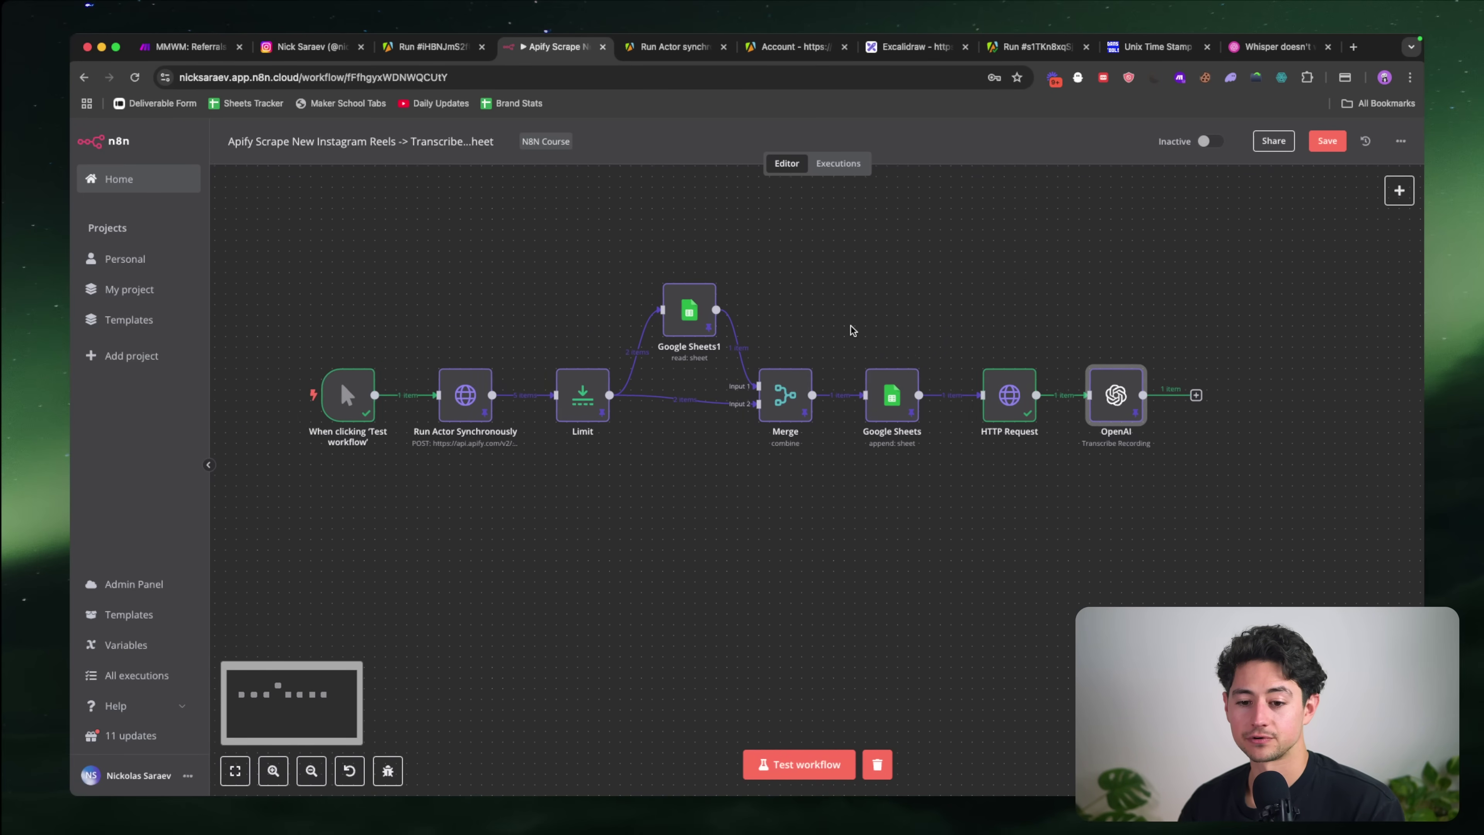
{"action": "scroll", "coordinate": [925, 322], "scroll_direction": "right", "scroll_amount": 5}
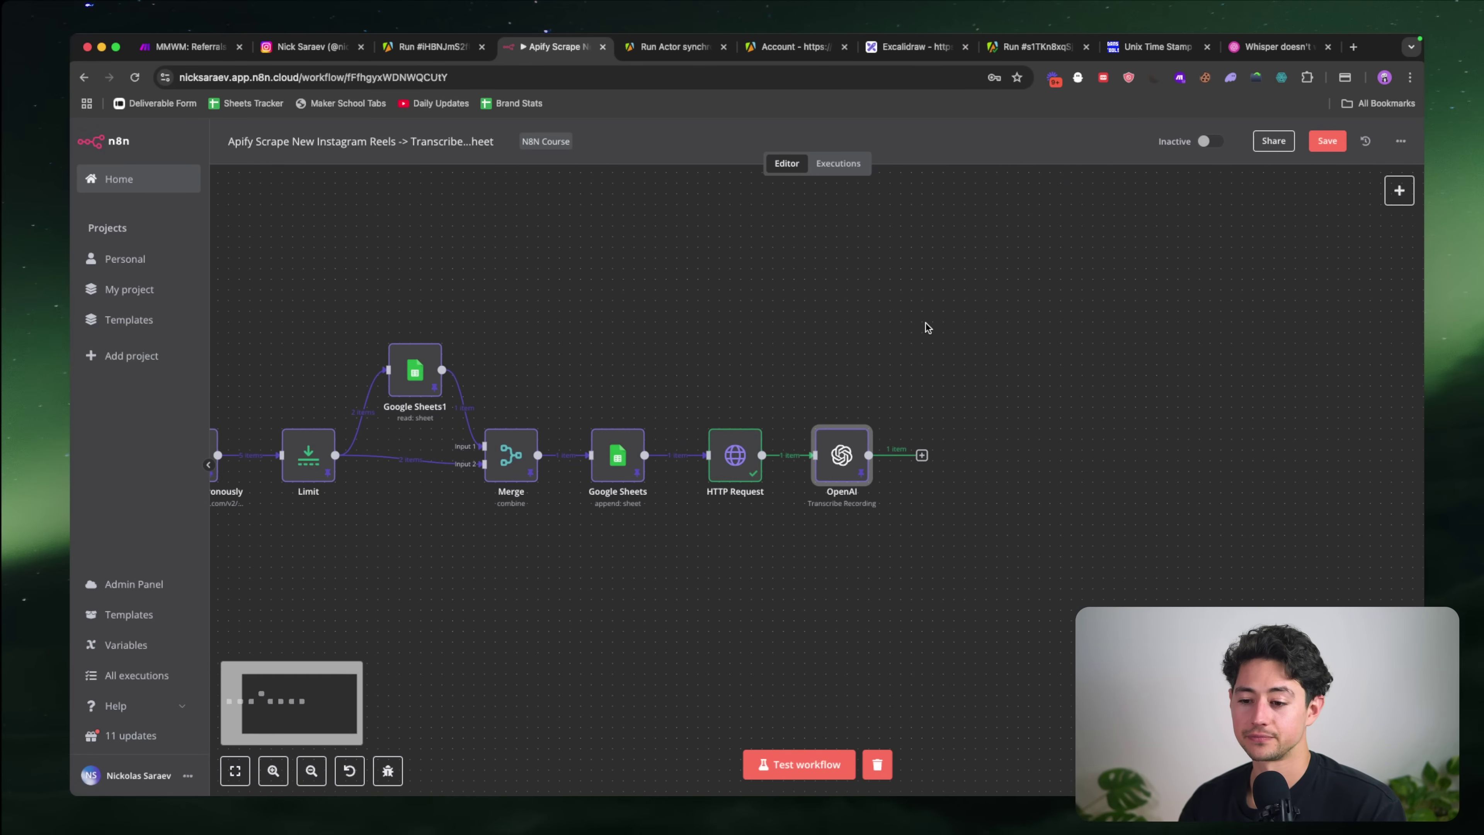
{"action": "scroll", "coordinate": [926, 323], "scroll_direction": "right", "scroll_amount": 3}
{"action": "key", "text": "ctrl+s"}
{"action": "scroll", "coordinate": [918, 433], "scroll_direction": "right", "scroll_amount": 3}
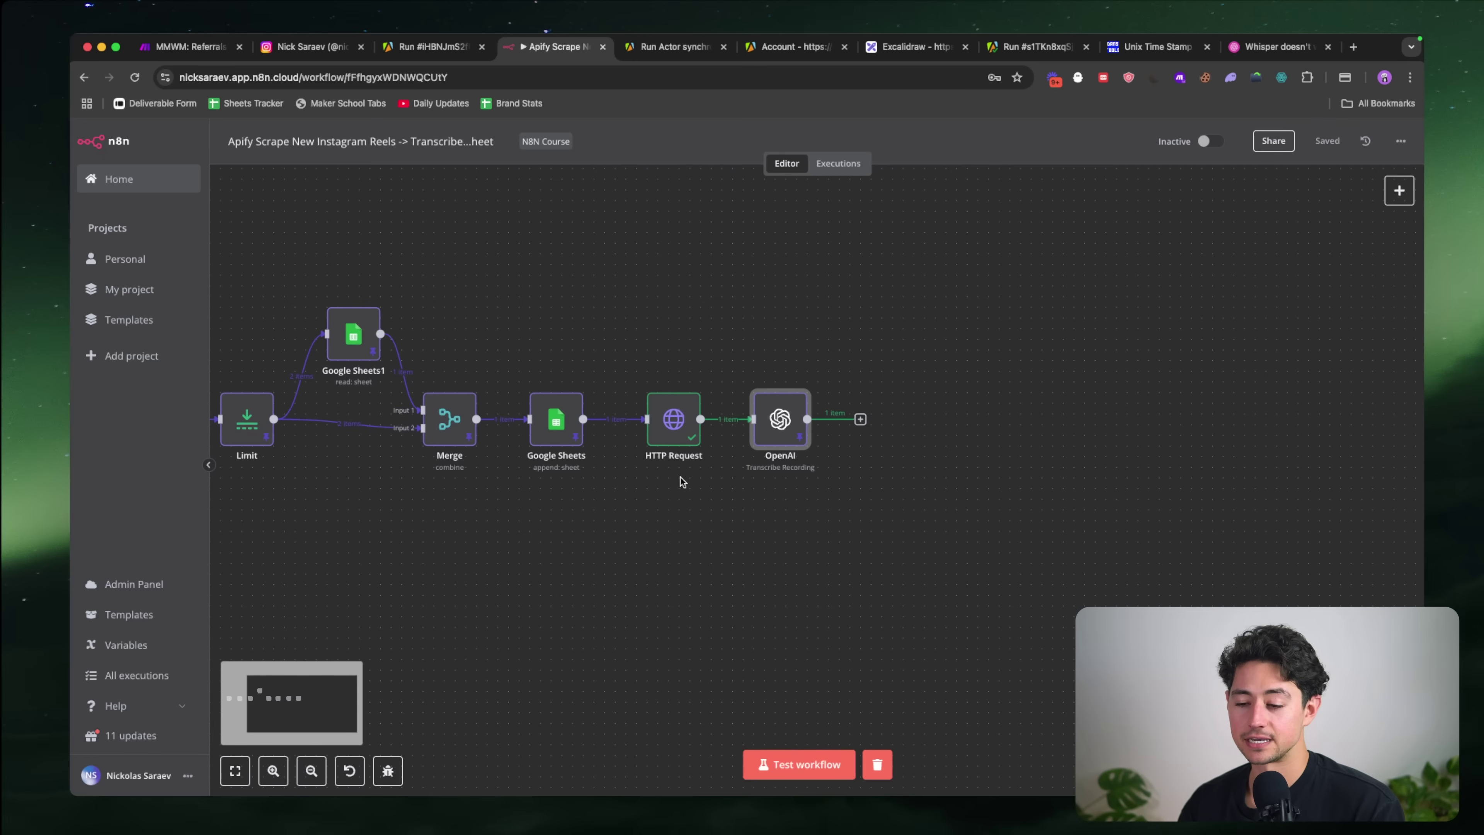
Step: Add an OpenAI 'Message a model' node after the transcription step
{"action": "scroll", "coordinate": [885, 452], "scroll_direction": "up", "scroll_amount": 3}
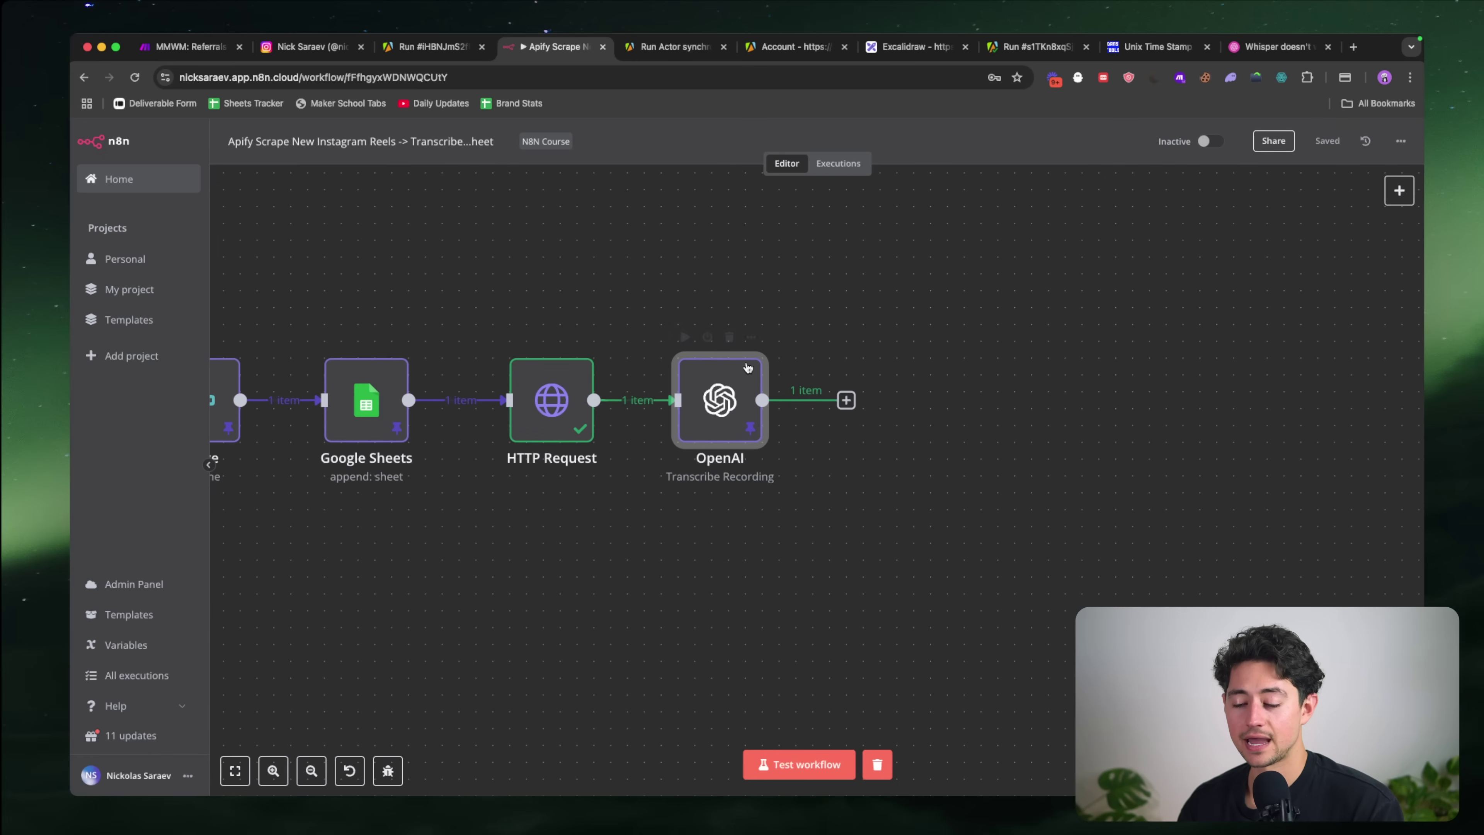
{"action": "scroll", "coordinate": [771, 369], "scroll_direction": "right", "scroll_amount": 5}
{"action": "left_click", "coordinate": [676, 402]}
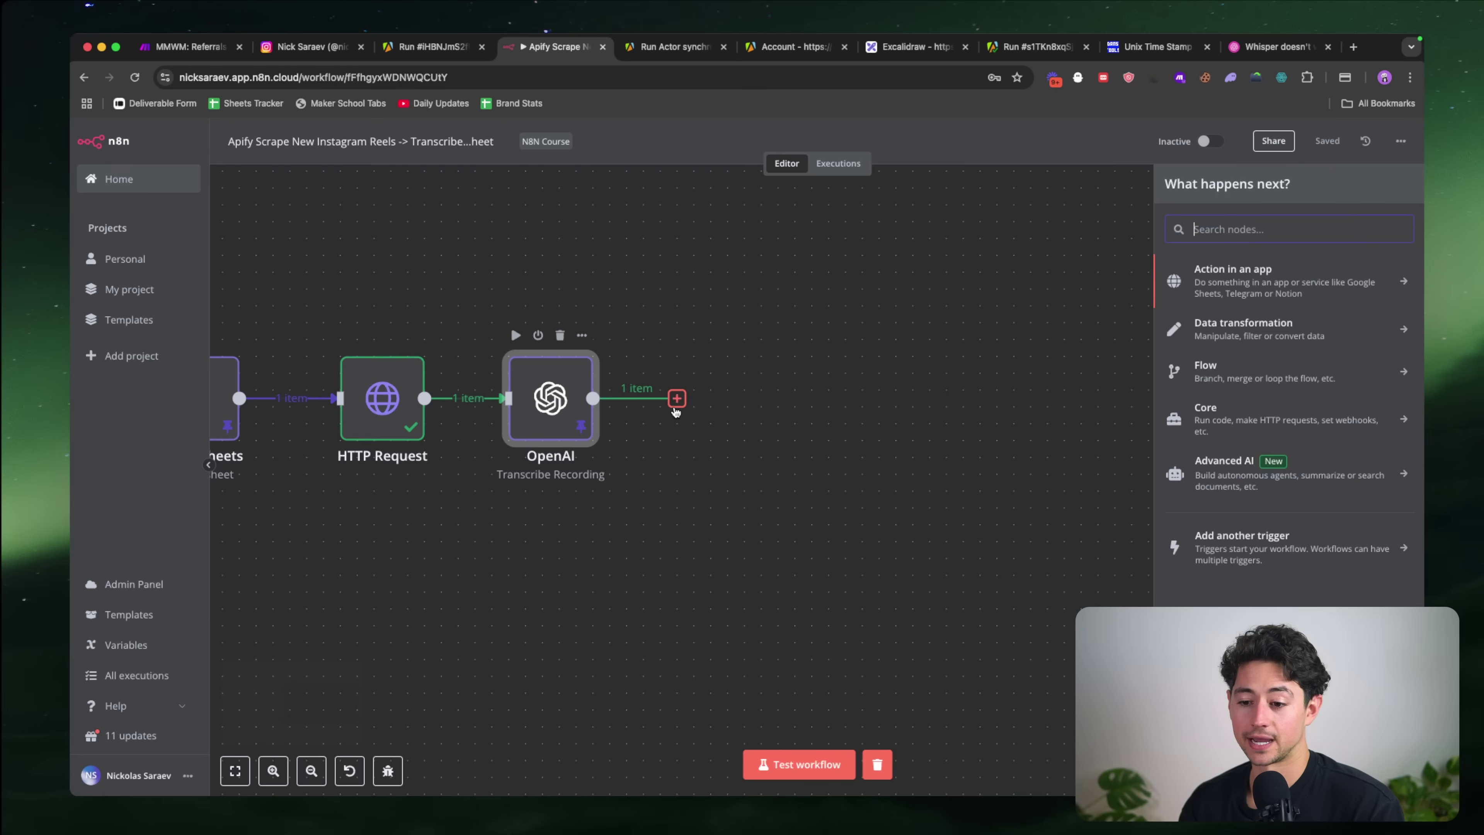
{"action": "type", "text": "open"}
{"action": "key", "text": "Return"}
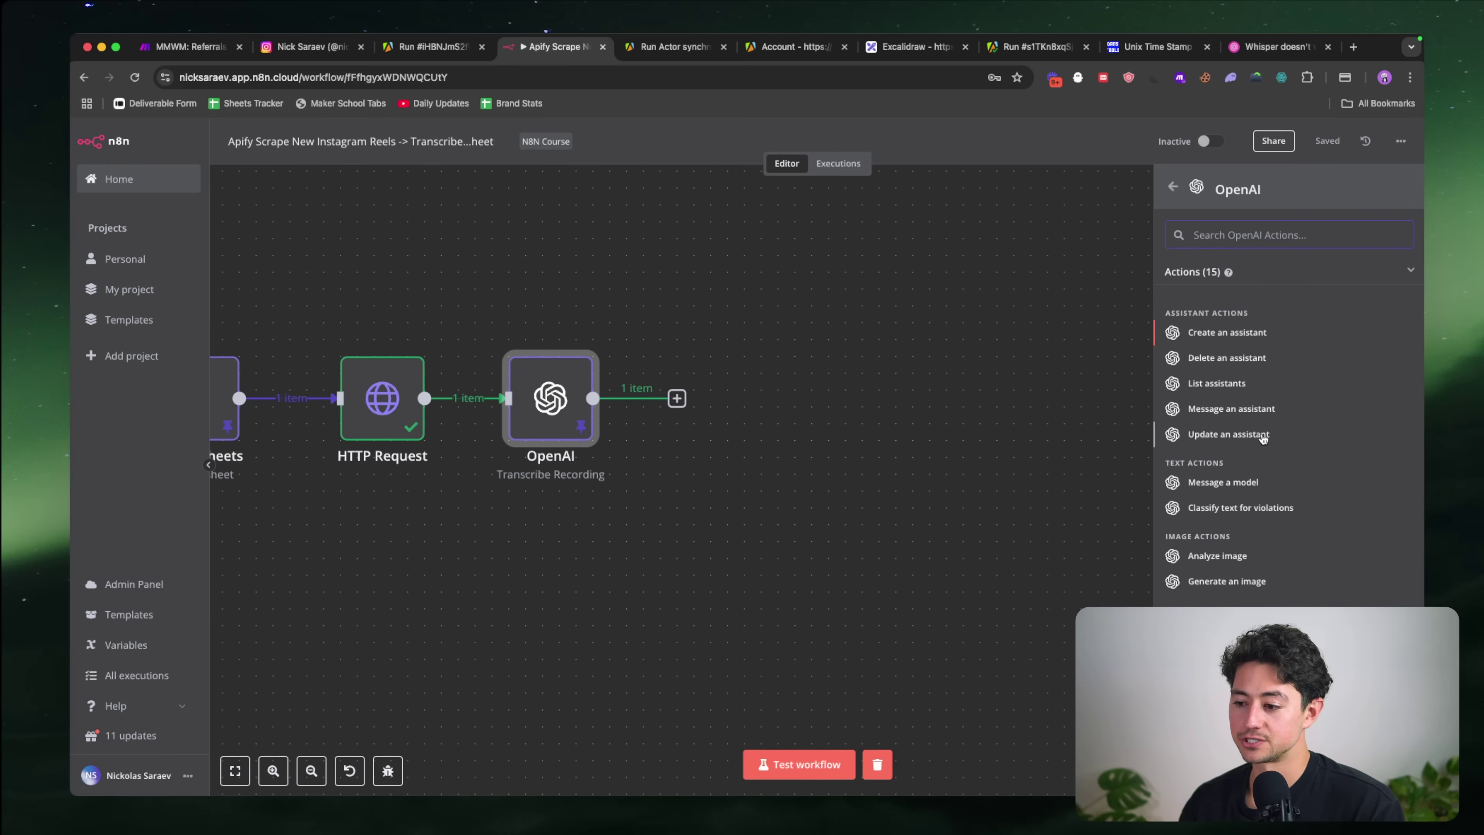
{"action": "left_click", "coordinate": [1223, 482]}
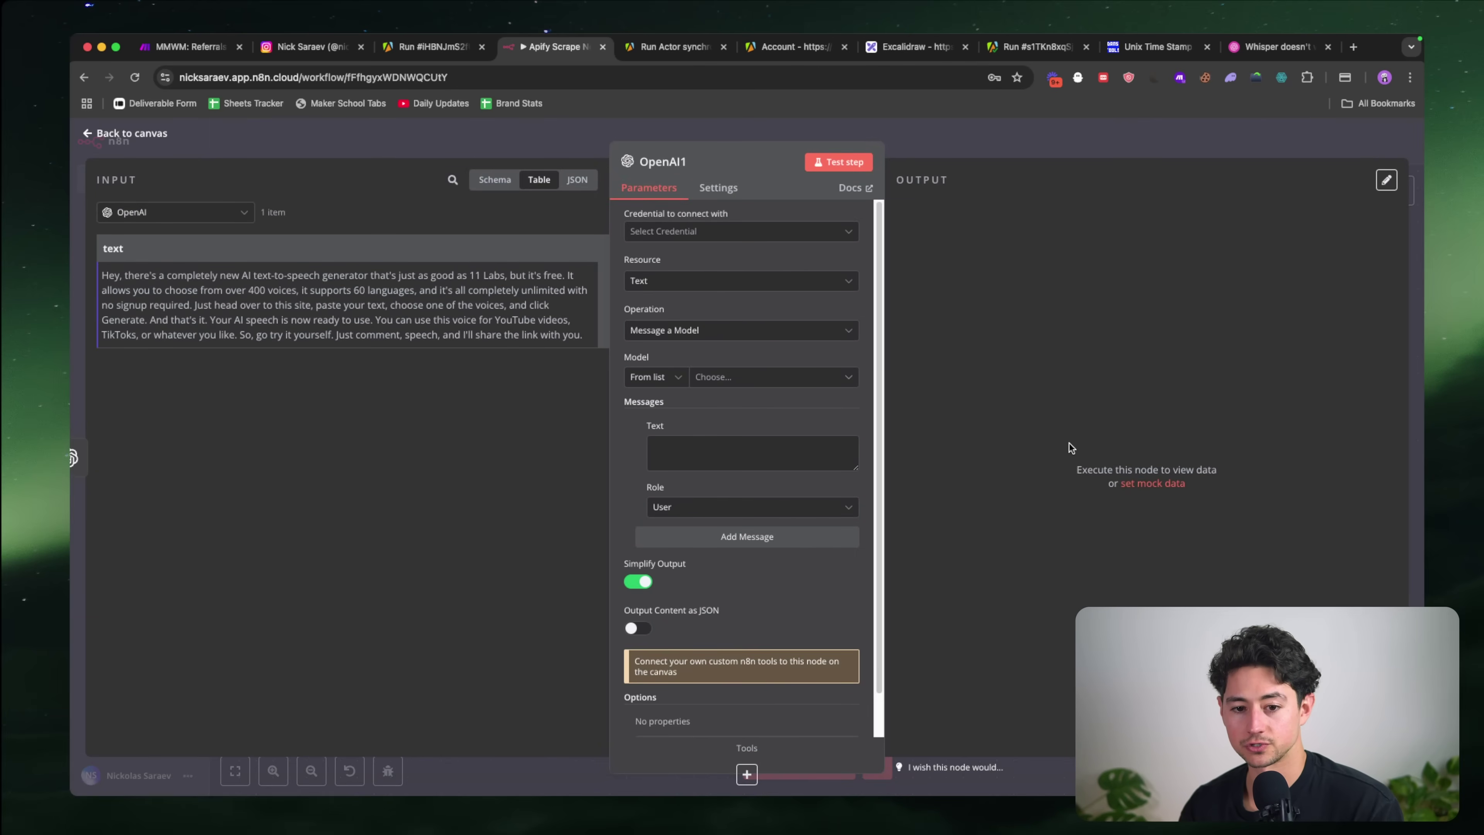
Step: Connect the node with the YouTube_Feb 4 credential and check its settings
{"action": "left_click", "coordinate": [765, 234]}
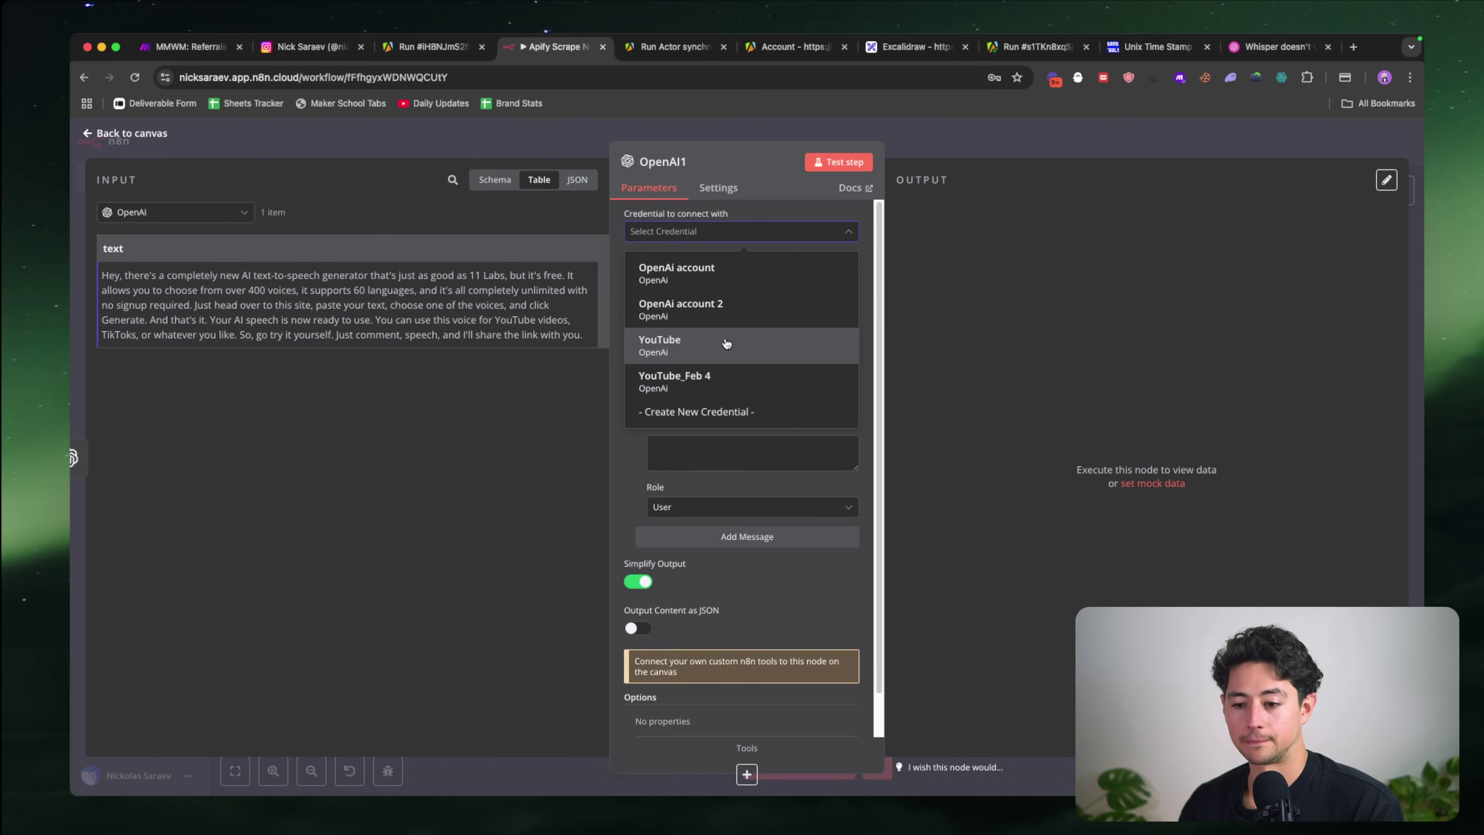
{"action": "left_click", "coordinate": [741, 380]}
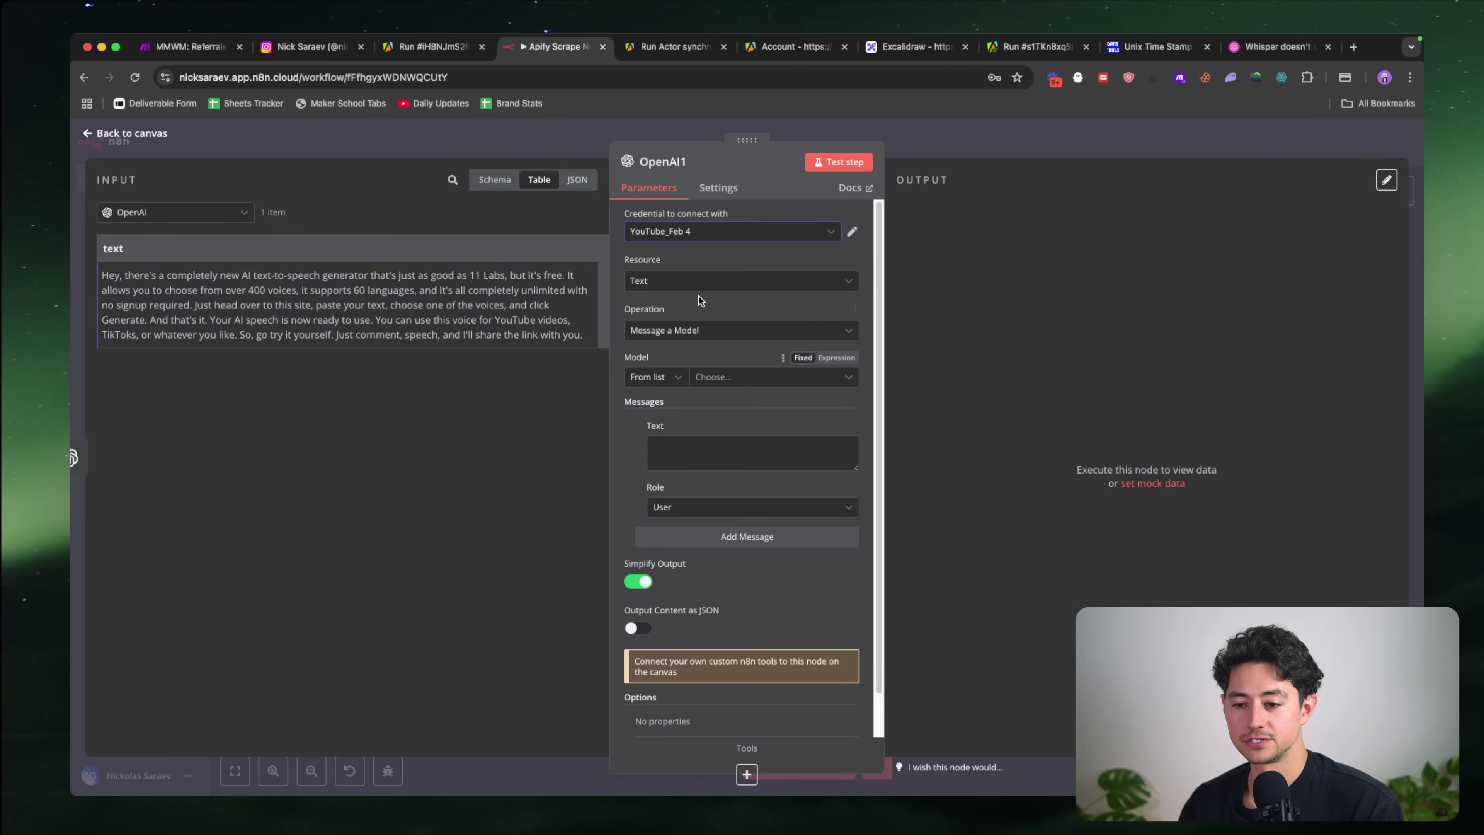
{"action": "left_click", "coordinate": [853, 233]}
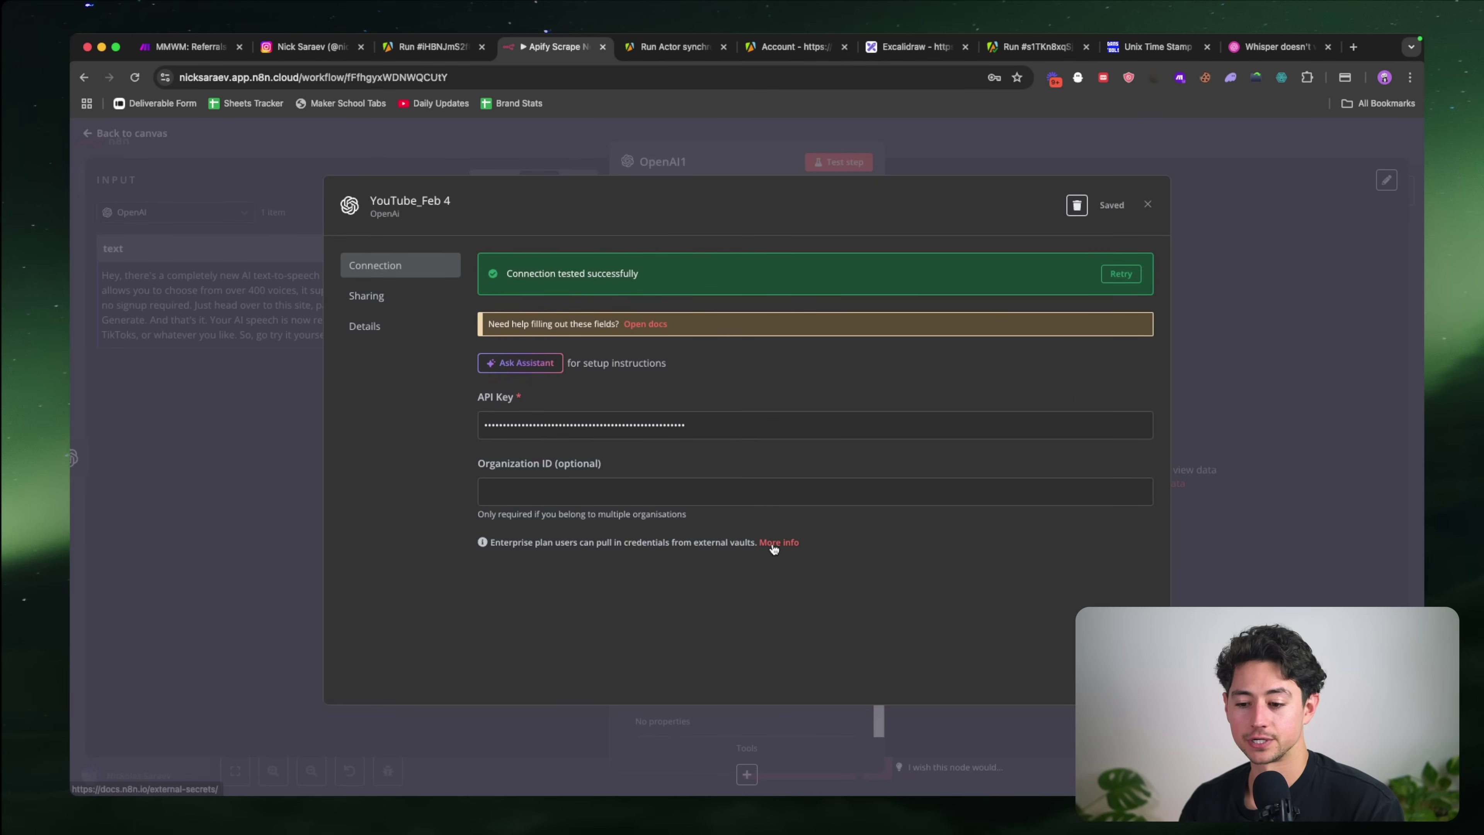
{"action": "left_click", "coordinate": [1147, 204]}
Step: Search for gpt-4o and select GPT-4O as the model
{"action": "scroll", "coordinate": [793, 383], "scroll_direction": "down", "scroll_amount": 1}
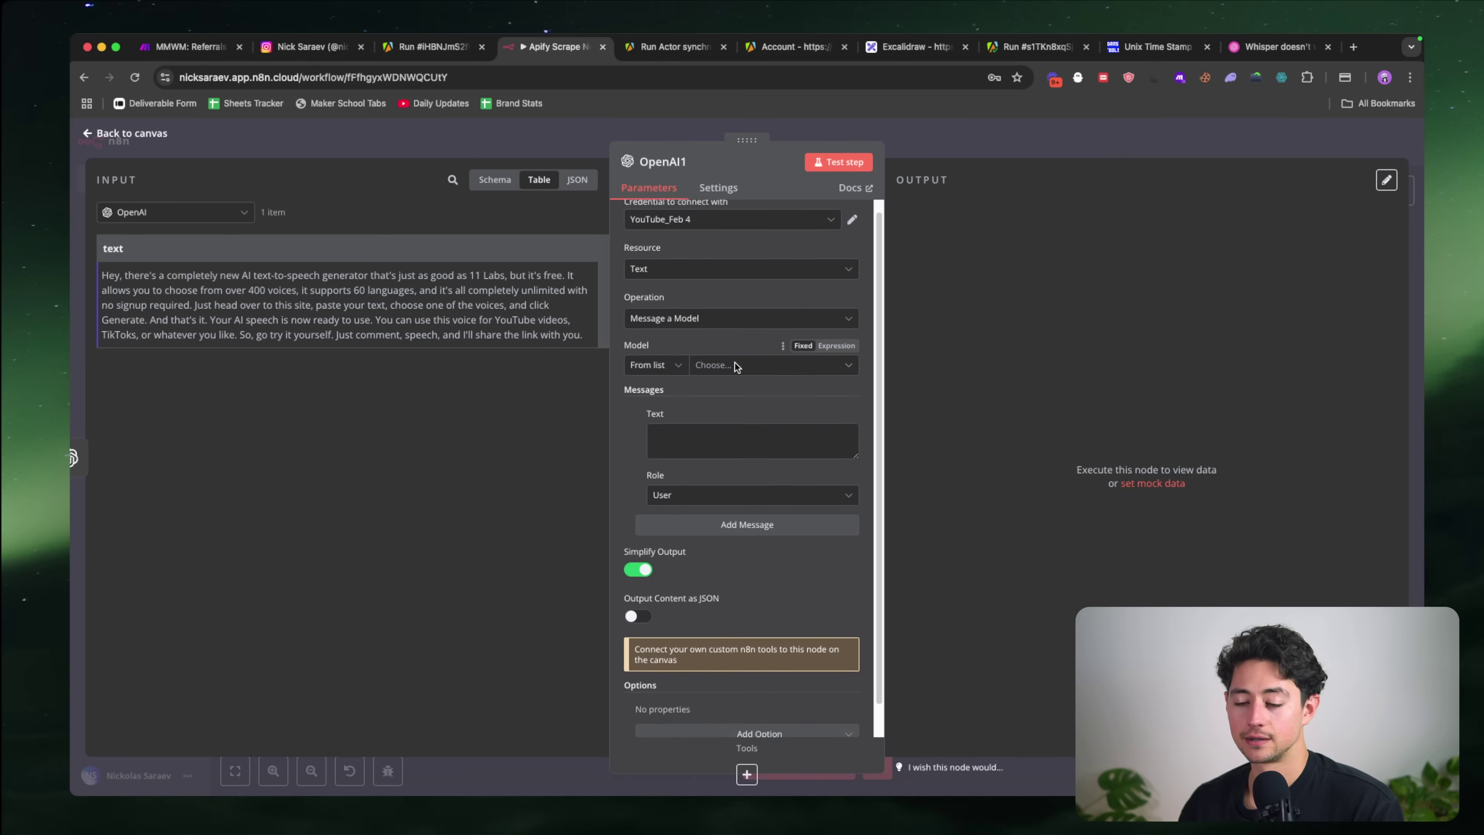
{"action": "left_click", "coordinate": [740, 348]}
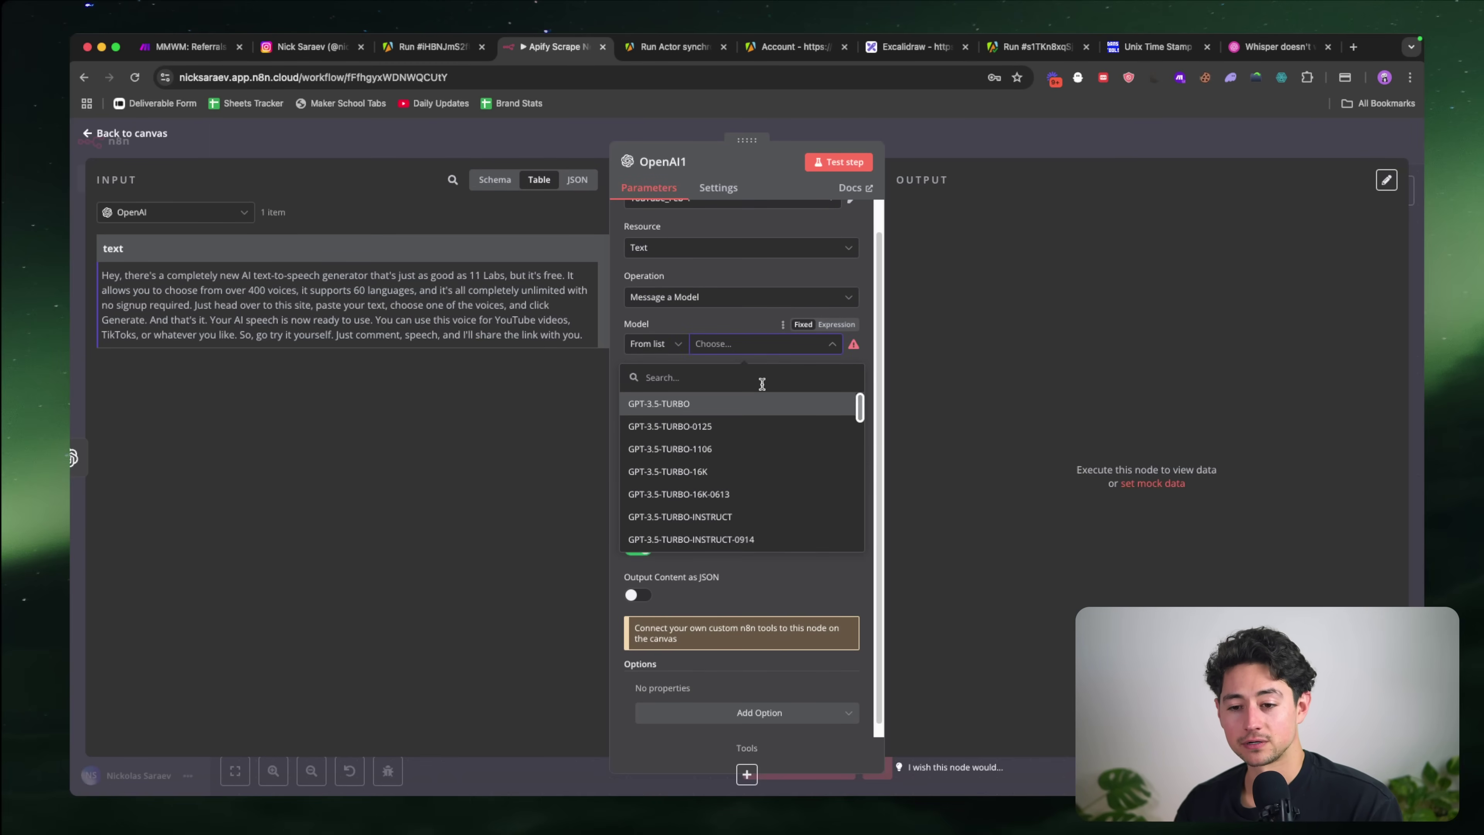
{"action": "type", "text": "gpt-4o"}
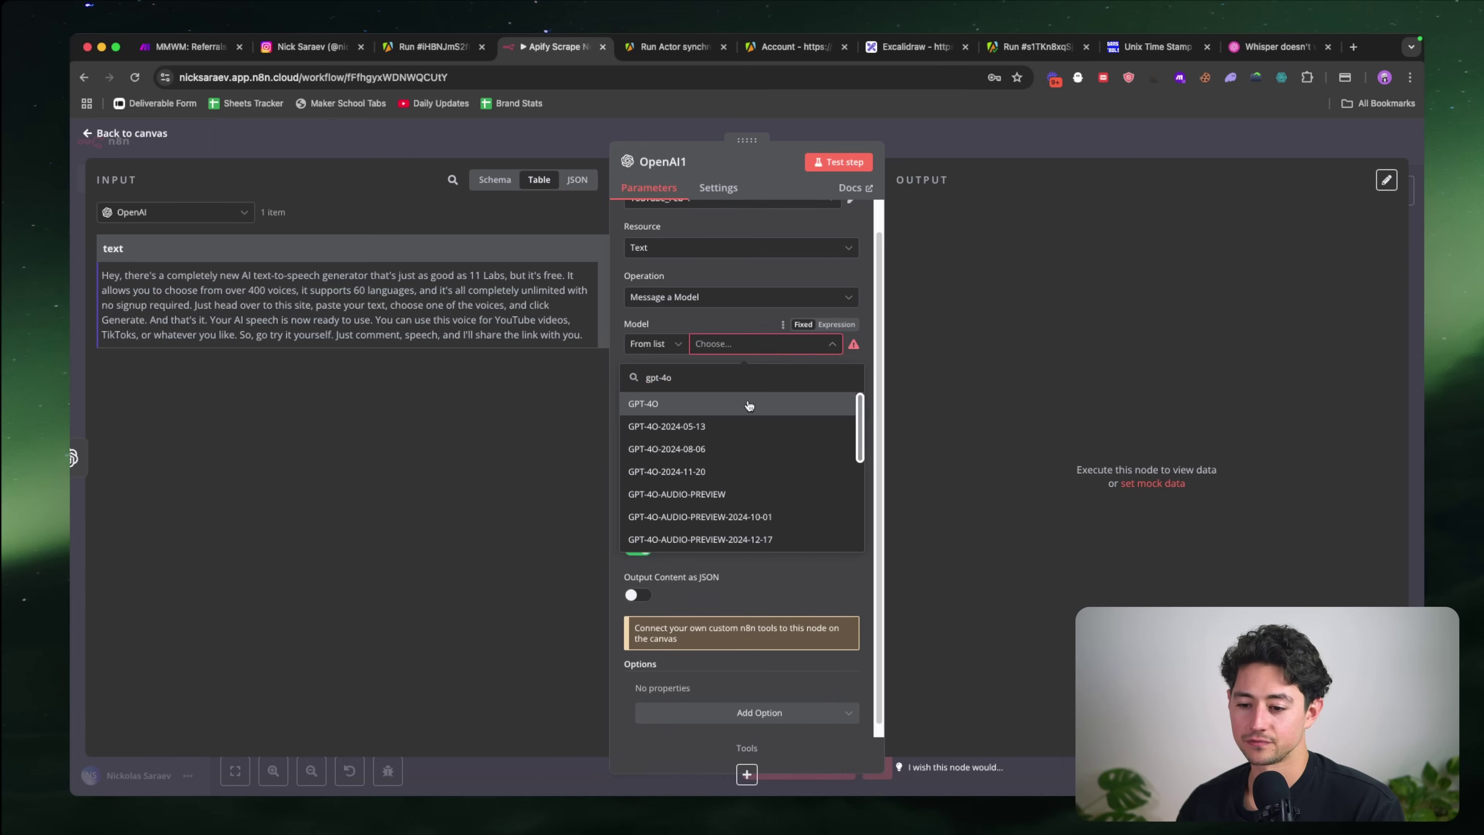
{"action": "left_click", "coordinate": [749, 405]}
Step: Open the first message's Role options to choose System
{"action": "left_click", "coordinate": [759, 472]}
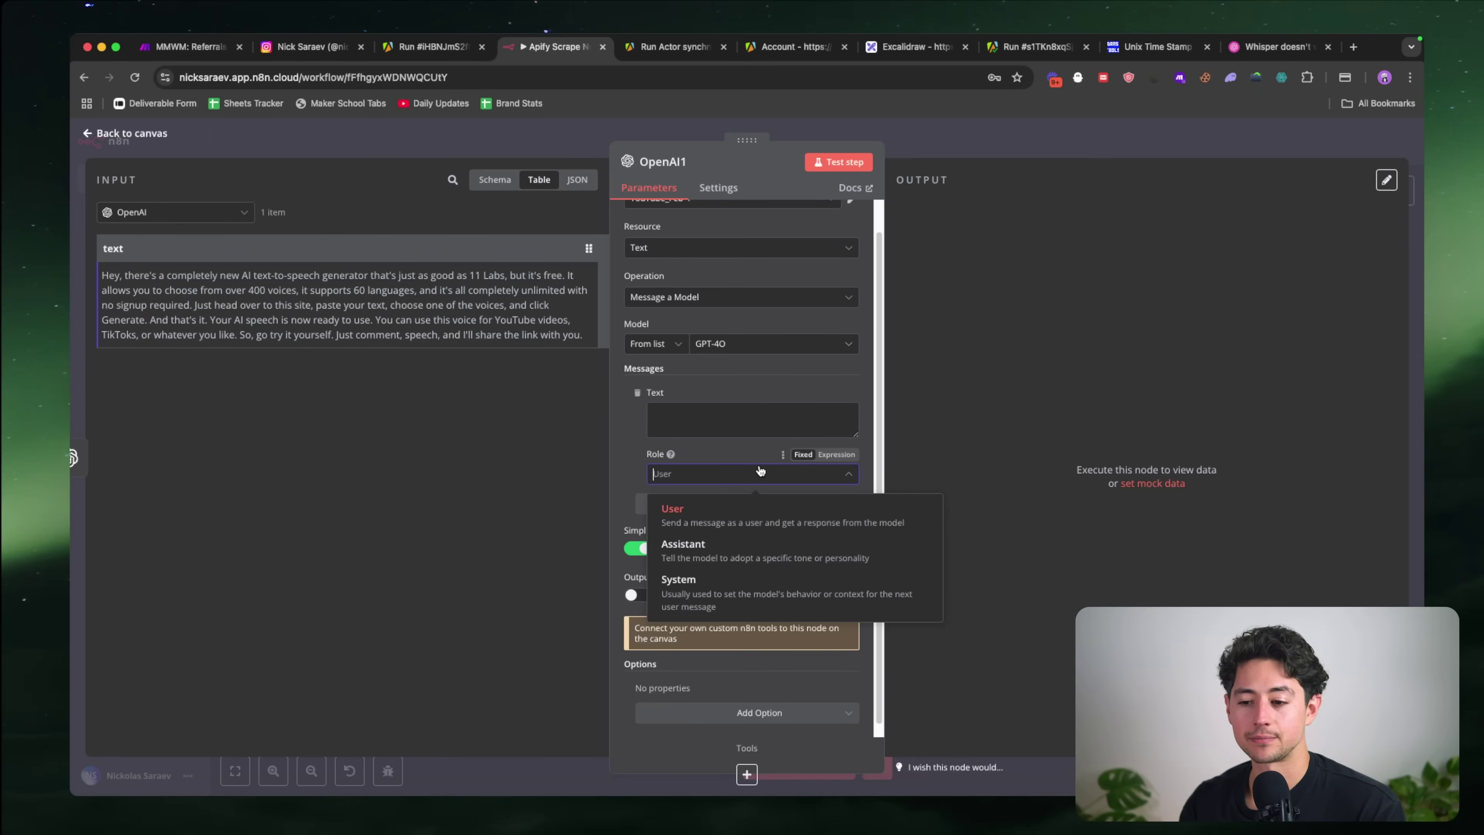
Step: Make the first message a System prompt: 'You are a helpful, intelligent admin assistant.'
{"action": "left_click", "coordinate": [679, 585]}
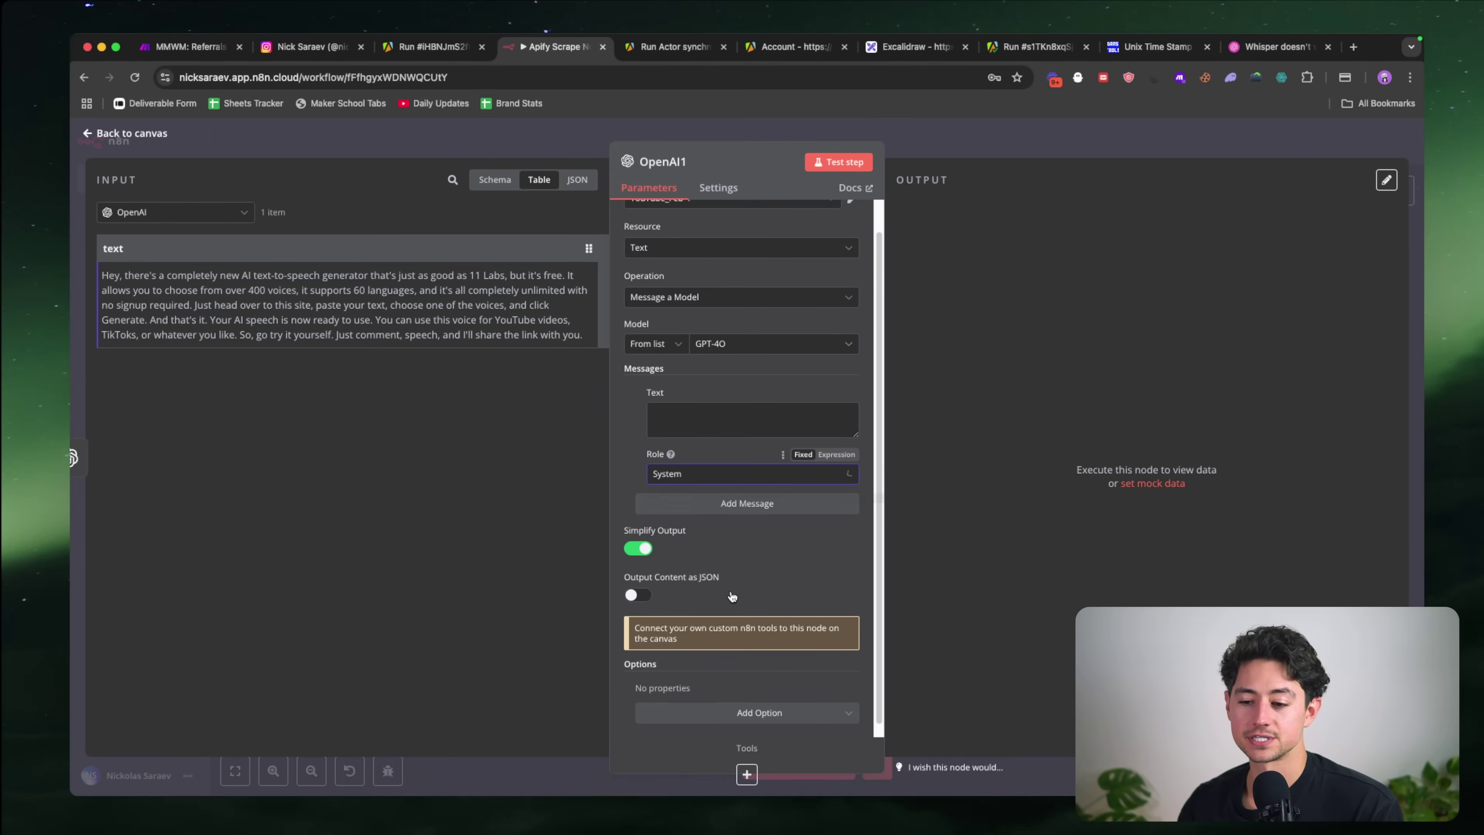
{"action": "left_click", "coordinate": [728, 417]}
{"action": "type", "text": "You are a helpful, intelligent ad"}
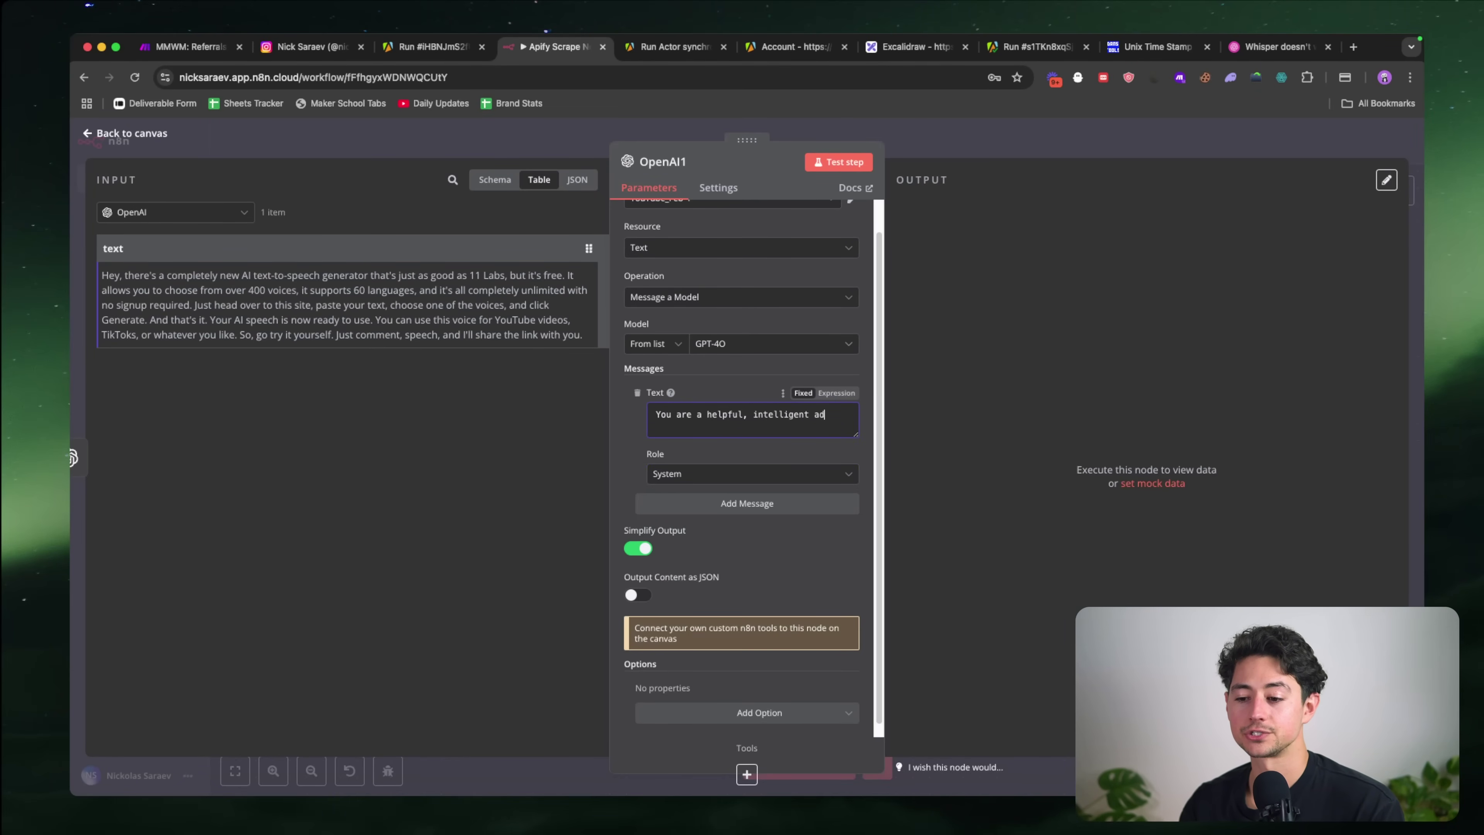
{"action": "type", "text": "assistant."}
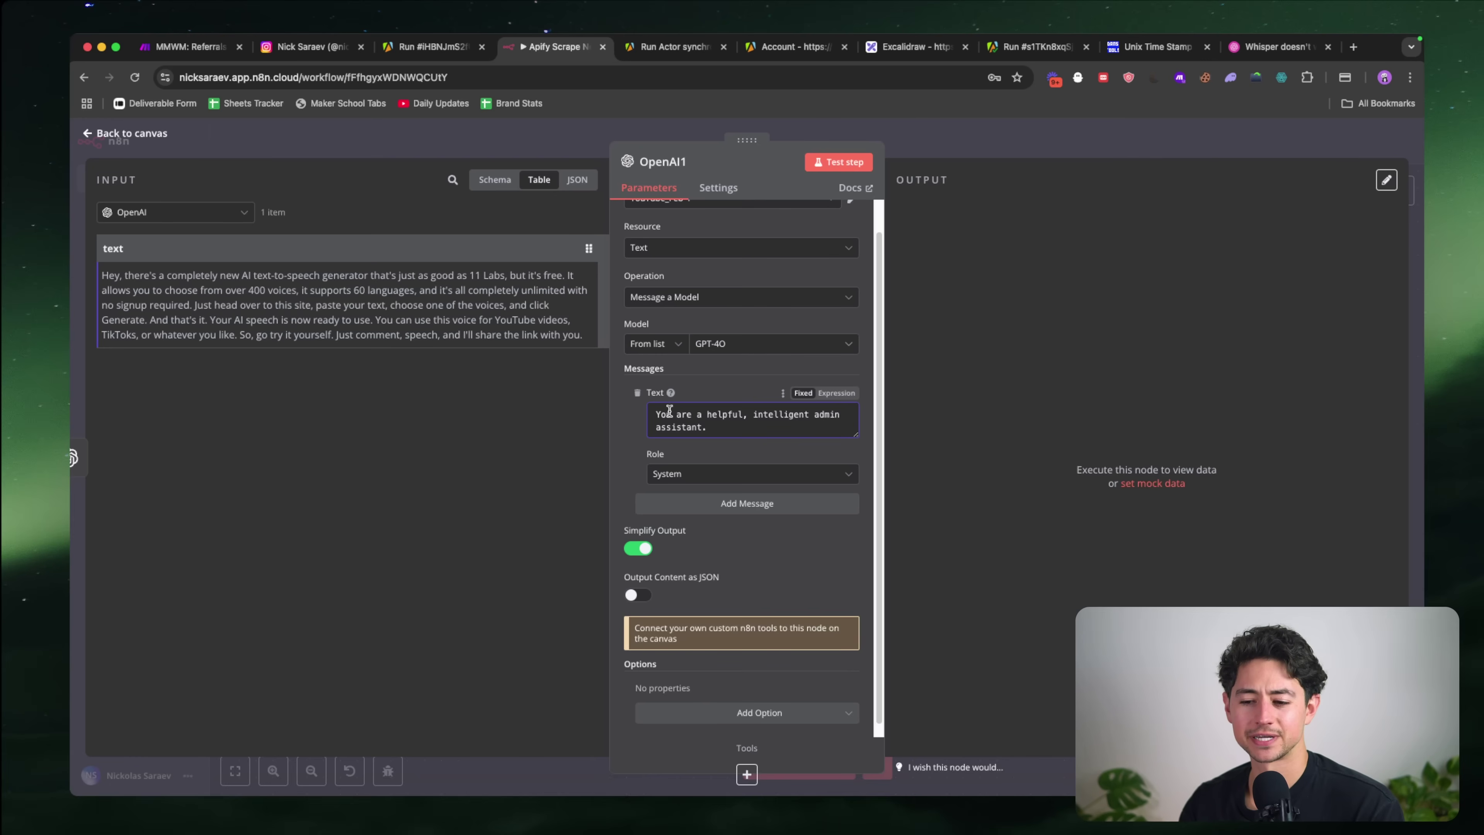
Step: Add an empty User message and enlarge its Text box
{"action": "scroll", "coordinate": [727, 410], "scroll_direction": "down", "scroll_amount": 1}
{"action": "left_click", "coordinate": [731, 493]}
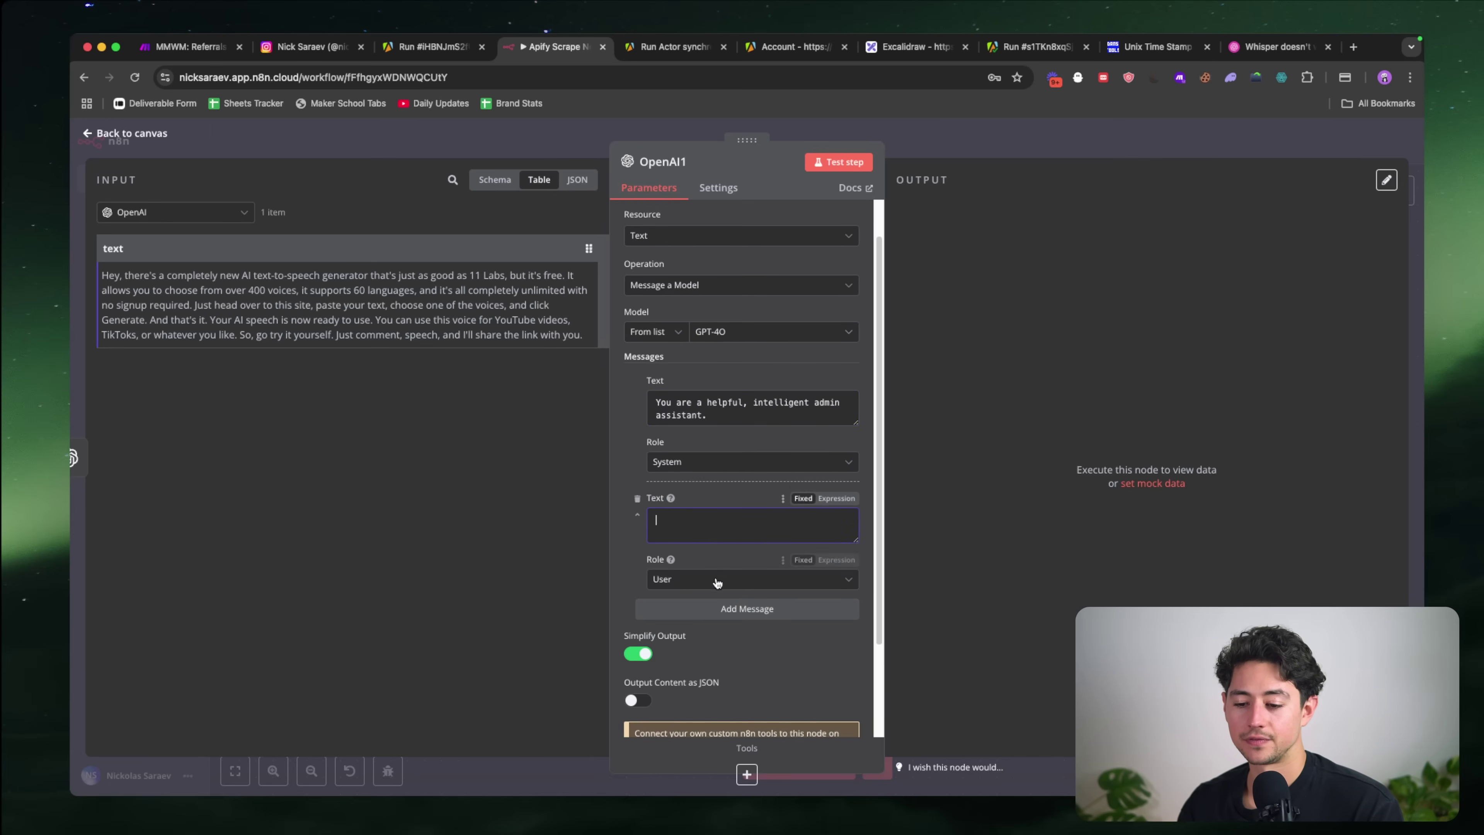
{"action": "scroll", "coordinate": [737, 563], "scroll_direction": "down", "scroll_amount": 3}
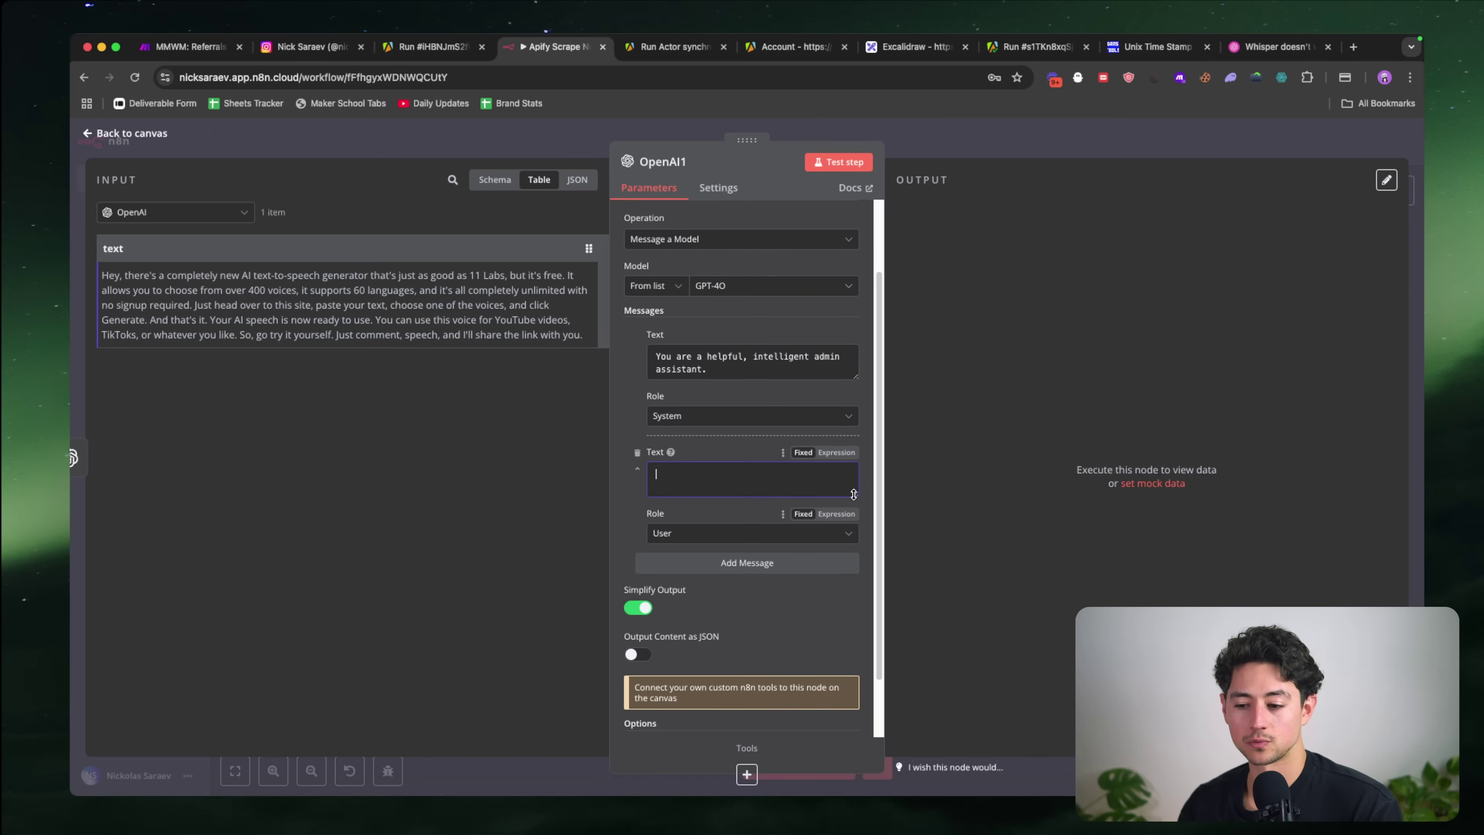
{"action": "left_click_drag", "start_coordinate": [856, 496], "coordinate": [855, 627]}
{"action": "scroll", "coordinate": [675, 658], "scroll_direction": "down", "scroll_amount": 5}
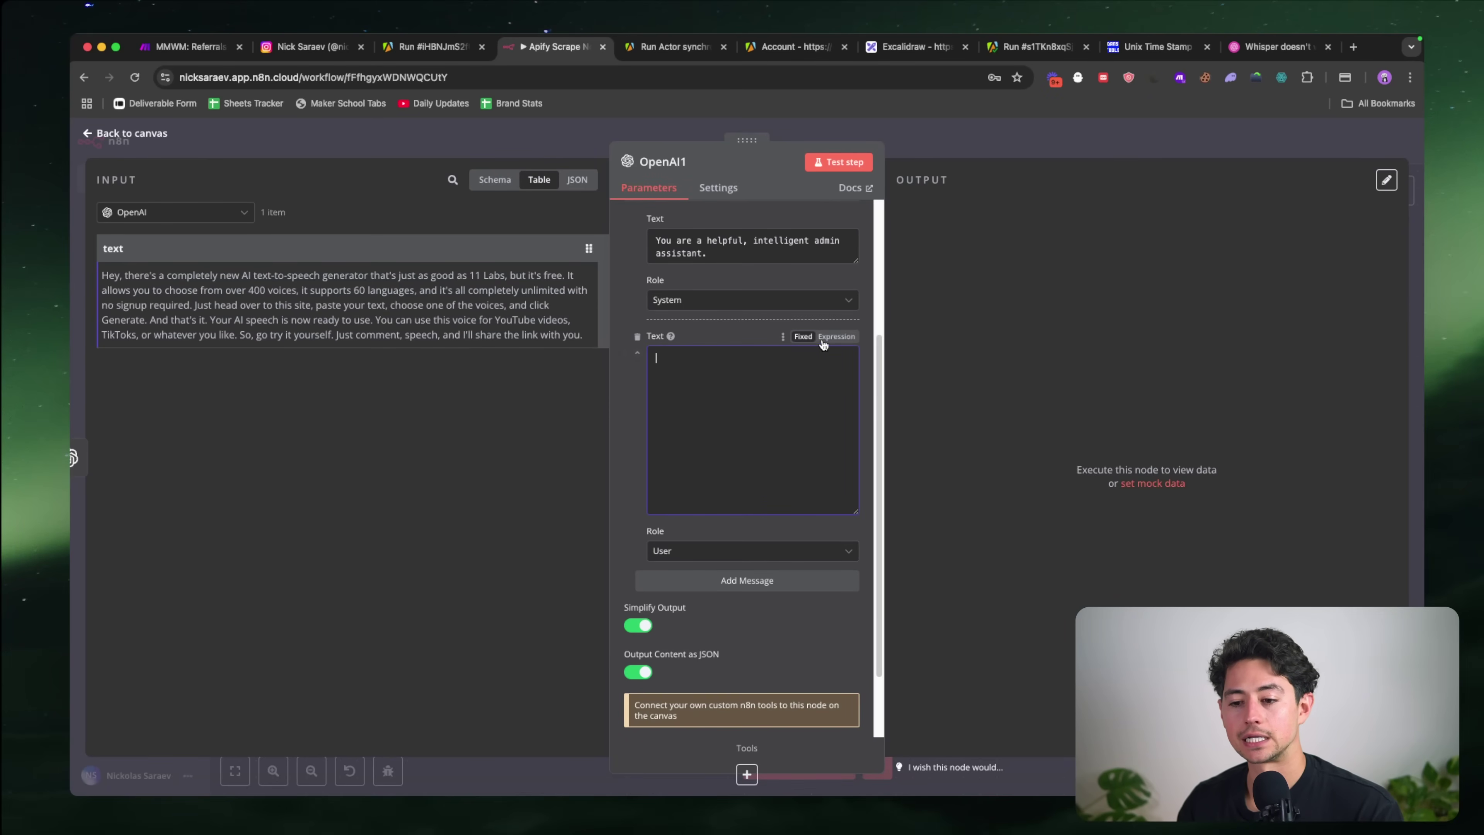
Step: Write the prompt's opening about running an Instagram channel and searching news archives for tools
{"action": "type", "text": "You"}
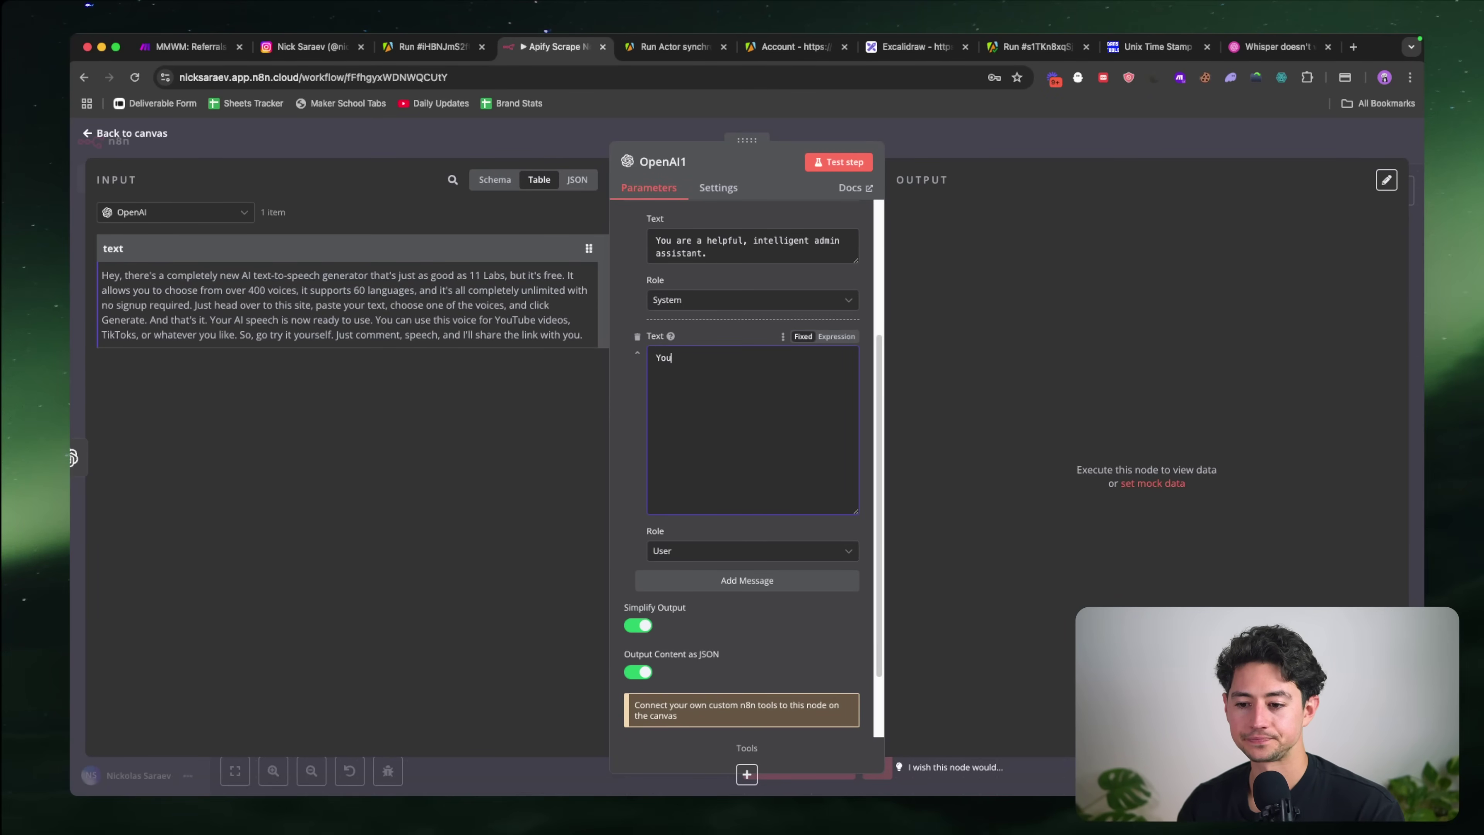
{"action": "type", "text": "'r"}
{"action": "key", "text": "BackSpace"}
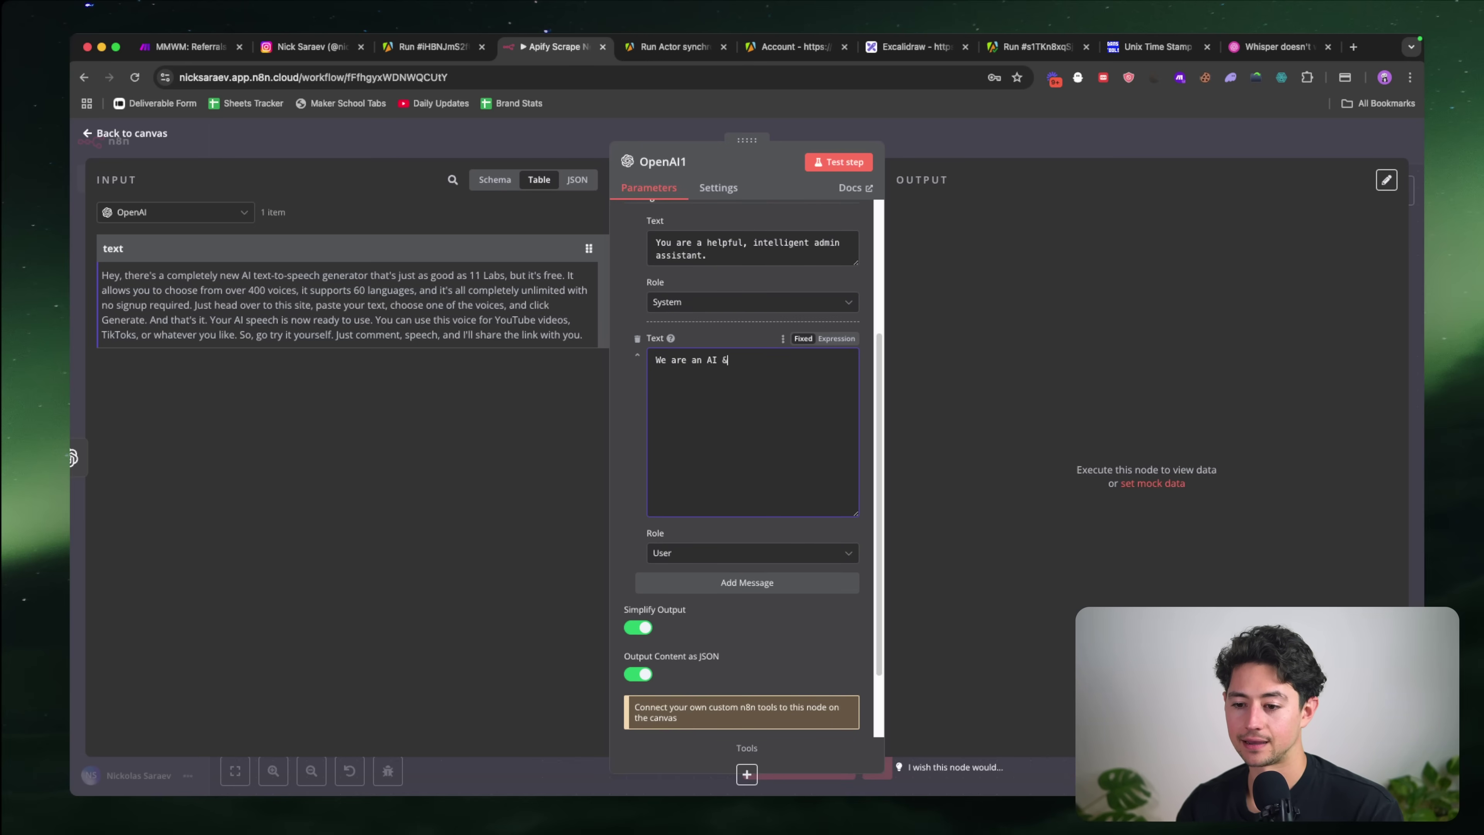
{"action": "type", "text": "ation"}
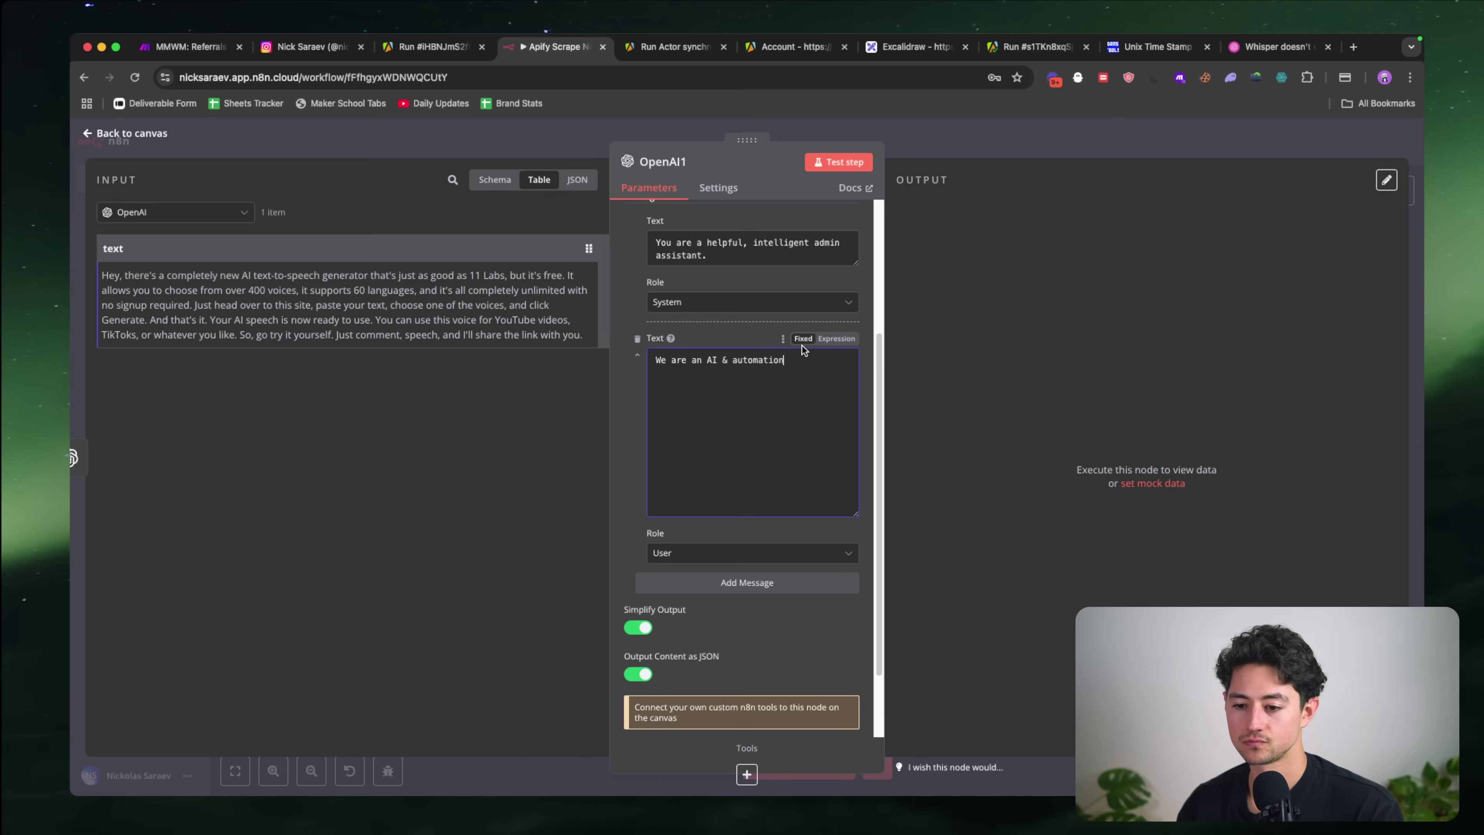
{"action": "type", "text": "I"}
{"action": "key", "text": "Delete"}
{"action": "key", "text": "Delete"}
{"action": "key", "text": "Delete"}
{"action": "key", "text": "Delete"}
{"action": "type", "text": "run"}
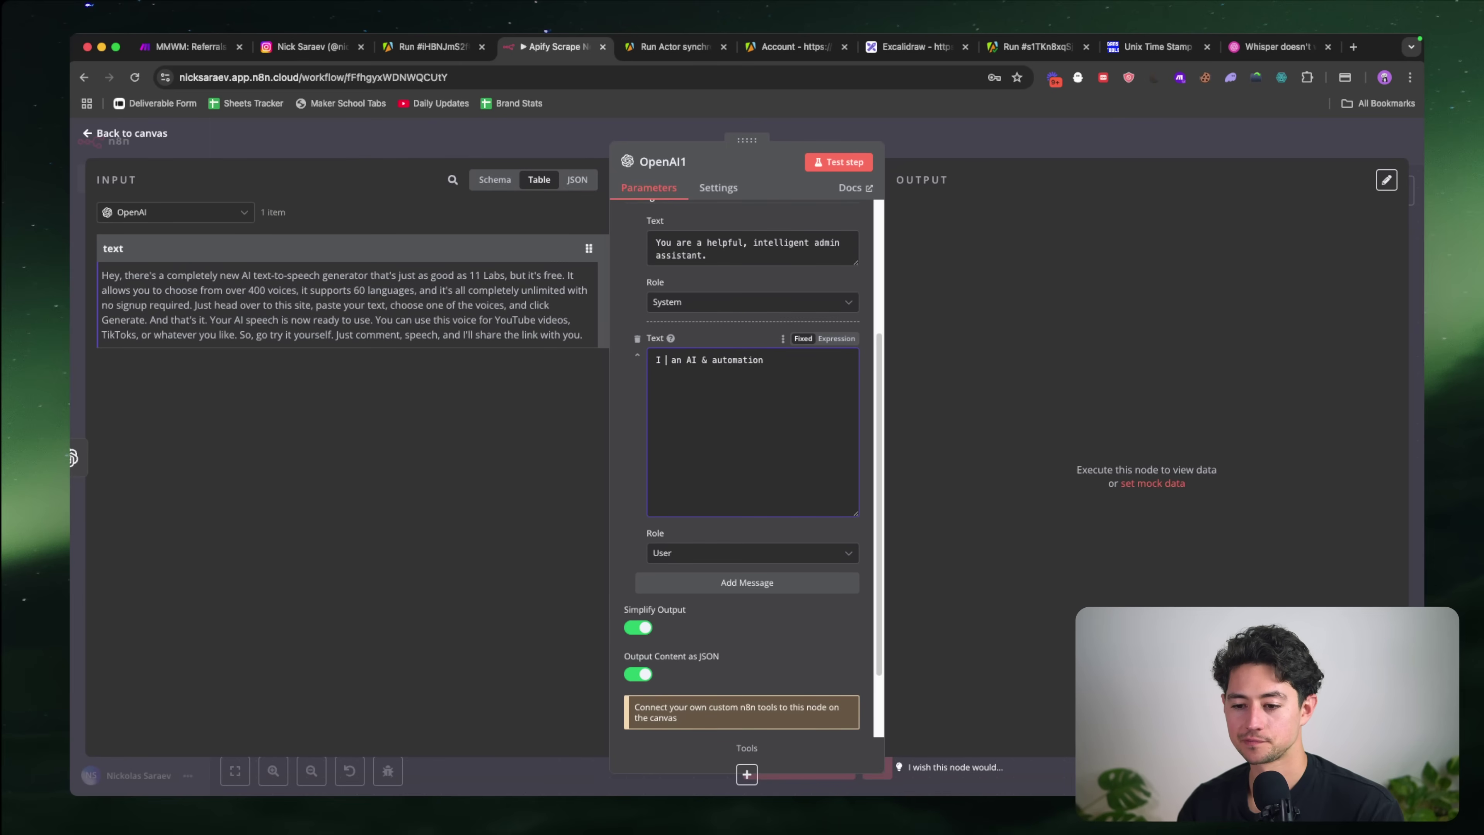
{"action": "key", "text": "BackSpace"}
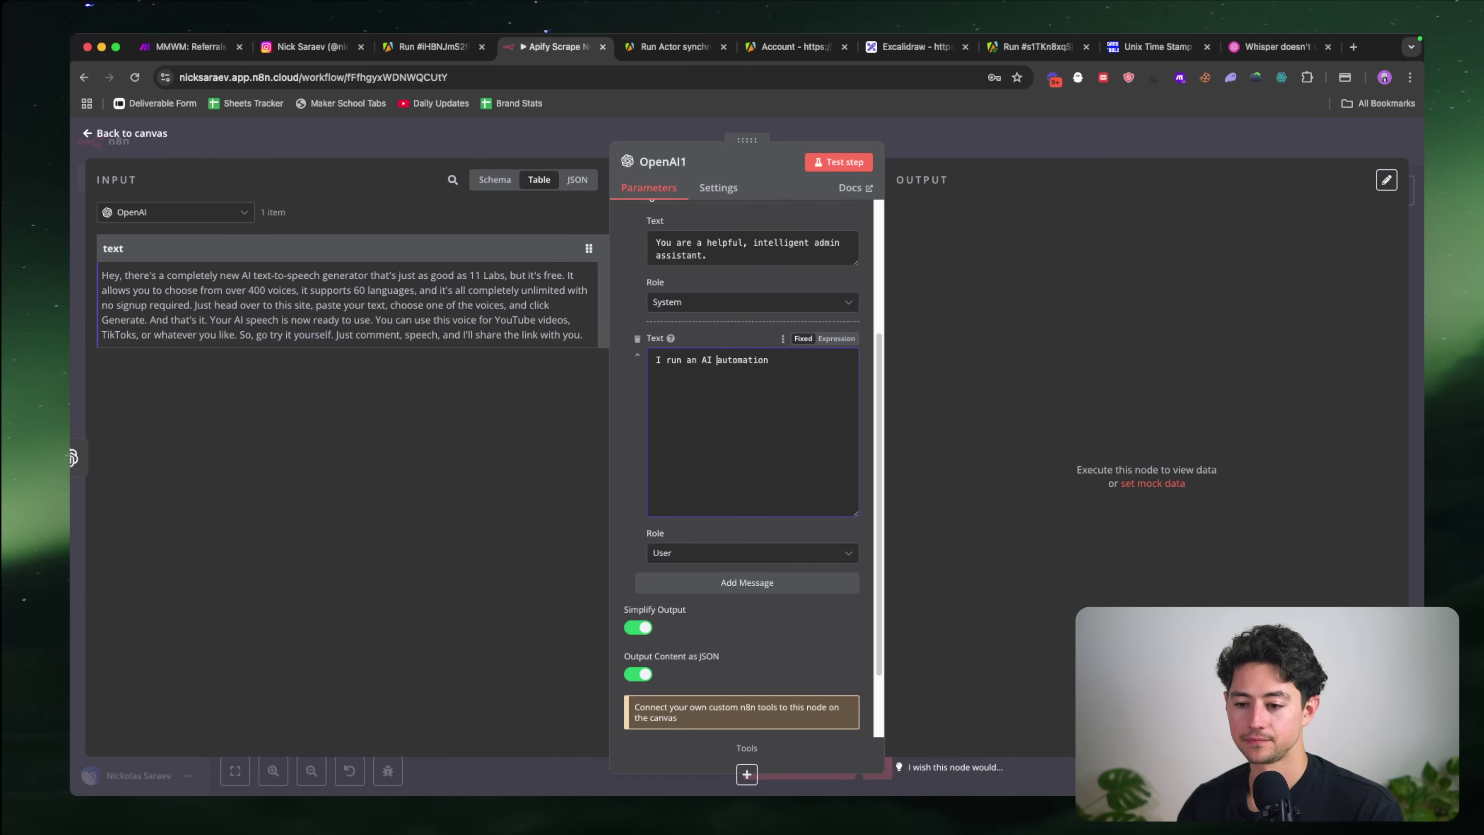
{"action": "type", "text": "&"}
{"action": "key", "text": "super+Right"}
{"action": "type", "text": "Instagram"}
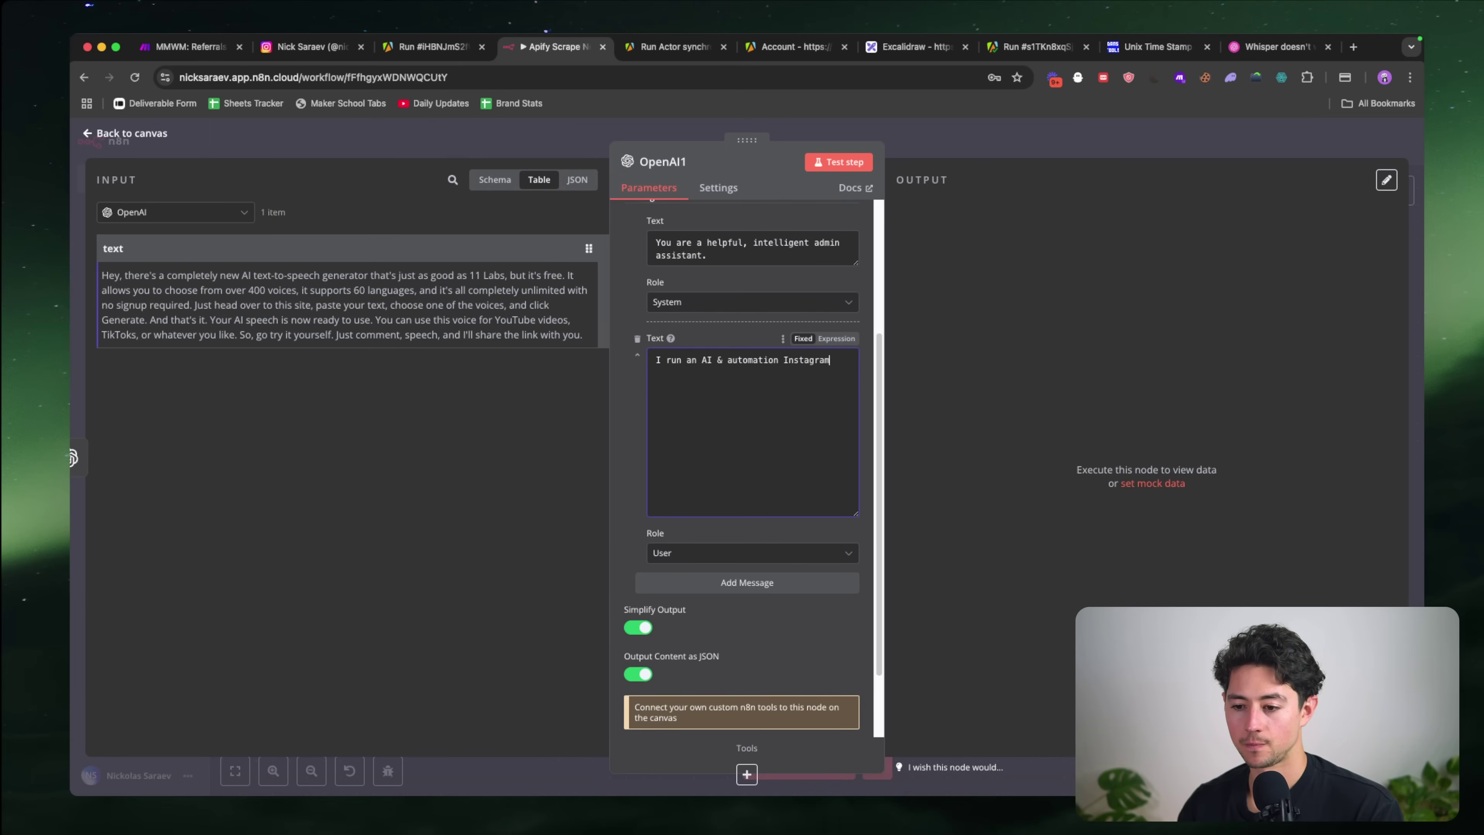
{"action": "type", "text": " channel. I'm look"}
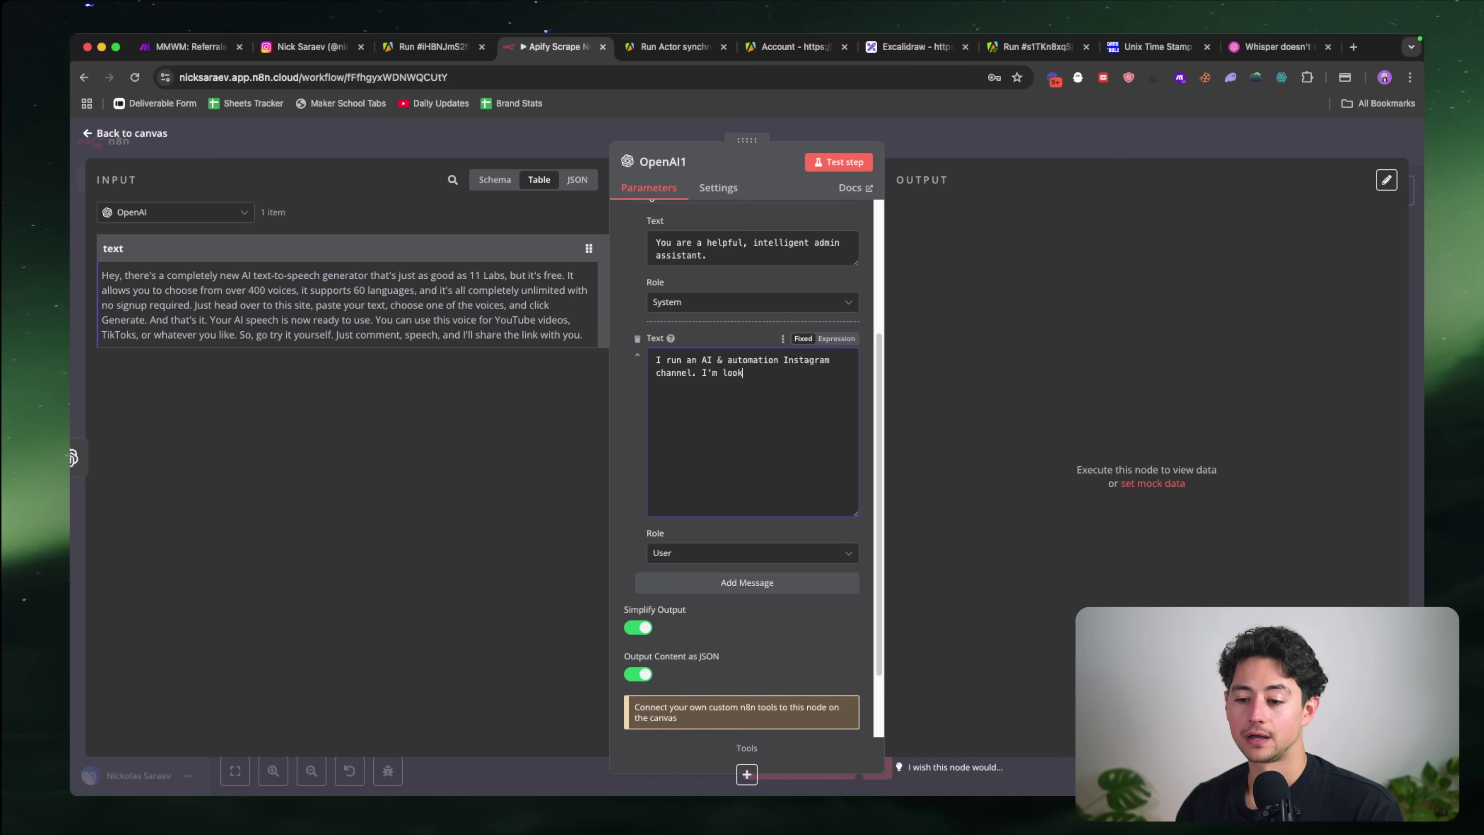
{"action": "type", "text": "ing through news ar"}
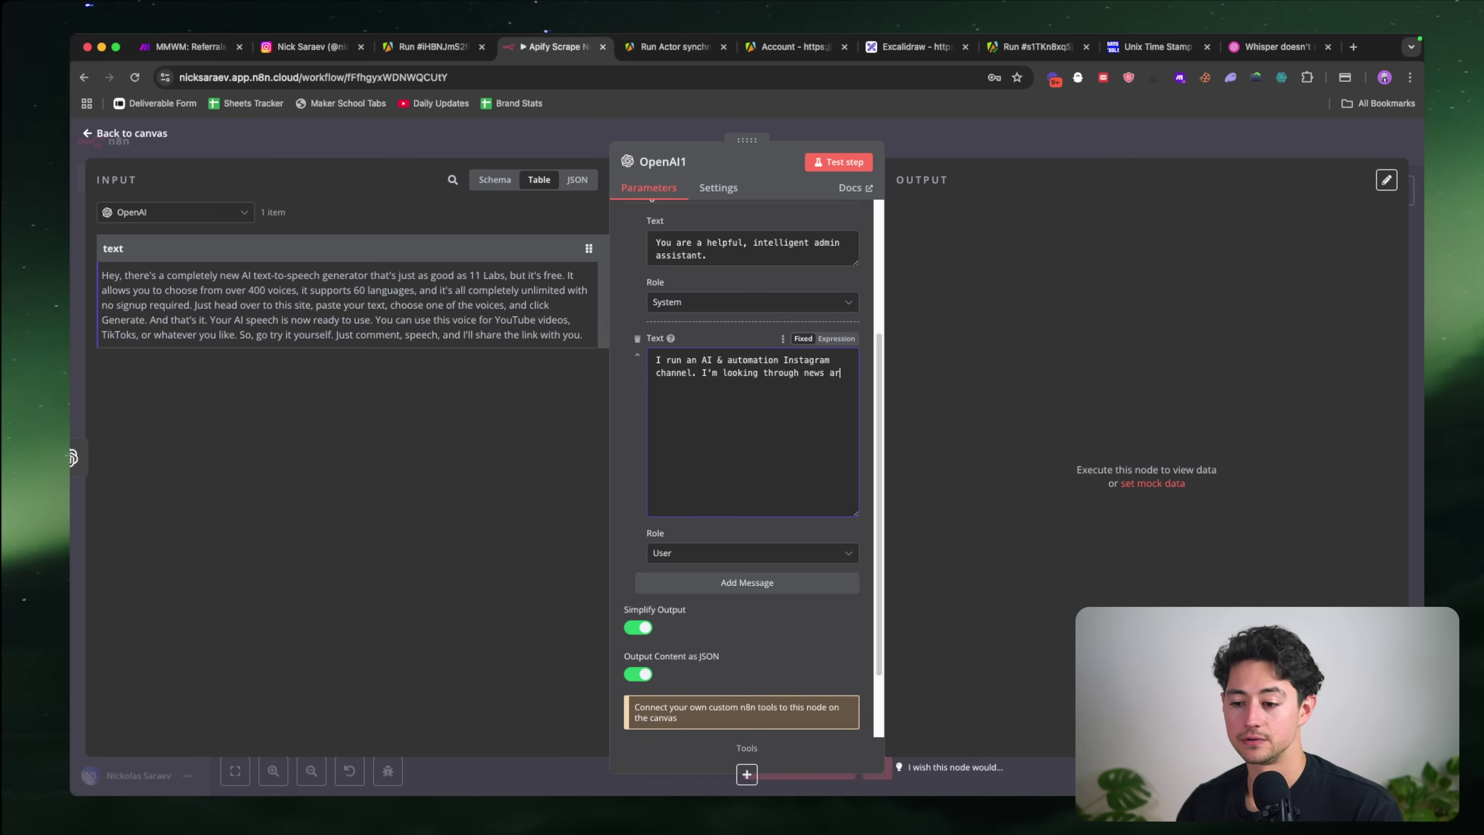
{"action": "type", "text": "chives to find men"}
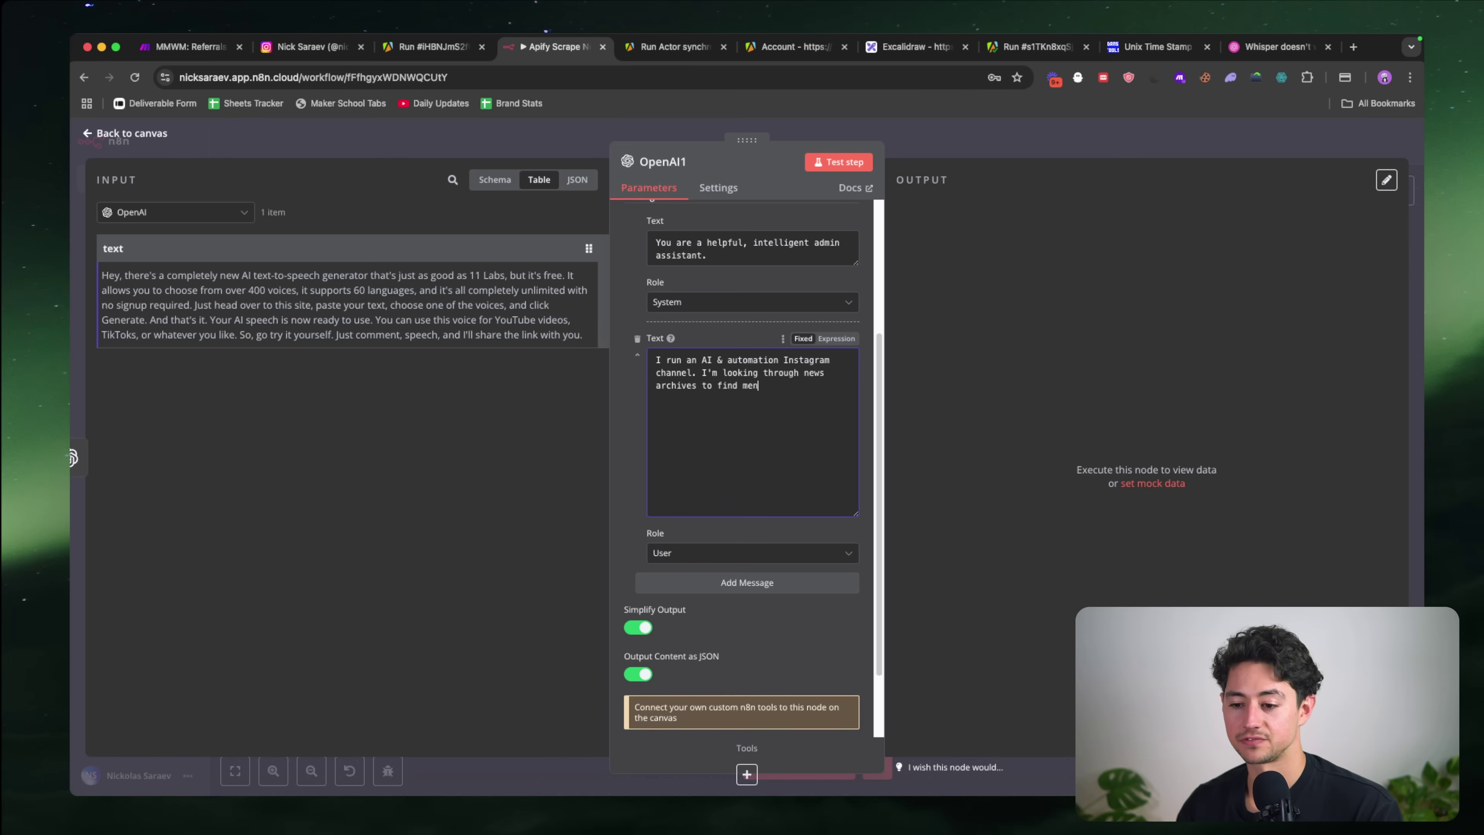
{"action": "type", "text": "tions of tools"}
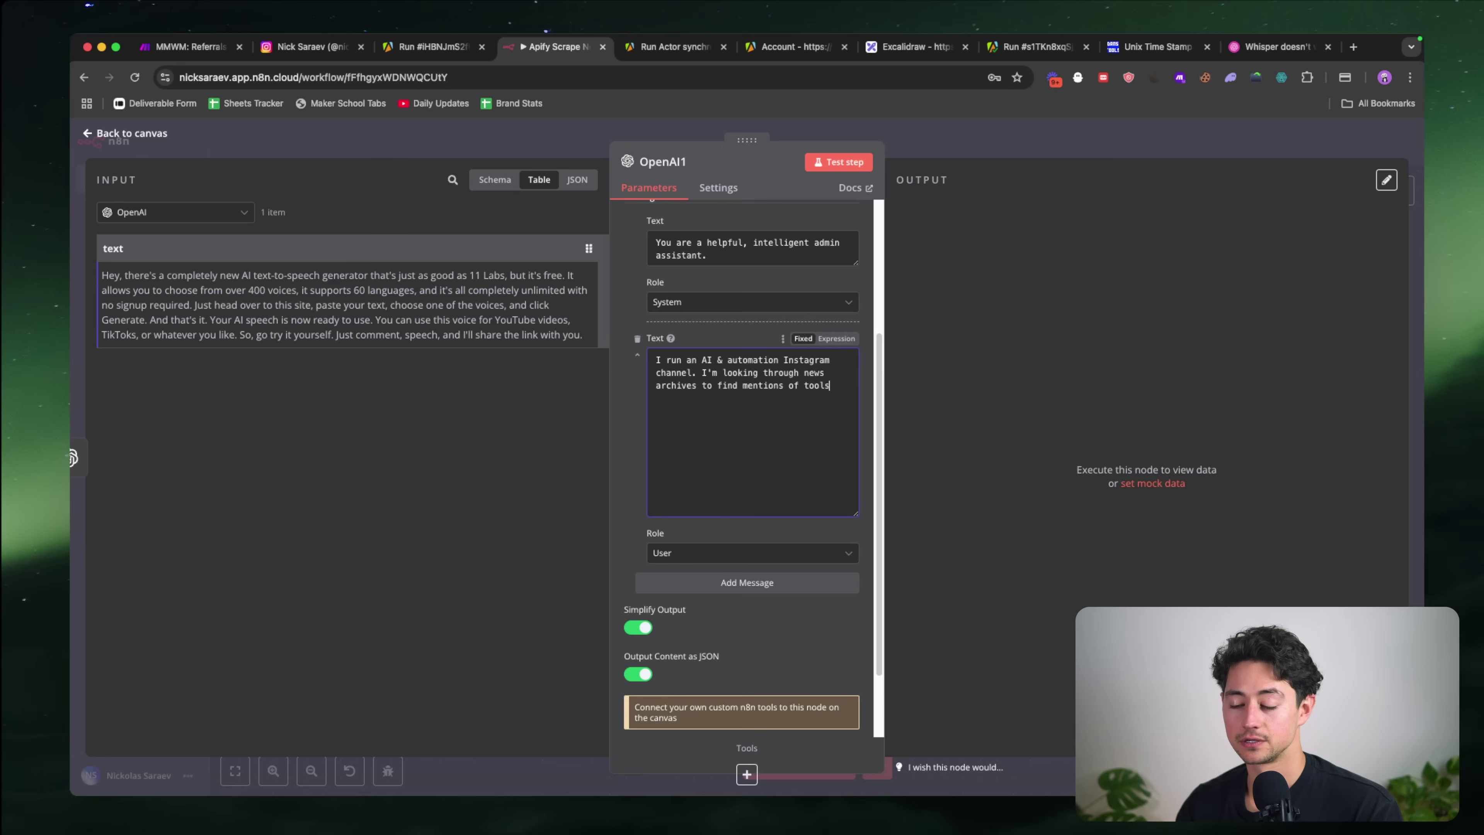
{"action": "type", "text": " that I can repurp"}
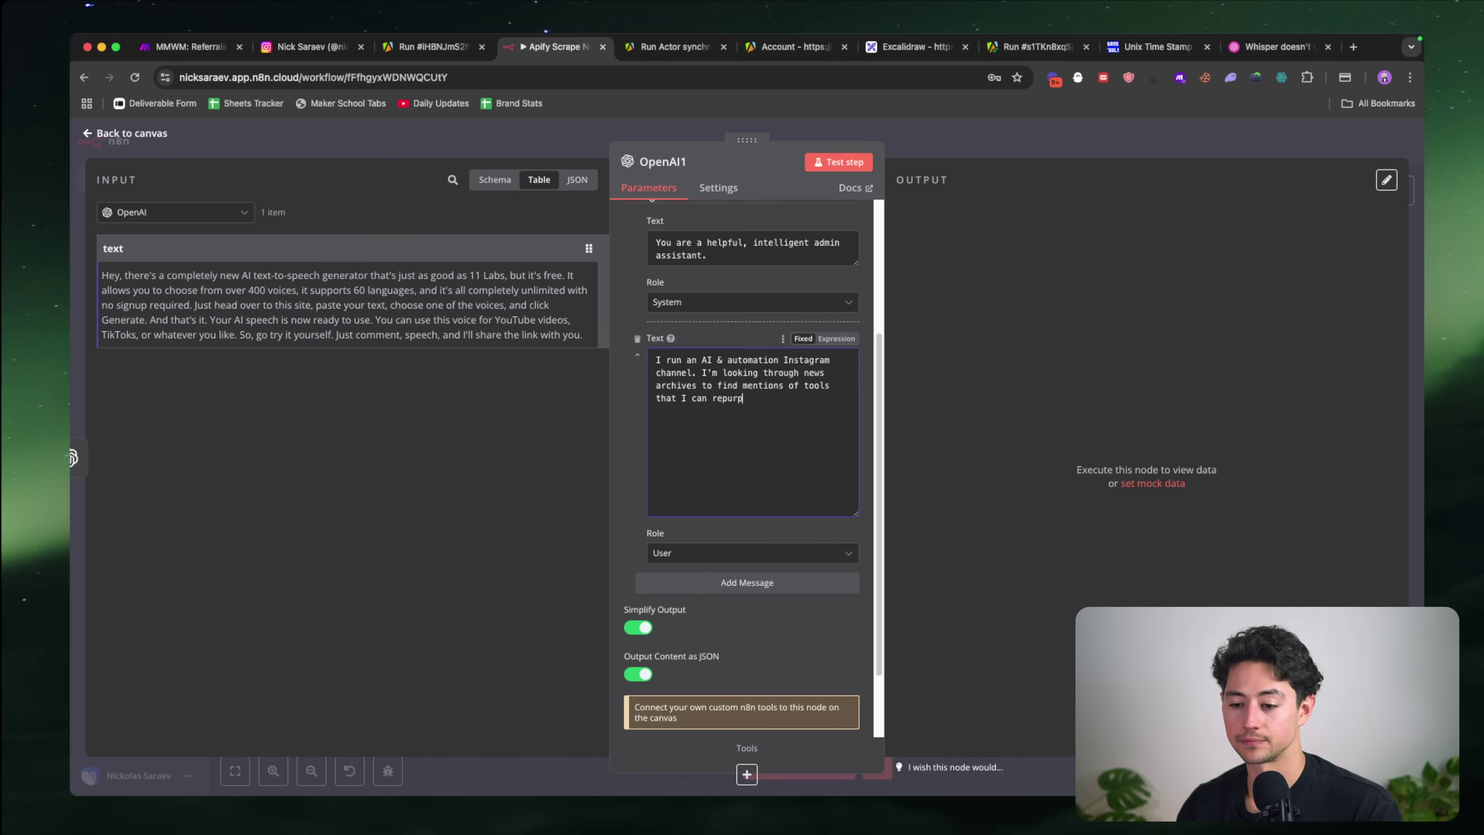
{"action": "type", "text": "ose for content fo"}
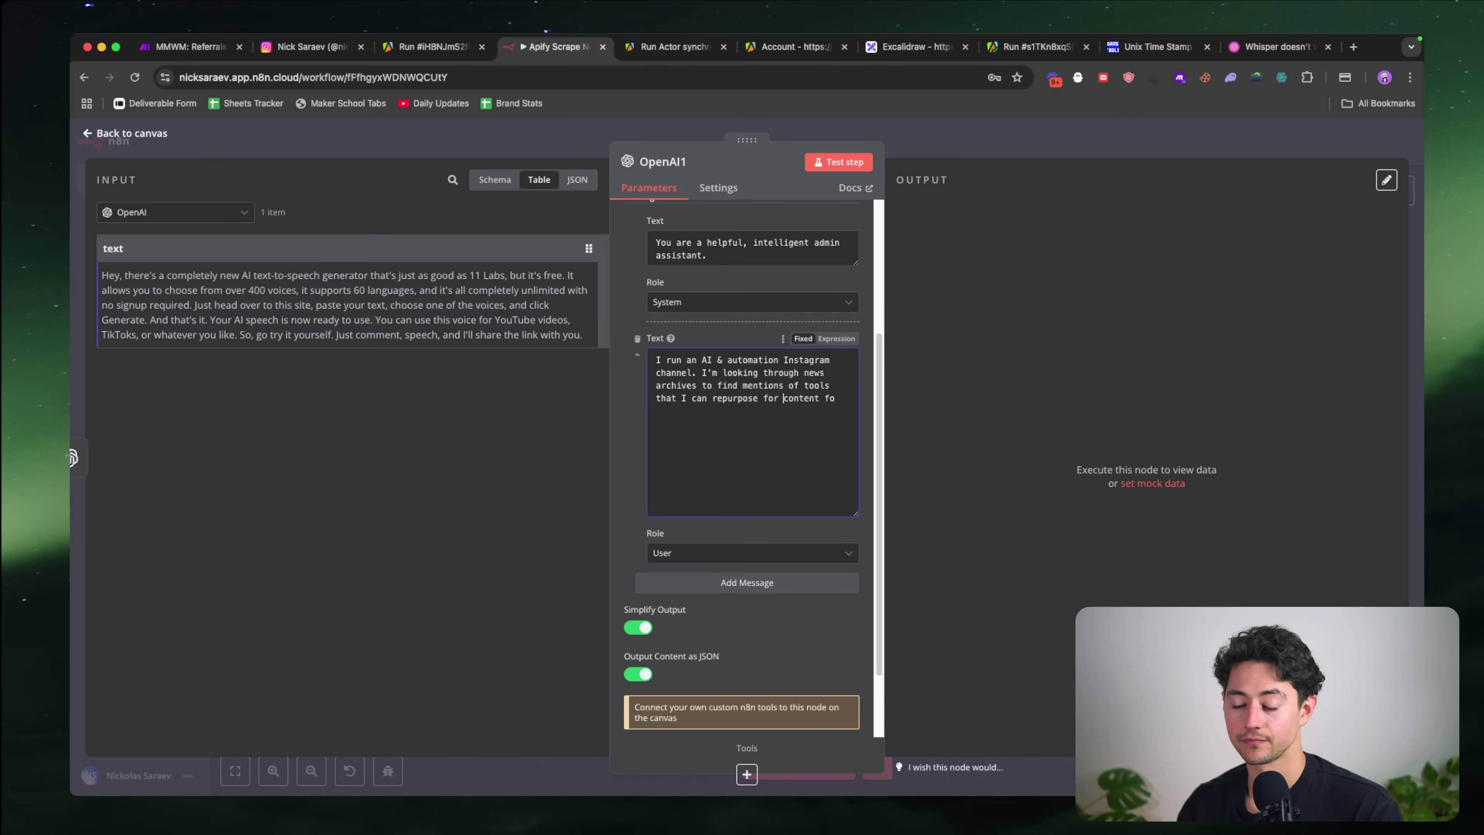
{"action": "key", "text": "alt+shift+Left"}
{"action": "type", "text": "into"}
{"action": "key", "text": "super+Right"}
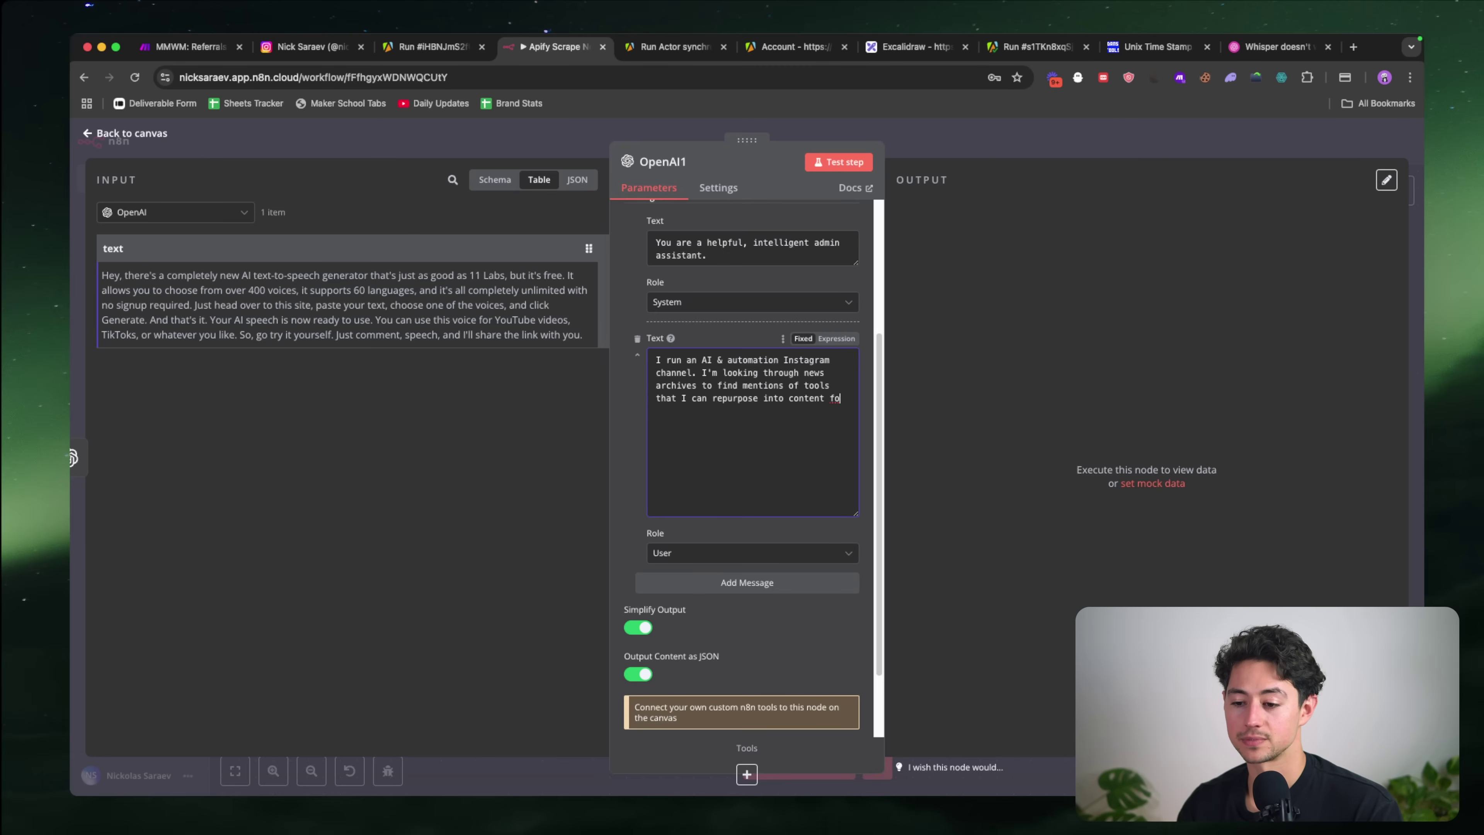
{"action": "type", "text": "r my channel."}
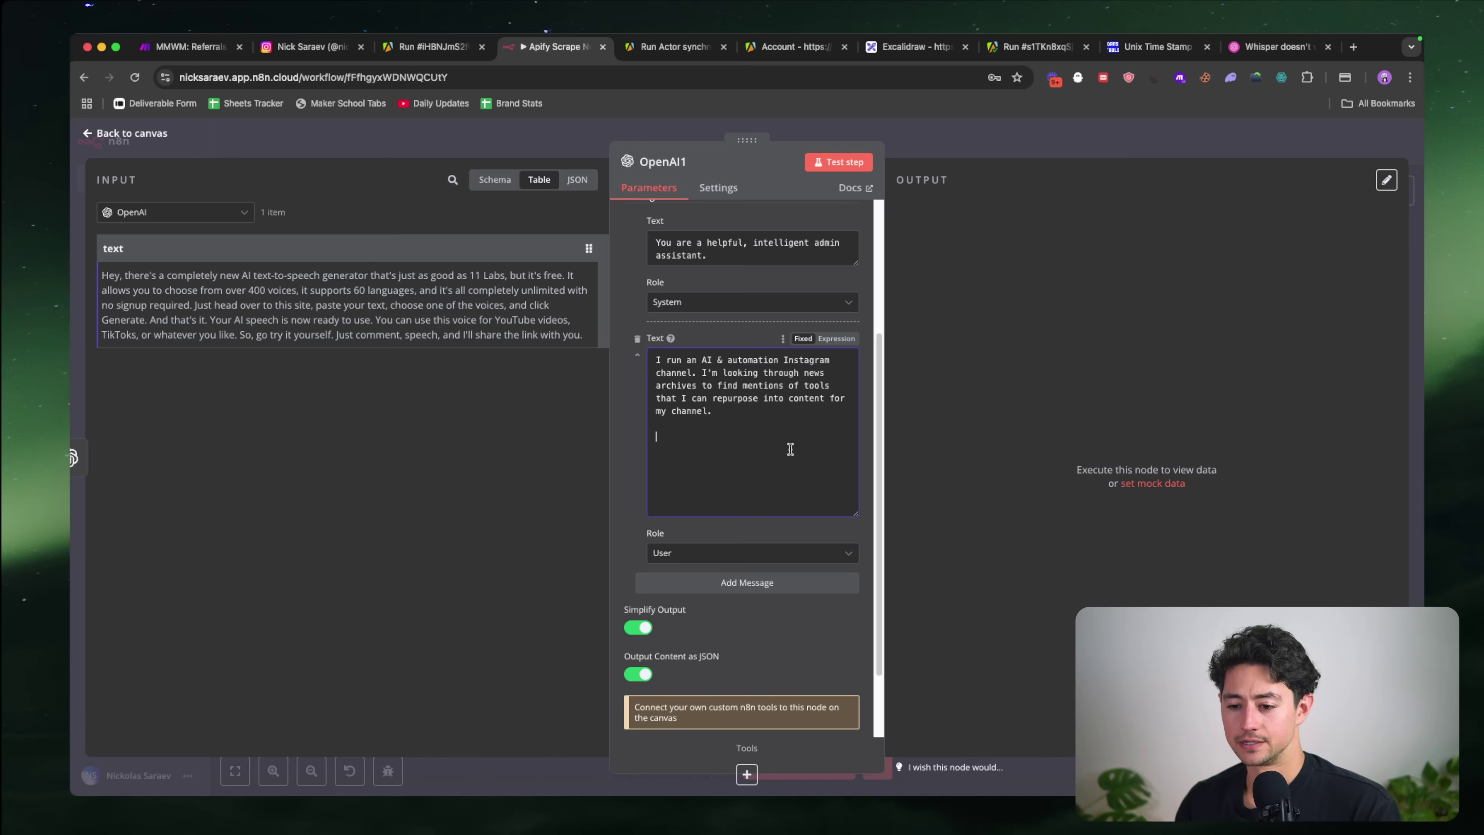
Step: Add the task: decide whether a news-archive transcription is about a tool, a technology, or AI
{"action": "key", "text": "Return"}
{"action": "key", "text": "Return"}
{"action": "type", "text": "Your t"}
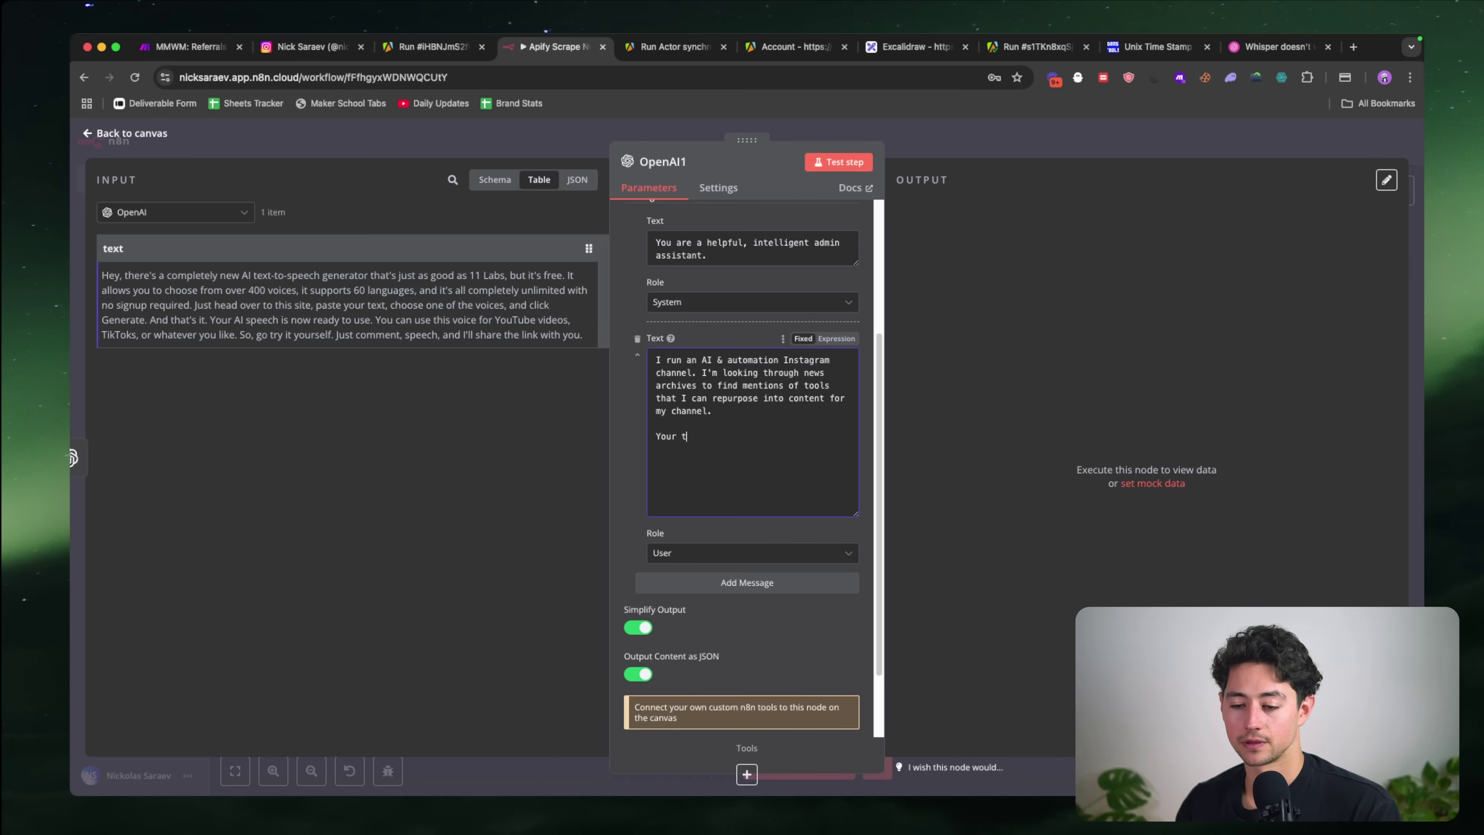
{"action": "type", "text": "ask is to take as input a "}
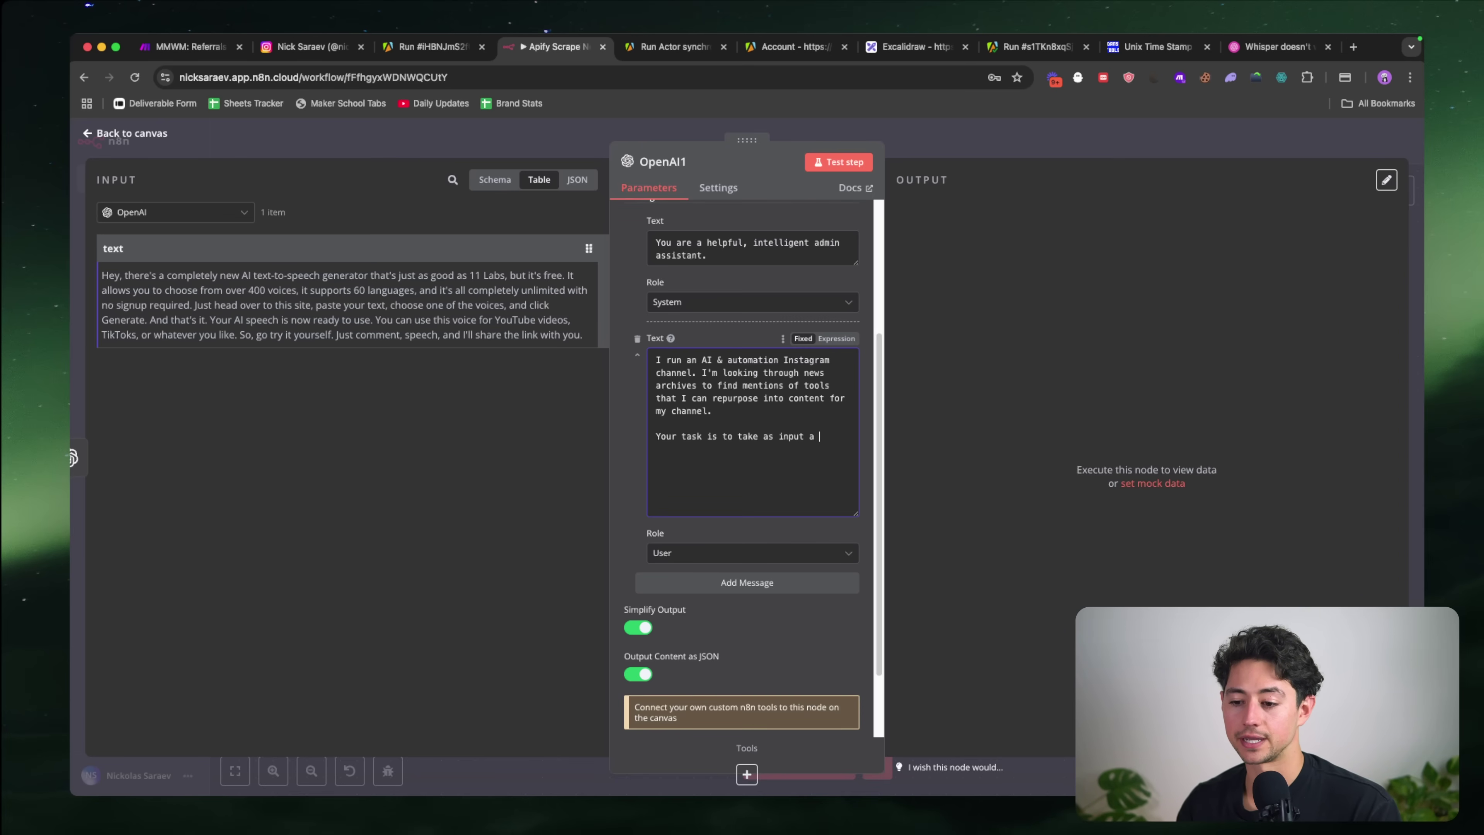
{"action": "type", "text": "transcription"}
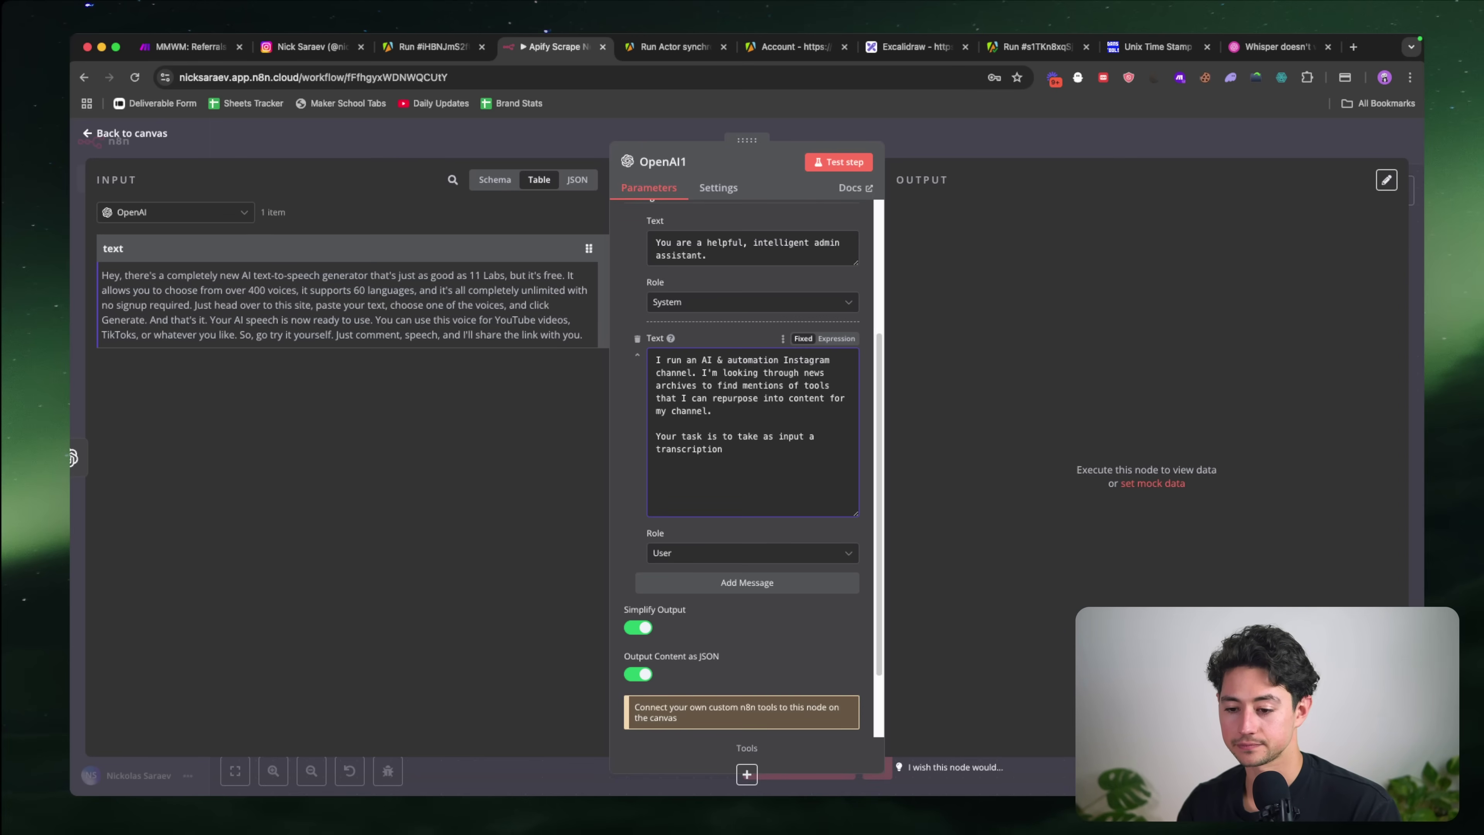
{"action": "type", "text": " of"}
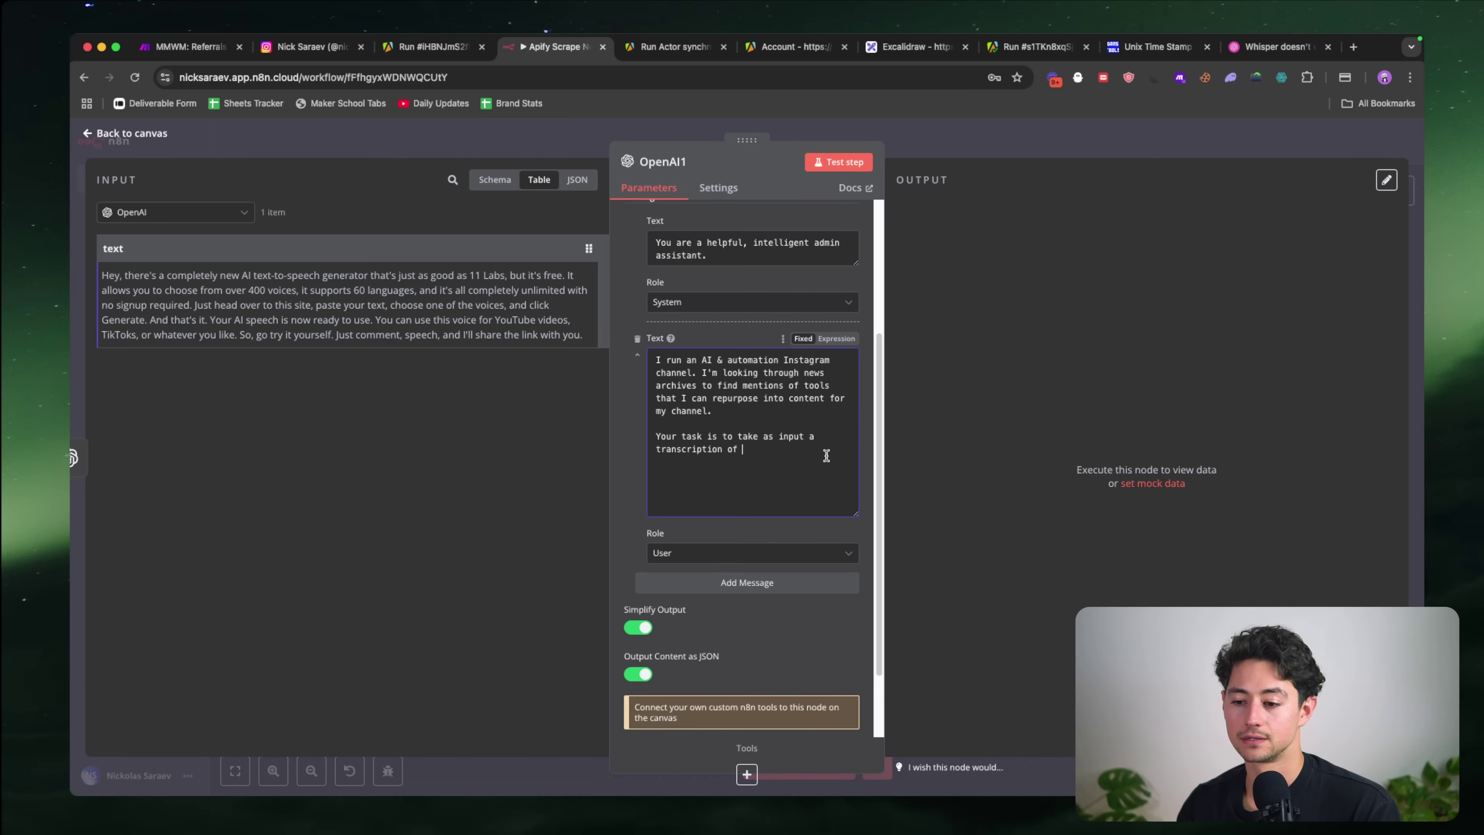
{"action": "left_click", "coordinate": [828, 372]}
{"action": "key", "text": "alt+Left"}
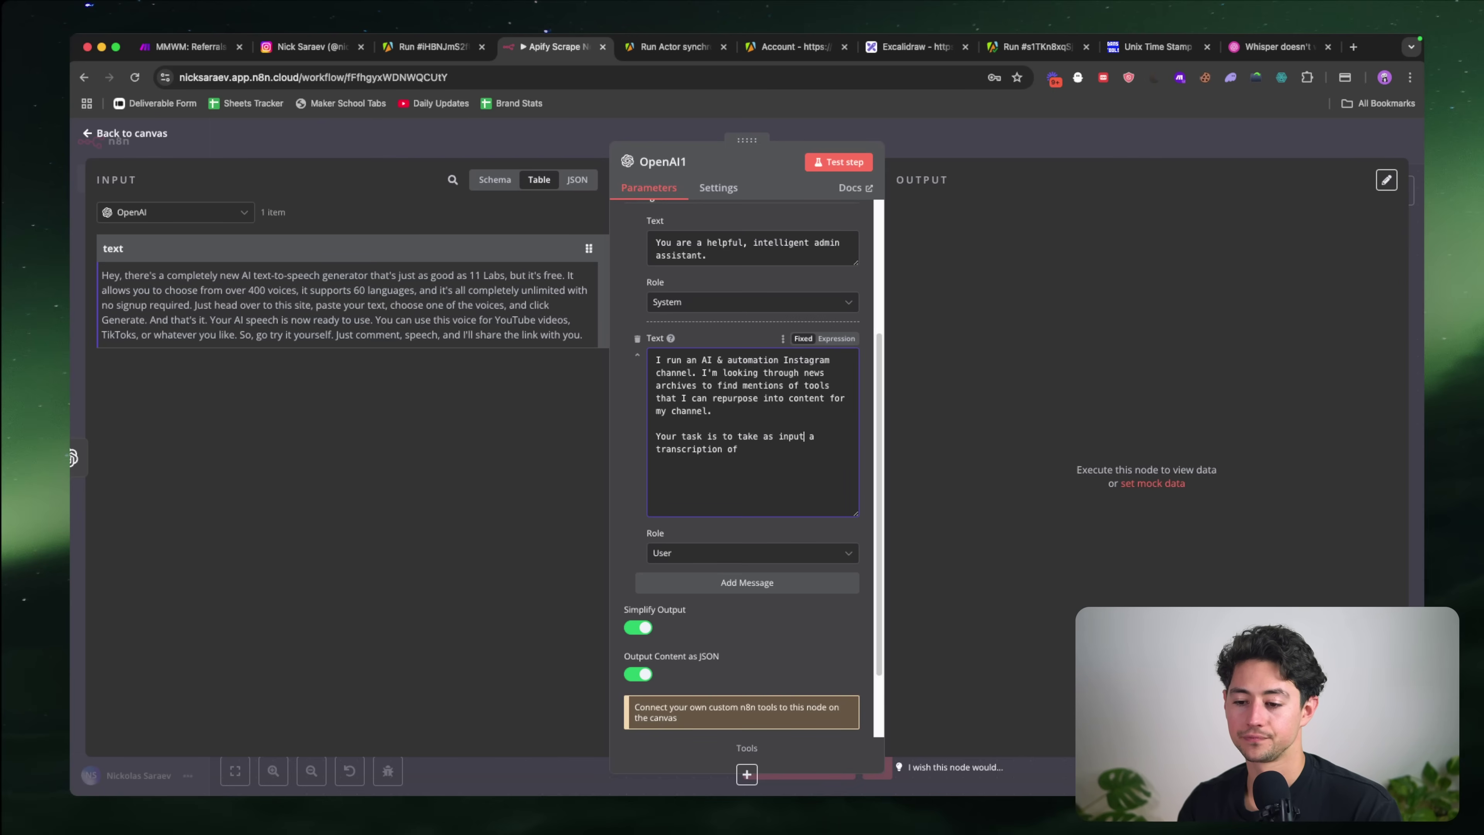
{"action": "type", "text": "f a news archive"}
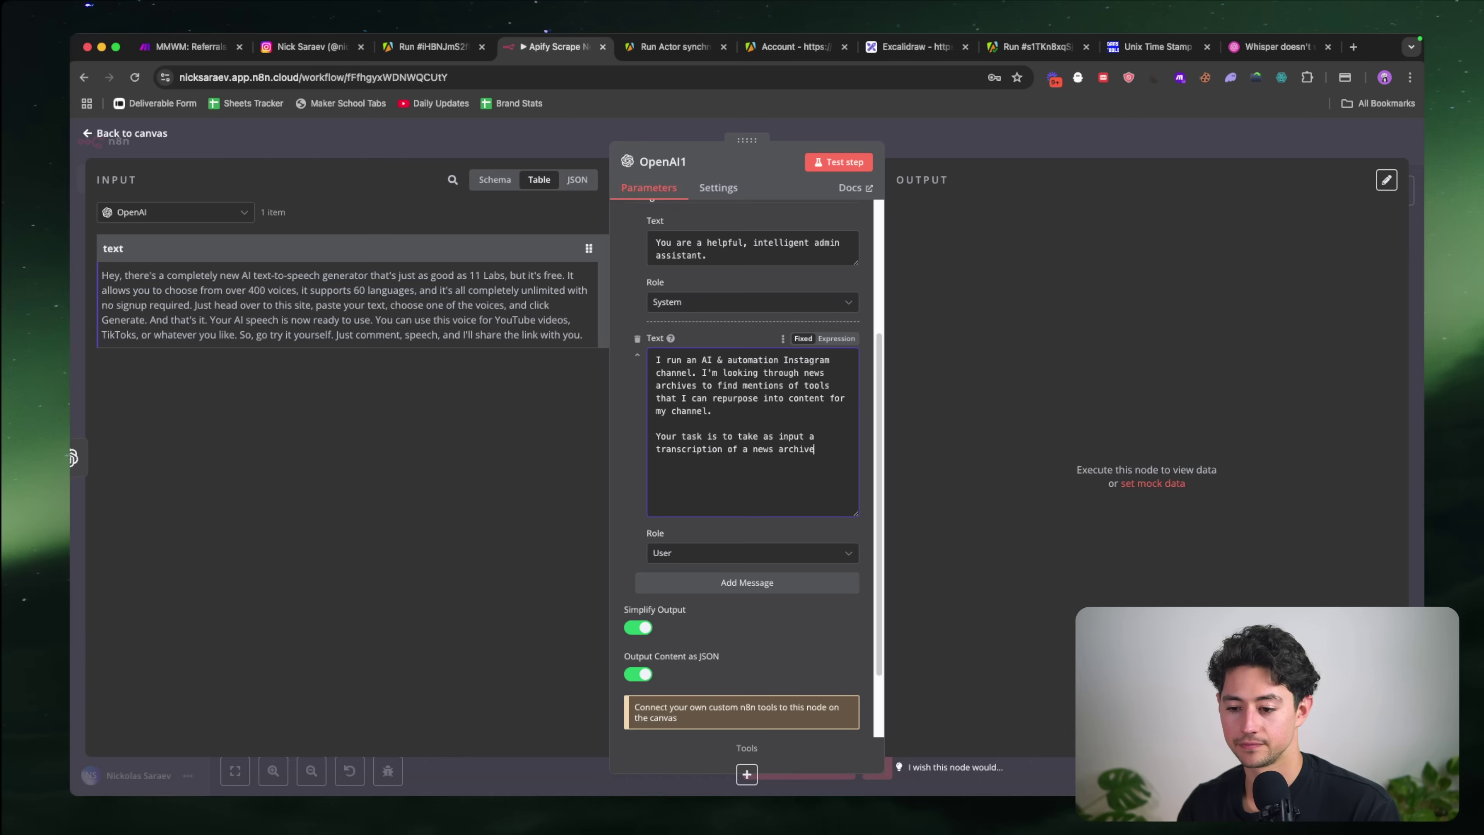
{"action": "type", "text": ", and then determine if it"}
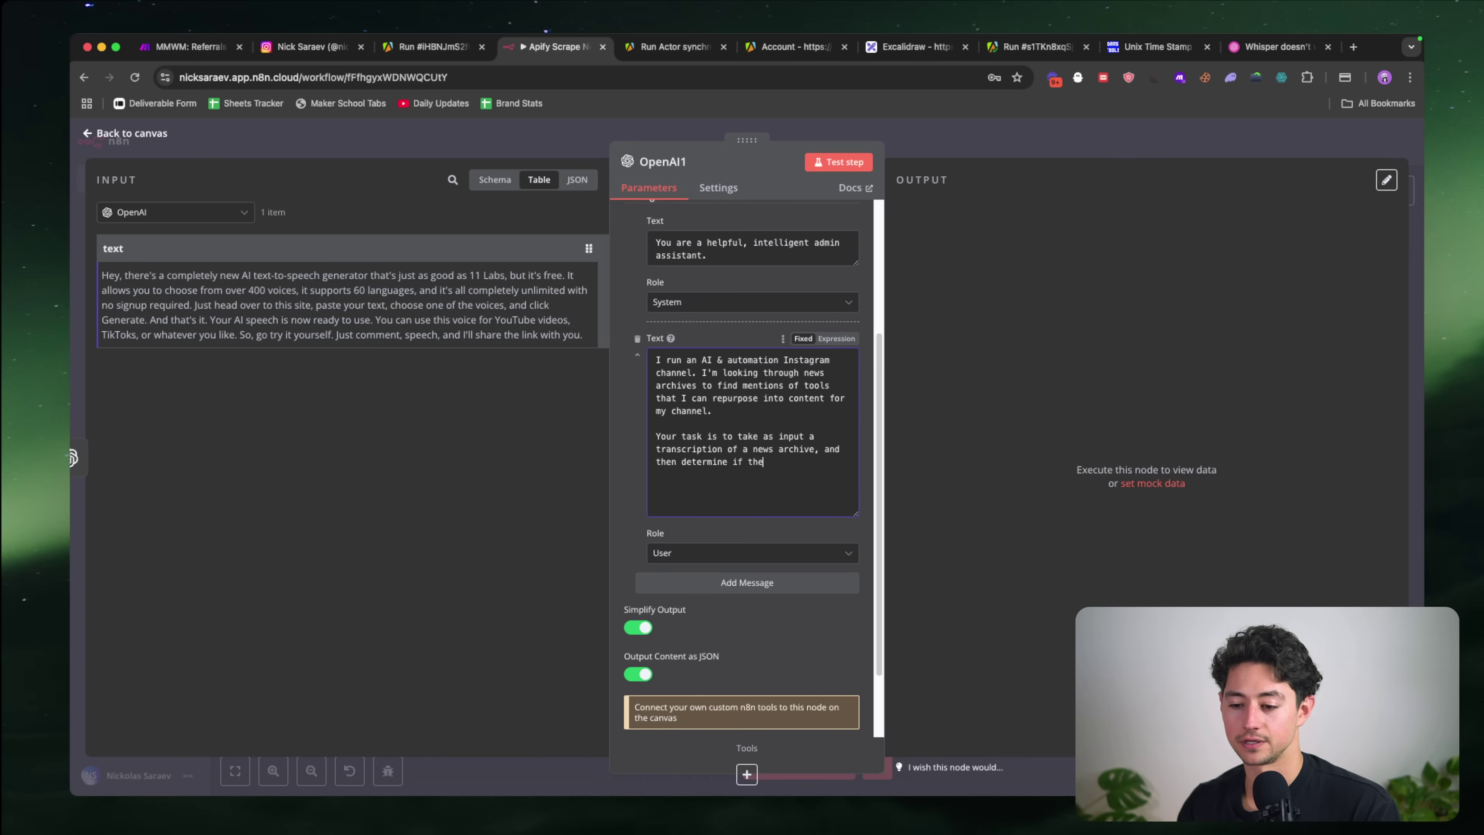
{"action": "key", "text": "BackSpace"}
{"action": "key", "text": "BackSpace"}
{"action": "key", "text": "BackSpace"}
{"action": "type", "text": "the transcripti"}
{"action": "key", "text": "alt+shift+Left"}
{"action": "type", "text": "transcription "}
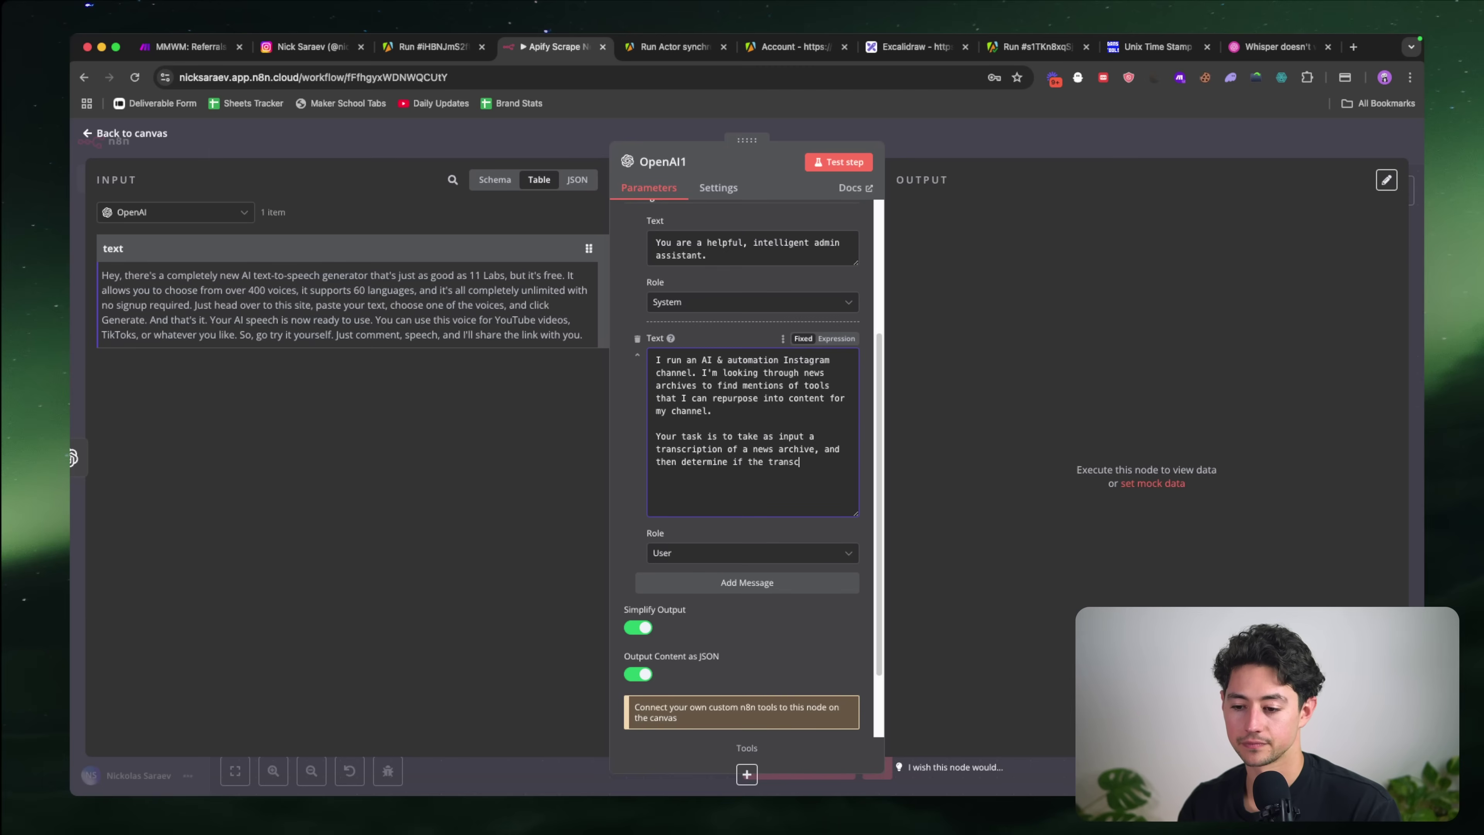
{"action": "type", "text": "is about a too"}
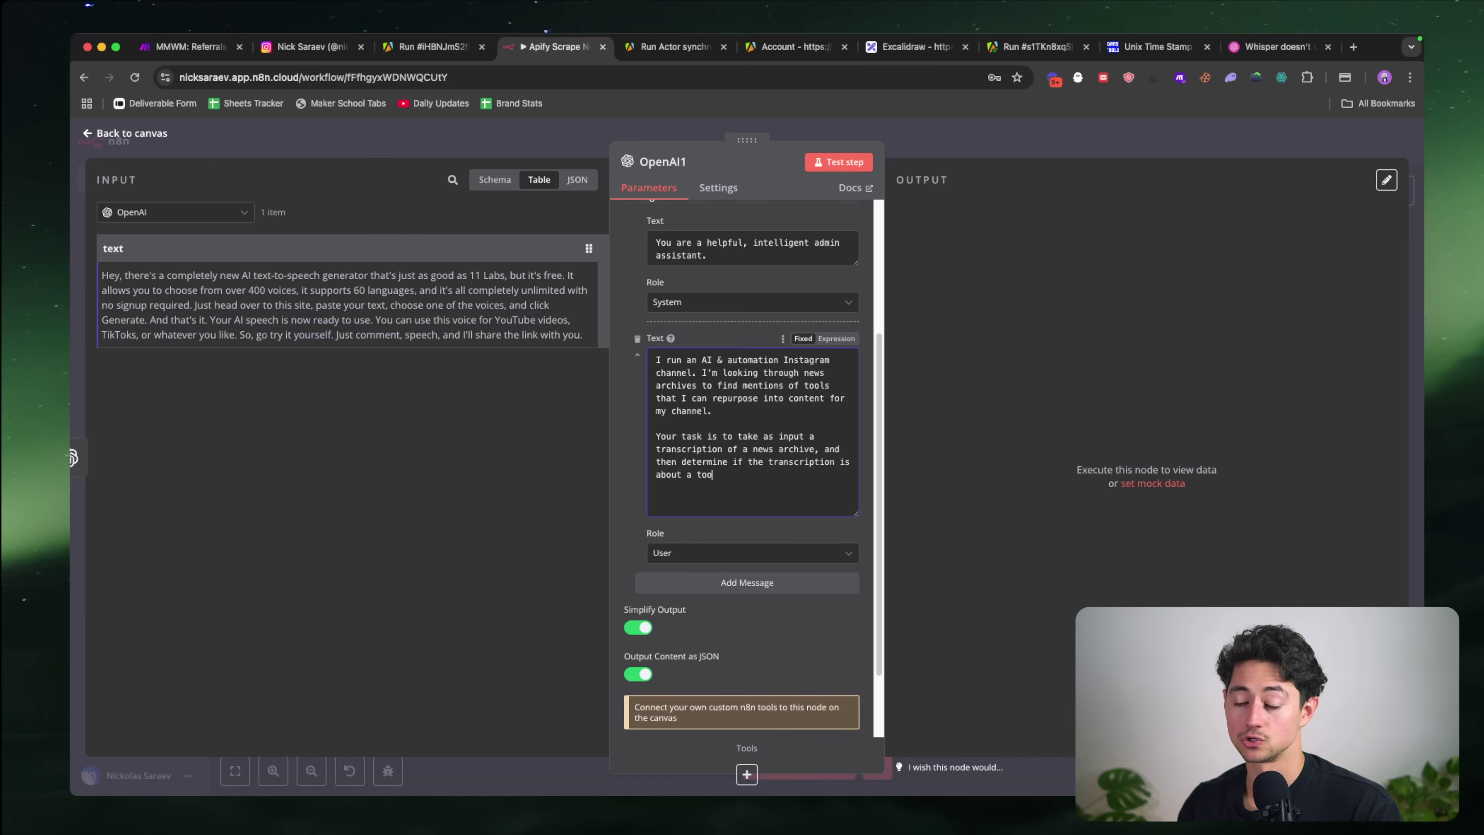
{"action": "type", "text": "l, a techno"}
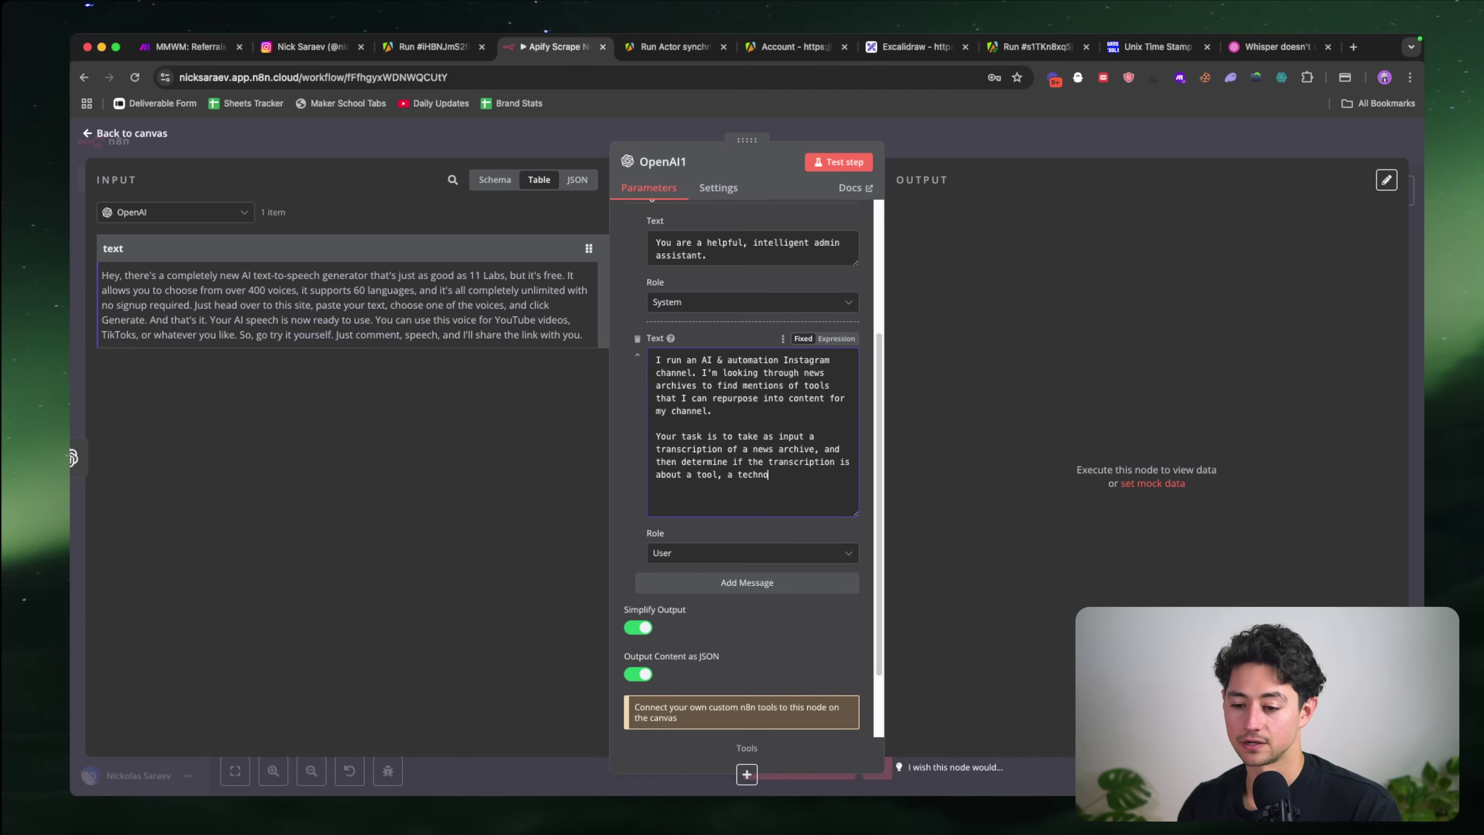
{"action": "type", "text": "logy, or AI.  If so, you'll re"}
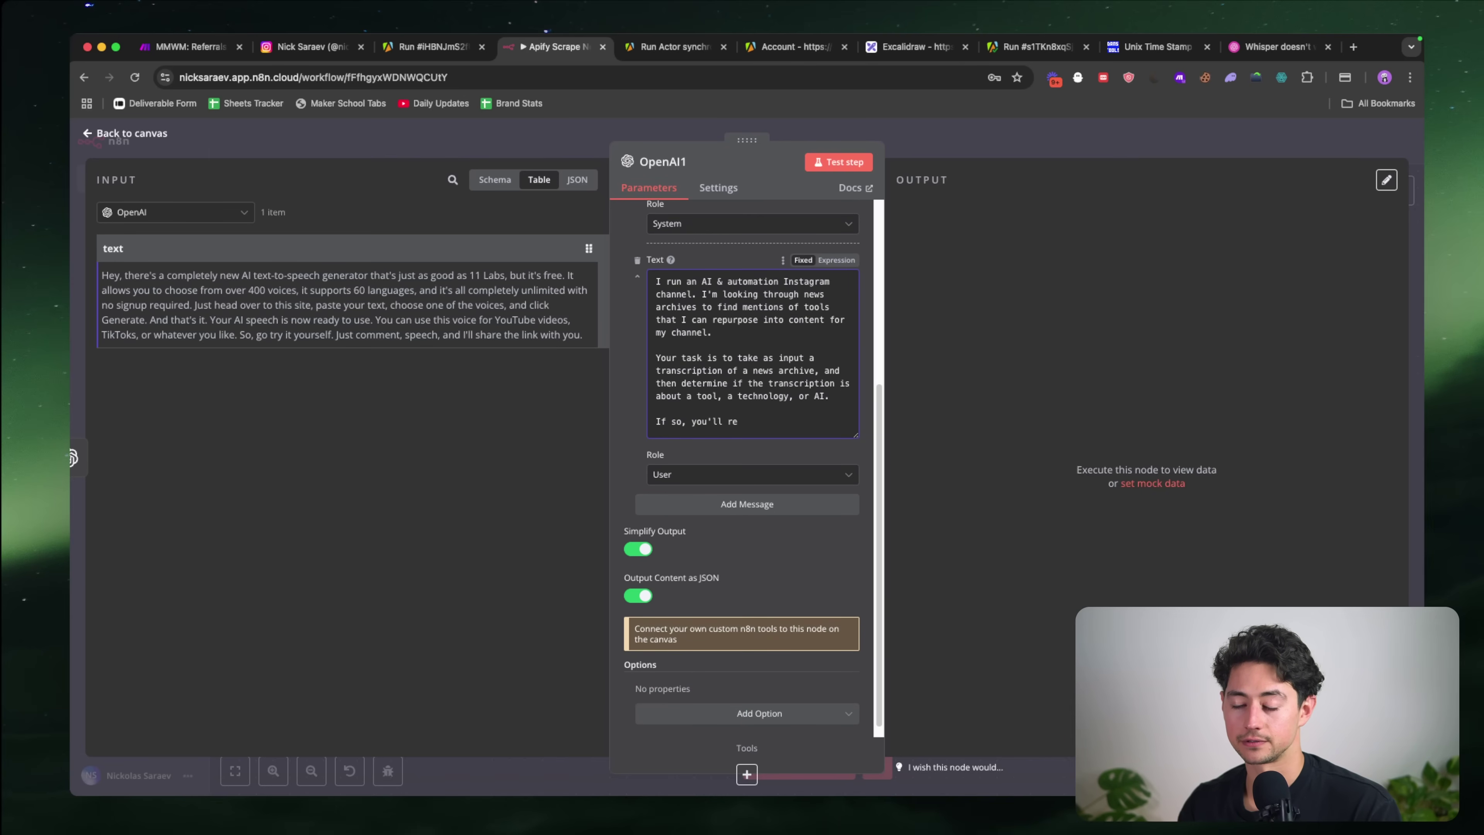
Step: Ask it to identify the tools, then list step-by-step instructions to use them easily and cheaply
{"action": "key", "text": "alt+shift+Left"}
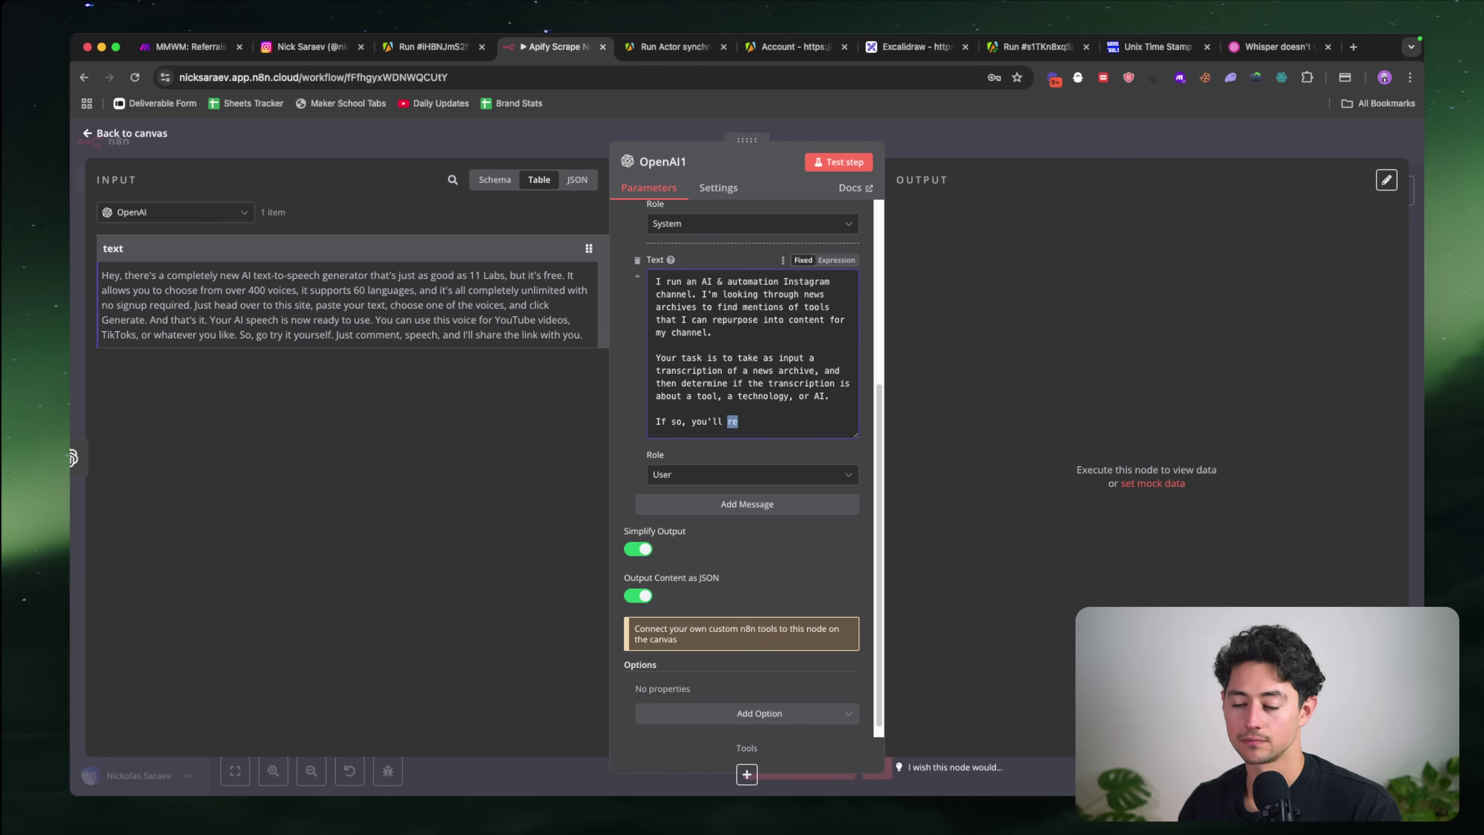
{"action": "type", "text": "identify the tools"}
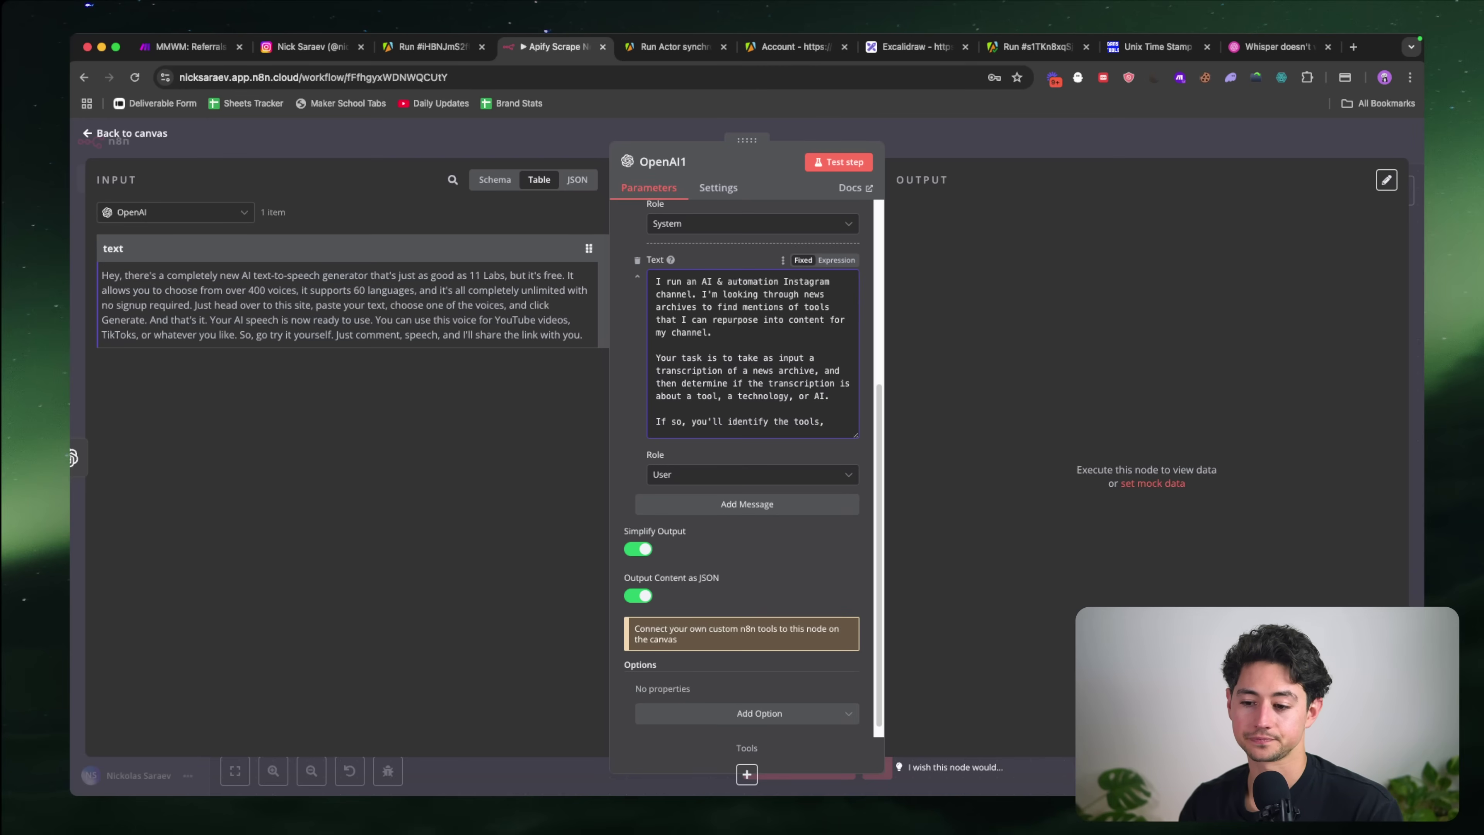
{"action": "type", "text": ", write "}
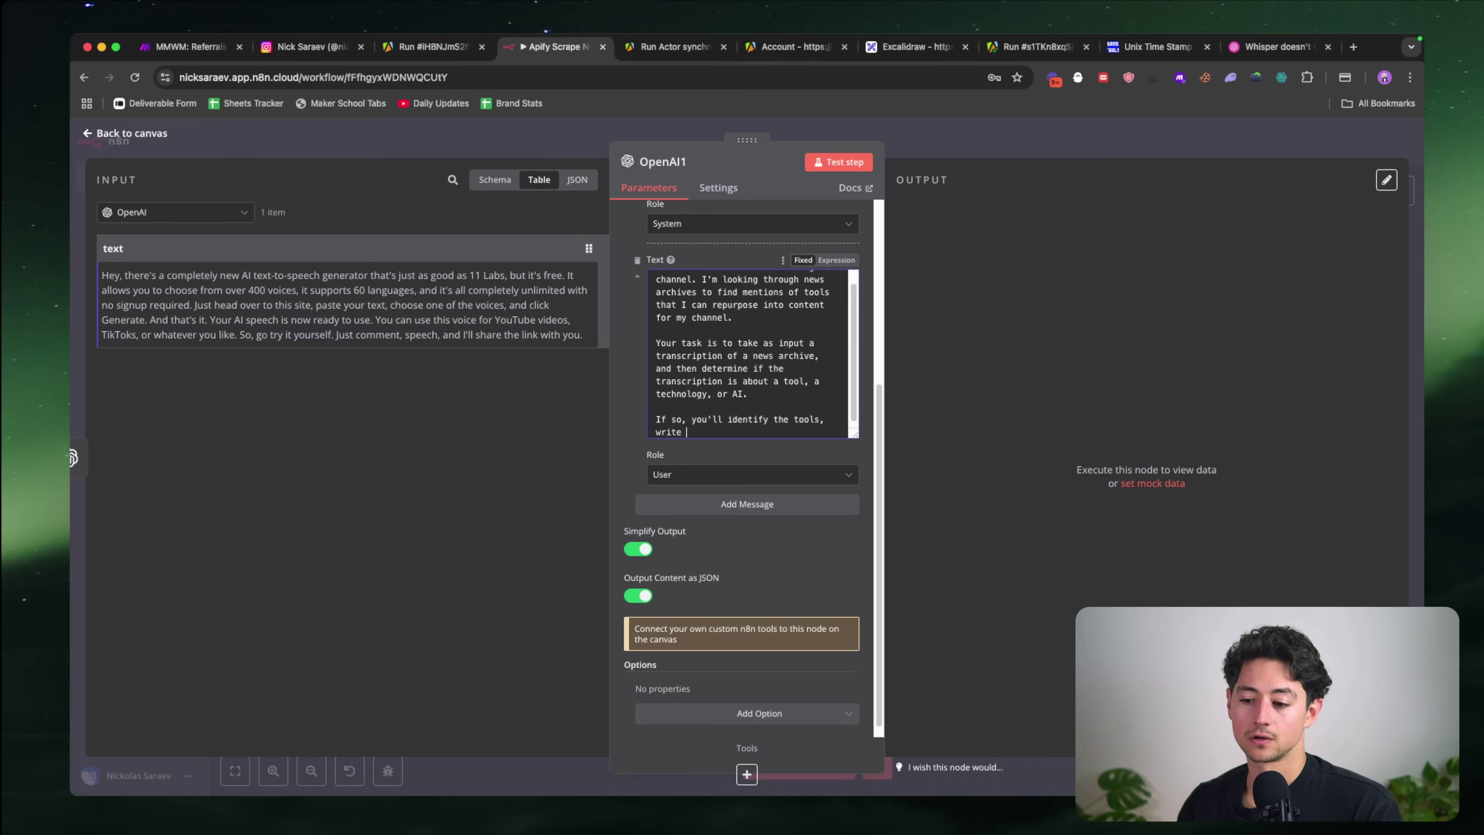
{"action": "type", "text": "a list of step-b"}
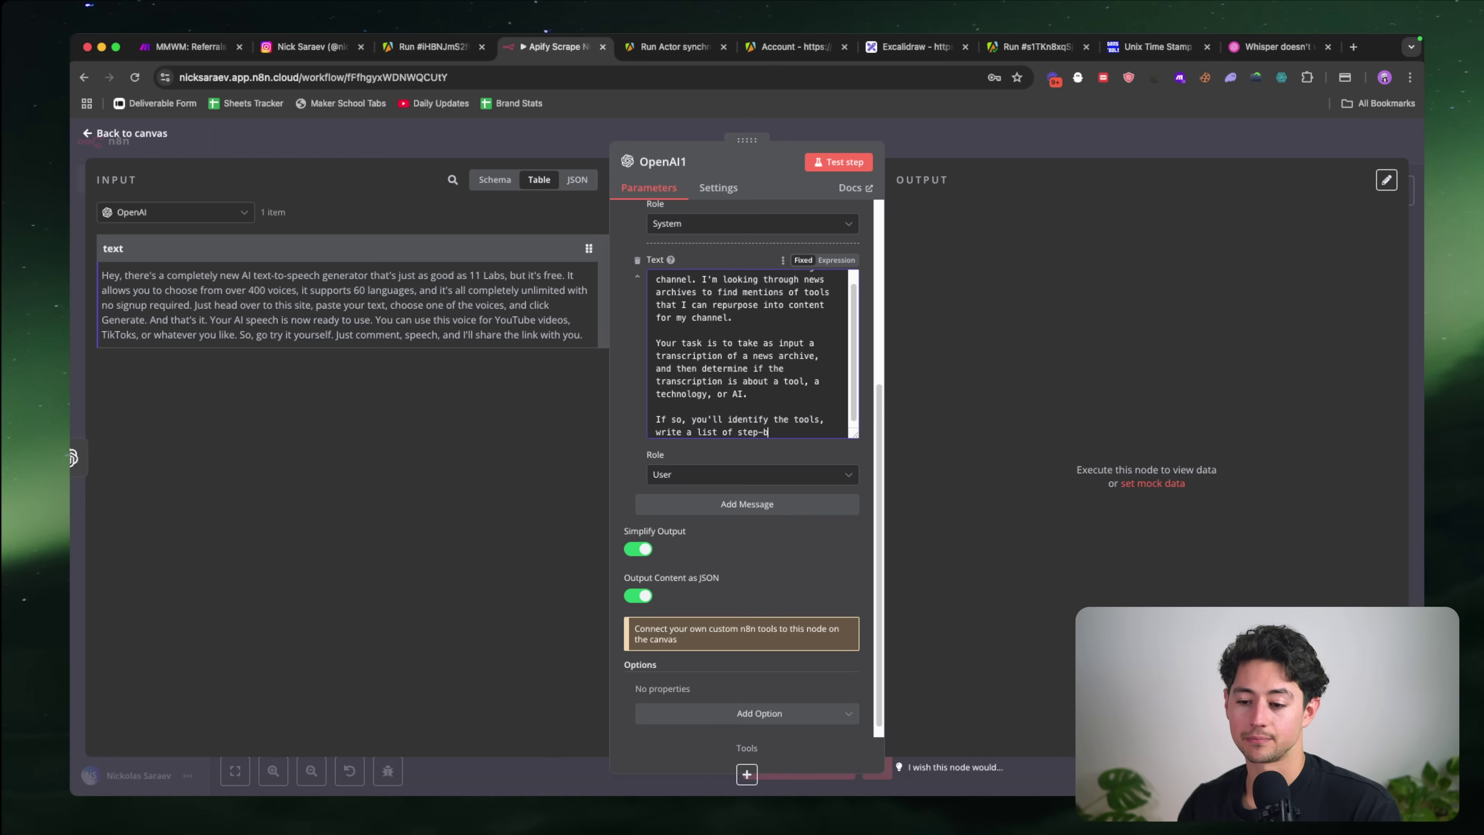
{"action": "type", "text": "y-step instructions to use the tool"}
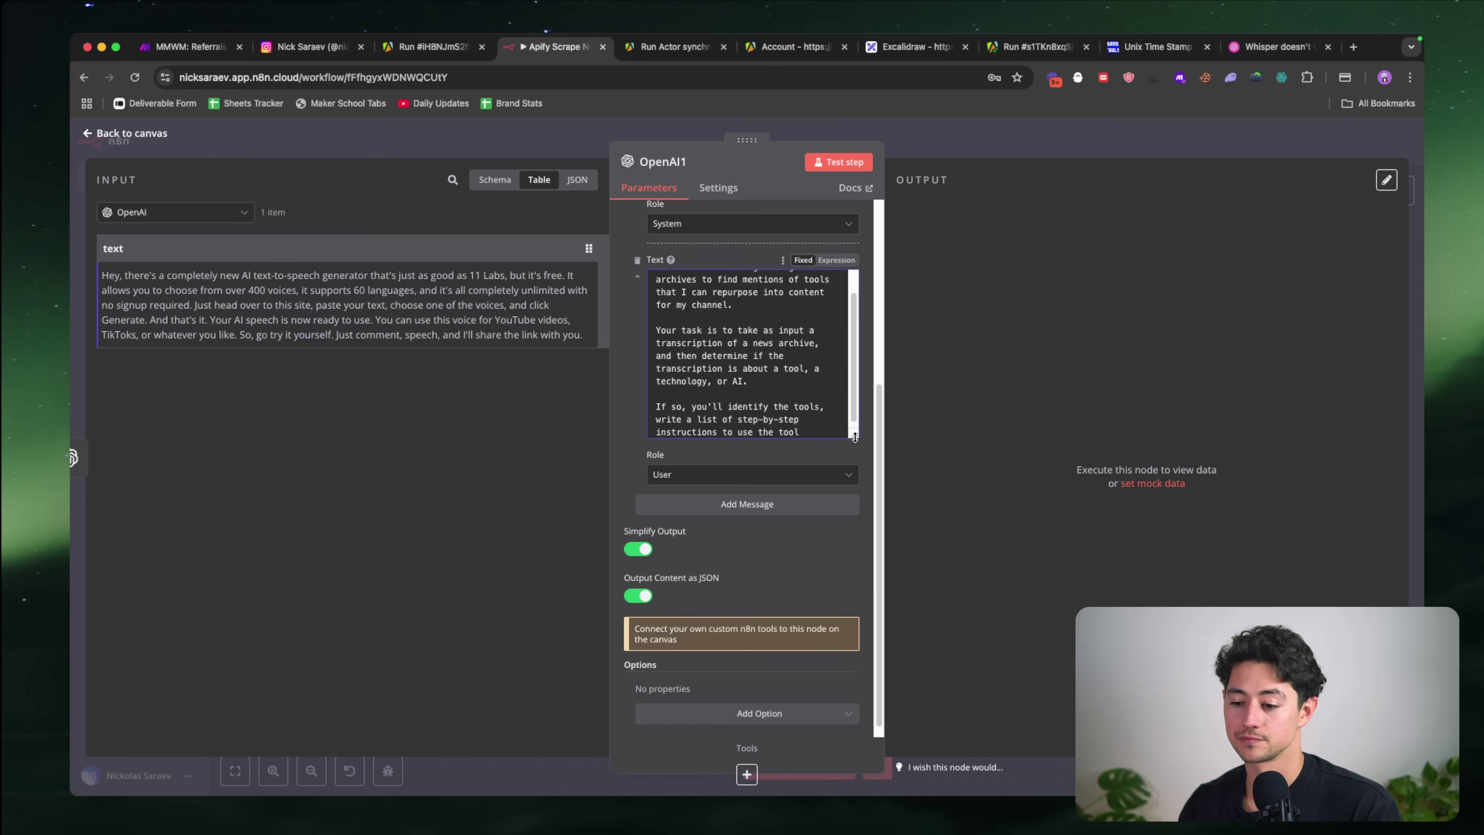
{"action": "left_click_drag", "start_coordinate": [854, 434], "coordinate": [855, 470]}
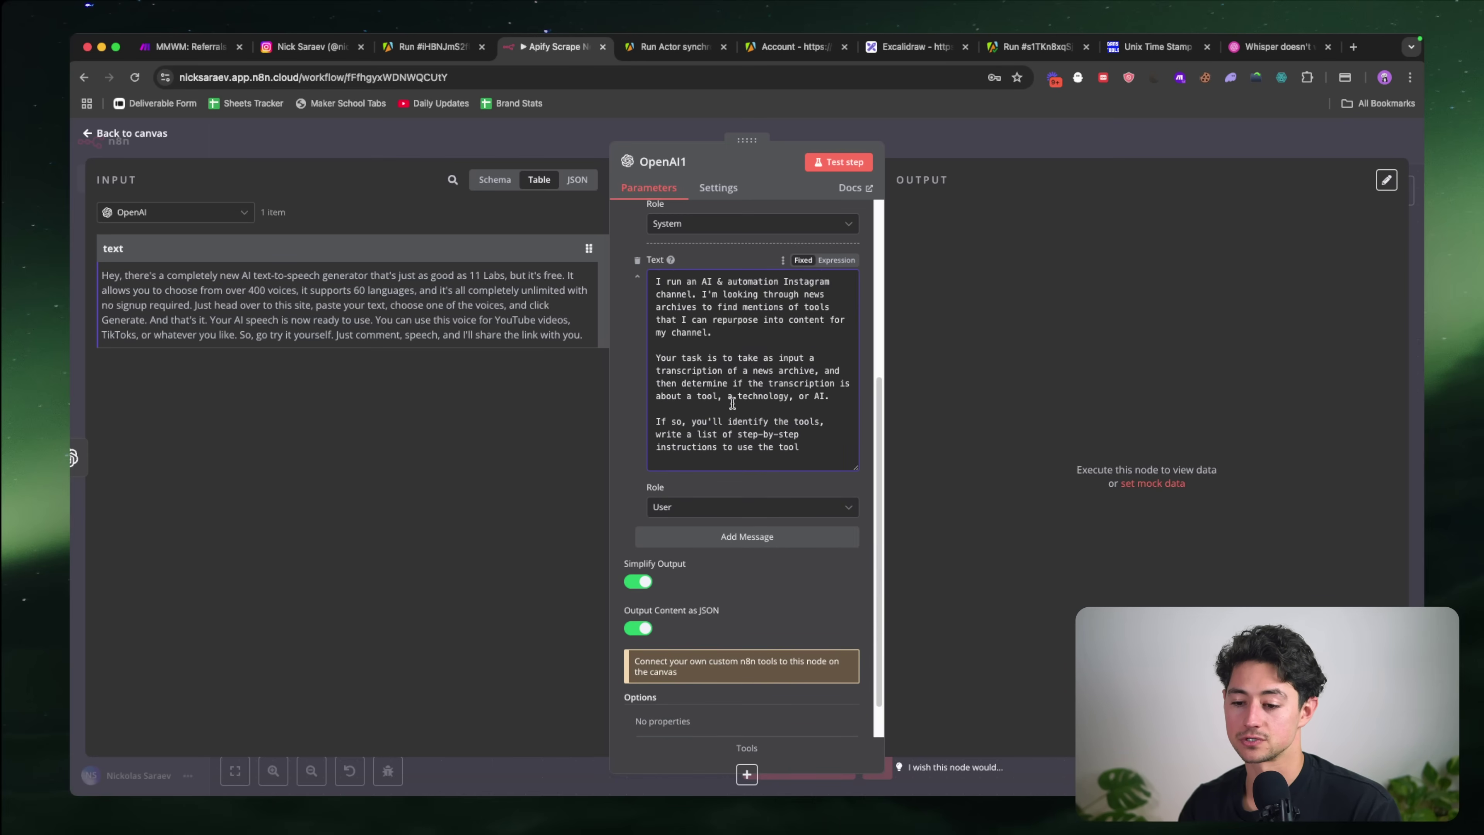
{"action": "left_click", "coordinate": [655, 435]}
{"action": "type", "text": "then"}
{"action": "left_click", "coordinate": [826, 446]}
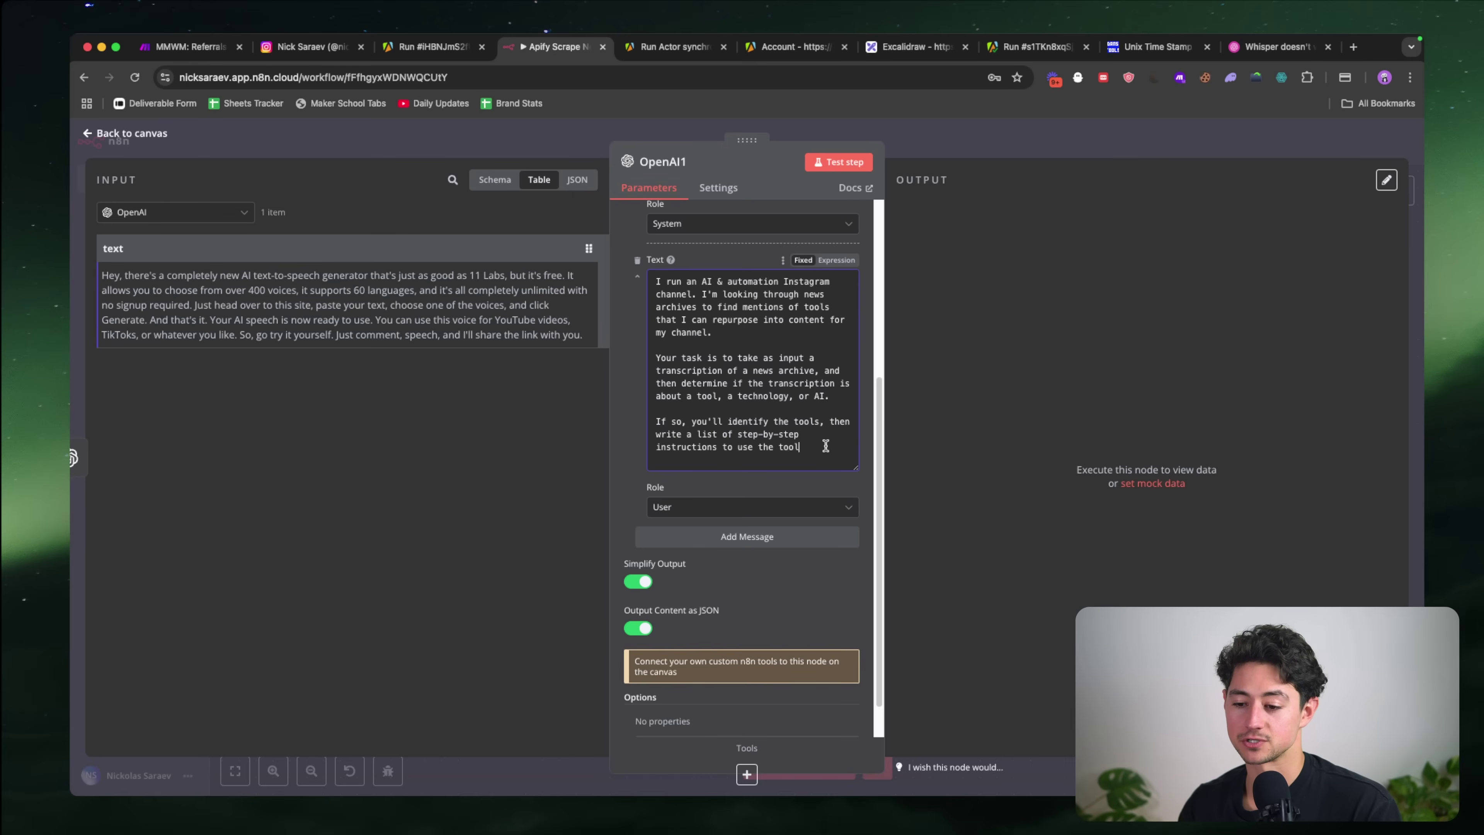
{"action": "type", "text": ", an"}
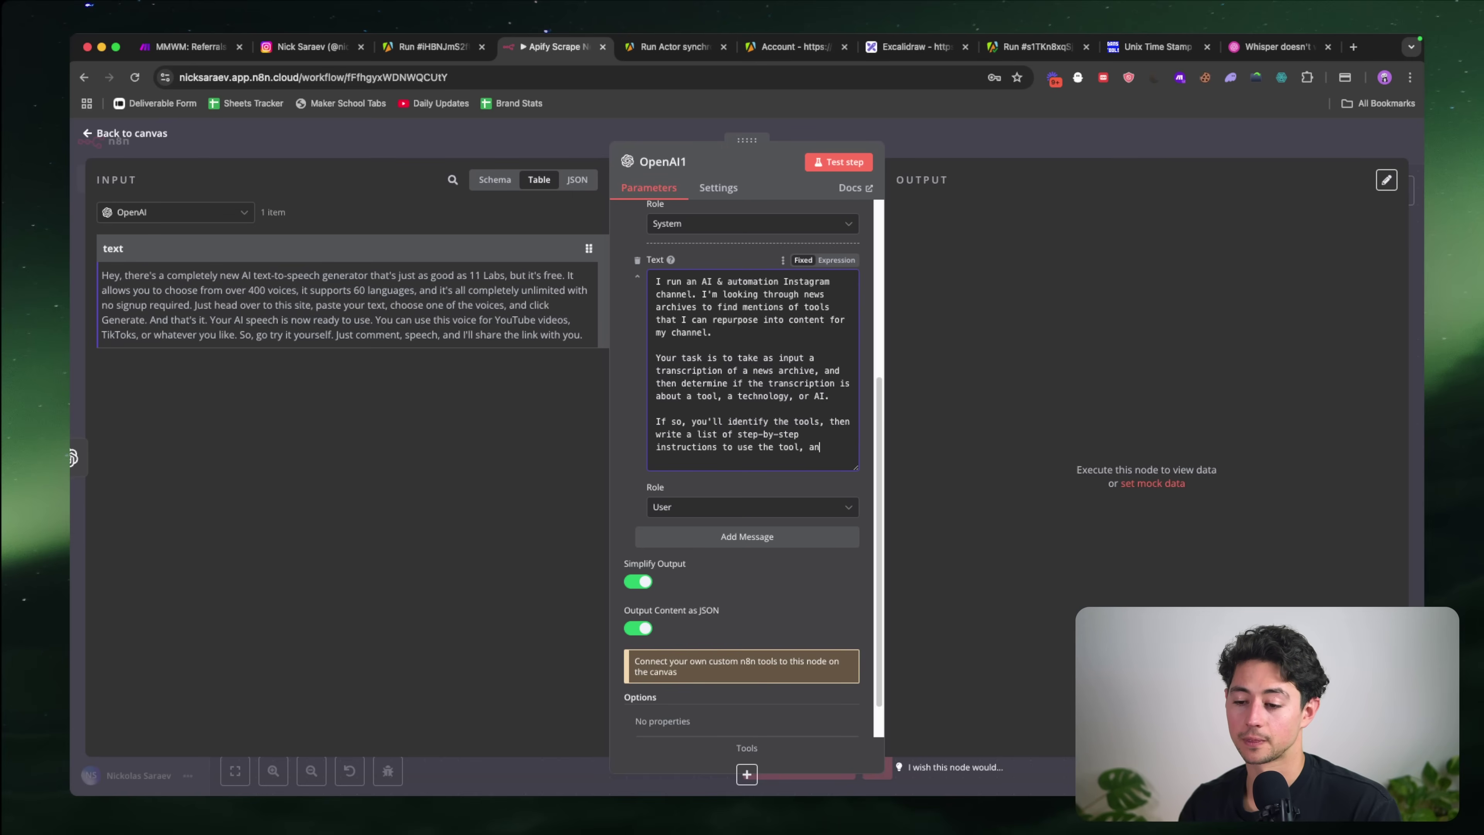
{"action": "type", "text": "d then"}
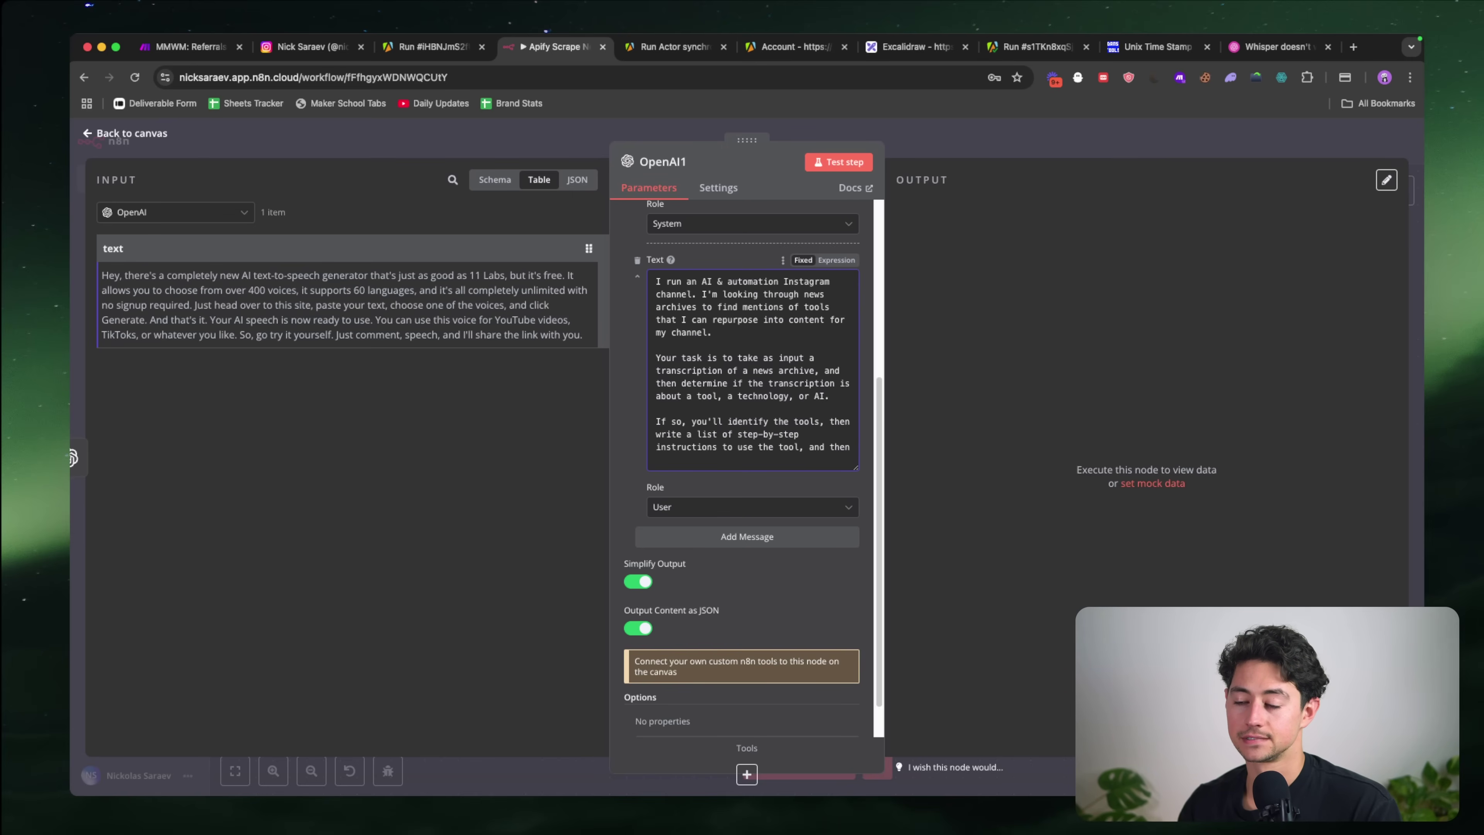
{"action": "type", "text": " output everythin"}
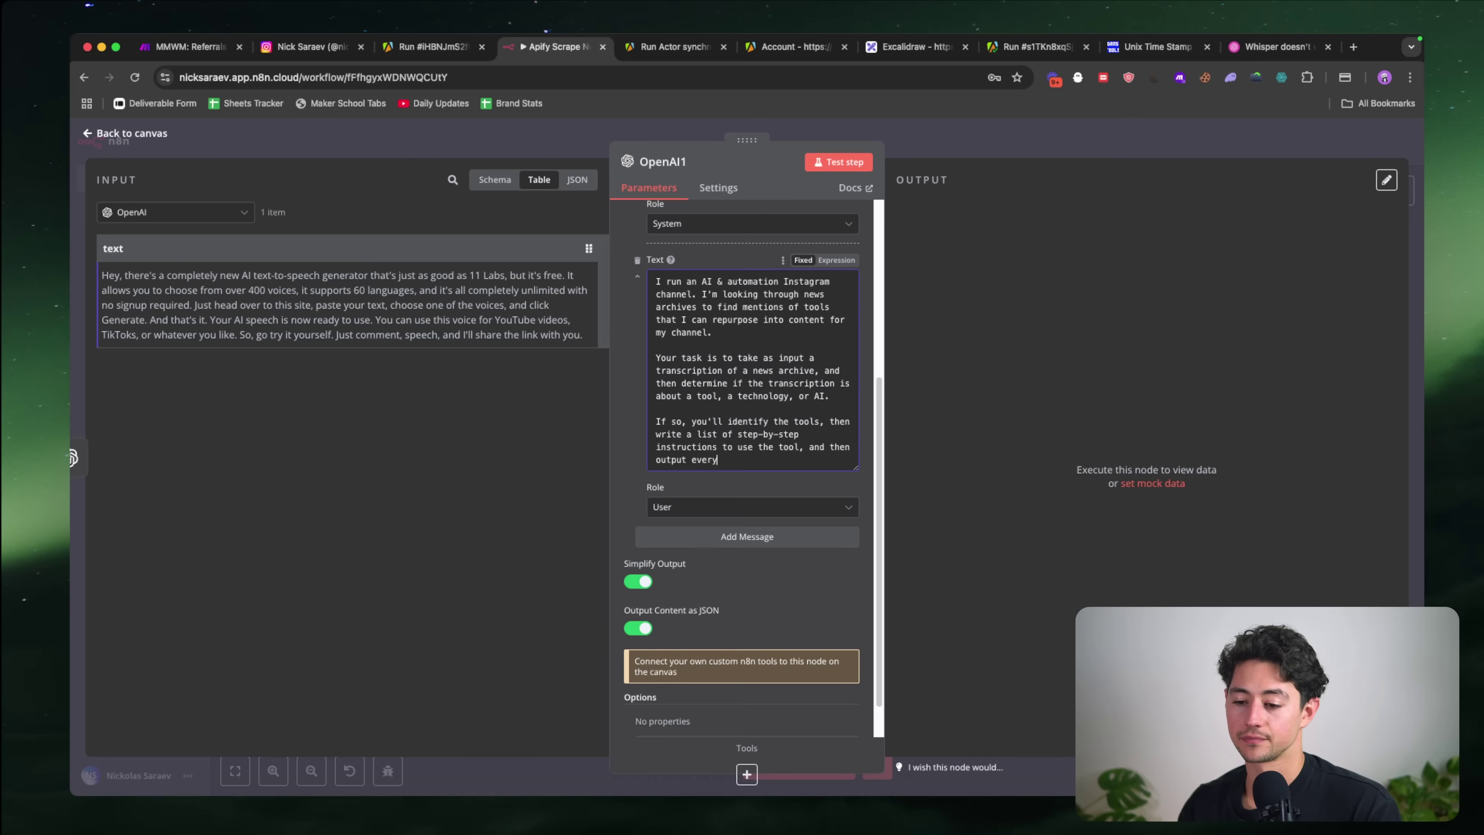
{"action": "key", "text": "super+shift+Left"}
{"action": "key", "text": "shift+Left"}
{"action": "key", "text": "shift+Left"}
{"action": "key", "text": "shift+Left"}
{"action": "key", "text": "shift+Left"}
{"action": "key", "text": "shift+Left"}
{"action": "key", "text": "shift+Left"}
{"action": "key", "text": "shift+Left"}
{"action": "key", "text": "shift+Left"}
{"action": "key", "text": "shift+Left"}
{"action": "key", "text": "shift+Left"}
{"action": "key", "text": "shift+Left"}
{"action": "key", "text": "BackSpace"}
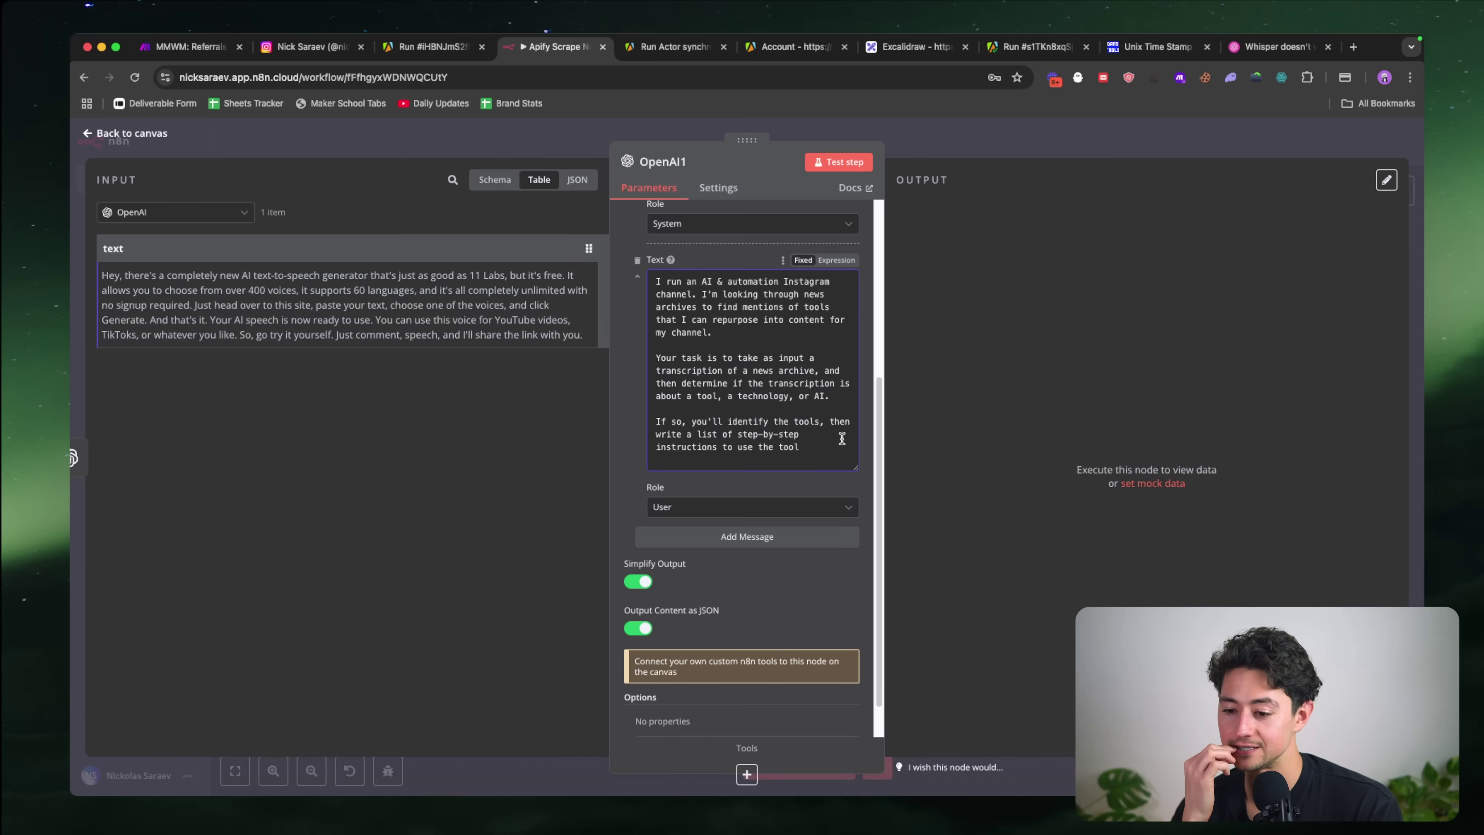
{"action": "type", "text": "easily (ideall"}
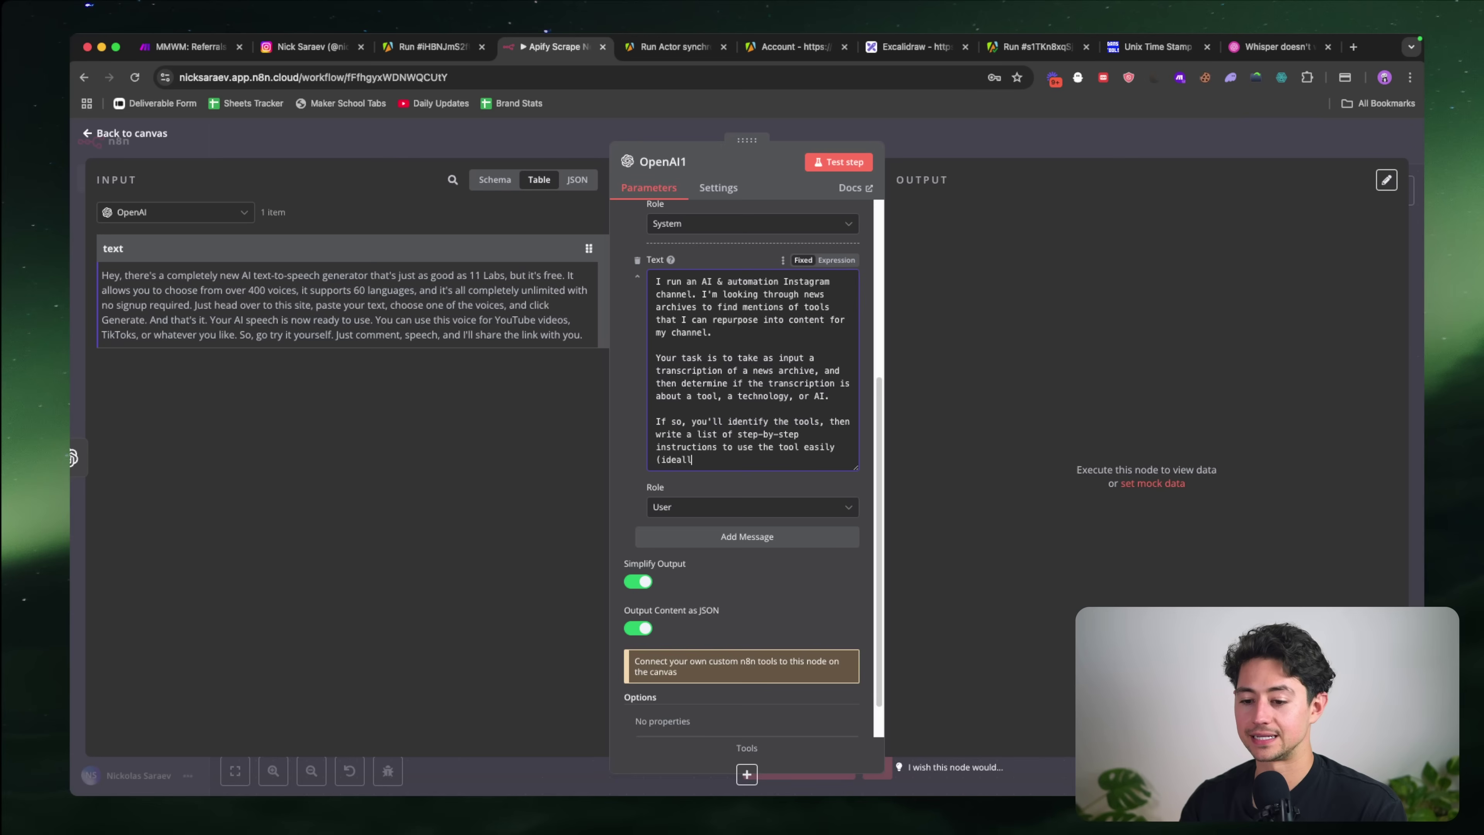
{"action": "type", "text": "y for free or for lo"}
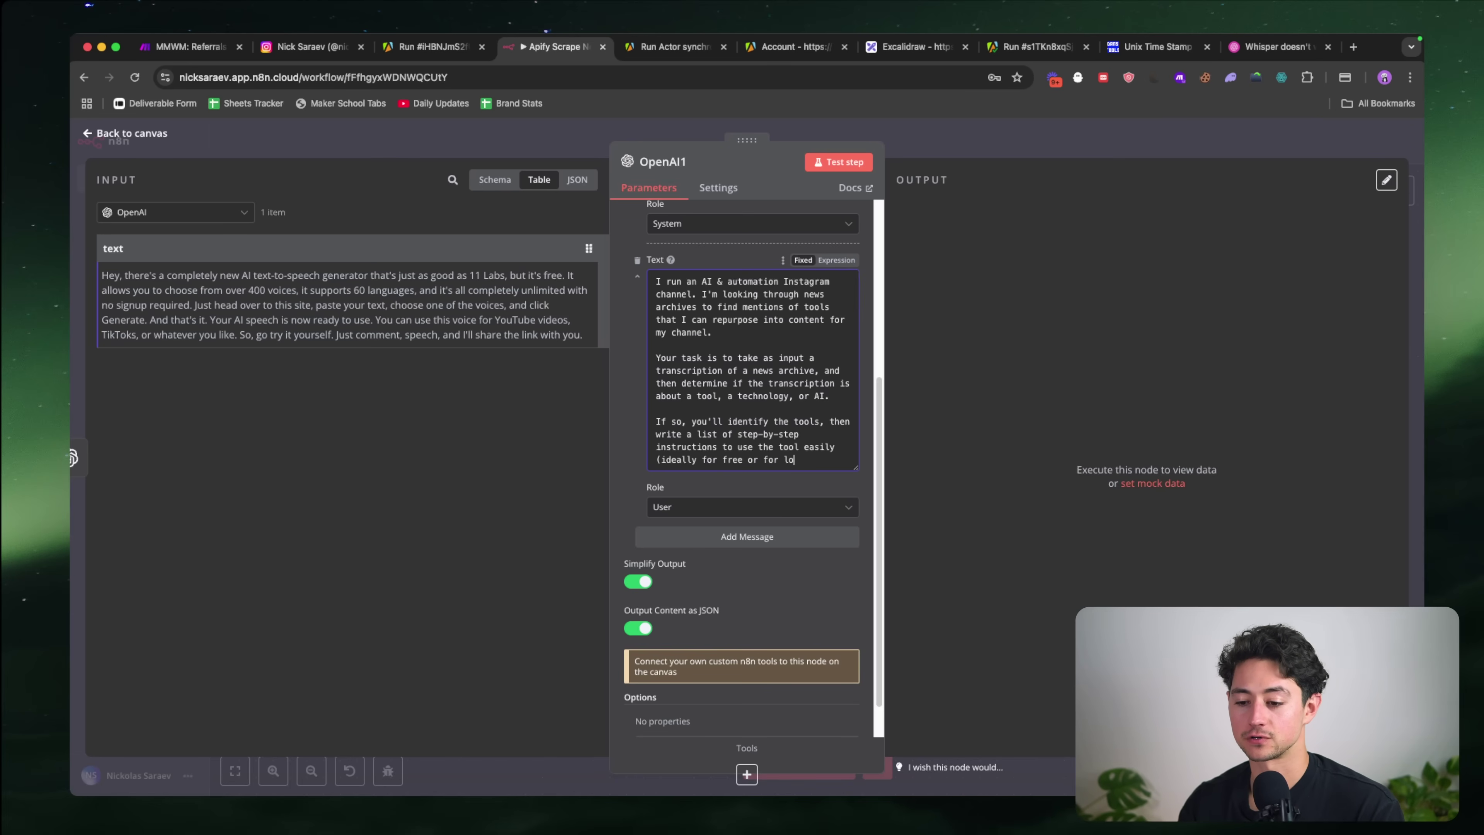
{"action": "type", "text": "w cost)"}
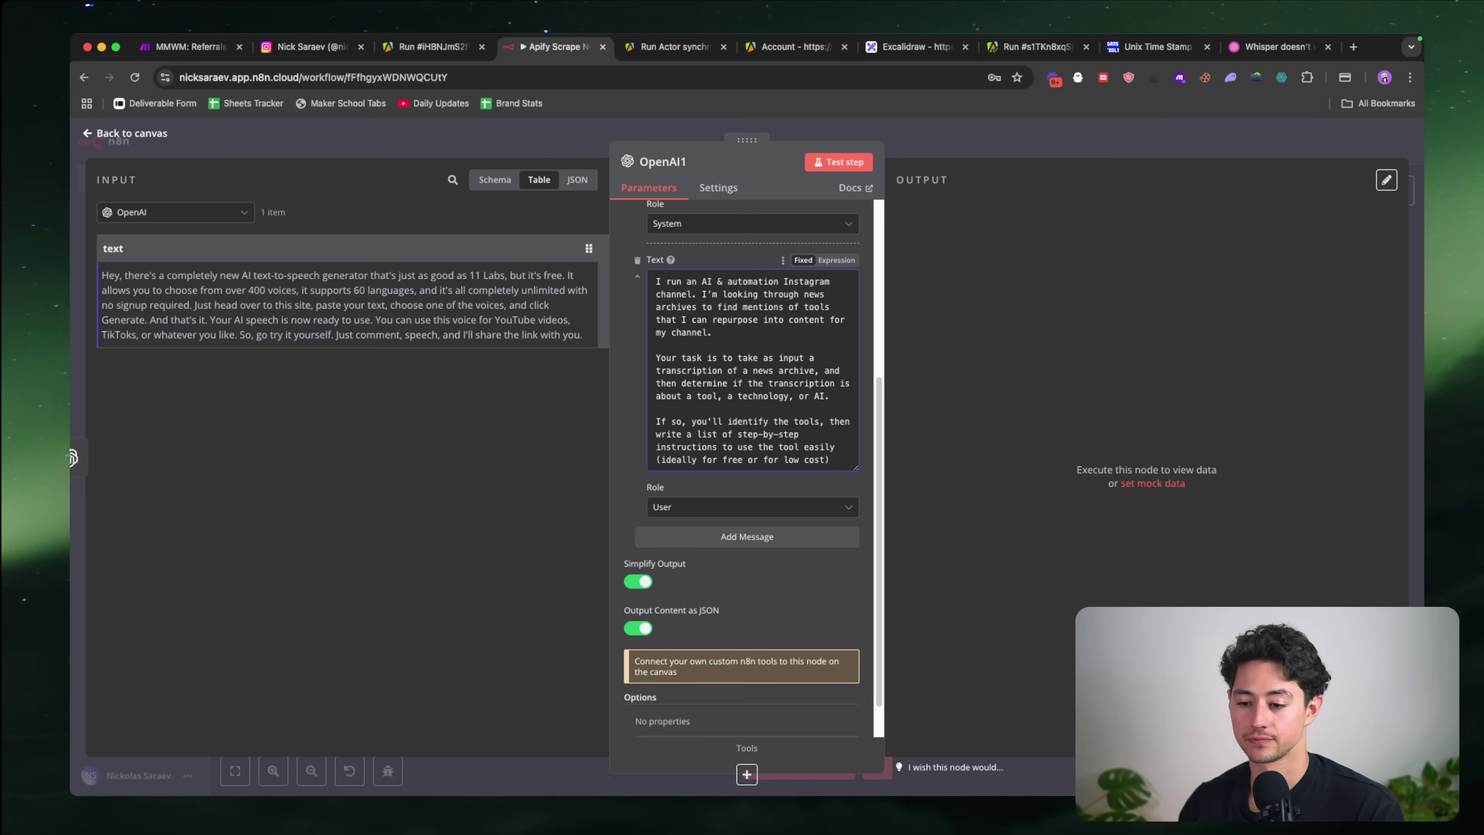
{"action": "type", "text": ","}
Step: Request one suggestion for making the content palatable to an AI automation audience, then introduce the JSON format
{"action": "scroll", "coordinate": [836, 415], "scroll_direction": "down", "scroll_amount": 2}
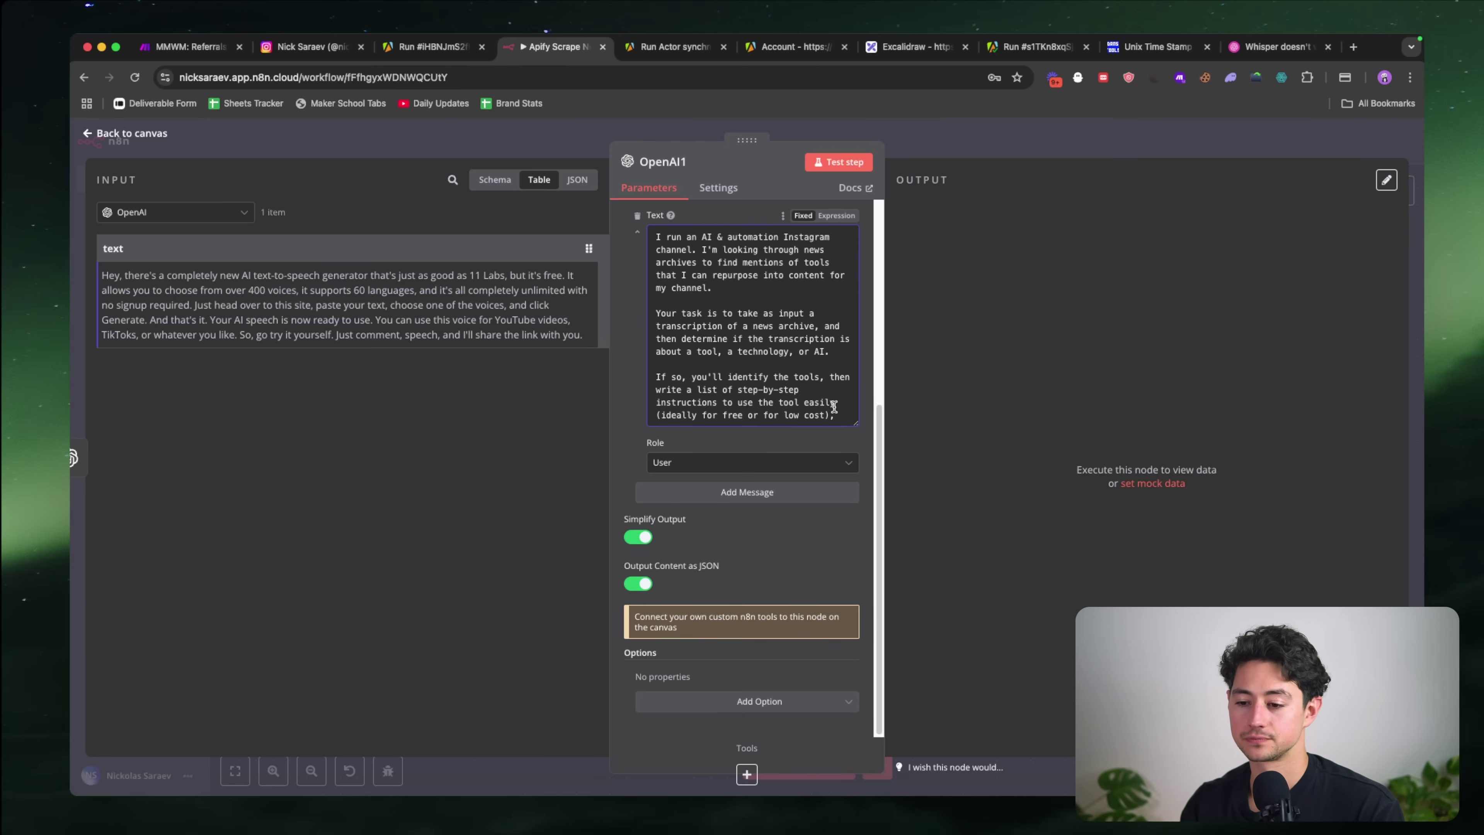
{"action": "type", "text": "and"}
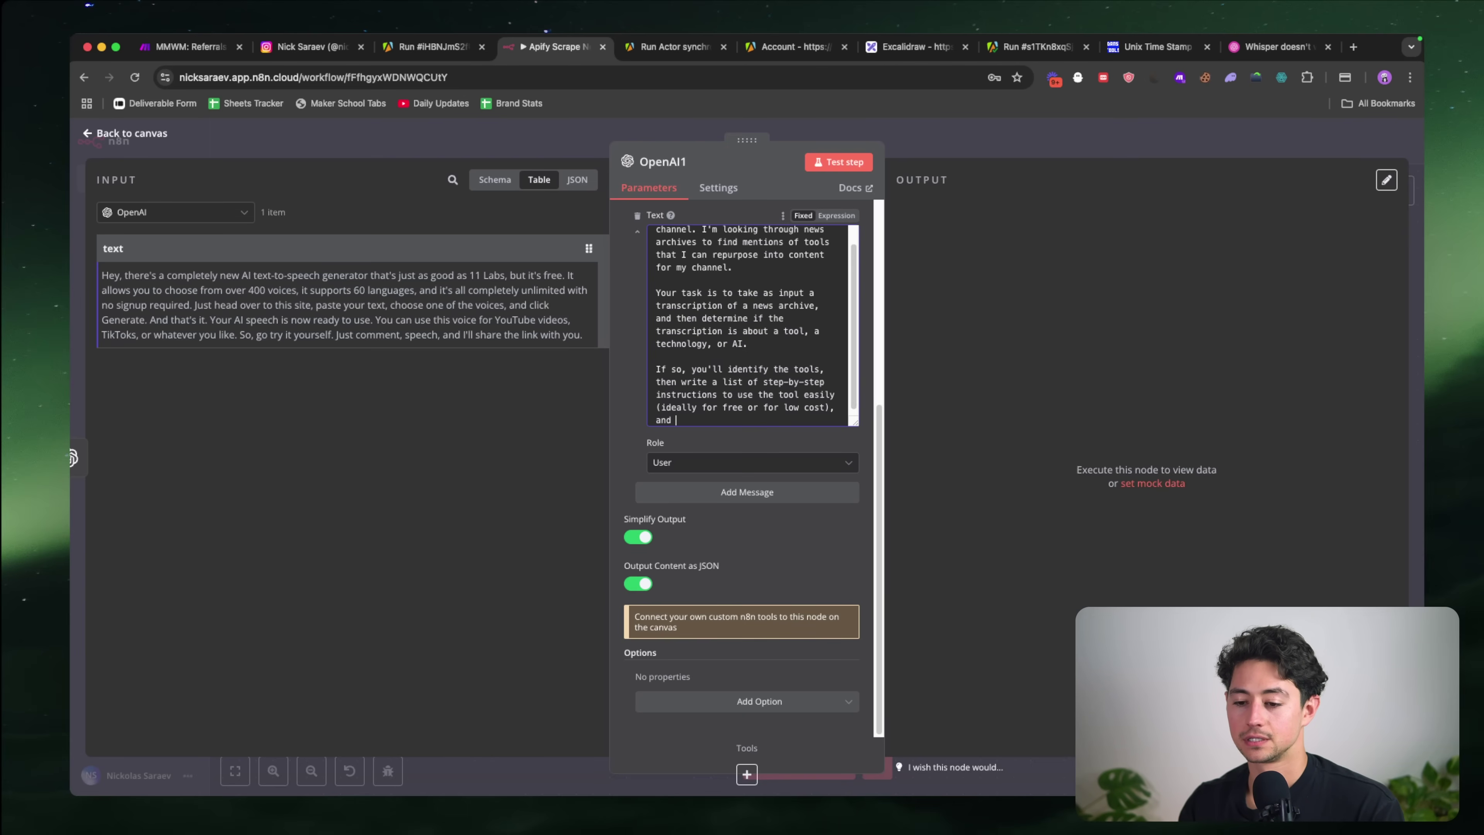
{"action": "scroll", "coordinate": [796, 338], "scroll_direction": "down", "scroll_amount": 1}
{"action": "type", "text": "and "}
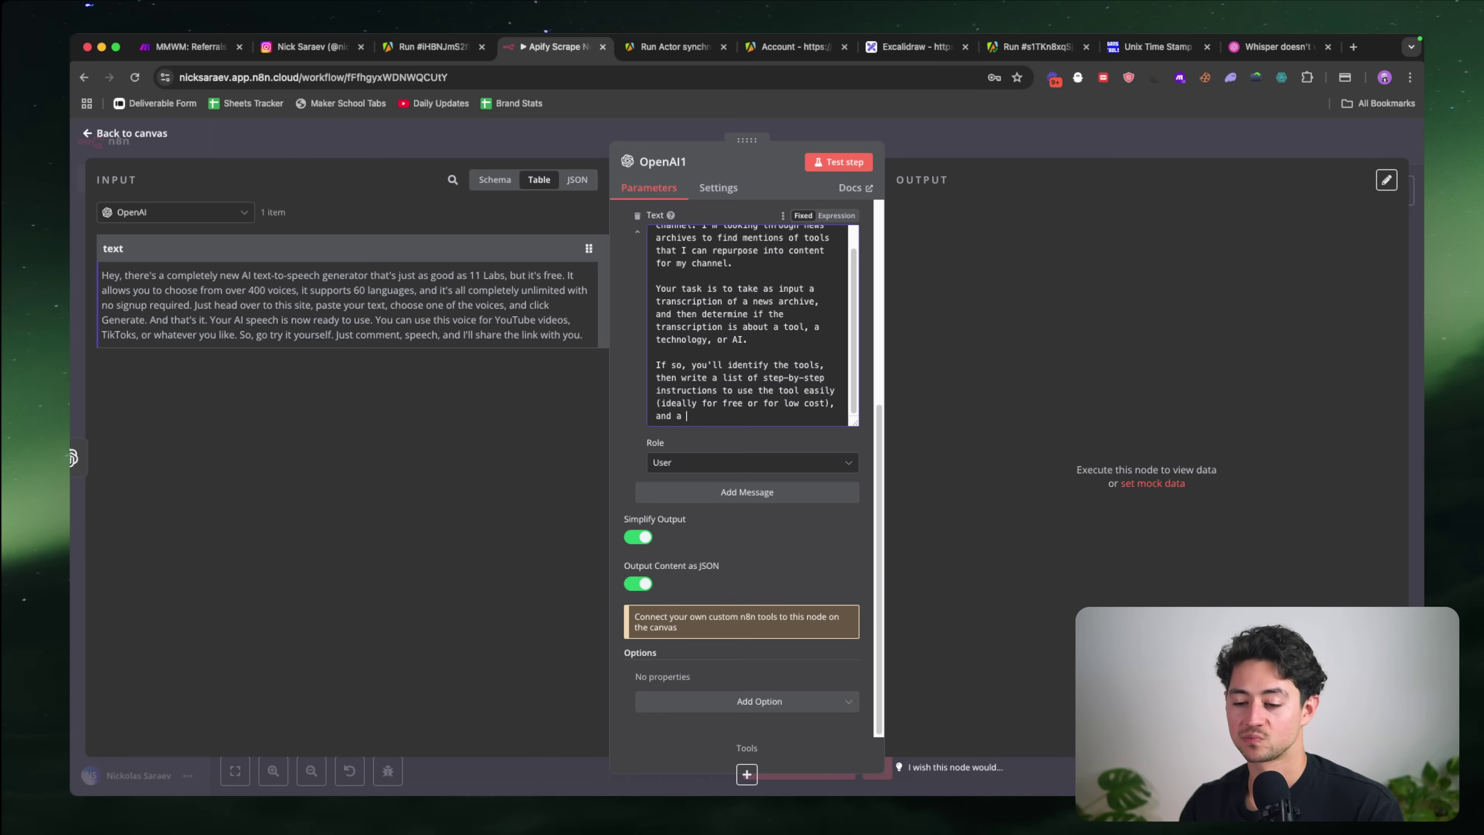
{"action": "type", "text": "one sugges"}
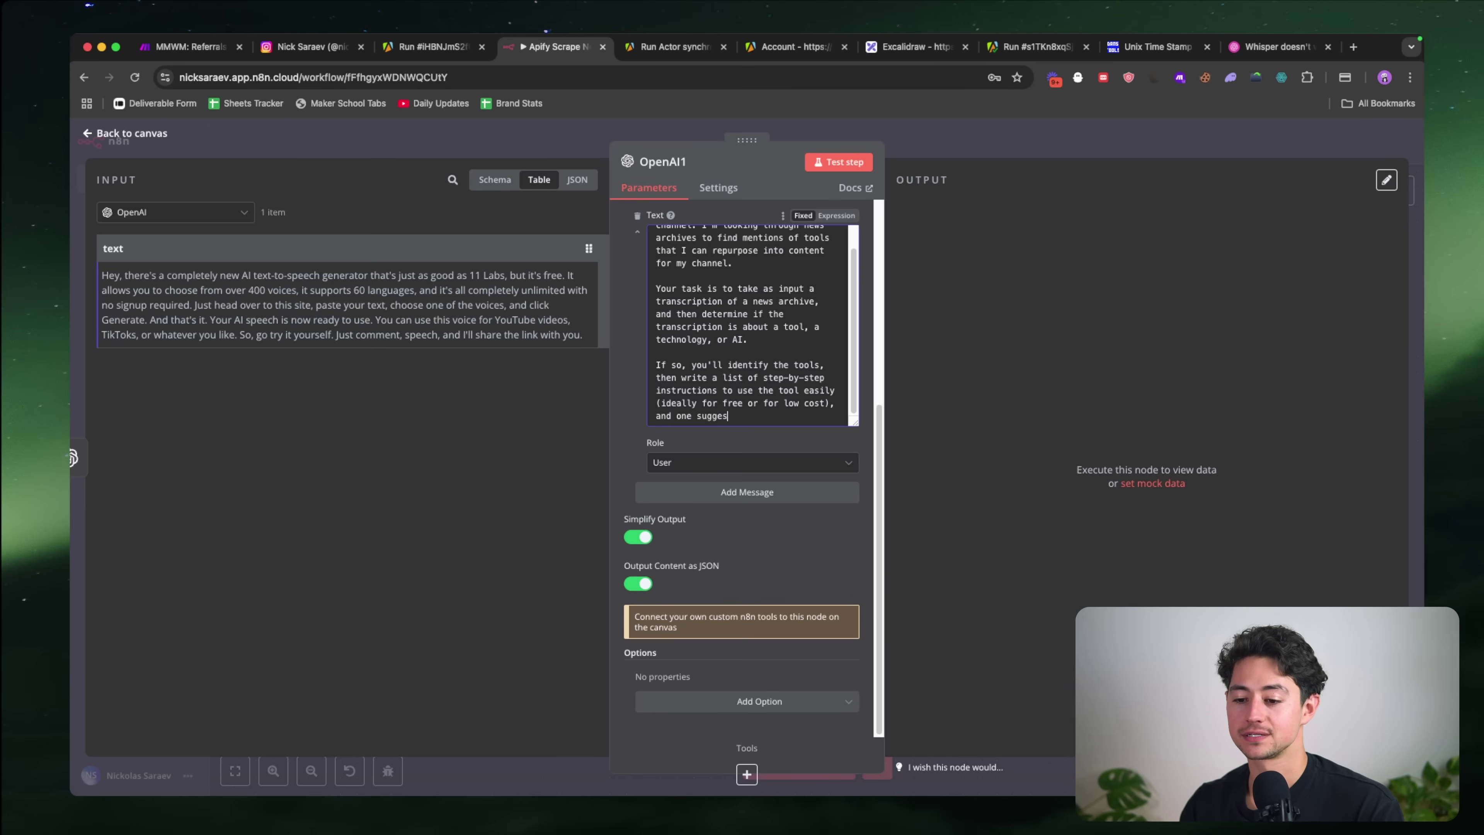
{"action": "type", "text": "tion on how to make the cont"}
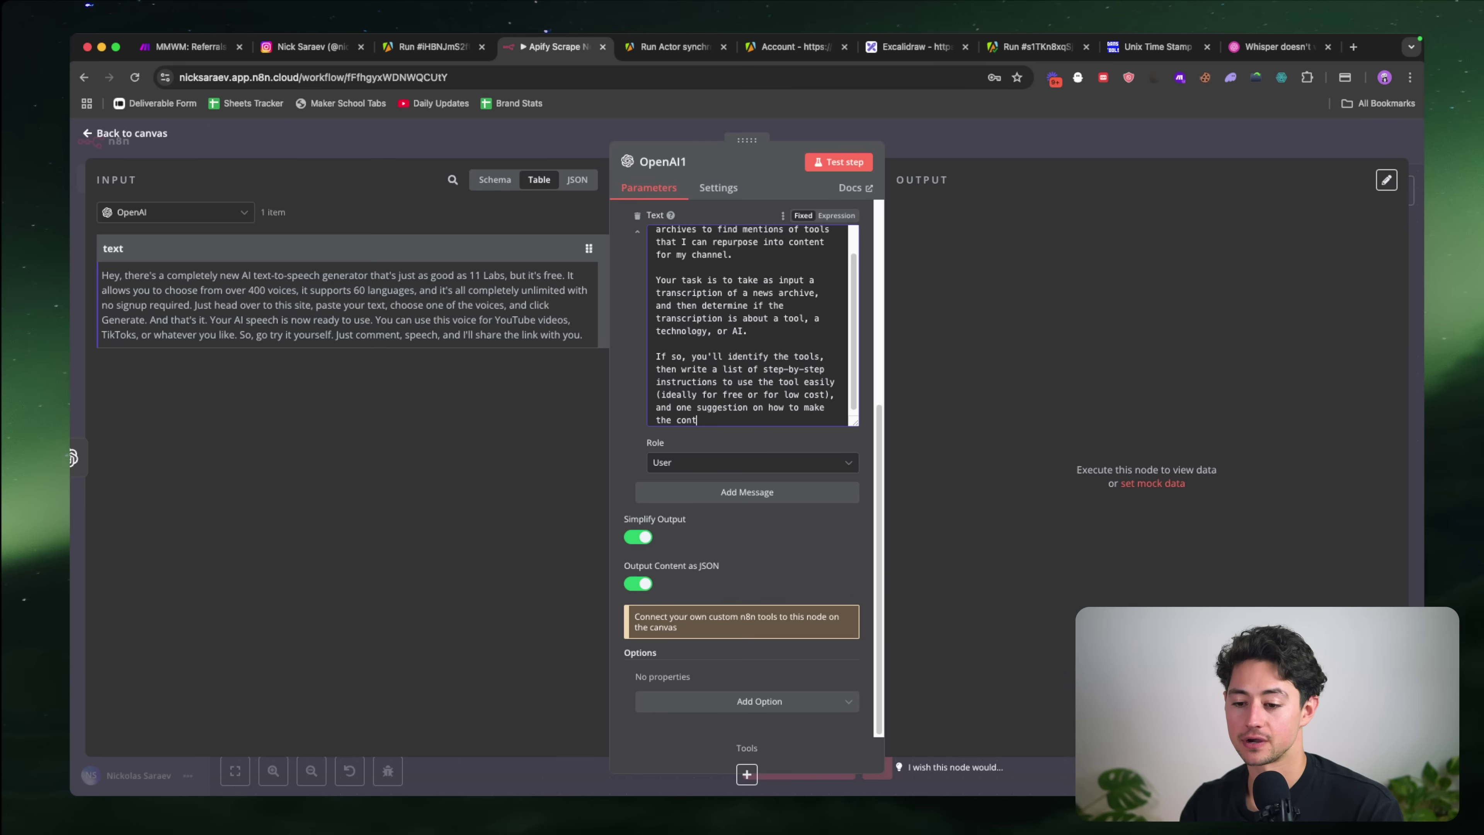
{"action": "type", "text": "ent more palatable"}
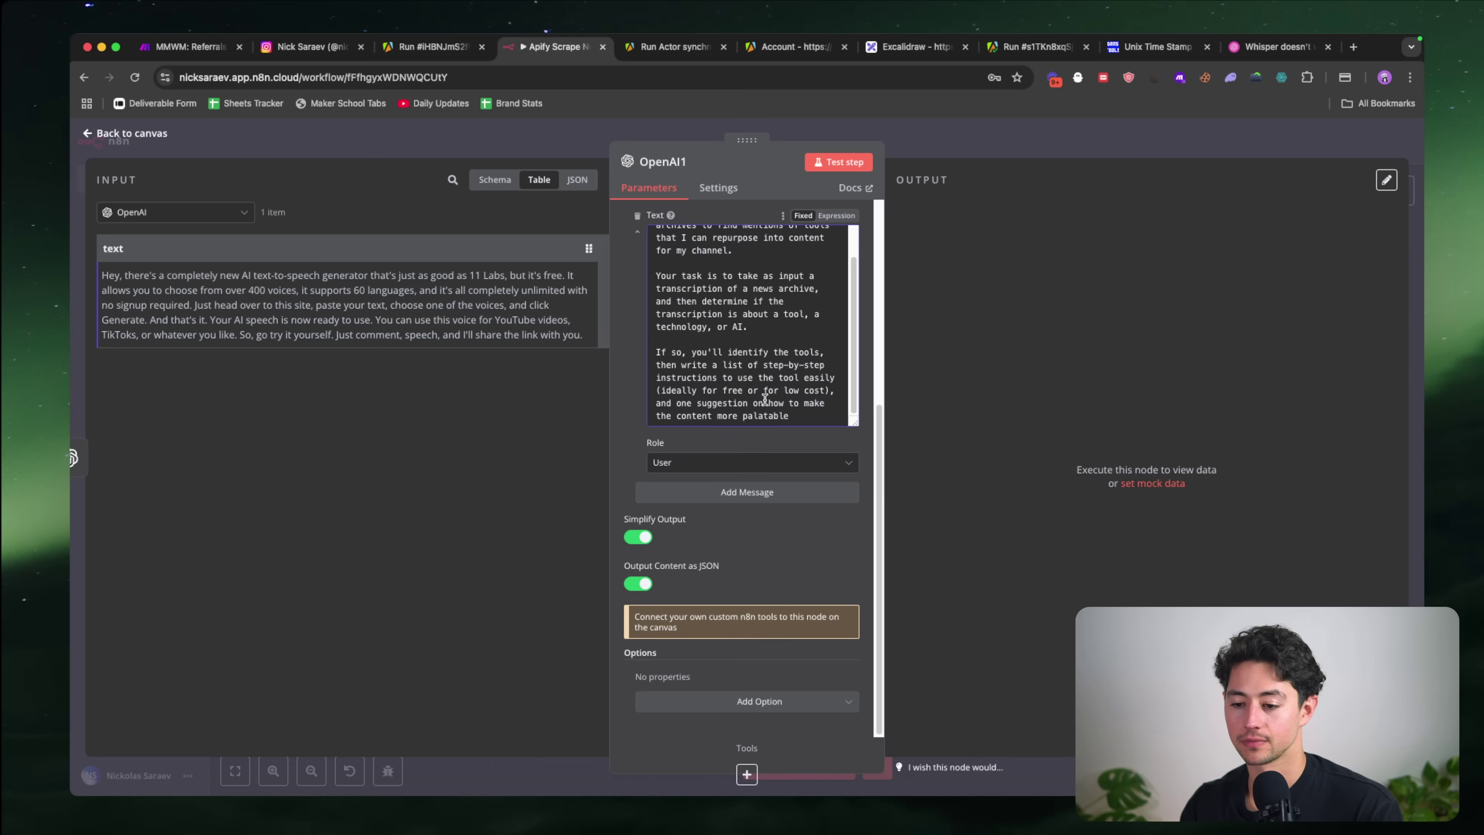
{"action": "left_click_drag", "start_coordinate": [767, 407], "coordinate": [790, 420]}
{"action": "type", "text": "exactly how t"}
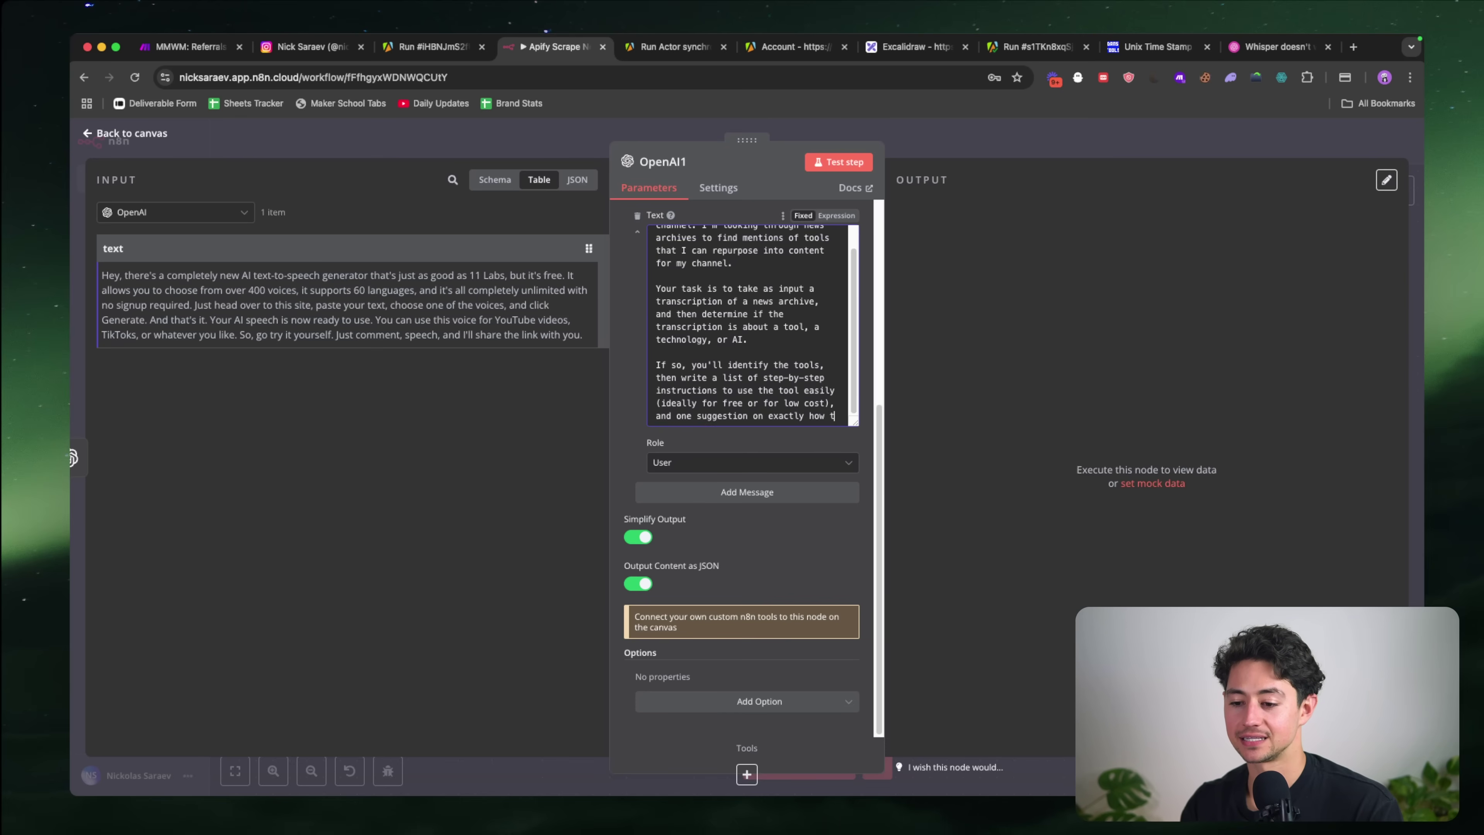
{"action": "type", "text": "o make this content more palatable"}
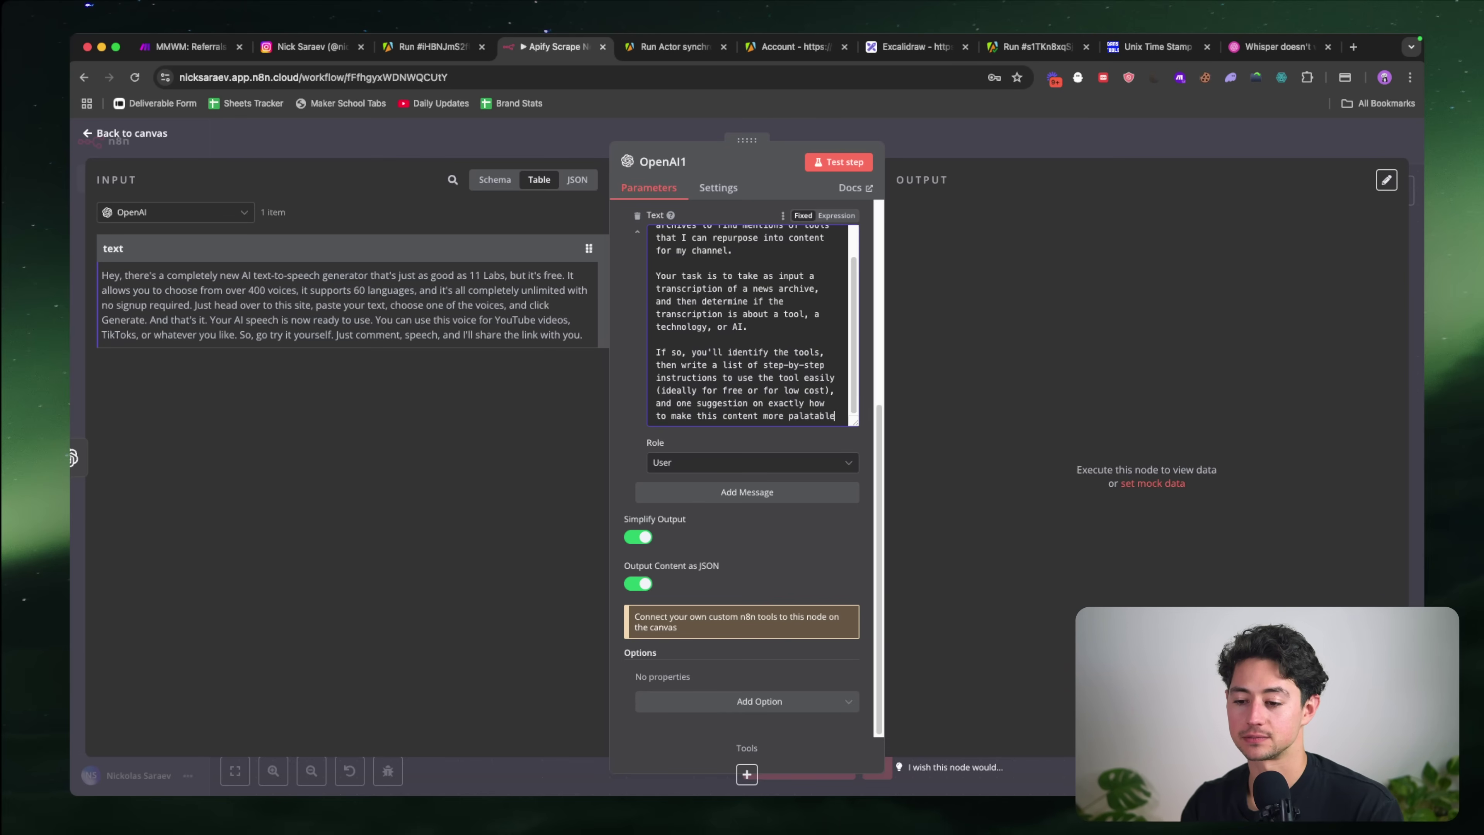
{"action": "type", "text": " to an AI automation audience."}
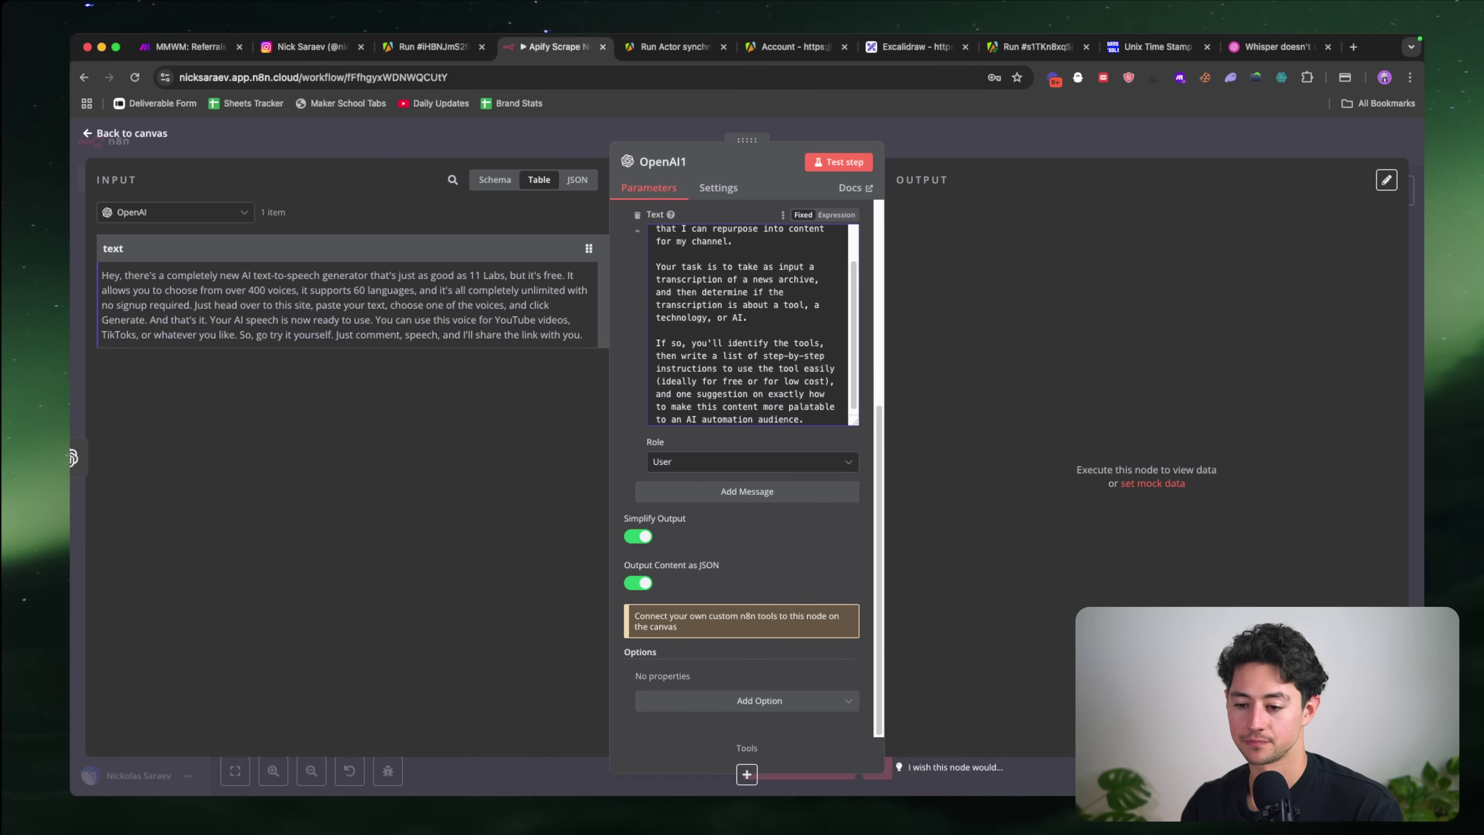
{"action": "key", "text": "Return"}
{"action": "key", "text": "Return"}
{"action": "type", "text": "Return your"}
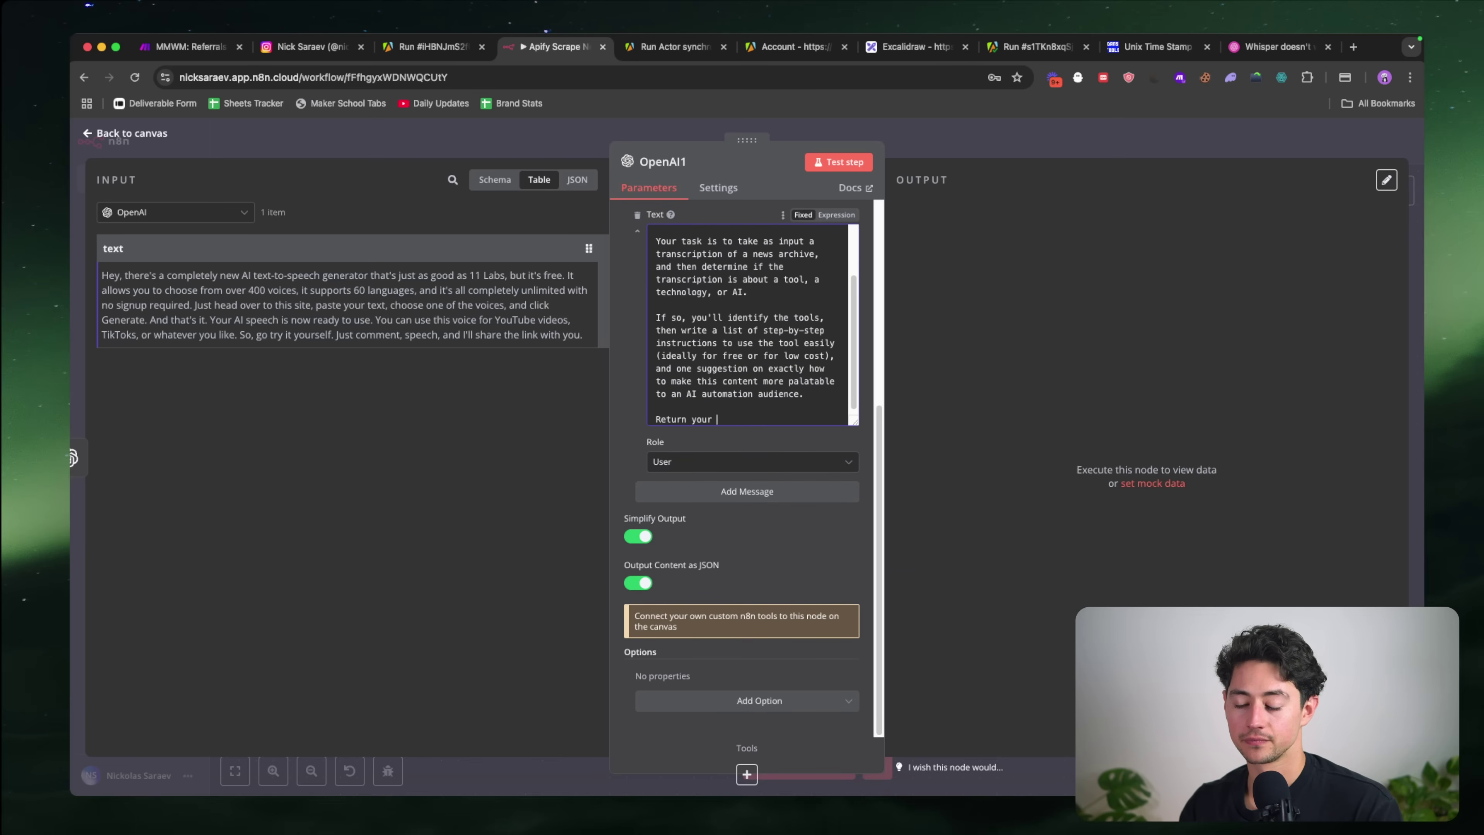
{"action": "type", "text": " output in JSON using this for"}
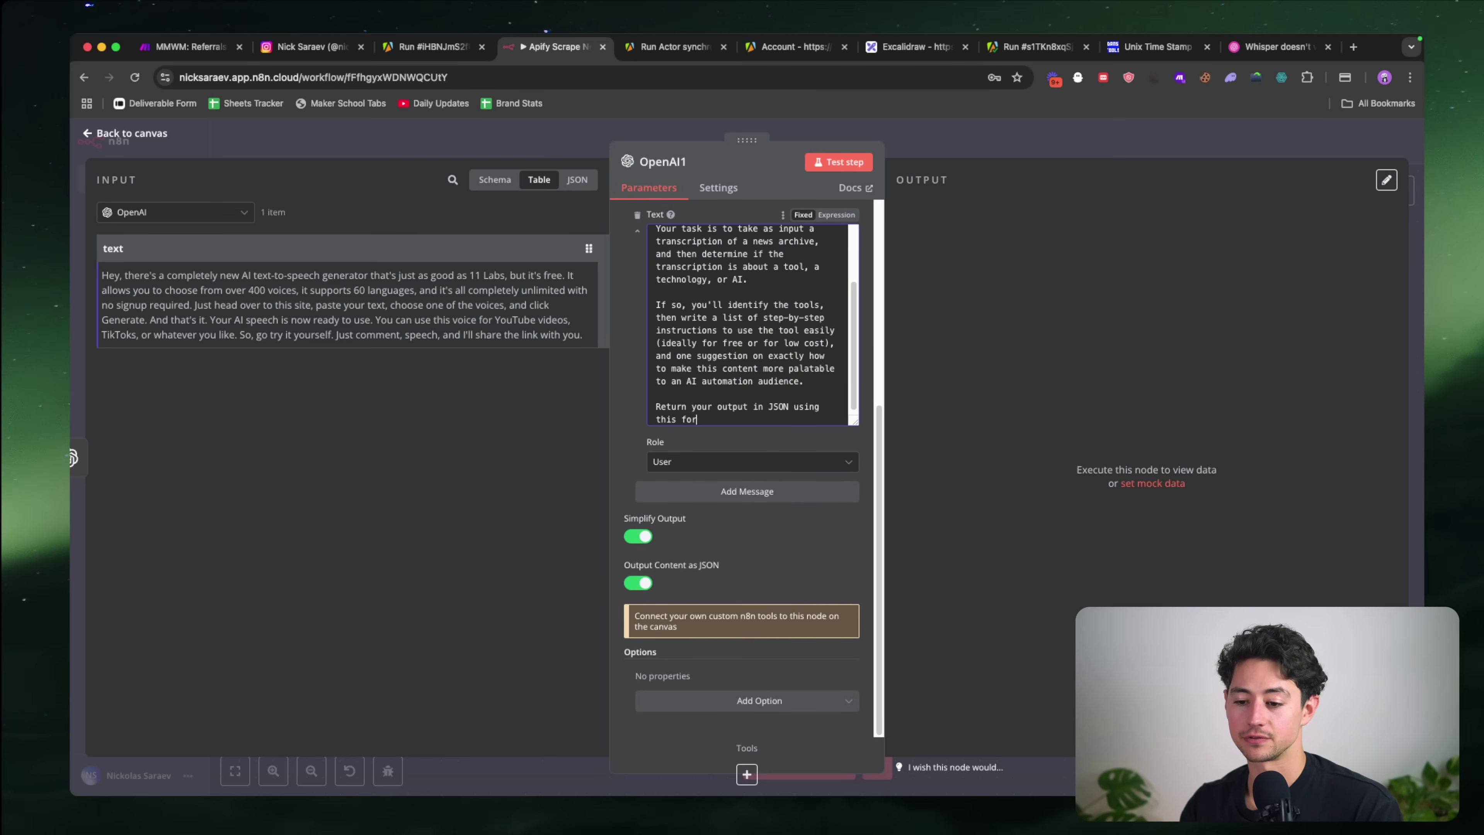
{"action": "type", "text": "mat:"}
Step: Start the JSON format with a "tools" list and a "stepByStep" key for detailed tool instructions
{"action": "key", "text": "Return"}
{"action": "key", "text": "Return"}
{"action": "type", "text": "{"}
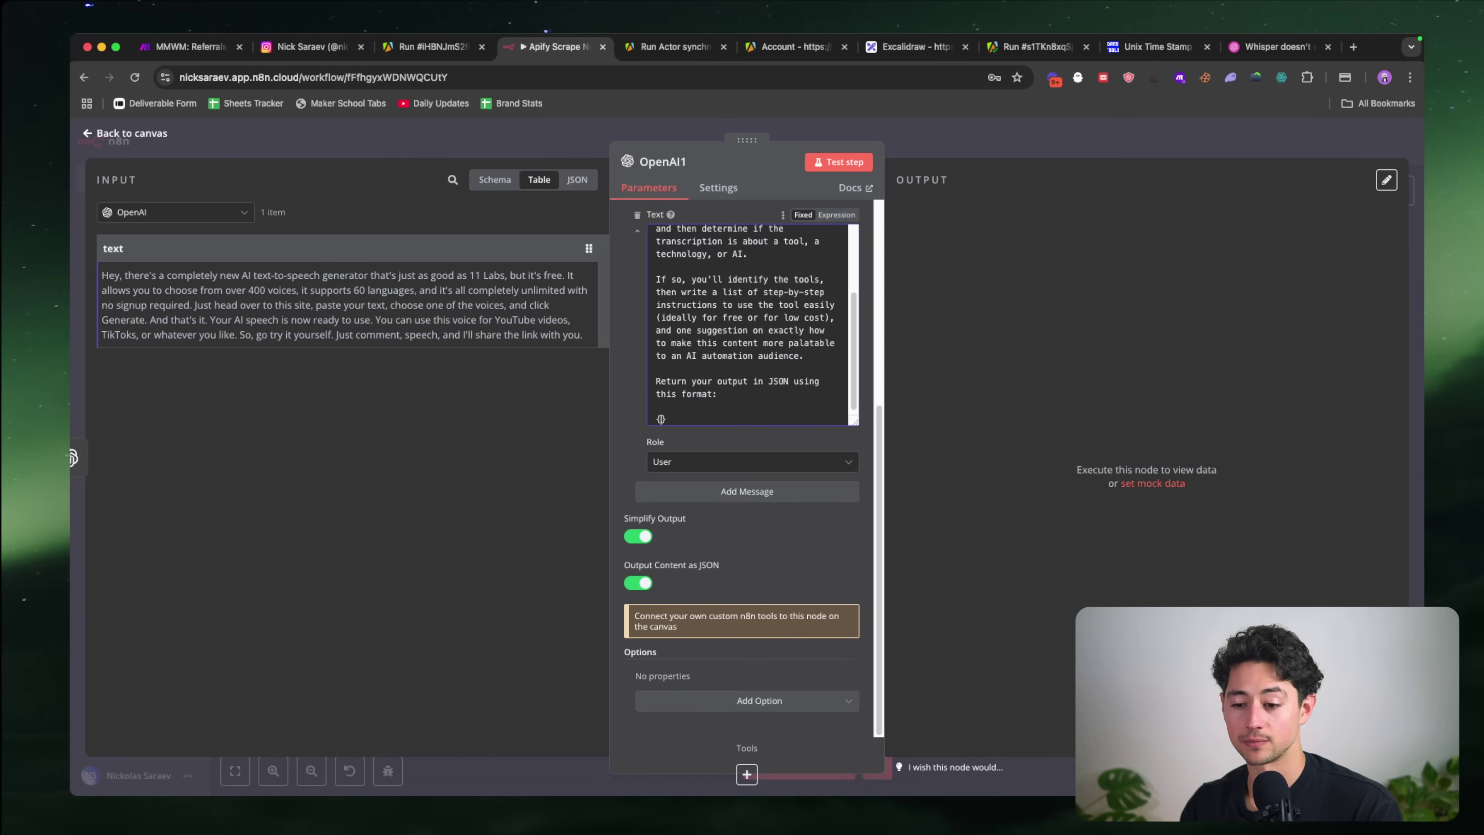
{"action": "key", "text": "Return"}
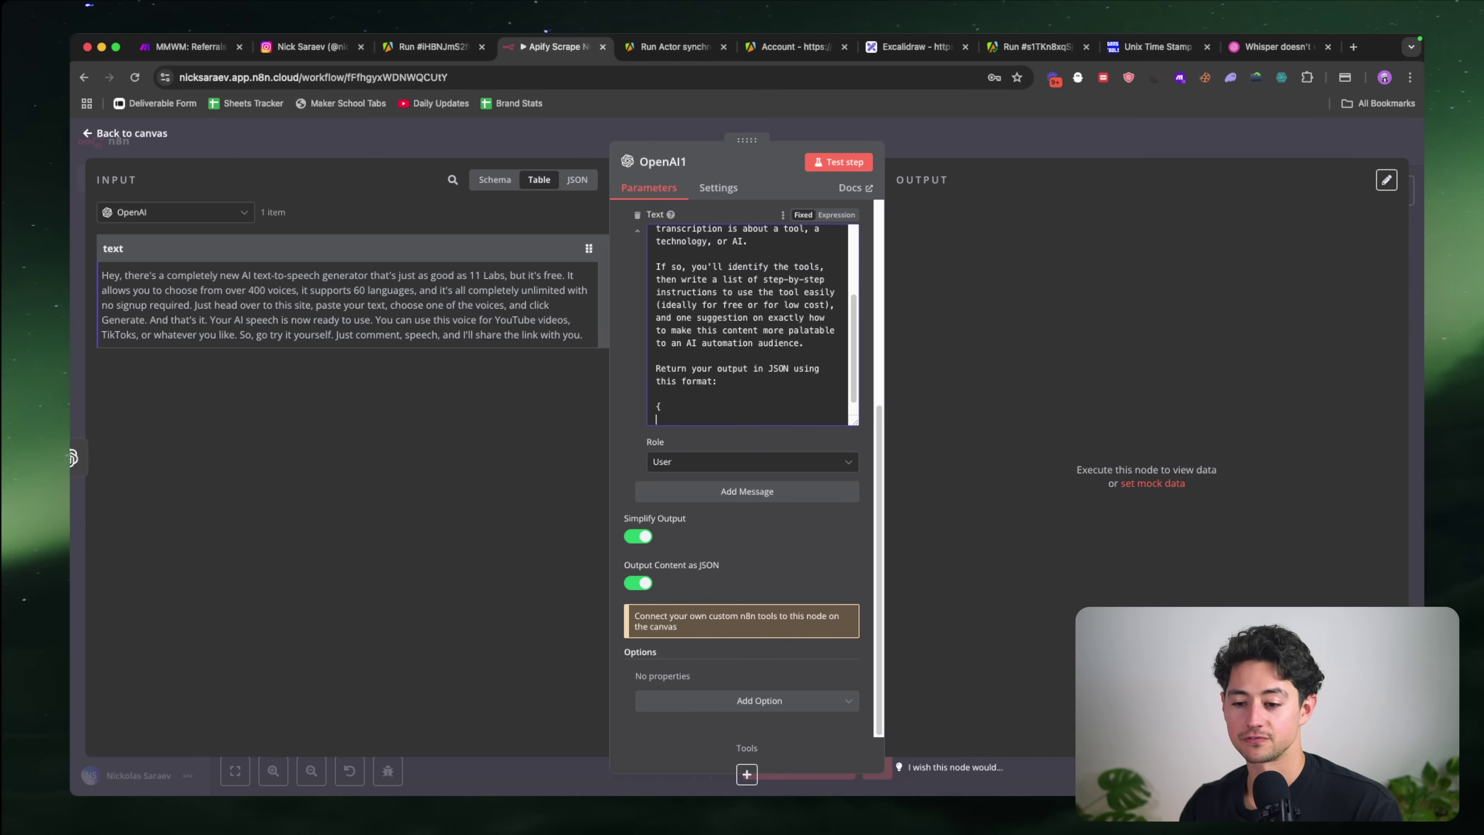
{"action": "scroll", "coordinate": [755, 361], "scroll_direction": "up", "scroll_amount": 3}
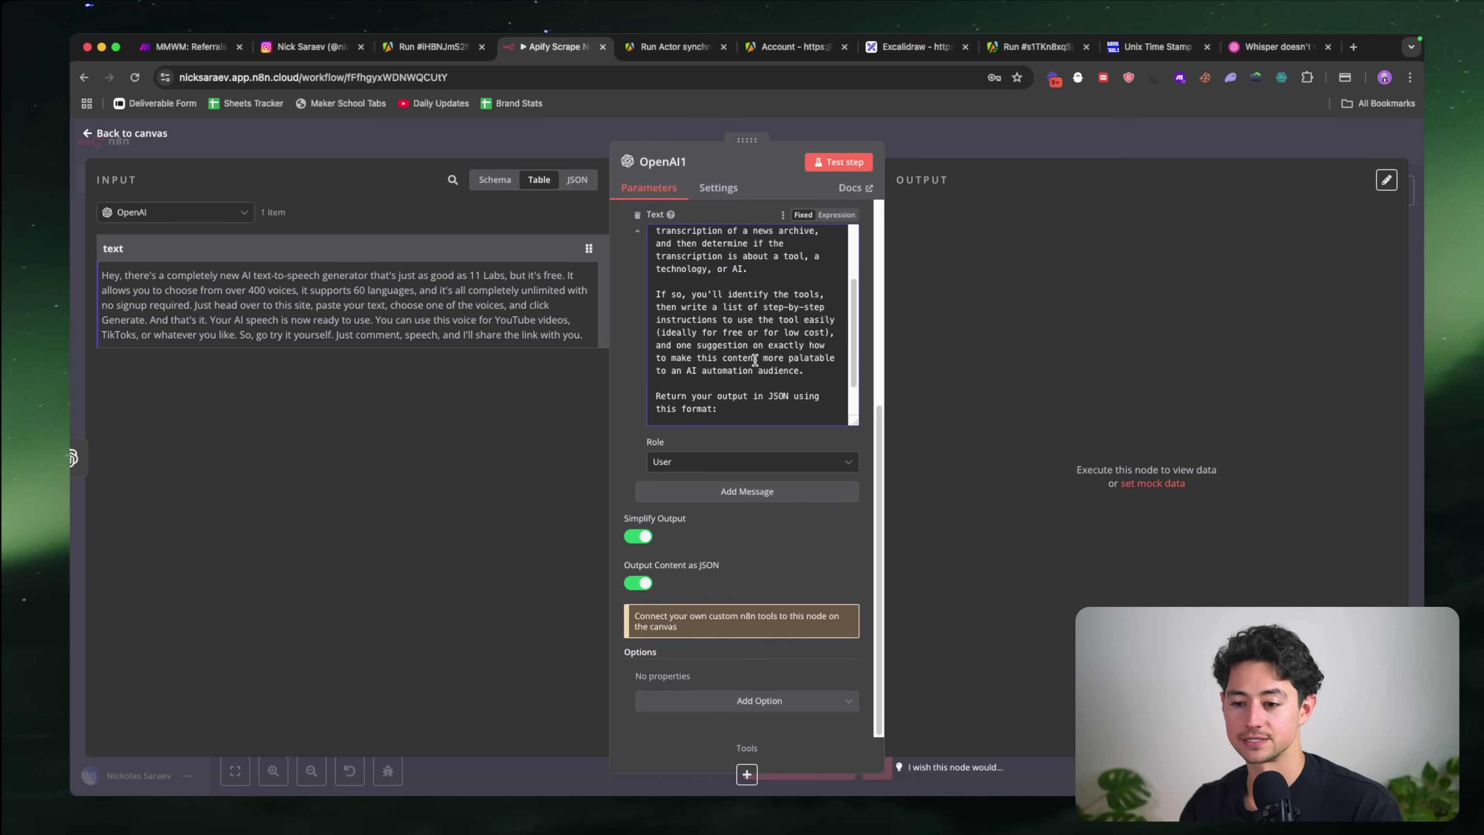
{"action": "scroll", "coordinate": [754, 360], "scroll_direction": "down", "scroll_amount": 4}
{"action": "type", "text": "\"tools\";"}
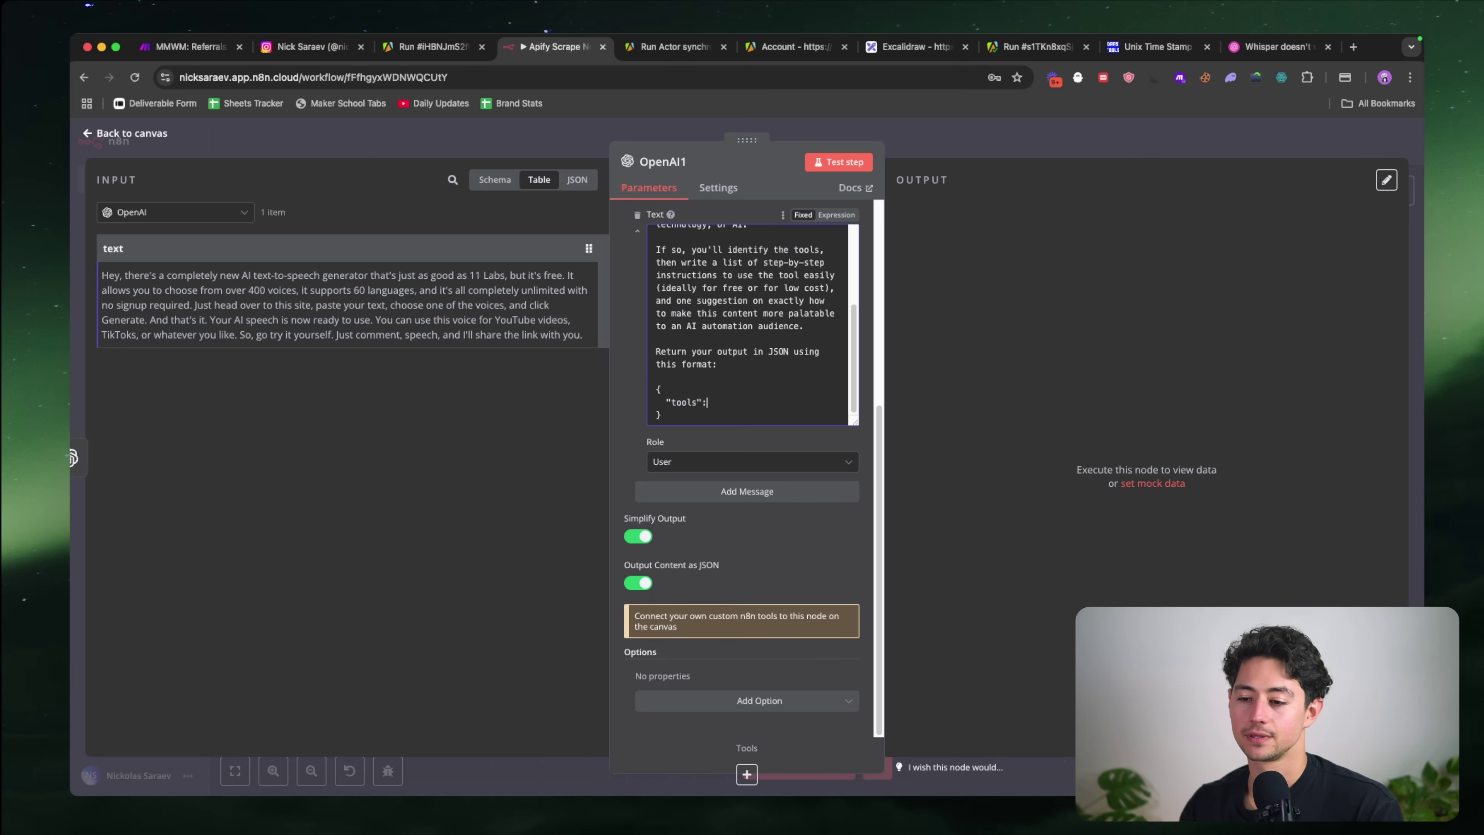
{"action": "type", "text": "[\""}
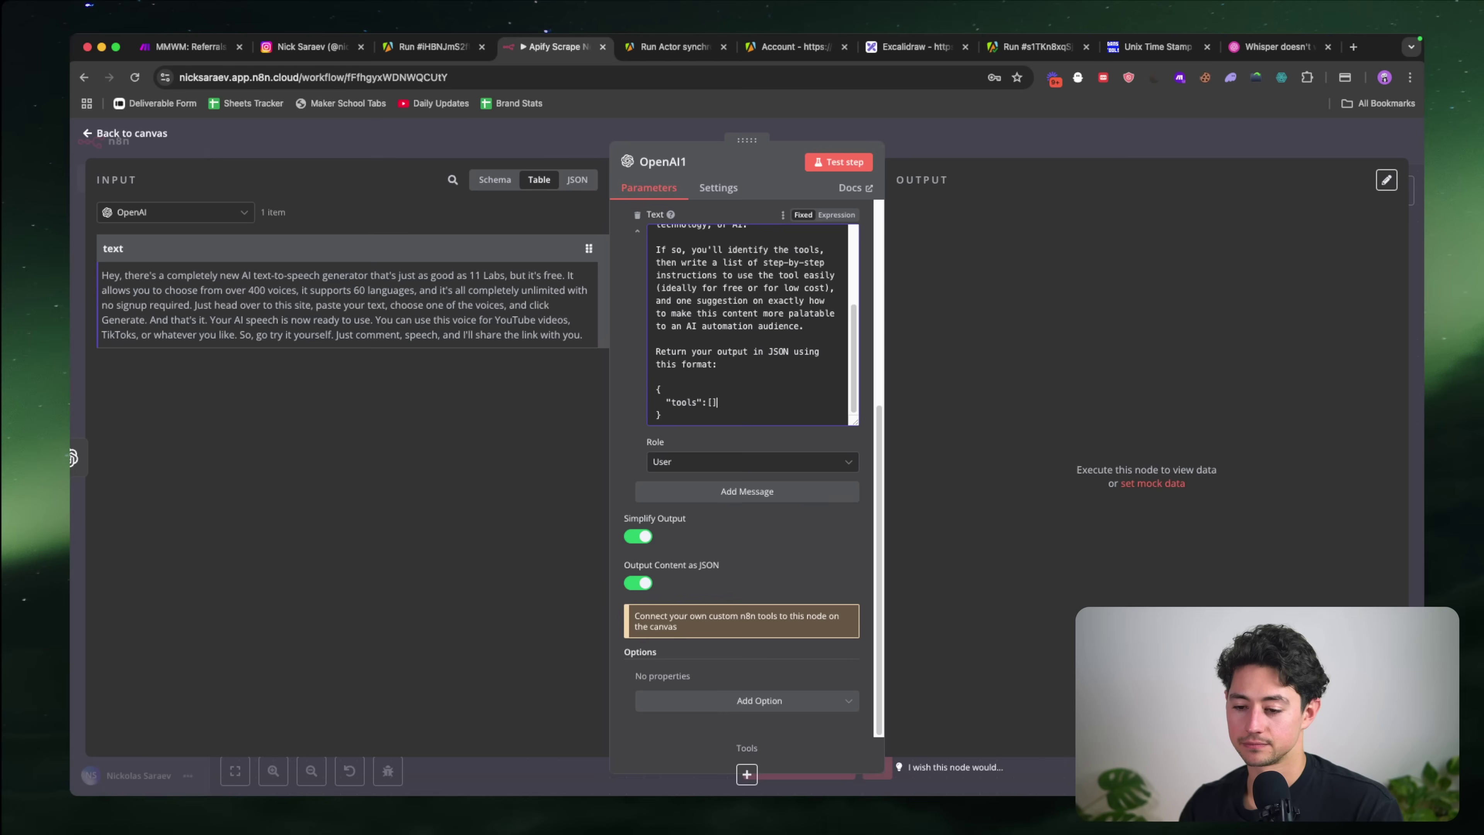
{"action": "type", "text": "list"}
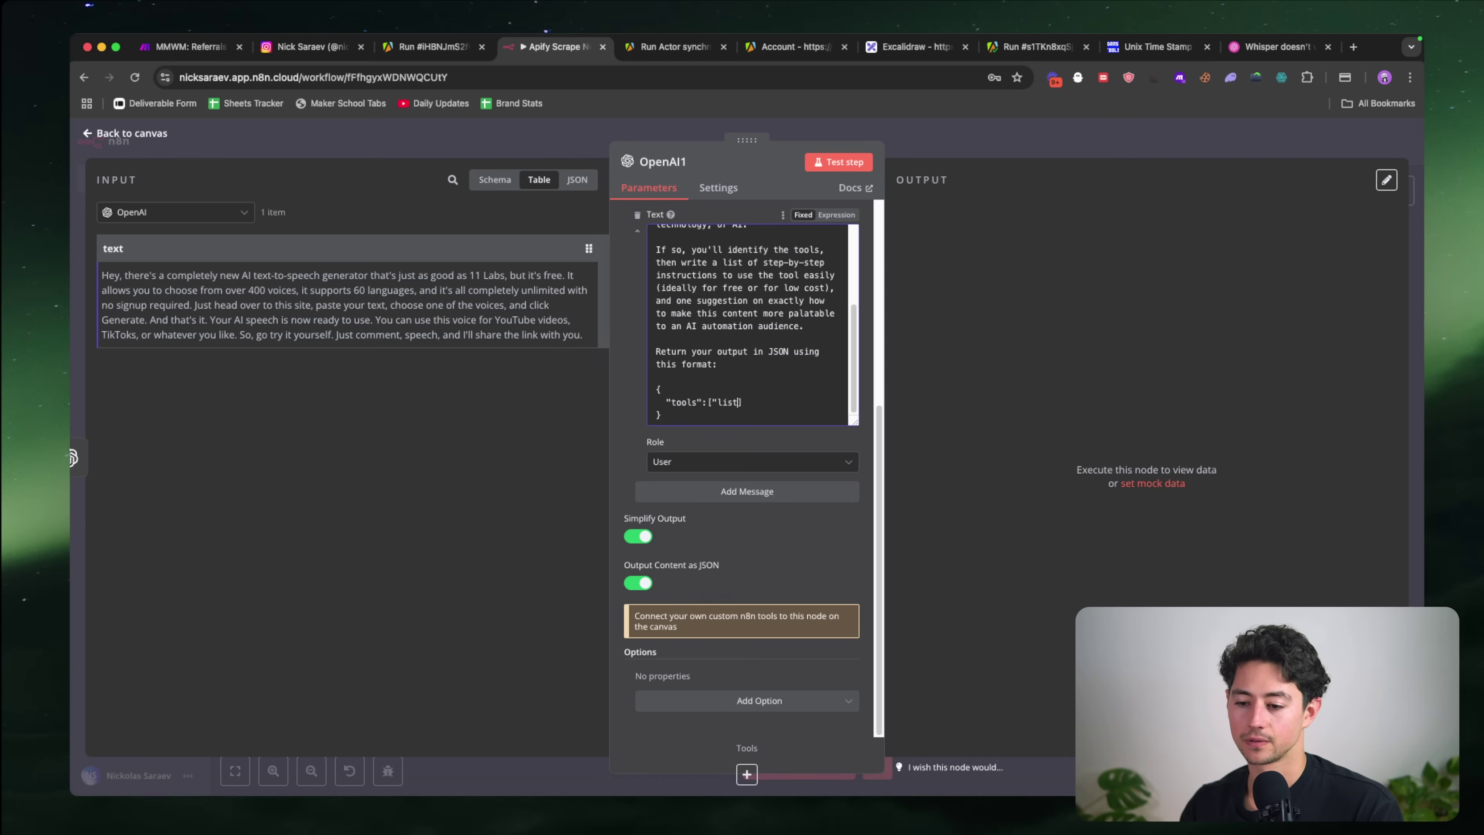
{"action": "type", "text": "\",\"of\",\"too"}
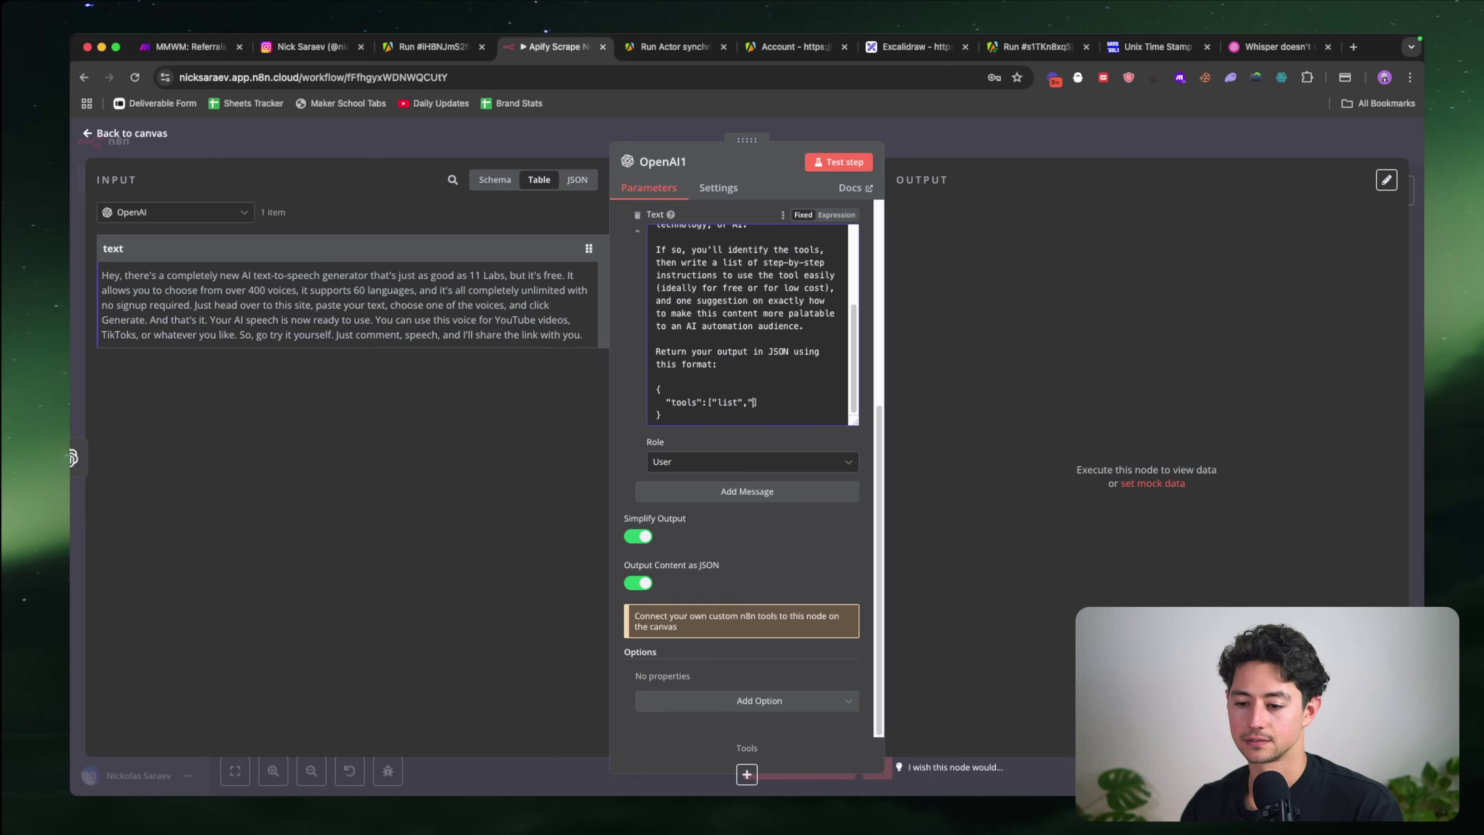
{"action": "type", "text": "ls\"]"}
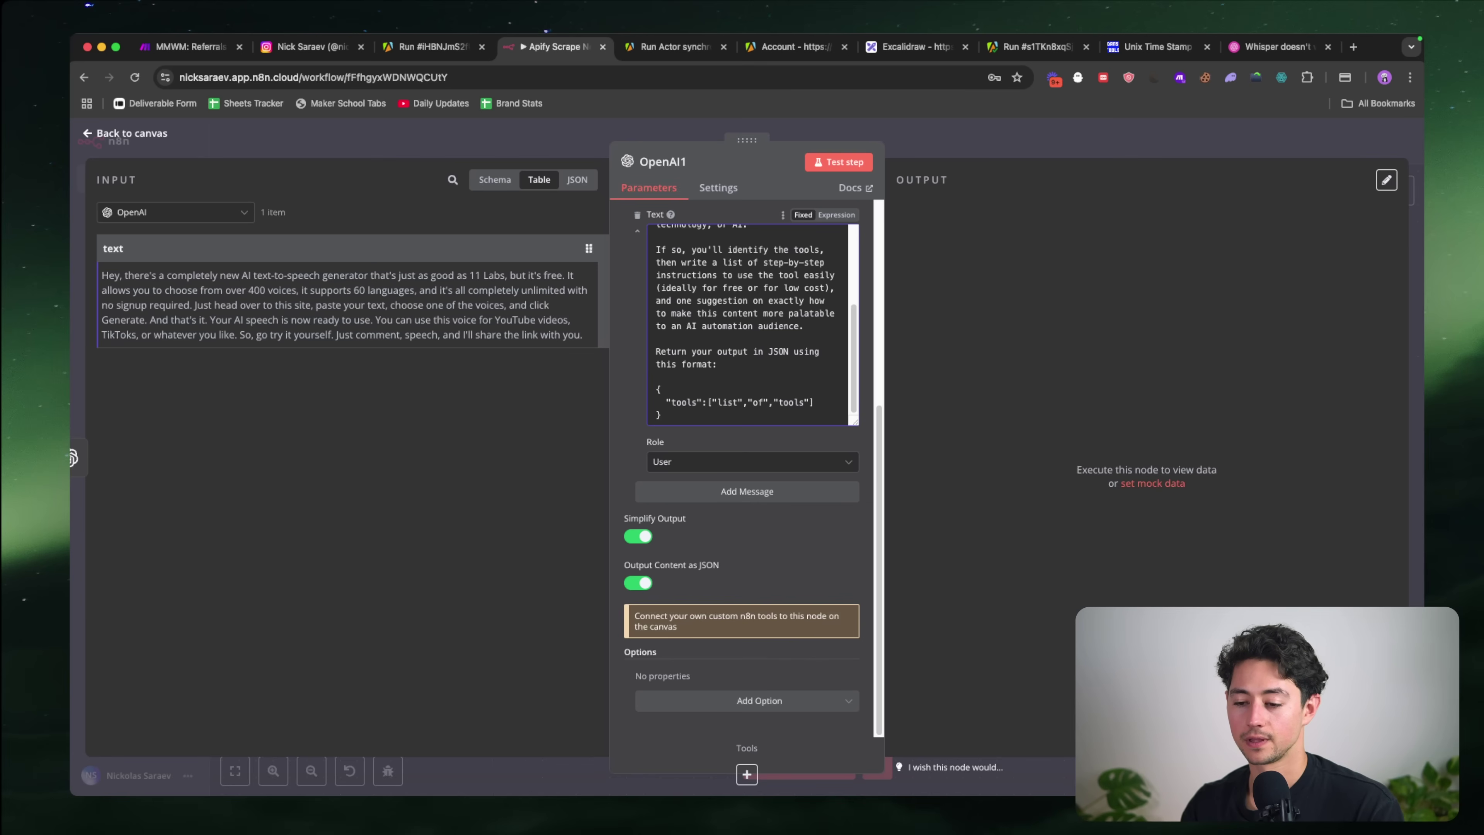
{"action": "type", "text": ",\"or\",\""}
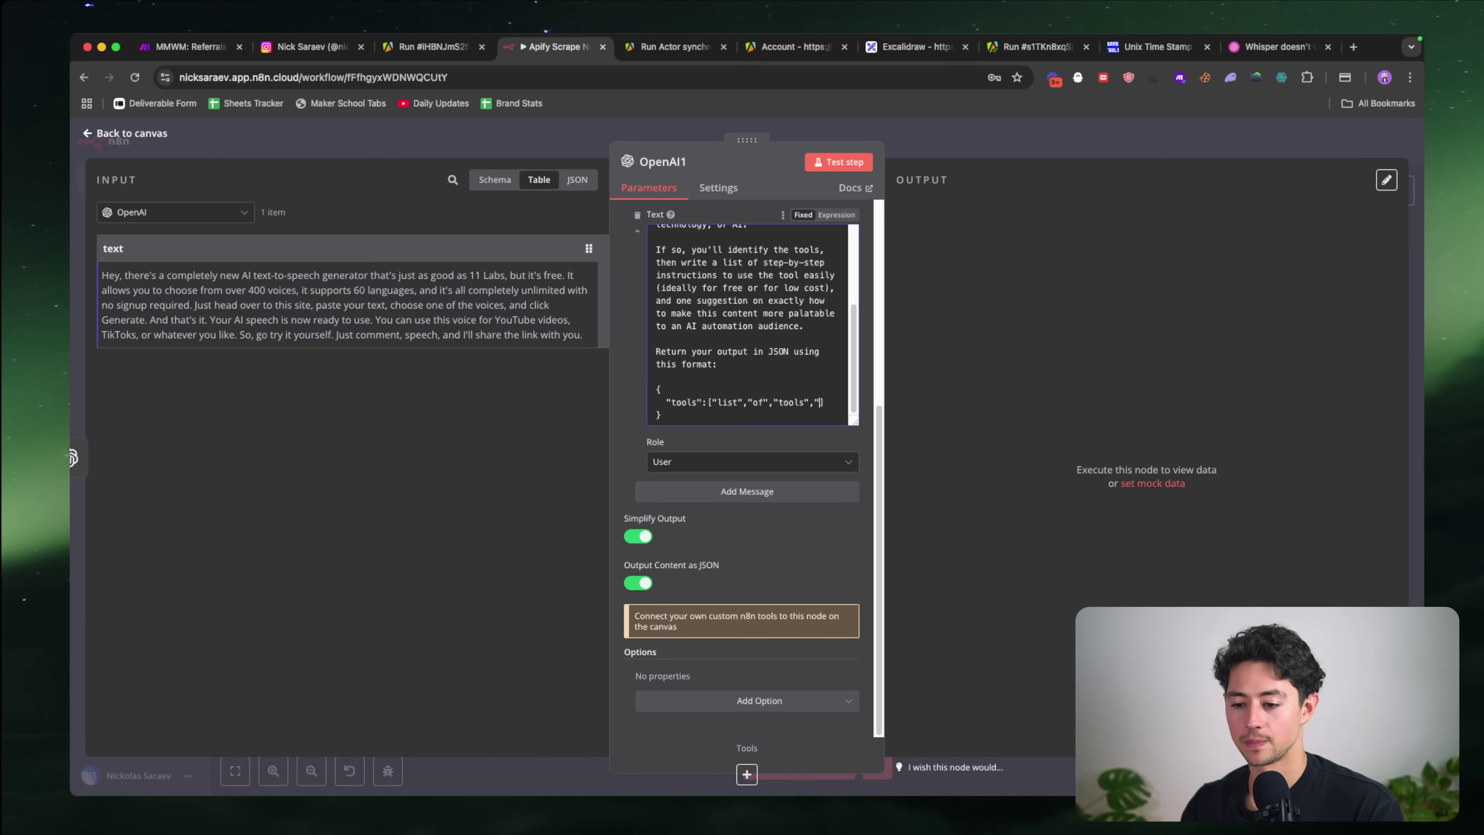
{"action": "type", "text": "resources"}
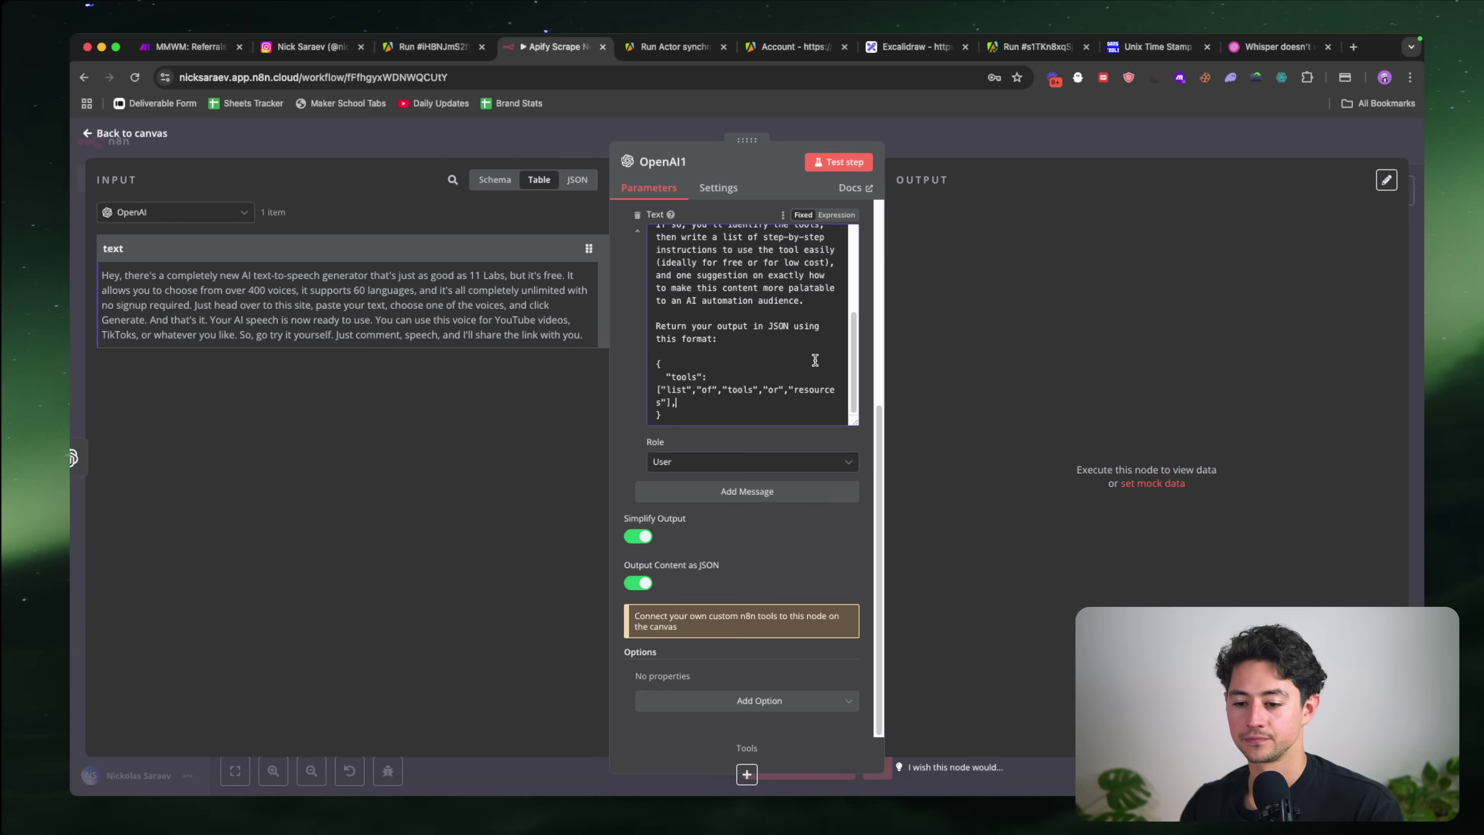
{"action": "key", "text": "Return"}
{"action": "type", "text": "\""}
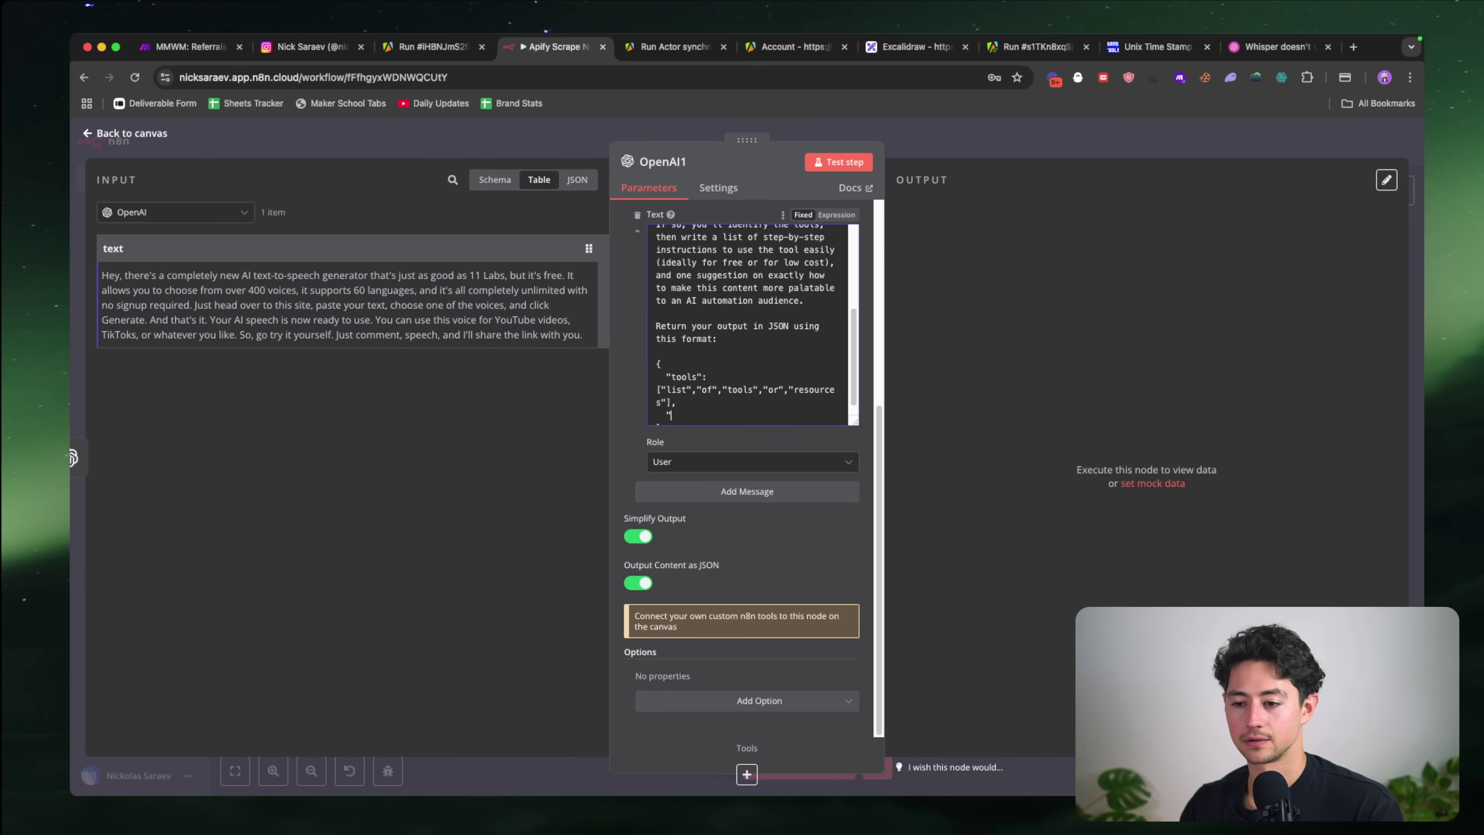
{"action": "type", "text": "step-b"}
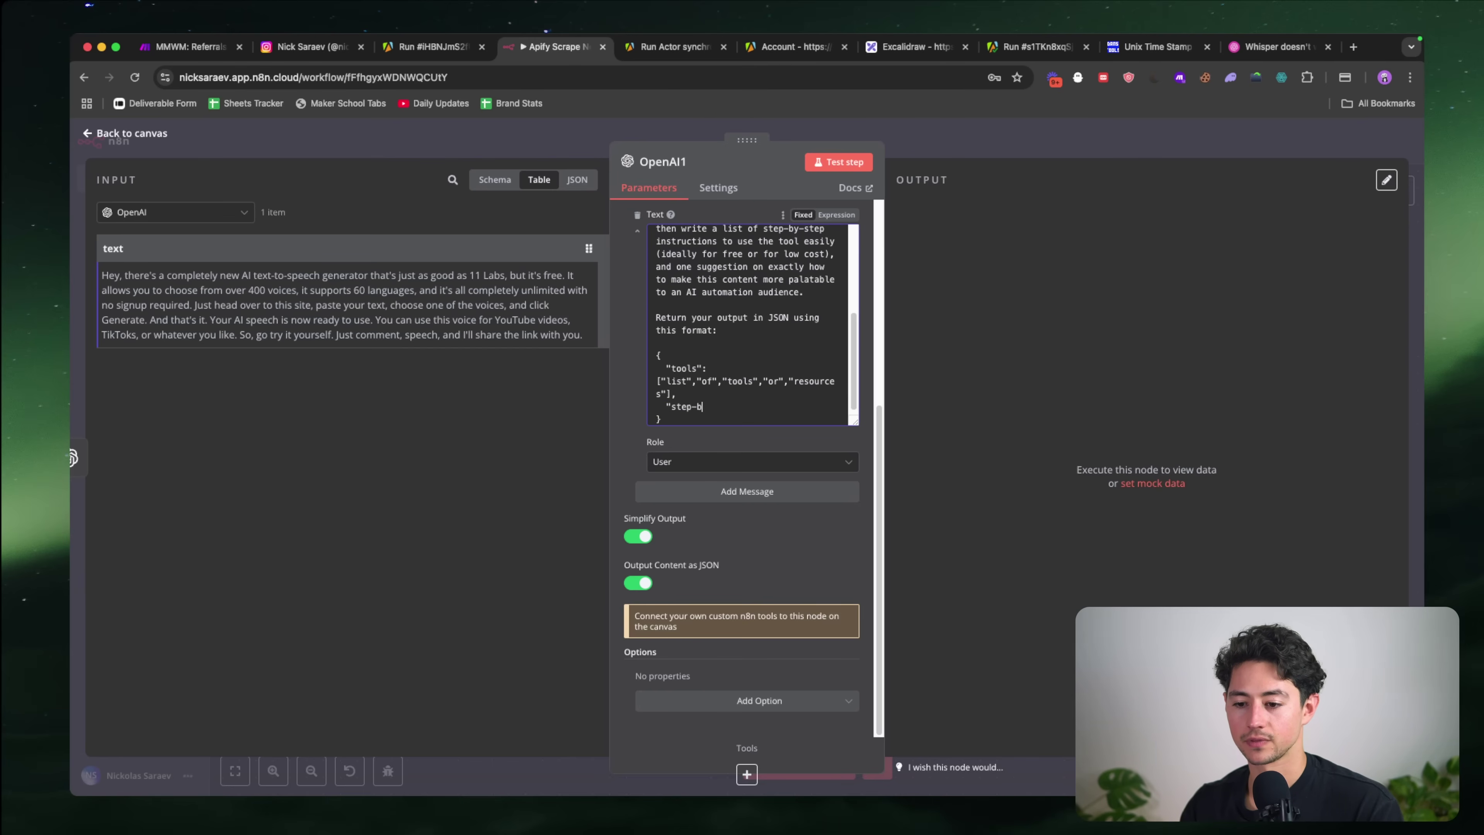
{"action": "type", "text": "y-step"}
{"action": "key", "text": "alt+shift+Left"}
{"action": "key", "text": "alt+shift+Left"}
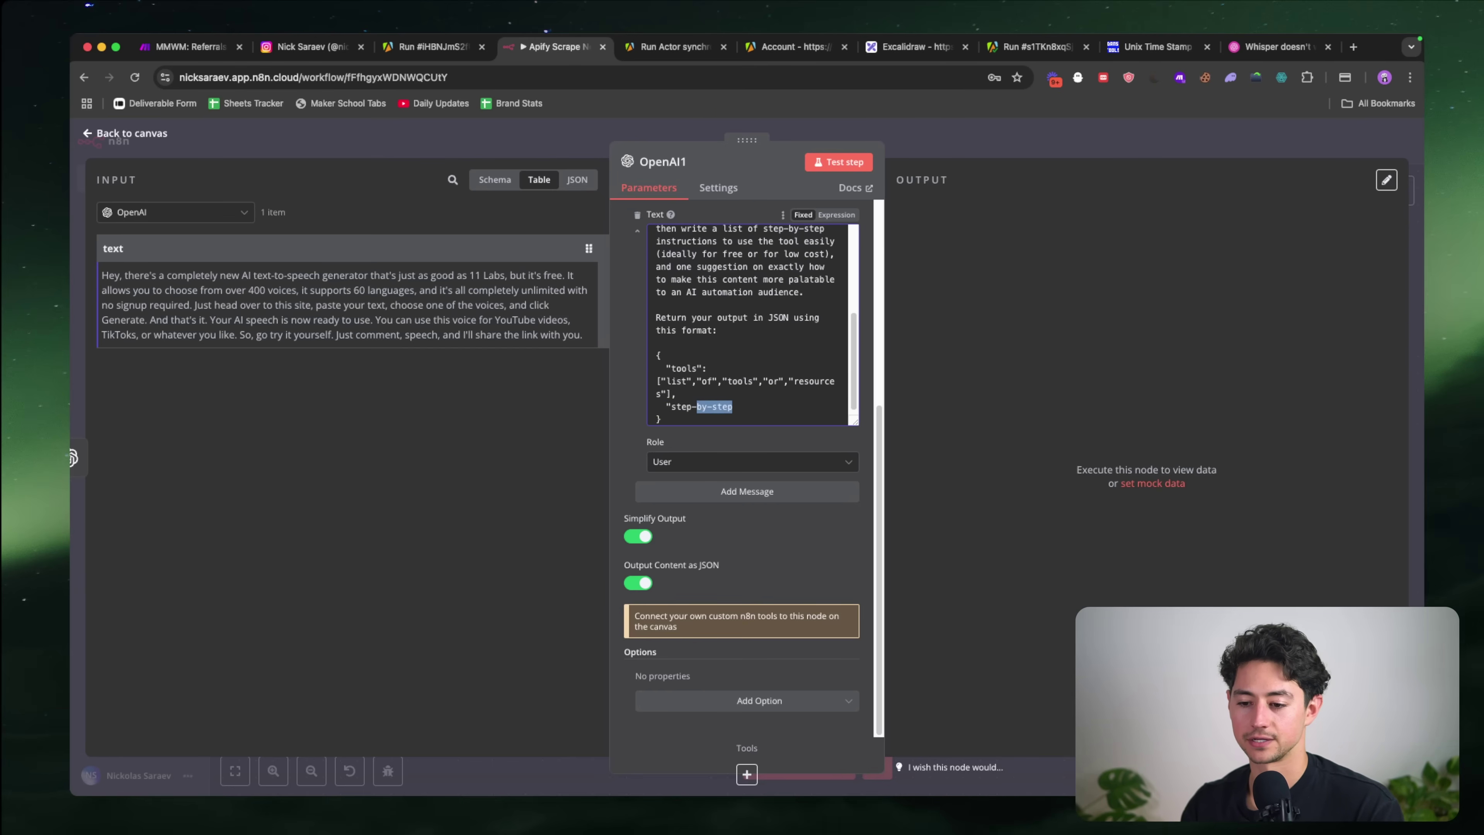
{"action": "key", "text": "BackSpace"}
{"action": "key", "text": "BackSpace"}
{"action": "type", "text": "ByStep\":"}
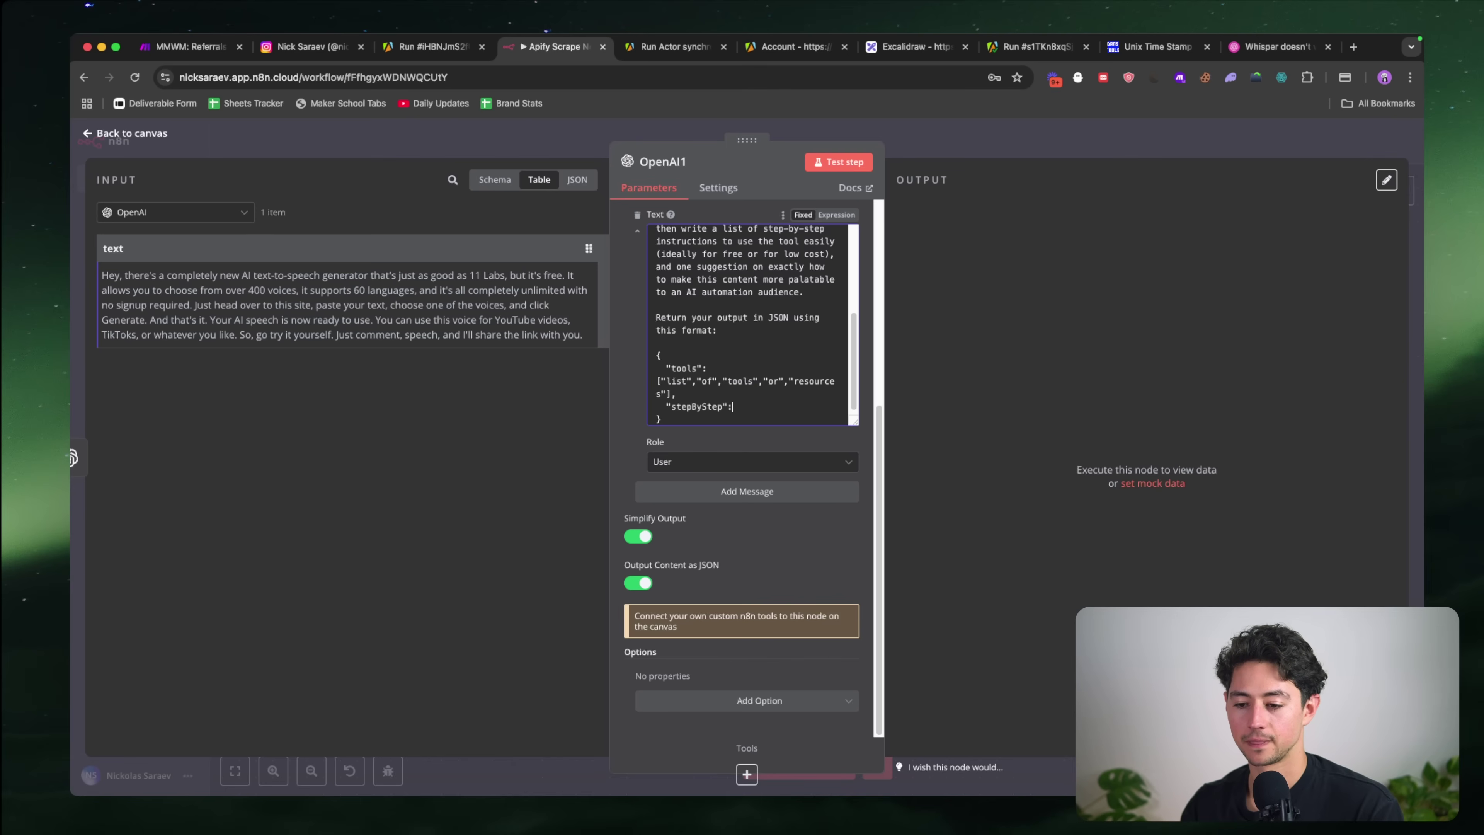
{"action": "type", "text": "\""}
{"action": "type", "text": "Instructions"}
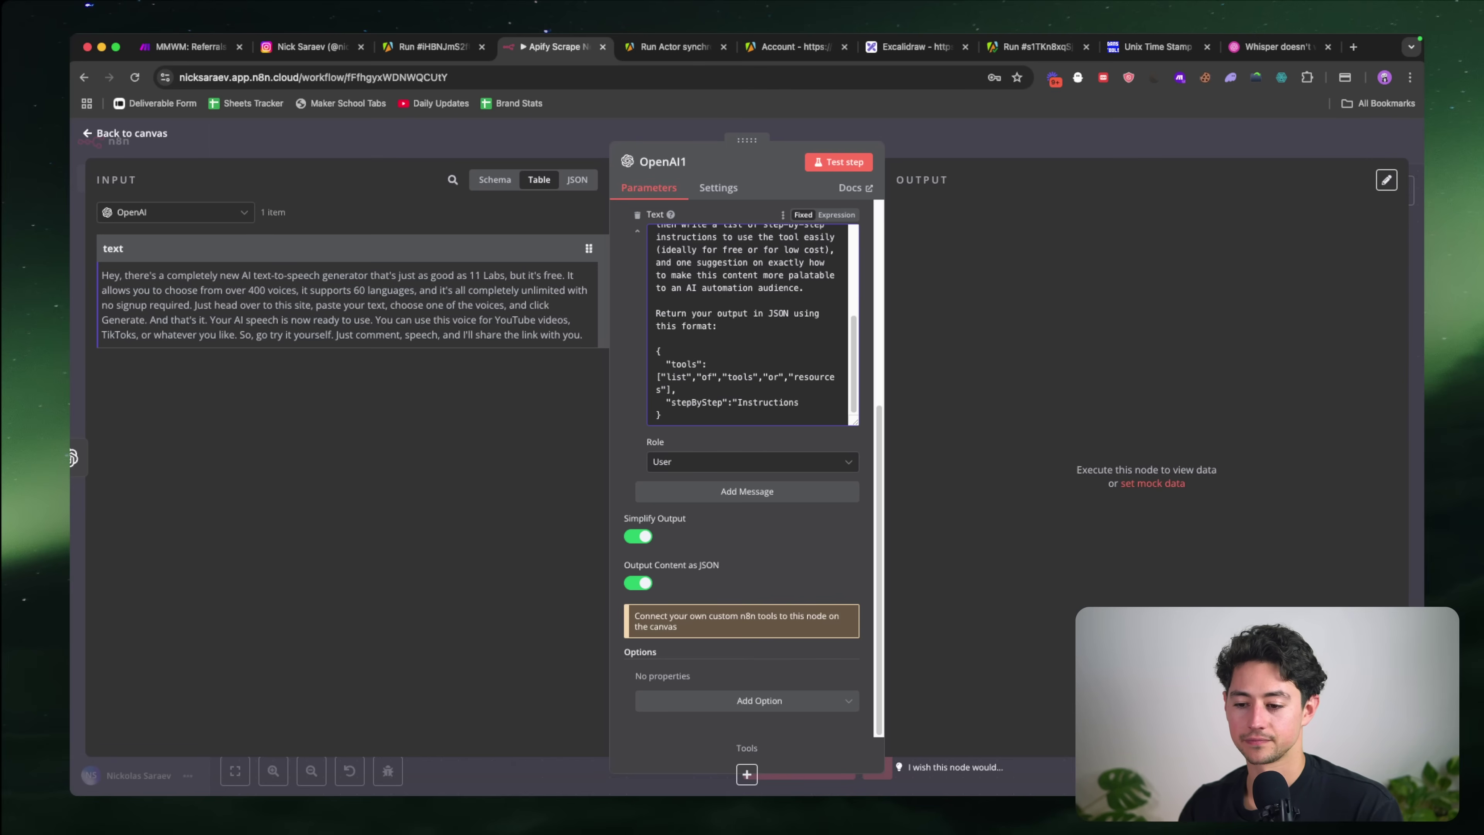
{"action": "key", "text": "alt+shift+Left"}
{"action": "type", "text": "Detailed instructions on how to use the tool(s)"}
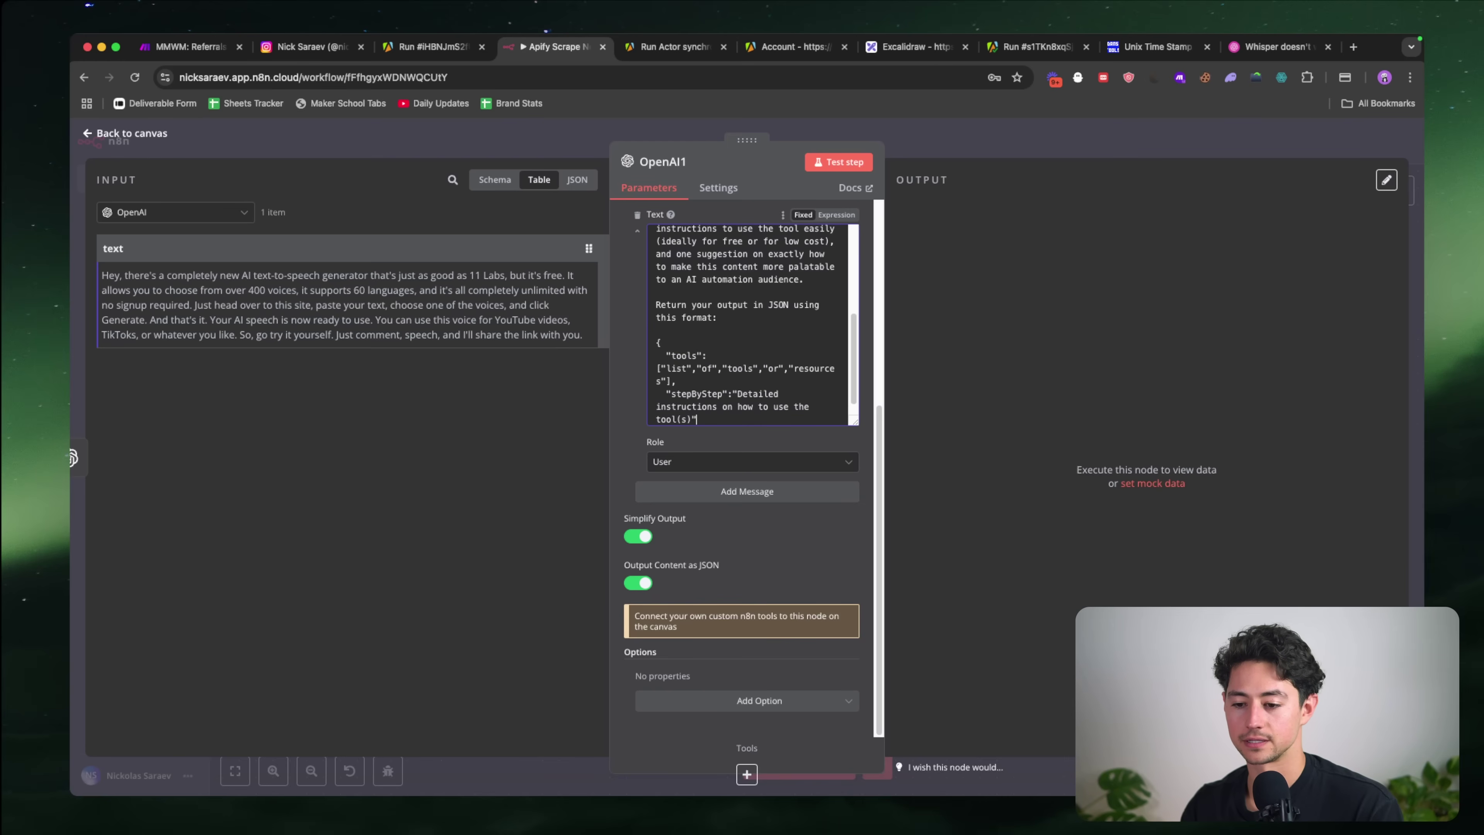
{"action": "type", "text": "\","}
Step: Add a "suggestion" key asking for in-depth ideas to make the content palatable to an AI automation audience
{"action": "key", "text": "Return"}
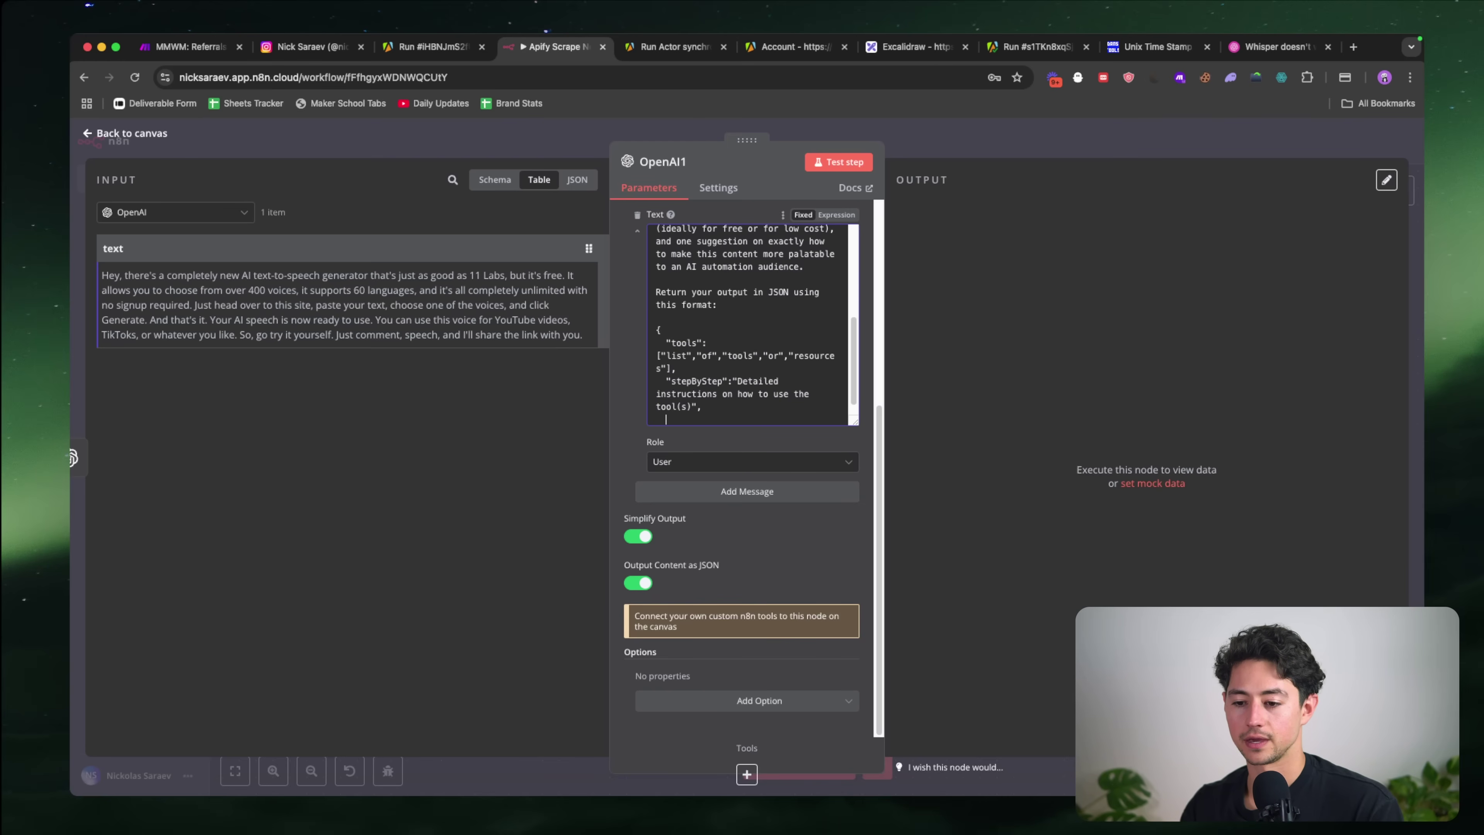
{"action": "type", "text": "\"suggestion\""}
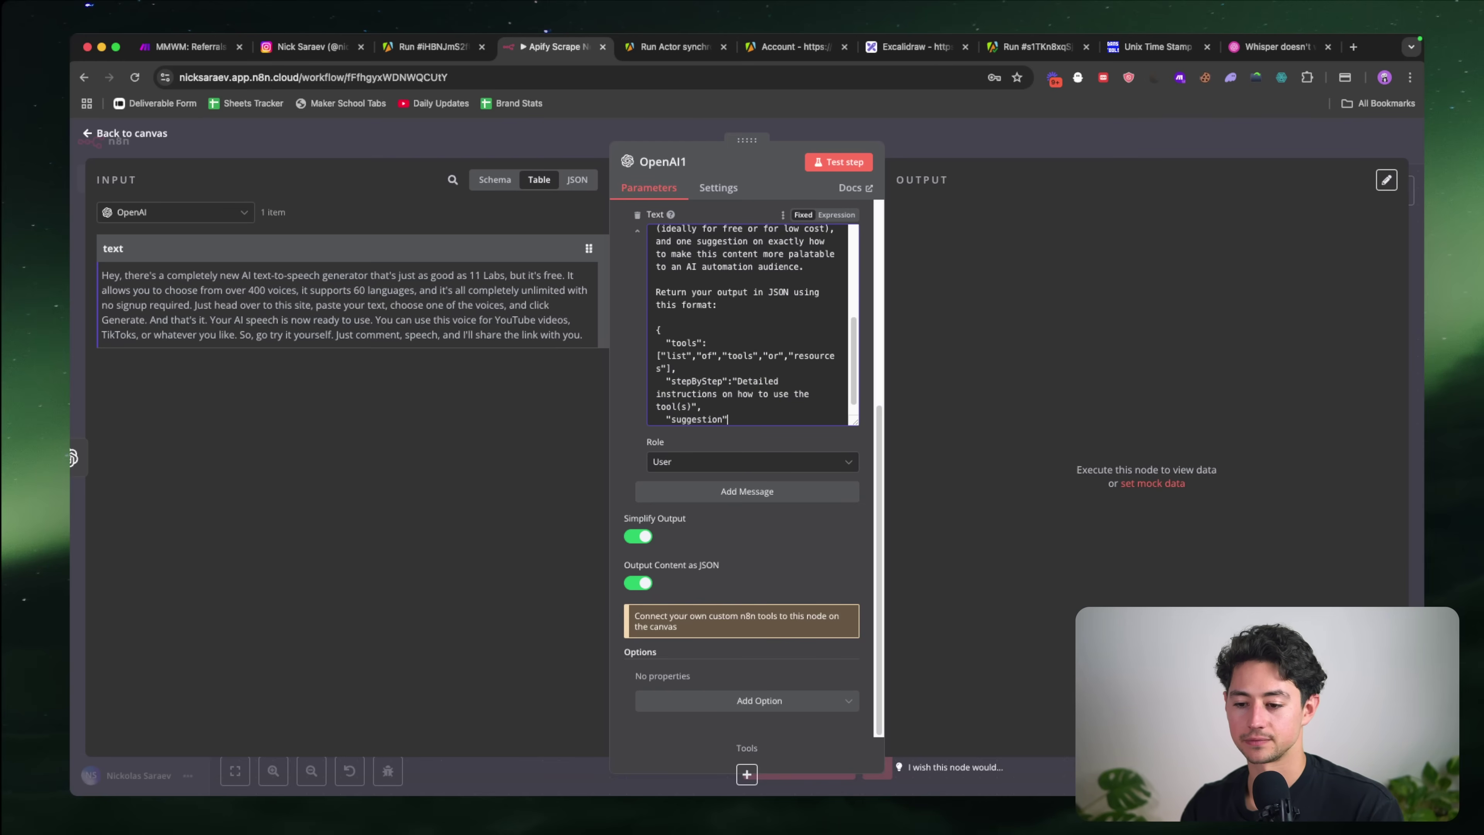
{"action": "type", "text": ":\""}
{"action": "scroll", "coordinate": [772, 309], "scroll_direction": "down", "scroll_amount": 1}
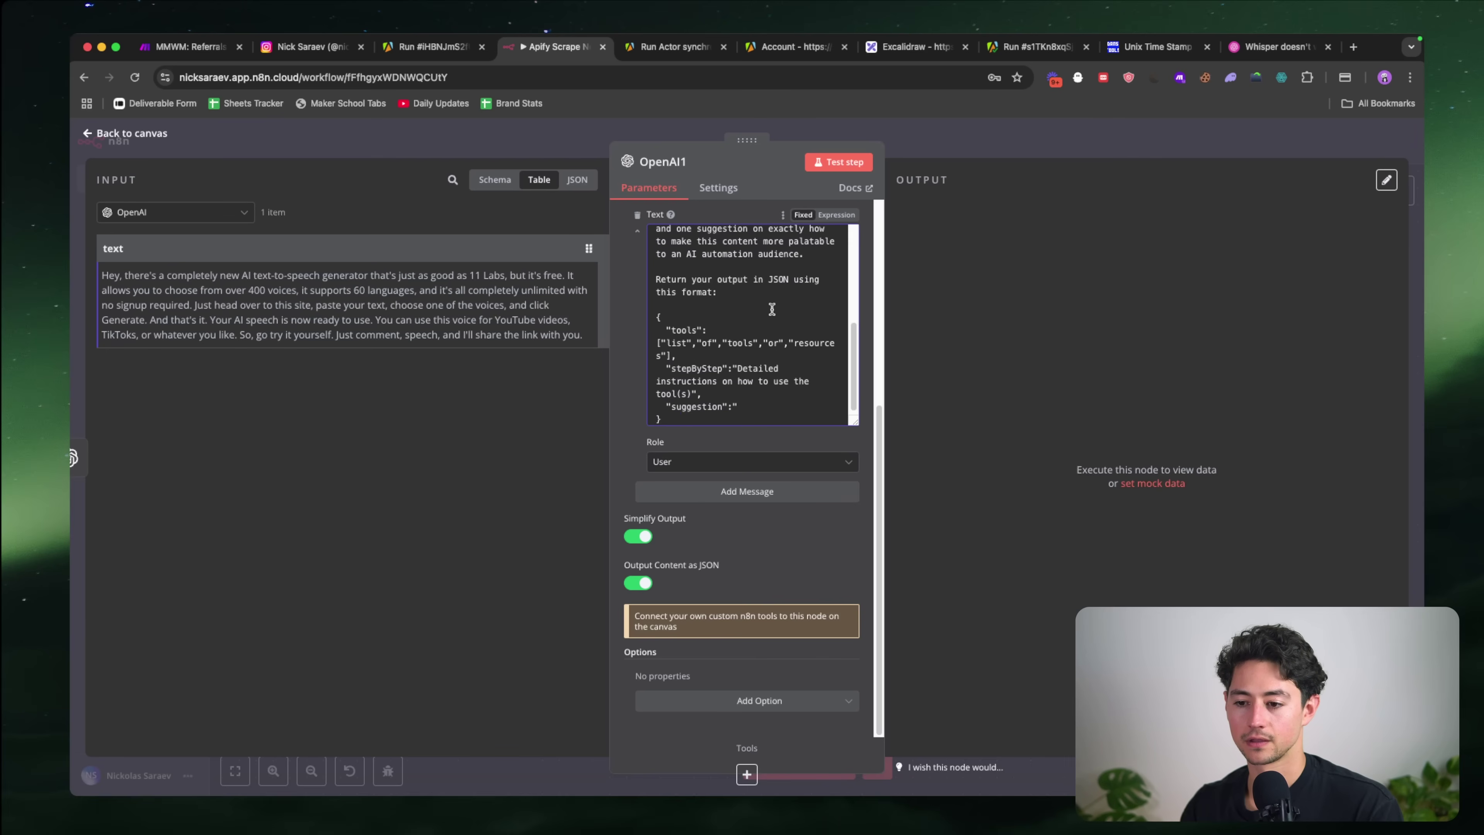
{"action": "type", "text": "Ver"}
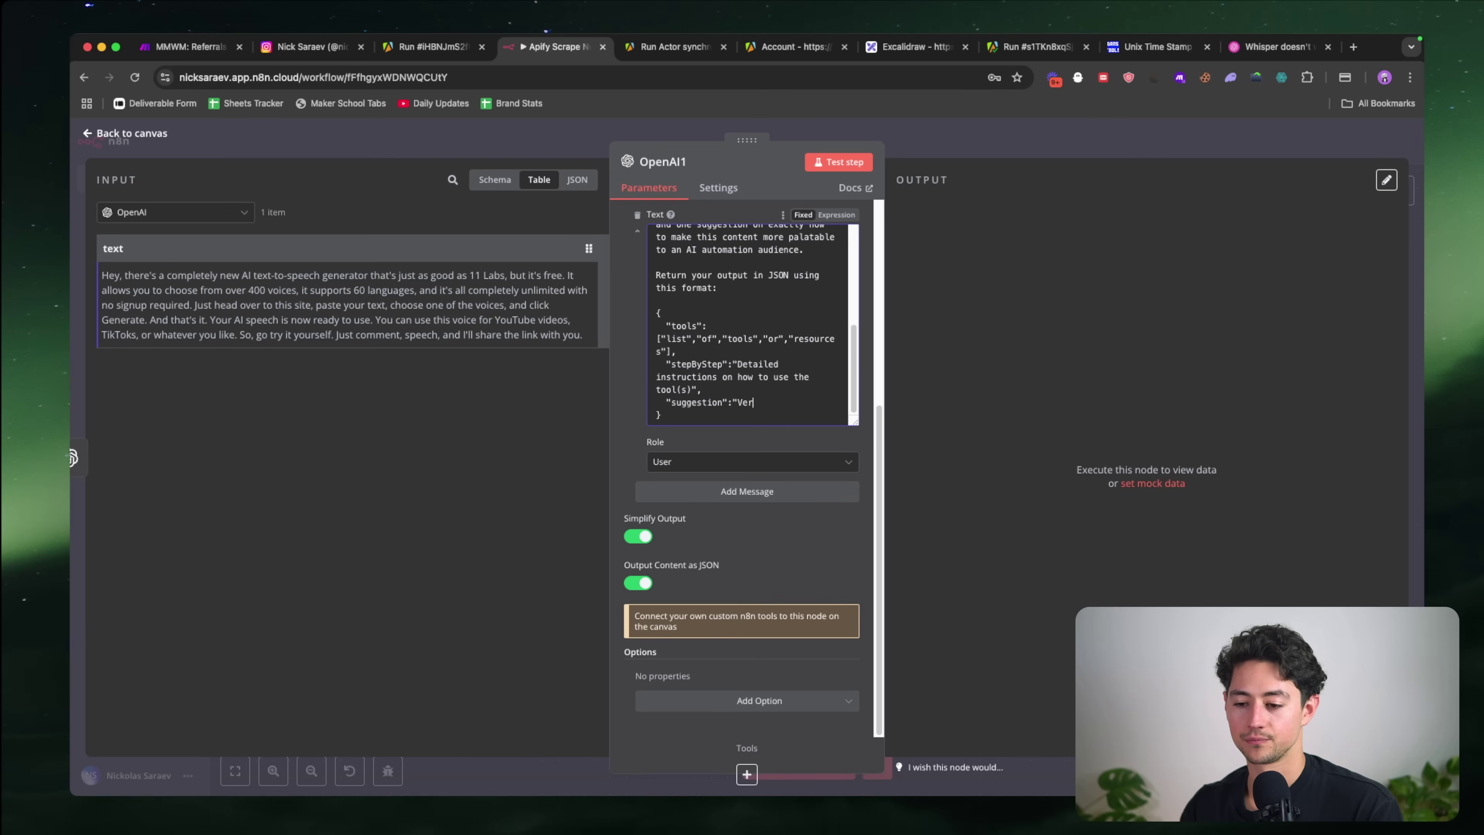
{"action": "type", "text": "y comprehensive, "}
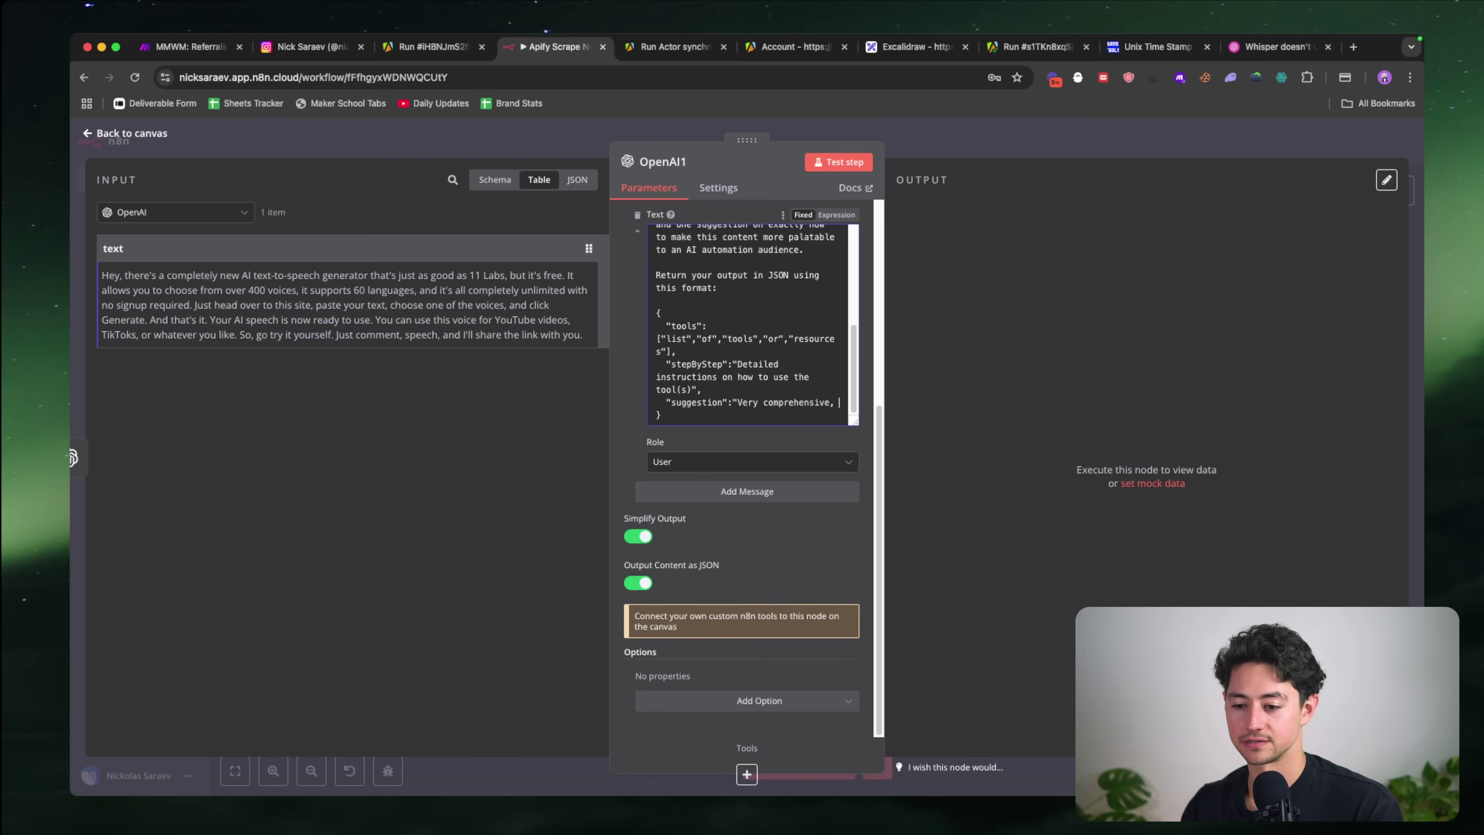
{"action": "type", "text": "in-depth"}
{"action": "key", "text": "Left"}
{"action": "key", "text": "Left"}
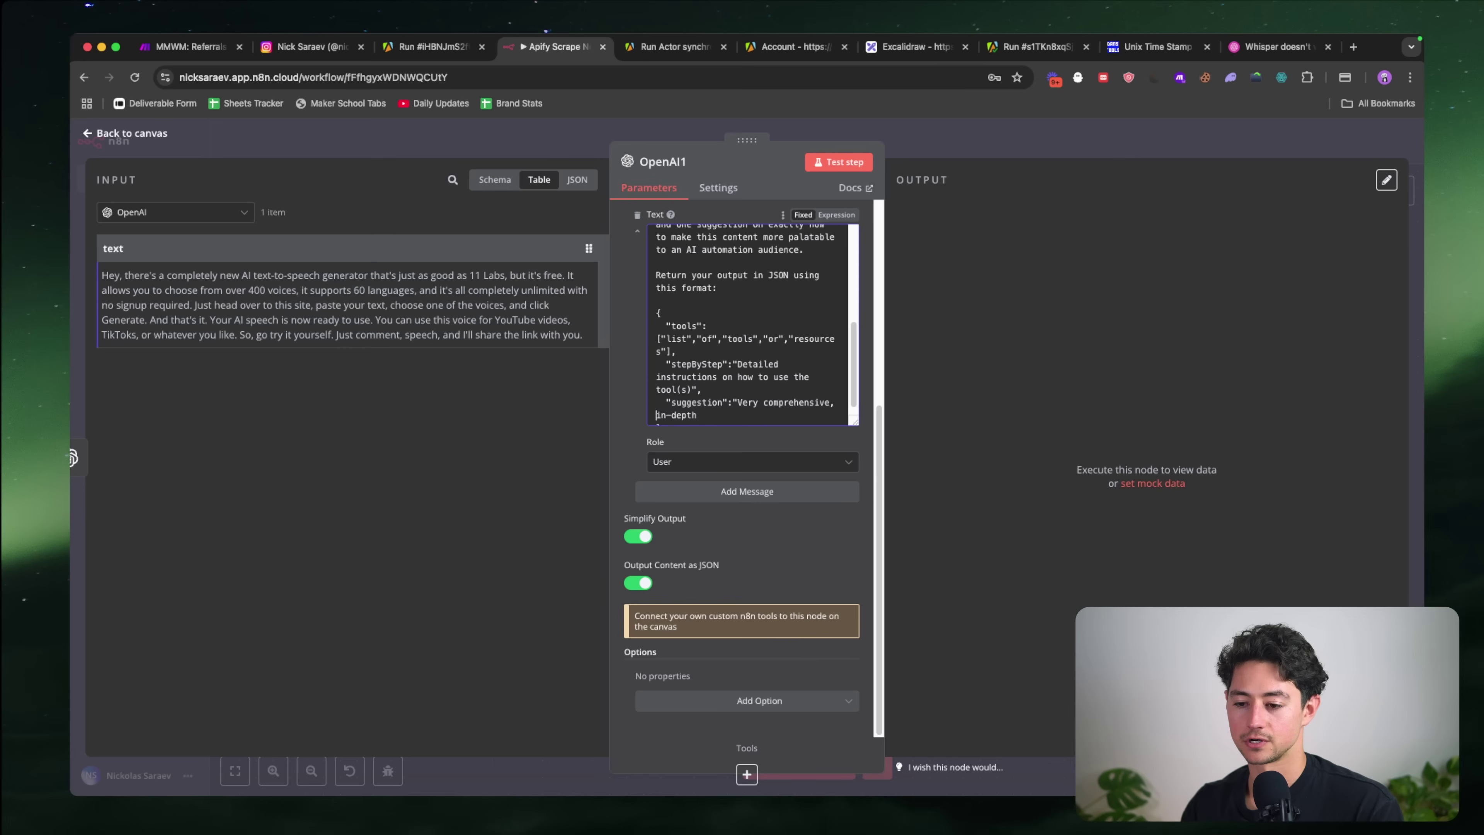
{"action": "key", "text": "shift+alt+Left"}
{"action": "key", "text": "Delete"}
{"action": "key", "text": "Delete"}
{"action": "type", "text": "C"}
{"action": "key", "text": "super+Right"}
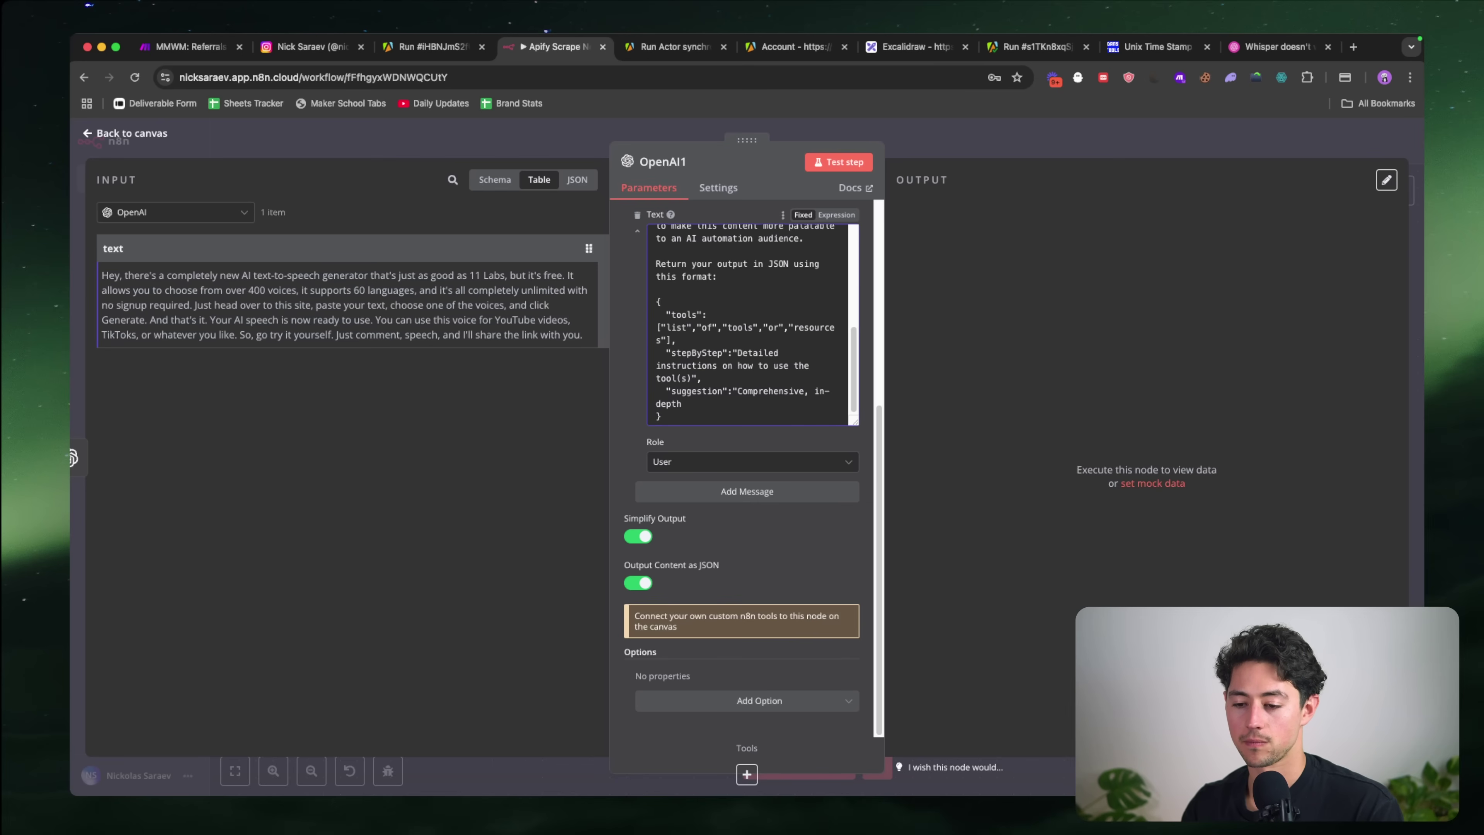
{"action": "type", "text": "suggestions on how to "}
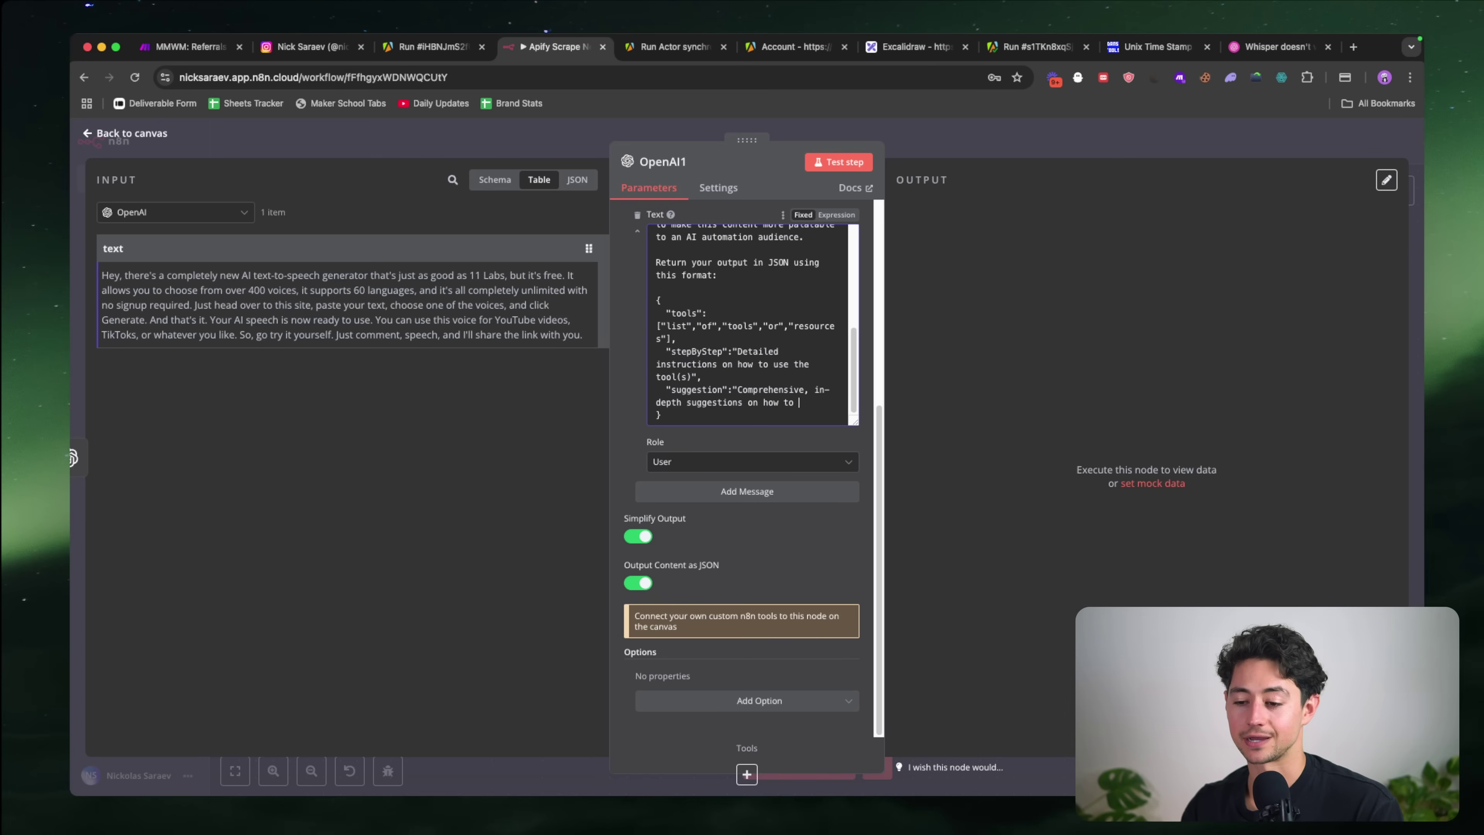
{"action": "type", "text": "make this content"}
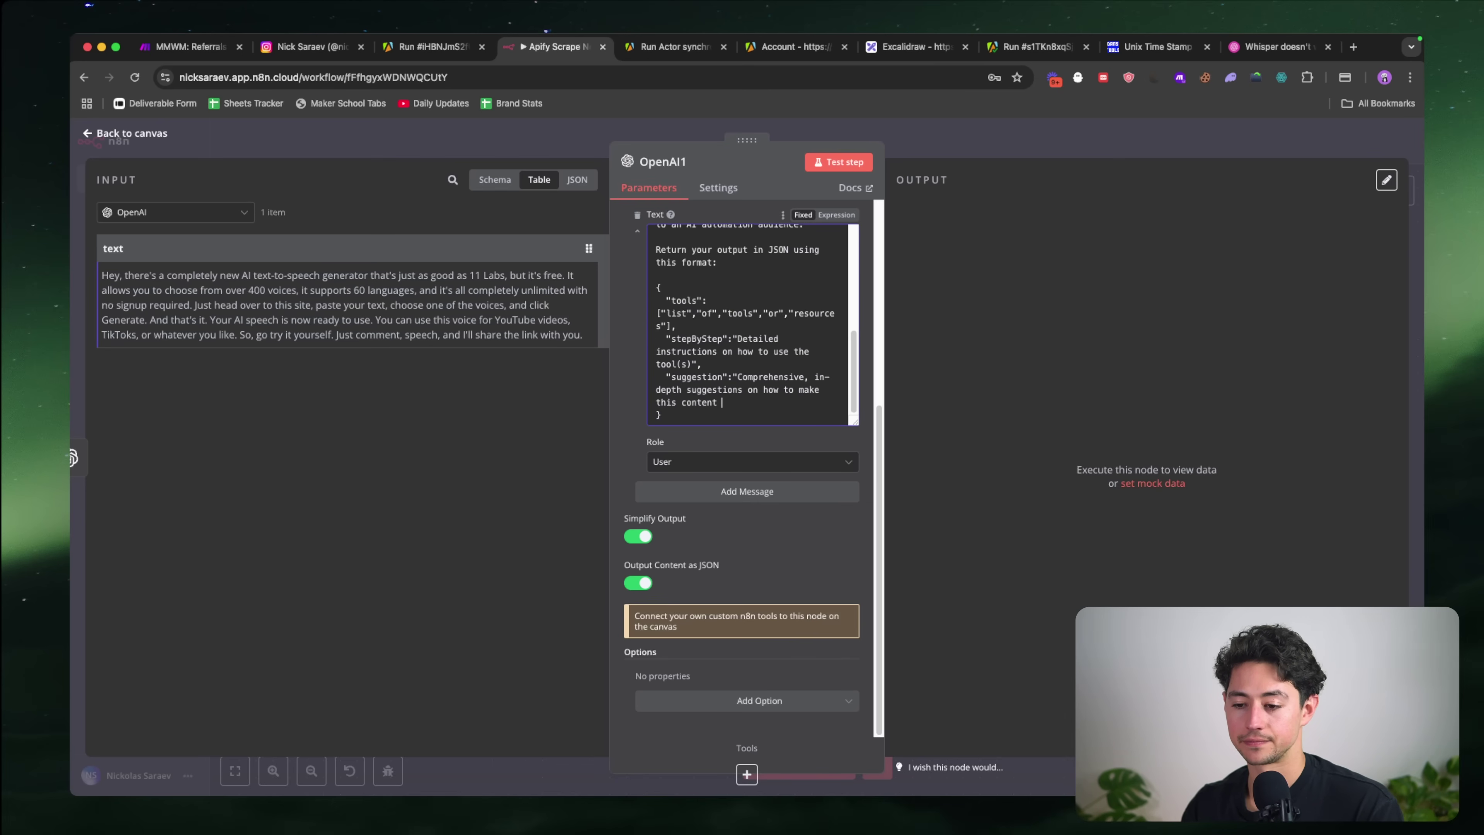
{"action": "type", "text": " more interesting and pa"}
{"action": "type", "text": "latable to my audie"}
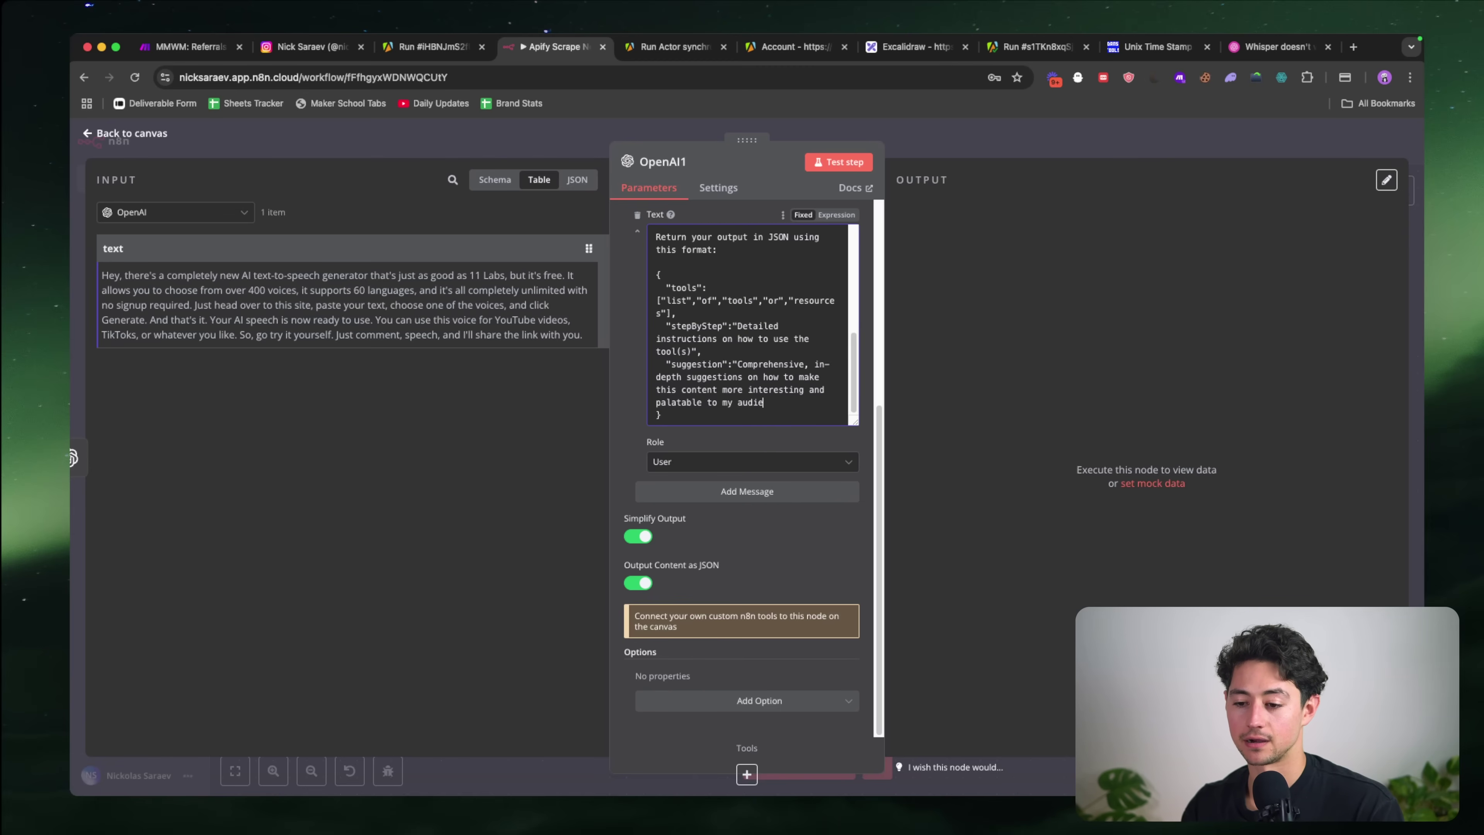
{"action": "type", "text": "nce (AI automat"}
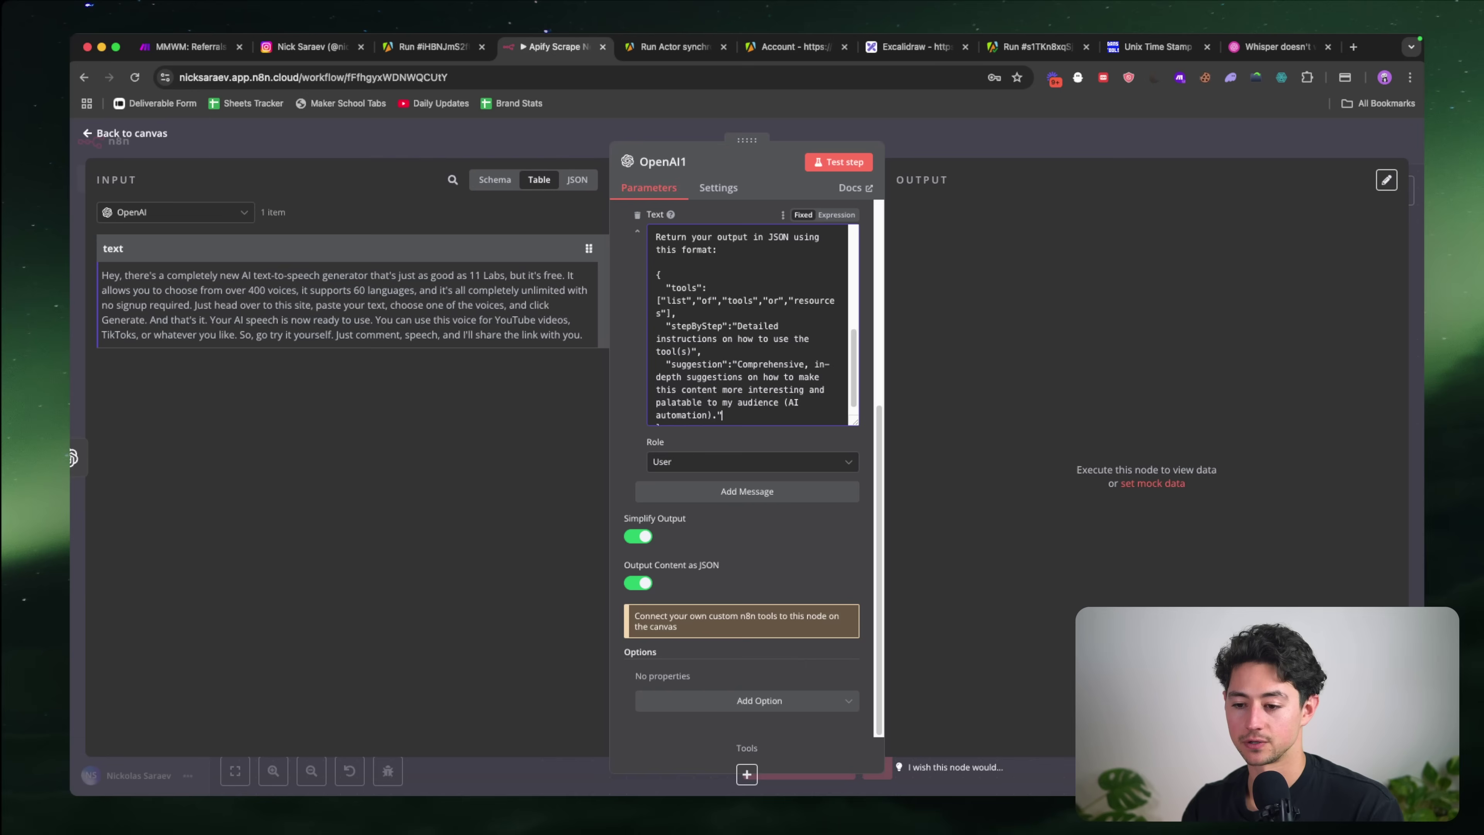
{"action": "type", "text": "ion).\""}
{"action": "scroll", "coordinate": [716, 326], "scroll_direction": "down", "scroll_amount": 1}
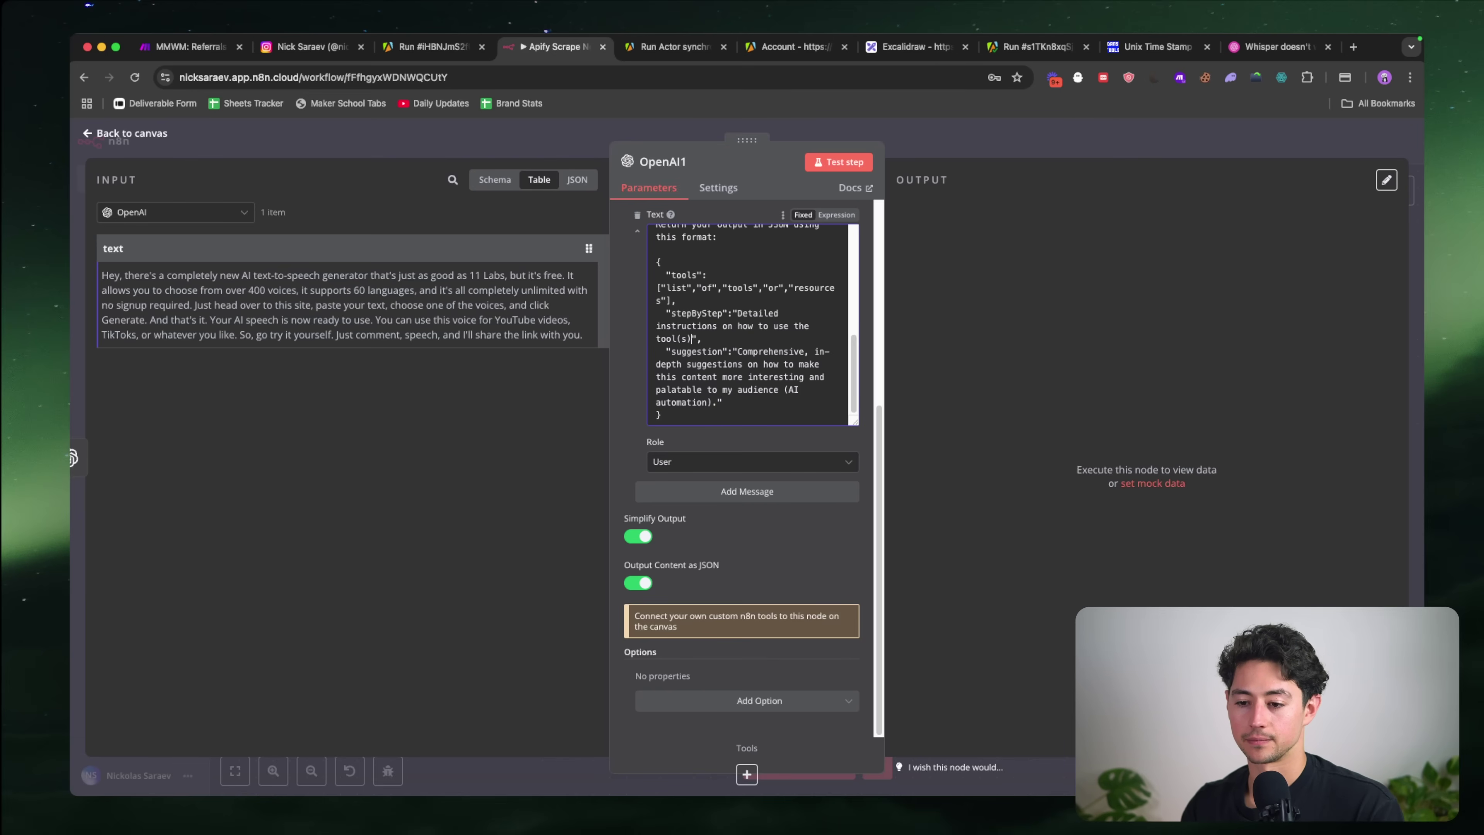
{"action": "type", "text": "."}
Step: Add a blank line below the closing brace of the JSON format
{"action": "left_click", "coordinate": [725, 296]}
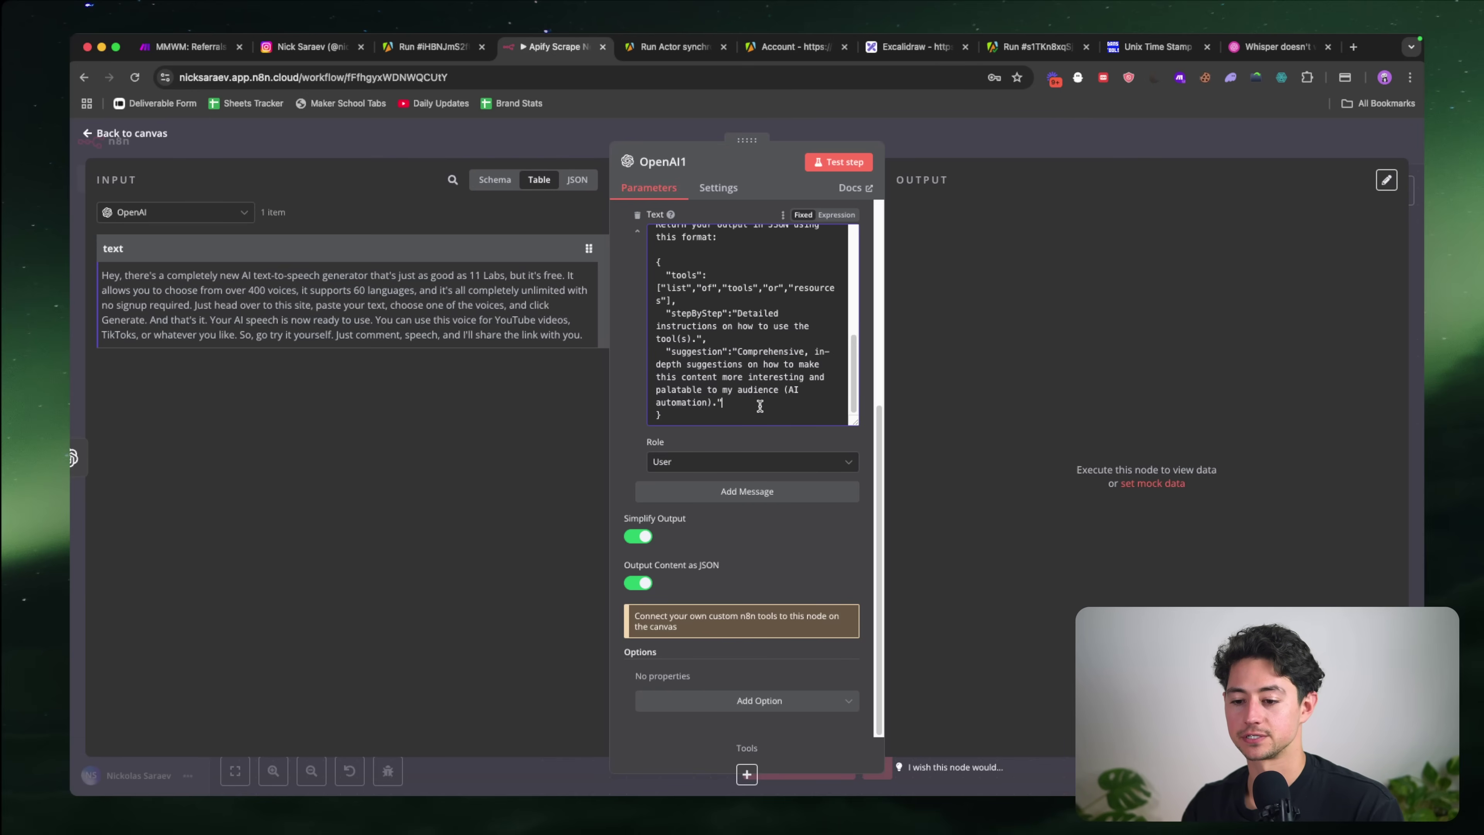
{"action": "scroll", "coordinate": [759, 406], "scroll_direction": "up", "scroll_amount": 5}
{"action": "scroll", "coordinate": [751, 372], "scroll_direction": "down", "scroll_amount": 5}
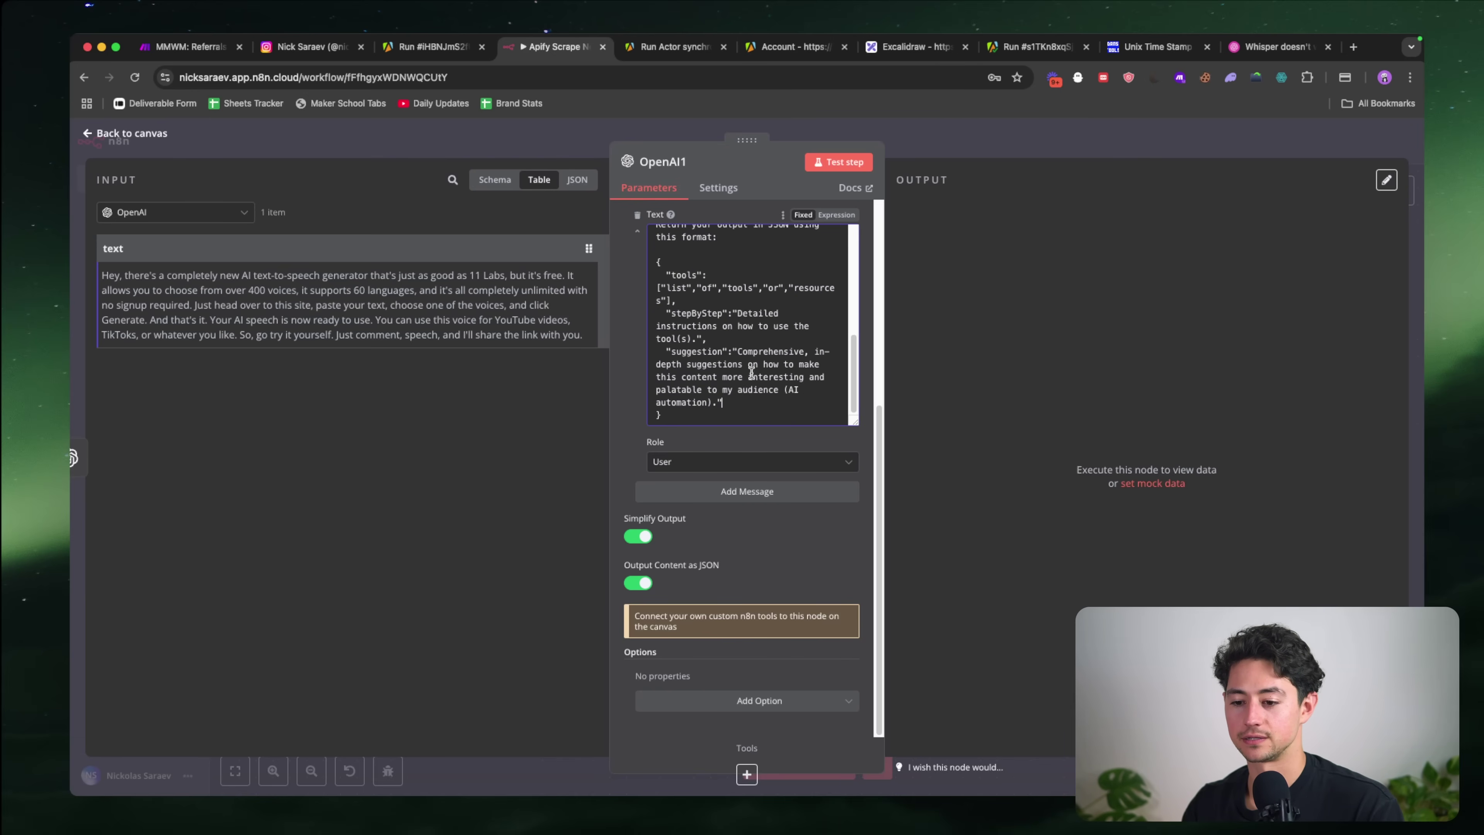
{"action": "left_click", "coordinate": [746, 414]}
{"action": "key", "text": "Return"}
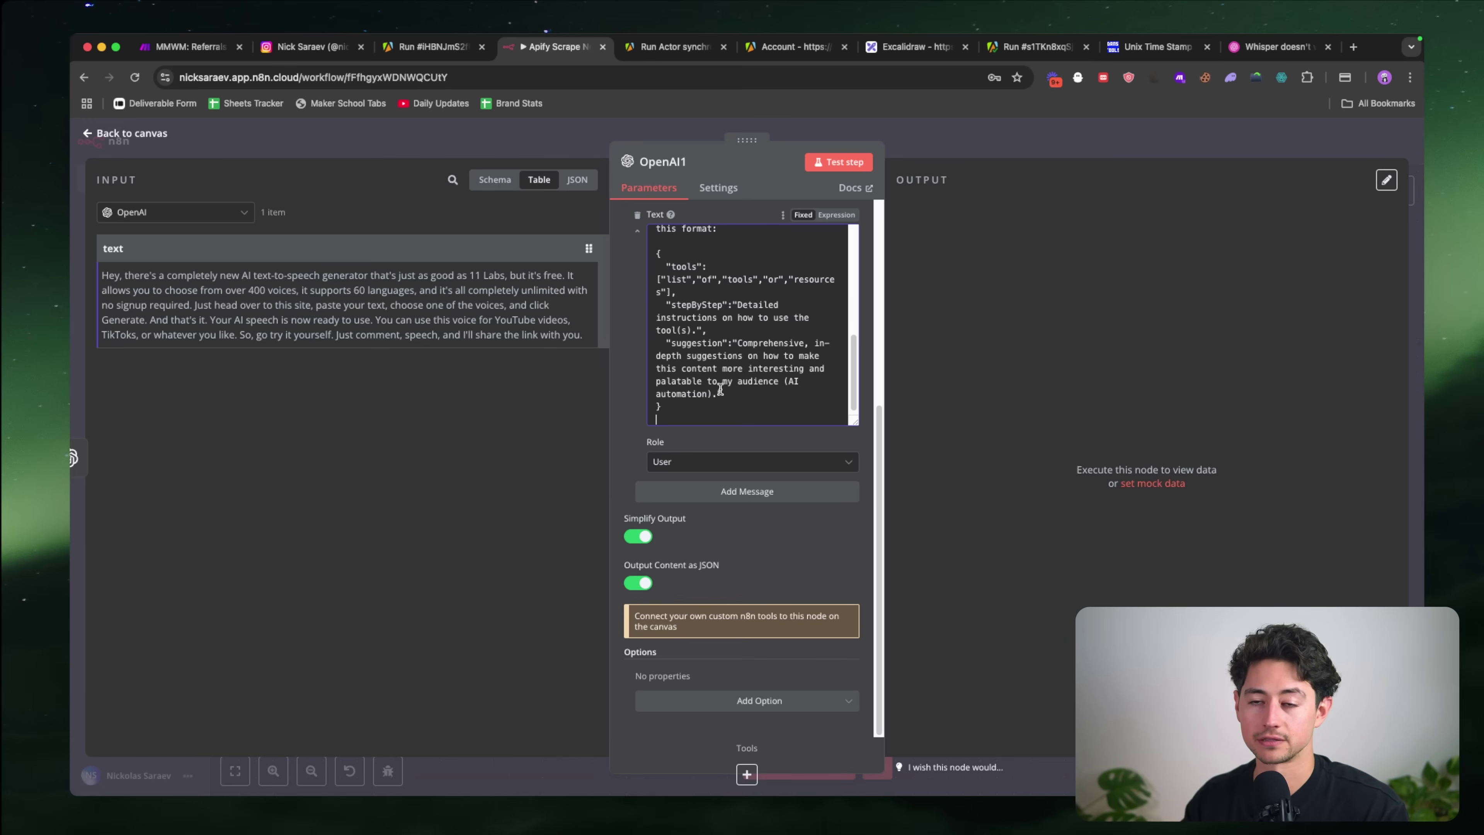
{"action": "scroll", "coordinate": [725, 392], "scroll_direction": "up", "scroll_amount": 15}
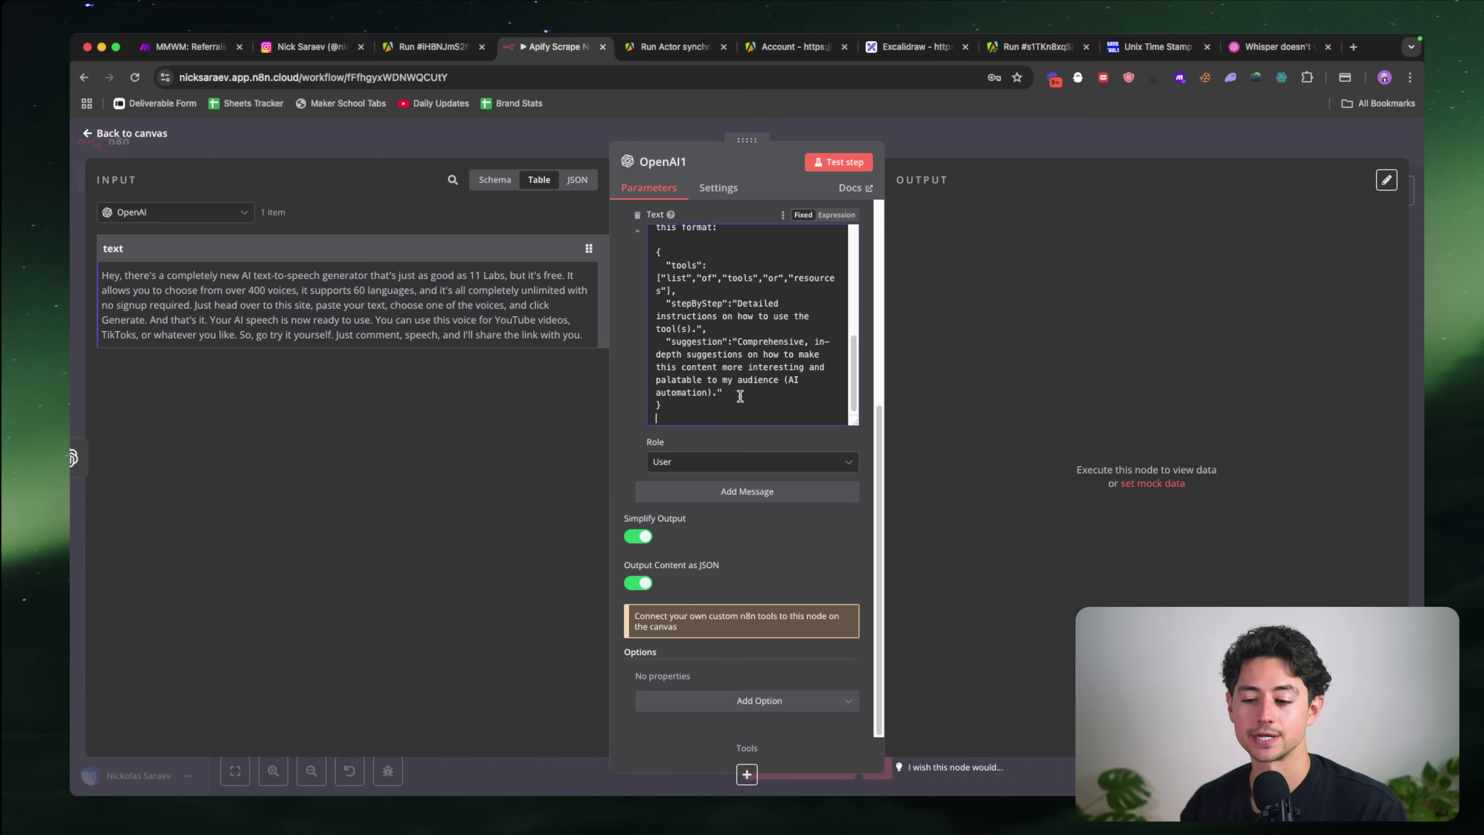
{"action": "scroll", "coordinate": [740, 396], "scroll_direction": "down", "scroll_amount": 15}
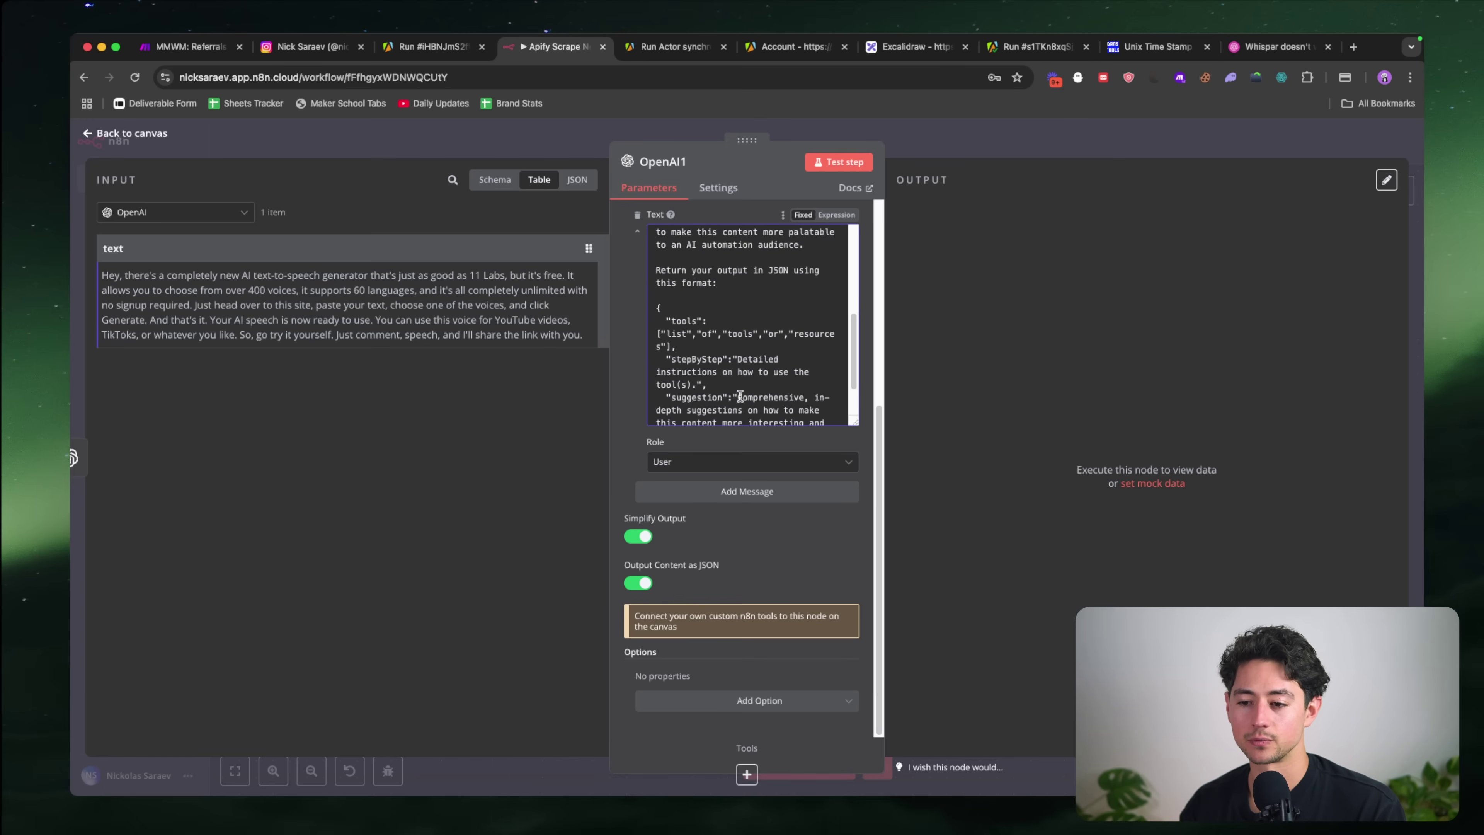
{"action": "scroll", "coordinate": [735, 404], "scroll_direction": "up", "scroll_amount": 5}
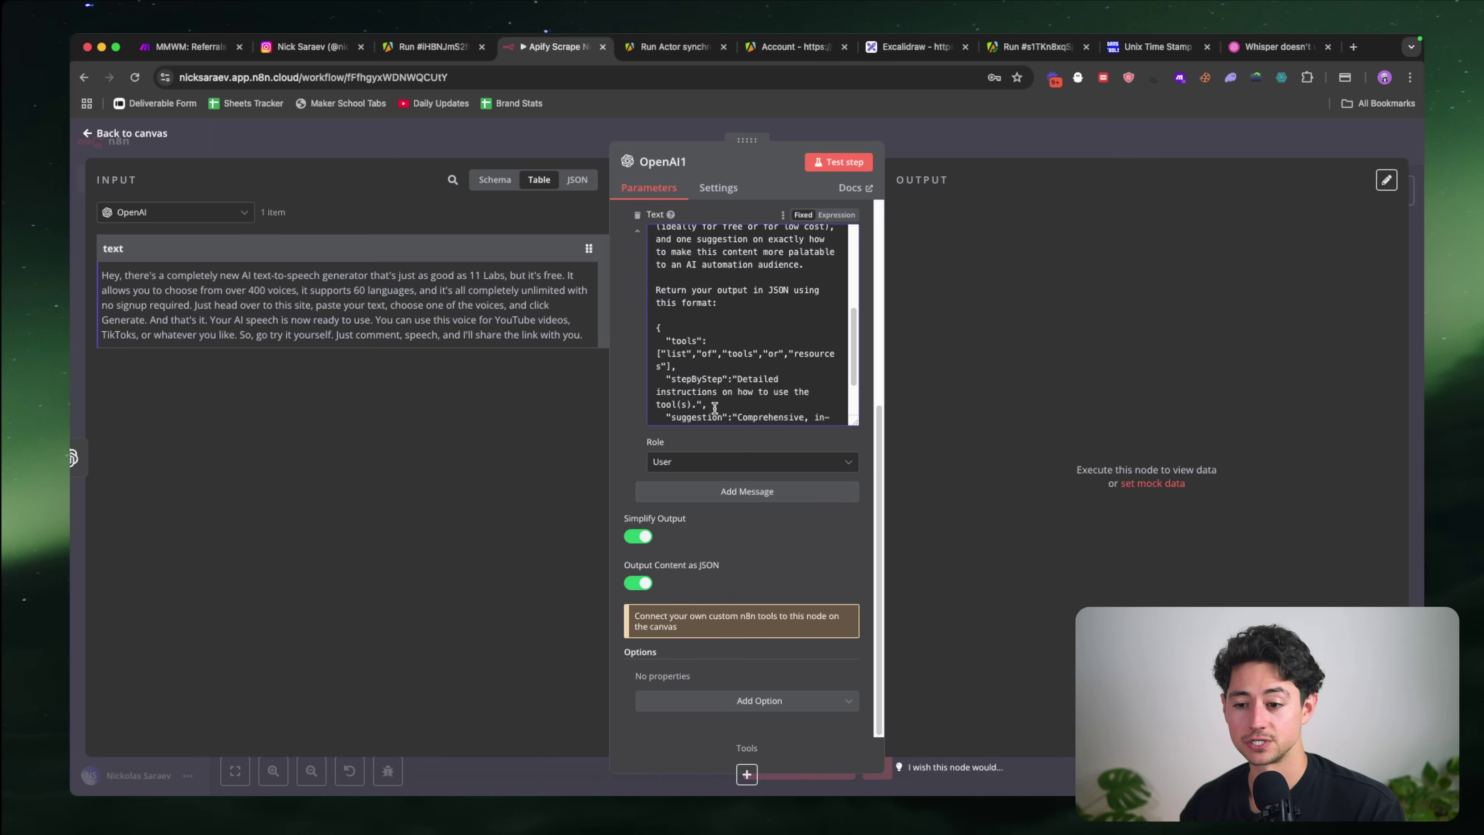
{"action": "scroll", "coordinate": [735, 404], "scroll_direction": "down", "scroll_amount": 5}
Step: Add a second message, switch the input to Schema view, and type {"transcript":" into it
{"action": "left_click", "coordinate": [711, 492]}
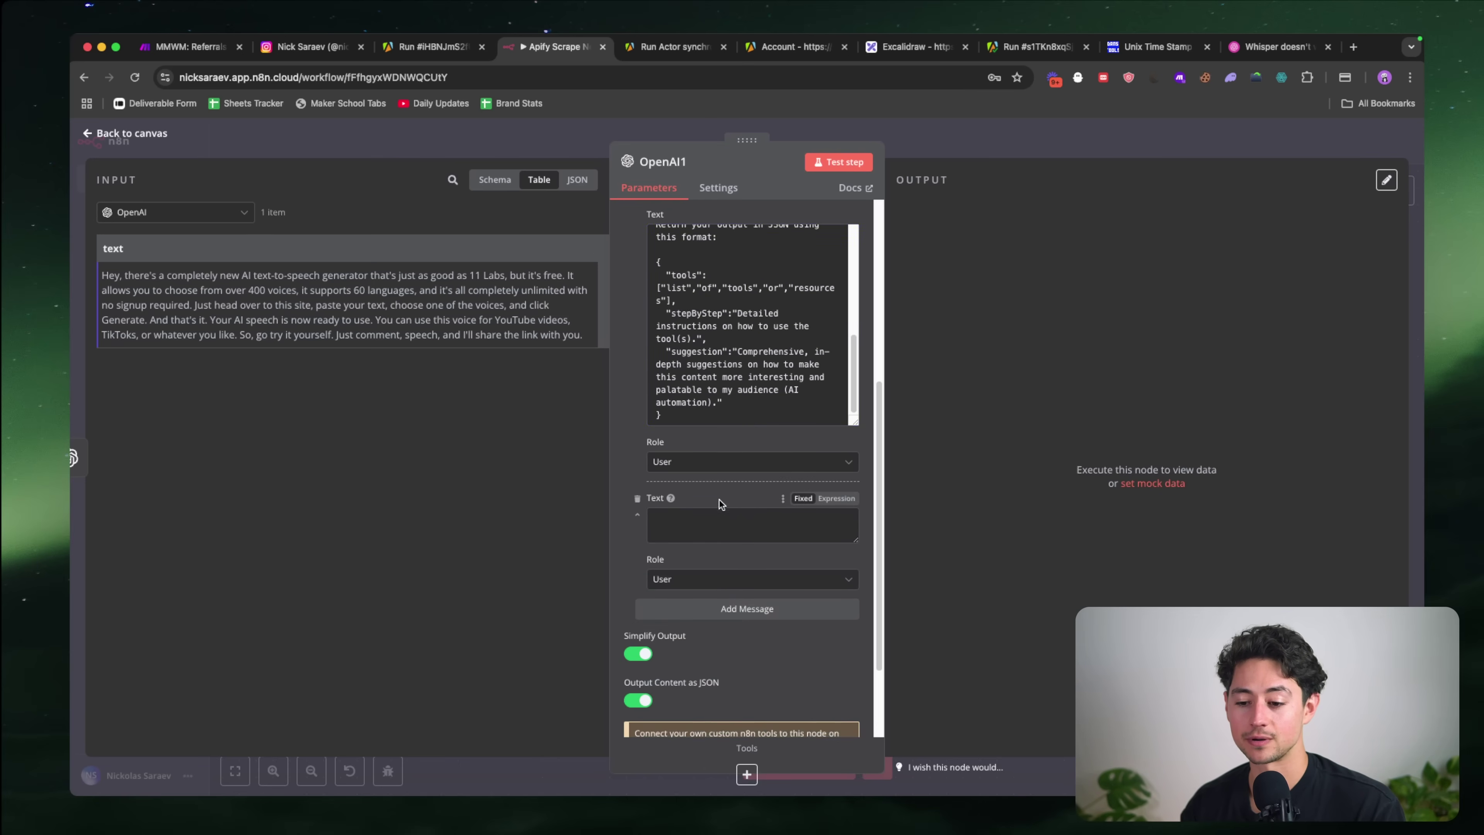
{"action": "left_click", "coordinate": [710, 526]}
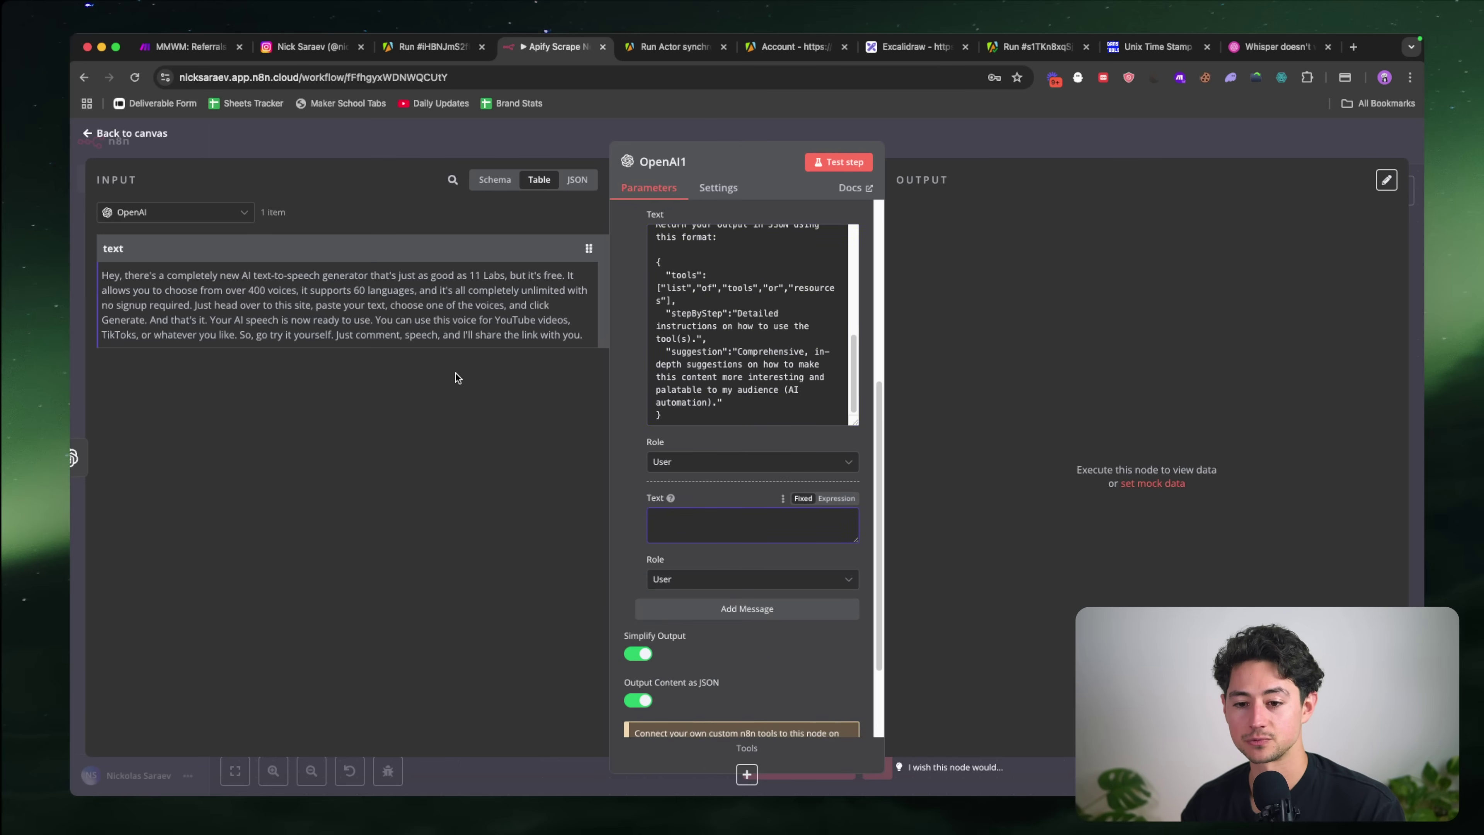
{"action": "left_click", "coordinate": [494, 179]}
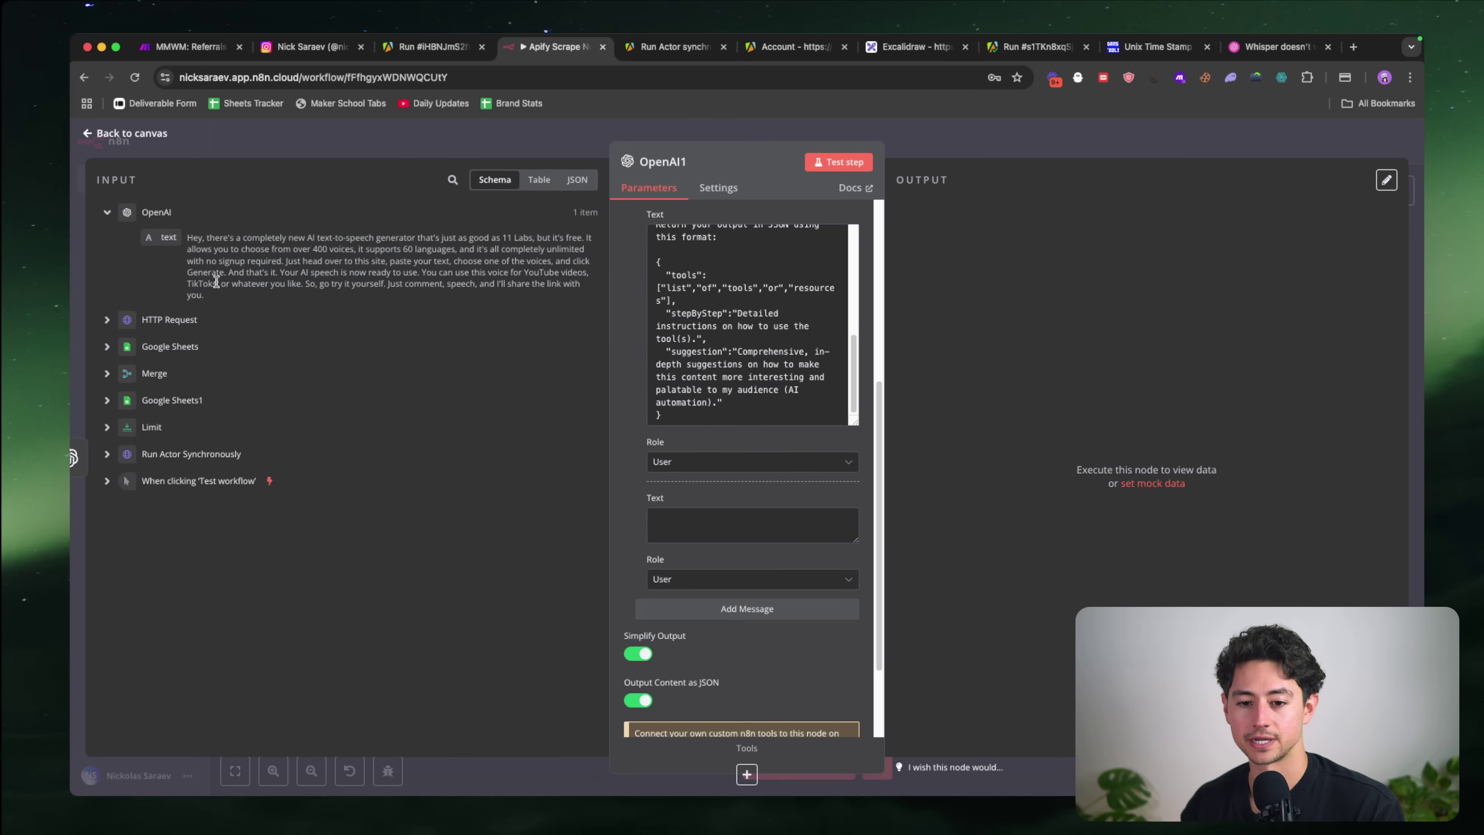
{"action": "left_click", "coordinate": [695, 523]}
{"action": "type", "text": "{\"tran"}
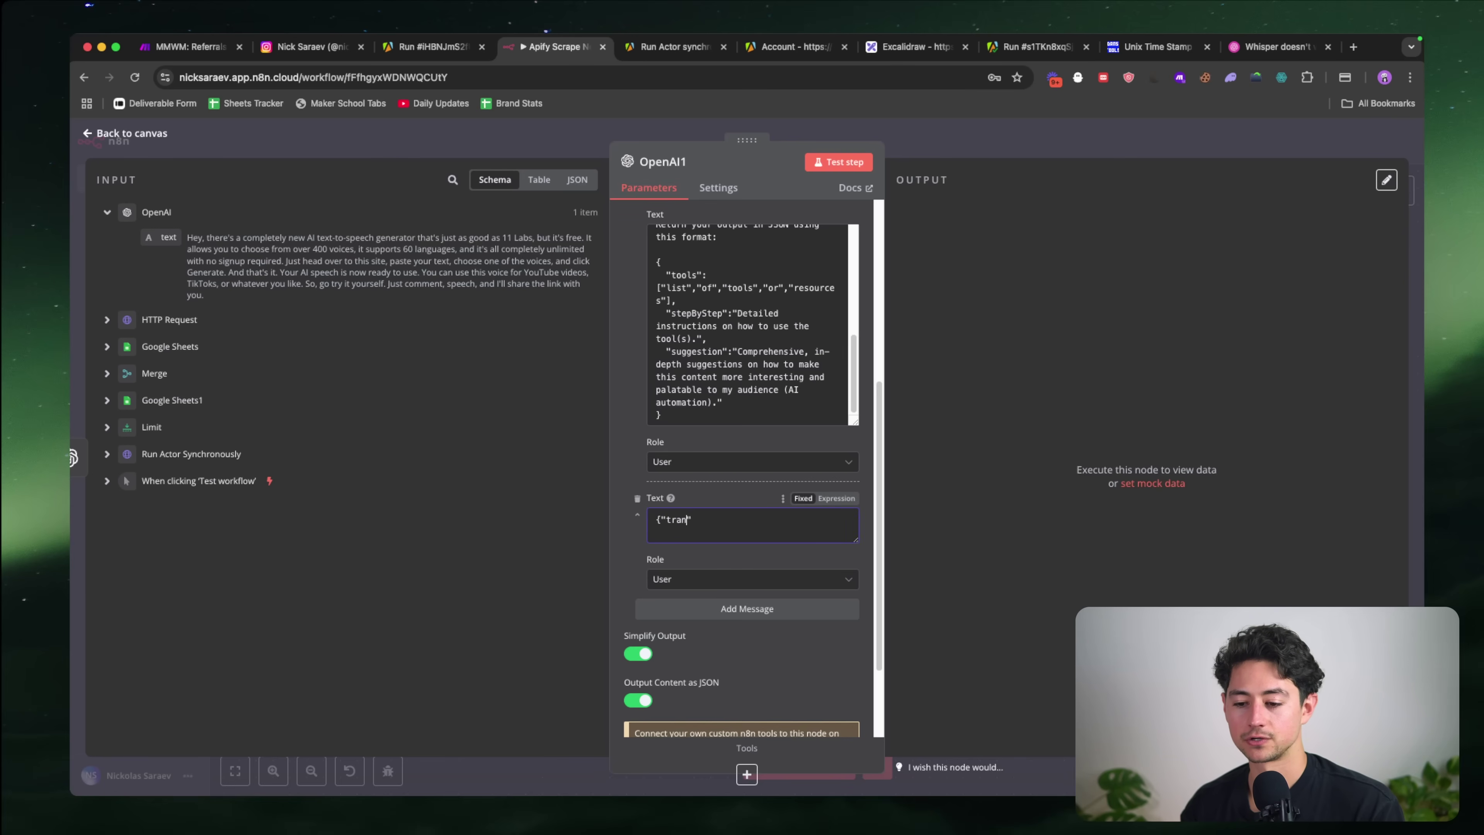
{"action": "type", "text": "script\":\""}
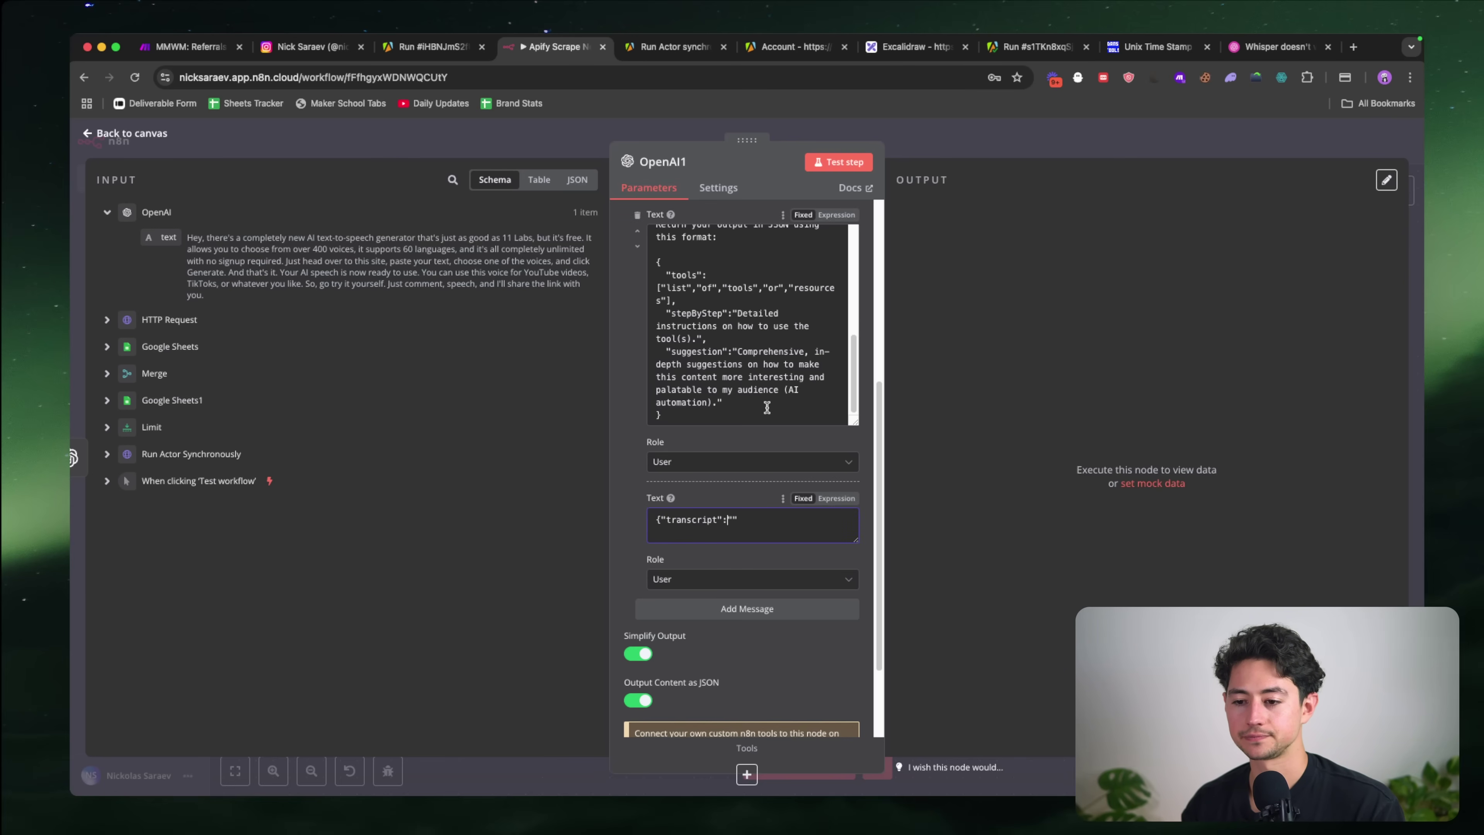
Step: Place the {{ $json.text }} field between the transcript quotes, then open a line at the format's top
{"action": "scroll", "coordinate": [767, 407], "scroll_direction": "up", "scroll_amount": 10}
{"action": "left_click", "coordinate": [718, 332]}
{"action": "scroll", "coordinate": [725, 351], "scroll_direction": "down", "scroll_amount": 10}
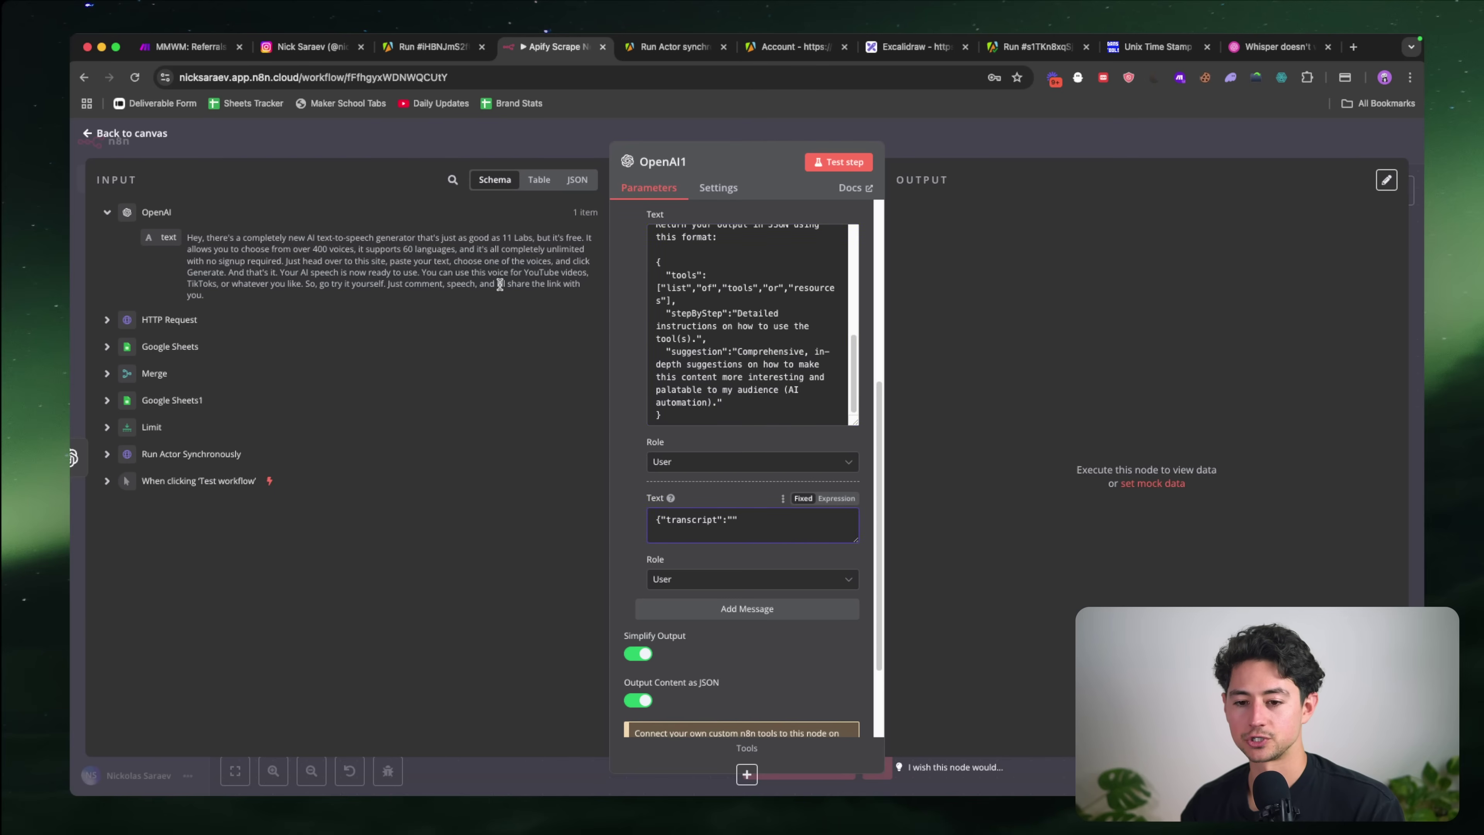
{"action": "left_click_drag", "start_coordinate": [168, 237], "coordinate": [863, 524]}
{"action": "key", "text": "super+x"}
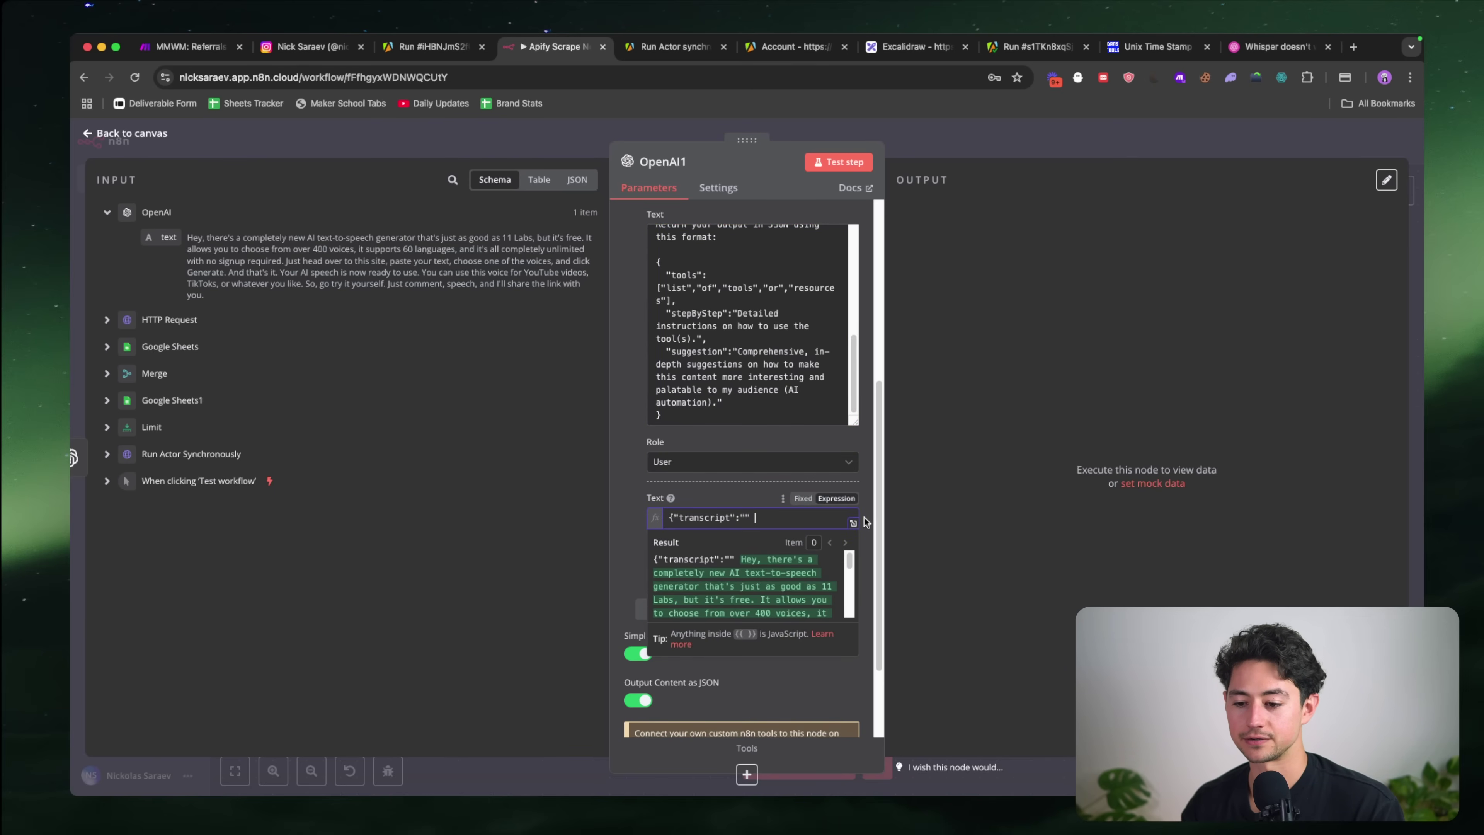
{"action": "key", "text": "BackSpace"}
{"action": "key", "text": "Left"}
{"action": "key", "text": "super+v"}
{"action": "key", "text": "Right"}
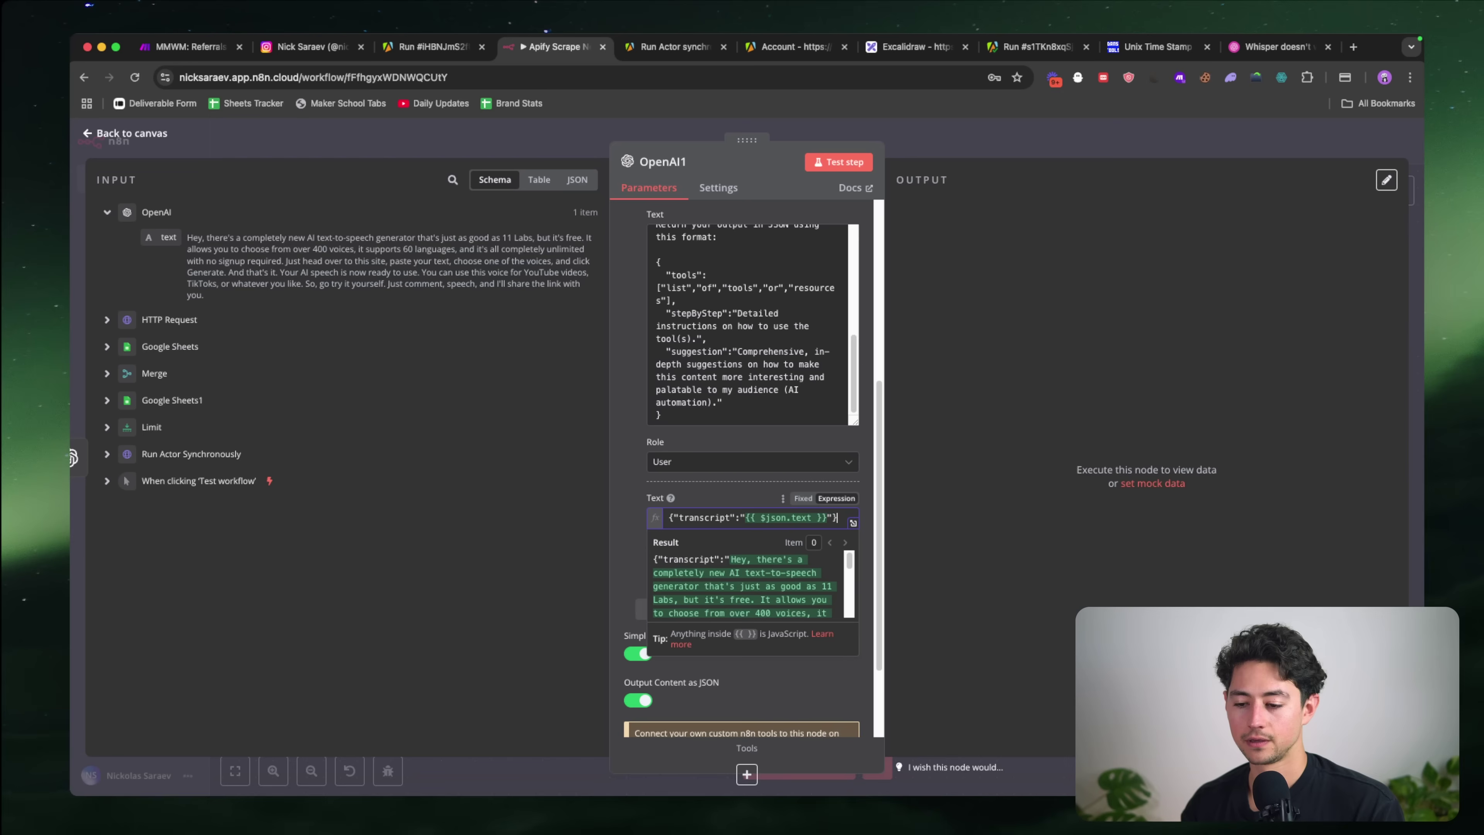
{"action": "scroll", "coordinate": [741, 390], "scroll_direction": "down", "scroll_amount": 1}
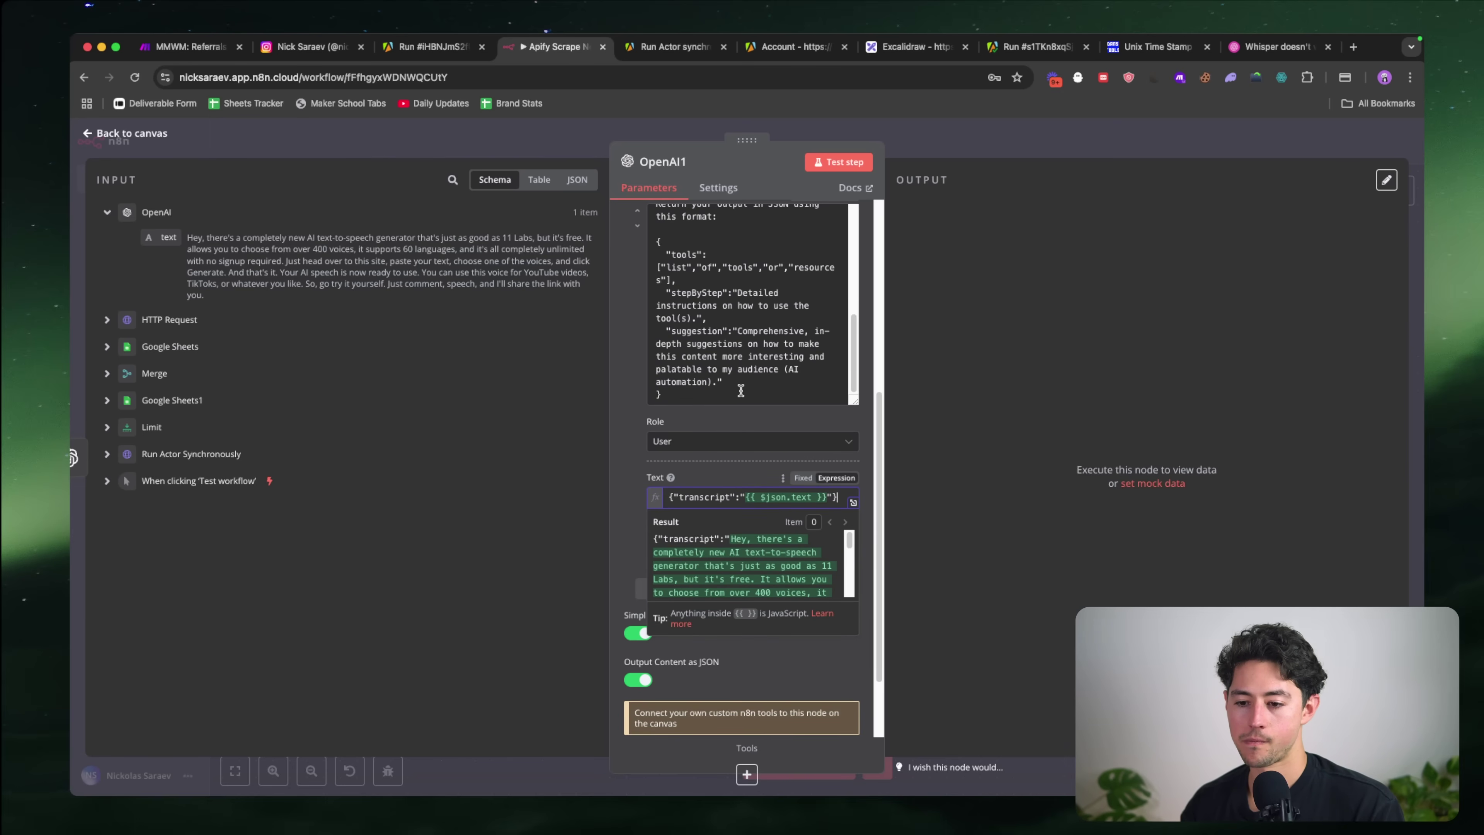
{"action": "left_click", "coordinate": [726, 246]}
{"action": "key", "text": "Return"}
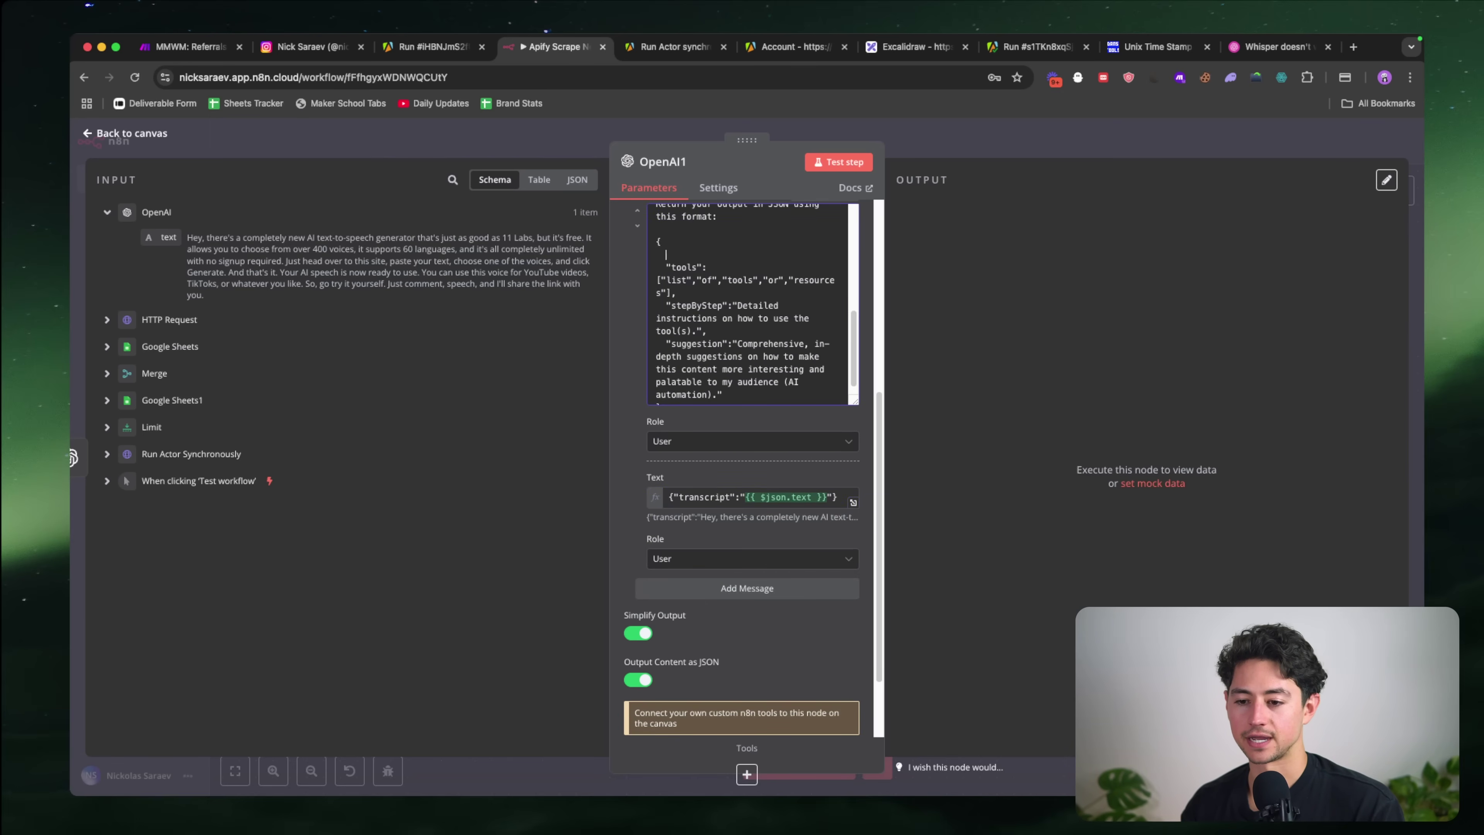
Step: Complete the false-verdict rule so the model leaves the rest of the fields empty
{"action": "scroll", "coordinate": [751, 288], "scroll_direction": "up", "scroll_amount": 1}
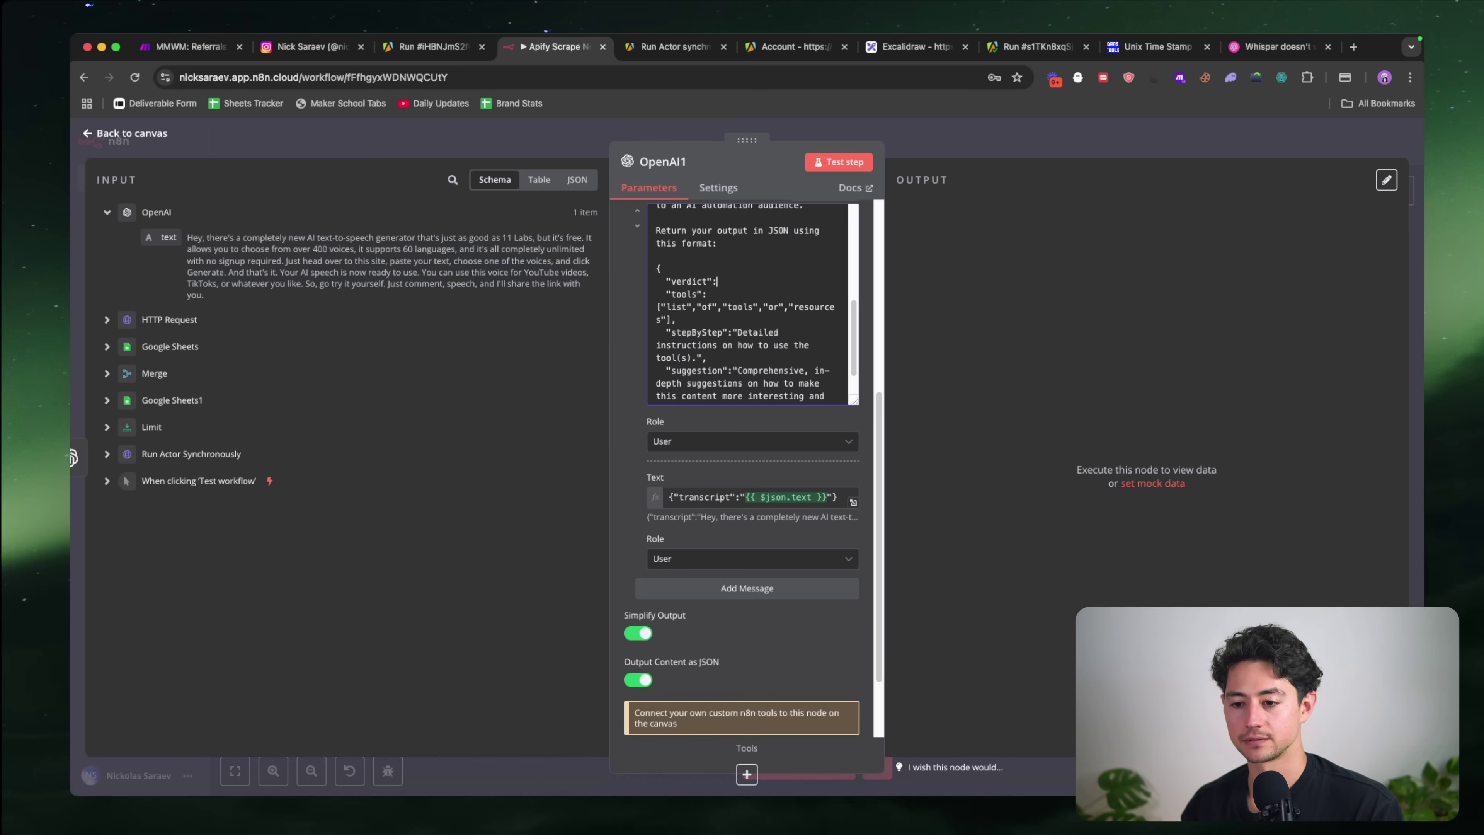
{"action": "scroll", "coordinate": [751, 304], "scroll_direction": "up", "scroll_amount": 2}
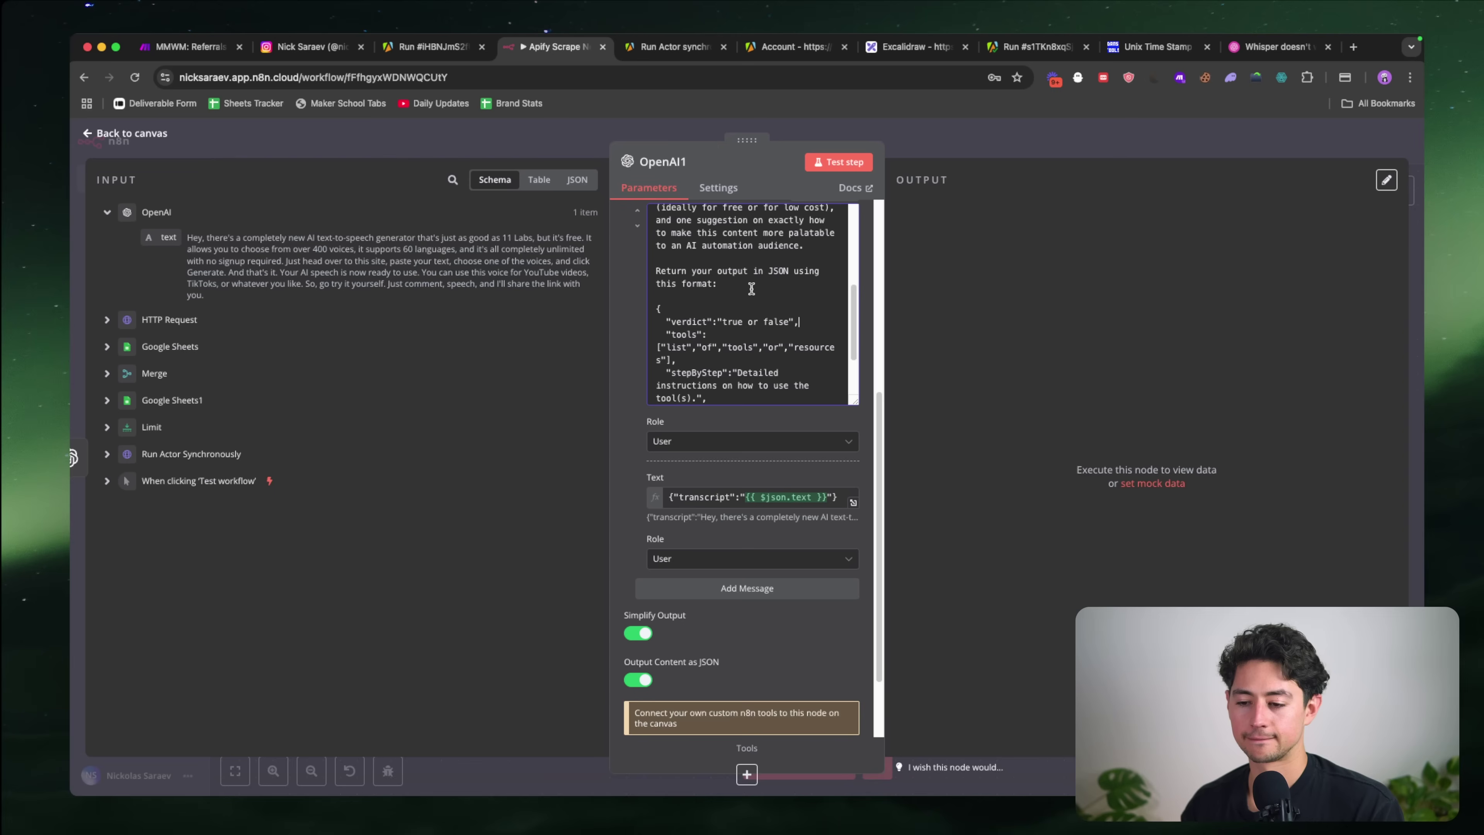
{"action": "scroll", "coordinate": [752, 289], "scroll_direction": "up", "scroll_amount": 8}
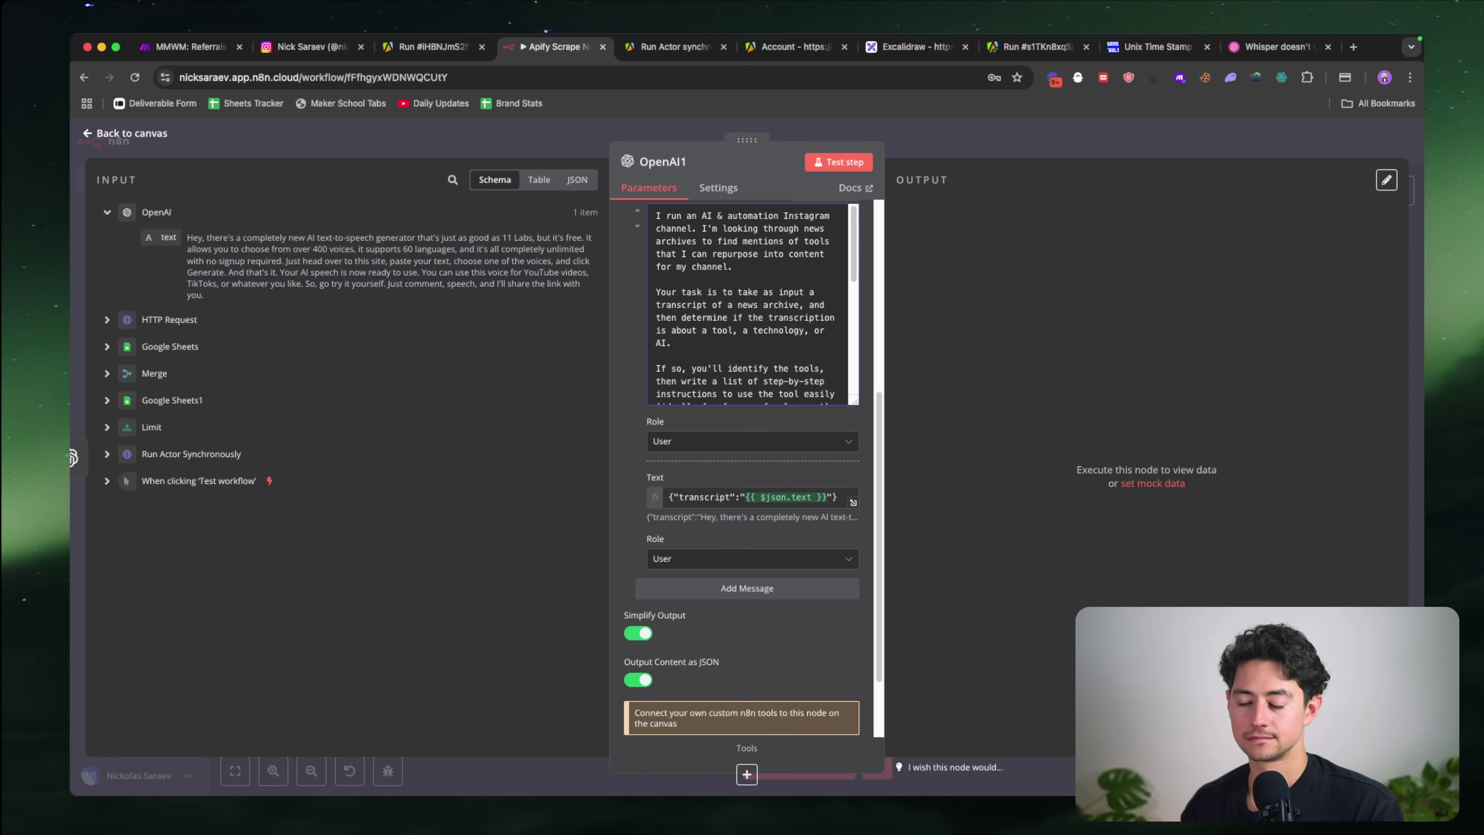
{"action": "scroll", "coordinate": [752, 304], "scroll_direction": "down", "scroll_amount": 10}
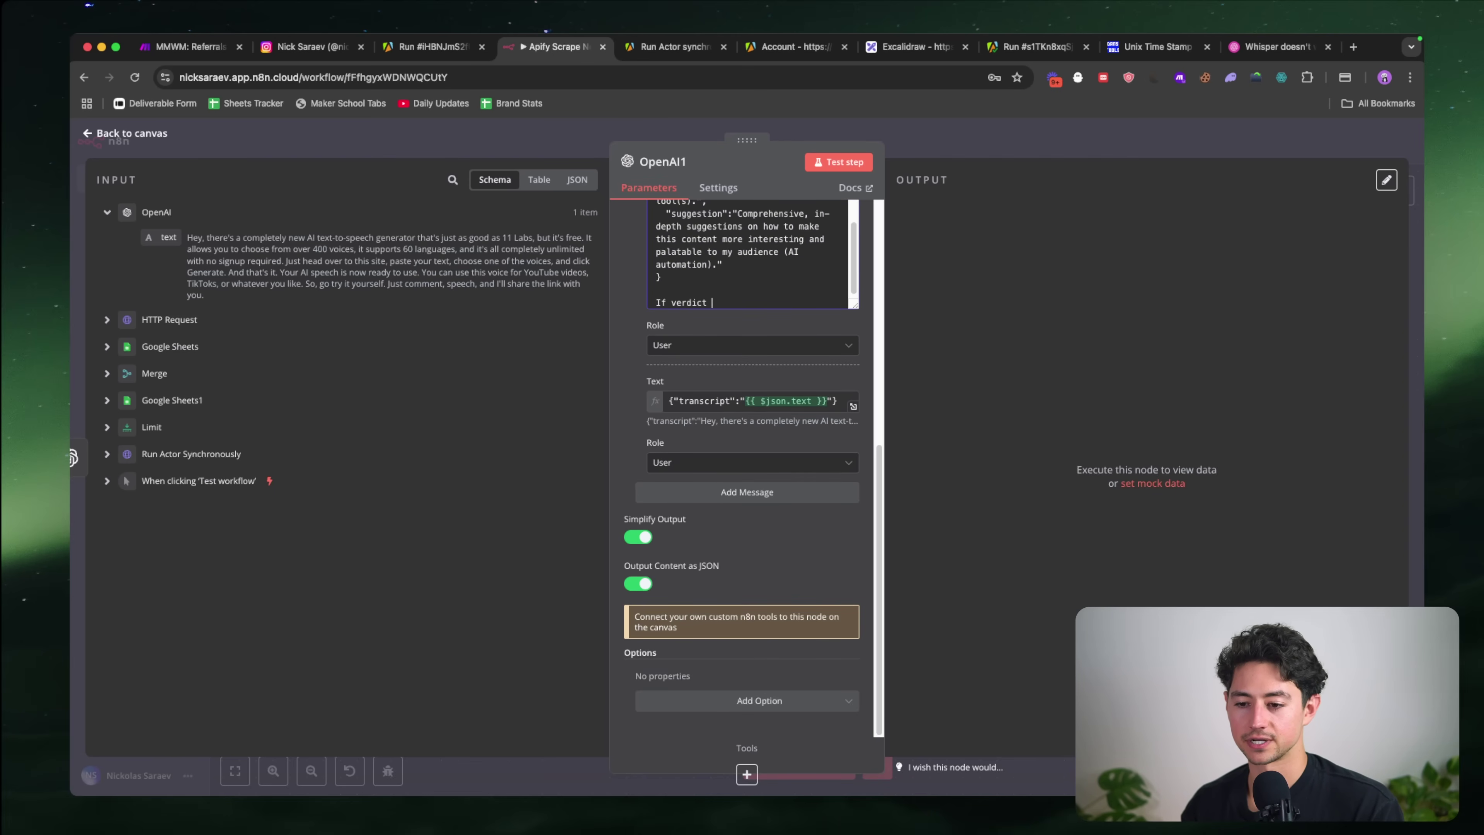
{"action": "scroll", "coordinate": [754, 375], "scroll_direction": "up", "scroll_amount": 2}
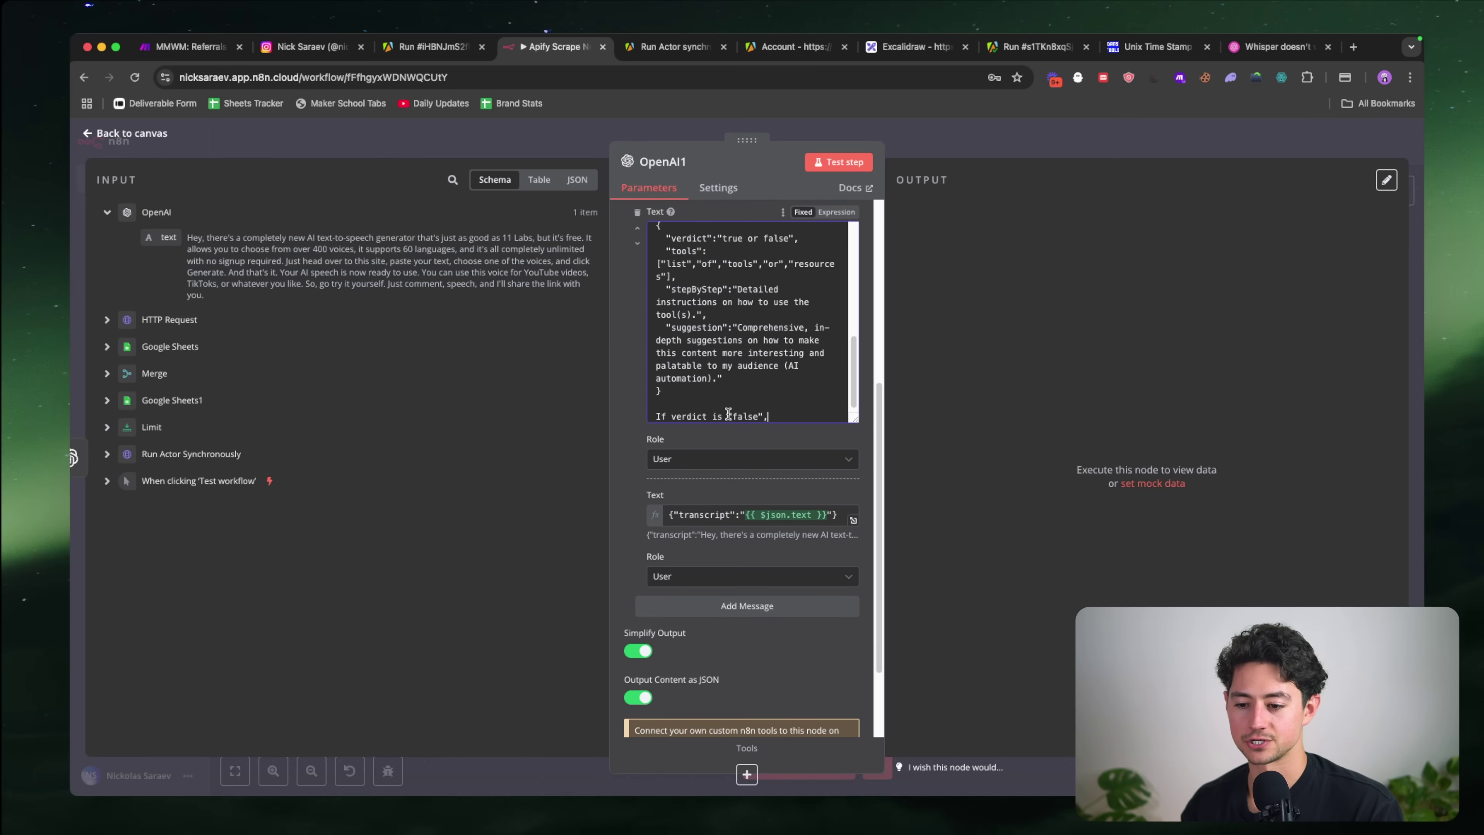
{"action": "left_click_drag", "start_coordinate": [727, 412], "coordinate": [763, 412]}
{"action": "left_click", "coordinate": [789, 414]}
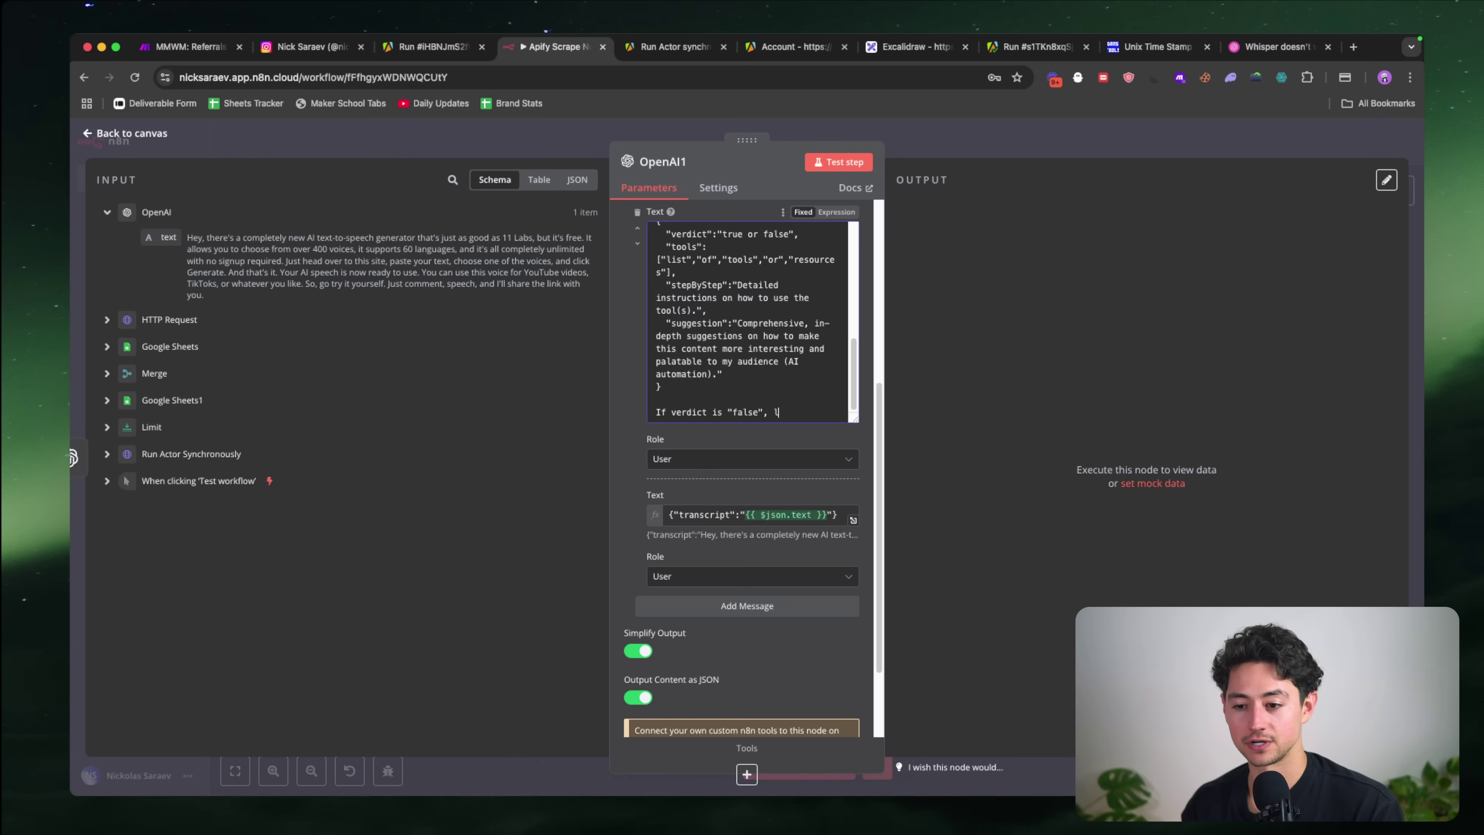
{"action": "type", "text": "leave the rest of the field"}
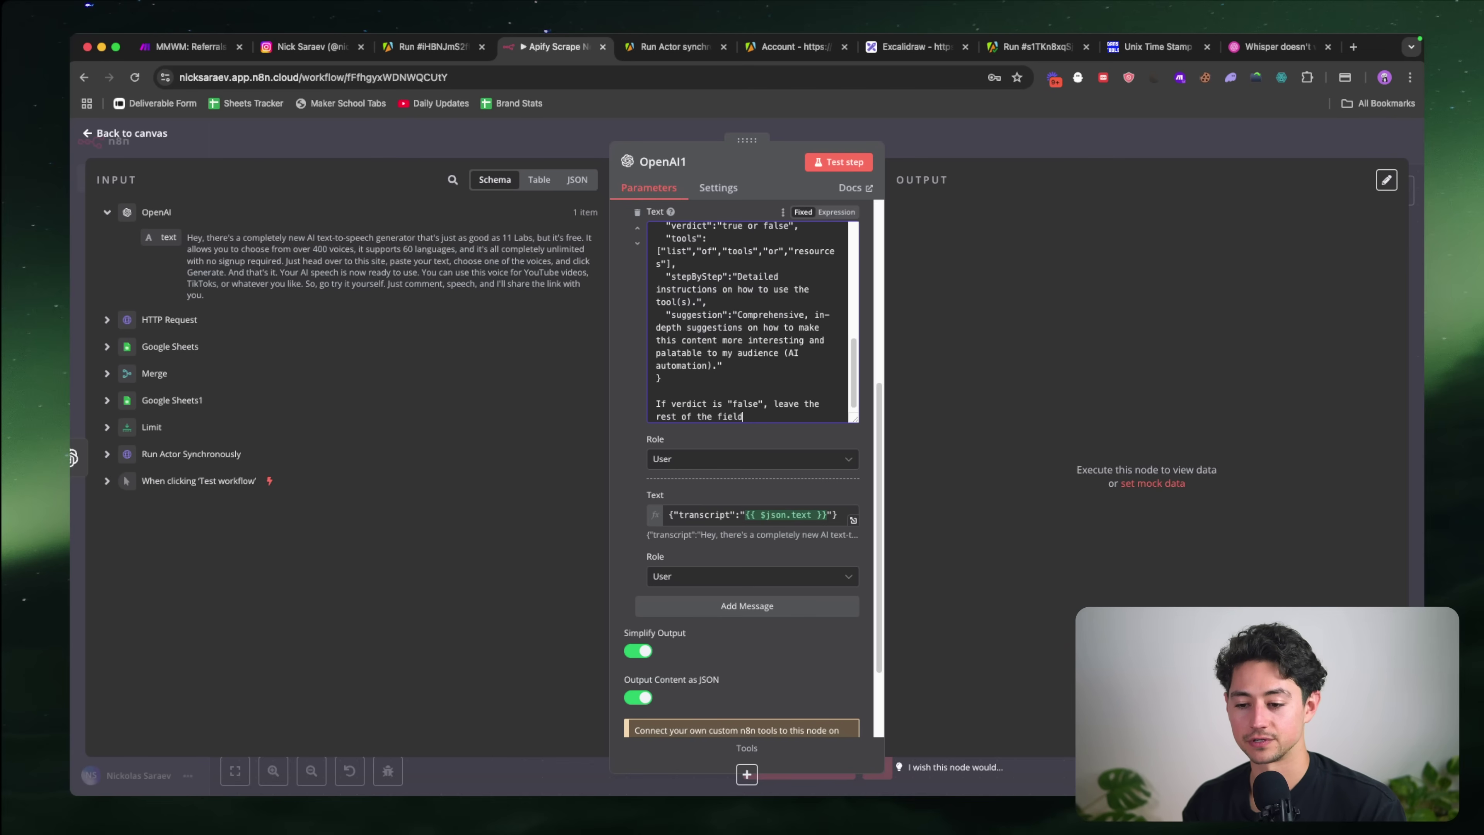
{"action": "type", "text": "s empty."}
{"action": "scroll", "coordinate": [727, 390], "scroll_direction": "down", "scroll_amount": 4}
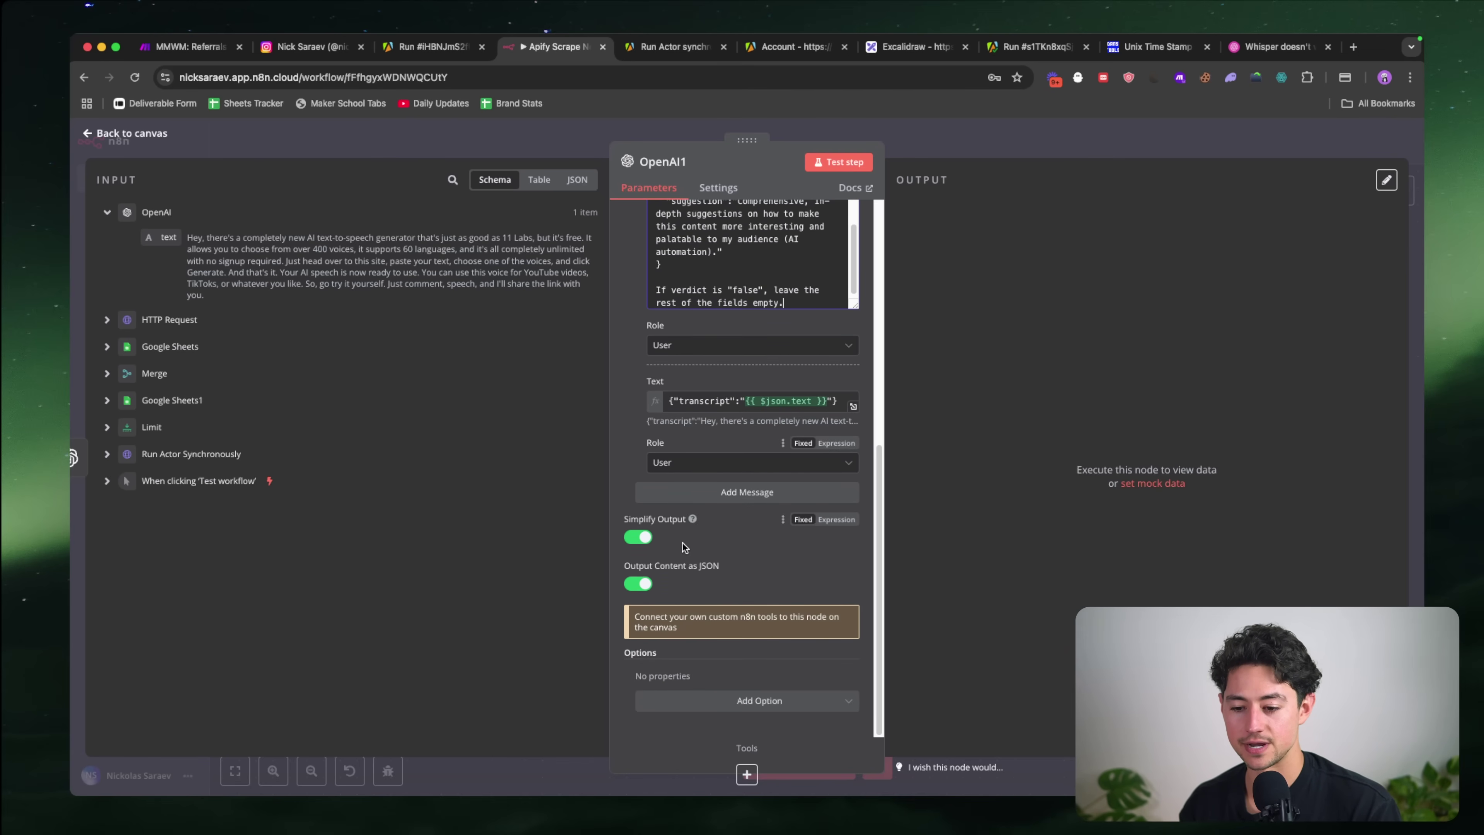
Step: Test-run the GPT-4O step and inspect its verdict-true output as JSON, then as Schema
{"action": "left_click", "coordinate": [719, 701]}
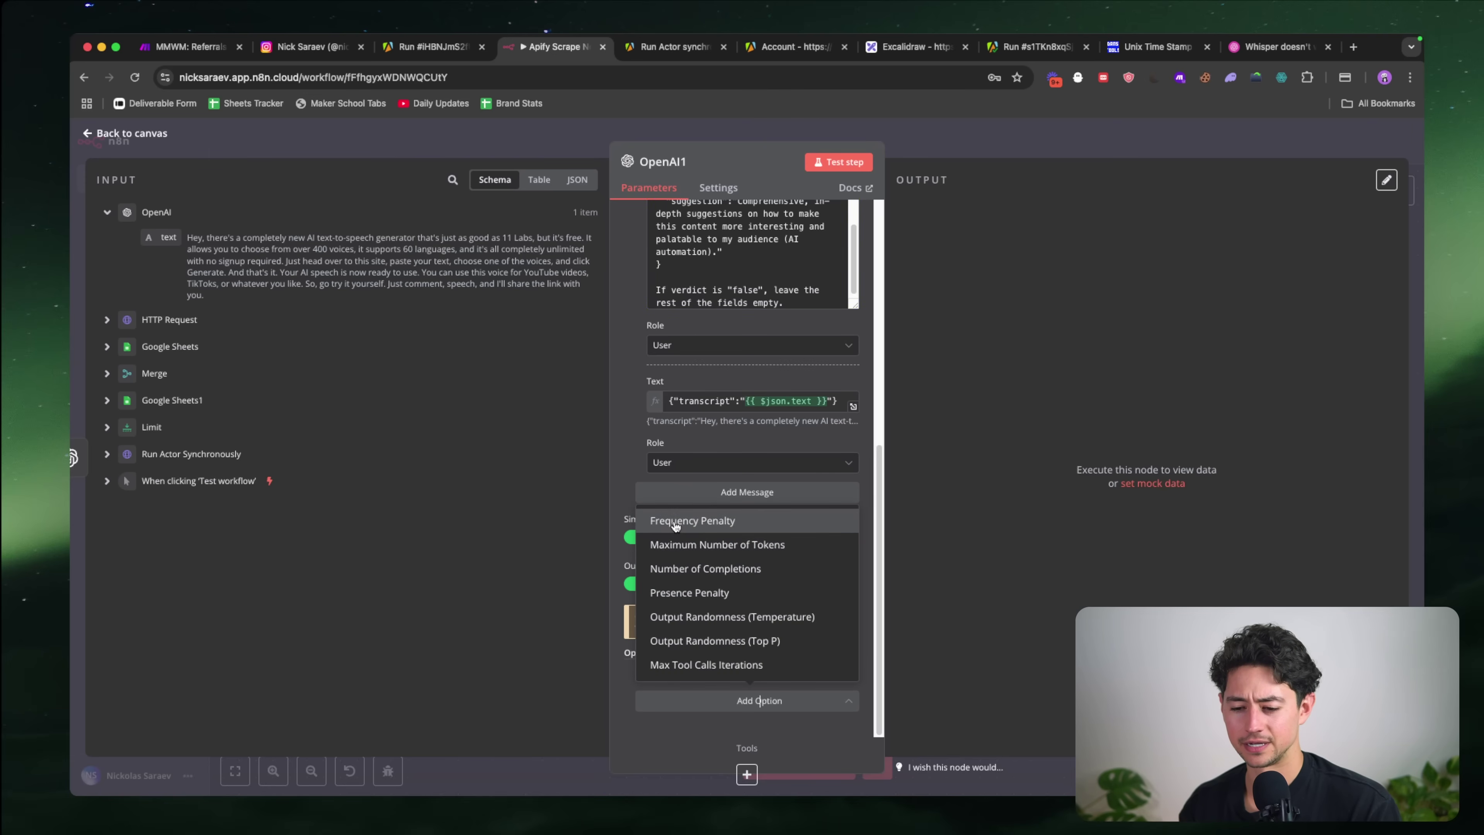
{"action": "left_click", "coordinate": [844, 162]}
{"action": "left_click", "coordinate": [851, 162]}
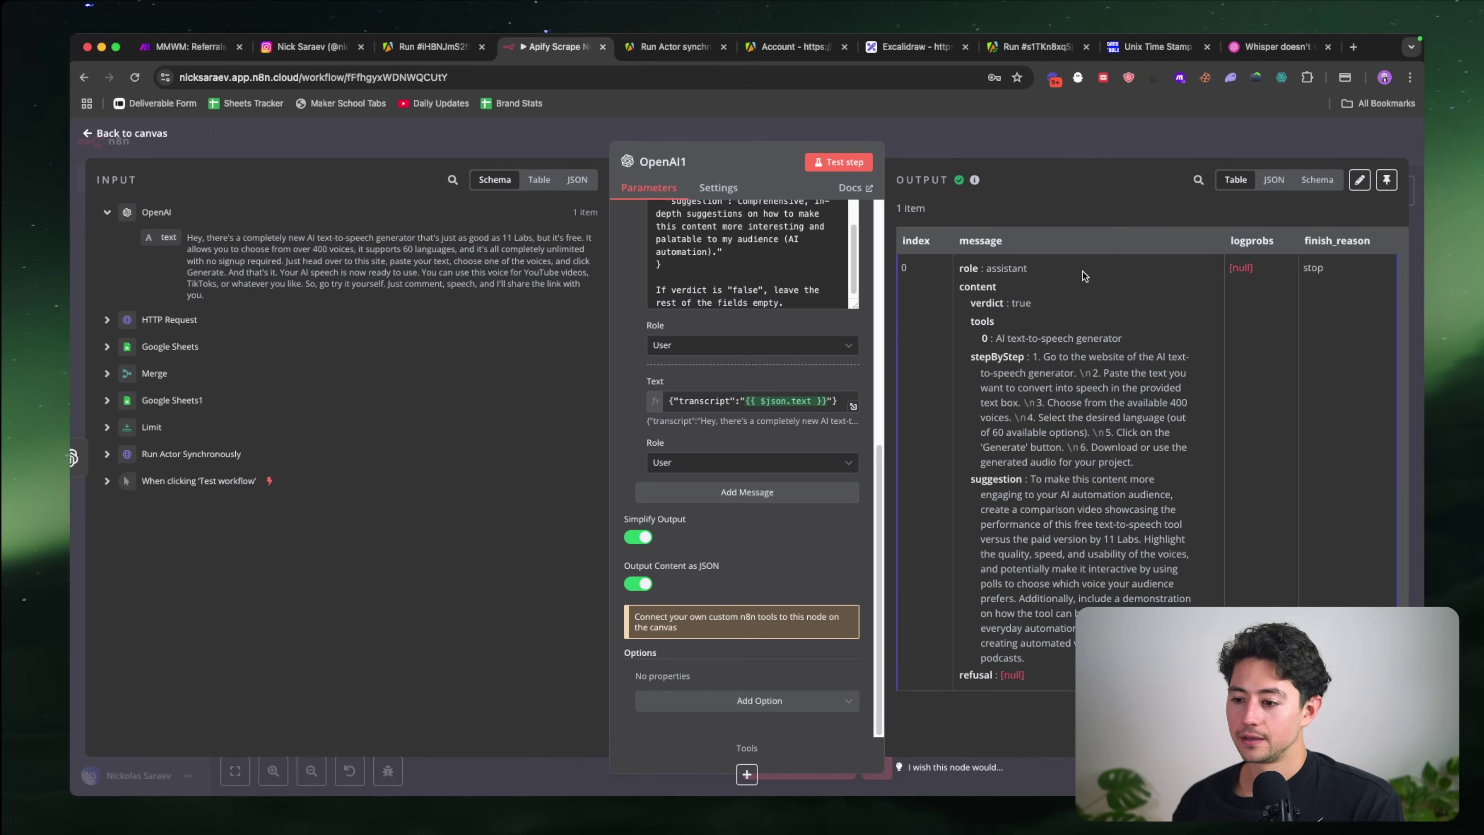
{"action": "left_click", "coordinate": [1274, 180]}
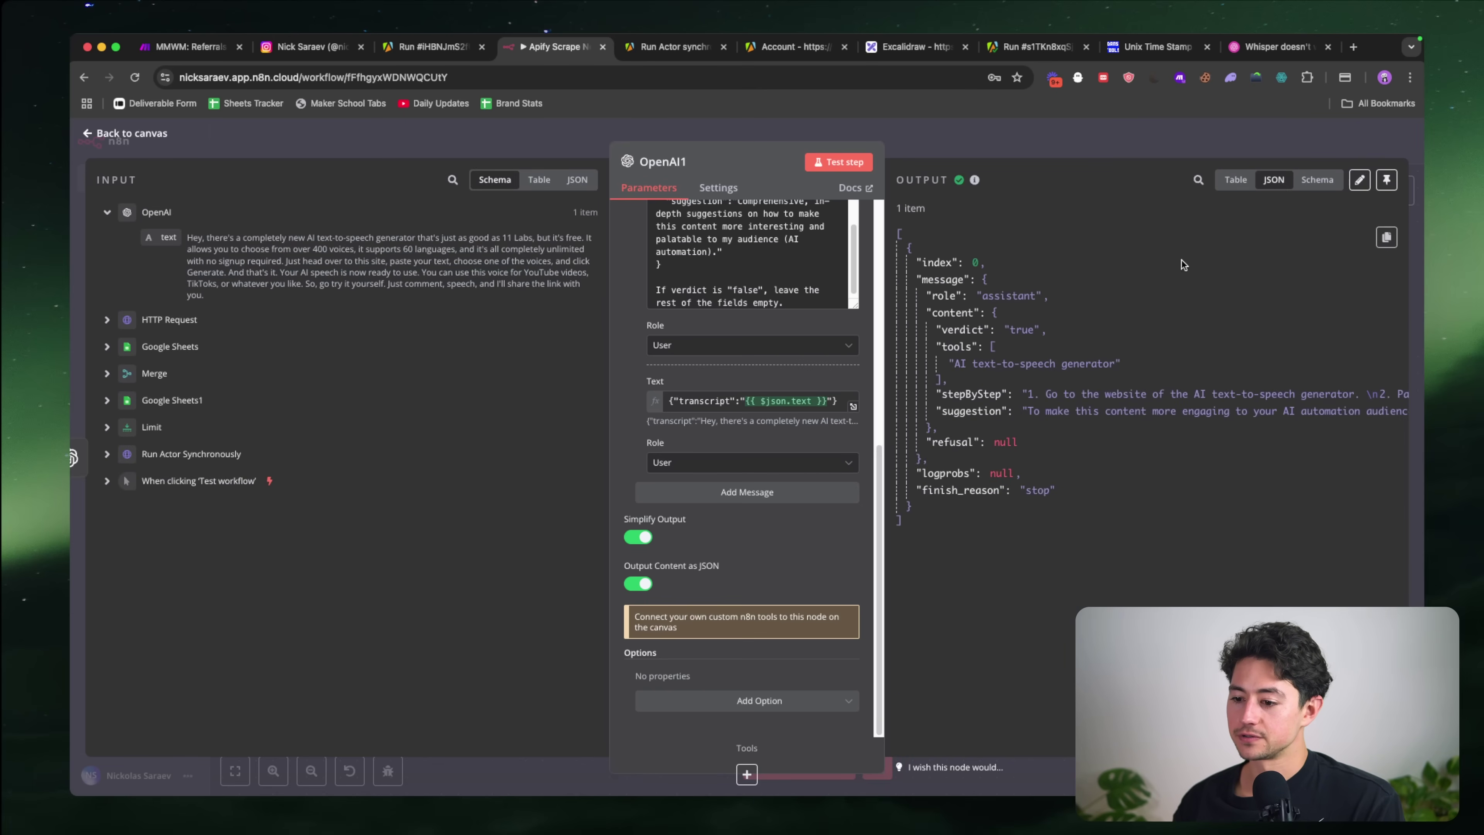
{"action": "left_click", "coordinate": [1318, 179]}
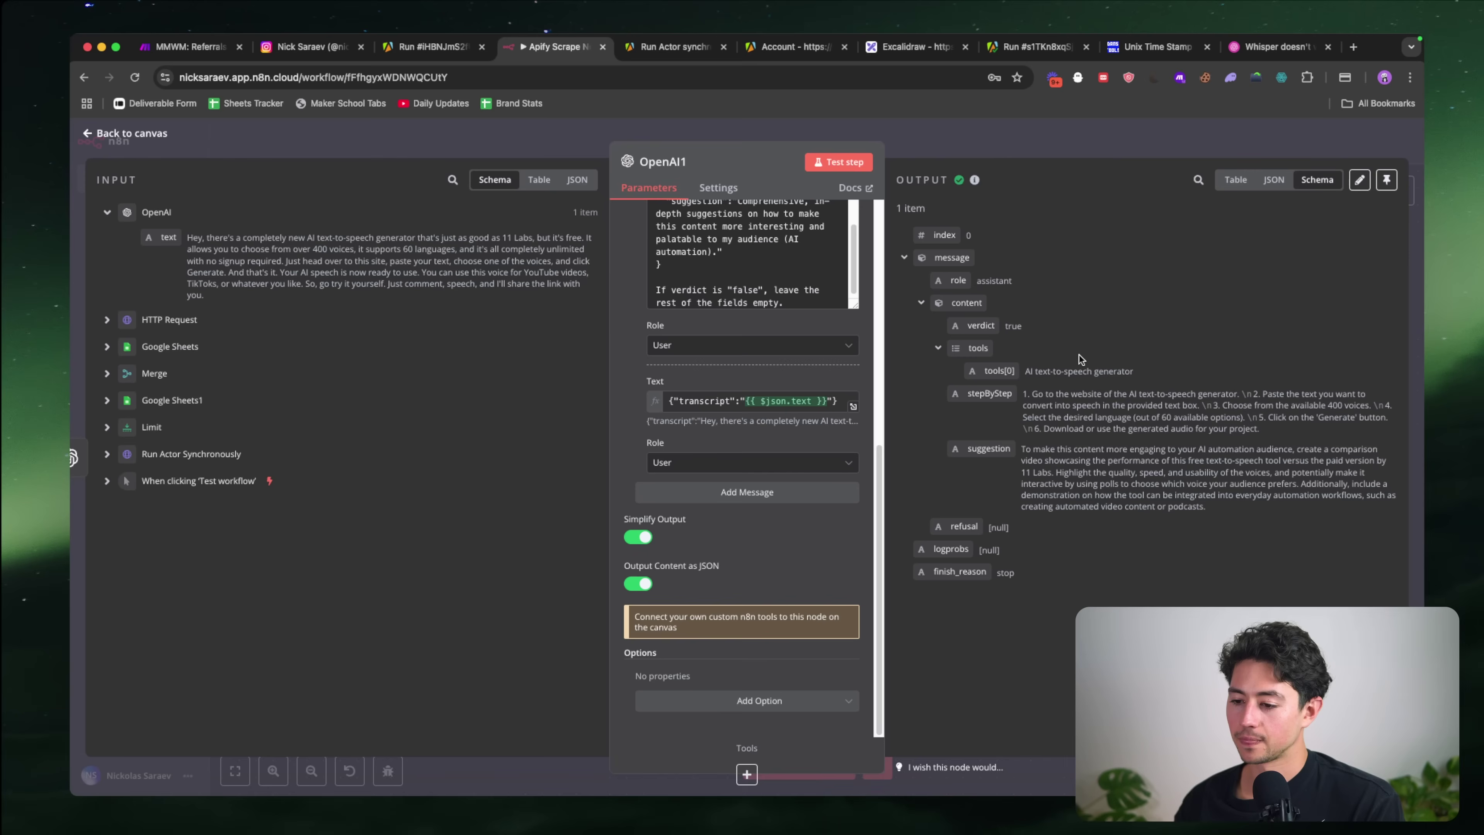
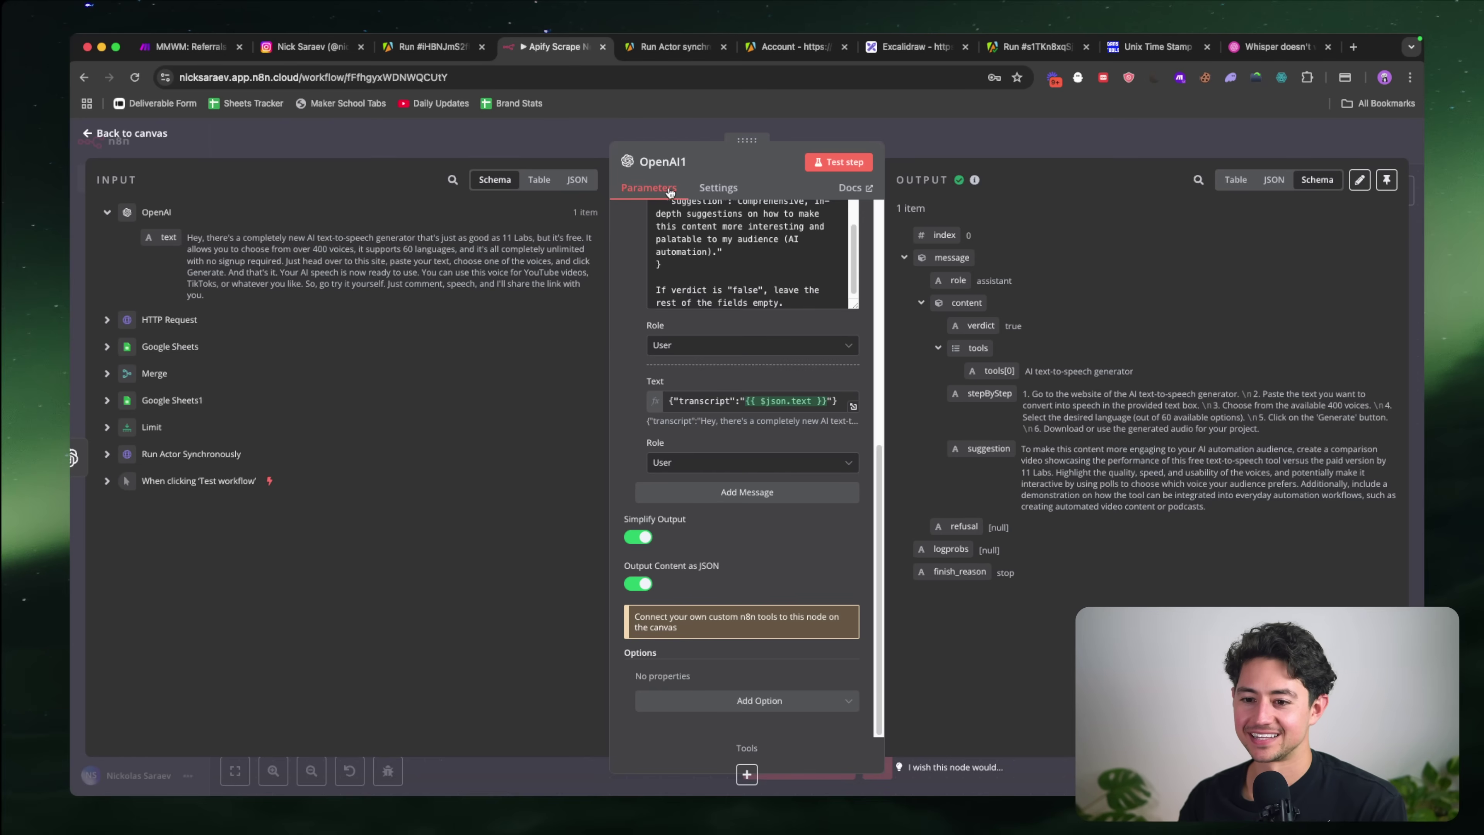
Step: Open the transcription node and start editing its pinned output
{"action": "left_click", "coordinate": [931, 136]}
{"action": "double_click", "coordinate": [536, 410]}
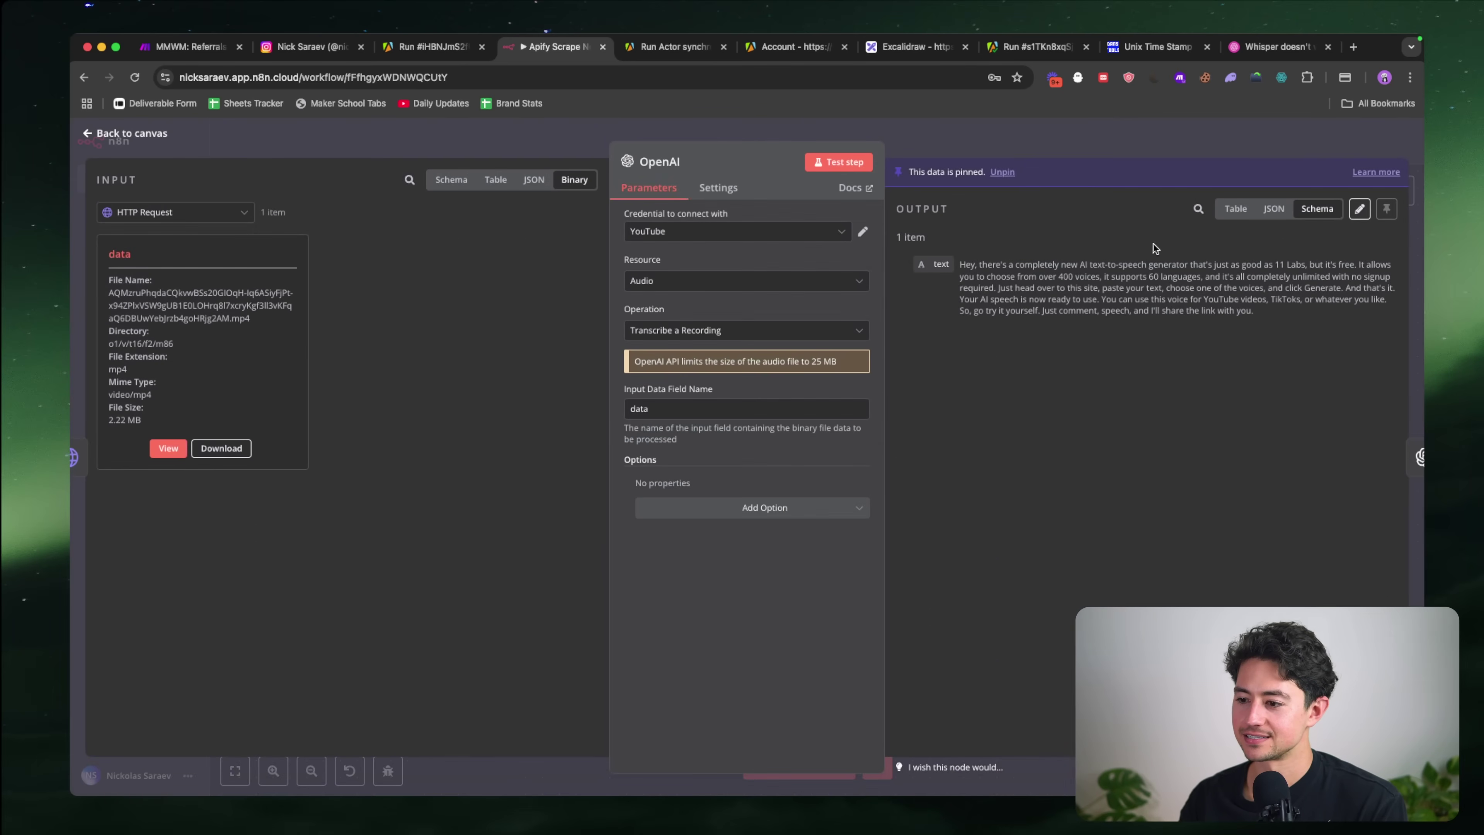
{"action": "left_click", "coordinate": [1365, 211]}
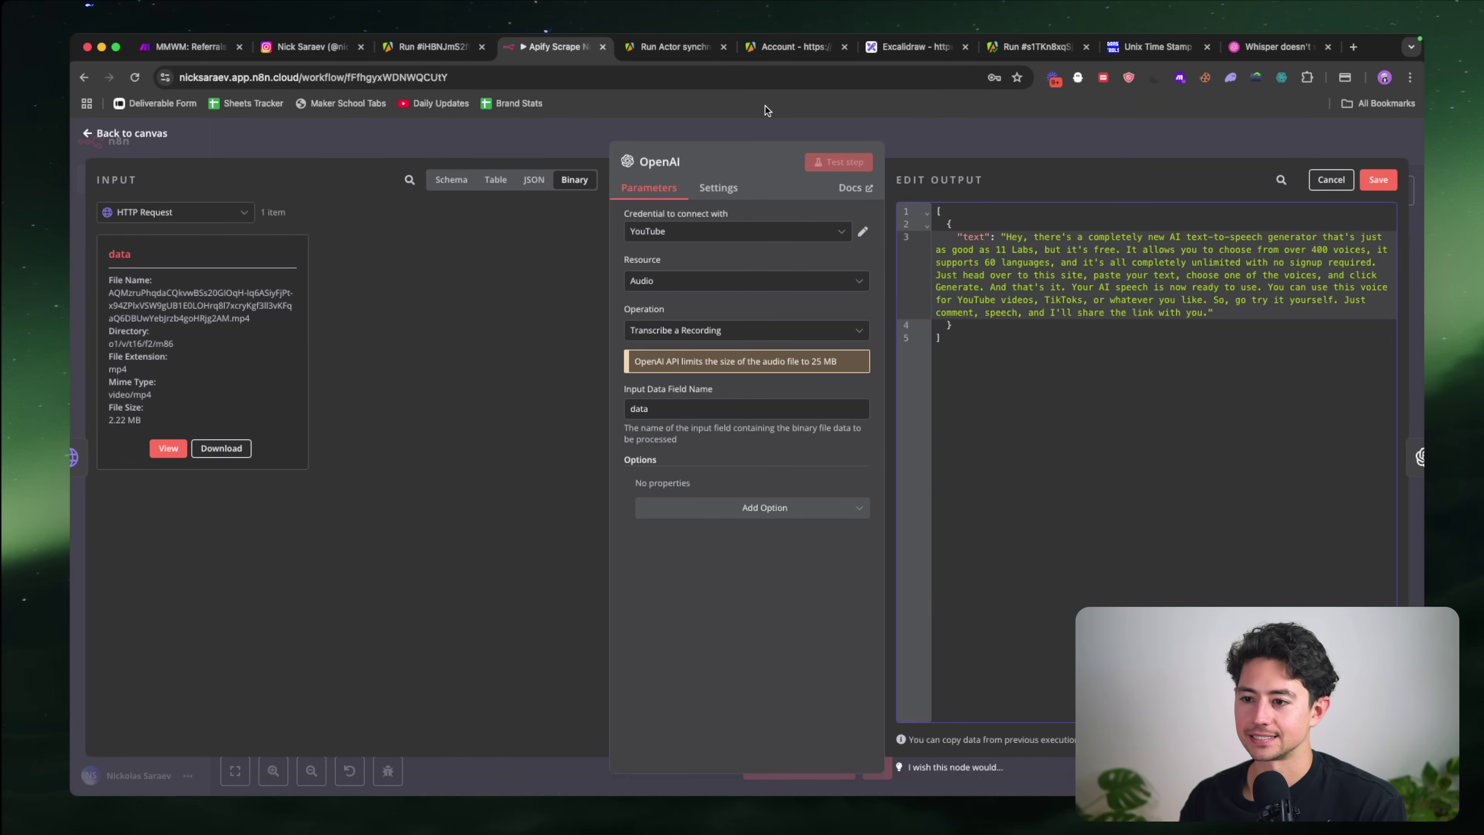
Step: Find the speechma hashtag in the reel sheet and Google it to confirm the spelling
{"action": "key", "text": "super+grave"}
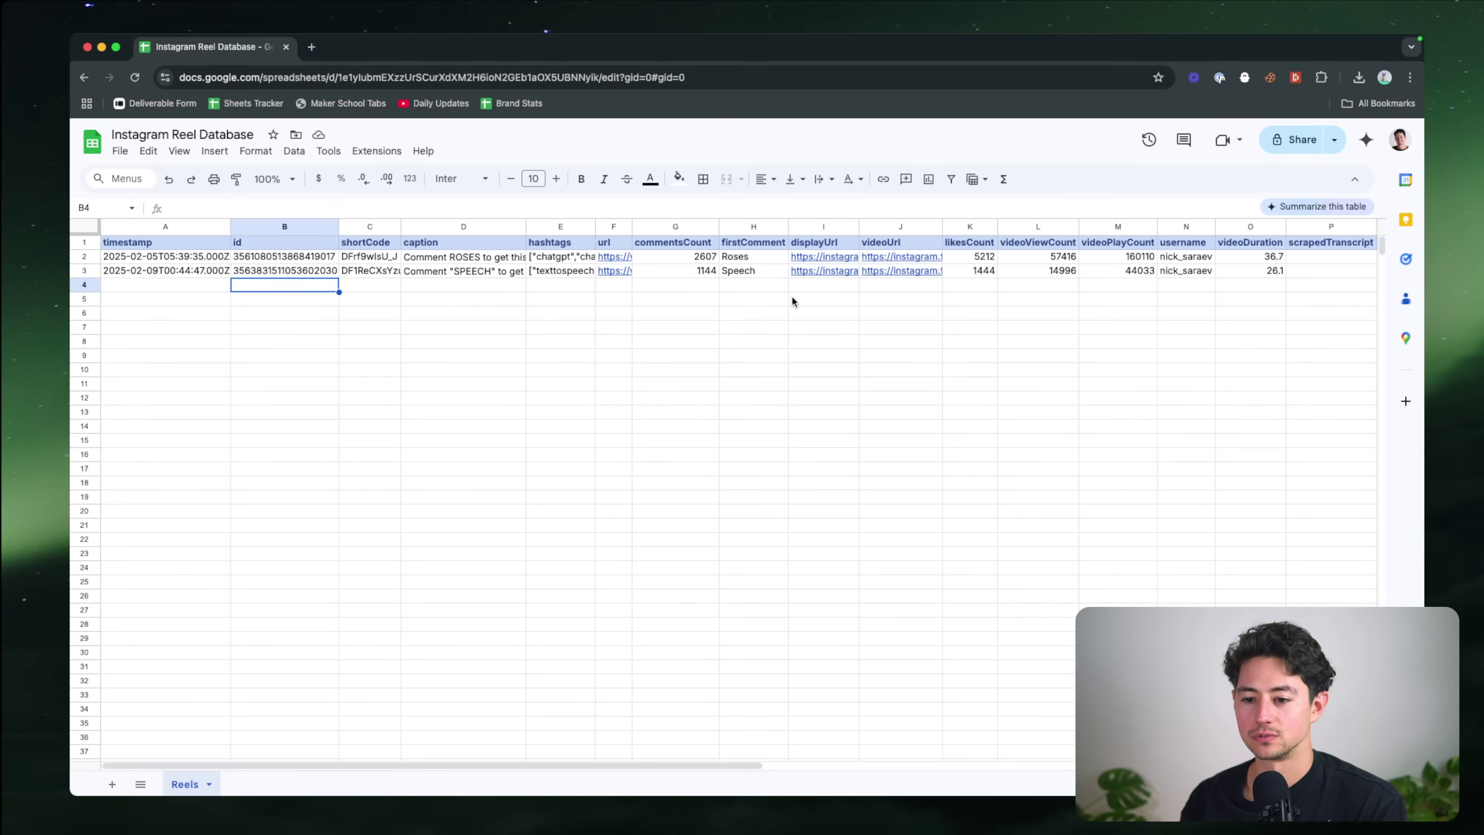
{"action": "left_click", "coordinate": [793, 274]}
{"action": "double_click", "coordinate": [554, 271]}
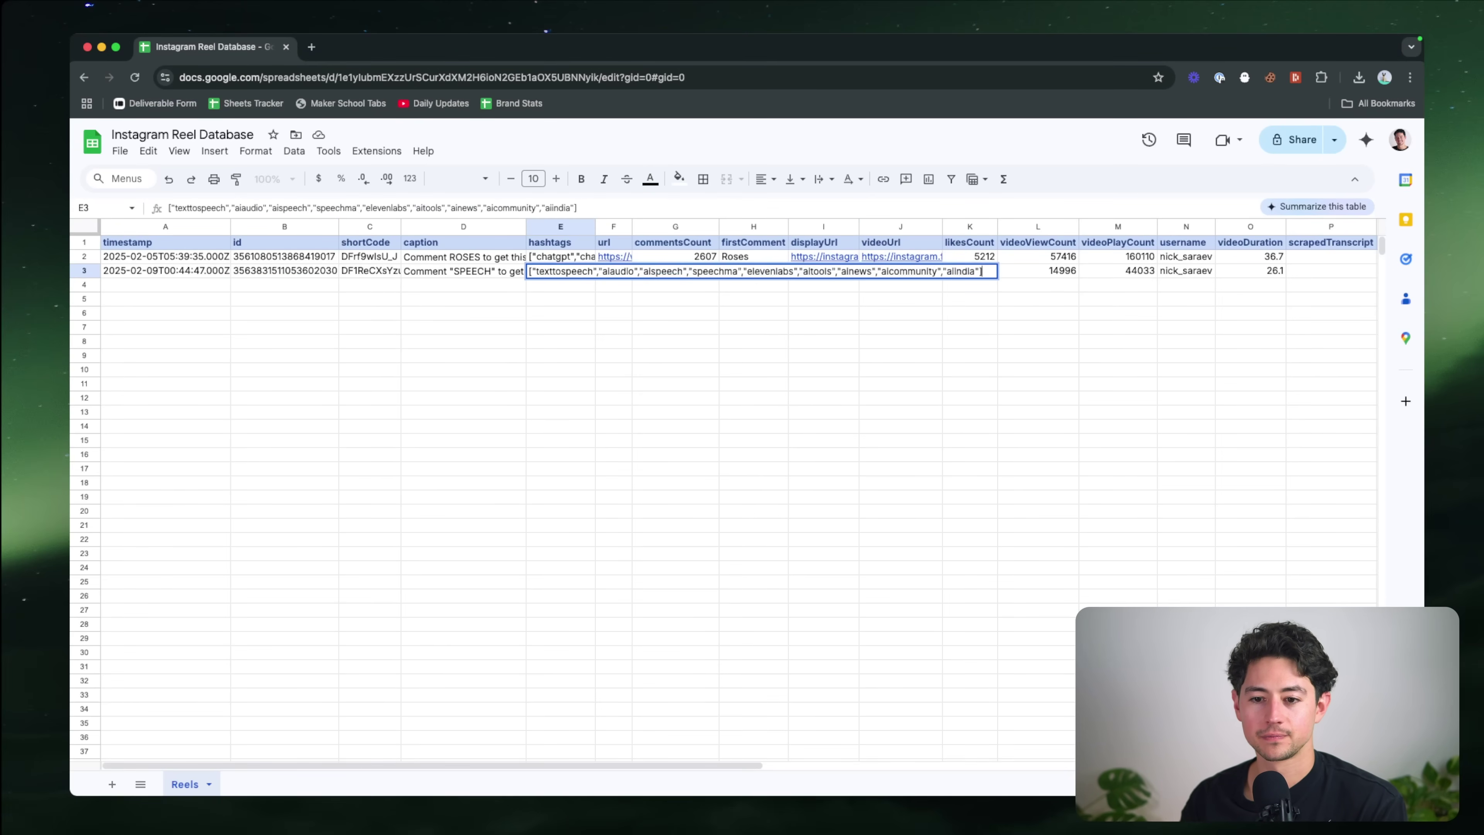
{"action": "double_click", "coordinate": [716, 270]}
{"action": "key", "text": "super+c"}
{"action": "key", "text": "super+t"}
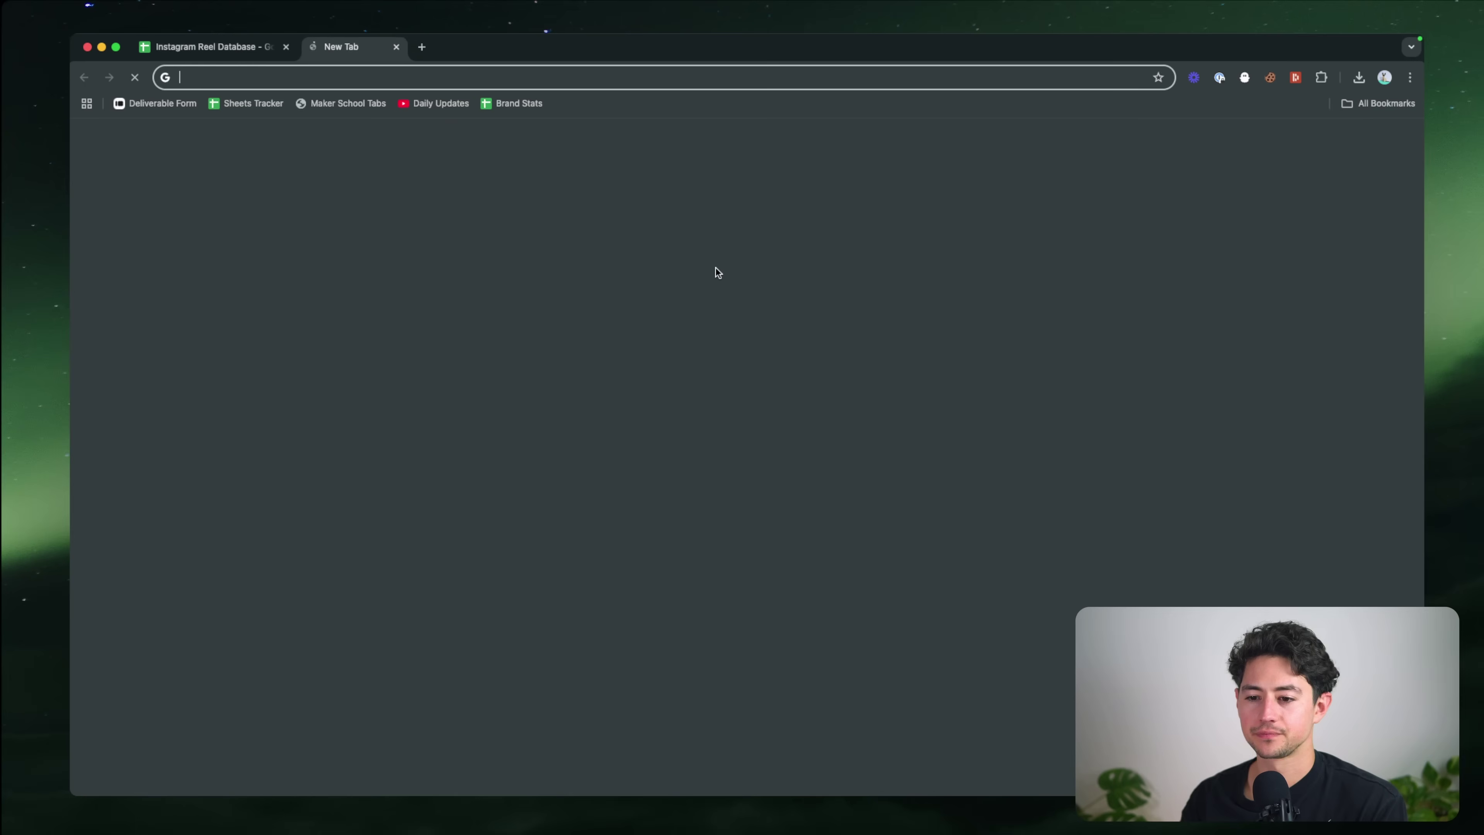
{"action": "key", "text": "super+v"}
{"action": "key", "text": "Return"}
{"action": "scroll", "coordinate": [376, 280], "scroll_direction": "down", "scroll_amount": 7}
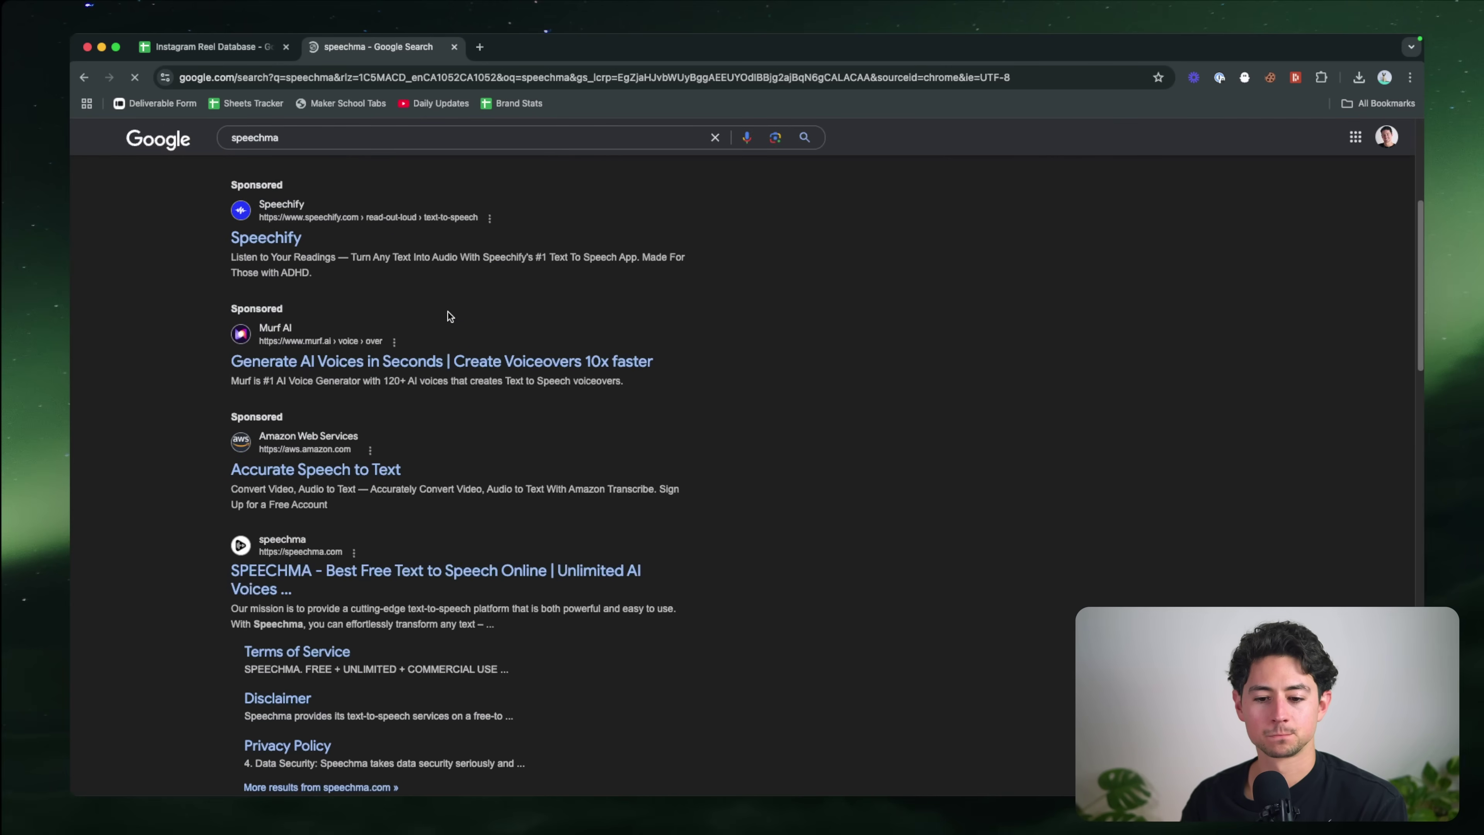
{"action": "key", "text": "super+w"}
{"action": "key", "text": "super+grave"}
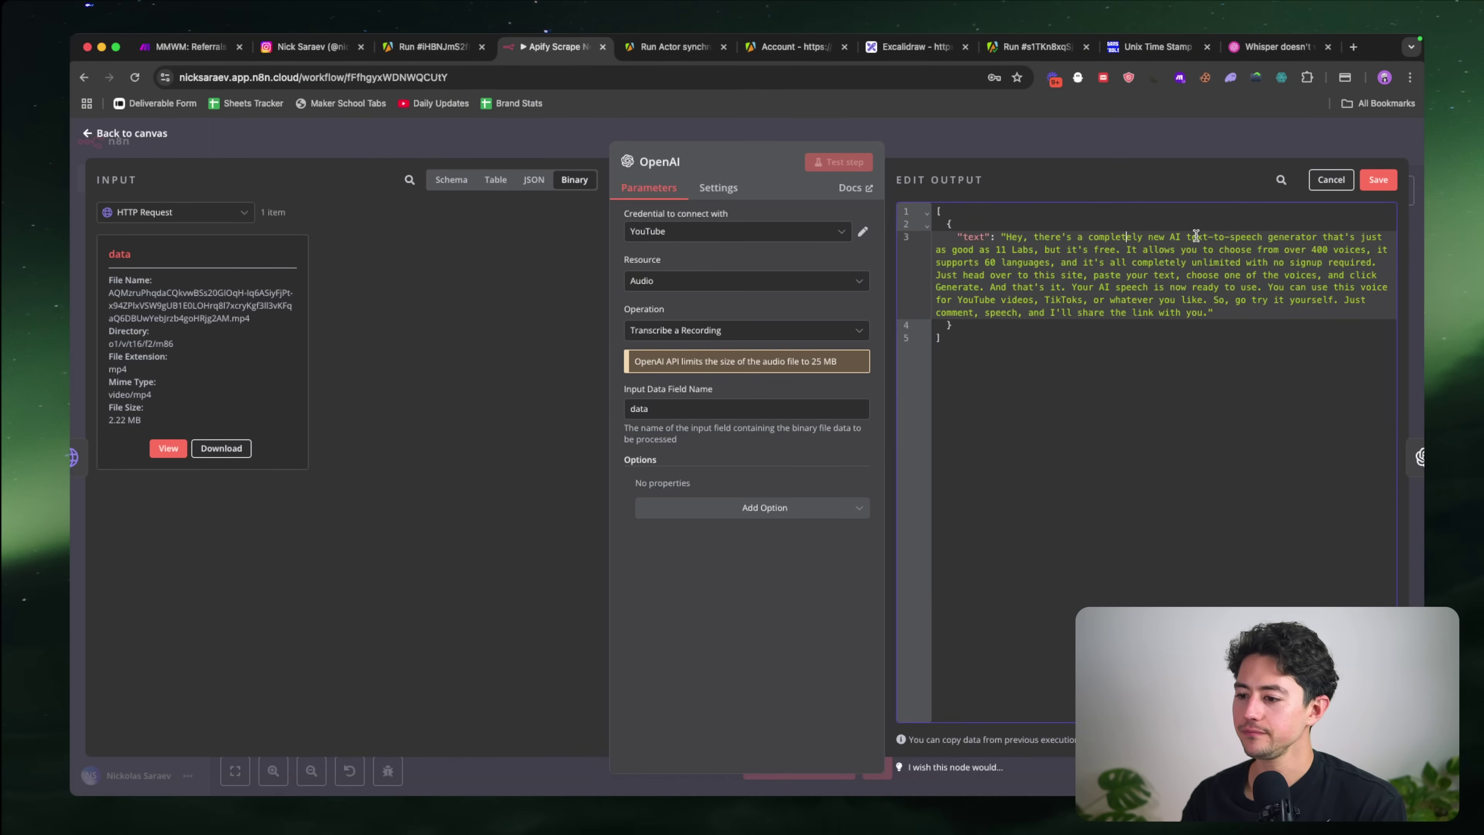
Step: Insert "It's called 'Speechma', and it allows" after "but it's free." in the pinned transcript and save
{"action": "left_click", "coordinate": [1128, 250]}
{"action": "type", "text": "It's called \"Spe"}
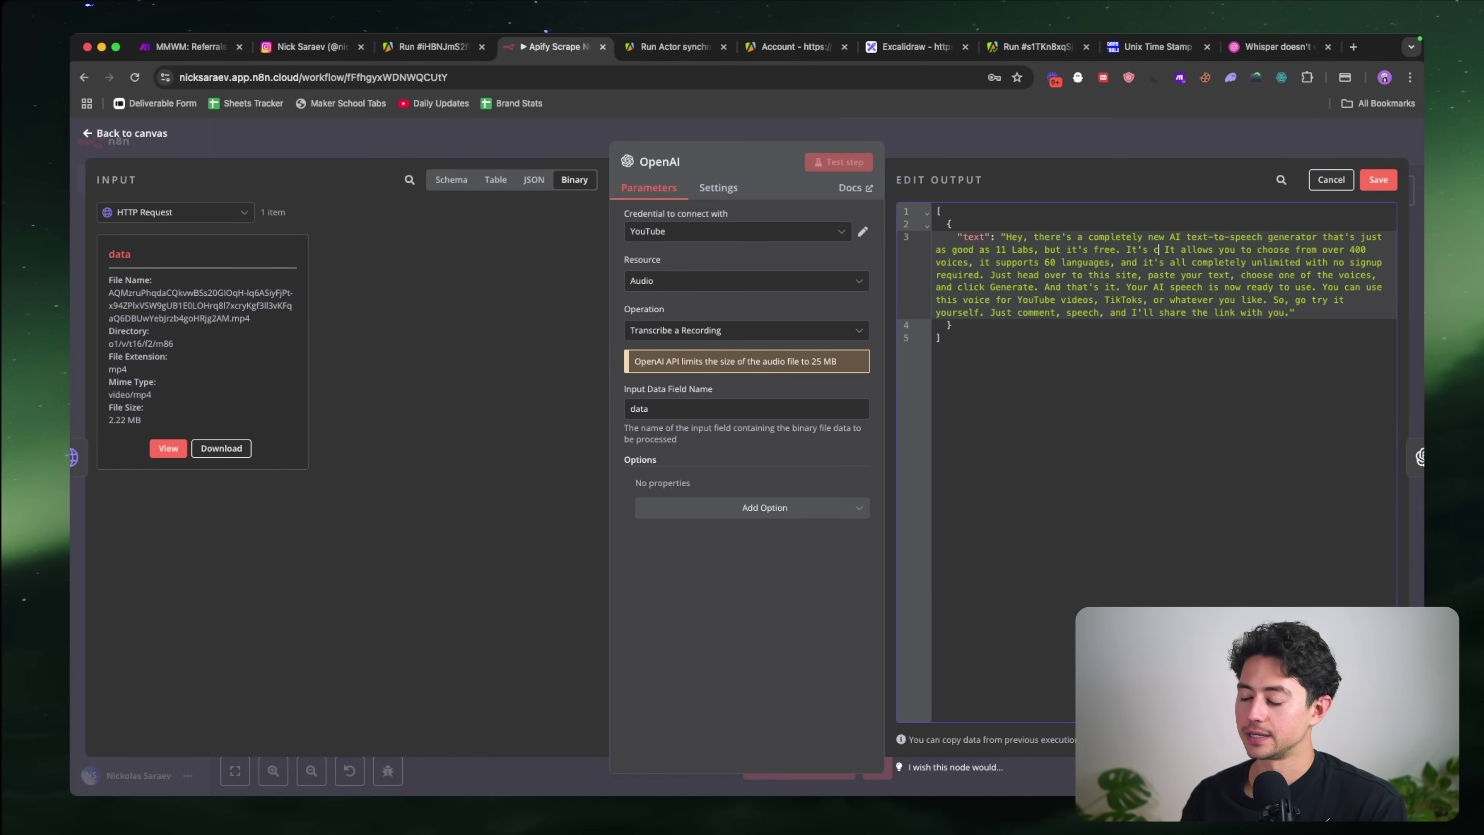
{"action": "key", "text": "BackSpace"}
{"action": "key", "text": "BackSpace"}
{"action": "key", "text": "BackSpace"}
{"action": "key", "text": "BackSpace"}
{"action": "type", "text": "'SpeechM"}
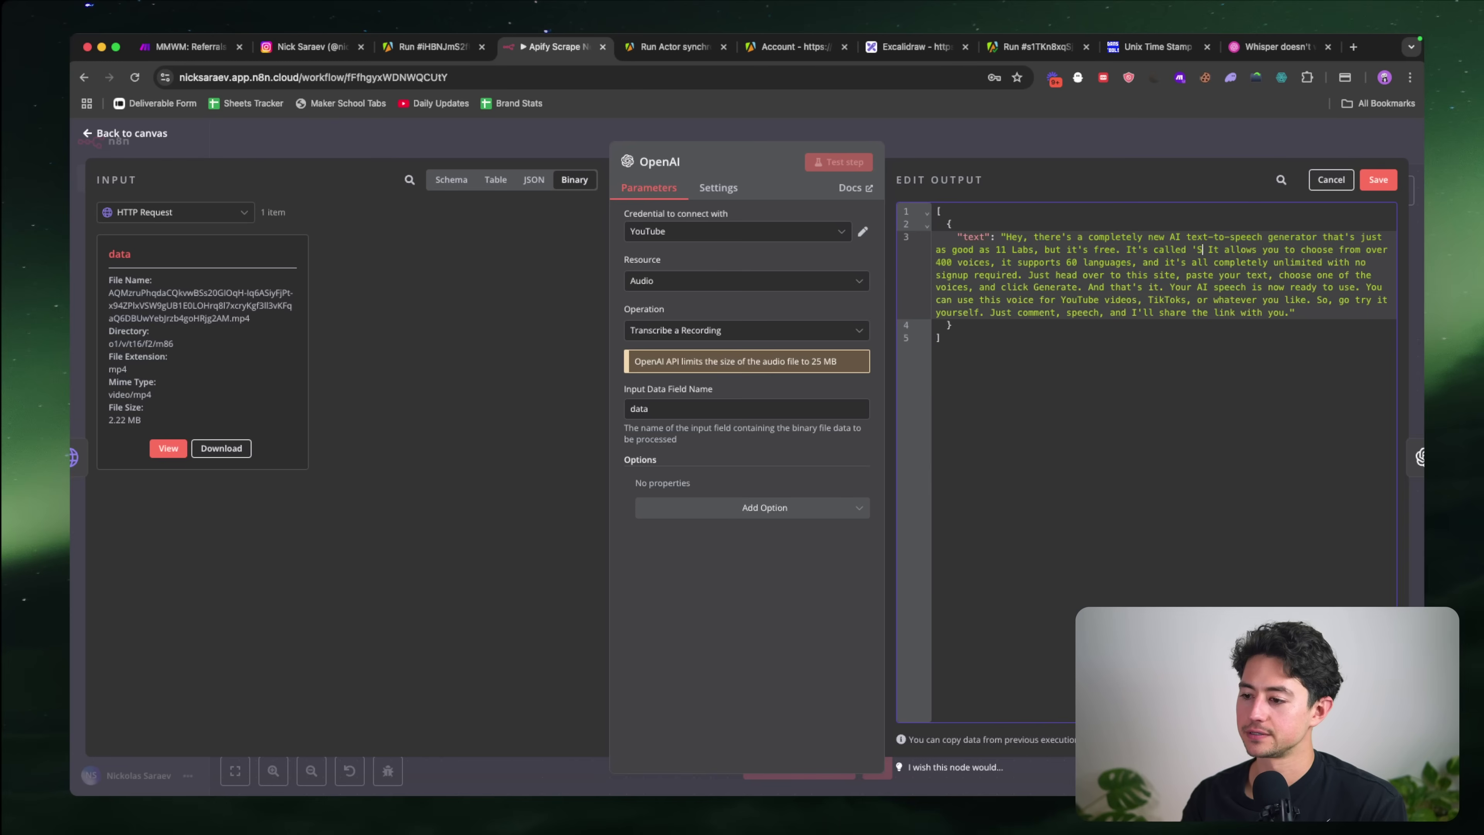
{"action": "key", "text": "BackSpace"}
{"action": "type", "text": "ma', and i"}
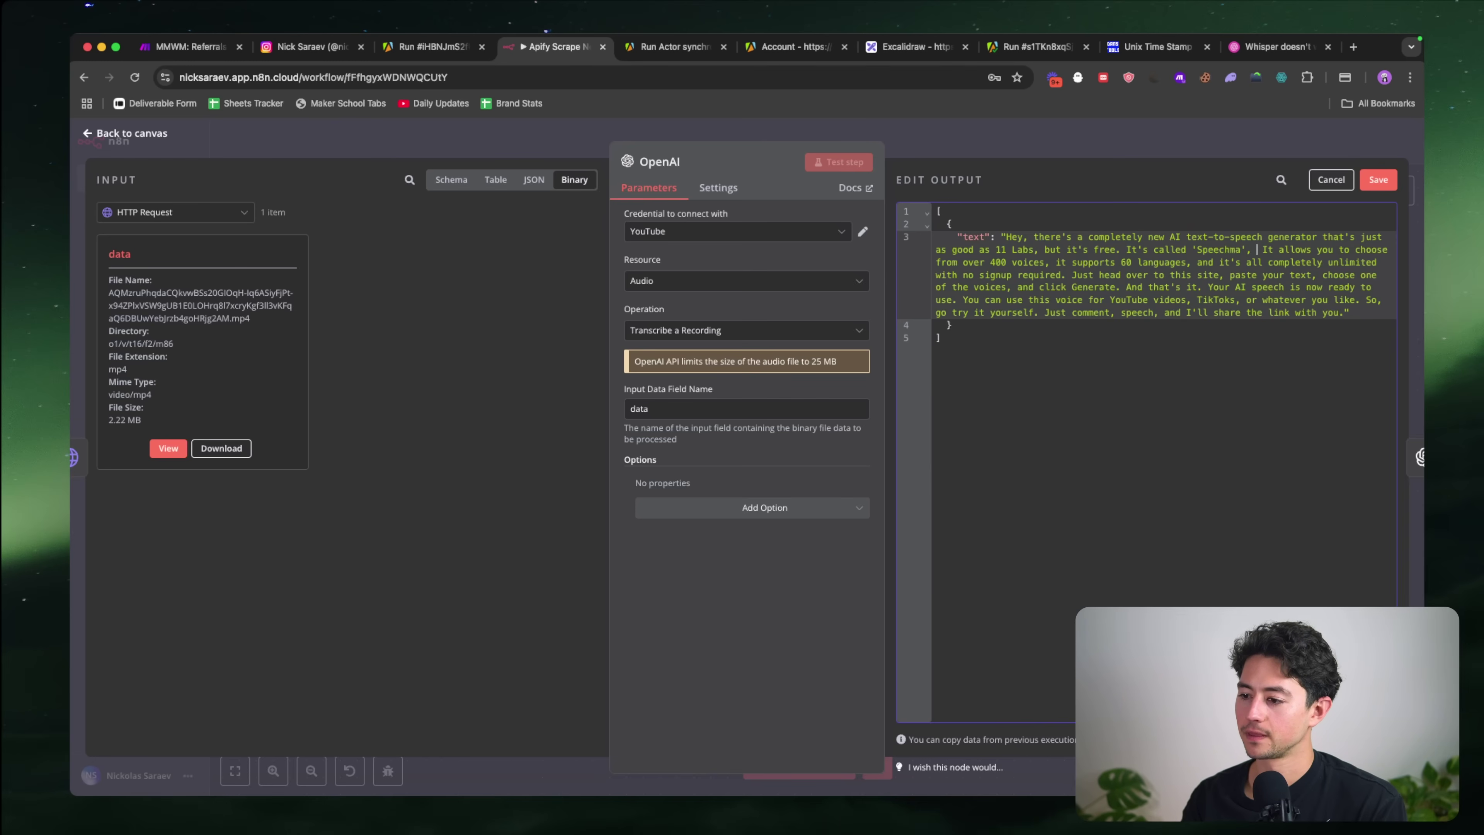
{"action": "key", "text": "Delete"}
{"action": "key", "text": "Delete"}
{"action": "left_click", "coordinate": [1377, 179]}
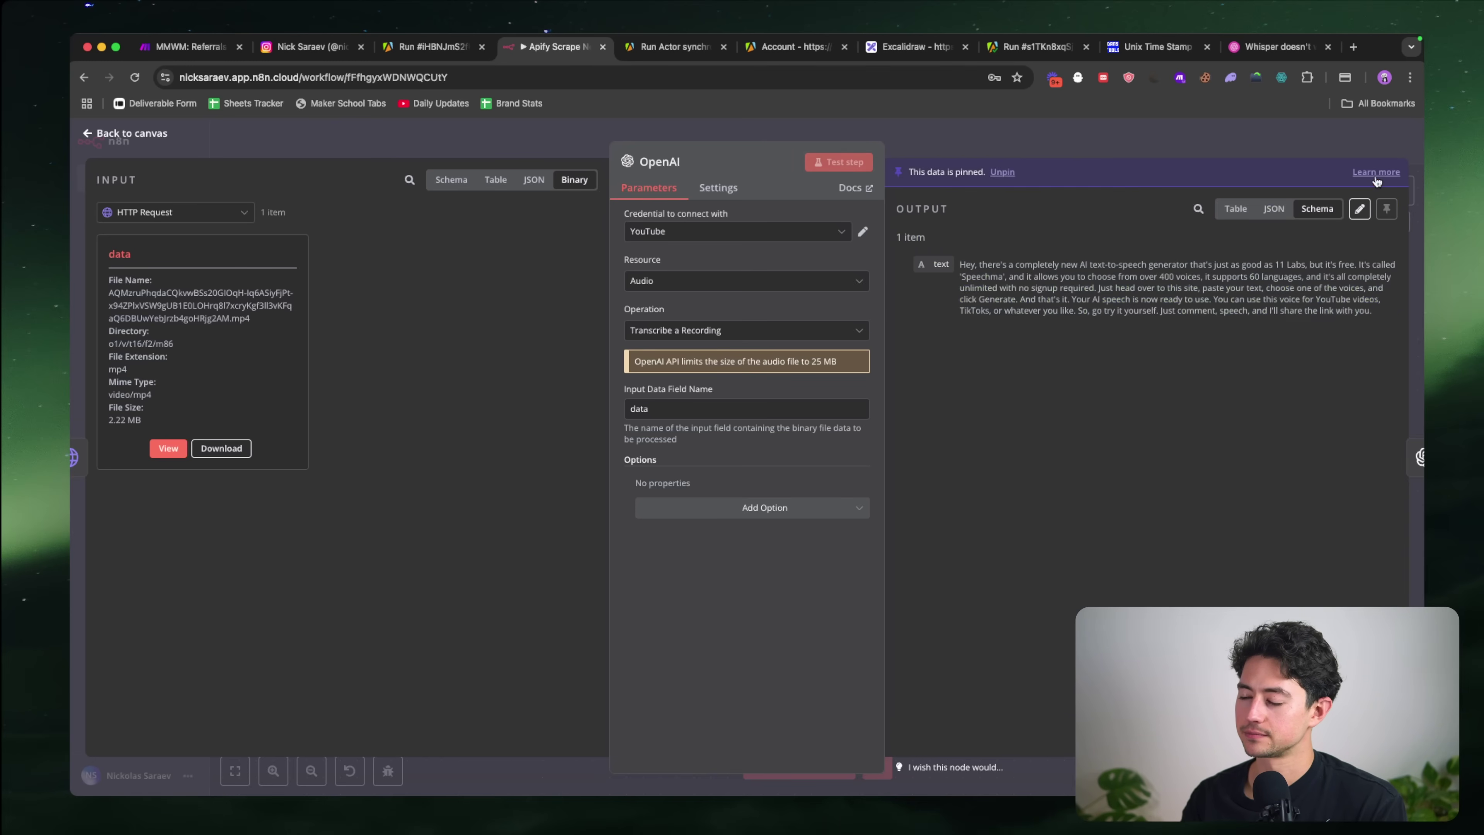
{"action": "left_click", "coordinate": [1229, 152]}
Step: Rerun OpenAI1 on the corrected transcript and review its Speechma tool, stepByStep and suggestion output
{"action": "double_click", "coordinate": [847, 395]}
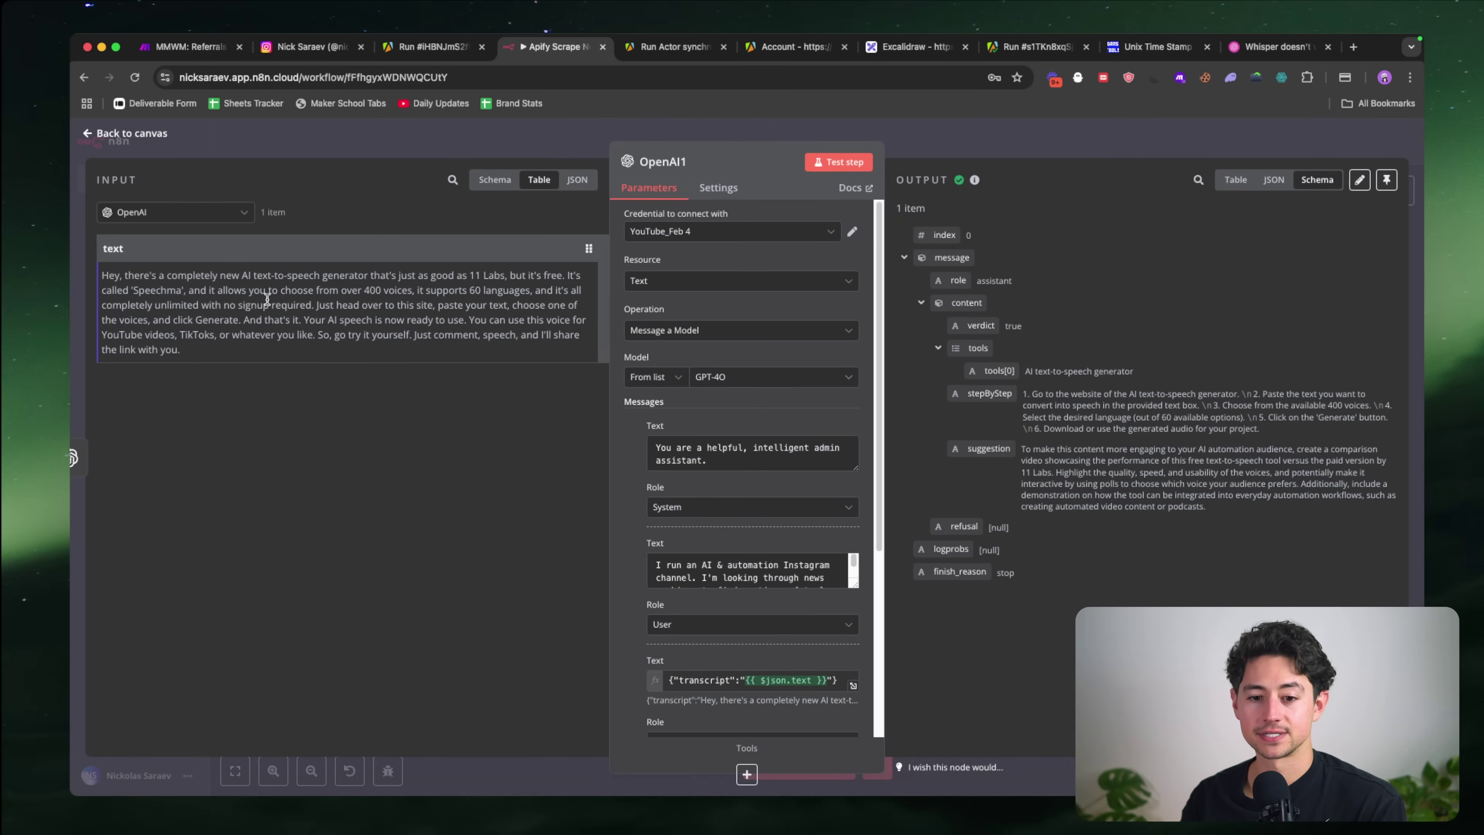
{"action": "left_click", "coordinate": [841, 164]}
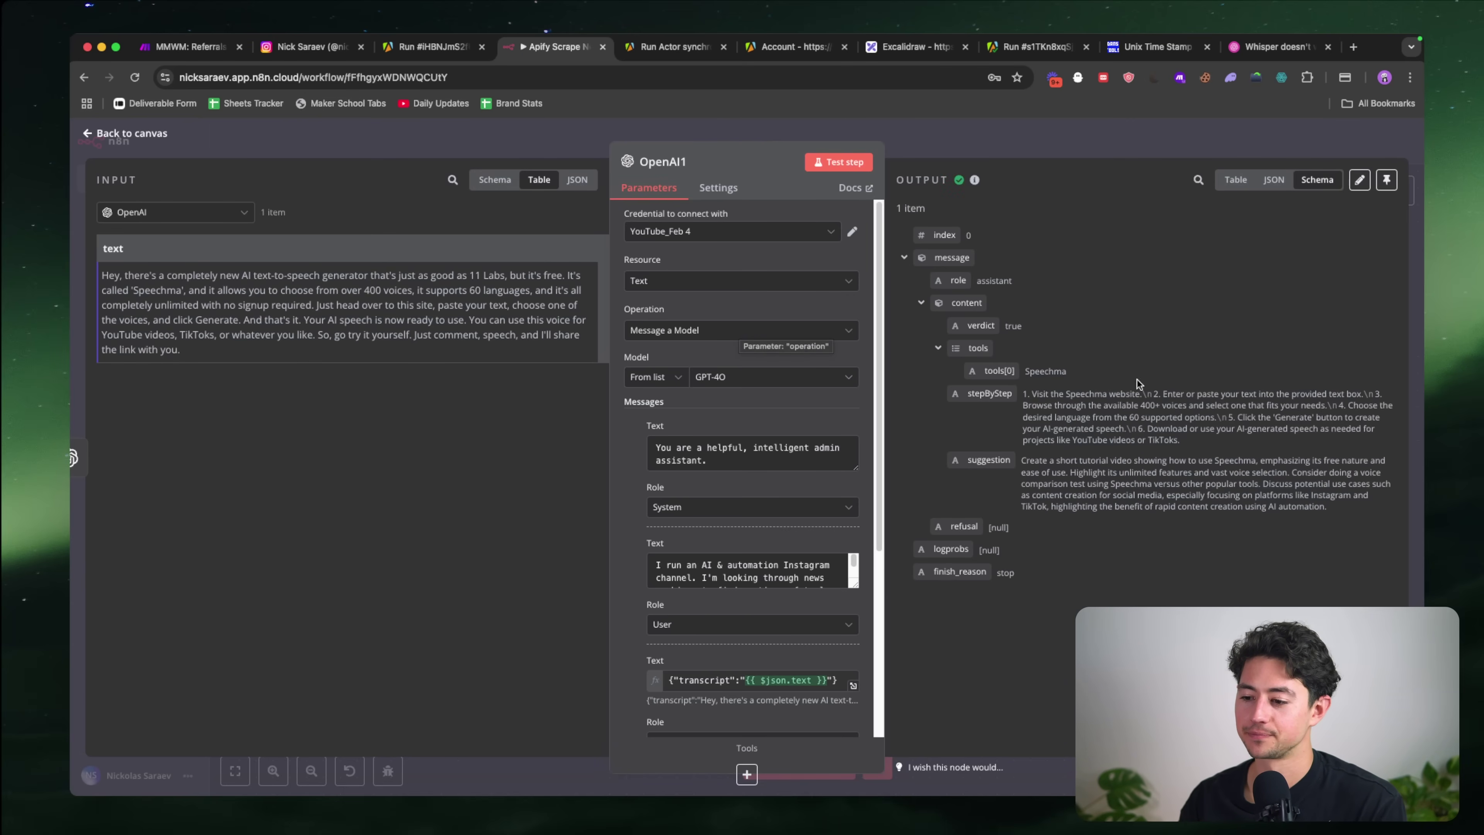
{"action": "scroll", "coordinate": [1392, 407], "scroll_direction": "up", "scroll_amount": 5}
{"action": "scroll", "coordinate": [1393, 408], "scroll_direction": "up", "scroll_amount": 1}
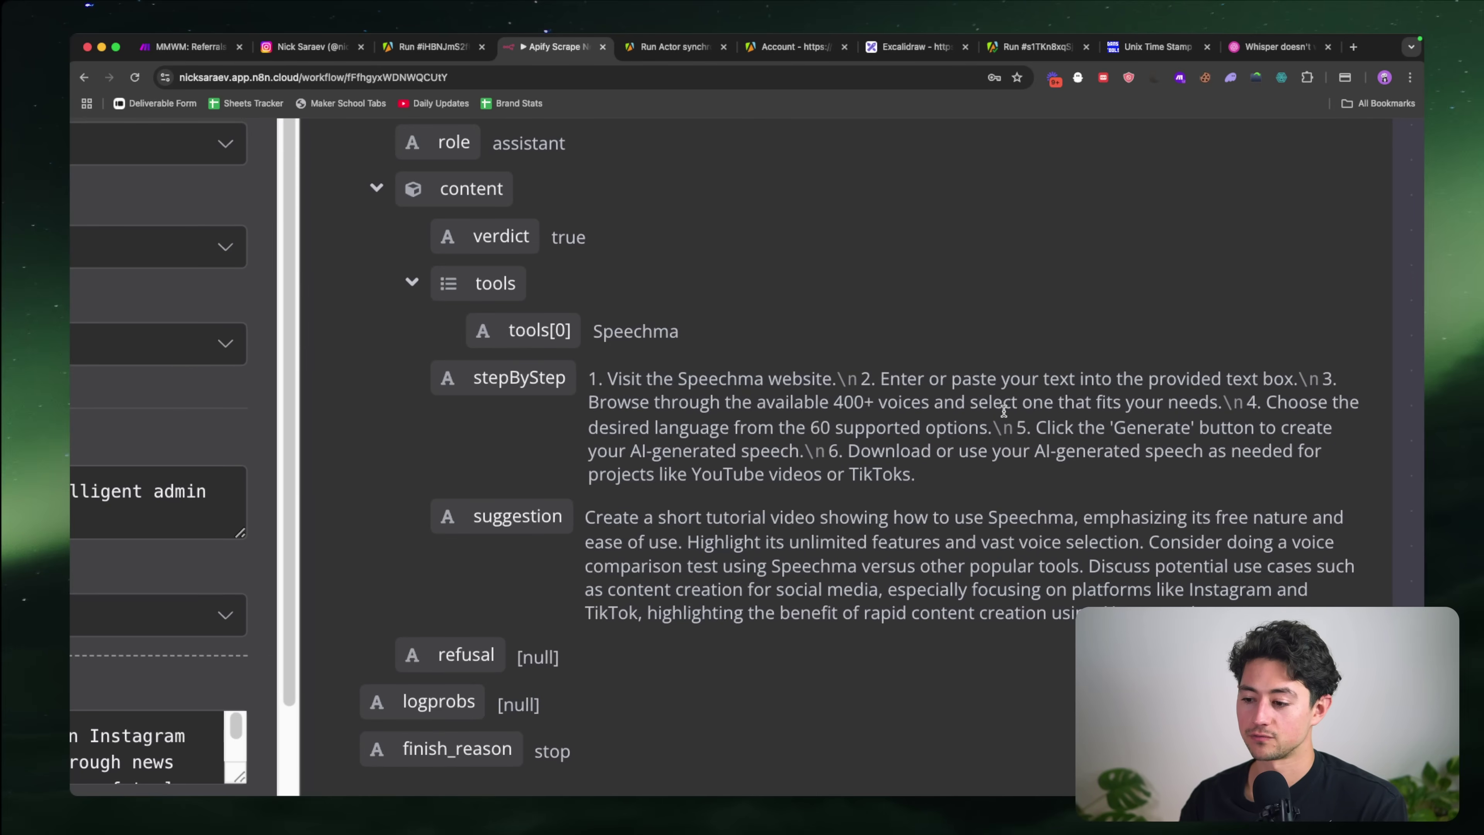
{"action": "scroll", "coordinate": [1208, 407], "scroll_direction": "down", "scroll_amount": 5}
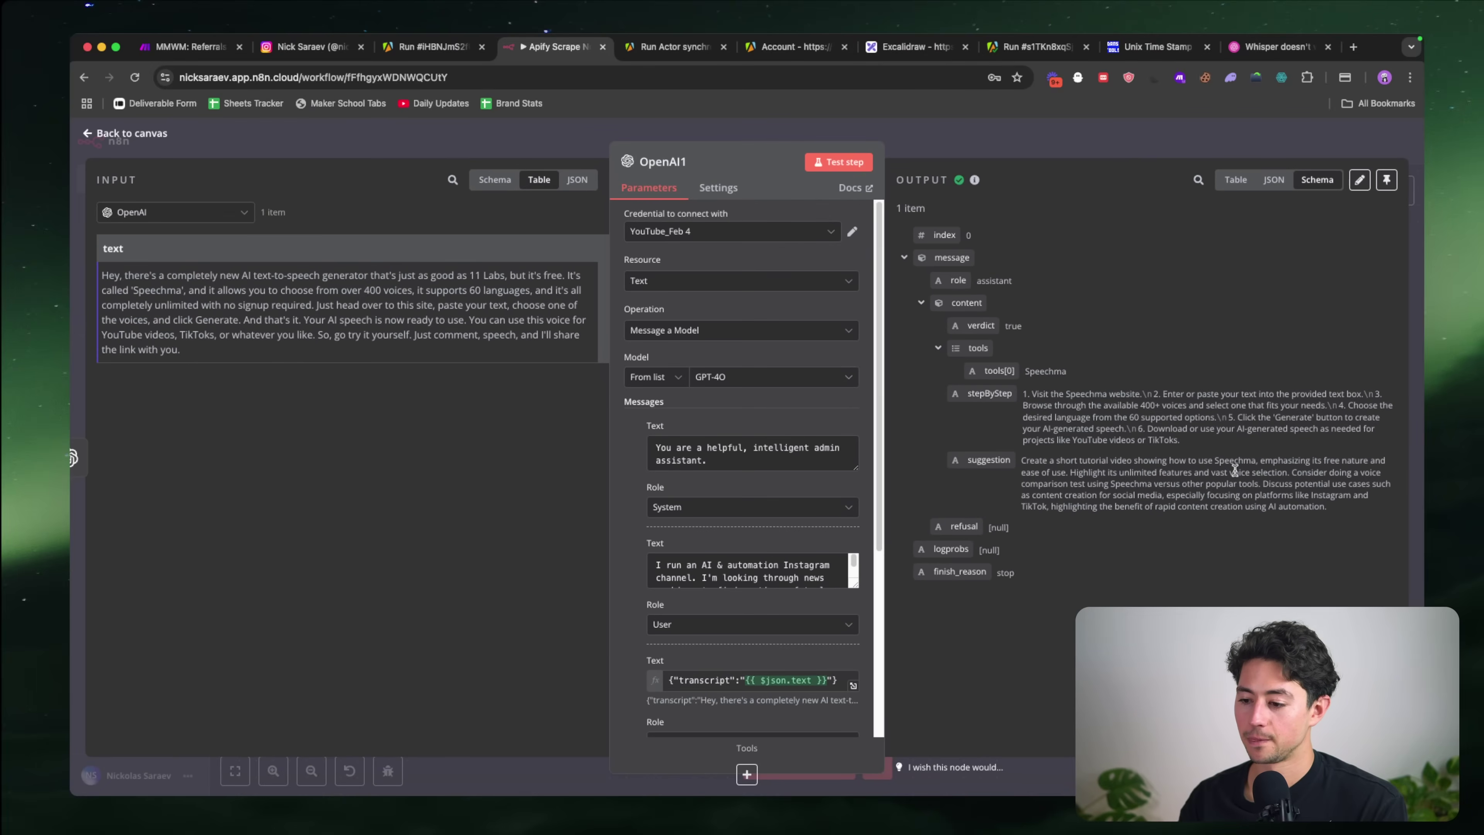
{"action": "triple_click", "coordinate": [1234, 471]}
{"action": "scroll", "coordinate": [1367, 525], "scroll_direction": "up", "scroll_amount": 5}
{"action": "scroll", "coordinate": [1366, 529], "scroll_direction": "up", "scroll_amount": 1}
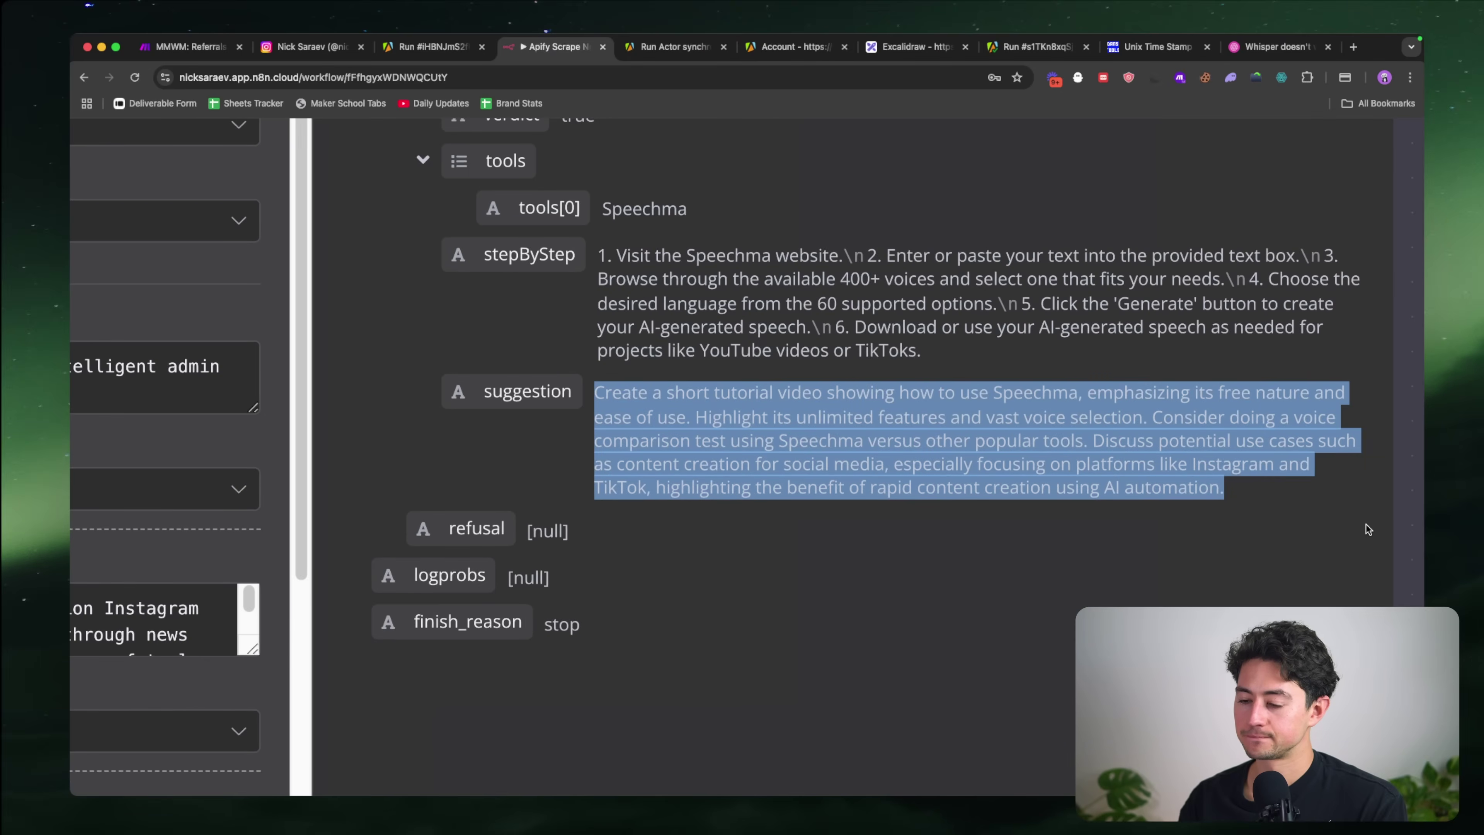
{"action": "left_click", "coordinate": [1317, 514]}
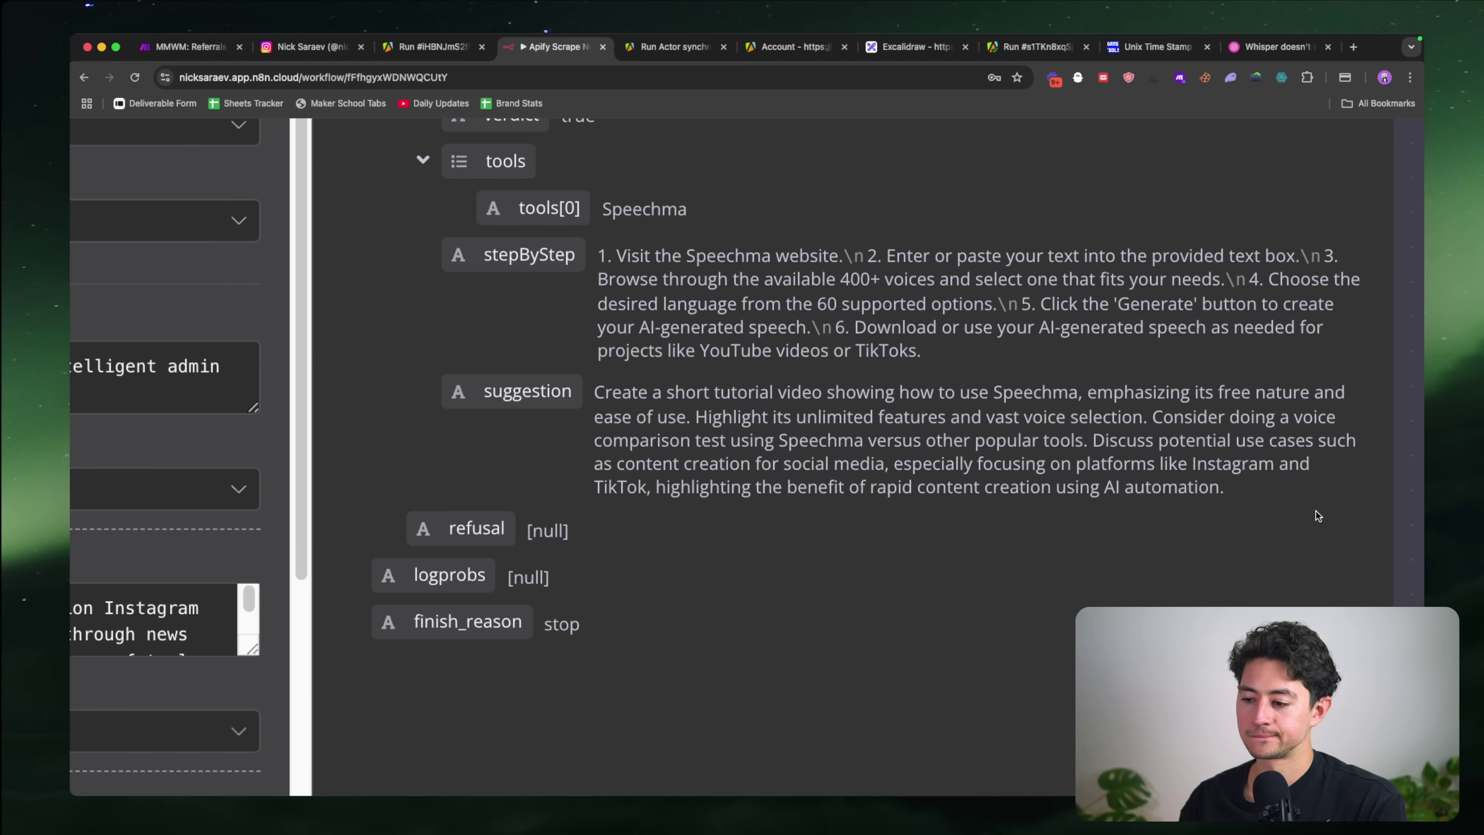
{"action": "left_click_drag", "start_coordinate": [1156, 420], "coordinate": [1242, 495]}
{"action": "left_click", "coordinate": [1086, 445]}
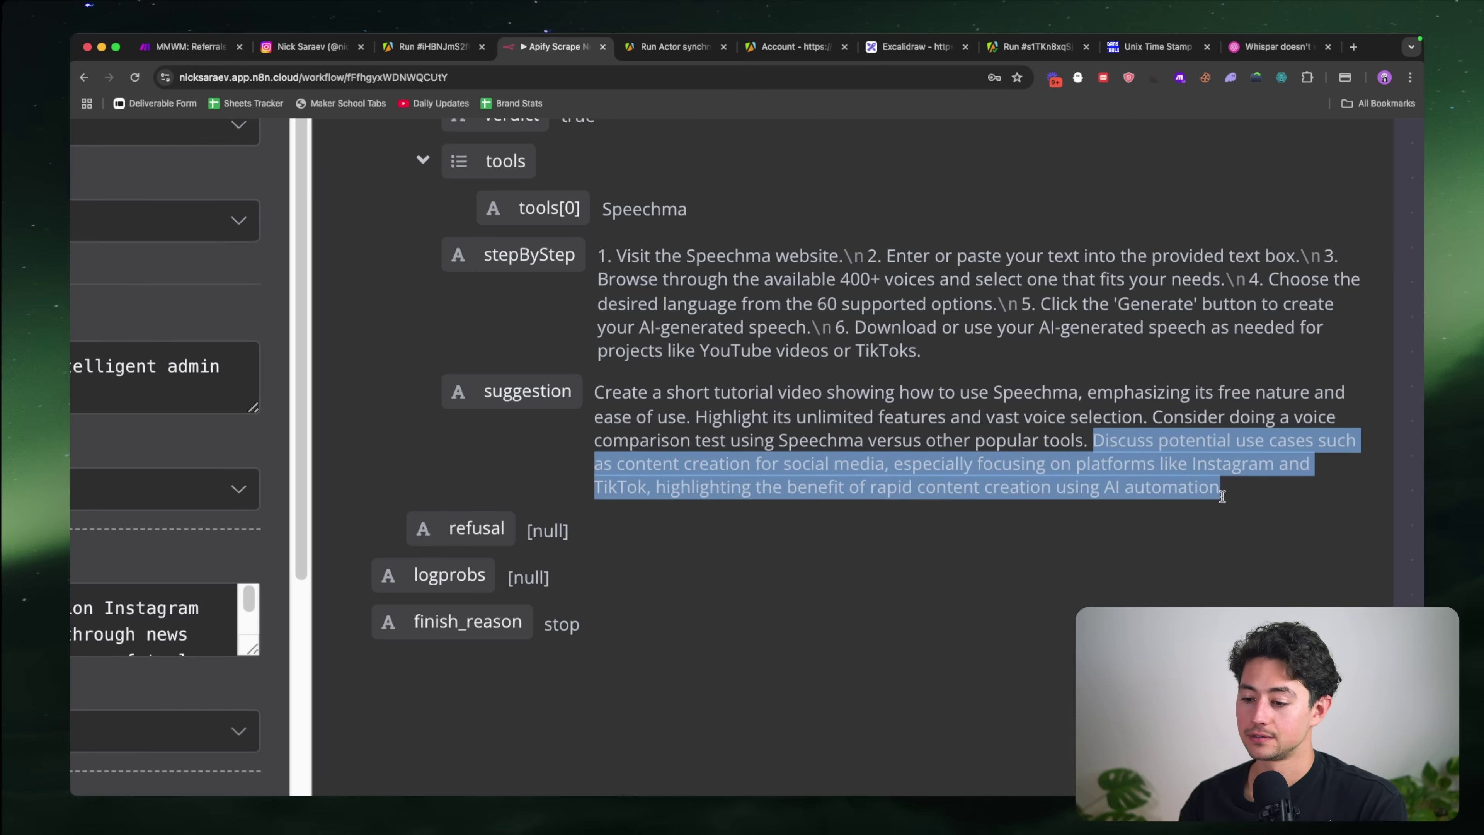
{"action": "key", "text": "super+0"}
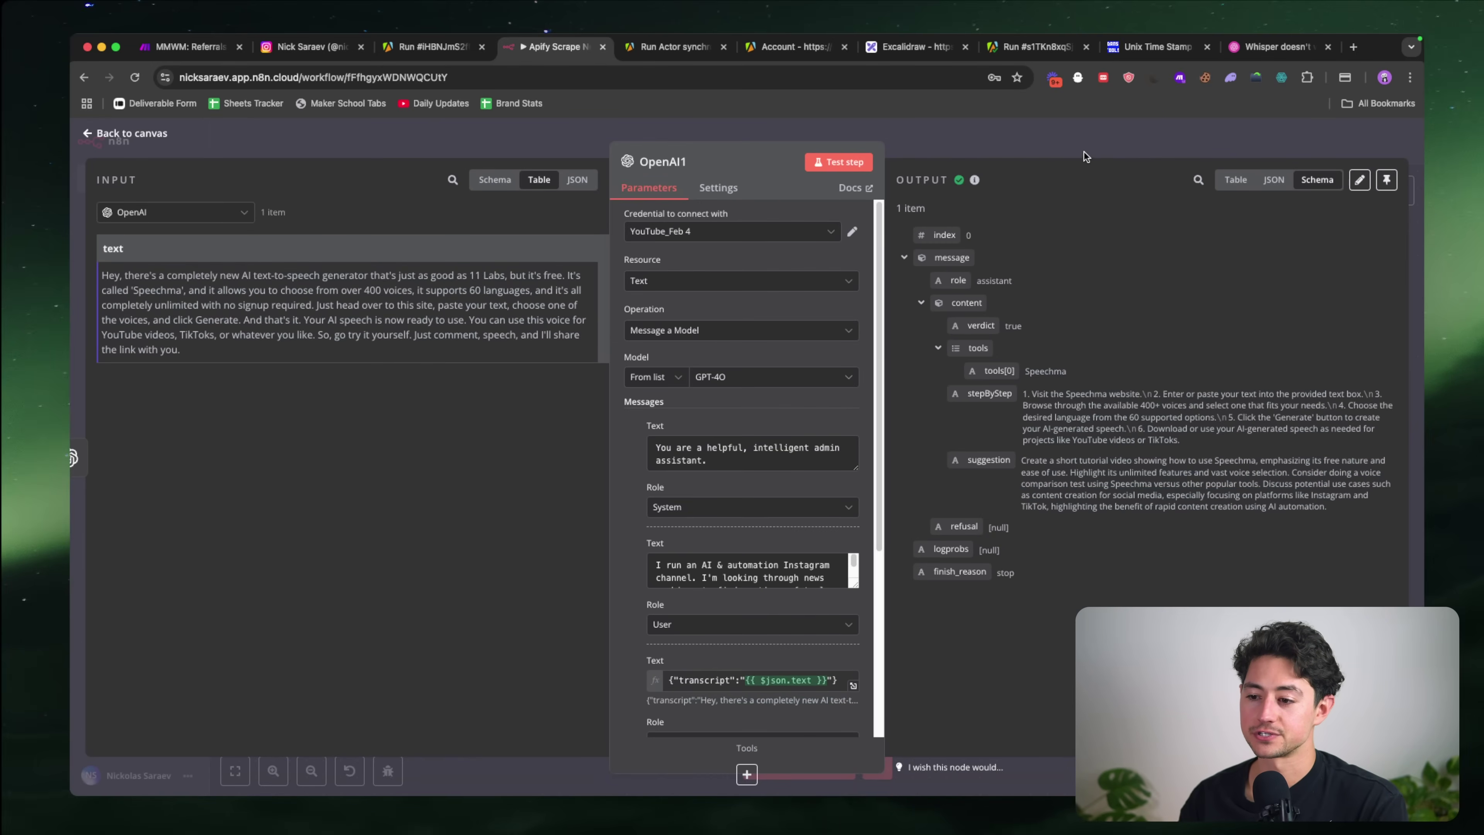
{"action": "left_click", "coordinate": [1081, 154]}
Step: Rename the transcription OpenAI node to 'Transcribe'
{"action": "scroll", "coordinate": [692, 318], "scroll_direction": "left", "scroll_amount": 3}
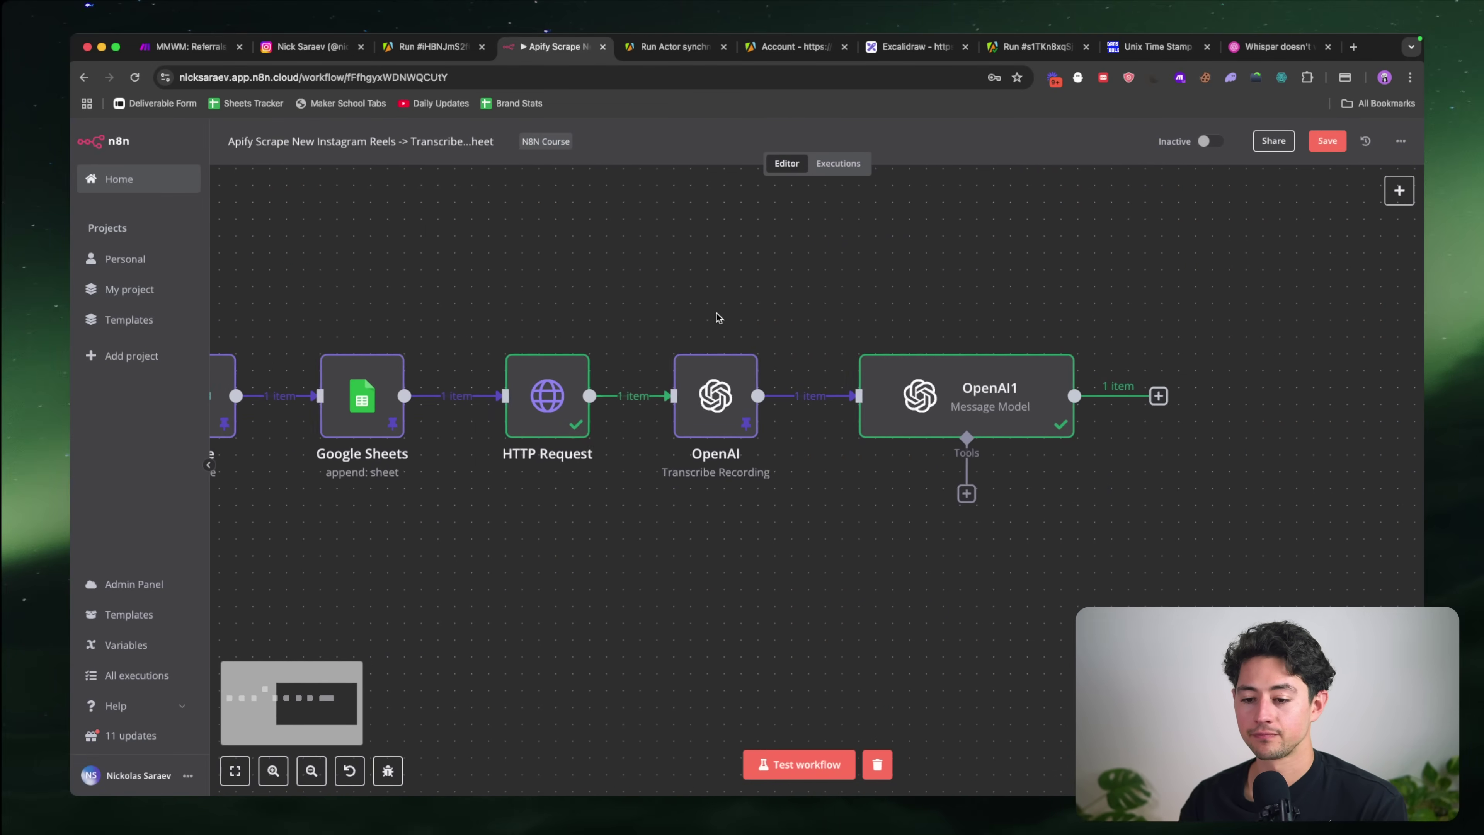
{"action": "left_click_drag", "start_coordinate": [677, 315], "coordinate": [857, 492]}
{"action": "key", "text": "F2"}
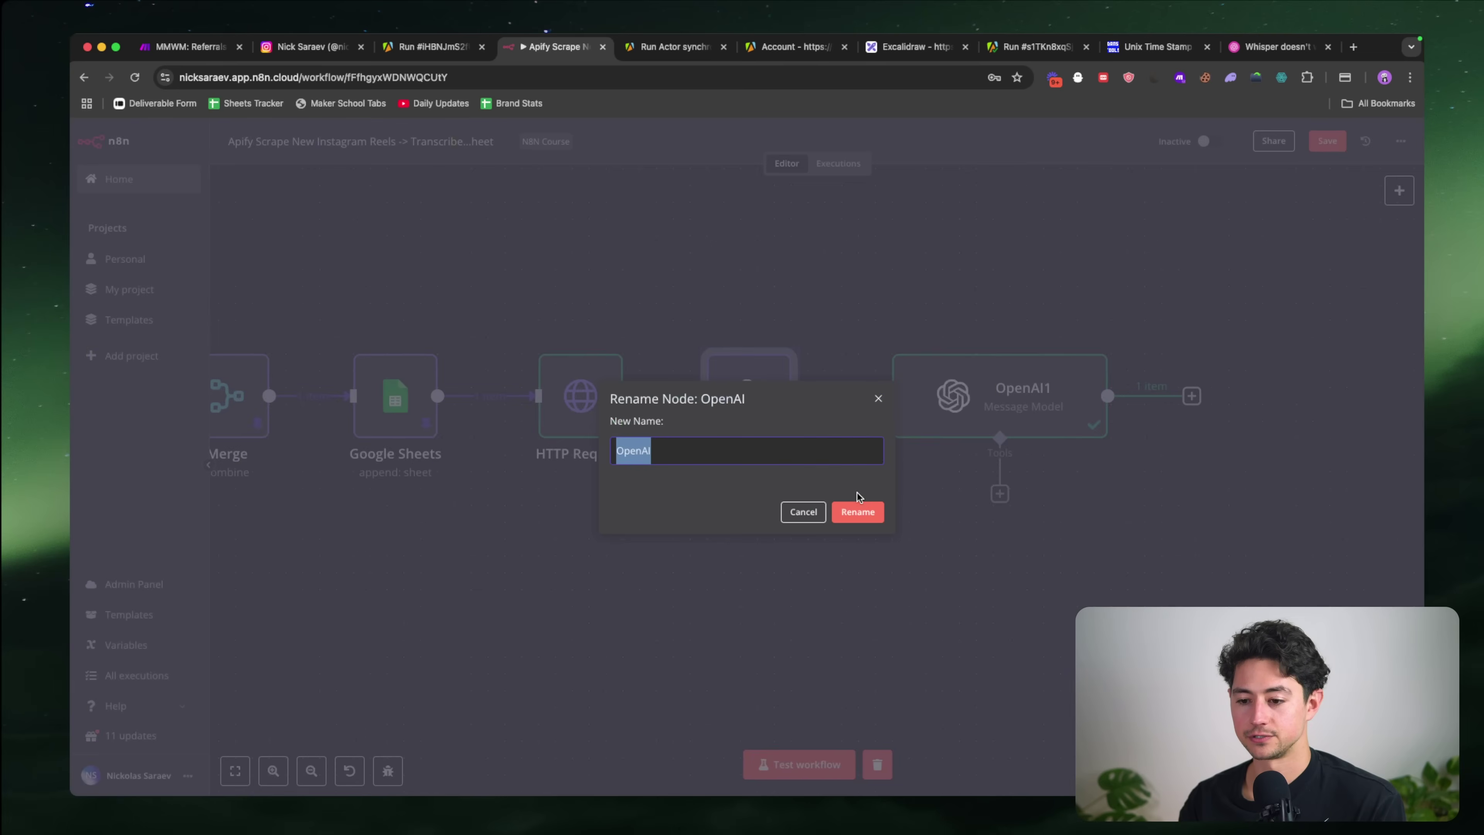
{"action": "type", "text": "Transcribe"}
{"action": "key", "text": "Return"}
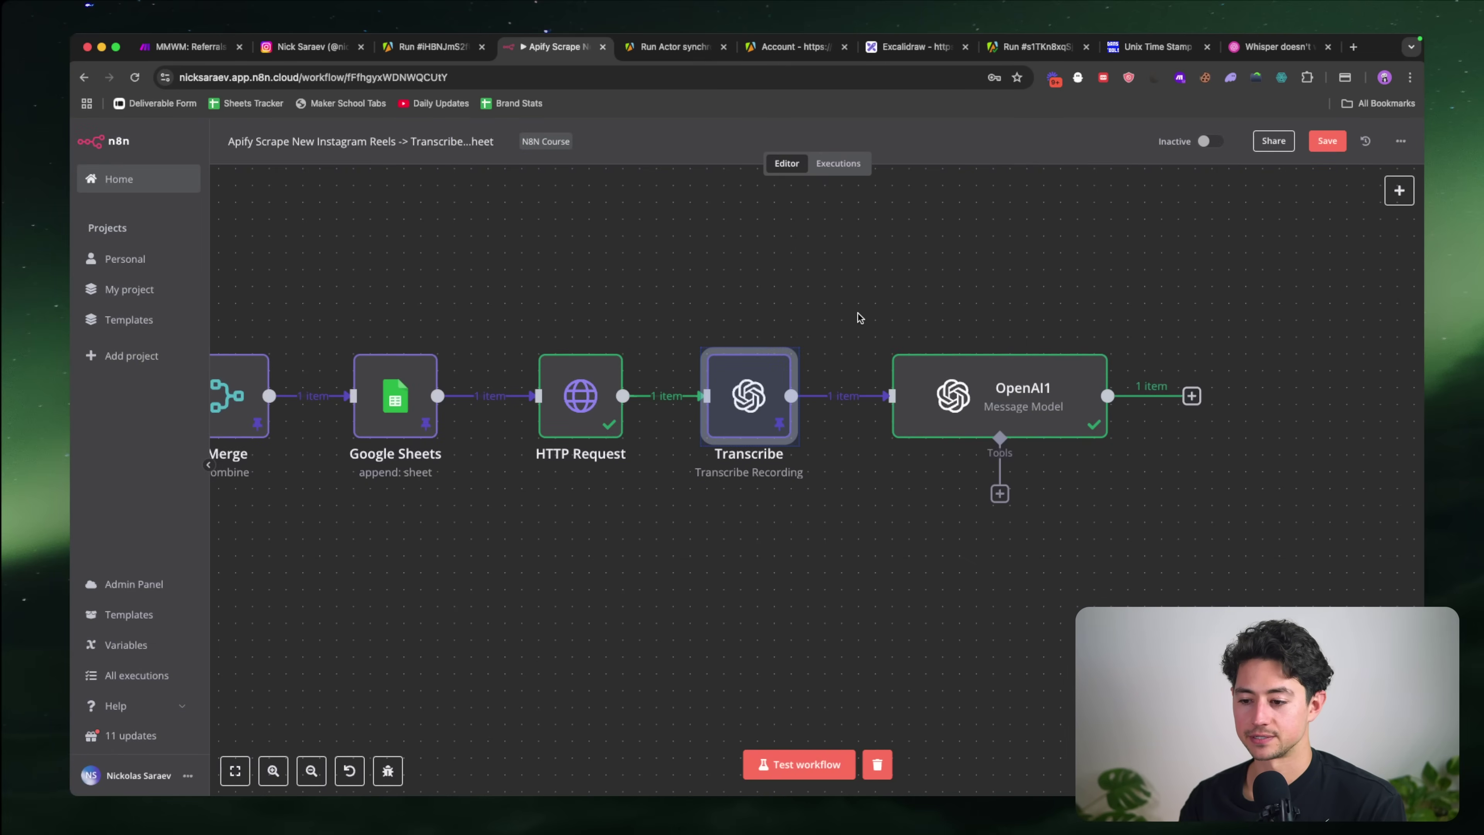
Step: Rename OpenAI1 to 'Filter Content & Generate Suggestions', then trim it to 'Filter & Generate Suggestions'
{"action": "left_click_drag", "start_coordinate": [856, 315], "coordinate": [1270, 536]}
{"action": "key", "text": "F2"}
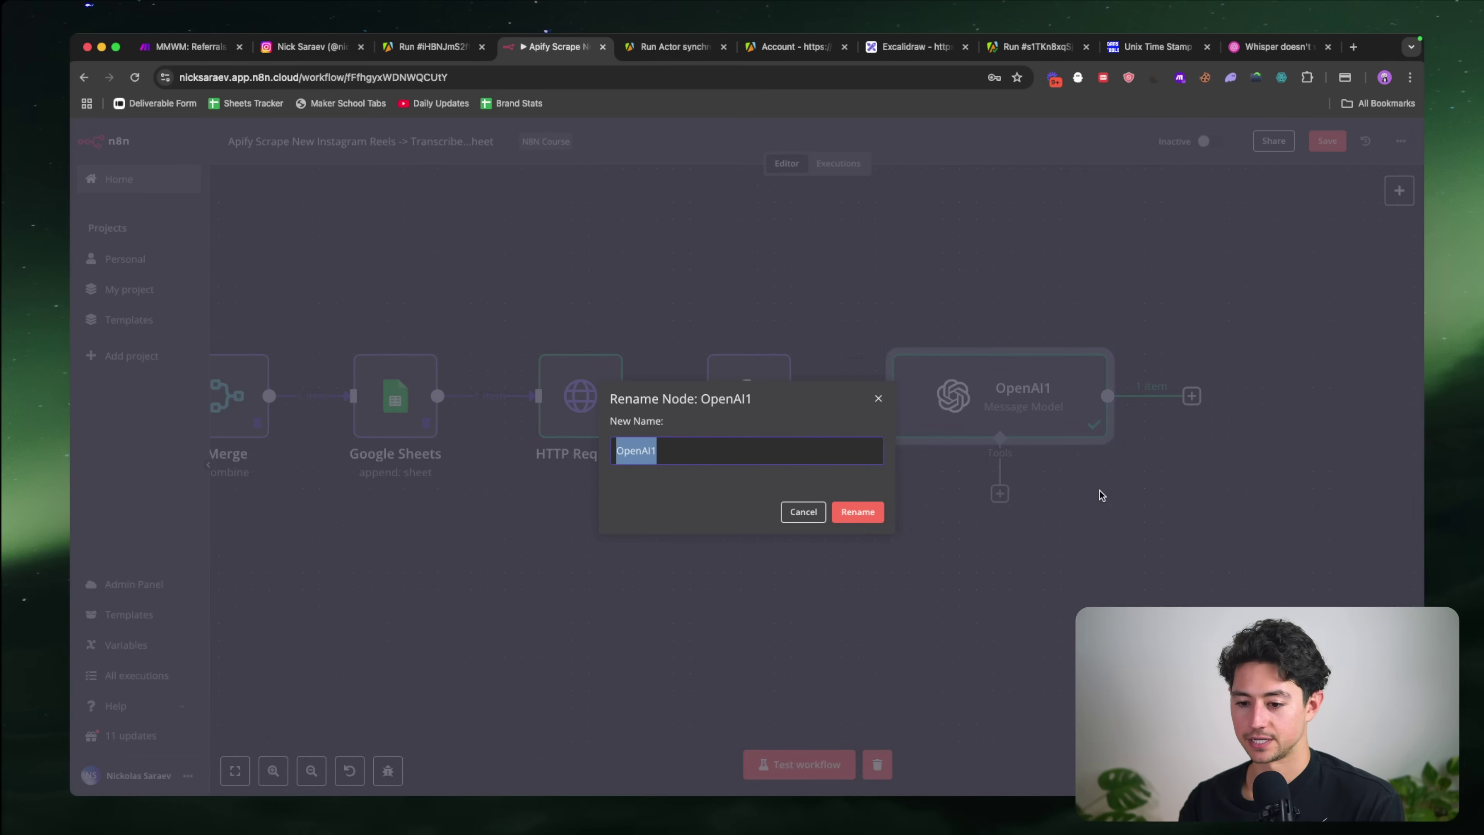
{"action": "type", "text": "Filter C"}
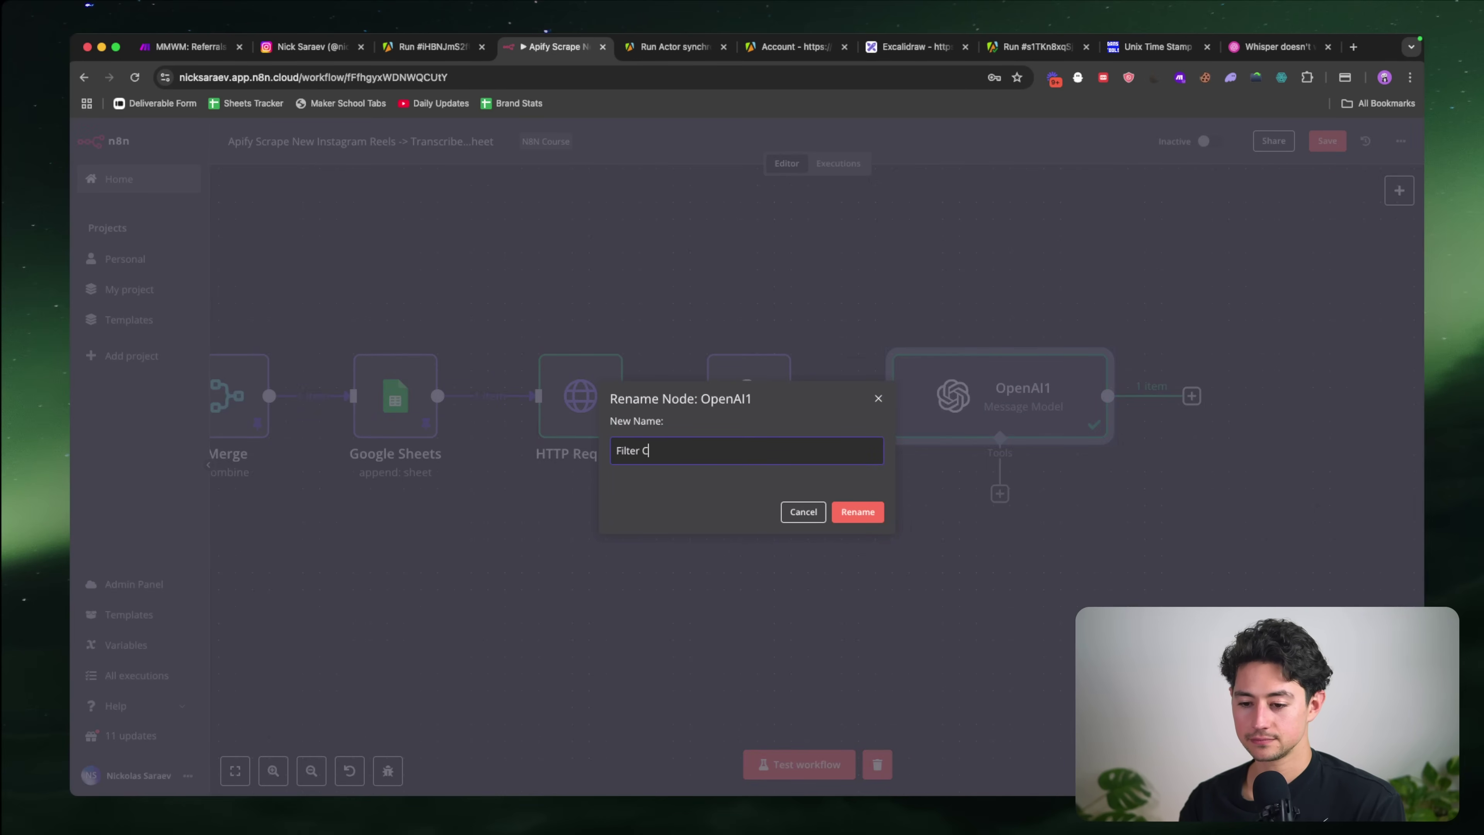
{"action": "type", "text": "ontent & Gene"}
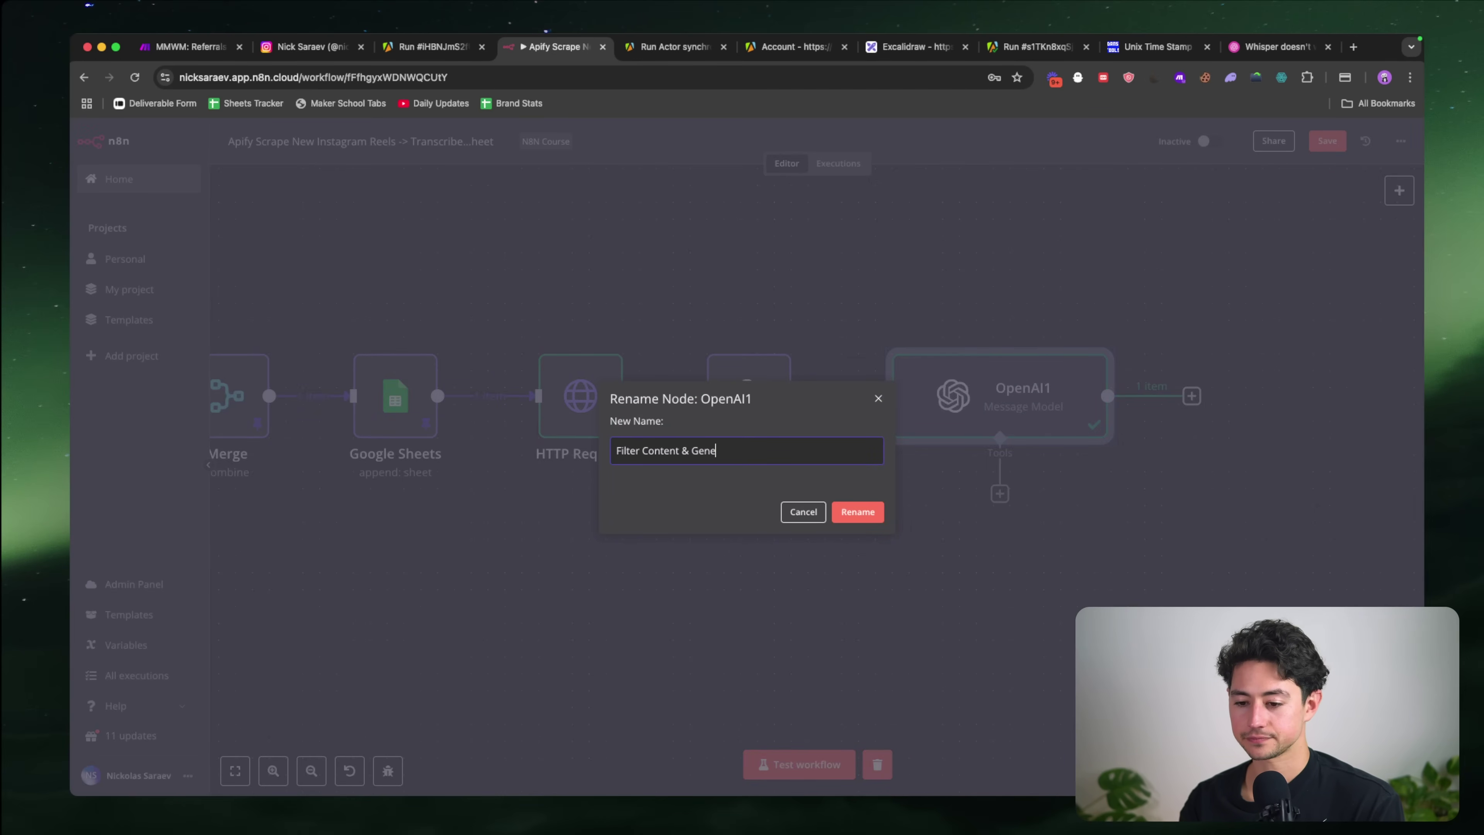
{"action": "type", "text": "rate Suggestions"}
{"action": "key", "text": "Return"}
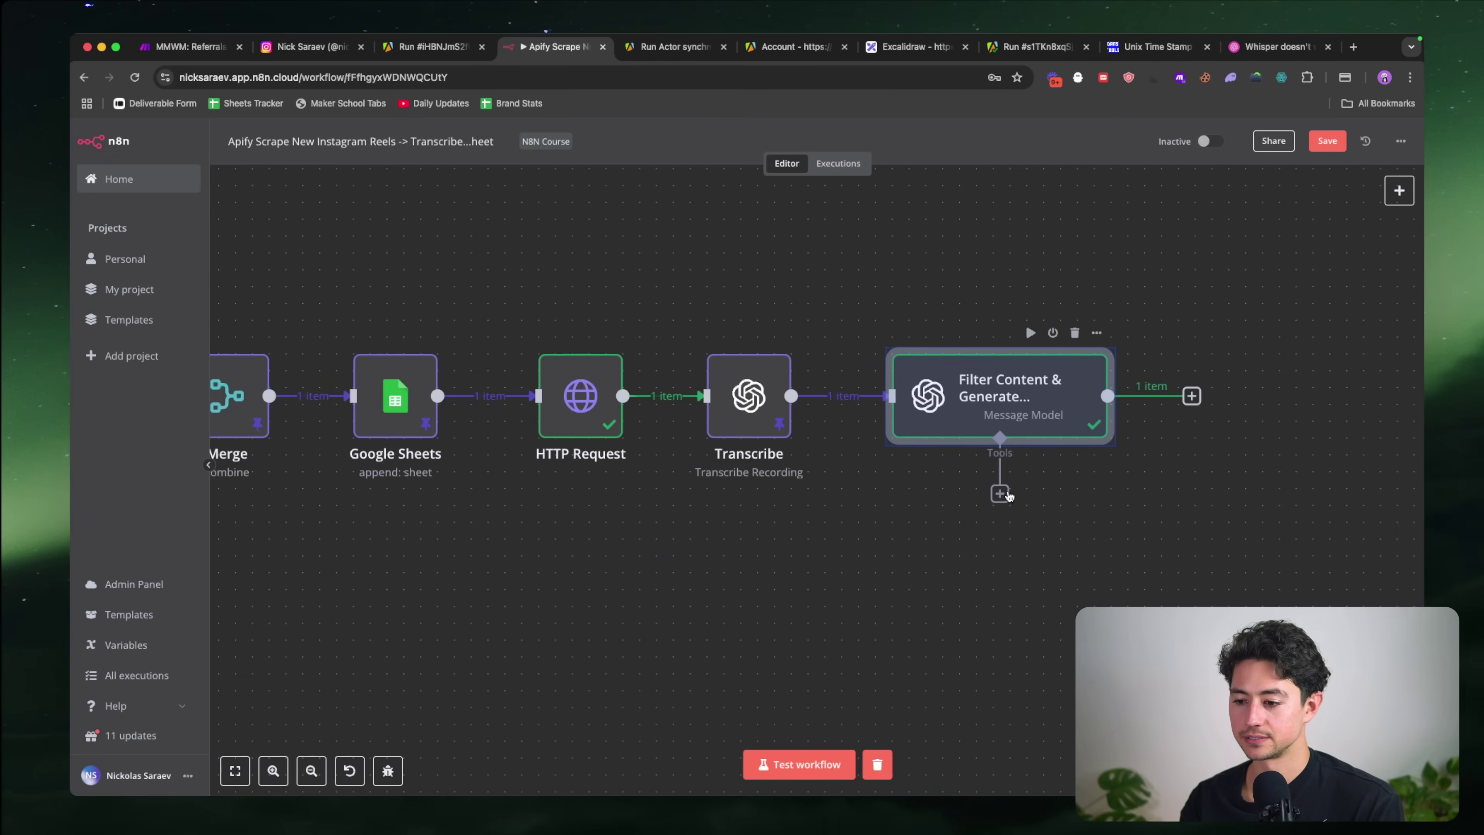
{"action": "left_click_drag", "start_coordinate": [828, 278], "coordinate": [1163, 487]}
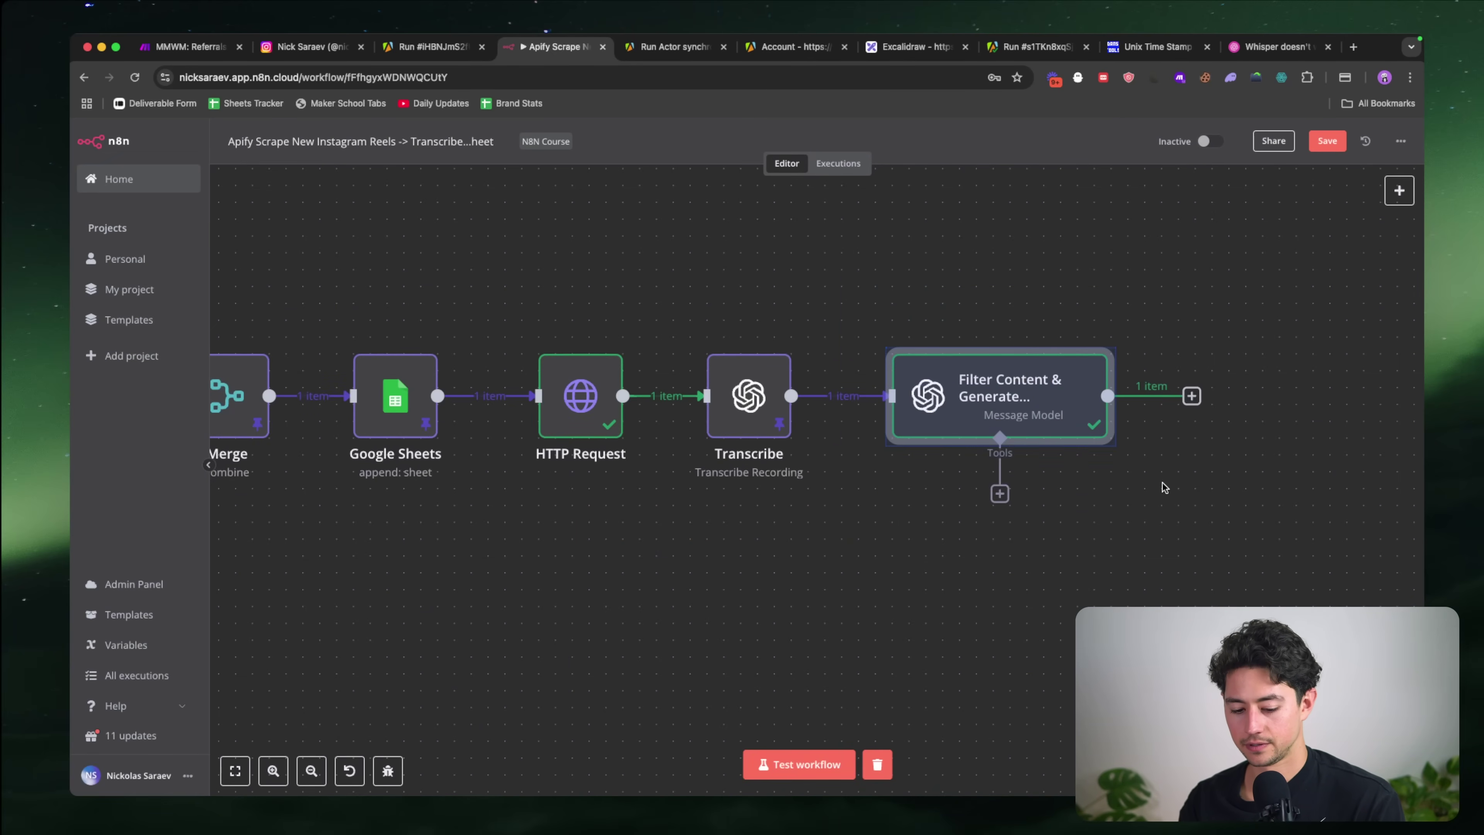
{"action": "key", "text": "F2"}
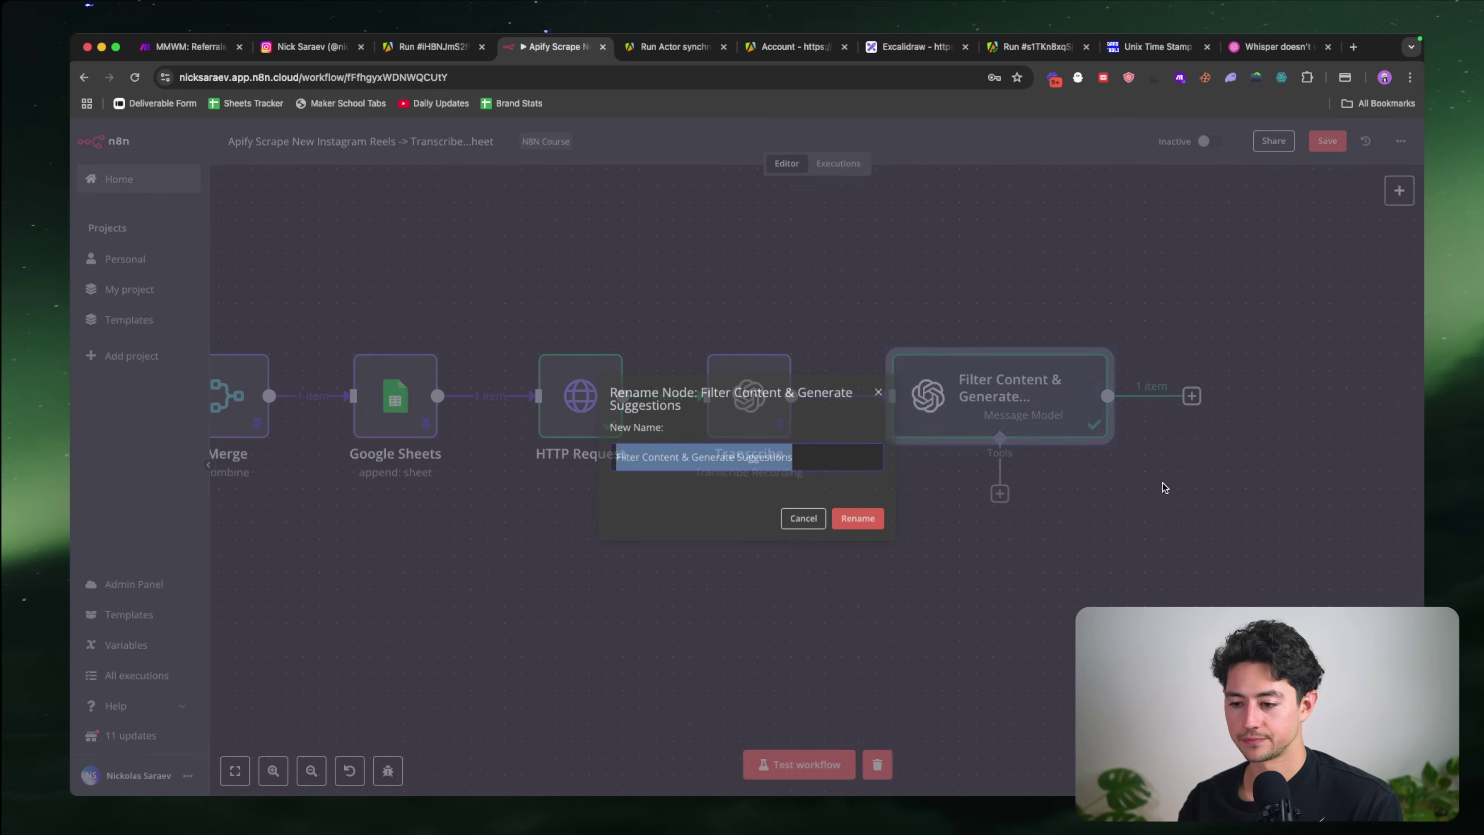
{"action": "key", "text": "Left"}
{"action": "key", "text": "alt+Right"}
{"action": "key", "text": "alt+shift+Right"}
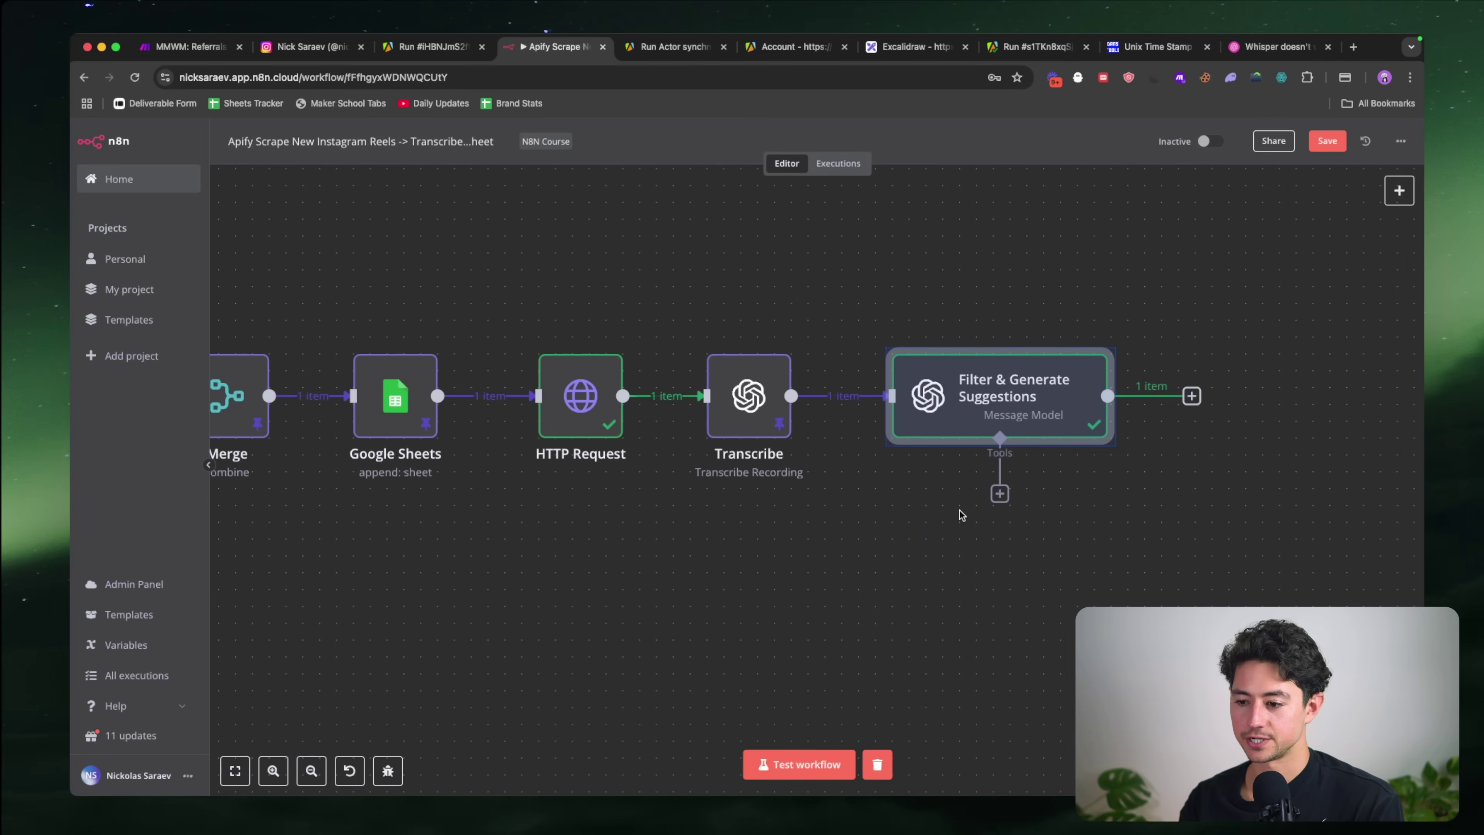
Step: Rename Google Sheets1 to 'Search for Entries' and the Merge node to 'Drop Duplicates'
{"action": "scroll", "coordinate": [960, 510], "scroll_direction": "left", "scroll_amount": 10}
{"action": "scroll", "coordinate": [960, 514], "scroll_direction": "left", "scroll_amount": 10}
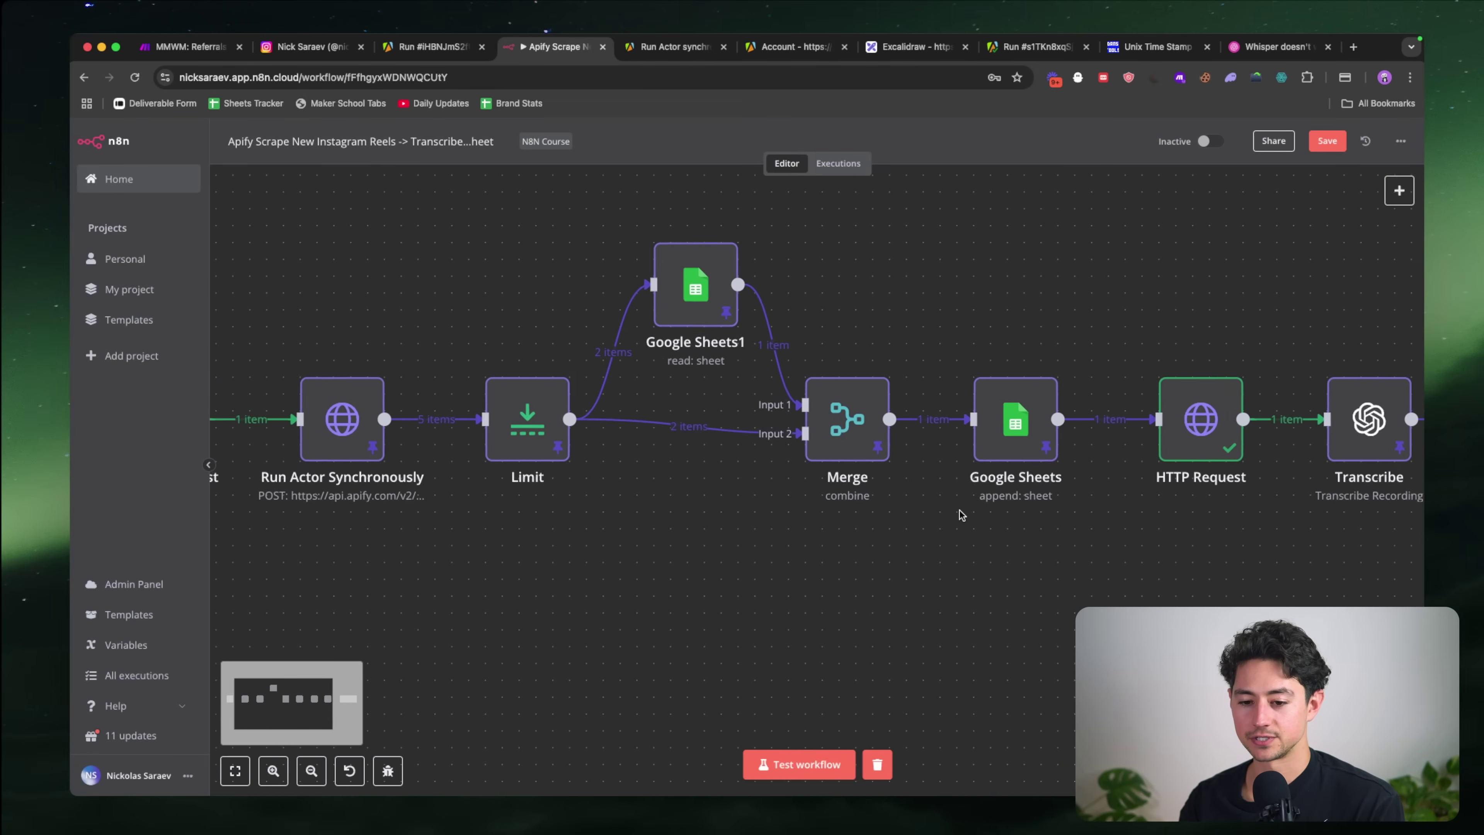
{"action": "scroll", "coordinate": [474, 400], "scroll_direction": "right", "scroll_amount": 5}
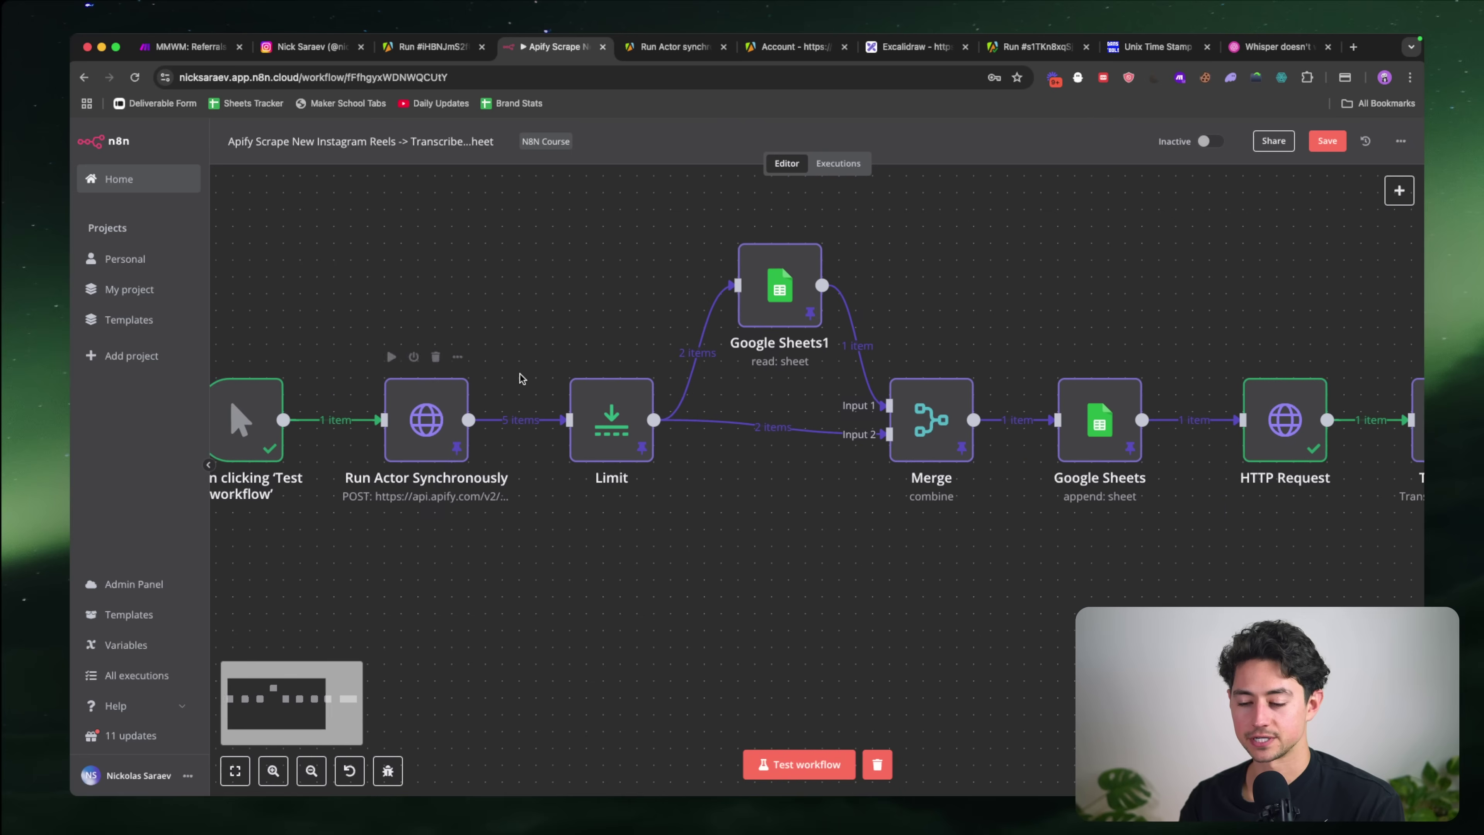
{"action": "left_click_drag", "start_coordinate": [495, 205], "coordinate": [739, 360]}
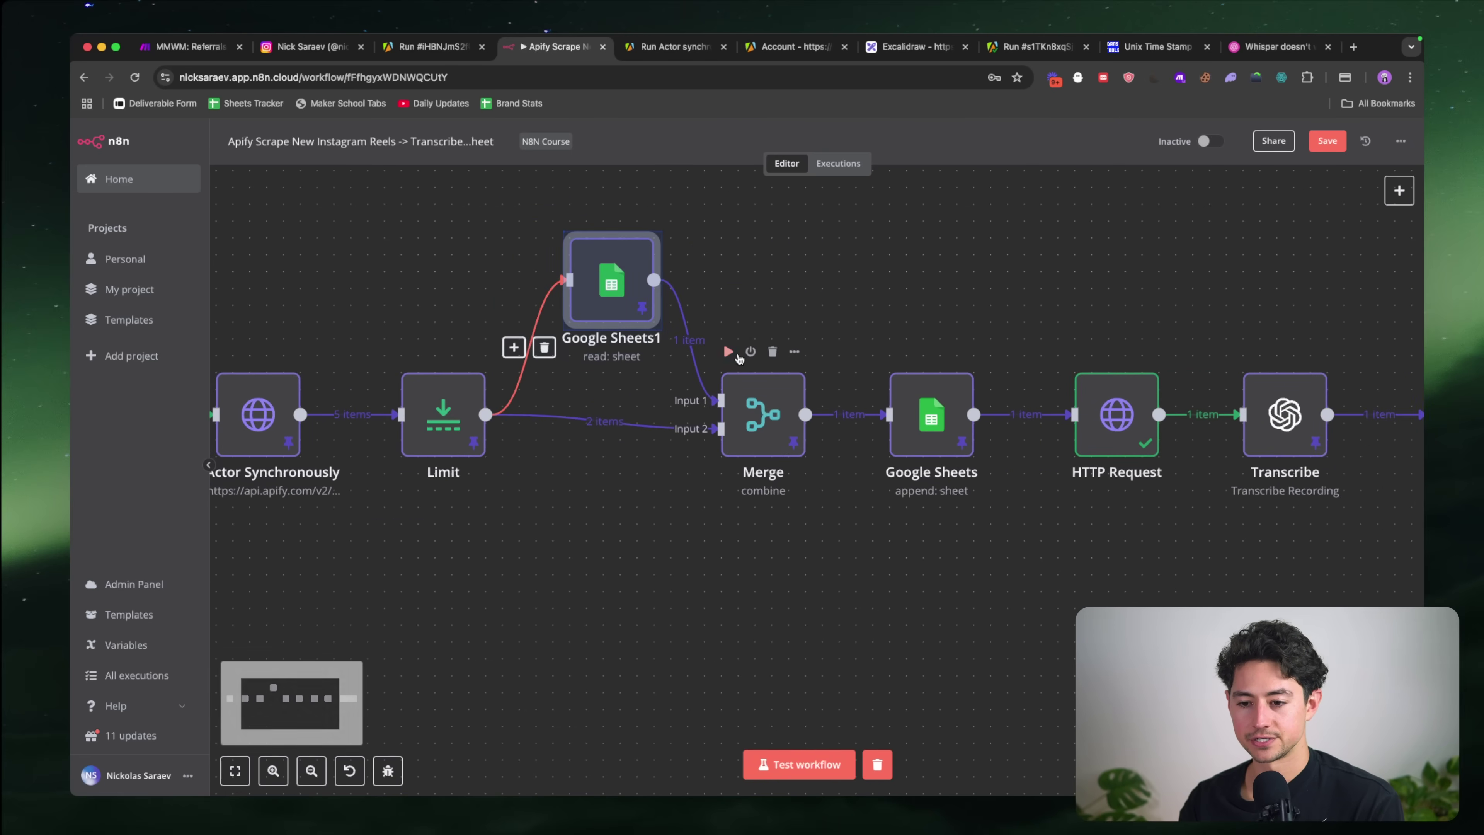
{"action": "key", "text": "F2"}
{"action": "type", "text": "Search for Entries"}
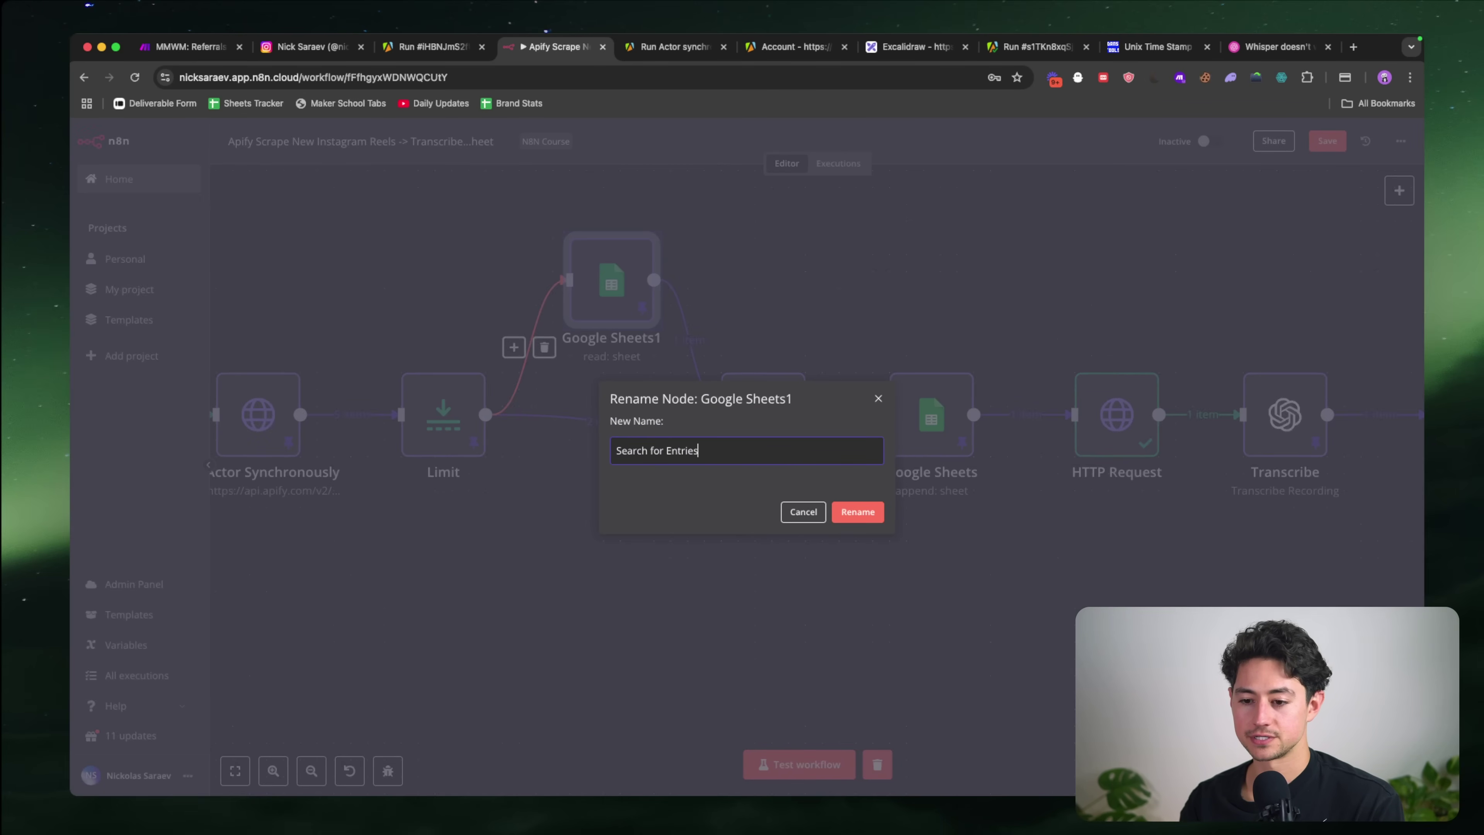
{"action": "key", "text": "Return"}
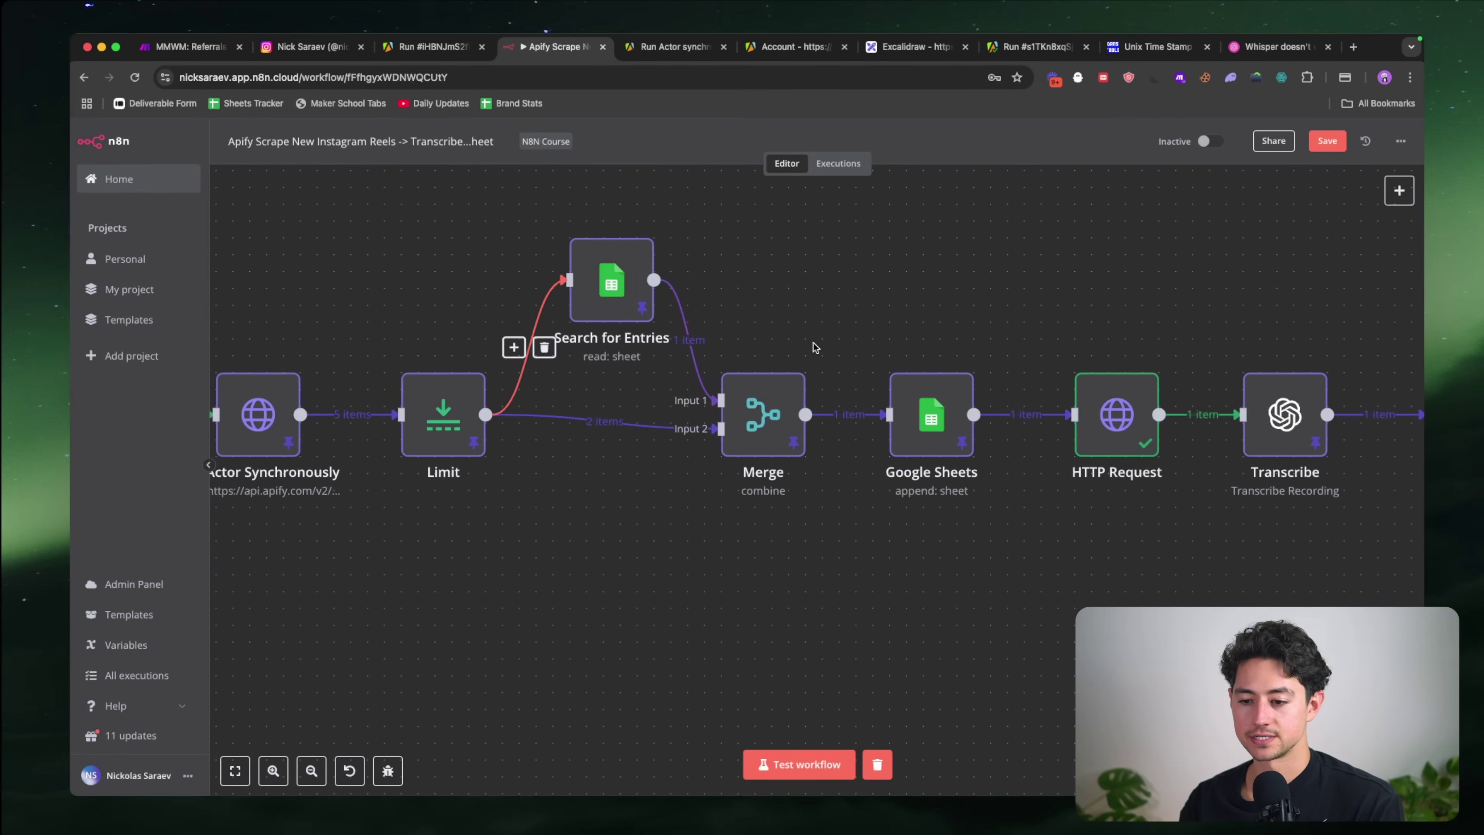
{"action": "left_click_drag", "start_coordinate": [753, 460], "coordinate": [699, 511]}
{"action": "key", "text": "F2"}
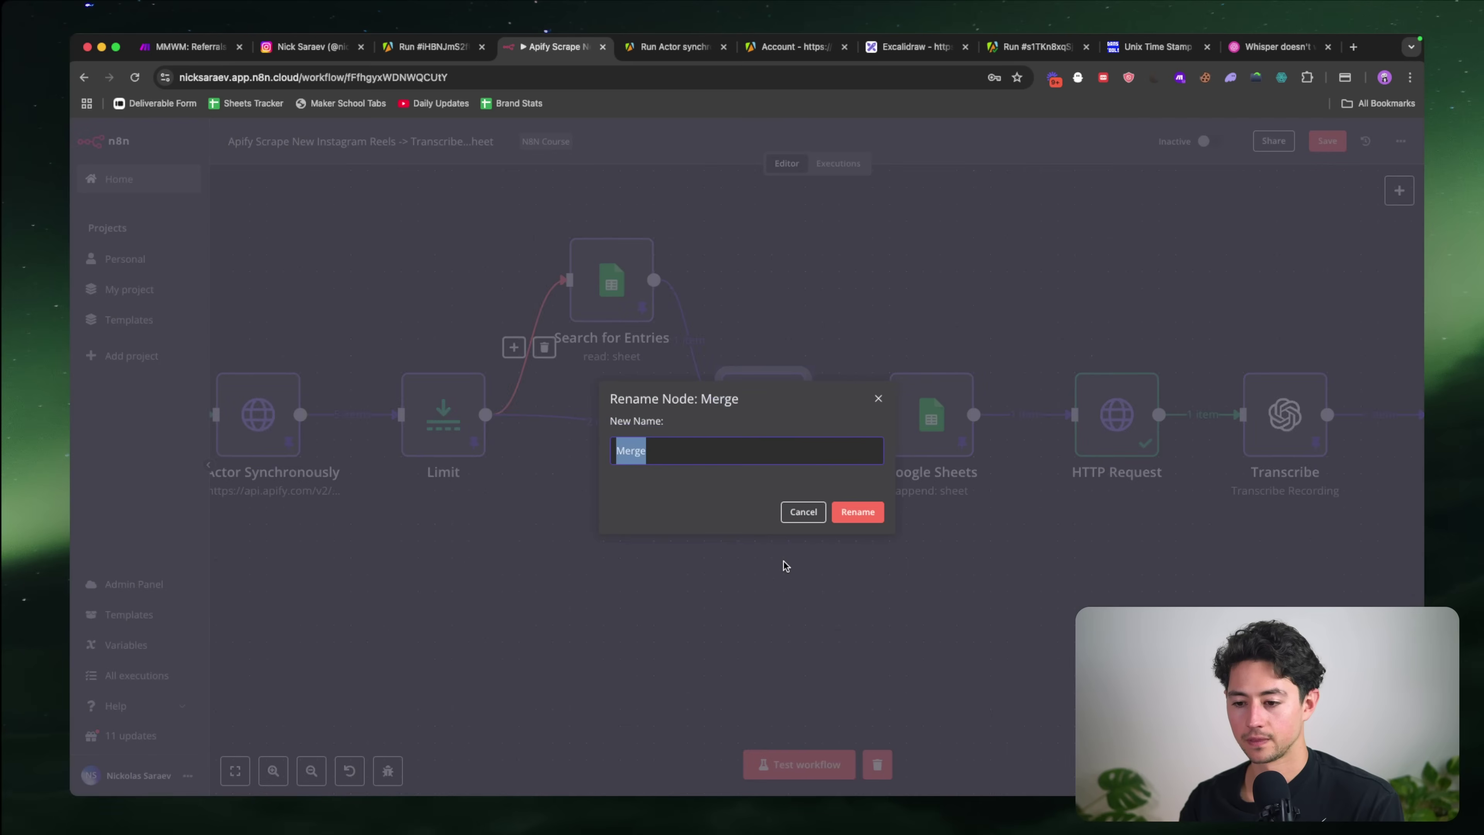
{"action": "type", "text": "Drop Duplicat"}
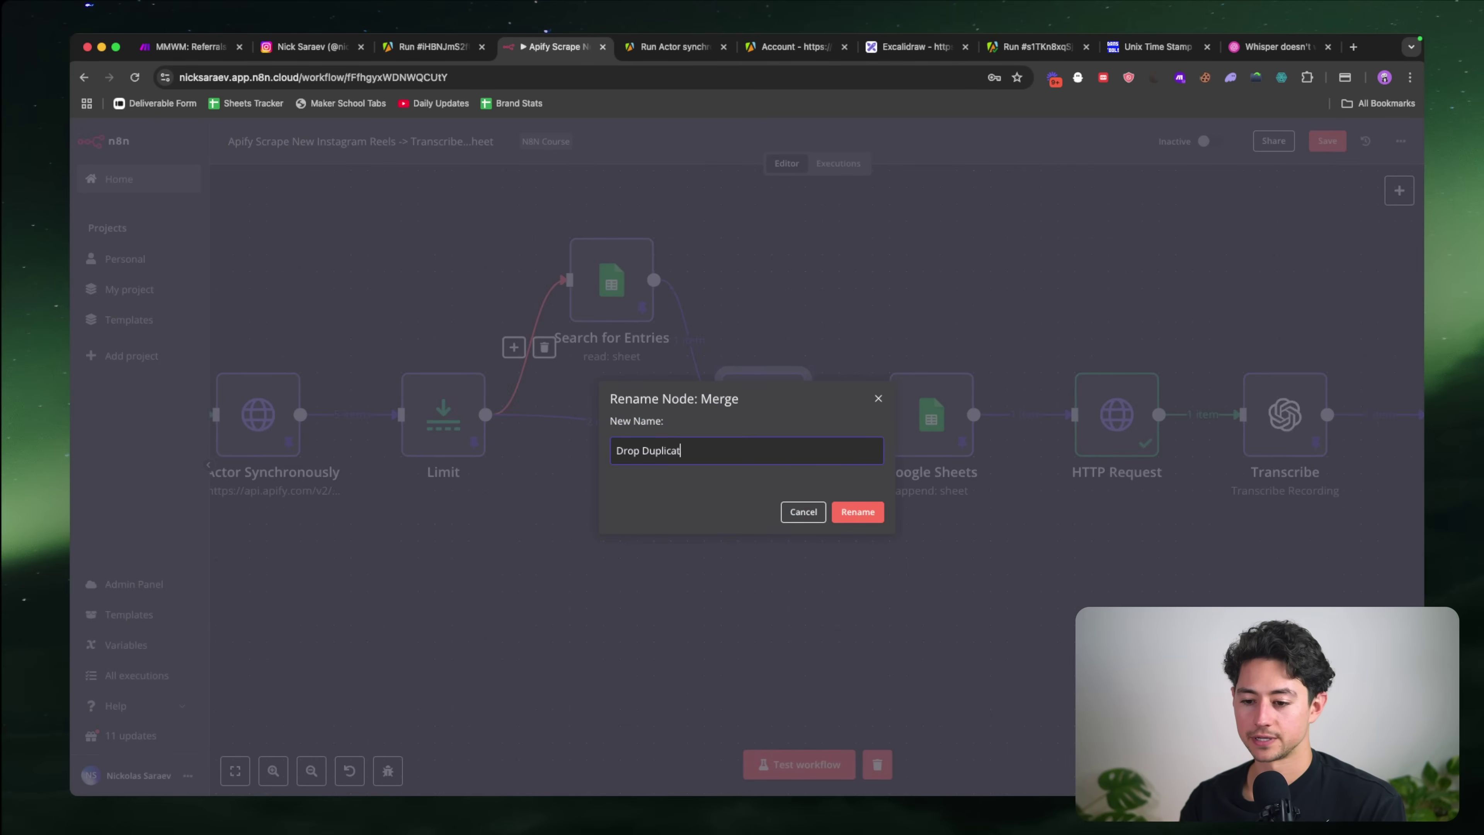
{"action": "type", "text": "es"}
{"action": "key", "text": "Return"}
Step: Rename the Google Sheets node to 'Add Entries' and the HTTP Request node to 'Download Video'
{"action": "scroll", "coordinate": [735, 338], "scroll_direction": "right", "scroll_amount": 3}
{"action": "key", "text": "Right"}
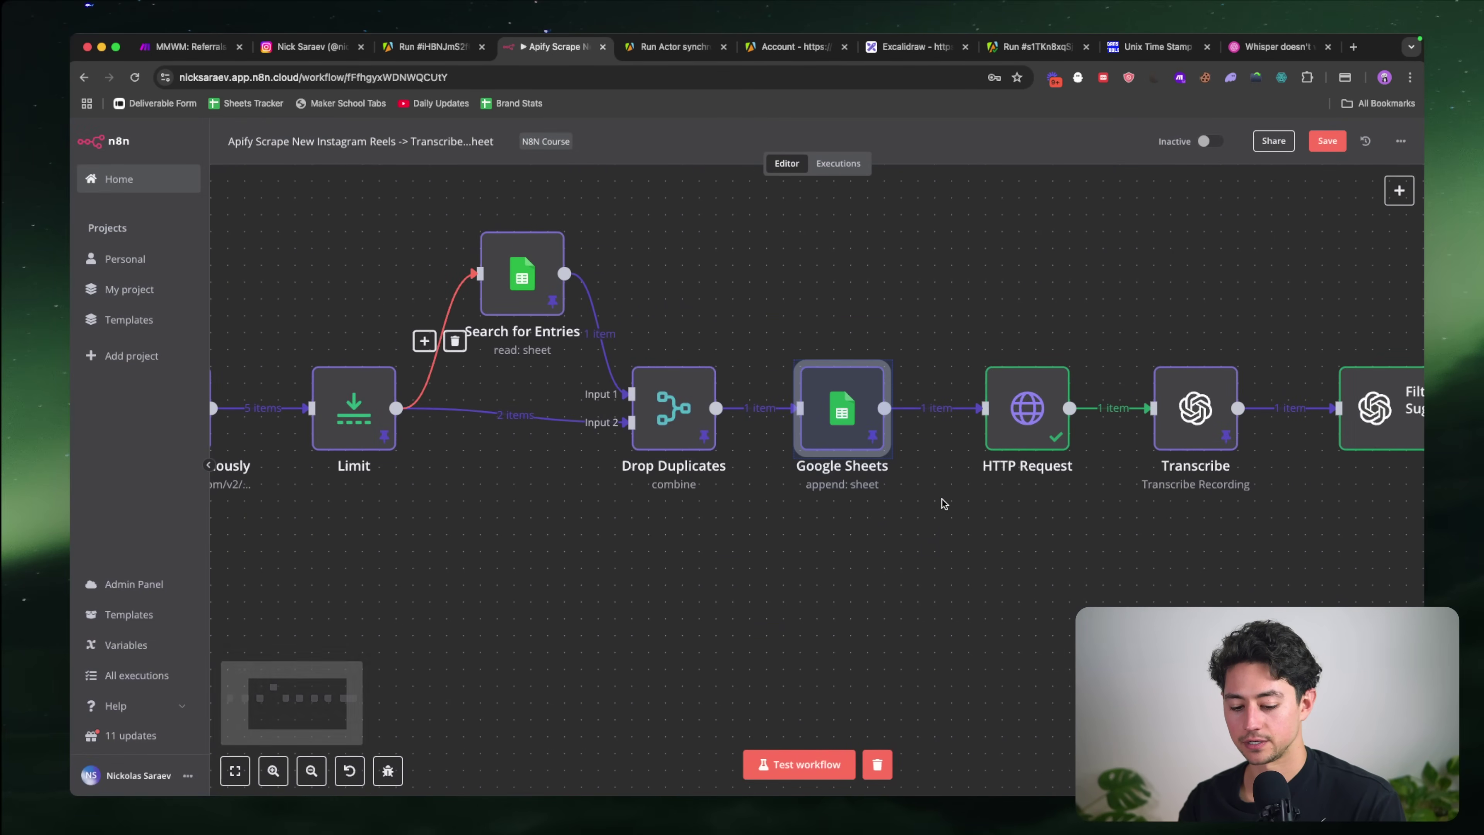
{"action": "key", "text": "F2"}
{"action": "type", "text": "A"}
{"action": "key", "text": "Return"}
{"action": "scroll", "coordinate": [1003, 546], "scroll_direction": "right", "scroll_amount": 5}
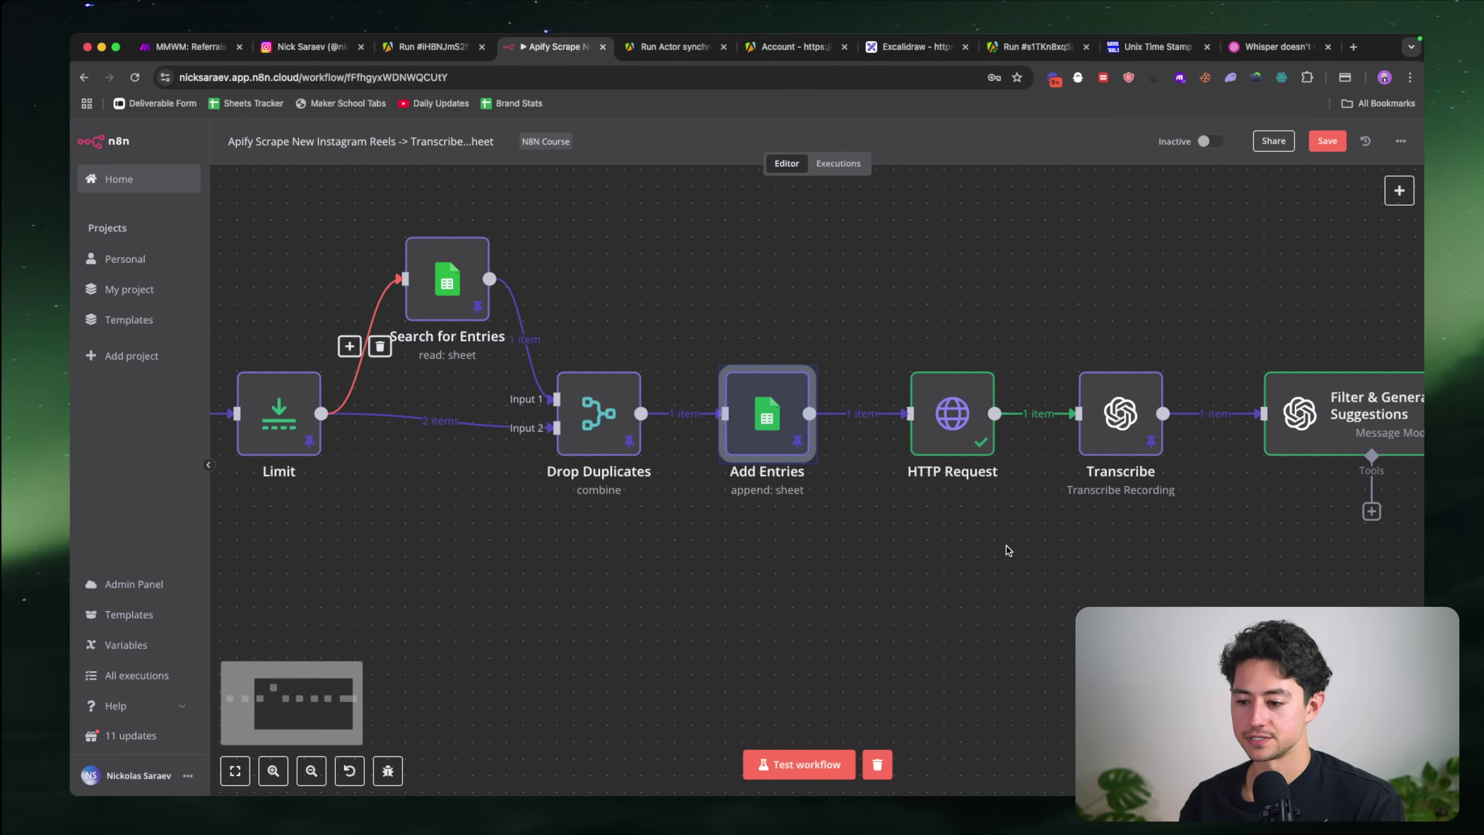
{"action": "key", "text": "Right"}
{"action": "key", "text": "F2"}
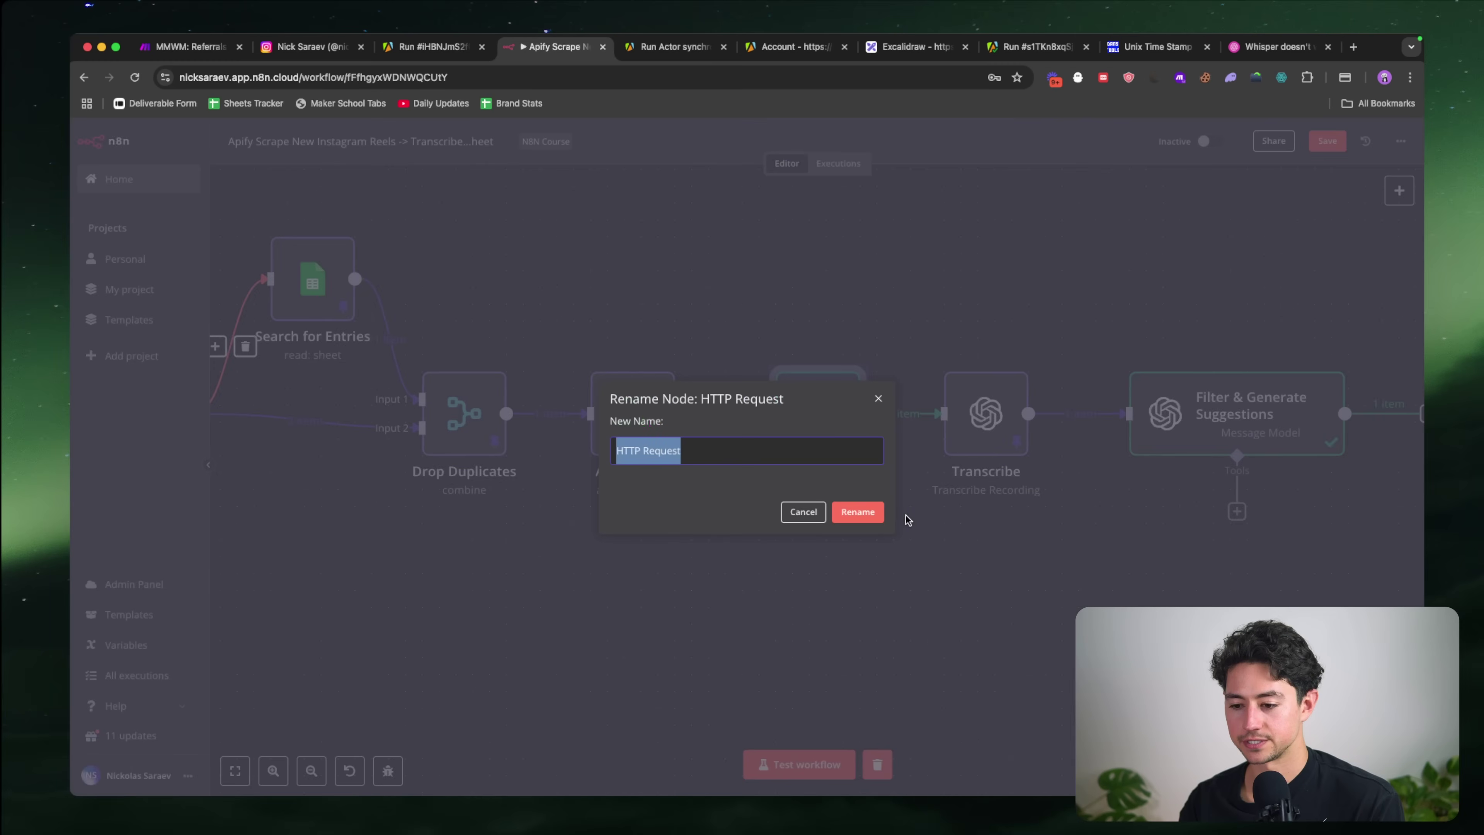
{"action": "type", "text": "Download Video"}
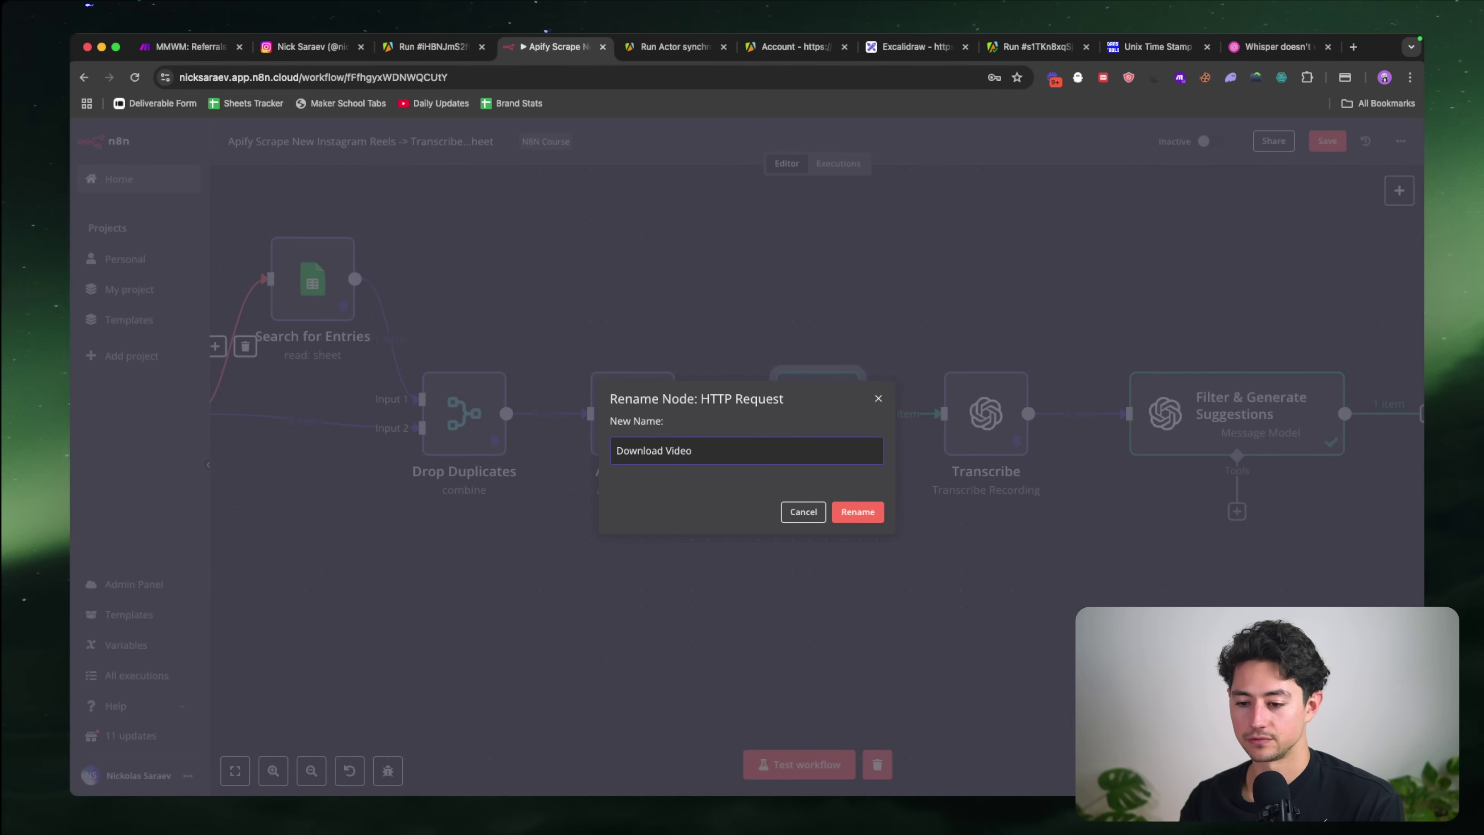
{"action": "key", "text": "Return"}
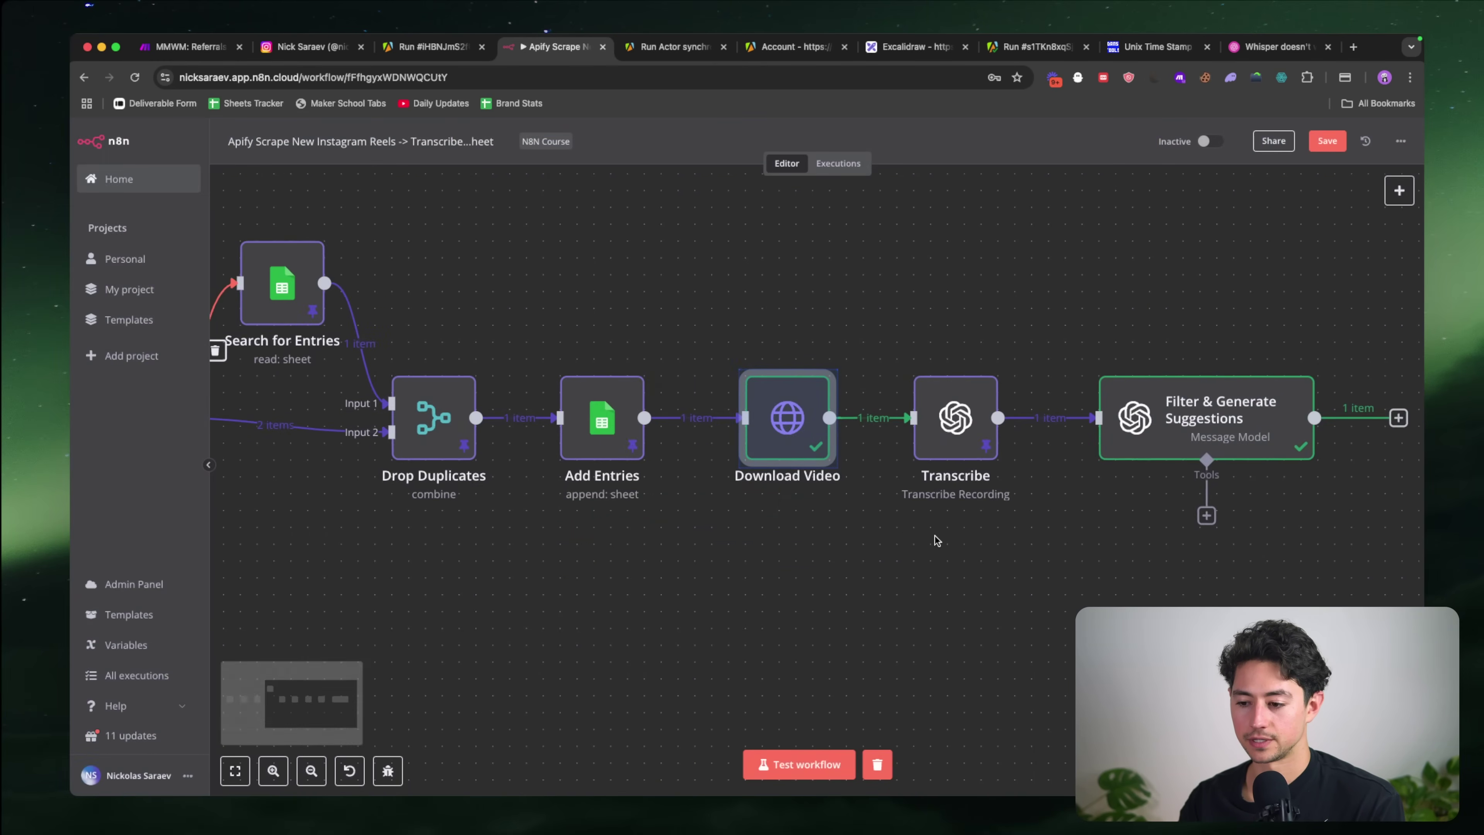
Step: Rename the Transcribe node to 'Transcribe Video' and briefly reopen Filter & Generate Suggestions
{"action": "scroll", "coordinate": [932, 539], "scroll_direction": "right", "scroll_amount": 5}
{"action": "left_click", "coordinate": [785, 418]}
{"action": "key", "text": "F2"}
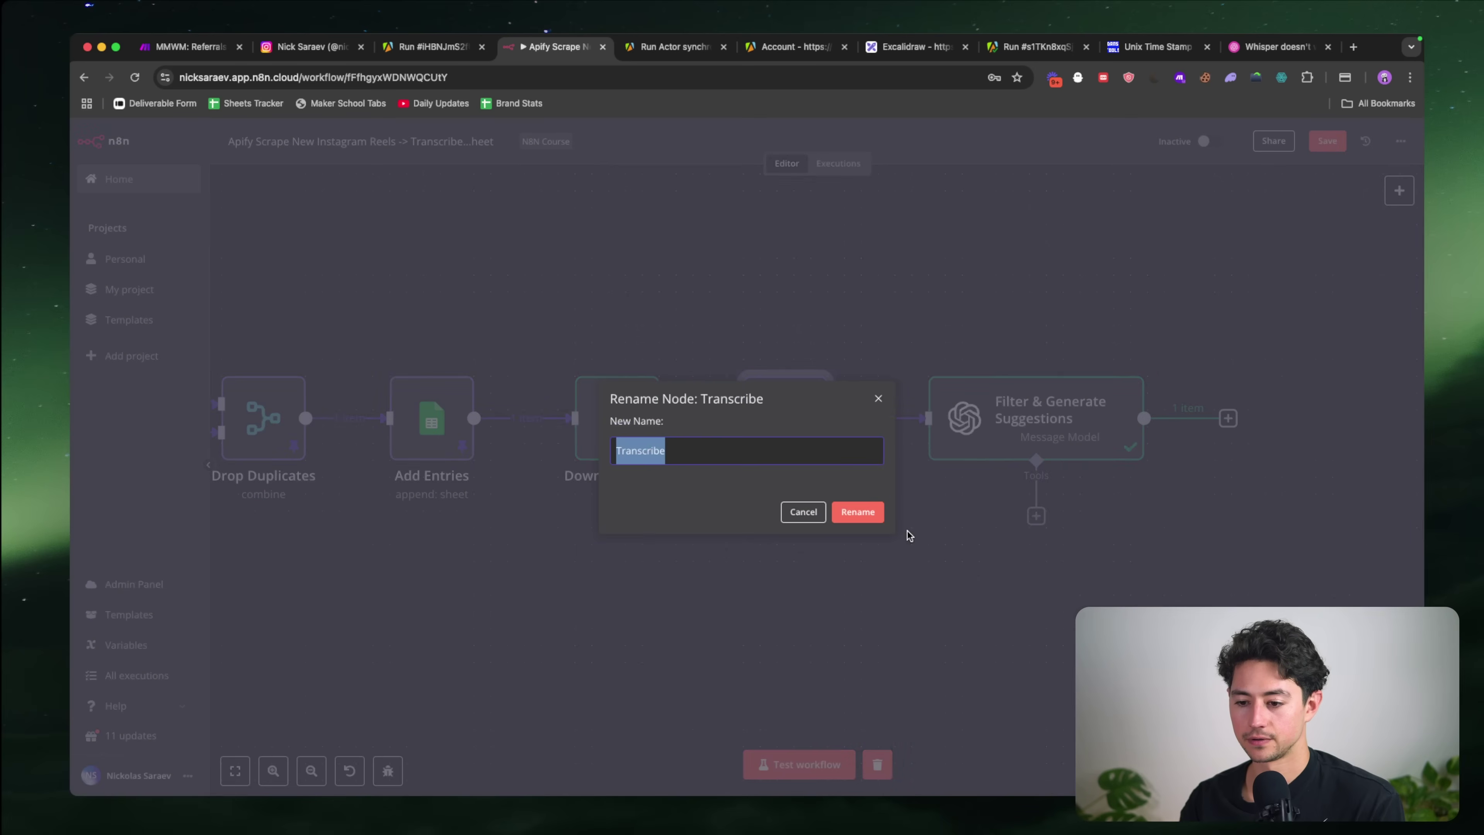
{"action": "key", "text": "Right"}
{"action": "type", "text": "Video"}
{"action": "key", "text": "Return"}
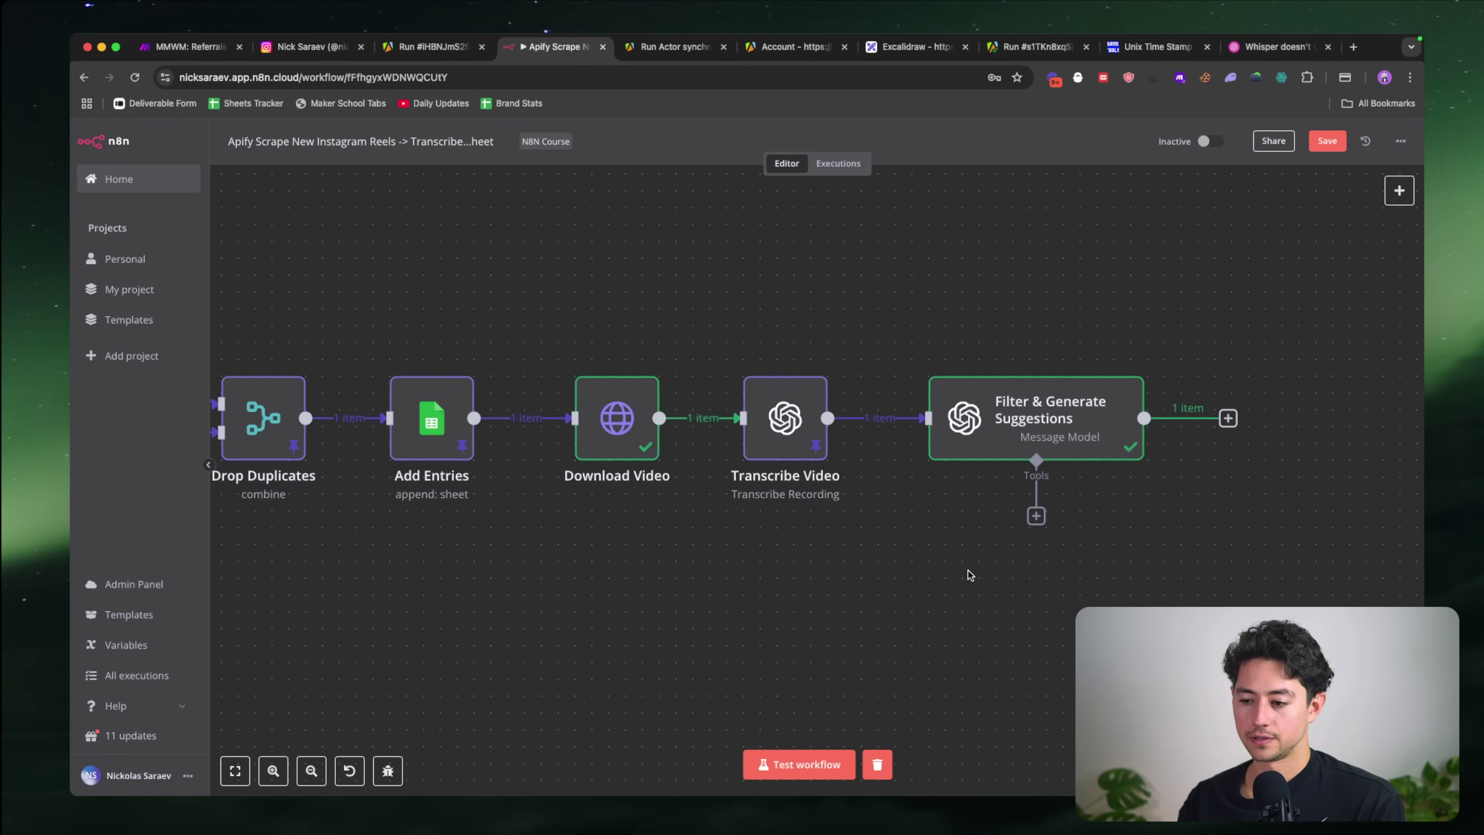
{"action": "scroll", "coordinate": [968, 570], "scroll_direction": "right", "scroll_amount": 5}
{"action": "scroll", "coordinate": [968, 570], "scroll_direction": "left", "scroll_amount": 5}
{"action": "double_click", "coordinate": [901, 471]}
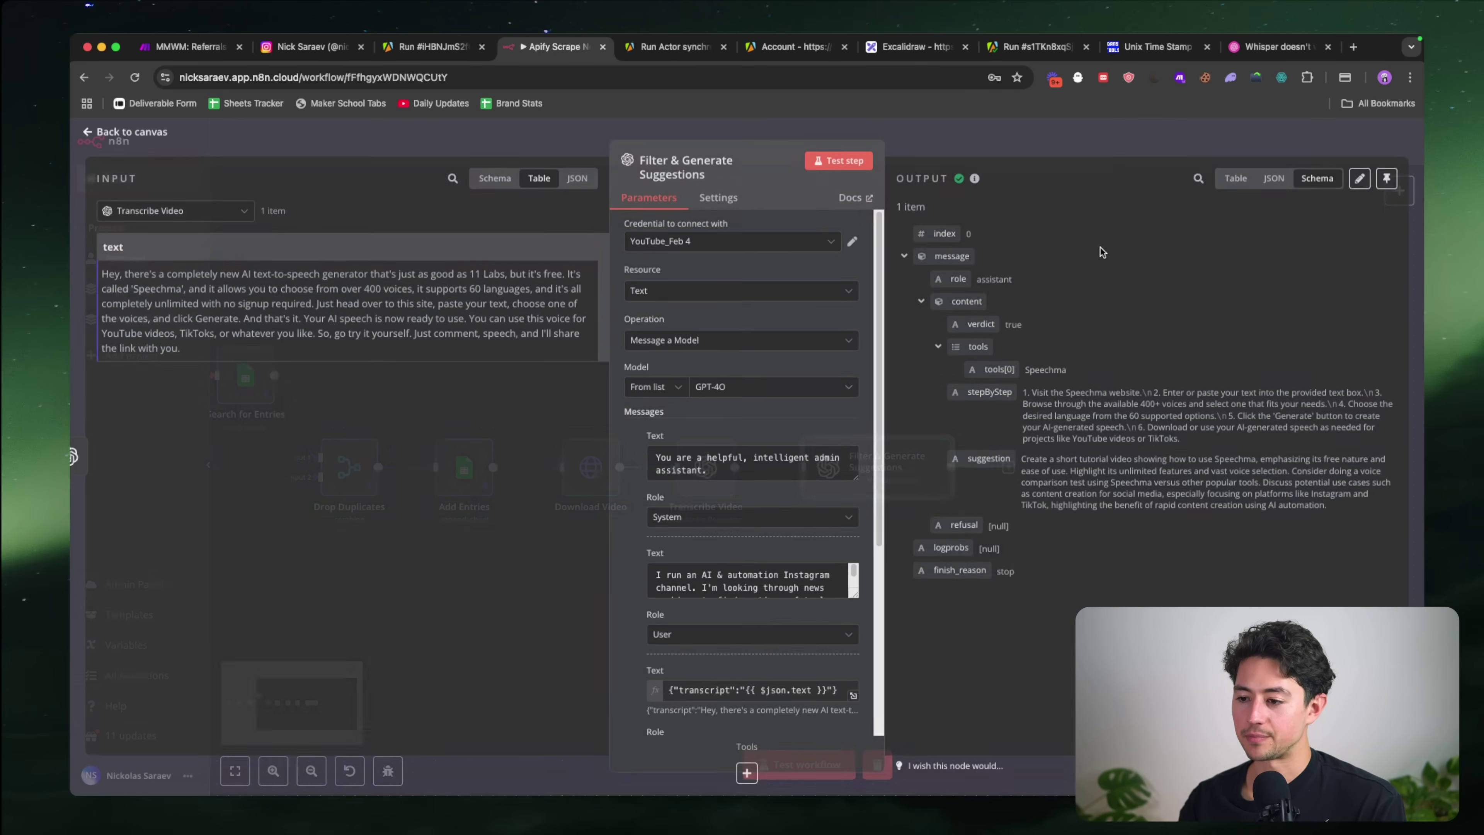
{"action": "left_click", "coordinate": [1164, 137]}
{"action": "scroll", "coordinate": [1000, 375], "scroll_direction": "right", "scroll_amount": 5}
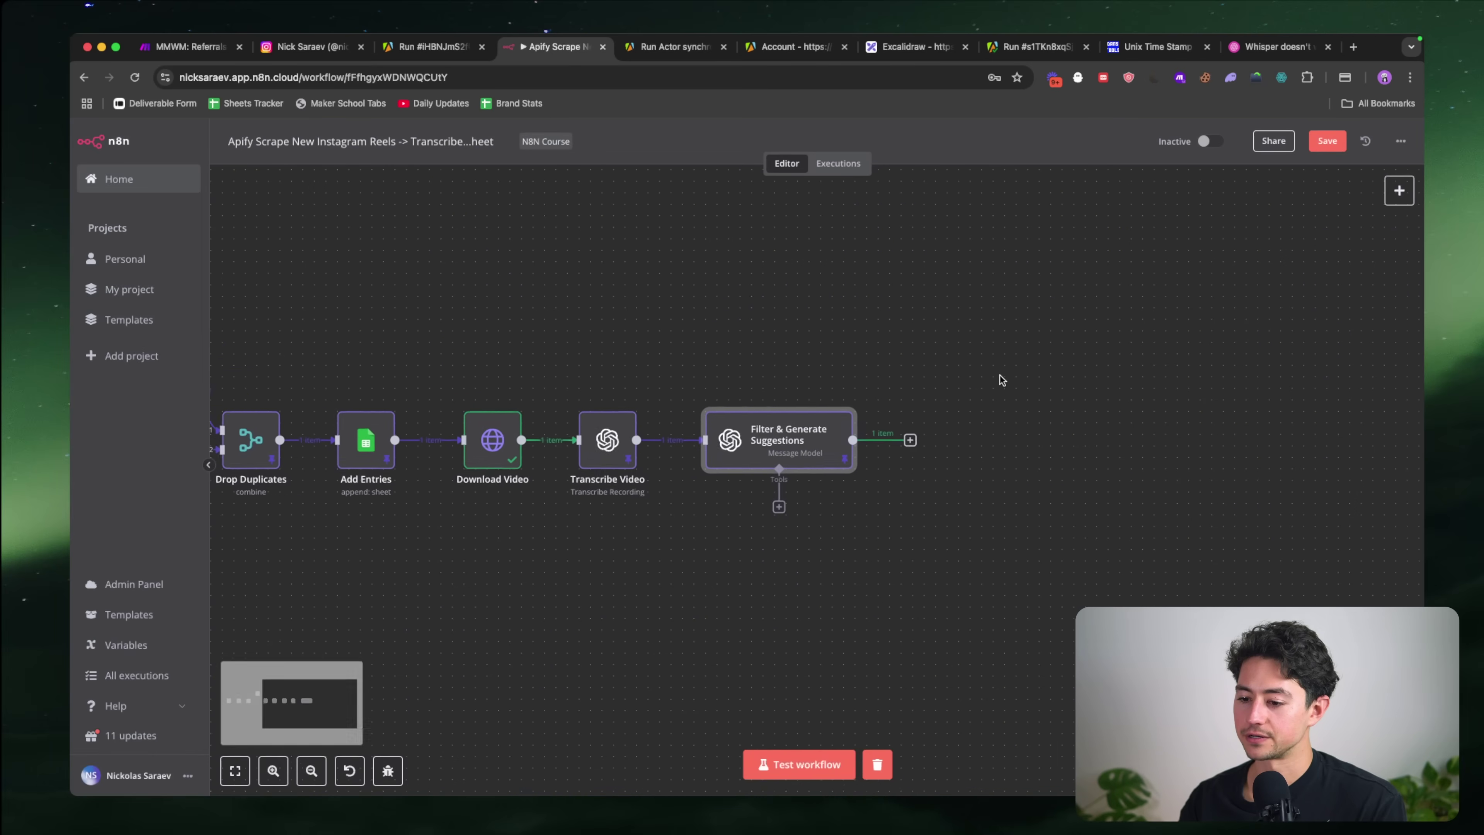
{"action": "scroll", "coordinate": [902, 442], "scroll_direction": "up", "scroll_amount": 3}
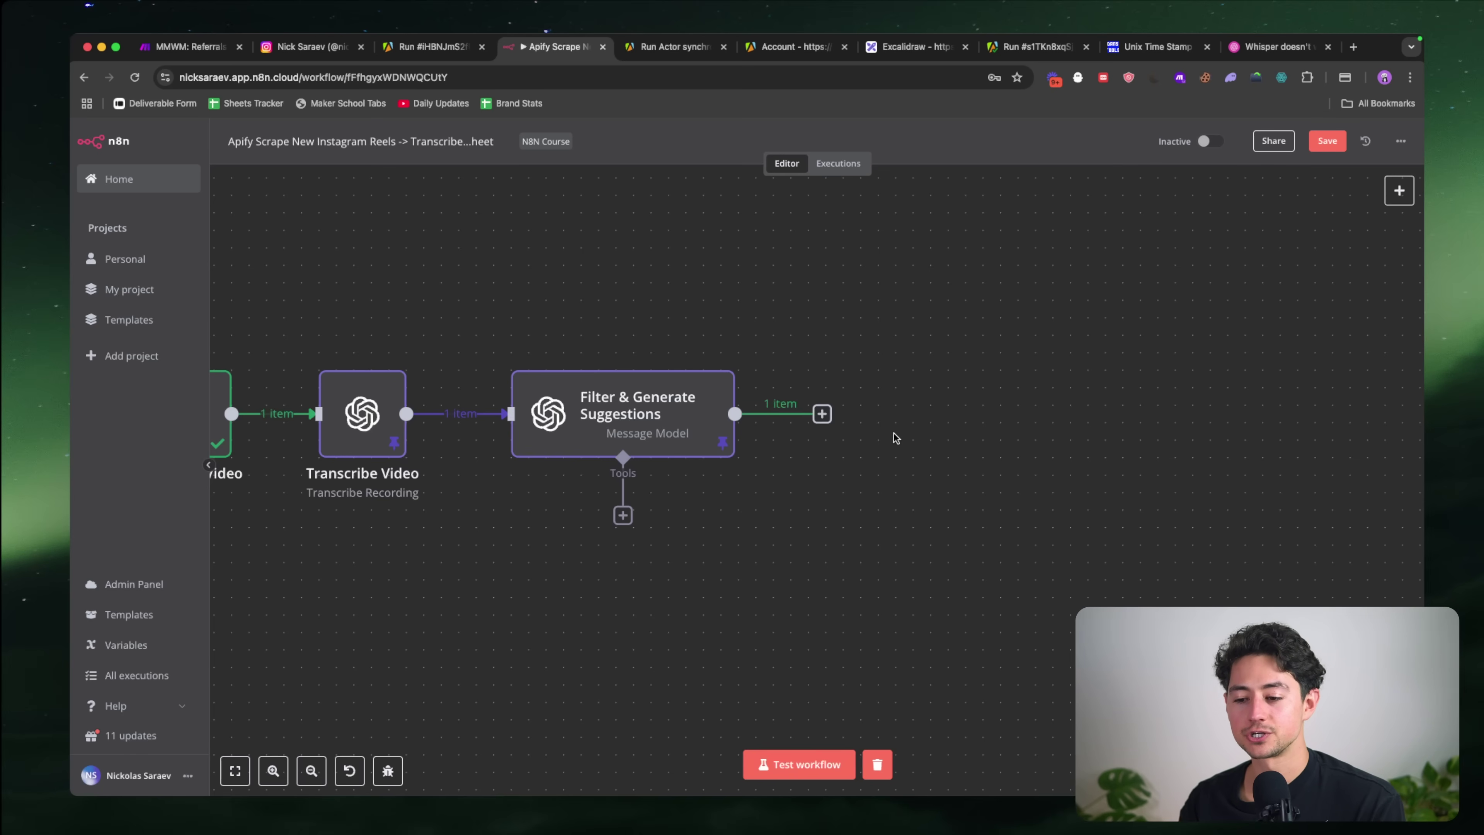
Step: Search the node list for a Perplexity node after Filter & Generate Suggestions, then clear it
{"action": "left_click", "coordinate": [822, 414]}
{"action": "type", "text": "perple"}
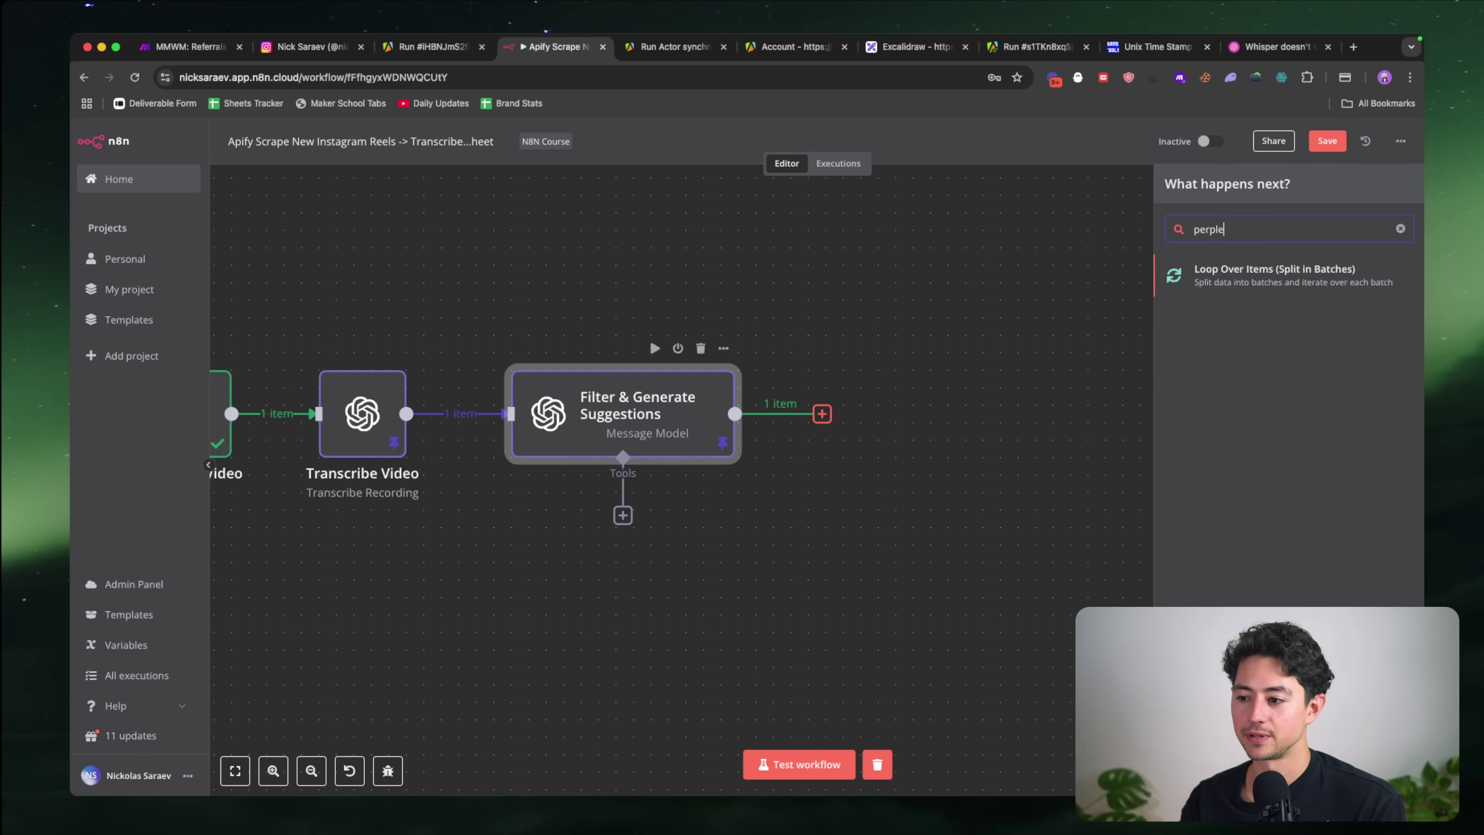
{"action": "key", "text": "BackSpace"}
{"action": "key", "text": "BackSpace"}
{"action": "key", "text": "BackSpace"}
{"action": "key", "text": "BackSpace"}
{"action": "key", "text": "BackSpace"}
{"action": "key", "text": "BackSpace"}
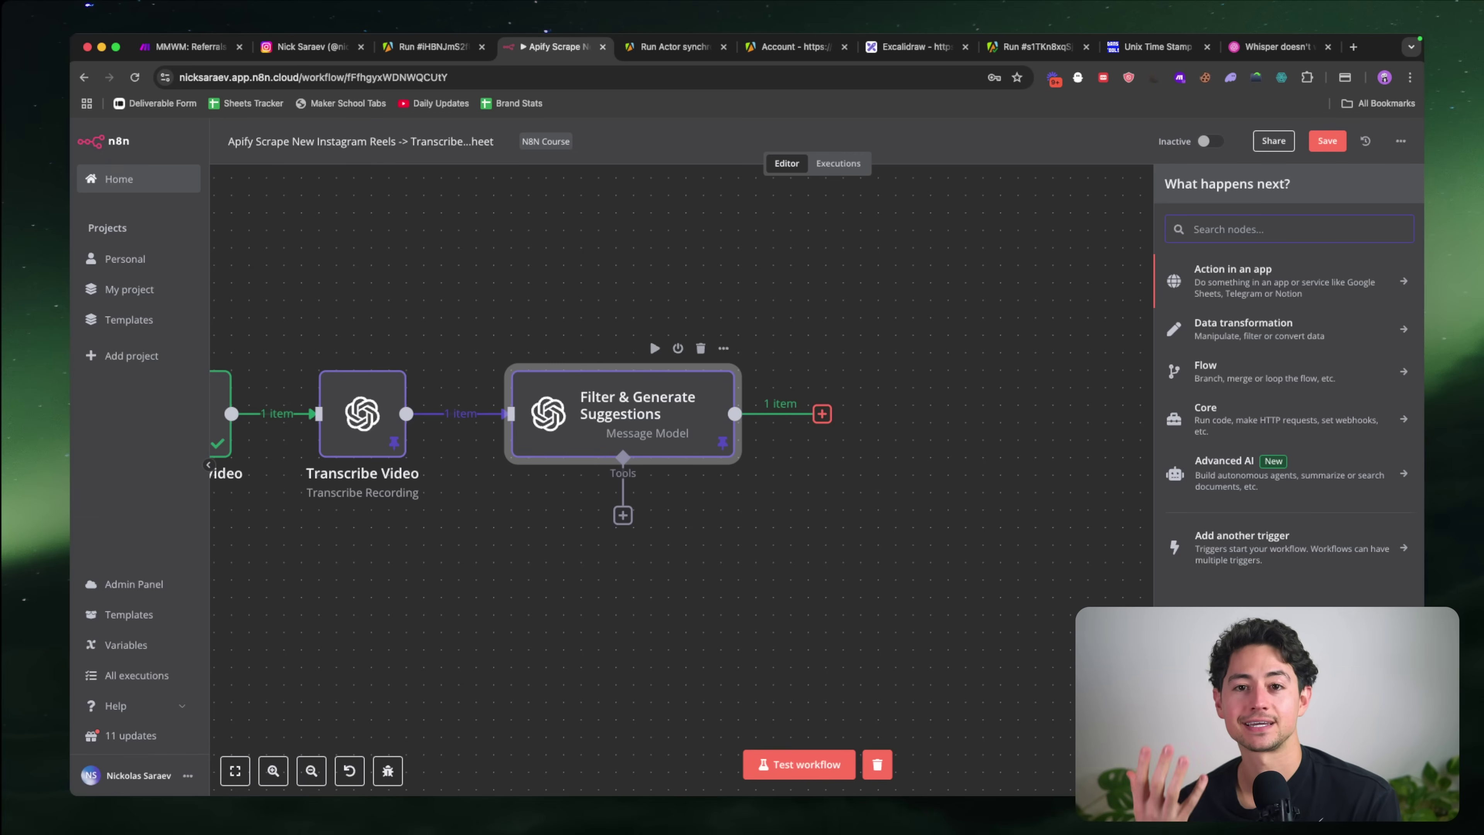
Step: Deselect the node and start a new browser tab
{"action": "left_click", "coordinate": [974, 488]}
{"action": "scroll", "coordinate": [974, 488], "scroll_direction": "down", "scroll_amount": 3}
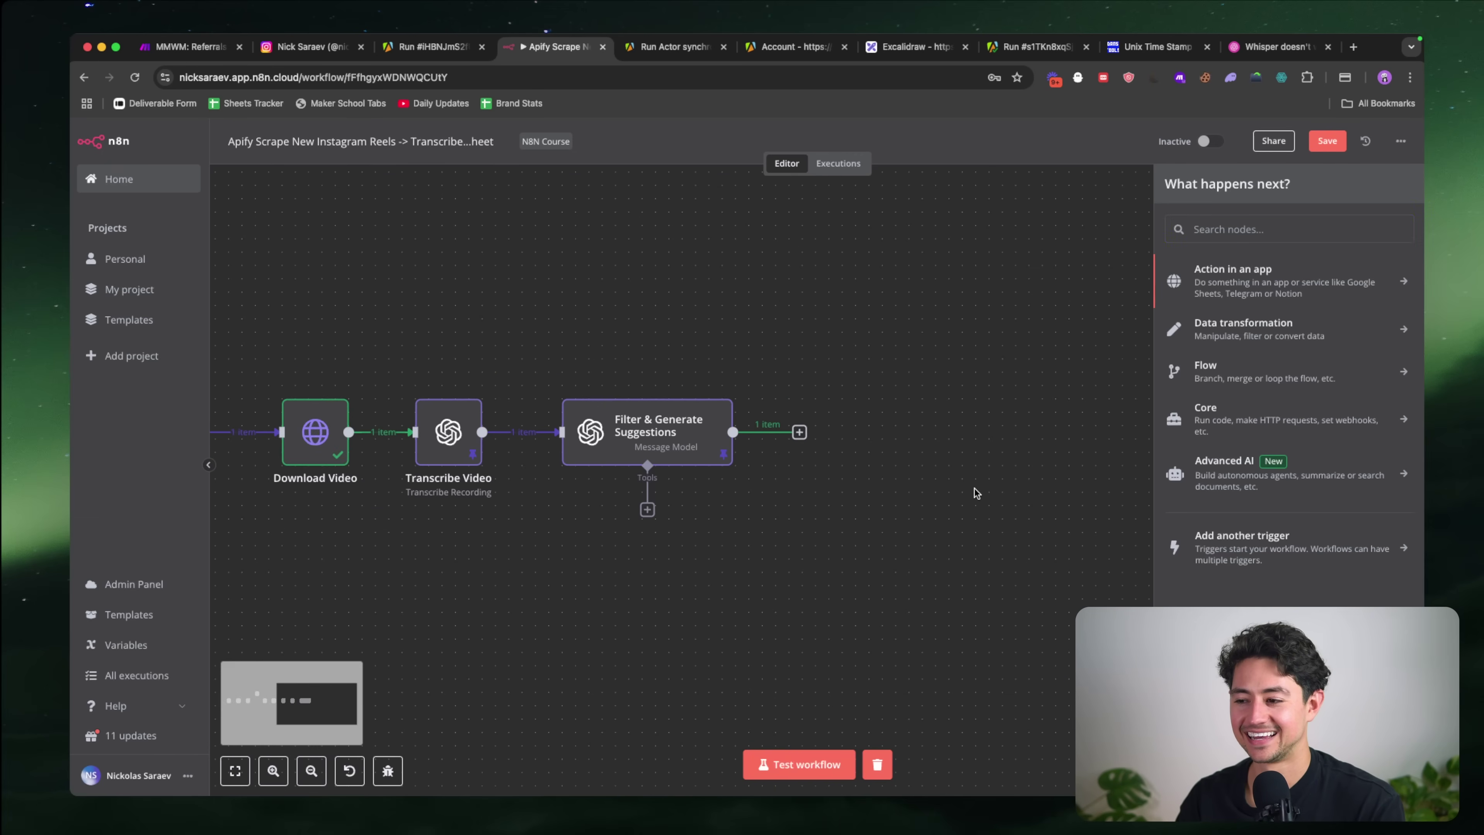
{"action": "key", "text": "super+t"}
Step: Load perplexity.ai in the new tab beside the workflow and dismiss the Google sign-in prompt
{"action": "type", "text": "perple"}
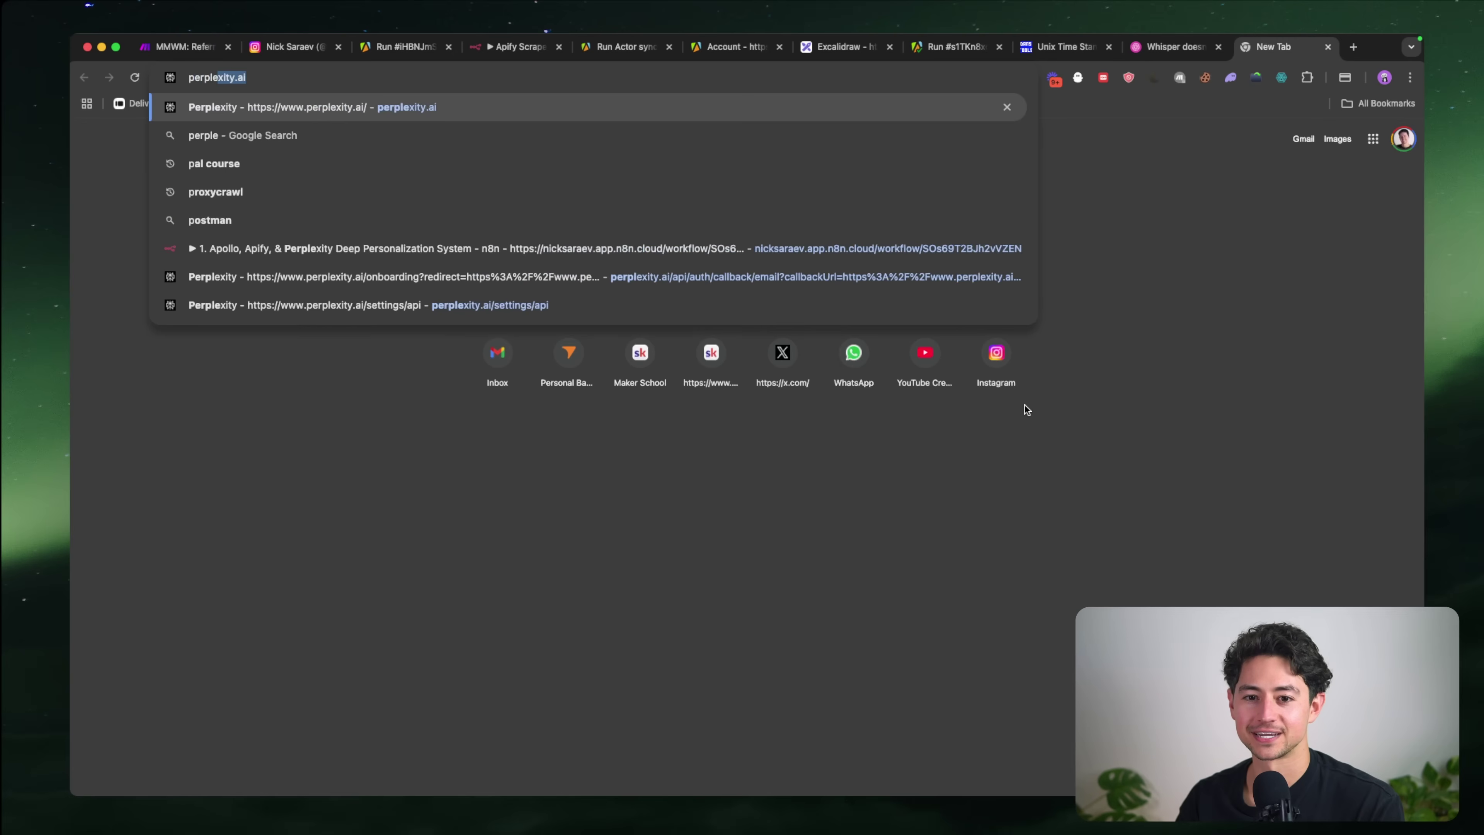
{"action": "key", "text": "Return"}
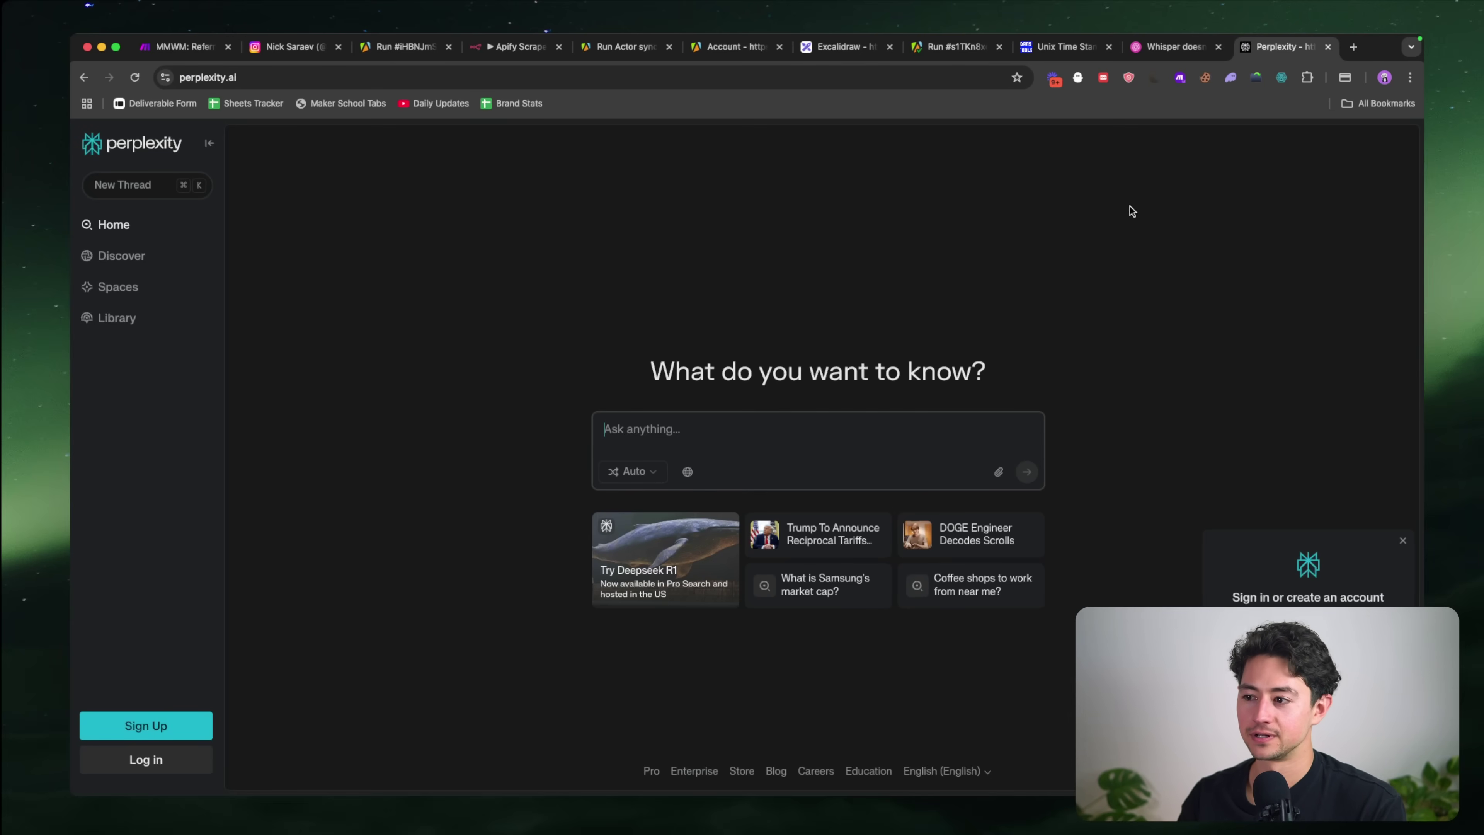
{"action": "left_click_drag", "start_coordinate": [1285, 53], "coordinate": [625, 50]}
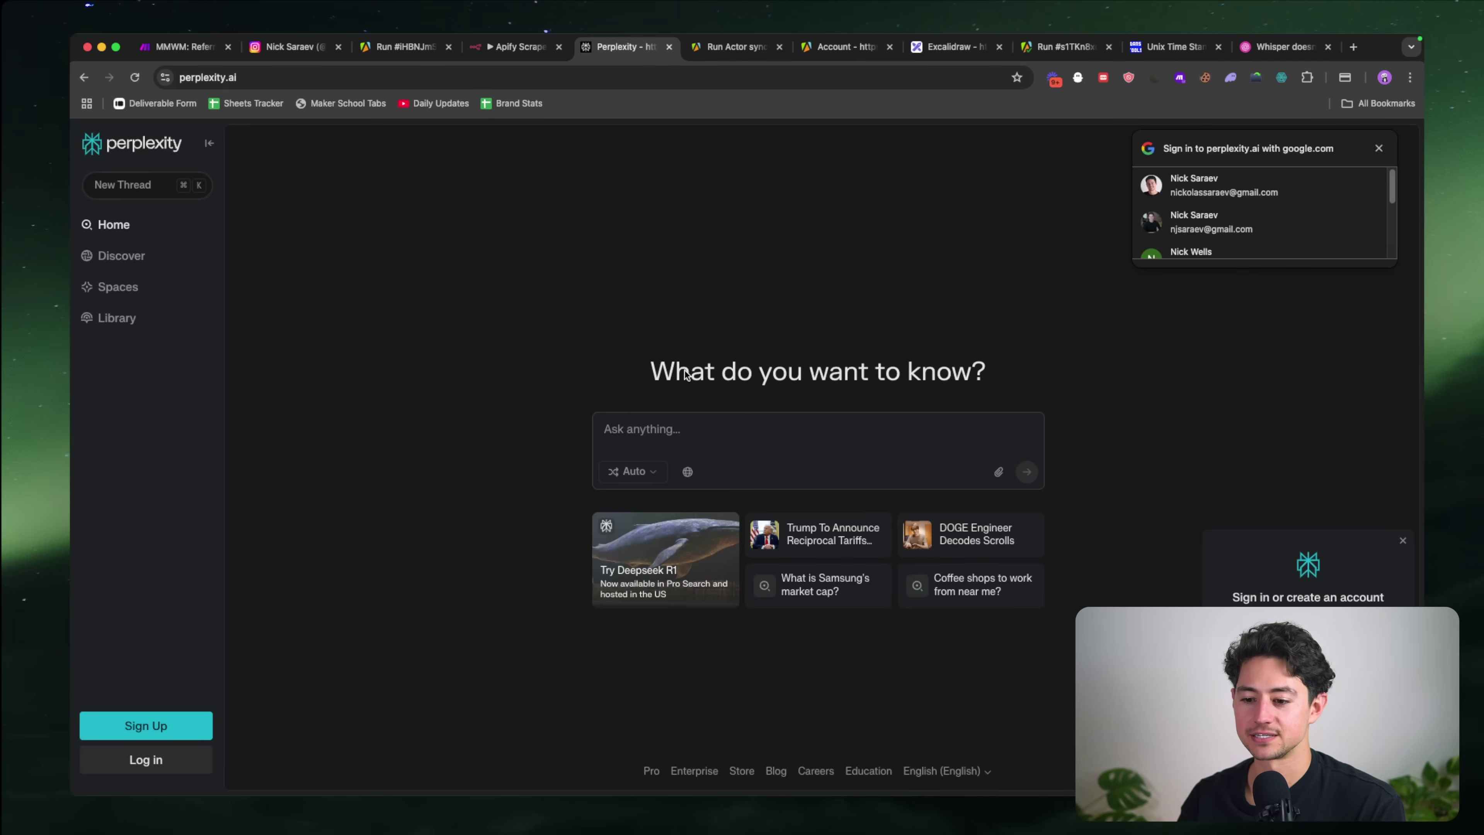
{"action": "left_click", "coordinate": [682, 430]}
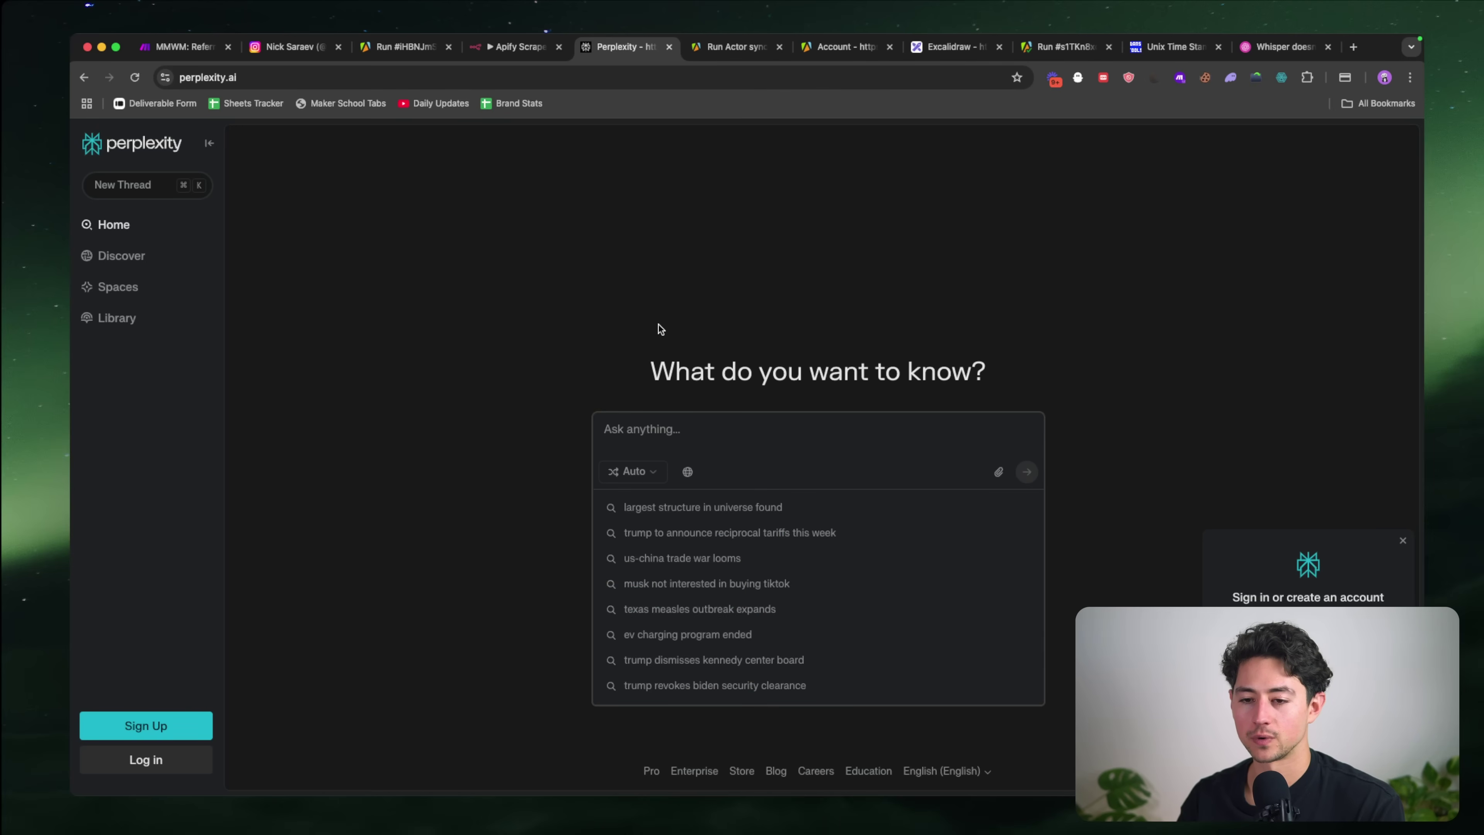
{"action": "left_click", "coordinate": [529, 52]}
{"action": "left_click", "coordinate": [647, 54]}
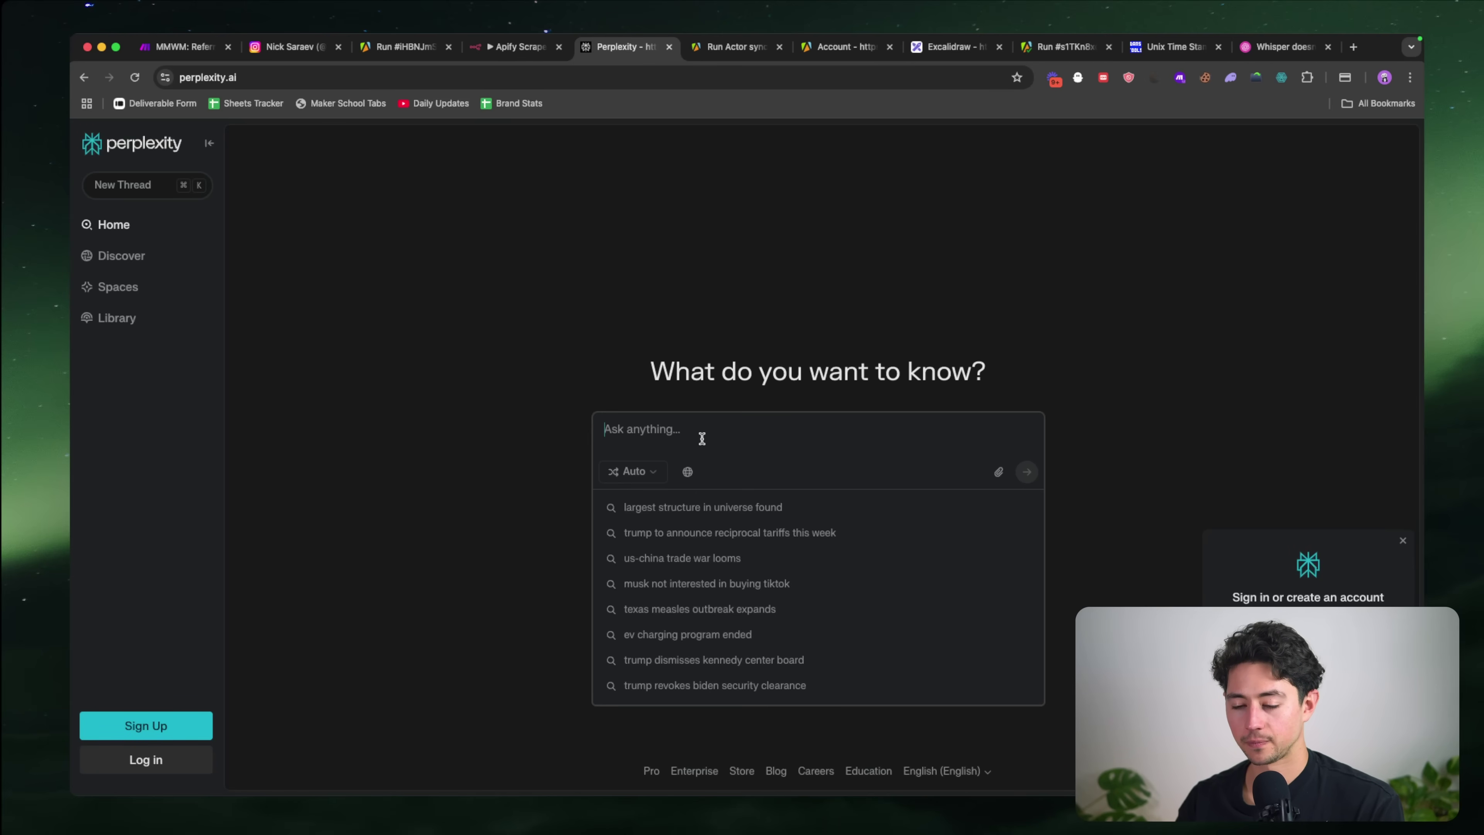
Step: Ask 'what are three (peculiar) things about speechma, the AI text to speech tool.' and read the answer
{"action": "type", "text": "what is one interesting thin"}
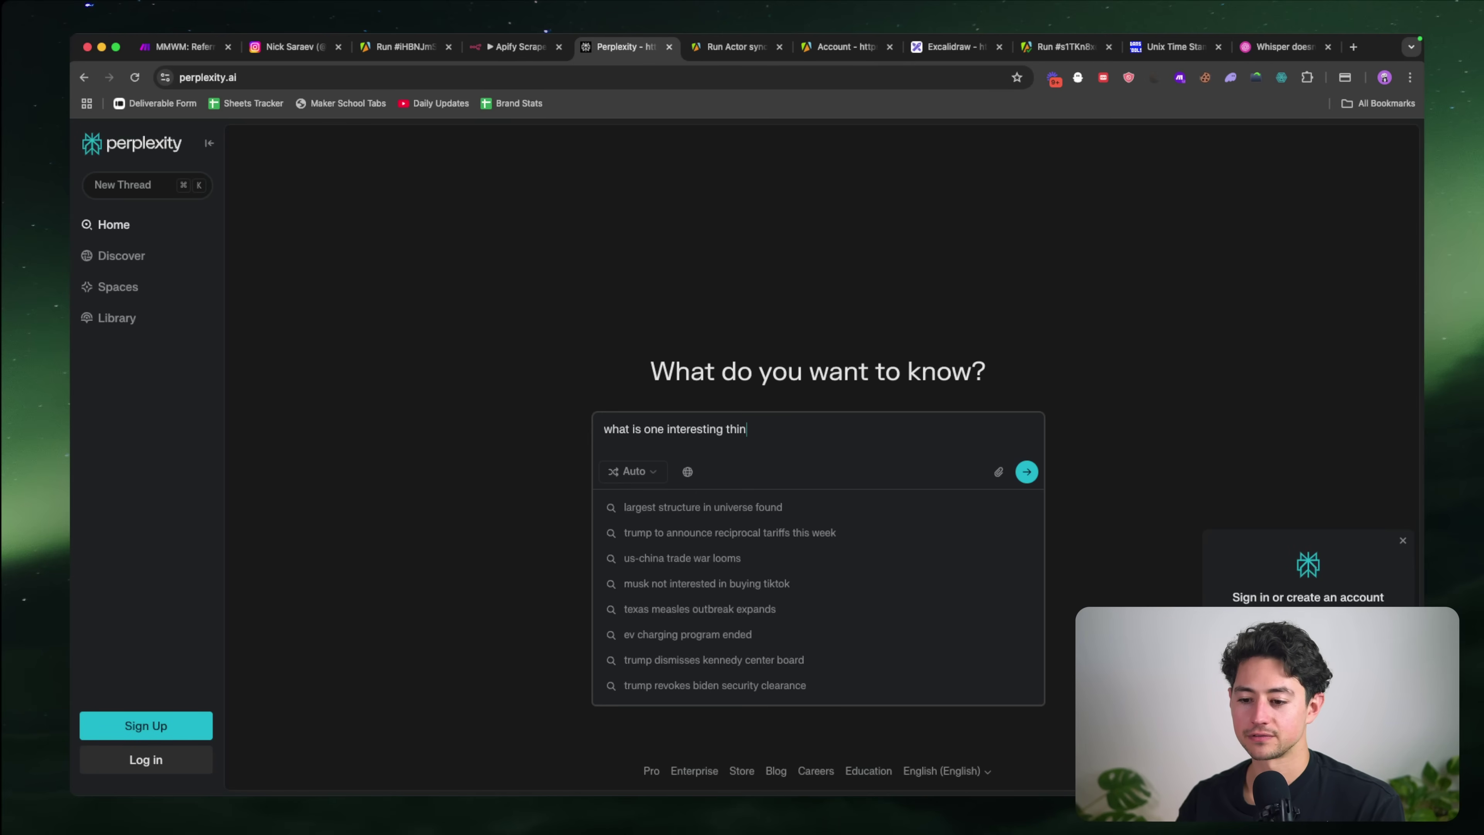
{"action": "type", "text": "g about speechma"}
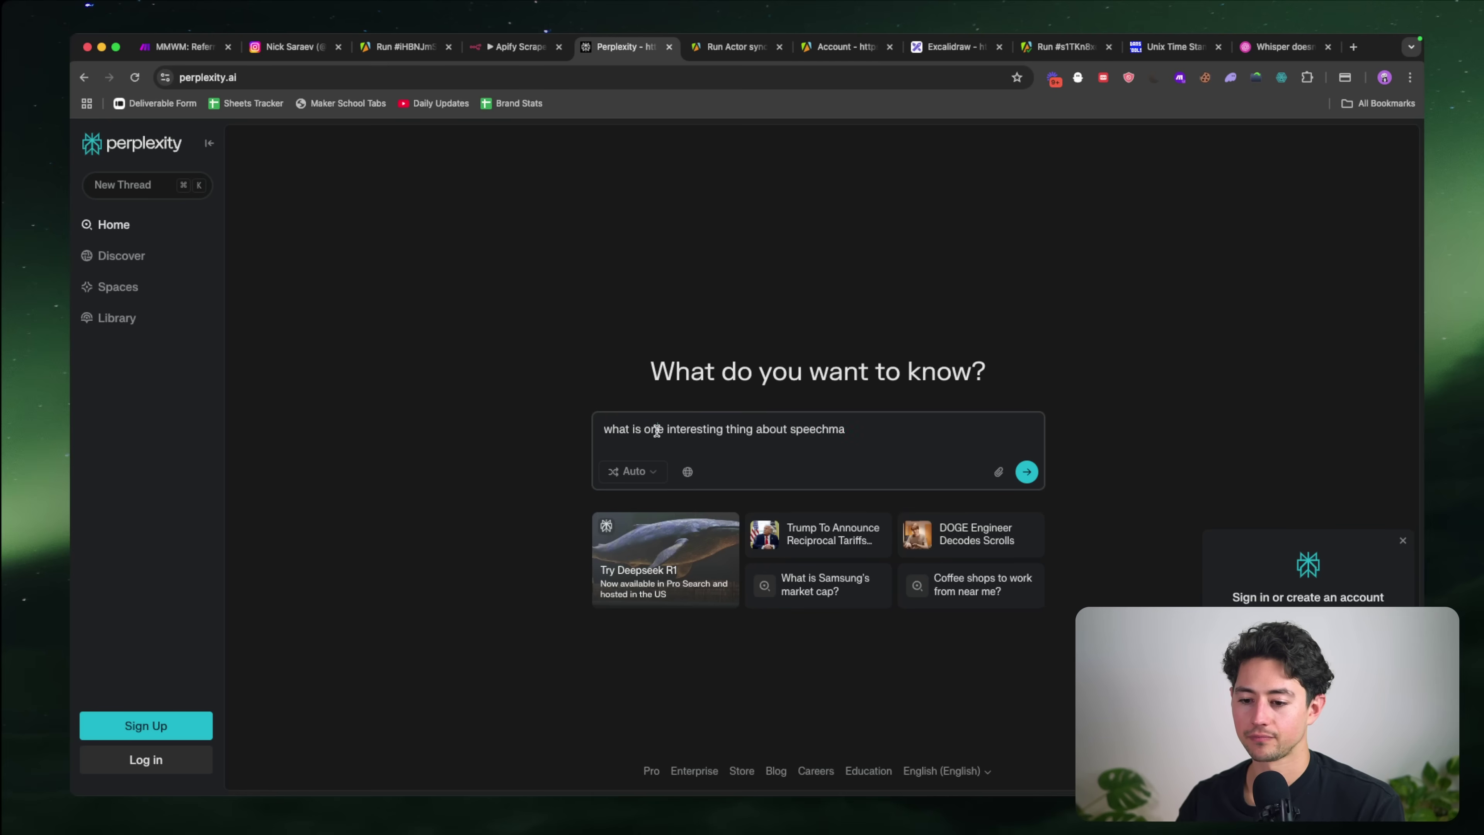
{"action": "double_click", "coordinate": [657, 431]}
{"action": "key", "text": "BackSpace"}
{"action": "key", "text": "BackSpace"}
{"action": "key", "text": "BackSpace"}
{"action": "key", "text": "BackSpace"}
{"action": "type", "text": "are three"}
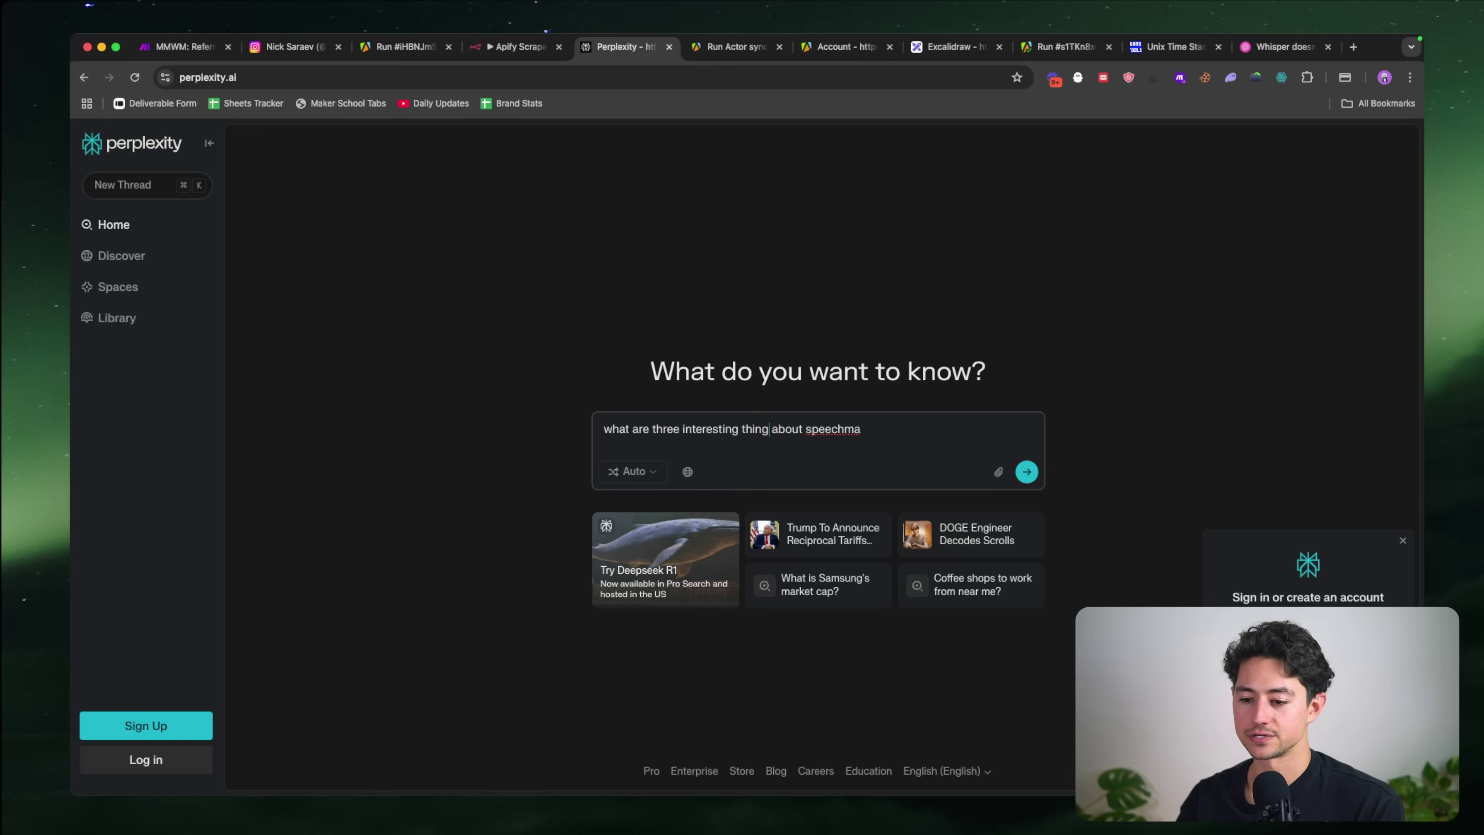
{"action": "left_click", "coordinate": [742, 430]}
{"action": "type", "text": "(peculiar)"}
{"action": "left_click", "coordinate": [820, 430]}
{"action": "type", "text": "s"}
{"action": "left_click", "coordinate": [921, 430]}
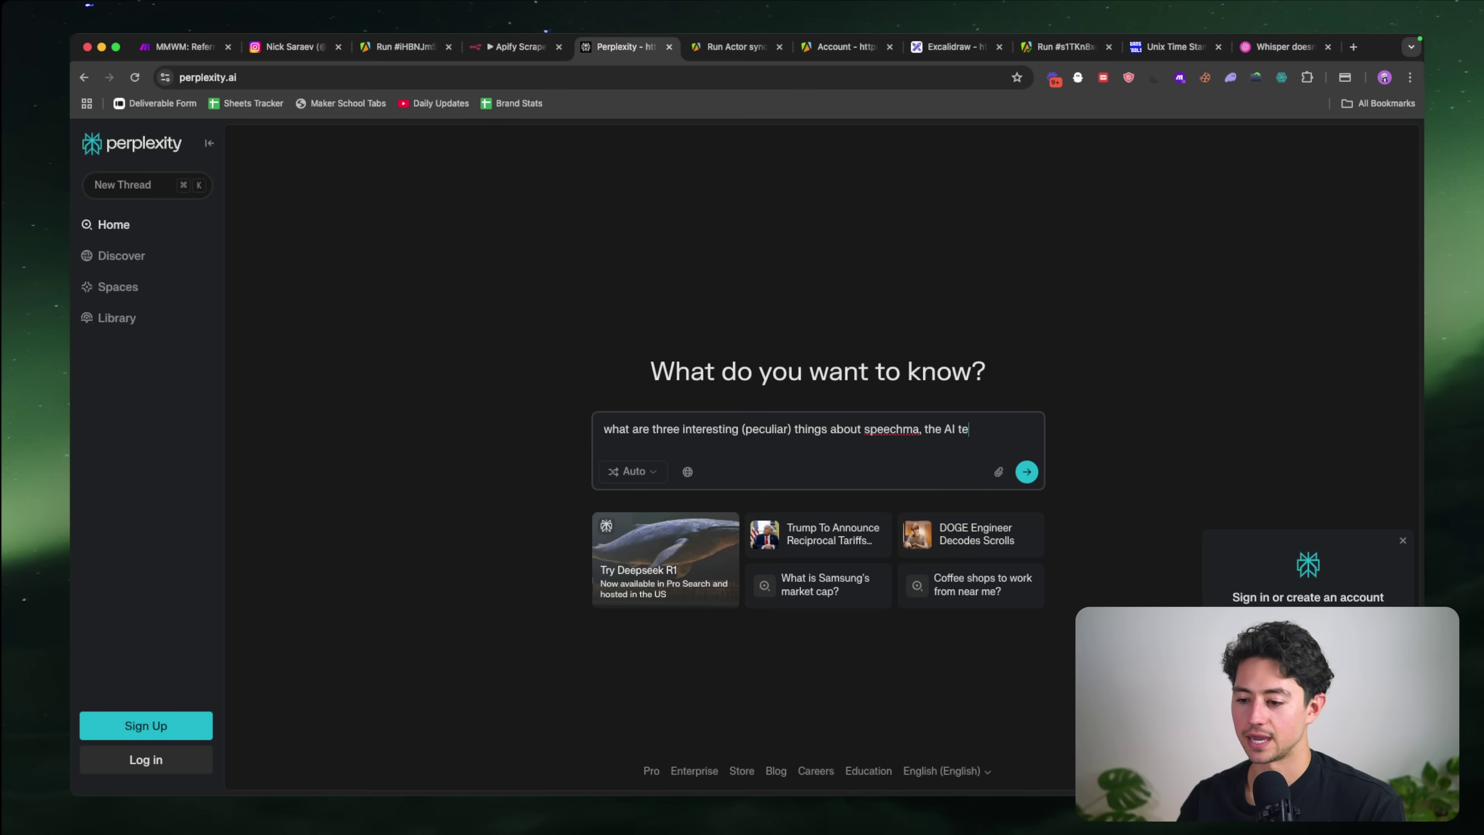
{"action": "type", "text": ", the AI text to speech tool."}
{"action": "key", "text": "Return"}
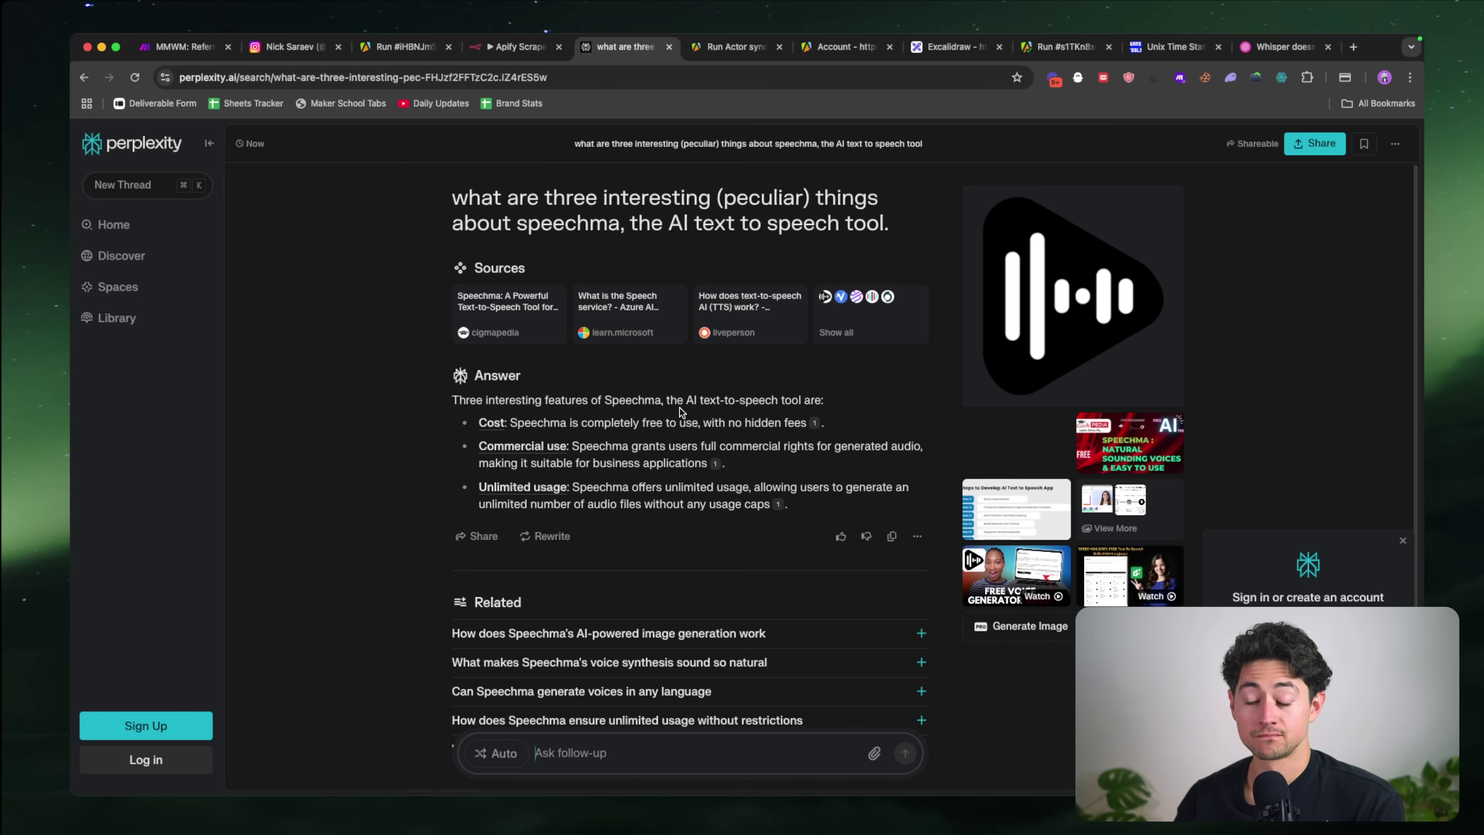
{"action": "left_click_drag", "start_coordinate": [808, 507], "coordinate": [455, 403]}
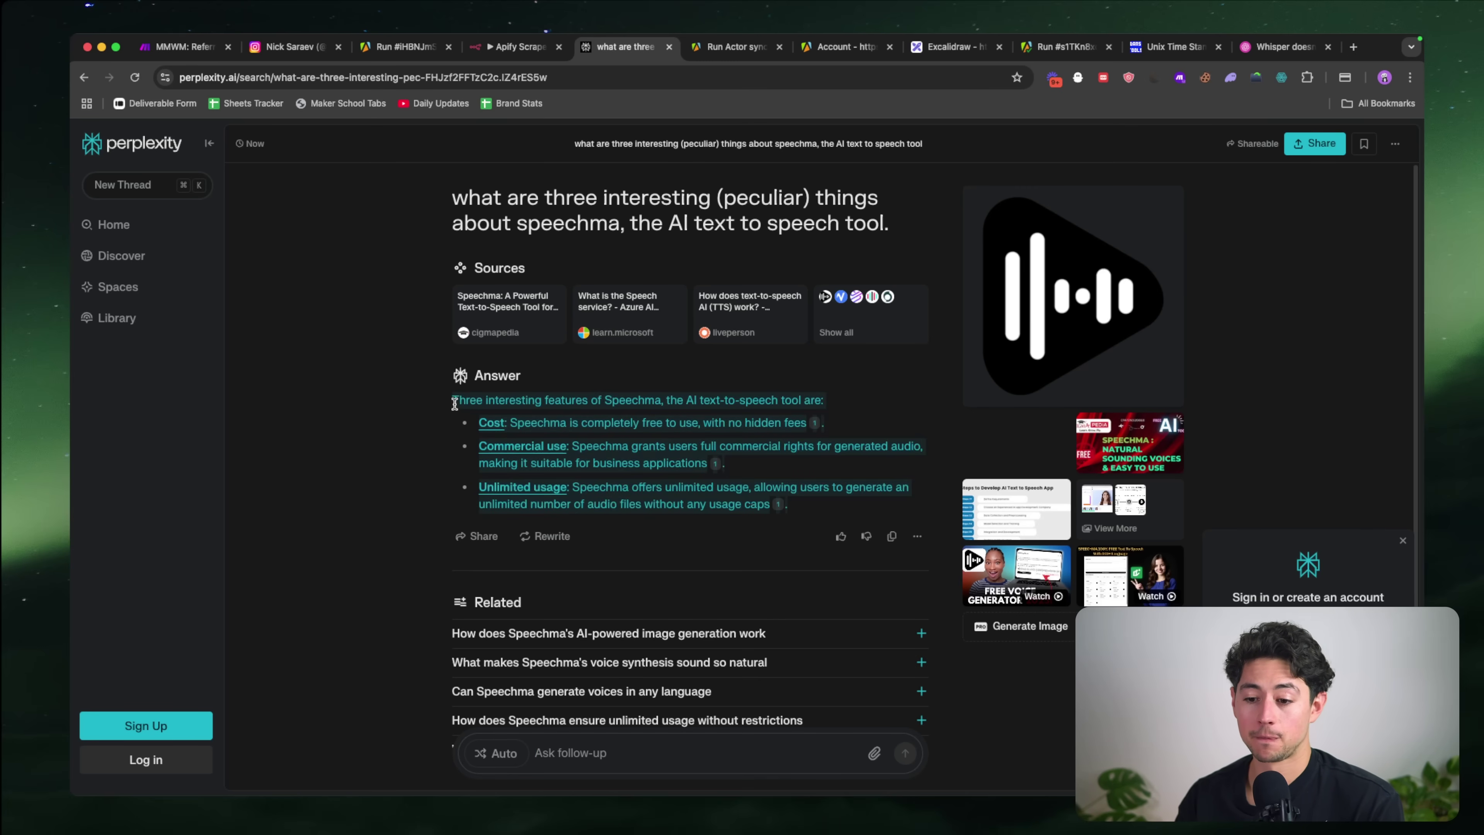
{"action": "left_click", "coordinate": [435, 418]}
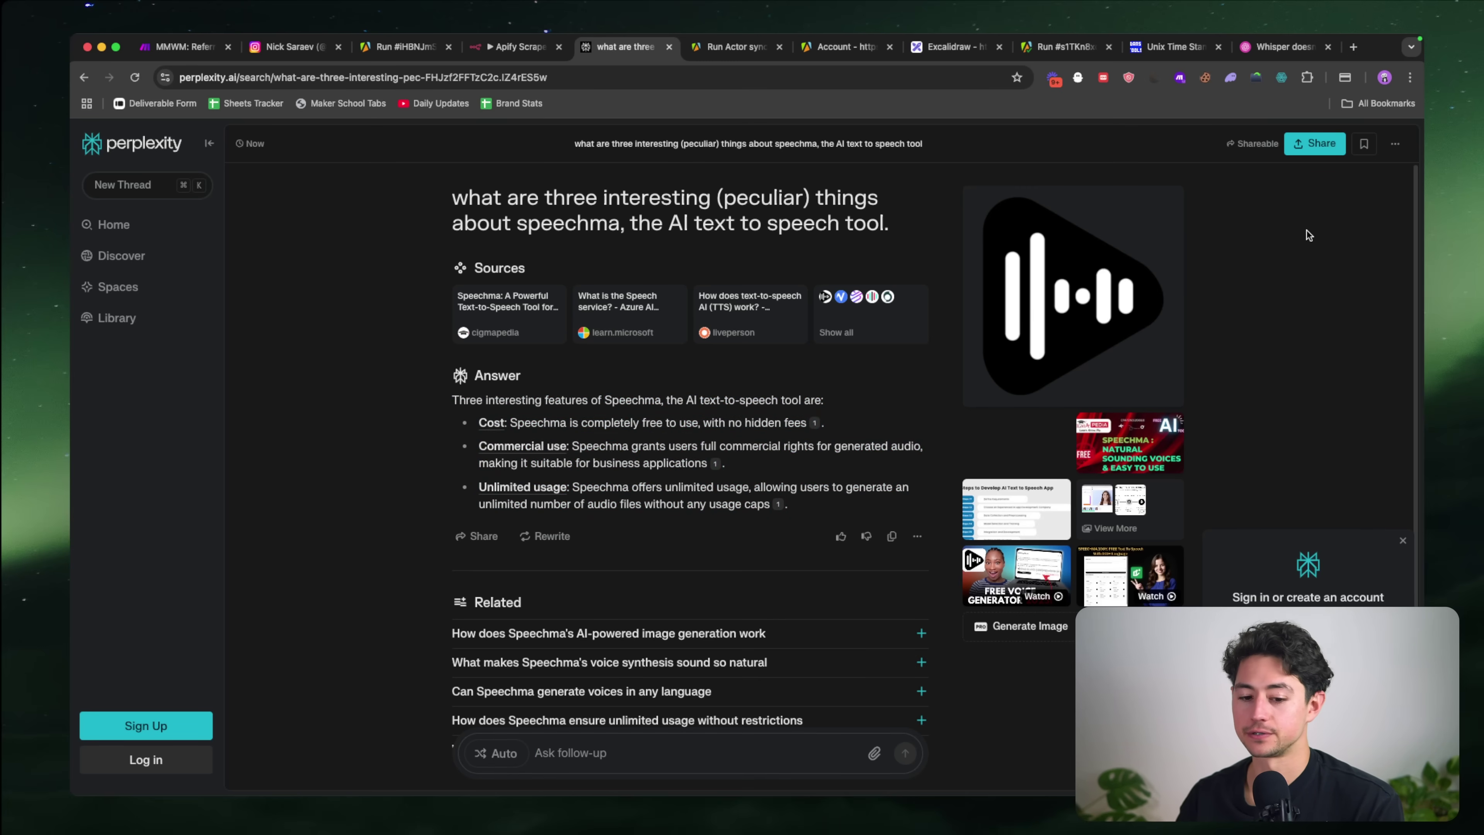
Step: Open perplexity.ai in a new tab of the main browser window
{"action": "key", "text": "super+grave"}
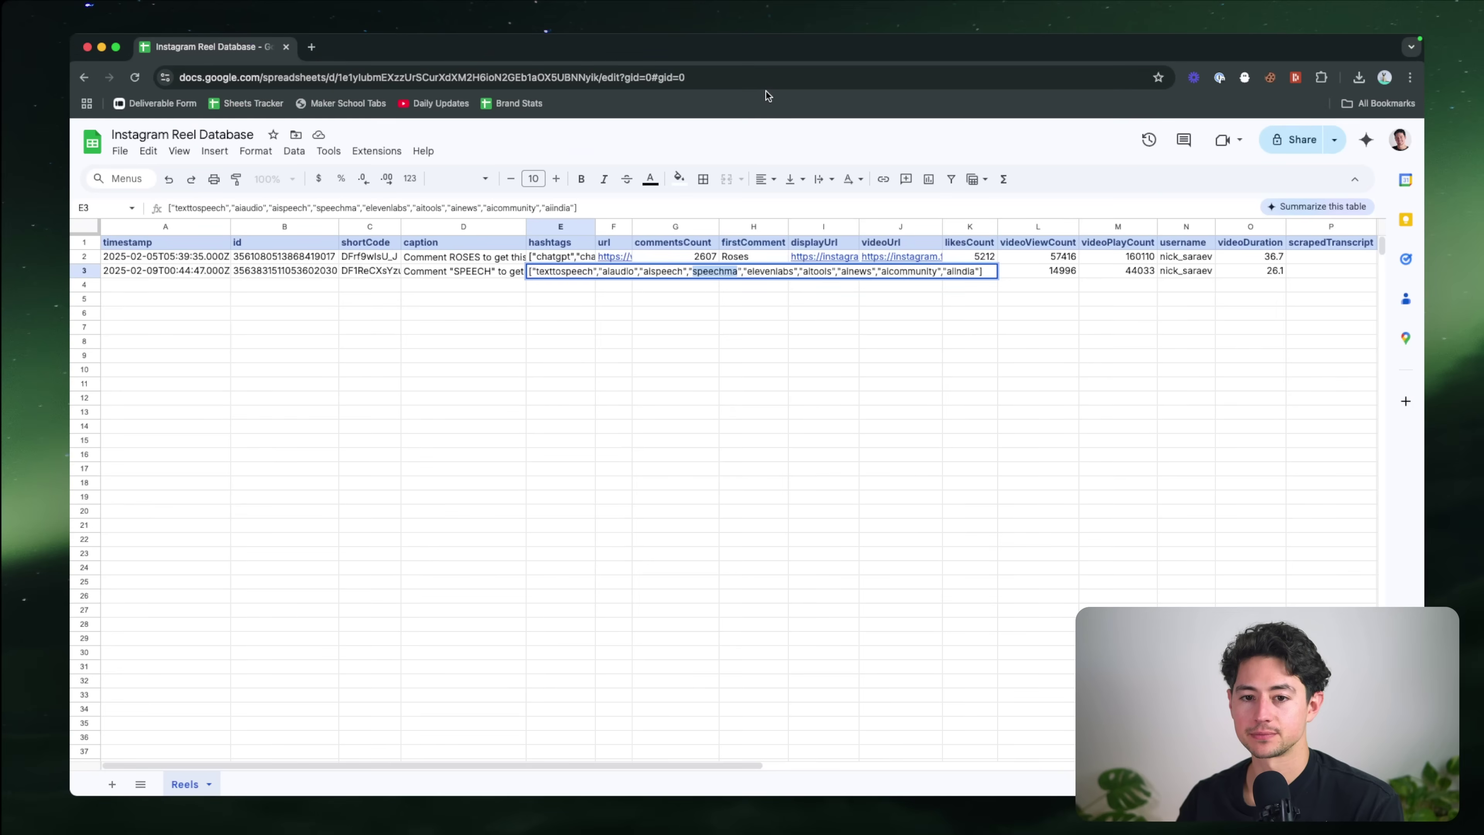
{"action": "key", "text": "super+t"}
{"action": "type", "text": "perpl"}
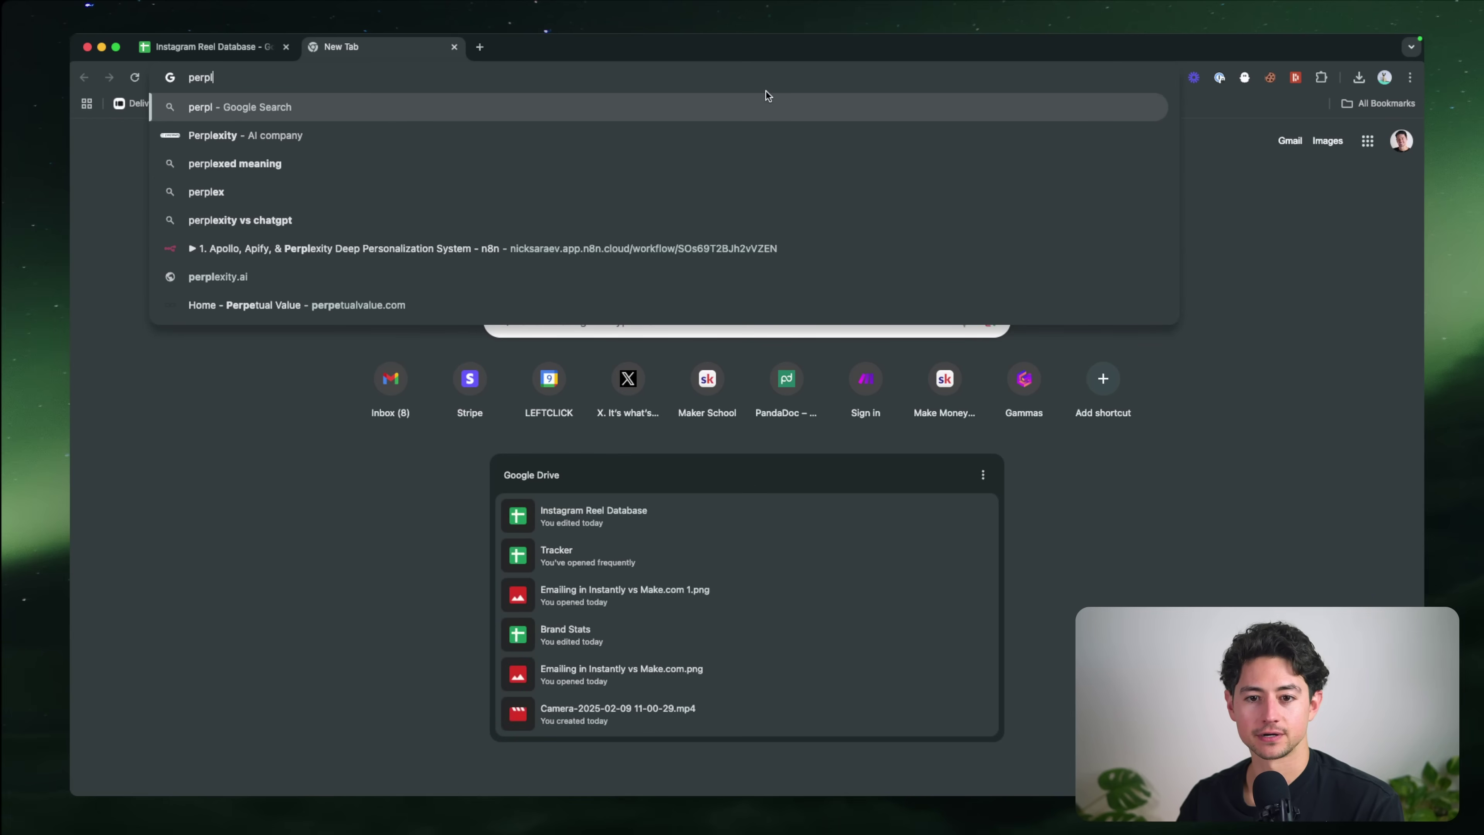
{"action": "type", "text": "exity"}
{"action": "key", "text": "super+grave"}
{"action": "key", "text": "super+t"}
{"action": "type", "text": "perplexity"}
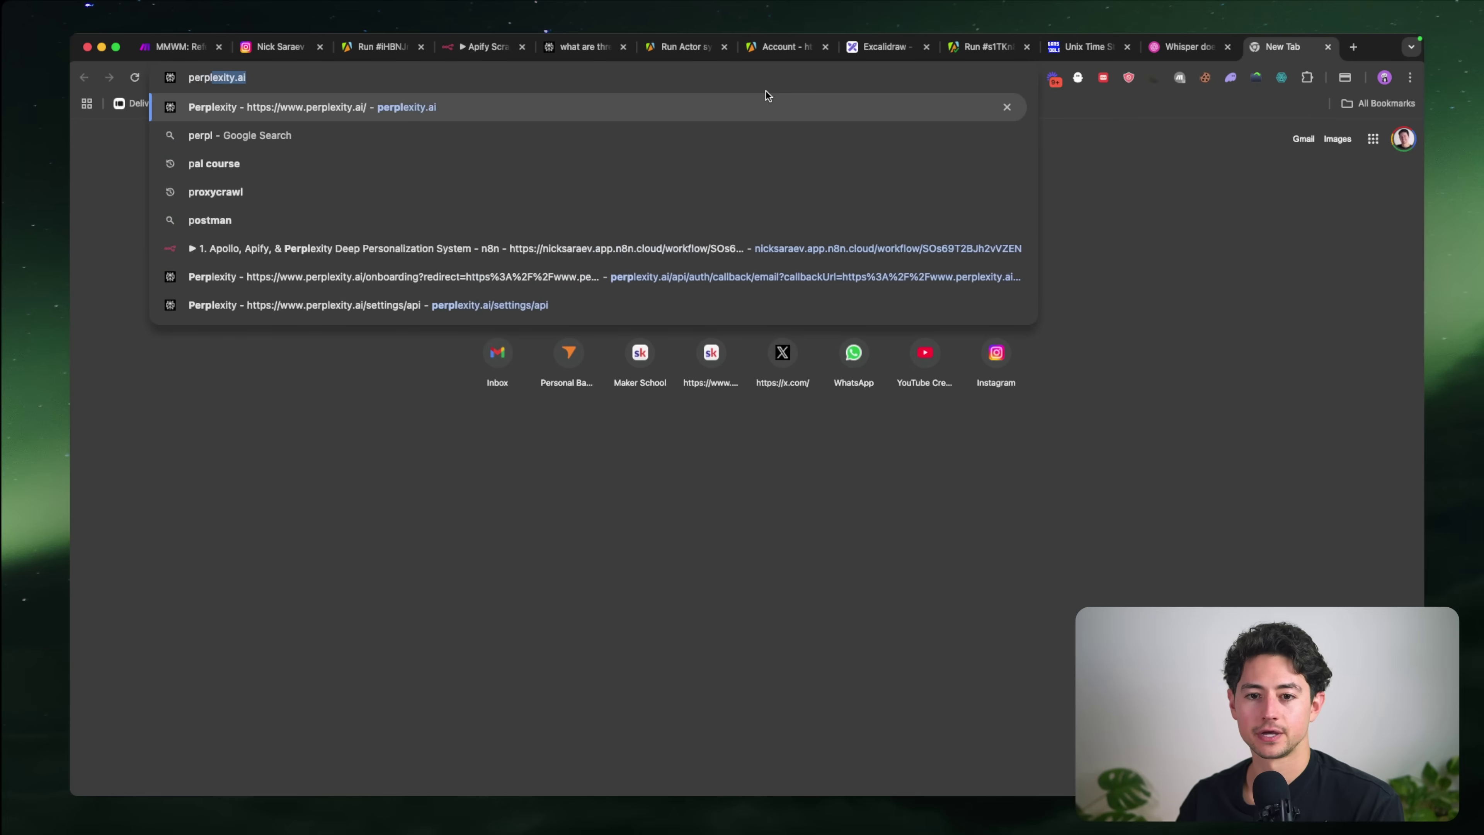
{"action": "key", "text": "Down"}
{"action": "key", "text": "Down"}
{"action": "key", "text": "Down"}
{"action": "key", "text": "Down"}
{"action": "key", "text": "Down"}
{"action": "key", "text": "Return"}
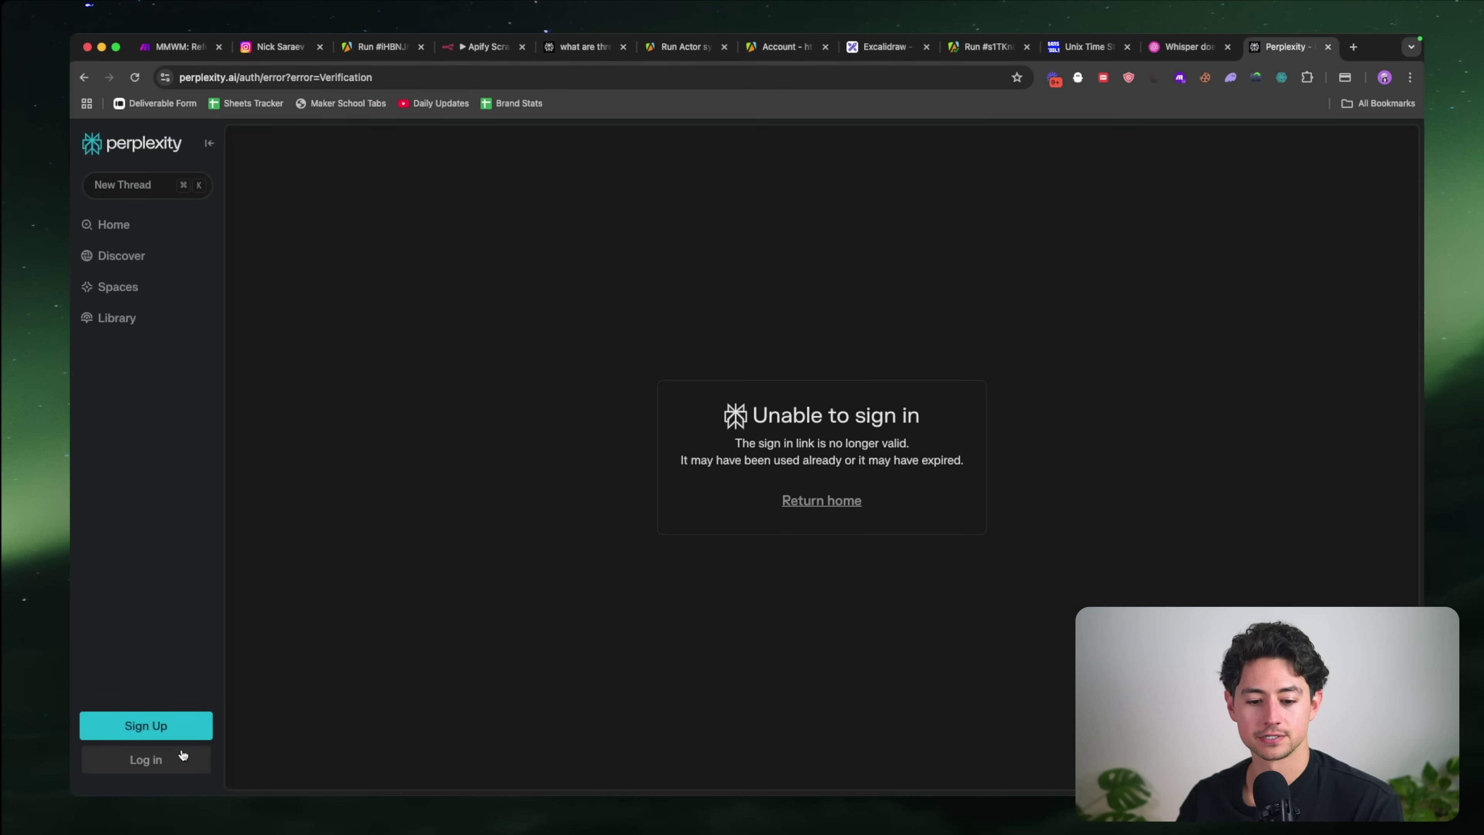
Step: Request a Perplexity sign-in link for the account e-mail and open the sign-in e-mail
{"action": "left_click", "coordinate": [143, 760]}
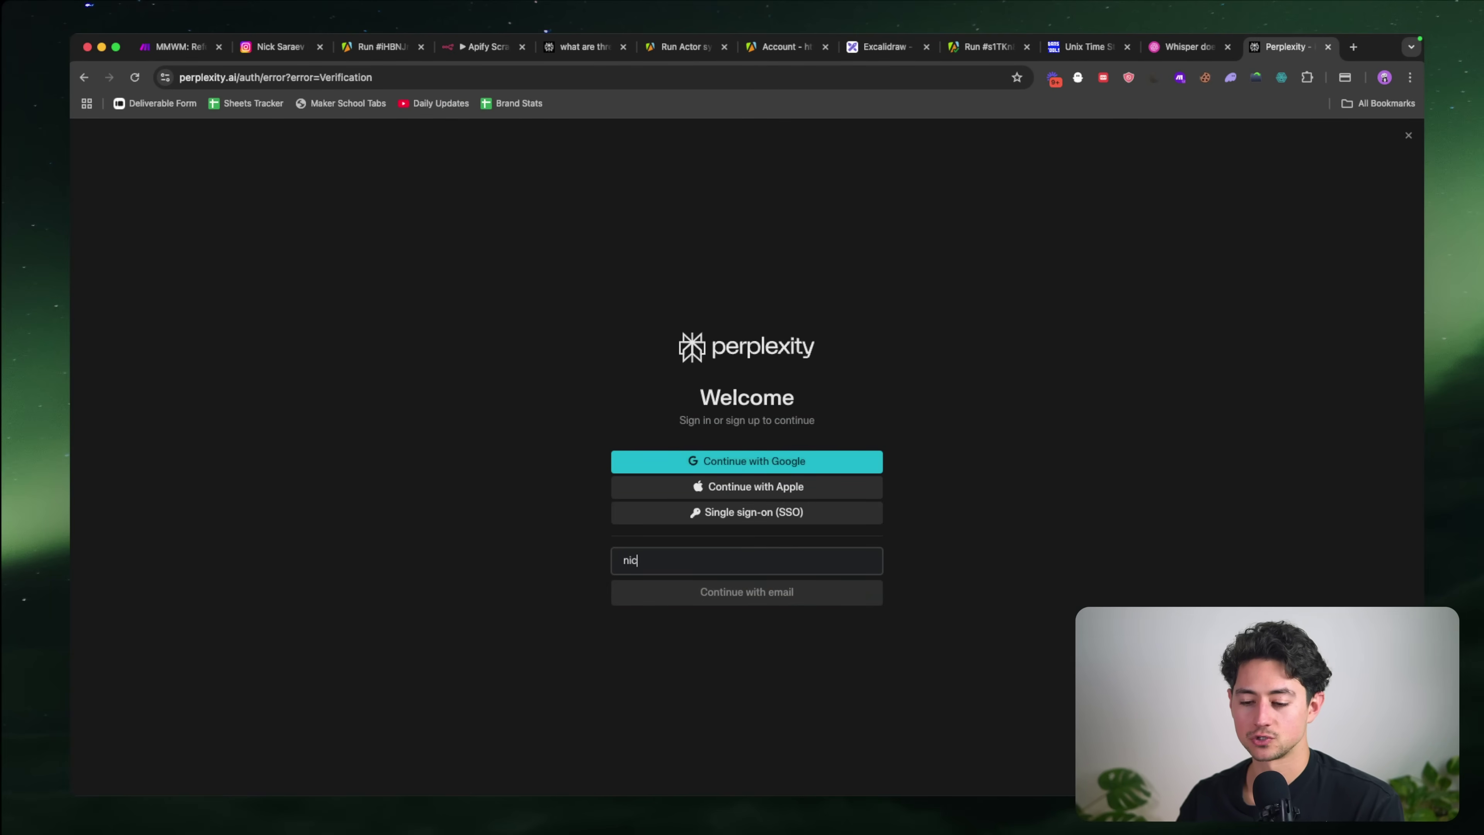
{"action": "key", "text": "Return"}
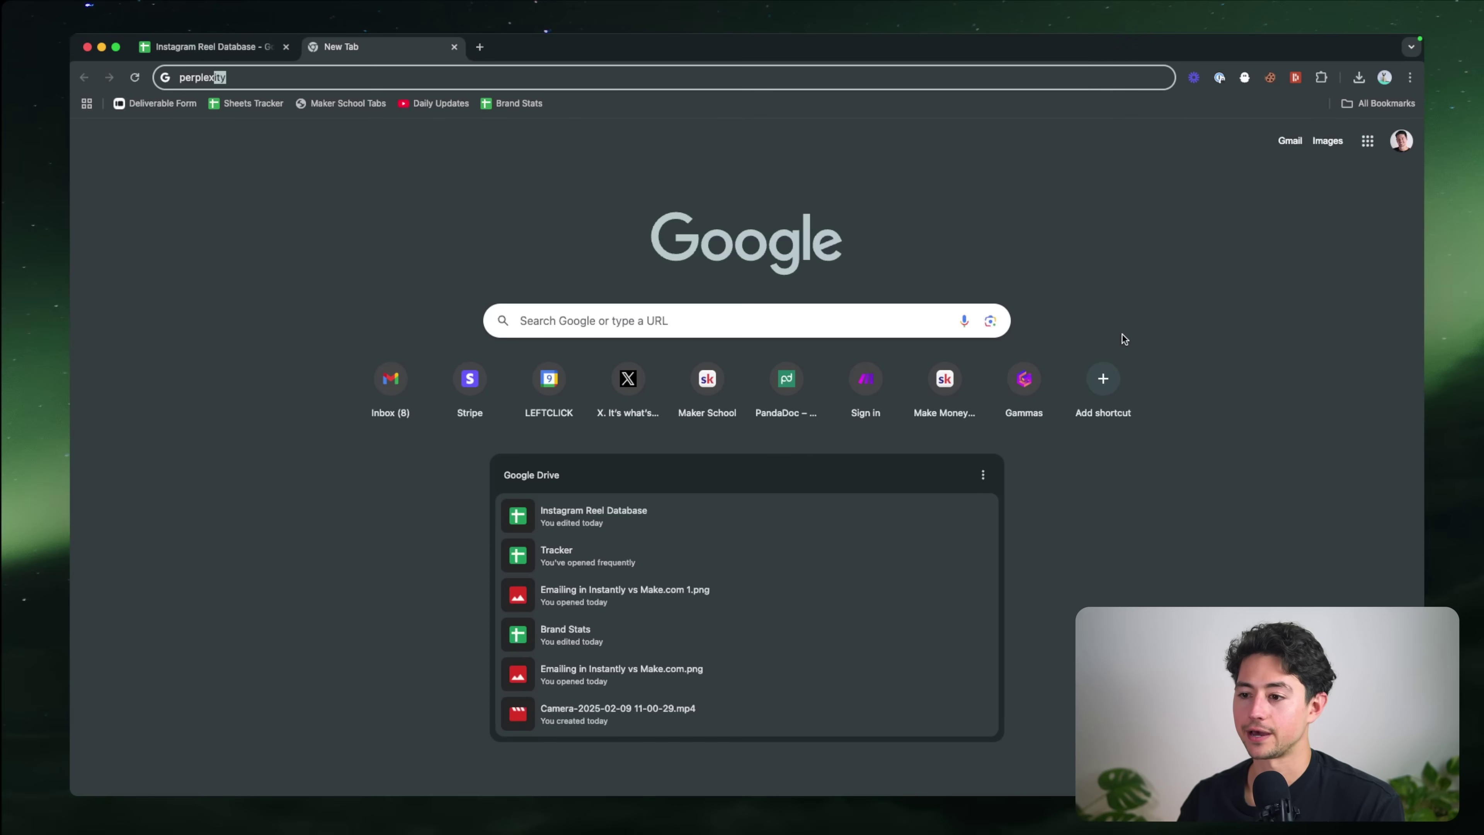
{"action": "key", "text": "alt+Return"}
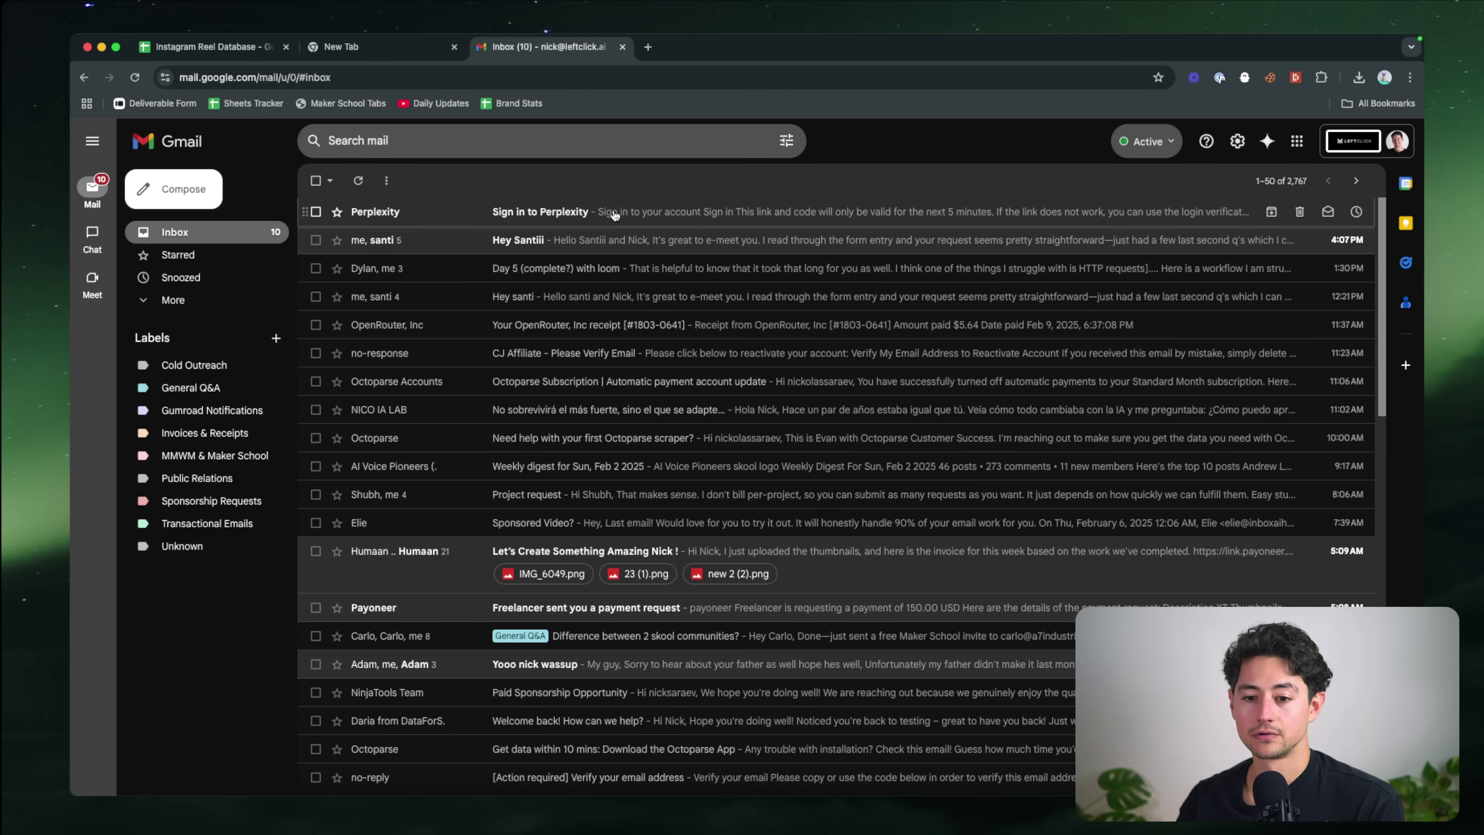
{"action": "left_click", "coordinate": [614, 214]}
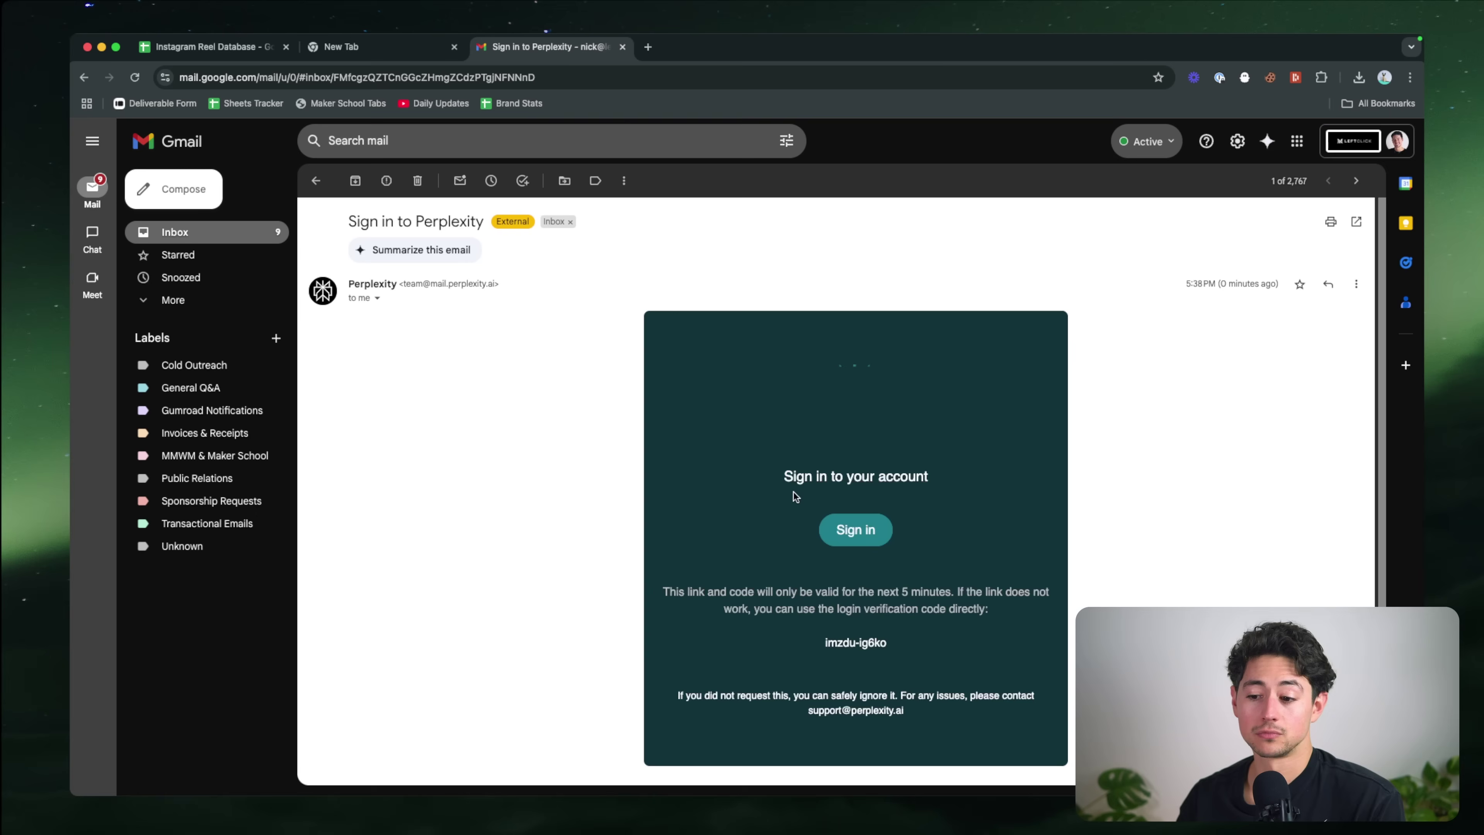
Step: Open the copied sign-in link in a new tab and close the old Perplexity tab
{"action": "right_click", "coordinate": [860, 538]}
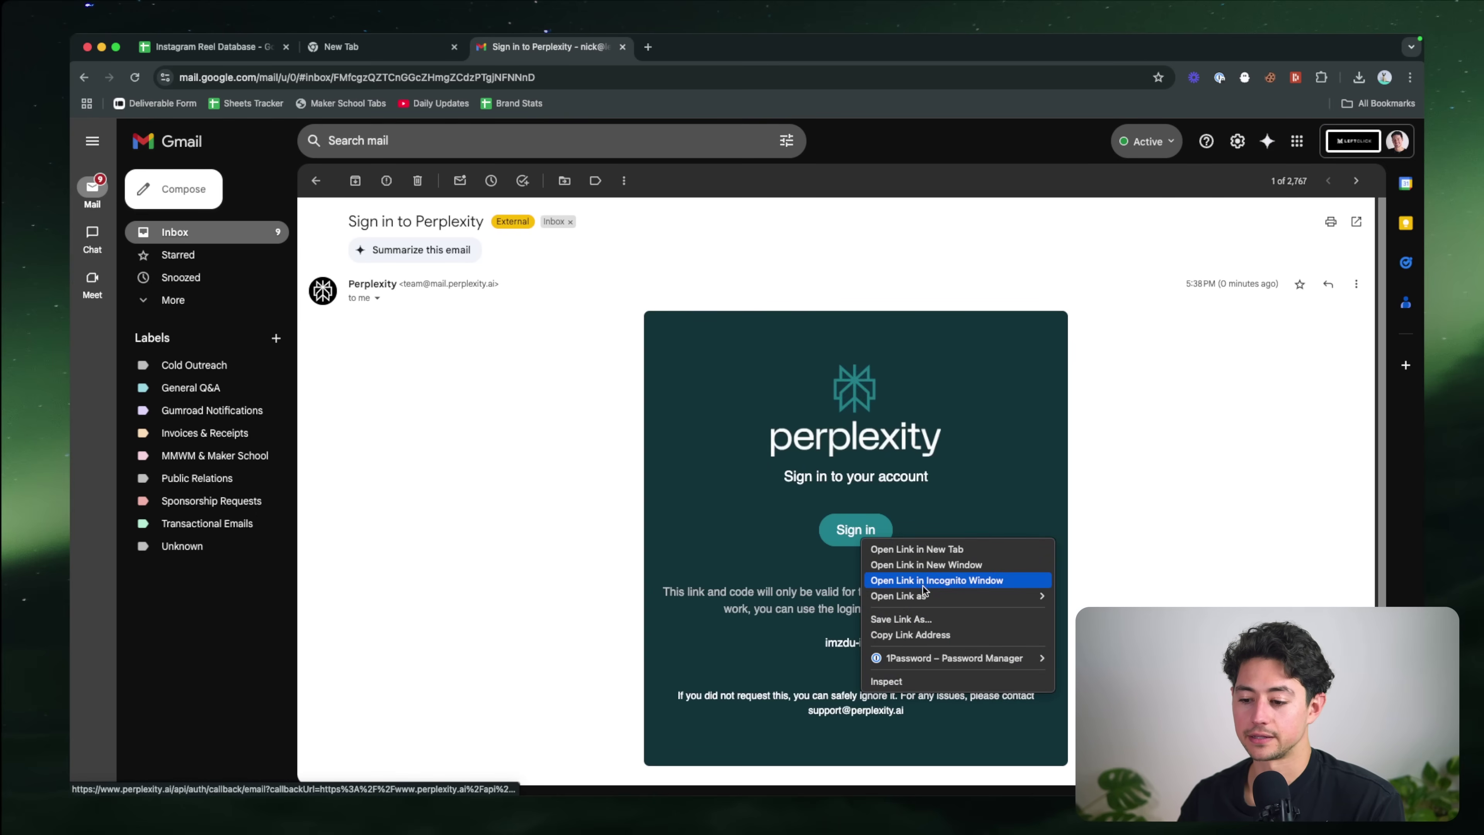
{"action": "left_click", "coordinate": [910, 634]}
{"action": "key", "text": "super+grave"}
{"action": "key", "text": "super+t"}
{"action": "key", "text": "super+v"}
{"action": "key", "text": "Return"}
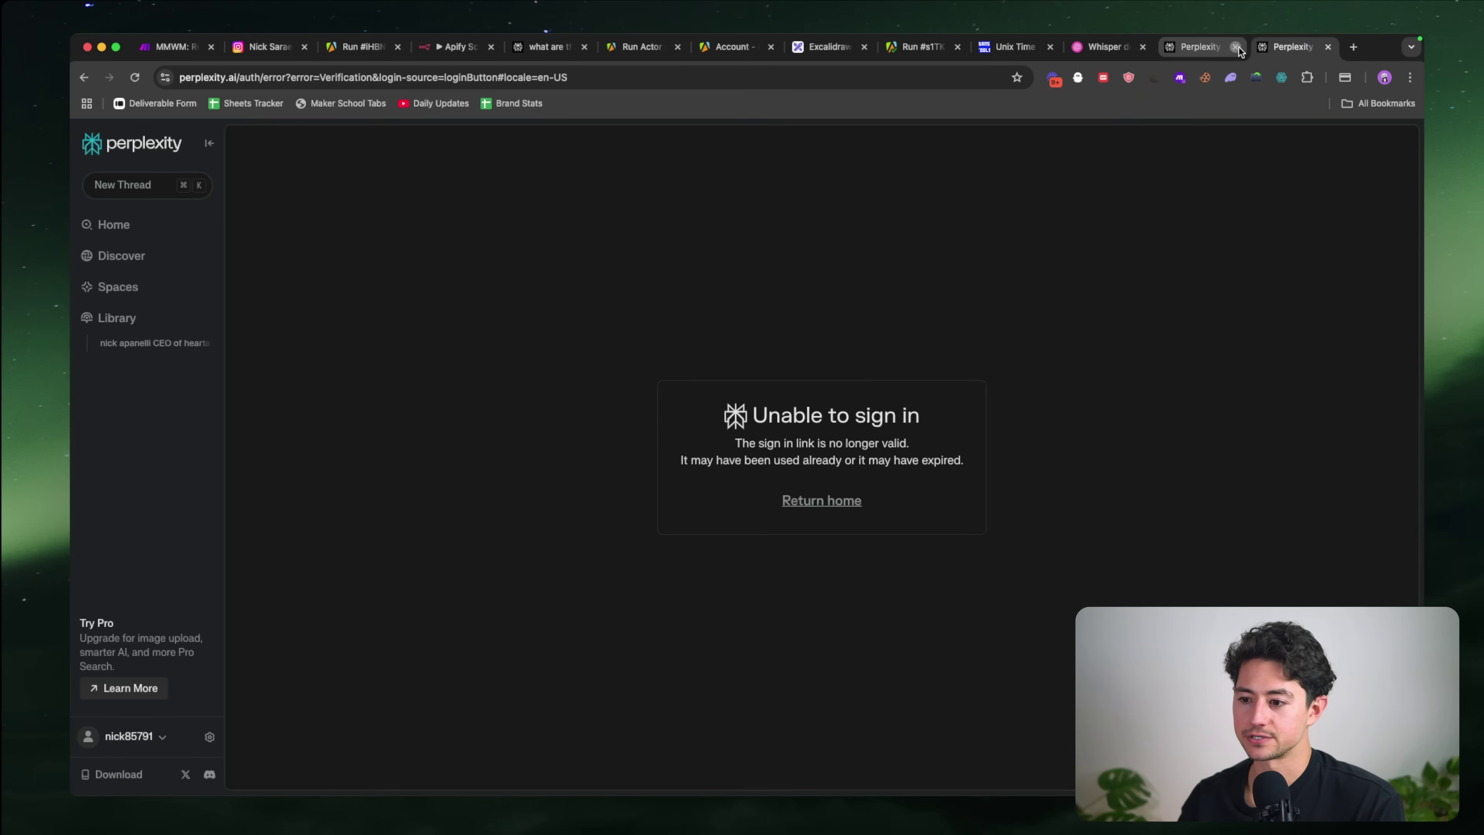
{"action": "left_click", "coordinate": [1236, 47]}
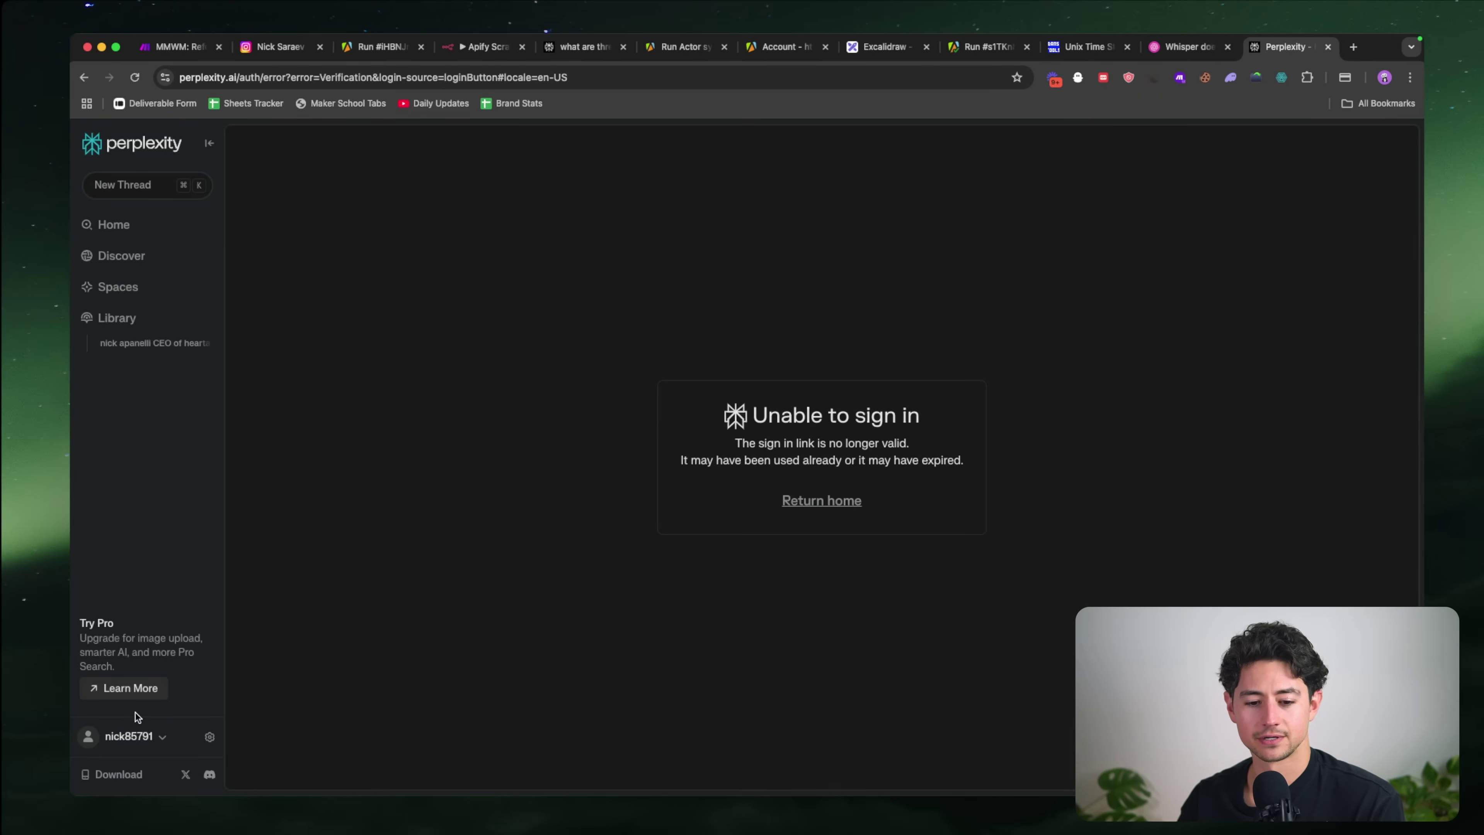
Step: Check the signed-in account and open the Perplexity account settings
{"action": "left_click", "coordinate": [134, 736]}
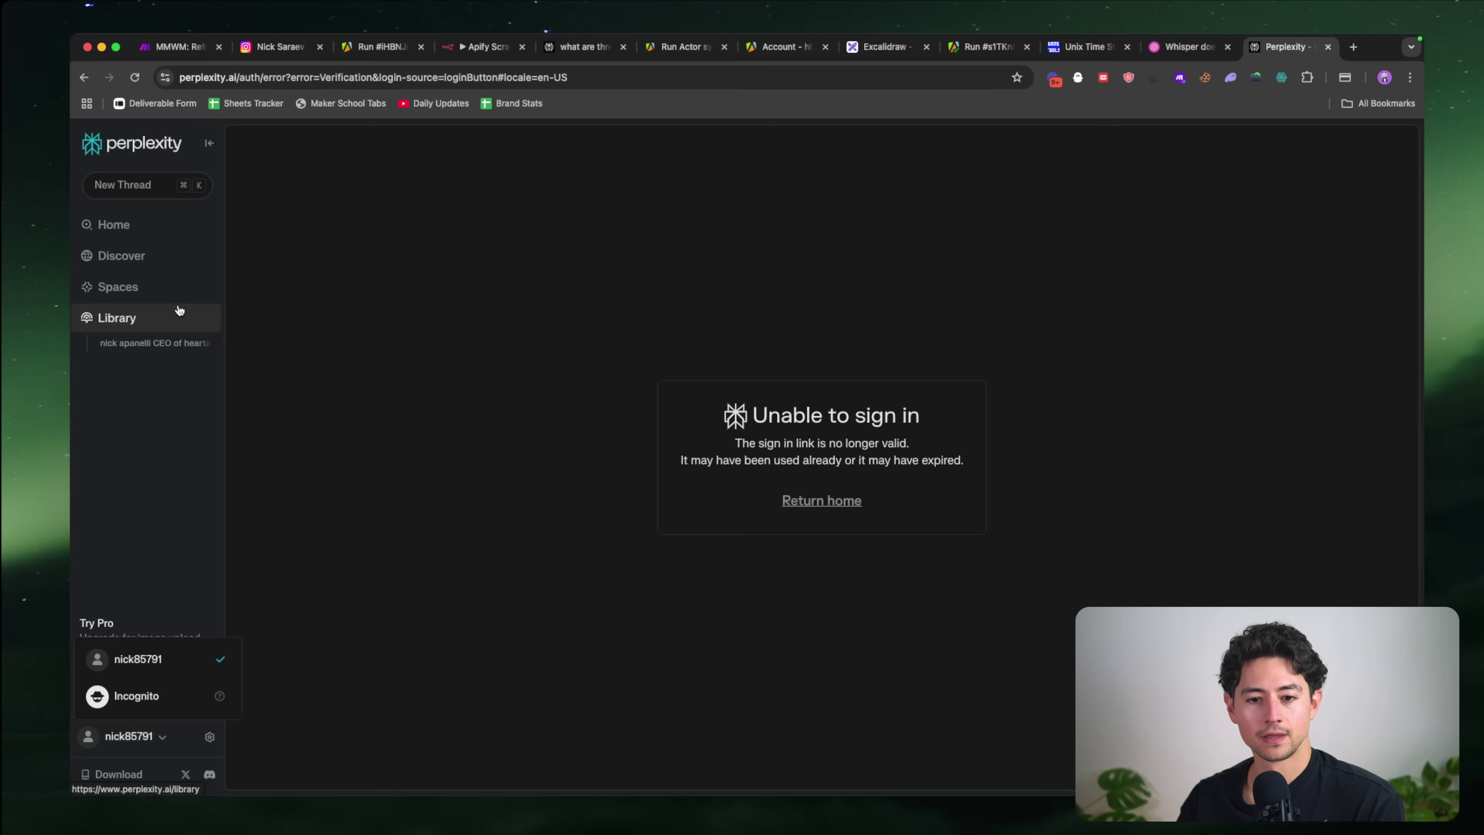
{"action": "left_click", "coordinate": [175, 145]}
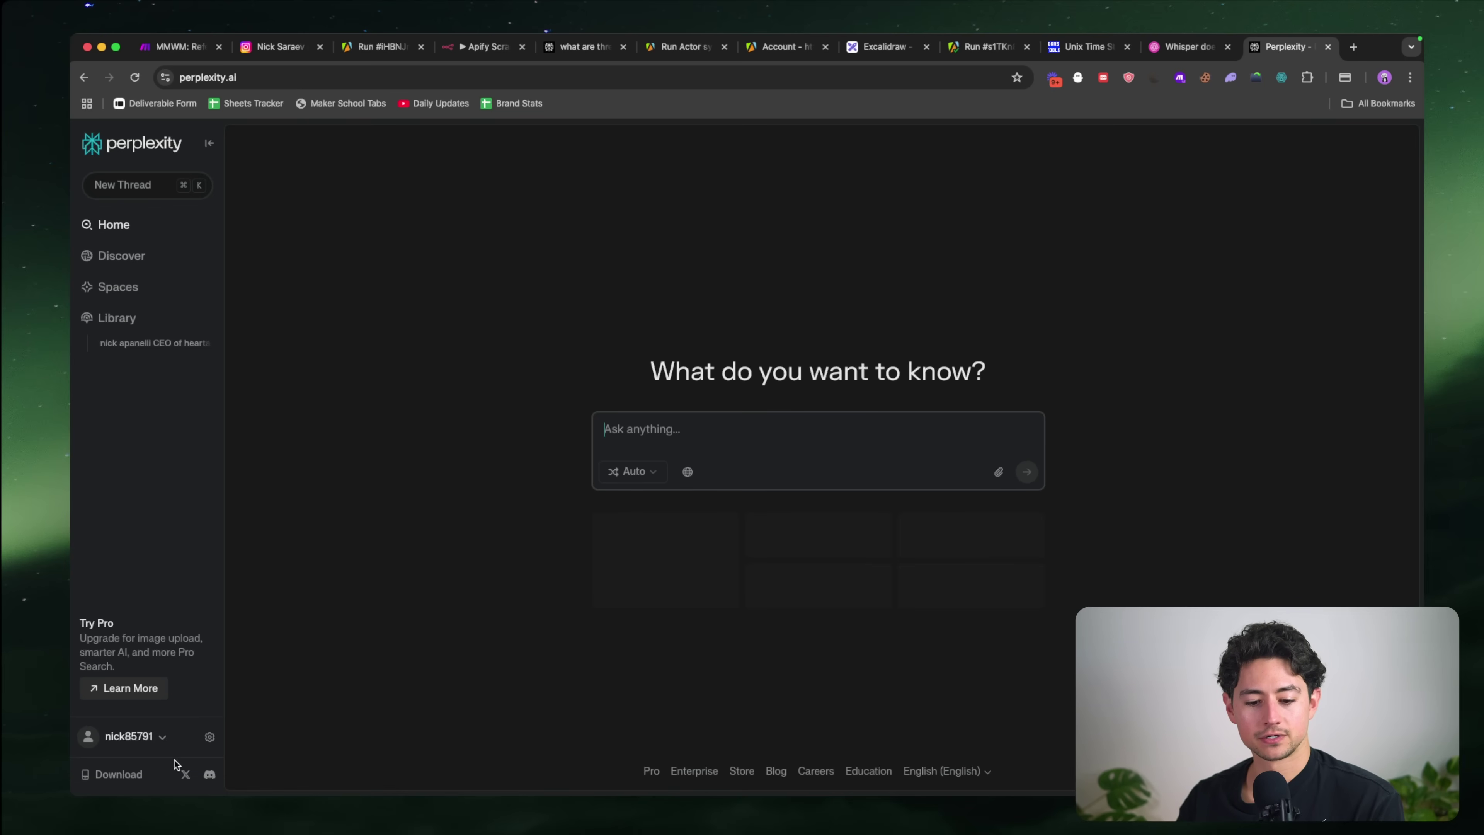
{"action": "left_click", "coordinate": [210, 736]}
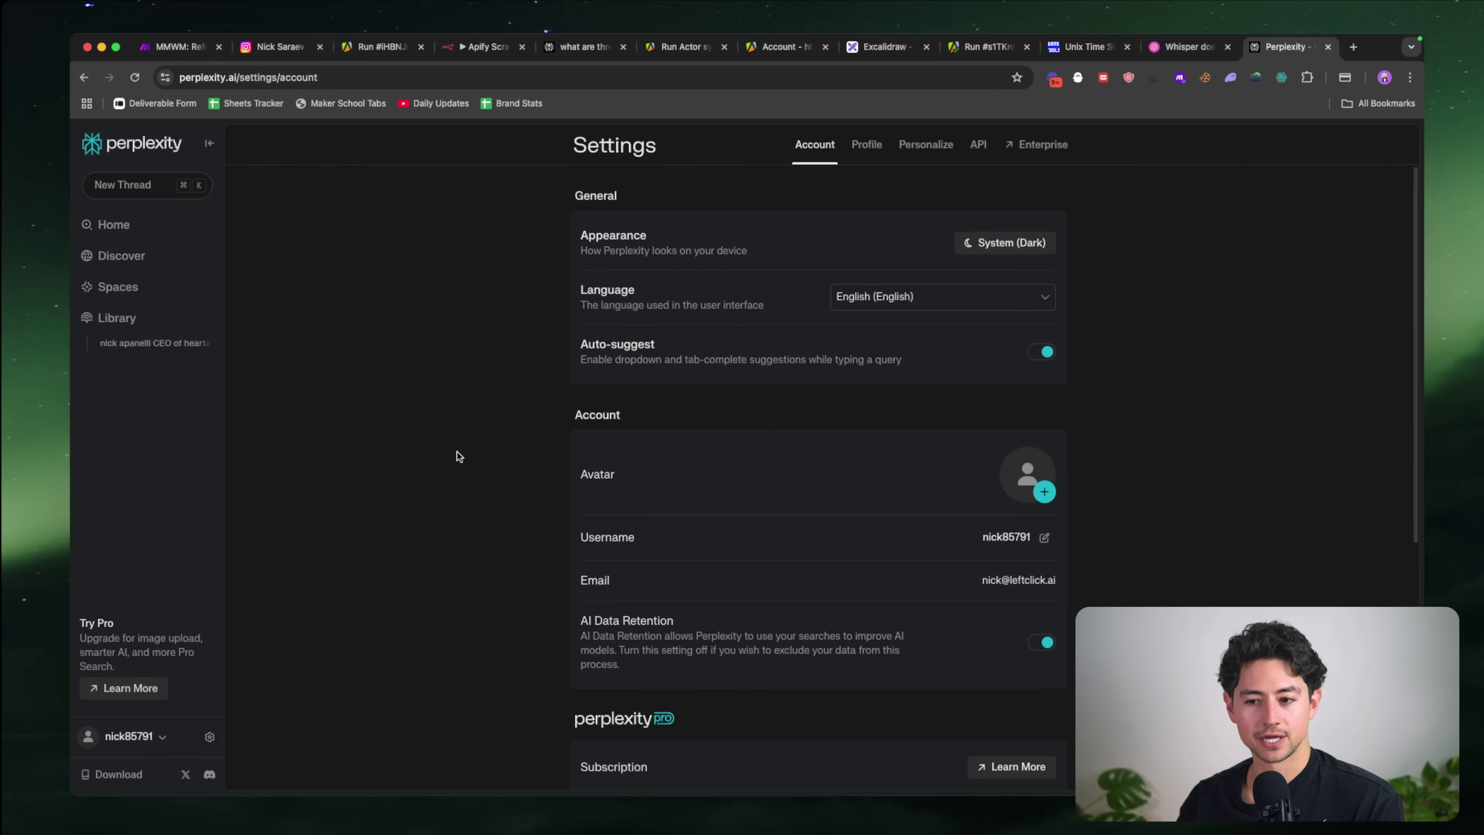
Step: Copy the Perplexity API key from the Settings > API page
{"action": "left_click", "coordinate": [977, 145]}
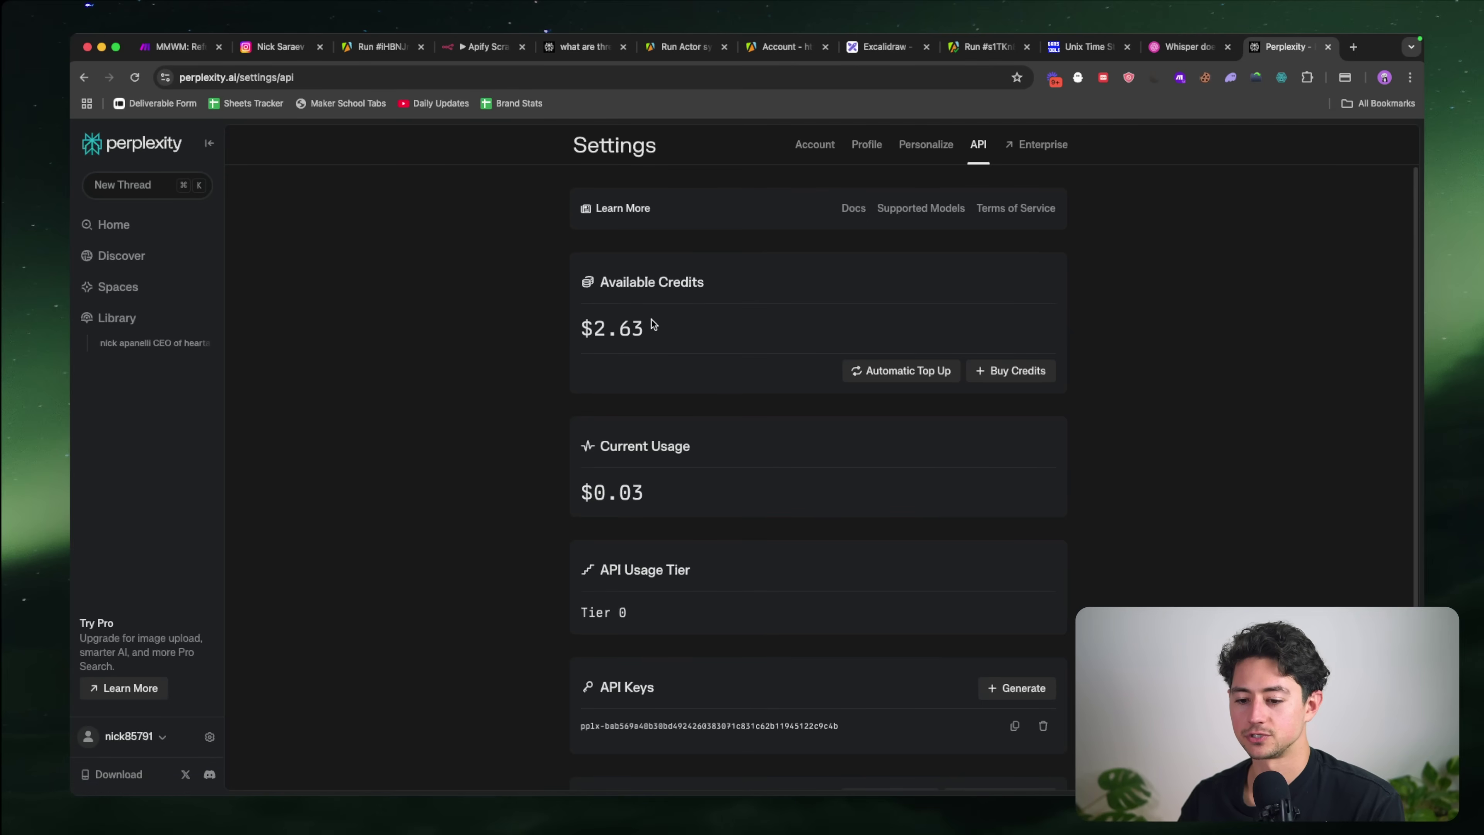
{"action": "left_click", "coordinate": [1015, 726]}
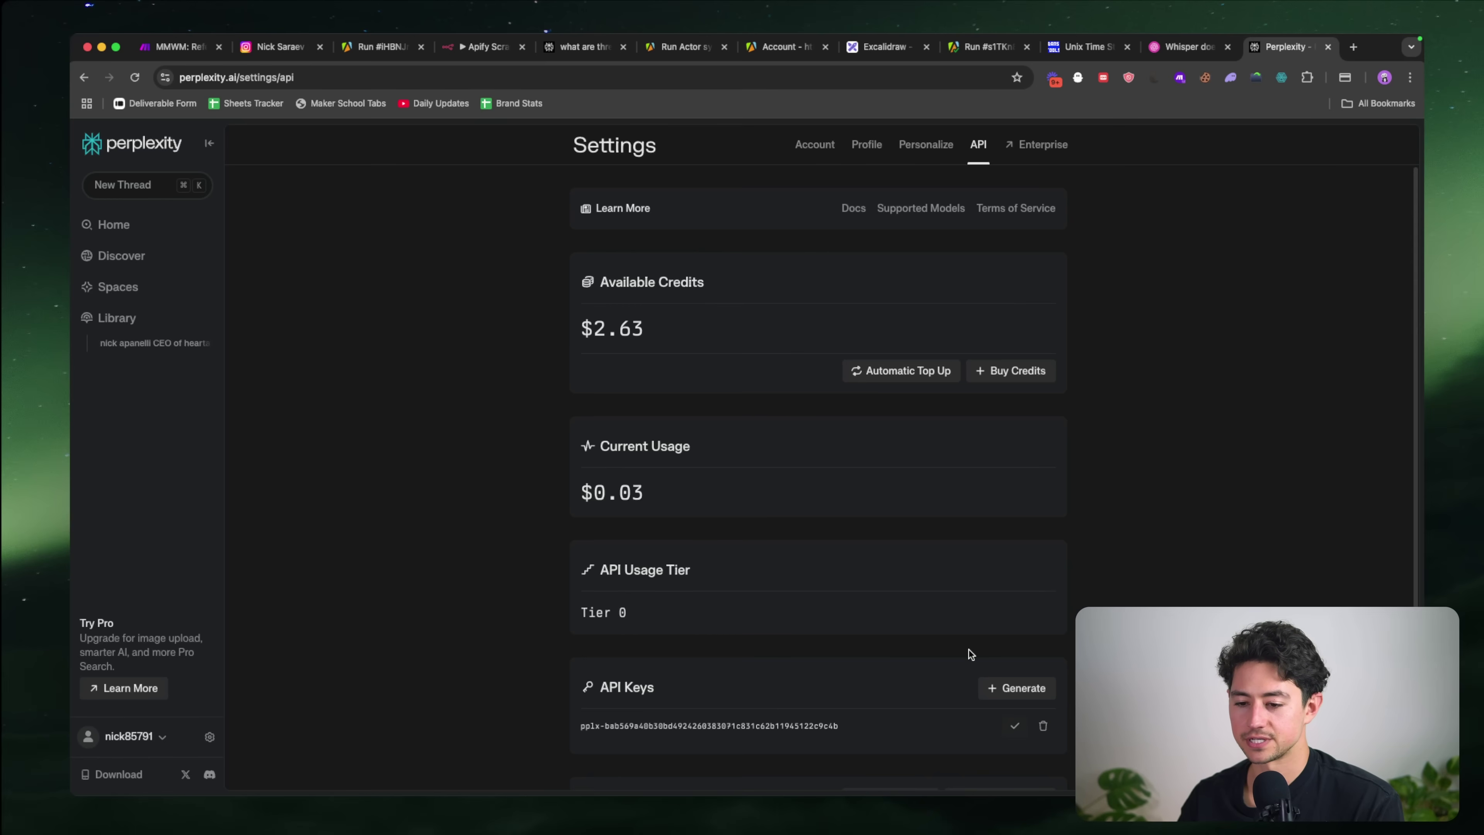
{"action": "scroll", "coordinate": [1013, 444], "scroll_direction": "down", "scroll_amount": 1}
{"action": "scroll", "coordinate": [1023, 362], "scroll_direction": "up", "scroll_amount": 1}
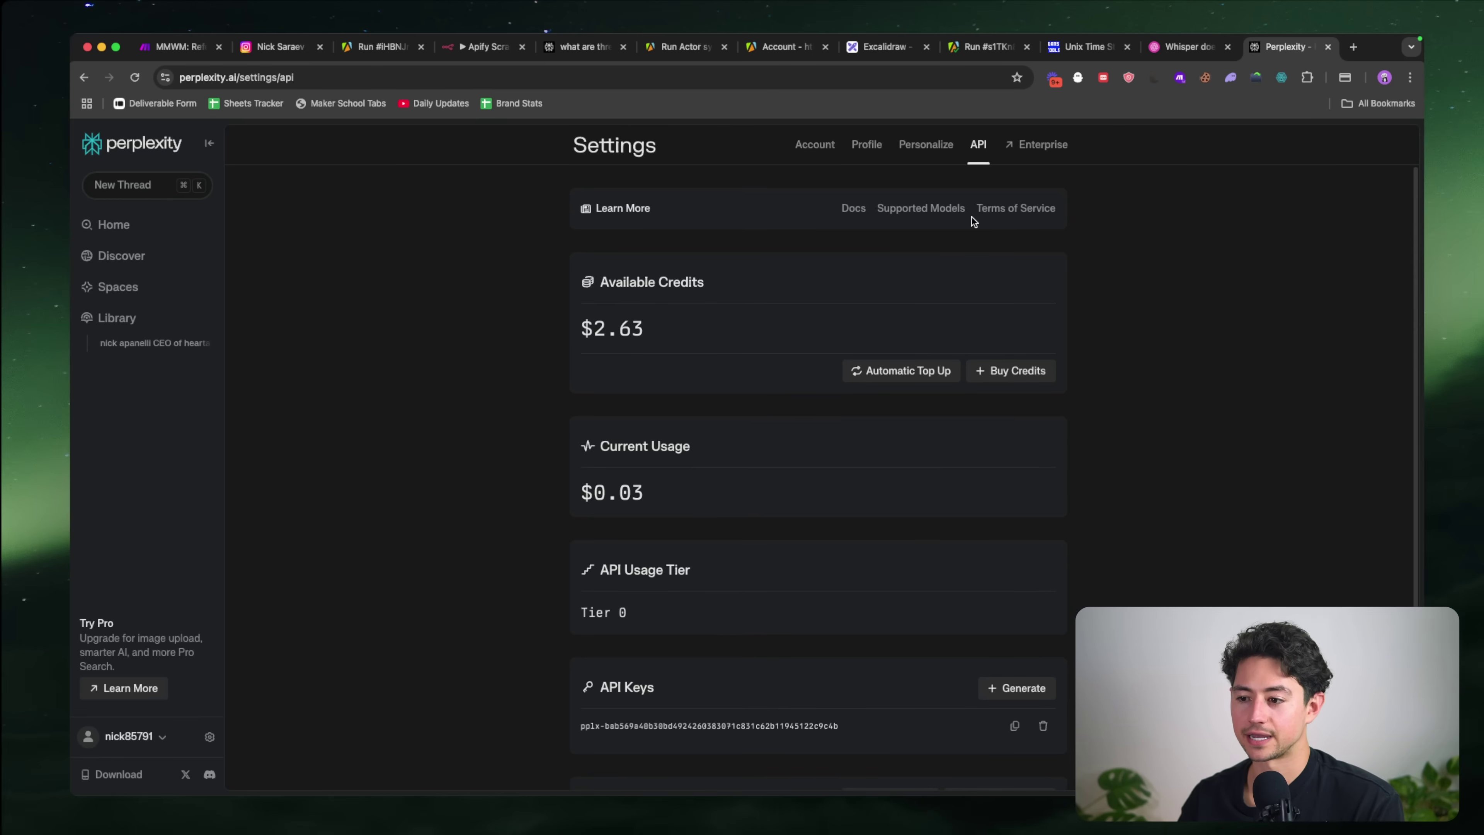
{"action": "scroll", "coordinate": [973, 221], "scroll_direction": "down", "scroll_amount": 1}
{"action": "scroll", "coordinate": [993, 556], "scroll_direction": "up", "scroll_amount": 1}
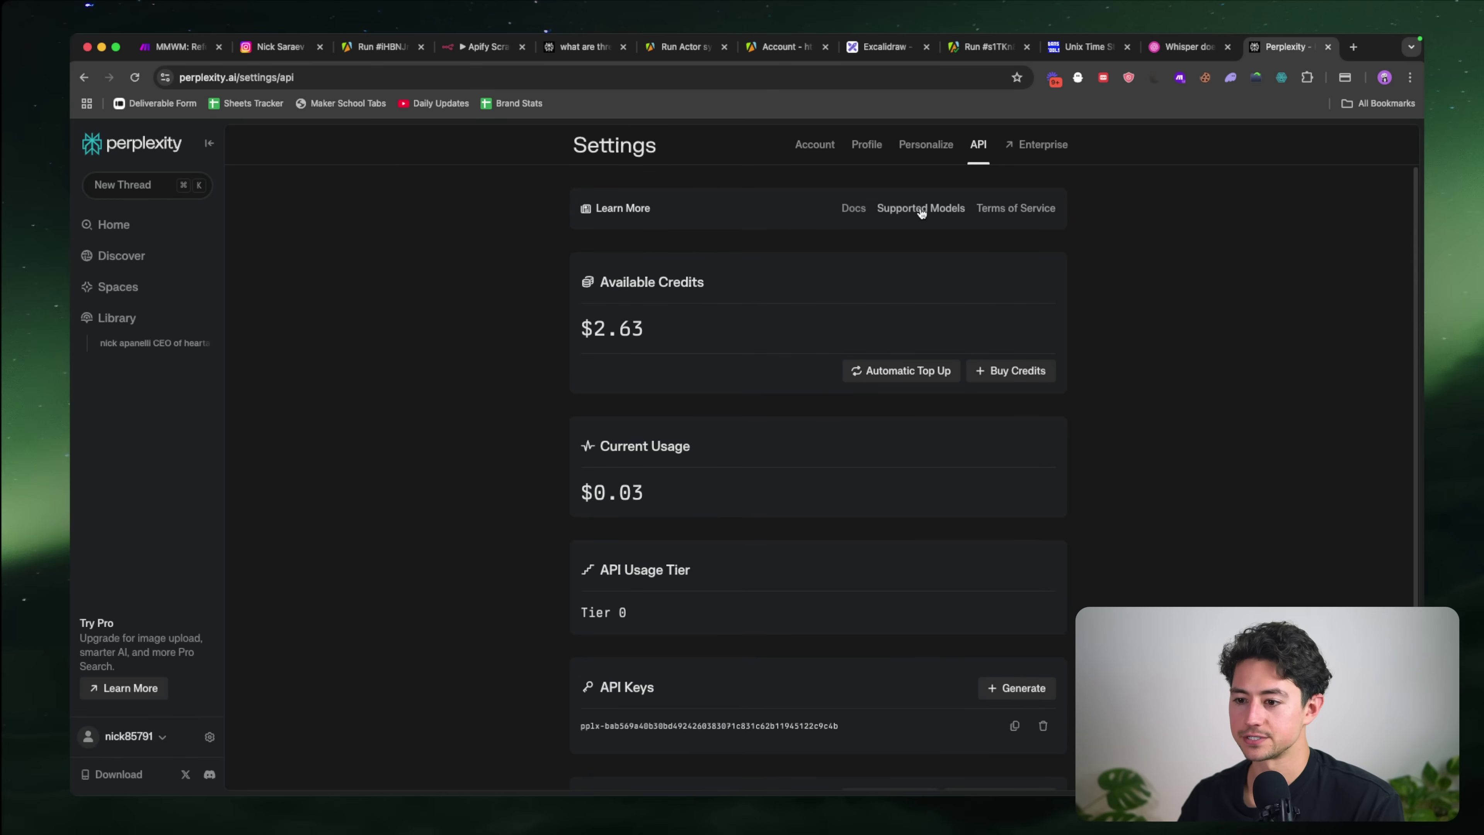
Step: Open the Sonar API docs' Initial Setup guide and scroll to its 'Make your API call' examples
{"action": "left_click", "coordinate": [853, 205]}
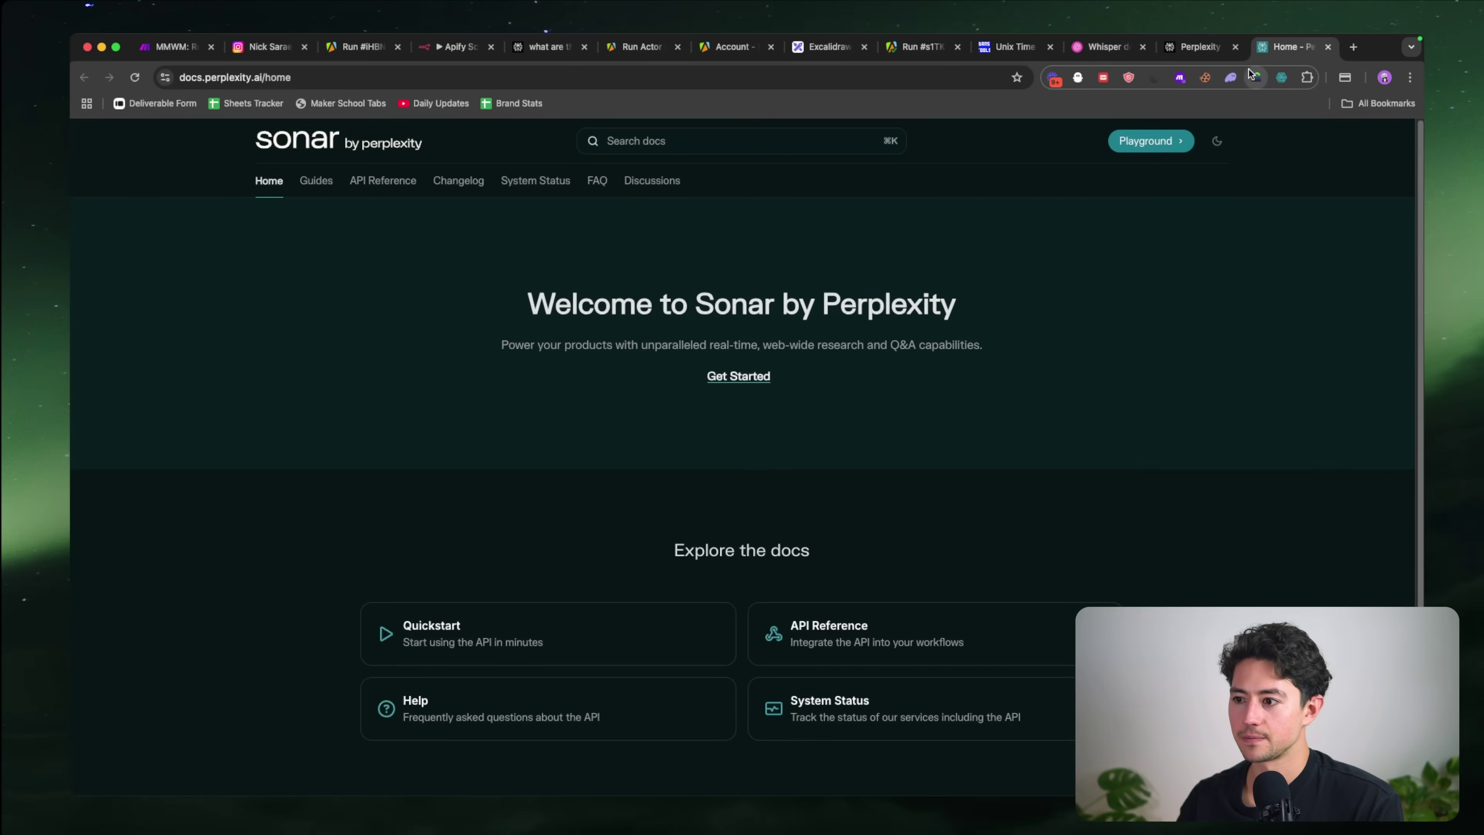
{"action": "left_click_drag", "start_coordinate": [1288, 47], "coordinate": [829, 47]}
{"action": "left_click", "coordinate": [540, 608]}
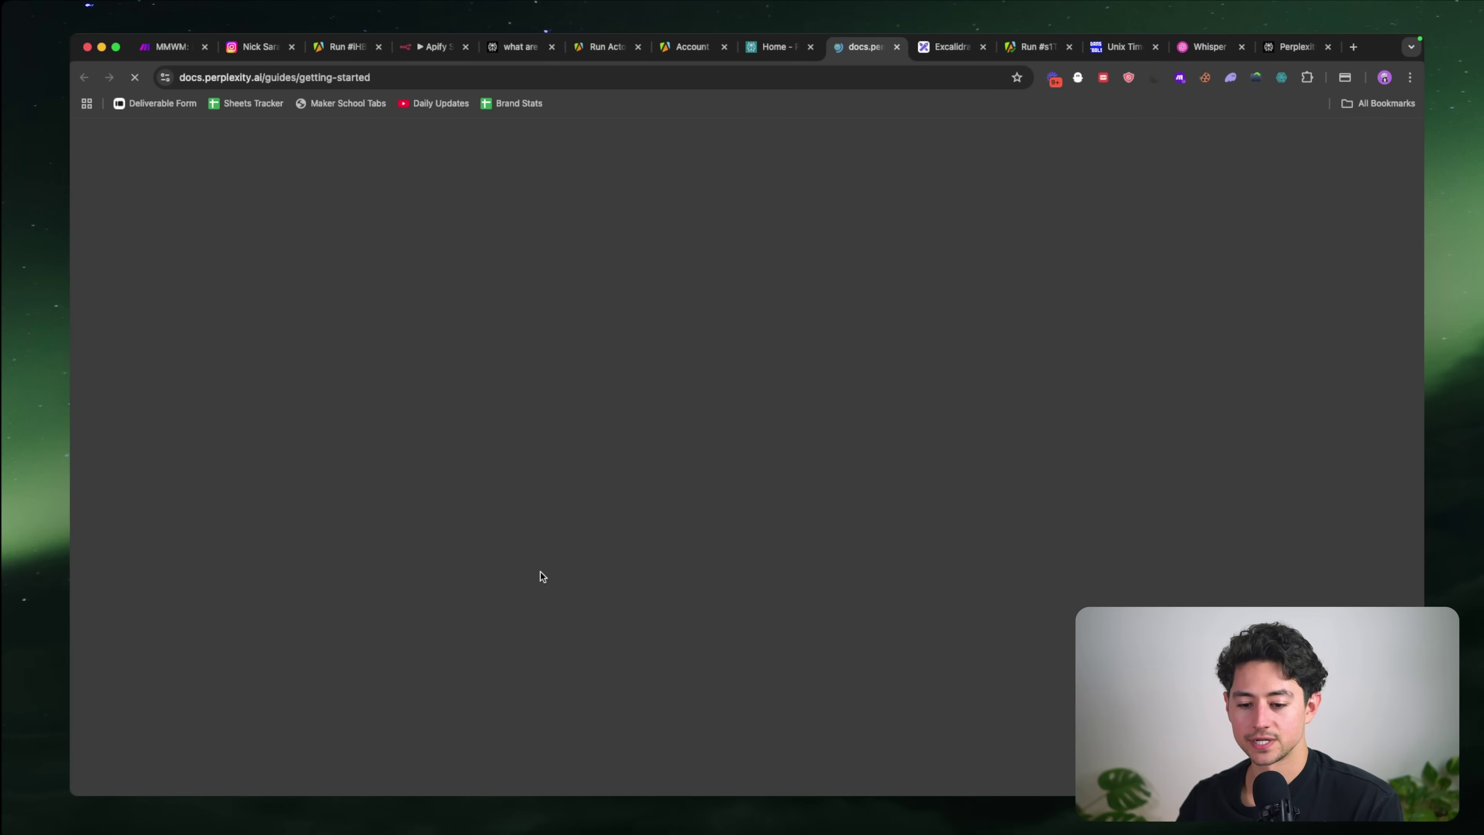
{"action": "scroll", "coordinate": [763, 407], "scroll_direction": "down", "scroll_amount": 5}
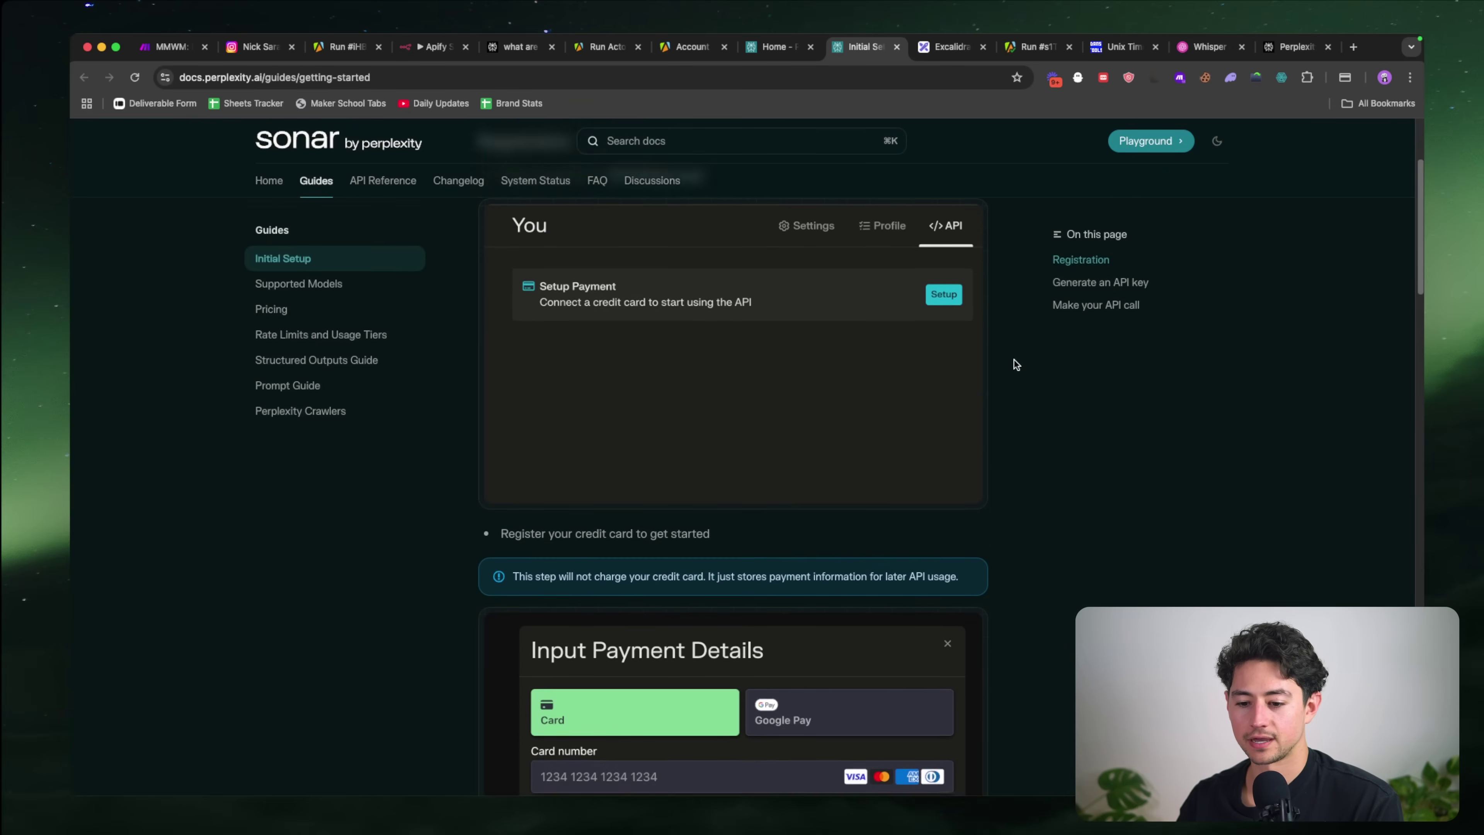
{"action": "left_click", "coordinate": [367, 388]}
{"action": "left_click", "coordinate": [366, 413]}
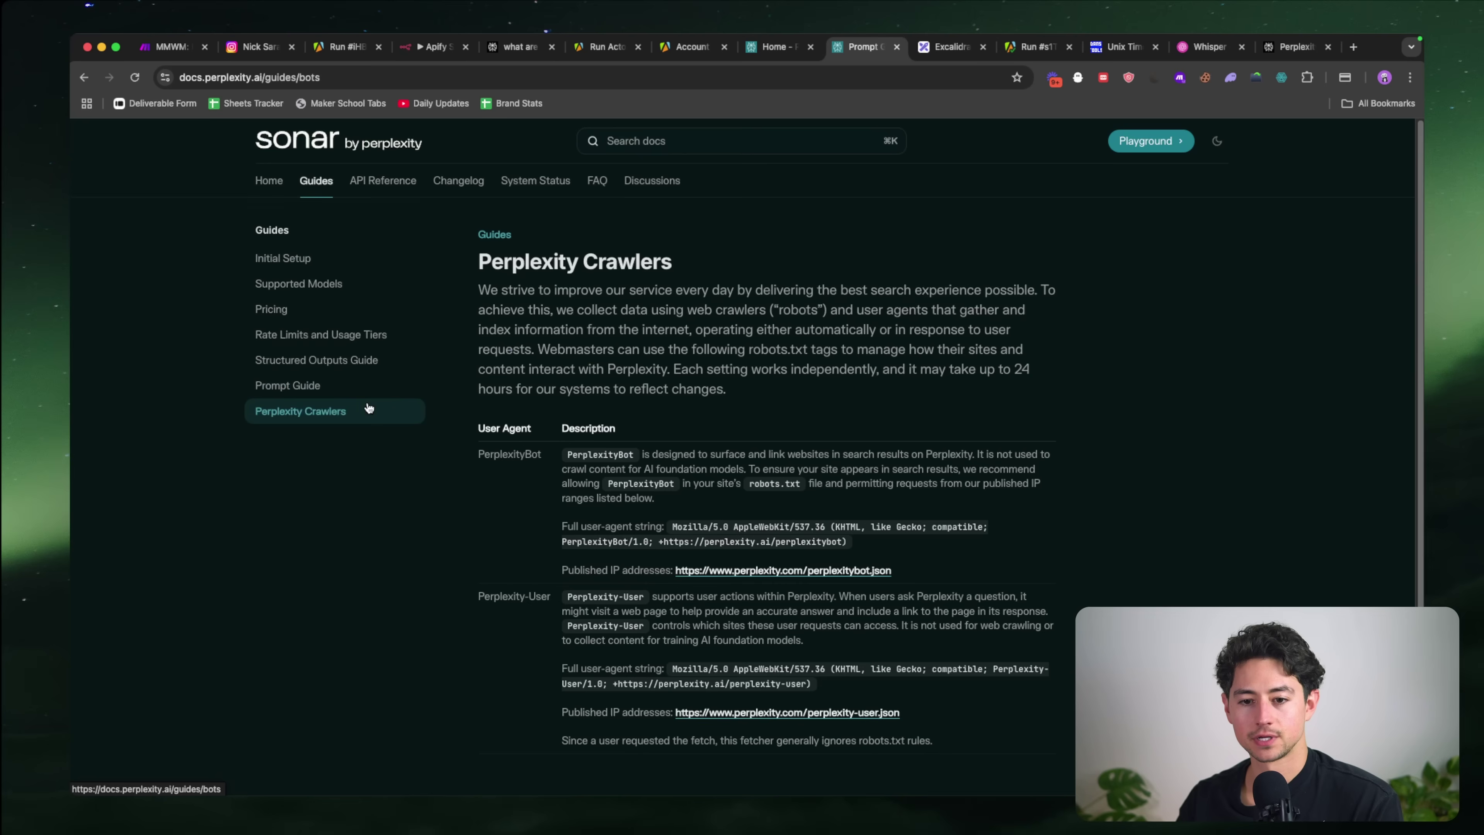
{"action": "left_click", "coordinate": [345, 267]}
{"action": "scroll", "coordinate": [537, 334], "scroll_direction": "down", "scroll_amount": 10}
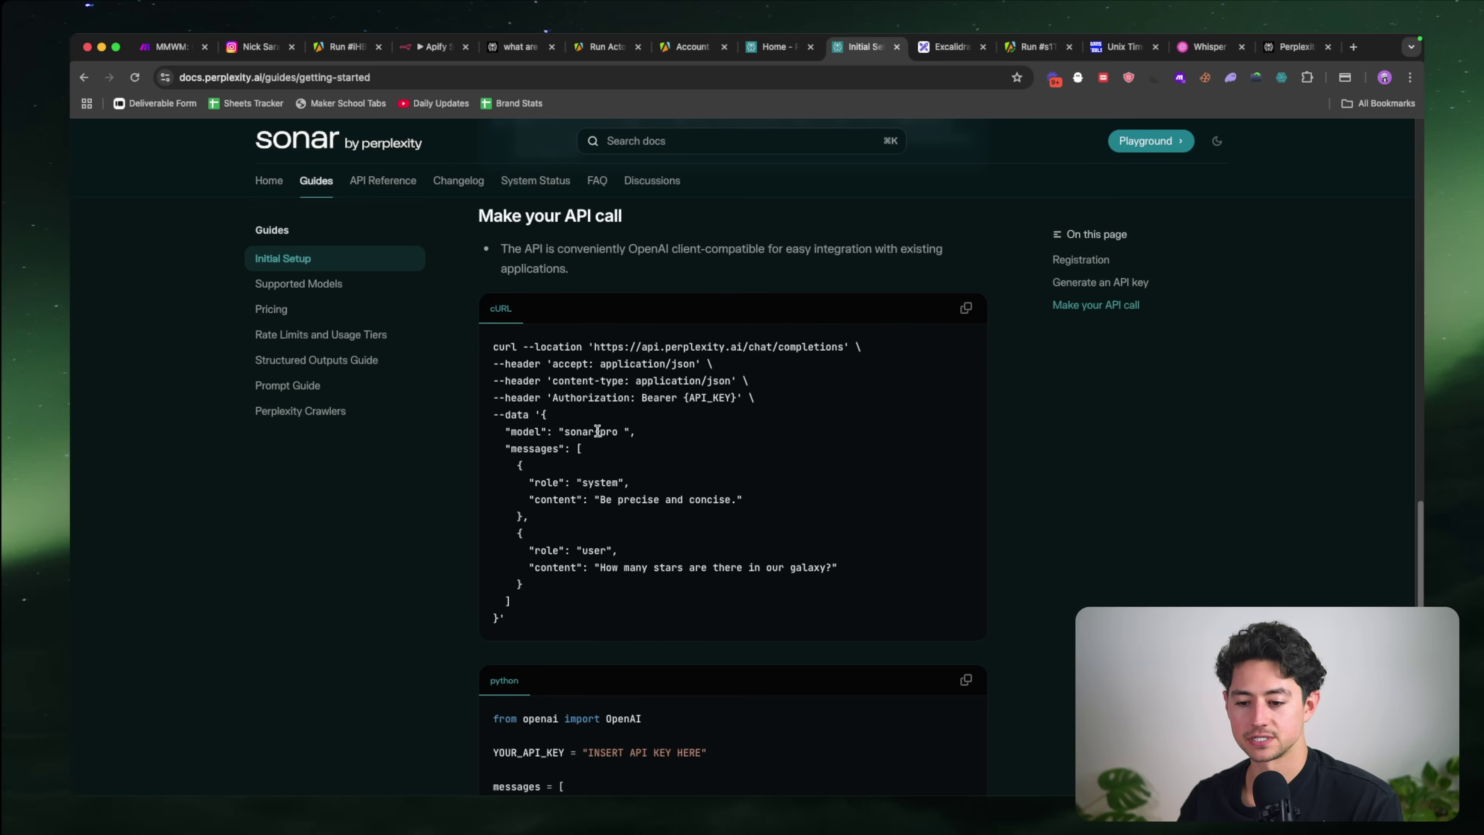
{"action": "scroll", "coordinate": [706, 505], "scroll_direction": "down", "scroll_amount": 3}
{"action": "scroll", "coordinate": [710, 506], "scroll_direction": "up", "scroll_amount": 4}
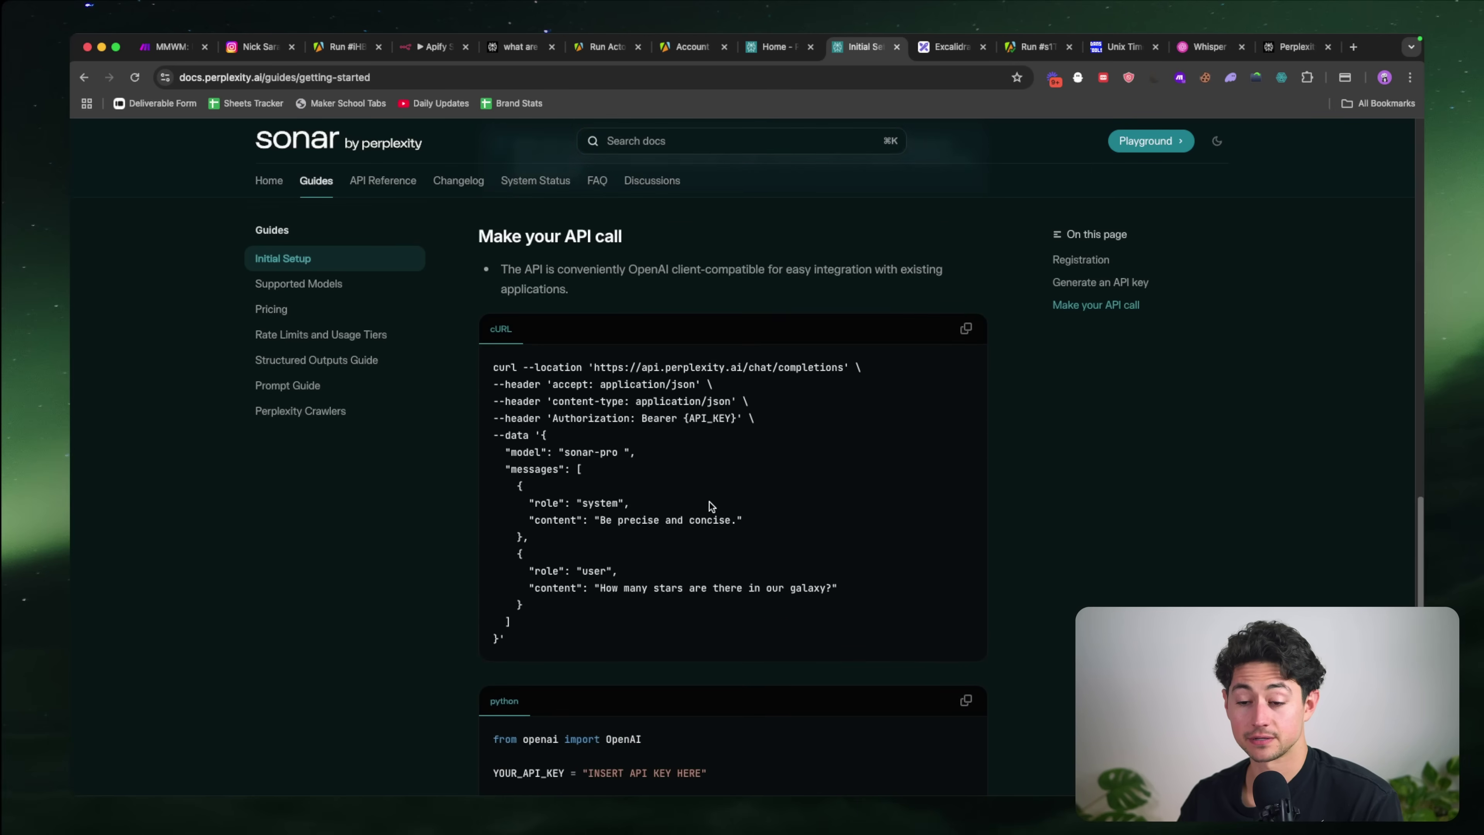
Step: Close the sign-in e-mail tab in the other browser window and return to the n8n workflow
{"action": "key", "text": "super+grave"}
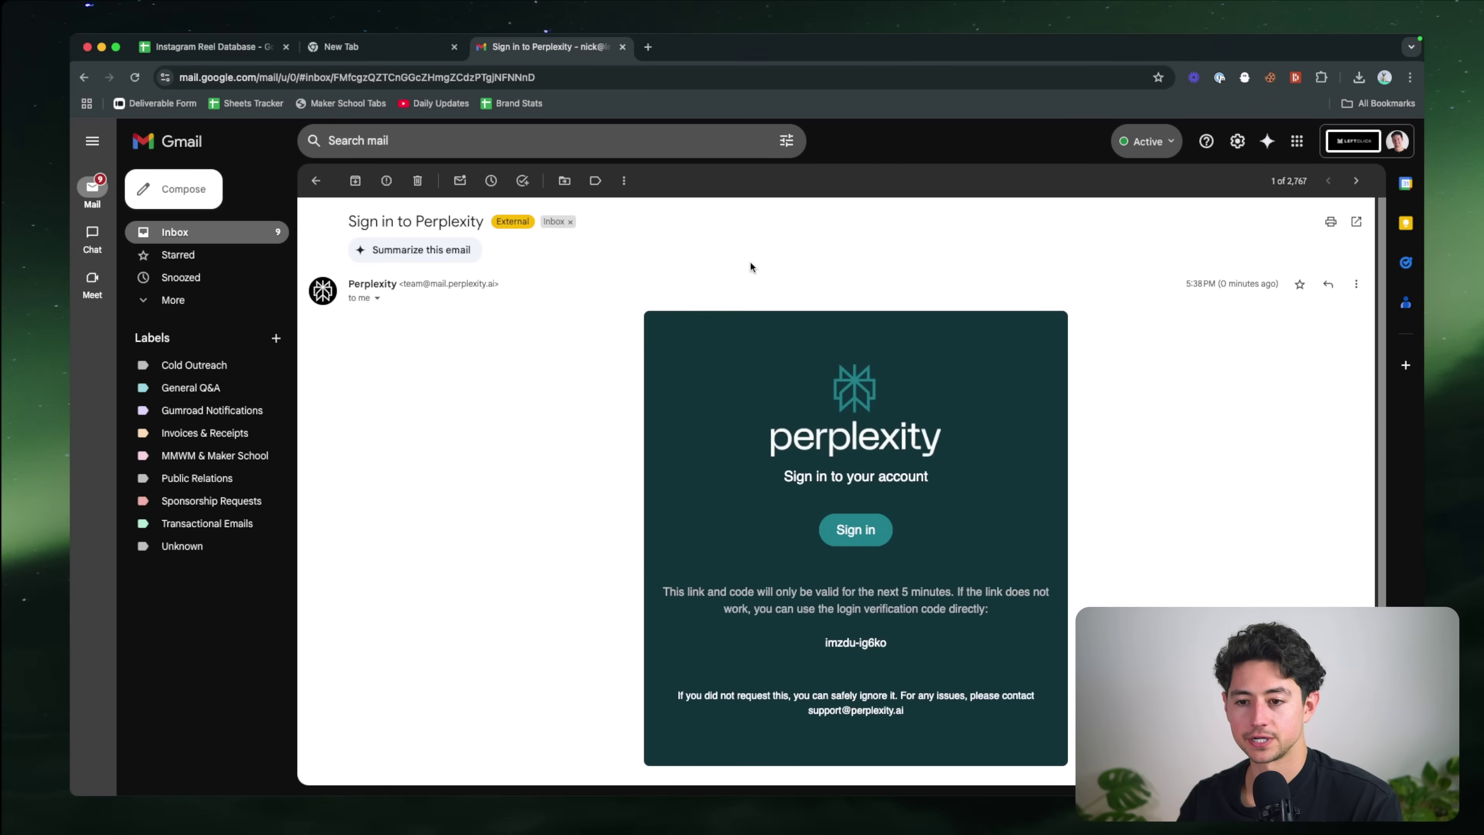
{"action": "key", "text": "super+w"}
{"action": "key", "text": "super+grave"}
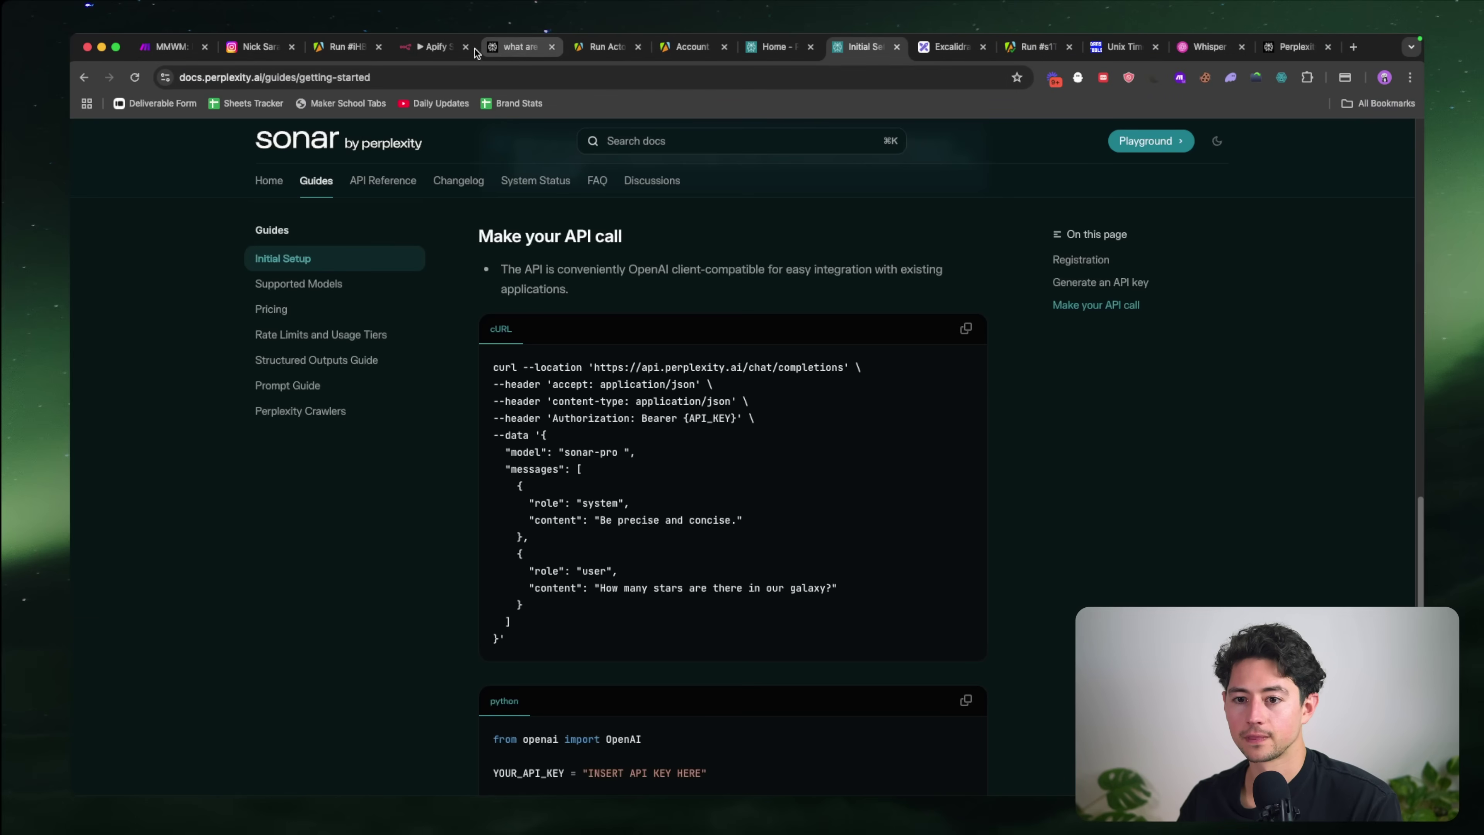
{"action": "left_click", "coordinate": [458, 48]}
Step: Add an HTTP Request node after Filter & Generate Suggestions and rename it 'Search Perplexity'
{"action": "left_click", "coordinate": [799, 432]}
{"action": "type", "text": "http"}
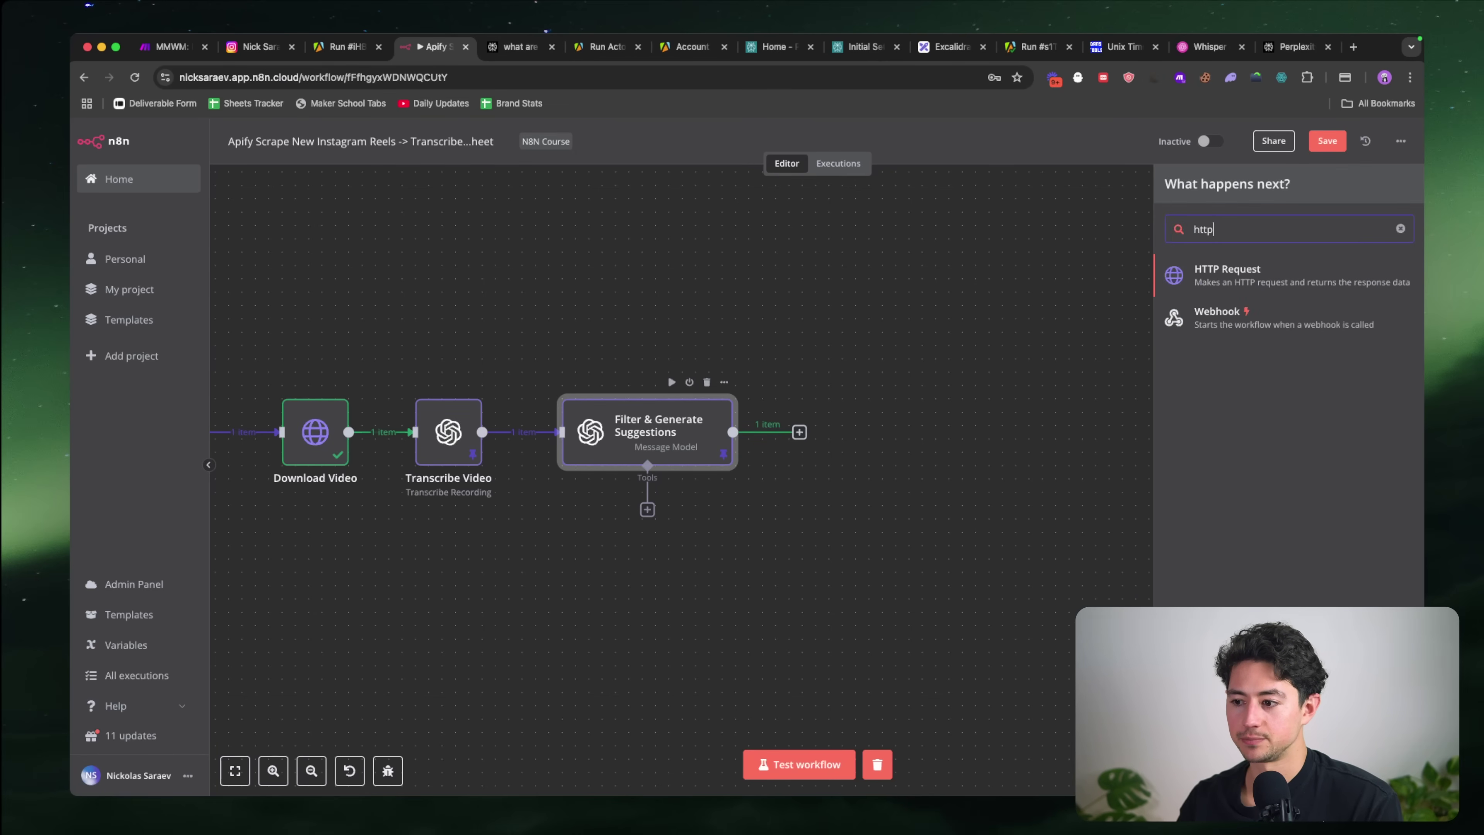
{"action": "key", "text": "Return"}
{"action": "key", "text": "Escape"}
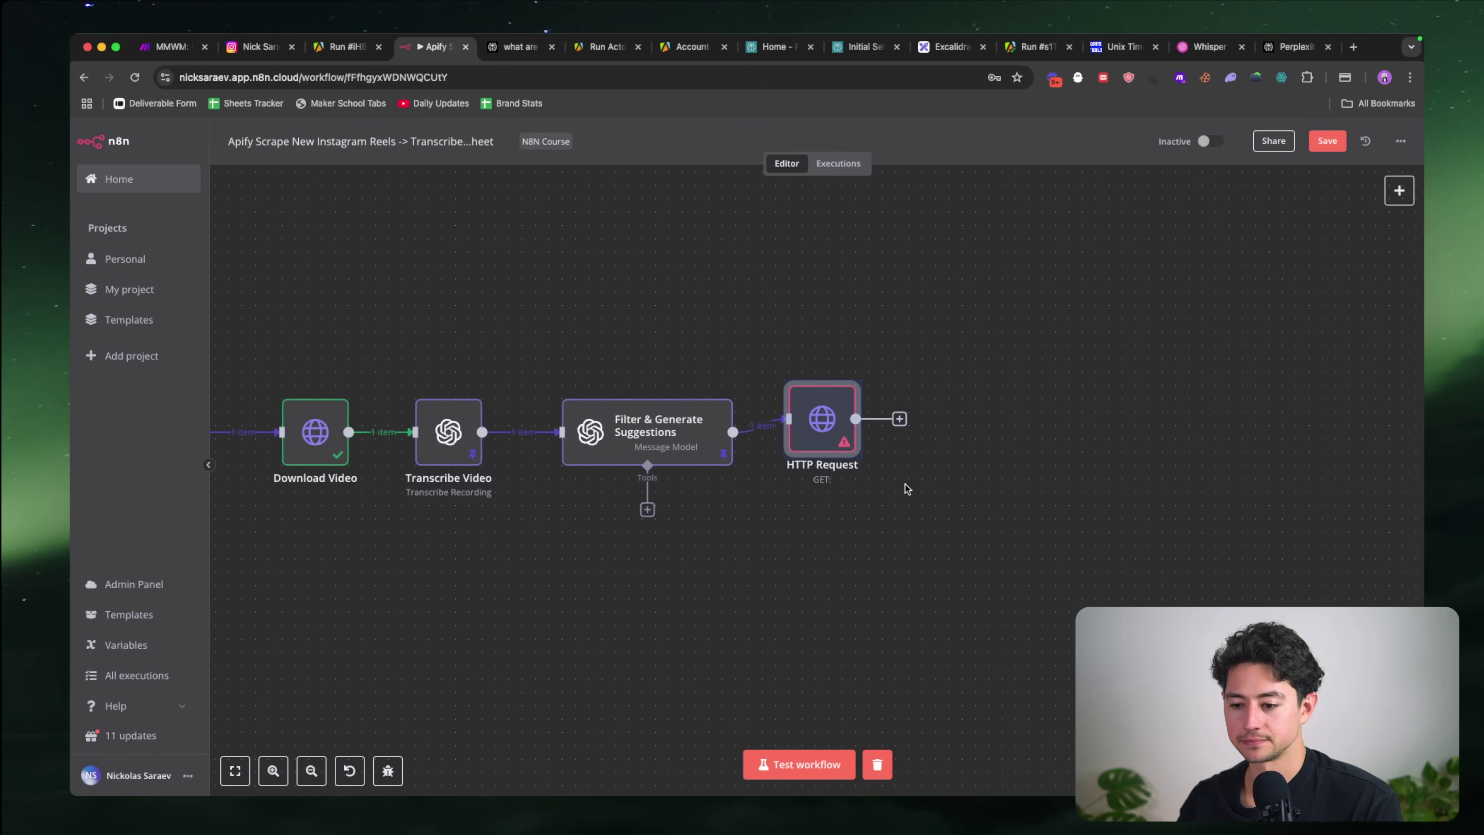
{"action": "key", "text": "F2"}
{"action": "key", "text": "BackSpace"}
{"action": "type", "text": "Sear"}
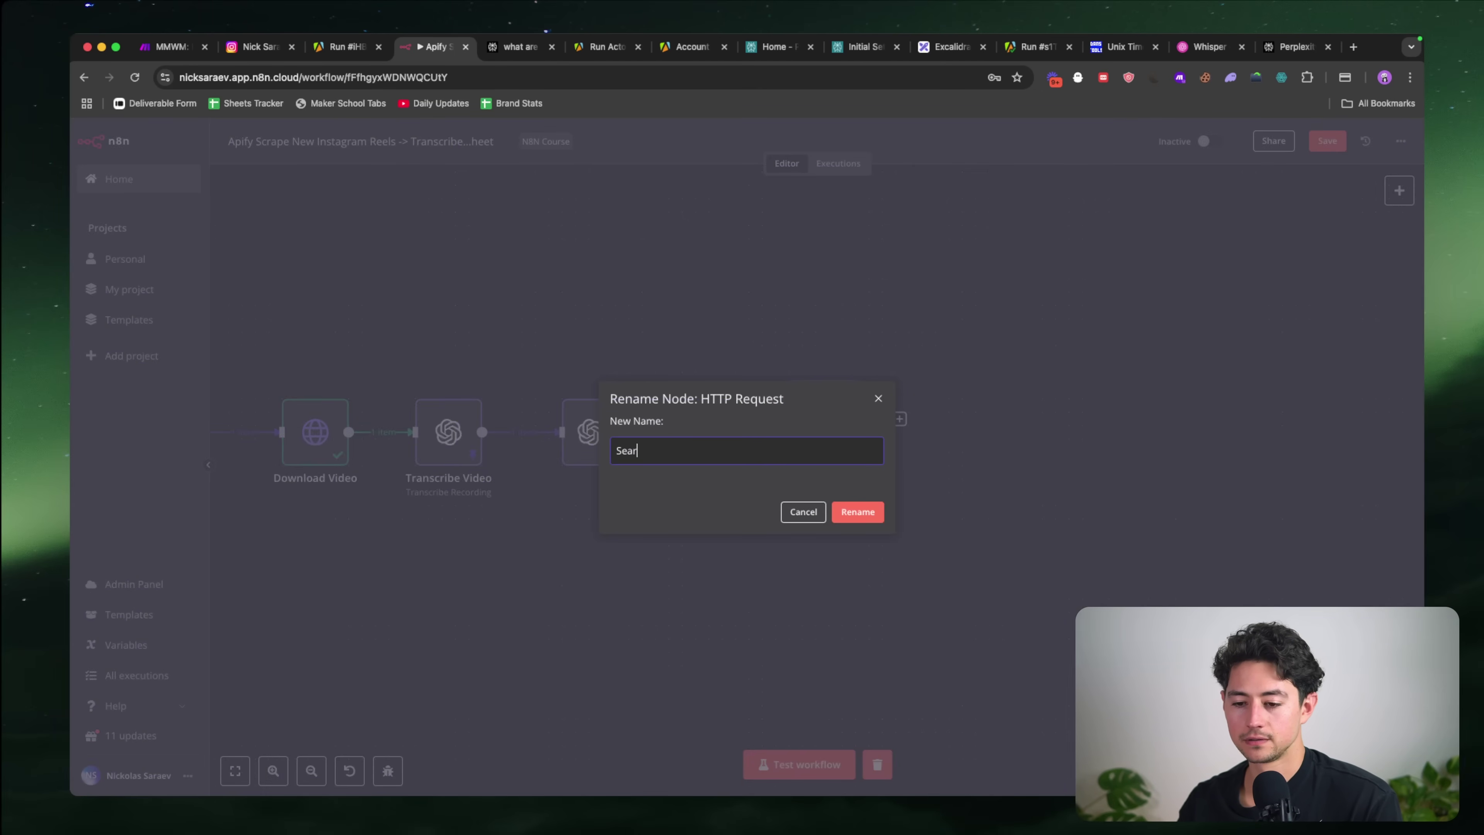
{"action": "type", "text": "ch Perplexity"}
{"action": "left_click", "coordinate": [858, 511]}
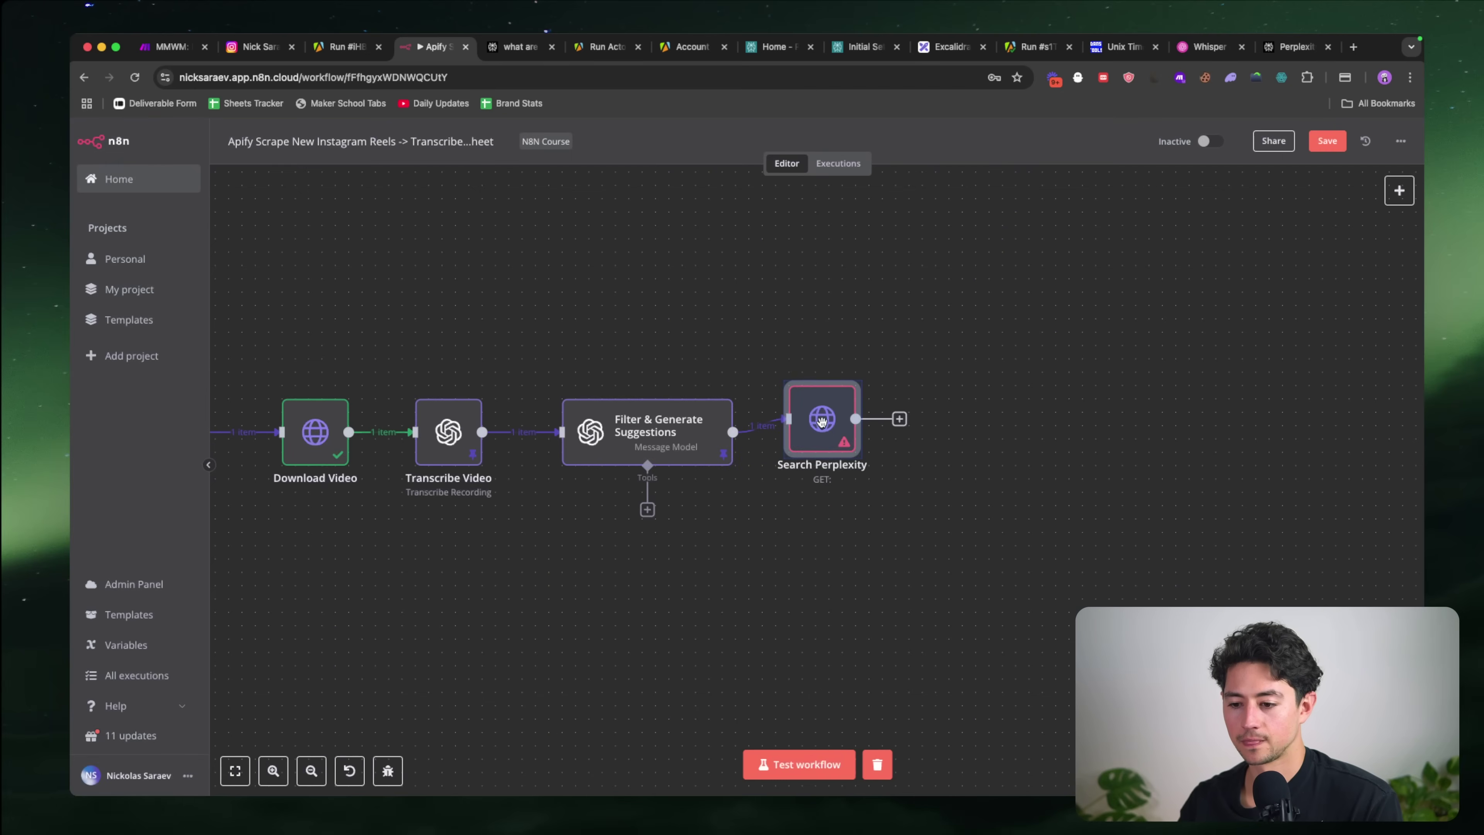
{"action": "left_click_drag", "start_coordinate": [820, 435], "coordinate": [838, 434]}
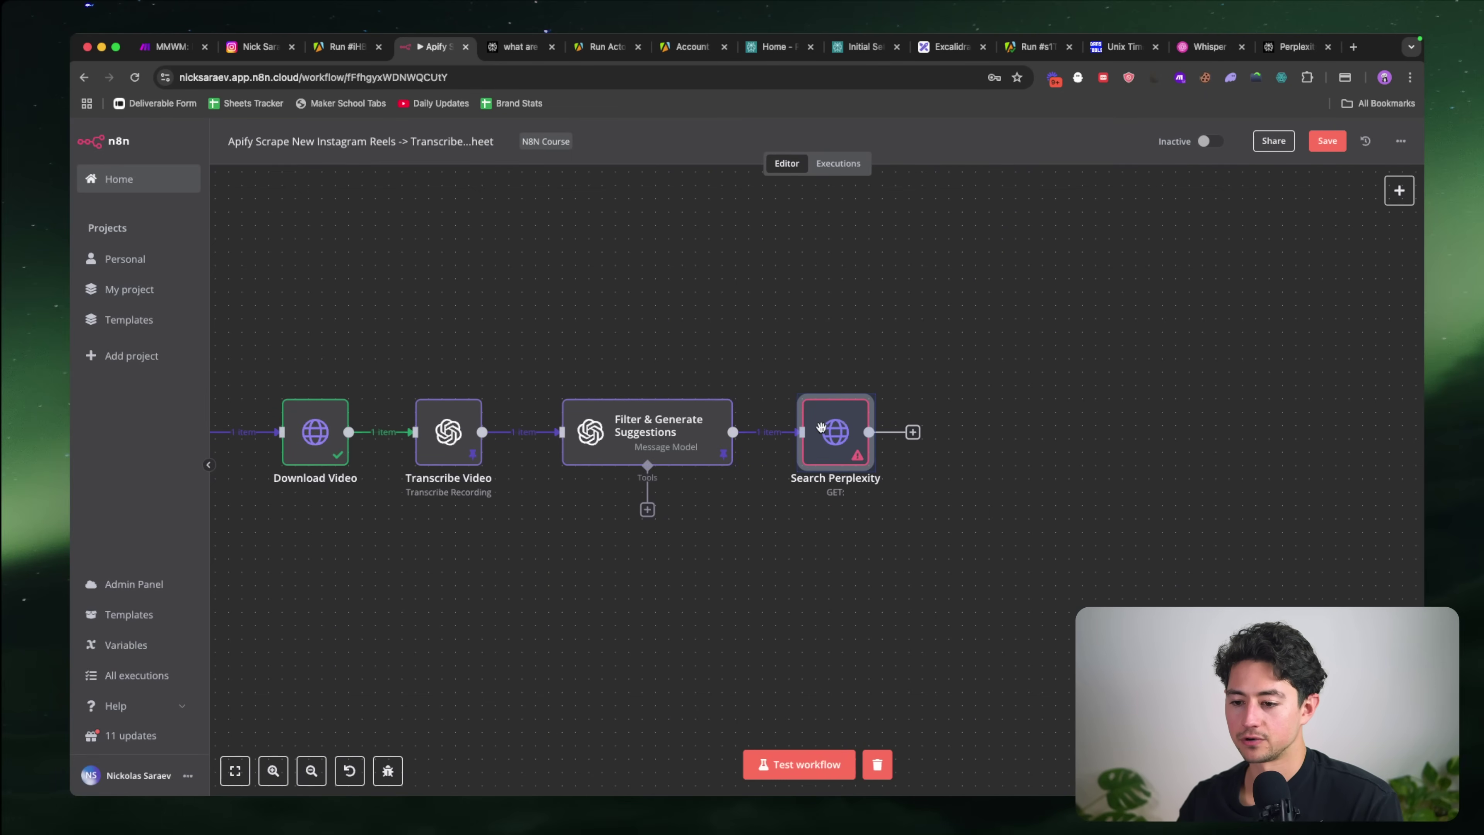
Step: Import Perplexity's chat cURL command into the Search Perplexity node to fill its request fields
{"action": "double_click", "coordinate": [837, 432]}
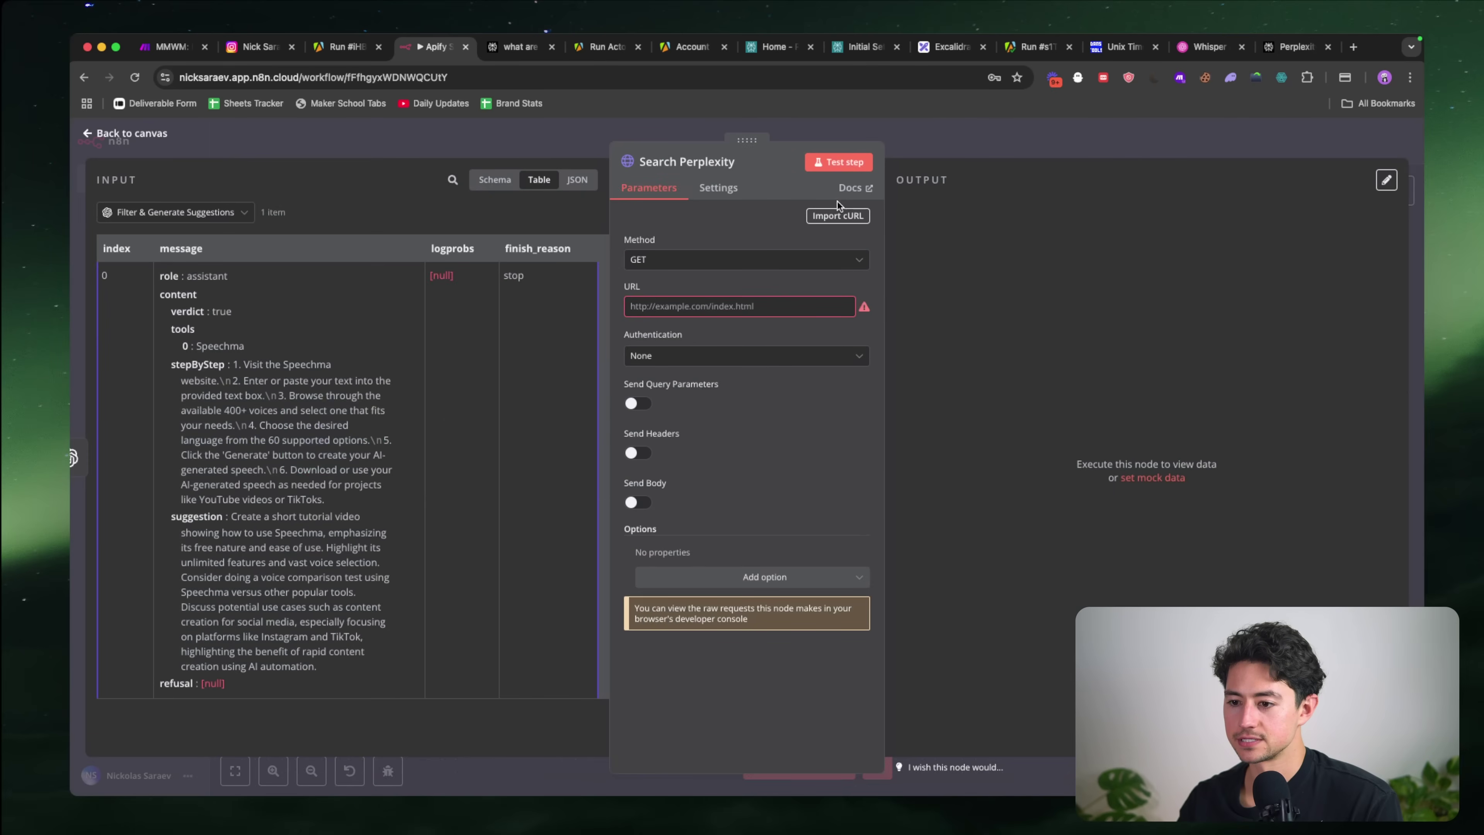
{"action": "left_click", "coordinate": [838, 216]}
{"action": "key", "text": "ctrl+v"}
{"action": "left_click", "coordinate": [954, 516]}
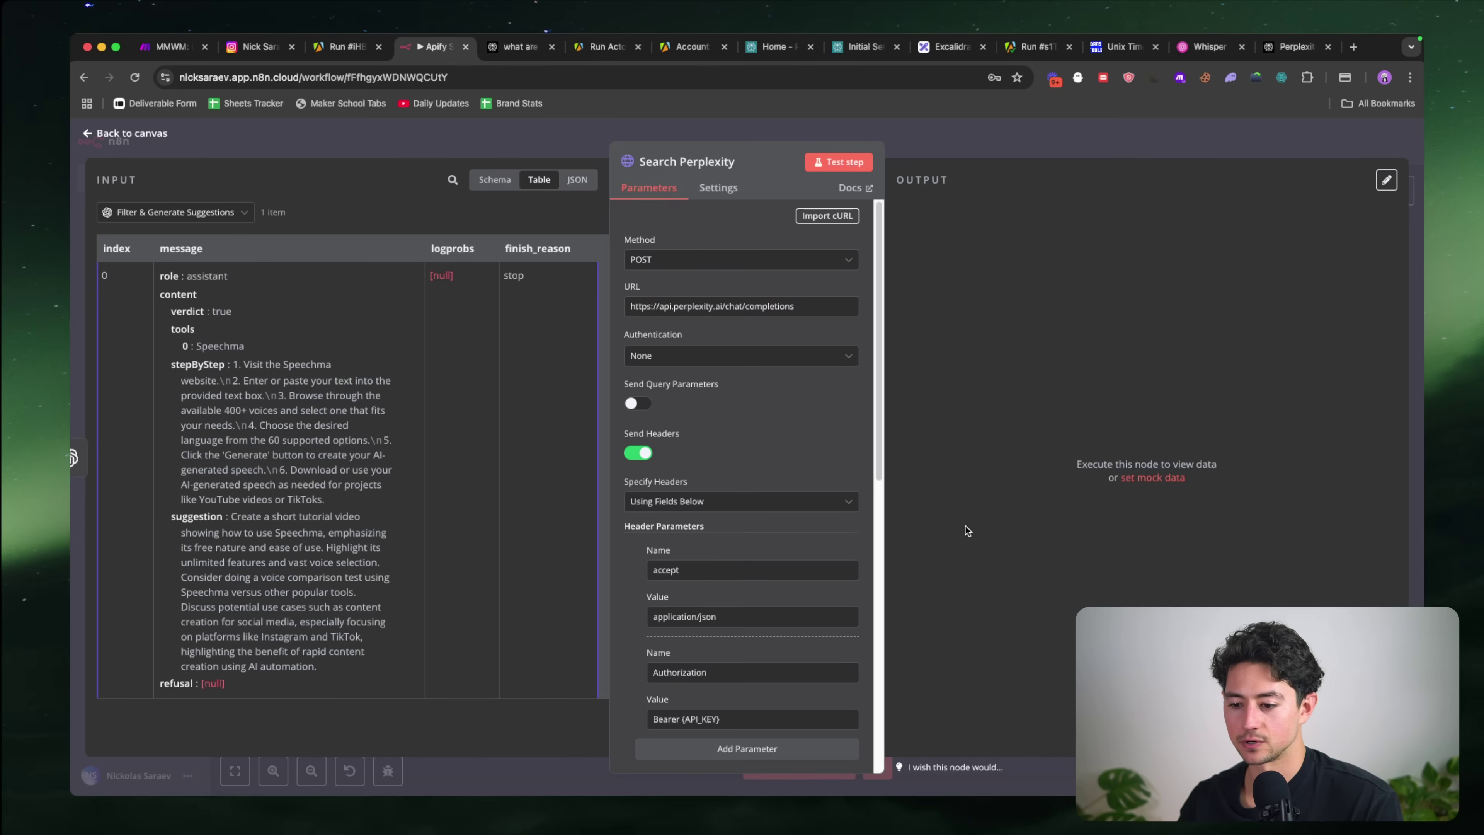
{"action": "scroll", "coordinate": [737, 490], "scroll_direction": "down", "scroll_amount": 3}
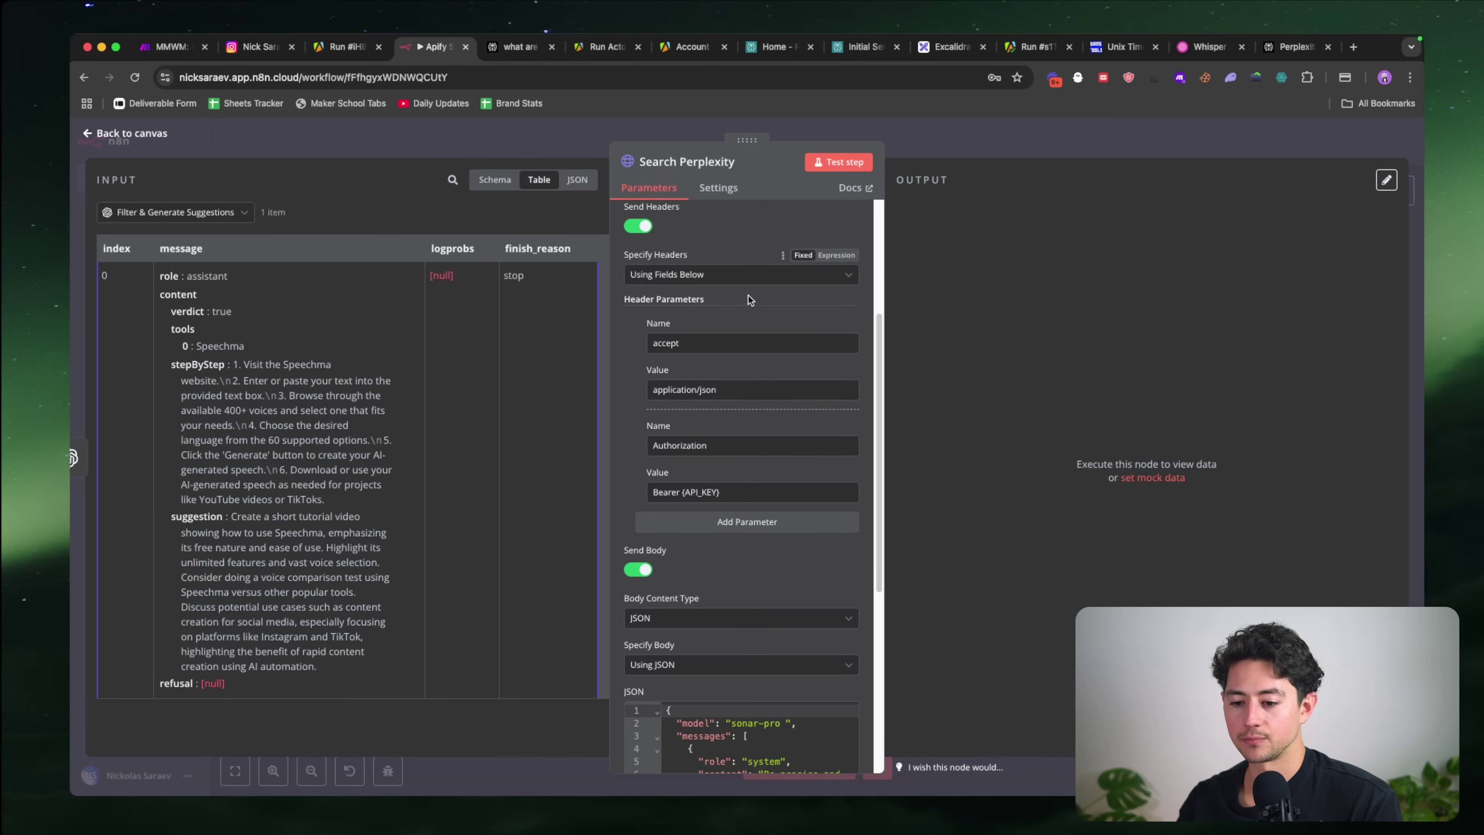
Step: Replace the API_KEY placeholder in the Authorization header with the copied Perplexity API key
{"action": "left_click_drag", "start_coordinate": [738, 490], "coordinate": [685, 491]}
{"action": "key", "text": "super+Tab"}
{"action": "key", "text": "super+Tab"}
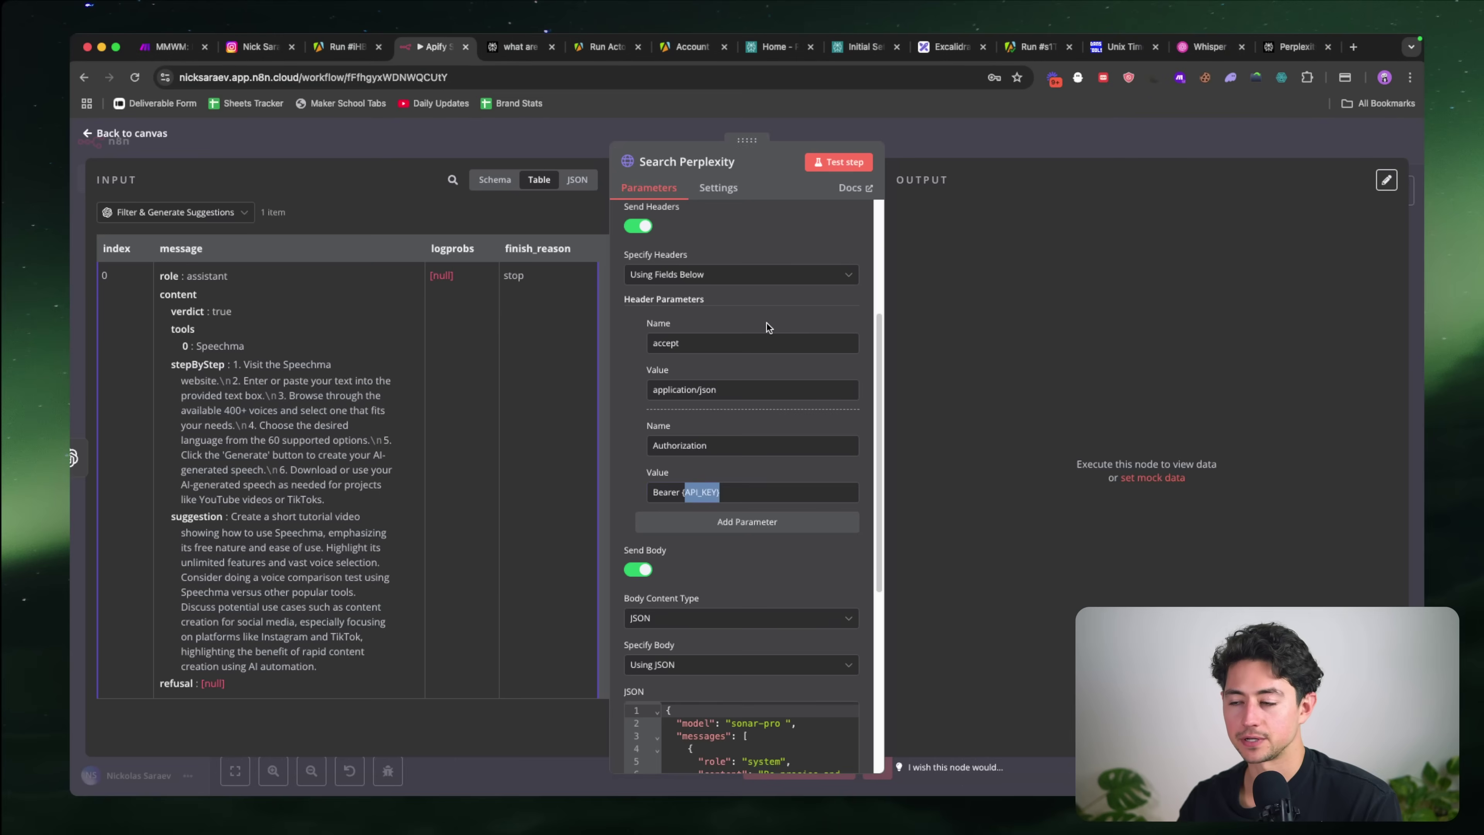
{"action": "left_click", "coordinate": [1301, 54]}
{"action": "left_click", "coordinate": [1012, 726]}
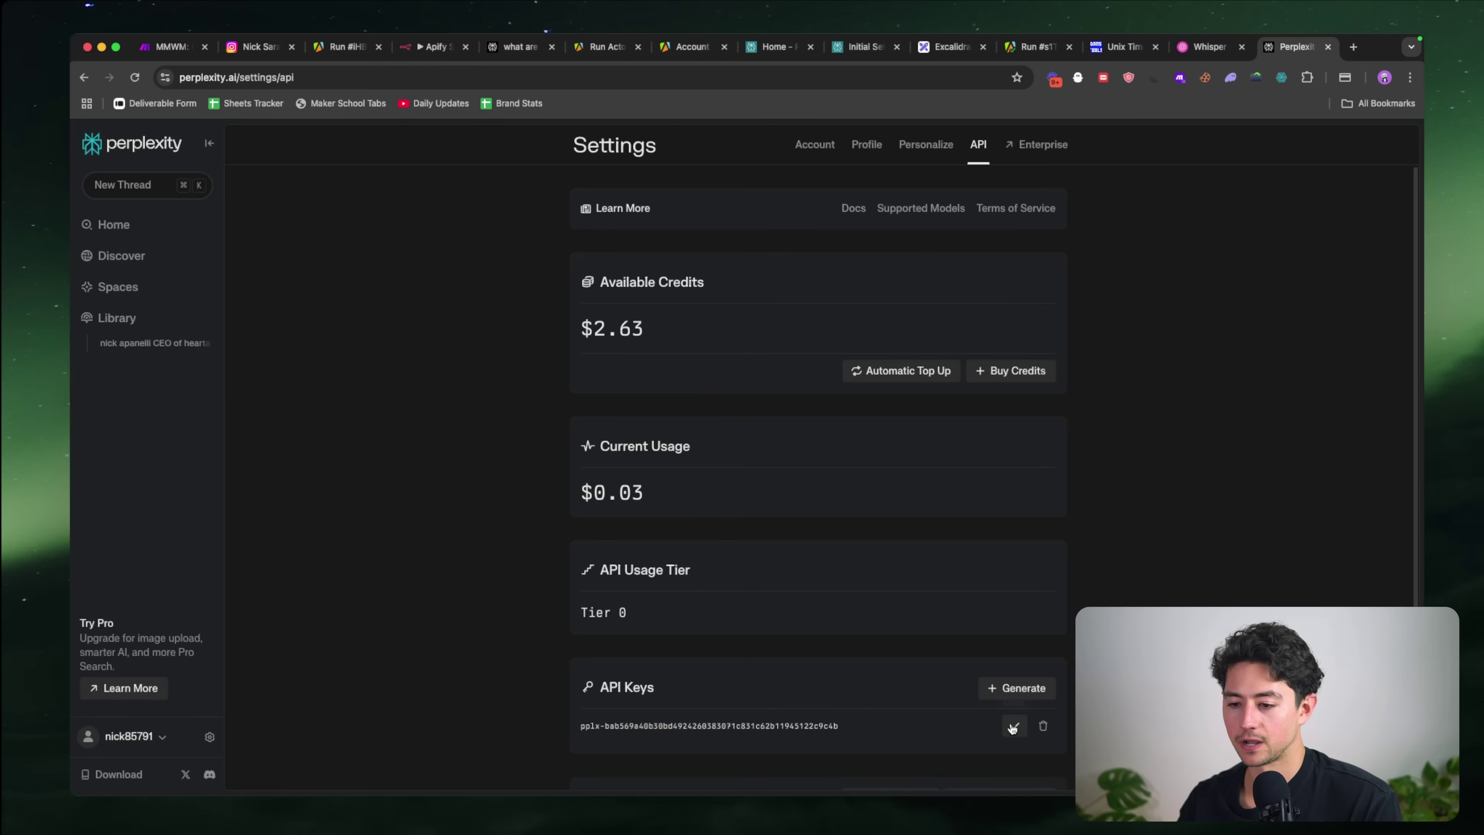
{"action": "left_click", "coordinate": [438, 48]}
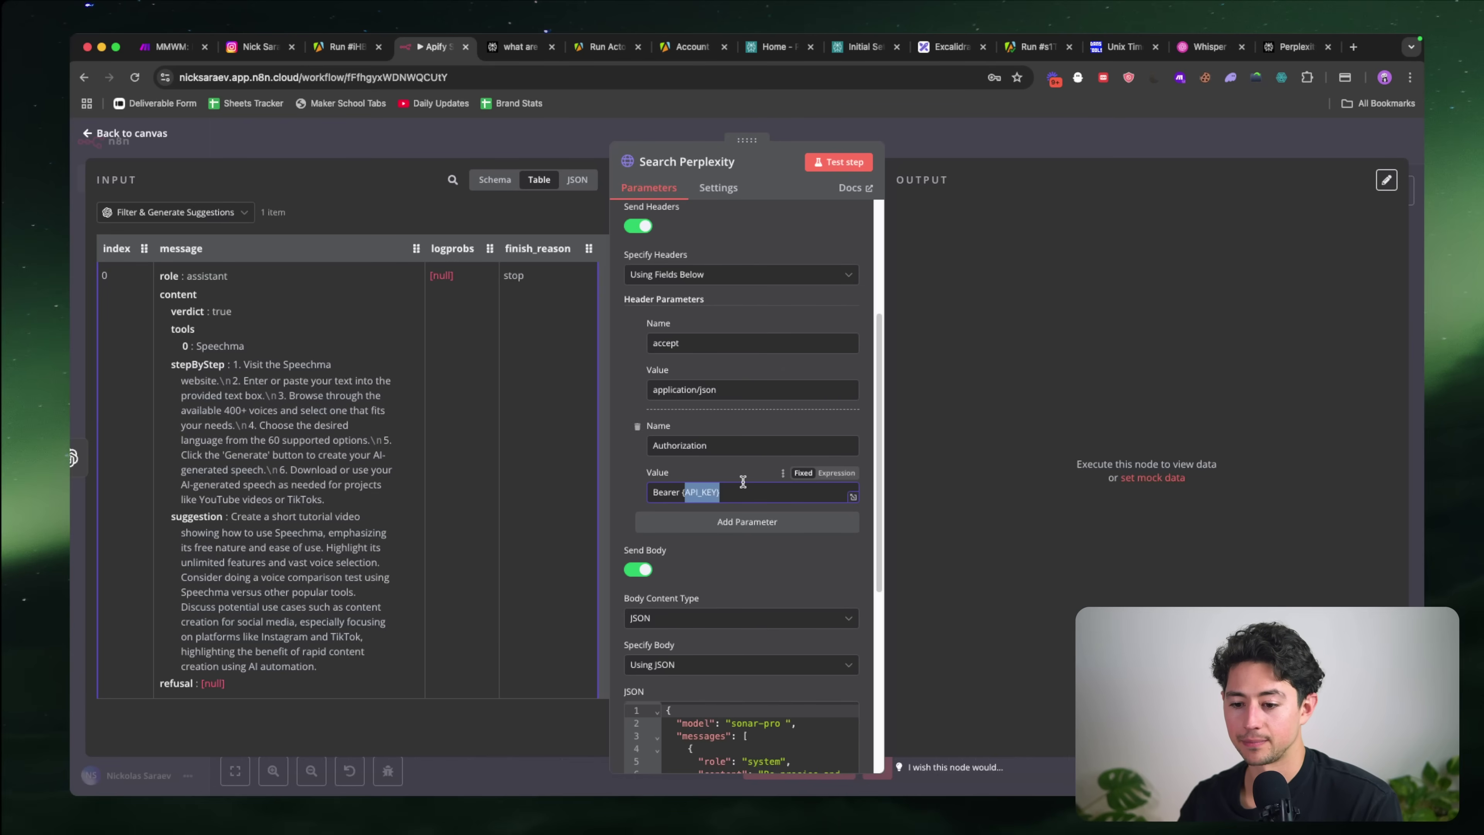
{"action": "key", "text": "super+v"}
{"action": "scroll", "coordinate": [754, 513], "scroll_direction": "down", "scroll_amount": 8}
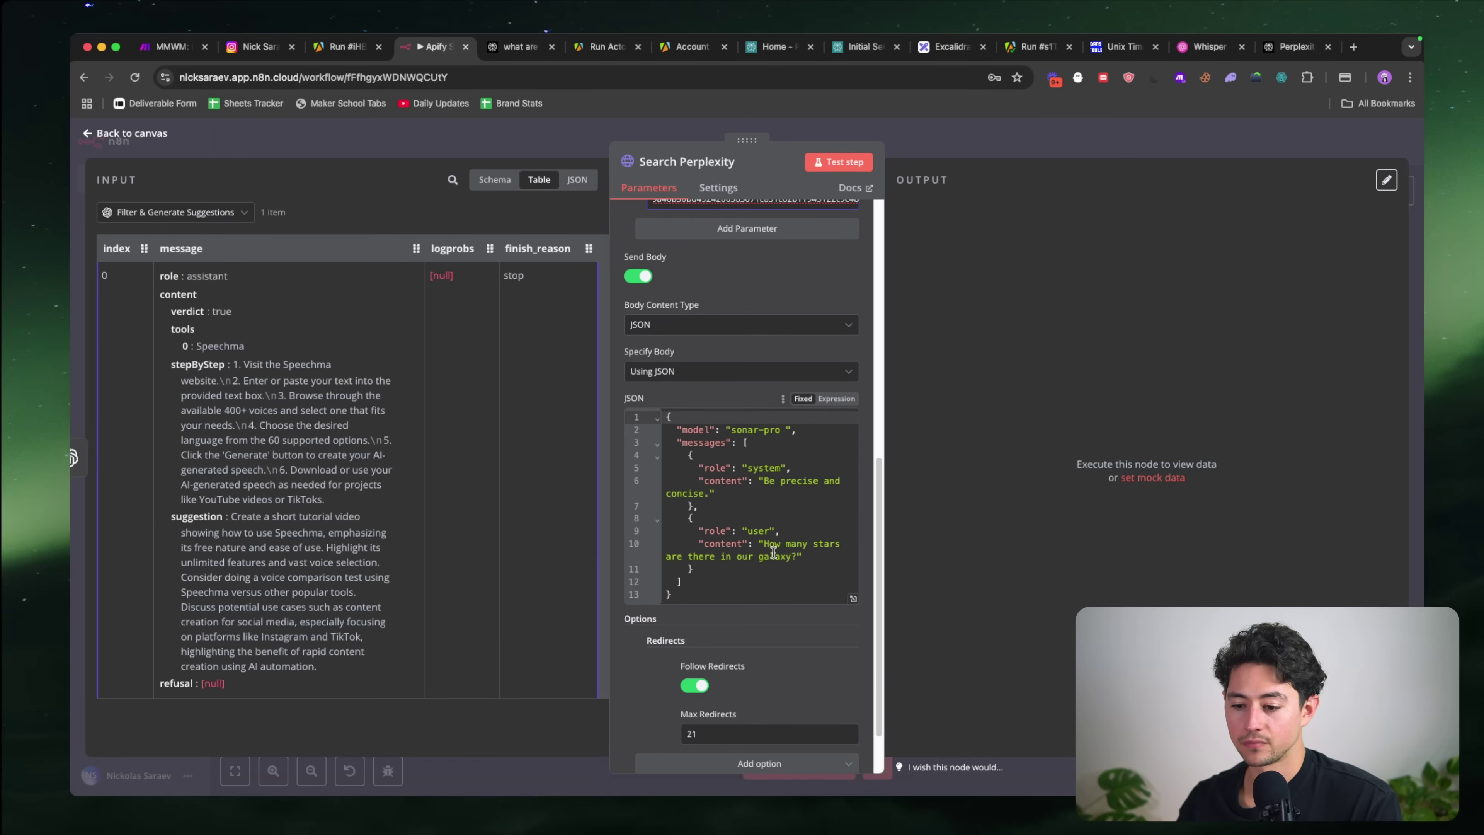
{"action": "scroll", "coordinate": [793, 522], "scroll_direction": "down", "scroll_amount": 2}
Step: Fix the invalid model 'sonar-pro ' by deleting its trailing space, then rerun the request successfully
{"action": "left_click", "coordinate": [830, 163]}
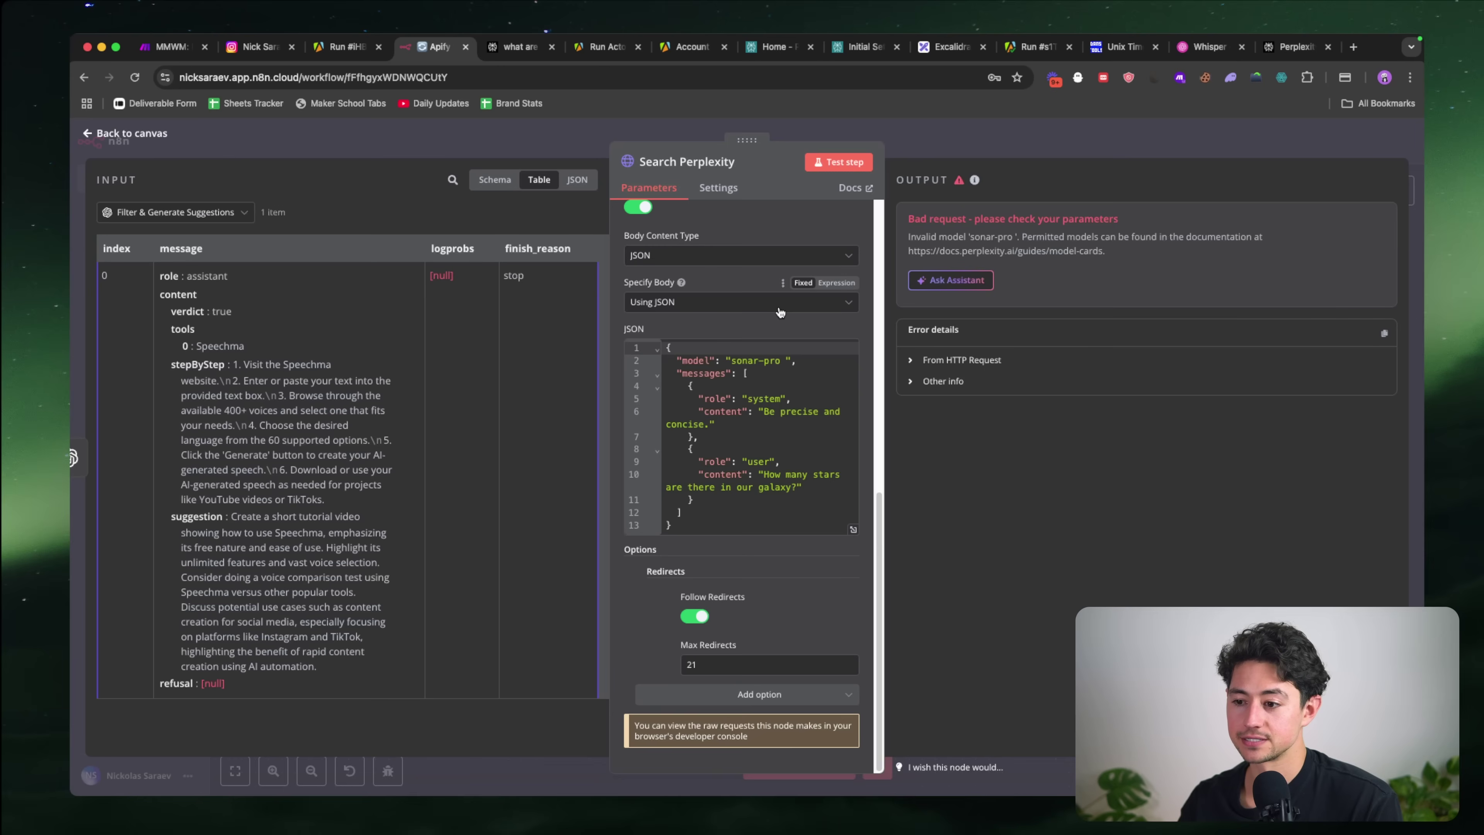
{"action": "left_click", "coordinate": [789, 360]}
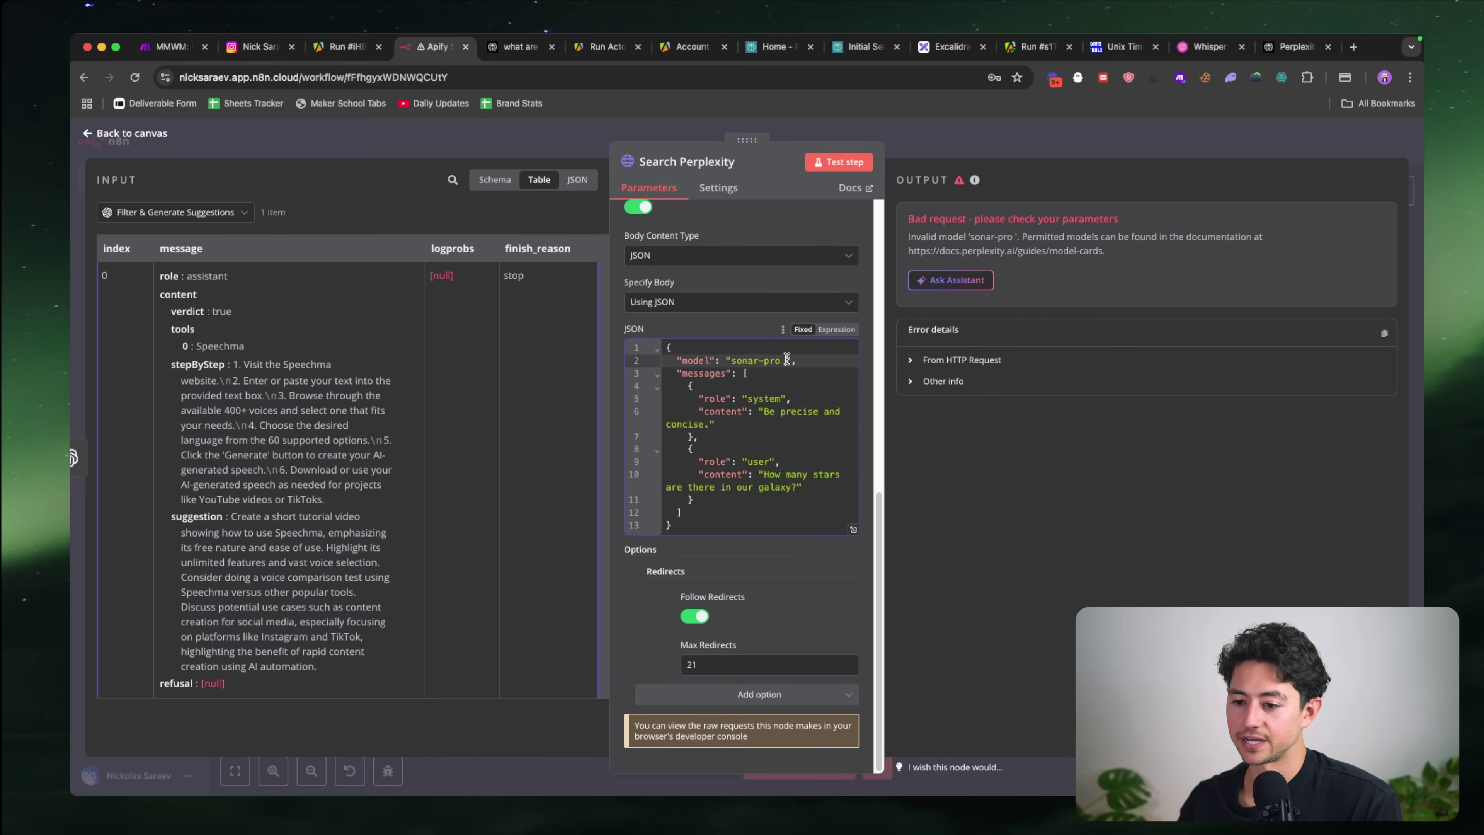
{"action": "key", "text": "BackSpace"}
{"action": "left_click", "coordinate": [828, 159]}
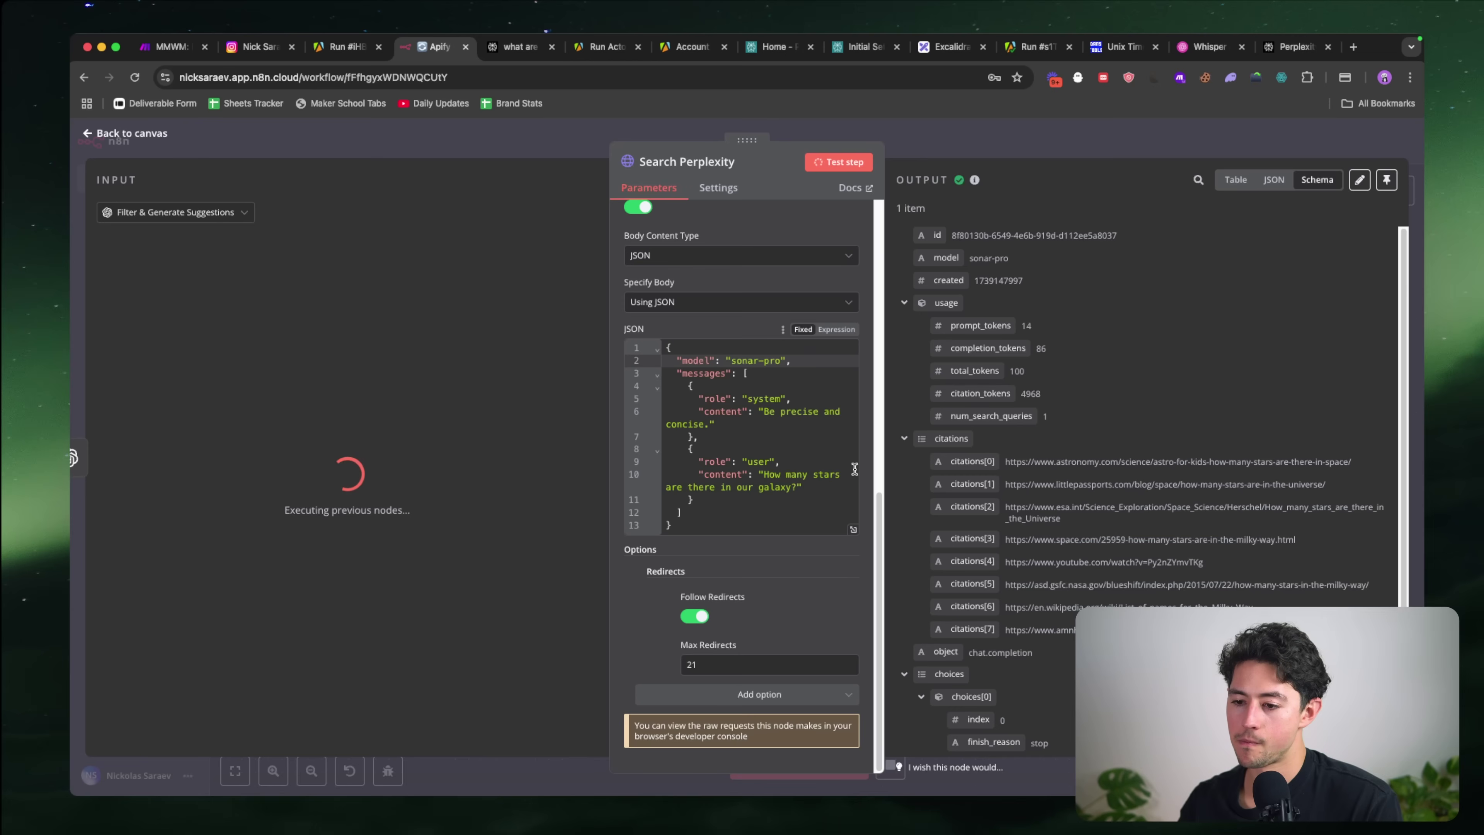
{"action": "scroll", "coordinate": [1052, 418], "scroll_direction": "down", "scroll_amount": 3}
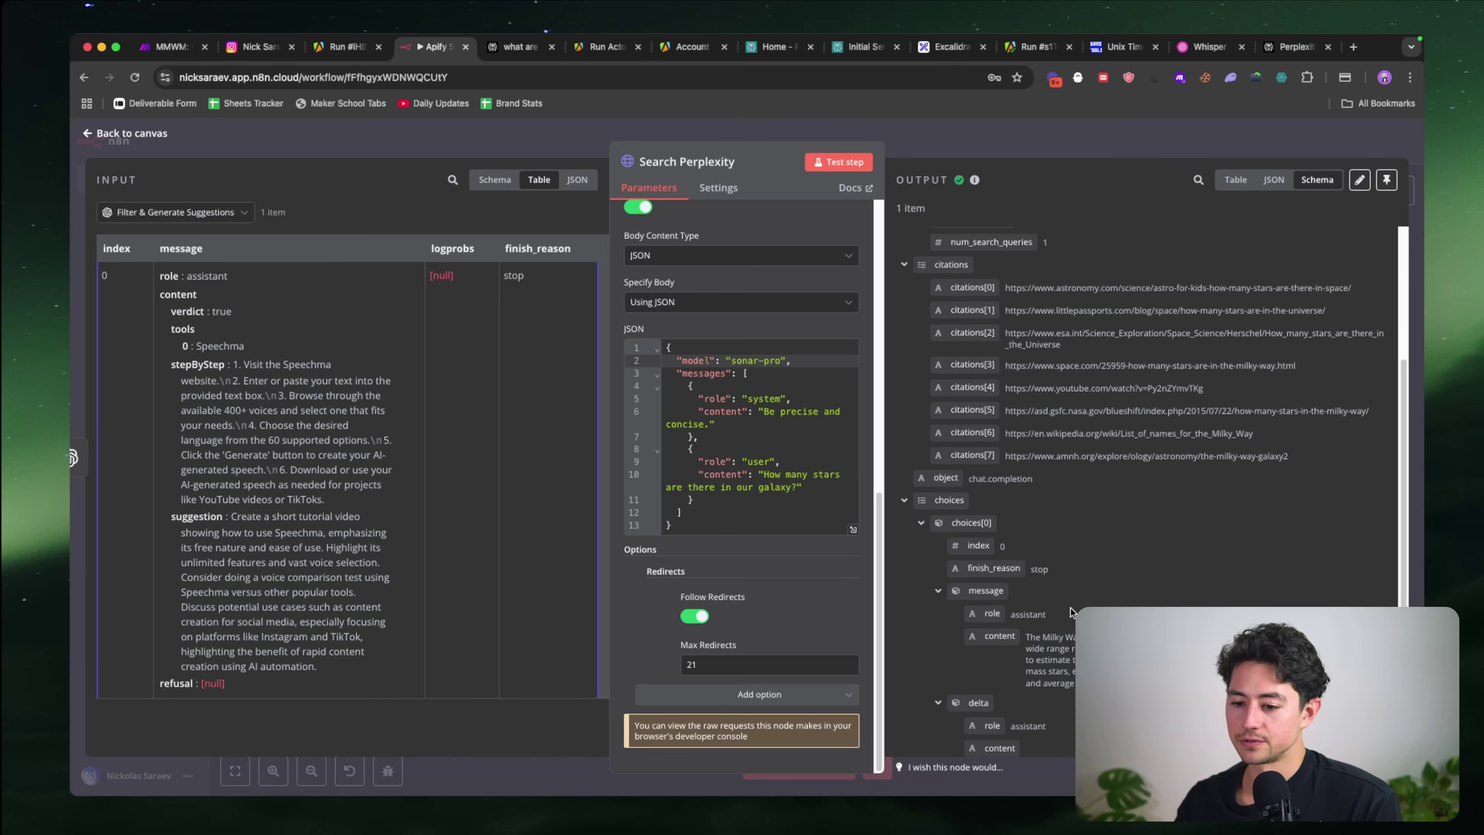
{"action": "scroll", "coordinate": [742, 468], "scroll_direction": "up", "scroll_amount": 5}
{"action": "scroll", "coordinate": [742, 468], "scroll_direction": "down", "scroll_amount": 5}
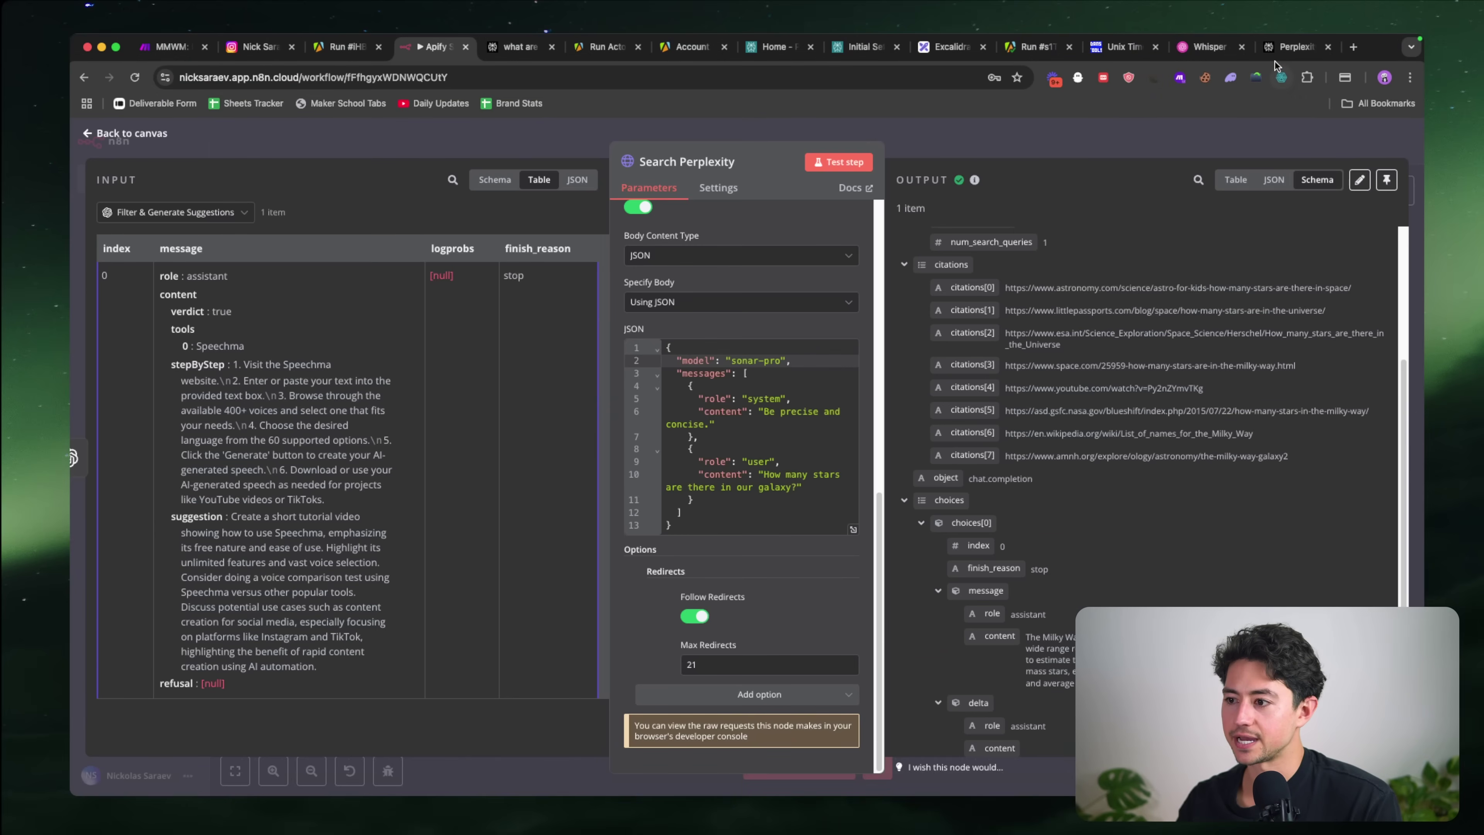
Step: Ask Perplexity 'Tell me three interesting (peculiar) things about Speechma, the AI text to speech tool' and copy the question
{"action": "left_click", "coordinate": [1285, 48]}
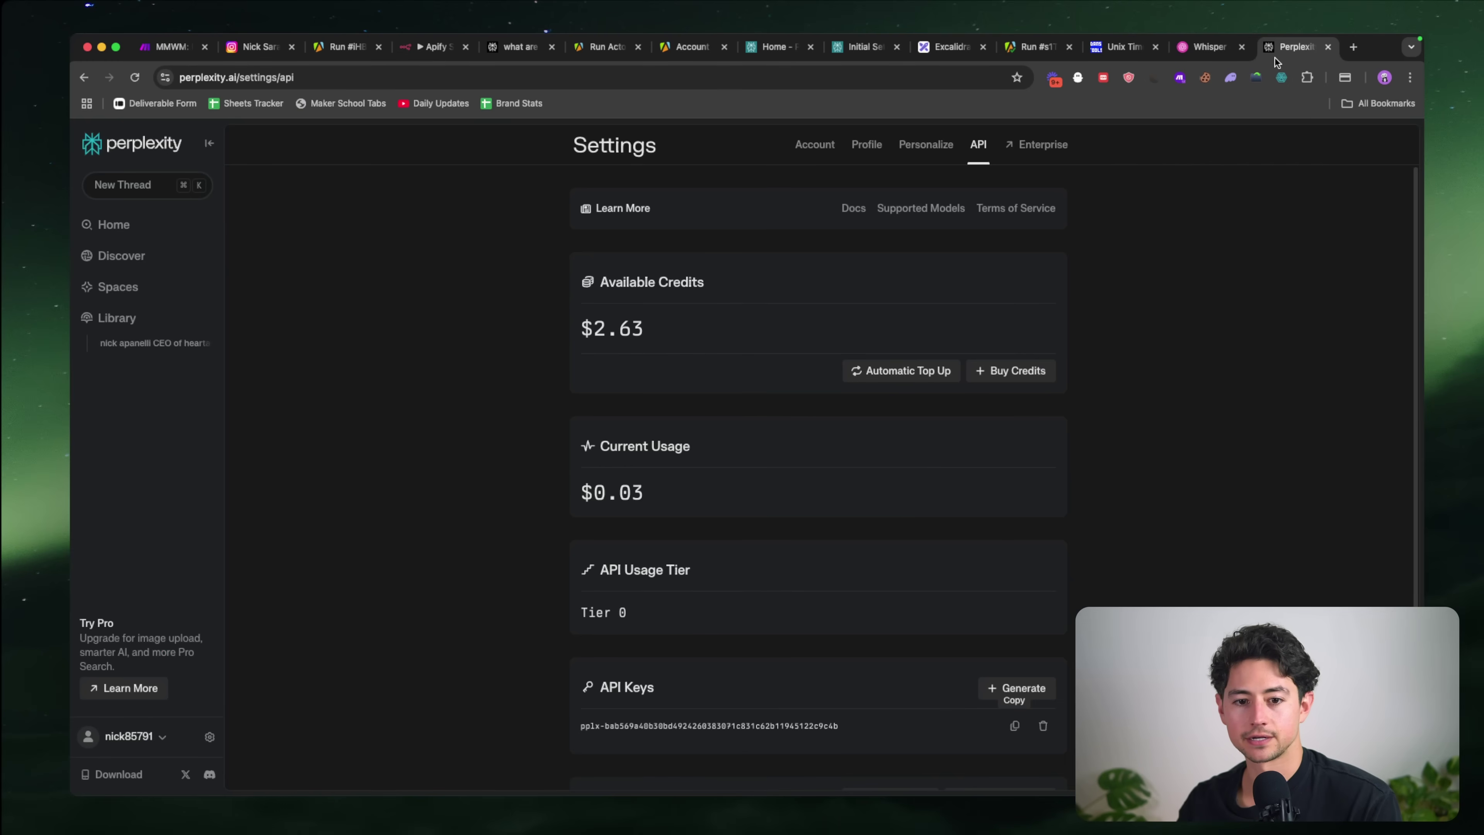
{"action": "left_click", "coordinate": [193, 229]}
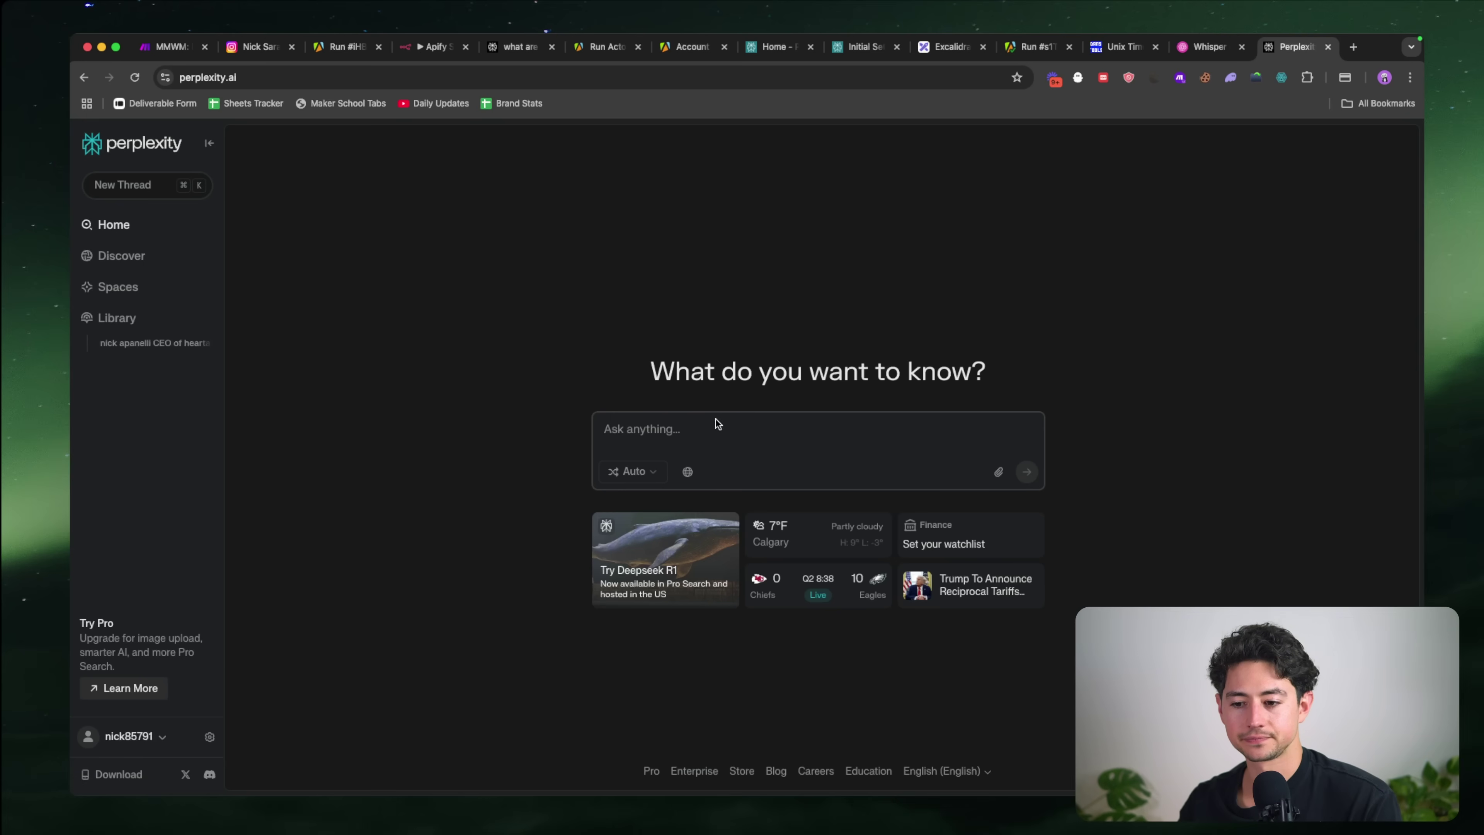
{"action": "type", "text": "Tell me three interes"}
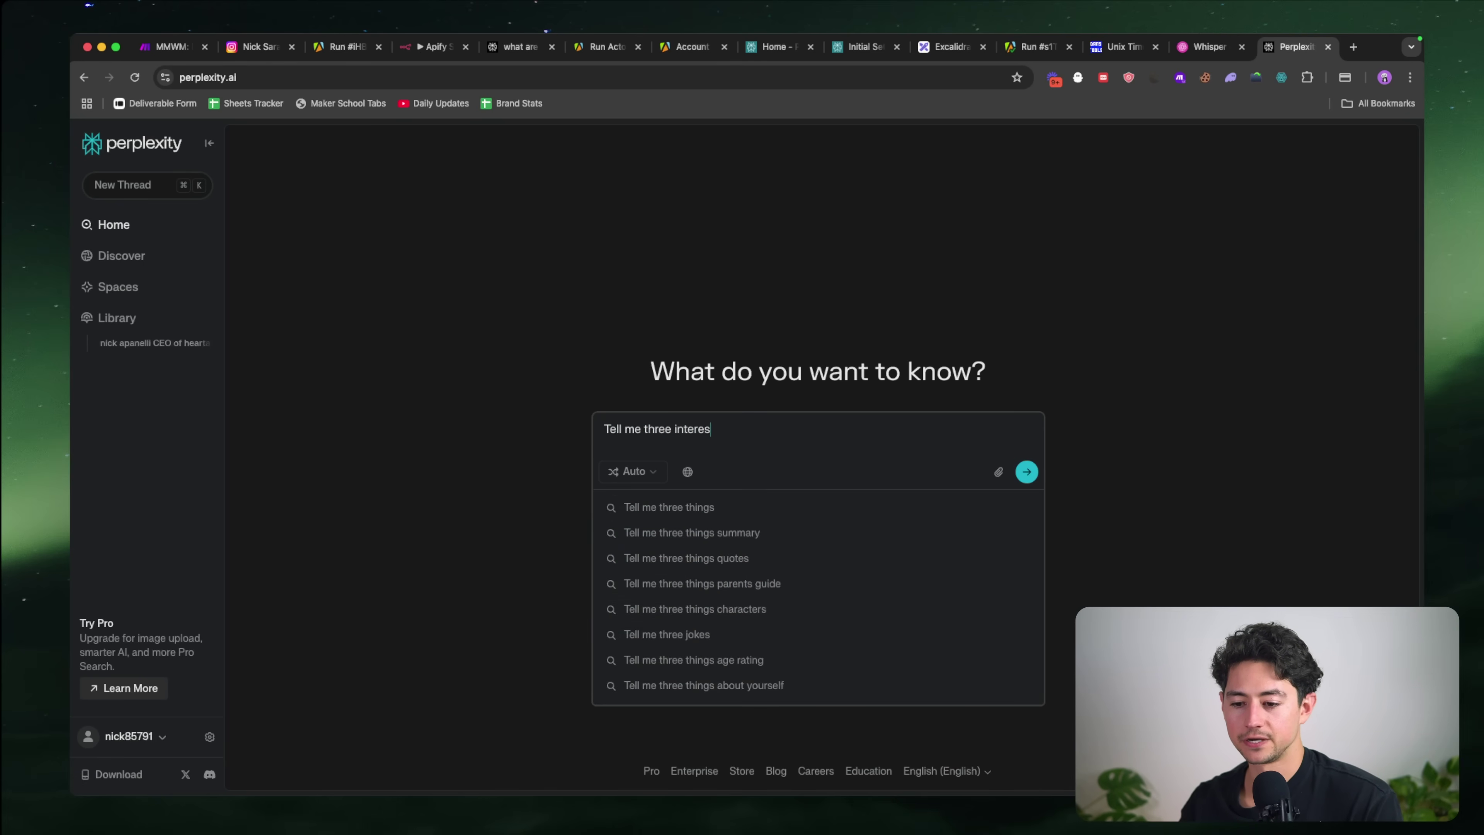
{"action": "type", "text": "ting (pecthings about"}
{"action": "key", "text": "alt+Left"}
{"action": "key", "text": "alt+Left"}
{"action": "type", "text": "(pec"}
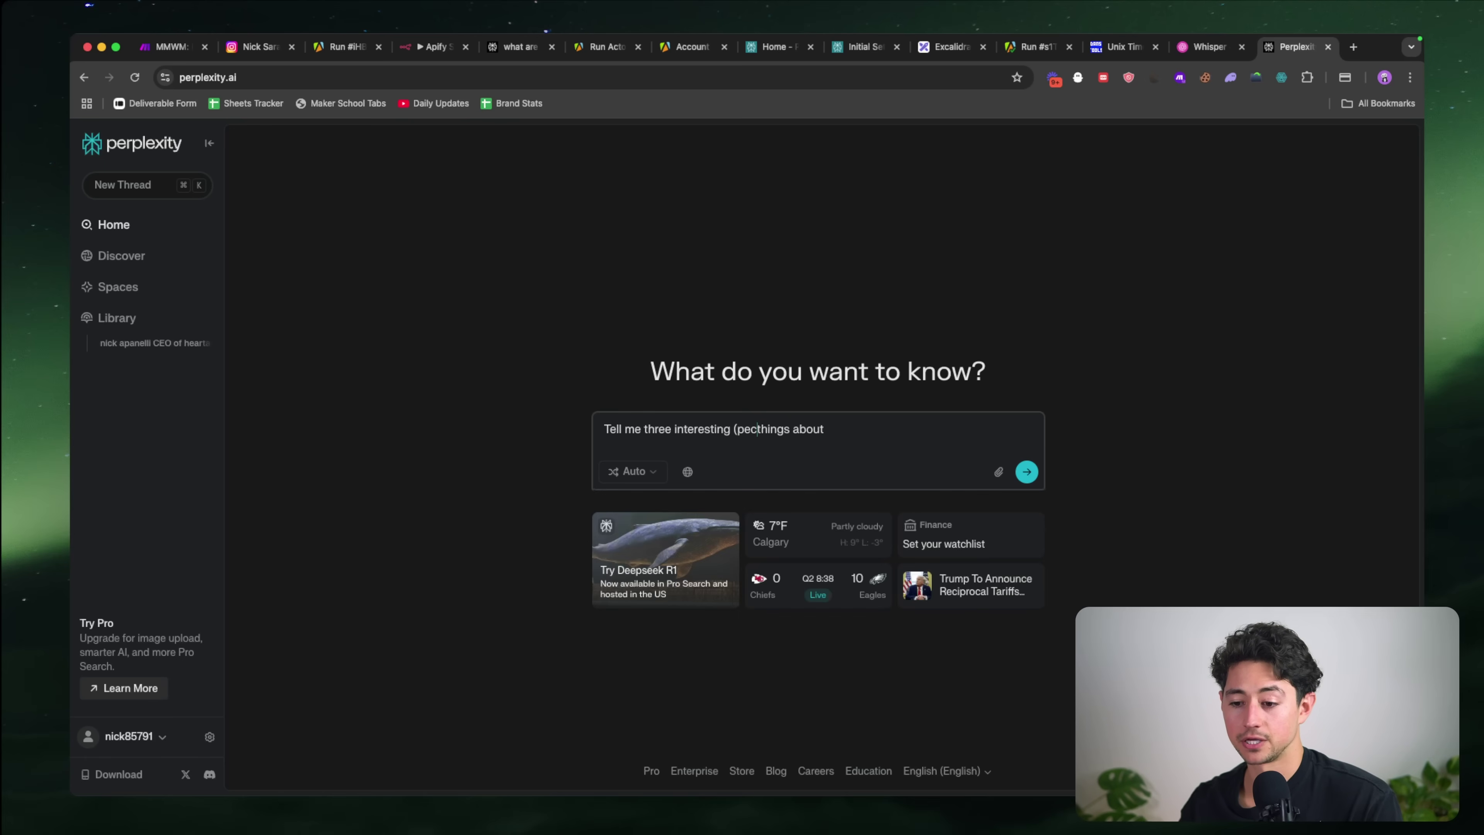
{"action": "type", "text": "uliar)"}
{"action": "key", "text": "super+Right"}
{"action": "type", "text": "Speechma, the "}
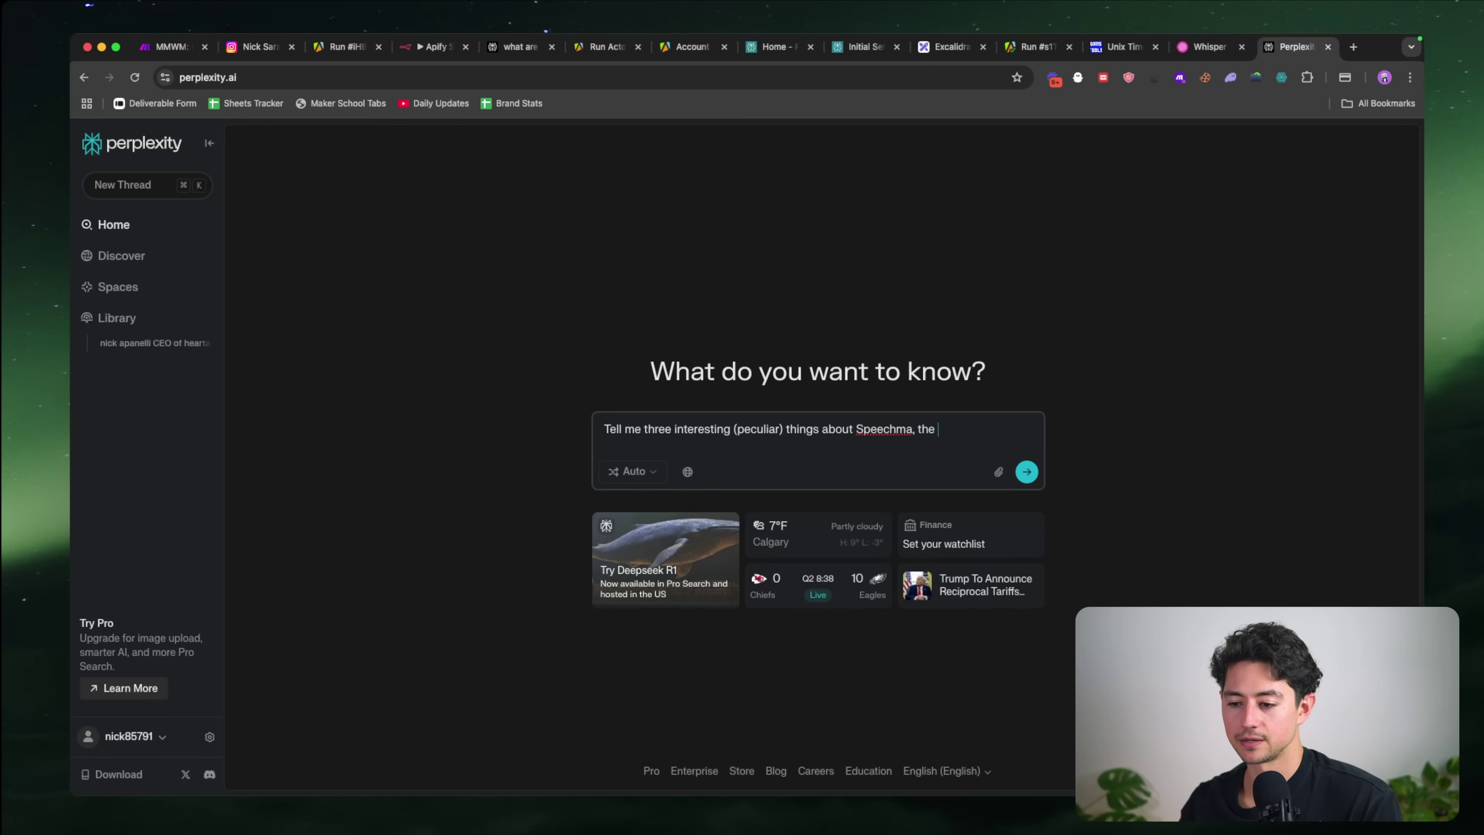
{"action": "type", "text": "AI text to speech tool."}
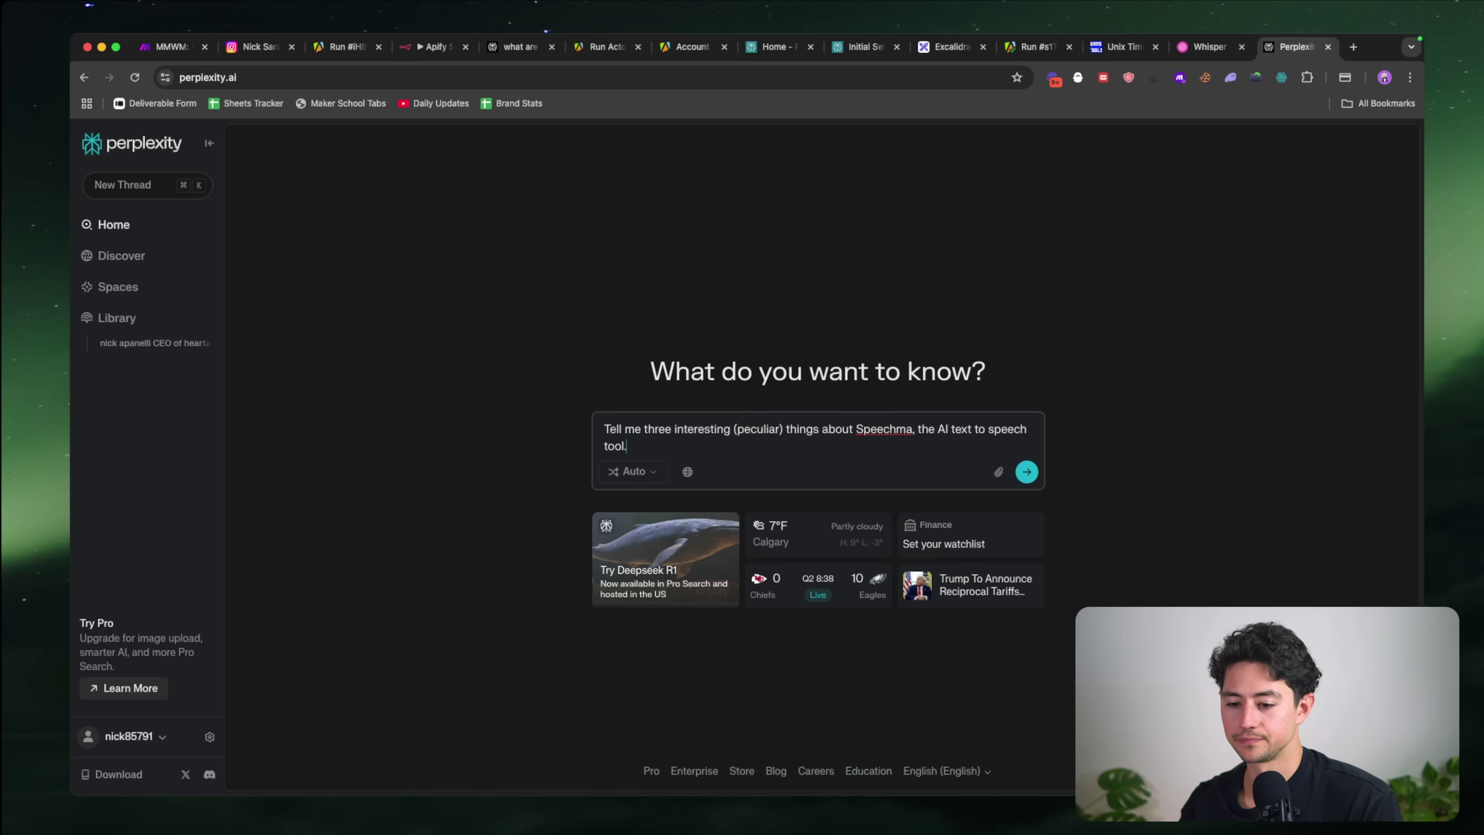
{"action": "key", "text": "Return"}
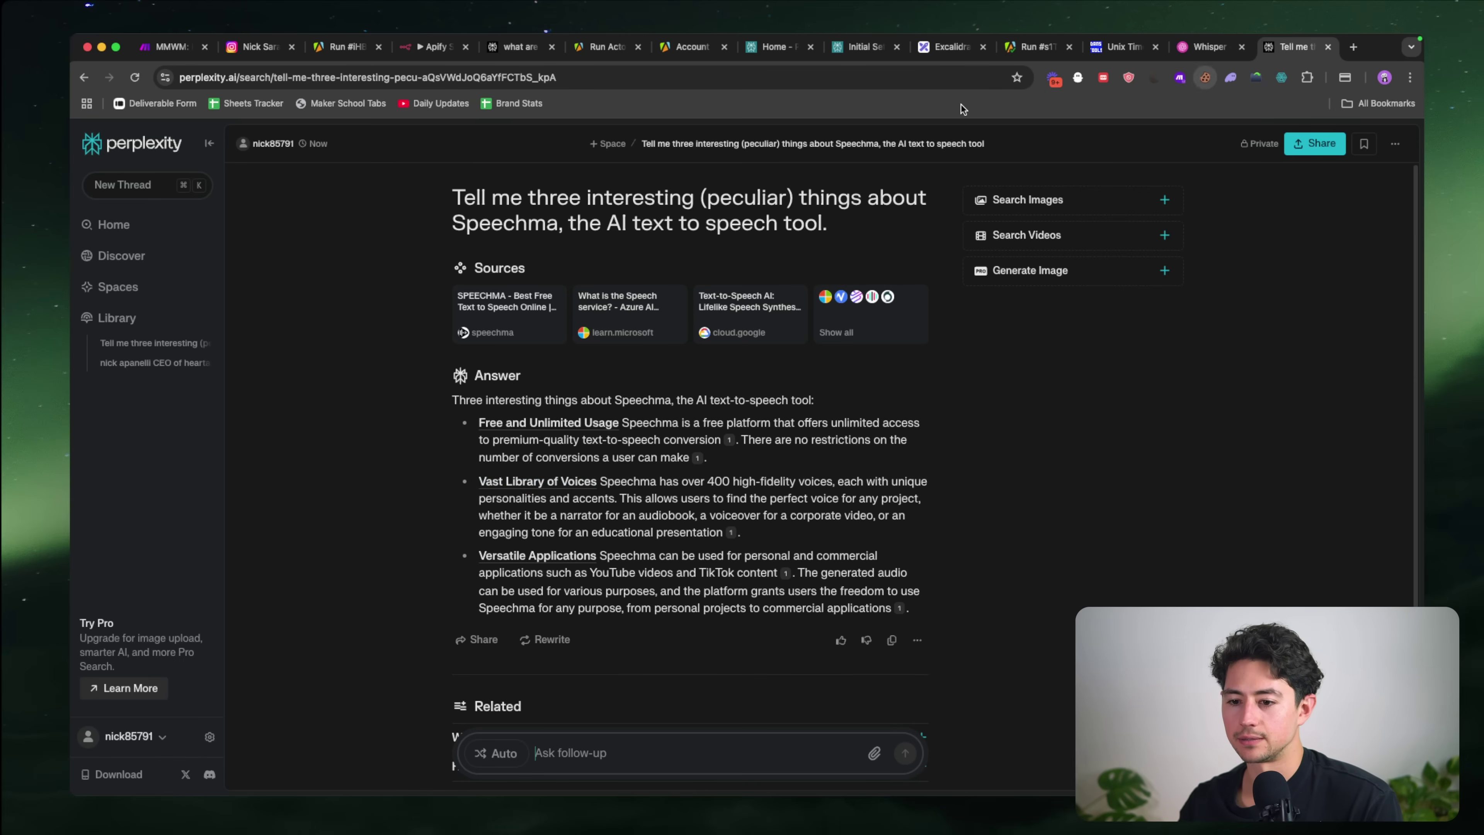
{"action": "triple_click", "coordinate": [778, 222]}
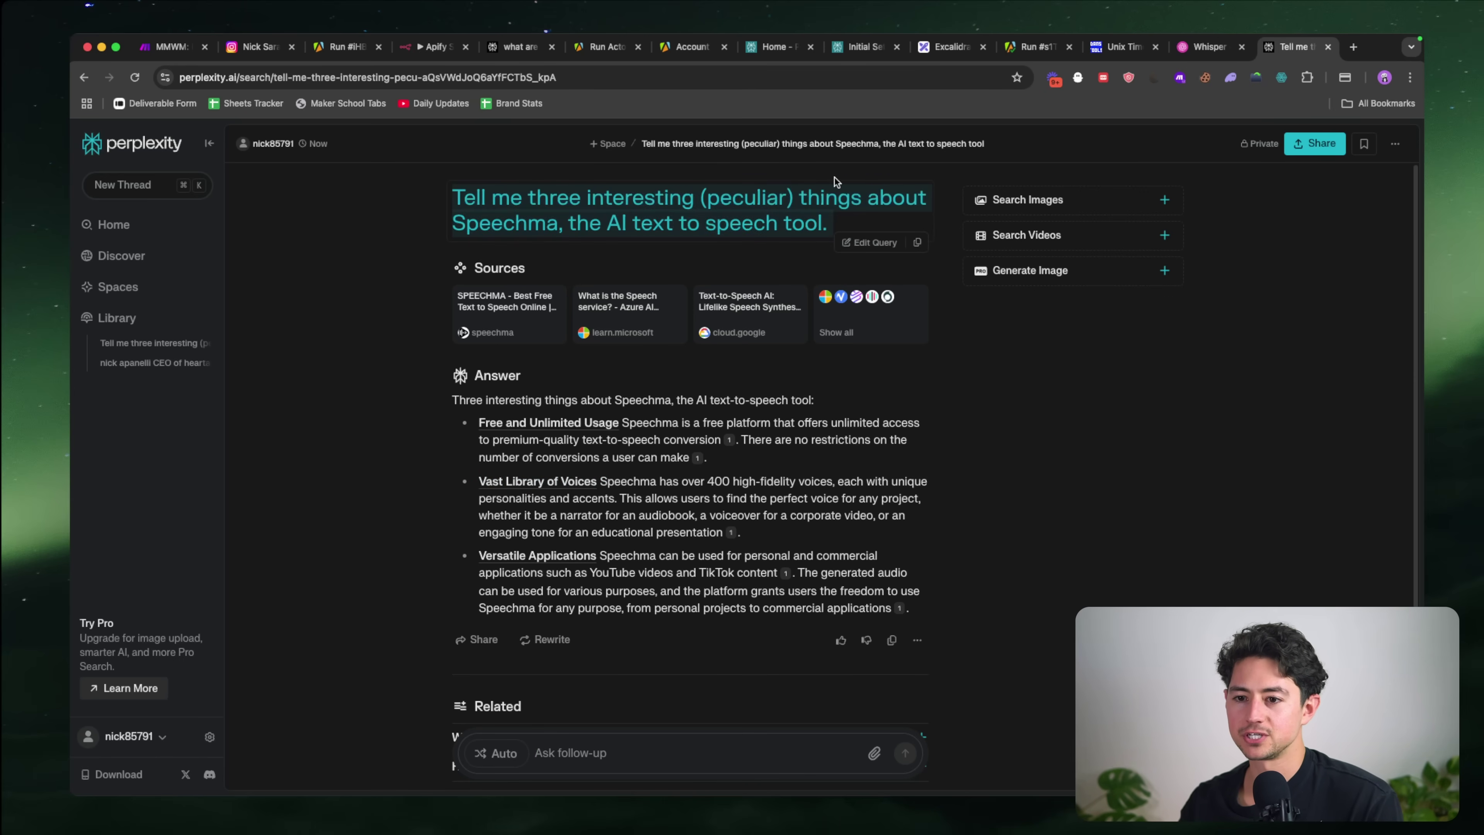
{"action": "left_click", "coordinate": [423, 51]}
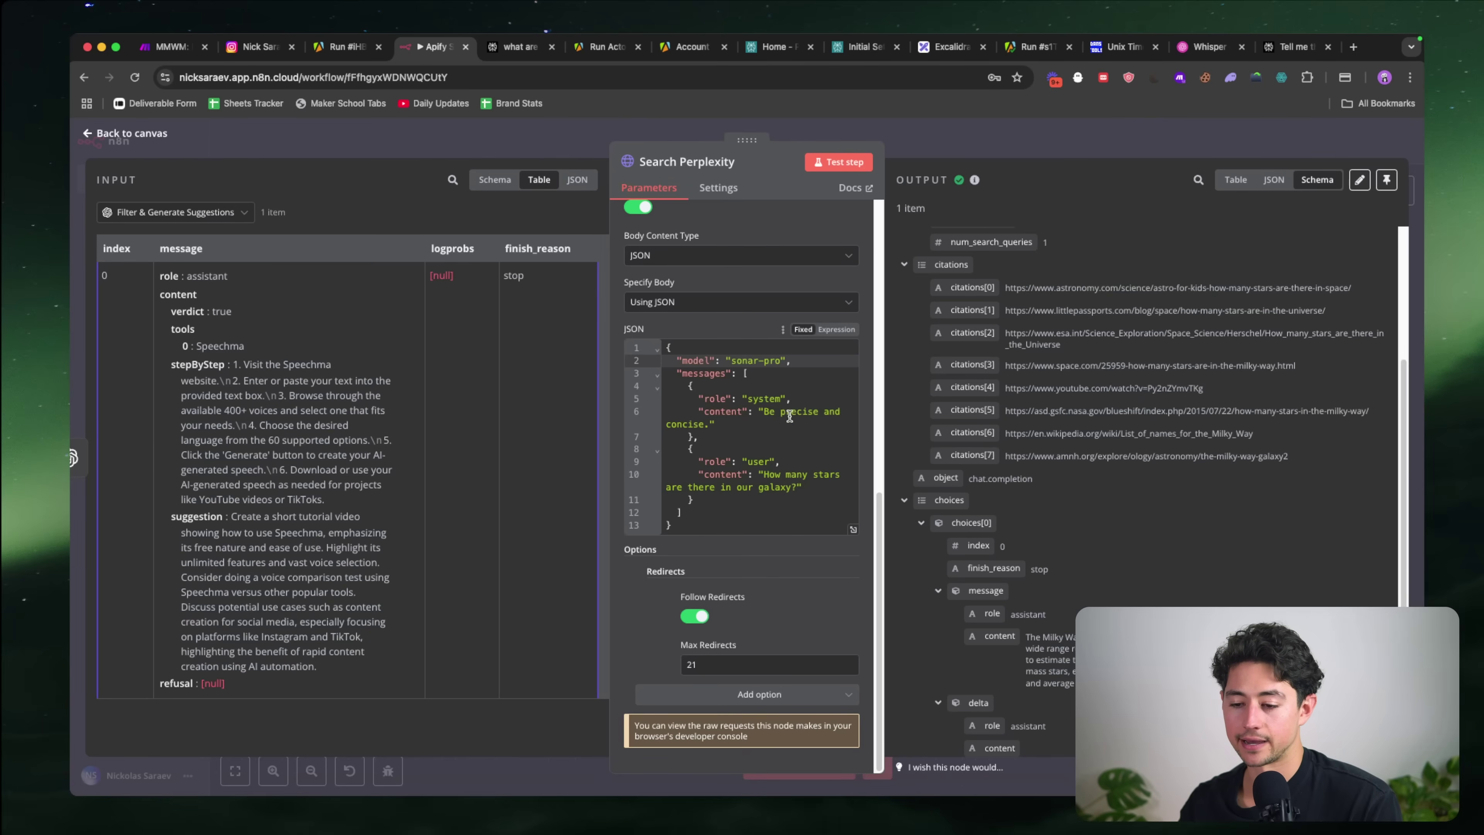
Step: Replace the galaxy question in the JSON body's user message with the Speechma prompt
{"action": "left_click", "coordinate": [760, 474]}
{"action": "left_click", "coordinate": [800, 487], "text": "shift"}
{"action": "key", "text": "super+v"}
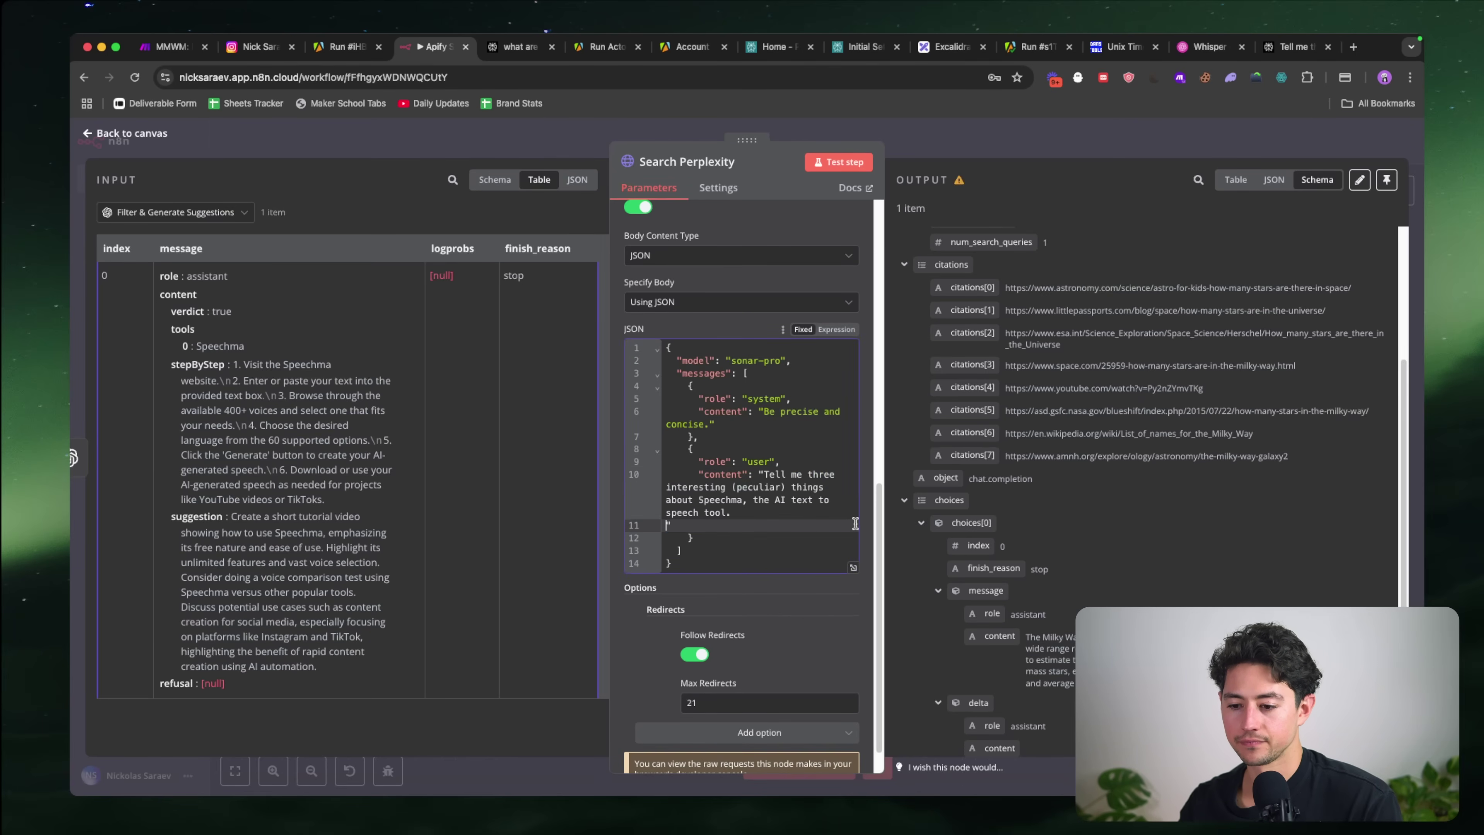
{"action": "key", "text": "BackSpace"}
Step: Test the request, review the cited Speechma answer, and return to the canvas
{"action": "scroll", "coordinate": [834, 238], "scroll_direction": "down", "scroll_amount": 1}
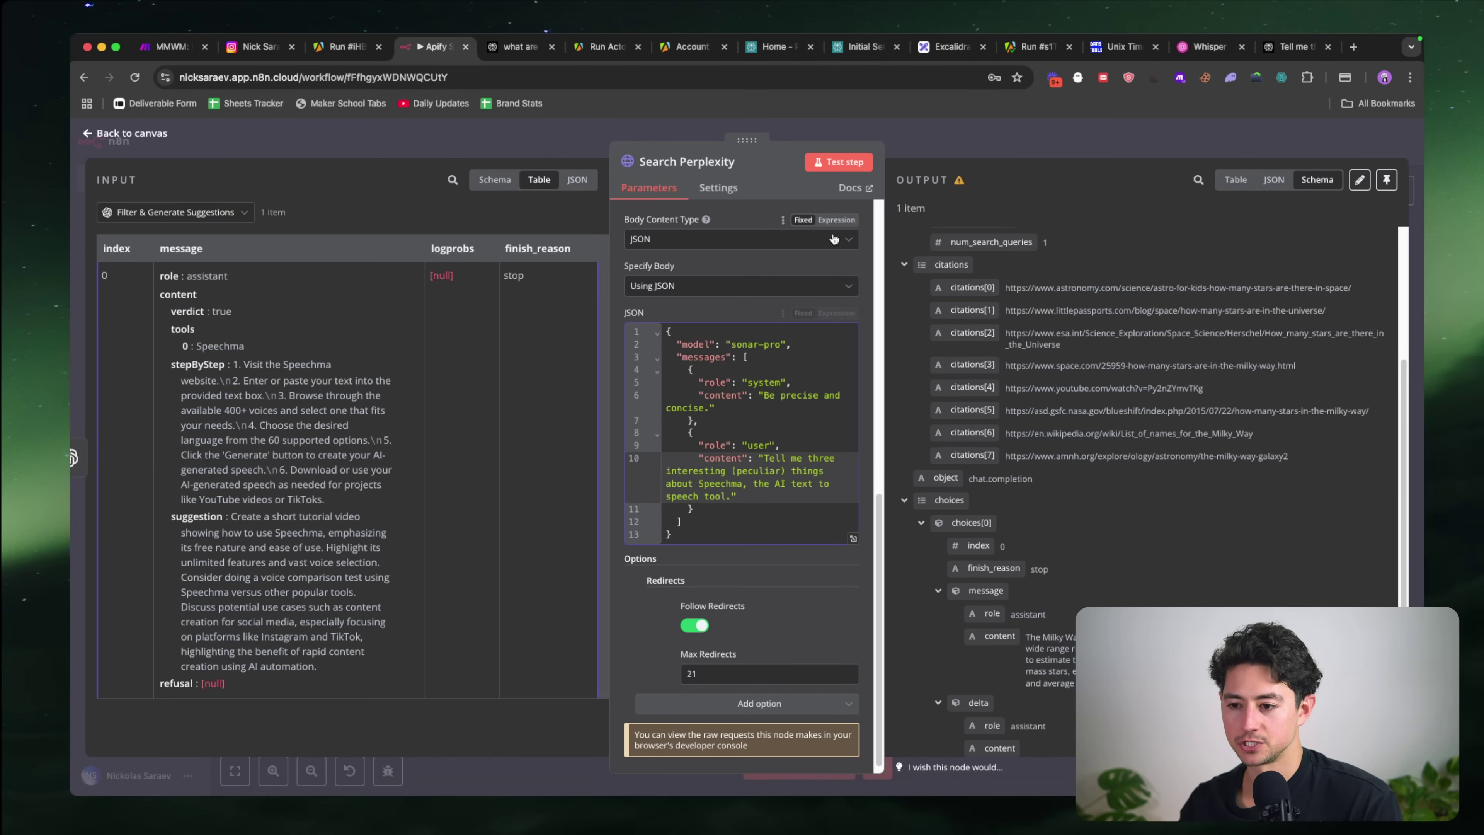
{"action": "left_click", "coordinate": [827, 165]}
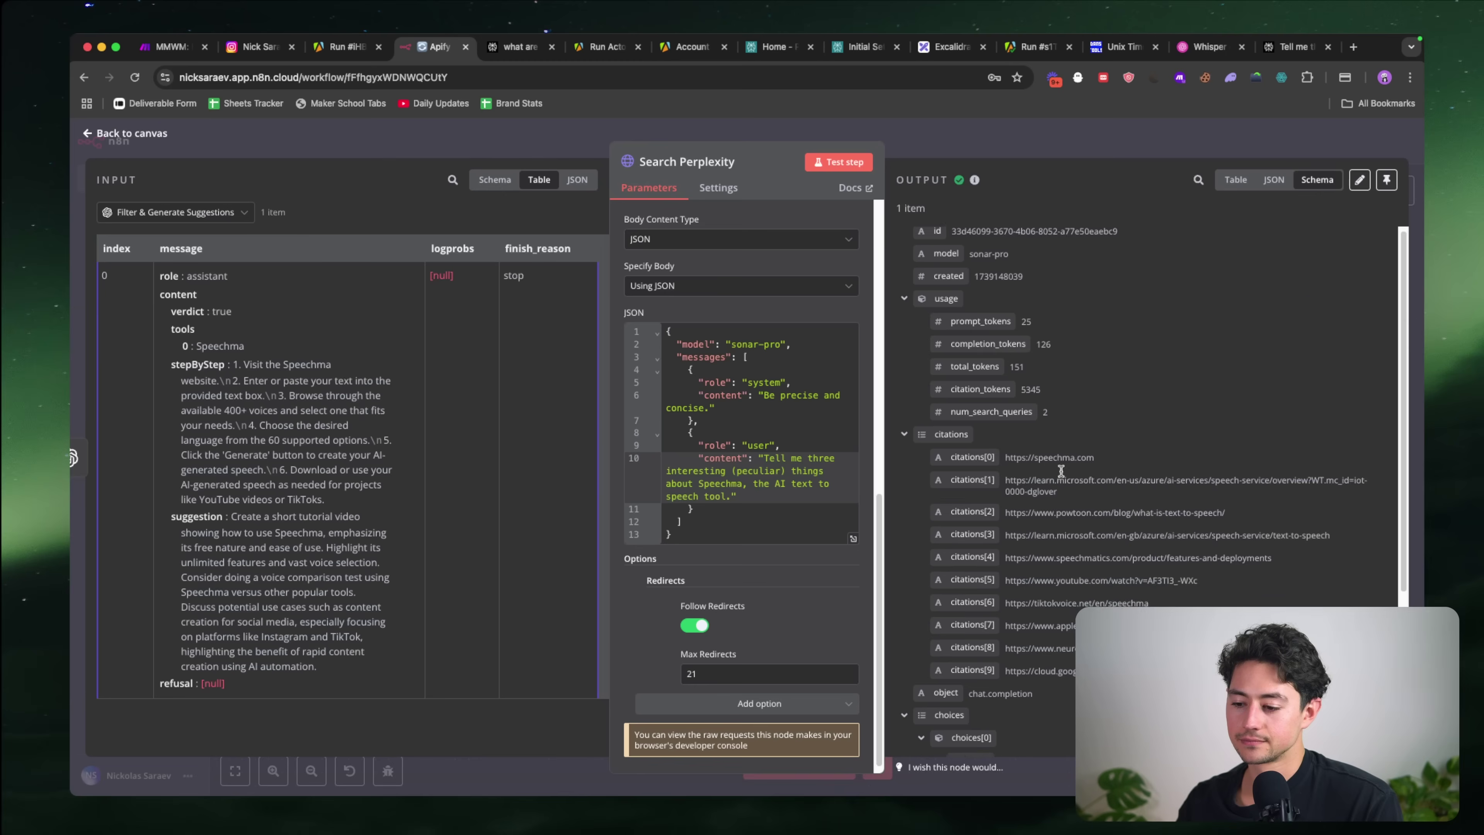
{"action": "scroll", "coordinate": [1061, 472], "scroll_direction": "down", "scroll_amount": 4}
{"action": "scroll", "coordinate": [1286, 655], "scroll_direction": "up", "scroll_amount": 5}
{"action": "scroll", "coordinate": [1285, 654], "scroll_direction": "right", "scroll_amount": 1}
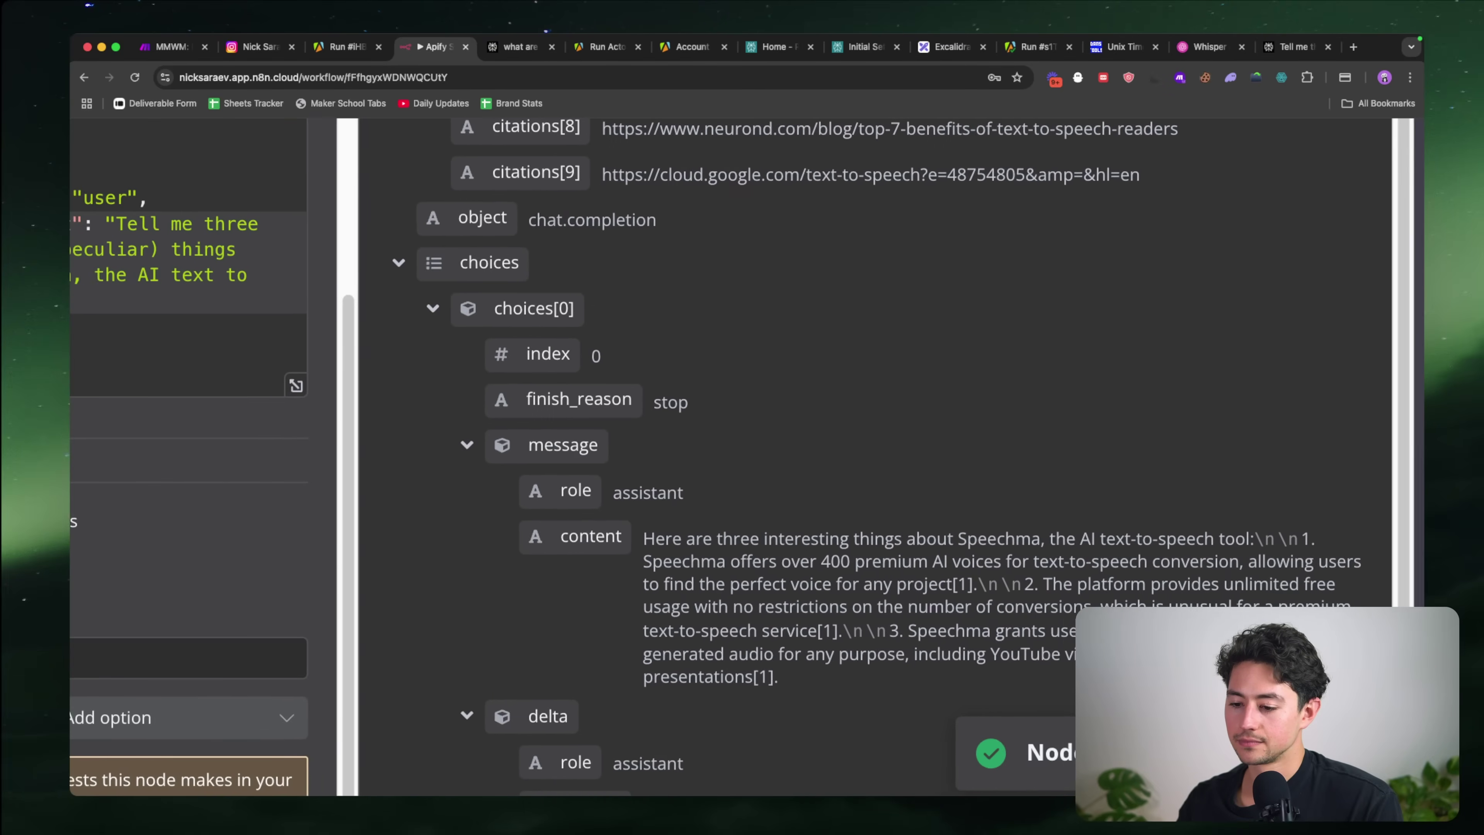
{"action": "scroll", "coordinate": [748, 458], "scroll_direction": "right", "scroll_amount": 1}
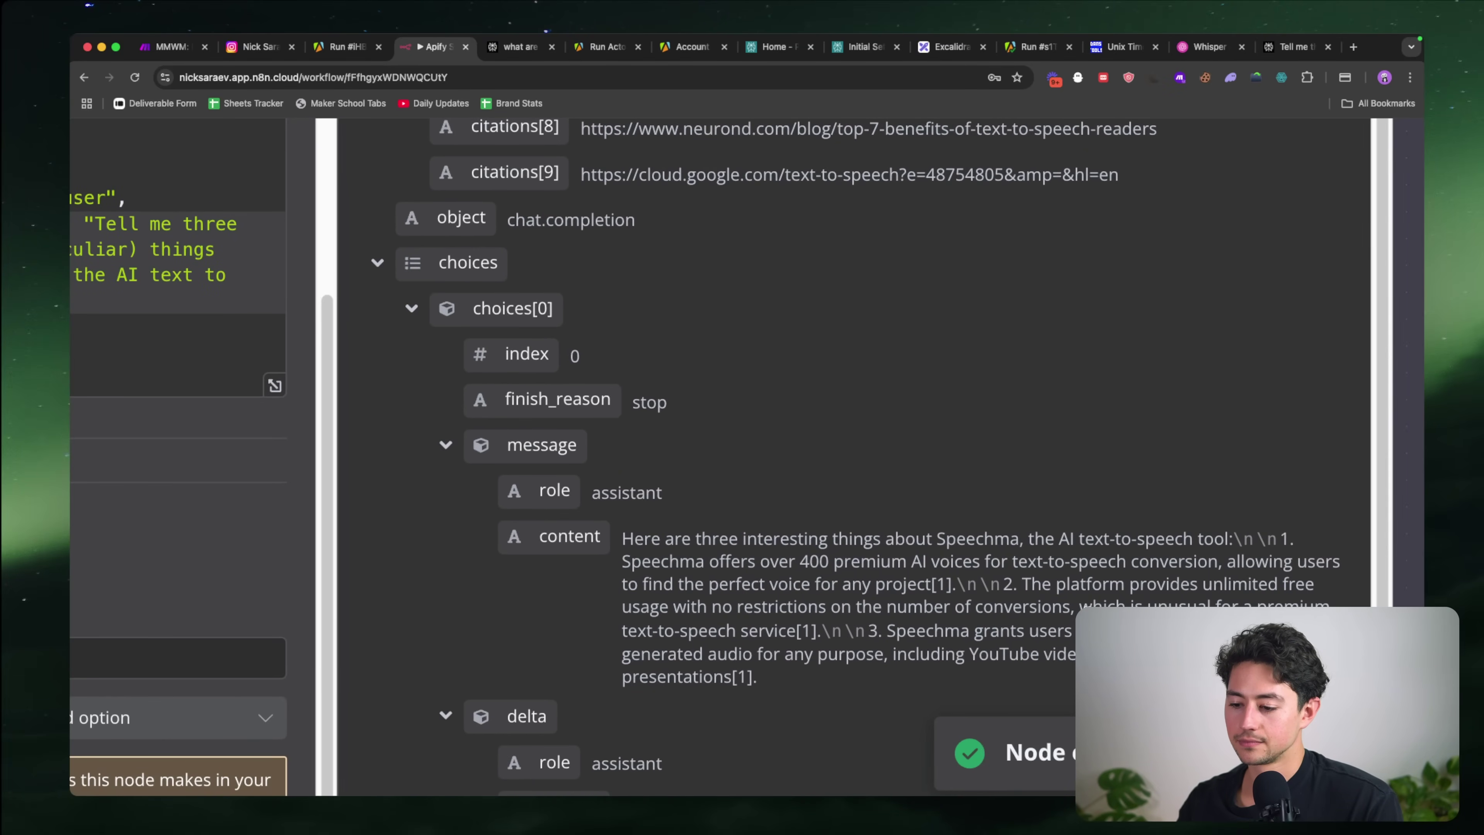
{"action": "scroll", "coordinate": [1028, 574], "scroll_direction": "down", "scroll_amount": 5}
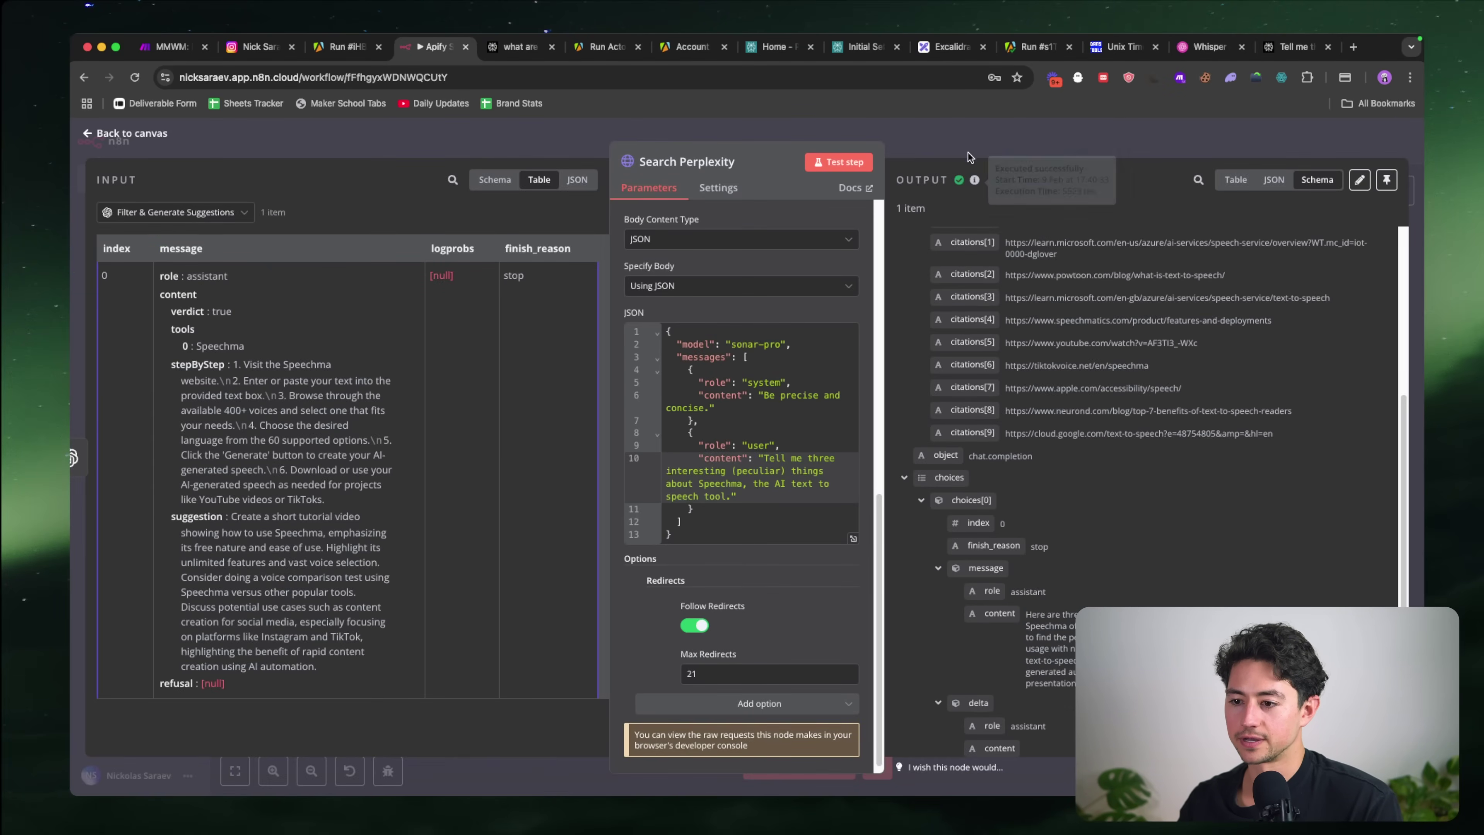
{"action": "left_click", "coordinate": [963, 143]}
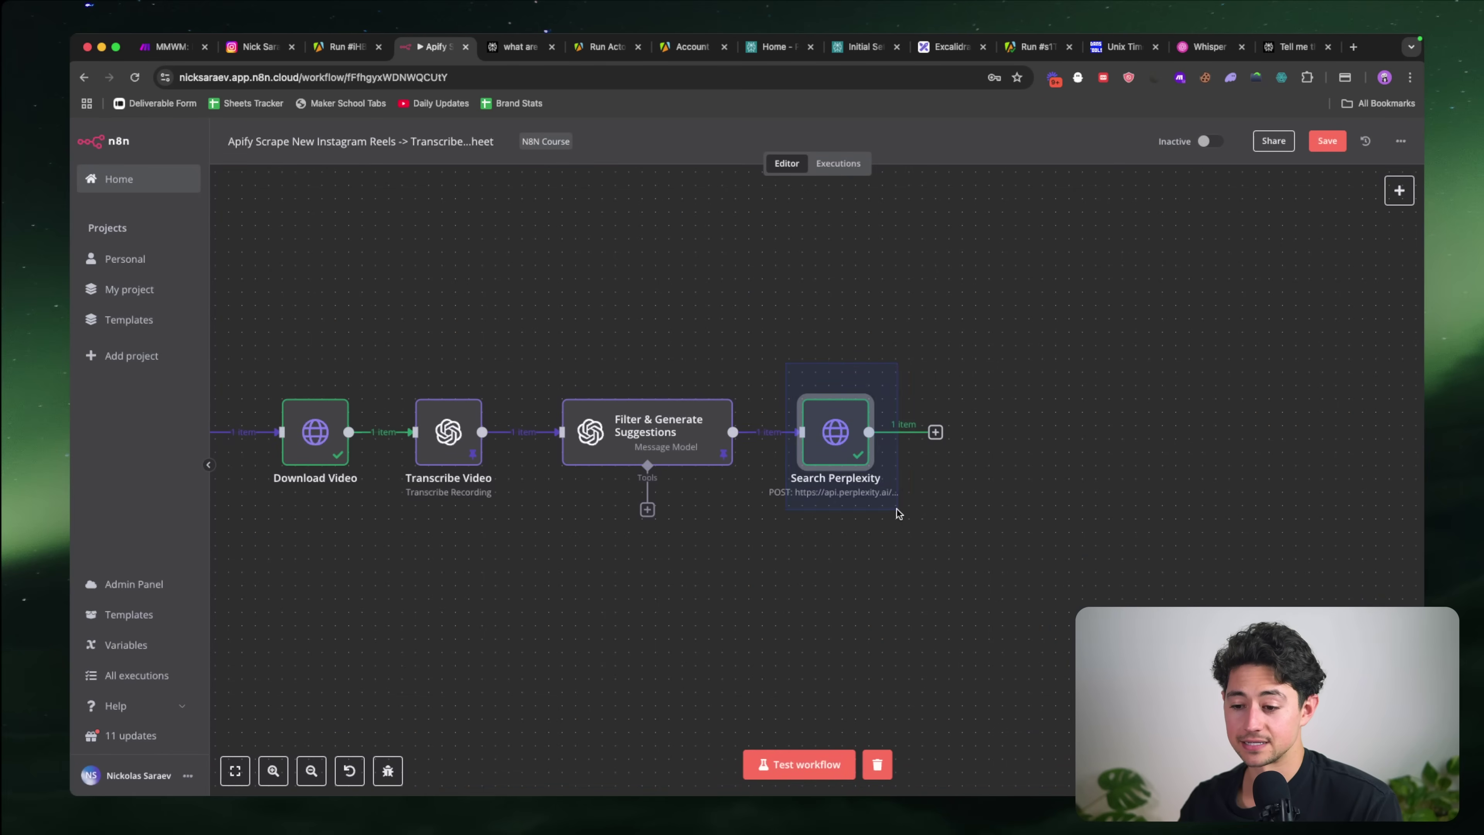
Step: Pin the Search Perplexity output data and bring up the node chooser after it
{"action": "right_click", "coordinate": [823, 414]}
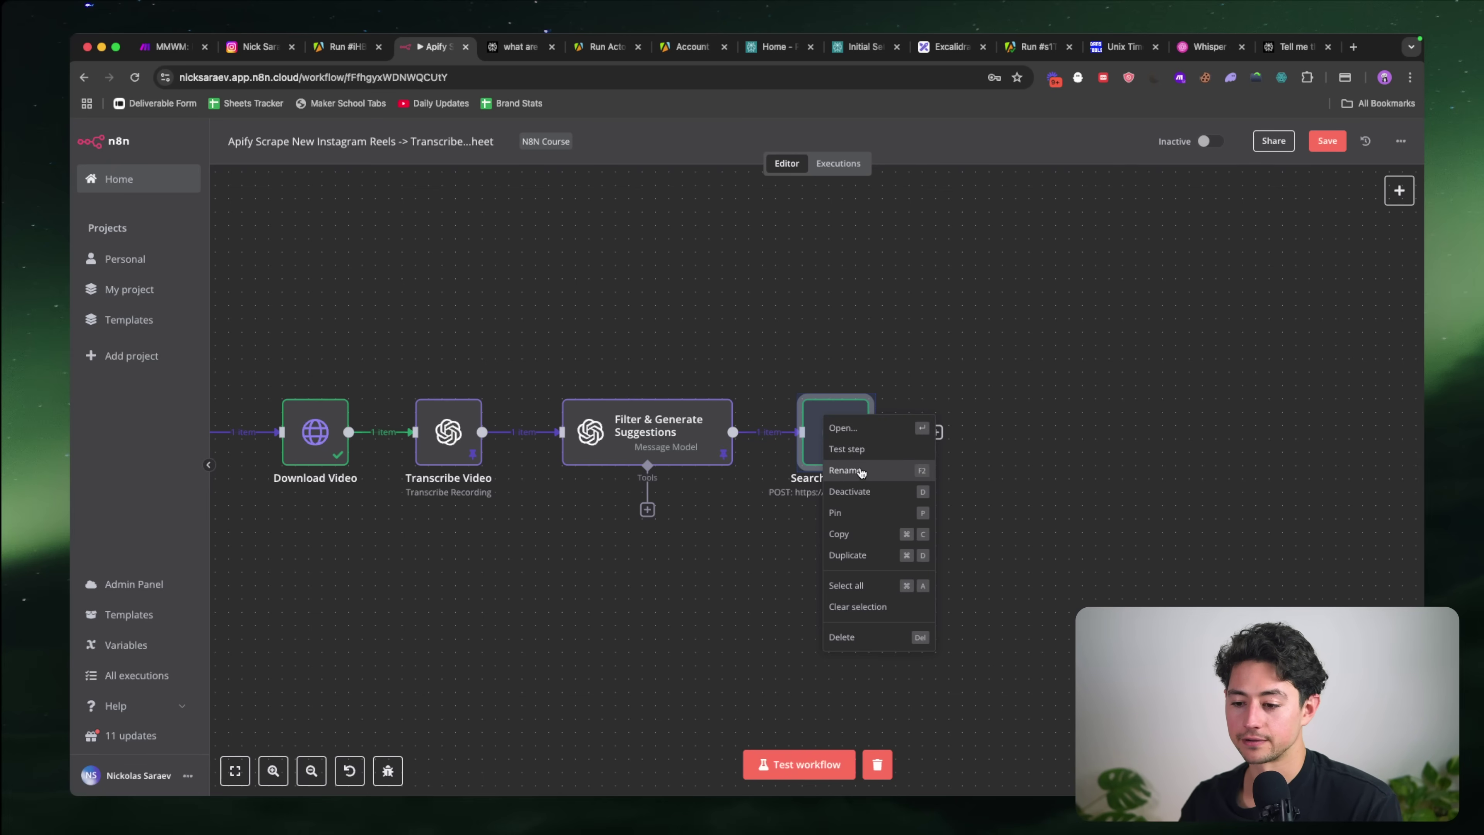
{"action": "left_click", "coordinate": [856, 513]}
{"action": "scroll", "coordinate": [928, 404], "scroll_direction": "right", "scroll_amount": 4}
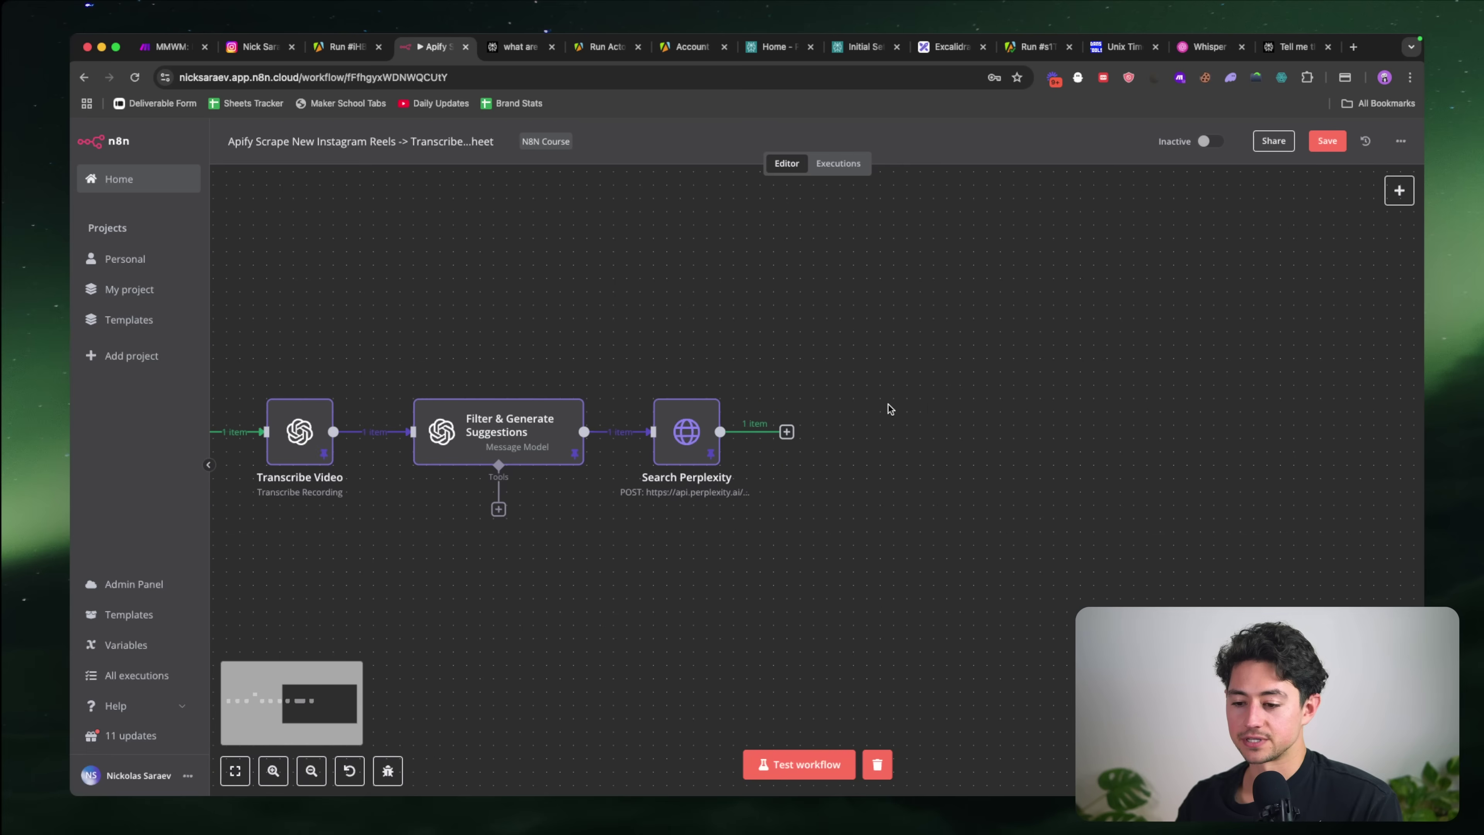
{"action": "left_click", "coordinate": [677, 383]}
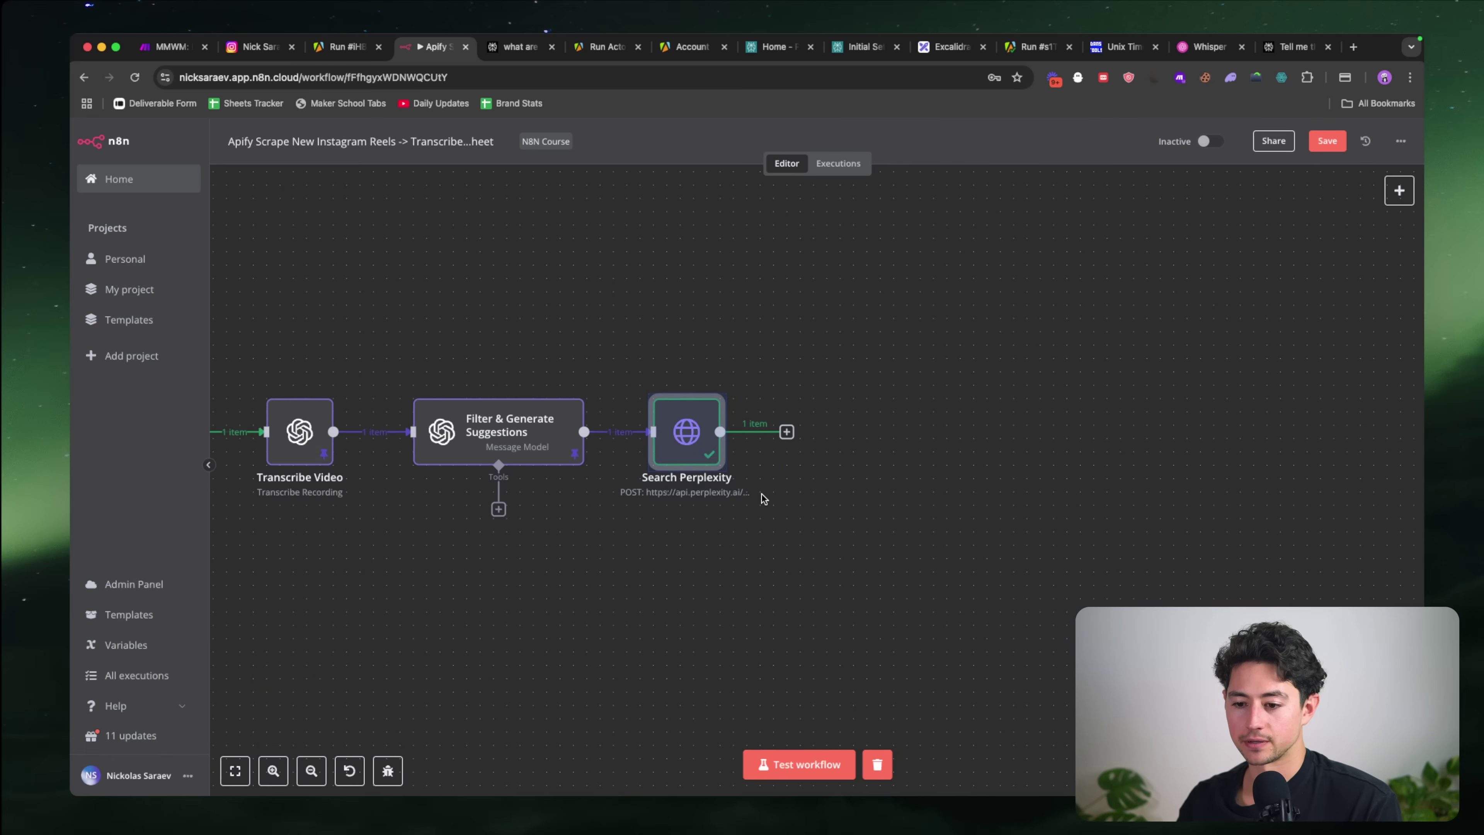
{"action": "key", "text": "p"}
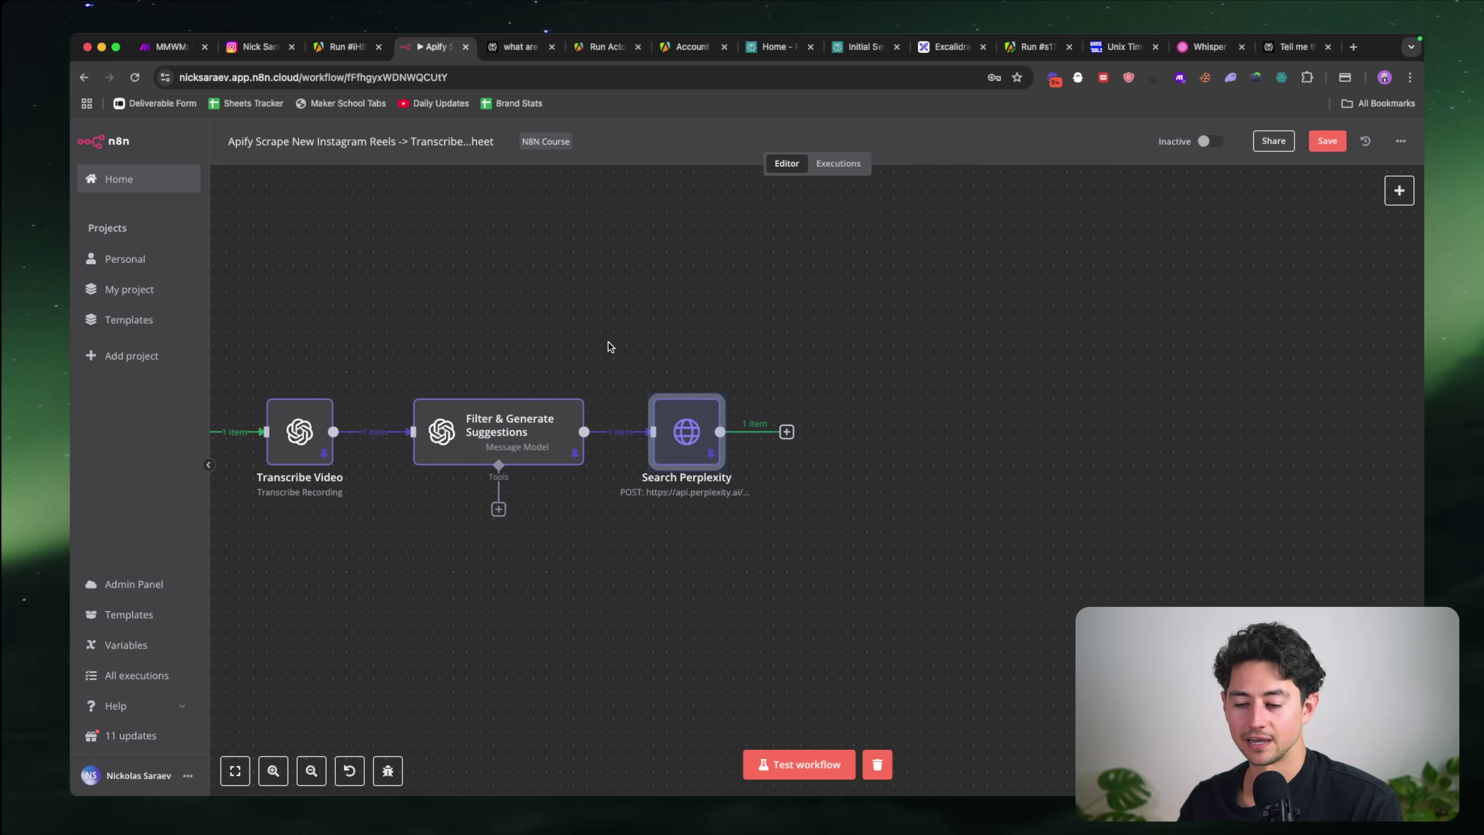
{"action": "key", "text": "p"}
{"action": "scroll", "coordinate": [800, 340], "scroll_direction": "left", "scroll_amount": 4}
{"action": "scroll", "coordinate": [800, 341], "scroll_direction": "left", "scroll_amount": 3}
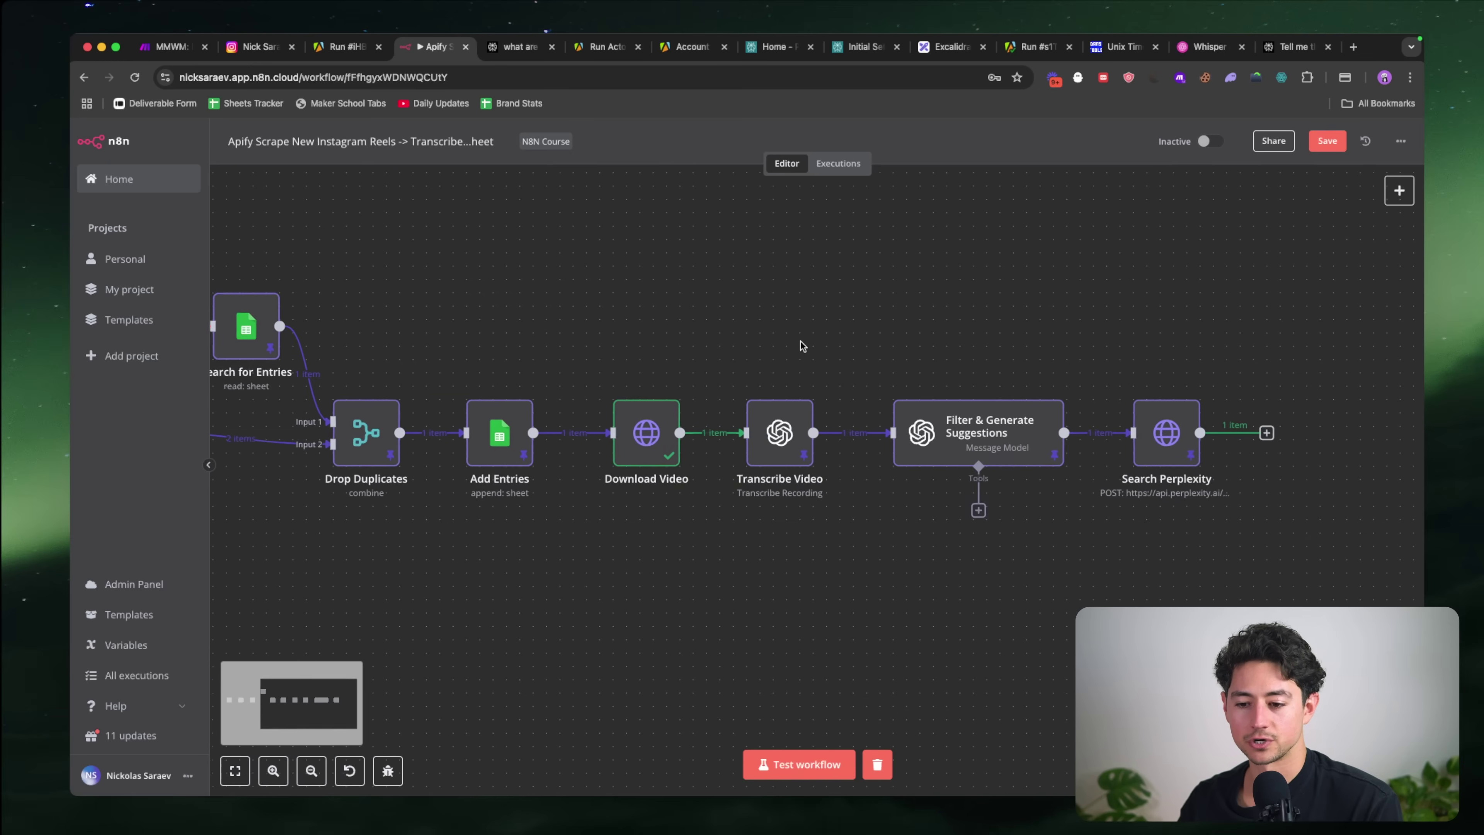
{"action": "scroll", "coordinate": [800, 341], "scroll_direction": "right", "scroll_amount": 8}
{"action": "left_click", "coordinate": [775, 436]}
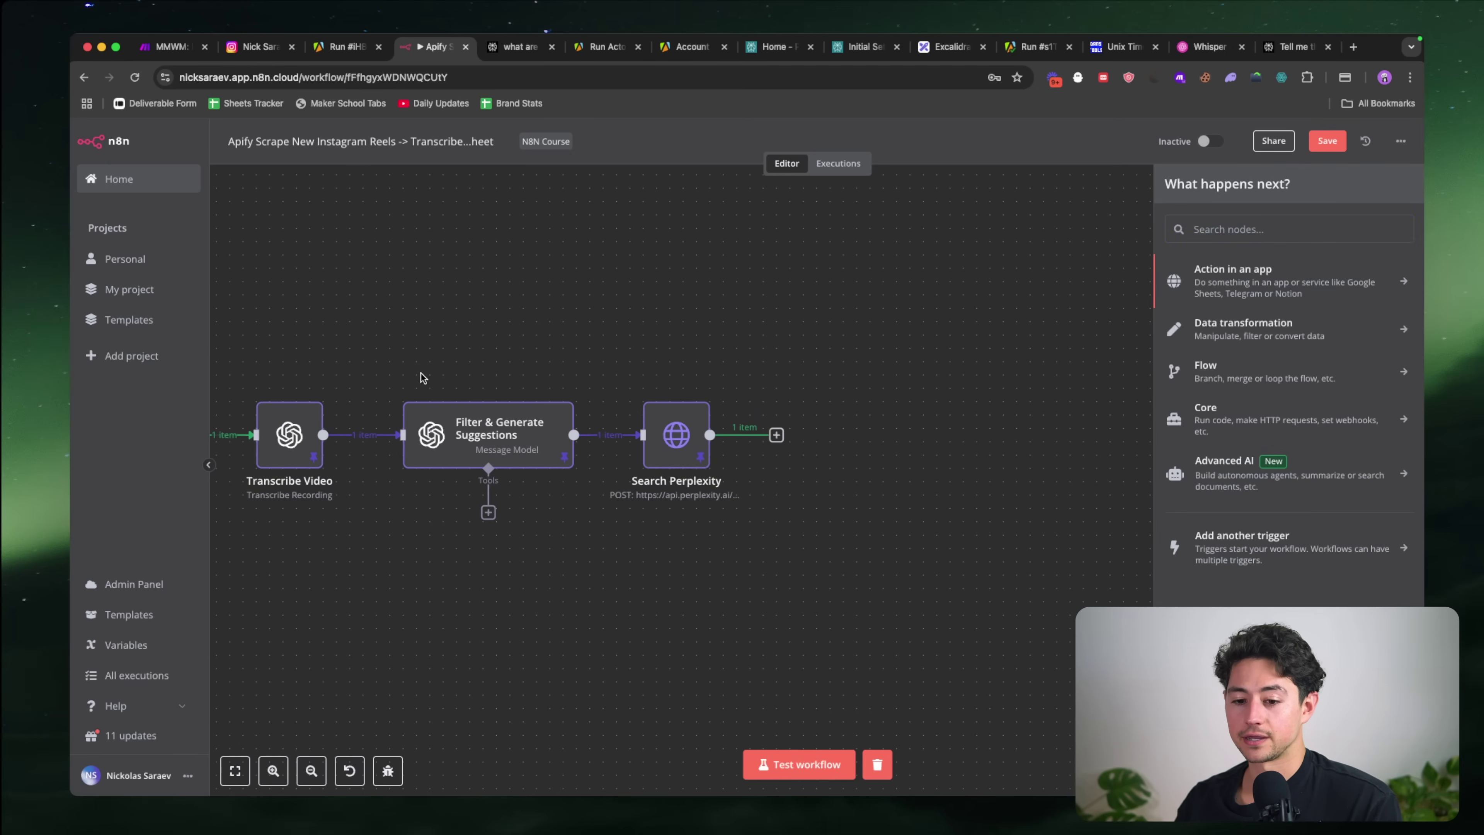
Step: Duplicate the Filter & Generate Suggestions node and place the copy after Search Perplexity
{"action": "left_click_drag", "start_coordinate": [388, 367], "coordinate": [558, 481]}
{"action": "key", "text": "ctrl+c"}
{"action": "key", "text": "ctrl+v"}
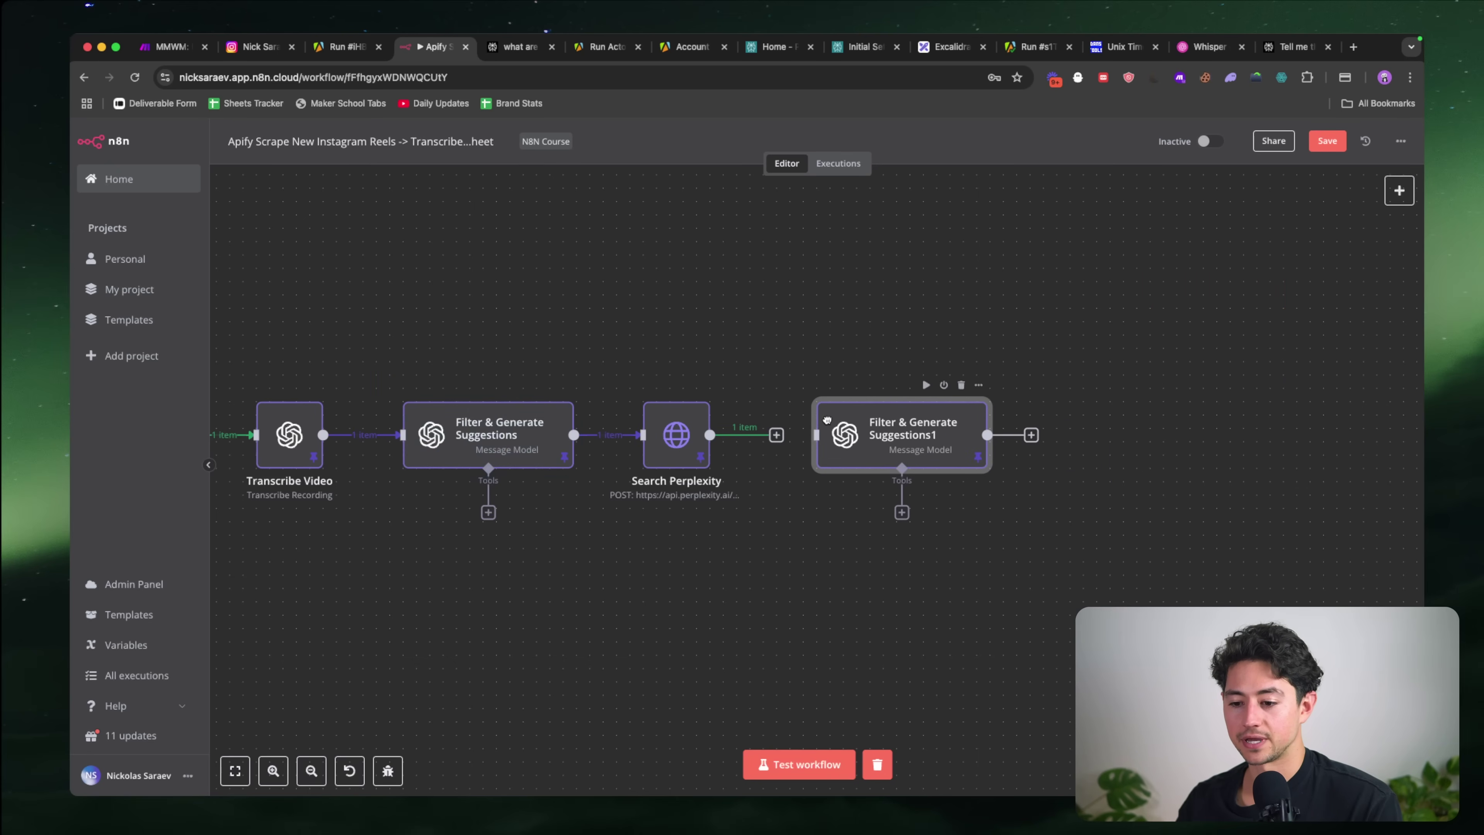
{"action": "left_click_drag", "start_coordinate": [843, 440], "coordinate": [815, 439]}
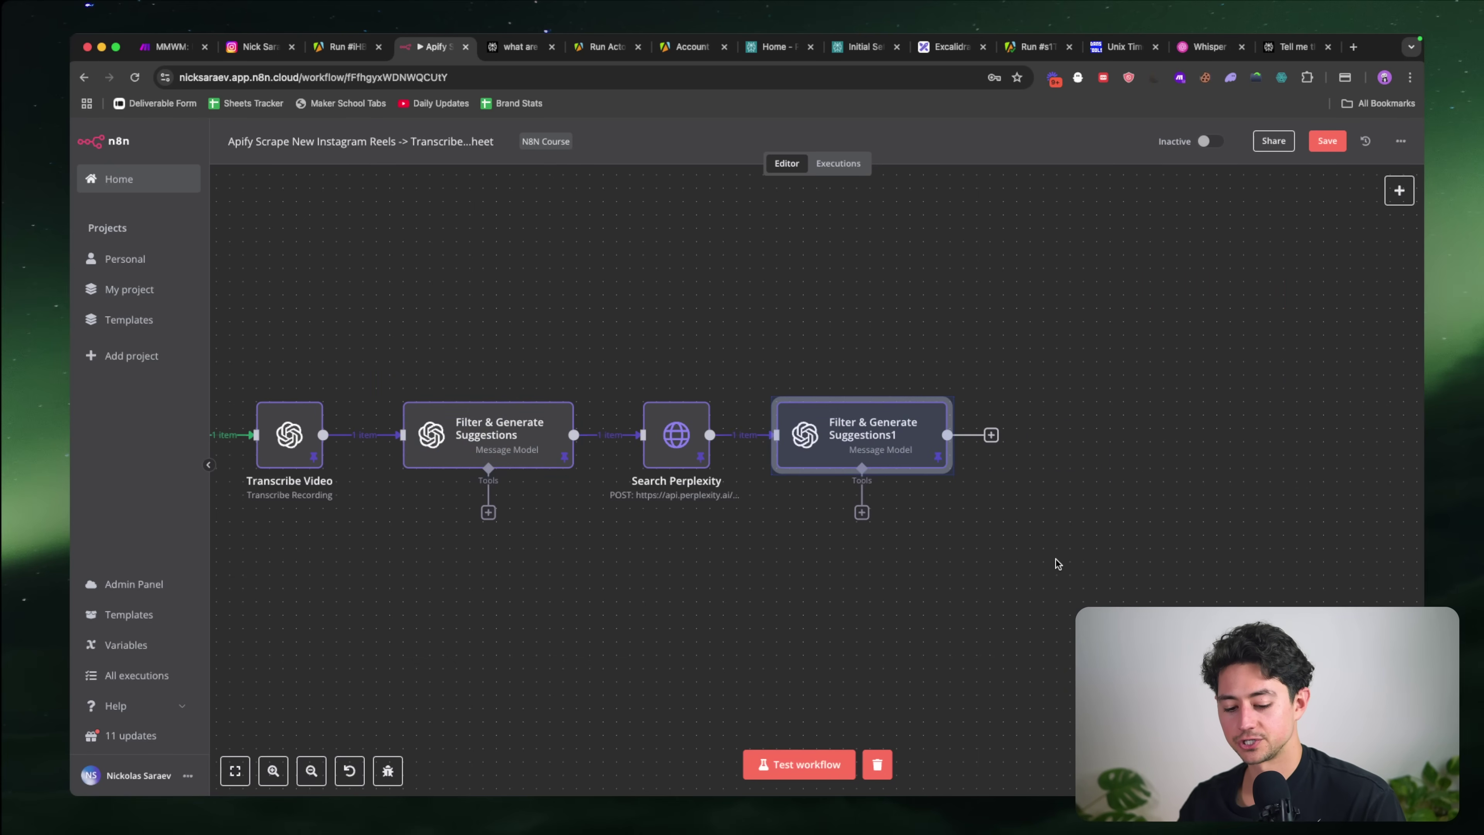
Step: Rename the copied node to 'Write New Script'
{"action": "key", "text": "F2"}
{"action": "type", "text": "Rewrite"}
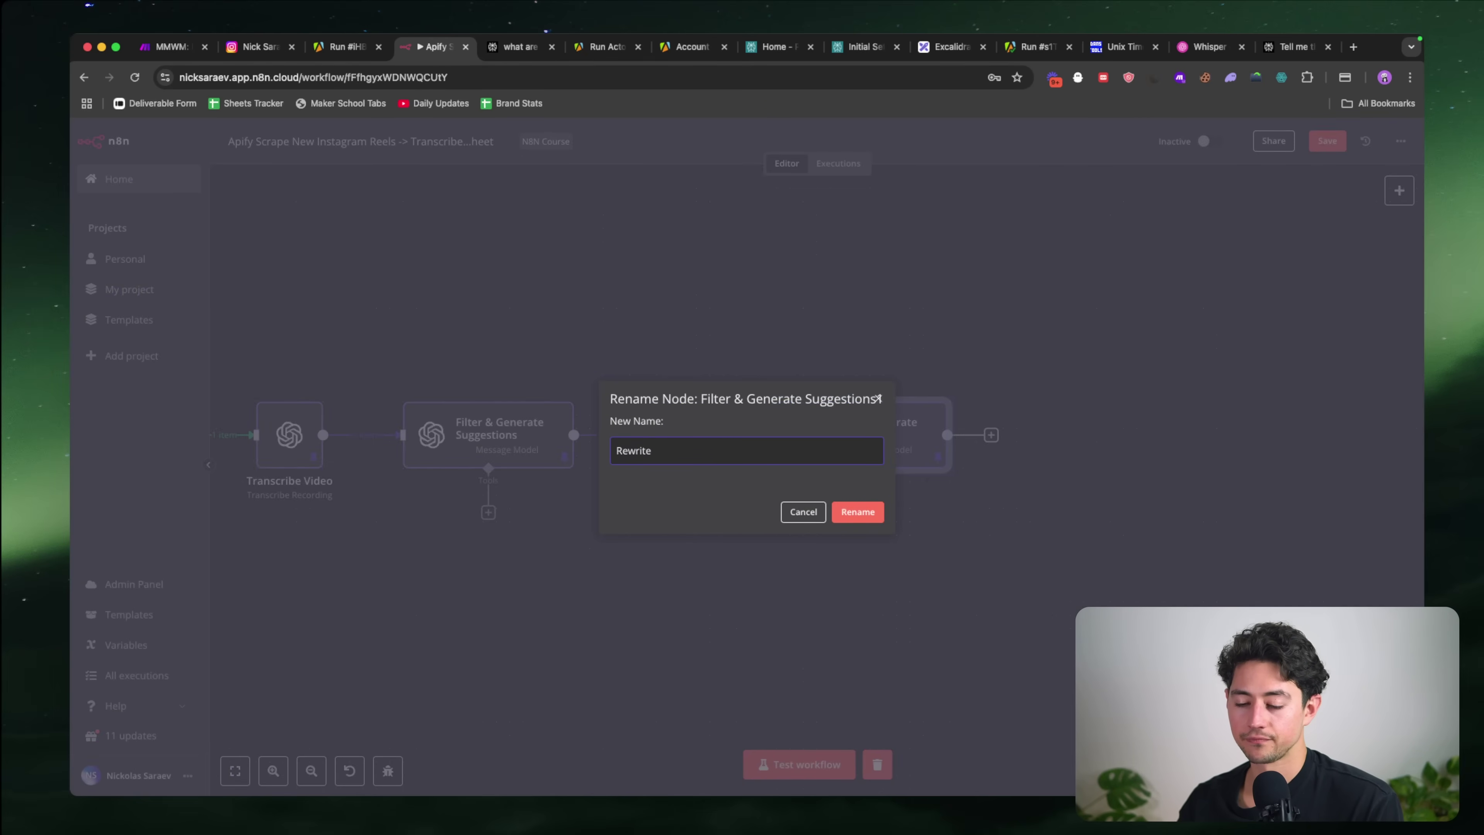
{"action": "type", "text": " Script"}
{"action": "key", "text": "super+a"}
{"action": "type", "text": "Writ"}
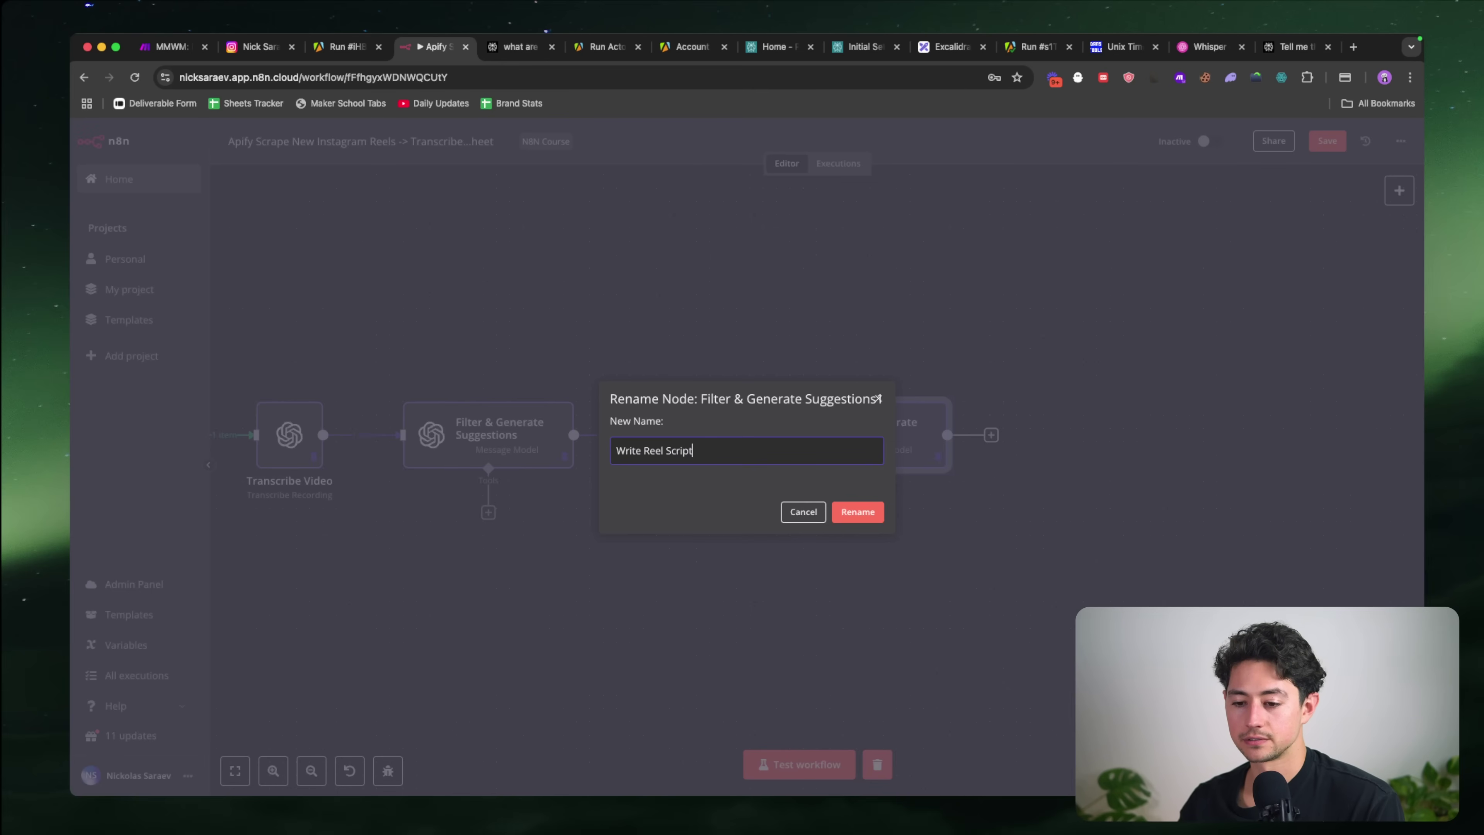
{"action": "key", "text": "alt+Left"}
{"action": "key", "text": "alt+shift+Left"}
{"action": "type", "text": "New"}
{"action": "key", "text": "Return"}
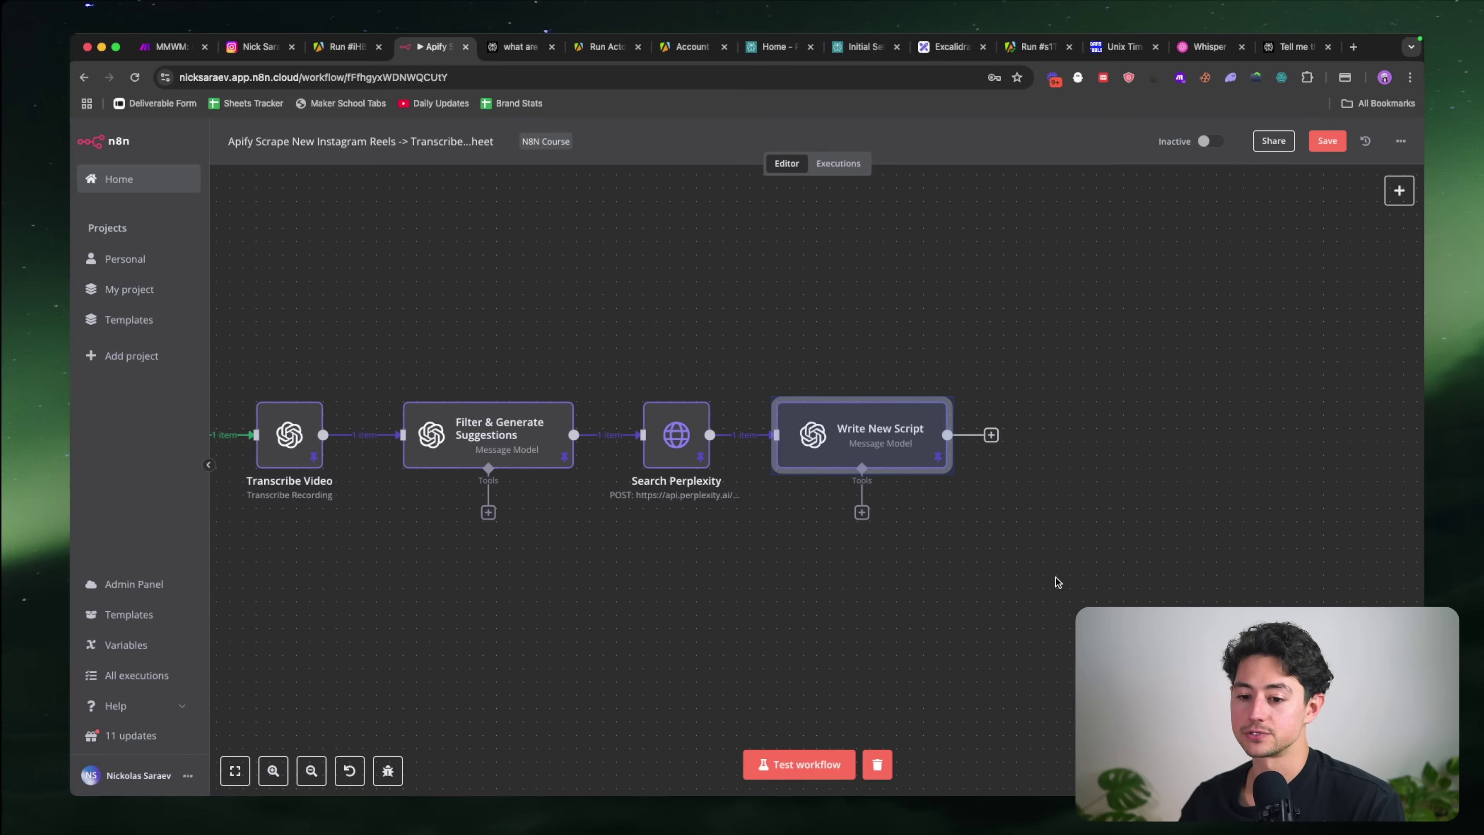
{"action": "scroll", "coordinate": [1057, 617], "scroll_direction": "right", "scroll_amount": 2}
Step: Open the Write New Script node's parameter editor showing its GPT-4O model and messages
{"action": "left_click", "coordinate": [907, 539]}
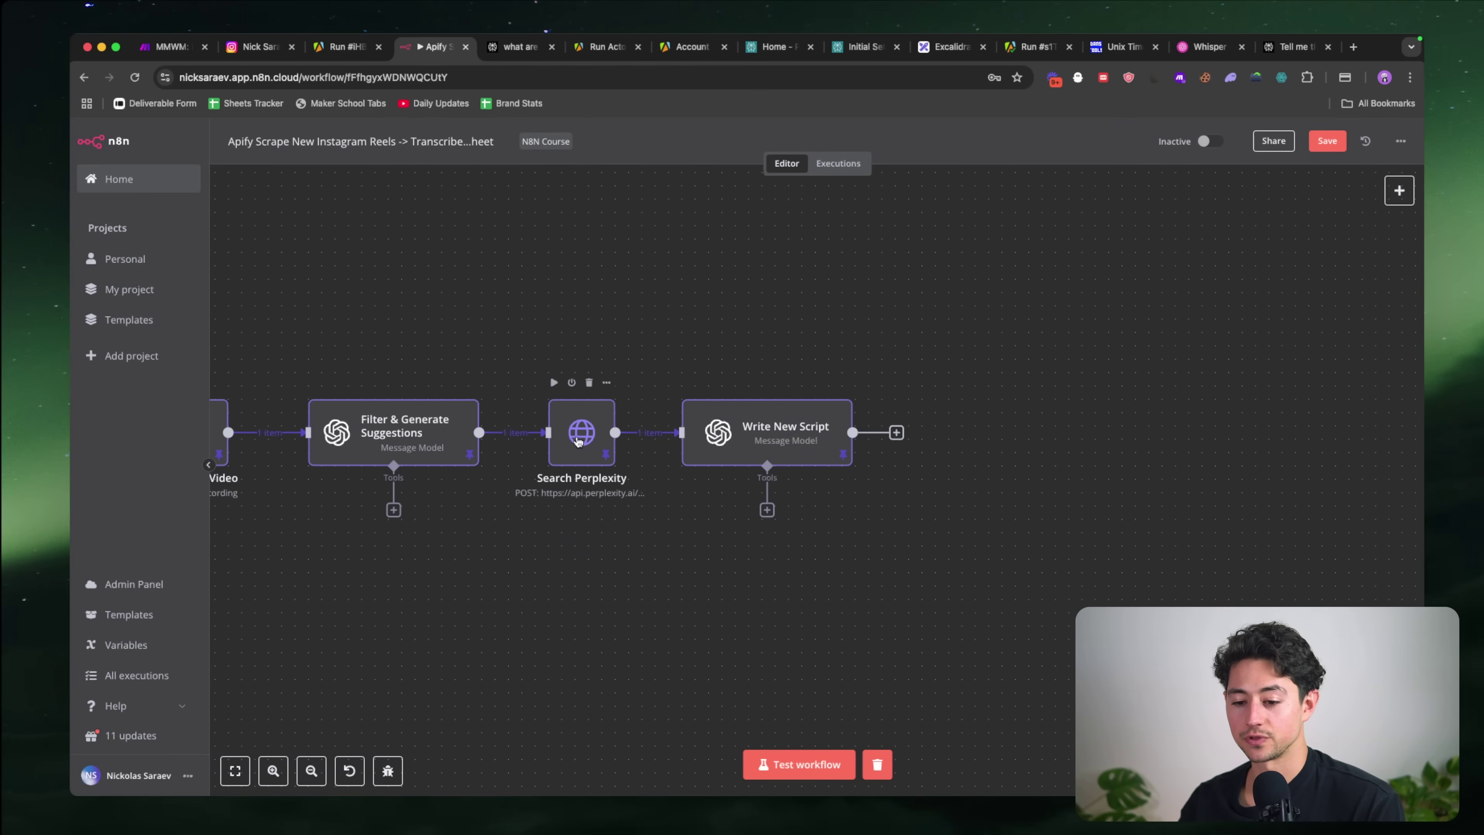
{"action": "mouse_move", "coordinate": [822, 384]}
{"action": "scroll", "coordinate": [822, 384], "scroll_direction": "right", "scroll_amount": 2}
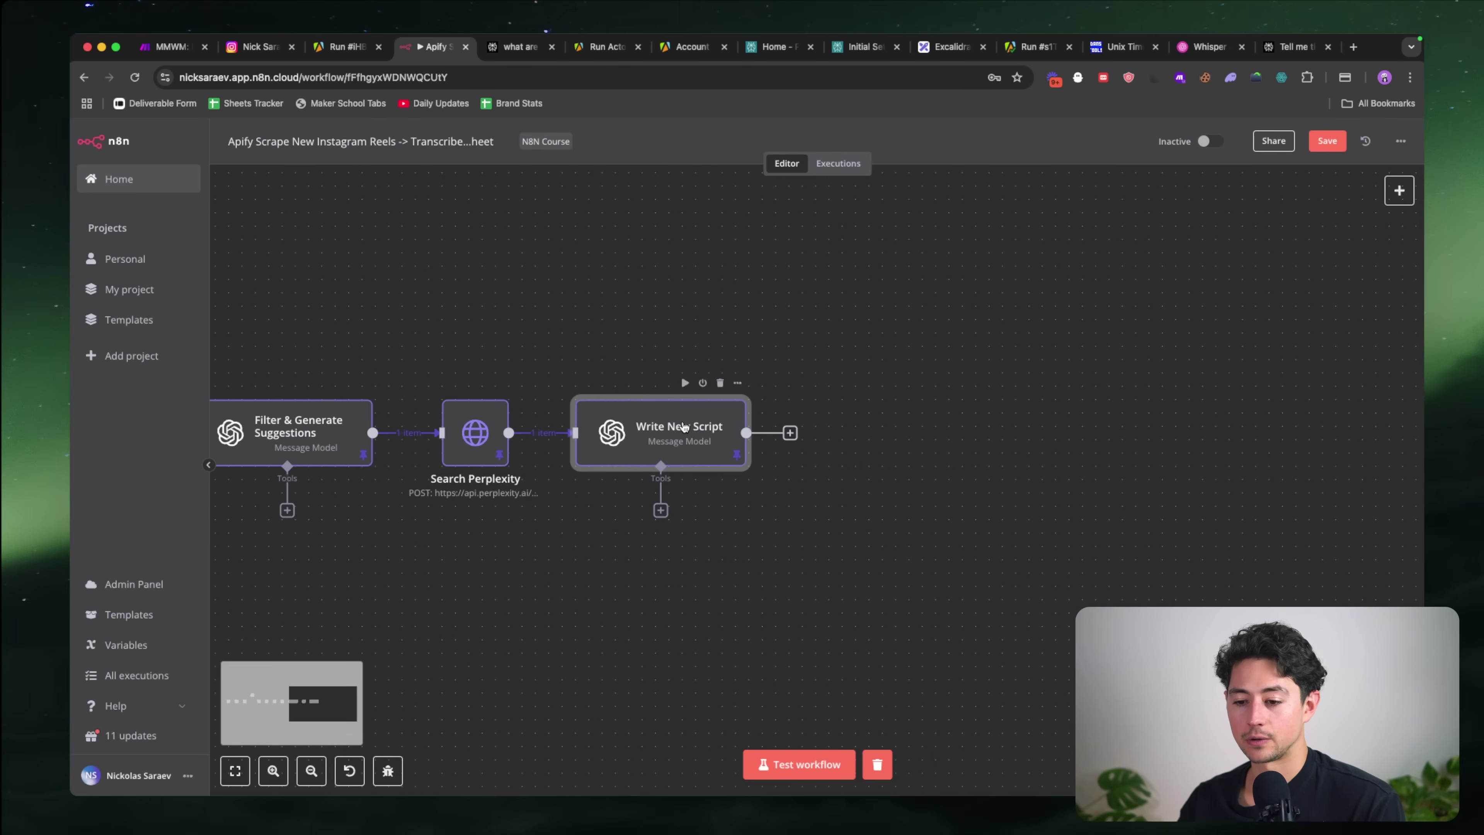
{"action": "double_click", "coordinate": [684, 425]}
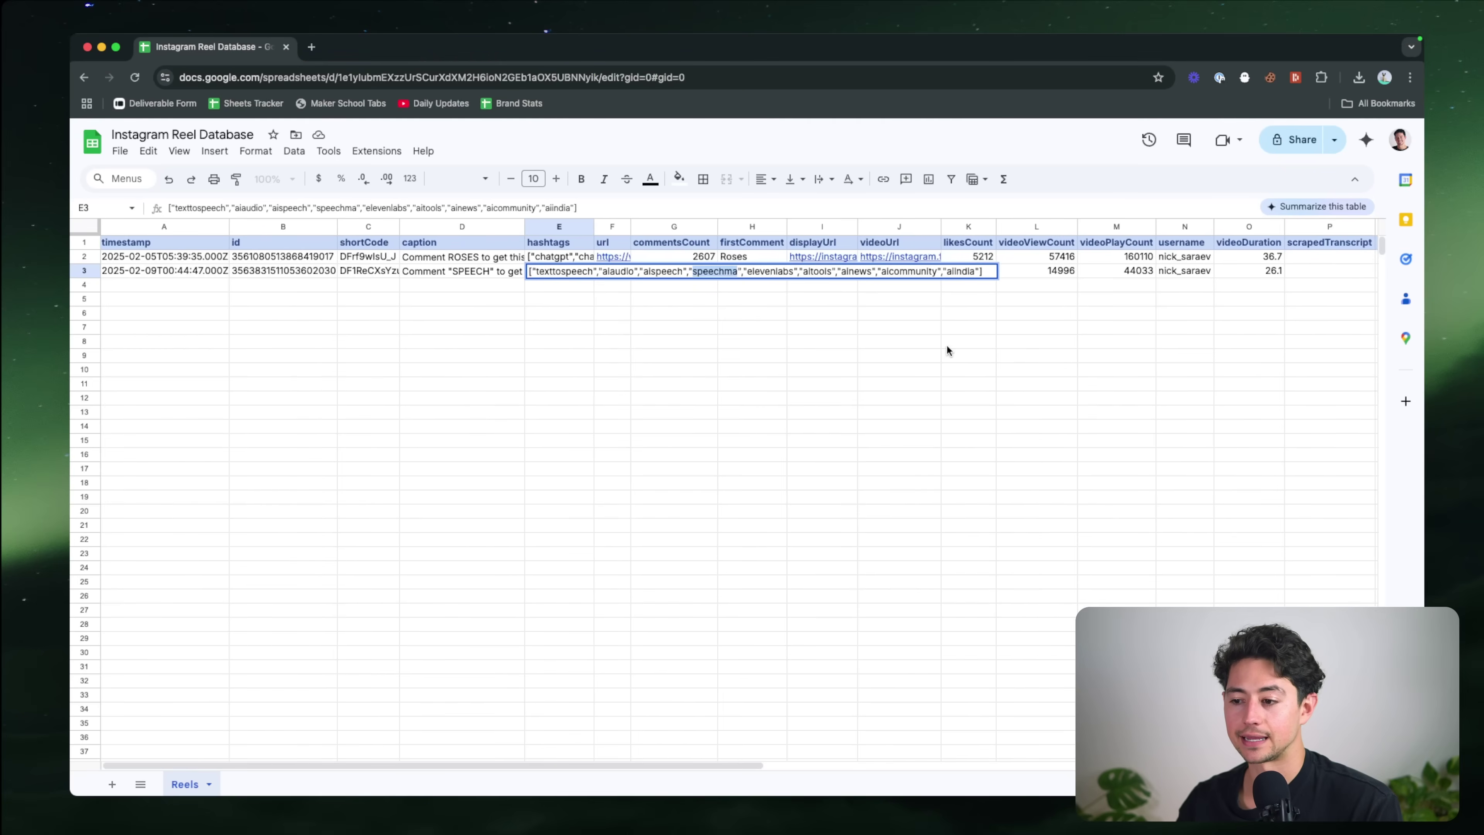
{"action": "scroll", "coordinate": [947, 346], "scroll_direction": "right", "scroll_amount": 5}
Step: Inspect Reels sheet cells P2 and Q2 (scrapedTranscript, newTranscript), then switch back to n8n
{"action": "left_click", "coordinate": [878, 255]}
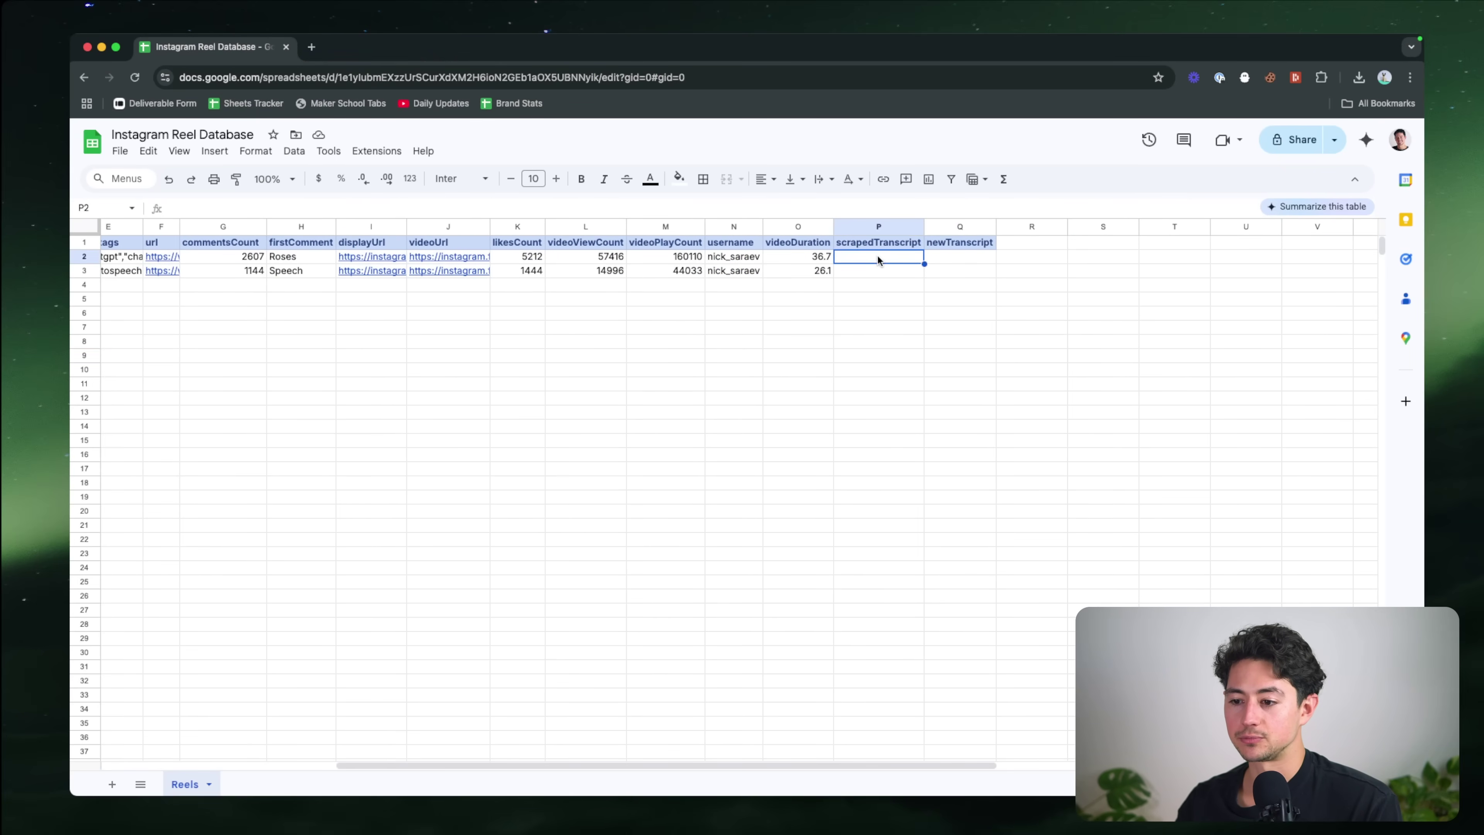
{"action": "left_click", "coordinate": [947, 257]}
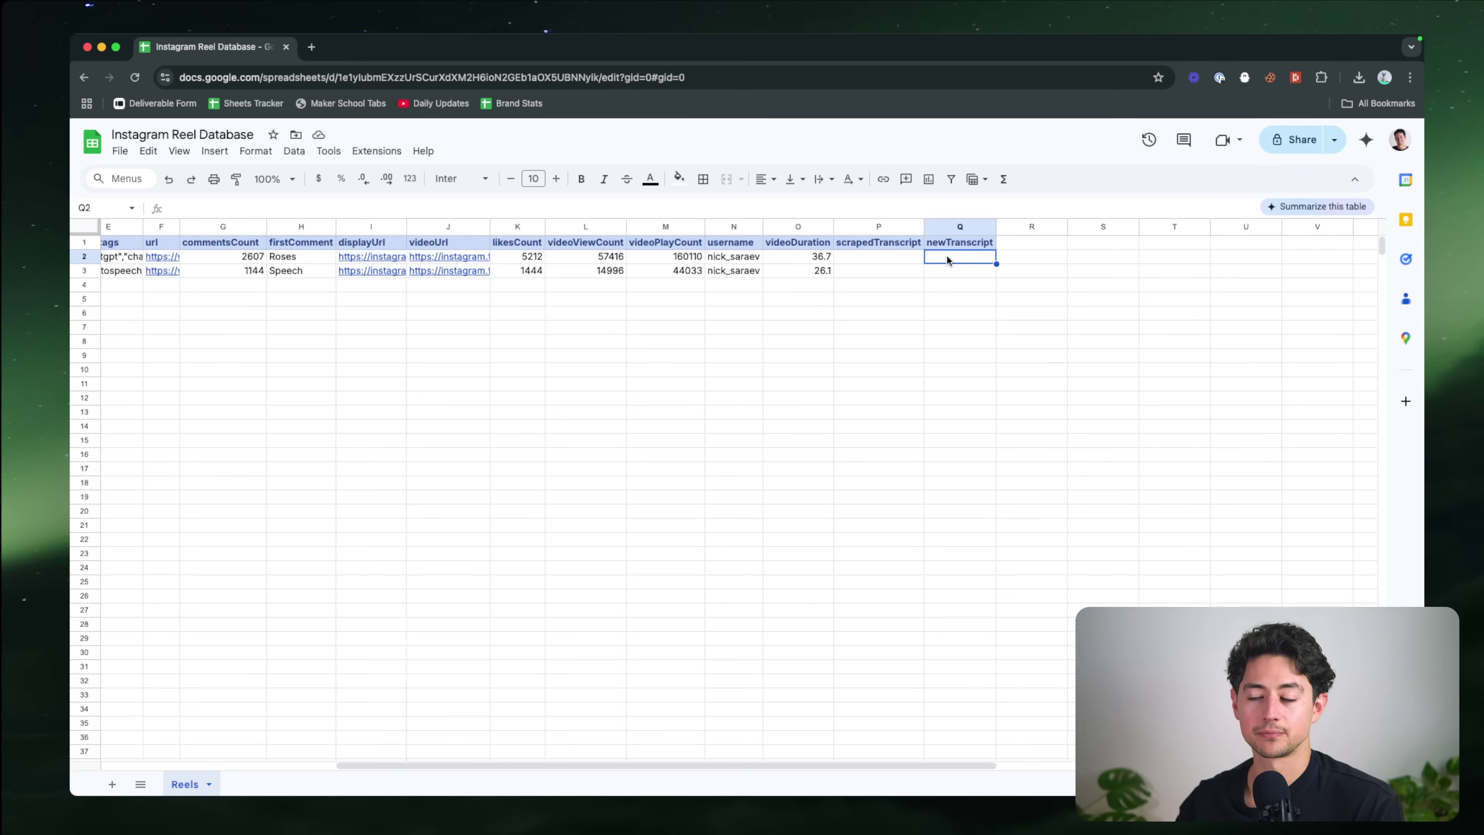
{"action": "key", "text": "super+grave"}
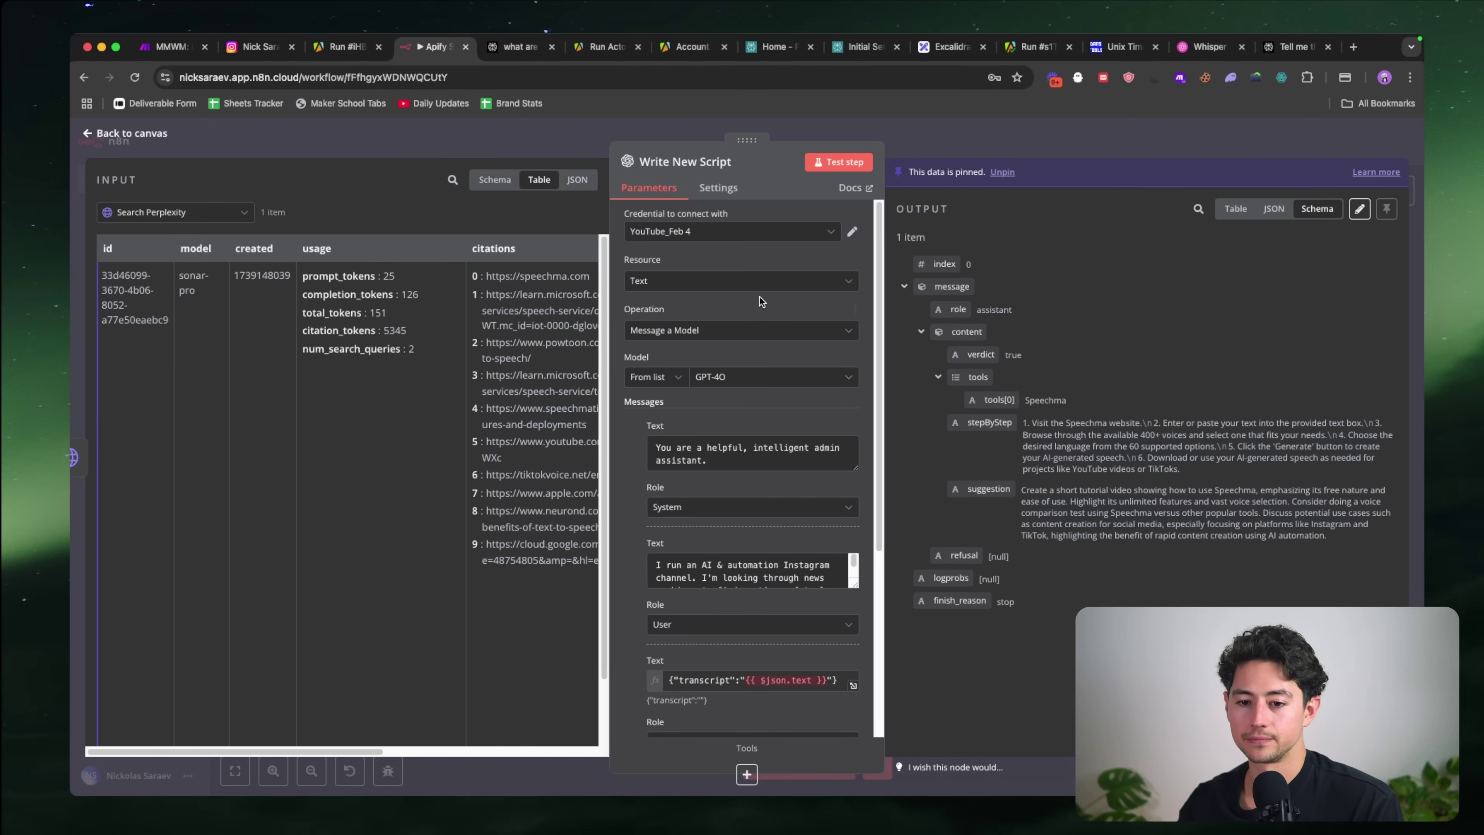
Step: In the system prompt, replace 'admin' with 'writingscript' and enlarge the system message box
{"action": "scroll", "coordinate": [818, 310], "scroll_direction": "down", "scroll_amount": 3}
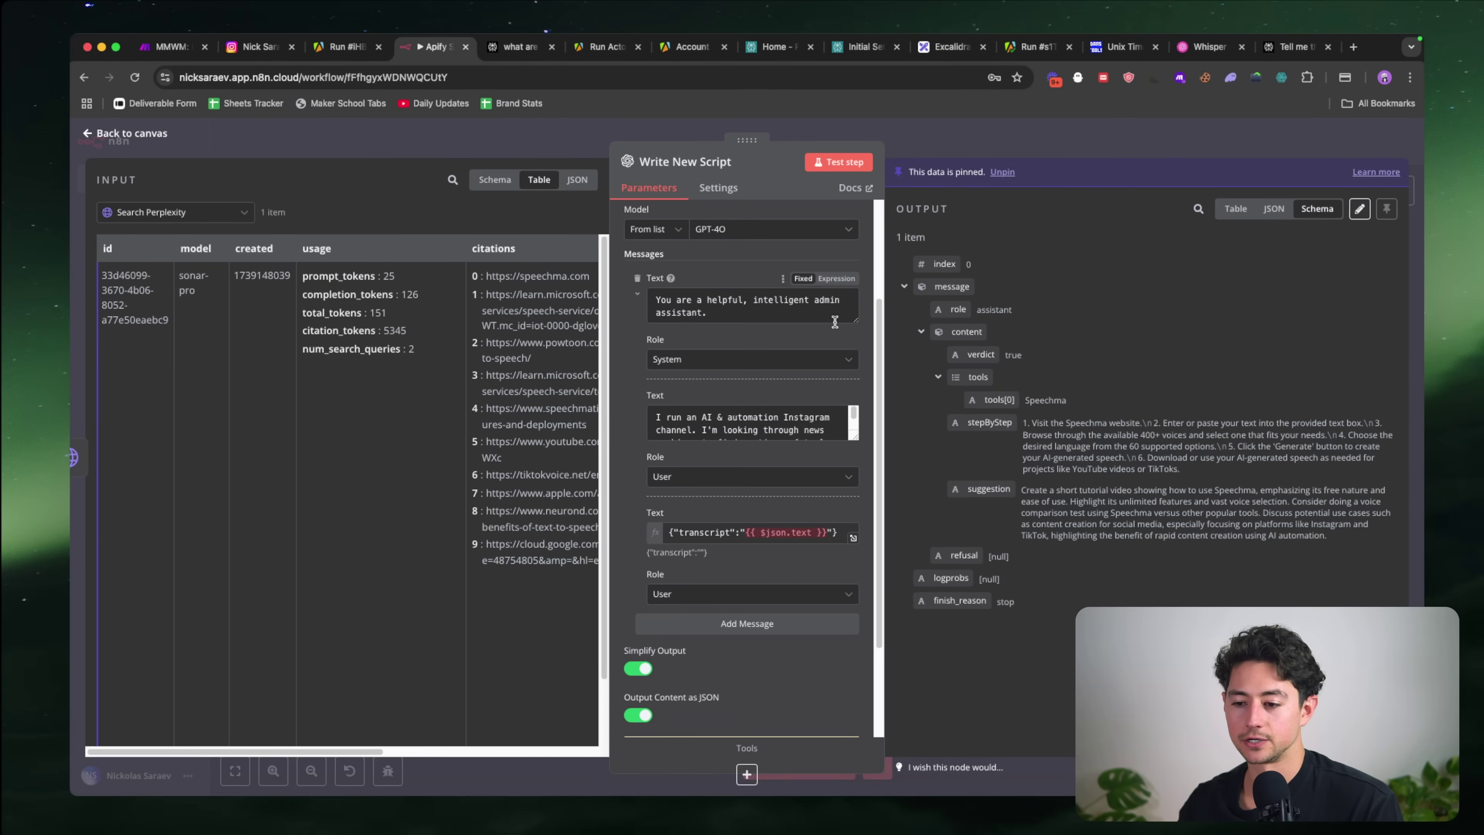
{"action": "double_click", "coordinate": [829, 300]}
{"action": "type", "text": "writing"}
{"action": "type", "text": "script"}
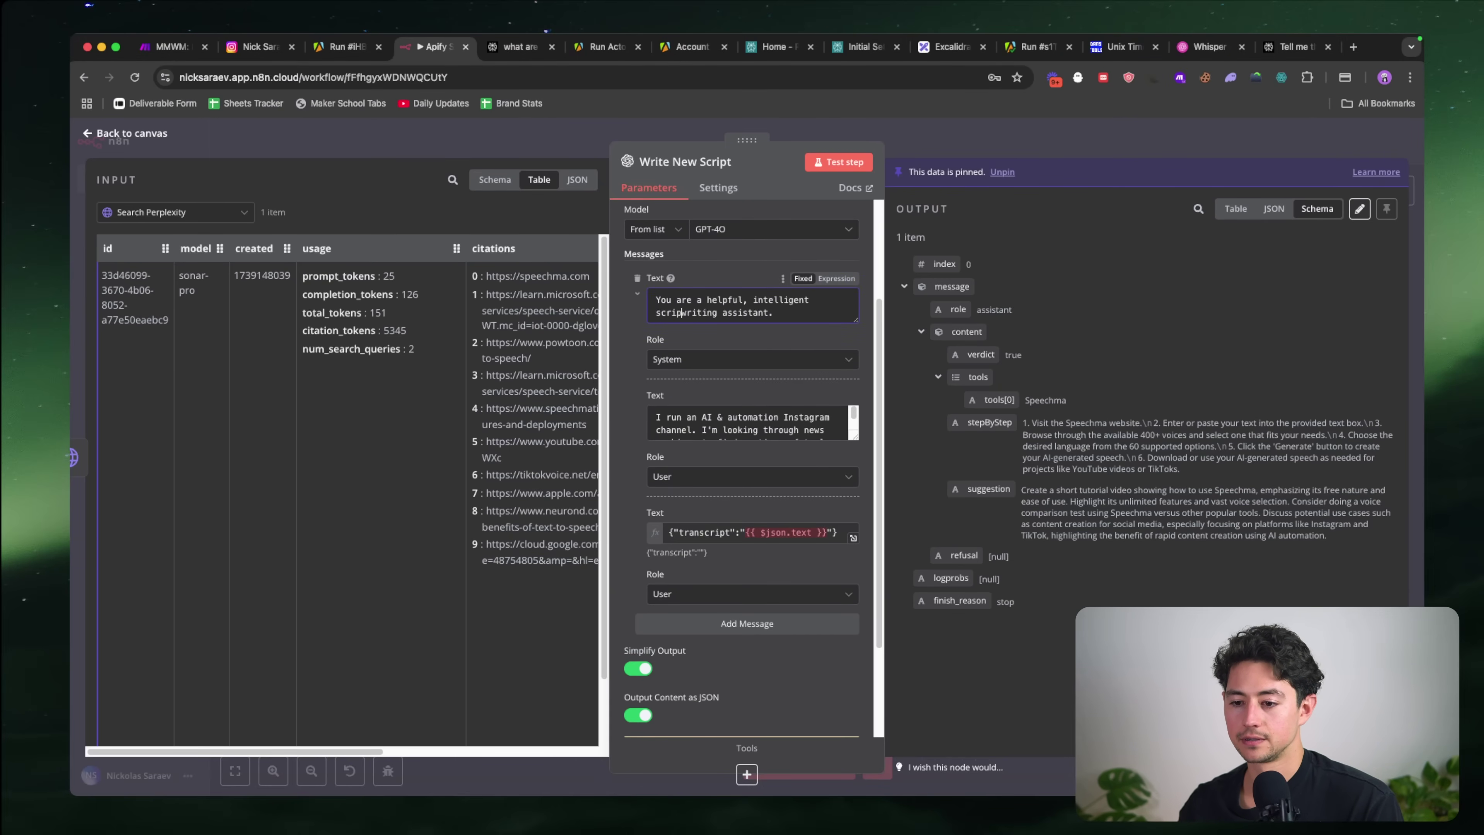
{"action": "key", "text": "alt+shift+Left"}
{"action": "key", "text": "BackSpace"}
{"action": "left_click_drag", "start_coordinate": [858, 320], "coordinate": [858, 329]}
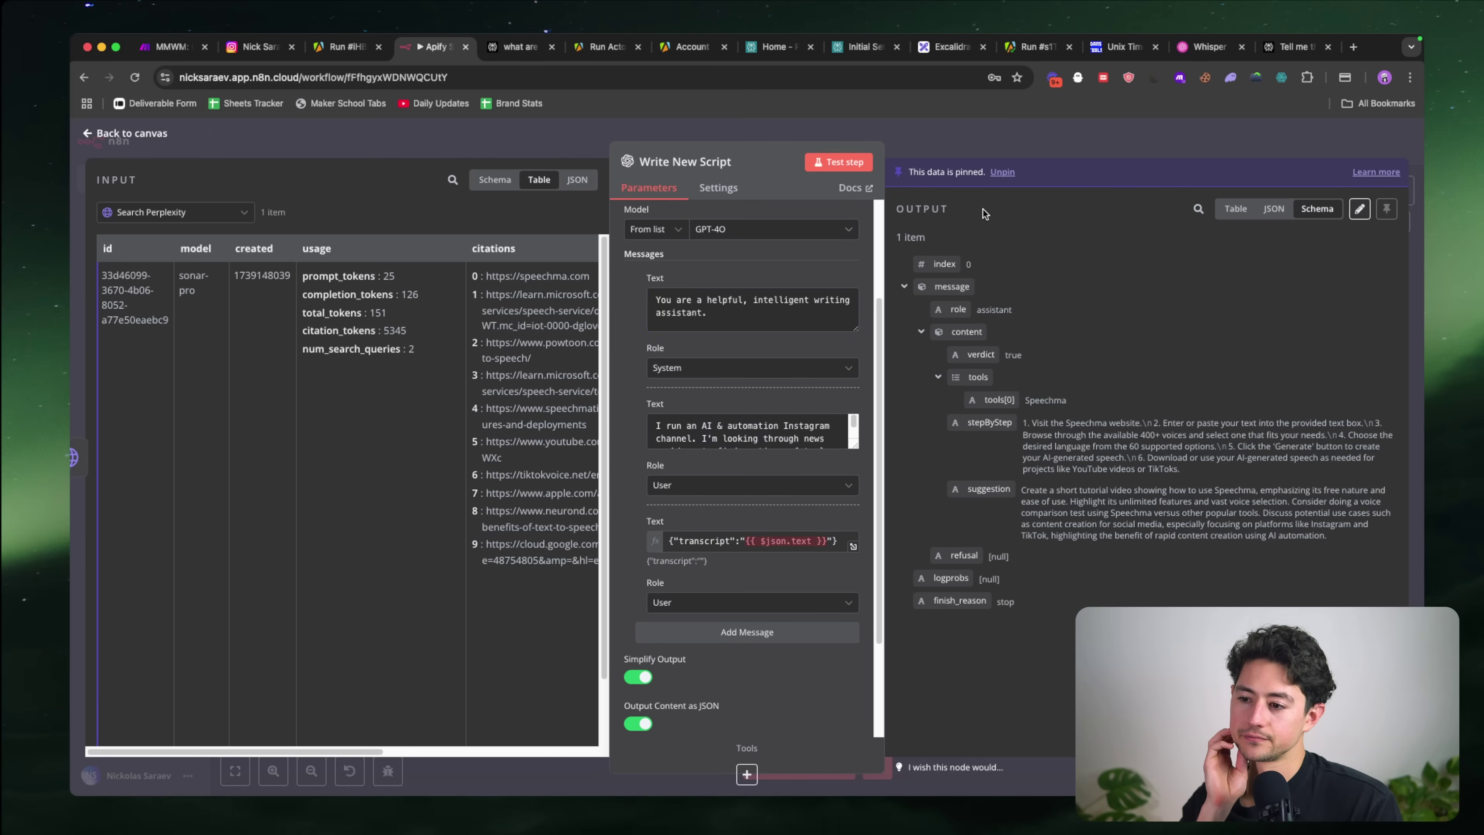
Step: Unpin the old sample output and delete the channel-description sentence from the user prompt
{"action": "left_click", "coordinate": [1003, 172]}
{"action": "scroll", "coordinate": [725, 424], "scroll_direction": "down", "scroll_amount": 1}
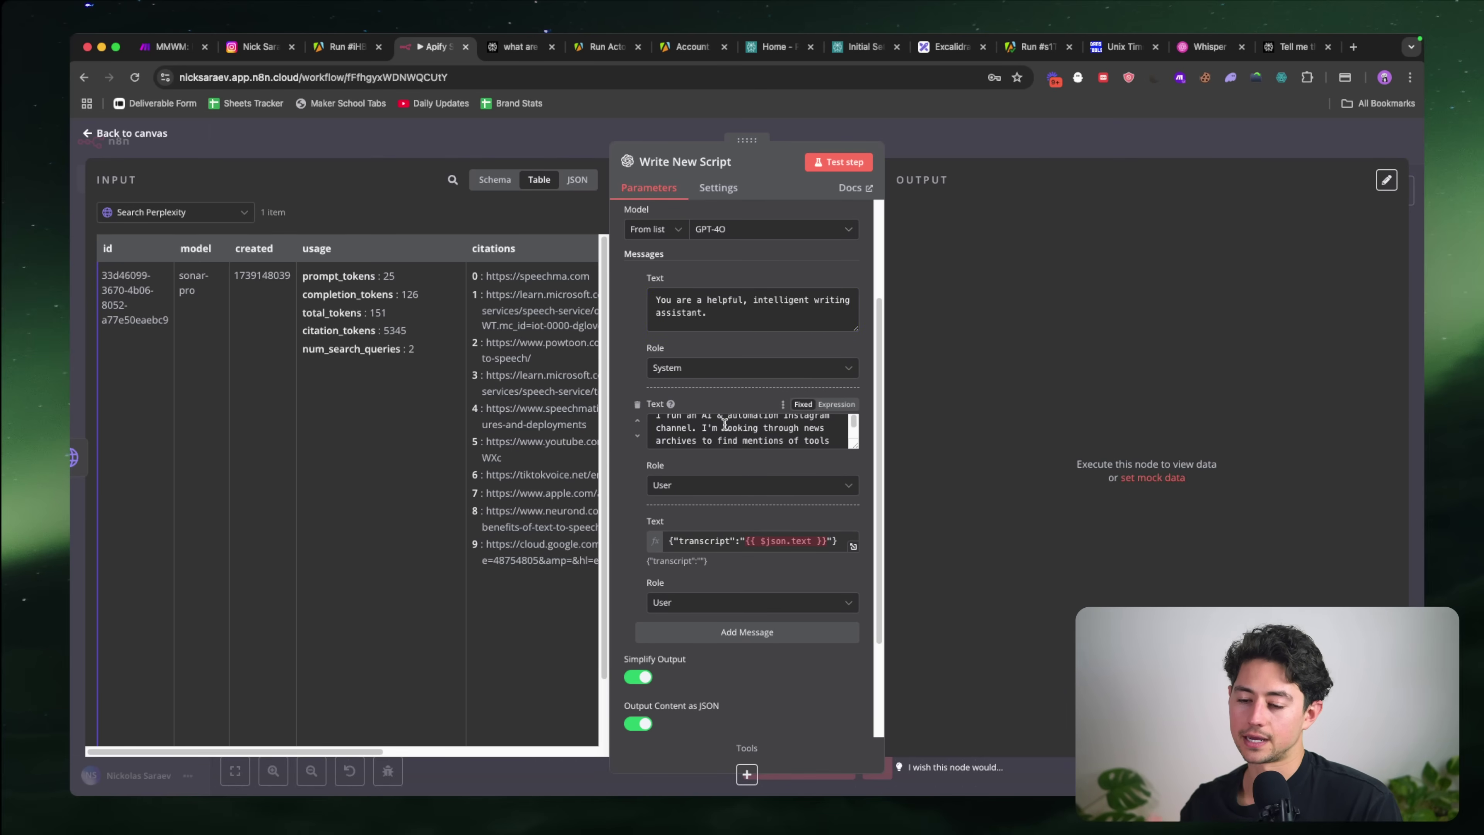
{"action": "left_click_drag", "start_coordinate": [857, 448], "coordinate": [832, 612]}
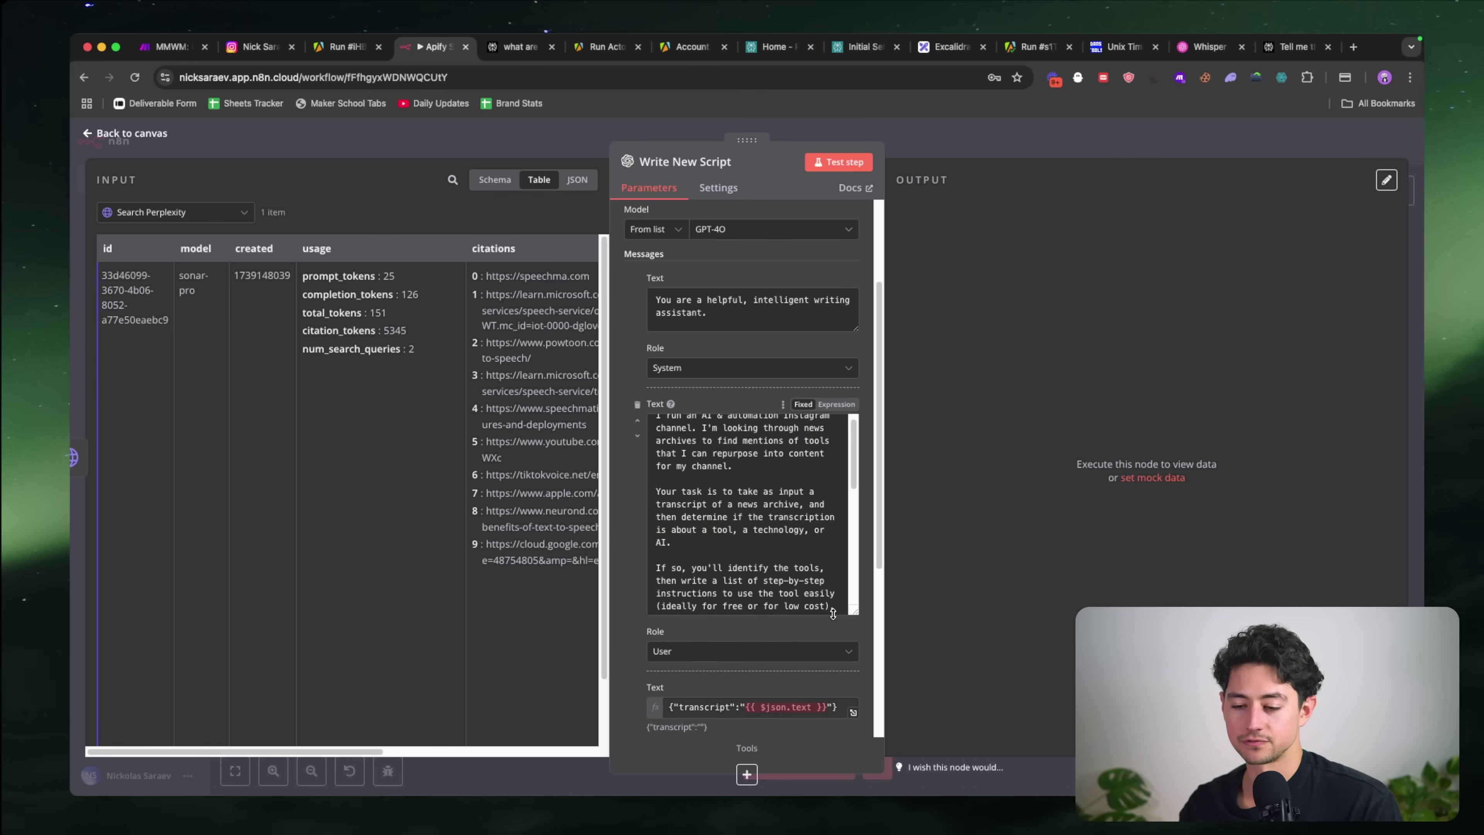
{"action": "left_click", "coordinate": [701, 428]}
{"action": "left_click", "coordinate": [751, 473], "text": "shift"}
{"action": "type", "text": "On"}
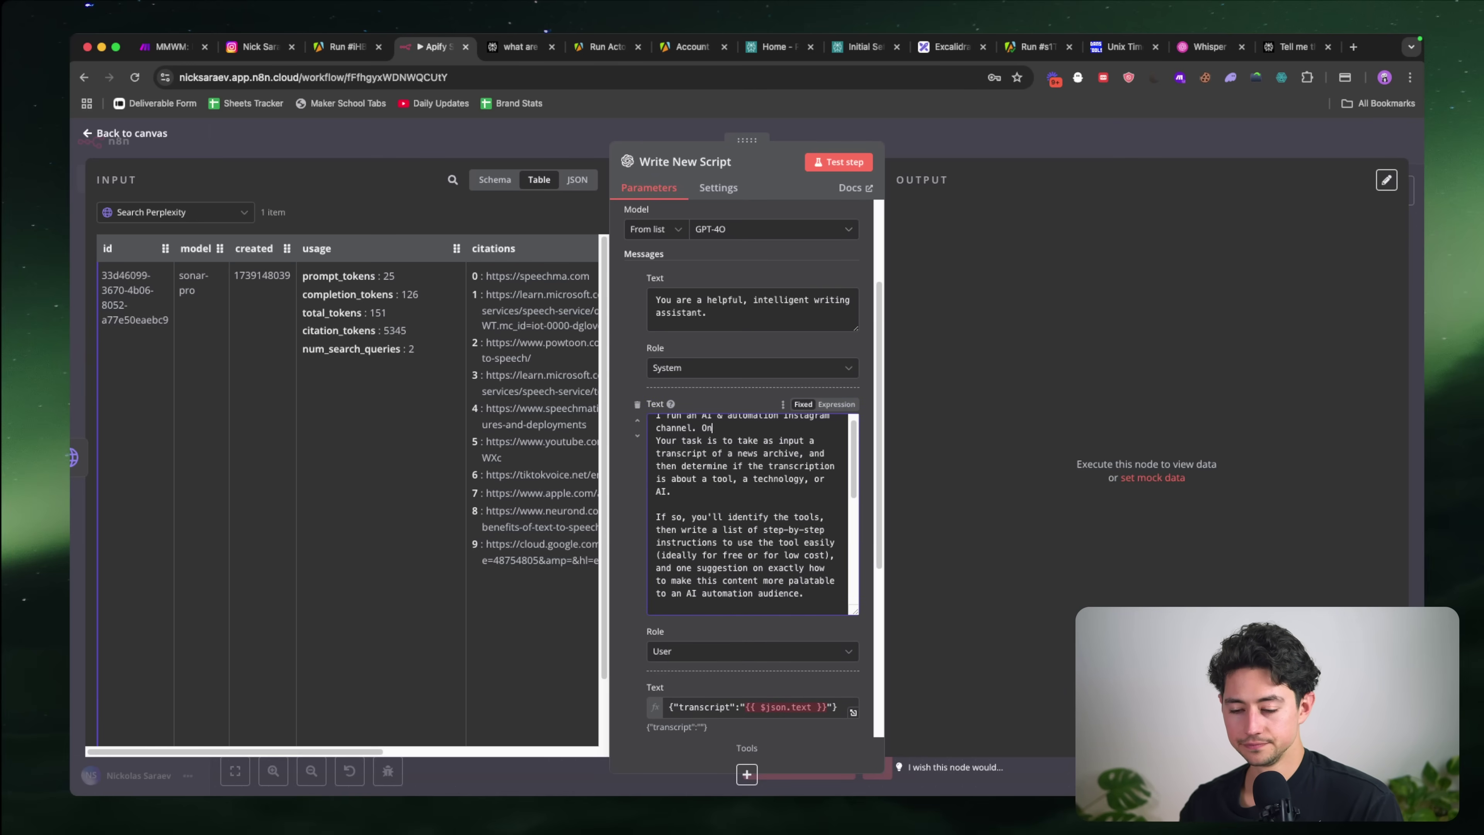
{"action": "key", "text": "BackSpace"}
{"action": "key", "text": "BackSpace"}
{"action": "key", "text": "Return"}
Step: Add a paragraph: editors found an interesting tool, compiled a step-by-step guide, searched the Internet
{"action": "scroll", "coordinate": [751, 473], "scroll_direction": "down", "scroll_amount": 1}
{"action": "scroll", "coordinate": [746, 496], "scroll_direction": "up", "scroll_amount": 2}
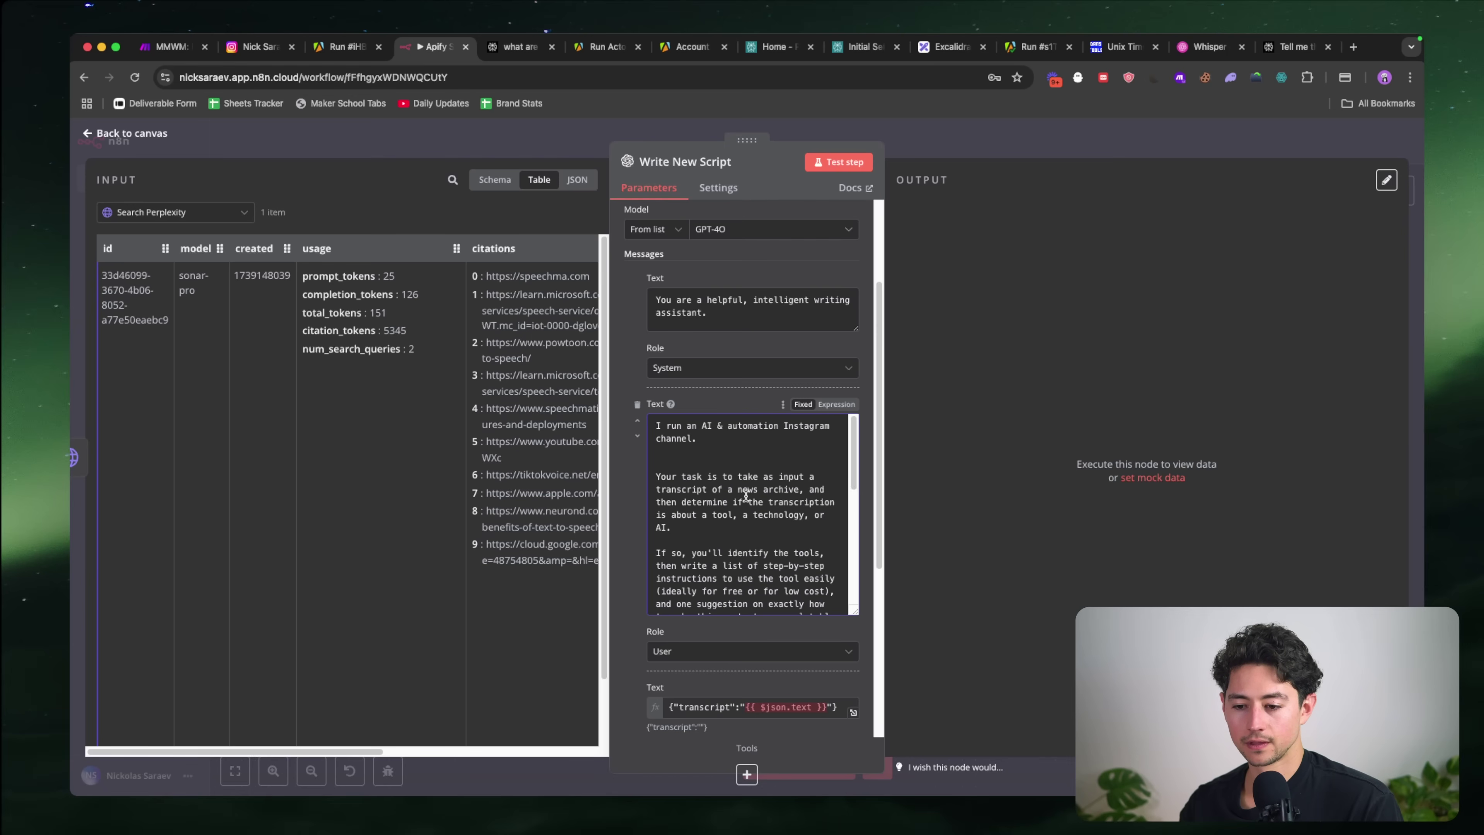
{"action": "left_click", "coordinate": [727, 438]}
{"action": "key", "text": "Return"}
{"action": "key", "text": "Return"}
{"action": "type", "text": "My e"}
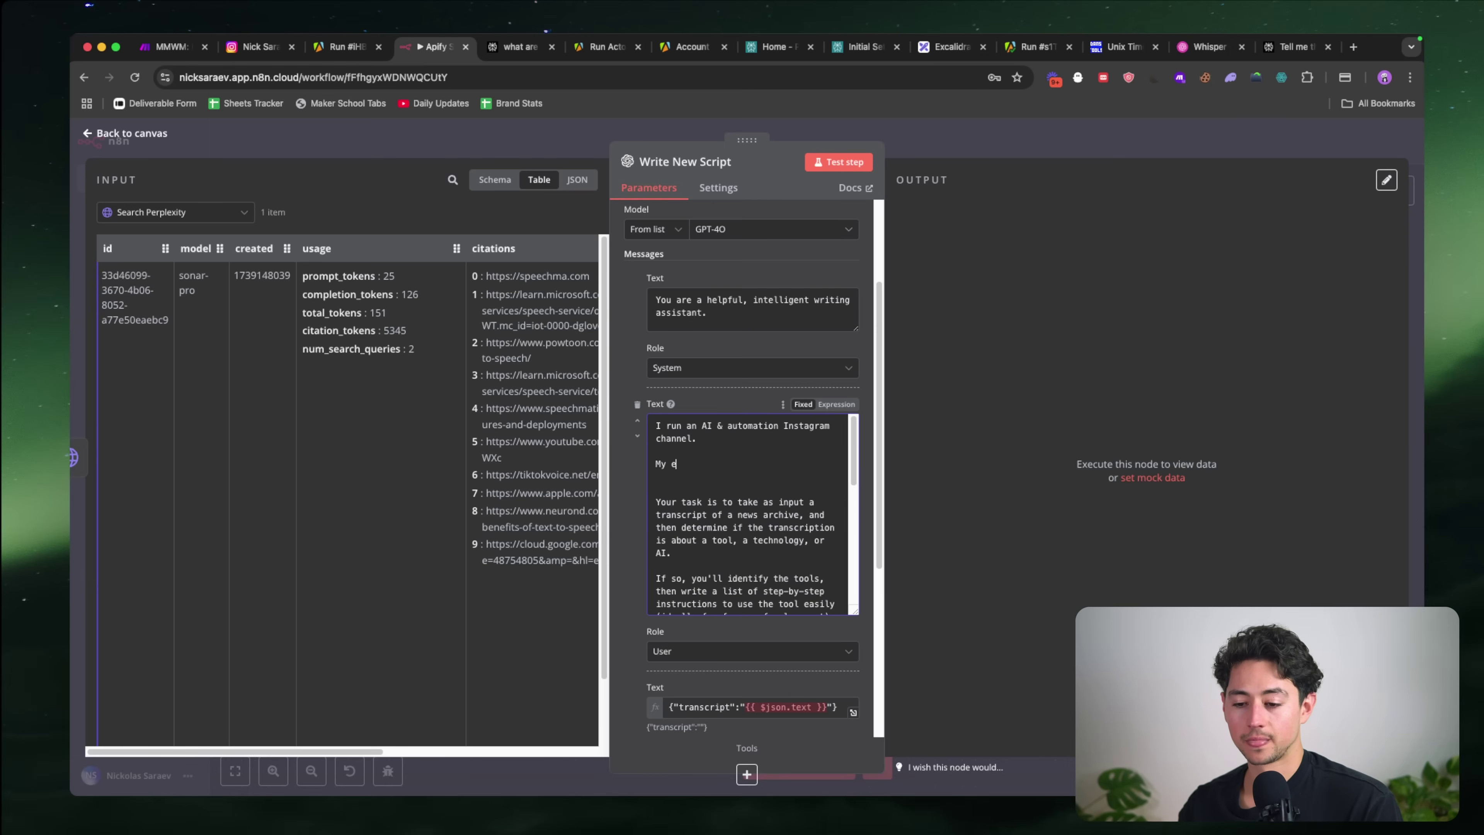
{"action": "type", "text": "ditors would like to make"}
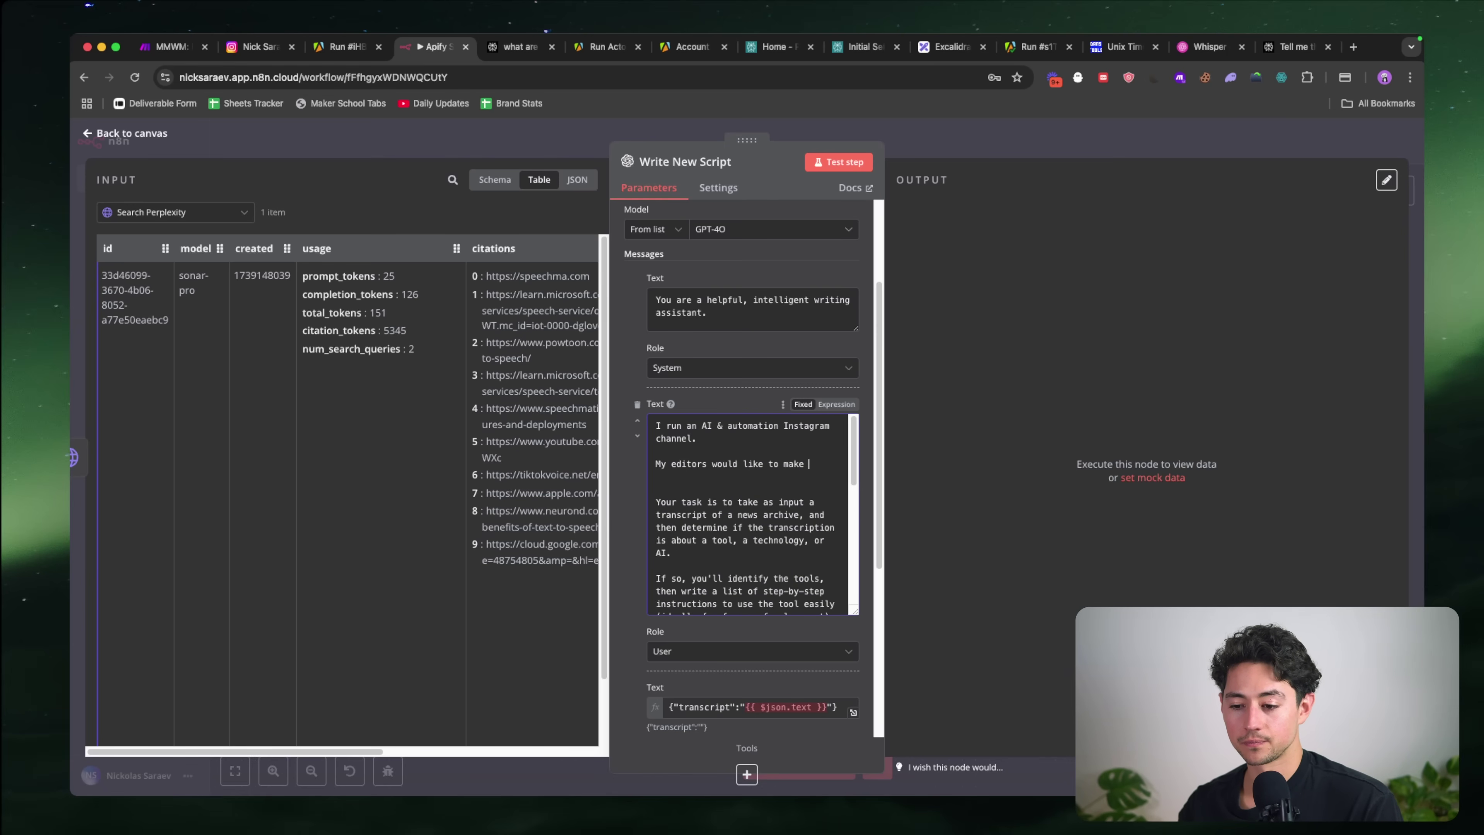
{"action": "type", "text": " a new video. They've got source data,"}
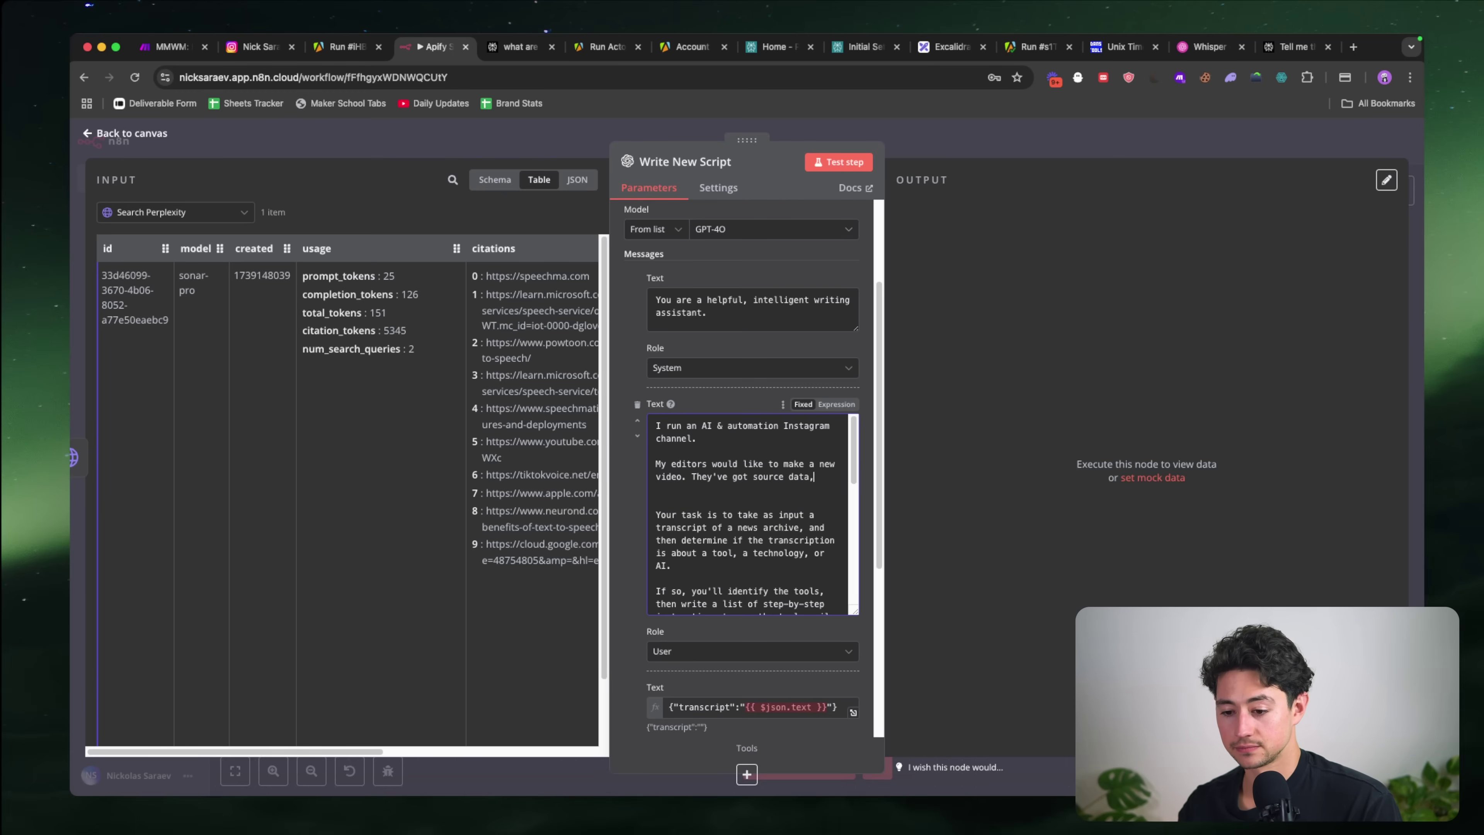
{"action": "type", "text": " a step-by-step guide"}
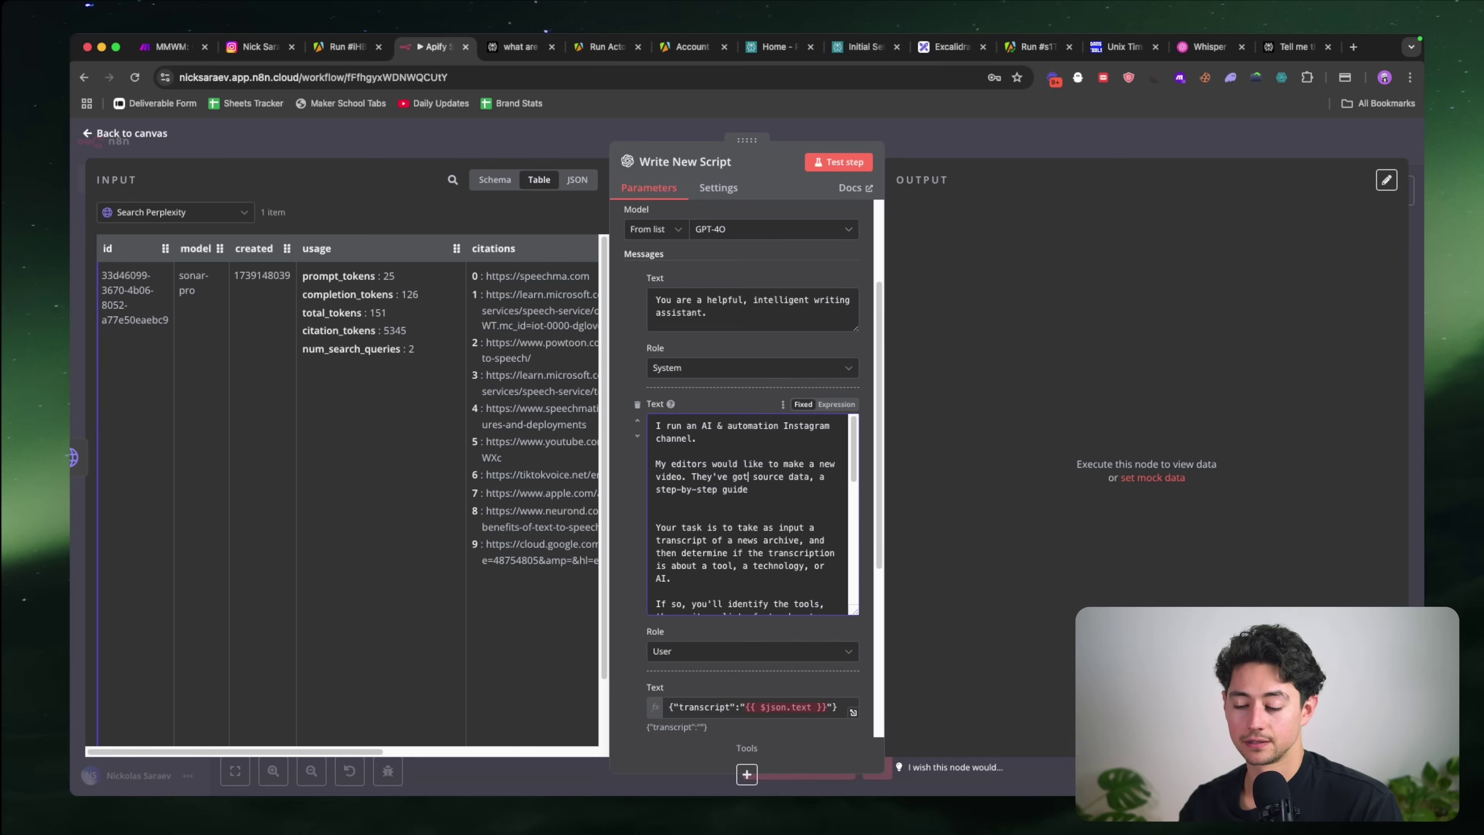
{"action": "key", "text": "alt+shift+Left"}
{"action": "type", "text": "found"}
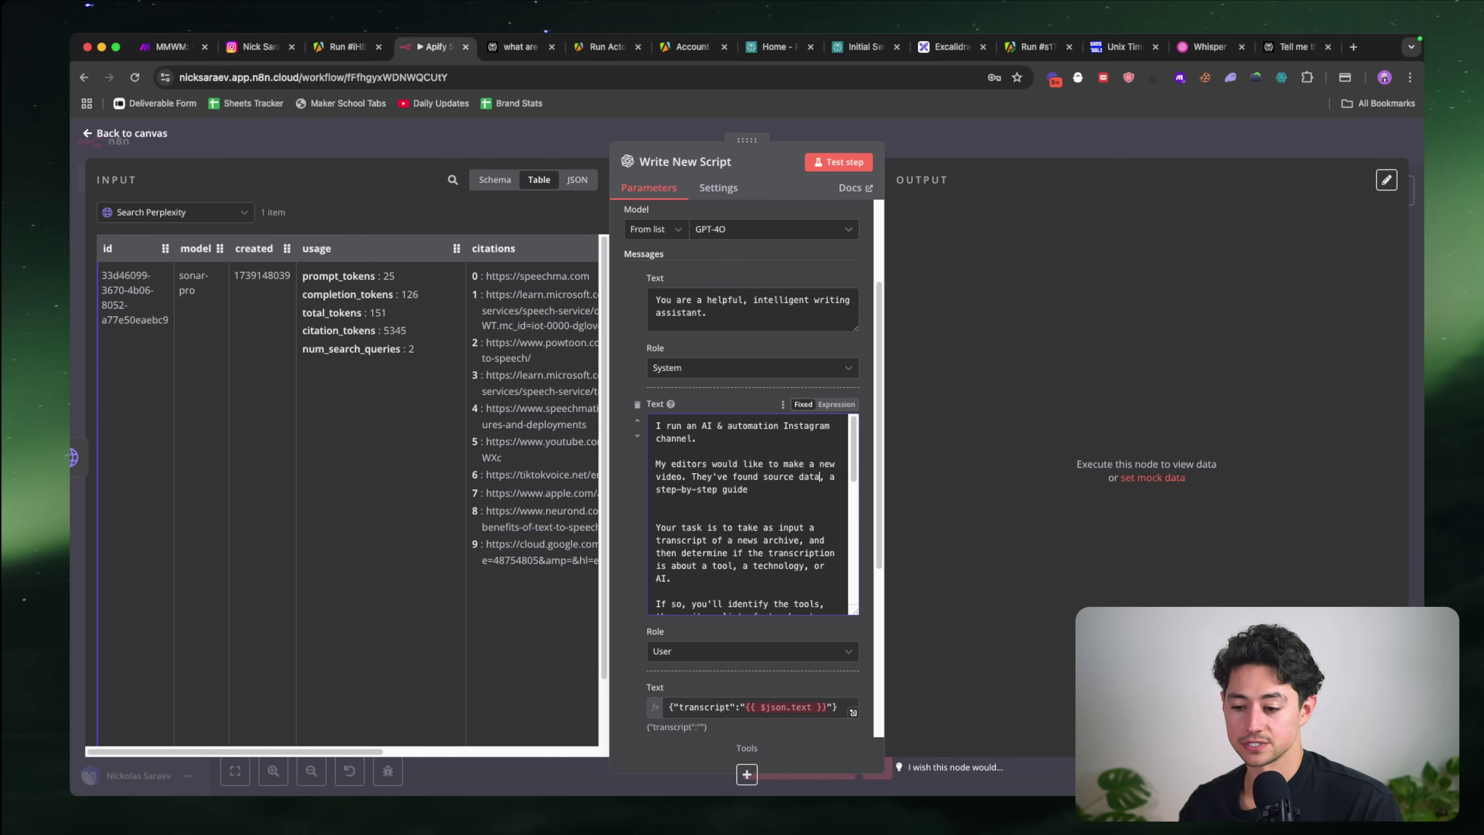
{"action": "key", "text": "alt+shift+Left"}
{"action": "key", "text": "alt+shift+Left"}
{"action": "type", "text": "an interestin"}
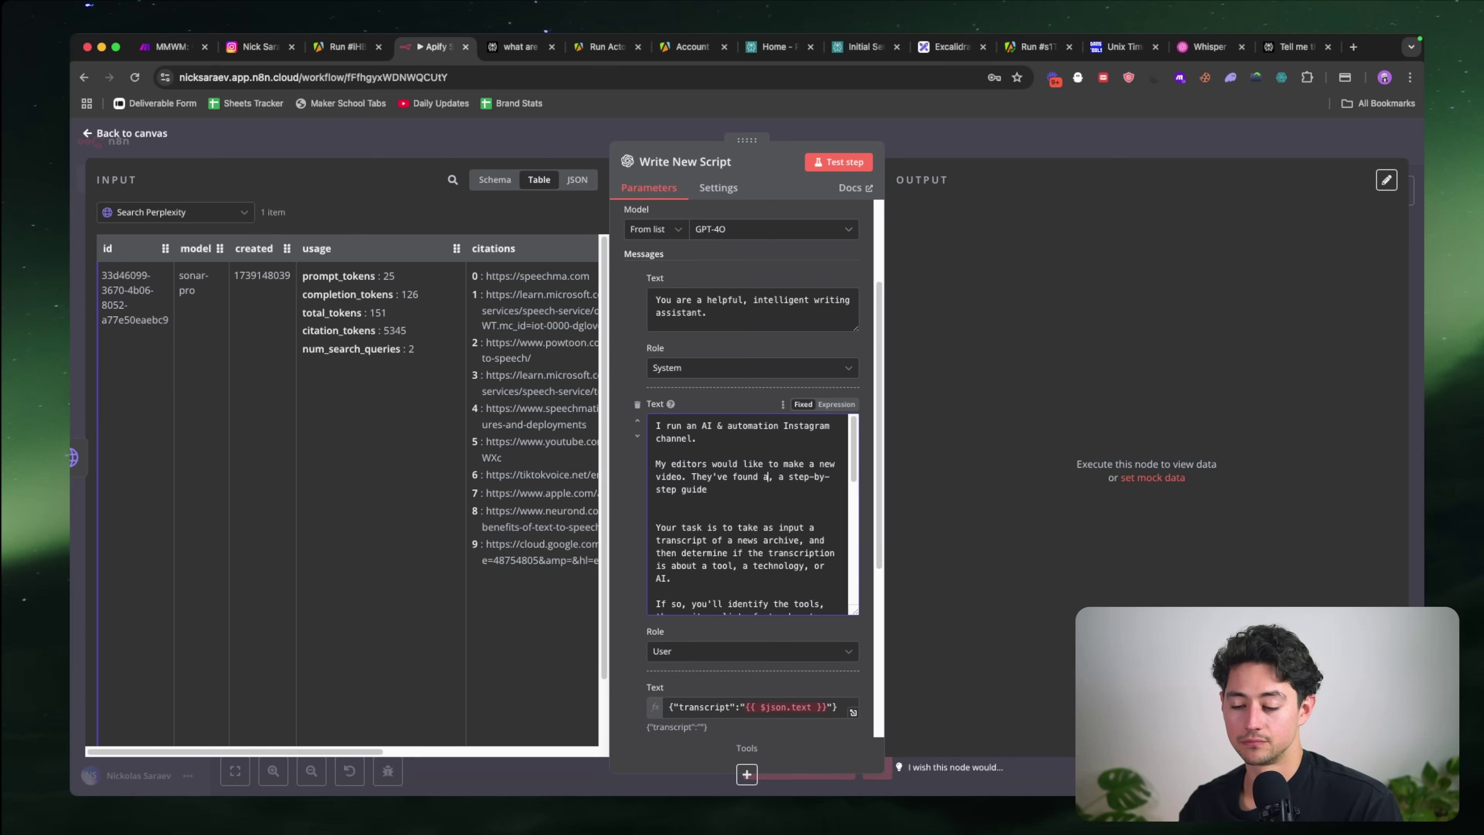
{"action": "type", "text": "g tool or technology, "}
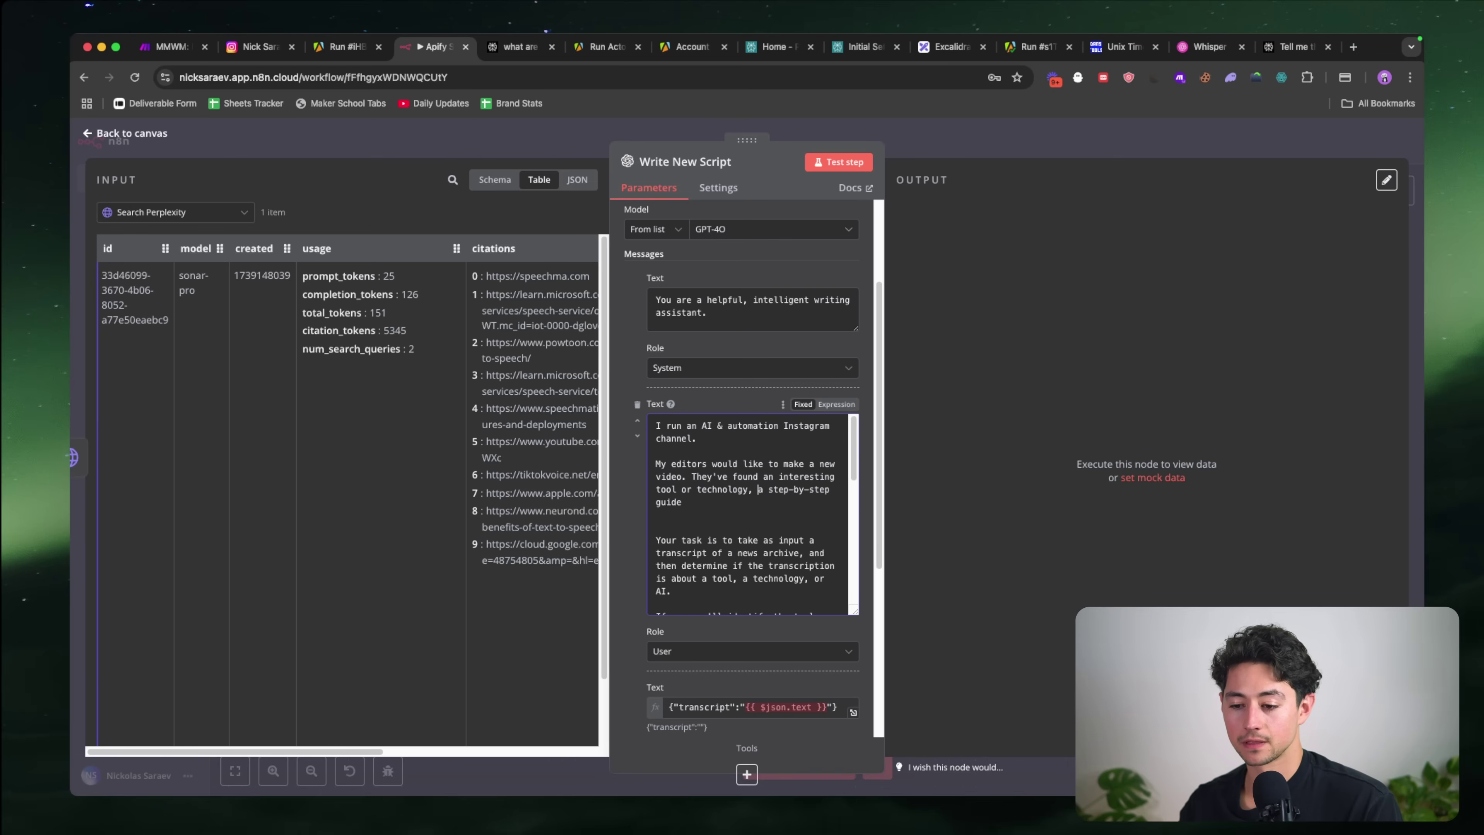
{"action": "type", "text": "compiled"}
{"action": "key", "text": "super+Right"}
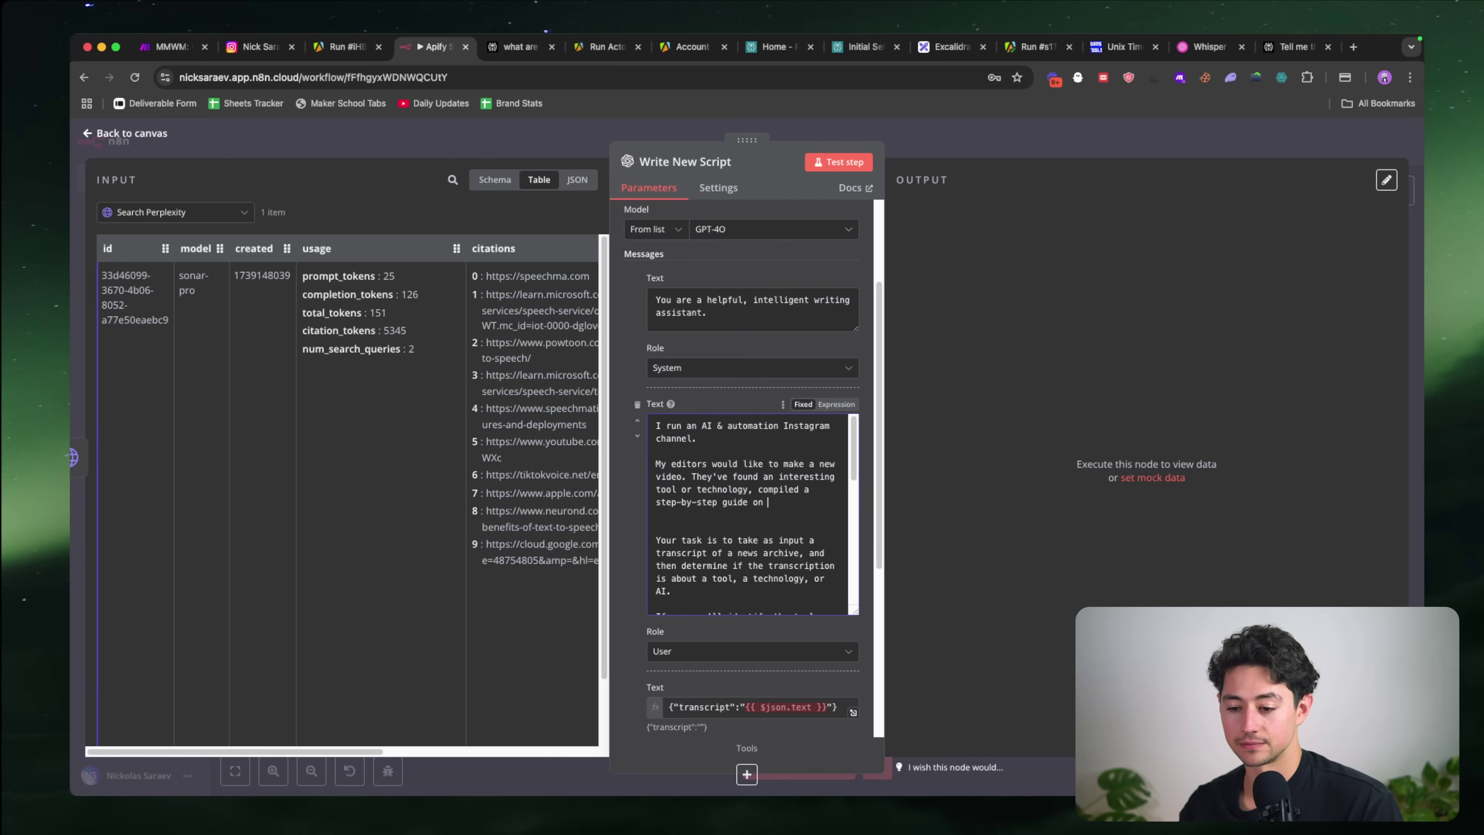
{"action": "type", "text": "on how to use it,"}
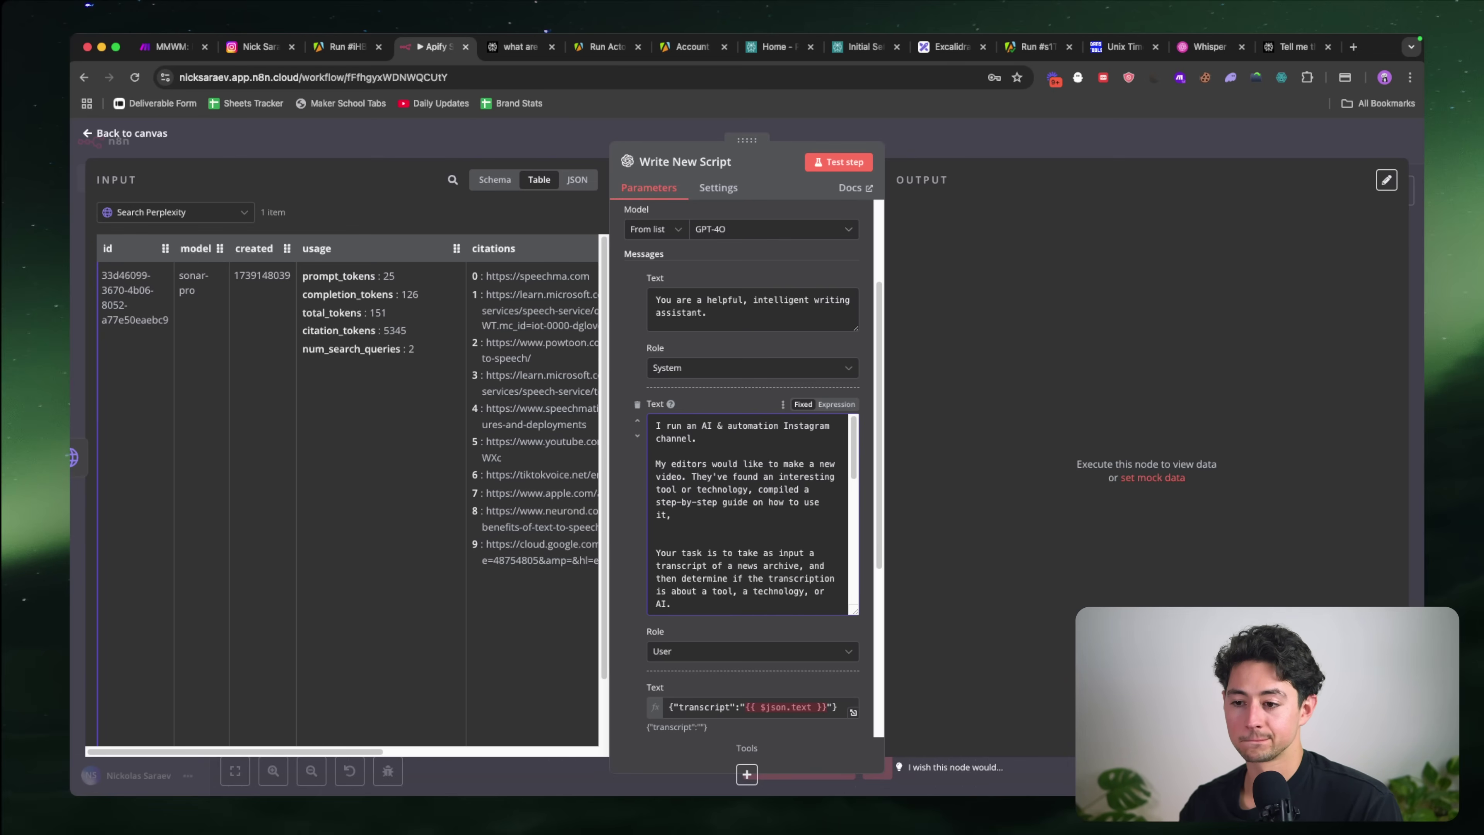
{"action": "type", "text": " done some search"}
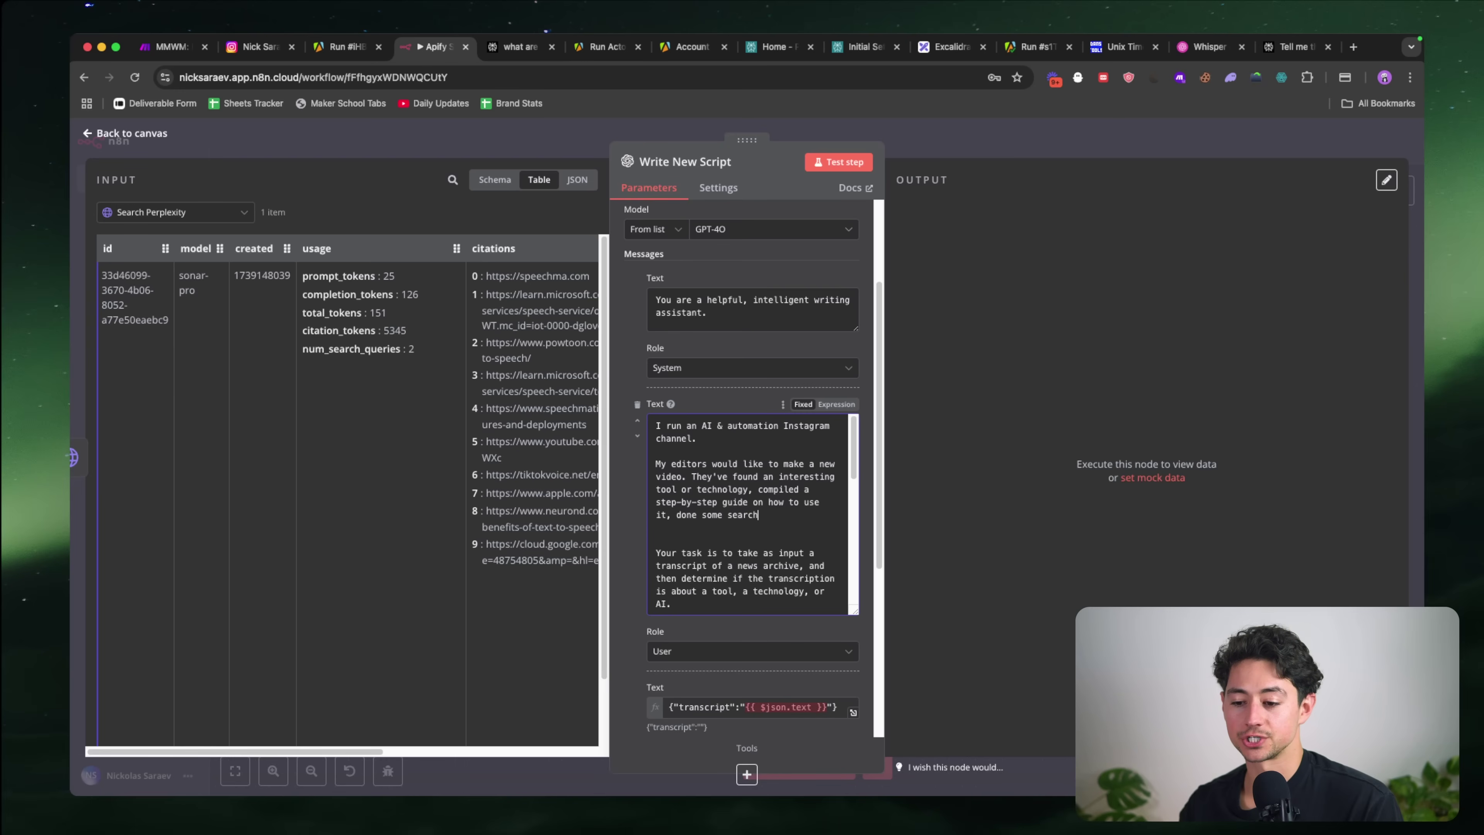
{"action": "type", "text": "ing on the Internet ab"}
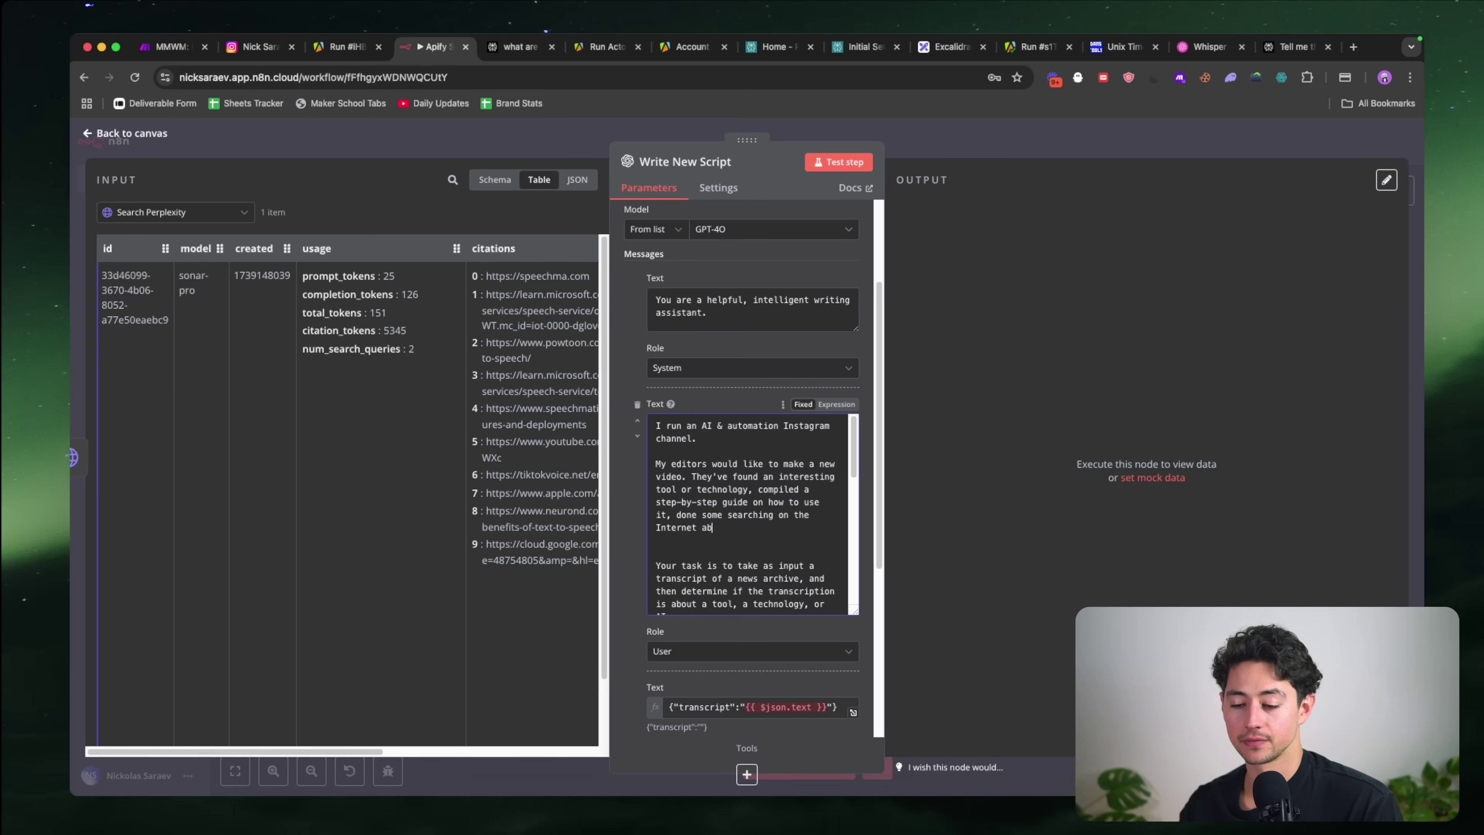
{"action": "type", "text": "out what's interesting about it"}
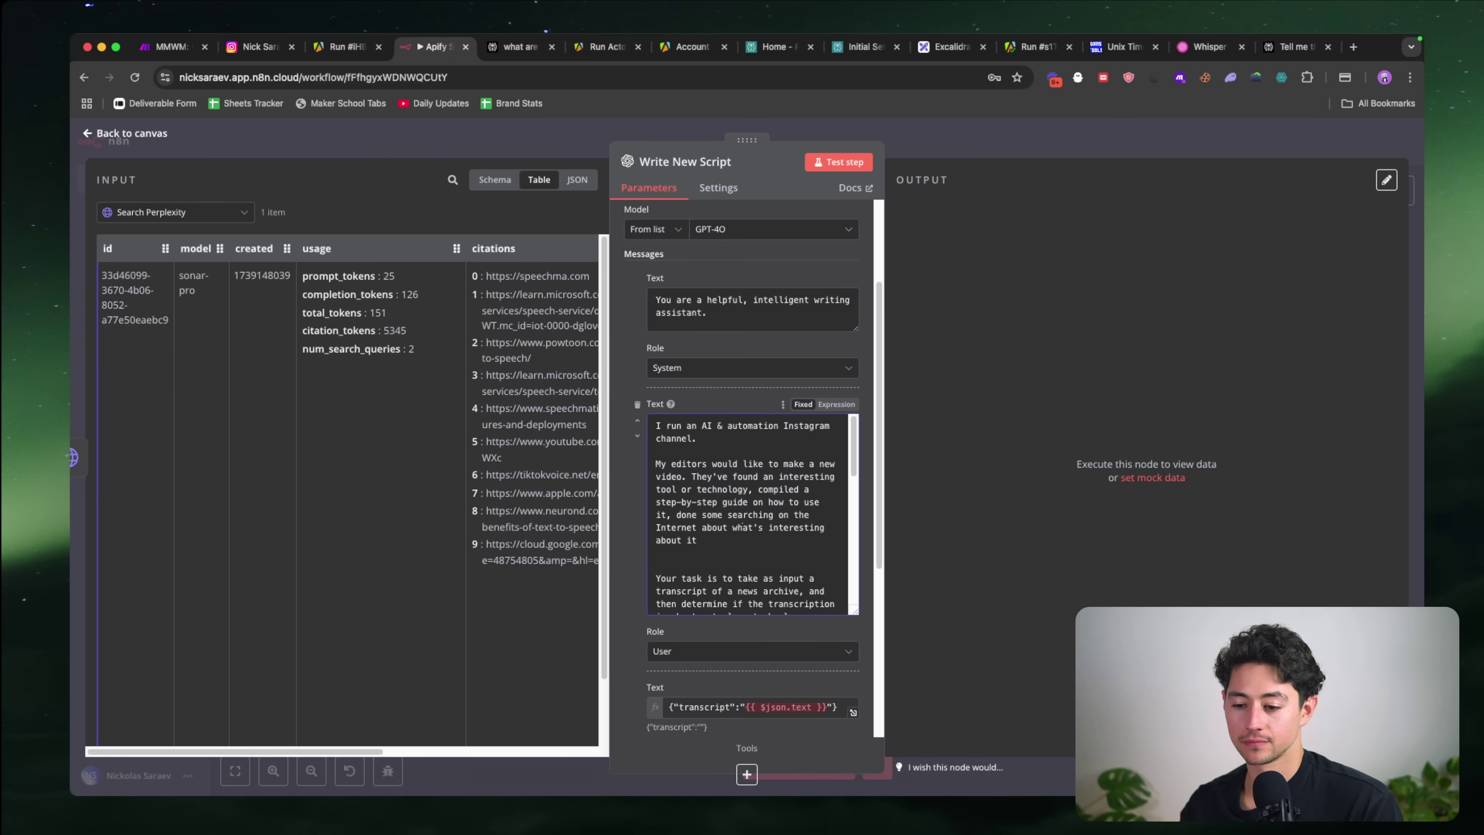
Step: Reword it to 'to find some interesting things about it' and add the content-suggestions clause
{"action": "double_click", "coordinate": [711, 527]}
{"action": "type", "text": "to find"}
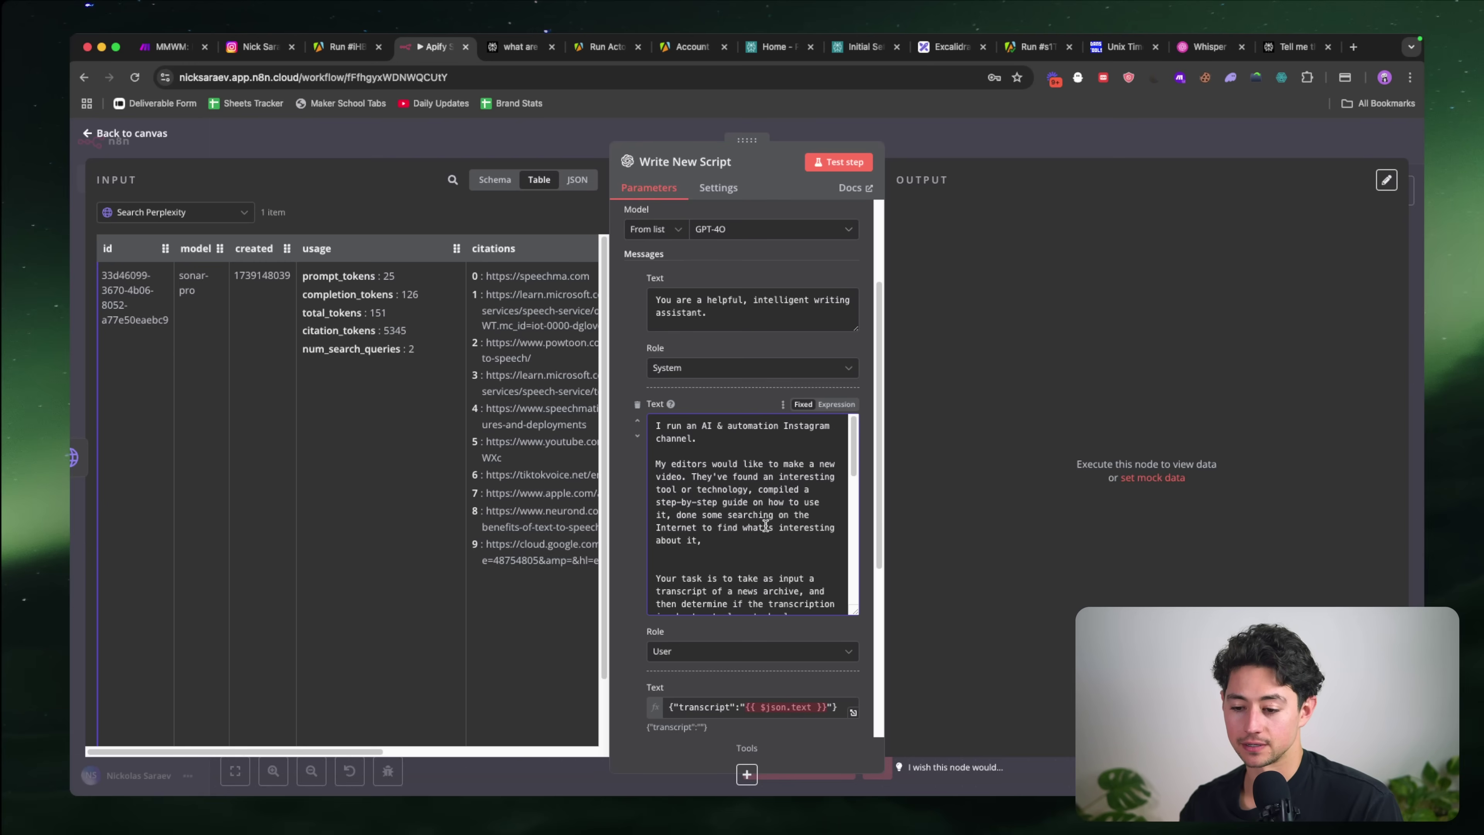
{"action": "double_click", "coordinate": [765, 526]}
{"action": "type", "text": "some"}
{"action": "key", "text": "BackSpace"}
{"action": "key", "text": "alt+Right"}
{"action": "type", "text": "things"}
{"action": "key", "text": "super+Right"}
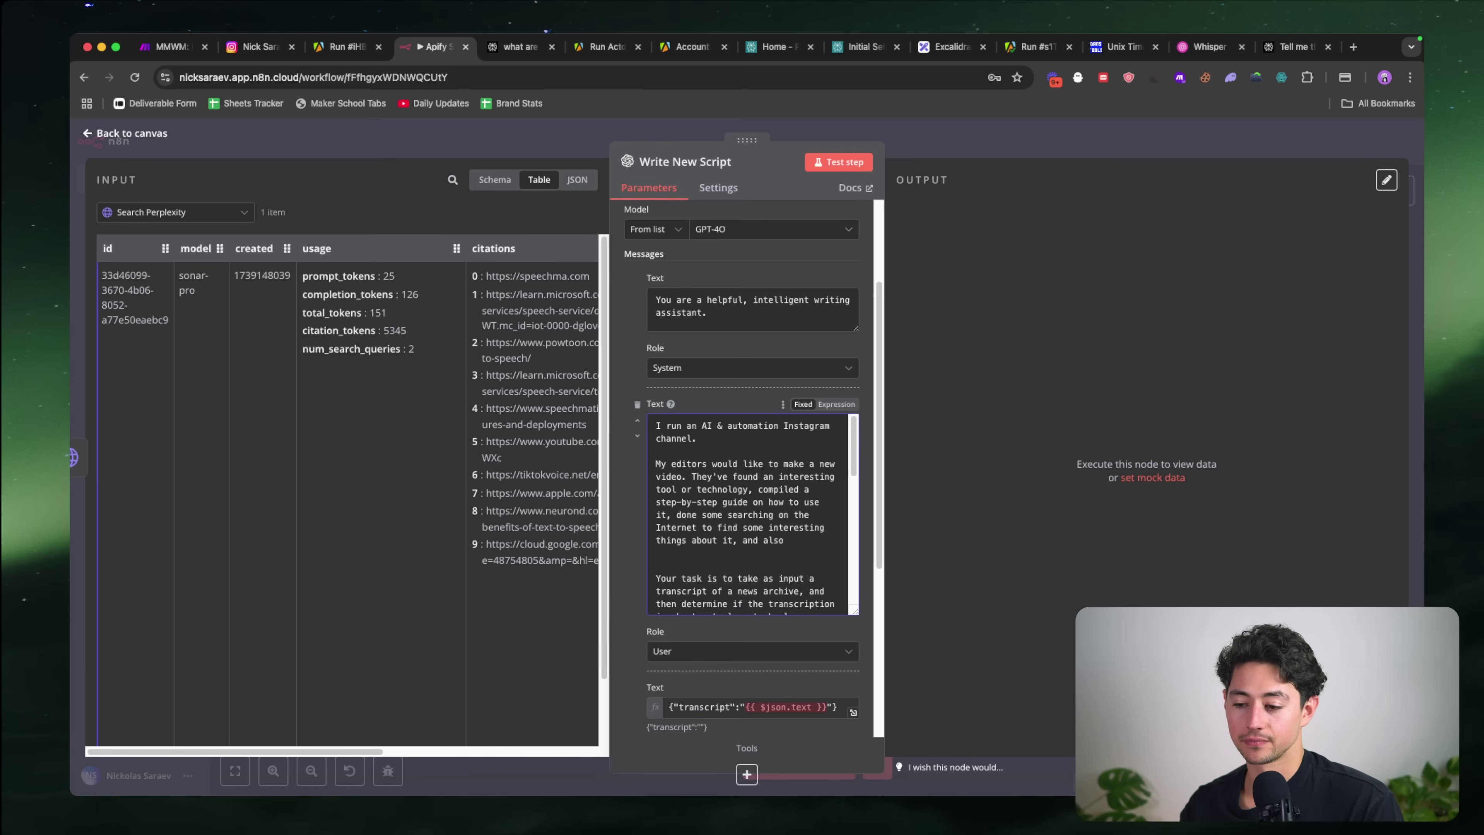
{"action": "type", "text": "and also written suggestions for how to"}
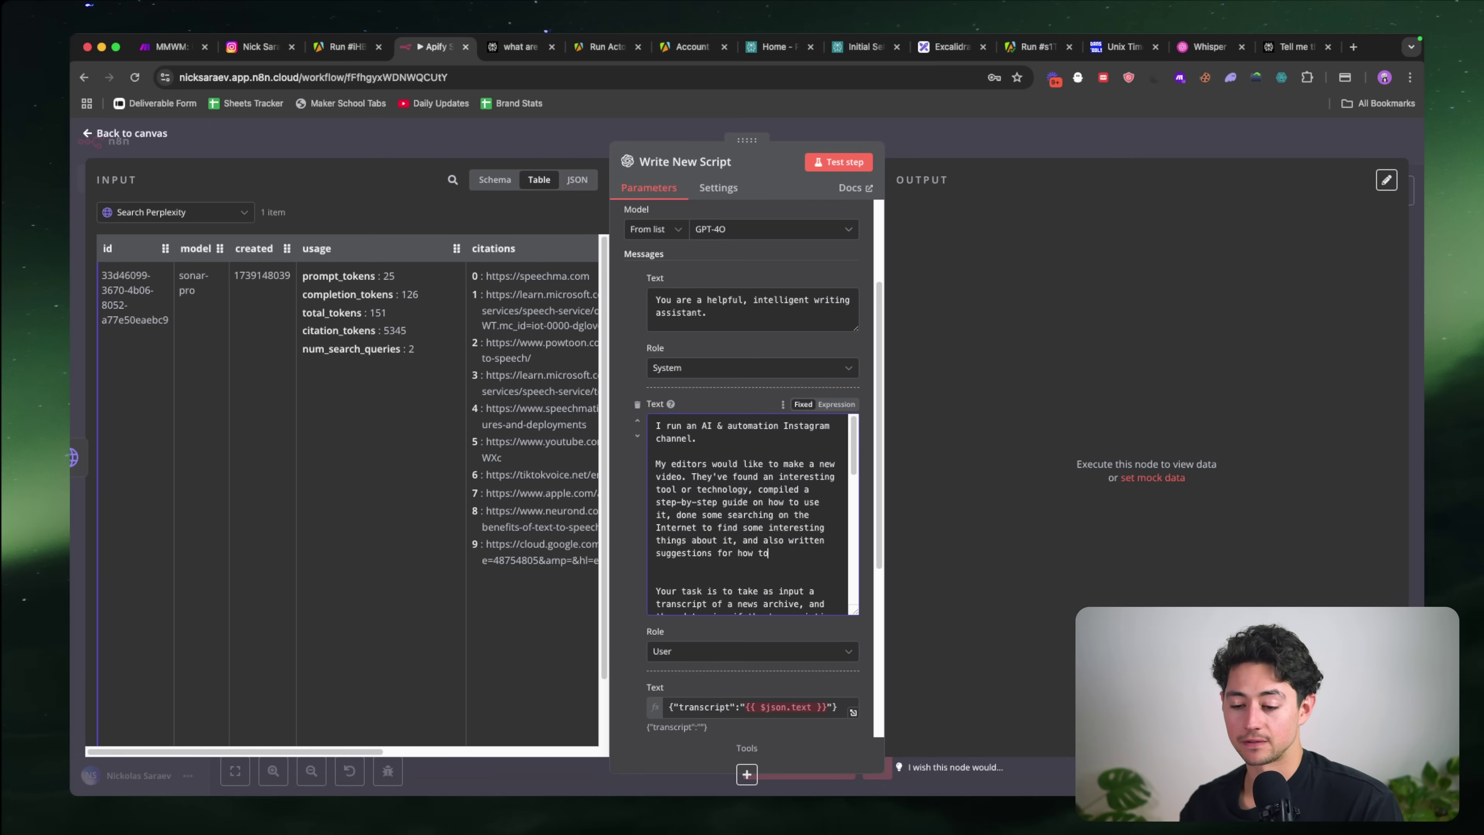
{"action": "type", "text": " make the content better."}
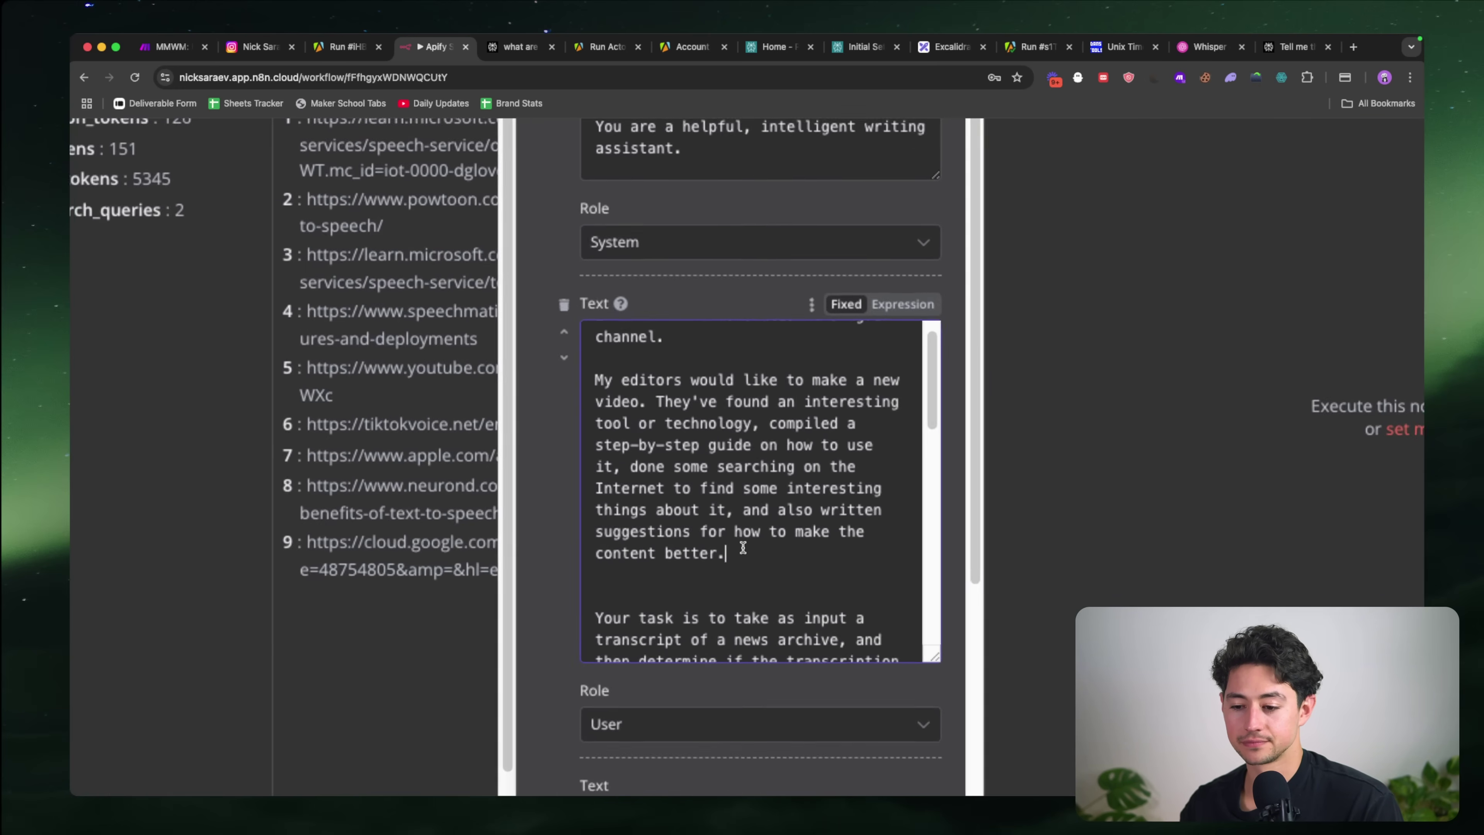
Step: Insert that the editors 'wrote a rough draft about it,' into the paragraph
{"action": "left_click", "coordinate": [768, 424]}
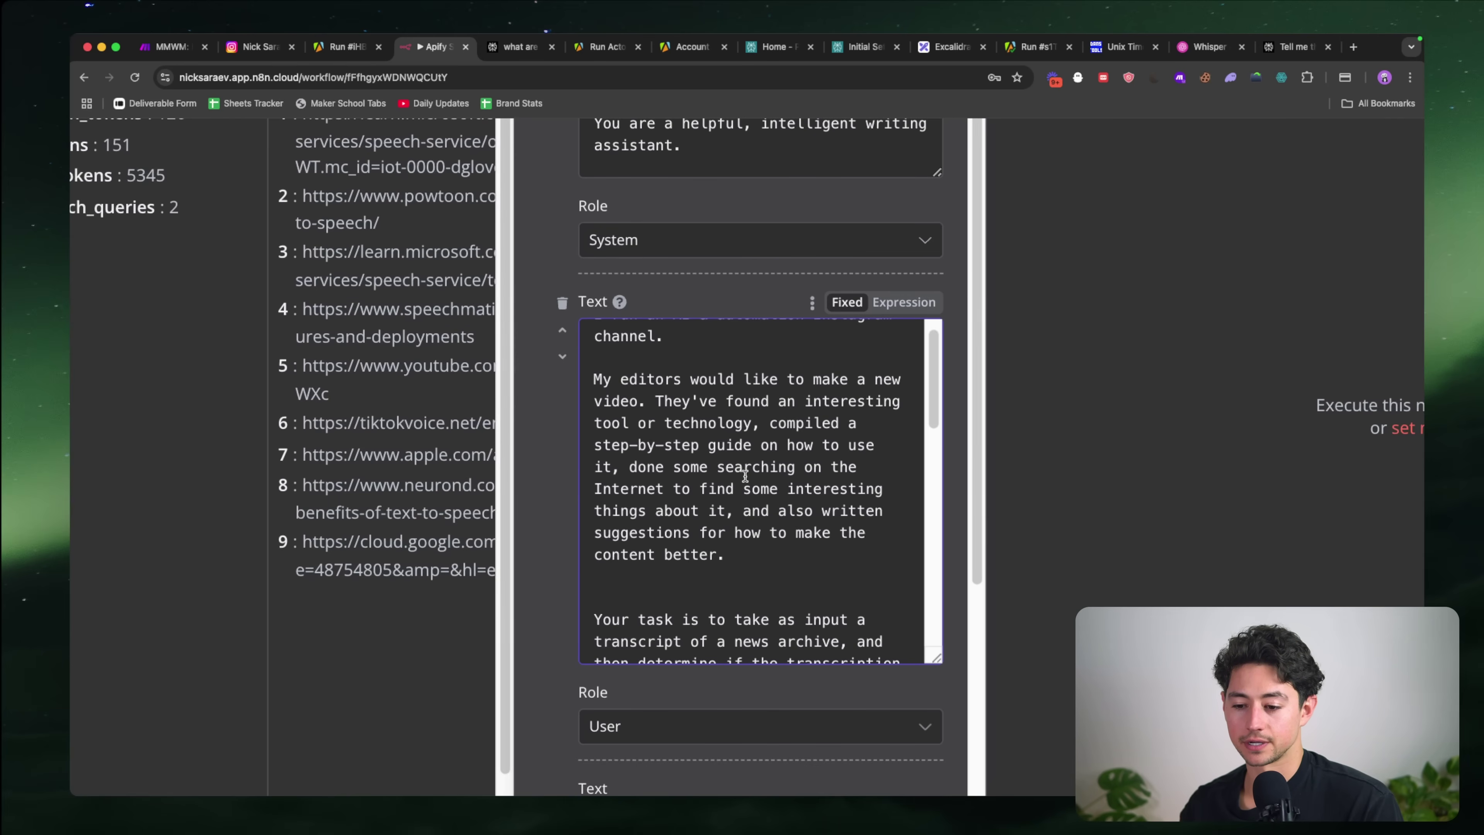
{"action": "left_click", "coordinate": [743, 510]}
{"action": "type", "text": "wrote a scr"}
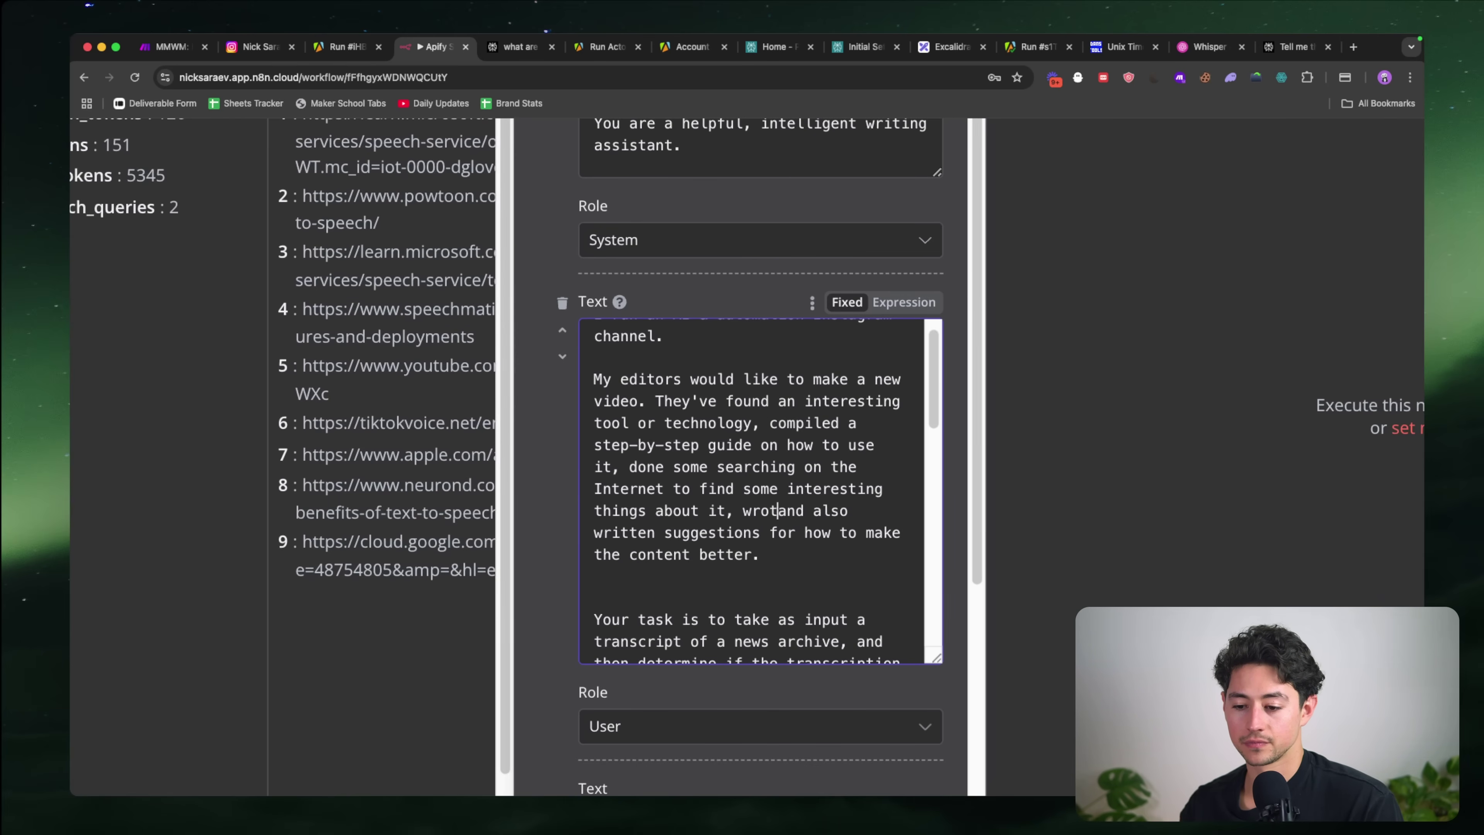
{"action": "type", "text": "ipt about it"}
{"action": "key", "text": "shift+alt+Left"}
{"action": "key", "text": "shift+alt+Left"}
{"action": "key", "text": "shift+alt+Left"}
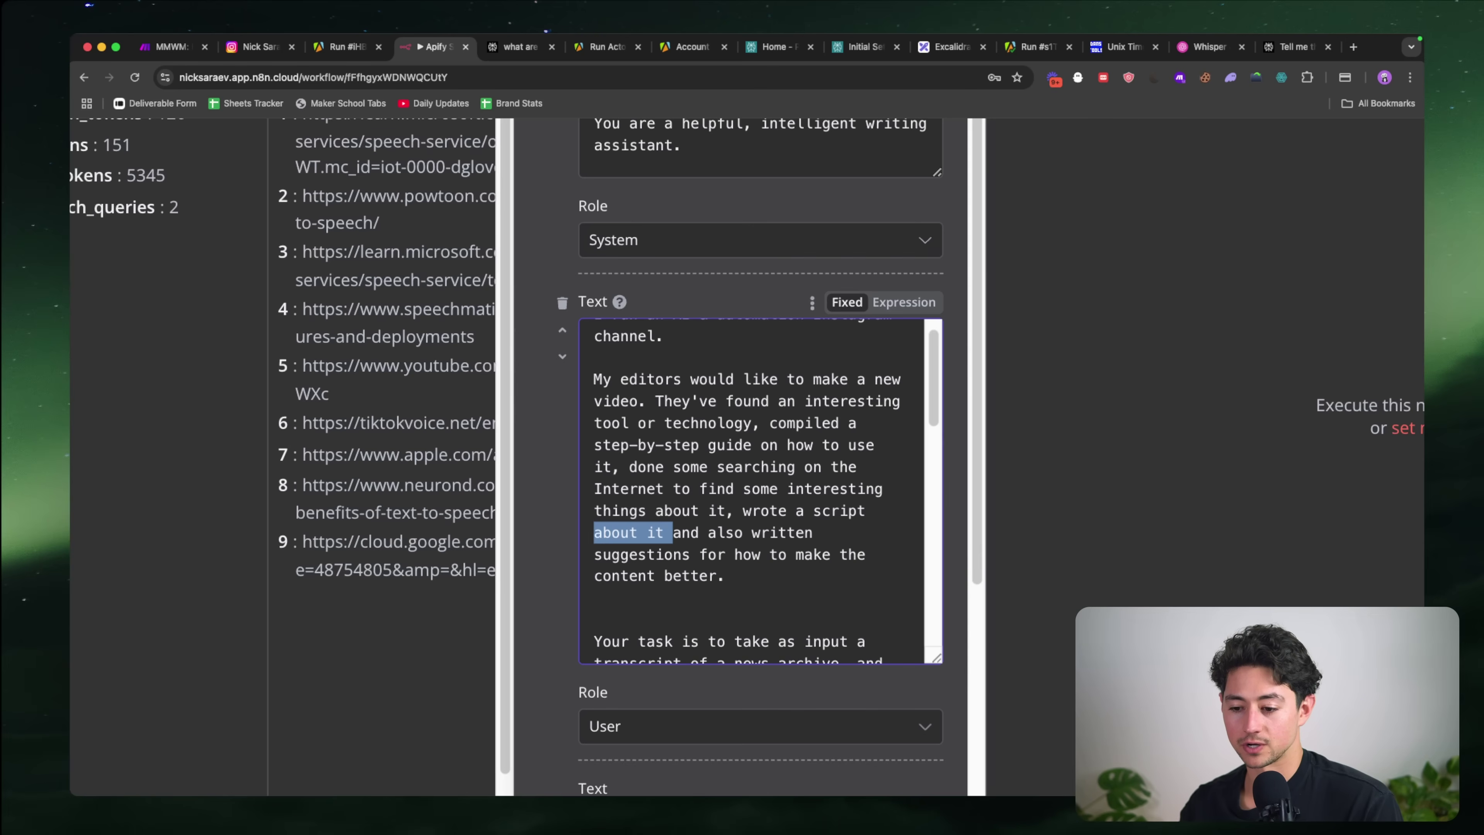
{"action": "type", "text": "rough draft on a"}
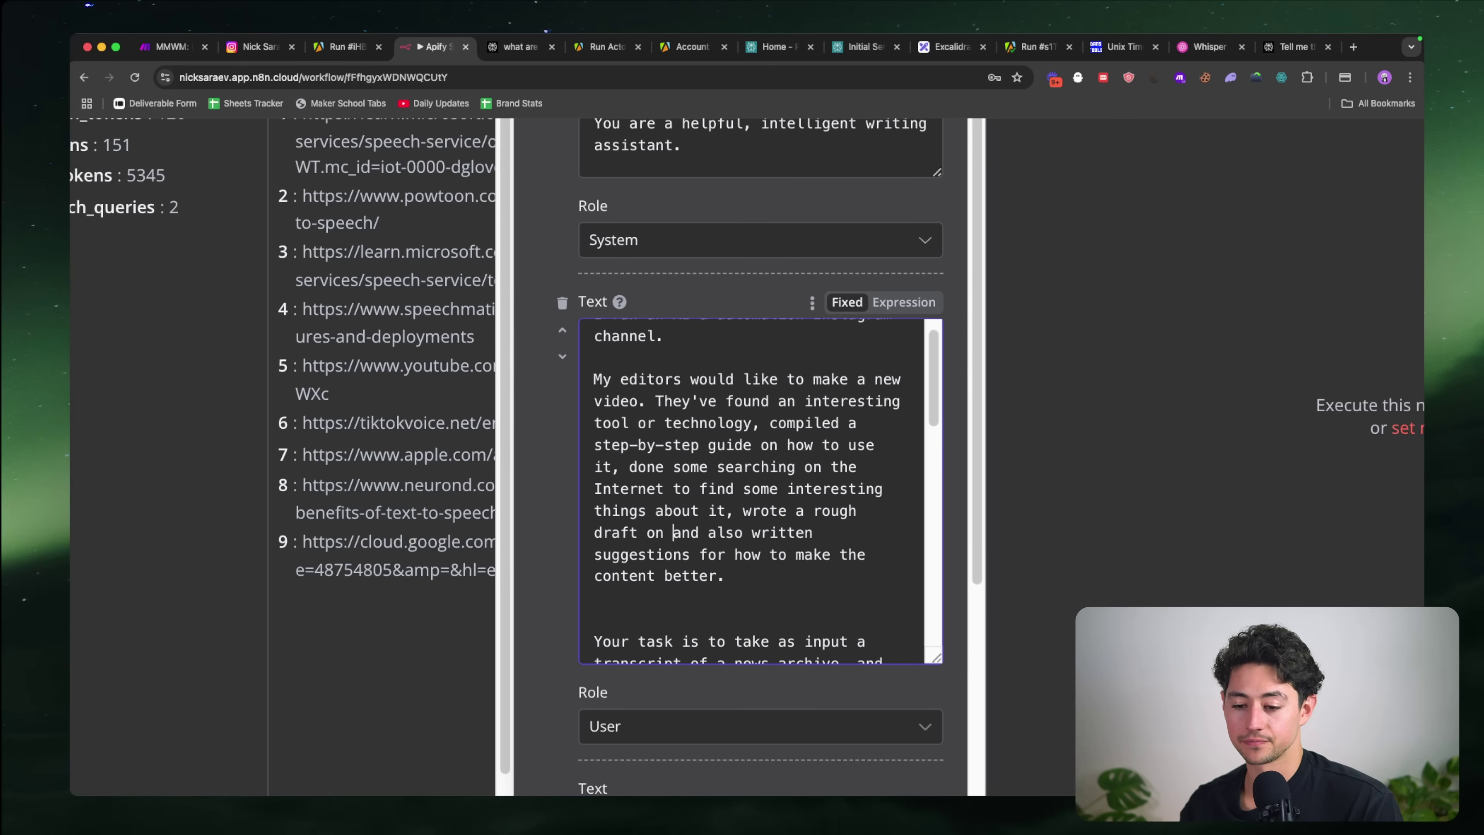
{"action": "key", "text": "shift+Left"}
{"action": "key", "text": "shift+alt+Left"}
{"action": "type", "text": "about it,"}
Step: State that 'our chief editor' wrote 'concrete' suggestions for improving the content
{"action": "key", "text": "alt+Right"}
{"action": "key", "text": "Right"}
{"action": "key", "text": "shift+alt+Right"}
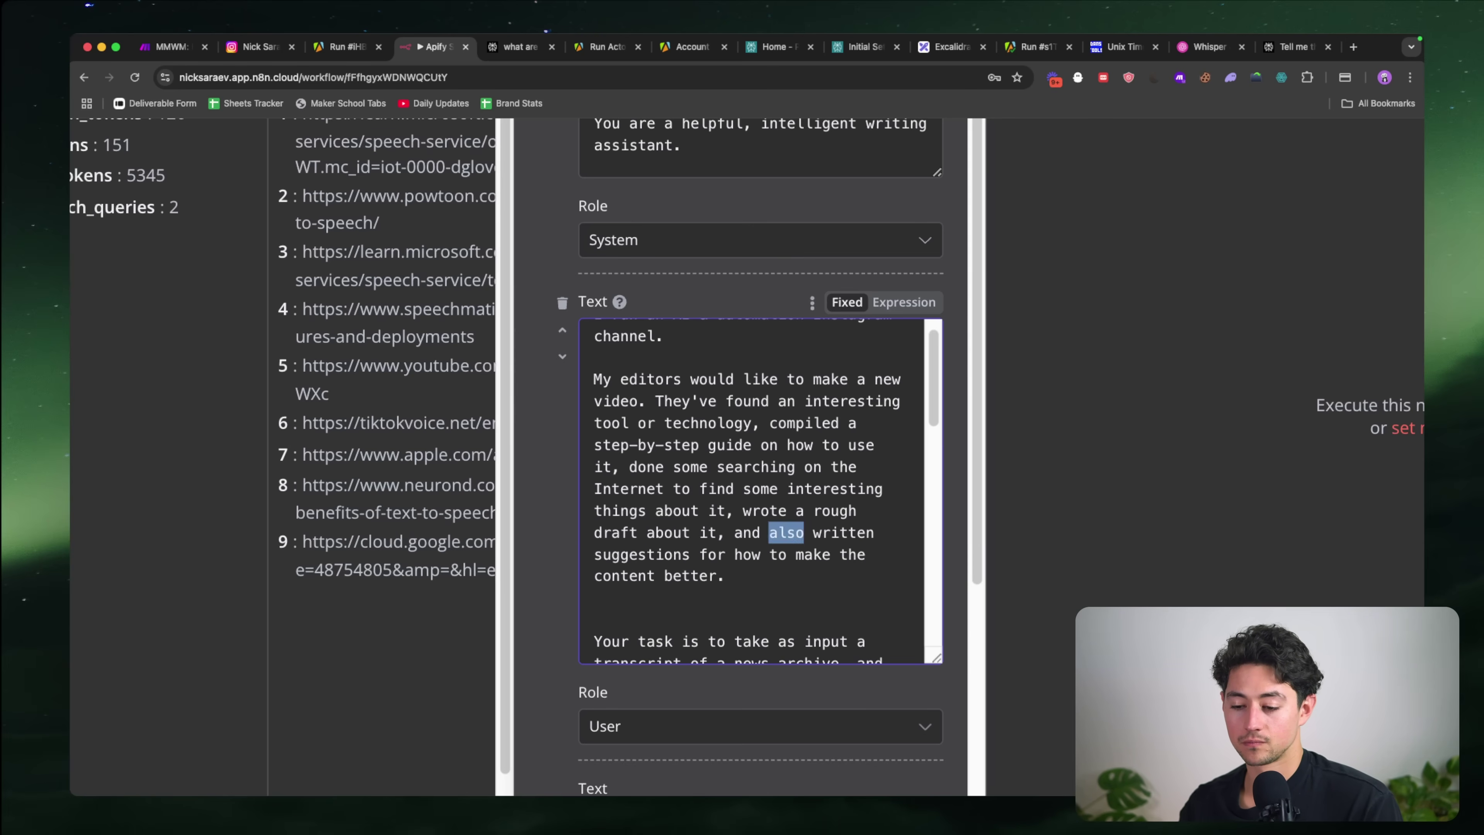
{"action": "type", "text": "we also ha"}
{"action": "type", "text": "our chief edit"}
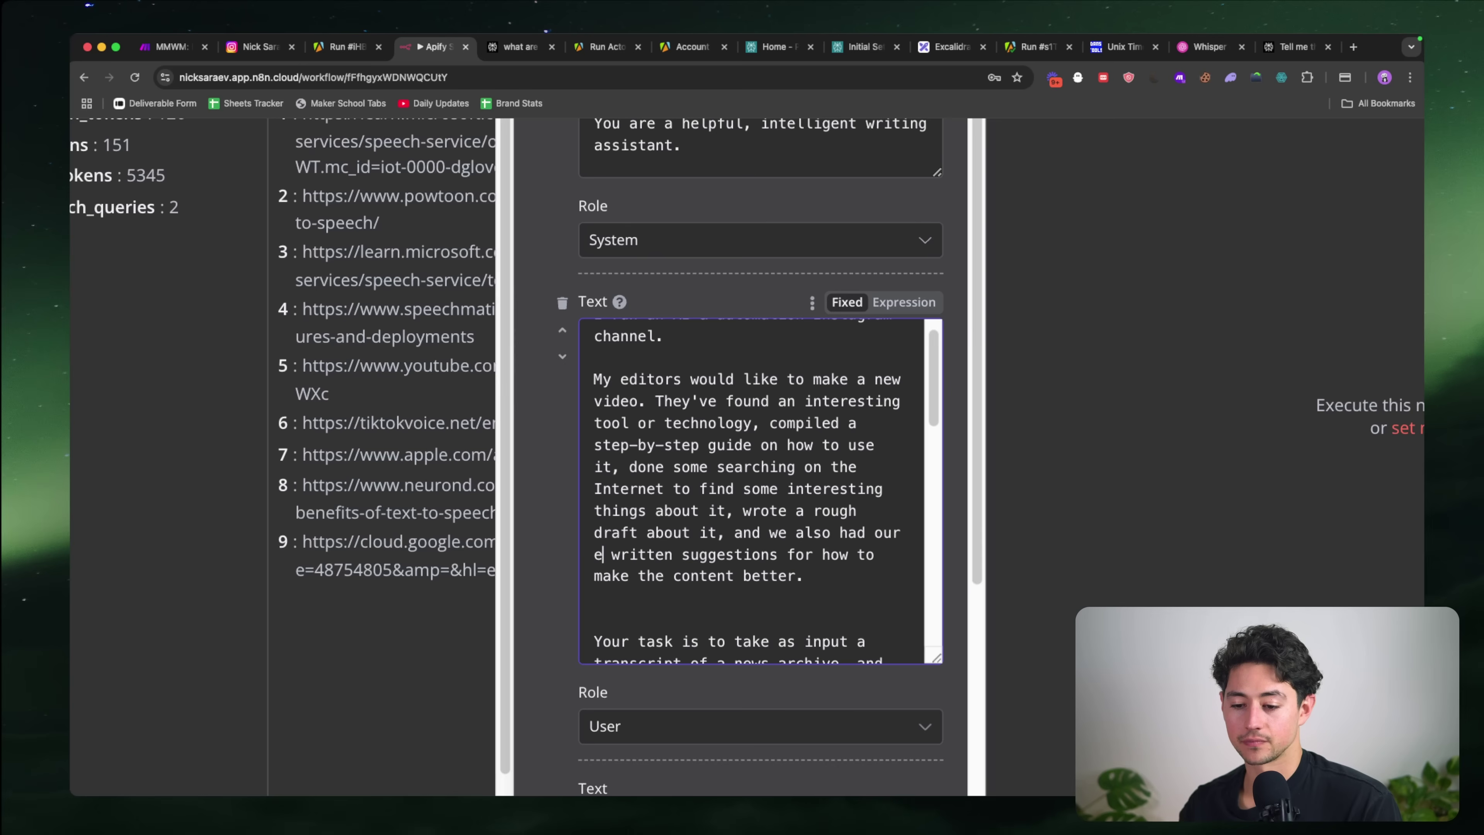
{"action": "type", "text": "or"}
{"action": "key", "text": "alt+Right"}
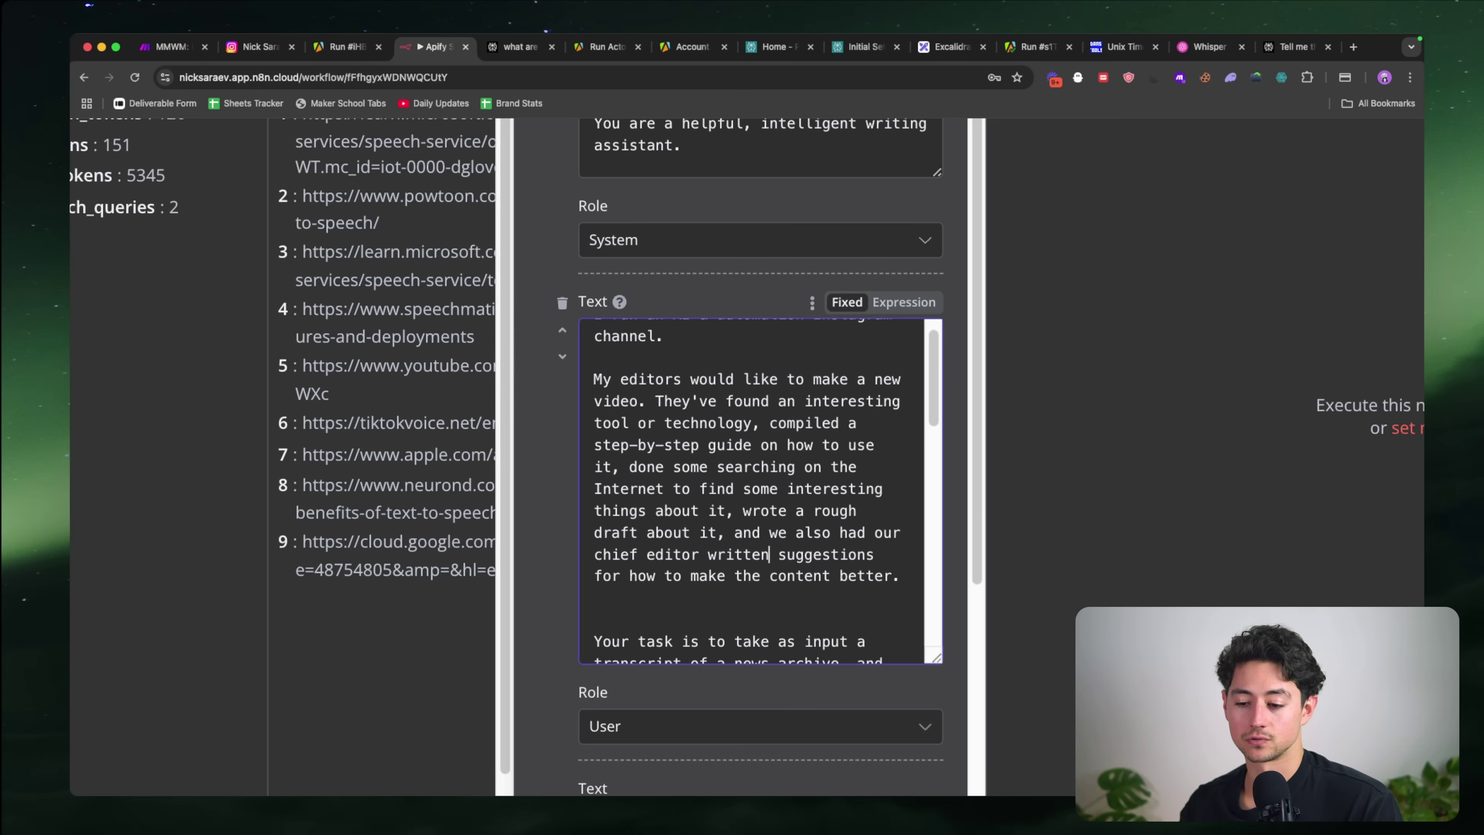
{"action": "key", "text": "BackSpace"}
{"action": "key", "text": "BackSpace"}
{"action": "key", "text": "BackSpace"}
{"action": "type", "text": "e"}
{"action": "left_click", "coordinate": [761, 556]}
{"action": "type", "text": "concrete"}
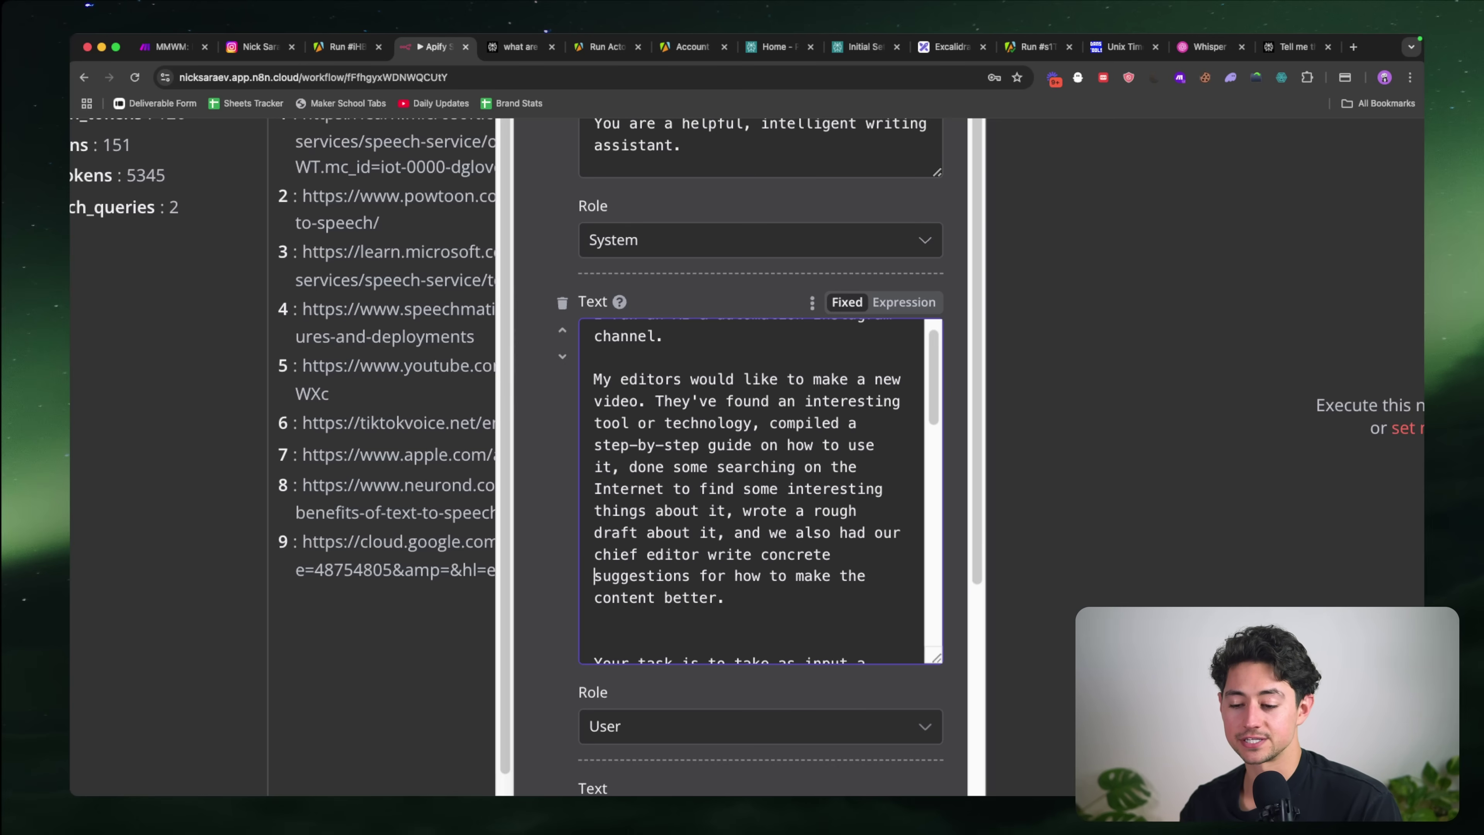
Step: Make the task read 'all of these things, then write a new, high quality script for us to feature.'
{"action": "scroll", "coordinate": [808, 578], "scroll_direction": "down", "scroll_amount": 5}
{"action": "scroll", "coordinate": [769, 583], "scroll_direction": "down", "scroll_amount": 1}
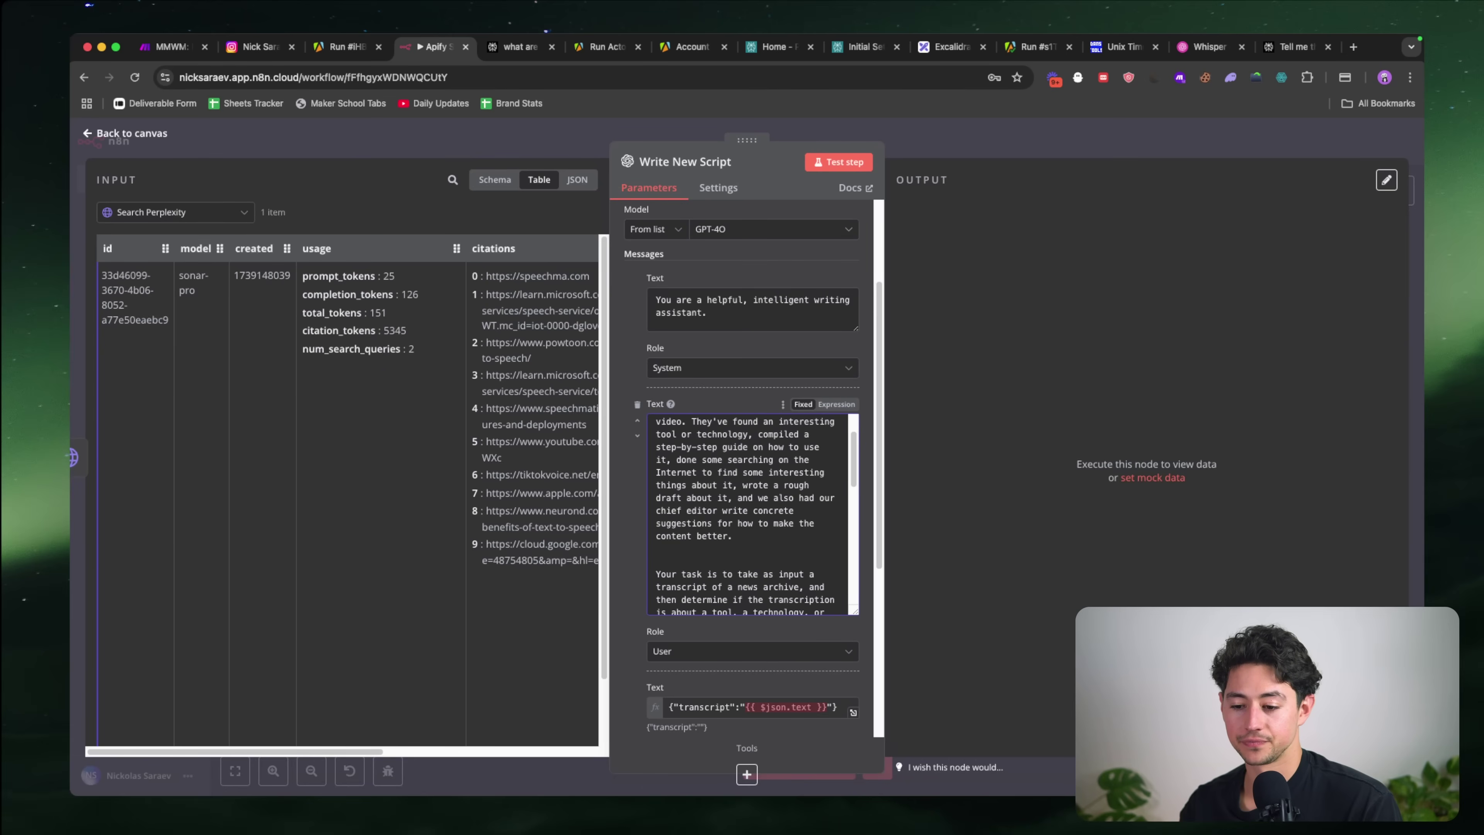
{"action": "key", "text": "Down"}
{"action": "key", "text": "BackSpace"}
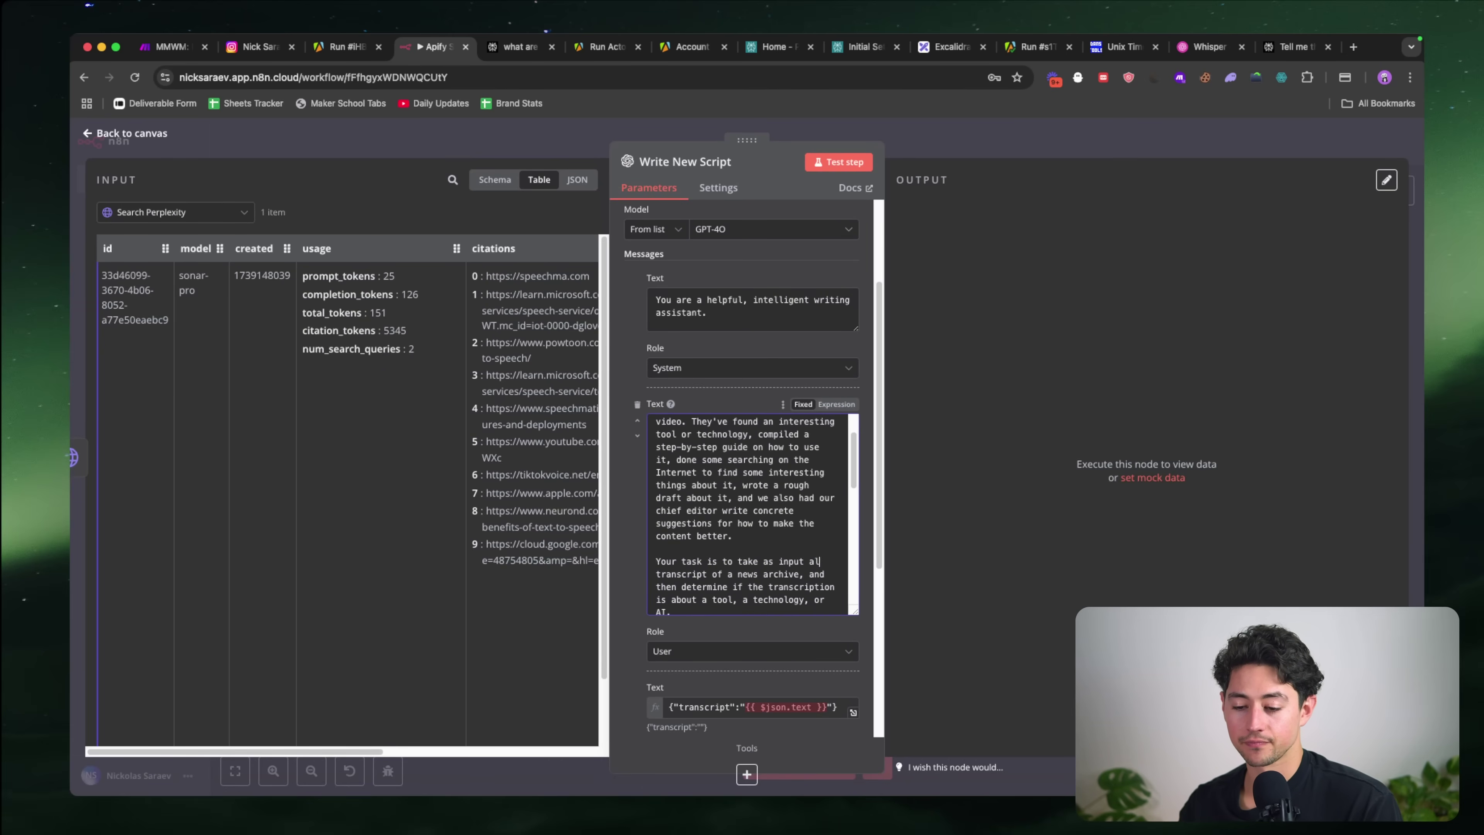
{"action": "type", "text": "l of these"}
{"action": "scroll", "coordinate": [803, 557], "scroll_direction": "up", "scroll_amount": 1}
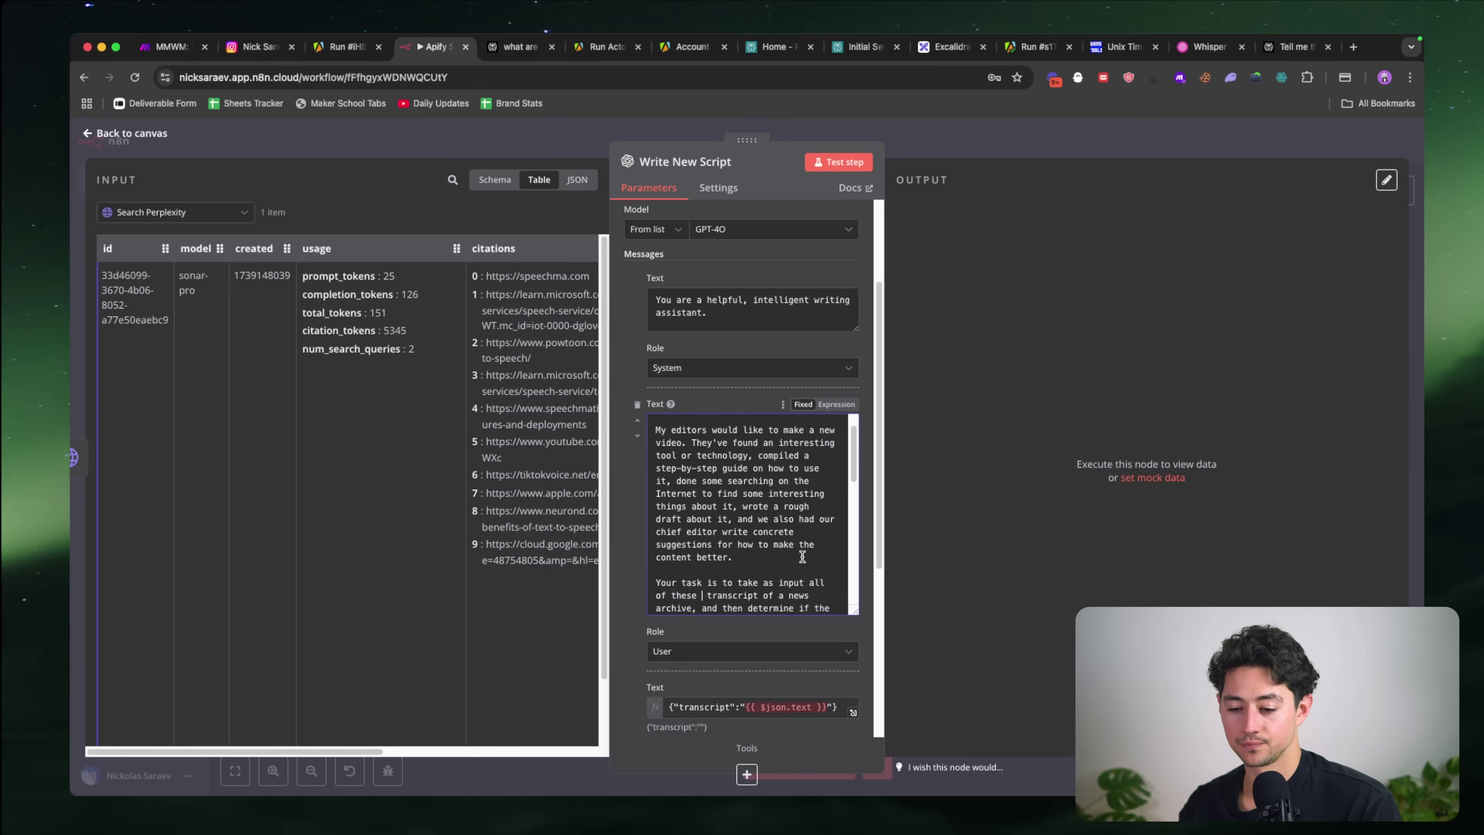
{"action": "type", "text": "things, an"}
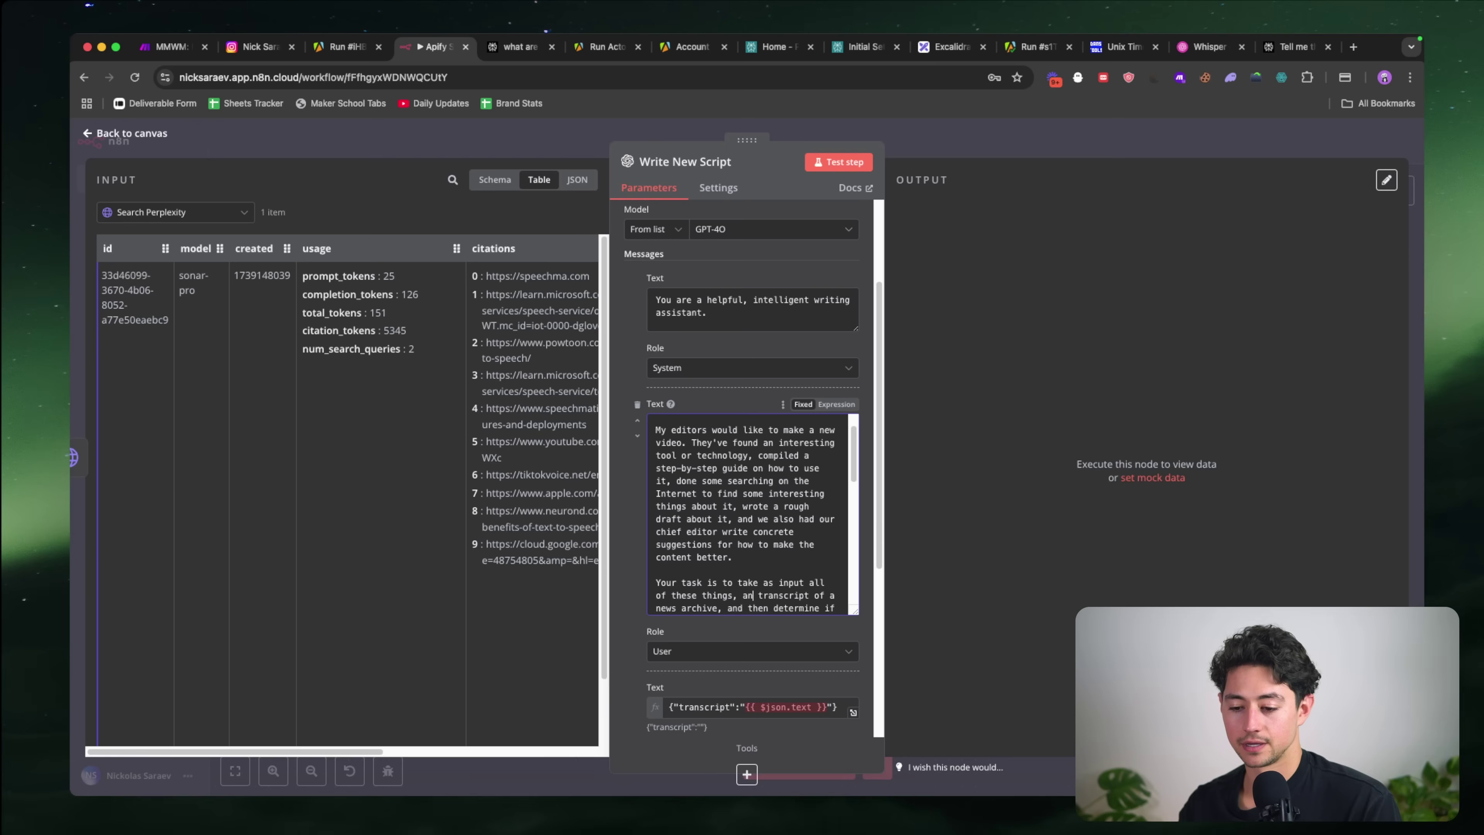
{"action": "type", "text": "d then wri"}
{"action": "type", "text": "te a new, high quality script th"}
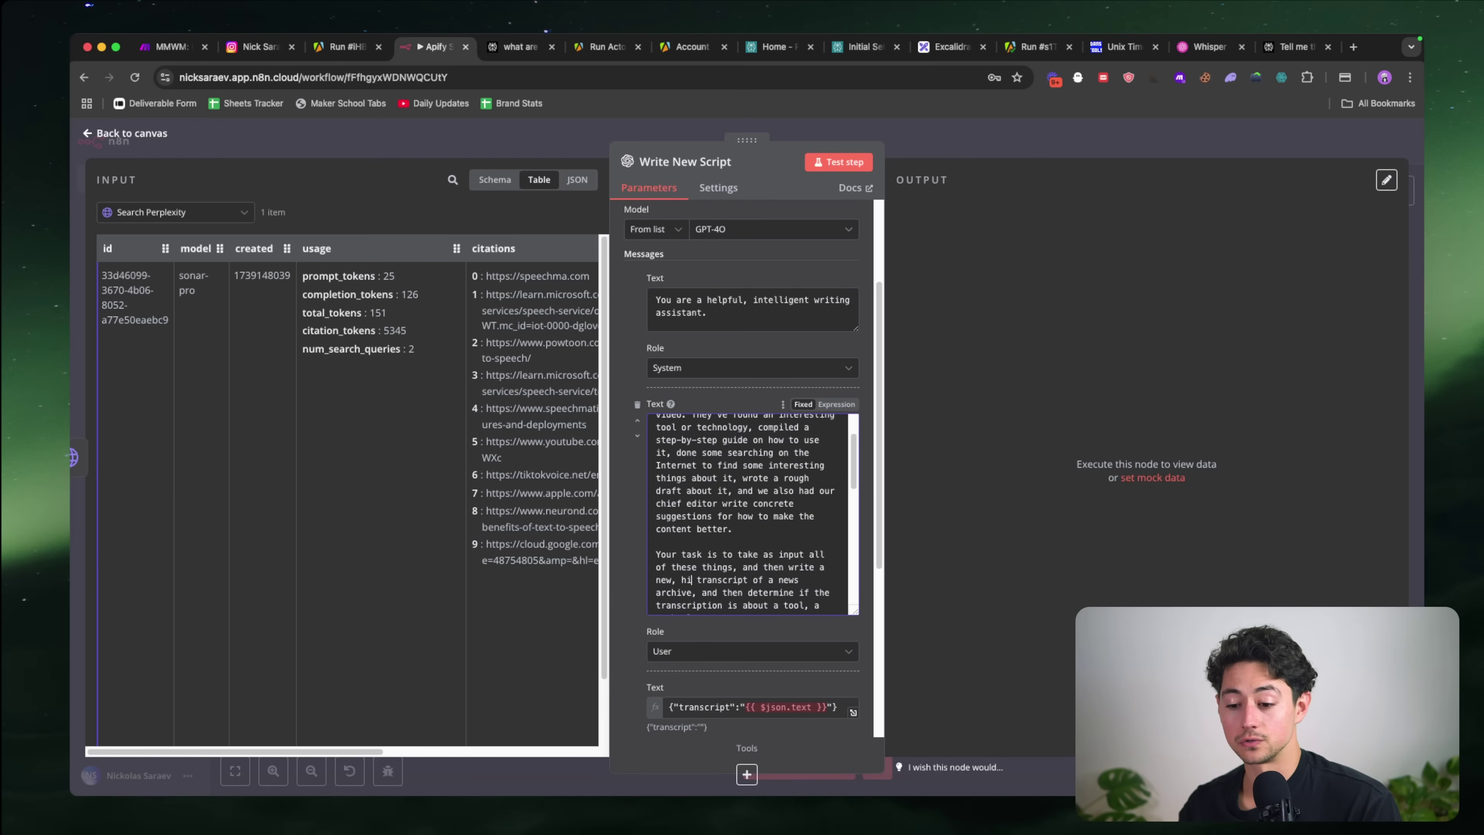
{"action": "type", "text": "at"}
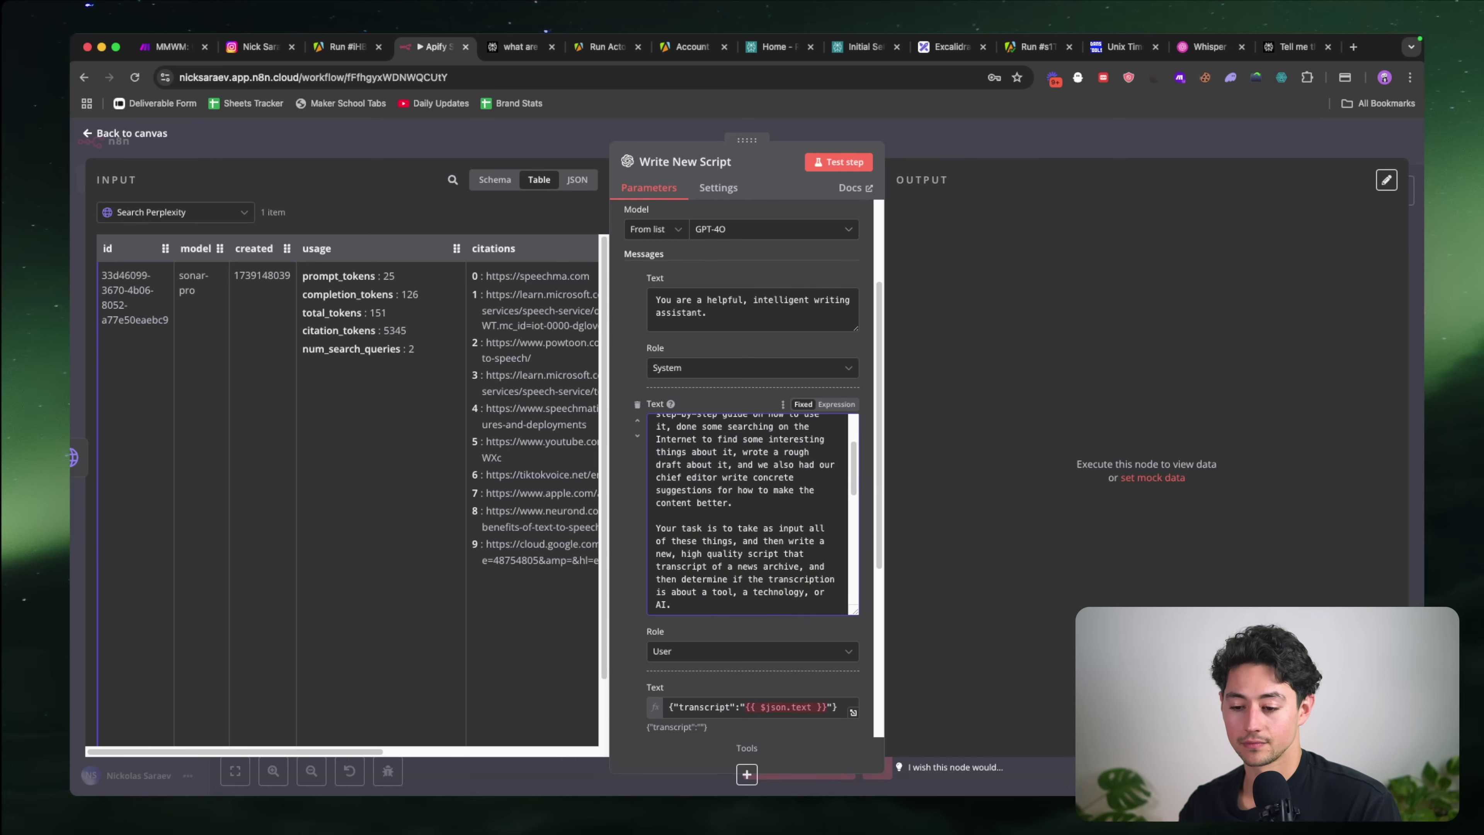
{"action": "key", "text": "BackSpace"}
{"action": "key", "text": "BackSpace"}
{"action": "key", "text": "BackSpace"}
{"action": "key", "text": "BackSpace"}
{"action": "key", "text": "BackSpace"}
{"action": "type", "text": "fo"}
{"action": "type", "text": "r us to say tonight."}
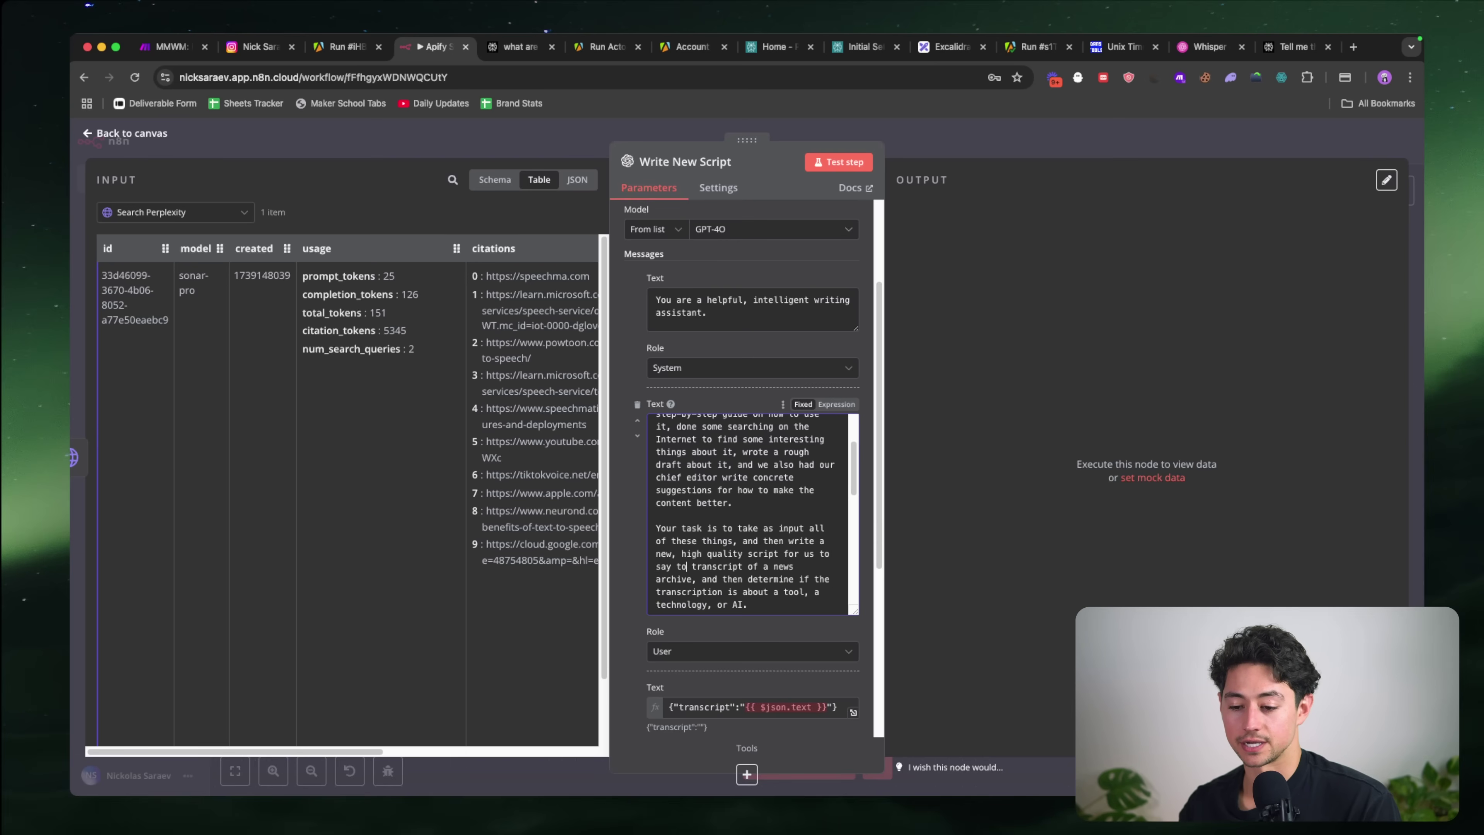
{"action": "scroll", "coordinate": [753, 533], "scroll_direction": "down", "scroll_amount": 4}
{"action": "key", "text": "shift+alt+Left"}
{"action": "key", "text": "shift+alt+Left"}
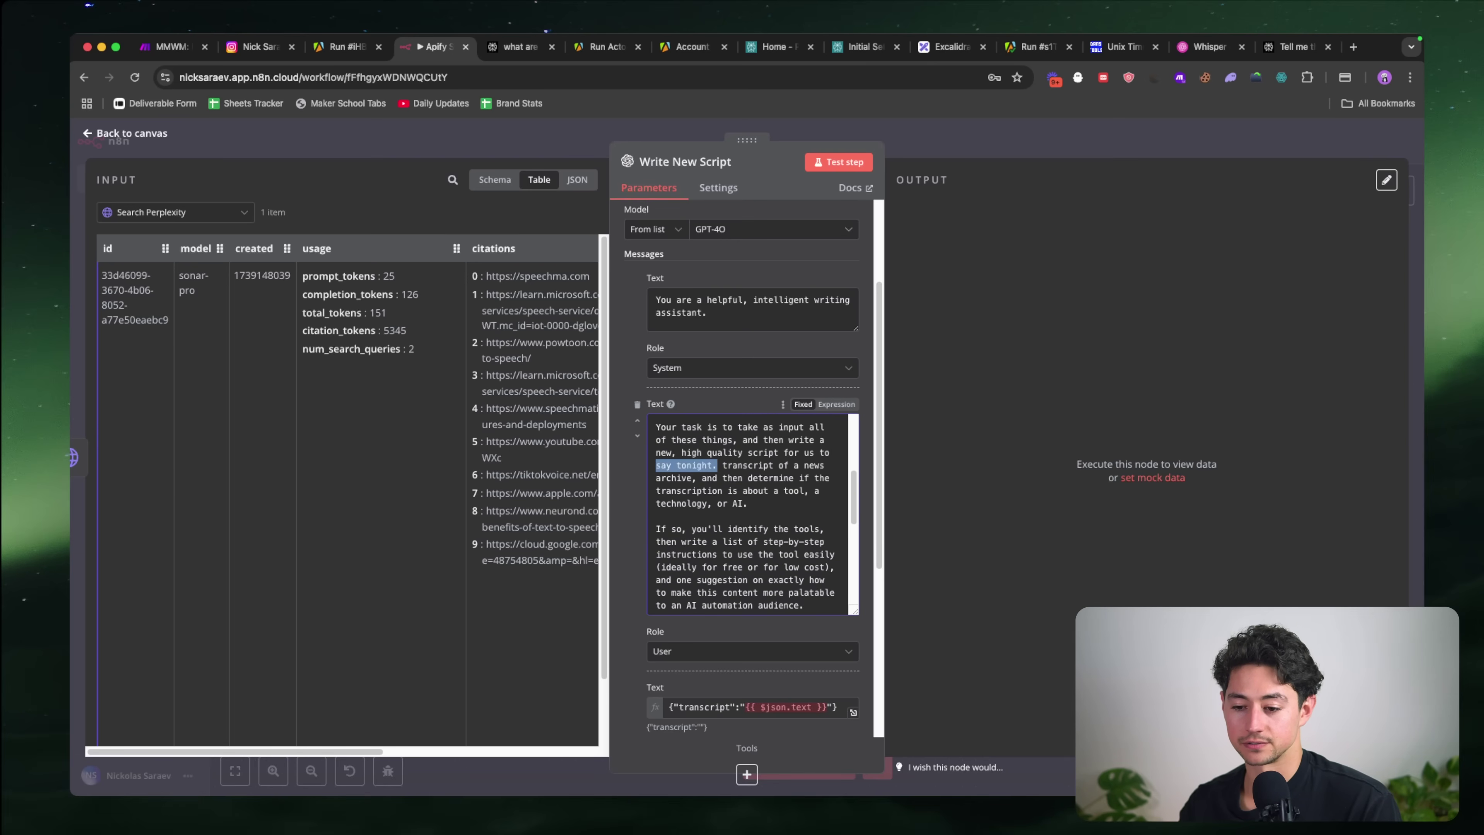
{"action": "type", "text": "feature tonight."}
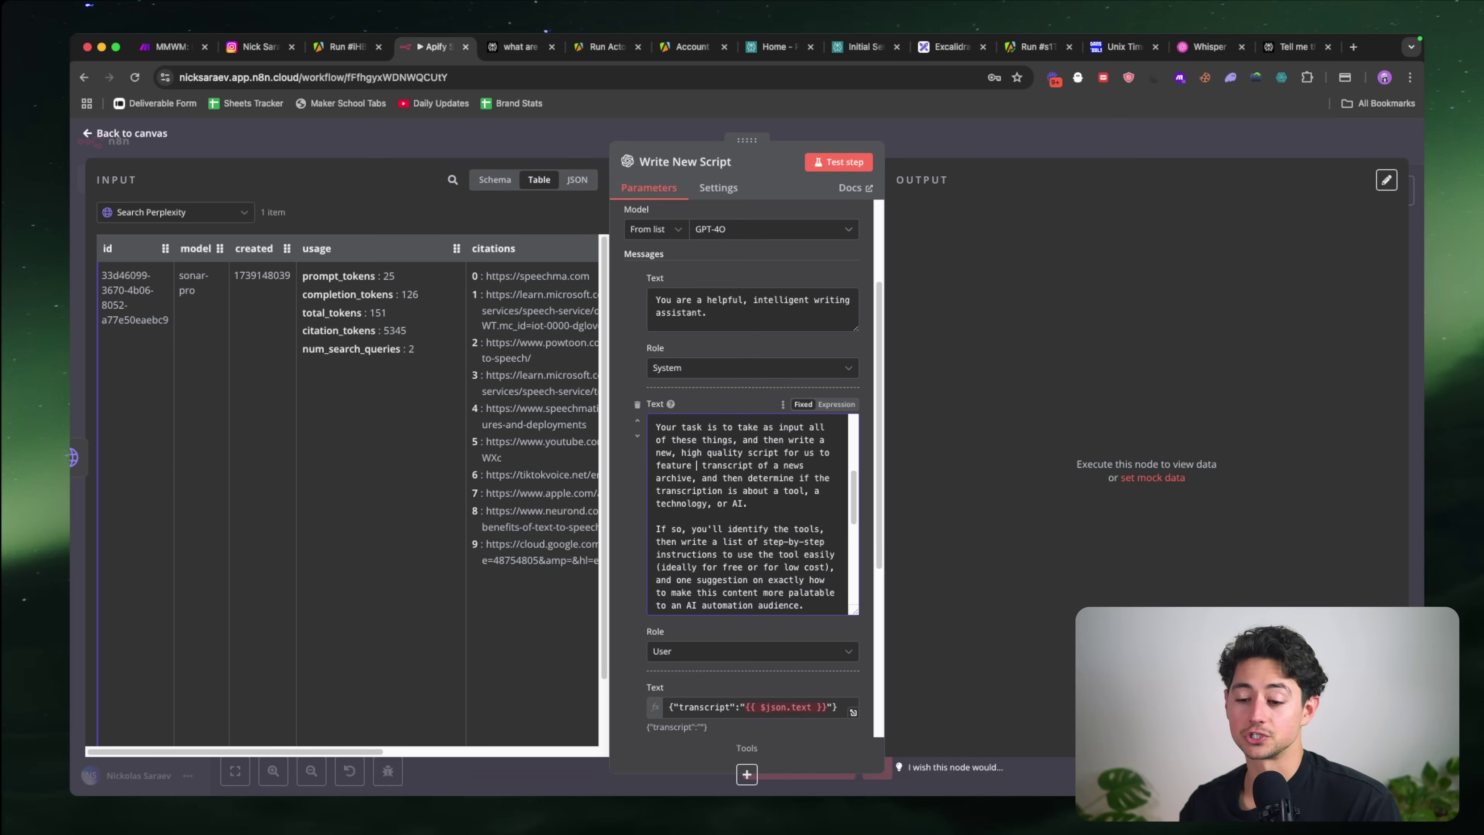
{"action": "key", "text": "Left"}
{"action": "key", "text": "shift+alt+Left"}
{"action": "key", "text": "BackSpace"}
{"action": "key", "text": "BackSpace"}
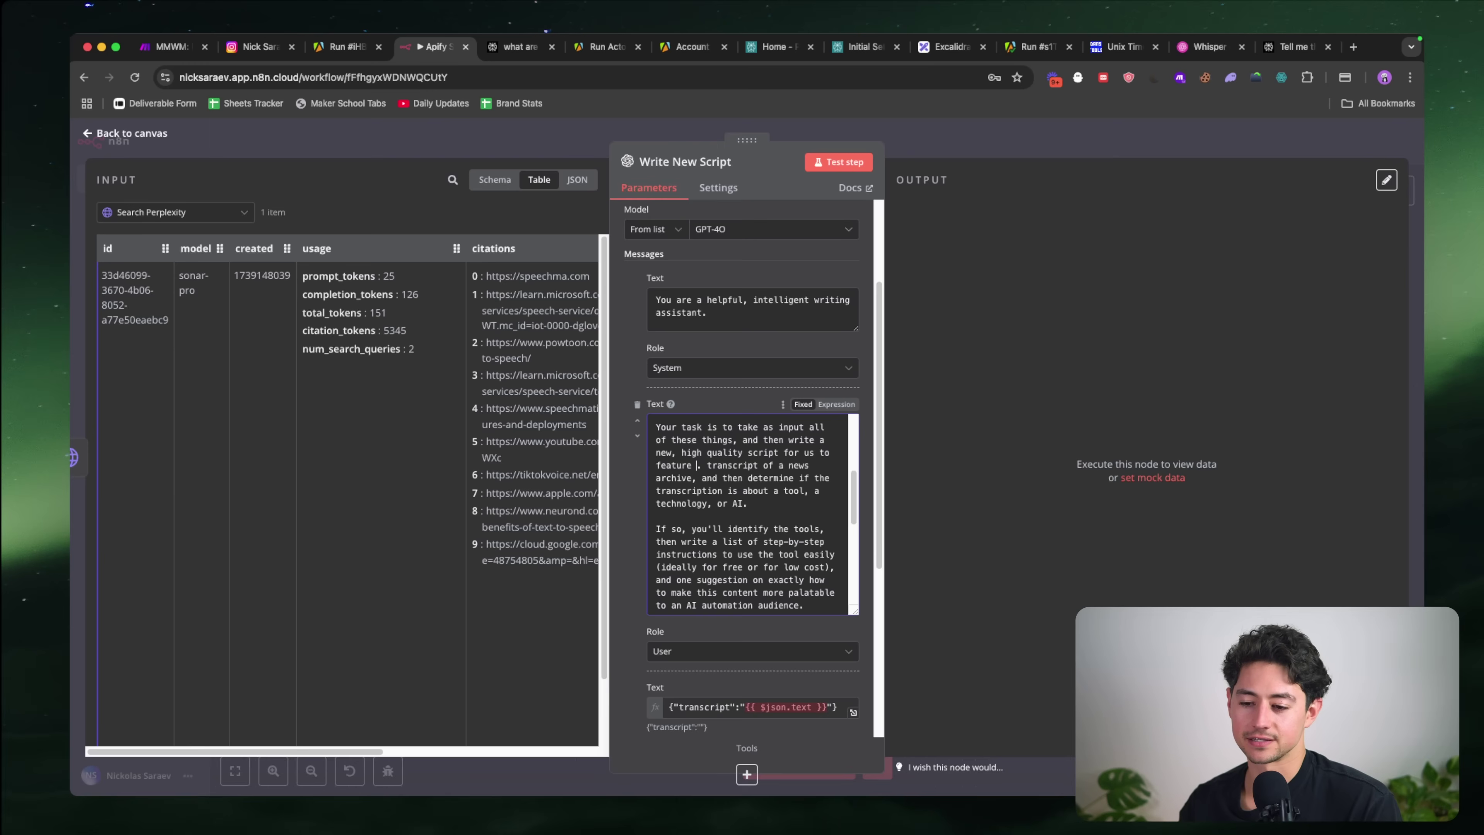
Step: Delete the old transcript sentence, the outdated paragraph ending in 'audience', and extra blank lines
{"action": "scroll", "coordinate": [780, 501], "scroll_direction": "down", "scroll_amount": 1}
{"action": "left_click", "coordinate": [780, 491], "text": "shift"}
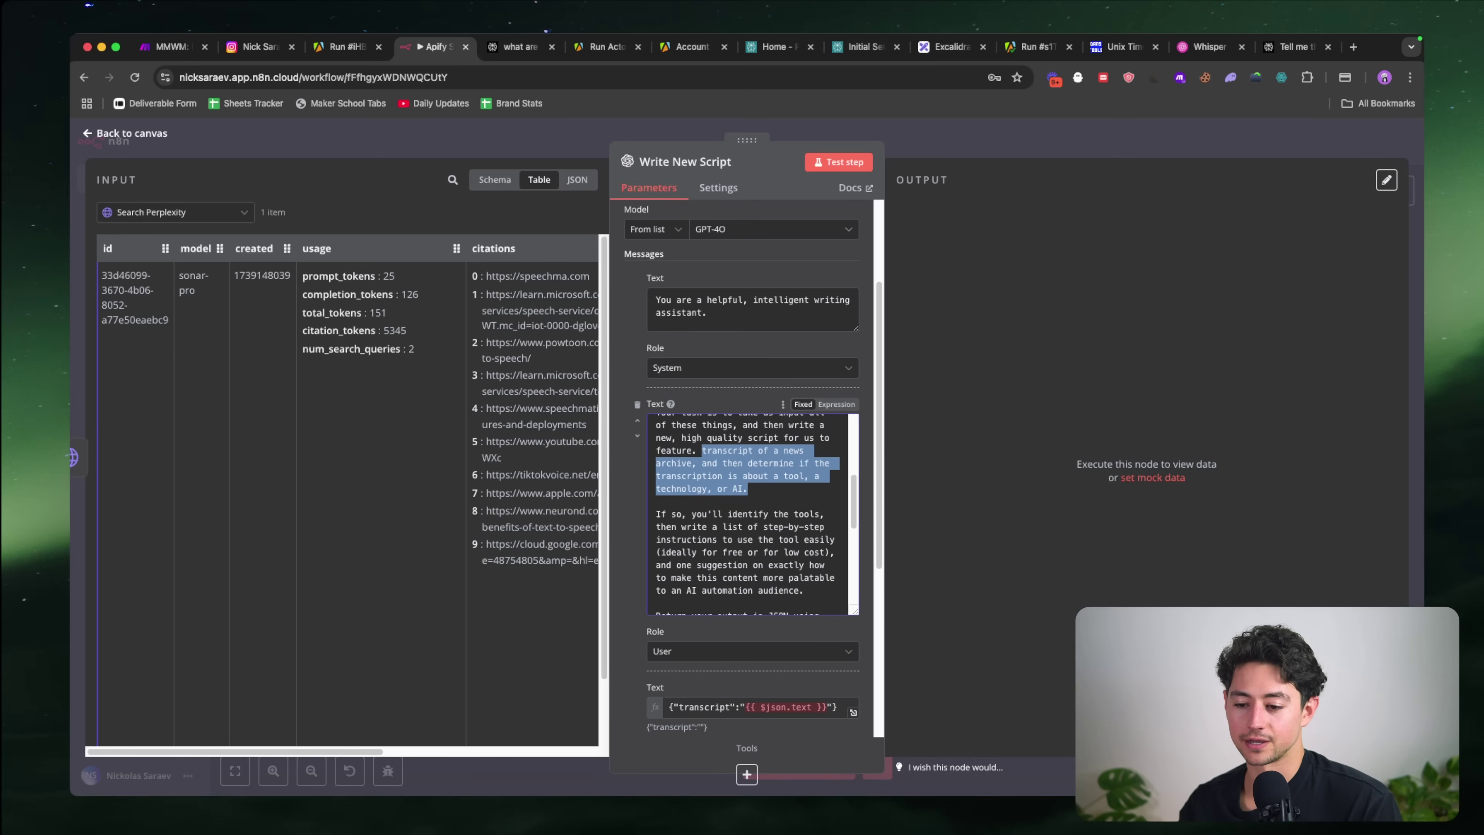
{"action": "key", "text": "BackSpace"}
{"action": "key", "text": "BackSpace"}
{"action": "scroll", "coordinate": [806, 526], "scroll_direction": "up", "scroll_amount": 1}
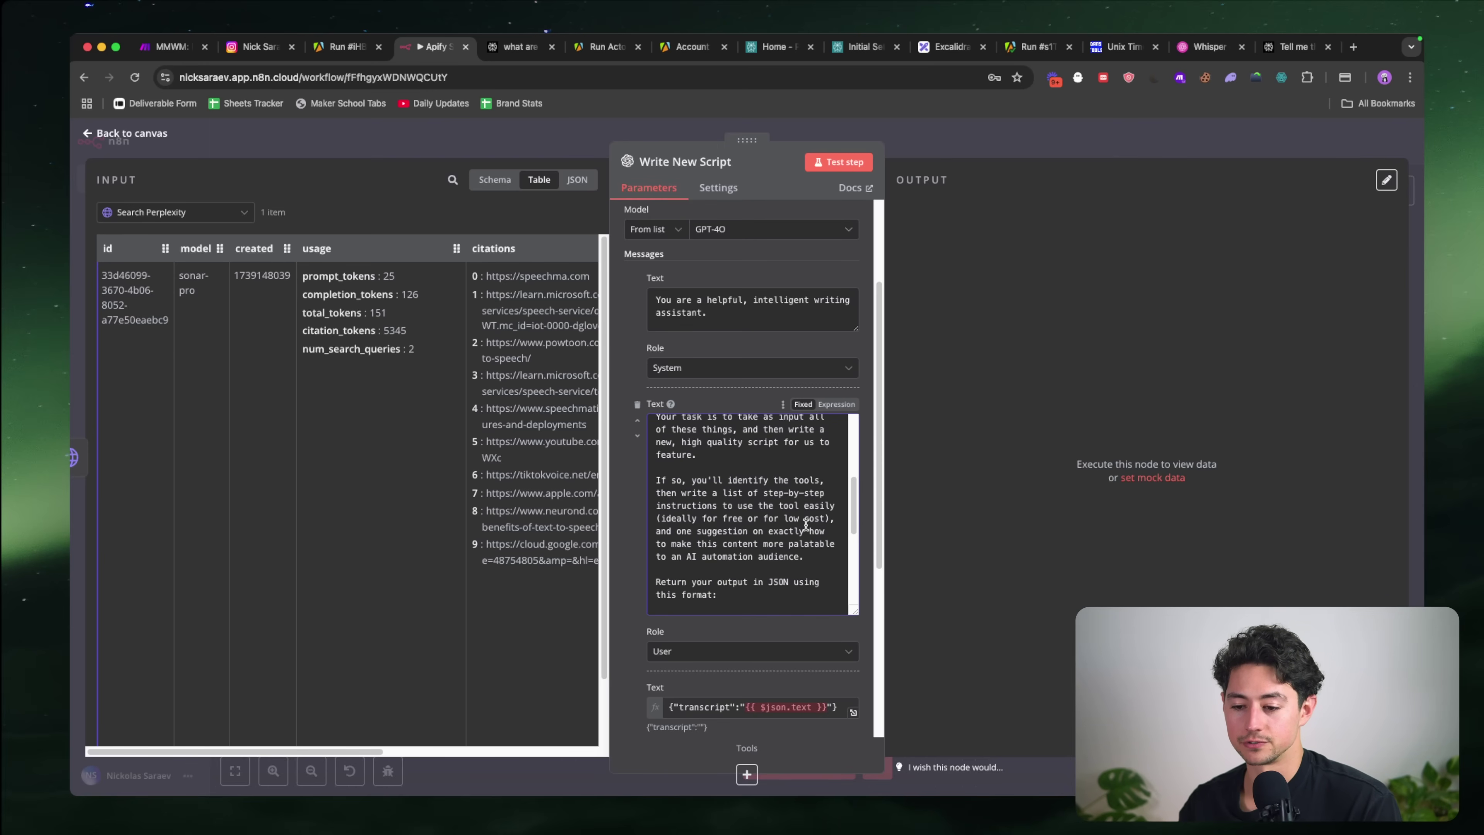
{"action": "left_click", "coordinate": [824, 568], "text": "shift"}
{"action": "key", "text": "BackSpace"}
{"action": "key", "text": "BackSpace"}
{"action": "key", "text": "BackSpace"}
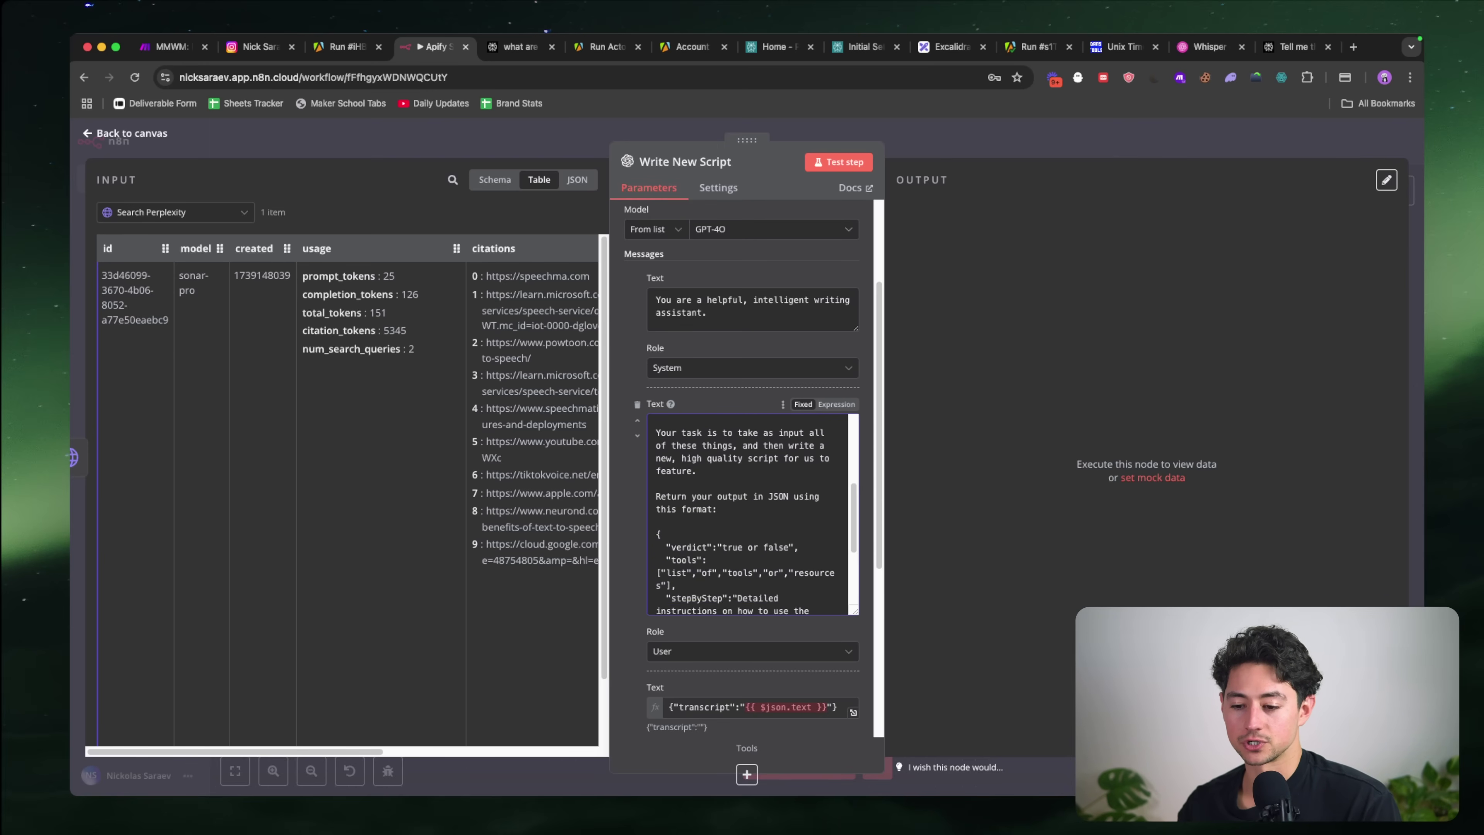
{"action": "scroll", "coordinate": [791, 507], "scroll_direction": "up", "scroll_amount": 1}
{"action": "key", "text": "Return"}
{"action": "key", "text": "Return"}
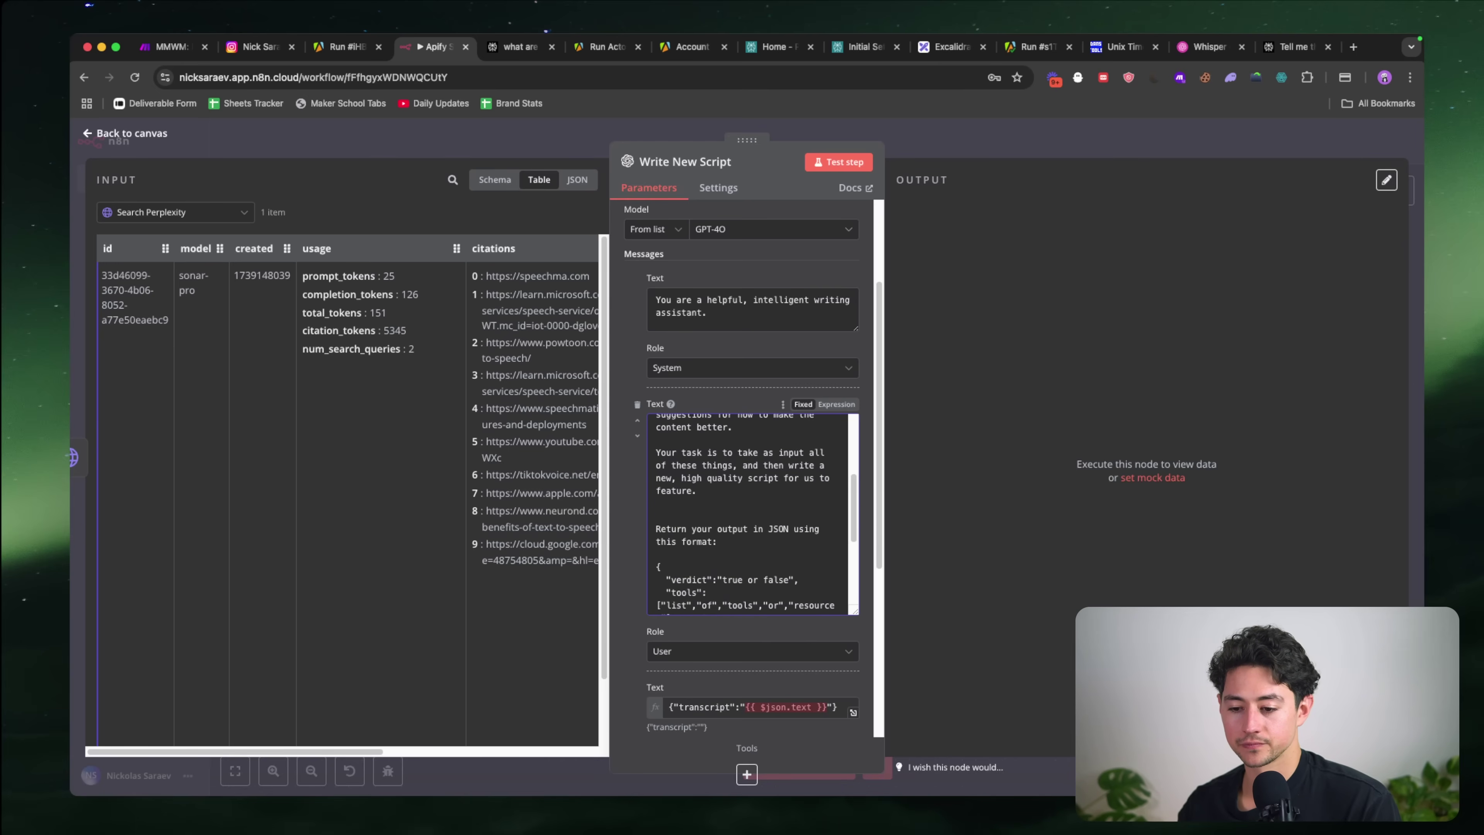
{"action": "type", "text": "You'll"}
{"action": "key", "text": "super+shift+Left"}
{"action": "key", "text": "BackSpace"}
{"action": "key", "text": "BackSpace"}
{"action": "key", "text": "BackSpace"}
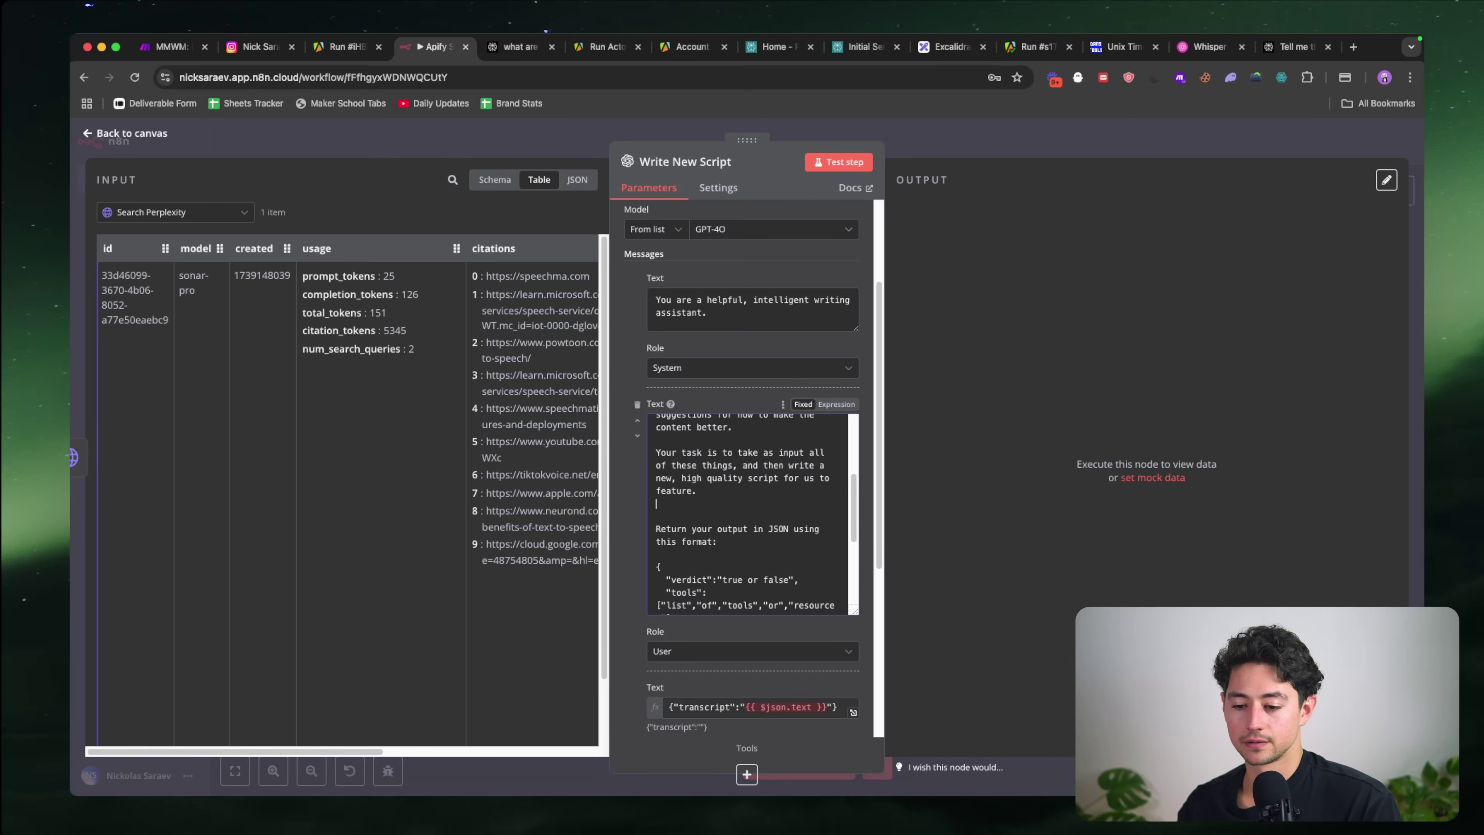
Step: Replace the old JSON fields with a single "script": "Your script goes here" key
{"action": "scroll", "coordinate": [784, 513], "scroll_direction": "down", "scroll_amount": 2}
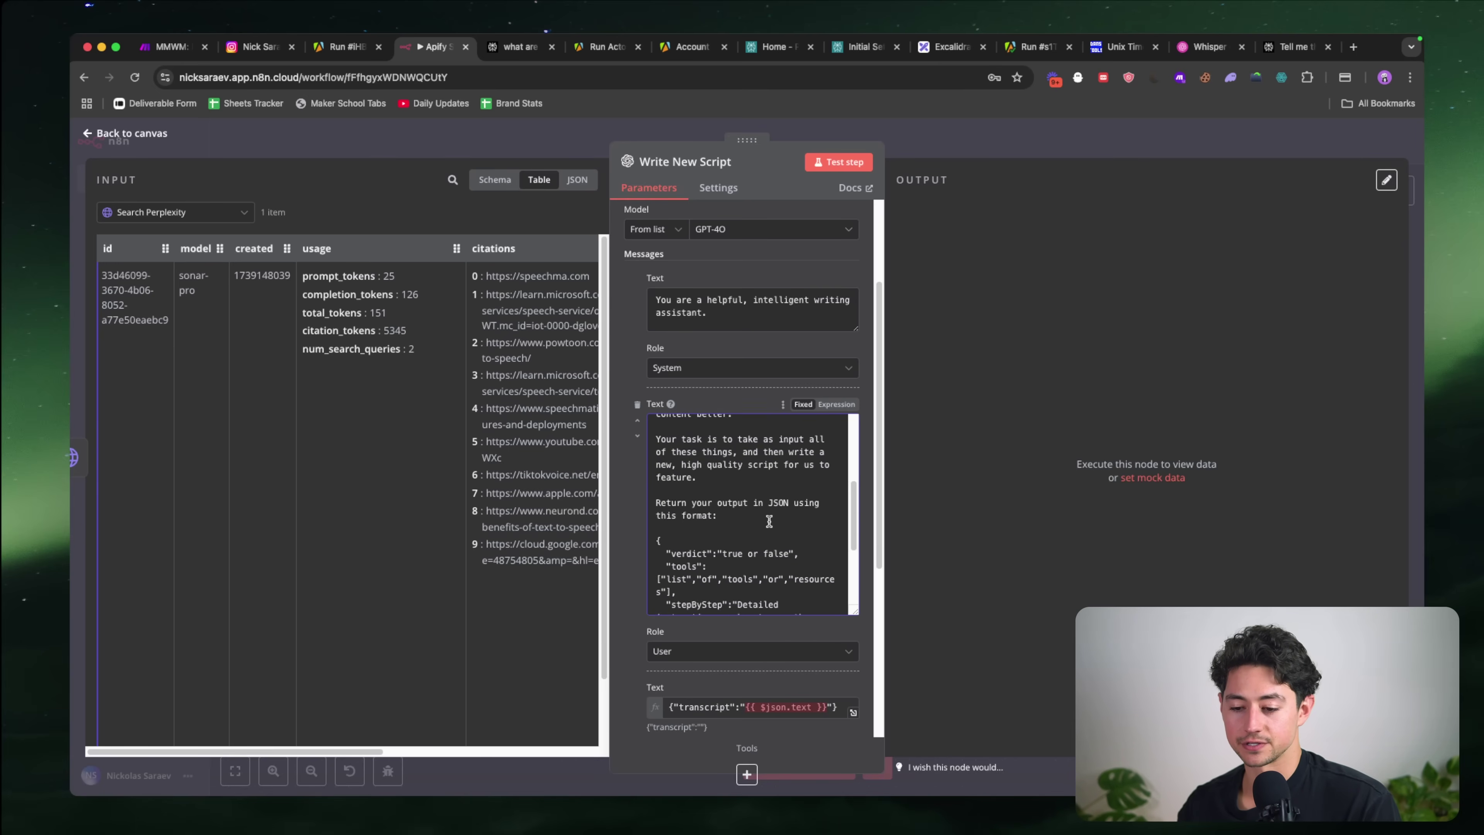
{"action": "scroll", "coordinate": [672, 519], "scroll_direction": "down", "scroll_amount": 4}
{"action": "scroll", "coordinate": [672, 519], "scroll_direction": "down", "scroll_amount": 1}
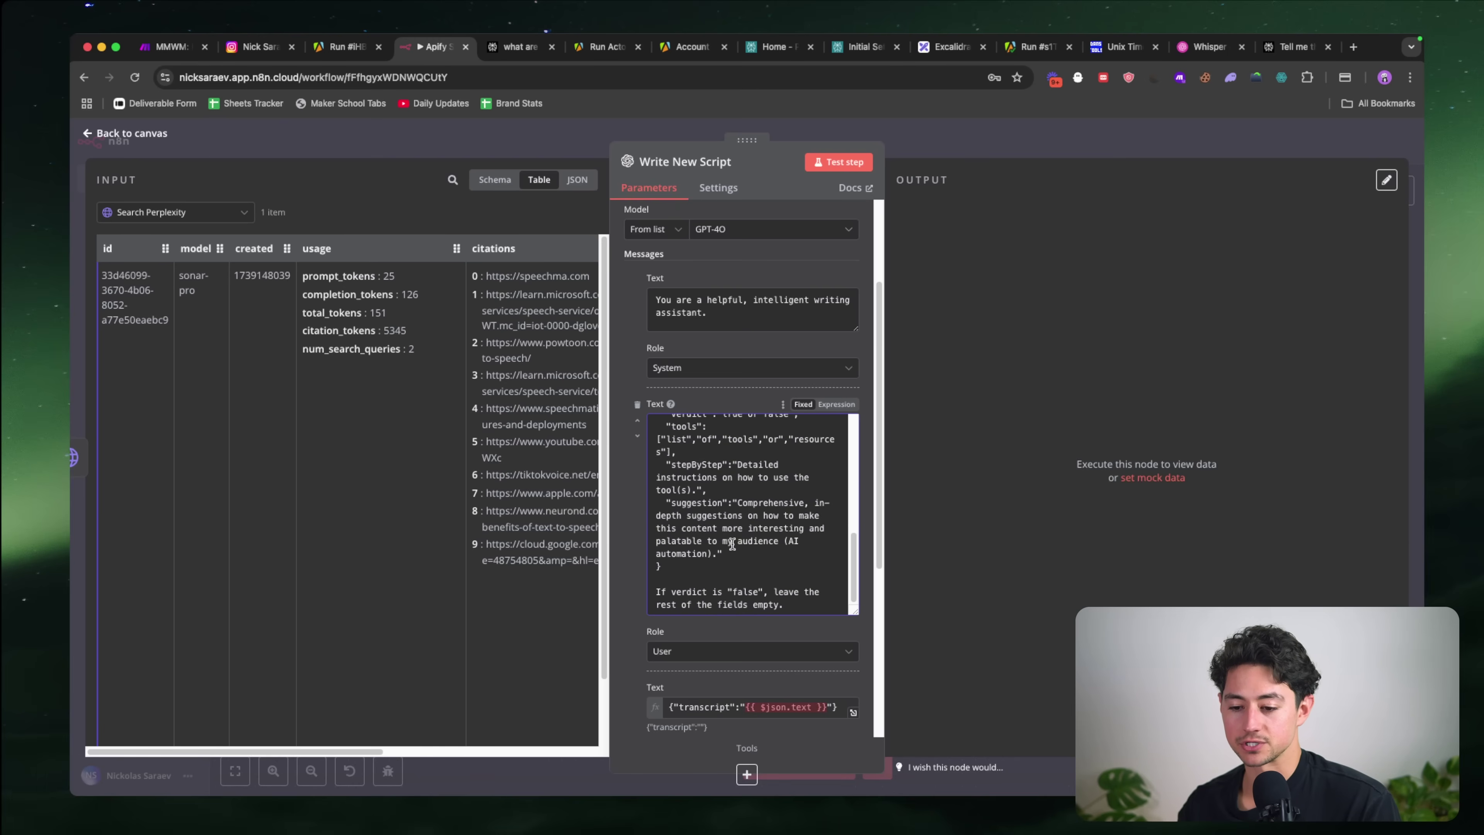
{"action": "left_click_drag", "start_coordinate": [728, 552], "coordinate": [671, 417]}
{"action": "key", "text": "BackSpace"}
{"action": "type", "text": "script\":"}
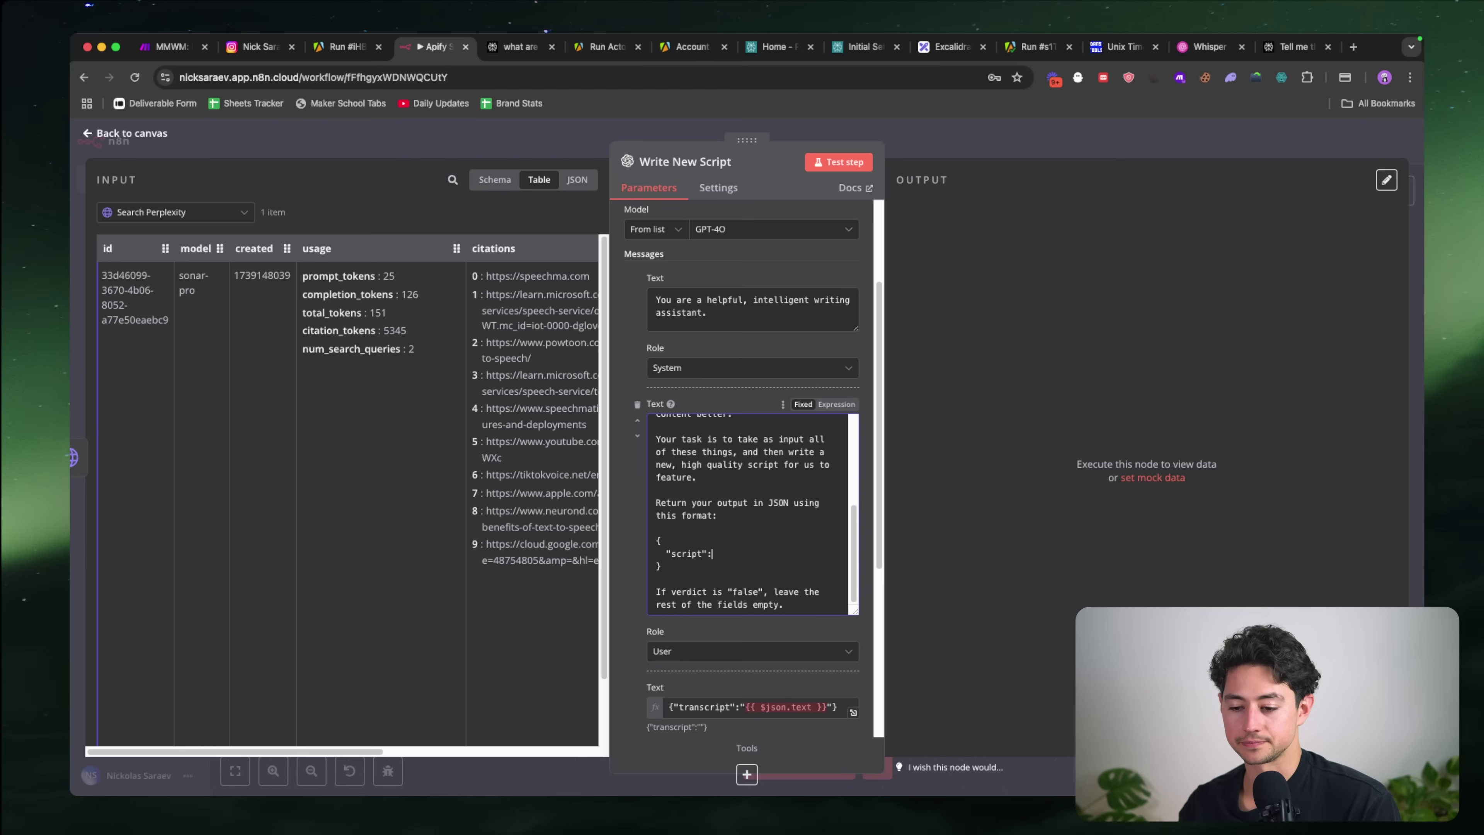
{"action": "type", "text": "\"Your script goes here ("}
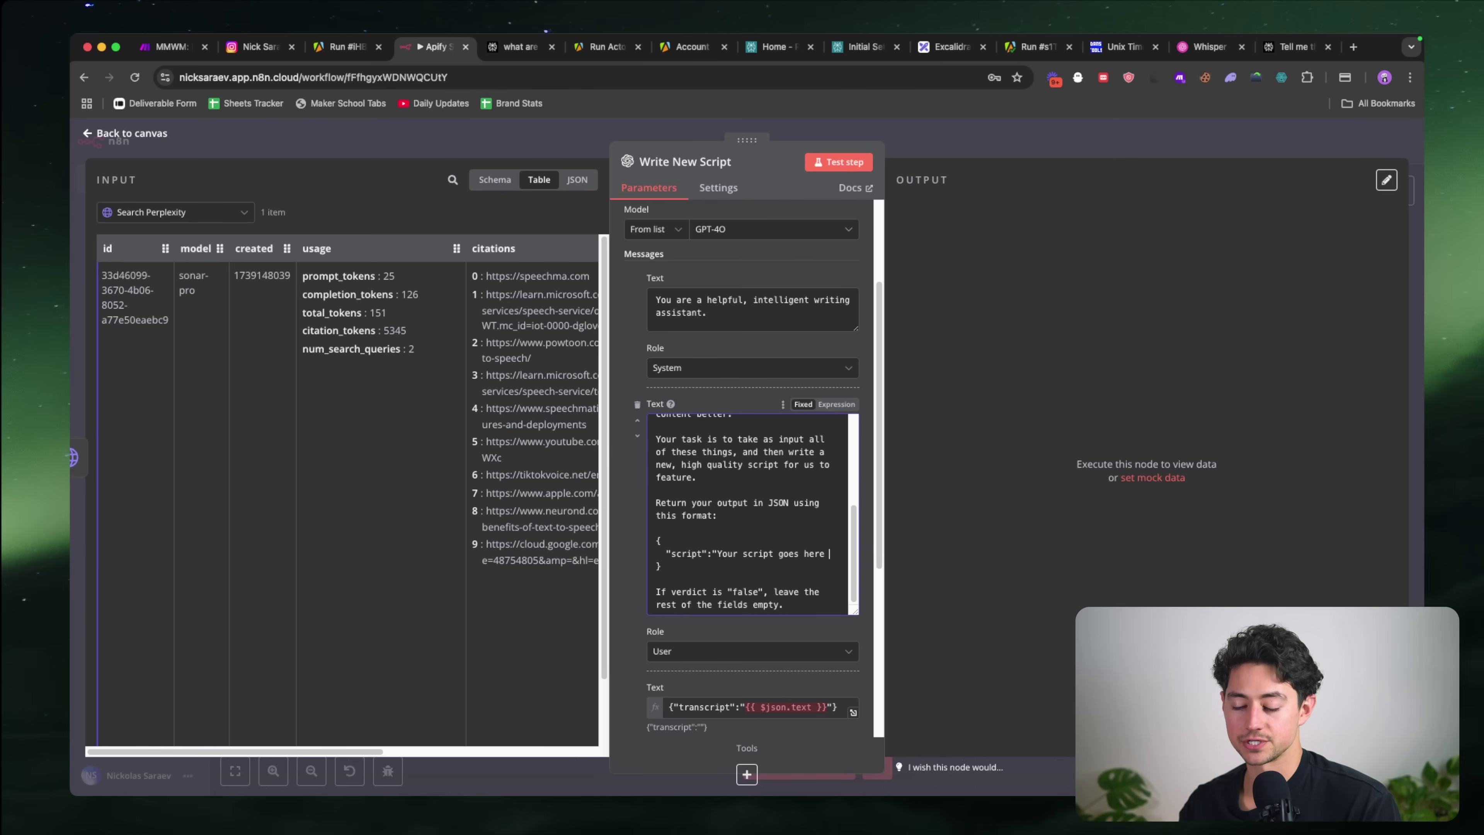
{"action": "left_click", "coordinate": [916, 153]}
Step: Select the full transcript text from the Transcribe Video node's output
{"action": "scroll", "coordinate": [622, 443], "scroll_direction": "left", "scroll_amount": 2}
{"action": "scroll", "coordinate": [623, 443], "scroll_direction": "left", "scroll_amount": 4}
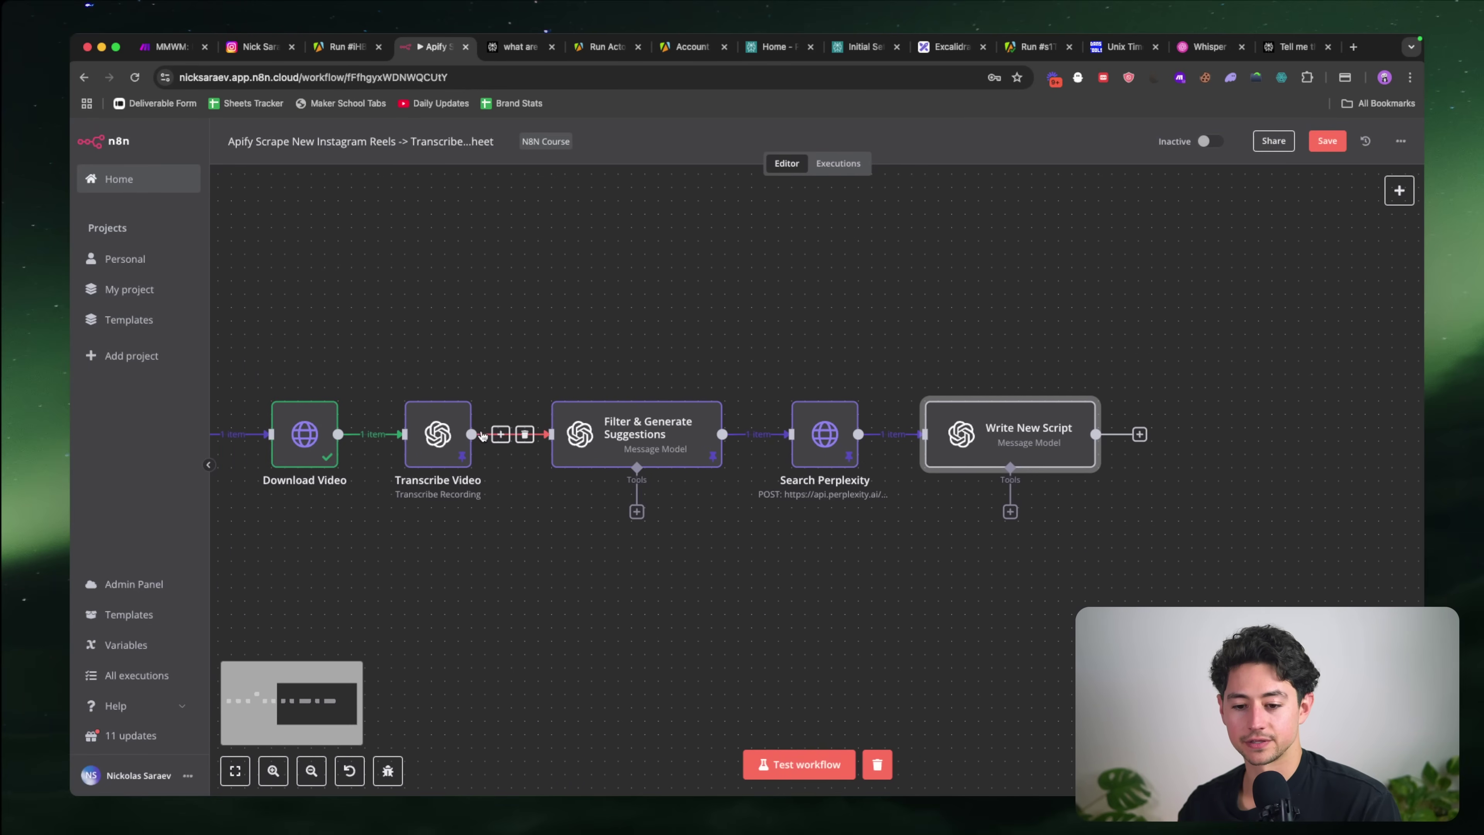
{"action": "left_click", "coordinate": [430, 434]}
{"action": "double_click", "coordinate": [431, 434]}
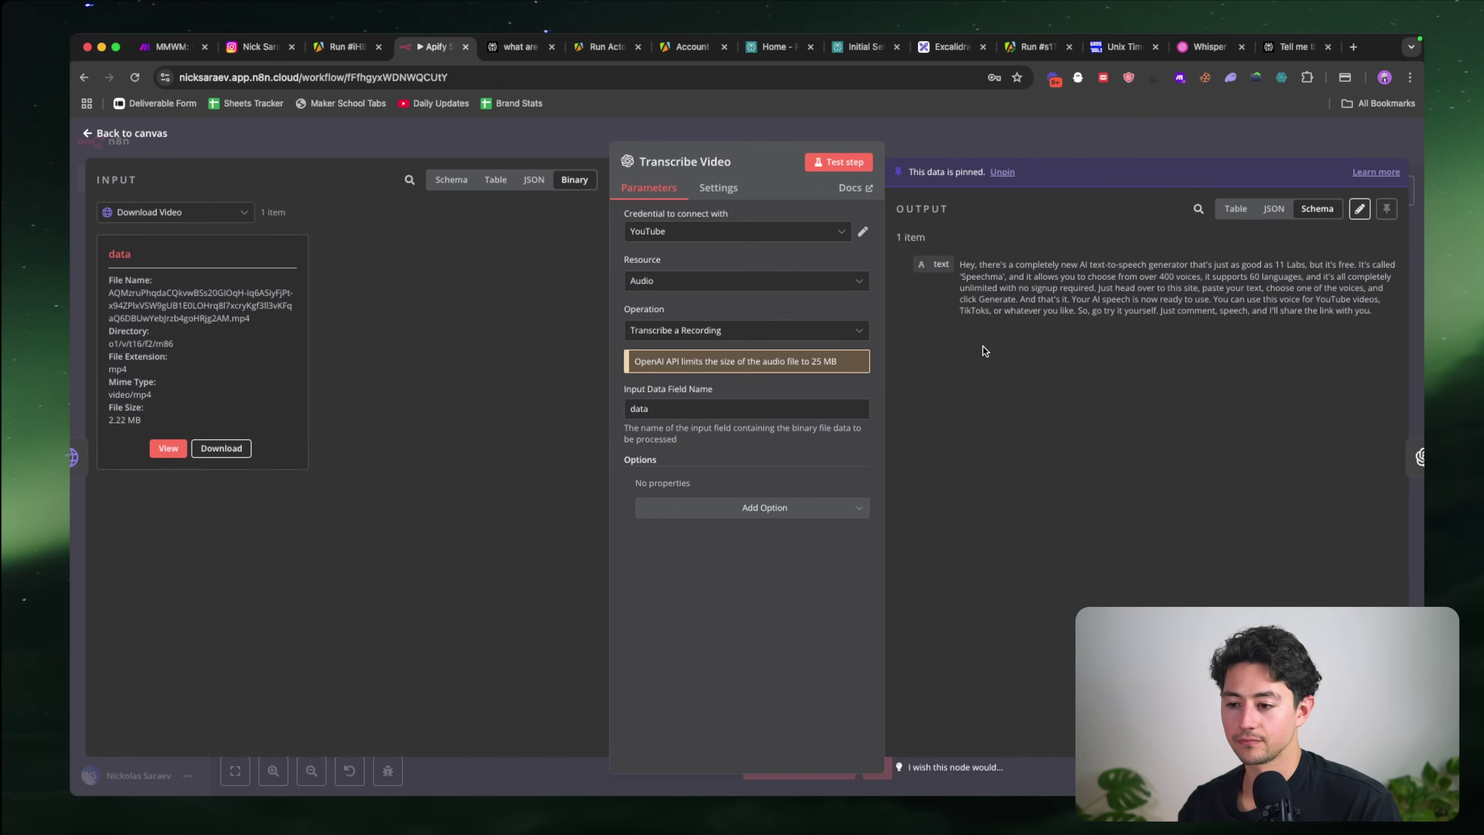
{"action": "triple_click", "coordinate": [1038, 288]}
{"action": "left_click", "coordinate": [1047, 140]}
{"action": "left_click", "coordinate": [1038, 430]}
Step: Paste the transcript into wordcounter.net to read 100 words, 560 characters, then close the tab
{"action": "key", "text": "ctrl+t"}
{"action": "type", "text": "wordcounter"}
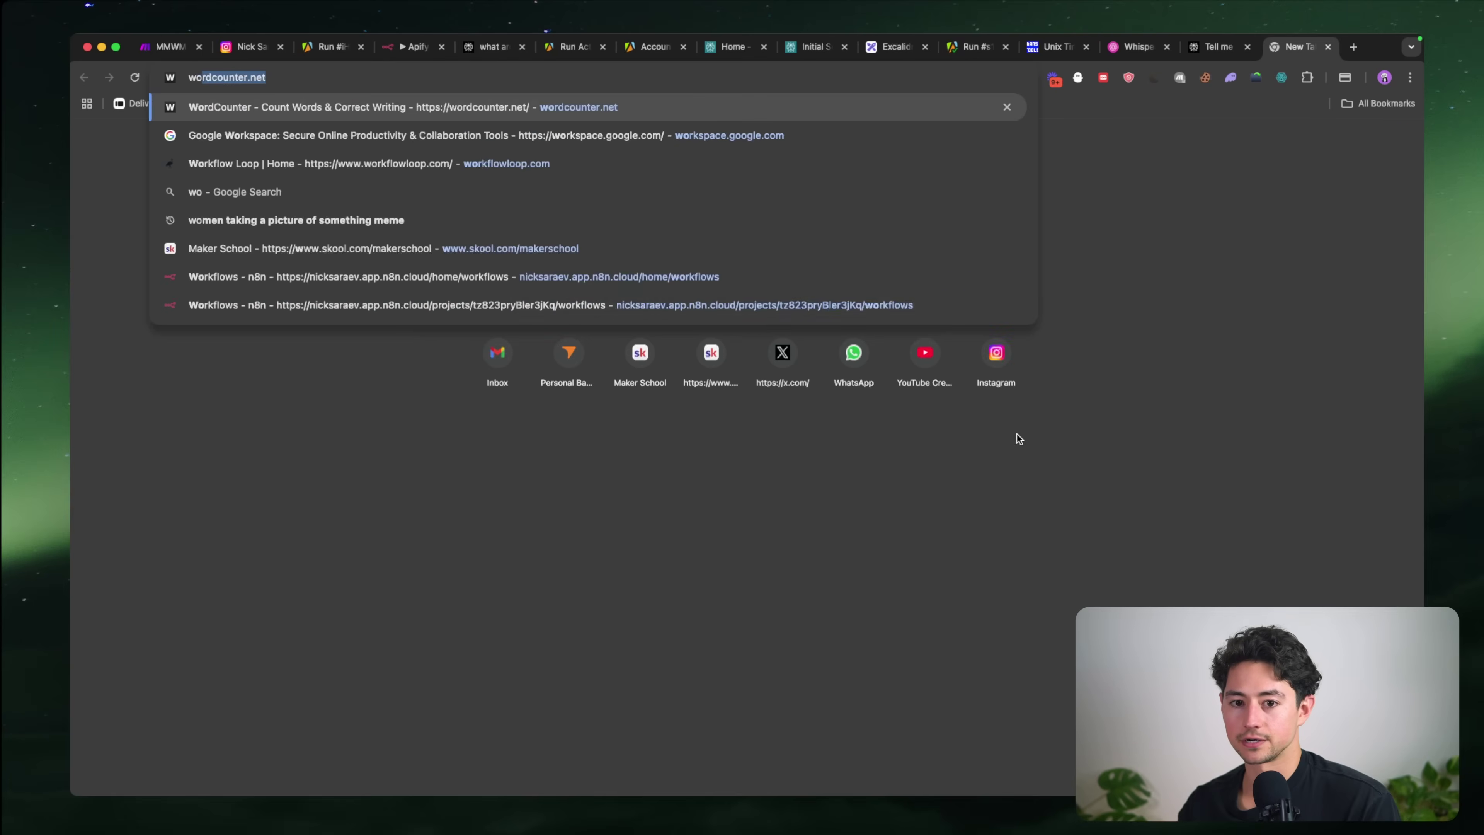
{"action": "key", "text": "Return"}
{"action": "key", "text": "ctrl+a"}
{"action": "type", "text": "Hey, there's a completely new AI text-to-speech generator that's just as good as 11 Labs, but it's free. It's called 'Speechma', and it allows you to choose from over 400 voices, it supports 60 languages, and it's all completely unlimited with no signup required. Just head over to this site, paste your text, choose one of the voices, and click Generate. And that's it. Your AI speech is now ready to use. You can use this voice for YouTube videos, TikToks, or whatever you like. So, go try it yourself. Just comment, speech, and I'll share the link with you."}
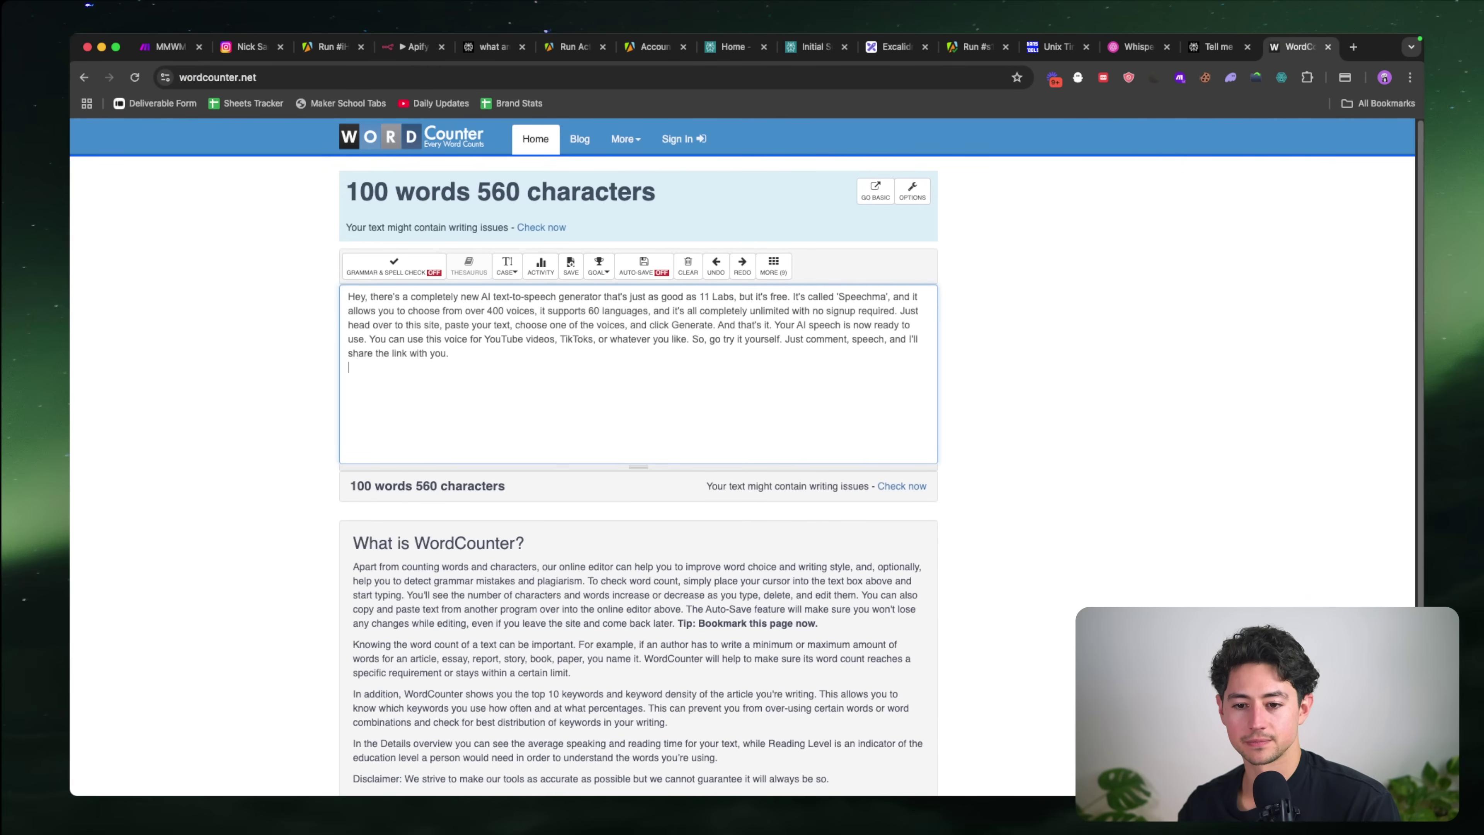
{"action": "key", "text": "super+w"}
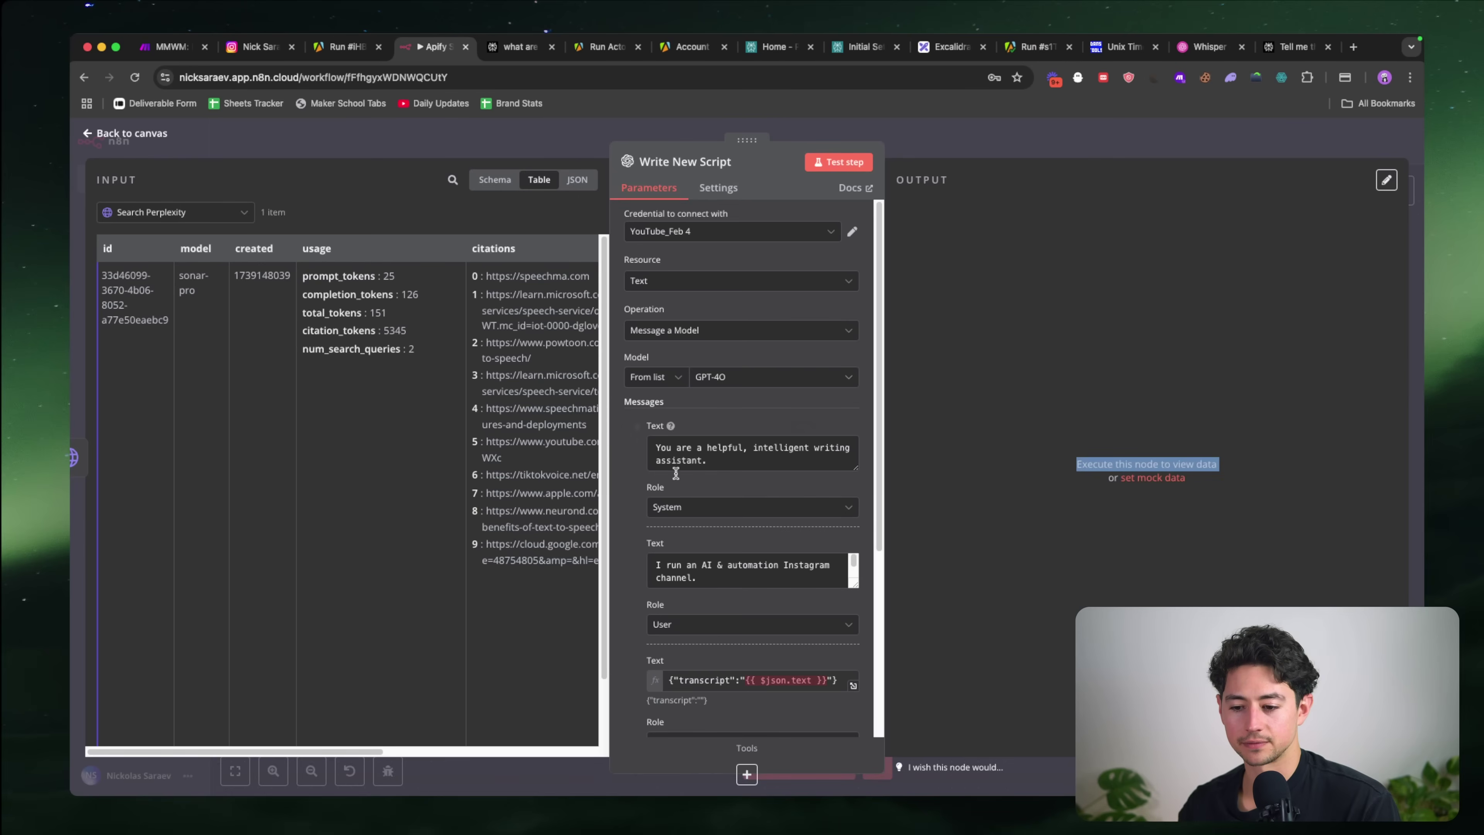
Step: Append '(100 word~).' after the script placeholder in the Write New Script prompt
{"action": "scroll", "coordinate": [723, 528], "scroll_direction": "down", "scroll_amount": 5}
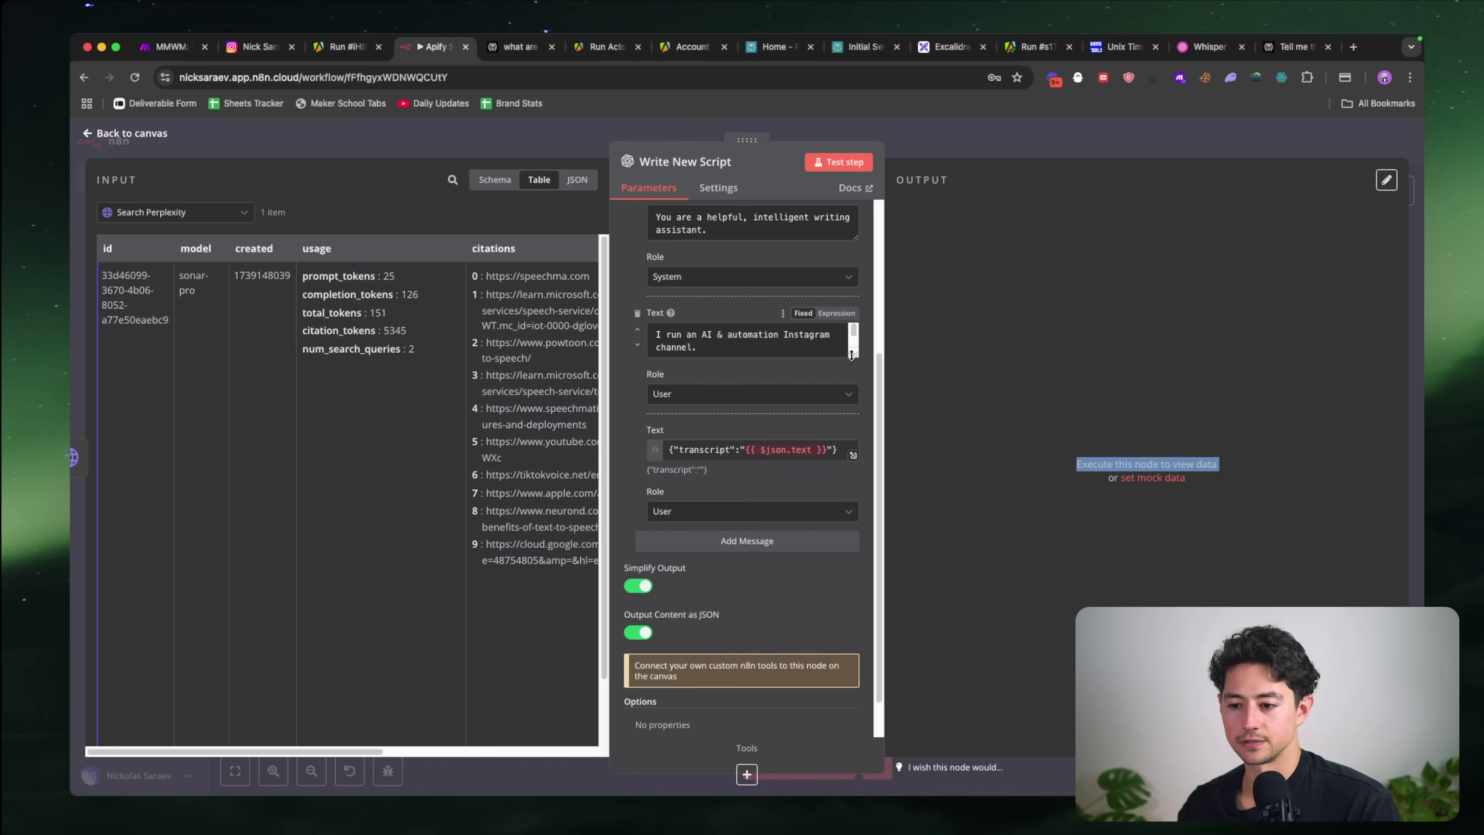
{"action": "left_click", "coordinate": [753, 345]}
{"action": "scroll", "coordinate": [760, 474], "scroll_direction": "down", "scroll_amount": 3}
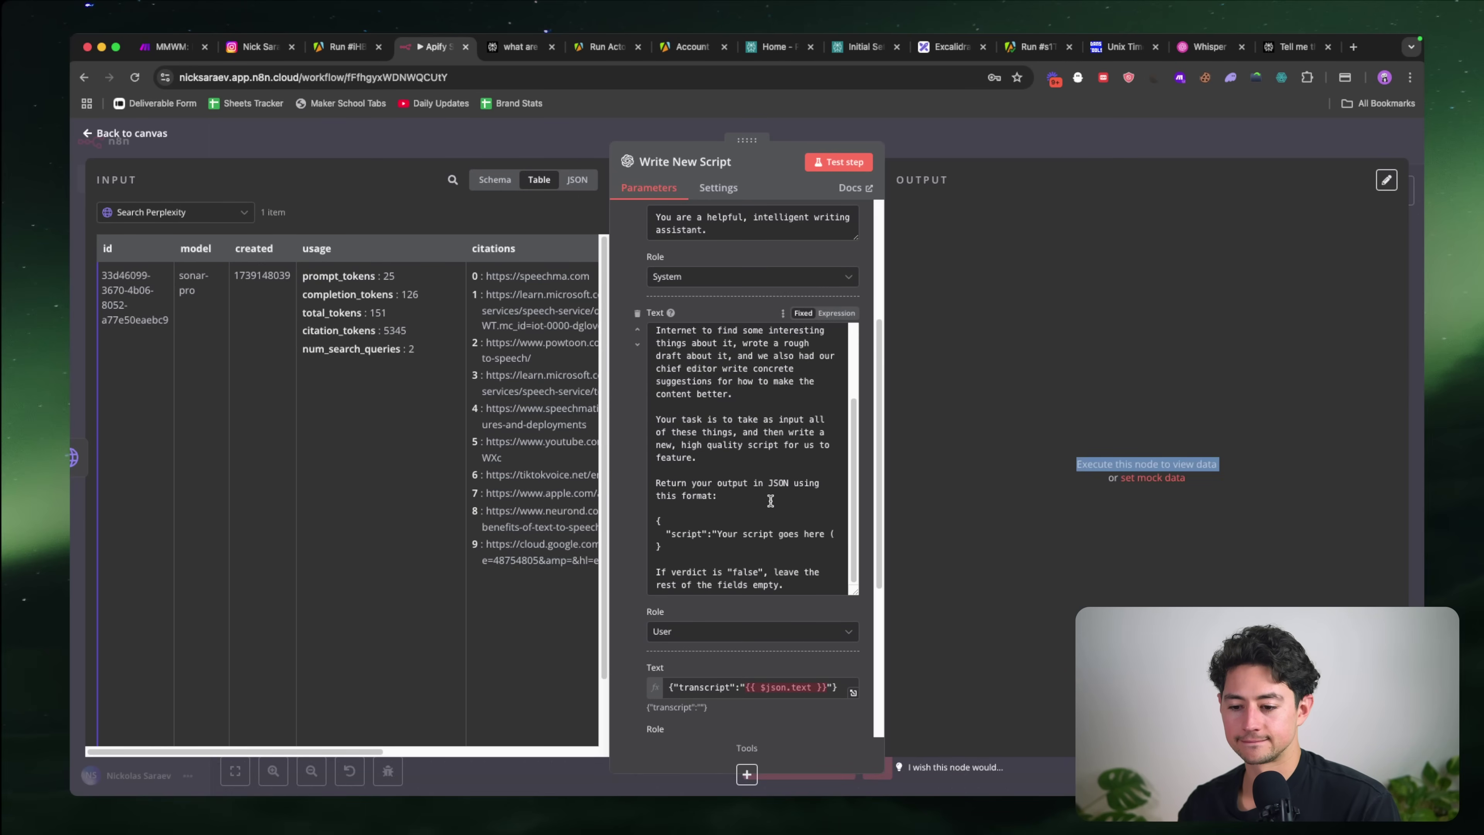
{"action": "scroll", "coordinate": [770, 500], "scroll_direction": "down", "scroll_amount": 1}
{"action": "left_click", "coordinate": [836, 490]}
{"action": "type", "text": "(100"}
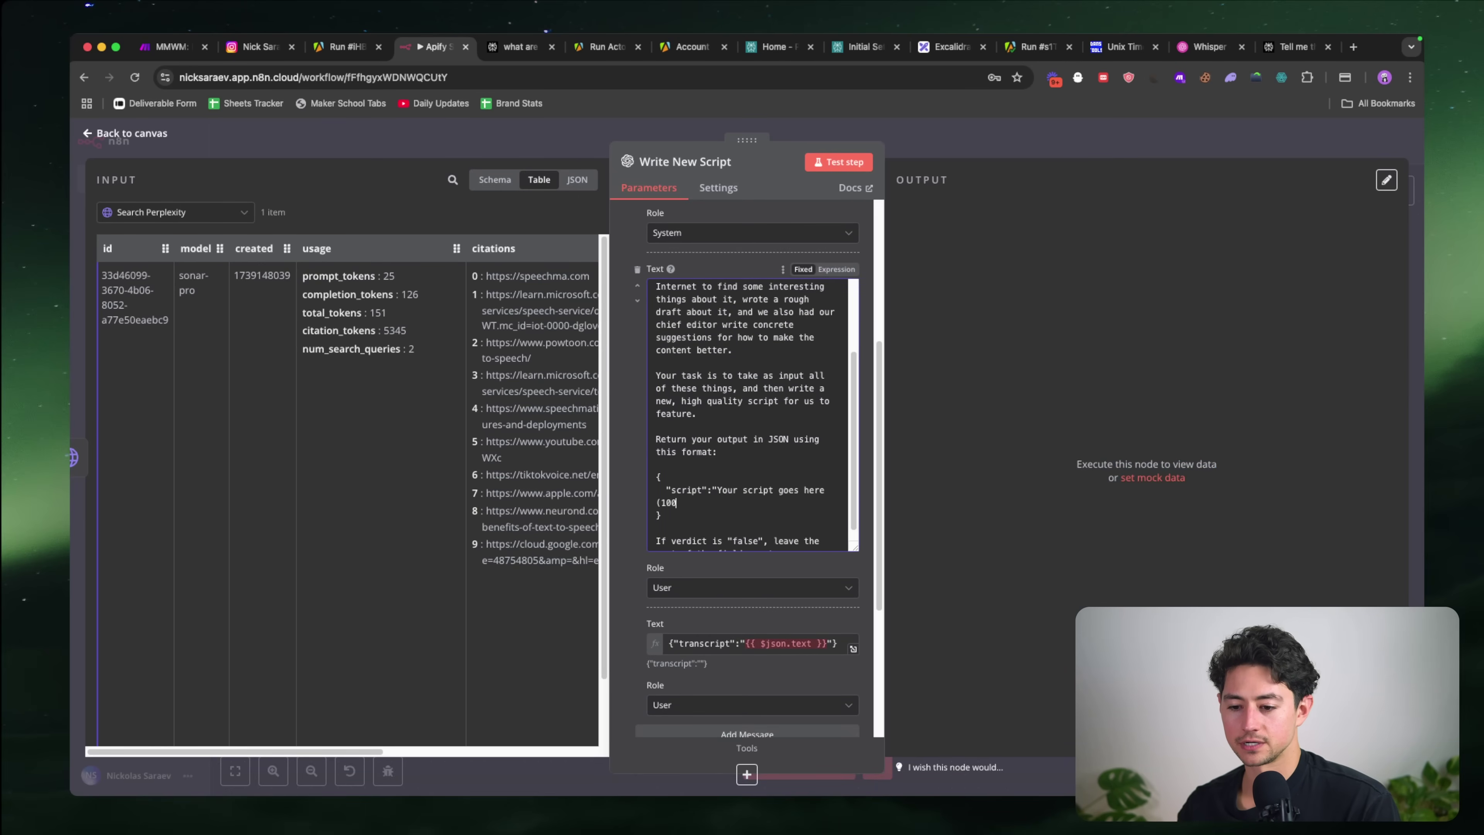
{"action": "type", "text": " word"}
{"action": "type", "text": "~"}
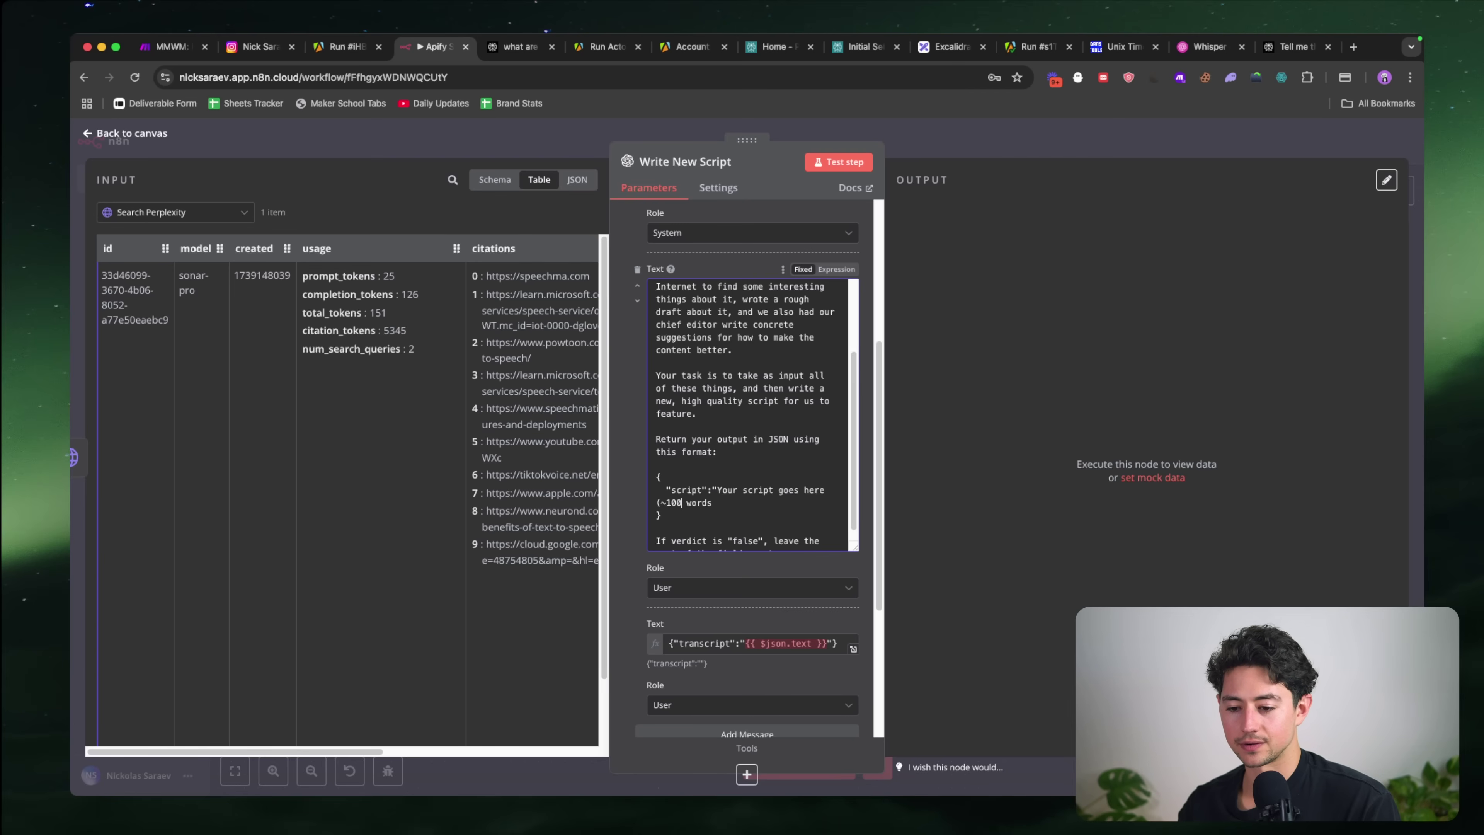
{"action": "type", "text": ")."}
Step: Replace the If verdict sentence with a 'Rules:' list beginning 'Use a casual, spartan tone of voice.'
{"action": "scroll", "coordinate": [861, 494], "scroll_direction": "down", "scroll_amount": 1}
{"action": "scroll", "coordinate": [798, 508], "scroll_direction": "down", "scroll_amount": 1}
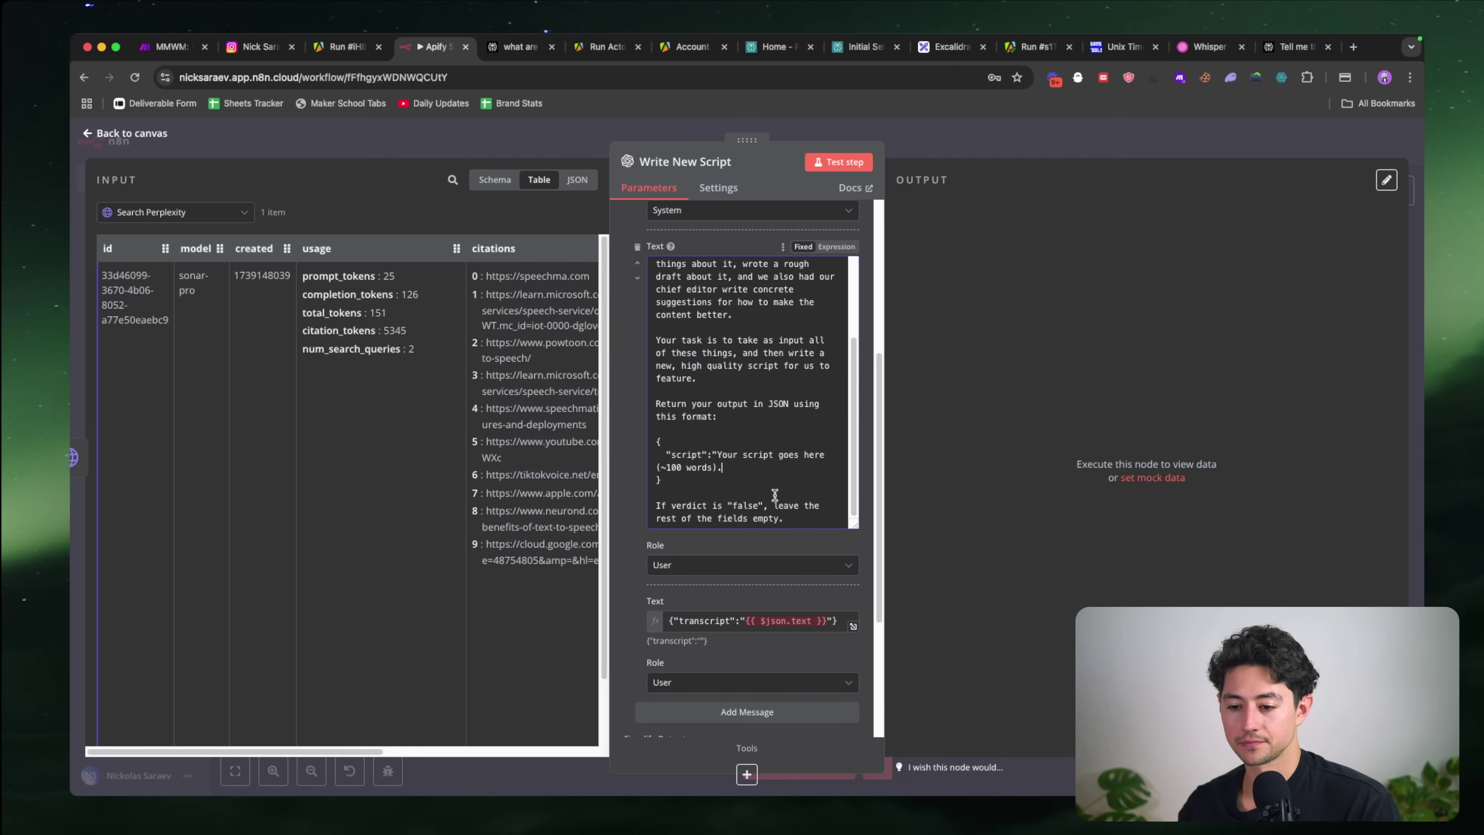
{"action": "left_click_drag", "start_coordinate": [772, 494], "coordinate": [811, 542]}
{"action": "key", "text": "BackSpace"}
{"action": "type", "text": "Rules:"}
{"action": "key", "text": "Return"}
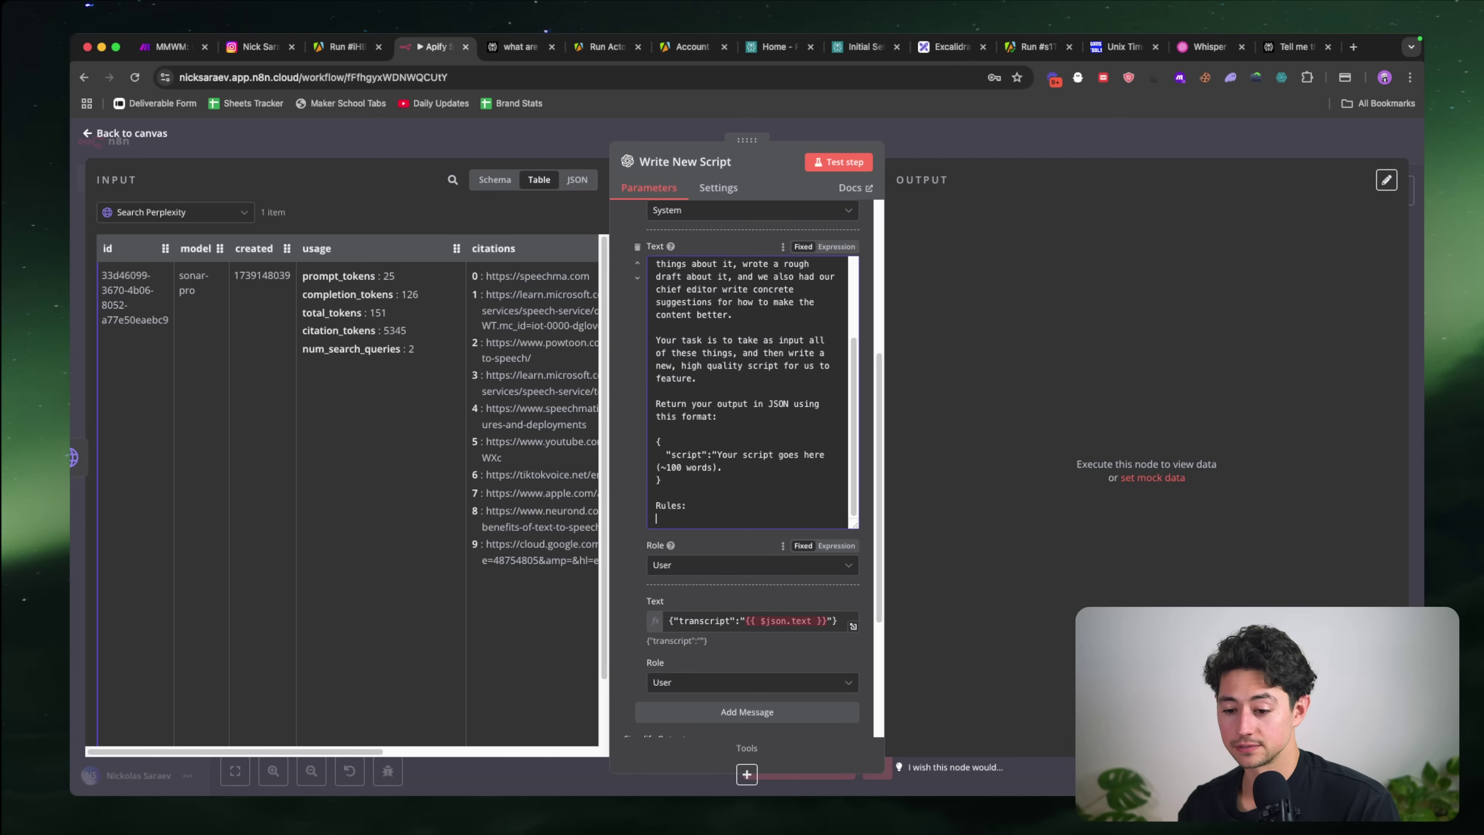
{"action": "type", "text": "-"}
{"action": "scroll", "coordinate": [771, 486], "scroll_direction": "down", "scroll_amount": 3}
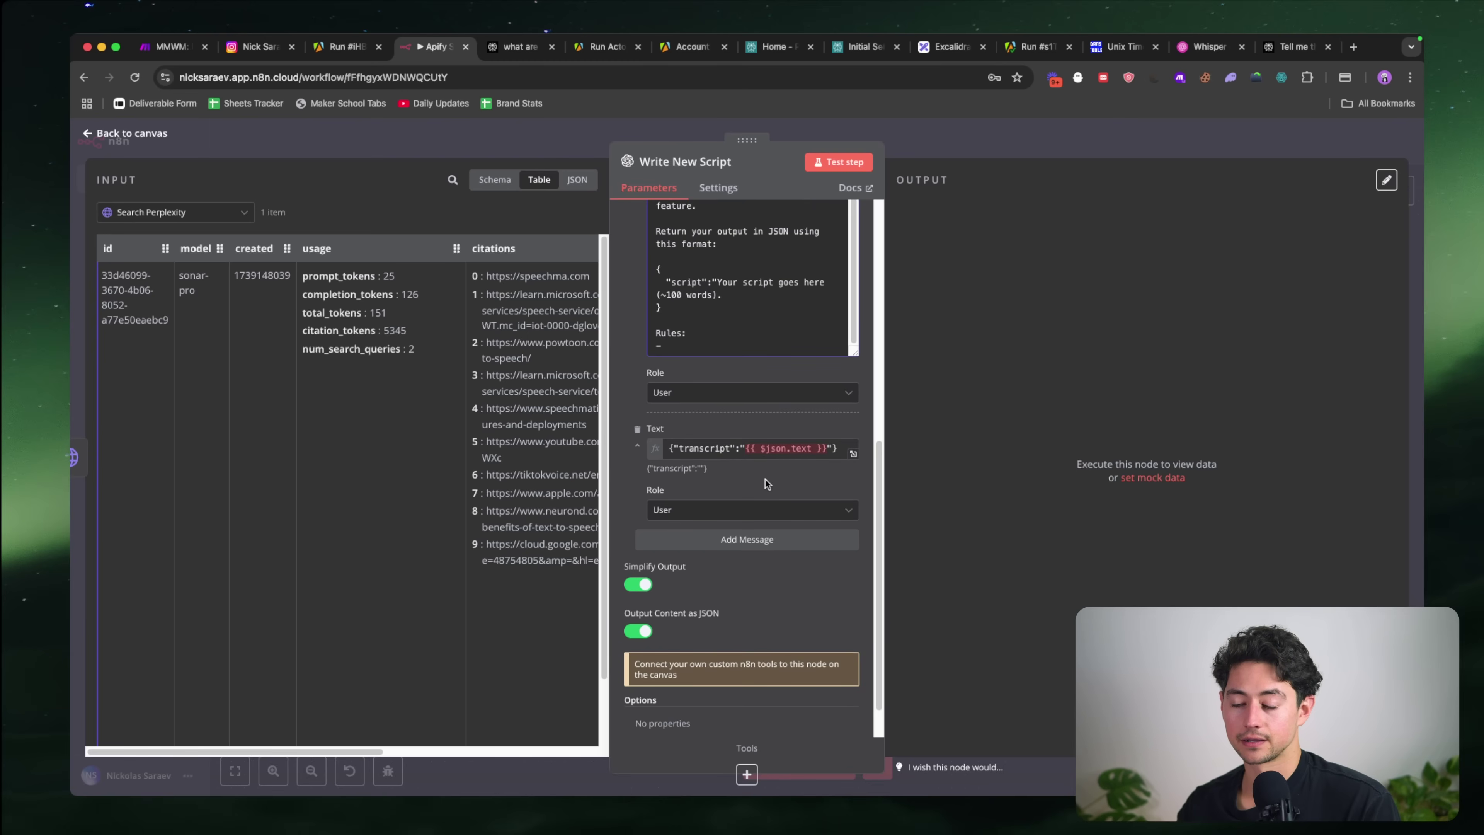
{"action": "type", "text": "Use a"}
{"action": "scroll", "coordinate": [766, 479], "scroll_direction": "up", "scroll_amount": 3}
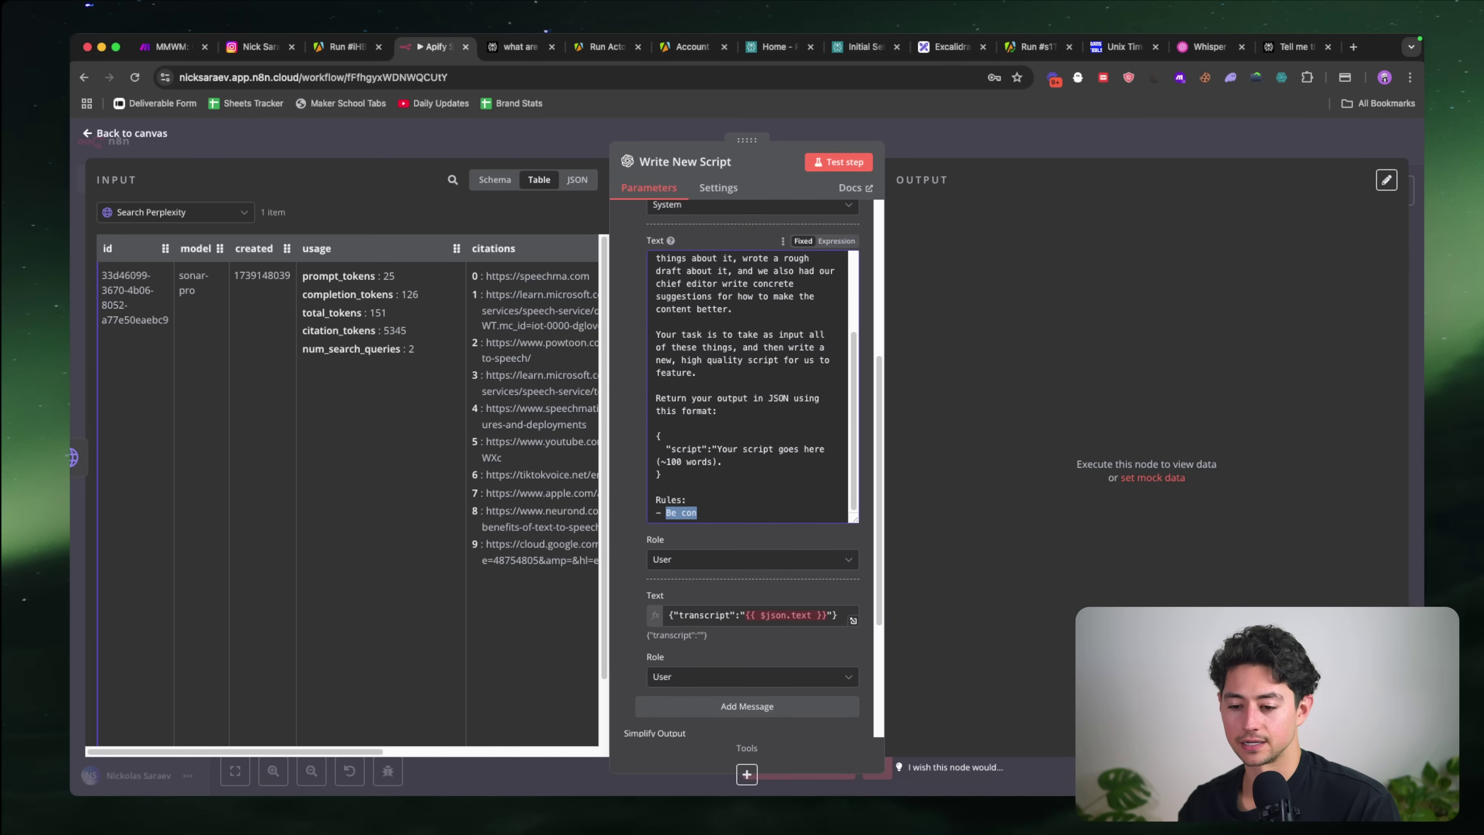
{"action": "type", "text": "casual, spartan tone "}
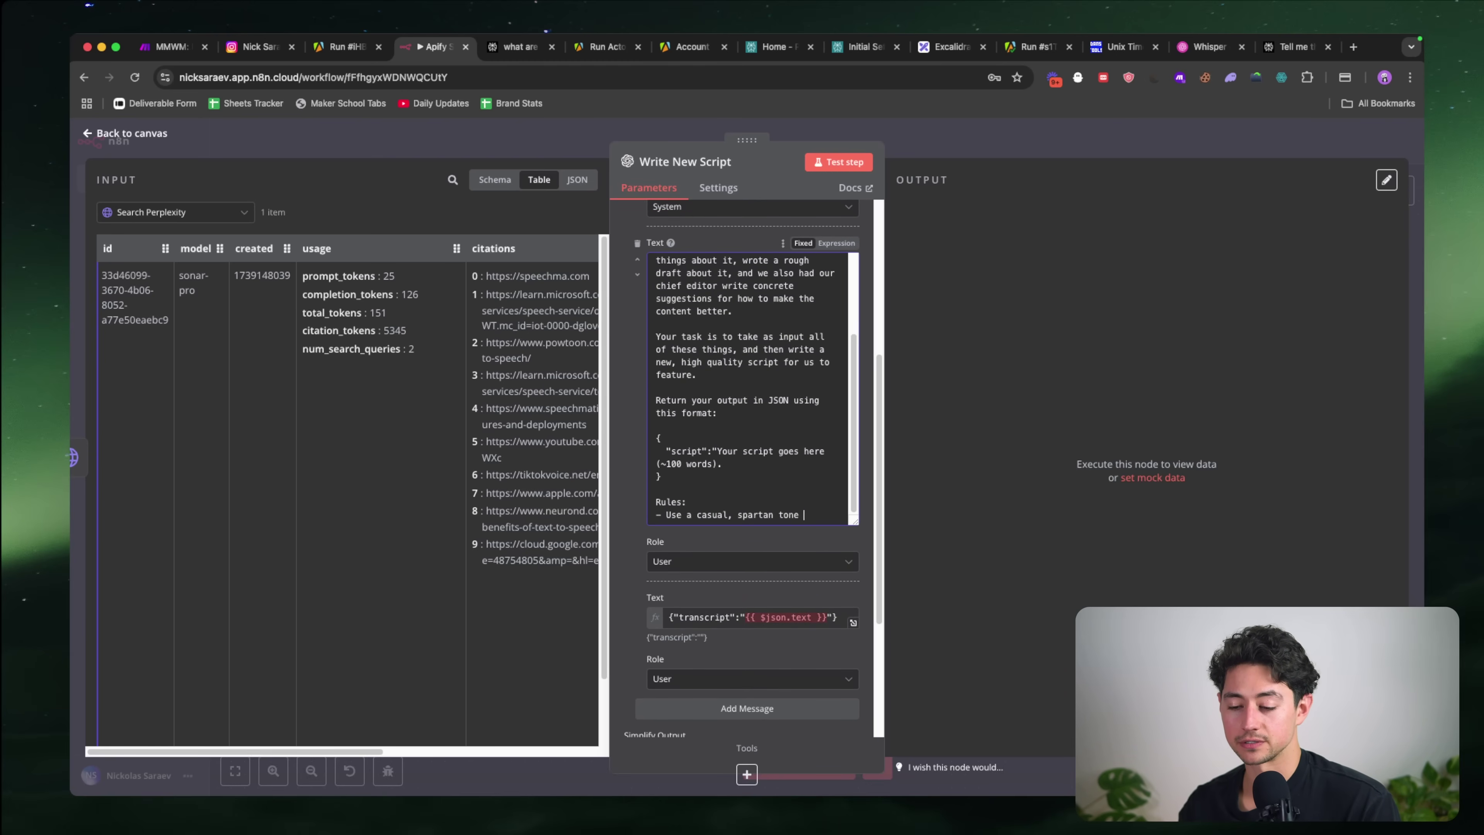
{"action": "type", "text": "of voice."}
Step: Add 'No frills.' and a rule to follow the provided examples as closely as possible
{"action": "key", "text": "Return"}
{"action": "type", "text": "No frills."}
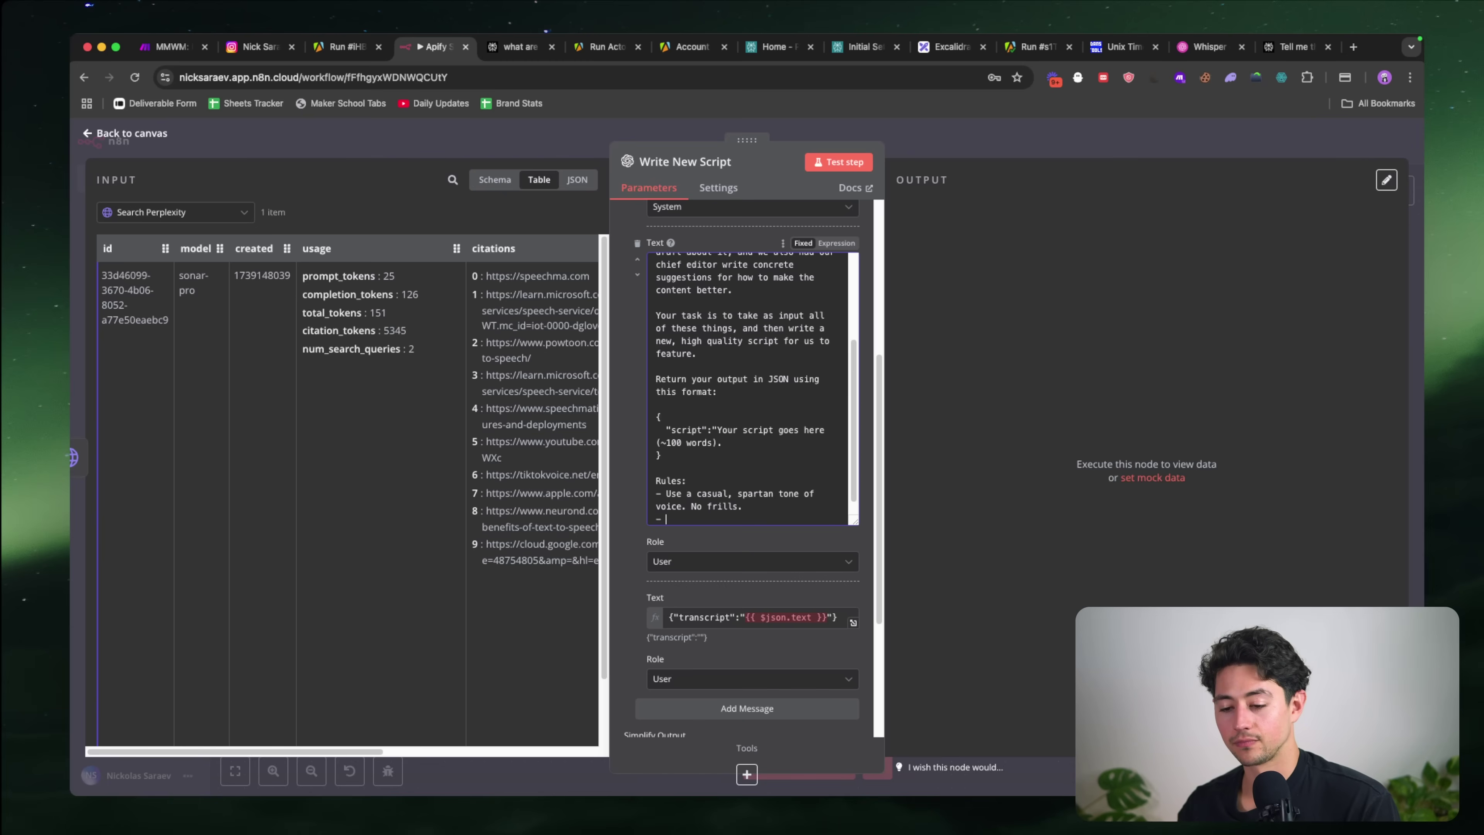
{"action": "scroll", "coordinate": [749, 458], "scroll_direction": "down", "scroll_amount": 1}
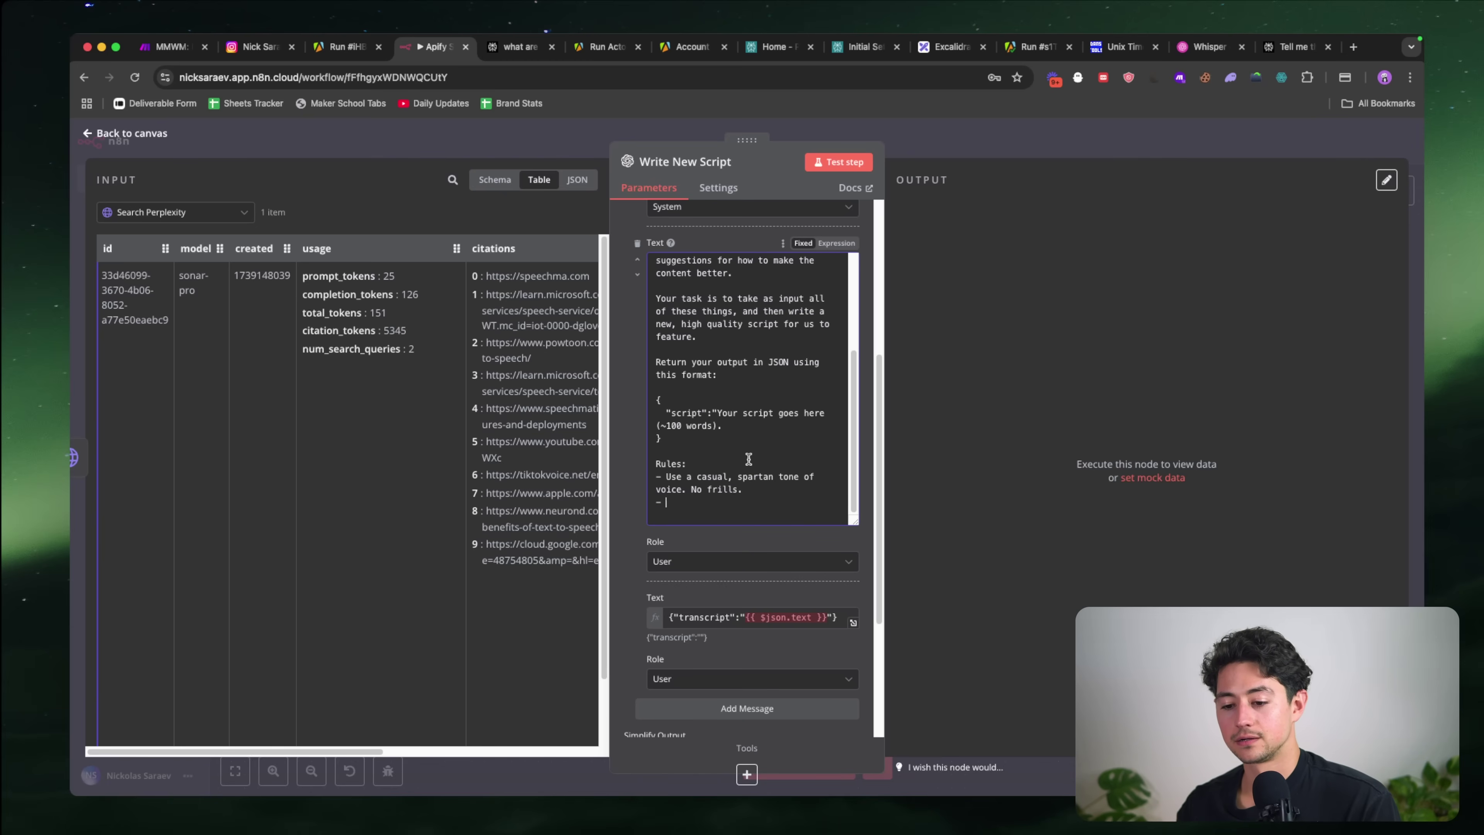
{"action": "scroll", "coordinate": [749, 459], "scroll_direction": "up", "scroll_amount": 1}
{"action": "type", "text": "ls."}
{"action": "key", "text": "Return"}
{"action": "type", "text": "- Follow"}
{"action": "scroll", "coordinate": [754, 467], "scroll_direction": "down", "scroll_amount": 1}
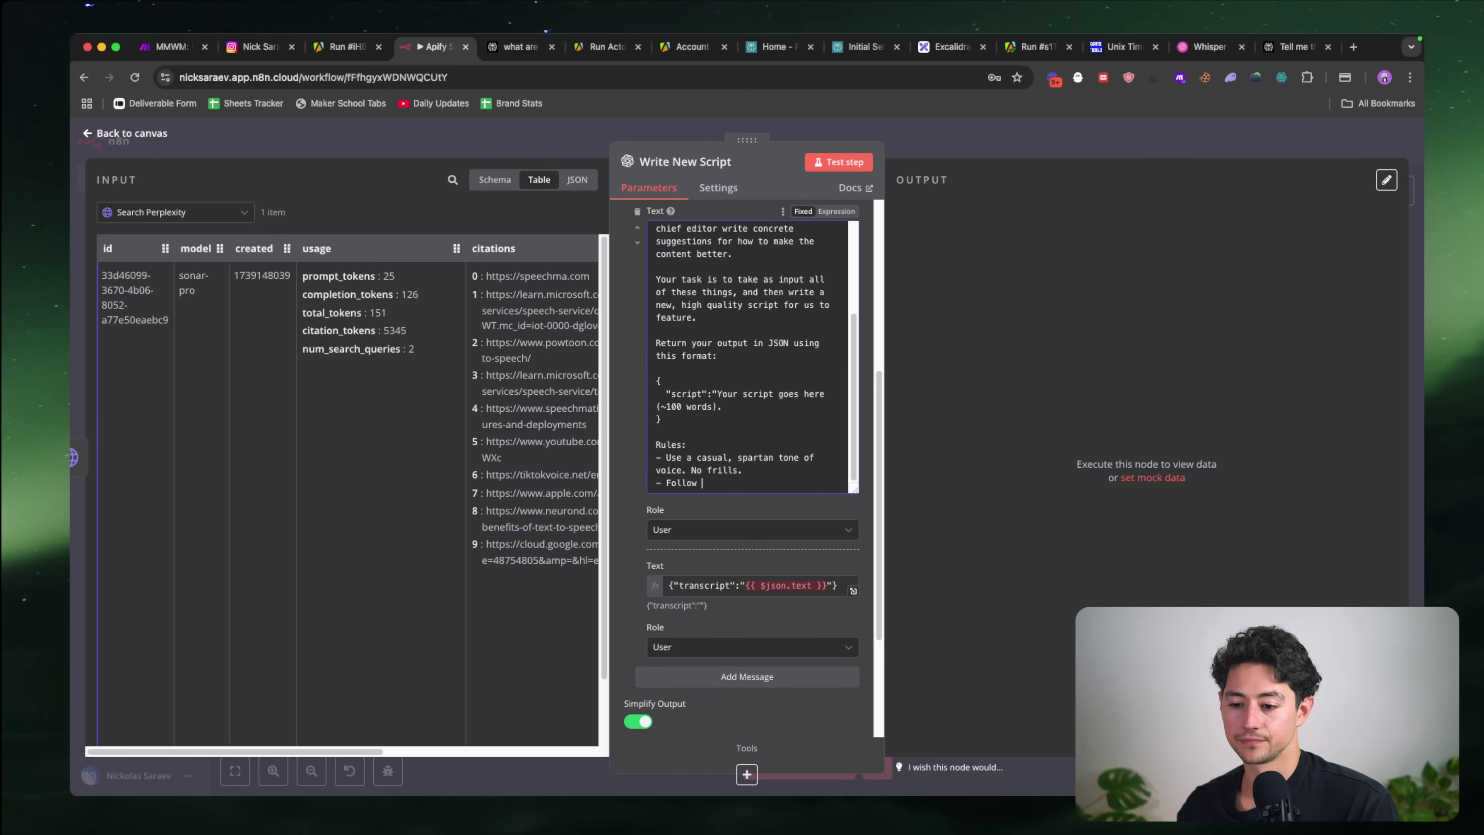
{"action": "type", "text": "the provided examples as c"}
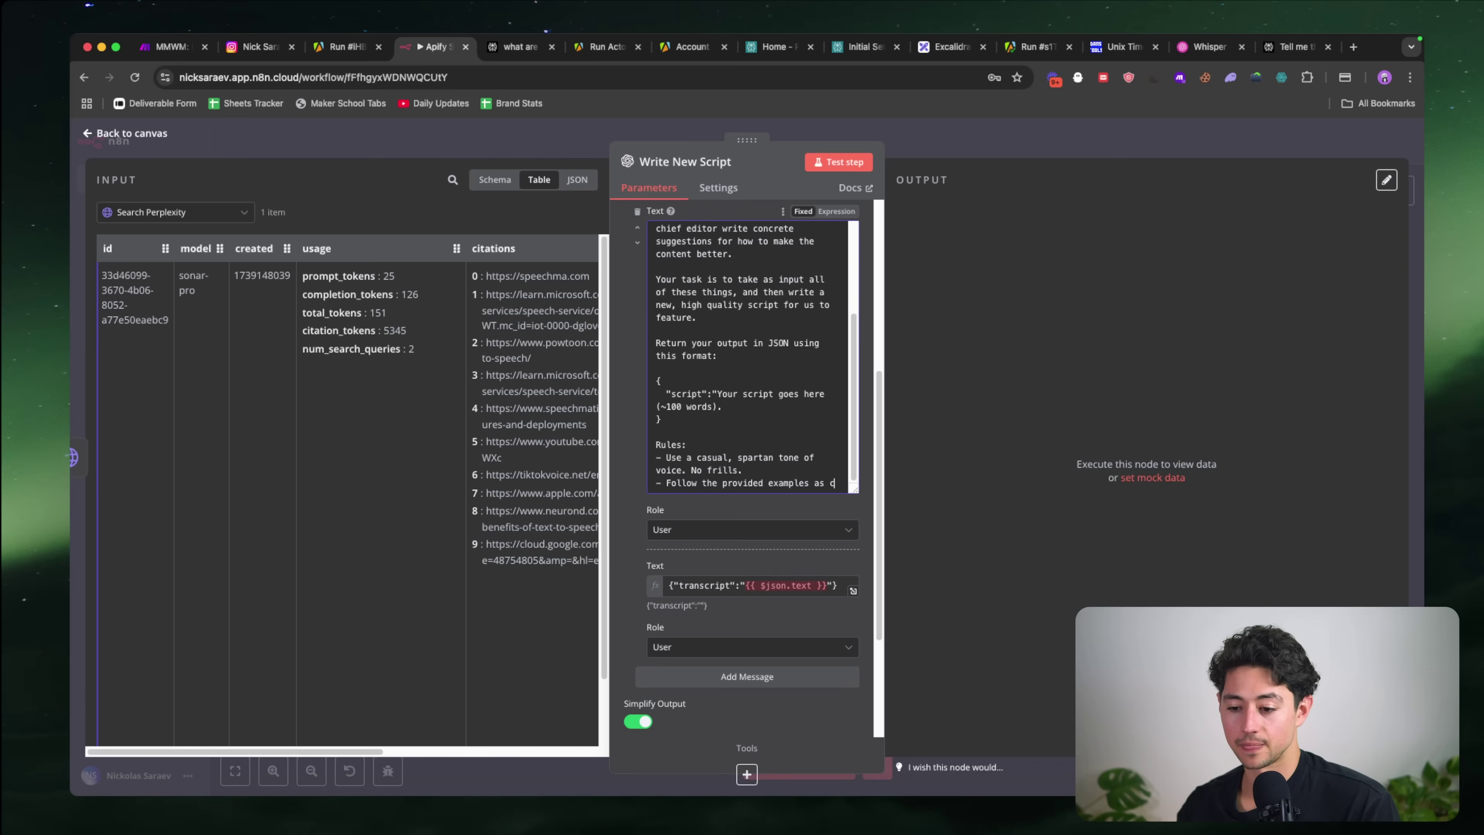
{"action": "type", "text": "losely as possible."}
Step: Extend the examples rule to end 'as closely as possible in tone of voice and subject matter.'
{"action": "key", "text": "Return"}
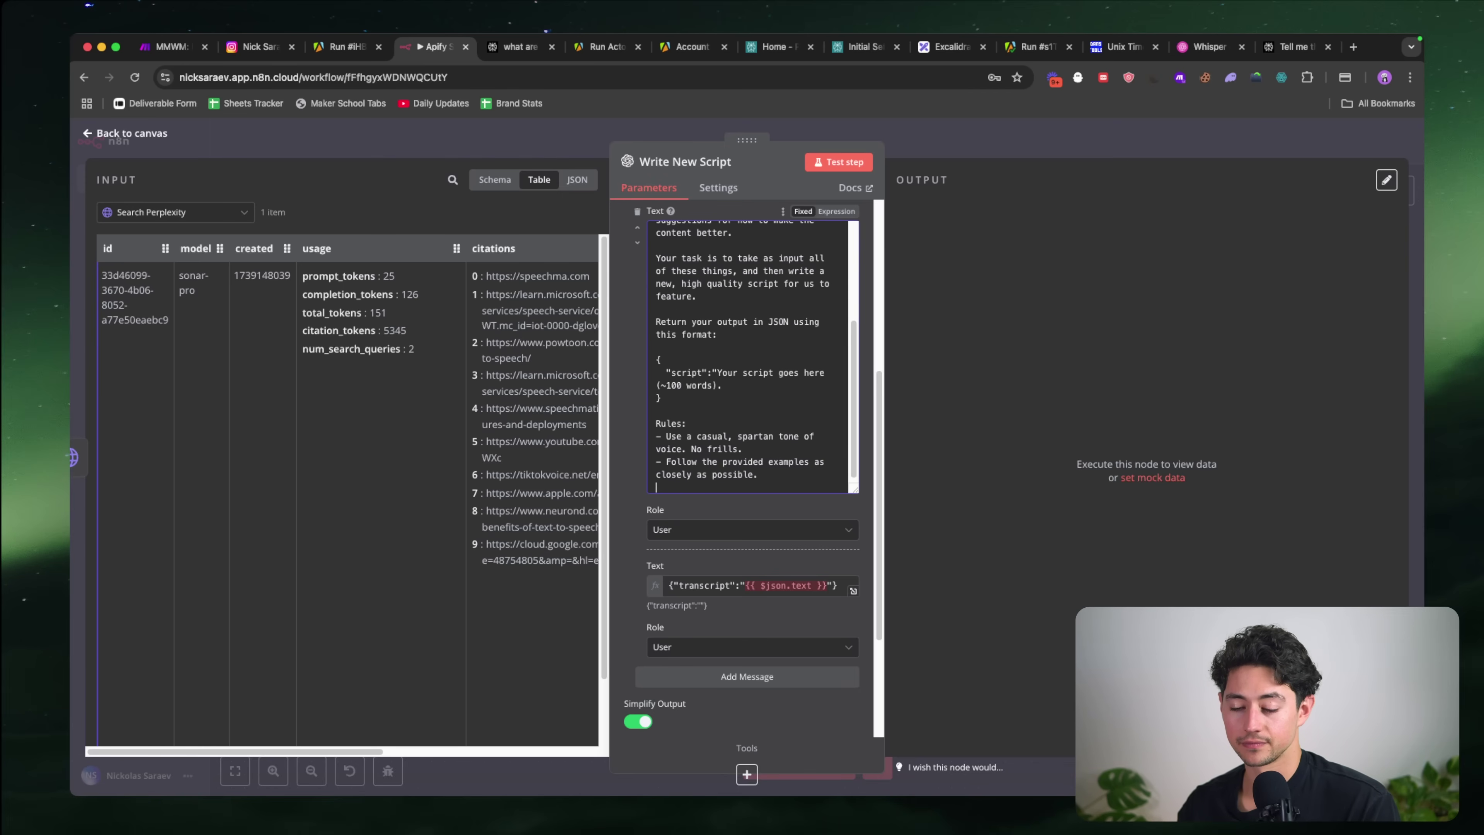
{"action": "key", "text": "BackSpace"}
{"action": "key", "text": "BackSpace"}
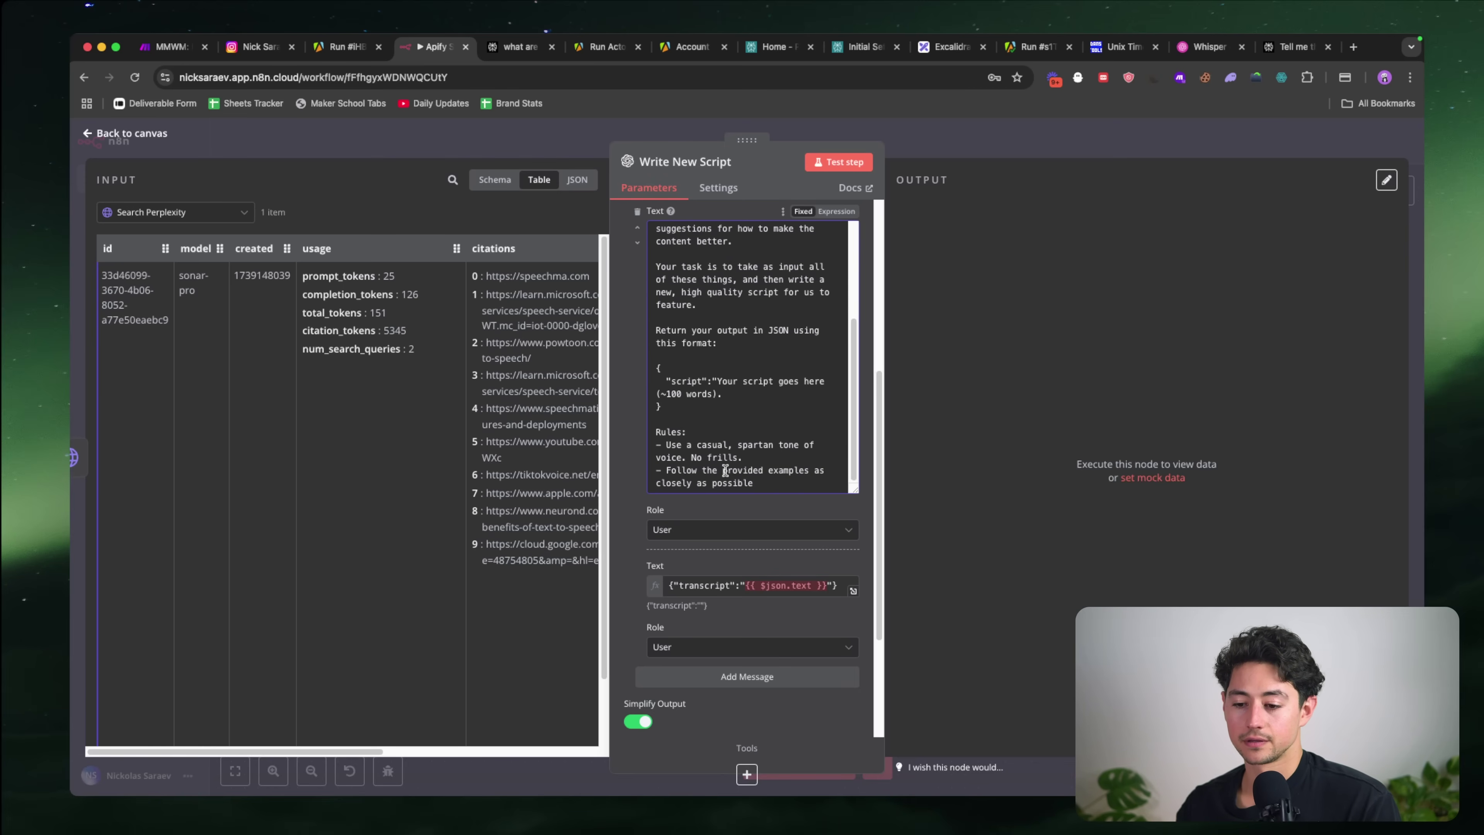
{"action": "double_click", "coordinate": [732, 482]}
{"action": "left_click", "coordinate": [753, 482]}
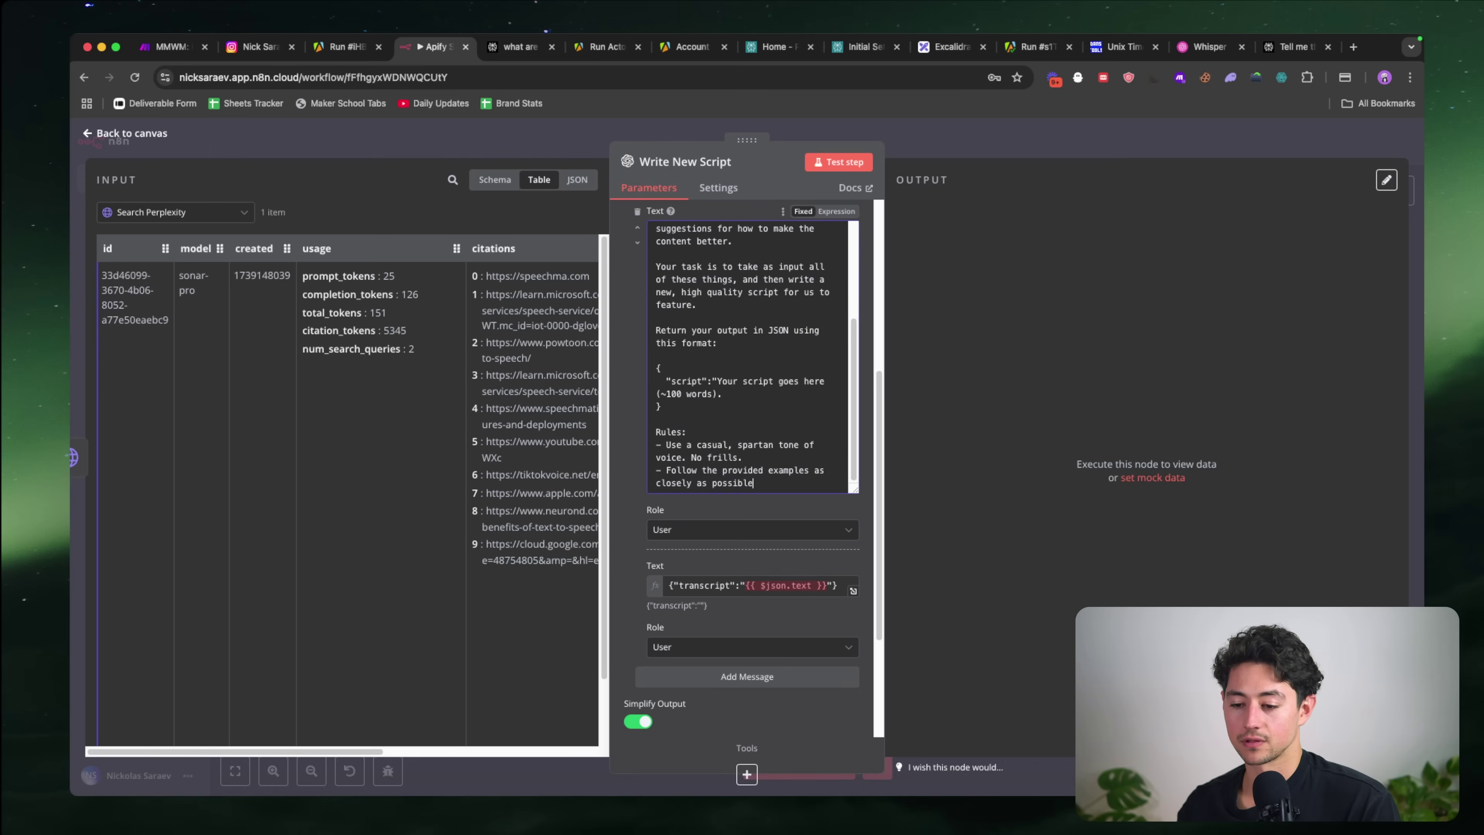
{"action": "type", "text": "in tone of voice "}
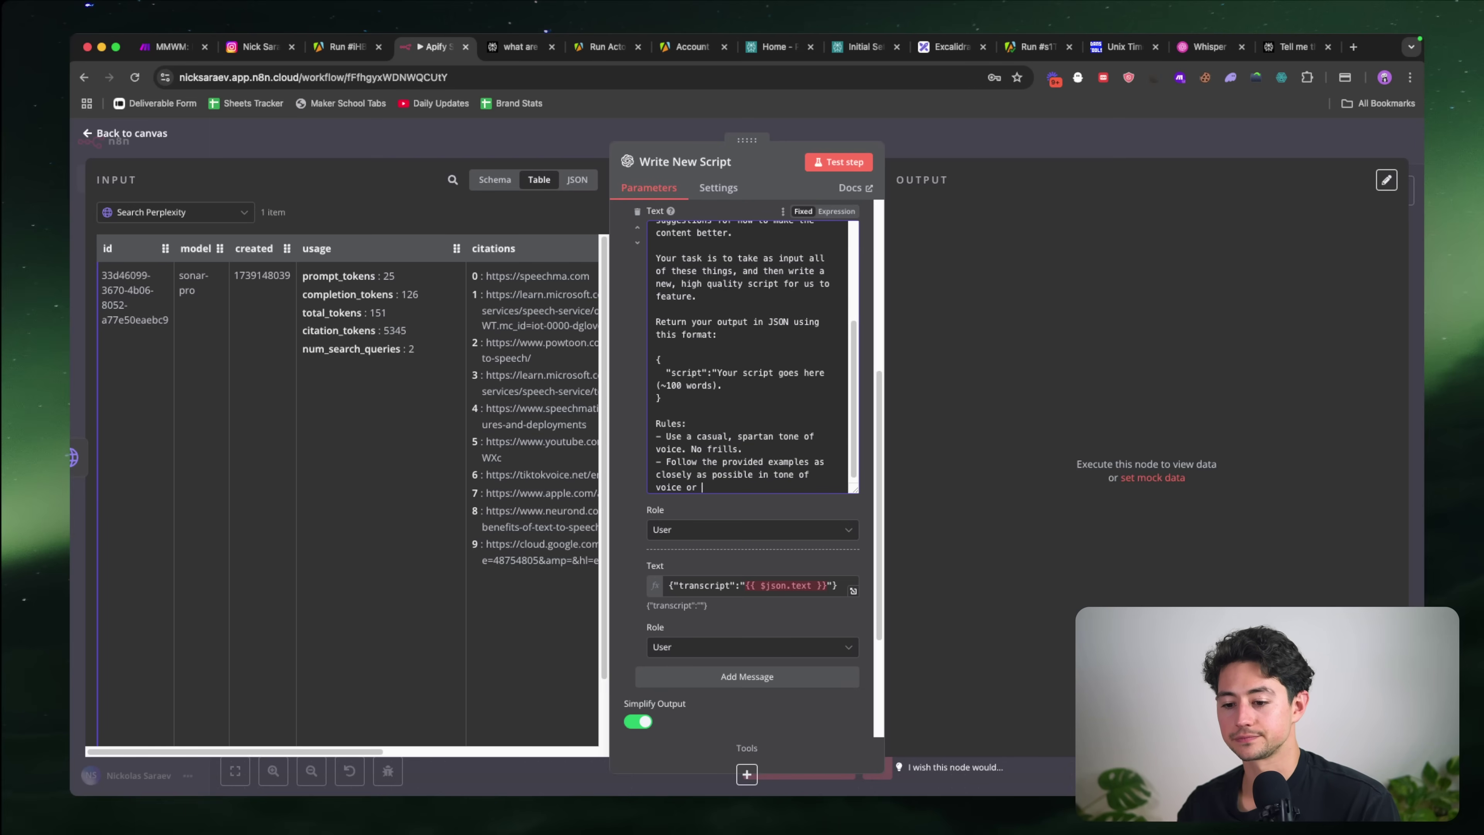
{"action": "type", "text": "and c"}
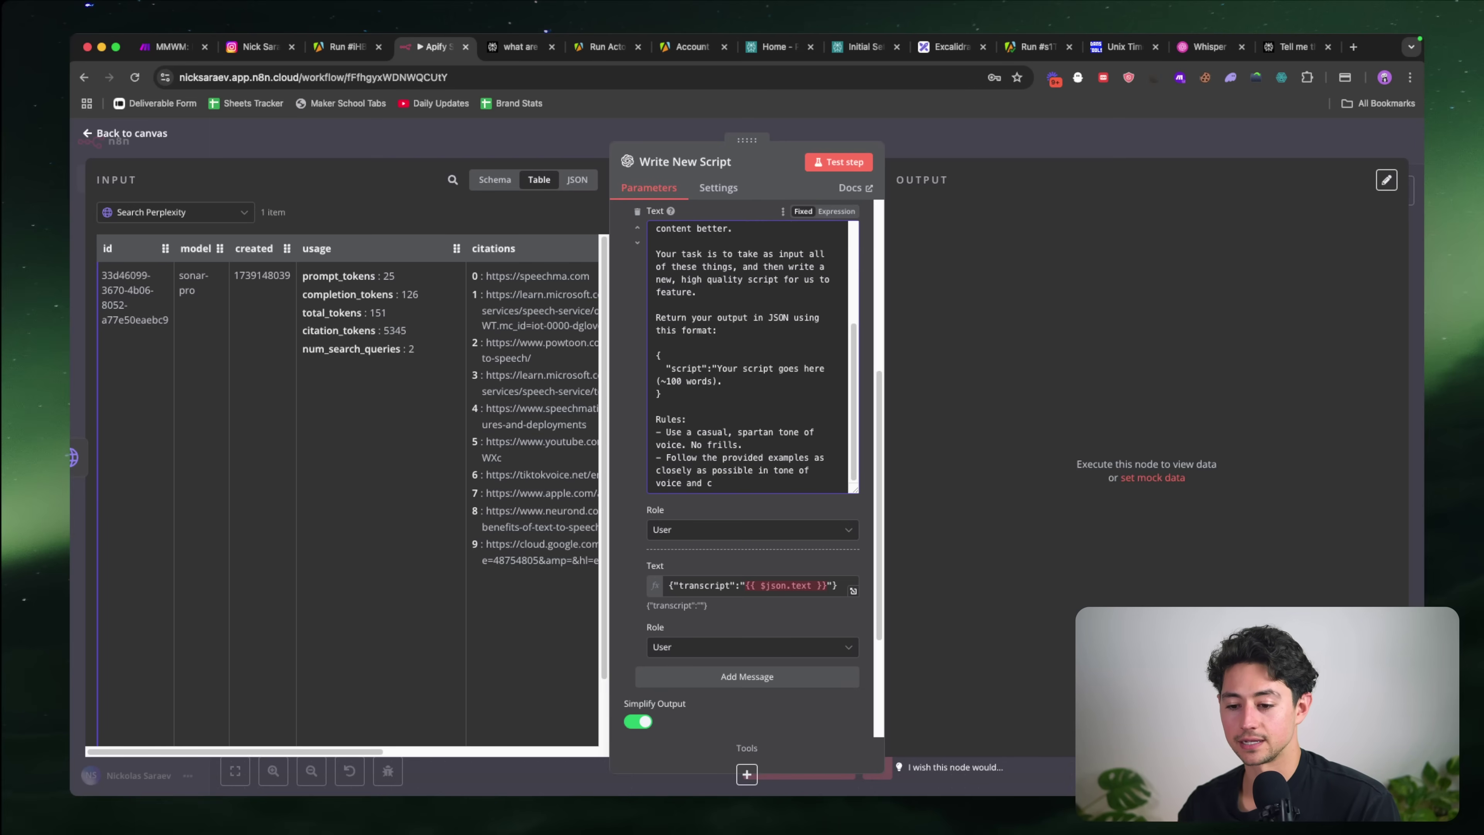
{"action": "type", "text": "subject matter."}
Step: Start a new rule: 'End the script with a call to action like "Want the {resource'
{"action": "key", "text": "Return"}
{"action": "type", "text": "- "}
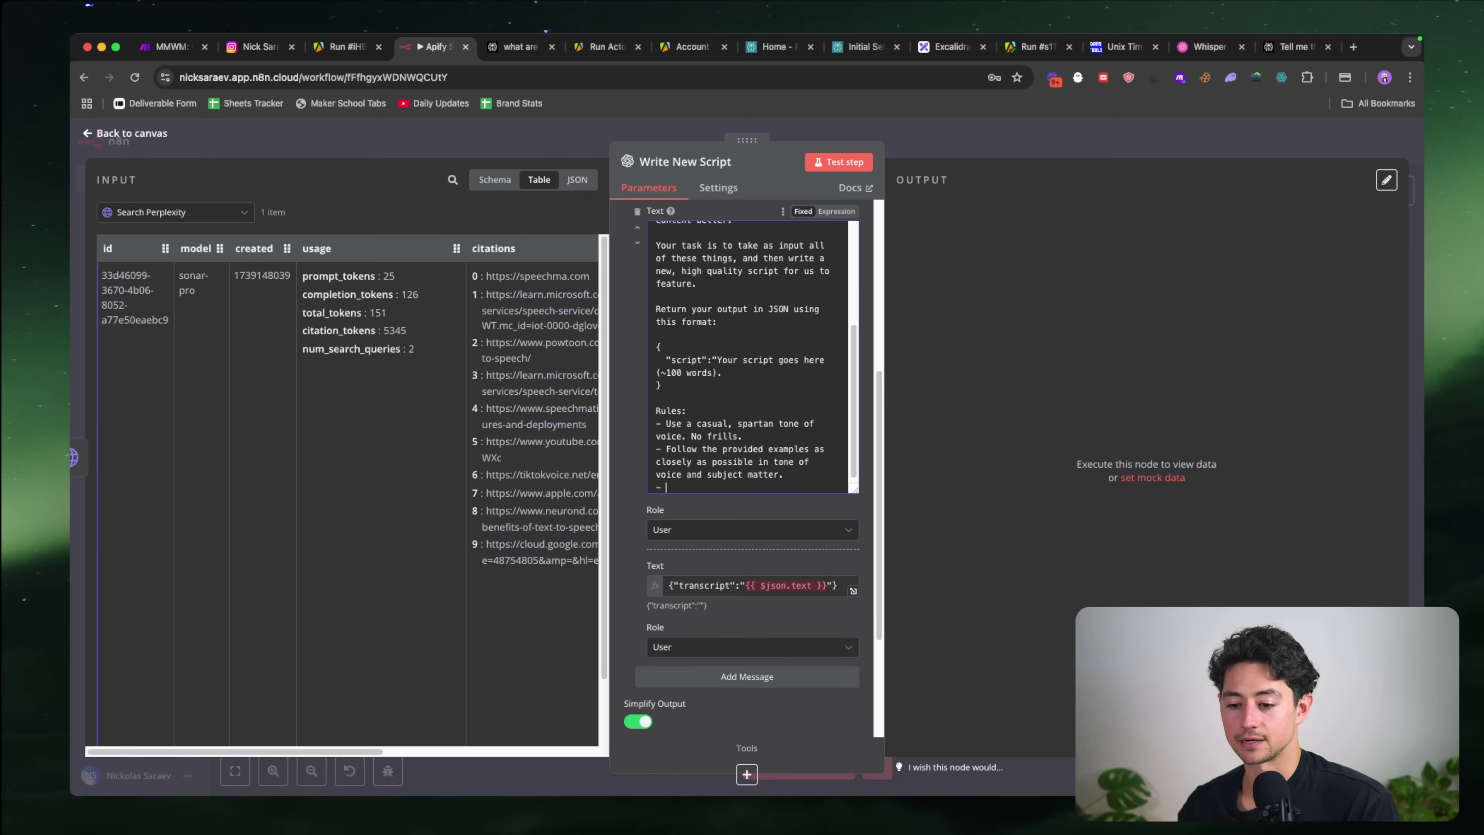
{"action": "type", "text": "Sign"}
{"action": "key", "text": "alt+shift+Left"}
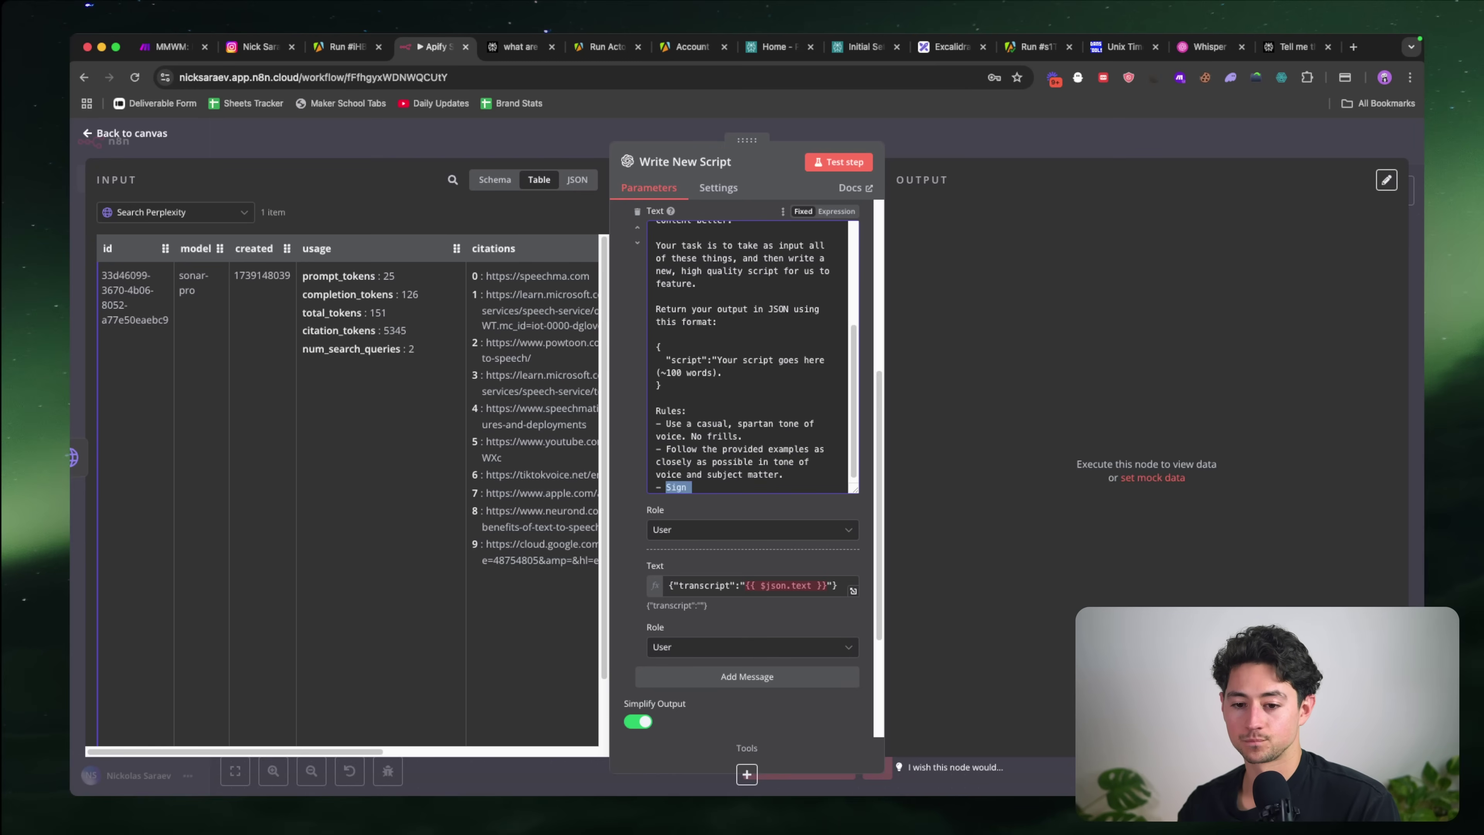
{"action": "type", "text": "End the script wiht a call"}
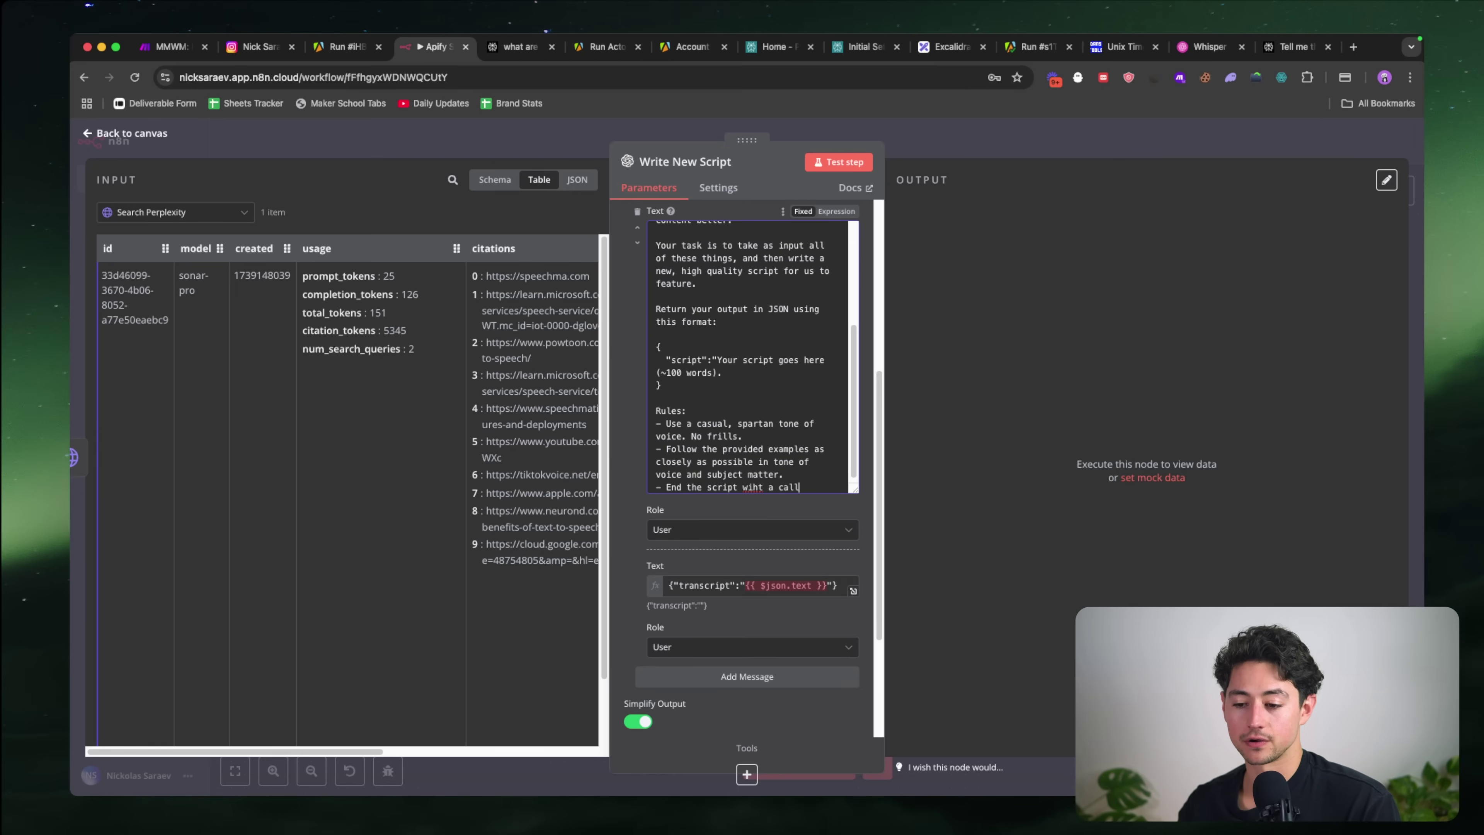
{"action": "key", "text": "BackSpace"}
{"action": "key", "text": "BackSpace"}
{"action": "key", "text": "BackSpace"}
{"action": "key", "text": "BackSpace"}
{"action": "key", "text": "BackSpace"}
{"action": "key", "text": "BackSpace"}
{"action": "key", "text": "BackSpace"}
{"action": "key", "text": "BackSpace"}
{"action": "key", "text": "BackSpace"}
{"action": "key", "text": "BackSpace"}
{"action": "type", "text": "ith a call to"}
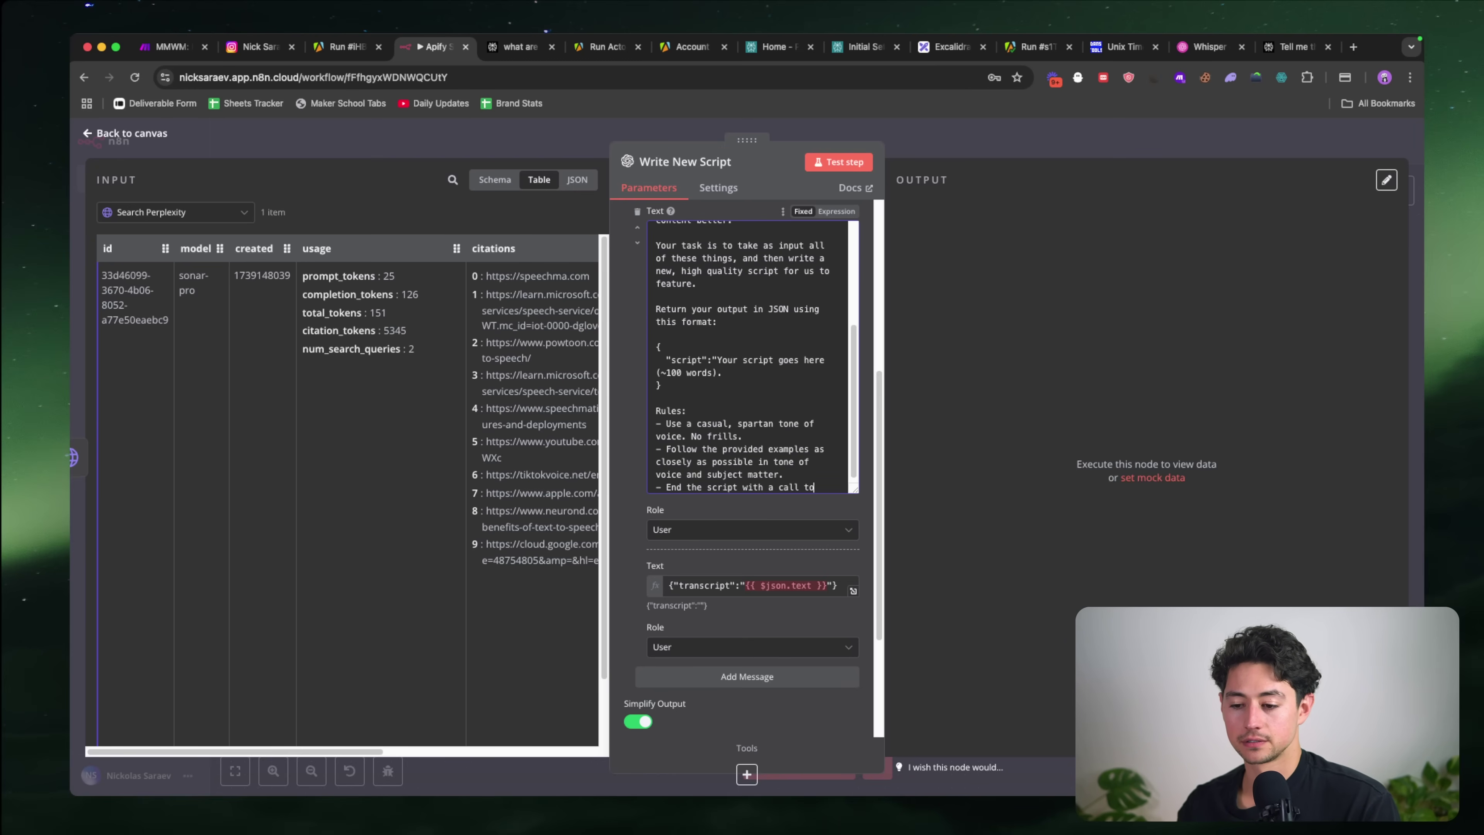
{"action": "type", "text": " action like \"Want th"}
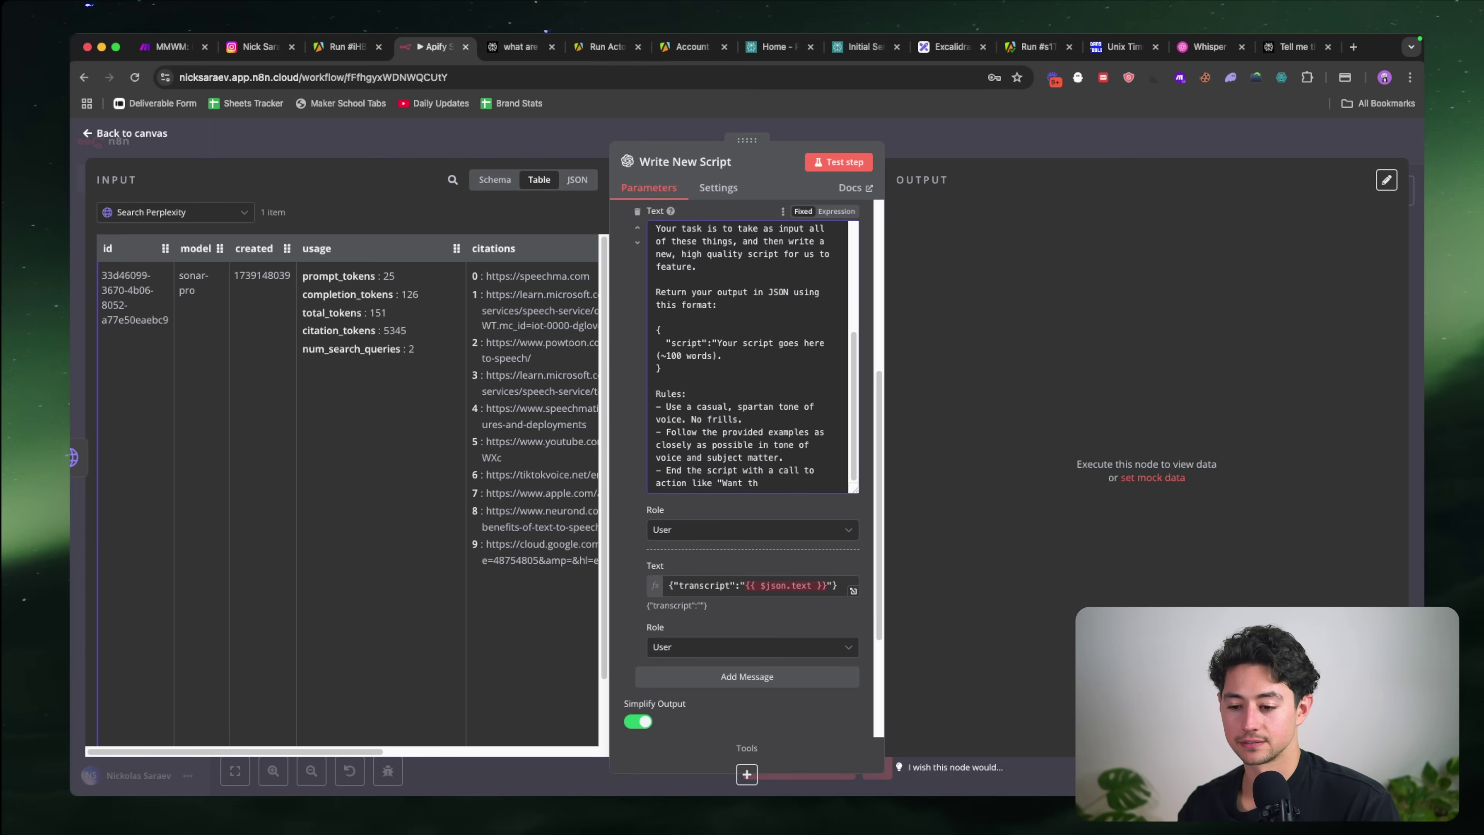
{"action": "type", "text": "e {resource"}
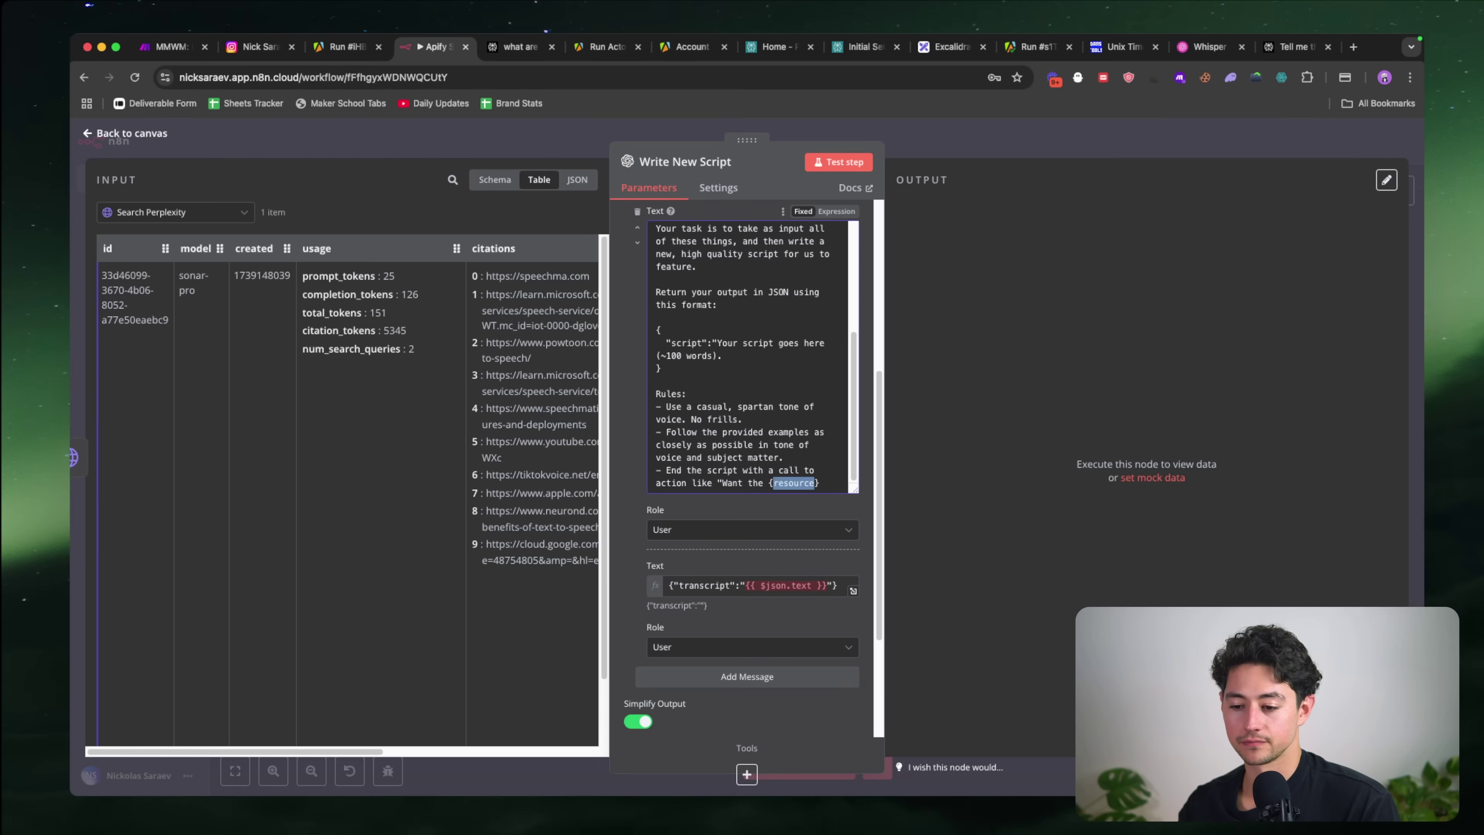
Step: Finish the call to action as 'Want {thing}? Just comment {keyword} and I'll send it straight to your DMs'
{"action": "scroll", "coordinate": [753, 467], "scroll_direction": "down", "scroll_amount": 2}
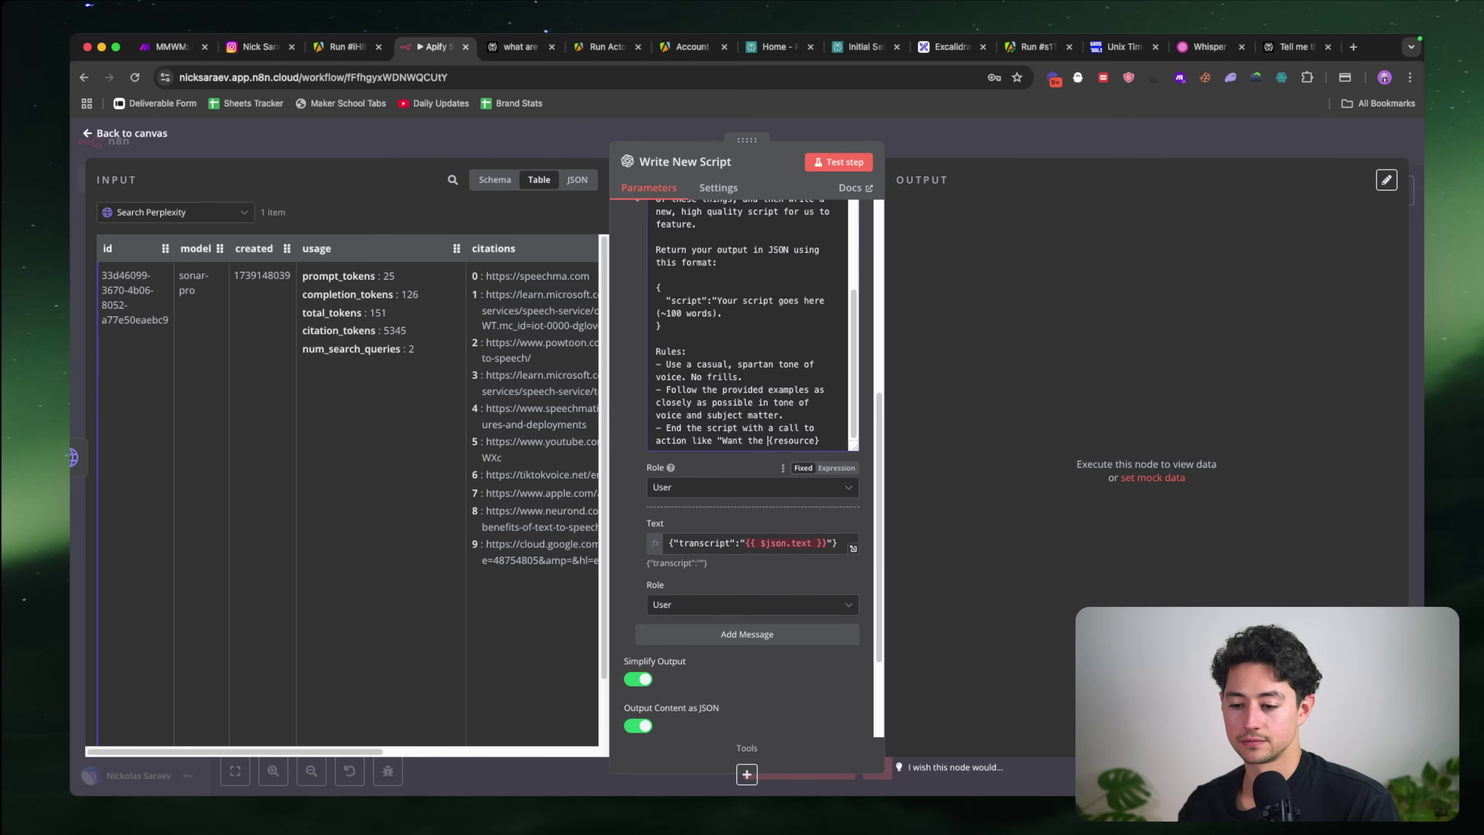
{"action": "key", "text": "alt+BackSpace"}
{"action": "key", "text": "Right"}
{"action": "key", "text": "alt+shift+Right"}
{"action": "type", "text": "thing}"}
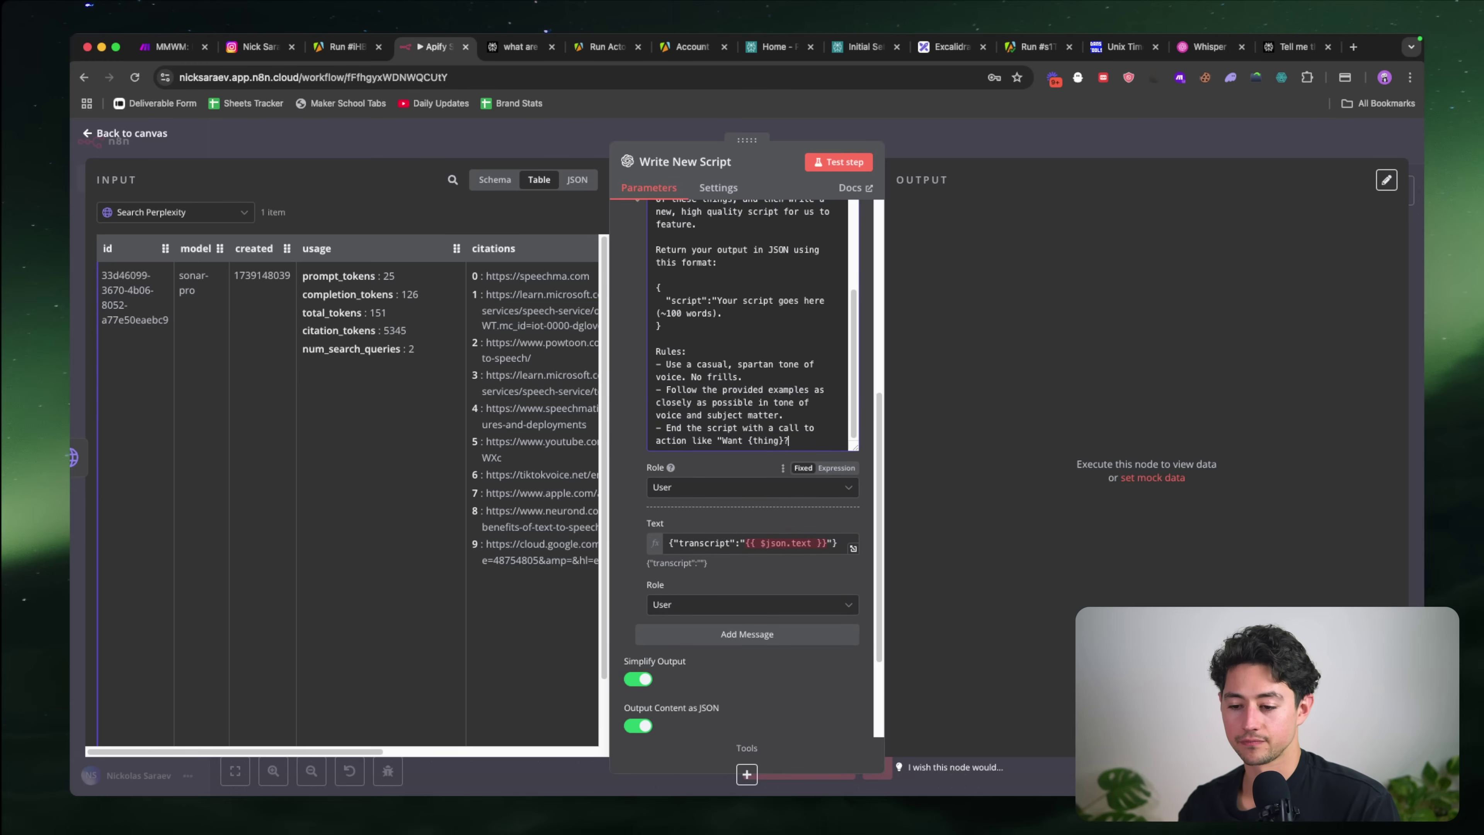
{"action": "type", "text": "? Just comment {keyword} and I'"}
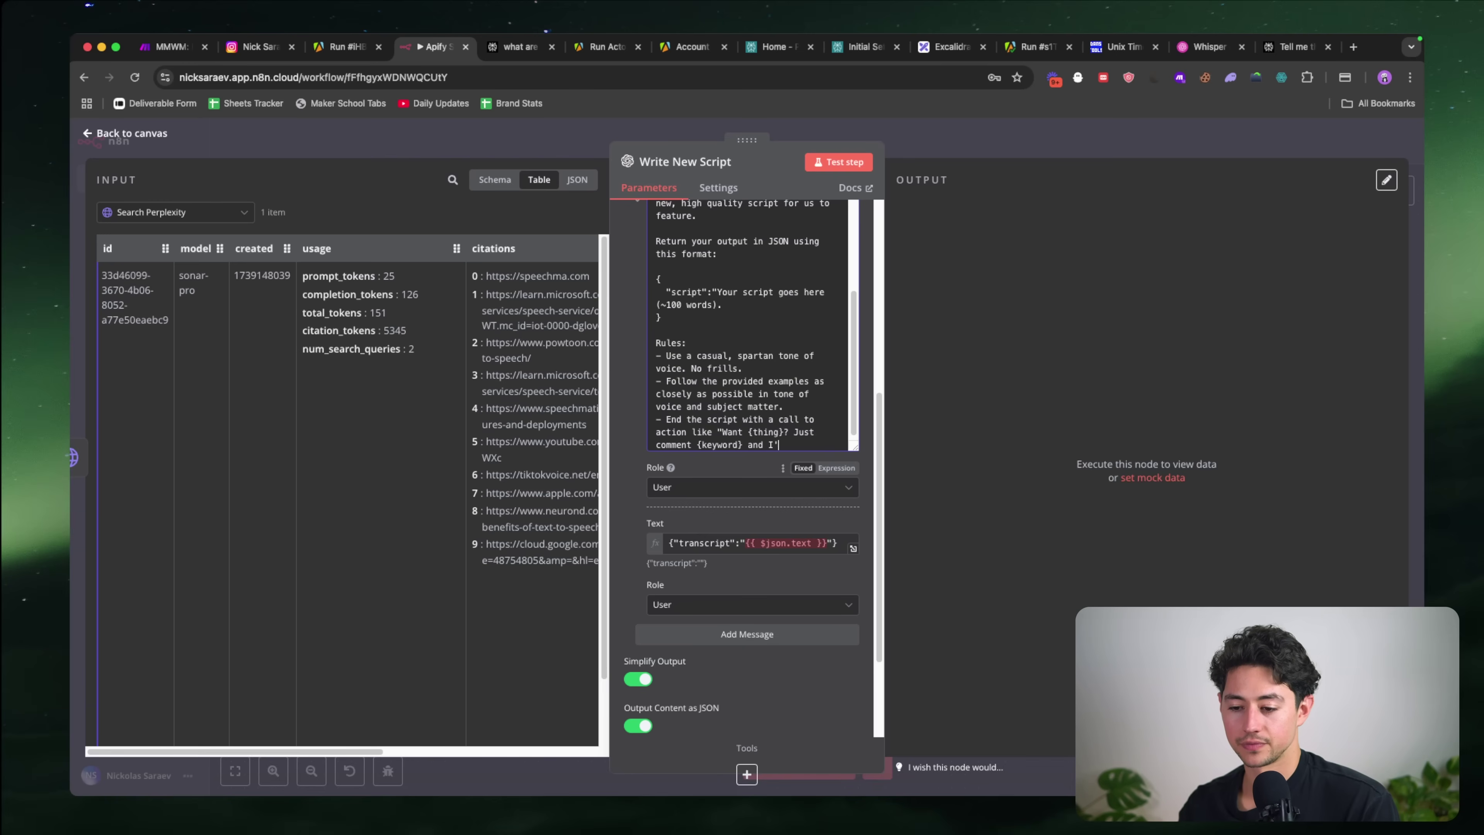
{"action": "type", "text": "ll send it straight to your DM"}
{"action": "scroll", "coordinate": [752, 468], "scroll_direction": "down", "scroll_amount": 5}
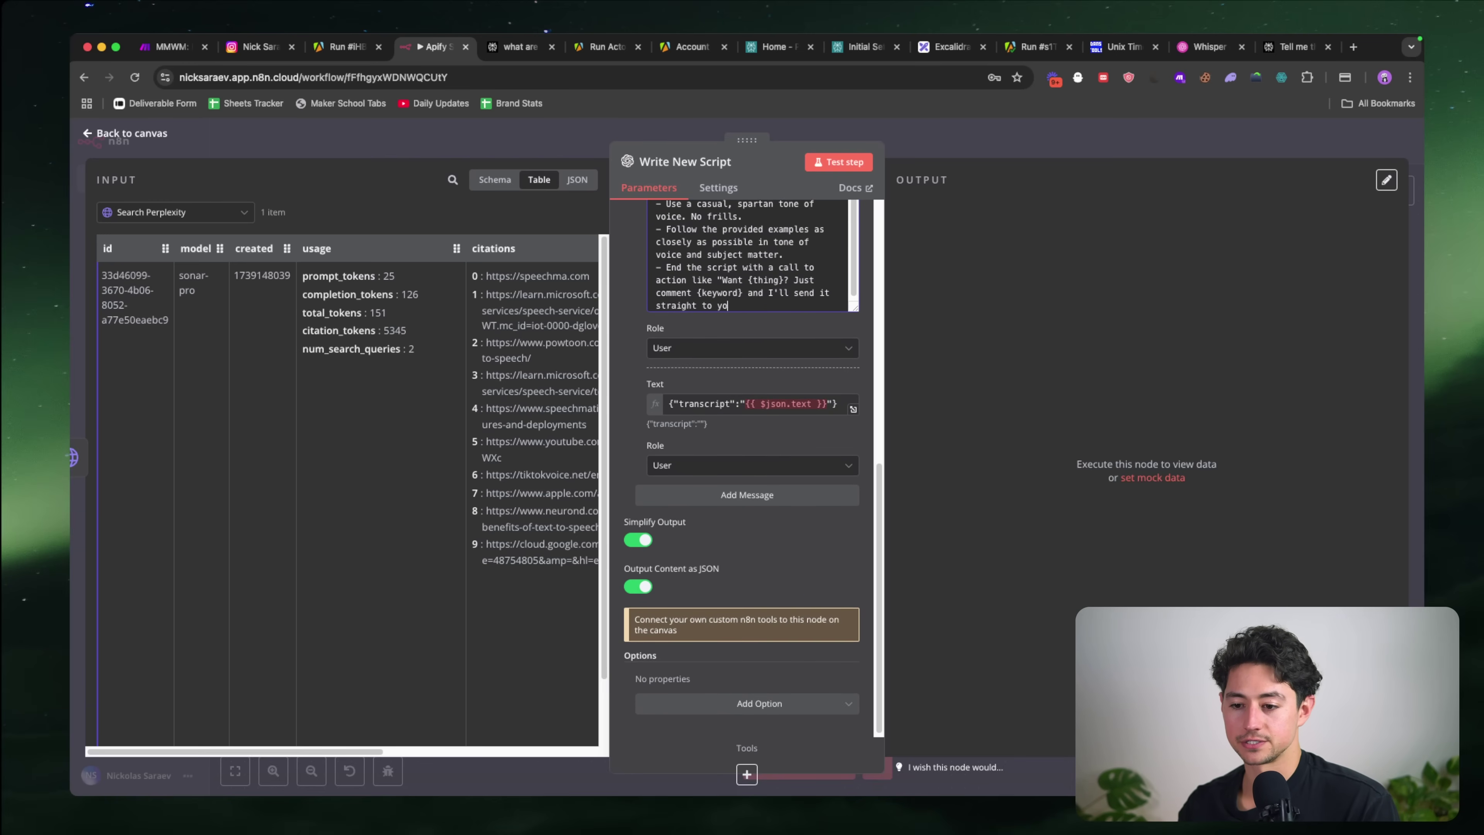
{"action": "scroll", "coordinate": [669, 483], "scroll_direction": "up", "scroll_amount": 2}
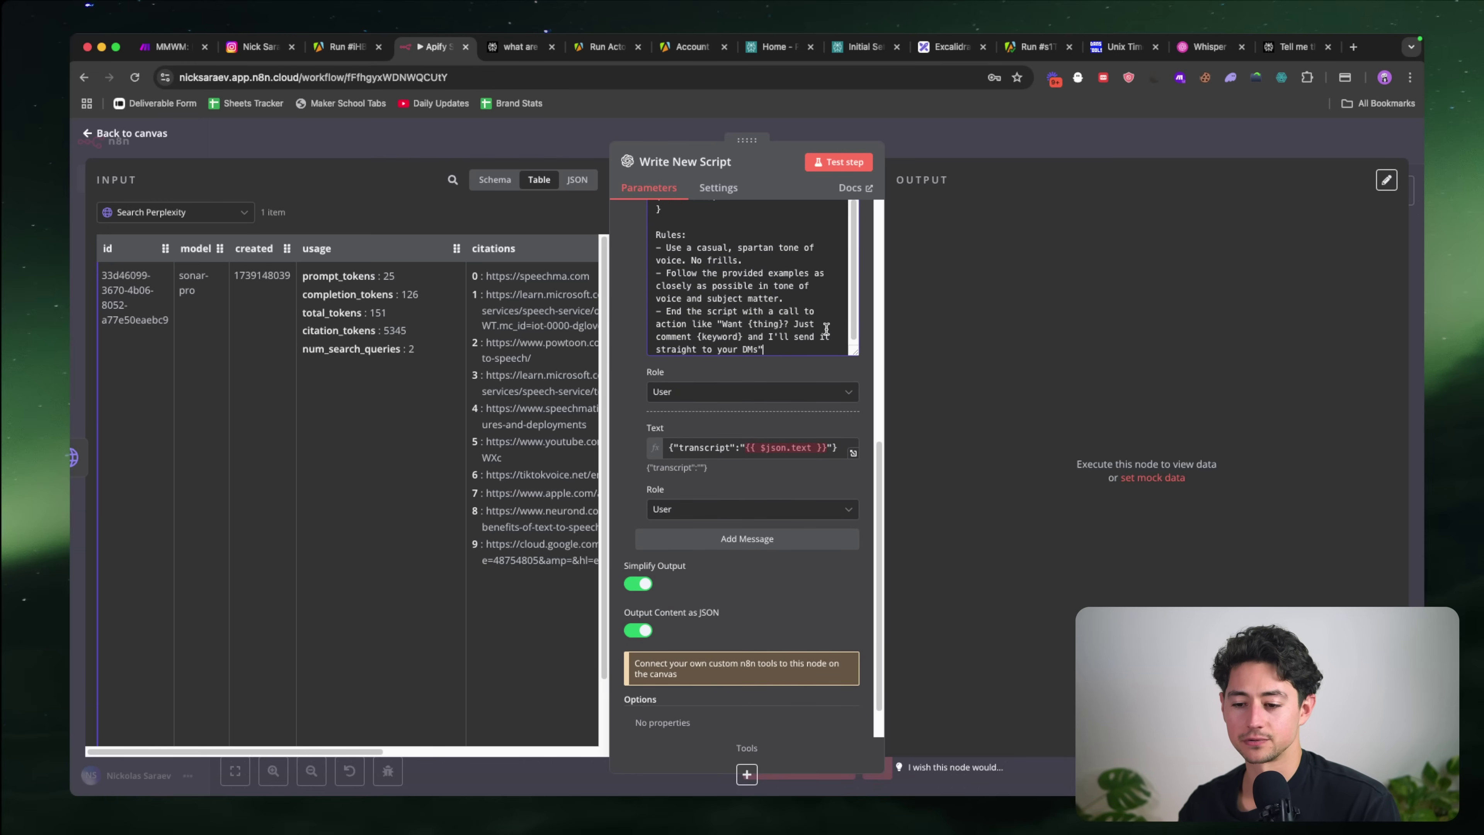
{"action": "scroll", "coordinate": [826, 329], "scroll_direction": "up", "scroll_amount": 2}
{"action": "scroll", "coordinate": [753, 388], "scroll_direction": "down", "scroll_amount": 2}
{"action": "scroll", "coordinate": [726, 390], "scroll_direction": "up", "scroll_amount": 3}
{"action": "scroll", "coordinate": [742, 389], "scroll_direction": "down", "scroll_amount": 1}
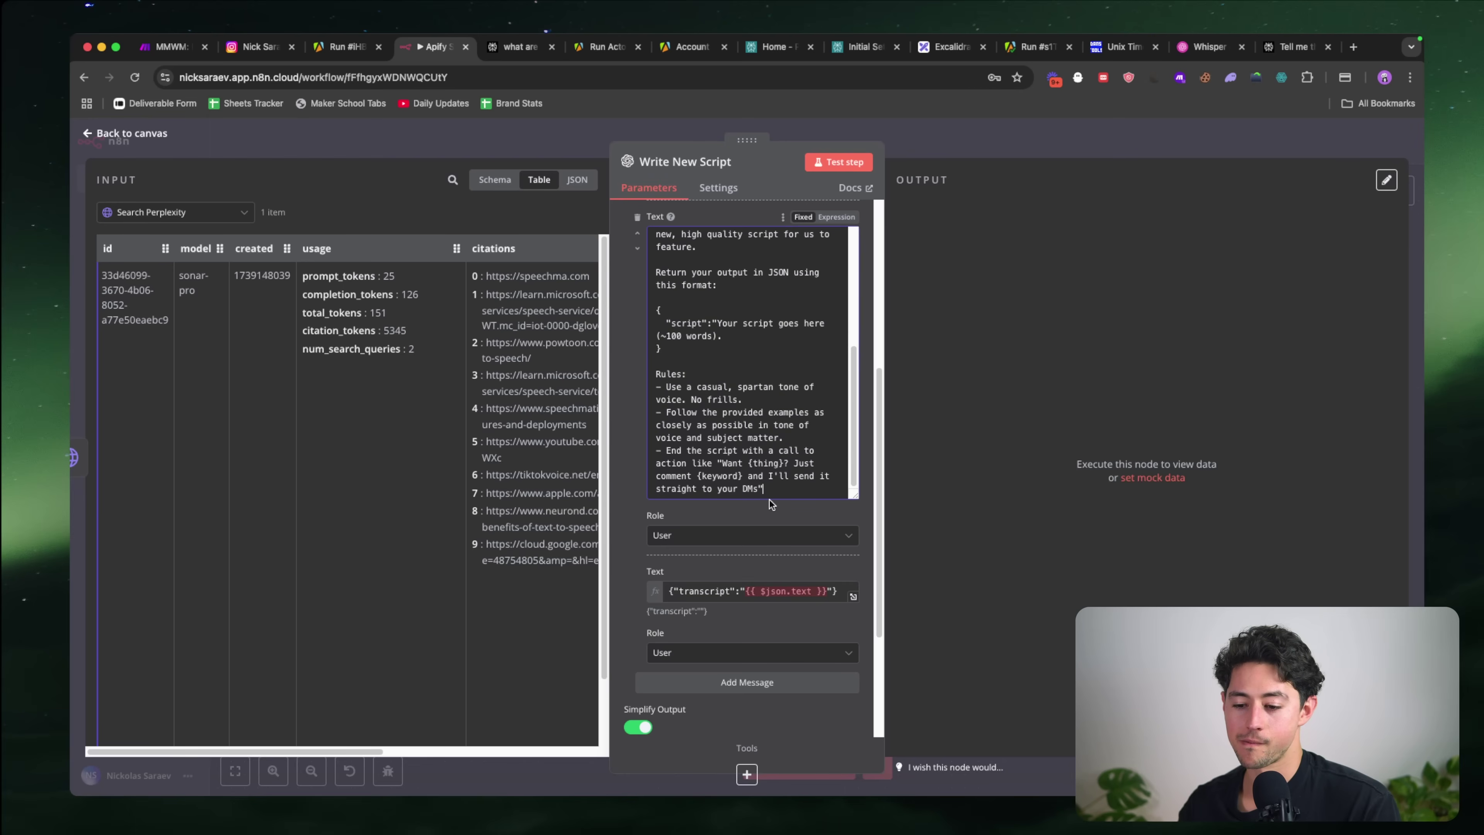
{"action": "scroll", "coordinate": [769, 526], "scroll_direction": "down", "scroll_amount": 1}
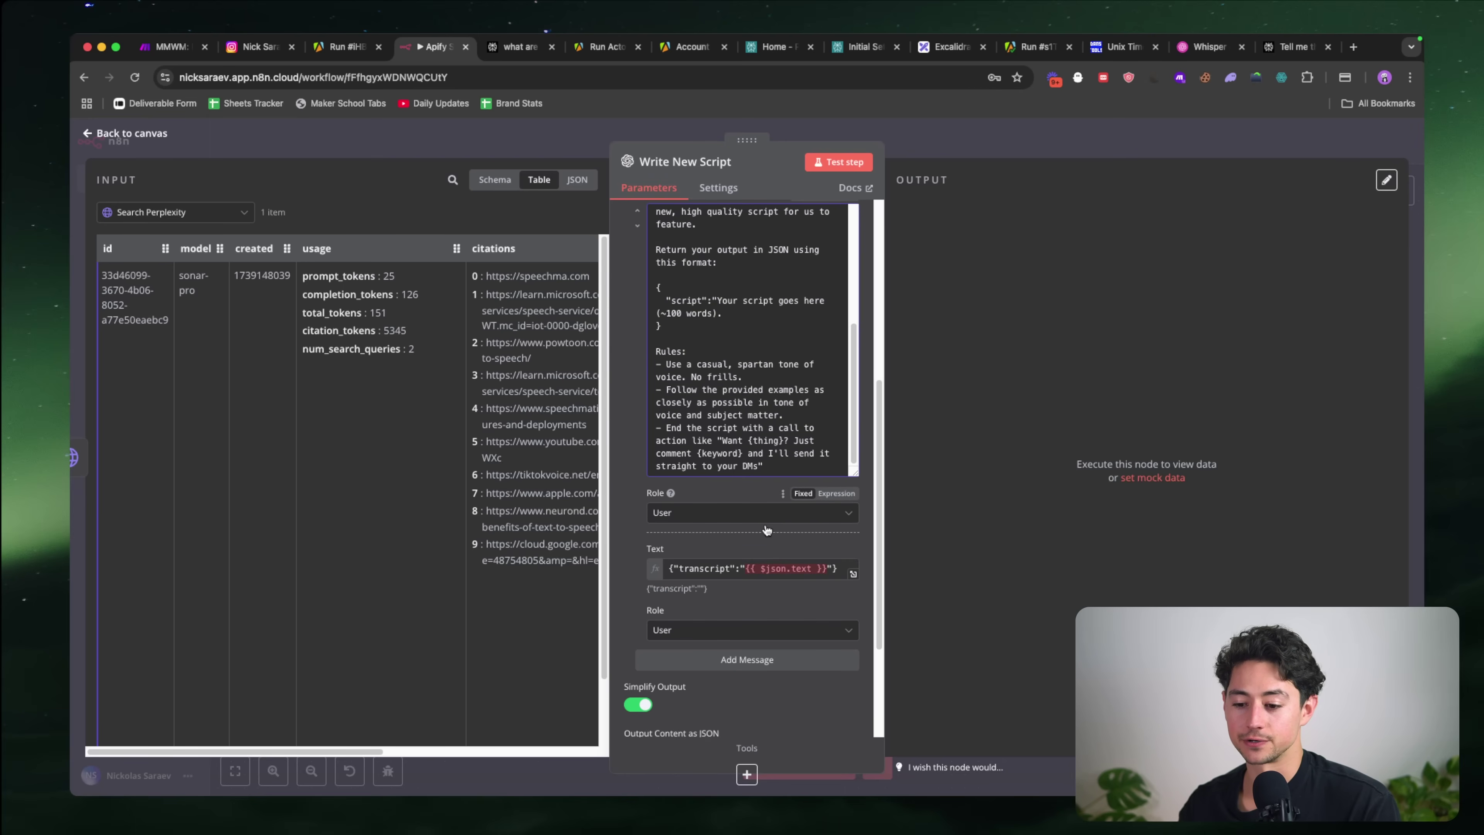
Step: Replace the transcript mapping with {"perplexityOutput":""} mapped to Perplexity's choices[0].message.content
{"action": "left_click", "coordinate": [714, 567]}
{"action": "key", "text": "ctrl+a"}
{"action": "key", "text": "BackSpace"}
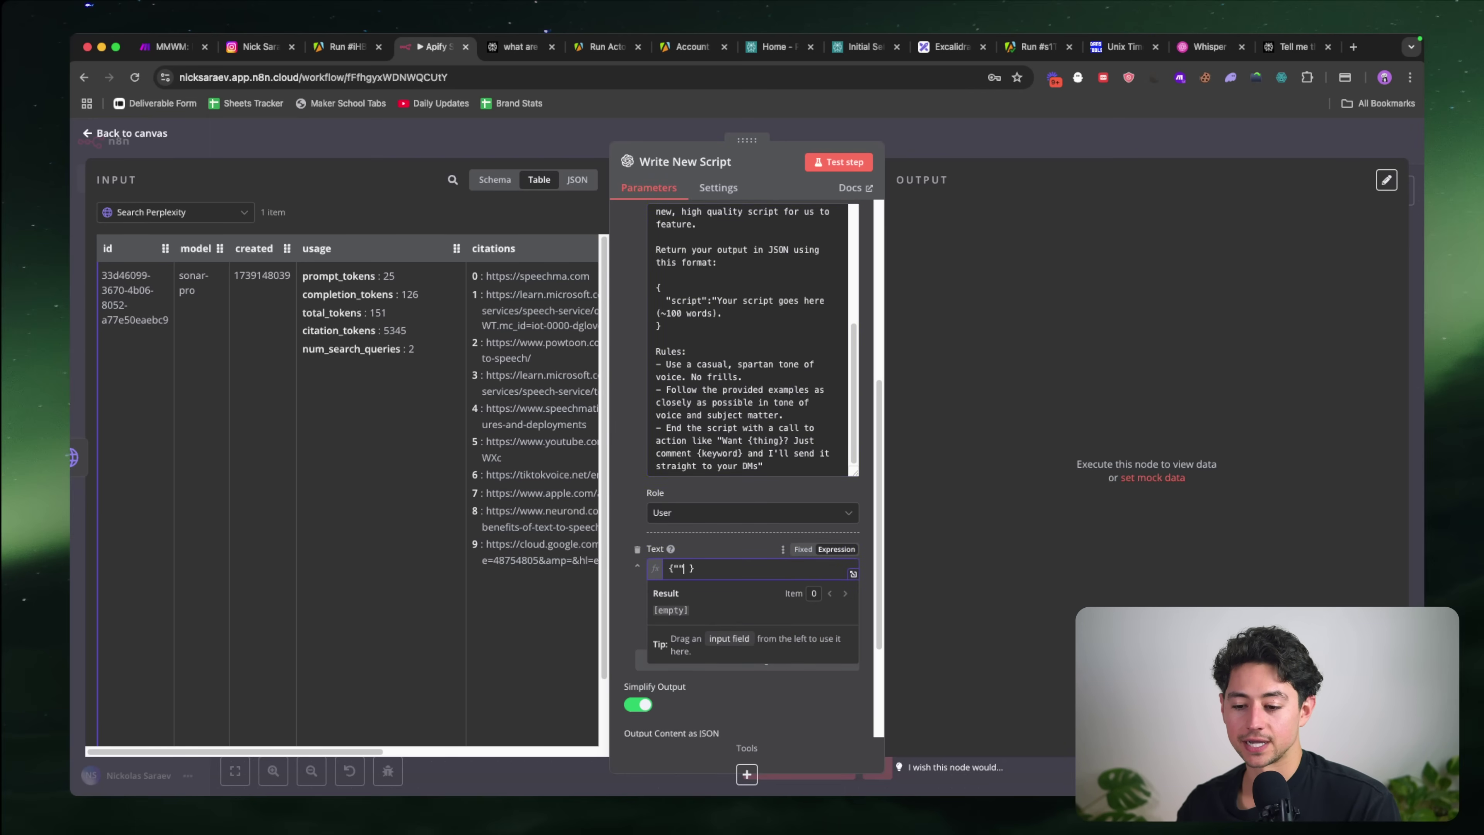
{"action": "type", "text": "{\"\":\"\""}
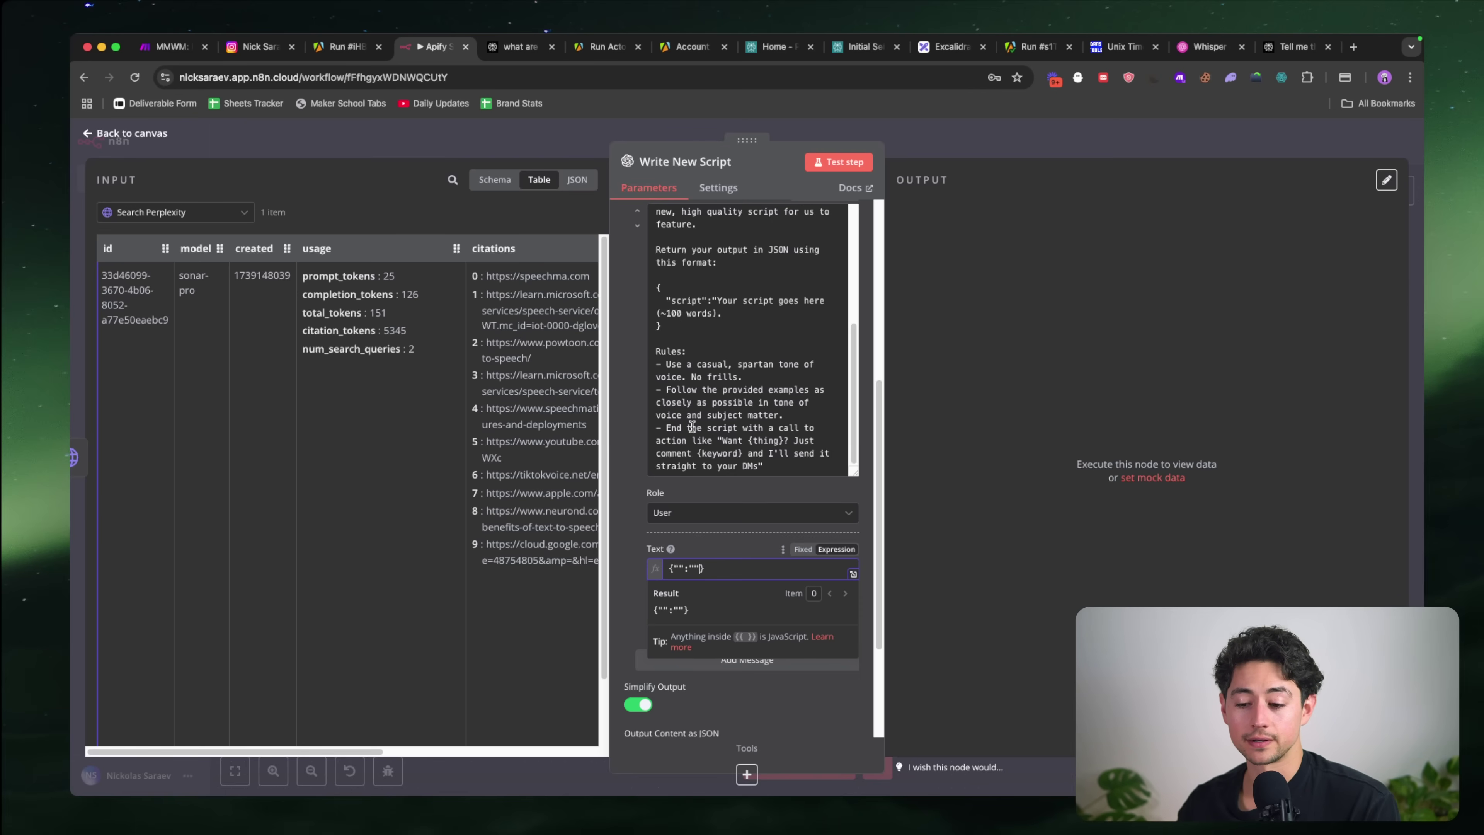
{"action": "left_click", "coordinate": [497, 180]}
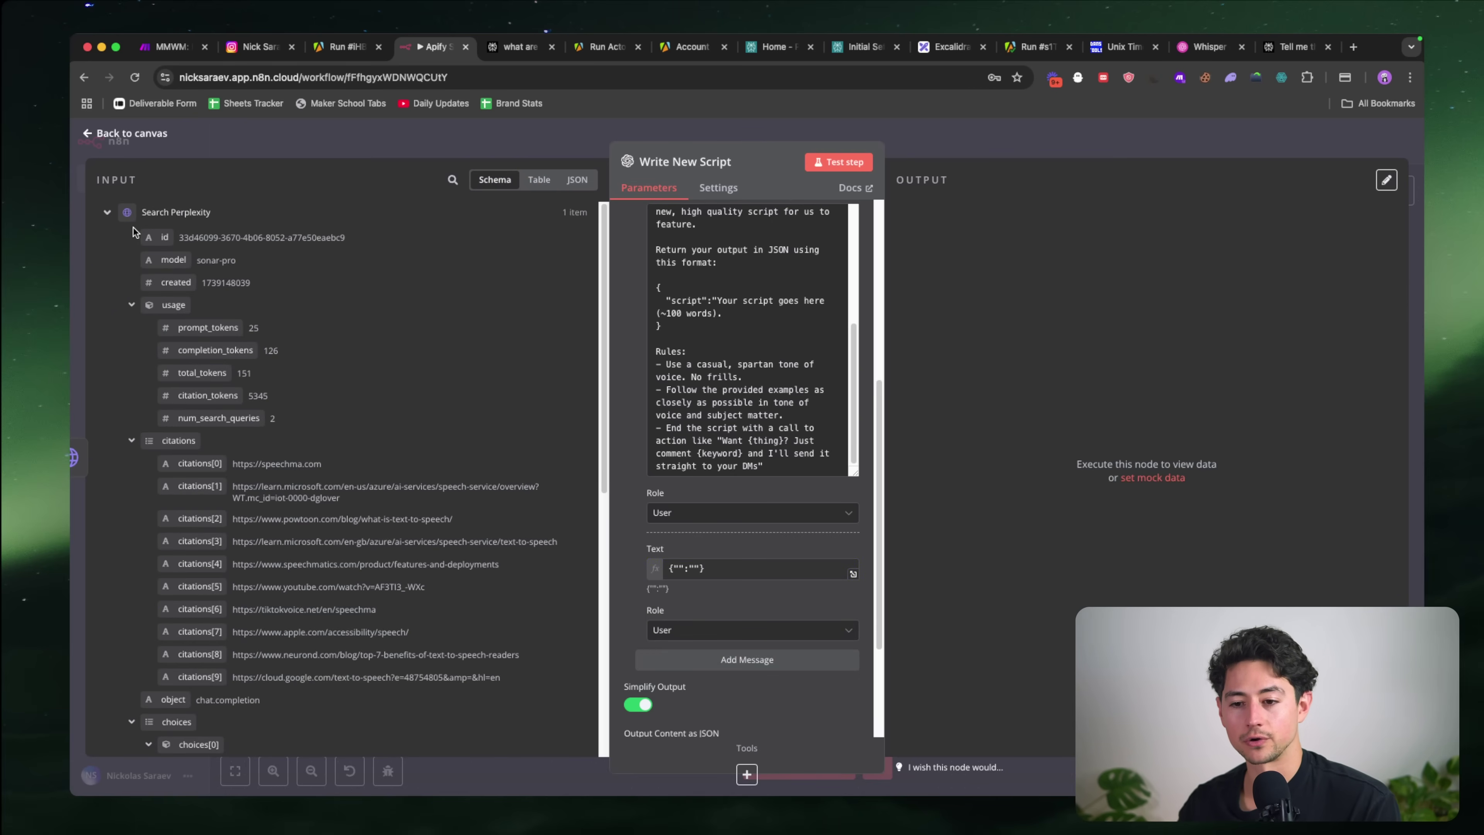
{"action": "left_click", "coordinate": [741, 570]}
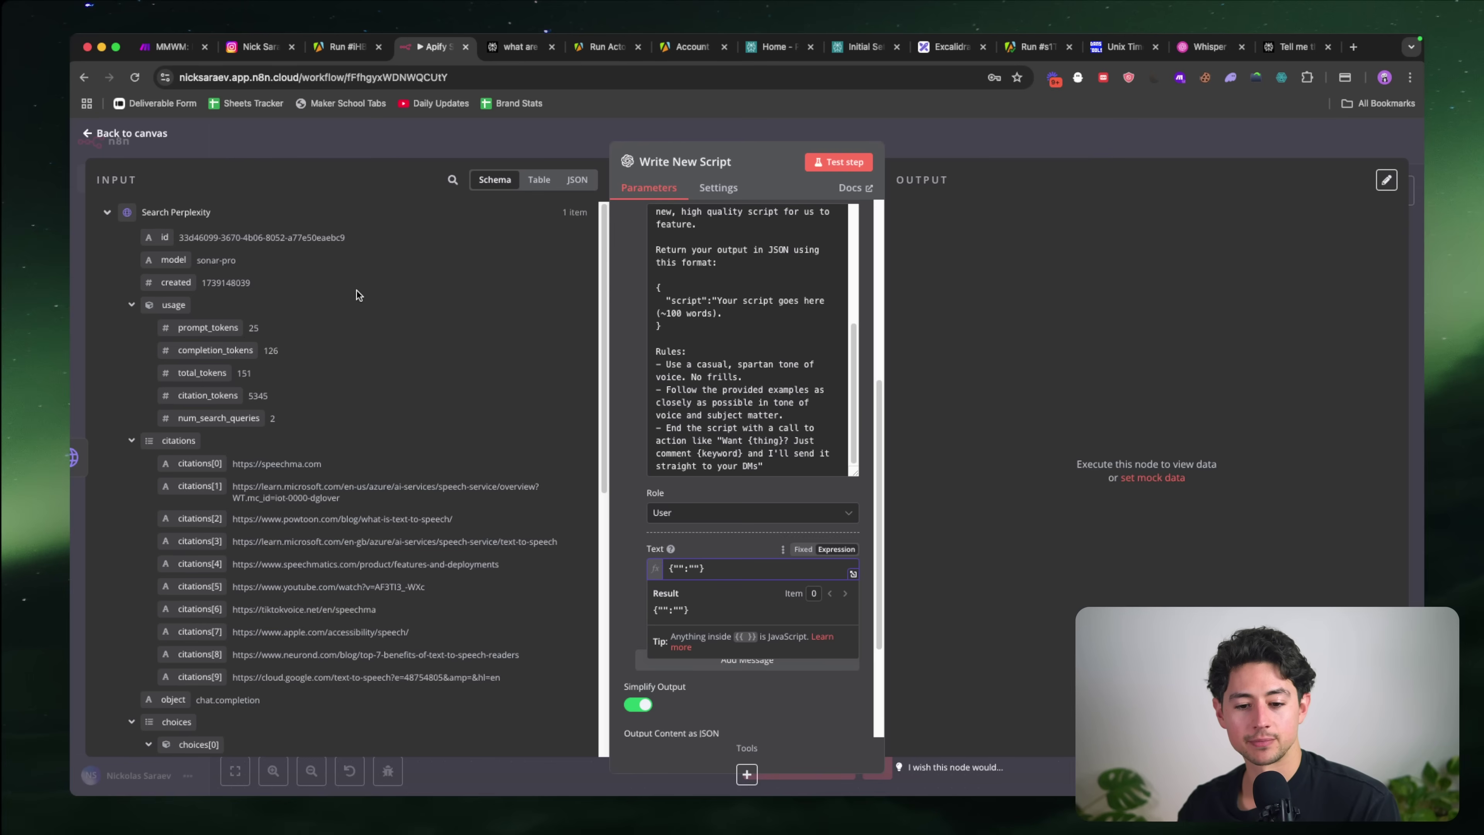
{"action": "type", "text": "perplexityOu"}
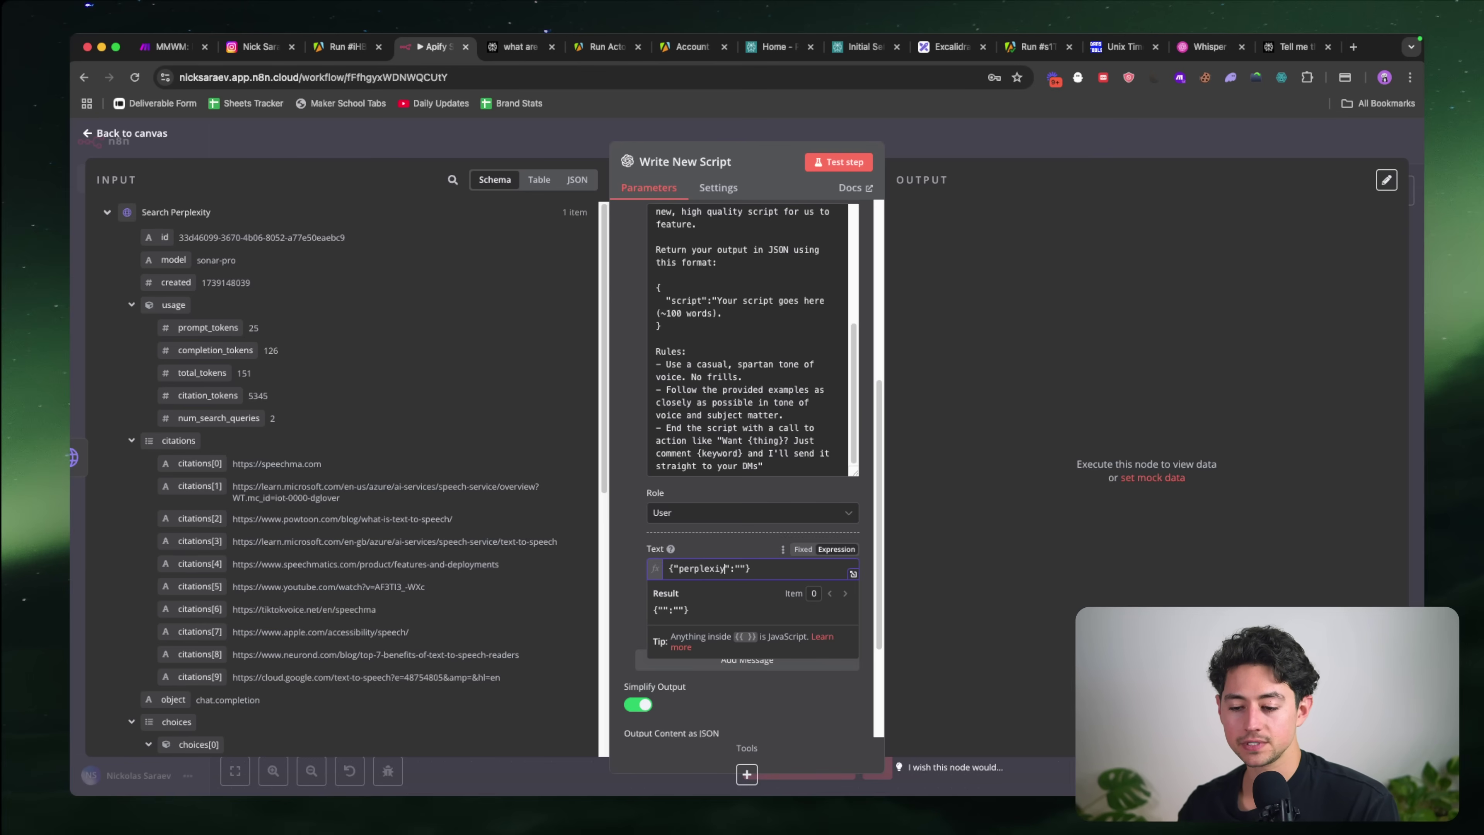
{"action": "type", "text": "tput"}
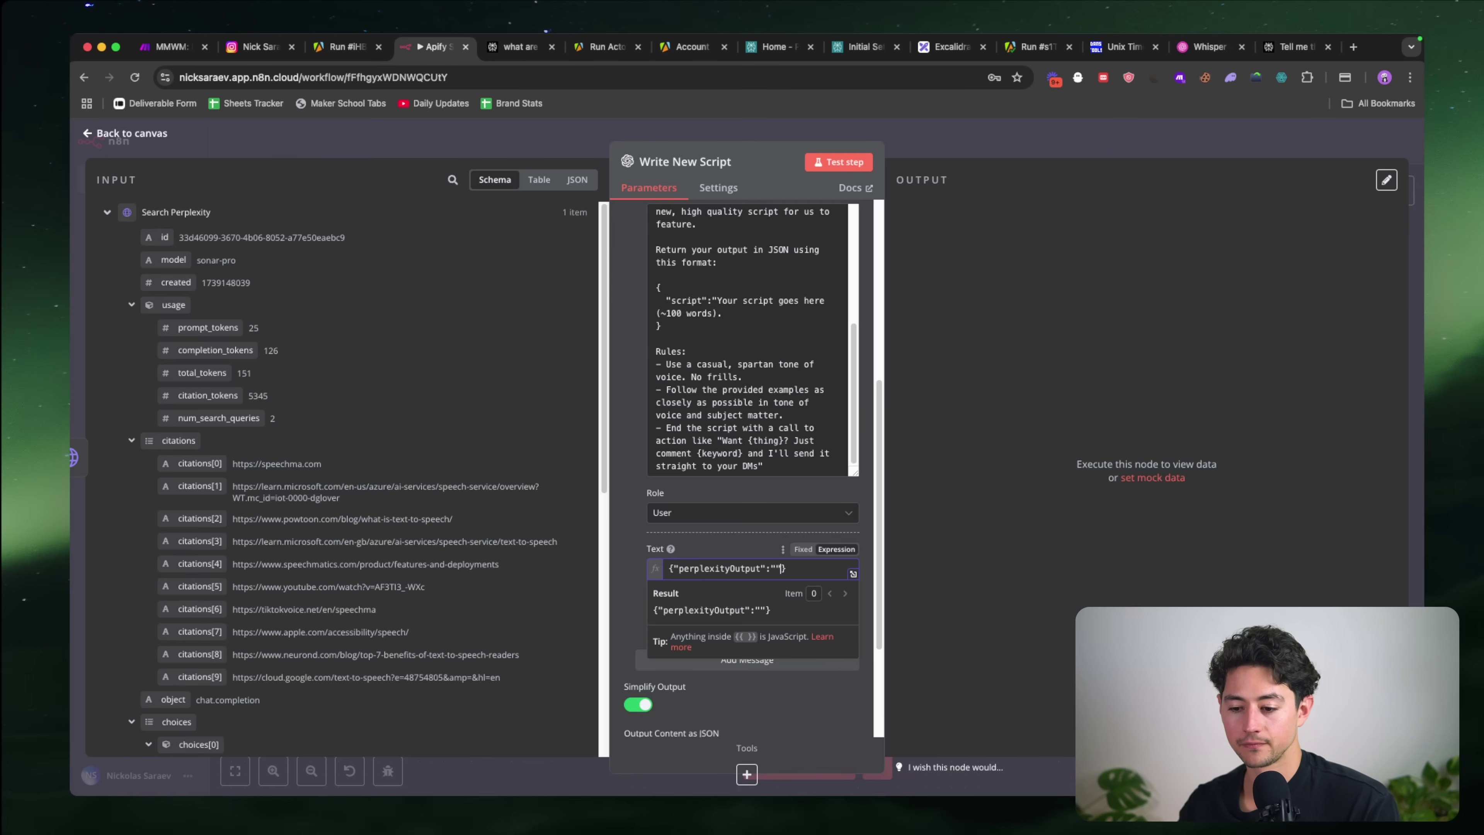
{"action": "scroll", "coordinate": [313, 440], "scroll_direction": "down", "scroll_amount": 10}
{"action": "left_click_drag", "start_coordinate": [219, 429], "coordinate": [778, 570]}
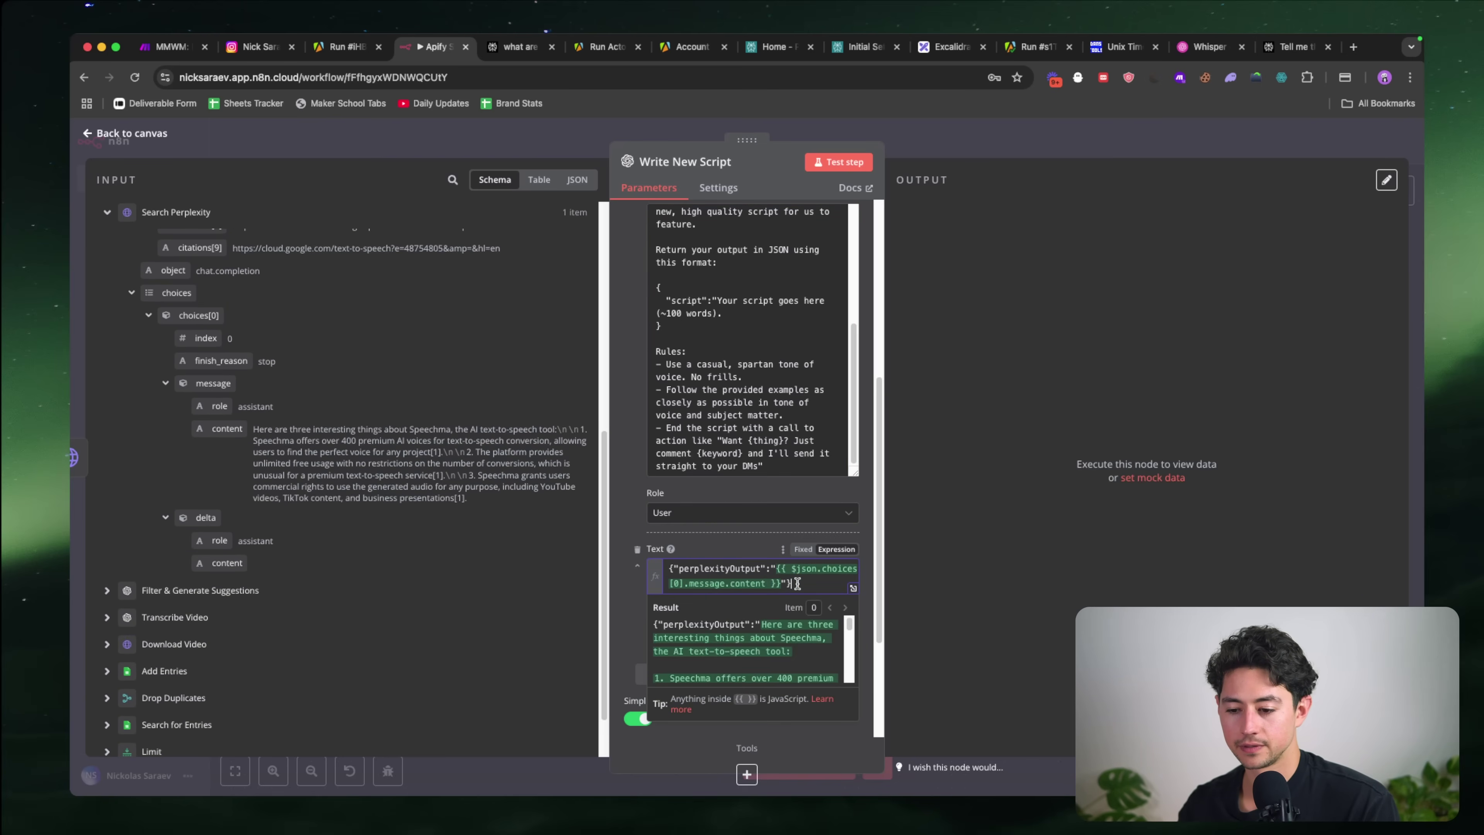
Step: Beautify the copied message expression on jsonformatter.org and copy the formatted JSON
{"action": "key", "text": "super+a"}
{"action": "key", "text": "super+c"}
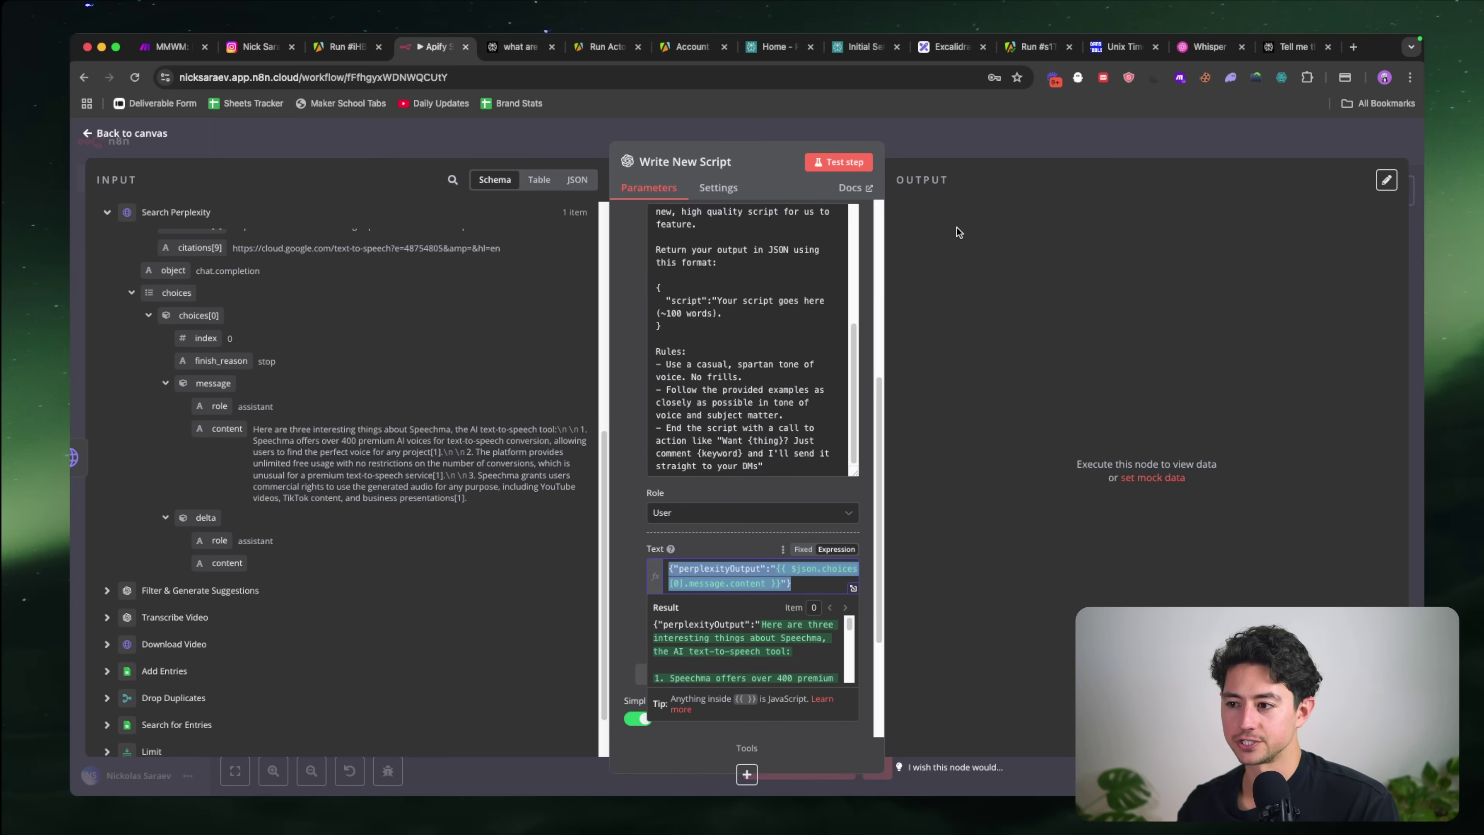
{"action": "key", "text": "super+t"}
{"action": "type", "text": "w"}
{"action": "key", "text": "BackSpace"}
{"action": "key", "text": "BackSpace"}
{"action": "type", "text": "json"}
{"action": "key", "text": "Return"}
{"action": "left_click", "coordinate": [461, 329]}
{"action": "key", "text": "super+v"}
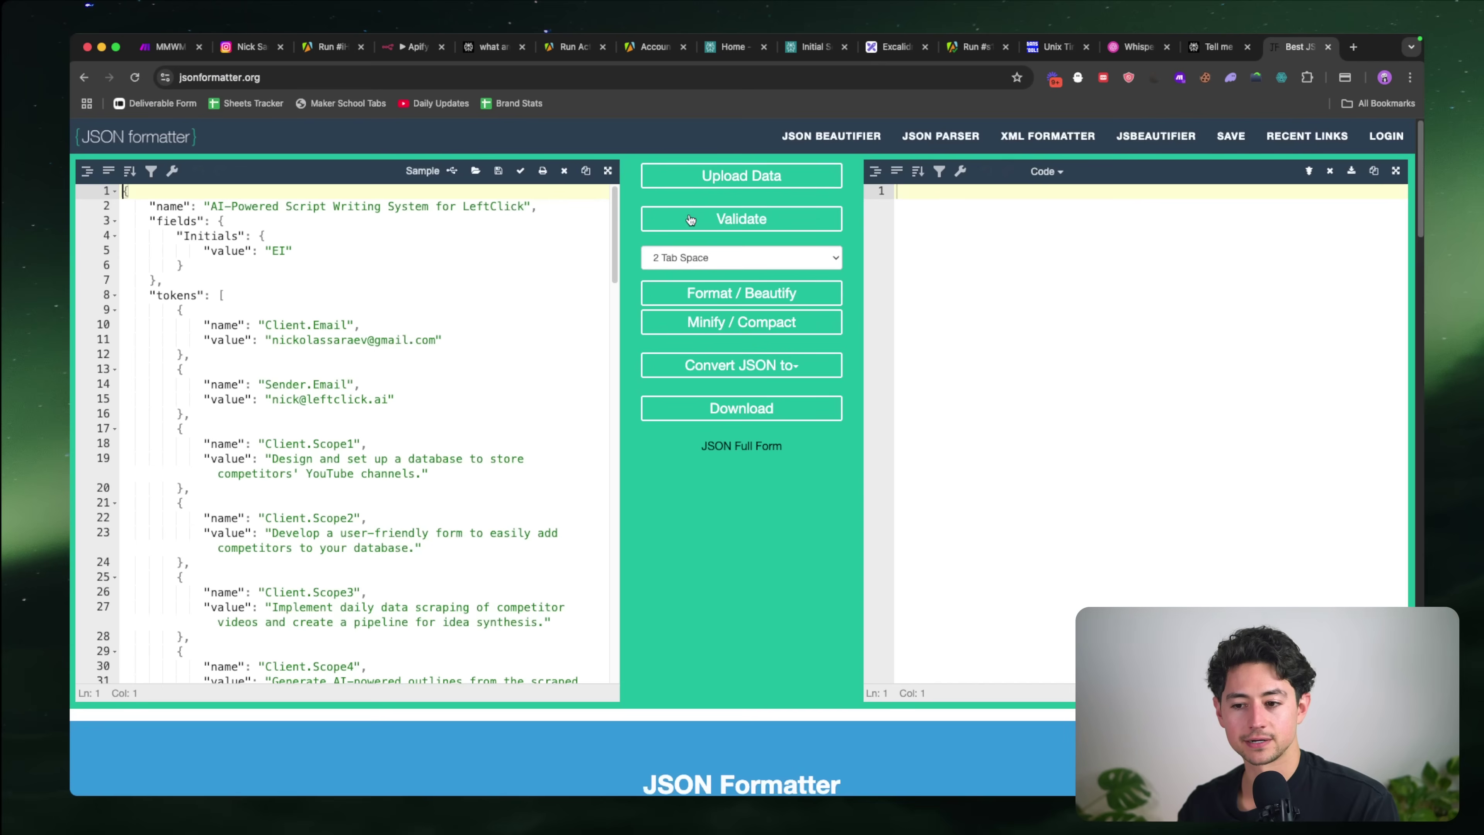
{"action": "key", "text": "super+a"}
{"action": "key", "text": "super+v"}
{"action": "left_click", "coordinate": [722, 296]}
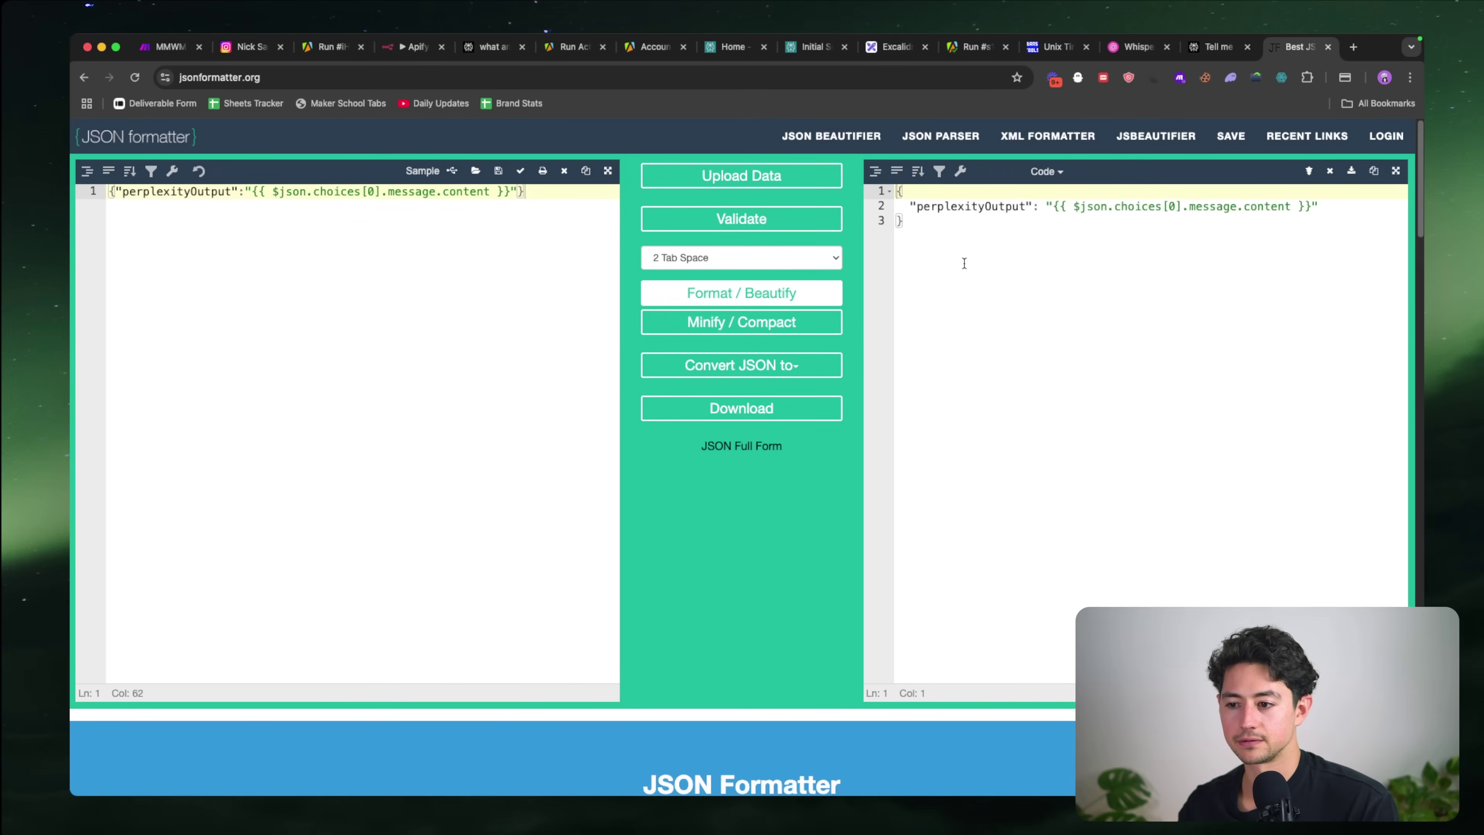
{"action": "key", "text": "super+w"}
Step: Paste the formatted JSON into the user message and add a "roughDraftScript" key after perplexityOutput
{"action": "key", "text": "super+v"}
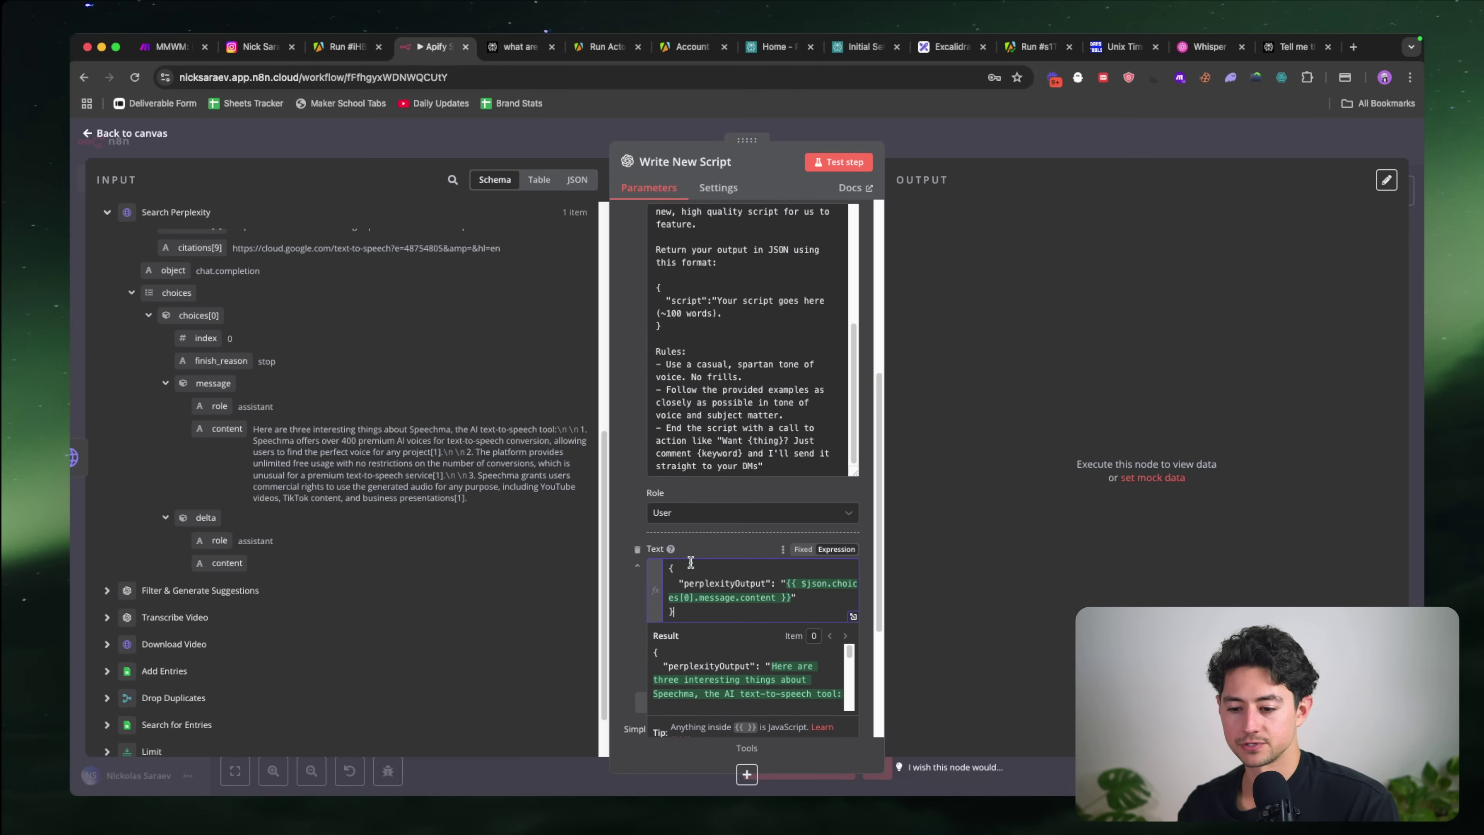
{"action": "key", "text": "Return"}
{"action": "key", "text": "BackSpace"}
{"action": "type", "text": ","}
{"action": "key", "text": "Return"}
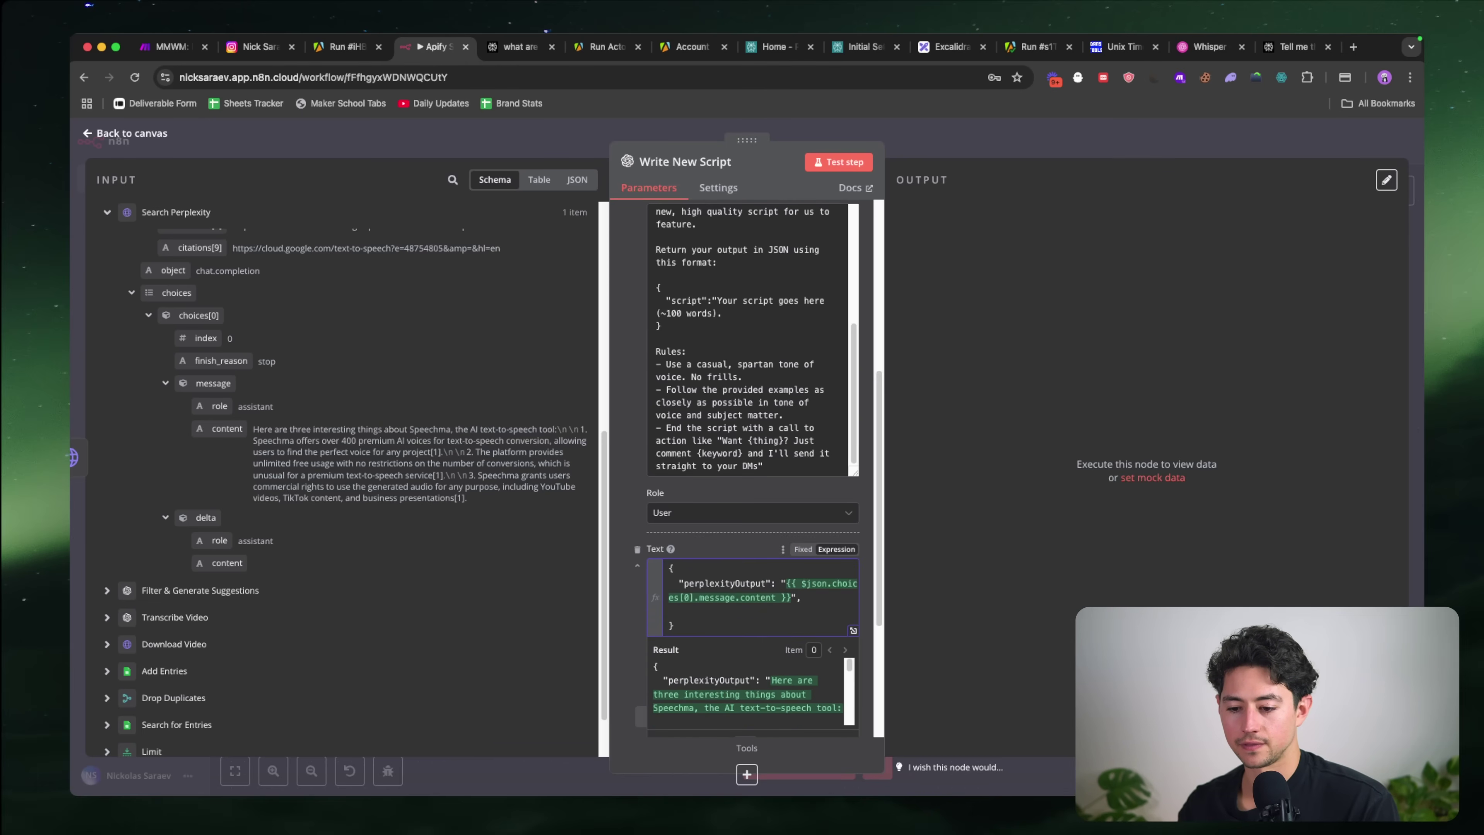
{"action": "scroll", "coordinate": [348, 517], "scroll_direction": "down", "scroll_amount": 2}
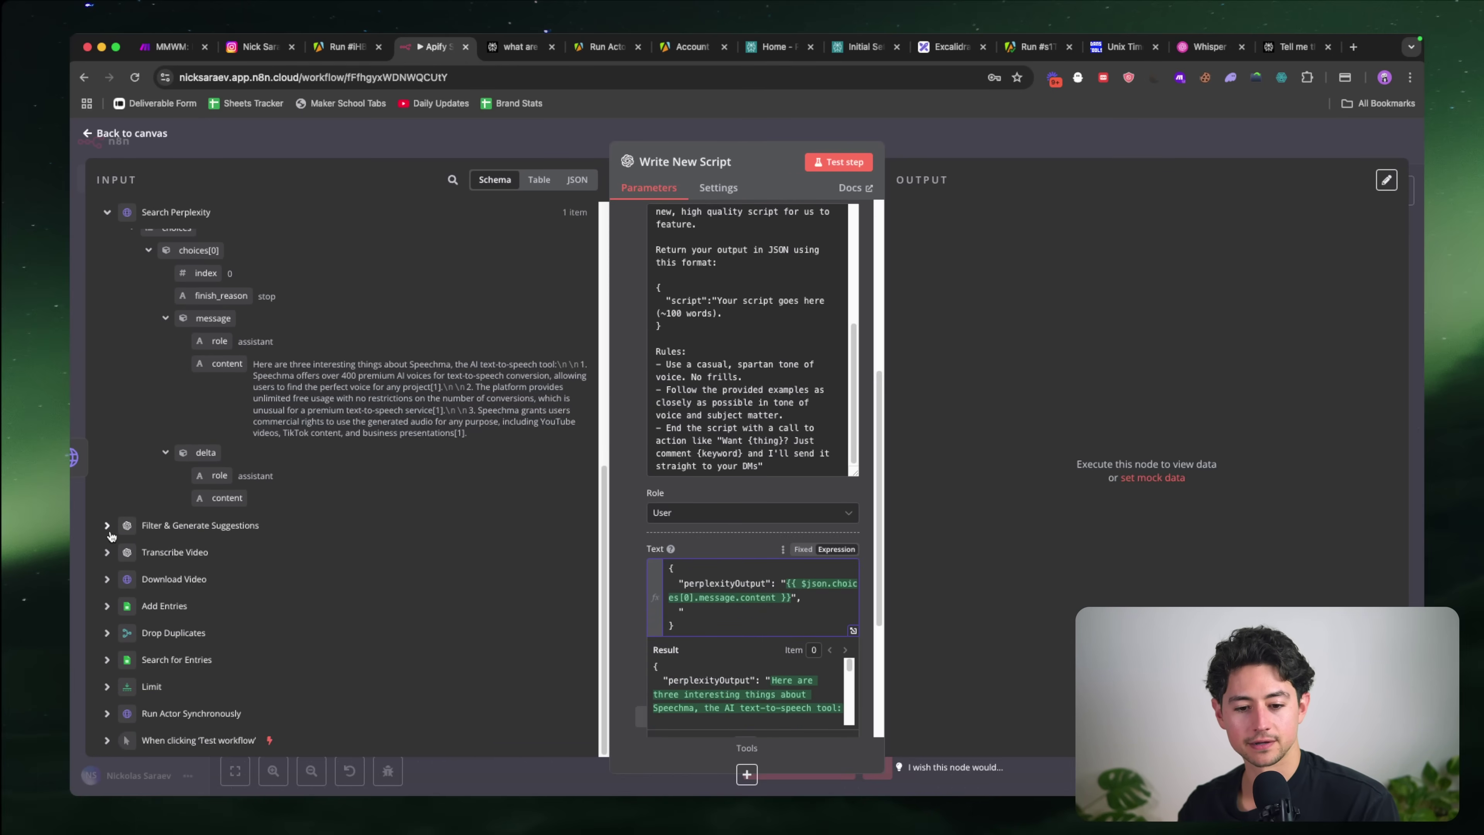
{"action": "left_click", "coordinate": [108, 526]}
{"action": "scroll", "coordinate": [265, 546], "scroll_direction": "down", "scroll_amount": 8}
{"action": "left_click", "coordinate": [766, 612]}
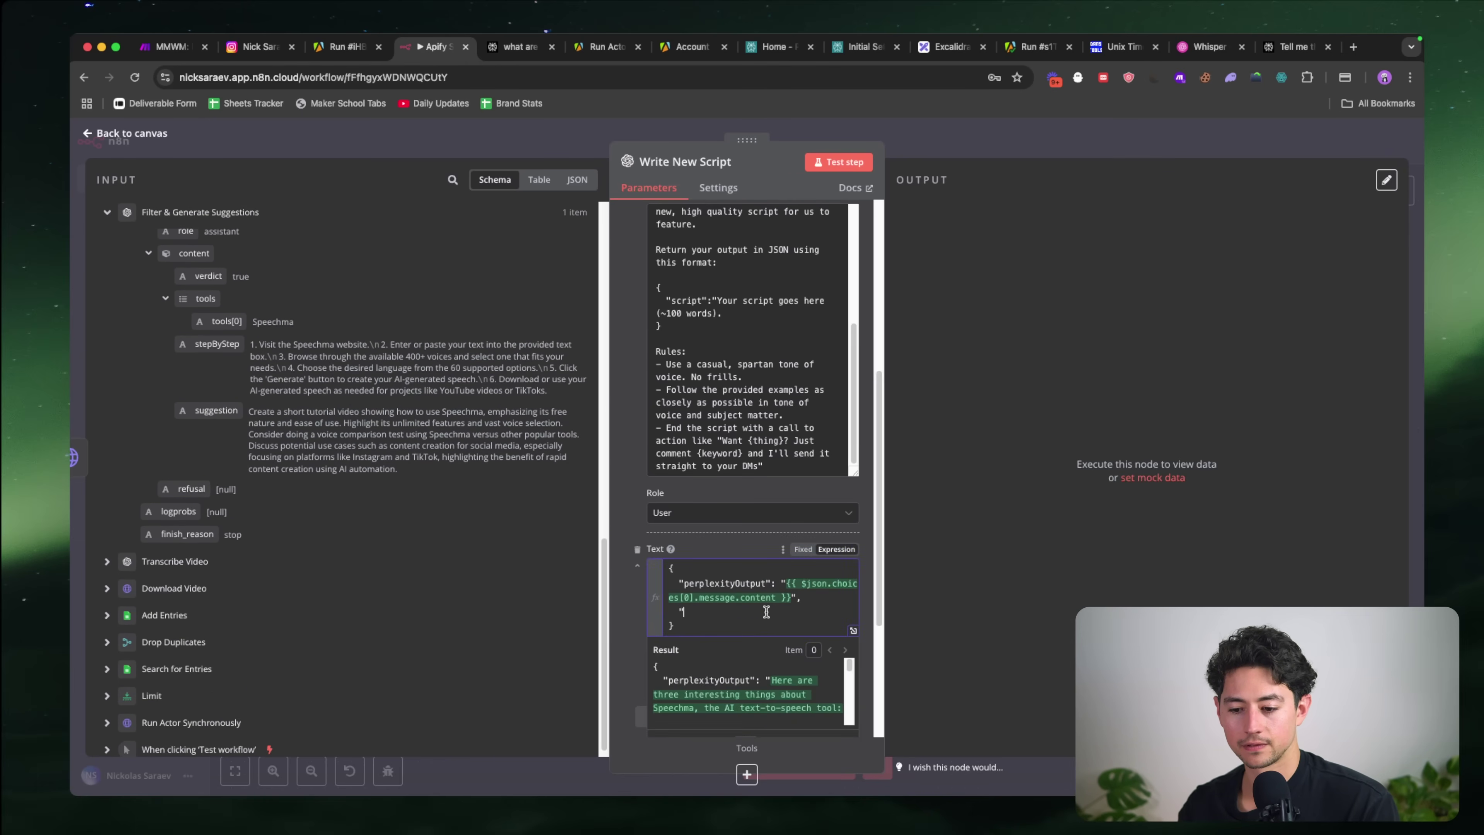
{"action": "type", "text": "\"original"}
{"action": "key", "text": "alt+shift+Left"}
{"action": "key", "text": "BackSpace"}
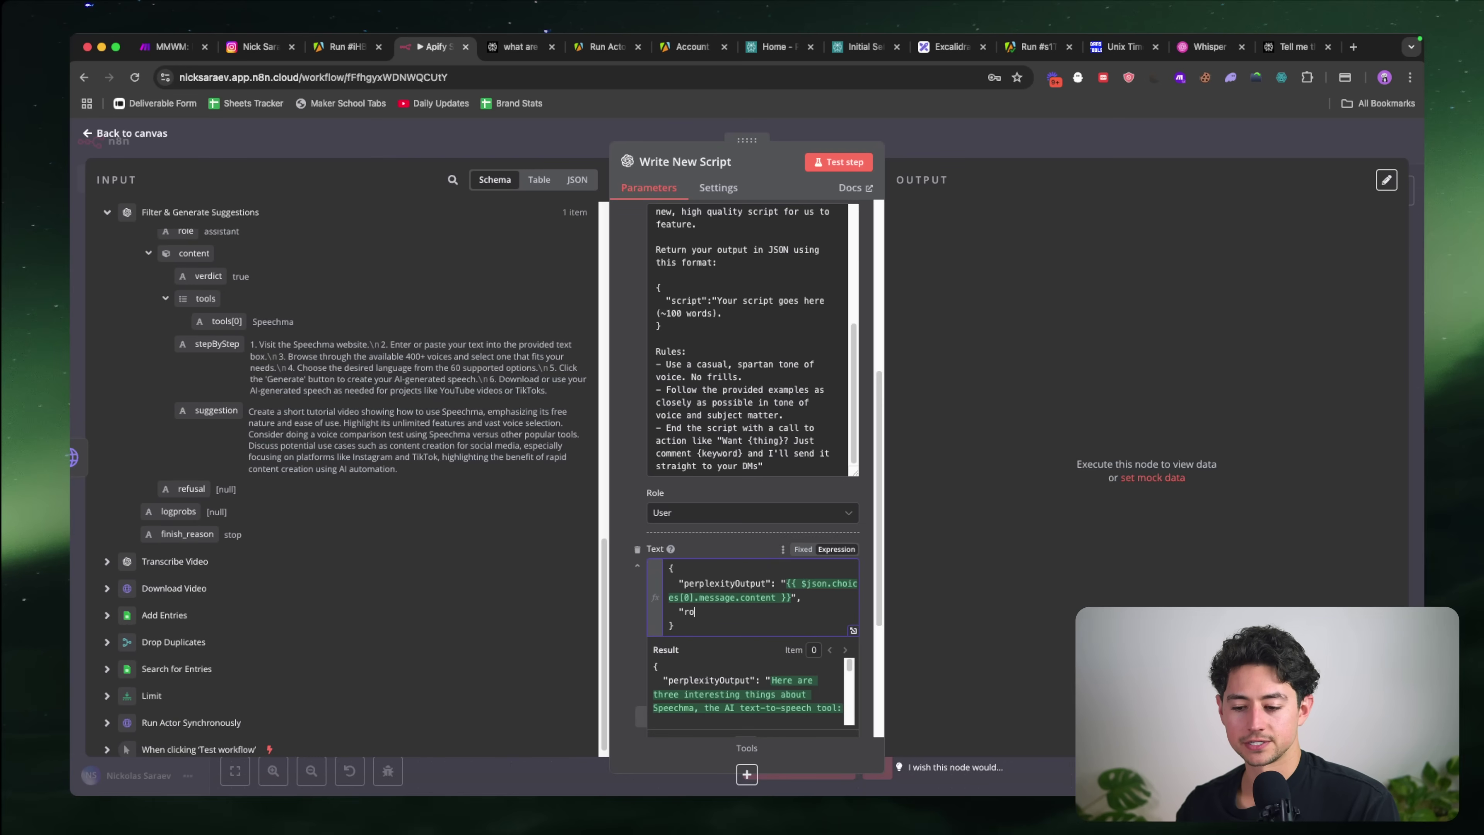
{"action": "type", "text": "roughDraftScript\":\"\","}
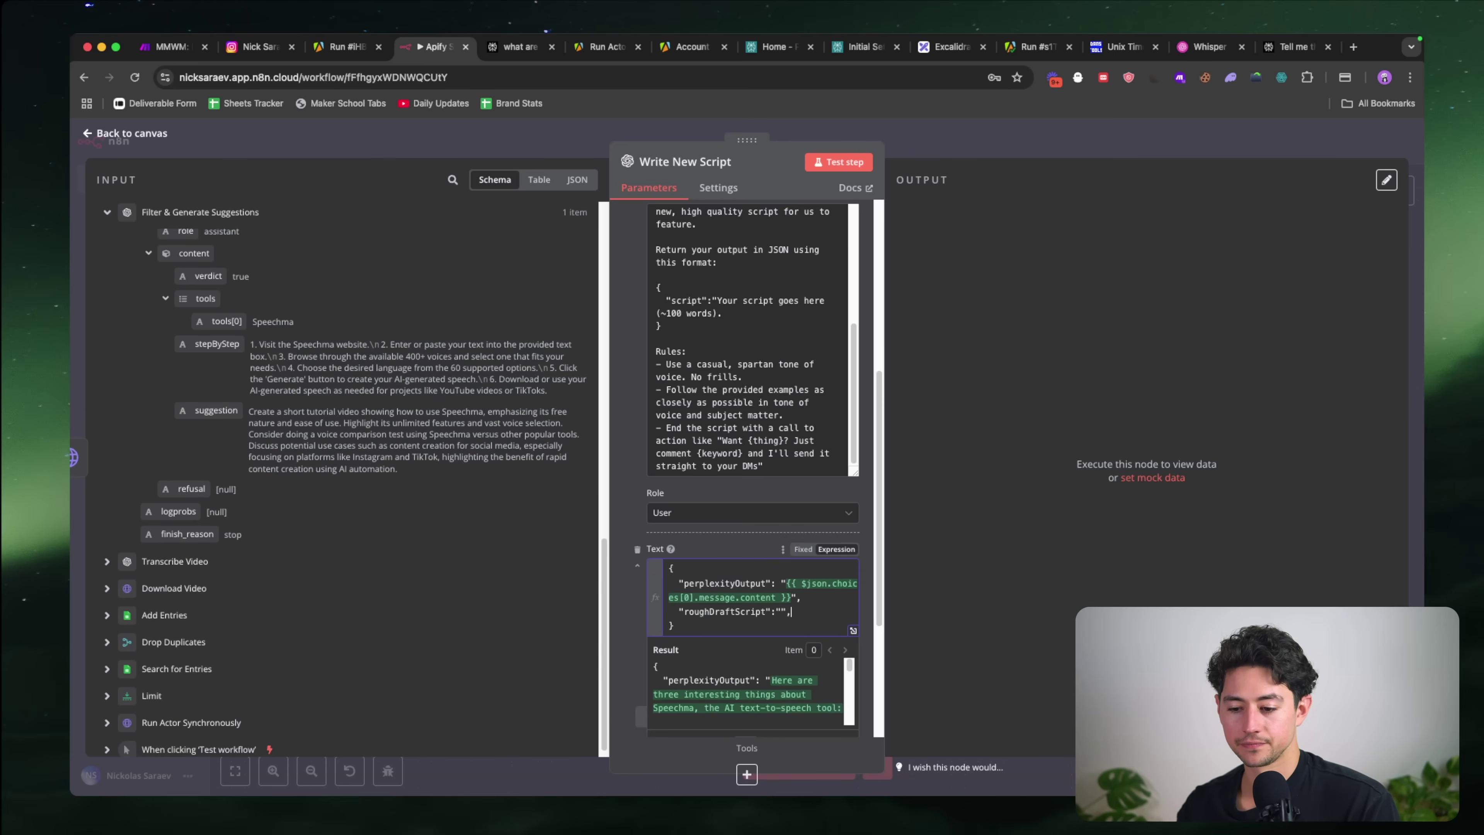
{"action": "key", "text": "Return"}
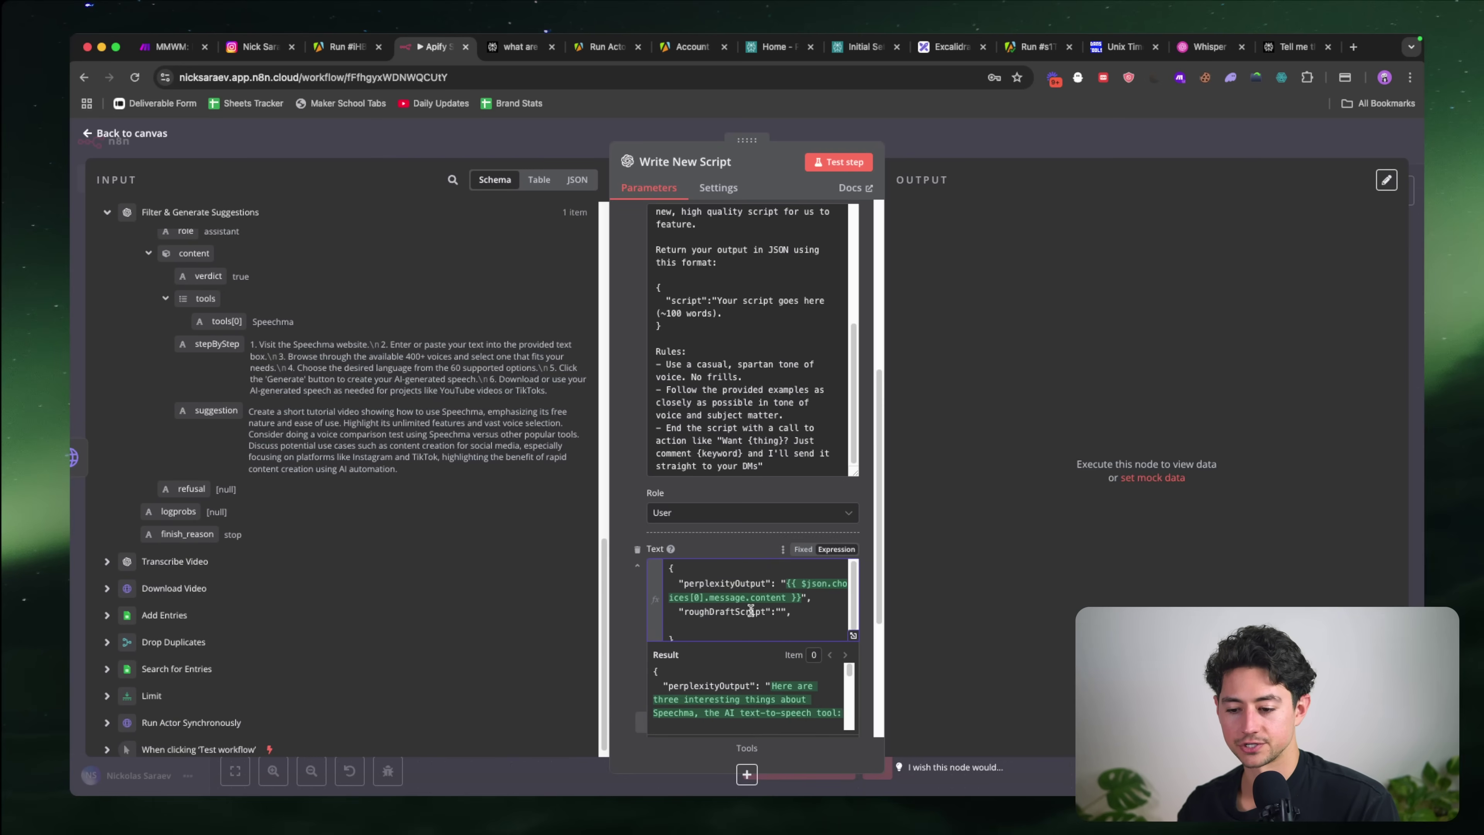
Step: Move the roughDraftScript line up to sit right below the opening brace
{"action": "triple_click", "coordinate": [751, 611]}
{"action": "key", "text": "super+x"}
{"action": "left_click", "coordinate": [715, 569]}
{"action": "key", "text": "Return"}
{"action": "key", "text": "super+v"}
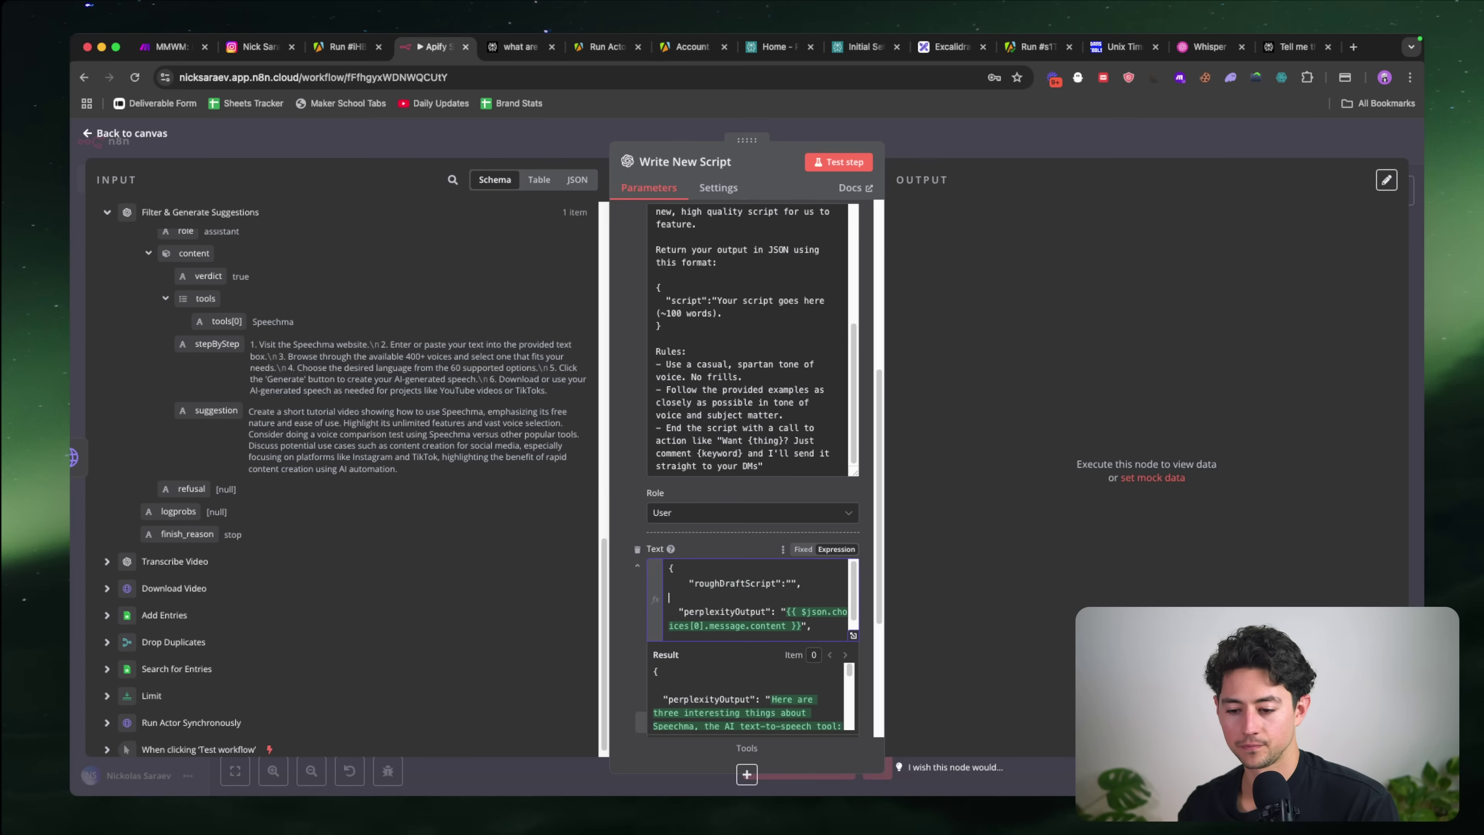
{"action": "key", "text": "Delete"}
{"action": "key", "text": "Delete"}
{"action": "key", "text": "Down"}
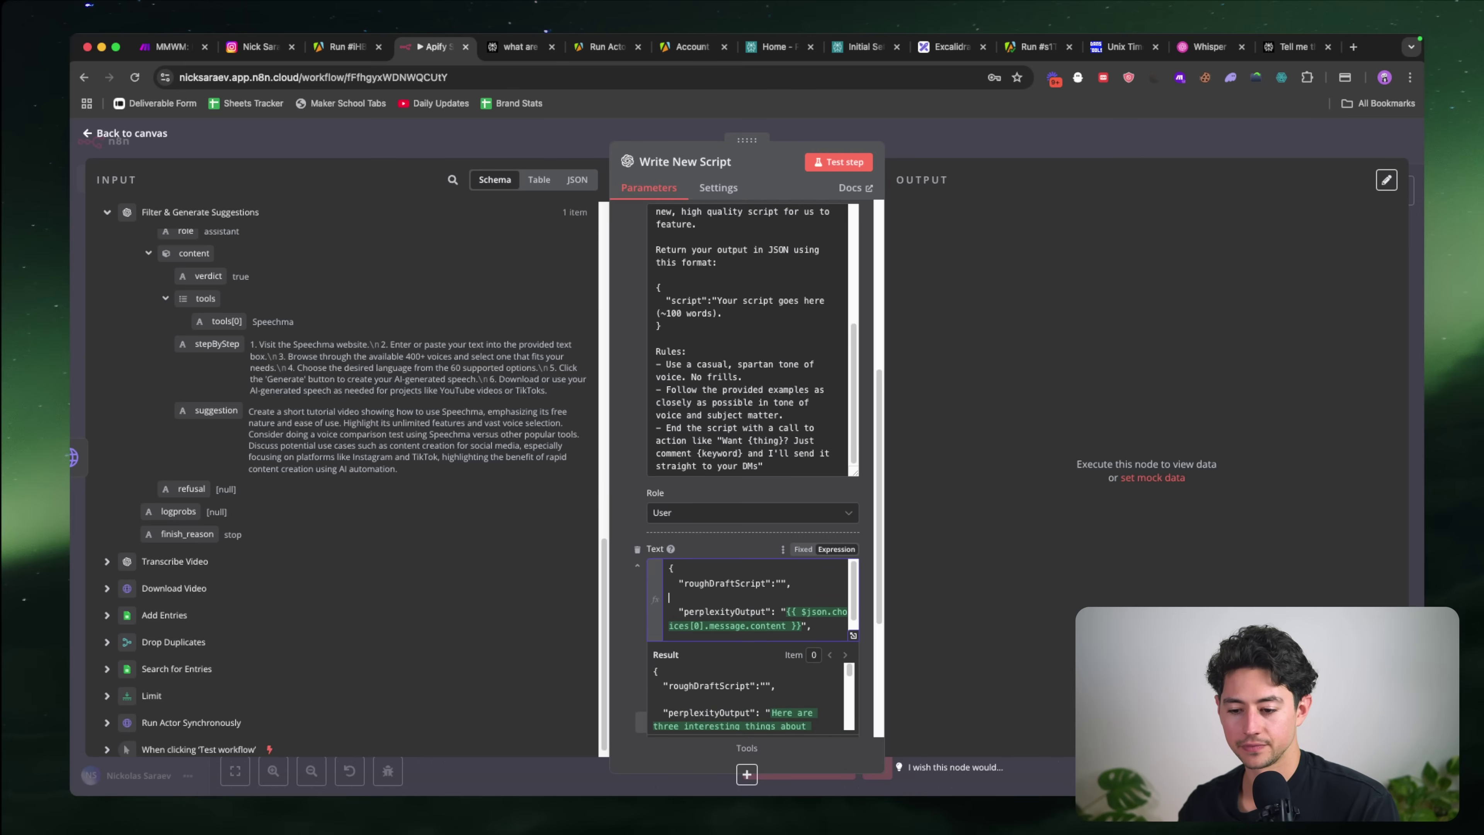
{"action": "key", "text": "BackSpace"}
Step: Add toolName, stepByStepGuide and suggestionsForImprovement keys, mapping the suggestion field into suggestionsForImprovement
{"action": "scroll", "coordinate": [833, 608], "scroll_direction": "down", "scroll_amount": 1}
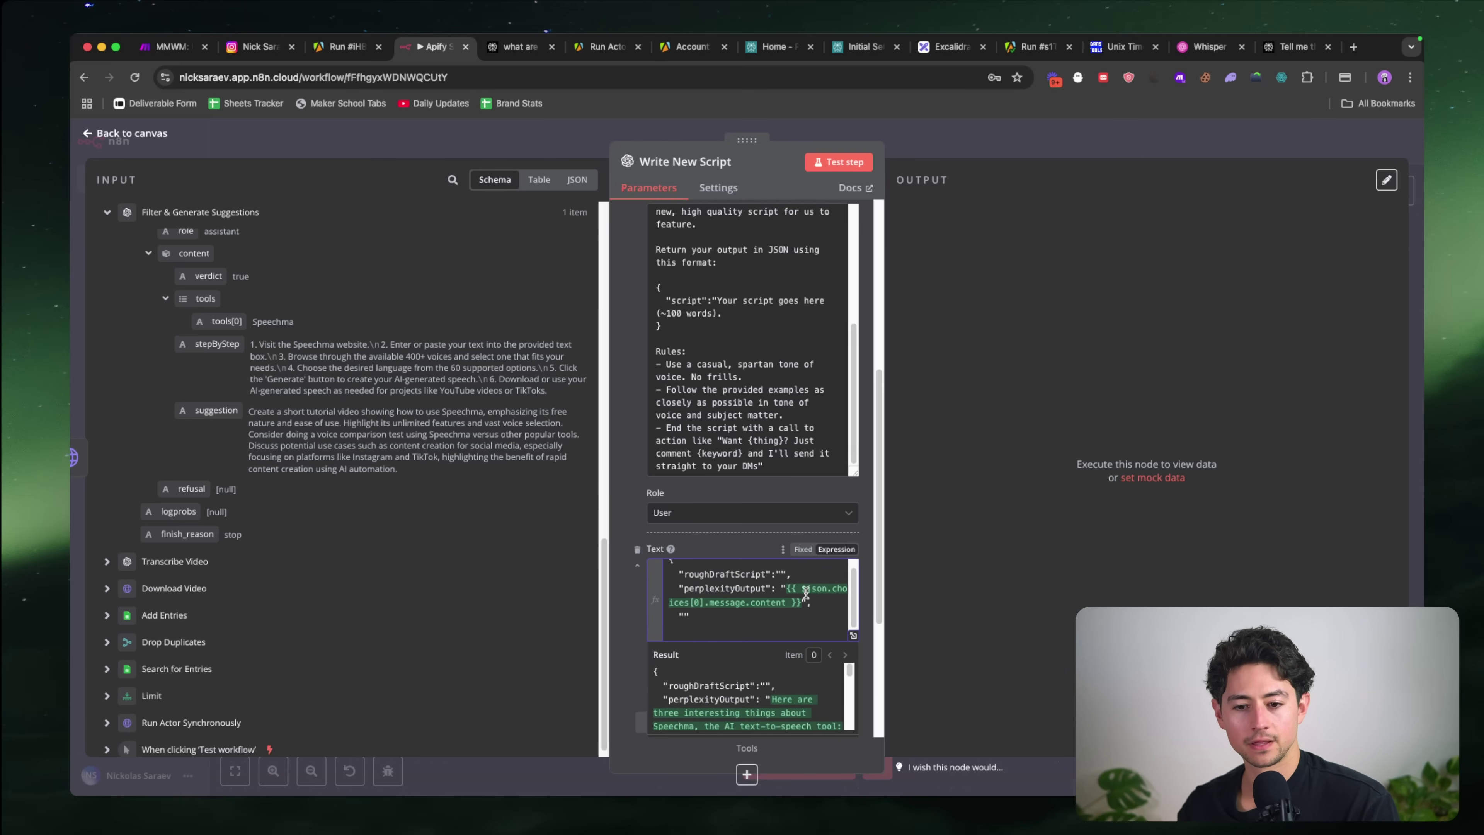
{"action": "scroll", "coordinate": [490, 553], "scroll_direction": "up", "scroll_amount": 2}
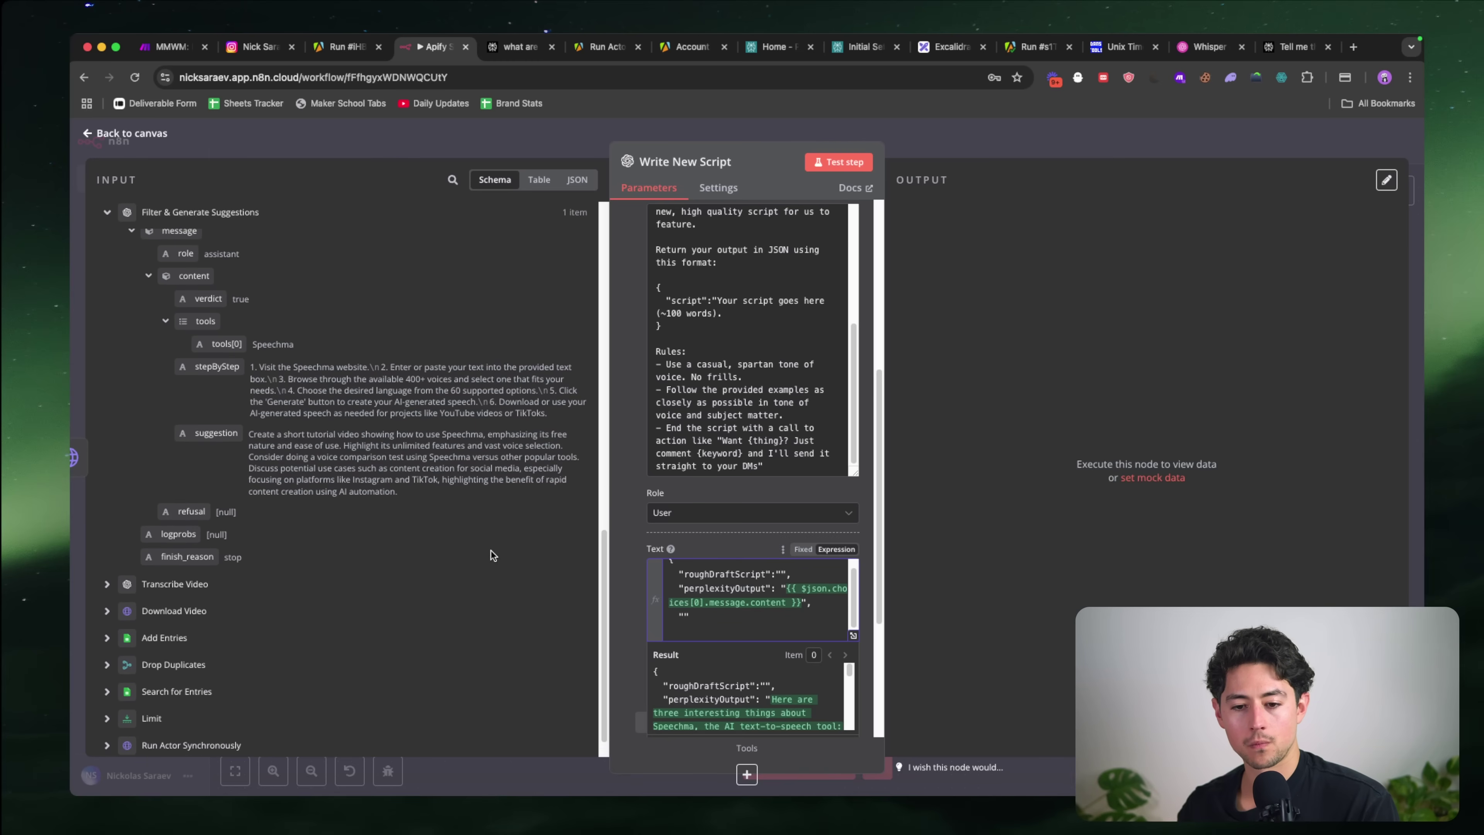
{"action": "scroll", "coordinate": [490, 555], "scroll_direction": "down", "scroll_amount": 1}
{"action": "left_click", "coordinate": [680, 561]}
{"action": "key", "text": "Return"}
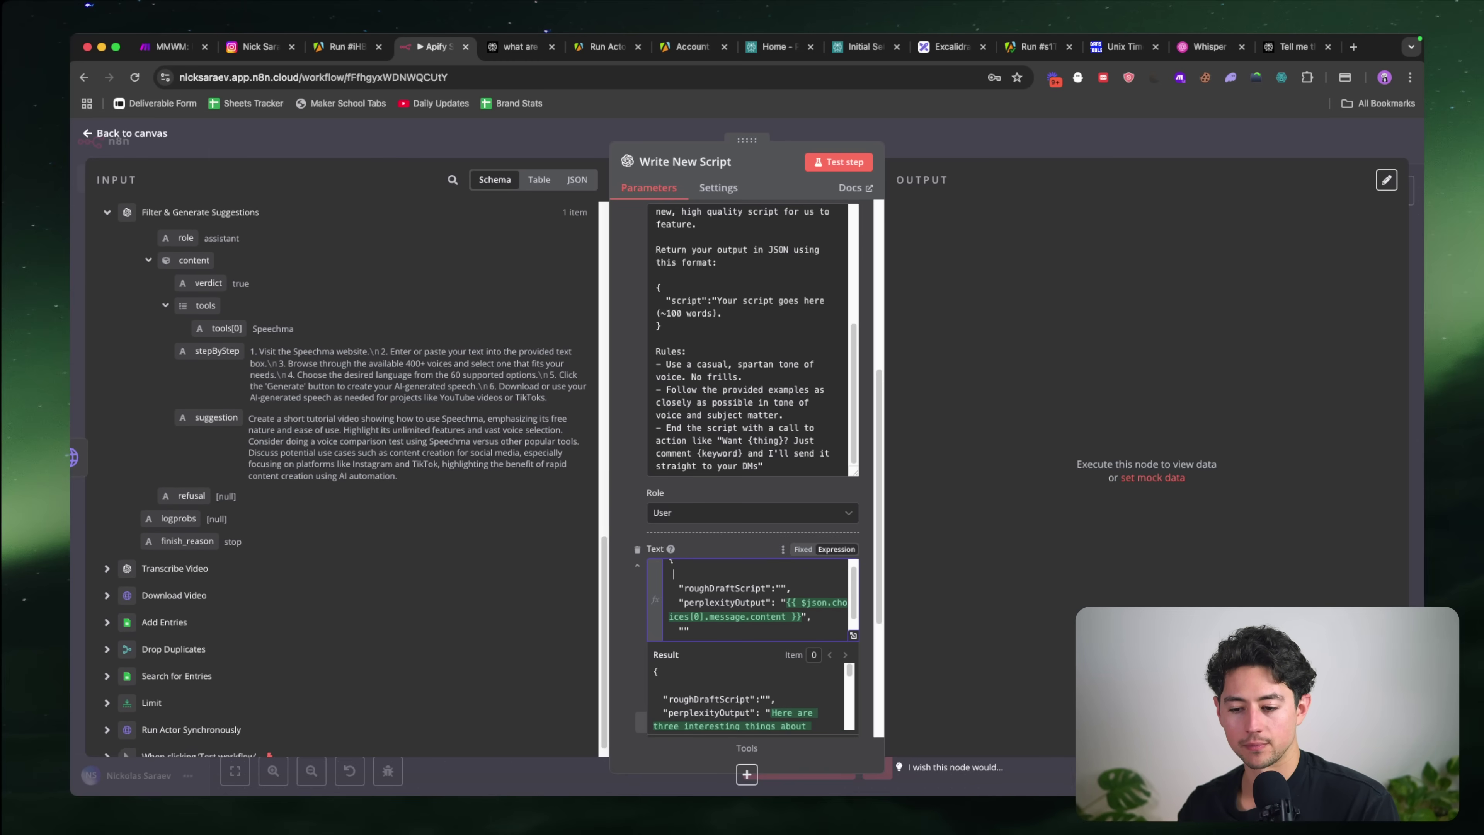
{"action": "type", "text": "\"toolName\":\"\","}
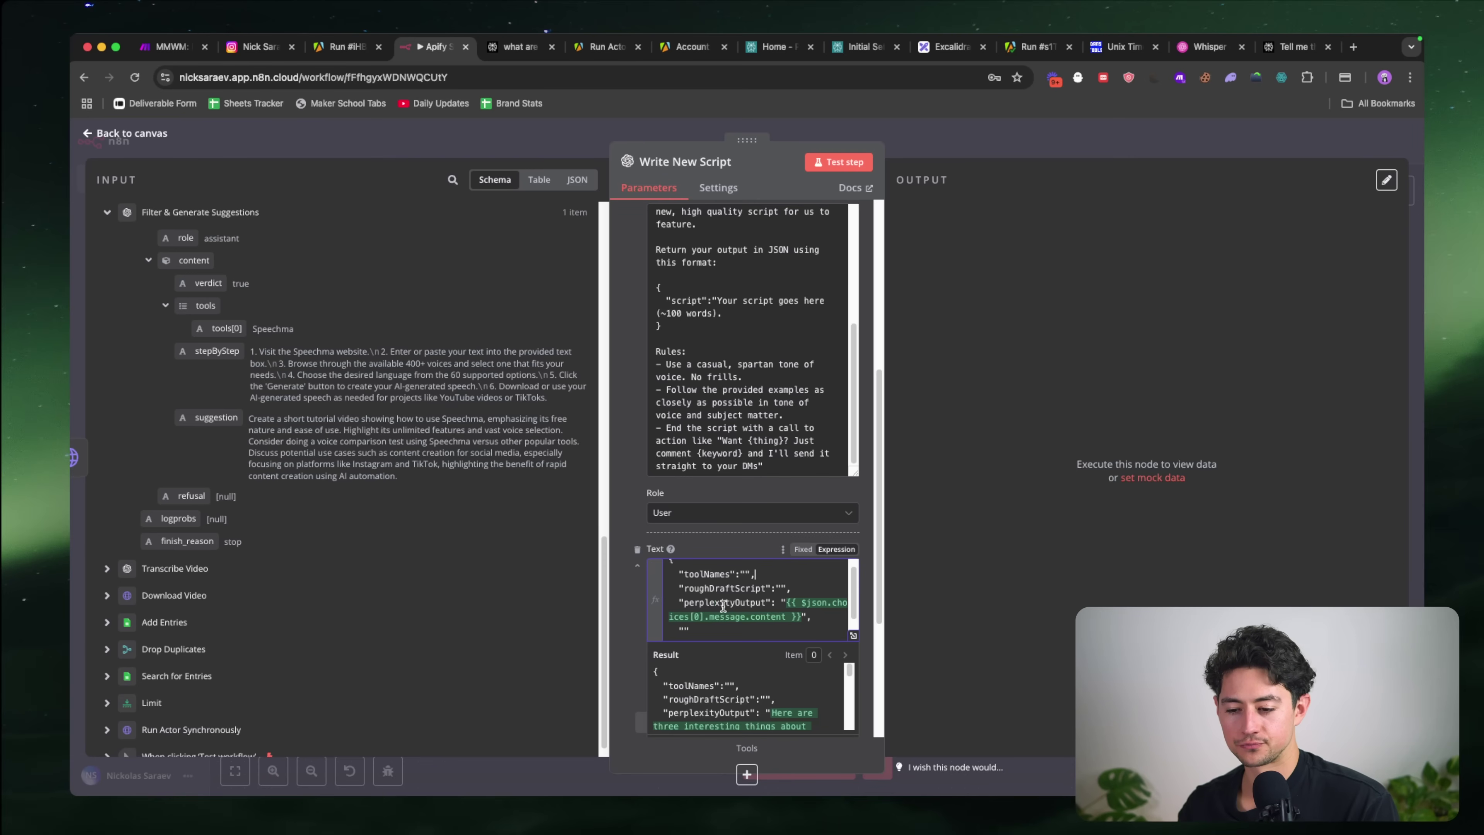
{"action": "scroll", "coordinate": [759, 608], "scroll_direction": "down", "scroll_amount": 2}
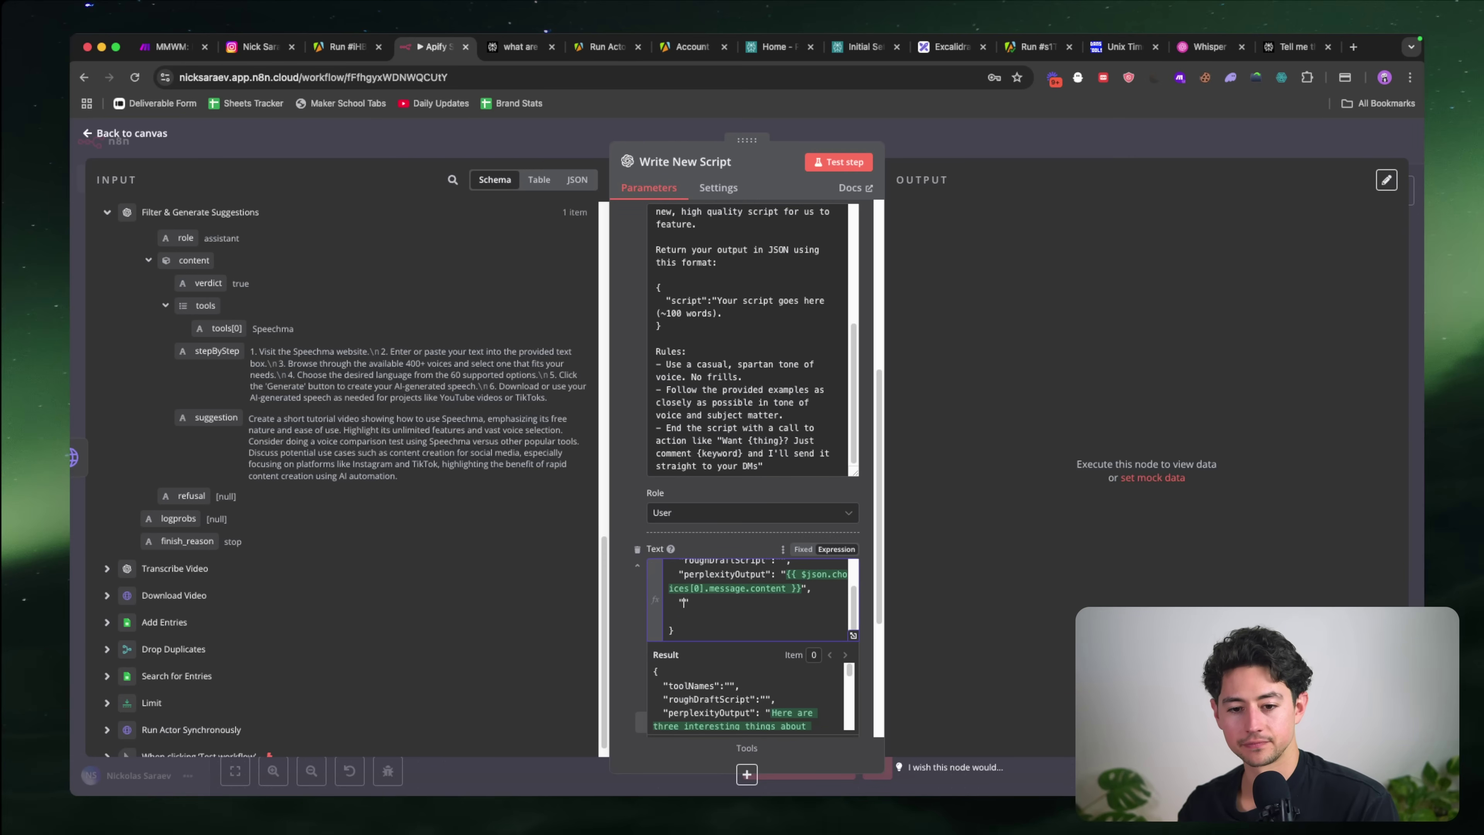
{"action": "type", "text": "ByStep"}
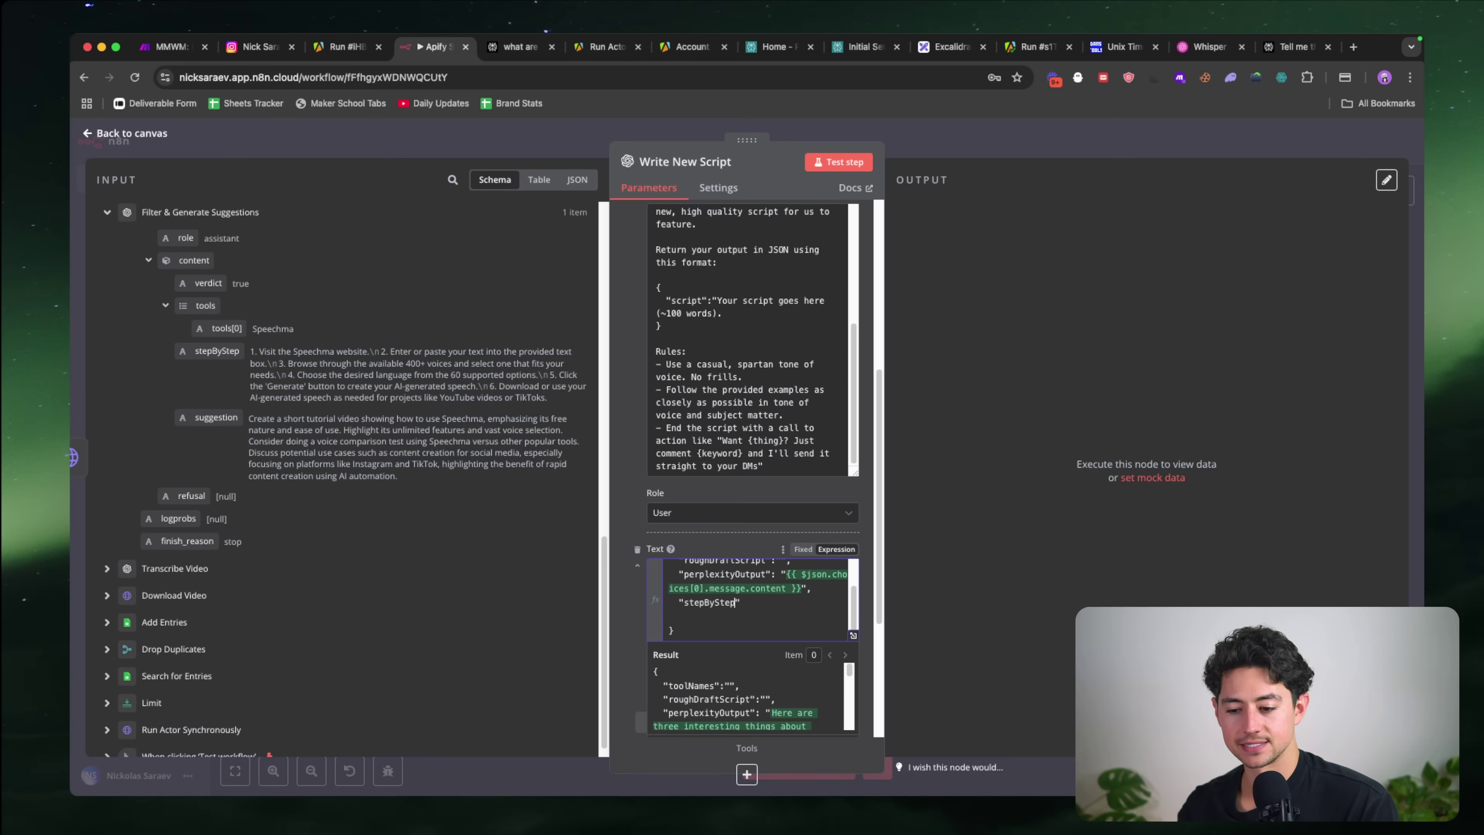
{"action": "type", "text": "Guide\":\"\""}
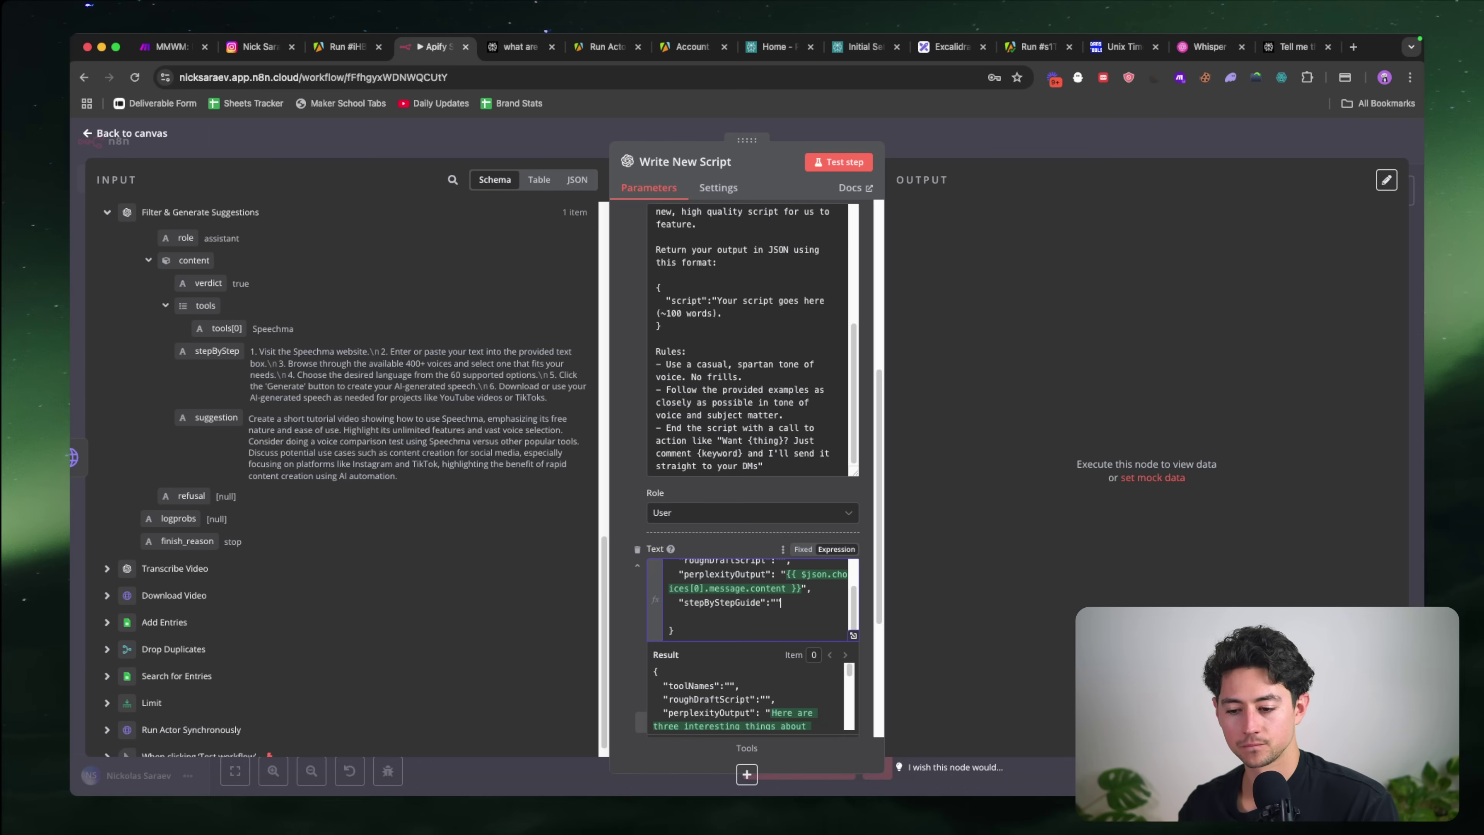
{"action": "type", "text": ",   "}
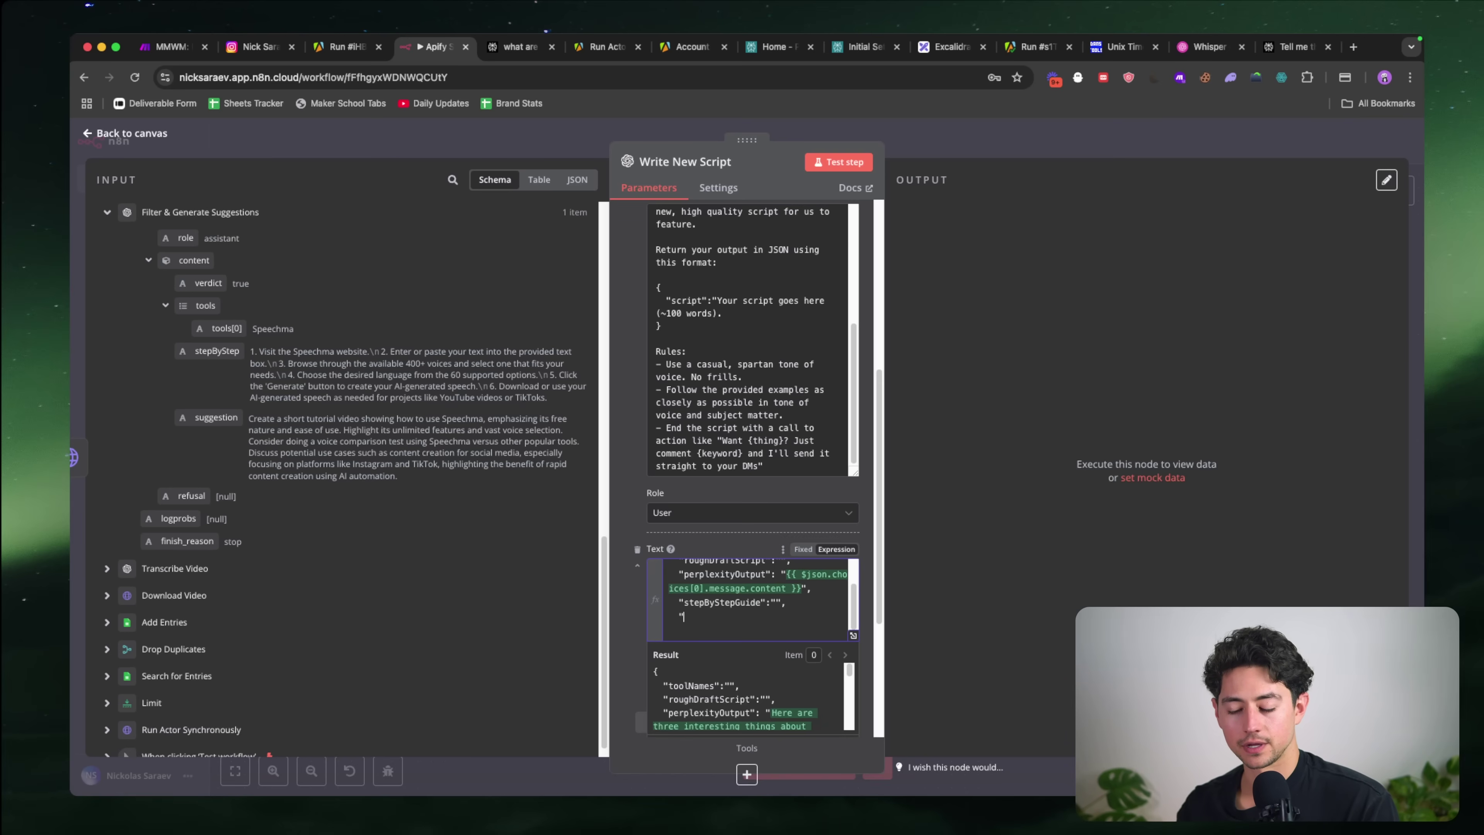
{"action": "type", "text": "\"suggestio"}
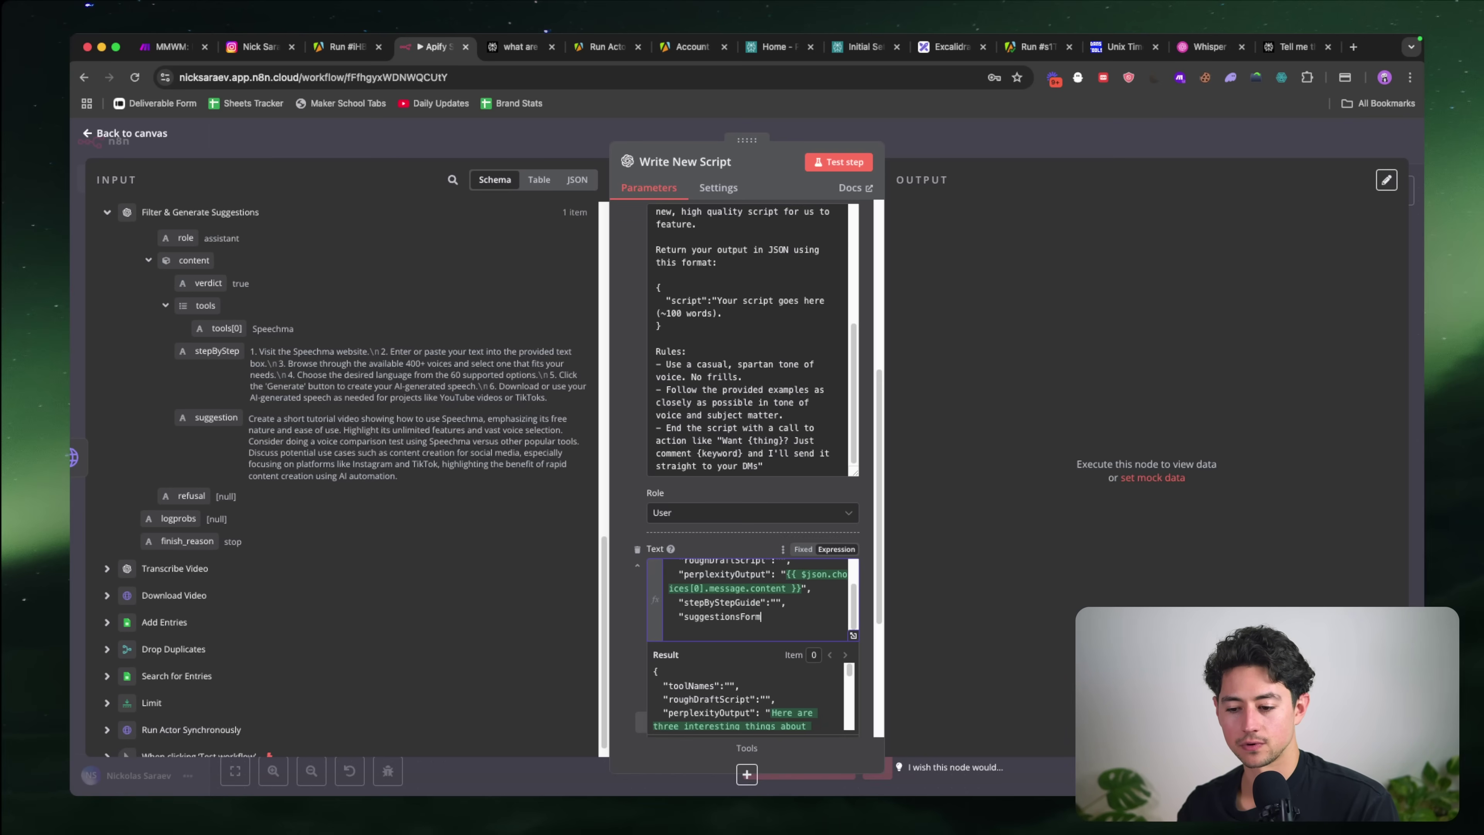
{"action": "type", "text": "nsForImprovement\":\""}
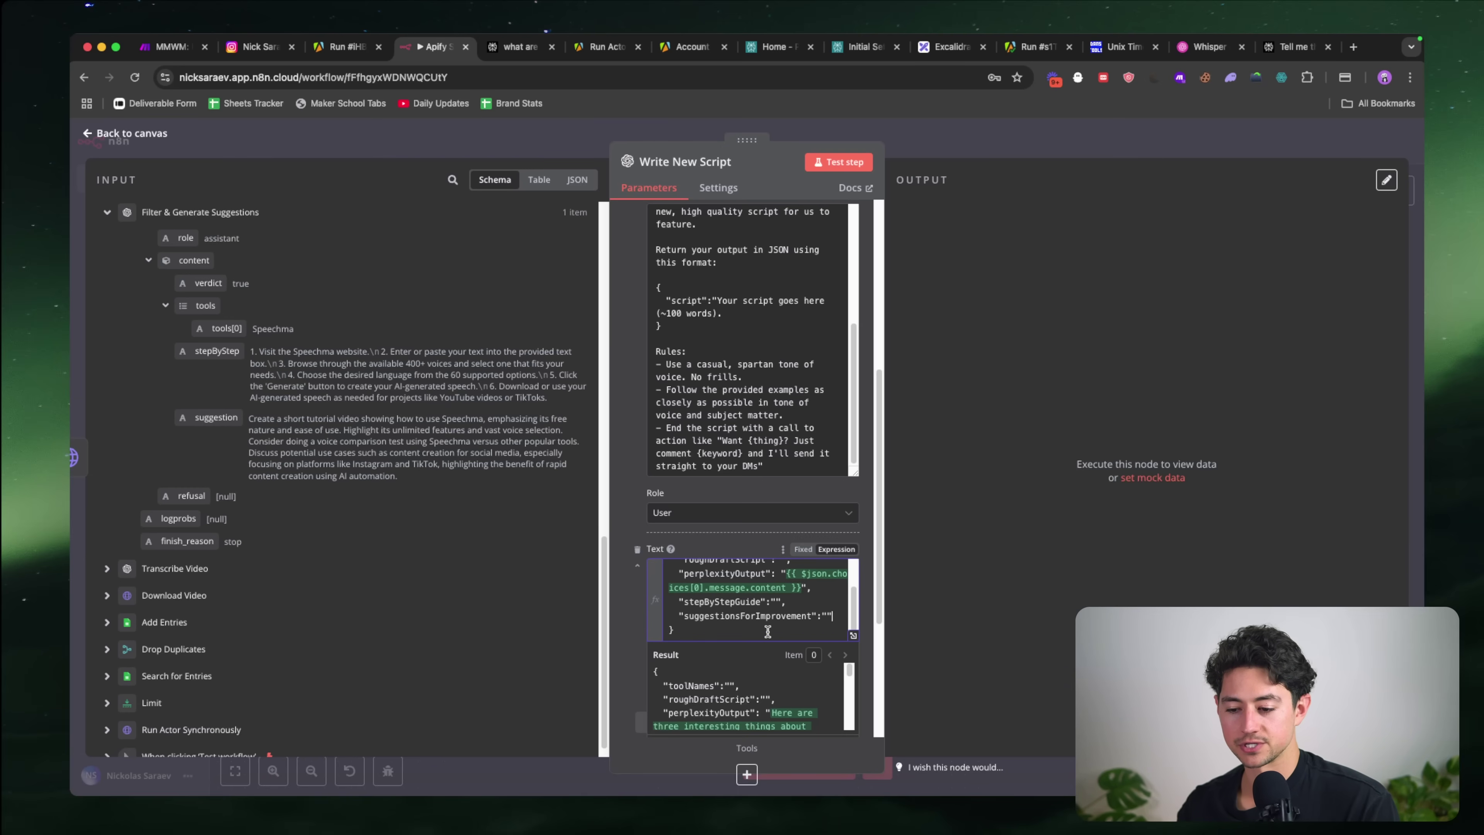
{"action": "left_click_drag", "start_coordinate": [216, 417], "coordinate": [828, 616]}
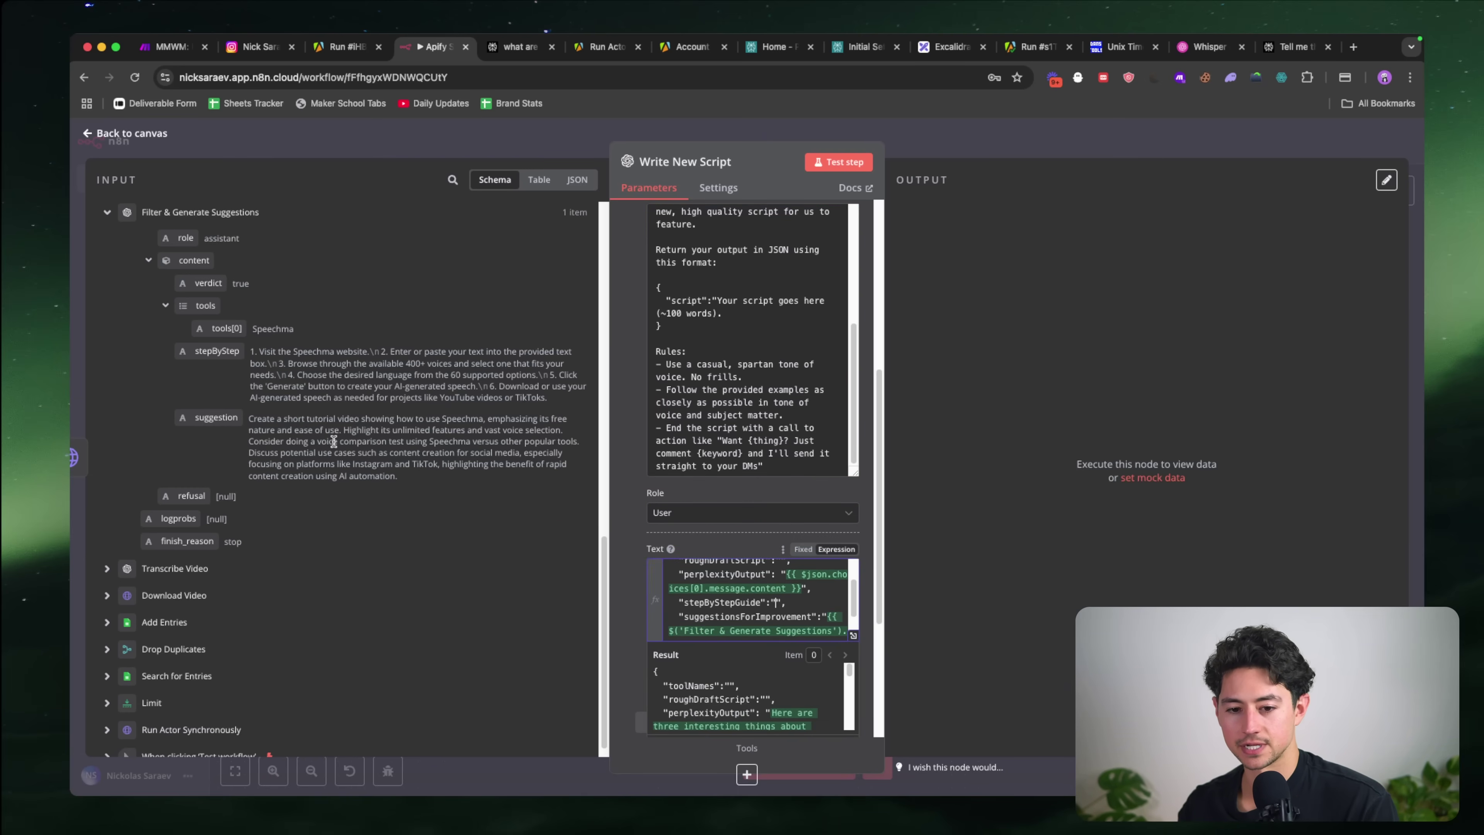
Step: Map stepByStep into stepByStepGuide and the tools list, with .join(), into toolNames
{"action": "left_click_drag", "start_coordinate": [217, 351], "coordinate": [777, 604]}
{"action": "scroll", "coordinate": [795, 611], "scroll_direction": "up", "scroll_amount": 3}
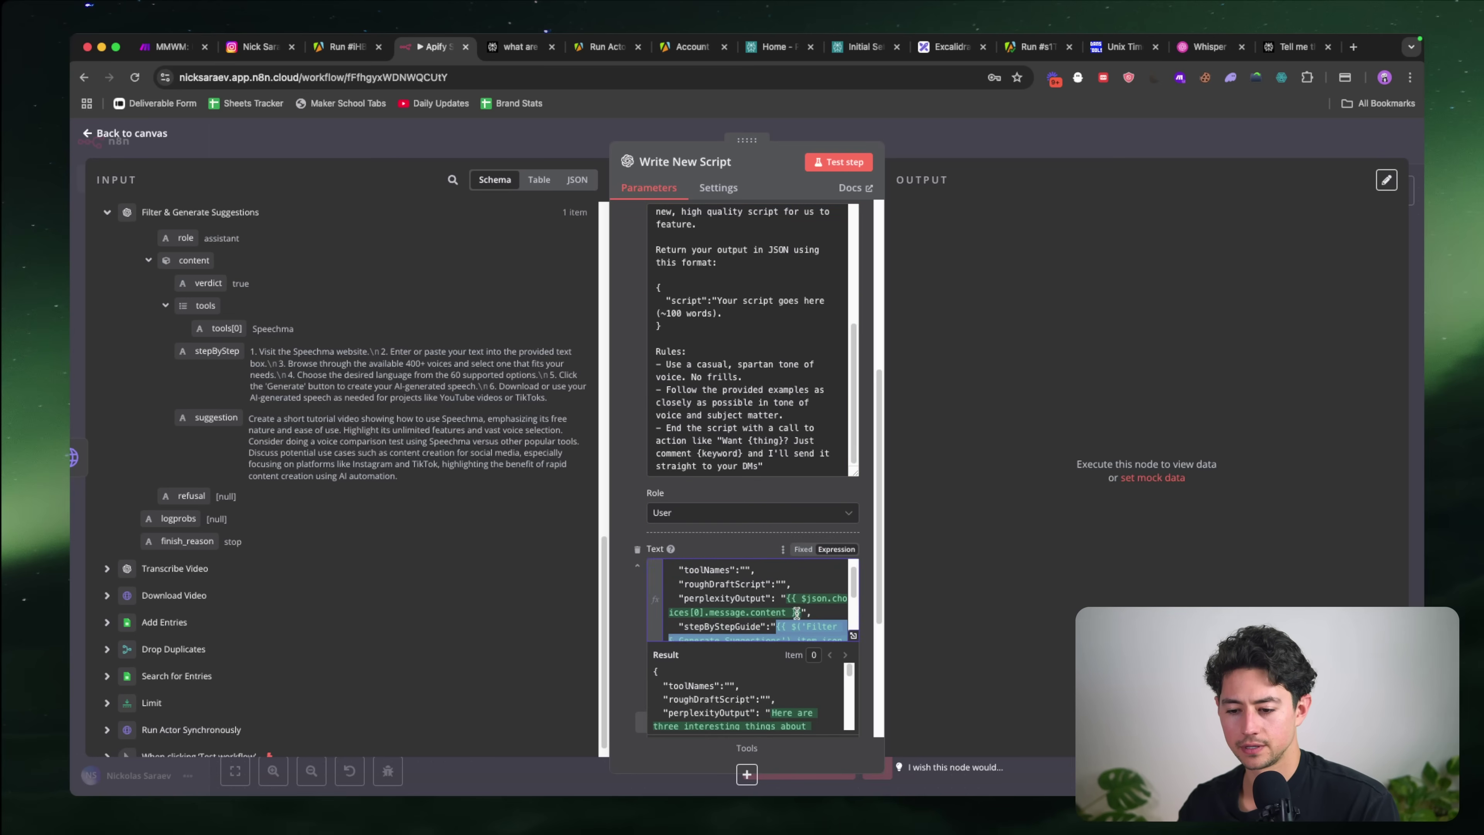
{"action": "left_click", "coordinate": [744, 583]}
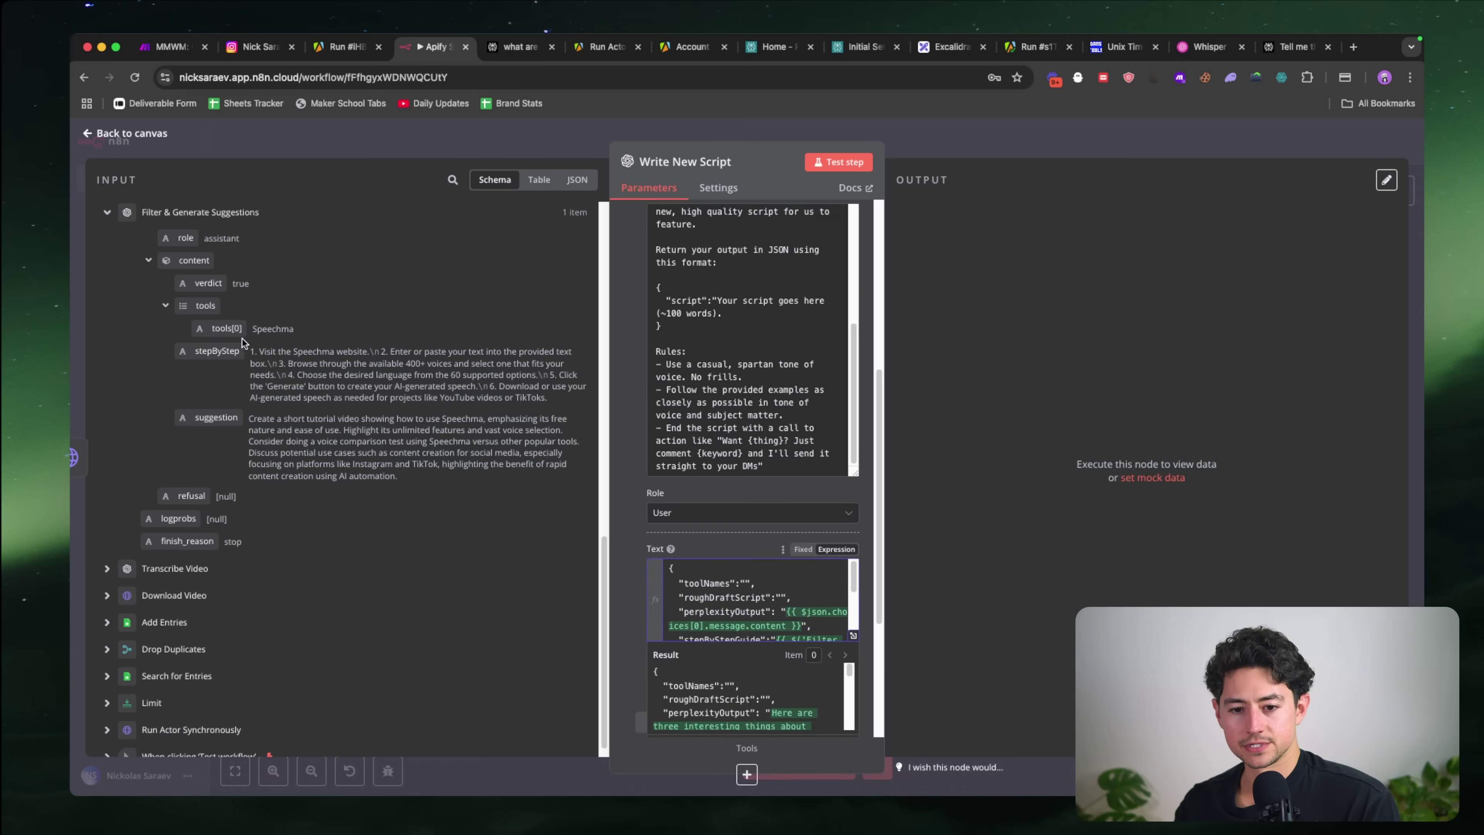
{"action": "left_click_drag", "start_coordinate": [204, 310], "coordinate": [760, 584]}
{"action": "scroll", "coordinate": [800, 608], "scroll_direction": "down", "scroll_amount": 2}
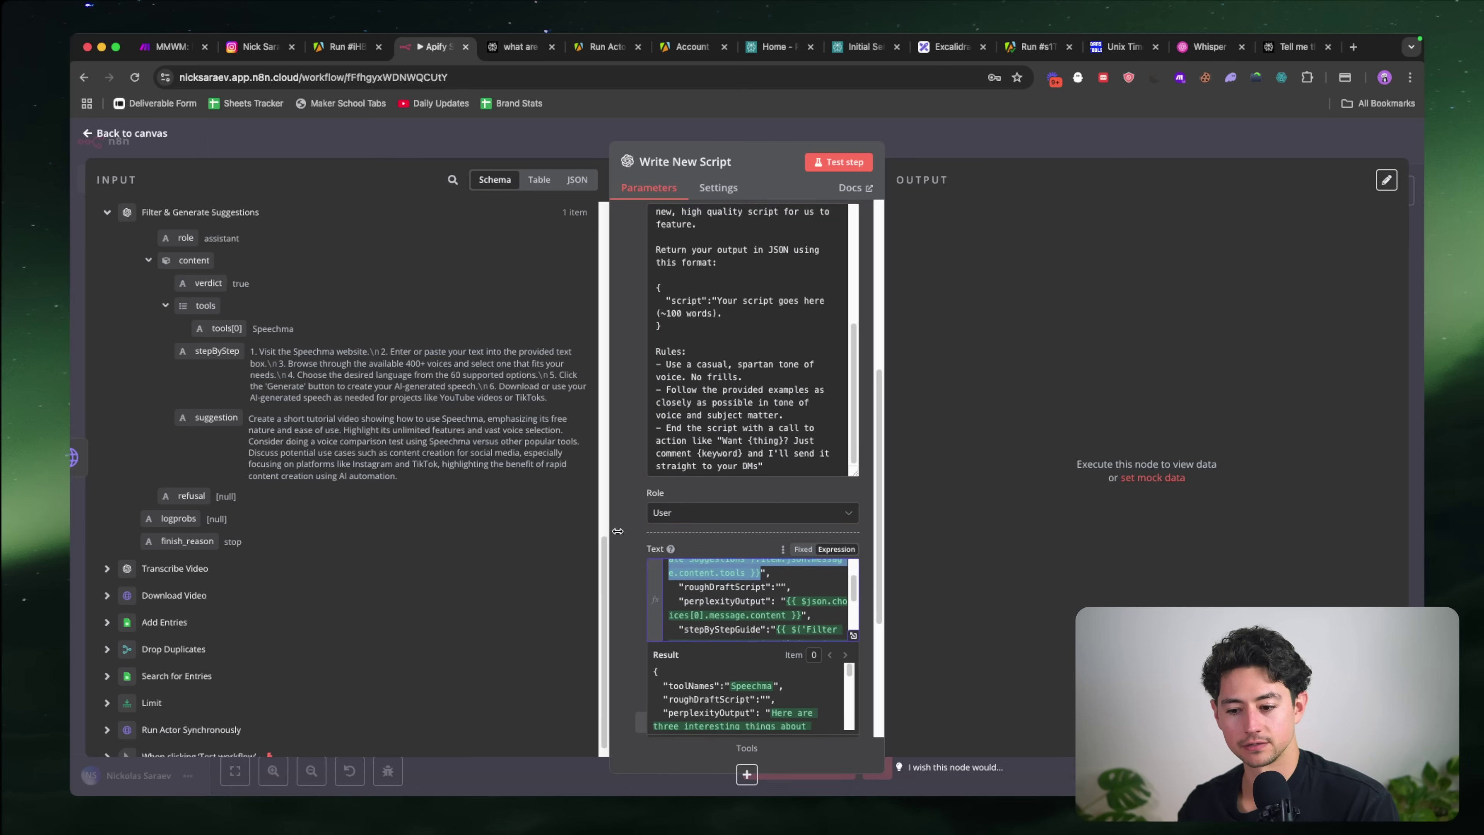
{"action": "scroll", "coordinate": [706, 587], "scroll_direction": "up", "scroll_amount": 2}
{"action": "left_click", "coordinate": [769, 608]}
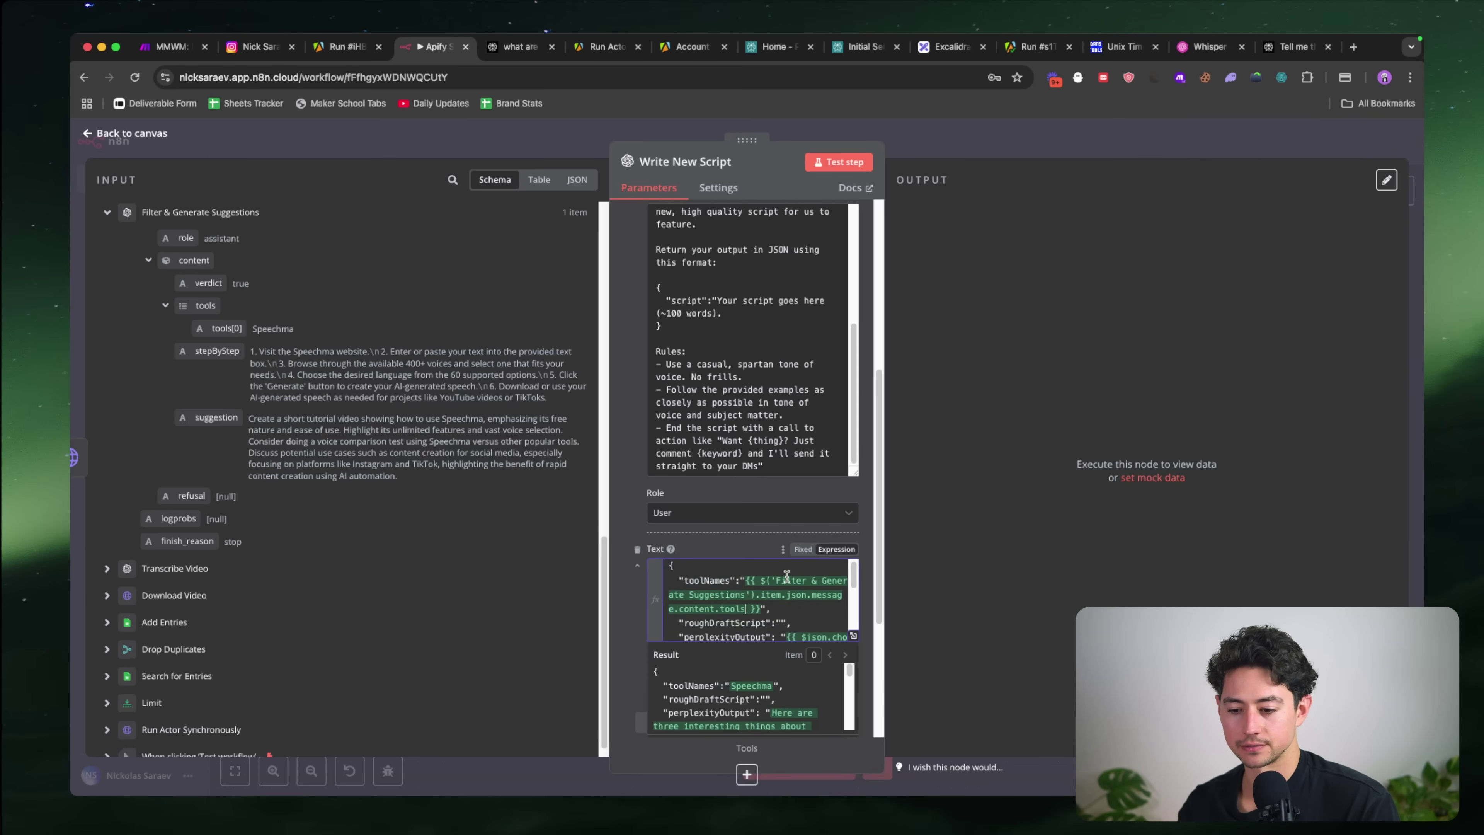
{"action": "scroll", "coordinate": [787, 576], "scroll_direction": "down", "scroll_amount": 1}
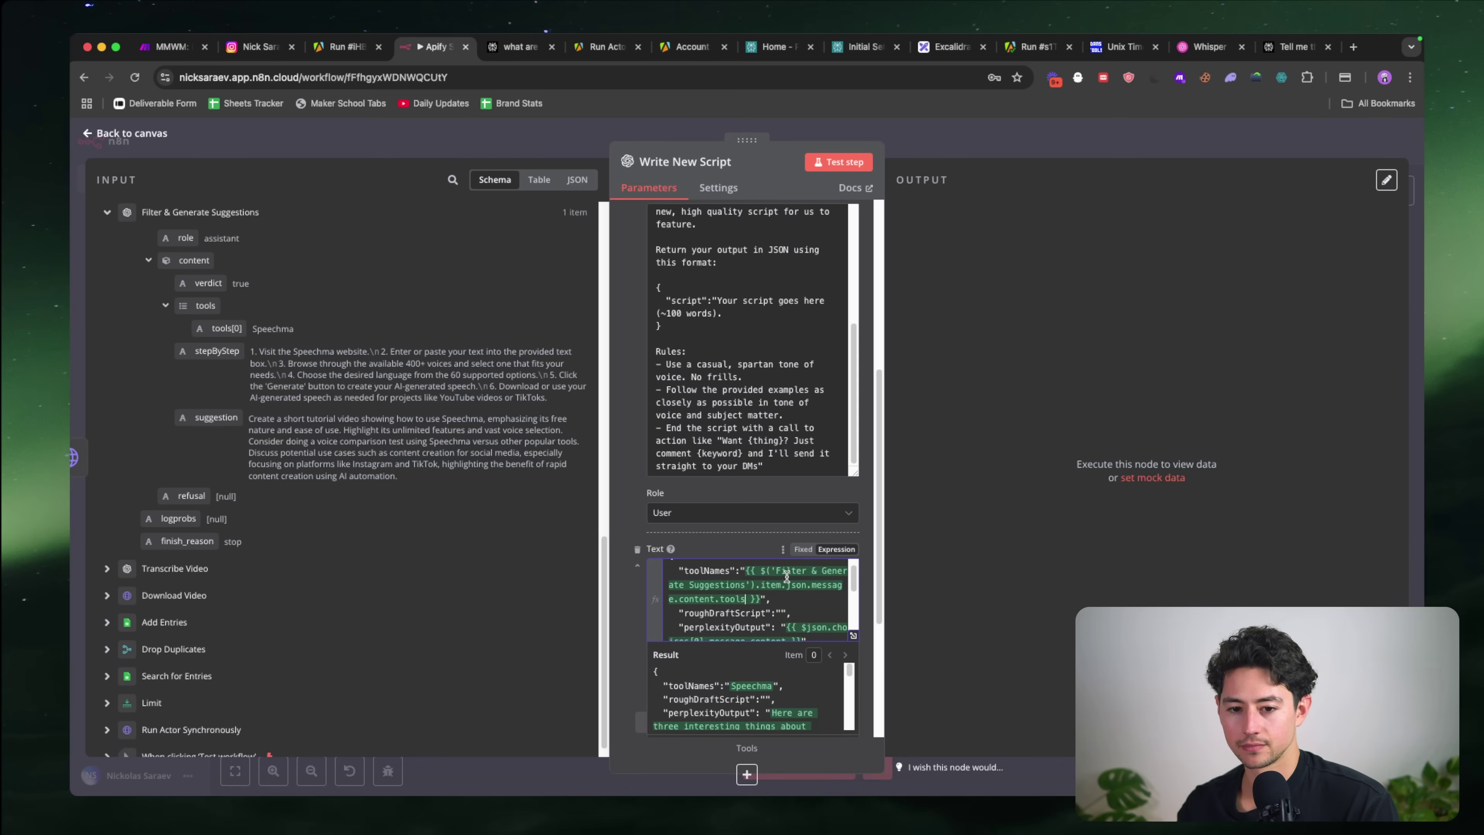
{"action": "type", "text": ".join()"}
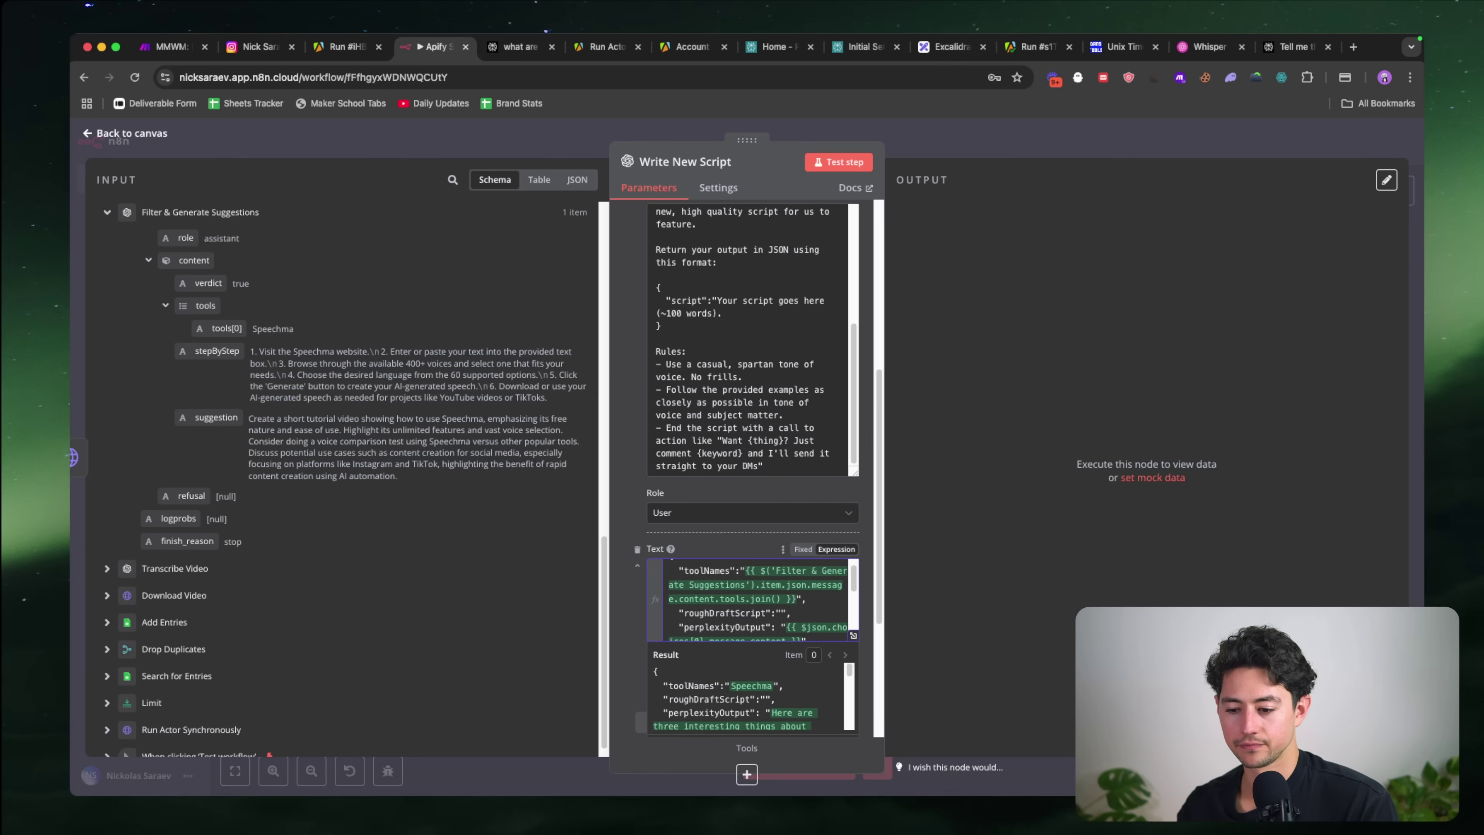
{"action": "key", "text": "Left"}
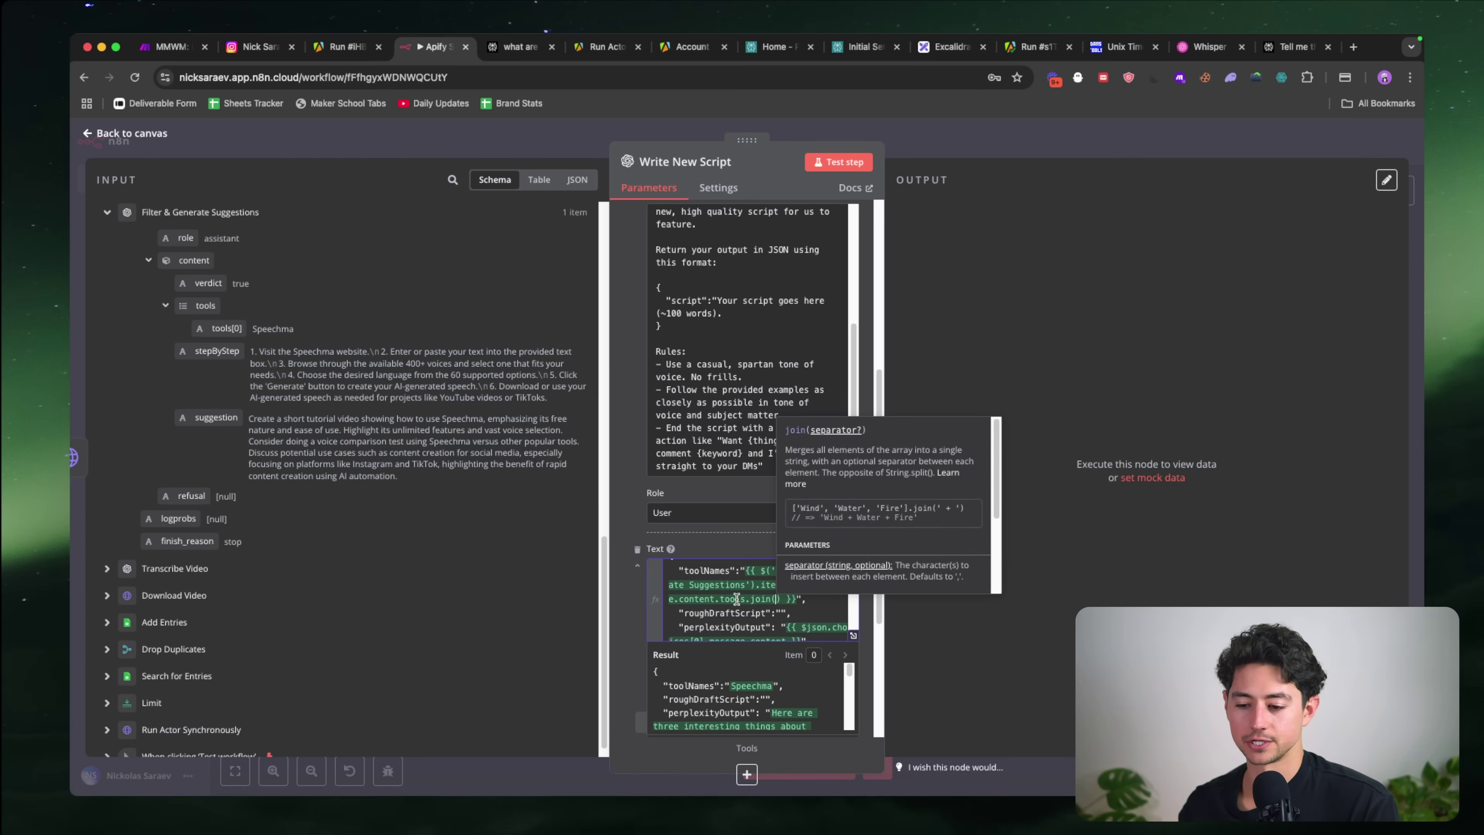
{"action": "key", "text": "Escape"}
Step: Map Transcribe Video's text into roughDraftScript and test Write New Script, which returns 'Expression info invalid'
{"action": "scroll", "coordinate": [740, 603], "scroll_direction": "down", "scroll_amount": 1}
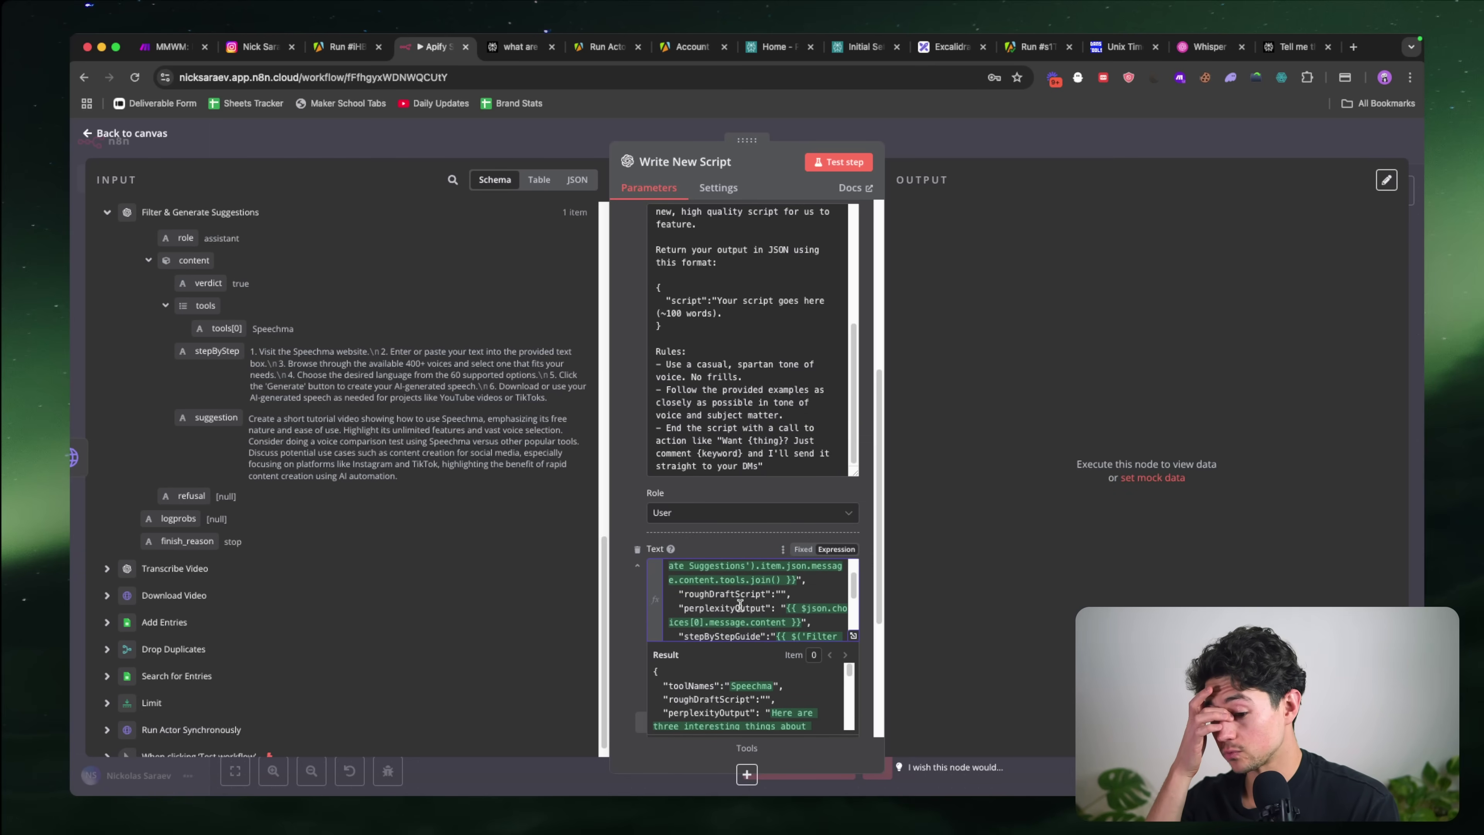
{"action": "left_click", "coordinate": [108, 567]}
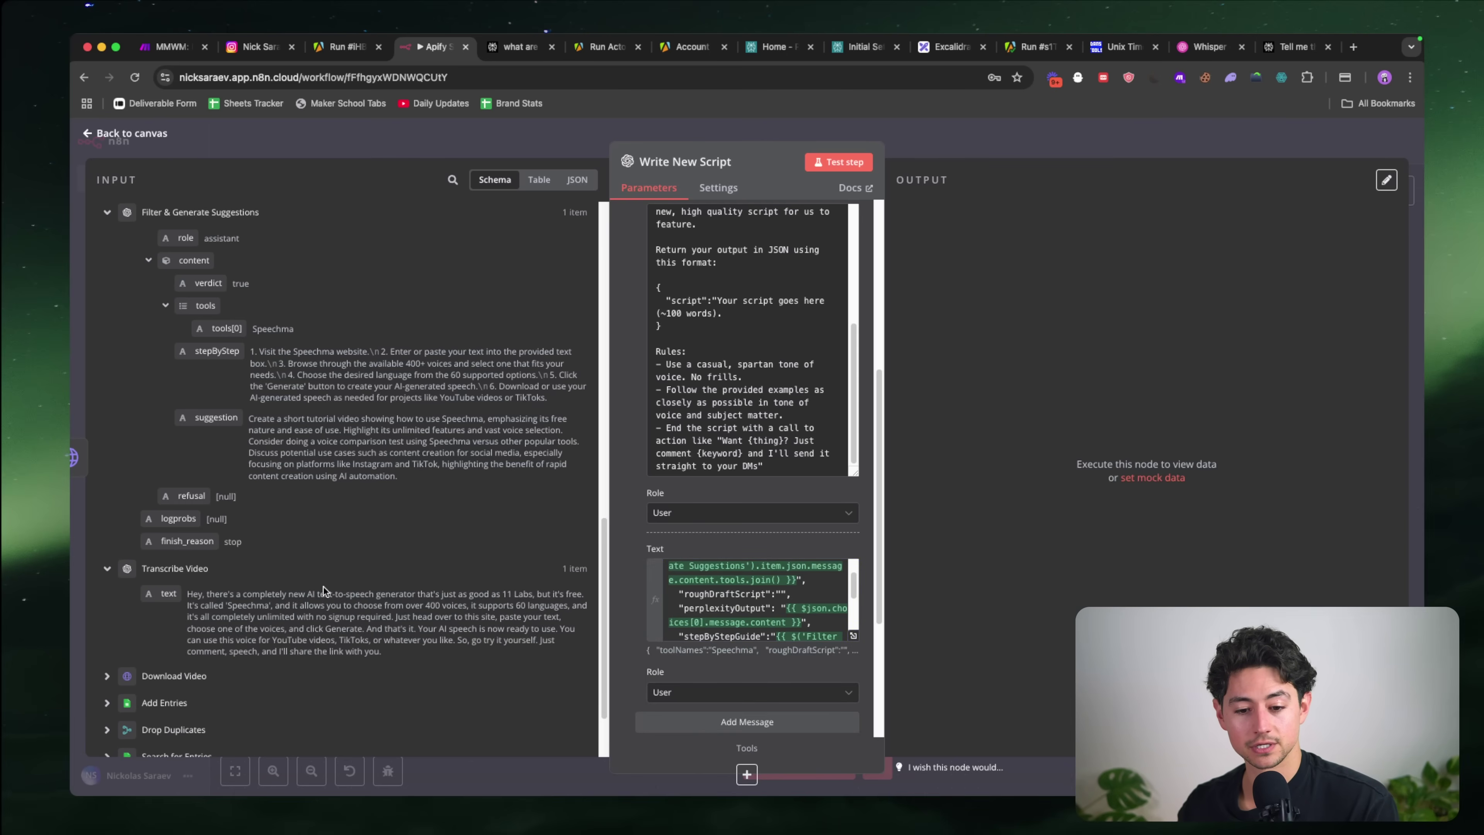
{"action": "scroll", "coordinate": [324, 587], "scroll_direction": "down", "scroll_amount": 1}
{"action": "left_click", "coordinate": [780, 593]}
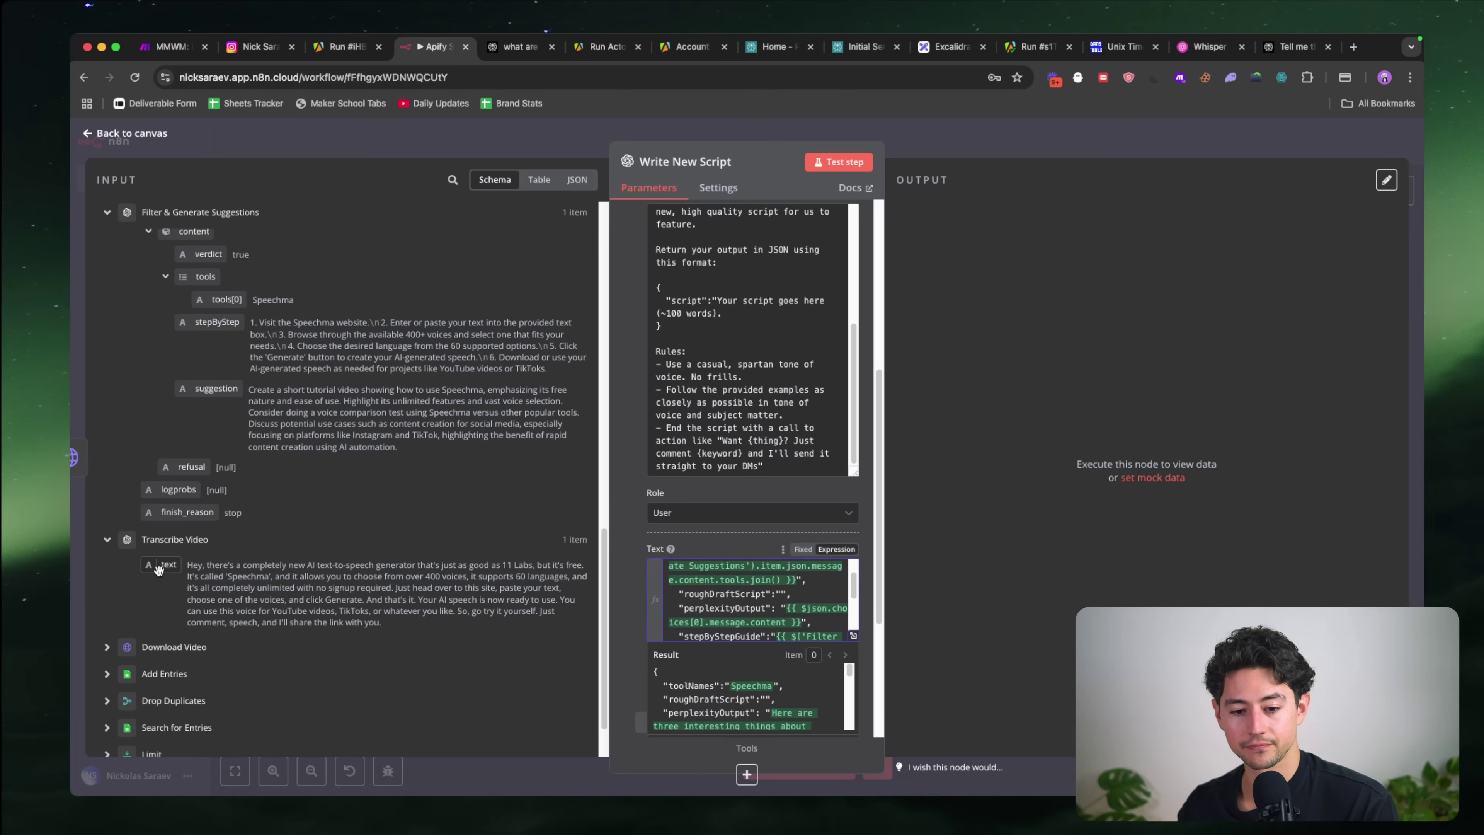
{"action": "left_click_drag", "start_coordinate": [156, 563], "coordinate": [781, 594]}
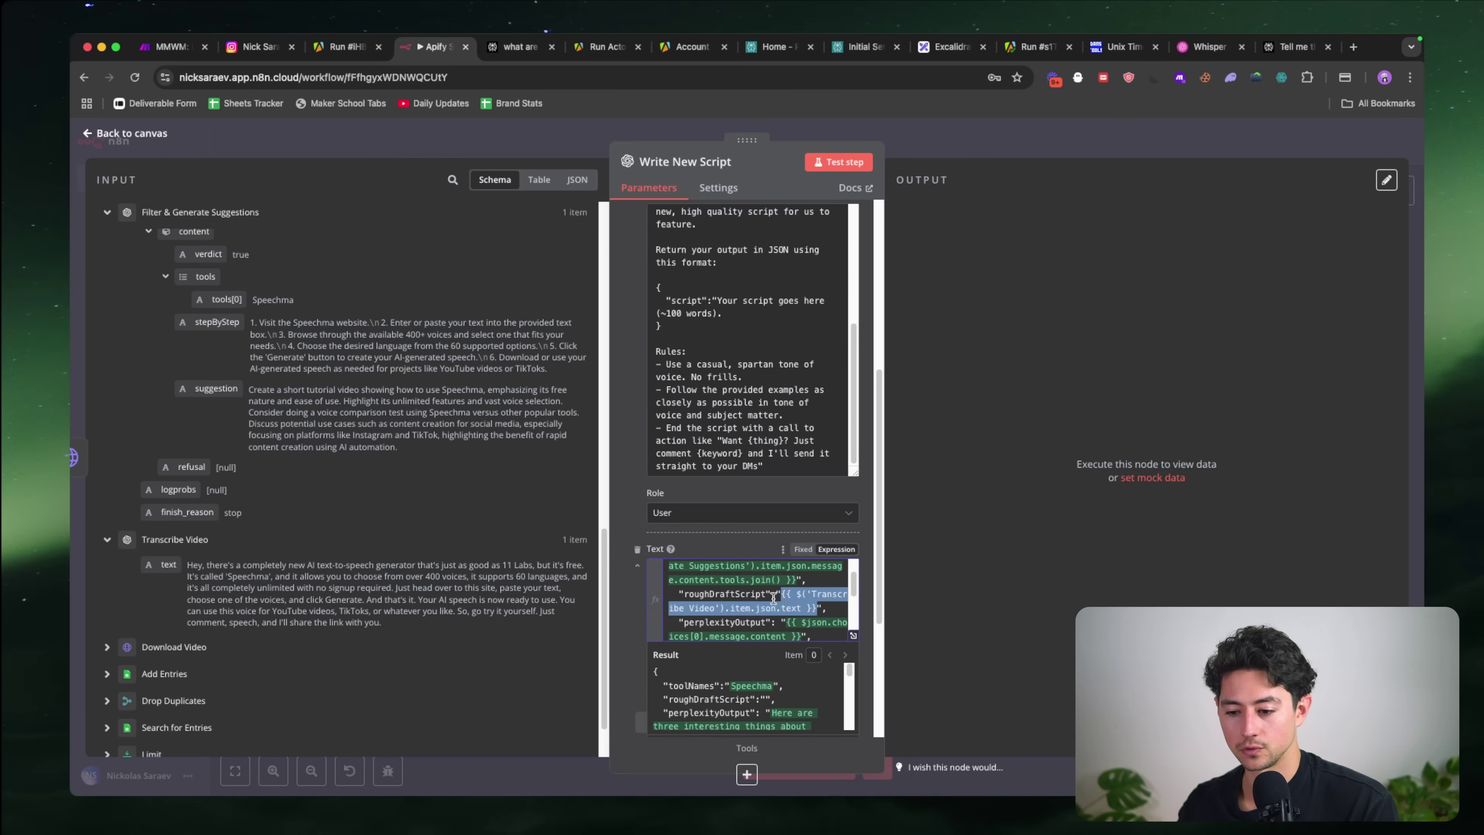
{"action": "scroll", "coordinate": [746, 603], "scroll_direction": "down", "scroll_amount": 3}
{"action": "scroll", "coordinate": [745, 610], "scroll_direction": "down", "scroll_amount": 1}
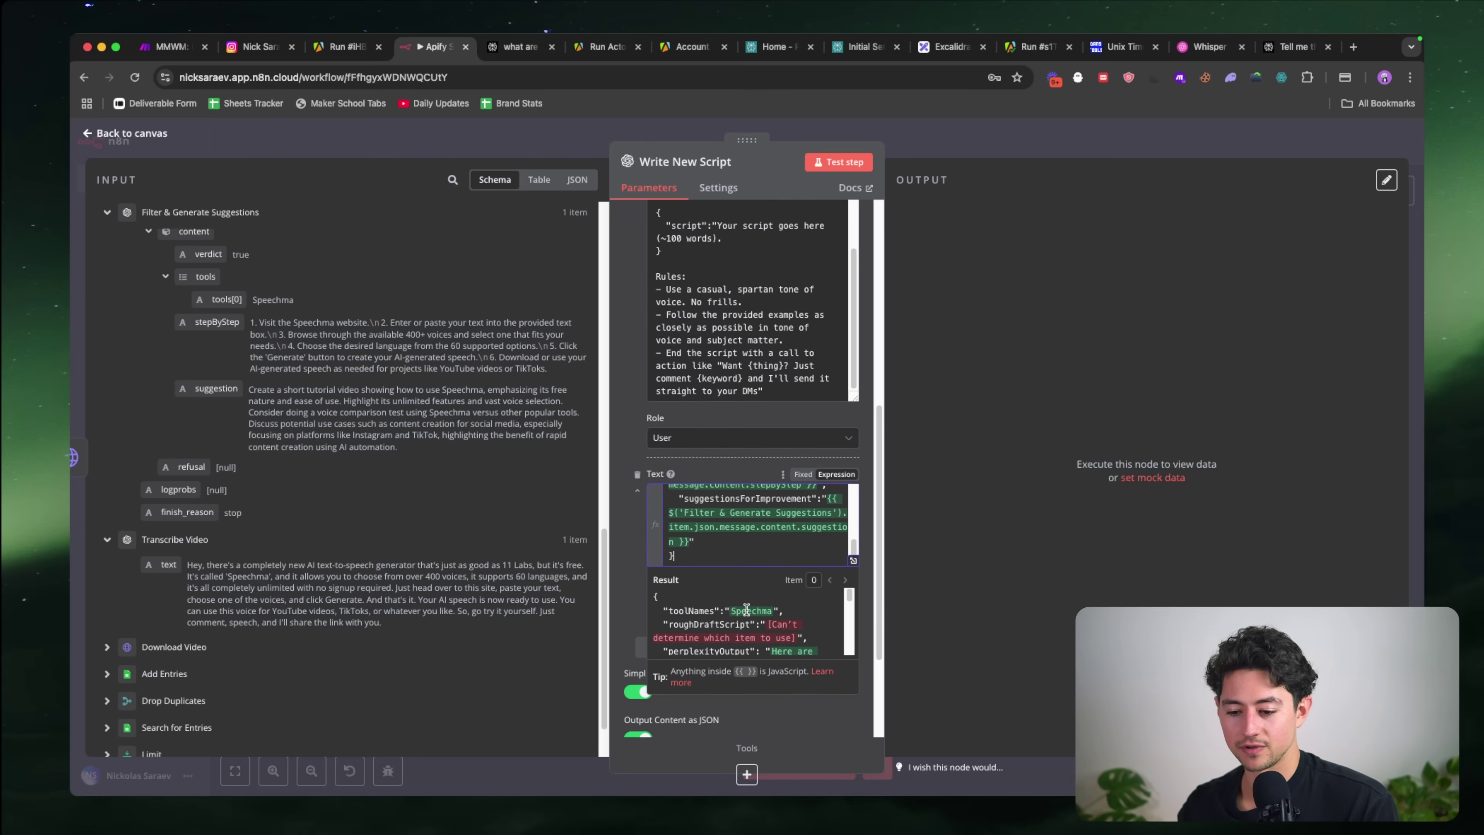
{"action": "left_click", "coordinate": [636, 543]}
{"action": "scroll", "coordinate": [771, 576], "scroll_direction": "up", "scroll_amount": 10}
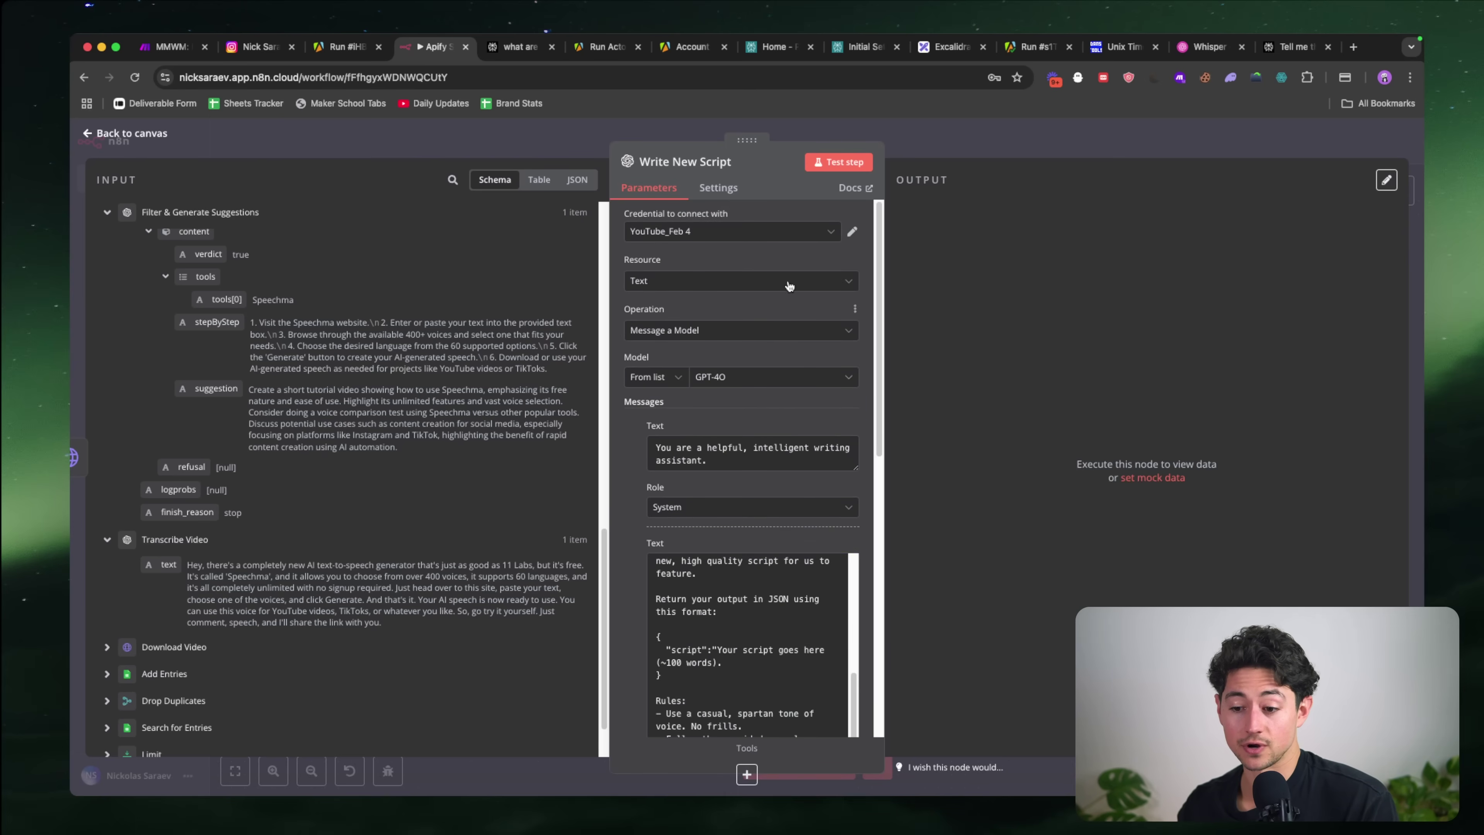
{"action": "left_click", "coordinate": [832, 164]}
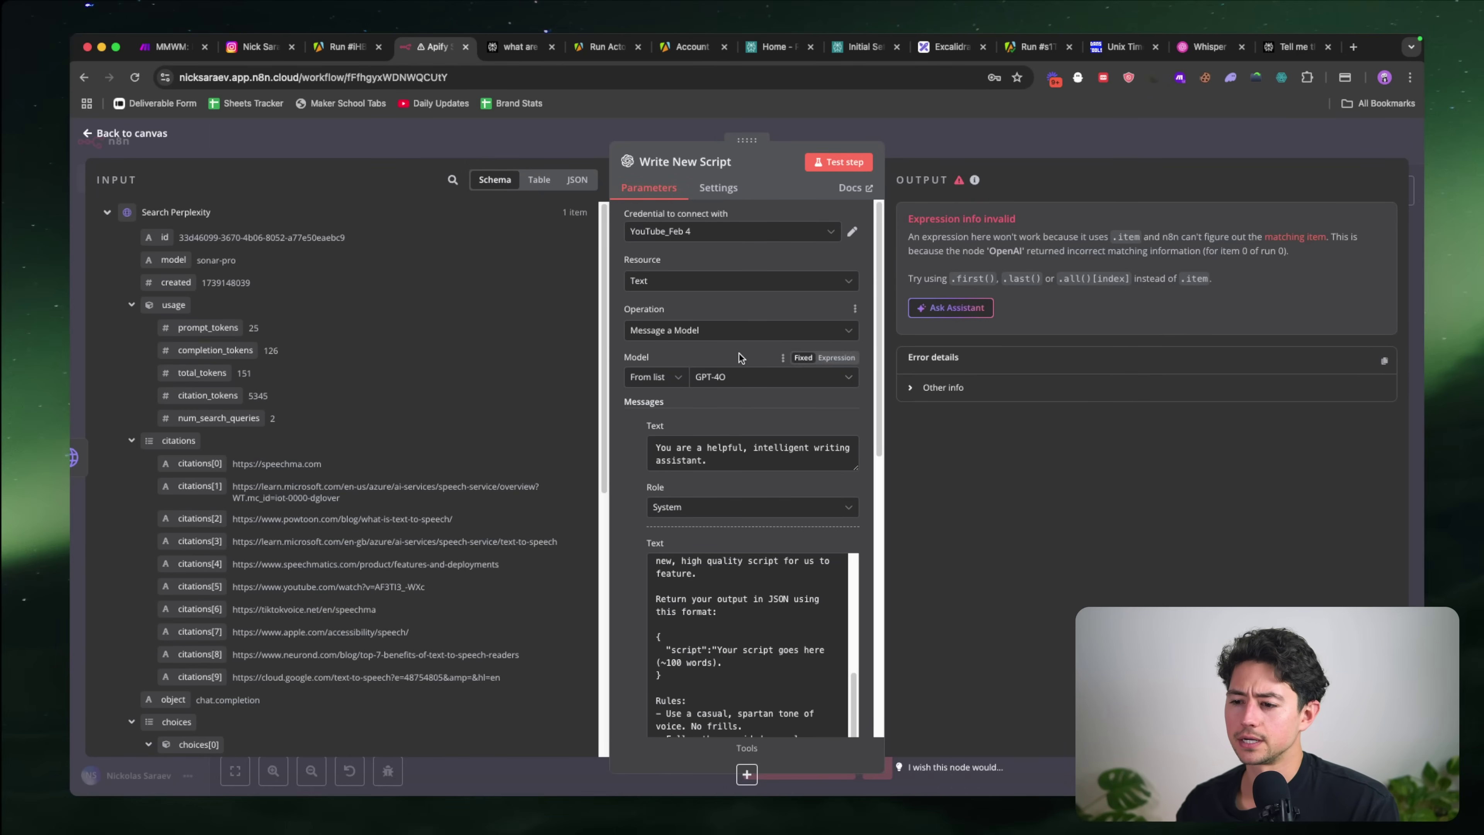
Step: Collapse the Perplexity usage, citations and choices data, and expand the Transcribe Video output to find its text
{"action": "scroll", "coordinate": [739, 352], "scroll_direction": "down", "scroll_amount": 10}
{"action": "scroll", "coordinate": [769, 406], "scroll_direction": "up", "scroll_amount": 6}
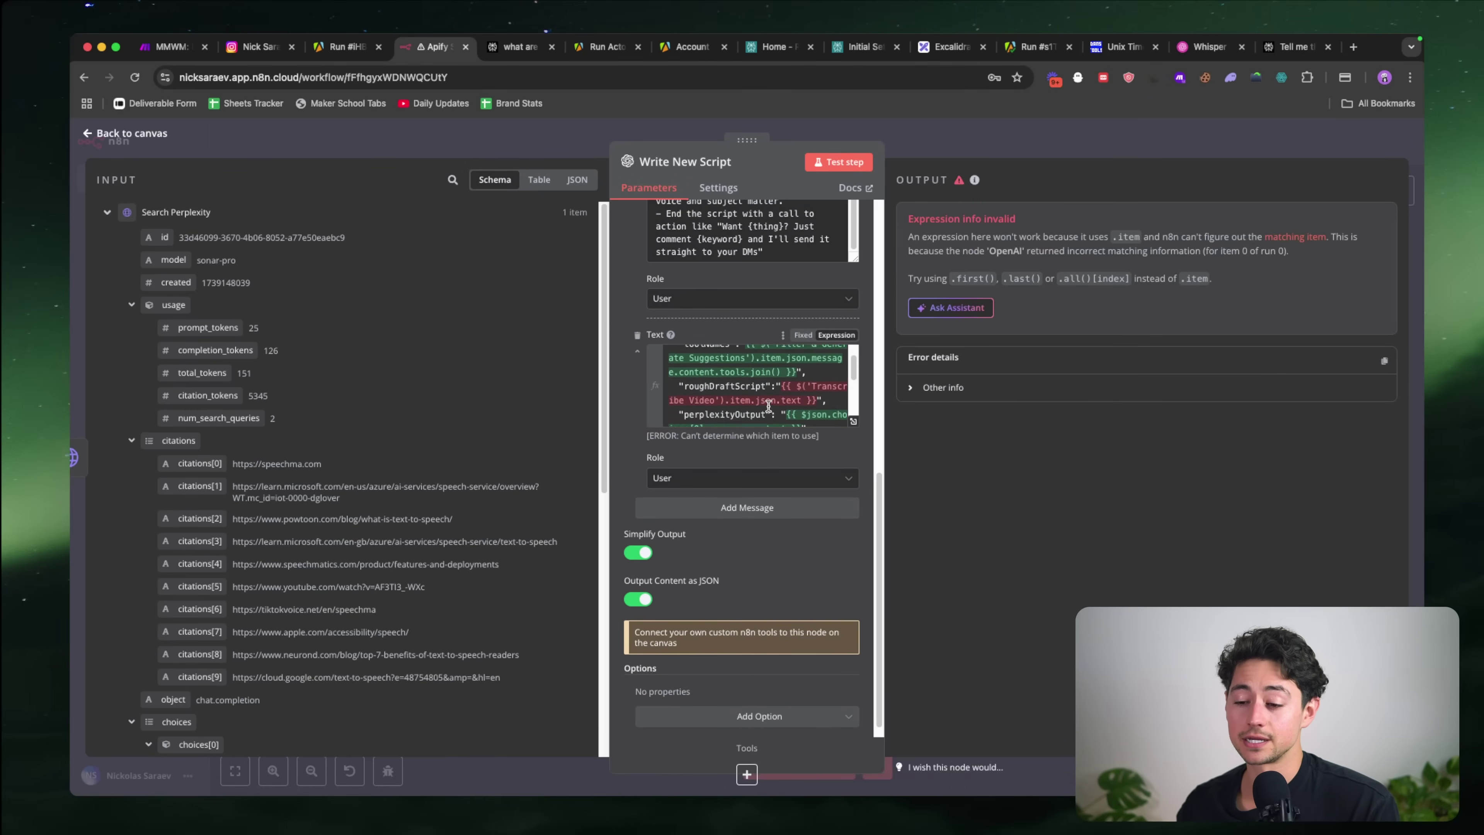
{"action": "scroll", "coordinate": [755, 437], "scroll_direction": "down", "scroll_amount": 3}
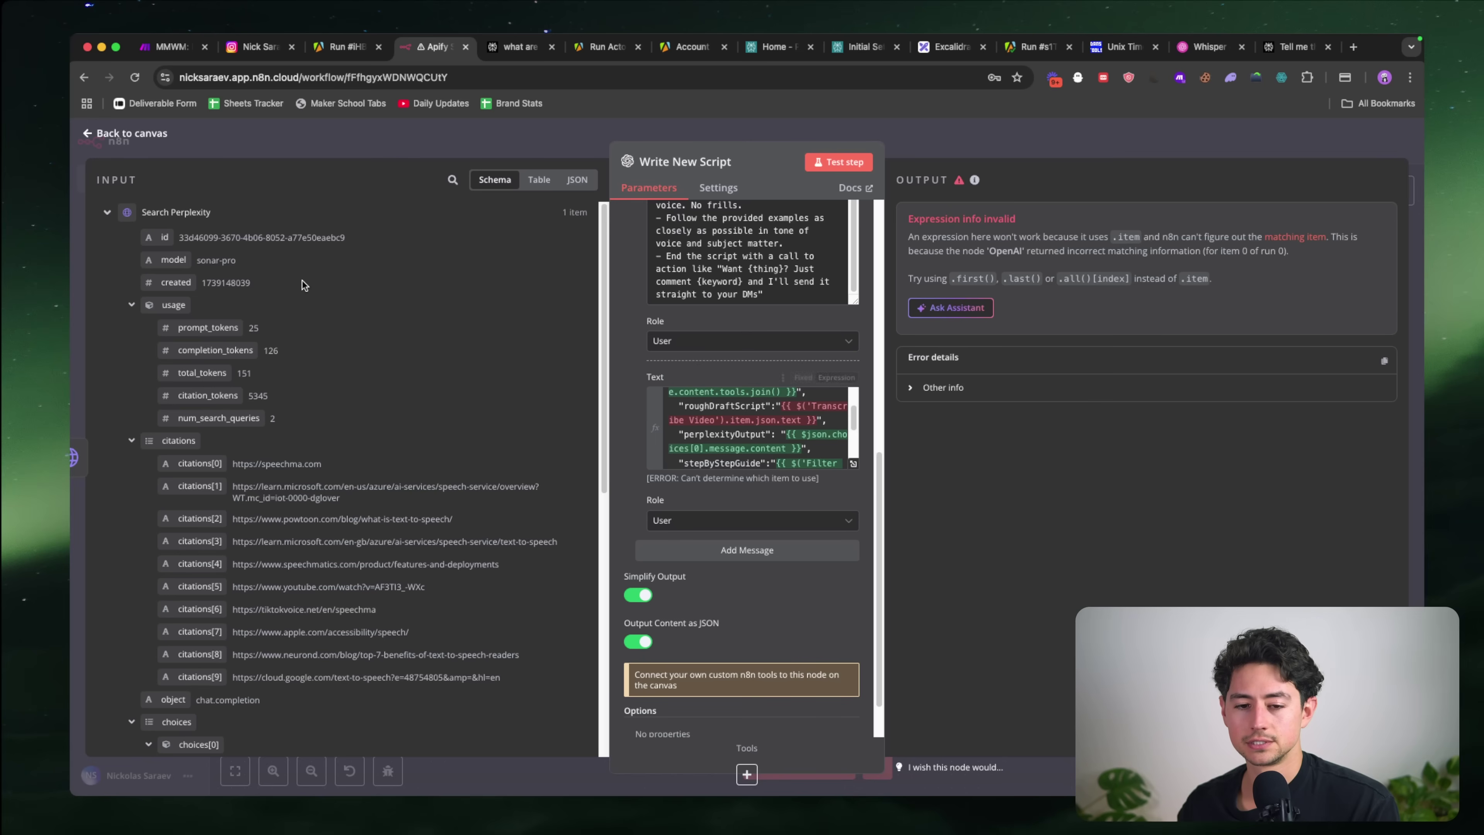
{"action": "left_click", "coordinate": [131, 306]}
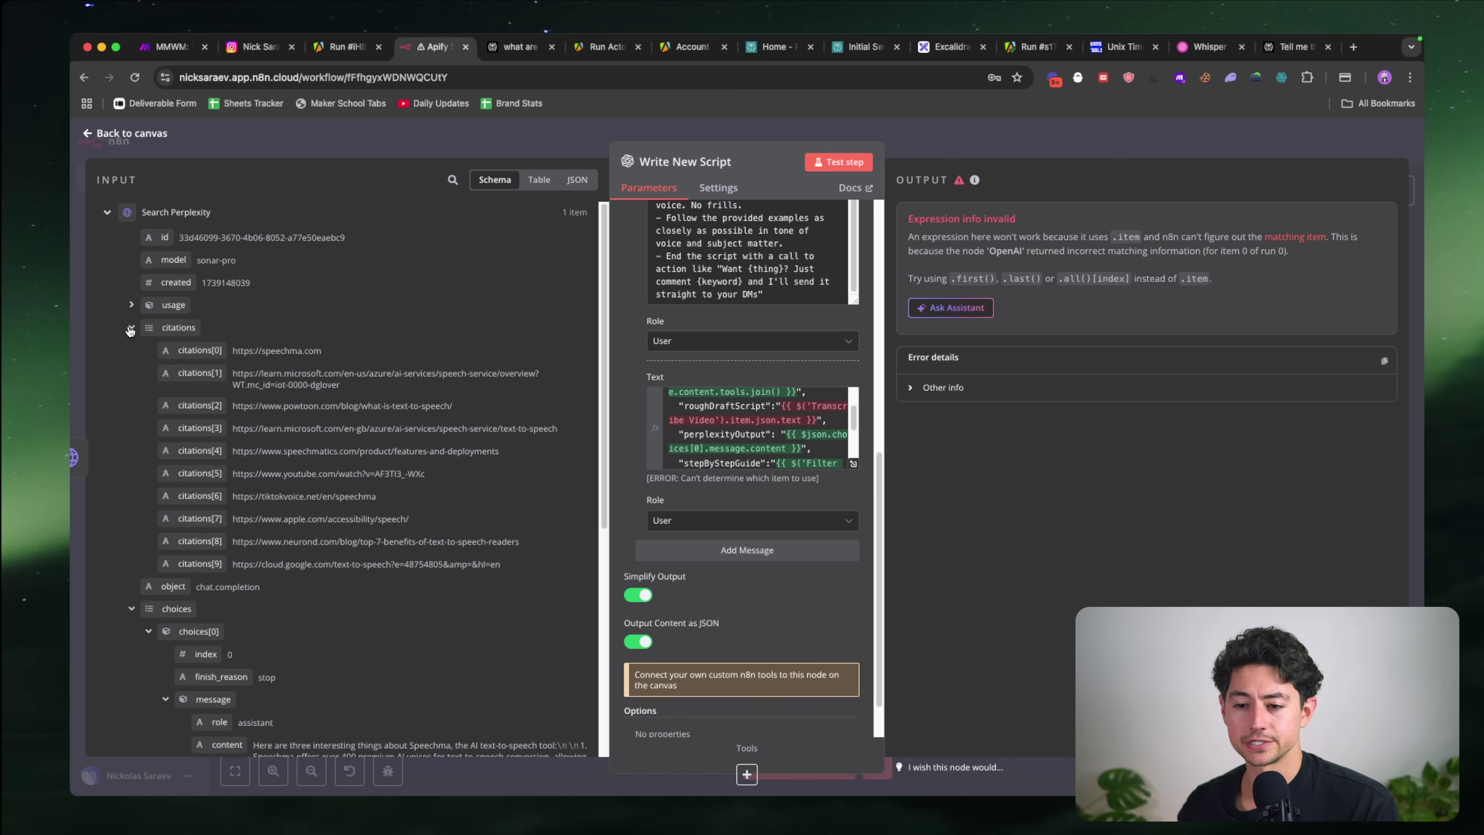
{"action": "left_click", "coordinate": [131, 328]}
{"action": "left_click", "coordinate": [130, 372]}
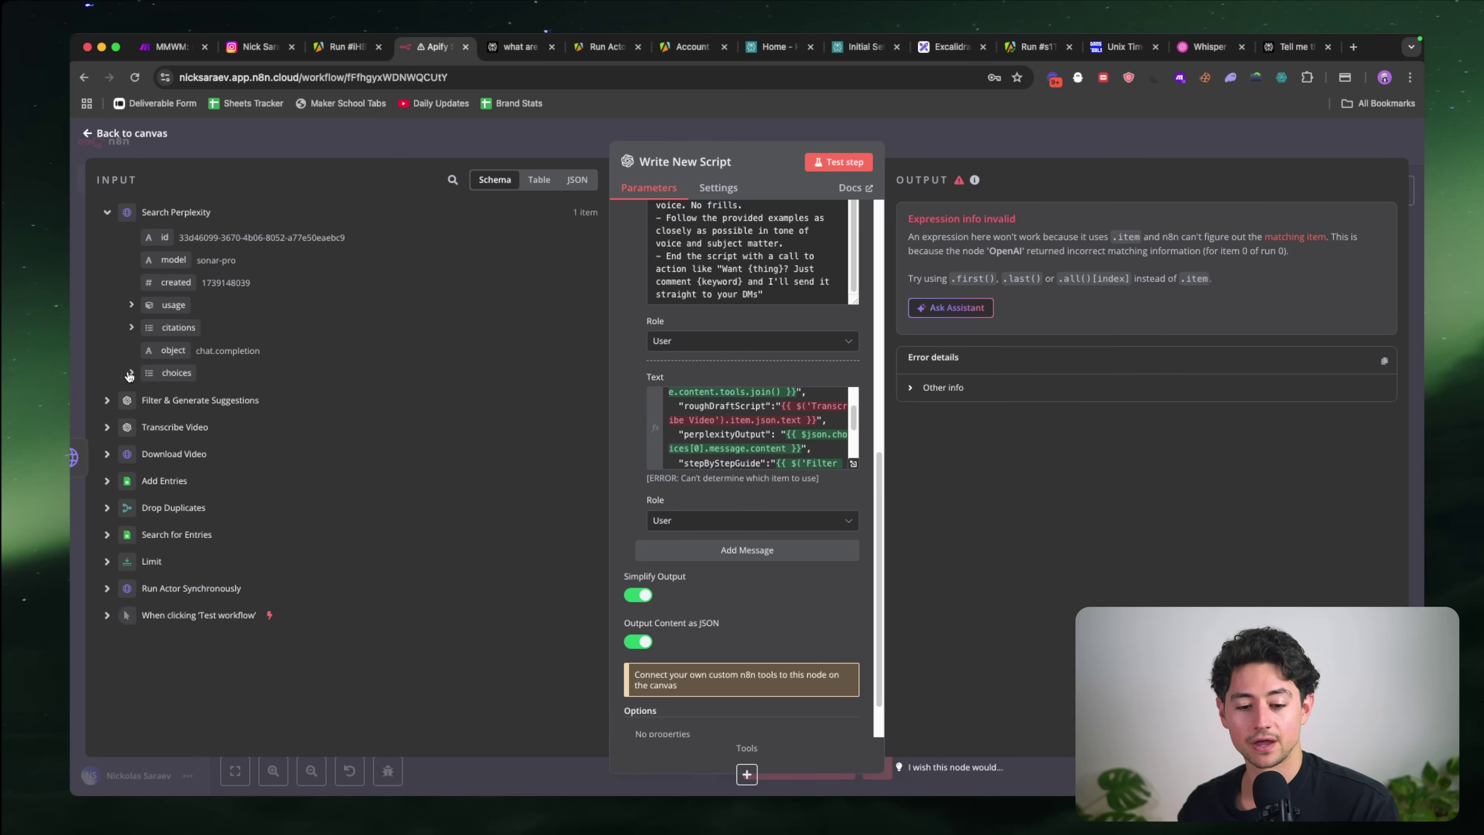
{"action": "left_click", "coordinate": [108, 428]}
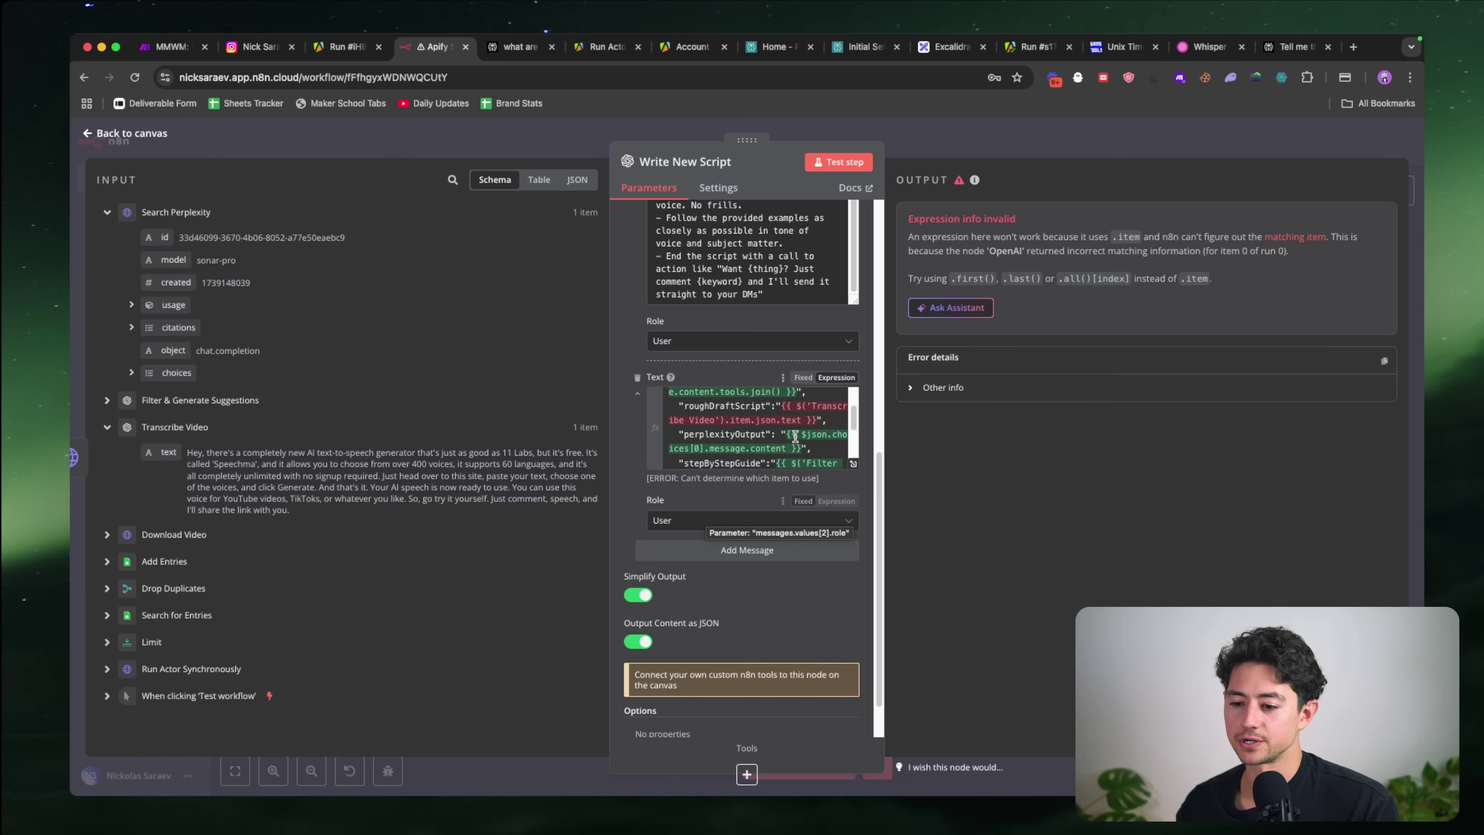
Step: Try appending first() to roughDraftScript, then delete the old expression entirely
{"action": "left_click", "coordinate": [817, 420]}
{"action": "type", "text": "/fors"}
{"action": "key", "text": "BackSpace"}
{"action": "key", "text": "BackSpace"}
{"action": "key", "text": "BackSpace"}
{"action": "key", "text": "BackSpace"}
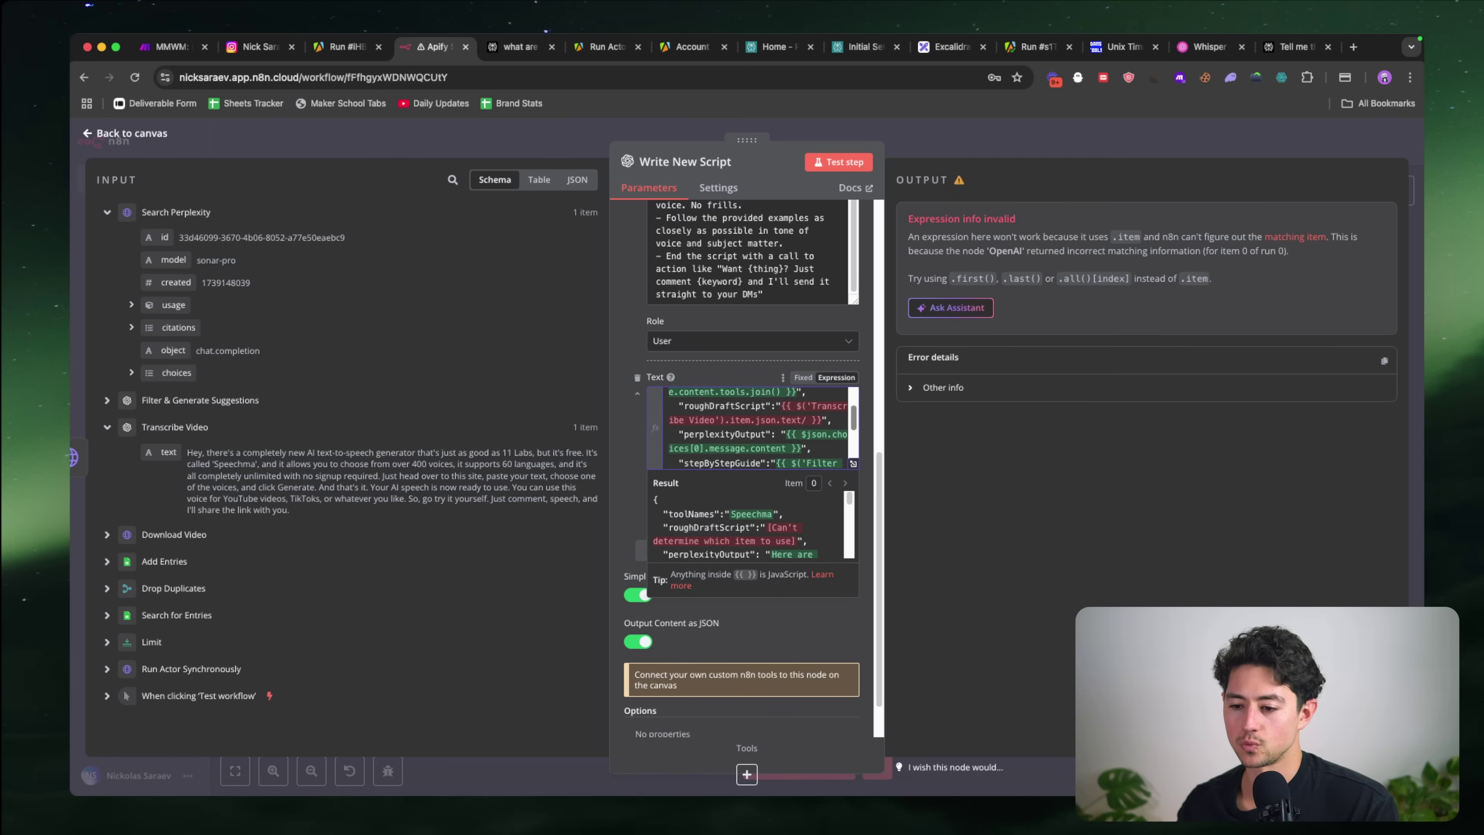
{"action": "type", "text": "first())"}
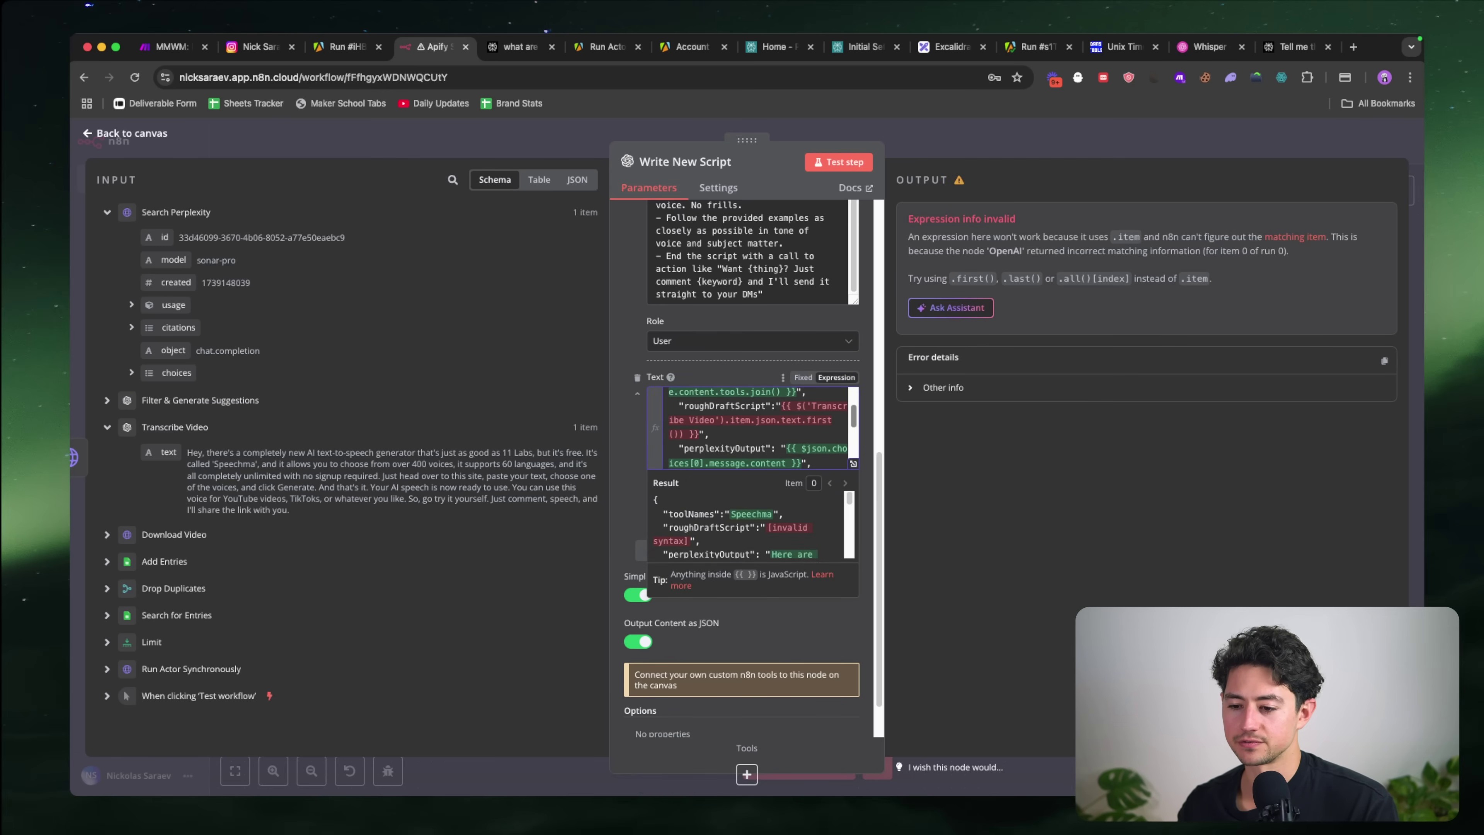
{"action": "key", "text": "alt+shift+Left"}
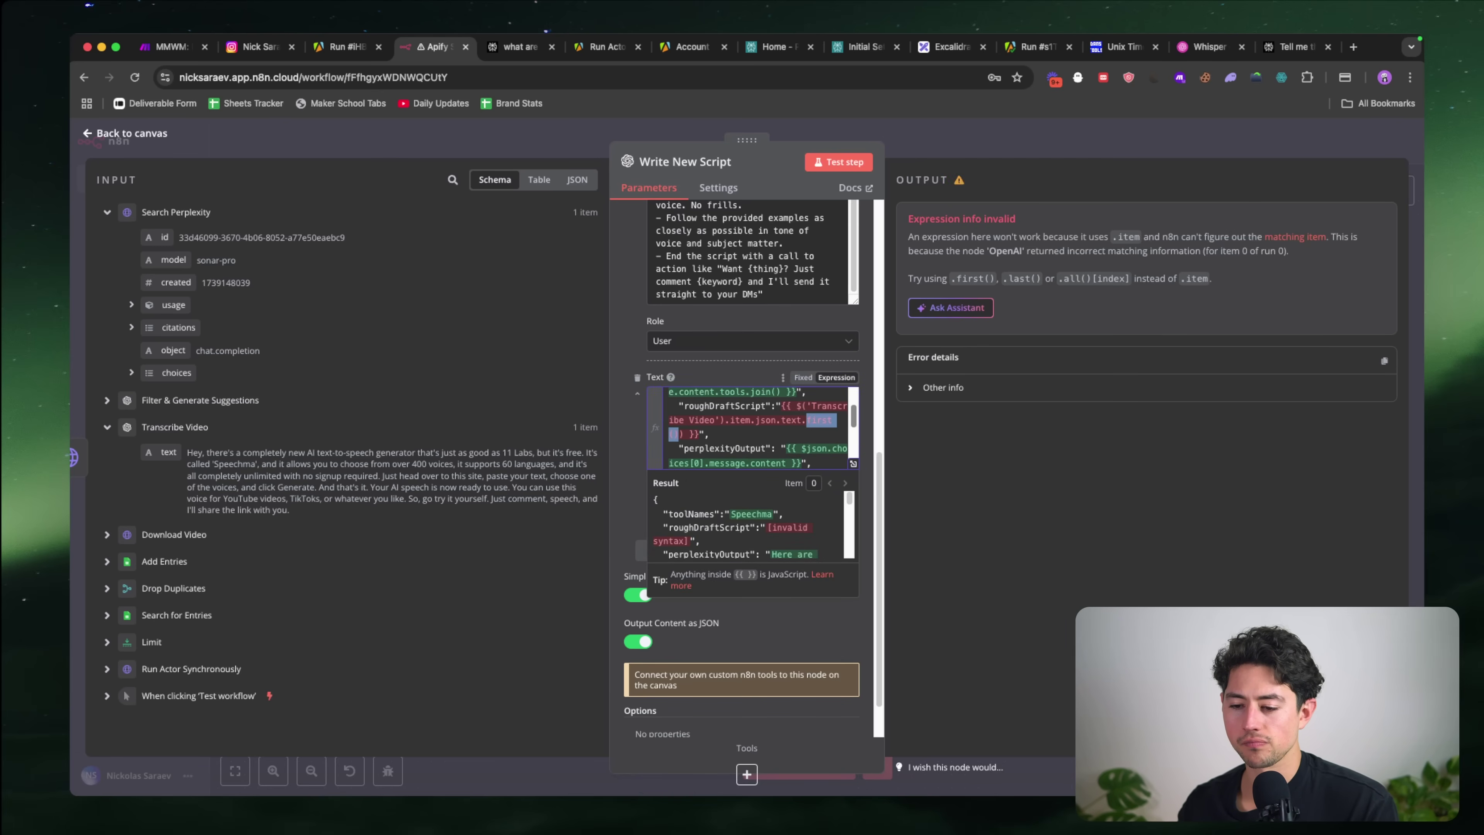
{"action": "left_click", "coordinate": [801, 406]}
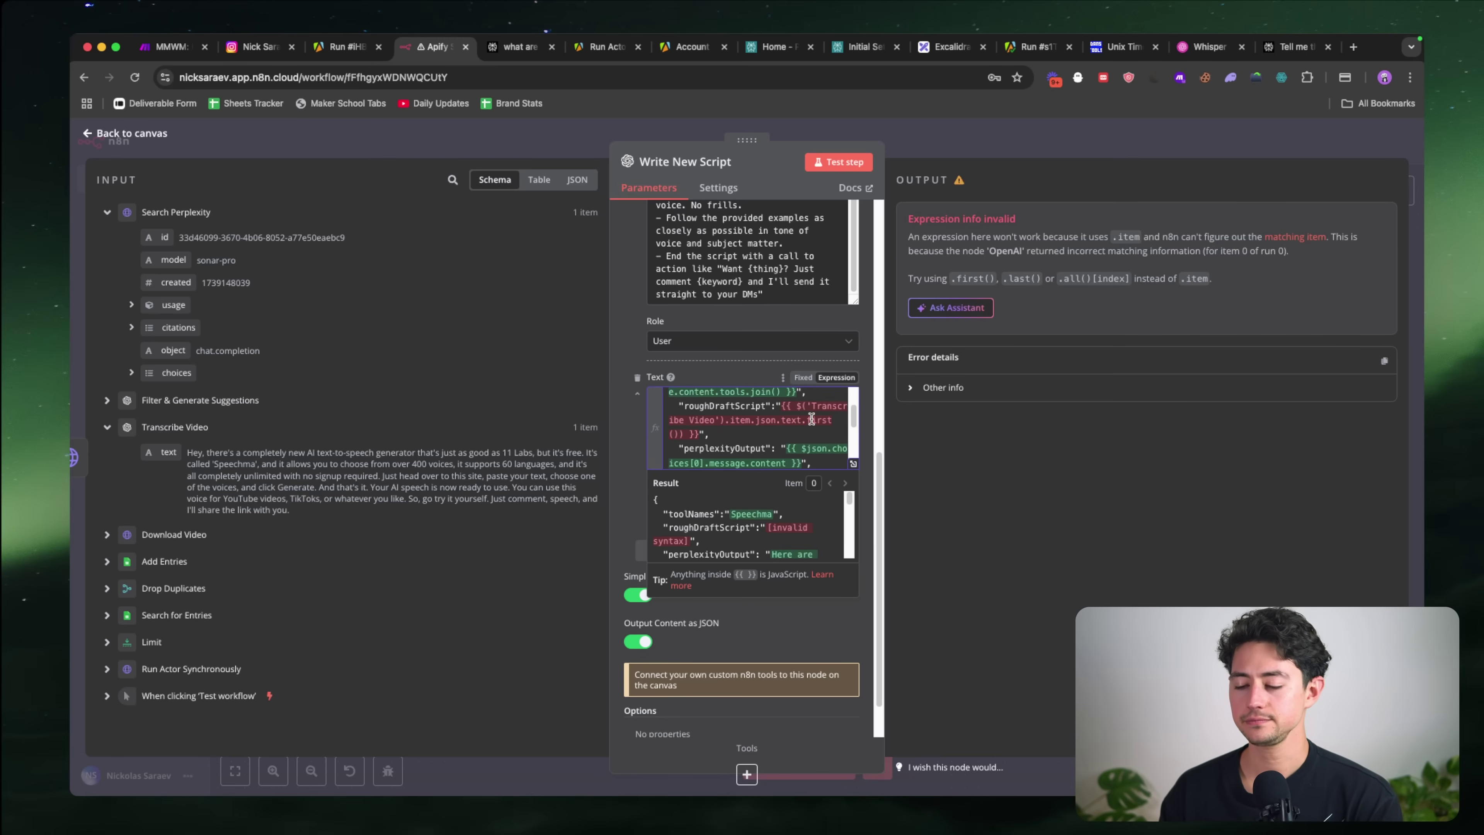
{"action": "left_click_drag", "start_coordinate": [691, 435], "coordinate": [795, 406]}
{"action": "key", "text": "BackSpace"}
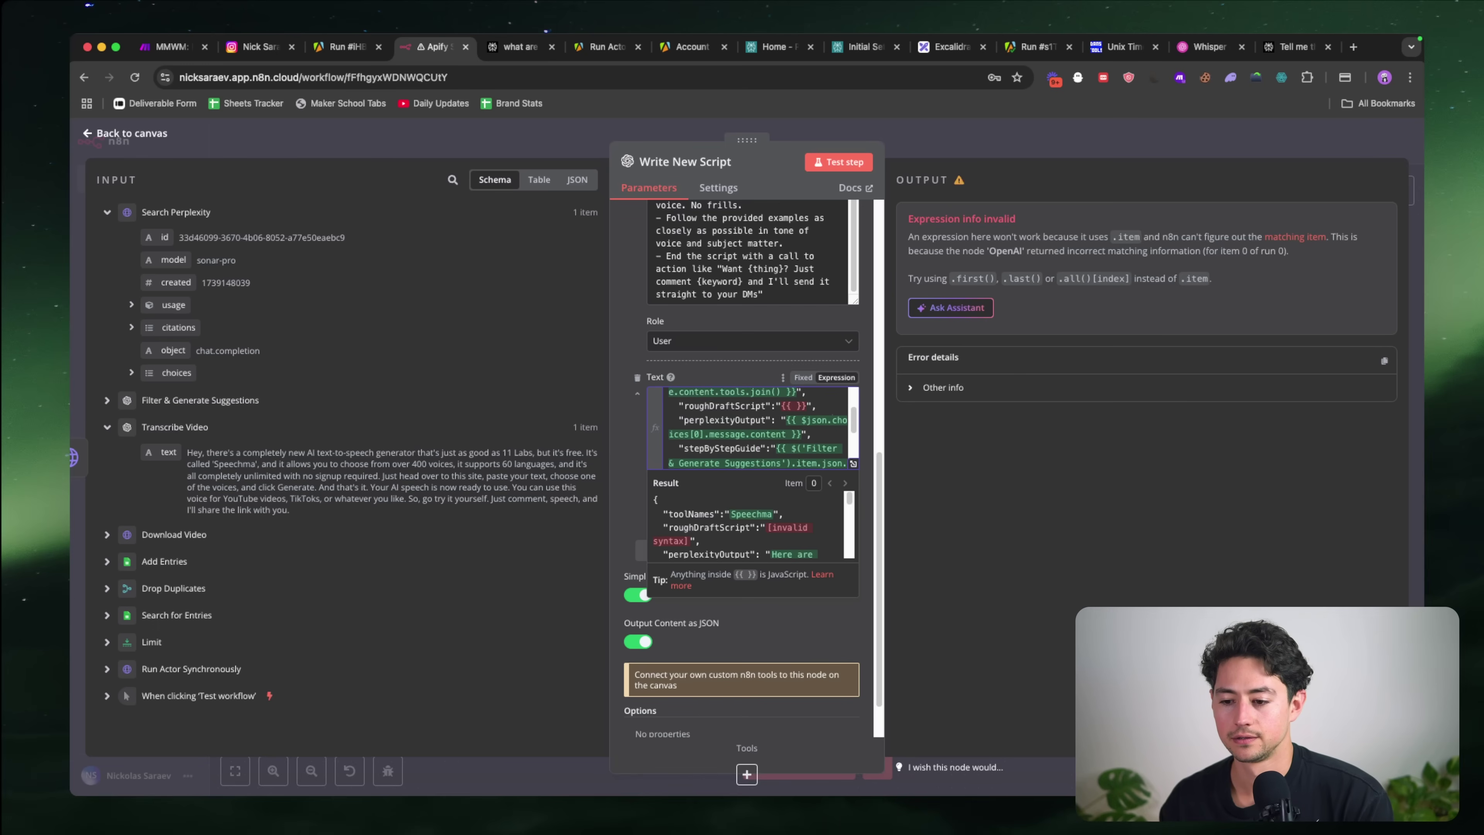
Step: Start a new roughDraftScript expression referencing the Transcribe Video node, removing the wrong .item accessor
{"action": "type", "text": "{{ "}
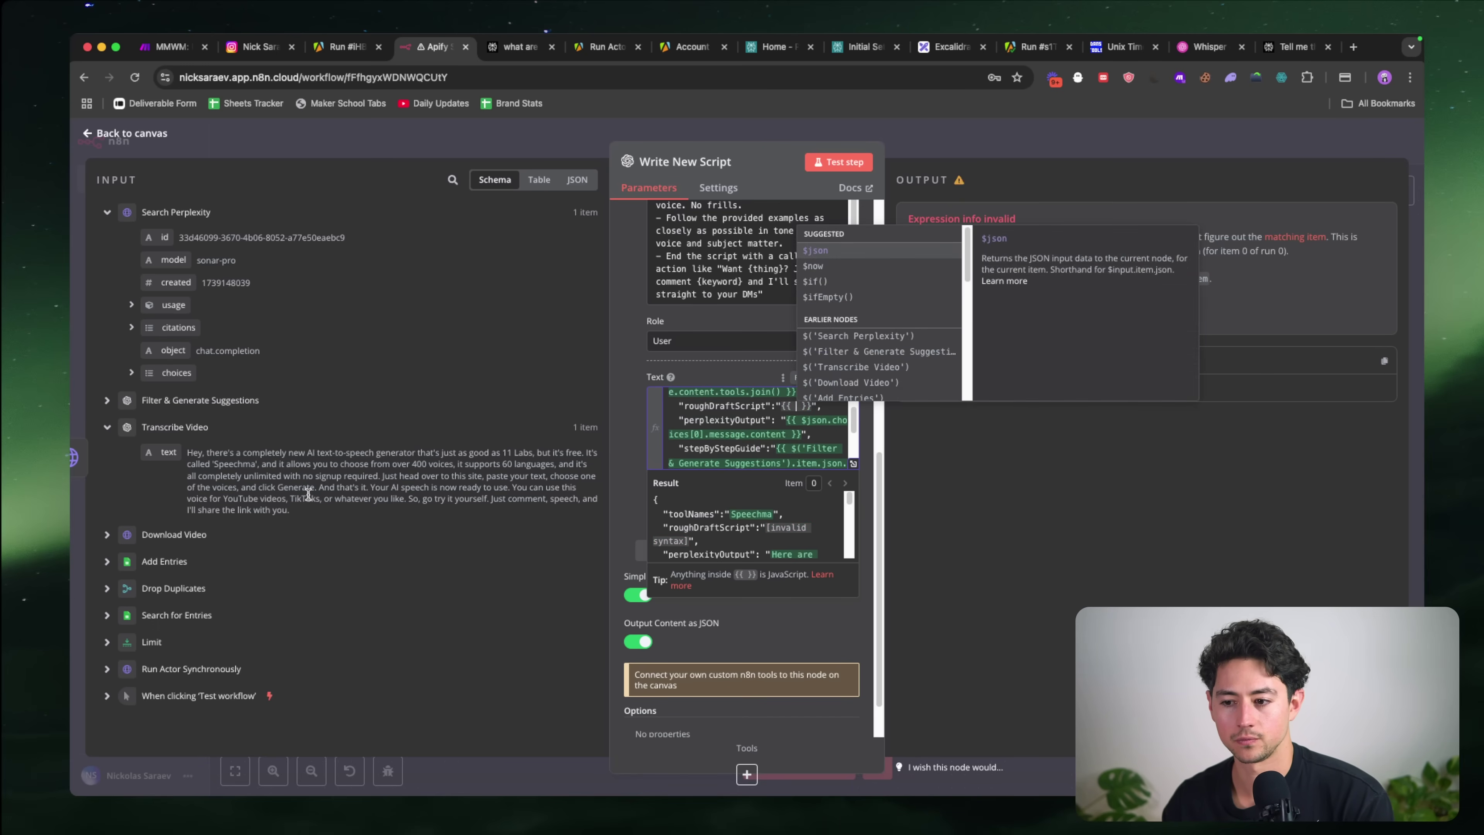
{"action": "type", "text": "$("}
{"action": "left_click", "coordinate": [859, 351]}
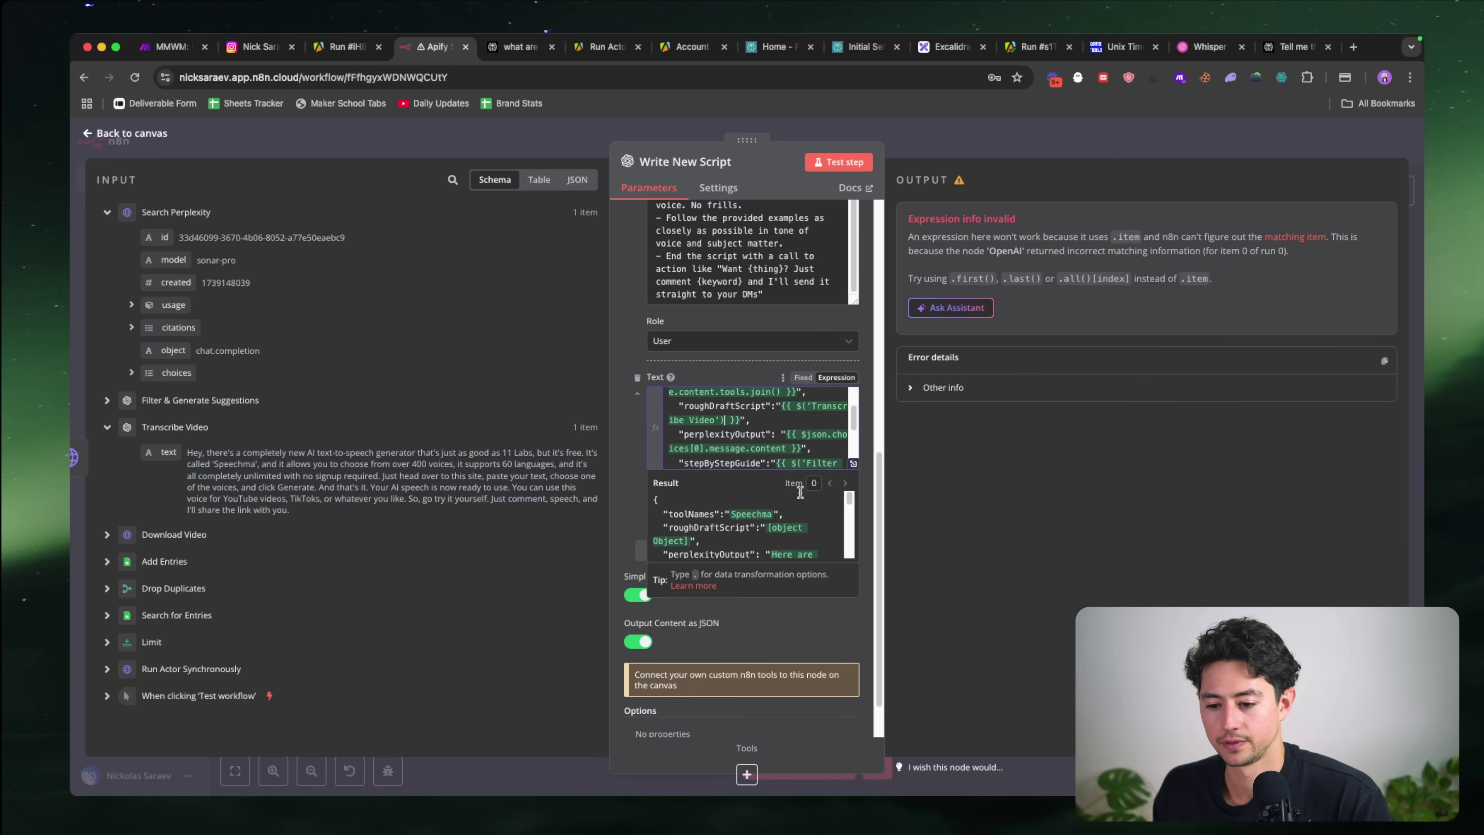
{"action": "type", "text": "."}
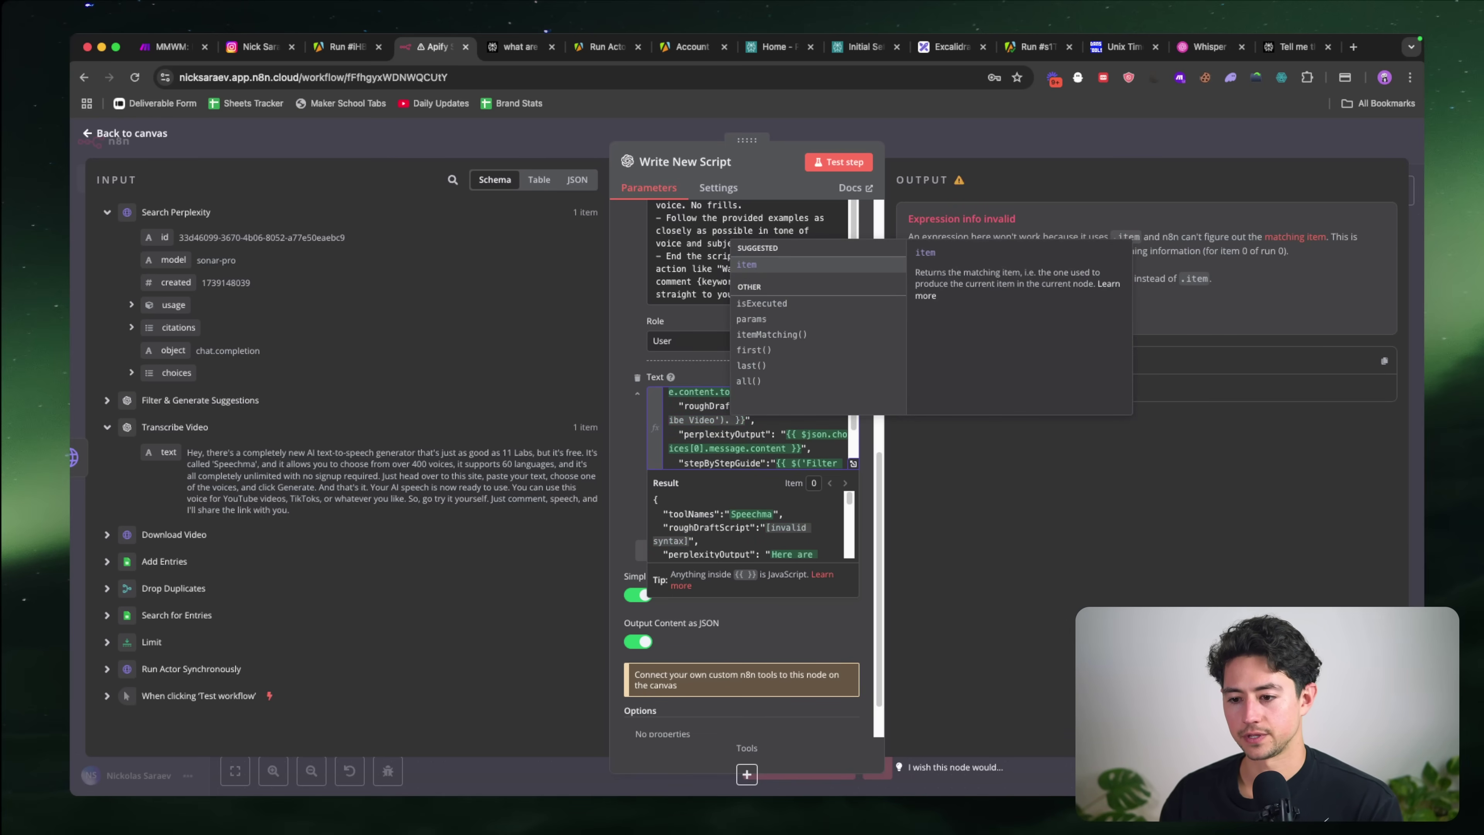
{"action": "type", "text": "item"}
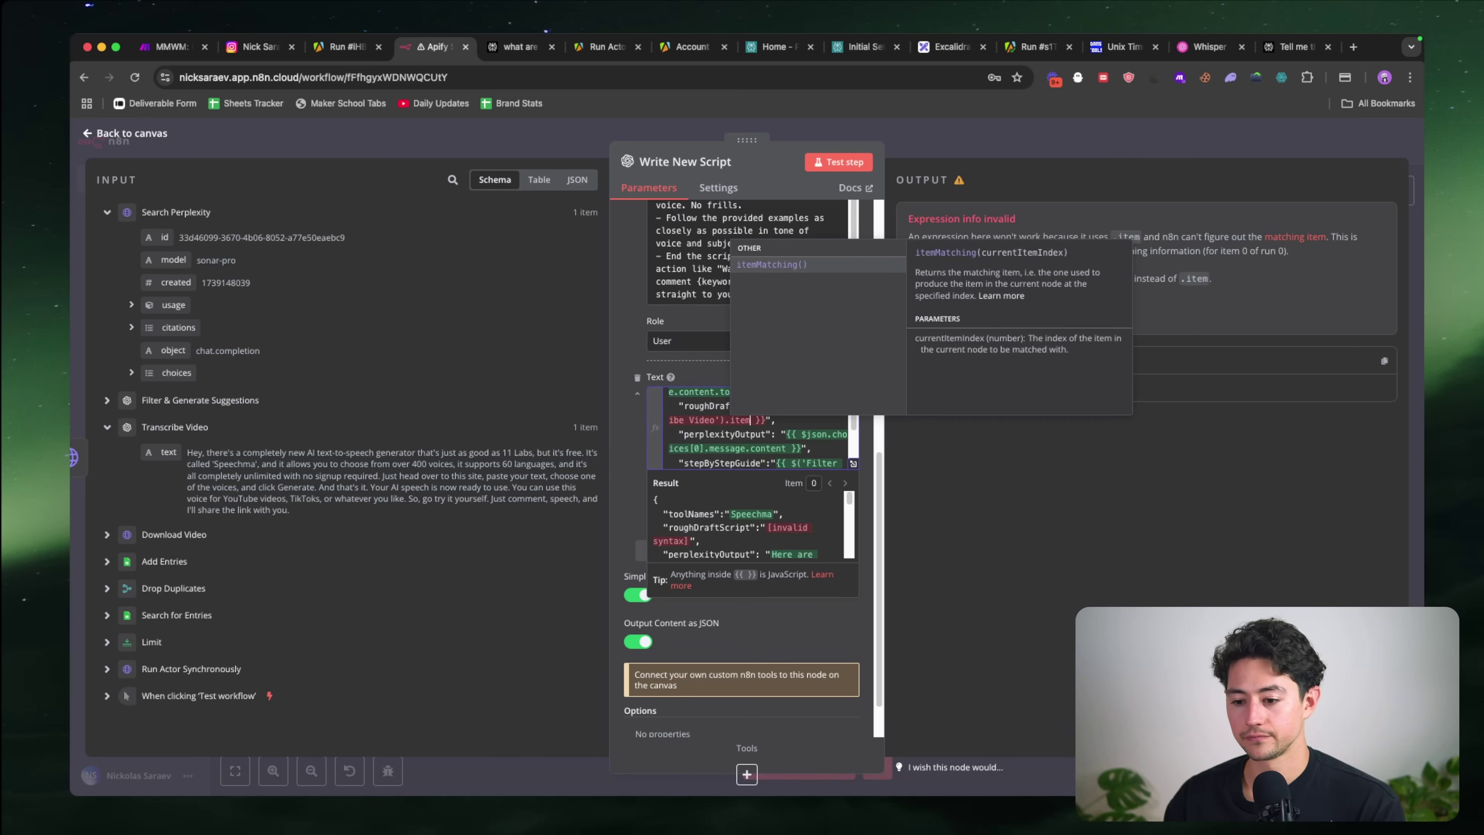
{"action": "type", "text": ".first()"}
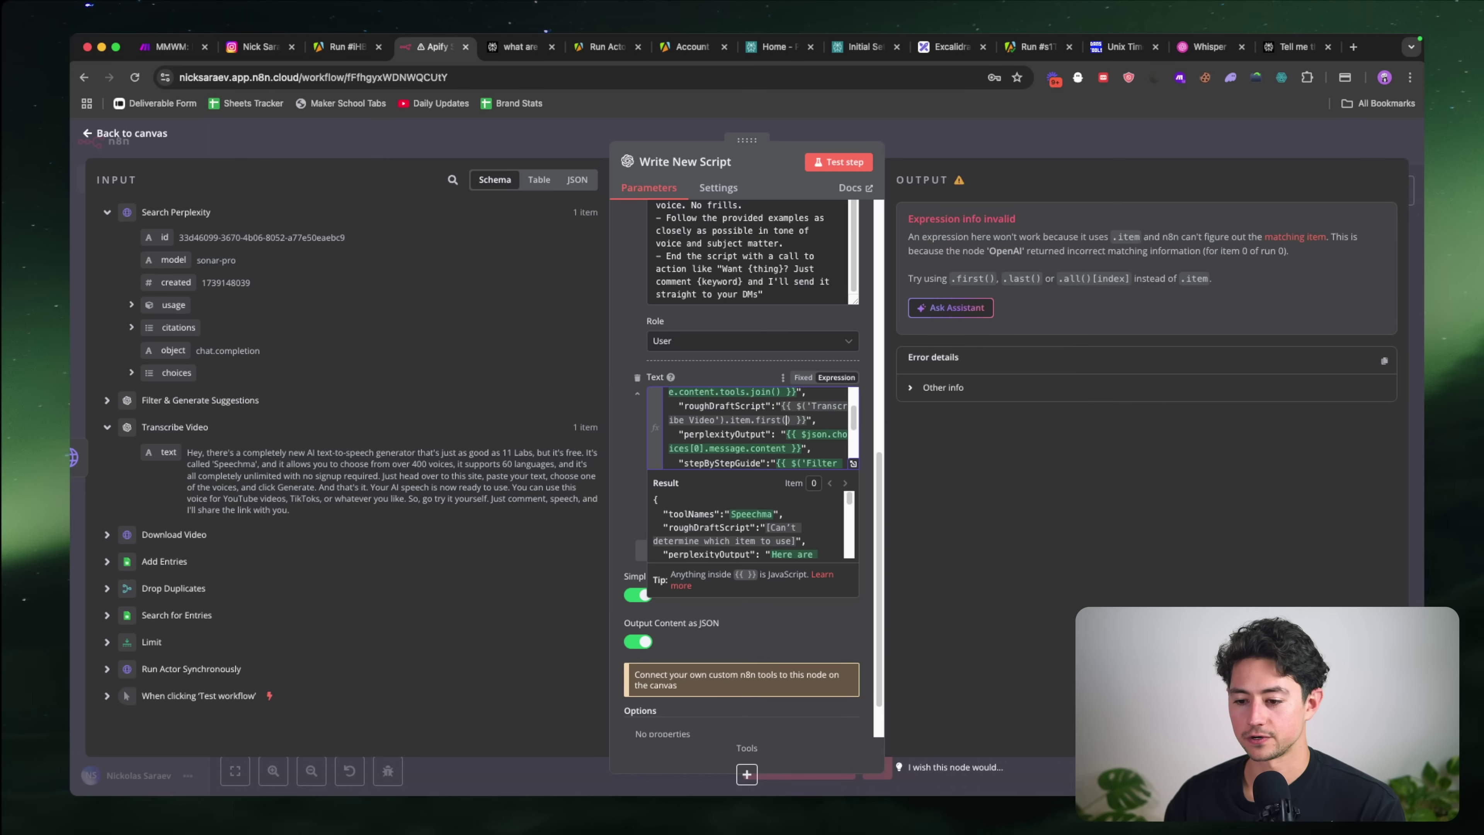
{"action": "key", "text": "alt+shift+Left"}
{"action": "key", "text": "BackSpace"}
{"action": "key", "text": "alt+shift+Left"}
{"action": "key", "text": "alt+shift+Left"}
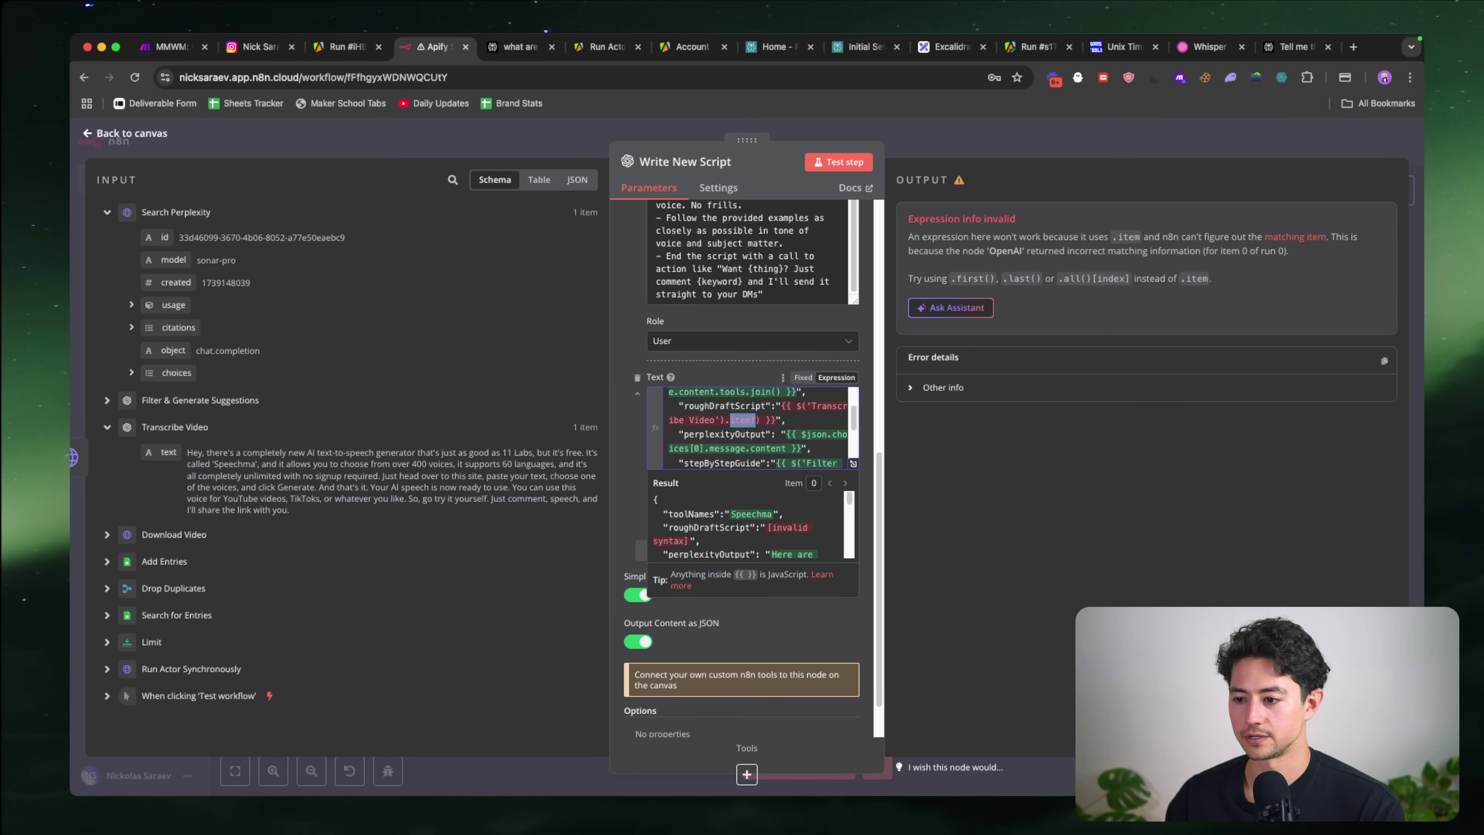
{"action": "key", "text": "BackSpace"}
Step: Finish the expression as {{ $('Transcribe Video').all().first().json.text }}
{"action": "type", "text": "first()"}
{"action": "key", "text": "alt+shift+Left"}
{"action": "key", "text": "alt+shift+Left"}
{"action": "key", "text": "BackSpace"}
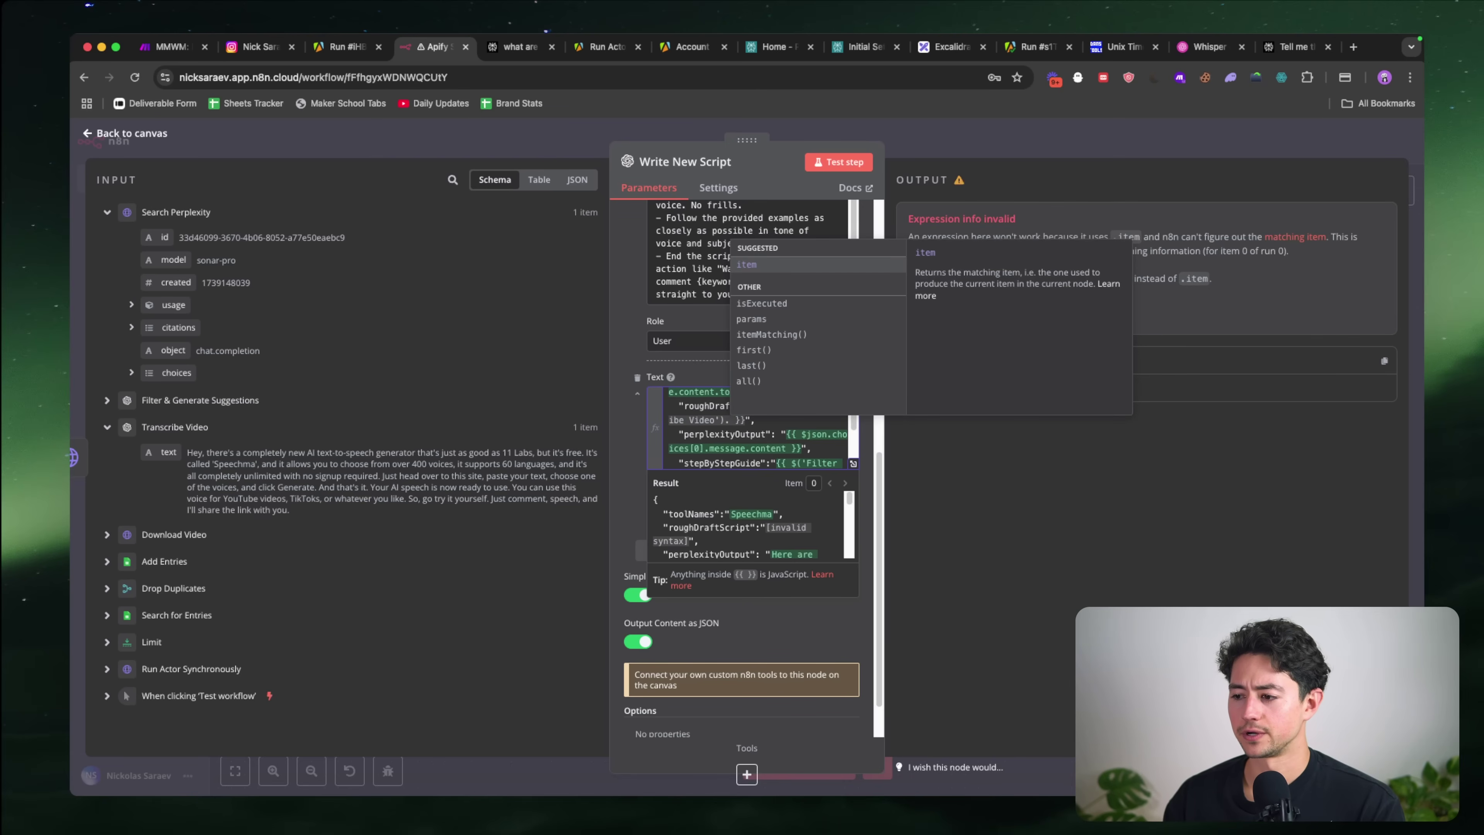
{"action": "key", "text": "Down"}
{"action": "key", "text": "Down"}
{"action": "key", "text": "Down"}
{"action": "key", "text": "Down"}
{"action": "key", "text": "Down"}
{"action": "key", "text": "Down"}
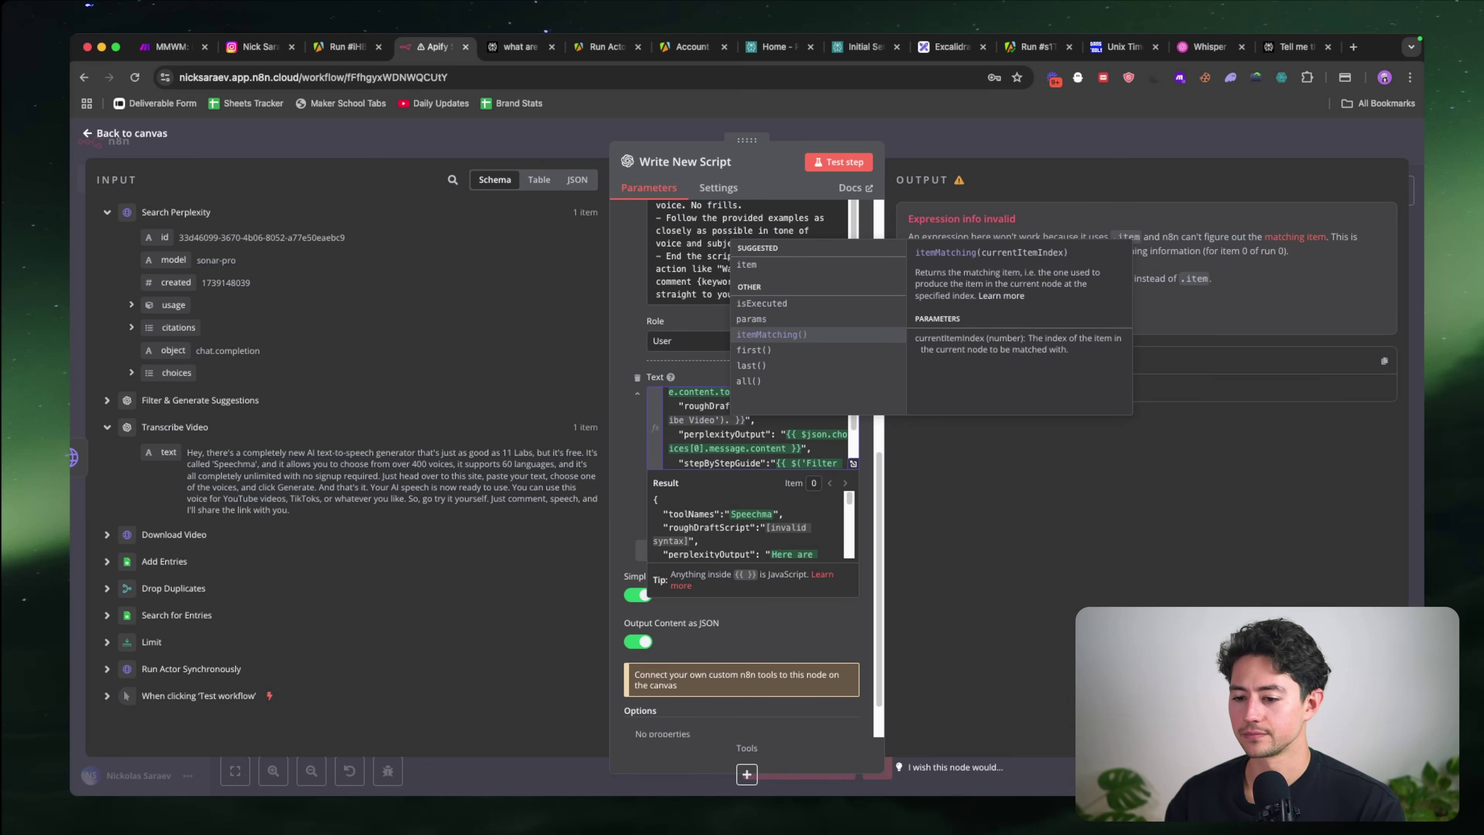
{"action": "key", "text": "Return"}
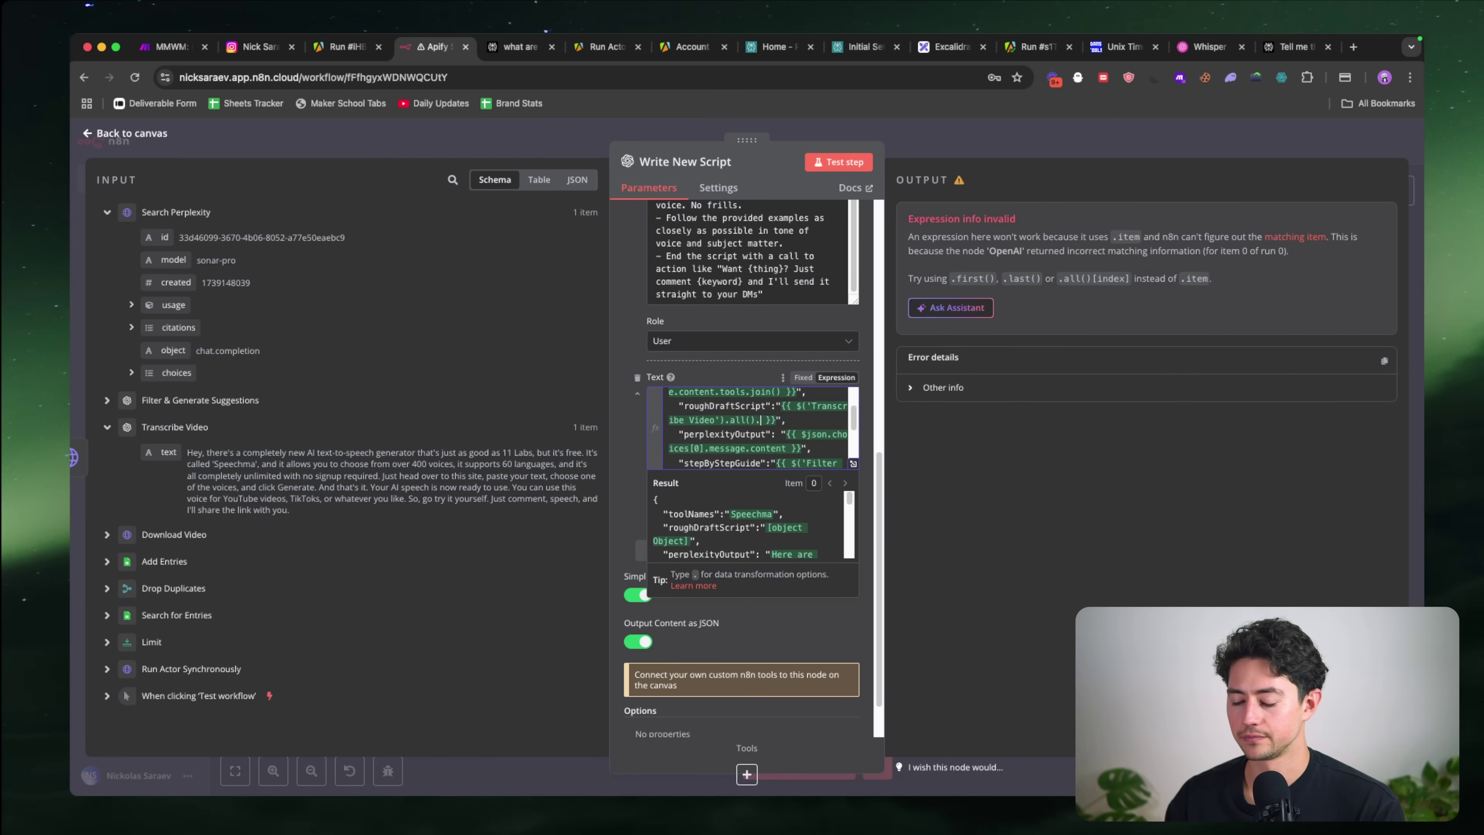
{"action": "type", "text": ".first"}
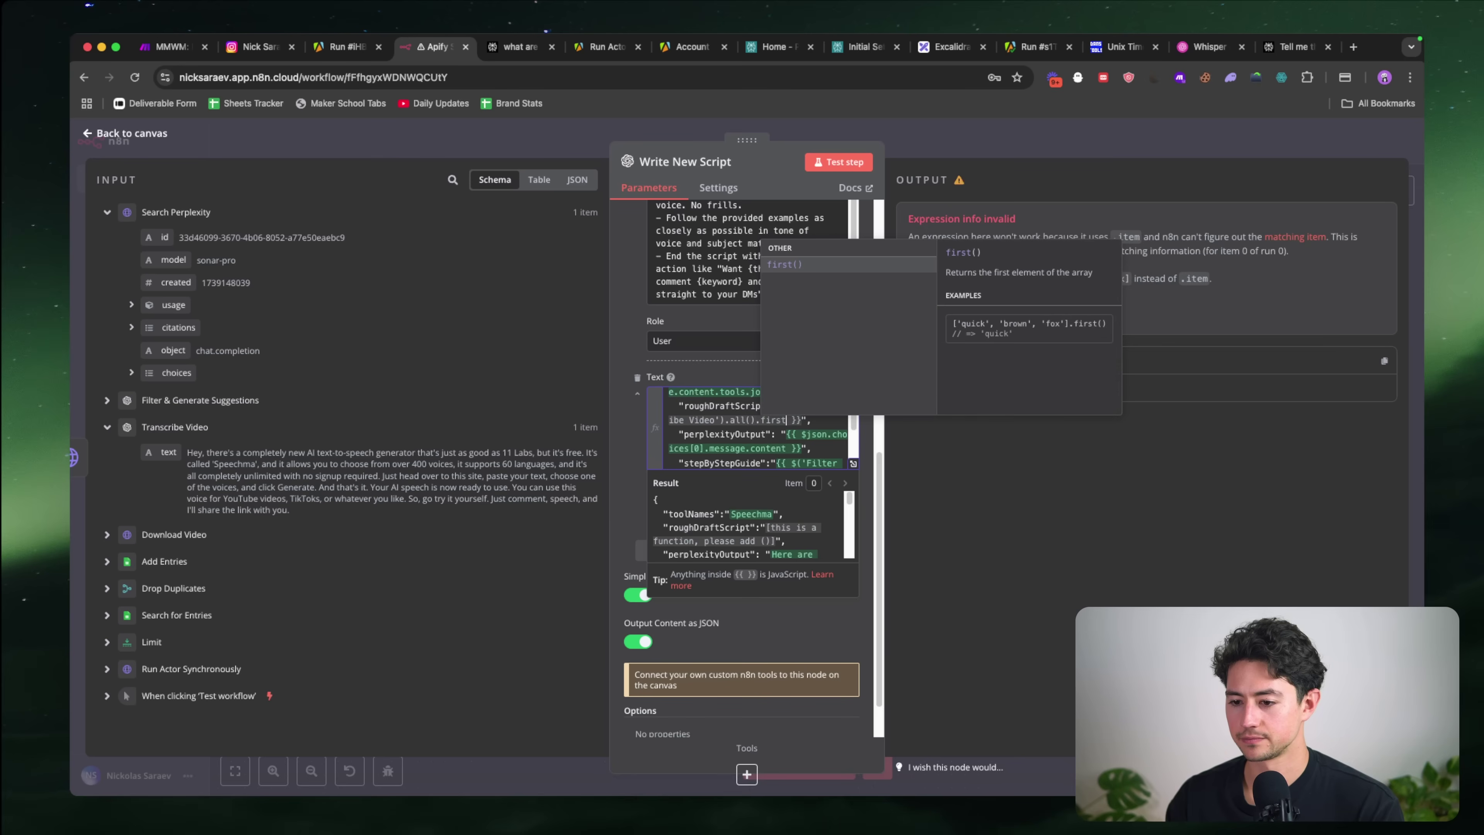
{"action": "key", "text": "Return"}
{"action": "type", "text": "."}
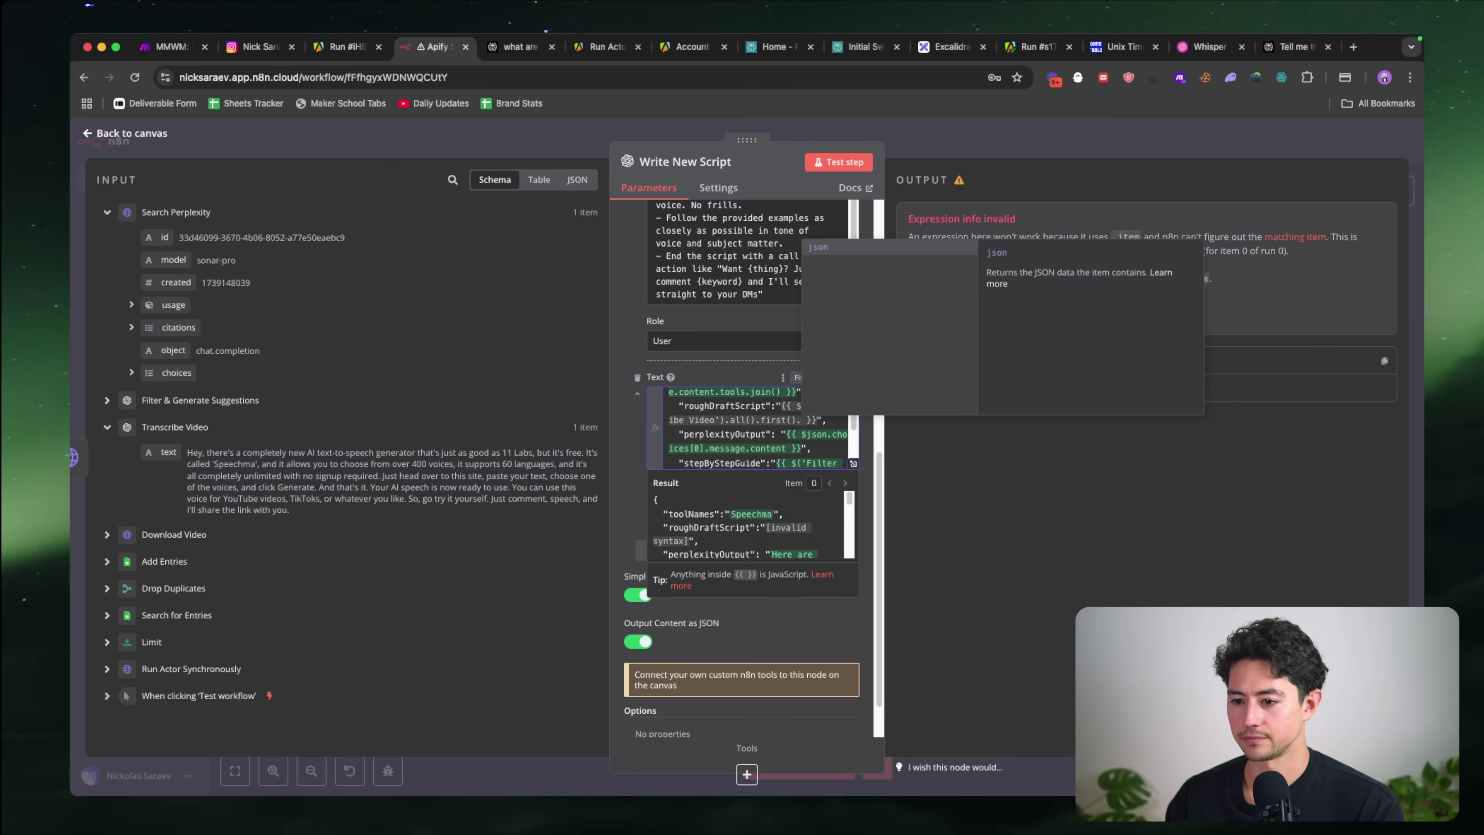
{"action": "type", "text": "json.text"}
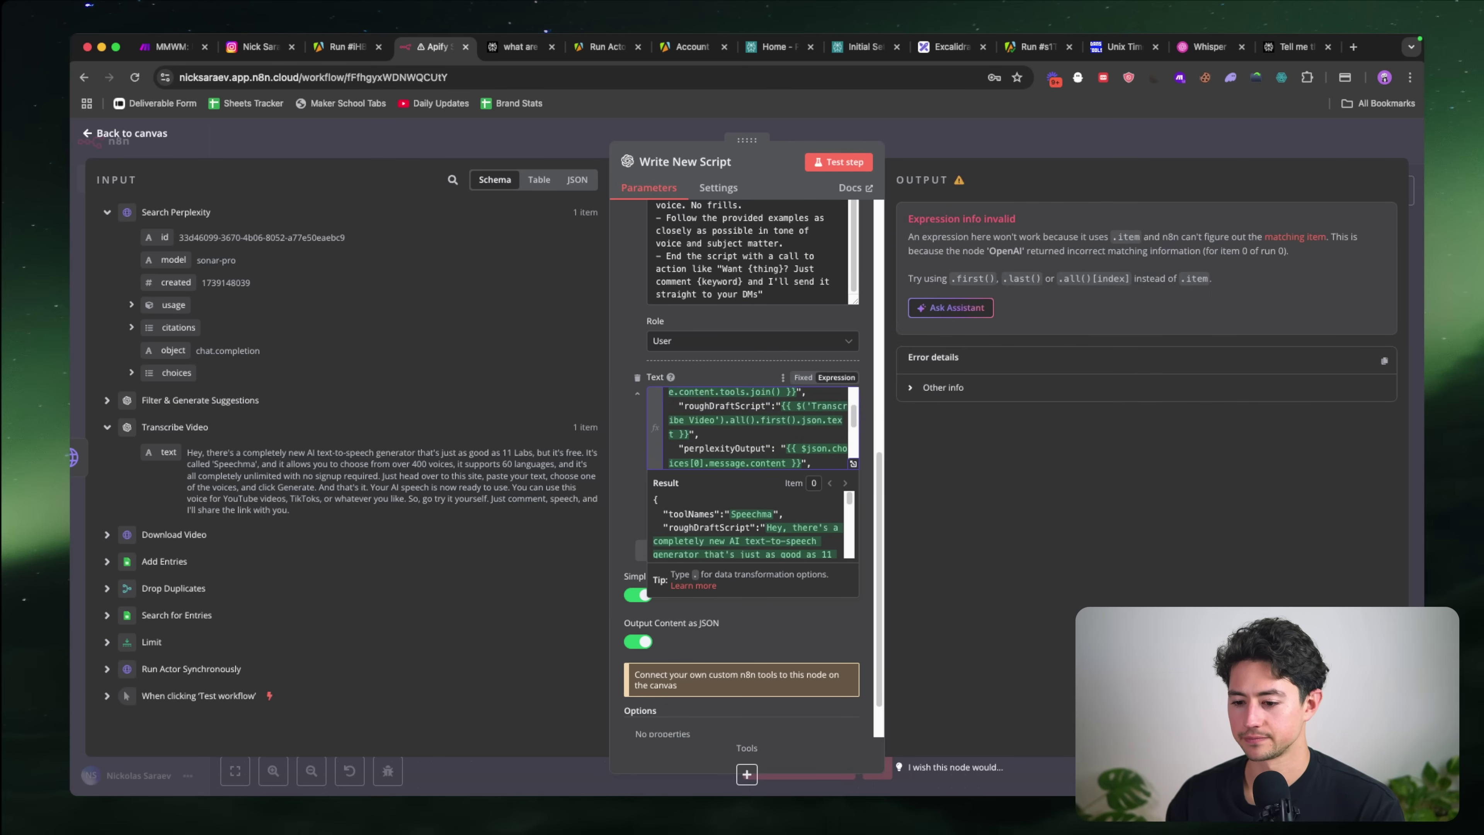
Step: Test the Write New Script step with the fixed transcript mapping
{"action": "scroll", "coordinate": [769, 592], "scroll_direction": "down", "scroll_amount": 2}
{"action": "scroll", "coordinate": [795, 473], "scroll_direction": "down", "scroll_amount": 5}
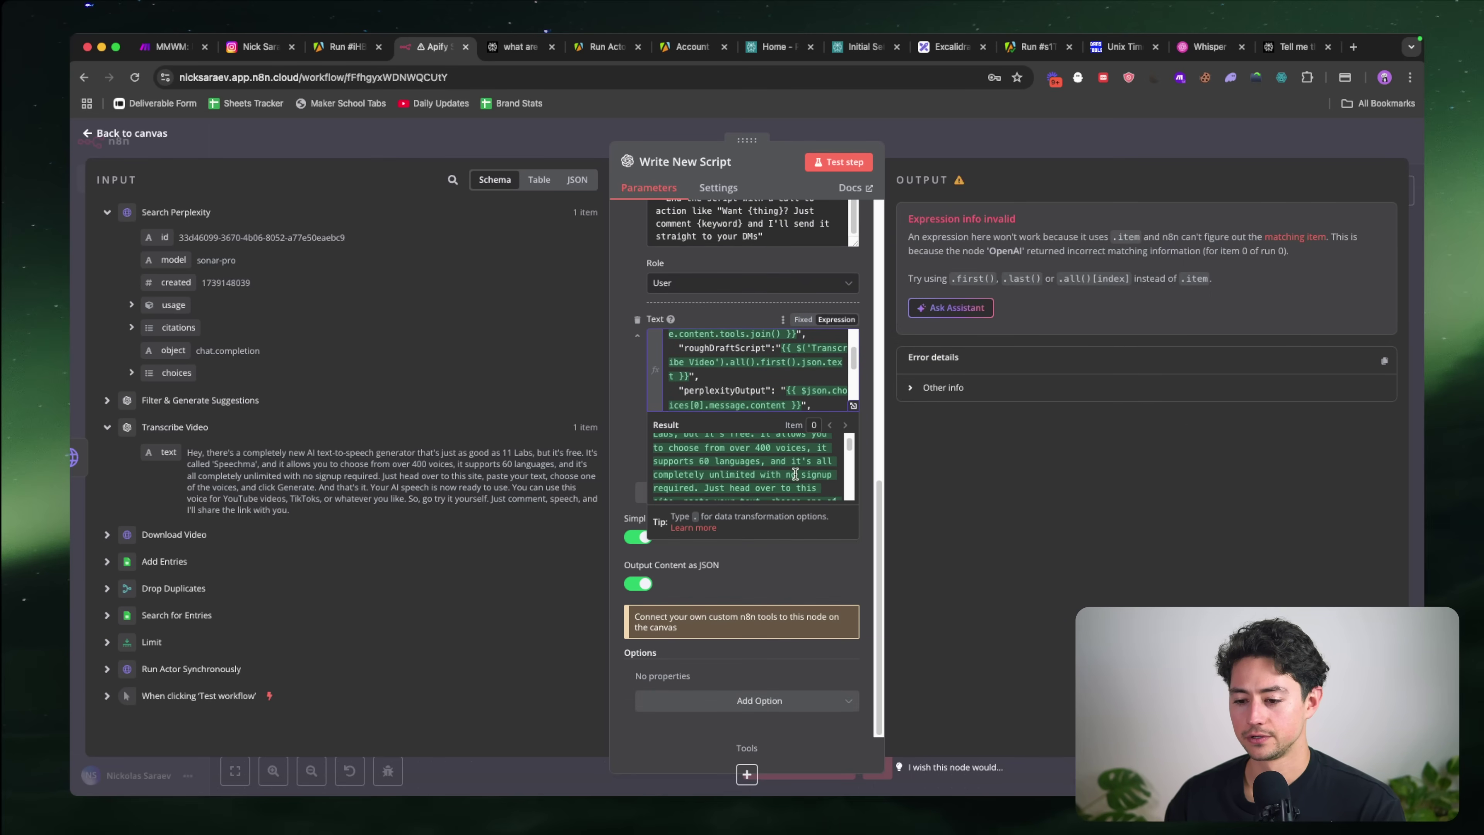
{"action": "scroll", "coordinate": [795, 473], "scroll_direction": "down", "scroll_amount": 3}
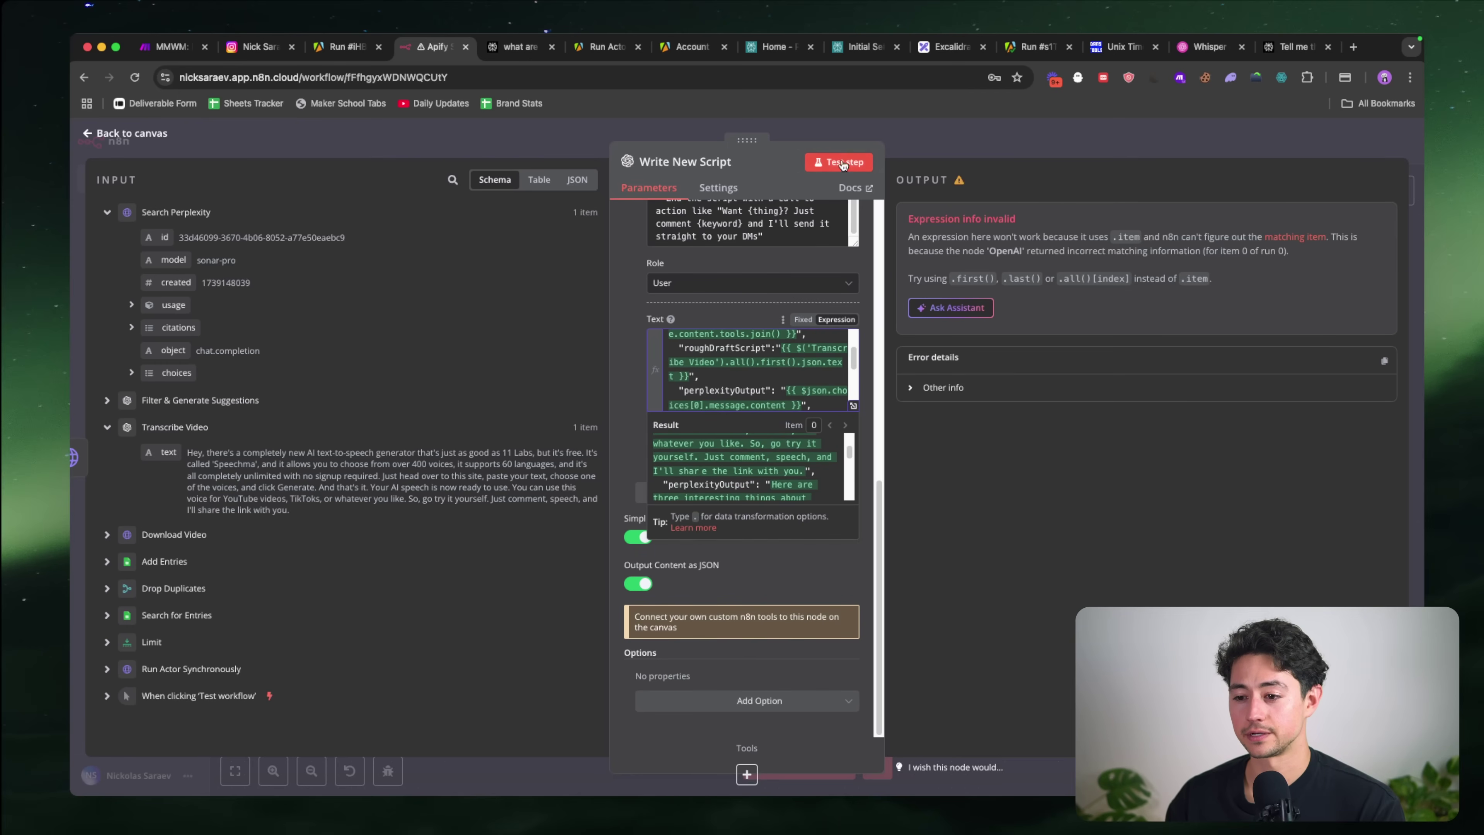
{"action": "left_click", "coordinate": [842, 162]}
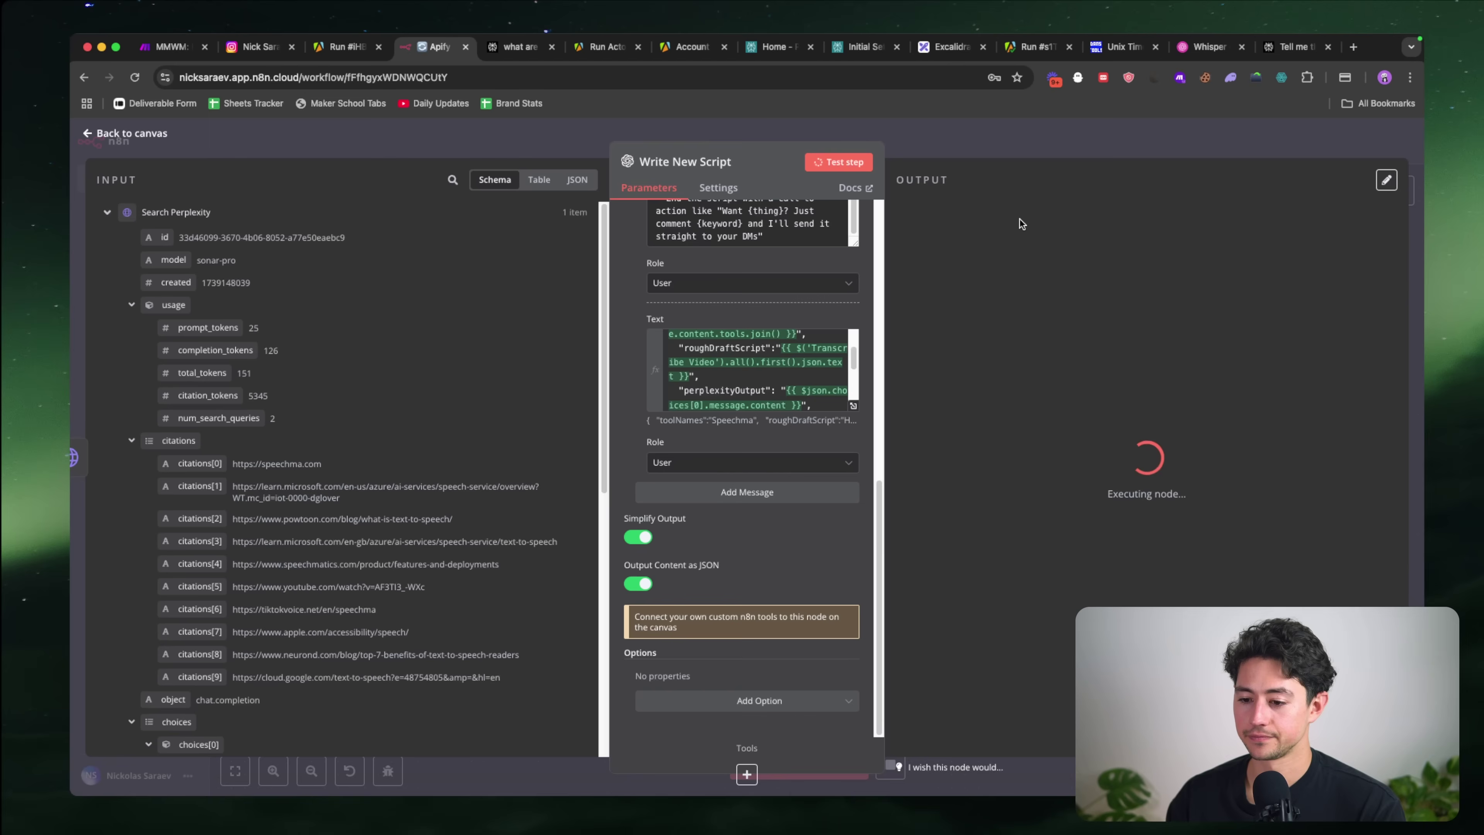
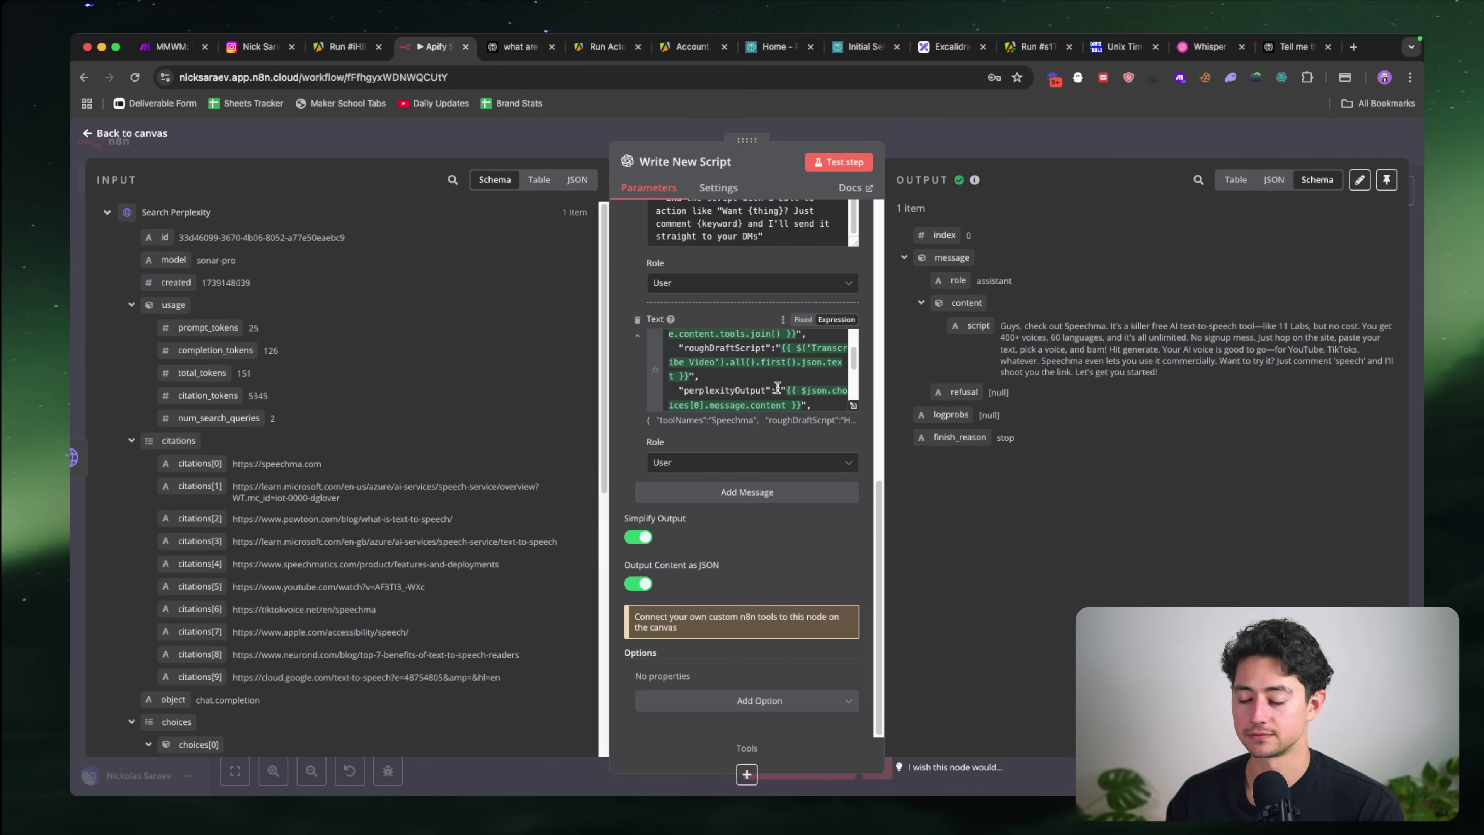
Step: Open Google Sheets in a new browser tab and open the Scripts for Nick spreadsheet
{"action": "scroll", "coordinate": [778, 388], "scroll_direction": "down", "scroll_amount": 5}
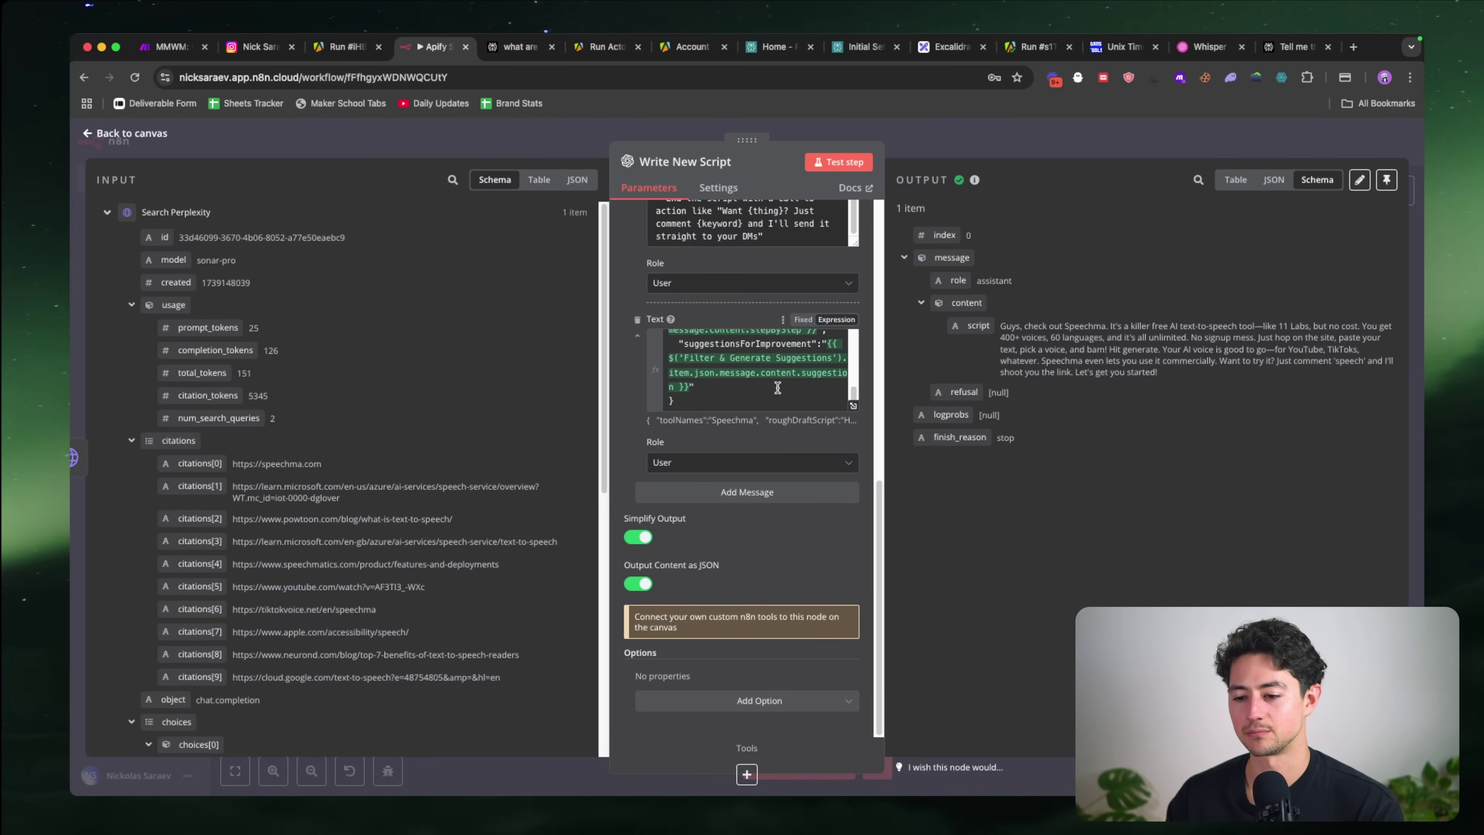
{"action": "scroll", "coordinate": [759, 491], "scroll_direction": "up", "scroll_amount": 2}
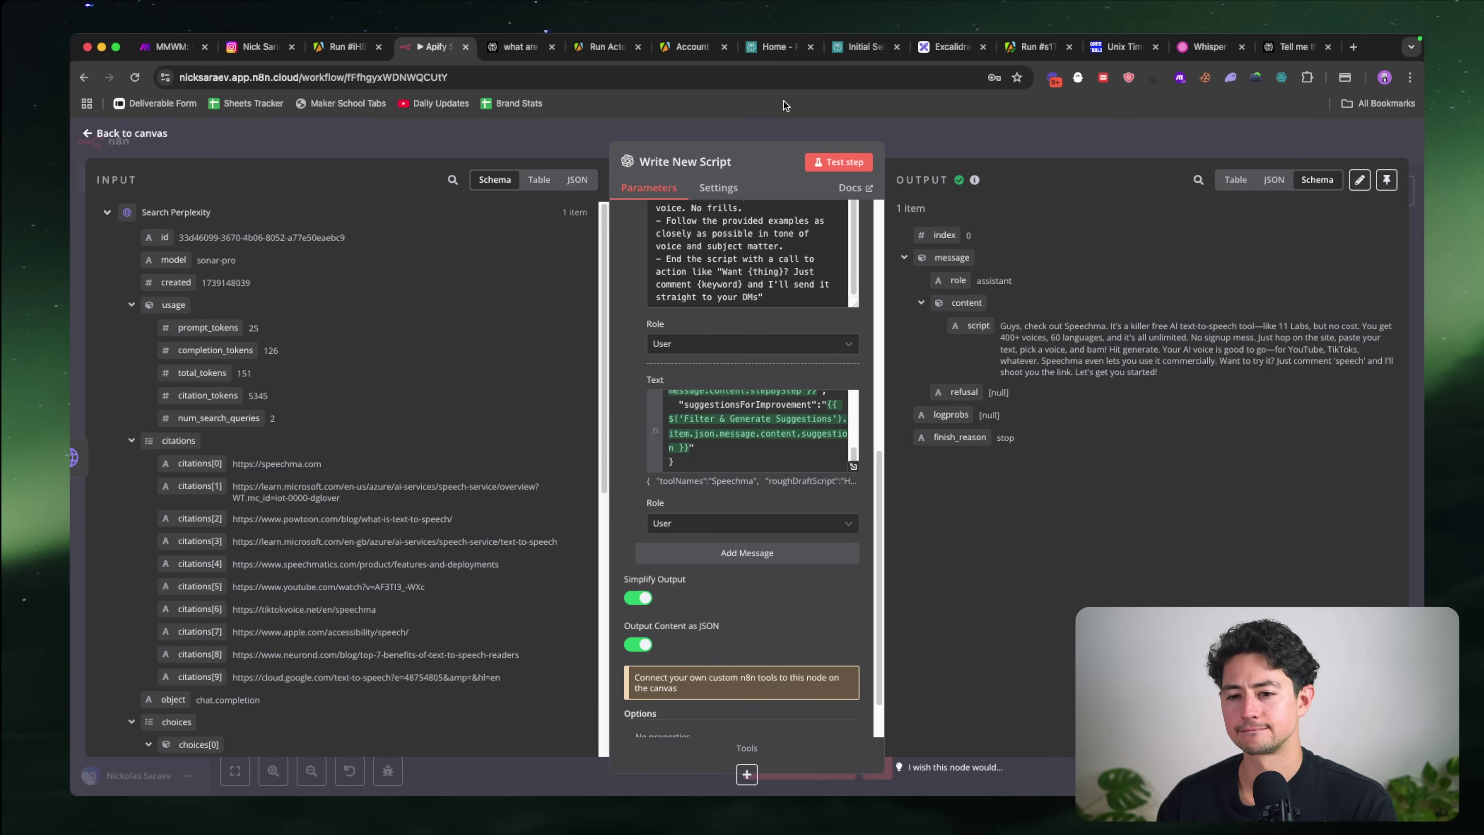
{"action": "key", "text": "super+t"}
{"action": "type", "text": "scrapedTranscript"}
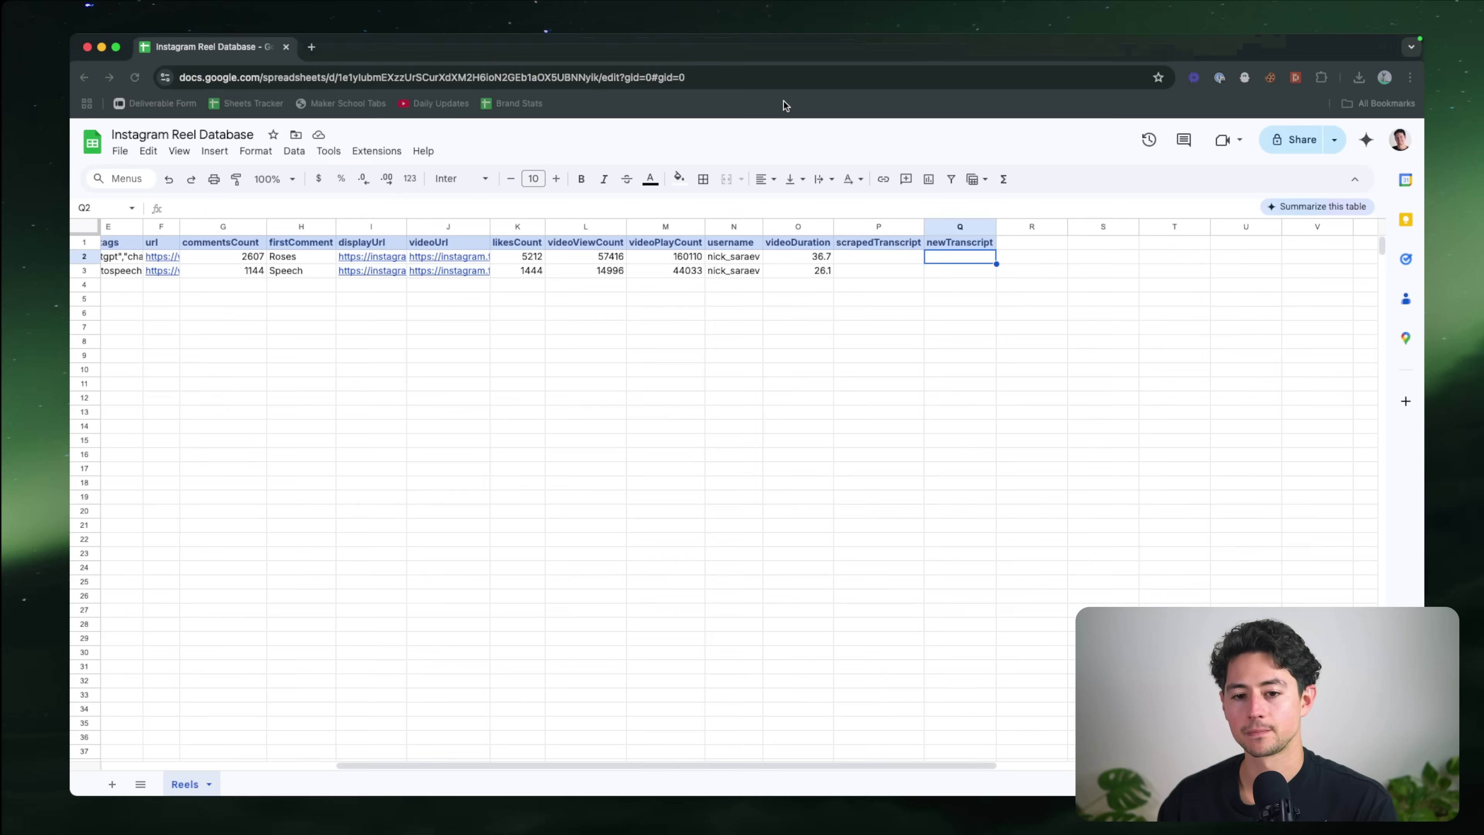
{"action": "key", "text": "super+t"}
{"action": "type", "text": "script"}
{"action": "key", "text": "Down"}
{"action": "key", "text": "Down"}
{"action": "key", "text": "Down"}
{"action": "key", "text": "Down"}
{"action": "key", "text": "Down"}
{"action": "key", "text": "Down"}
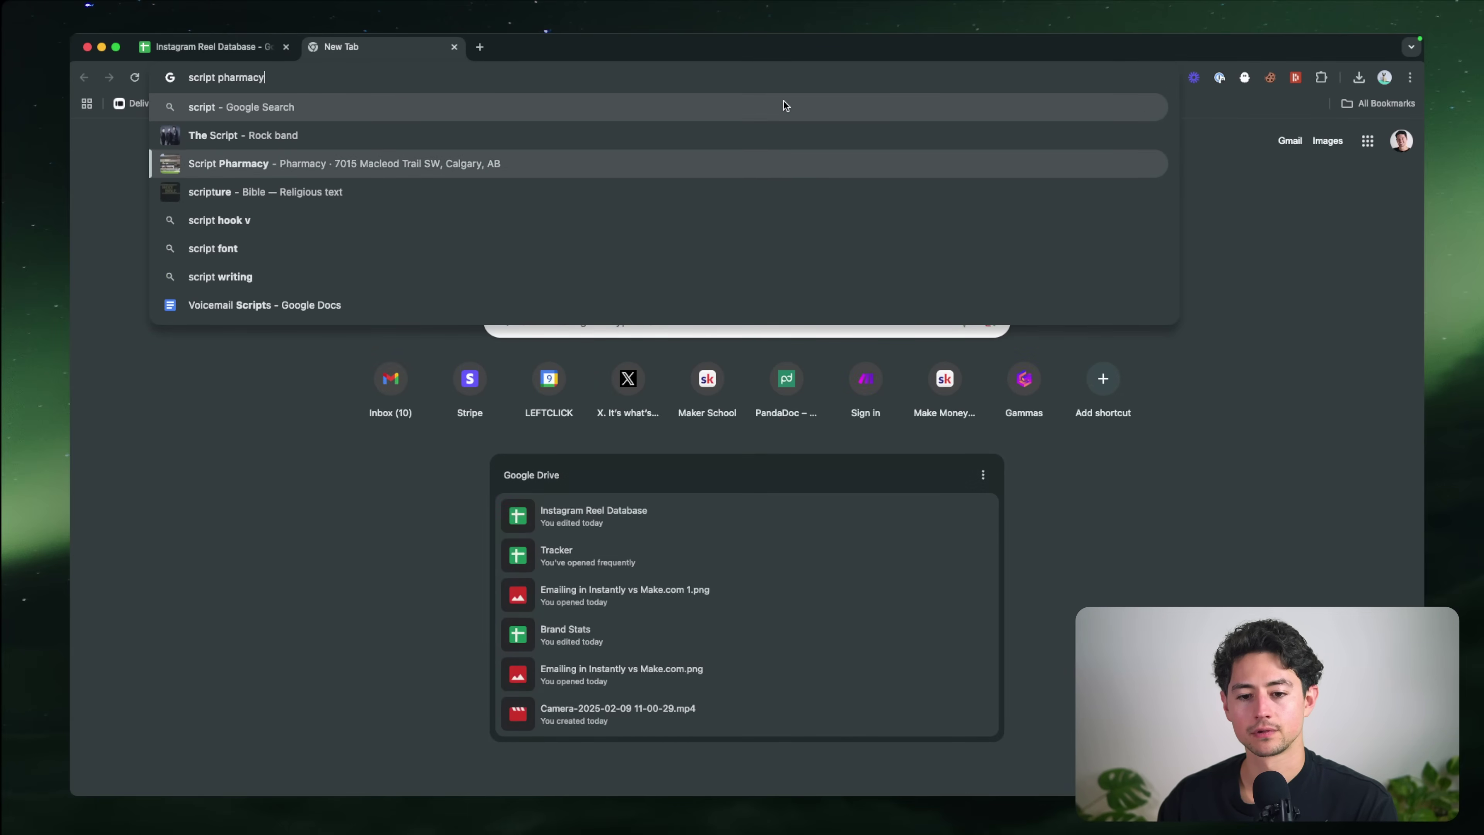
{"action": "left_click", "coordinate": [1146, 503]}
{"action": "left_click", "coordinate": [624, 81]}
{"action": "type", "text": "sheets"}
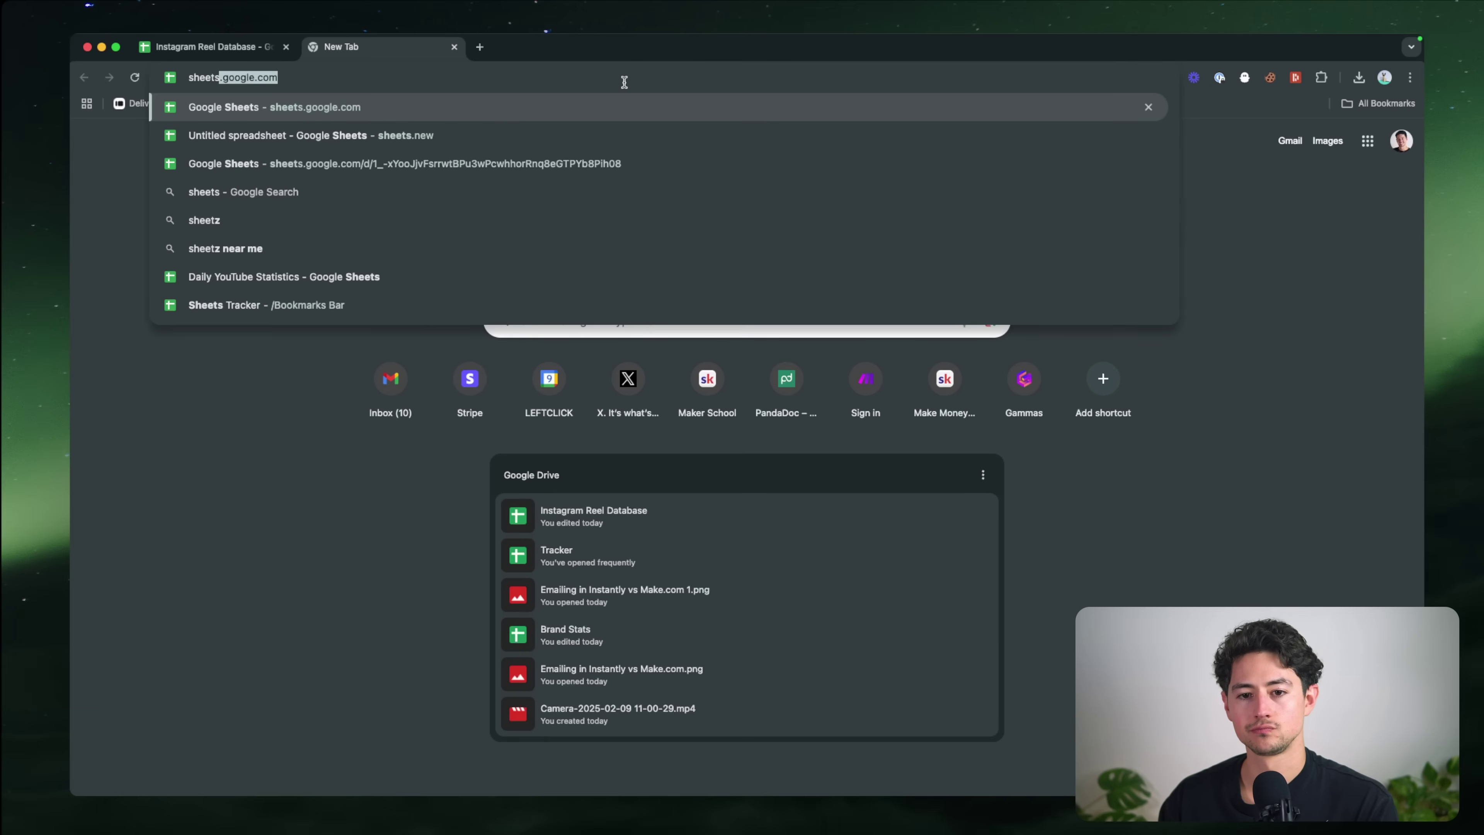
{"action": "key", "text": "Return"}
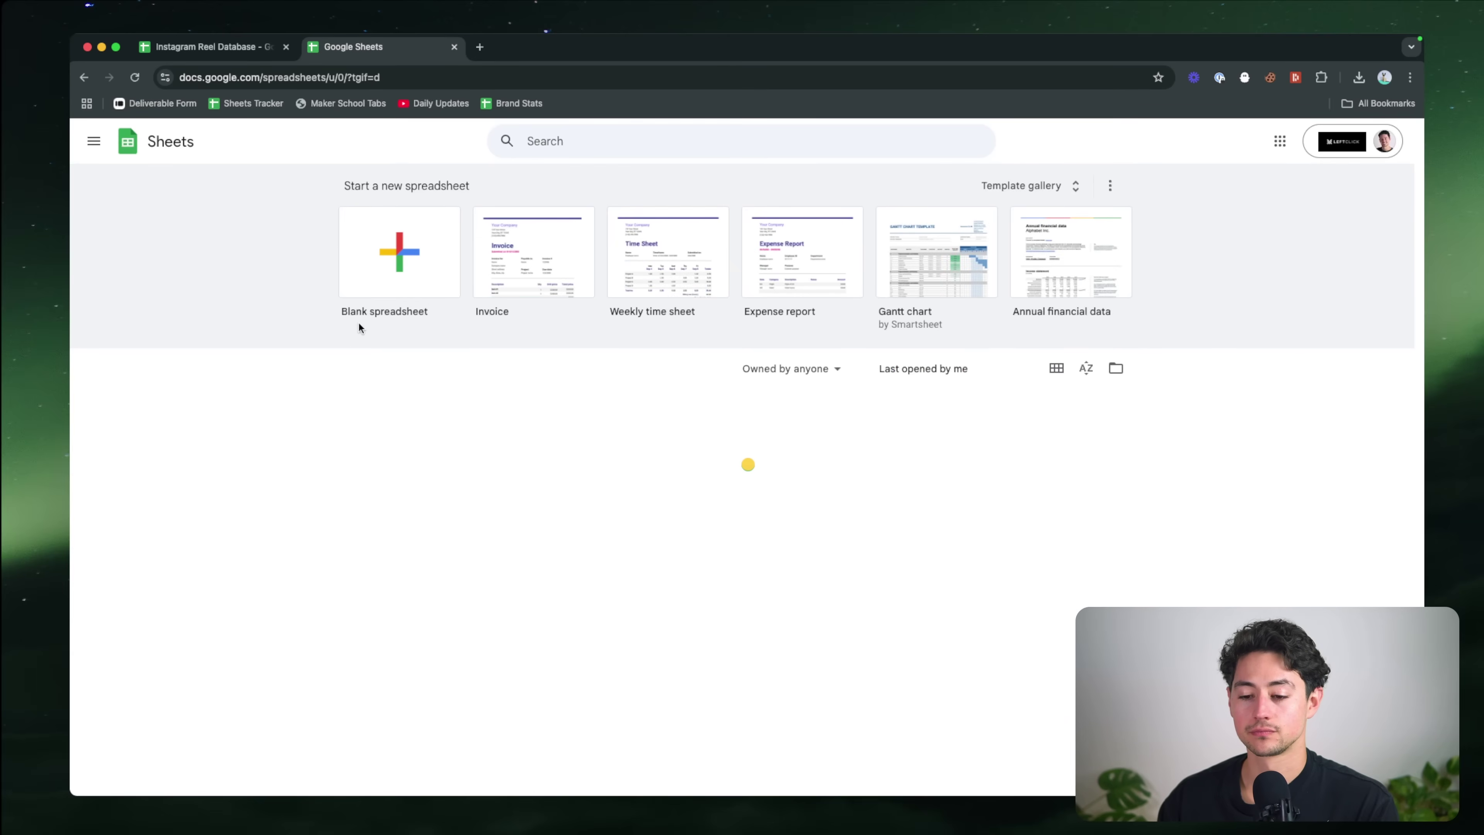
{"action": "scroll", "coordinate": [342, 332], "scroll_direction": "down", "scroll_amount": 2}
{"action": "scroll", "coordinate": [343, 332], "scroll_direction": "down", "scroll_amount": 10}
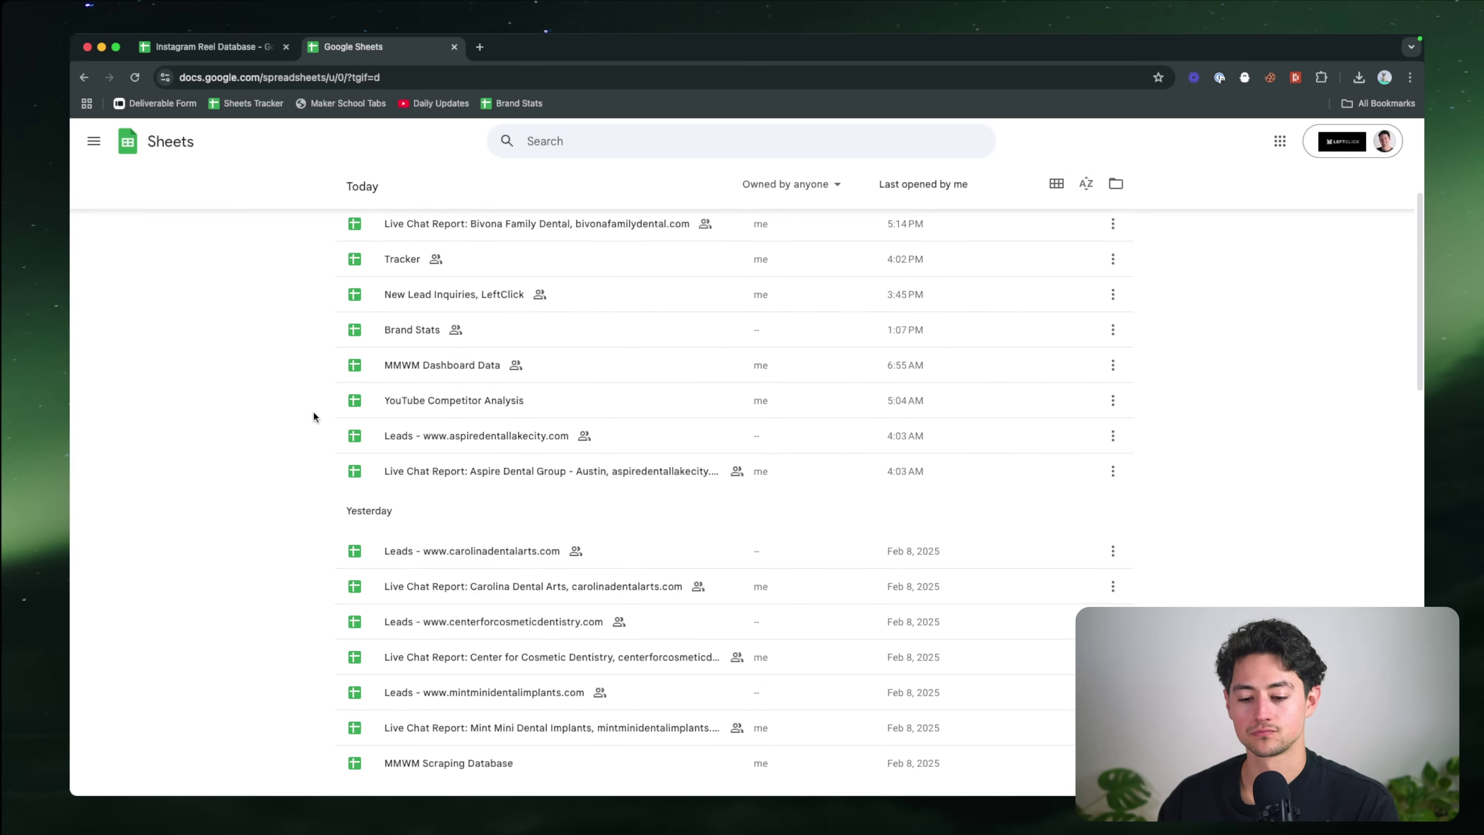
{"action": "scroll", "coordinate": [314, 416], "scroll_direction": "down", "scroll_amount": 5}
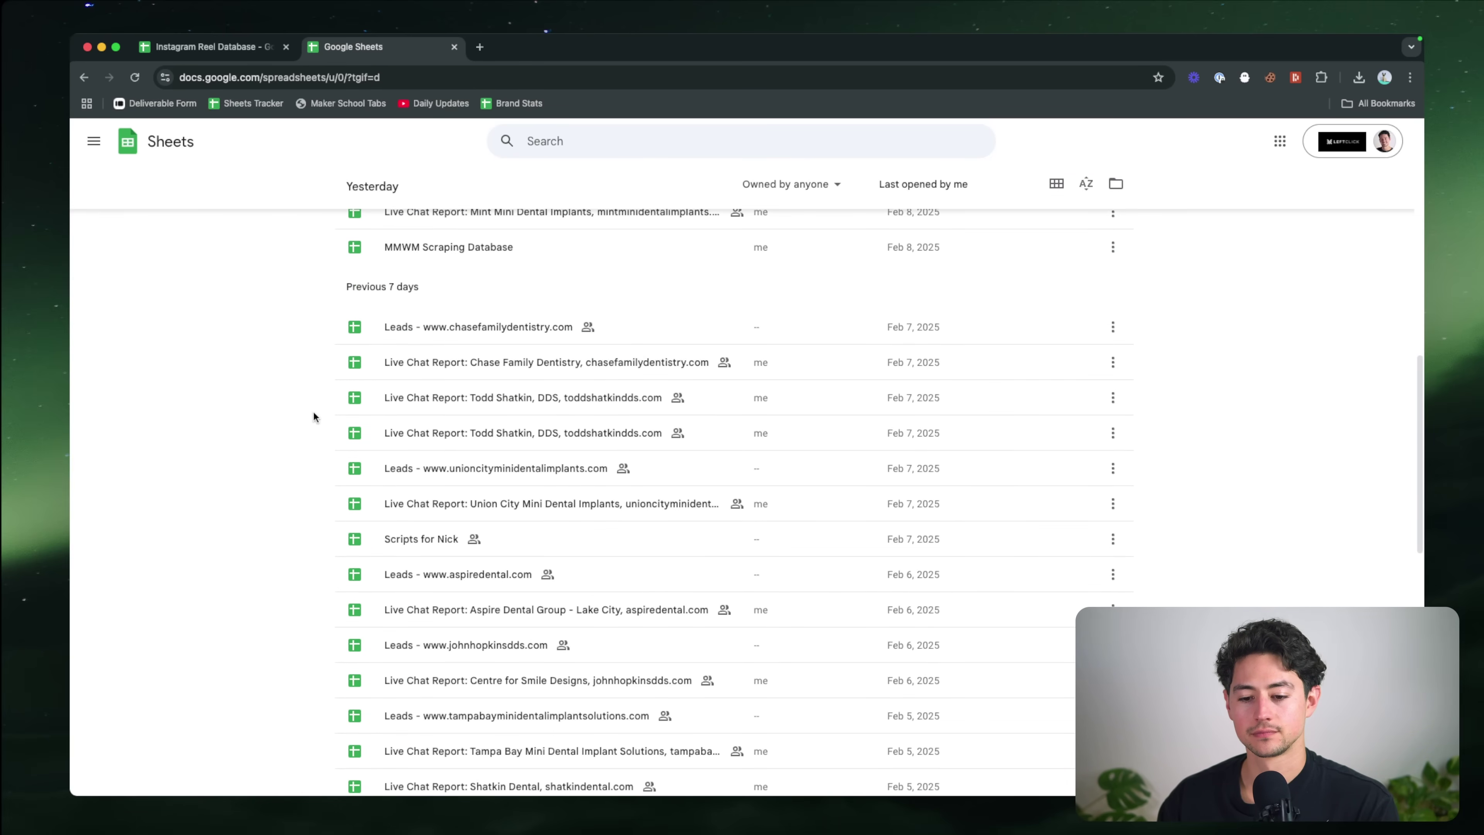
{"action": "left_click", "coordinate": [405, 526]}
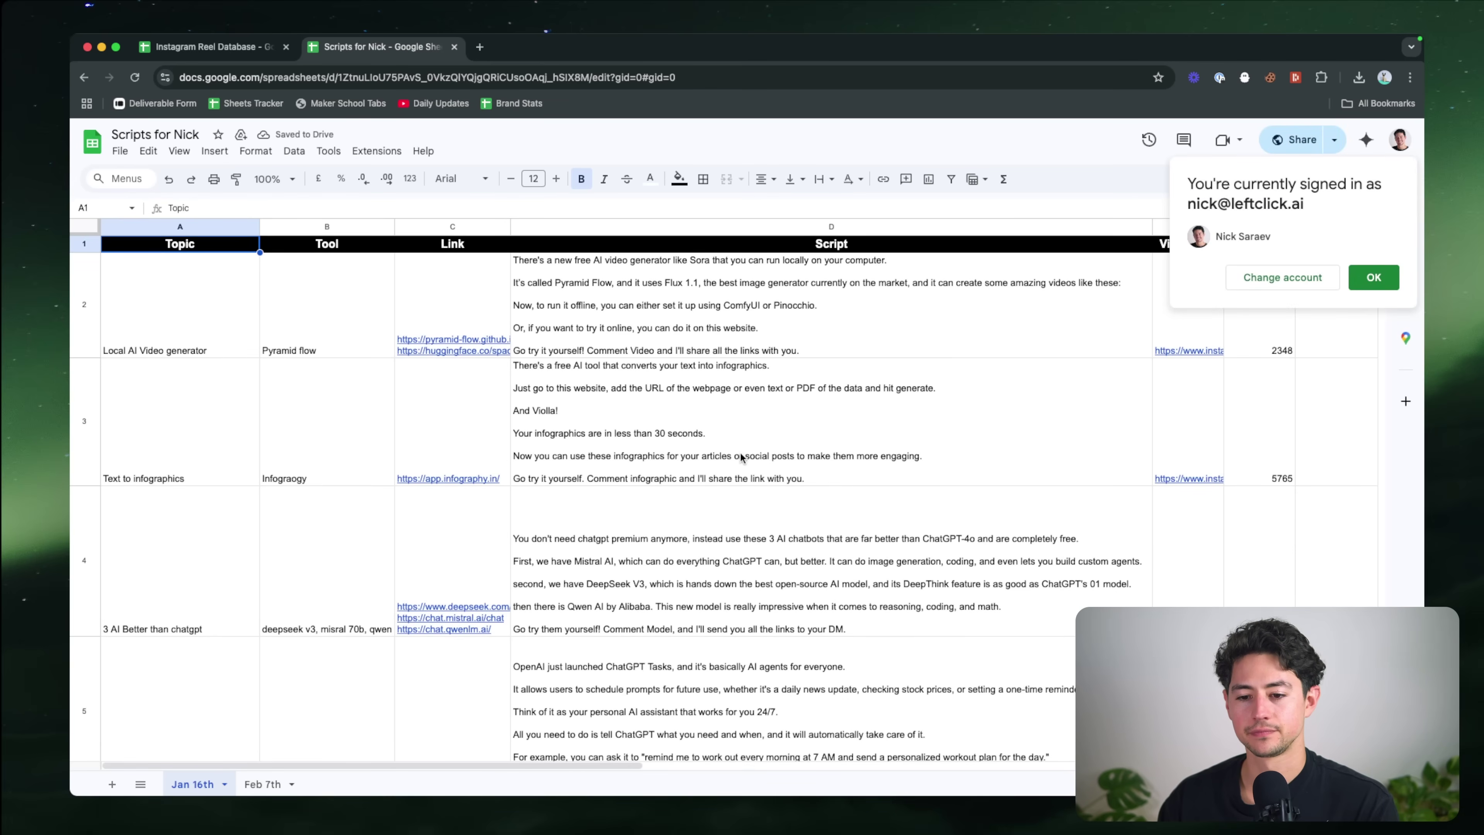
Step: Copy the Speechma script from cell D3 of the Feb 7th sheet and return to n8n
{"action": "left_click", "coordinate": [656, 345]}
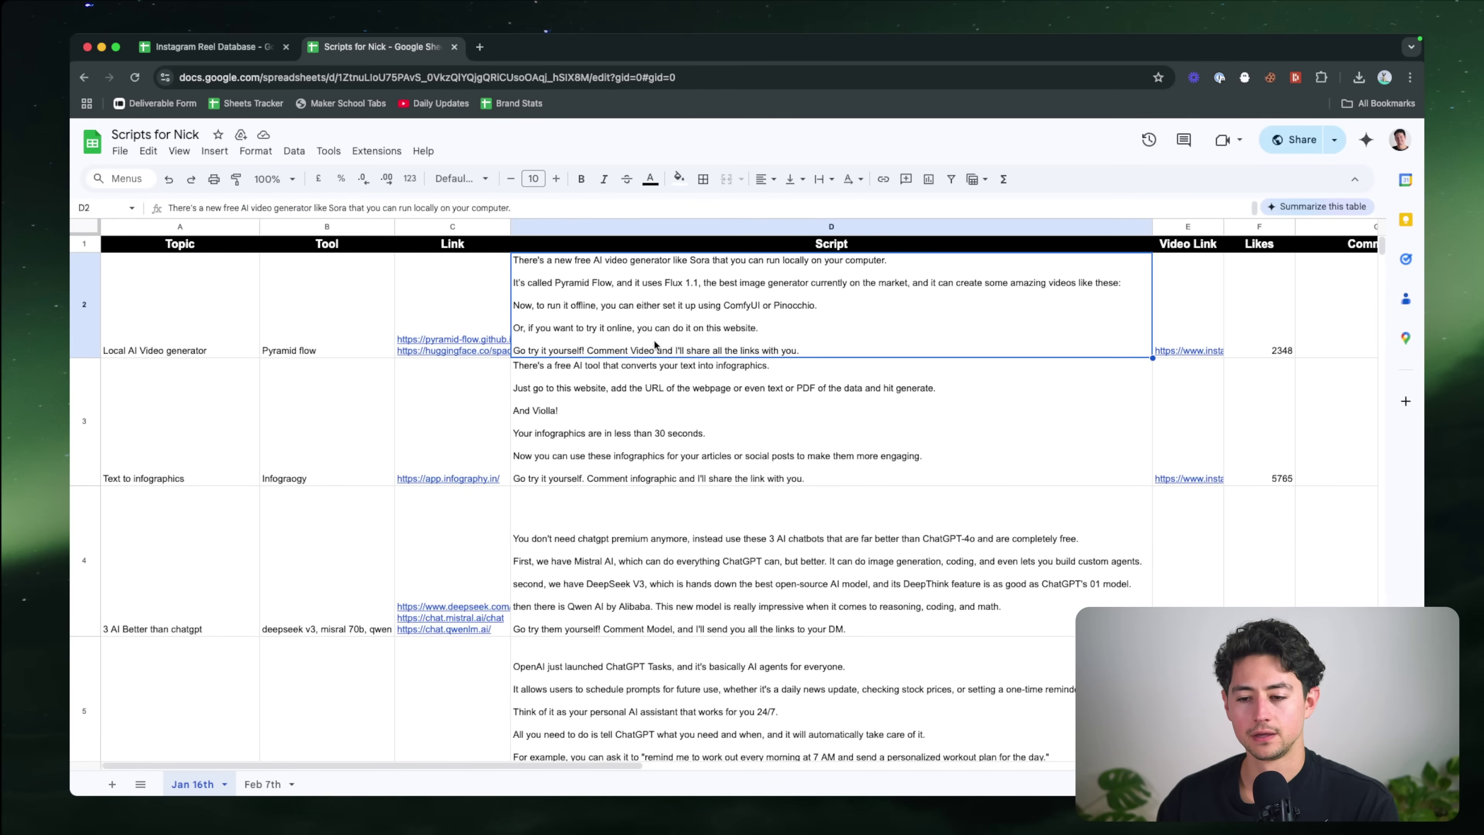
{"action": "scroll", "coordinate": [655, 345], "scroll_direction": "down", "scroll_amount": 15}
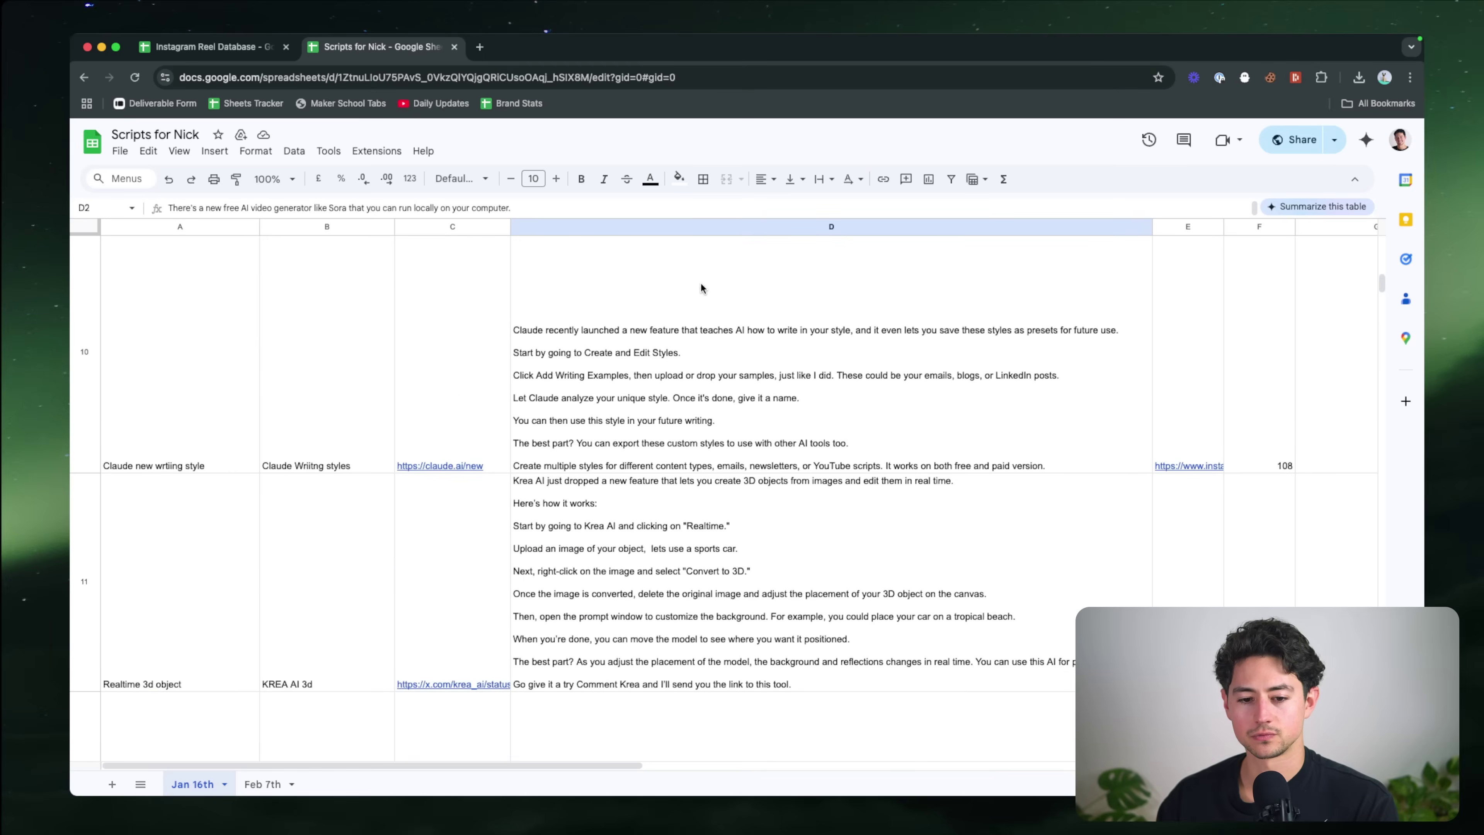
{"action": "scroll", "coordinate": [701, 286], "scroll_direction": "down", "scroll_amount": 15}
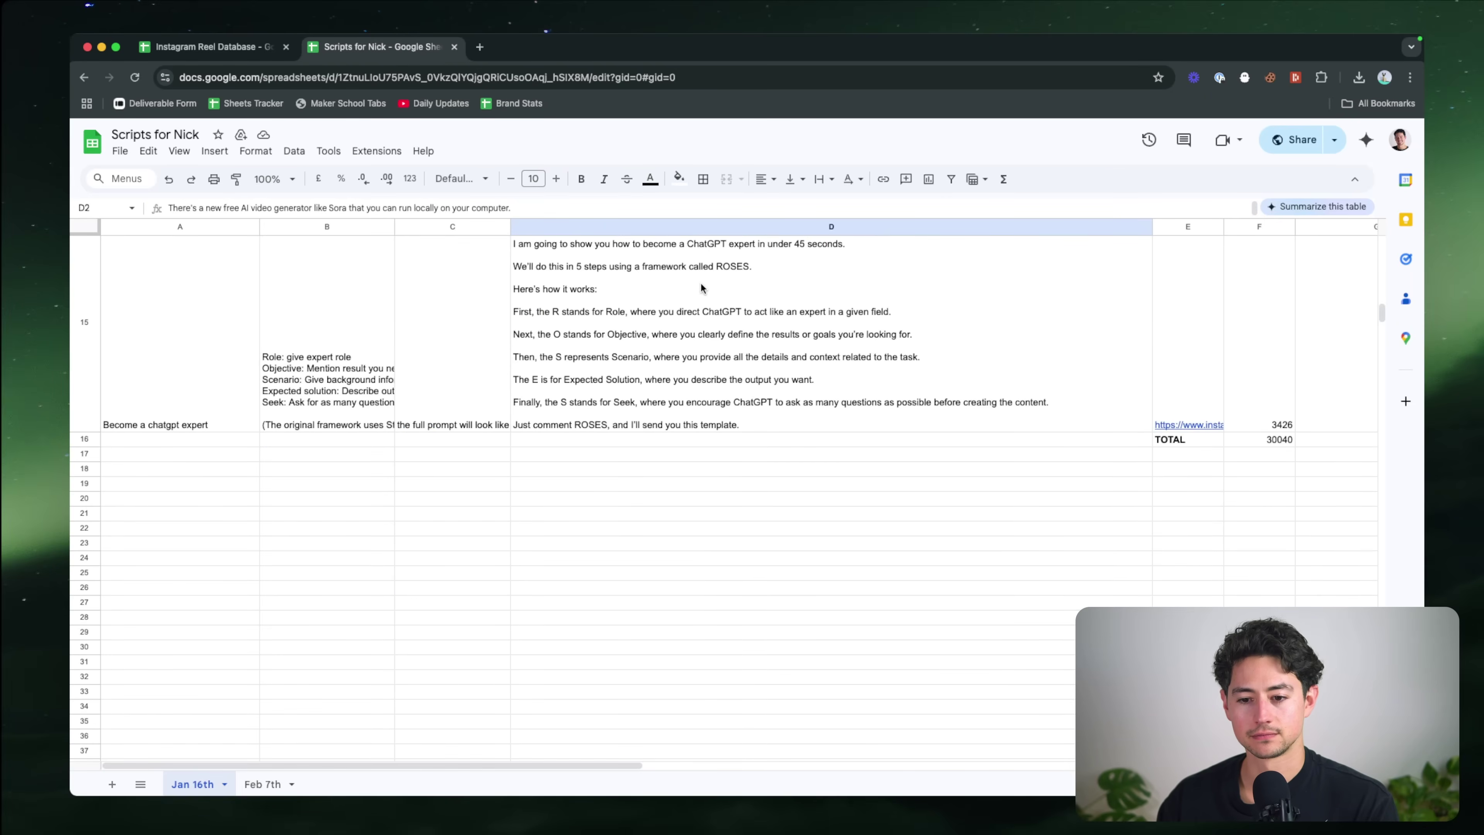
{"action": "scroll", "coordinate": [701, 287], "scroll_direction": "up", "scroll_amount": 5}
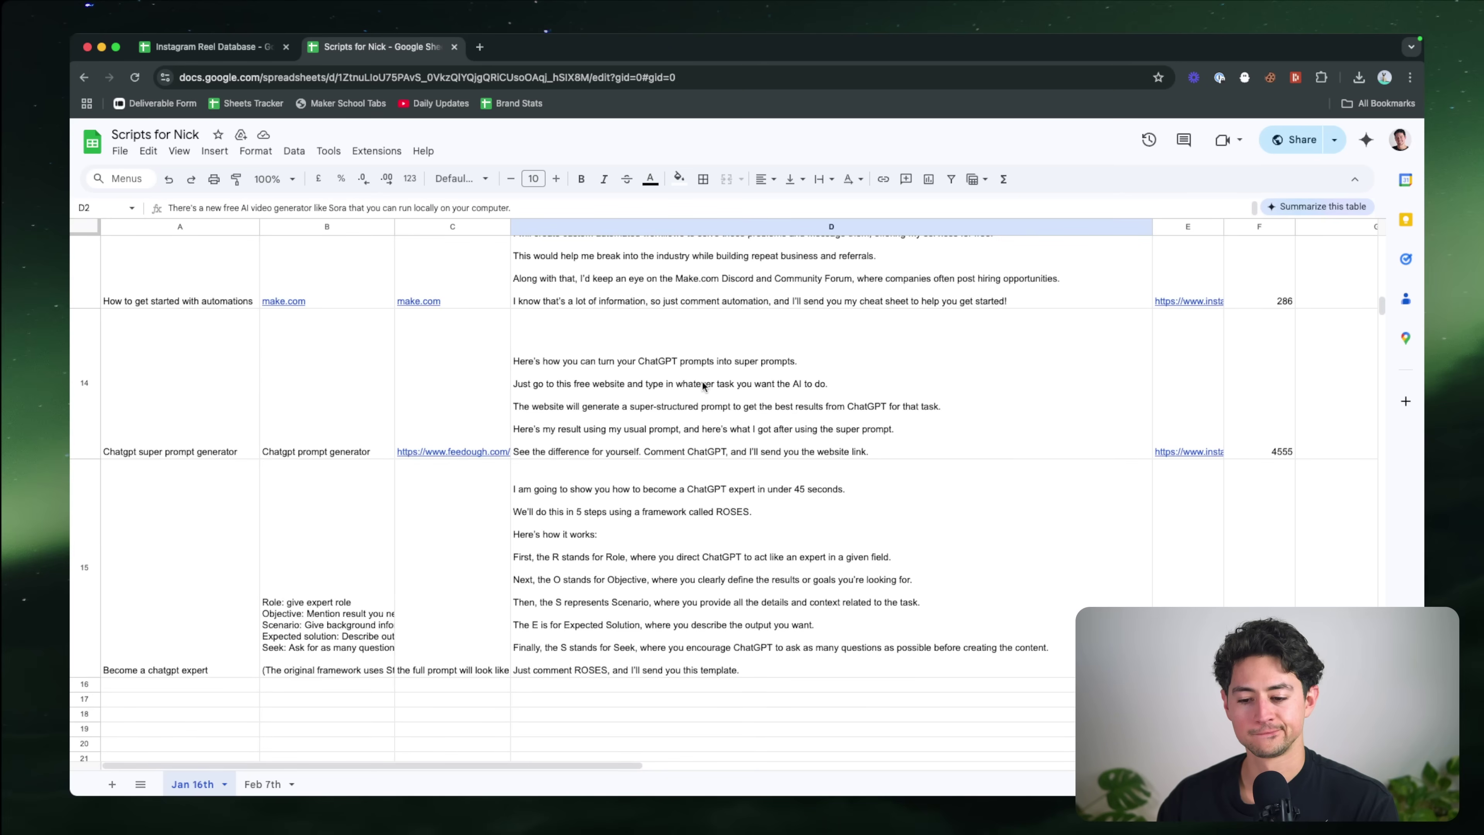
{"action": "scroll", "coordinate": [703, 385], "scroll_direction": "up", "scroll_amount": 20}
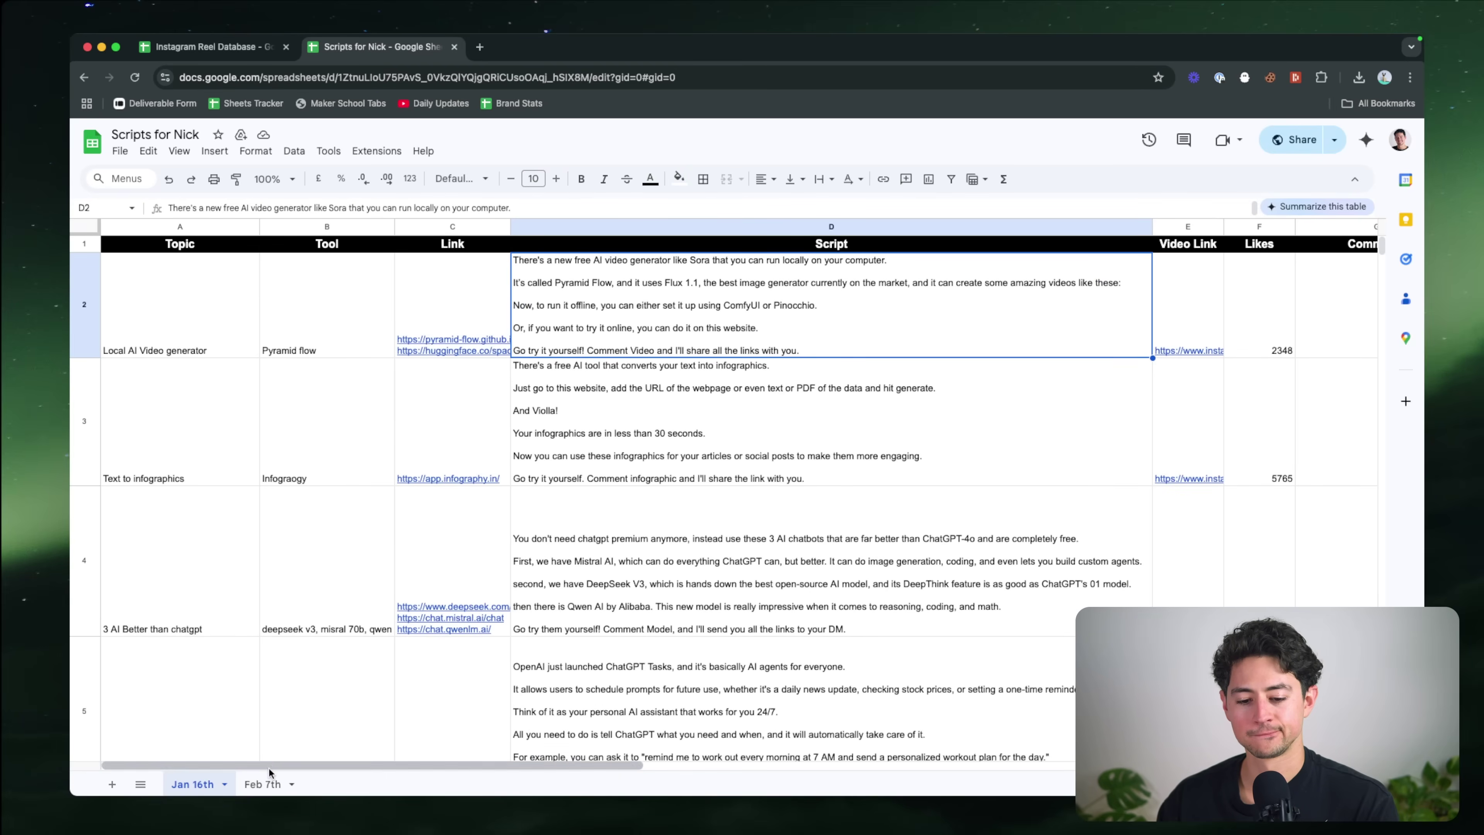
{"action": "left_click", "coordinate": [263, 782]}
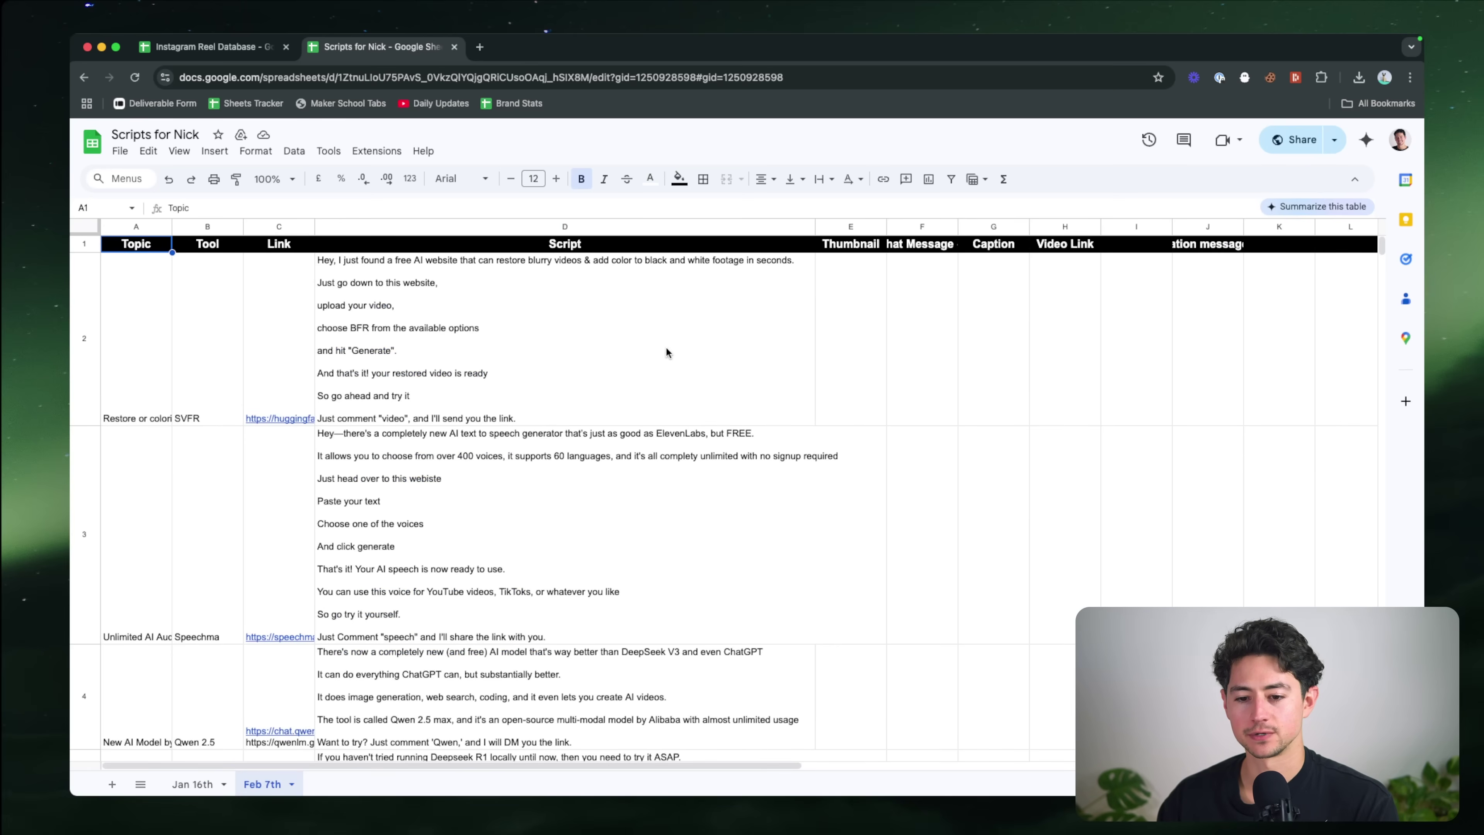
{"action": "left_click", "coordinate": [631, 455]}
{"action": "key", "text": "ctrl+c"}
{"action": "key", "text": "super+grave"}
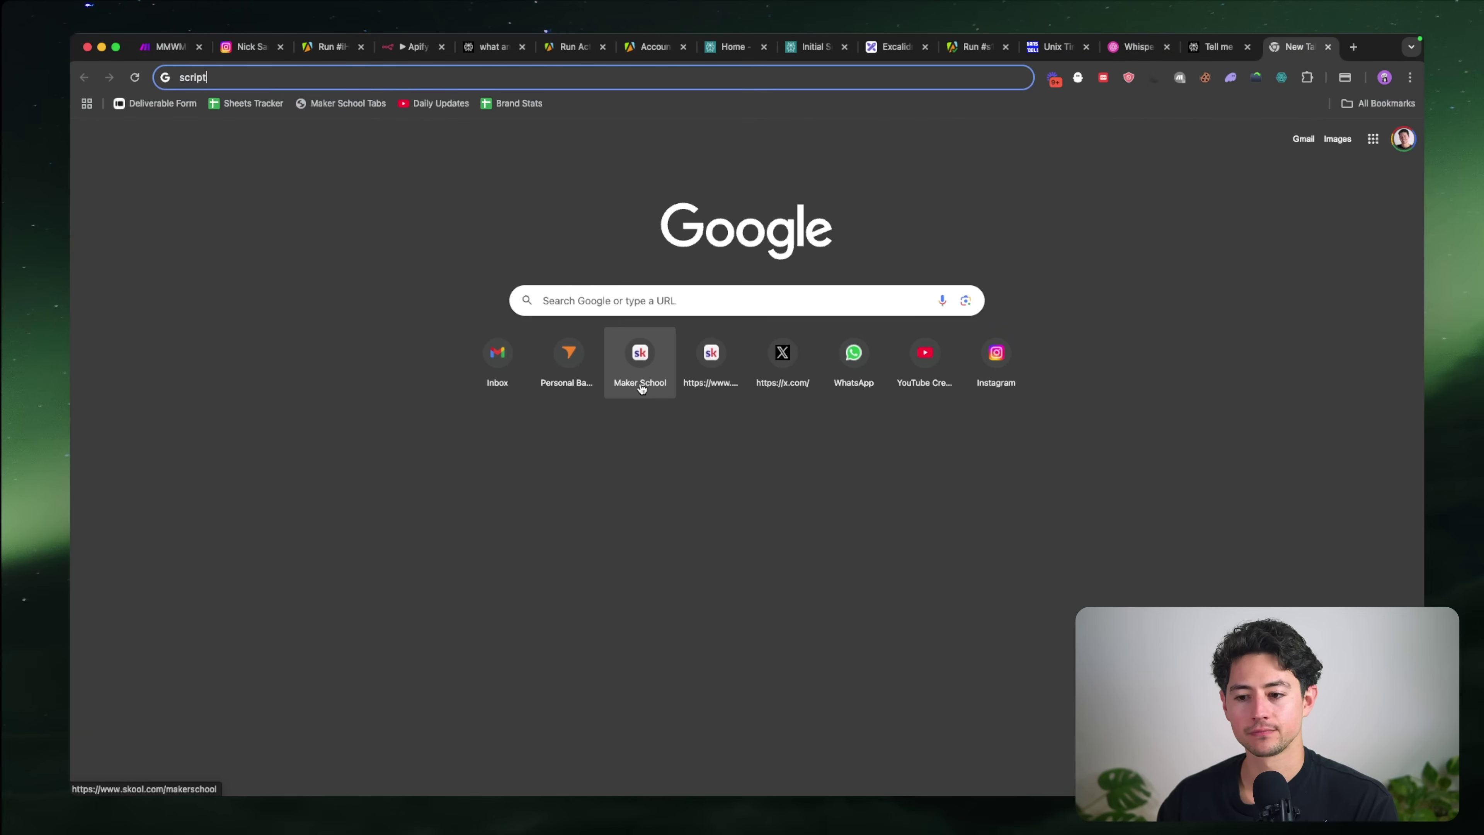
{"action": "key", "text": "super+w"}
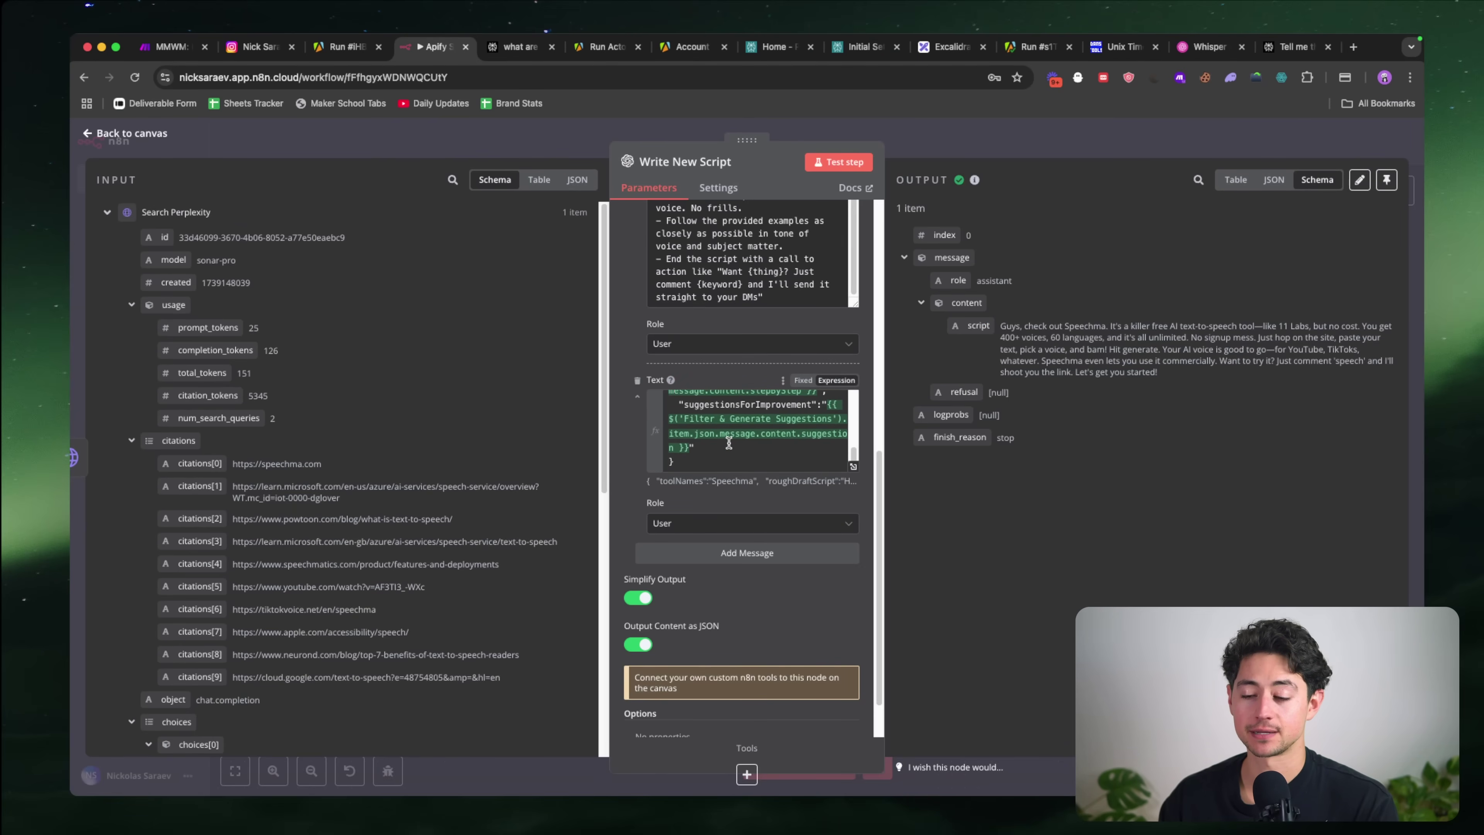
Step: Add three more prompt messages to Write New Script and make the new one an Assistant message
{"action": "scroll", "coordinate": [729, 443], "scroll_direction": "up", "scroll_amount": 6}
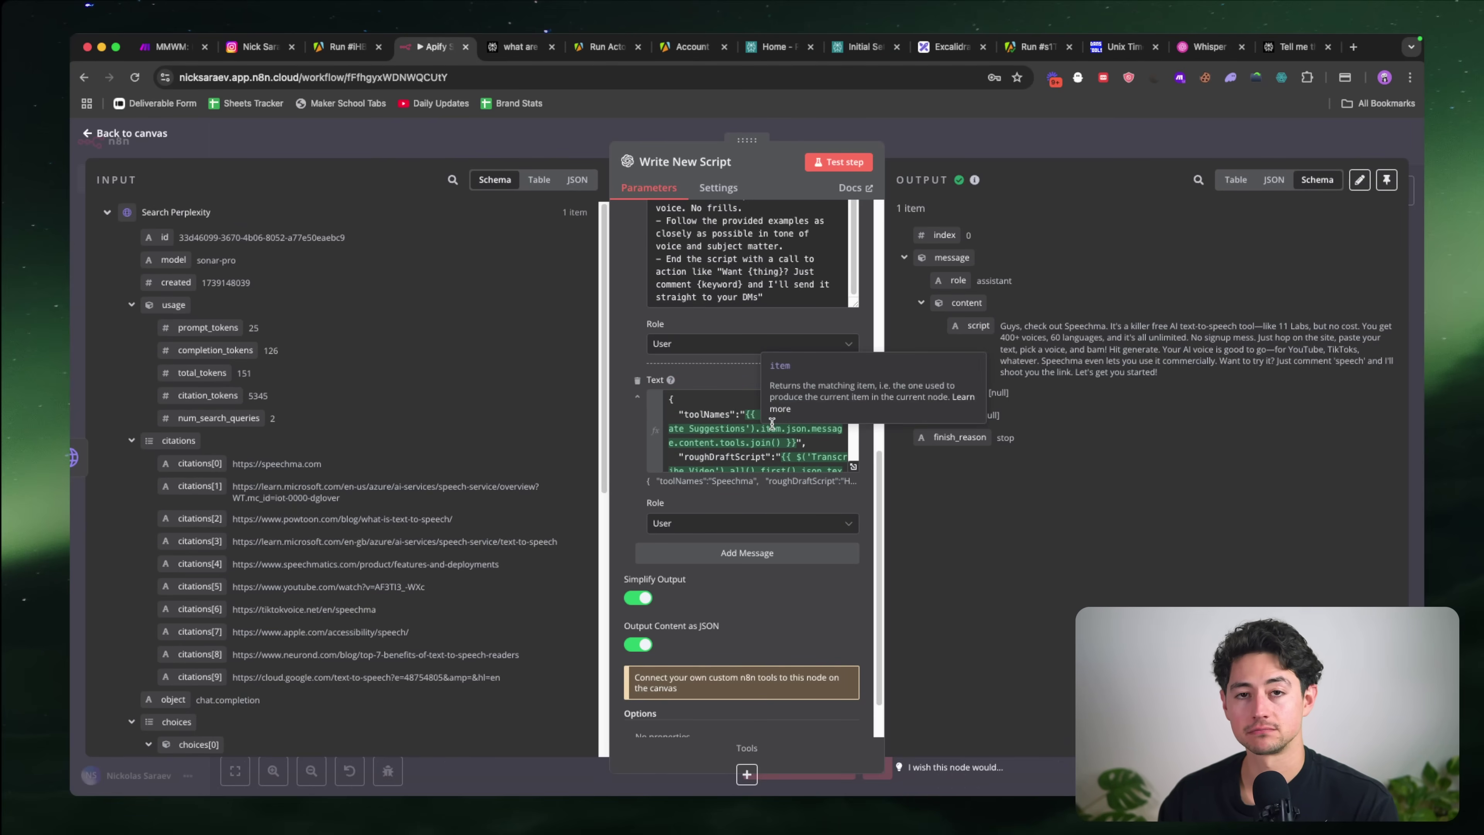
{"action": "scroll", "coordinate": [766, 541], "scroll_direction": "down", "scroll_amount": 2}
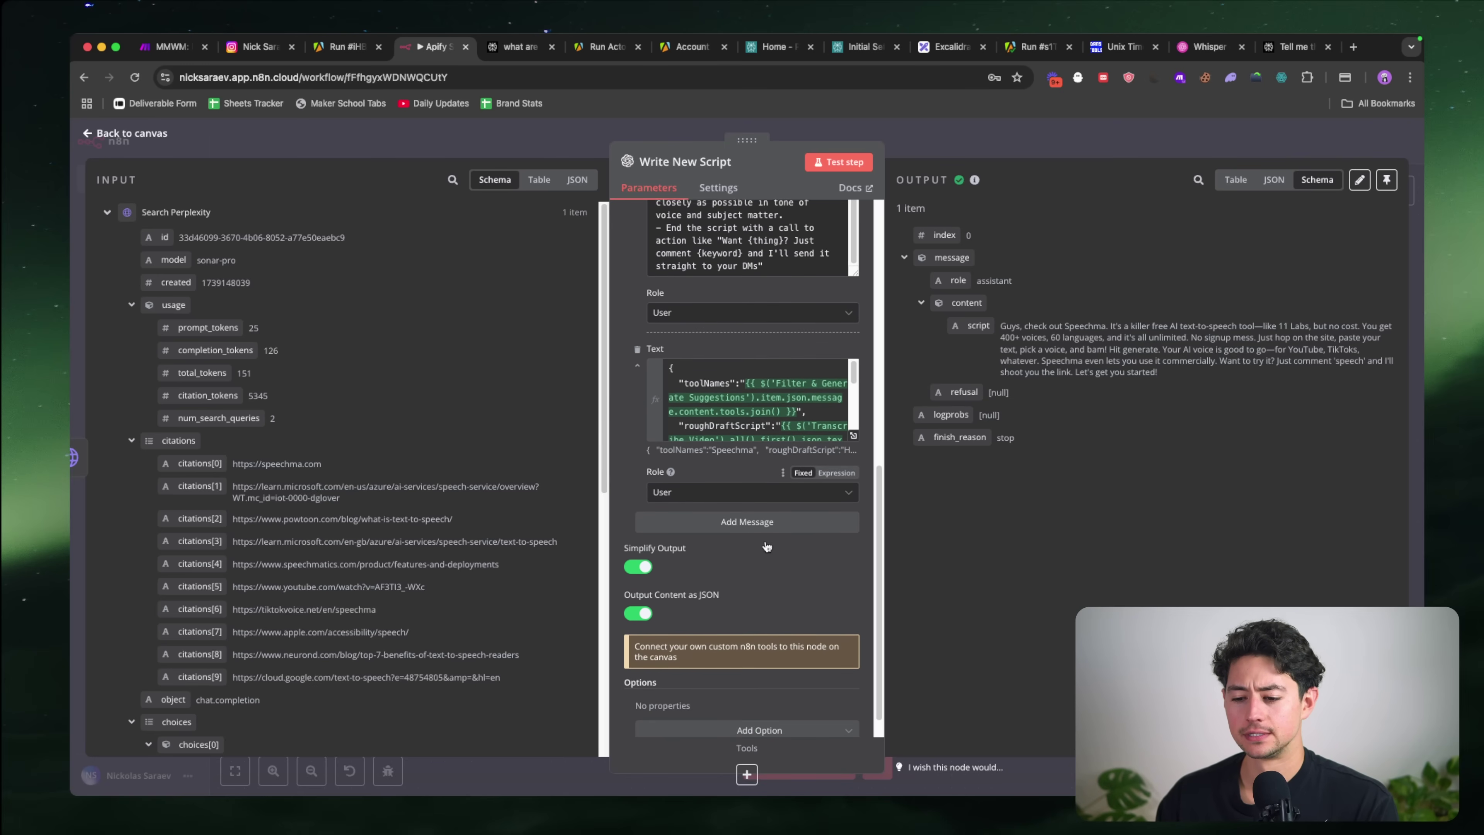
{"action": "left_click", "coordinate": [778, 528]}
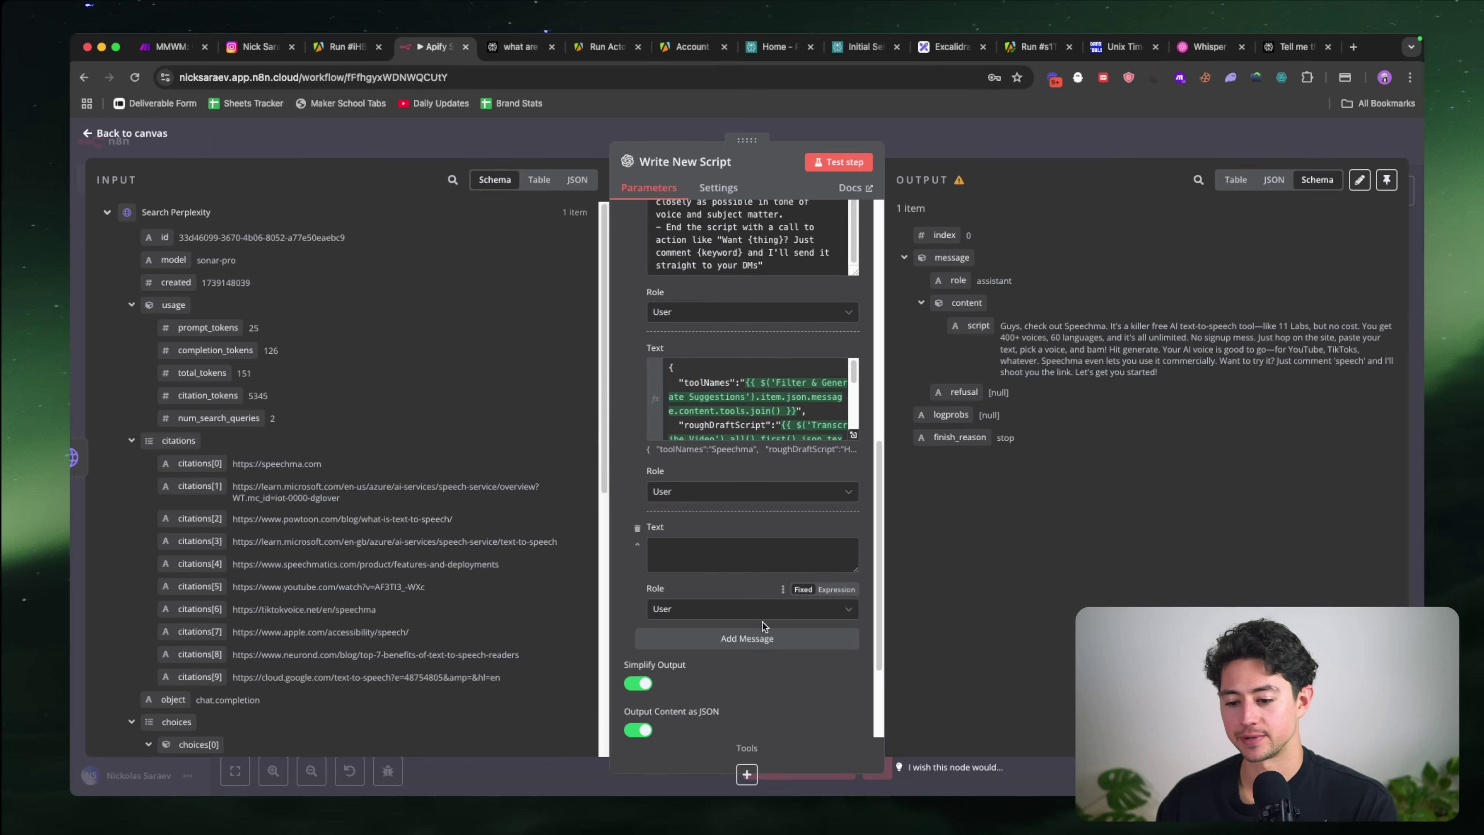
{"action": "left_click", "coordinate": [759, 637]}
{"action": "scroll", "coordinate": [759, 467], "scroll_direction": "down", "scroll_amount": 2}
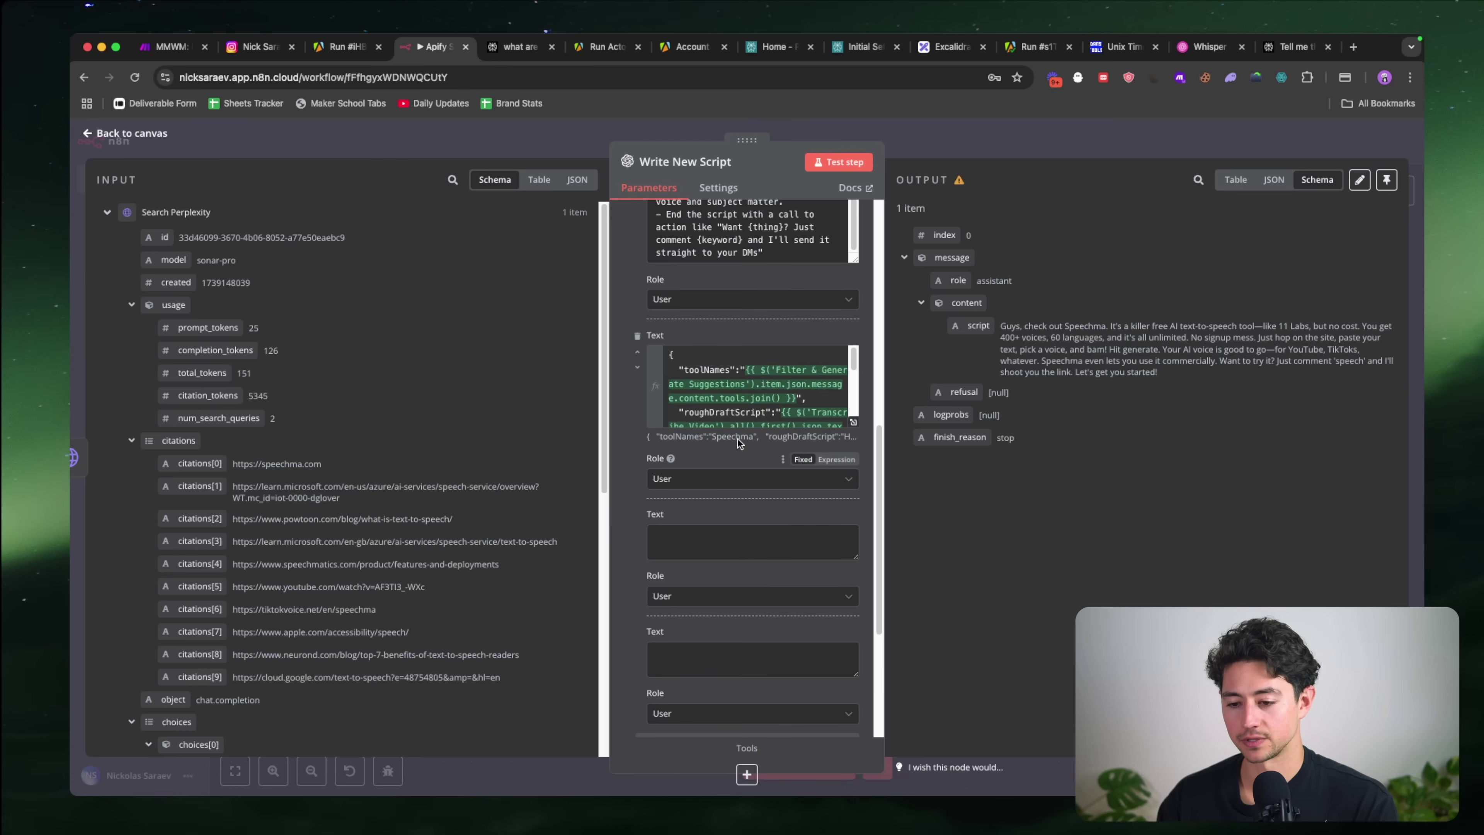
{"action": "left_click", "coordinate": [718, 353]}
{"action": "scroll", "coordinate": [718, 352], "scroll_direction": "down", "scroll_amount": 5}
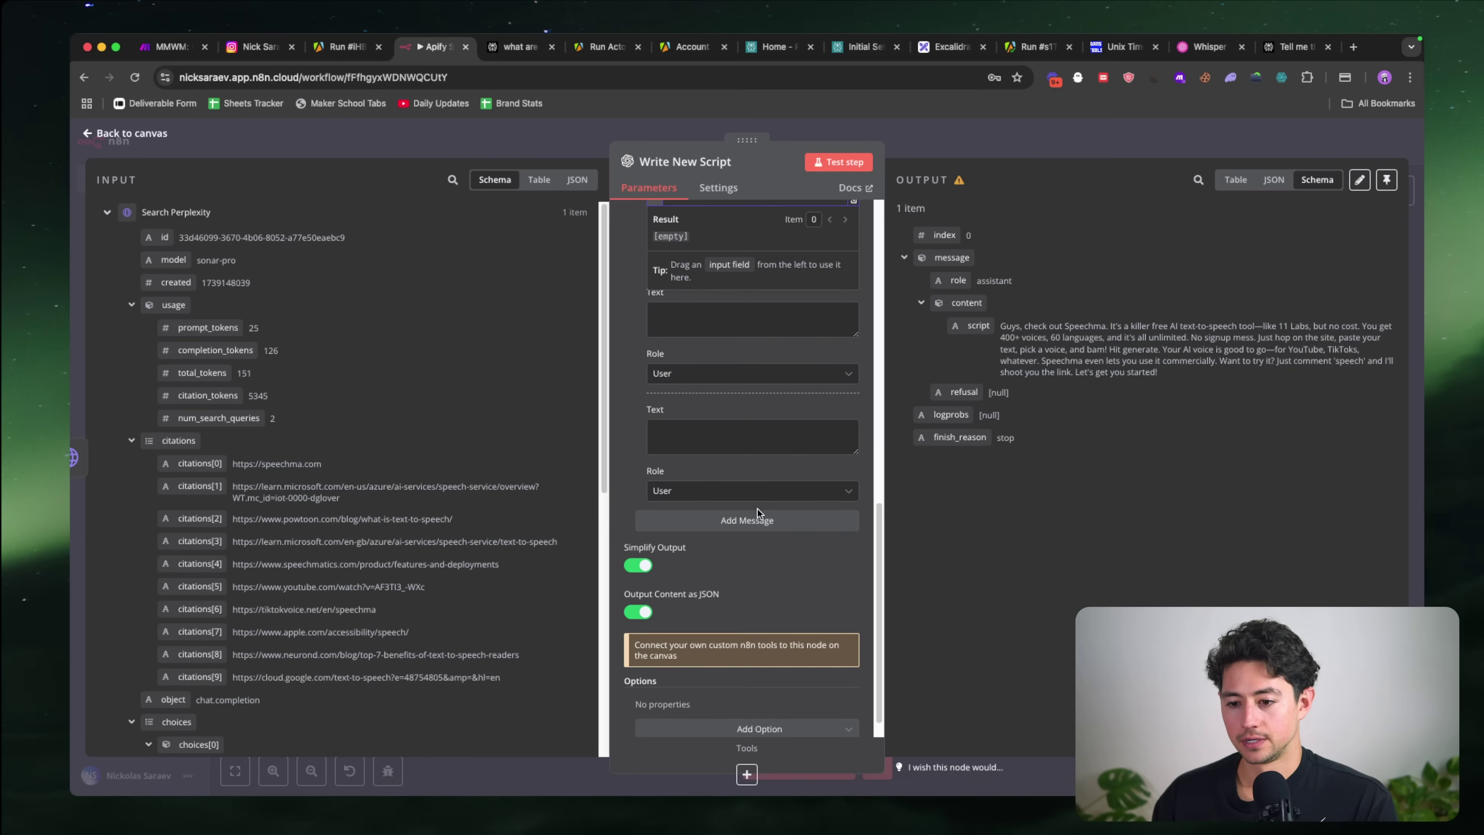
{"action": "left_click", "coordinate": [759, 515]}
{"action": "left_click", "coordinate": [748, 462]}
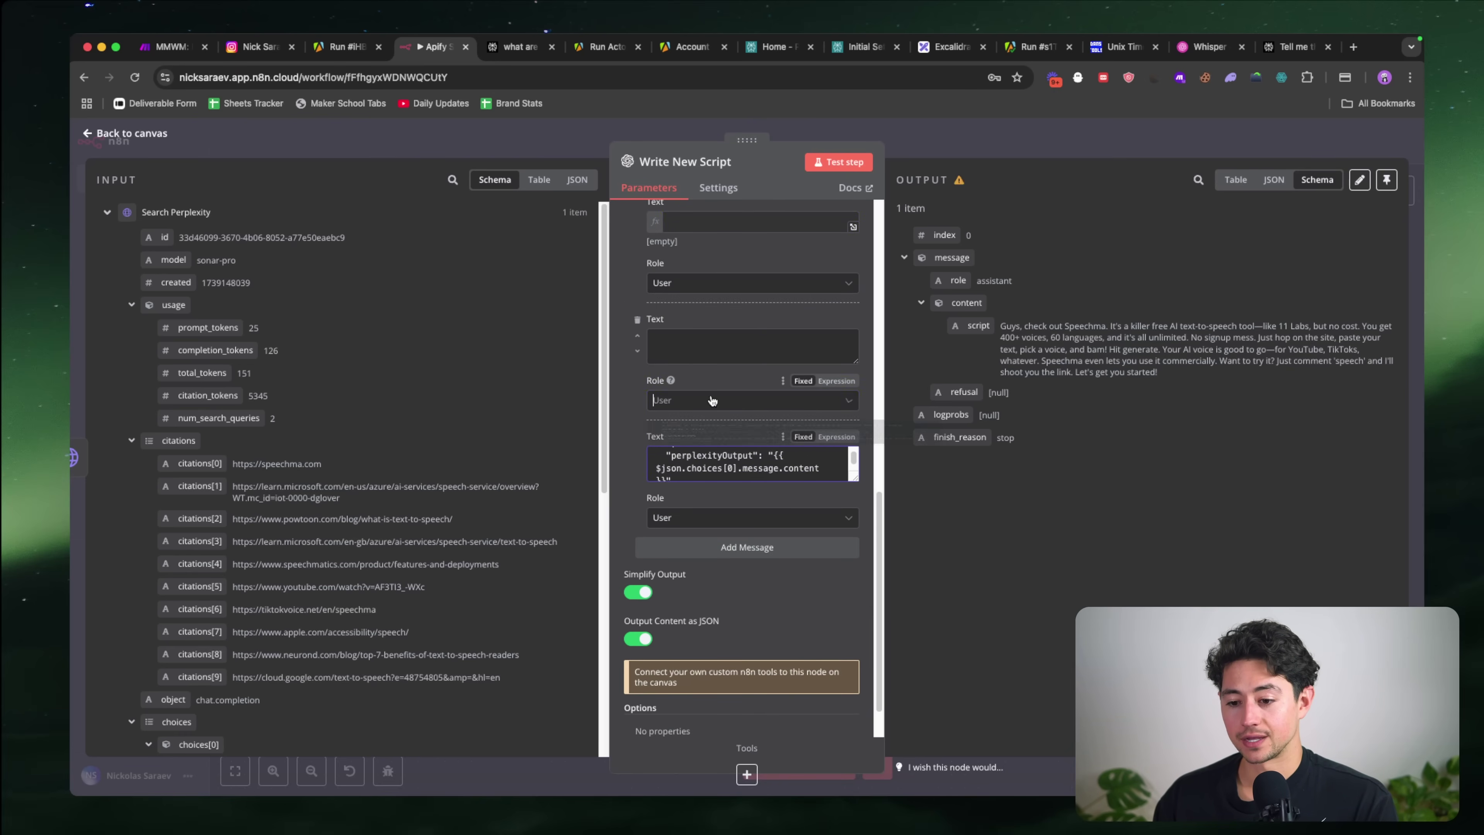
{"action": "left_click", "coordinate": [725, 401]}
{"action": "left_click", "coordinate": [718, 490]}
Step: Paste the node's raw JSON output into the Assistant message text and switch it to an expression
{"action": "scroll", "coordinate": [635, 378], "scroll_direction": "up", "scroll_amount": 2}
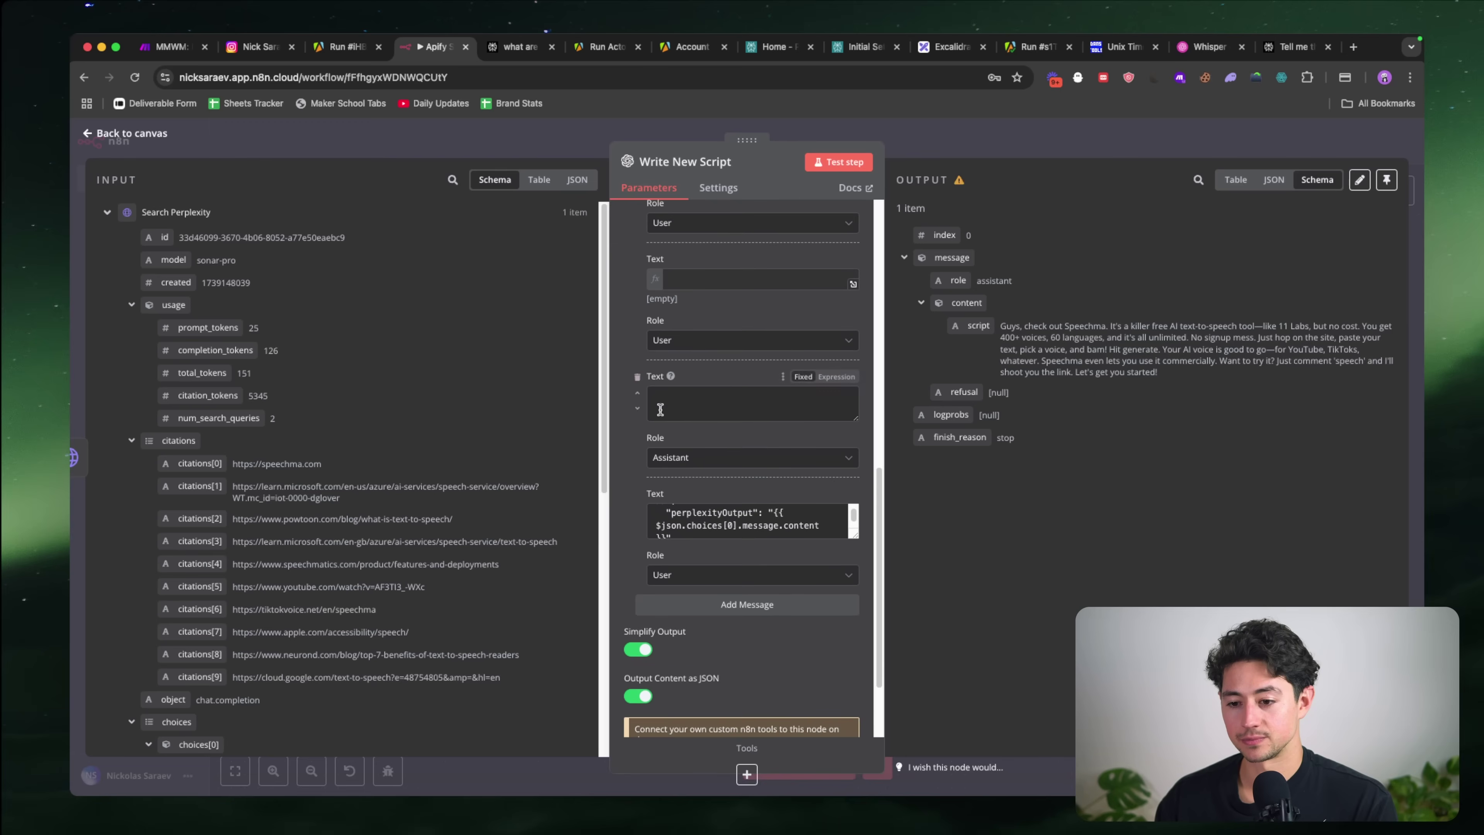
{"action": "left_click", "coordinate": [1274, 181]}
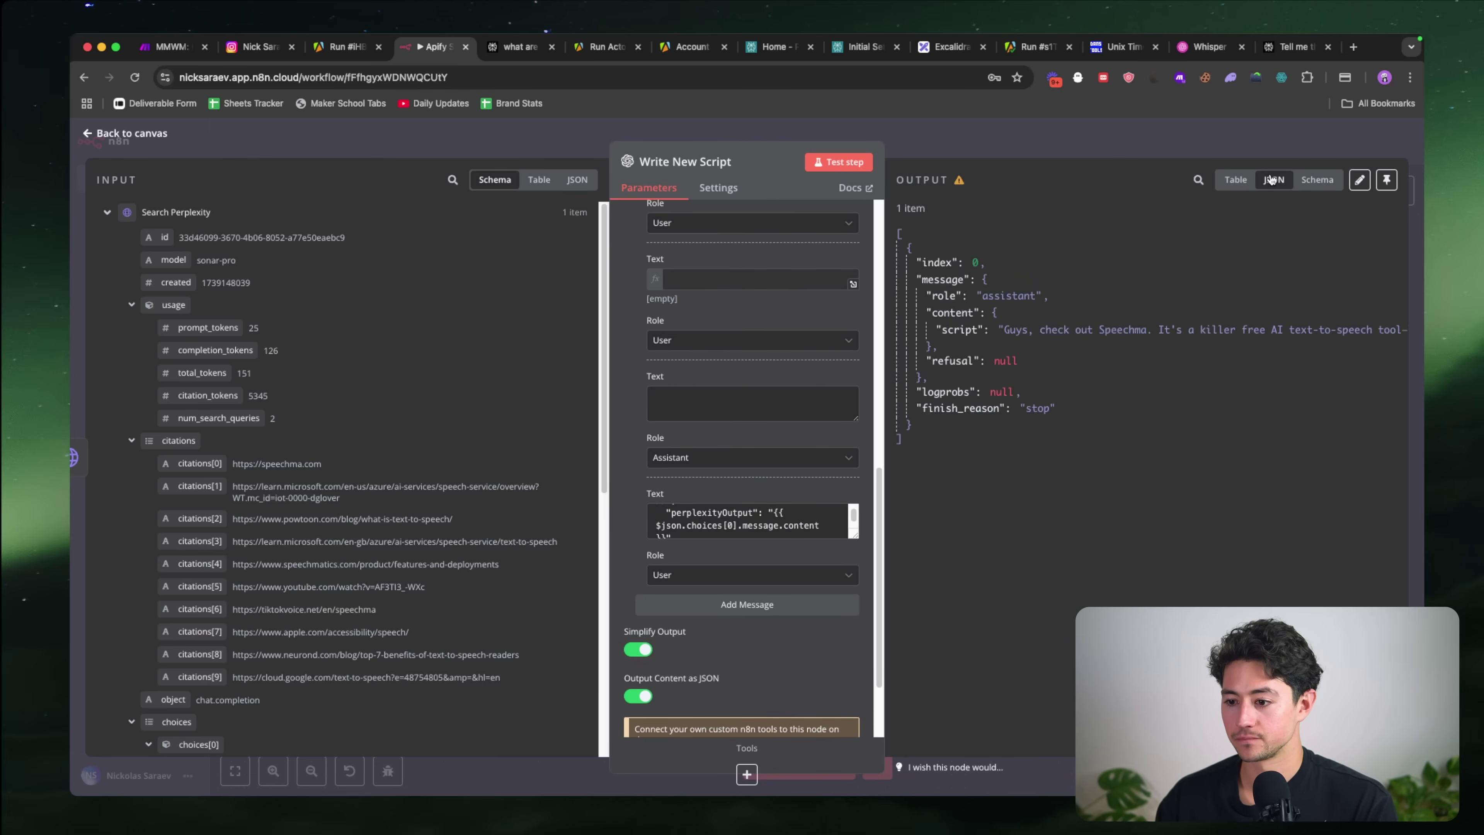
{"action": "left_click_drag", "start_coordinate": [915, 428], "coordinate": [892, 222]}
{"action": "key", "text": "super+c"}
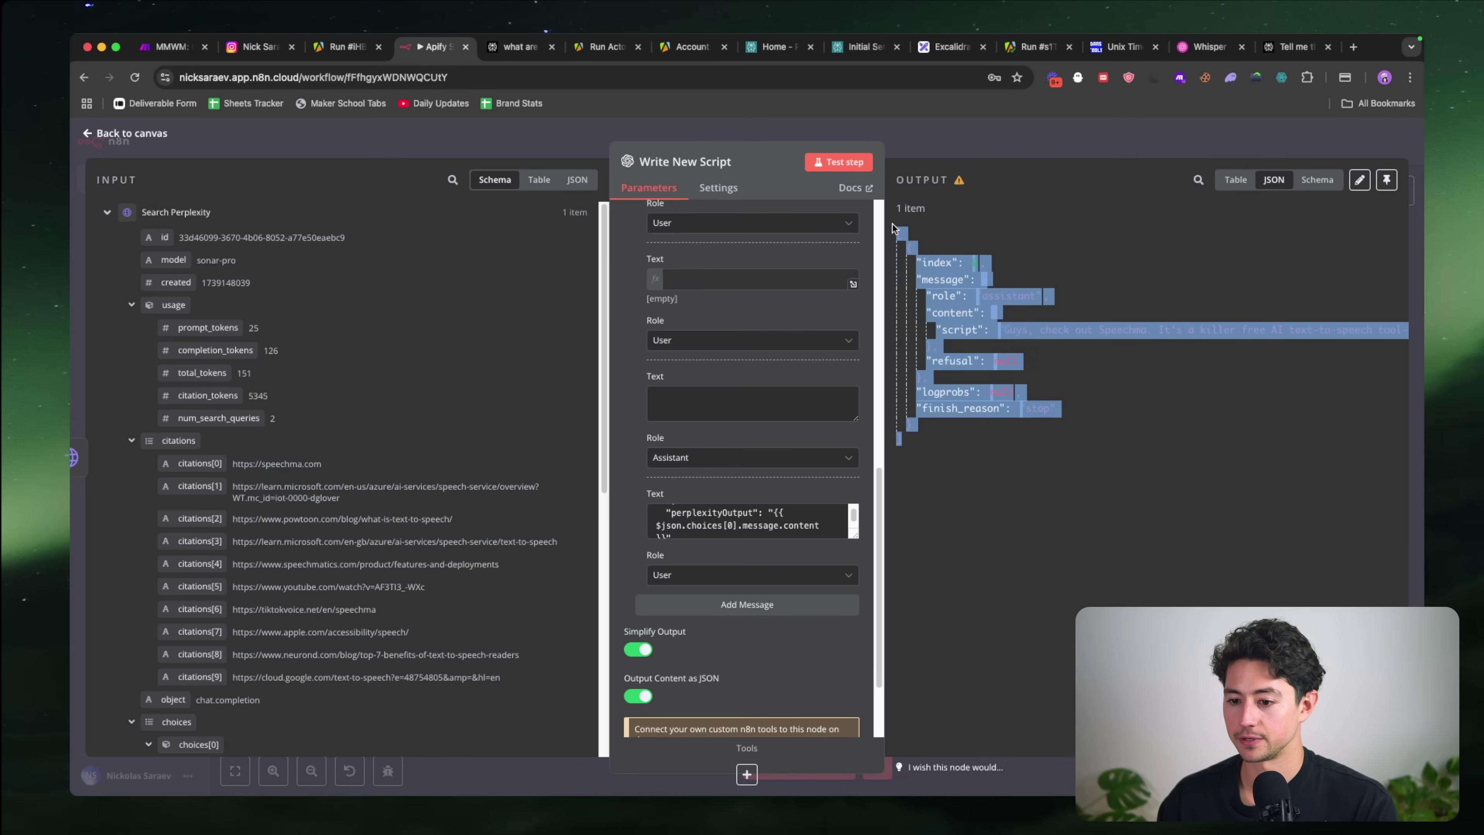
{"action": "left_click", "coordinate": [750, 404]}
{"action": "key", "text": "super+v"}
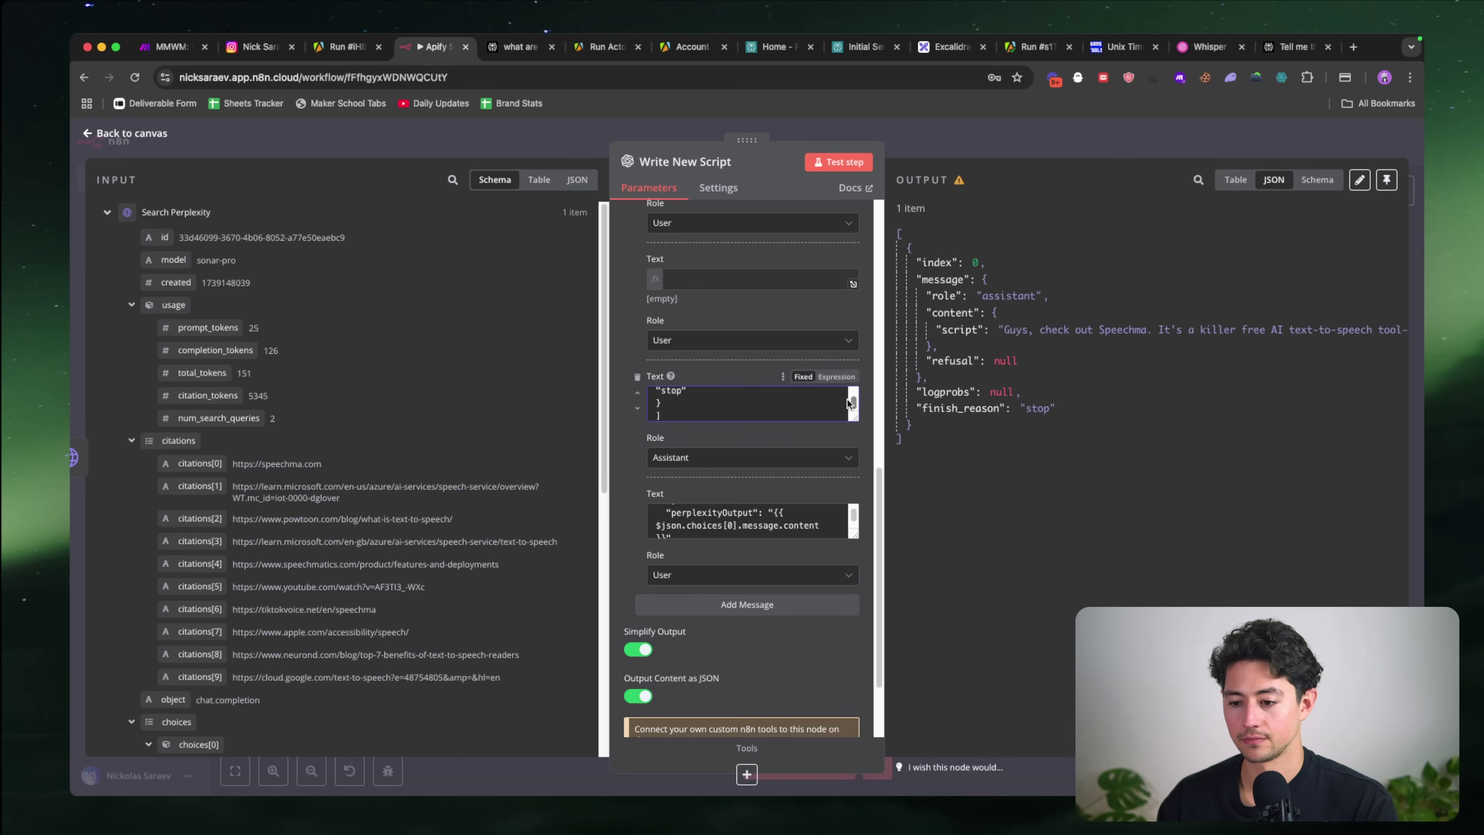
{"action": "left_click", "coordinate": [836, 376]}
Step: Beautify the copied message JSON on jsonformatter.org, select the formatted result, and close the tab
{"action": "key", "text": "super+a"}
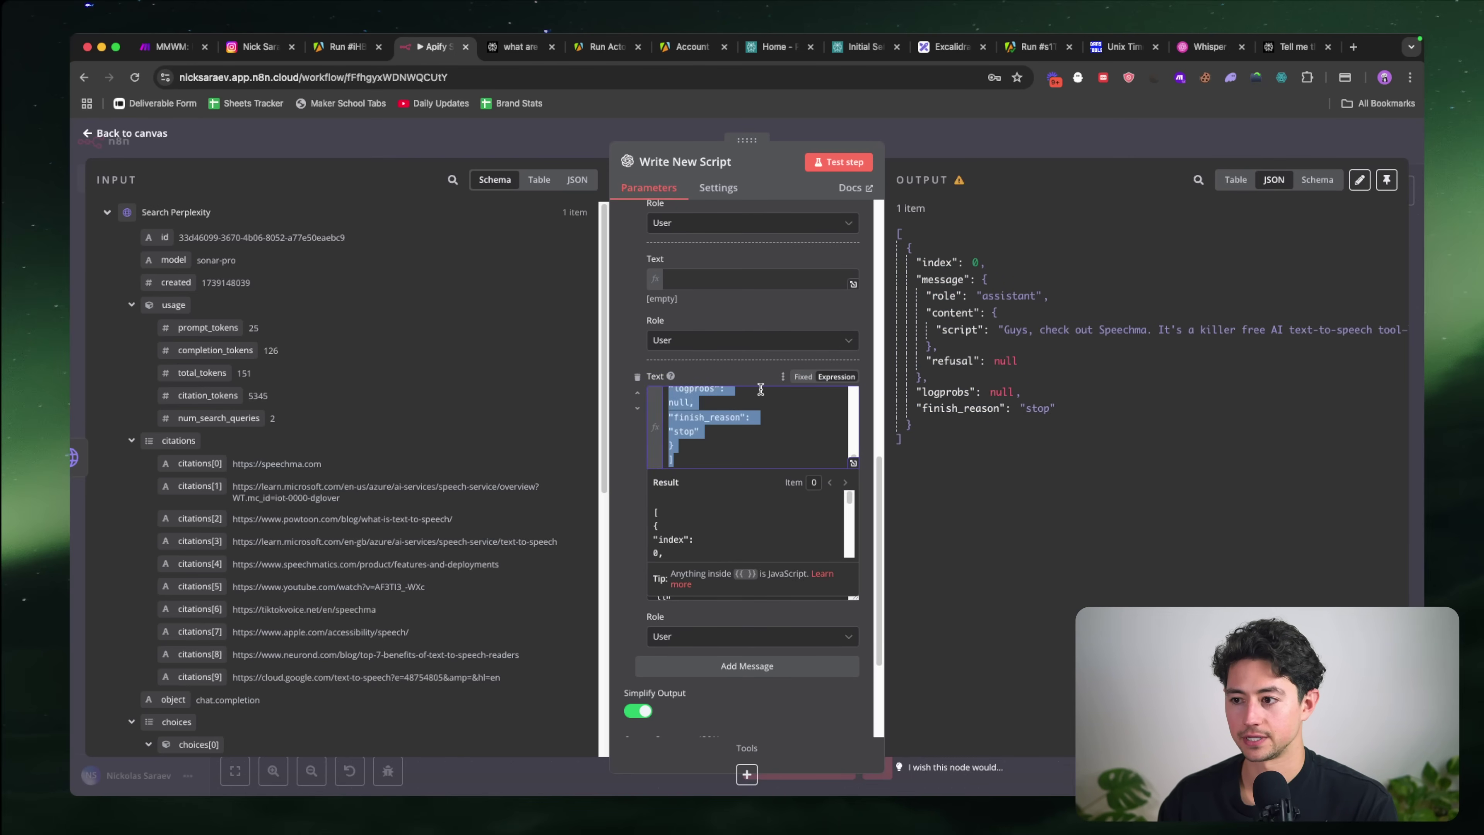
{"action": "key", "text": "super+t"}
{"action": "type", "text": "jsonformatter.org"}
{"action": "key", "text": "Return"}
{"action": "key", "text": "super+a"}
{"action": "key", "text": "super+v"}
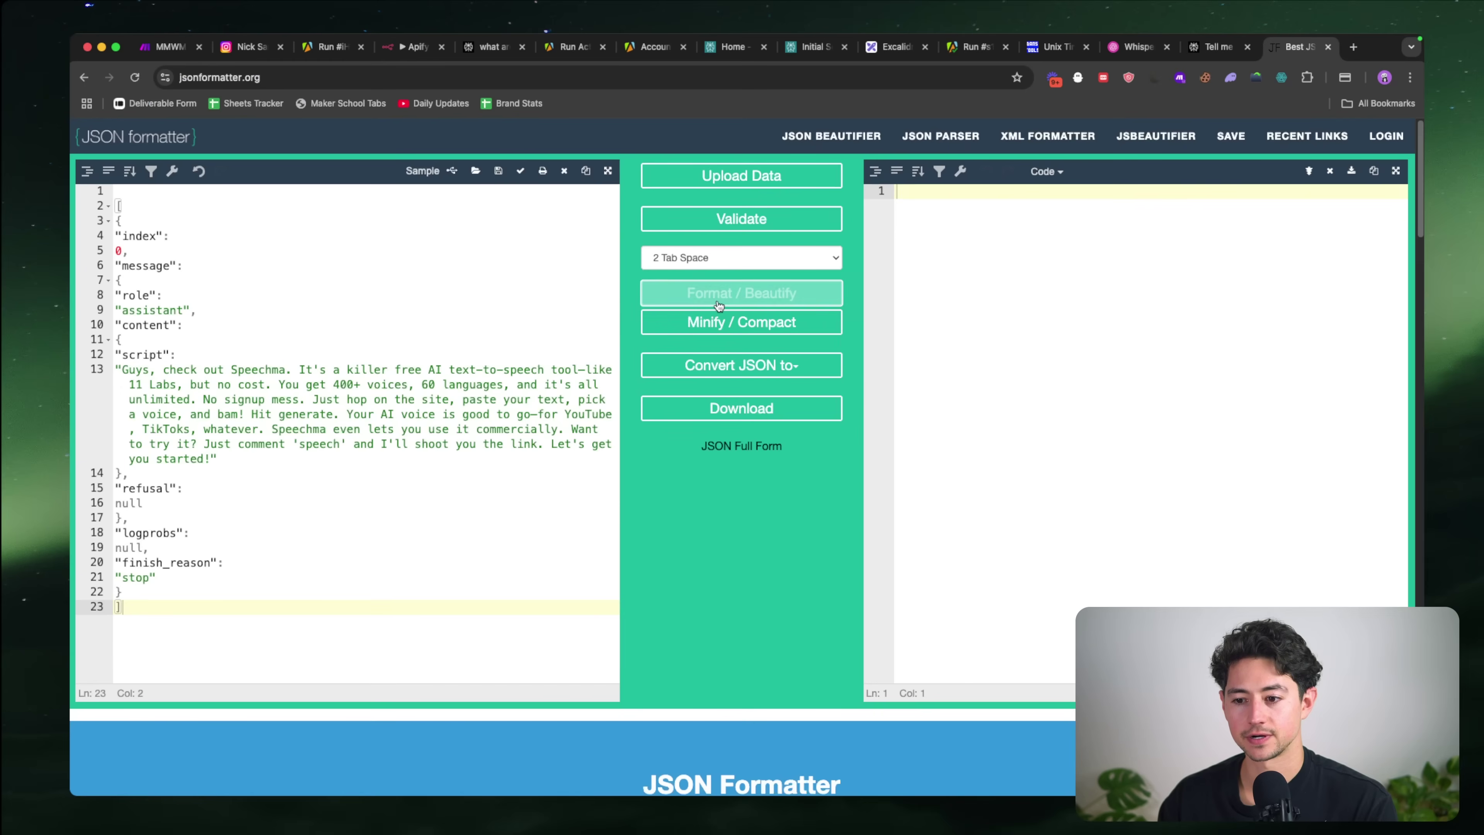
{"action": "left_click", "coordinate": [719, 301]}
{"action": "left_click_drag", "start_coordinate": [1034, 489], "coordinate": [887, 195]}
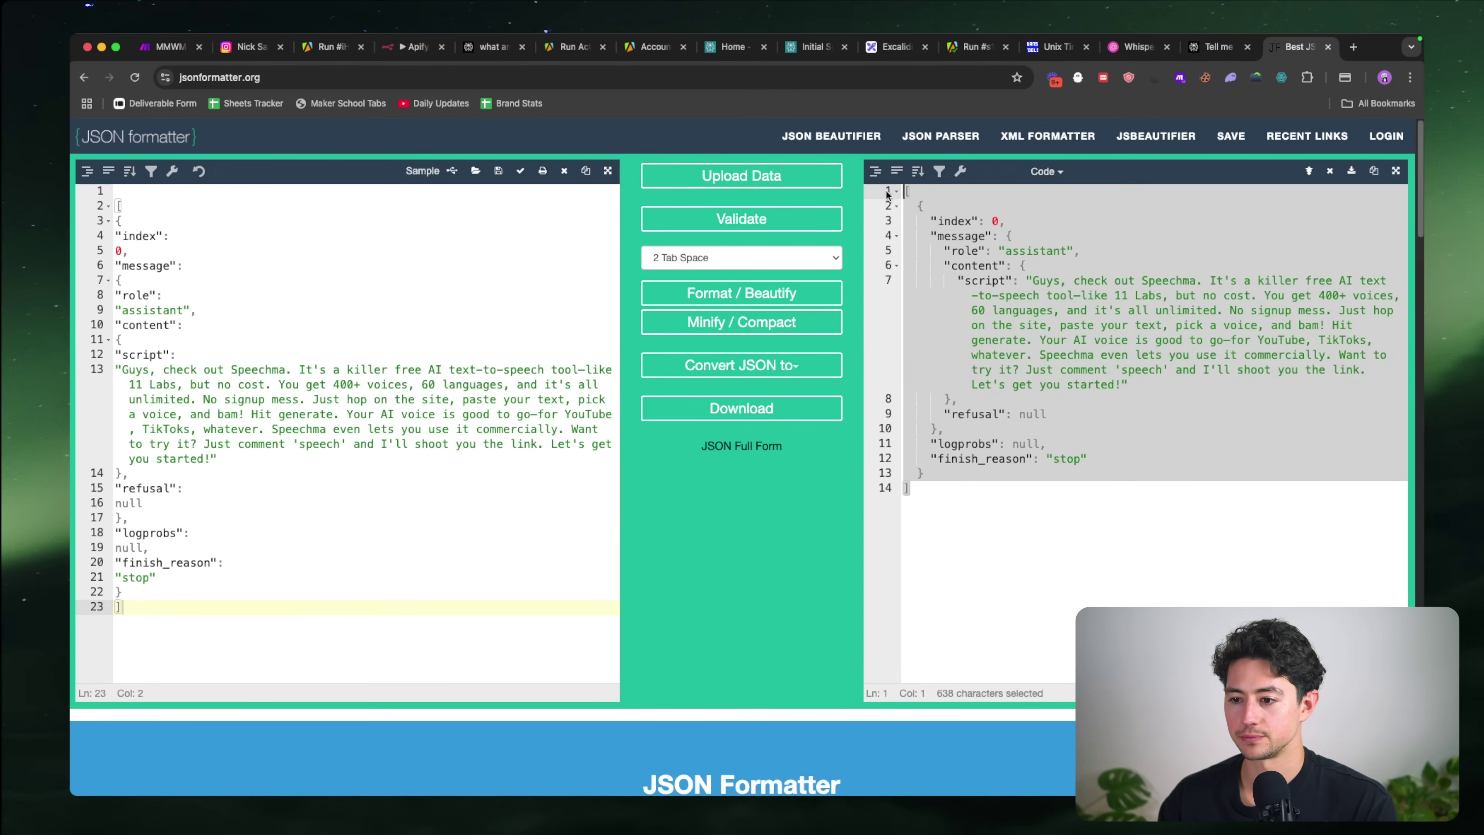
{"action": "key", "text": "super+w"}
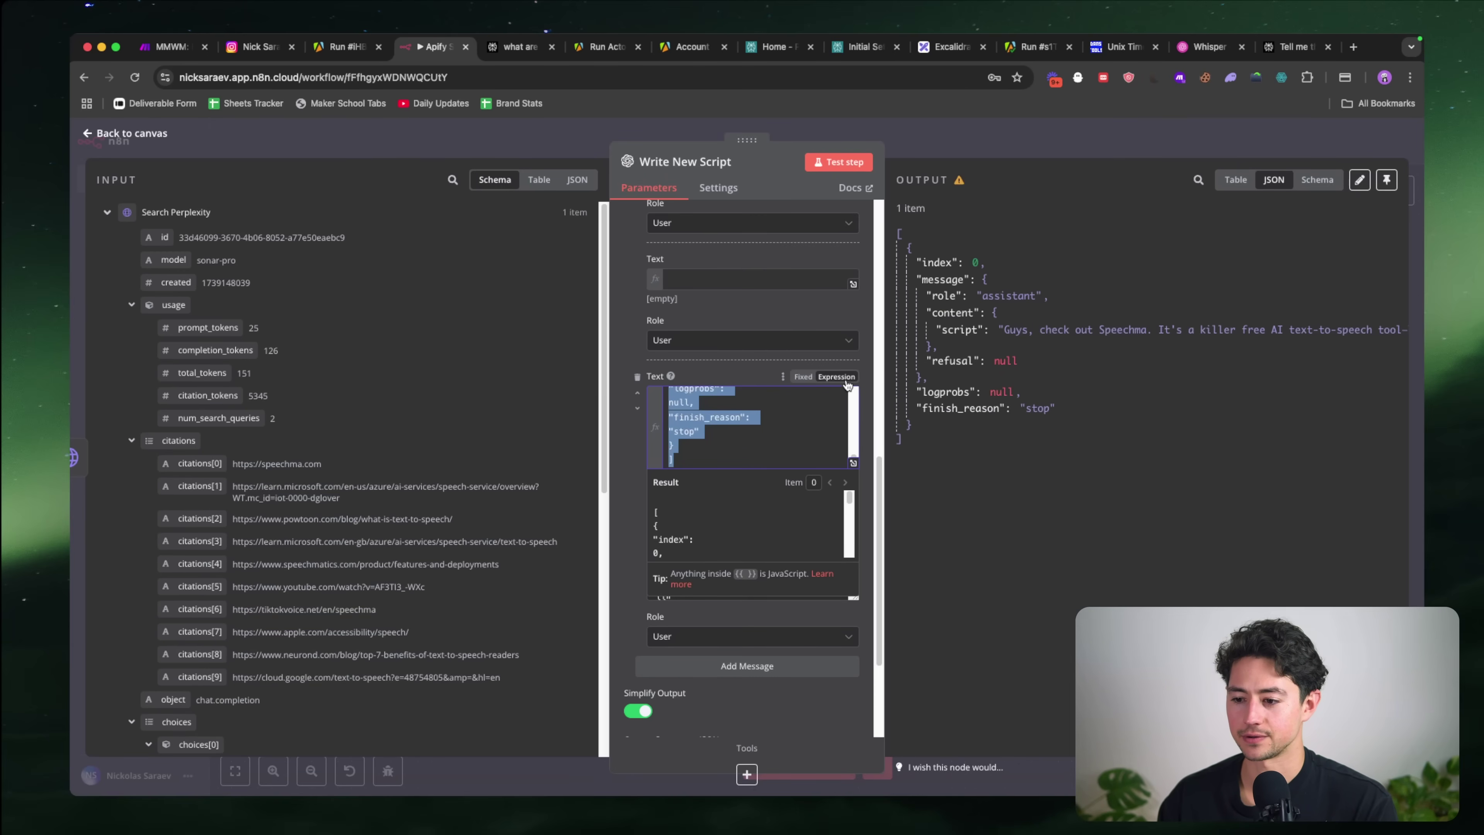
Step: Paste the data JSON into the message text and clear the top message's expression
{"action": "key", "text": "super+v"}
{"action": "key", "text": "super+a"}
{"action": "key", "text": "BackSpace"}
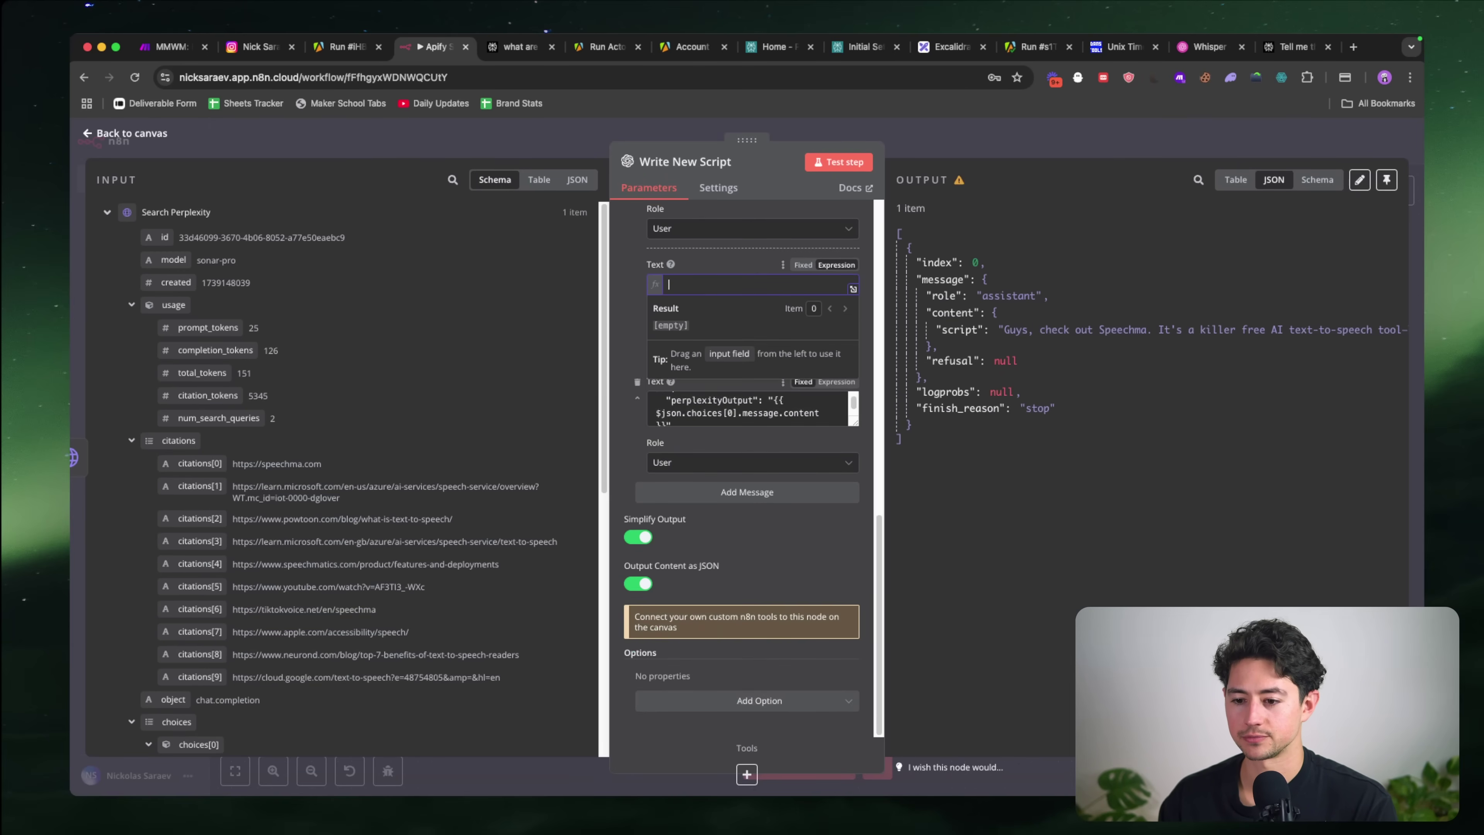
{"action": "scroll", "coordinate": [741, 438], "scroll_direction": "up", "scroll_amount": 4}
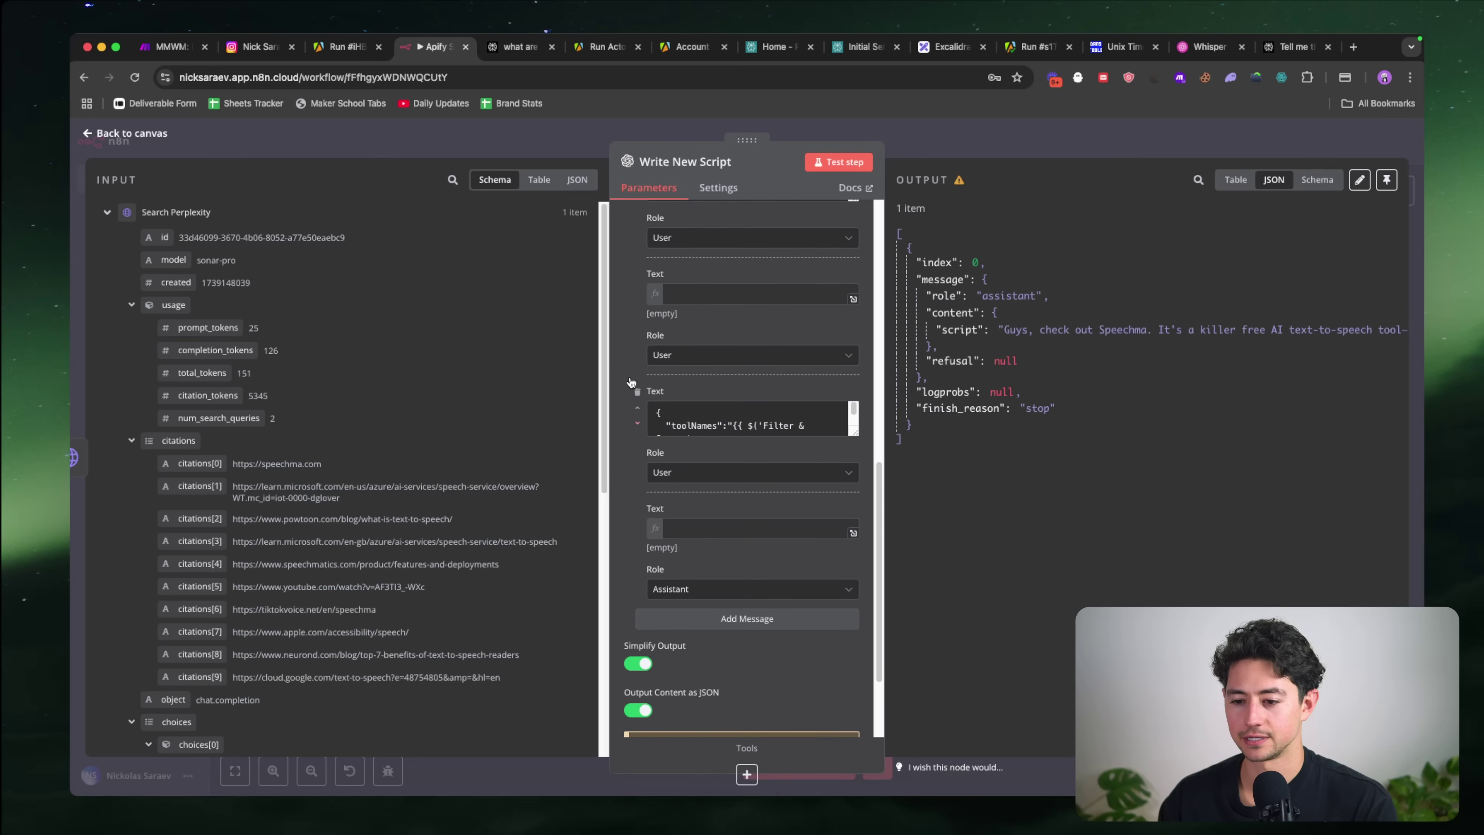
{"action": "key", "text": "super+z"}
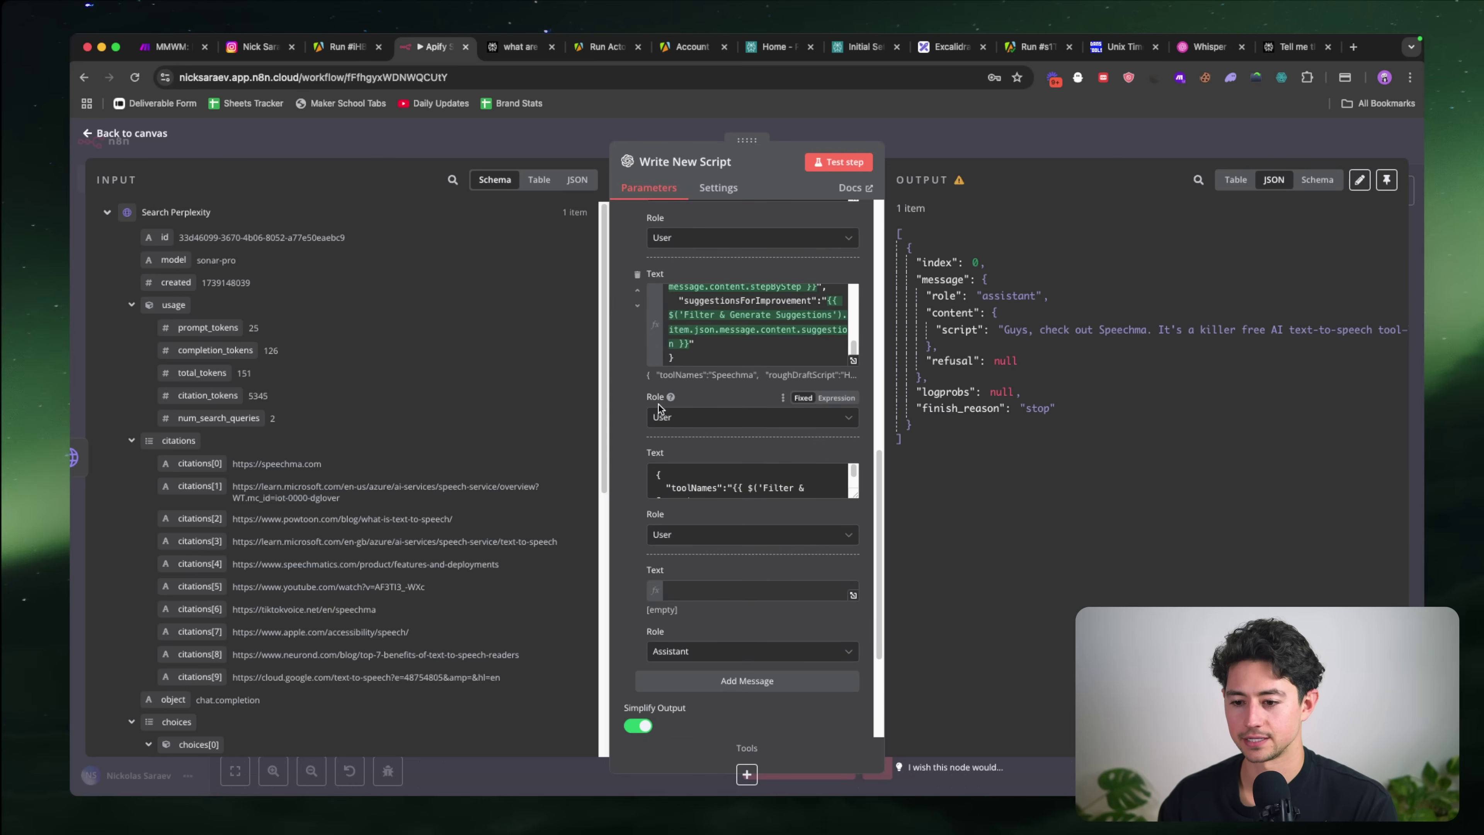
{"action": "left_click", "coordinate": [733, 342]}
{"action": "key", "text": "super+a"}
{"action": "key", "text": "BackSpace"}
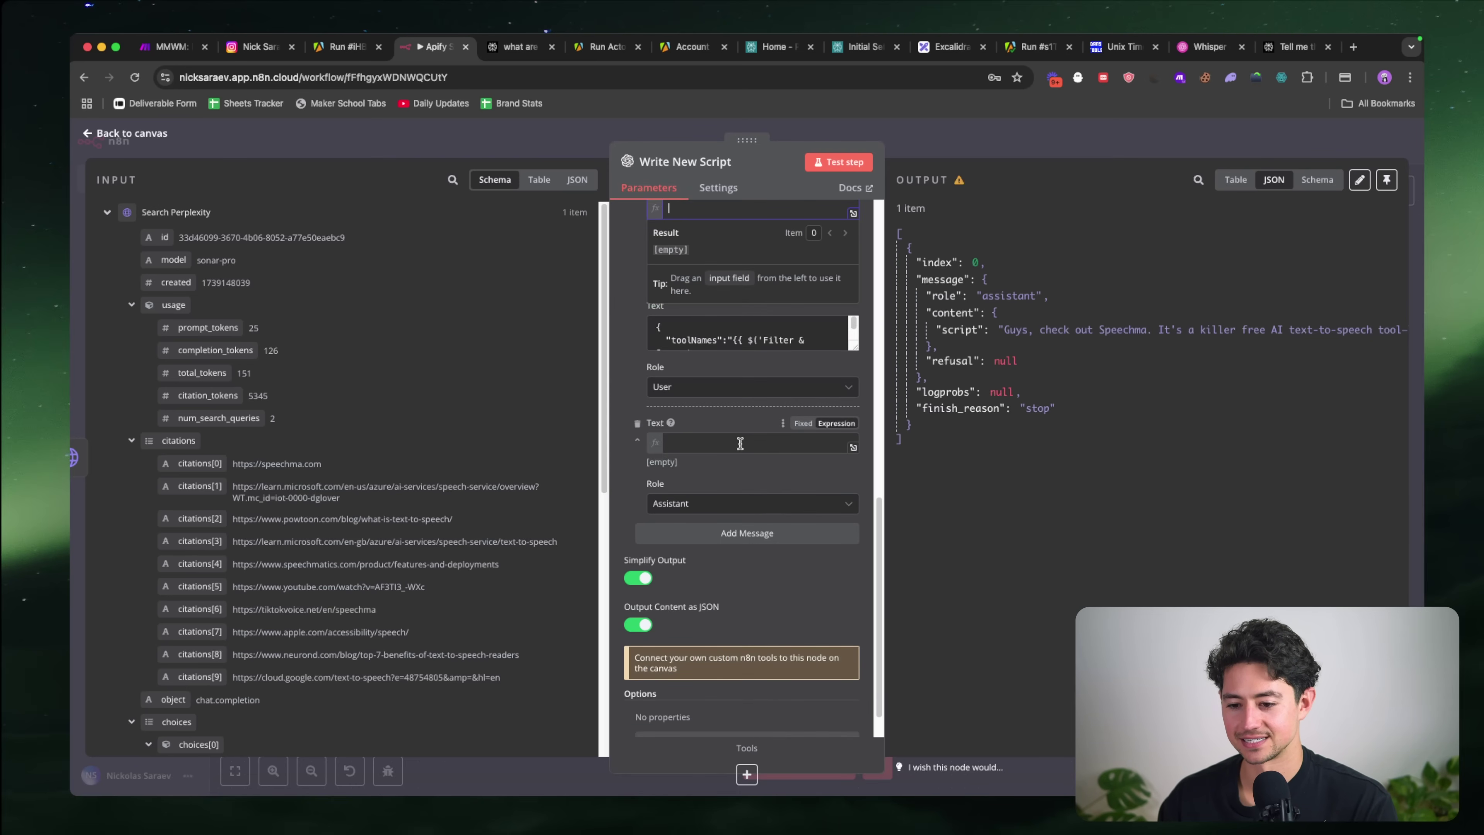
Step: Clear the toolNames JSON message, make the last message User, and paste the research data expression
{"action": "scroll", "coordinate": [630, 484], "scroll_direction": "up", "scroll_amount": 4}
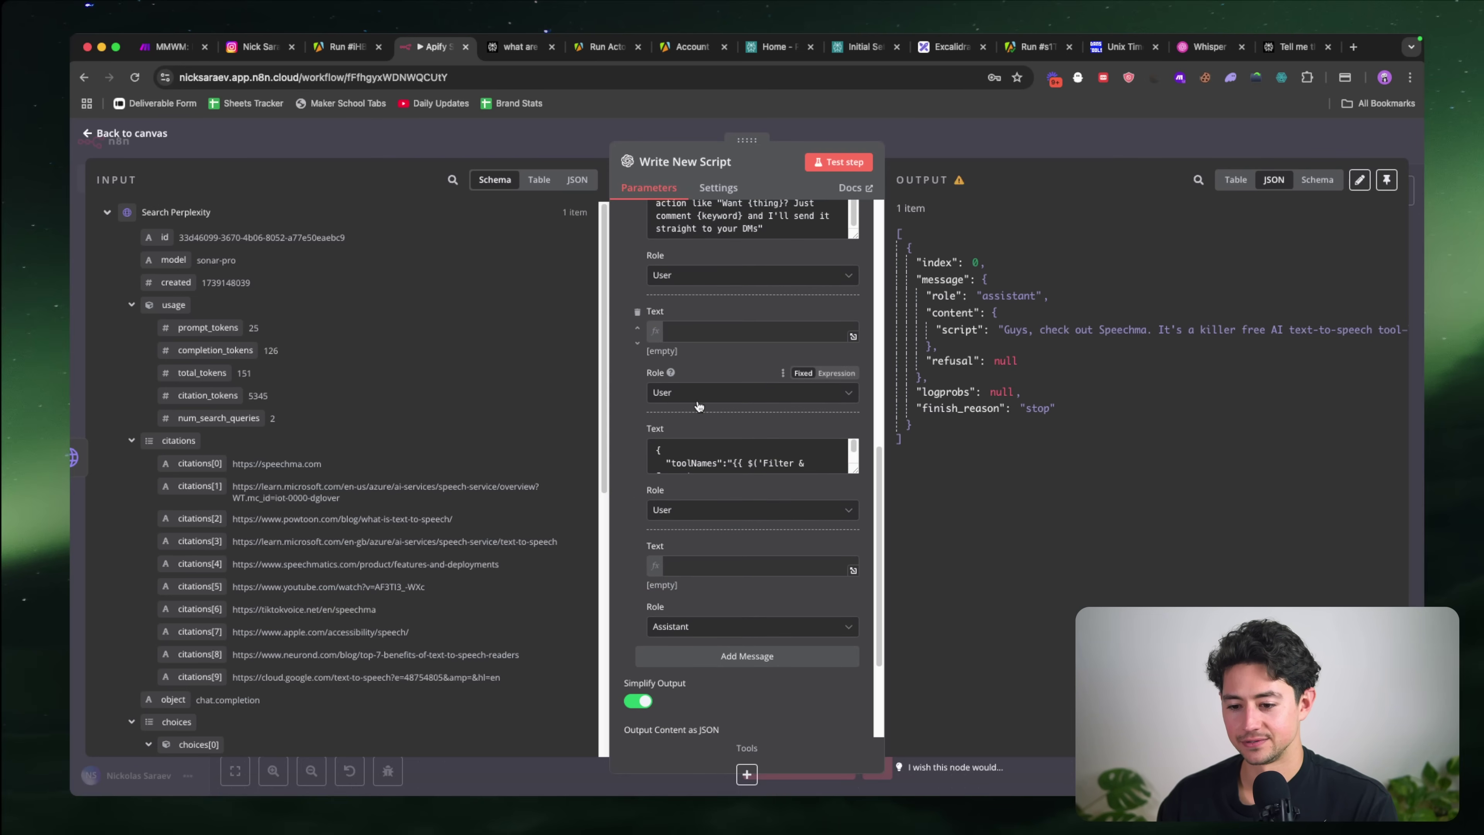
{"action": "scroll", "coordinate": [718, 507], "scroll_direction": "up", "scroll_amount": 5}
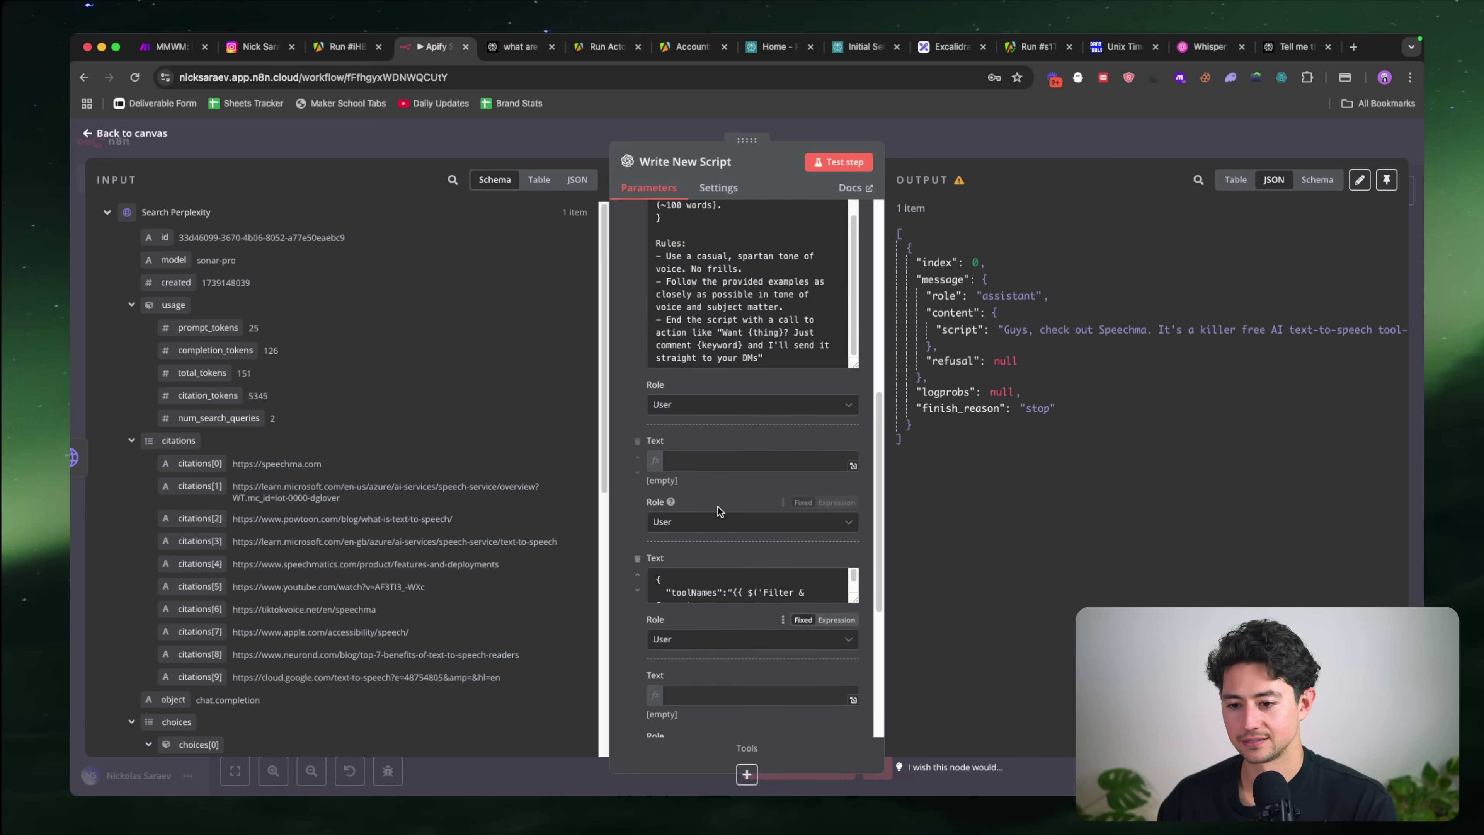
{"action": "scroll", "coordinate": [731, 441], "scroll_direction": "down", "scroll_amount": 2}
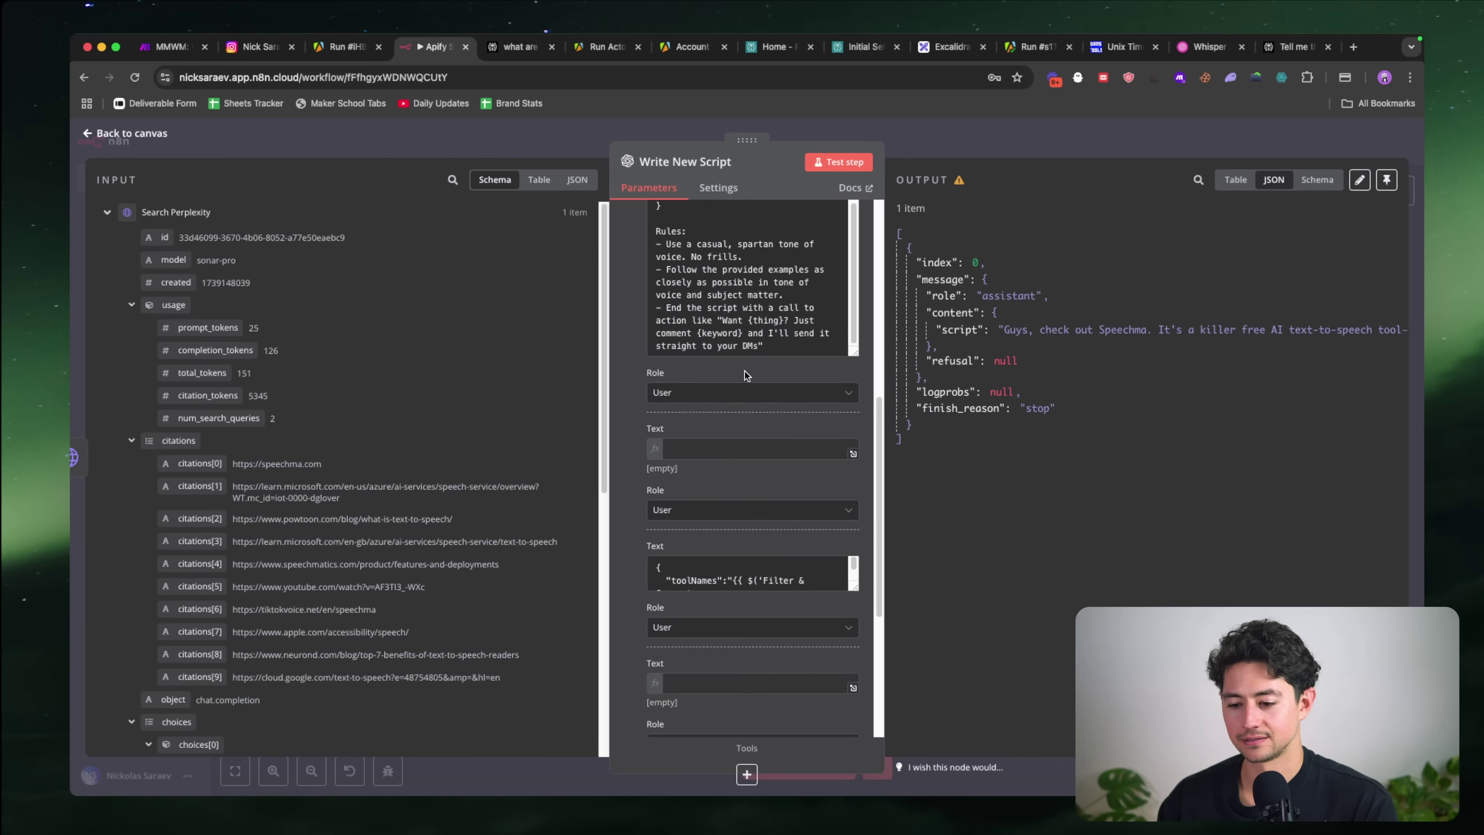
{"action": "scroll", "coordinate": [722, 445], "scroll_direction": "down", "scroll_amount": 1}
{"action": "scroll", "coordinate": [722, 444], "scroll_direction": "down", "scroll_amount": 2}
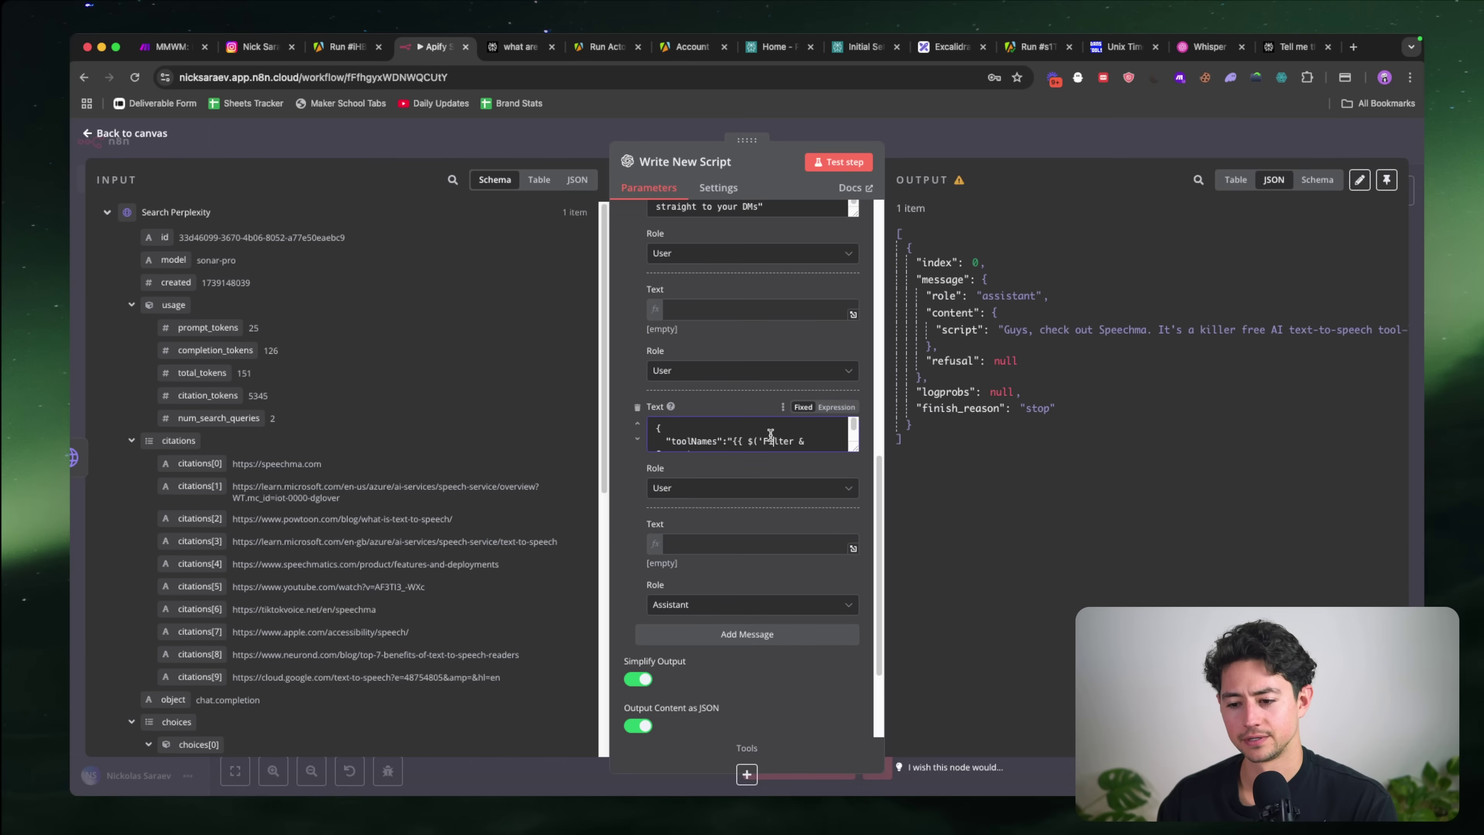
{"action": "left_click", "coordinate": [770, 434]}
{"action": "key", "text": "cmd+a"}
{"action": "key", "text": "BackSpace"}
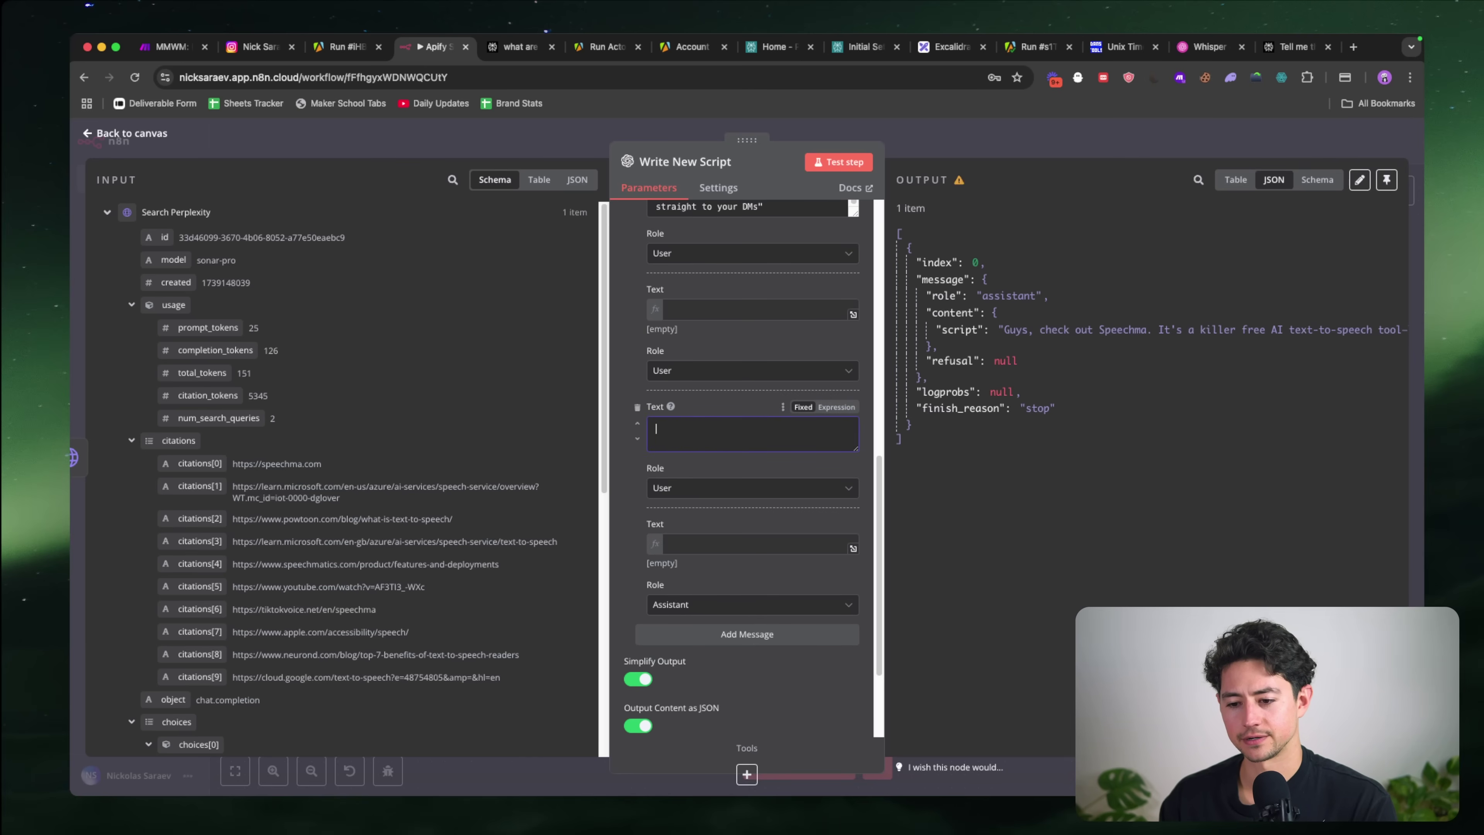
{"action": "left_click", "coordinate": [710, 604]}
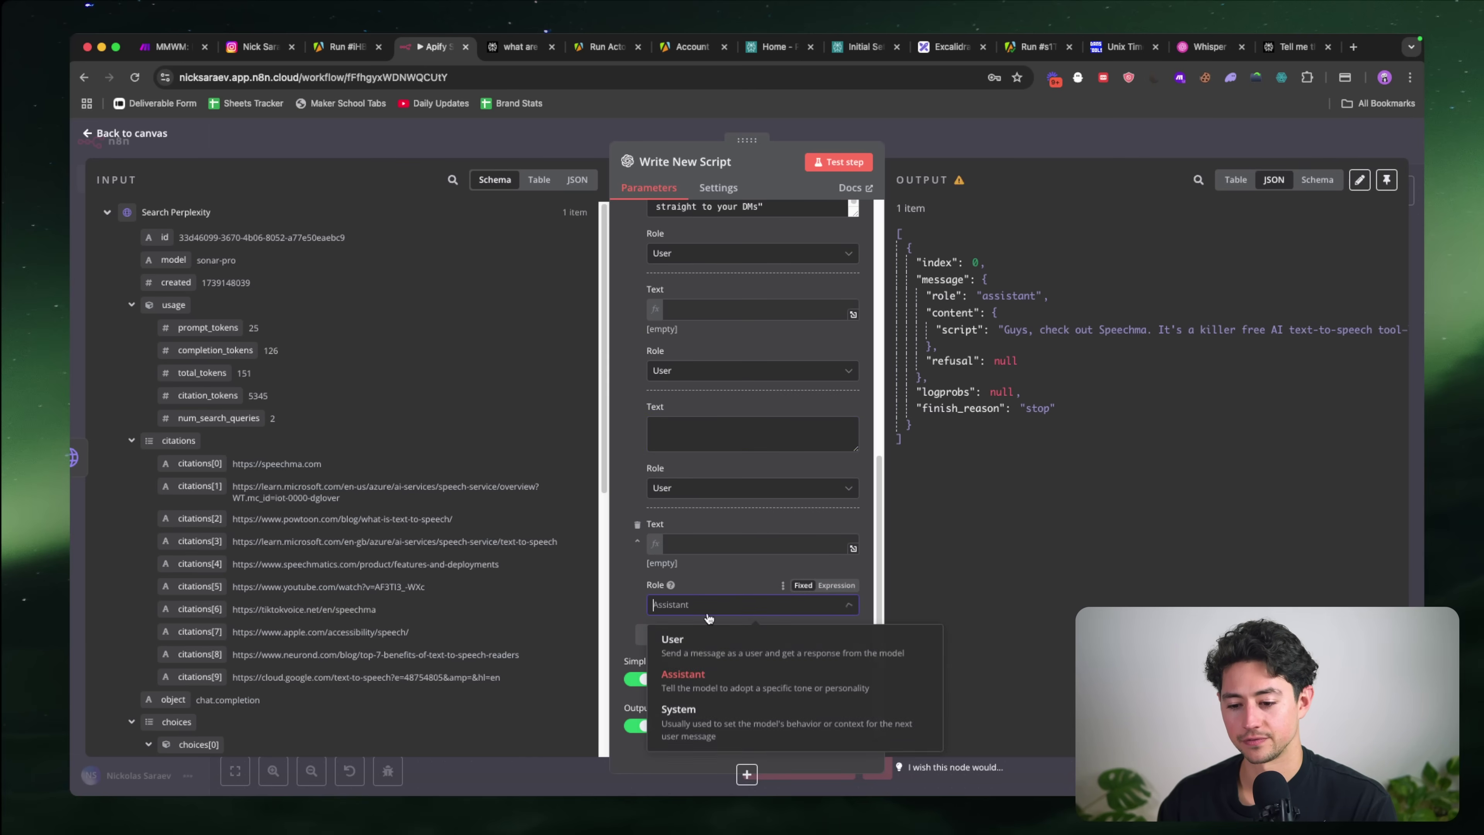
{"action": "left_click", "coordinate": [711, 644]}
{"action": "left_click", "coordinate": [707, 547]}
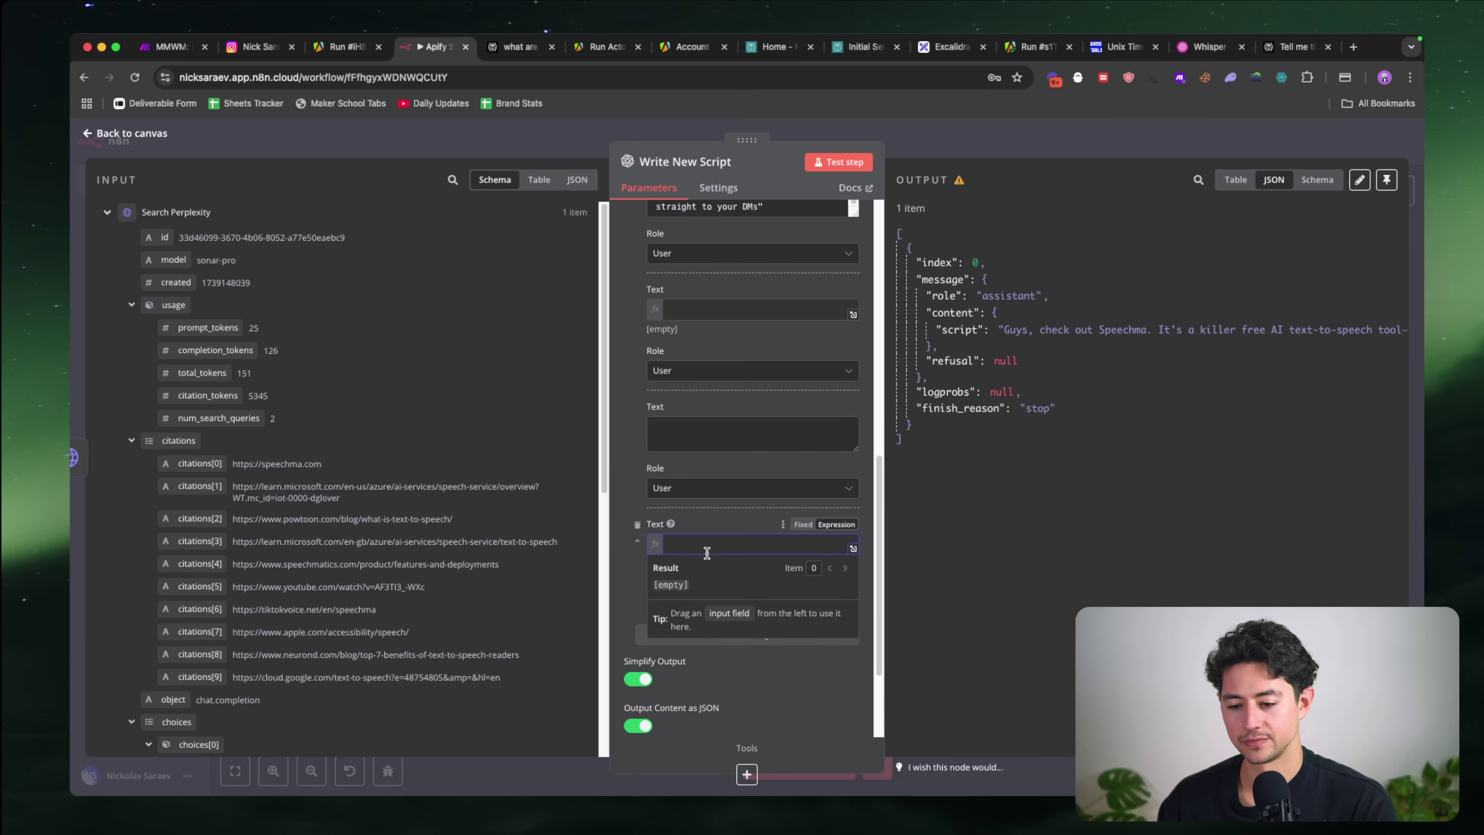
{"action": "key", "text": "cmd+v"}
{"action": "left_click", "coordinate": [739, 510]}
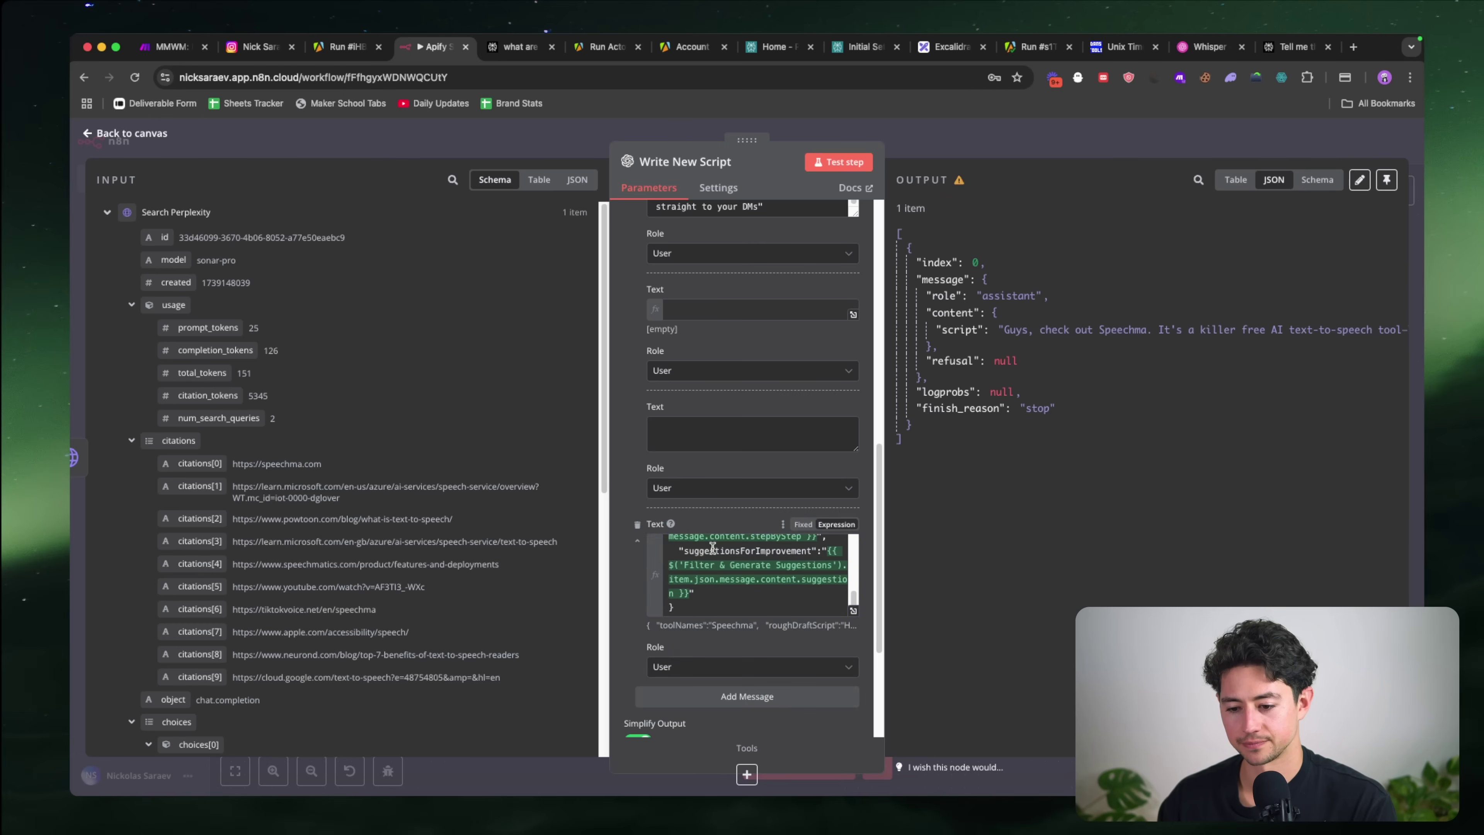
Step: Make that message an Assistant message with the text {"script":""}
{"action": "scroll", "coordinate": [666, 576], "scroll_direction": "up", "scroll_amount": 5}
{"action": "left_click", "coordinate": [731, 503]}
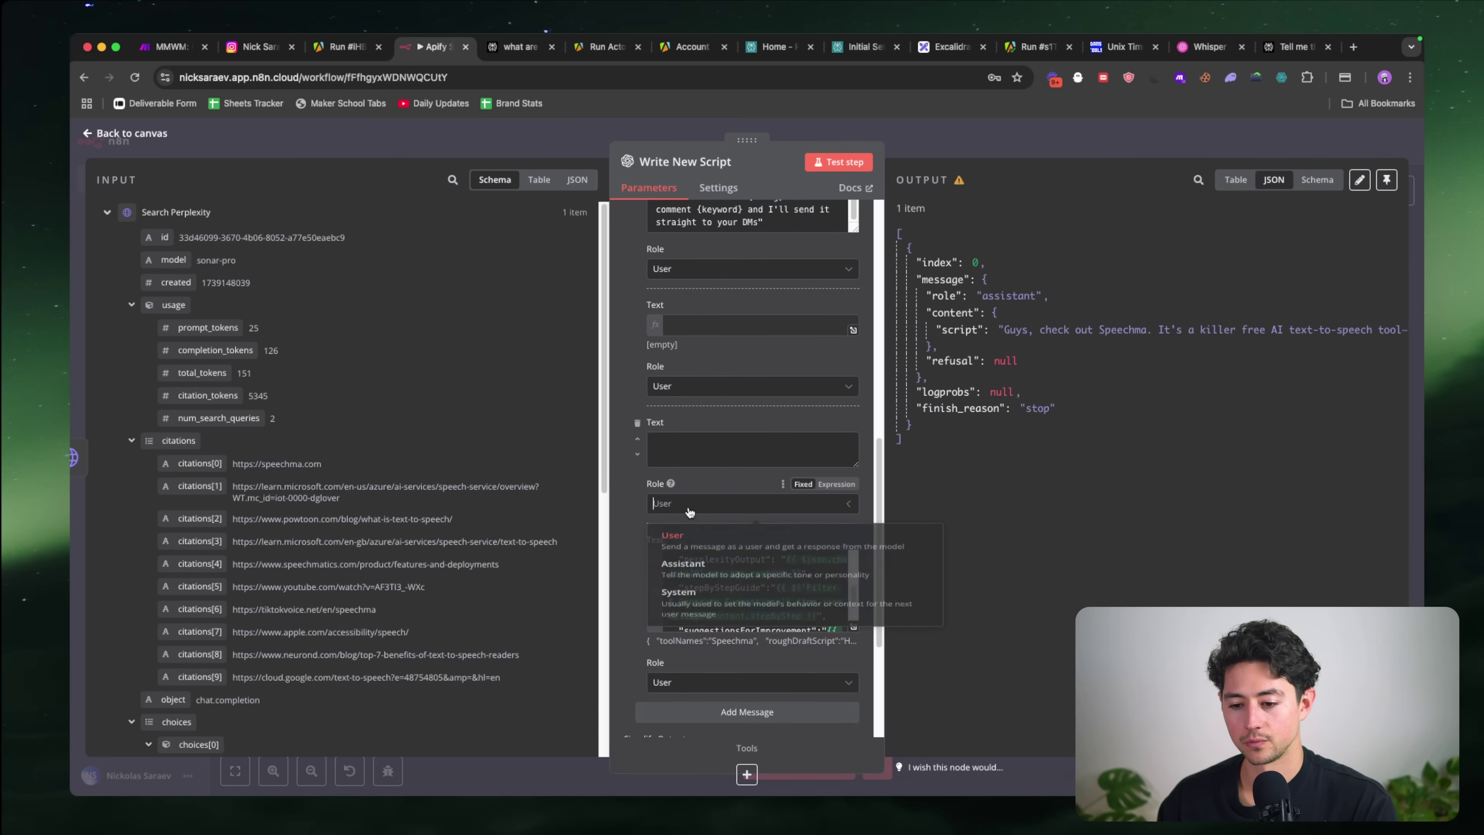
{"action": "left_click", "coordinate": [701, 570]}
{"action": "left_click", "coordinate": [690, 451]}
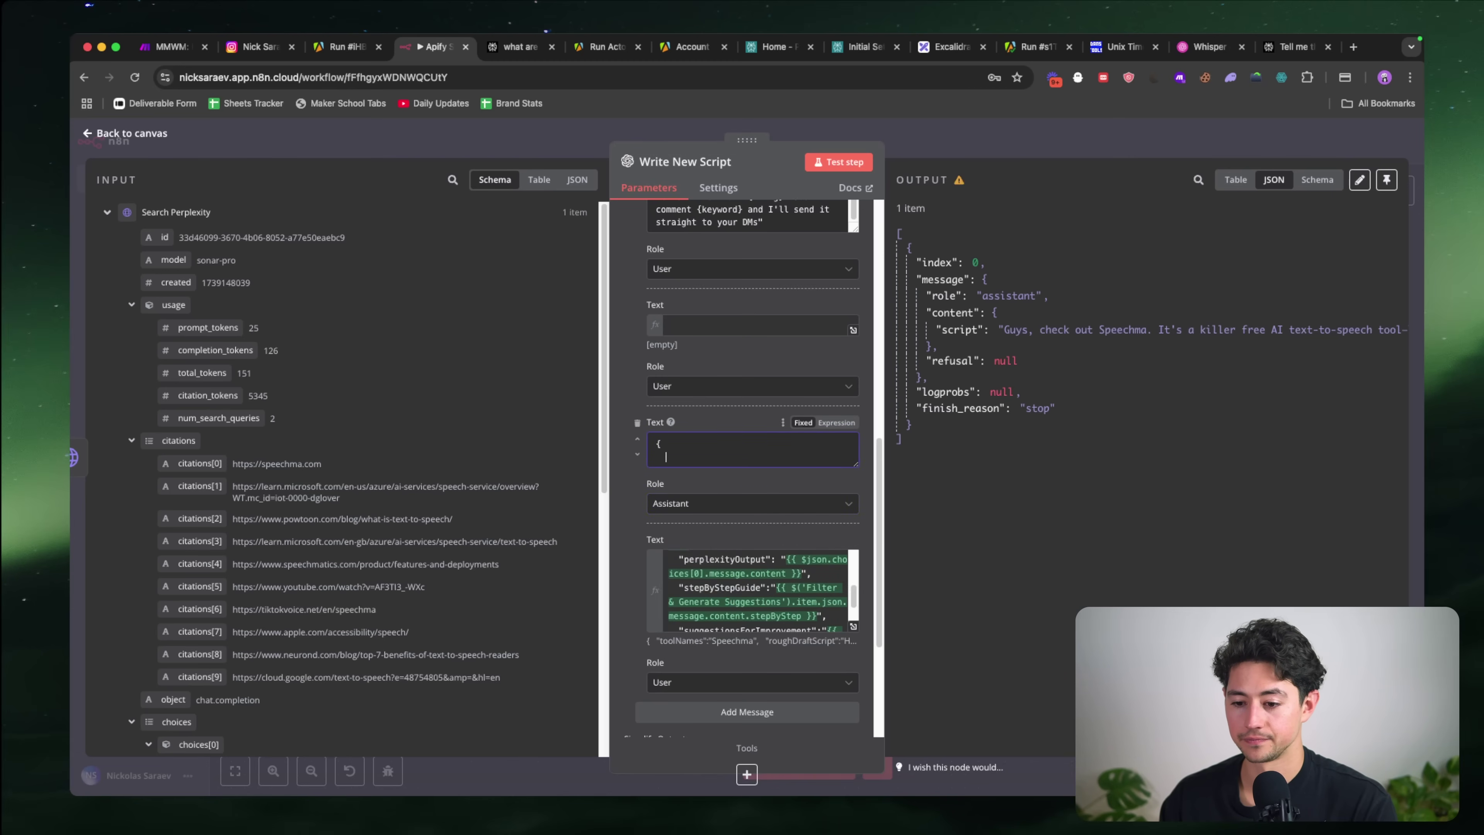
{"action": "type", "text": "{   \"script\":"}
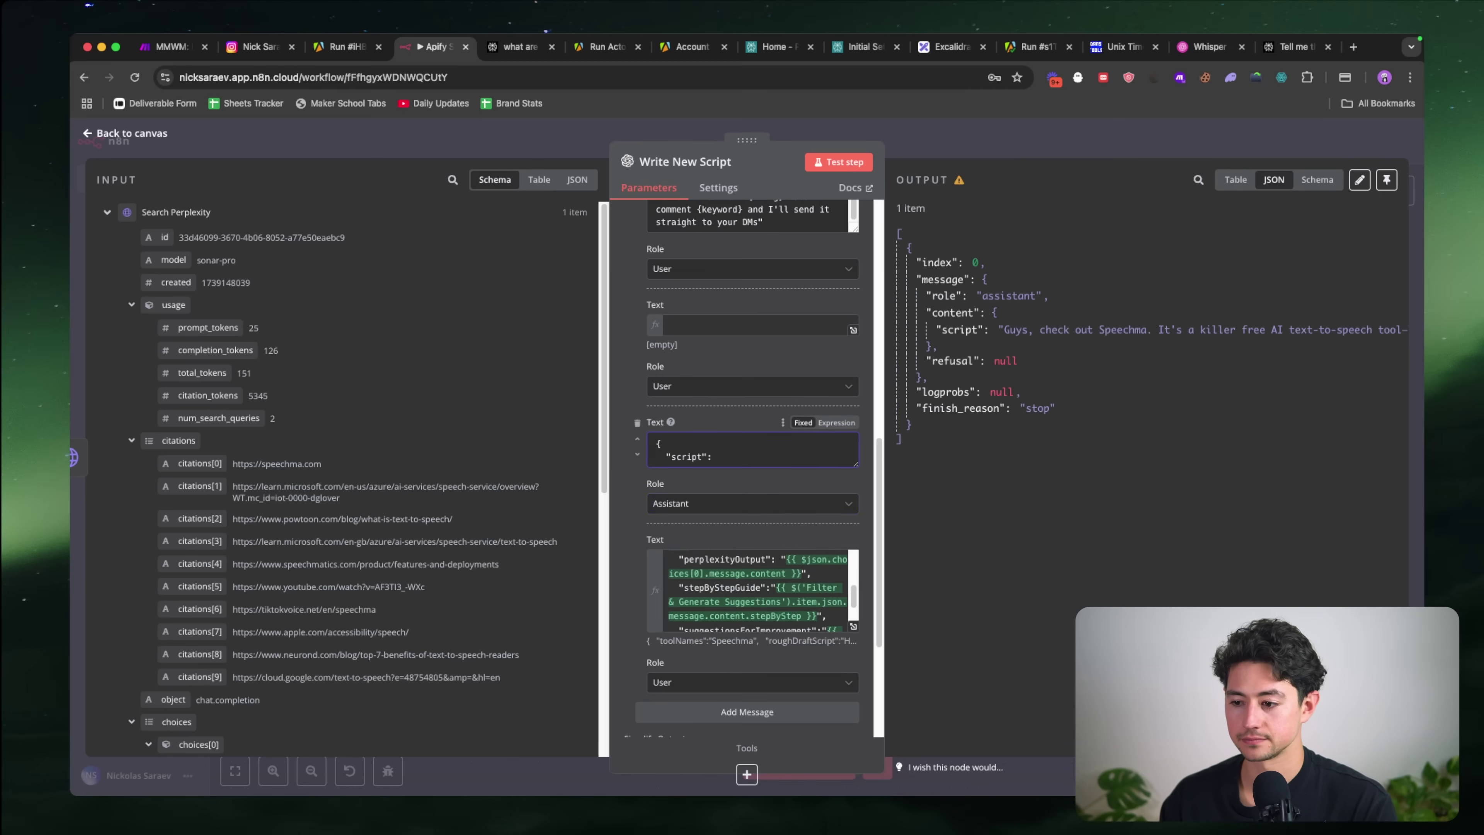
{"action": "type", "text": "\"\" }"}
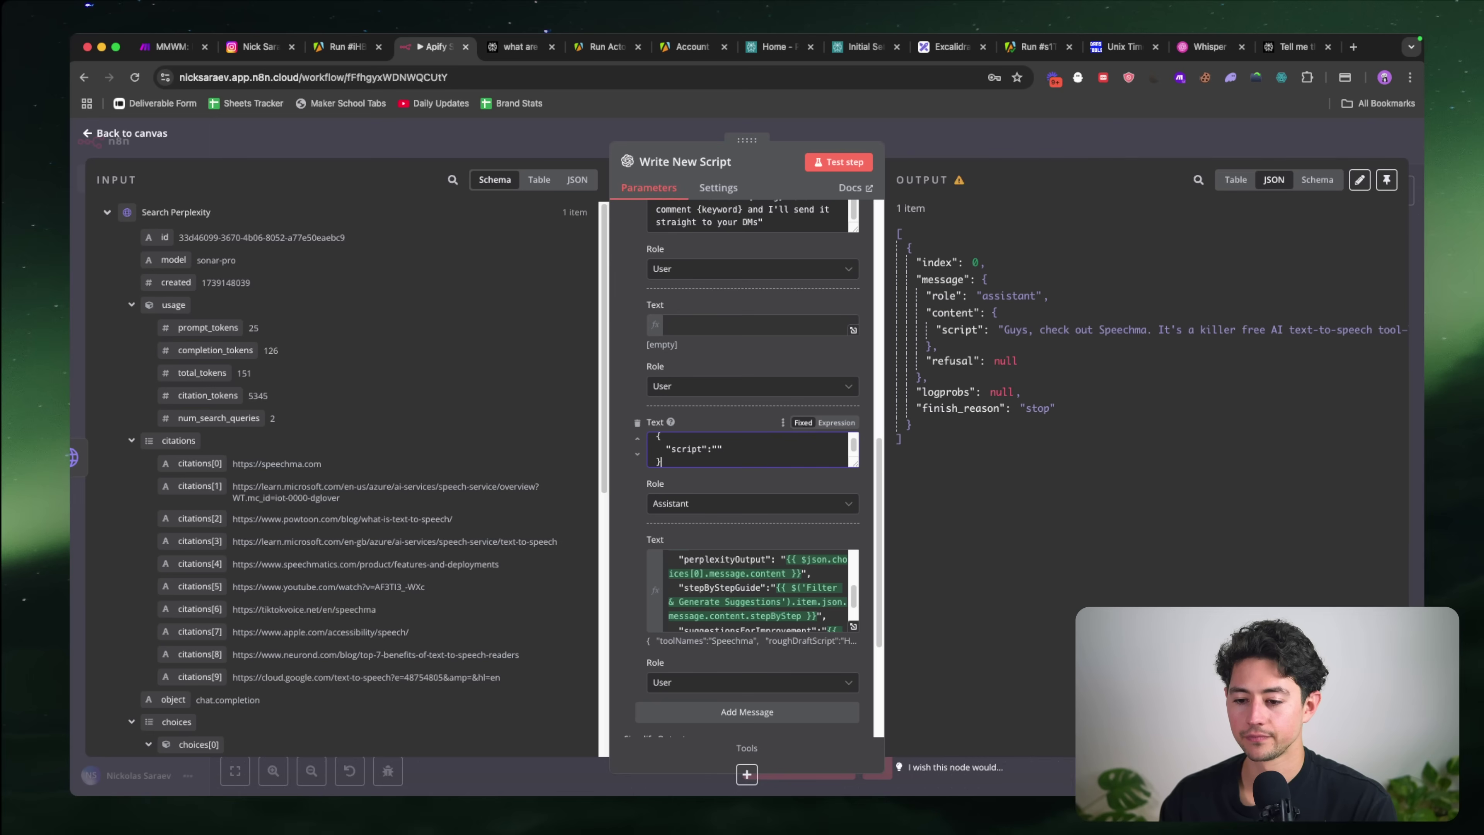
Step: Copy the lower JSON expression into the empty user message and check its result in the full editor
{"action": "scroll", "coordinate": [702, 372], "scroll_direction": "up", "scroll_amount": 1}
{"action": "left_click", "coordinate": [705, 347]}
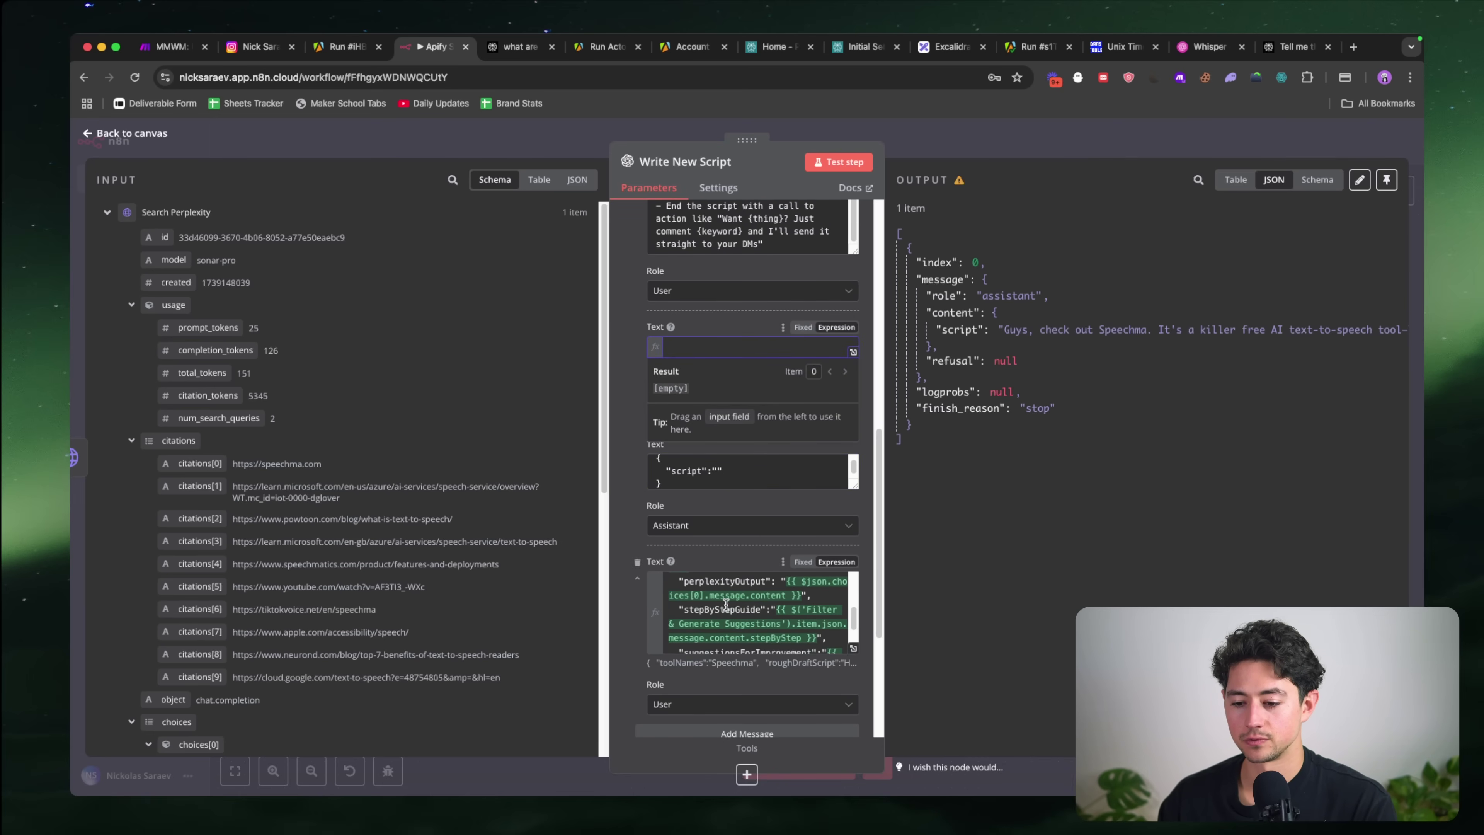
{"action": "left_click", "coordinate": [739, 582]}
{"action": "key", "text": "ctrl+a"}
{"action": "key", "text": "ctrl+c"}
{"action": "left_click", "coordinate": [705, 347]}
{"action": "key", "text": "ctrl+v"}
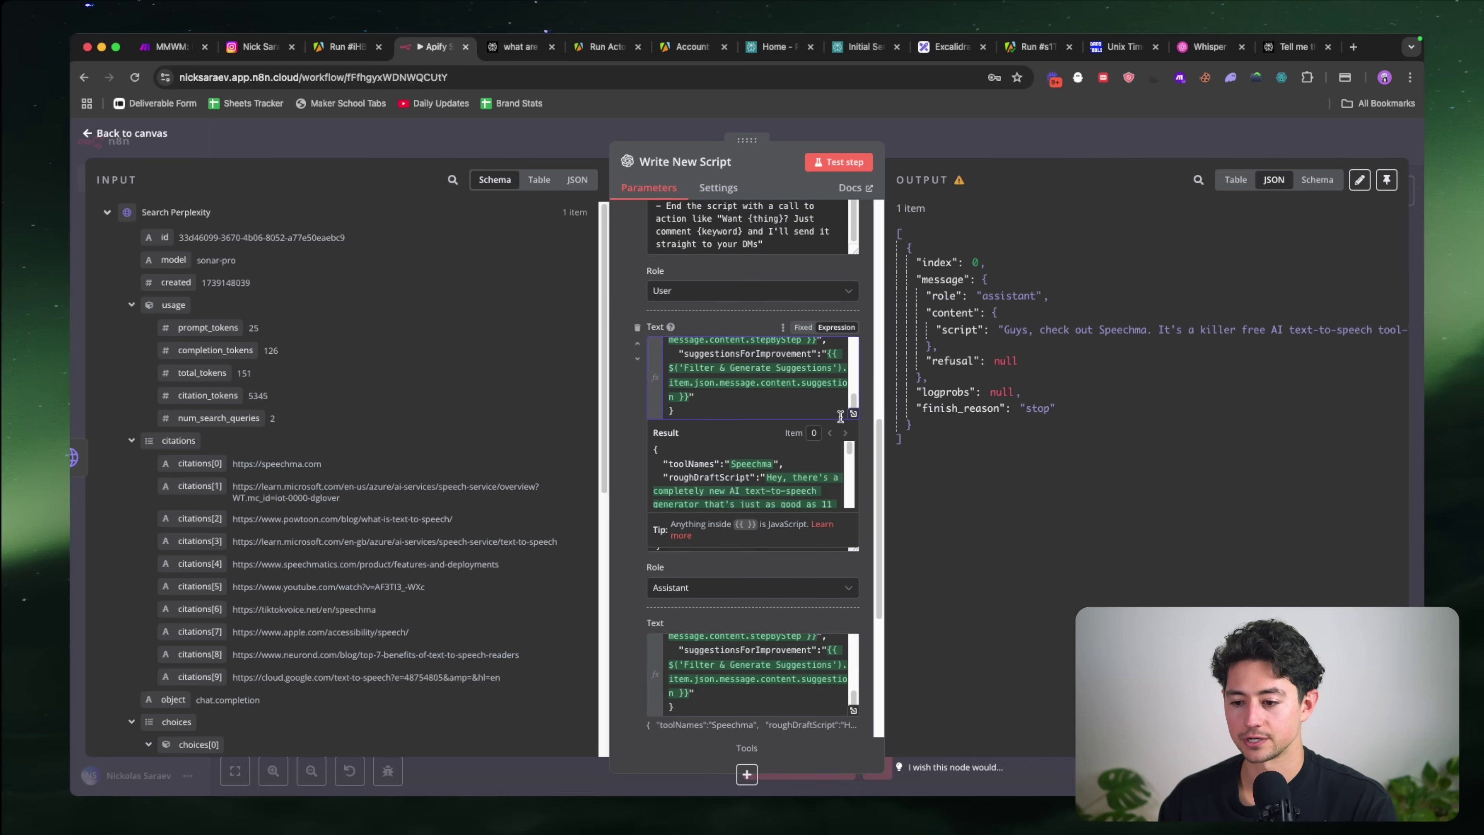
{"action": "left_click", "coordinate": [853, 413]}
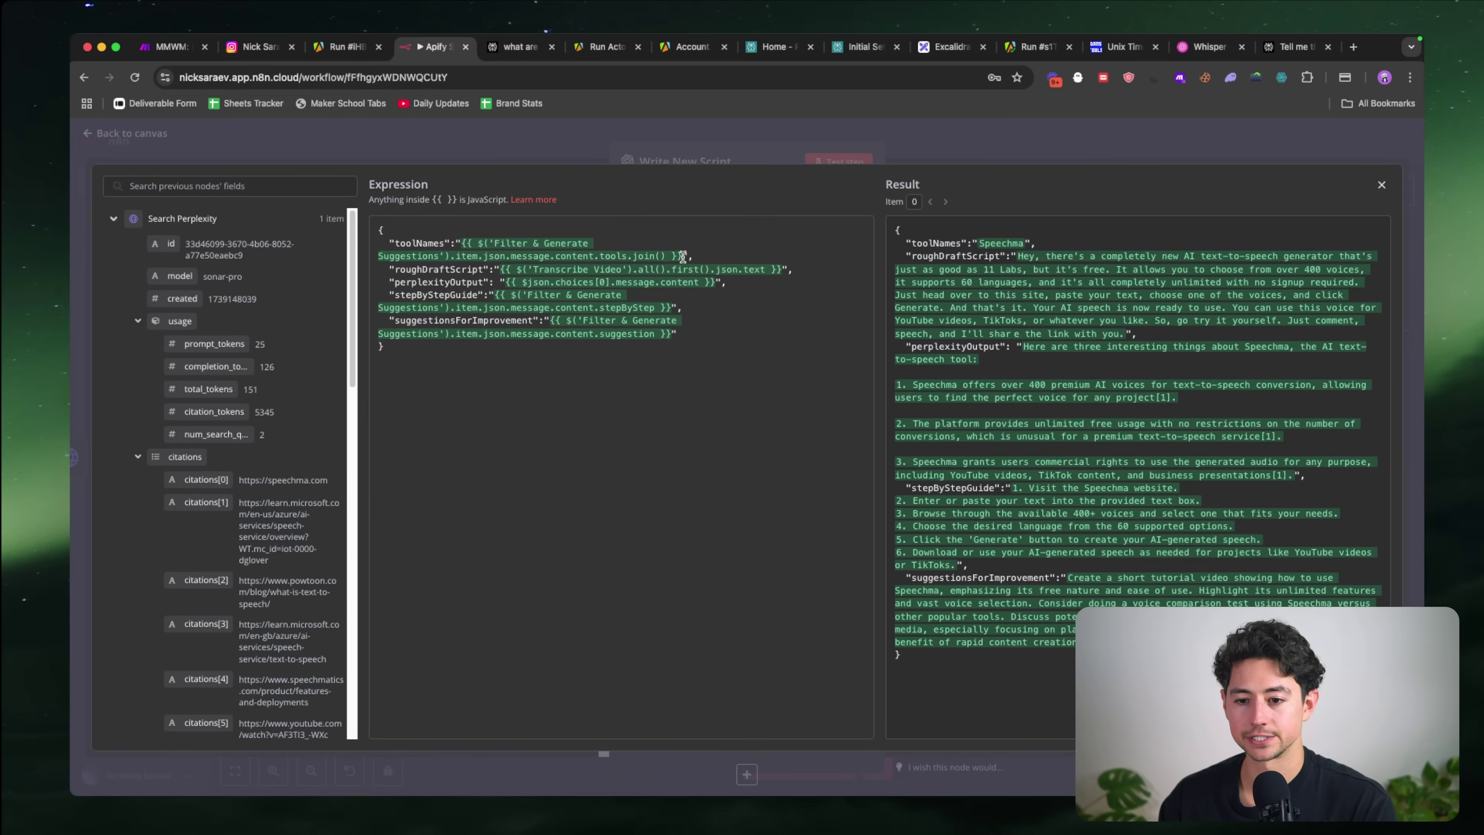
{"action": "key", "text": "Escape"}
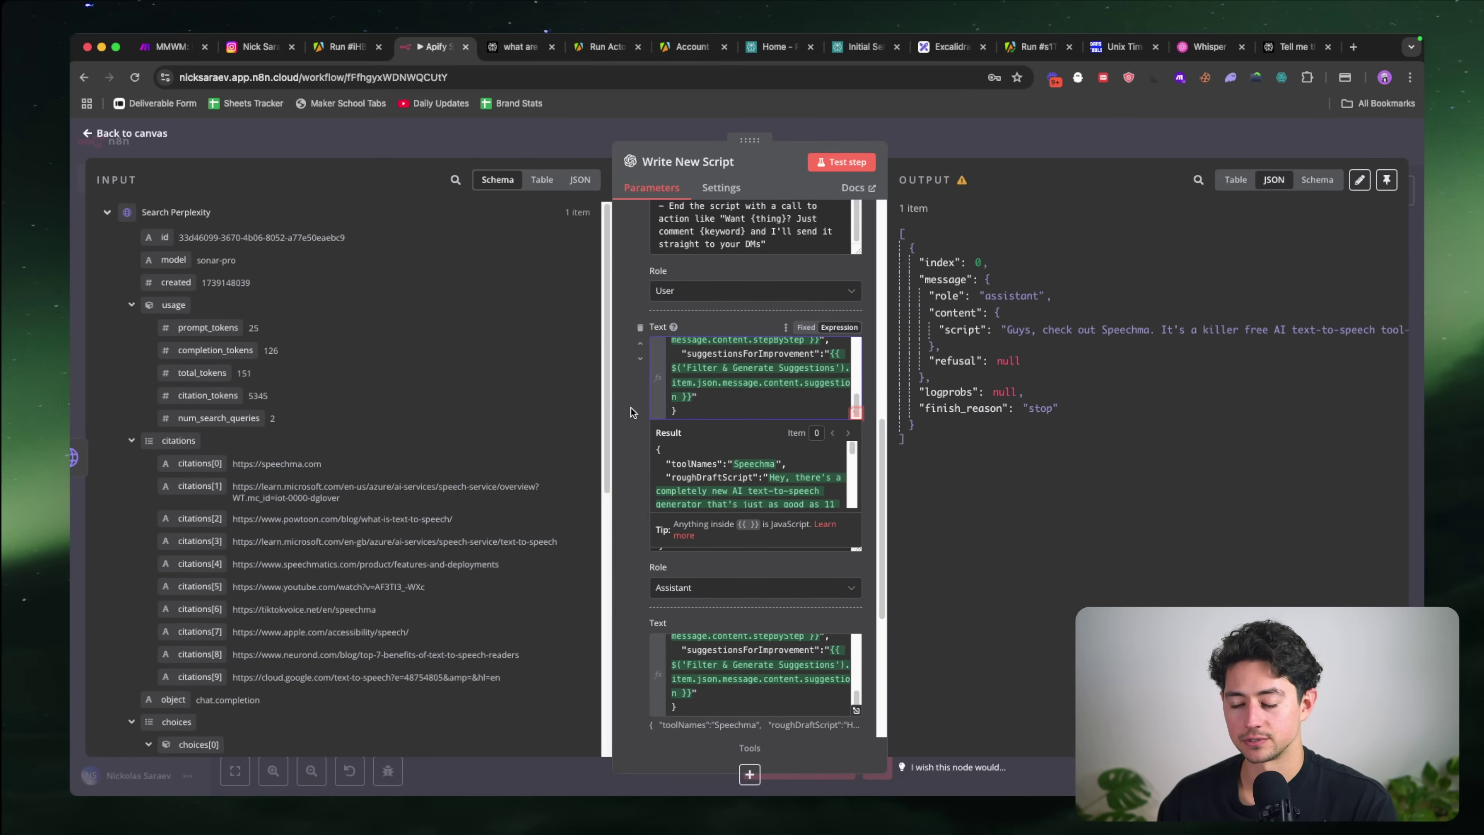
{"action": "scroll", "coordinate": [620, 412], "scroll_direction": "up", "scroll_amount": 1}
{"action": "scroll", "coordinate": [620, 413], "scroll_direction": "down", "scroll_amount": 5}
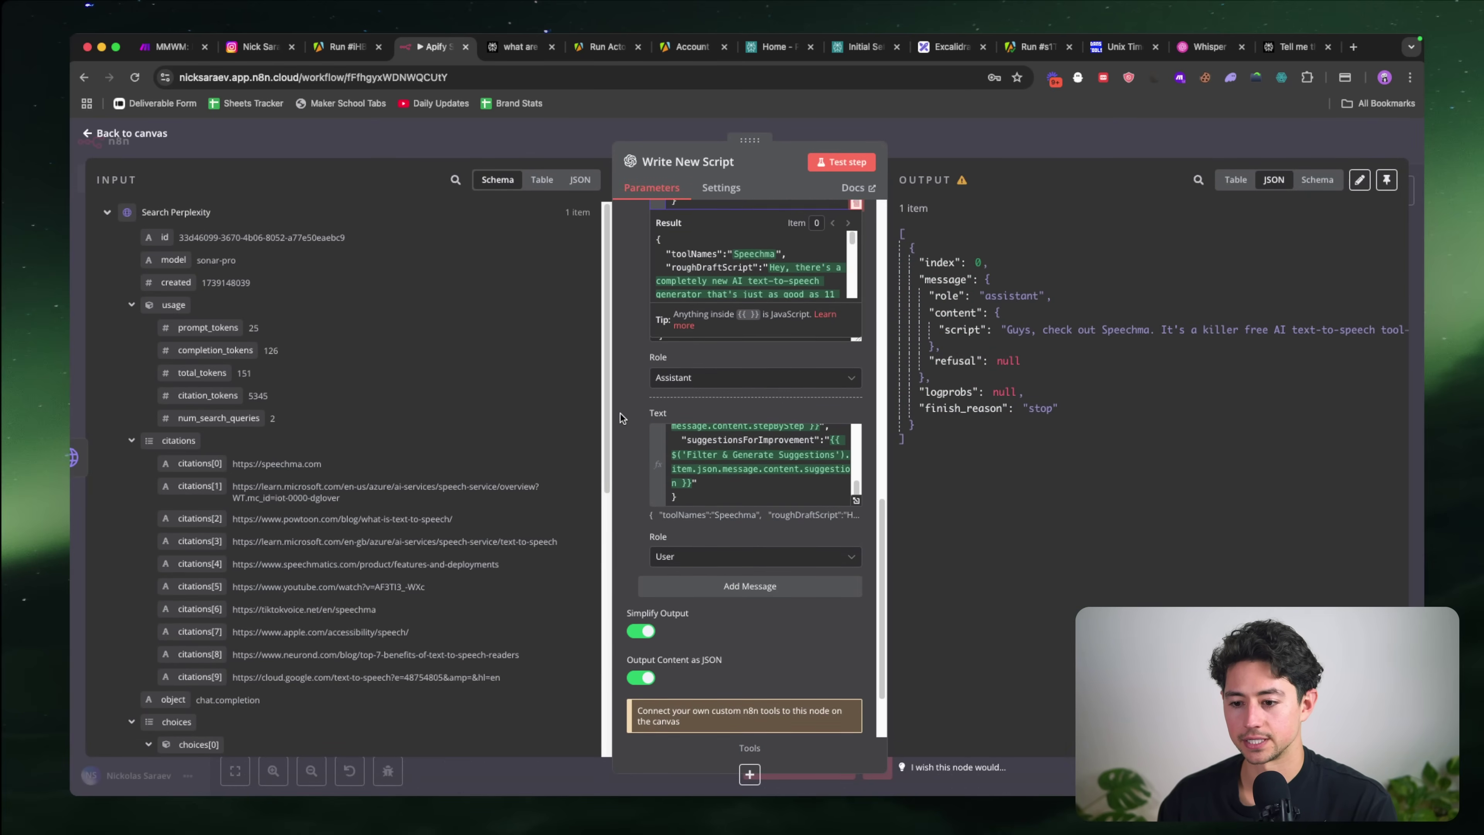
{"action": "scroll", "coordinate": [621, 413], "scroll_direction": "up", "scroll_amount": 4}
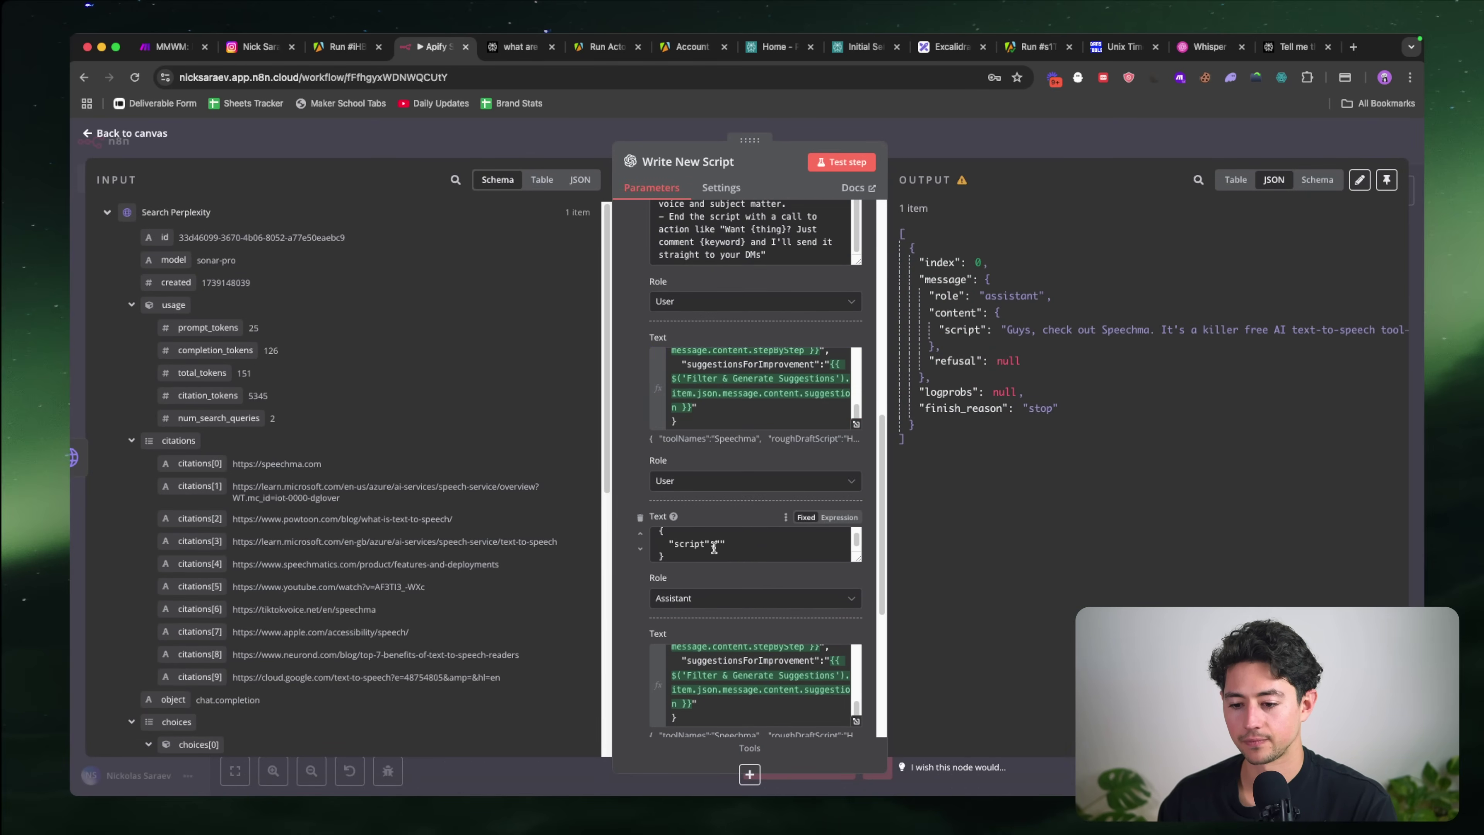
{"action": "key", "text": "super+grave"}
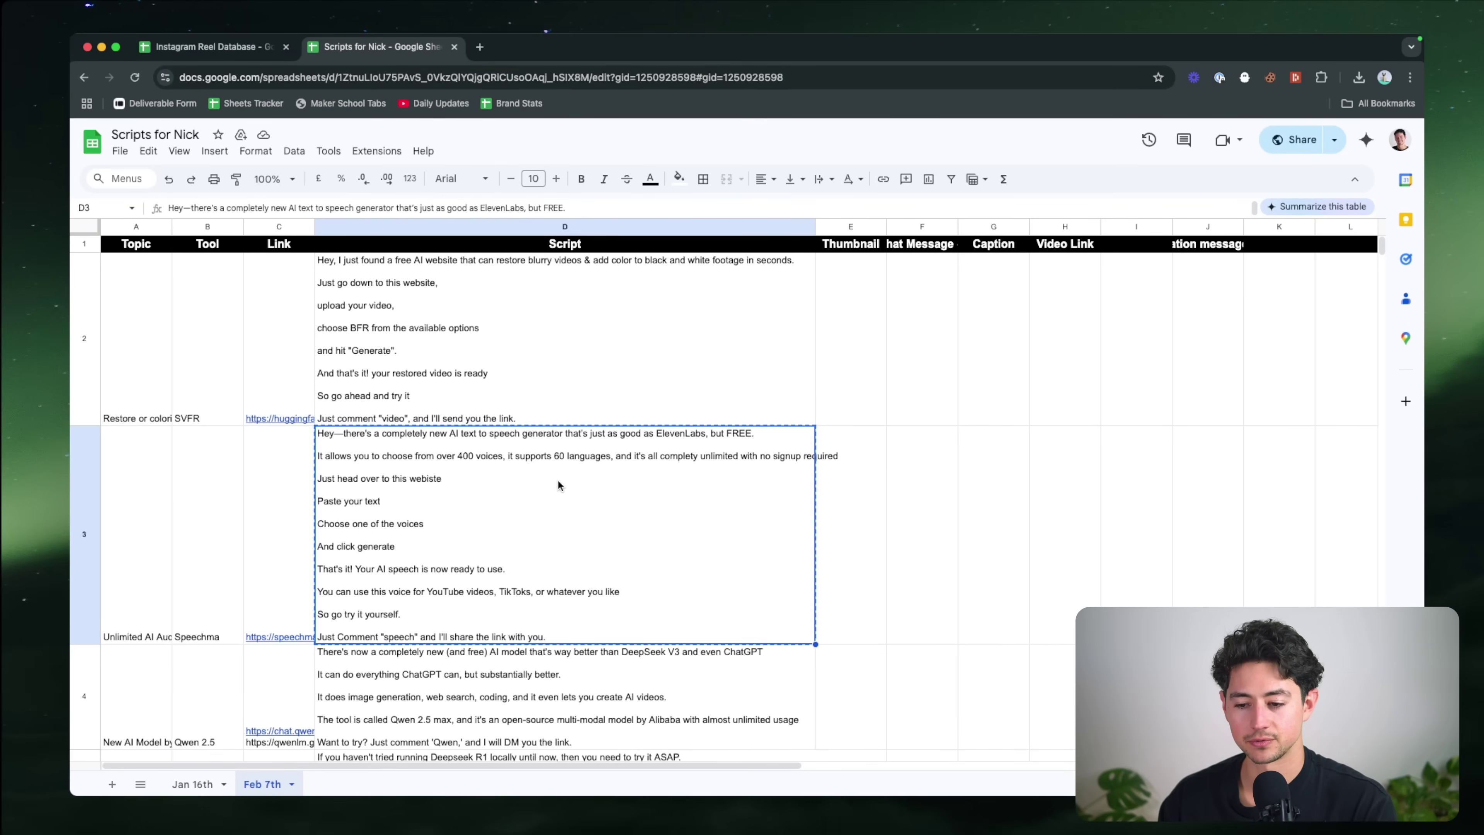
Step: Ask ChatGPT to replace every newline in the pasted Speechma script with \n characters
{"action": "key", "text": "super+grave"}
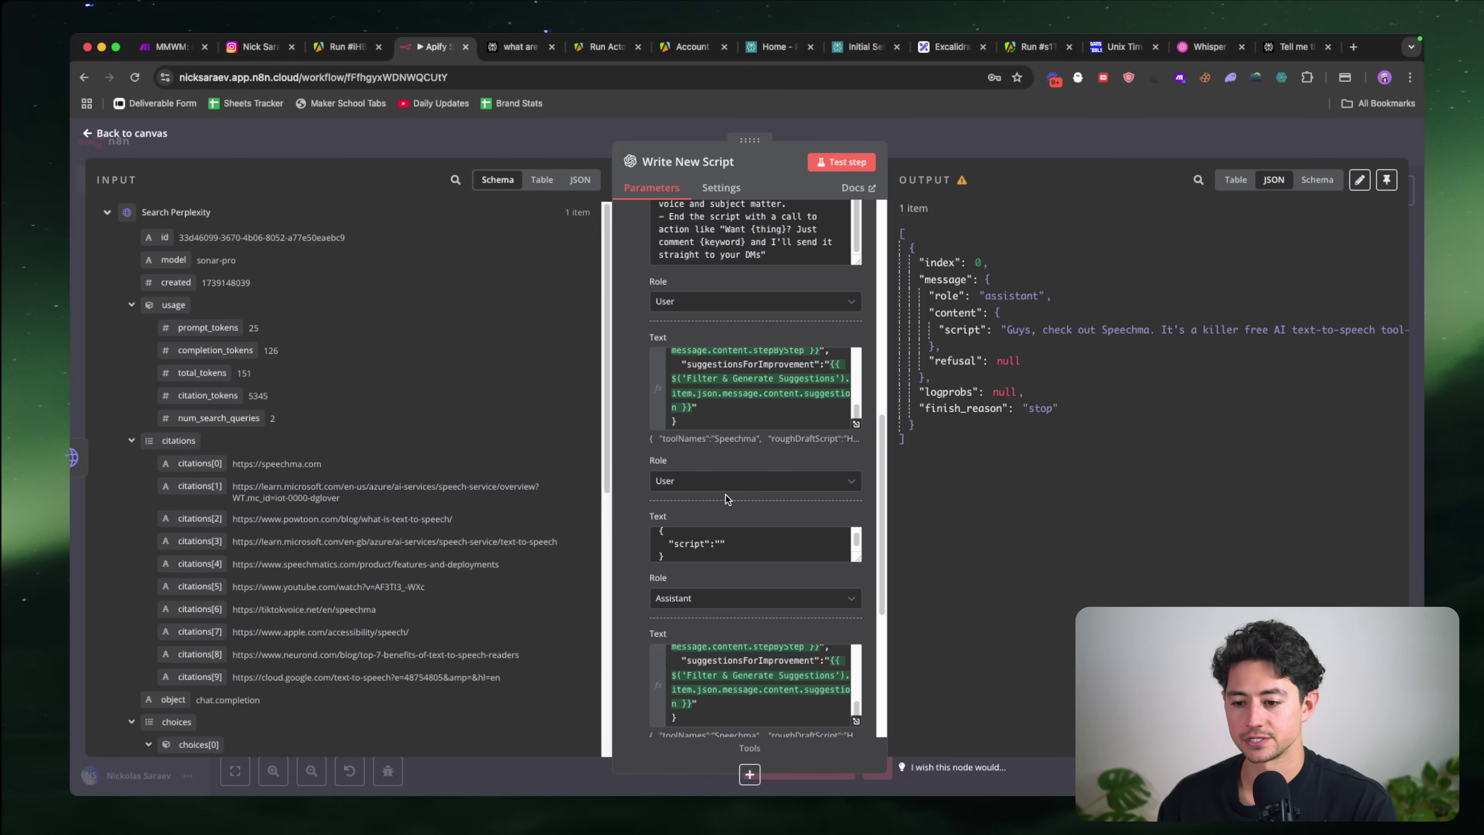
{"action": "key", "text": "alt+space"}
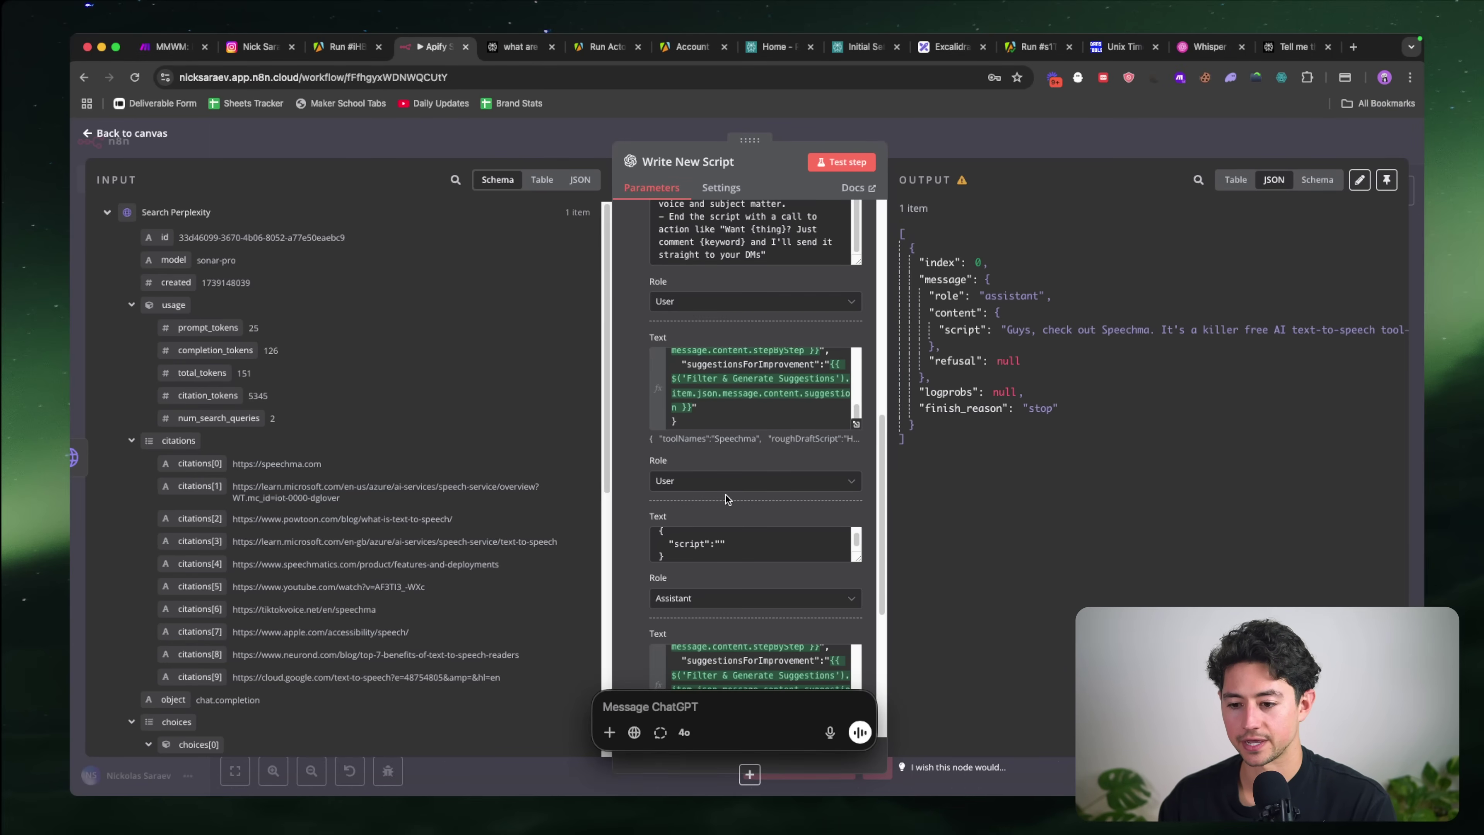
{"action": "key", "text": "super+v"}
{"action": "type", "text": "replace all newlines above with \\"}
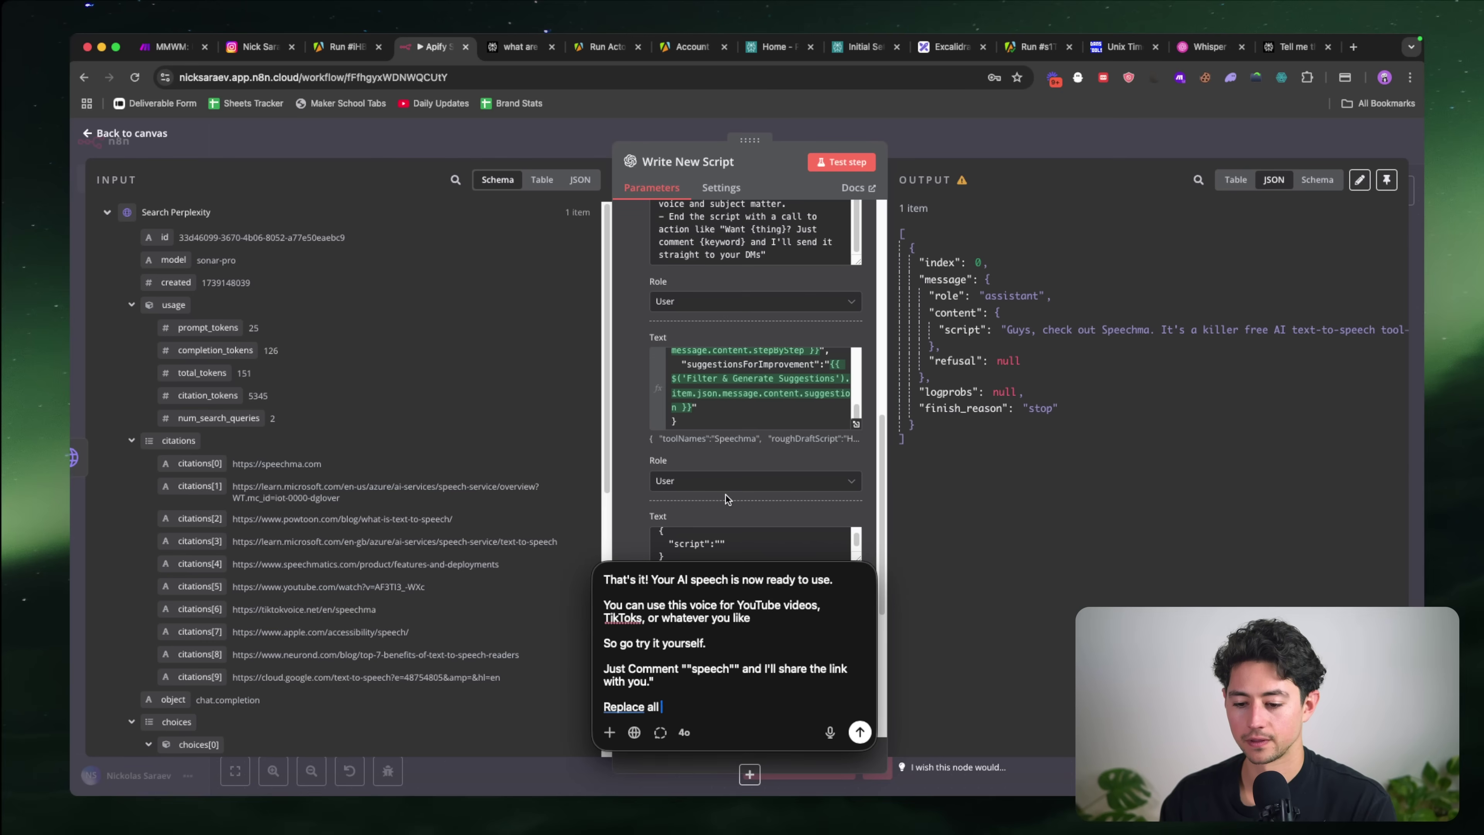
{"action": "type", "text": "n characters"}
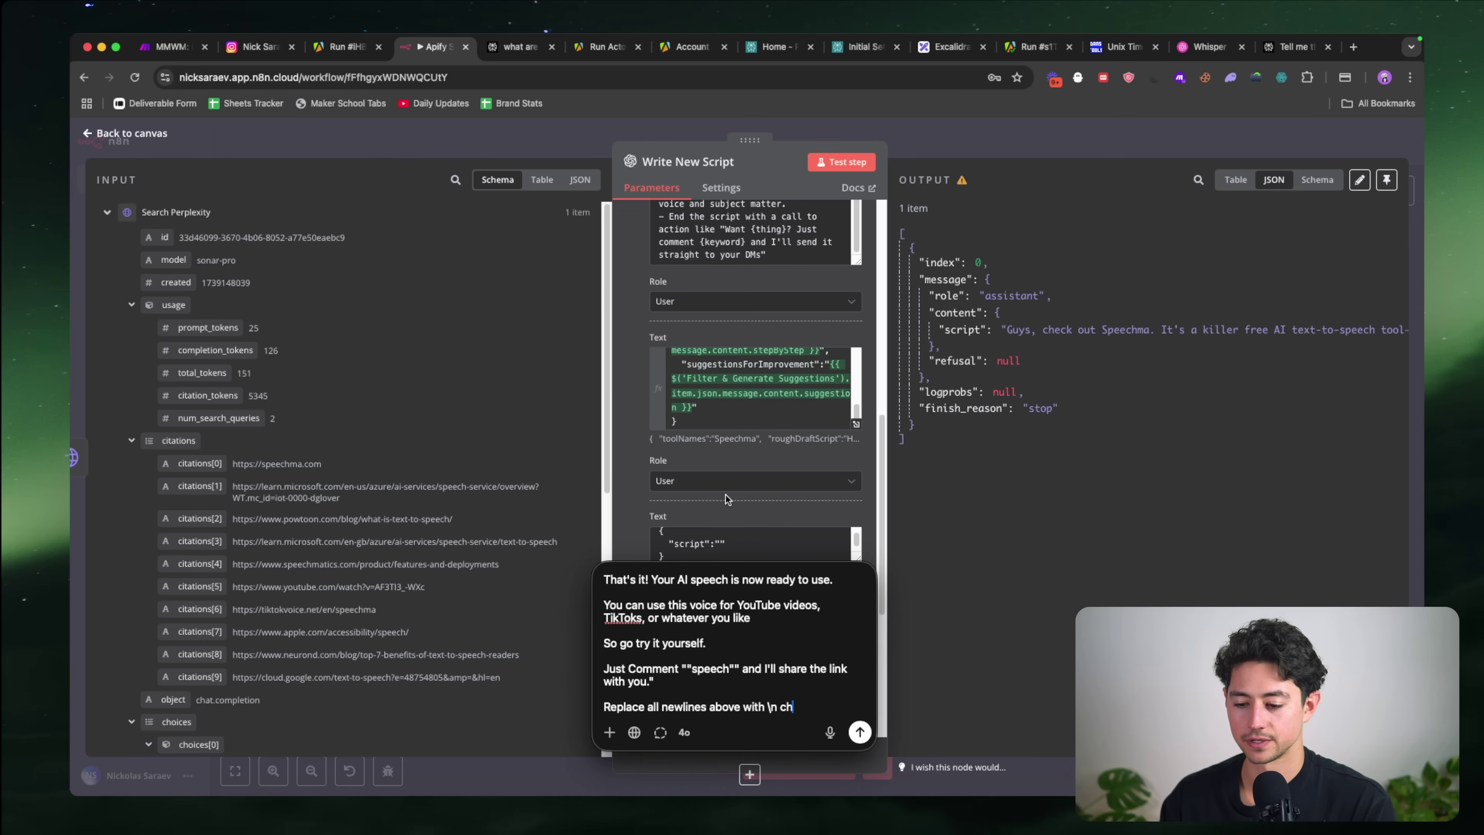
{"action": "key", "text": "Return"}
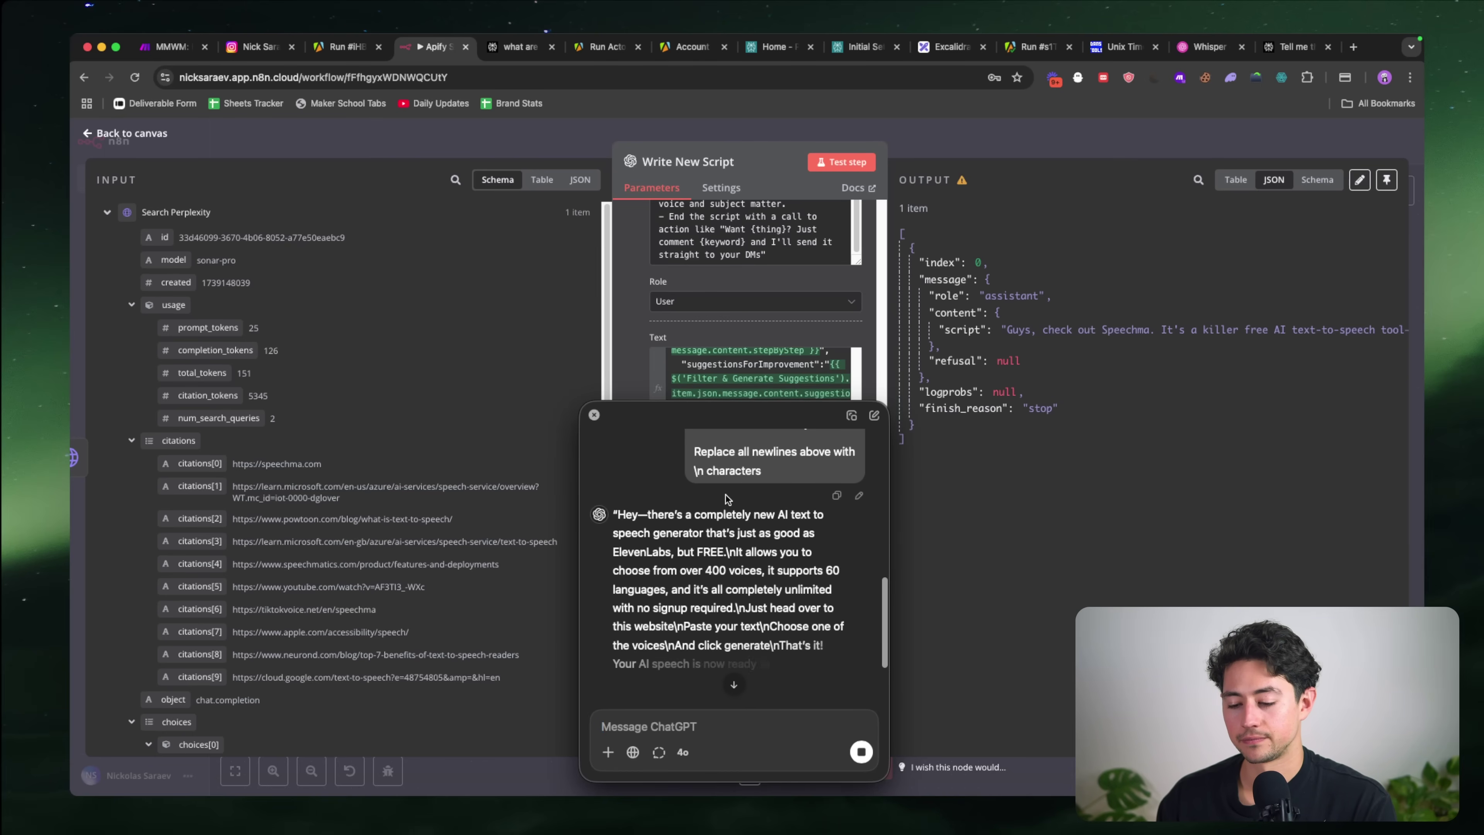
{"action": "scroll", "coordinate": [738, 540], "scroll_direction": "down", "scroll_amount": 2}
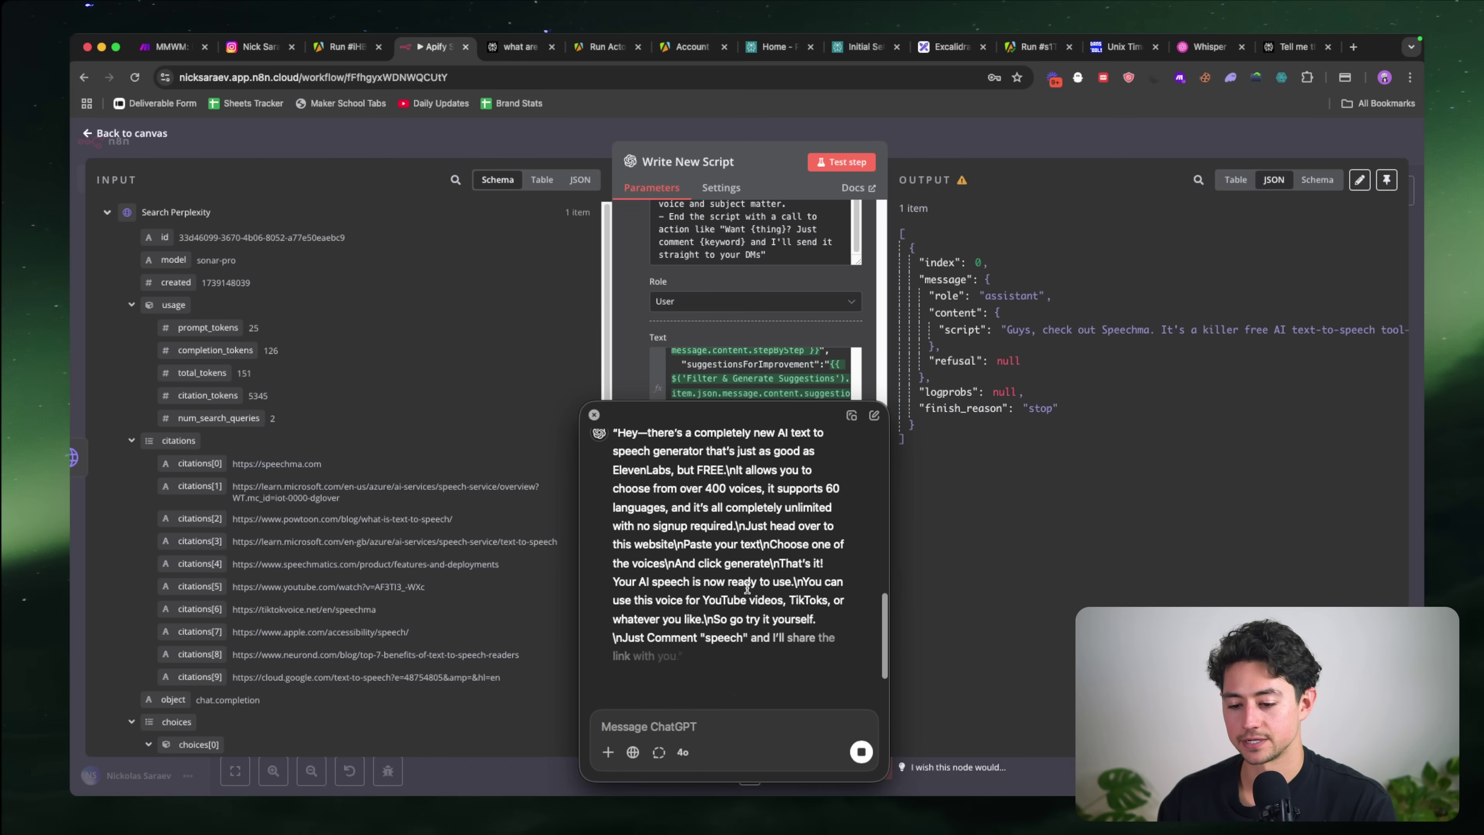
{"action": "scroll", "coordinate": [740, 659], "scroll_direction": "up", "scroll_amount": 2}
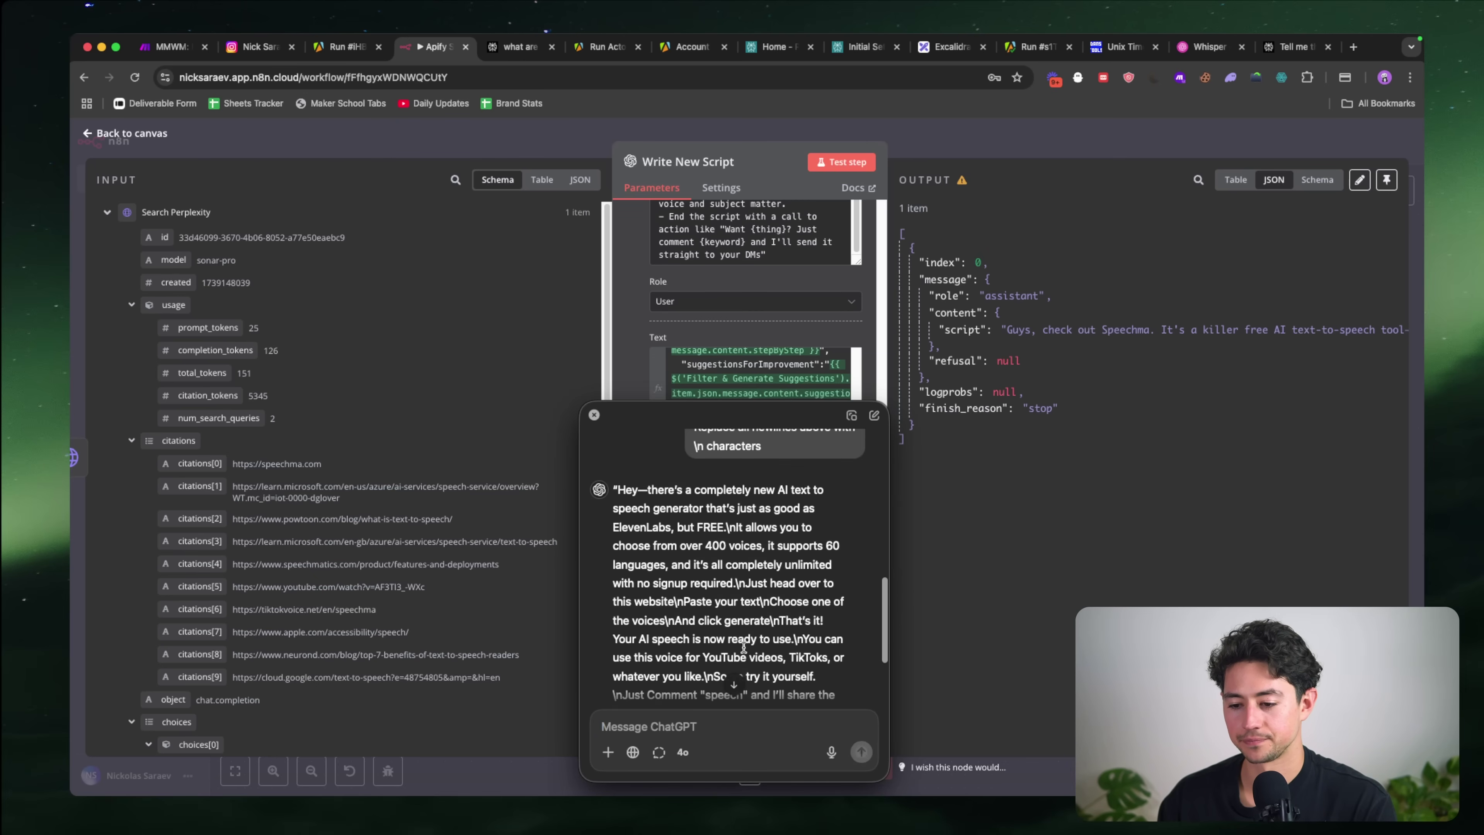
{"action": "scroll", "coordinate": [780, 590], "scroll_direction": "down", "scroll_amount": 2}
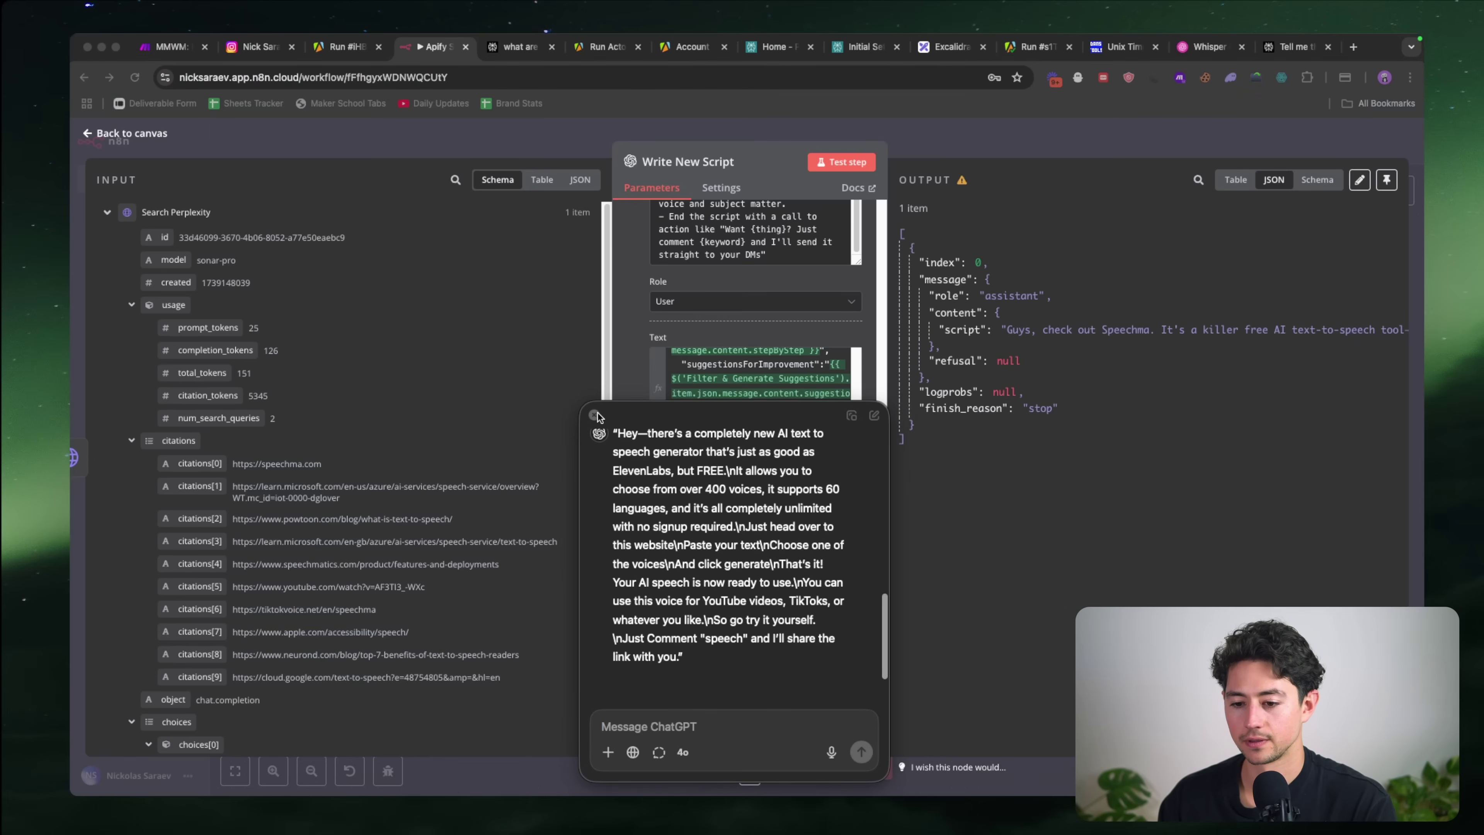
Step: Paste the escaped Speechma script into the Assistant message's empty "script" value as an expression
{"action": "left_click", "coordinate": [595, 414]}
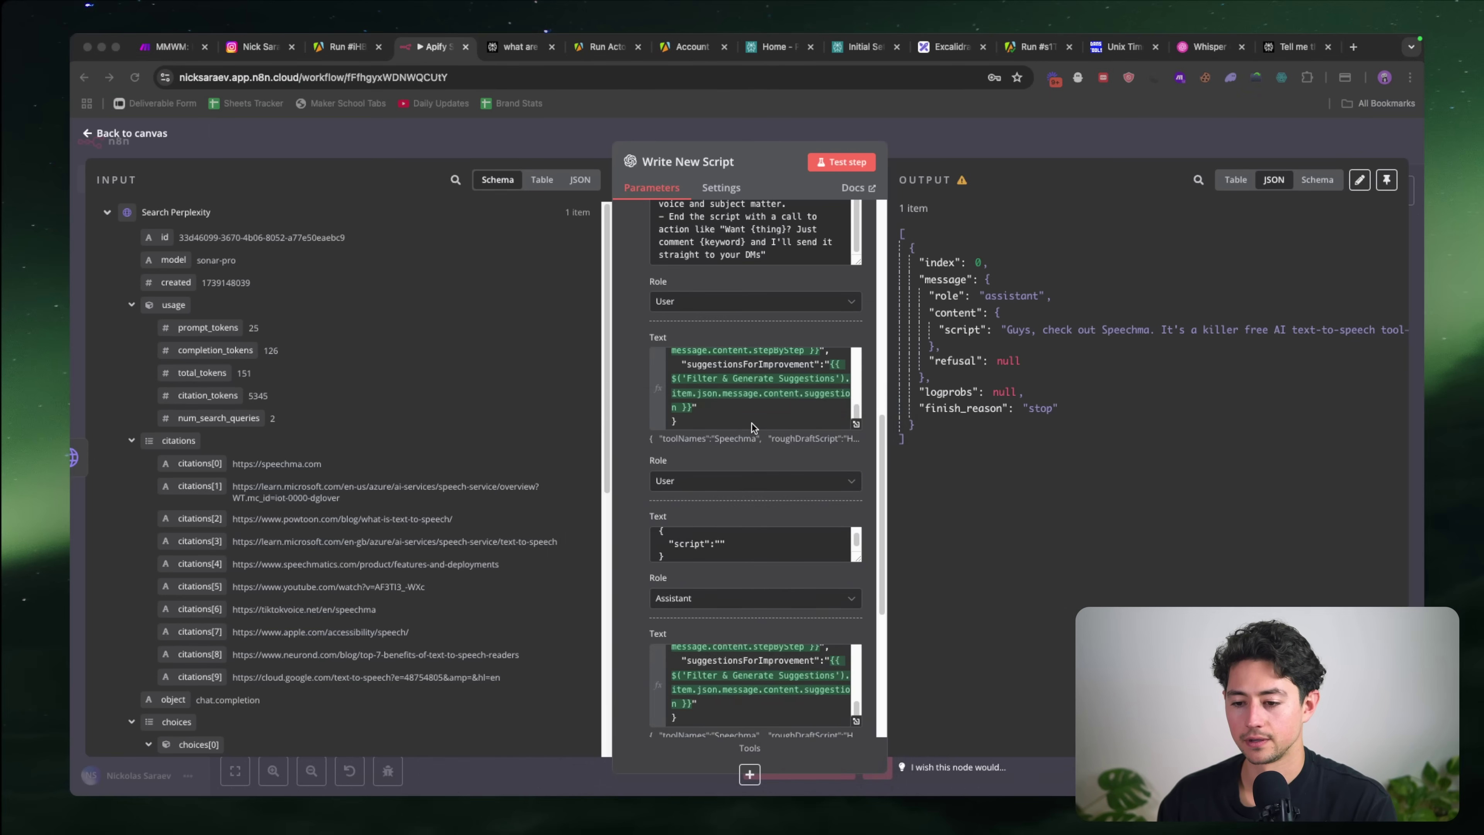
{"action": "scroll", "coordinate": [753, 423], "scroll_direction": "up", "scroll_amount": 1}
{"action": "scroll", "coordinate": [747, 455], "scroll_direction": "down", "scroll_amount": 1}
{"action": "left_click", "coordinate": [744, 518]}
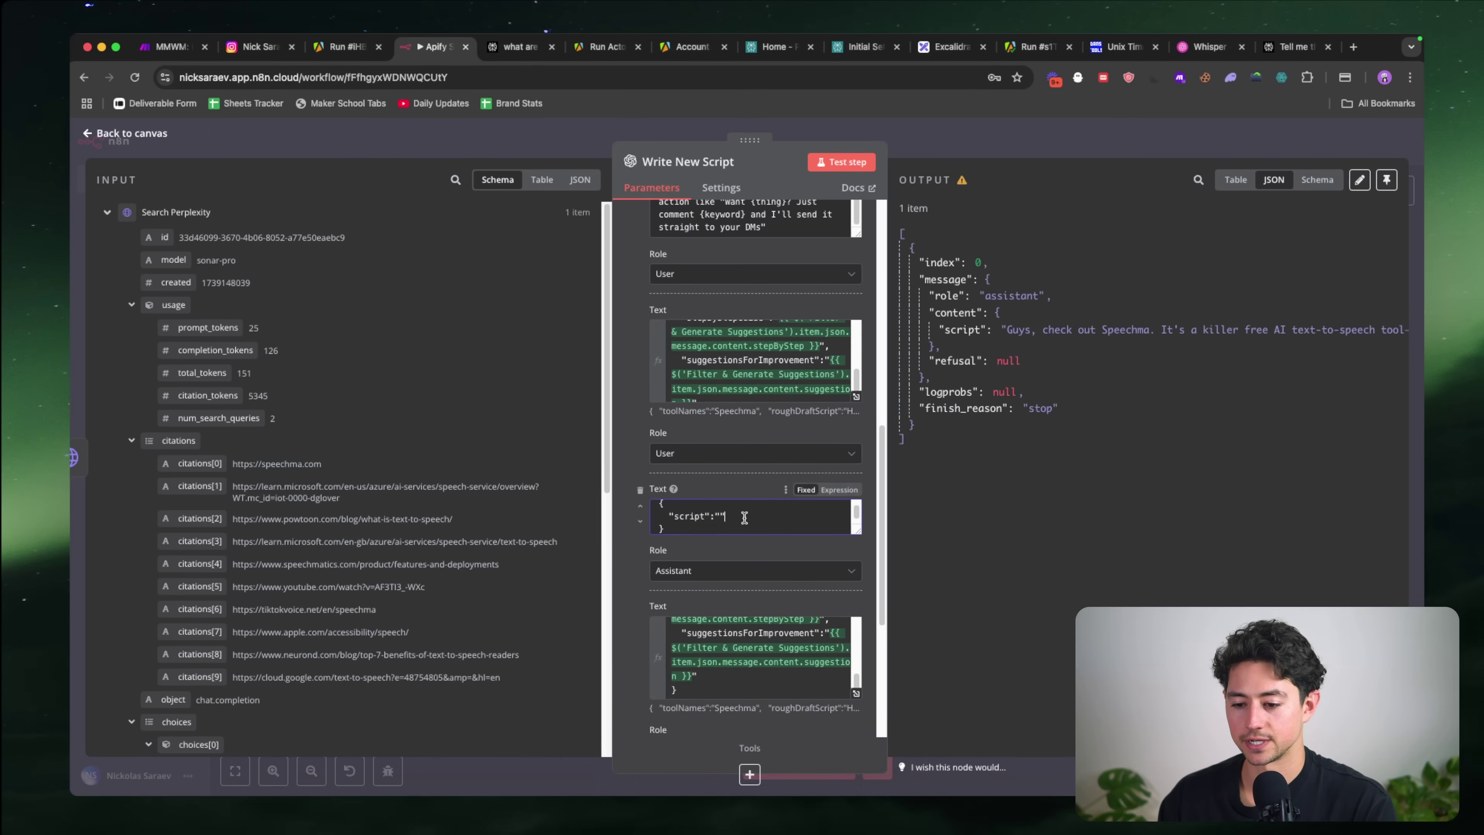
{"action": "key", "text": "super+v"}
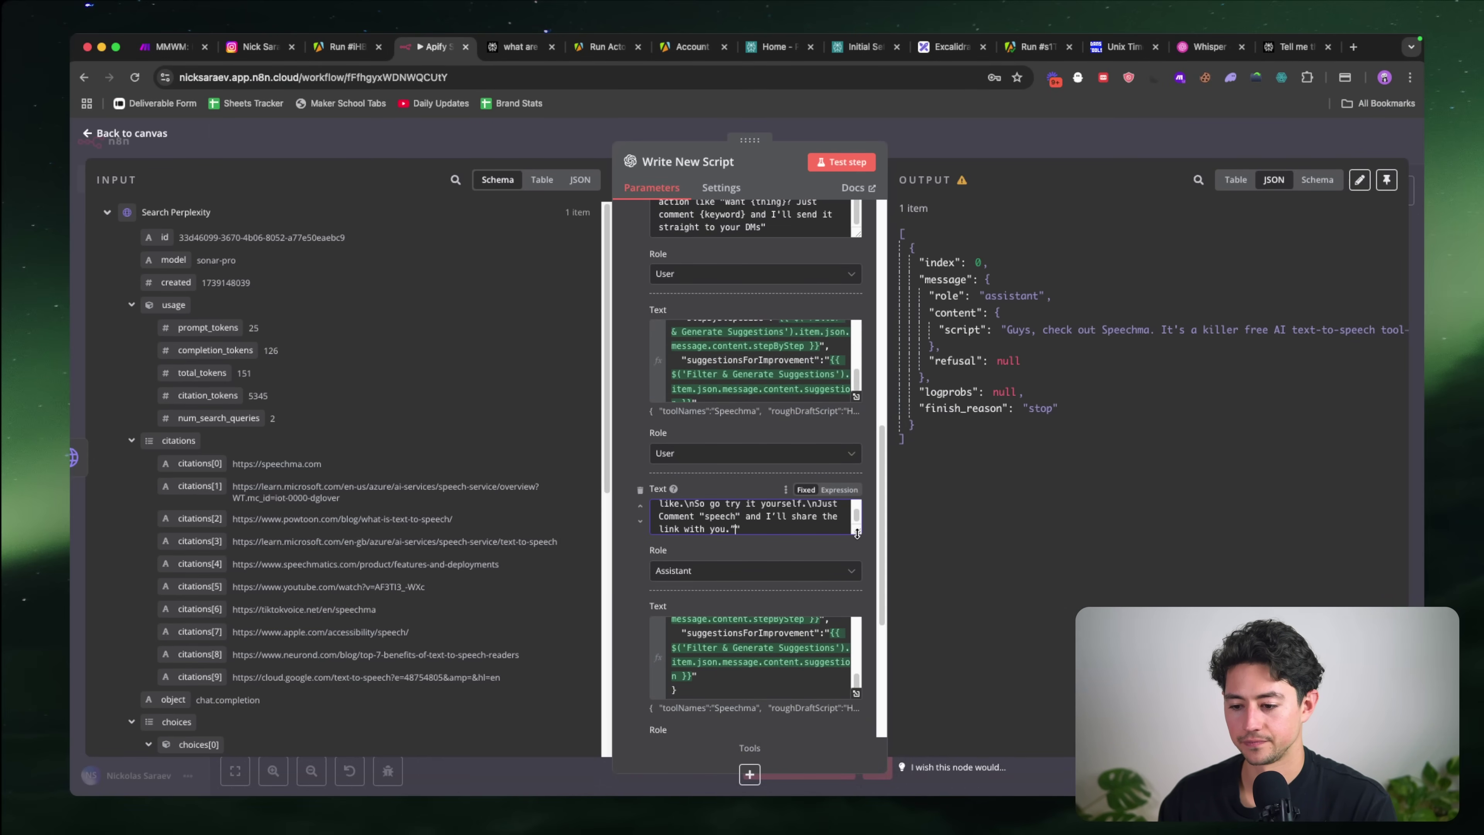
{"action": "left_click_drag", "start_coordinate": [857, 533], "coordinate": [839, 702]}
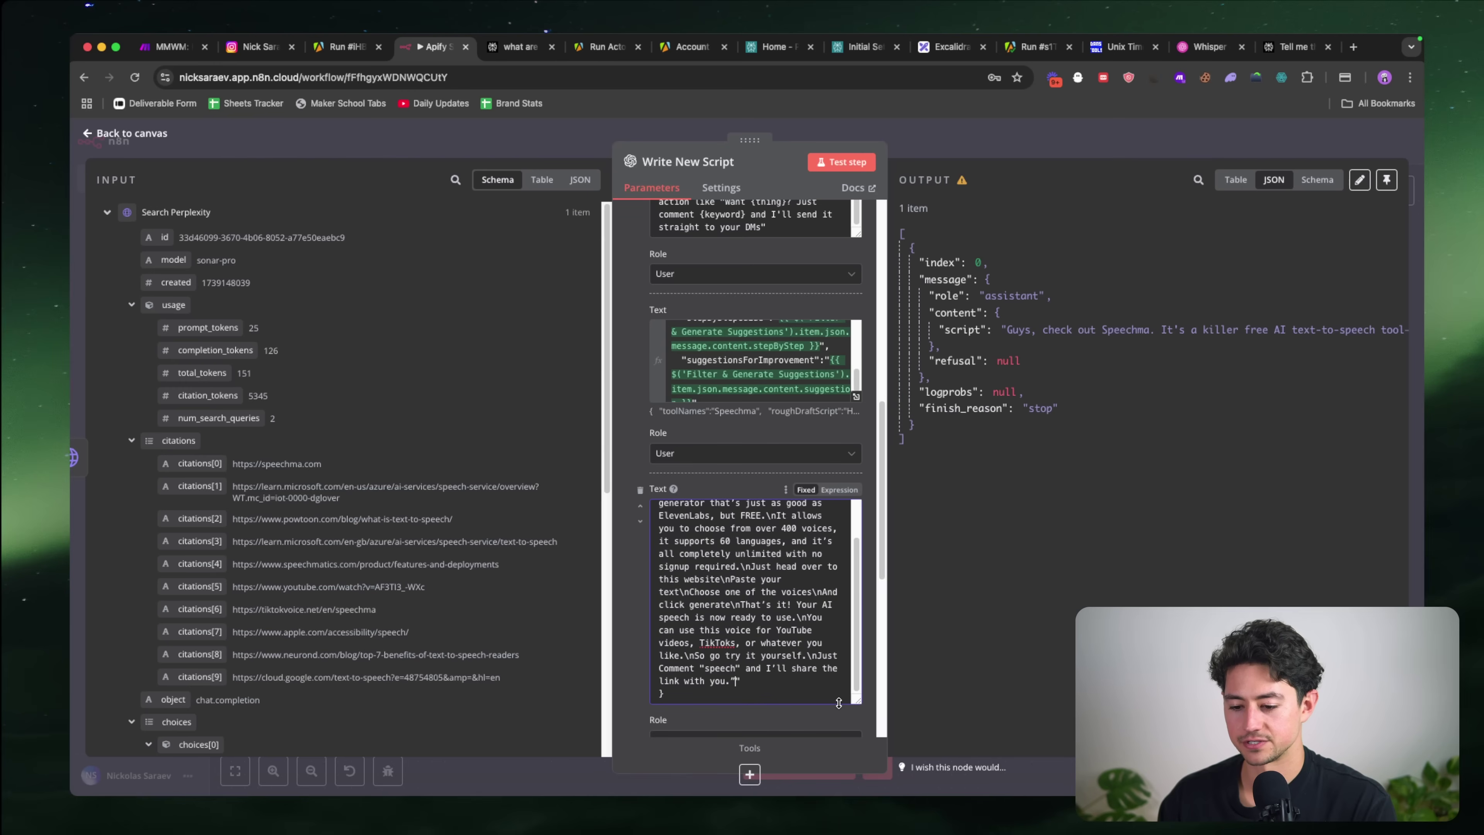
{"action": "left_click", "coordinate": [838, 490]}
Step: Delete the stray curly quote before the script in the full expression editor
{"action": "left_click", "coordinate": [856, 576]}
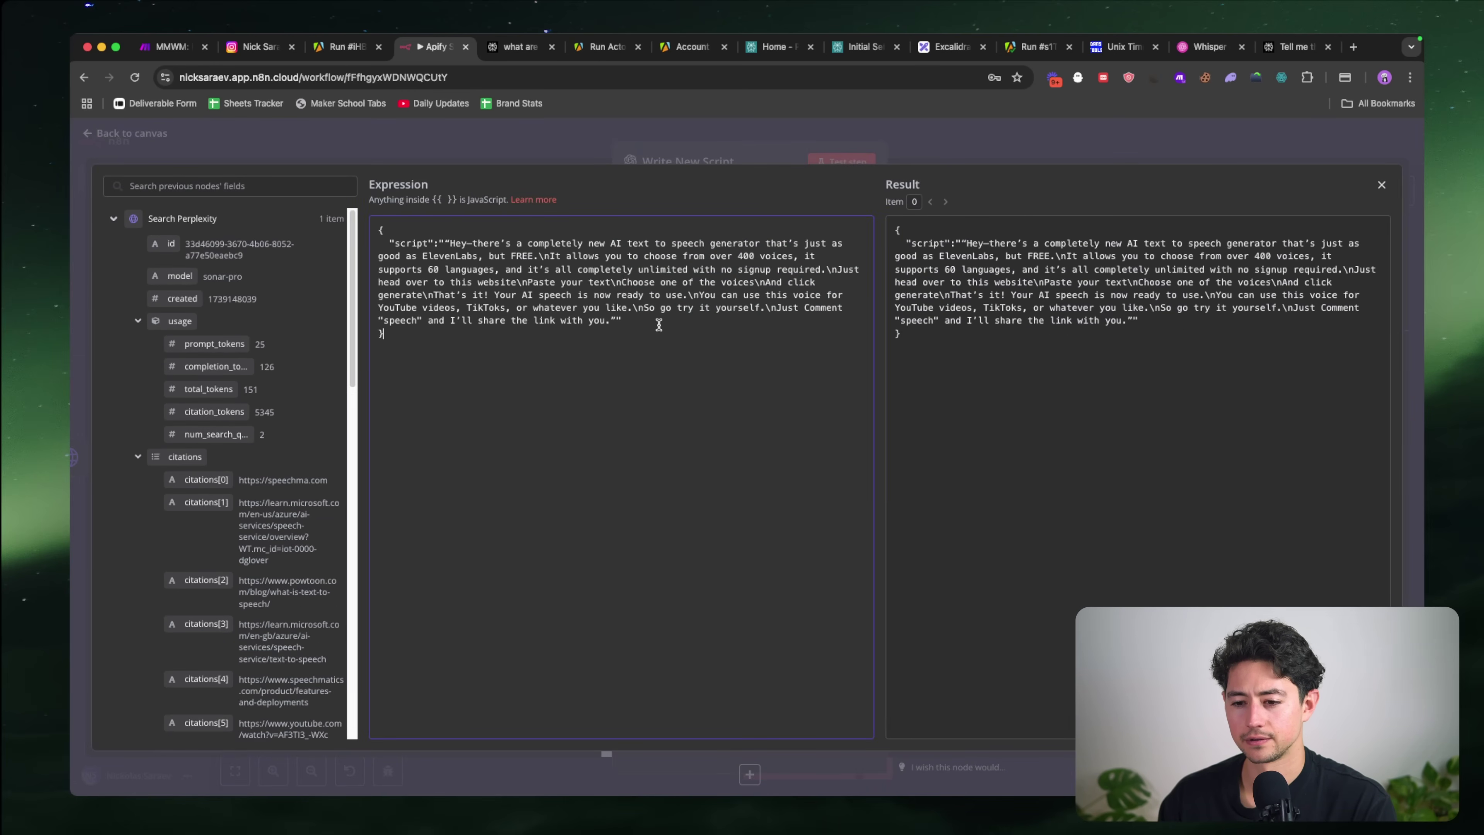
{"action": "left_click", "coordinate": [452, 246]}
{"action": "key", "text": "BackSpace"}
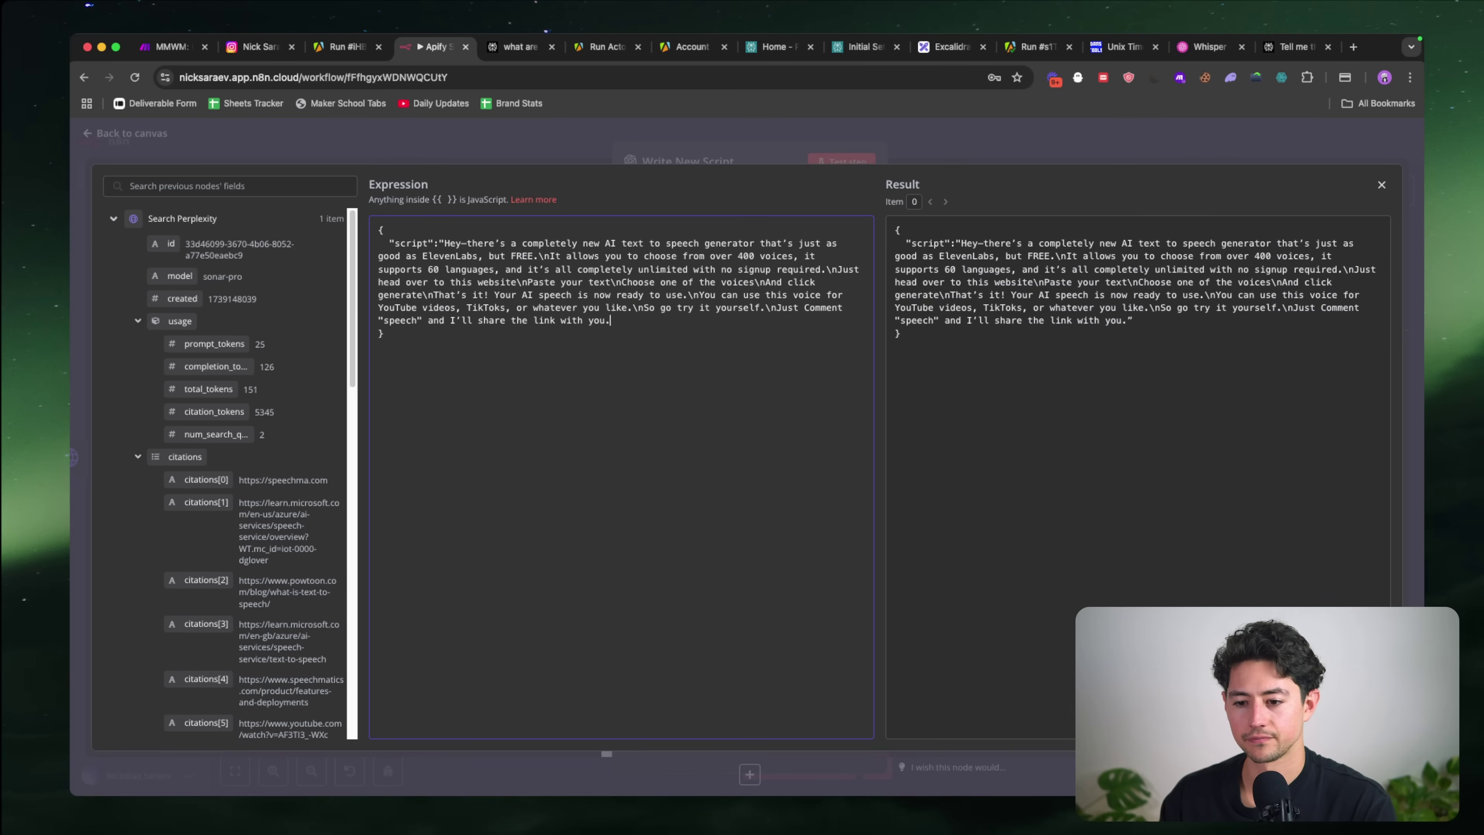
{"action": "left_click", "coordinate": [1022, 154]}
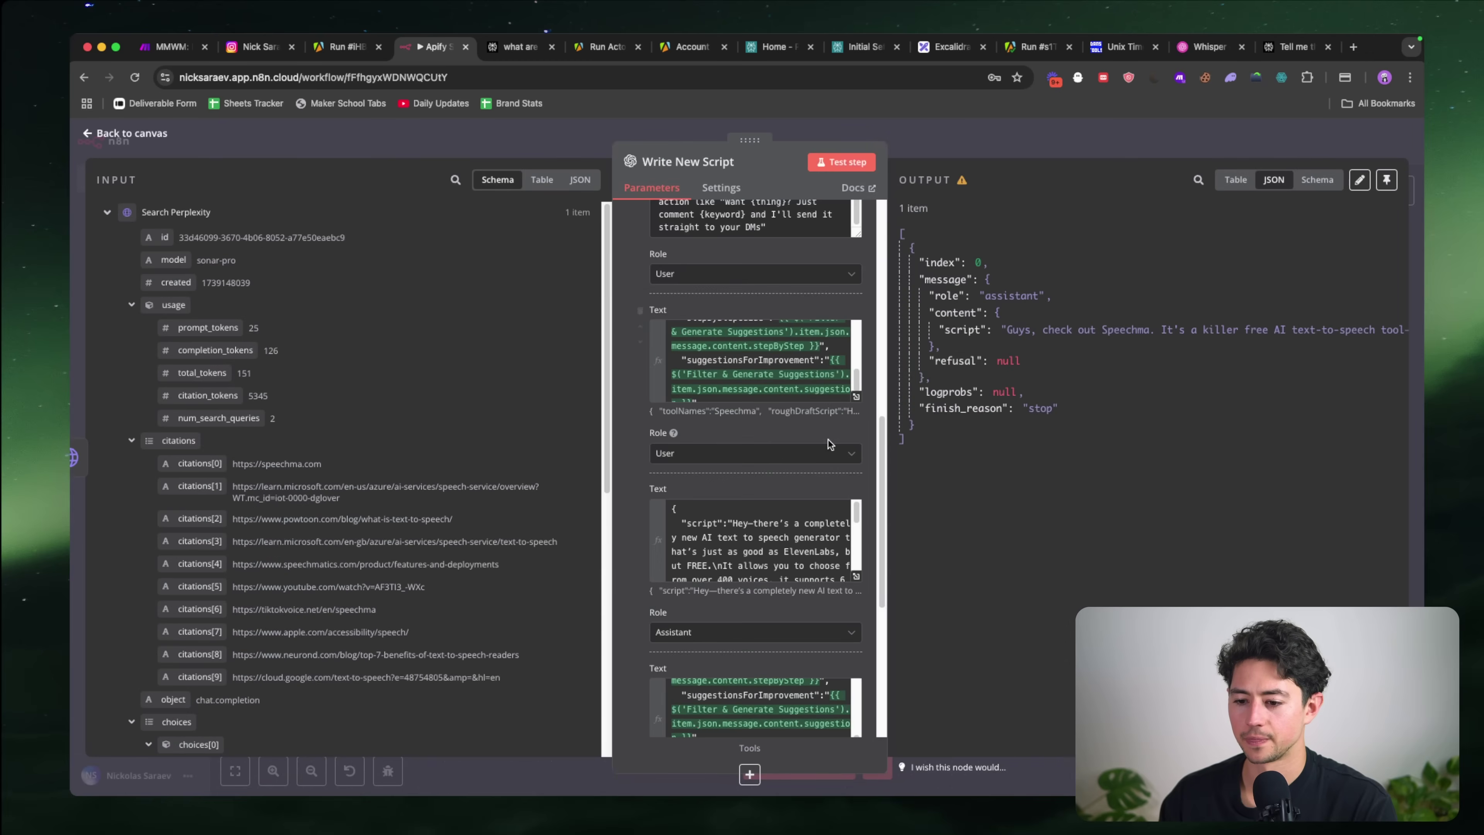
{"action": "scroll", "coordinate": [764, 545], "scroll_direction": "down", "scroll_amount": 3}
{"action": "scroll", "coordinate": [764, 545], "scroll_direction": "down", "scroll_amount": 3}
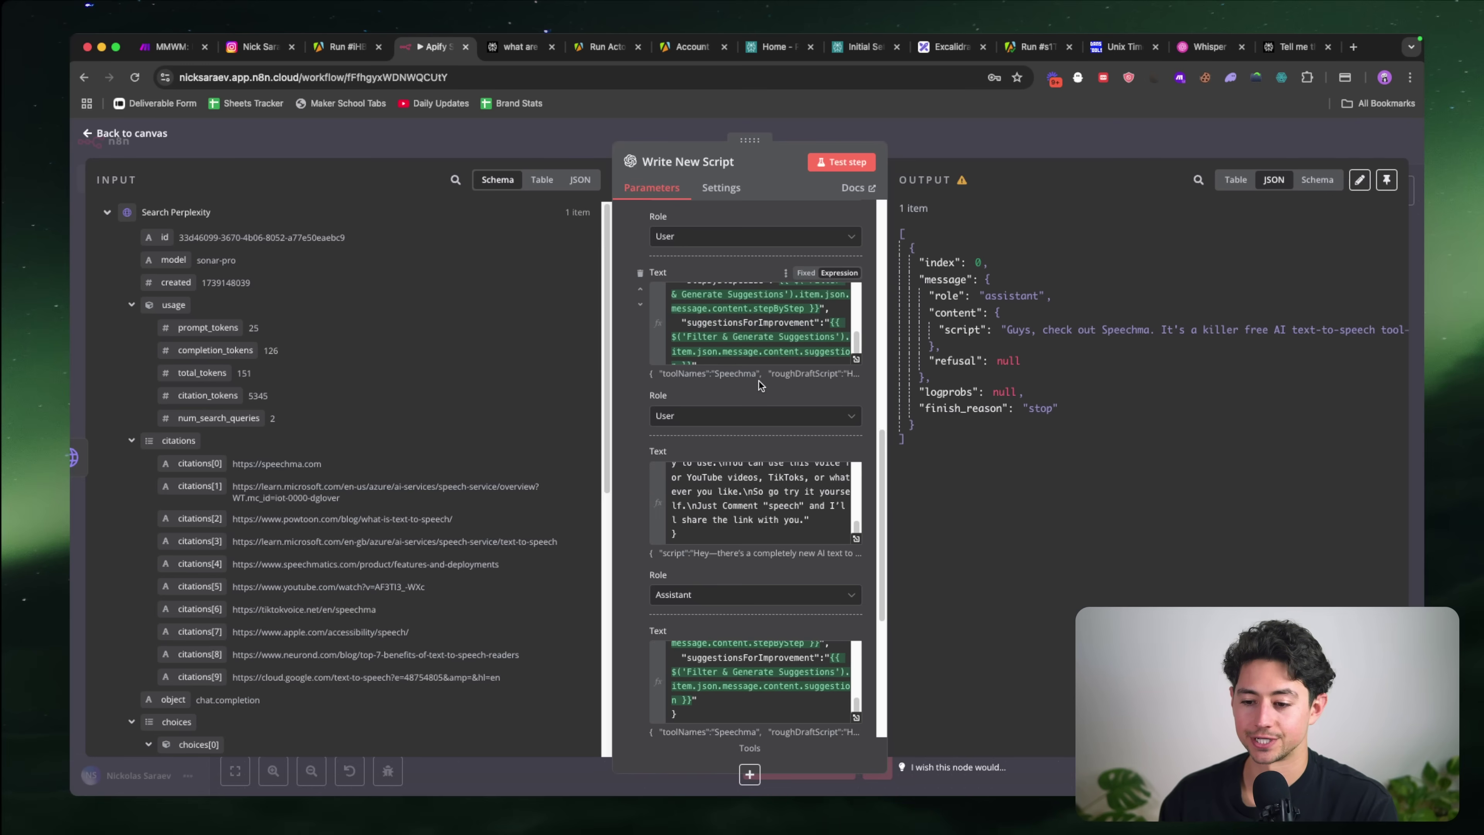
{"action": "scroll", "coordinate": [693, 412], "scroll_direction": "down", "scroll_amount": 2}
{"action": "scroll", "coordinate": [693, 412], "scroll_direction": "up", "scroll_amount": 8}
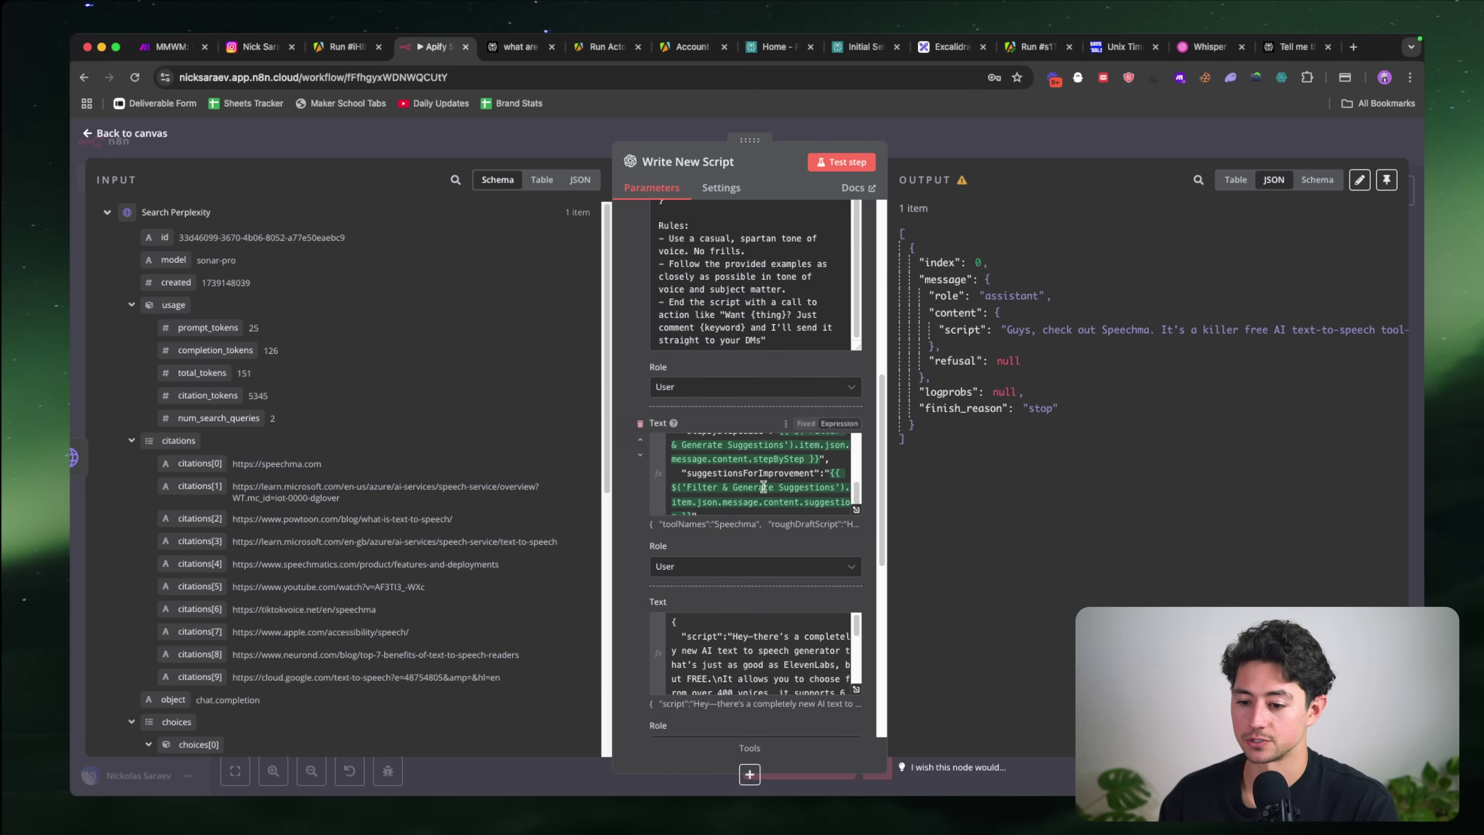
Step: Replace the example user message's toolNames expression with SpeechMa and delete the other four field expressions
{"action": "scroll", "coordinate": [760, 473], "scroll_direction": "up", "scroll_amount": 3}
{"action": "left_click", "coordinate": [857, 513]}
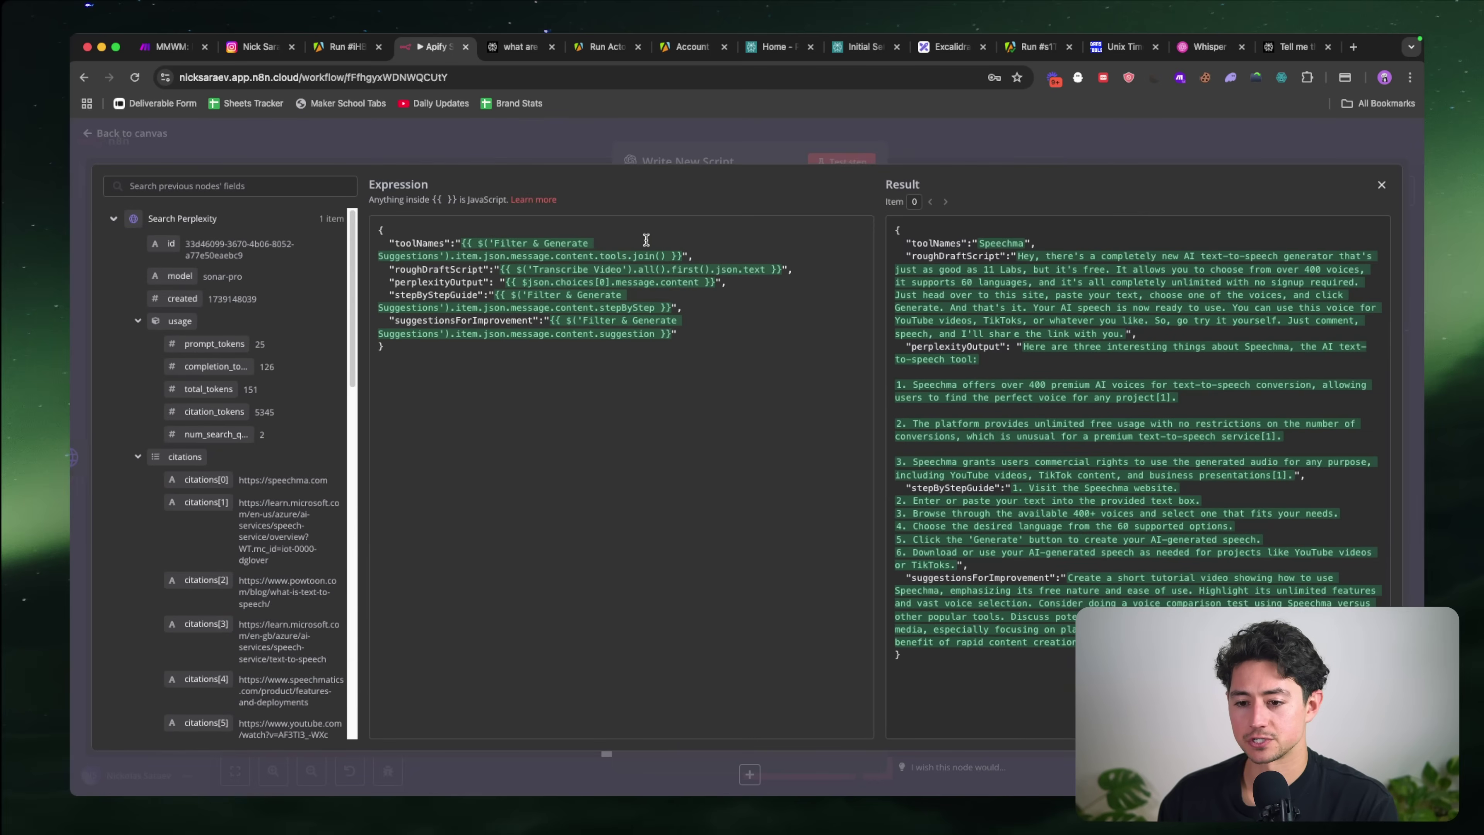
{"action": "left_click_drag", "start_coordinate": [684, 256], "coordinate": [461, 242]}
{"action": "key", "text": "BackSpace"}
{"action": "type", "text": "Speec"}
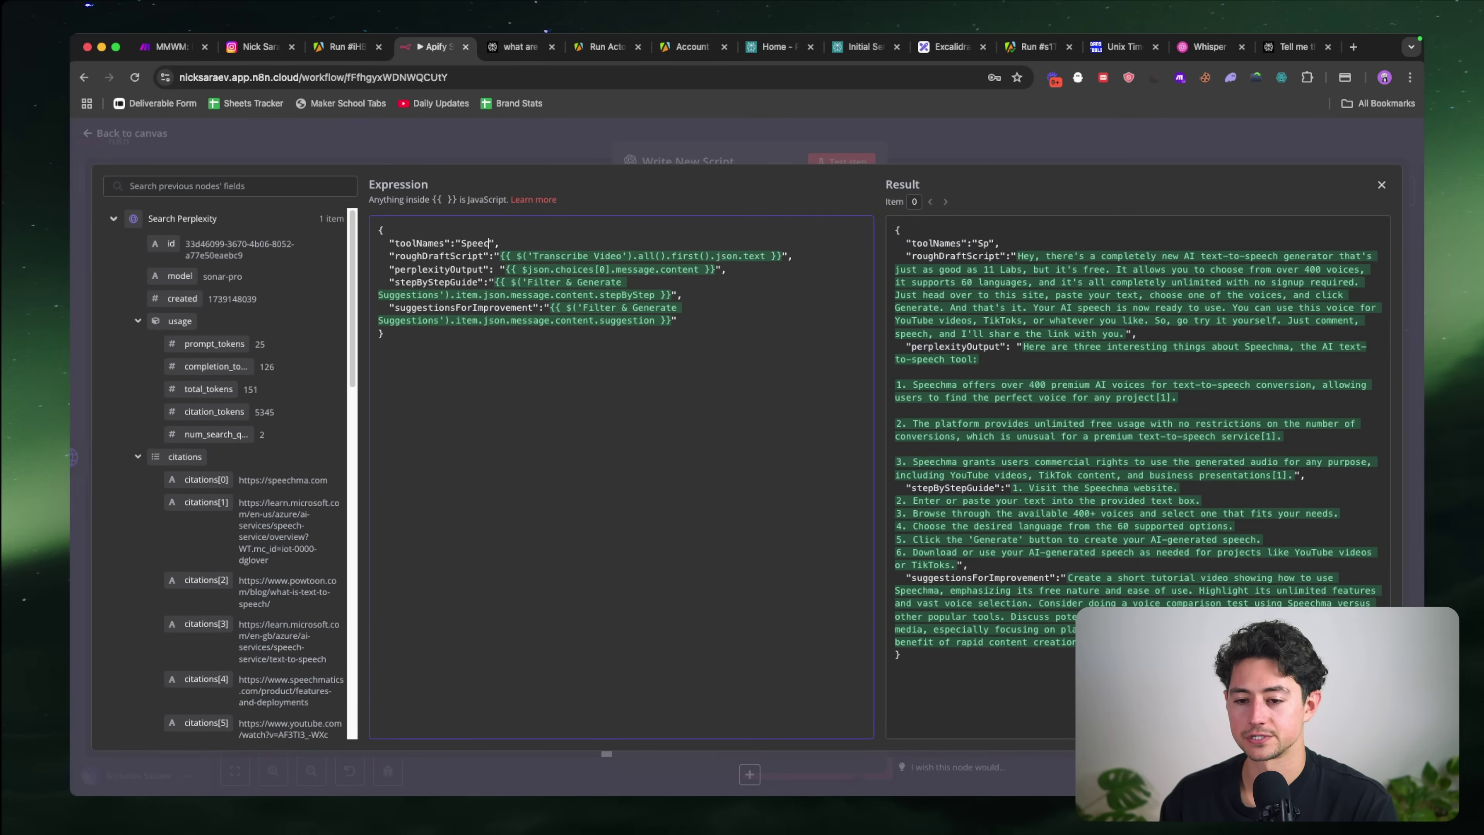
{"action": "type", "text": "hMa"}
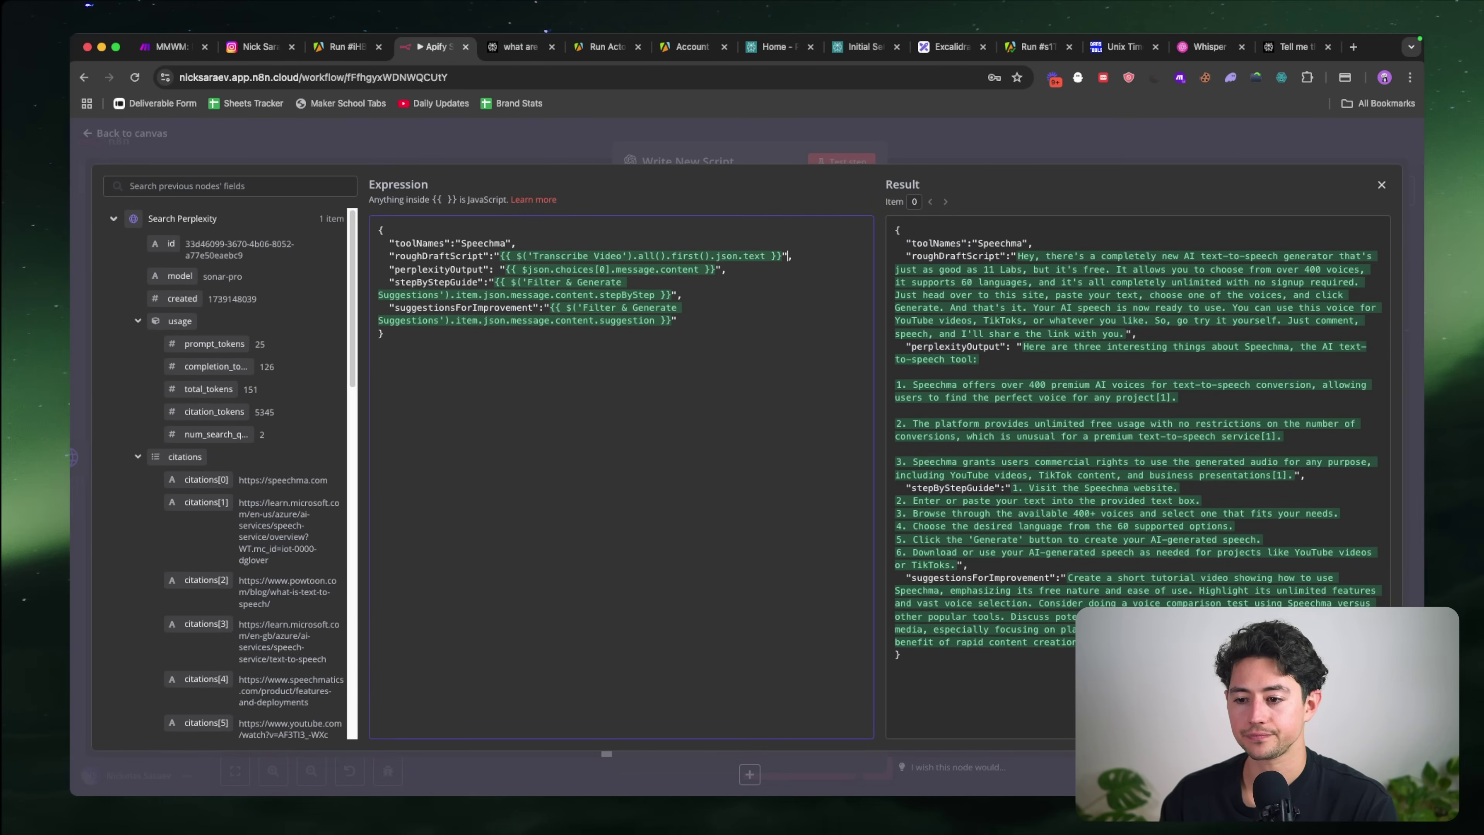
{"action": "mouse_move", "coordinate": [501, 256]}
{"action": "left_mouse_down"}
{"action": "mouse_move", "coordinate": [783, 257]}
{"action": "mouse_move", "coordinate": [503, 269]}
{"action": "left_mouse_up"}
{"action": "key", "text": "BackSpace"}
{"action": "key", "text": "BackSpace"}
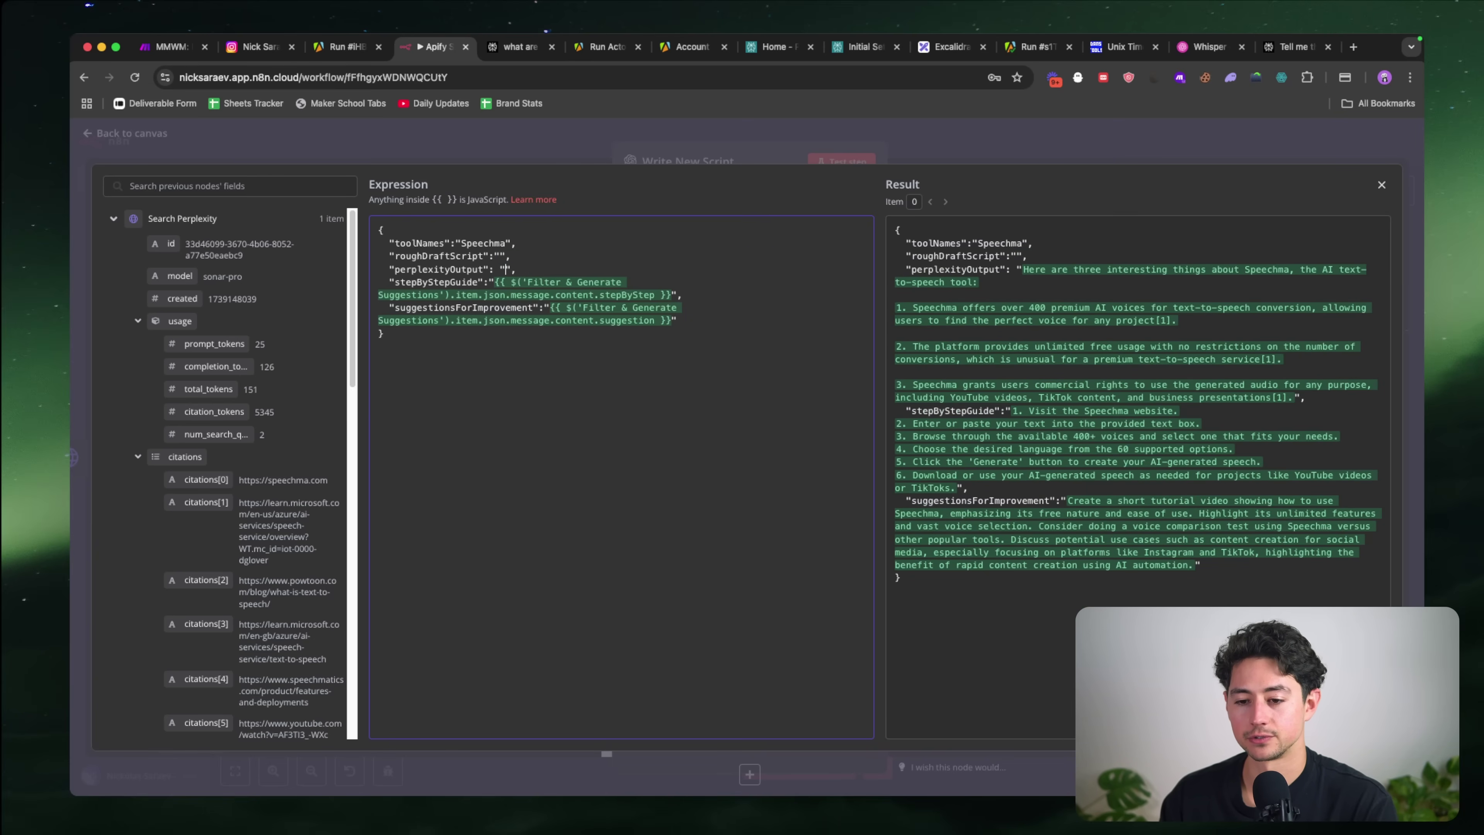
{"action": "key", "text": "BackSpace"}
{"action": "mouse_move", "coordinate": [669, 295]}
{"action": "left_mouse_down"}
{"action": "mouse_move", "coordinate": [495, 282]}
{"action": "mouse_move", "coordinate": [667, 305]}
{"action": "left_mouse_up"}
{"action": "key", "text": "BackSpace"}
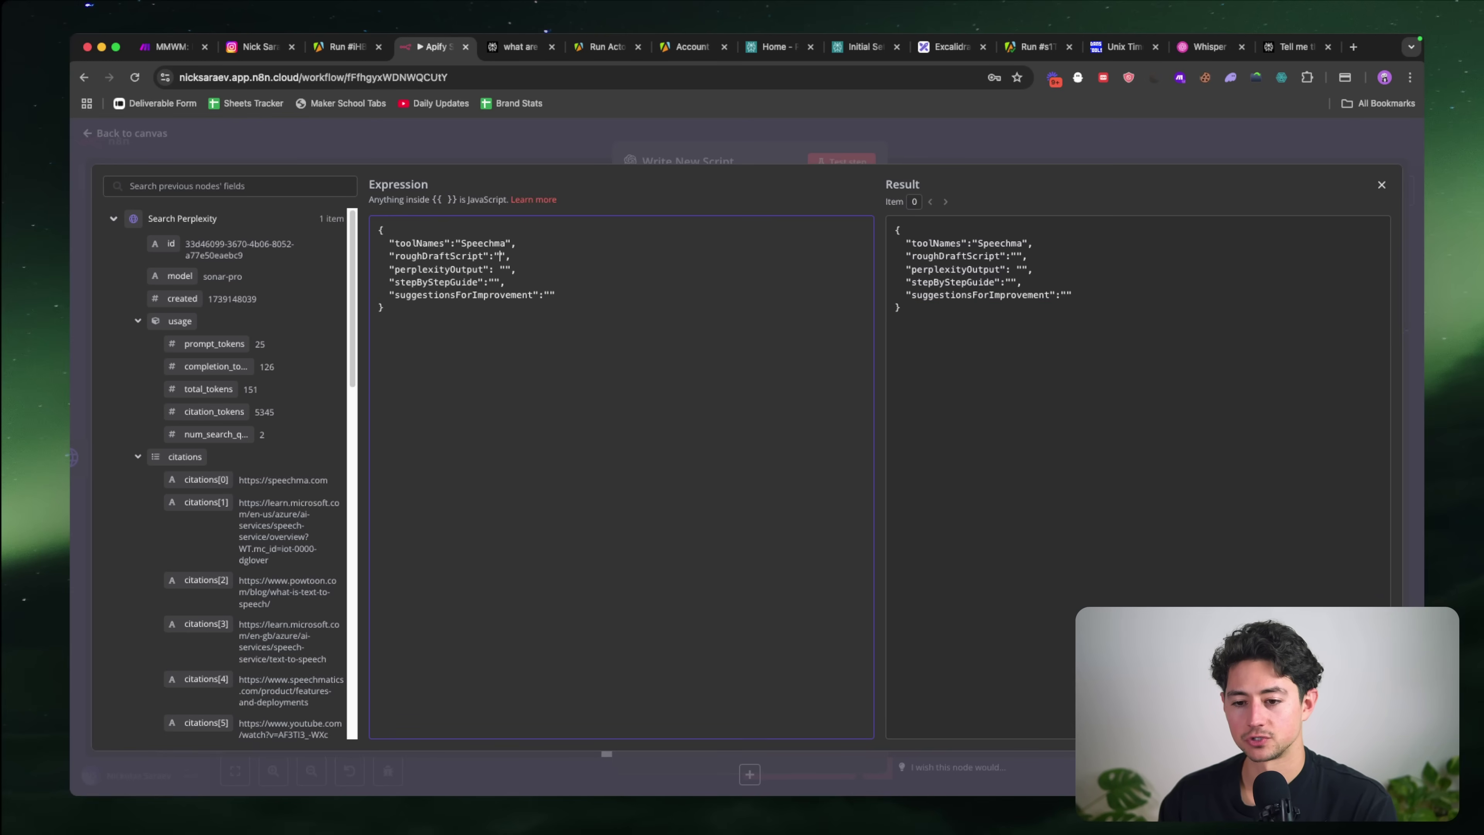
{"action": "left_click", "coordinate": [605, 152]}
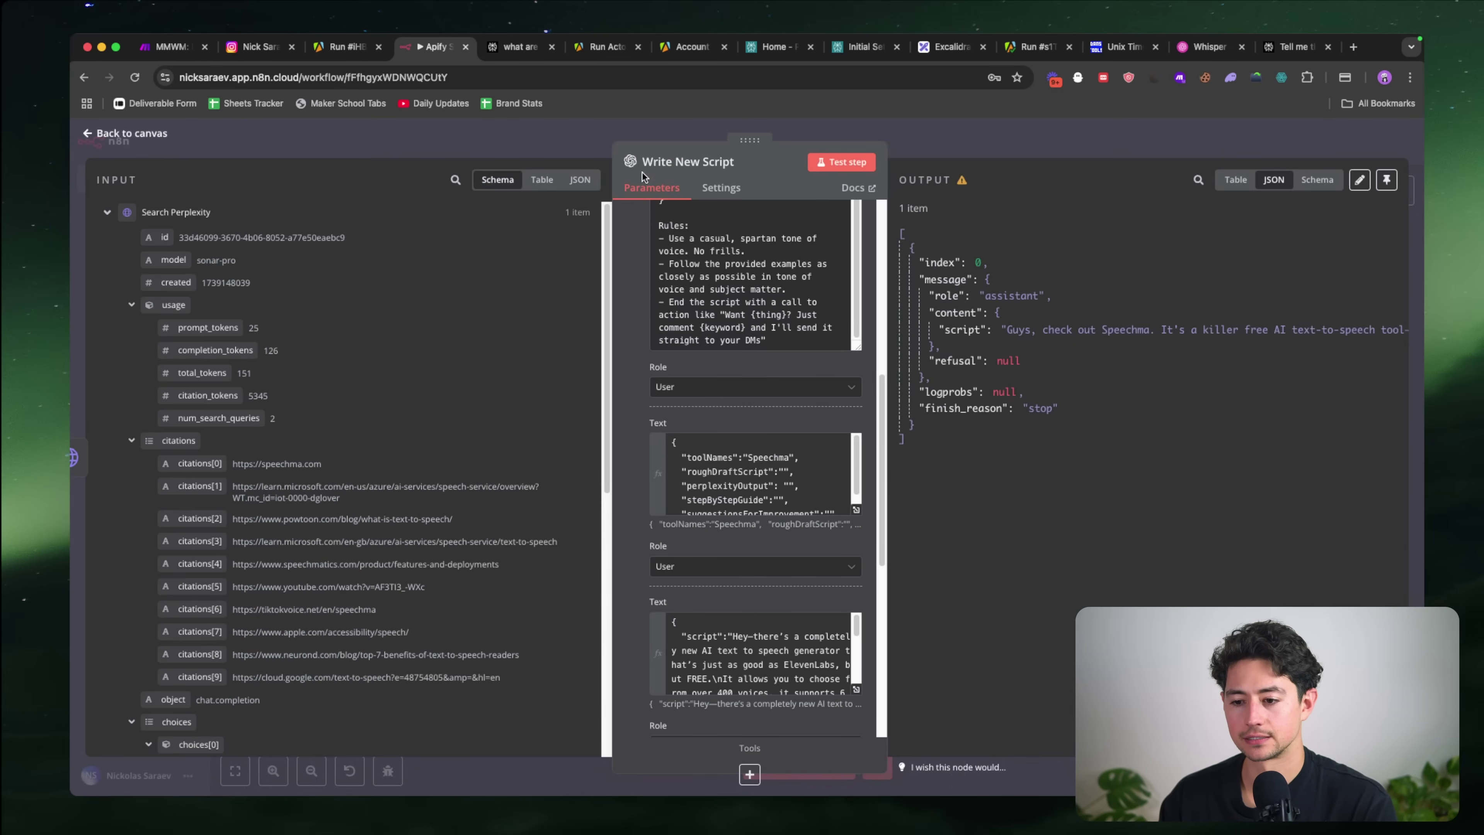
{"action": "scroll", "coordinate": [769, 559], "scroll_direction": "down", "scroll_amount": 3}
Step: Send the example script to ChatGPT with the request 'Rewrite this but make it worse'
{"action": "left_click", "coordinate": [768, 558]}
{"action": "key", "text": "super+a"}
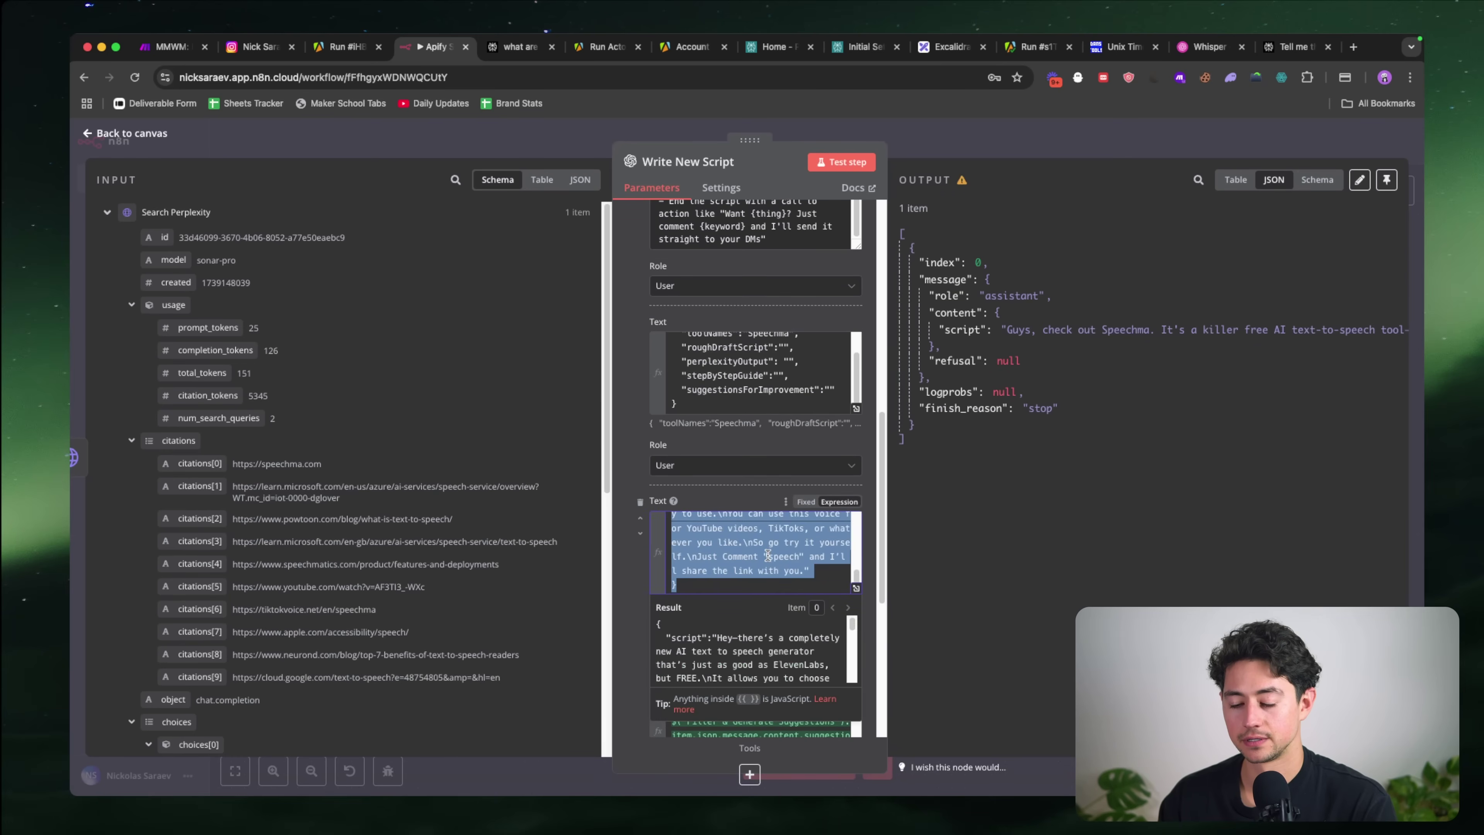
{"action": "key", "text": "alt+space"}
{"action": "type", "text": "Rewrite this but"}
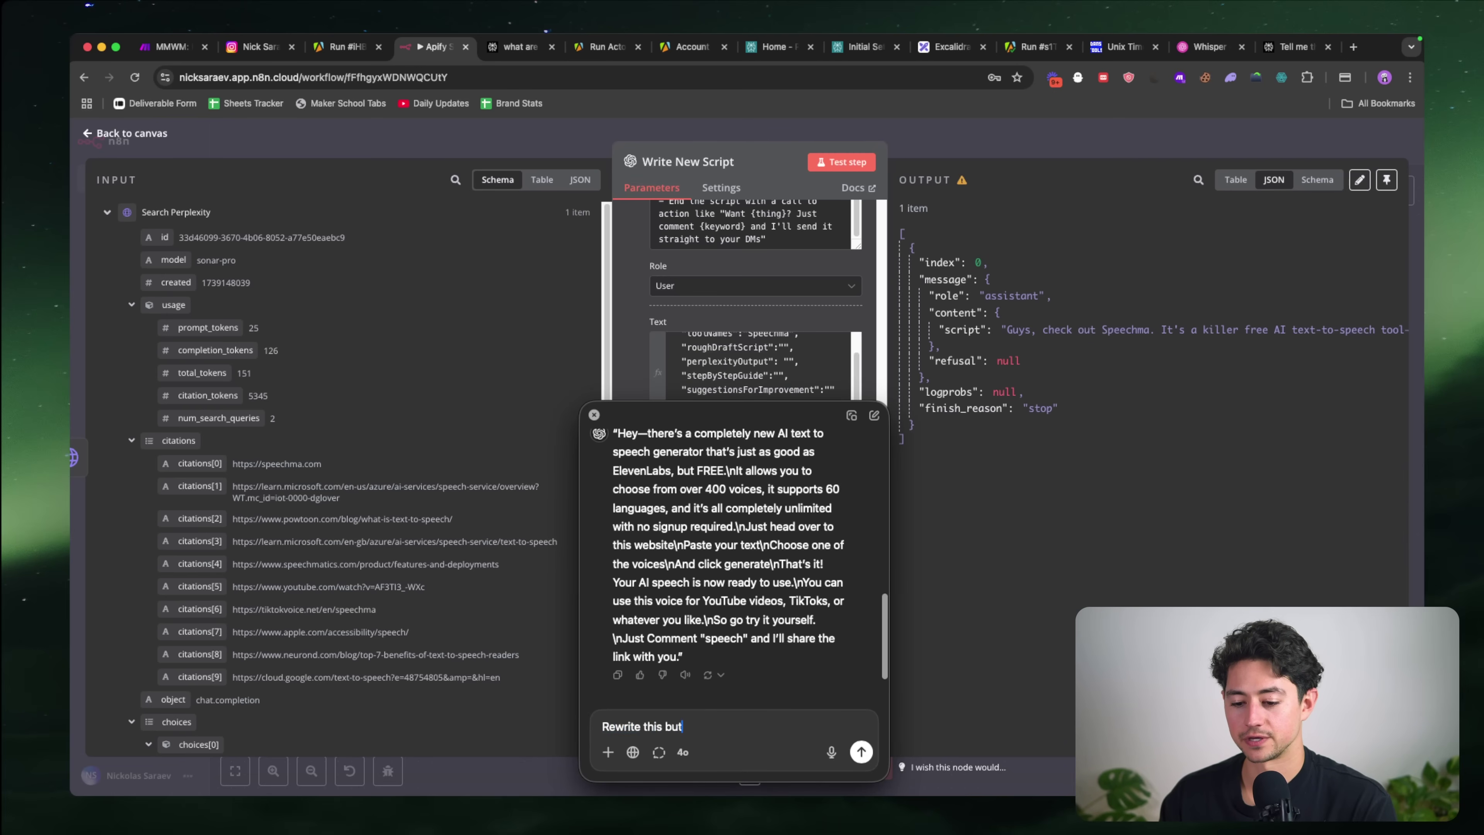
{"action": "type", "text": " make it worse"}
{"action": "key", "text": "super+v"}
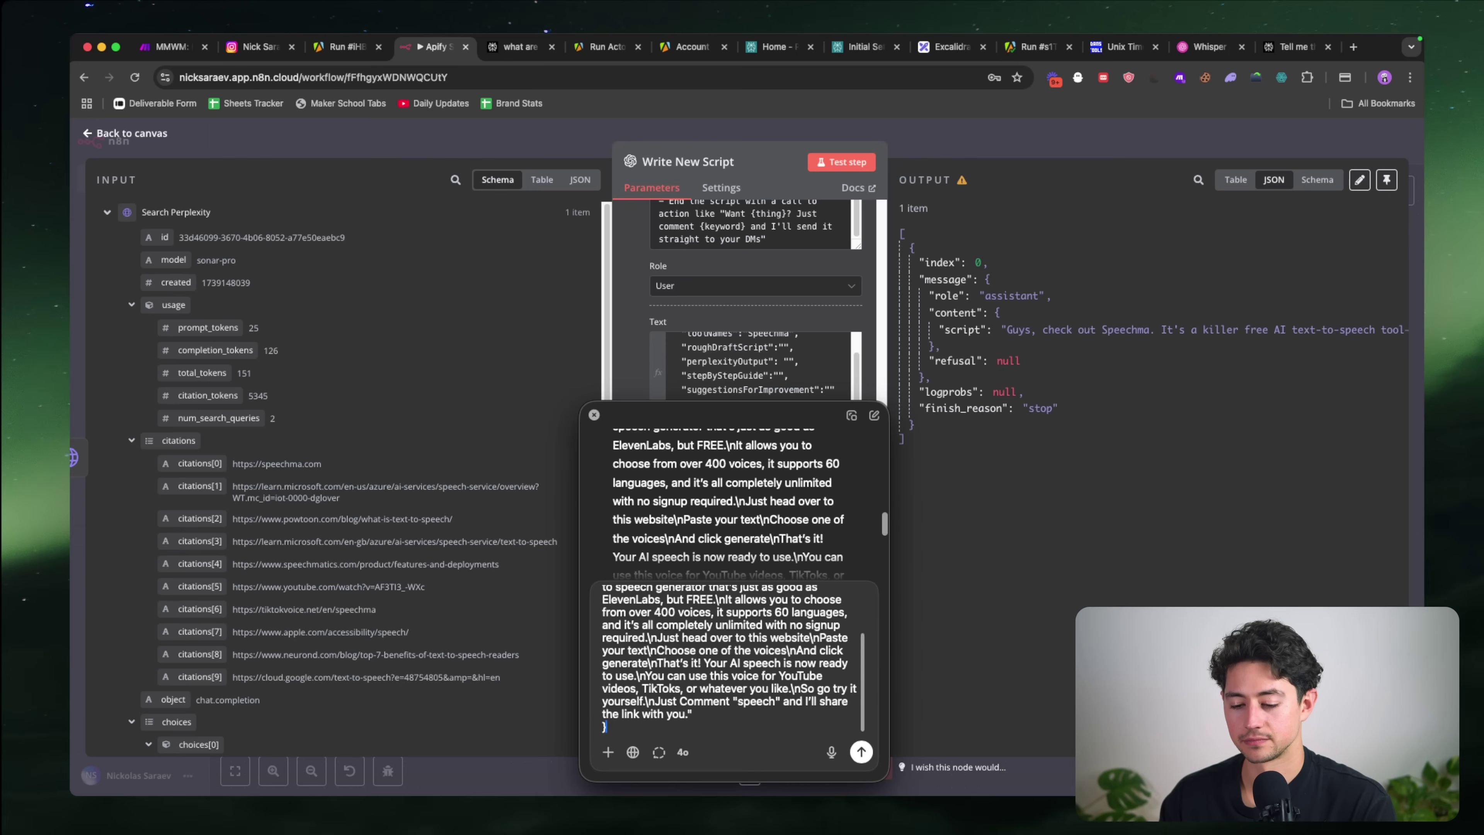
{"action": "key", "text": "Return"}
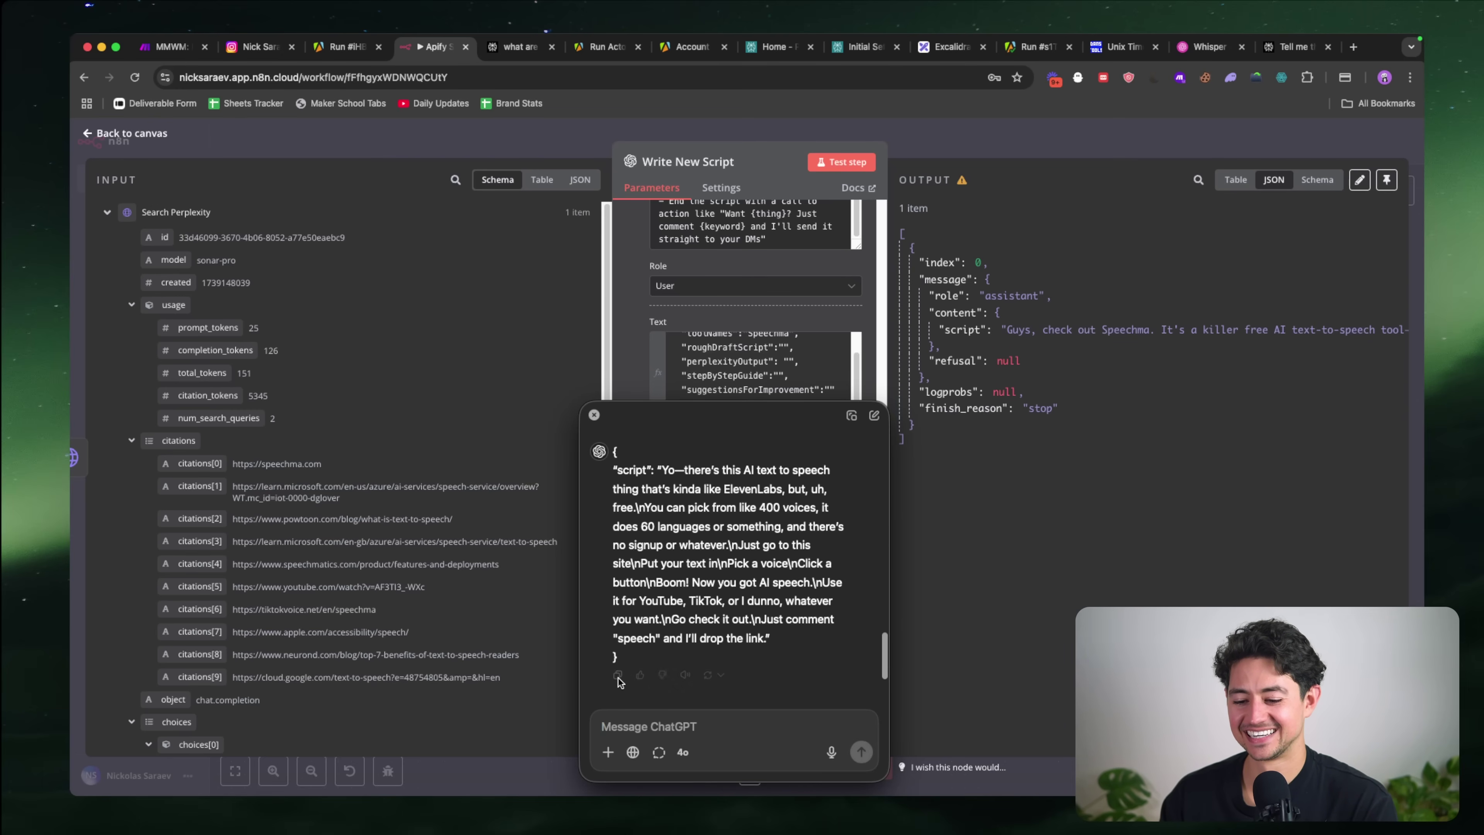
Step: Ask ChatGPT to make it long, circuitous and bland, then remove the 60 languages and no-restrictions parts
{"action": "type", "text": "o"}
{"action": "key", "text": "BackSpace"}
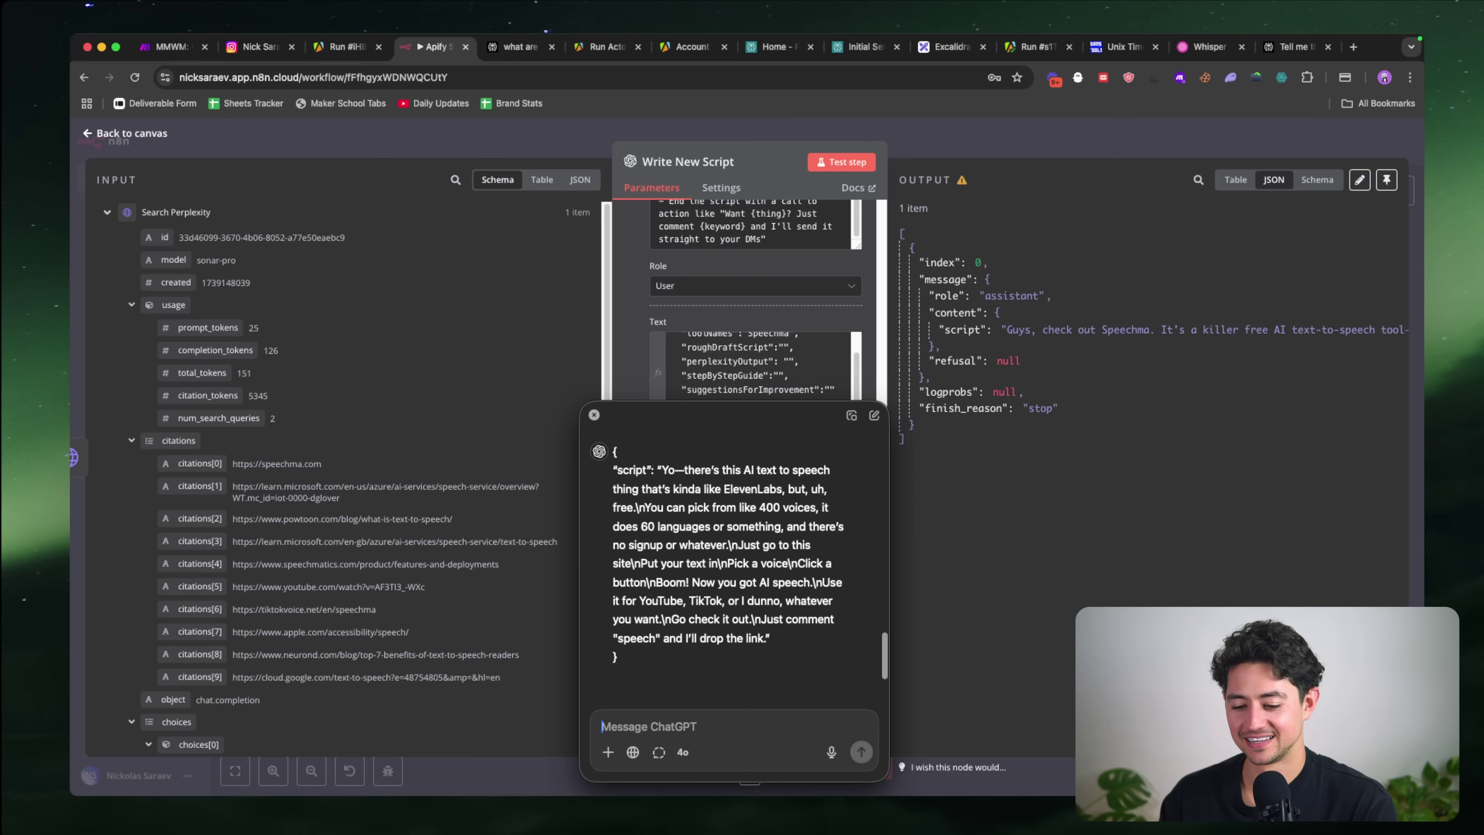
{"action": "type", "text": "Even worse"}
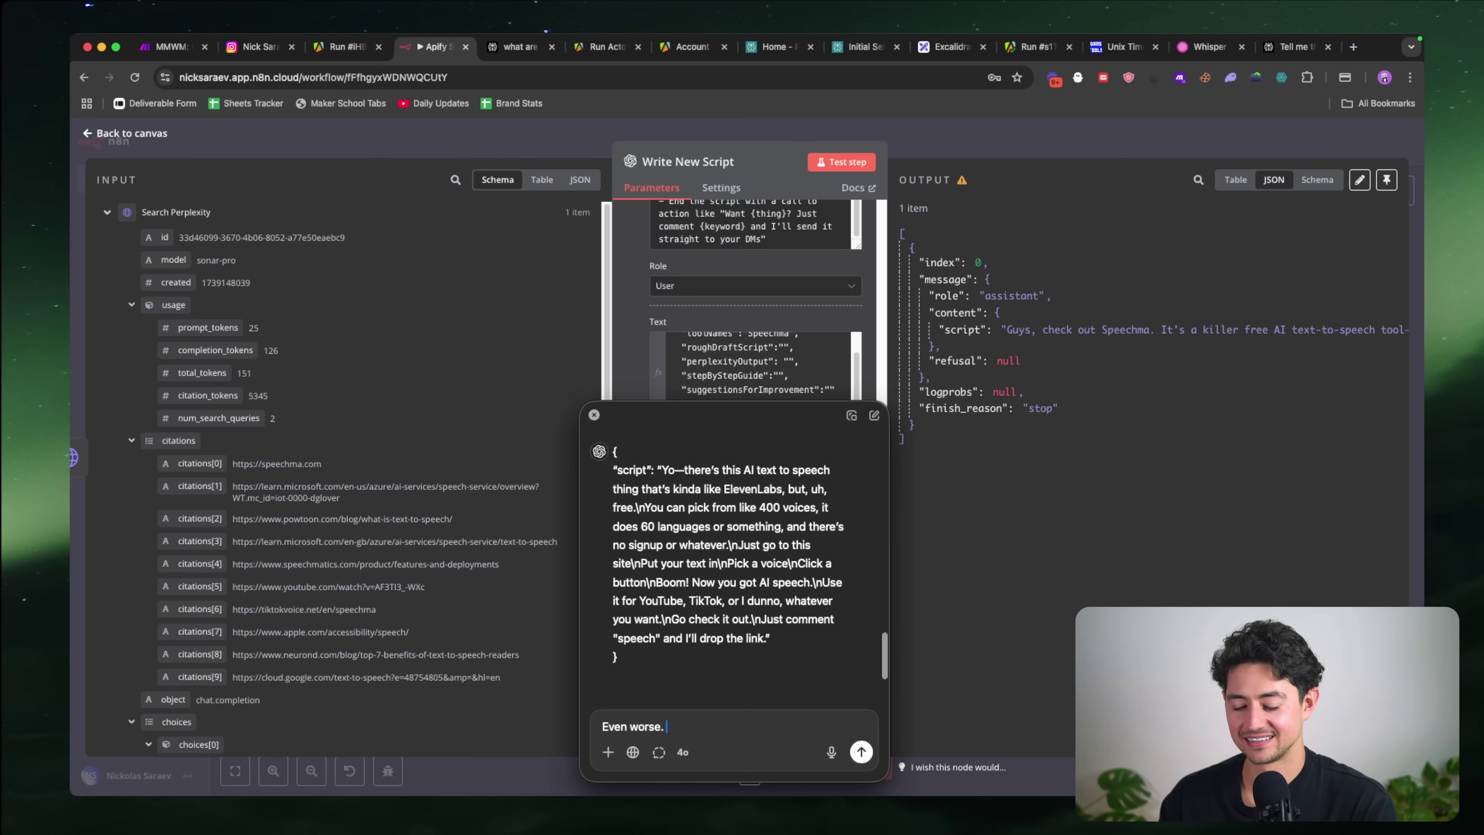
{"action": "type", "text": ". make it long and circuitous and"}
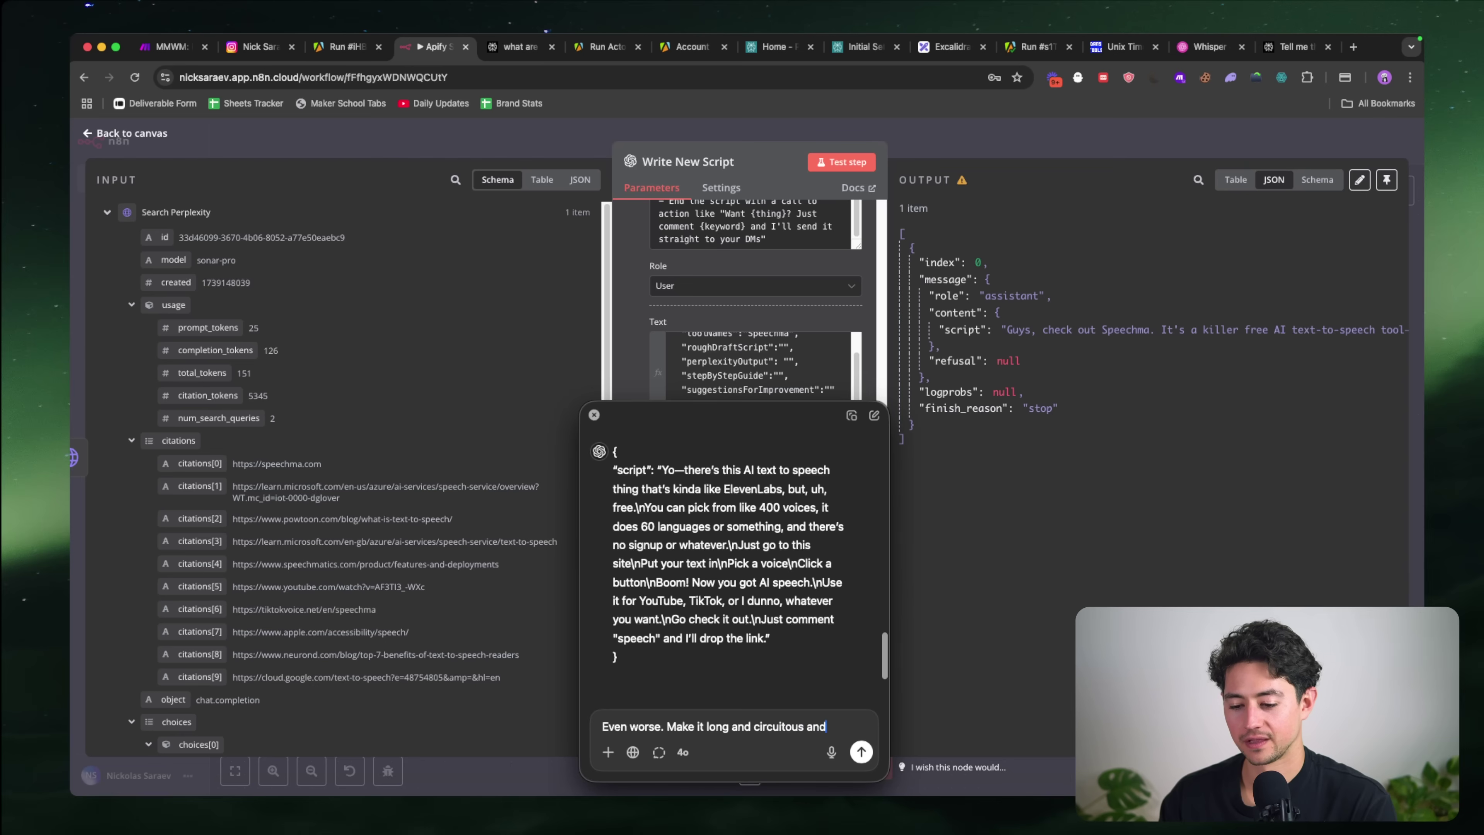
{"action": "type", "text": " bland."}
{"action": "key", "text": "Return"}
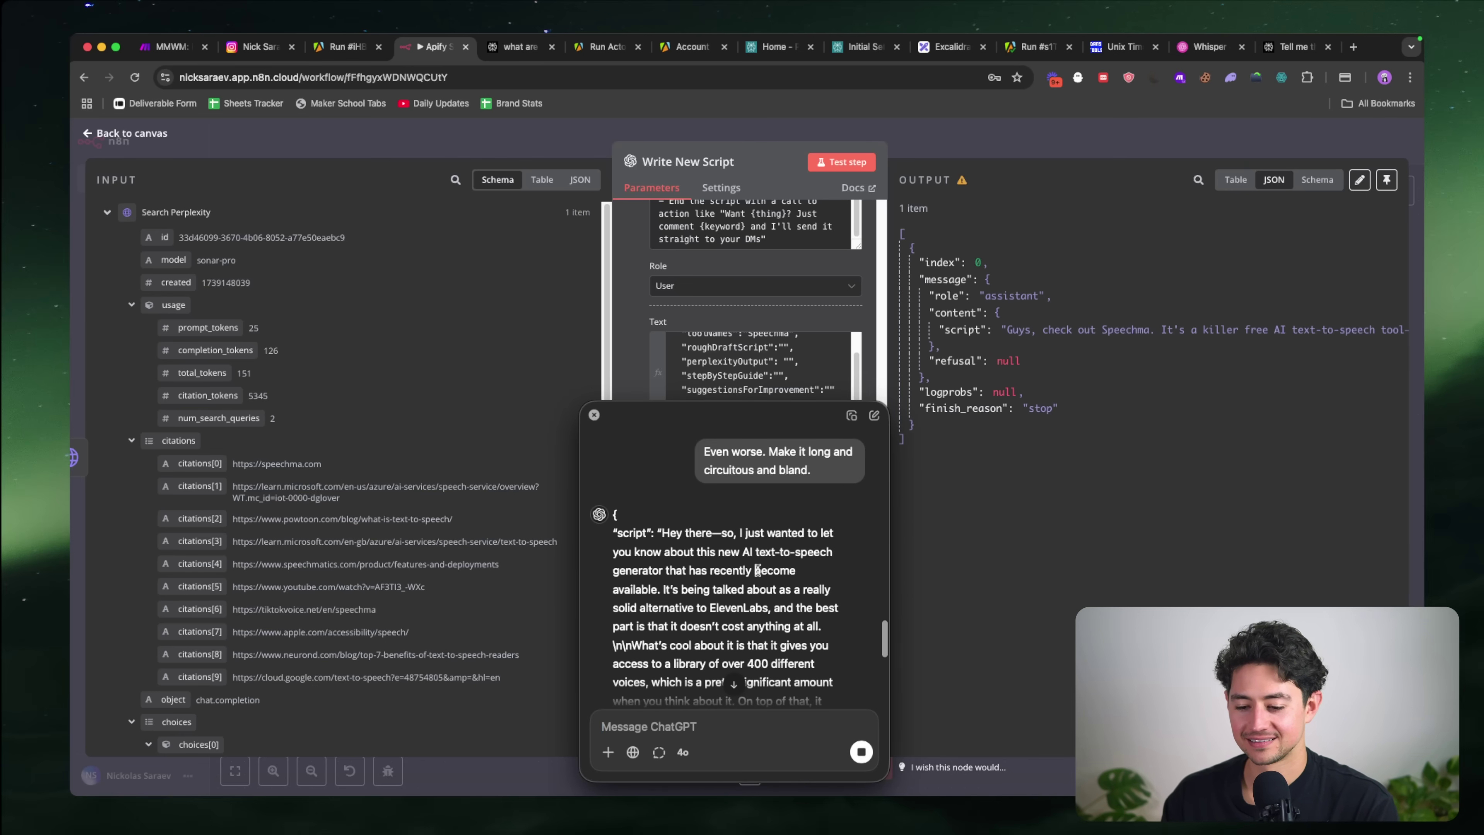
{"action": "scroll", "coordinate": [757, 570], "scroll_direction": "down", "scroll_amount": 5}
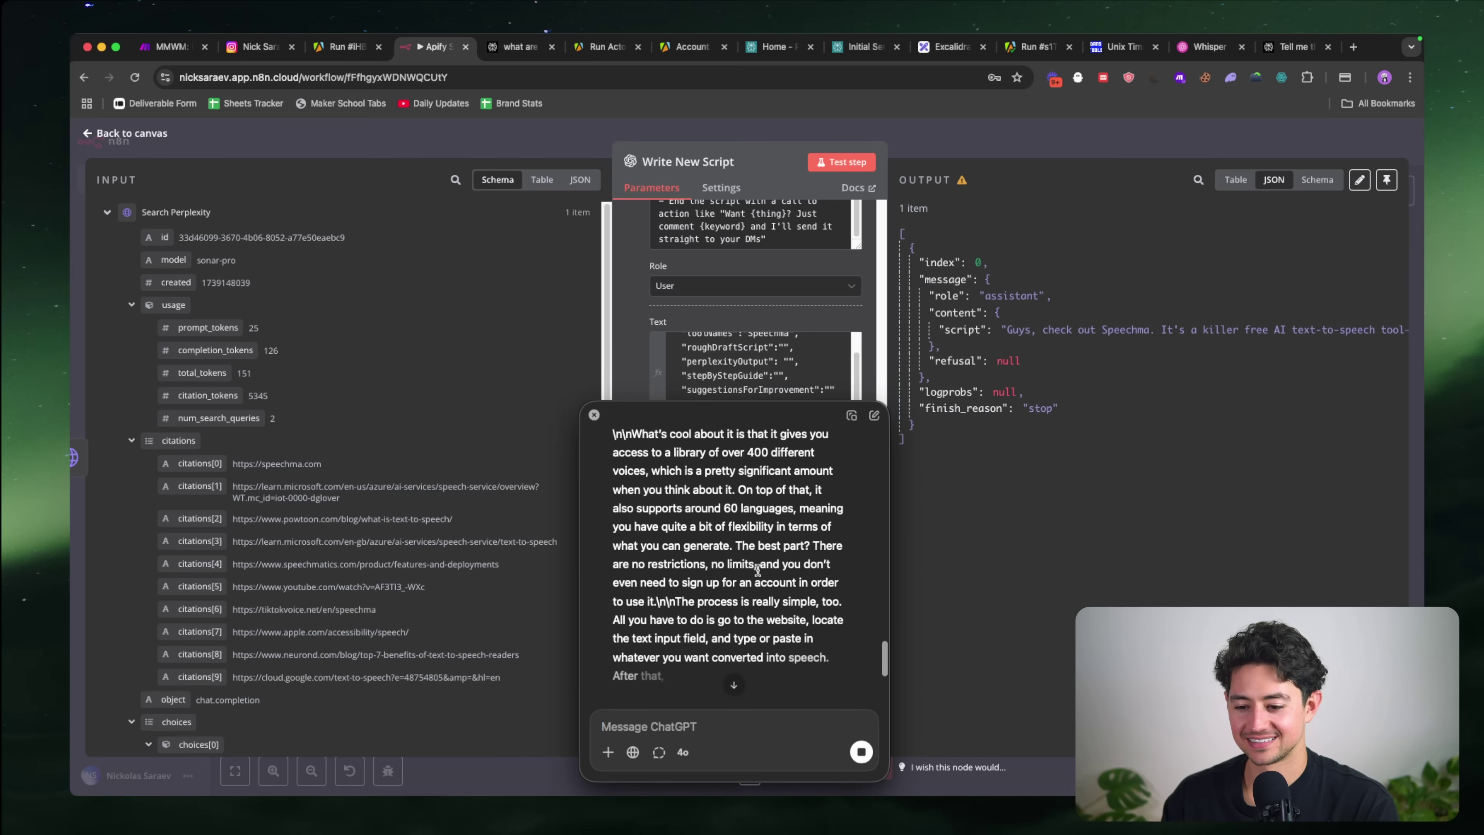
{"action": "type", "text": "Remove the 60 language"}
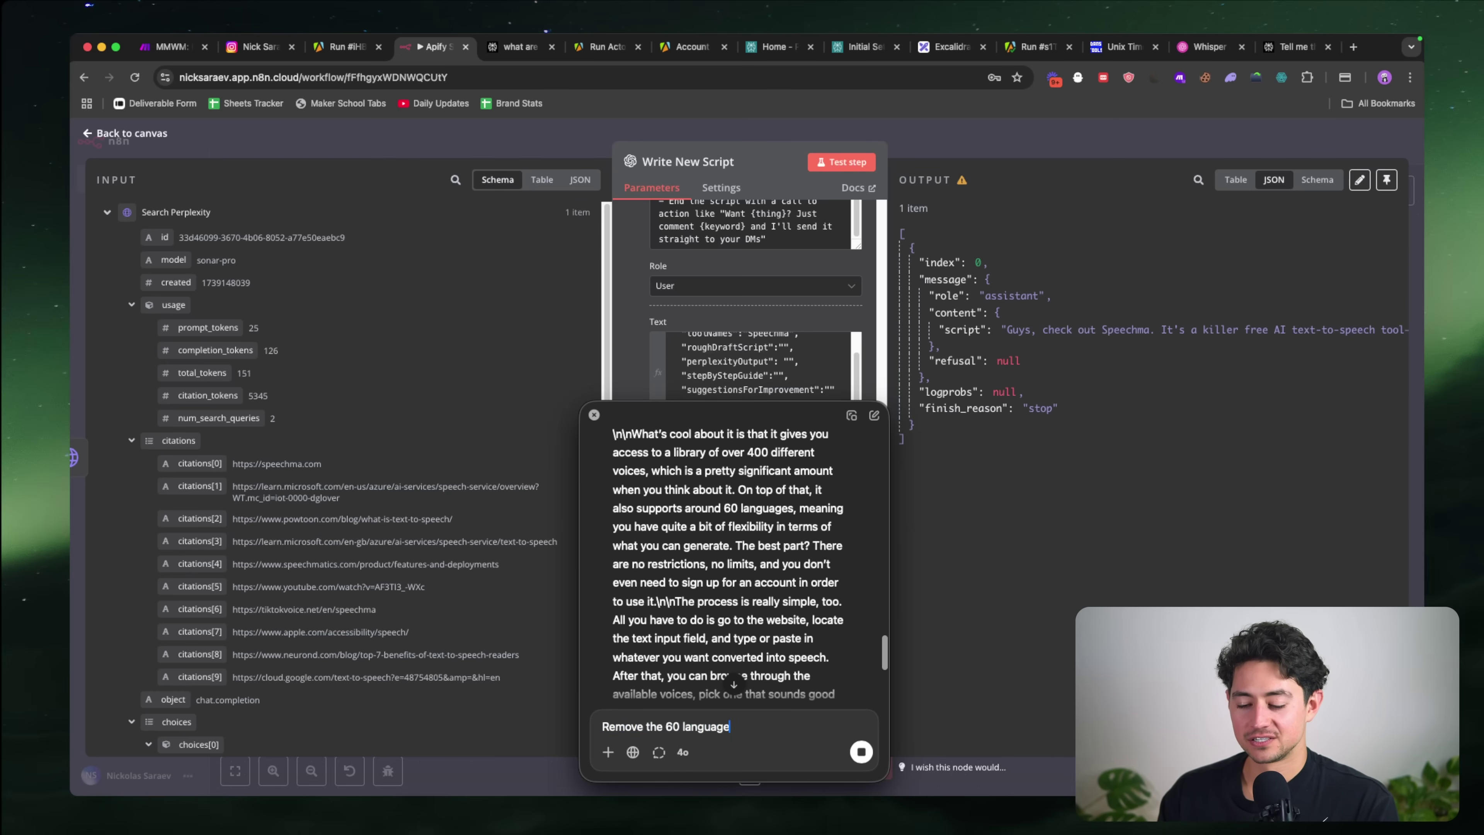
{"action": "type", "text": "s and the no "}
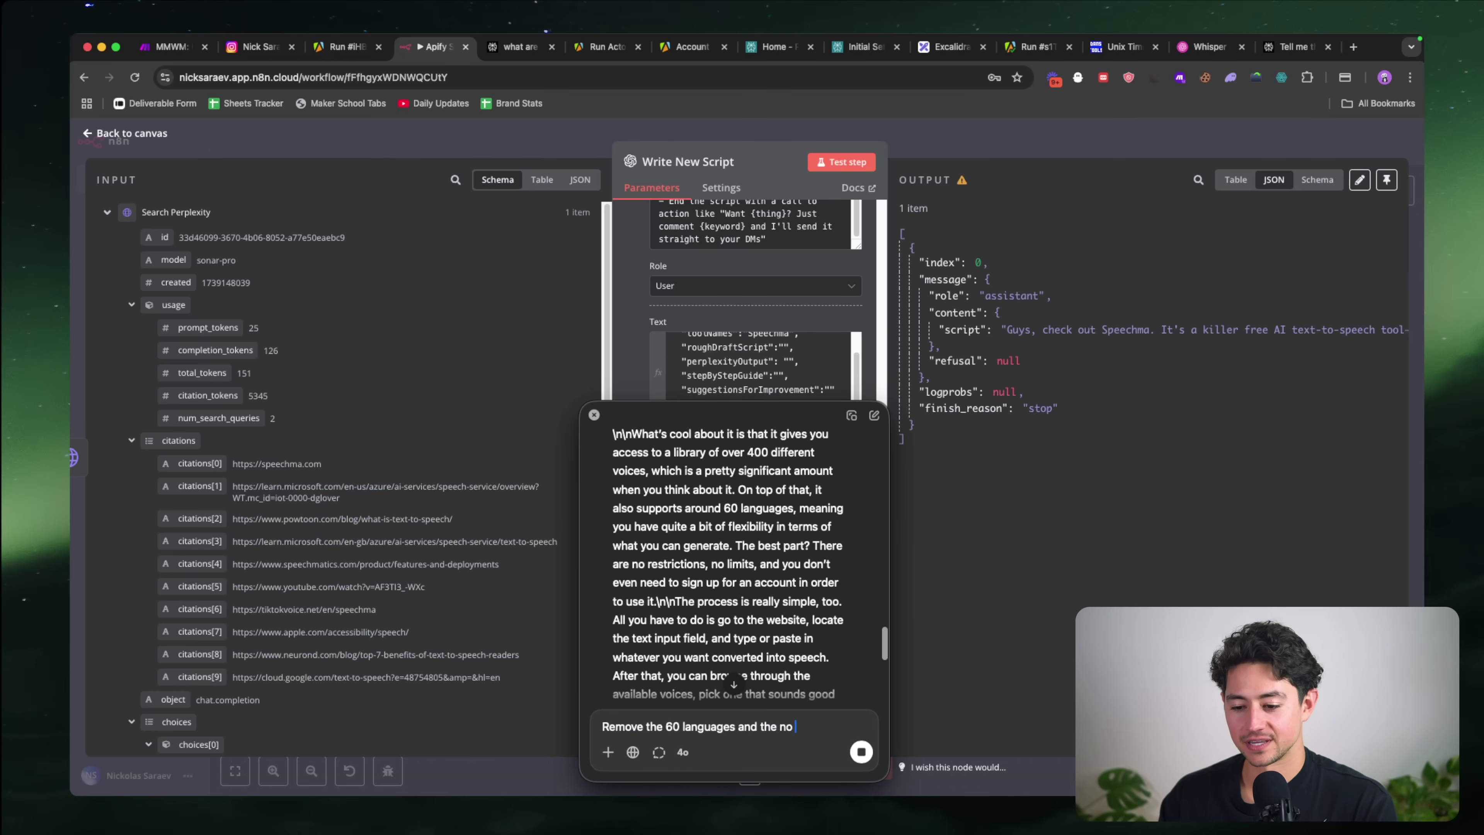
{"action": "type", "text": "restrictions part."}
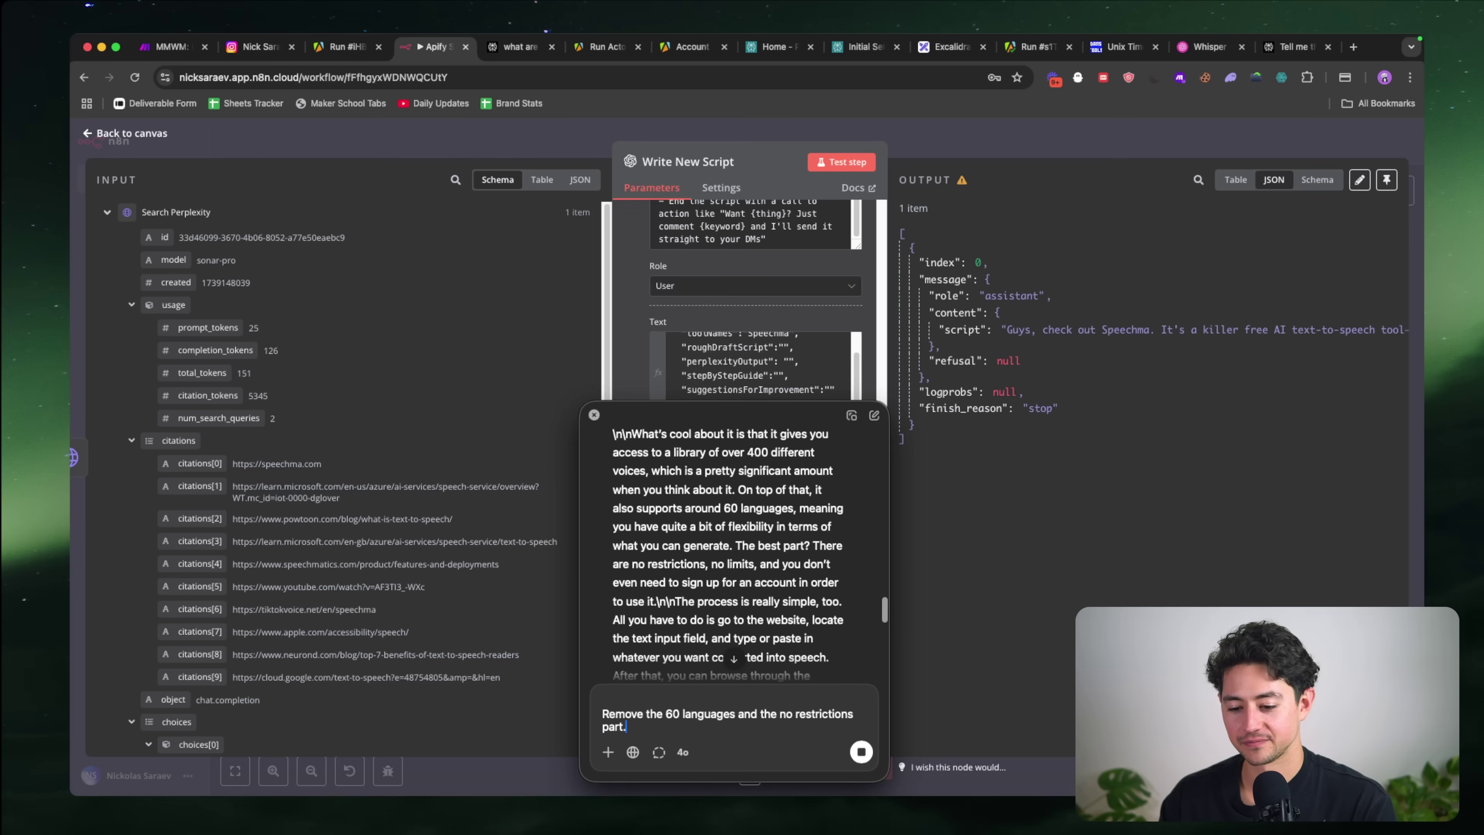
{"action": "scroll", "coordinate": [811, 508], "scroll_direction": "down", "scroll_amount": 5}
{"action": "scroll", "coordinate": [830, 654], "scroll_direction": "down", "scroll_amount": 2}
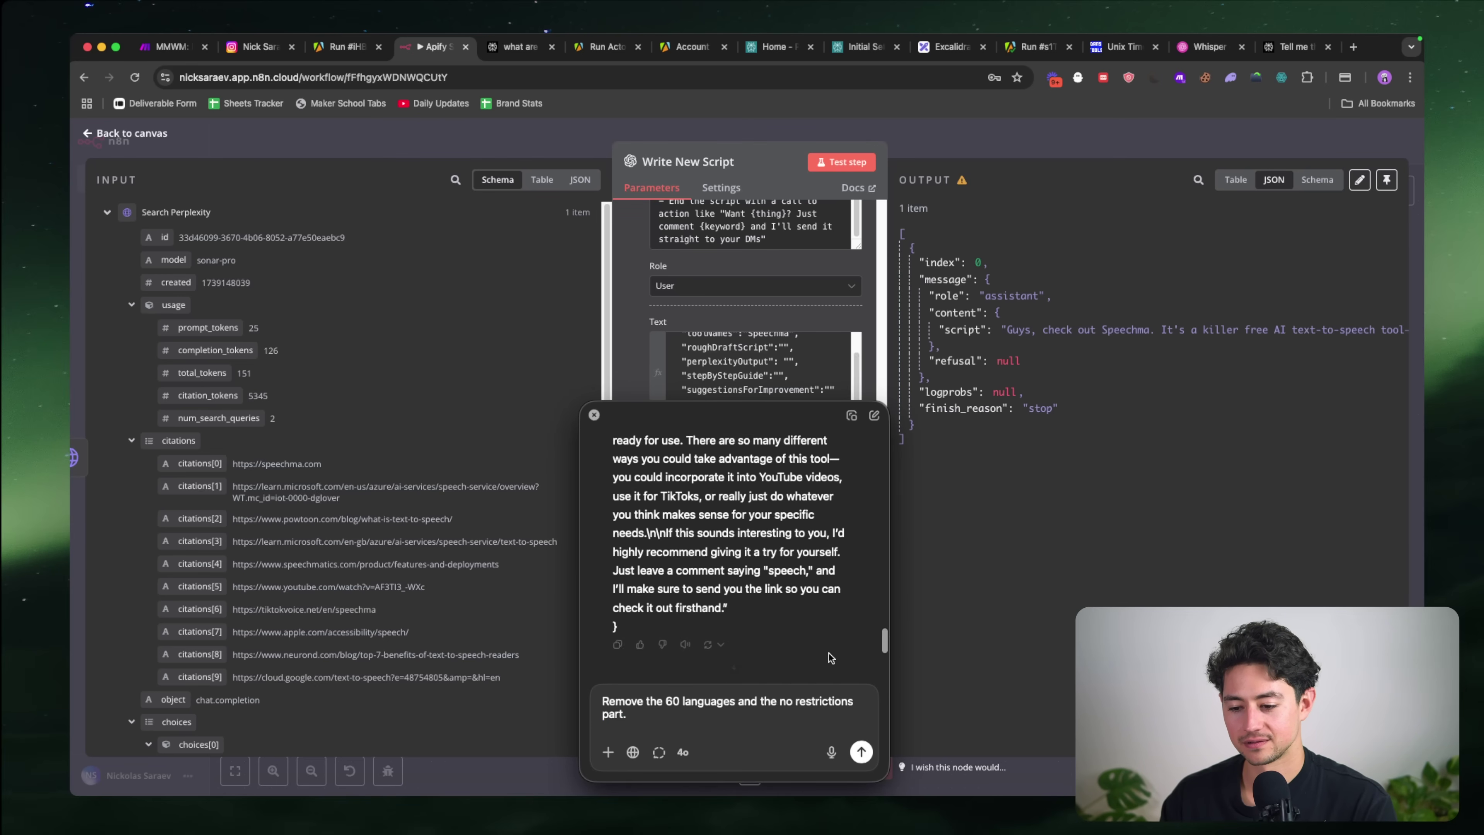
{"action": "key", "text": "Return"}
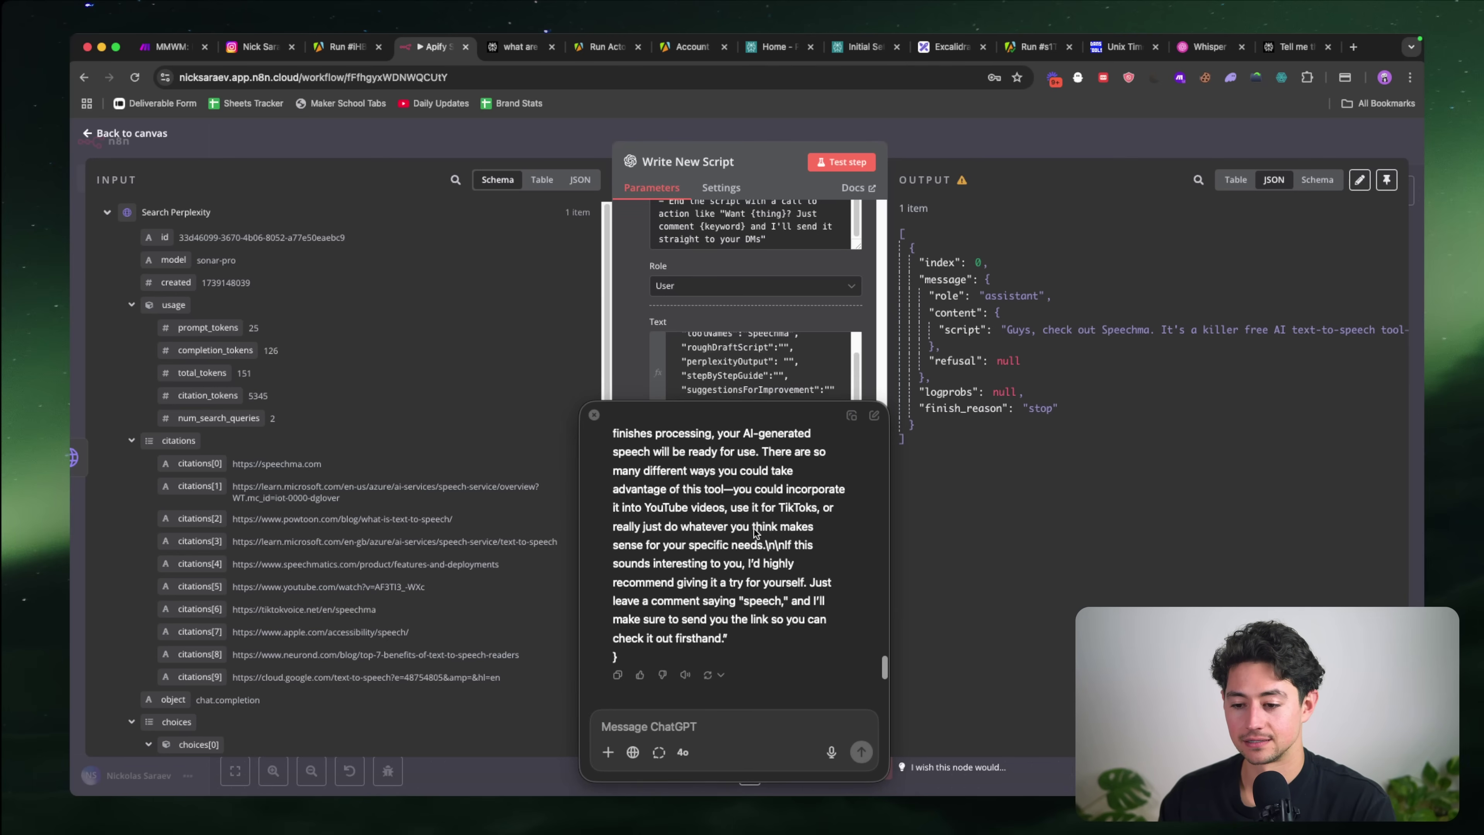
Step: Copy ChatGPT's revised Speechma script reply into the roughDraftScript value
{"action": "left_click", "coordinate": [594, 414]}
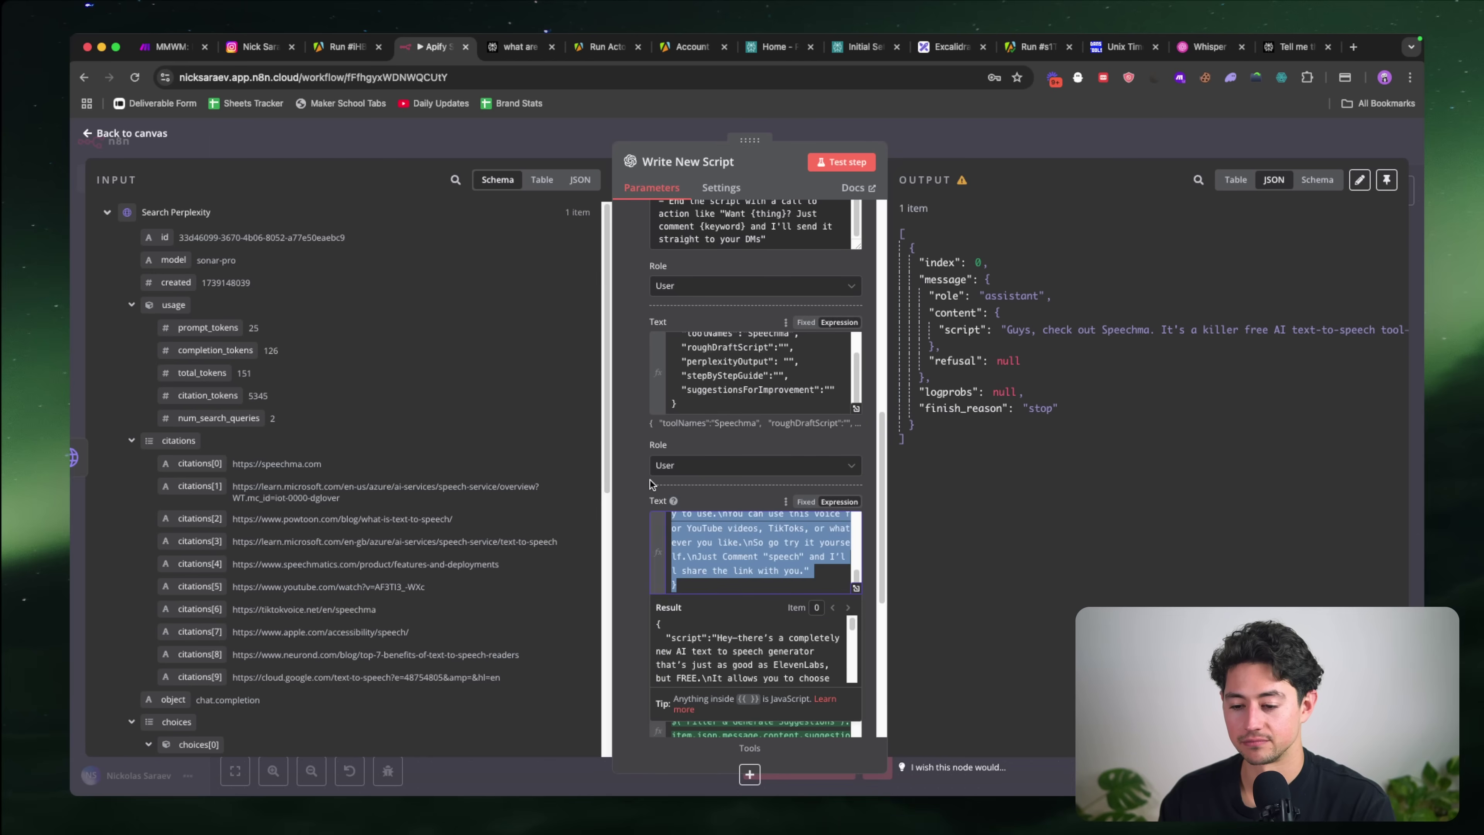
{"action": "scroll", "coordinate": [735, 555], "scroll_direction": "up", "scroll_amount": 5}
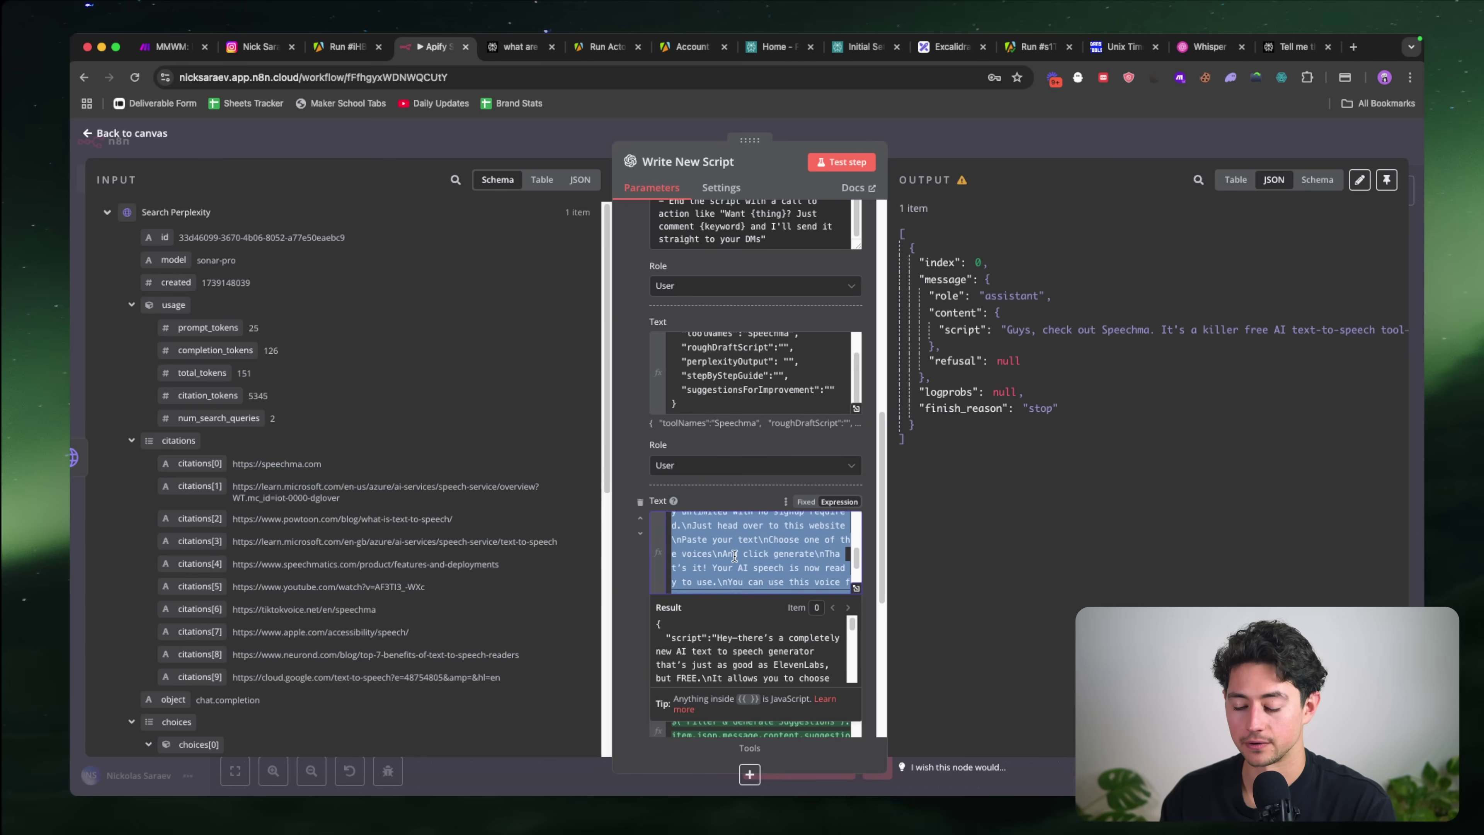
{"action": "key", "text": "super+v"}
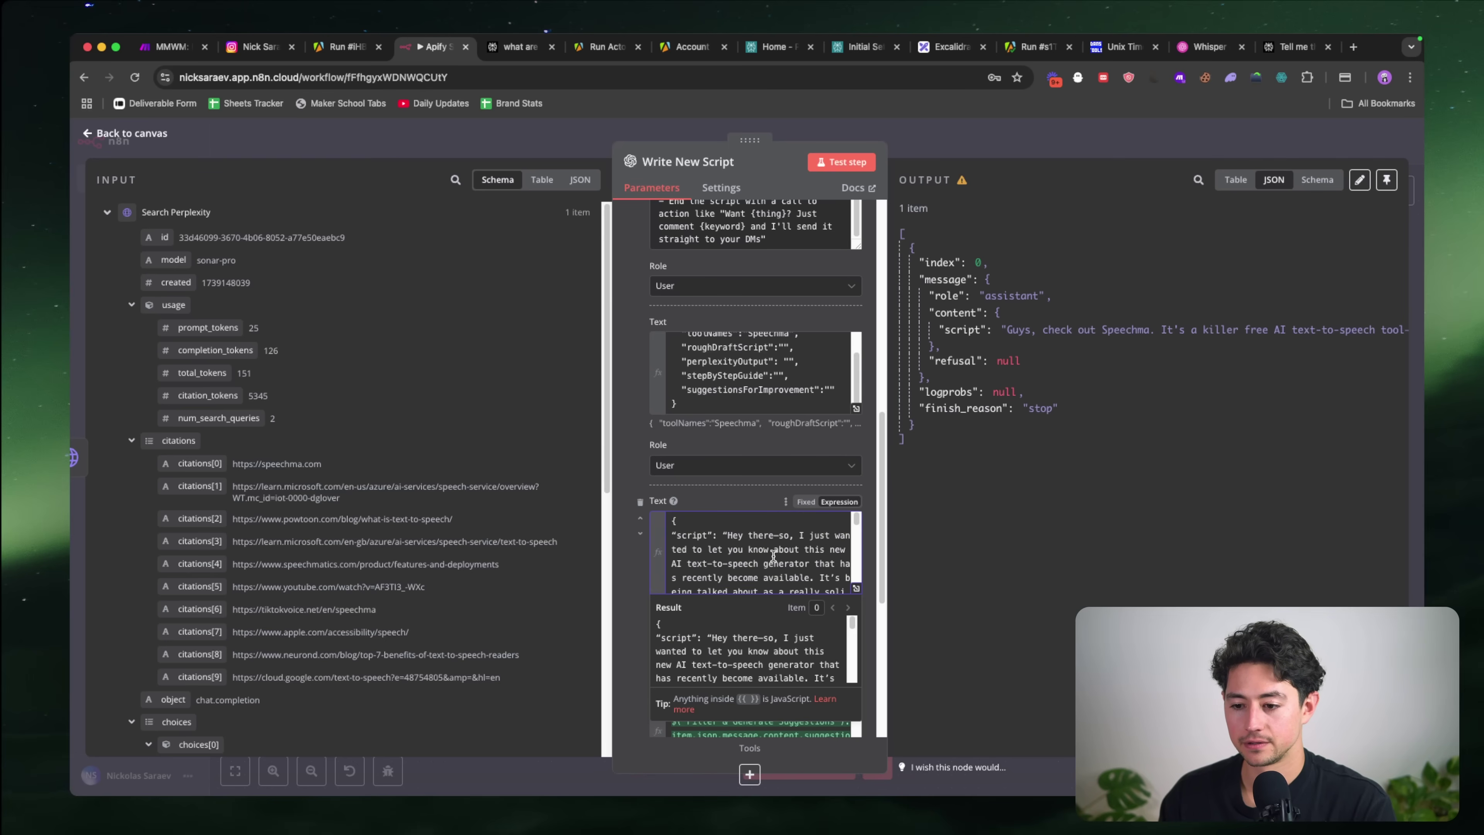
{"action": "left_click", "coordinate": [707, 486]}
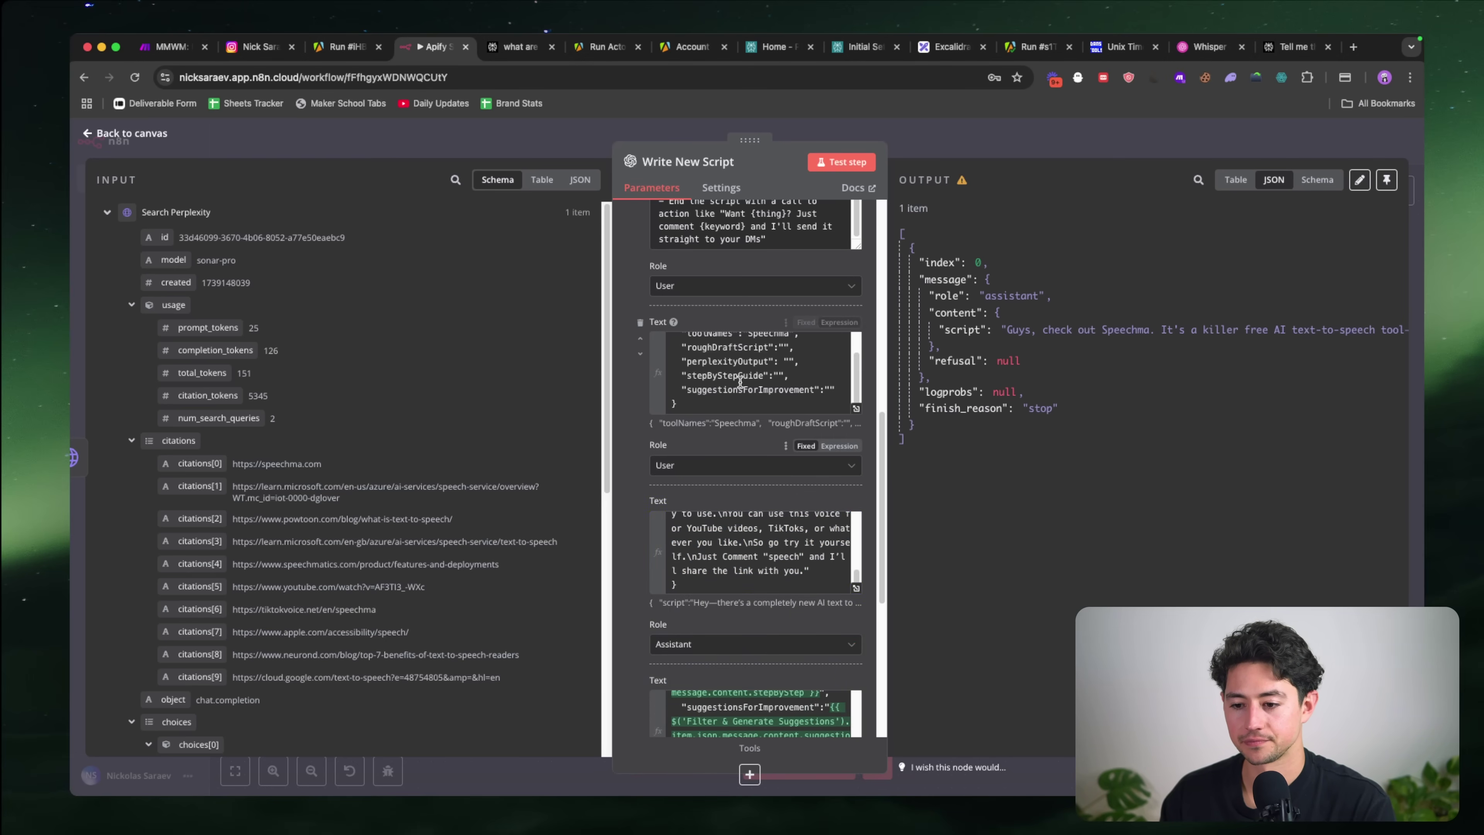
{"action": "scroll", "coordinate": [740, 382], "scroll_direction": "up", "scroll_amount": 1}
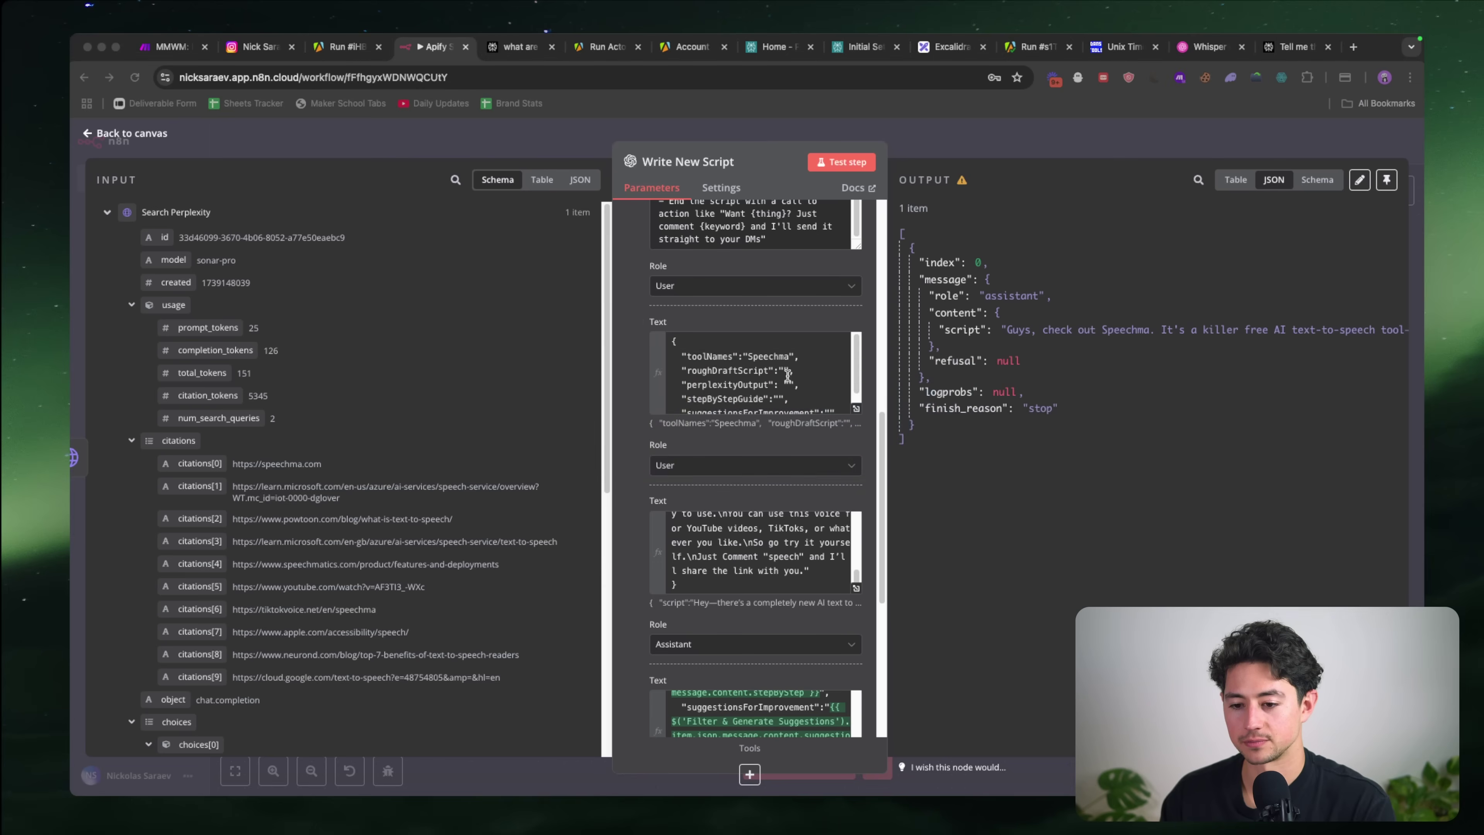
{"action": "key", "text": "alt+space"}
{"action": "left_click_drag", "start_coordinate": [727, 642], "coordinate": [660, 544]}
{"action": "key", "text": "super+c"}
{"action": "left_click", "coordinate": [783, 370]}
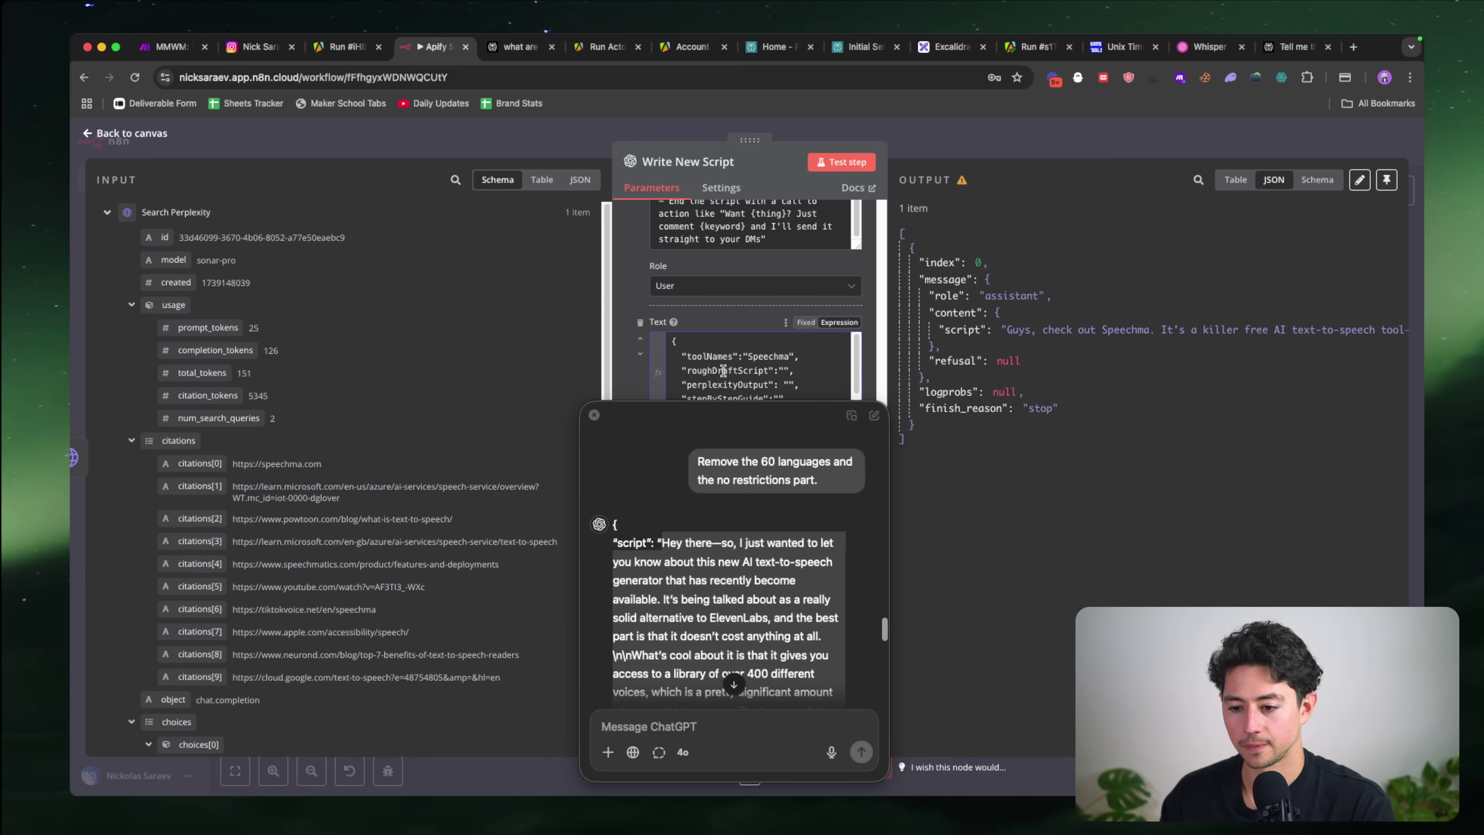
{"action": "key", "text": "super+v"}
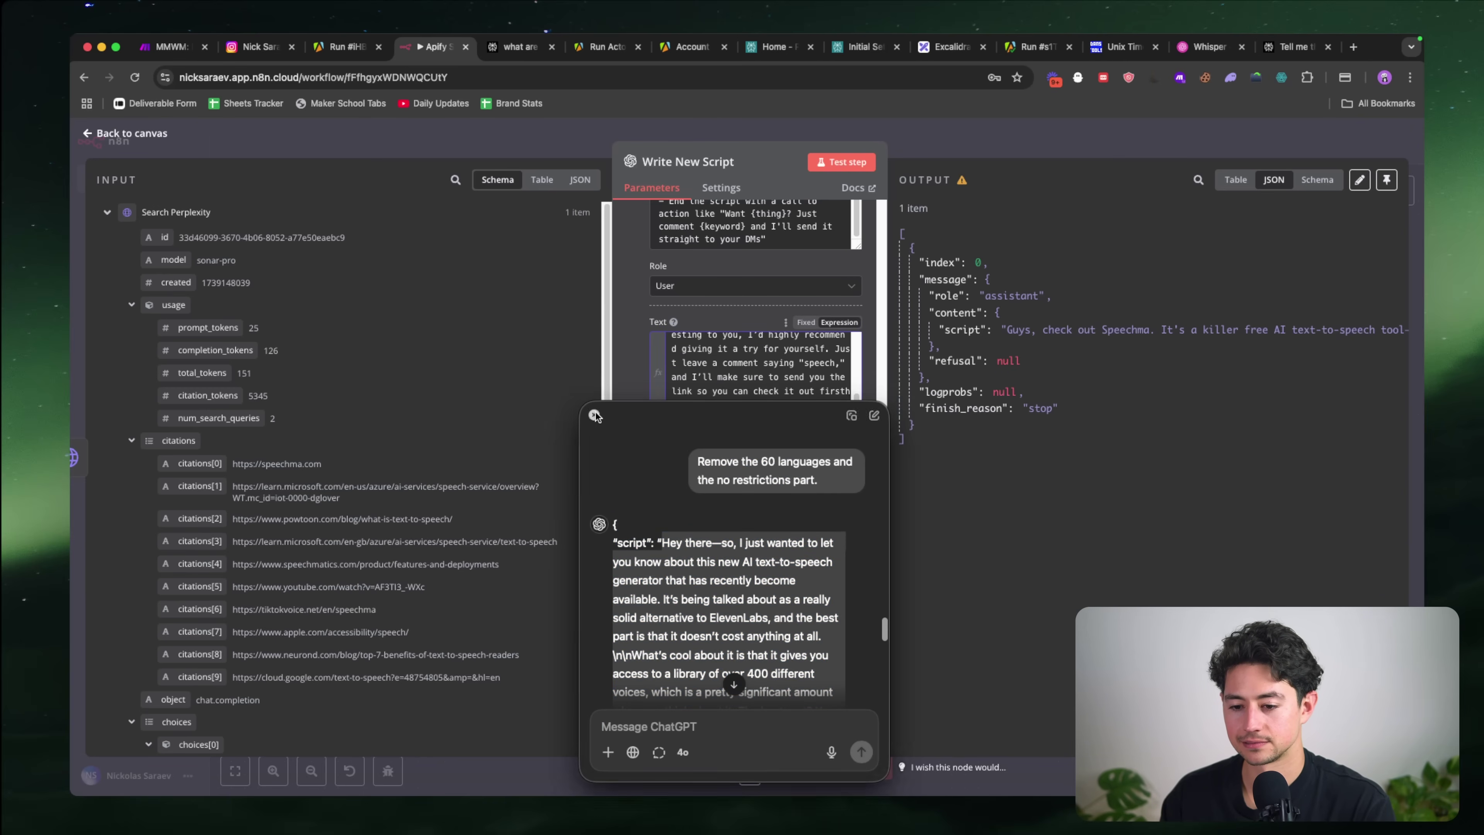
{"action": "left_click", "coordinate": [593, 415]}
{"action": "scroll", "coordinate": [753, 398], "scroll_direction": "up", "scroll_amount": 5}
Step: Replace the em-dash after 'Hey there' with a period and change 'this new' to 'a'
{"action": "scroll", "coordinate": [666, 544], "scroll_direction": "up", "scroll_amount": 2}
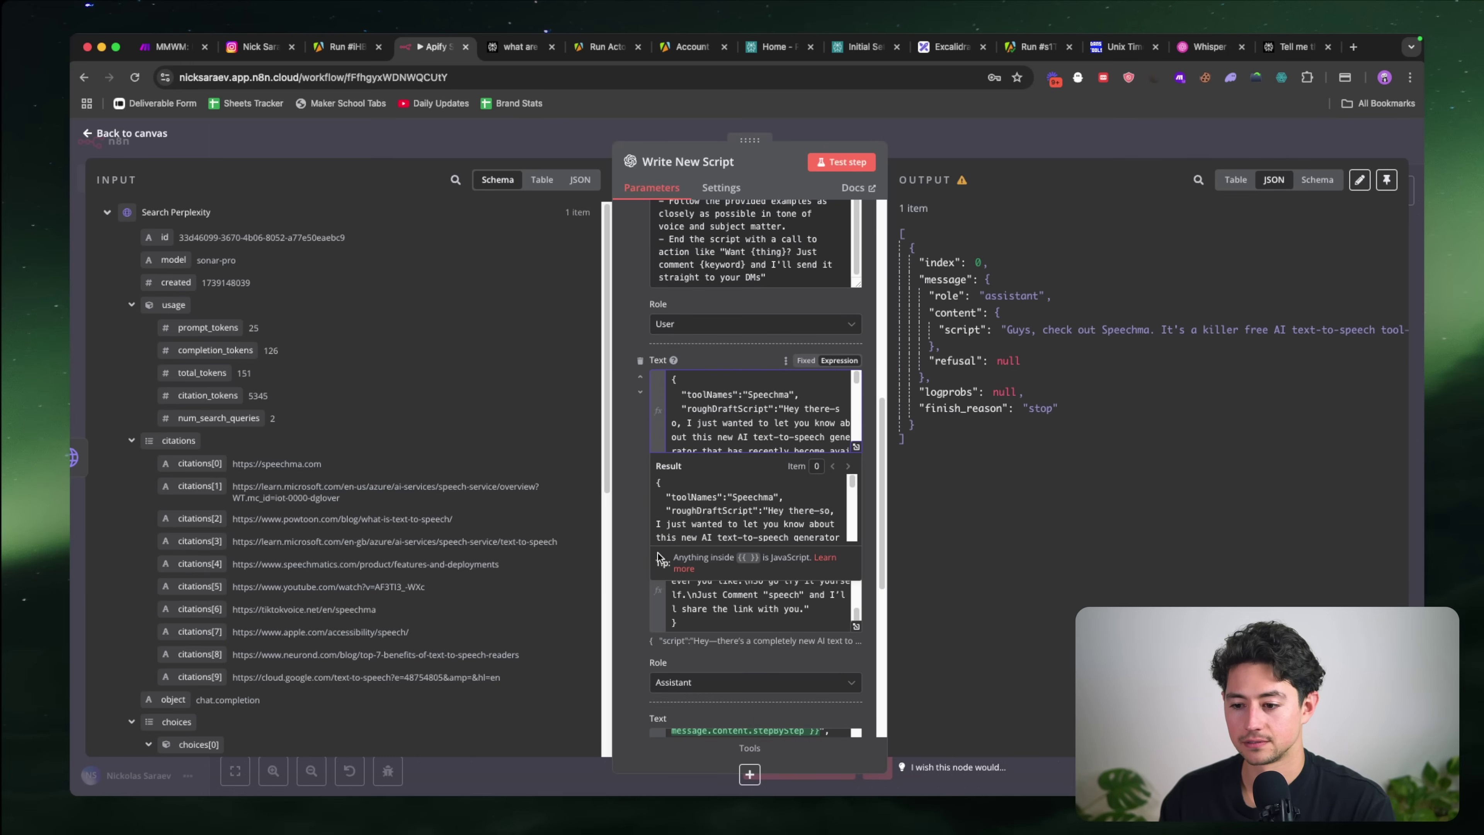
{"action": "key", "text": "BackSpace"}
{"action": "type", "text": ". S"}
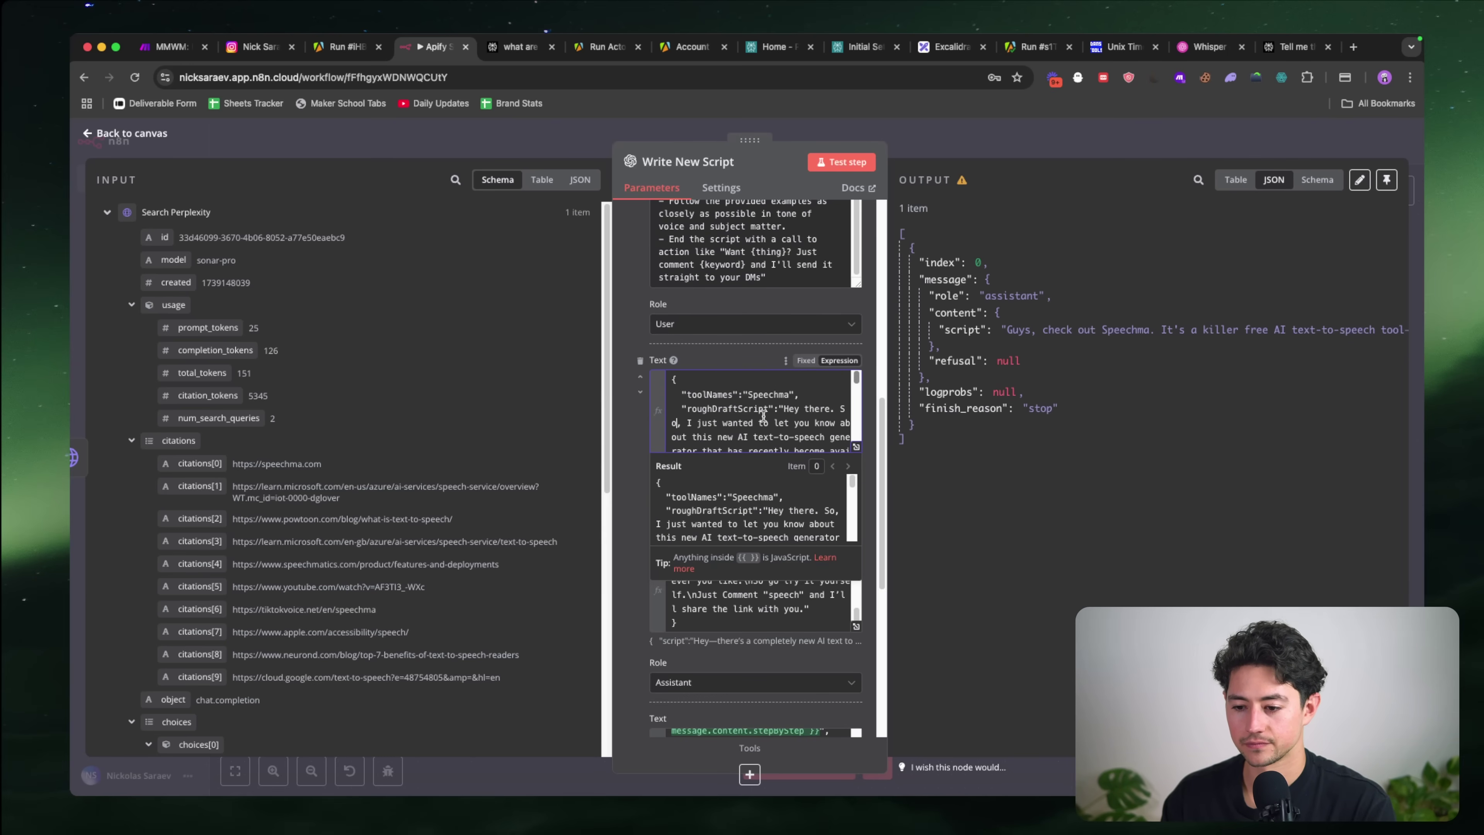
{"action": "scroll", "coordinate": [764, 416], "scroll_direction": "down", "scroll_amount": 2}
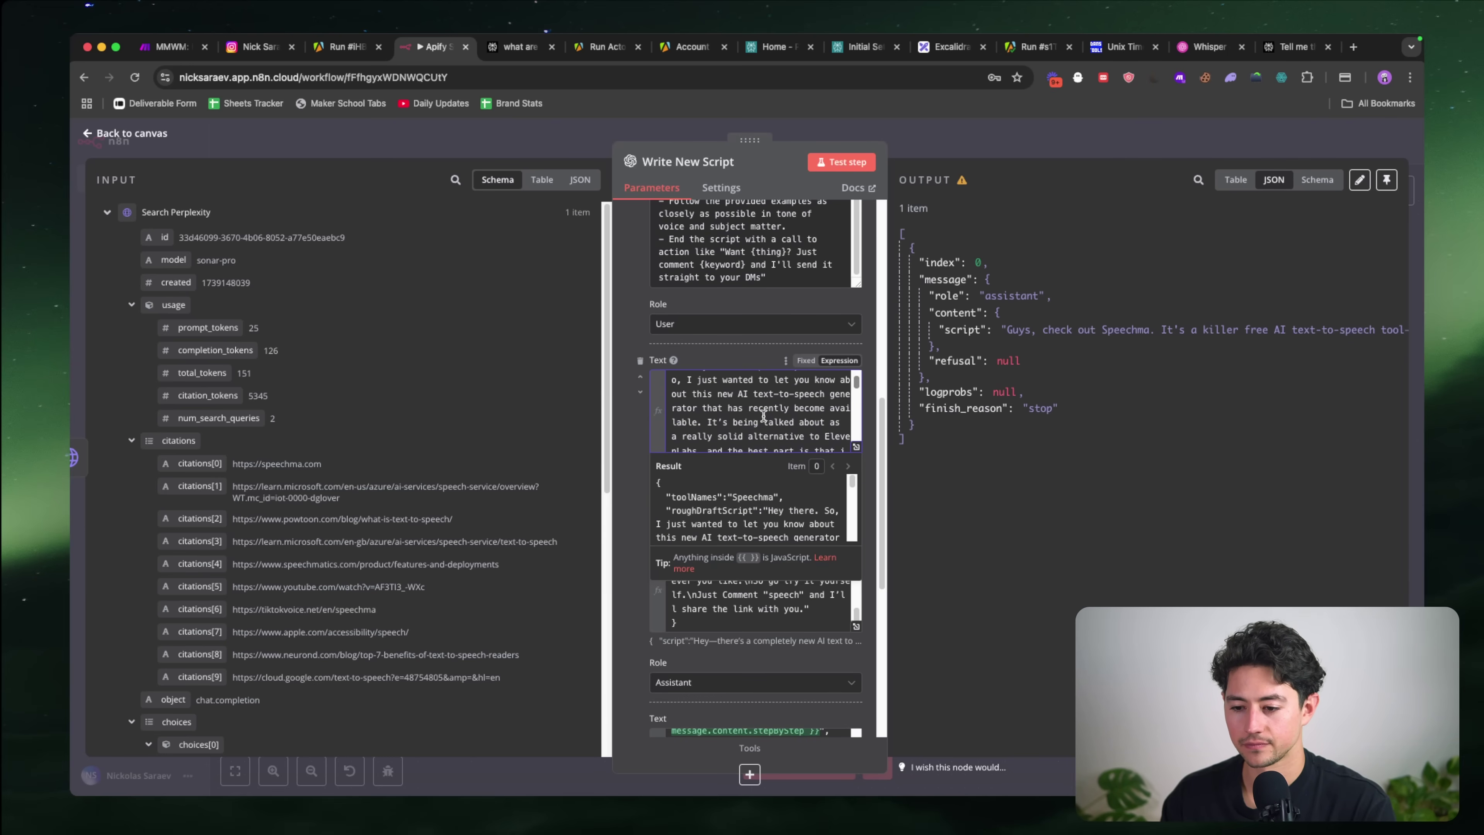
{"action": "double_click", "coordinate": [731, 390]}
{"action": "key", "text": "BackSpace"}
{"action": "key", "text": "alt+shift+Left"}
{"action": "type", "text": "a"}
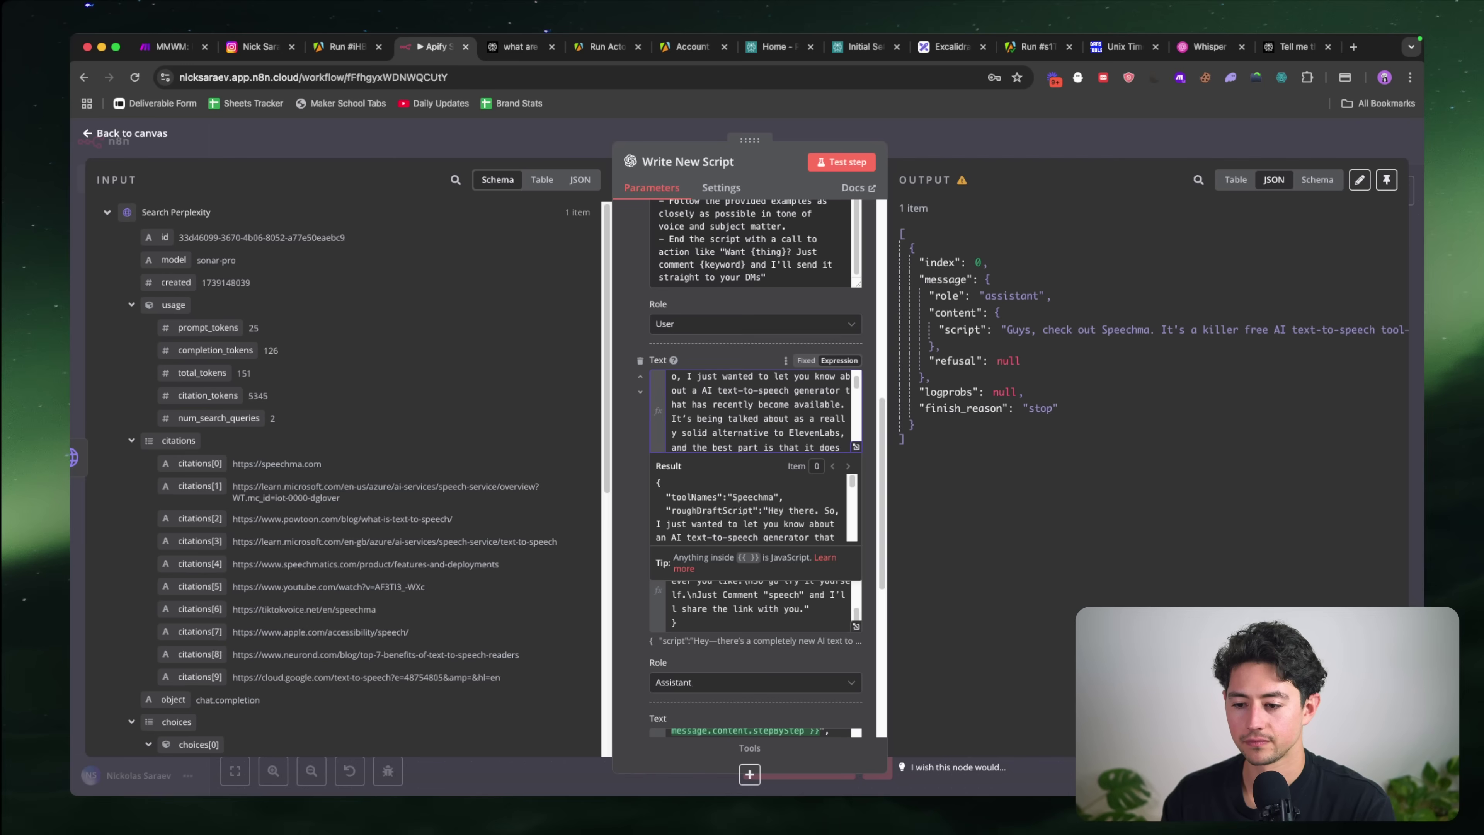
{"action": "scroll", "coordinate": [785, 410], "scroll_direction": "down", "scroll_amount": 1}
{"action": "scroll", "coordinate": [785, 410], "scroll_direction": "down", "scroll_amount": 2}
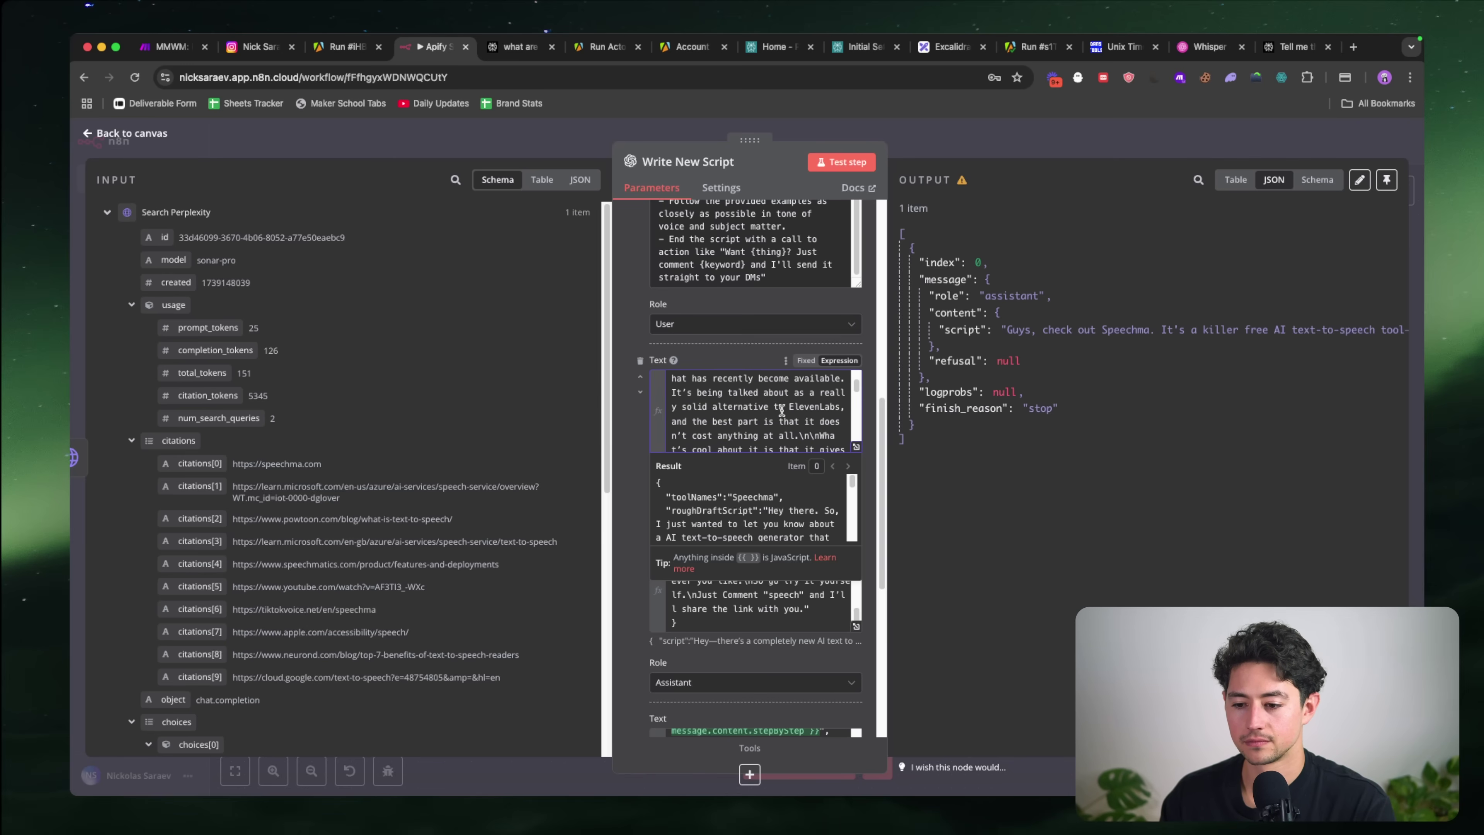
Step: Delete the ElevenLabs alternative phrase and replace the 400-voices sentence with 'It has a lot of voices'
{"action": "left_click_drag", "start_coordinate": [818, 409], "coordinate": [698, 396]}
{"action": "key", "text": "BackSpace"}
{"action": "key", "text": "shift+Up"}
{"action": "key", "text": "BackSpace"}
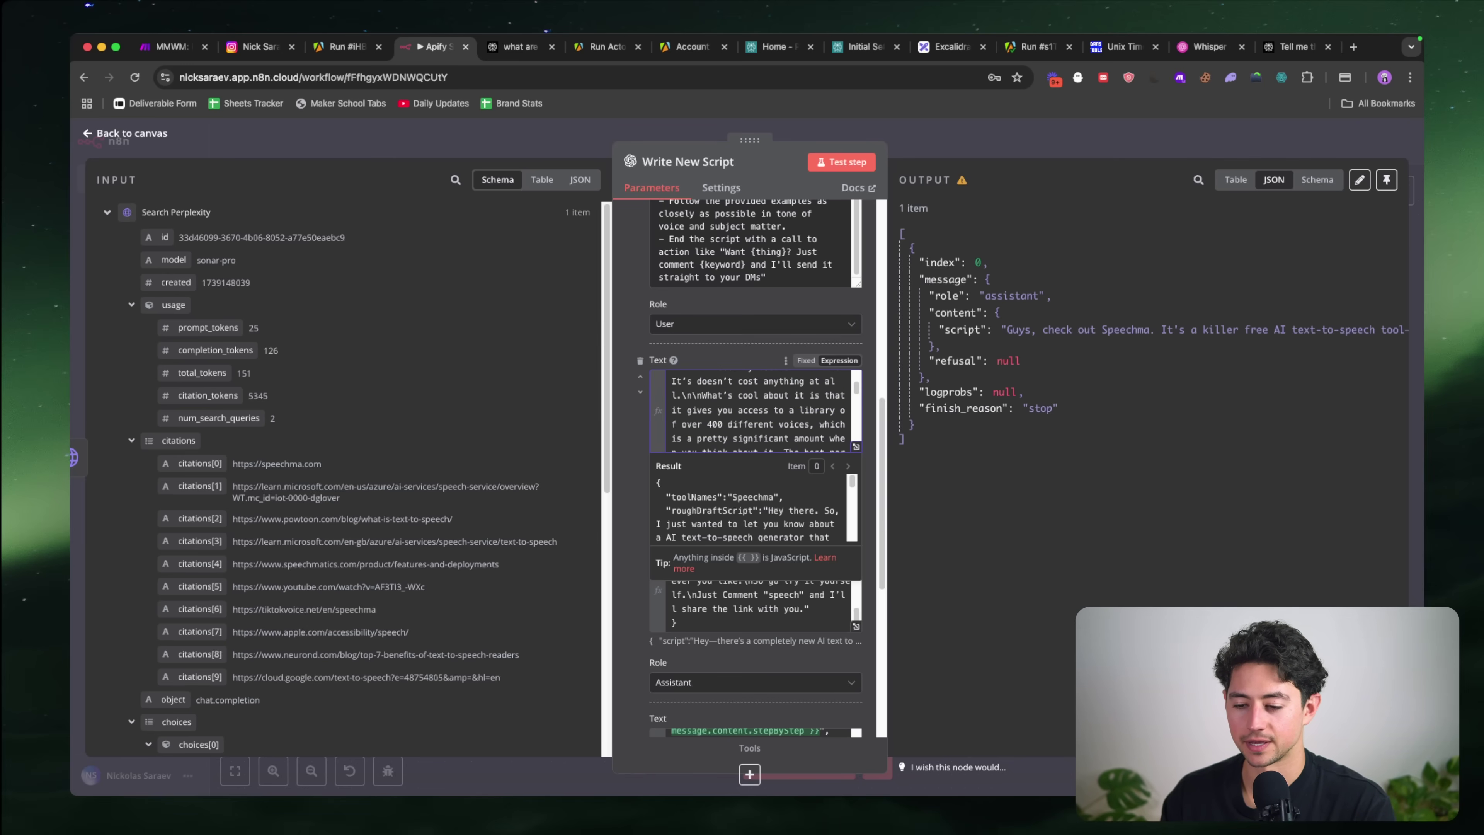
{"action": "left_click", "coordinate": [756, 395]}
{"action": "scroll", "coordinate": [729, 387], "scroll_direction": "down", "scroll_amount": 1}
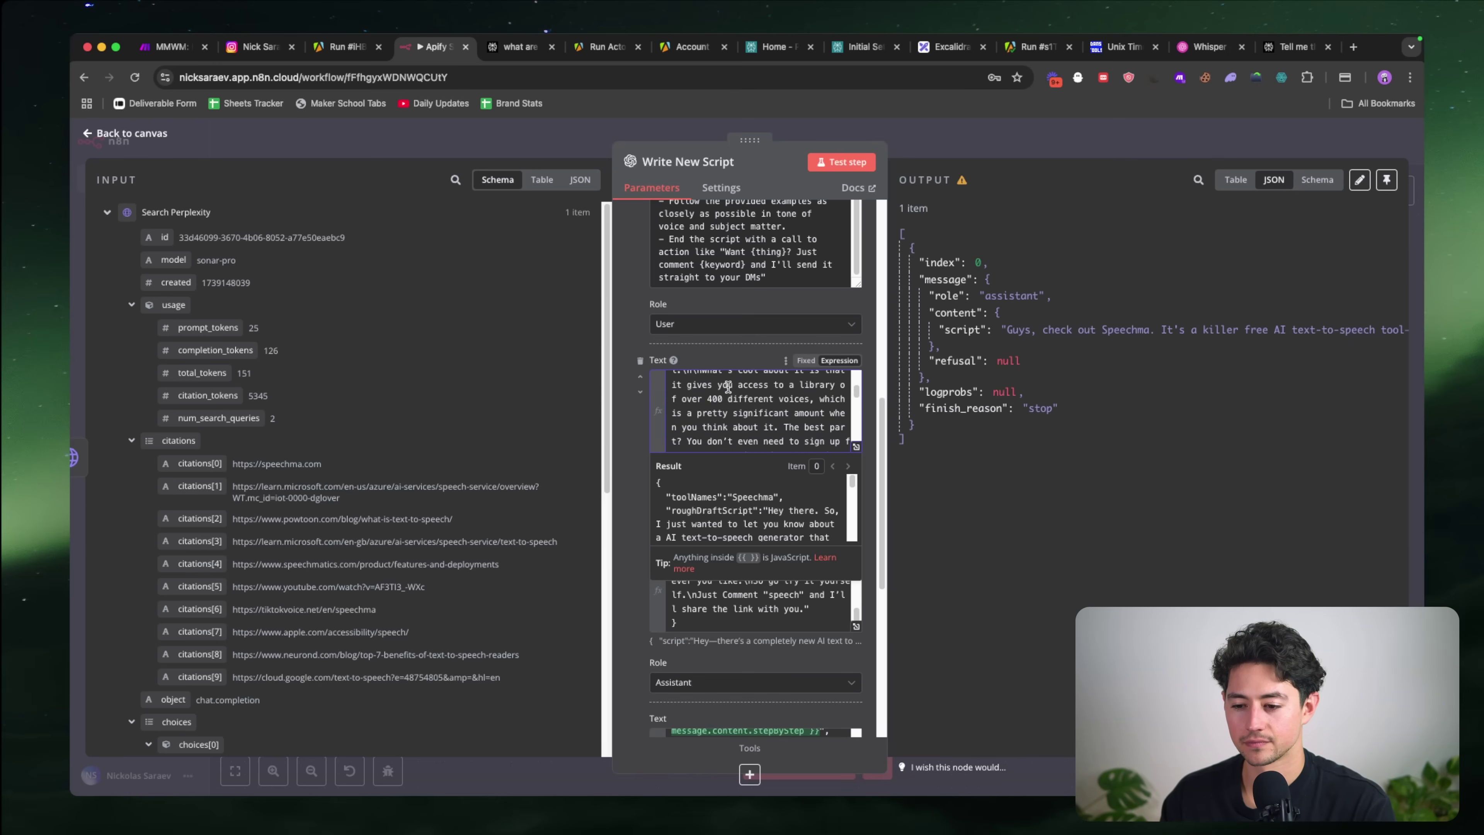
{"action": "left_click", "coordinate": [825, 400], "text": "shift"}
{"action": "key", "text": "BackSpace"}
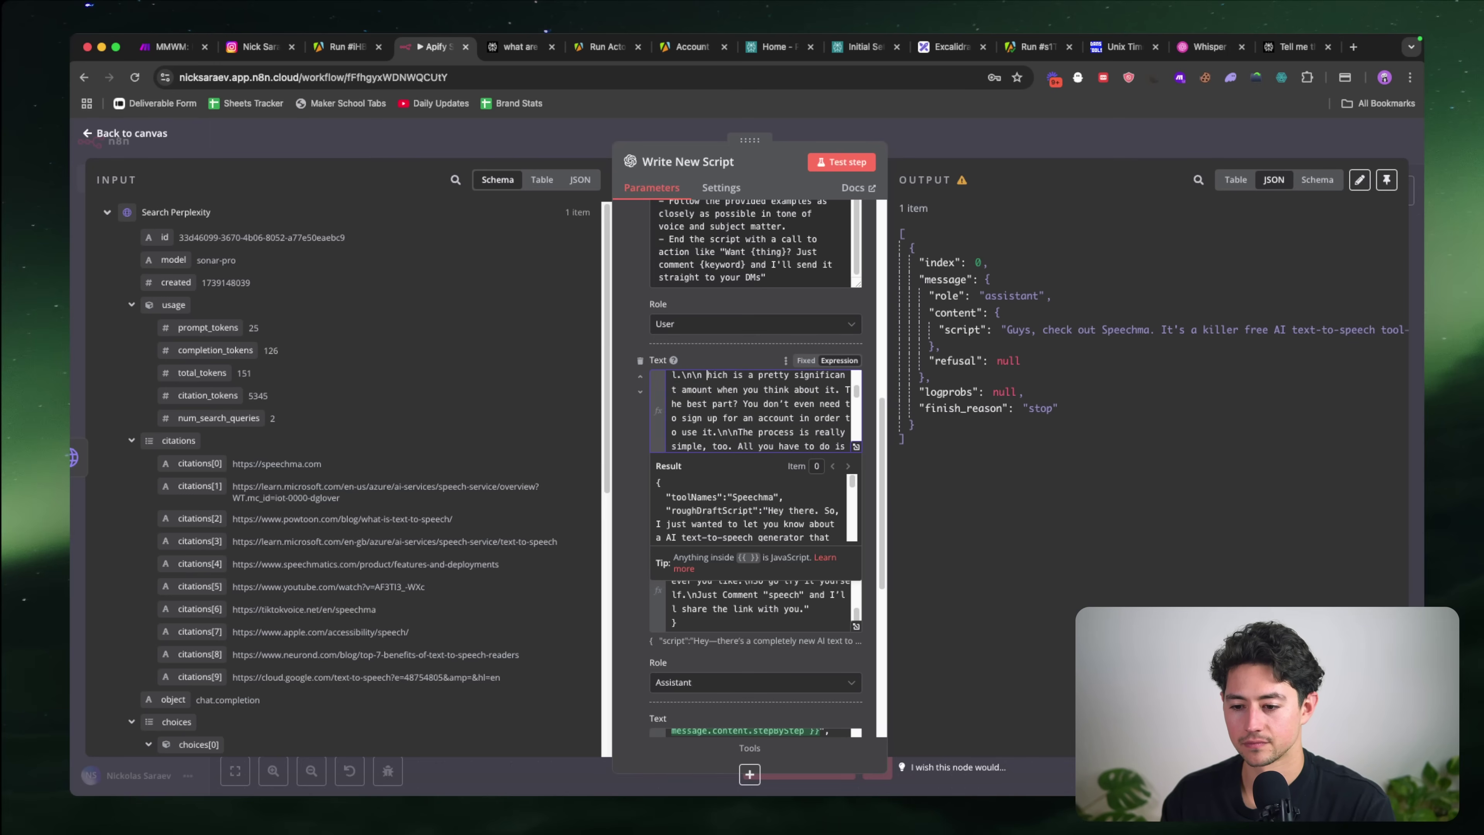
{"action": "type", "text": "It has a lot of voices!hich i"}
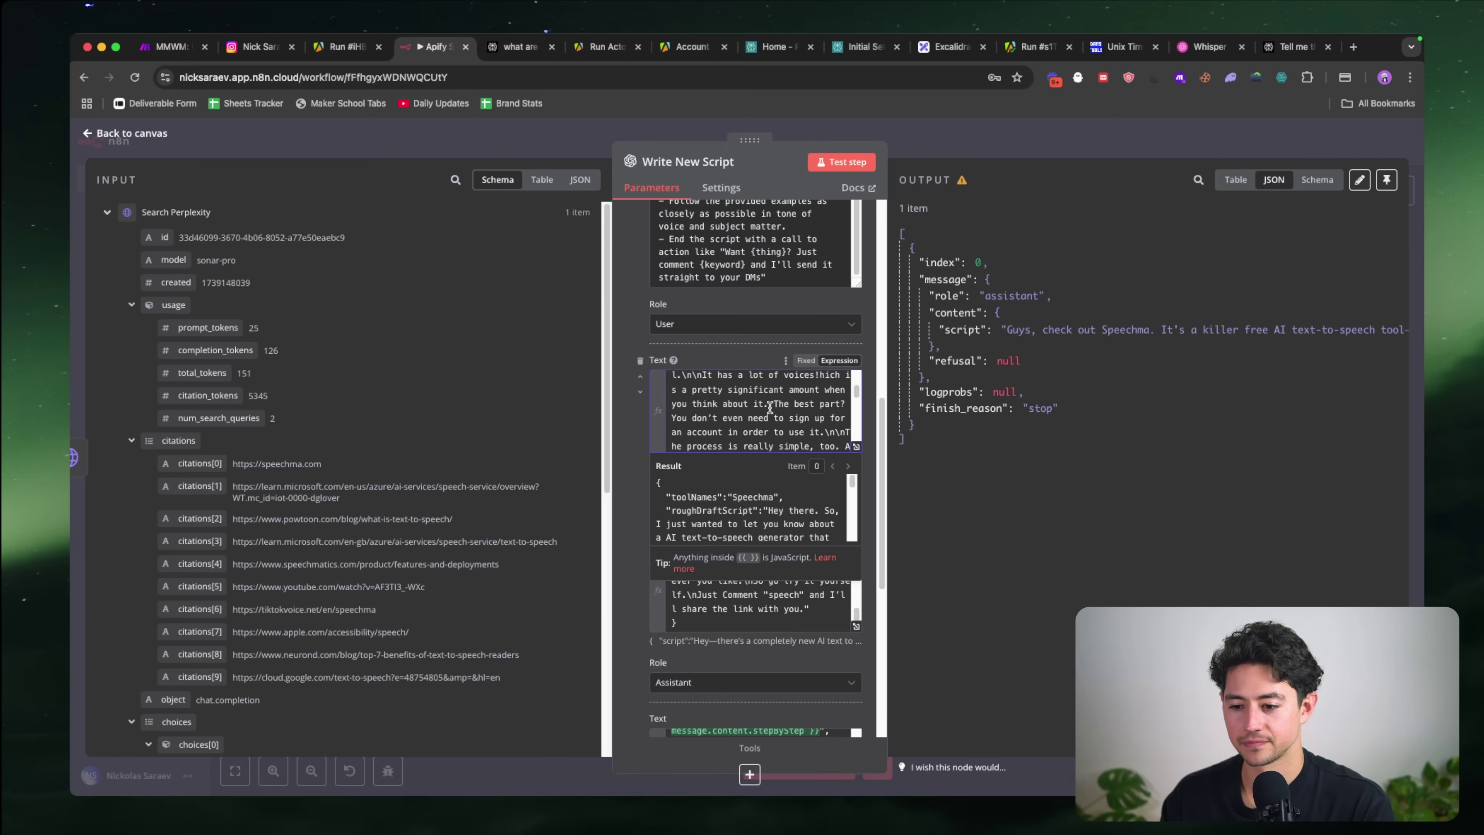
Step: Replace the 'pretty significant amount' sentence with 'And', rephrase 'best part is', drop 'even', add 'There are lots of voices.'
{"action": "left_click", "coordinate": [770, 407], "text": "shift"}
{"action": "key", "text": "BackSpace"}
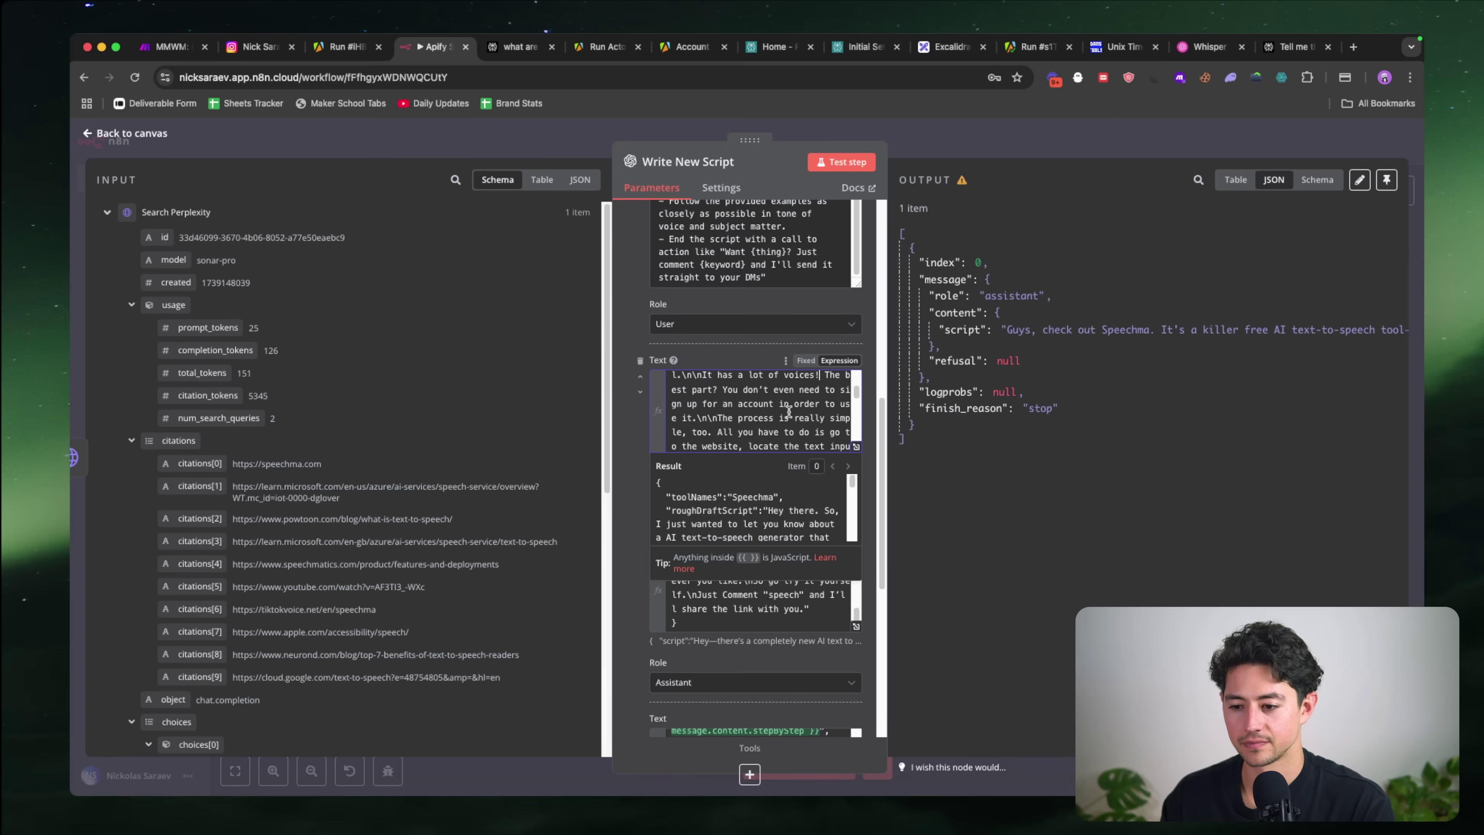
{"action": "type", "text": "And t"}
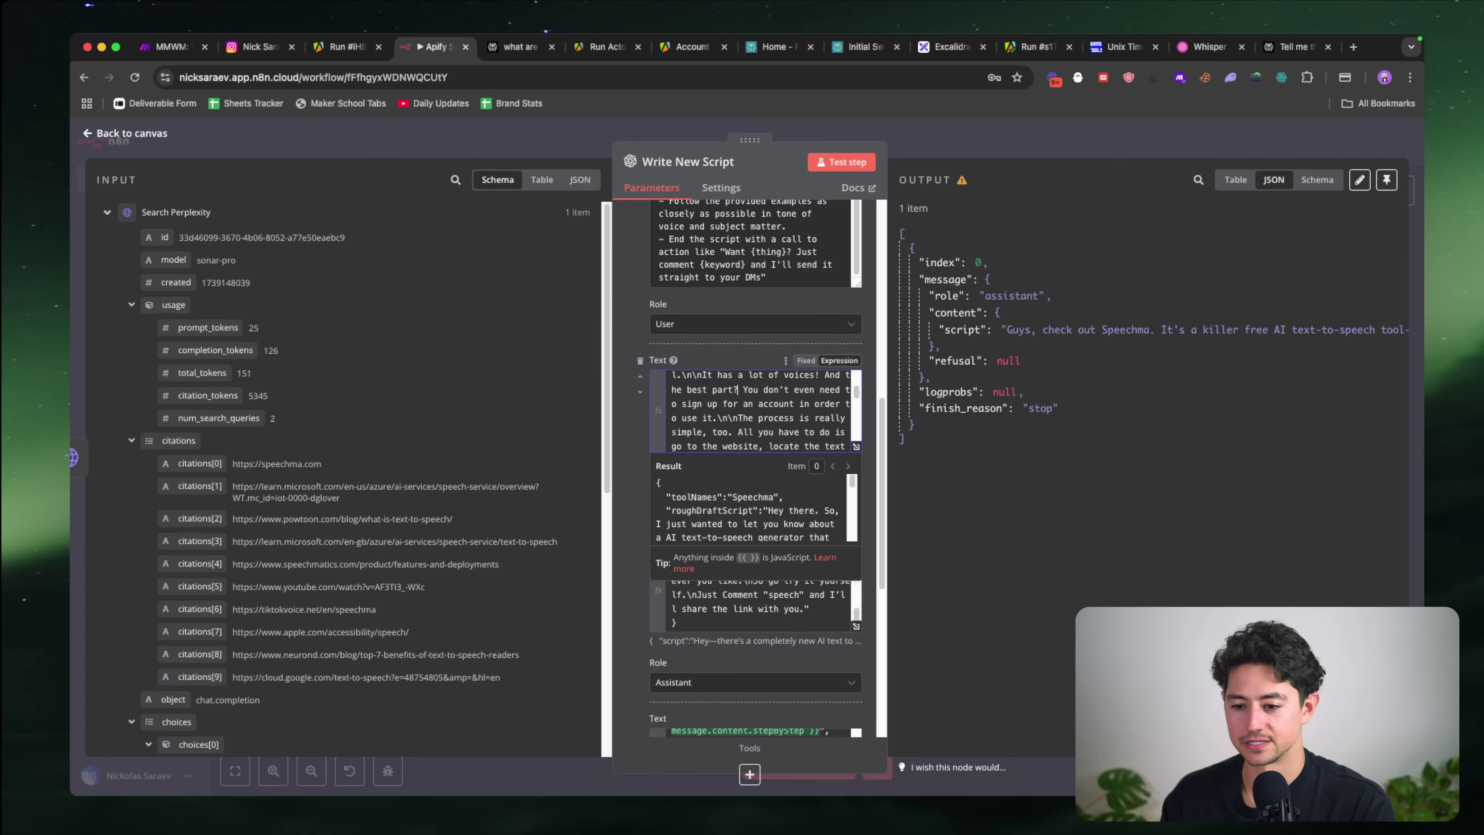
{"action": "key", "text": "BackSpace"}
{"action": "type", "text": "is y"}
{"action": "key", "text": "alt+shift+Right"}
{"action": "key", "text": "BackSpace"}
{"action": "key", "text": "alt+Right"}
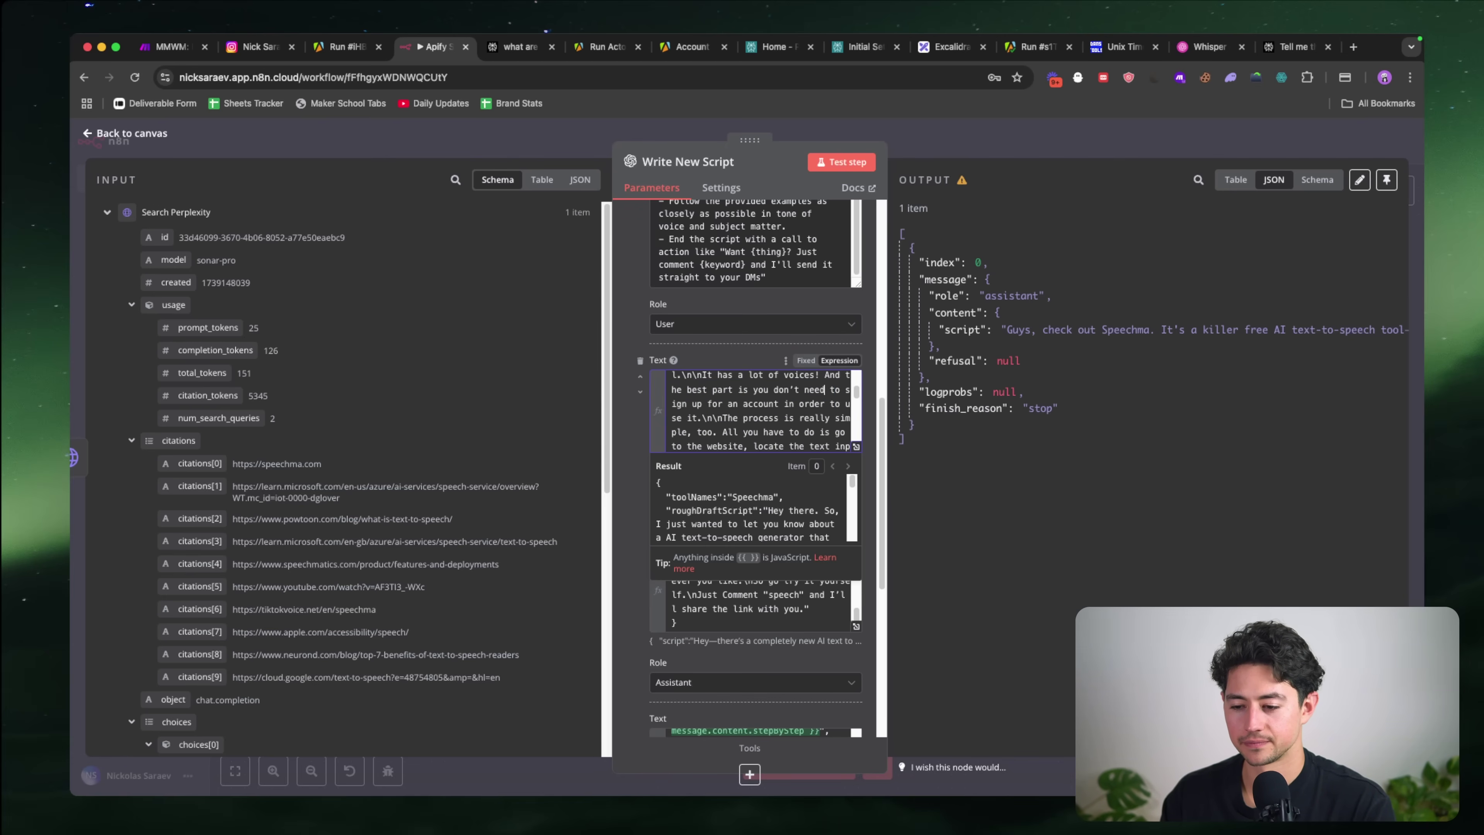
{"action": "scroll", "coordinate": [760, 409], "scroll_direction": "down", "scroll_amount": 2}
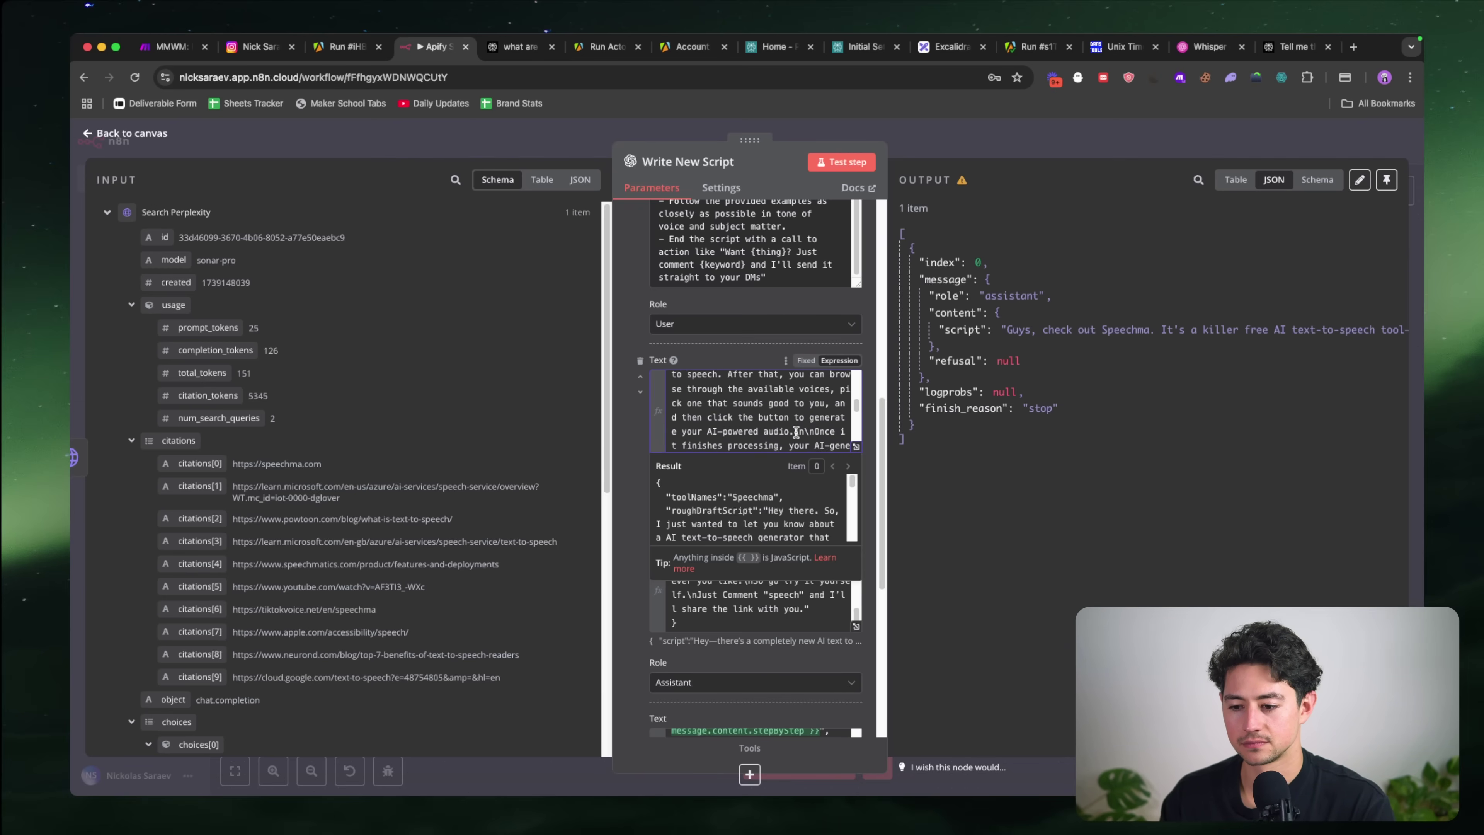
{"action": "type", "text": "Th"}
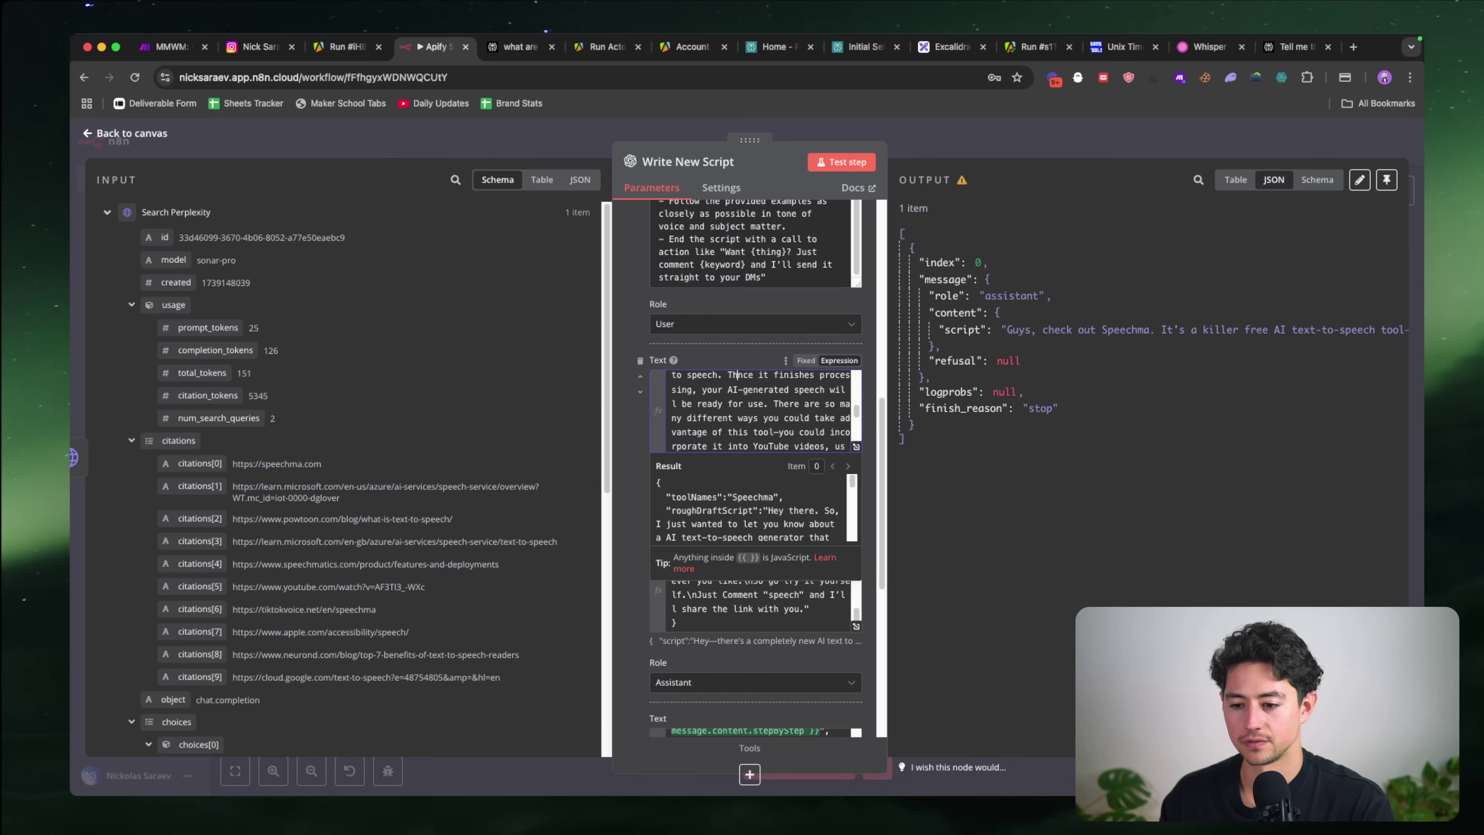
{"action": "type", "text": "ere are lots of voices. O"}
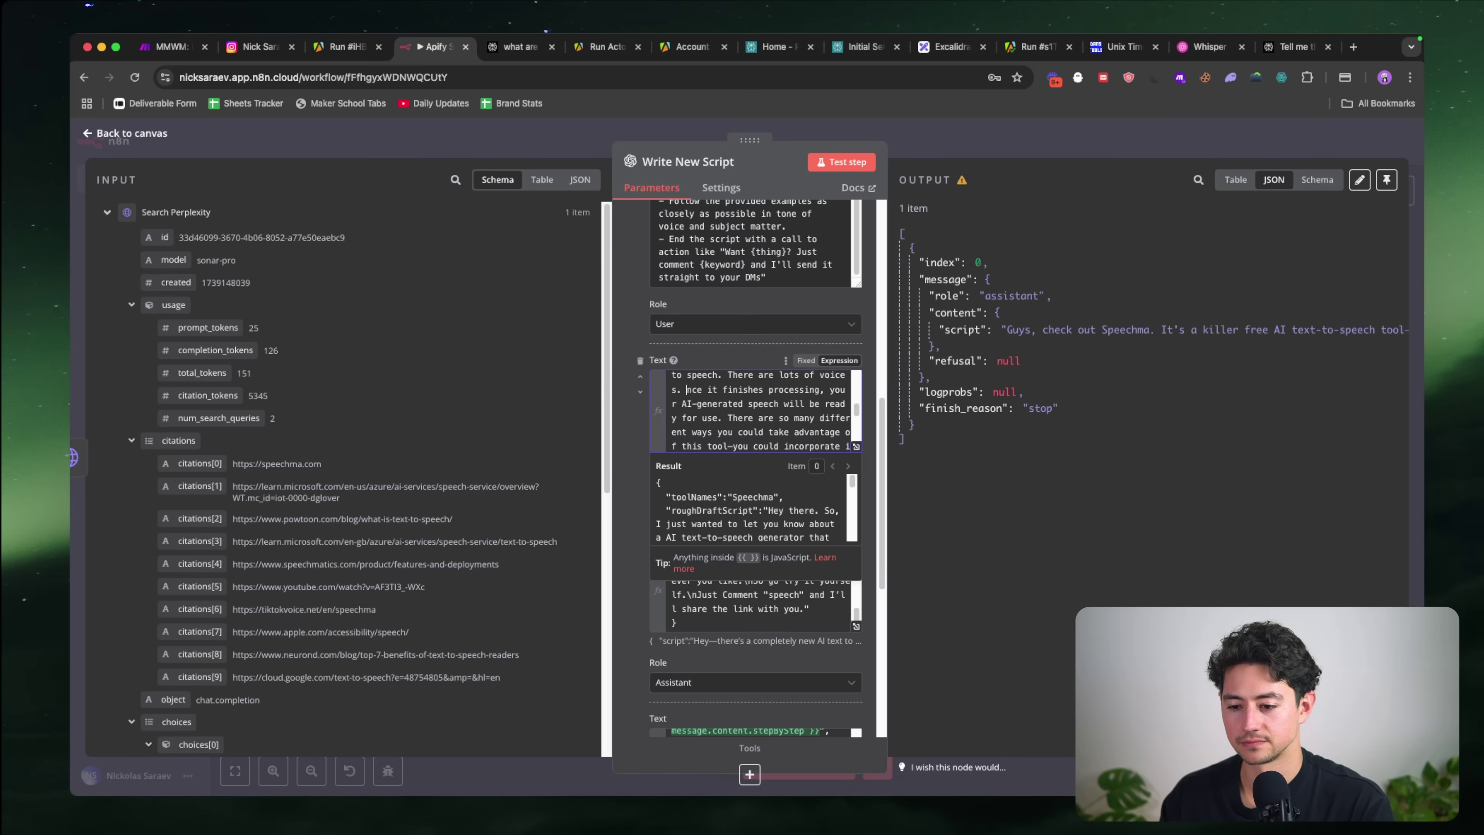
Step: Change the comment keyword from 'speech' to 'texttospeech'
{"action": "scroll", "coordinate": [755, 411], "scroll_direction": "down", "scroll_amount": 1}
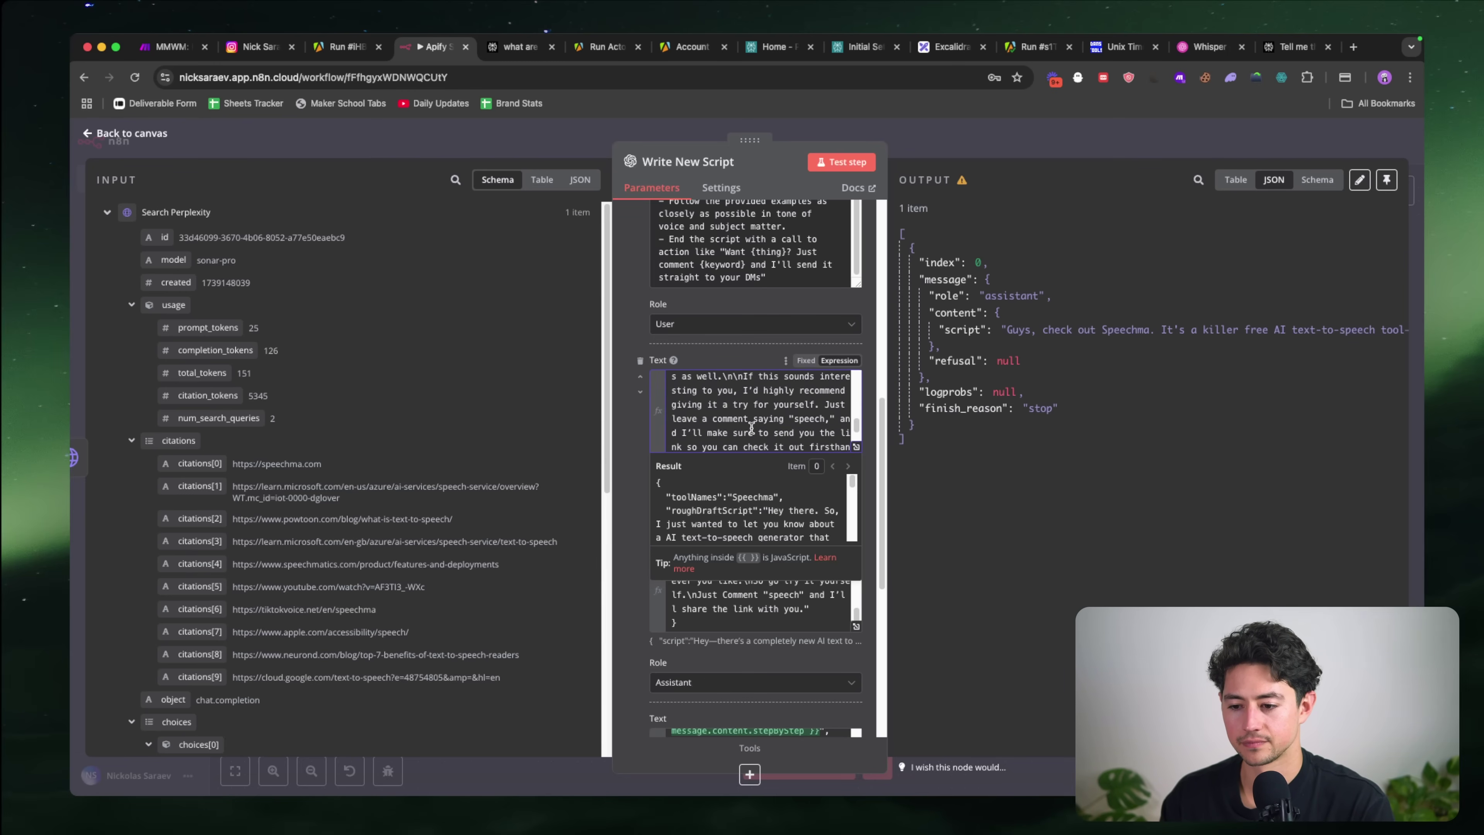
{"action": "double_click", "coordinate": [824, 398]}
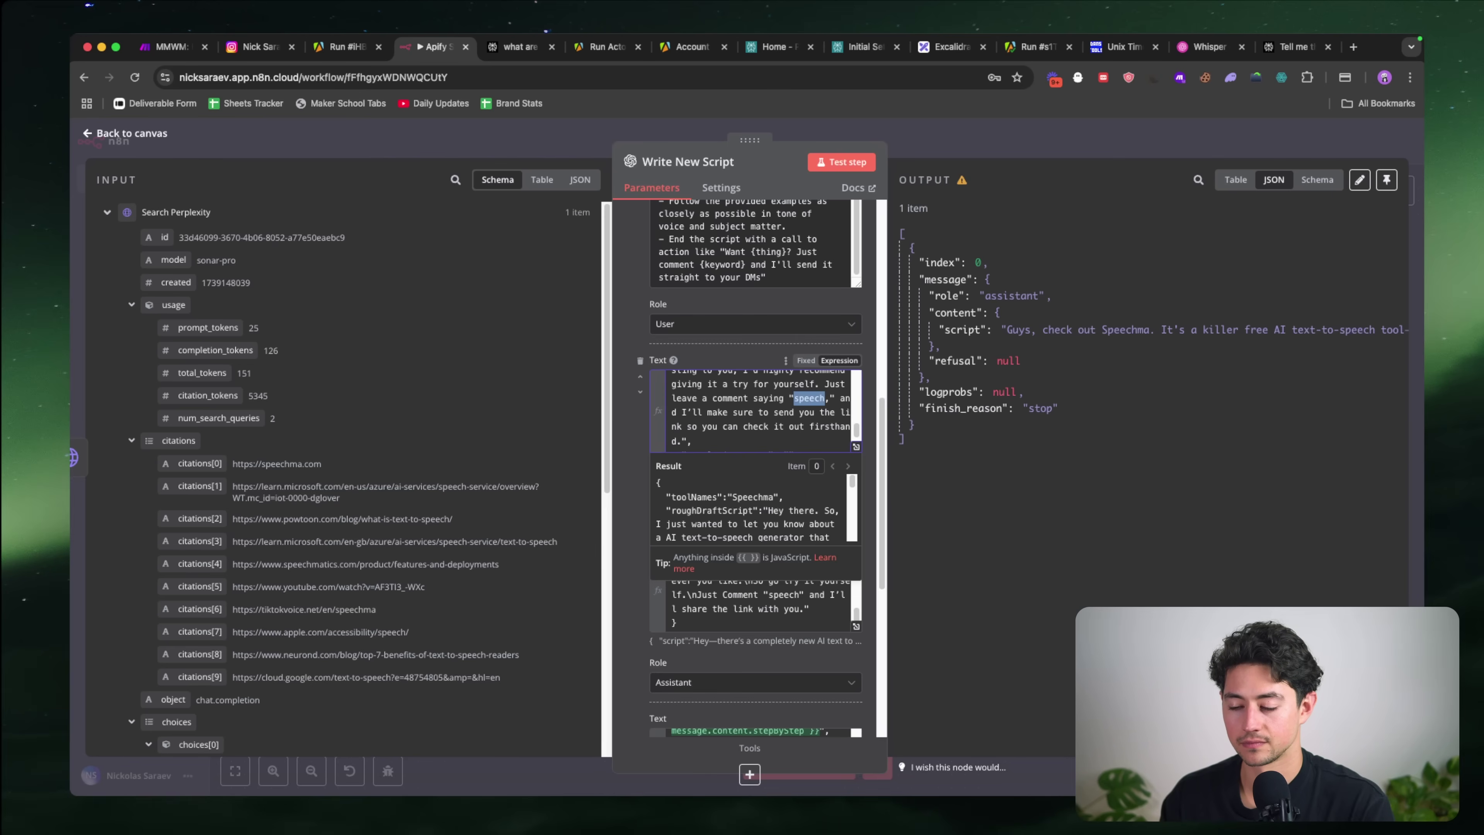
{"action": "type", "text": "texttospe"}
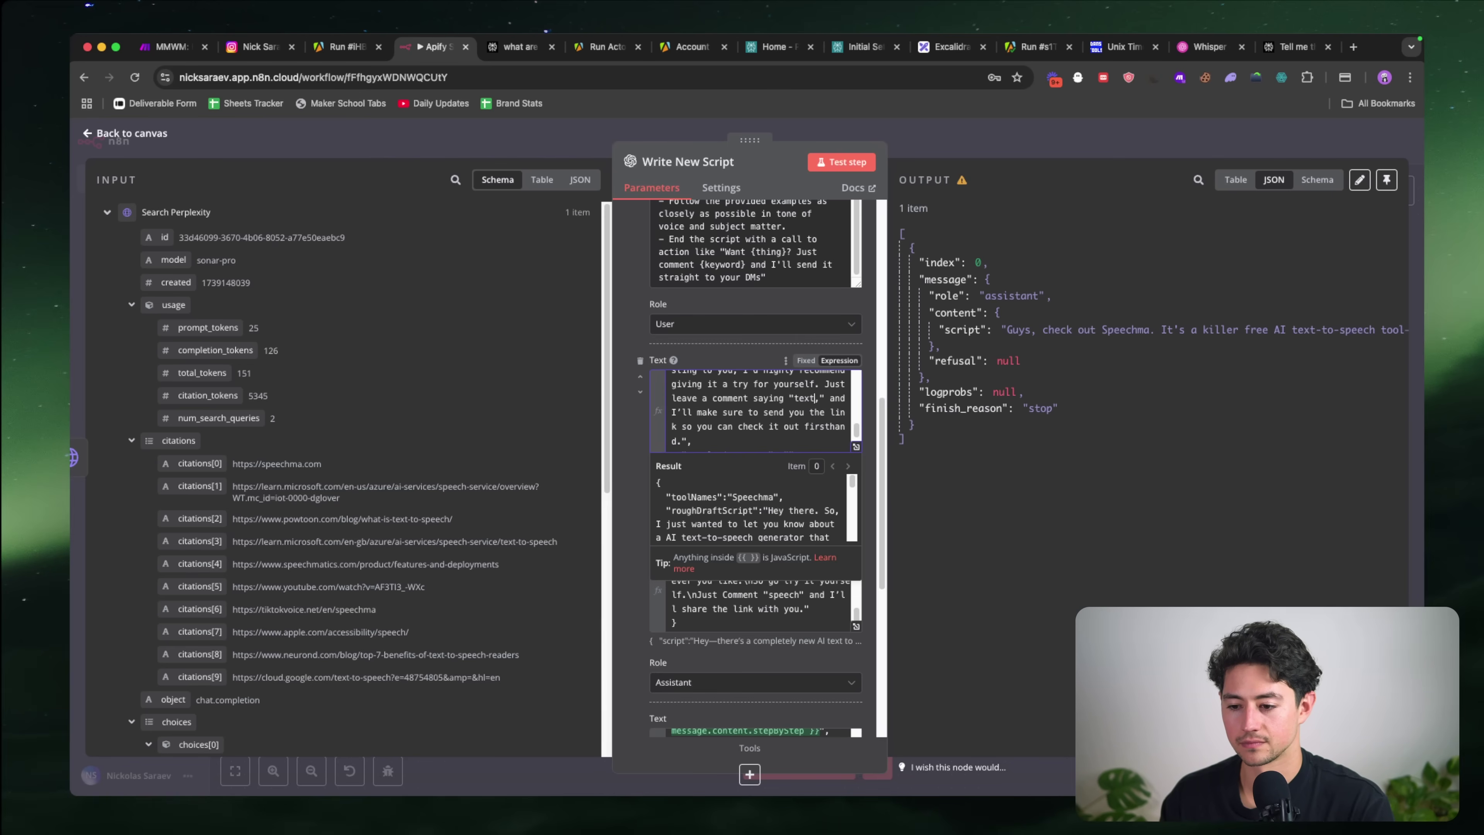
{"action": "scroll", "coordinate": [806, 406], "scroll_direction": "up", "scroll_amount": 6}
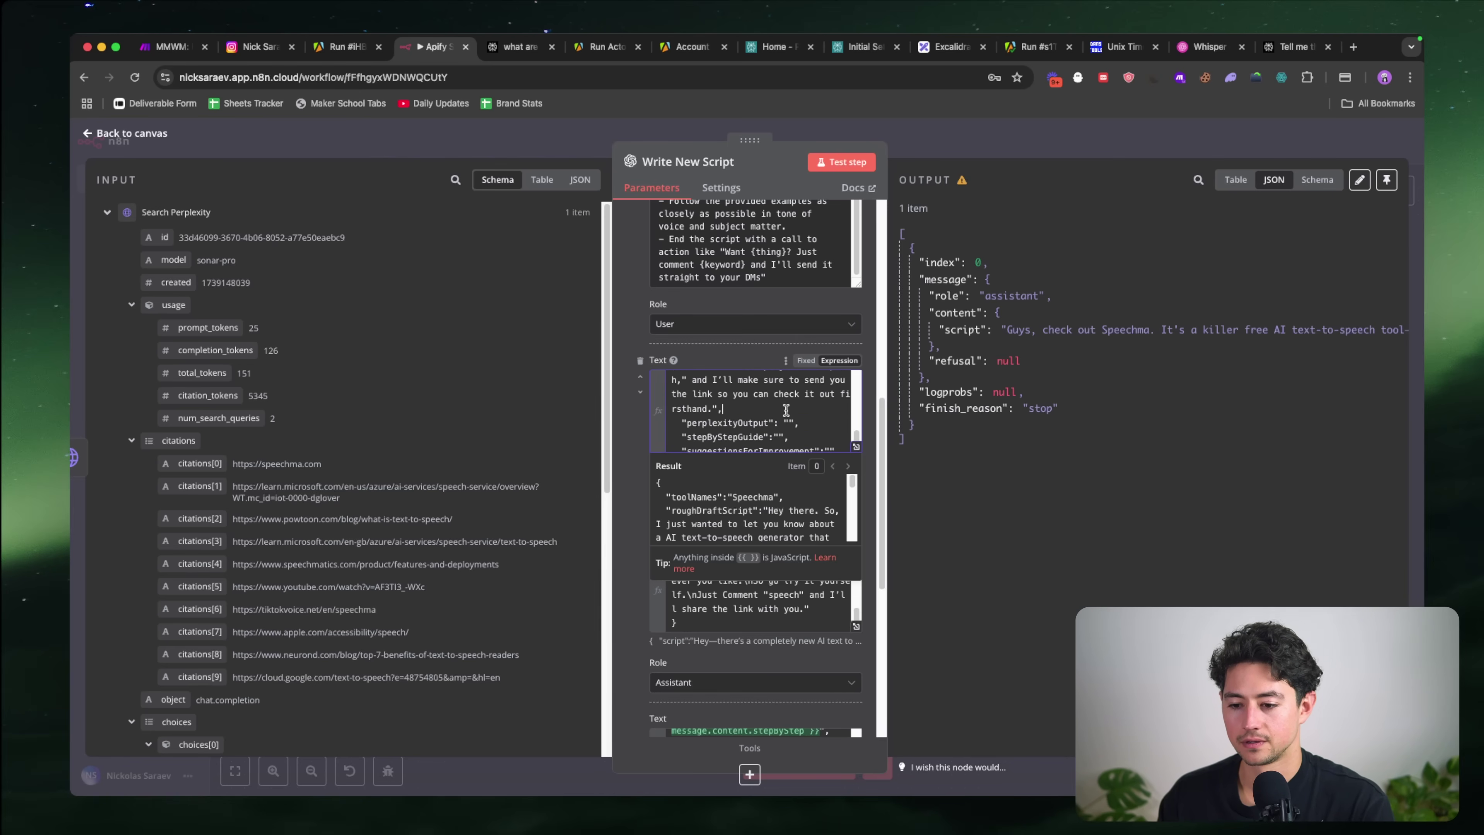
{"action": "scroll", "coordinate": [786, 409], "scroll_direction": "up", "scroll_amount": 5}
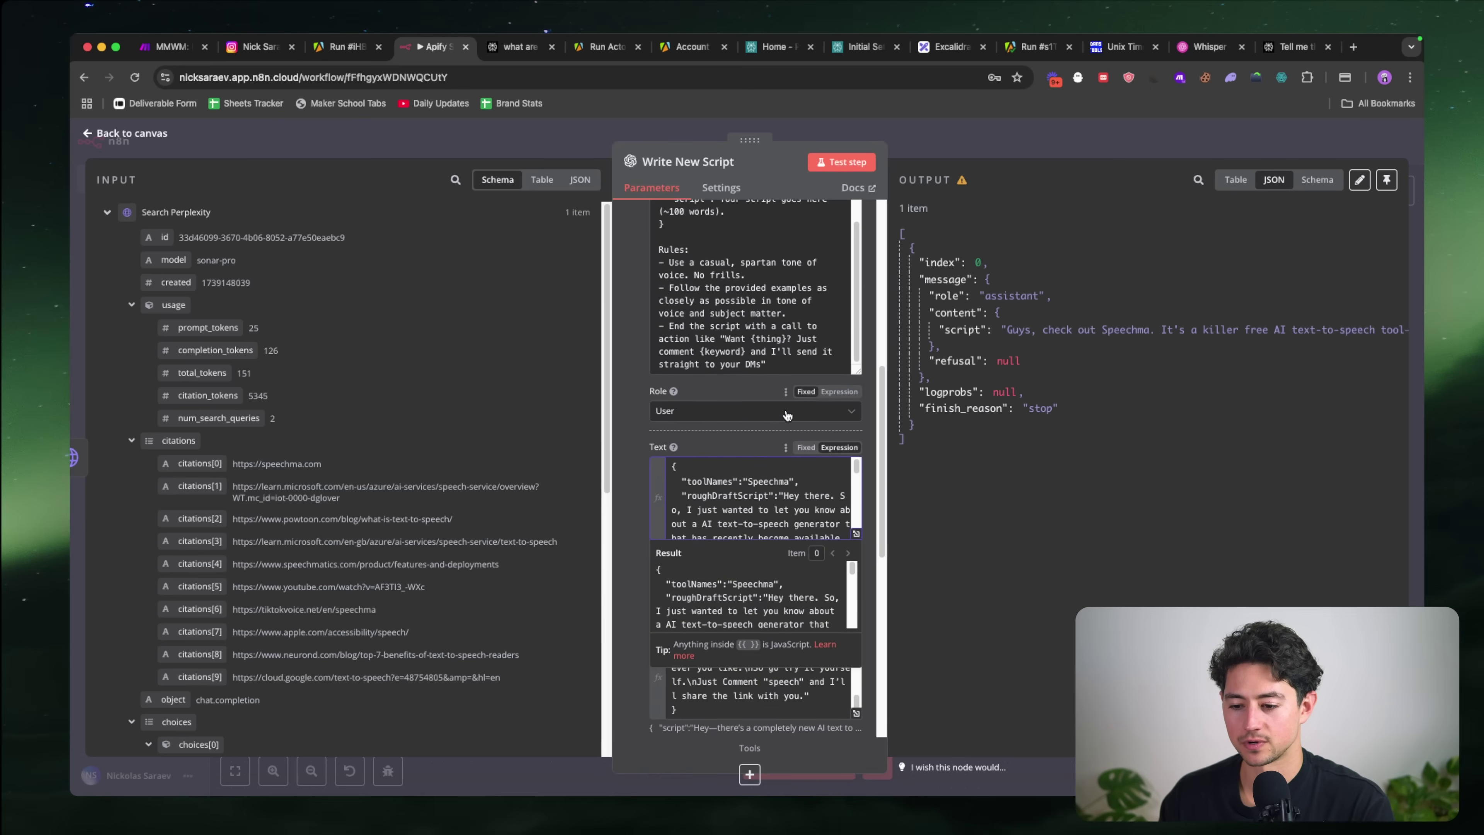
Step: Paste Perplexity's three-facts Speechma summary into the example message's perplexityOutput value
{"action": "scroll", "coordinate": [769, 459], "scroll_direction": "up", "scroll_amount": 5}
{"action": "scroll", "coordinate": [773, 414], "scroll_direction": "down", "scroll_amount": 4}
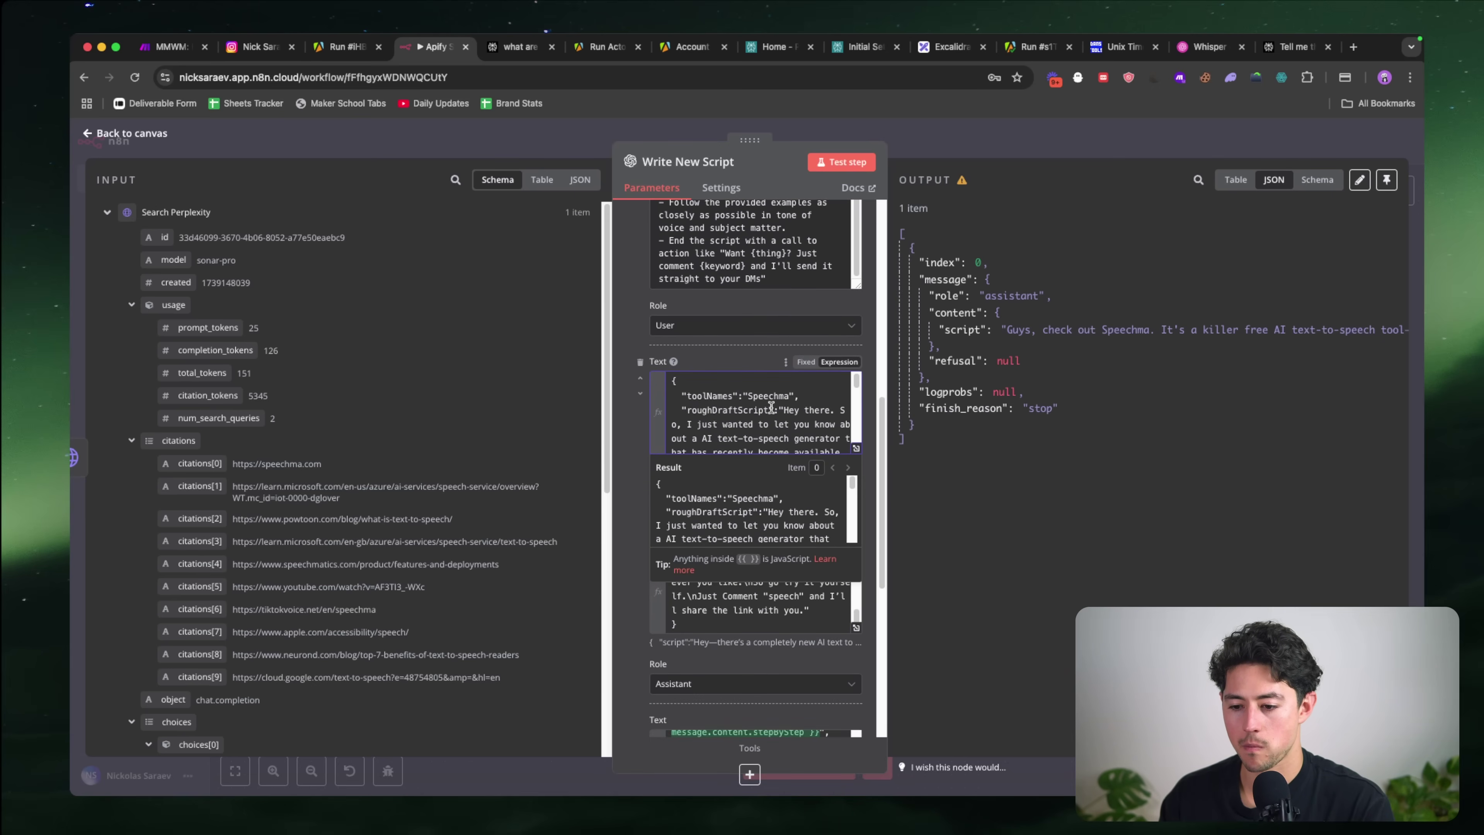
{"action": "scroll", "coordinate": [768, 418], "scroll_direction": "down", "scroll_amount": 5}
{"action": "scroll", "coordinate": [767, 418], "scroll_direction": "down", "scroll_amount": 6}
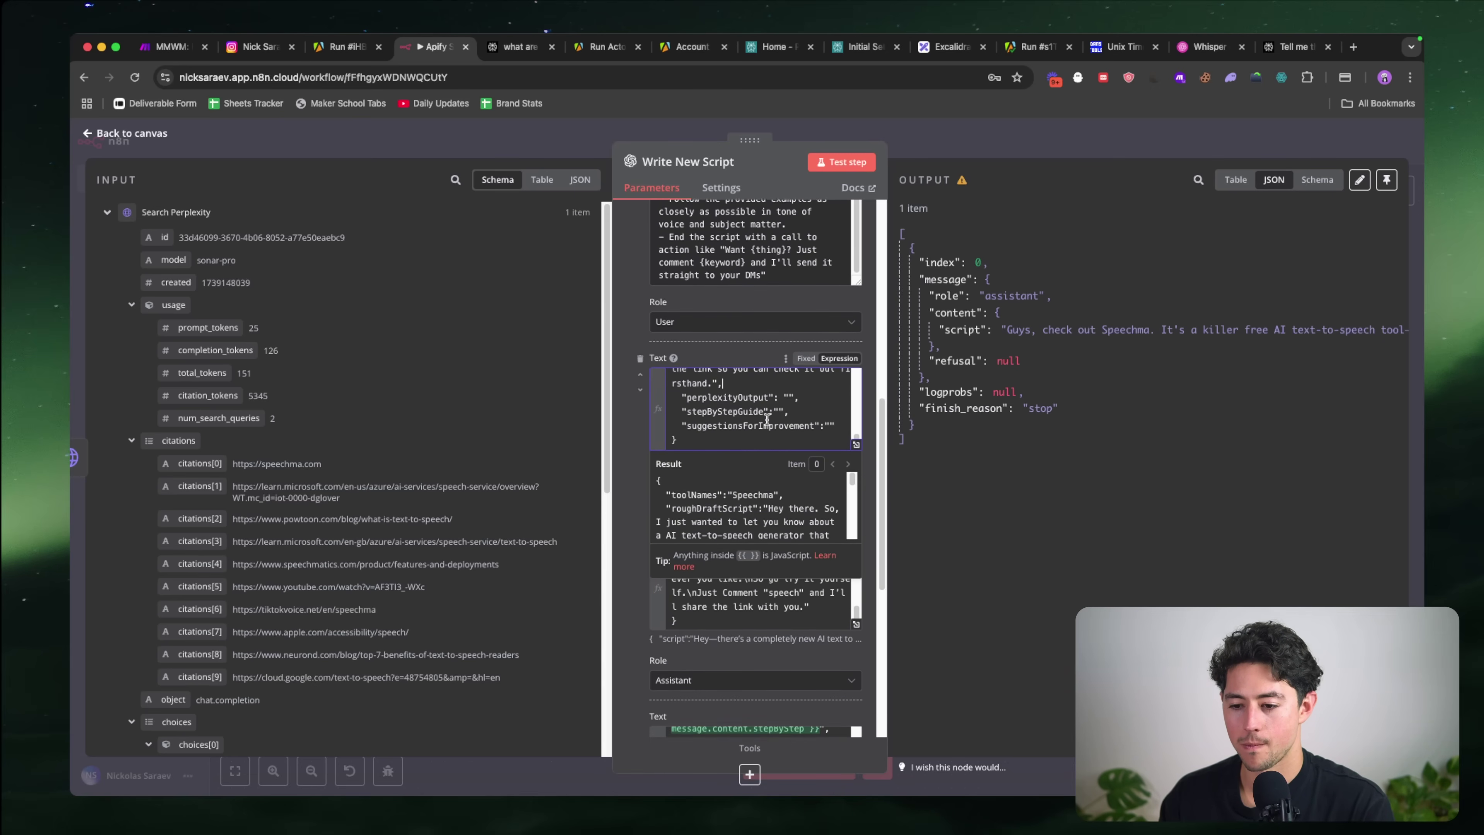
{"action": "left_click", "coordinate": [788, 387]}
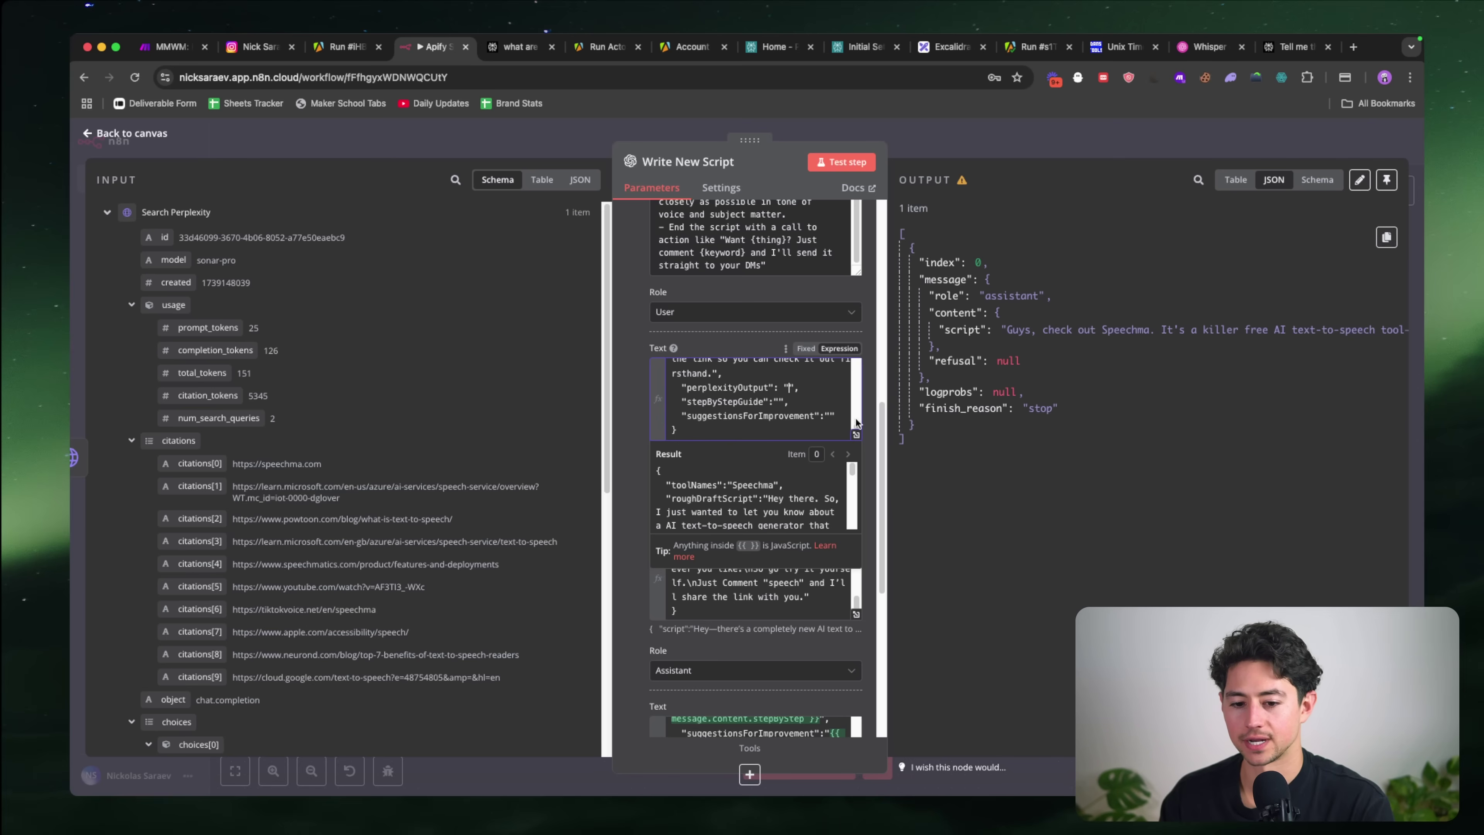
{"action": "left_click", "coordinate": [627, 298]}
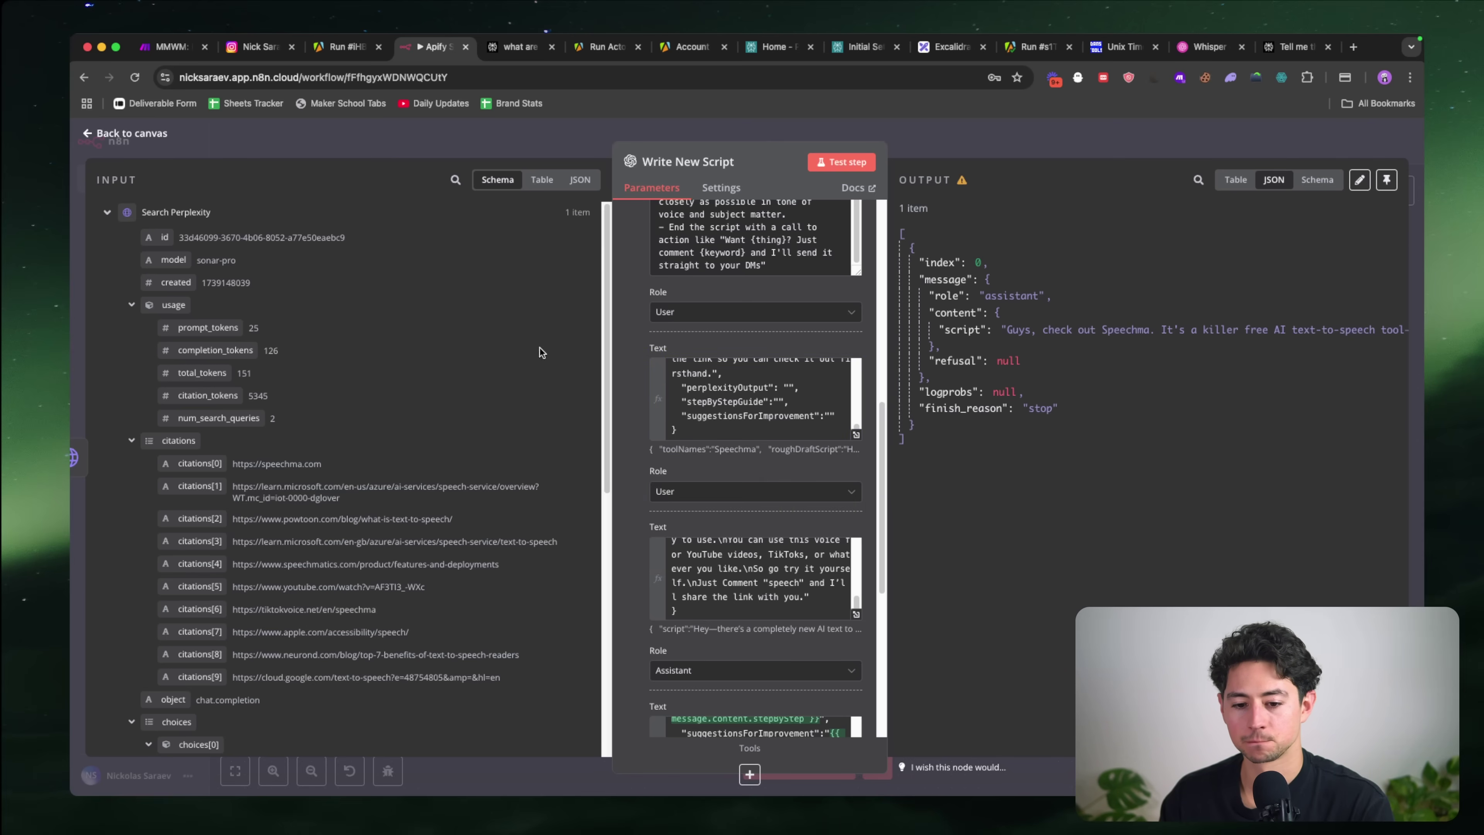
{"action": "scroll", "coordinate": [356, 457], "scroll_direction": "down", "scroll_amount": 10}
{"action": "left_click_drag", "start_coordinate": [468, 436], "coordinate": [256, 367]}
{"action": "key", "text": "super+c"}
{"action": "left_click", "coordinate": [784, 387]}
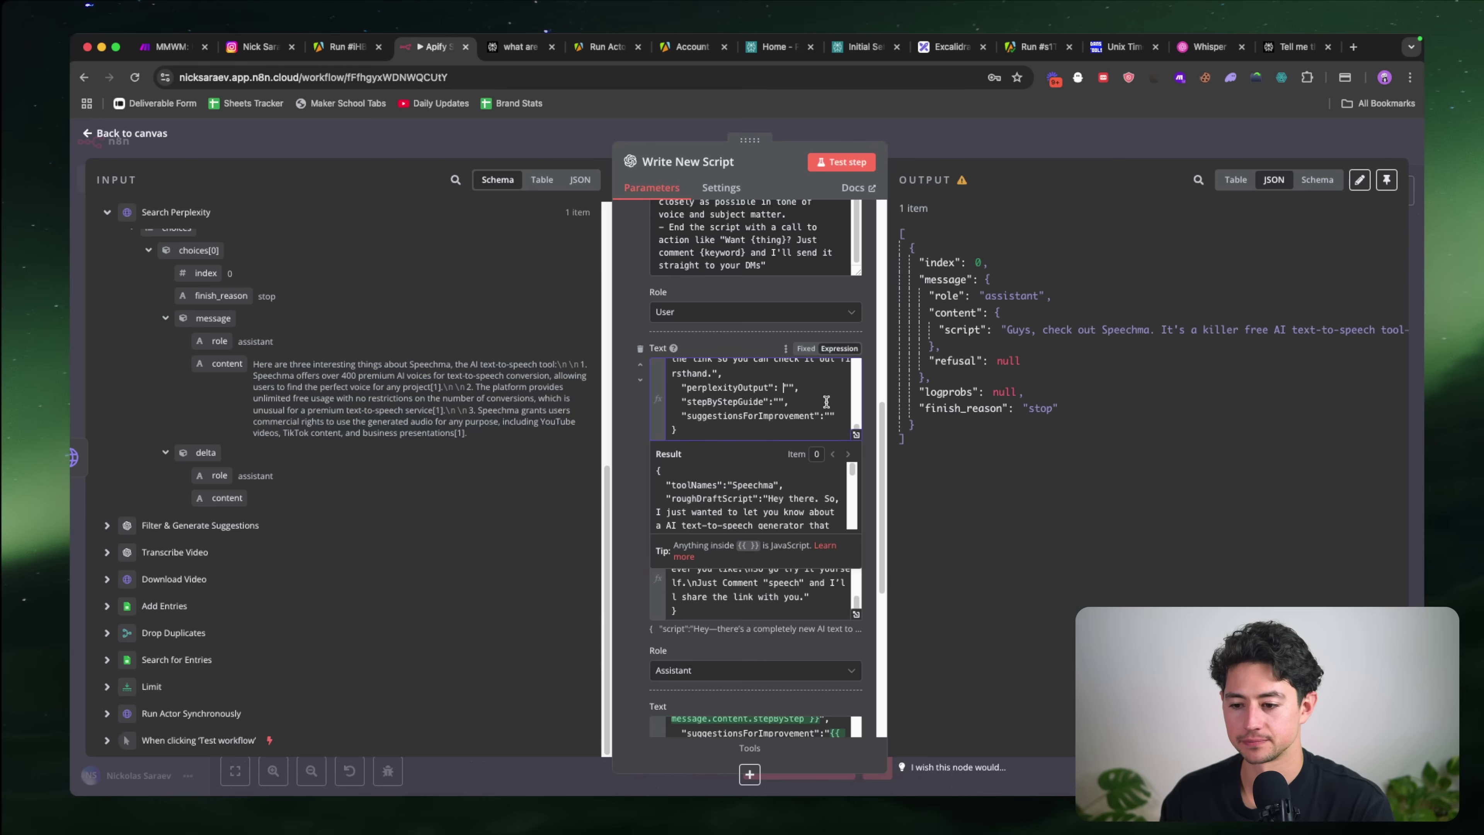
{"action": "key", "text": "super+v"}
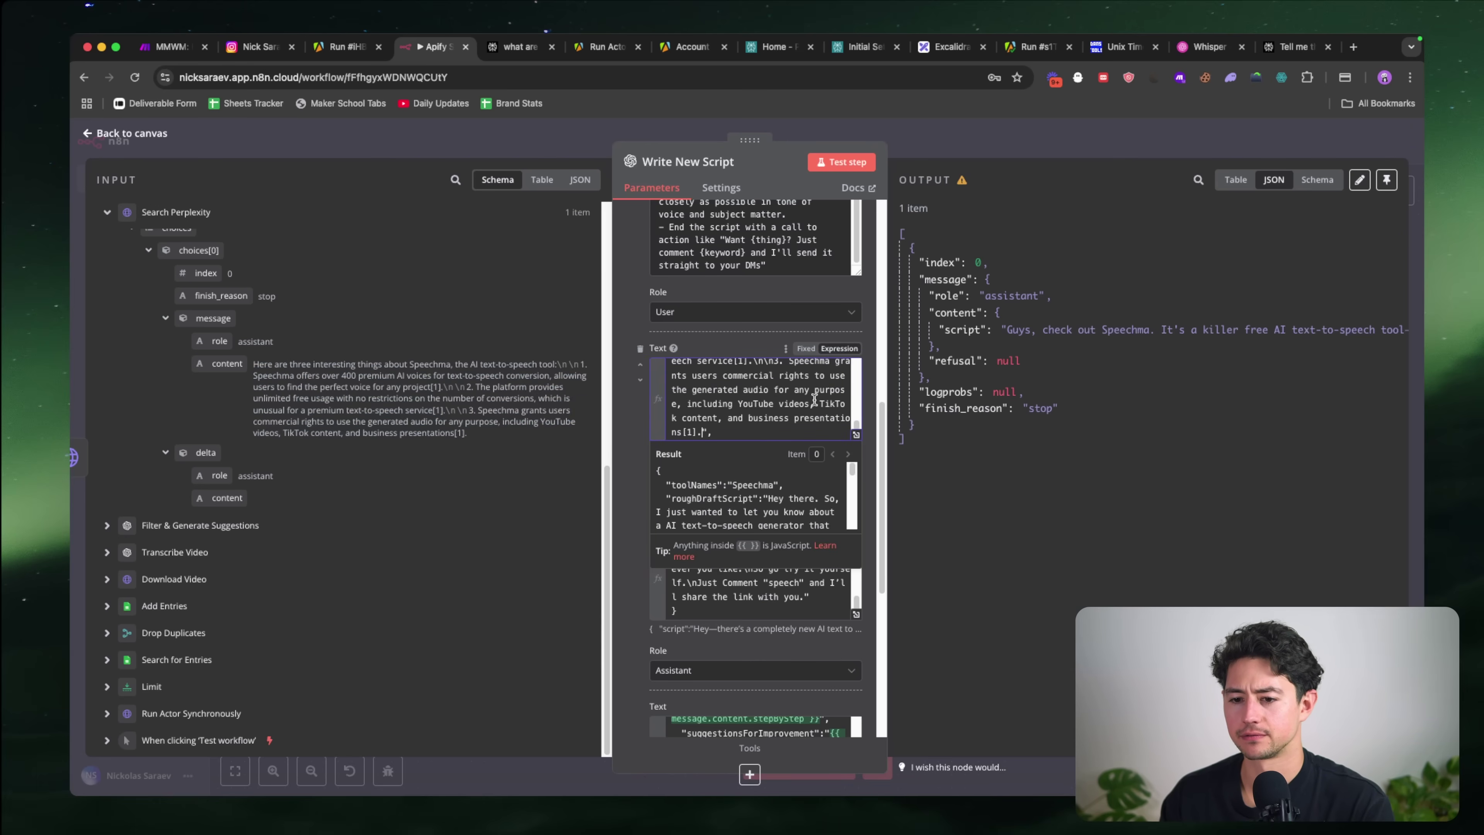
Step: Leave the stepByStepGuide value empty for now and finish editing the example message
{"action": "scroll", "coordinate": [814, 408], "scroll_direction": "down", "scroll_amount": 3}
{"action": "left_click", "coordinate": [779, 370]}
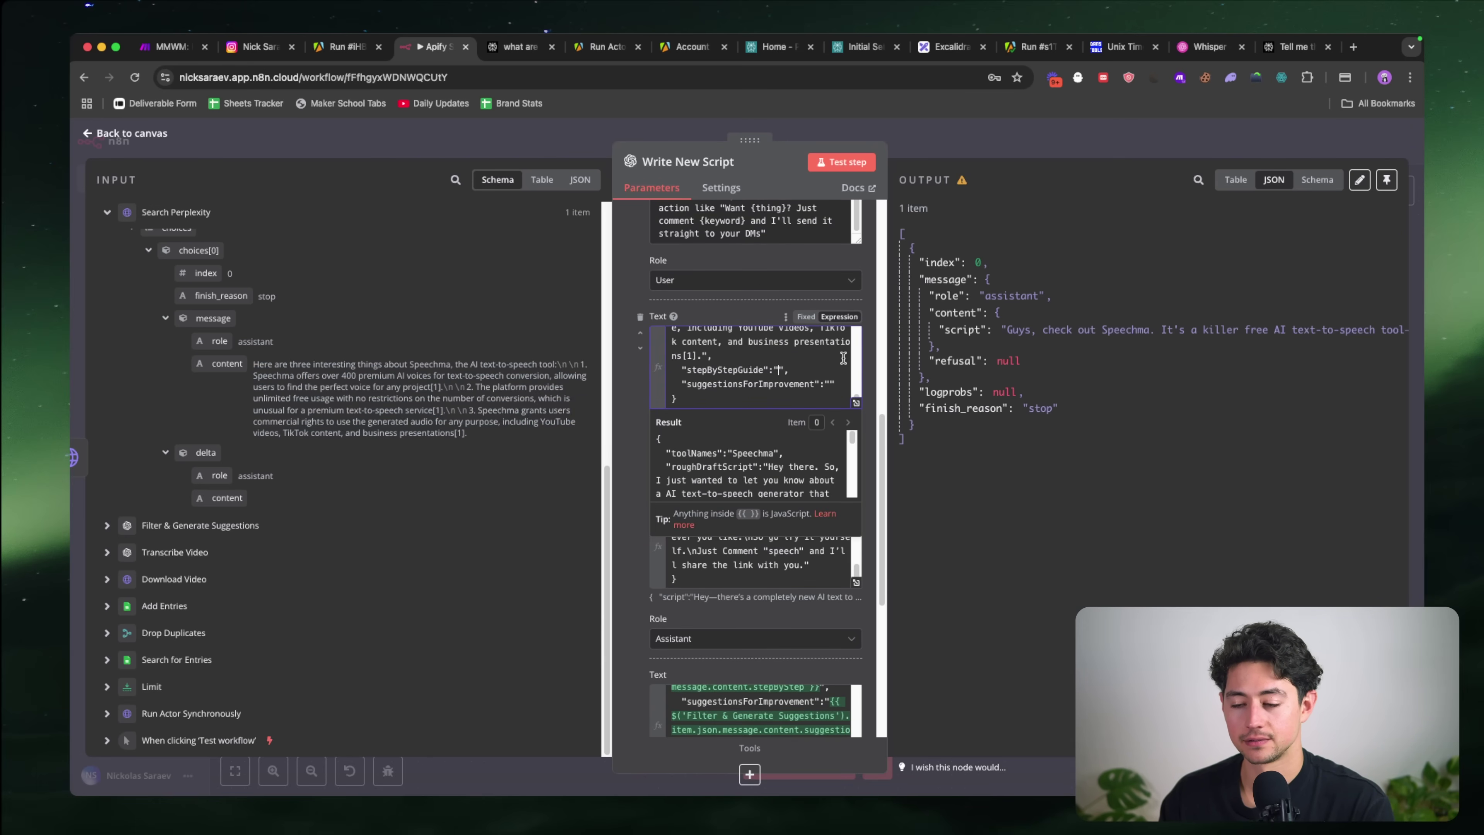
{"action": "left_click", "coordinate": [764, 663]}
{"action": "scroll", "coordinate": [760, 614], "scroll_direction": "down", "scroll_amount": 3}
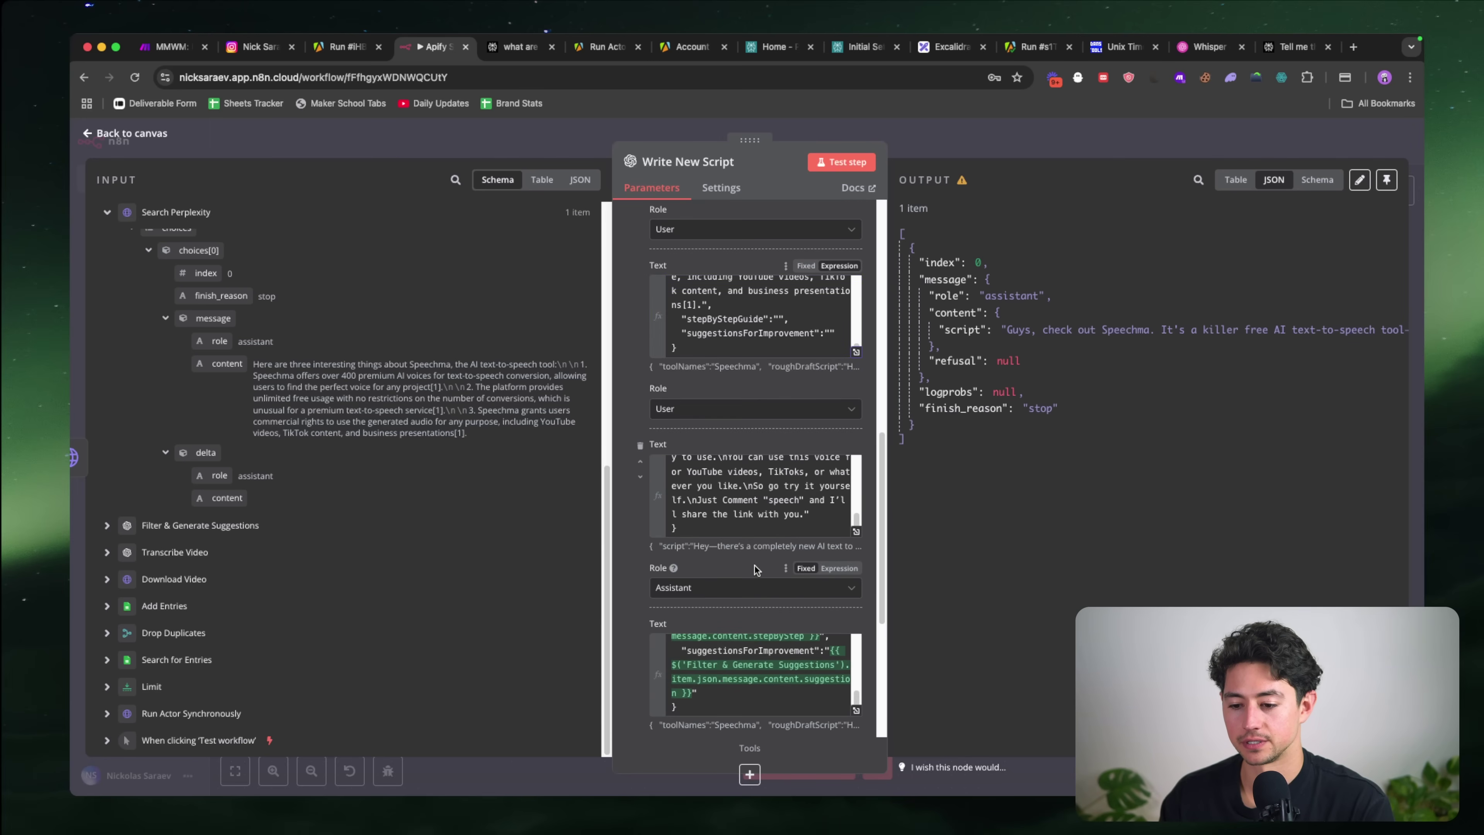
Step: Fill stepByStepGuide with the Speechma stepByStep value from Filter & Generate Suggestions output
{"action": "scroll", "coordinate": [755, 565], "scroll_direction": "down", "scroll_amount": 1}
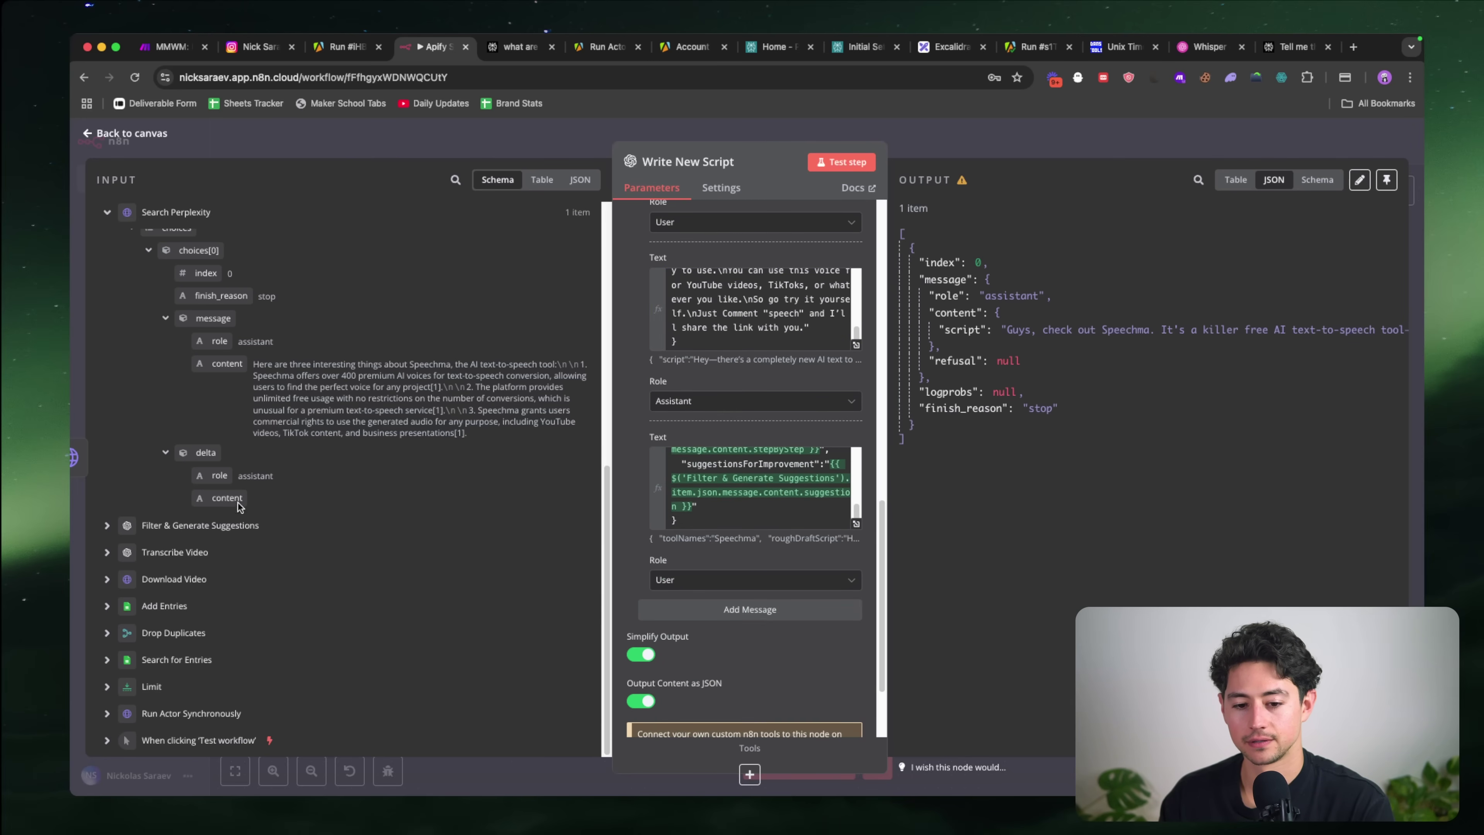
{"action": "left_click", "coordinate": [107, 525]}
{"action": "scroll", "coordinate": [760, 410], "scroll_direction": "up", "scroll_amount": 2}
{"action": "scroll", "coordinate": [780, 361], "scroll_direction": "up", "scroll_amount": 2}
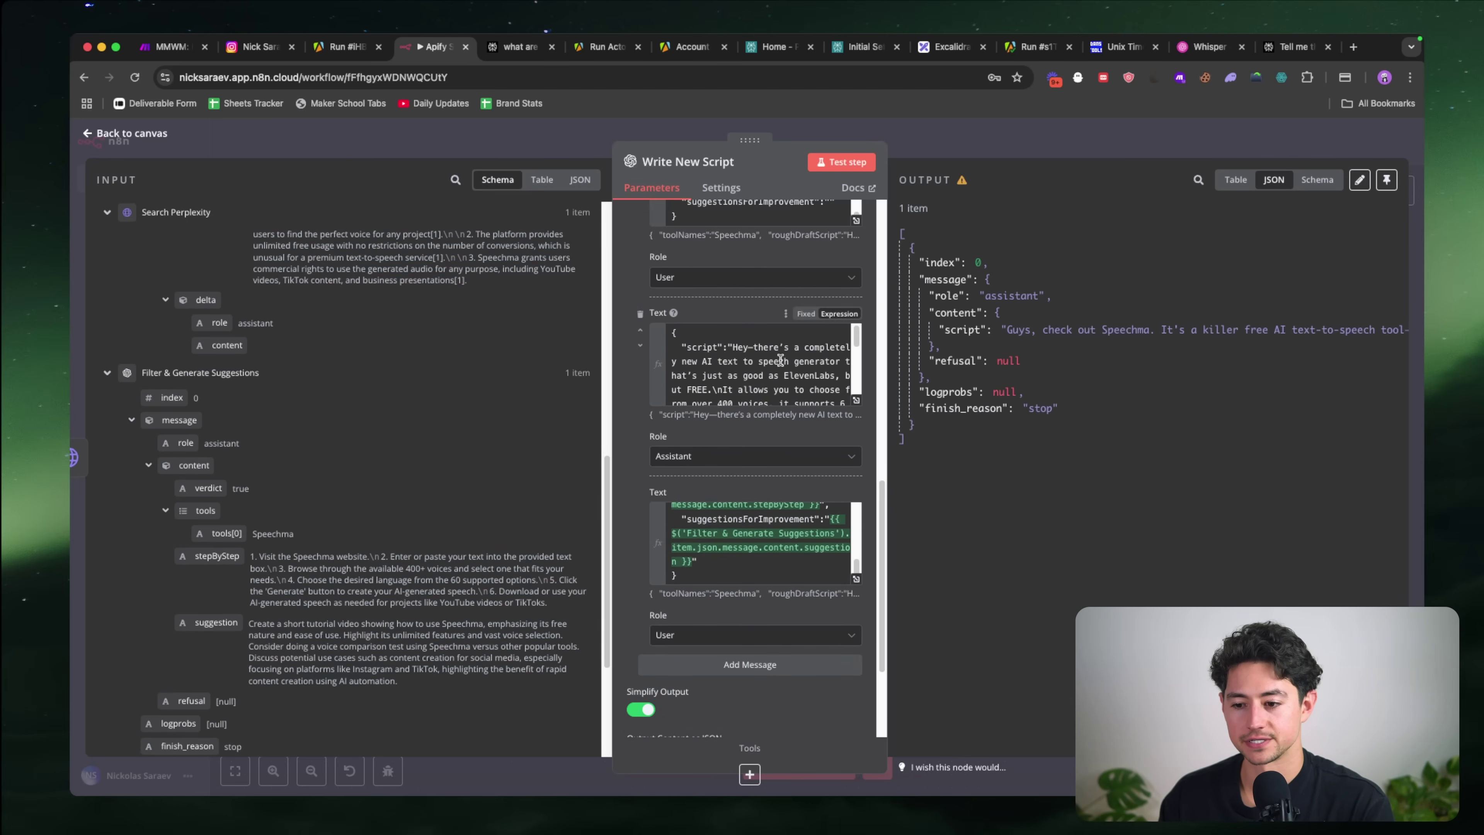
{"action": "scroll", "coordinate": [780, 360], "scroll_direction": "up", "scroll_amount": 6}
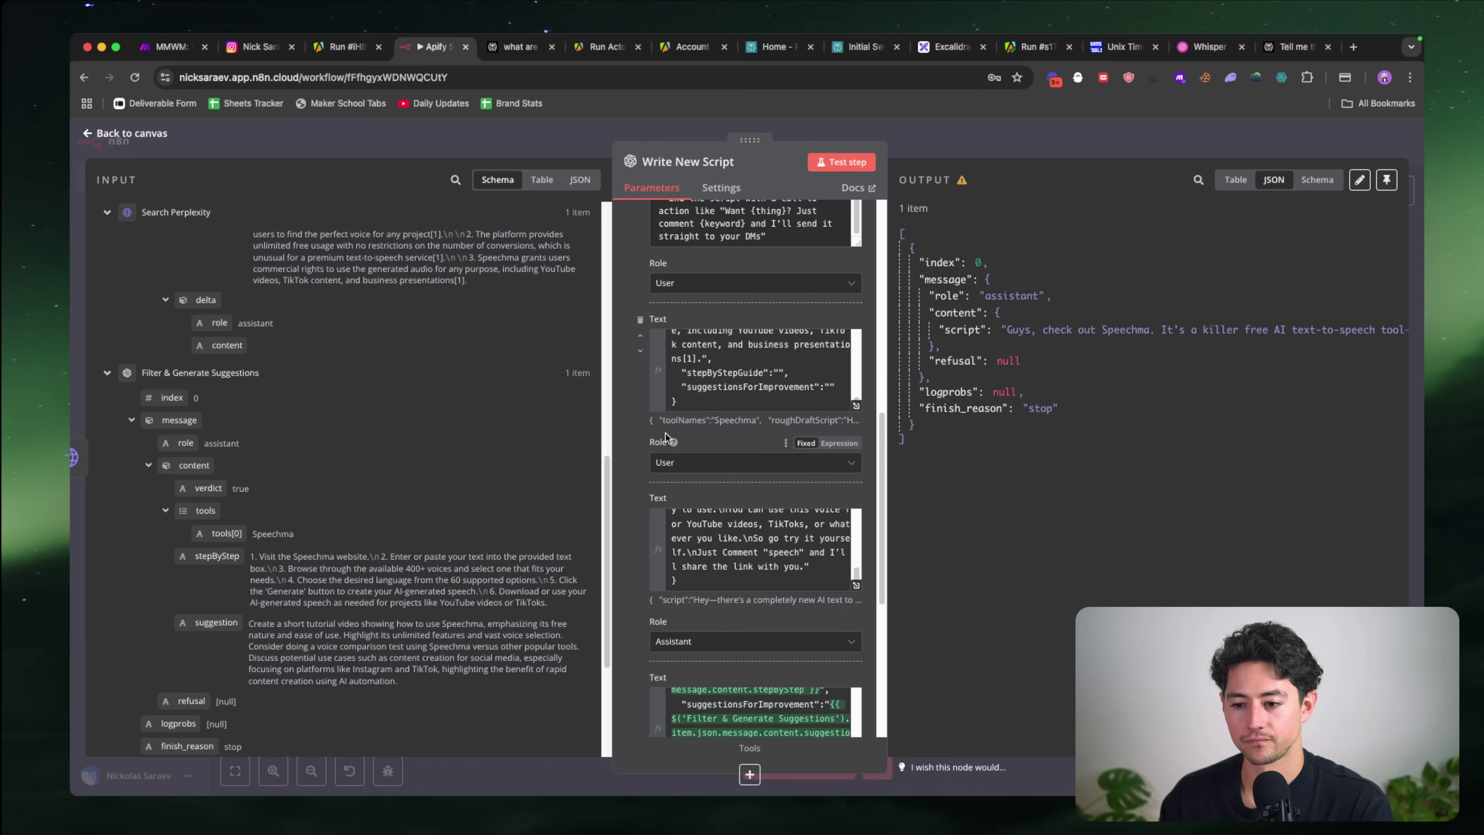
{"action": "left_click", "coordinate": [783, 386]}
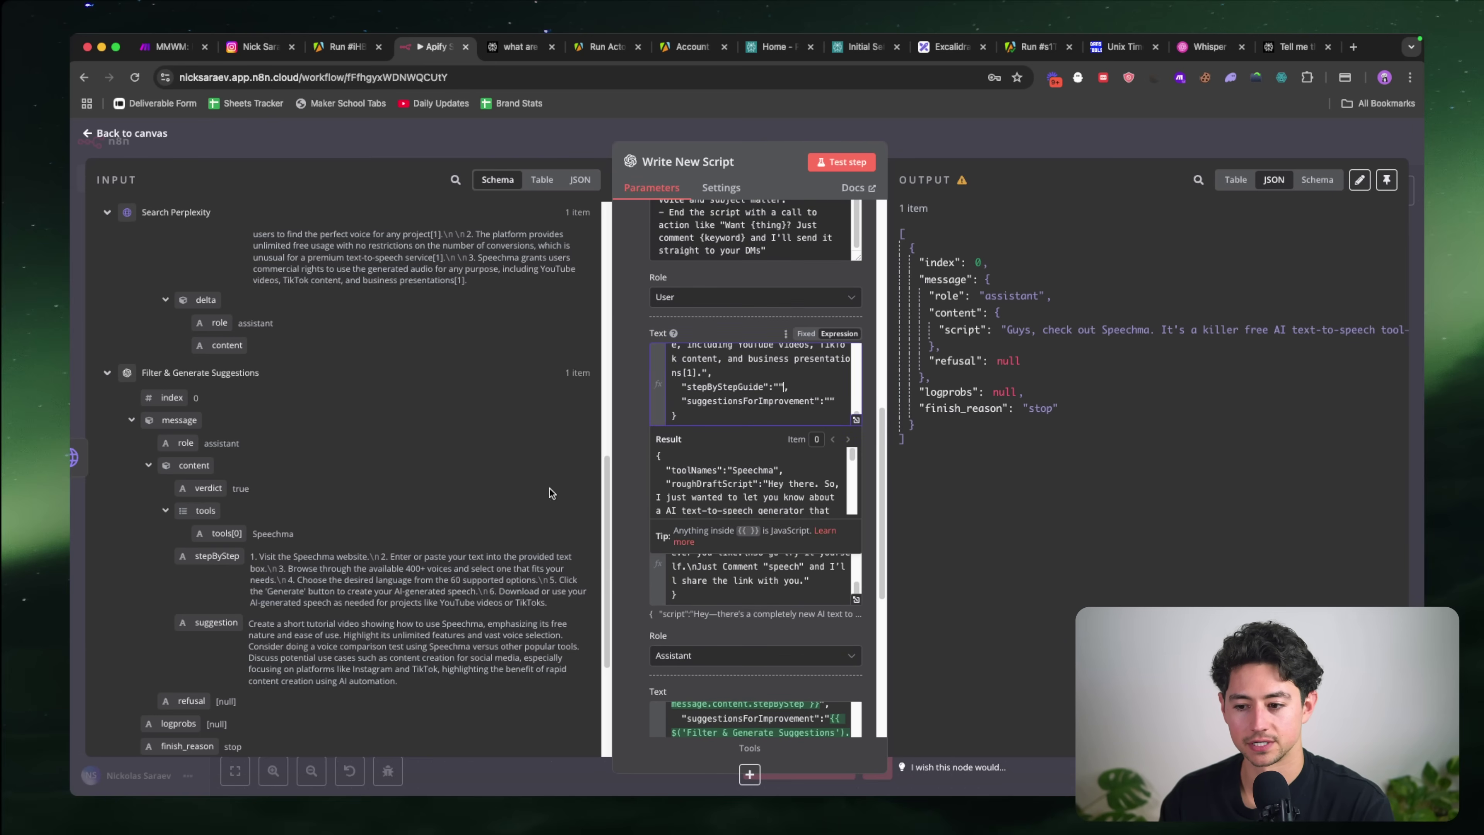
{"action": "left_click_drag", "start_coordinate": [216, 557], "coordinate": [783, 389]}
{"action": "left_click_drag", "start_coordinate": [365, 585], "coordinate": [777, 388]}
{"action": "left_click_drag", "start_coordinate": [423, 655], "coordinate": [770, 415]}
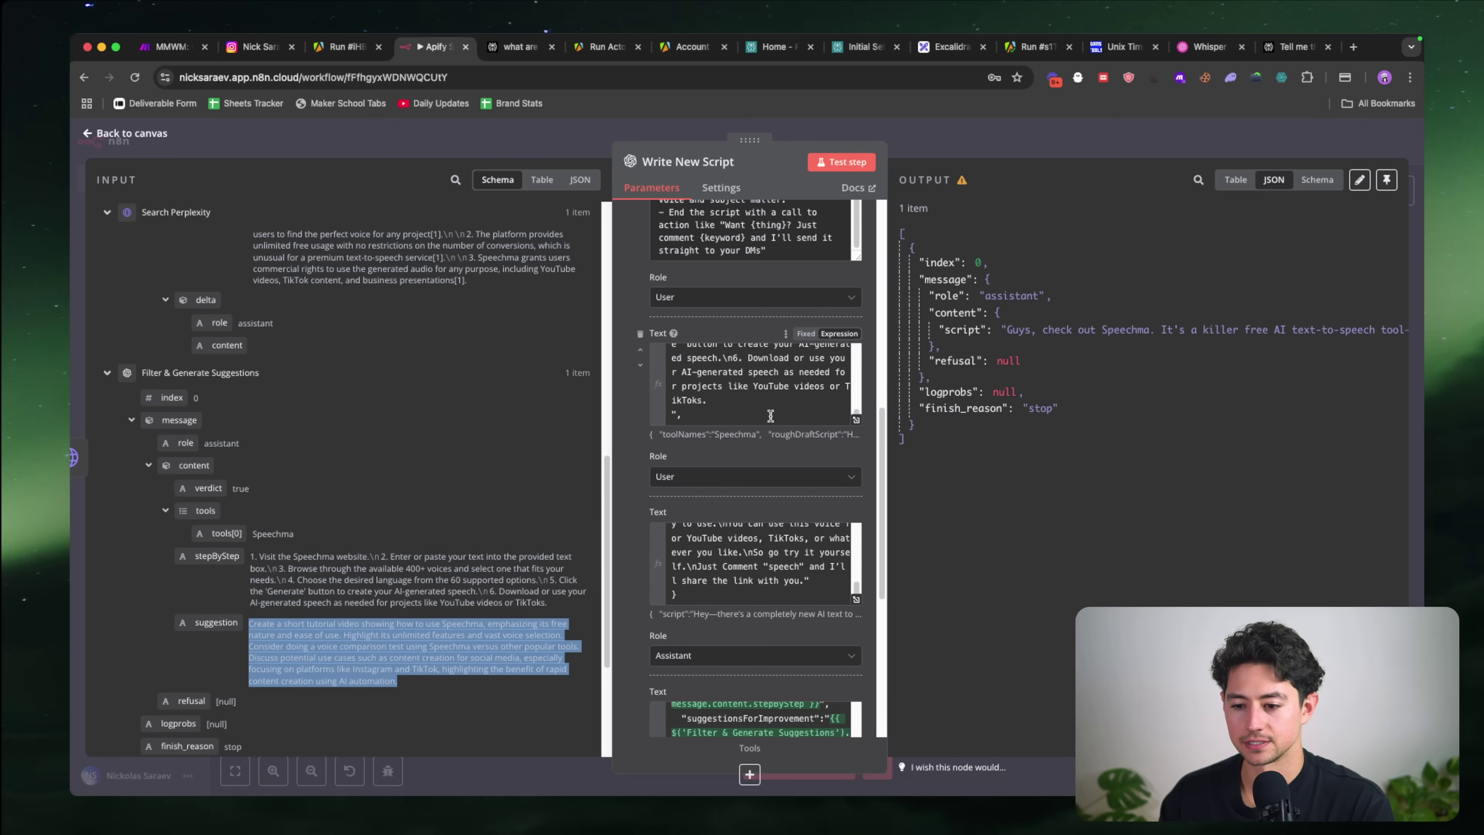
Step: Remove the stray line break and paste the suggestion text into suggestionsForImprovement
{"action": "scroll", "coordinate": [771, 415], "scroll_direction": "down", "scroll_amount": 1}
{"action": "left_click", "coordinate": [756, 369]}
{"action": "key", "text": "Right"}
{"action": "key", "text": "BackSpace"}
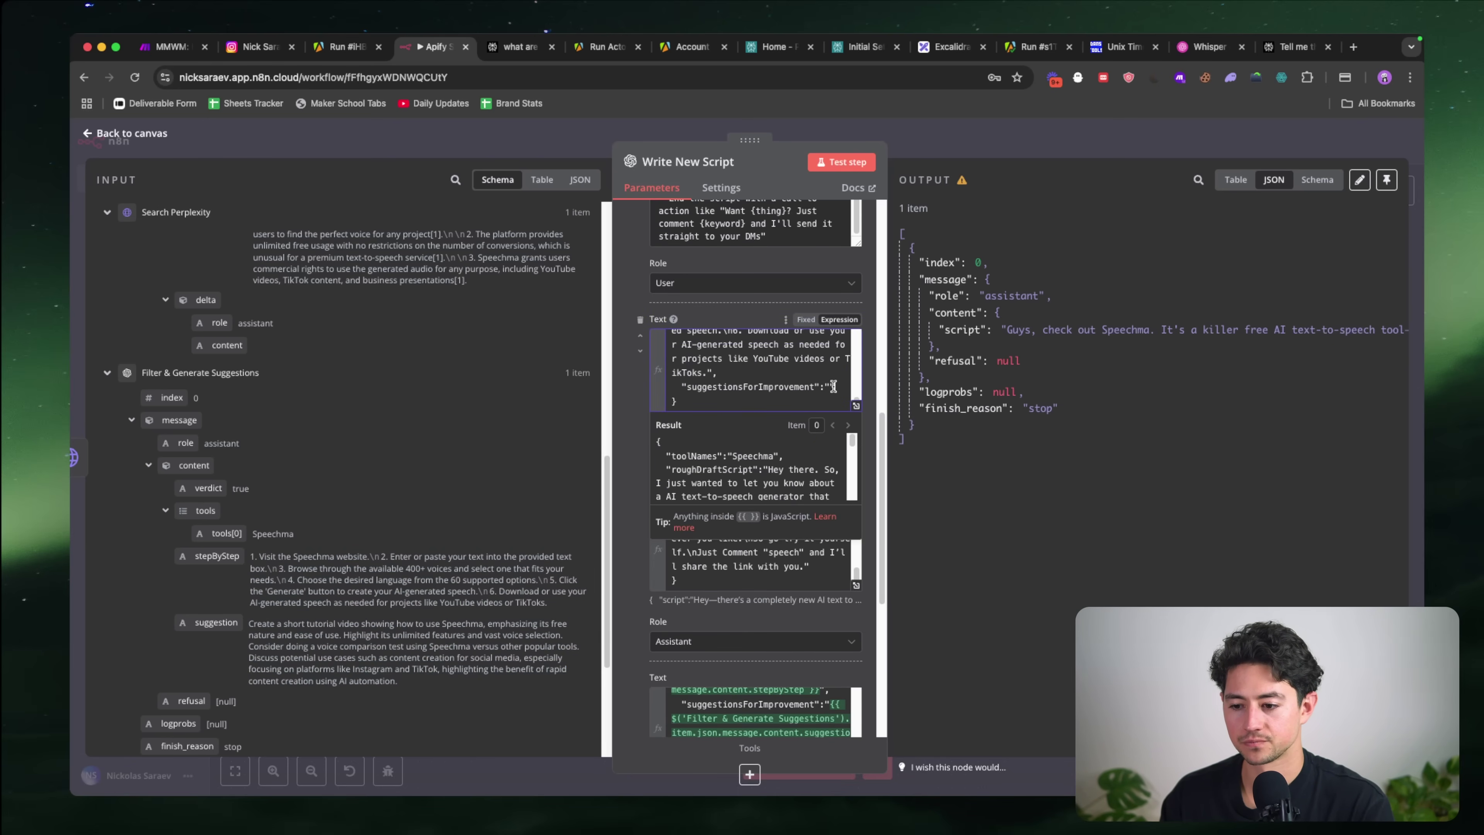
{"action": "type", "text": "Create a short tutorial video showing how to use Speechma, emphasizing its free nature and ease of use. Highlight its unlimited features and vast voice selection. Consider doing a voice comparison test using Speechma versus other popular tools. Discuss potential use cases such as content creation for social media, especially focusing on platforms like Instagram and TikTok, highlighting the benefit of rapid content creation using AI automation."}
{"action": "scroll", "coordinate": [778, 389], "scroll_direction": "up", "scroll_amount": 10}
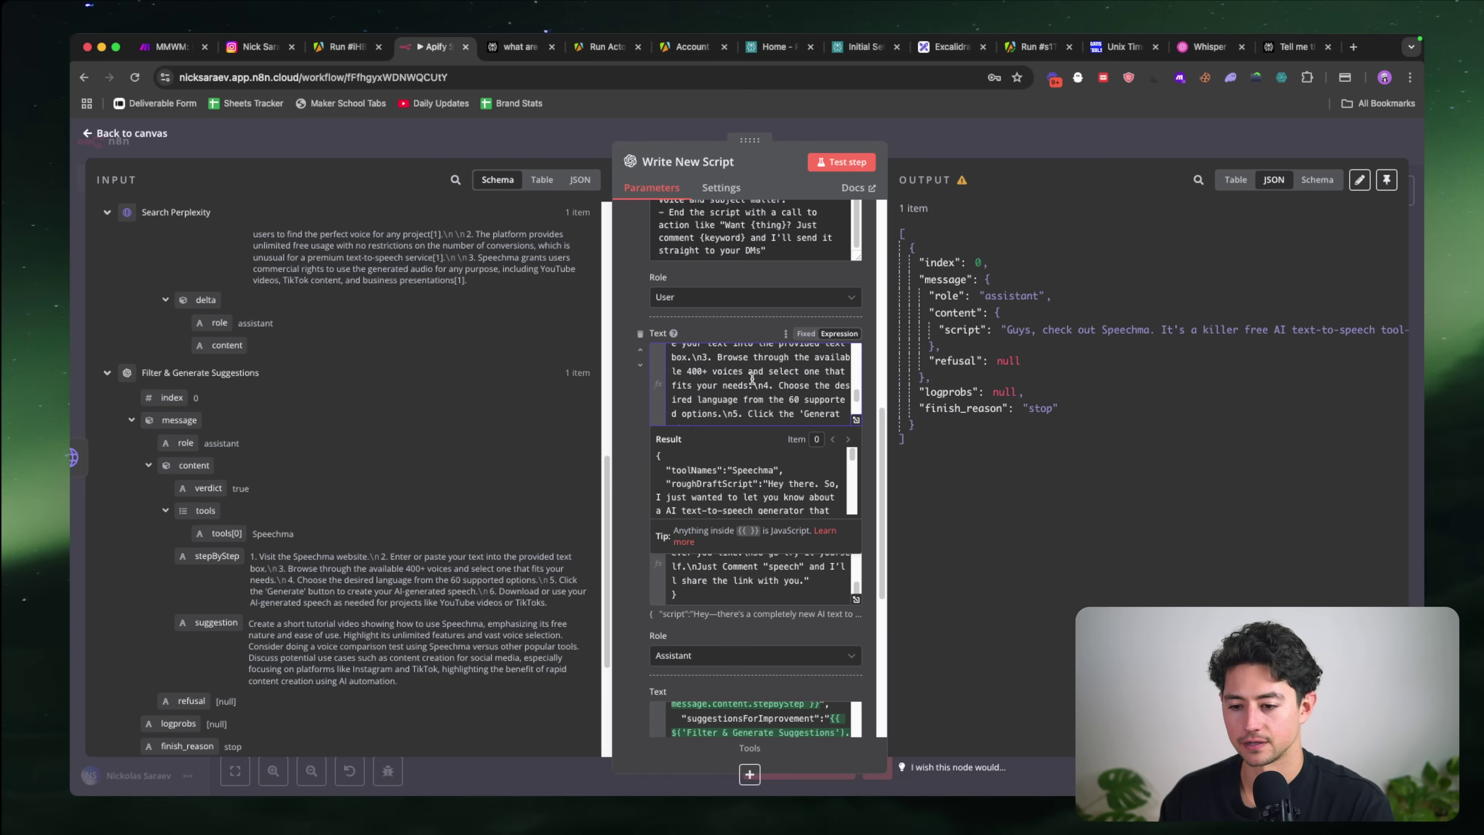
{"action": "left_click", "coordinate": [628, 300]}
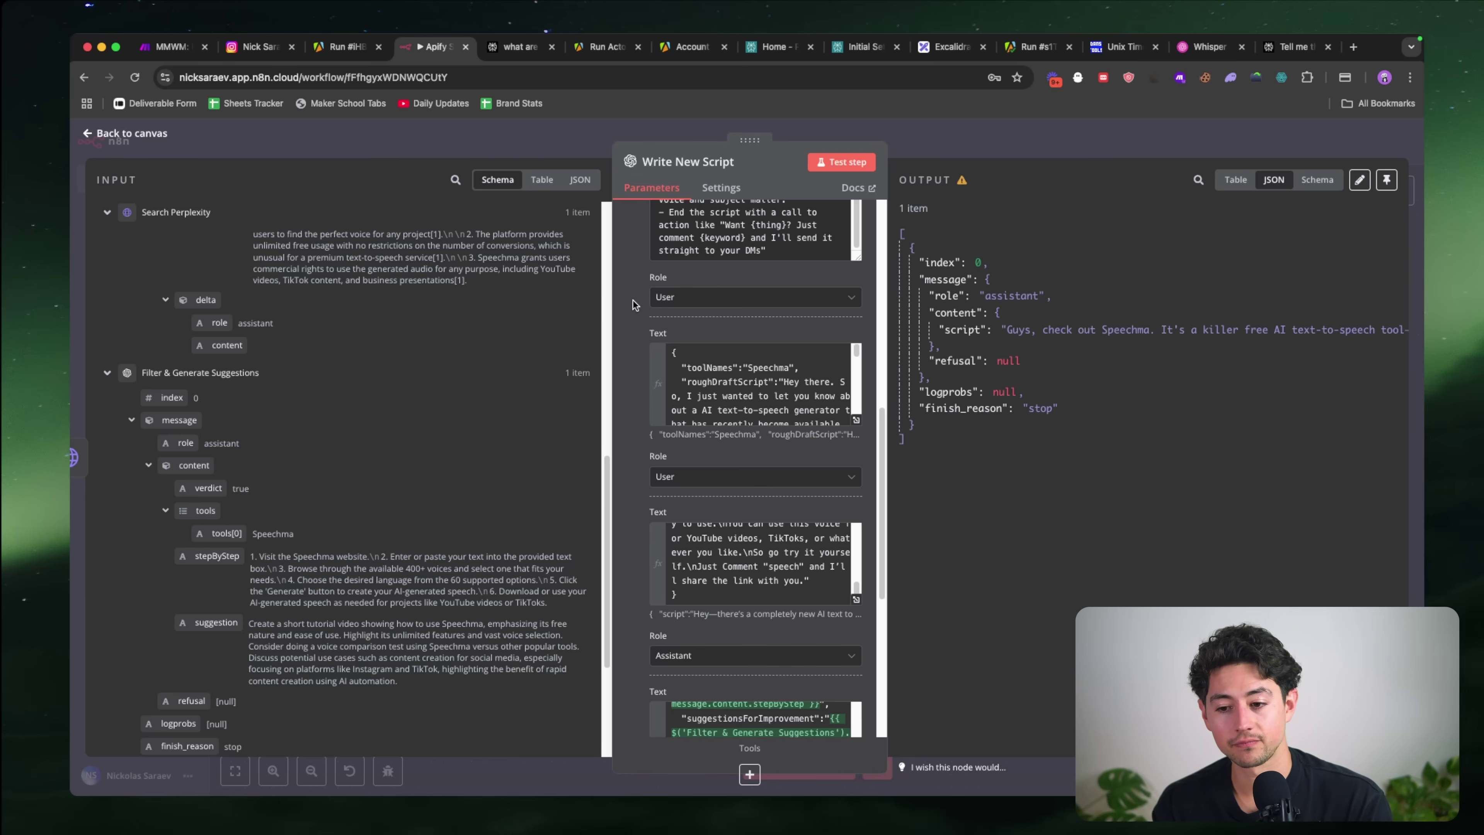
Step: Review the finished example message and close Write New Script back to the canvas
{"action": "scroll", "coordinate": [722, 548], "scroll_direction": "up", "scroll_amount": 5}
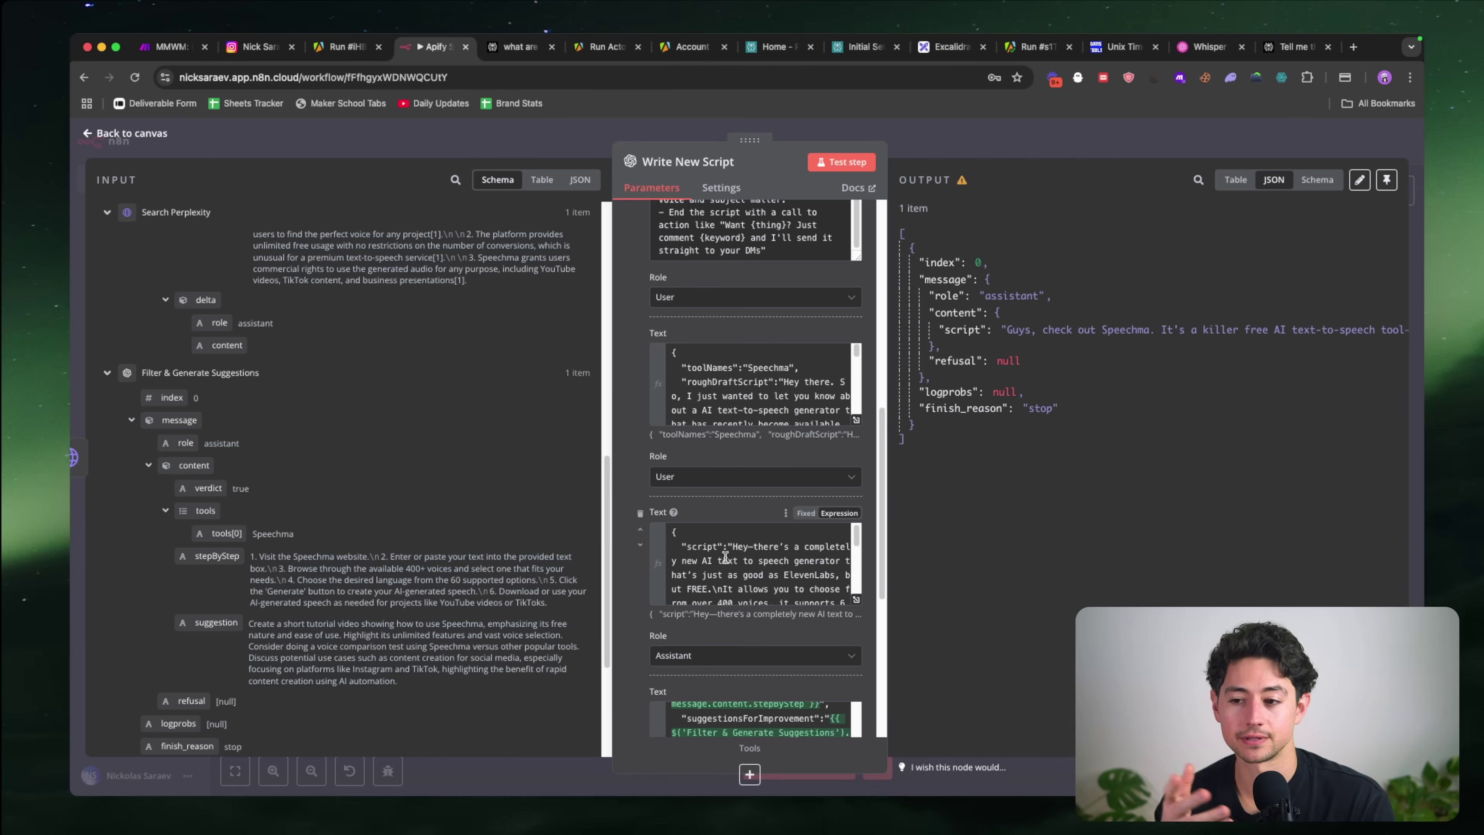
{"action": "scroll", "coordinate": [725, 557], "scroll_direction": "down", "scroll_amount": 10}
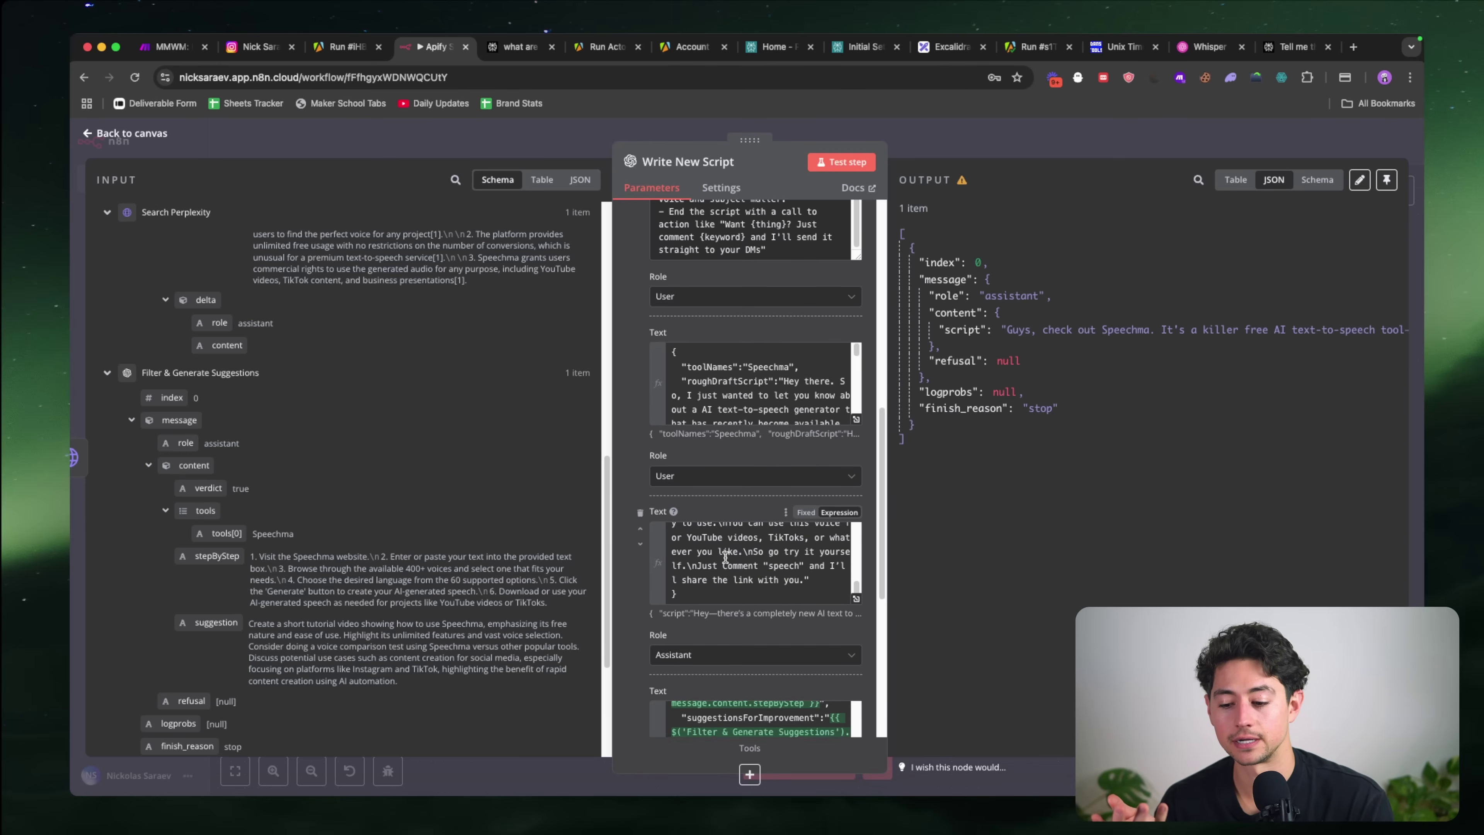
{"action": "scroll", "coordinate": [725, 590], "scroll_direction": "up", "scroll_amount": 5}
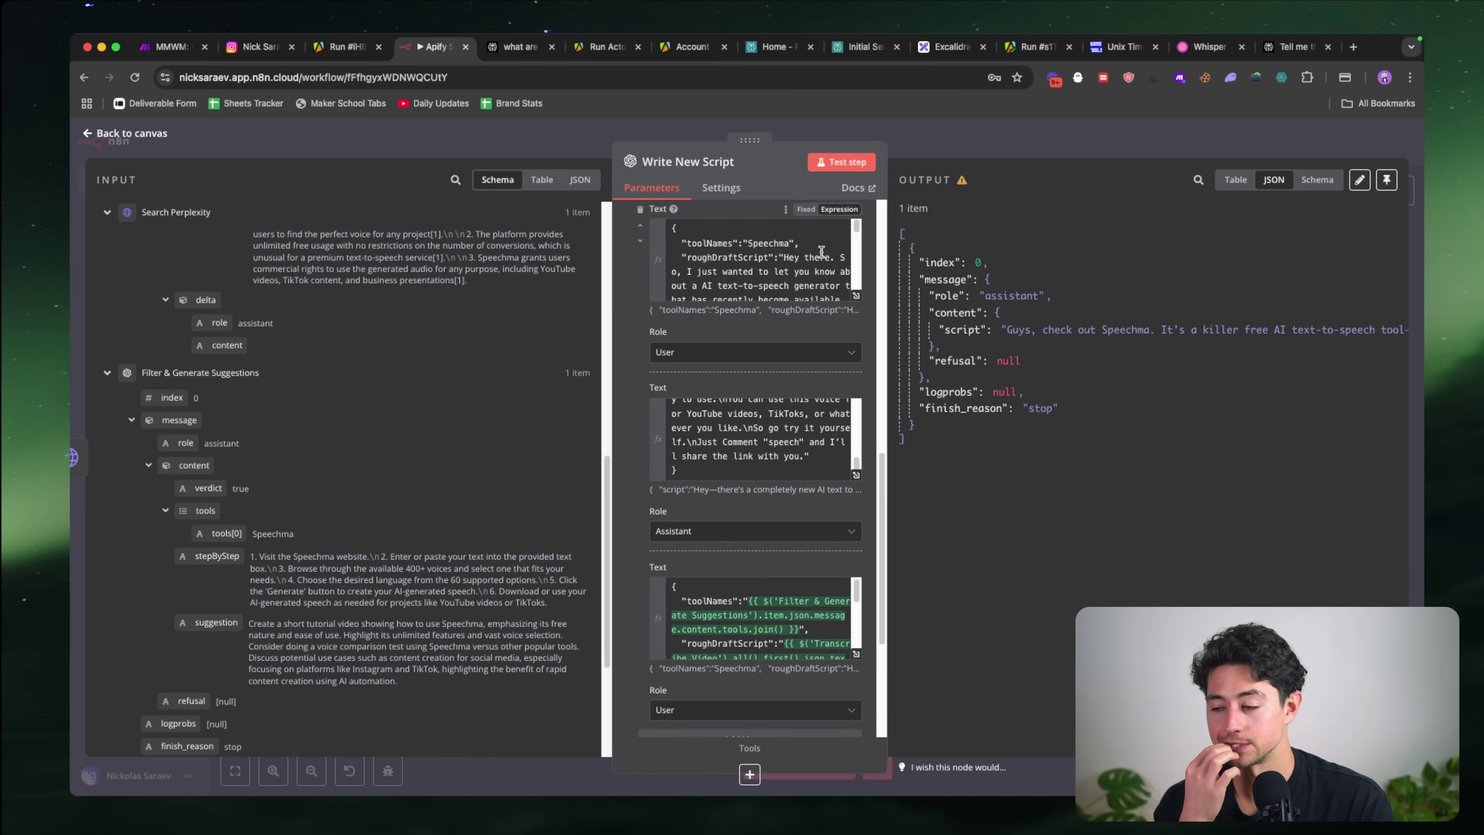
{"action": "left_click", "coordinate": [932, 143]}
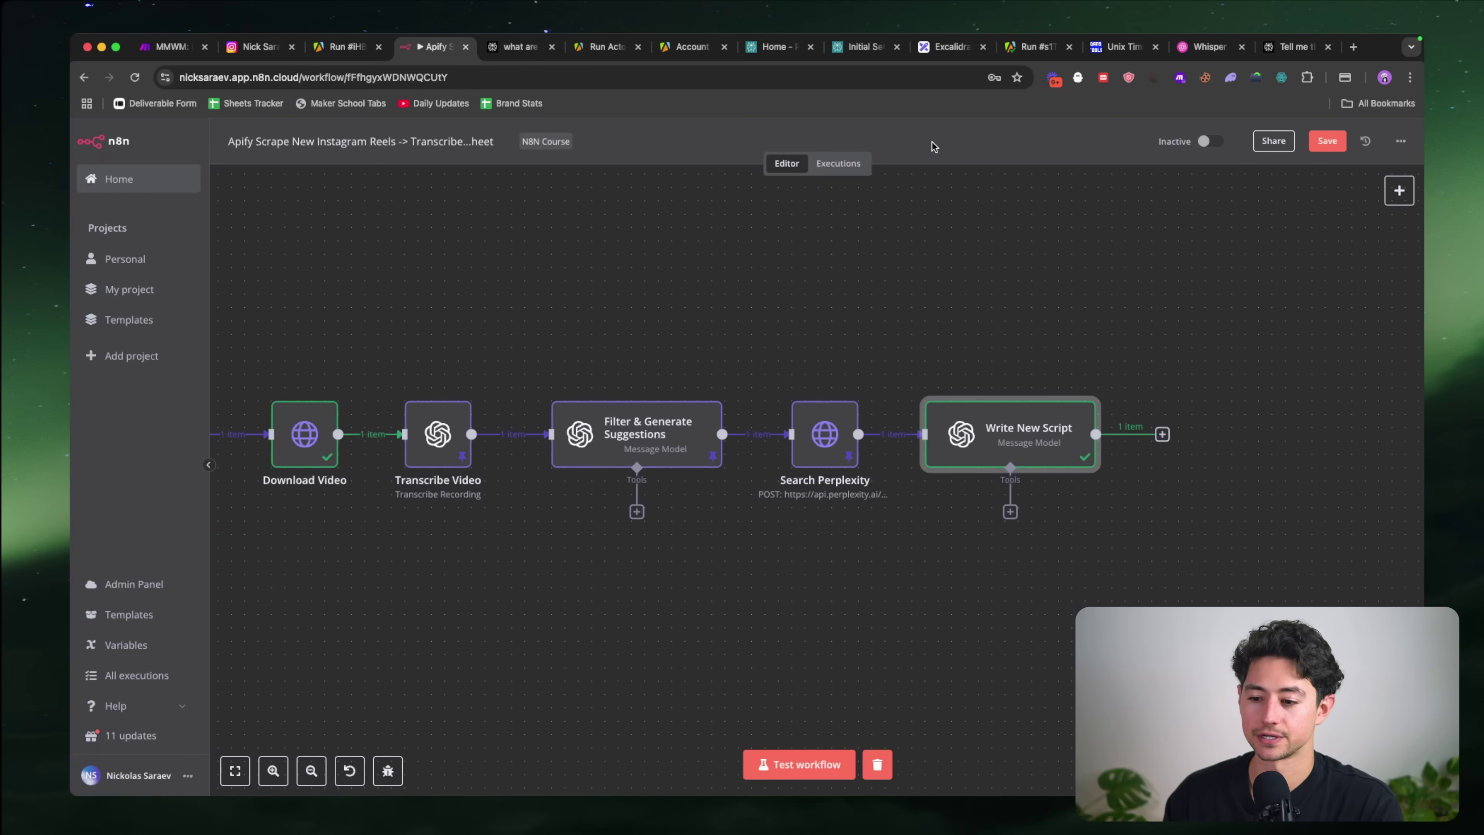
Step: Set the Limit node to keep only the last 1 item
{"action": "scroll", "coordinate": [632, 402], "scroll_direction": "left", "scroll_amount": 10}
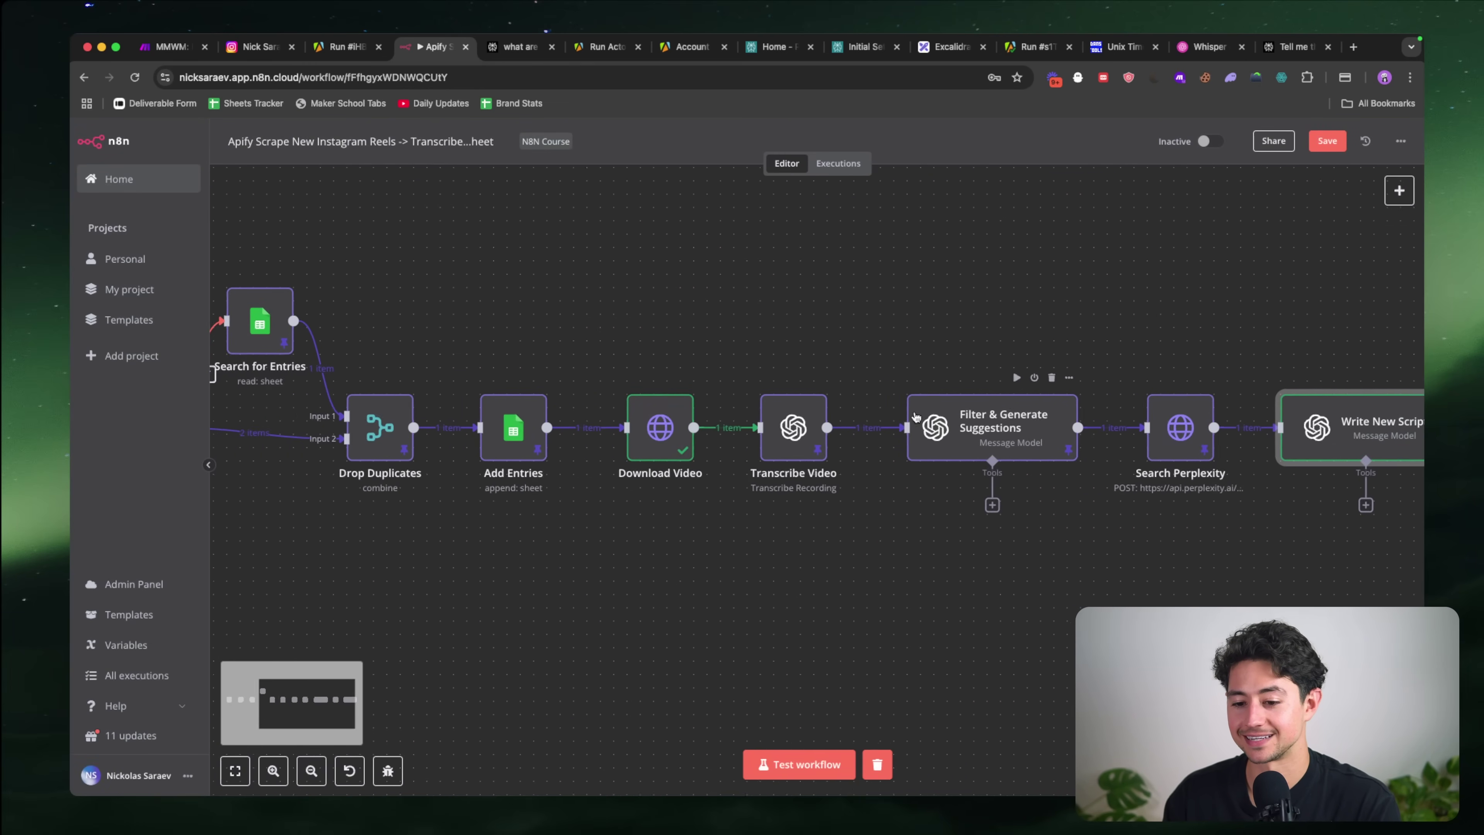
{"action": "scroll", "coordinate": [729, 437], "scroll_direction": "left", "scroll_amount": 8}
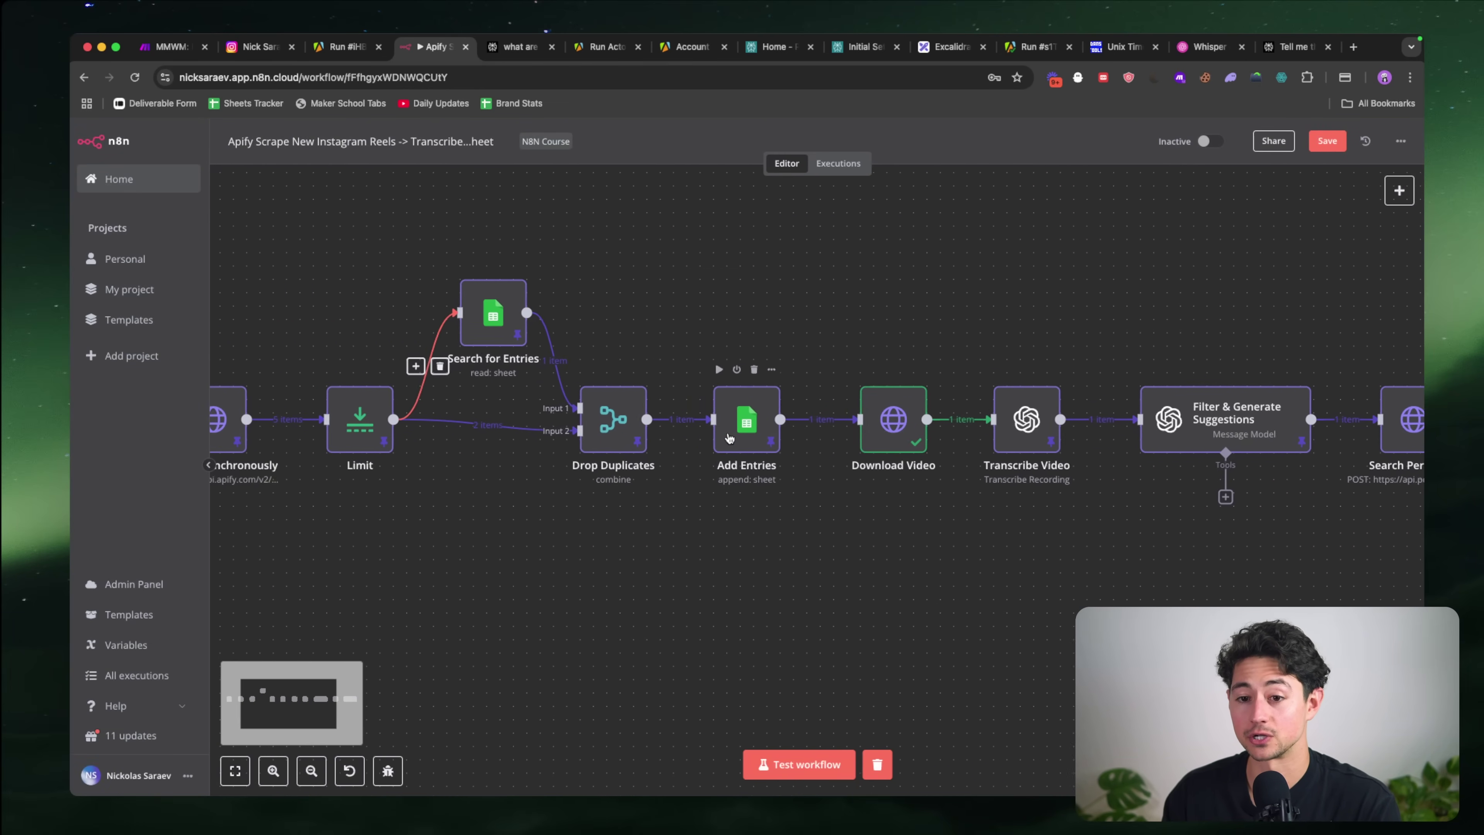
{"action": "scroll", "coordinate": [730, 371], "scroll_direction": "left", "scroll_amount": 7}
{"action": "double_click", "coordinate": [555, 423]}
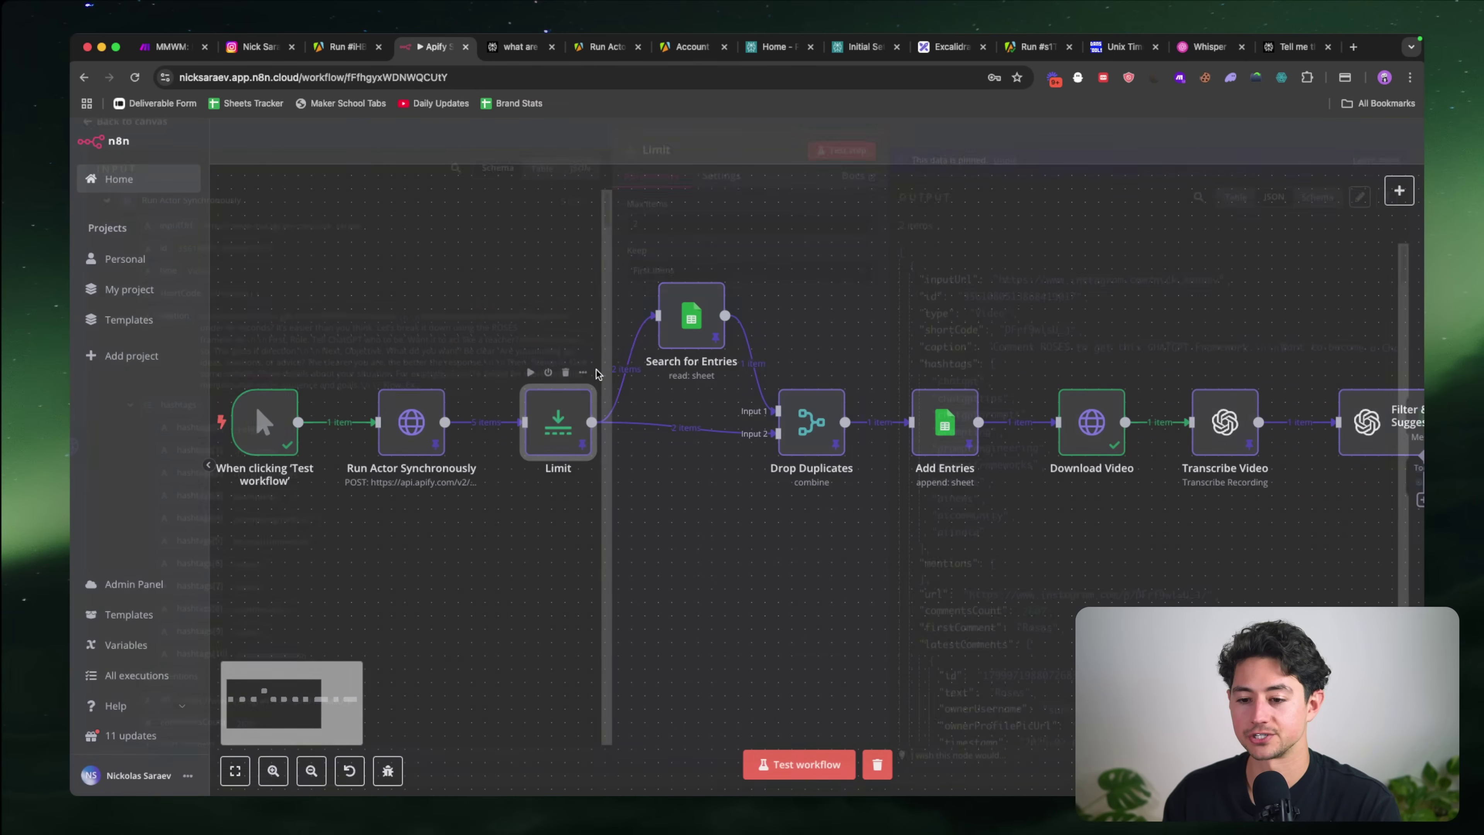
{"action": "type", "text": "1"}
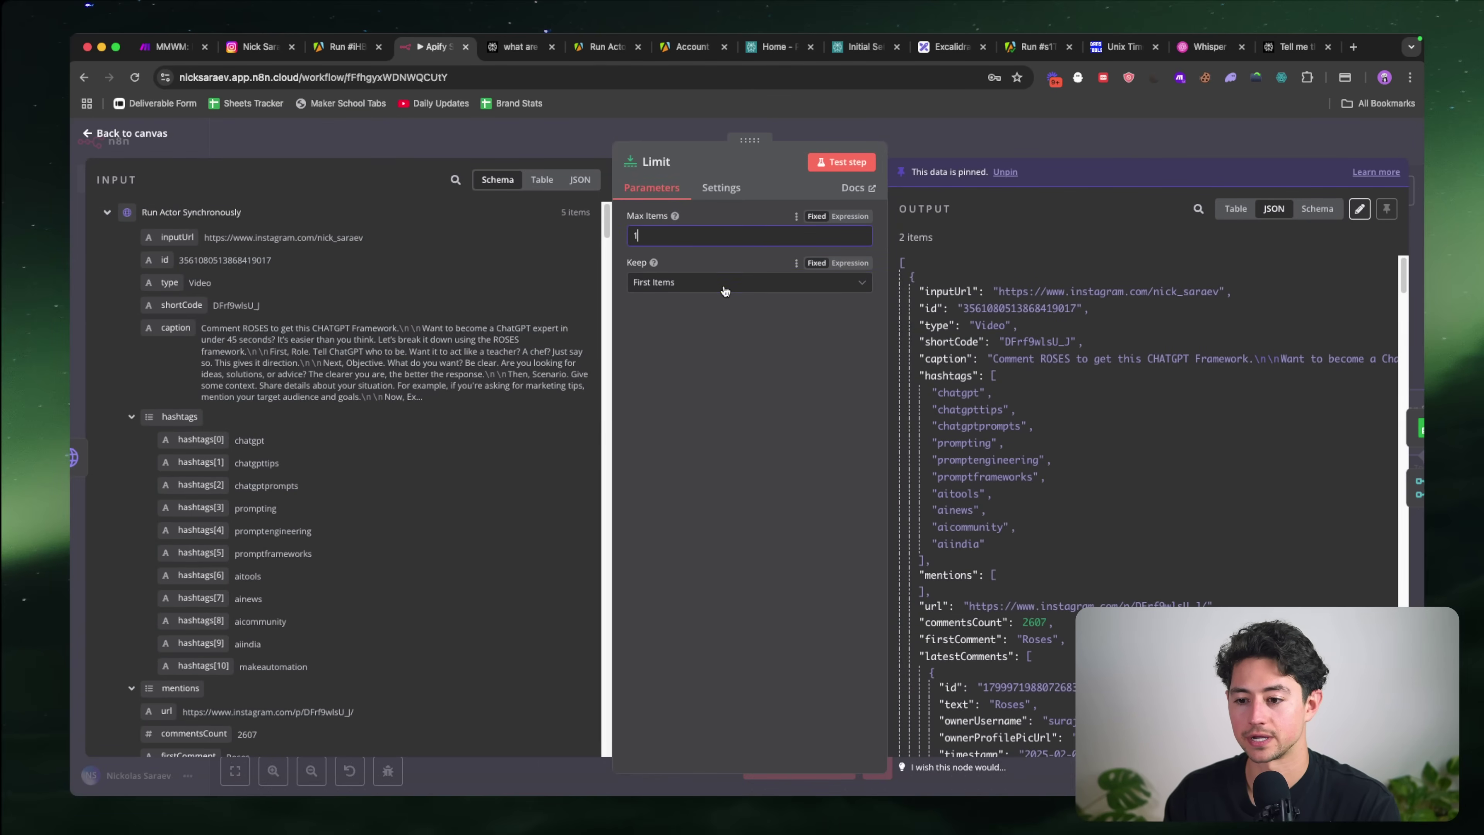
{"action": "left_click", "coordinate": [695, 282]}
{"action": "left_click", "coordinate": [698, 342]}
{"action": "left_click", "coordinate": [939, 146]}
Step: Run the Limit node on its own, discarding its pinned data
{"action": "scroll", "coordinate": [880, 250], "scroll_direction": "left", "scroll_amount": 9}
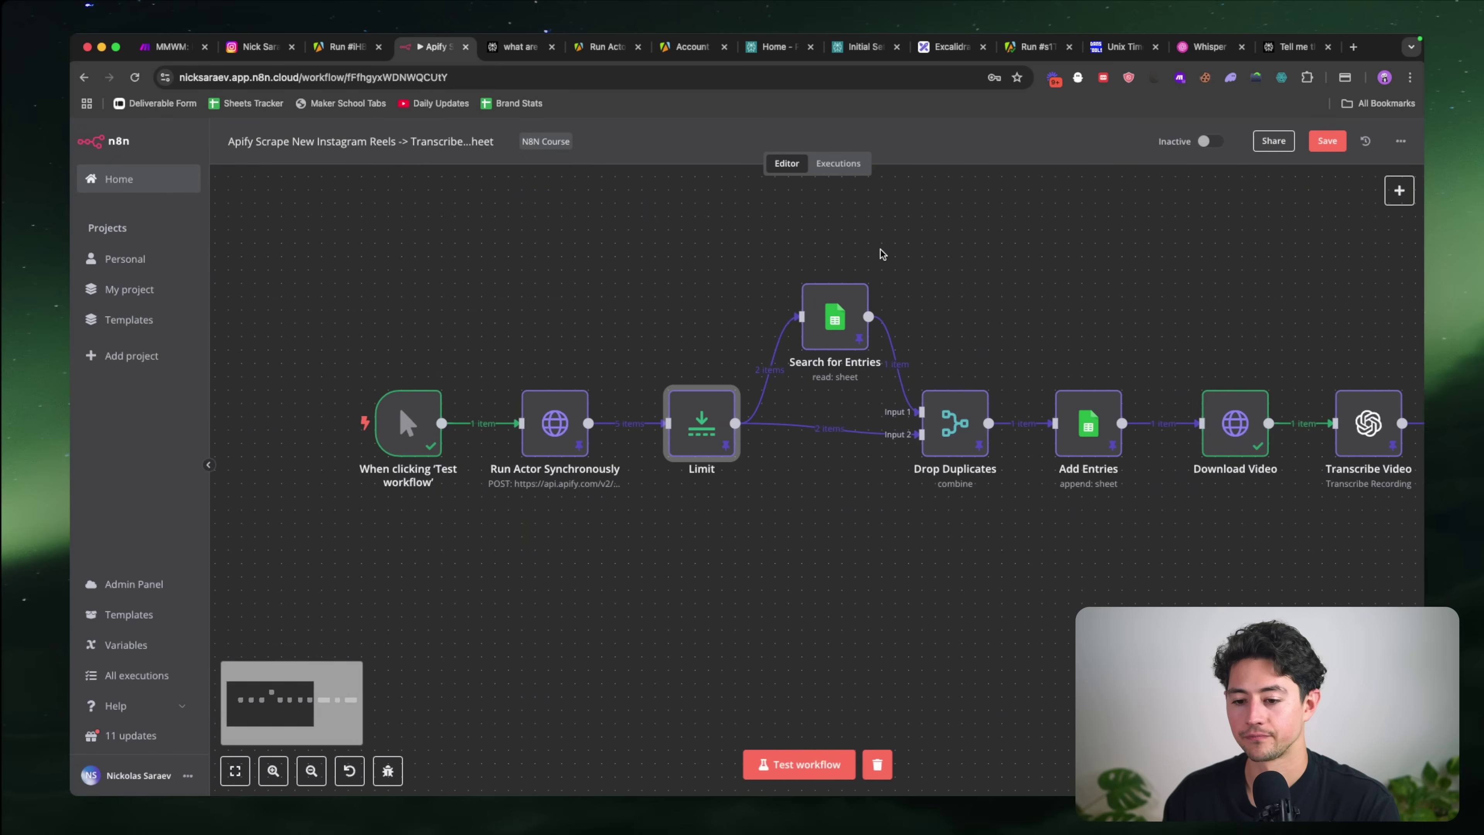
{"action": "scroll", "coordinate": [870, 363], "scroll_direction": "right", "scroll_amount": 4}
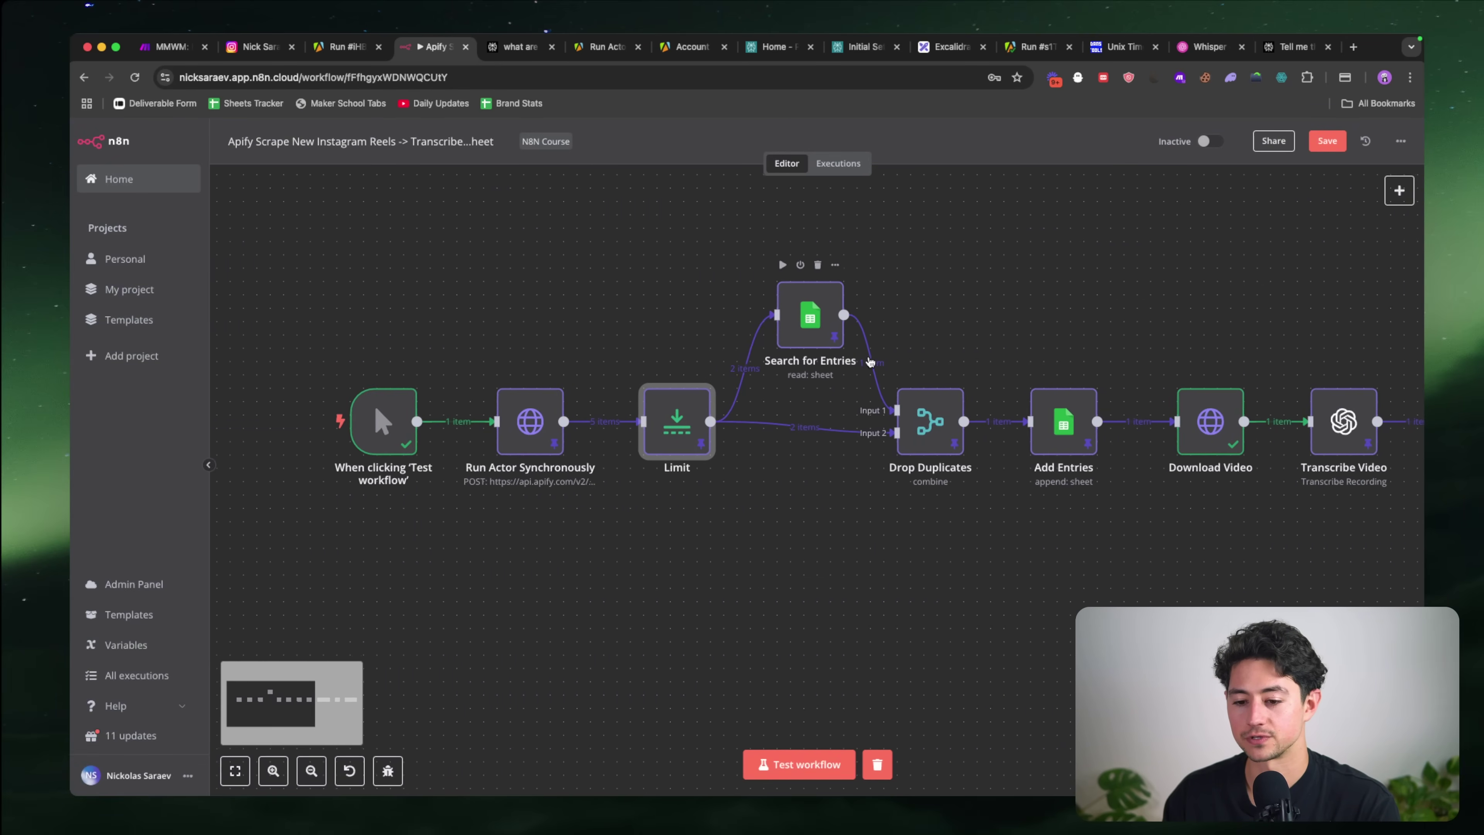
{"action": "double_click", "coordinate": [671, 430]}
{"action": "left_click", "coordinate": [847, 166]}
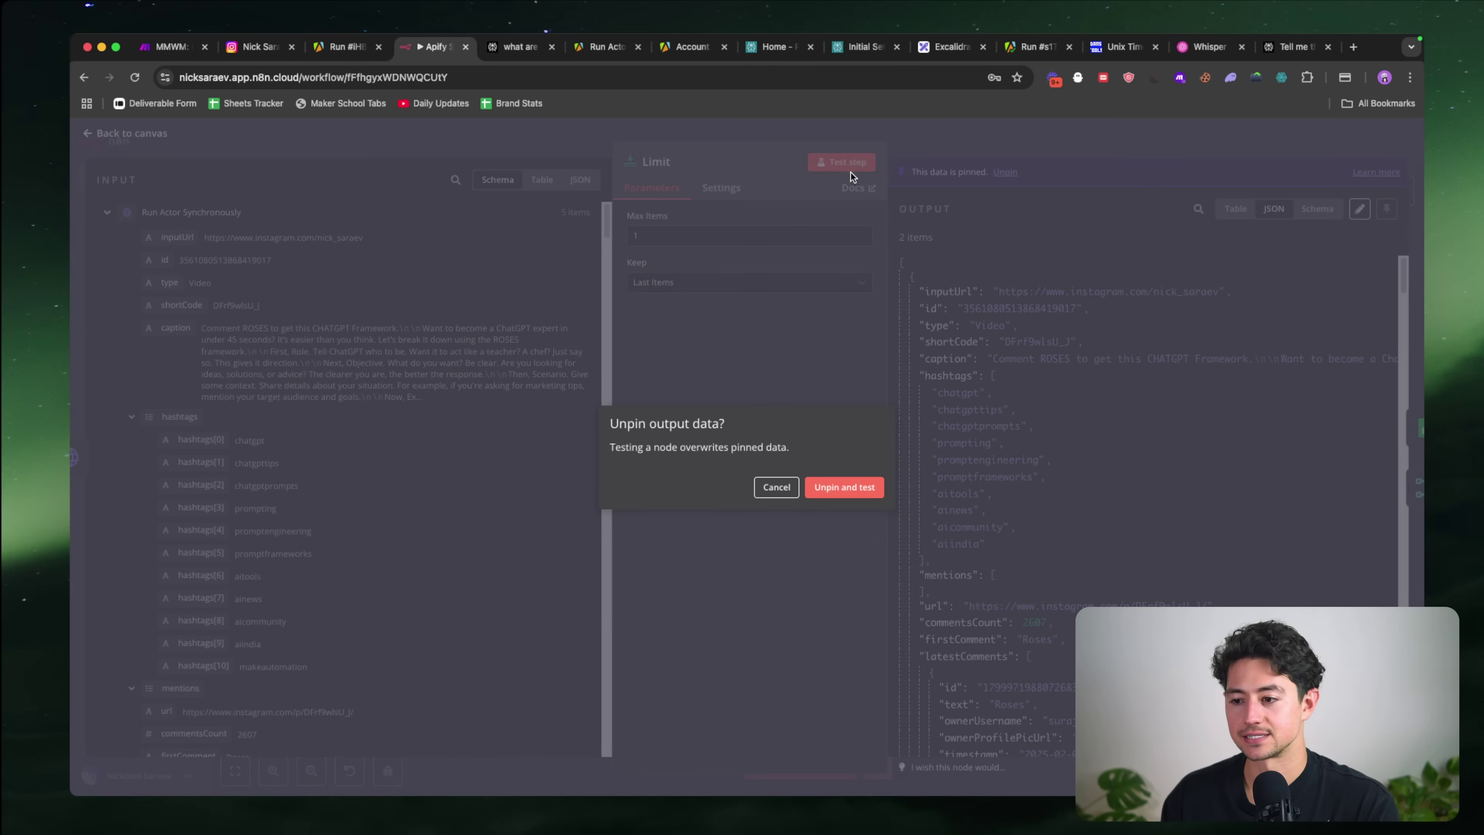
{"action": "left_click", "coordinate": [844, 488]}
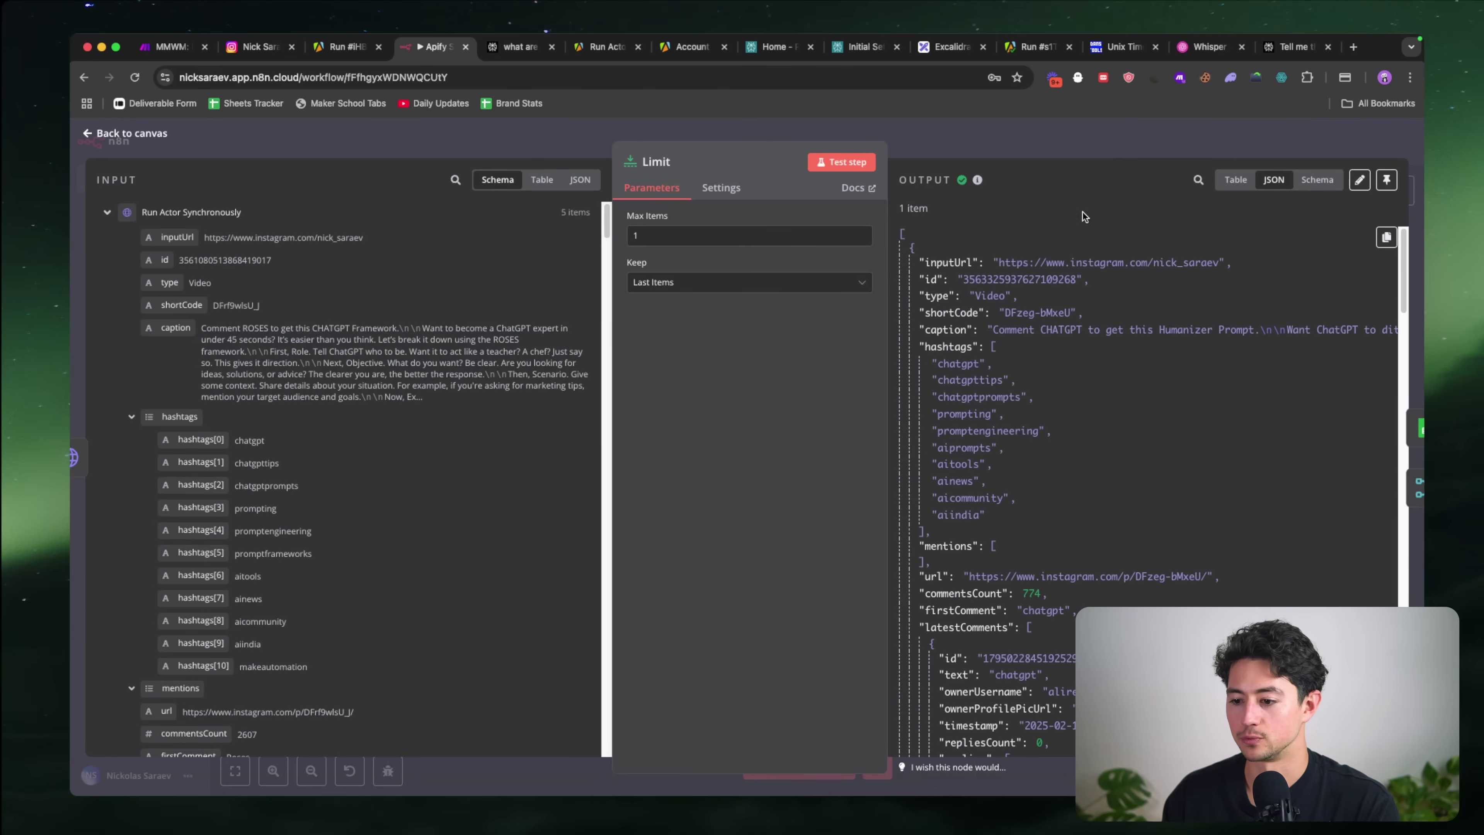
{"action": "left_click", "coordinate": [1077, 137]}
Step: Run Search for Entries (discarding pinned data) and then Drop Duplicates
{"action": "scroll", "coordinate": [890, 294], "scroll_direction": "right", "scroll_amount": 2}
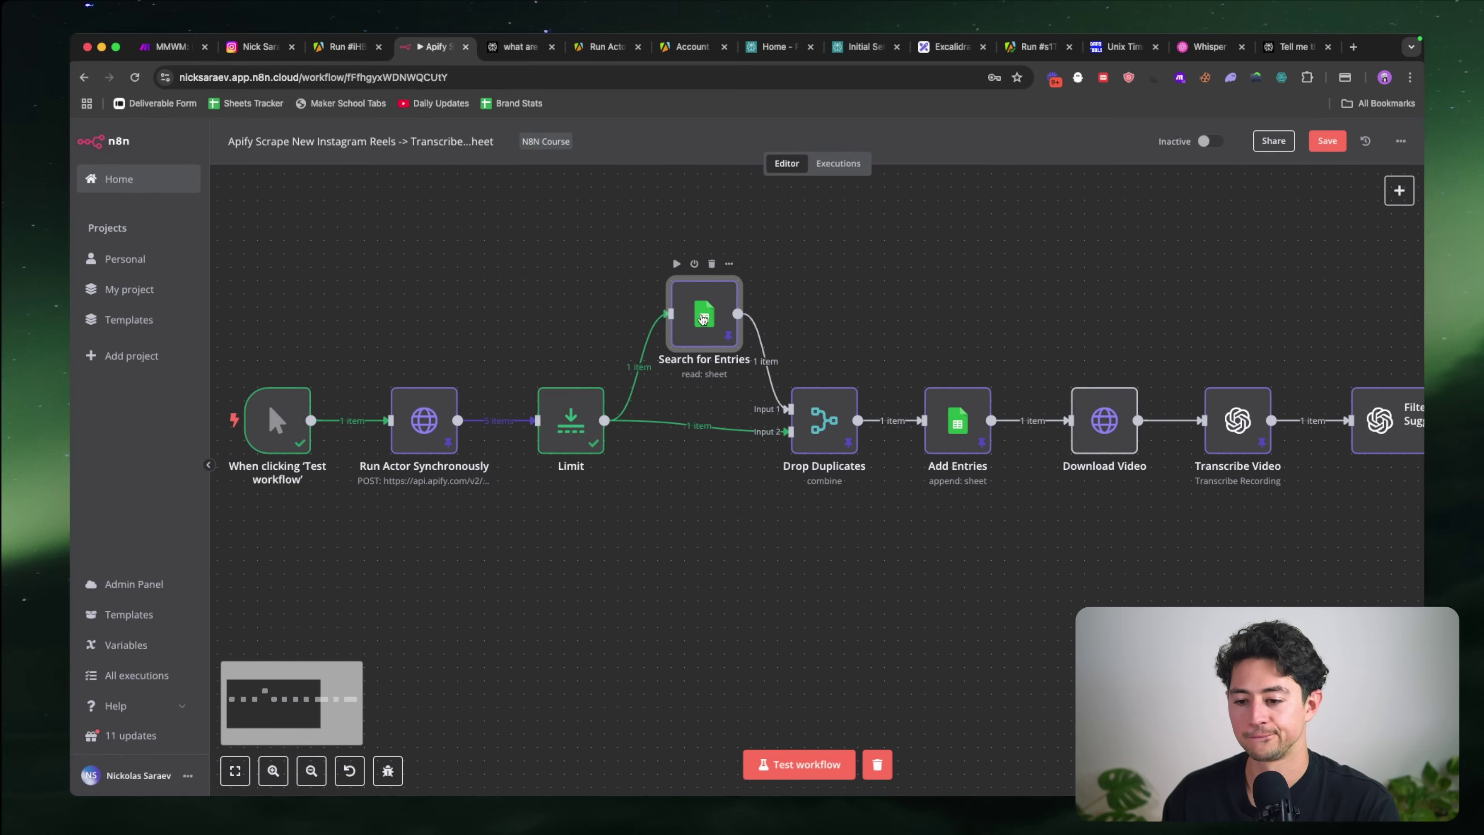
{"action": "double_click", "coordinate": [703, 319]}
{"action": "left_click", "coordinate": [857, 163]}
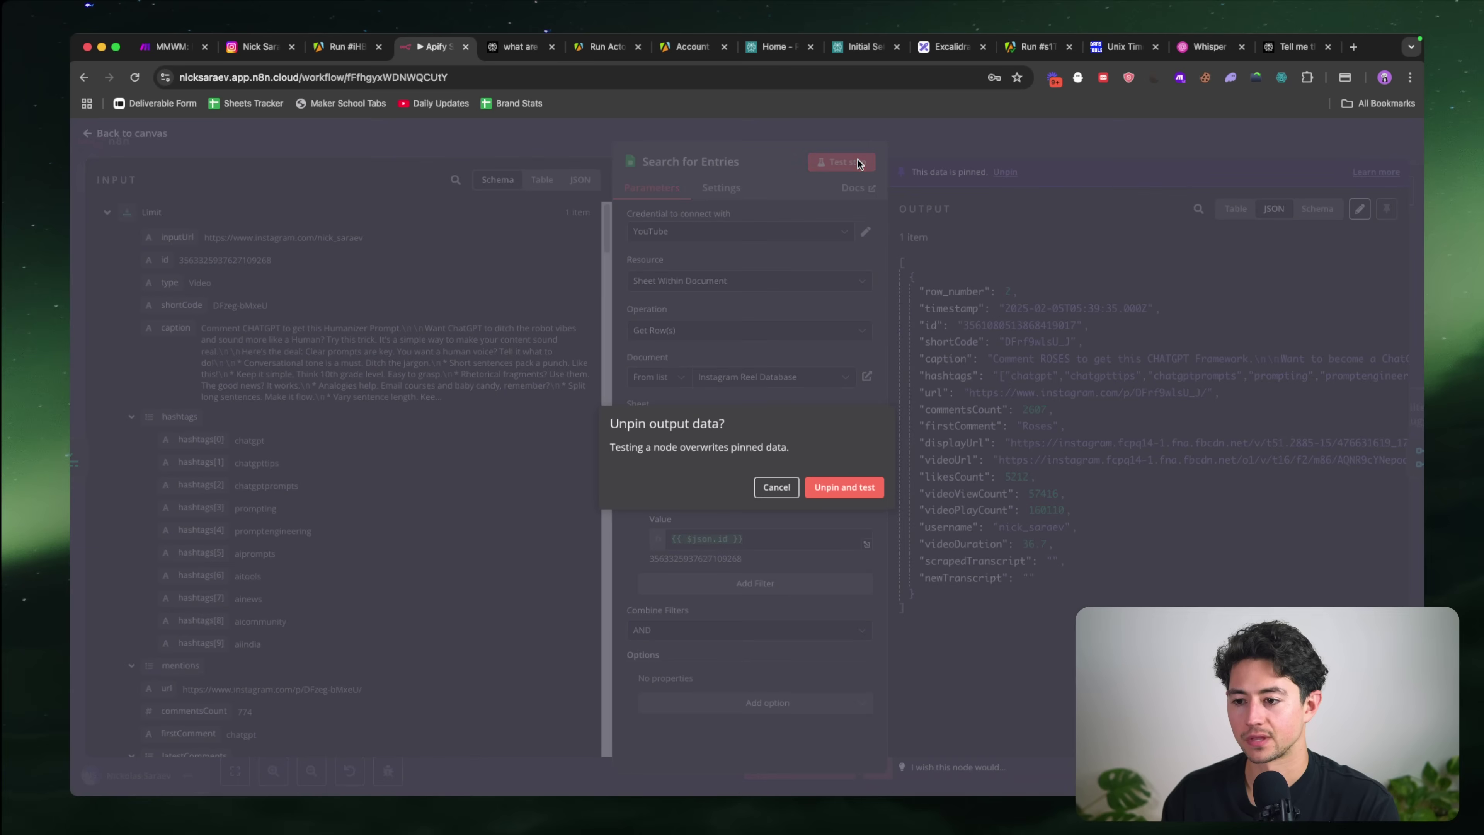
{"action": "left_click", "coordinate": [846, 485]}
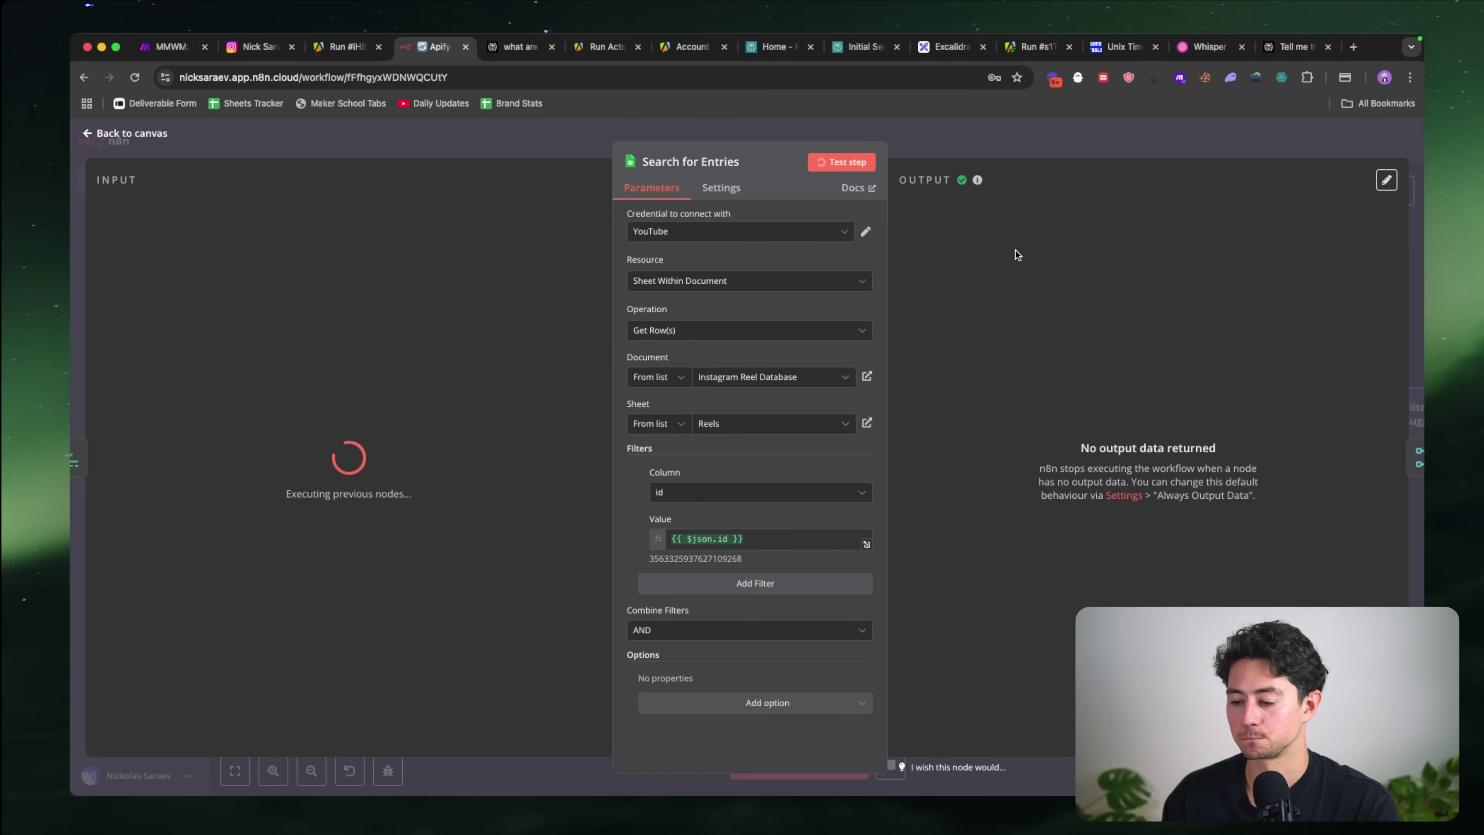
{"action": "left_click", "coordinate": [1012, 144]}
{"action": "scroll", "coordinate": [849, 322], "scroll_direction": "right", "scroll_amount": 2}
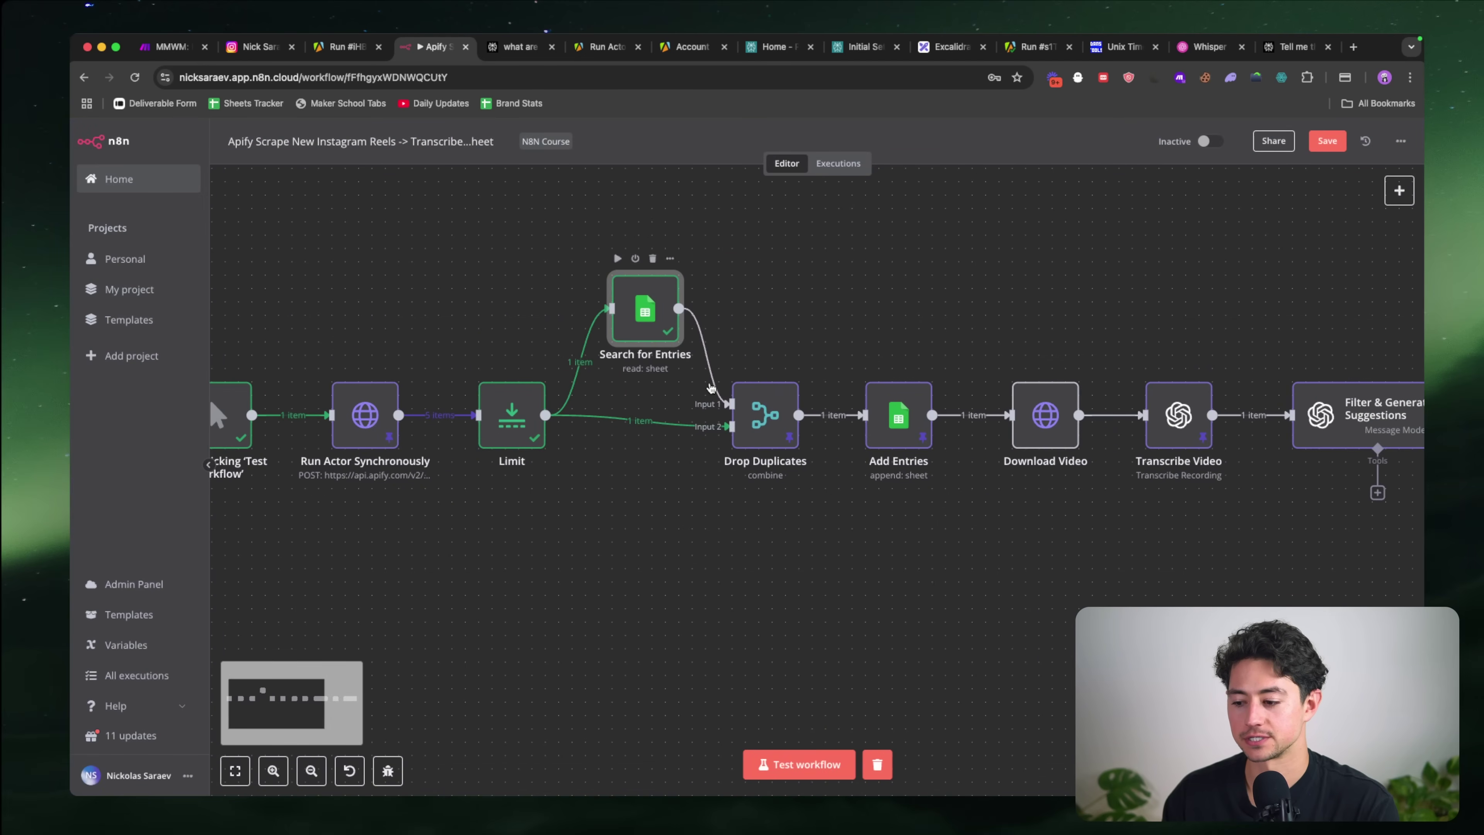
{"action": "left_click", "coordinate": [733, 416]}
{"action": "double_click", "coordinate": [733, 416]}
{"action": "left_click", "coordinate": [841, 162]}
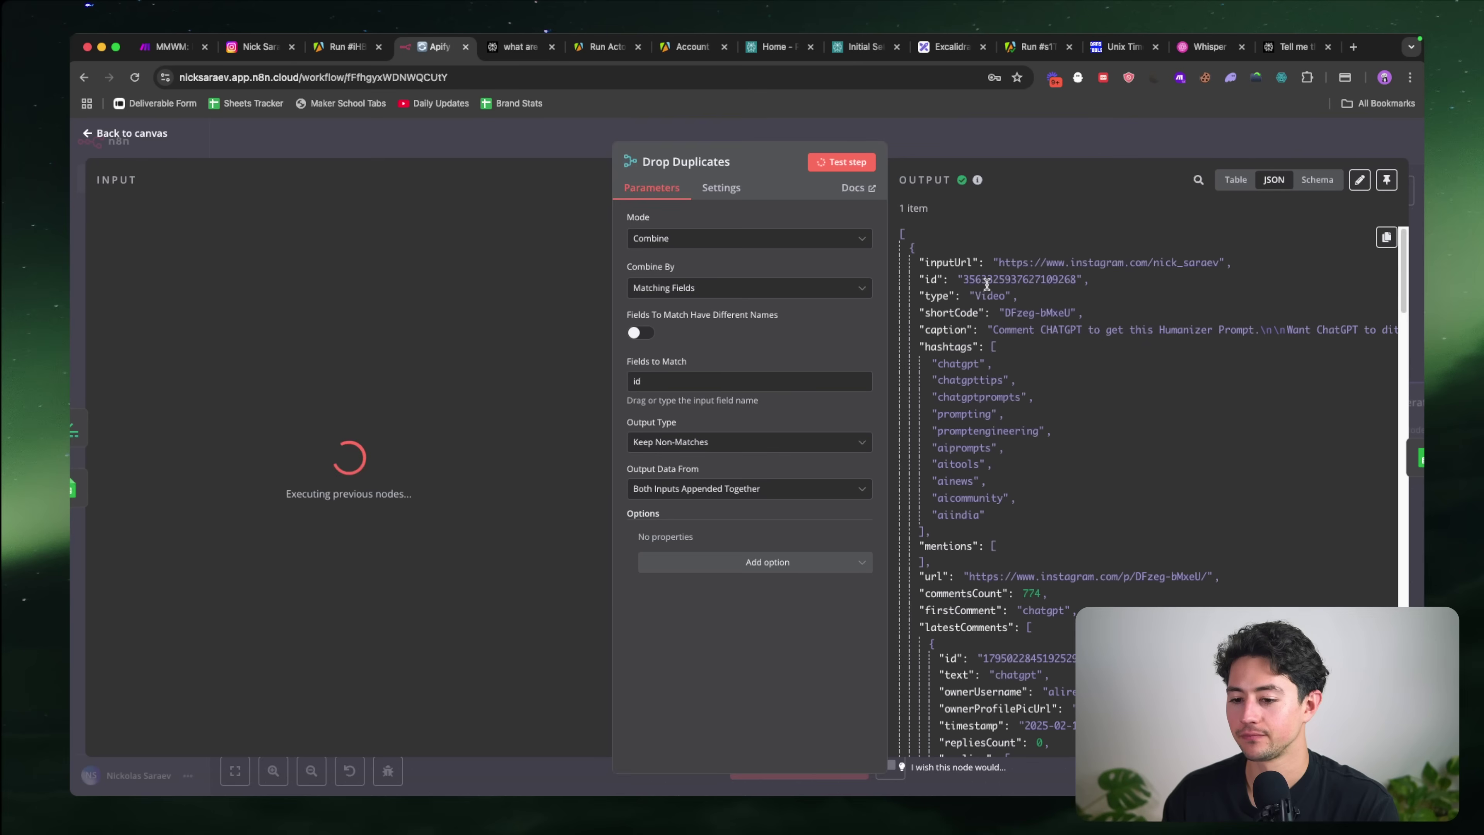
{"action": "key", "text": "Escape"}
Step: Run Add Entries to append the reel to the Instagram Reel Database sheet, then close its panel
{"action": "scroll", "coordinate": [874, 351], "scroll_direction": "right", "scroll_amount": 1}
{"action": "left_click", "coordinate": [830, 419]}
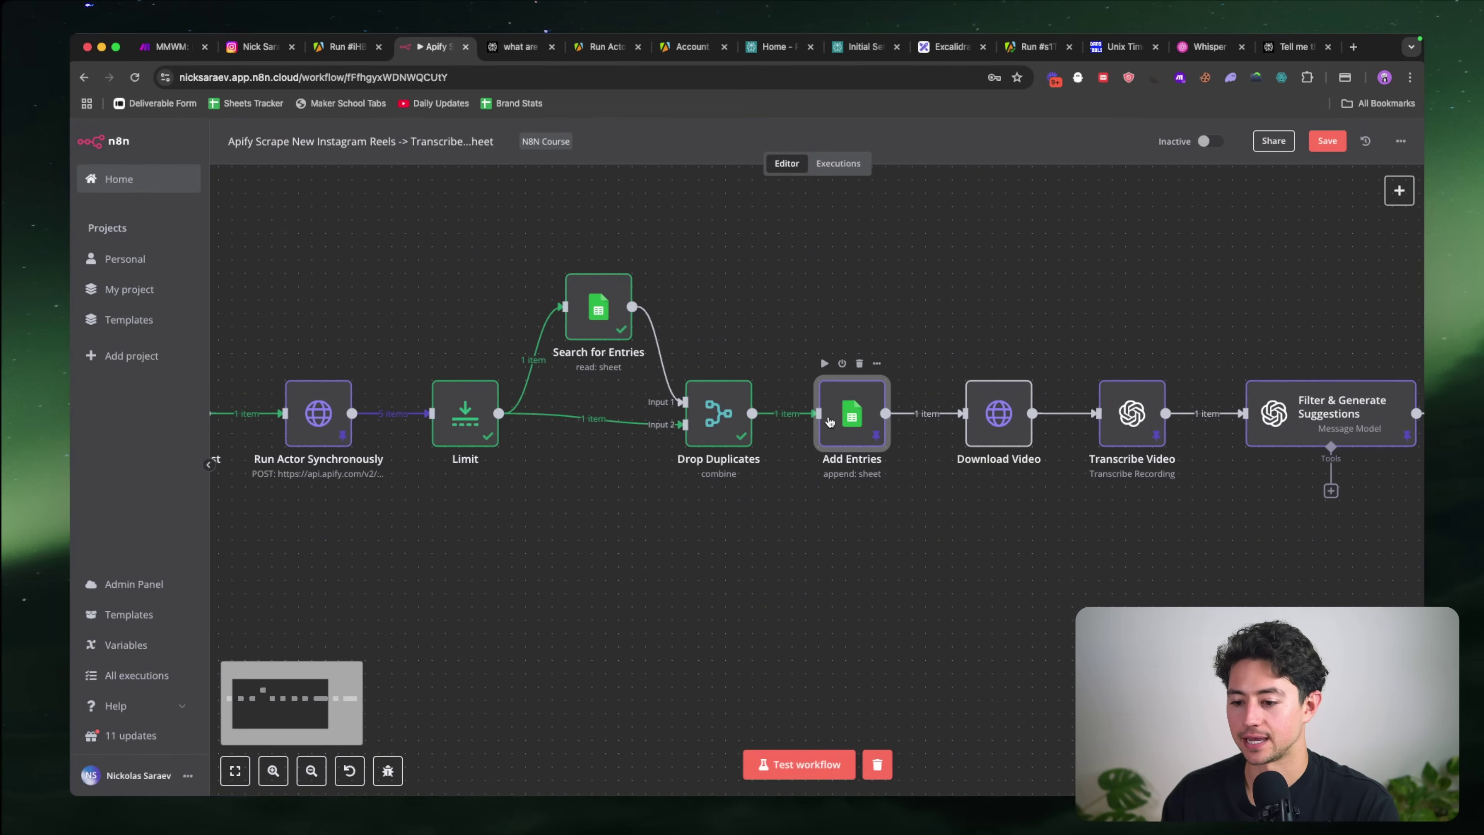
{"action": "key", "text": "Return"}
{"action": "left_click", "coordinate": [856, 168]}
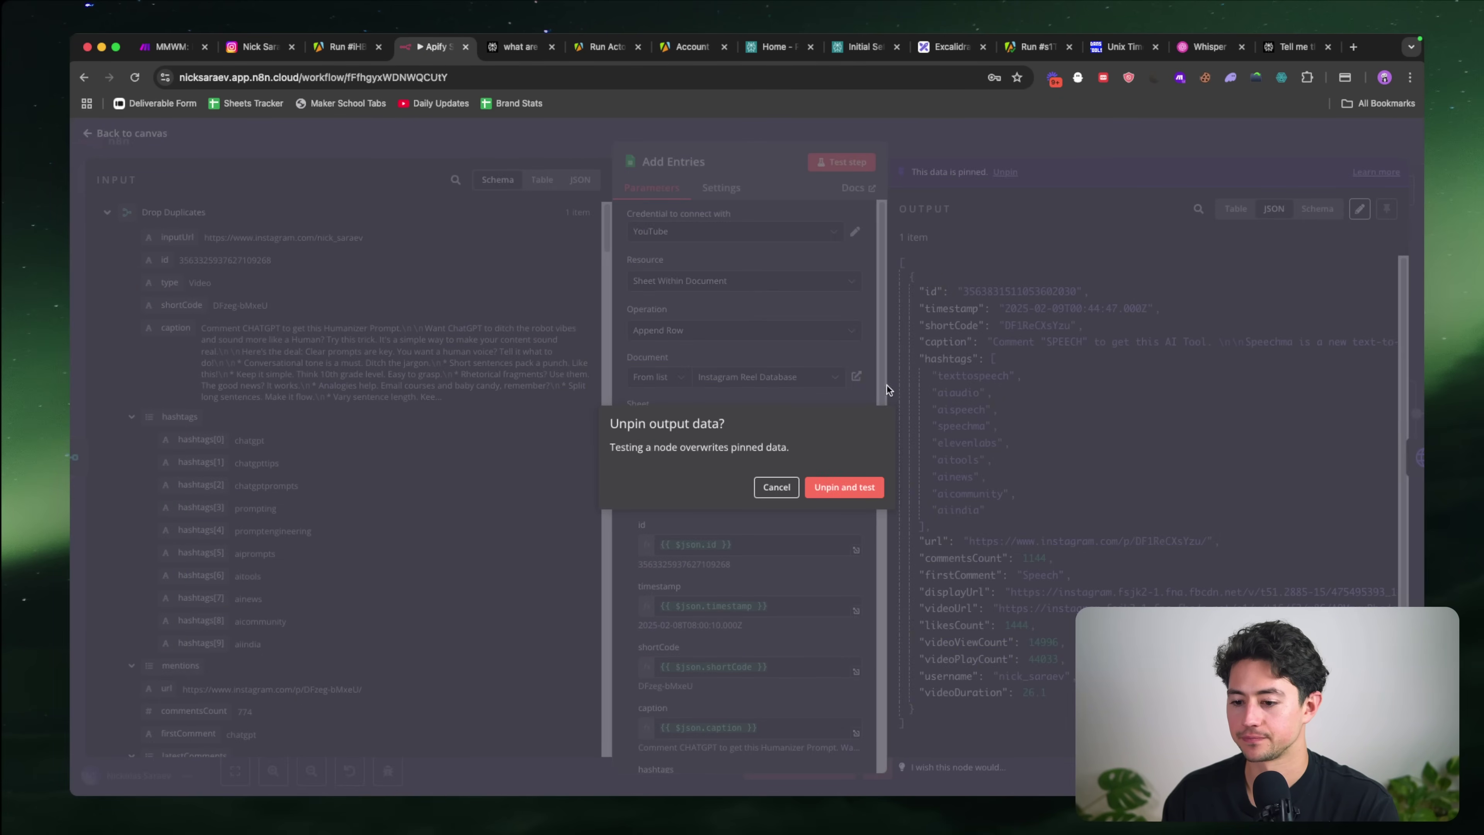
{"action": "left_click", "coordinate": [815, 488]}
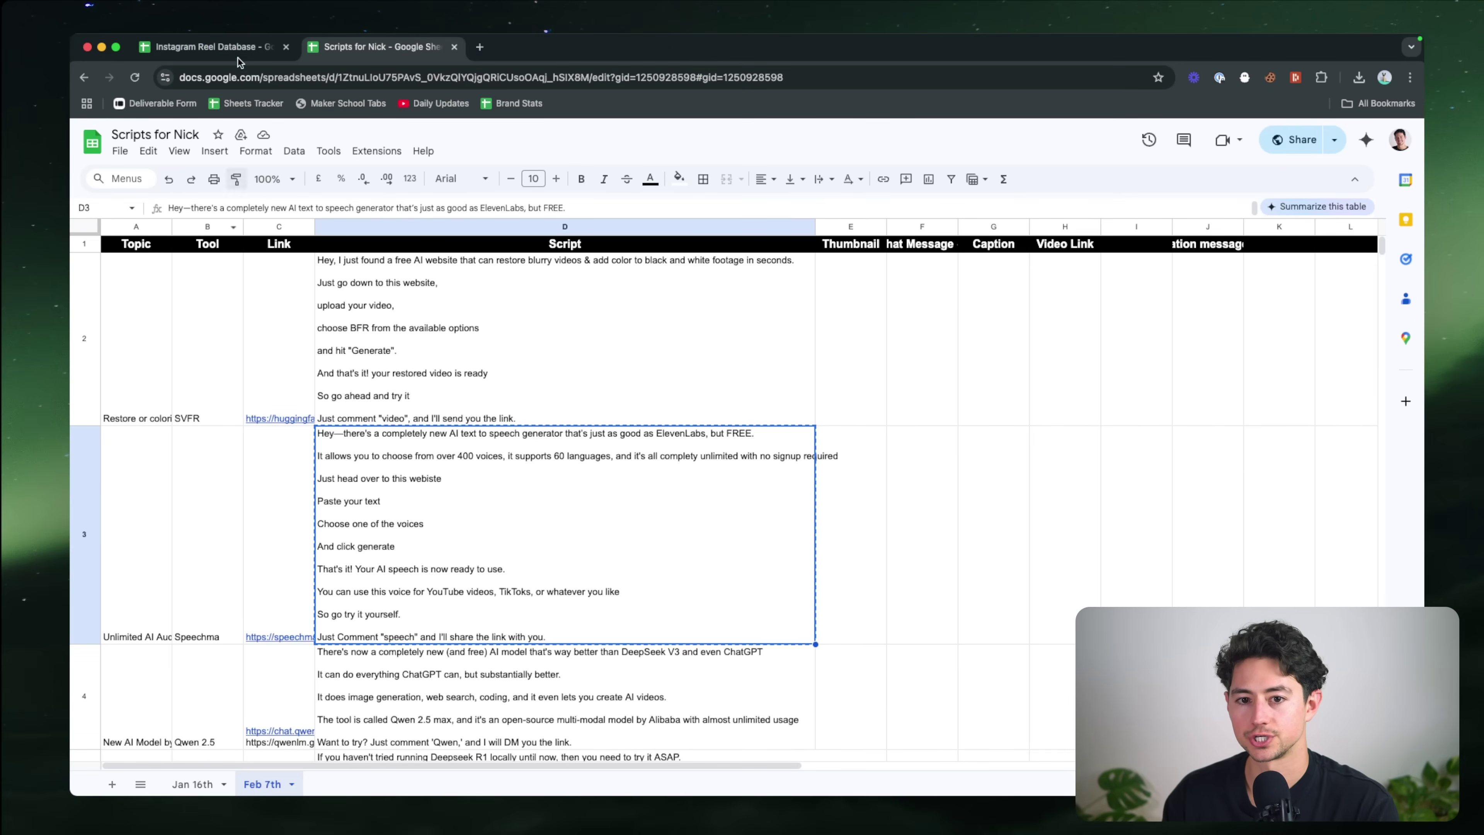
{"action": "left_click", "coordinate": [235, 46]}
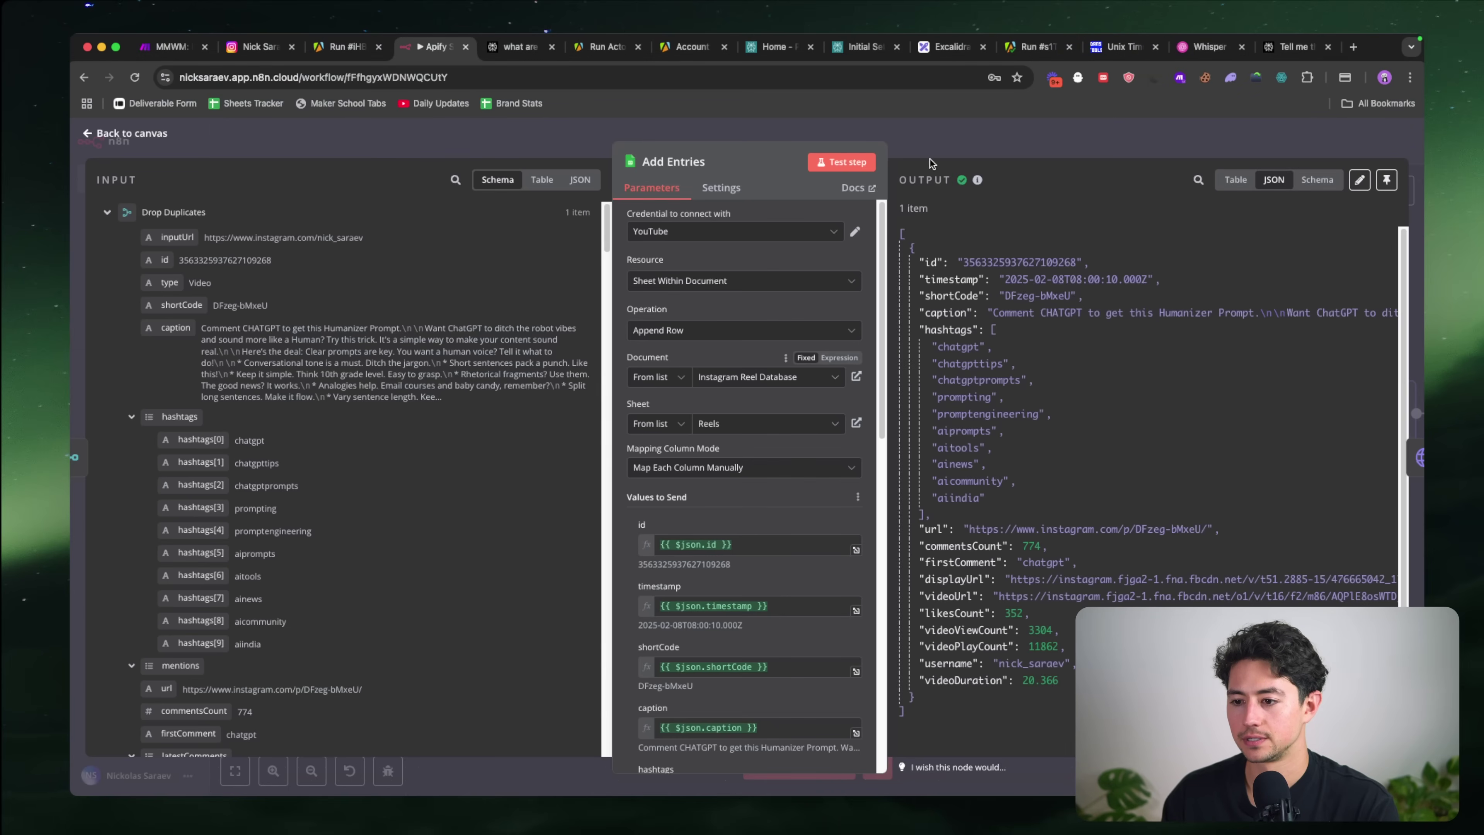
{"action": "key", "text": "Escape"}
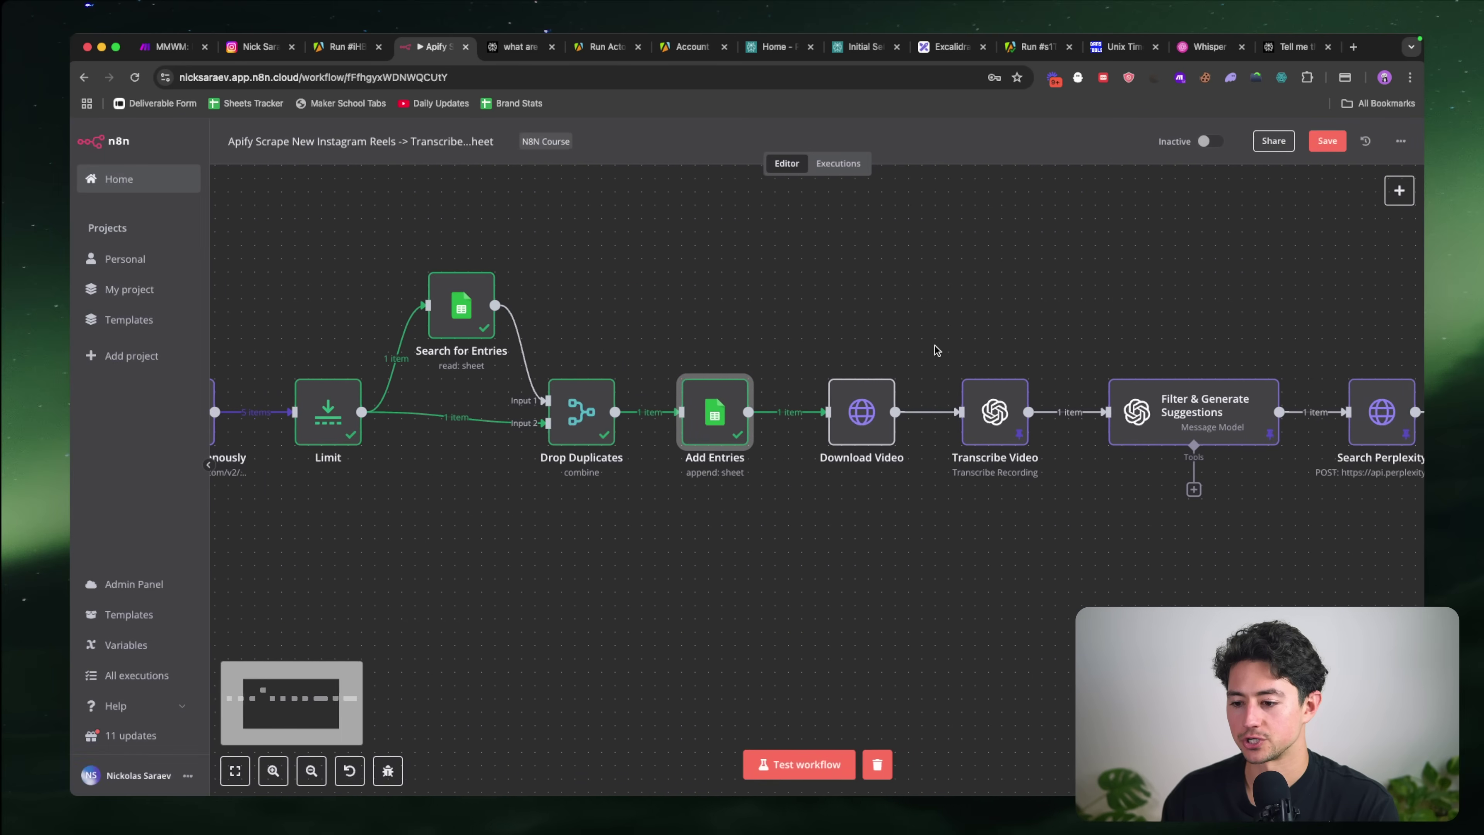
Step: Re-run the Download Video node on the newest reel
{"action": "scroll", "coordinate": [934, 346], "scroll_direction": "right", "scroll_amount": 1}
{"action": "double_click", "coordinate": [834, 419]}
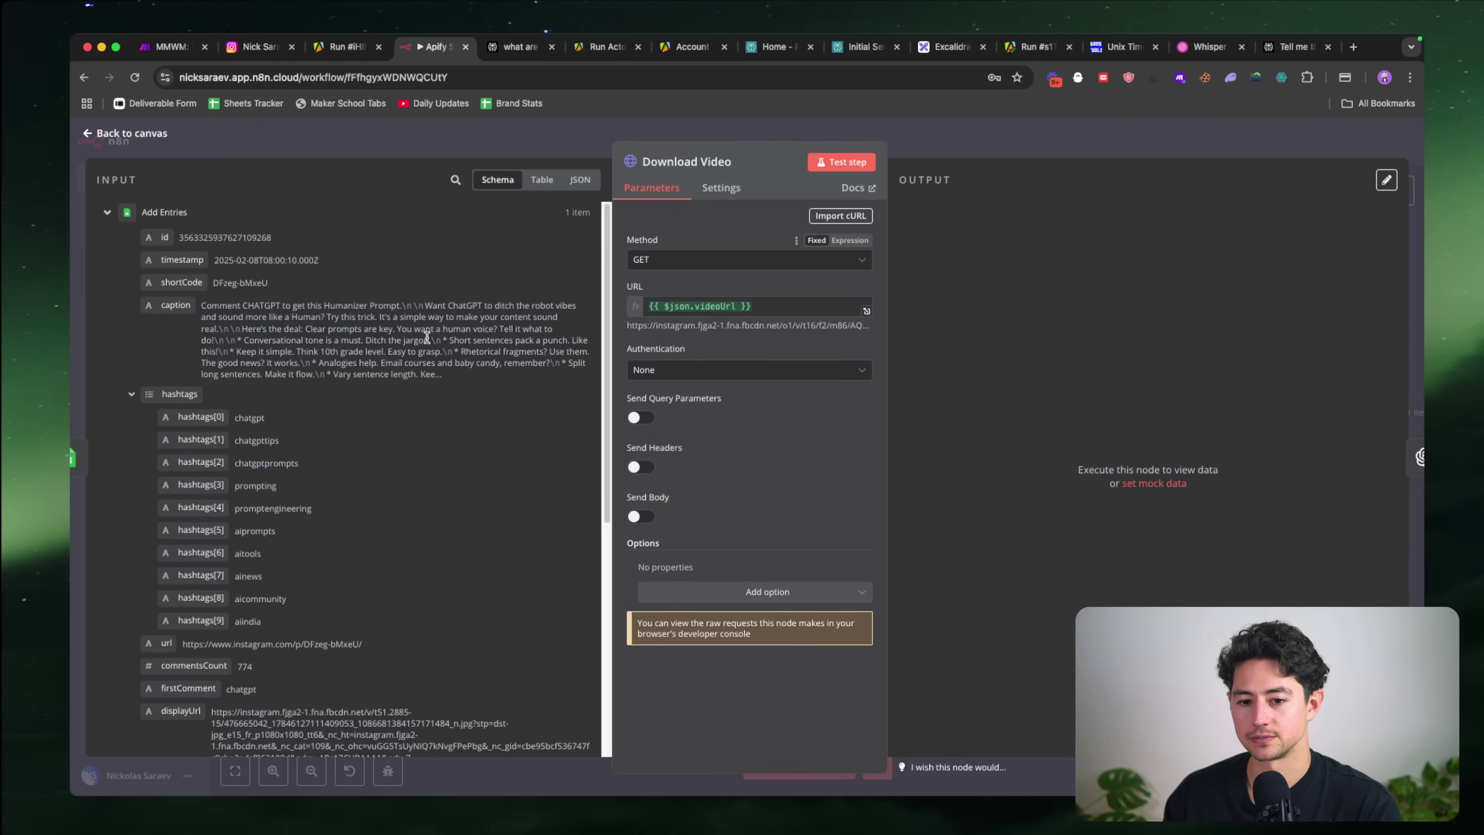
{"action": "left_click", "coordinate": [842, 162]}
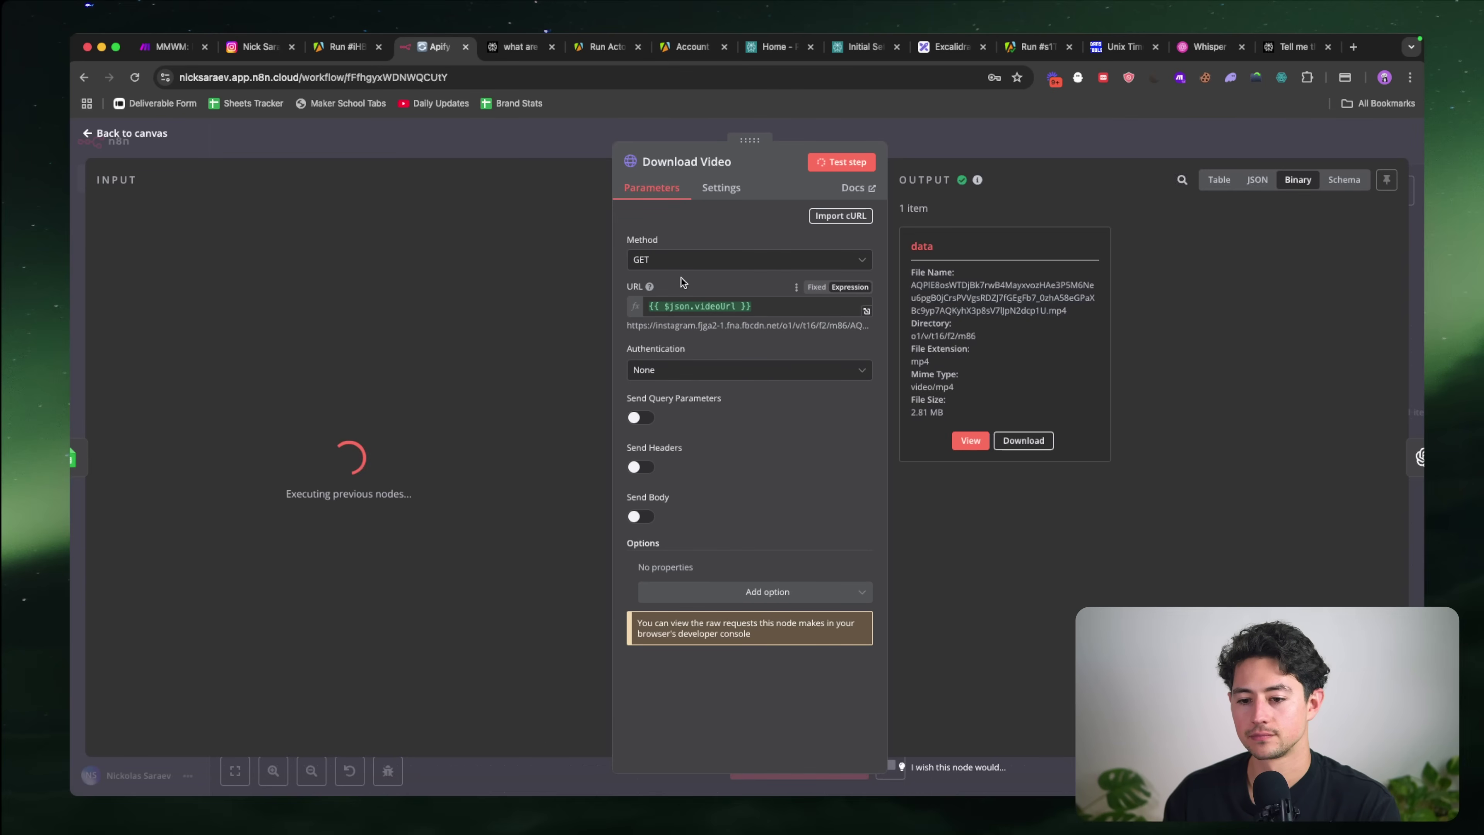
{"action": "left_click", "coordinate": [952, 153]}
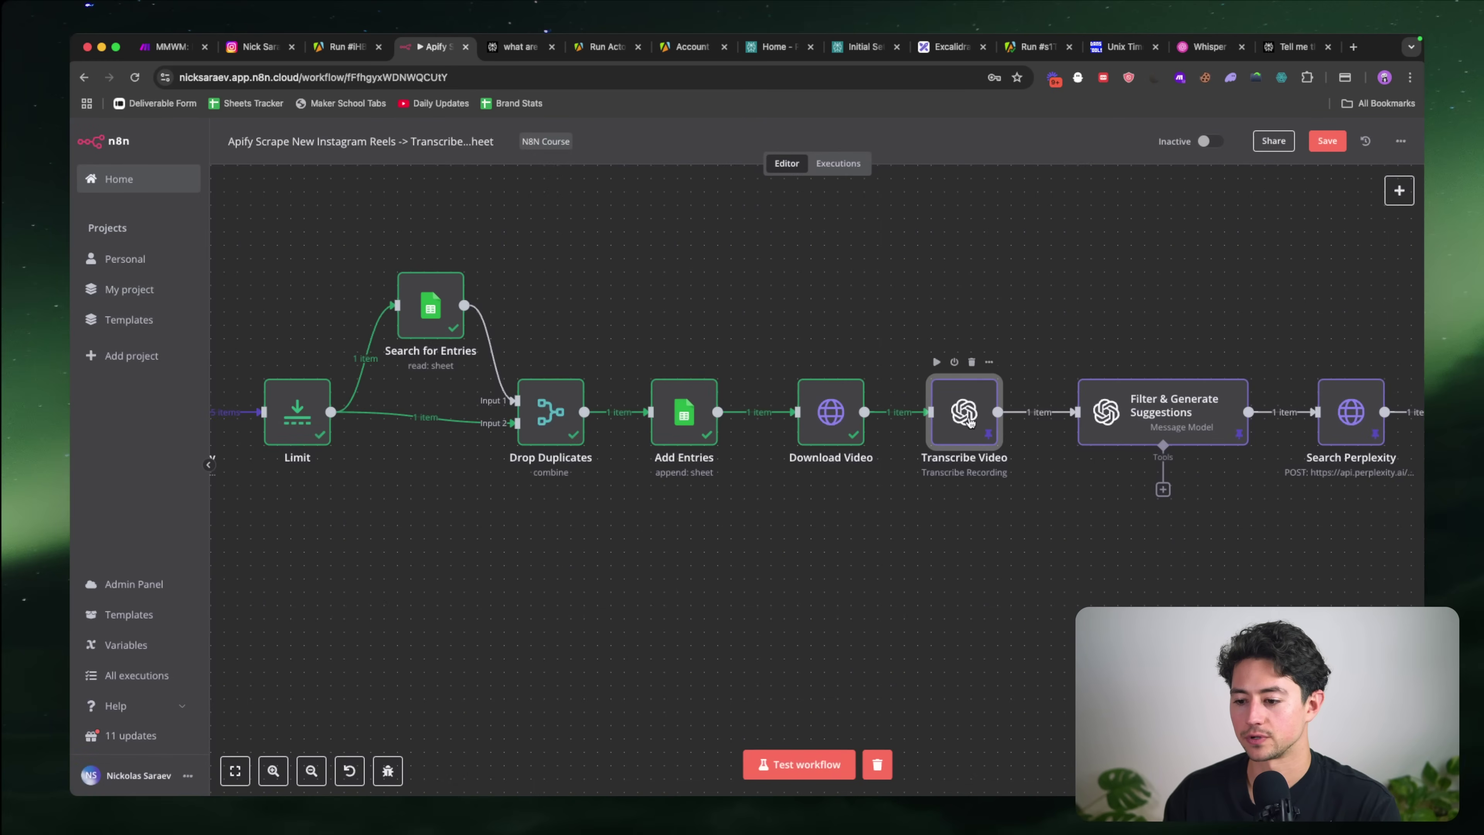
Step: Unpin and re-test Transcribe Video, then pin the fresh transcript
{"action": "double_click", "coordinate": [964, 411]}
{"action": "left_click", "coordinate": [852, 160]}
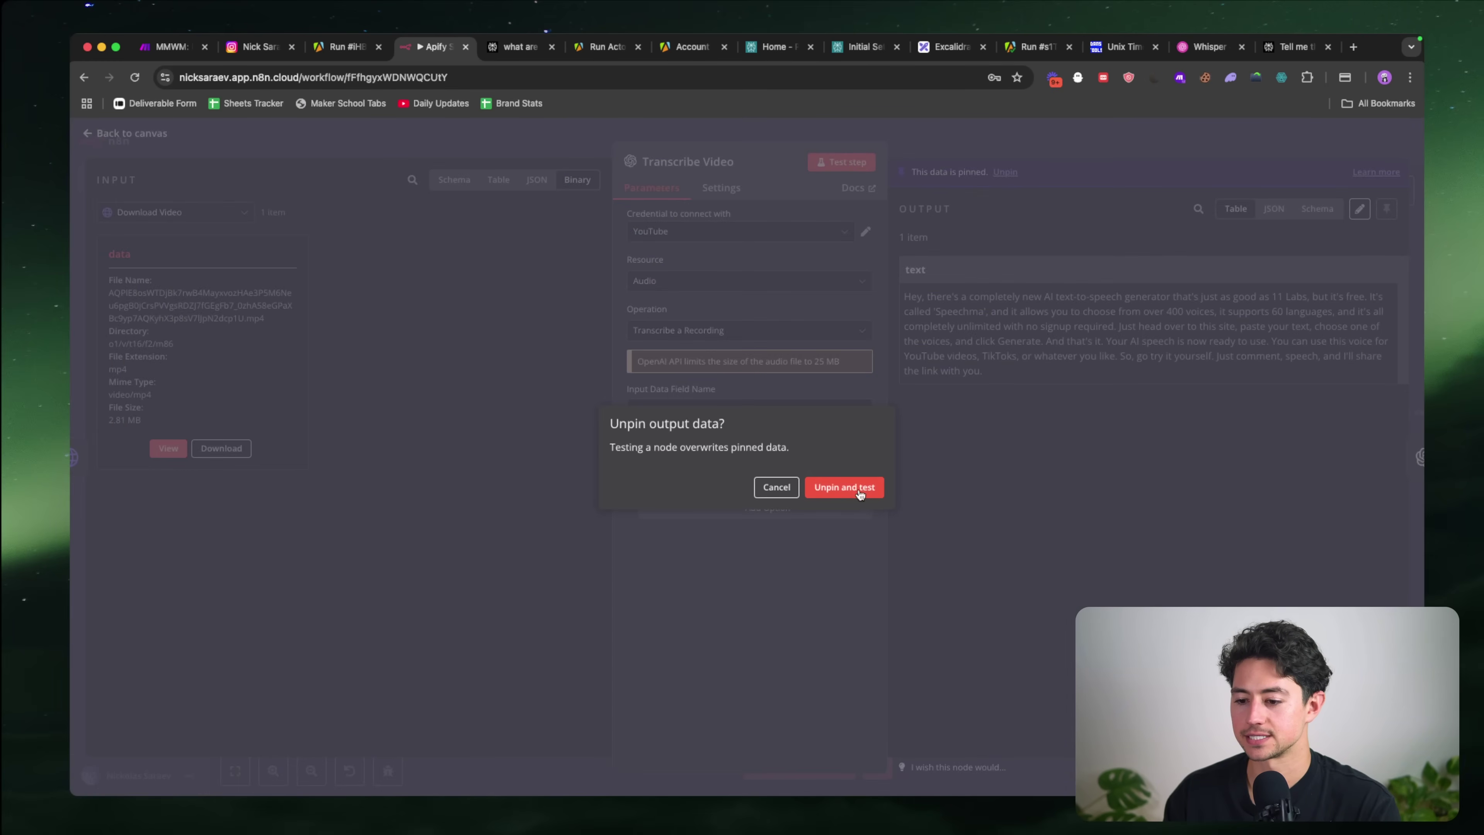
{"action": "left_click", "coordinate": [845, 487]}
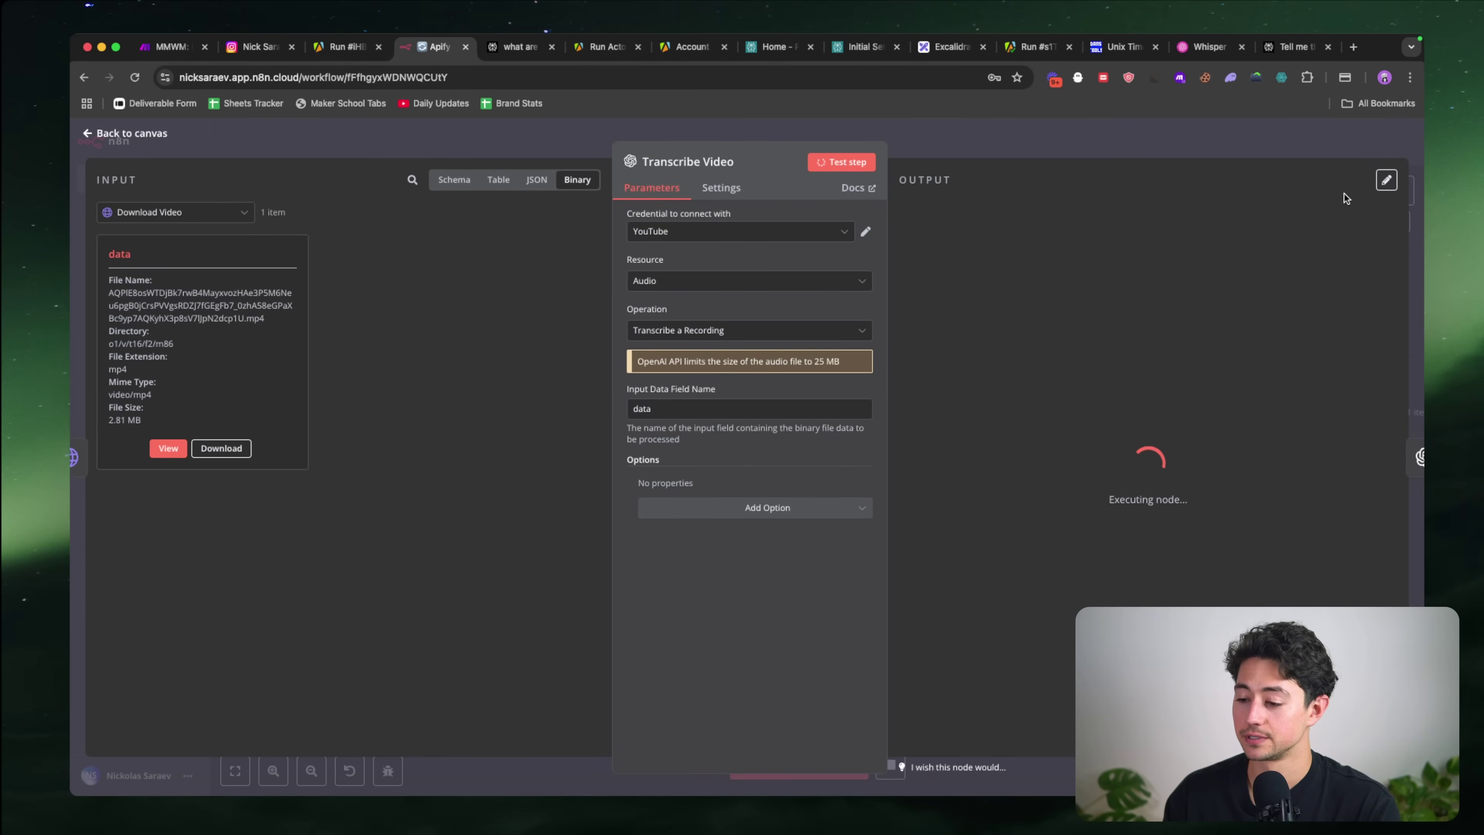
{"action": "left_click", "coordinate": [1386, 180]}
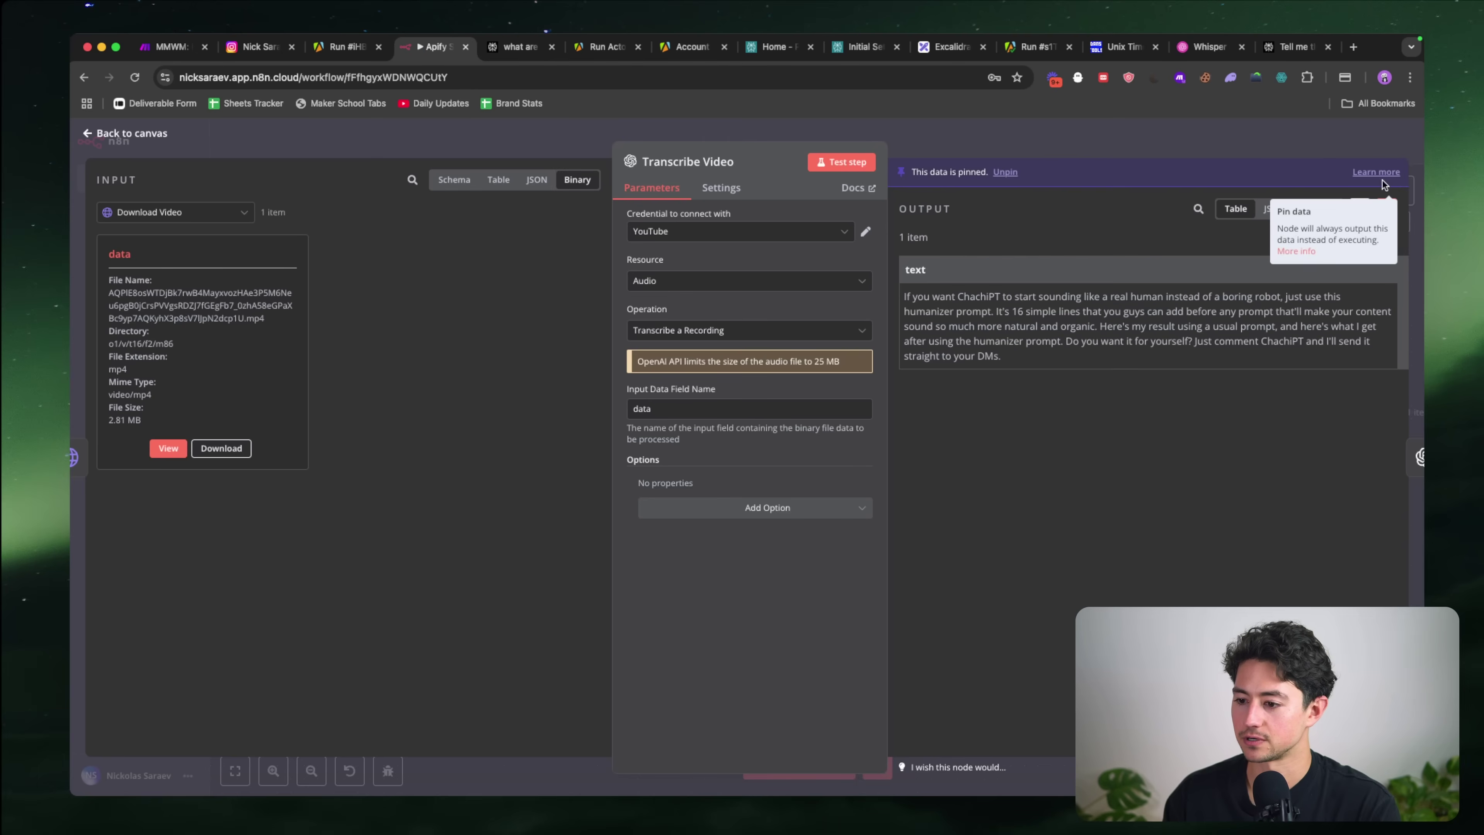
{"action": "left_click", "coordinate": [1228, 142]}
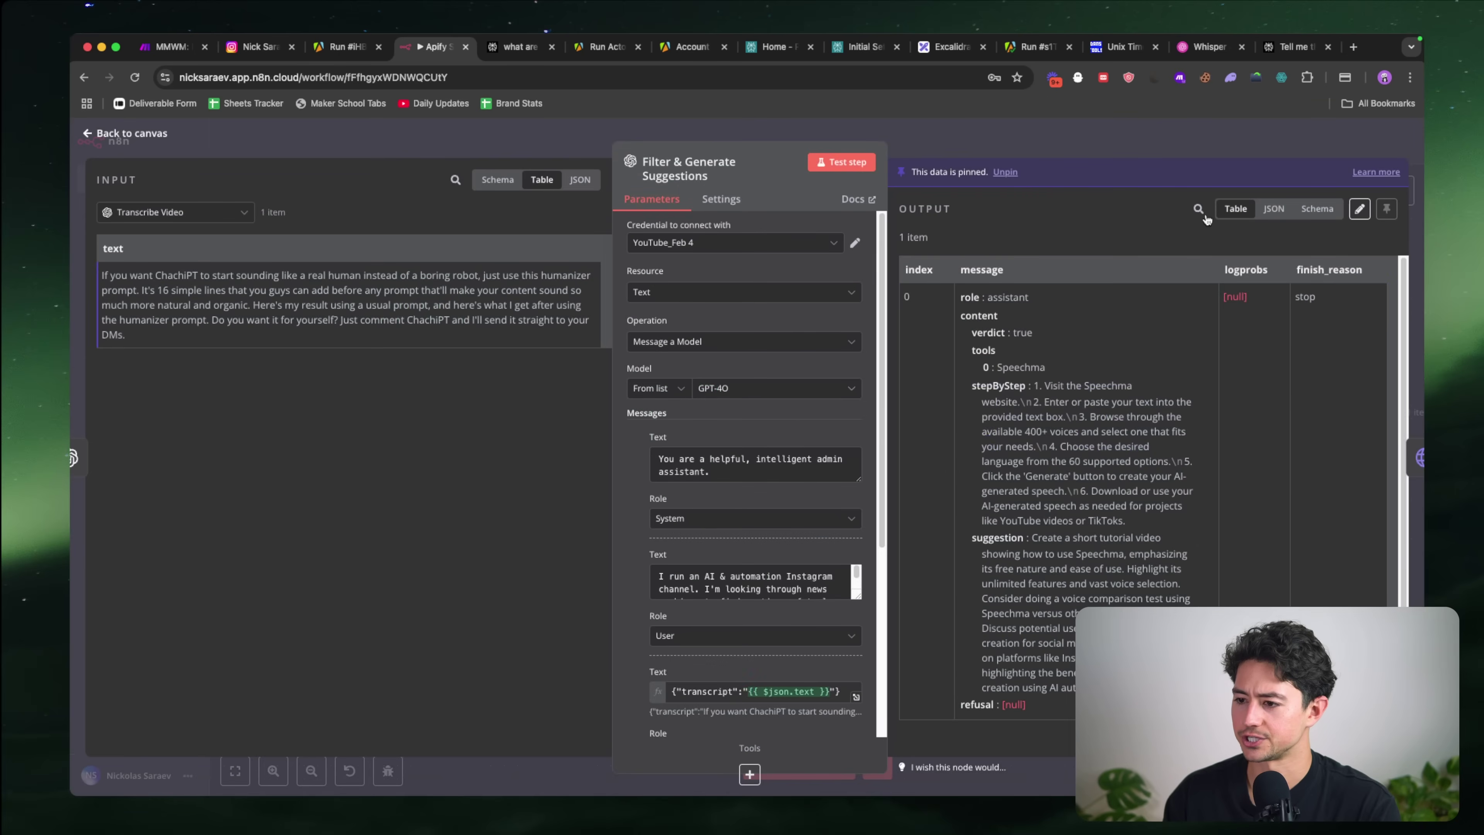
{"action": "key", "text": "Escape"}
Step: Unpin and re-test Filter & Generate Suggestions, then pin the new suggestions output
{"action": "scroll", "coordinate": [1146, 273], "scroll_direction": "right", "scroll_amount": 5}
{"action": "double_click", "coordinate": [951, 398]}
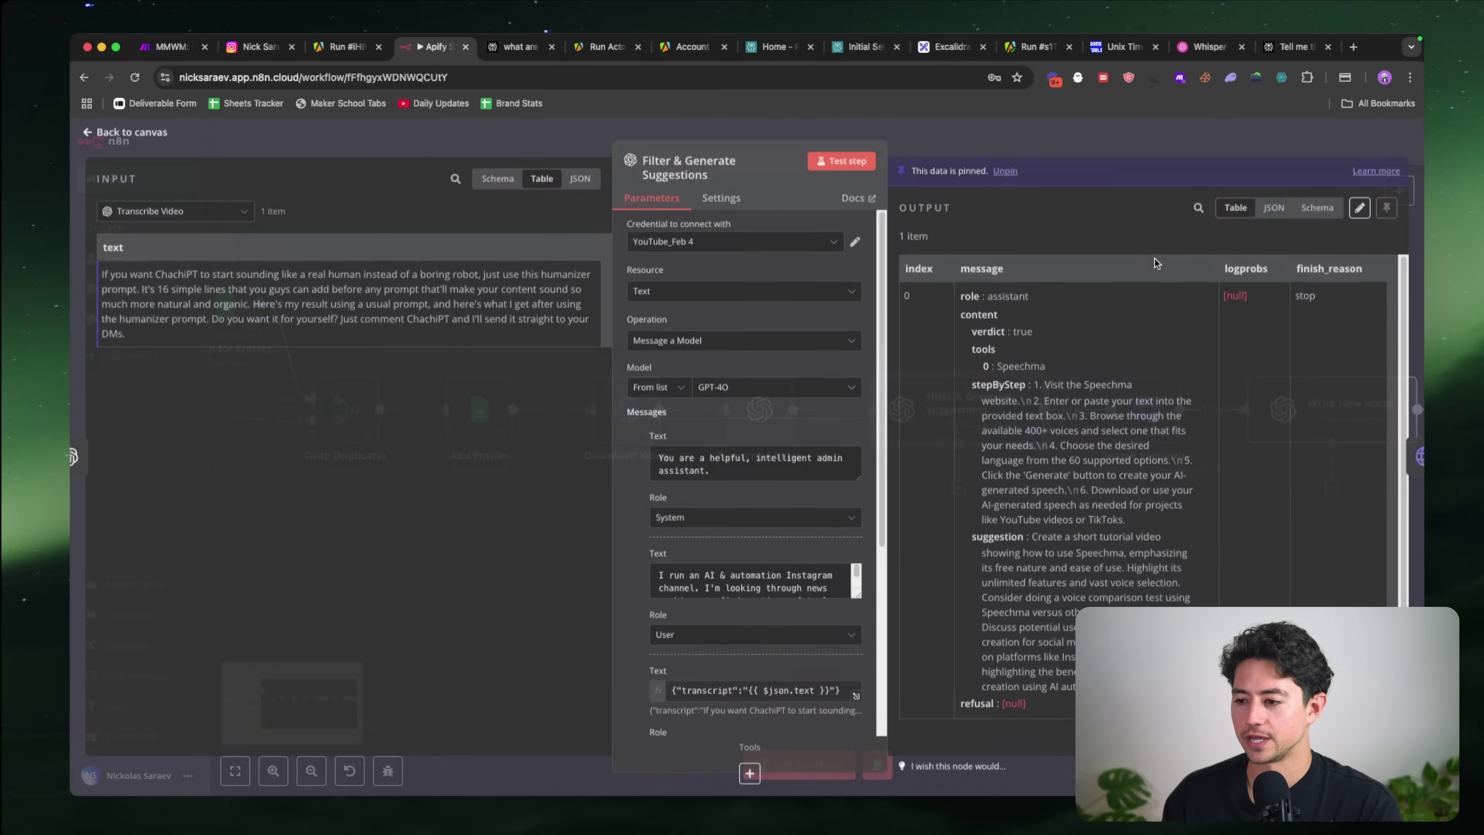
{"action": "left_click", "coordinate": [842, 162]}
{"action": "left_click", "coordinate": [867, 482]}
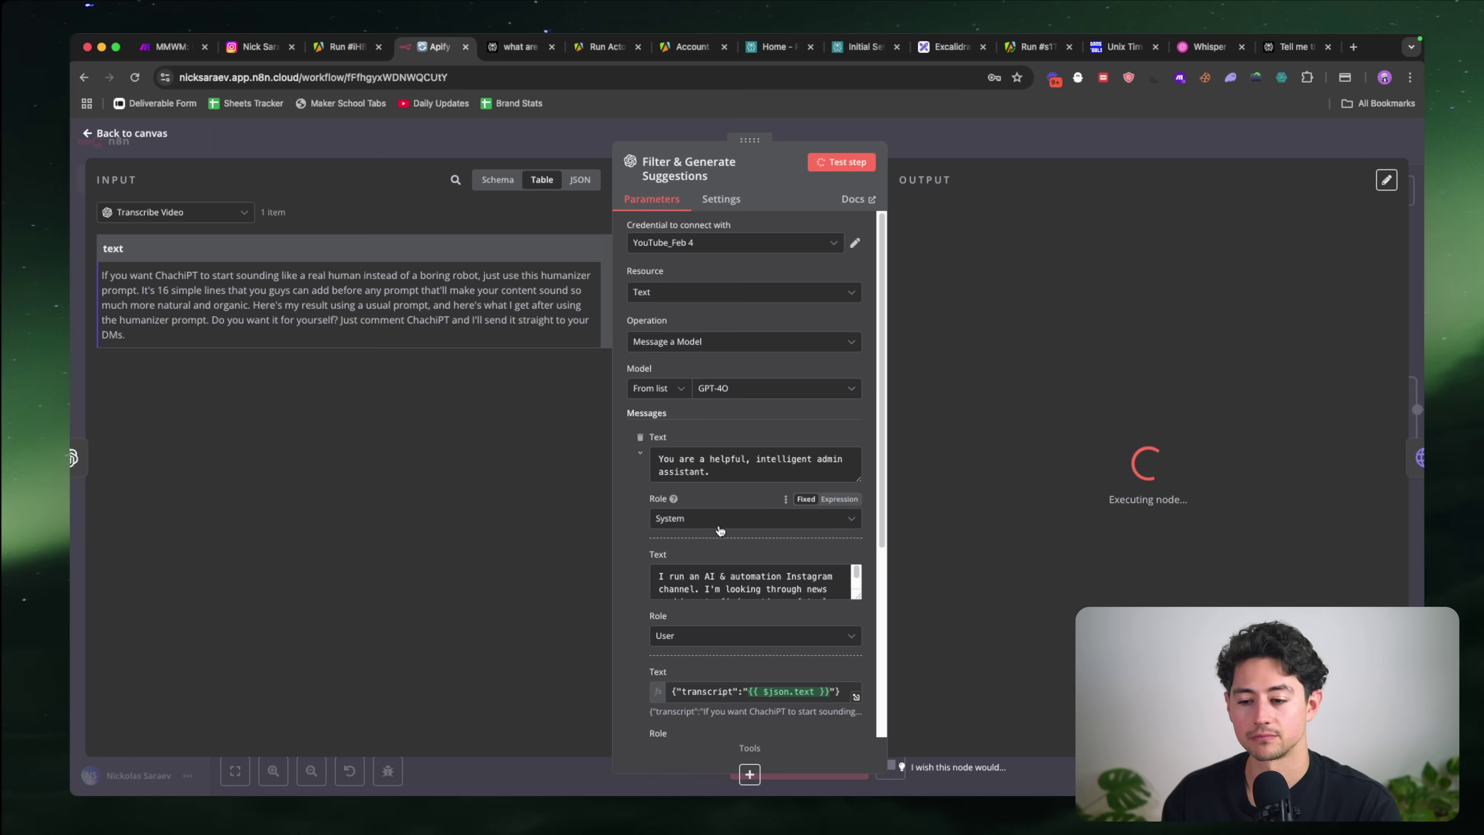
{"action": "scroll", "coordinate": [814, 493], "scroll_direction": "down", "scroll_amount": 5}
{"action": "scroll", "coordinate": [647, 468], "scroll_direction": "down", "scroll_amount": 1}
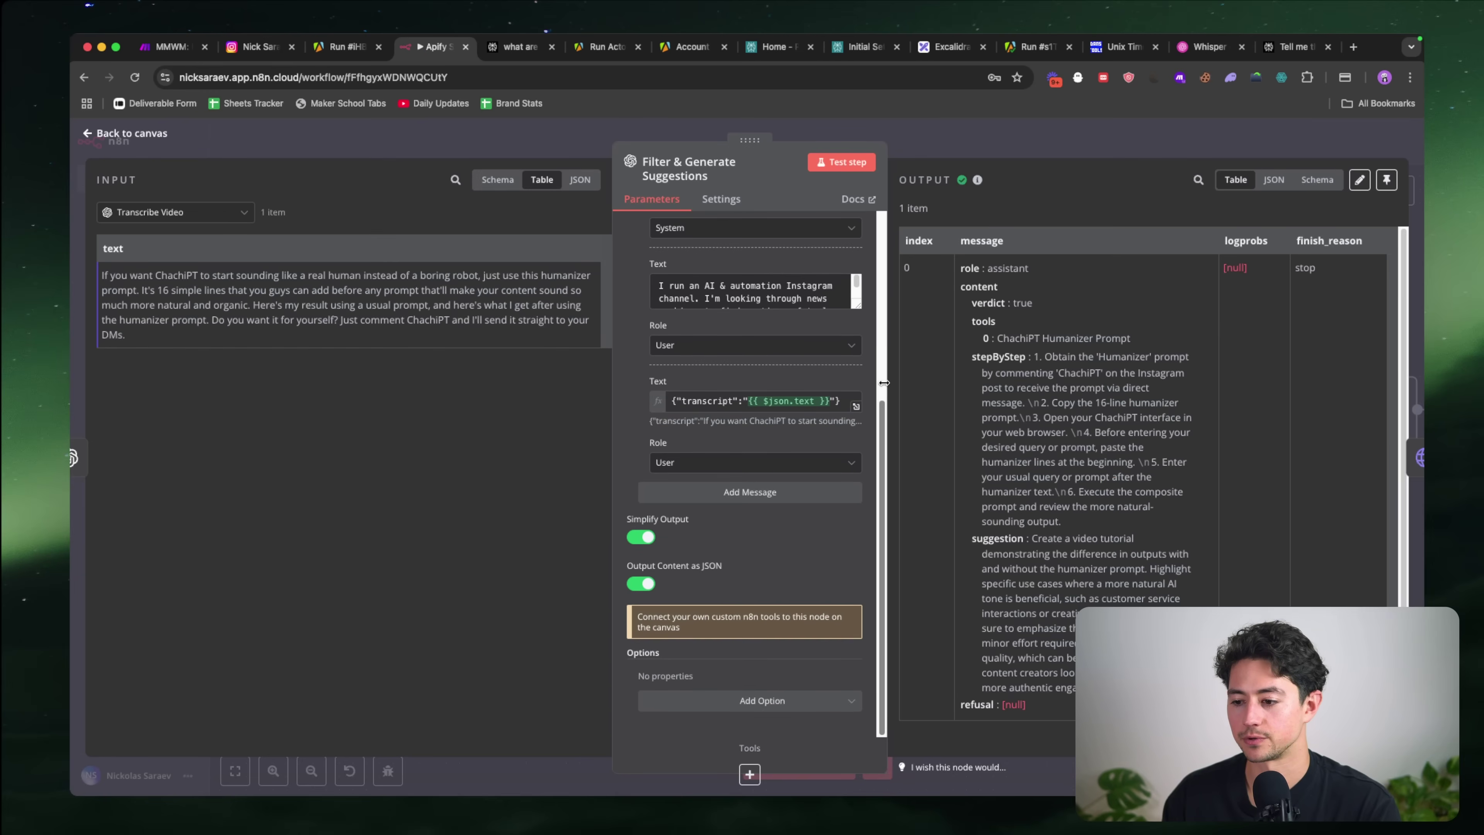
{"action": "scroll", "coordinate": [1092, 325], "scroll_direction": "up", "scroll_amount": 5}
{"action": "scroll", "coordinate": [1091, 324], "scroll_direction": "down", "scroll_amount": 5}
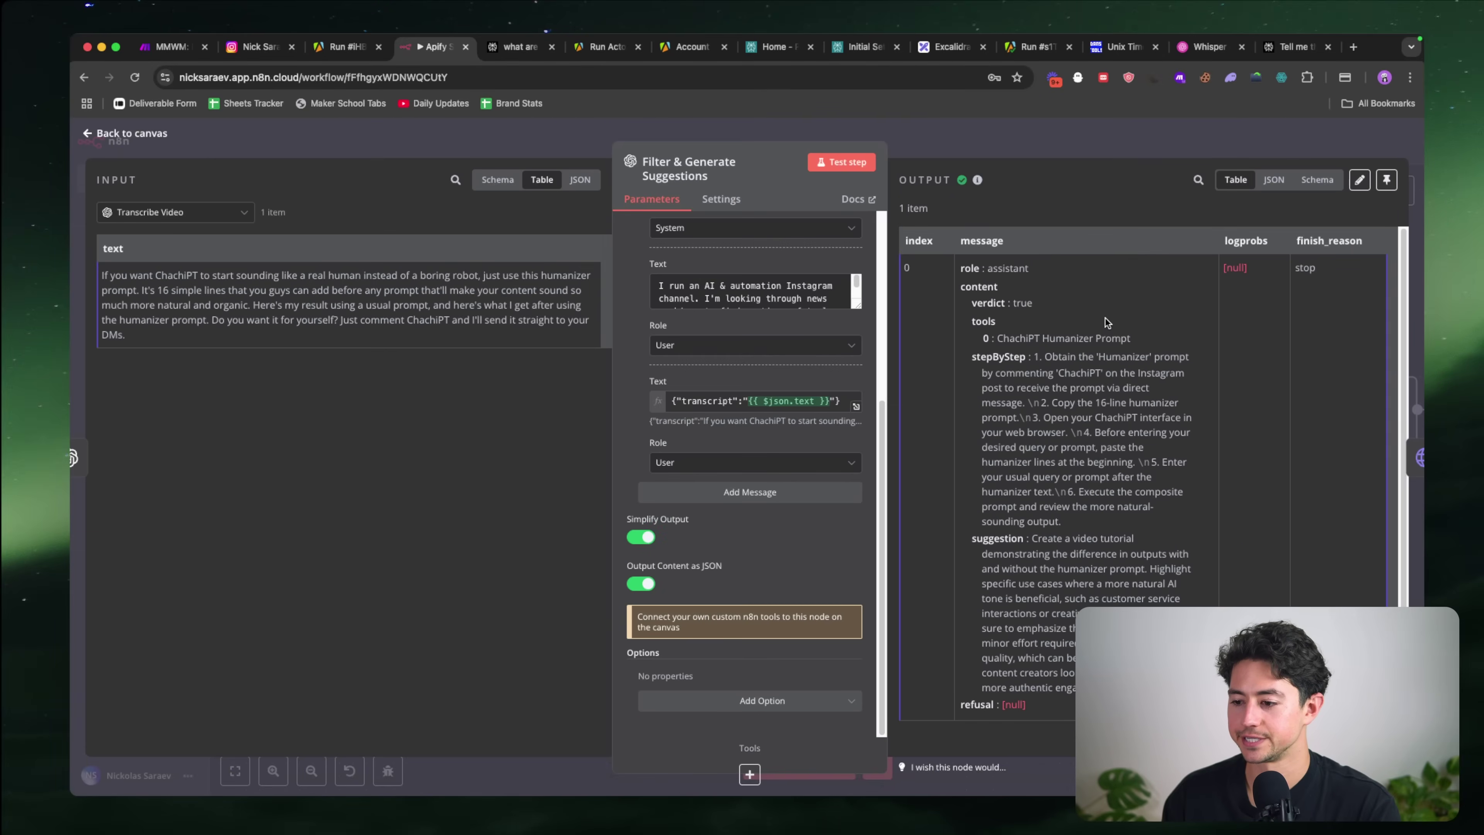
{"action": "left_click", "coordinate": [1387, 209]}
{"action": "left_click", "coordinate": [1173, 143]}
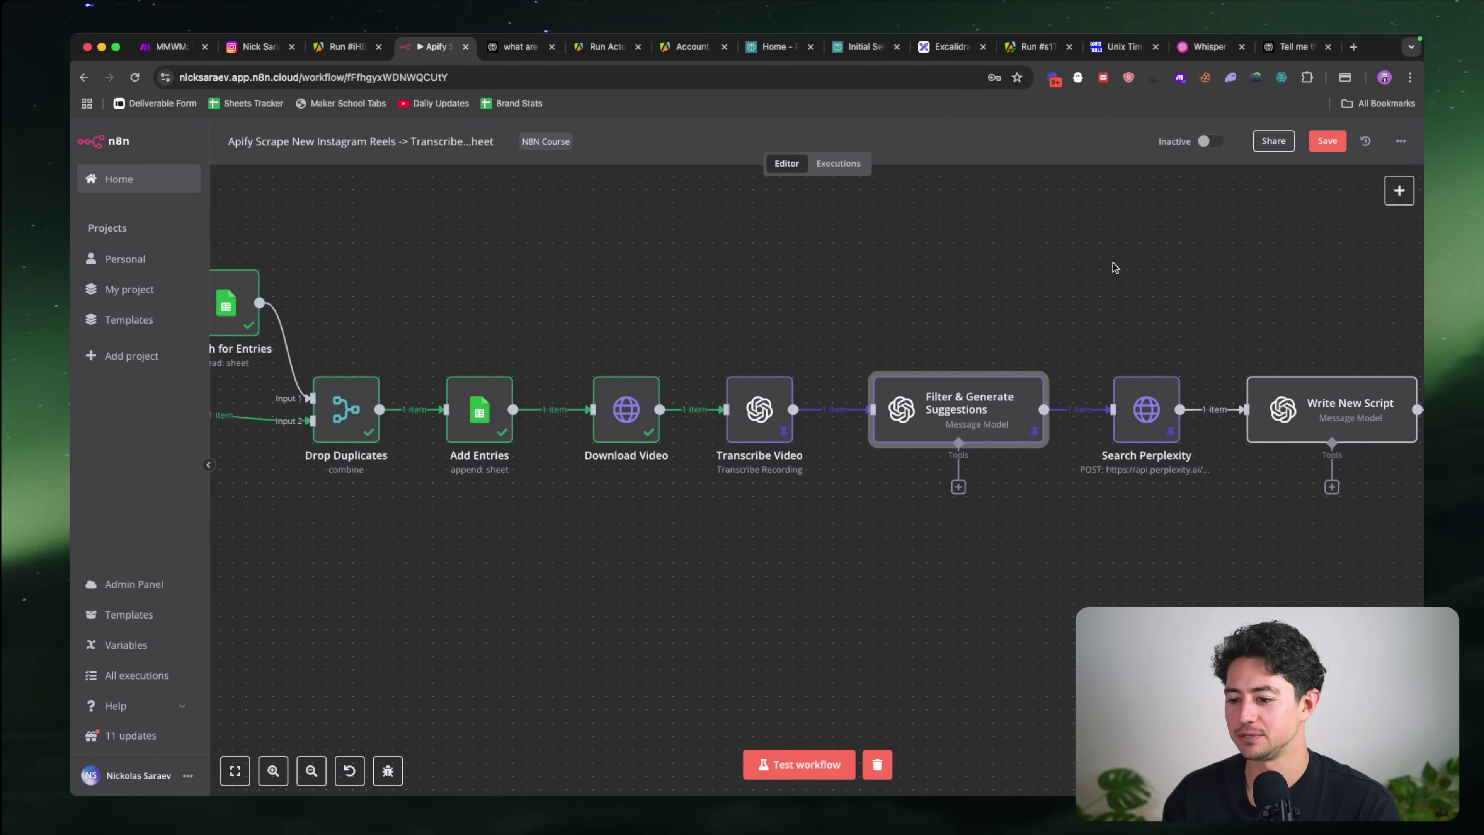
Step: Discard Search Perplexity's pinned data and re-run the search
{"action": "scroll", "coordinate": [994, 351], "scroll_direction": "right", "scroll_amount": 4}
{"action": "double_click", "coordinate": [900, 386]}
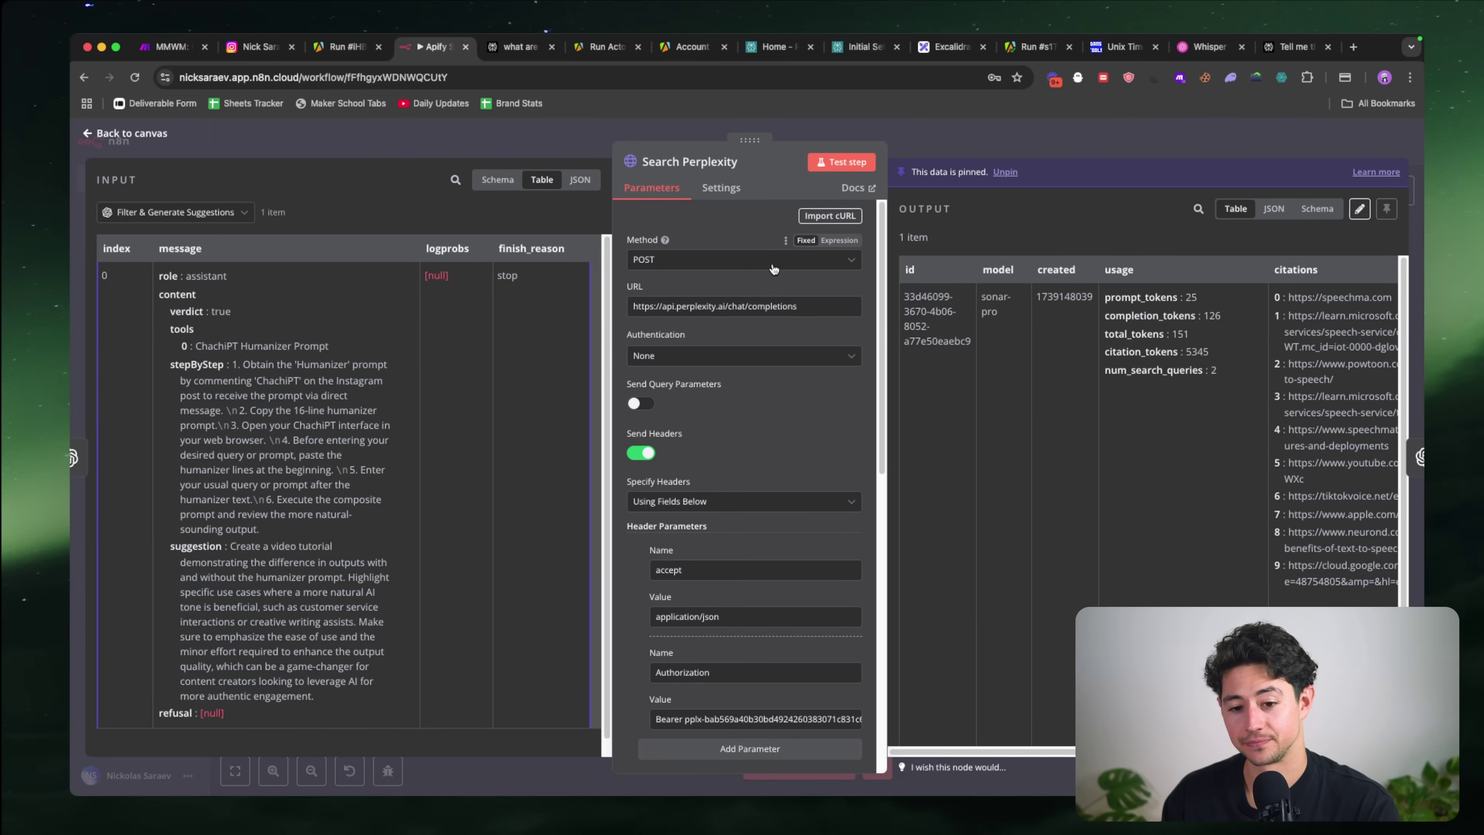
{"action": "left_click", "coordinate": [836, 161]}
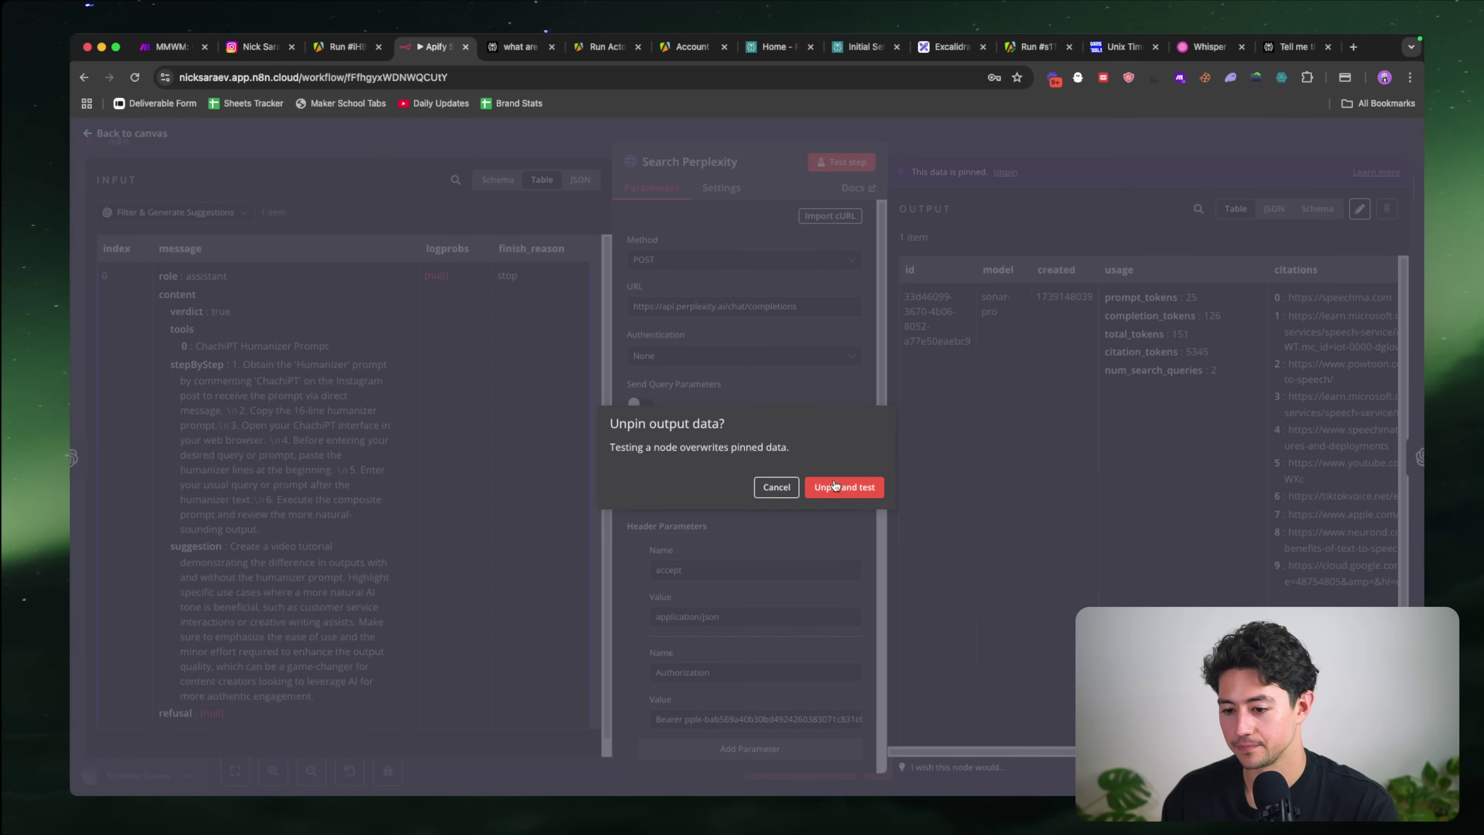
{"action": "left_click", "coordinate": [836, 485]}
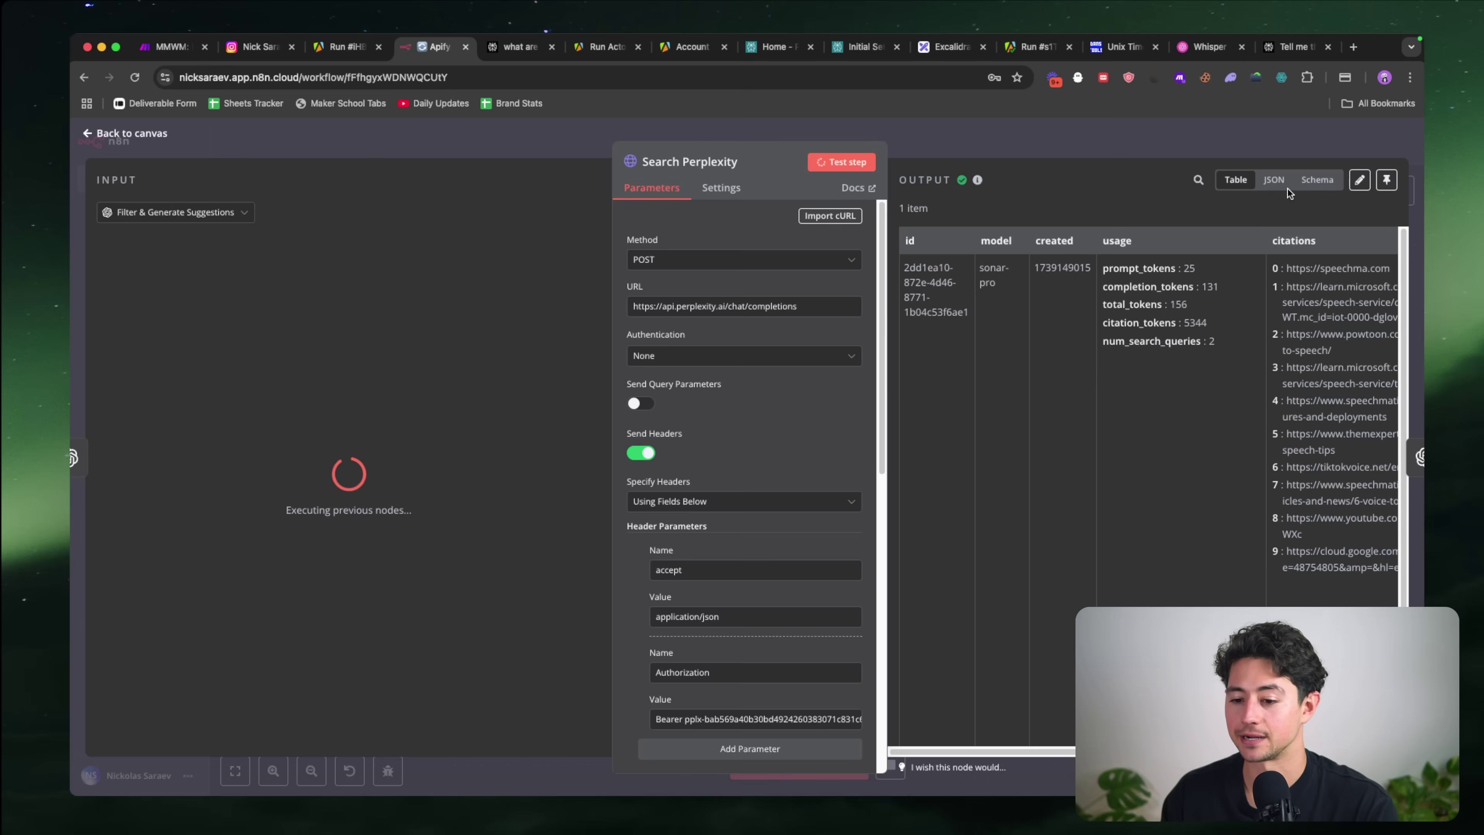
{"action": "left_click", "coordinate": [1293, 140]}
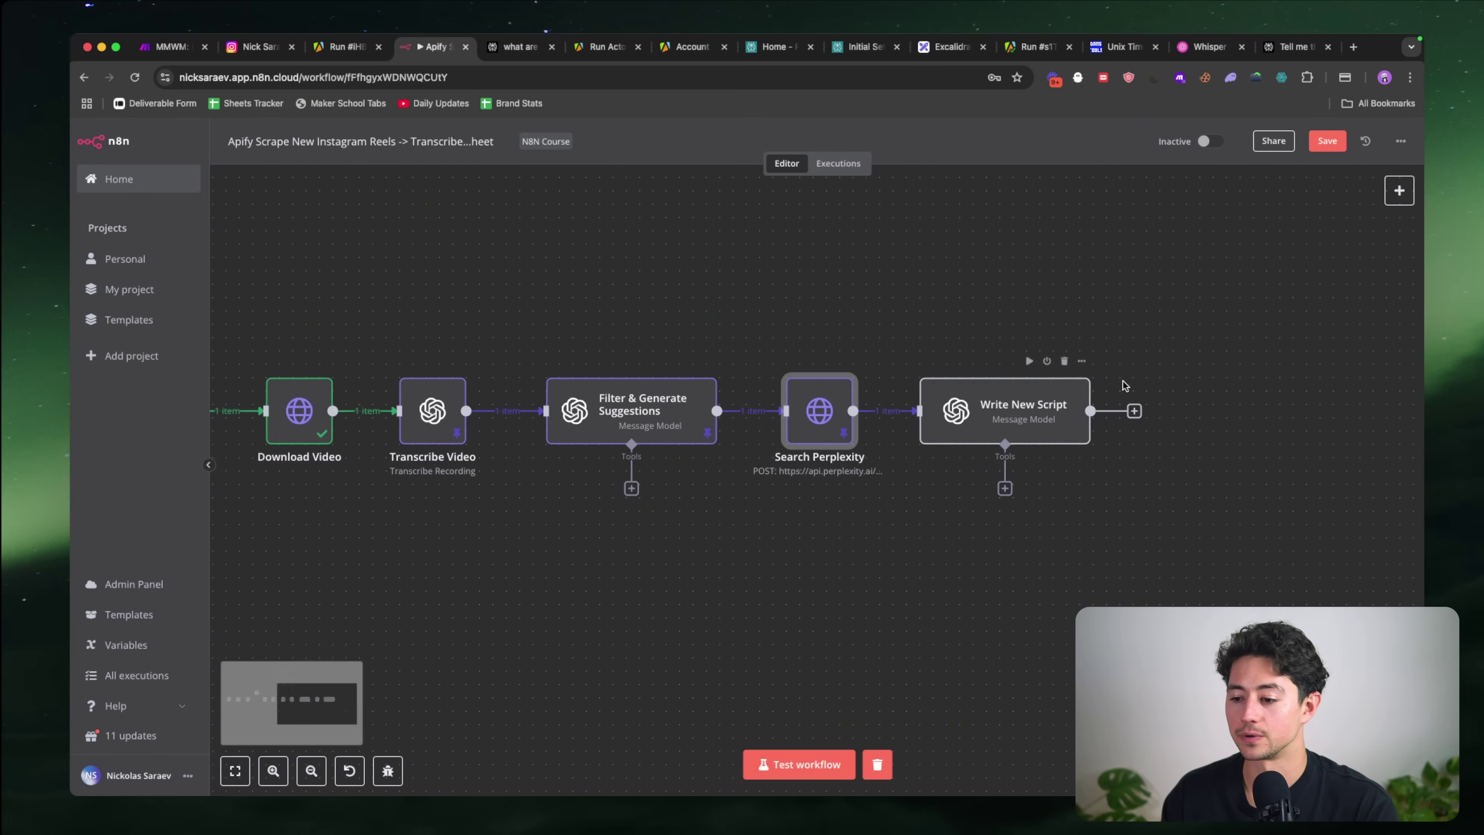
Step: Inspect the incoming Perplexity data as JSON in the Write New Script node
{"action": "scroll", "coordinate": [1125, 386], "scroll_direction": "right", "scroll_amount": 3}
{"action": "double_click", "coordinate": [842, 413]}
{"action": "scroll", "coordinate": [803, 369], "scroll_direction": "down", "scroll_amount": 10}
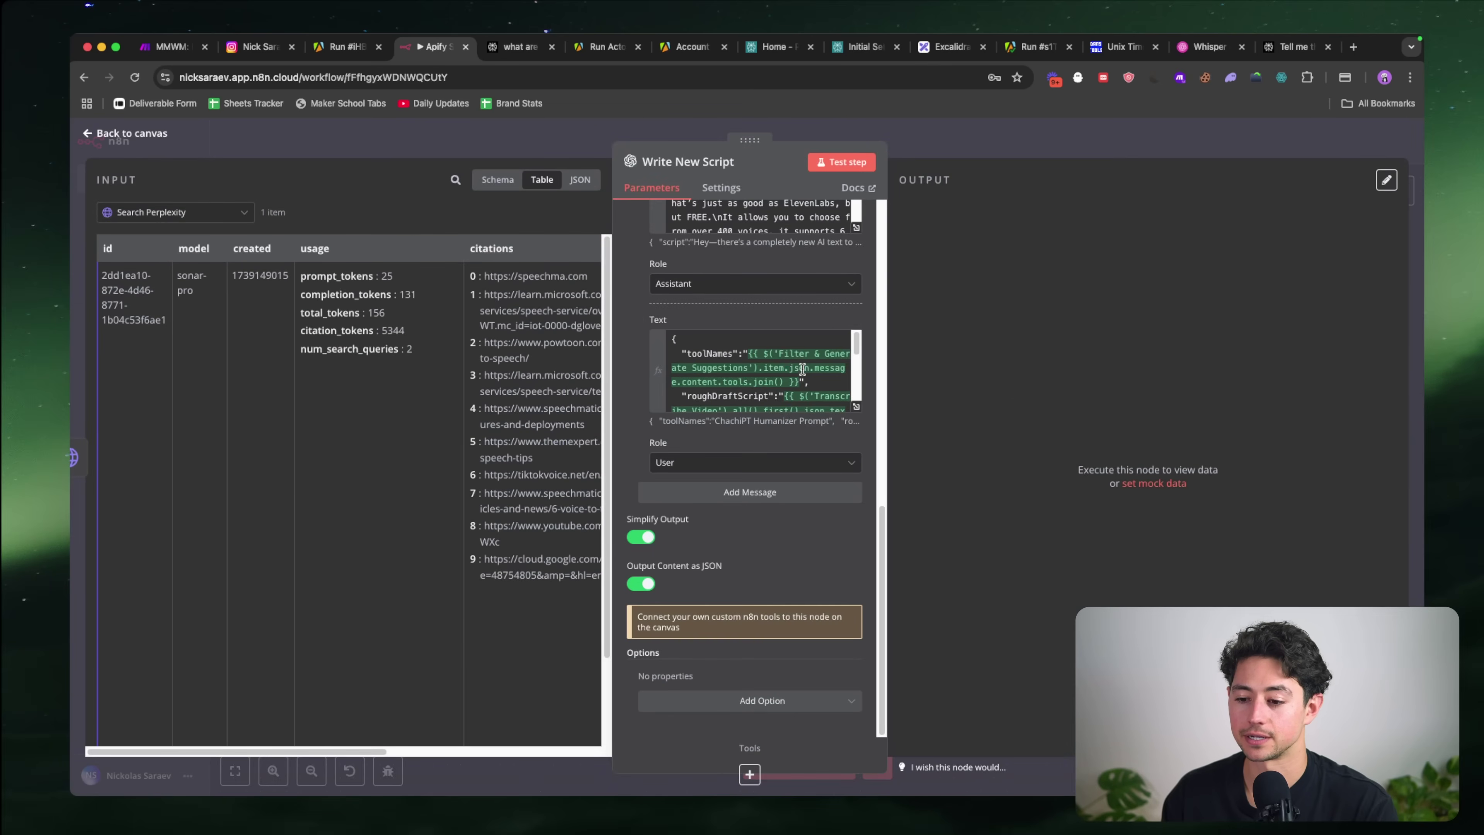
{"action": "left_click", "coordinate": [579, 180]}
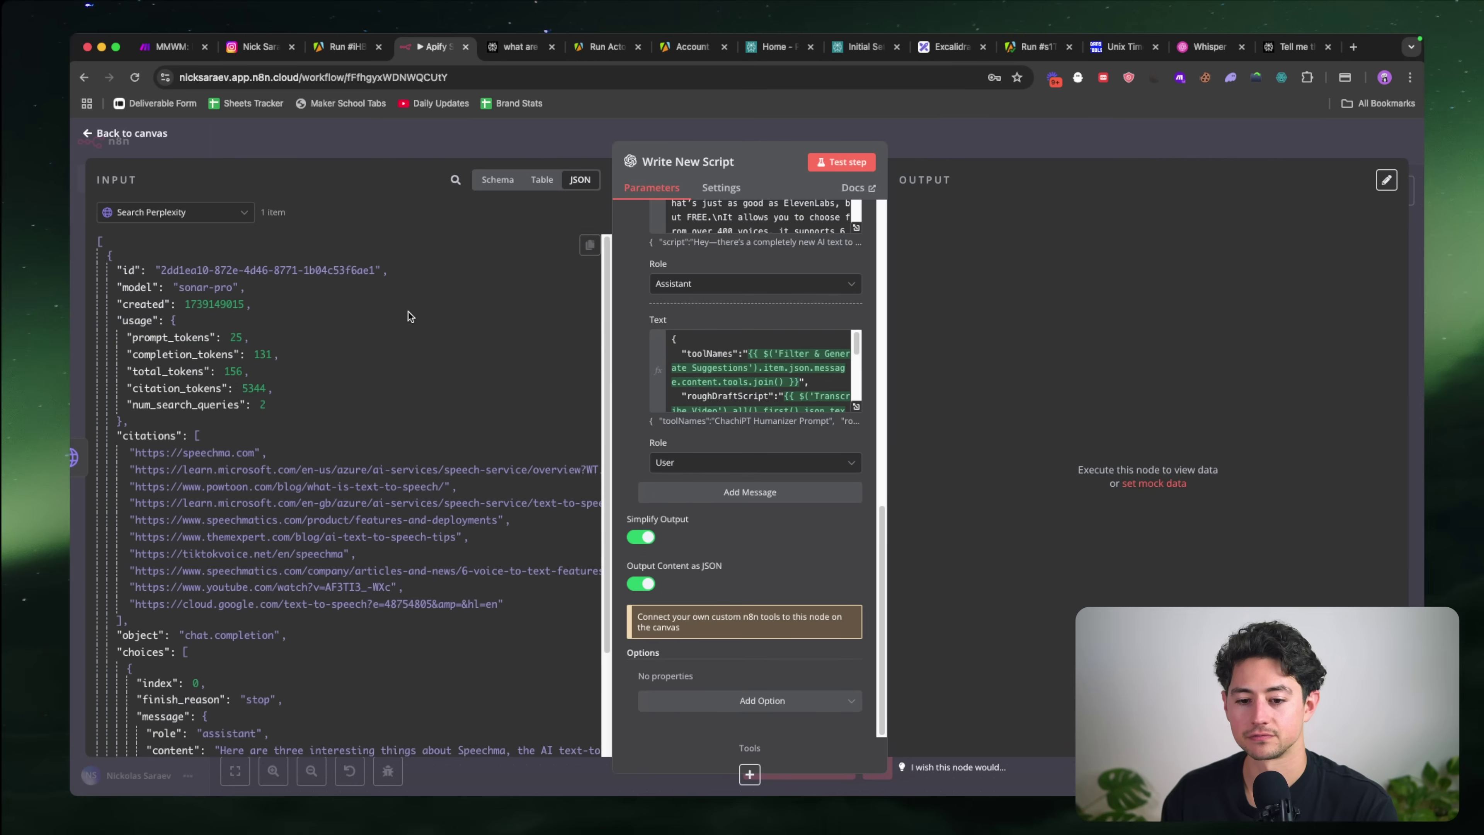
{"action": "scroll", "coordinate": [408, 316], "scroll_direction": "down", "scroll_amount": 3}
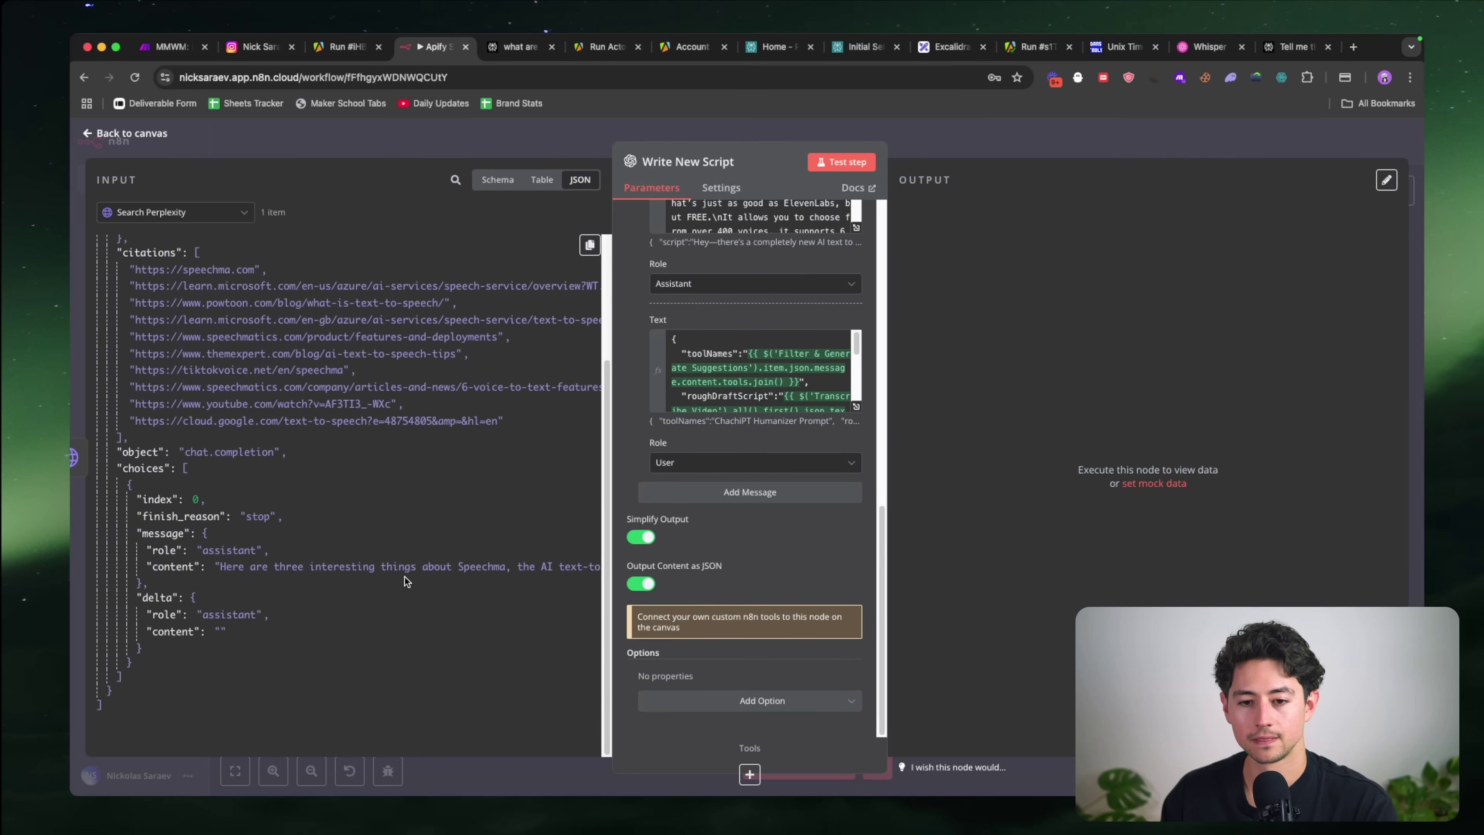
{"action": "left_click", "coordinate": [553, 154]}
Step: Delete the hard-coded word 'Speechma' from the Search Perplexity request prompt
{"action": "double_click", "coordinate": [667, 411]}
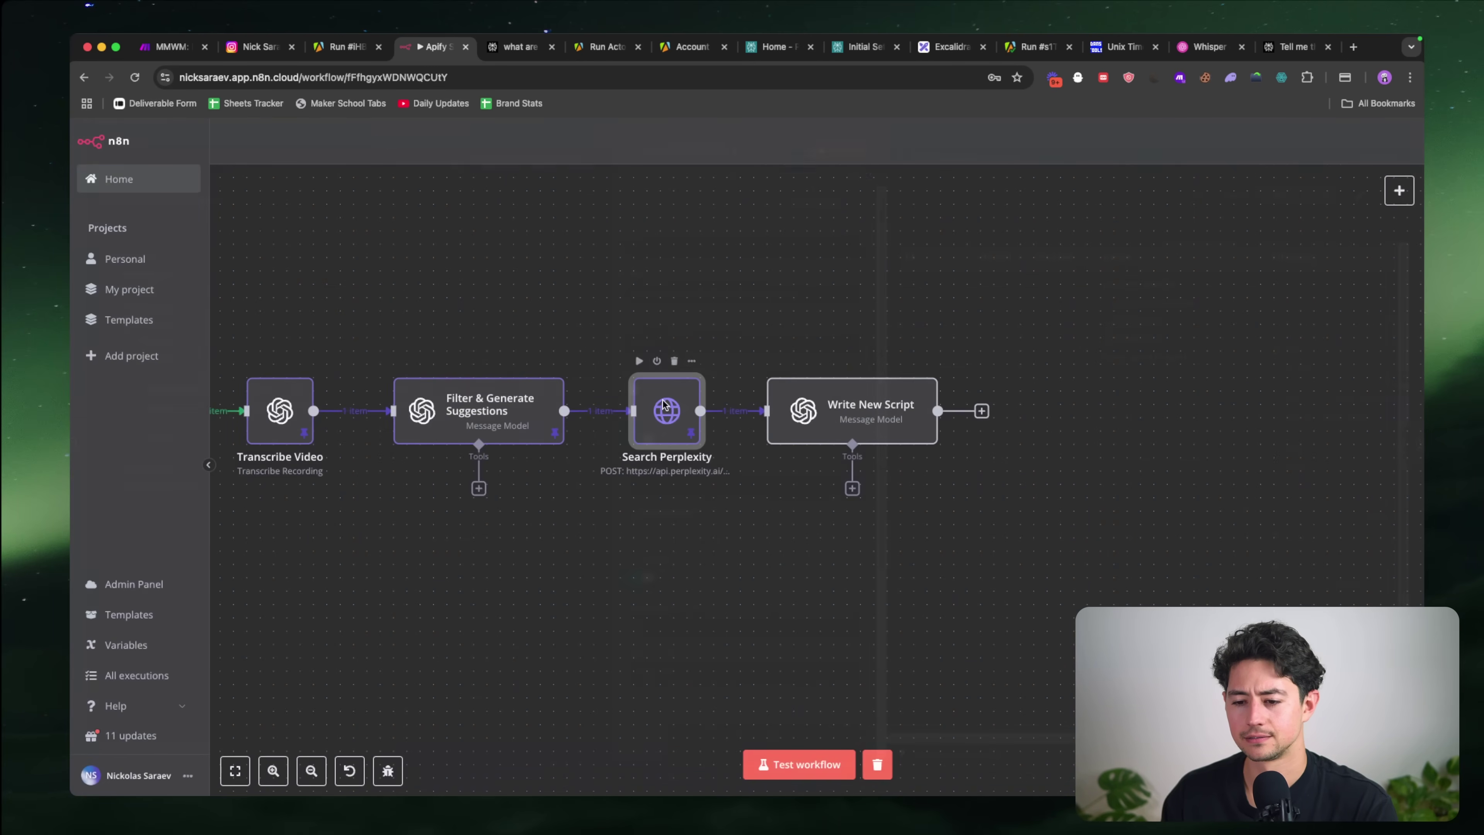
{"action": "scroll", "coordinate": [759, 397], "scroll_direction": "down", "scroll_amount": 5}
{"action": "scroll", "coordinate": [759, 392], "scroll_direction": "down", "scroll_amount": 6}
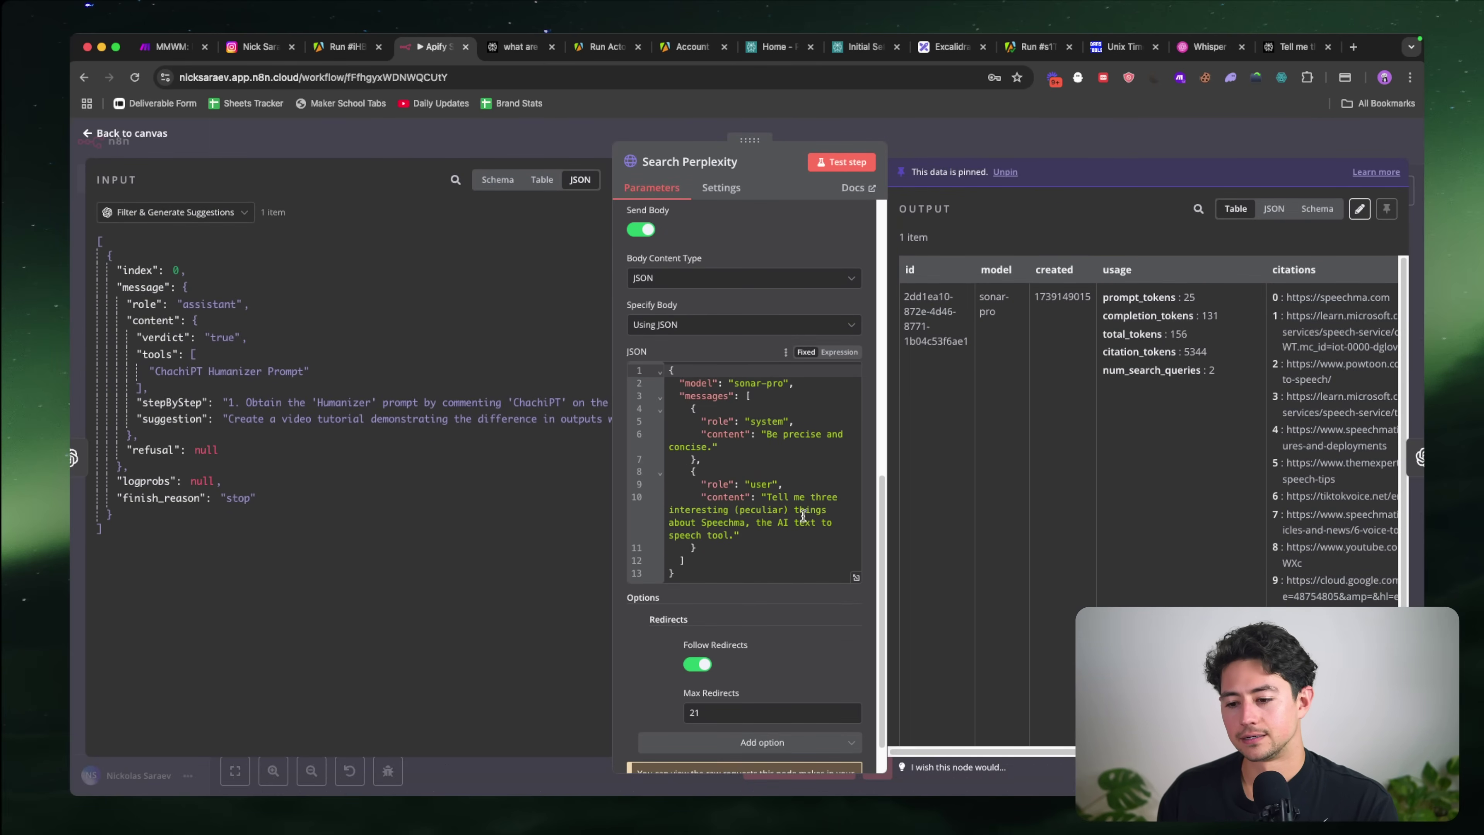
{"action": "left_click", "coordinate": [702, 522]}
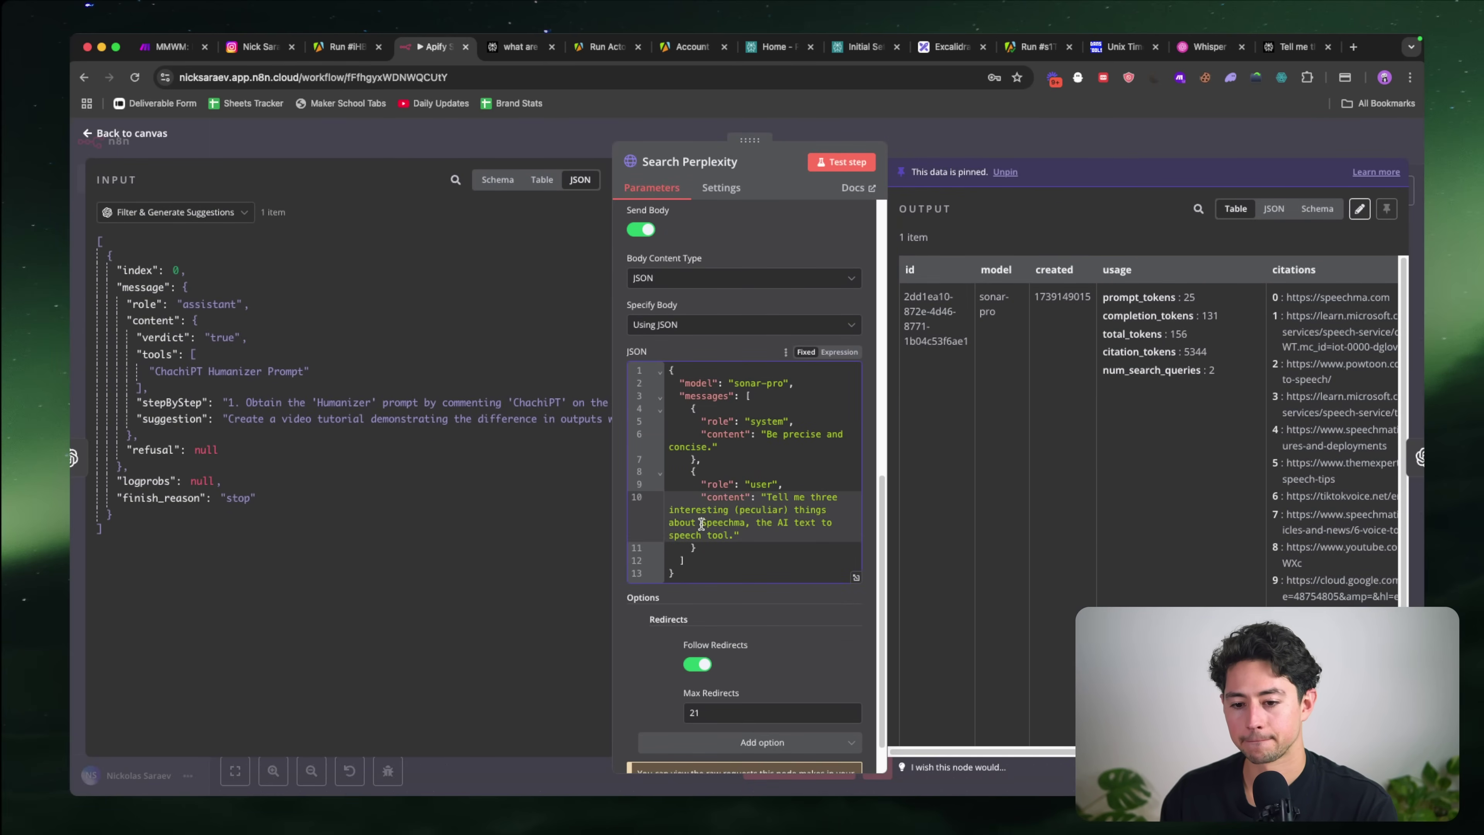
{"action": "double_click", "coordinate": [710, 522]}
{"action": "key", "text": "BackSpace"}
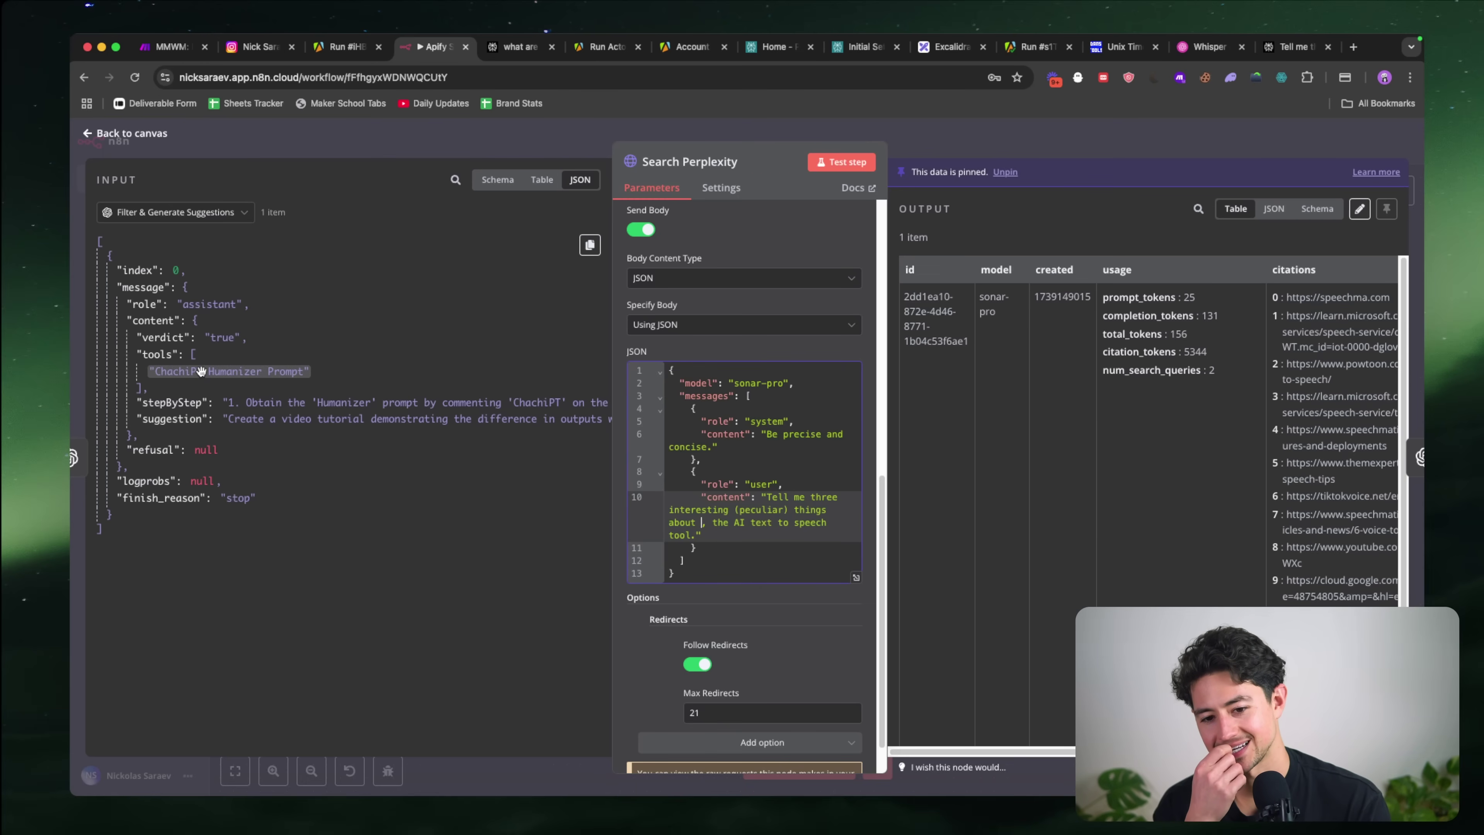
Step: Open the pinned Filter & Generate Suggestions output in edit mode
{"action": "left_click", "coordinate": [958, 139]}
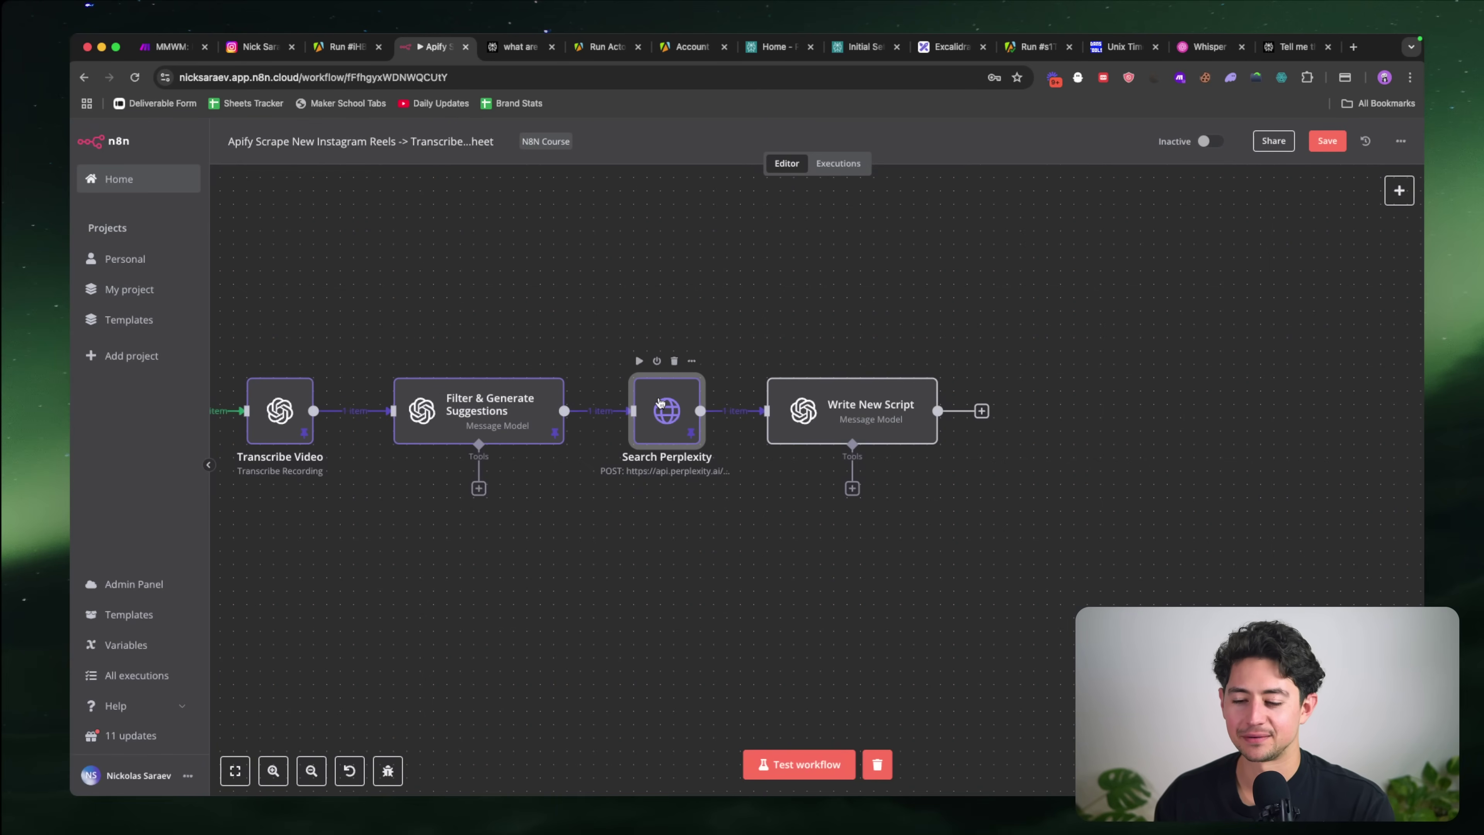
{"action": "double_click", "coordinate": [659, 403]}
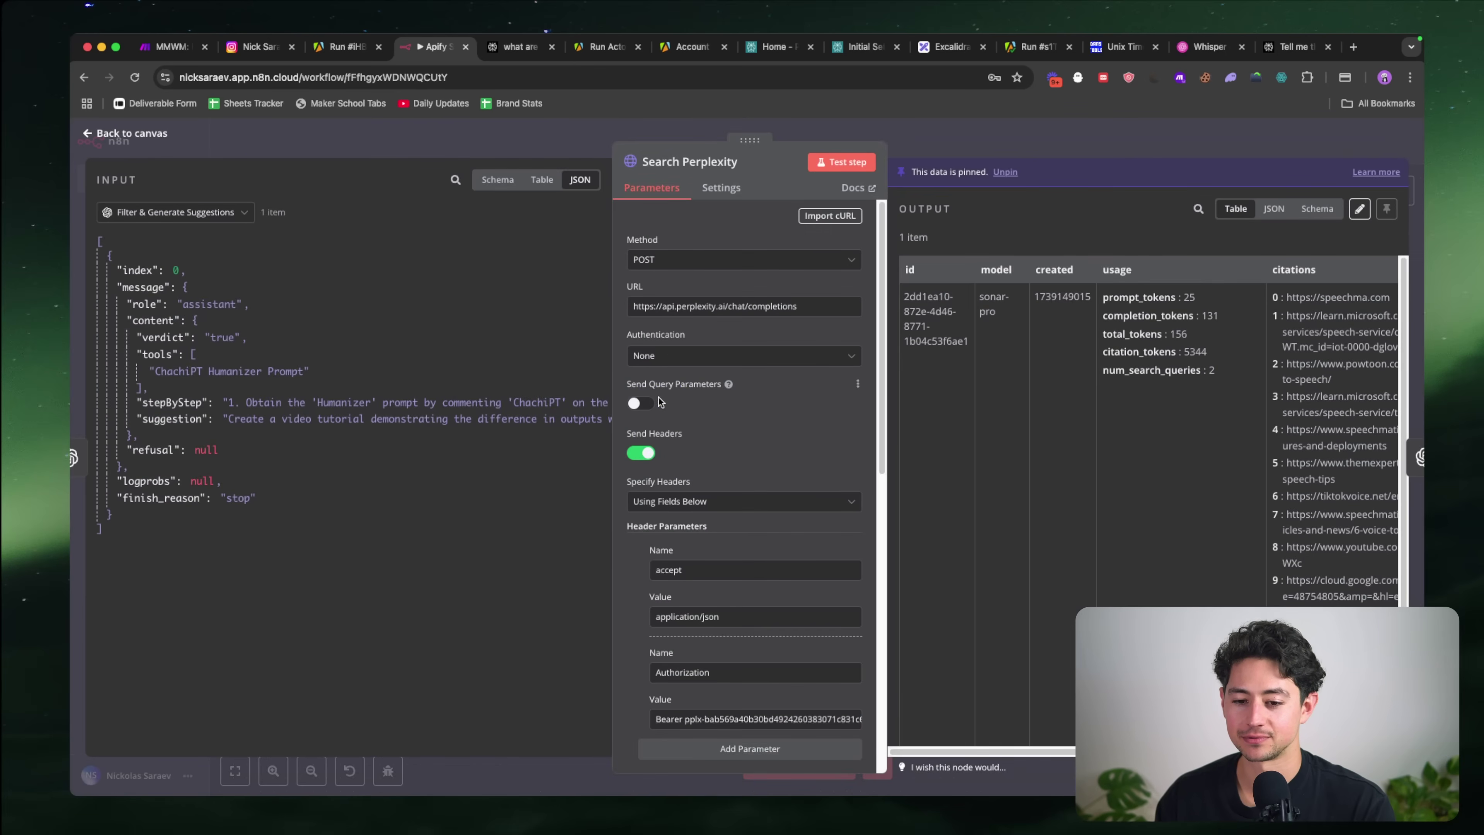
{"action": "scroll", "coordinate": [780, 433], "scroll_direction": "down", "scroll_amount": 2}
{"action": "left_click", "coordinate": [948, 158]}
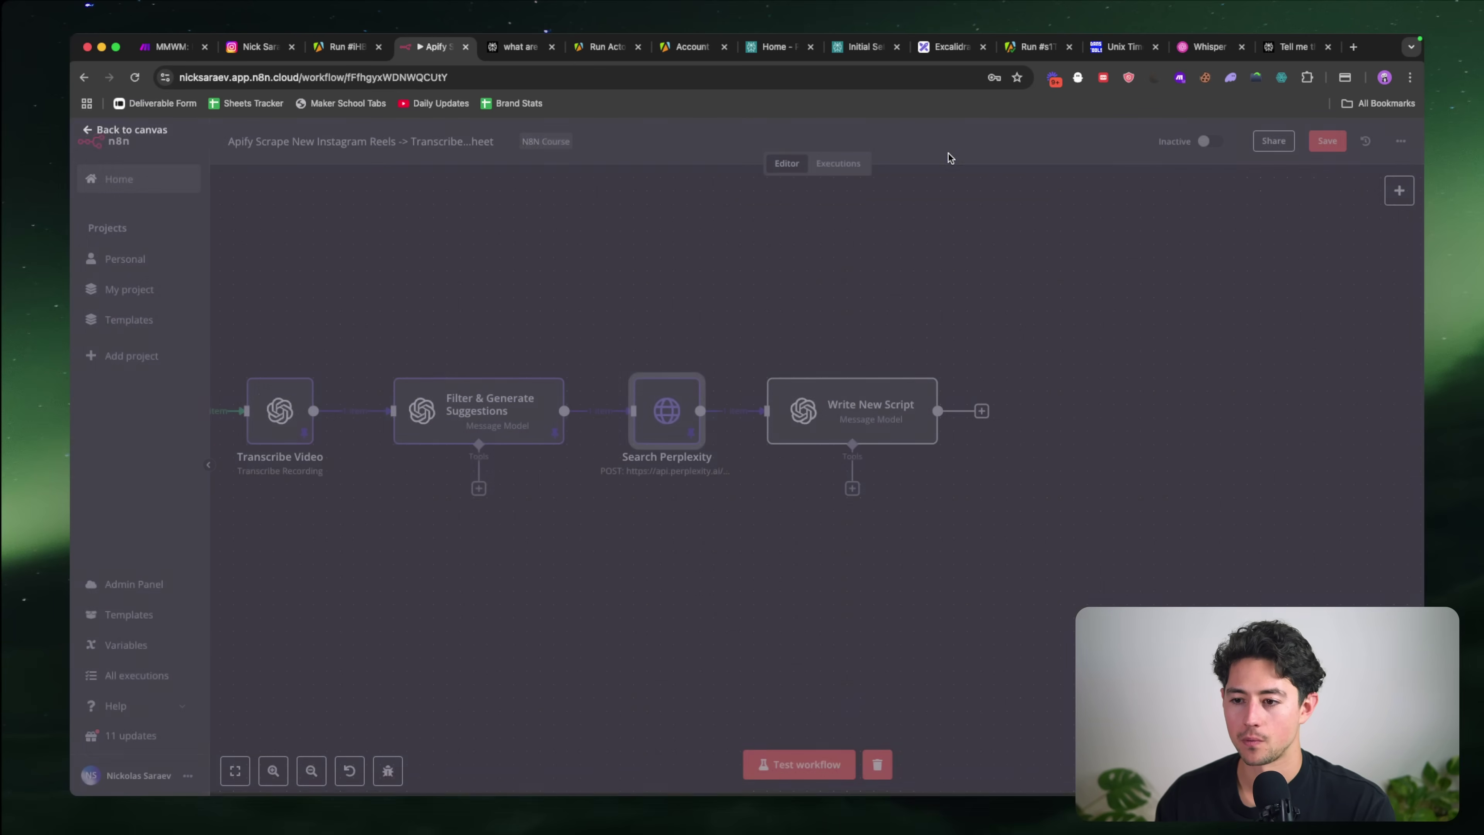
{"action": "double_click", "coordinate": [426, 410]}
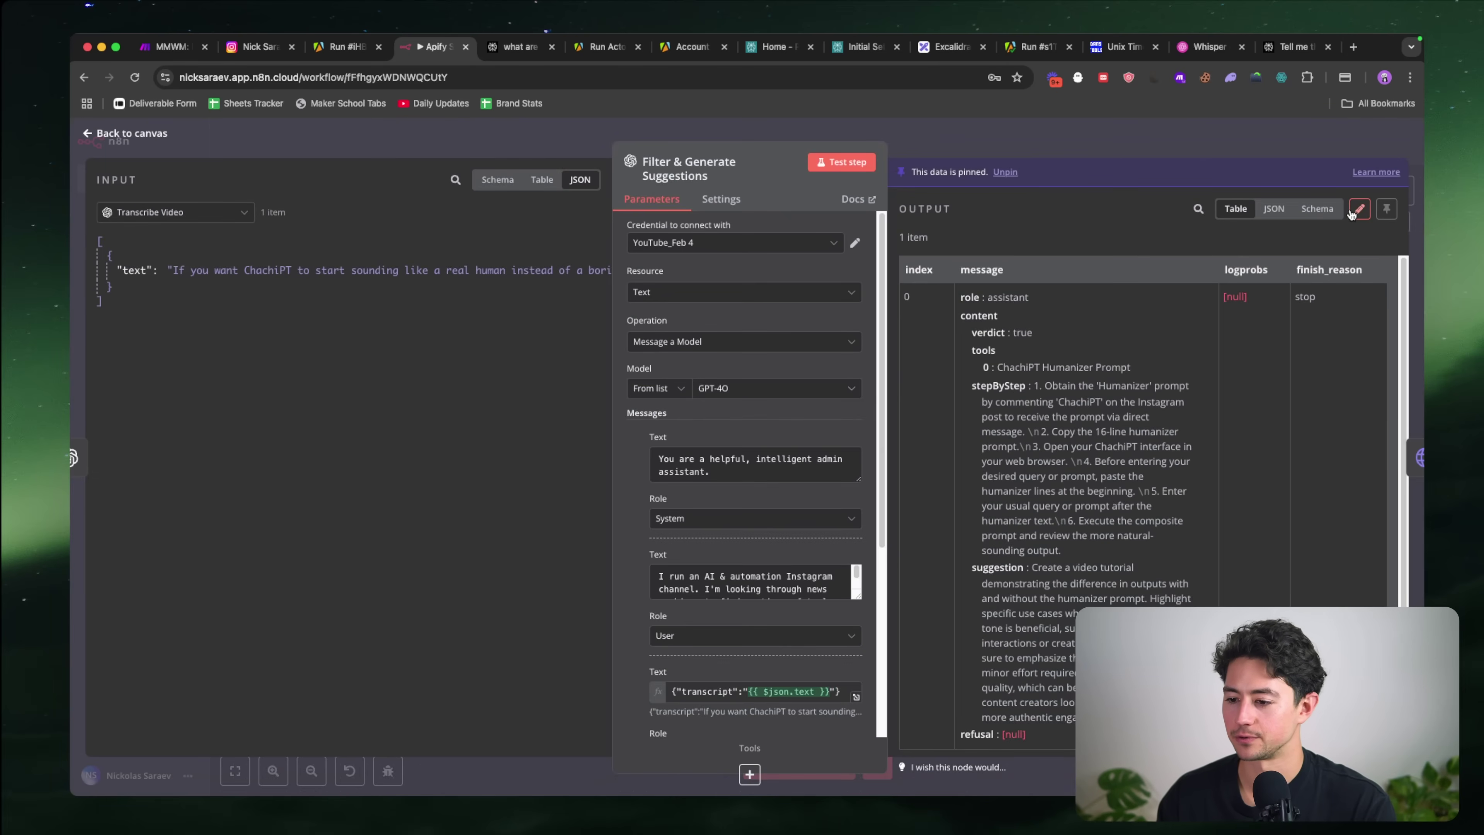
{"action": "left_click", "coordinate": [1359, 210]}
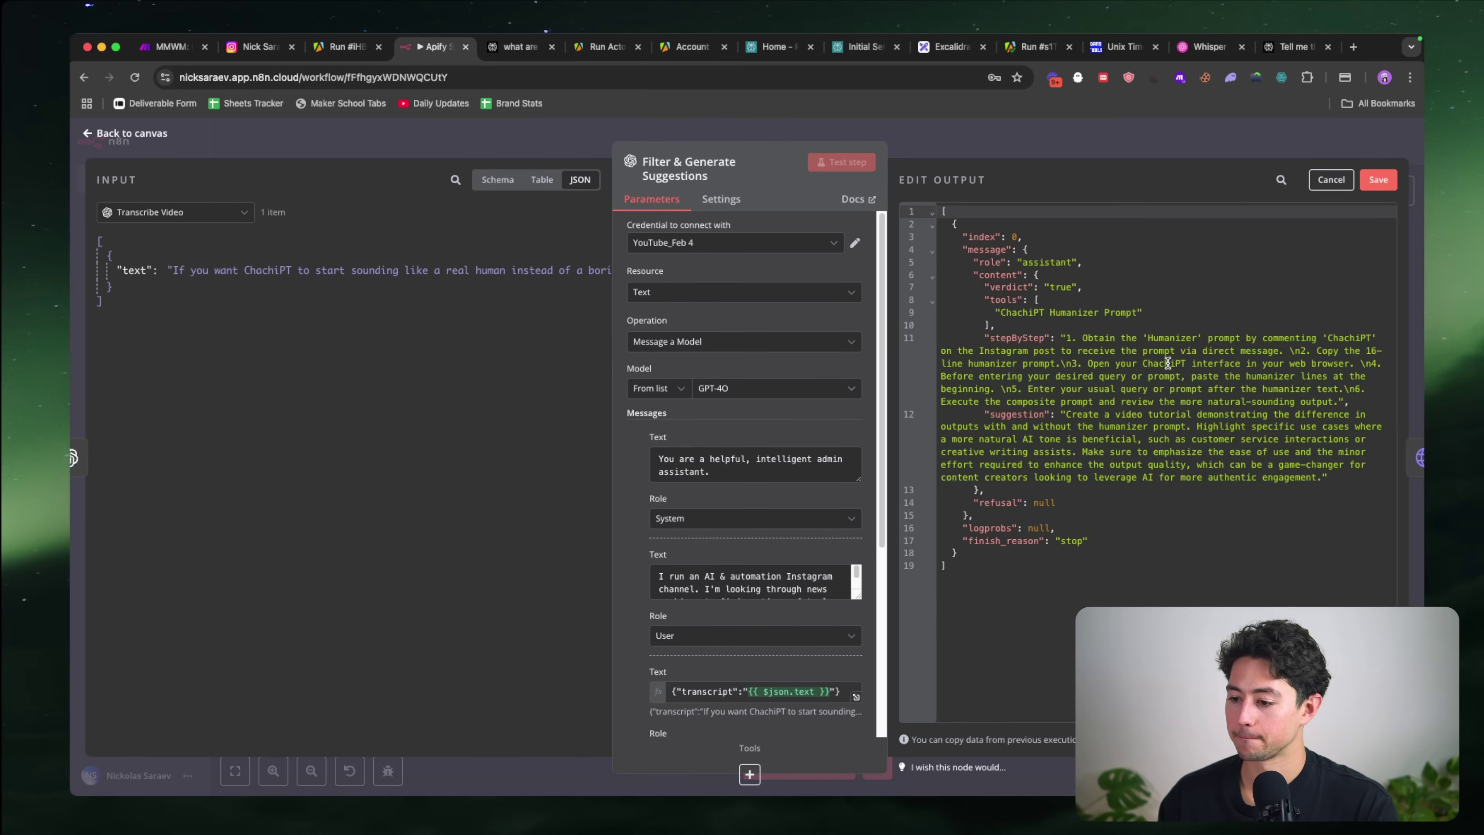
Step: Replace both misspelled 'ChachiPT' occurrences with 'ChatGPT' in the pinned output
{"action": "double_click", "coordinate": [1348, 338]}
{"action": "type", "text": "ChatGPT"}
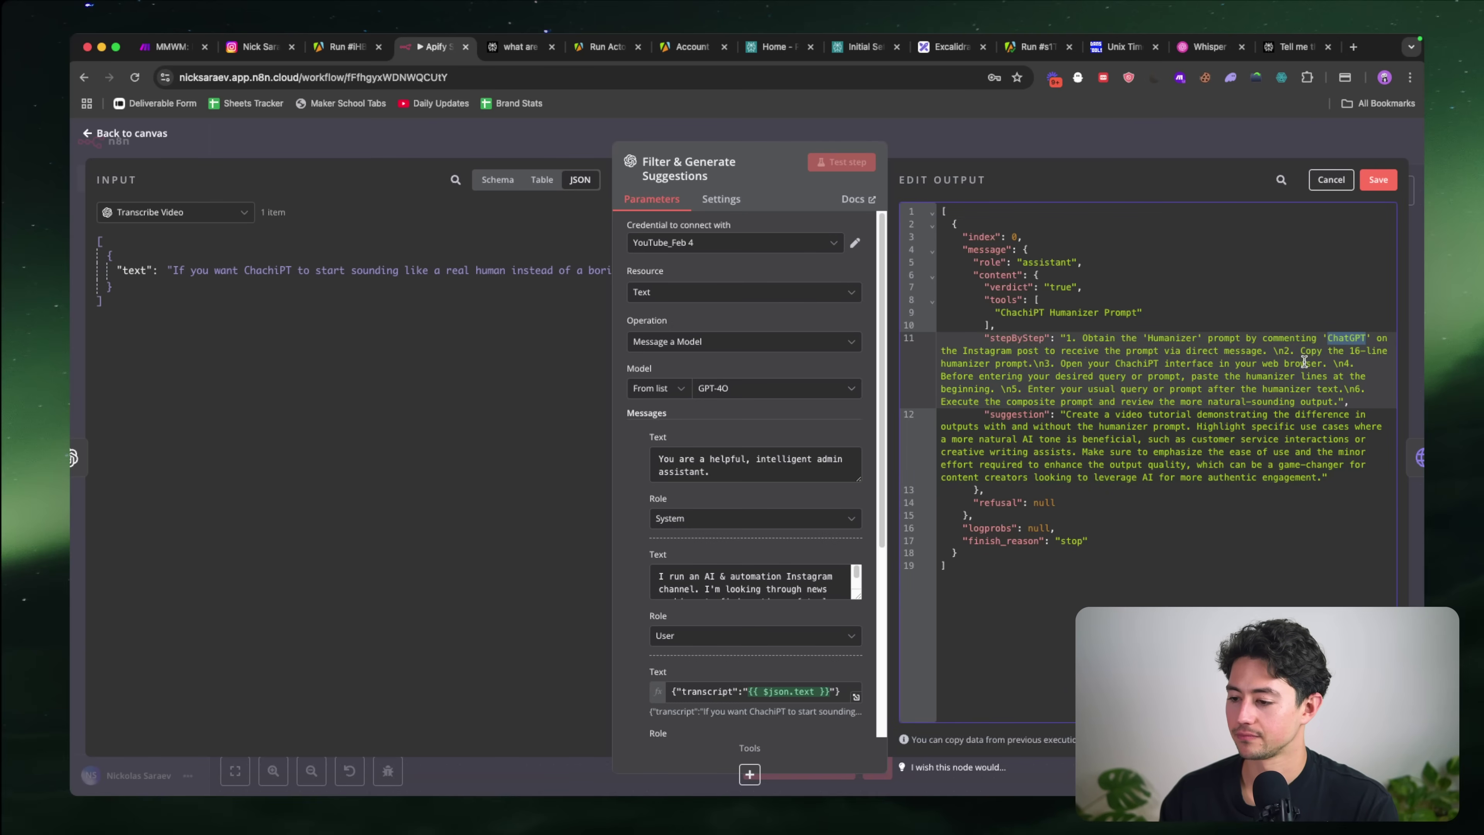
{"action": "left_click", "coordinate": [1326, 339]}
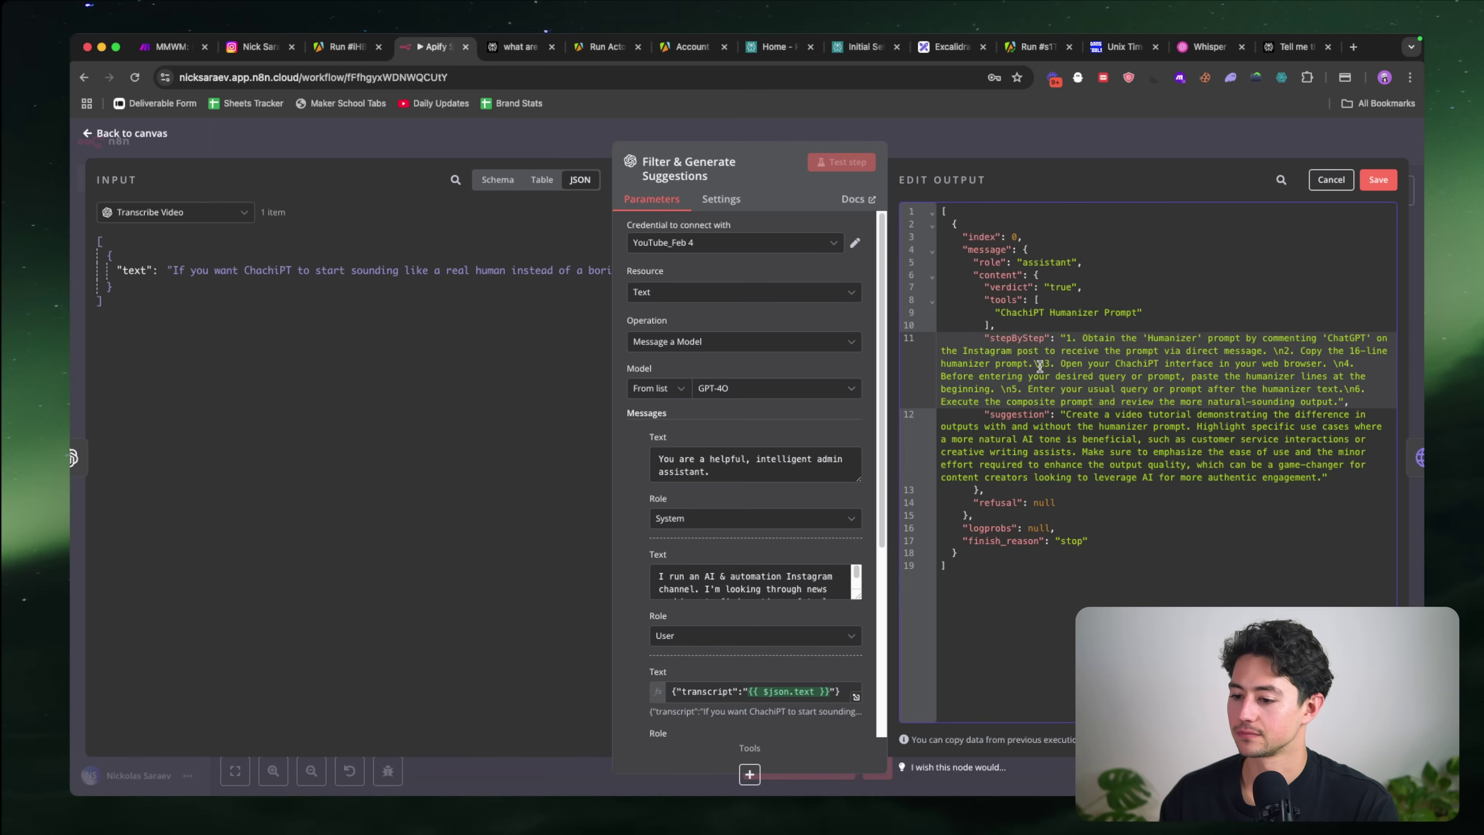
{"action": "double_click", "coordinate": [1125, 364]}
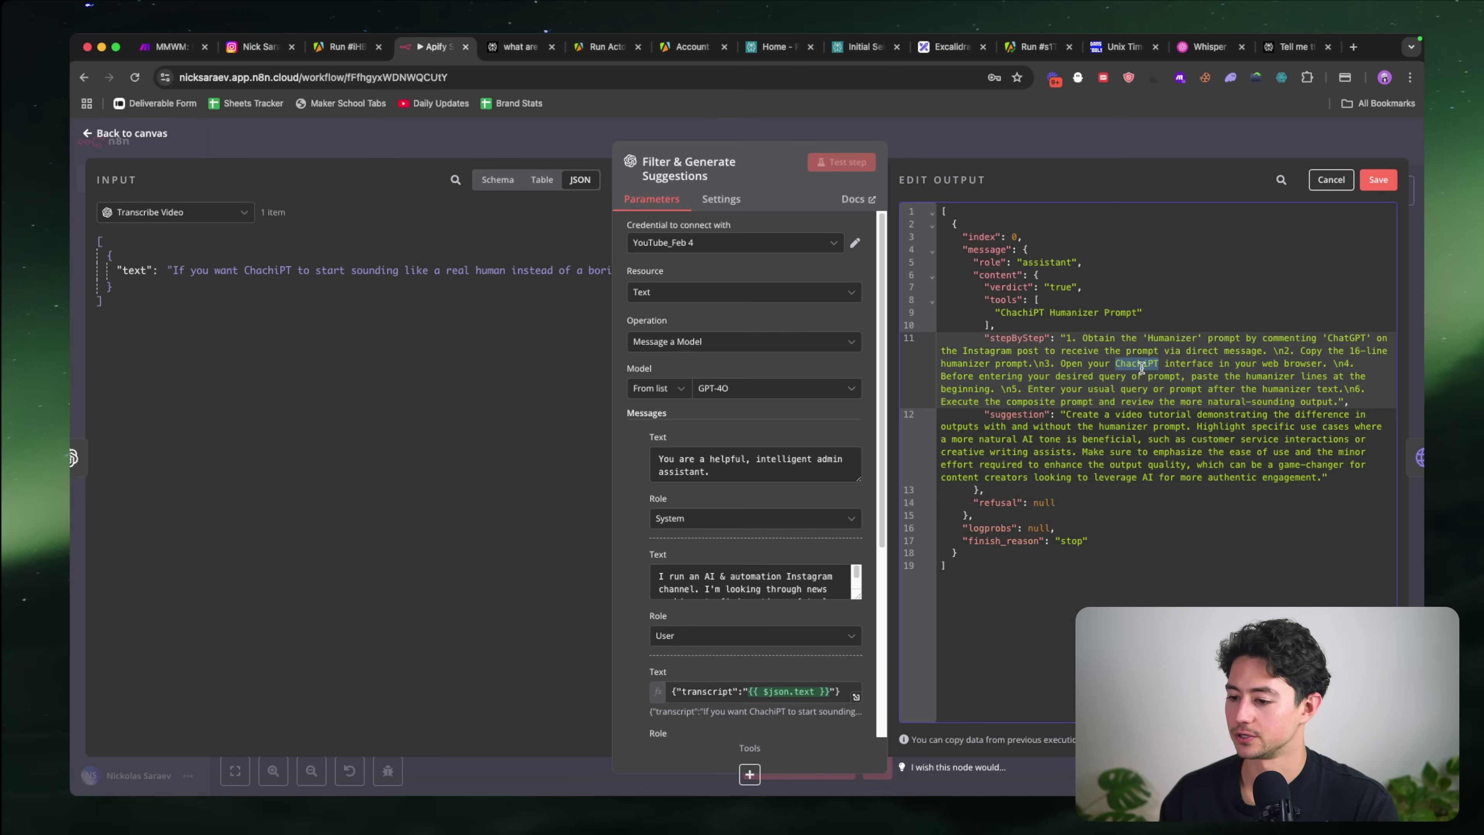
{"action": "type", "text": "ChatGPT"}
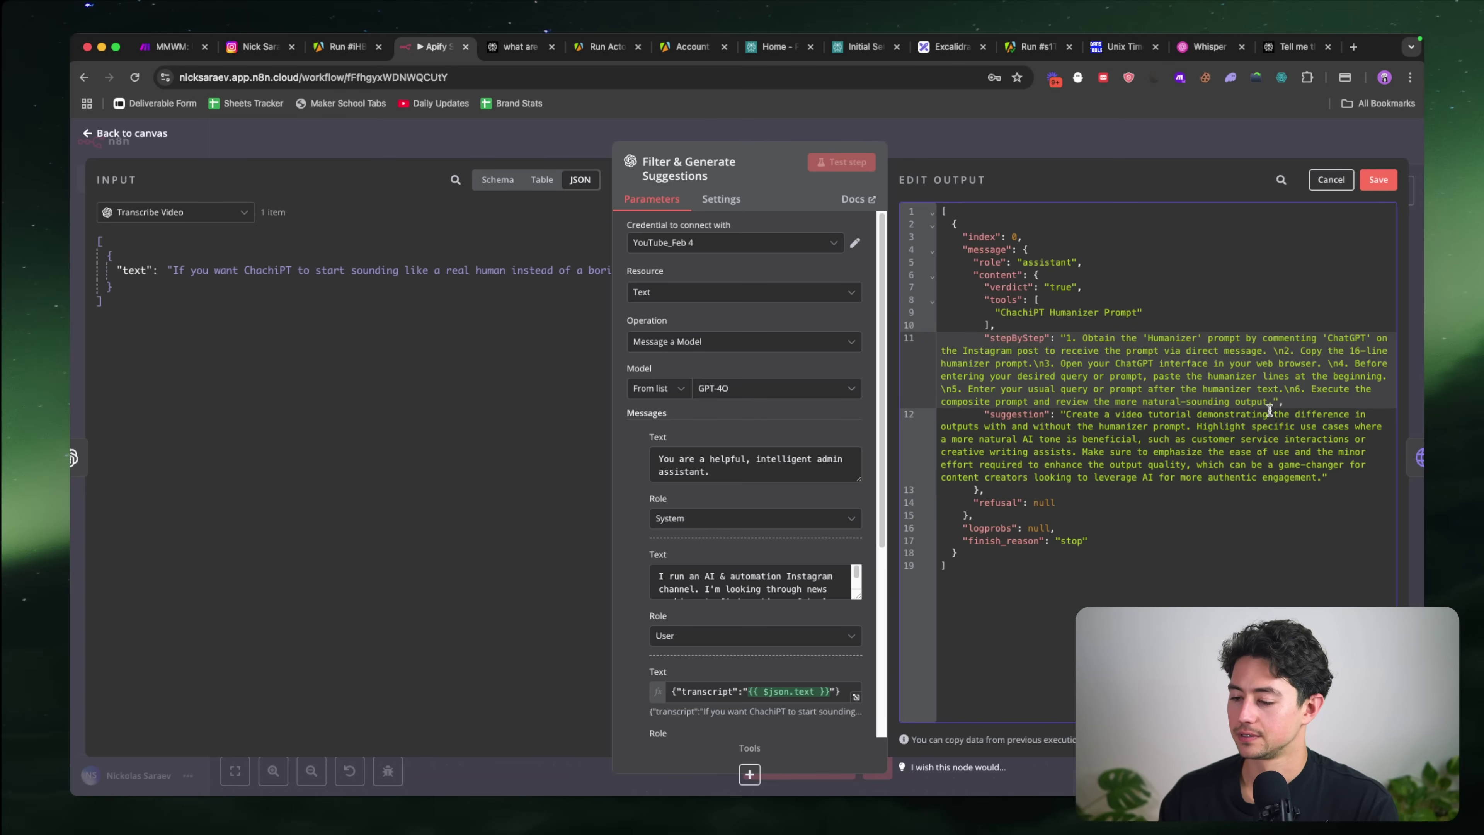
{"action": "left_click", "coordinate": [1179, 426]}
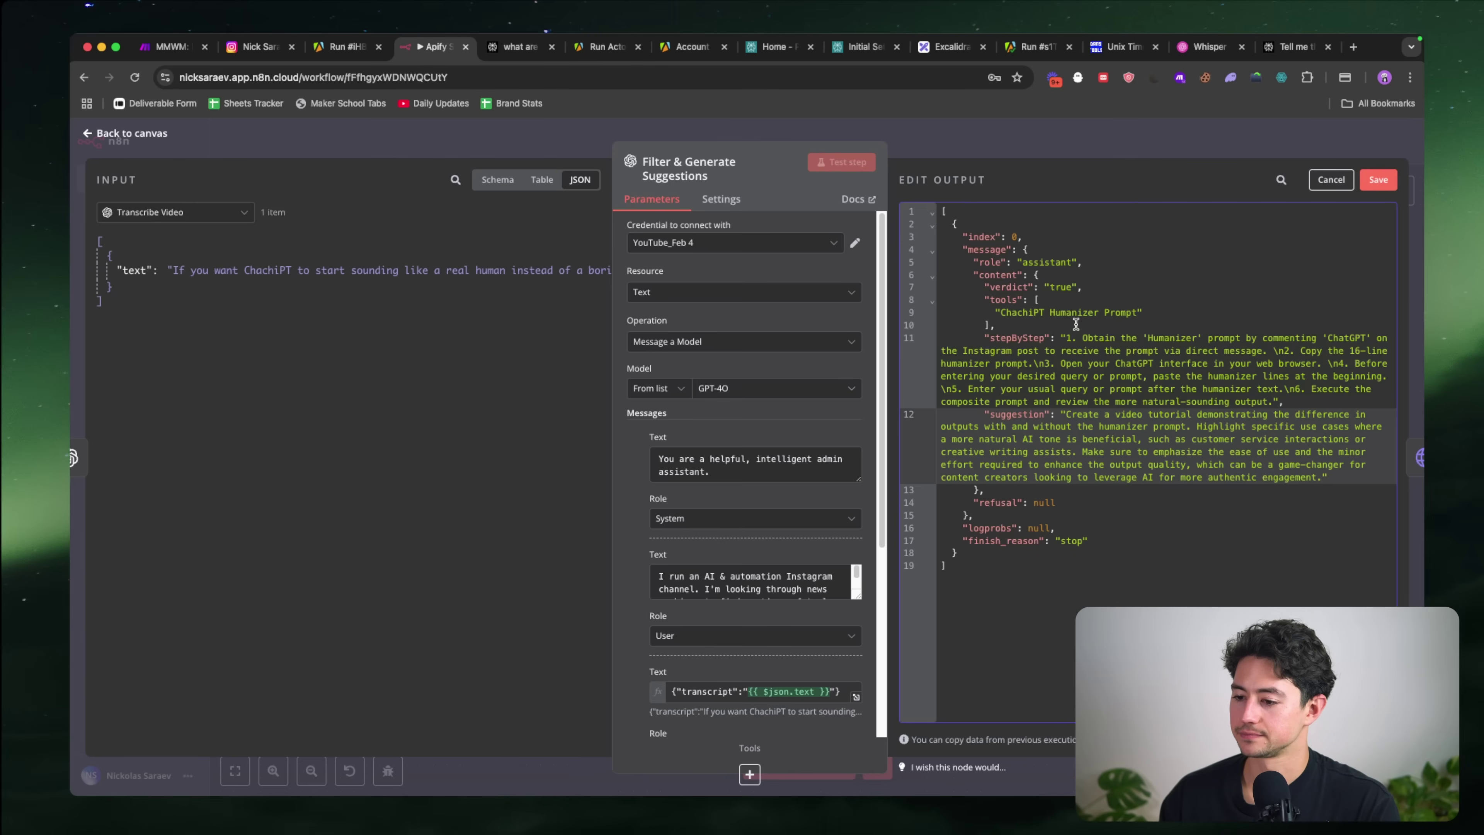
Step: Trim the tools entry from 'ChachiPT Humanizer Prompt' to just 'Humanizer'
{"action": "left_click_drag", "start_coordinate": [1055, 313], "coordinate": [1000, 312]}
{"action": "key", "text": "BackSpace"}
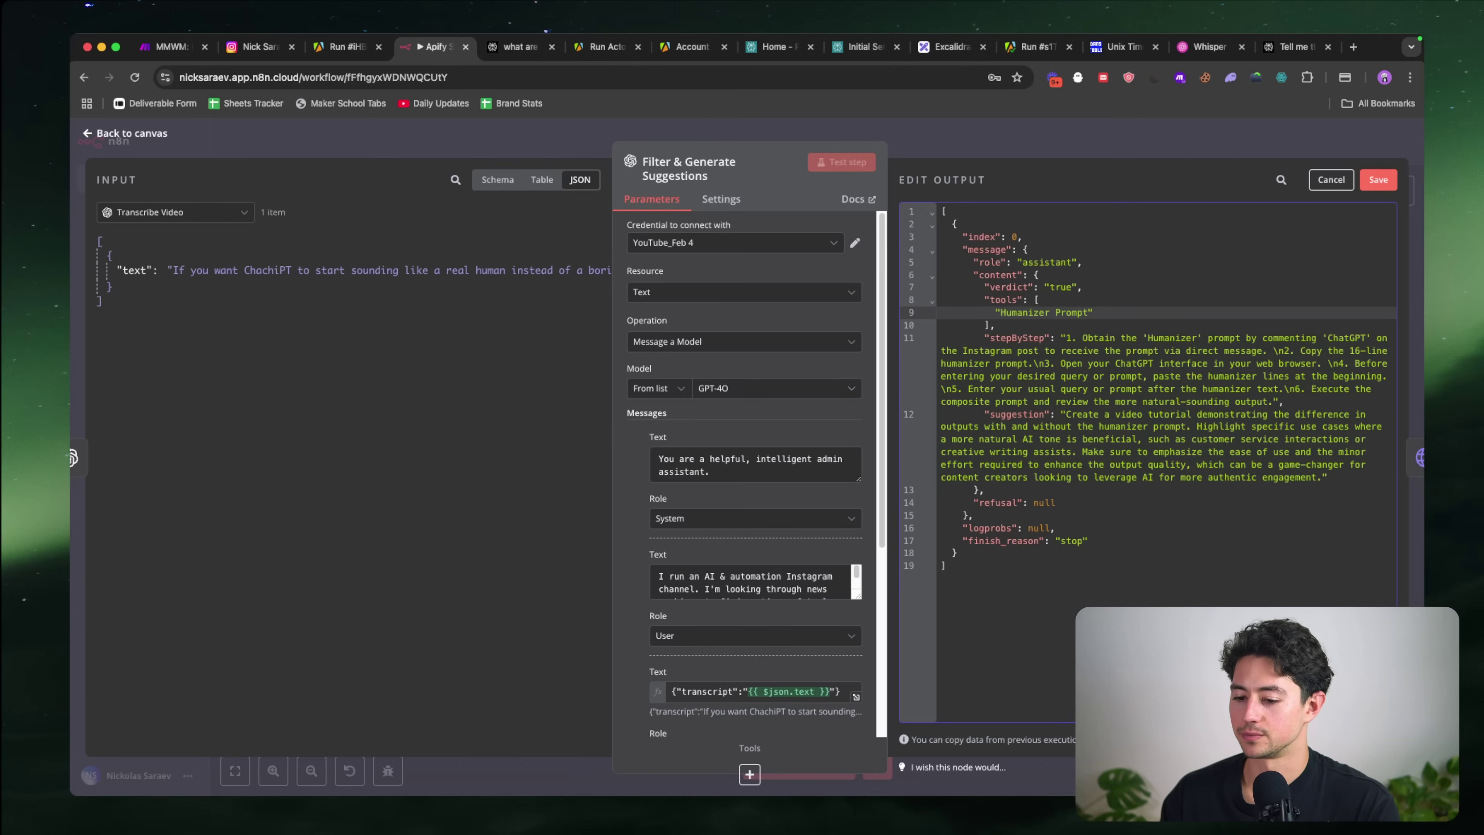
{"action": "left_click_drag", "start_coordinate": [1091, 313], "coordinate": [1051, 313]}
{"action": "key", "text": "BackSpace"}
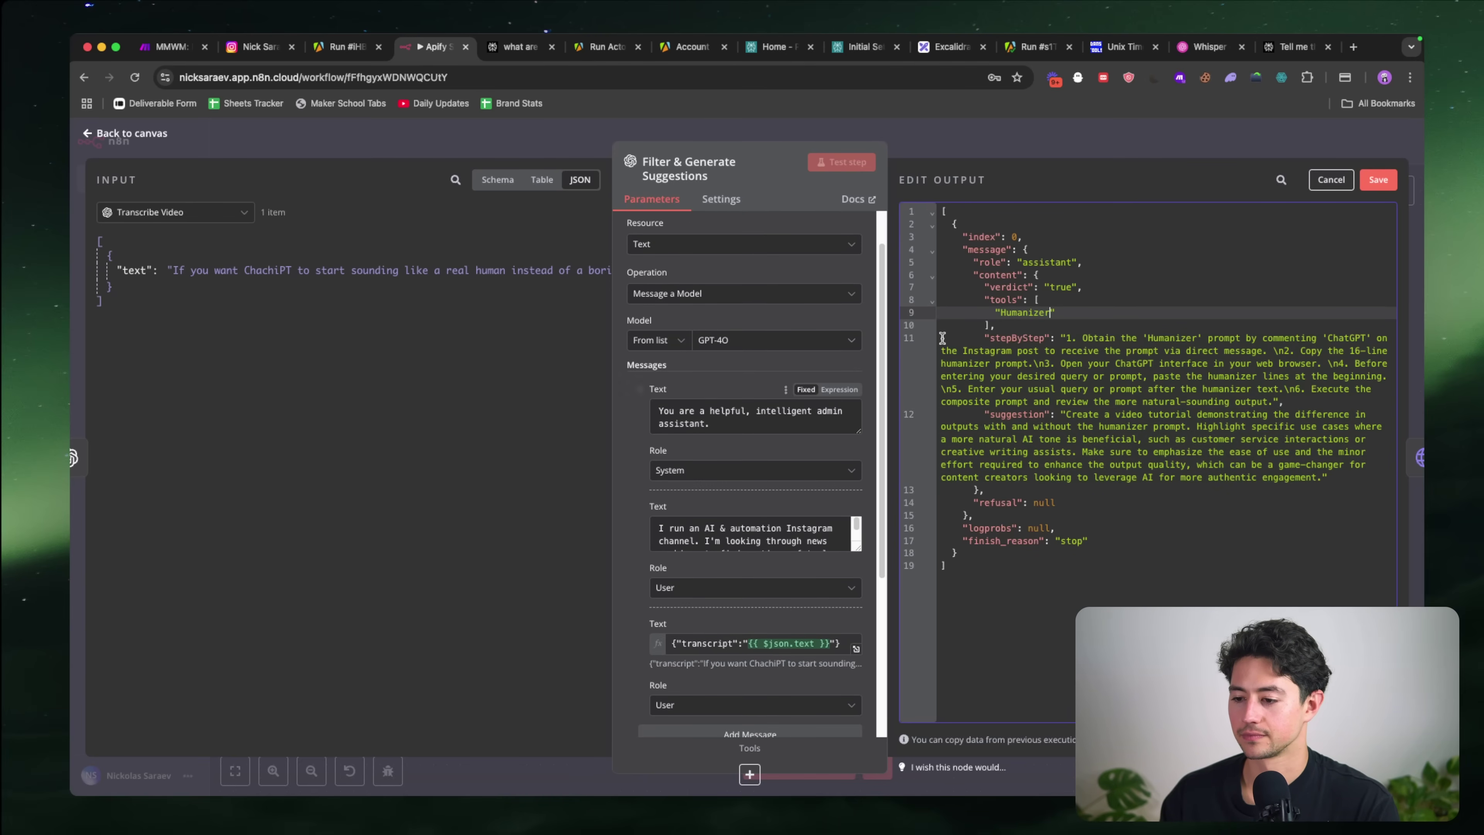
Step: Look up 'humanizer chatgpt' in a browser tab, then save the edited output
{"action": "key", "text": "super+t"}
{"action": "type", "text": "humanizer chatgpt"}
{"action": "key", "text": "Return"}
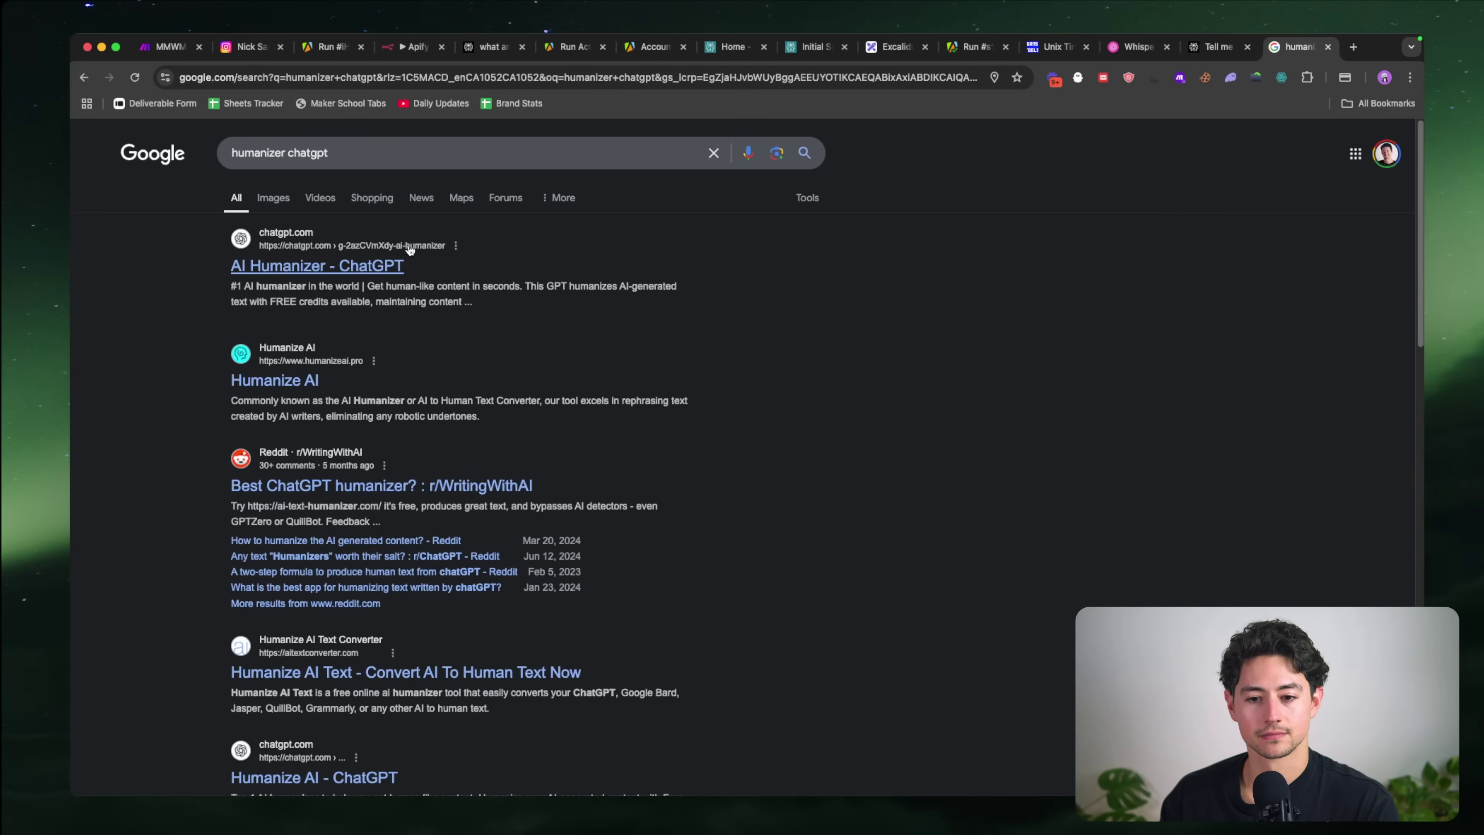
{"action": "key", "text": "super+w"}
{"action": "scroll", "coordinate": [783, 375], "scroll_direction": "down", "scroll_amount": 3}
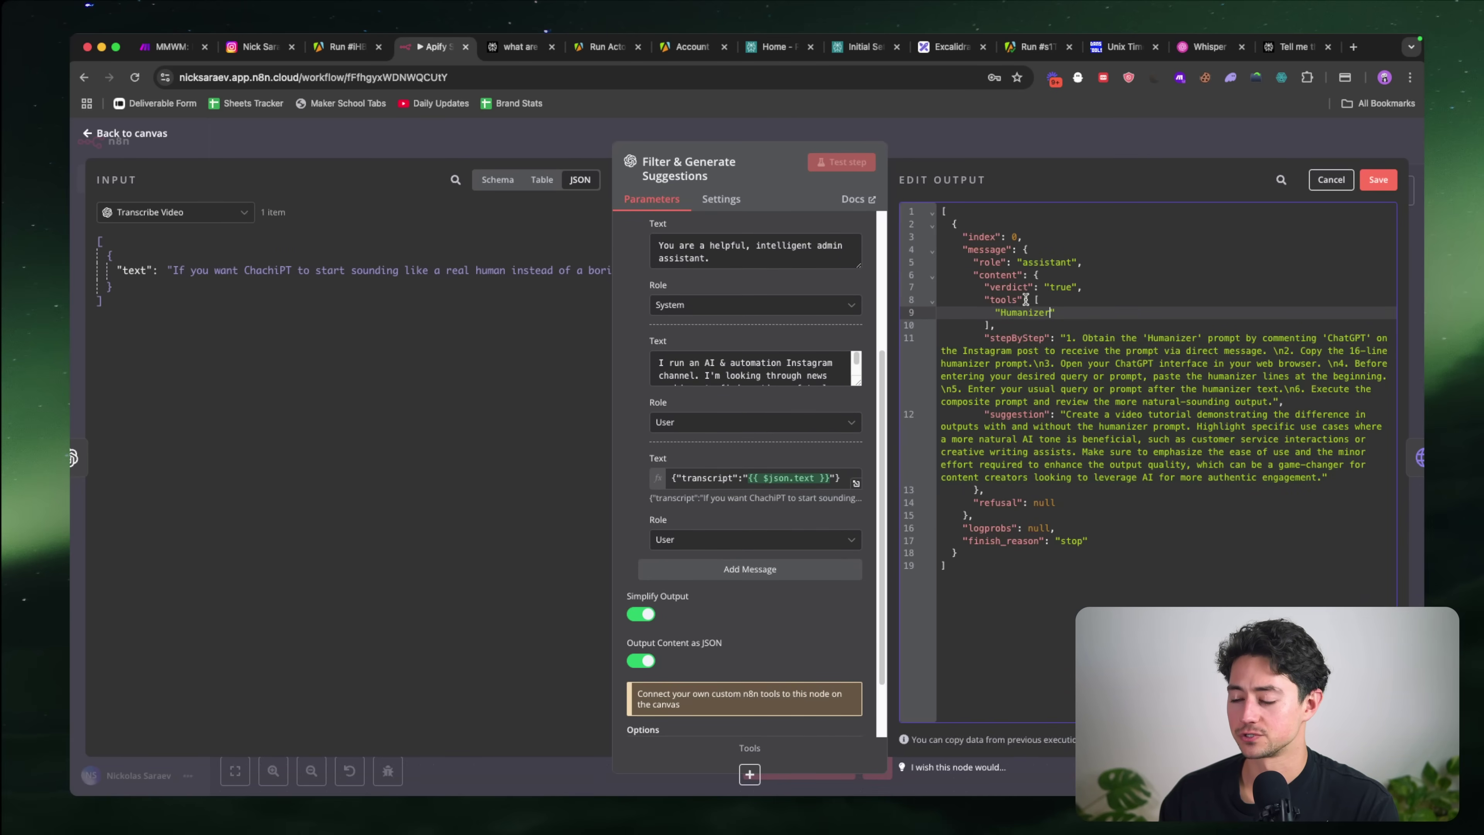
{"action": "left_click", "coordinate": [1379, 178]}
Step: Open Filter & Generate Suggestions and enlarge its System Text box
{"action": "key", "text": "Escape"}
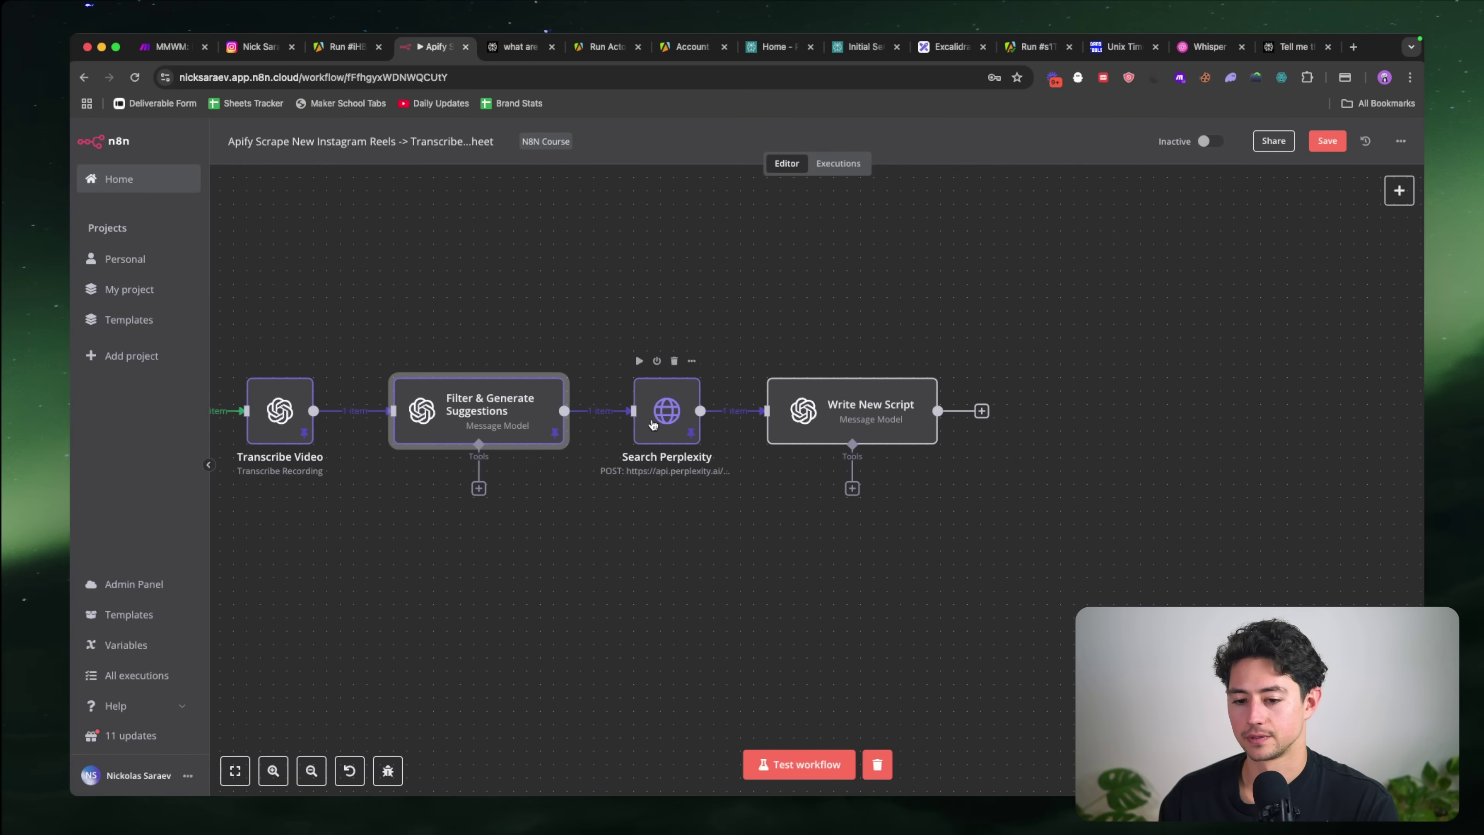
{"action": "double_click", "coordinate": [653, 424]}
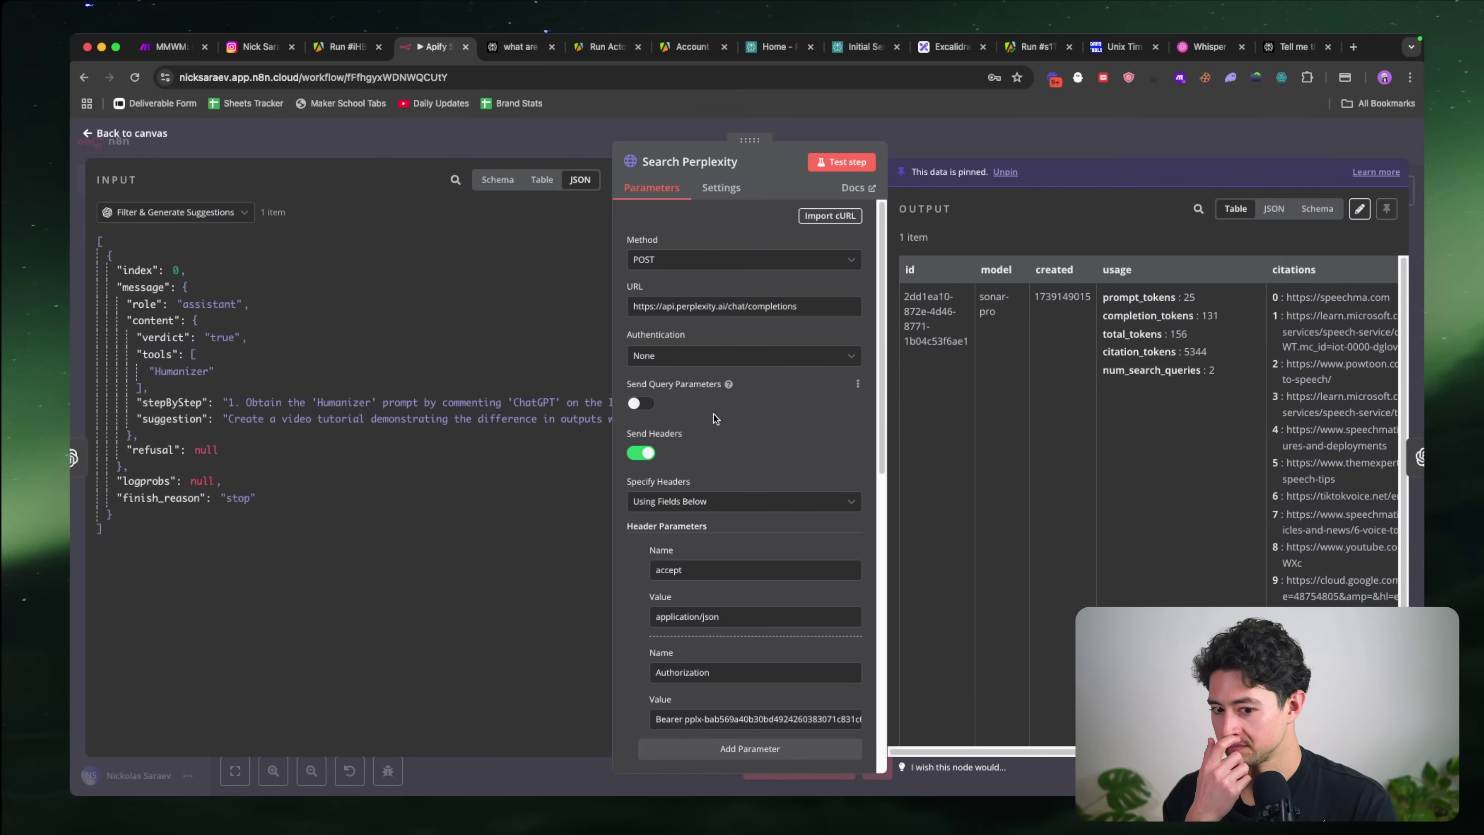
{"action": "key", "text": "Escape"}
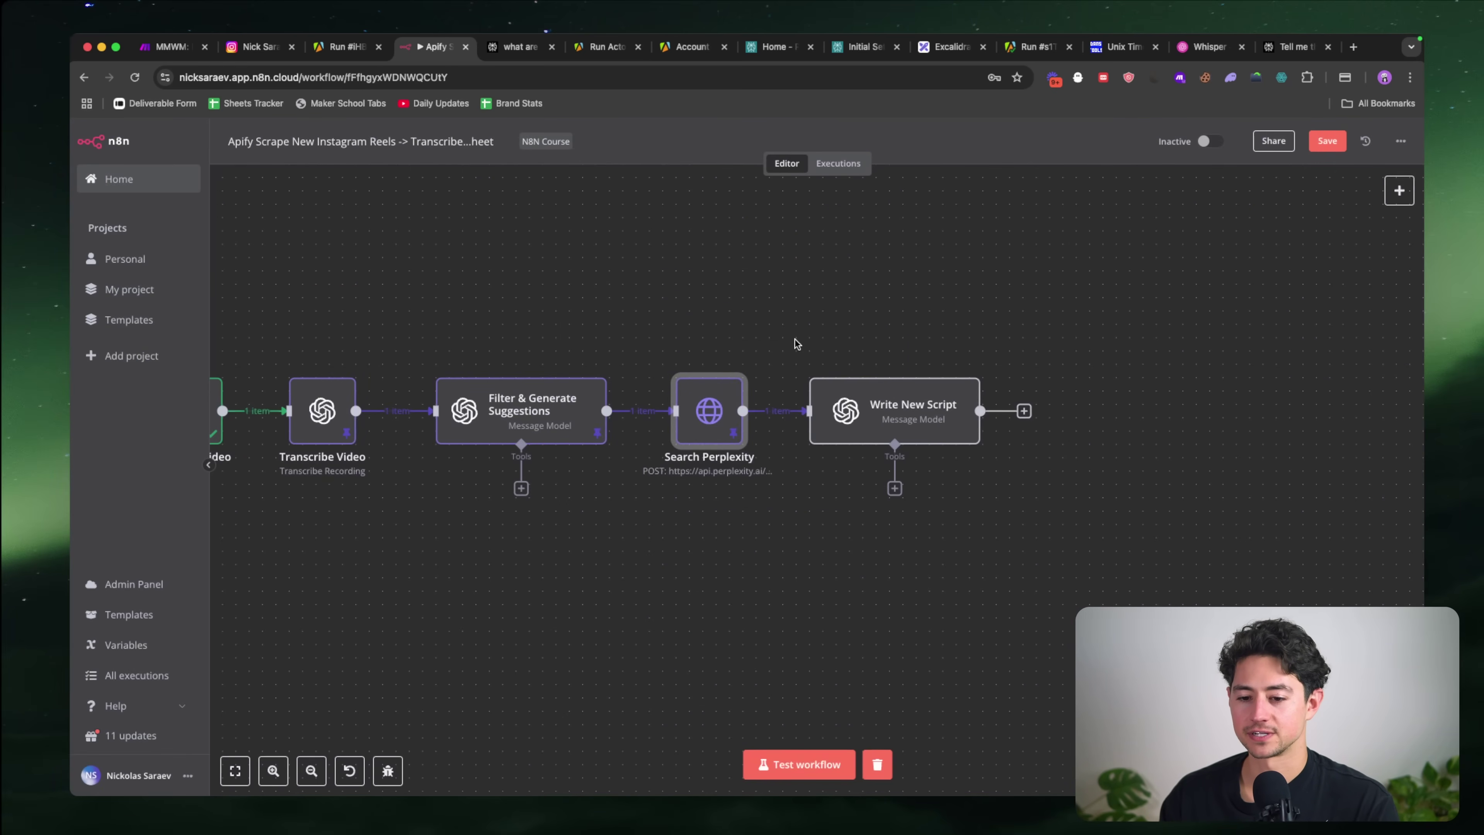
{"action": "scroll", "coordinate": [797, 344], "scroll_direction": "left", "scroll_amount": 3}
{"action": "double_click", "coordinate": [639, 409]}
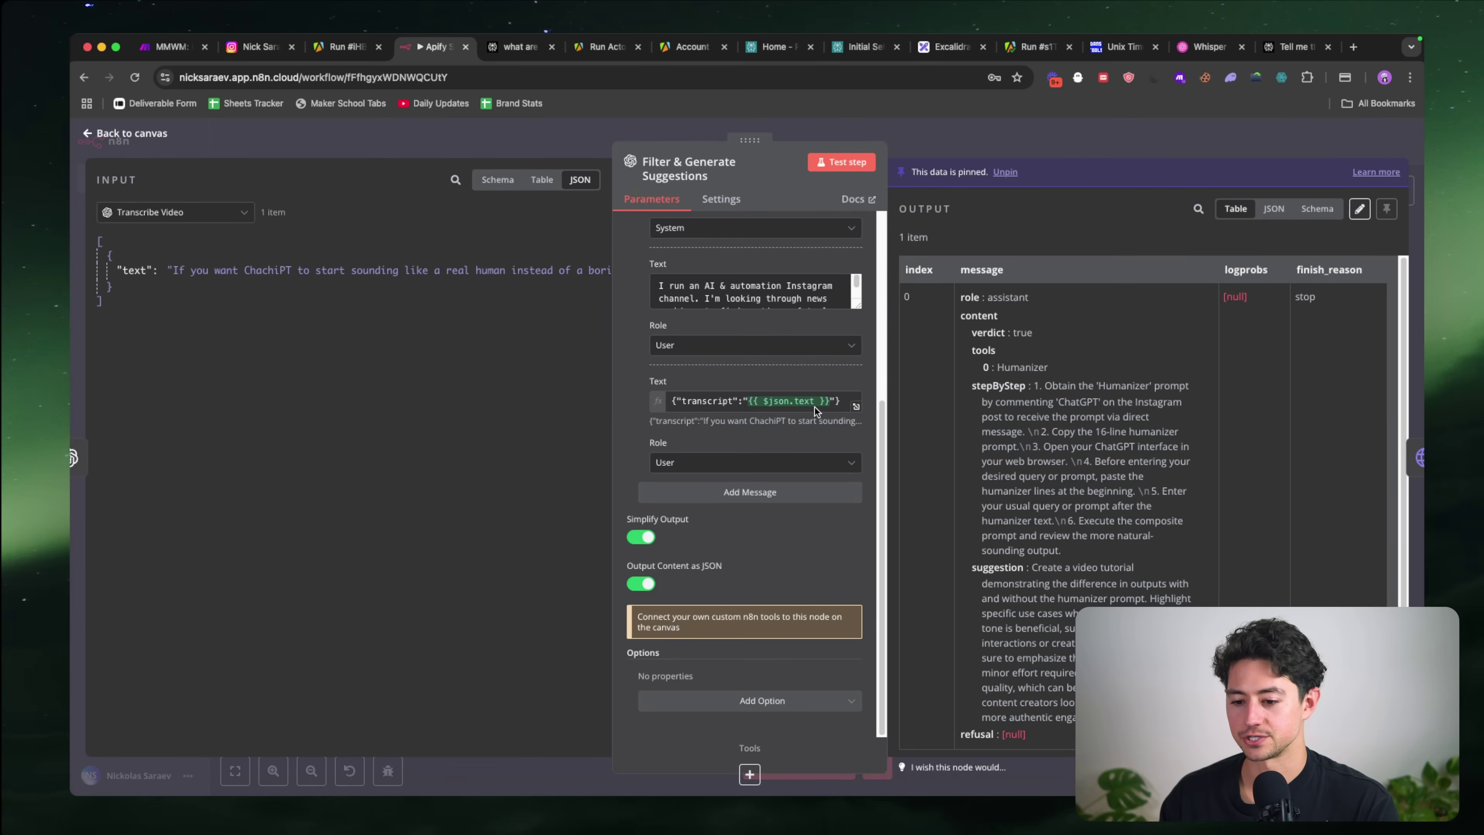
{"action": "left_click_drag", "start_coordinate": [856, 304], "coordinate": [857, 548]}
{"action": "scroll", "coordinate": [814, 465], "scroll_direction": "down", "scroll_amount": 5}
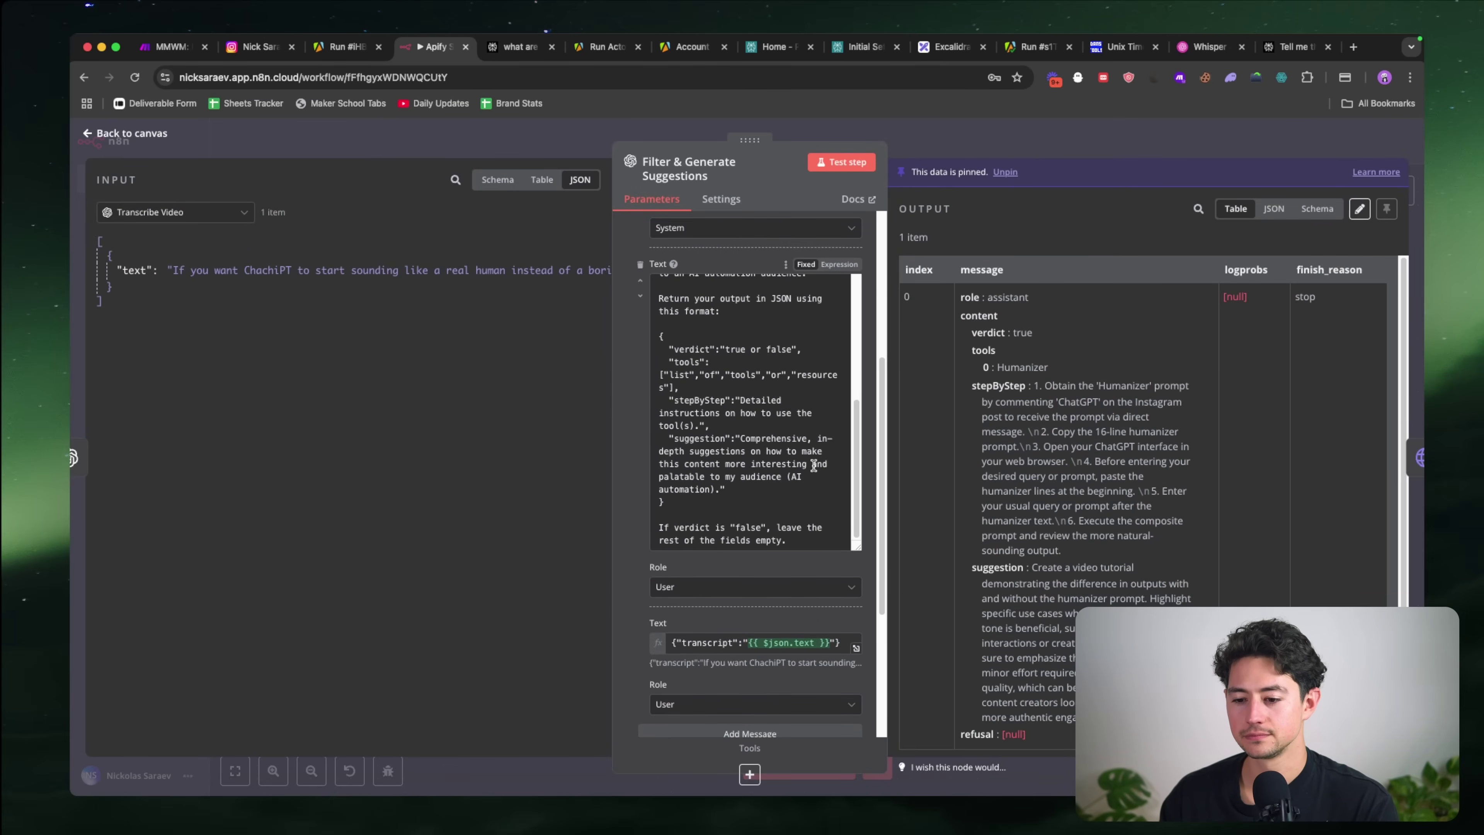
Step: Add a new "searchPrompt" field requesting a short search prompt to the JSON format
{"action": "left_click", "coordinate": [772, 491]}
{"action": "type", "text": ","}
{"action": "key", "text": "Return"}
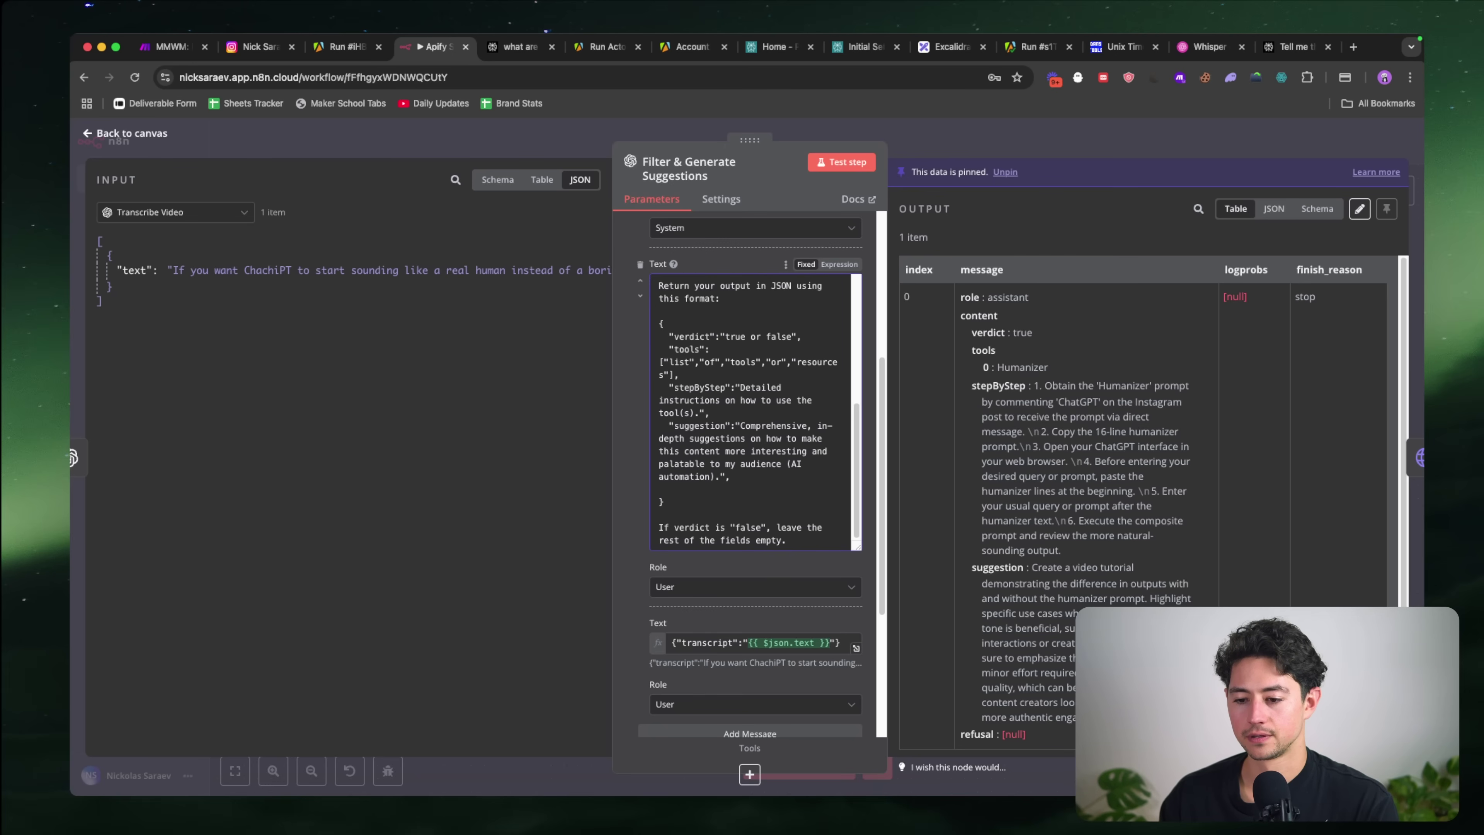
{"action": "type", "text": "\"searchTerm\""}
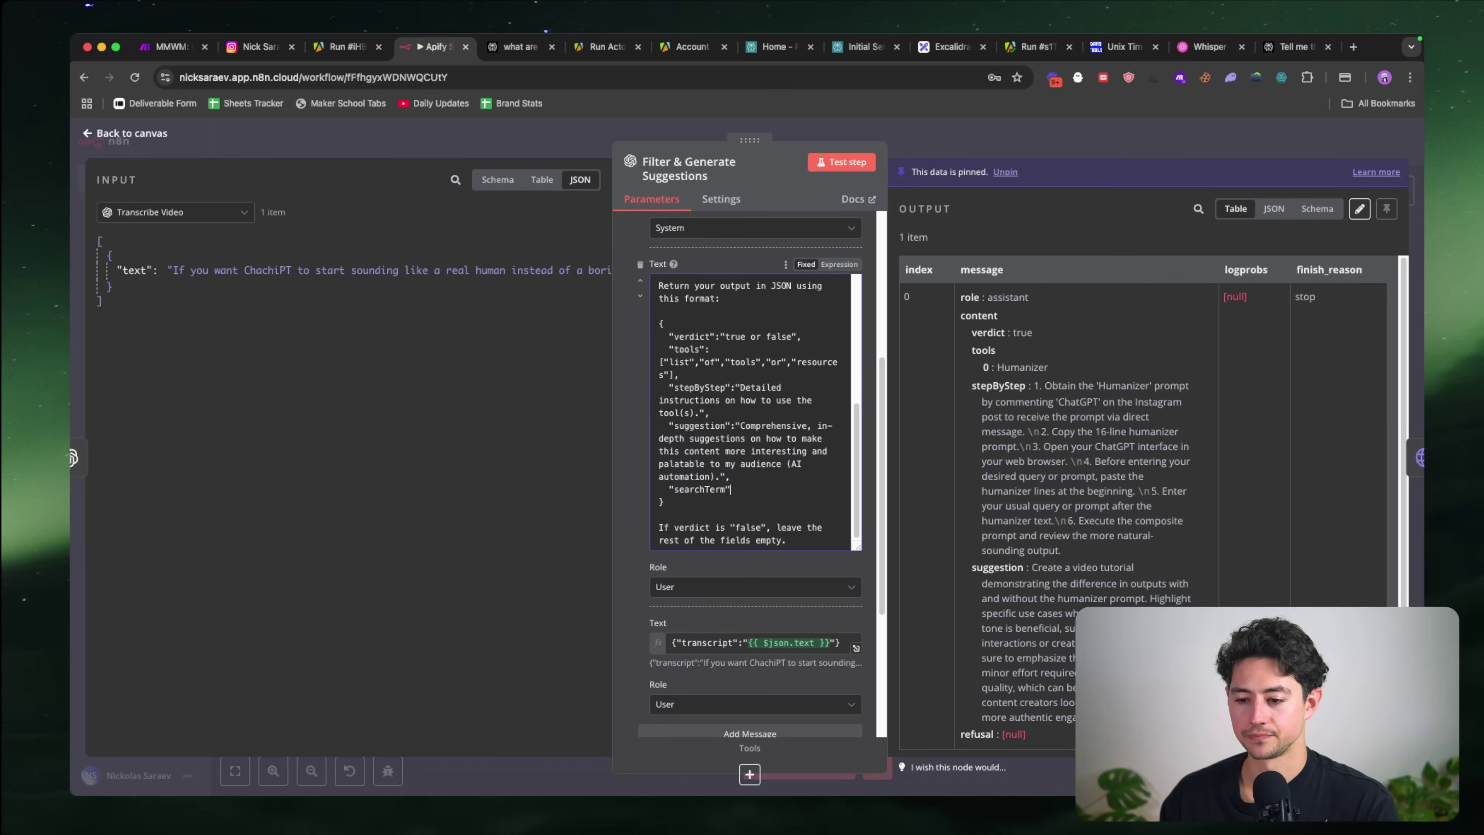
{"action": "type", "text": ":\"A short se"}
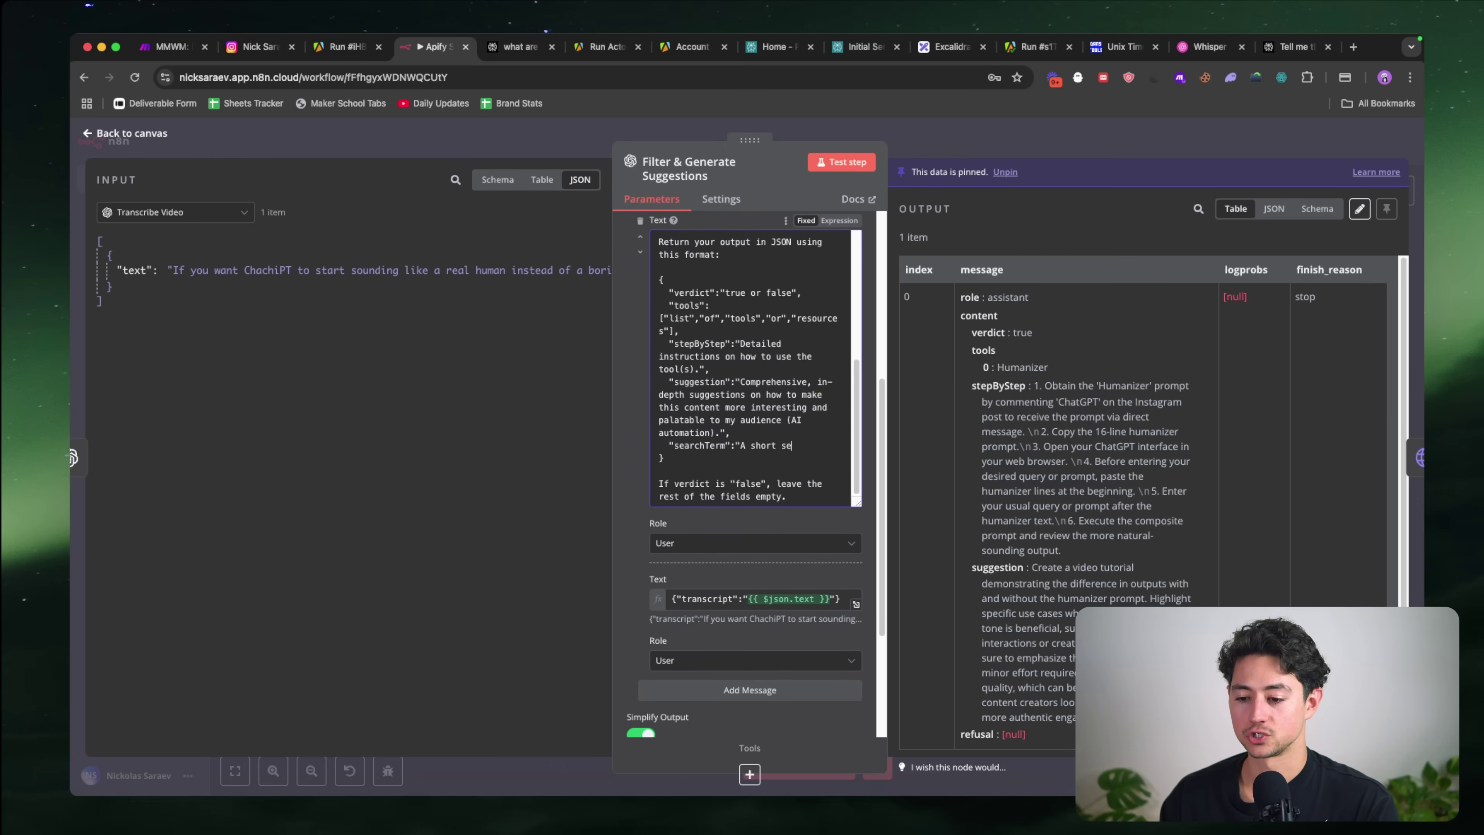
{"action": "type", "text": "arch term we'll use to look up"}
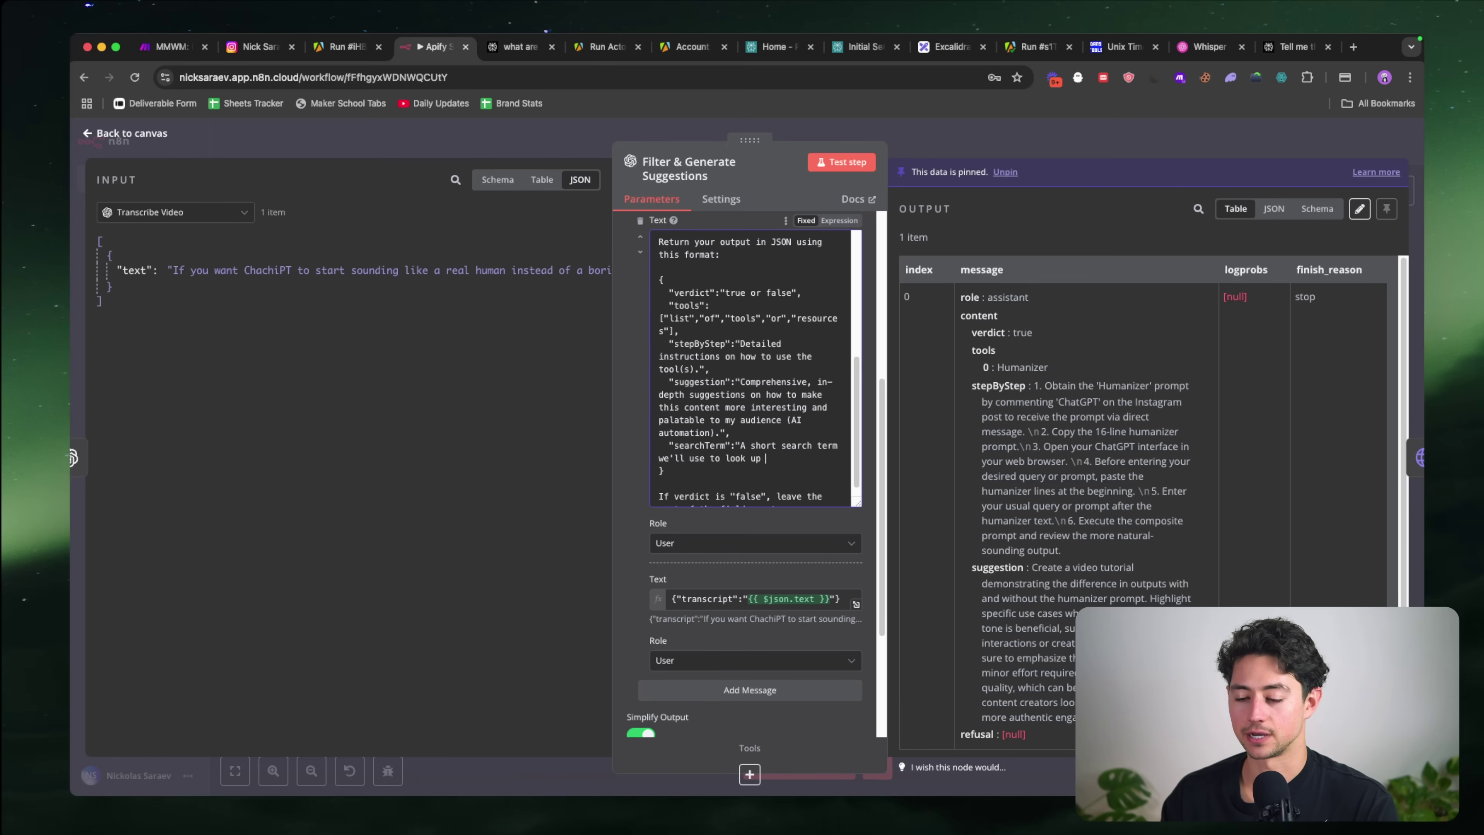
{"action": "key", "text": "alt+shift+Left"}
{"action": "key", "text": "alt+shift+Left"}
{"action": "key", "text": "alt+shift+Left"}
{"action": "key", "text": "alt+shift+Left"}
{"action": "key", "text": "alt+Left"}
{"action": "key", "text": "alt+Left"}
{"action": "key", "text": "alt+Left"}
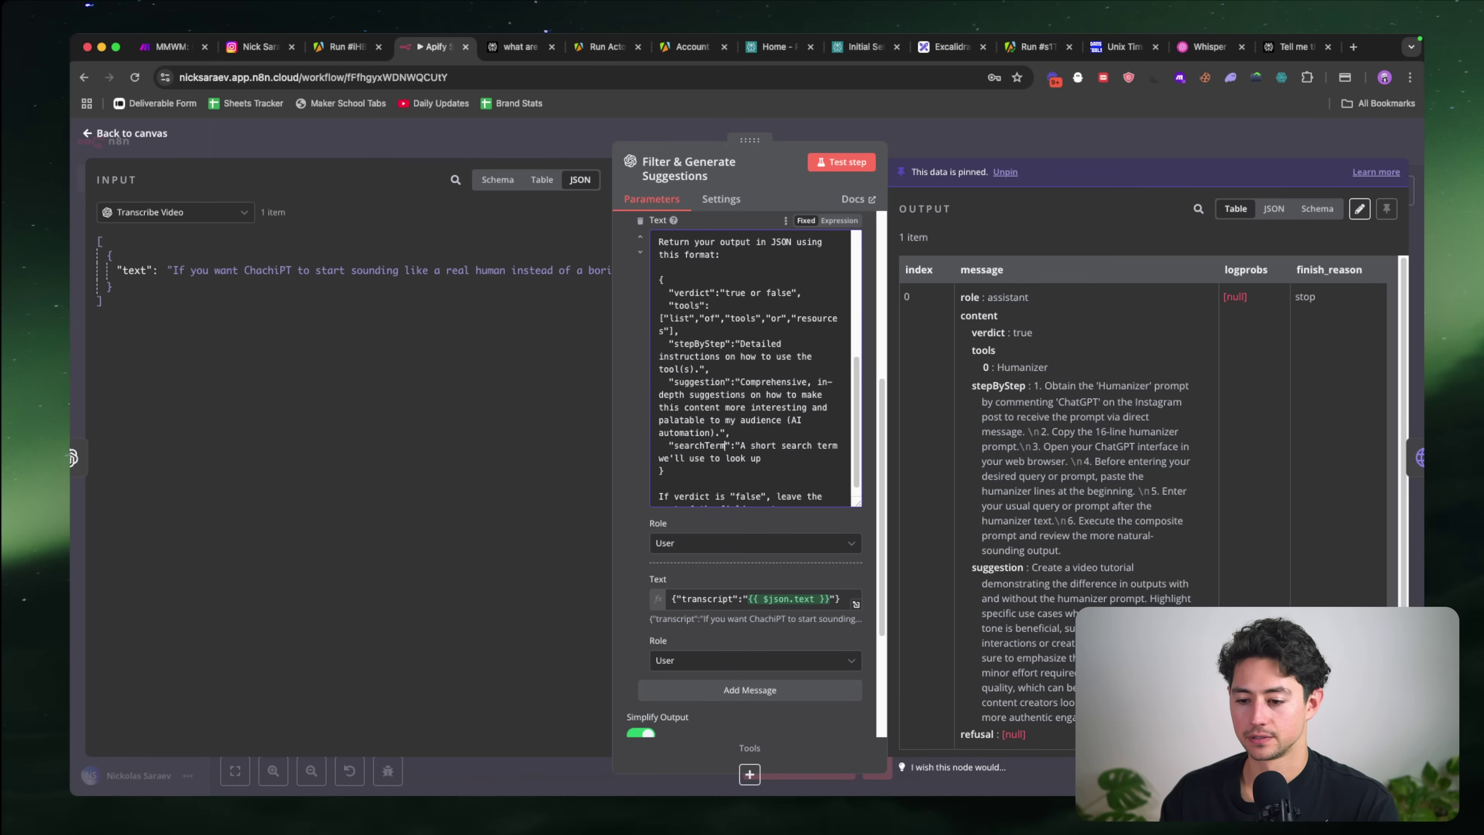
{"action": "key", "text": "alt+shift+Left"}
{"action": "type", "text": "searchPrompt"}
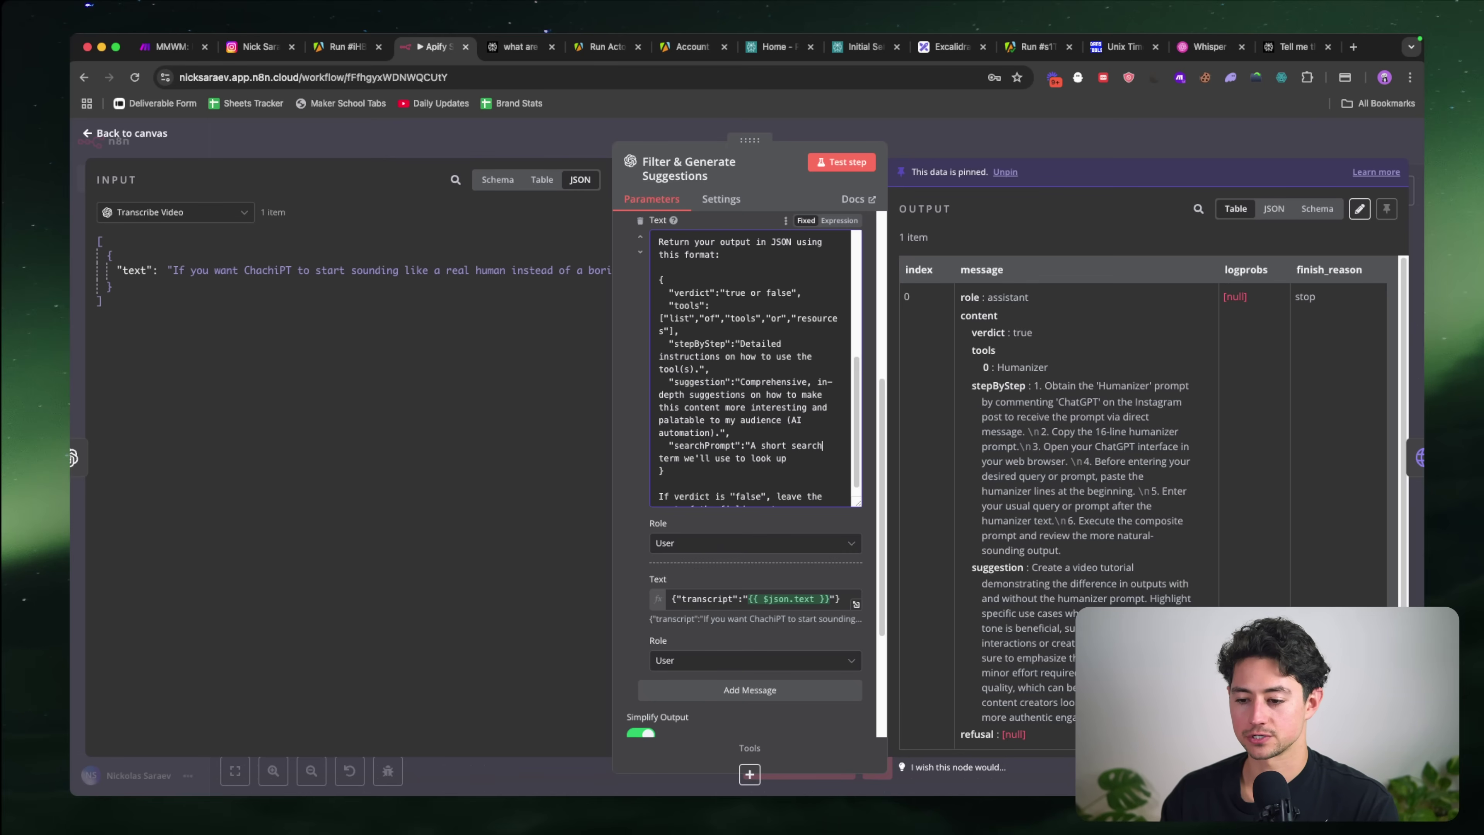
{"action": "key", "text": "alt+shift+Left"}
{"action": "type", "text": "prompt"}
{"action": "key", "text": "Down"}
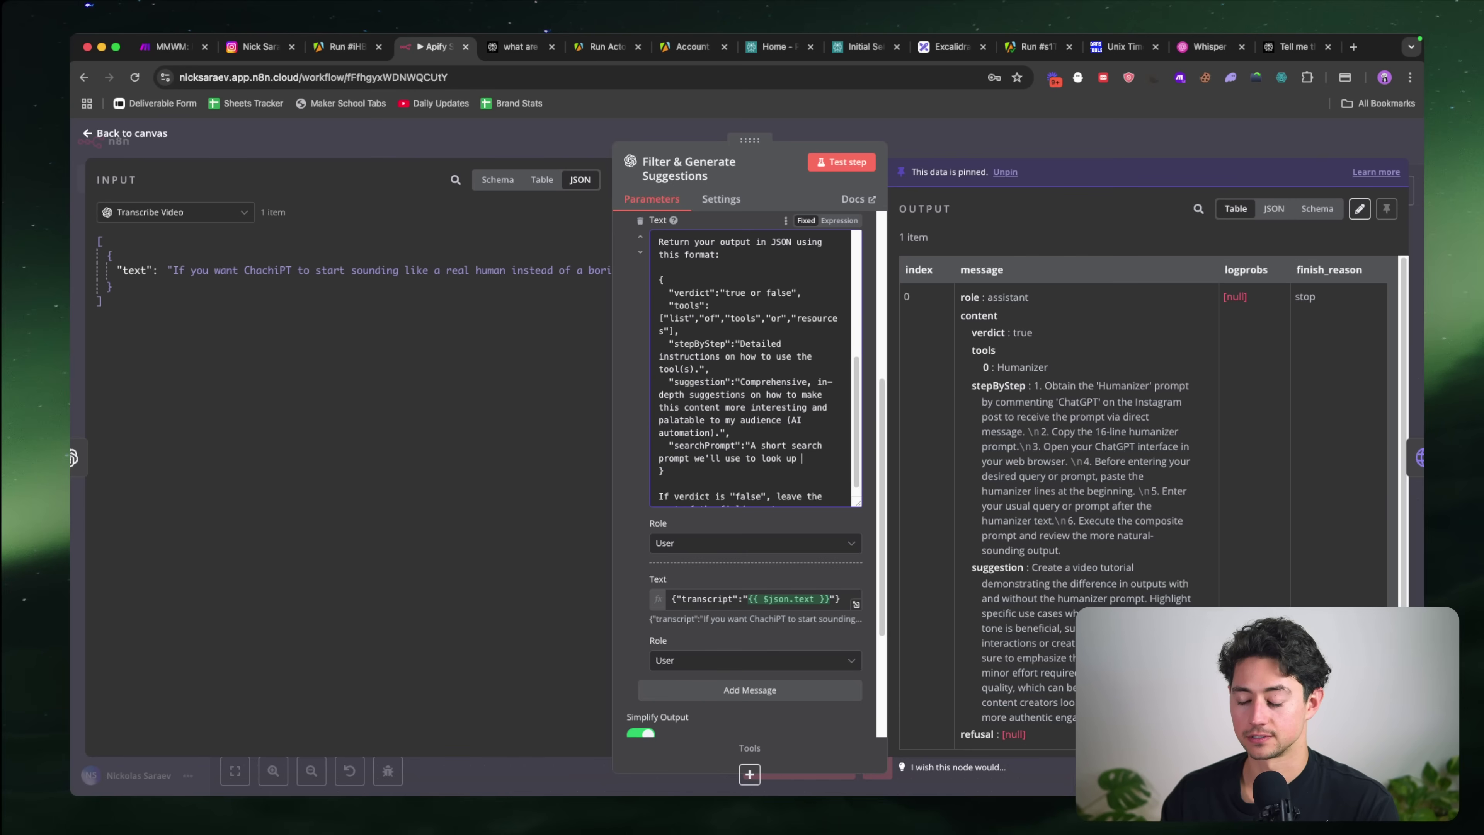
Step: Describe searchPrompt as "Write it like '{toolName}, the {typeOfTool}'" and run the node
{"action": "scroll", "coordinate": [748, 369], "scroll_direction": "down", "scroll_amount": 1}
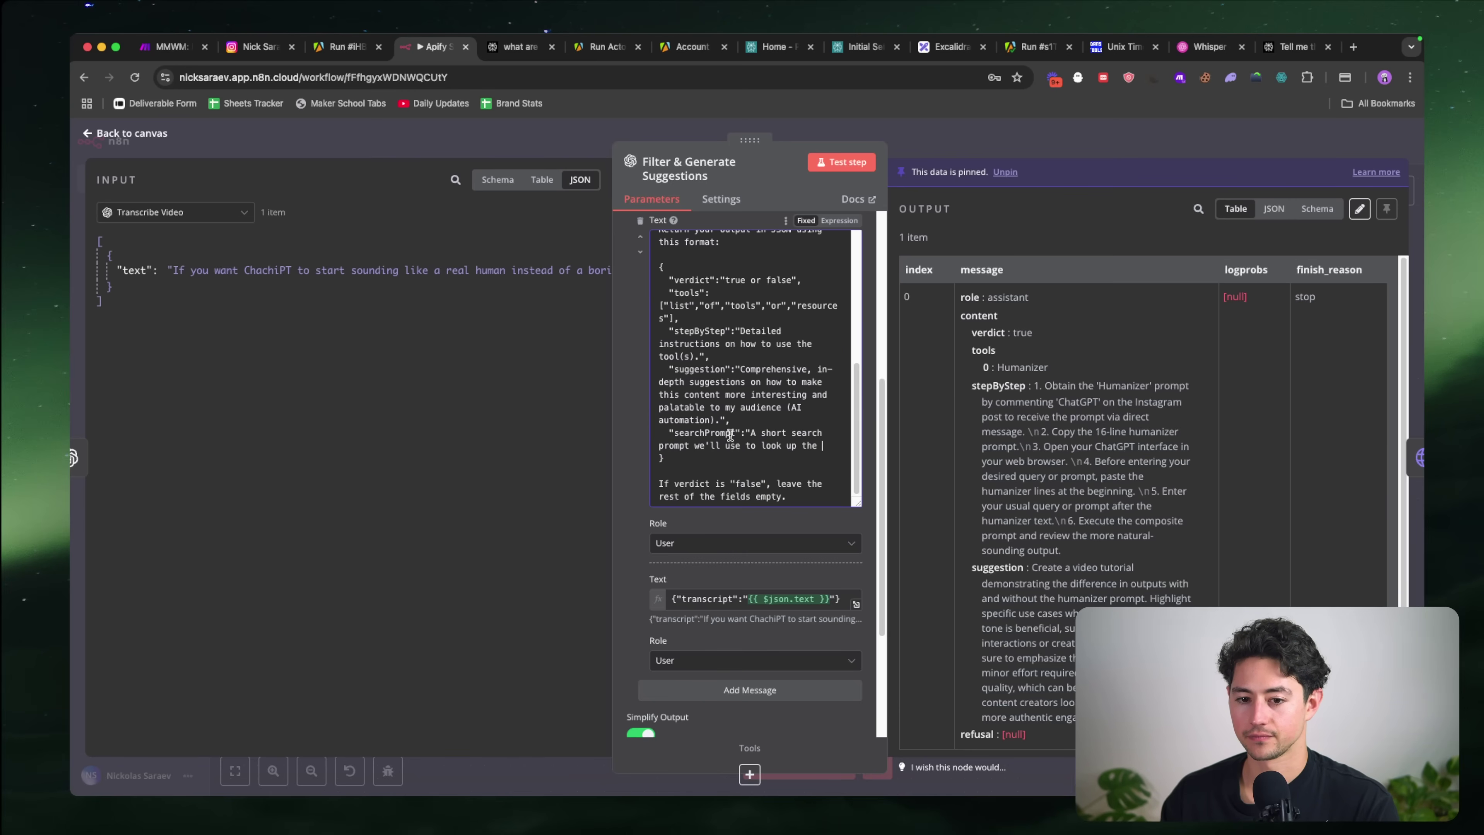
{"action": "type", "text": "service. Write it like"}
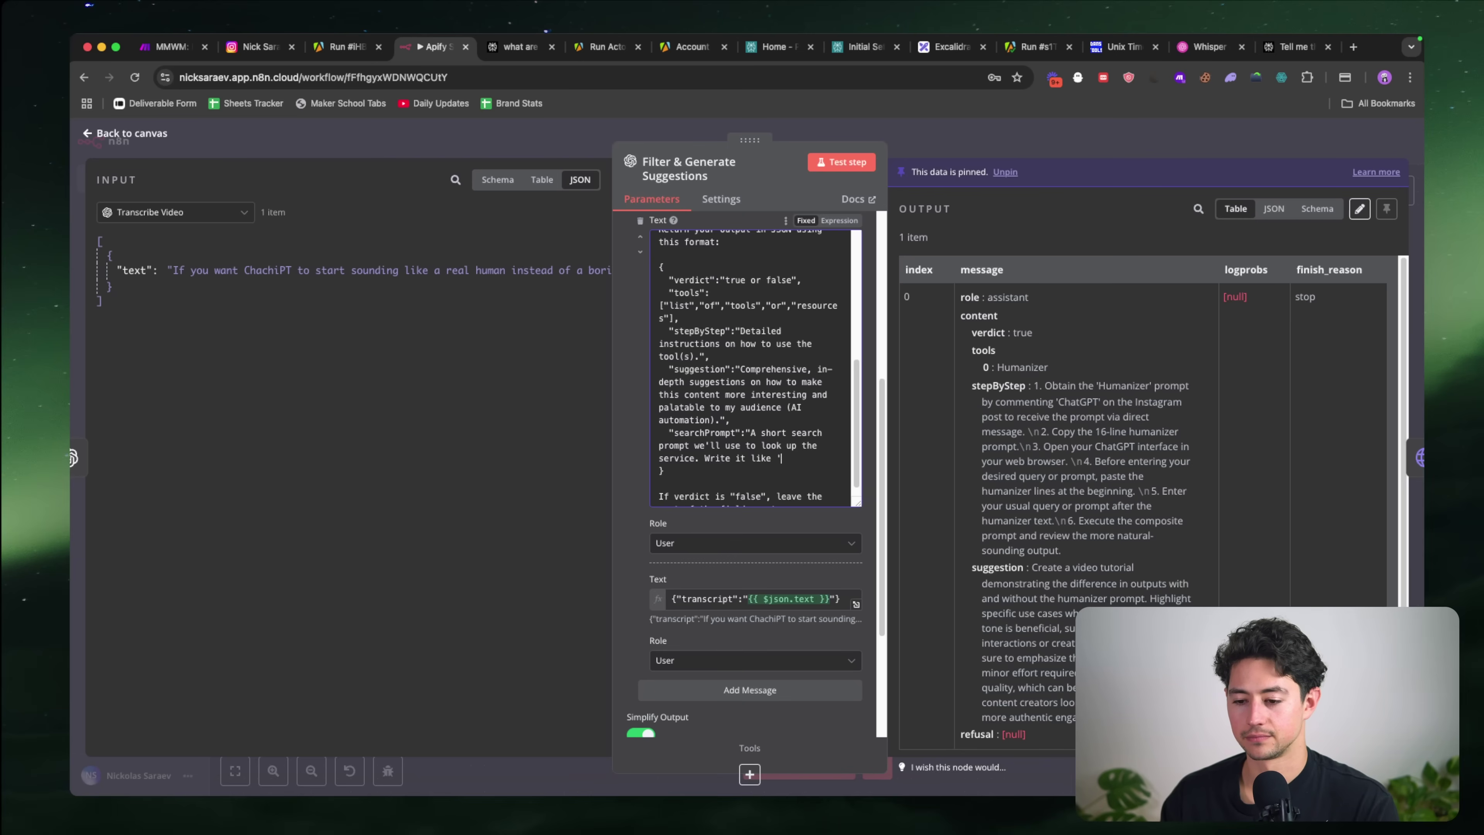
{"action": "type", "text": "oo"}
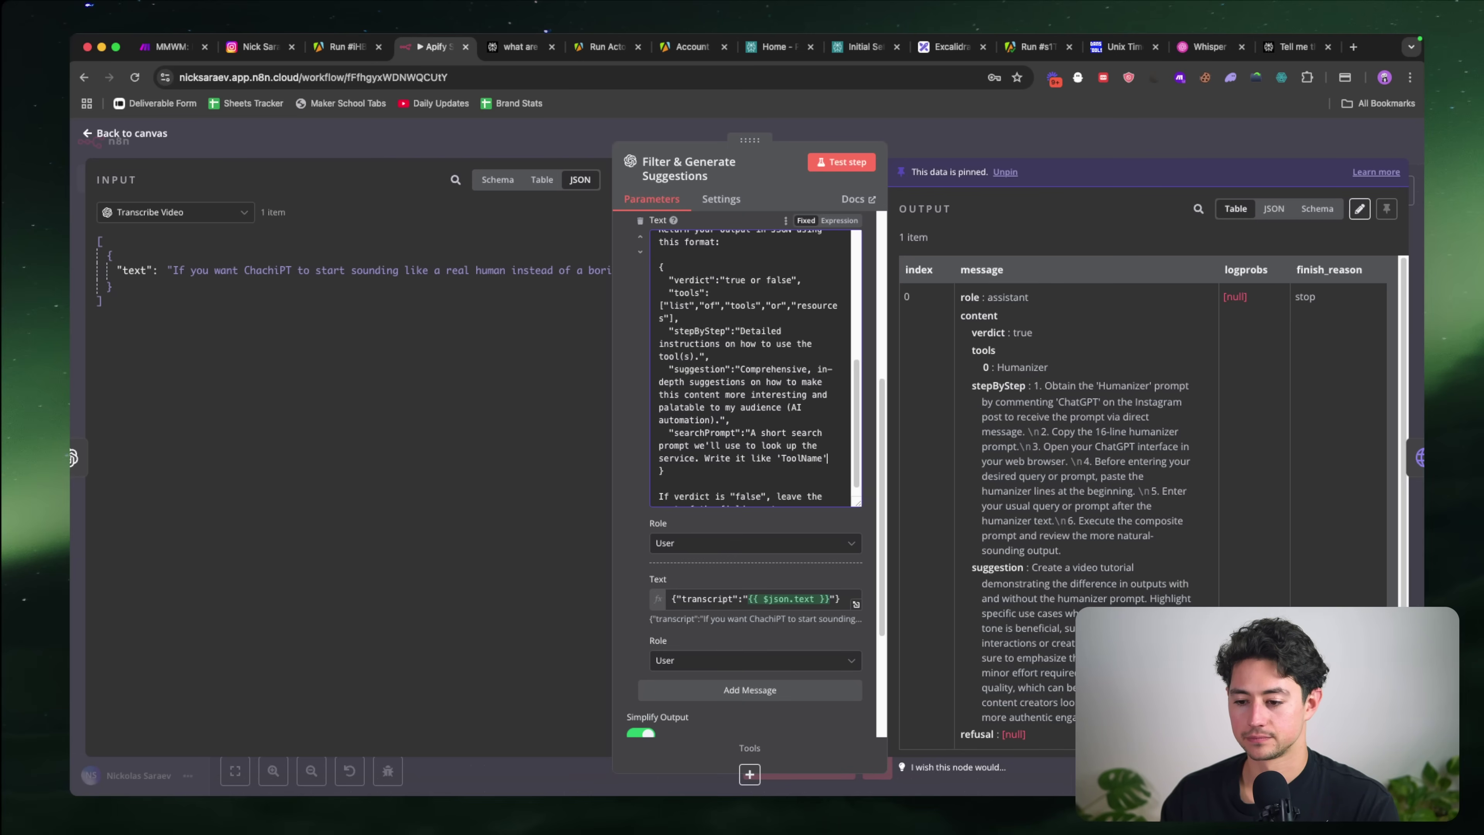
{"action": "type", "text": "lName, t"}
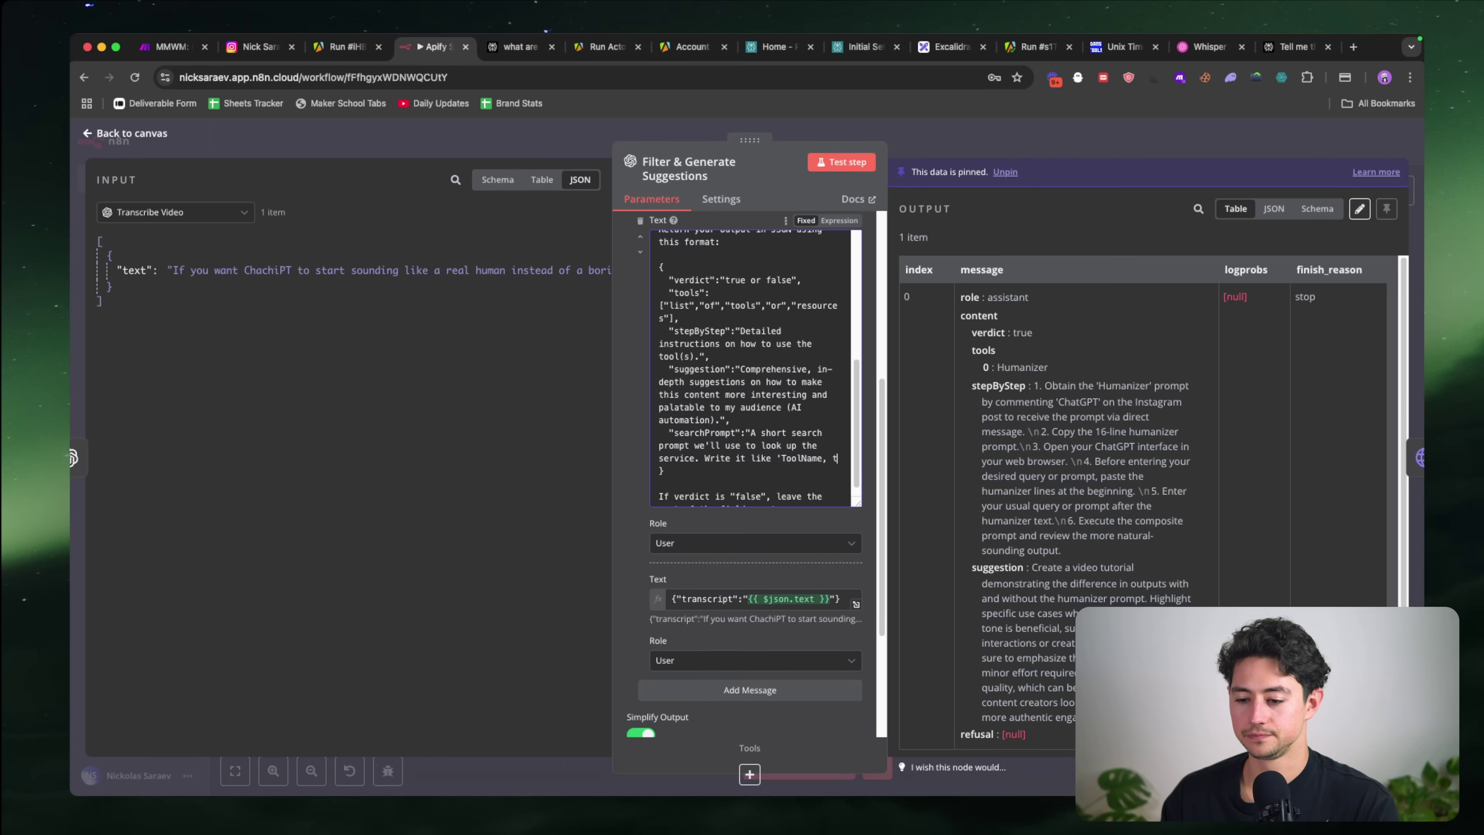
{"action": "type", "text": "he"}
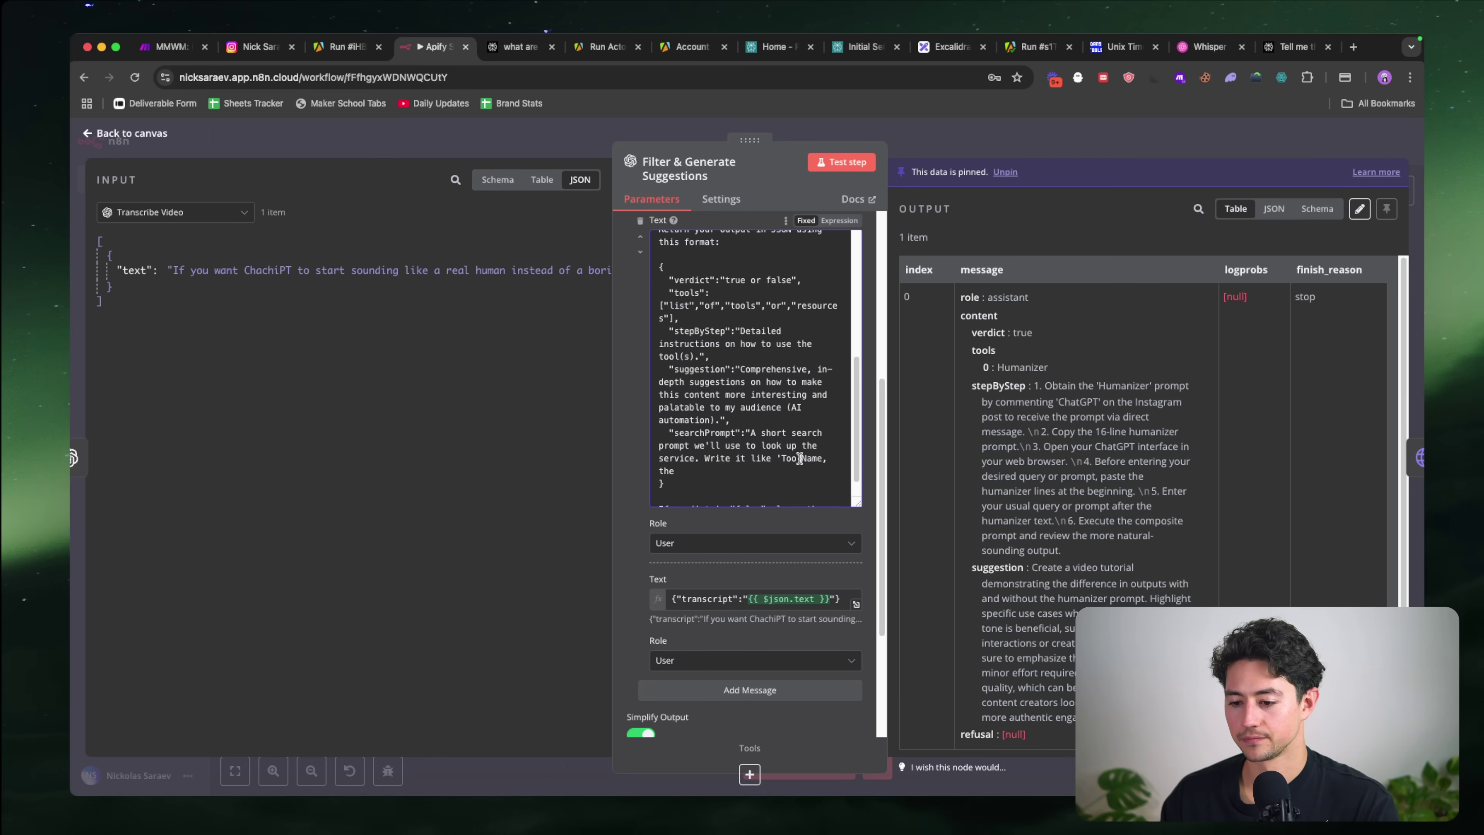
{"action": "double_click", "coordinate": [800, 459]}
{"action": "type", "text": "{toolName"}
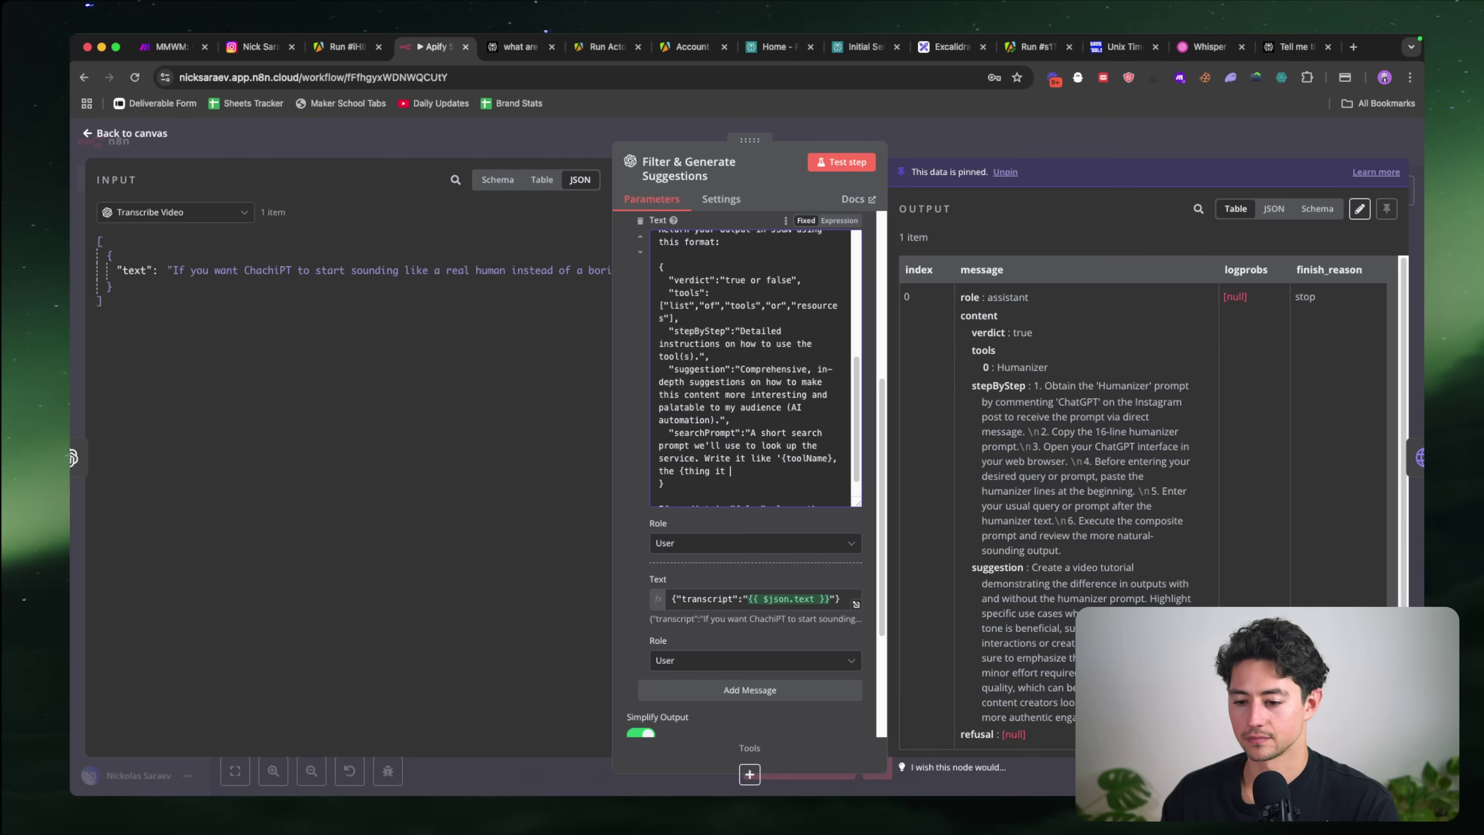
{"action": "key", "text": "BackSpace"}
{"action": "key", "text": "BackSpace"}
{"action": "key", "text": "BackSpace"}
{"action": "key", "text": "alt+shift+Left"}
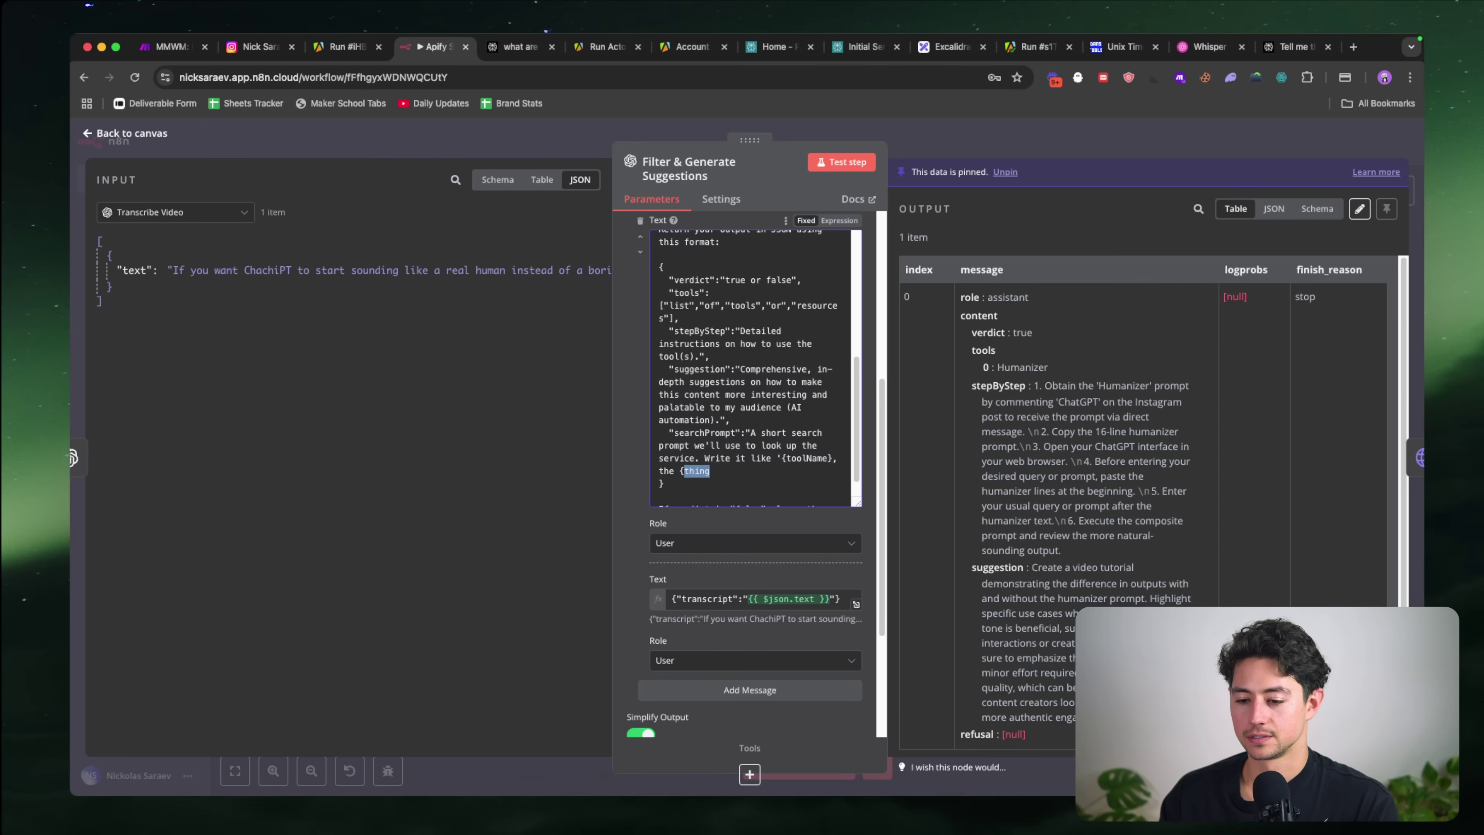
{"action": "type", "text": "typeOfTool}'"}
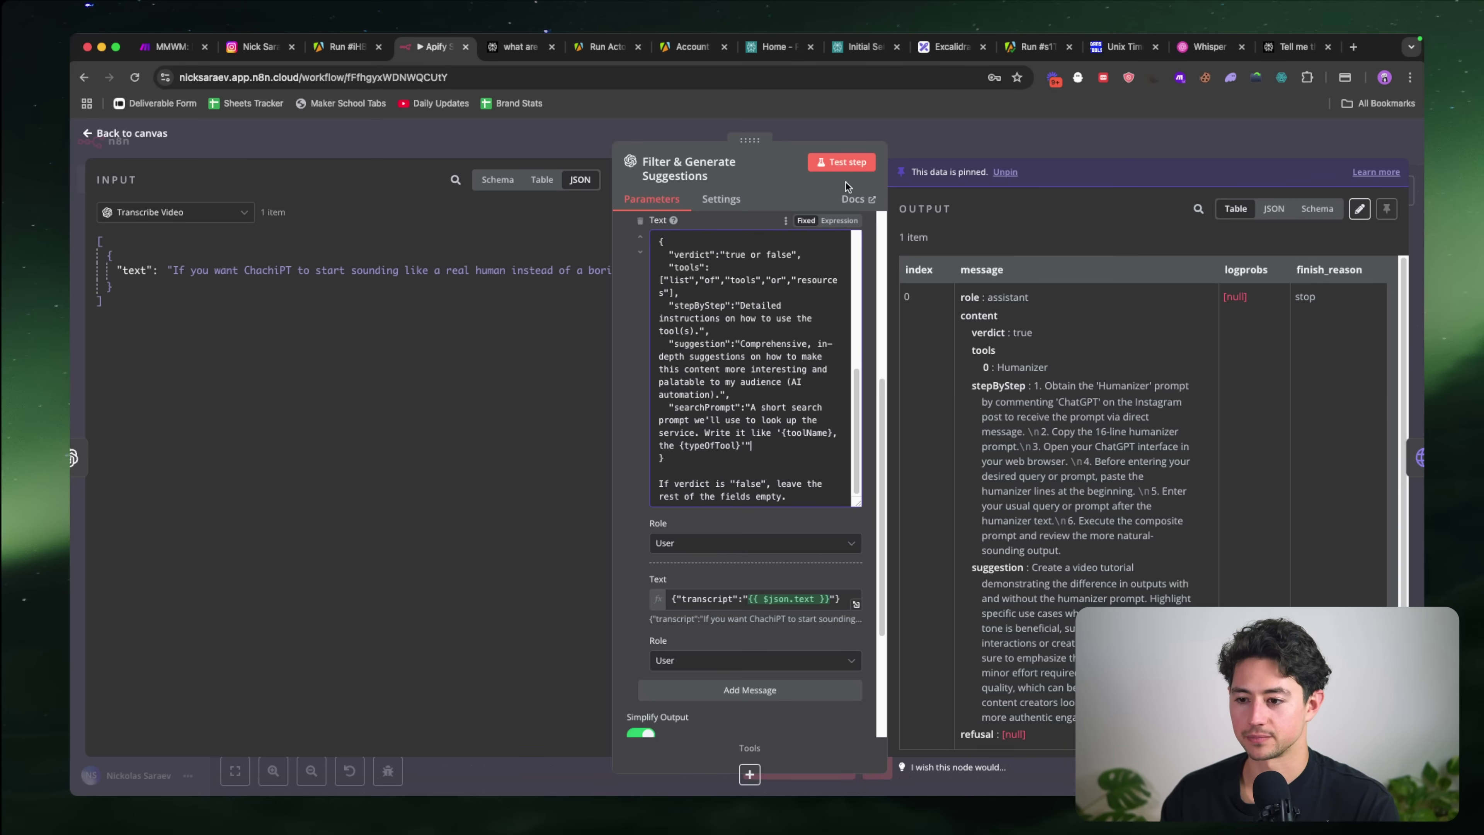
{"action": "left_click", "coordinate": [839, 161]}
Step: Unpin and re-run Filter & Generate Suggestions, then open its output for editing
{"action": "left_click", "coordinate": [823, 488]}
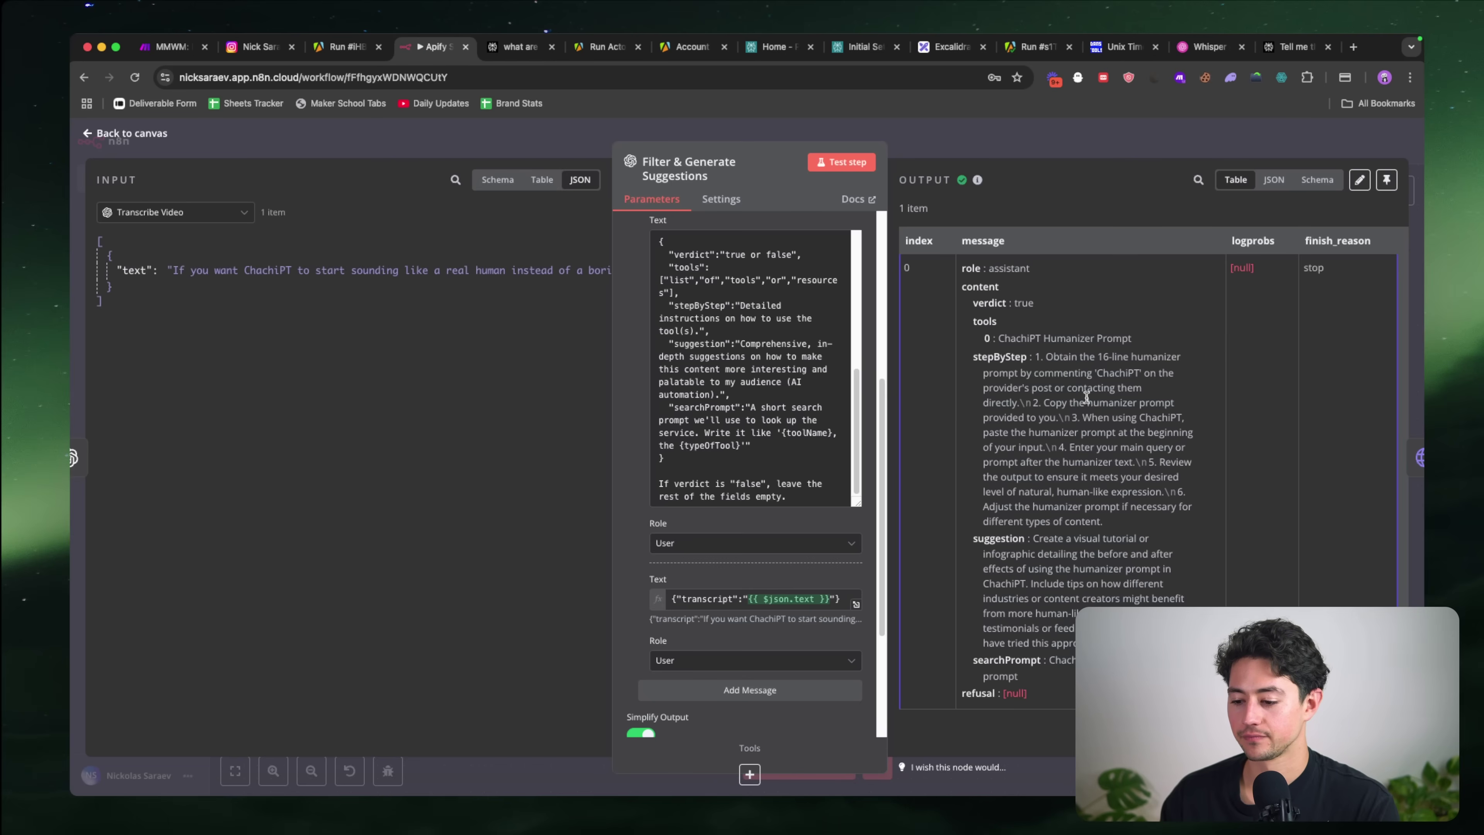
{"action": "left_click", "coordinate": [960, 144]}
{"action": "double_click", "coordinate": [678, 406]}
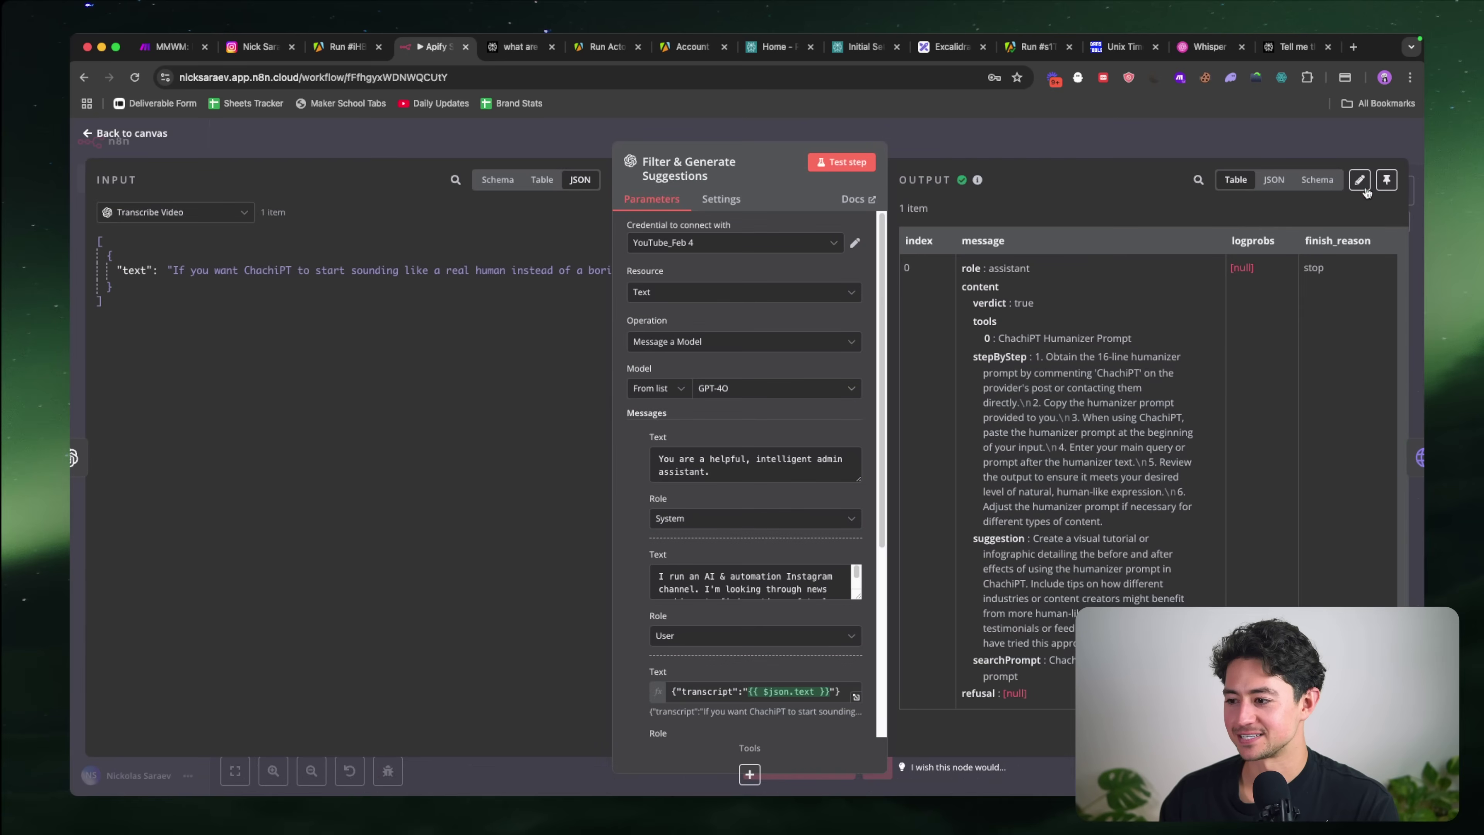
{"action": "left_click", "coordinate": [1360, 177]}
Step: Replace 'ChachiPT, the' in searchPrompt with 'Humanizer' and look up 'humanizer ai' online
{"action": "left_click", "coordinate": [1154, 490]}
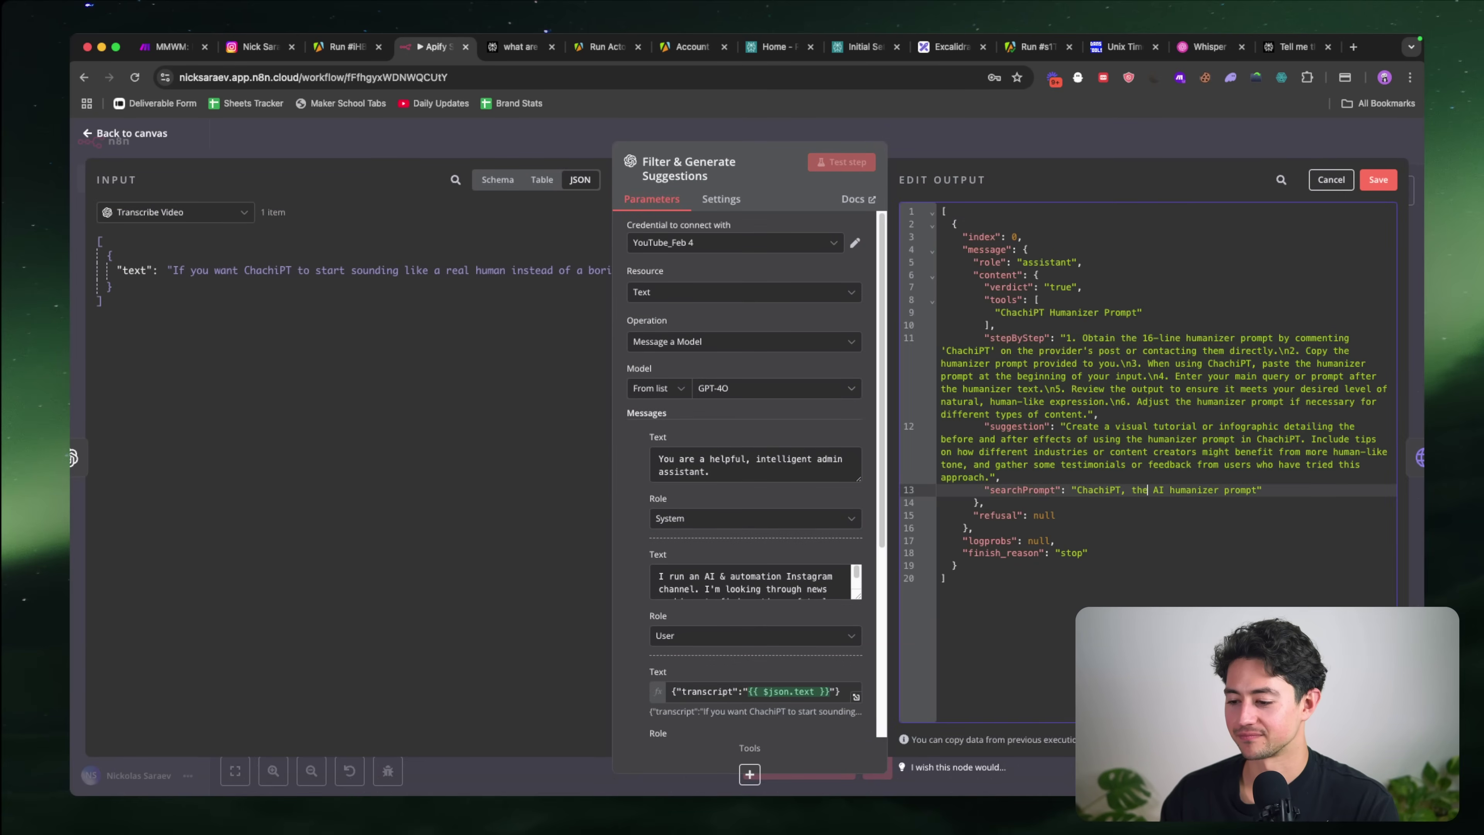
{"action": "left_click_drag", "start_coordinate": [1154, 490], "coordinate": [1077, 490]}
{"action": "type", "text": "Humanizer"}
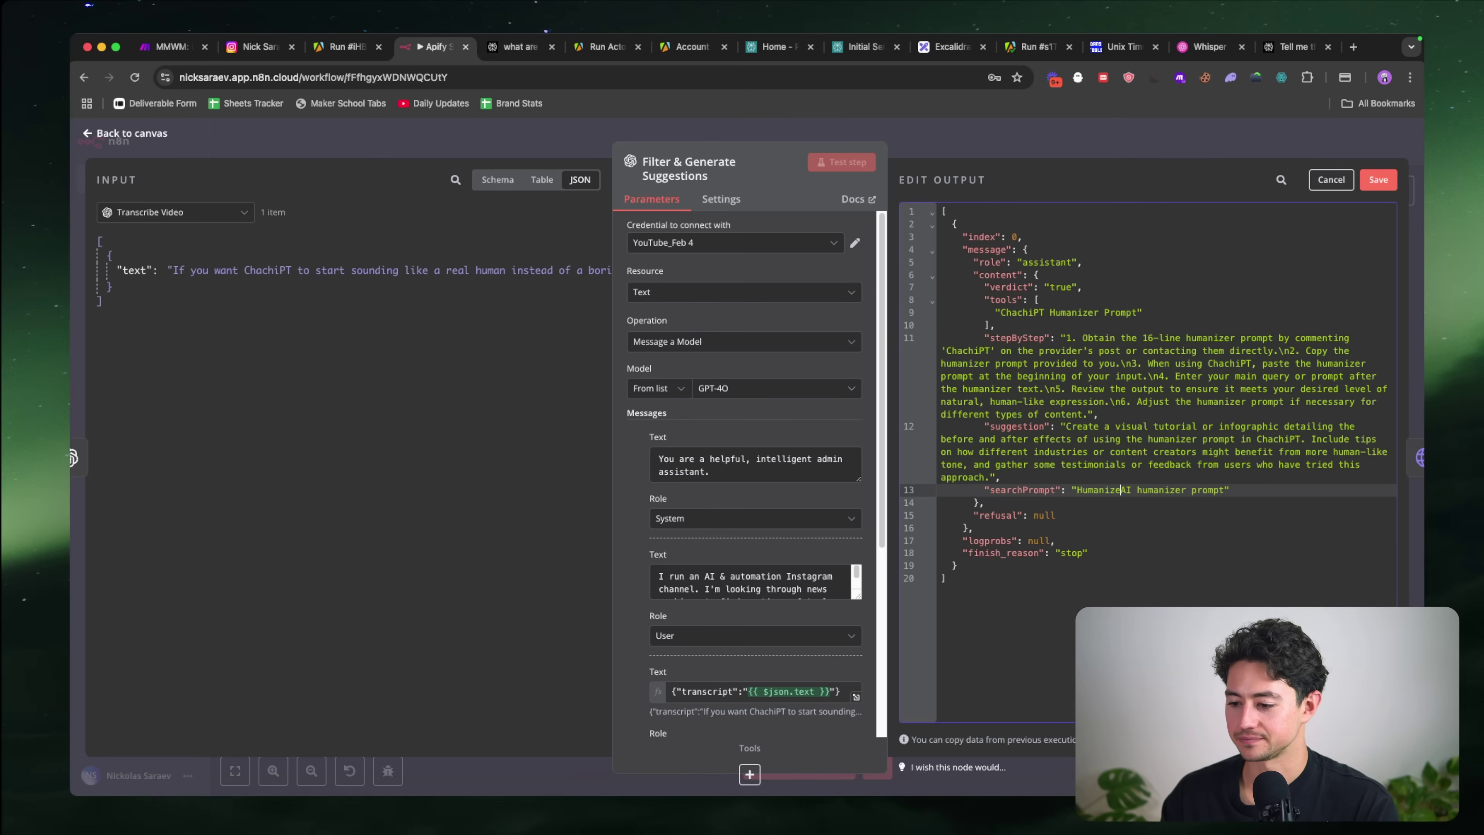
{"action": "key", "text": "alt+shift+Right"}
{"action": "key", "text": "BackSpace"}
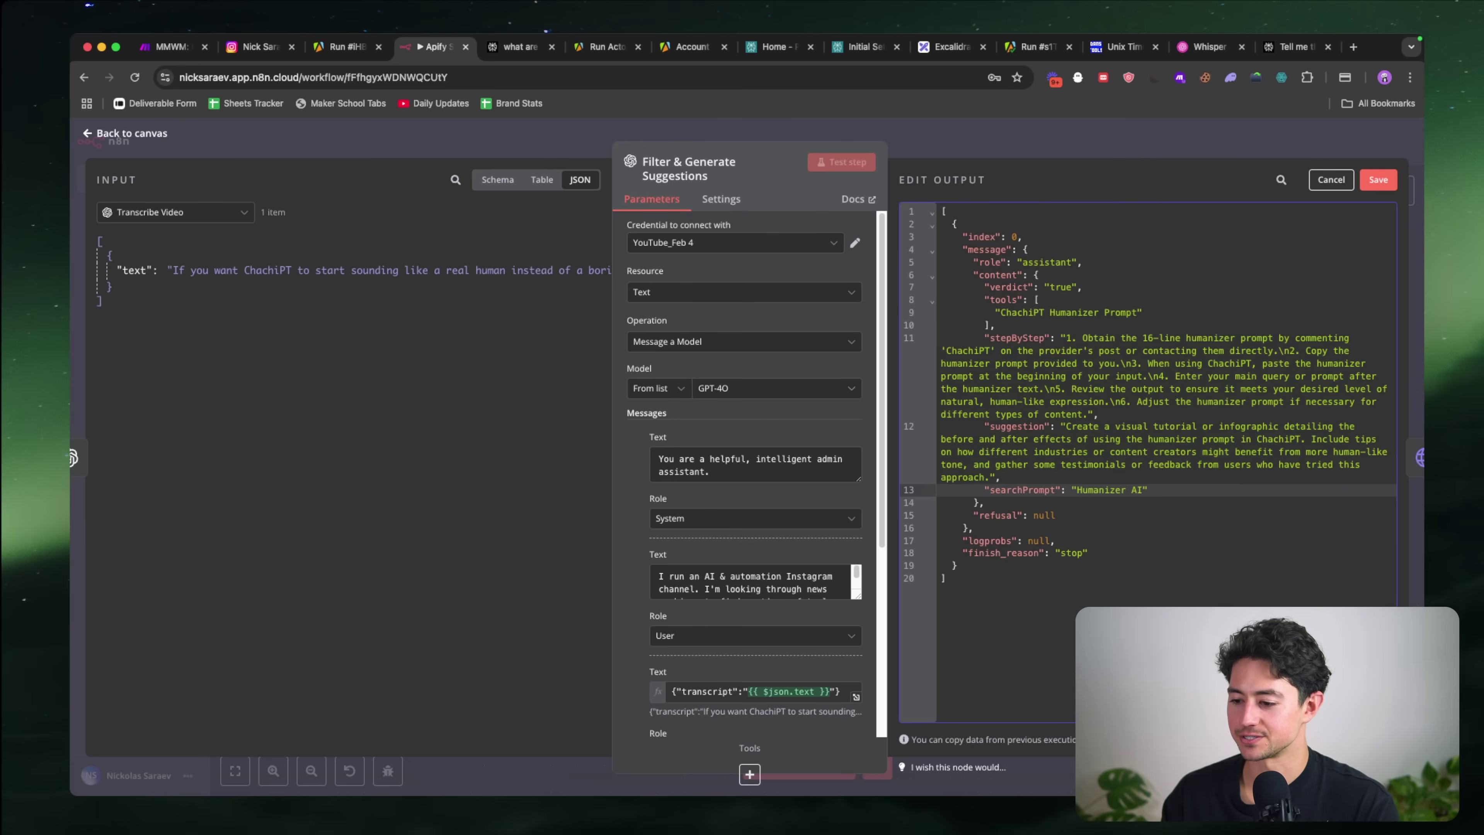
{"action": "key", "text": "super+t"}
{"action": "type", "text": "humanizer ai"}
{"action": "key", "text": "Return"}
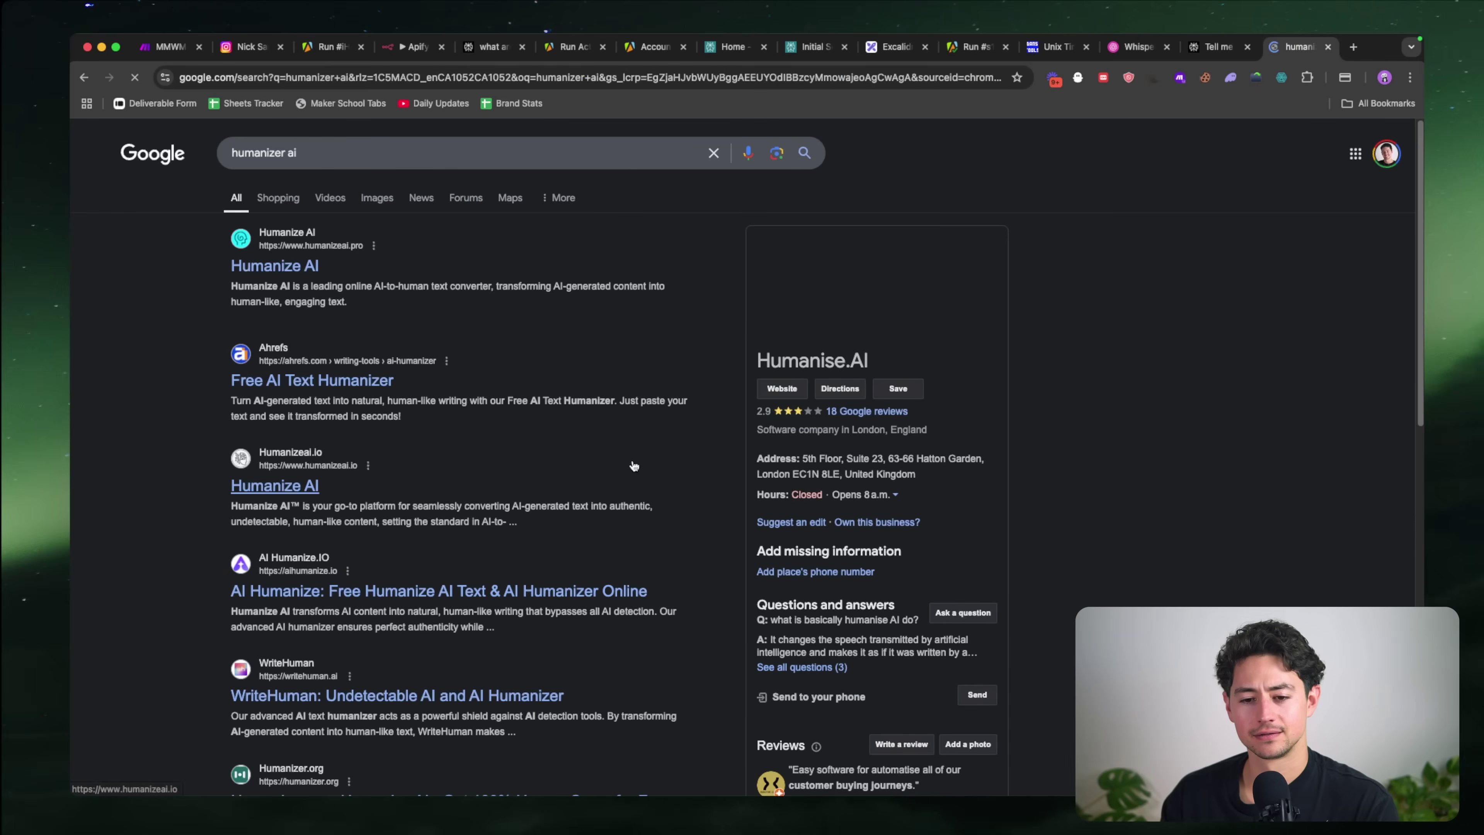
{"action": "key", "text": "super+w"}
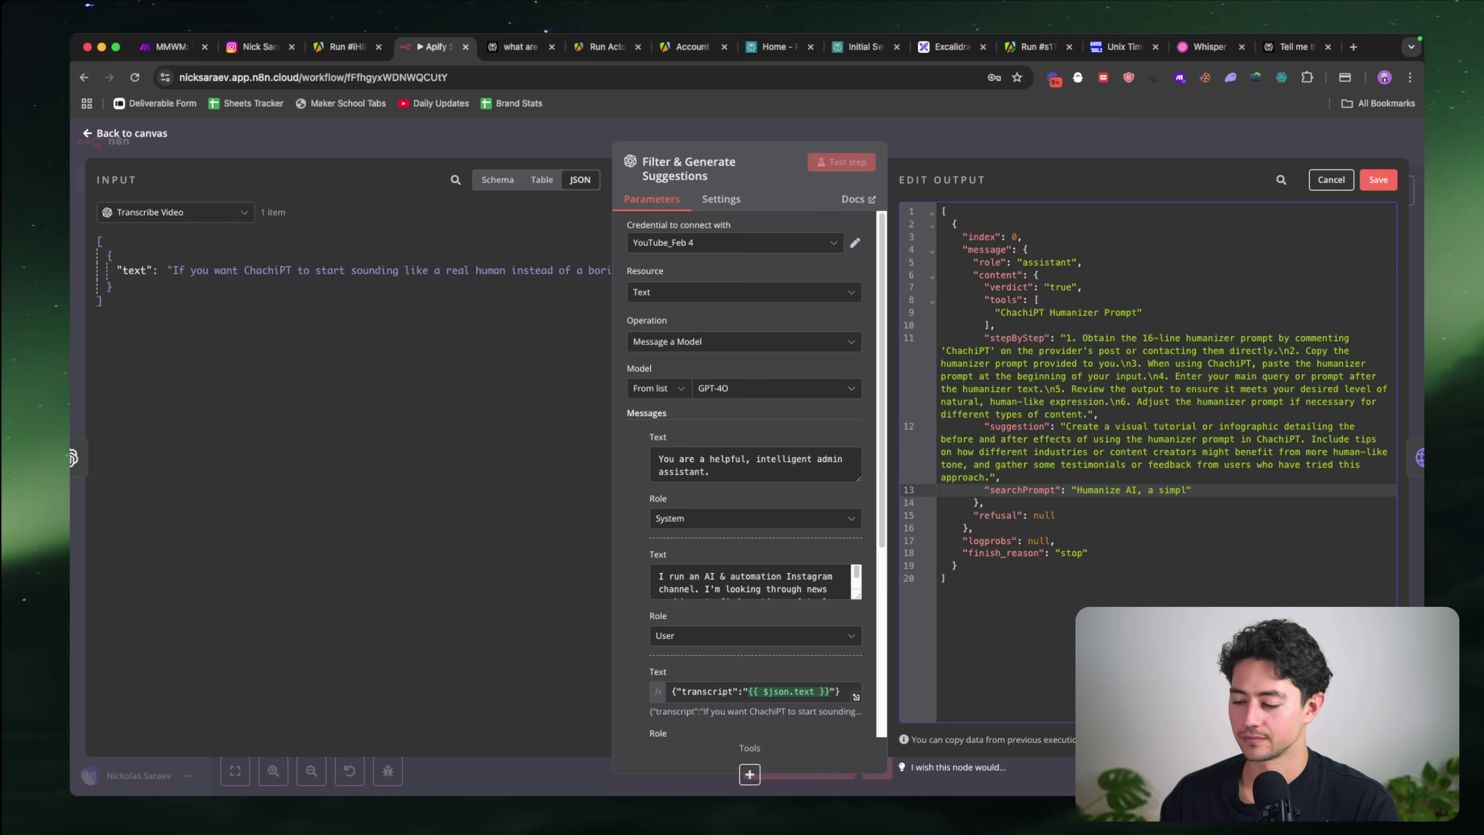
Step: Finish searchPrompt as 'Humanize AI, a cutting edge series of prompts that improves AI output generation.' and save
{"action": "key", "text": "alt+BackSpace"}
{"action": "type", "text": "cutting edge "}
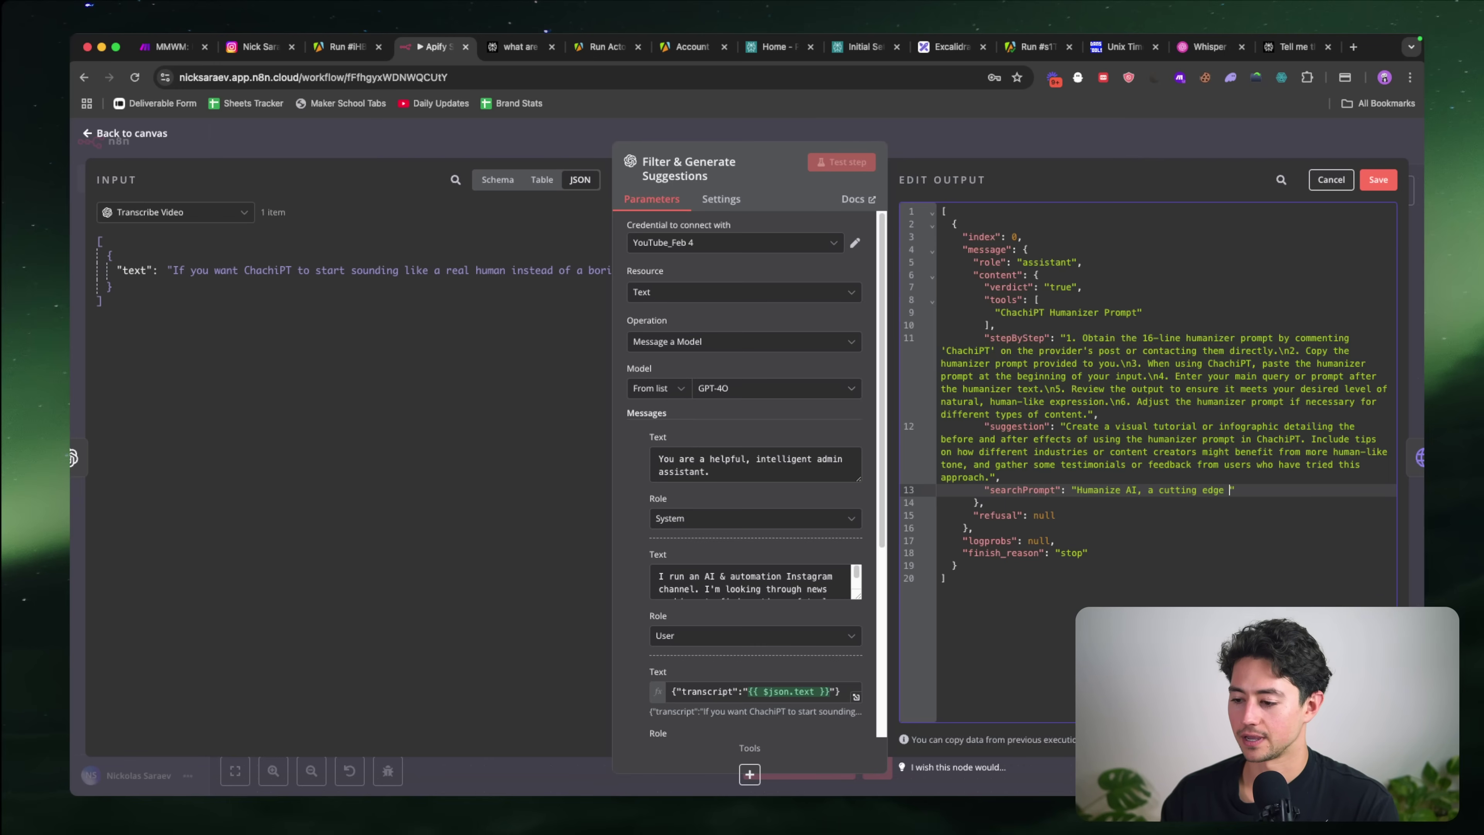
{"action": "type", "text": "series of prompts that improves the"}
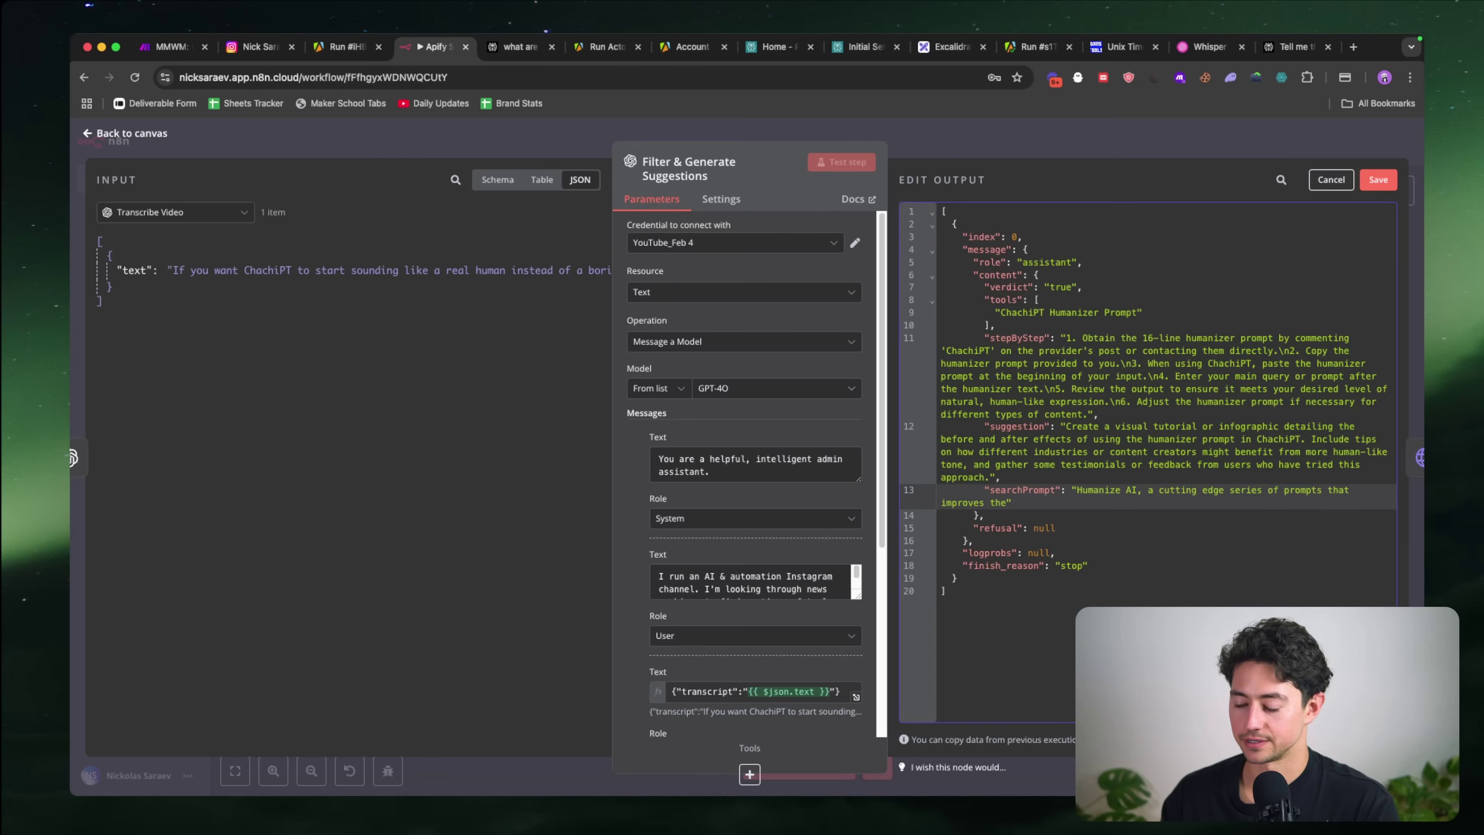
{"action": "key", "text": "alt+shift+Left"}
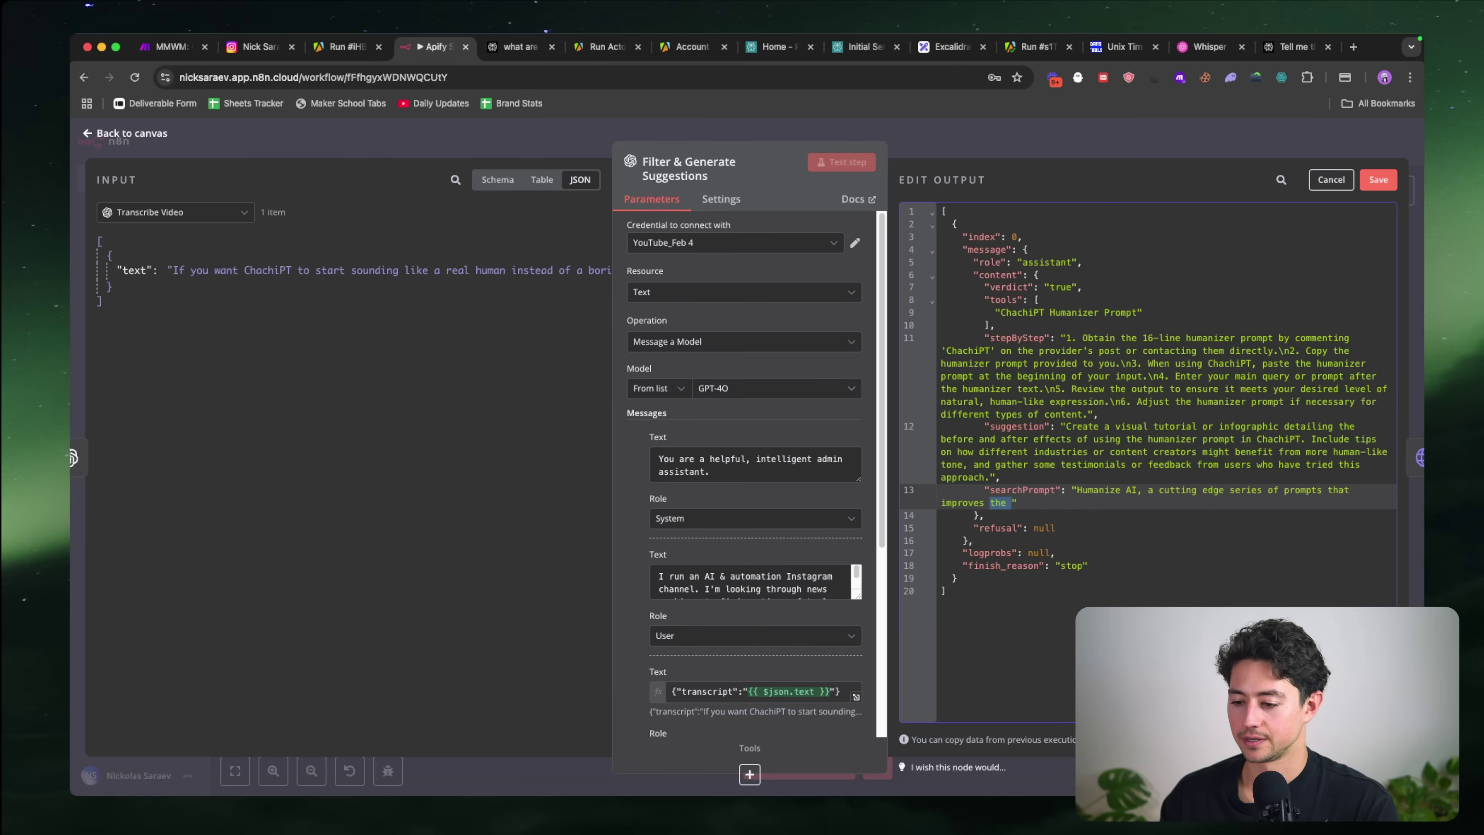
{"action": "type", "text": "AI output generation."}
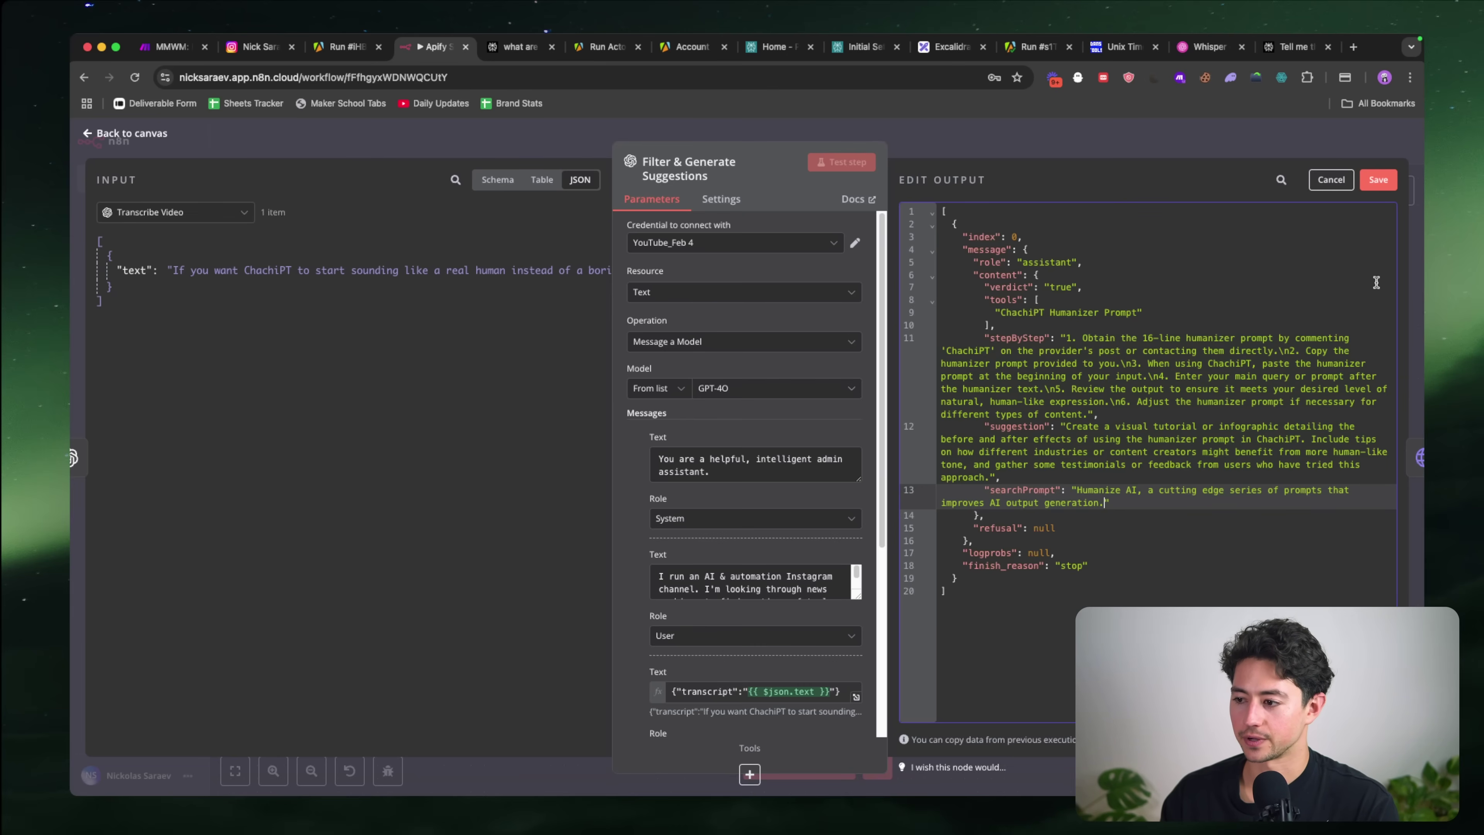
{"action": "left_click", "coordinate": [1367, 180]}
{"action": "key", "text": "Escape"}
Step: Switch the Search Perplexity JSON request body to an expression
{"action": "scroll", "coordinate": [1192, 250], "scroll_direction": "right", "scroll_amount": 2}
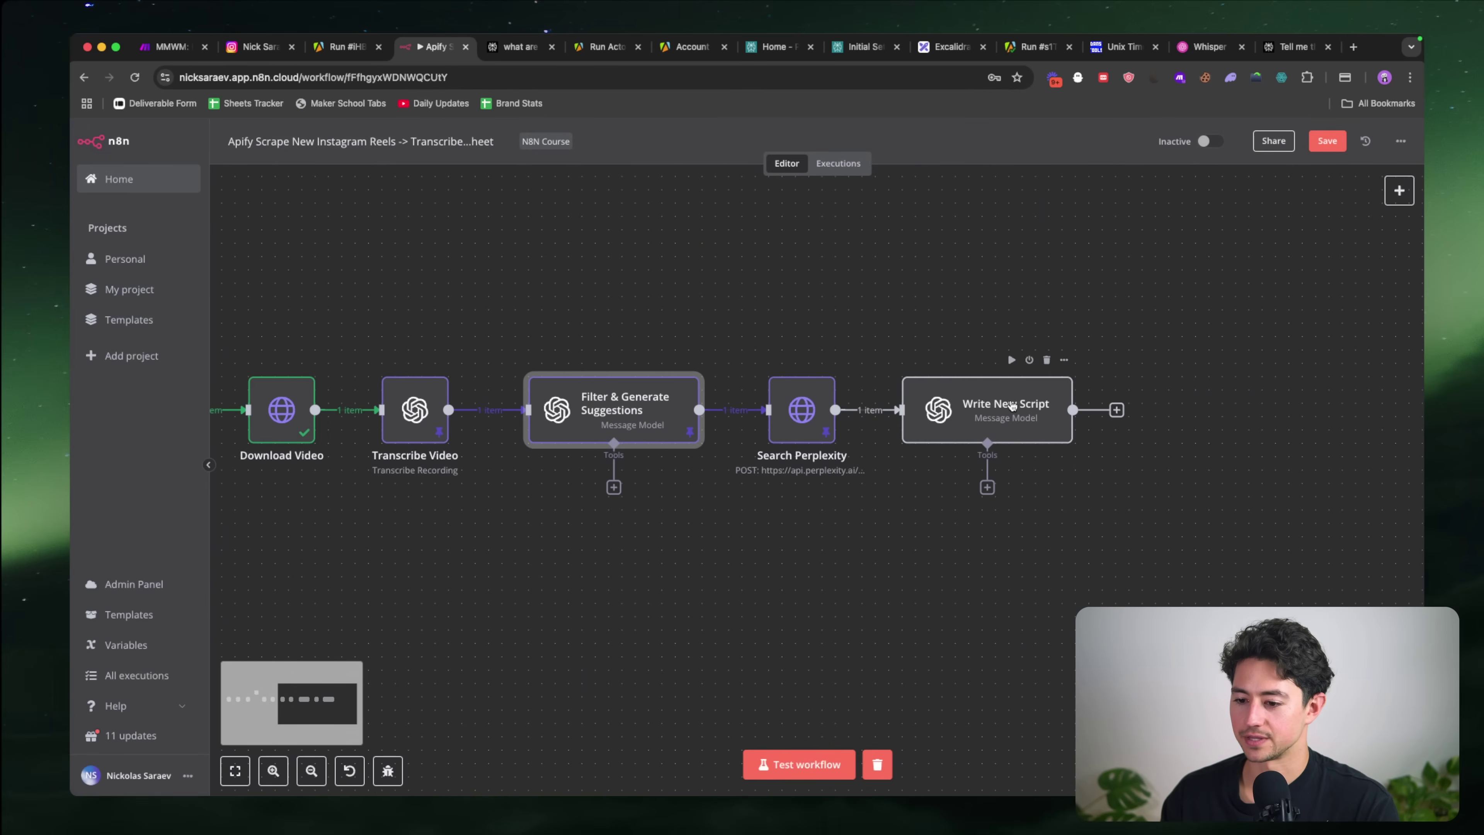
{"action": "double_click", "coordinate": [994, 409]}
{"action": "key", "text": "Escape"}
{"action": "double_click", "coordinate": [803, 405]}
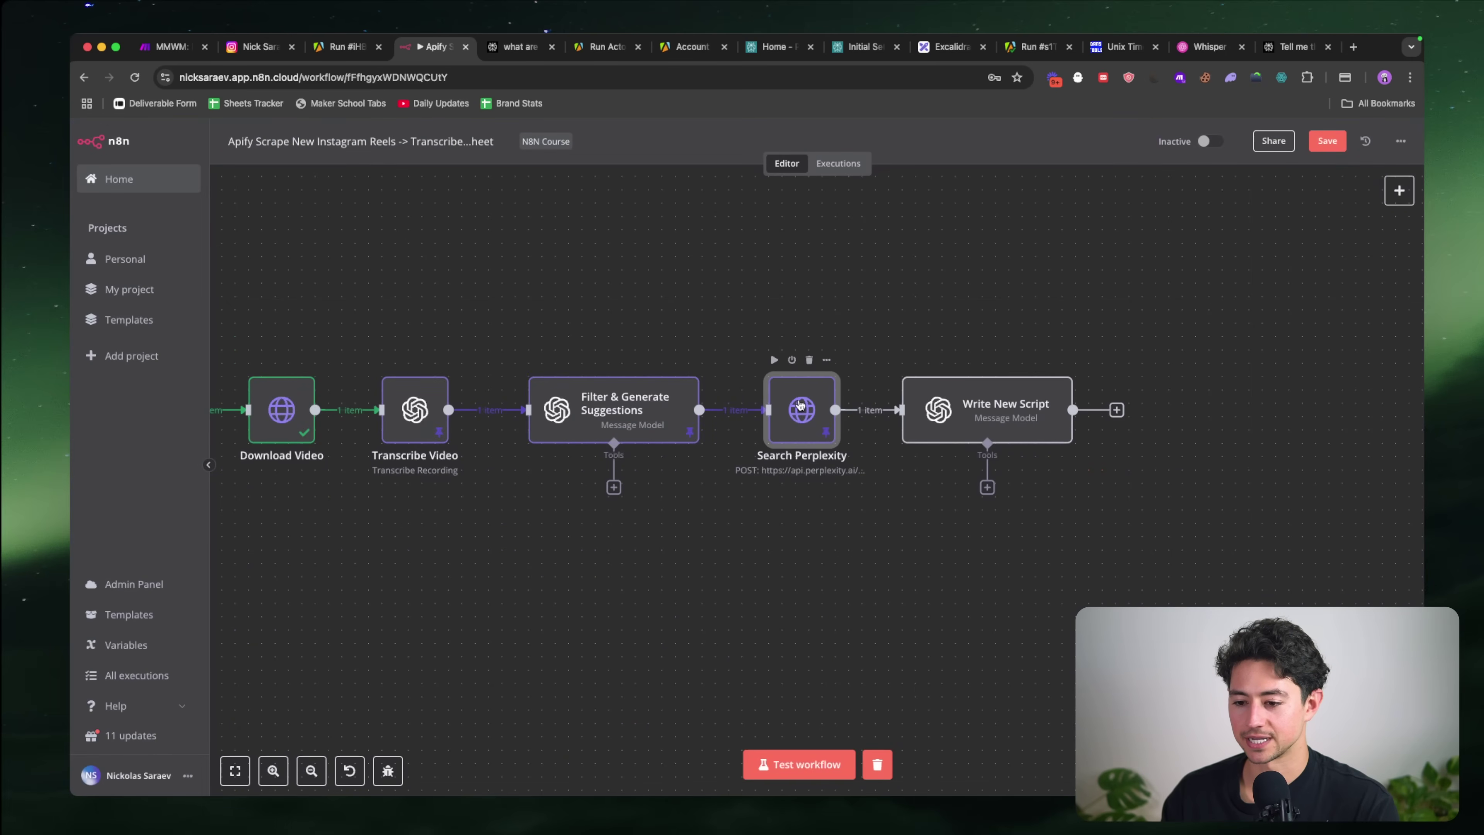
{"action": "scroll", "coordinate": [794, 497], "scroll_direction": "down", "scroll_amount": 8}
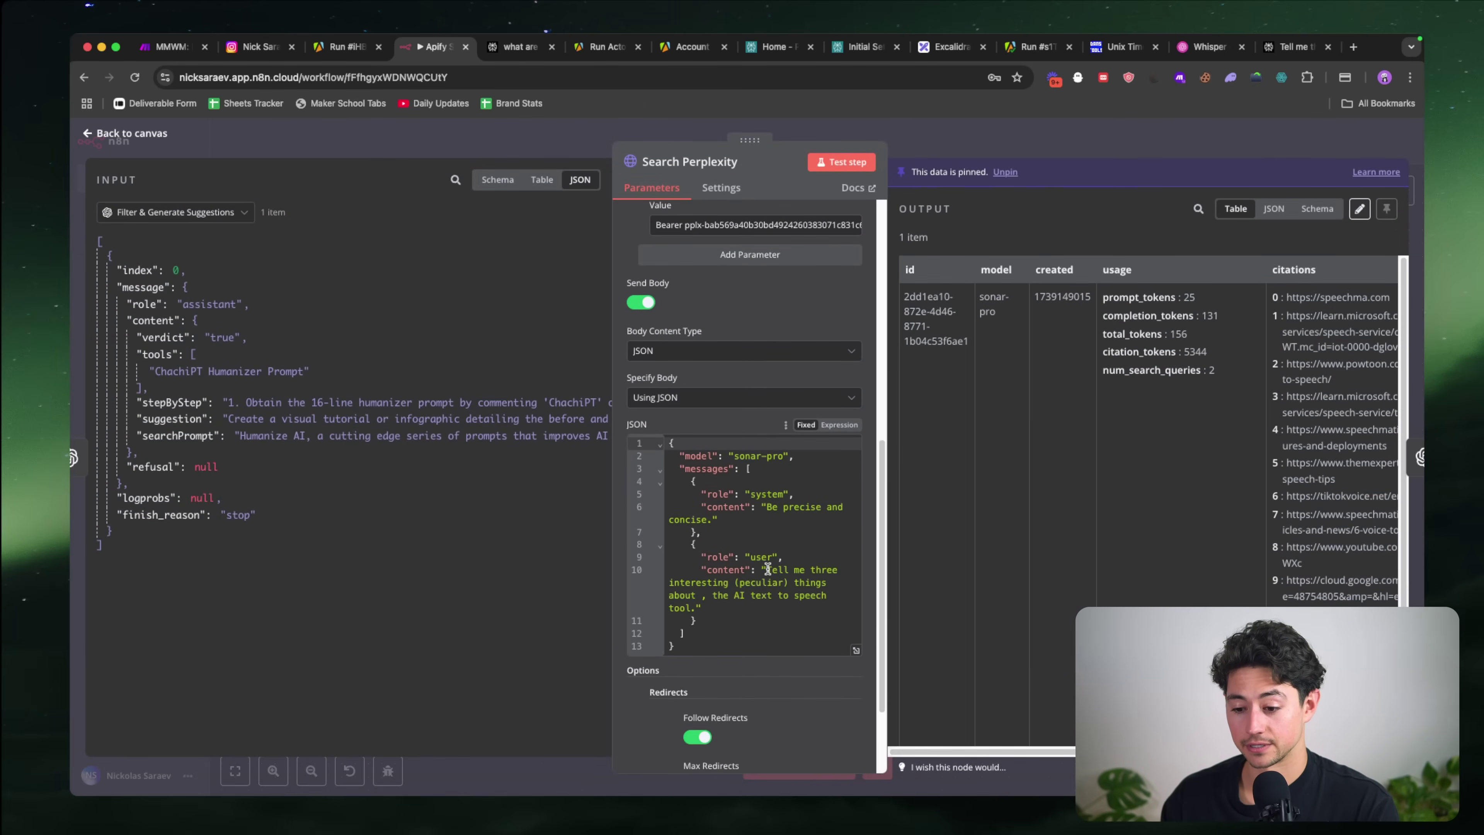
{"action": "left_click", "coordinate": [766, 569]}
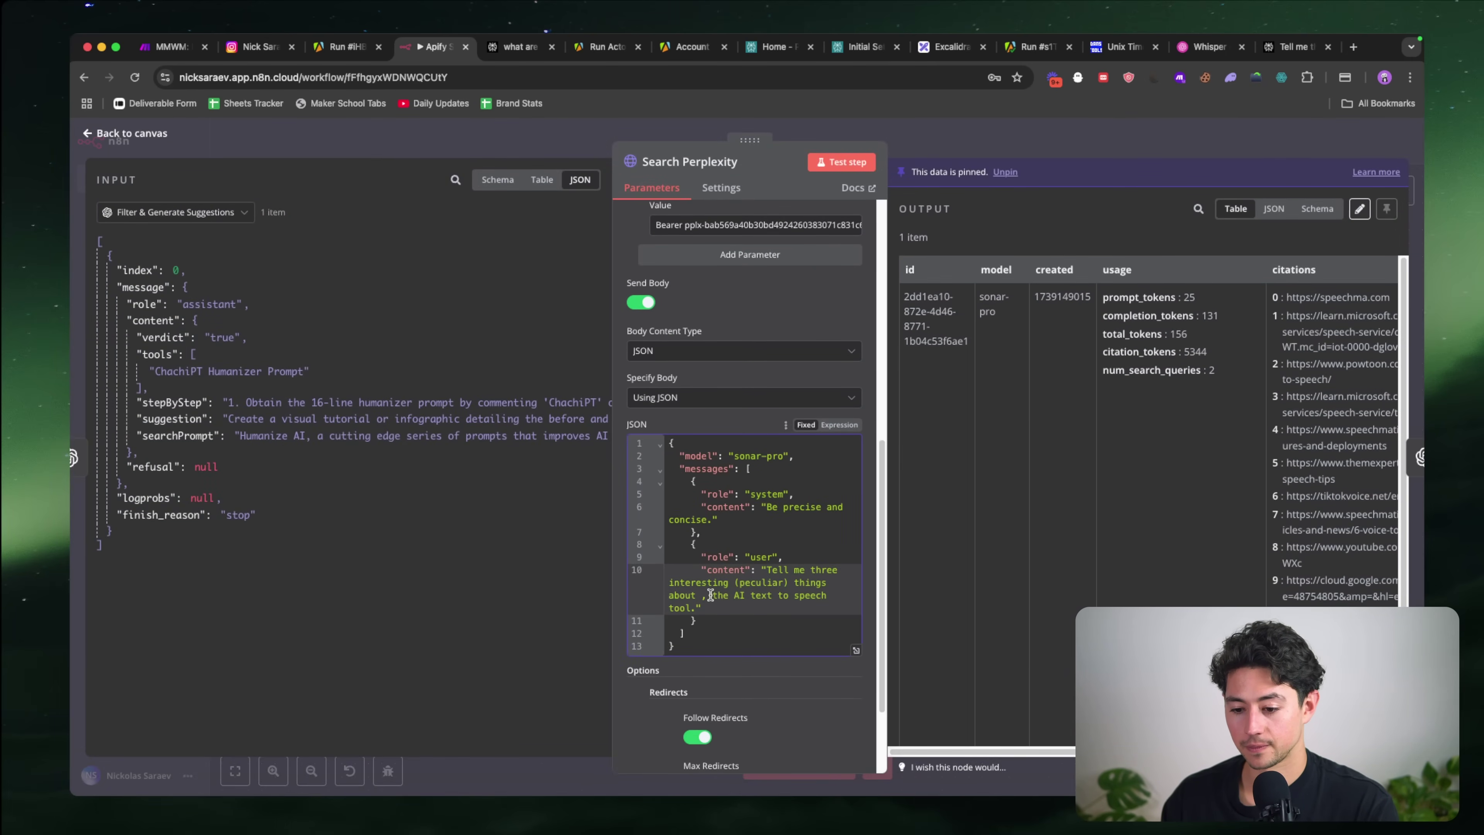
{"action": "left_click_drag", "start_coordinate": [702, 595], "coordinate": [694, 608]}
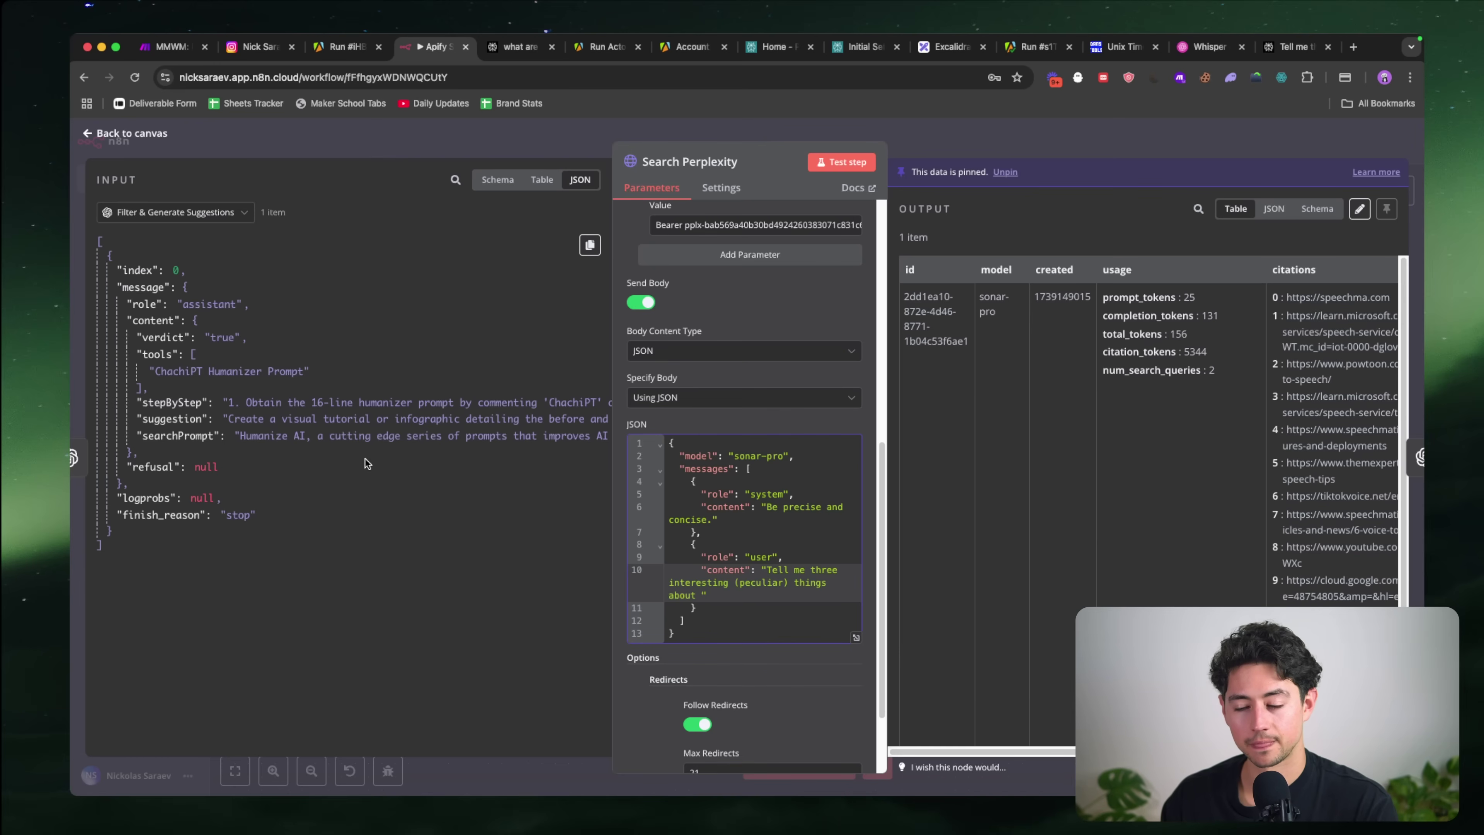
{"action": "key", "text": "super+a"}
{"action": "left_click", "coordinate": [830, 431]}
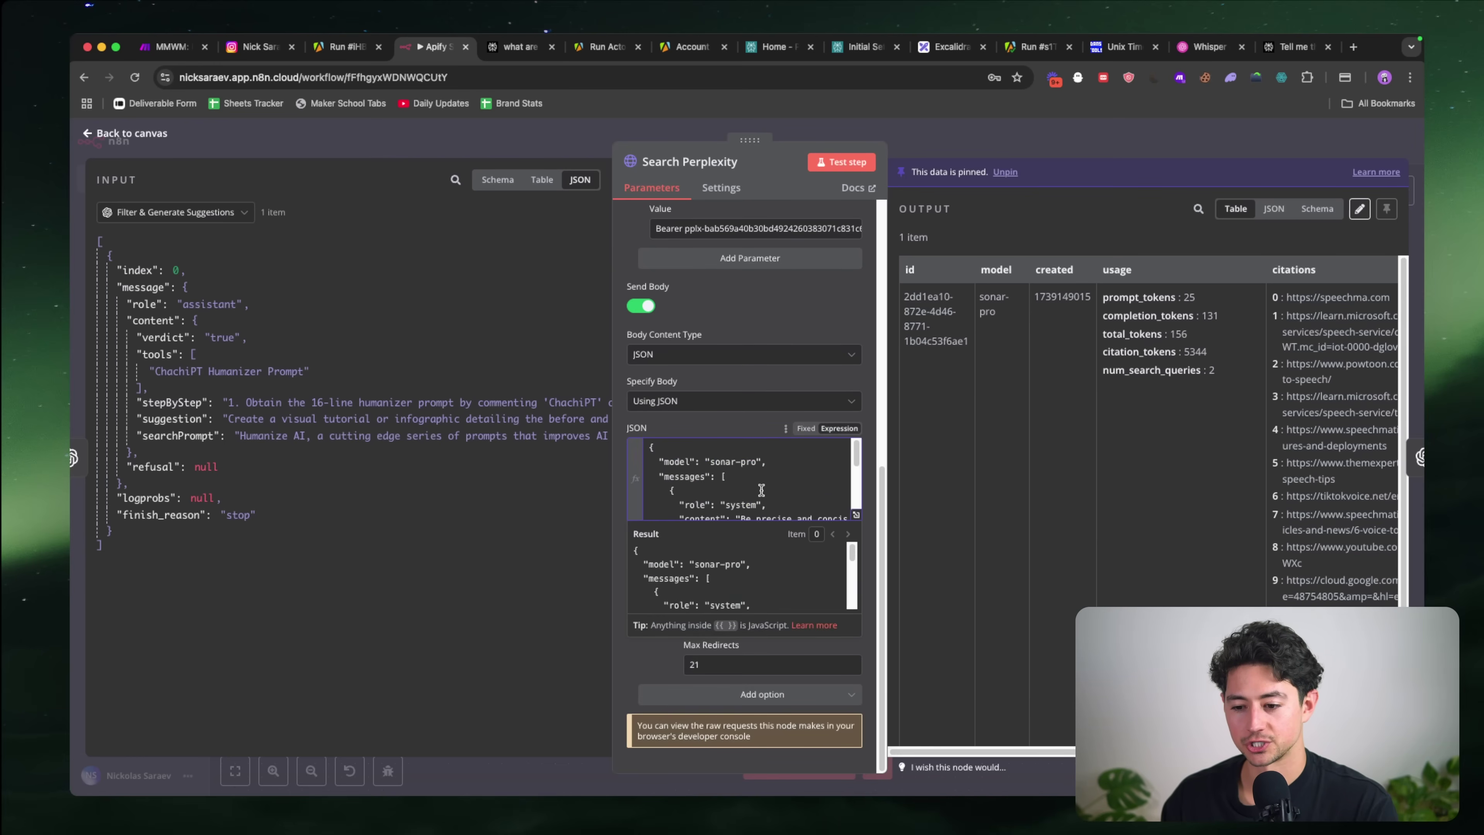
Step: Insert the incoming searchPrompt field into the user message after 'about'
{"action": "scroll", "coordinate": [761, 490], "scroll_direction": "down", "scroll_amount": 5}
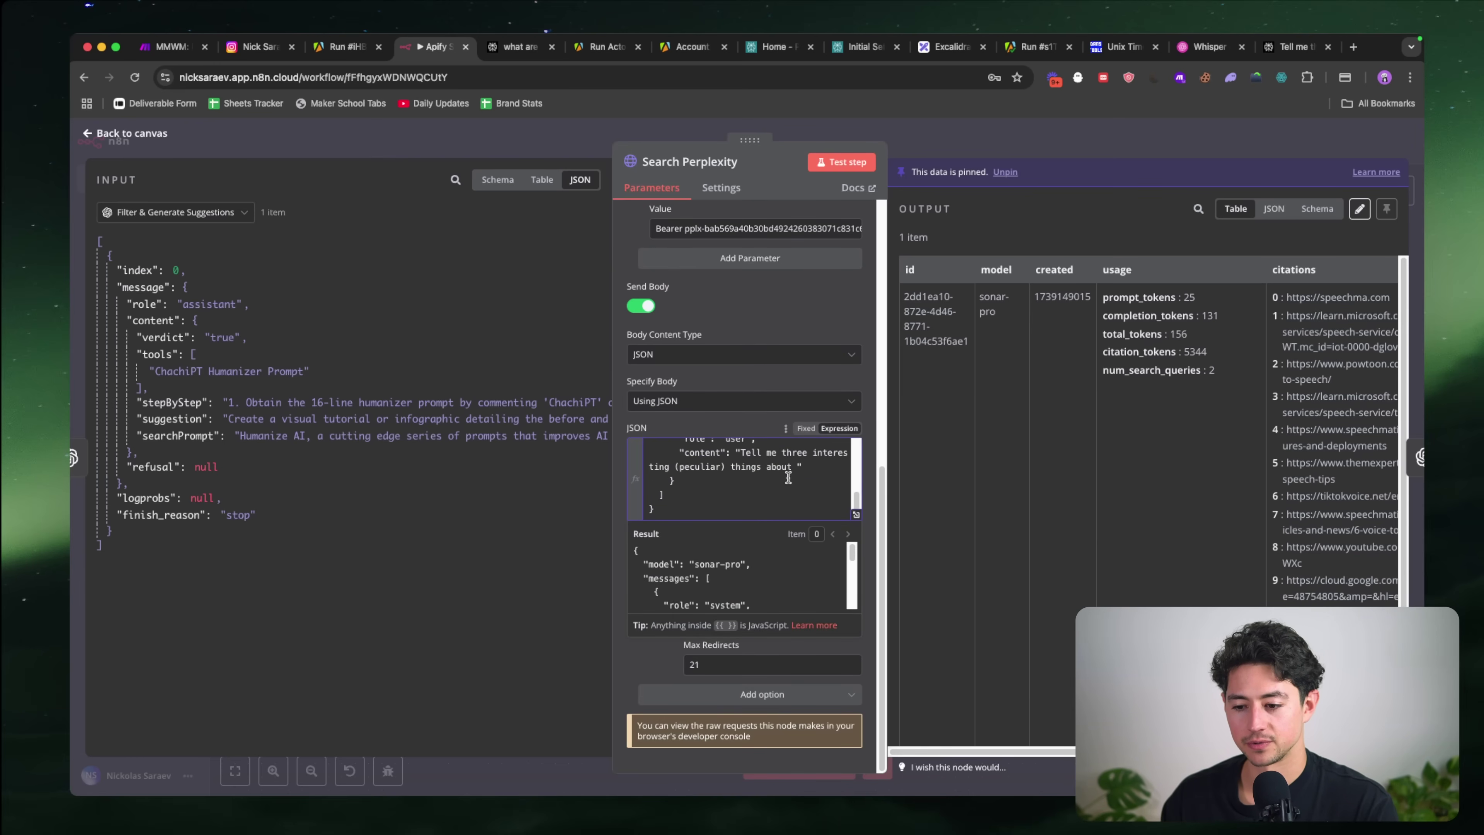
{"action": "left_click", "coordinate": [796, 467]}
{"action": "left_click_drag", "start_coordinate": [176, 437], "coordinate": [812, 473]}
{"action": "left_click", "coordinate": [797, 468]}
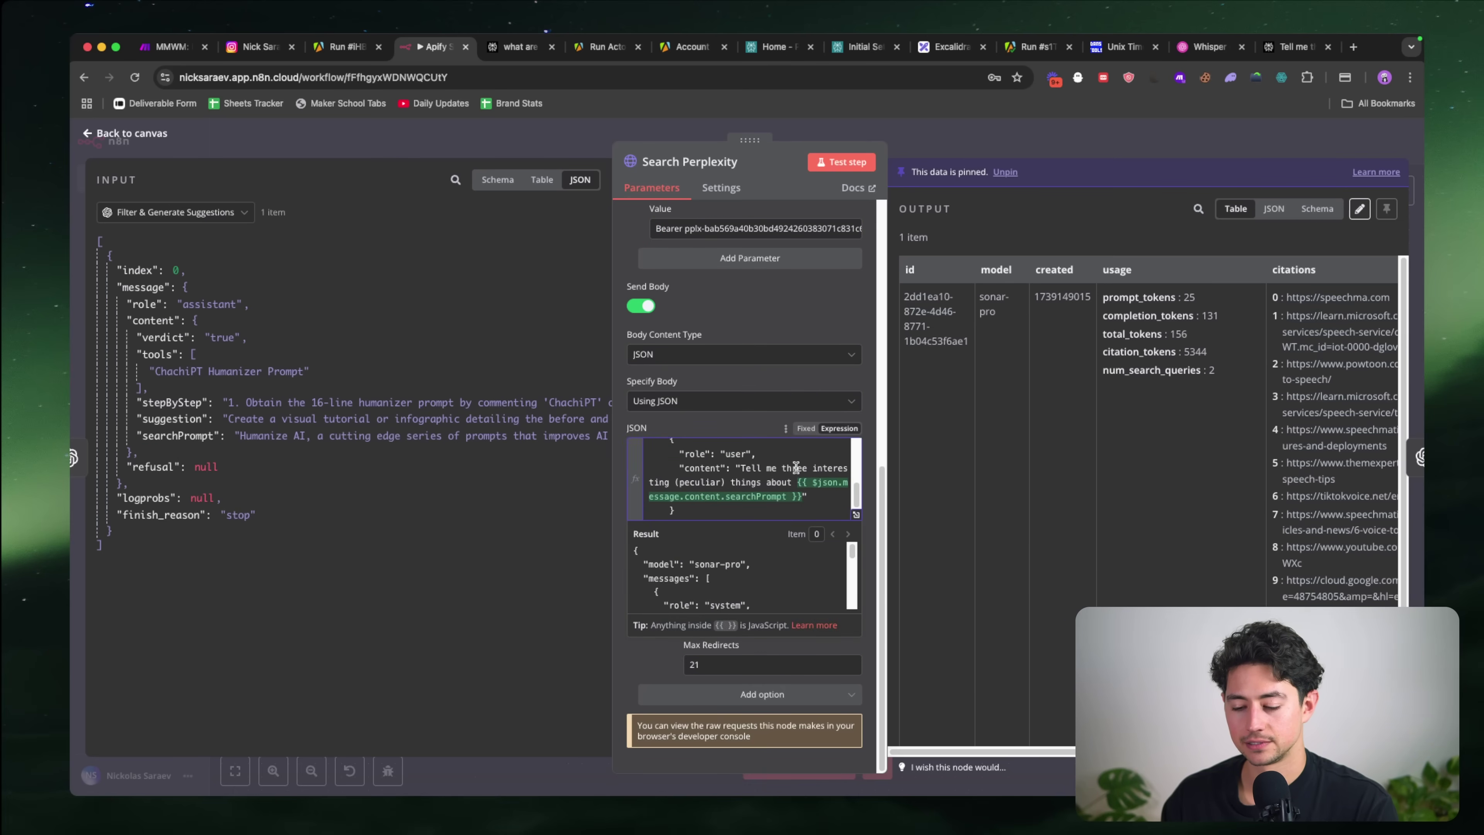
{"action": "scroll", "coordinate": [770, 564], "scroll_direction": "down", "scroll_amount": 5}
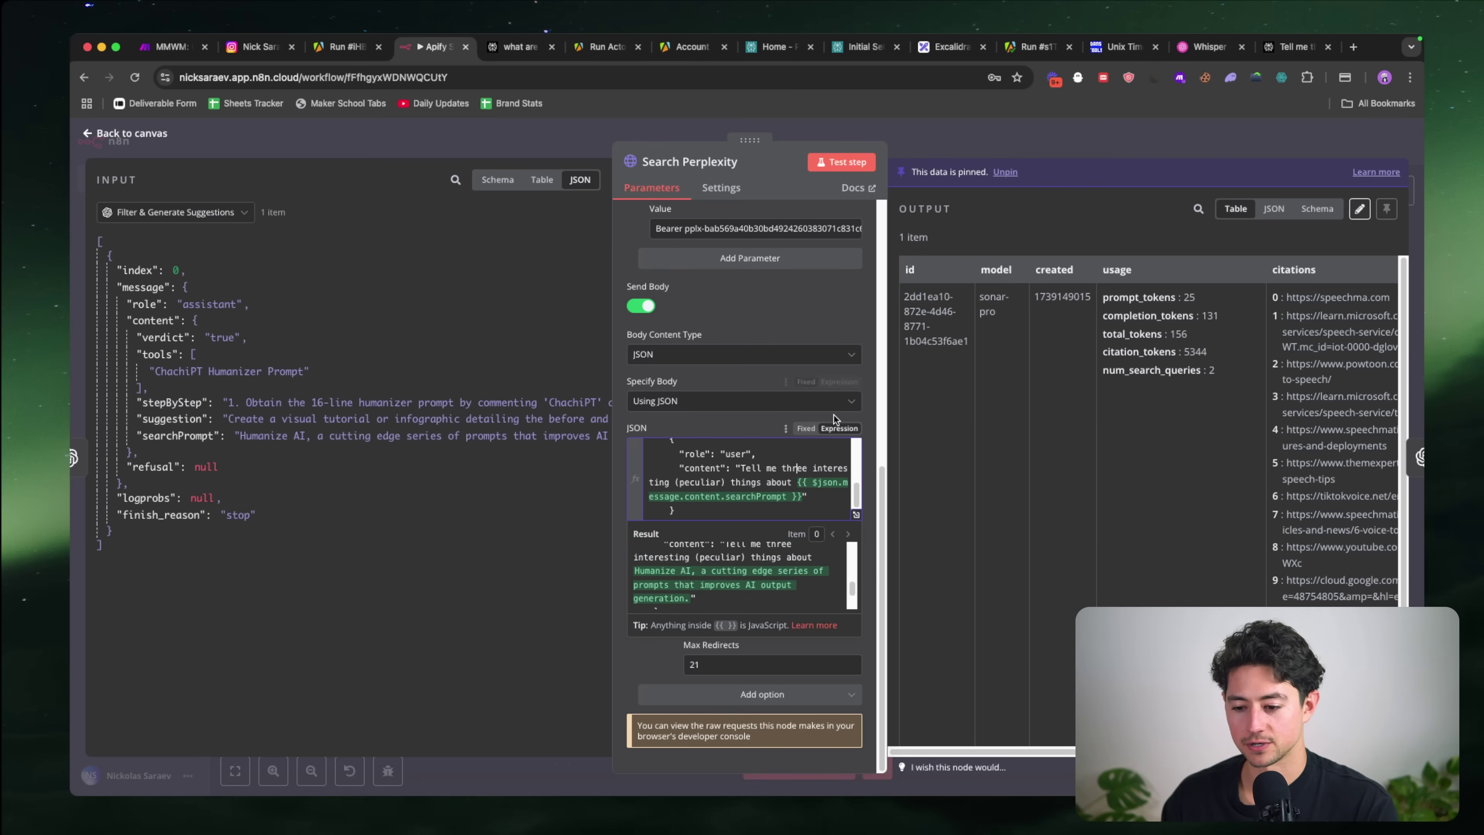
Step: Unpin and re-run Search Perplexity, reviewing the Humanize AI facts as JSON
{"action": "left_click", "coordinate": [826, 164]}
{"action": "left_click", "coordinate": [842, 489]}
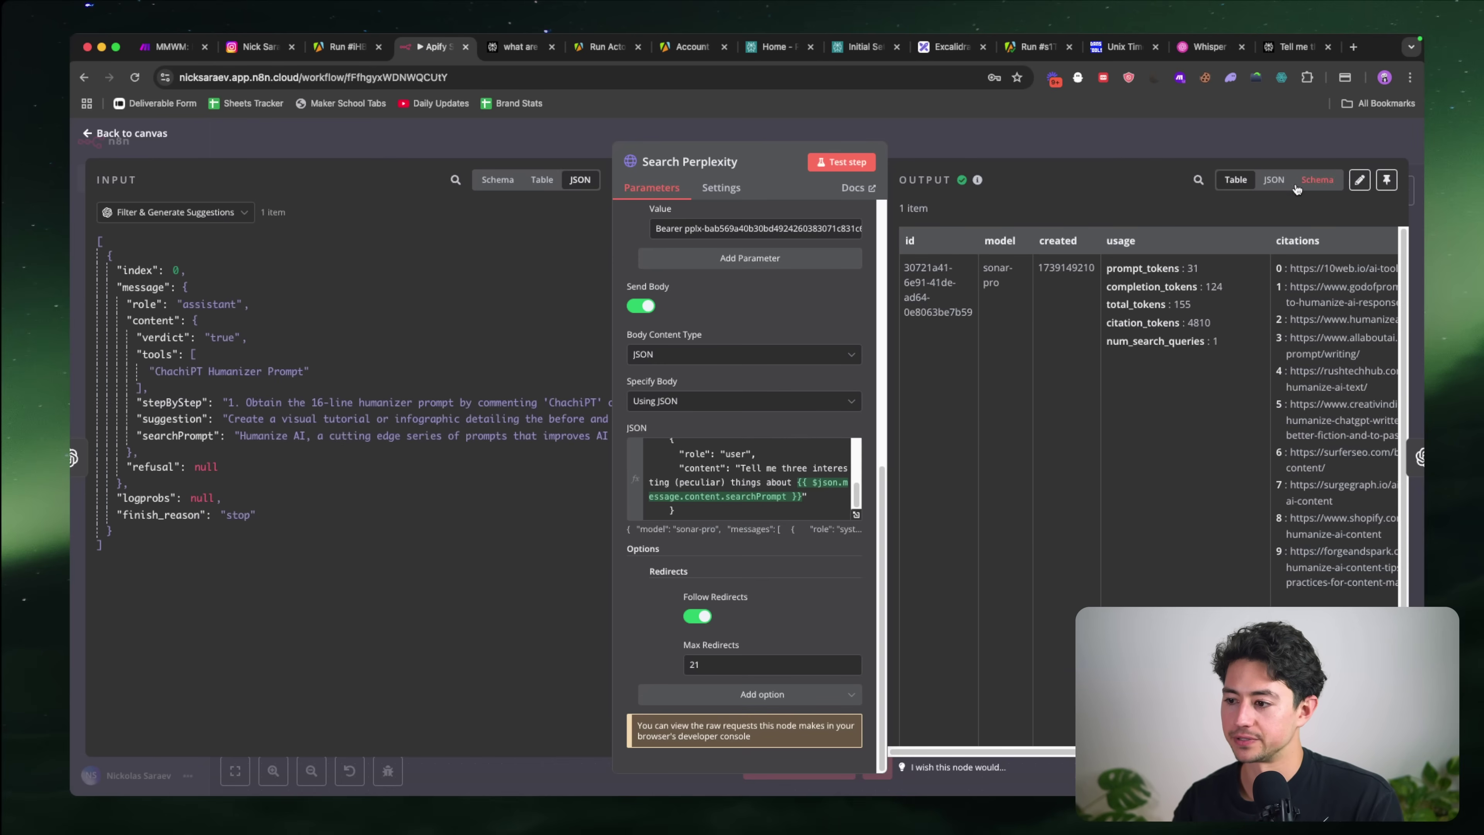
{"action": "left_click", "coordinate": [1275, 180]}
{"action": "scroll", "coordinate": [1192, 320], "scroll_direction": "down", "scroll_amount": 3}
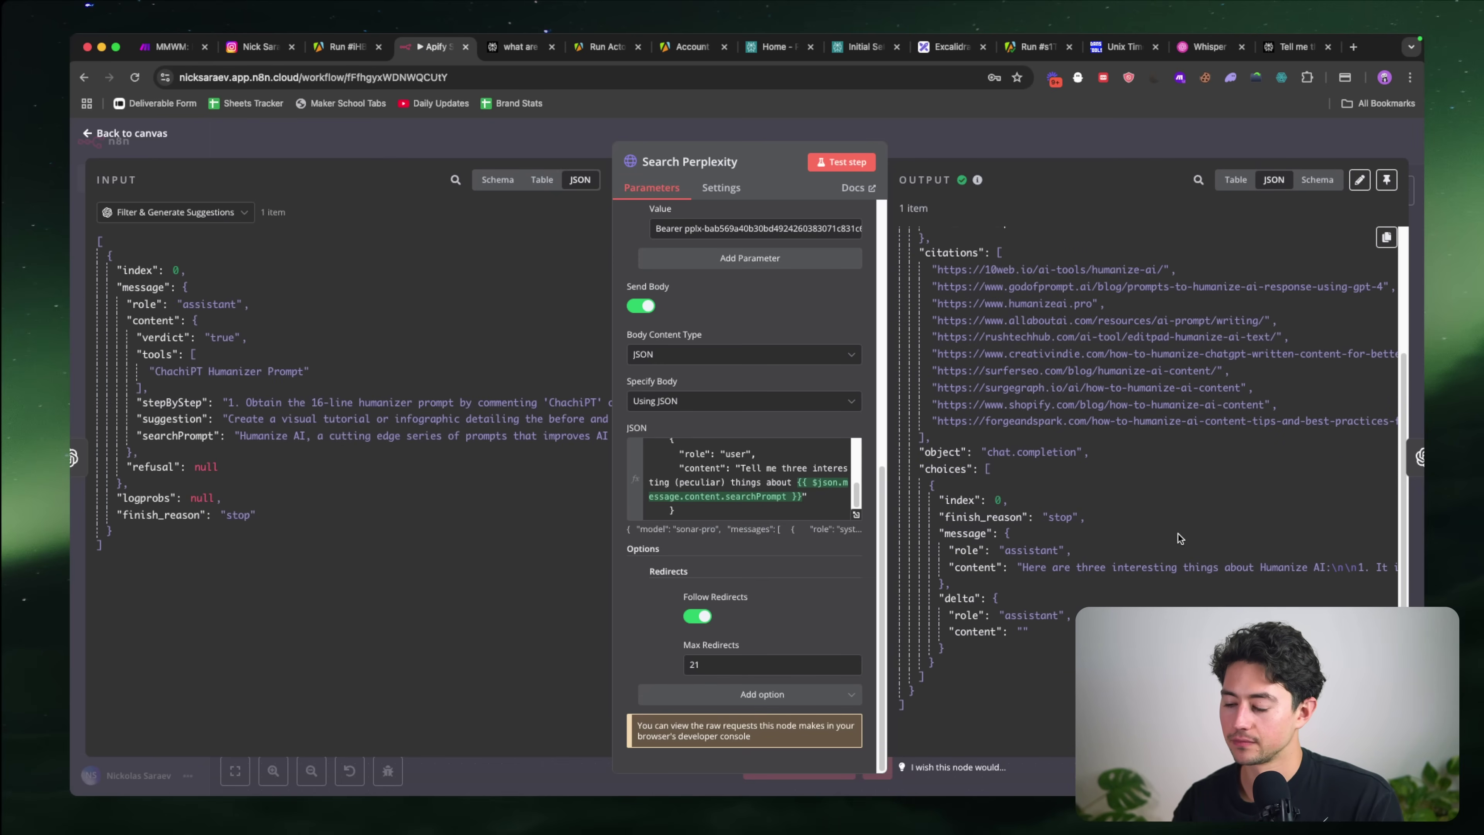
{"action": "scroll", "coordinate": [1178, 533], "scroll_direction": "right", "scroll_amount": 10}
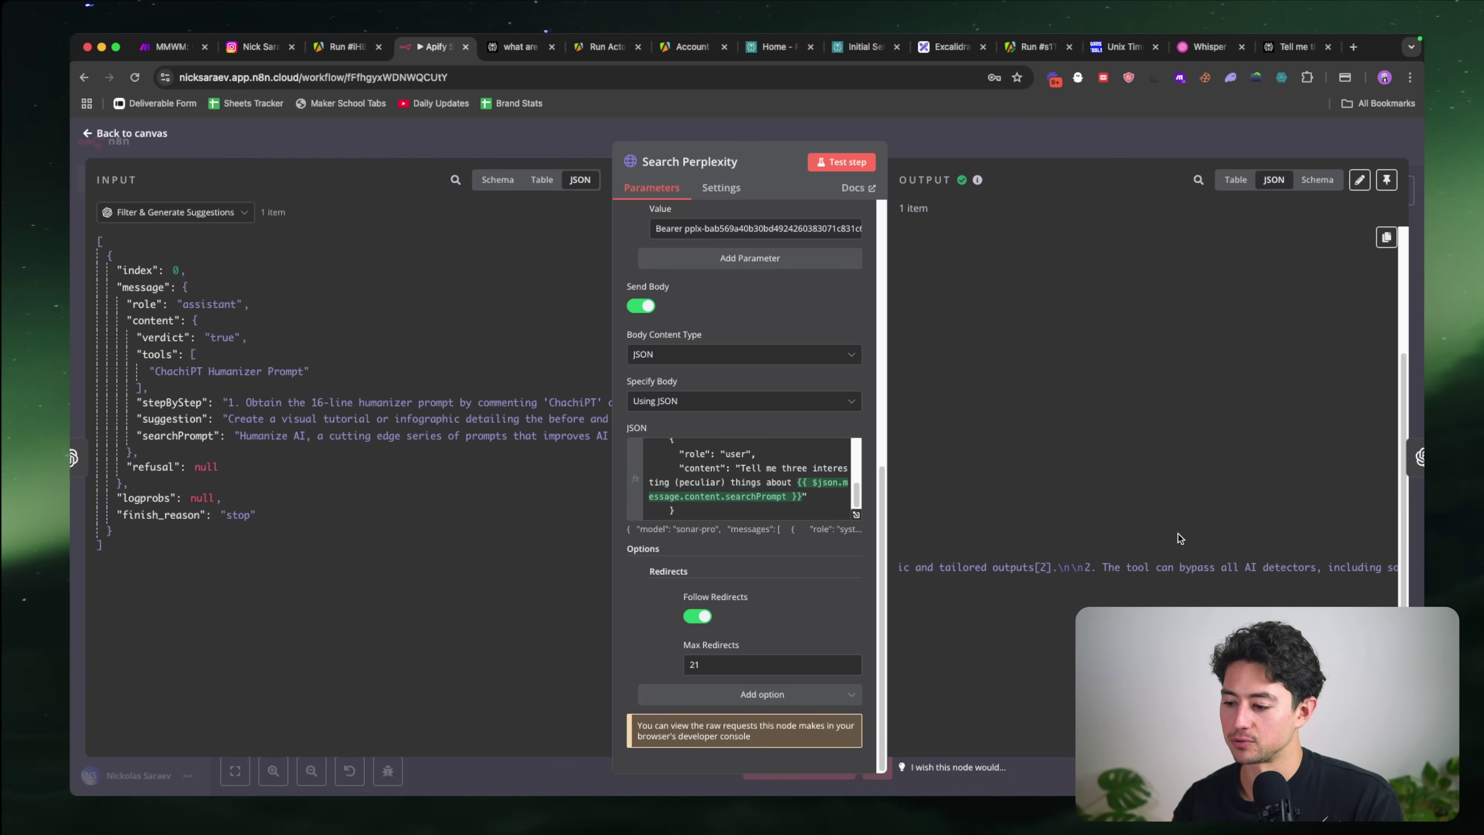
{"action": "scroll", "coordinate": [1178, 534], "scroll_direction": "right", "scroll_amount": 10}
{"action": "left_click", "coordinate": [1164, 144]}
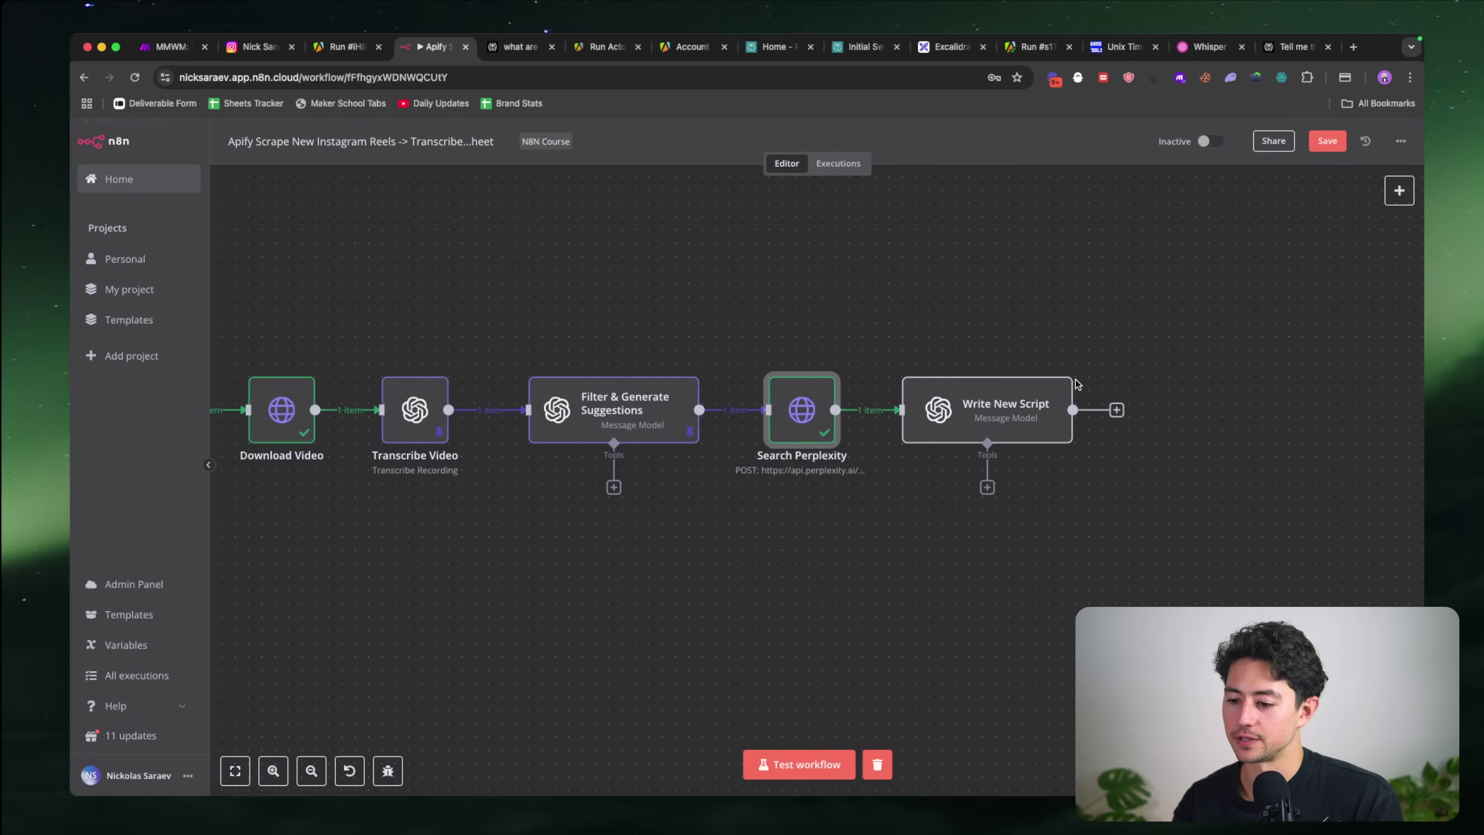
Step: Run Write New Script and review its new Humanize AI reel script
{"action": "double_click", "coordinate": [955, 404]}
{"action": "left_click", "coordinate": [818, 163]}
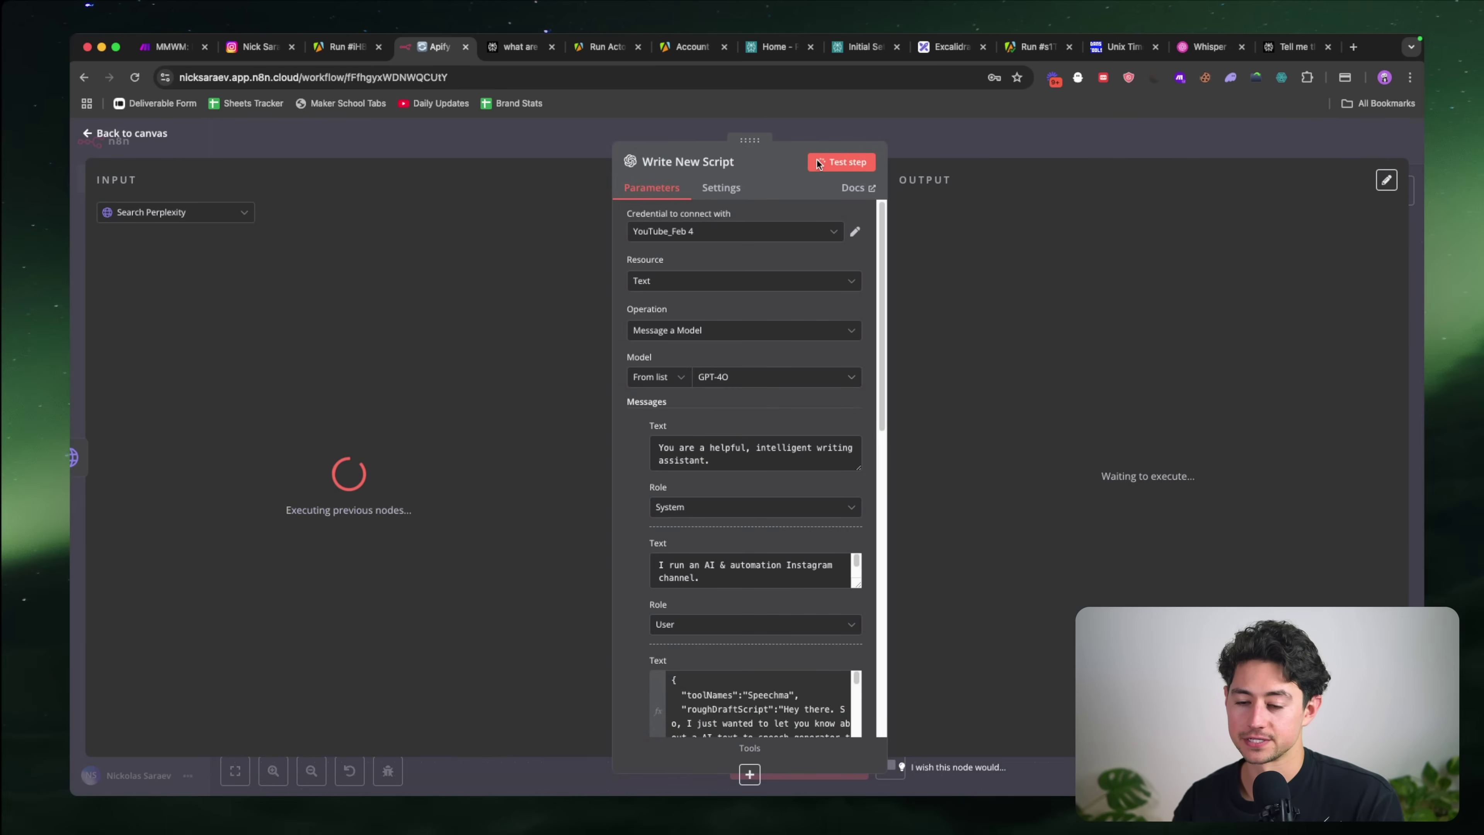
{"action": "scroll", "coordinate": [640, 349], "scroll_direction": "down", "scroll_amount": 7}
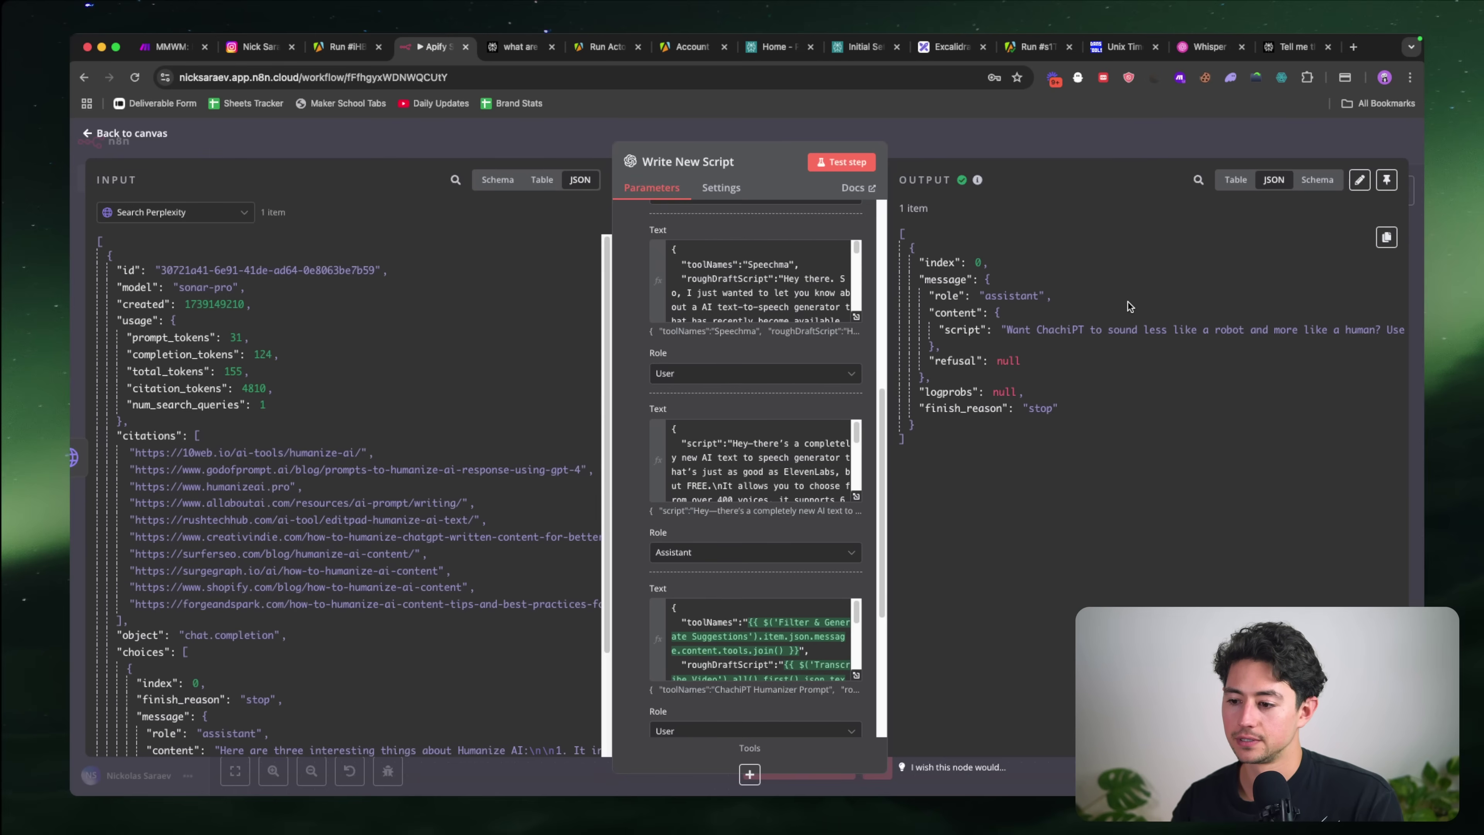
{"action": "scroll", "coordinate": [537, 385], "scroll_direction": "down", "scroll_amount": 1}
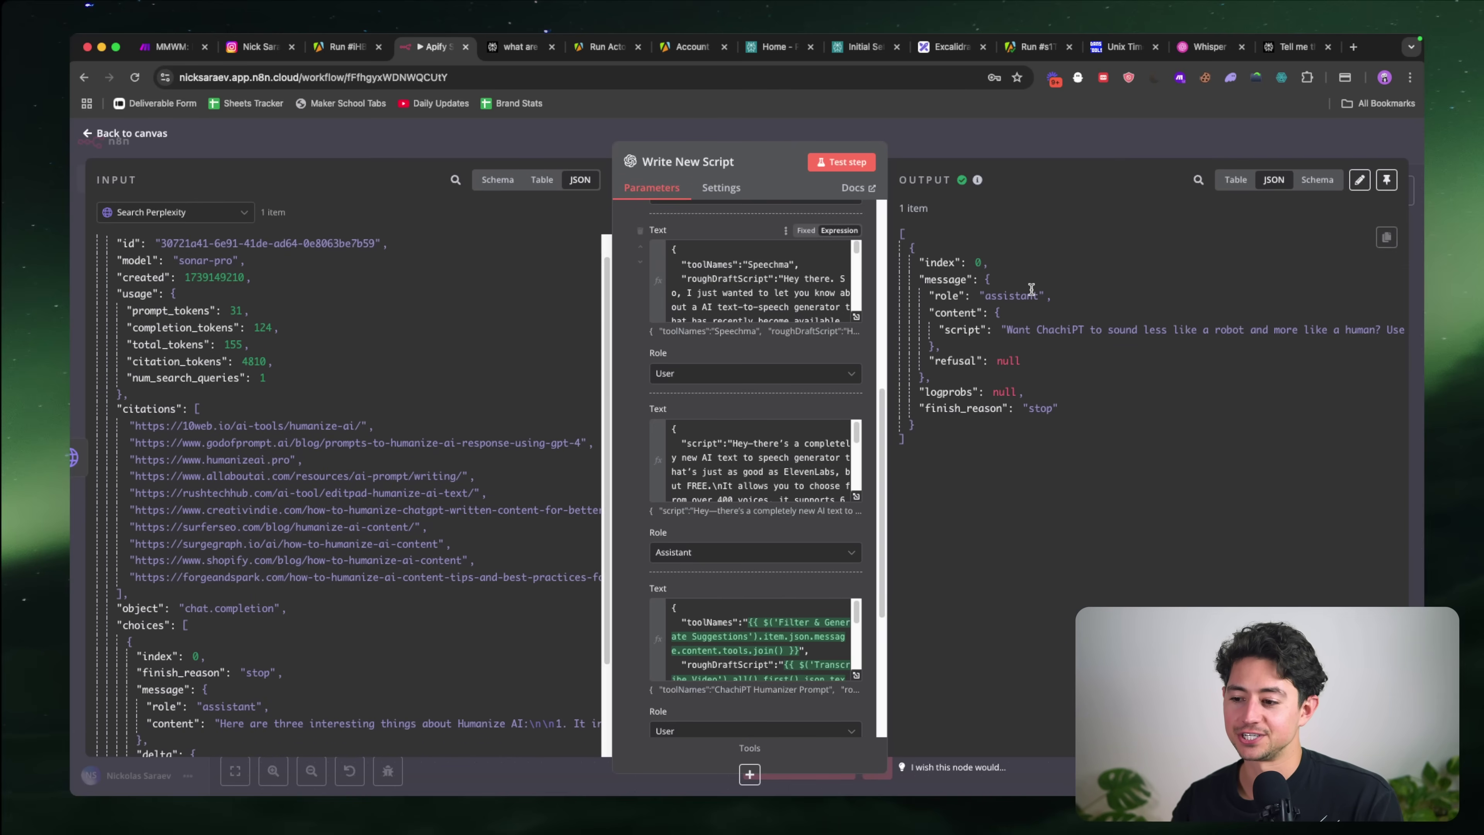
{"action": "scroll", "coordinate": [1031, 288], "scroll_direction": "right", "scroll_amount": 10}
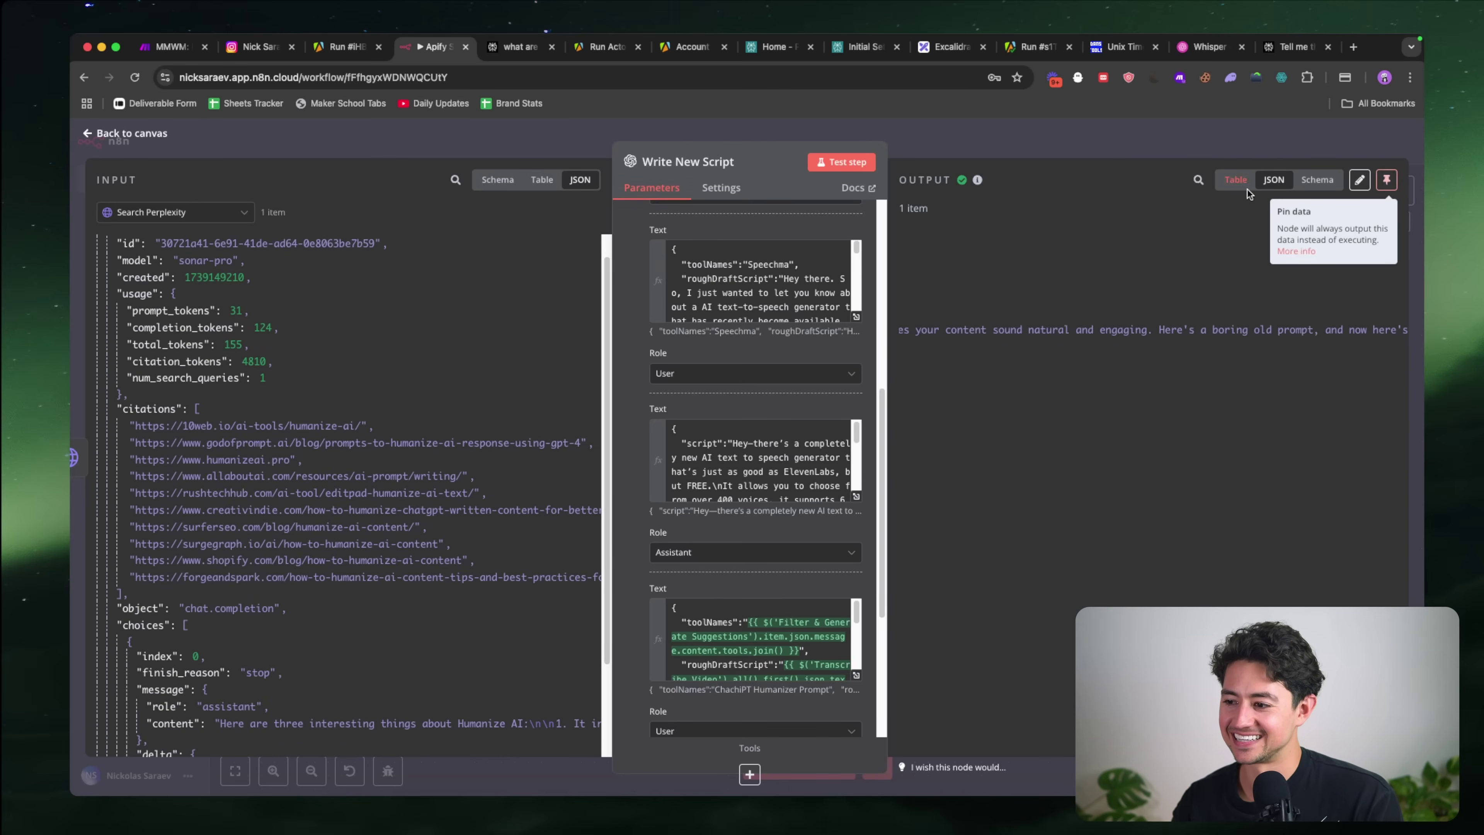
{"action": "left_click", "coordinate": [1155, 127]}
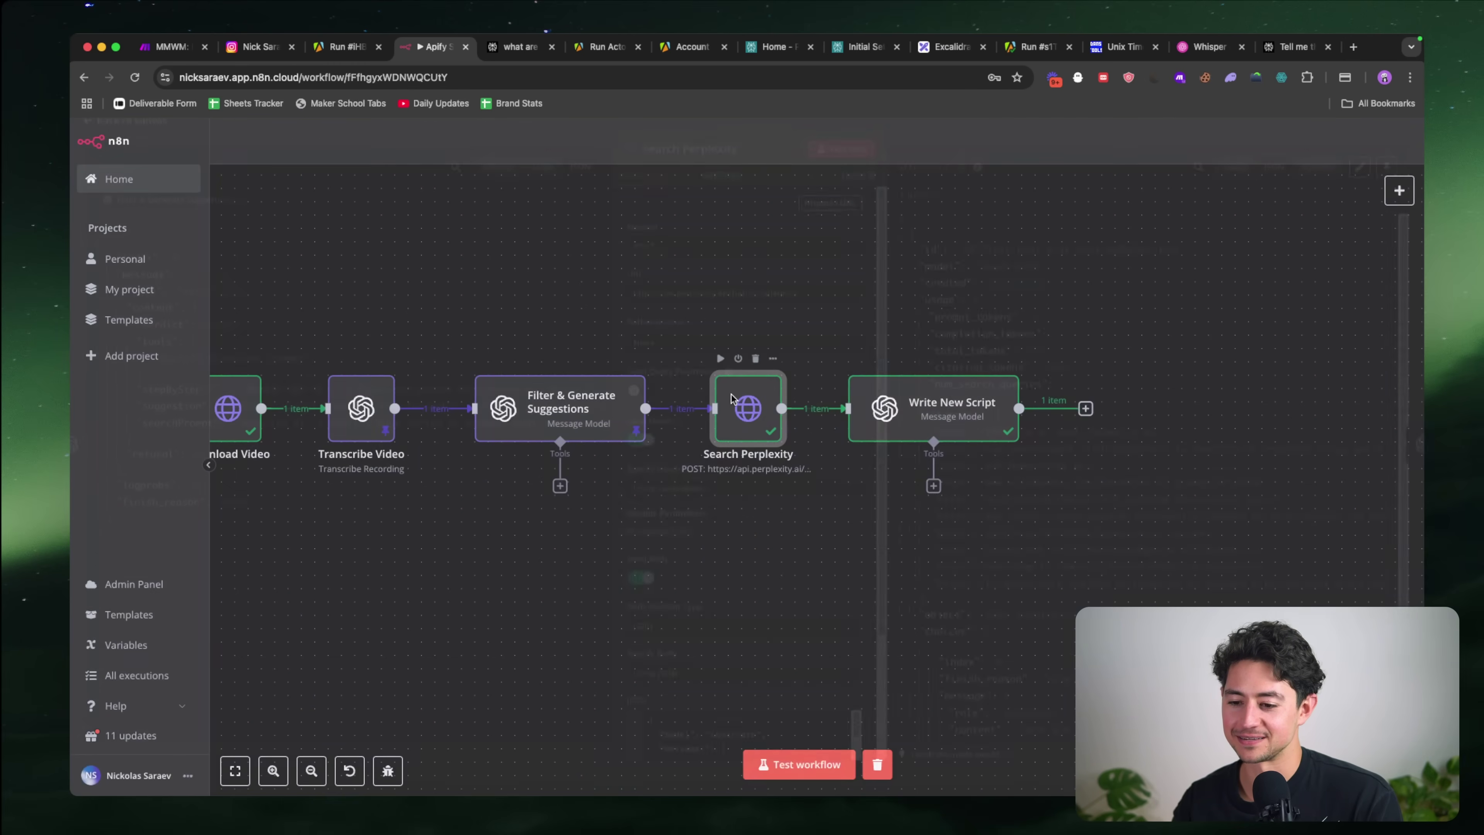
Step: Reopen the Filter & Generate Suggestions node after glancing at Search Perplexity
{"action": "double_click", "coordinate": [732, 397]}
{"action": "key", "text": "Escape"}
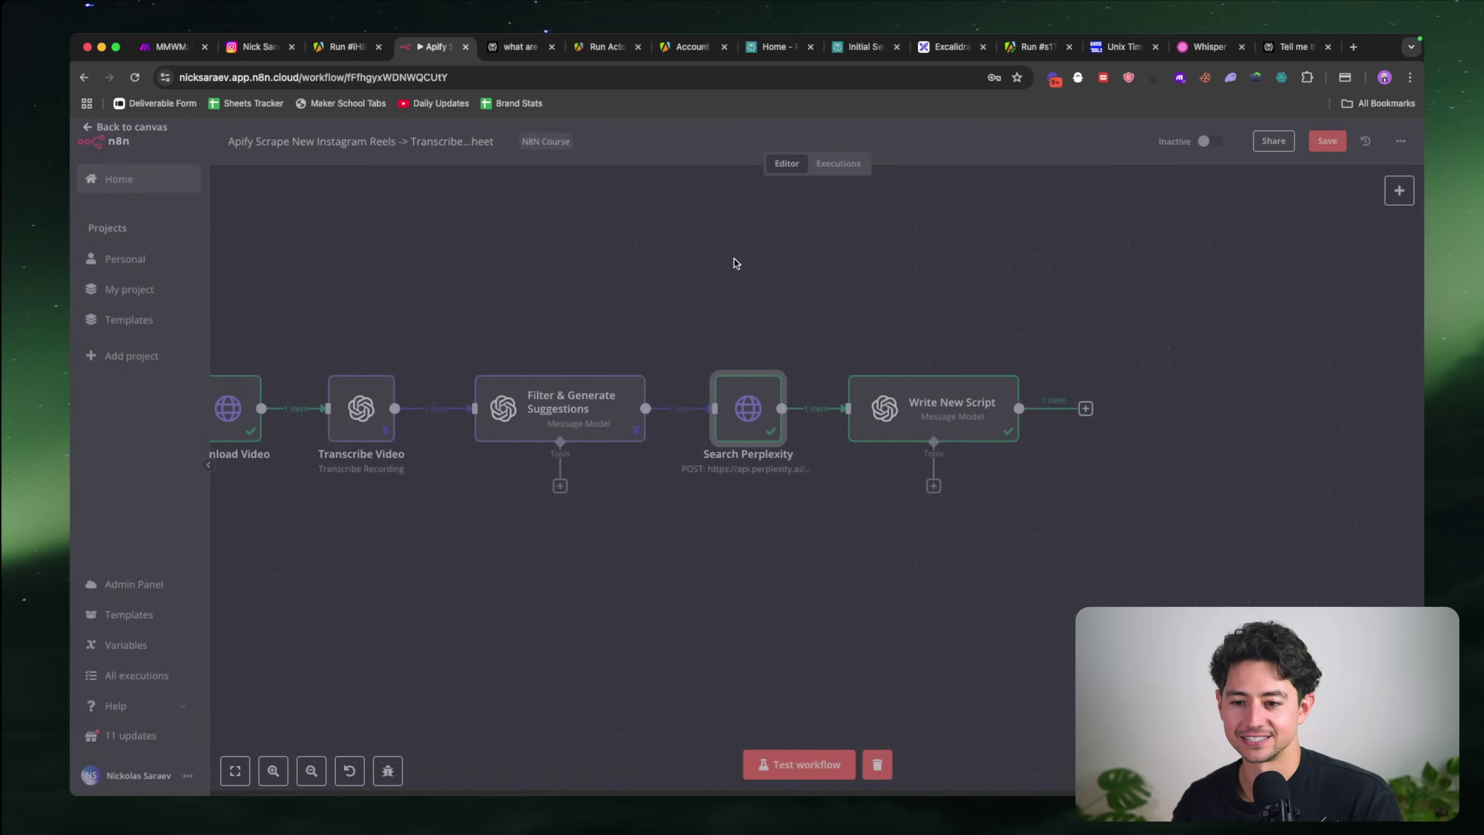
{"action": "double_click", "coordinate": [562, 409]}
Step: Correct all four 'ChachiPT' misspellings to 'ChatGPT' in the pinned suggestions output and save
{"action": "double_click", "coordinate": [993, 393]}
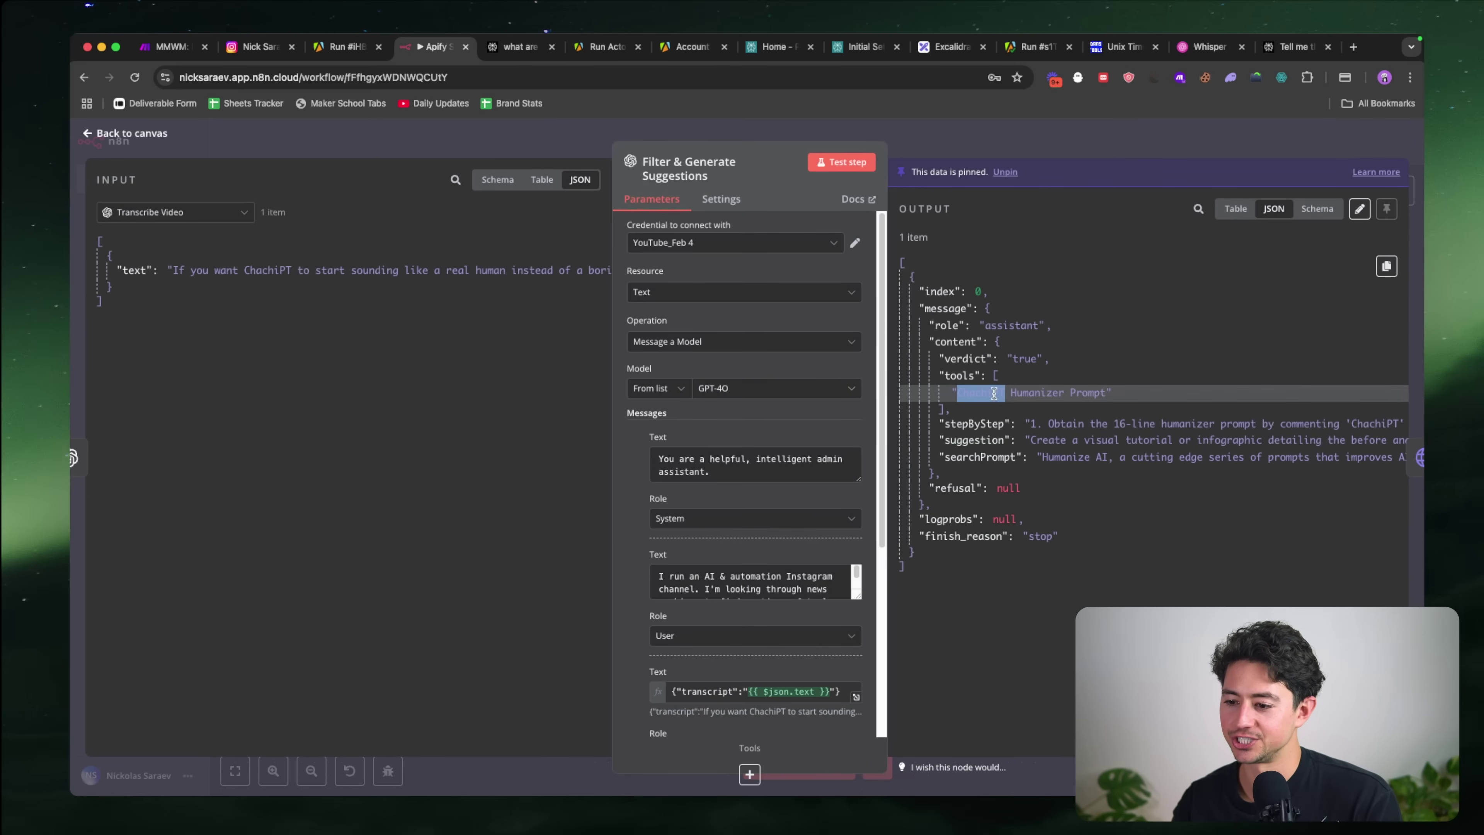
{"action": "left_click", "coordinate": [1359, 209]}
{"action": "double_click", "coordinate": [1032, 314]}
{"action": "type", "text": "ChatGPT"}
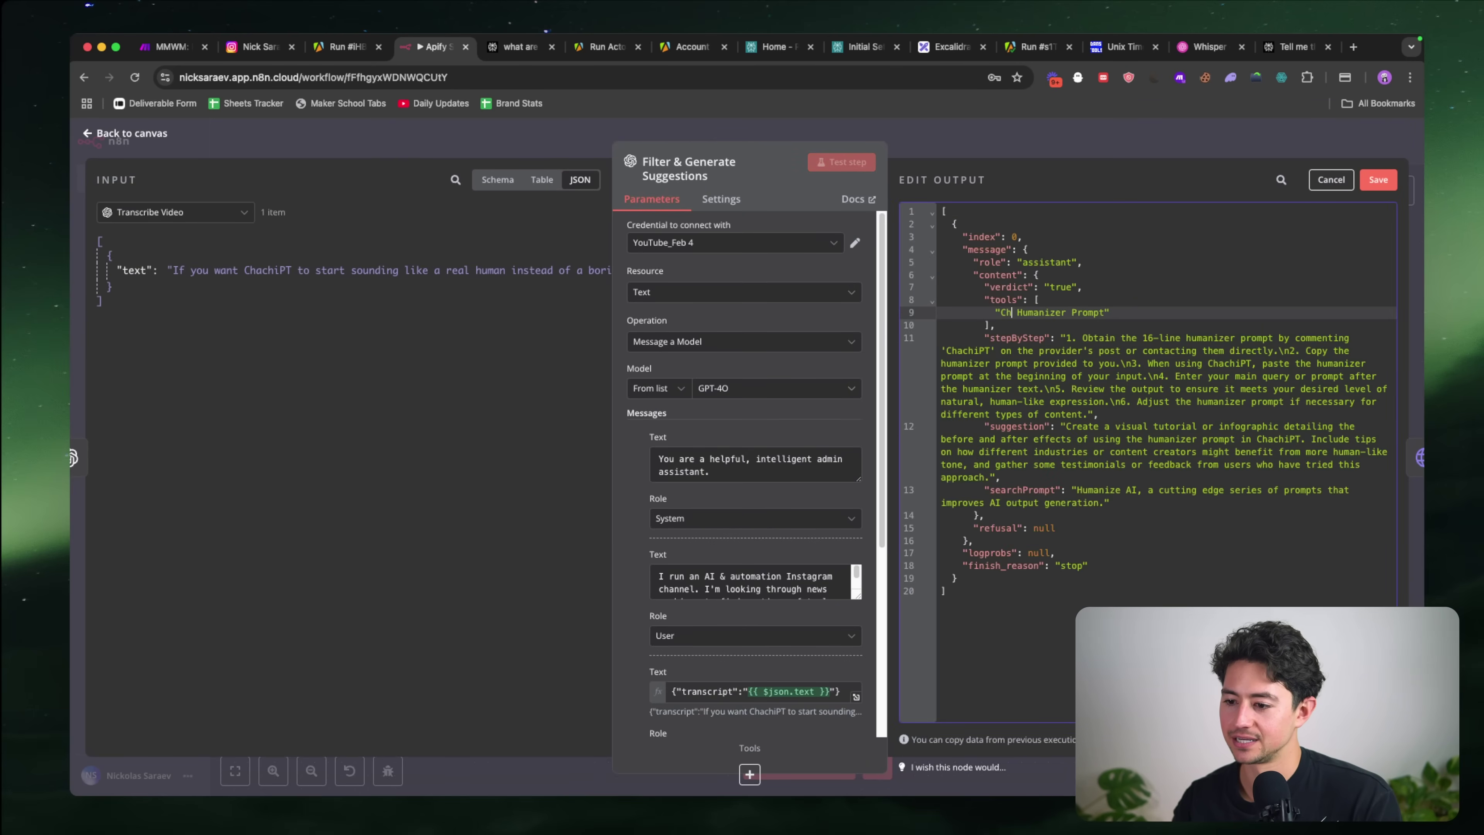
{"action": "double_click", "coordinate": [967, 351]}
{"action": "type", "text": "ChatGPT"}
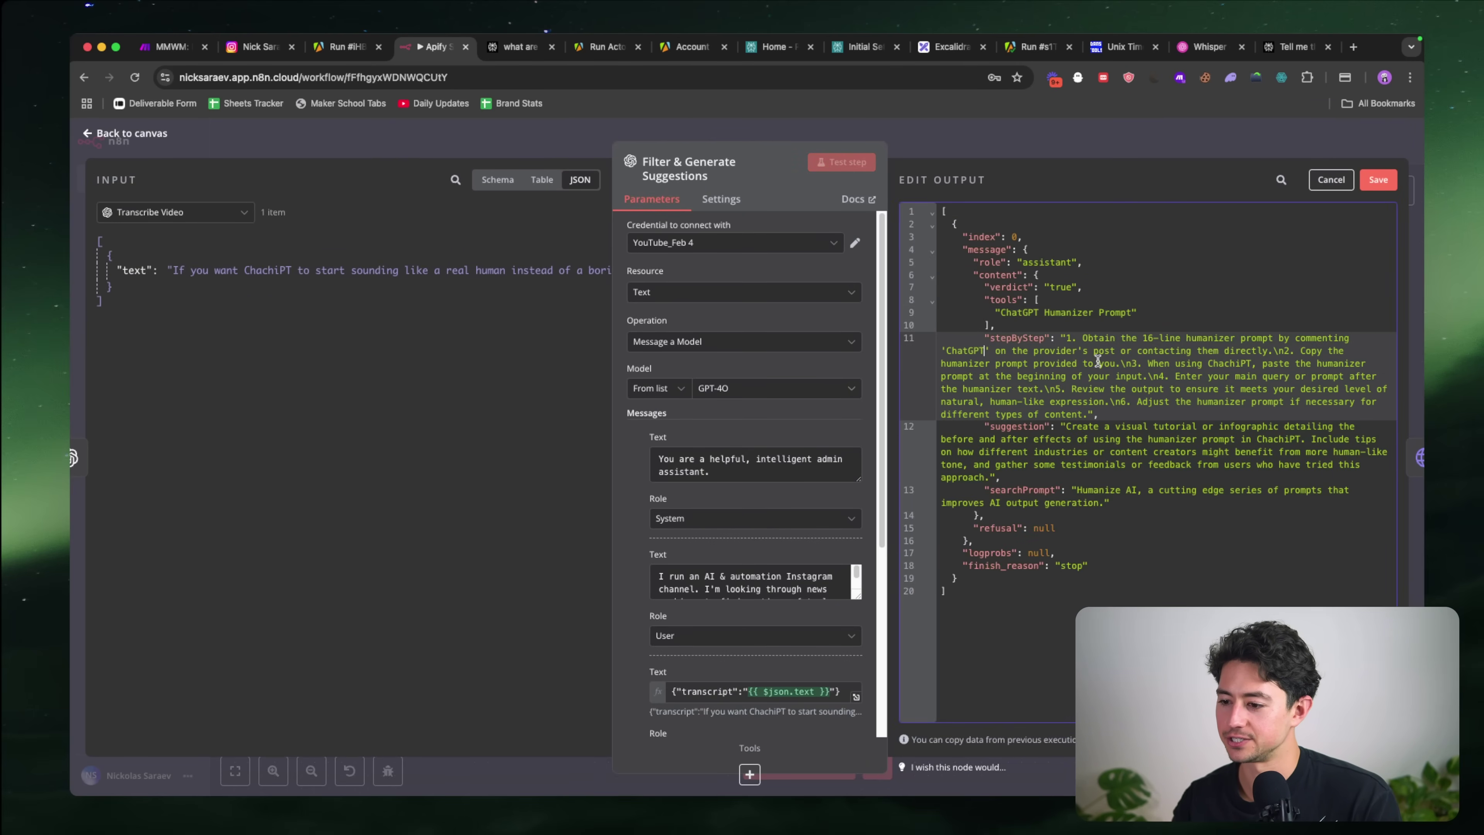
{"action": "double_click", "coordinate": [1214, 363]}
{"action": "type", "text": "ChatGPT"}
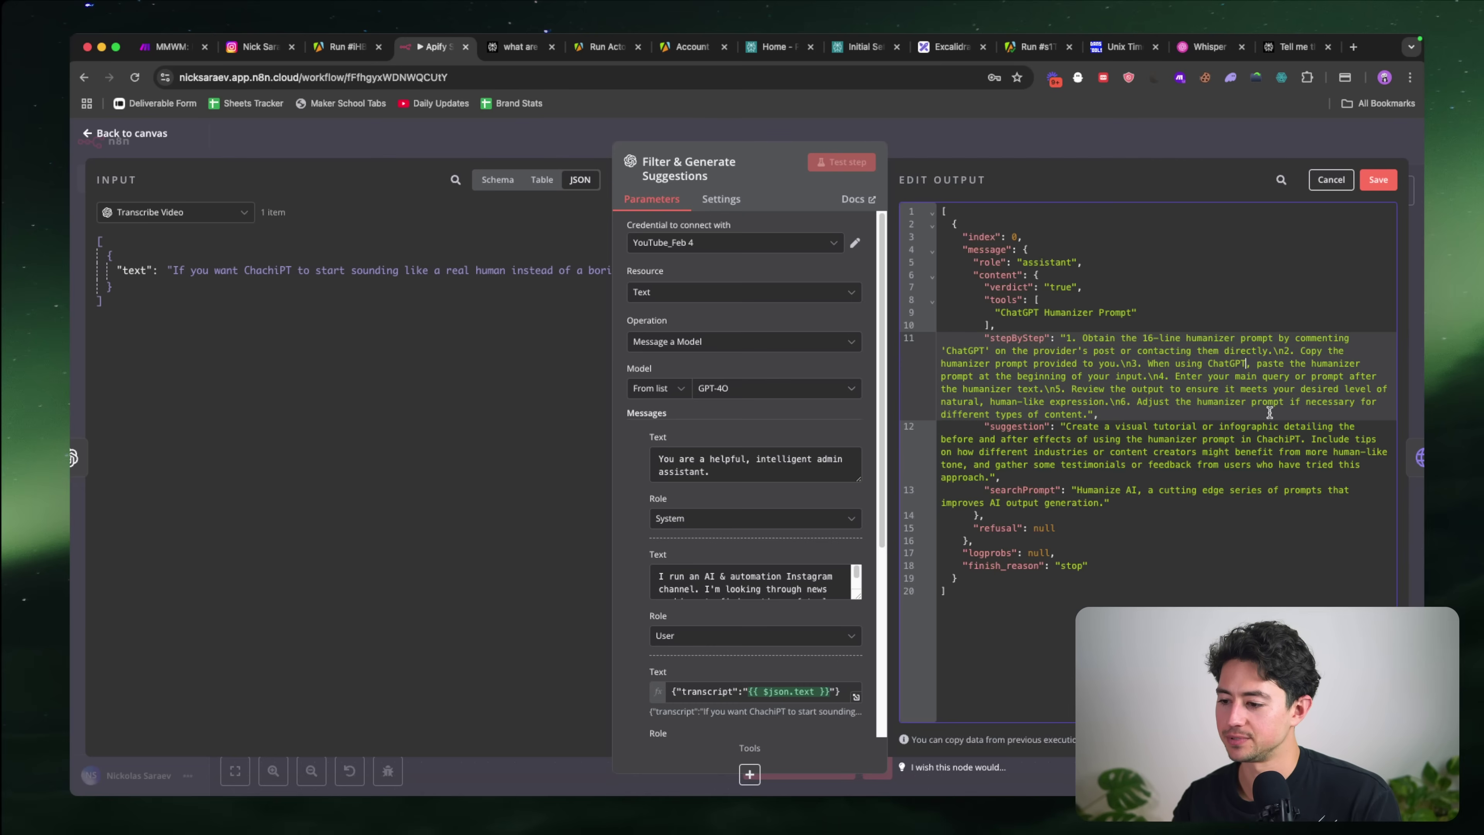
{"action": "double_click", "coordinate": [1278, 438]}
{"action": "type", "text": "ChatGPT"}
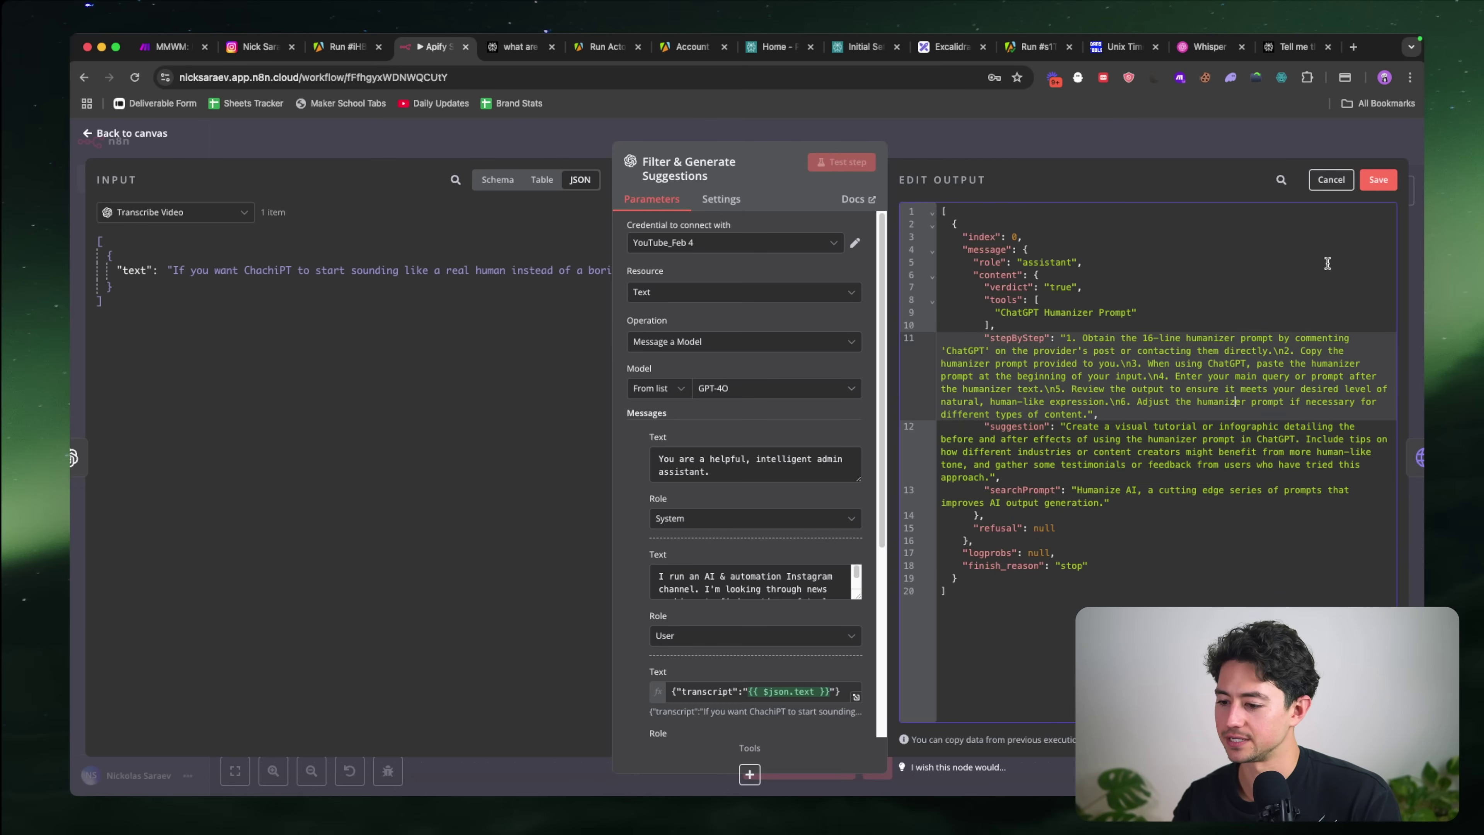
{"action": "left_click", "coordinate": [1378, 179]}
Step: Glance at Search Perplexity, then run the Write New Script step and scroll its output
{"action": "key", "text": "Escape"}
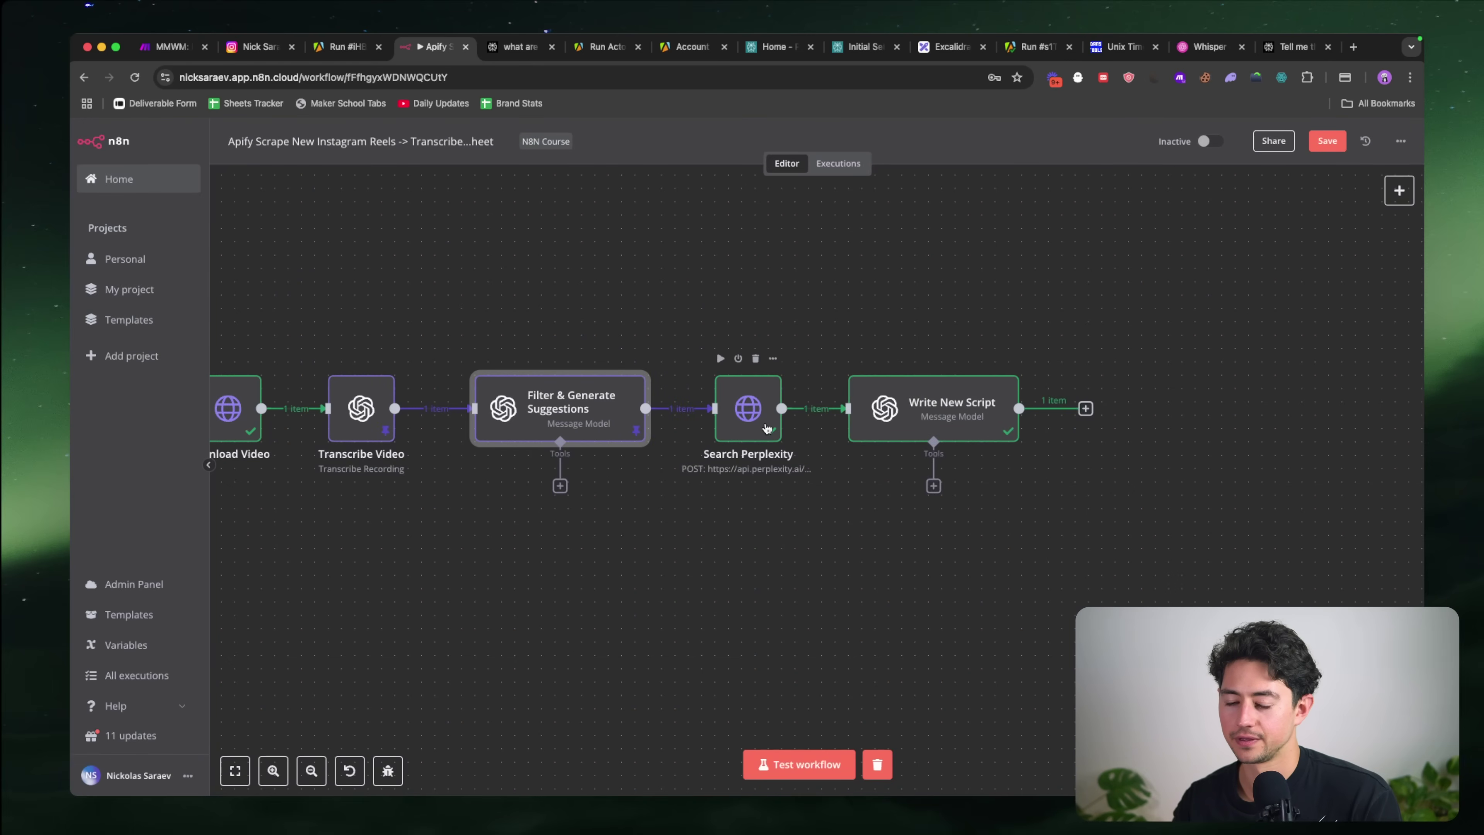
{"action": "key", "text": "Return"}
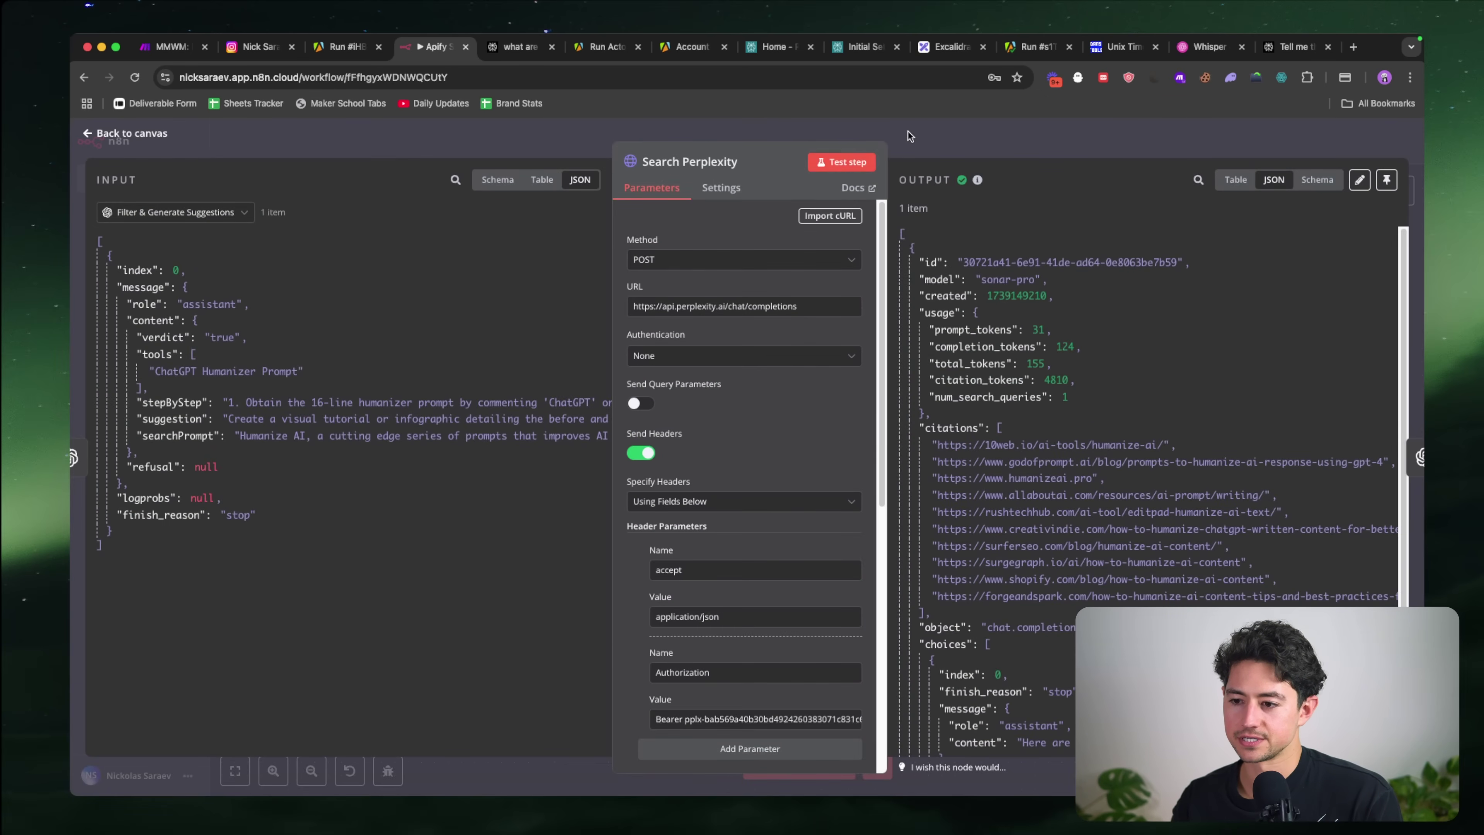
{"action": "key", "text": "Escape"}
{"action": "left_click", "coordinate": [922, 384]}
{"action": "key", "text": "Return"}
{"action": "left_click", "coordinate": [839, 162]}
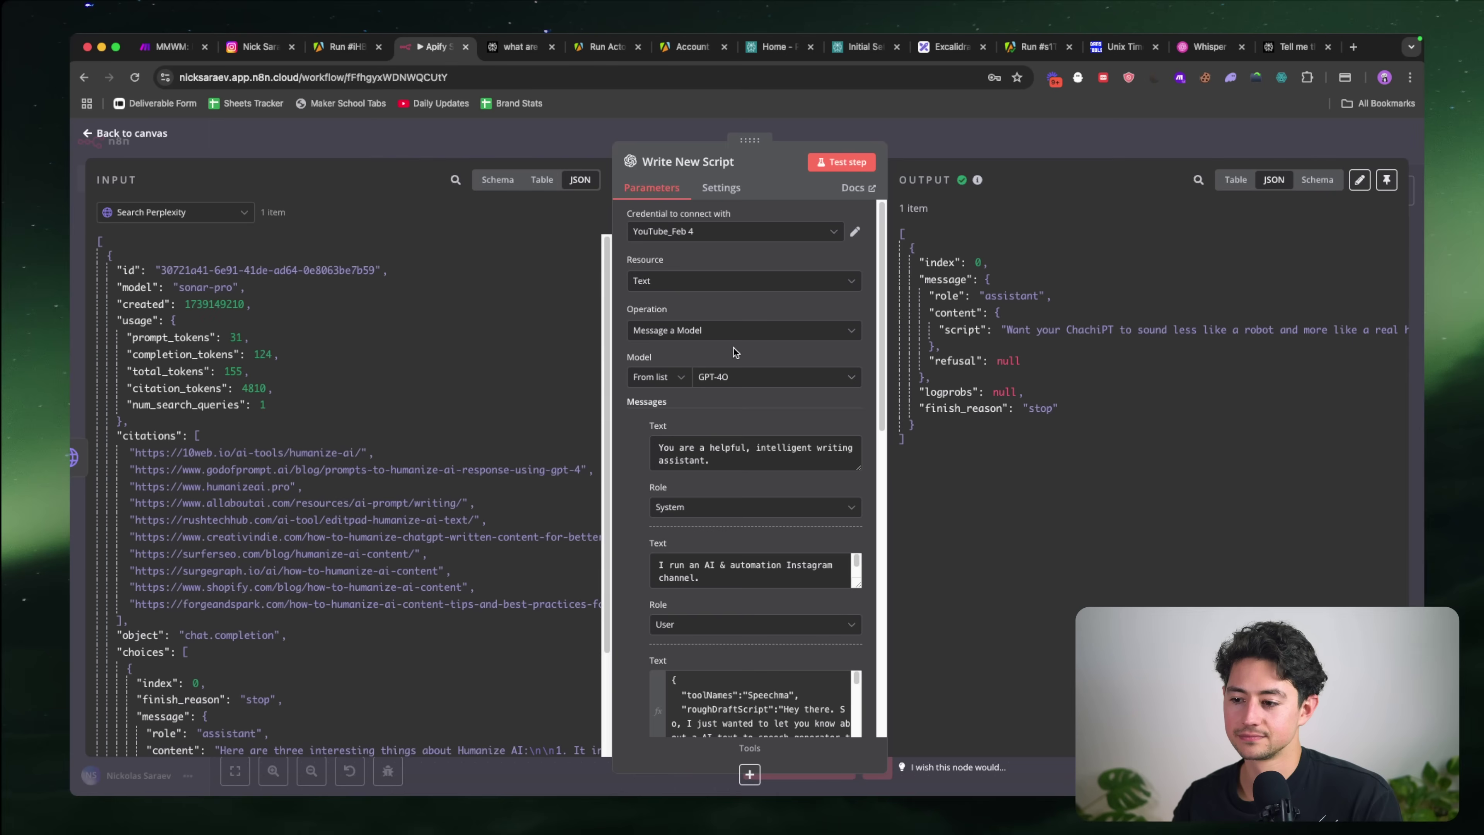
{"action": "scroll", "coordinate": [670, 411], "scroll_direction": "down", "scroll_amount": 8}
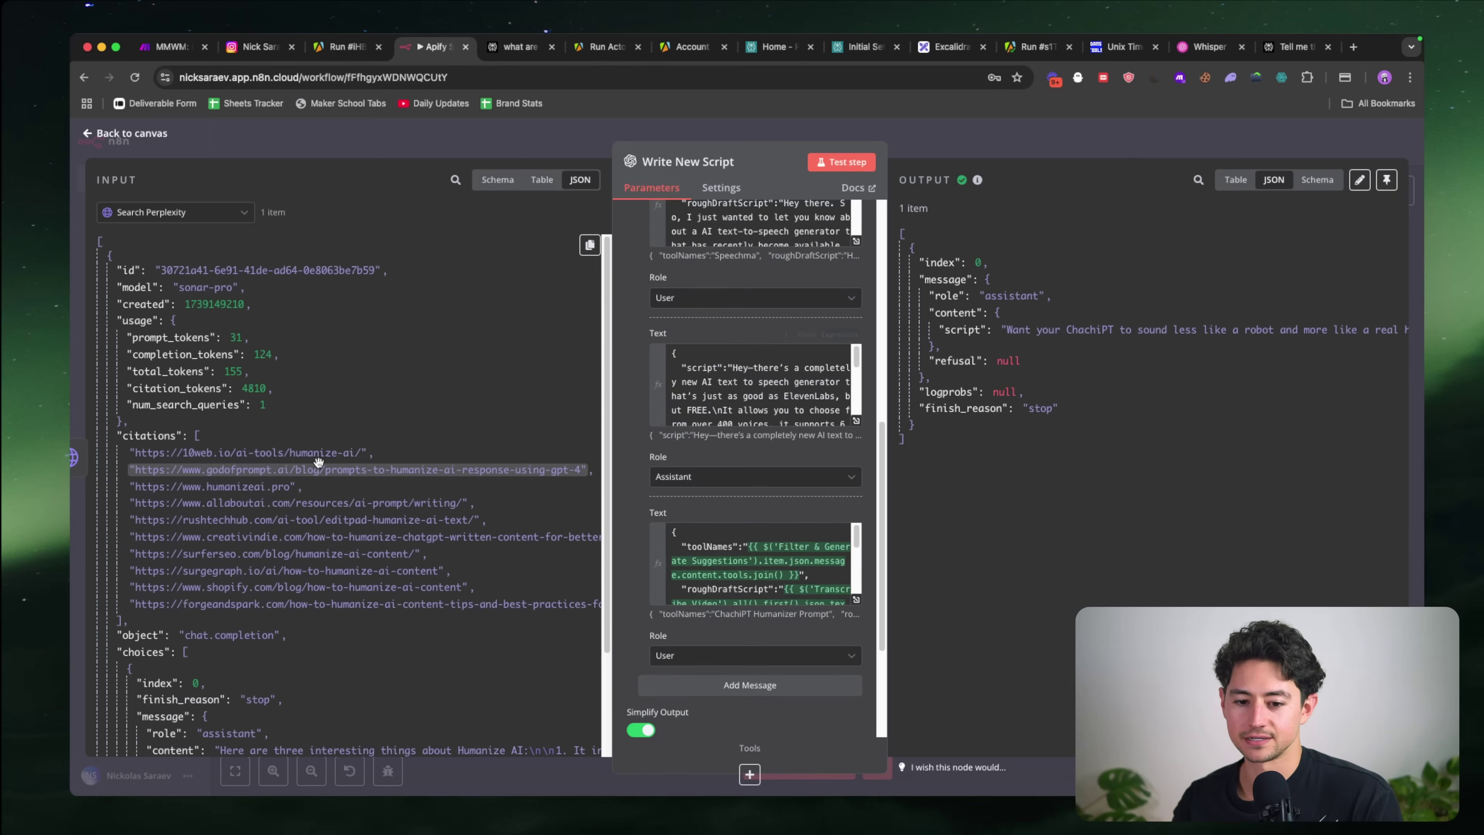
{"action": "scroll", "coordinate": [320, 466], "scroll_direction": "down", "scroll_amount": 3}
Step: Review Filter & Generate Suggestions, then rerun Search Perplexity for fresh Humanize AI research
{"action": "key", "text": "Escape"}
{"action": "scroll", "coordinate": [656, 408], "scroll_direction": "left", "scroll_amount": 3}
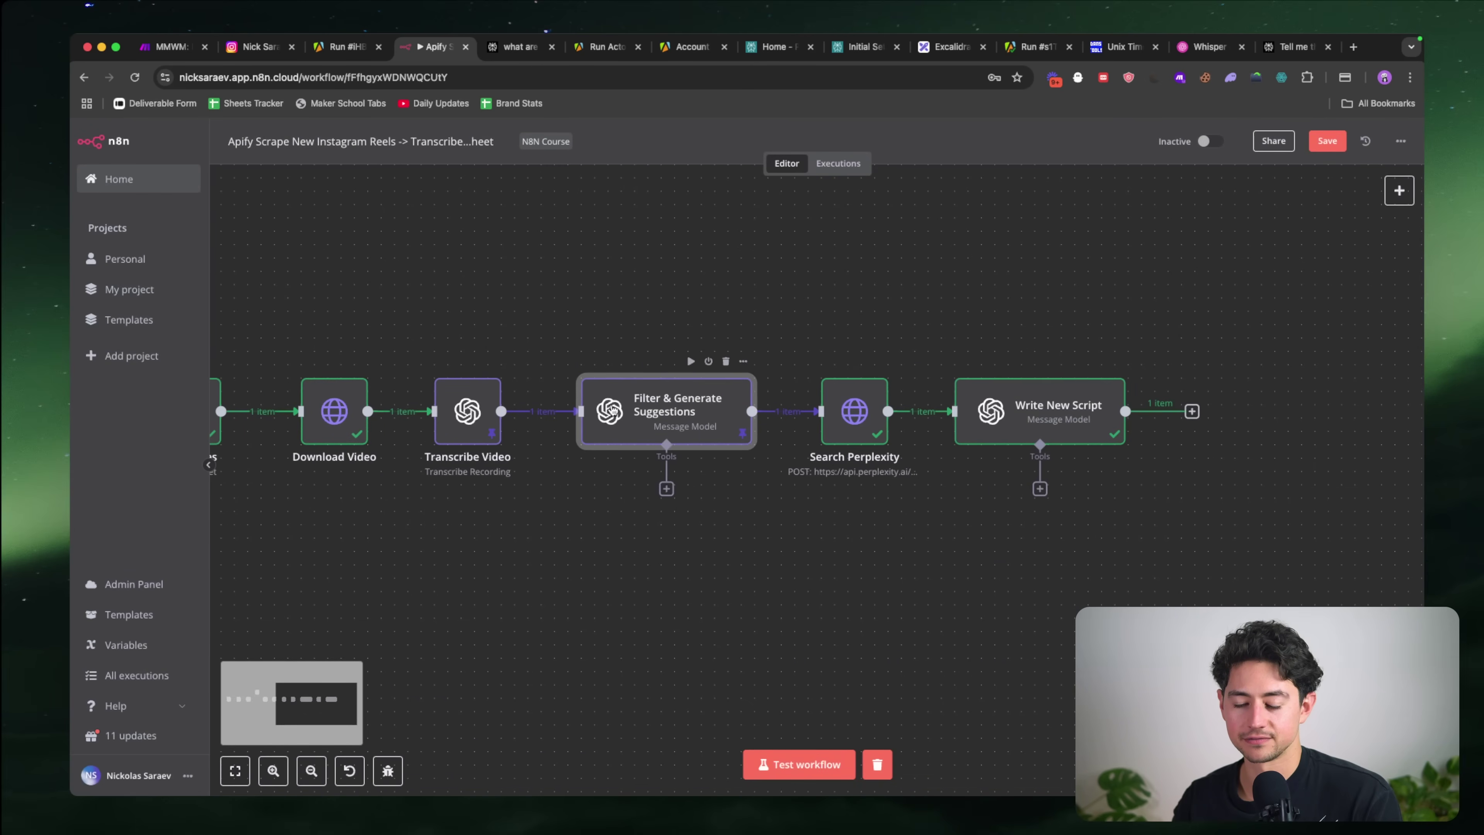
{"action": "double_click", "coordinate": [656, 408]}
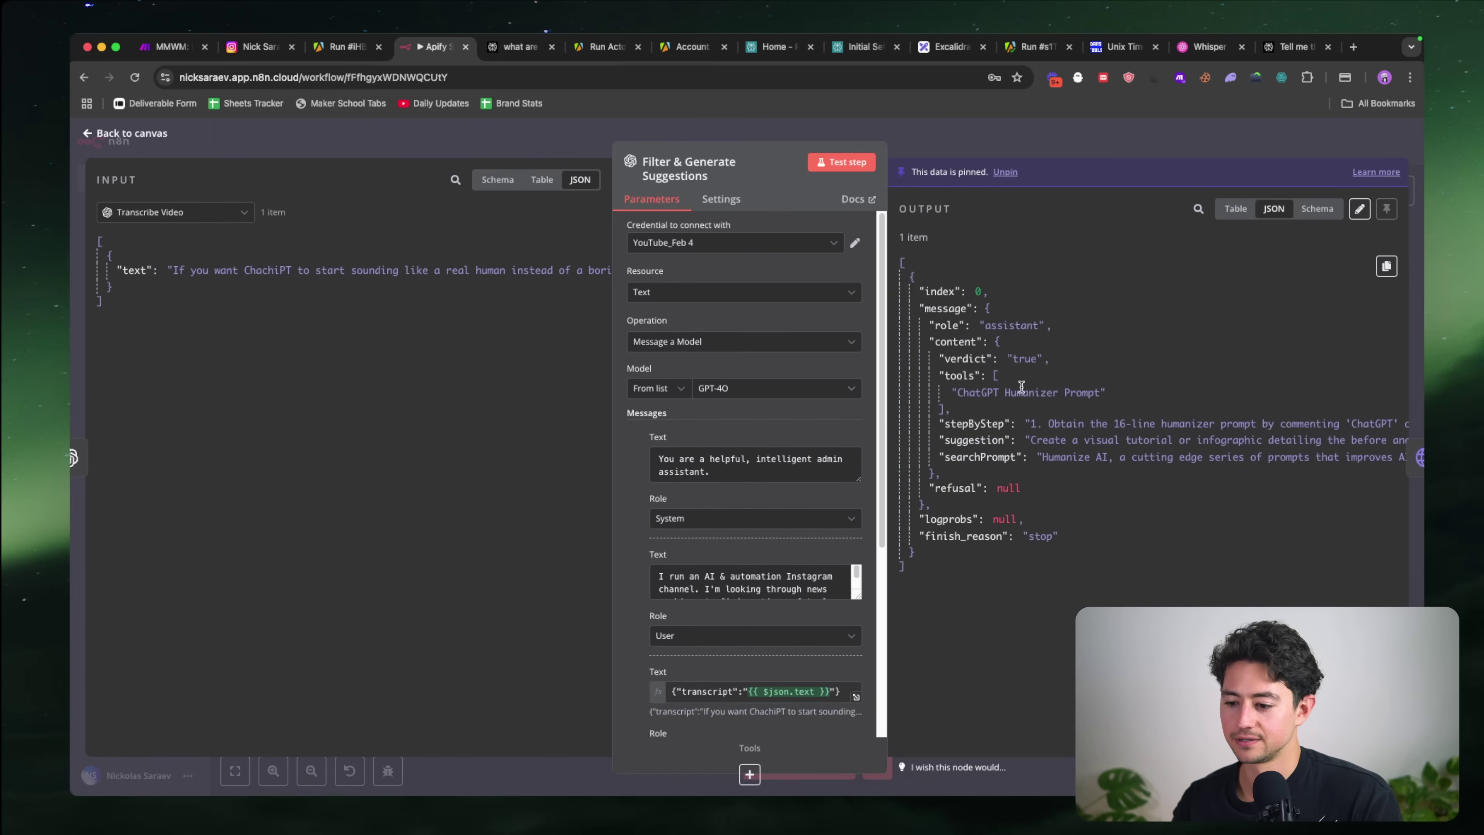
{"action": "key", "text": "Escape"}
{"action": "double_click", "coordinate": [855, 412]}
{"action": "left_click", "coordinate": [842, 162]}
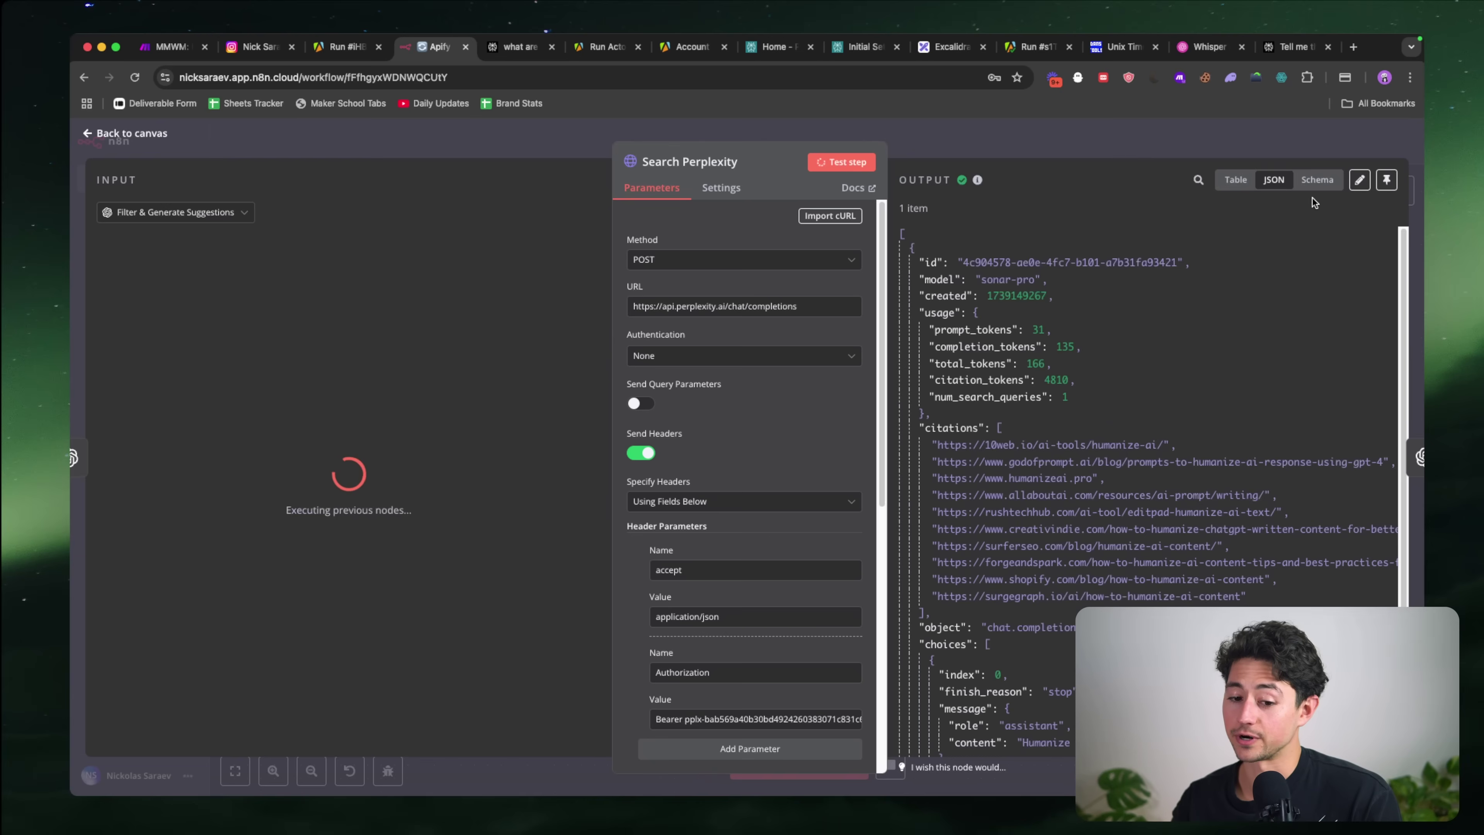
Step: In Write New Script, show Filter & Generate Suggestions output as the input data
{"action": "scroll", "coordinate": [1285, 275], "scroll_direction": "down", "scroll_amount": 3}
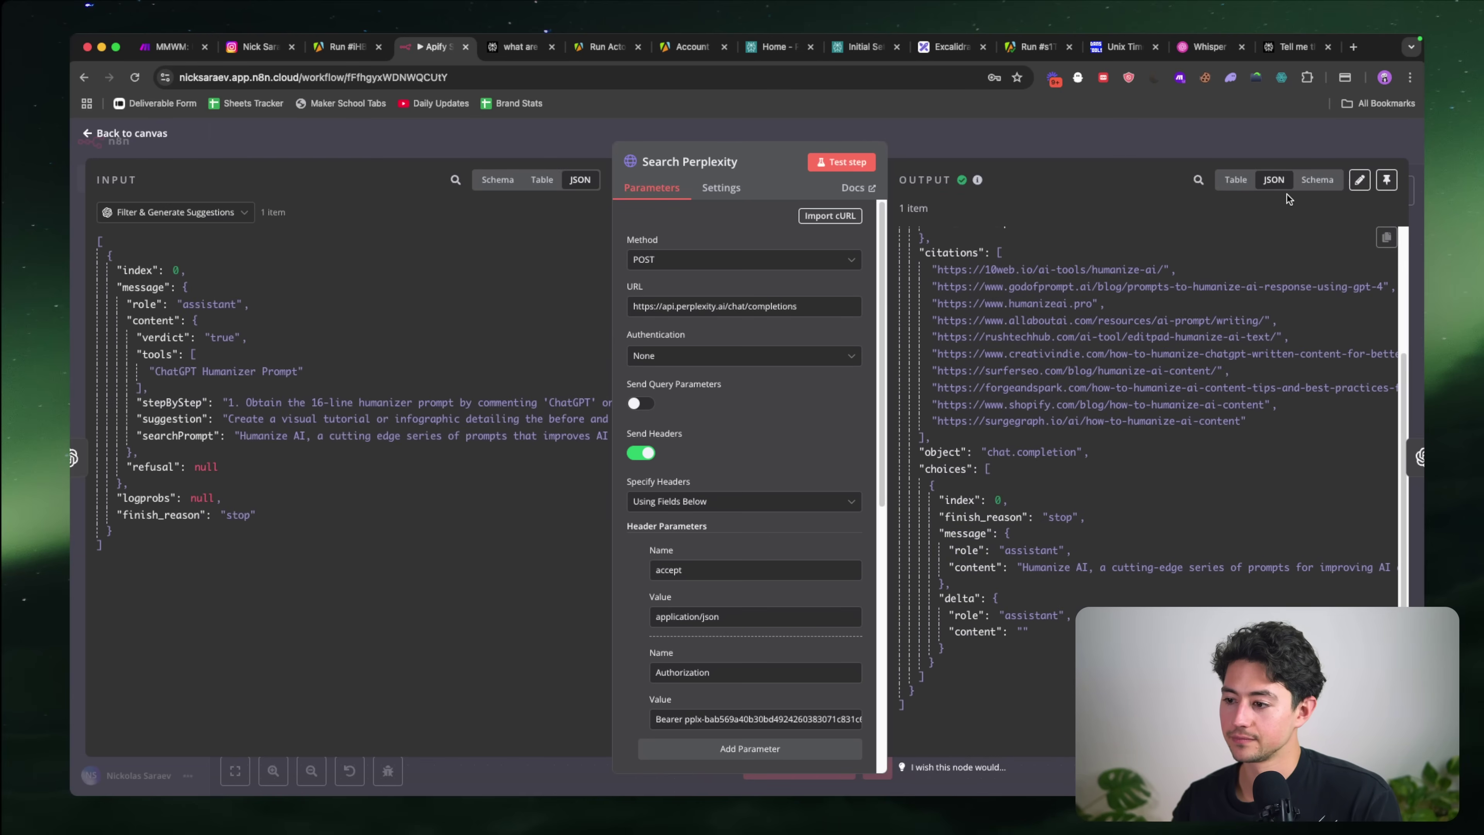
{"action": "key", "text": "Escape"}
{"action": "double_click", "coordinate": [1026, 431]}
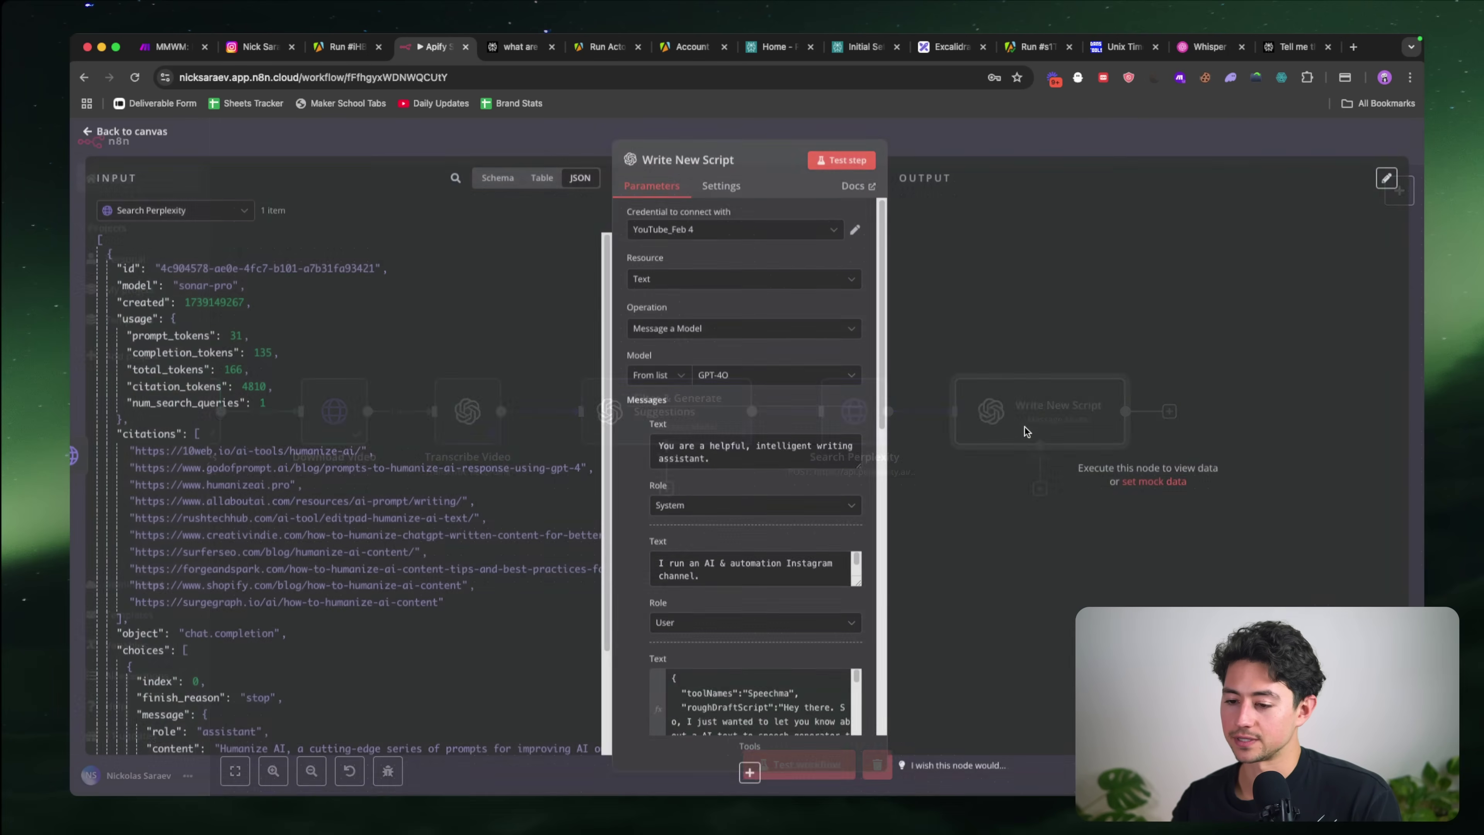
{"action": "scroll", "coordinate": [753, 467], "scroll_direction": "down", "scroll_amount": 5}
{"action": "scroll", "coordinate": [596, 514], "scroll_direction": "down", "scroll_amount": 5}
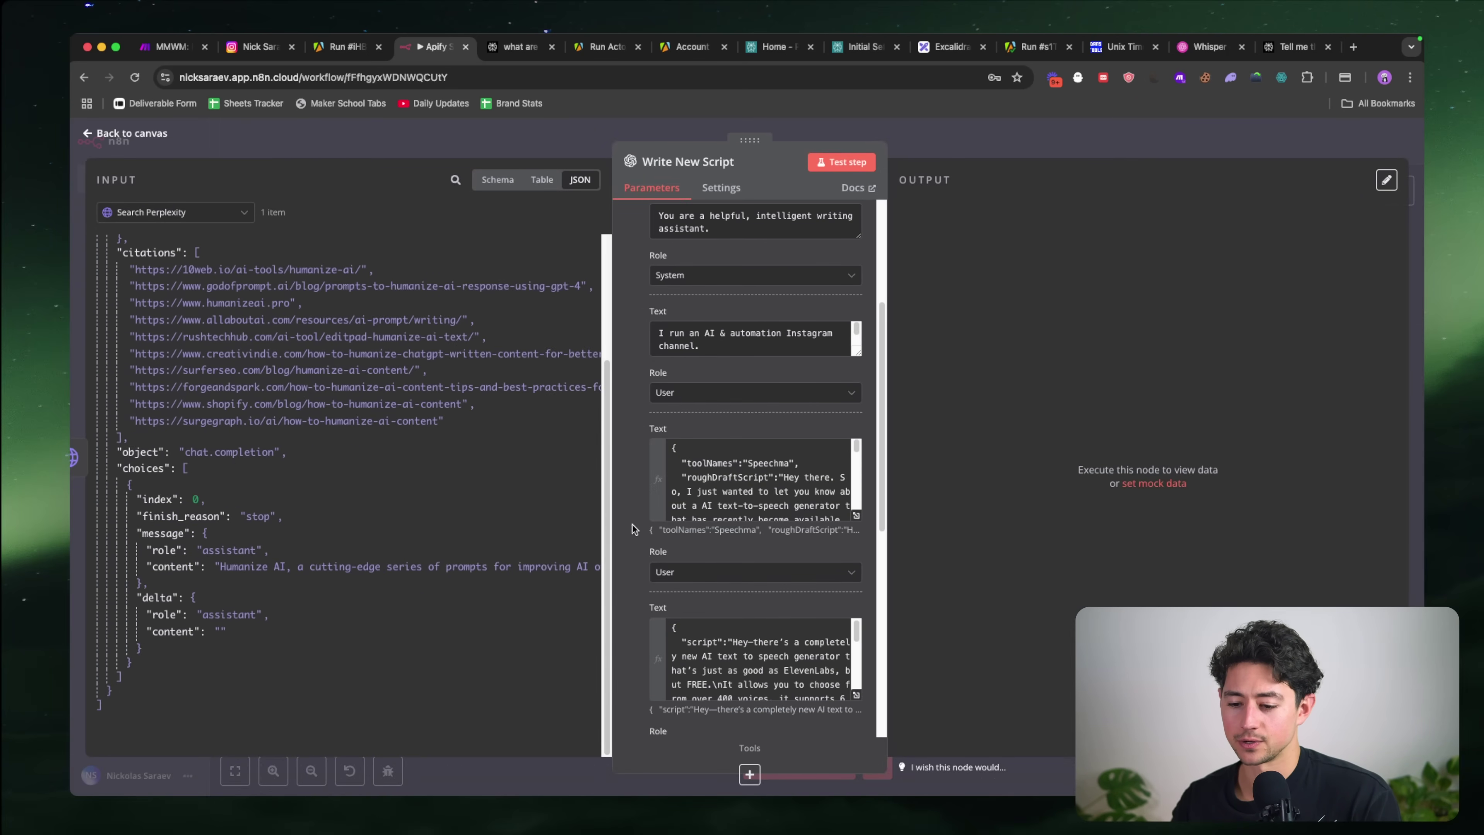
{"action": "scroll", "coordinate": [653, 630], "scroll_direction": "down", "scroll_amount": 6}
{"action": "scroll", "coordinate": [706, 561], "scroll_direction": "down", "scroll_amount": 1}
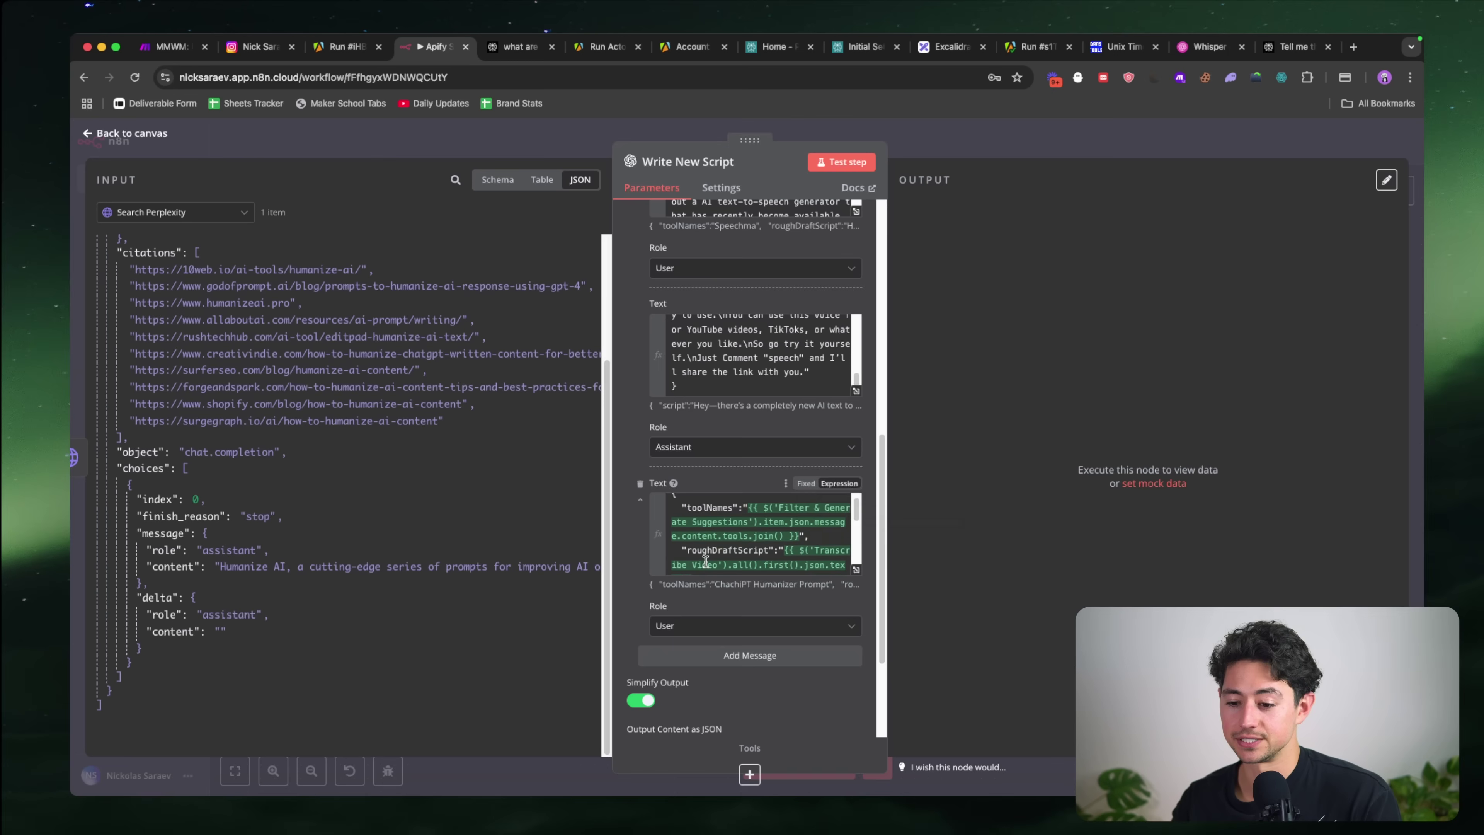
{"action": "left_click", "coordinate": [236, 212]}
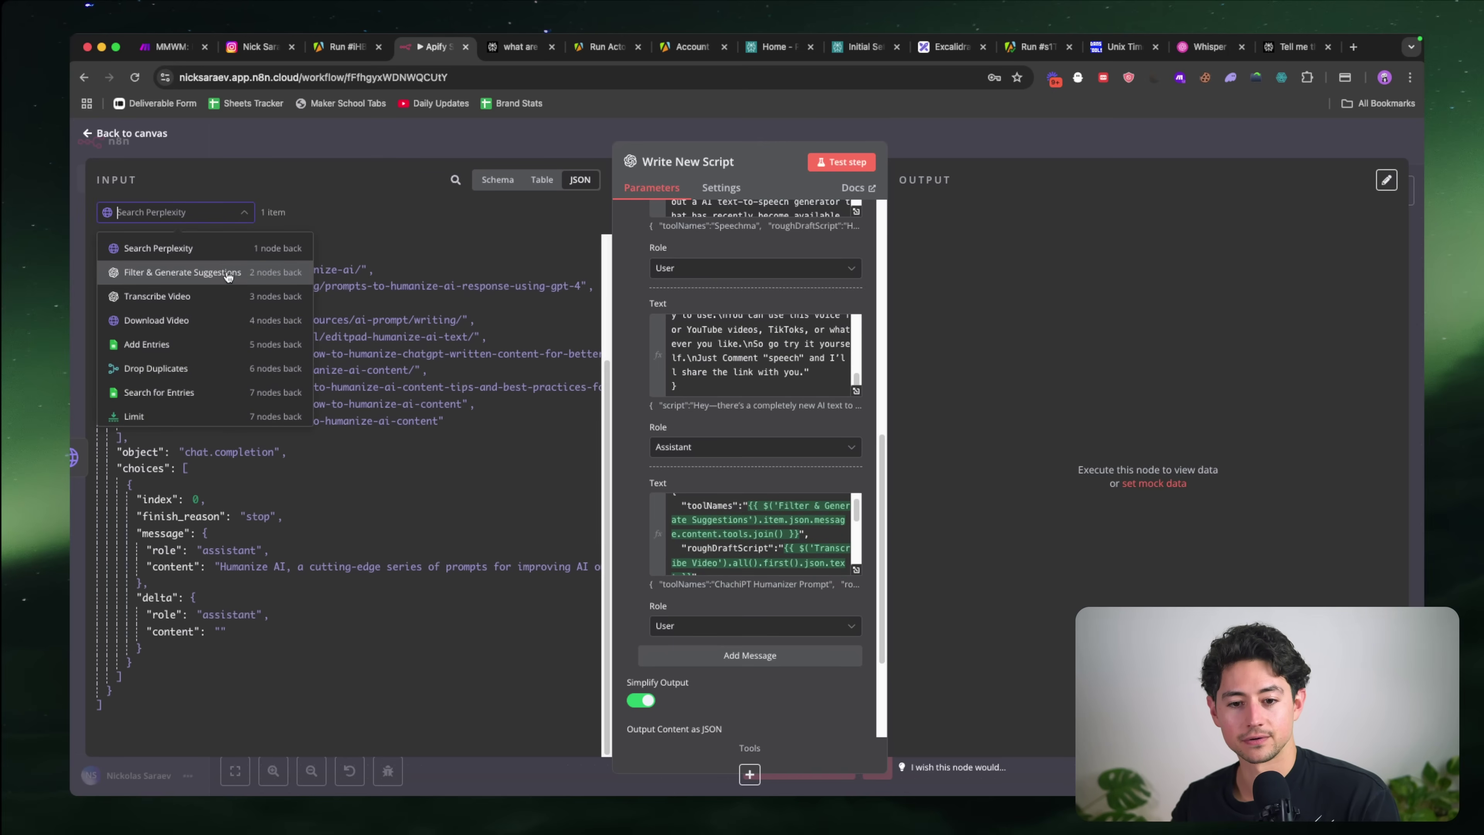
{"action": "left_click", "coordinate": [216, 273]}
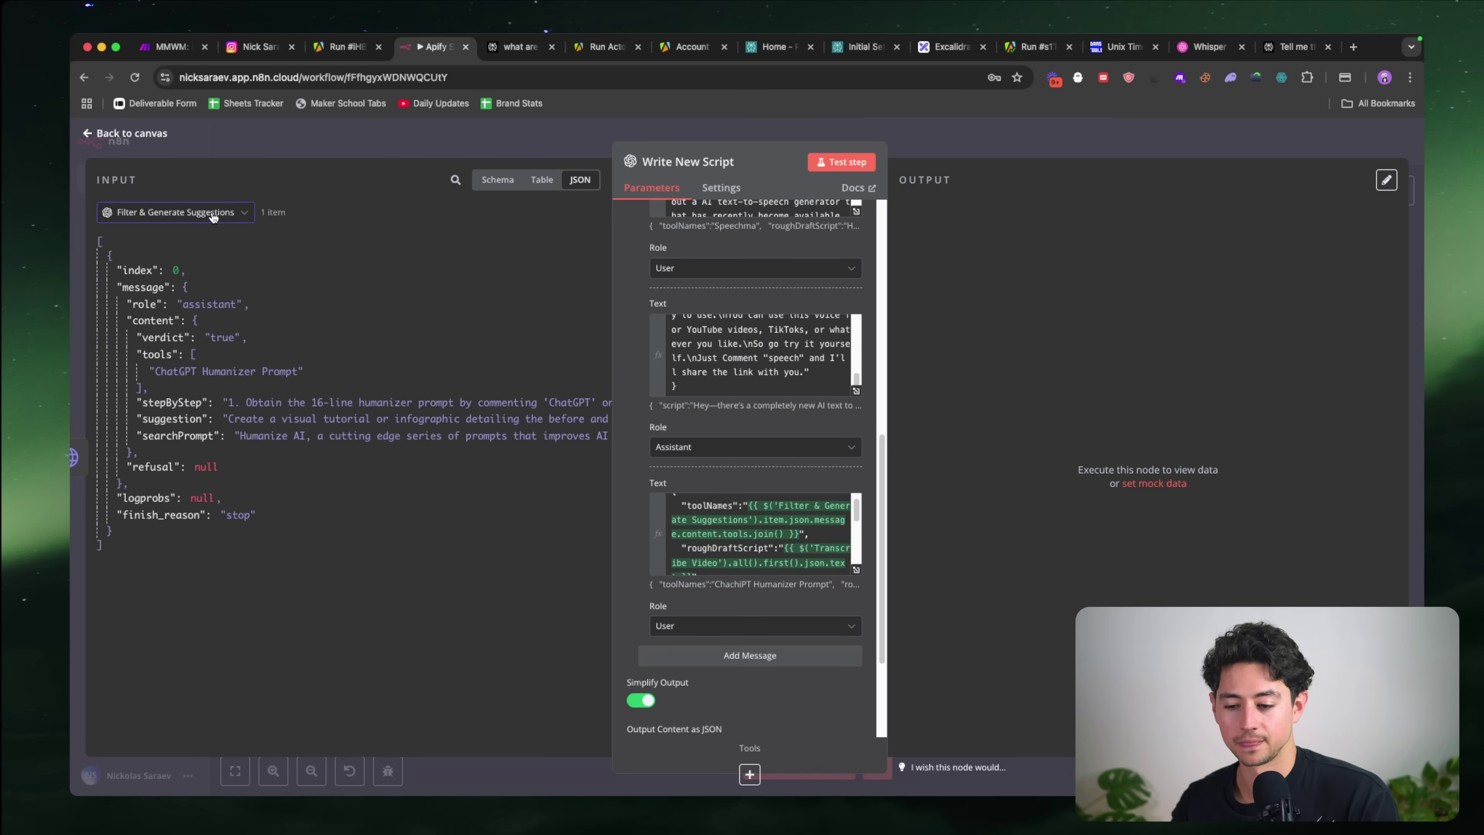
Step: Preview the resolved prompt expression, keeping Filter & Generate Suggestions as the input
{"action": "scroll", "coordinate": [759, 533], "scroll_direction": "down", "scroll_amount": 2}
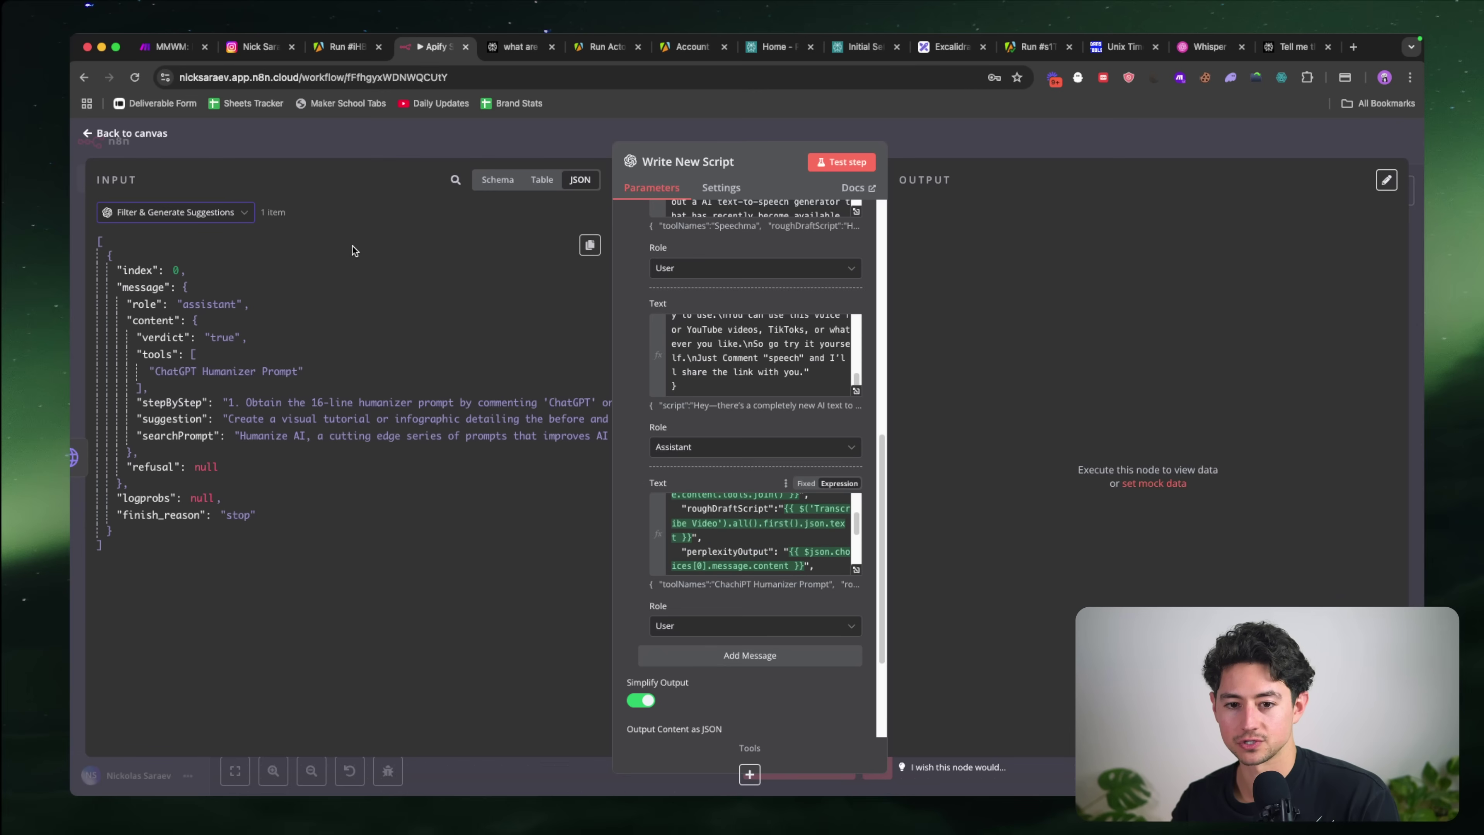
{"action": "left_click", "coordinate": [714, 514]}
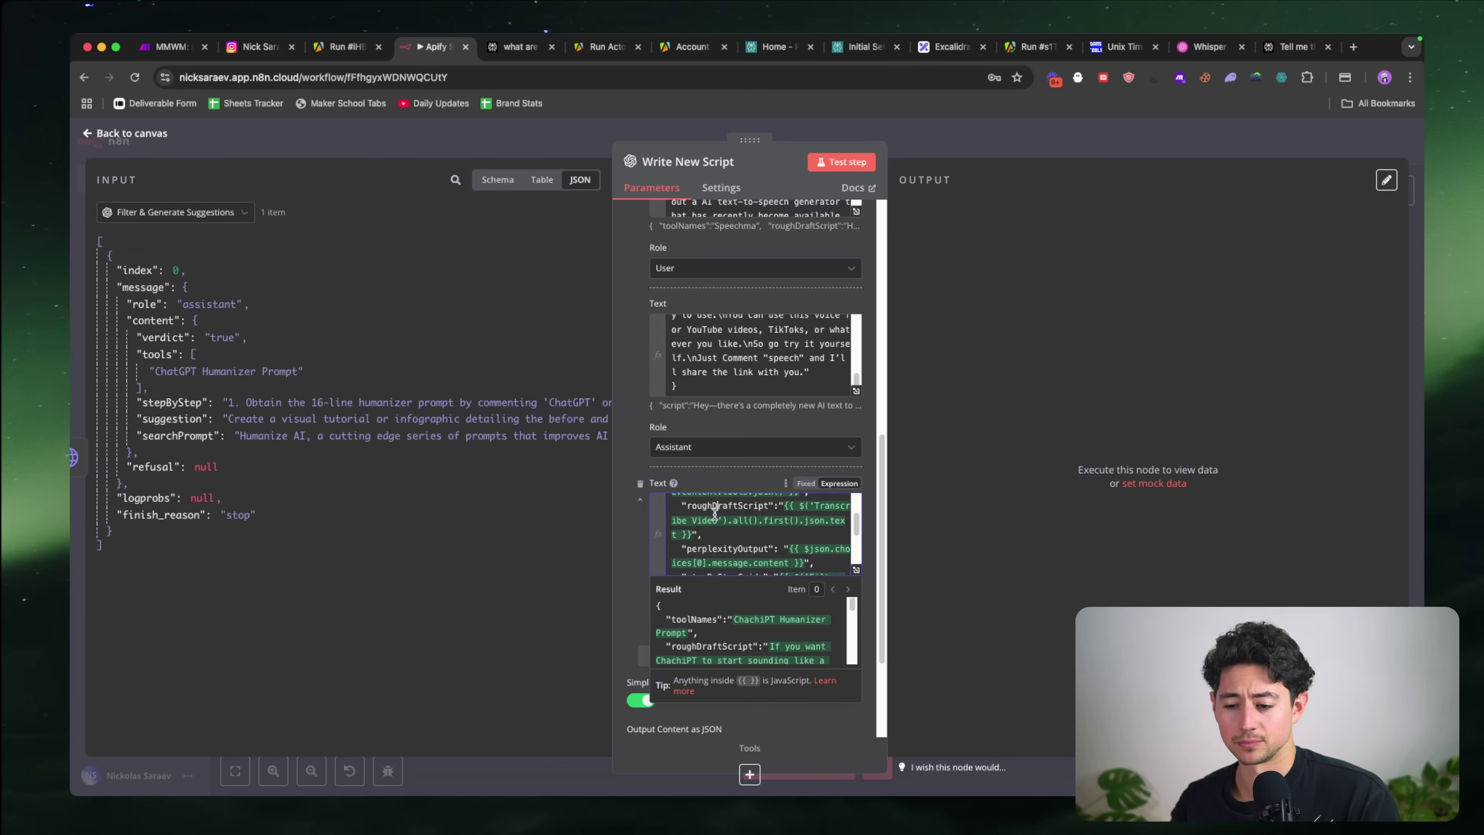
{"action": "scroll", "coordinate": [714, 514], "scroll_direction": "down", "scroll_amount": 3}
{"action": "left_click", "coordinate": [212, 217]}
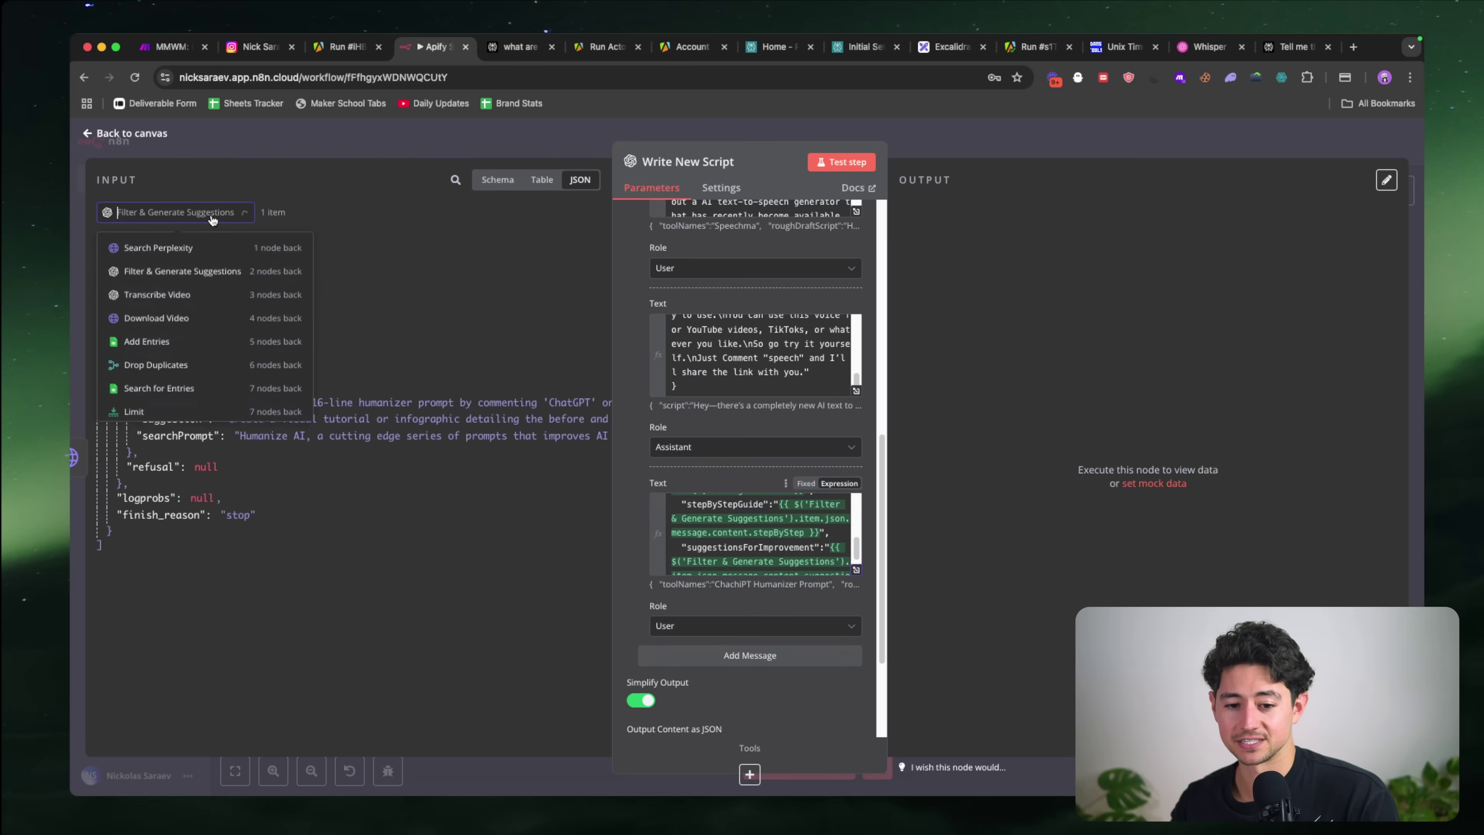
{"action": "left_click", "coordinate": [212, 217]}
{"action": "left_click", "coordinate": [212, 217]}
{"action": "left_click", "coordinate": [212, 217]}
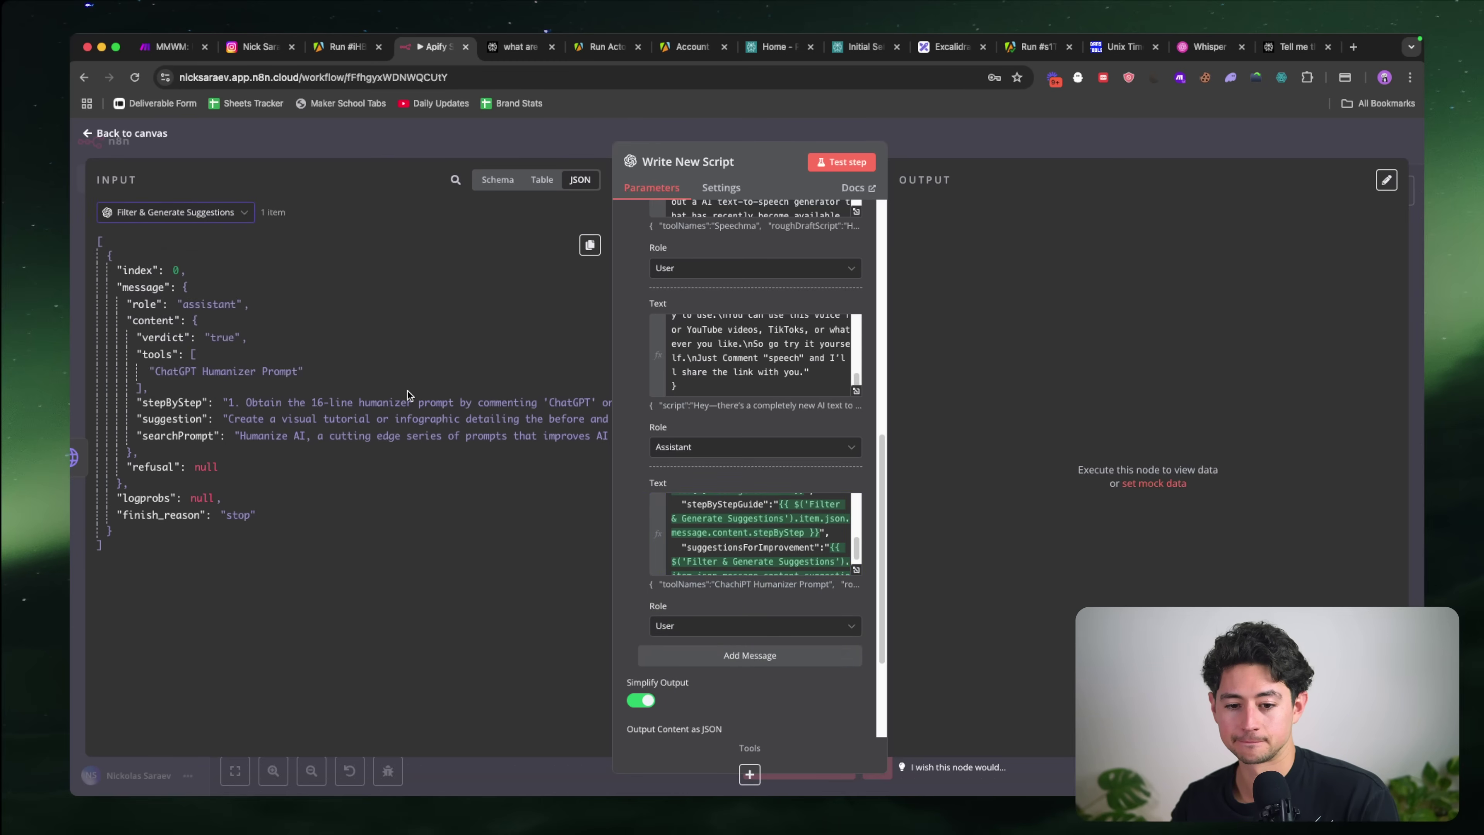
{"action": "scroll", "coordinate": [412, 411], "scroll_direction": "right", "scroll_amount": 10}
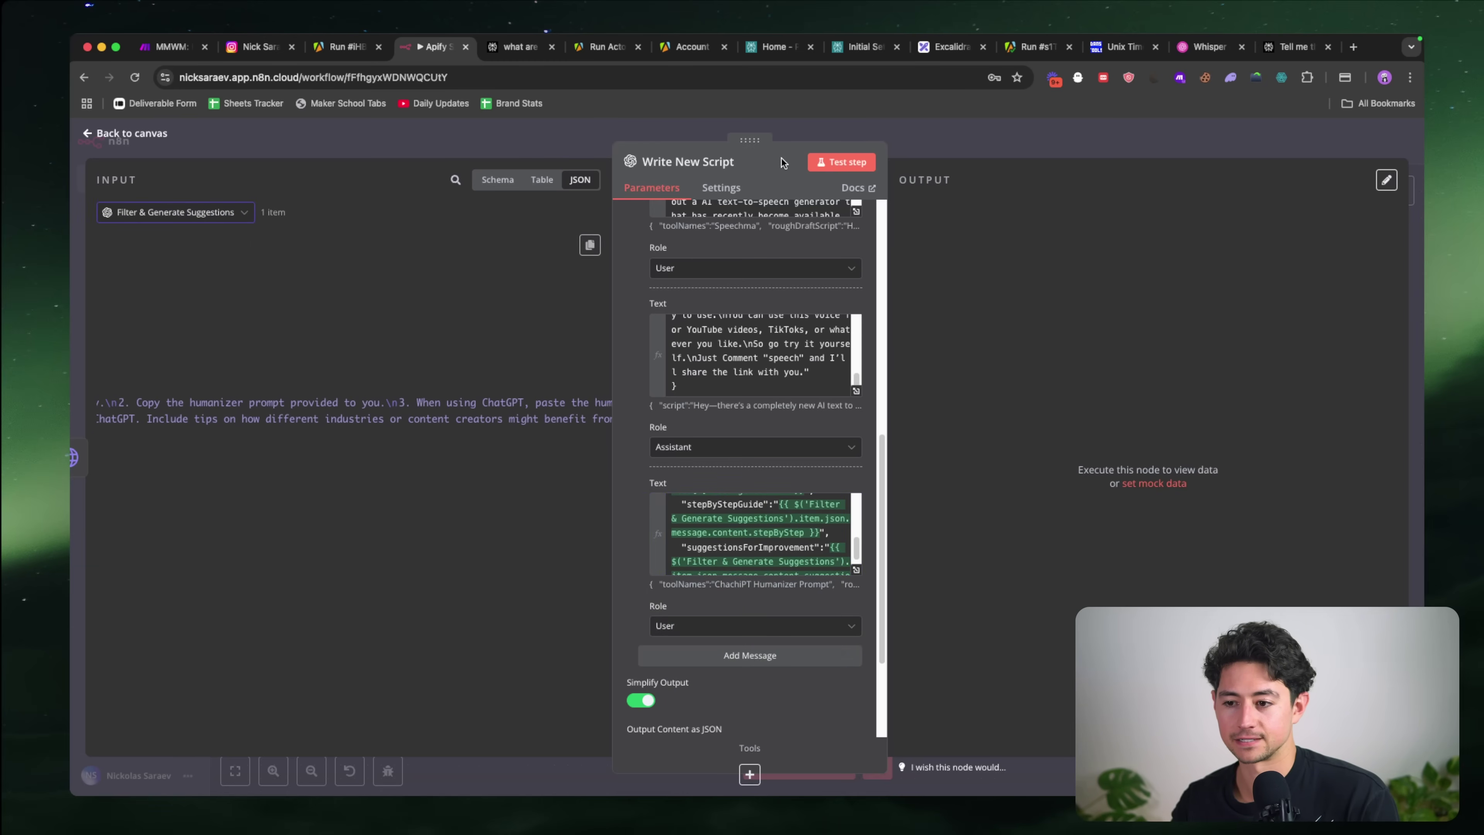
Step: Generate the new reel script, check it for mp4 mentions, and view the output as Schema
{"action": "left_click", "coordinate": [841, 162]}
{"action": "scroll", "coordinate": [750, 504], "scroll_direction": "down", "scroll_amount": 2}
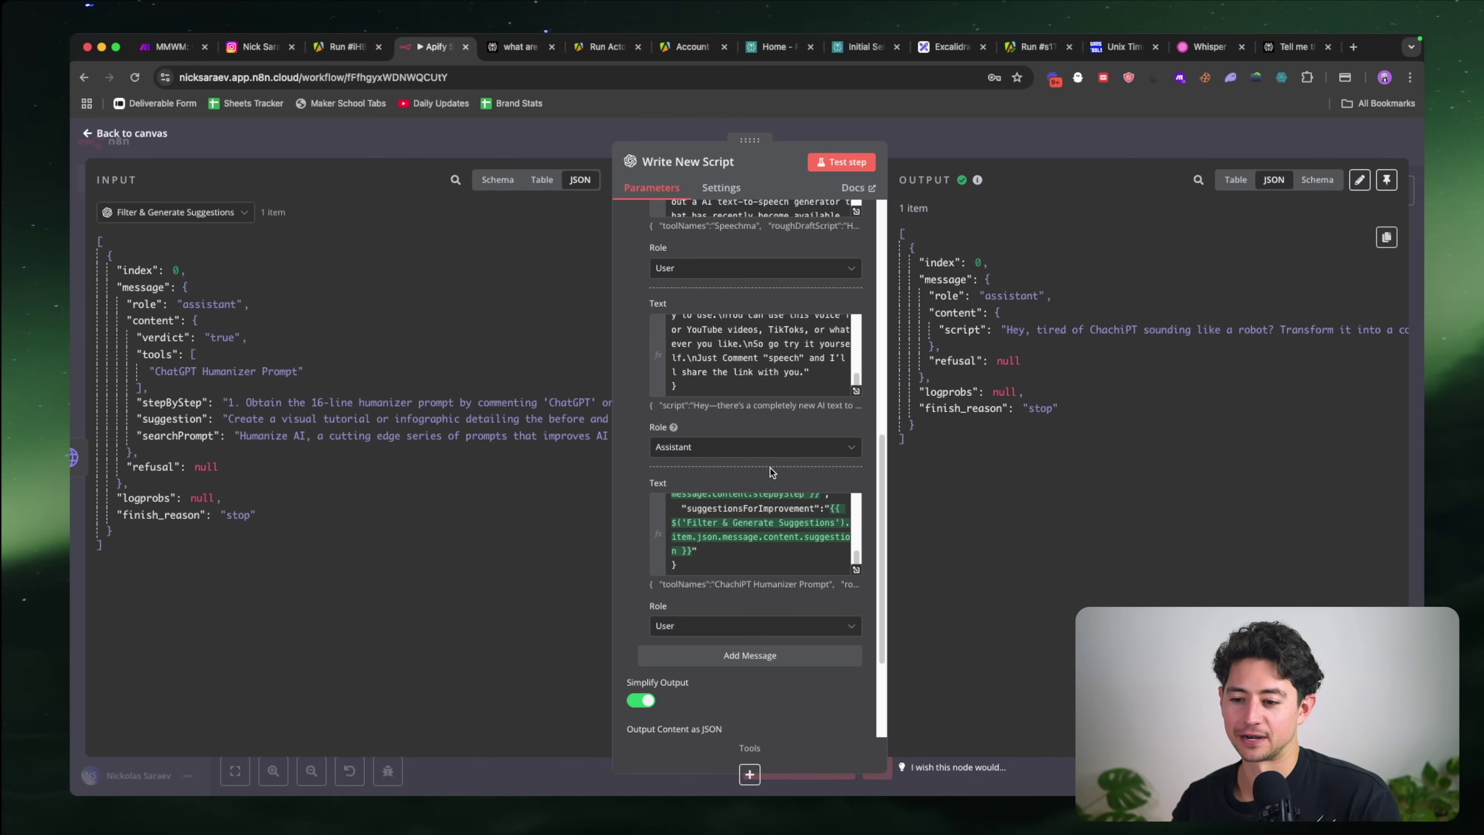
{"action": "scroll", "coordinate": [770, 468], "scroll_direction": "down", "scroll_amount": 2}
{"action": "key", "text": "super+f"}
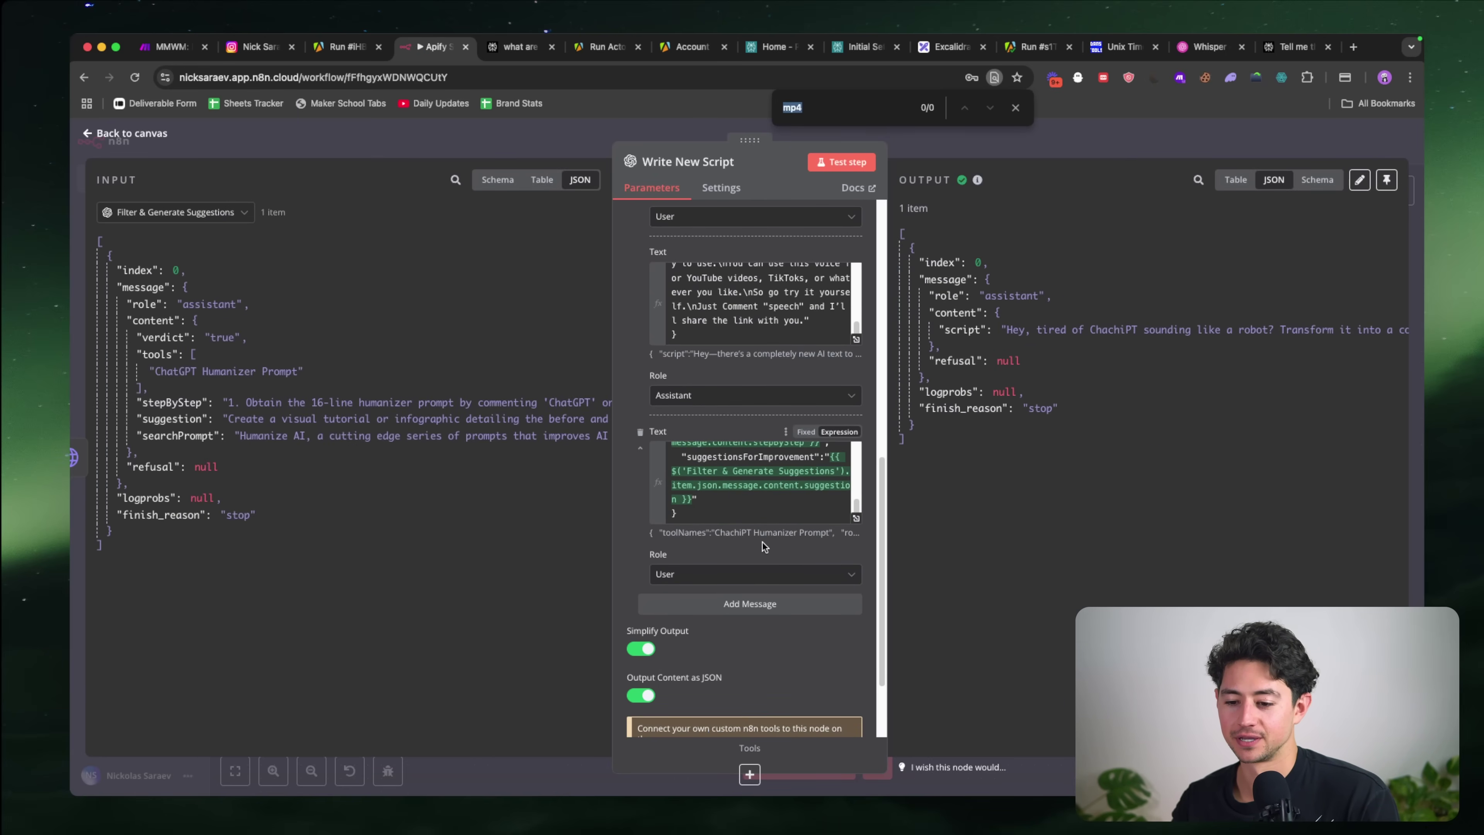
{"action": "scroll", "coordinate": [762, 542], "scroll_direction": "up", "scroll_amount": 5}
{"action": "scroll", "coordinate": [761, 542], "scroll_direction": "down", "scroll_amount": 5}
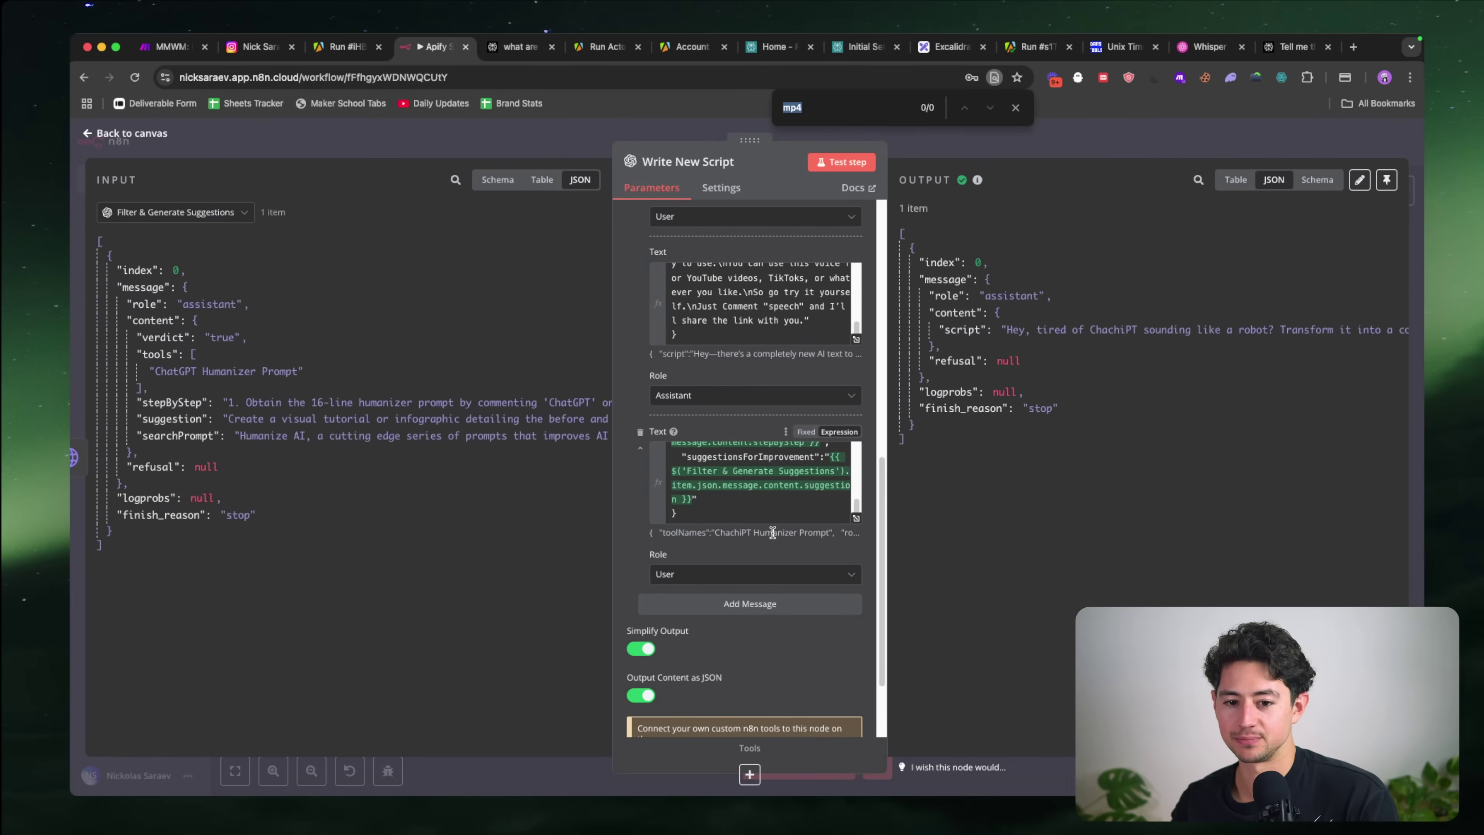
{"action": "scroll", "coordinate": [1087, 344], "scroll_direction": "right", "scroll_amount": 15}
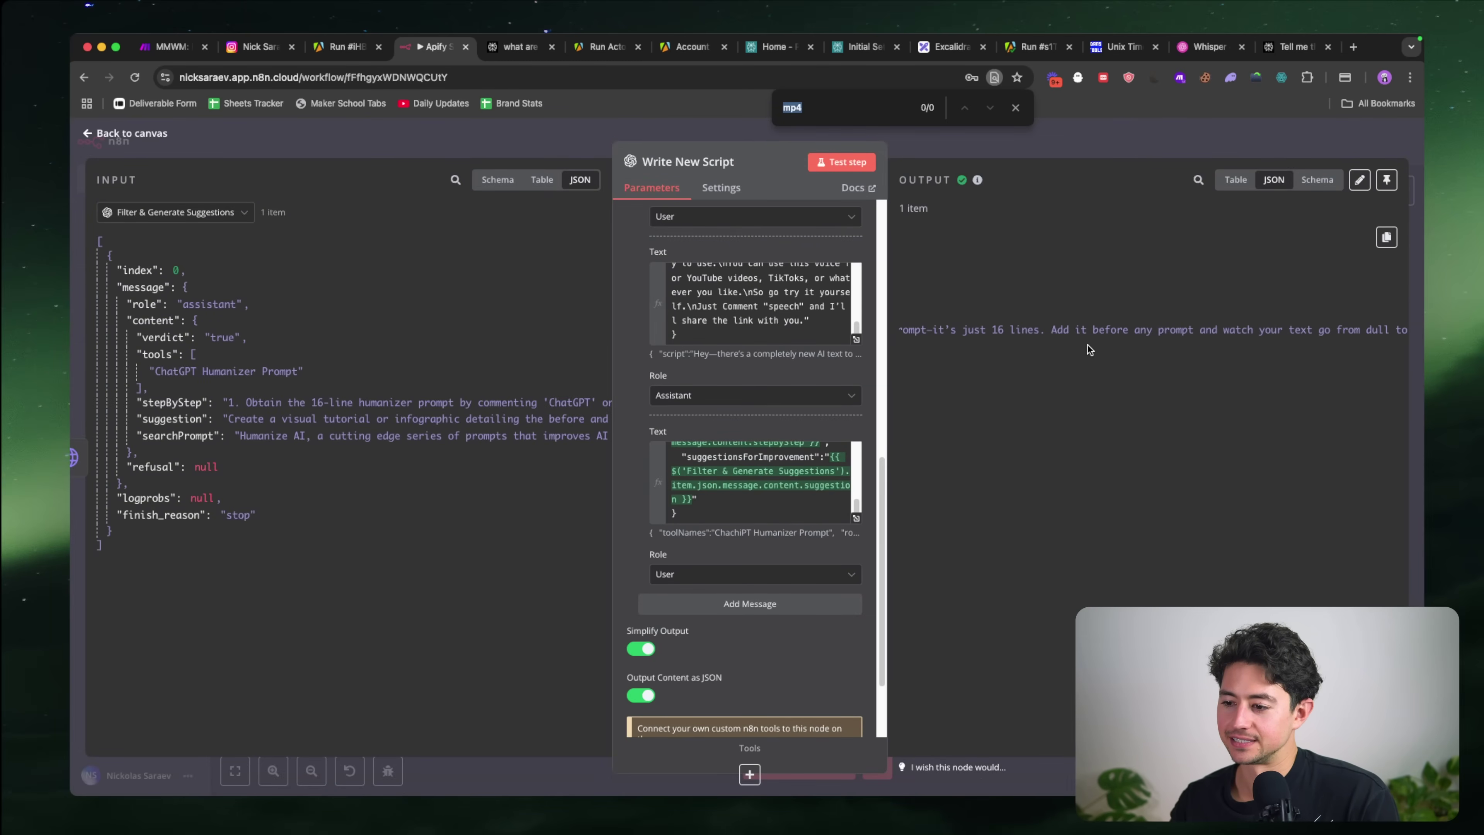
{"action": "scroll", "coordinate": [1087, 344], "scroll_direction": "right", "scroll_amount": 3}
{"action": "scroll", "coordinate": [1087, 344], "scroll_direction": "left", "scroll_amount": 20}
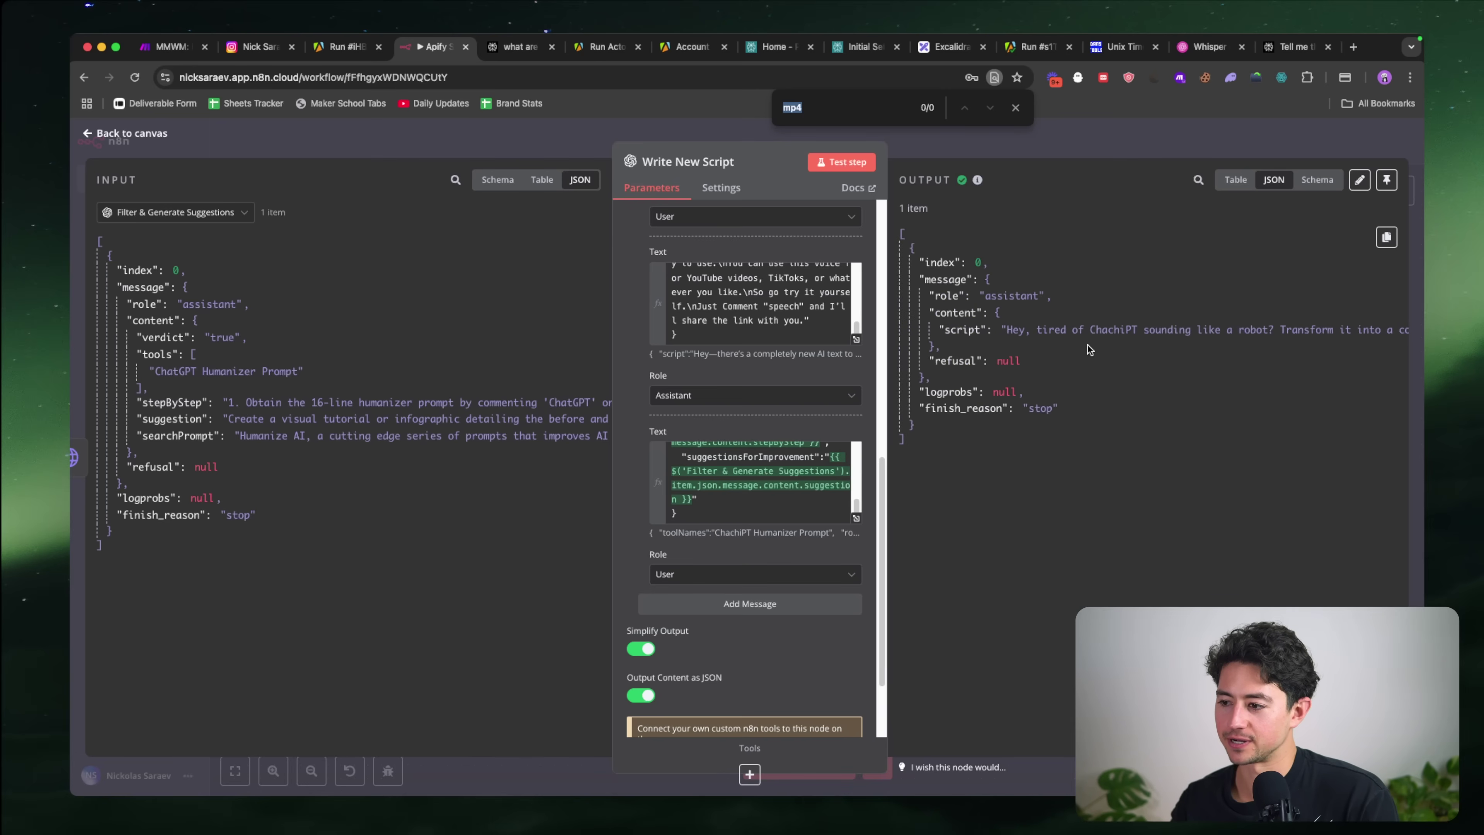
{"action": "left_click", "coordinate": [1318, 181]}
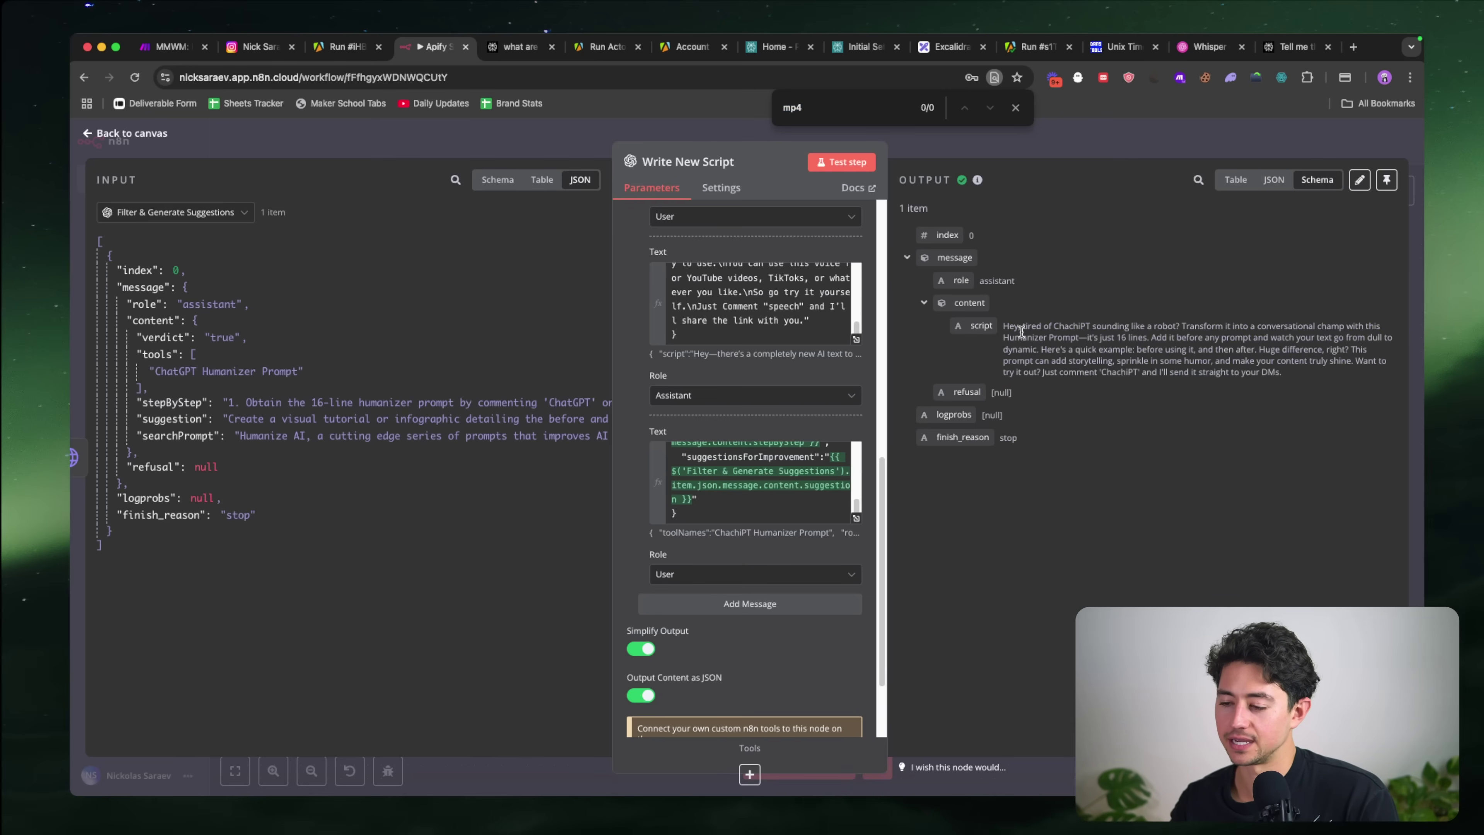
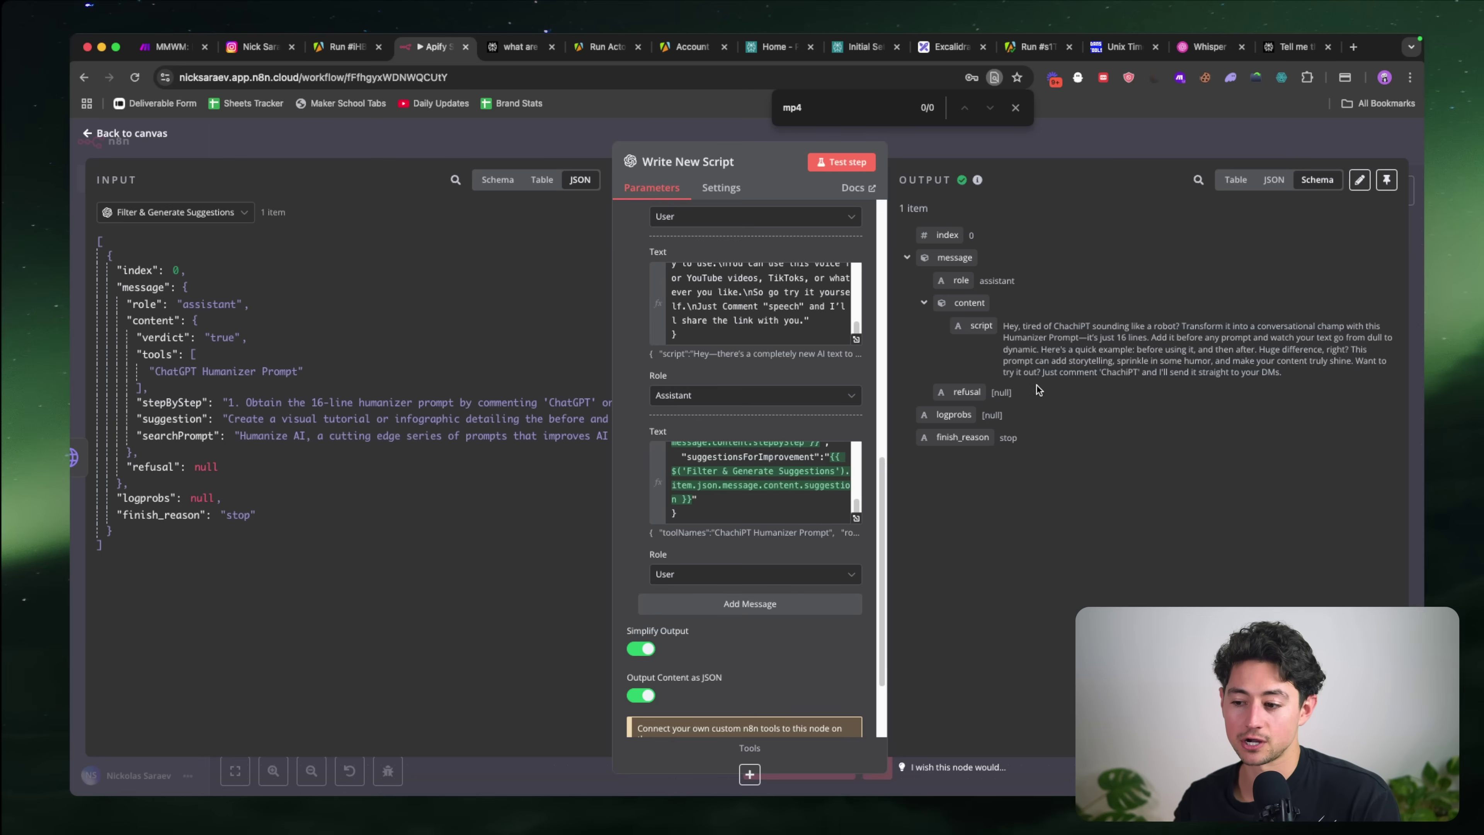
Step: Add the rule '- Add newlines as \n between sentences.' at the end of the system prompt
{"action": "scroll", "coordinate": [813, 399], "scroll_direction": "up", "scroll_amount": 10}
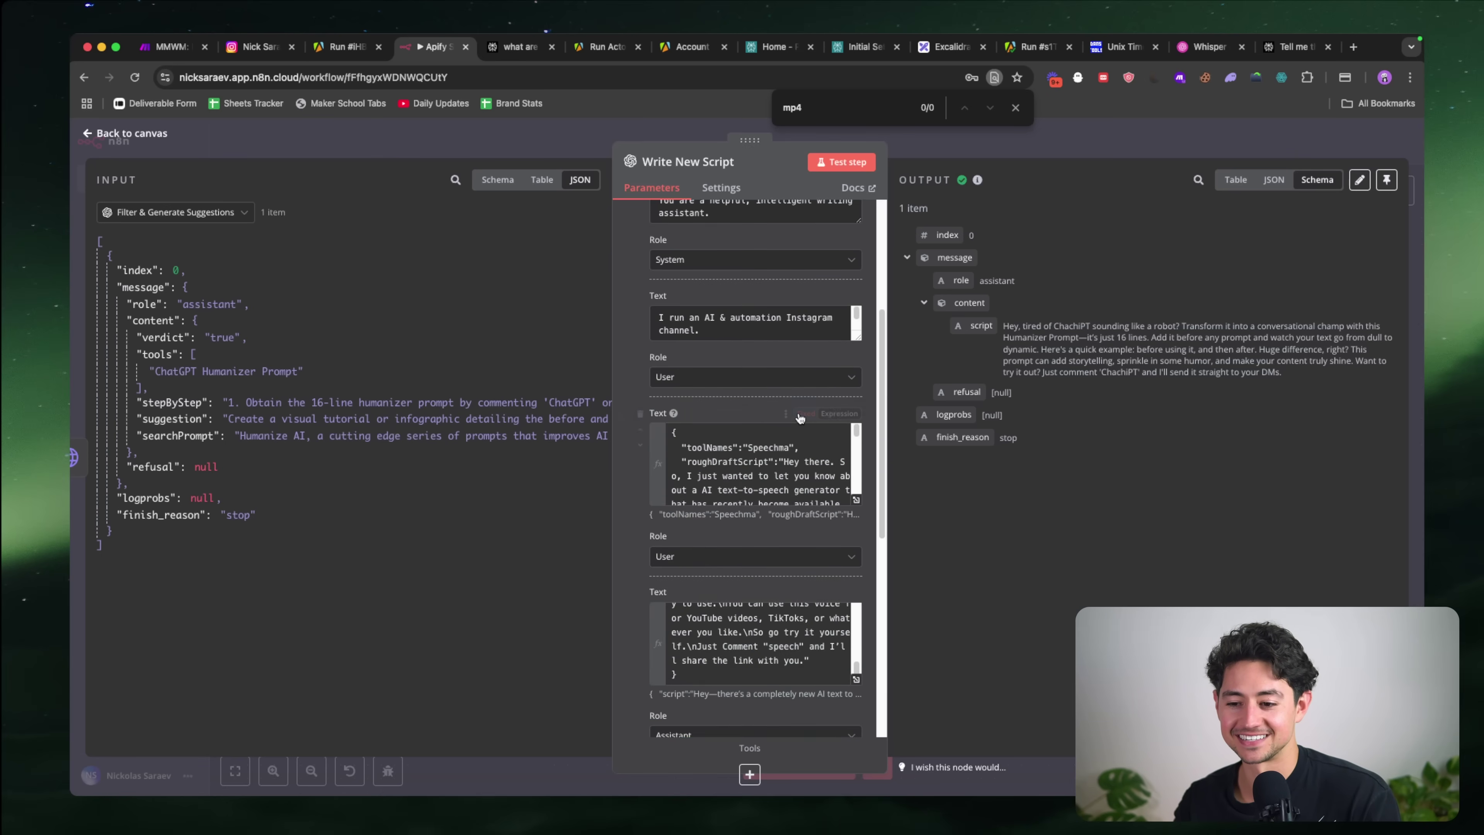
{"action": "scroll", "coordinate": [772, 436], "scroll_direction": "down", "scroll_amount": 10}
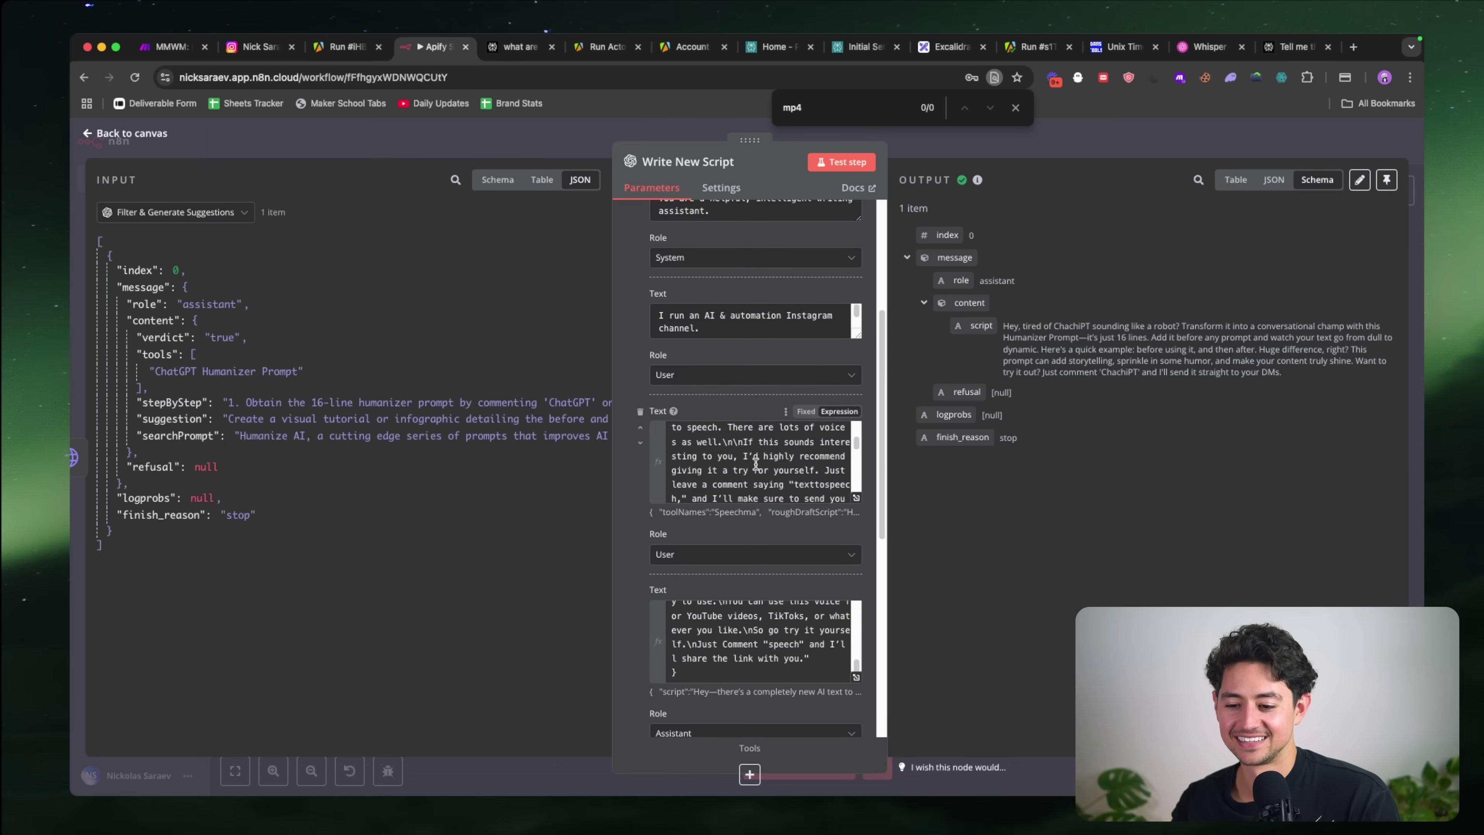
{"action": "scroll", "coordinate": [767, 456], "scroll_direction": "up", "scroll_amount": 3}
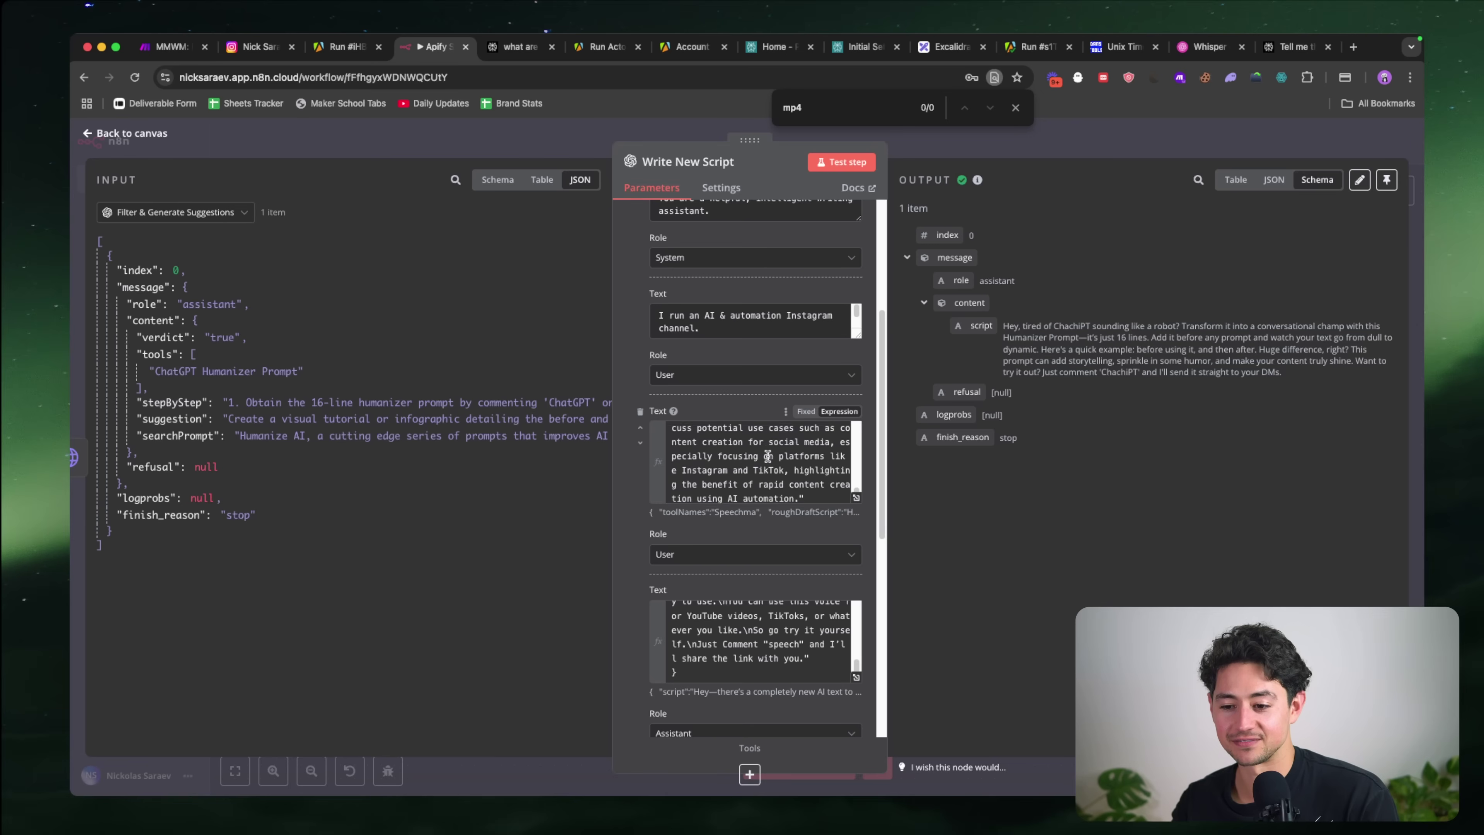
{"action": "left_click_drag", "start_coordinate": [860, 334], "coordinate": [852, 561]}
{"action": "scroll", "coordinate": [738, 436], "scroll_direction": "down", "scroll_amount": 6}
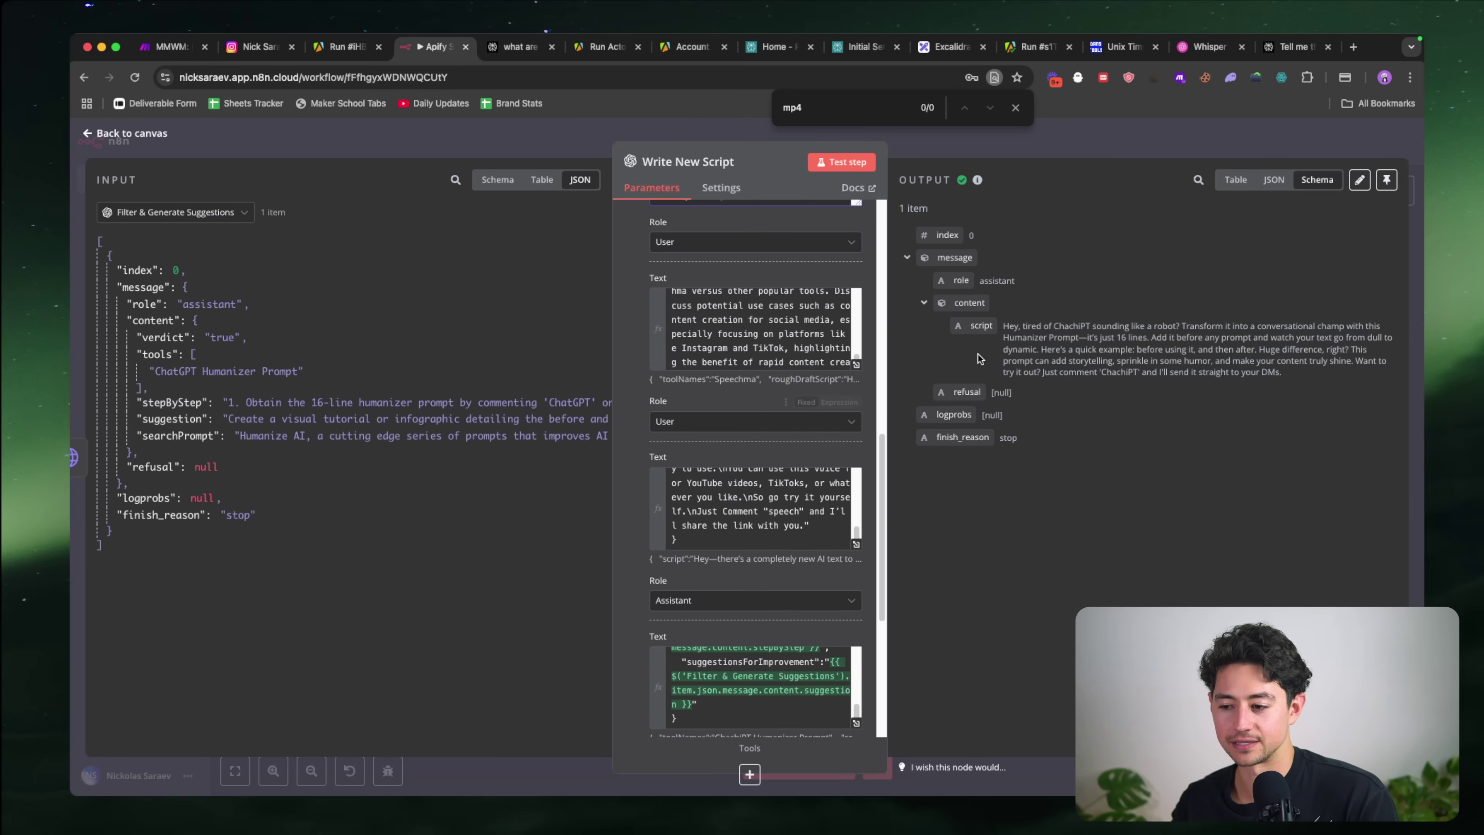
{"action": "scroll", "coordinate": [661, 451], "scroll_direction": "up", "scroll_amount": 1}
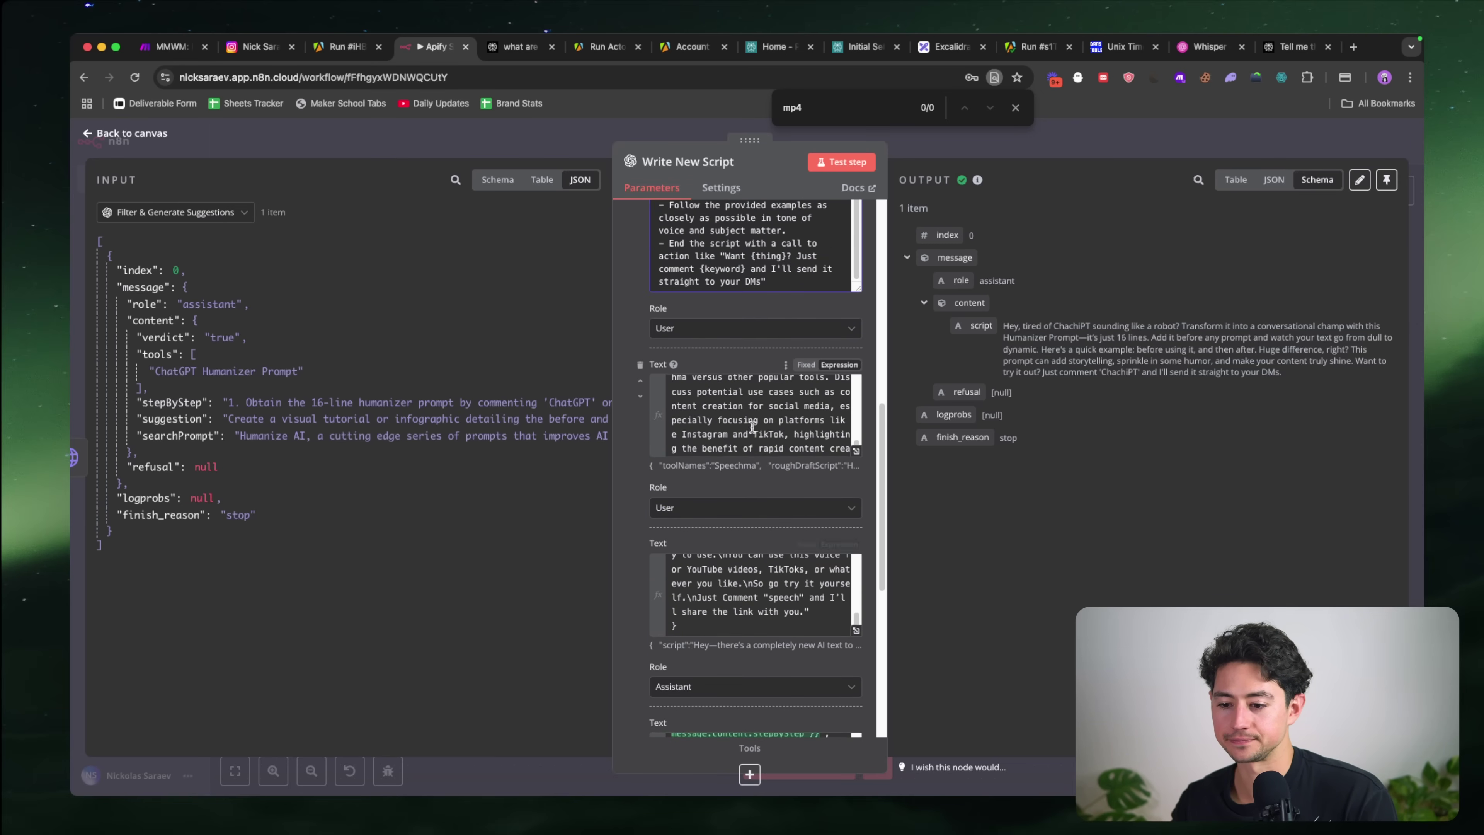
{"action": "scroll", "coordinate": [752, 427], "scroll_direction": "down", "scroll_amount": 3}
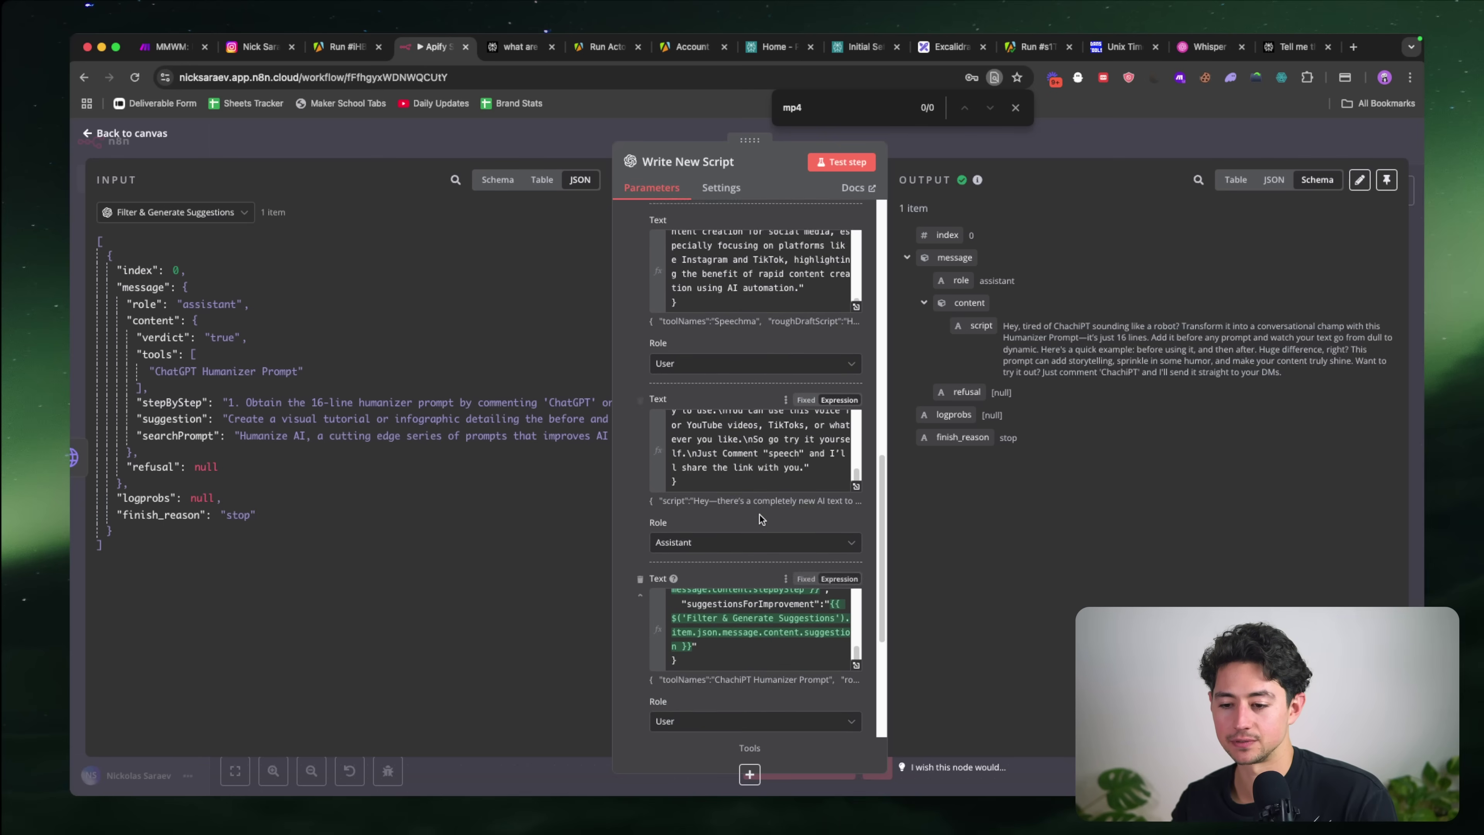
{"action": "scroll", "coordinate": [759, 514], "scroll_direction": "up", "scroll_amount": 5}
{"action": "scroll", "coordinate": [812, 522], "scroll_direction": "down", "scroll_amount": 3}
{"action": "scroll", "coordinate": [812, 522], "scroll_direction": "up", "scroll_amount": 4}
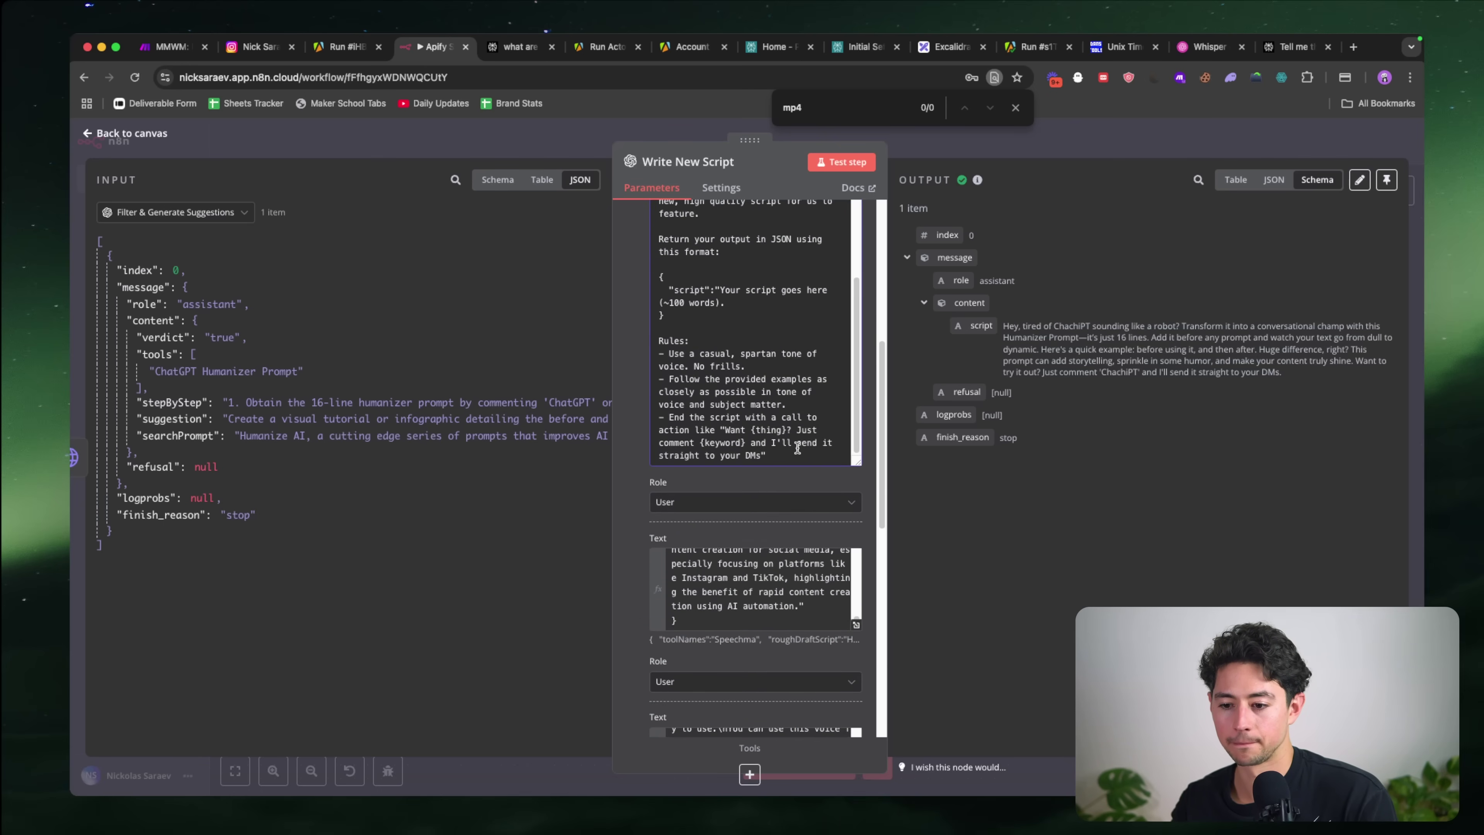
{"action": "key", "text": "Return"}
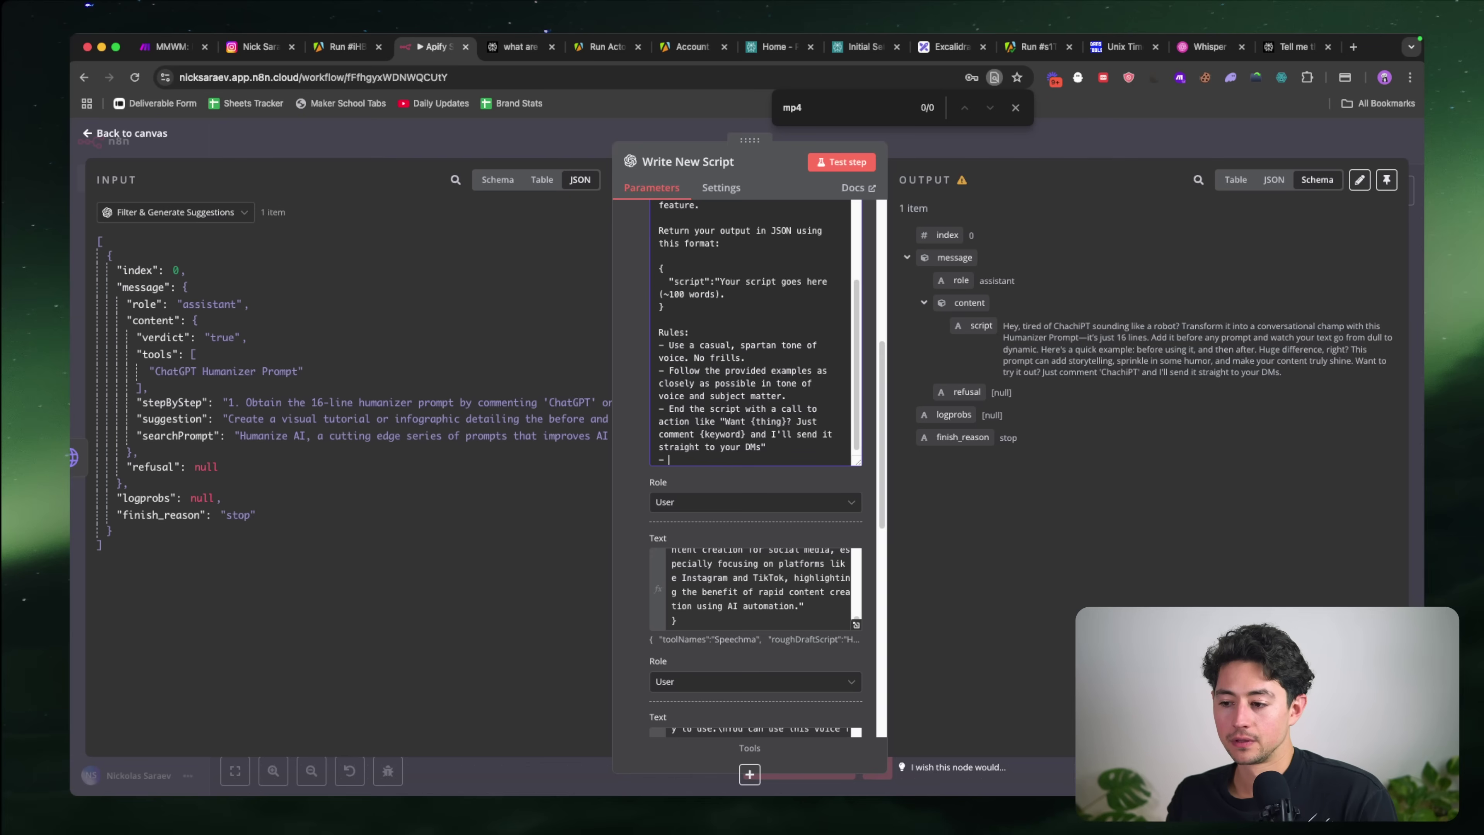
{"action": "type", "text": "- Add newlines as \\n between"}
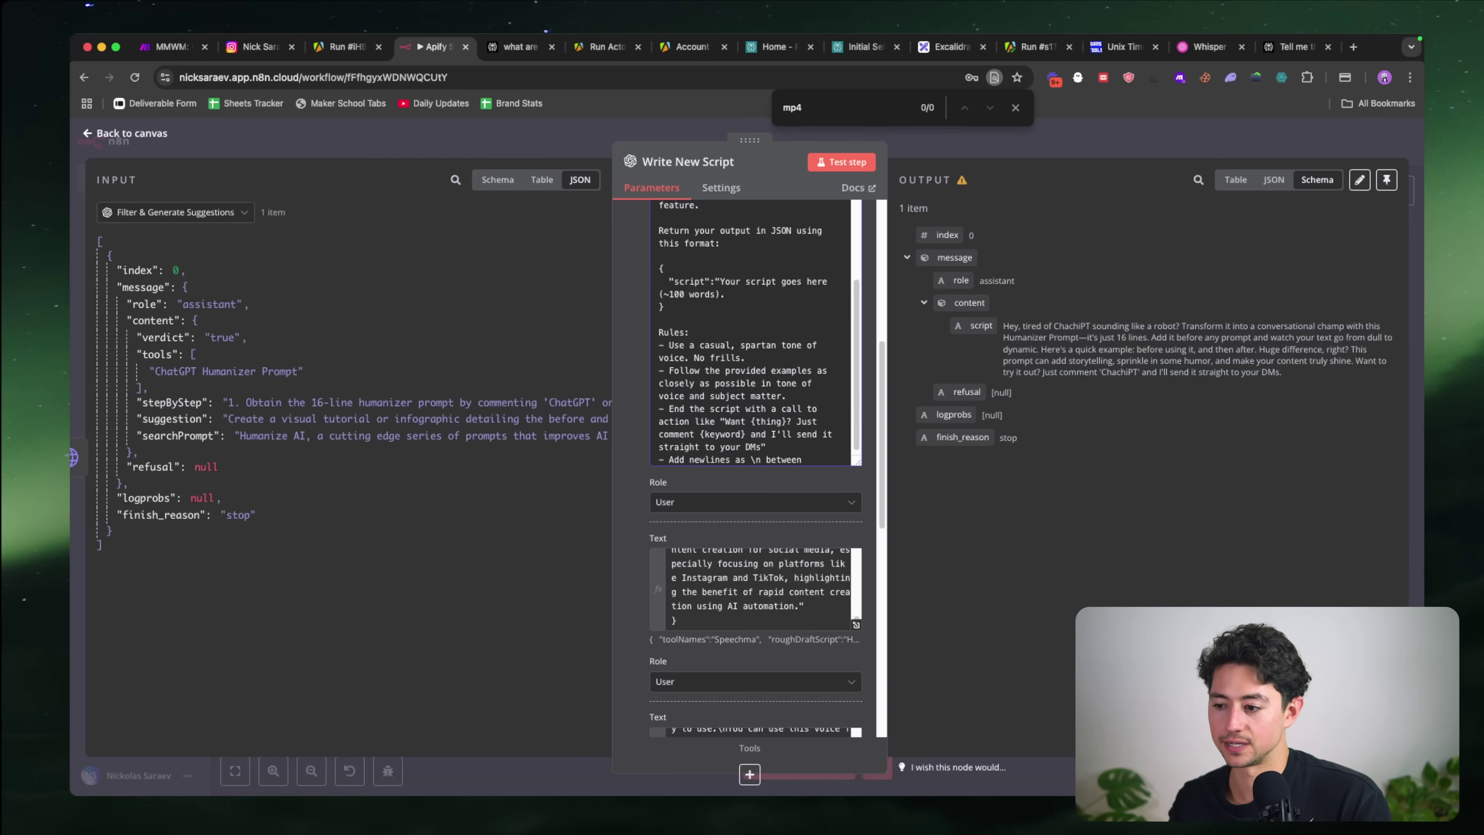
{"action": "type", "text": "tences."}
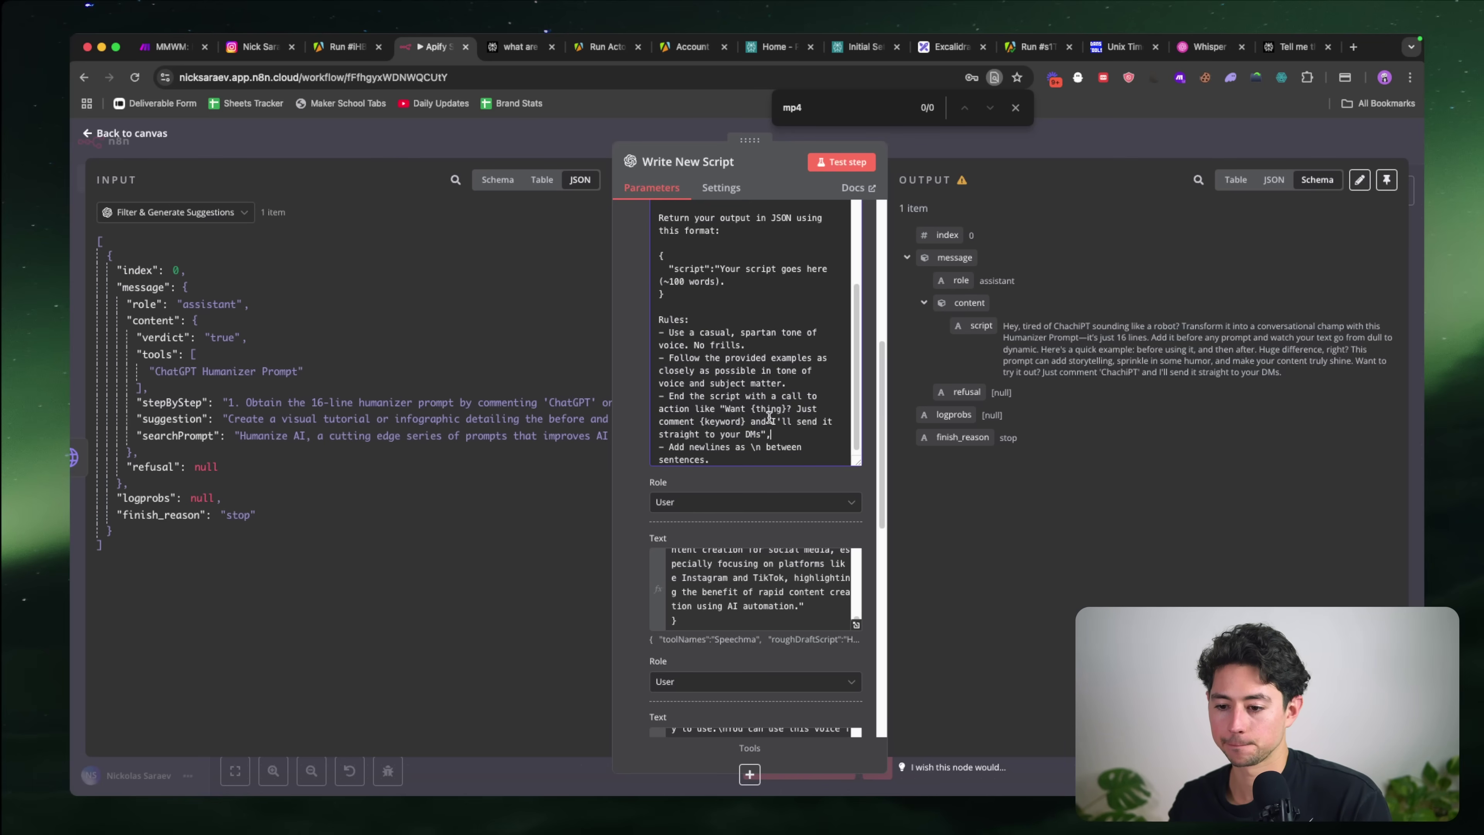
Step: Delete the follow-the-examples rule and extend the tone rule with 'Be straightforward, and don't use poetic'
{"action": "left_click_drag", "start_coordinate": [804, 386], "coordinate": [659, 358]}
{"action": "key", "text": "BackSpace"}
{"action": "key", "text": "BackSpace"}
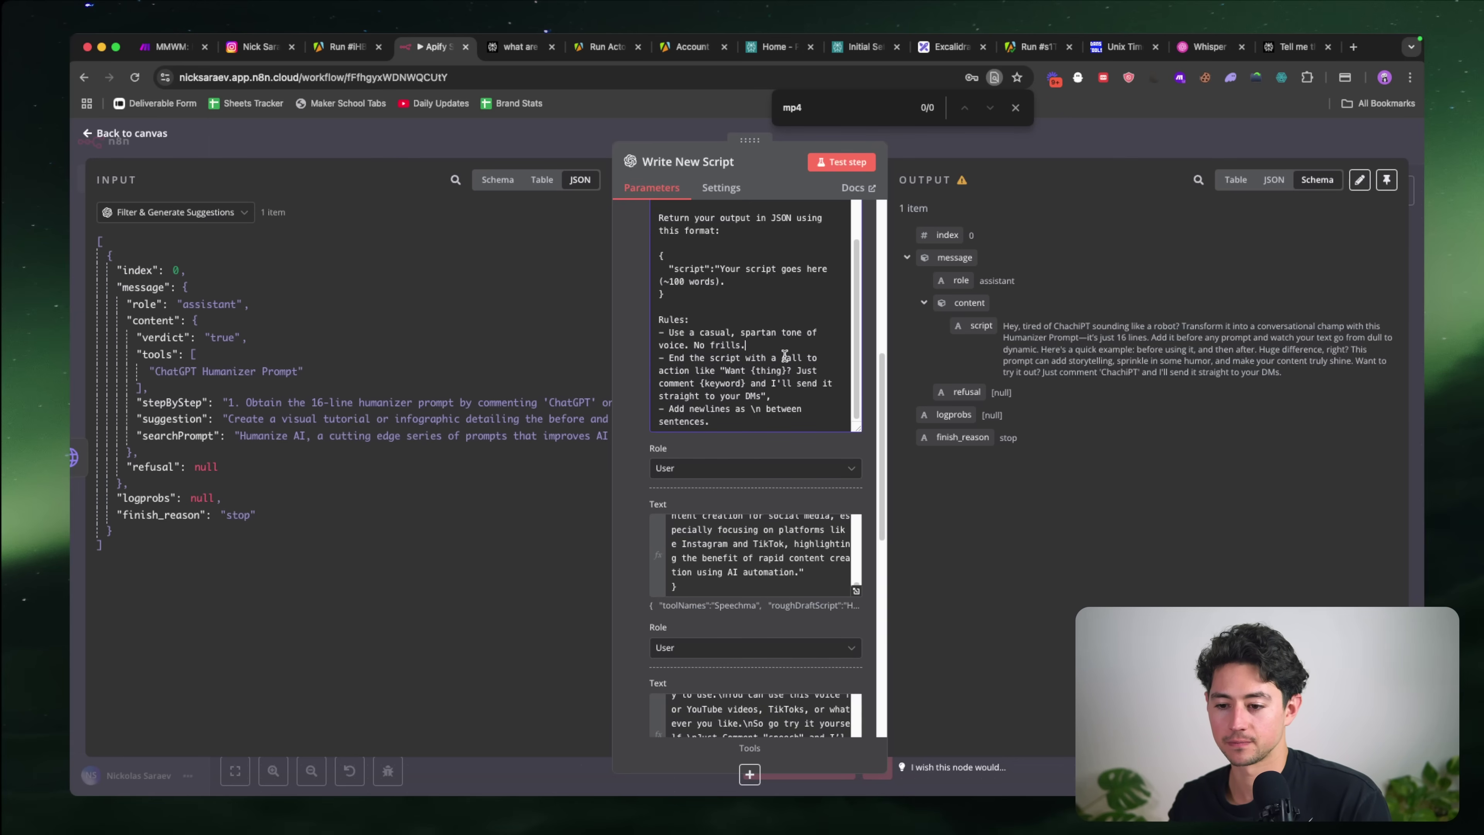
{"action": "type", "text": "Be straightforw"}
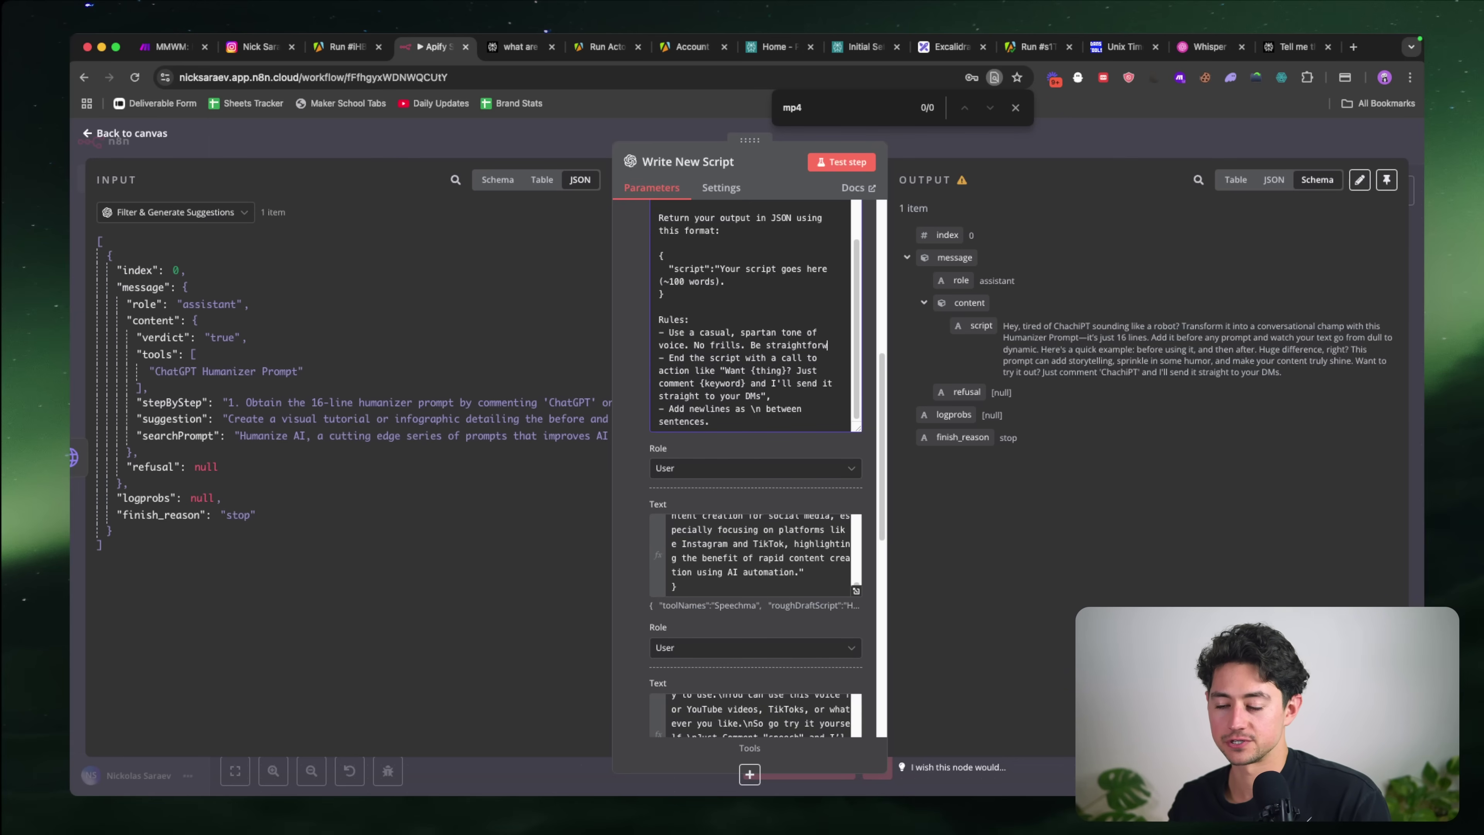
{"action": "type", "text": "ard and serious."}
{"action": "scroll", "coordinate": [743, 575], "scroll_direction": "up", "scroll_amount": 5}
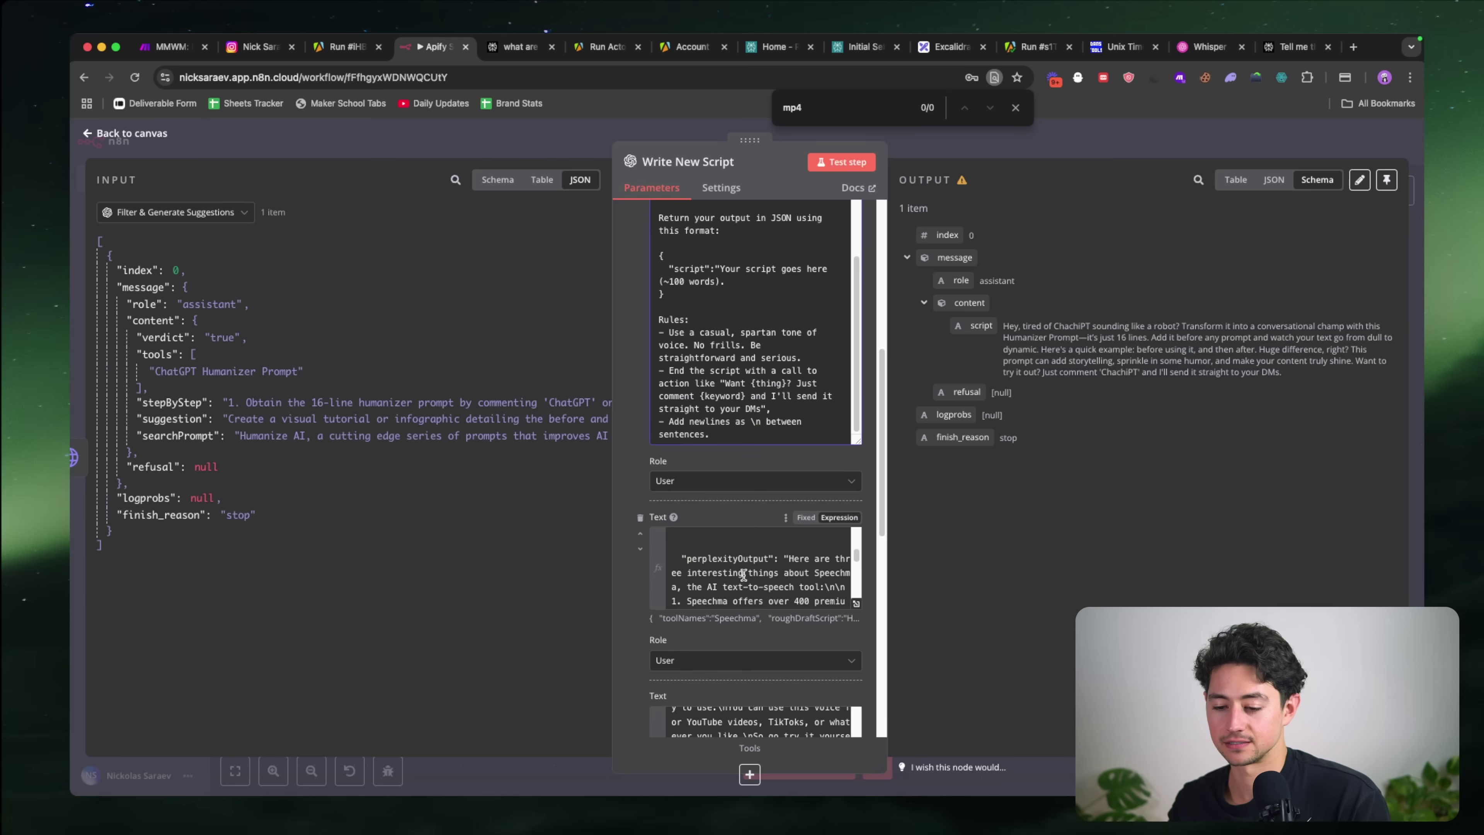
{"action": "key", "text": "shift+alt+Left"}
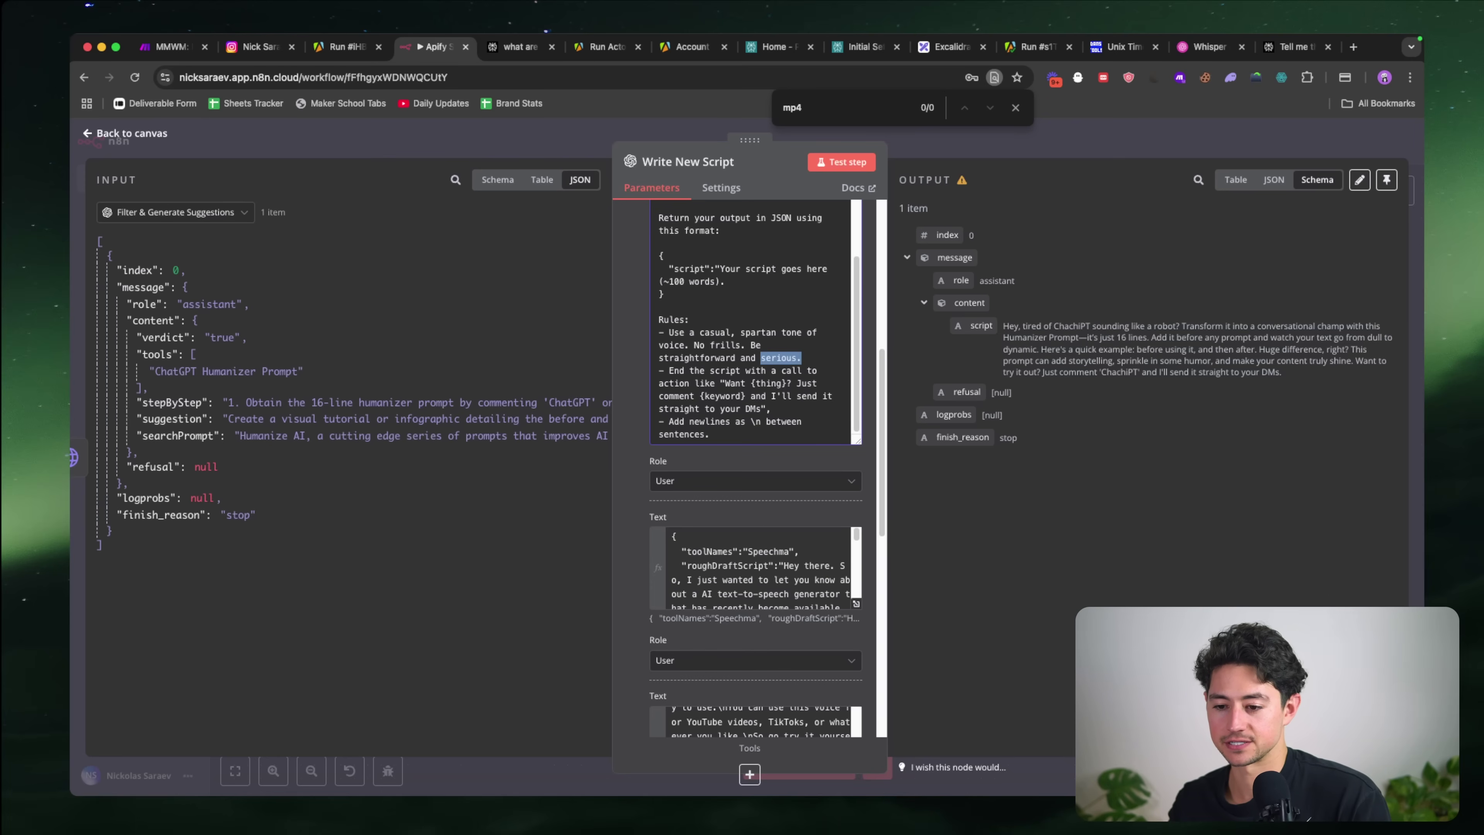
{"action": "key", "text": "BackSpace"}
{"action": "key", "text": "shift+alt+Left"}
{"action": "key", "text": "BackSpace"}
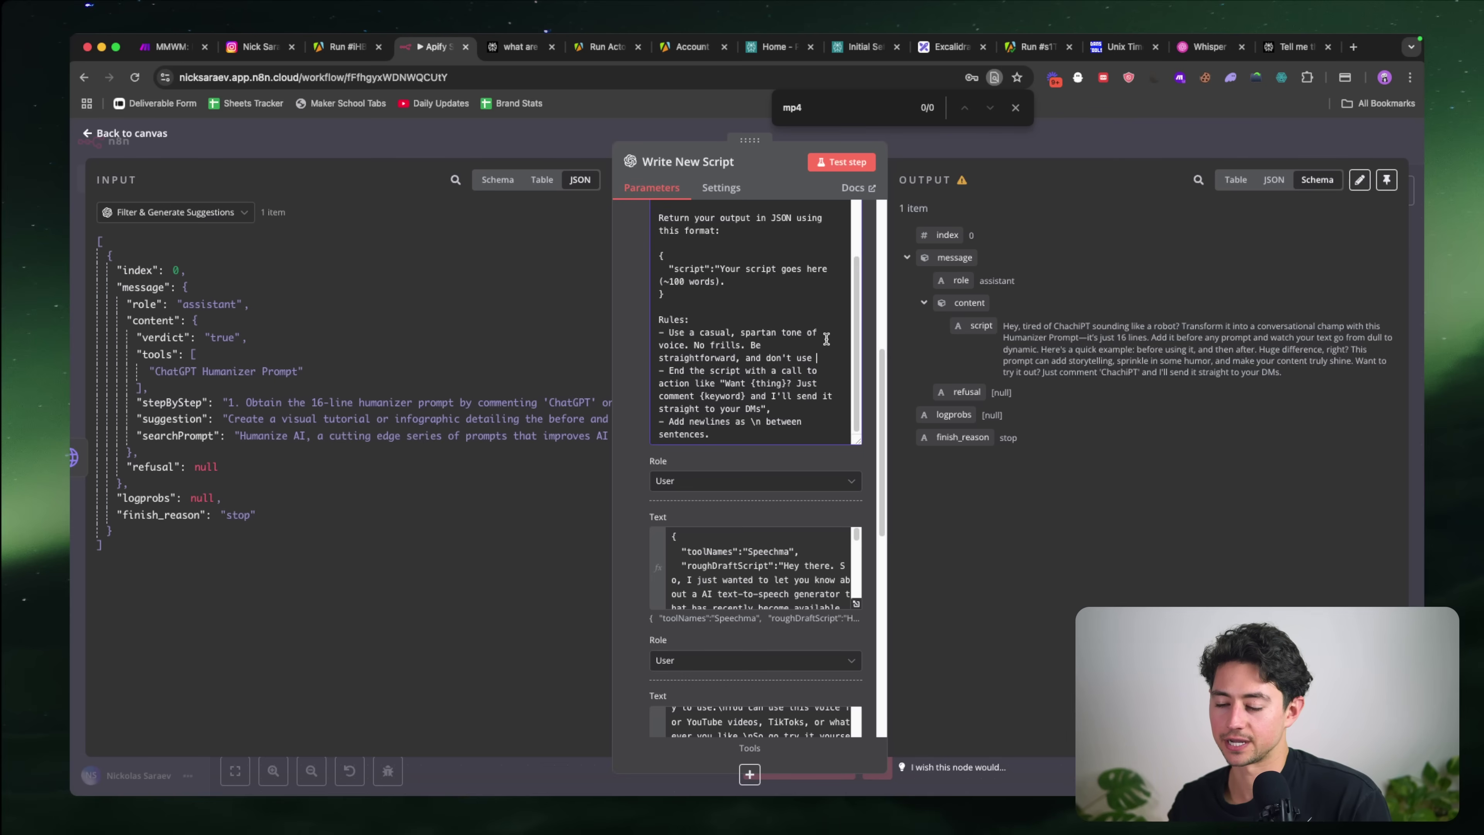
{"action": "type", "text": "ic language."}
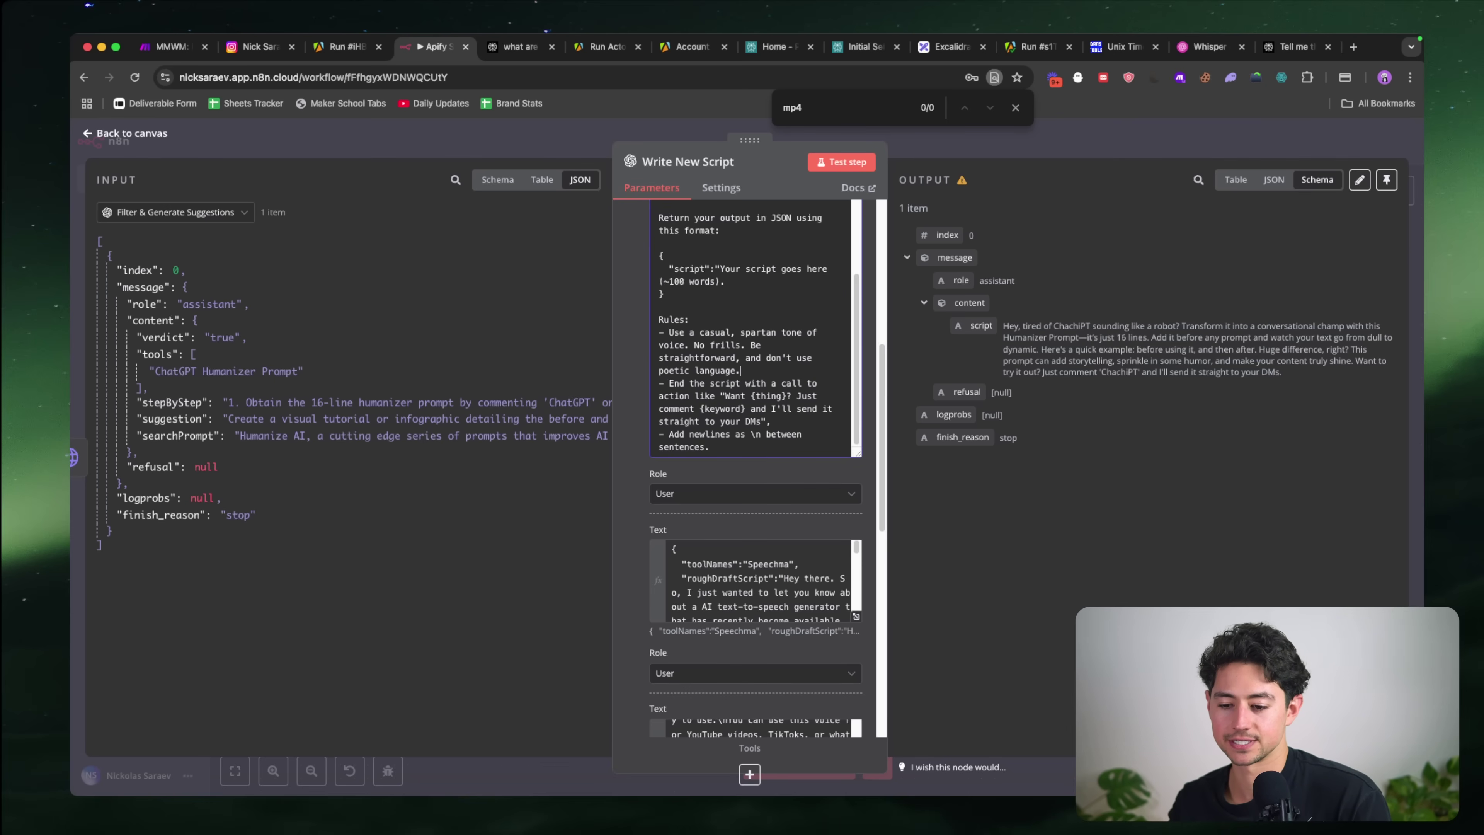
{"action": "scroll", "coordinate": [643, 532], "scroll_direction": "down", "scroll_amount": 15}
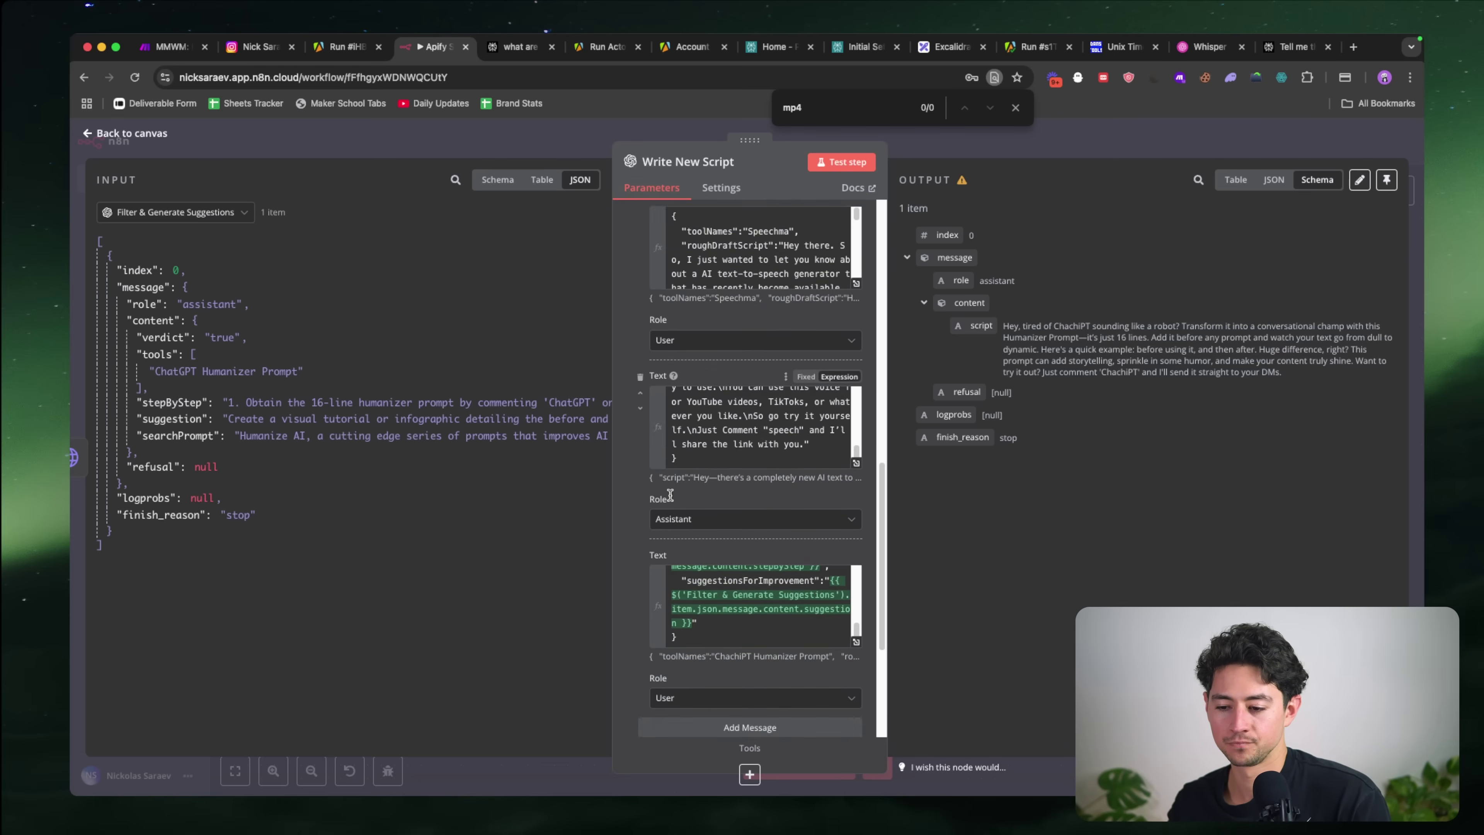
Step: Add Output Randomness (Temperature) 0.7 to Write New Script and rerun it for a fresh script
{"action": "left_click", "coordinate": [699, 699]}
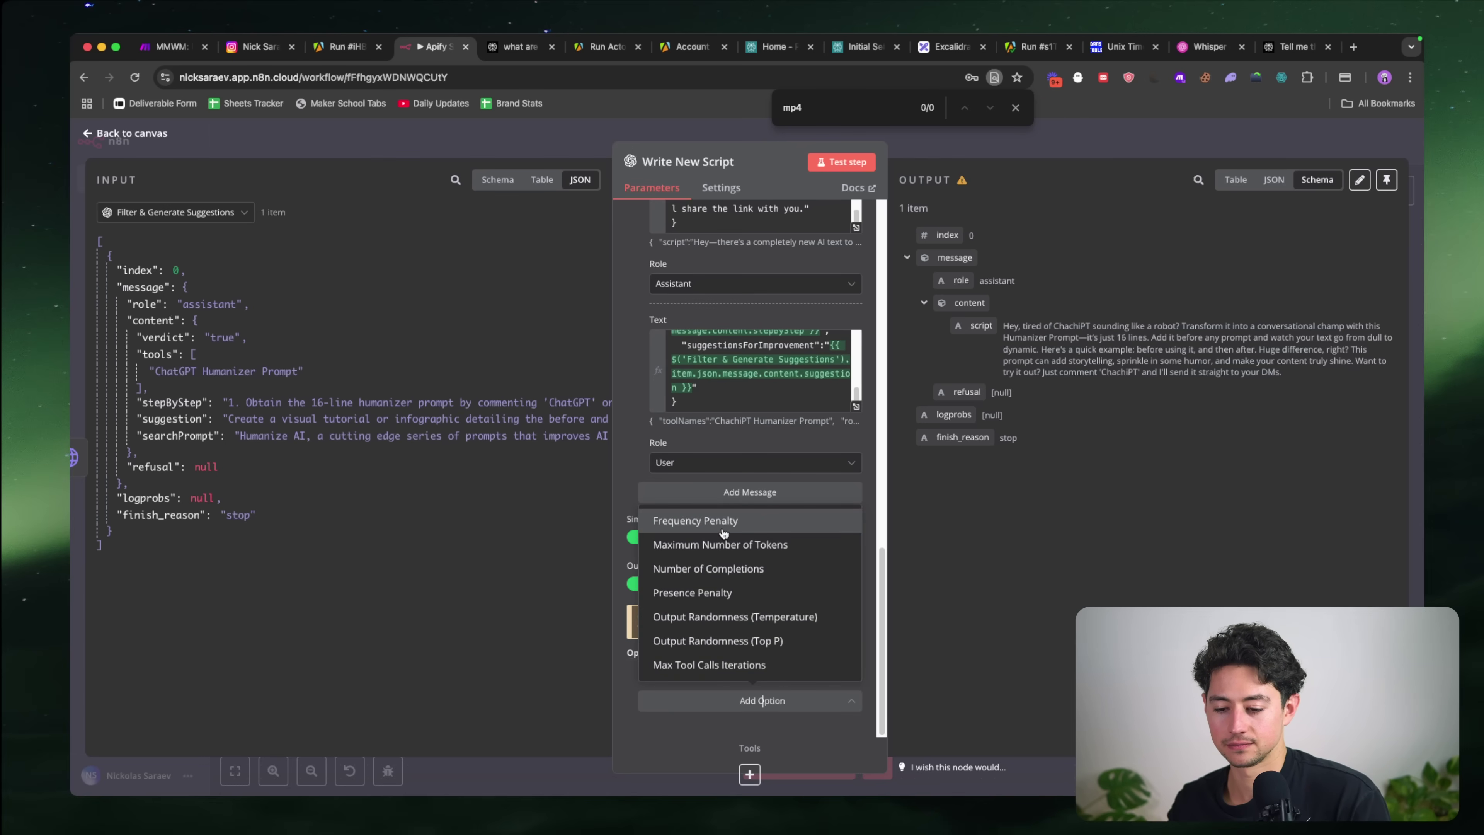
{"action": "left_click", "coordinate": [733, 616]}
{"action": "double_click", "coordinate": [736, 676]}
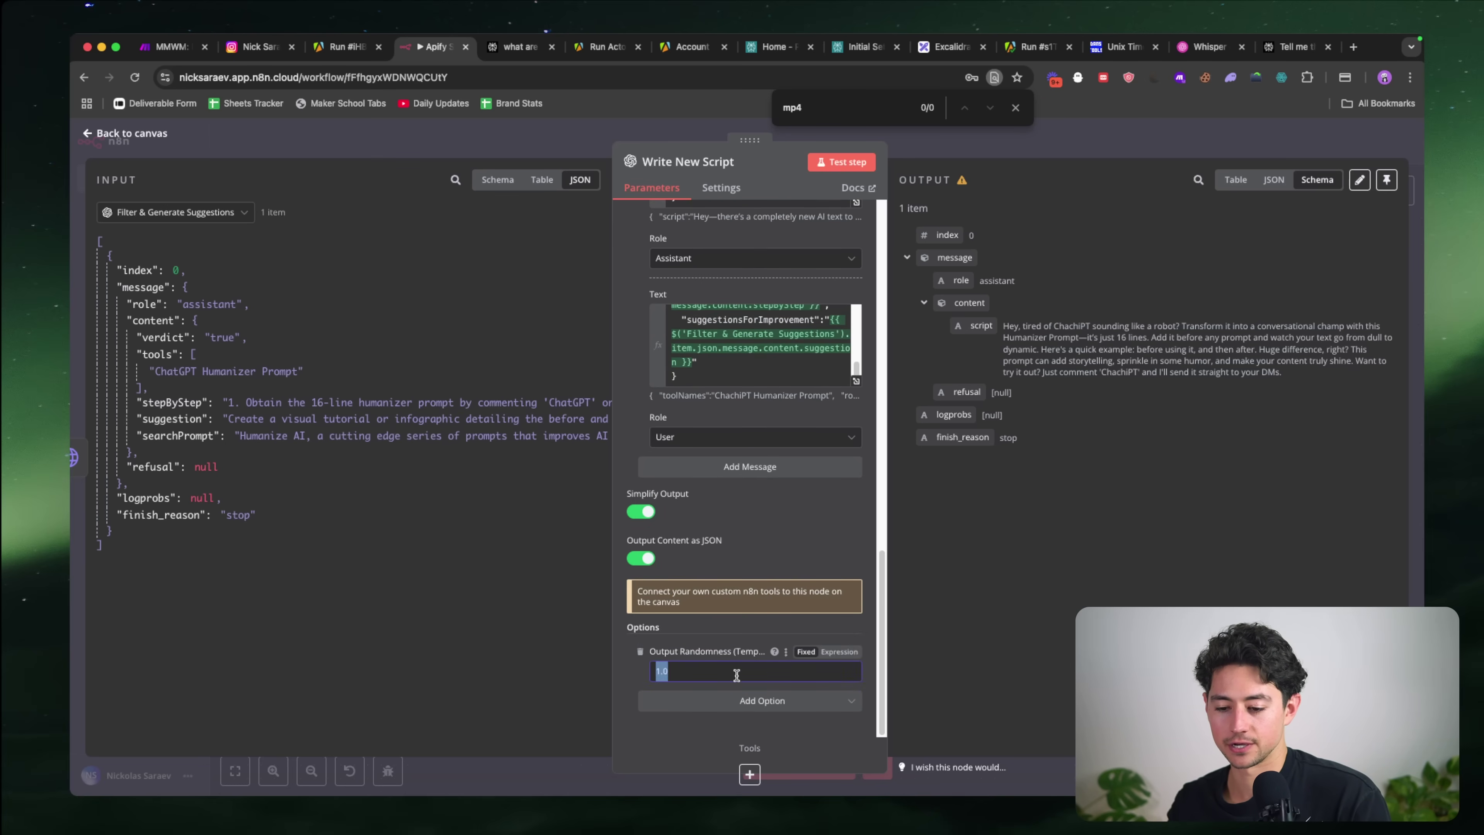
{"action": "type", "text": "0.7"}
{"action": "left_click", "coordinate": [821, 156]}
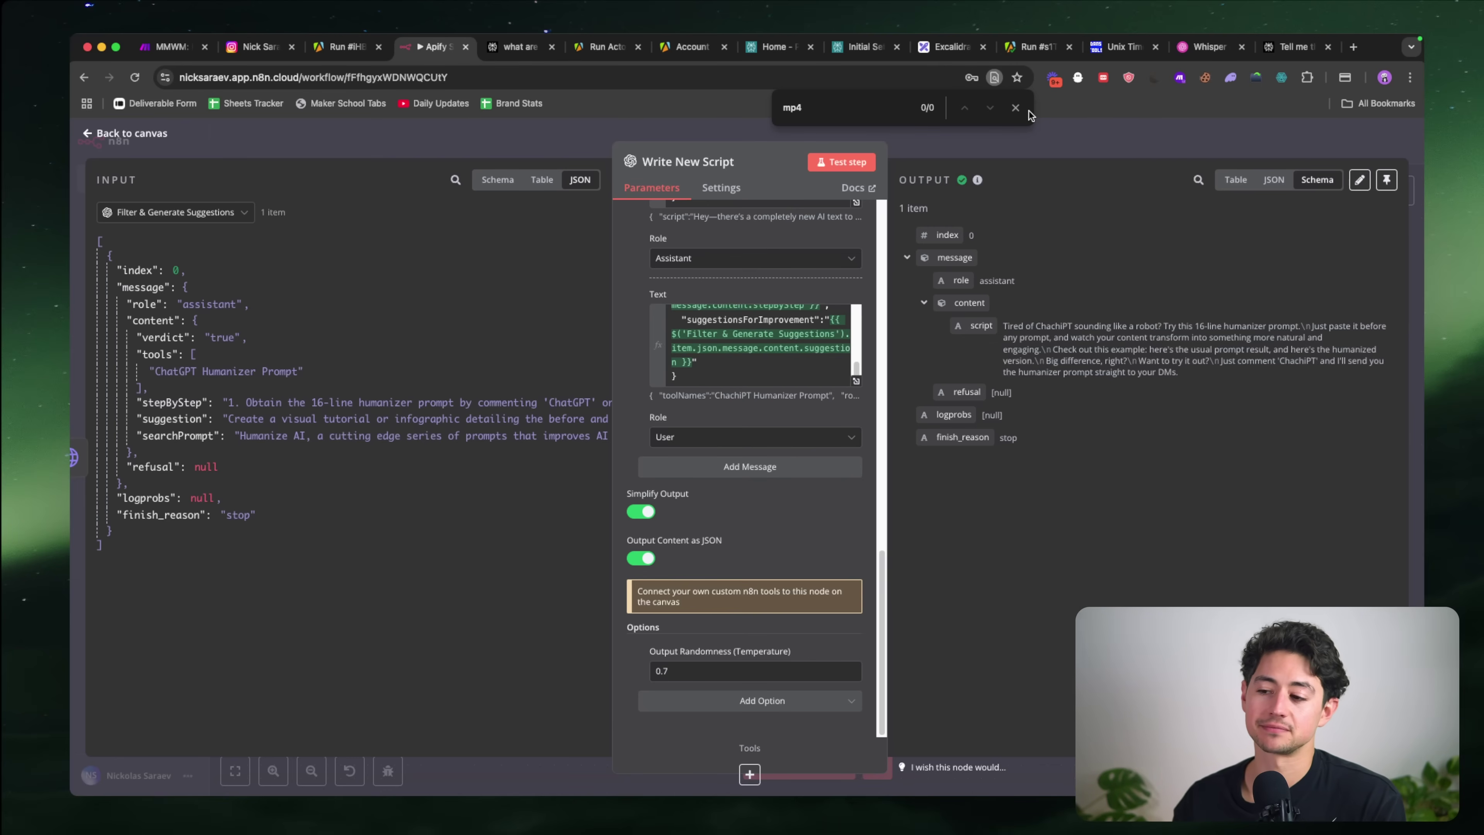
{"action": "left_click", "coordinate": [1016, 108]}
{"action": "left_click", "coordinate": [1020, 136]}
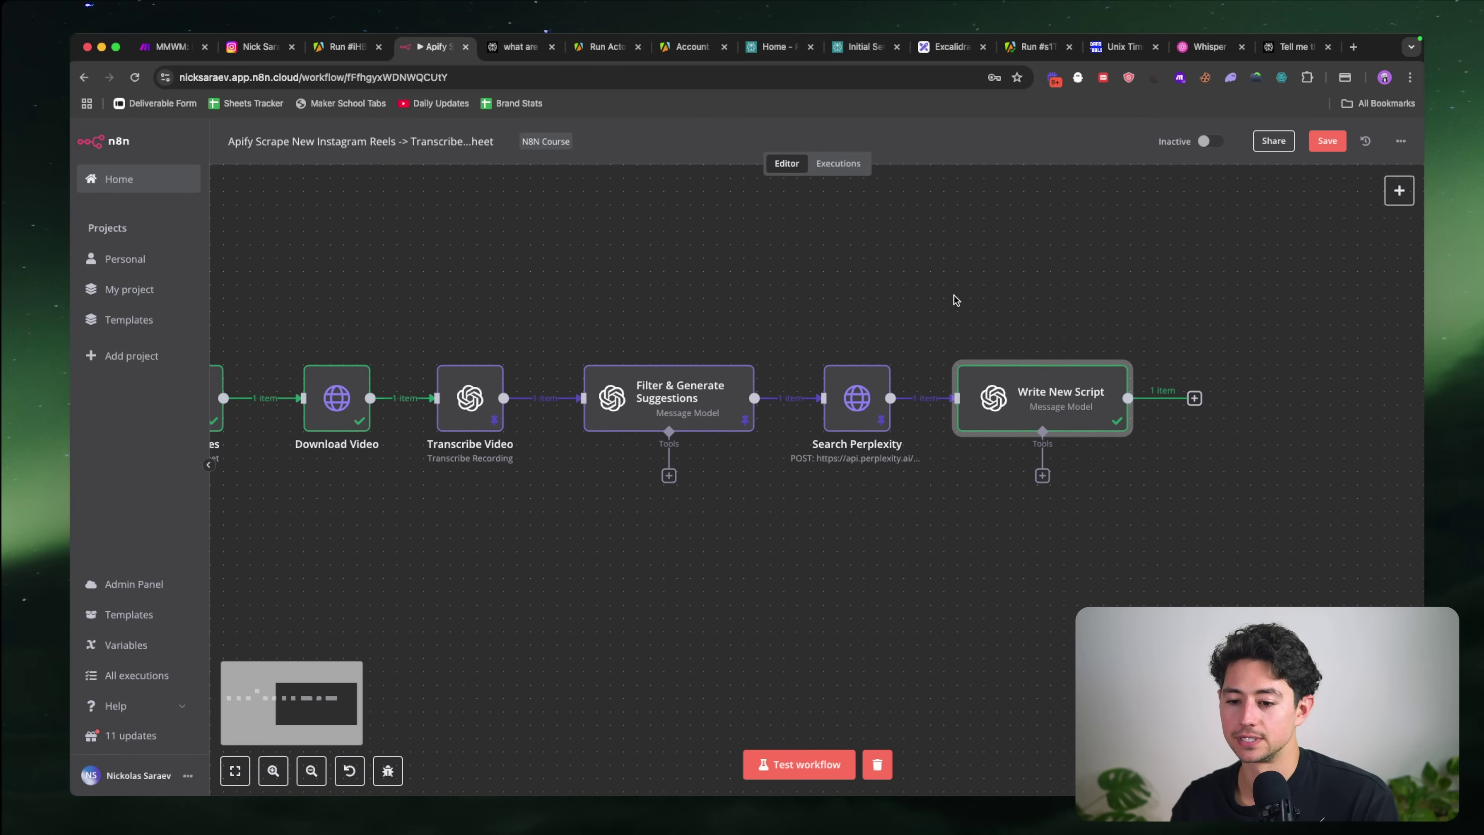
Step: Paste a copy of Add Entries as Add Entries1 beside Write New Script and open its settings
{"action": "scroll", "coordinate": [725, 264], "scroll_direction": "down", "scroll_amount": 5}
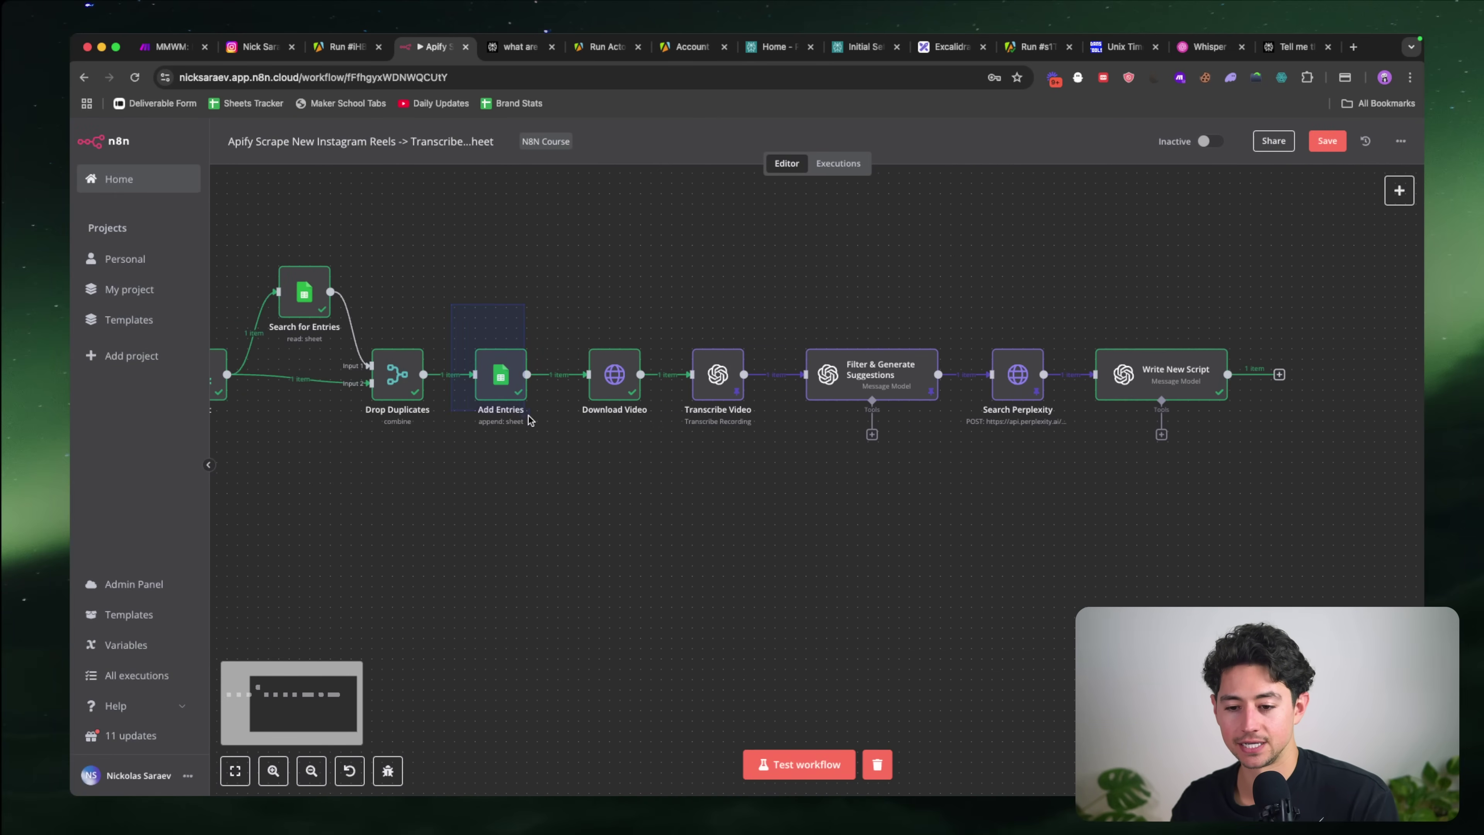
{"action": "scroll", "coordinate": [744, 487], "scroll_direction": "right", "scroll_amount": 5}
{"action": "key", "text": "ctrl+v"}
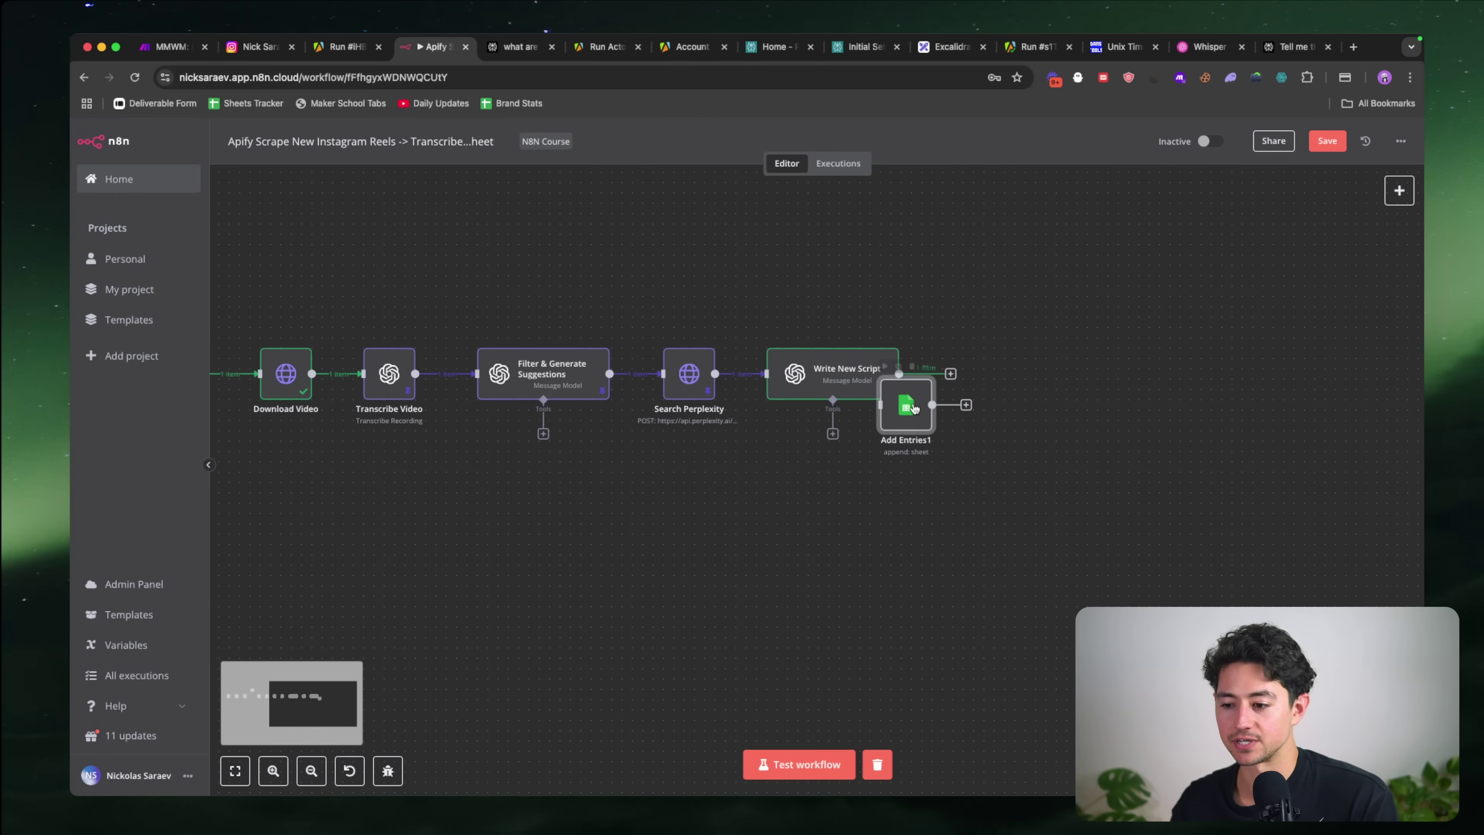
{"action": "left_click_drag", "start_coordinate": [1000, 383], "coordinate": [973, 379]}
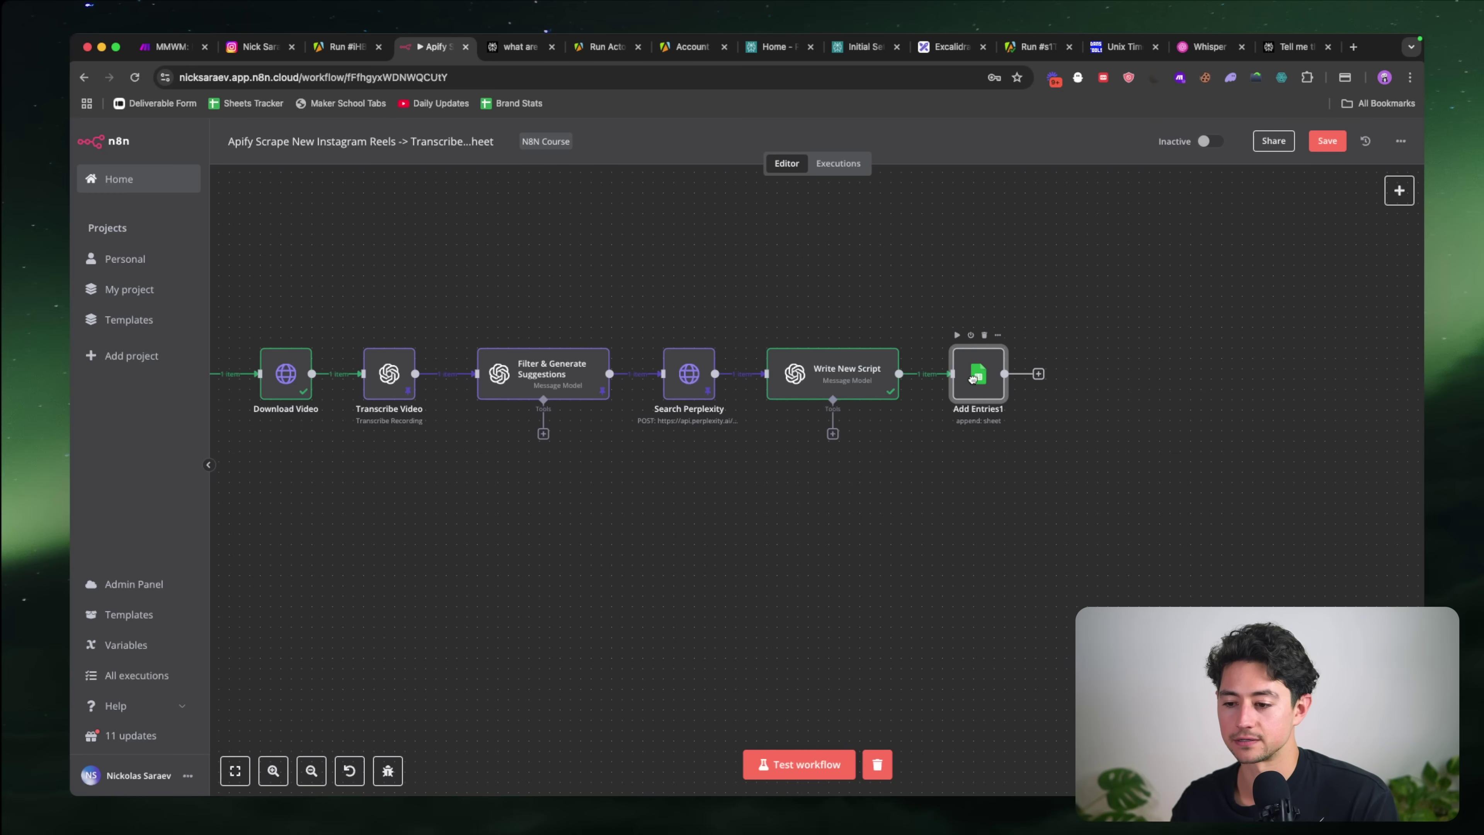
{"action": "double_click", "coordinate": [978, 377]}
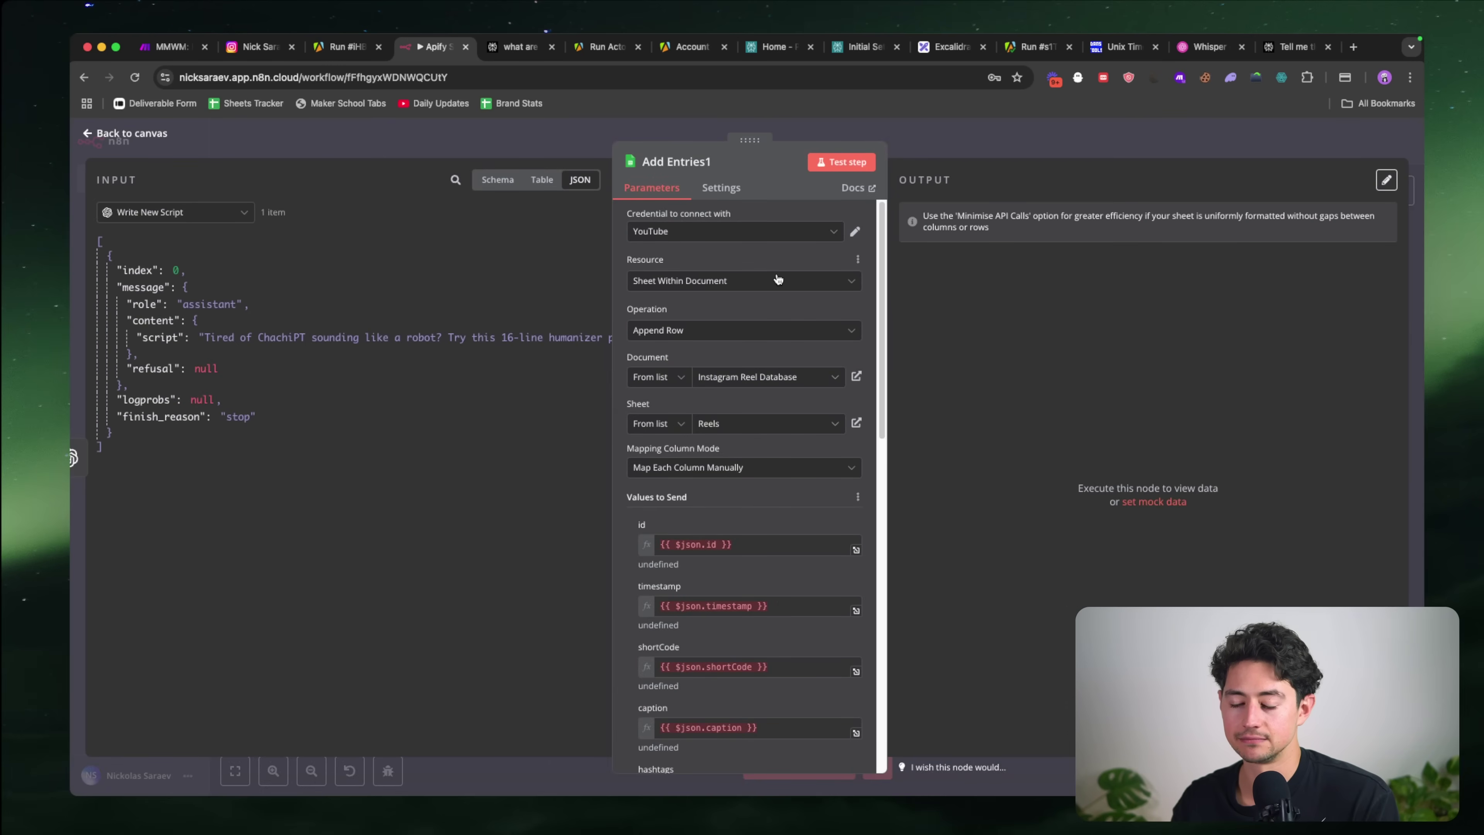
{"action": "key", "text": "Escape"}
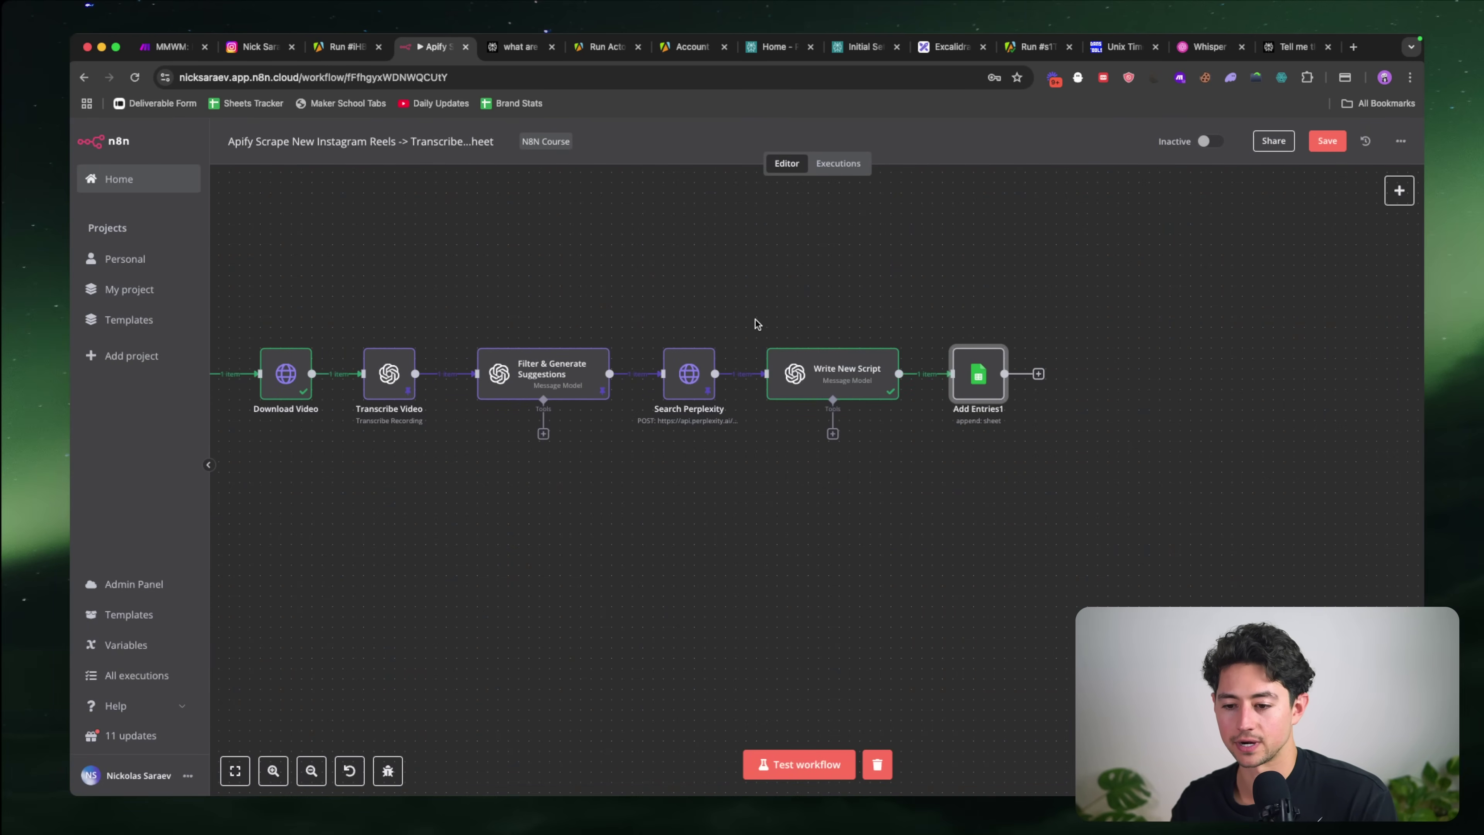
{"action": "double_click", "coordinate": [991, 375]}
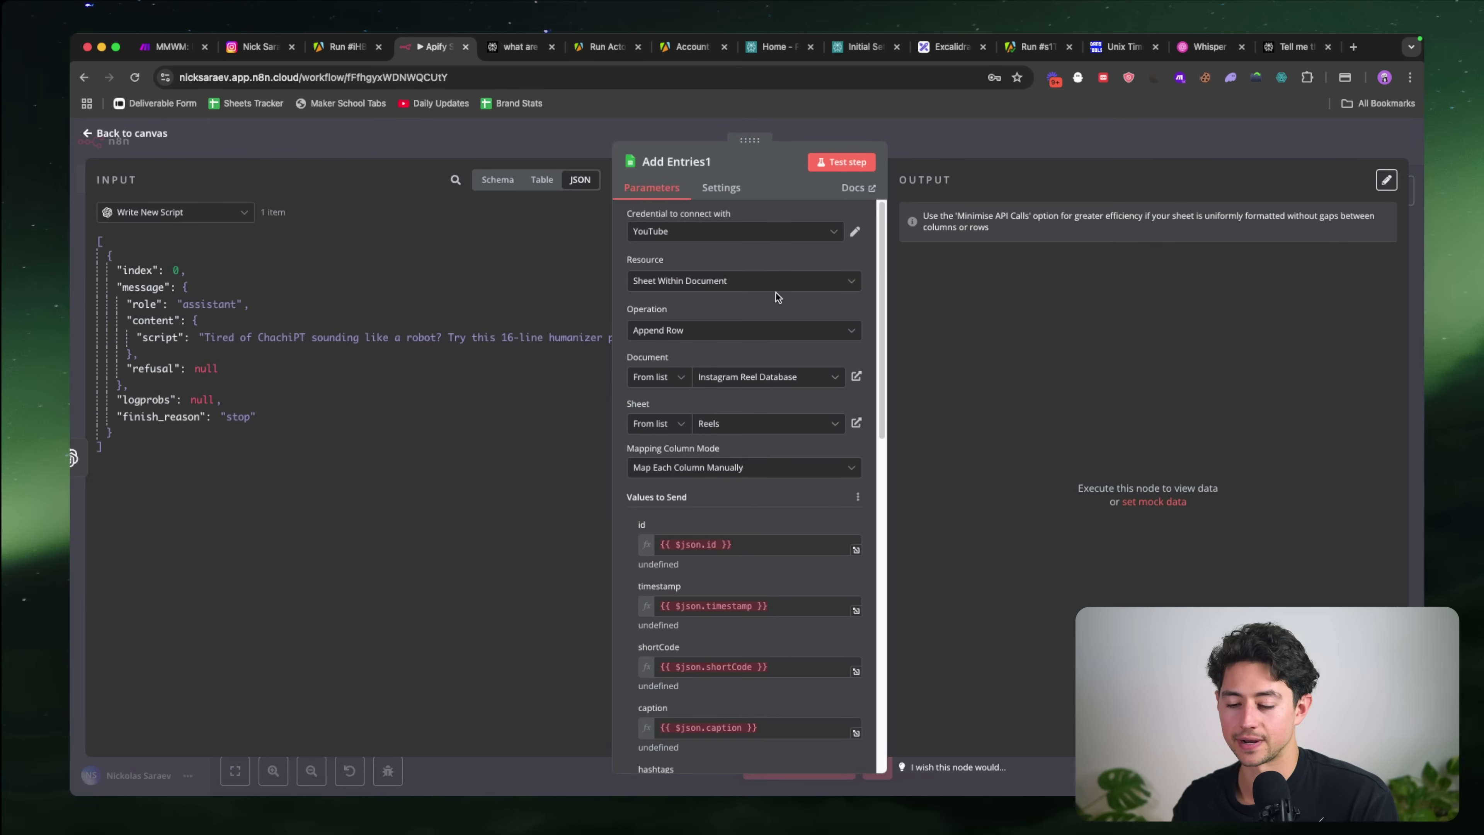
Step: Switch the Add Entries1 operation to Update Row, matching rows on the id column
{"action": "left_click", "coordinate": [696, 332]}
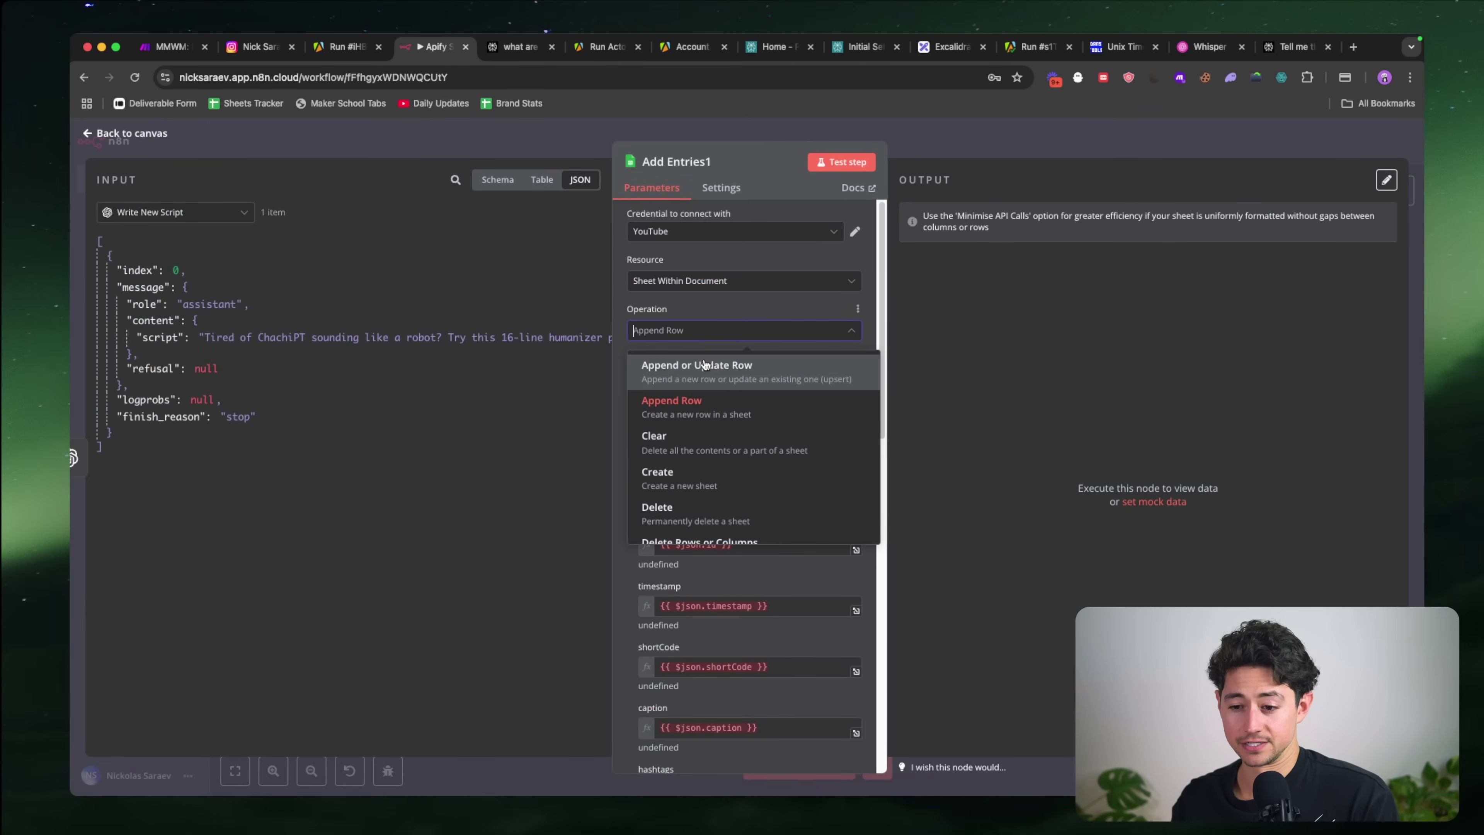
{"action": "scroll", "coordinate": [722, 410], "scroll_direction": "down", "scroll_amount": 5}
{"action": "left_click", "coordinate": [738, 517]}
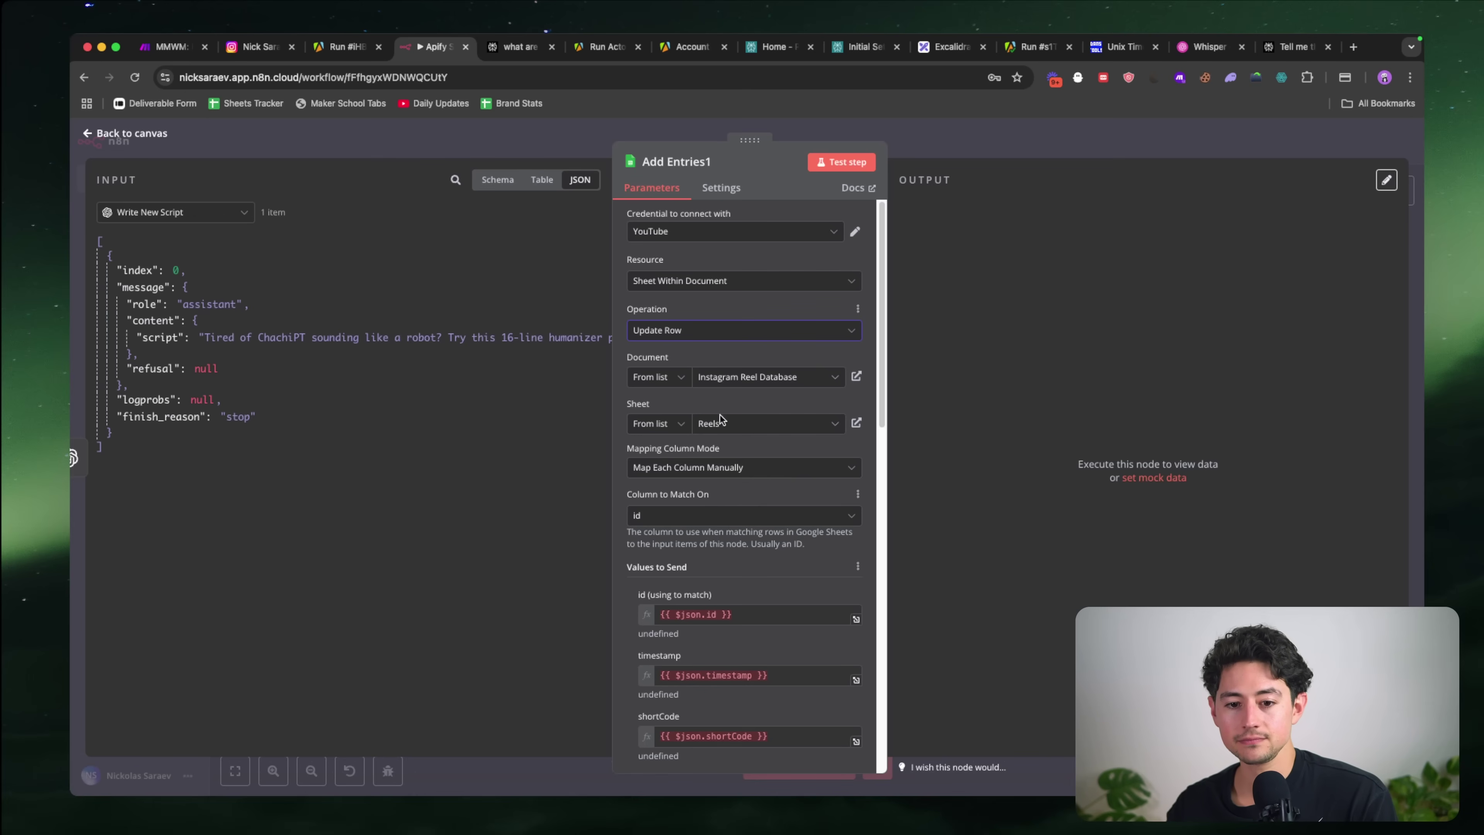
{"action": "left_click", "coordinate": [677, 517]}
{"action": "scroll", "coordinate": [677, 517], "scroll_direction": "down", "scroll_amount": 1}
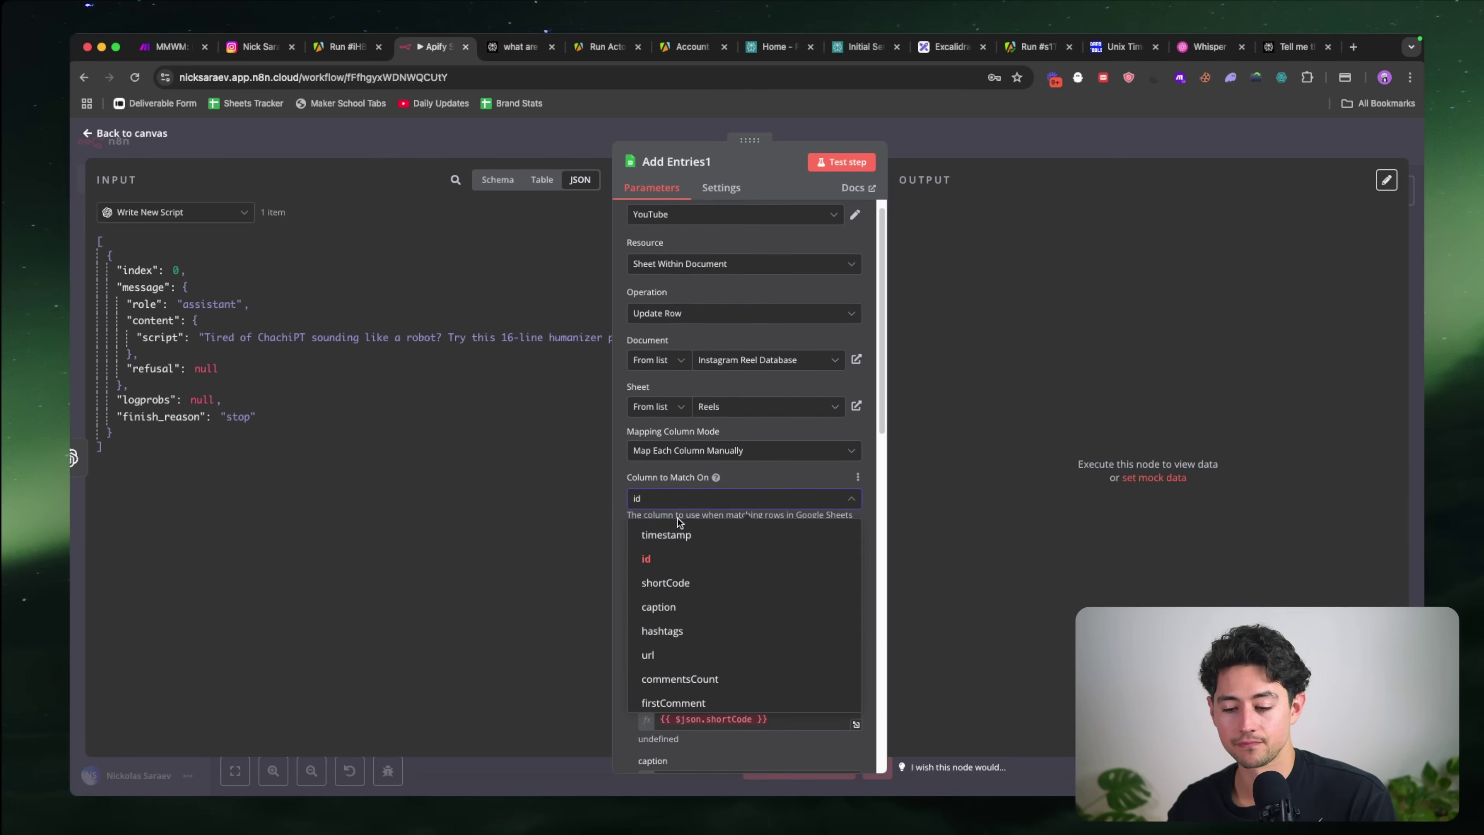
{"action": "left_click", "coordinate": [667, 559]}
{"action": "scroll", "coordinate": [727, 567], "scroll_direction": "down", "scroll_amount": 1}
Step: Replace the id column's value with the id mapped from Add Entries
{"action": "left_click", "coordinate": [501, 179]}
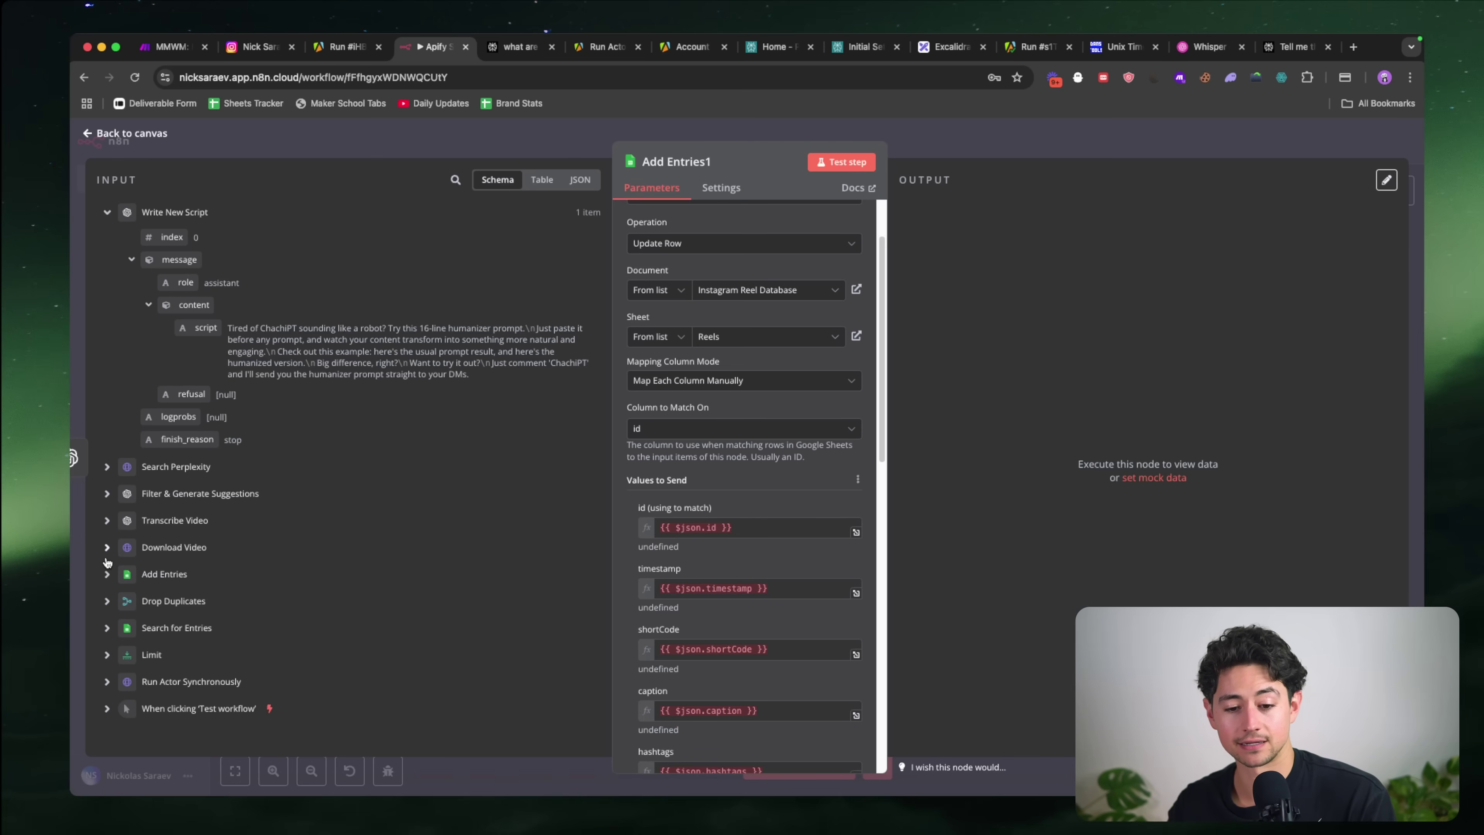
{"action": "left_click", "coordinate": [107, 574]}
{"action": "scroll", "coordinate": [244, 313], "scroll_direction": "down", "scroll_amount": 5}
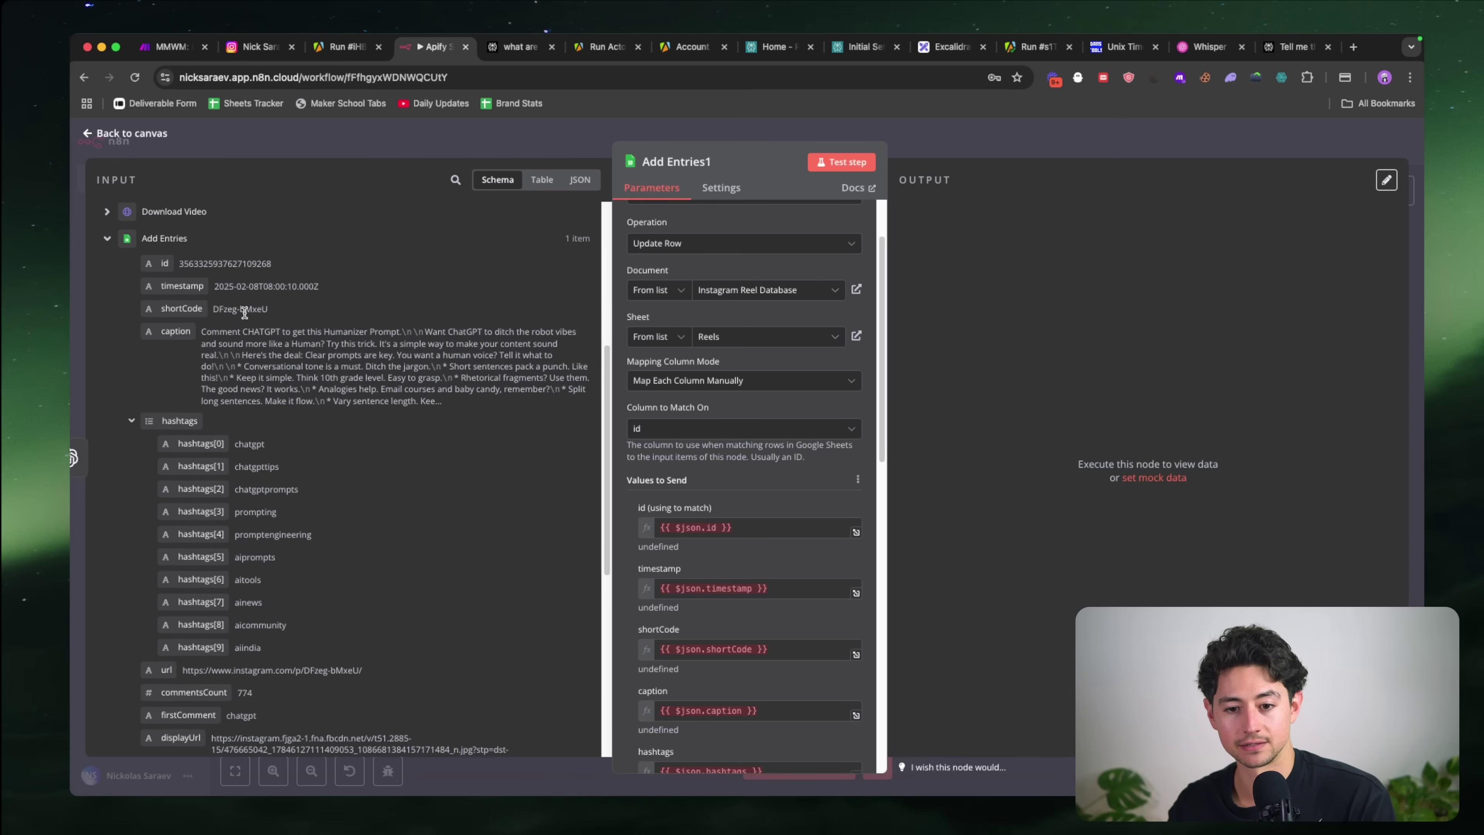
{"action": "left_click", "coordinate": [783, 517]}
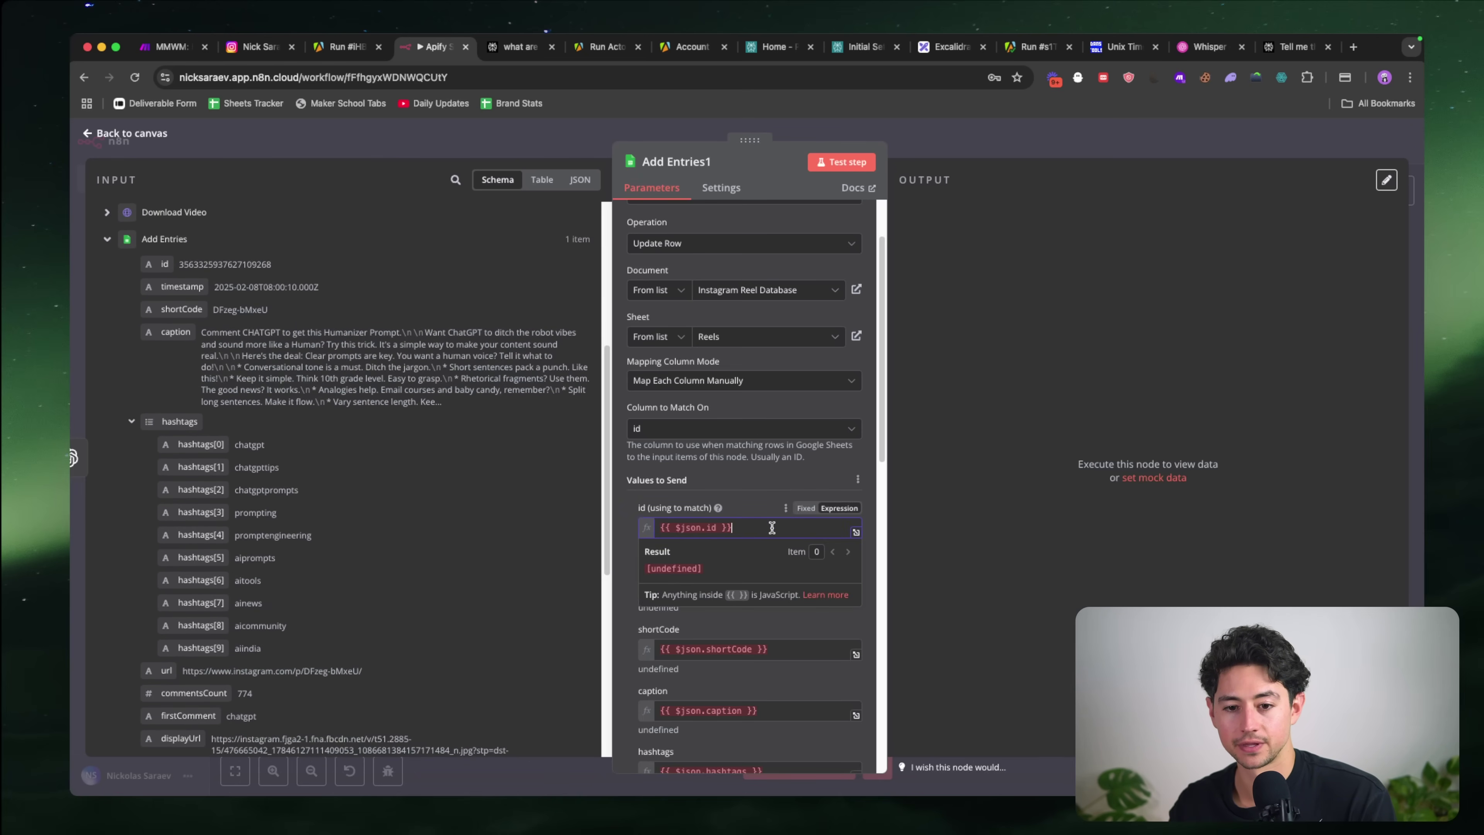
{"action": "key", "text": "super+a"}
{"action": "key", "text": "BackSpace"}
{"action": "left_click_drag", "start_coordinate": [165, 265], "coordinate": [691, 529]}
{"action": "scroll", "coordinate": [759, 526], "scroll_direction": "down", "scroll_amount": 2}
{"action": "left_click", "coordinate": [789, 552]}
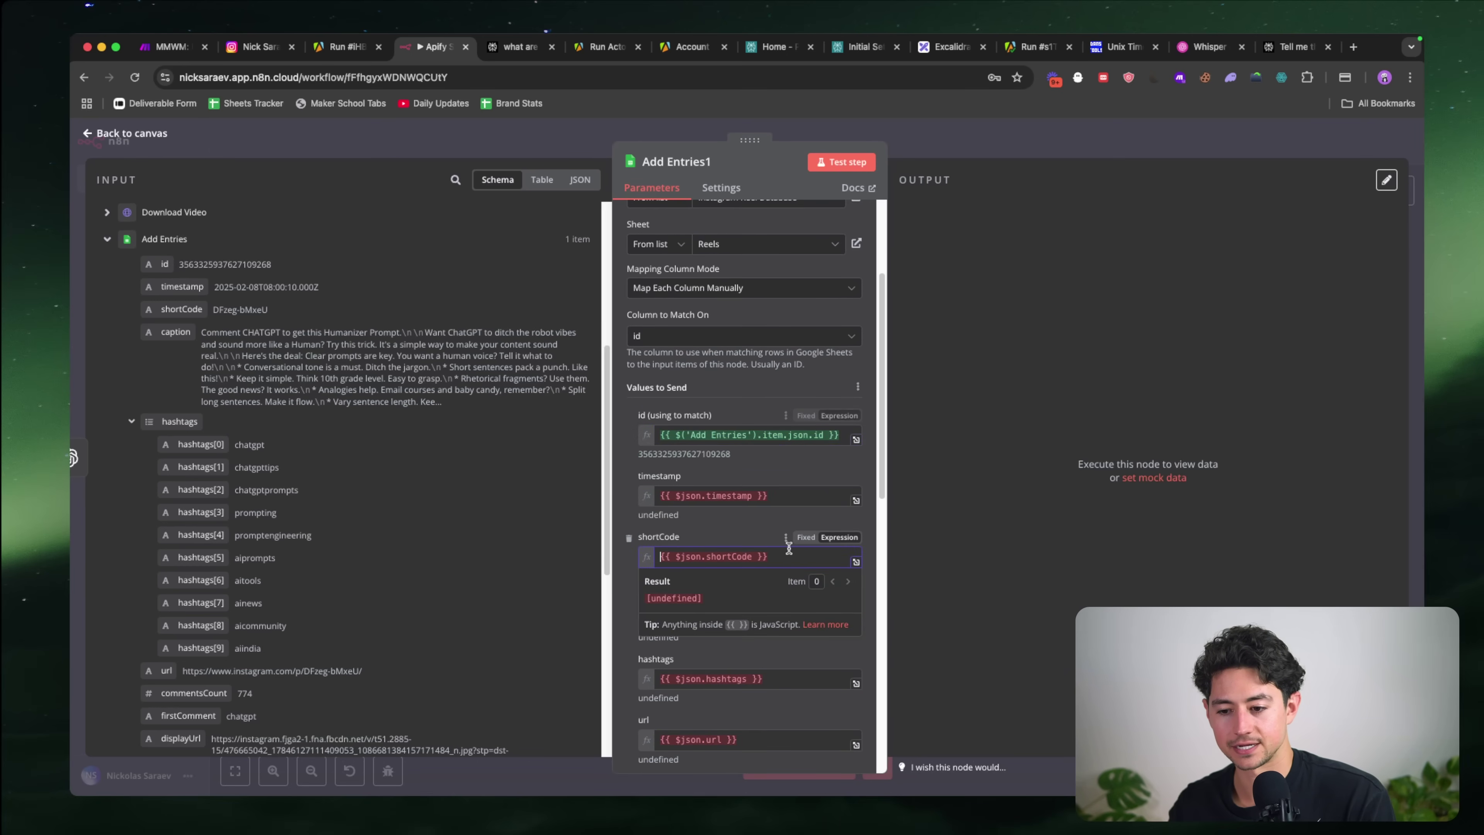
Step: Remove timestamp, caption, hashtags, url, username, videoDuration and other unneeded columns from the values
{"action": "left_click", "coordinate": [773, 491]}
{"action": "key", "text": "super+a"}
{"action": "key", "text": "BackSpace"}
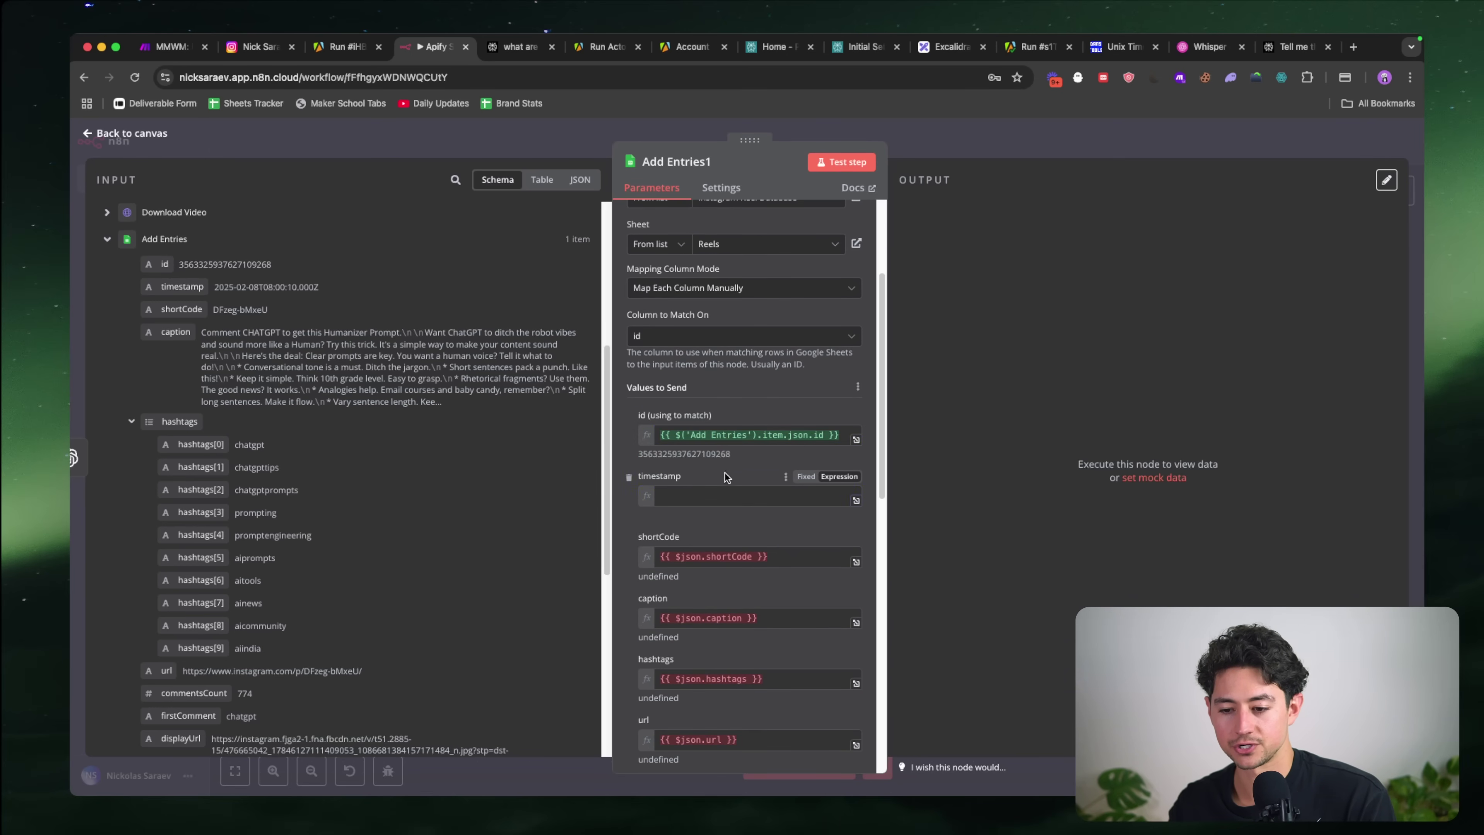
{"action": "left_click", "coordinate": [630, 477]}
{"action": "left_click", "coordinate": [629, 477]}
{"action": "left_click", "coordinate": [630, 477]}
{"action": "left_click", "coordinate": [630, 477]}
{"action": "left_click", "coordinate": [630, 477]}
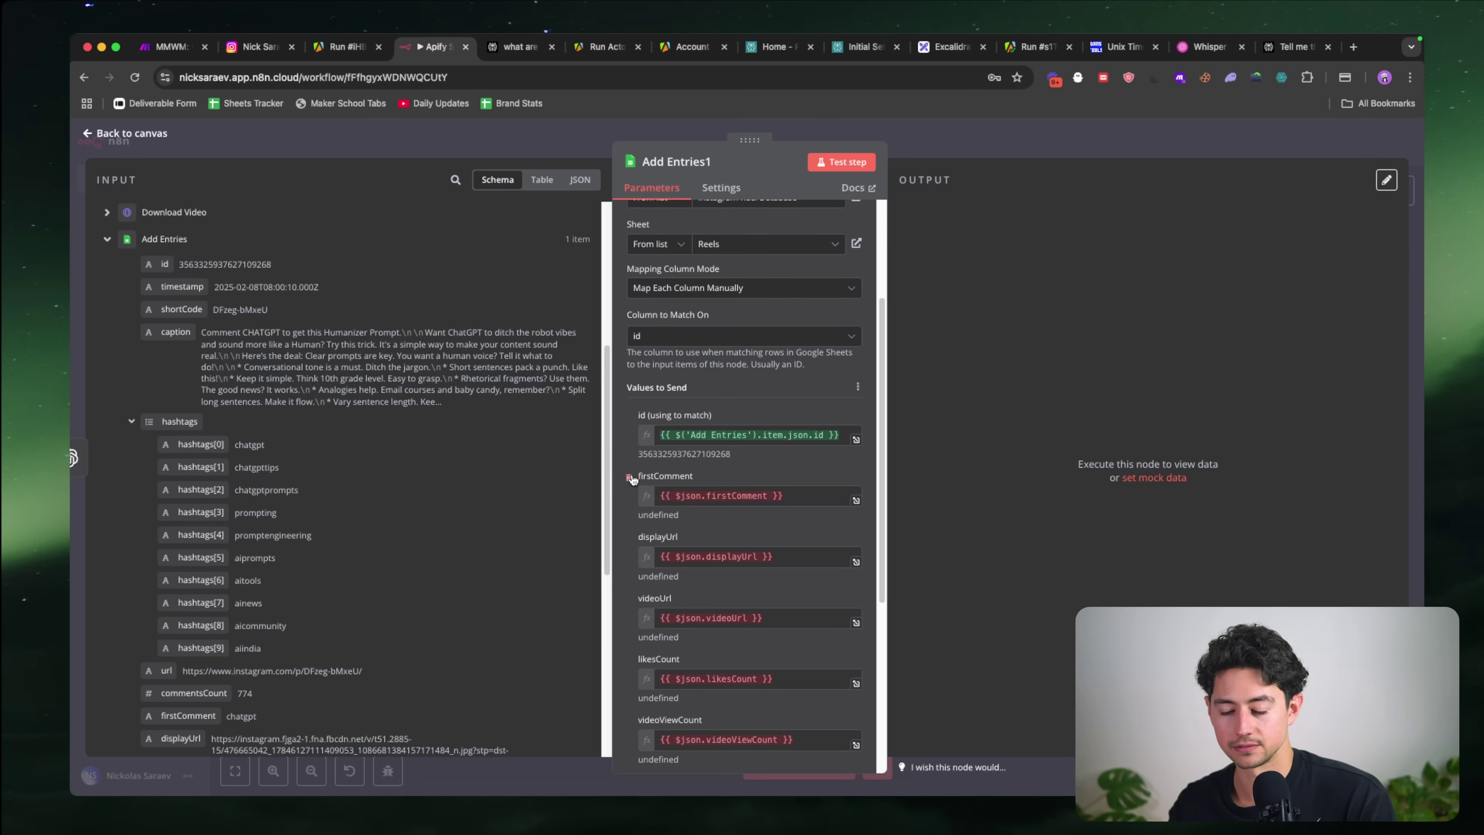
{"action": "left_click", "coordinate": [630, 477]}
{"action": "left_click", "coordinate": [630, 477]}
{"action": "left_click", "coordinate": [630, 477]}
{"action": "left_click", "coordinate": [630, 477]}
{"action": "left_click", "coordinate": [630, 477]}
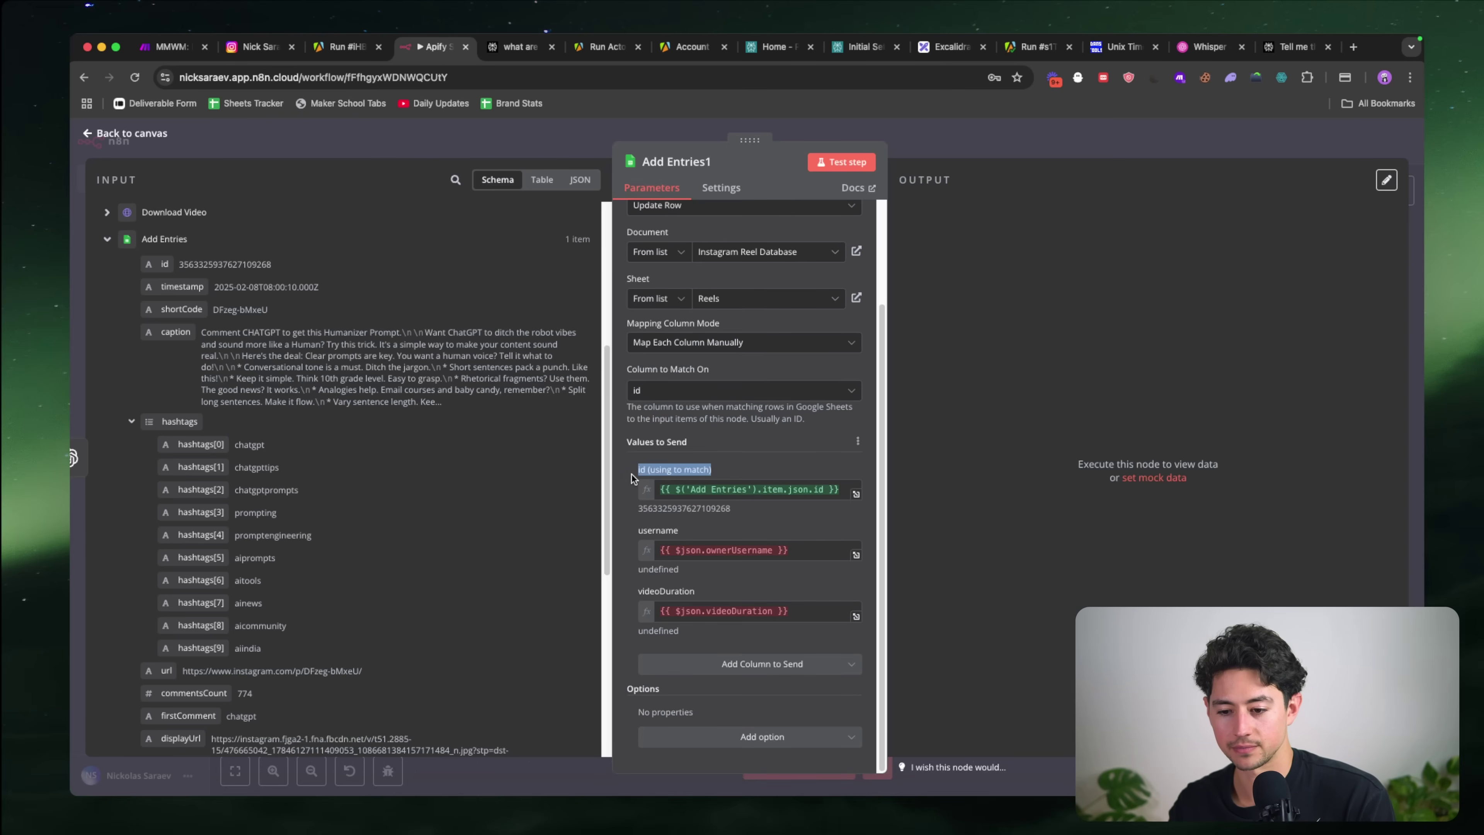
{"action": "left_click", "coordinate": [629, 532]}
{"action": "left_click", "coordinate": [630, 592]}
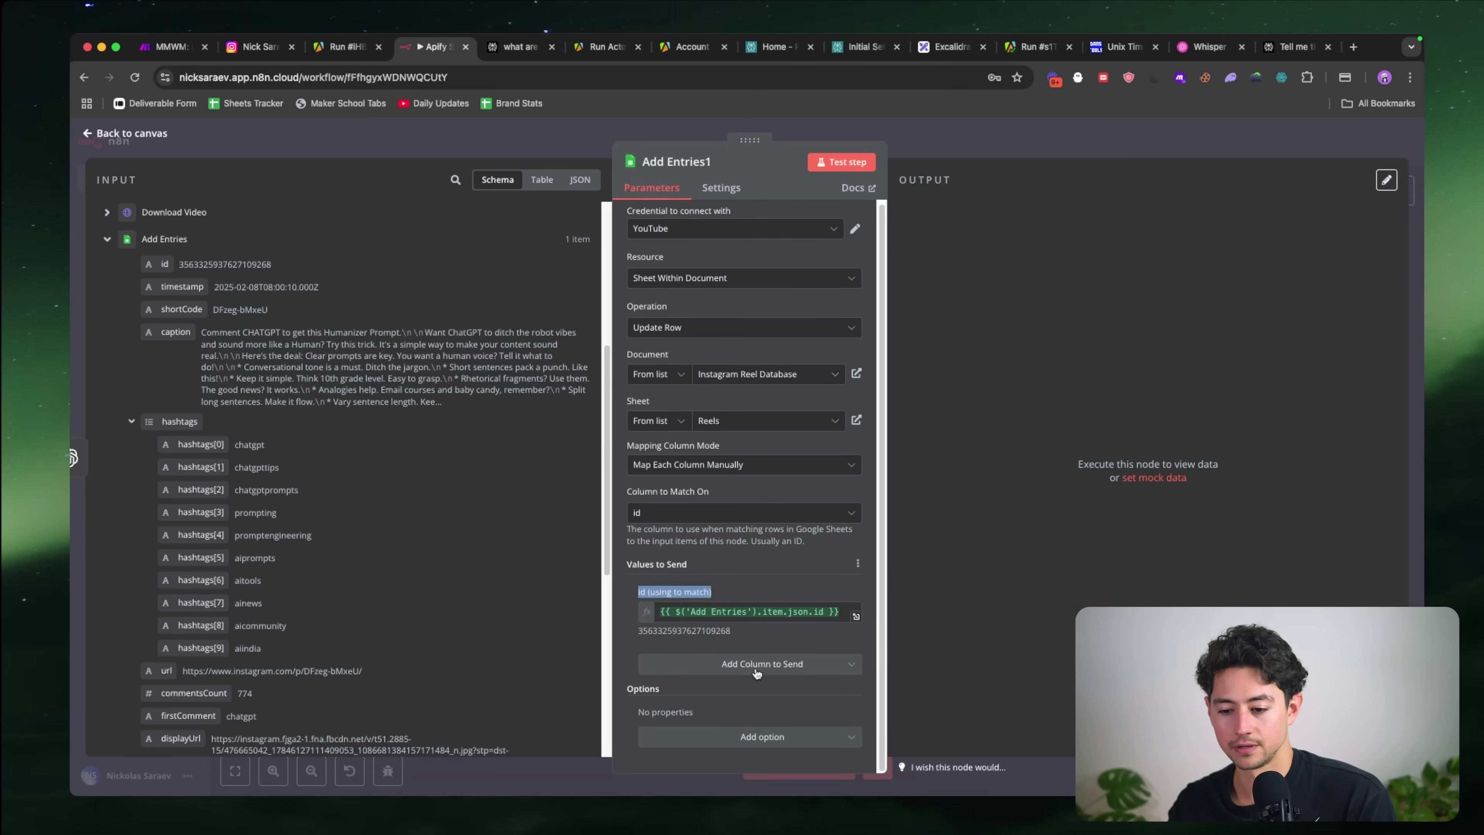
Step: Add the scrapedTranscript and newTranscript columns to the values to update
{"action": "left_click", "coordinate": [757, 663]}
{"action": "scroll", "coordinate": [734, 581], "scroll_direction": "down", "scroll_amount": 5}
{"action": "scroll", "coordinate": [735, 581], "scroll_direction": "down", "scroll_amount": 5}
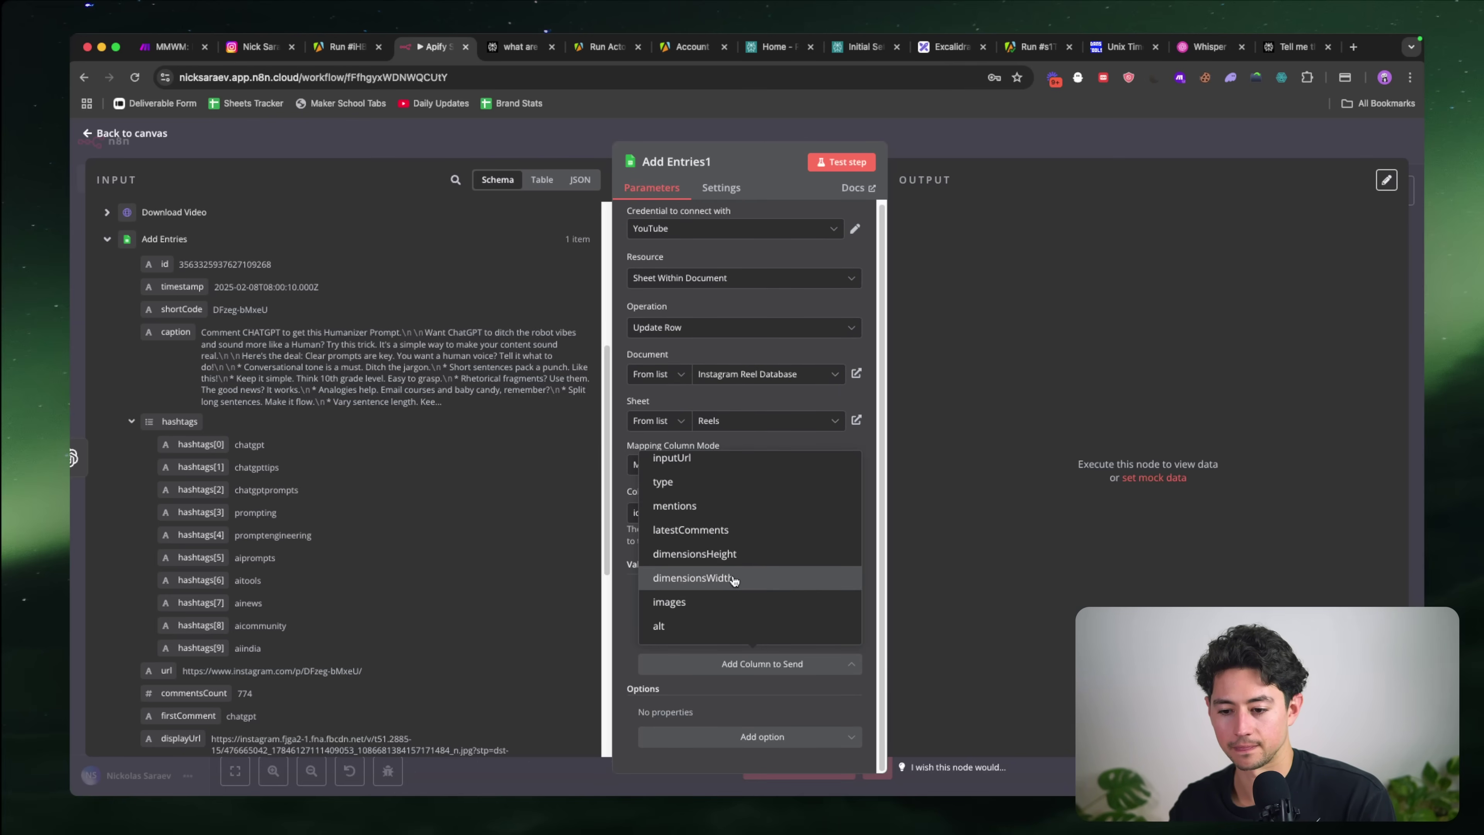
{"action": "left_click", "coordinate": [734, 581]}
{"action": "scroll", "coordinate": [725, 591], "scroll_direction": "down", "scroll_amount": 2}
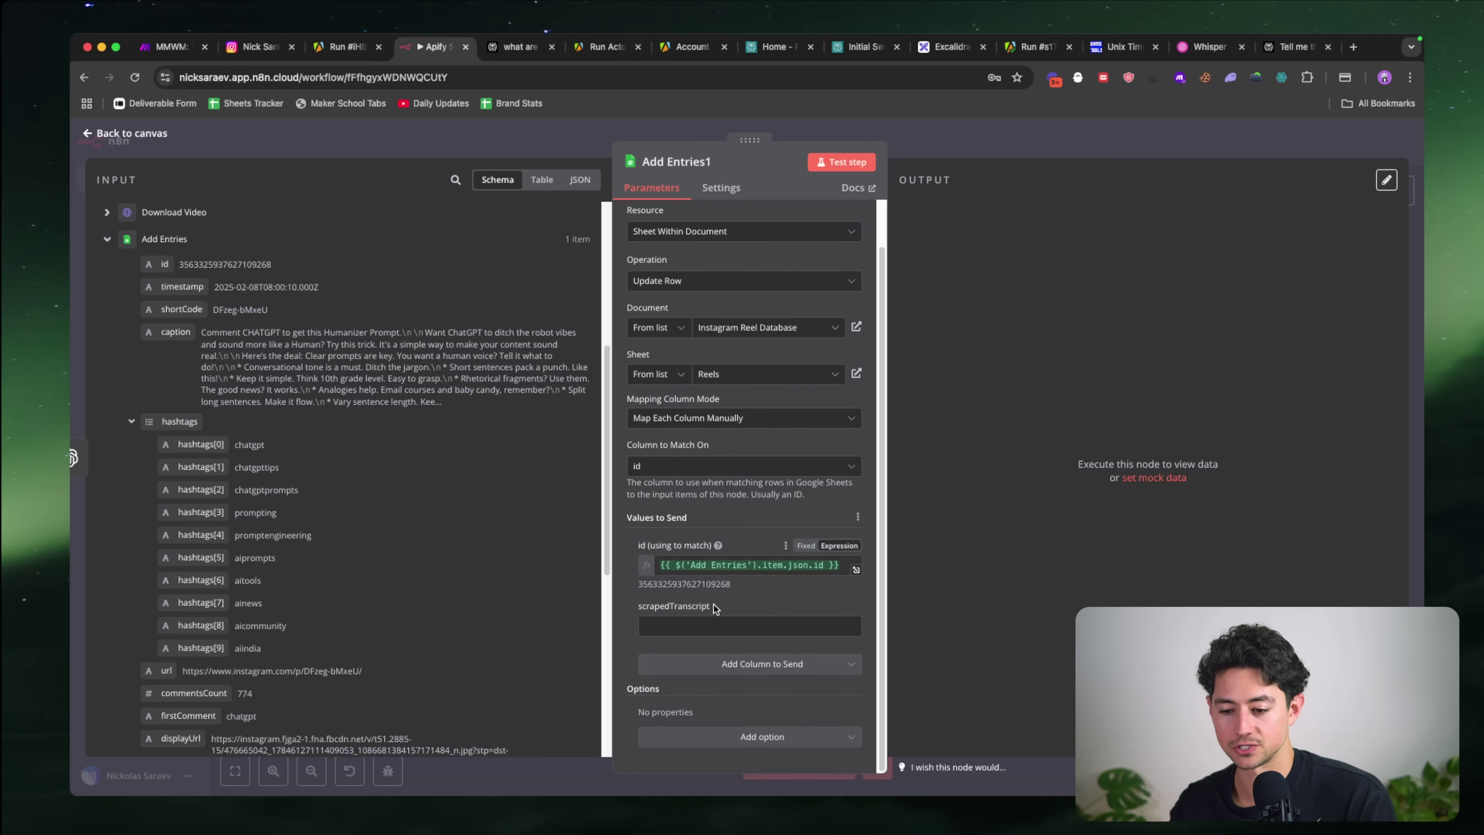
{"action": "left_click", "coordinate": [701, 668]}
{"action": "scroll", "coordinate": [706, 598], "scroll_direction": "down", "scroll_amount": 5}
{"action": "scroll", "coordinate": [707, 596], "scroll_direction": "up", "scroll_amount": 6}
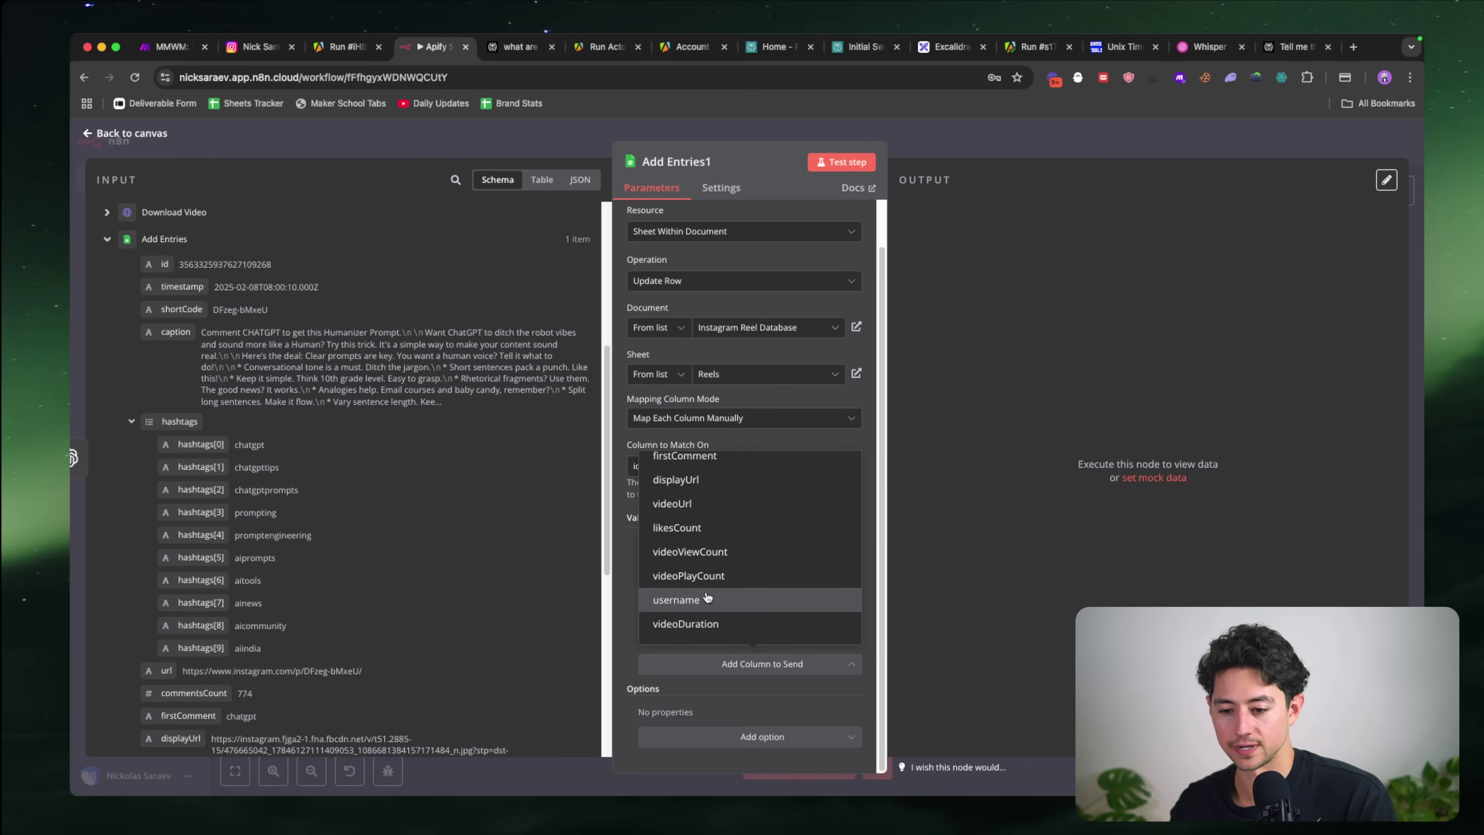
{"action": "scroll", "coordinate": [707, 567], "scroll_direction": "down", "scroll_amount": 5}
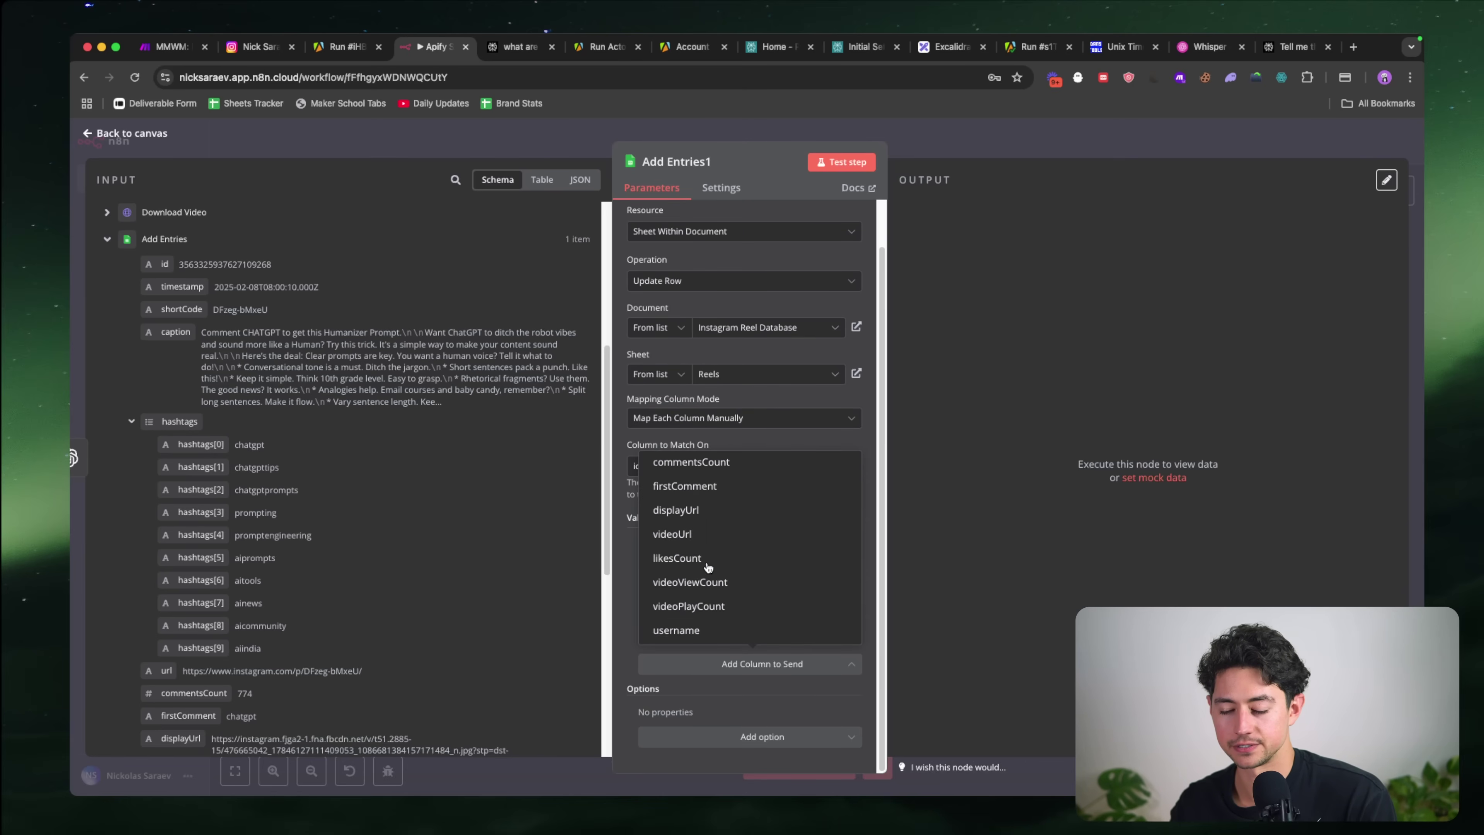
{"action": "left_click", "coordinate": [705, 606]}
{"action": "scroll", "coordinate": [619, 582], "scroll_direction": "down", "scroll_amount": 1}
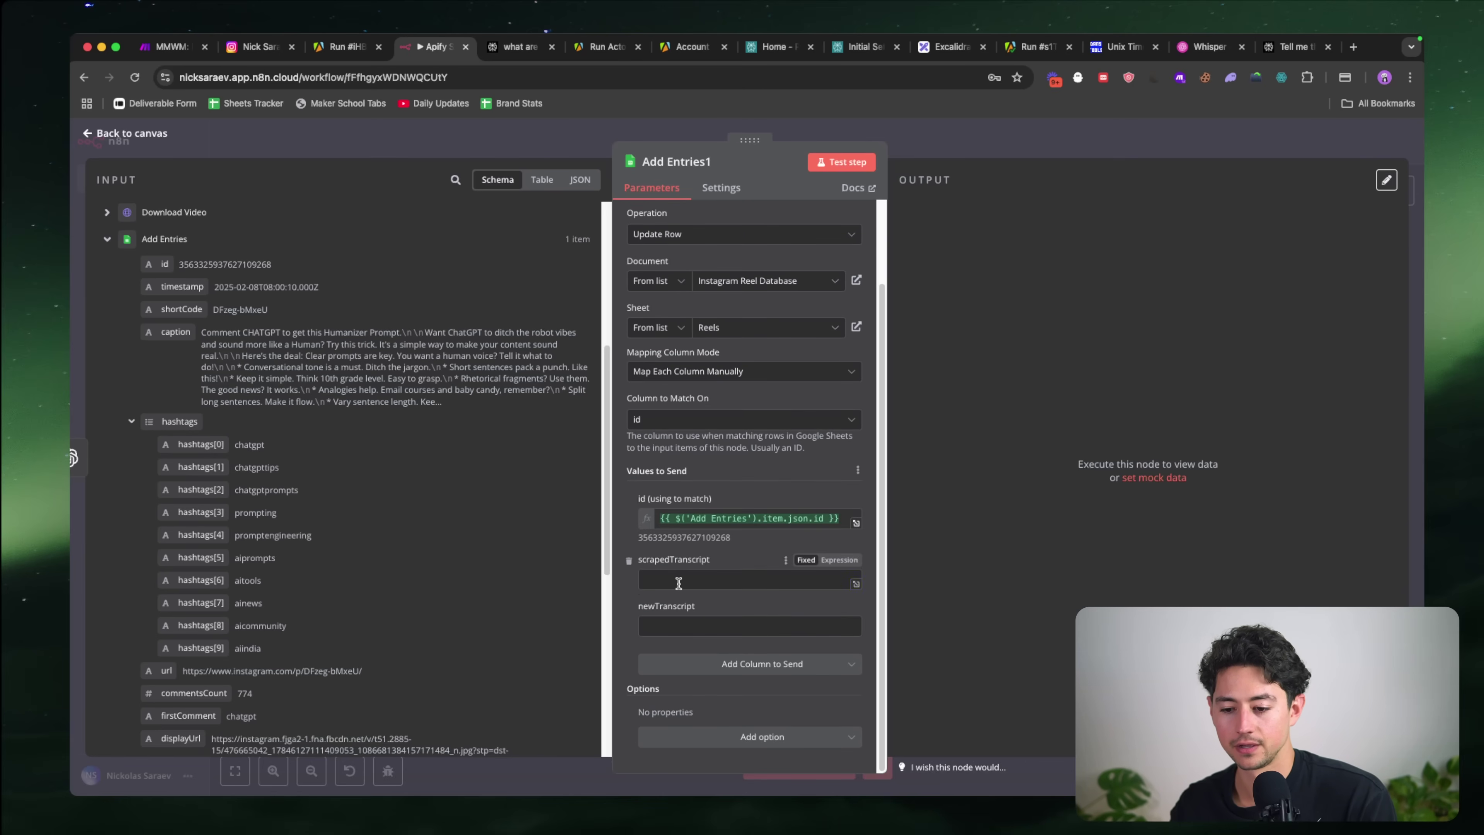
Step: Map the Transcribe Video text into the scrapedTranscript value
{"action": "left_click", "coordinate": [681, 580]}
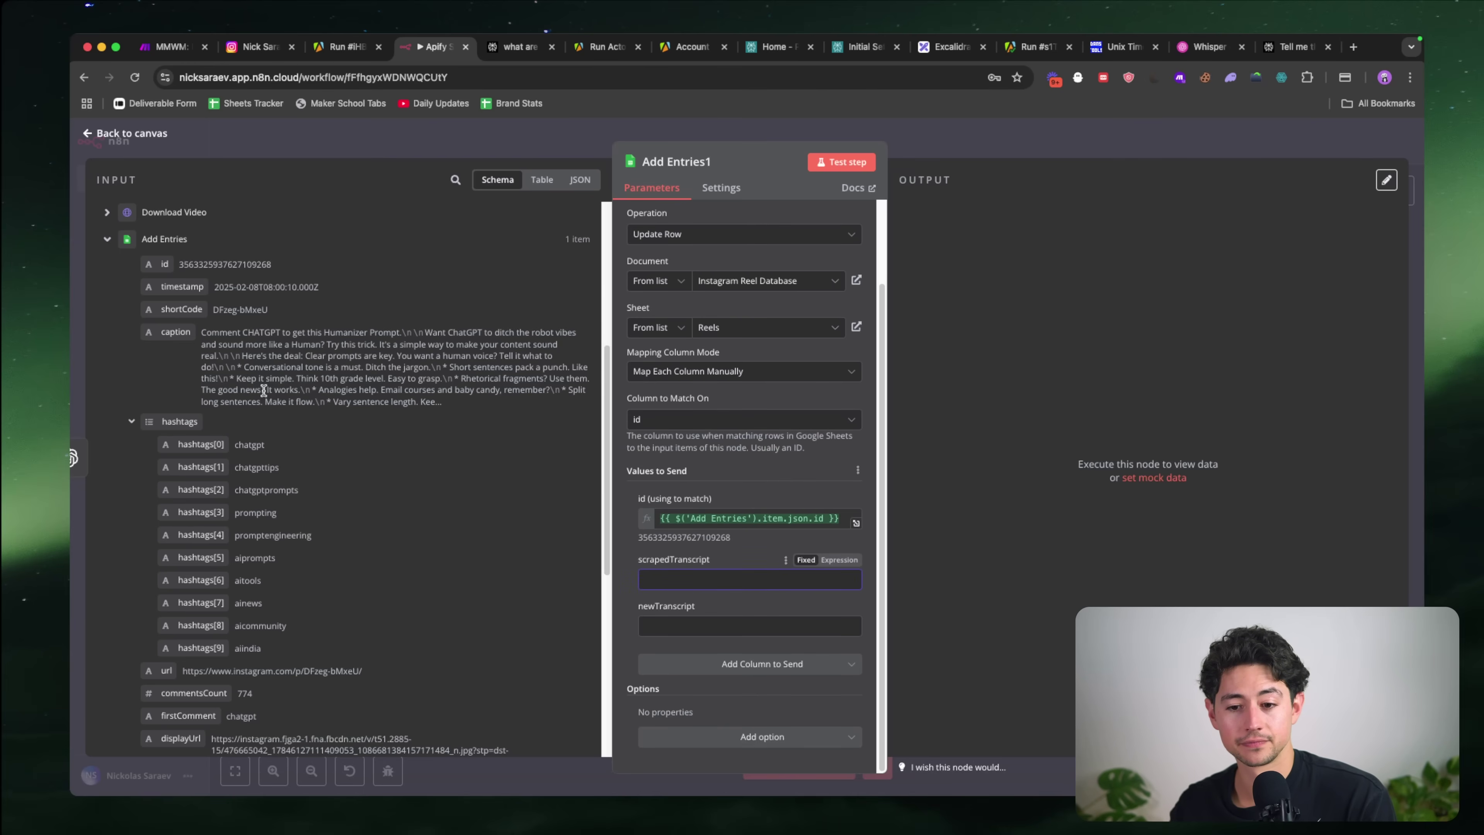
{"action": "scroll", "coordinate": [268, 368], "scroll_direction": "down", "scroll_amount": 2}
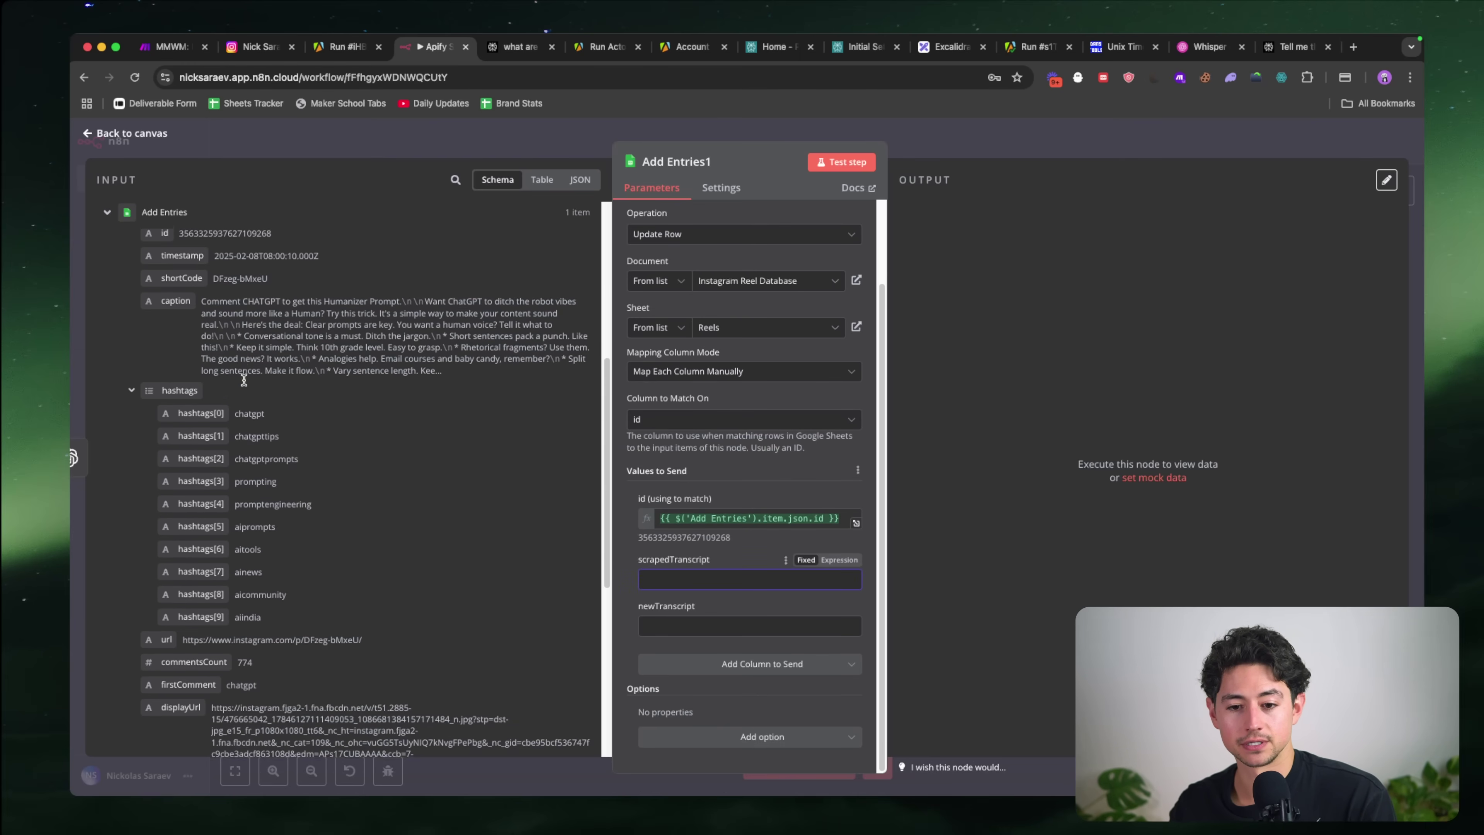
{"action": "left_click", "coordinate": [708, 627]}
{"action": "scroll", "coordinate": [456, 508], "scroll_direction": "up", "scroll_amount": 2}
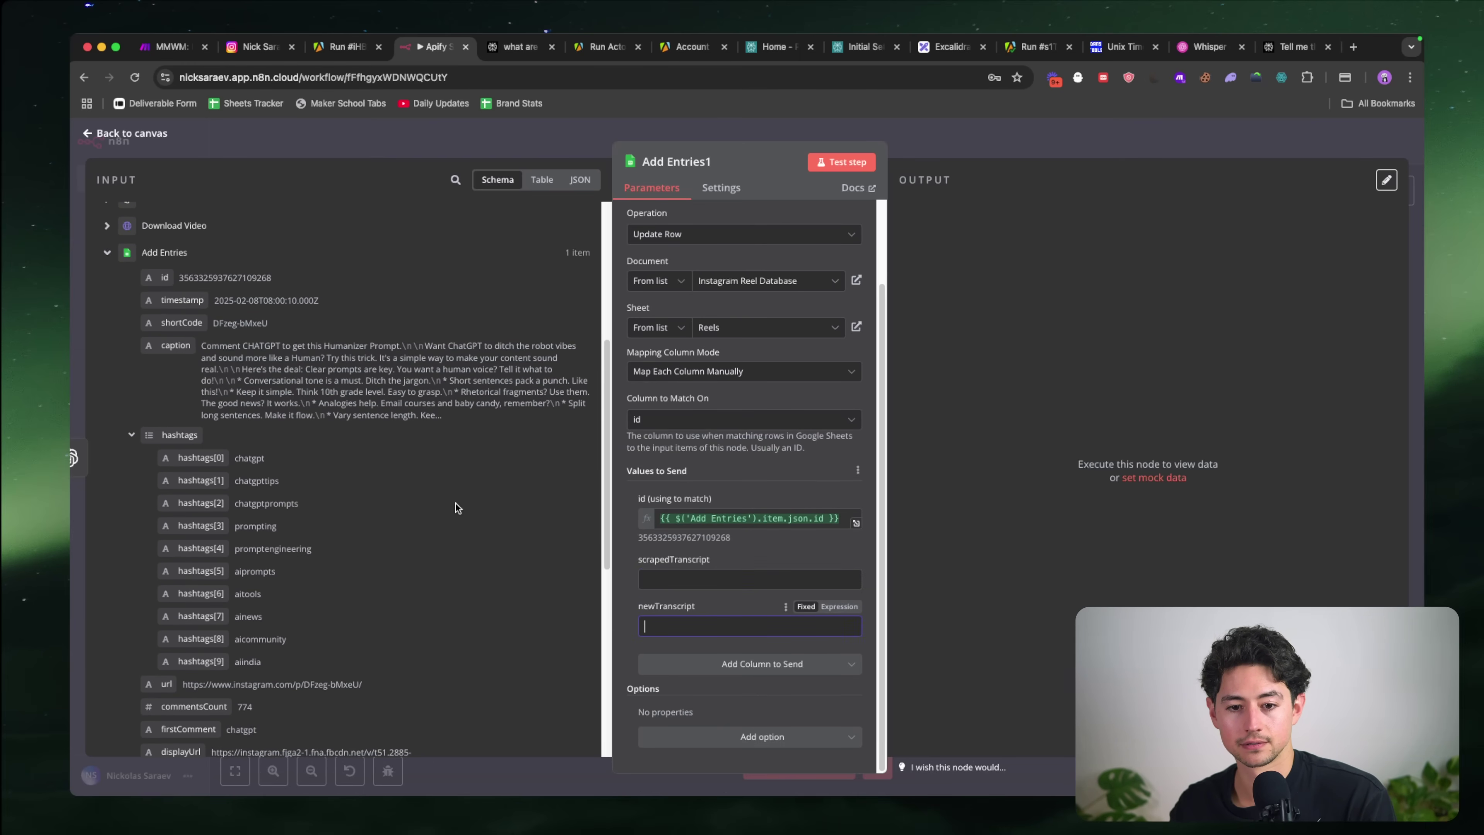
{"action": "scroll", "coordinate": [408, 458], "scroll_direction": "up", "scroll_amount": 5}
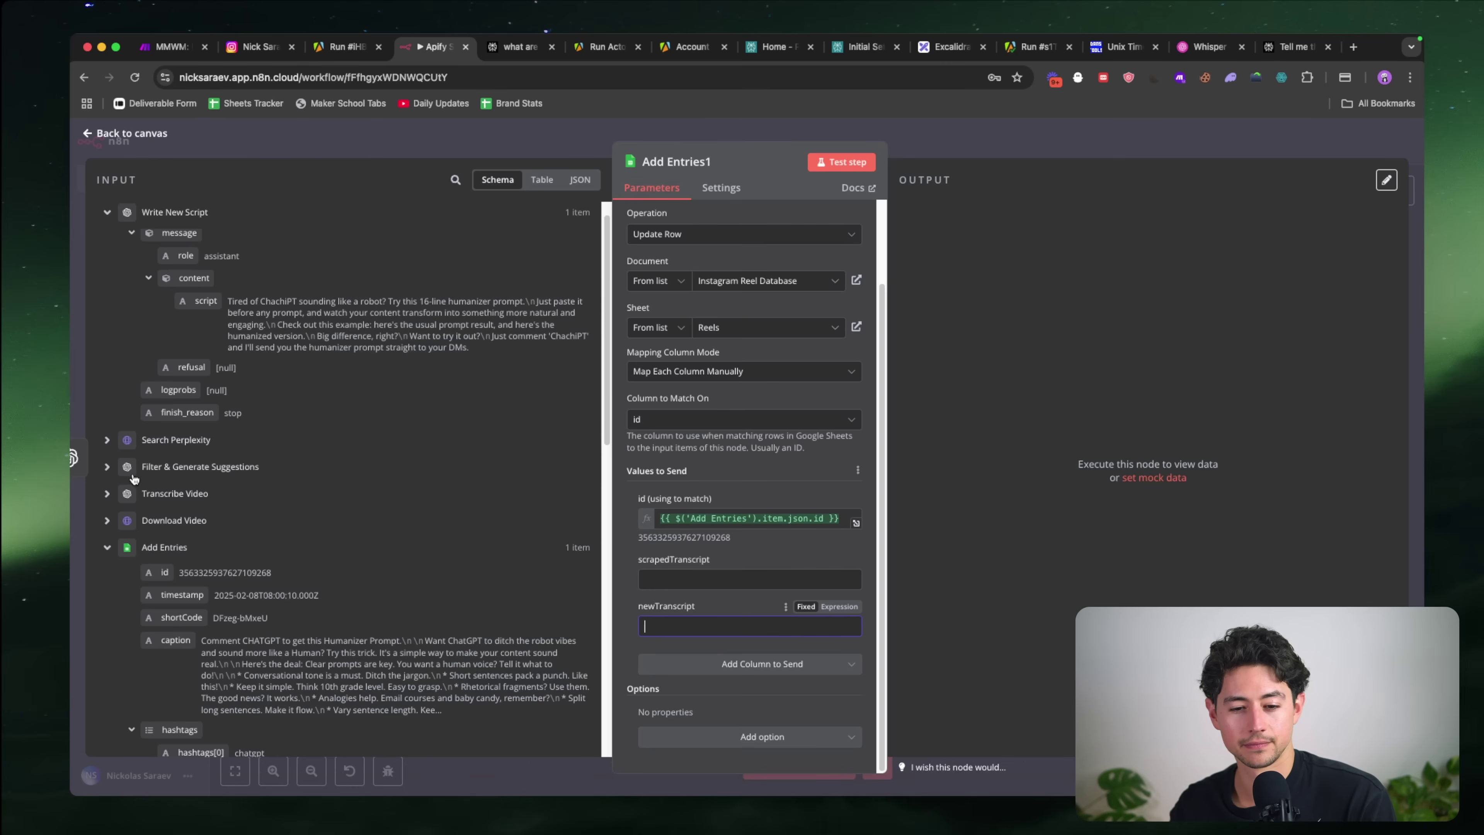
{"action": "left_click", "coordinate": [120, 472]}
{"action": "scroll", "coordinate": [135, 556], "scroll_direction": "down", "scroll_amount": 4}
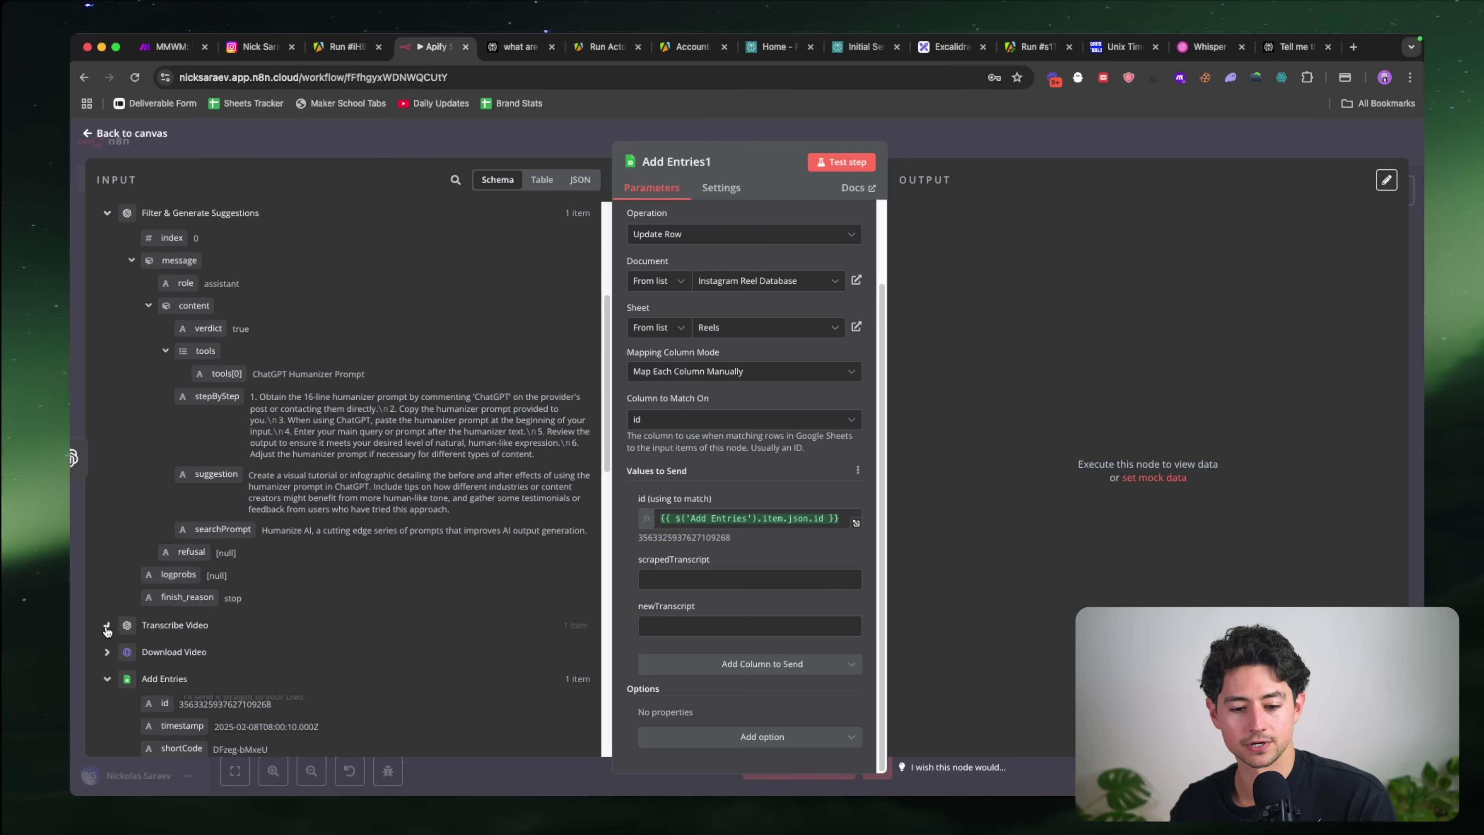
{"action": "scroll", "coordinate": [351, 585], "scroll_direction": "down", "scroll_amount": 3}
{"action": "left_click_drag", "start_coordinate": [156, 525], "coordinate": [724, 581]}
{"action": "left_click", "coordinate": [625, 638]}
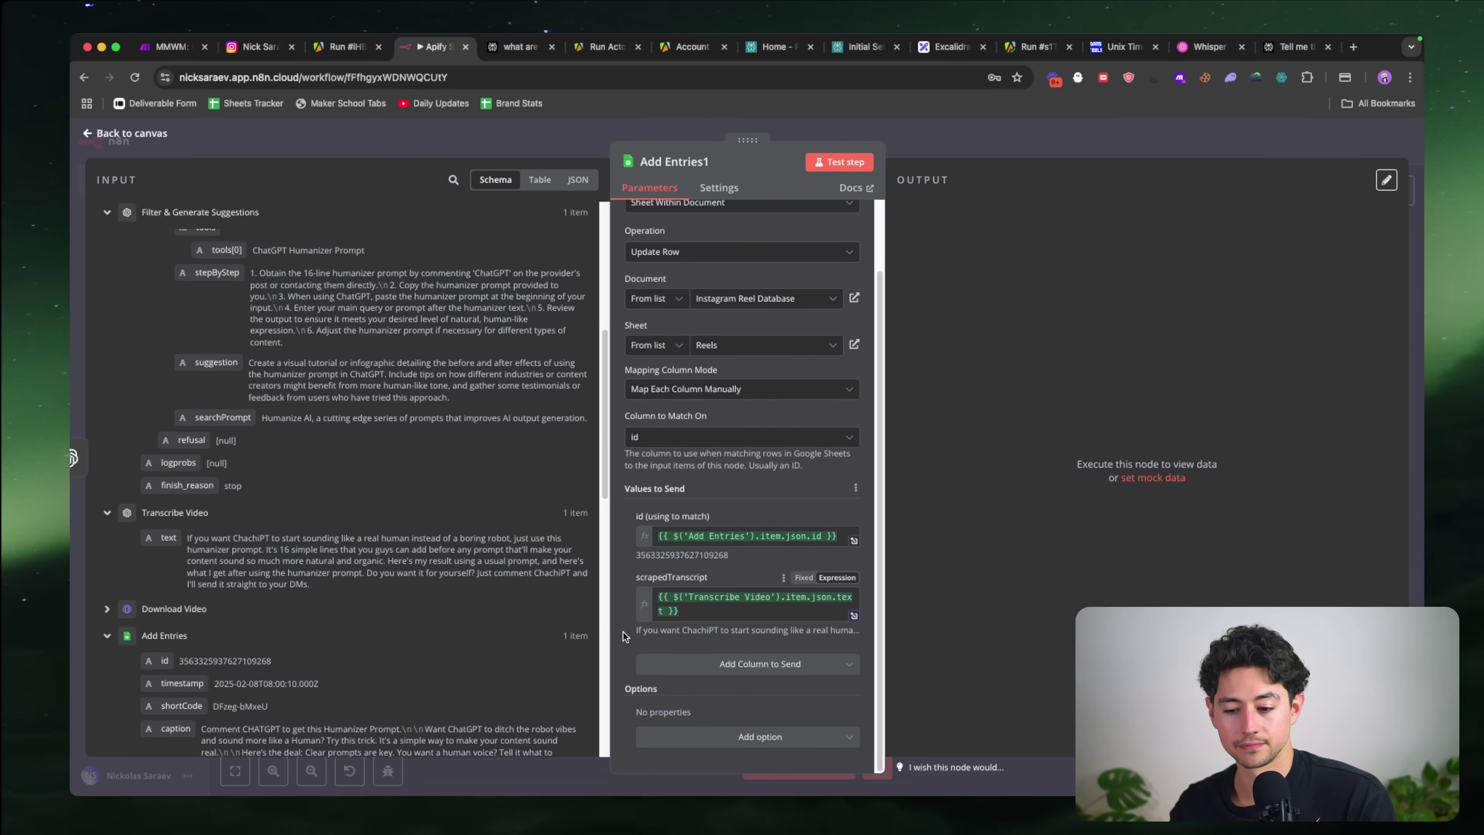
Step: Re-add newTranscript, map the Write New Script script into it, and test the step successfully
{"action": "left_click", "coordinate": [660, 664]}
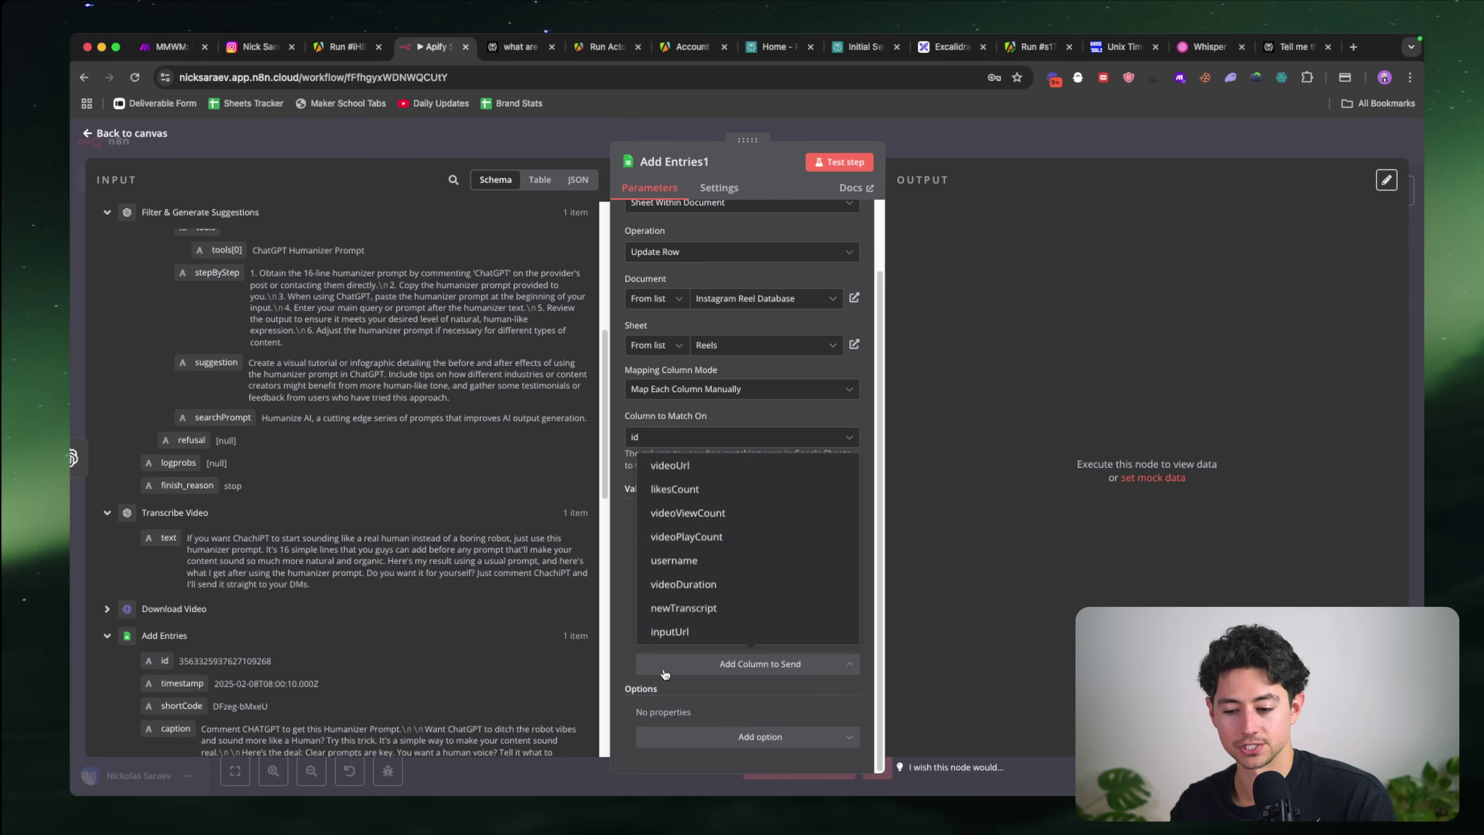
{"action": "scroll", "coordinate": [724, 579], "scroll_direction": "down", "scroll_amount": 5}
{"action": "scroll", "coordinate": [729, 587], "scroll_direction": "down", "scroll_amount": 3}
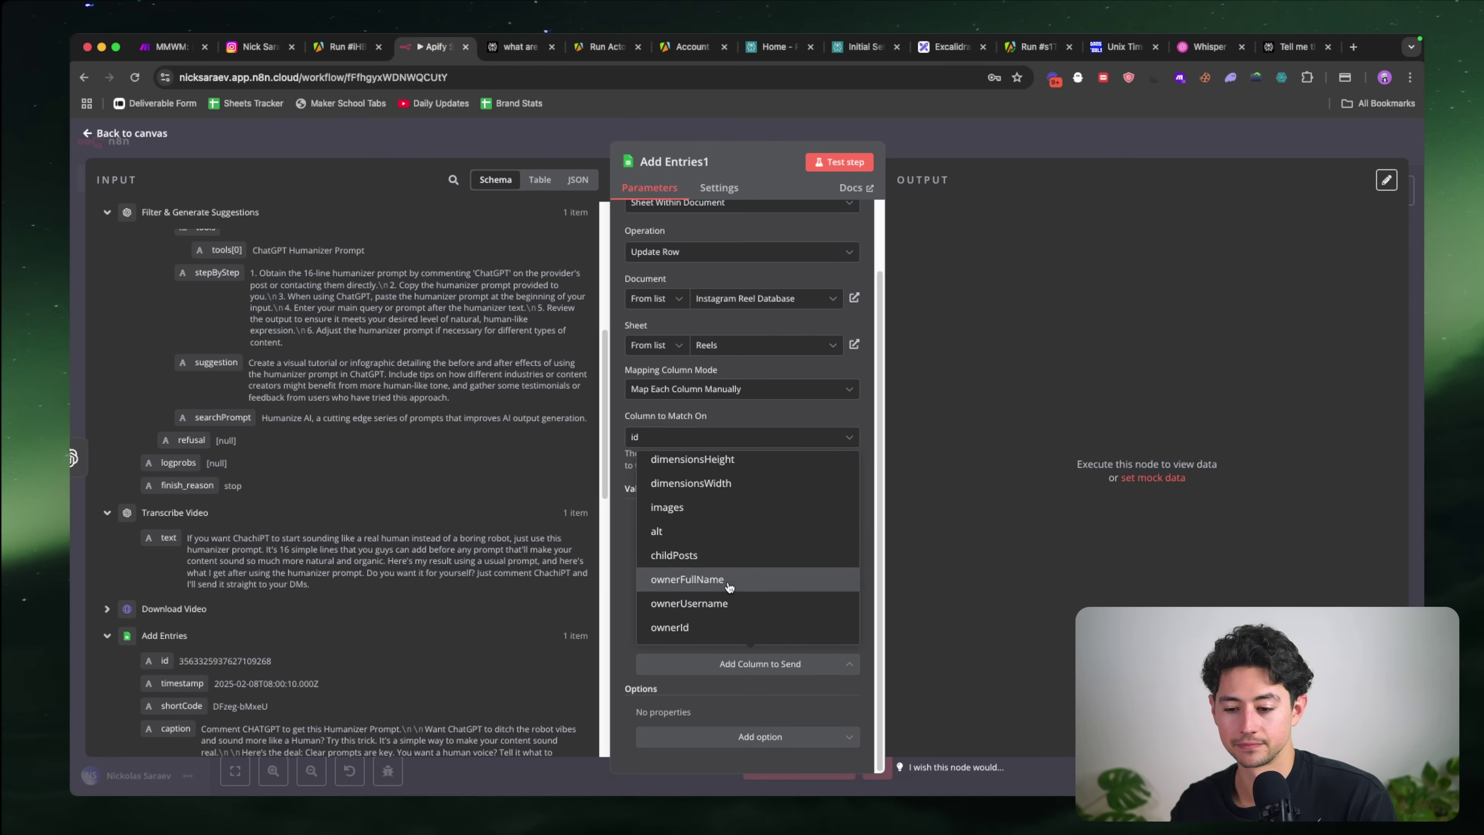
{"action": "scroll", "coordinate": [730, 587], "scroll_direction": "up", "scroll_amount": 5}
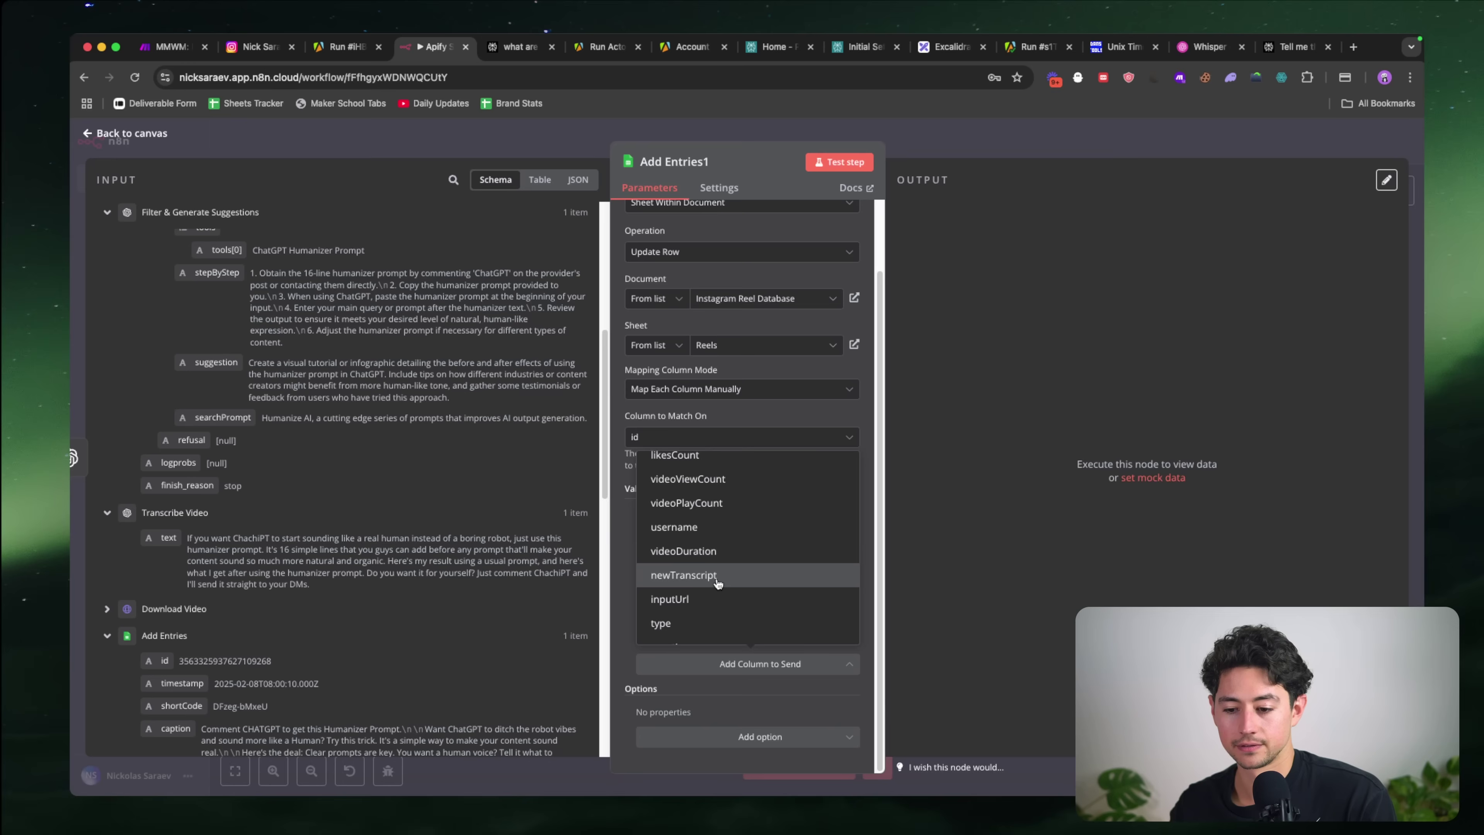
{"action": "left_click", "coordinate": [728, 578]}
{"action": "scroll", "coordinate": [431, 467], "scroll_direction": "up", "scroll_amount": 2}
{"action": "scroll", "coordinate": [431, 468], "scroll_direction": "up", "scroll_amount": 5}
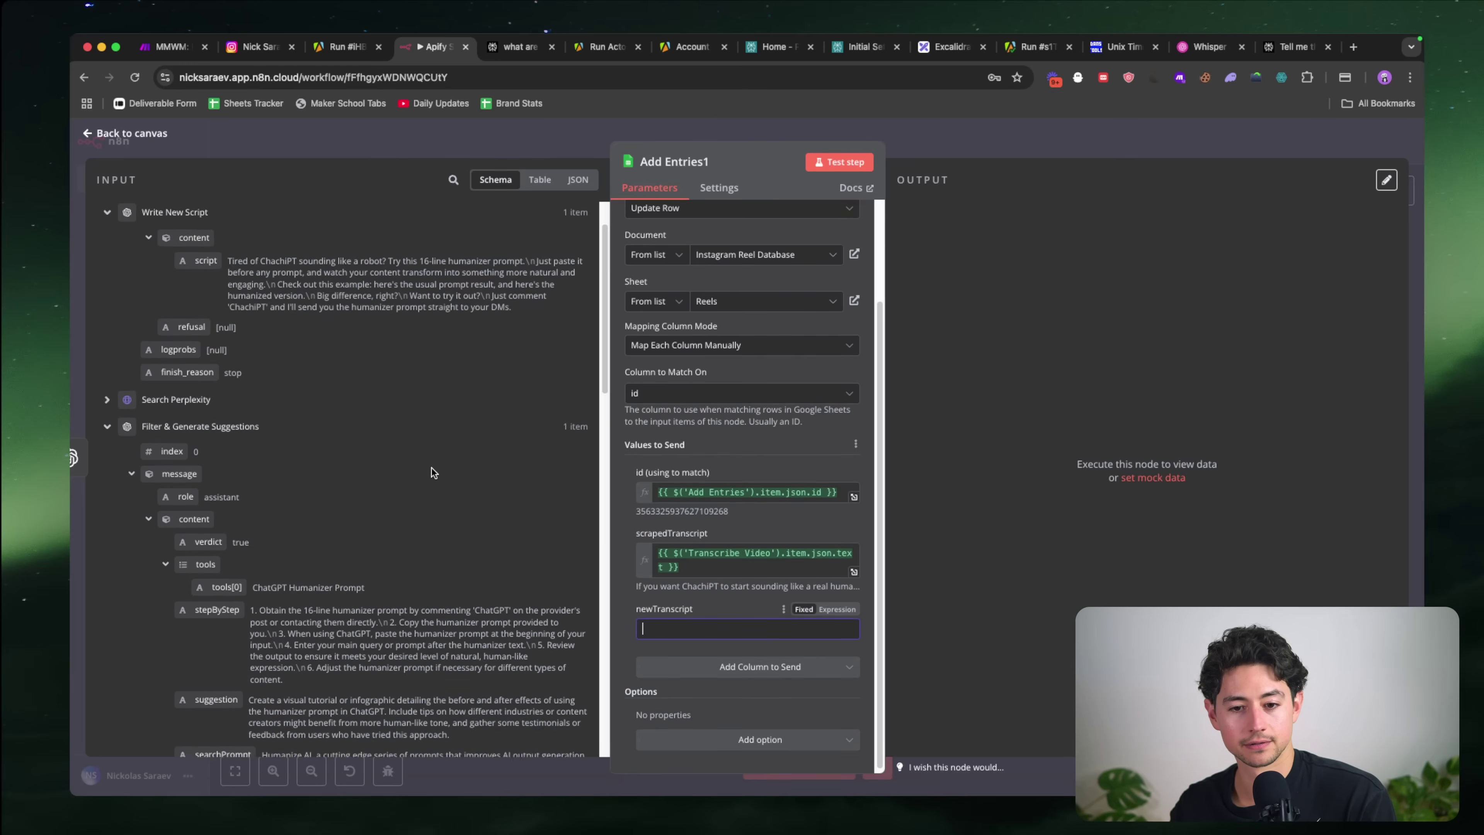
{"action": "left_click_drag", "start_coordinate": [205, 332], "coordinate": [769, 627]}
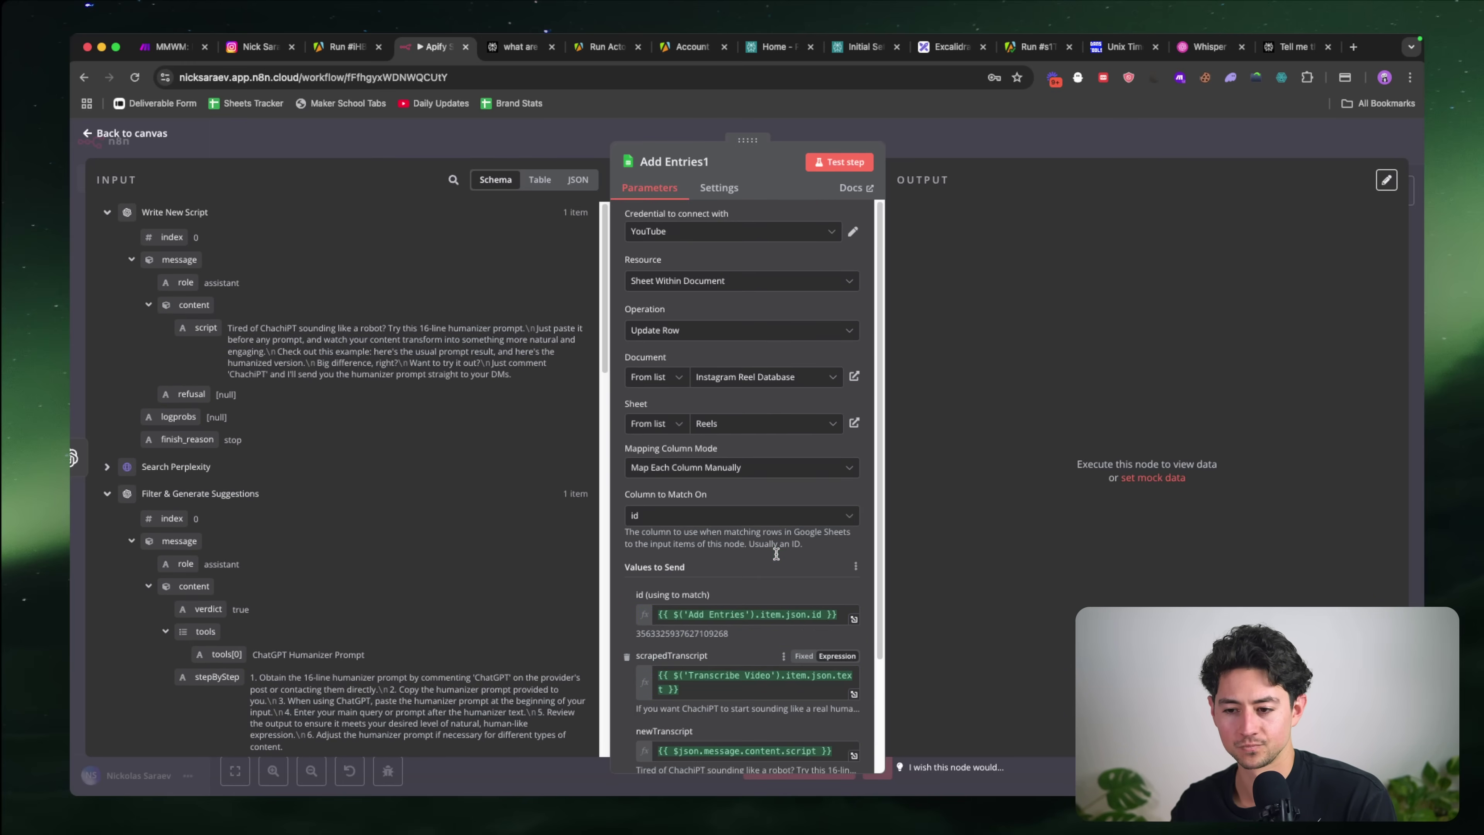
{"action": "left_click", "coordinate": [828, 153]}
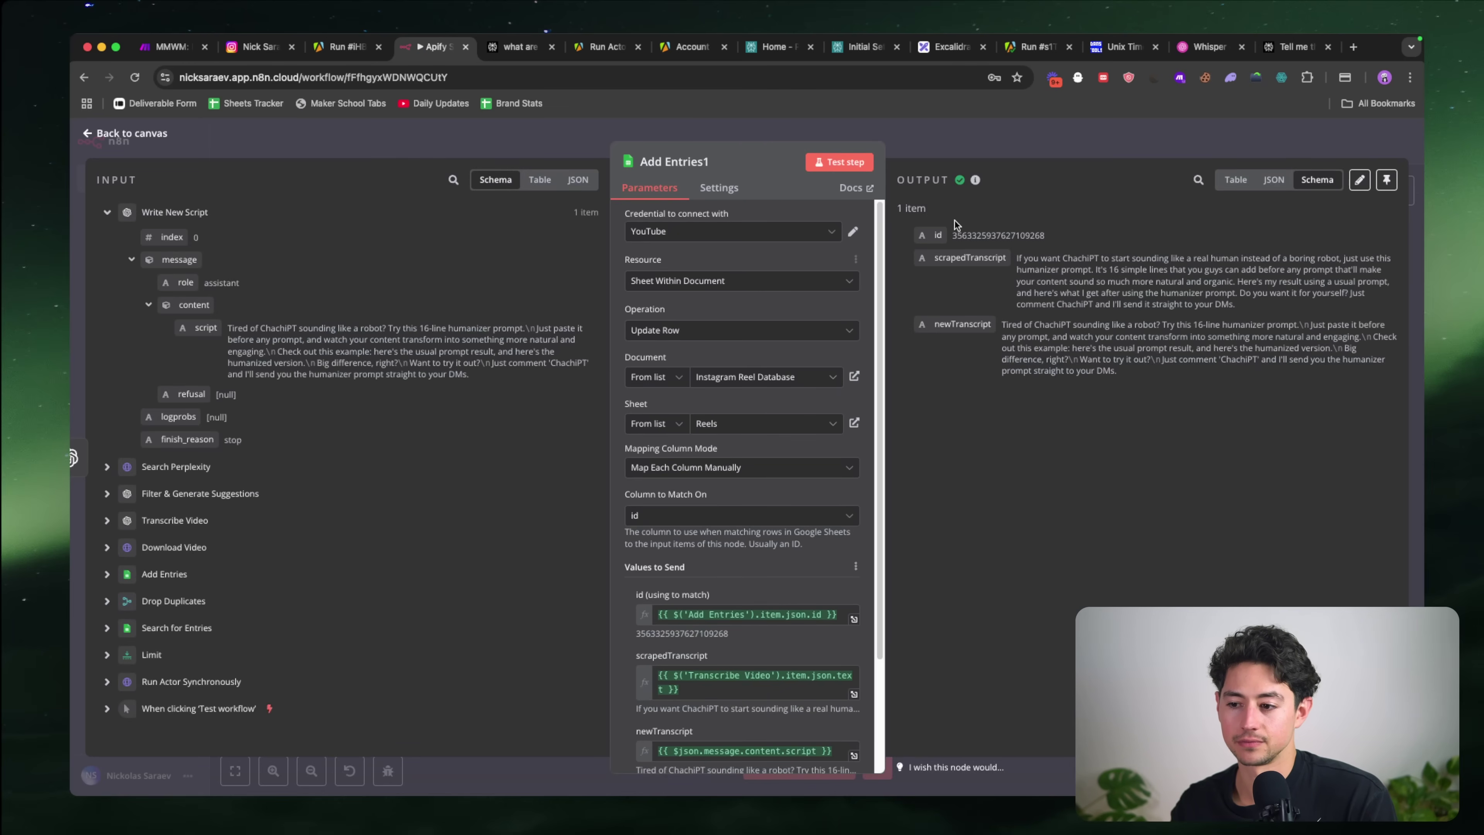
{"action": "left_click", "coordinate": [956, 139]}
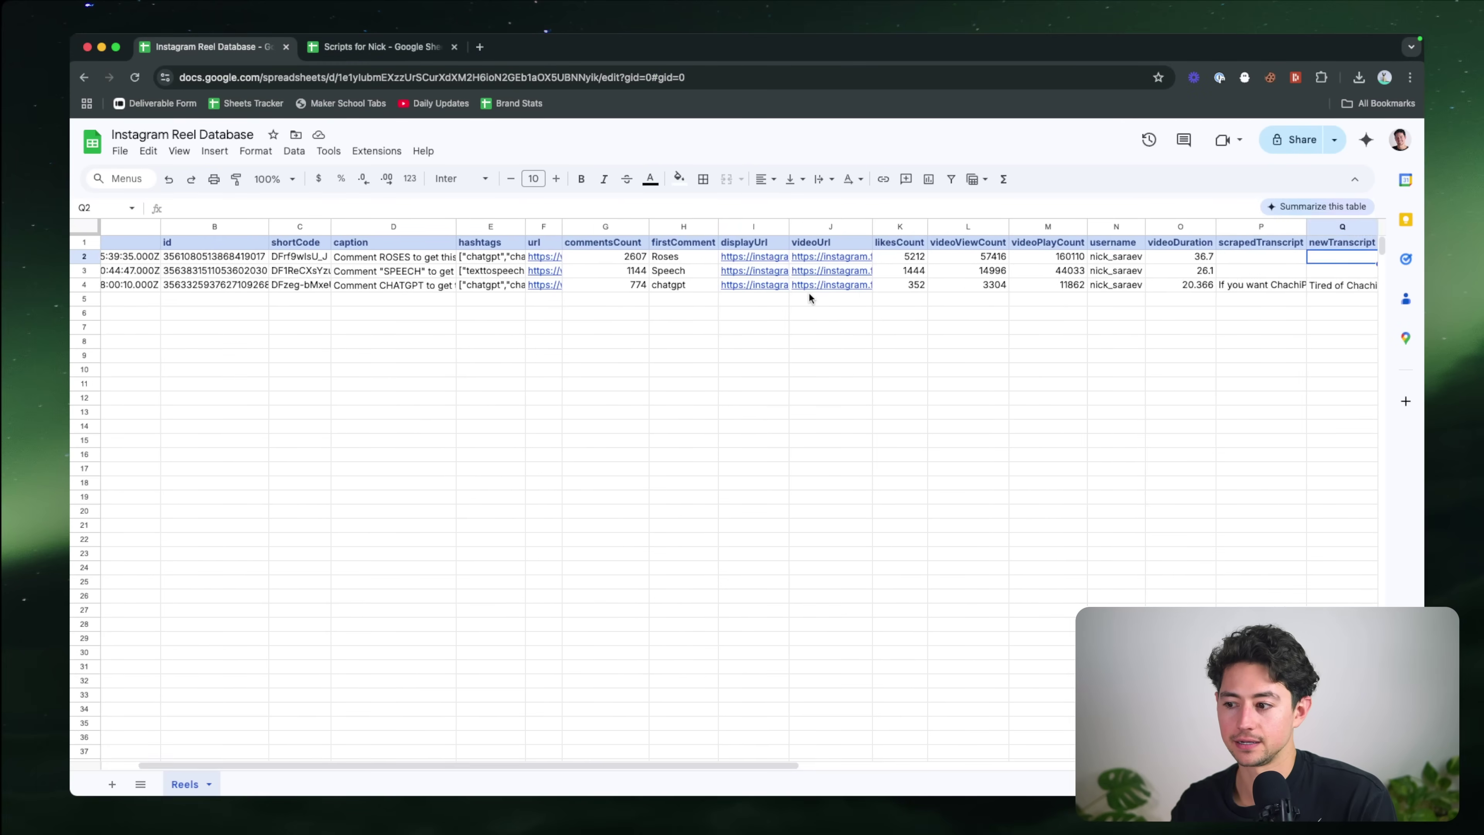
Step: Widen columns P (scrapedTranscript) and Q (newTranscript) to read row 4's transcripts, then switch back to n8n
{"action": "scroll", "coordinate": [810, 293], "scroll_direction": "right", "scroll_amount": 10}
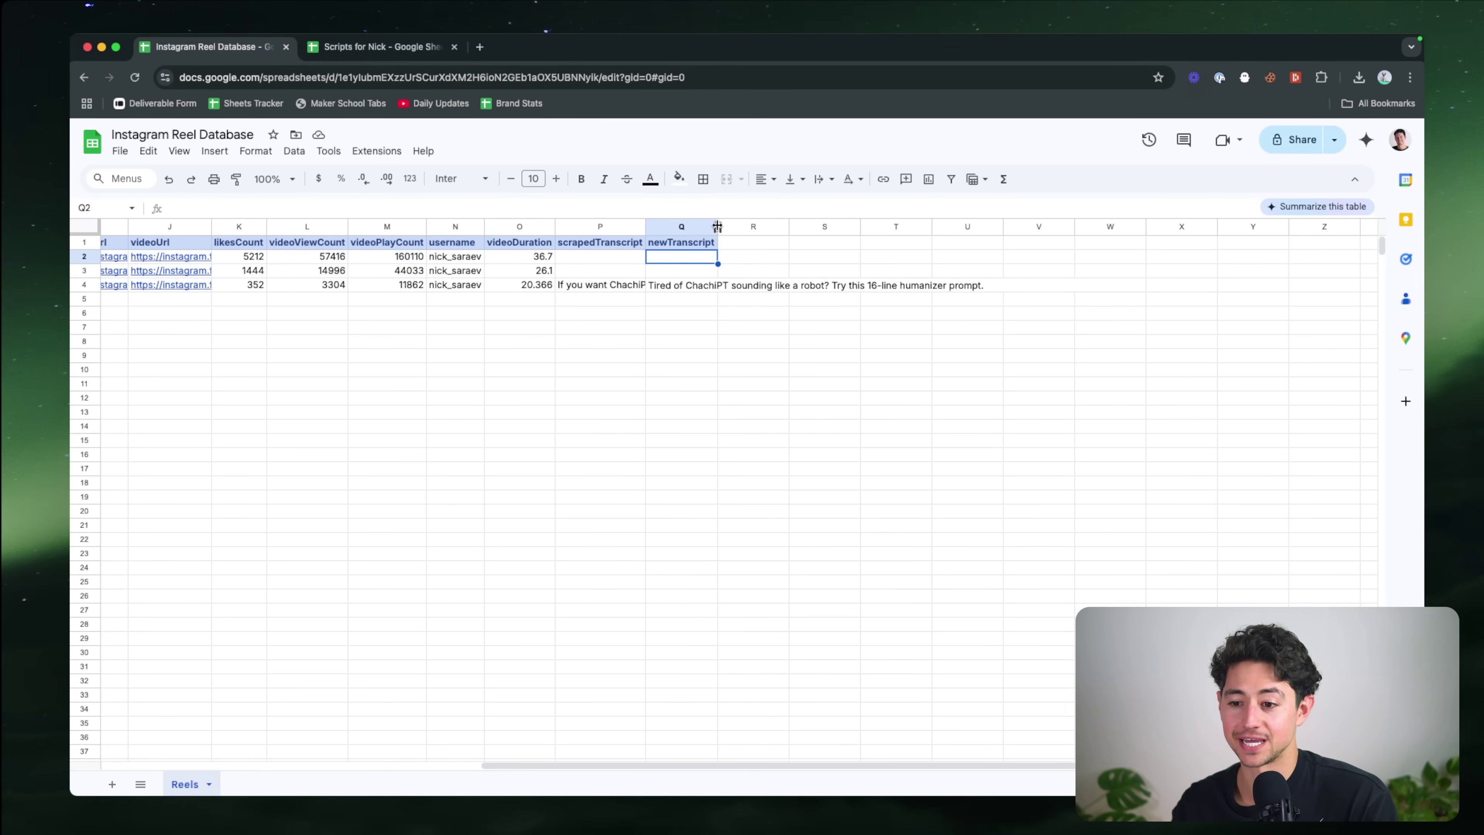
{"action": "left_click_drag", "start_coordinate": [718, 226], "coordinate": [1000, 226]}
{"action": "left_click_drag", "start_coordinate": [643, 228], "coordinate": [933, 227]}
{"action": "scroll", "coordinate": [842, 267], "scroll_direction": "left", "scroll_amount": 10}
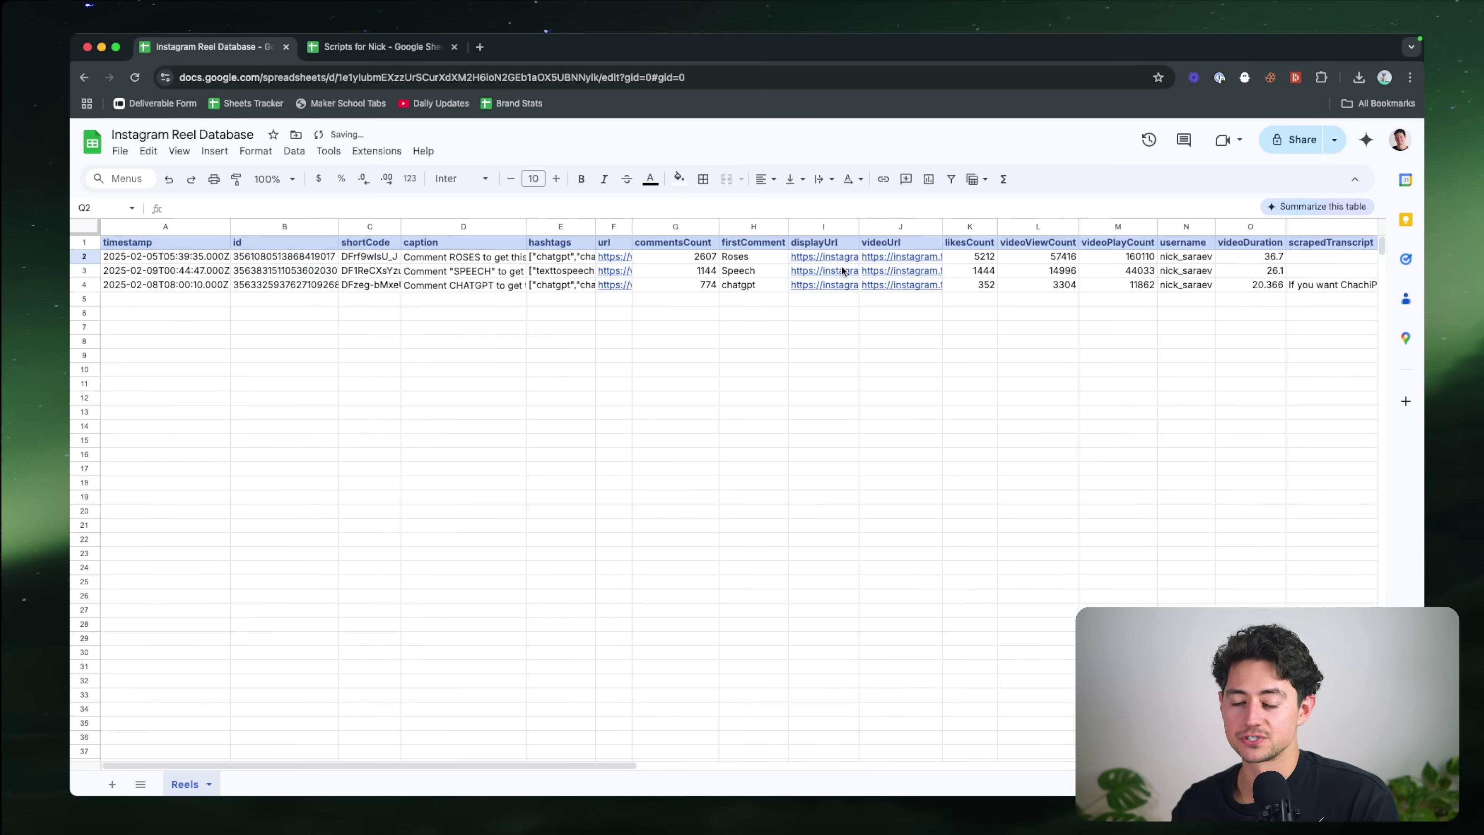
{"action": "scroll", "coordinate": [842, 268], "scroll_direction": "right", "scroll_amount": 12}
{"action": "scroll", "coordinate": [842, 271], "scroll_direction": "right", "scroll_amount": 1}
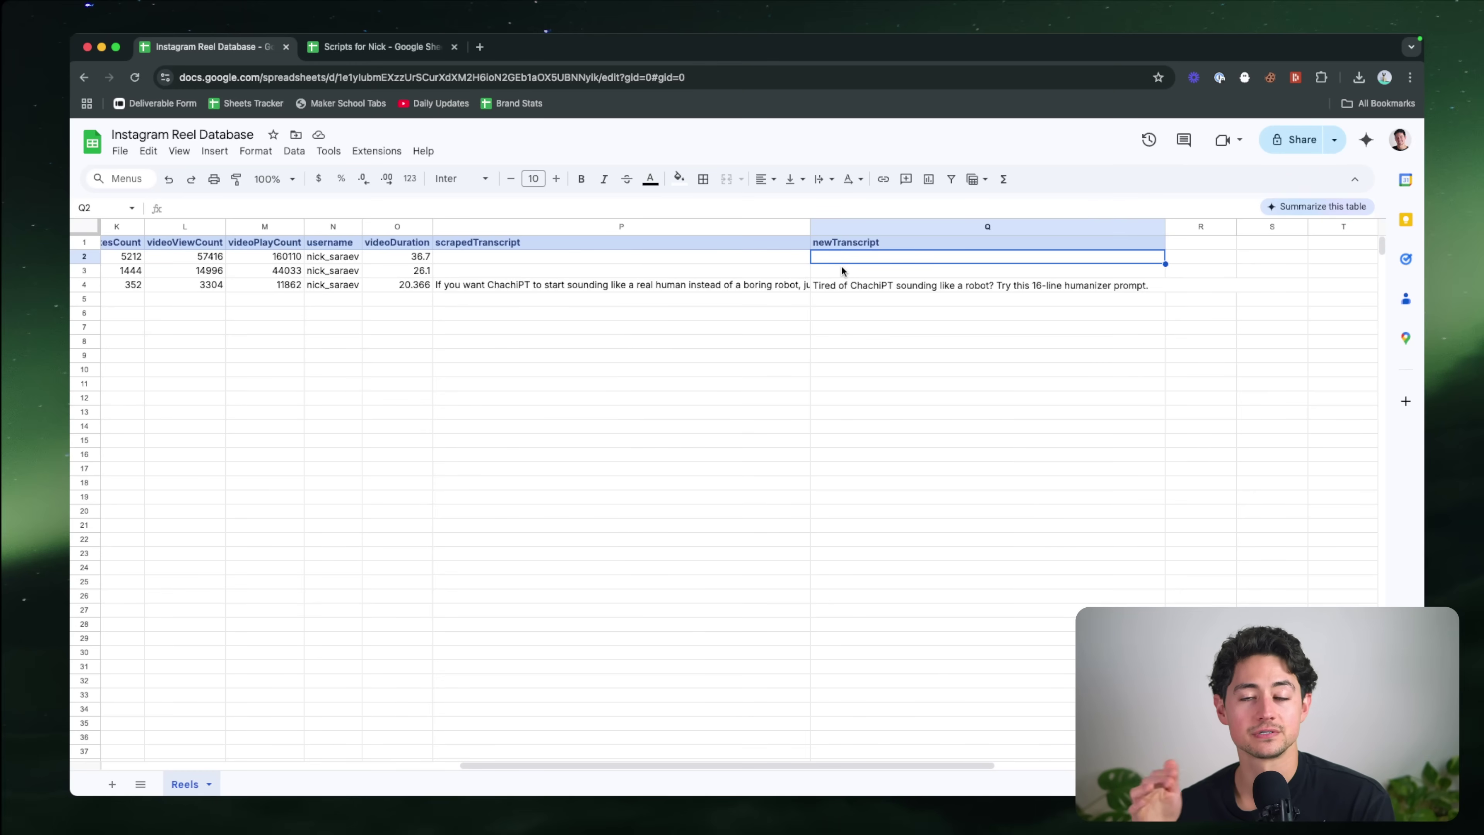
{"action": "scroll", "coordinate": [754, 303], "scroll_direction": "left", "scroll_amount": 4}
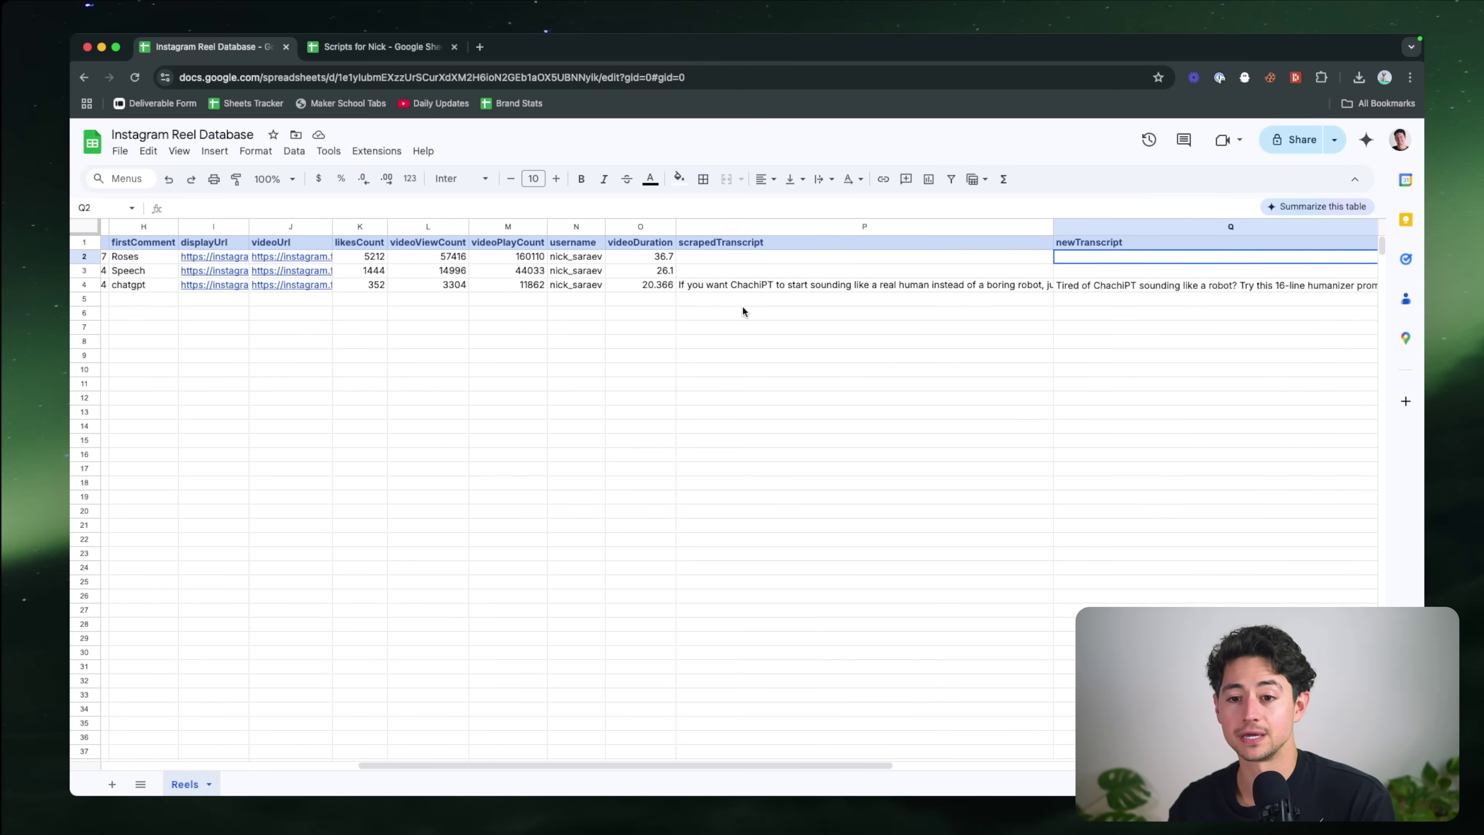
{"action": "key", "text": "super+grave"}
{"action": "scroll", "coordinate": [679, 331], "scroll_direction": "left", "scroll_amount": 8}
{"action": "scroll", "coordinate": [678, 326], "scroll_direction": "left", "scroll_amount": 8}
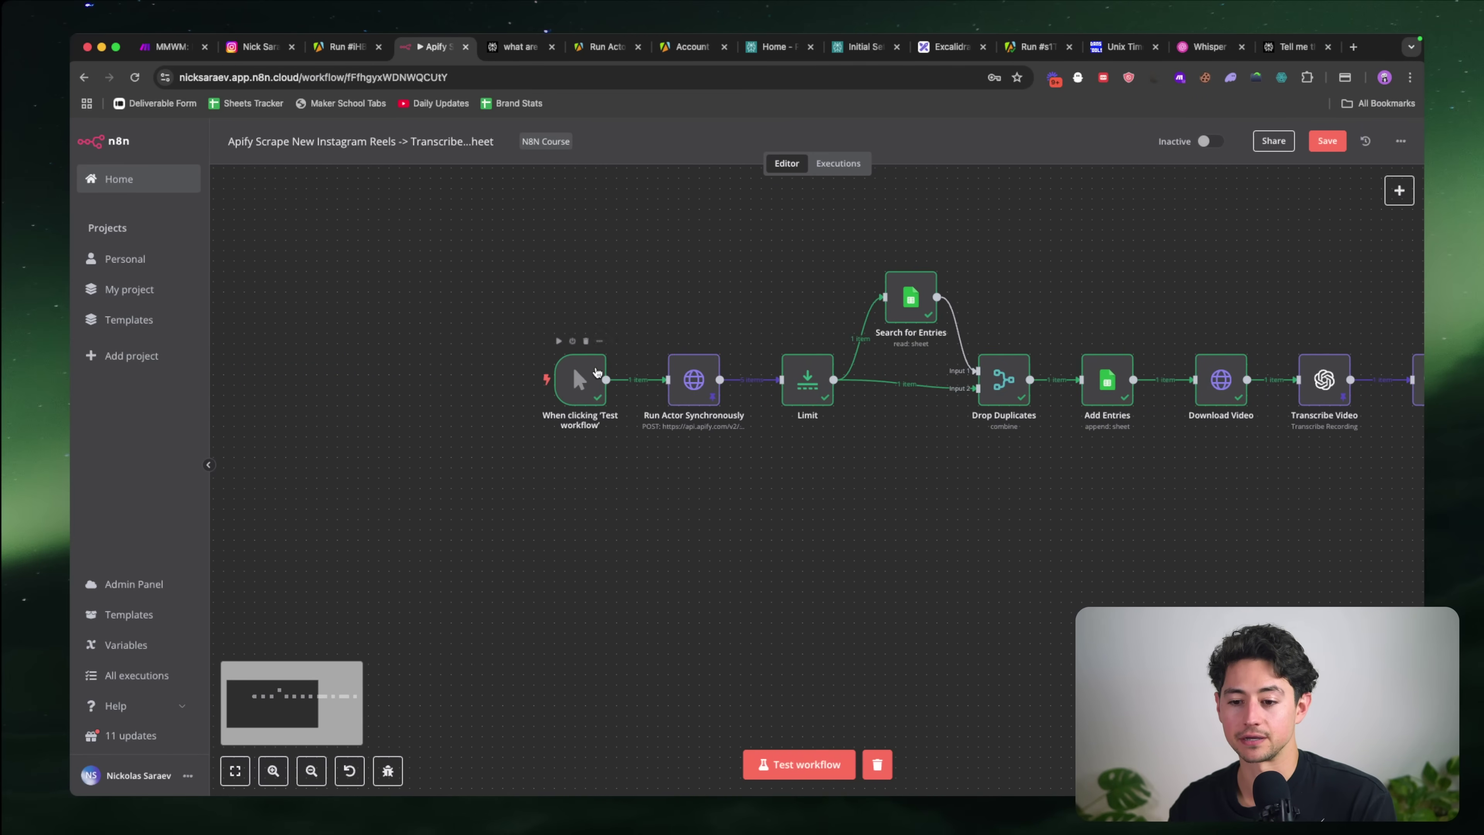
Step: Check the Run Actor Synchronously JSON body, then delete the 'When clicking Test workflow' trigger
{"action": "scroll", "coordinate": [752, 395], "scroll_direction": "up", "scroll_amount": 5}
{"action": "double_click", "coordinate": [752, 395]}
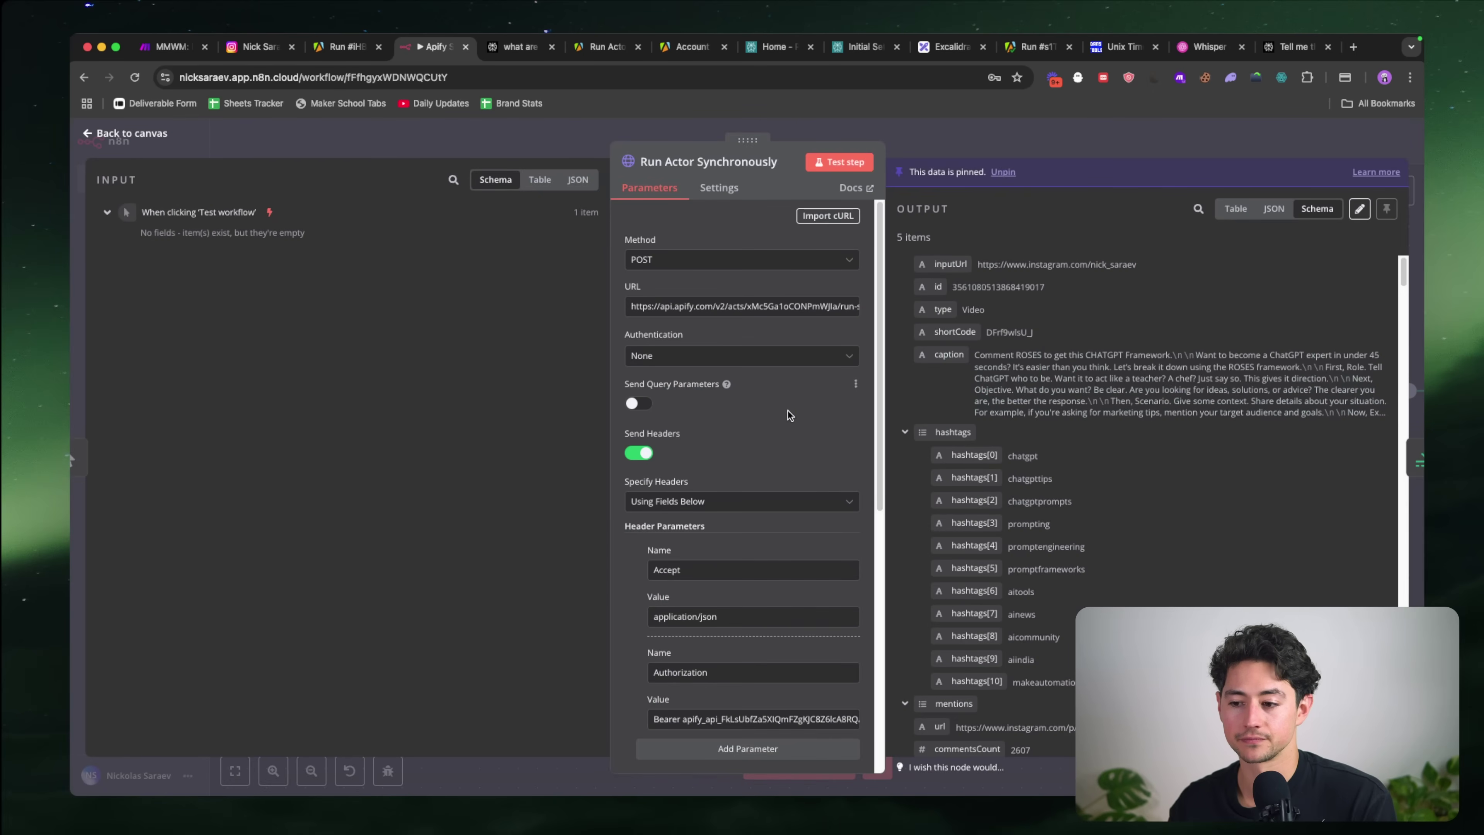
{"action": "scroll", "coordinate": [787, 410], "scroll_direction": "down", "scroll_amount": 1}
{"action": "scroll", "coordinate": [745, 295], "scroll_direction": "down", "scroll_amount": 10}
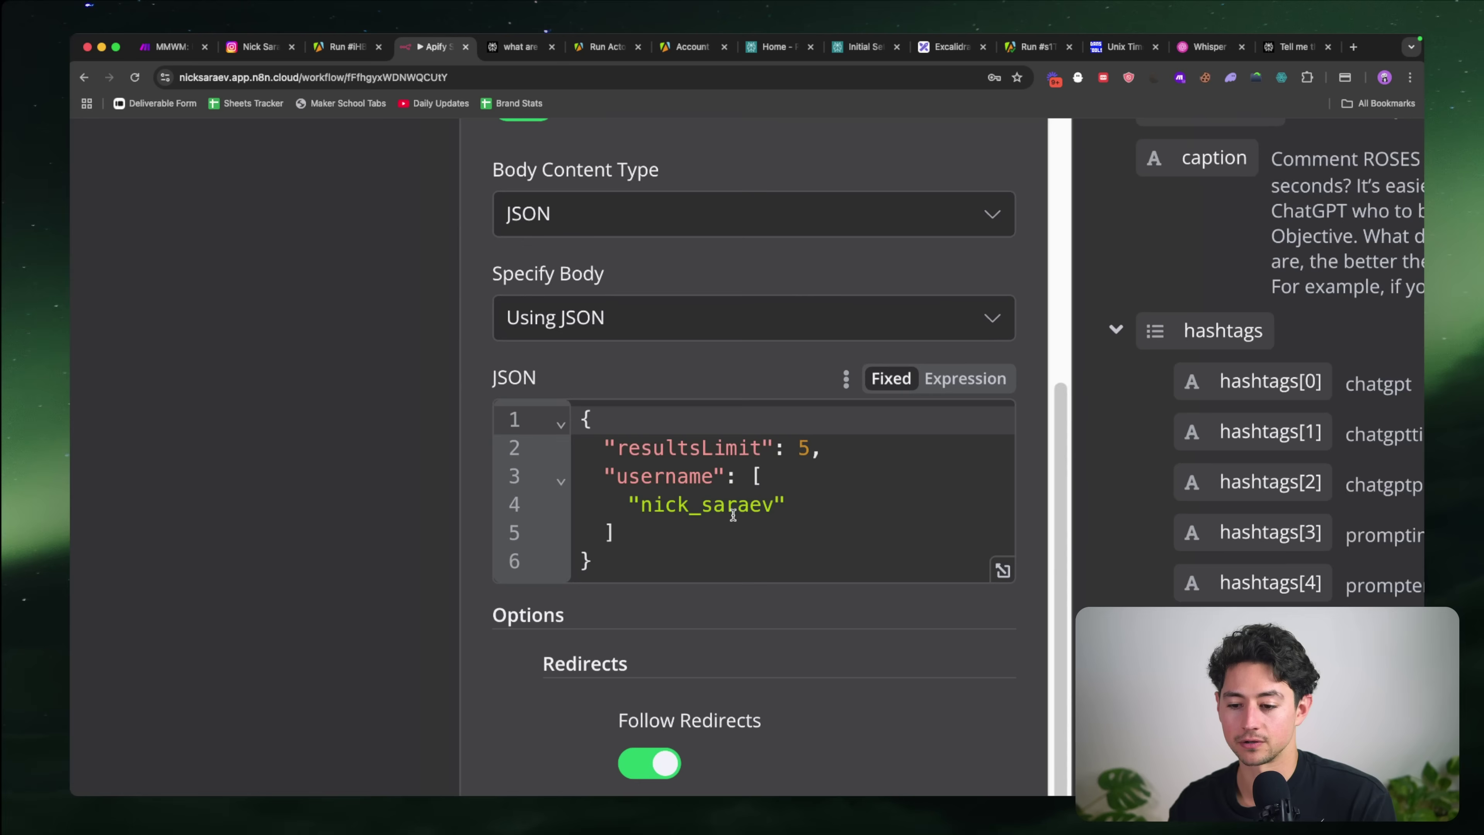
{"action": "double_click", "coordinate": [734, 514]}
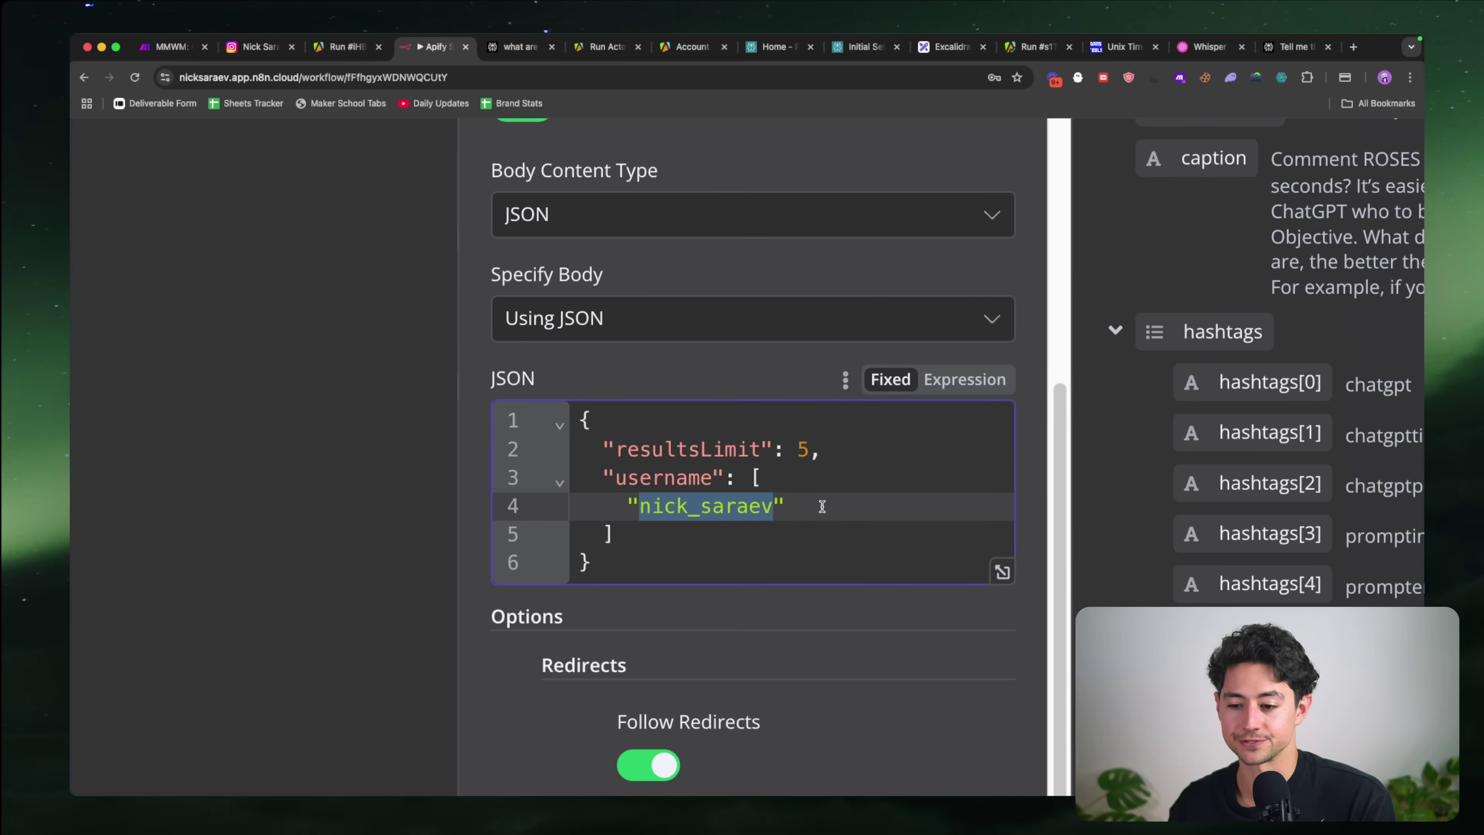
{"action": "scroll", "coordinate": [821, 506], "scroll_direction": "down", "scroll_amount": 5}
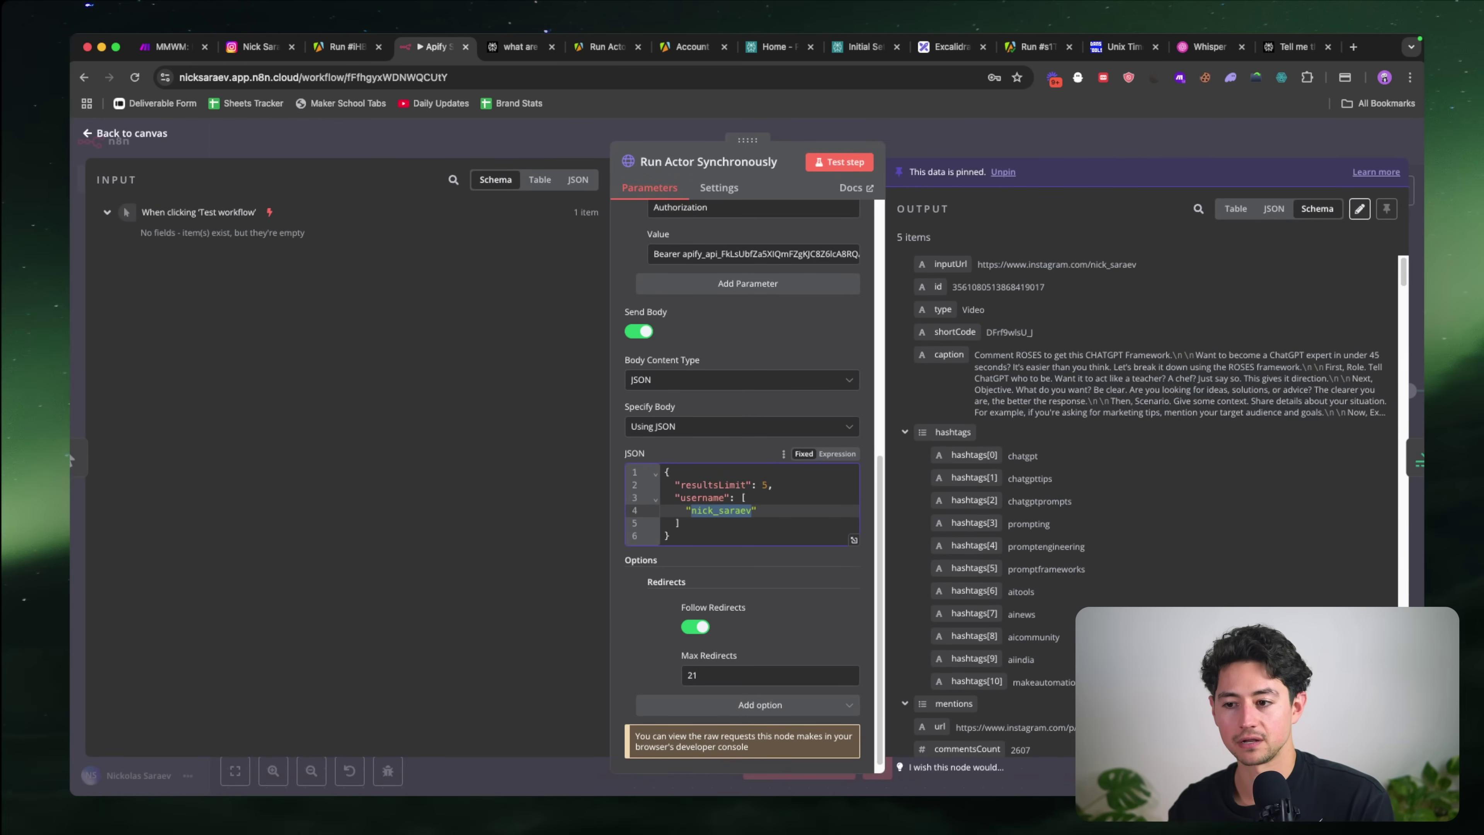
{"action": "left_click", "coordinate": [935, 140]}
{"action": "left_click", "coordinate": [564, 386]}
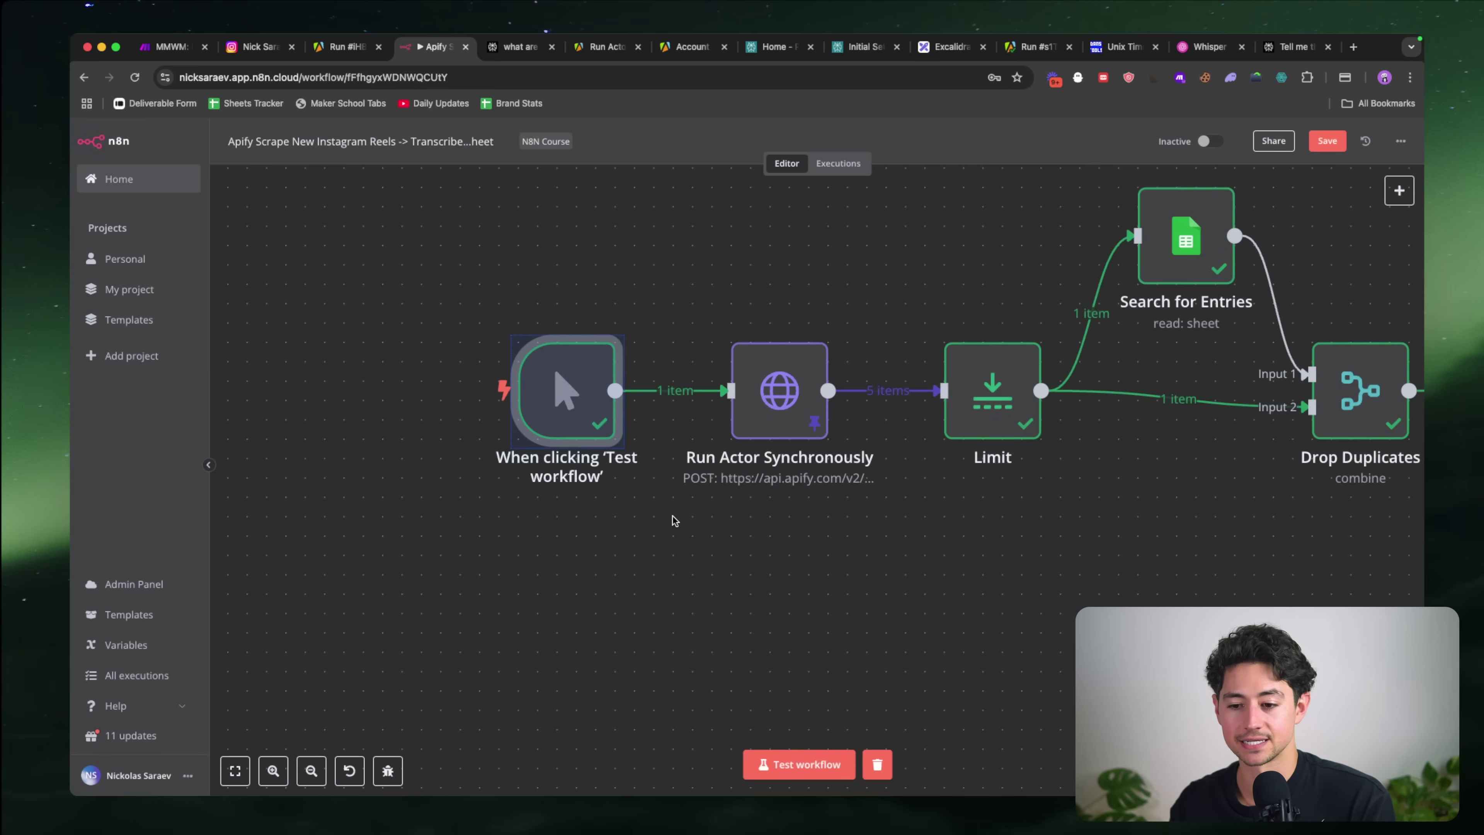
{"action": "key", "text": "Delete"}
Step: Add a Schedule Trigger as the first step, firing every day at 6am
{"action": "key", "text": "1"}
{"action": "left_click", "coordinate": [314, 504]}
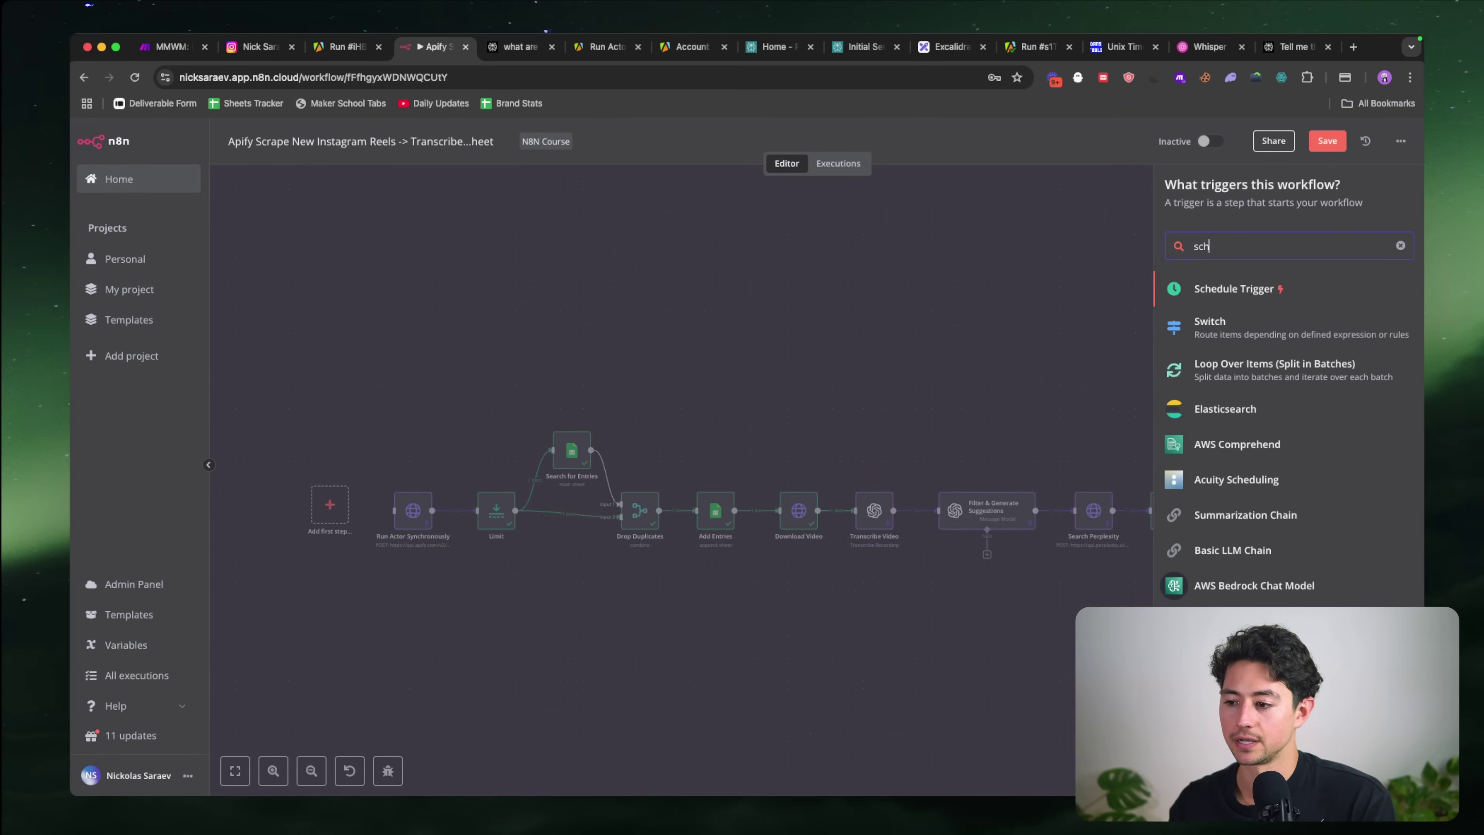
{"action": "left_click", "coordinate": [1234, 400]}
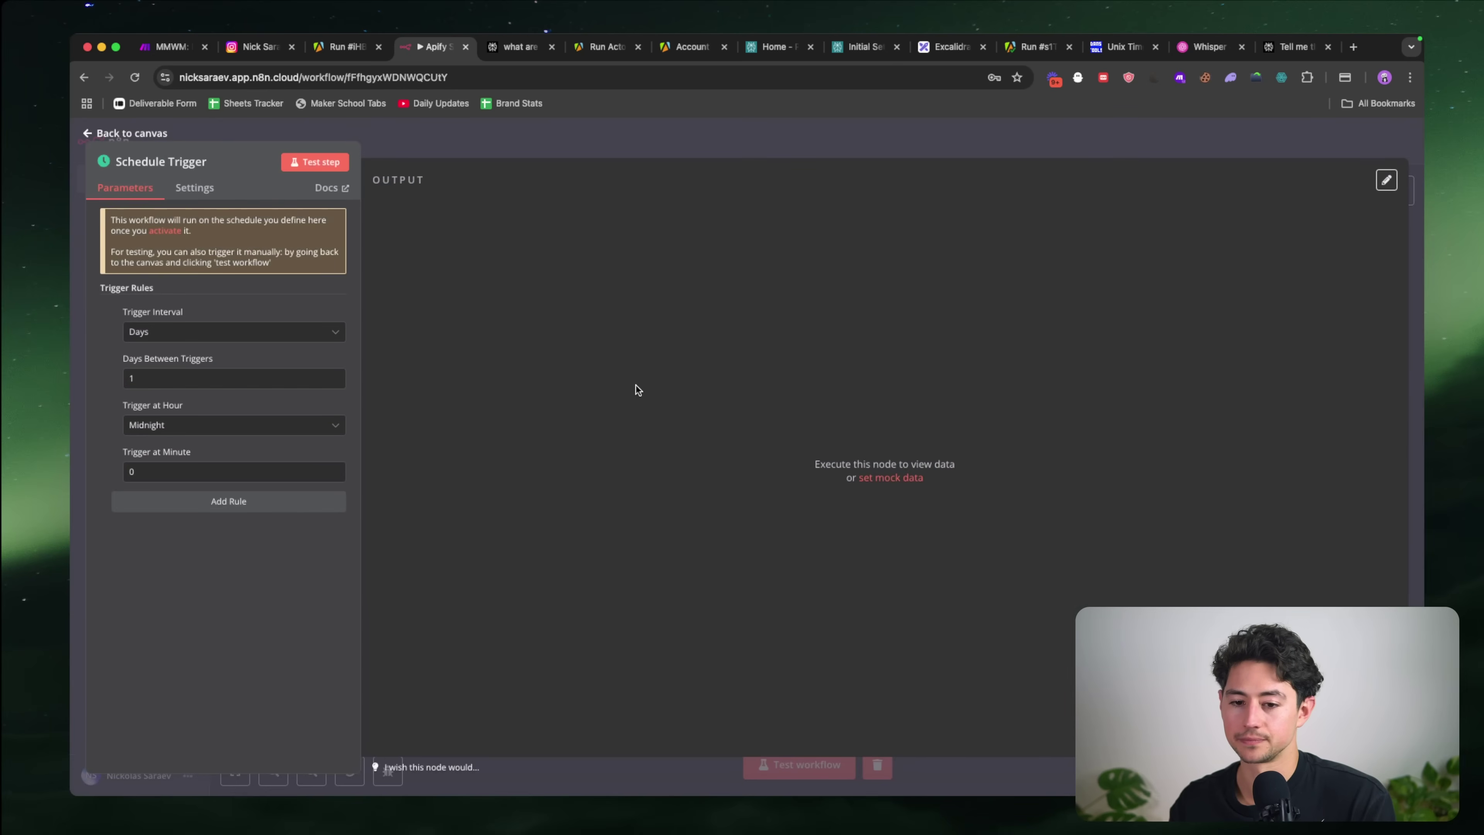
{"action": "left_click", "coordinate": [168, 423]}
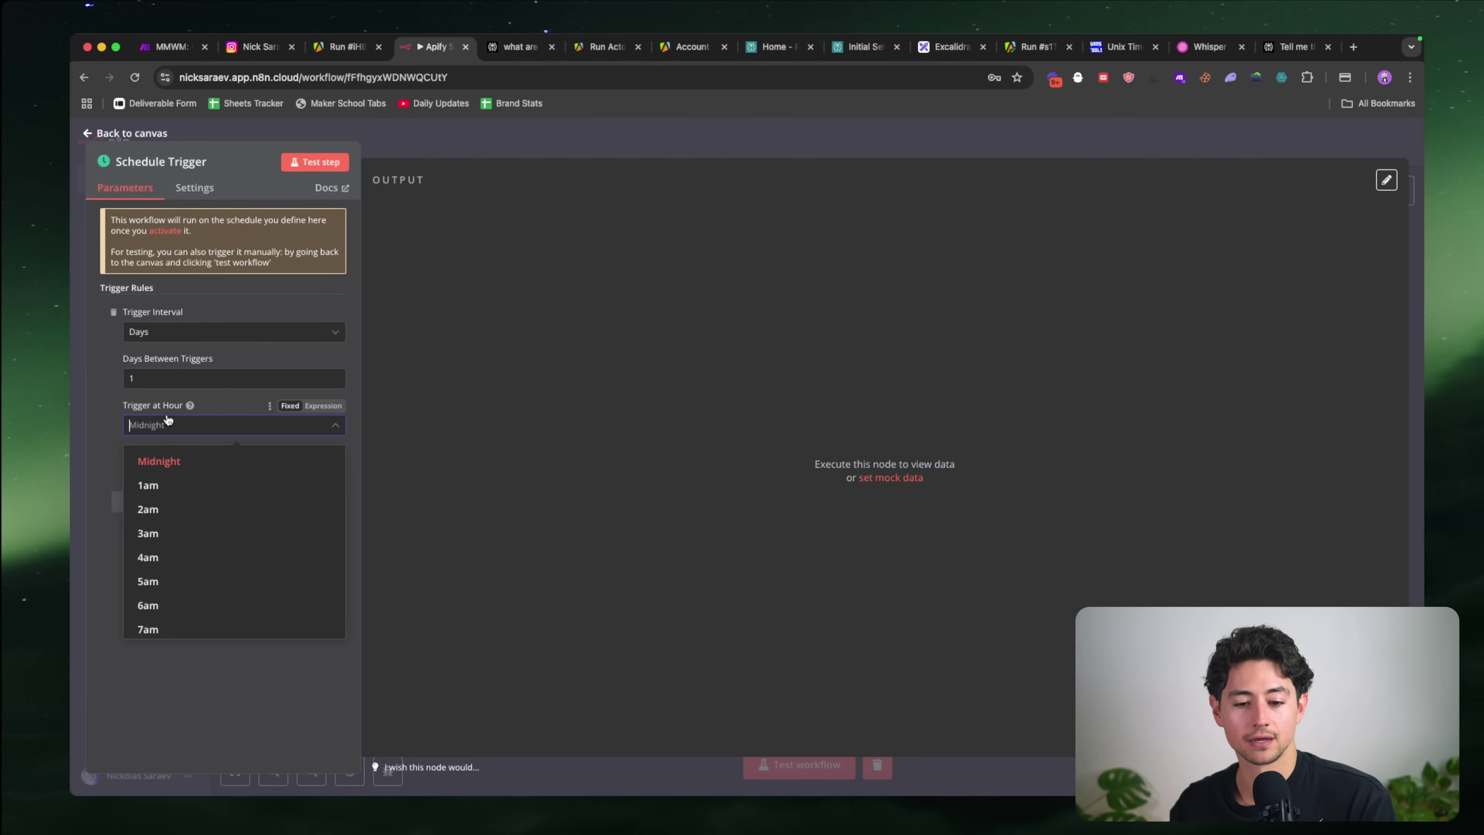
{"action": "left_click", "coordinate": [181, 605]}
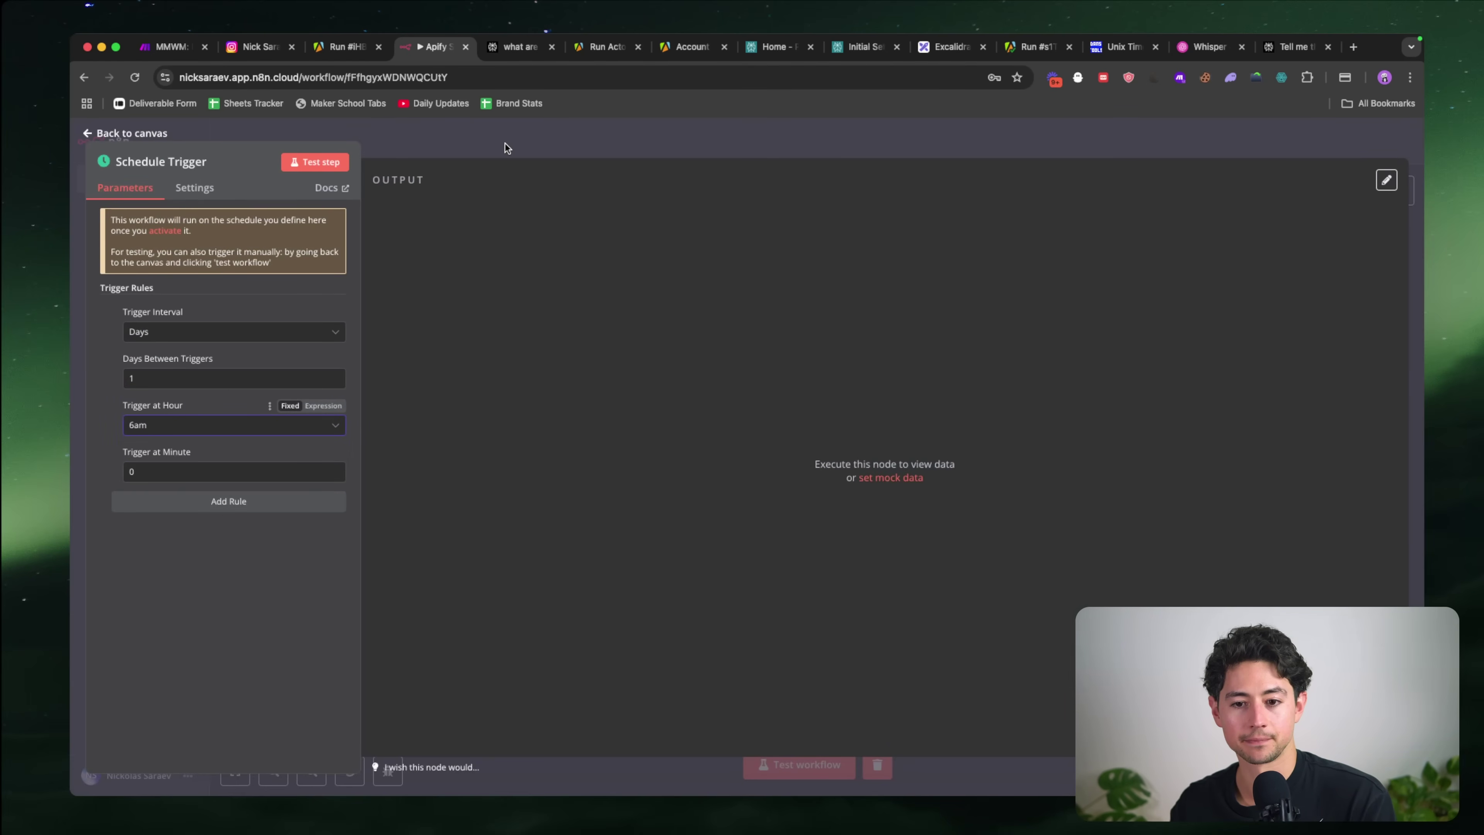
{"action": "left_click", "coordinate": [506, 148]}
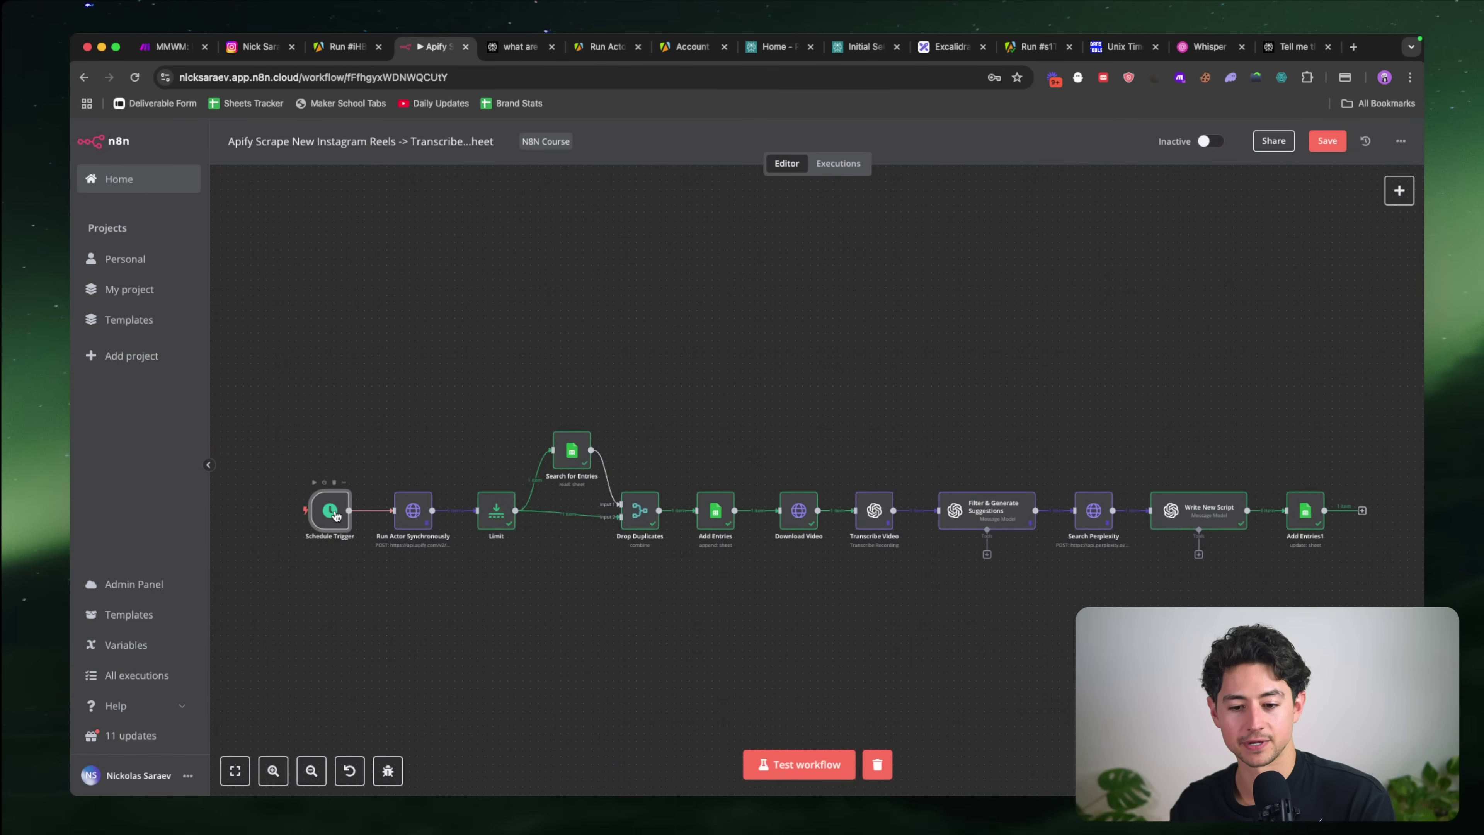
{"action": "left_click_drag", "start_coordinate": [335, 514], "coordinate": [341, 510]}
Step: Shift the last four workflow steps slightly left on the canvas
{"action": "scroll", "coordinate": [386, 523], "scroll_direction": "down", "scroll_amount": 2}
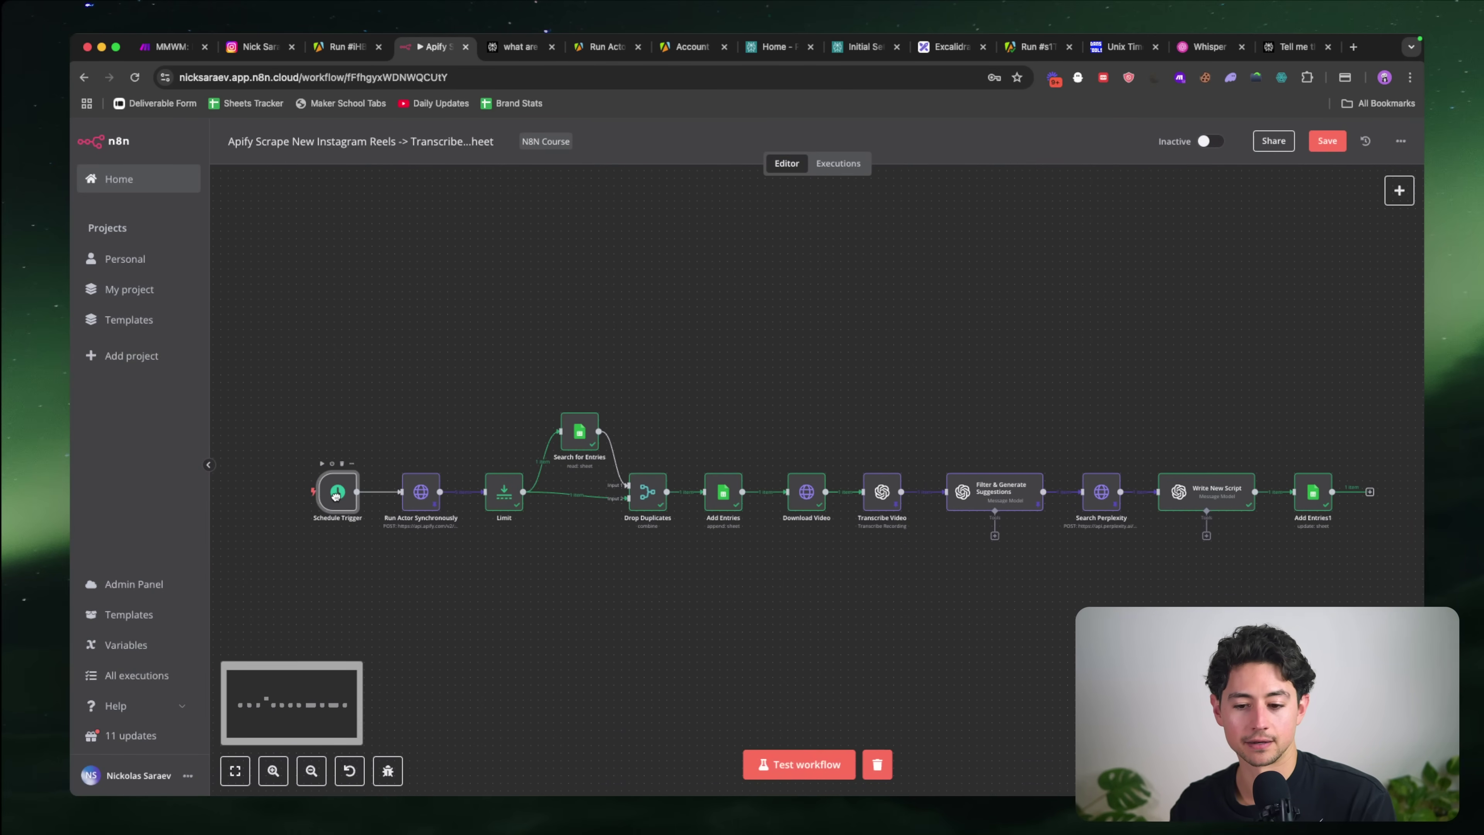
{"action": "scroll", "coordinate": [759, 583], "scroll_direction": "down", "scroll_amount": 2}
{"action": "scroll", "coordinate": [758, 584], "scroll_direction": "right", "scroll_amount": 2}
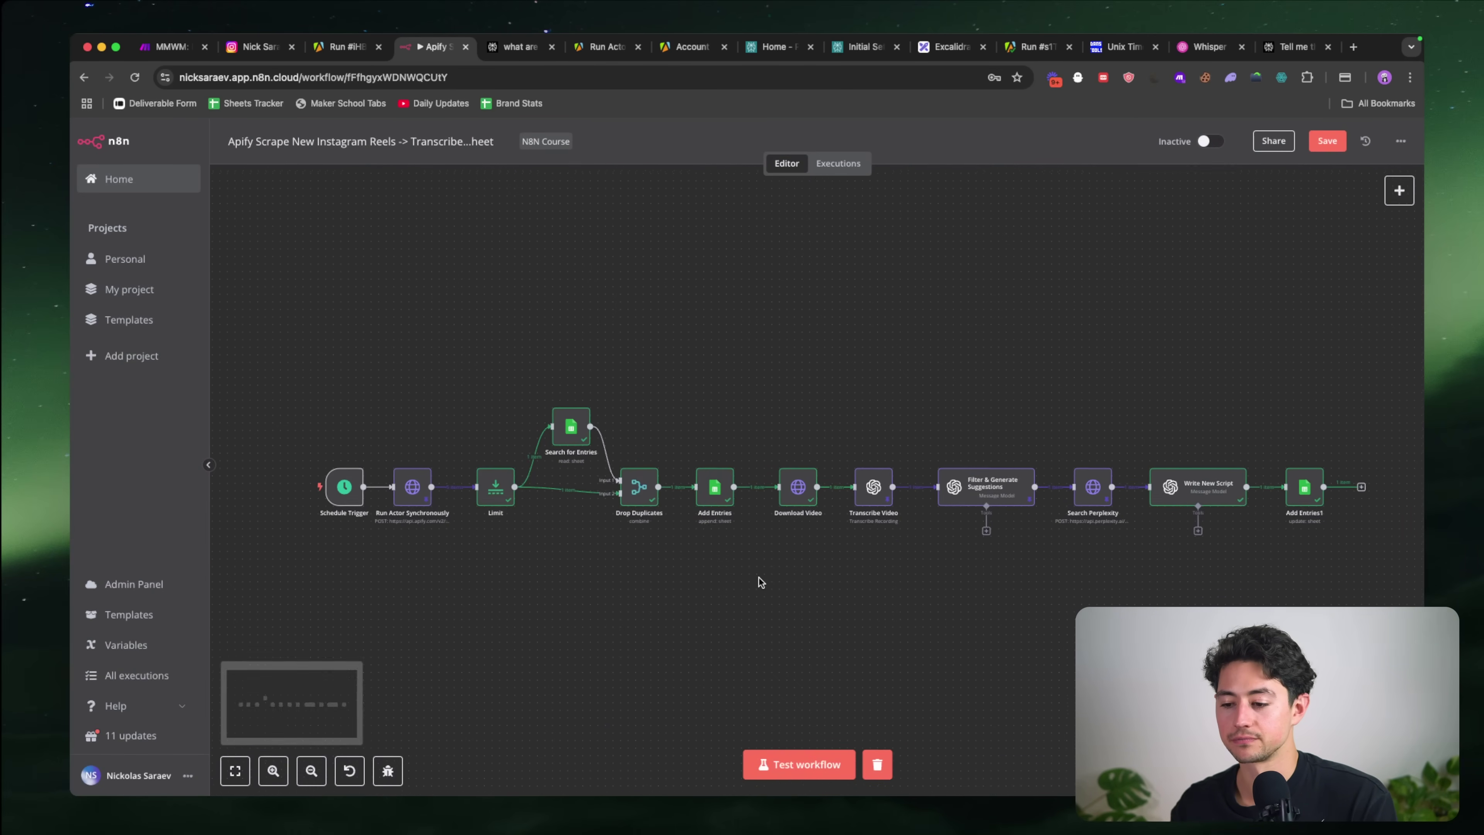
{"action": "left_click_drag", "start_coordinate": [1367, 570], "coordinate": [861, 392]}
{"action": "left_click_drag", "start_coordinate": [996, 472], "coordinate": [981, 472]}
{"action": "left_click", "coordinate": [704, 398]}
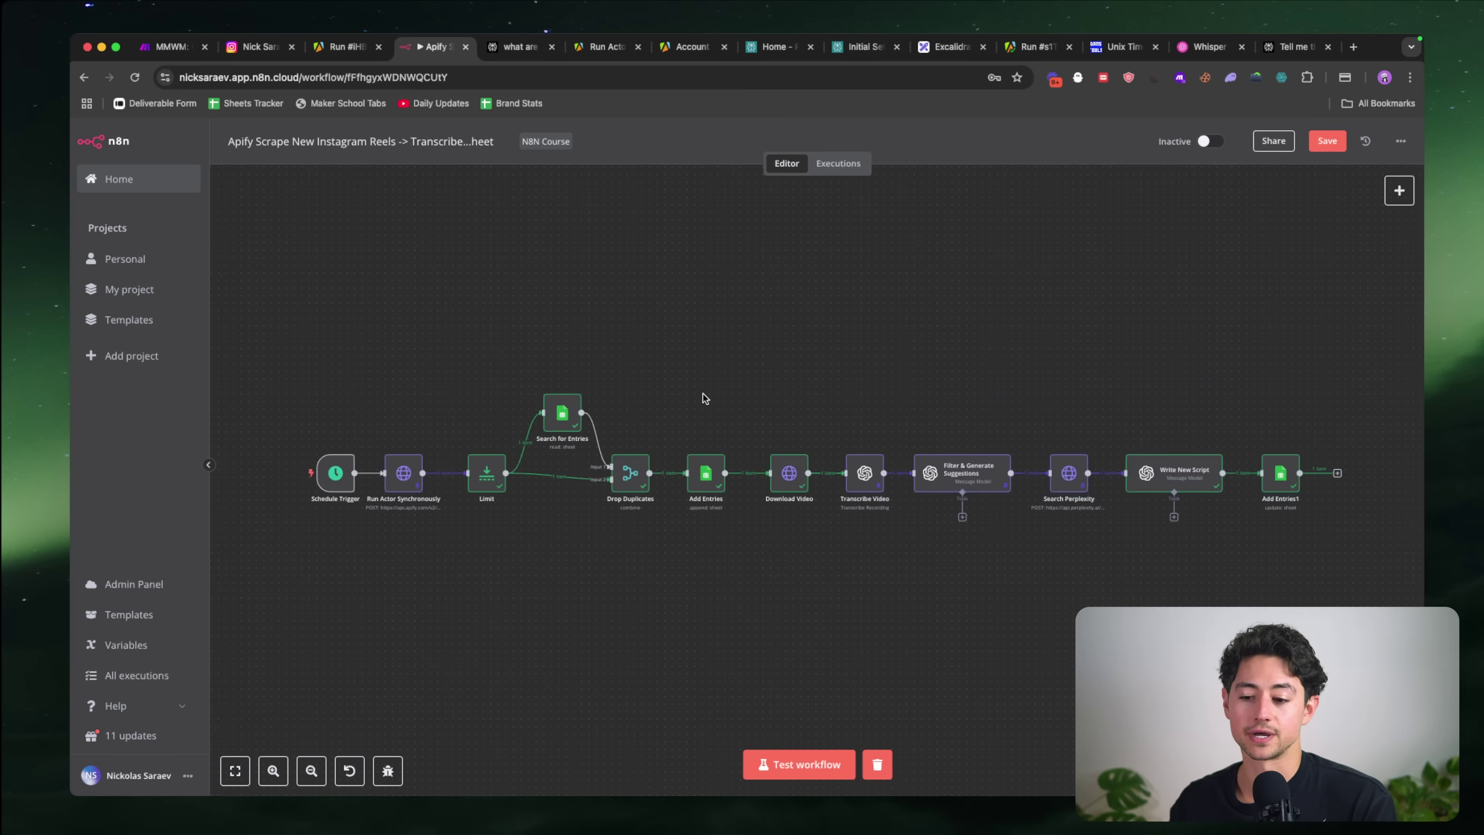
{"action": "left_click_drag", "start_coordinate": [736, 399], "coordinate": [1275, 474]}
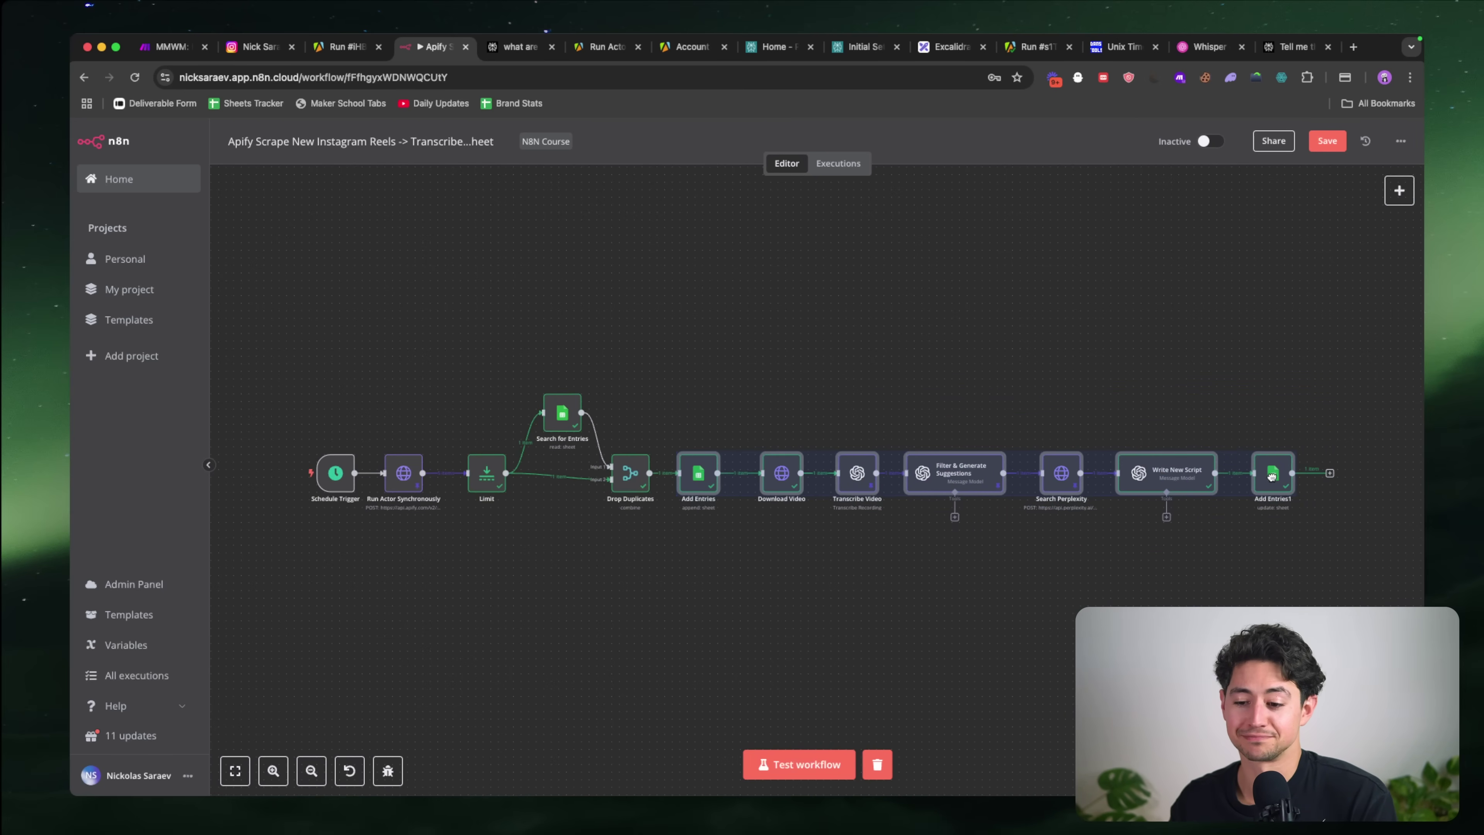
{"action": "left_click", "coordinate": [1149, 590]}
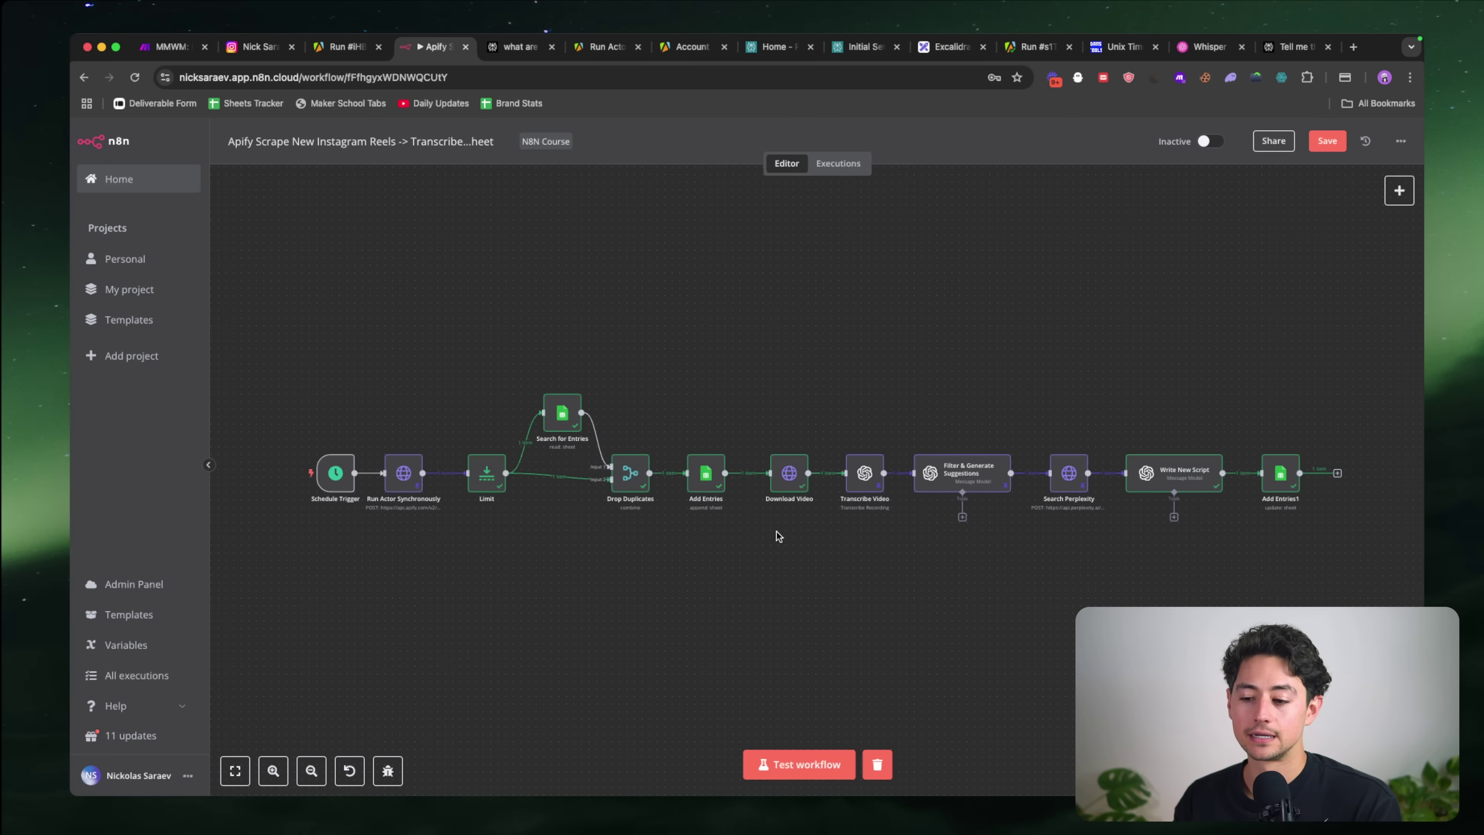
Step: Unpin data on Transcribe Video, Filter & Generate Suggestions and Search Perplexity, then open Limit
{"action": "scroll", "coordinate": [408, 468], "scroll_direction": "up", "scroll_amount": 3}
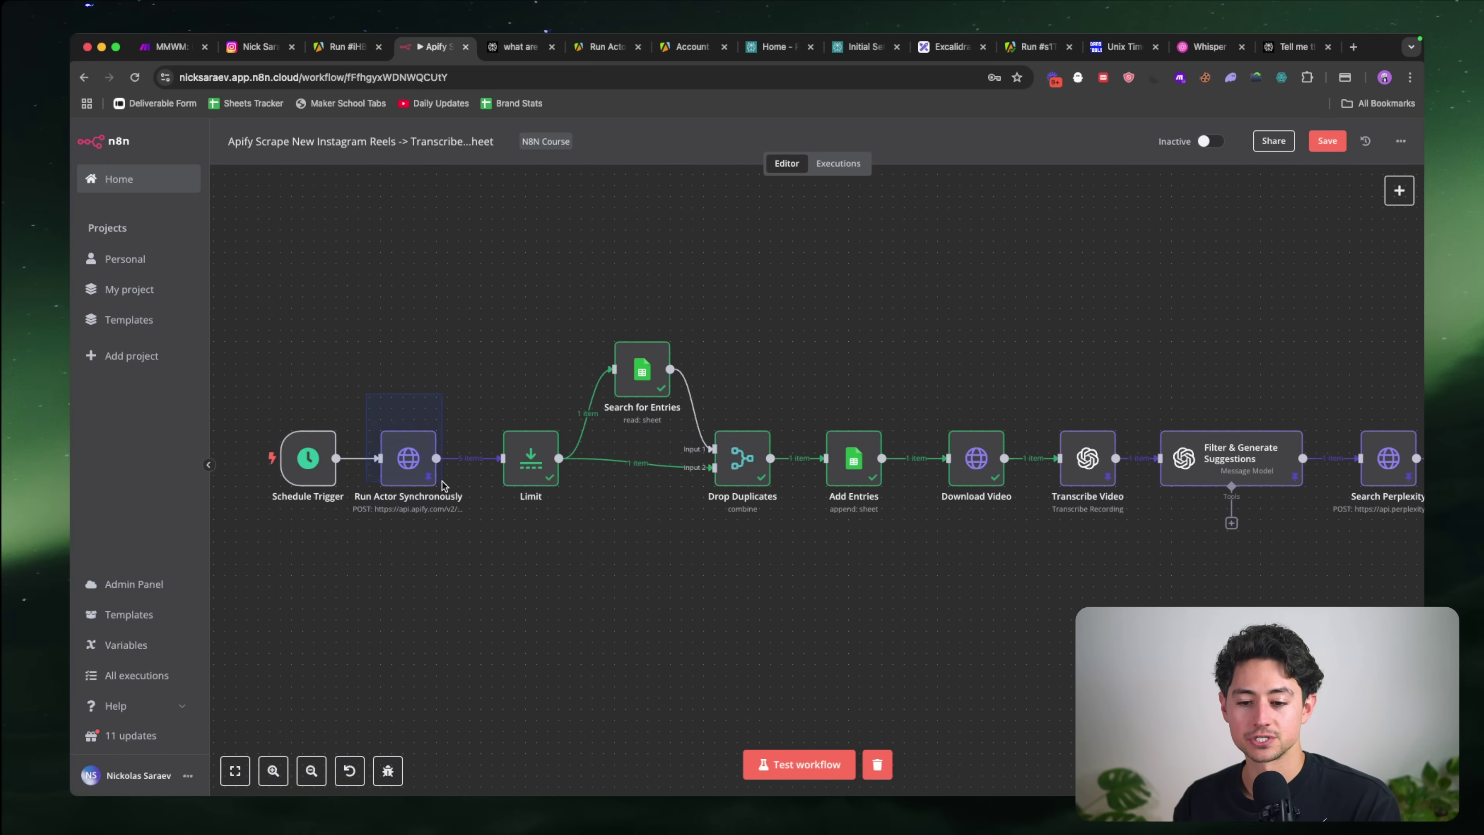
{"action": "scroll", "coordinate": [461, 514], "scroll_direction": "right", "scroll_amount": 5}
{"action": "scroll", "coordinate": [897, 451], "scroll_direction": "down", "scroll_amount": 2}
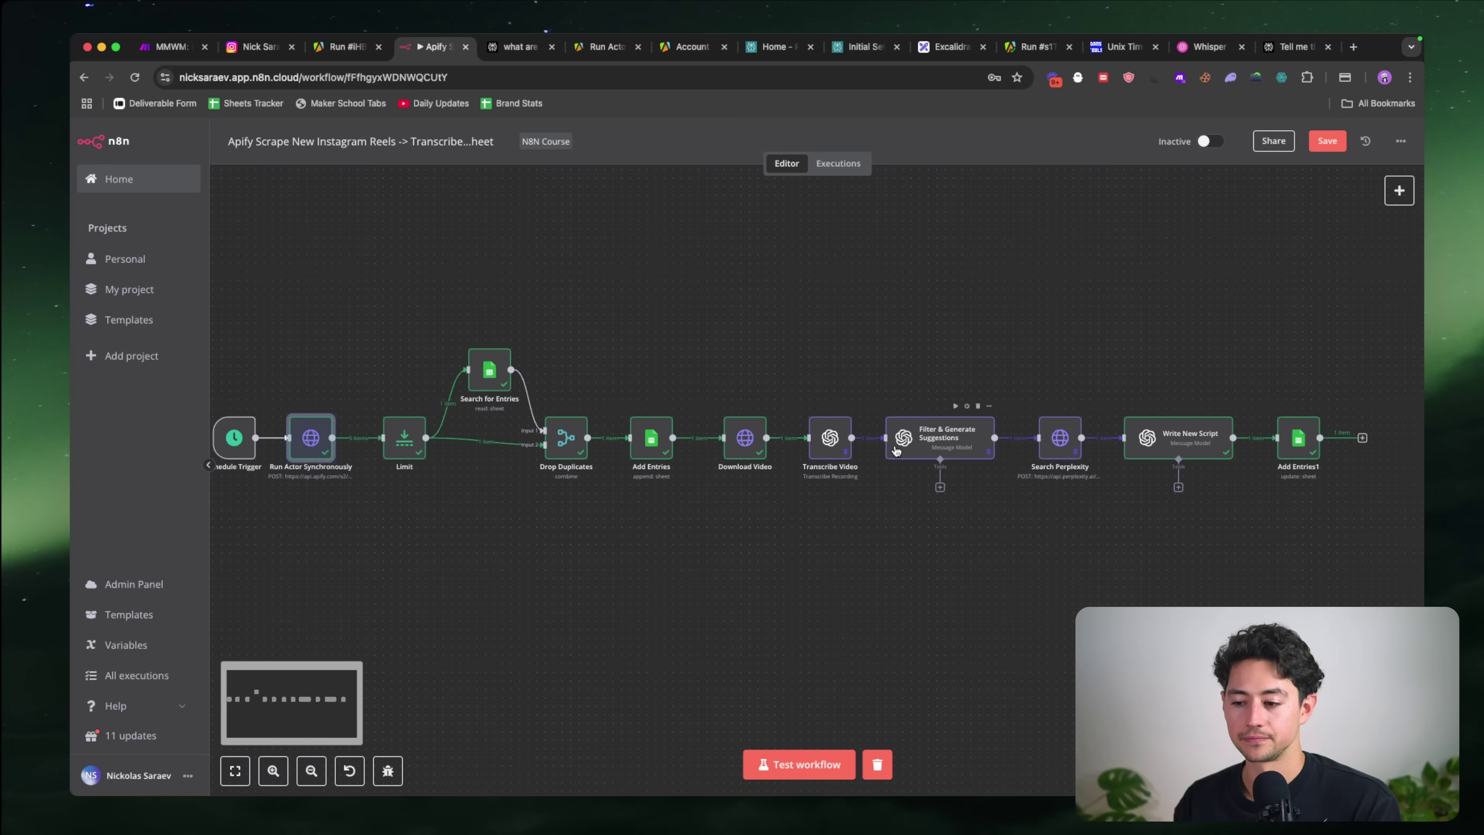
{"action": "mouse_move", "coordinate": [809, 377]}
{"action": "left_mouse_down"}
{"action": "mouse_move", "coordinate": [1090, 541]}
{"action": "mouse_move", "coordinate": [934, 383]}
{"action": "mouse_move", "coordinate": [801, 355]}
{"action": "left_mouse_up"}
{"action": "key", "text": "p"}
{"action": "left_click", "coordinate": [625, 532]}
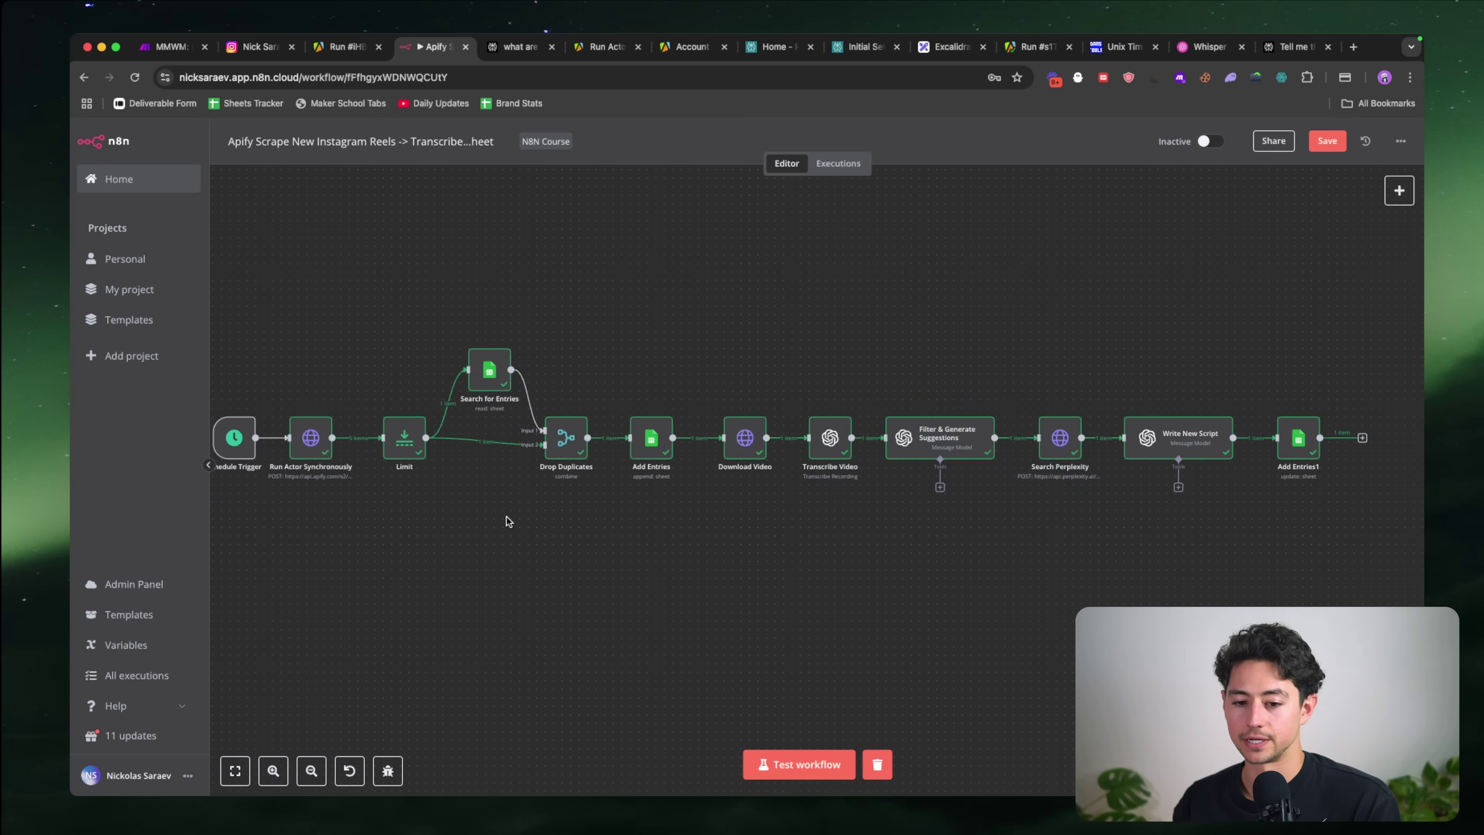
{"action": "scroll", "coordinate": [461, 497], "scroll_direction": "left", "scroll_amount": 2}
{"action": "left_click_drag", "start_coordinate": [341, 443], "coordinate": [333, 443]}
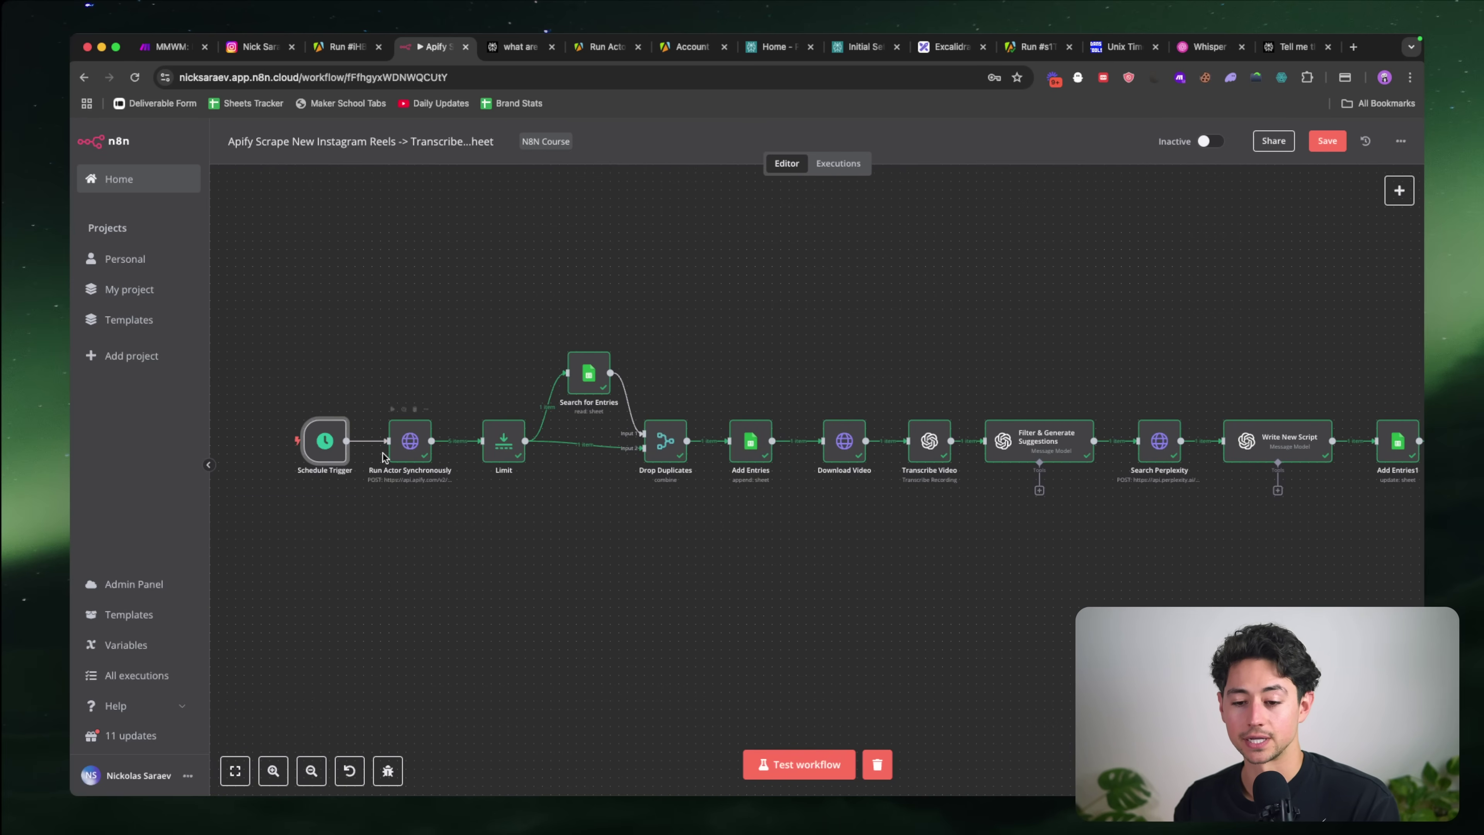
{"action": "scroll", "coordinate": [589, 432], "scroll_direction": "up", "scroll_amount": 3}
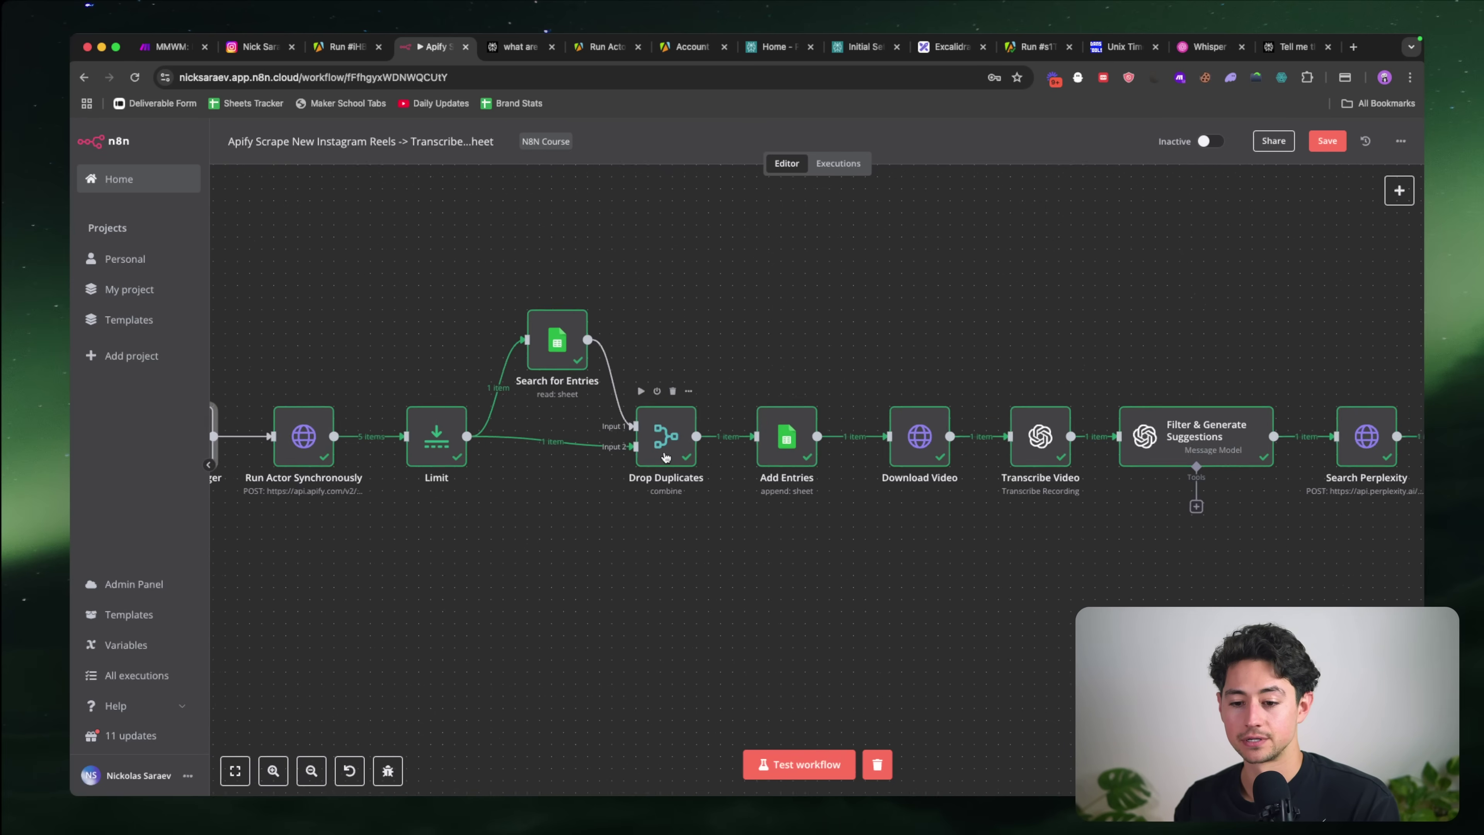
{"action": "double_click", "coordinate": [434, 436]}
Step: Close the Limit node settings and save the workflow
{"action": "left_click", "coordinate": [702, 237]}
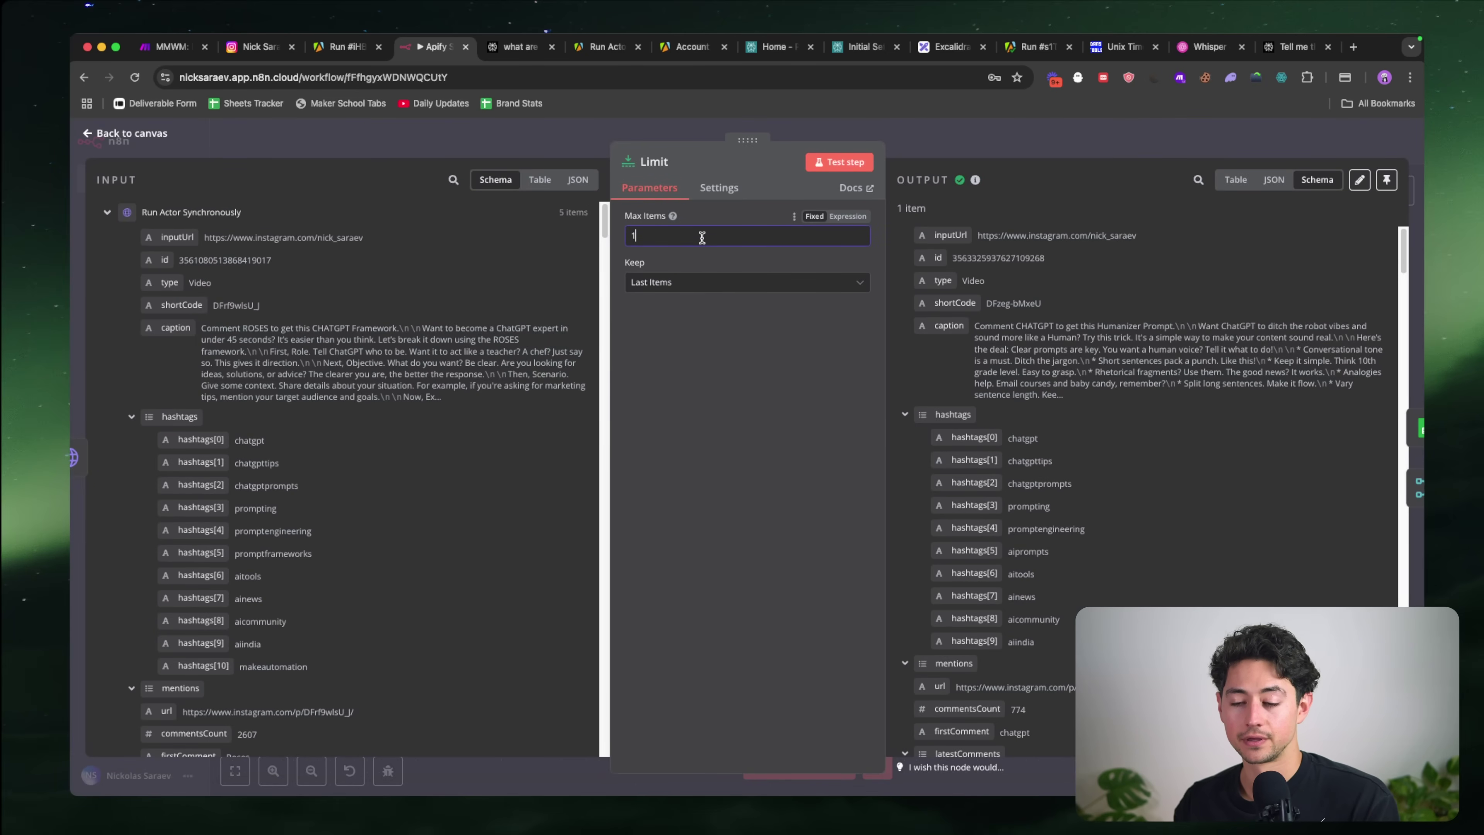
{"action": "left_click", "coordinate": [949, 151]}
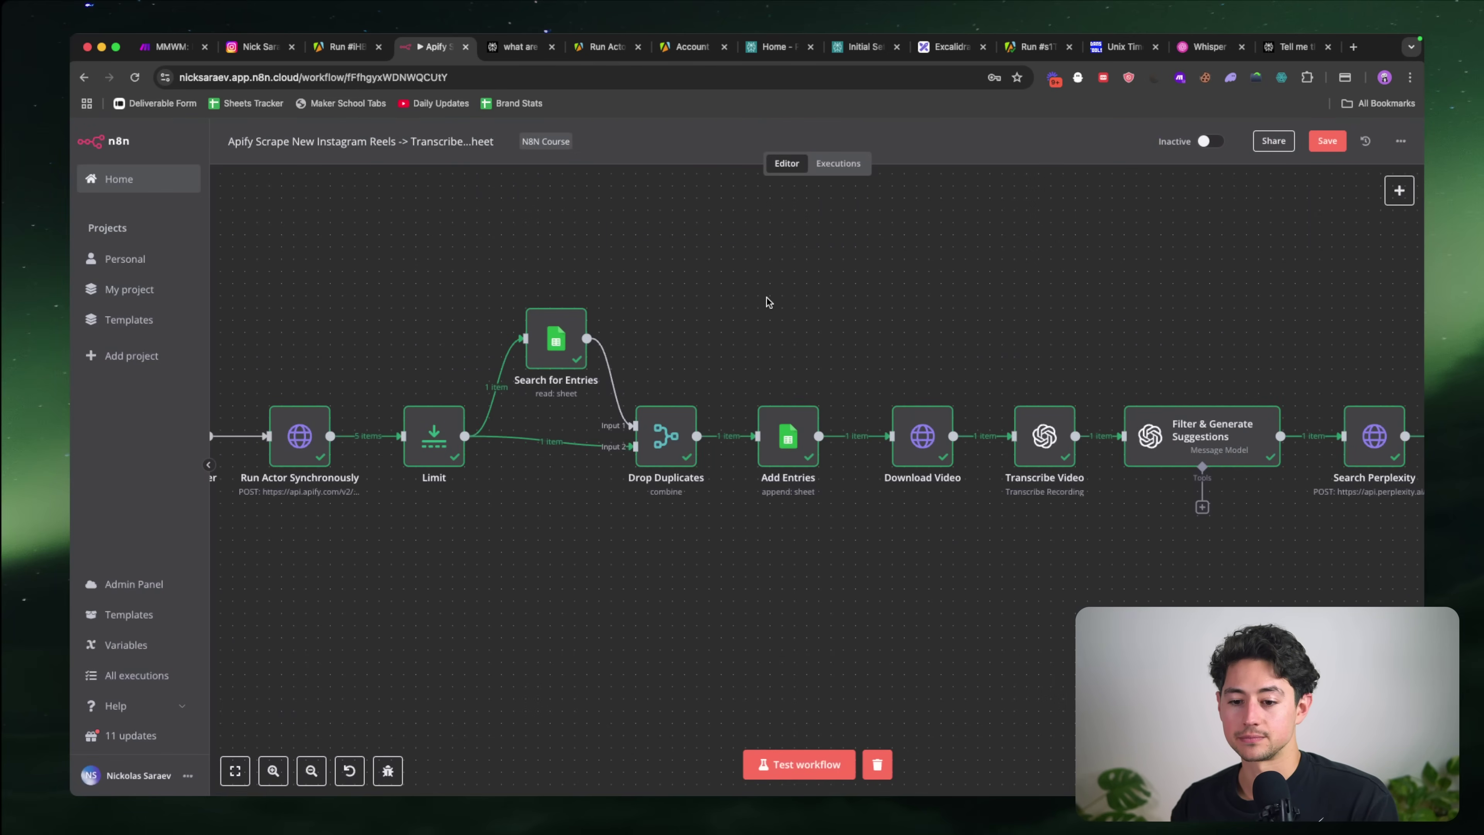
{"action": "key", "text": "ctrl+s"}
Step: Clear the old data in rows 2–4 of the Reels sheet
{"action": "key", "text": "super+grave"}
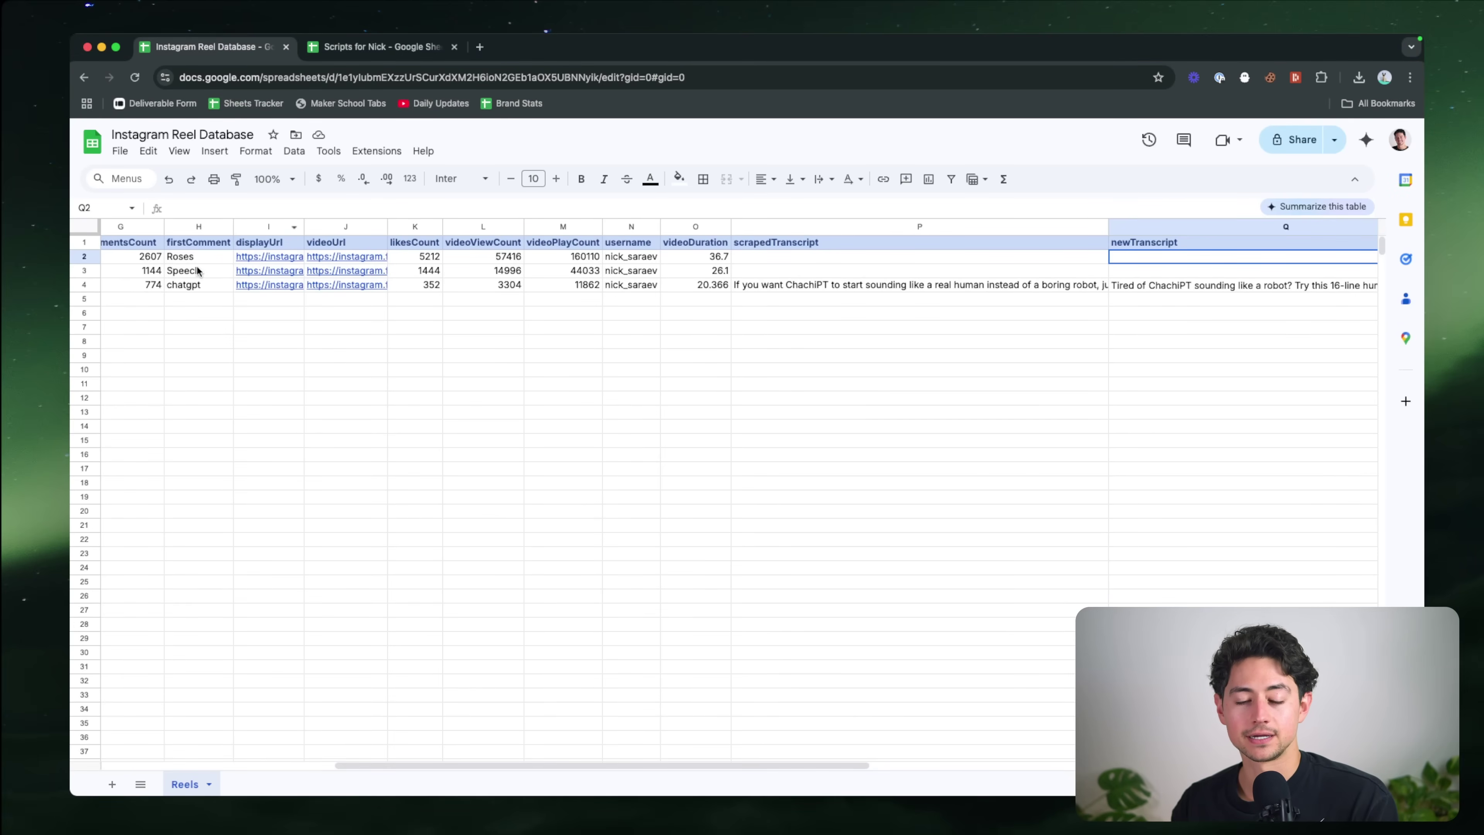
{"action": "scroll", "coordinate": [187, 265], "scroll_direction": "left", "scroll_amount": 5}
{"action": "left_click", "coordinate": [79, 257]}
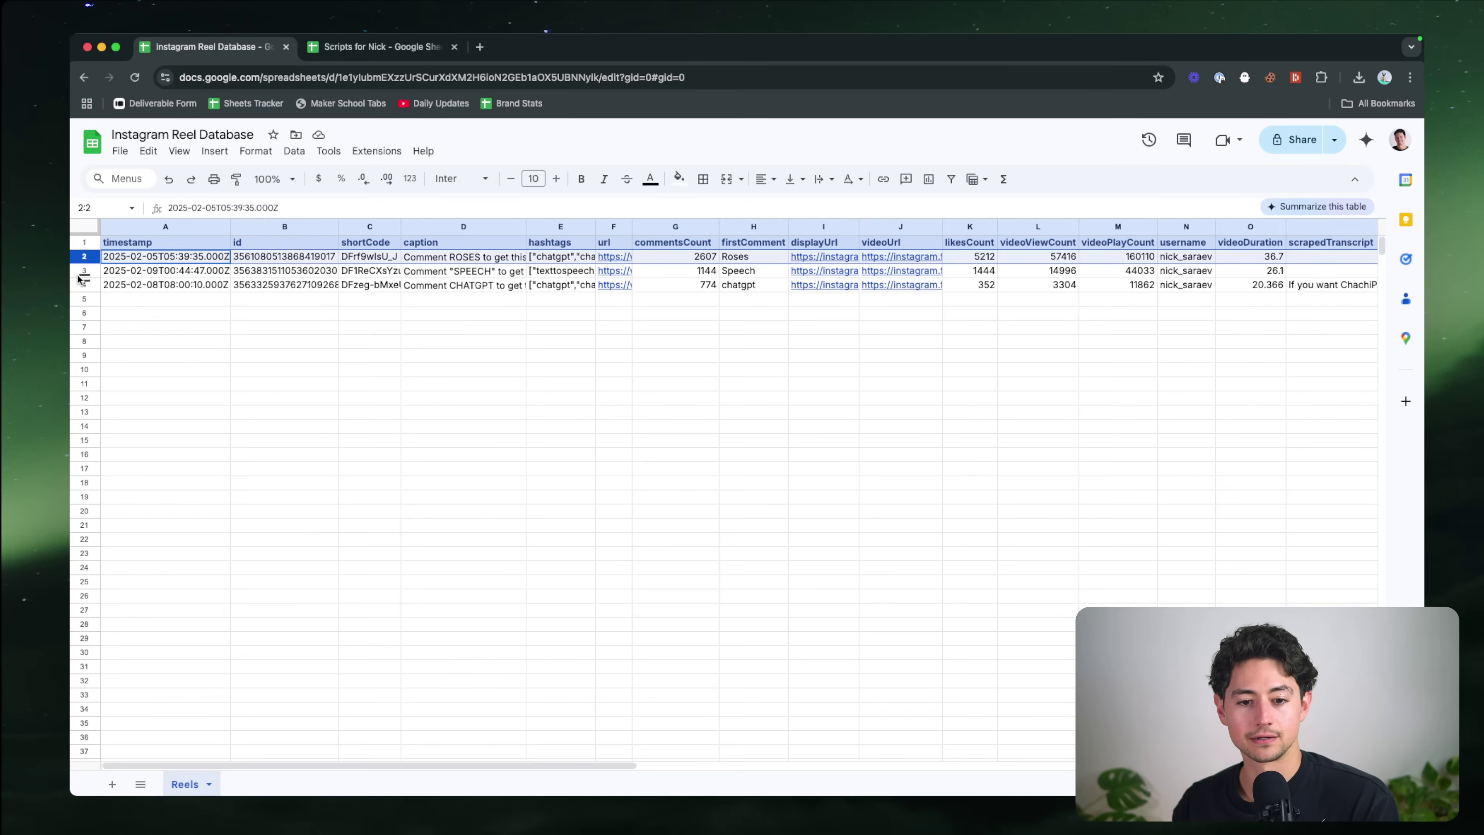
{"action": "left_click", "coordinate": [80, 281], "text": "shift"}
{"action": "key", "text": "Delete"}
{"action": "left_click", "coordinate": [306, 266]}
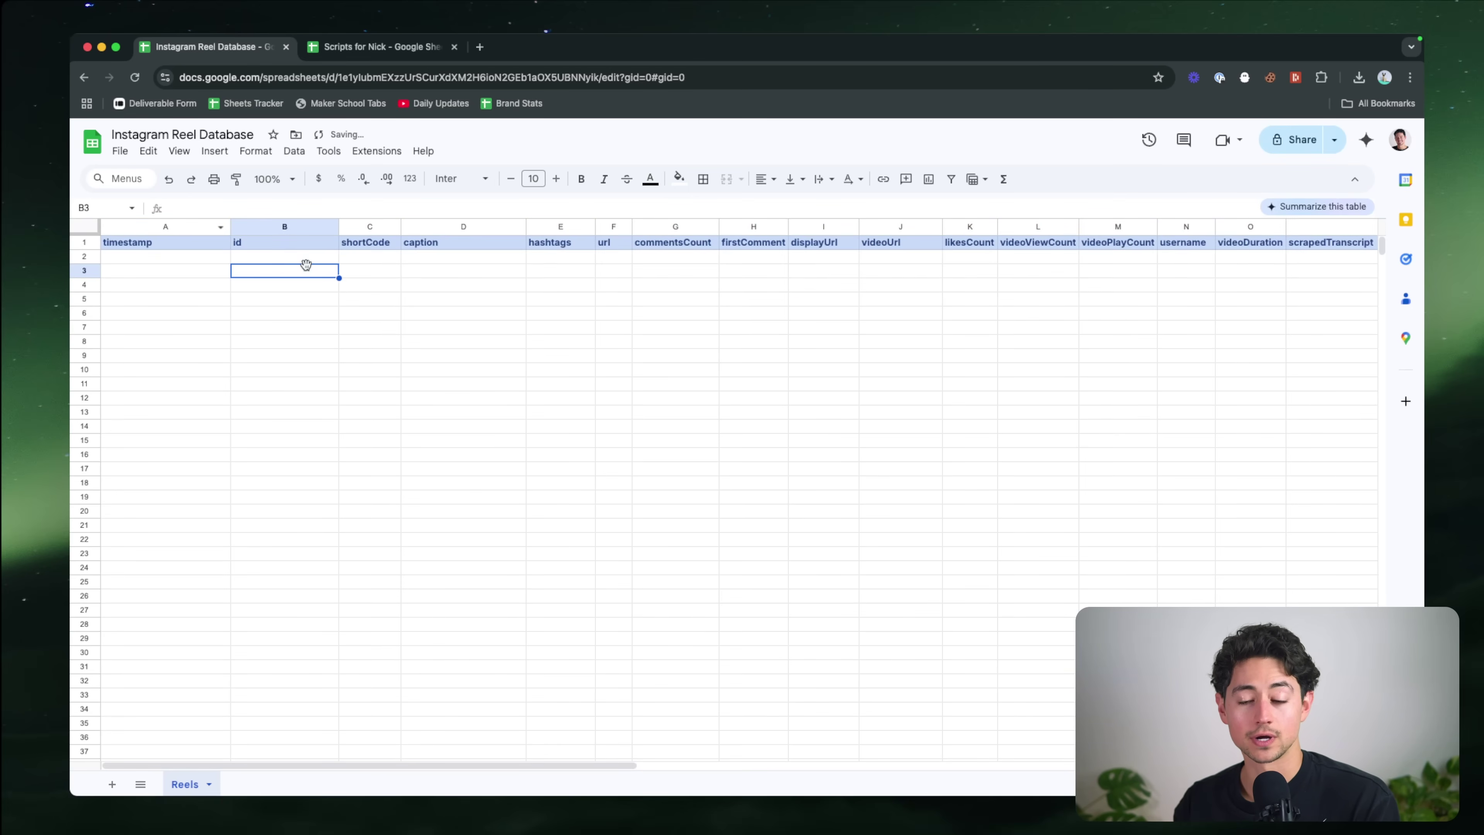
{"action": "scroll", "coordinate": [306, 266], "scroll_direction": "down", "scroll_amount": 1}
Step: Rename the Add Entries1 step in n8n to 'Update Entries'
{"action": "key", "text": "super+grave"}
{"action": "scroll", "coordinate": [774, 716], "scroll_direction": "right", "scroll_amount": 10}
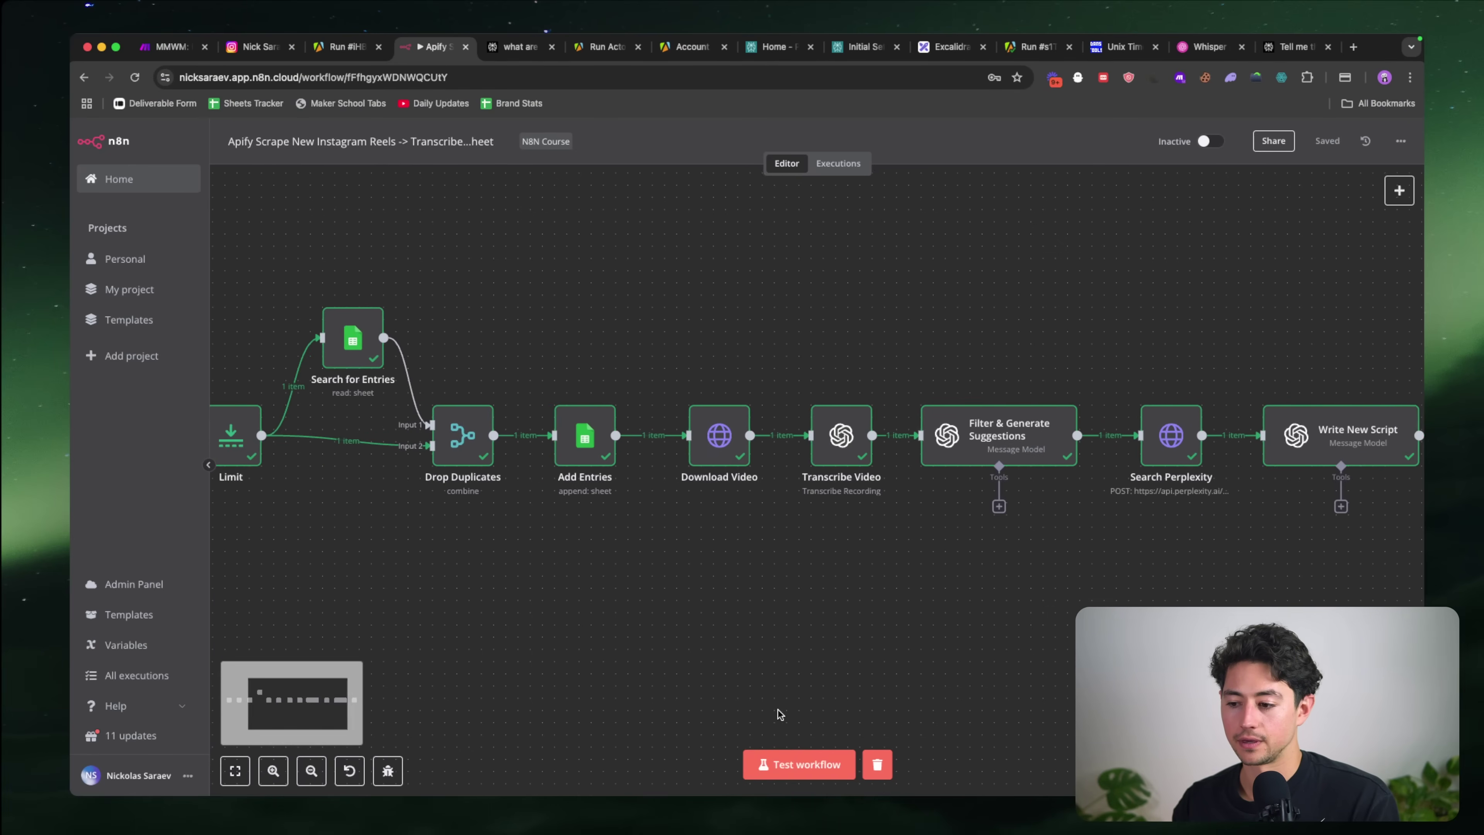
{"action": "scroll", "coordinate": [778, 709], "scroll_direction": "left", "scroll_amount": 5}
{"action": "scroll", "coordinate": [778, 710], "scroll_direction": "left", "scroll_amount": 5}
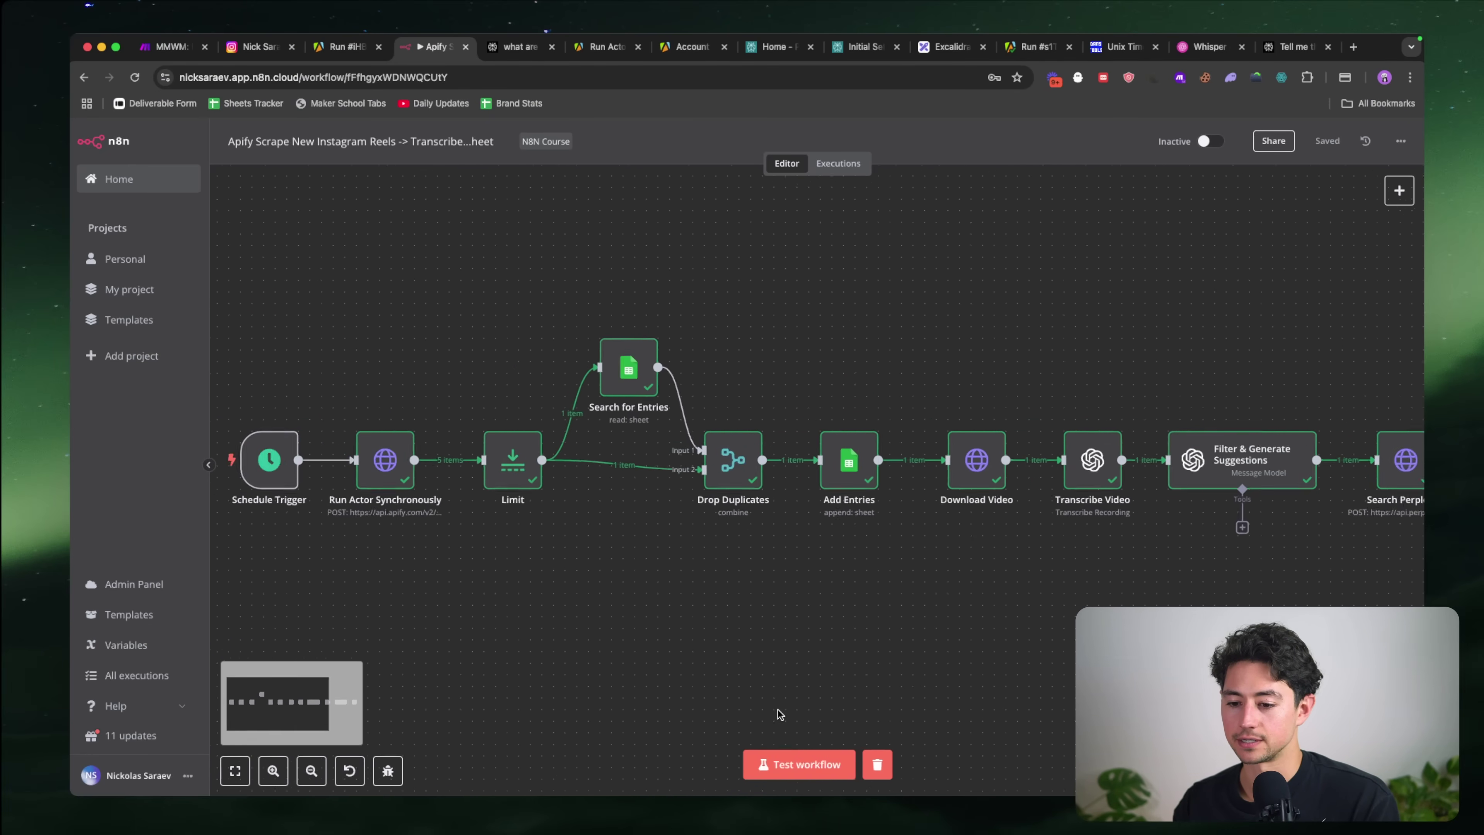
{"action": "scroll", "coordinate": [778, 710], "scroll_direction": "down", "scroll_amount": 5}
{"action": "scroll", "coordinate": [778, 710], "scroll_direction": "right", "scroll_amount": 10}
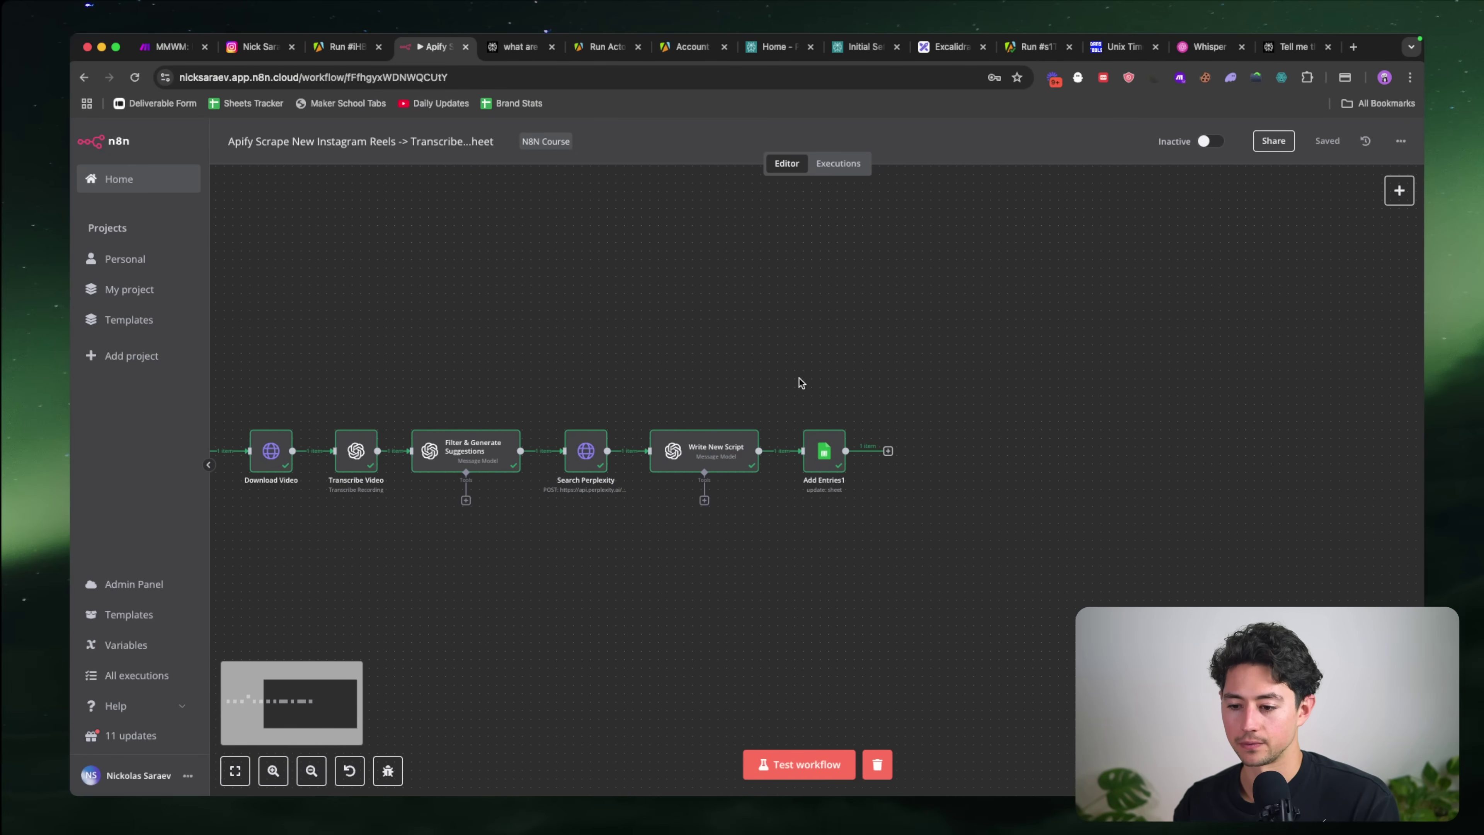
{"action": "left_click_drag", "start_coordinate": [799, 378], "coordinate": [931, 561]}
{"action": "key", "text": "F2"}
{"action": "type", "text": "Update Entries"}
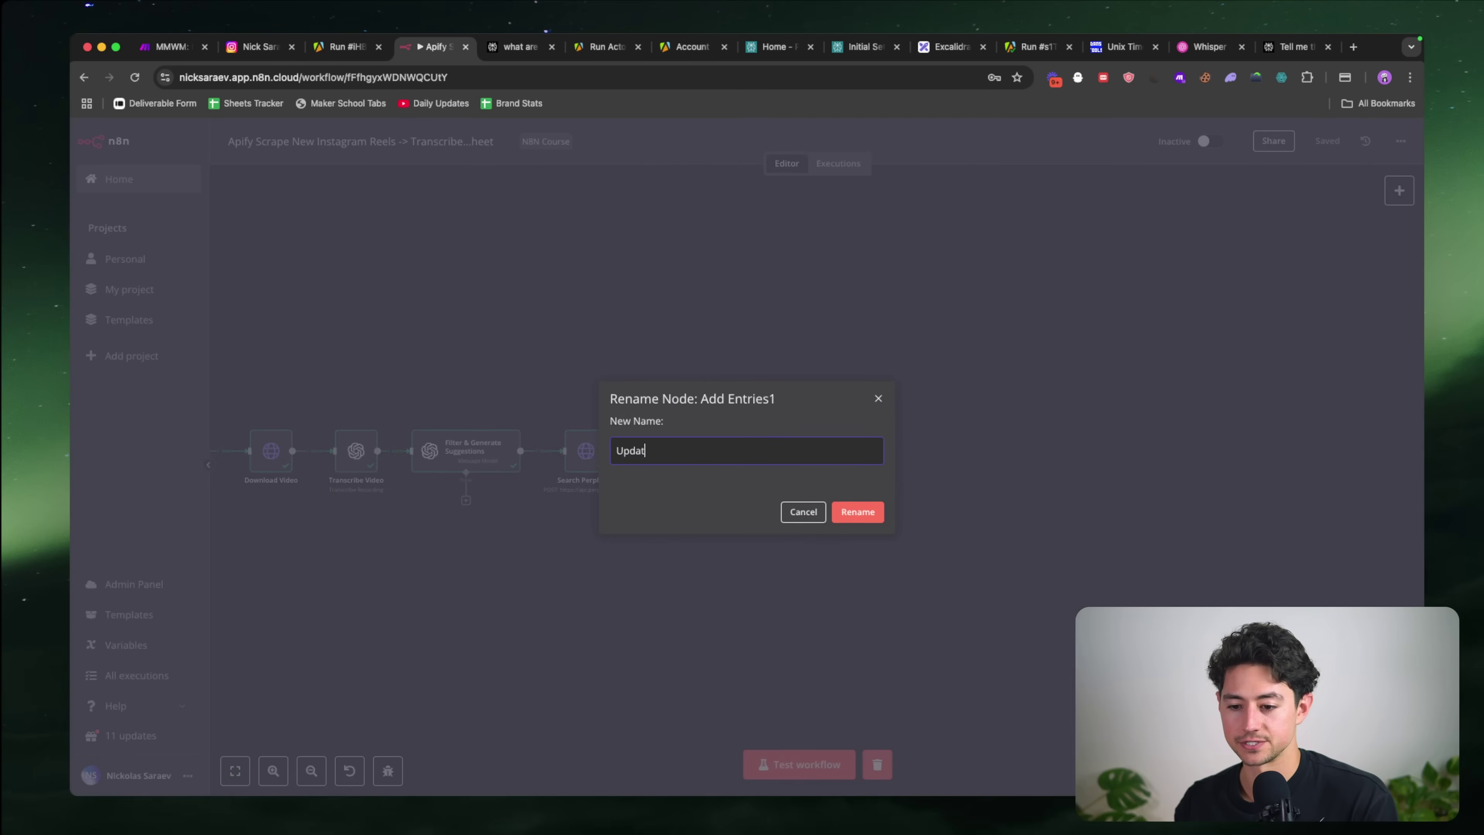
{"action": "key", "text": "Tab"}
{"action": "left_click", "coordinate": [858, 513]}
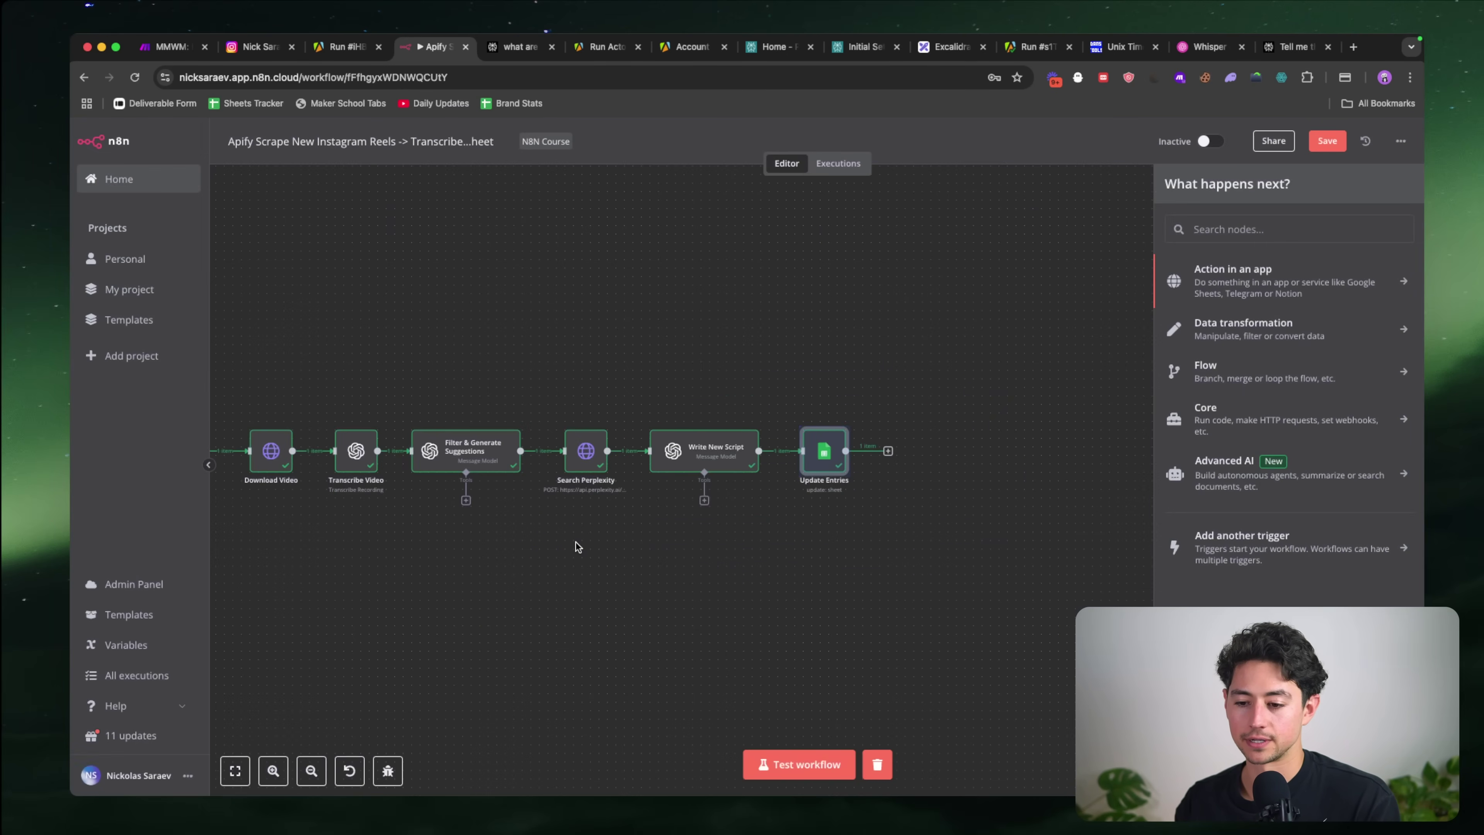
{"action": "scroll", "coordinate": [575, 542], "scroll_direction": "left", "scroll_amount": 8}
Step: Start a test run of the whole workflow and check the new Apify scraper run
{"action": "left_click", "coordinate": [793, 767]}
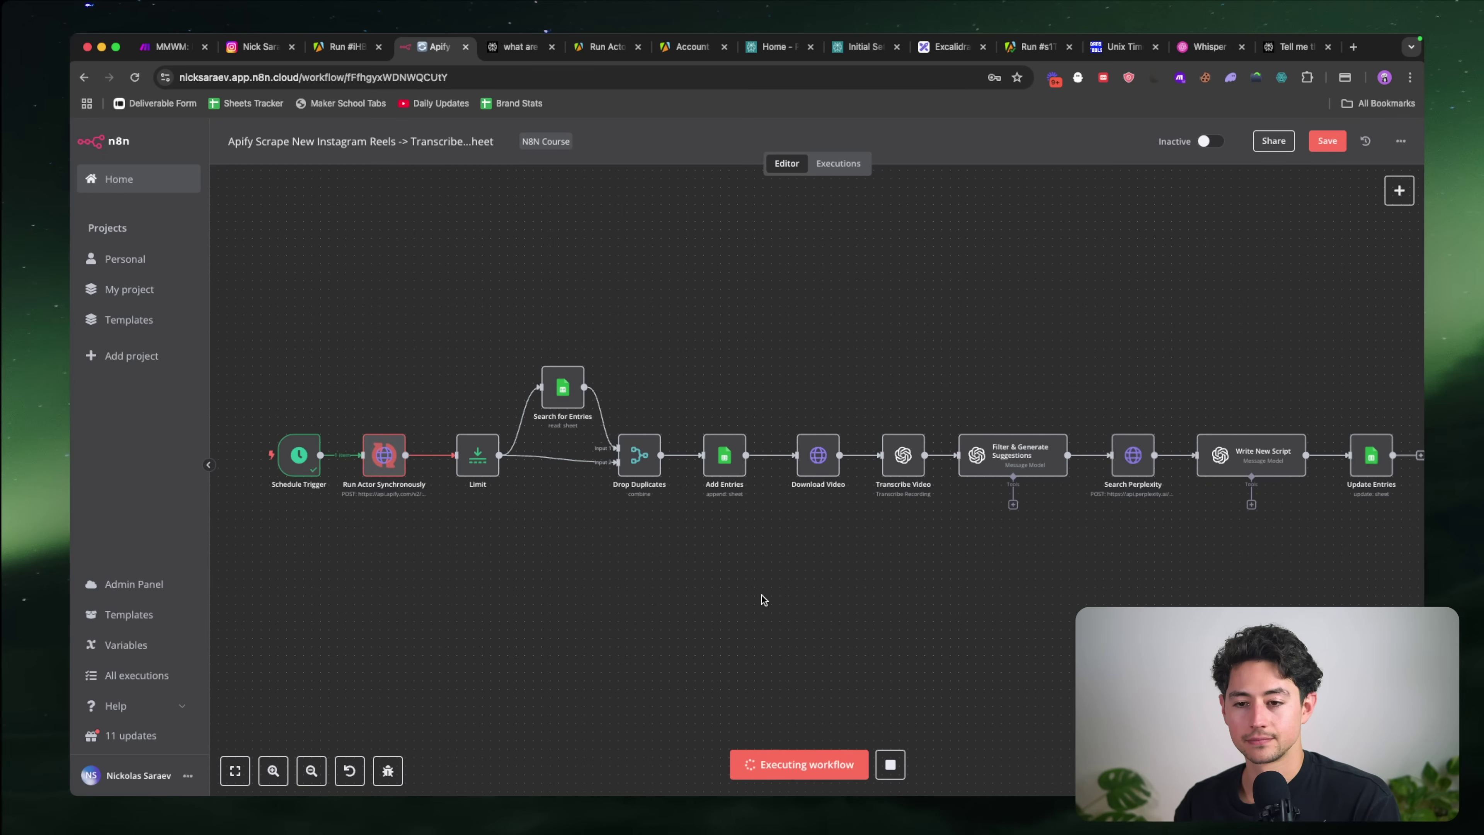
{"action": "scroll", "coordinate": [565, 537], "scroll_direction": "down", "scroll_amount": 1}
{"action": "scroll", "coordinate": [565, 537], "scroll_direction": "right", "scroll_amount": 1}
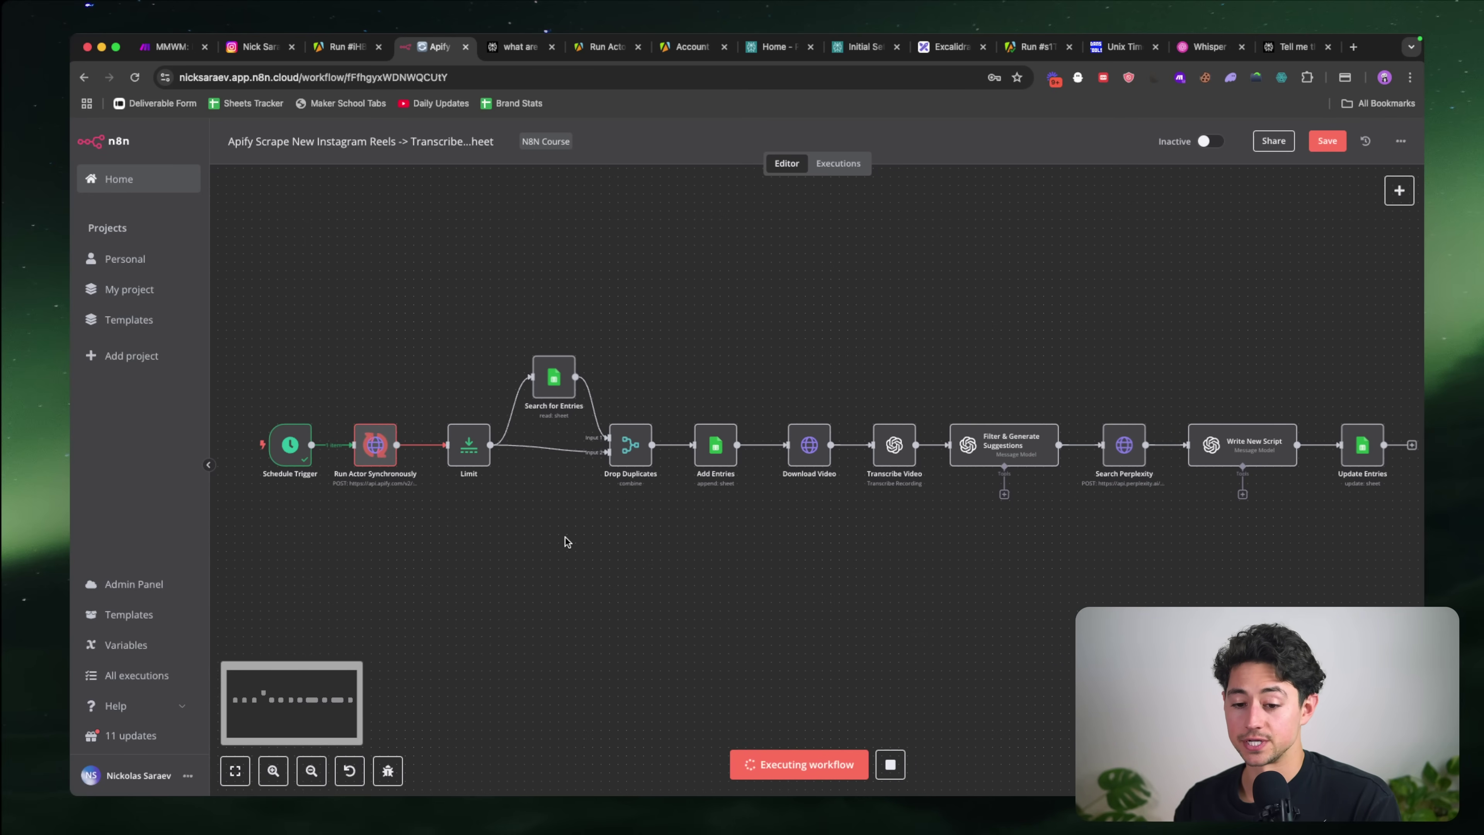
{"action": "double_click", "coordinate": [381, 456]}
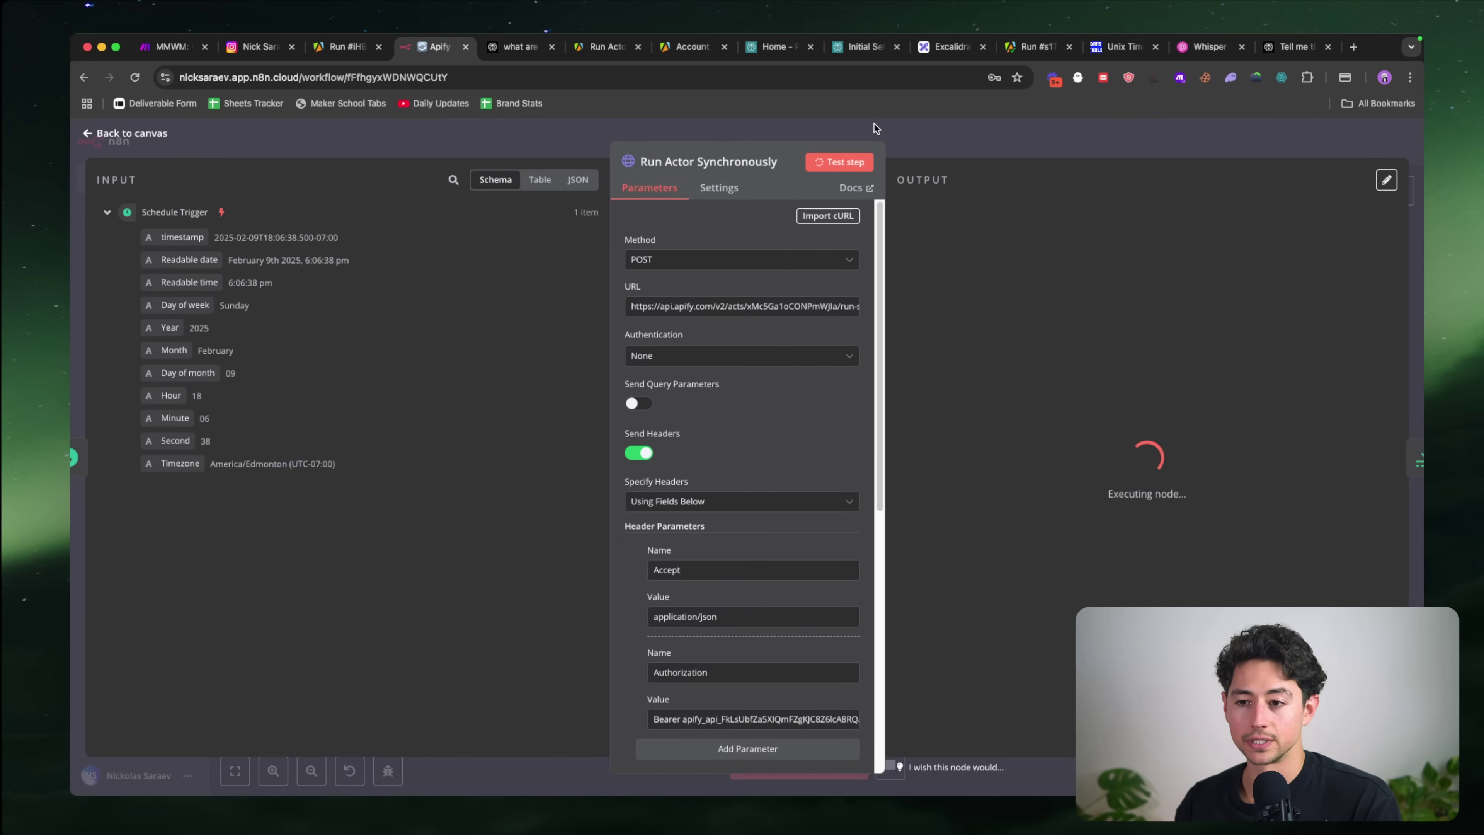
{"action": "left_click", "coordinate": [874, 122]}
{"action": "left_click", "coordinate": [345, 52]}
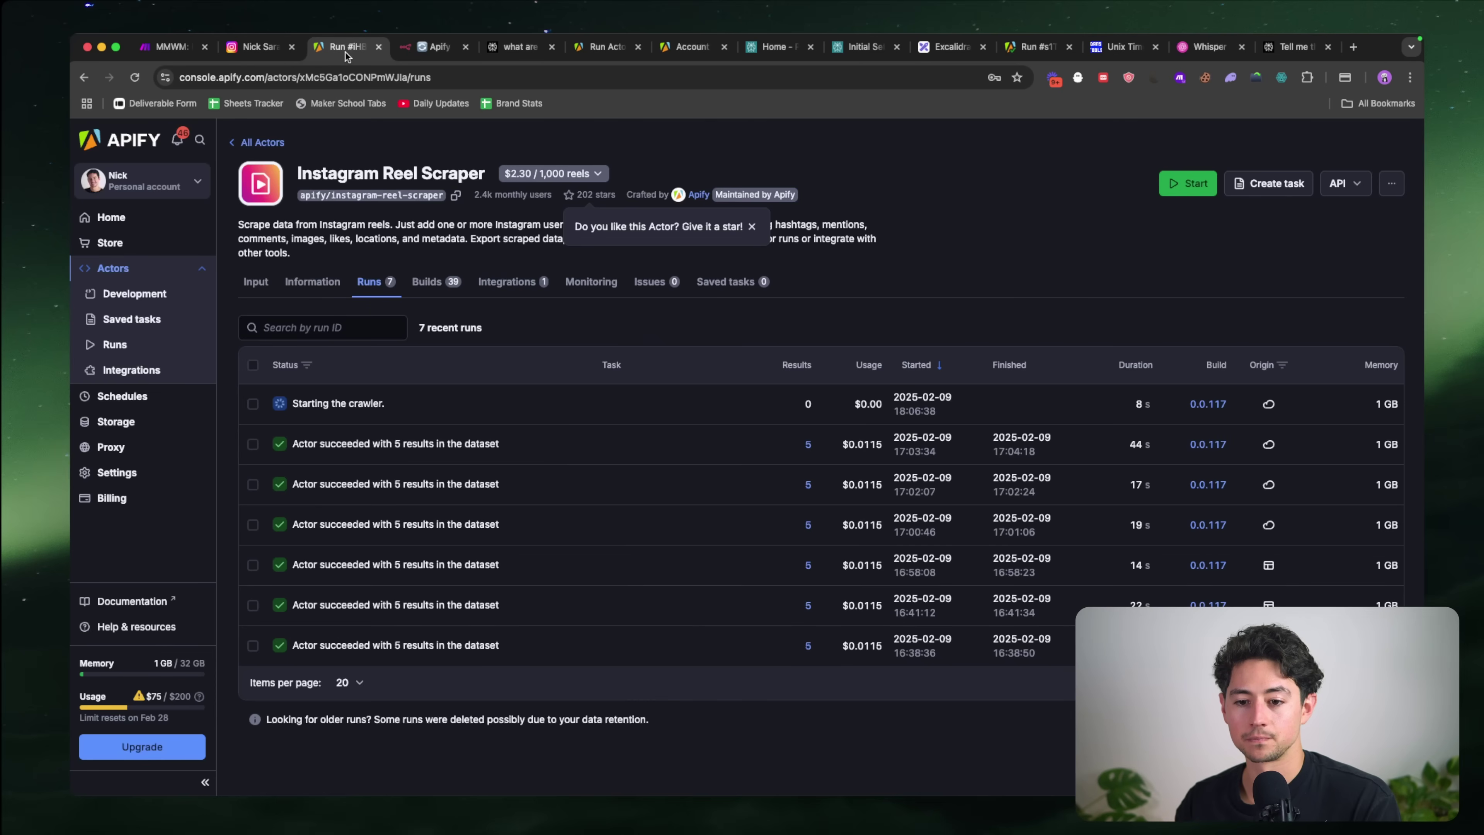
{"action": "left_click", "coordinate": [370, 406]}
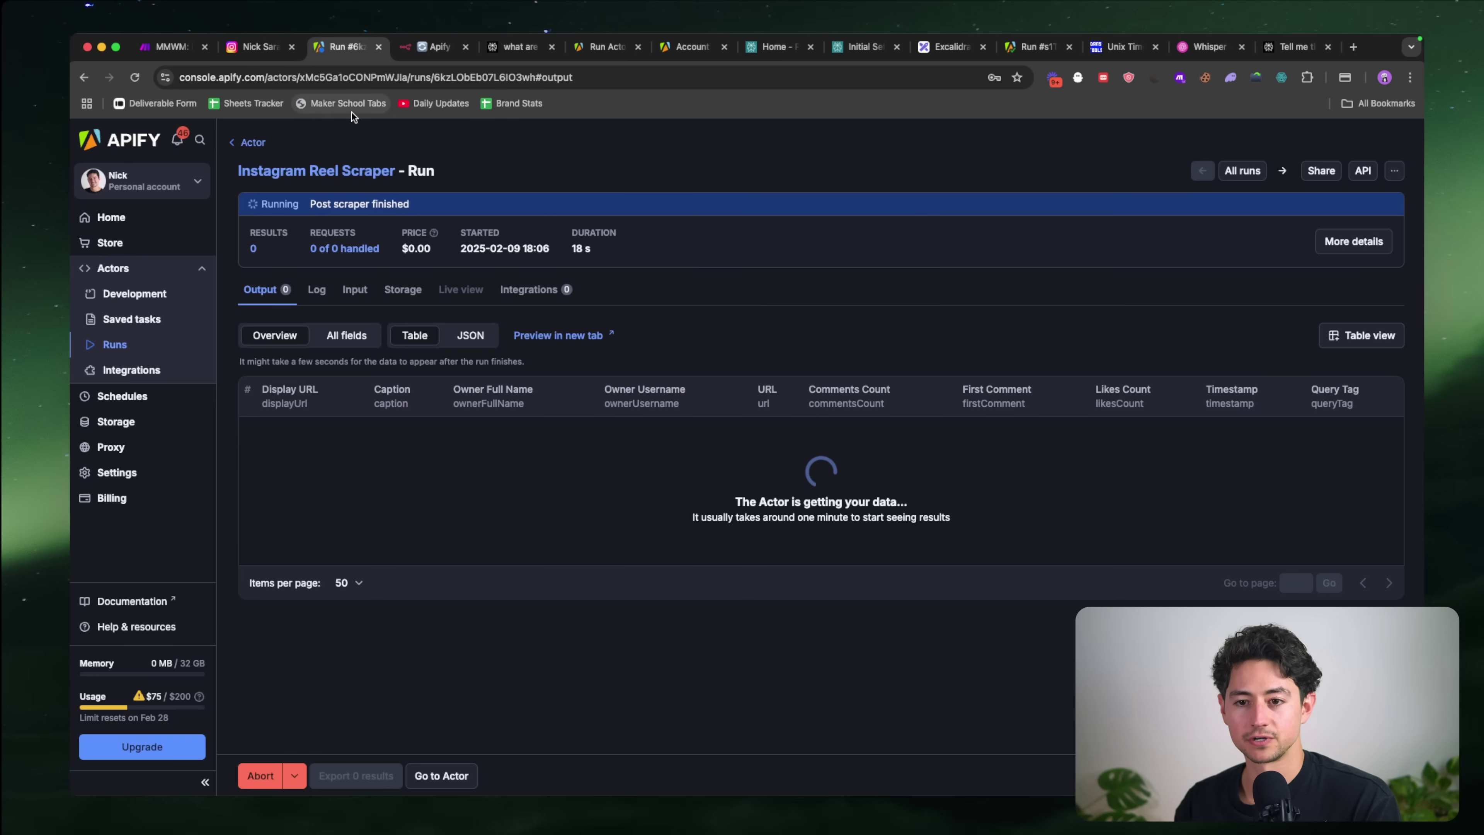
{"action": "left_click", "coordinate": [433, 53]}
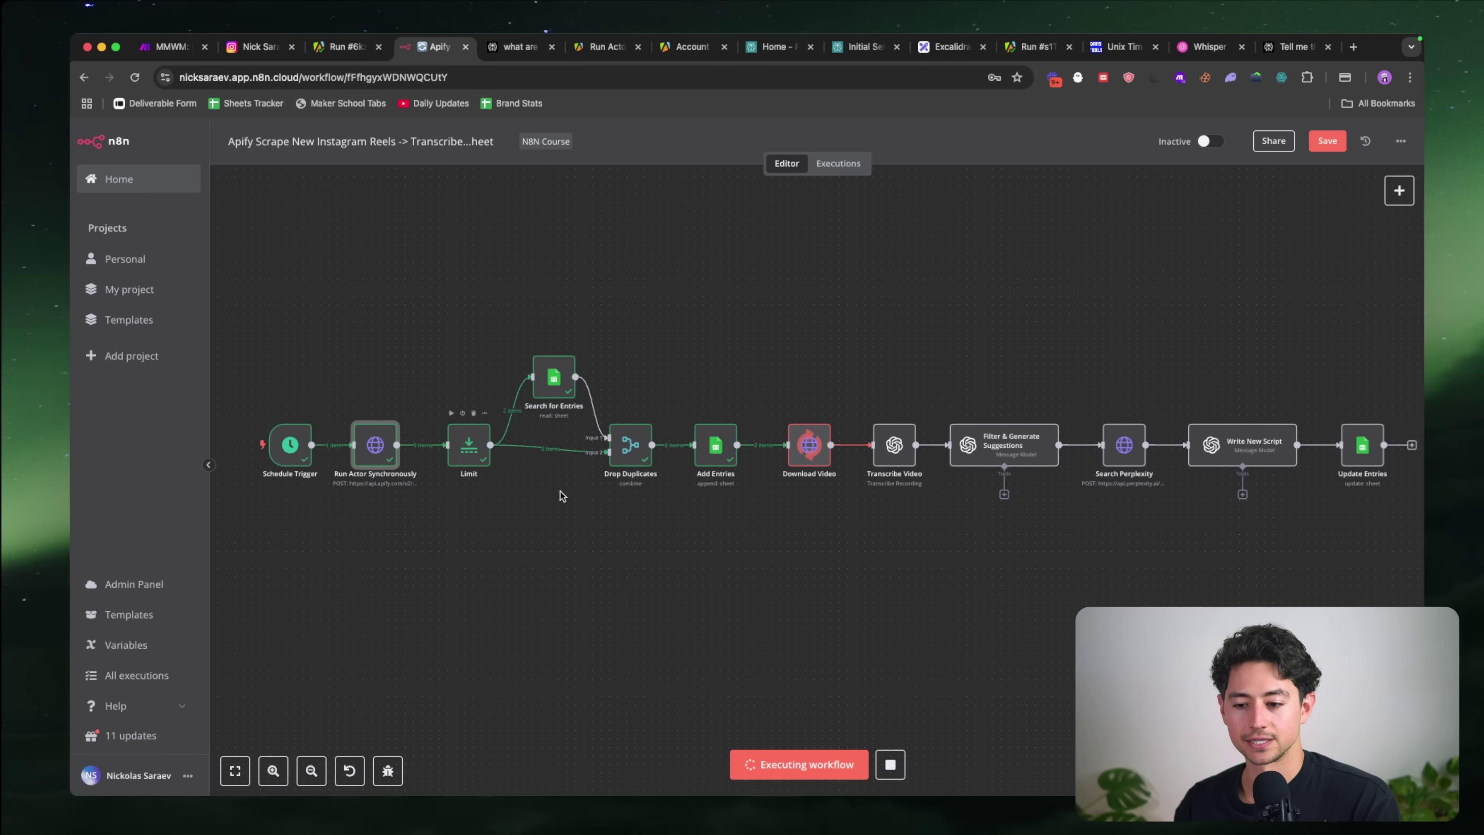
Step: Follow the run until Update Entries finishes, then view the Instagram Reel Database sheet
{"action": "scroll", "coordinate": [581, 500], "scroll_direction": "right", "scroll_amount": 2}
{"action": "scroll", "coordinate": [642, 497], "scroll_direction": "right", "scroll_amount": 2}
{"action": "scroll", "coordinate": [737, 495], "scroll_direction": "up", "scroll_amount": 3}
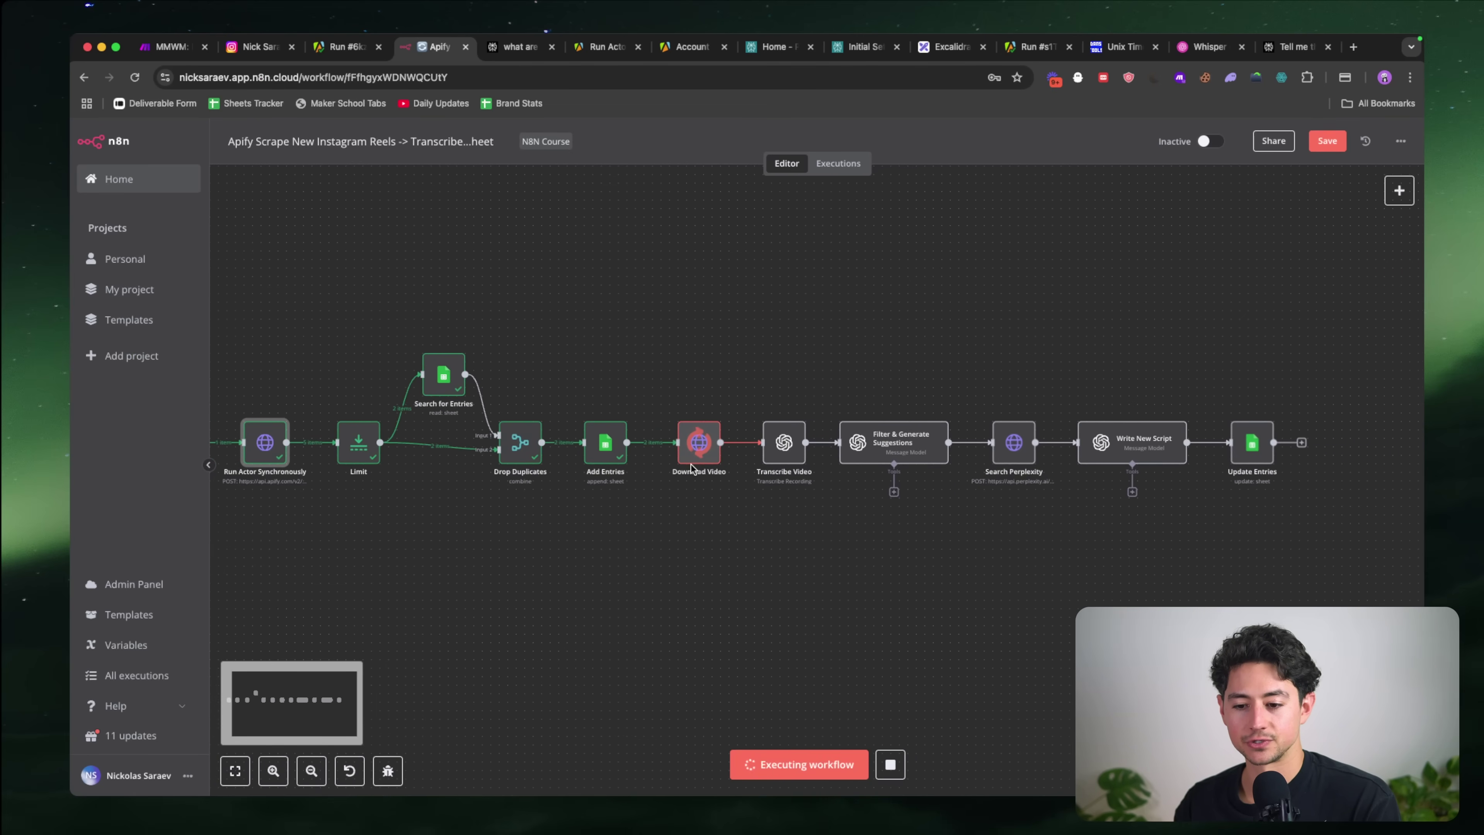
{"action": "scroll", "coordinate": [691, 464], "scroll_direction": "up", "scroll_amount": 2}
{"action": "scroll", "coordinate": [726, 485], "scroll_direction": "up", "scroll_amount": 1}
{"action": "scroll", "coordinate": [726, 485], "scroll_direction": "right", "scroll_amount": 2}
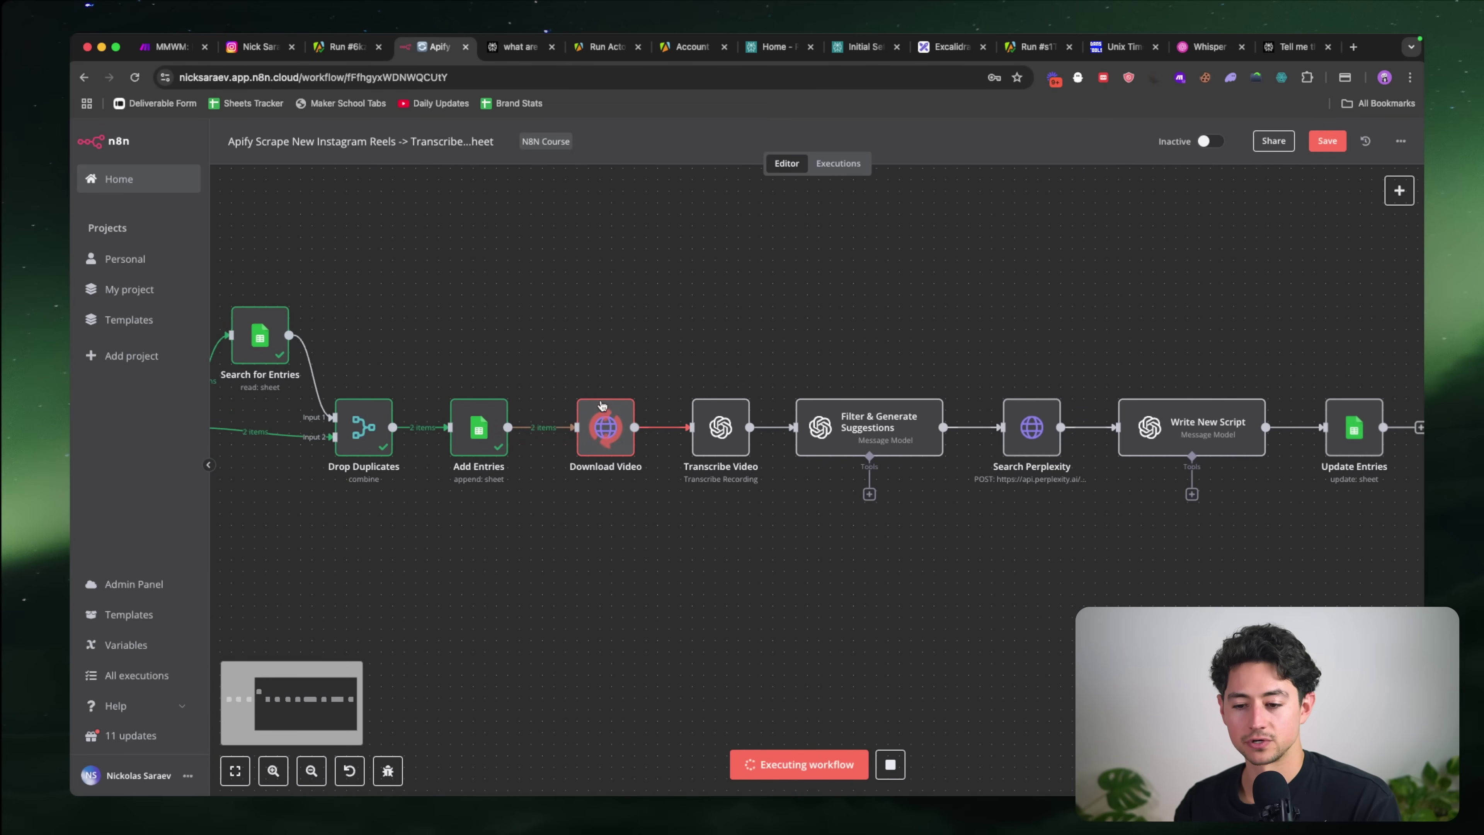
{"action": "scroll", "coordinate": [605, 396], "scroll_direction": "right", "scroll_amount": 4}
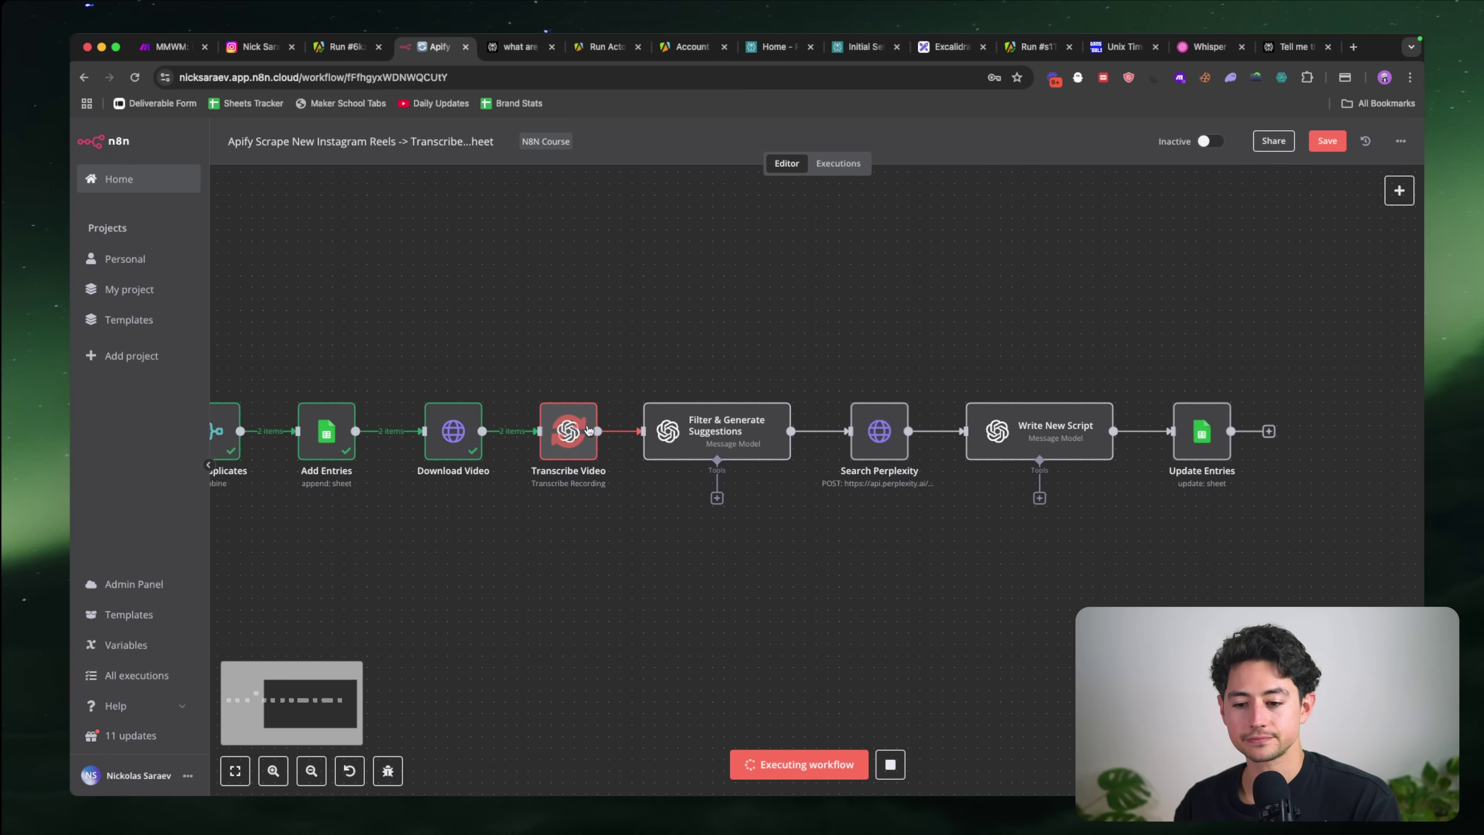
{"action": "scroll", "coordinate": [660, 453], "scroll_direction": "right", "scroll_amount": 2}
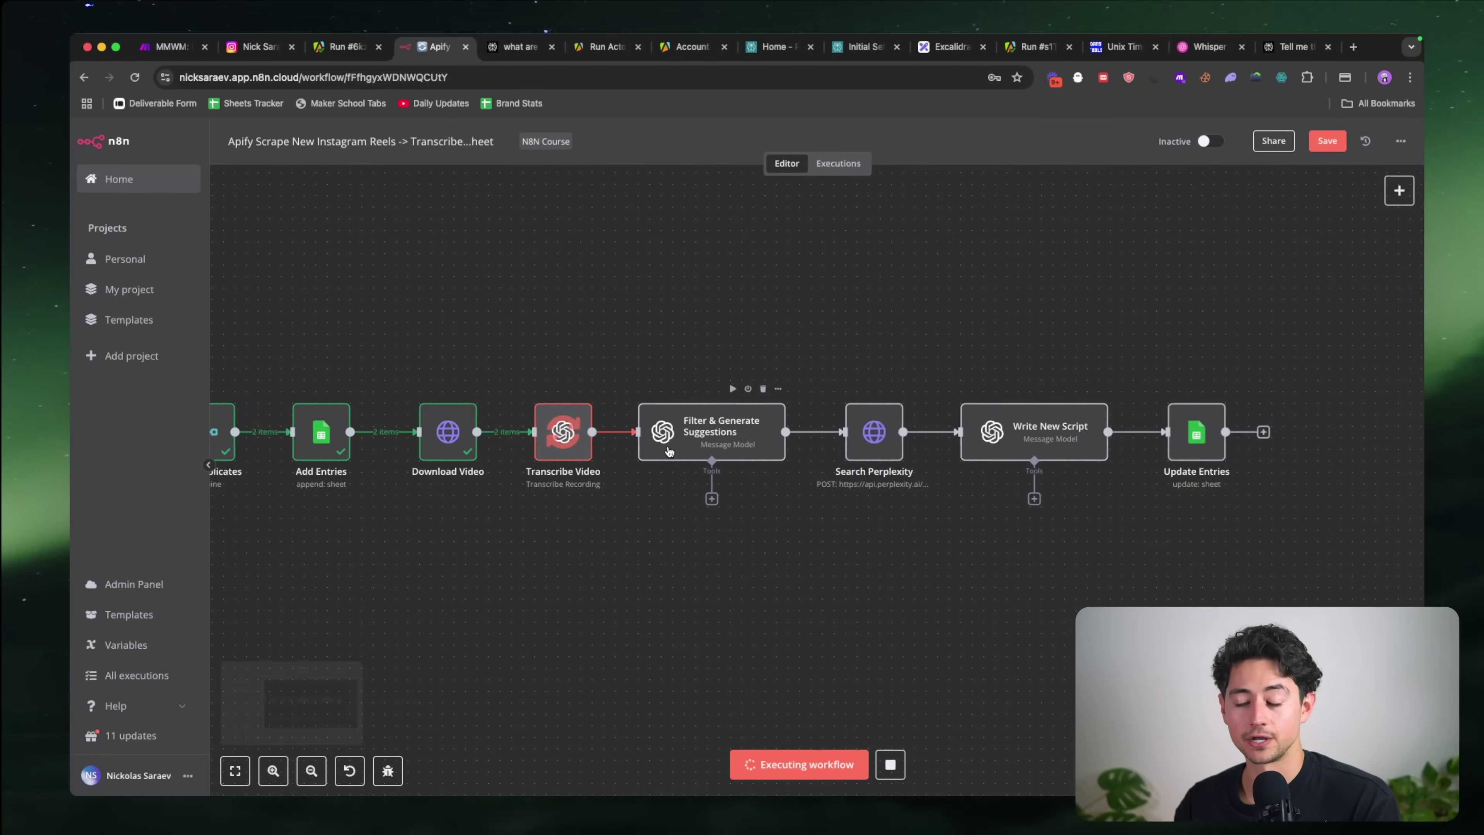
{"action": "scroll", "coordinate": [669, 451], "scroll_direction": "right", "scroll_amount": 2}
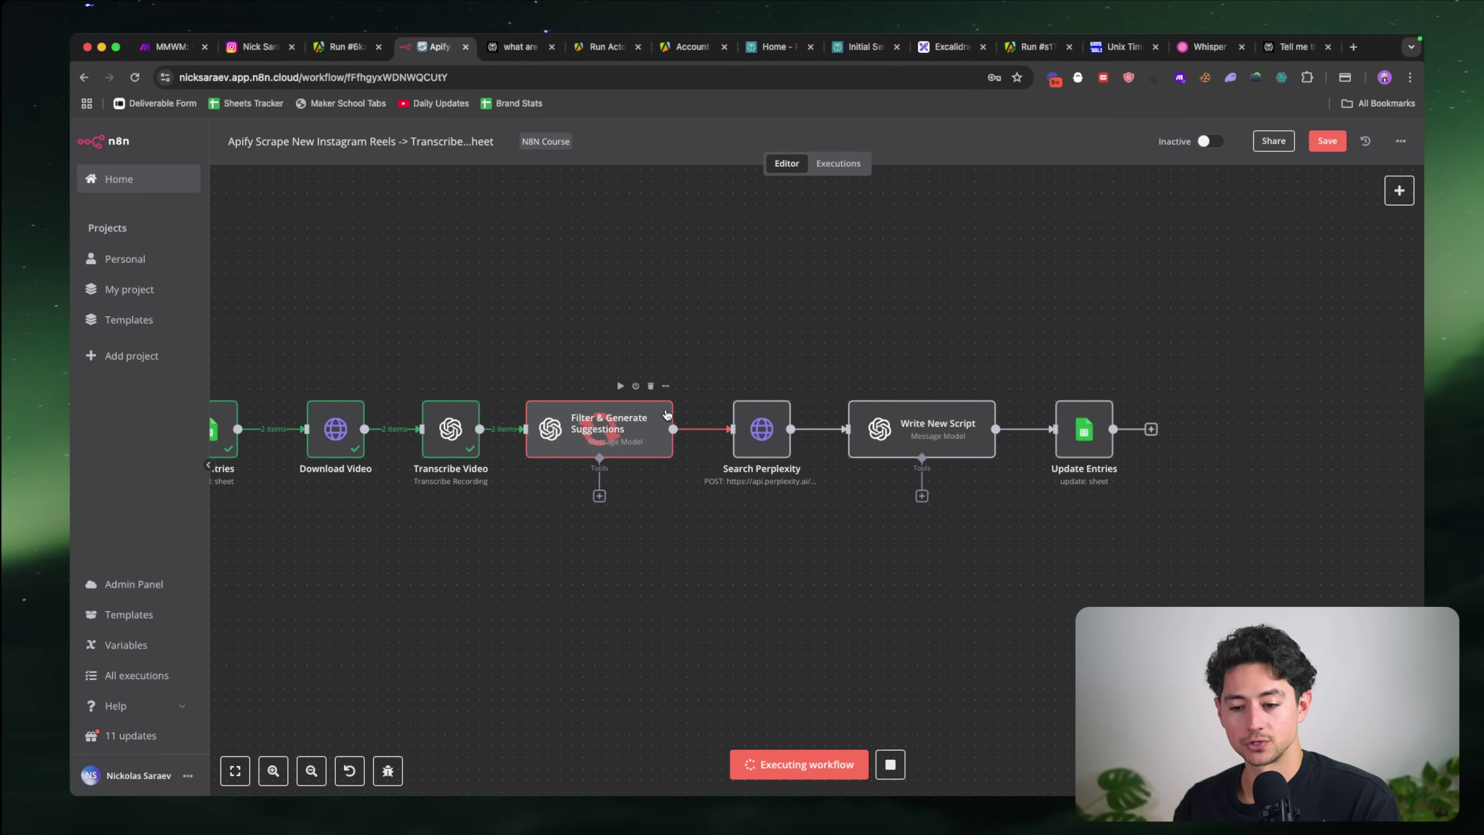
{"action": "scroll", "coordinate": [642, 392], "scroll_direction": "right", "scroll_amount": 4}
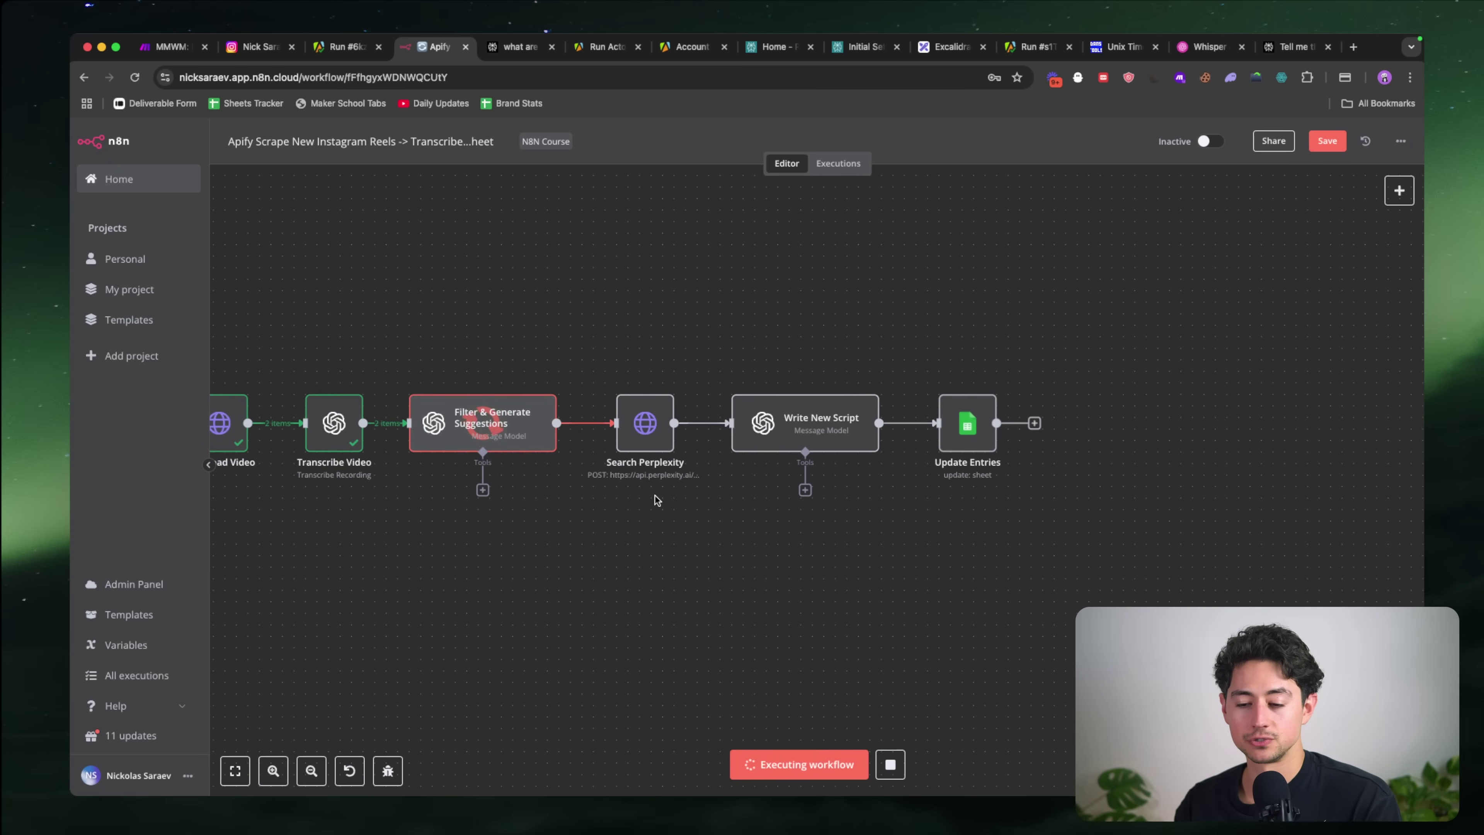
{"action": "scroll", "coordinate": [731, 353], "scroll_direction": "right", "scroll_amount": 5}
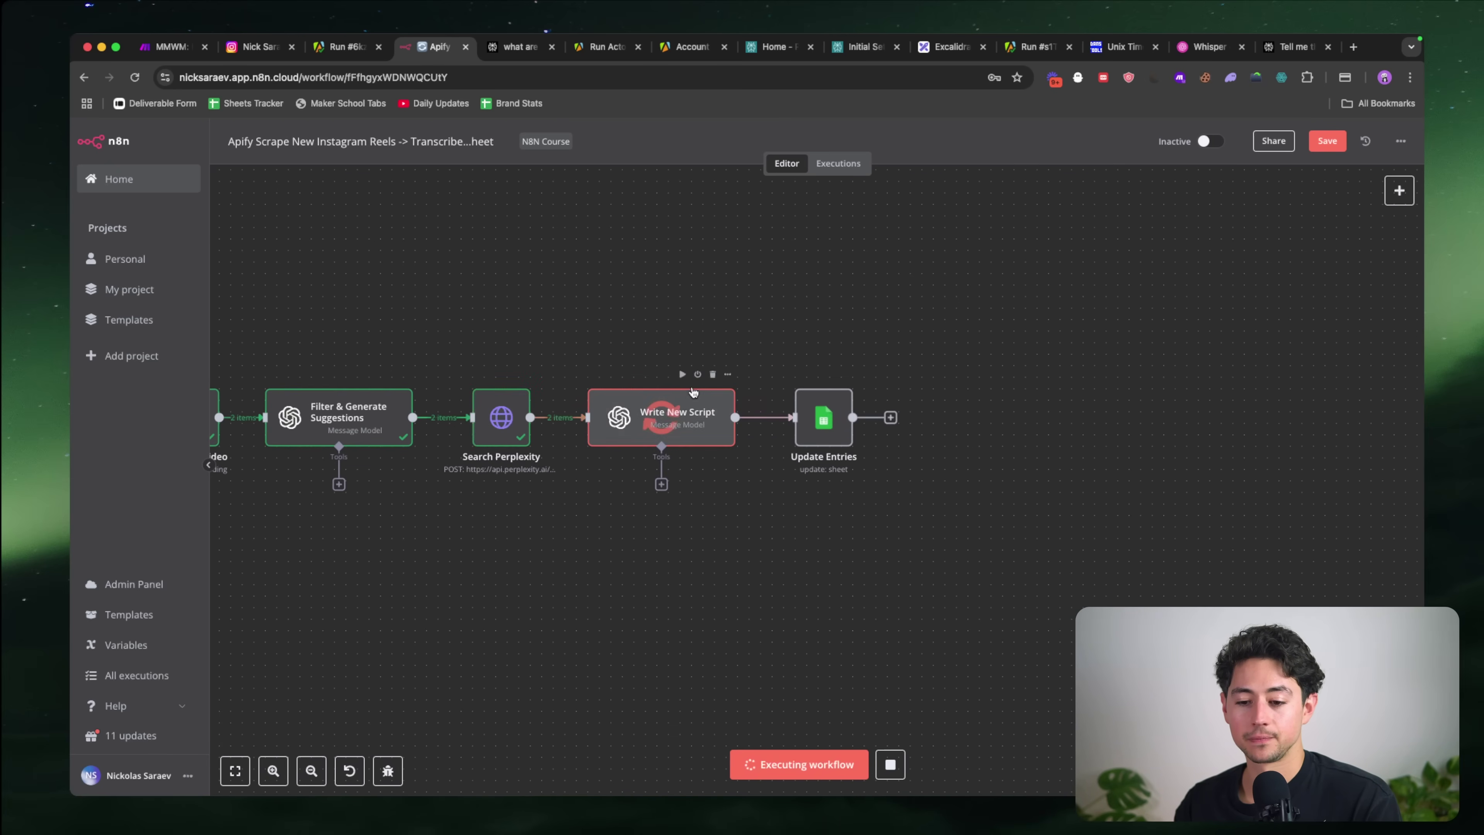
{"action": "scroll", "coordinate": [803, 374], "scroll_direction": "left", "scroll_amount": 3}
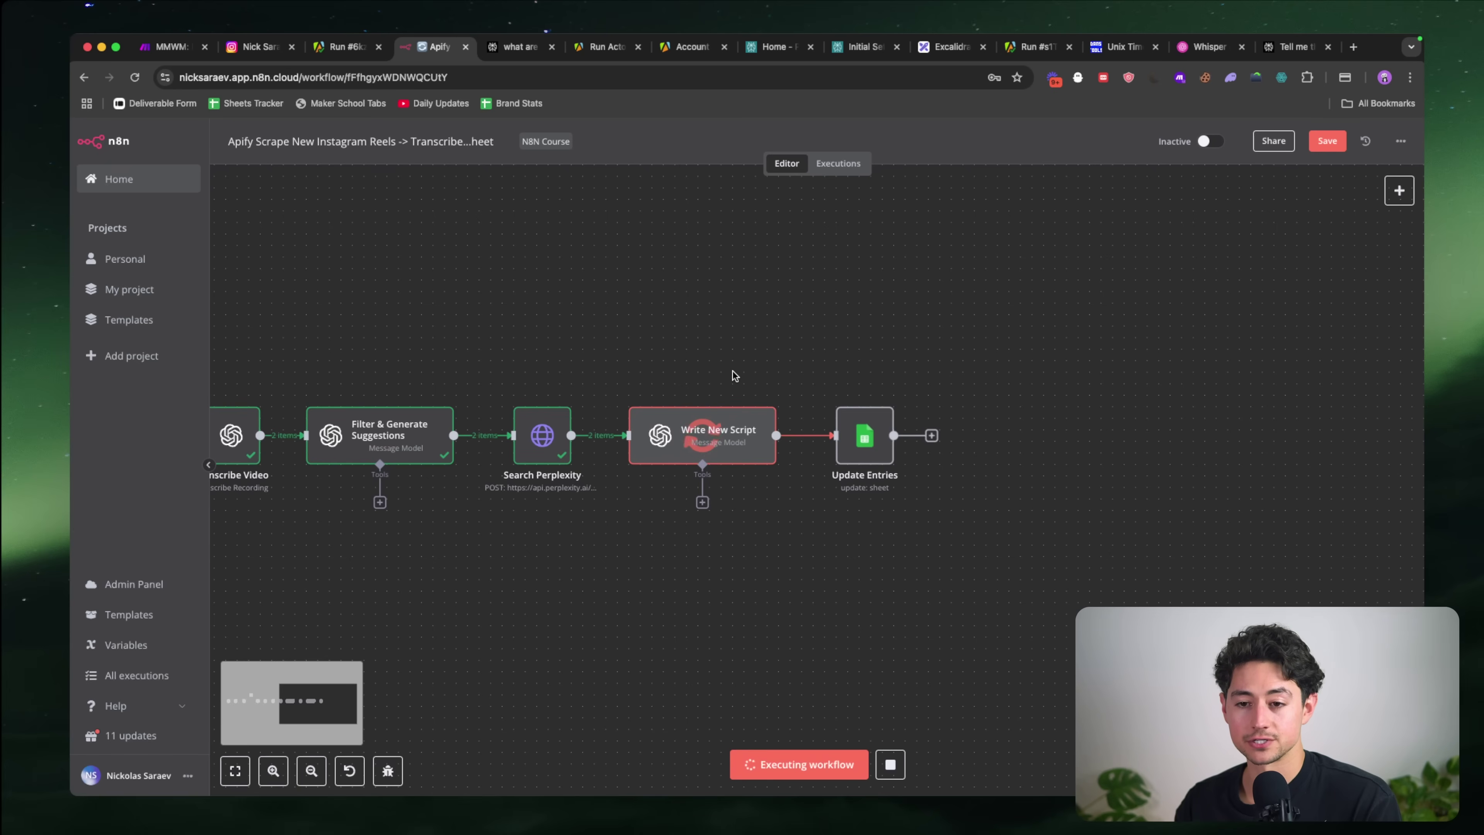
{"action": "scroll", "coordinate": [861, 416], "scroll_direction": "right", "scroll_amount": 3}
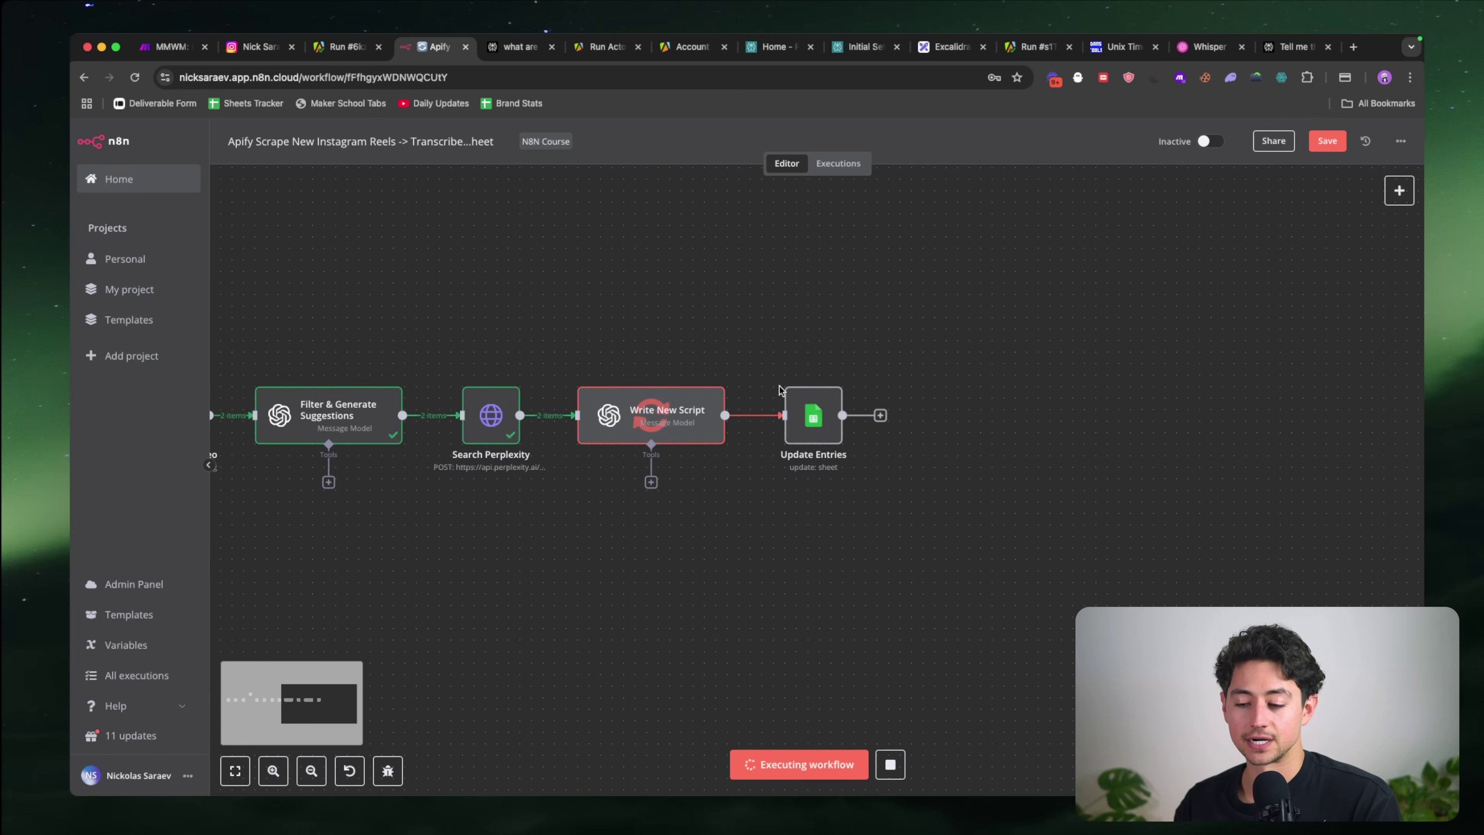
{"action": "scroll", "coordinate": [997, 384], "scroll_direction": "left", "scroll_amount": 5}
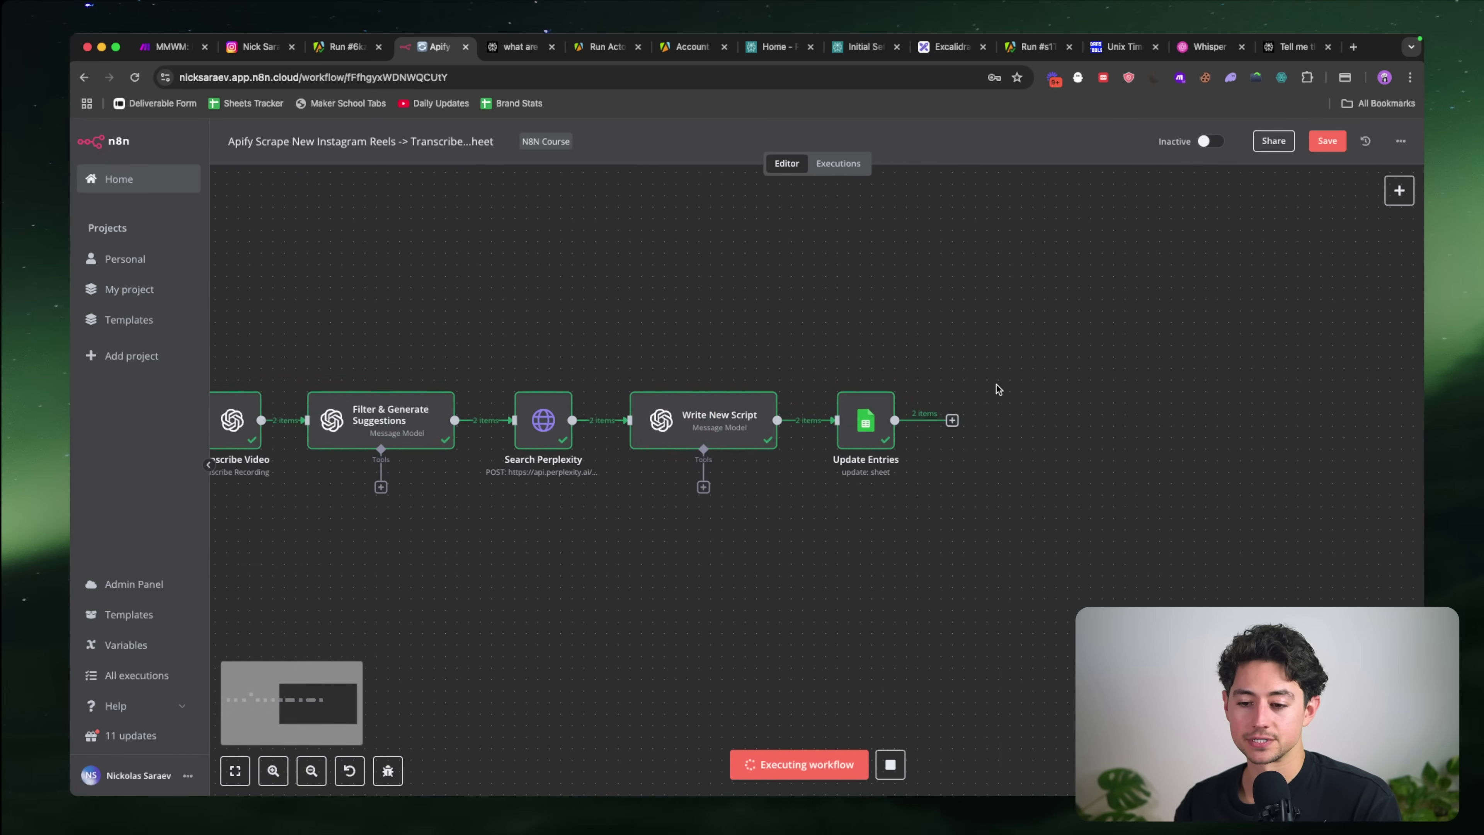
{"action": "key", "text": "super+grave"}
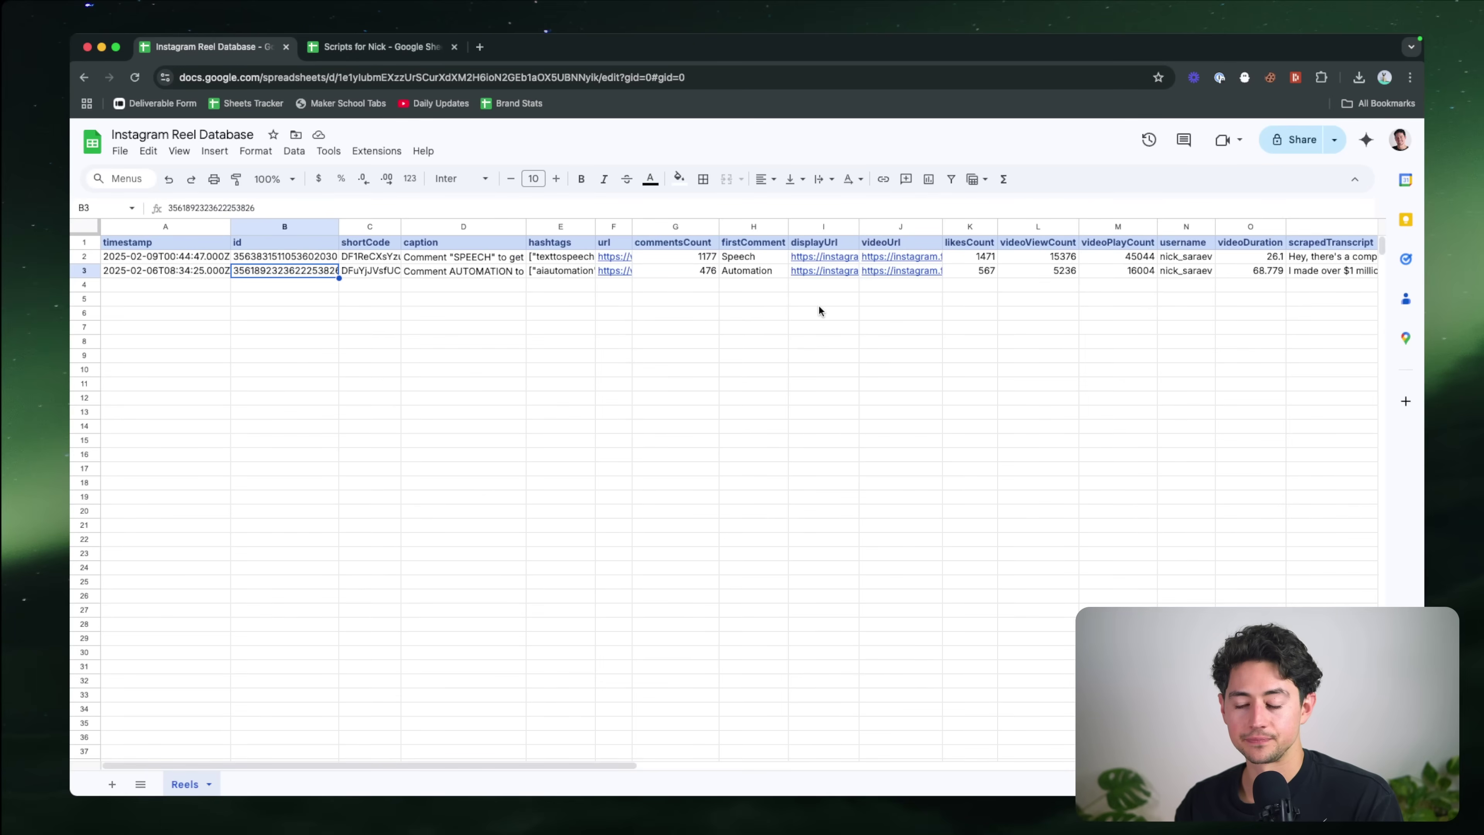
{"action": "scroll", "coordinate": [551, 284], "scroll_direction": "right", "scroll_amount": 15}
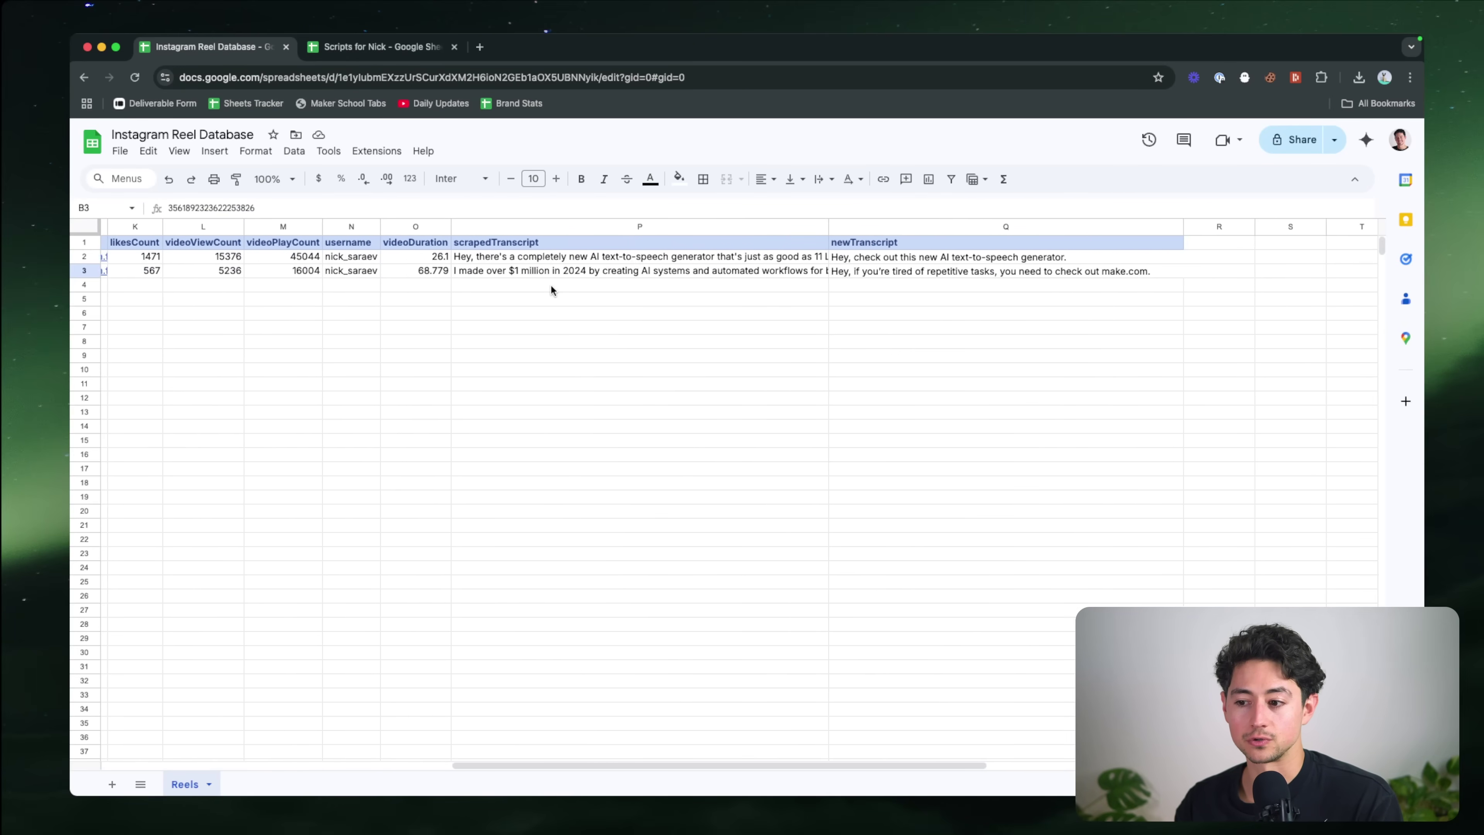
{"action": "left_click", "coordinate": [594, 259]}
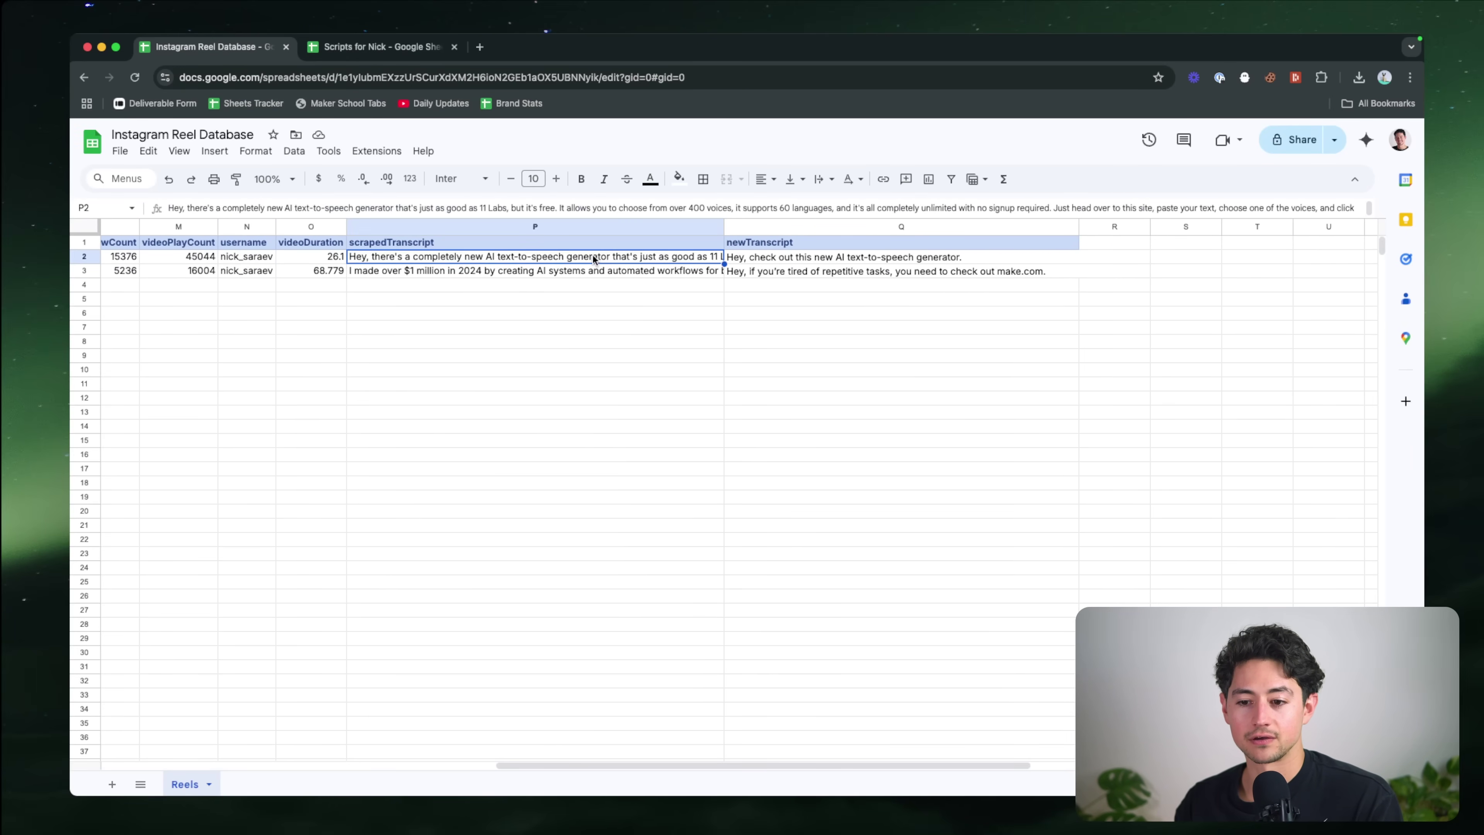
{"action": "key", "text": "Down"}
{"action": "key", "text": "Up"}
{"action": "key", "text": "Down"}
{"action": "key", "text": "Up"}
{"action": "key", "text": "Down"}
{"action": "key", "text": "Up"}
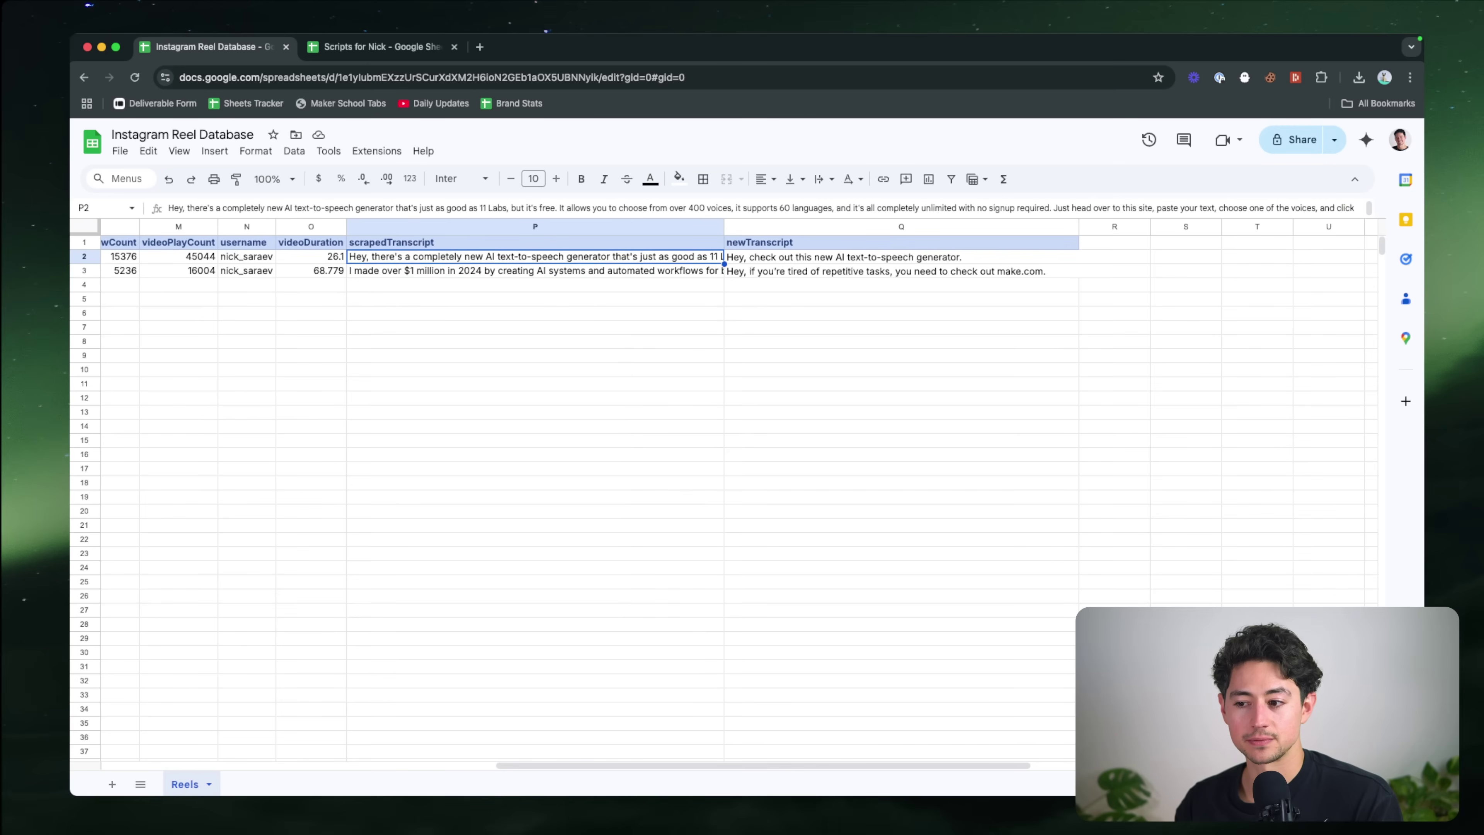
{"action": "key", "text": "Right"}
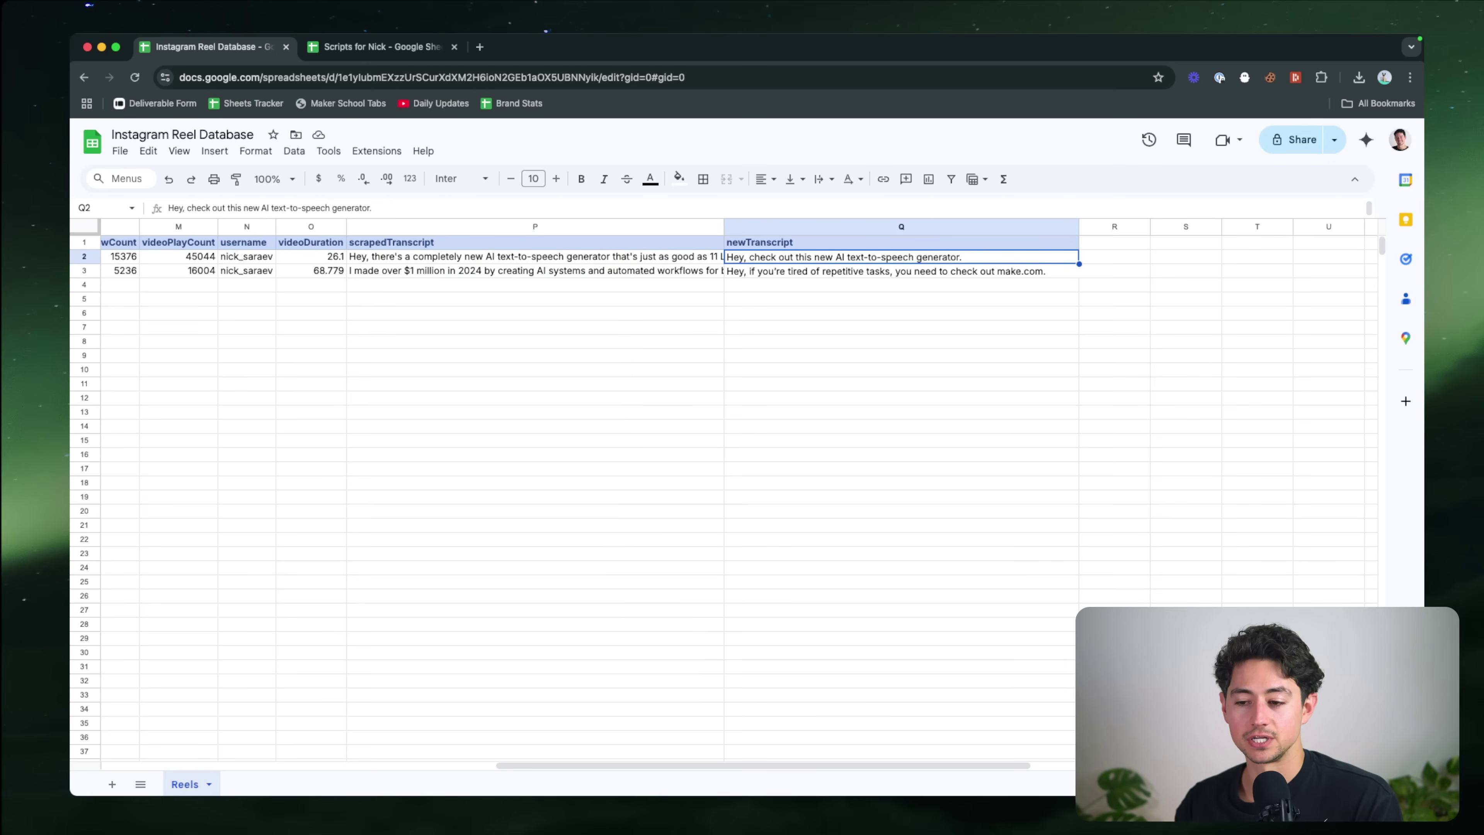
{"action": "key", "text": "super+shift+Left"}
{"action": "key", "text": "super+shift+Right"}
{"action": "key", "text": "Return"}
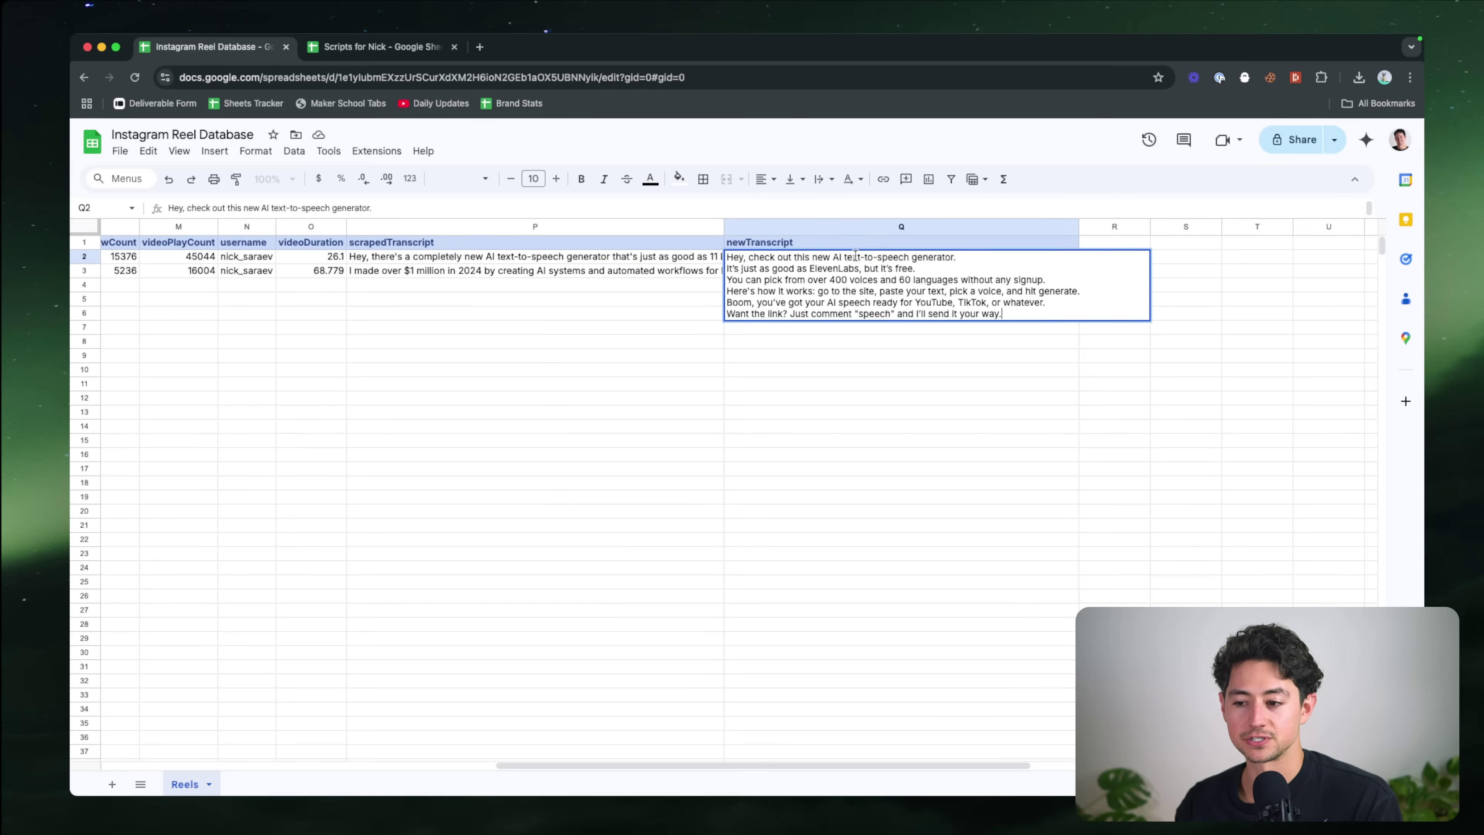
{"action": "key", "text": "Return"}
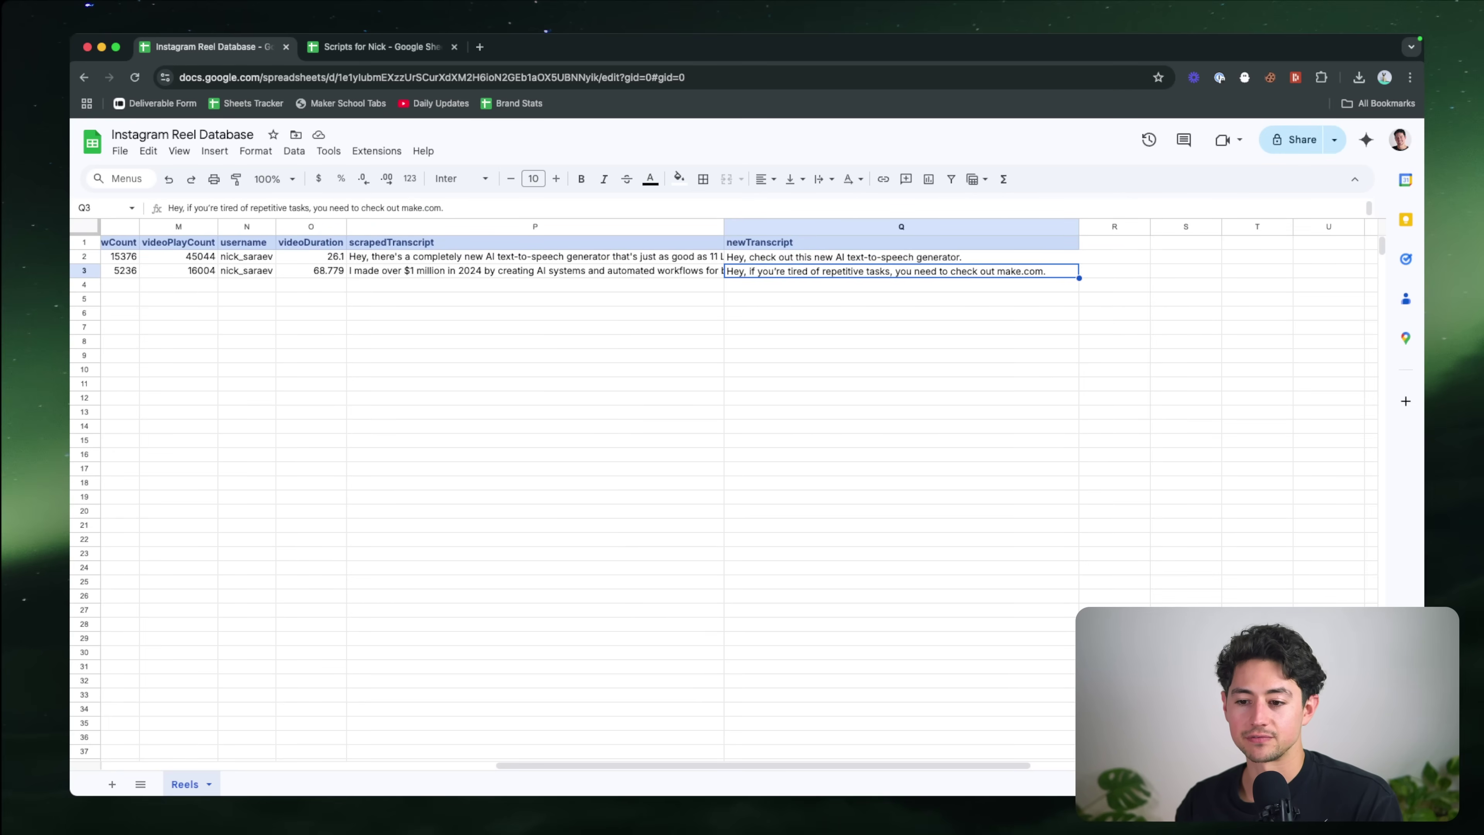
{"action": "key", "text": "Return"}
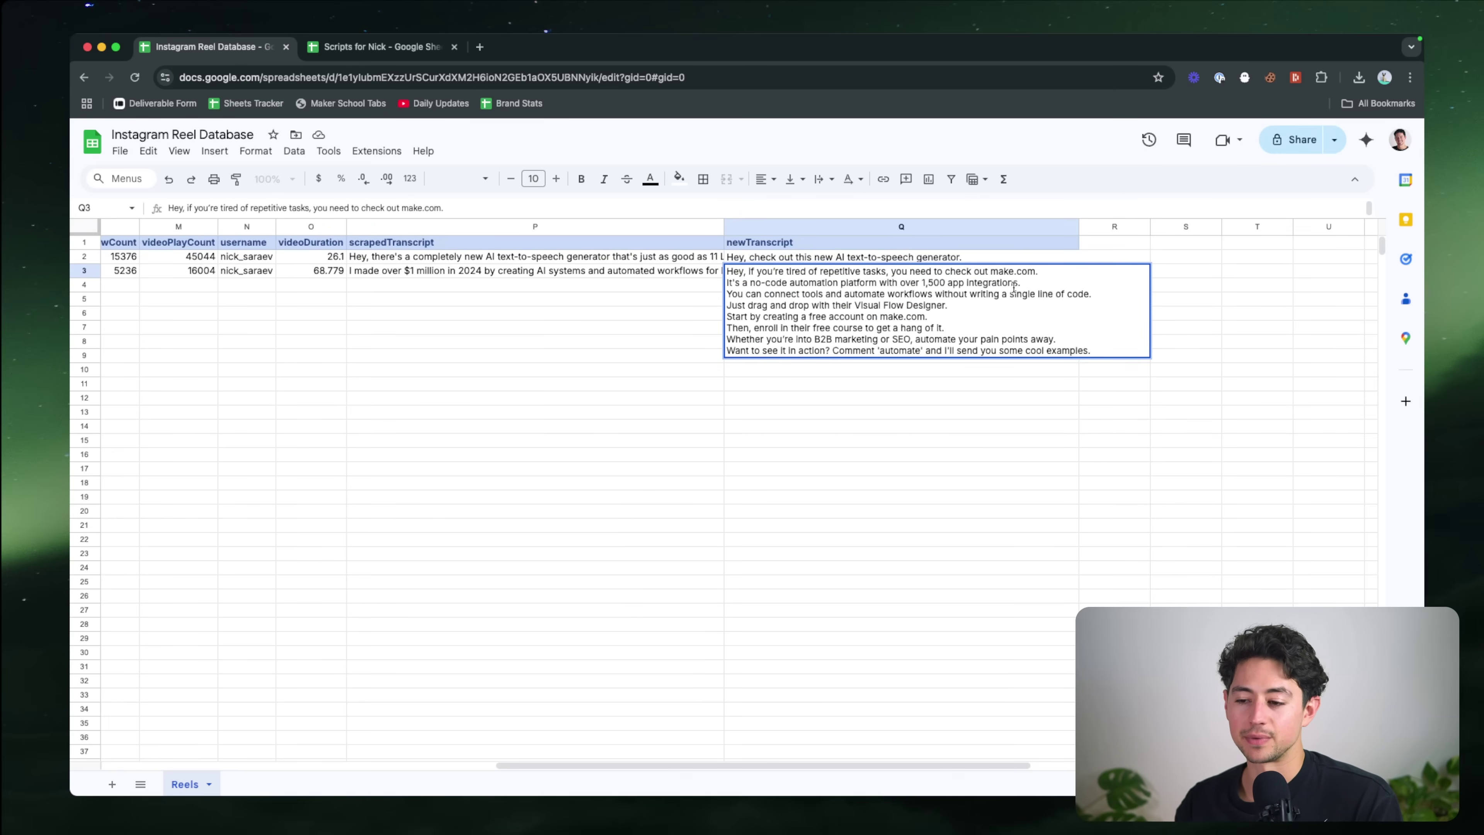
{"action": "left_click", "coordinate": [659, 273]}
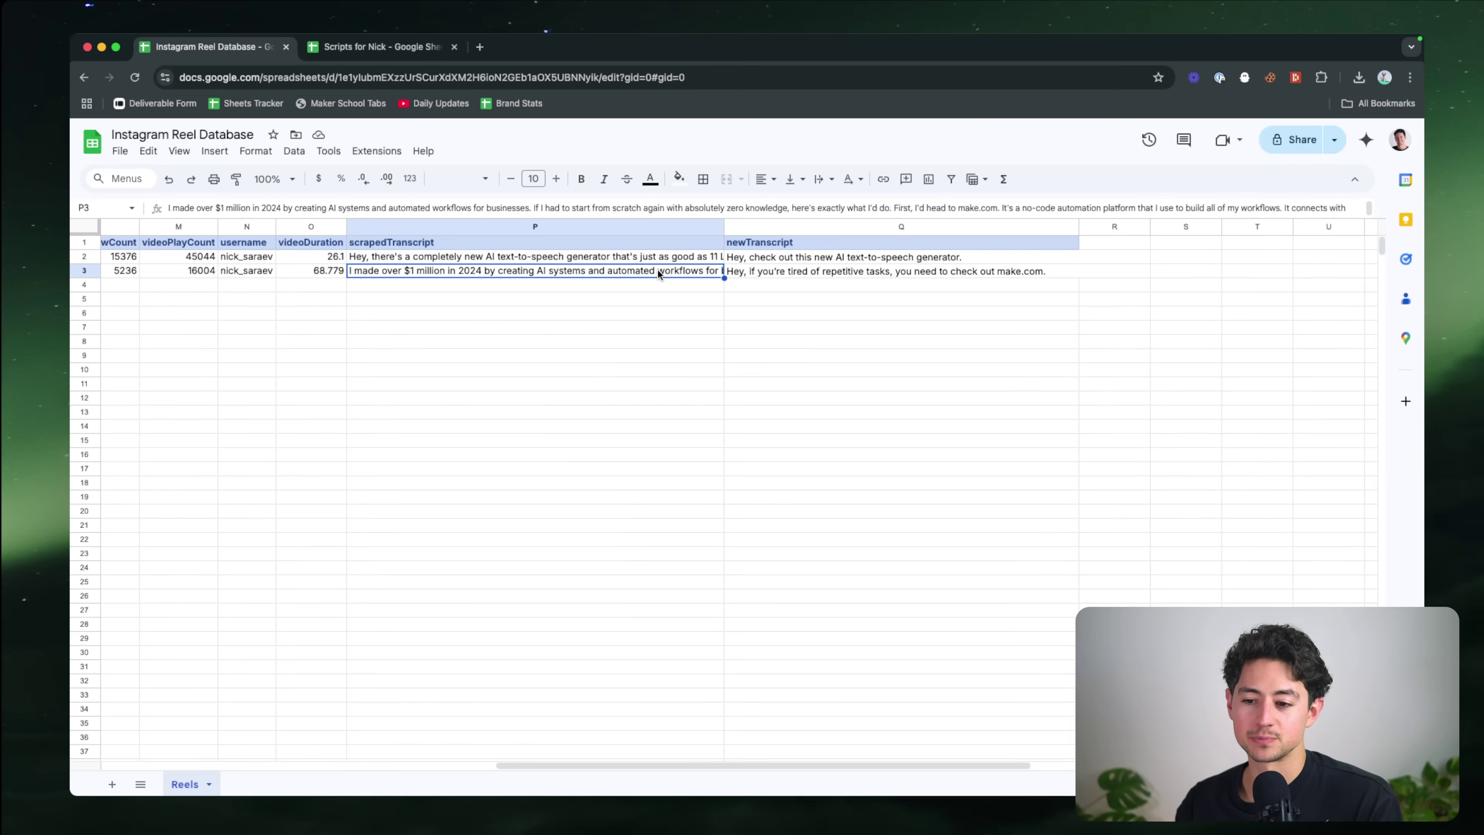
{"action": "key", "text": "Return"}
{"action": "key", "text": "Escape"}
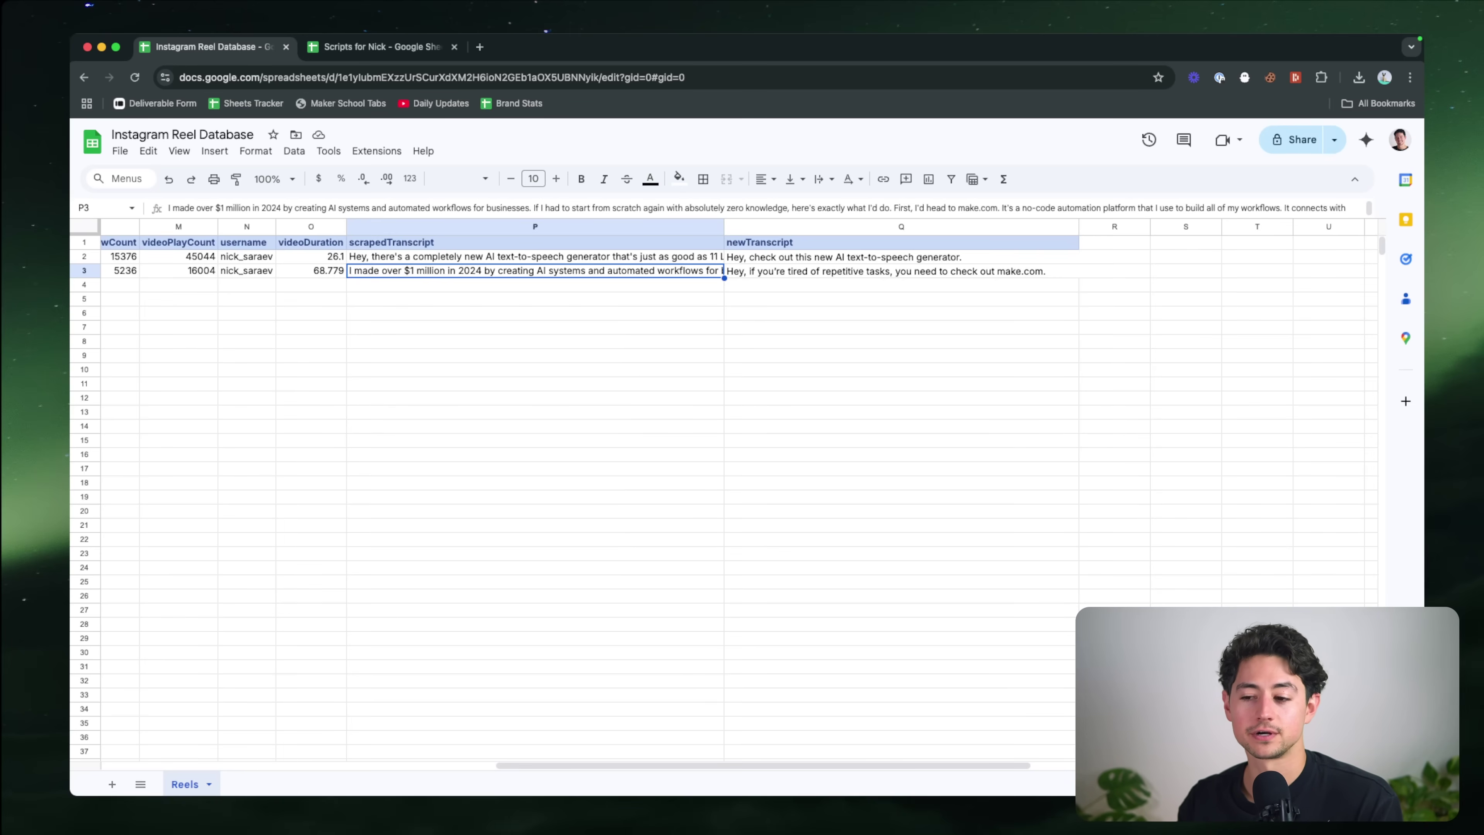
{"action": "scroll", "coordinate": [707, 321], "scroll_direction": "left", "scroll_amount": 2}
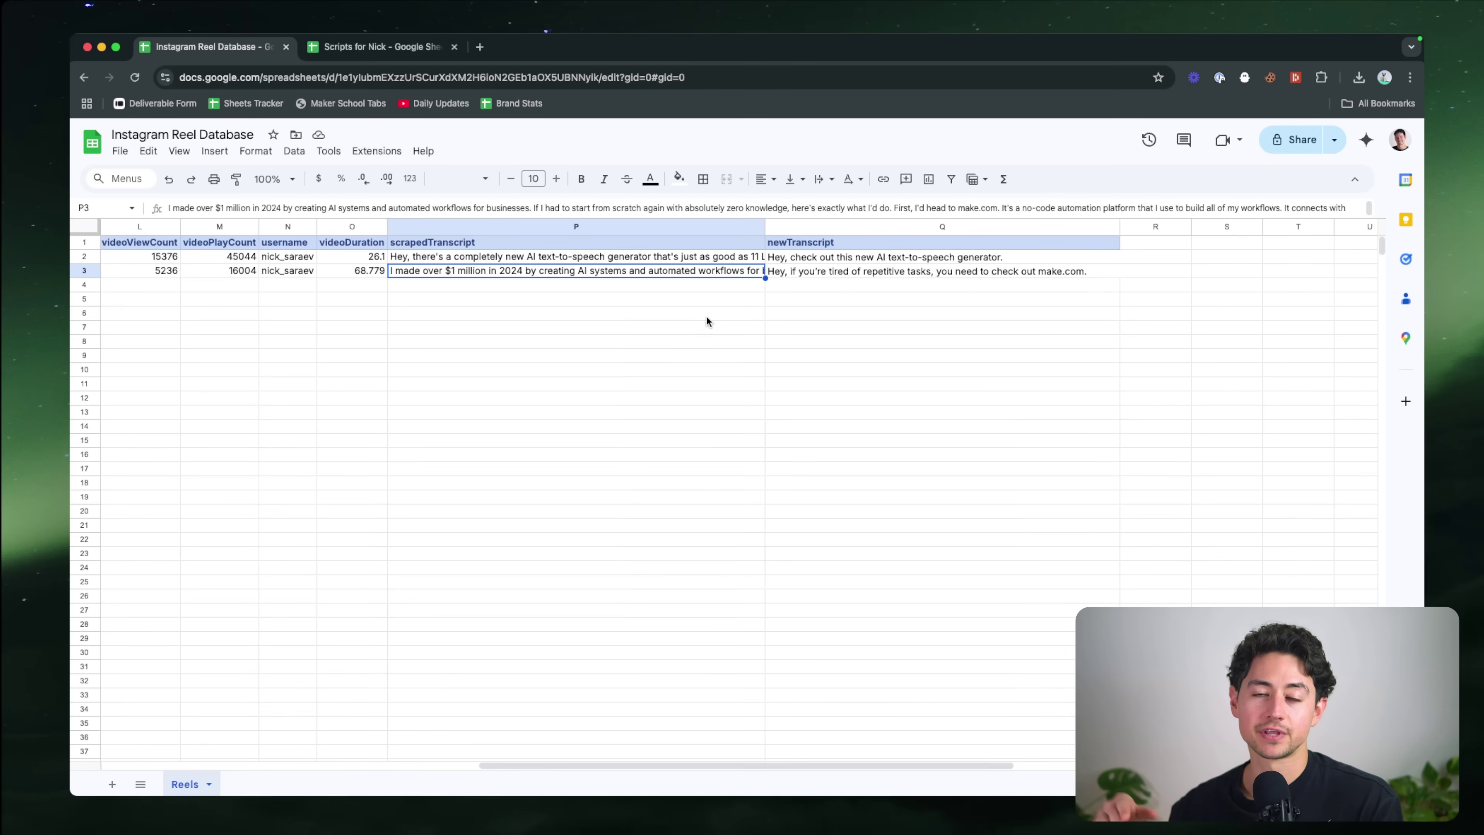
{"action": "scroll", "coordinate": [826, 300], "scroll_direction": "left", "scroll_amount": 10}
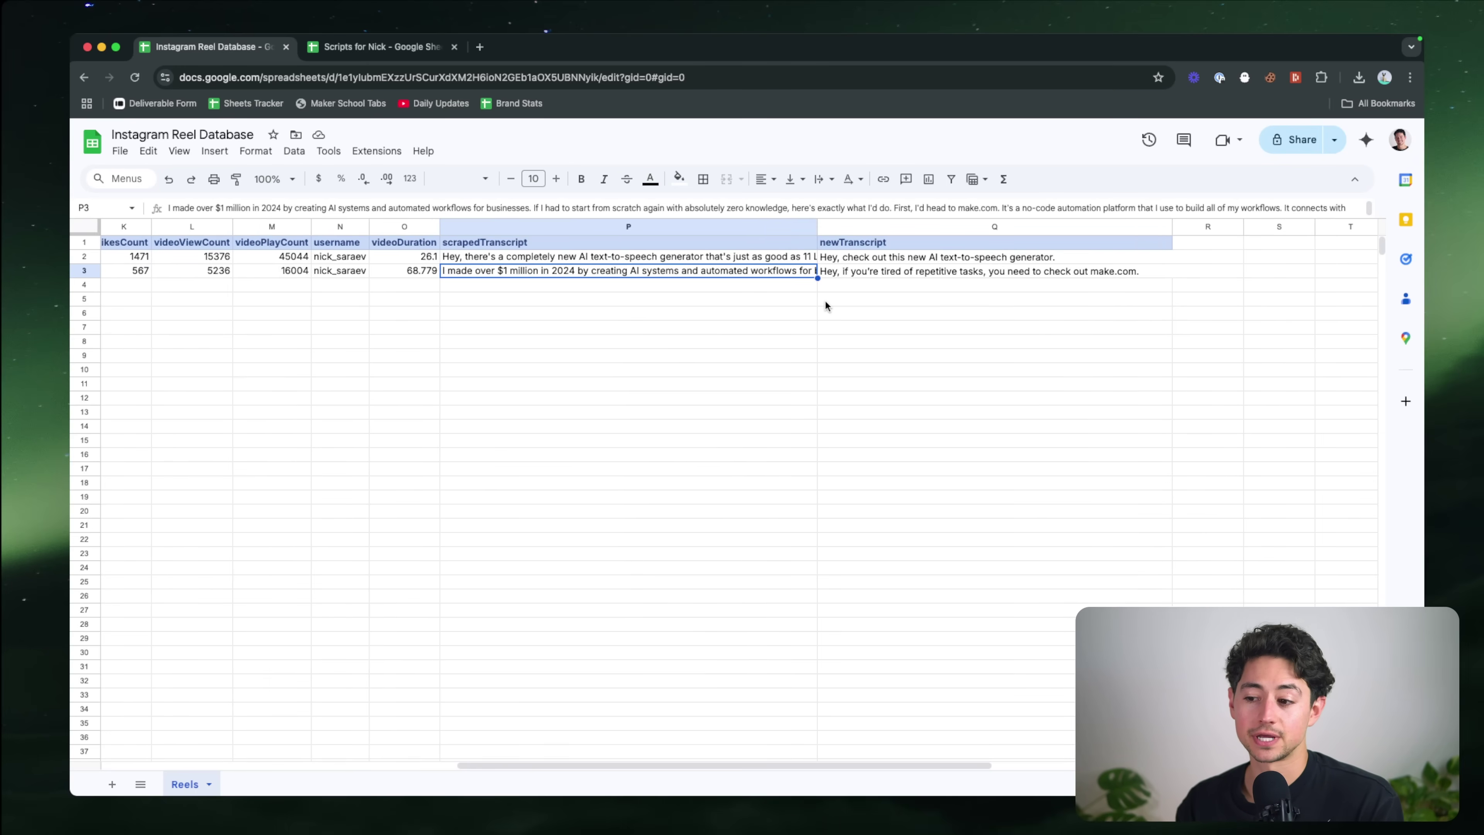
{"action": "scroll", "coordinate": [826, 300], "scroll_direction": "right", "scroll_amount": 10}
{"action": "double_click", "coordinate": [738, 272]}
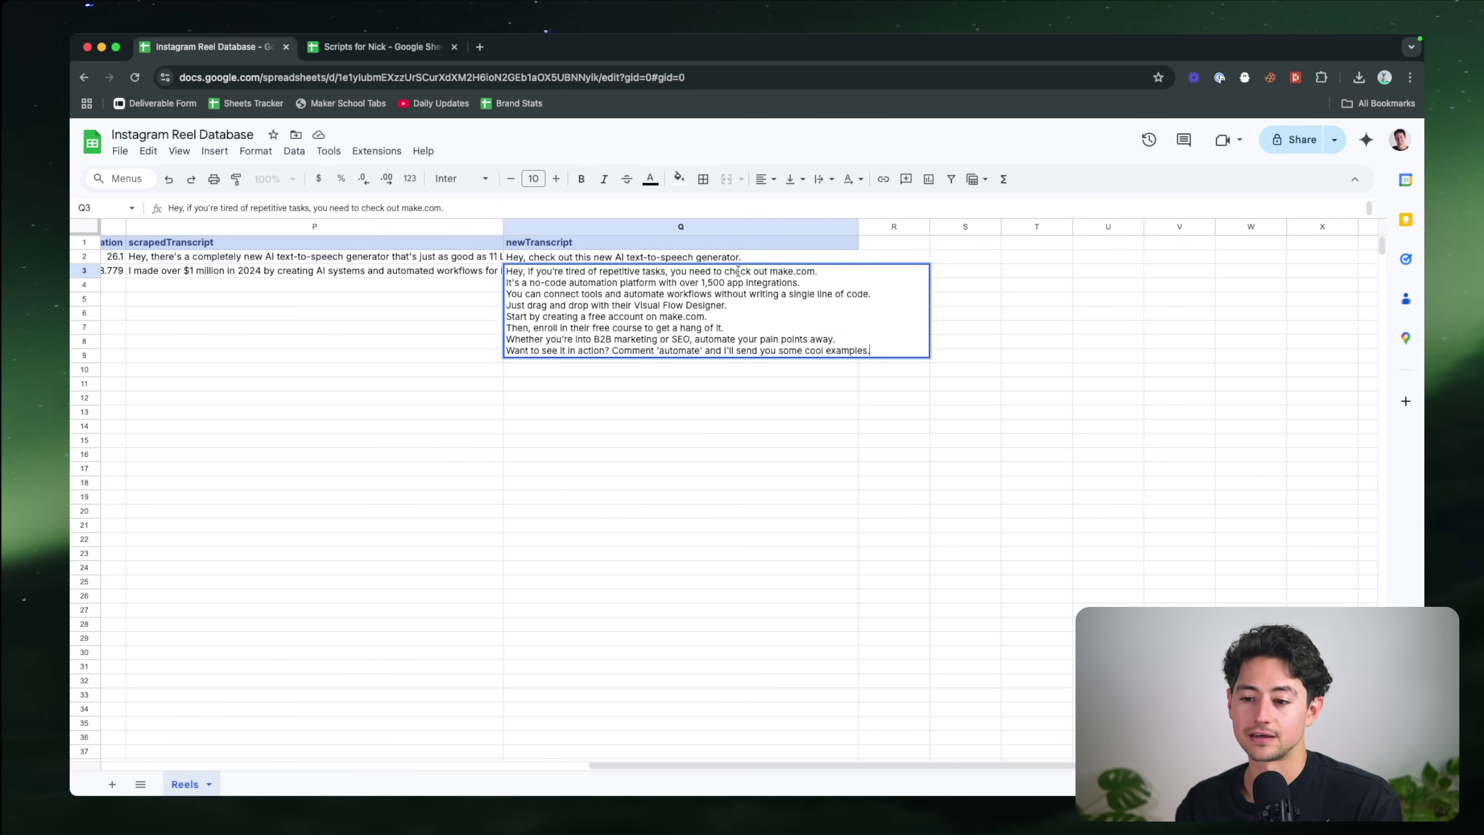
{"action": "key", "text": "Escape"}
{"action": "scroll", "coordinate": [739, 272], "scroll_direction": "left", "scroll_amount": 20}
{"action": "left_click", "coordinate": [781, 287]}
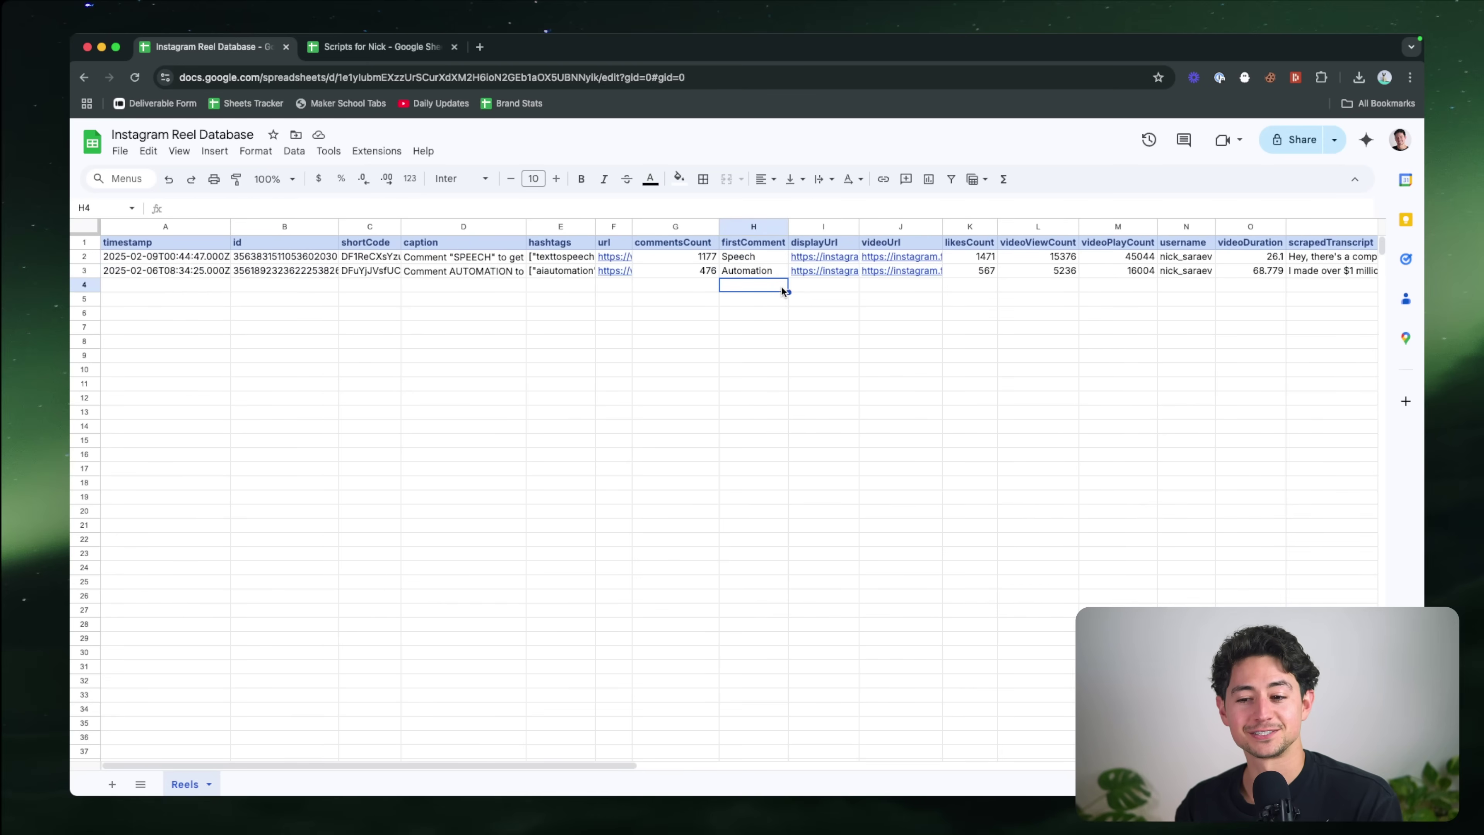
{"action": "left_click", "coordinate": [661, 291]}
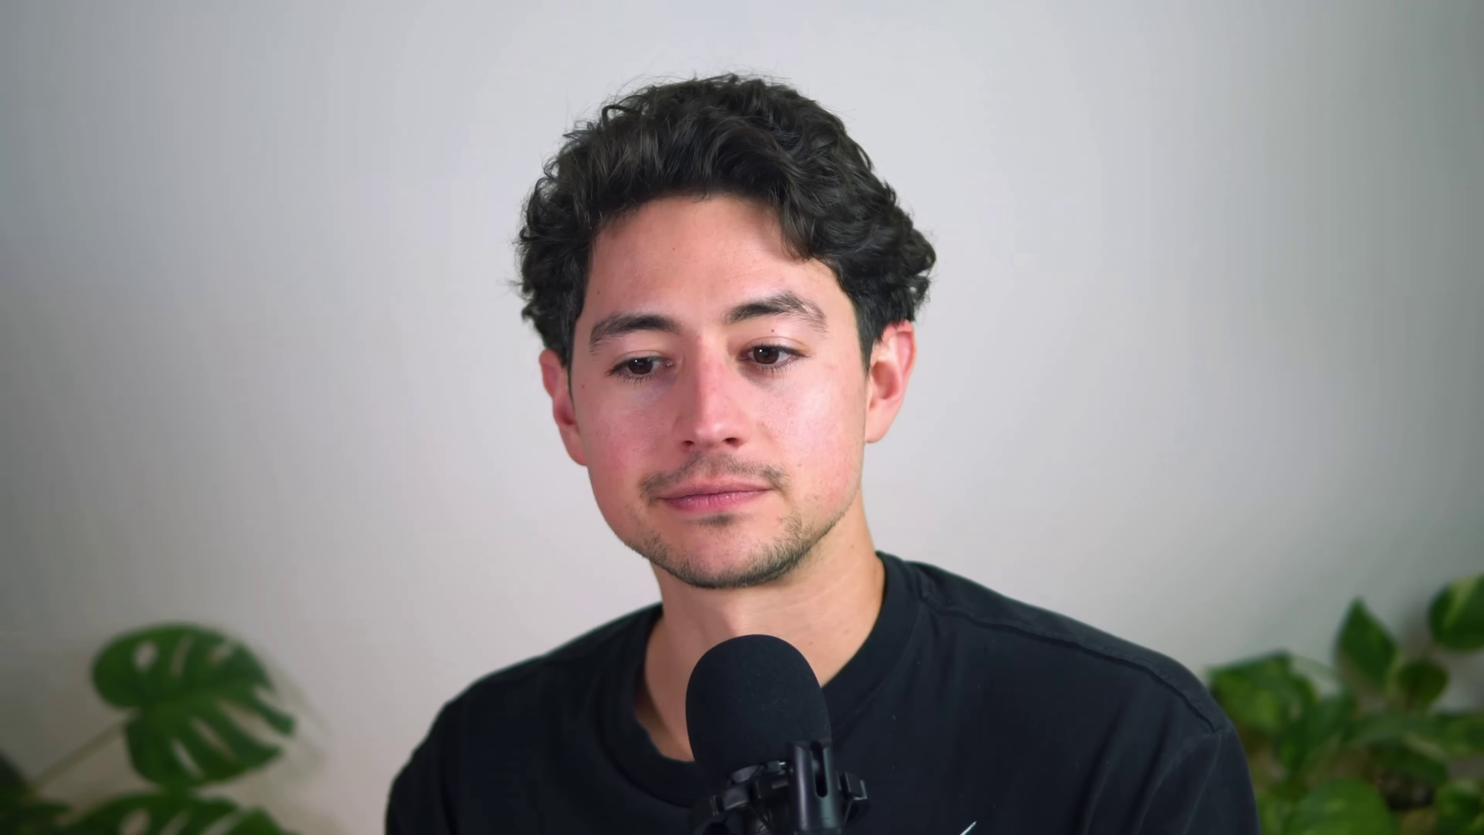